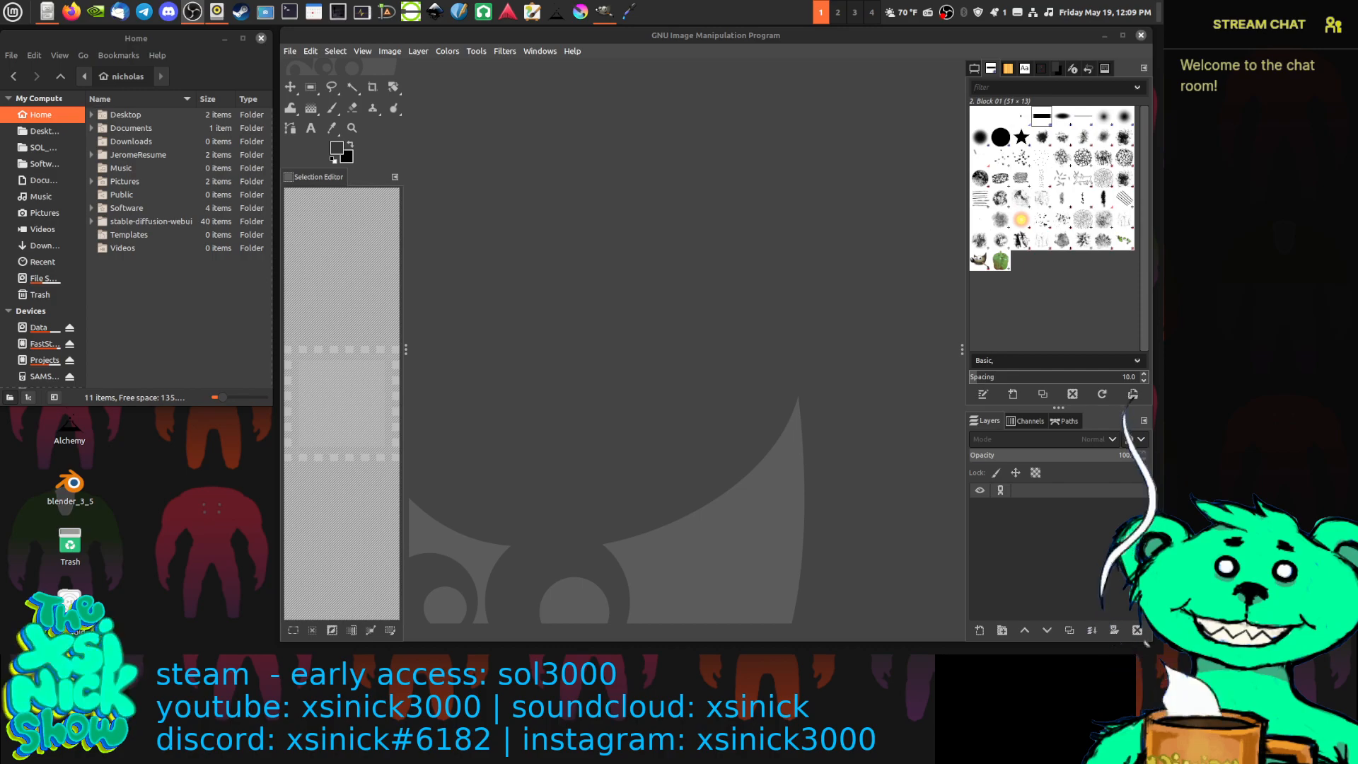
# Lower the system sound volume to 50%
pyautogui.click(1048, 12)
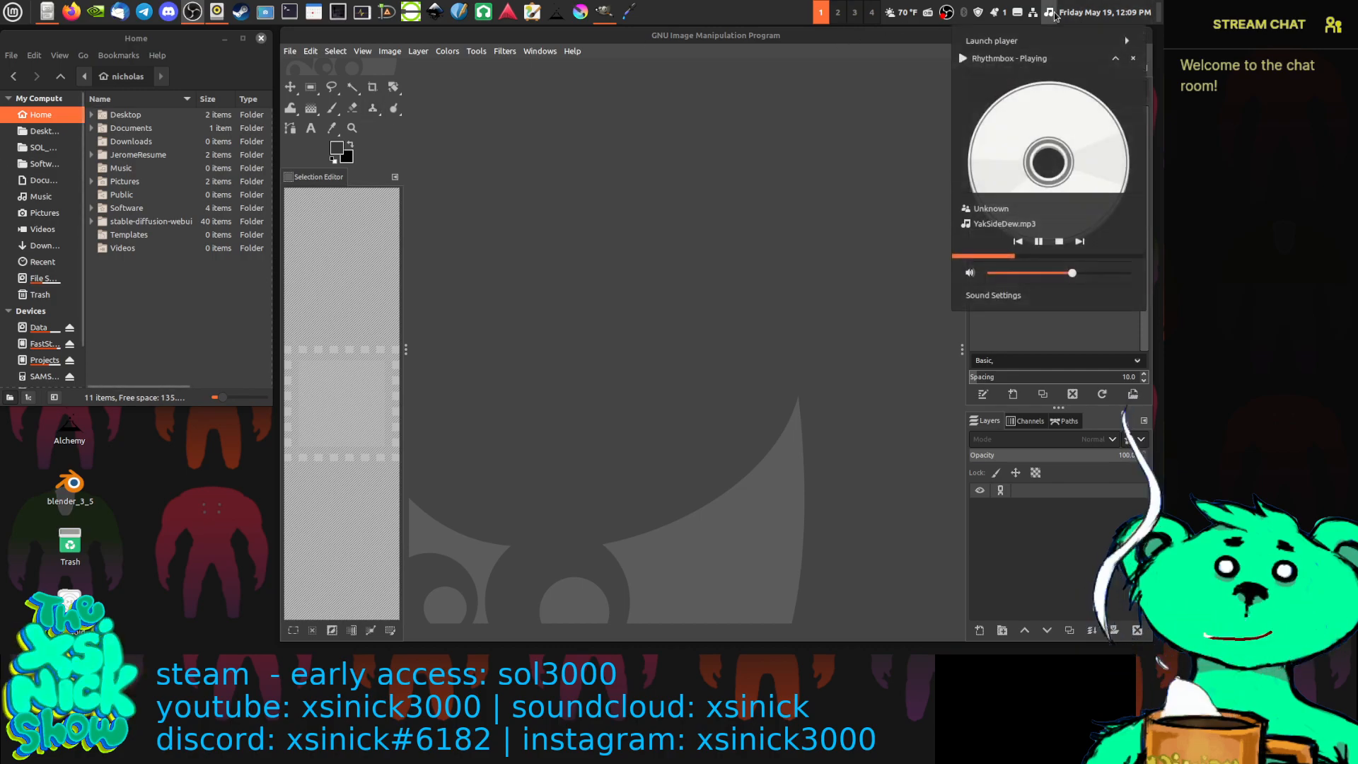
pyautogui.moveTo(1077, 277); pyautogui.dragTo(1068, 276)
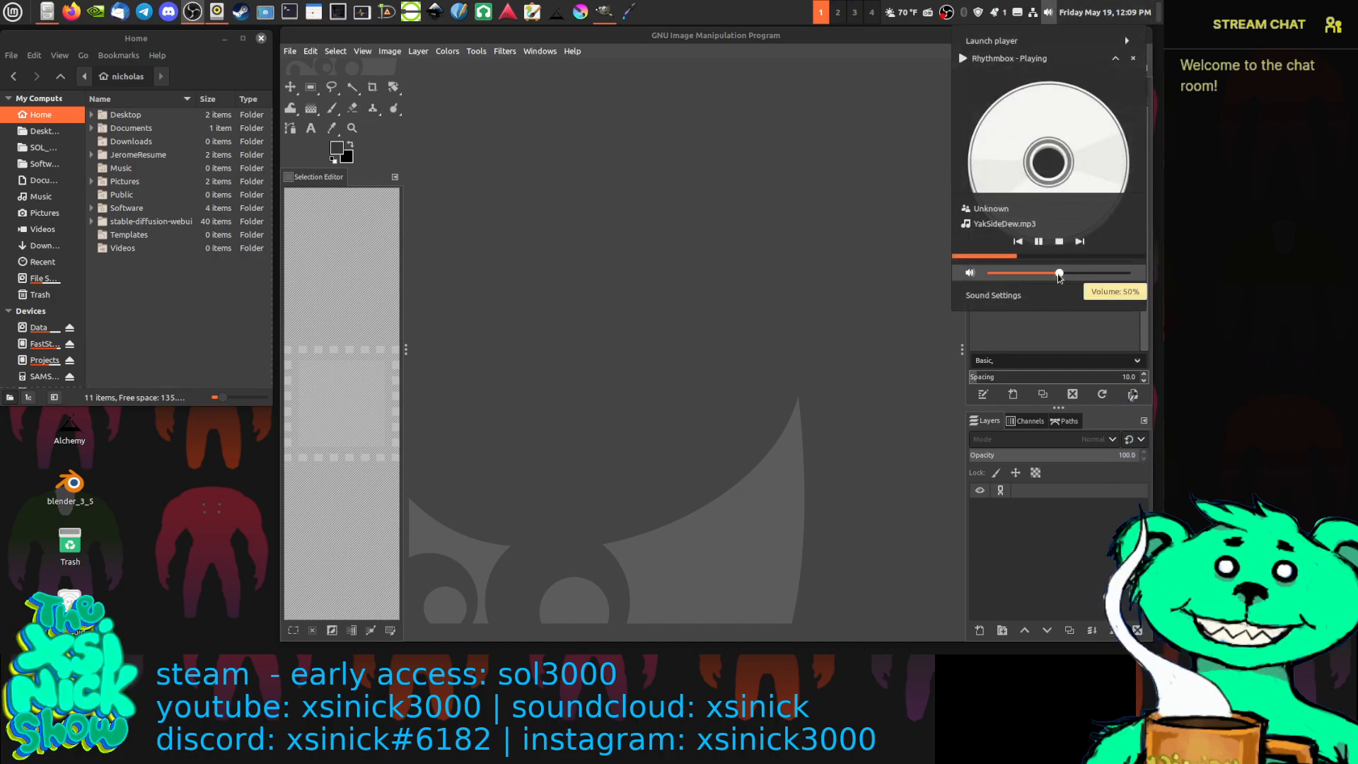
pyautogui.click(757, 163)
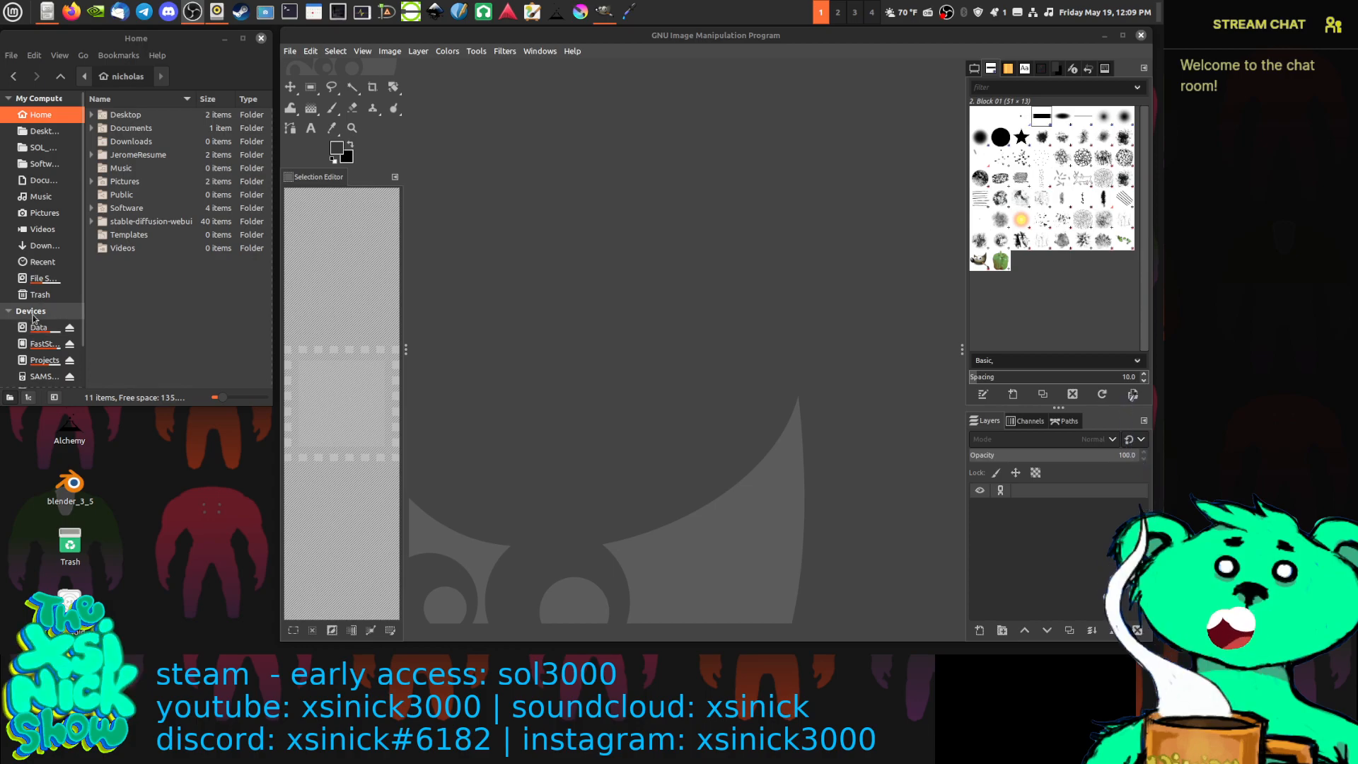
# Browse the storage drives and open the SOL_3000 project folder inside 0_GameStudio
pyautogui.click(64, 343)
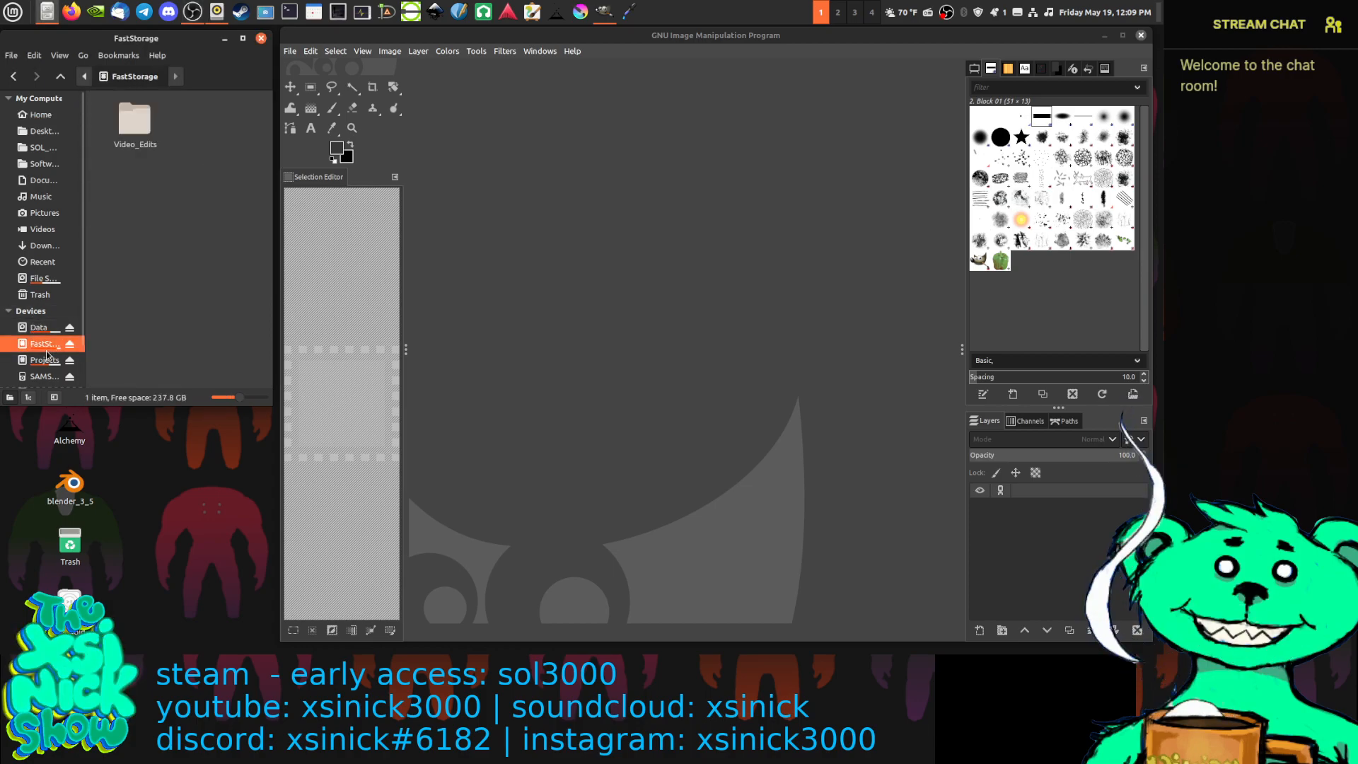
pyautogui.click(41, 327)
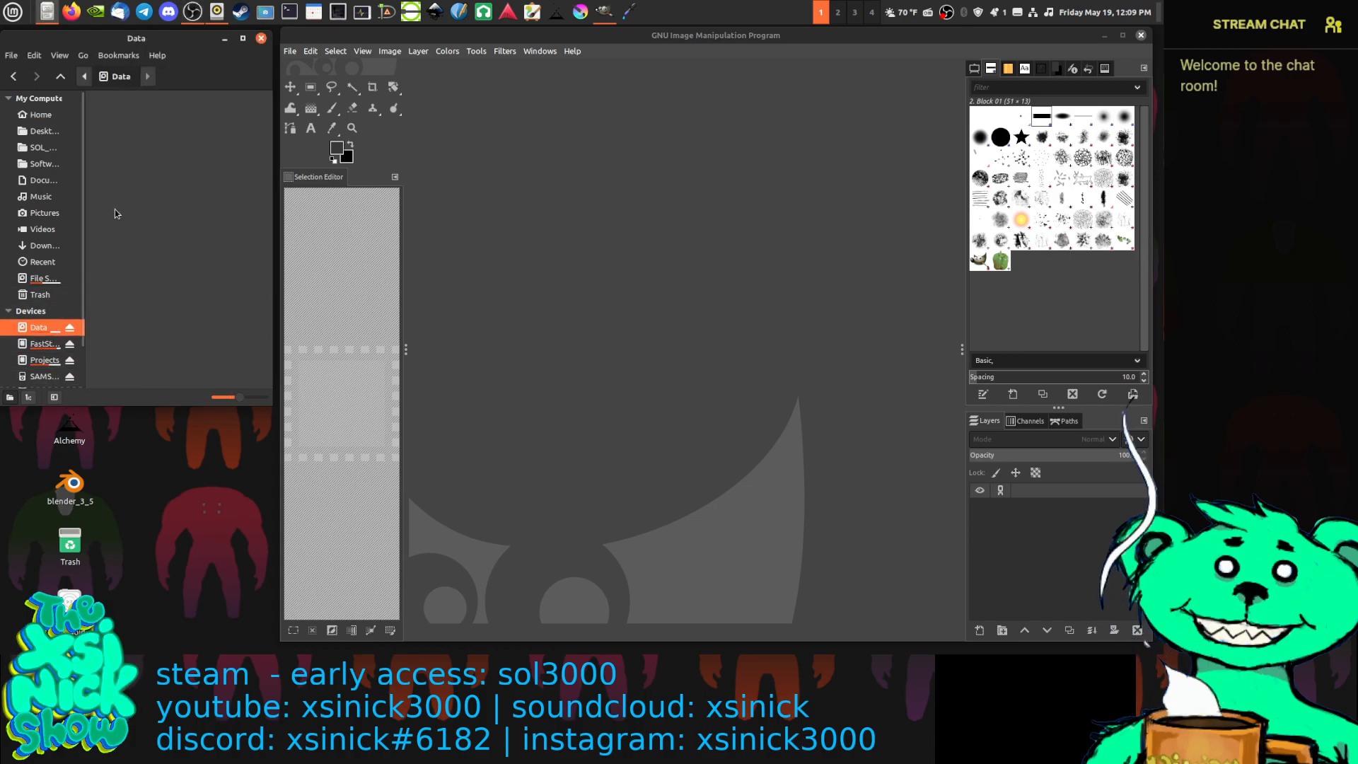
pyautogui.scroll(-3, 184, 225)
pyautogui.scroll(3, 180, 232)
pyautogui.click(44, 360)
pyautogui.click(39, 328)
pyautogui.doubleClick(136, 131)
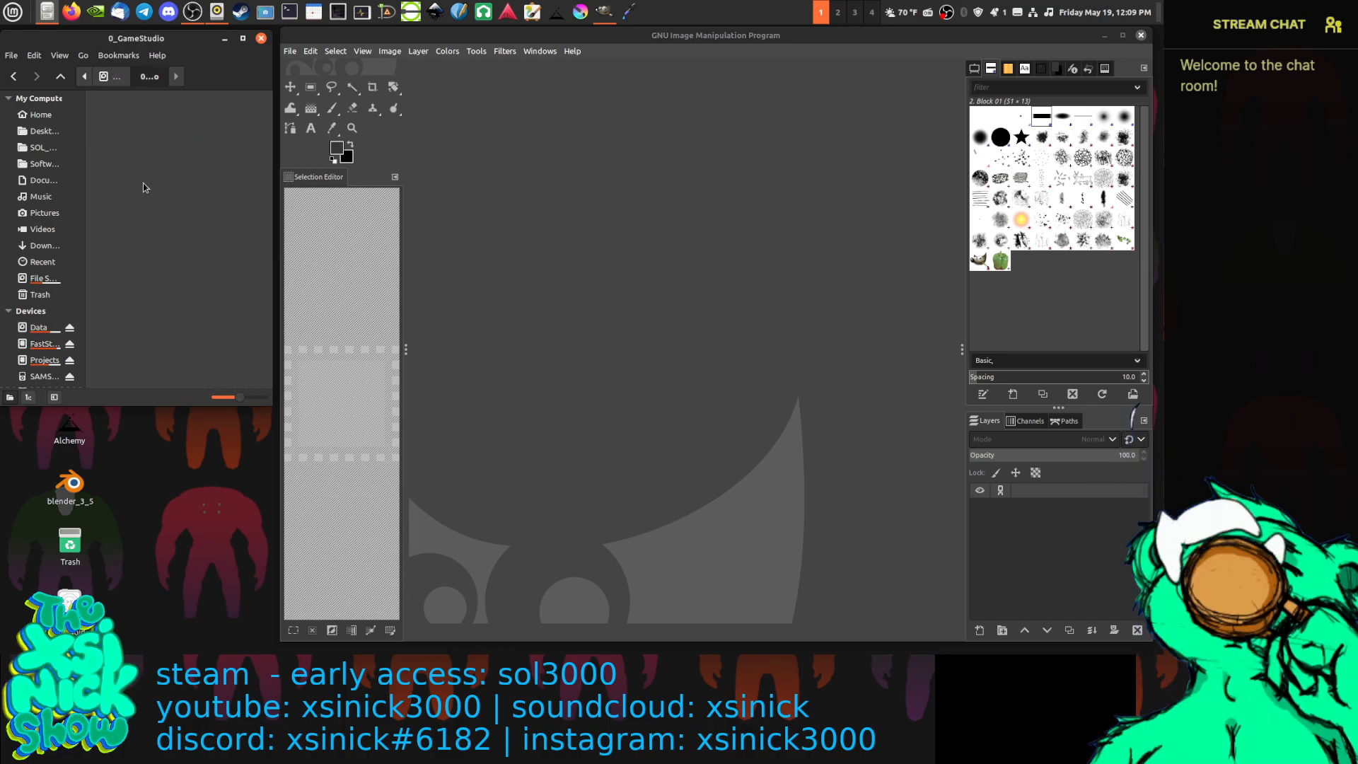
pyautogui.doubleClick(227, 283)
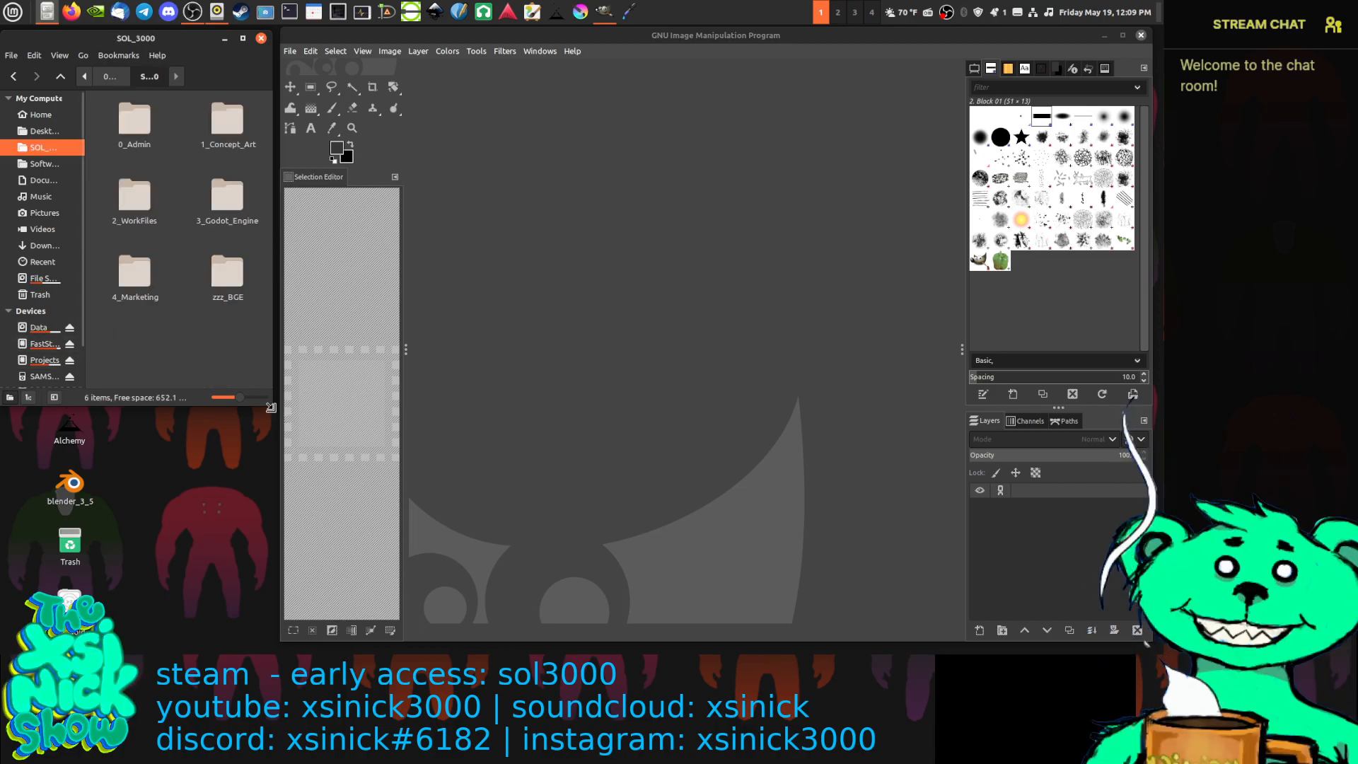
# Enlarge the file manager window and open the folder 1_Concept_Art/Character_Design/Enemies/4_soldiers
pyautogui.moveTo(271, 408); pyautogui.dragTo(276, 530)
pyautogui.click(138, 121)
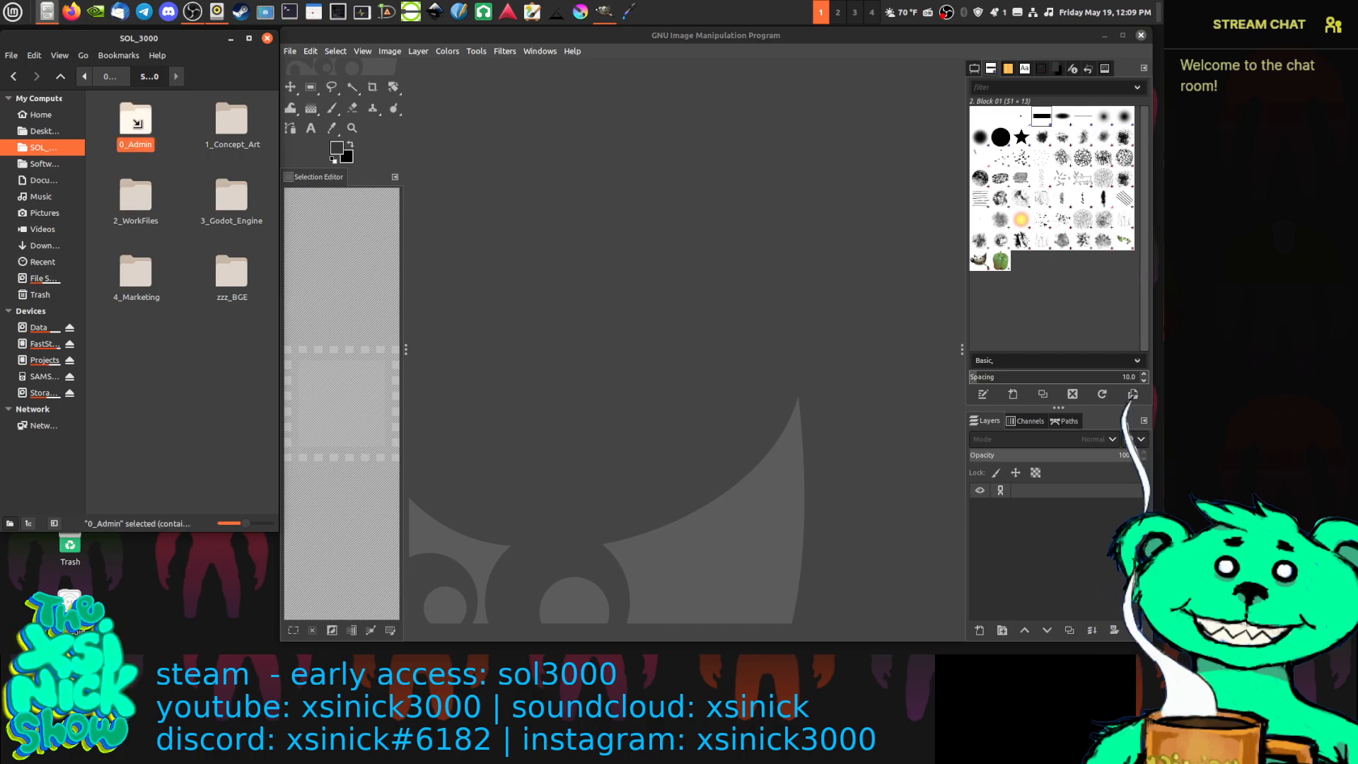
pyautogui.doubleClick(231, 120)
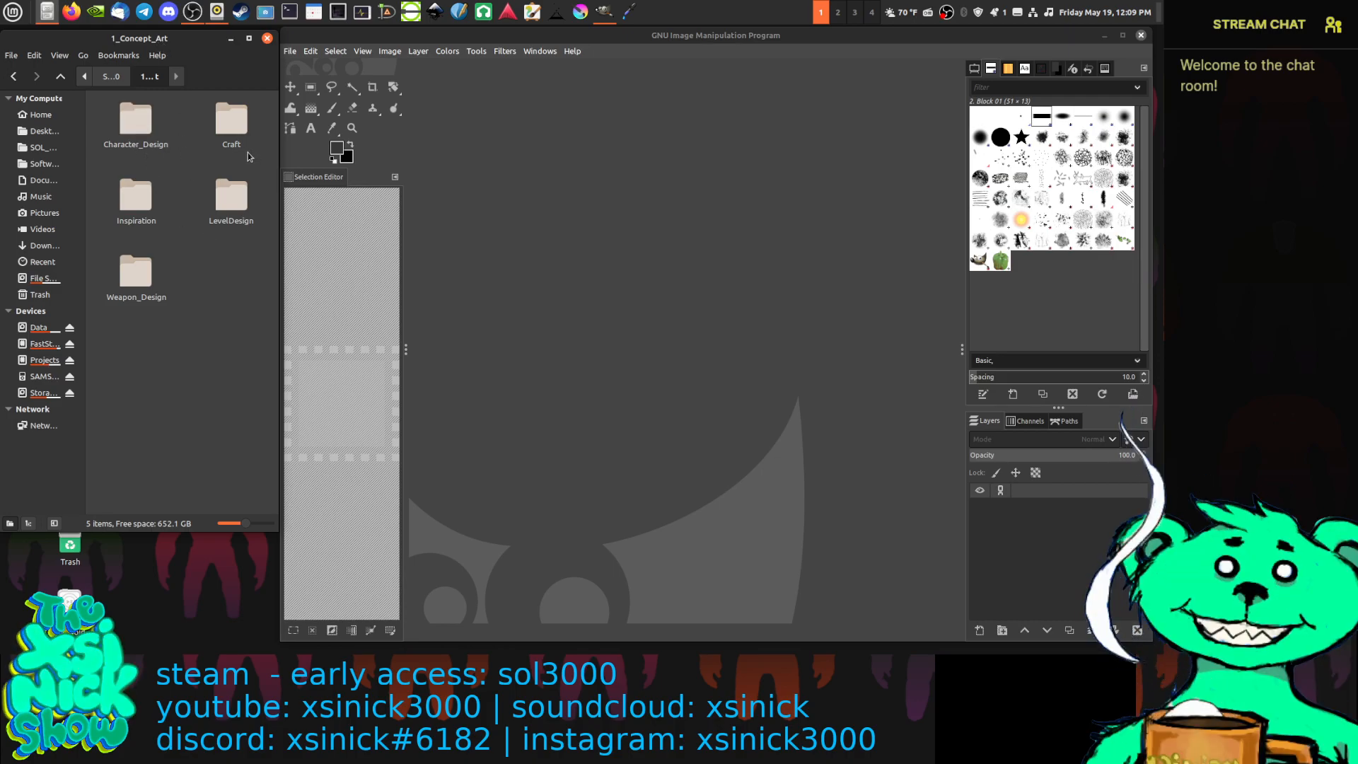
pyautogui.doubleClick(135, 121)
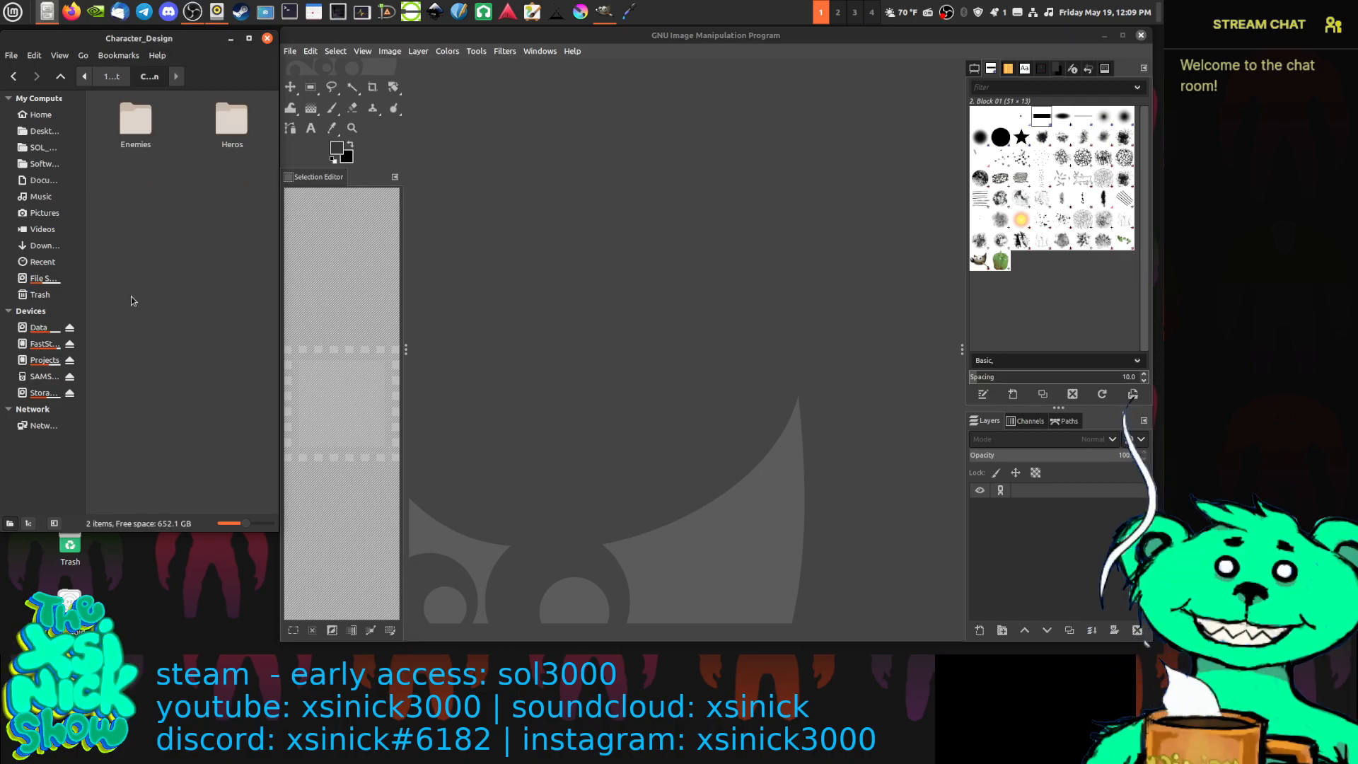
pyautogui.doubleClick(135, 122)
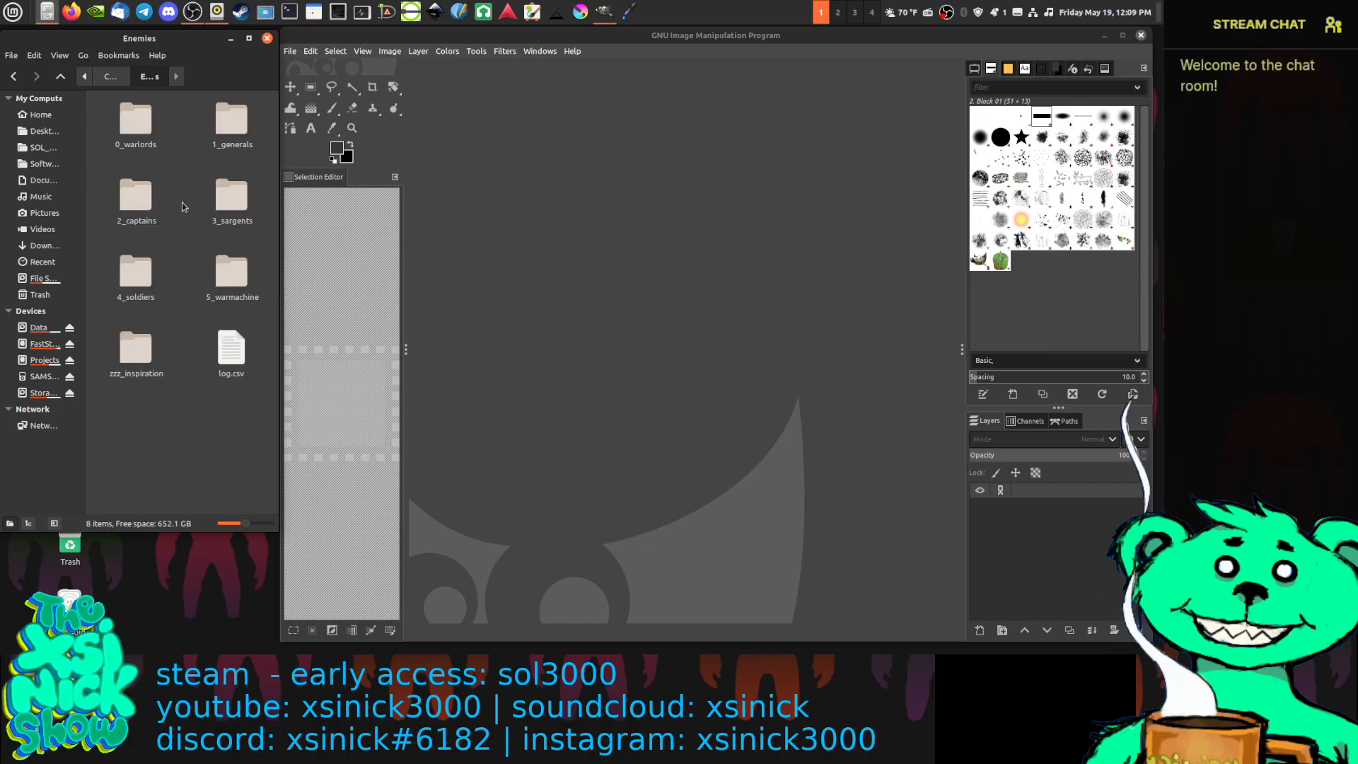
pyautogui.doubleClick(157, 287)
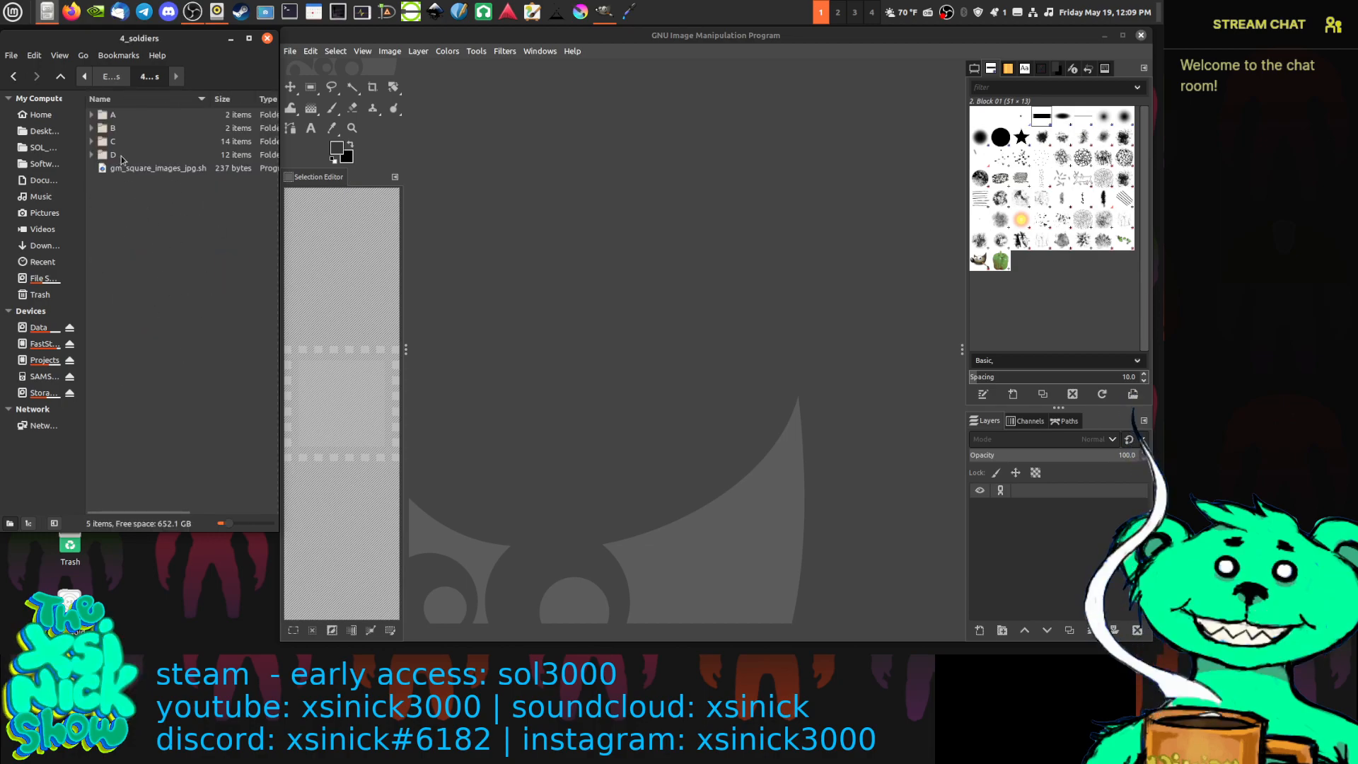
# Expand folder B and its final subfolder, and open E2B_1.png in the image viewer beside the file list
pyautogui.click(91, 128)
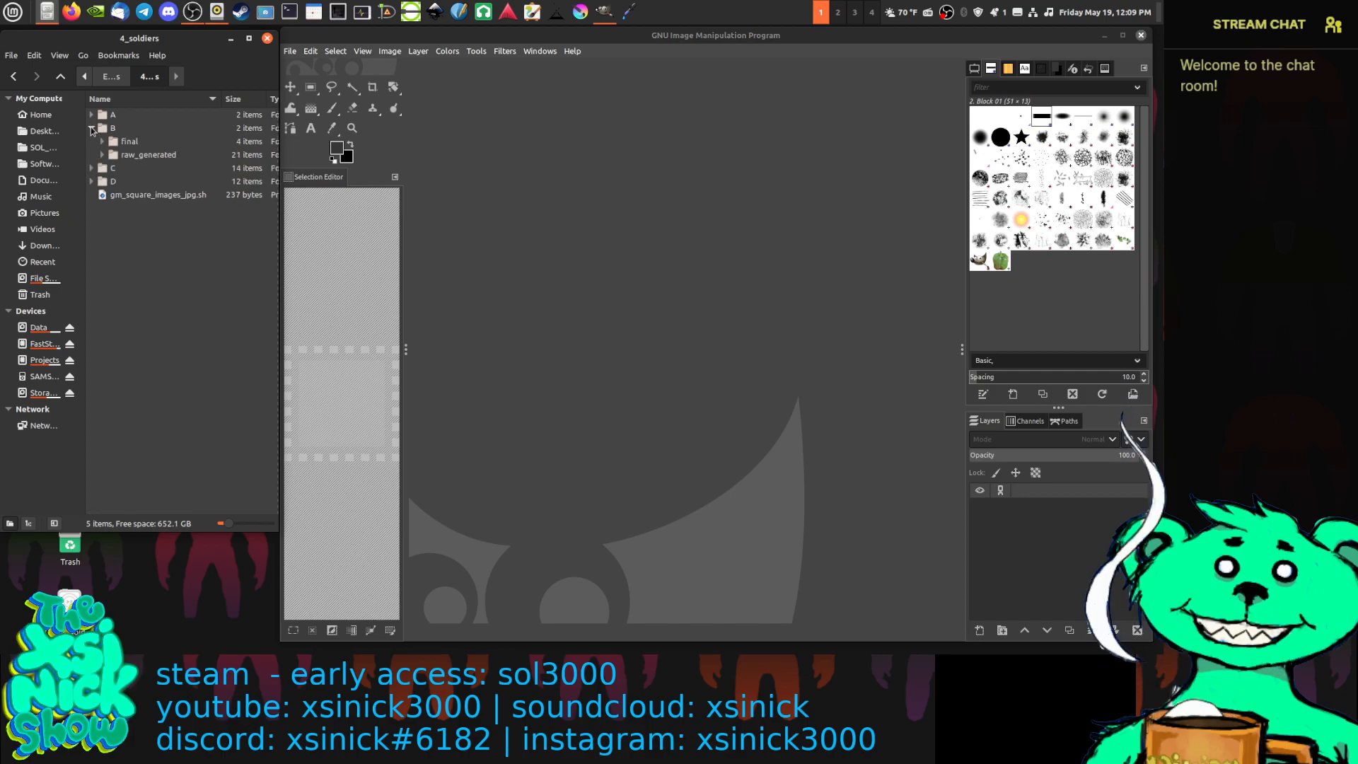
pyautogui.click(102, 142)
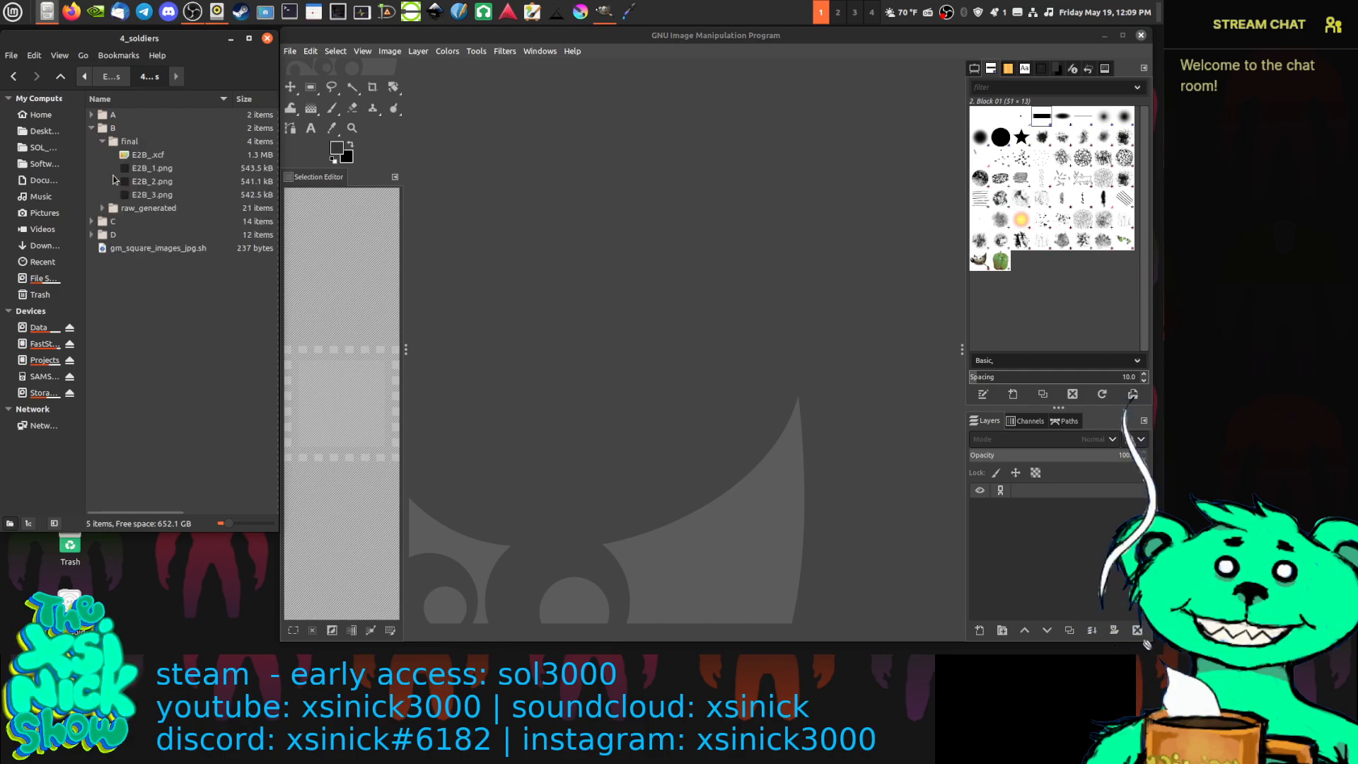
pyautogui.doubleClick(157, 175)
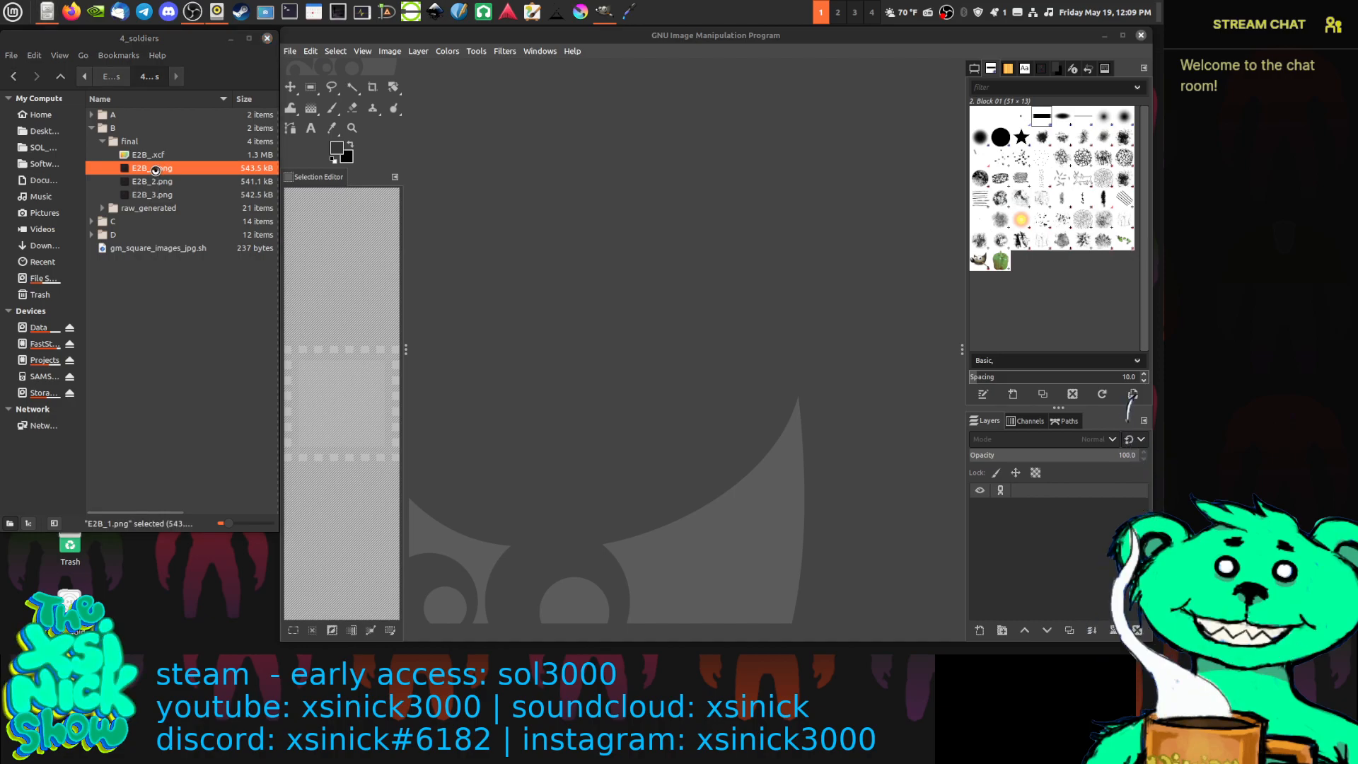
pyautogui.moveTo(633, 130); pyautogui.dragTo(527, 124)
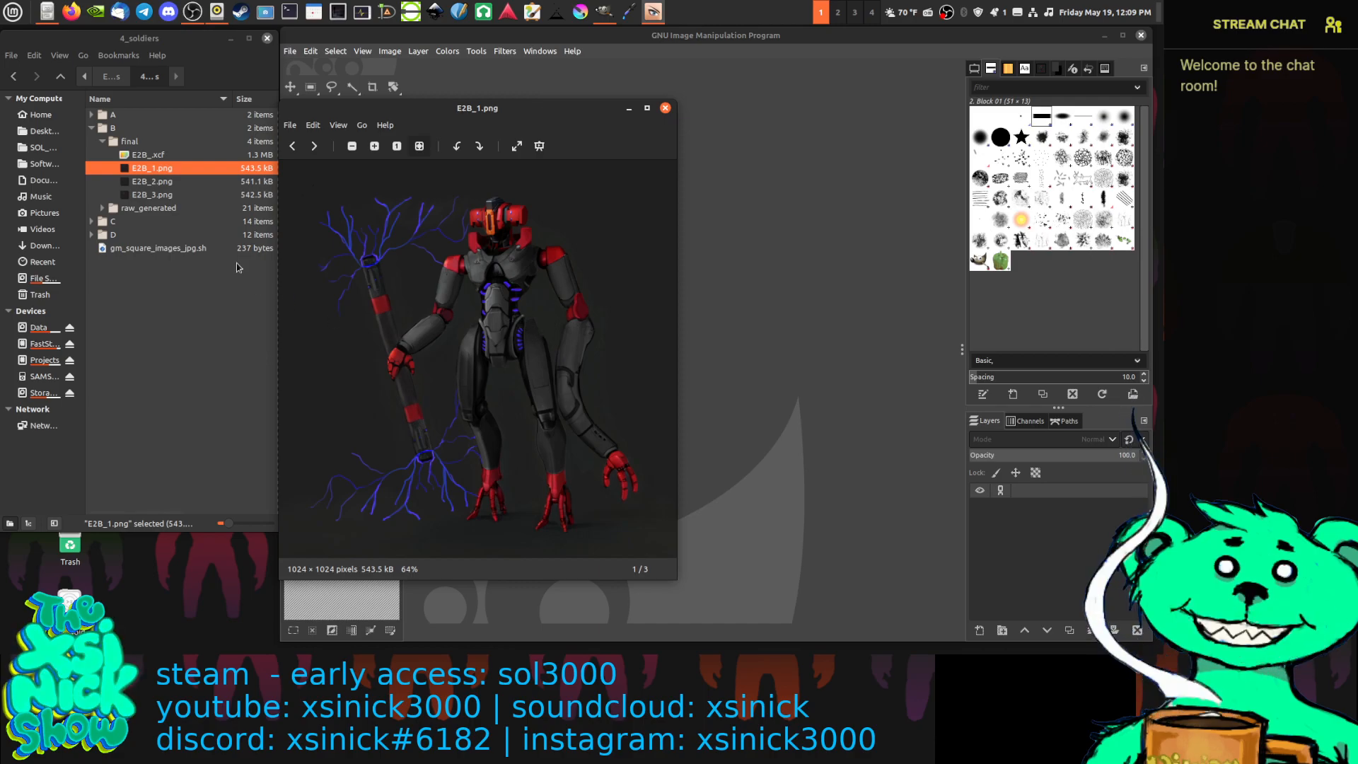
# Open E2B_2.png and E2B_3.png as well and spread the image windows apart to compare the robot variants
pyautogui.doubleClick(164, 183)
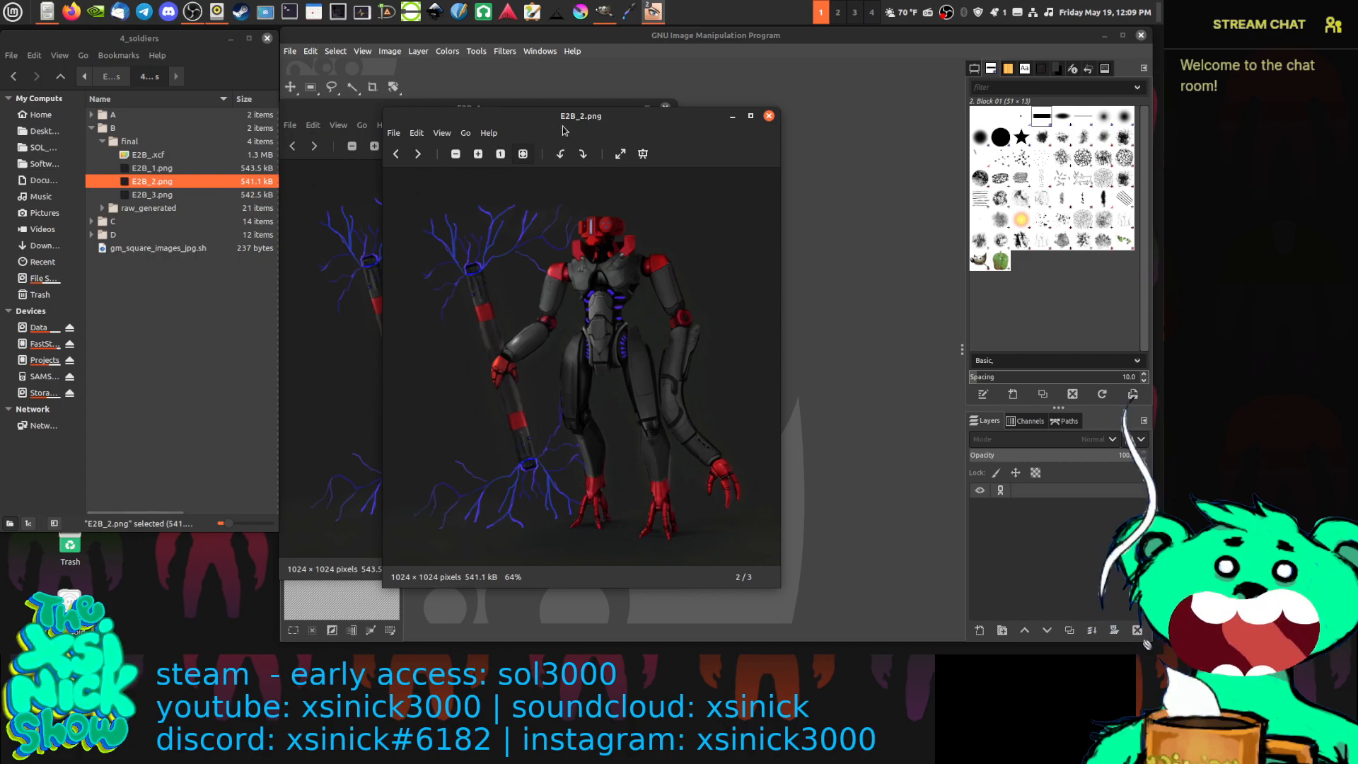
pyautogui.moveTo(564, 130); pyautogui.dragTo(744, 130)
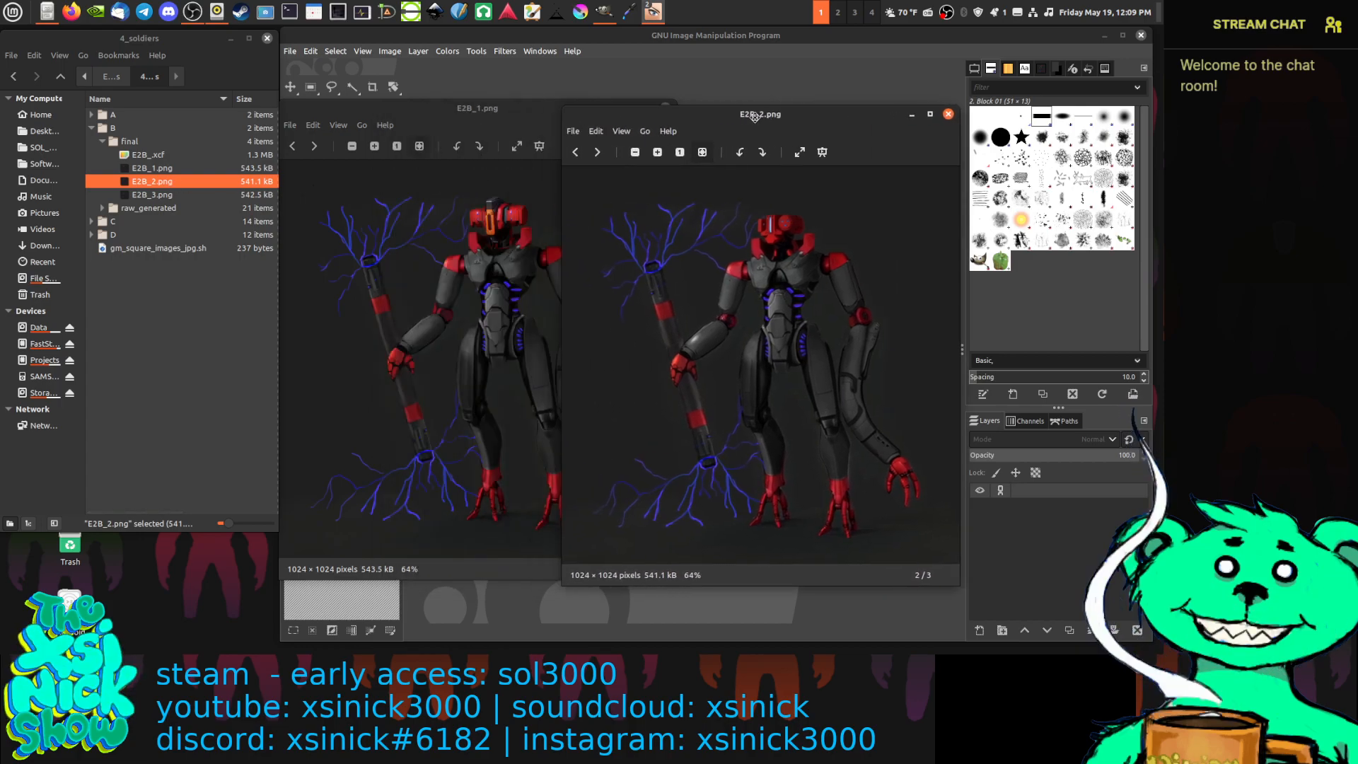
pyautogui.doubleClick(168, 197)
pyautogui.moveTo(606, 132); pyautogui.dragTo(885, 133)
pyautogui.moveTo(520, 125); pyautogui.dragTo(423, 127)
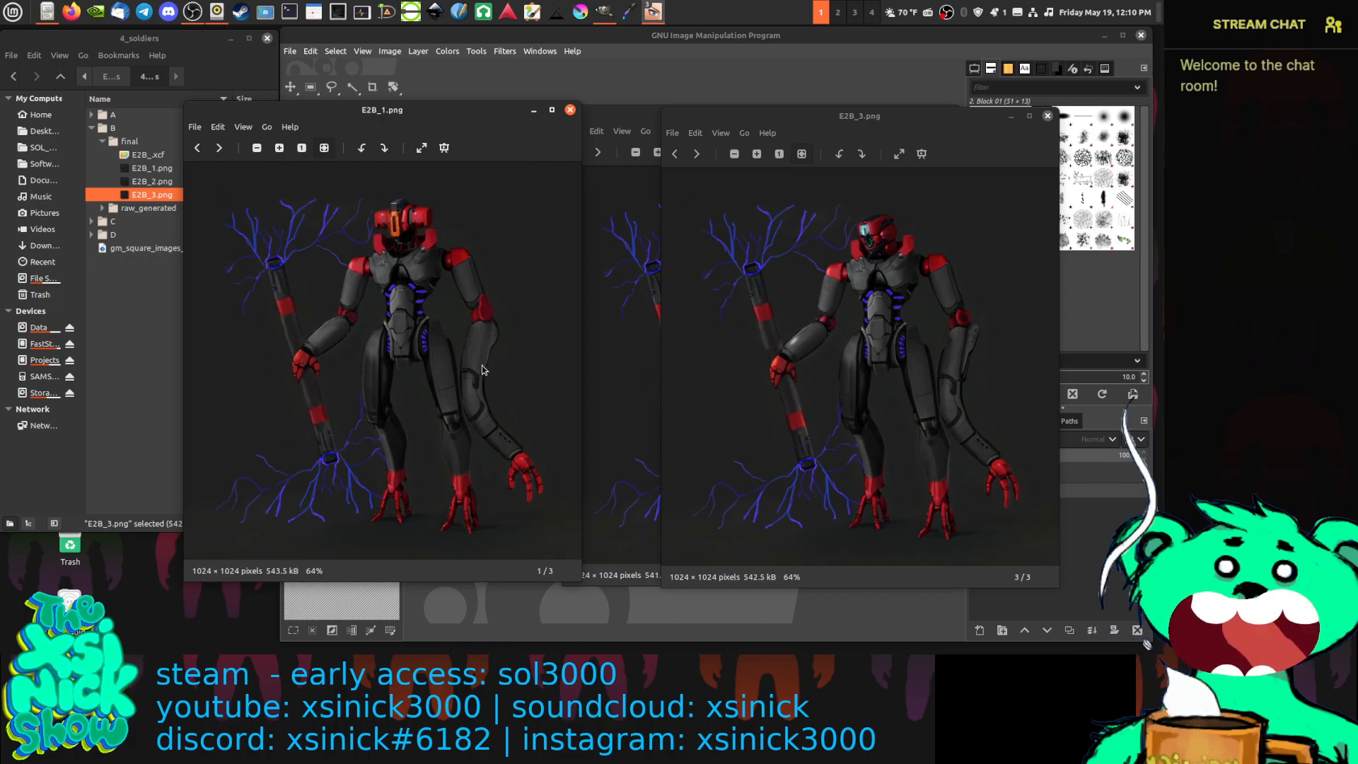
# Close the E2B_3.png and E2B_2.png previews and load E2B_1.png into GIMP for editing
pyautogui.click(1047, 116)
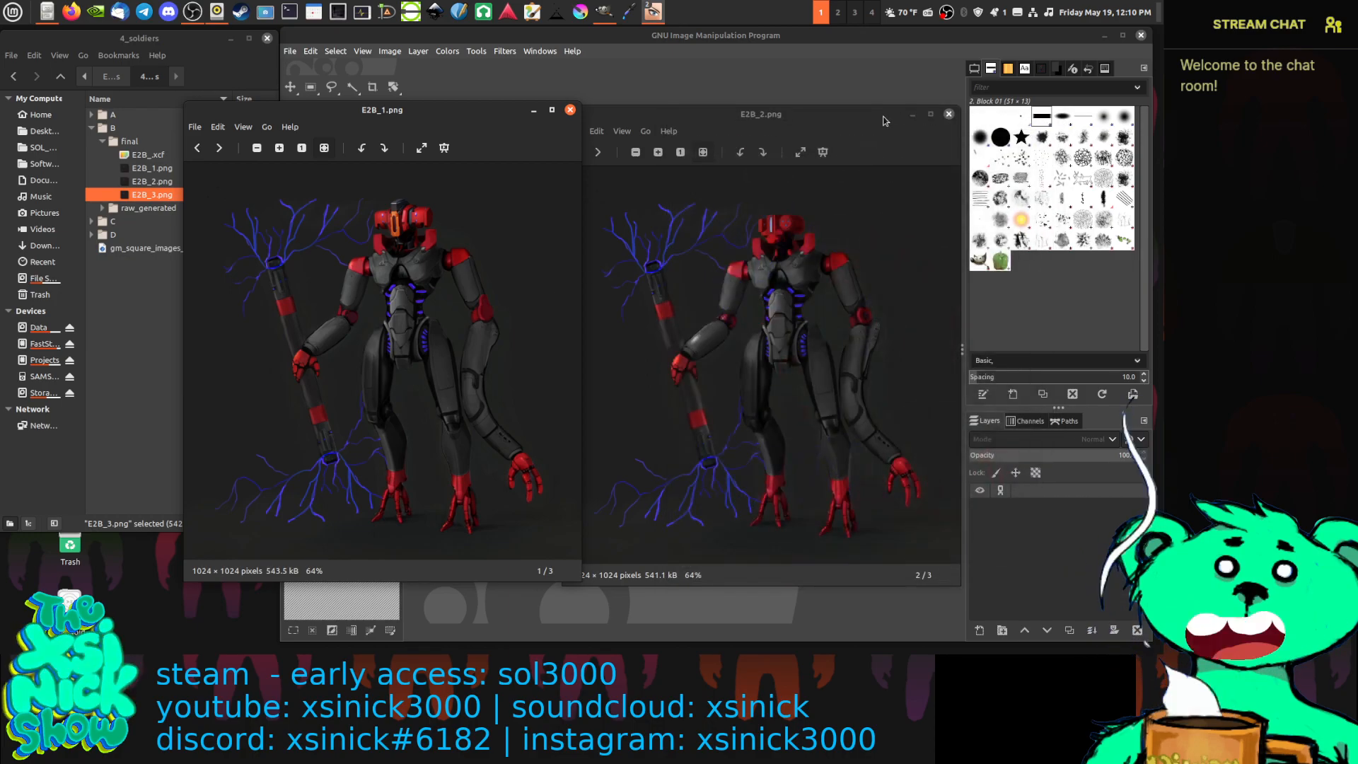
pyautogui.click(951, 114)
pyautogui.moveTo(339, 260); pyautogui.dragTo(654, 252)
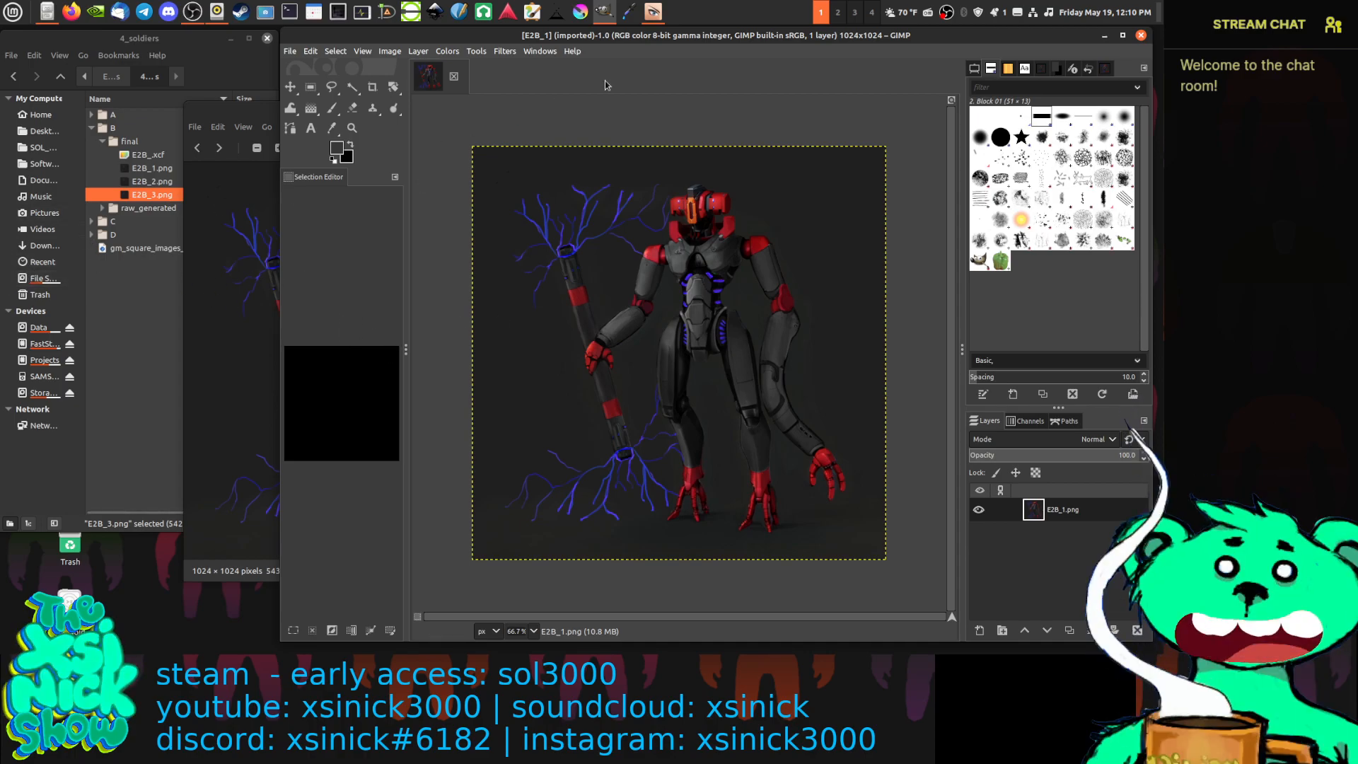
# Move the GIMP window to the other monitor and narrow the toolbox to a single column
pyautogui.moveTo(667, 35); pyautogui.dragTo(1355, 367)
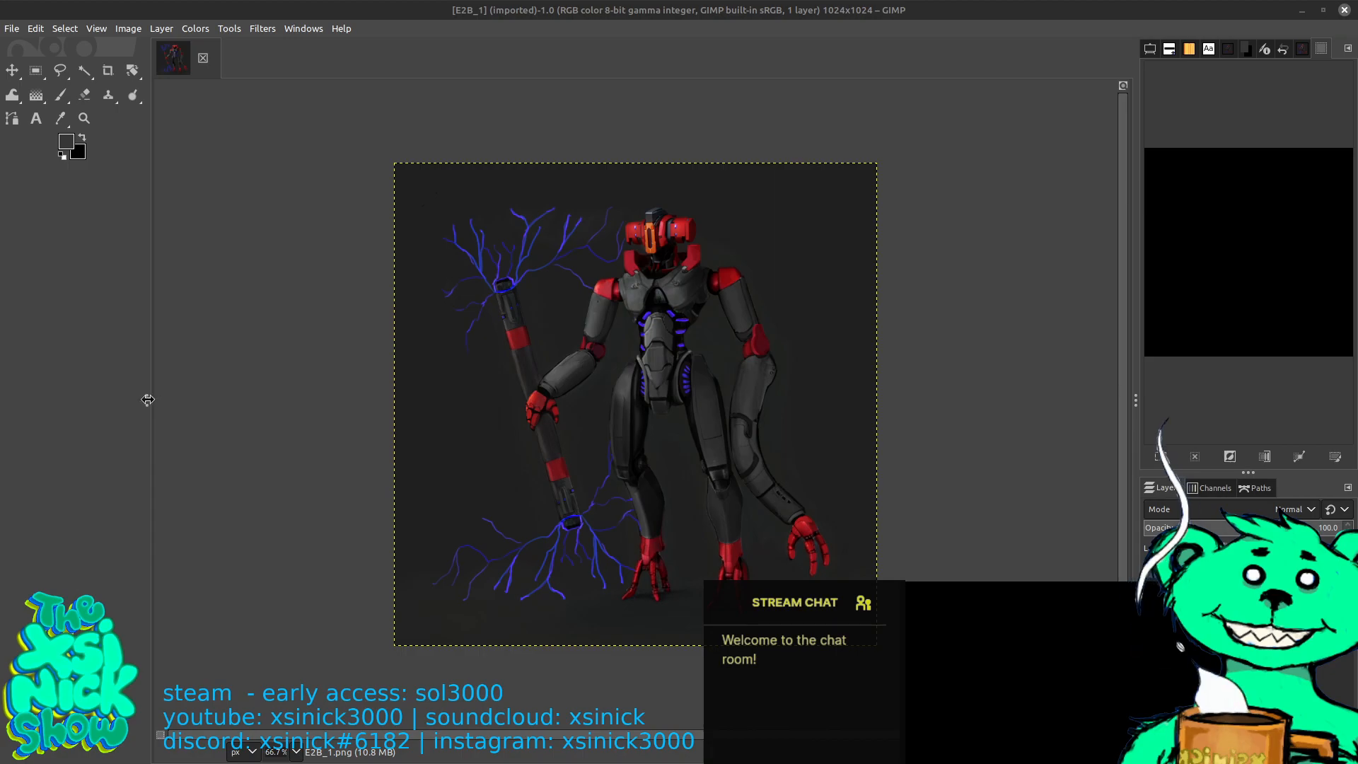
pyautogui.moveTo(150, 400); pyautogui.dragTo(37, 400)
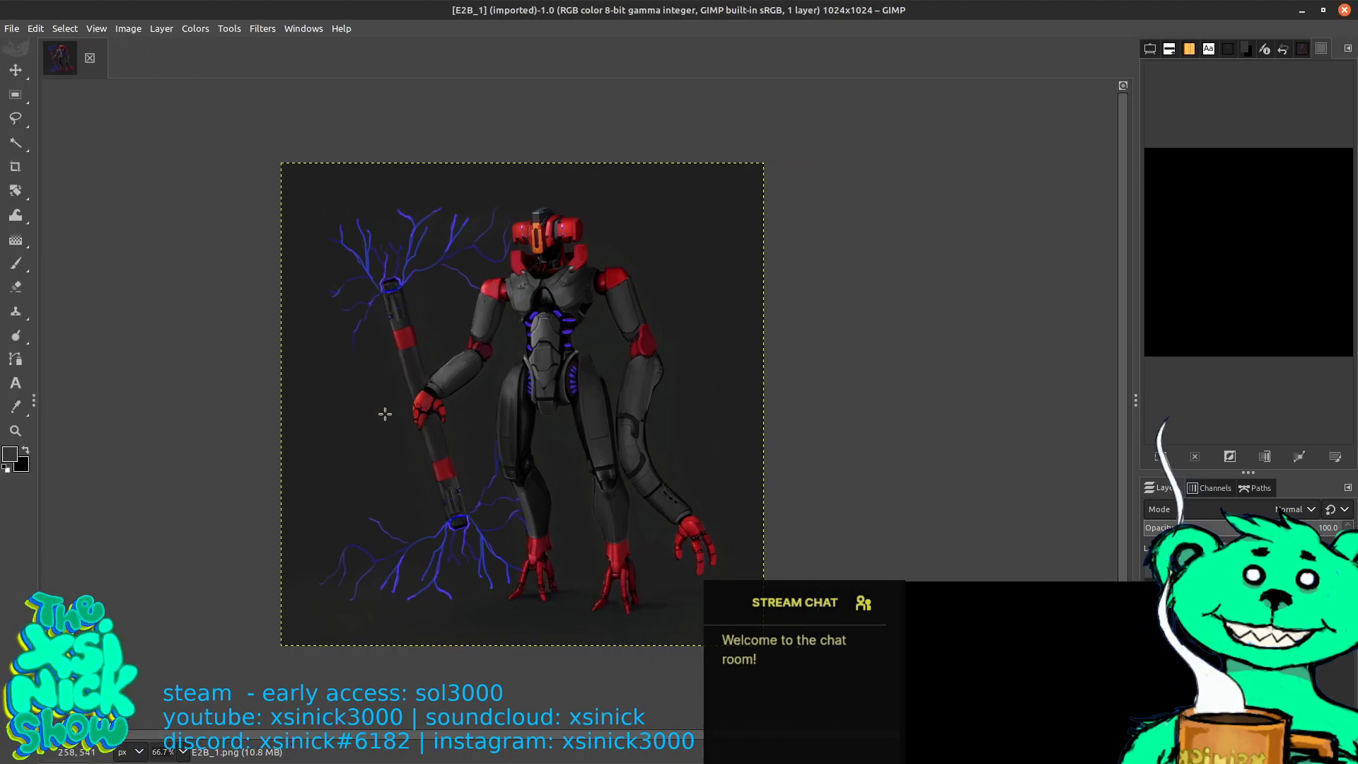
# Activate the Free Select tool and bring the robot's free hanging hand into close view
pyautogui.scroll(3, 719, 324)
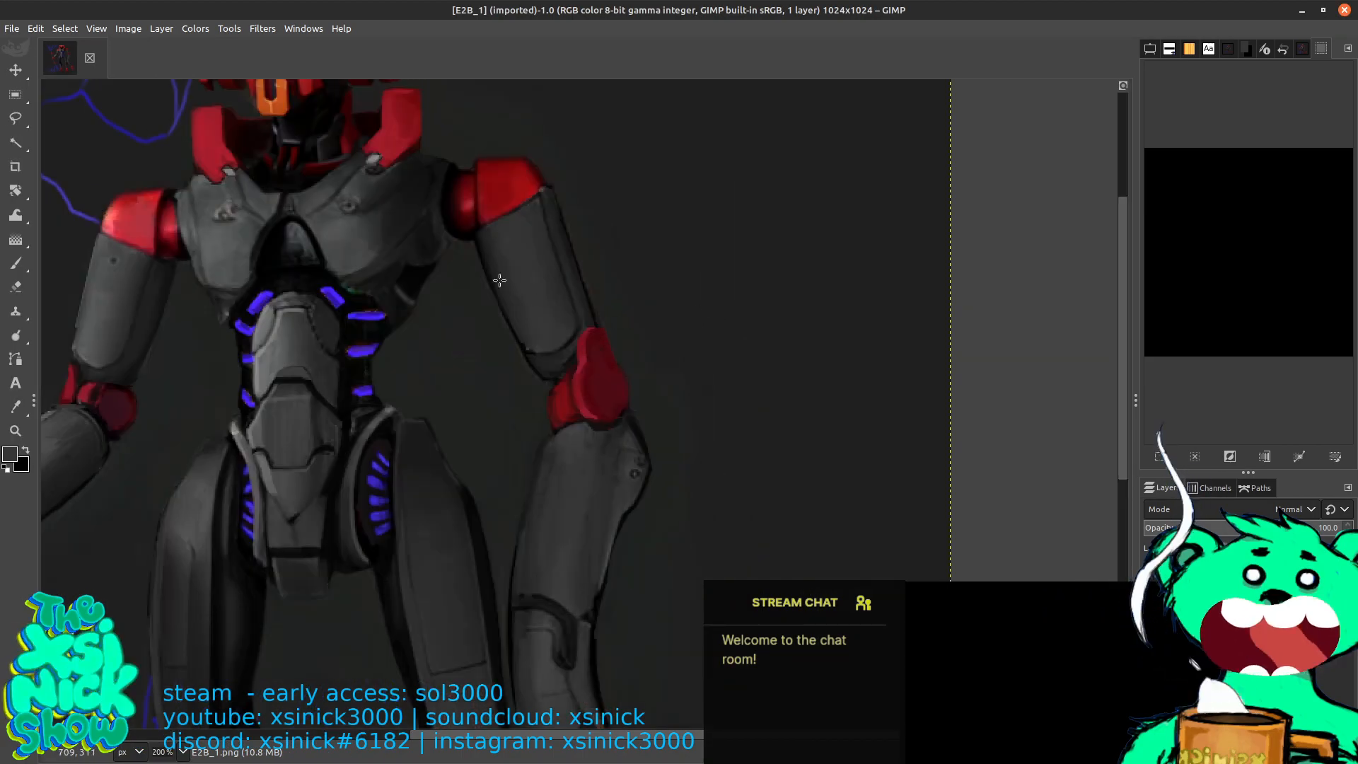
pyautogui.scroll(-5, 620, 335)
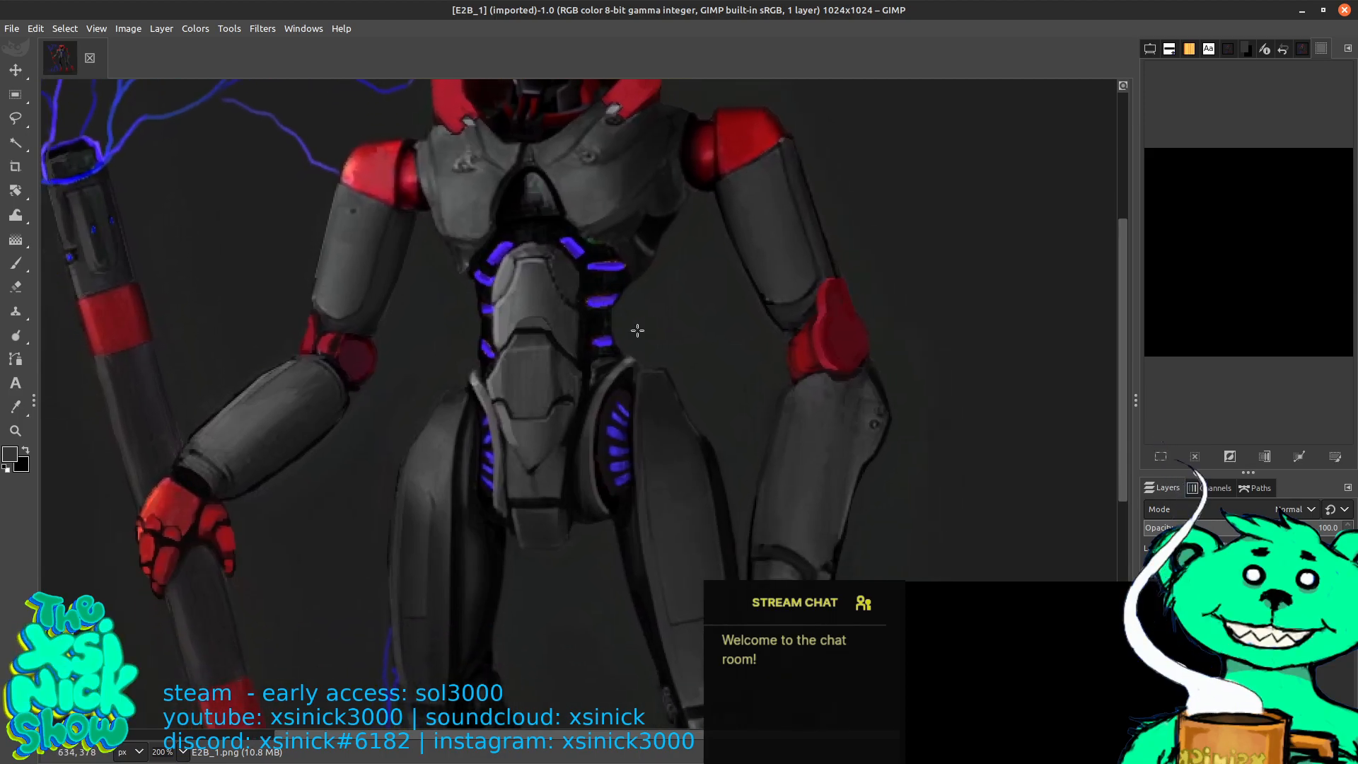
pyautogui.scroll(-2, 659, 326)
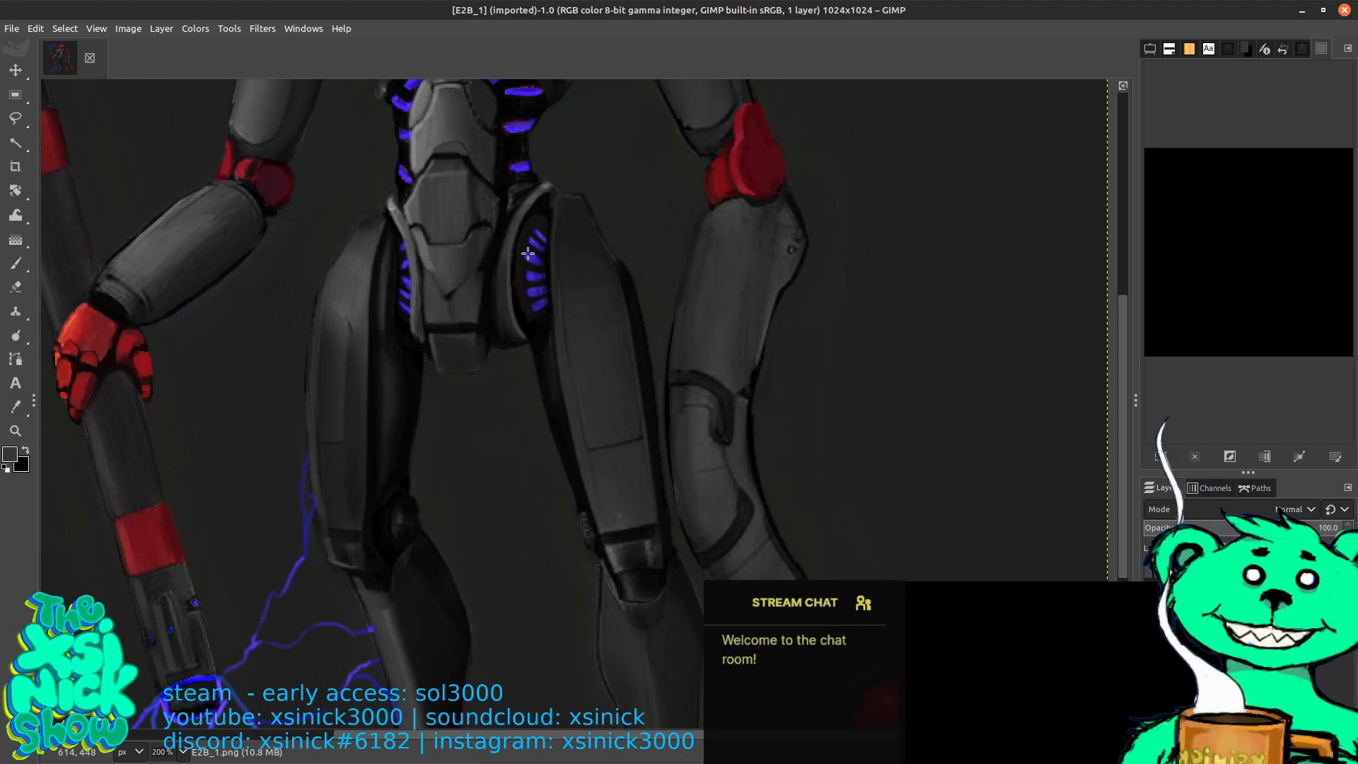
pyautogui.scroll(-5, 881, 555)
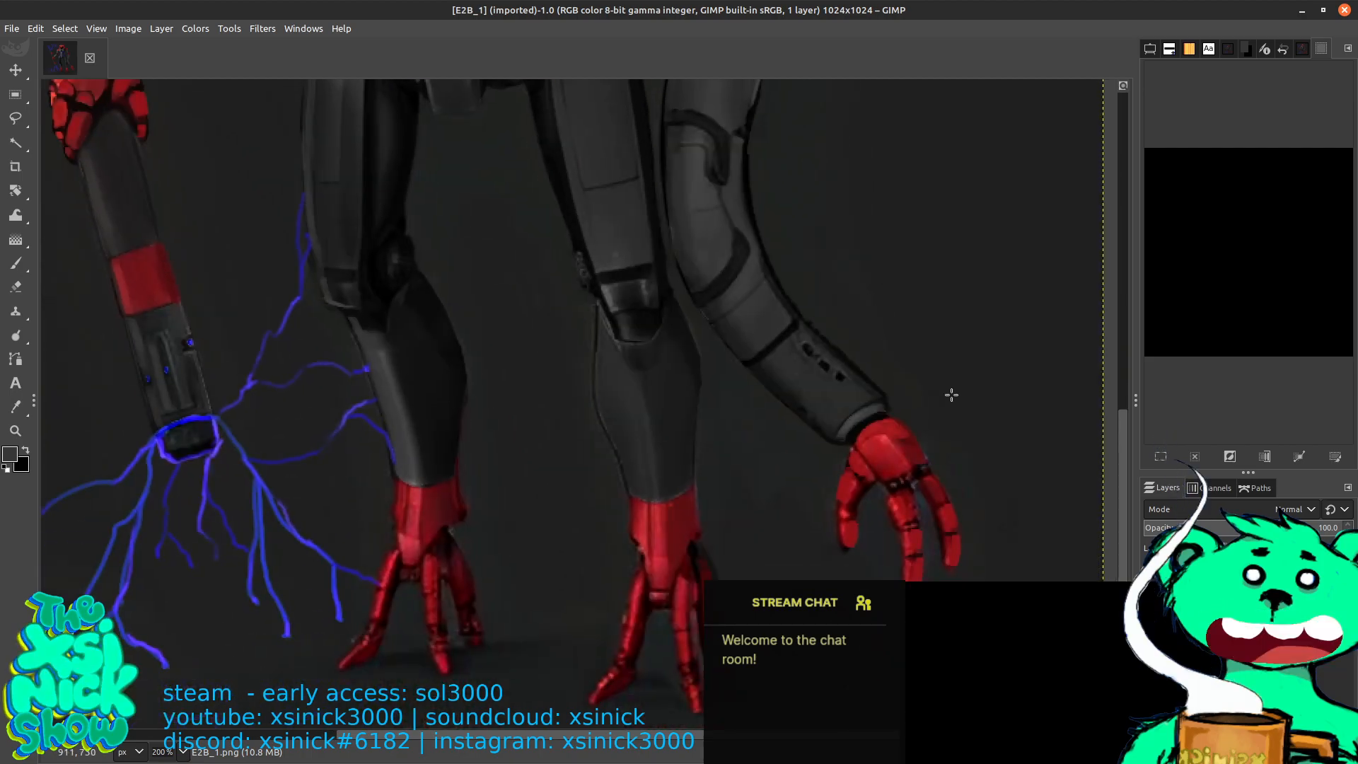
pyautogui.click(16, 118)
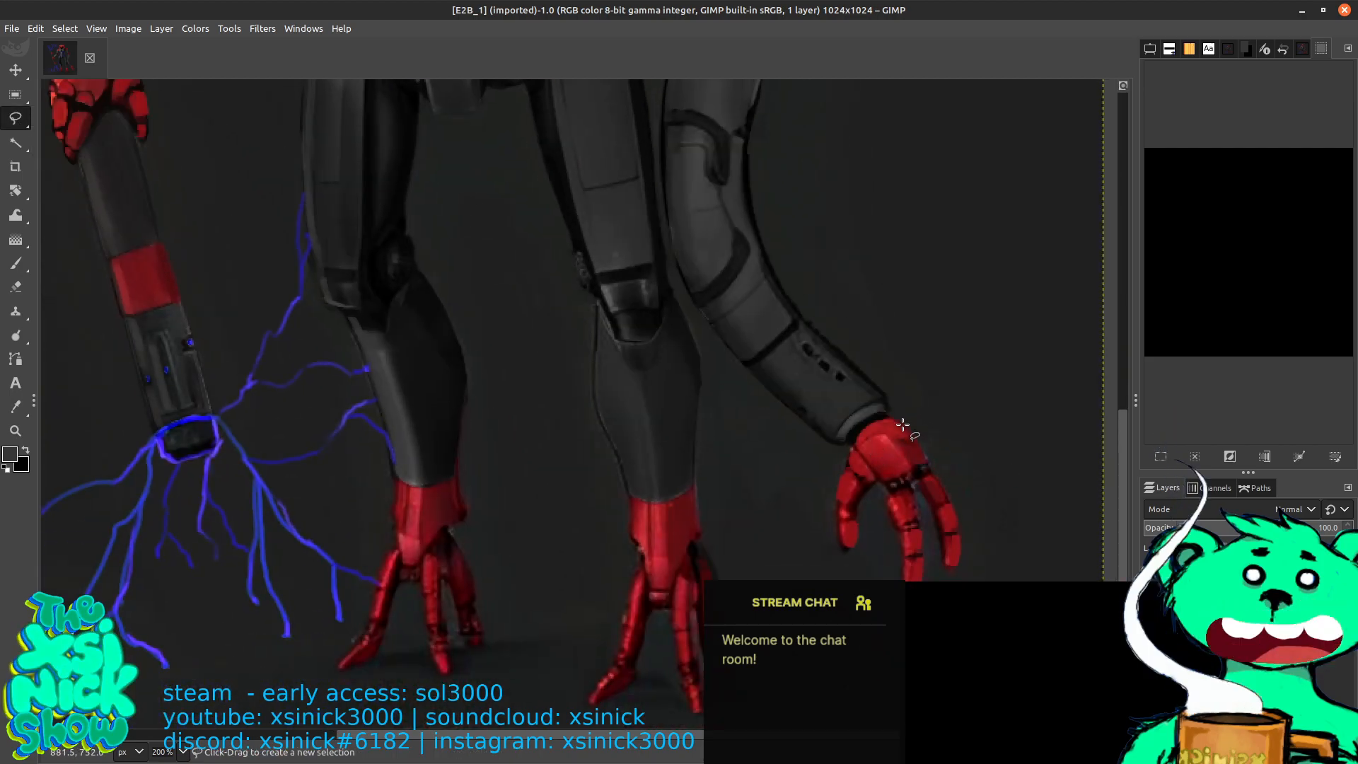
pyautogui.scroll(2, 901, 422)
pyautogui.moveTo(922, 394); pyautogui.dragTo(767, 302)
pyautogui.moveTo(879, 375); pyautogui.dragTo(783, 355)
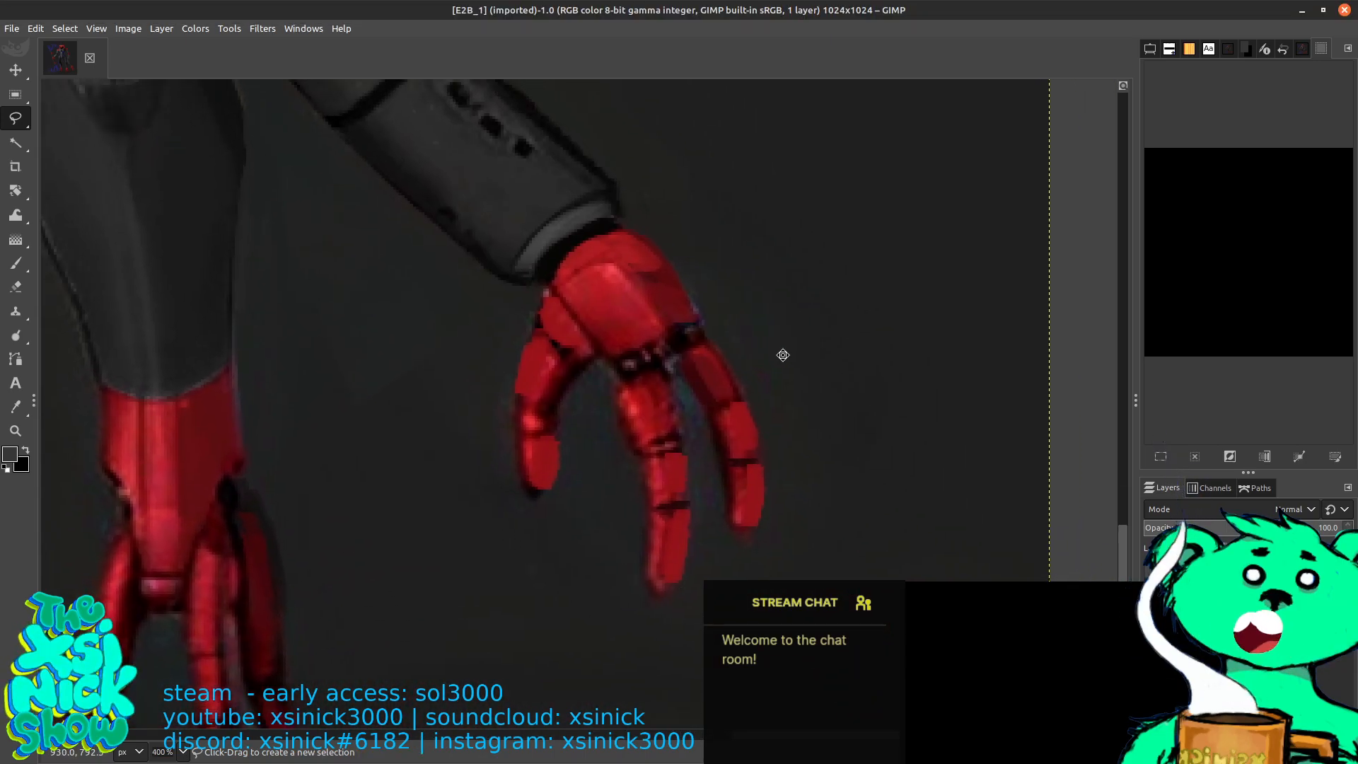
pyautogui.click(634, 225)
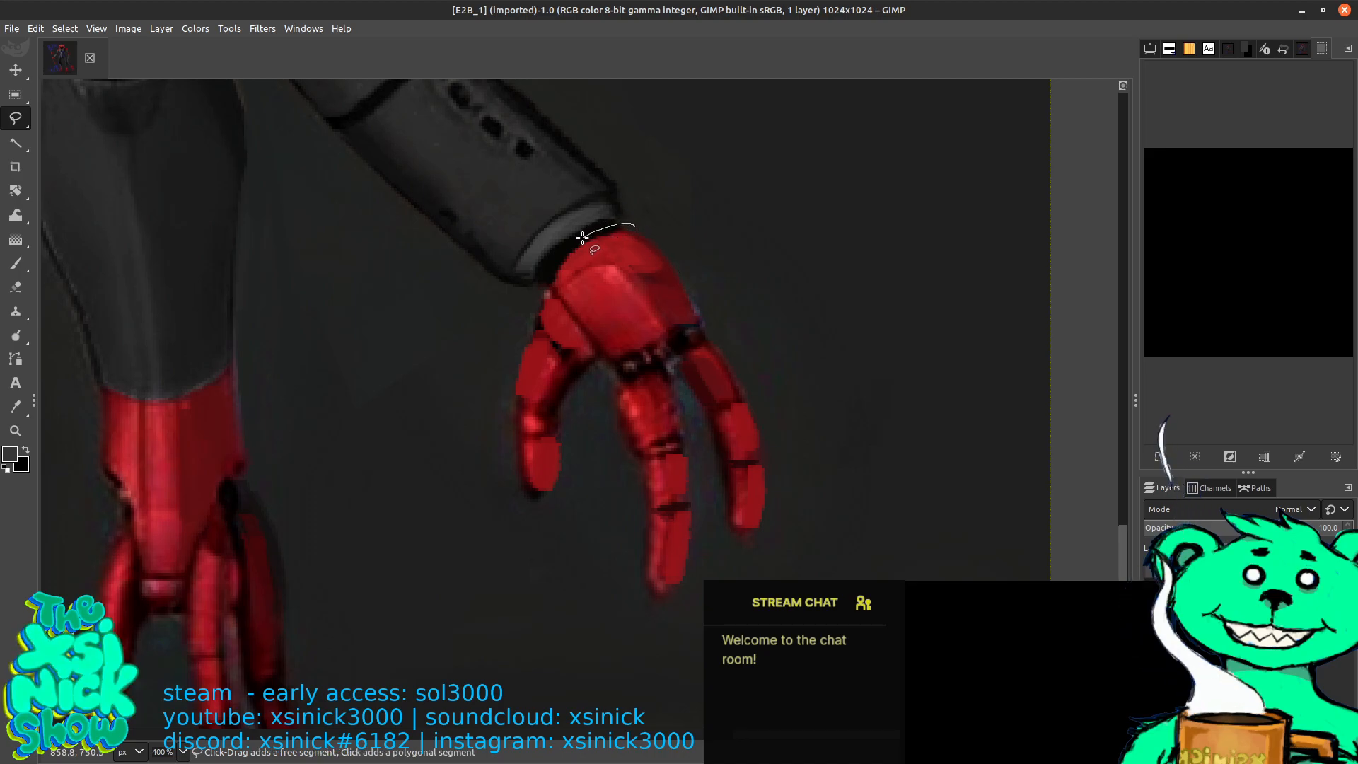
pyautogui.moveTo(556, 253); pyautogui.dragTo(509, 329)
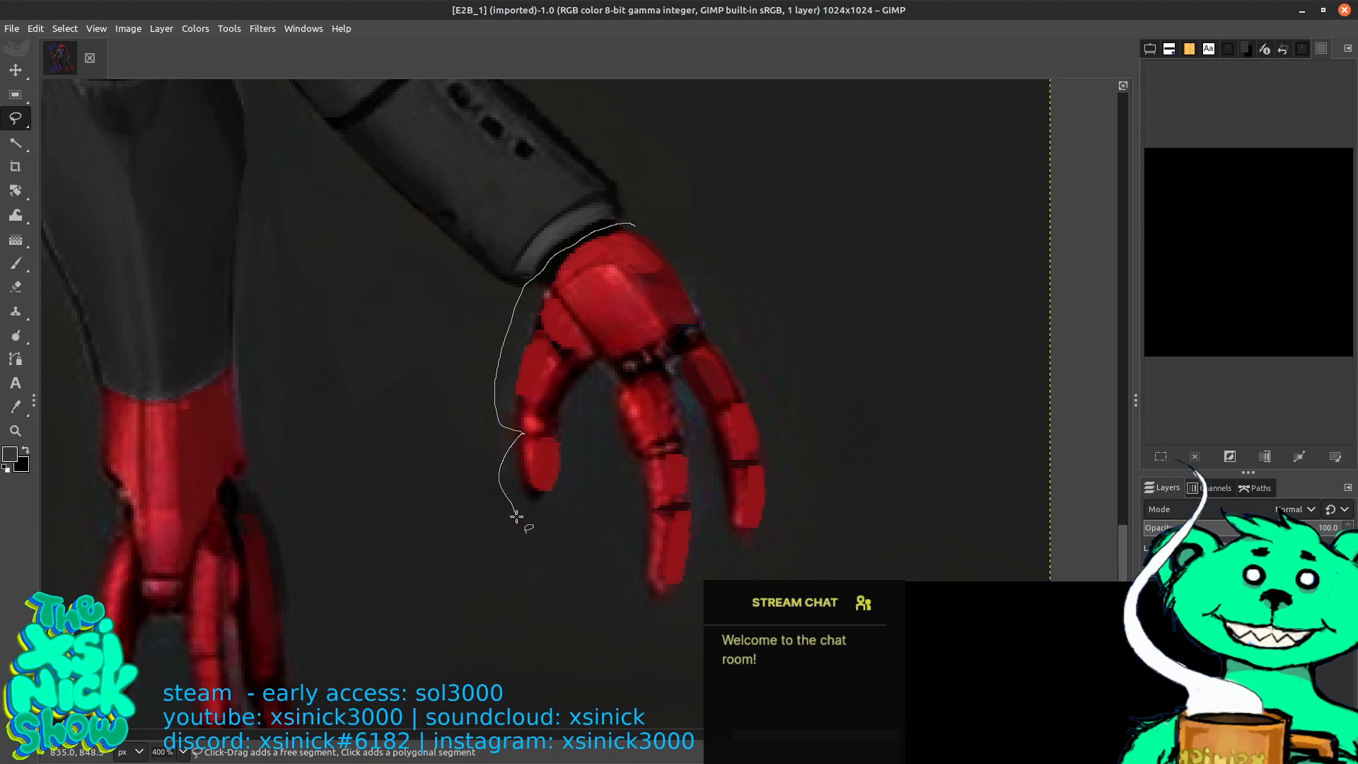
pyautogui.moveTo(595, 591)
pyautogui.mouseDown()
pyautogui.moveTo(746, 610)
pyautogui.moveTo(796, 574)
pyautogui.moveTo(838, 514)
pyautogui.moveTo(843, 435)
pyautogui.moveTo(801, 352)
pyautogui.mouseUp()
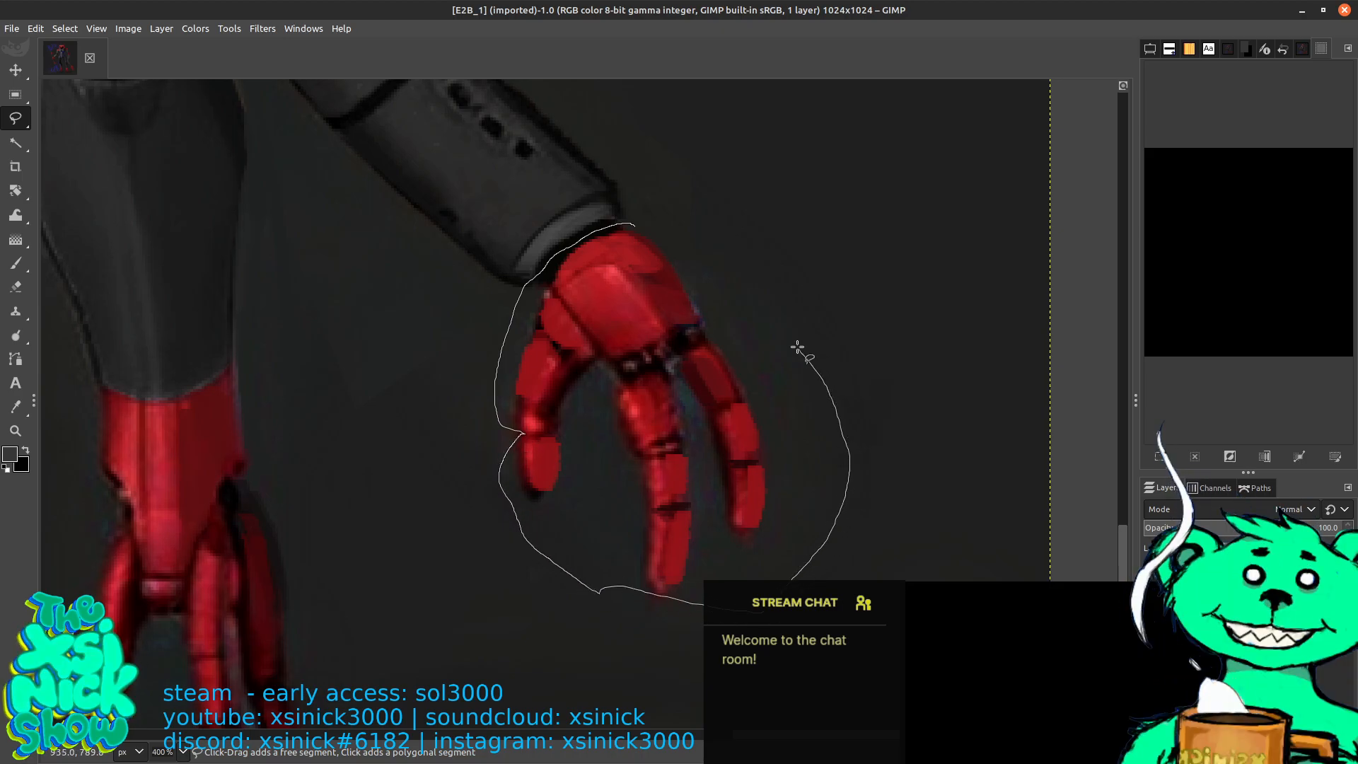
pyautogui.moveTo(636, 218); pyautogui.dragTo(621, 225)
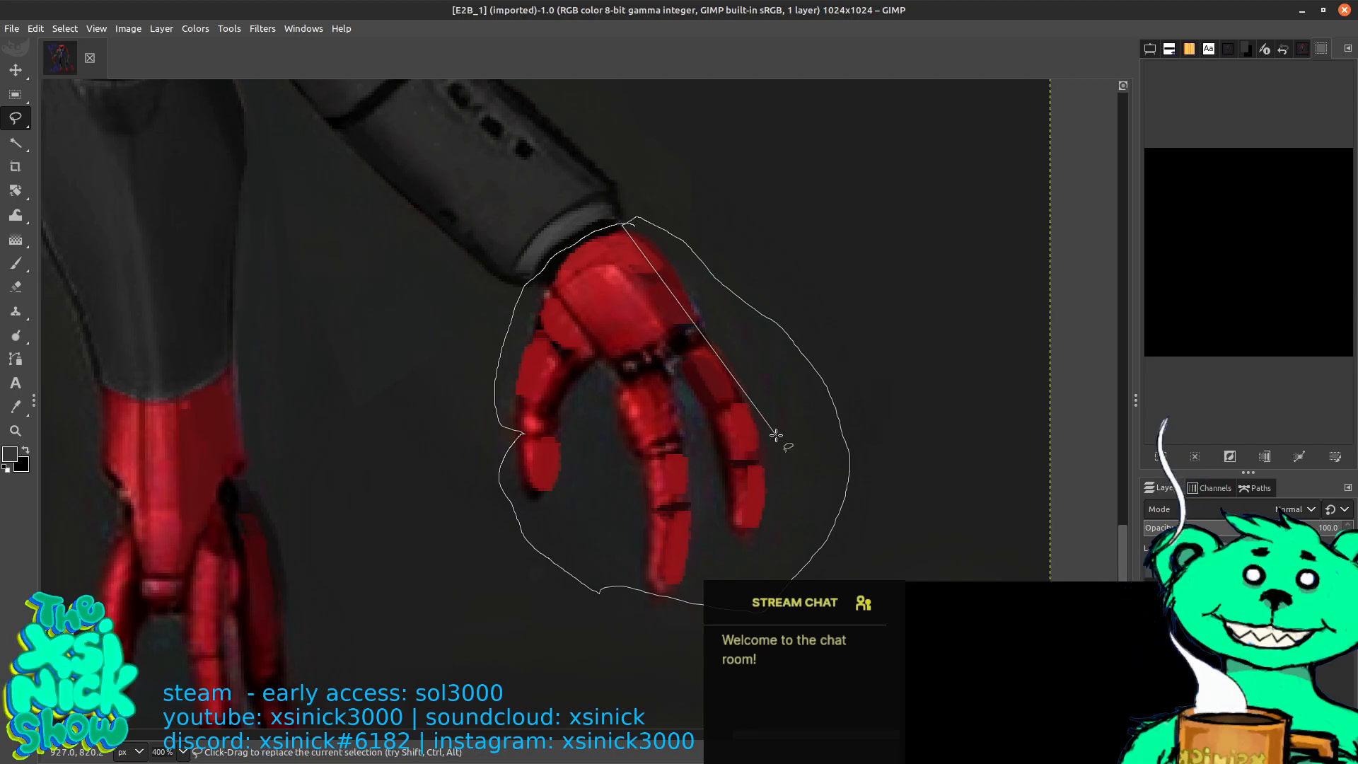
pyautogui.press('Escape')
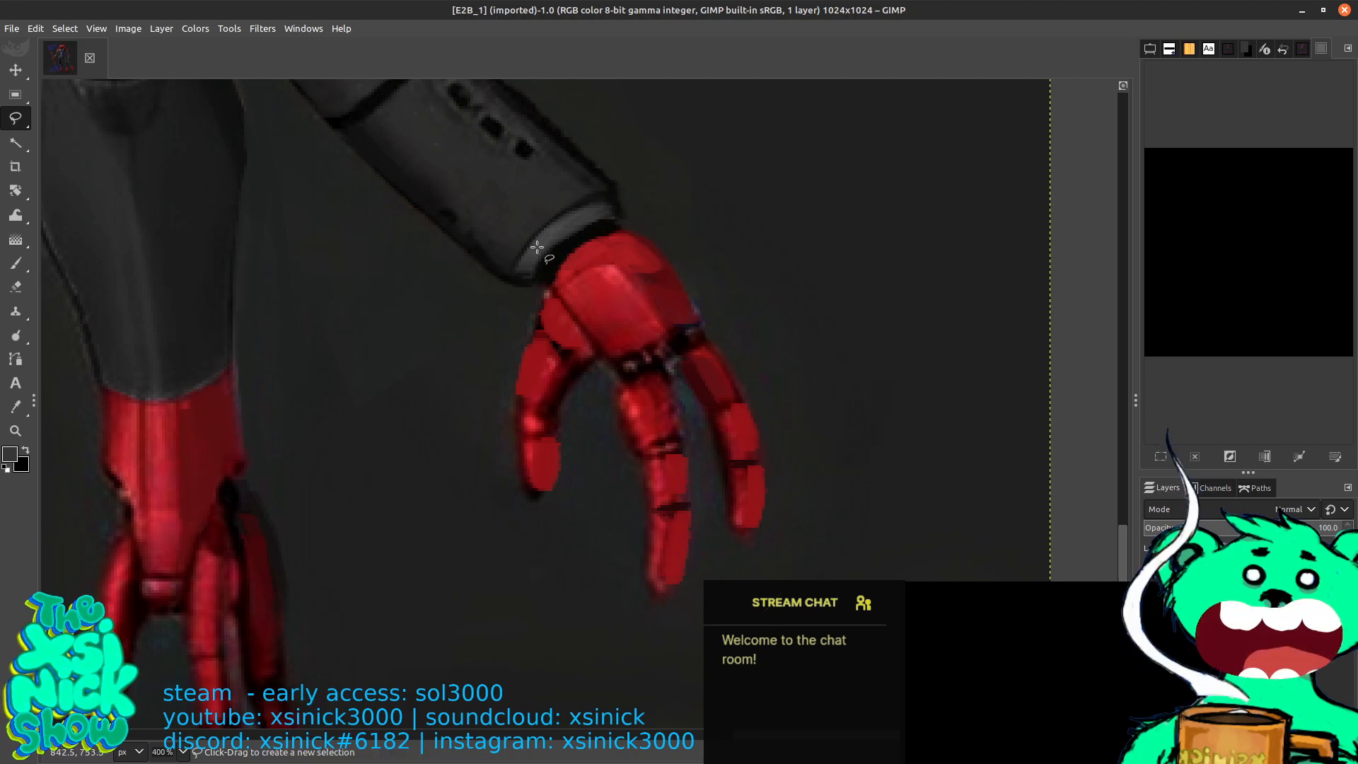
# Draw a closed freehand selection around the robot's hanging hand, following the wrist edge and leaving a margin around the fingers
pyautogui.moveTo(613, 217); pyautogui.dragTo(572, 234)
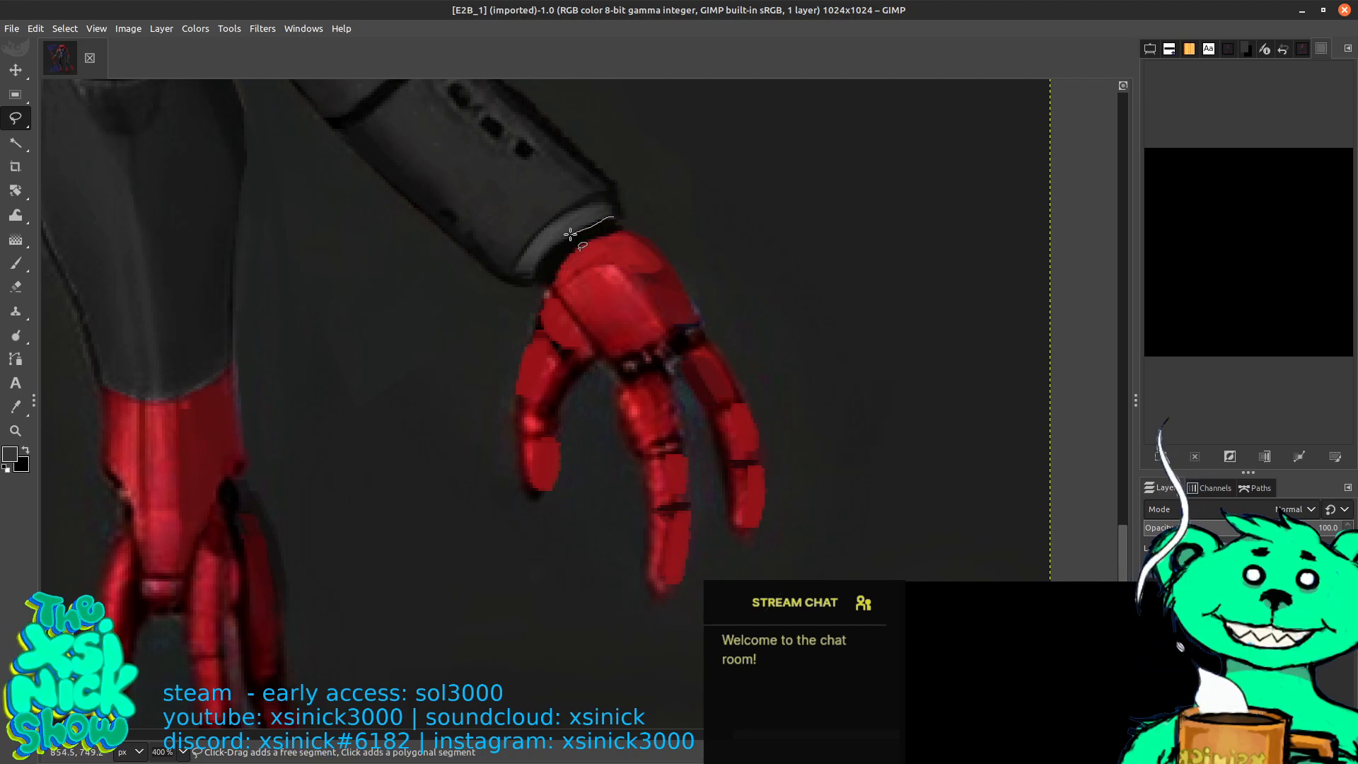
pyautogui.moveTo(497, 345); pyautogui.dragTo(481, 399)
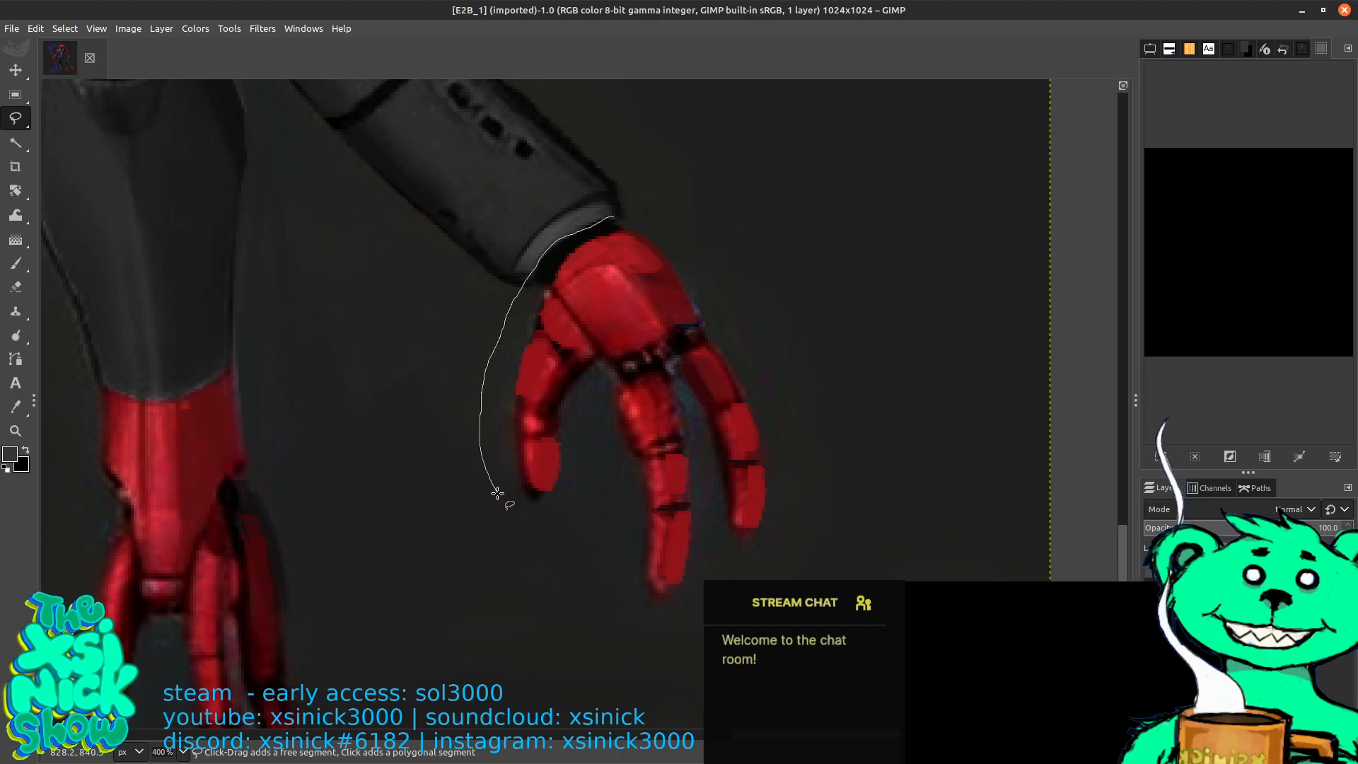
pyautogui.moveTo(535, 520)
pyautogui.mouseDown()
pyautogui.moveTo(597, 428)
pyautogui.moveTo(617, 500)
pyautogui.mouseUp()
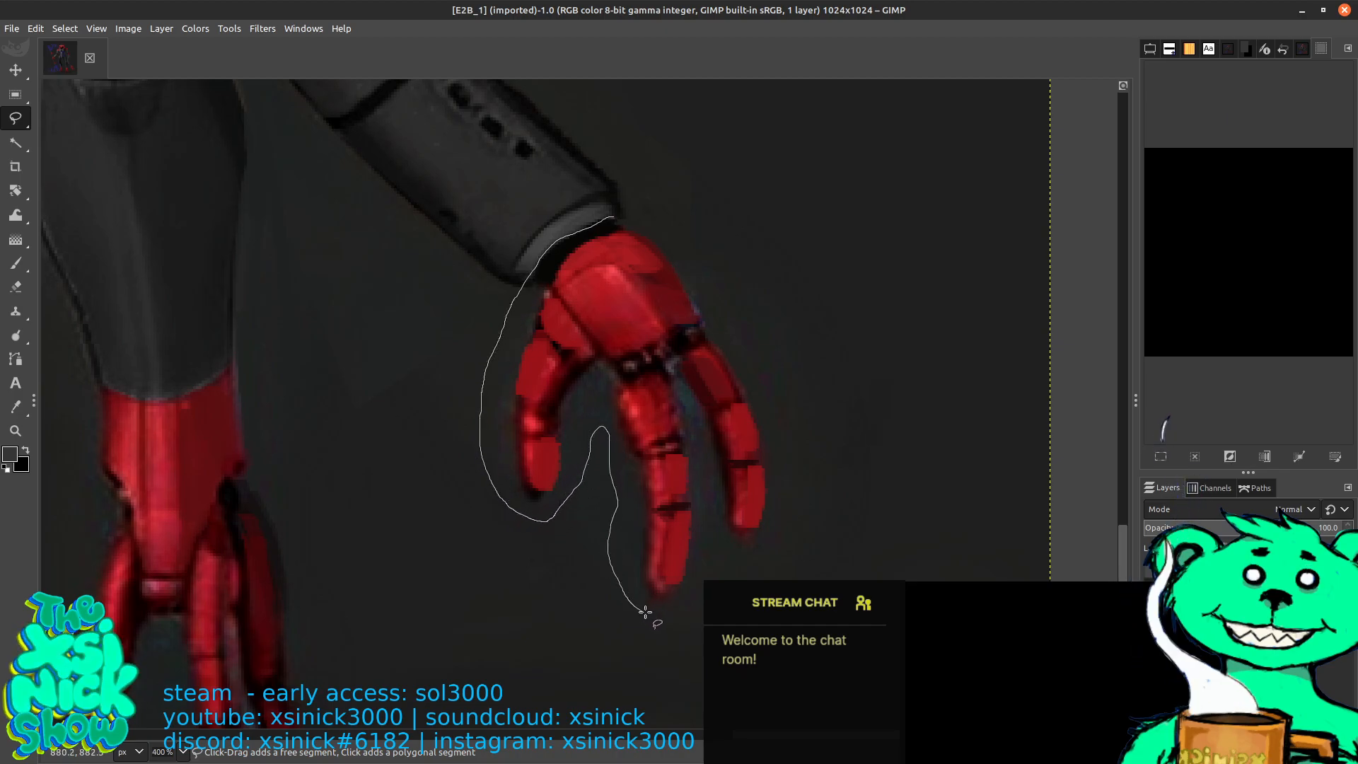
pyautogui.moveTo(740, 578)
pyautogui.mouseDown()
pyautogui.moveTo(808, 516)
pyautogui.moveTo(798, 410)
pyautogui.mouseUp()
pyautogui.moveTo(690, 253); pyautogui.dragTo(615, 216)
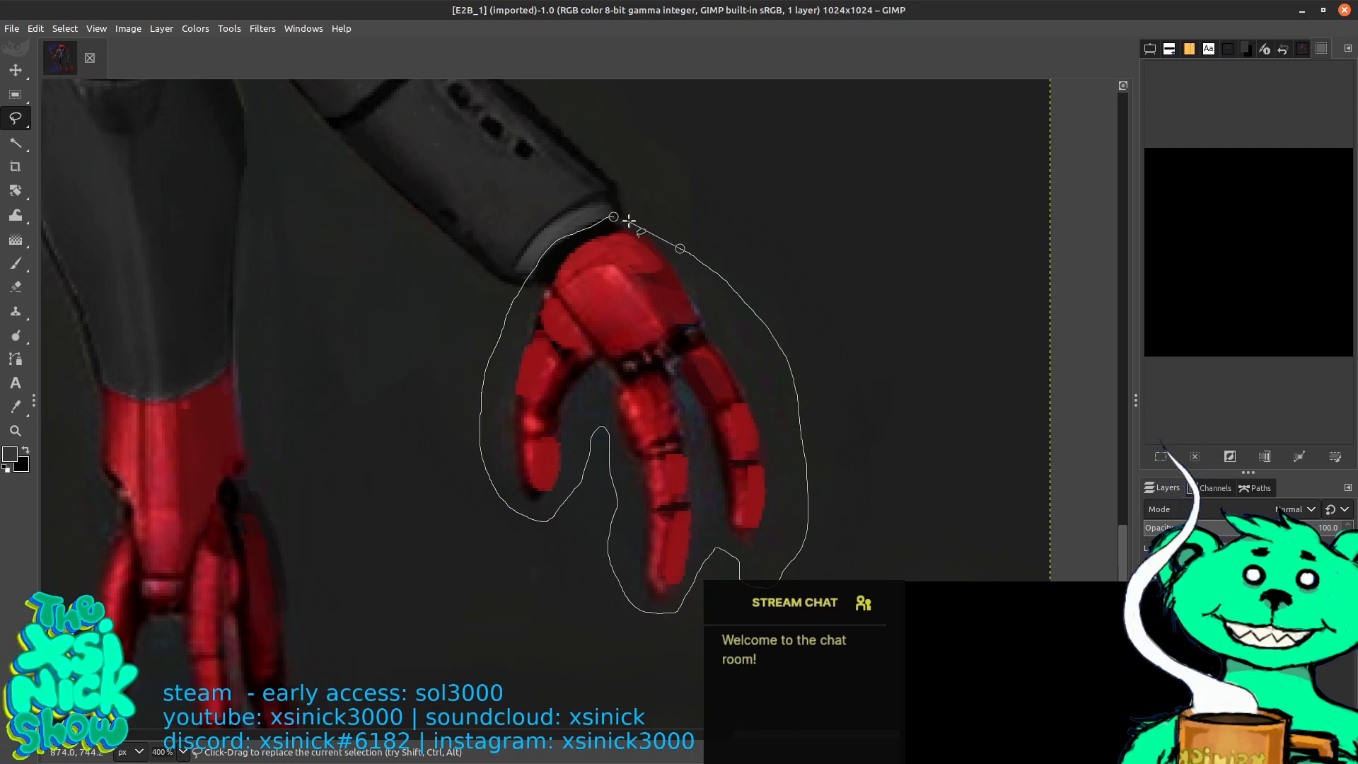
pyautogui.press('Return')
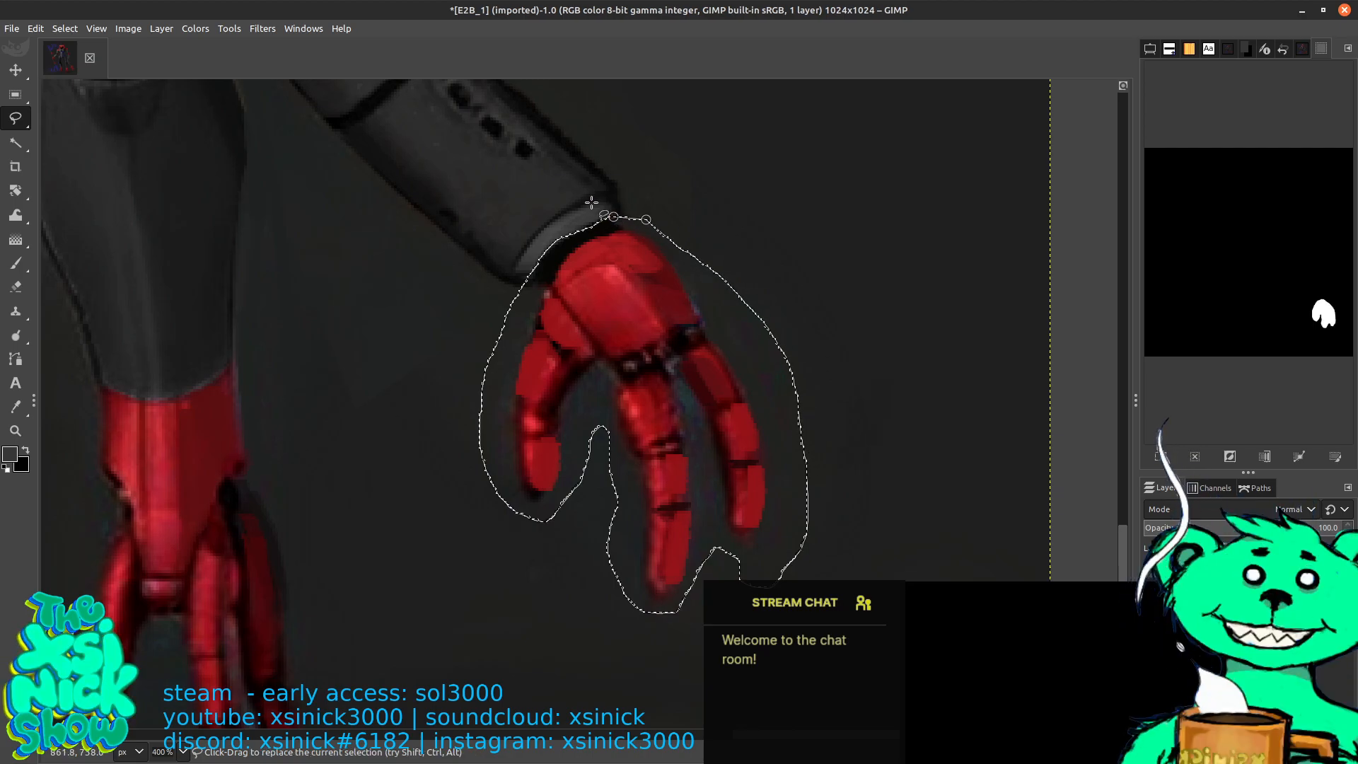
# Copy the selected hand, paste it as a new layer, and move it up to the forearm beside the thigh
pyautogui.click(16, 70)
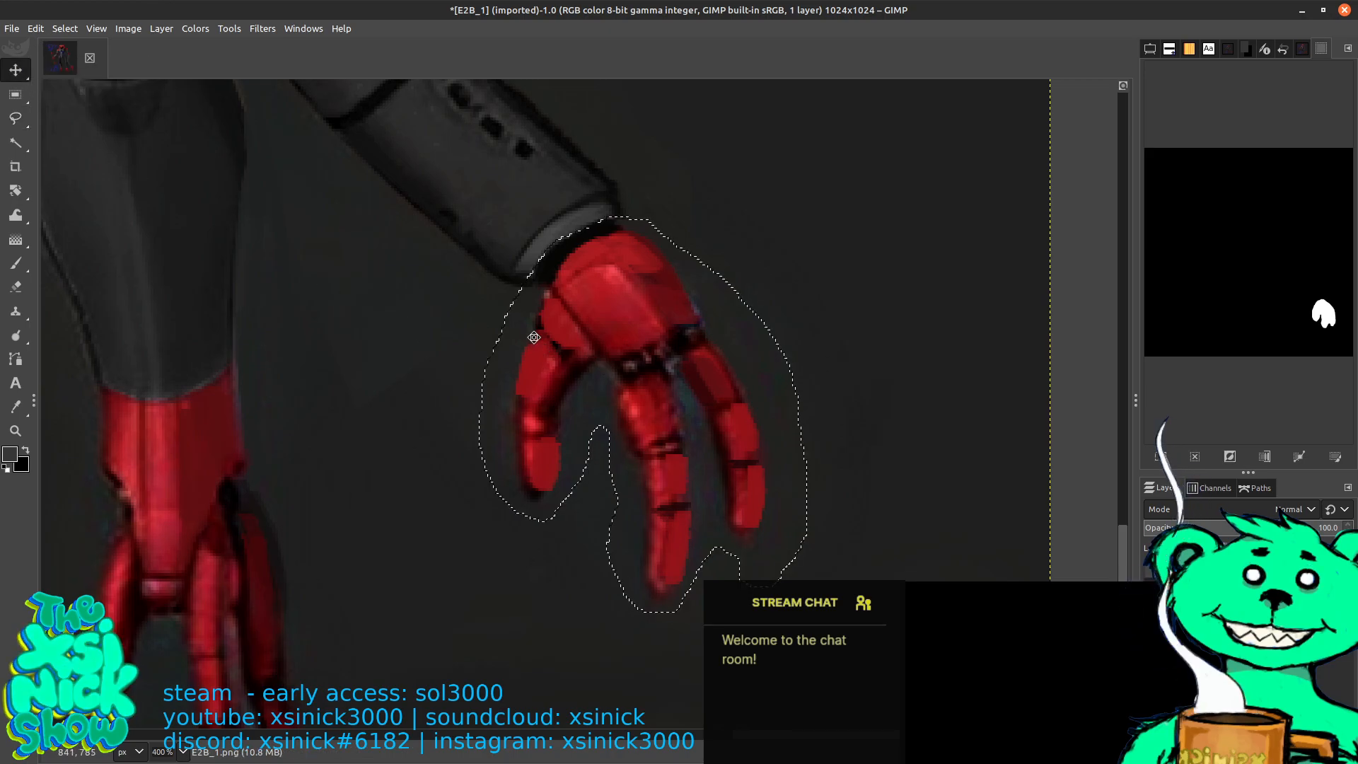
pyautogui.hotkey('ctrl', 'c')
pyautogui.hotkey('ctrl', 'v')
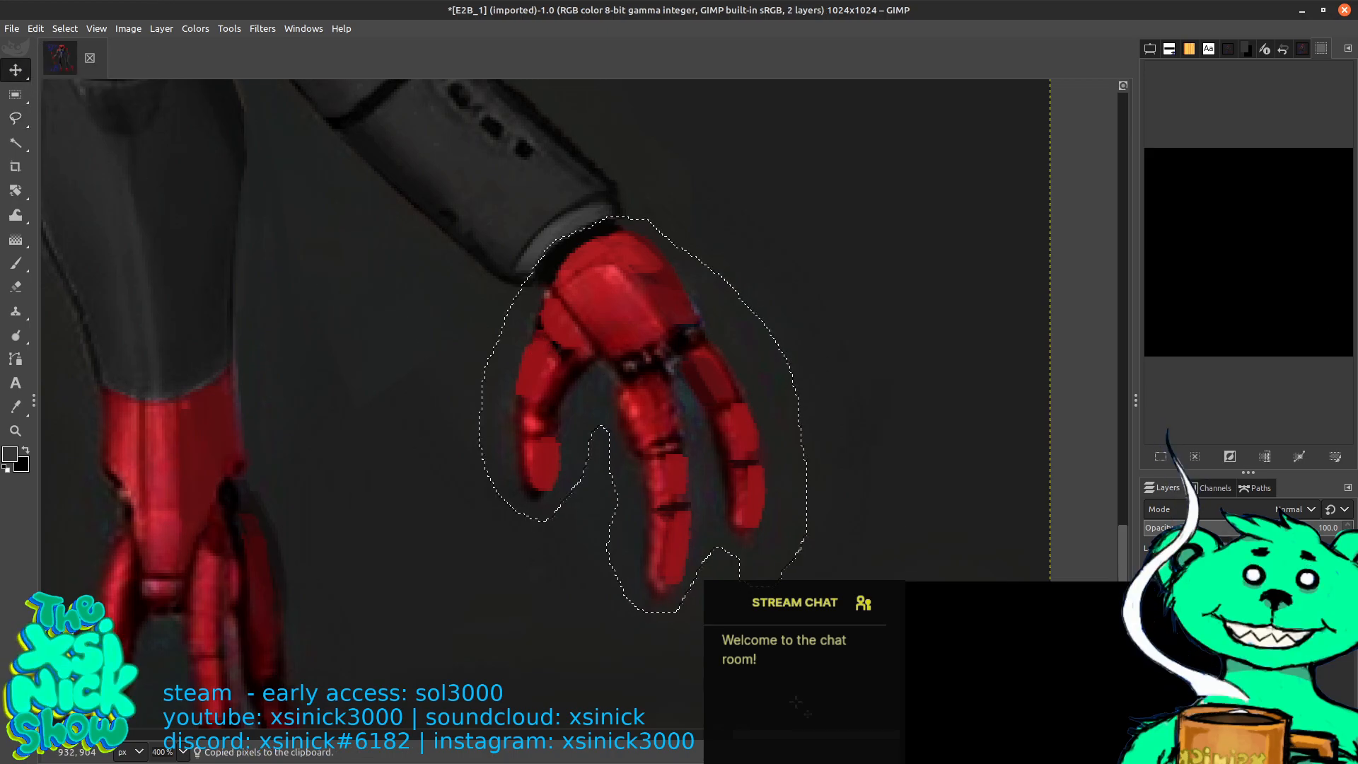
pyautogui.click(1157, 751)
pyautogui.moveTo(750, 283); pyautogui.dragTo(897, 440)
pyautogui.moveTo(795, 467); pyautogui.dragTo(645, 251)
pyautogui.moveTo(752, 255); pyautogui.dragTo(981, 445)
pyautogui.scroll(-4, 785, 350)
pyautogui.moveTo(784, 353); pyautogui.dragTo(710, 249)
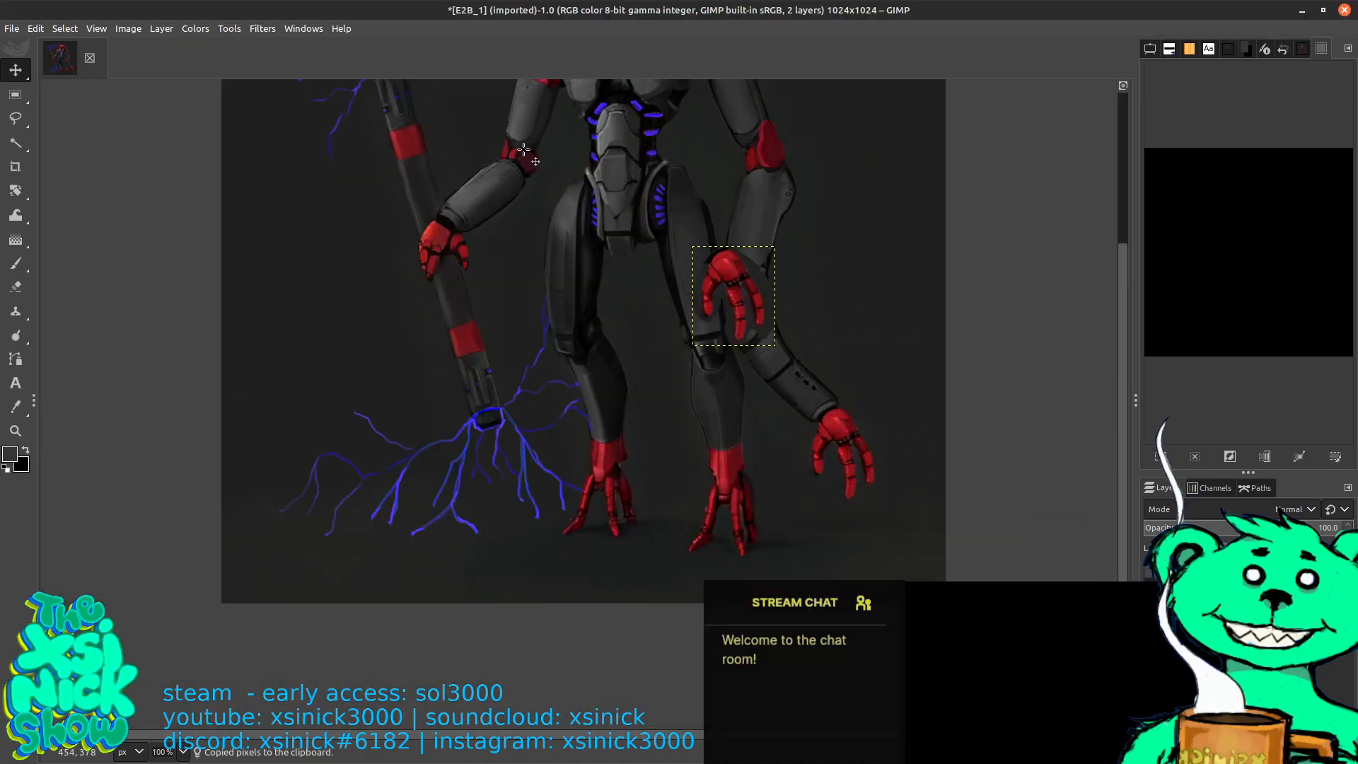
# Rotate the pasted hand layer by about 43.31 degrees around its center so the fingers point toward the leg
pyautogui.scroll(2, 757, 276)
pyautogui.moveTo(15, 190); pyautogui.dragTo(71, 203)
pyautogui.moveTo(739, 357); pyautogui.dragTo(709, 371)
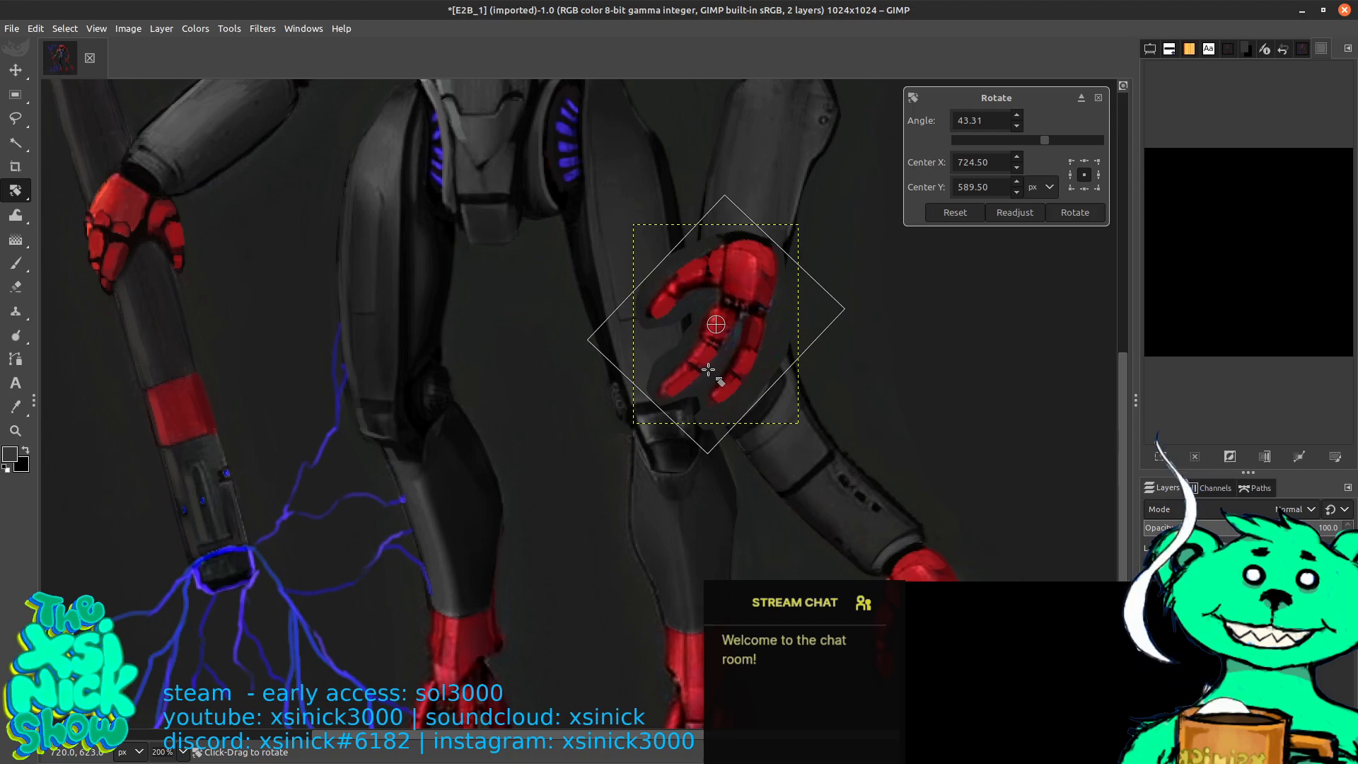
pyautogui.moveTo(637, 223); pyautogui.dragTo(544, 290)
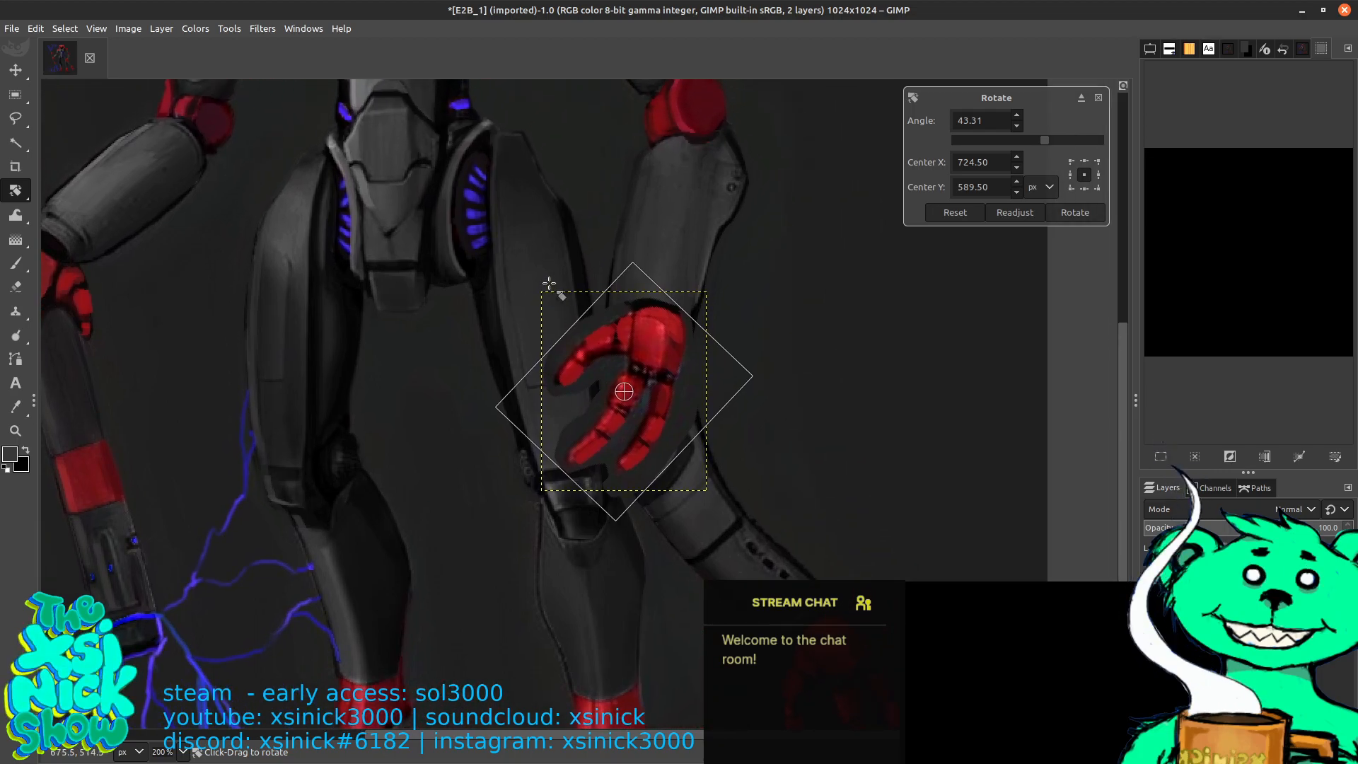
# Apply the rotation and move the pasted hand so its wrist sits at the seam of the upper forearm segment
pyautogui.click(15, 71)
pyautogui.moveTo(652, 400); pyautogui.dragTo(638, 414)
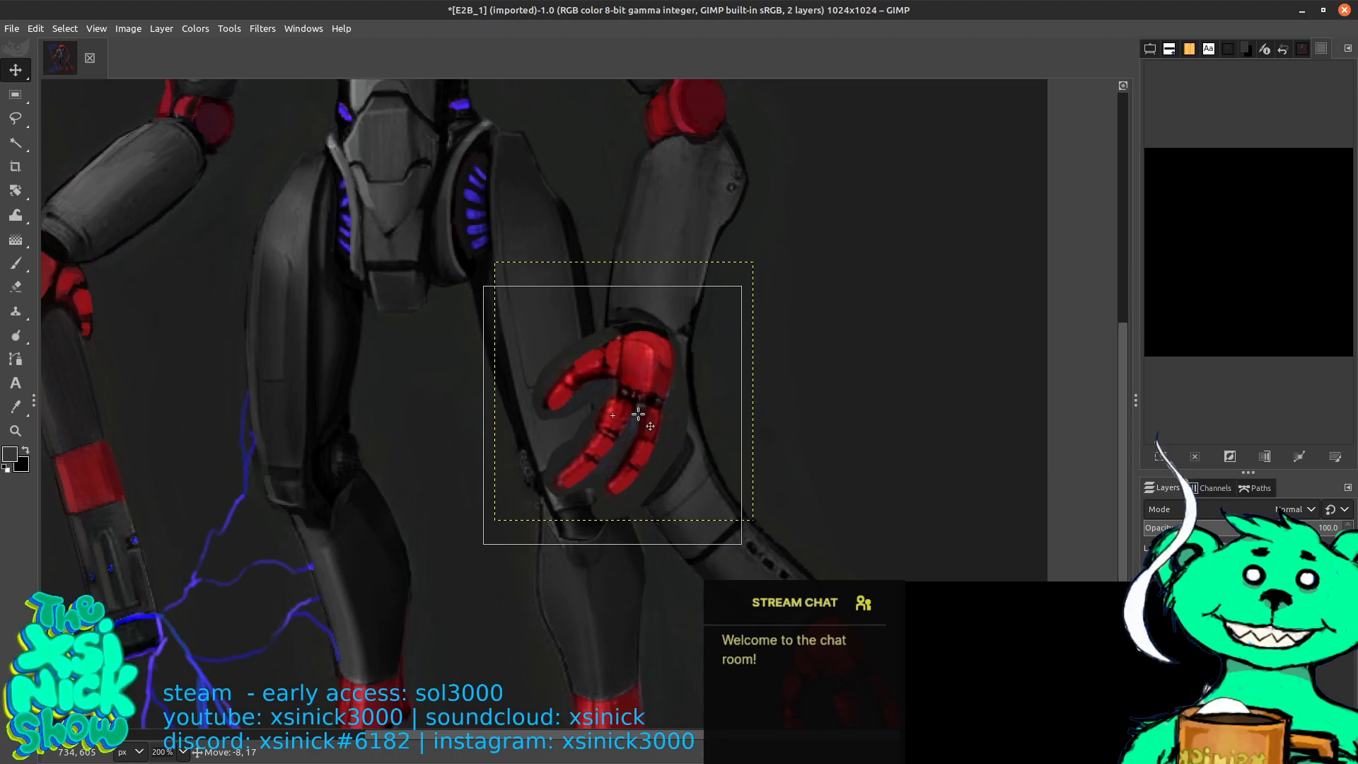
pyautogui.moveTo(638, 413); pyautogui.dragTo(637, 413)
pyautogui.moveTo(783, 384); pyautogui.dragTo(836, 418)
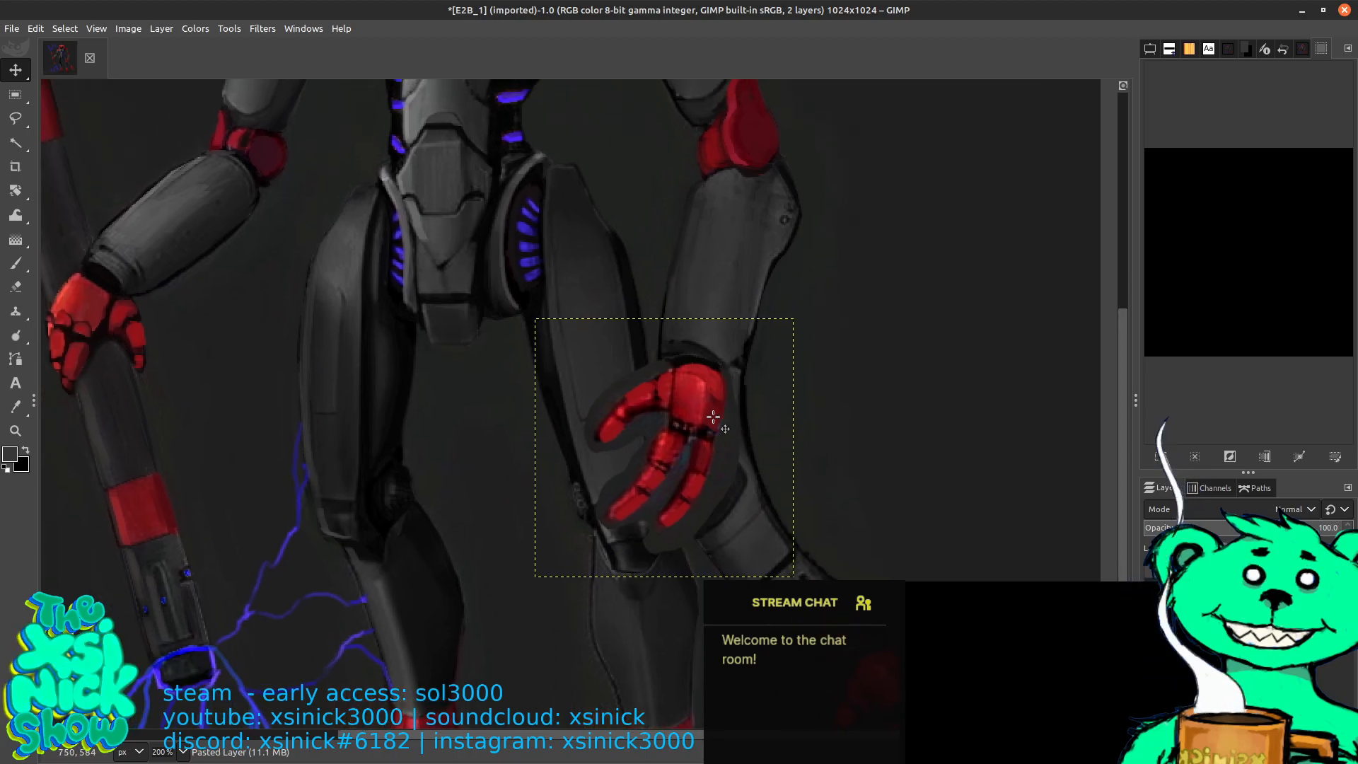
pyautogui.moveTo(785, 379); pyautogui.dragTo(631, 189)
pyautogui.moveTo(729, 308); pyautogui.dragTo(725, 323)
pyautogui.moveTo(684, 256); pyautogui.dragTo(708, 328)
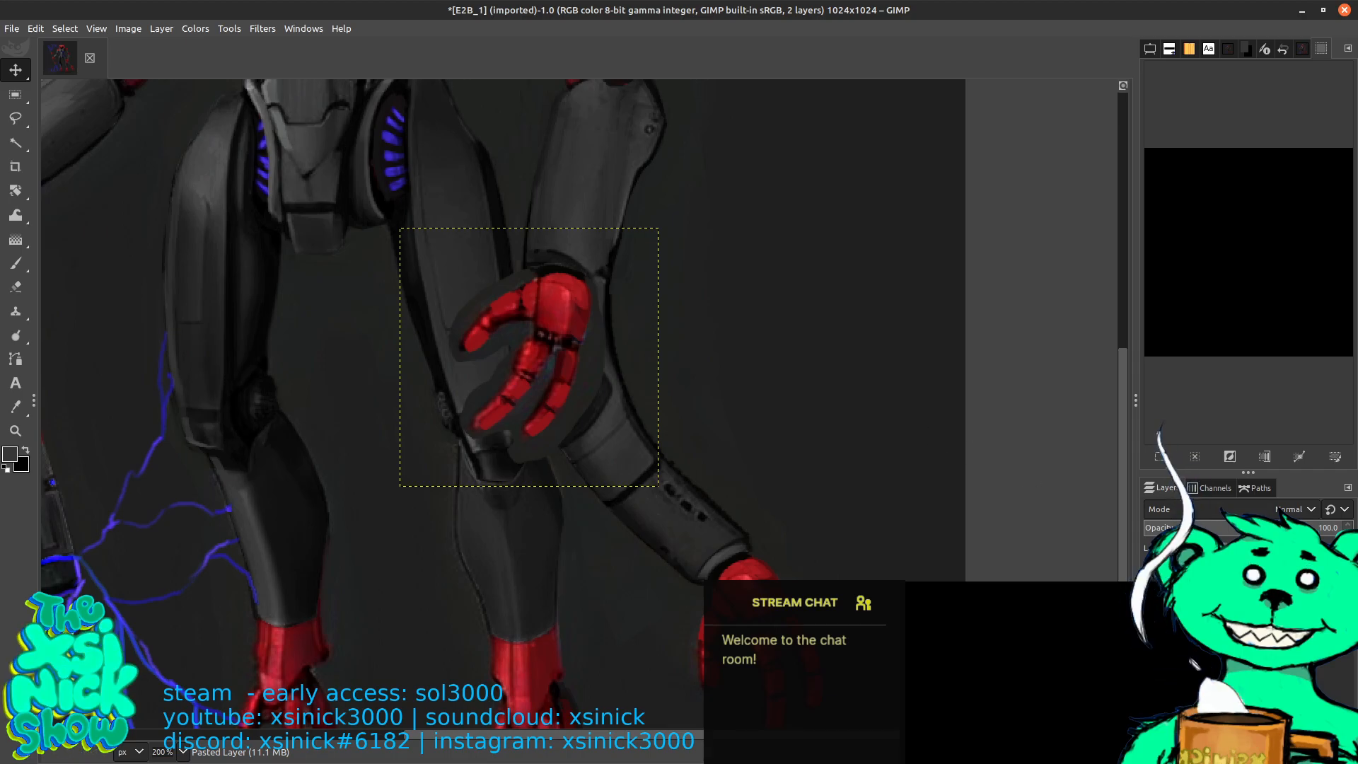
# Add a black, fully transparent layer mask to the pasted hand and ready the Paintbrush with white as foreground color
pyautogui.rightClick(1149, 580)
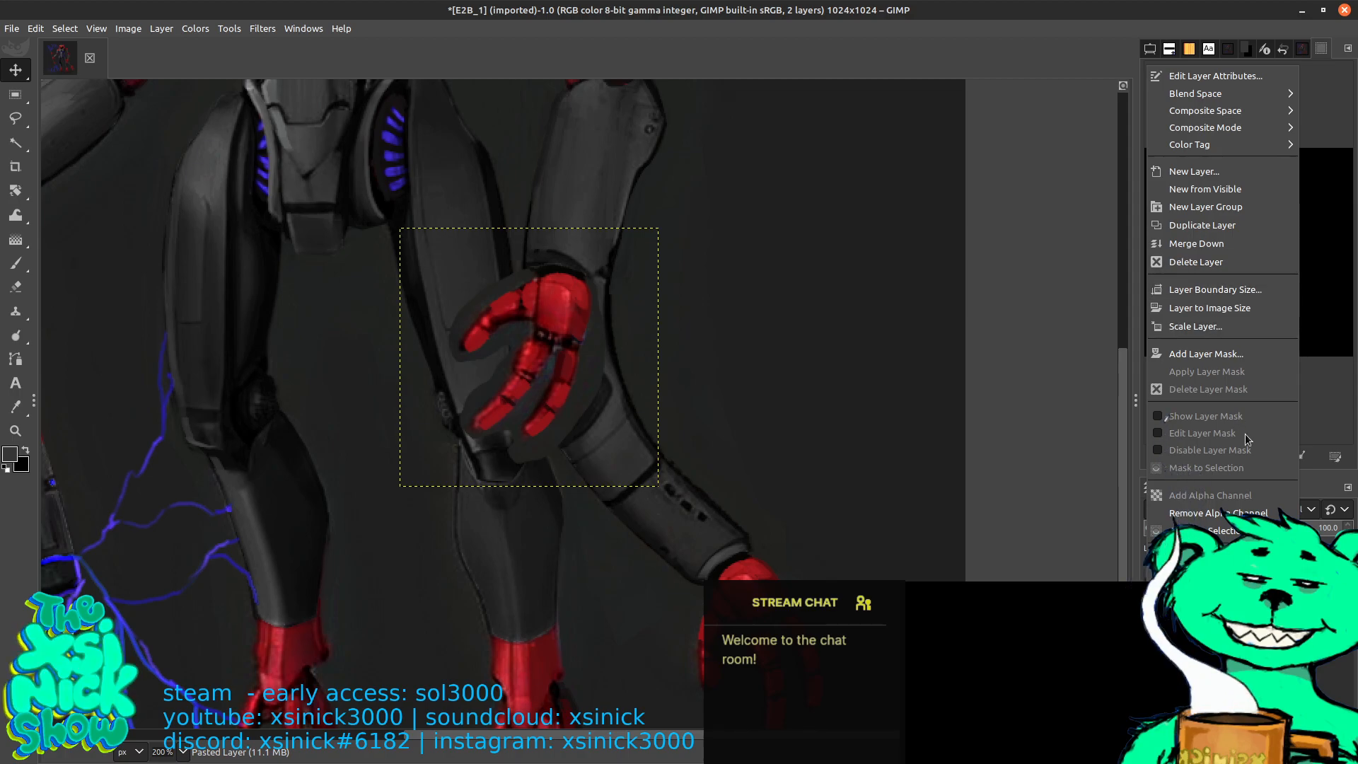
pyautogui.click(1222, 351)
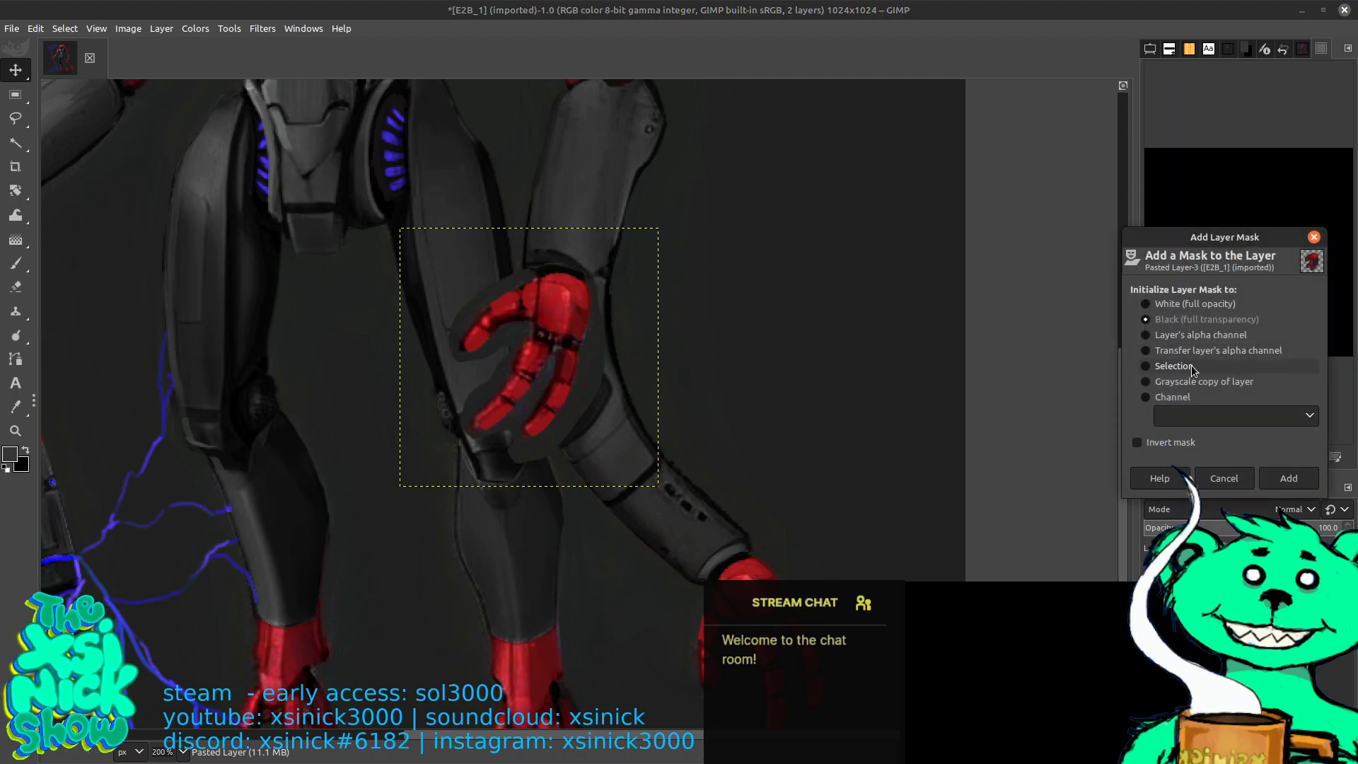
pyautogui.click(1293, 481)
pyautogui.moveTo(679, 363); pyautogui.dragTo(866, 443)
pyautogui.press('d')
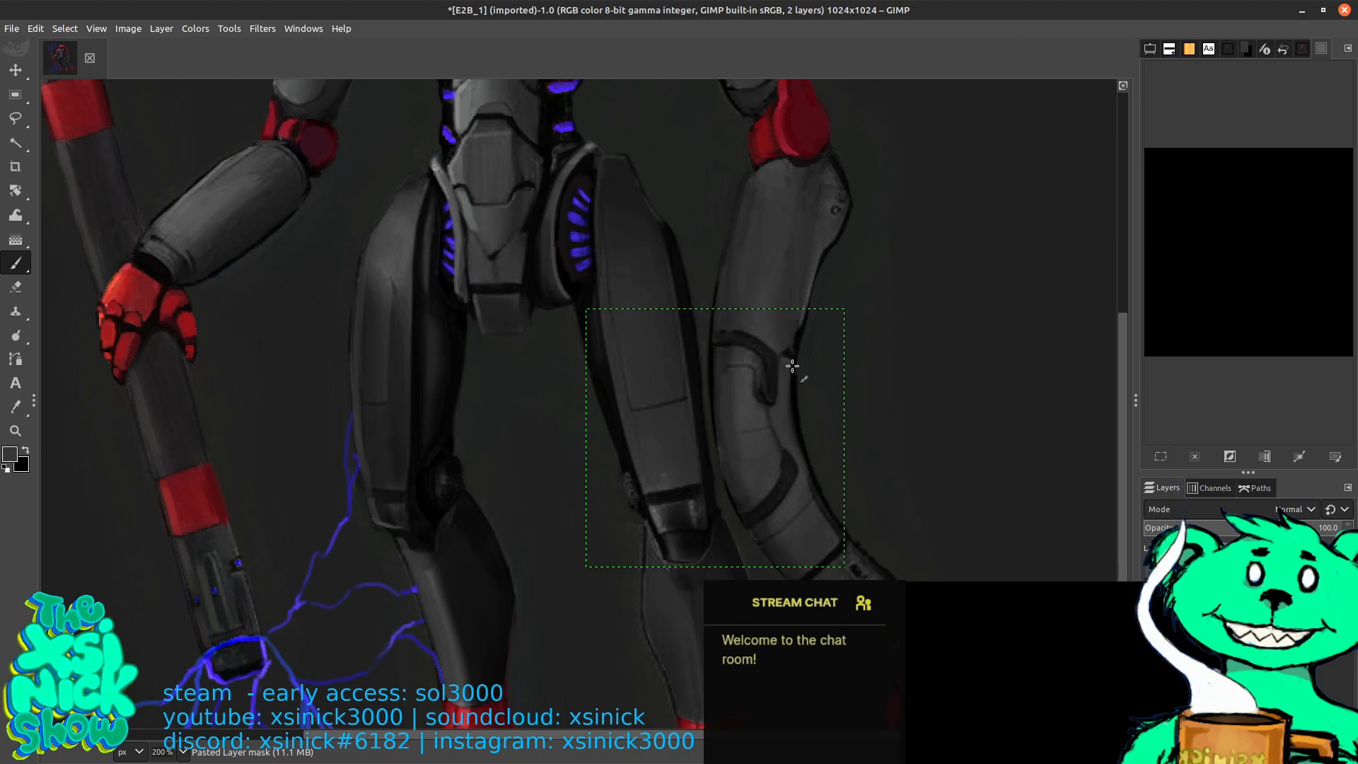
pyautogui.press('d')
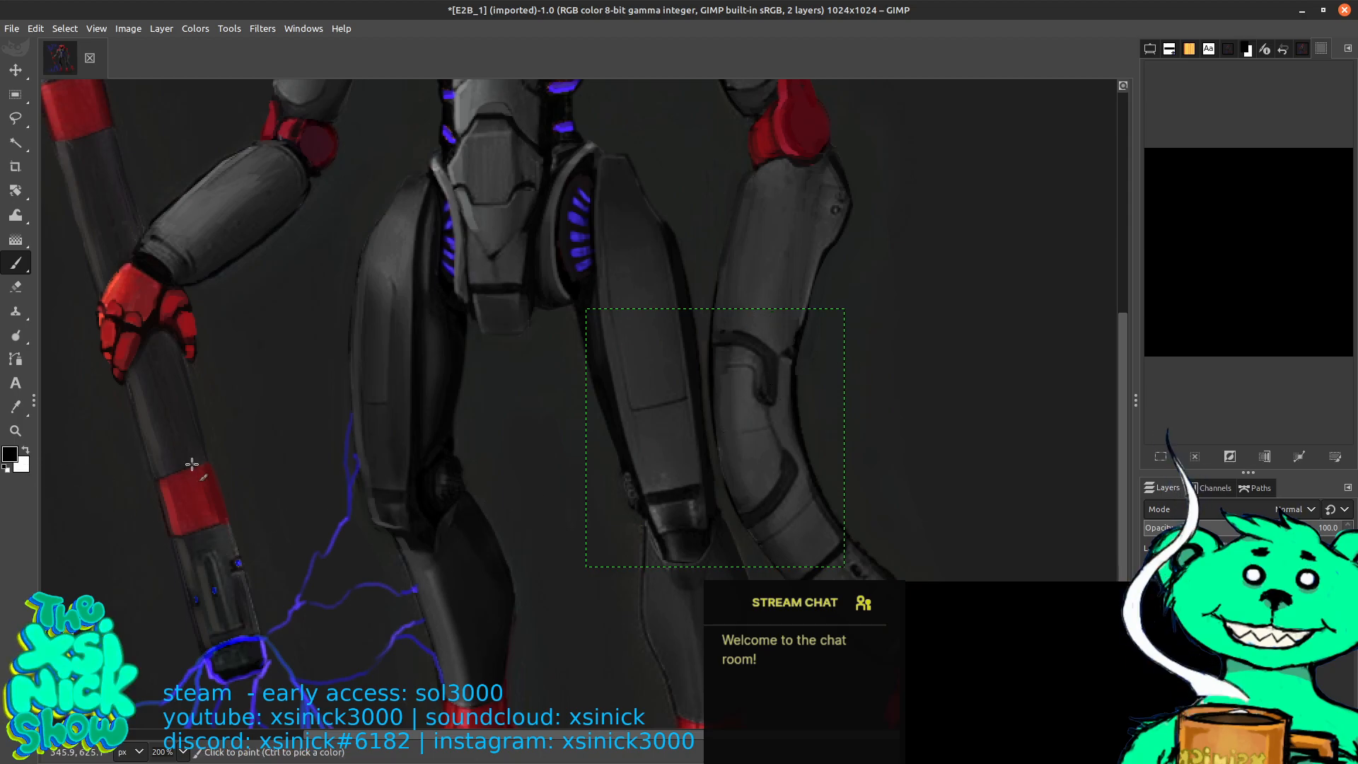
pyautogui.press('x')
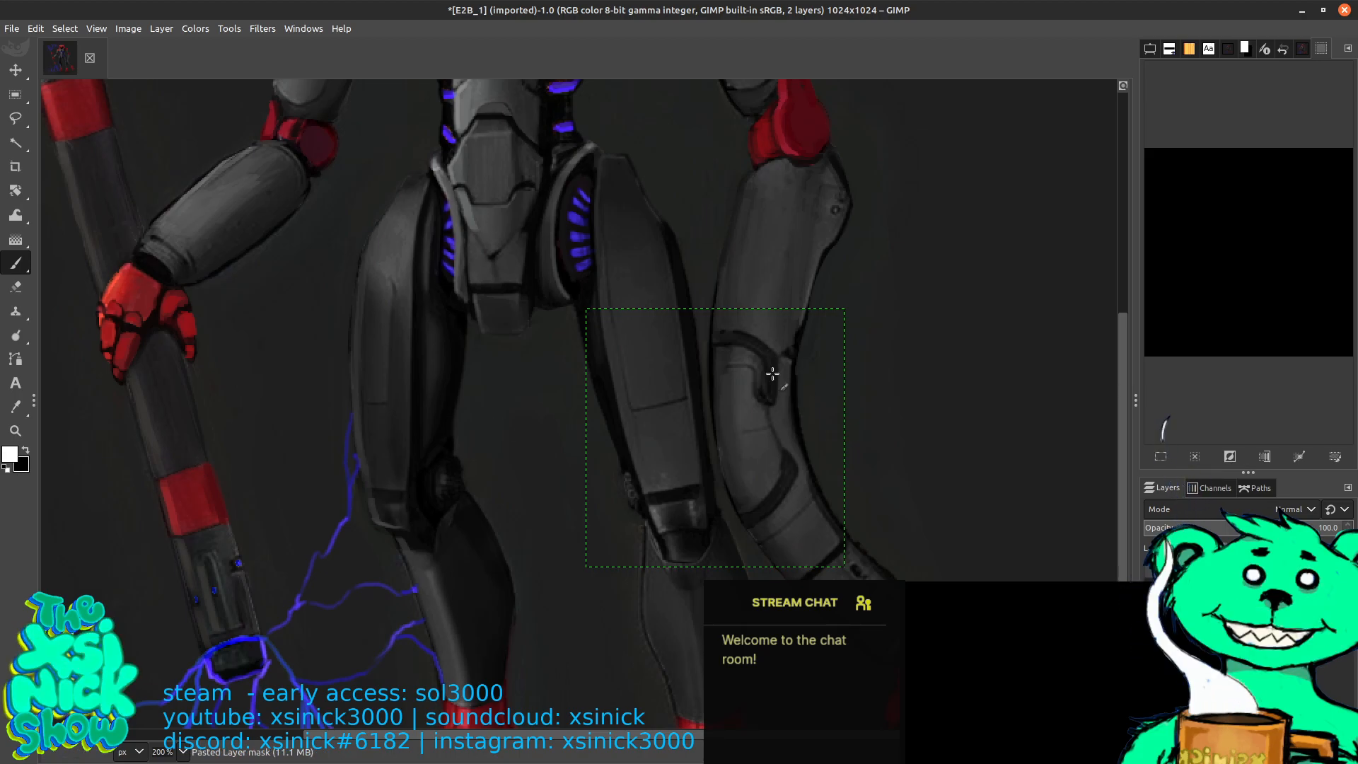
# Paint white on the layer mask to reveal the middle finger from the knuckles to its tip
pyautogui.scroll(3, 772, 374)
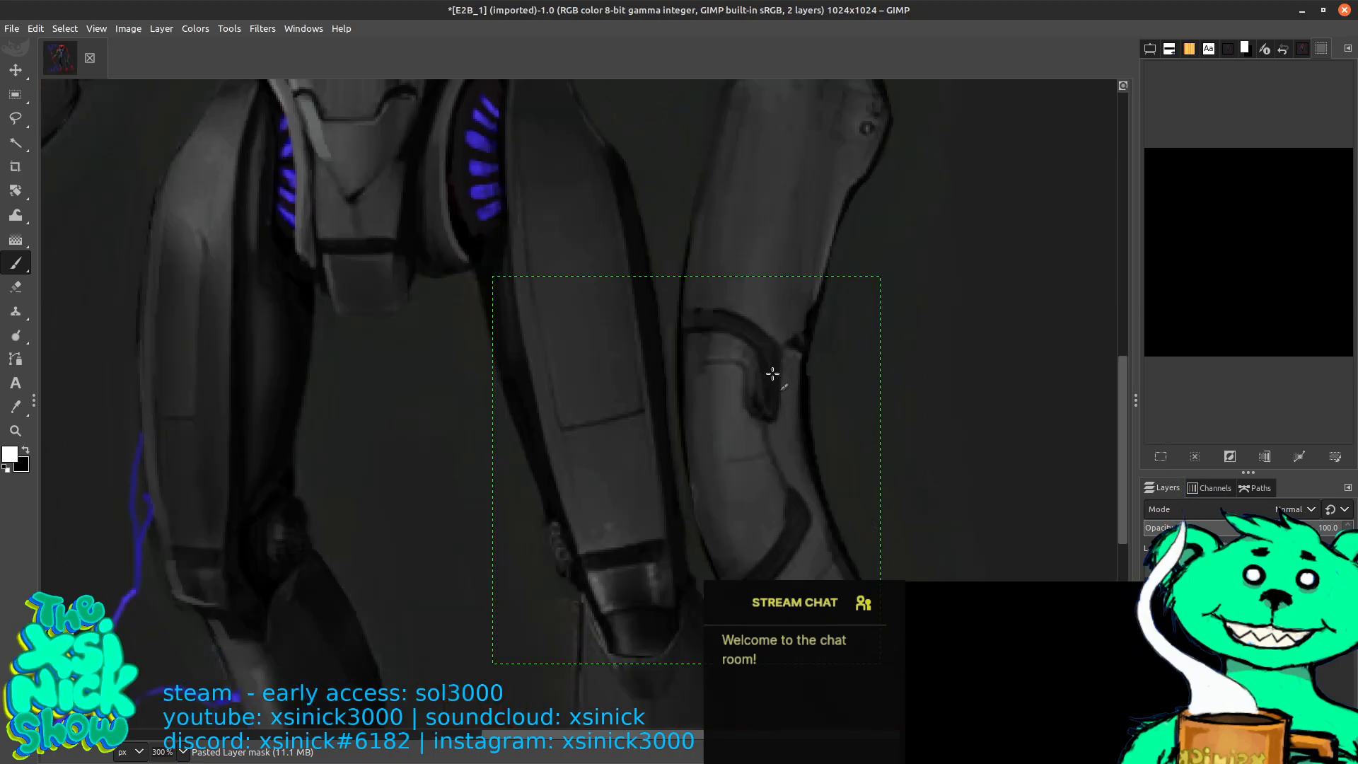
pyautogui.moveTo(742, 439)
pyautogui.mouseDown()
pyautogui.moveTo(731, 553)
pyautogui.moveTo(741, 460)
pyautogui.moveTo(688, 570)
pyautogui.moveTo(720, 428)
pyautogui.moveTo(675, 482)
pyautogui.moveTo(623, 603)
pyautogui.moveTo(661, 520)
pyautogui.mouseUp()
pyautogui.moveTo(619, 618)
pyautogui.mouseDown()
pyautogui.moveTo(606, 640)
pyautogui.moveTo(617, 556)
pyautogui.moveTo(584, 630)
pyautogui.moveTo(606, 580)
pyautogui.moveTo(559, 654)
pyautogui.moveTo(534, 664)
pyautogui.moveTo(539, 687)
pyautogui.mouseUp()
pyautogui.moveTo(638, 449)
pyautogui.mouseDown()
pyautogui.moveTo(597, 431)
pyautogui.moveTo(706, 326)
pyautogui.mouseUp()
pyautogui.moveTo(619, 525)
pyautogui.mouseDown()
pyautogui.moveTo(597, 545)
pyautogui.moveTo(605, 558)
pyautogui.mouseUp()
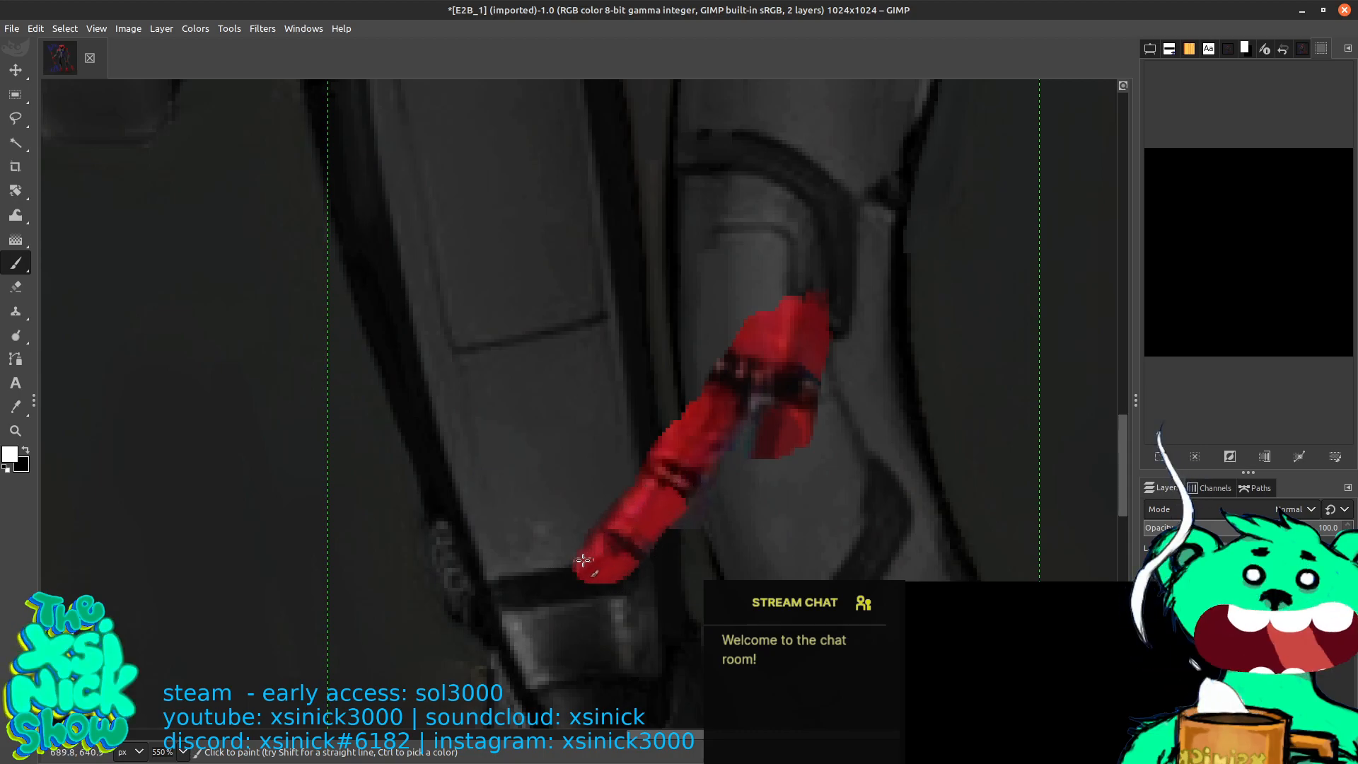
pyautogui.moveTo(589, 540)
pyautogui.mouseDown()
pyautogui.moveTo(628, 561)
pyautogui.moveTo(580, 561)
pyautogui.moveTo(607, 583)
pyautogui.moveTo(572, 581)
pyautogui.moveTo(576, 600)
pyautogui.moveTo(570, 584)
pyautogui.moveTo(596, 594)
pyautogui.moveTo(580, 609)
pyautogui.moveTo(566, 578)
pyautogui.moveTo(590, 595)
pyautogui.moveTo(558, 584)
pyautogui.moveTo(577, 614)
pyautogui.moveTo(549, 589)
pyautogui.mouseUp()
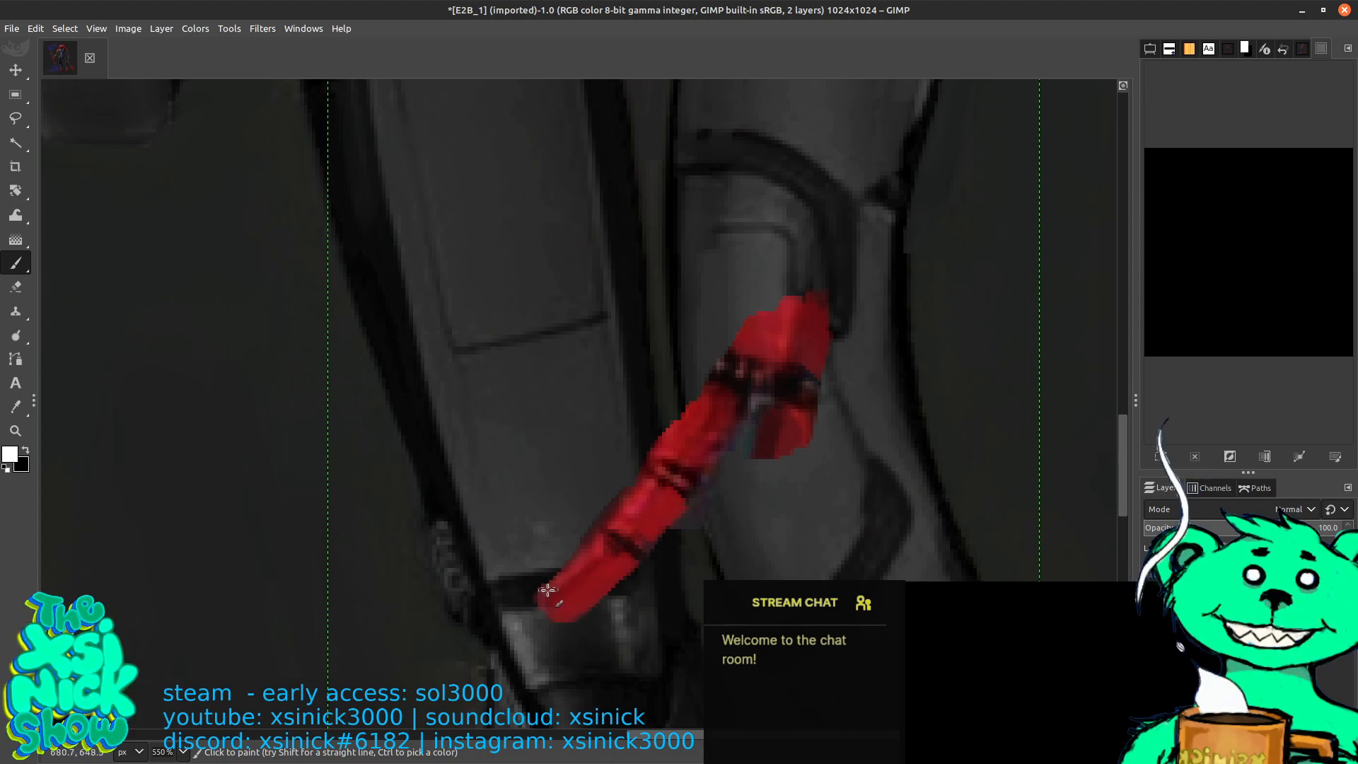
# Reveal the lower palm, knuckles and outer finger by painting white on the layer mask
pyautogui.moveTo(717, 429)
pyautogui.mouseDown()
pyautogui.moveTo(653, 478)
pyautogui.moveTo(704, 363)
pyautogui.moveTo(692, 379)
pyautogui.moveTo(694, 393)
pyautogui.moveTo(716, 374)
pyautogui.moveTo(664, 429)
pyautogui.moveTo(691, 346)
pyautogui.moveTo(676, 390)
pyautogui.moveTo(749, 300)
pyautogui.moveTo(782, 314)
pyautogui.mouseUp()
pyautogui.moveTo(788, 462)
pyautogui.mouseDown()
pyautogui.moveTo(762, 485)
pyautogui.moveTo(759, 470)
pyautogui.moveTo(768, 484)
pyautogui.moveTo(797, 473)
pyautogui.moveTo(800, 494)
pyautogui.moveTo(819, 357)
pyautogui.mouseUp()
pyautogui.moveTo(821, 308); pyautogui.dragTo(841, 215)
pyautogui.moveTo(802, 395); pyautogui.dragTo(761, 443)
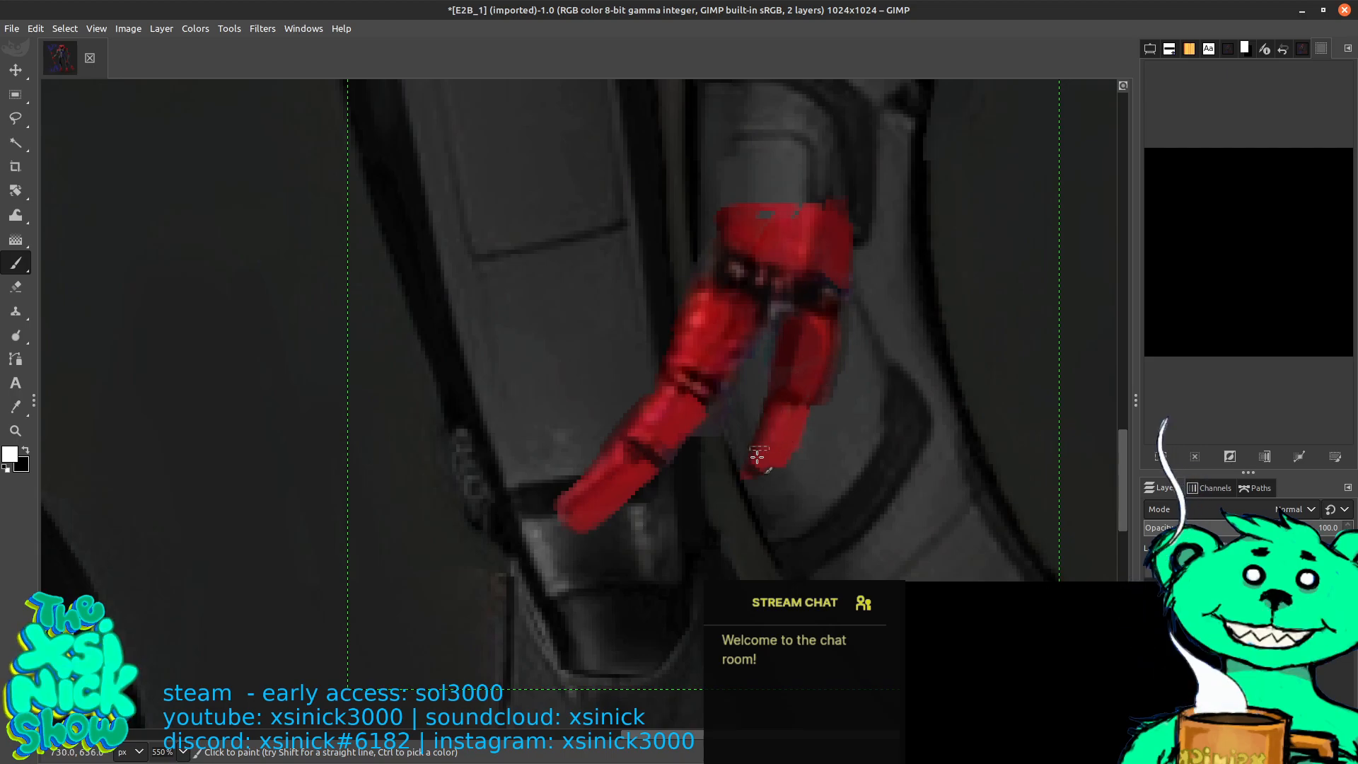
pyautogui.moveTo(813, 404)
pyautogui.mouseDown()
pyautogui.moveTo(785, 479)
pyautogui.moveTo(749, 513)
pyautogui.moveTo(728, 525)
pyautogui.moveTo(707, 504)
pyautogui.moveTo(715, 520)
pyautogui.moveTo(742, 494)
pyautogui.moveTo(714, 535)
pyautogui.mouseUp()
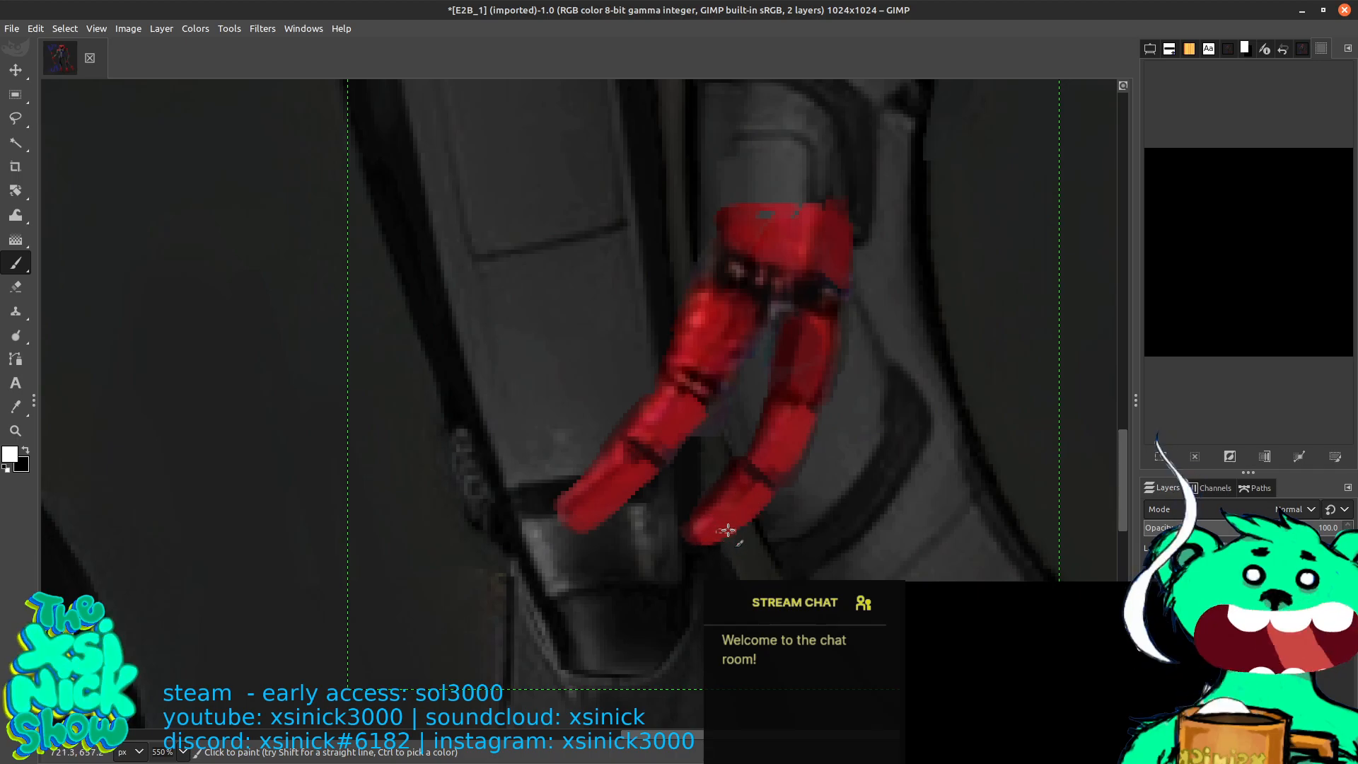
pyautogui.moveTo(804, 369); pyautogui.dragTo(797, 396)
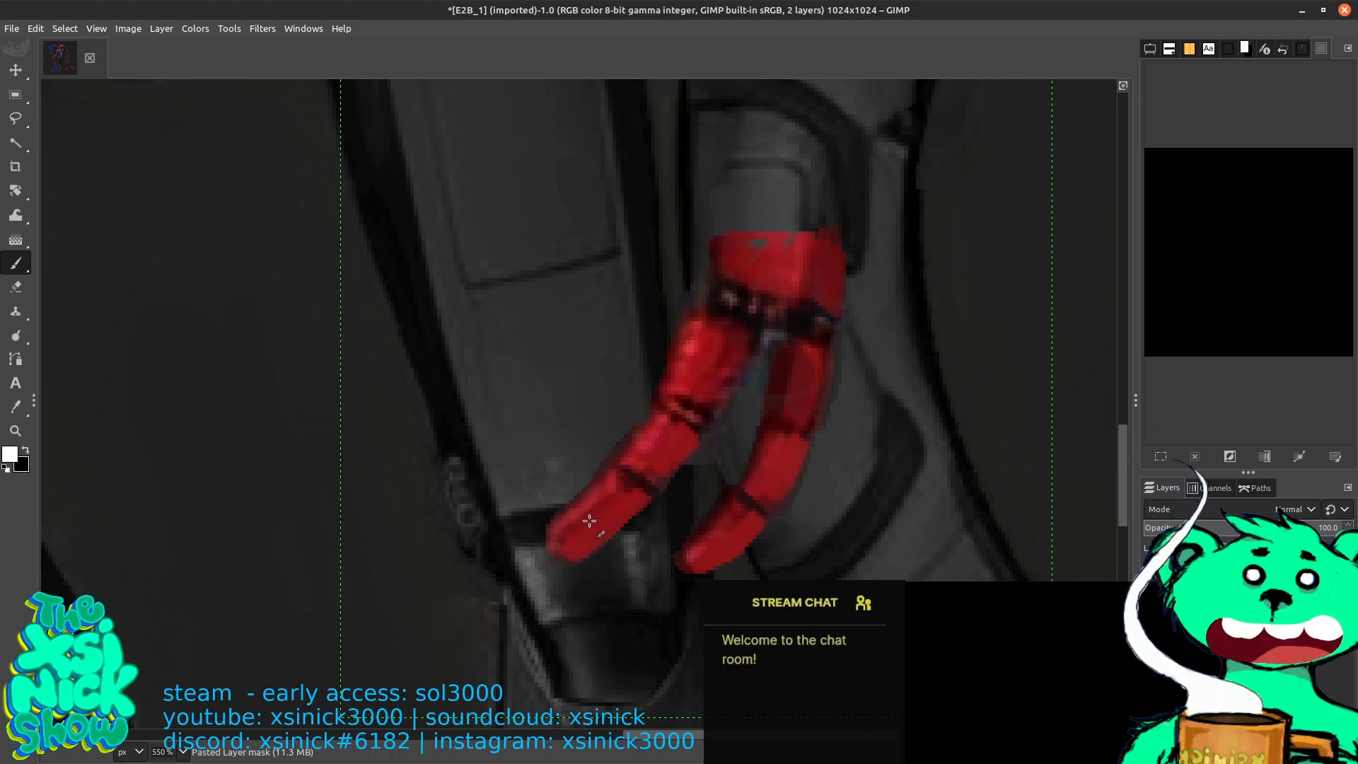
# Reveal the rest of the palm, the wrist edge and the thumb on the mask, and clean up the edges with black
pyautogui.scroll(3, 789, 423)
pyautogui.moveTo(755, 332)
pyautogui.mouseDown()
pyautogui.moveTo(737, 373)
pyautogui.moveTo(804, 300)
pyautogui.moveTo(758, 351)
pyautogui.moveTo(793, 331)
pyautogui.moveTo(819, 369)
pyautogui.moveTo(823, 326)
pyautogui.moveTo(816, 417)
pyautogui.moveTo(832, 312)
pyautogui.moveTo(836, 352)
pyautogui.moveTo(811, 272)
pyautogui.moveTo(833, 294)
pyautogui.moveTo(789, 270)
pyautogui.moveTo(782, 240)
pyautogui.moveTo(771, 240)
pyautogui.moveTo(764, 309)
pyautogui.moveTo(735, 331)
pyautogui.moveTo(717, 295)
pyautogui.moveTo(695, 301)
pyautogui.moveTo(694, 361)
pyautogui.mouseUp()
pyautogui.moveTo(710, 287)
pyautogui.mouseDown()
pyautogui.moveTo(676, 363)
pyautogui.moveTo(651, 374)
pyautogui.moveTo(684, 331)
pyautogui.moveTo(714, 325)
pyautogui.moveTo(750, 256)
pyautogui.moveTo(689, 292)
pyautogui.moveTo(767, 239)
pyautogui.moveTo(745, 236)
pyautogui.moveTo(789, 235)
pyautogui.mouseUp()
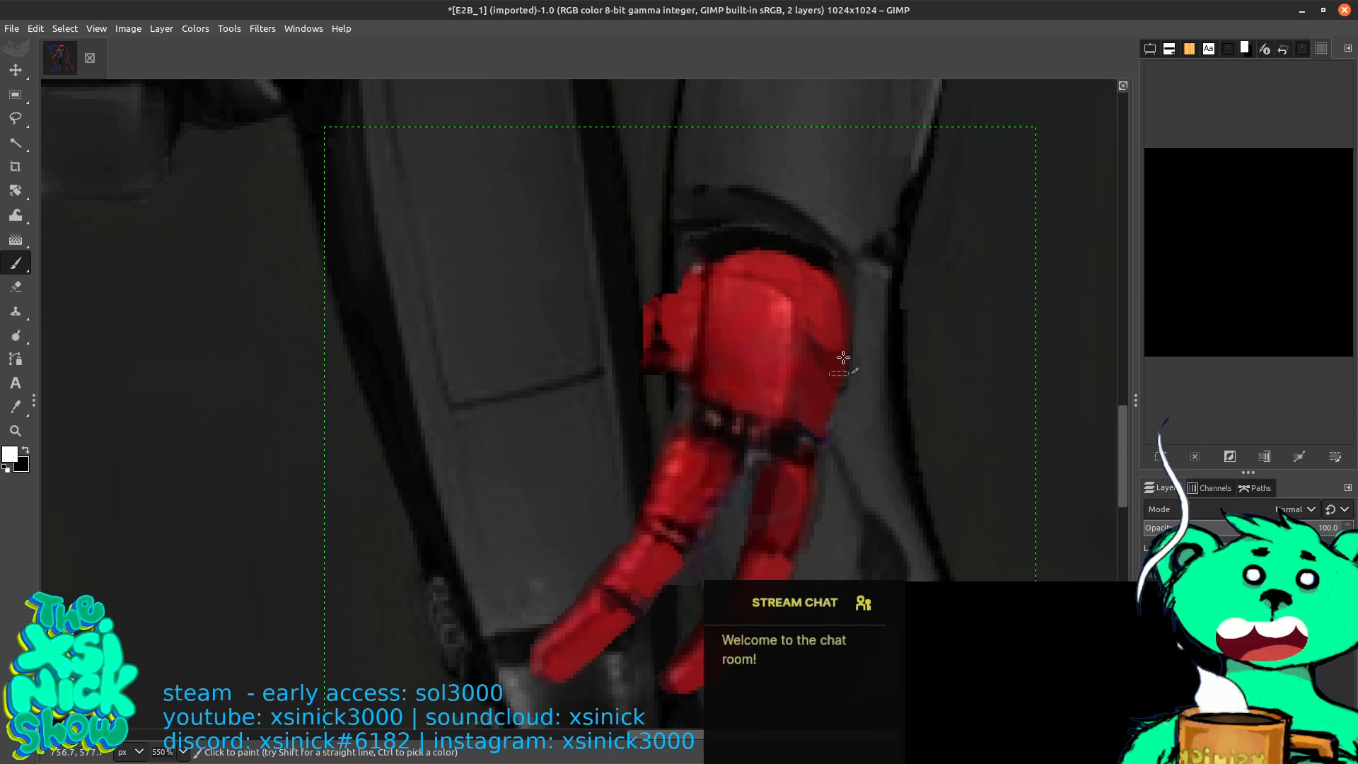
pyautogui.moveTo(700, 256)
pyautogui.mouseDown()
pyautogui.moveTo(656, 345)
pyautogui.moveTo(695, 262)
pyautogui.mouseUp()
pyautogui.moveTo(653, 303)
pyautogui.mouseDown()
pyautogui.moveTo(636, 338)
pyautogui.moveTo(627, 312)
pyautogui.moveTo(608, 312)
pyautogui.moveTo(623, 361)
pyautogui.moveTo(601, 350)
pyautogui.moveTo(619, 367)
pyautogui.mouseUp()
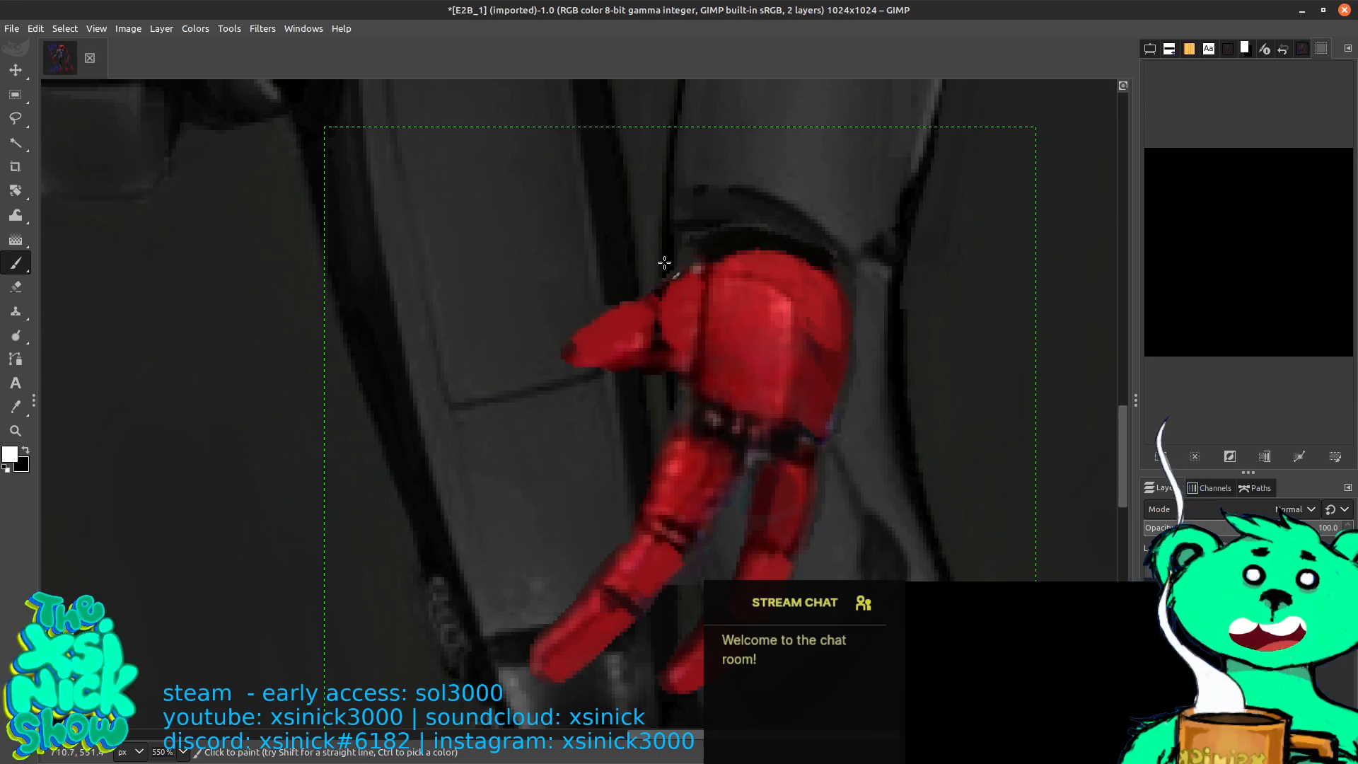
pyautogui.moveTo(637, 300); pyautogui.dragTo(580, 321)
pyautogui.moveTo(587, 376)
pyautogui.mouseDown()
pyautogui.moveTo(575, 344)
pyautogui.moveTo(512, 421)
pyautogui.moveTo(558, 392)
pyautogui.moveTo(517, 447)
pyautogui.moveTo(570, 380)
pyautogui.moveTo(532, 453)
pyautogui.moveTo(526, 423)
pyautogui.moveTo(593, 377)
pyautogui.moveTo(554, 446)
pyautogui.mouseUp()
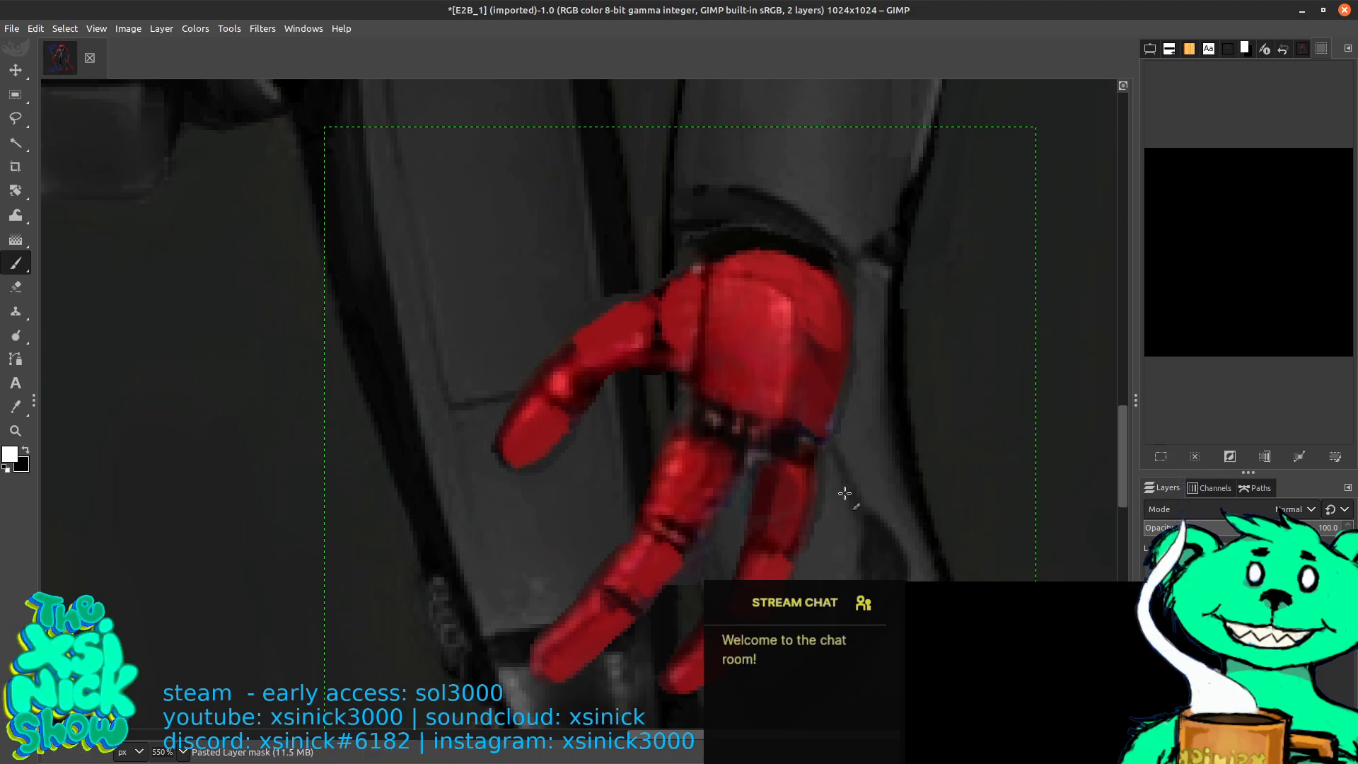
pyautogui.press('x')
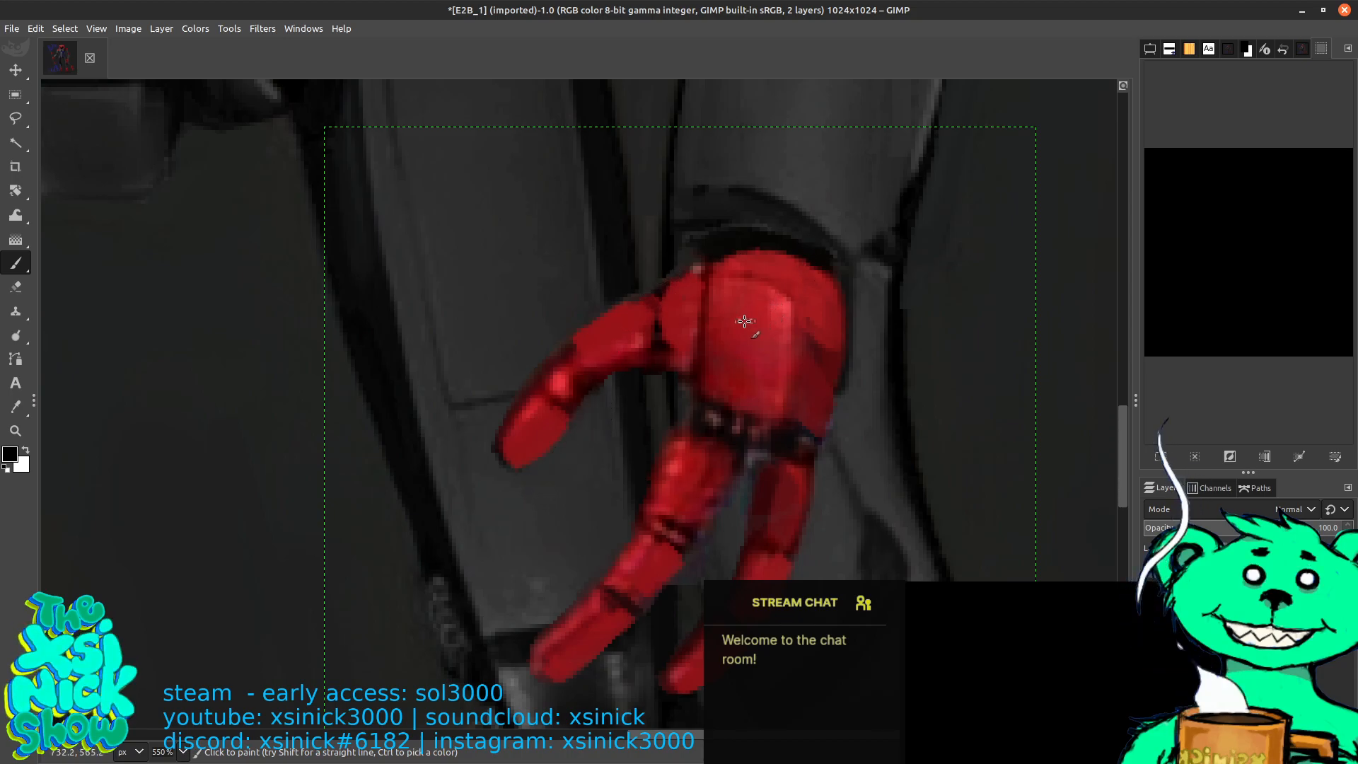
pyautogui.press('x')
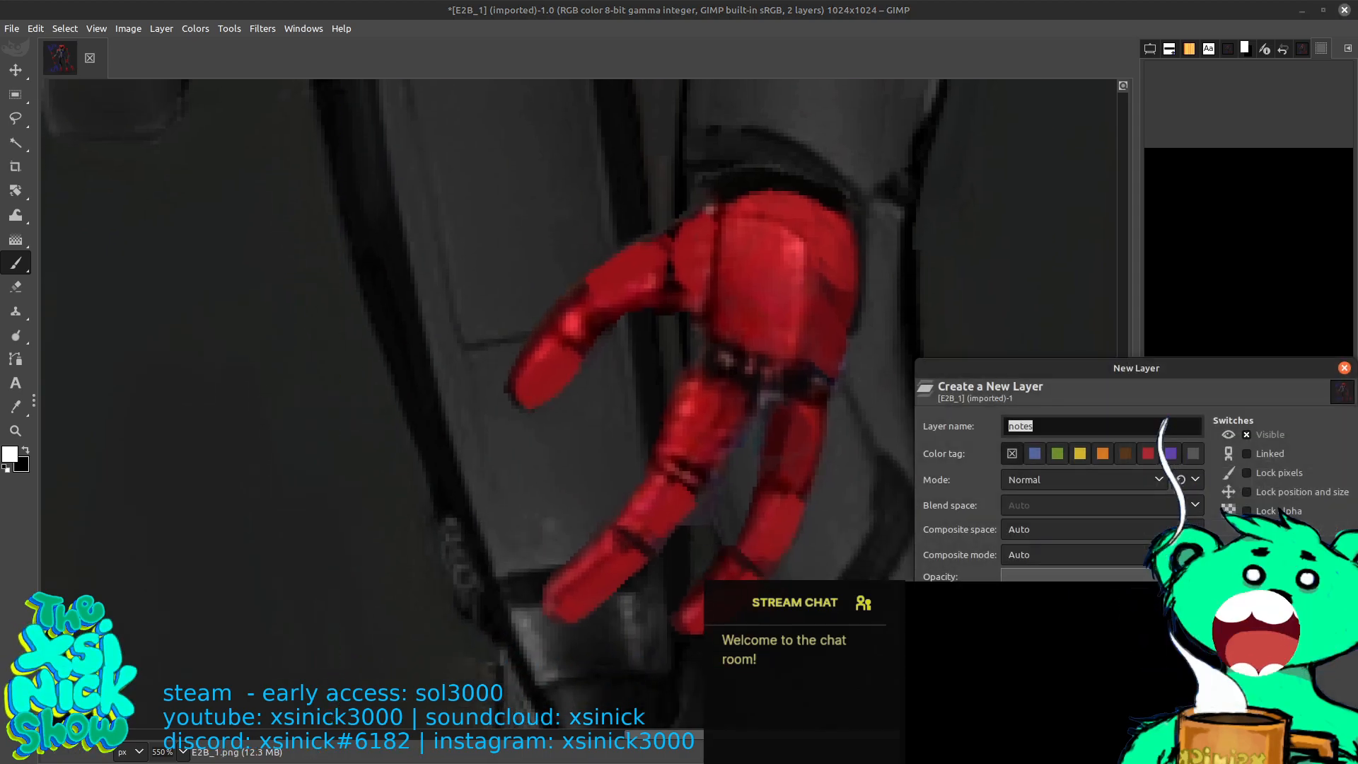
# Create a new layer named notes and paint sampled background color over the old arm beside the new wrist
pyautogui.press('Return')
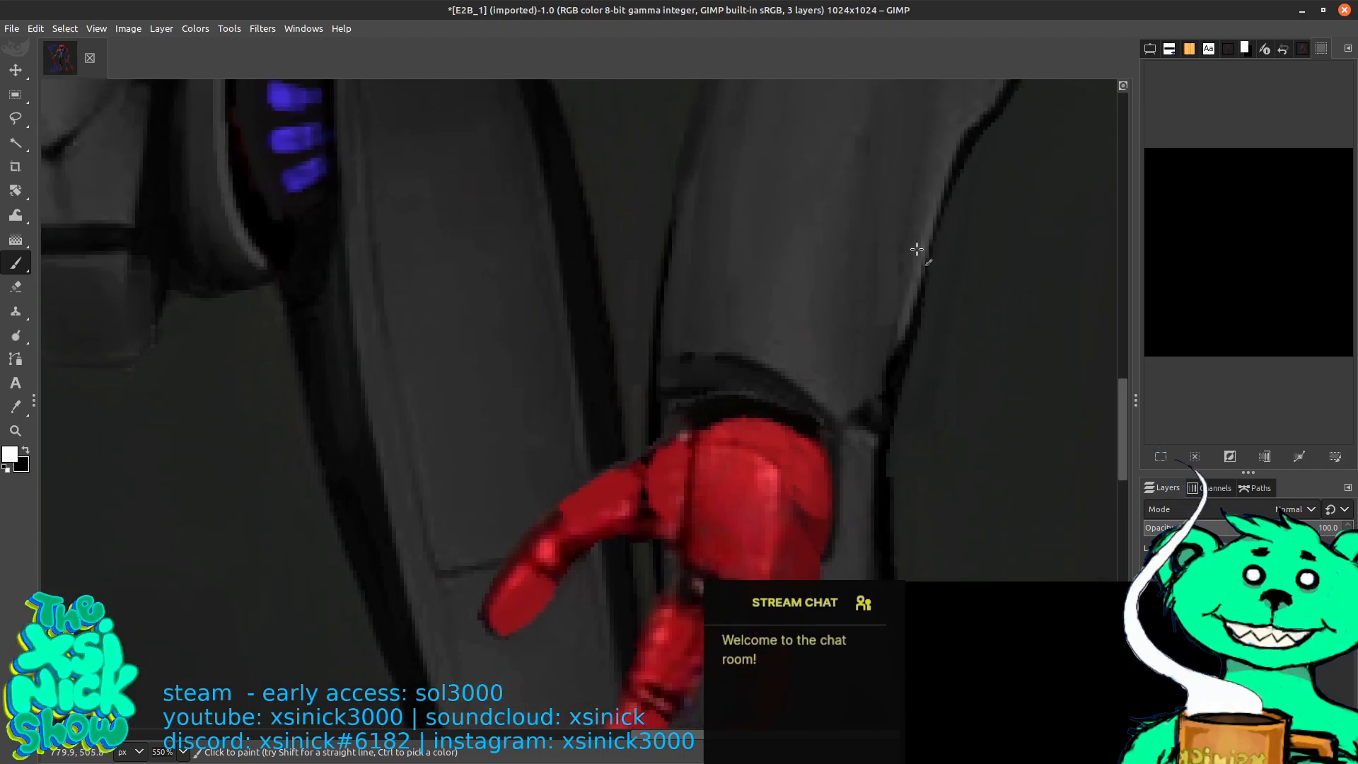
pyautogui.moveTo(925, 351)
pyautogui.mouseDown()
pyautogui.moveTo(927, 383)
pyautogui.moveTo(948, 405)
pyautogui.moveTo(948, 314)
pyautogui.moveTo(926, 414)
pyautogui.moveTo(913, 367)
pyautogui.moveTo(879, 423)
pyautogui.mouseUp()
pyautogui.keyDown('ctrl'); pyautogui.click(966, 320); pyautogui.keyUp('ctrl')
pyautogui.moveTo(940, 283); pyautogui.dragTo(879, 415)
pyautogui.moveTo(863, 485)
pyautogui.mouseDown()
pyautogui.moveTo(870, 439)
pyautogui.moveTo(846, 470)
pyautogui.moveTo(862, 550)
pyautogui.moveTo(893, 486)
pyautogui.mouseUp()
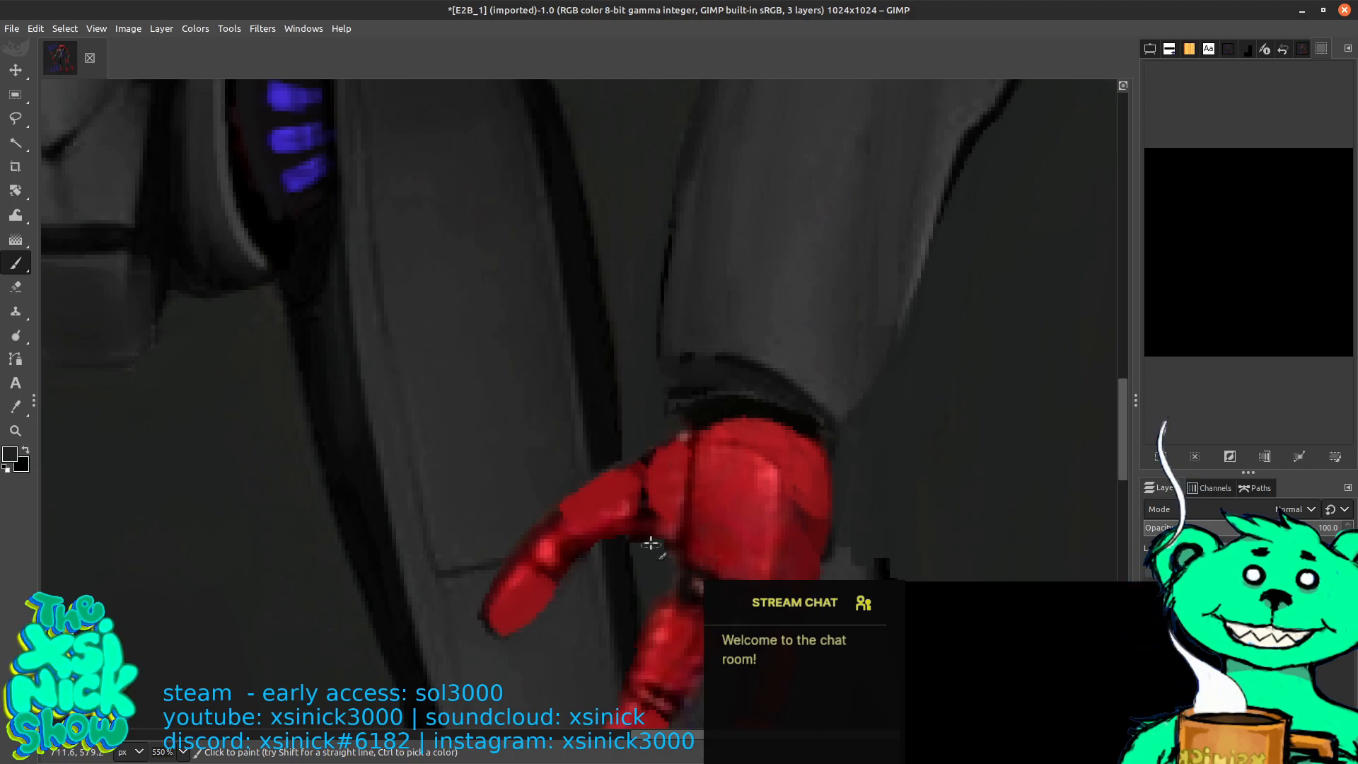
# Paint sampled background color over the old forearm beside the new palm and around the new fingers
pyautogui.moveTo(654, 548); pyautogui.dragTo(479, 206)
pyautogui.scroll(3, 583, 318)
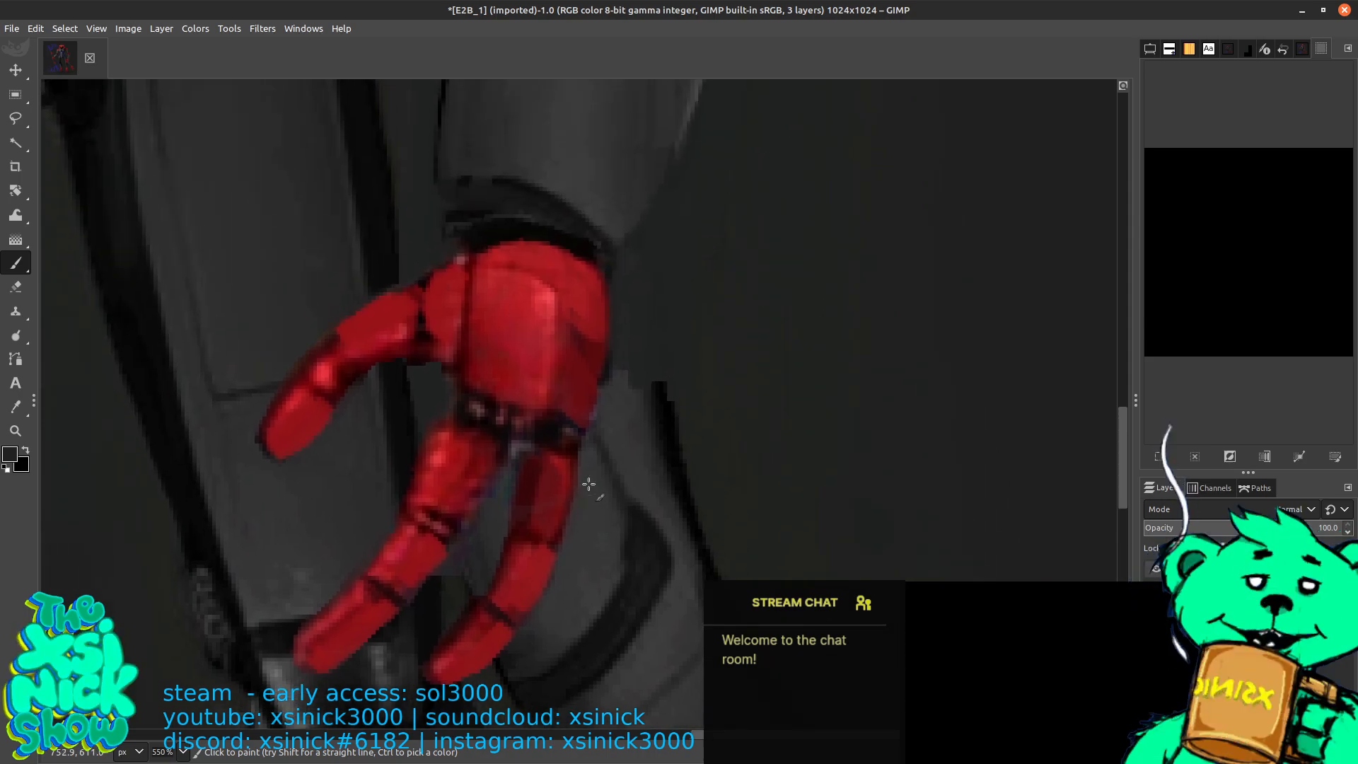
pyautogui.scroll(3, 434, 290)
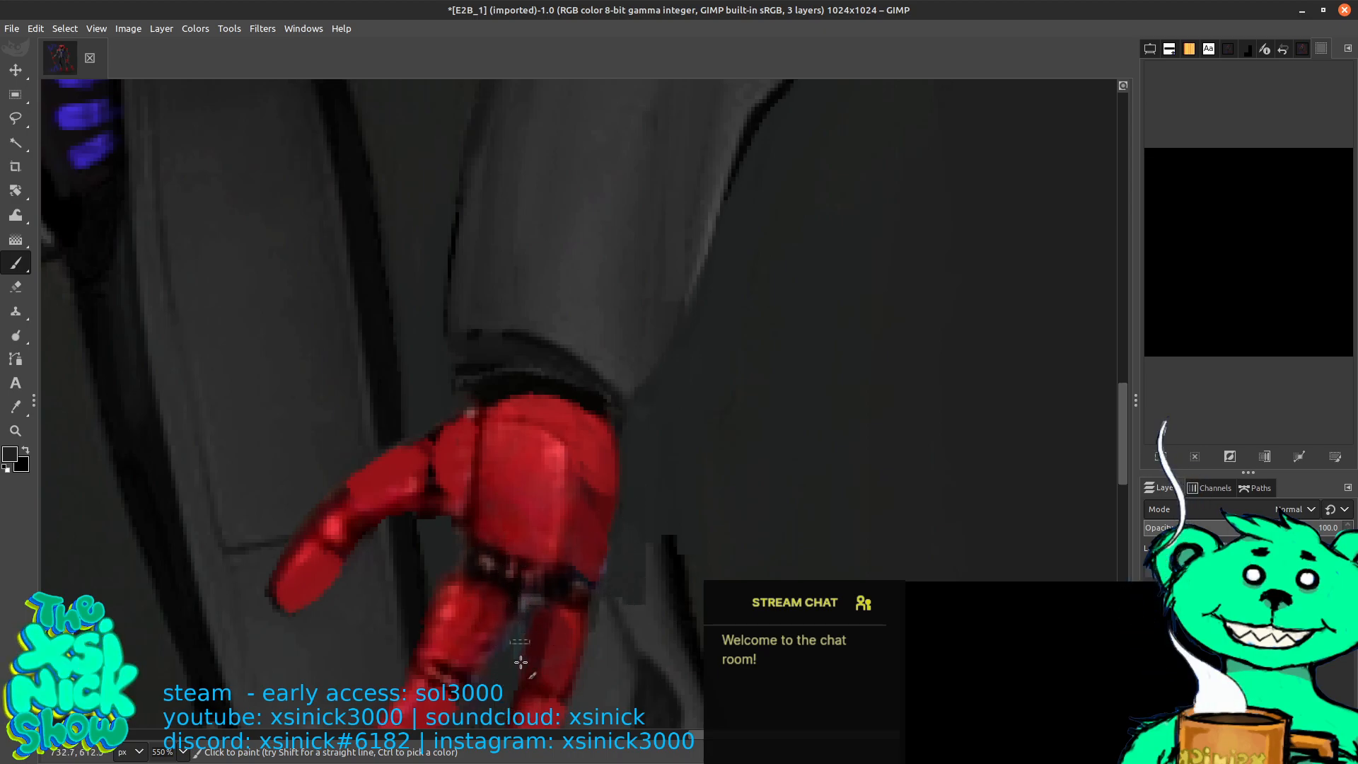
pyautogui.moveTo(492, 634); pyautogui.dragTo(442, 363)
pyautogui.moveTo(626, 283)
pyautogui.mouseDown()
pyautogui.moveTo(608, 256)
pyautogui.moveTo(537, 367)
pyautogui.moveTo(521, 446)
pyautogui.mouseUp()
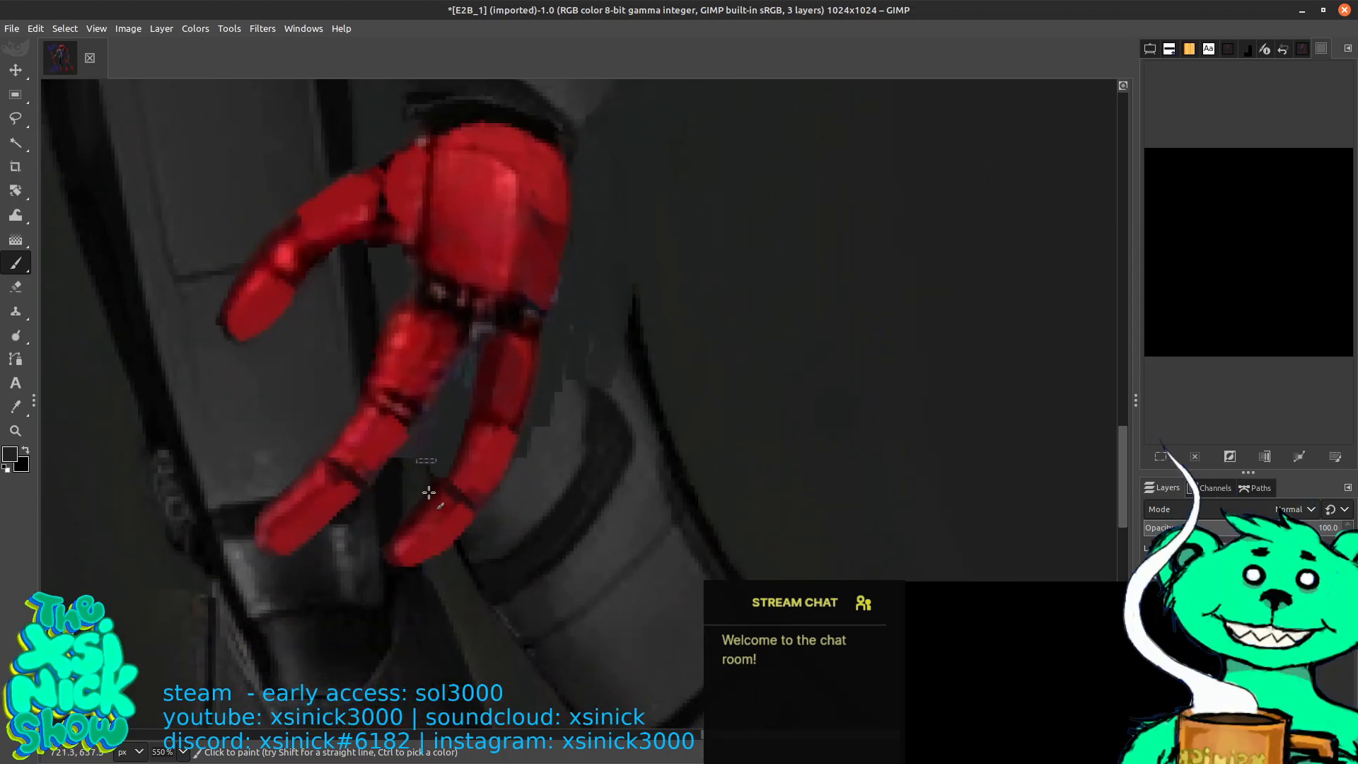
pyautogui.moveTo(493, 618); pyautogui.dragTo(511, 525)
pyautogui.moveTo(554, 381)
pyautogui.mouseDown()
pyautogui.moveTo(609, 309)
pyautogui.moveTo(616, 432)
pyautogui.moveTo(543, 380)
pyautogui.moveTo(526, 644)
pyautogui.moveTo(509, 525)
pyautogui.mouseUp()
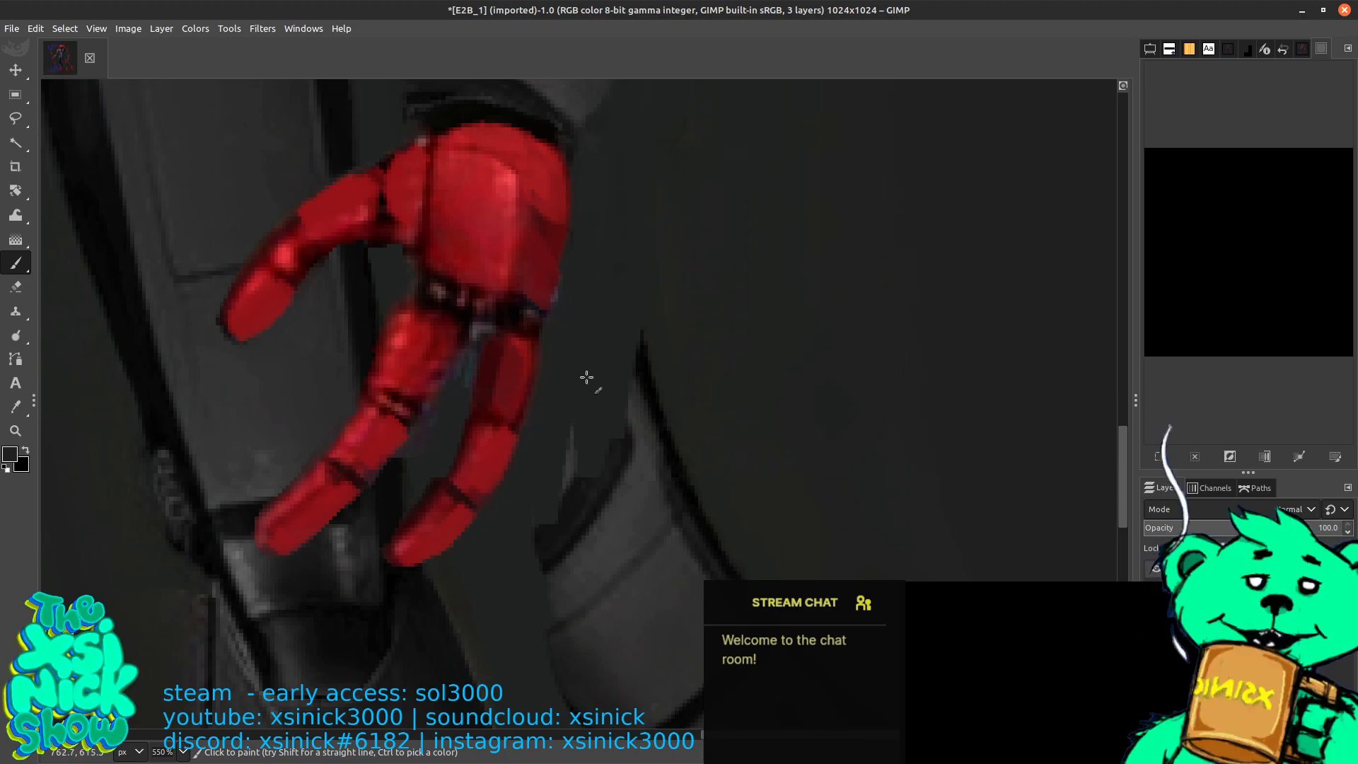
# Enlarge the brush to 11 and paint background color over the rest of the old forearm down to the old hand
pyautogui.press(']')
pyautogui.press(']')
pyautogui.press(']')
pyautogui.press(']')
pyautogui.press(']')
pyautogui.press(']')
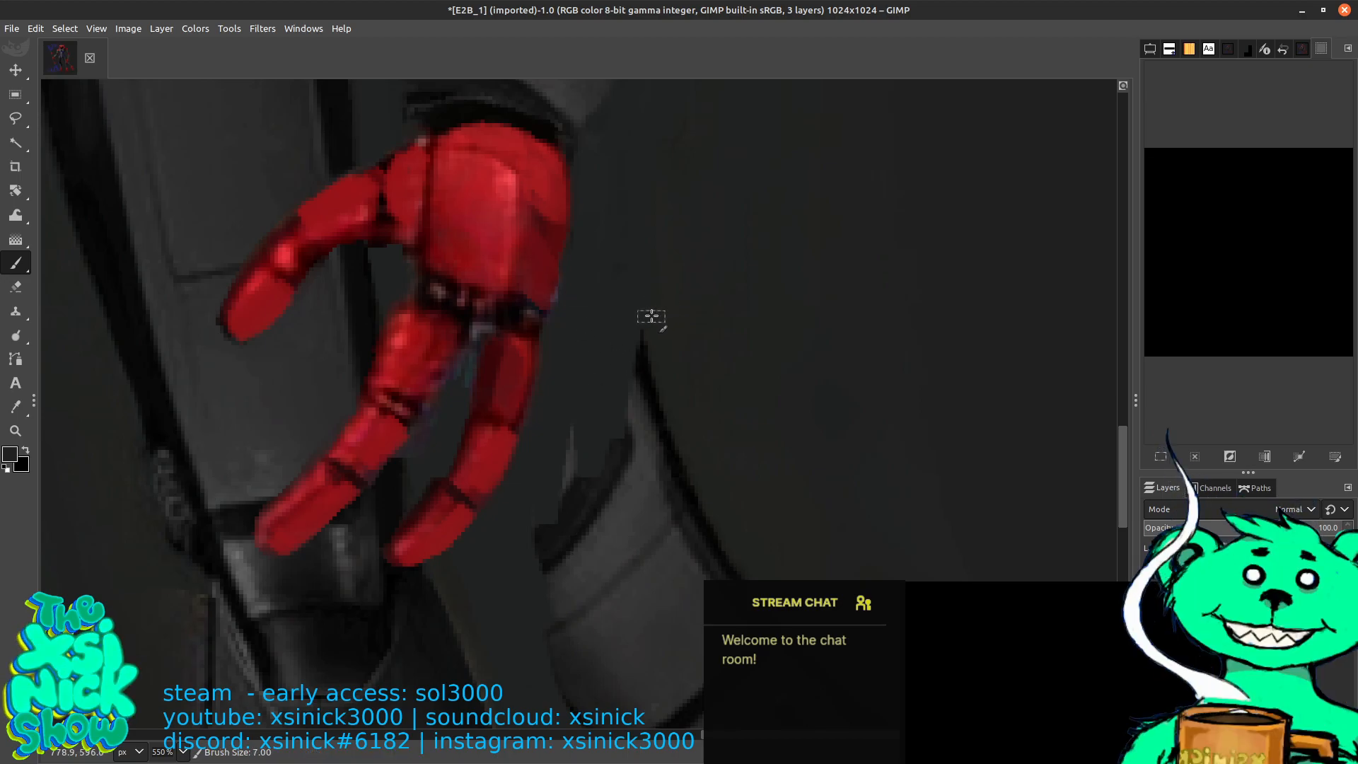
pyautogui.moveTo(645, 290)
pyautogui.mouseDown()
pyautogui.moveTo(679, 515)
pyautogui.moveTo(652, 446)
pyautogui.moveTo(650, 418)
pyautogui.moveTo(674, 441)
pyautogui.moveTo(687, 510)
pyautogui.moveTo(601, 502)
pyautogui.moveTo(572, 593)
pyautogui.moveTo(541, 579)
pyautogui.moveTo(585, 495)
pyautogui.moveTo(630, 476)
pyautogui.moveTo(628, 547)
pyautogui.moveTo(603, 576)
pyautogui.mouseUp()
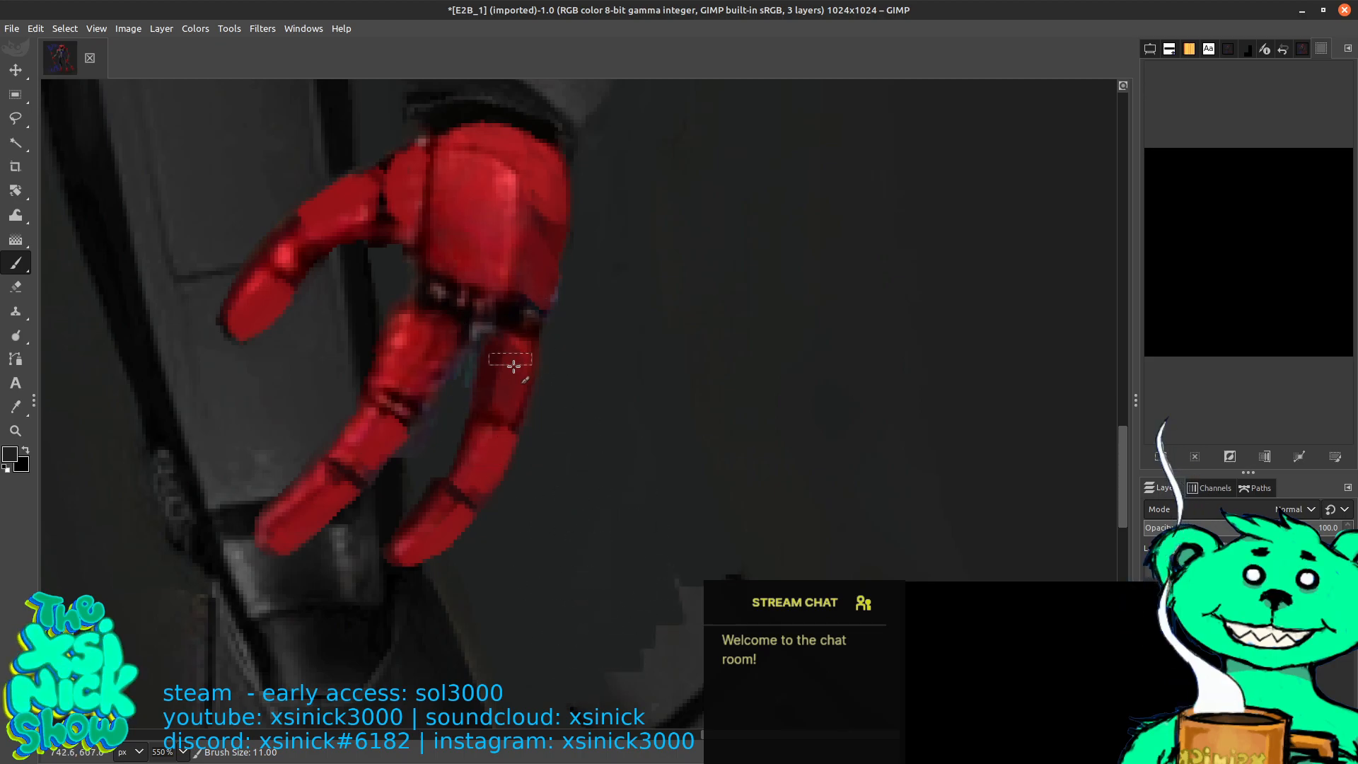
pyautogui.moveTo(695, 491); pyautogui.dragTo(587, 323)
pyautogui.moveTo(621, 413)
pyautogui.mouseDown()
pyautogui.moveTo(562, 404)
pyautogui.moveTo(498, 602)
pyautogui.moveTo(452, 545)
pyautogui.moveTo(527, 571)
pyautogui.moveTo(585, 522)
pyautogui.moveTo(625, 520)
pyautogui.moveTo(571, 656)
pyautogui.moveTo(606, 706)
pyautogui.moveTo(704, 578)
pyautogui.moveTo(699, 469)
pyautogui.moveTo(654, 424)
pyautogui.moveTo(693, 521)
pyautogui.mouseUp()
pyautogui.moveTo(702, 456)
pyautogui.mouseDown()
pyautogui.moveTo(611, 281)
pyautogui.moveTo(794, 516)
pyautogui.moveTo(787, 454)
pyautogui.mouseUp()
pyautogui.moveTo(792, 543)
pyautogui.mouseDown()
pyautogui.moveTo(643, 442)
pyautogui.moveTo(623, 372)
pyautogui.moveTo(677, 413)
pyautogui.moveTo(717, 527)
pyautogui.moveTo(814, 667)
pyautogui.moveTo(813, 629)
pyautogui.moveTo(606, 447)
pyautogui.moveTo(526, 412)
pyautogui.moveTo(549, 572)
pyautogui.moveTo(653, 642)
pyautogui.moveTo(644, 588)
pyautogui.moveTo(715, 573)
pyautogui.mouseUp()
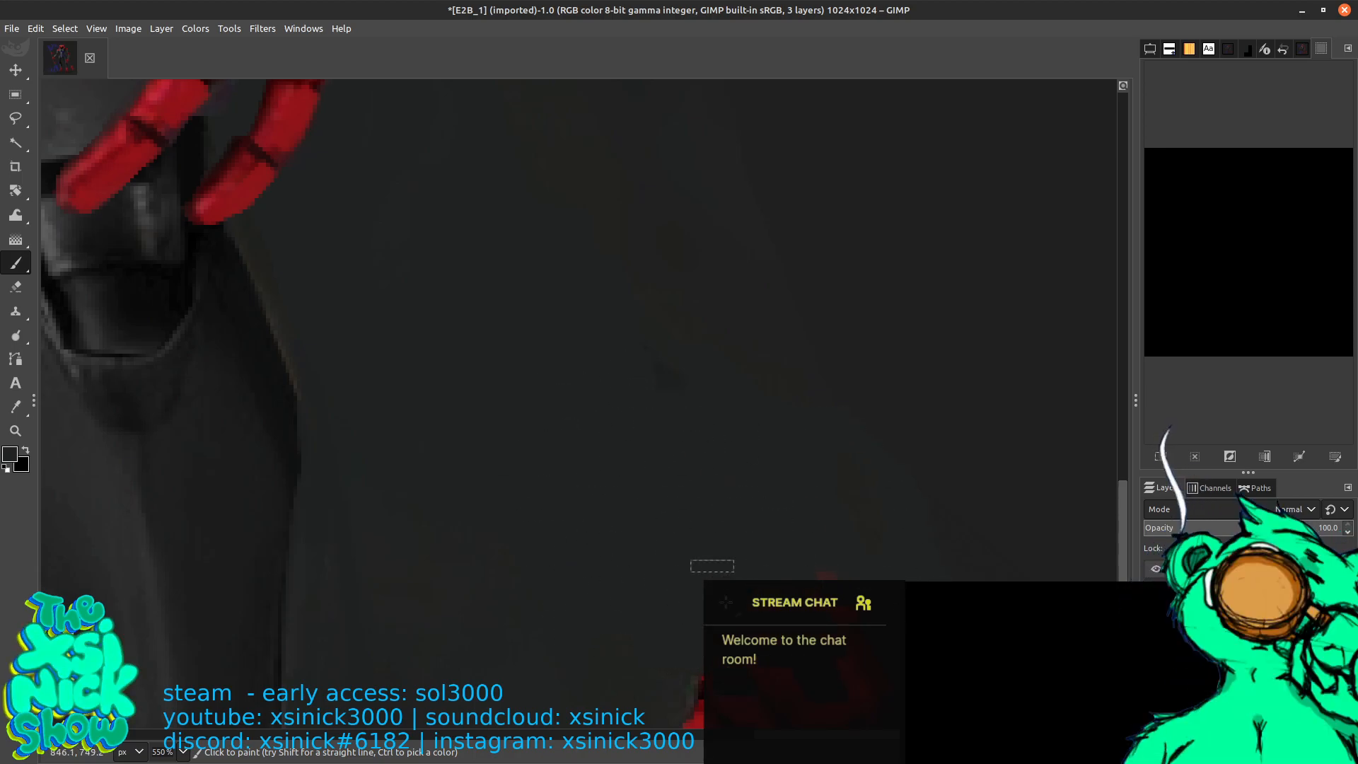
# Cover the palm, thumb and upper finger segments of the old hand with background color
pyautogui.moveTo(739, 477); pyautogui.dragTo(663, 352)
pyautogui.moveTo(579, 212)
pyautogui.mouseDown()
pyautogui.moveTo(575, 356)
pyautogui.moveTo(610, 645)
pyautogui.moveTo(654, 628)
pyautogui.moveTo(652, 658)
pyautogui.moveTo(658, 566)
pyautogui.moveTo(750, 457)
pyautogui.moveTo(782, 509)
pyautogui.moveTo(777, 549)
pyautogui.moveTo(752, 570)
pyautogui.mouseUp()
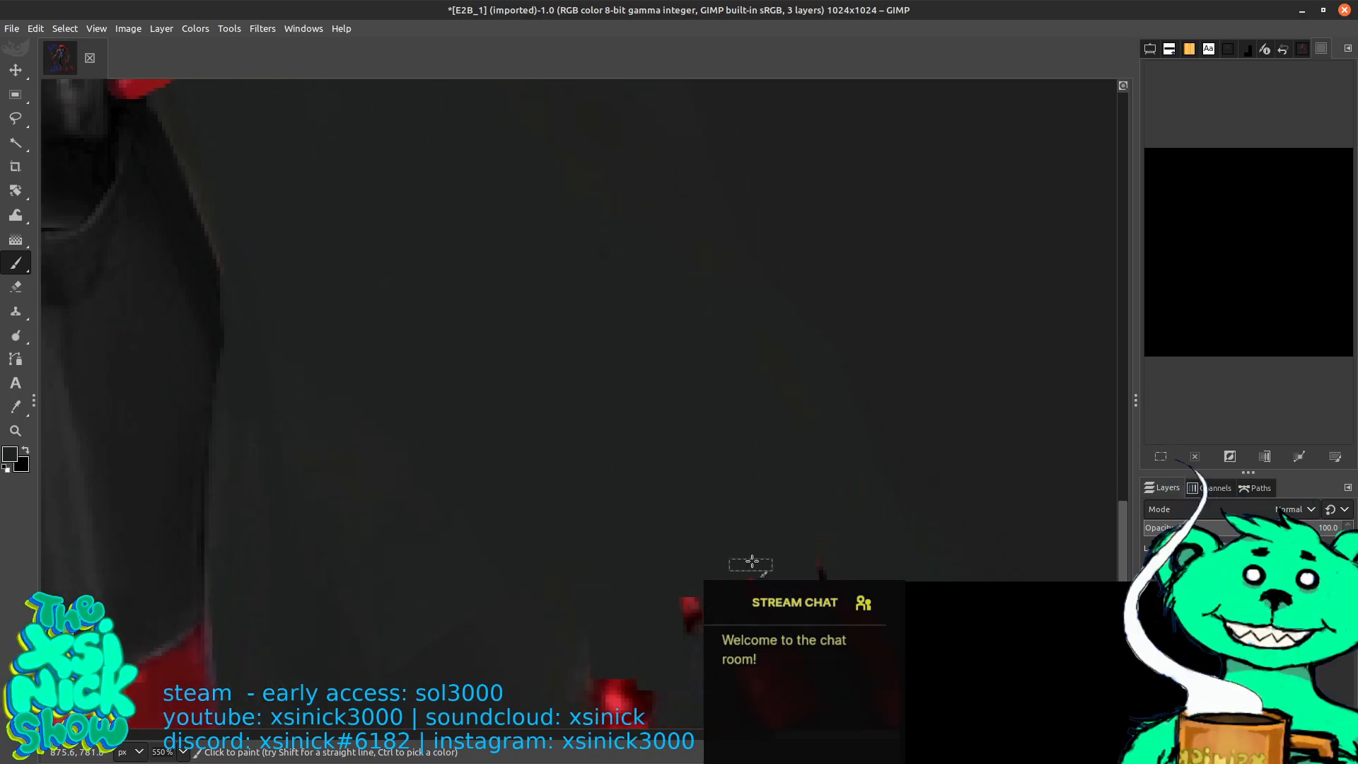
pyautogui.moveTo(754, 691)
pyautogui.mouseDown()
pyautogui.moveTo(701, 520)
pyautogui.moveTo(663, 528)
pyautogui.mouseUp()
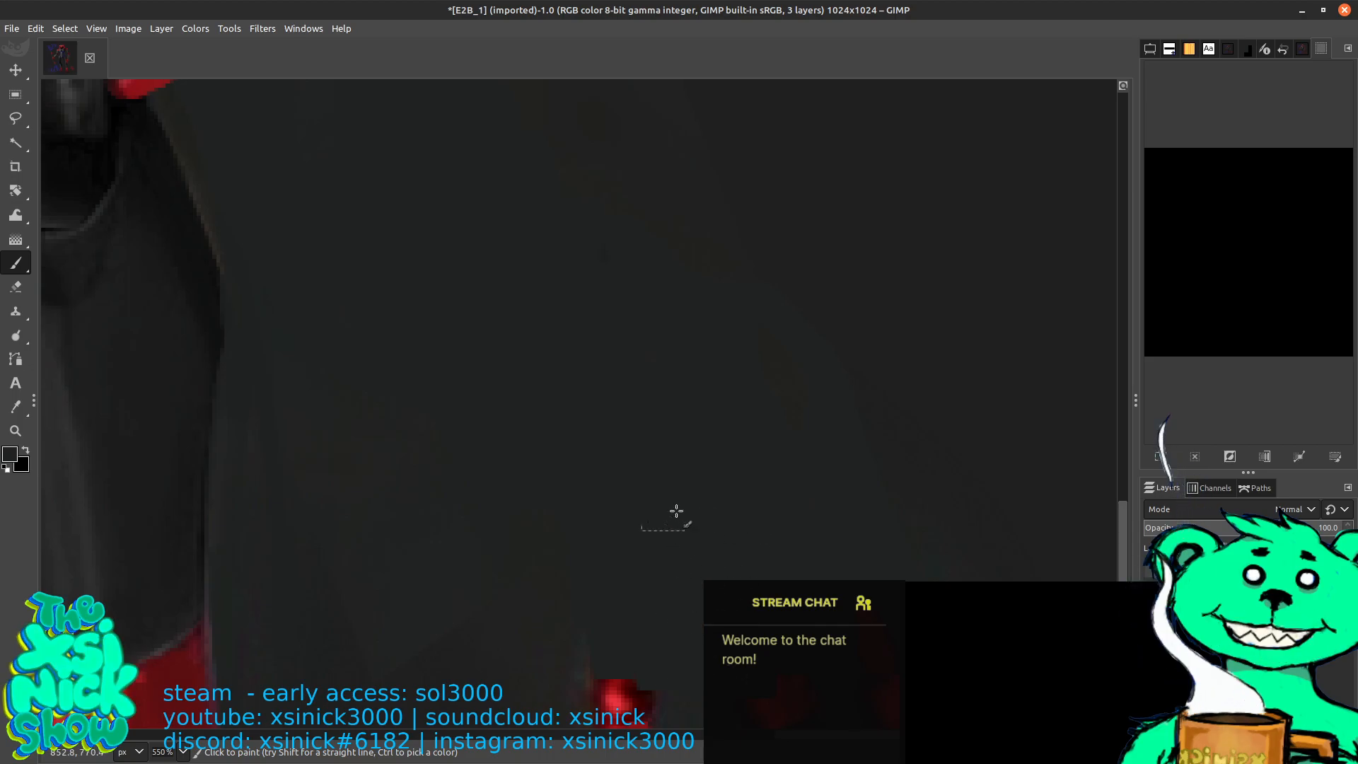
pyautogui.moveTo(659, 471); pyautogui.dragTo(647, 298)
pyautogui.moveTo(626, 469)
pyautogui.mouseDown()
pyautogui.moveTo(579, 542)
pyautogui.moveTo(582, 640)
pyautogui.moveTo(605, 629)
pyautogui.moveTo(625, 531)
pyautogui.moveTo(596, 541)
pyautogui.mouseUp()
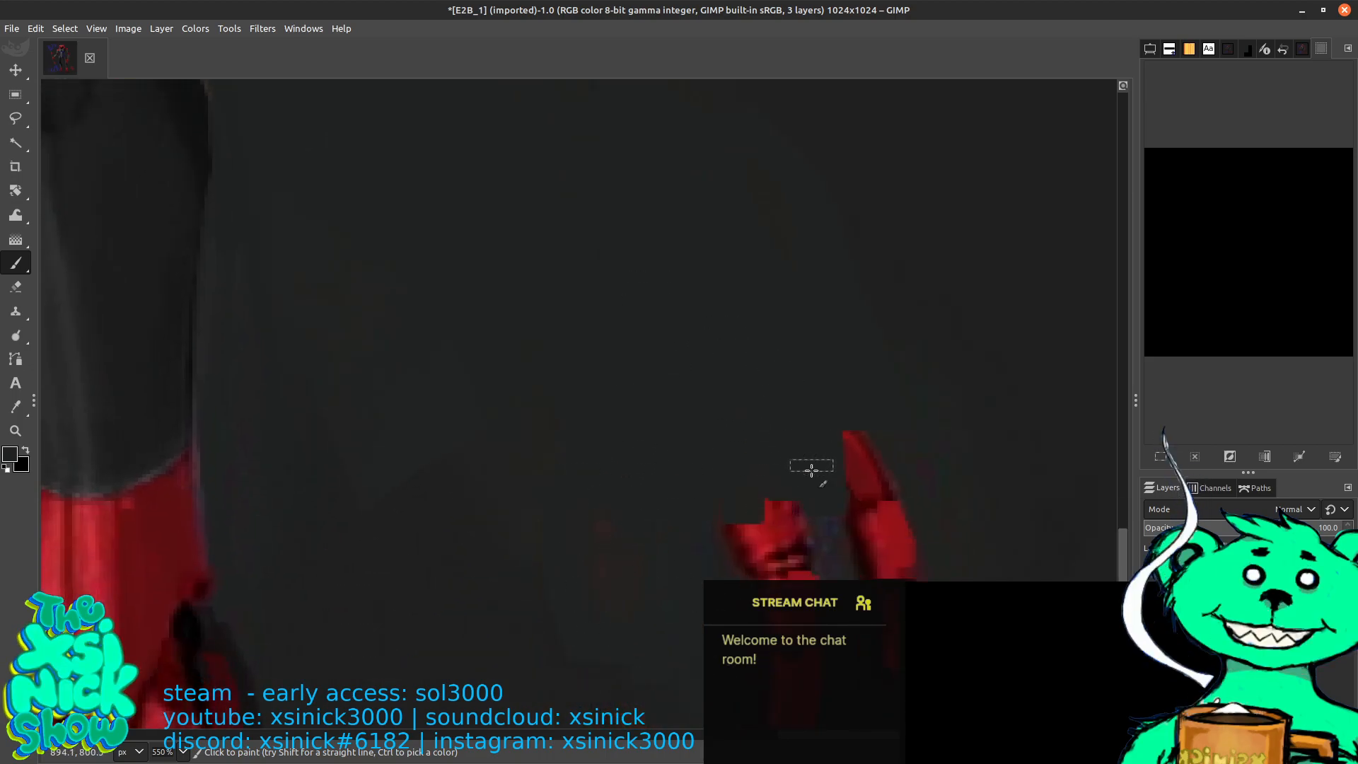
pyautogui.moveTo(827, 400)
pyautogui.mouseDown()
pyautogui.moveTo(734, 474)
pyautogui.moveTo(811, 546)
pyautogui.moveTo(858, 516)
pyautogui.moveTo(850, 492)
pyautogui.moveTo(747, 507)
pyautogui.moveTo(738, 483)
pyautogui.moveTo(660, 567)
pyautogui.mouseUp()
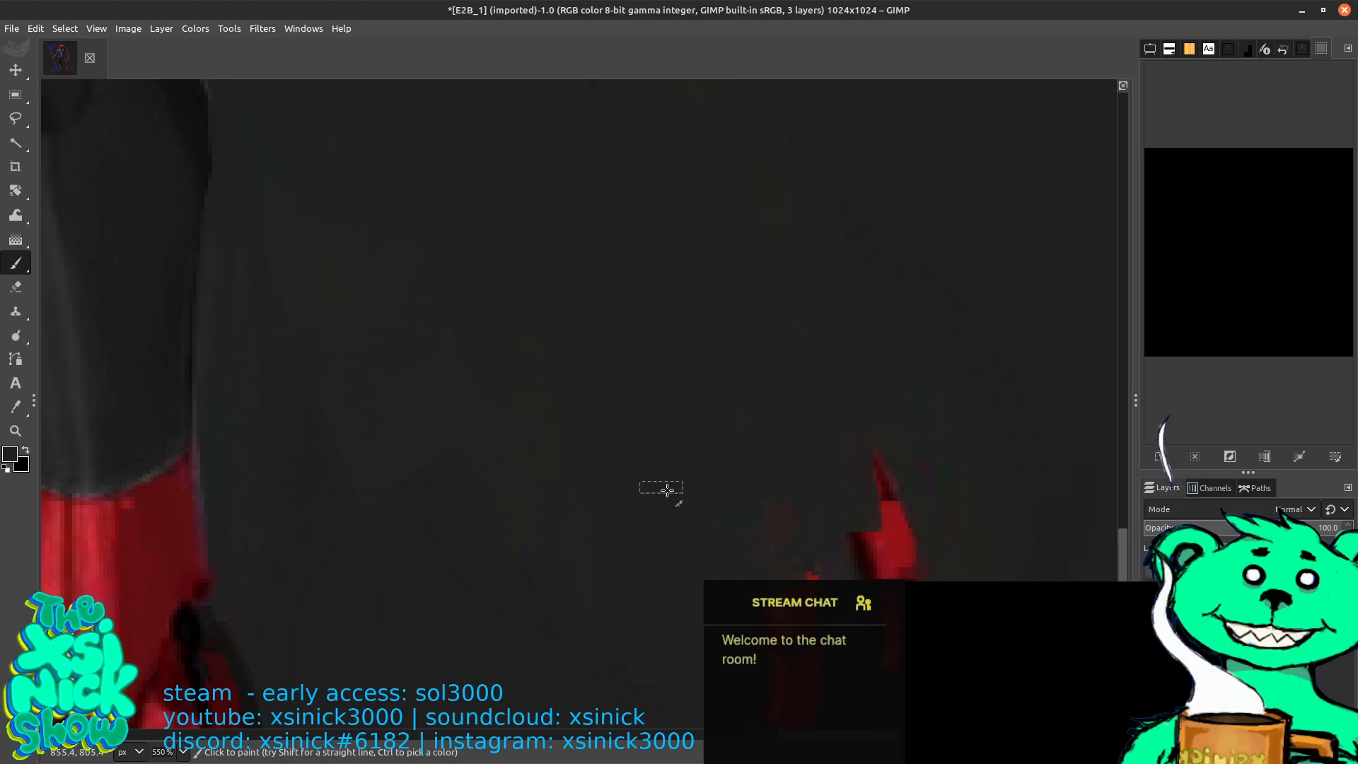
# Sample the nearby background color and paint out the remaining fingertips of the old hand
pyautogui.hscroll(2, 825, 433)
pyautogui.scroll(-4, 807, 428)
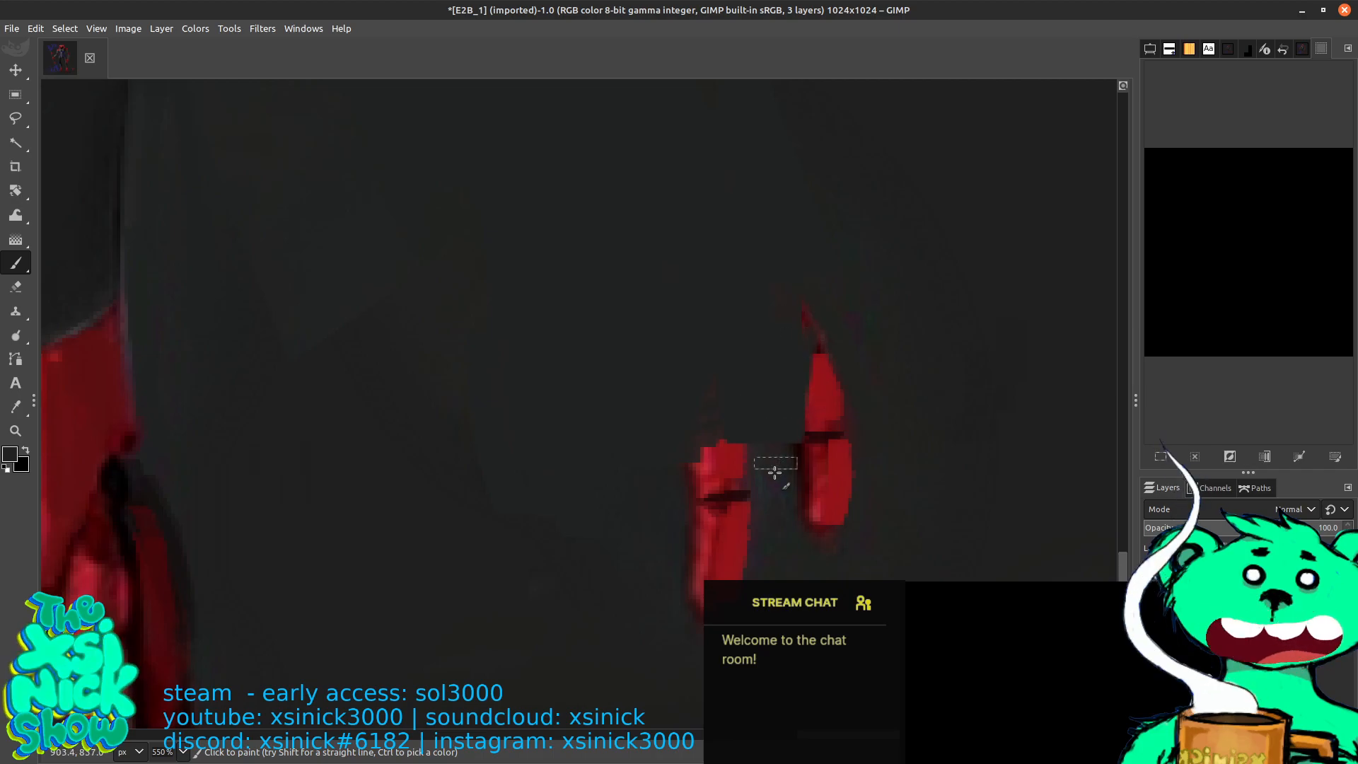
pyautogui.press('ctrl')
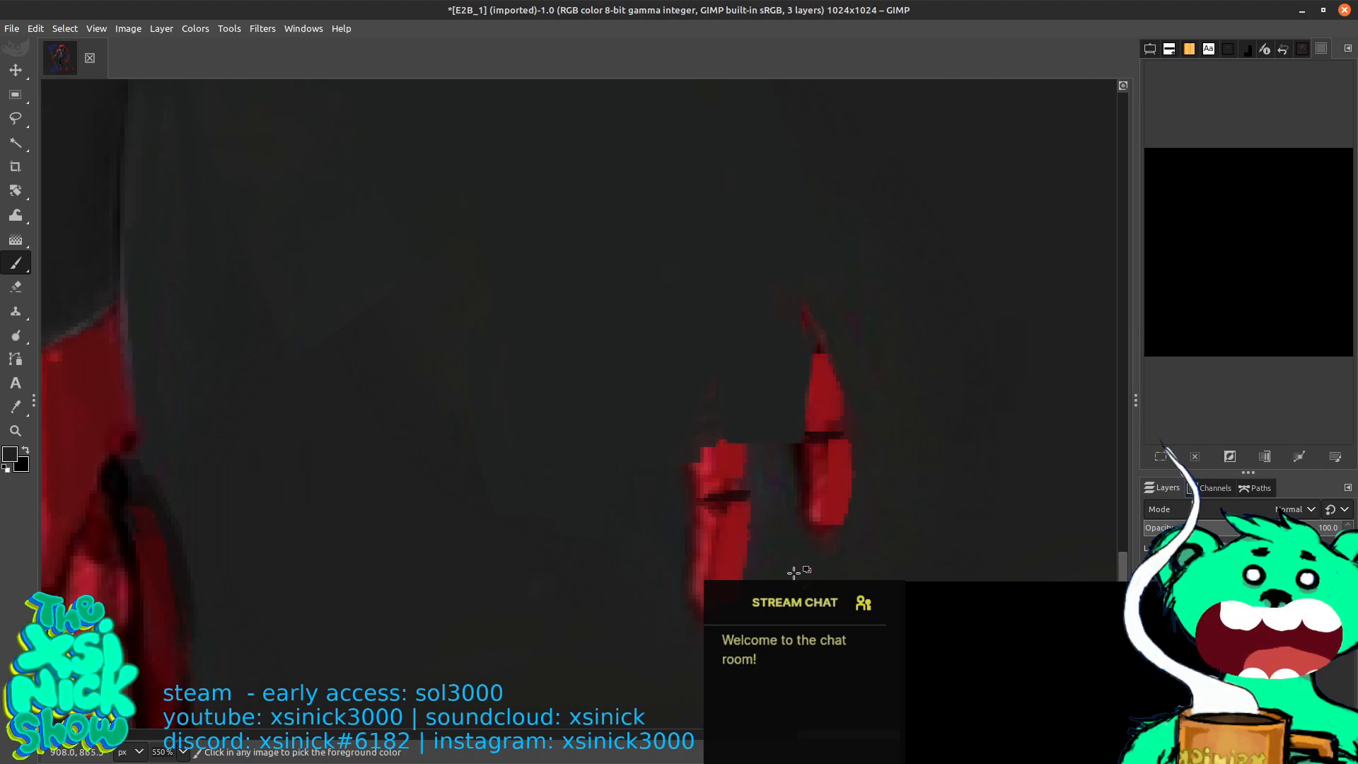
pyautogui.moveTo(757, 476)
pyautogui.mouseDown()
pyautogui.moveTo(758, 433)
pyautogui.moveTo(741, 557)
pyautogui.mouseUp()
pyautogui.moveTo(729, 505)
pyautogui.mouseDown()
pyautogui.moveTo(718, 449)
pyautogui.moveTo(700, 631)
pyautogui.mouseUp()
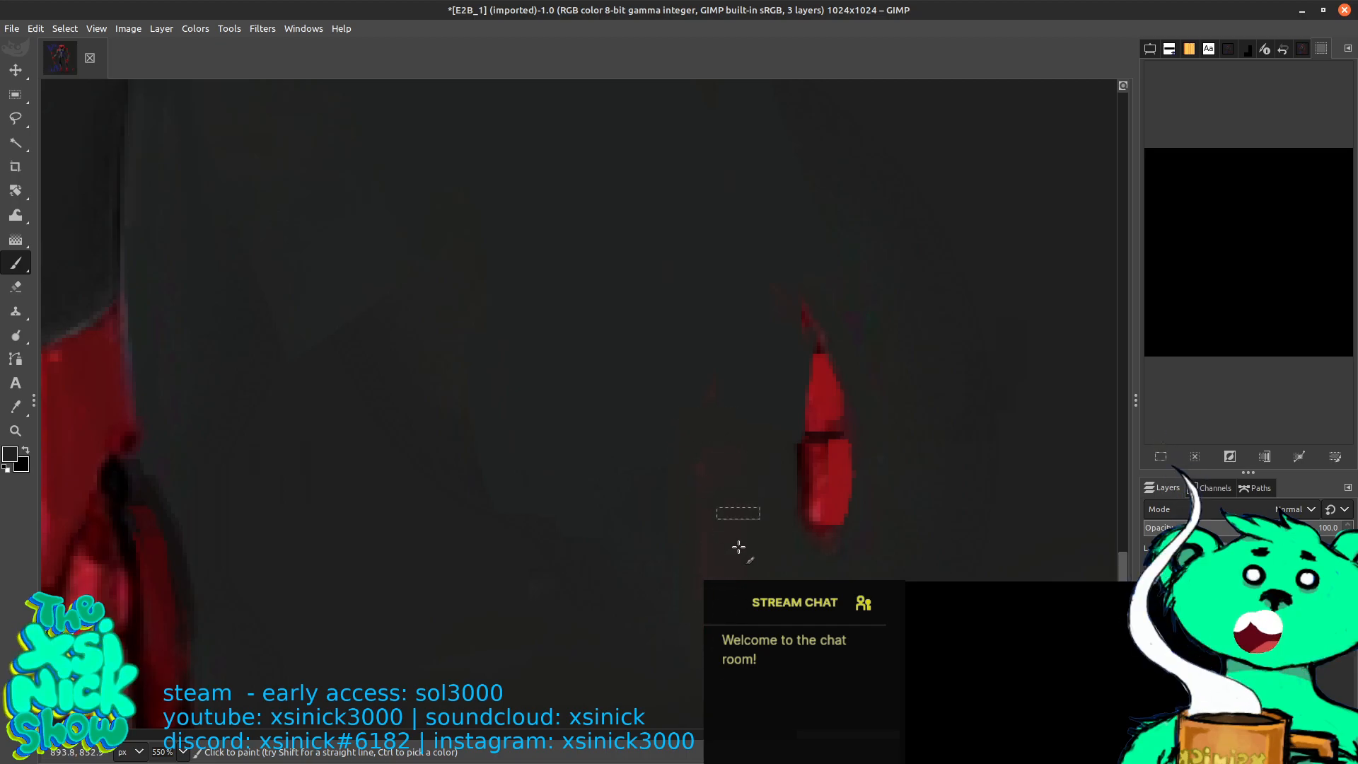
pyautogui.moveTo(824, 442); pyautogui.dragTo(831, 537)
pyautogui.moveTo(841, 480)
pyautogui.mouseDown()
pyautogui.moveTo(809, 517)
pyautogui.moveTo(834, 341)
pyautogui.moveTo(803, 360)
pyautogui.mouseUp()
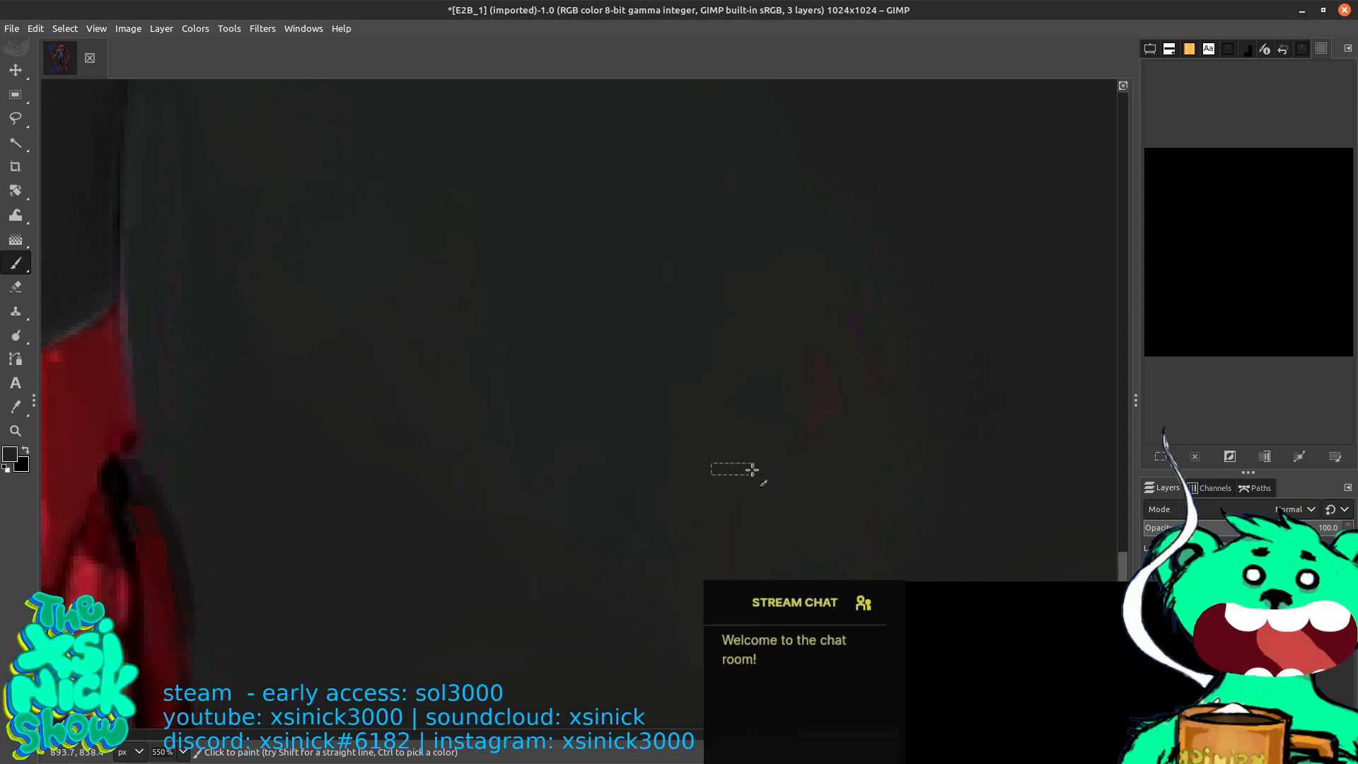
# Shrink the brush and repaint the forearm's inner and outer edges so it tapers smoothly toward the new wrist
pyautogui.scroll(8, 821, 464)
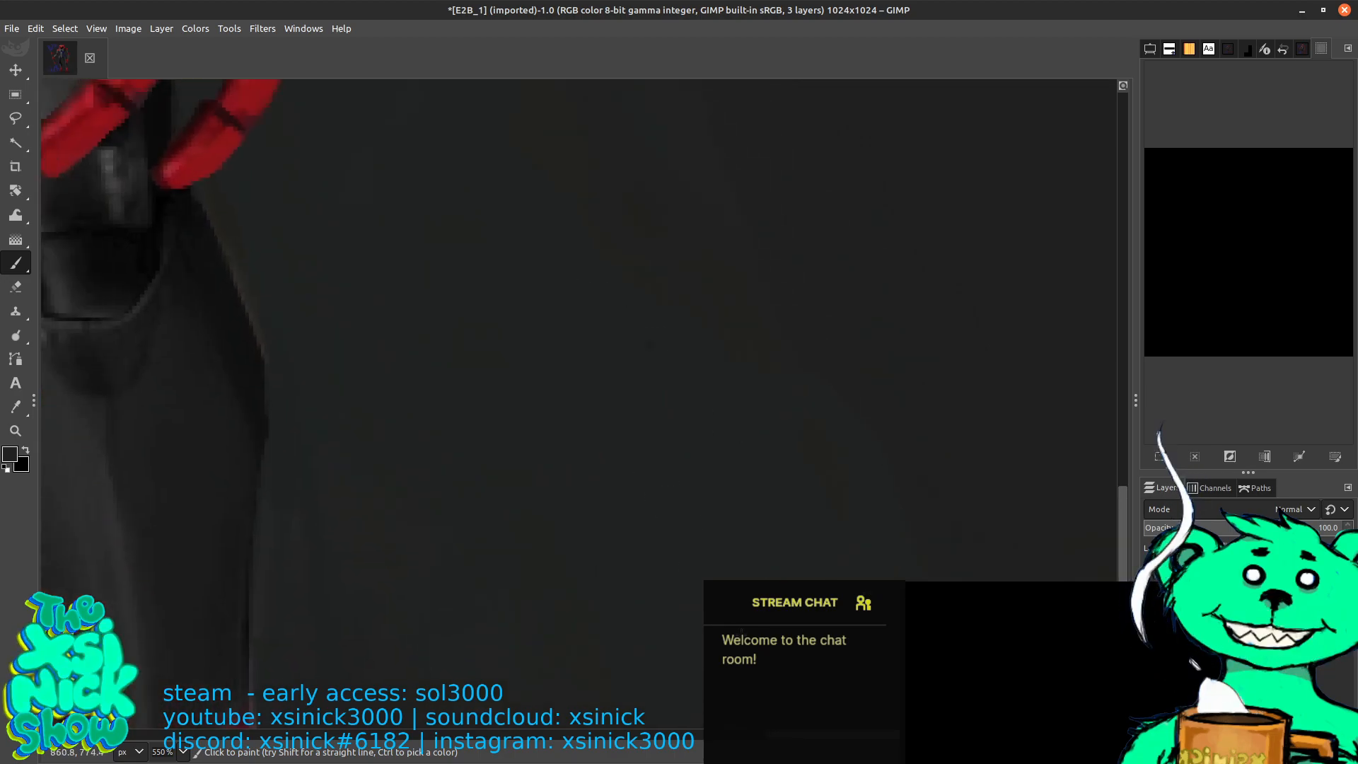
pyautogui.scroll(5, 733, 509)
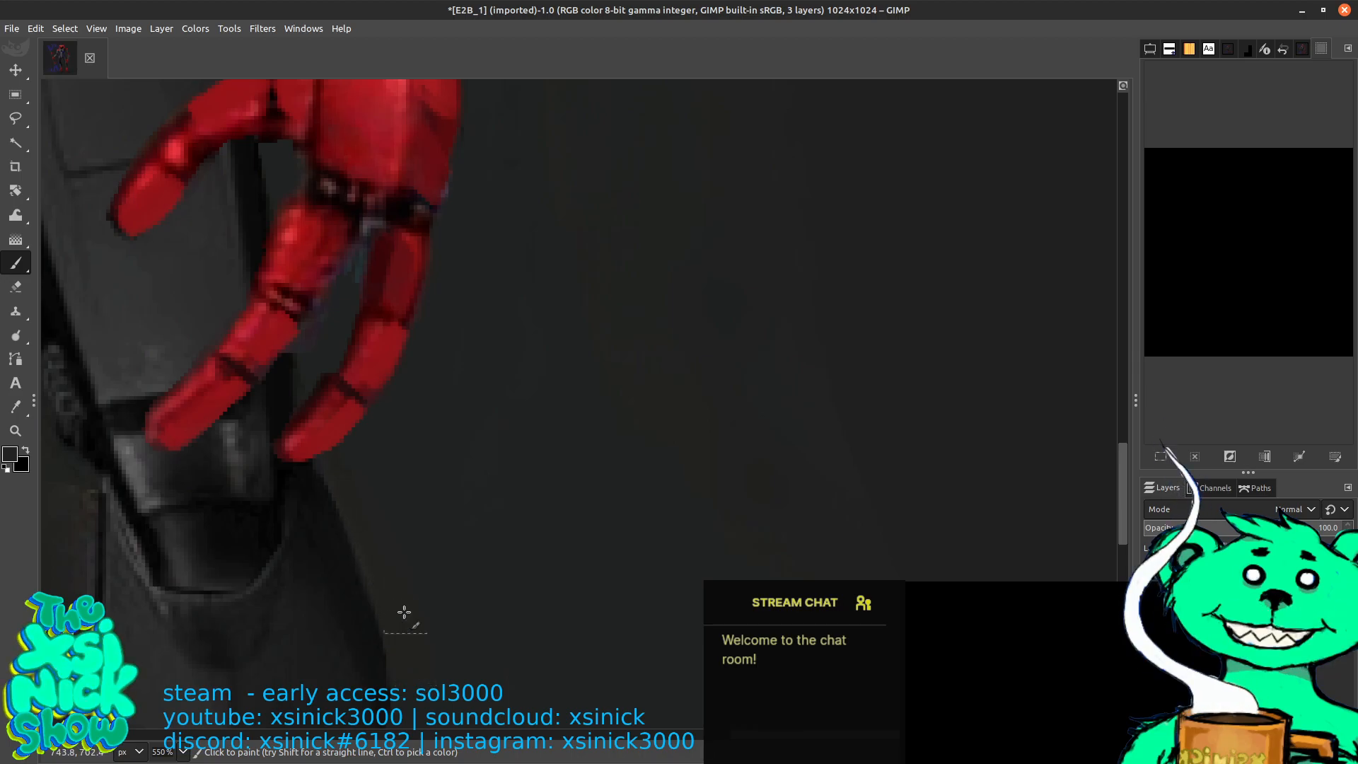
pyautogui.moveTo(617, 269); pyautogui.dragTo(744, 552)
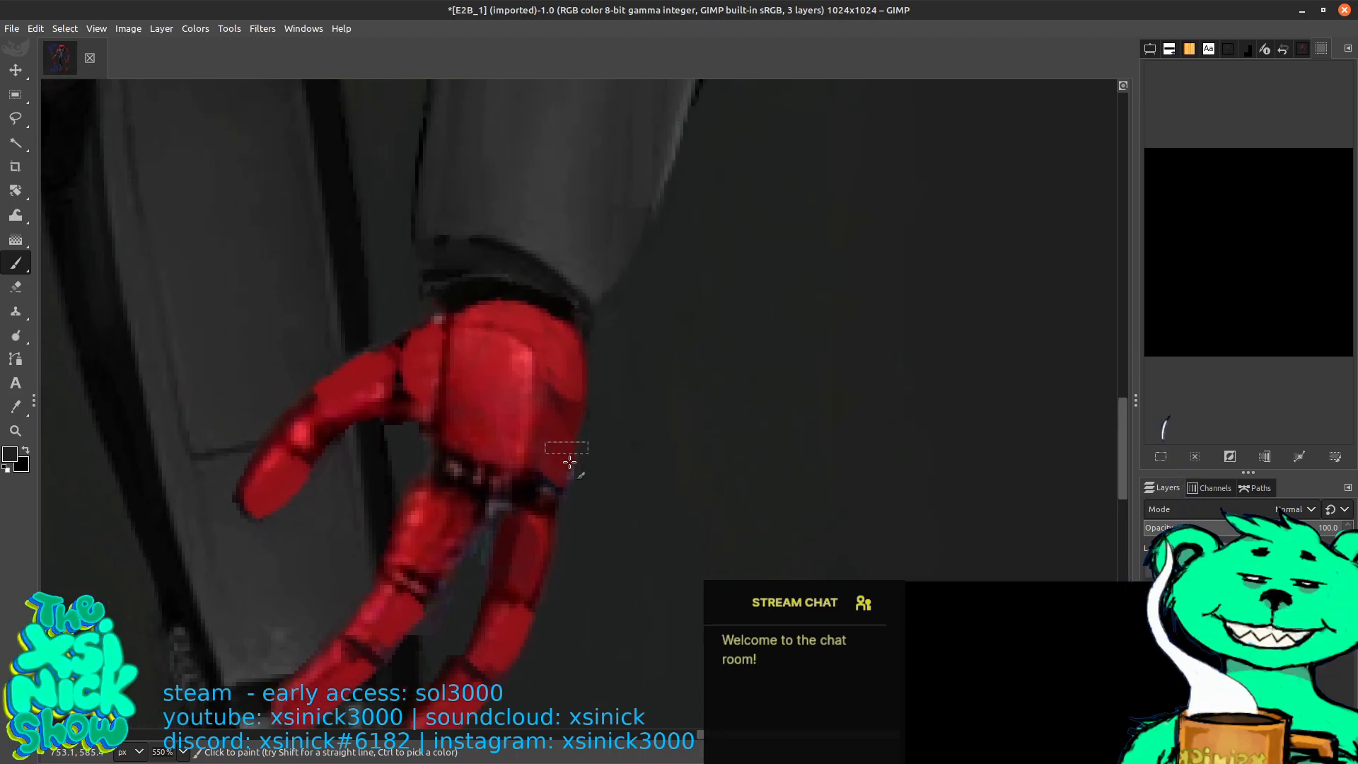
pyautogui.moveTo(632, 357); pyautogui.dragTo(745, 442)
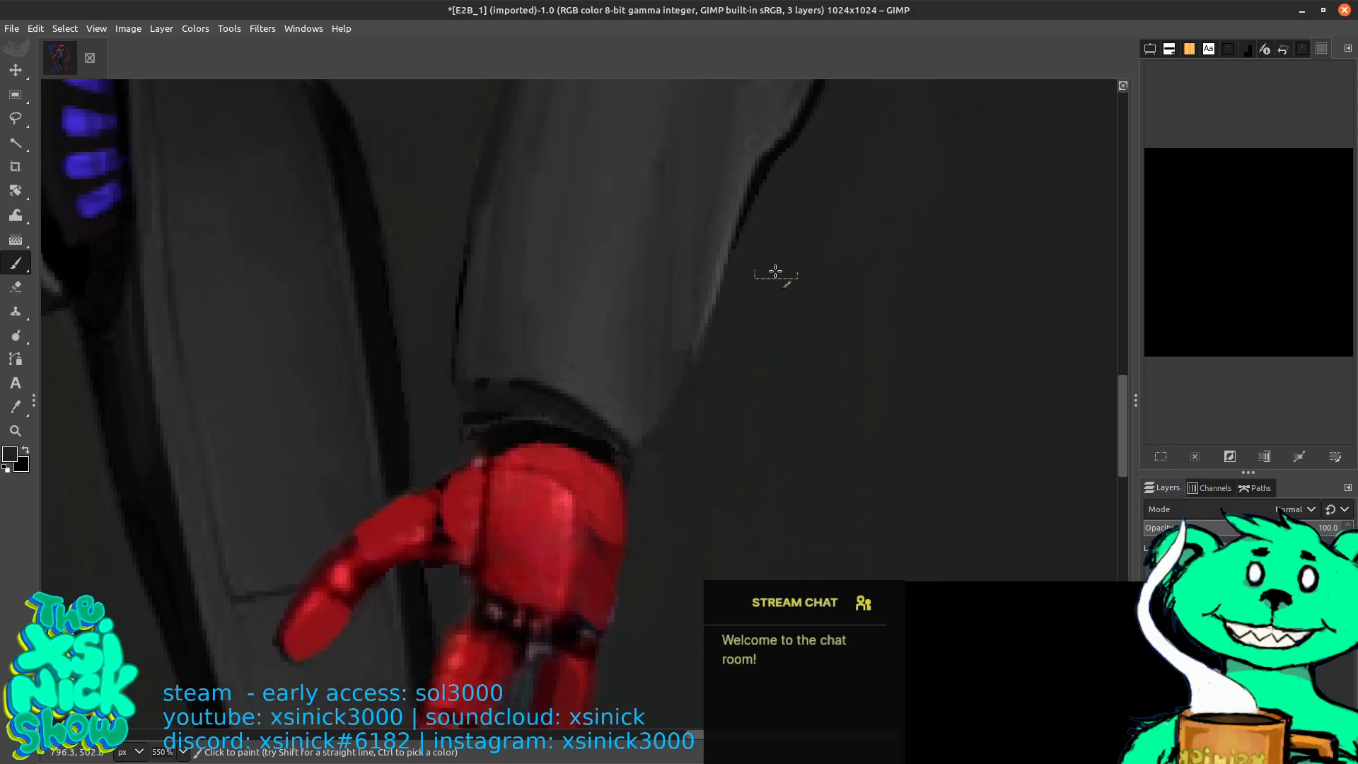
pyautogui.moveTo(776, 276); pyautogui.dragTo(780, 430)
pyautogui.moveTo(721, 262)
pyautogui.mouseDown()
pyautogui.moveTo(767, 227)
pyautogui.moveTo(762, 259)
pyautogui.mouseUp()
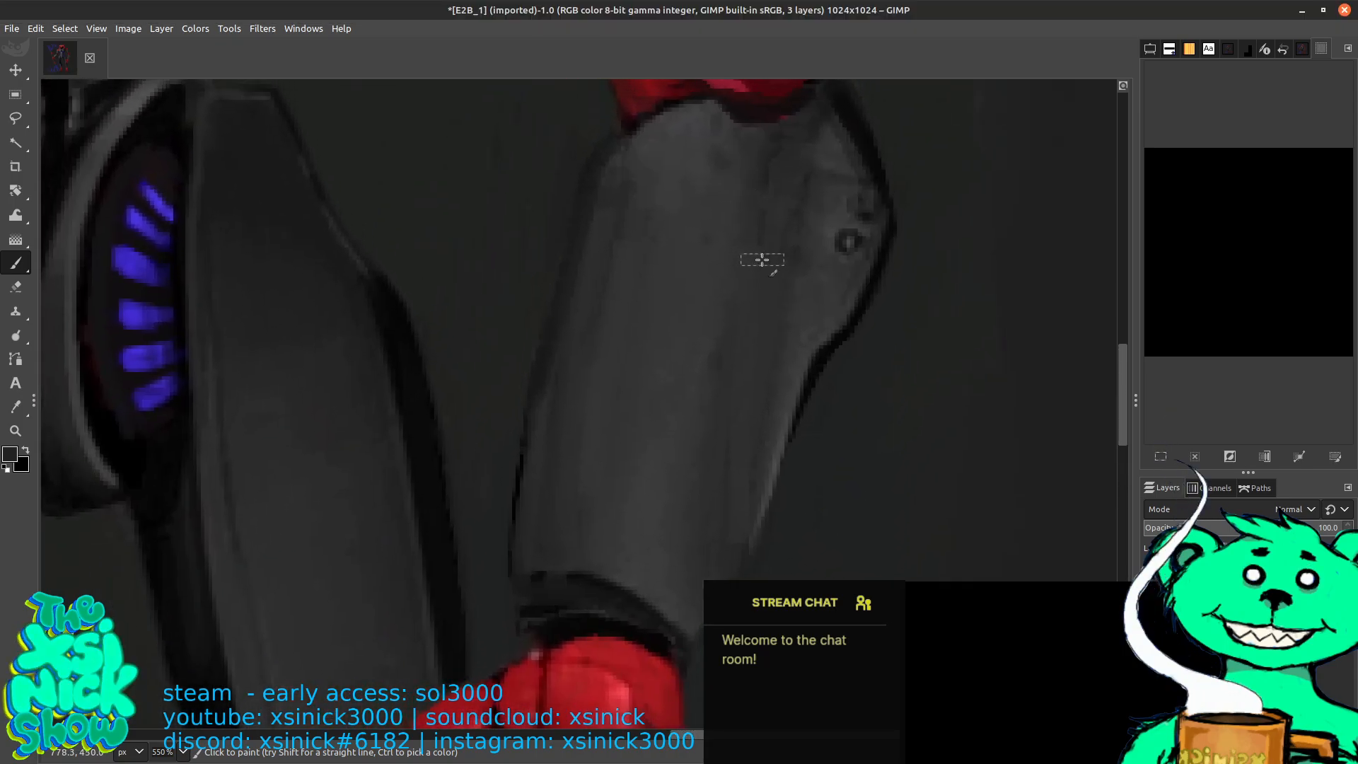
pyautogui.moveTo(722, 400)
pyautogui.mouseDown()
pyautogui.moveTo(788, 509)
pyautogui.moveTo(790, 353)
pyautogui.moveTo(785, 364)
pyautogui.mouseUp()
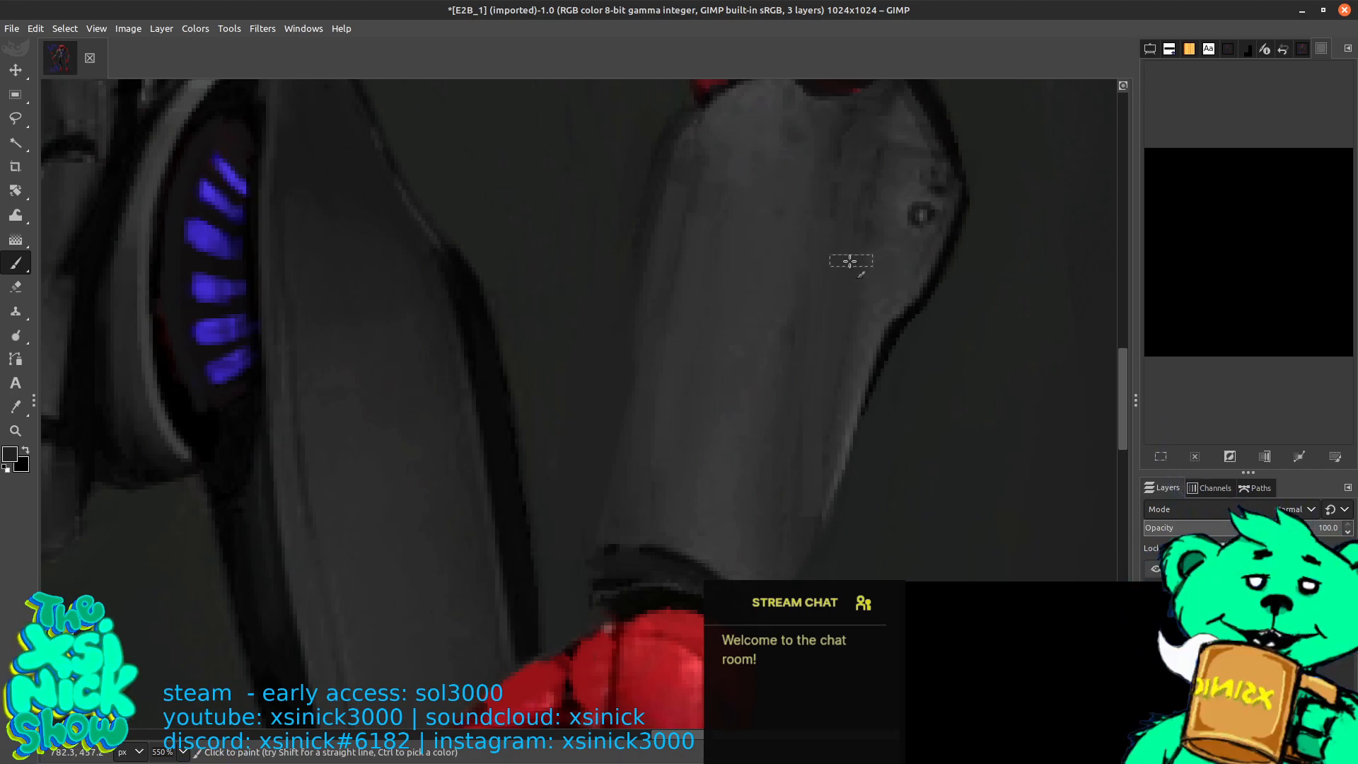
pyautogui.press('[')
pyautogui.press('[')
pyautogui.press('[')
pyautogui.press('[')
pyautogui.press('[')
pyautogui.press('[')
pyautogui.press('[')
pyautogui.press('[')
pyautogui.press('[')
pyautogui.press('[')
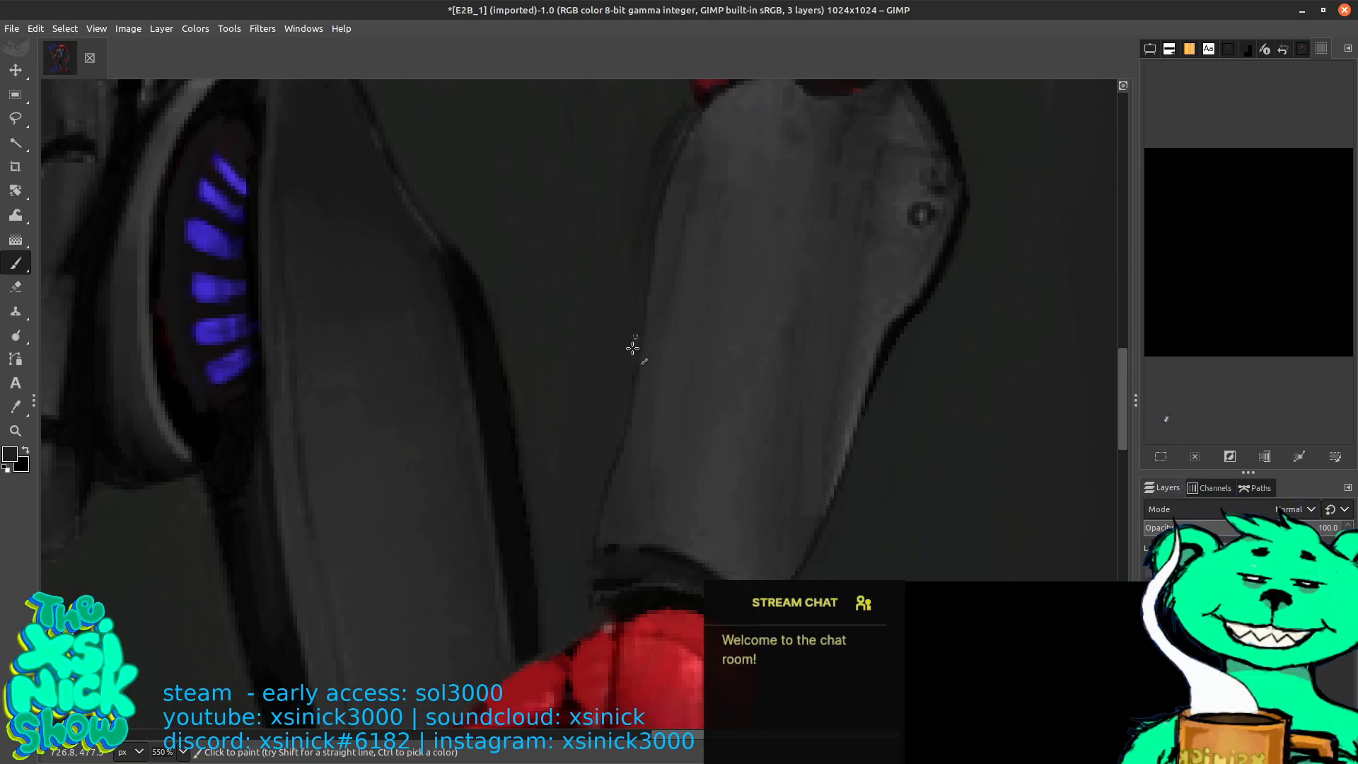
# Draw a thin dark contour from the elbow down the forearm, inside the bulge on its outer side
pyautogui.scroll(4, 772, 362)
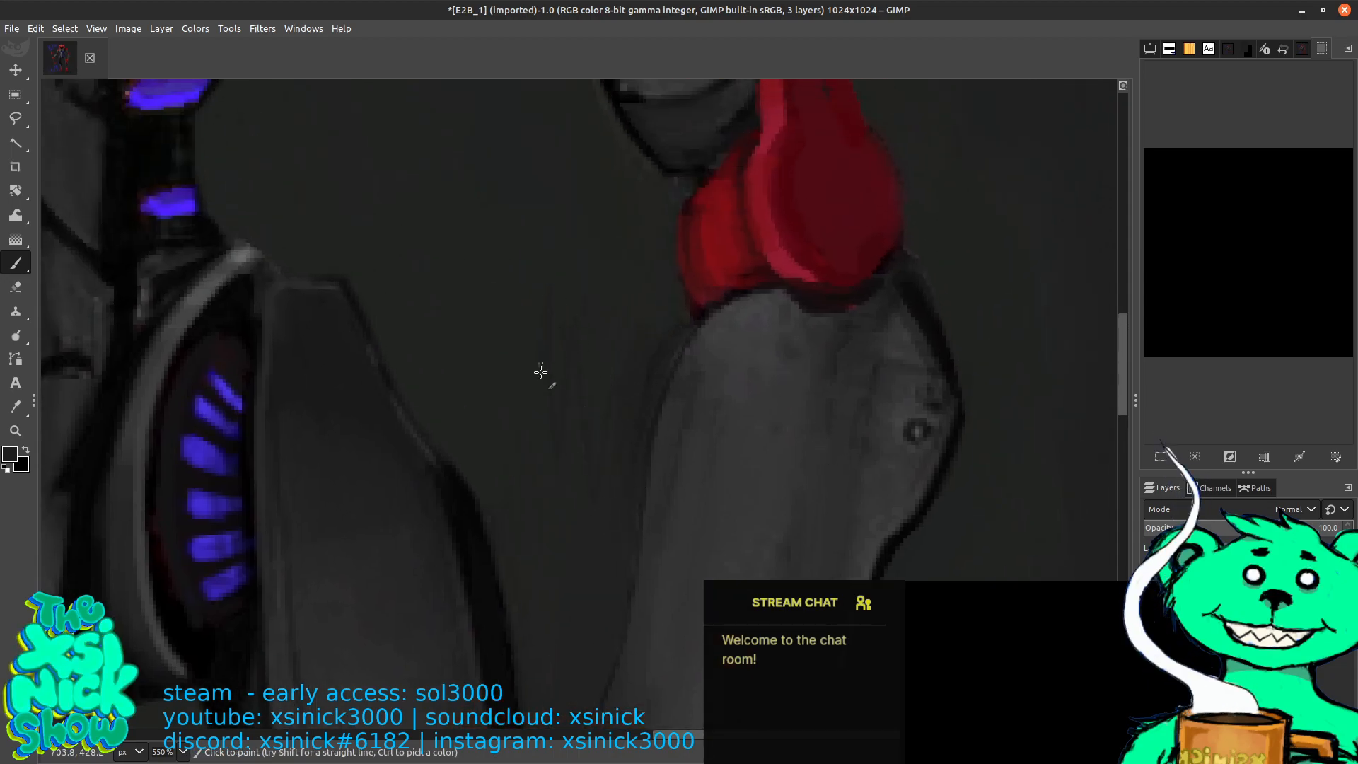
pyautogui.scroll(-1, 920, 262)
pyautogui.hscroll(1, 919, 262)
pyautogui.scroll(-1, 841, 128)
pyautogui.hscroll(2, 842, 128)
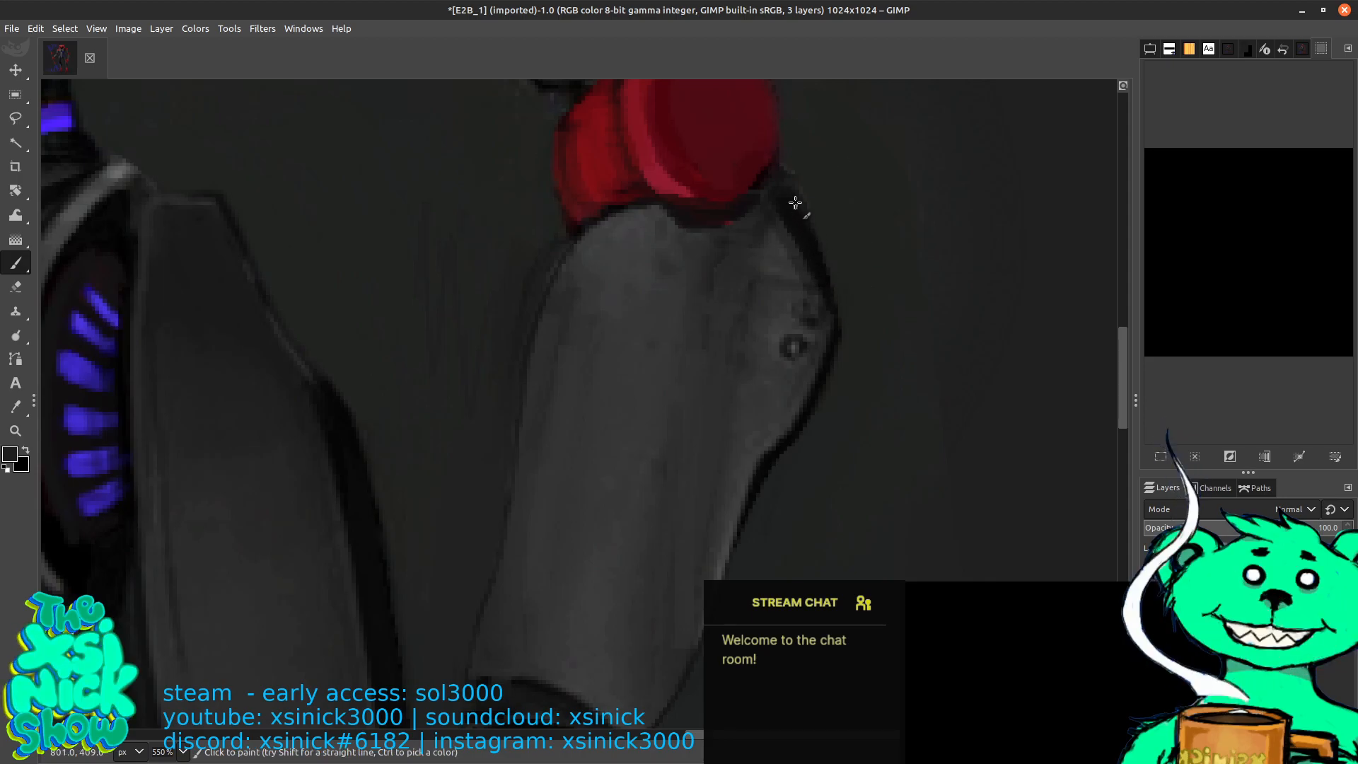
pyautogui.moveTo(779, 212); pyautogui.dragTo(786, 369)
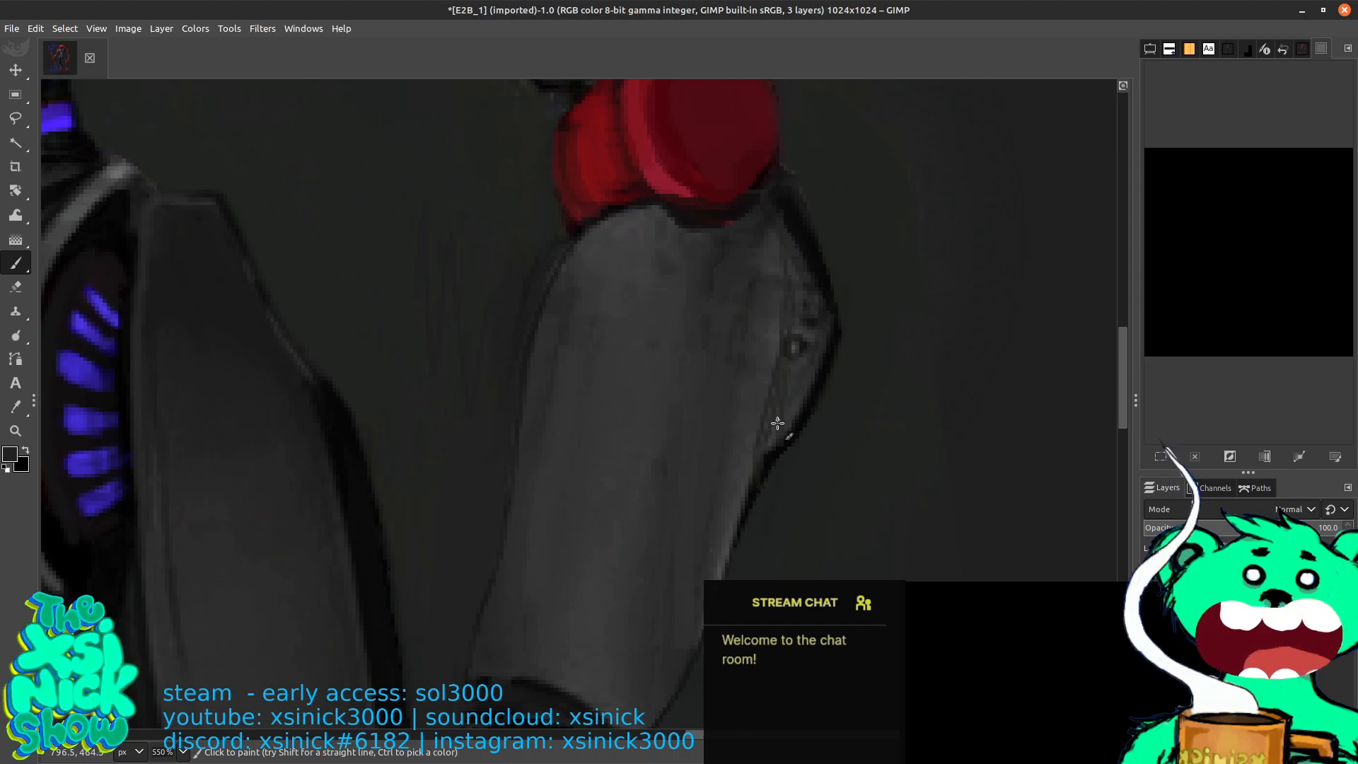
pyautogui.keyDown('ctrl'); pyautogui.click(740, 543); pyautogui.keyUp('ctrl')
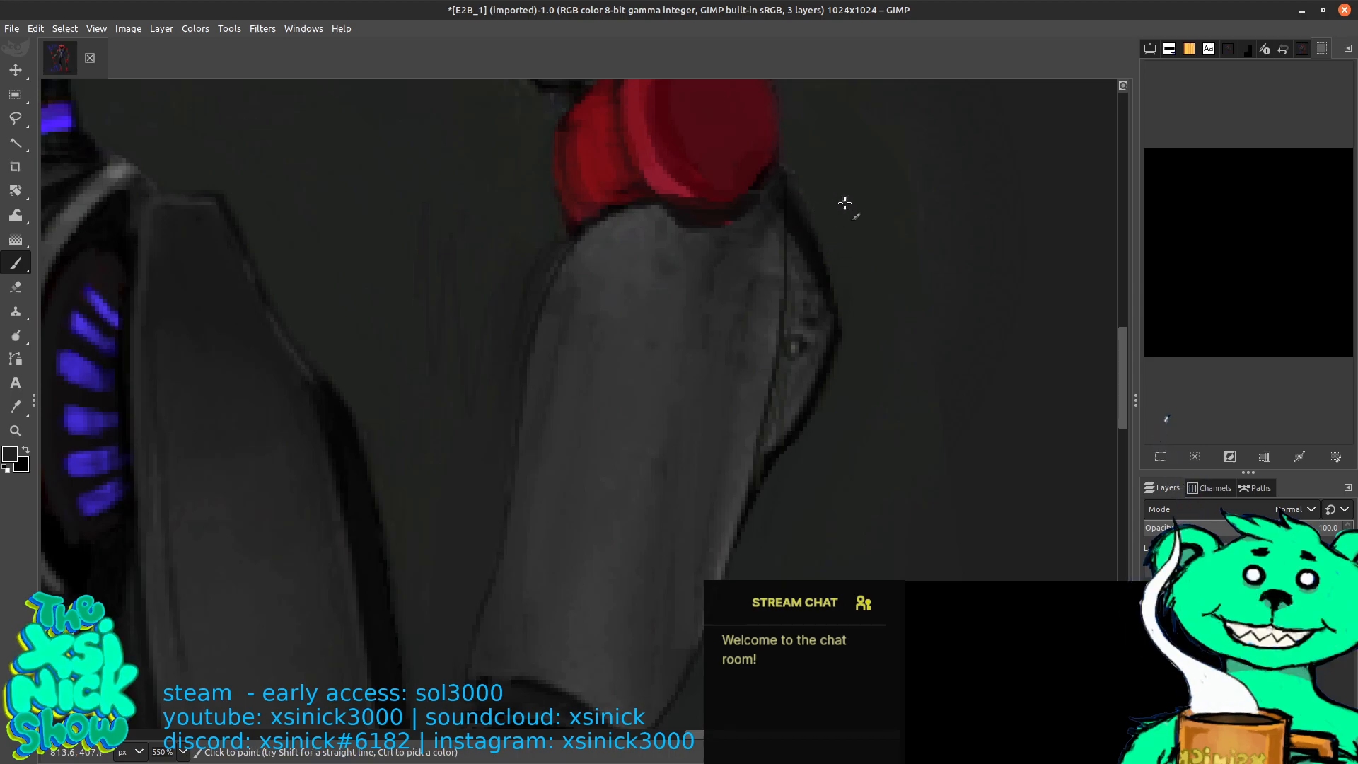
# Undo the stroke that cuts into the contour and paint background color over the forearm's outer bulge with a size 4 brush
pyautogui.press(']')
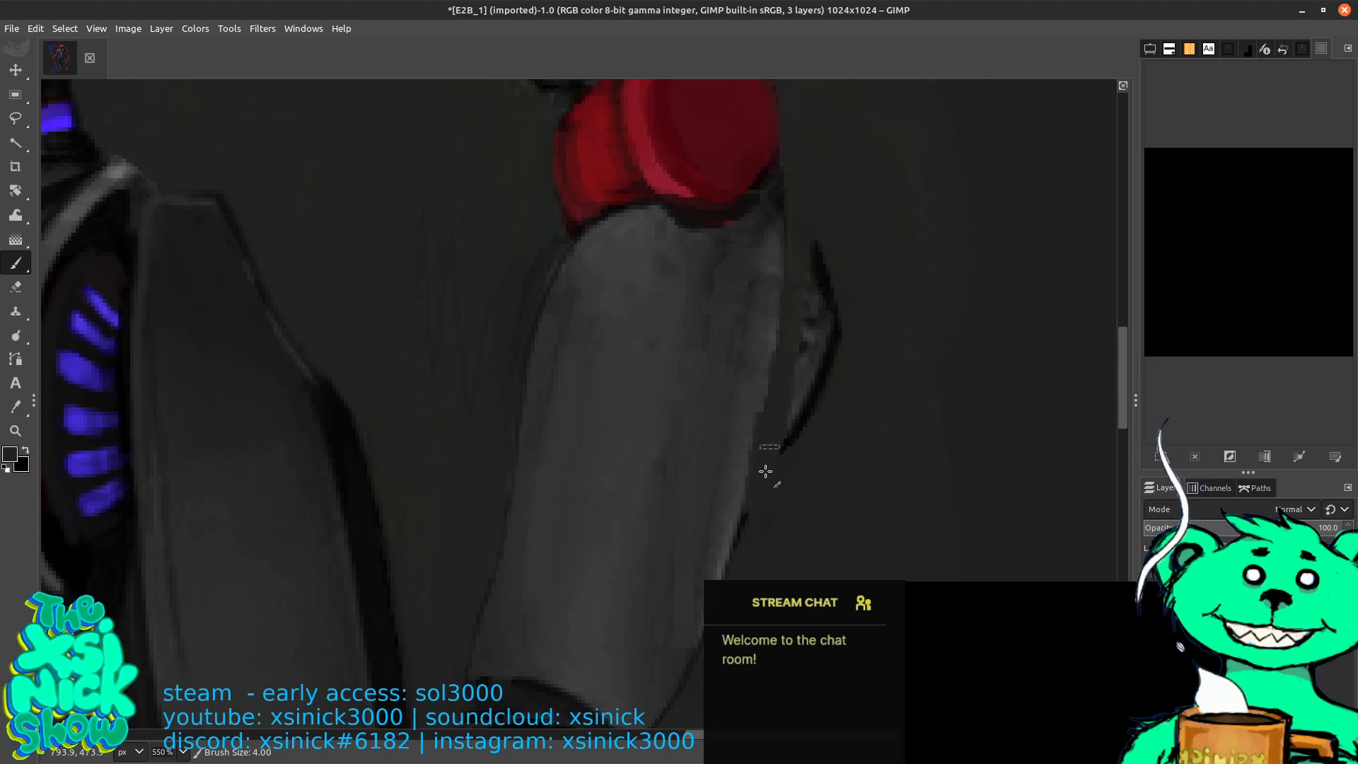
pyautogui.hotkey('ctrl', 'z')
pyautogui.moveTo(788, 168)
pyautogui.mouseDown()
pyautogui.moveTo(783, 435)
pyautogui.moveTo(779, 421)
pyautogui.mouseUp()
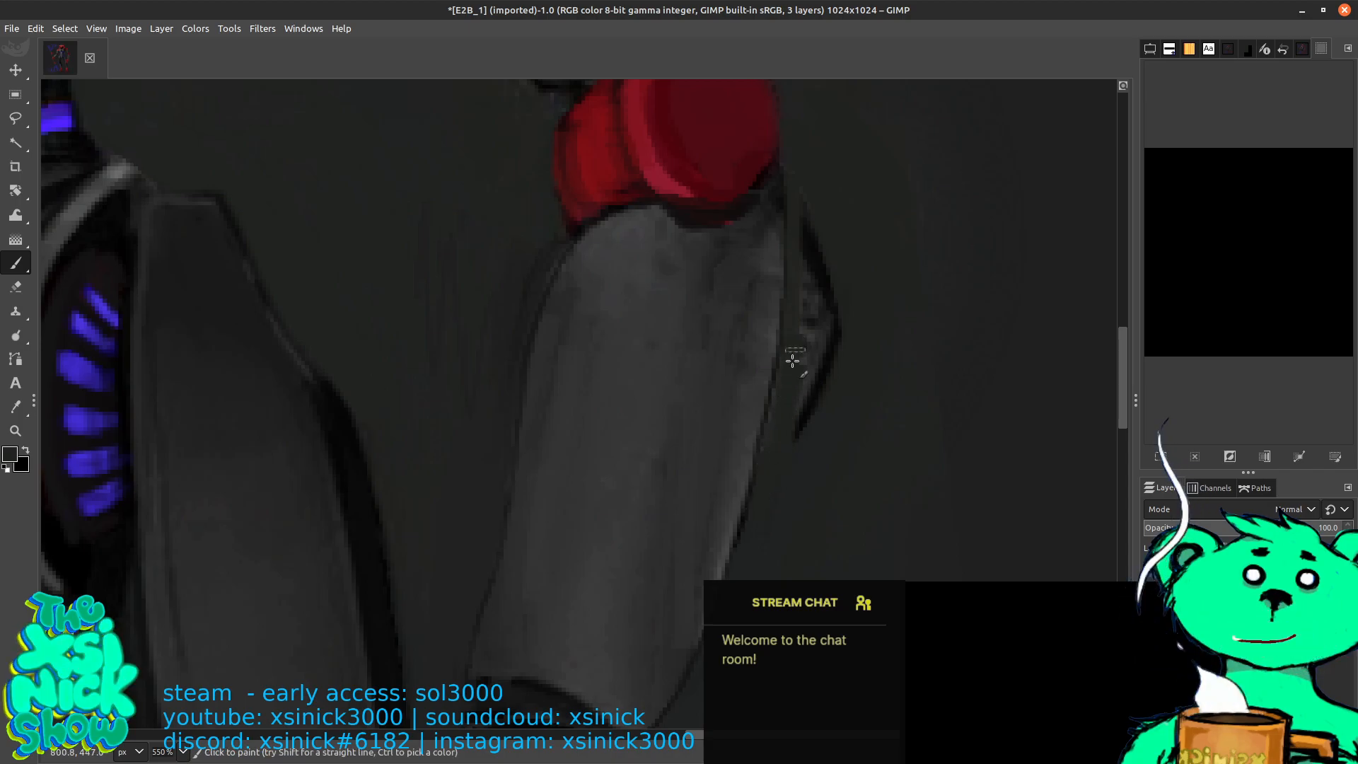
pyautogui.moveTo(802, 219)
pyautogui.mouseDown()
pyautogui.moveTo(800, 288)
pyautogui.moveTo(818, 342)
pyautogui.moveTo(810, 272)
pyautogui.moveTo(840, 373)
pyautogui.moveTo(803, 460)
pyautogui.moveTo(788, 461)
pyautogui.moveTo(769, 572)
pyautogui.mouseUp()
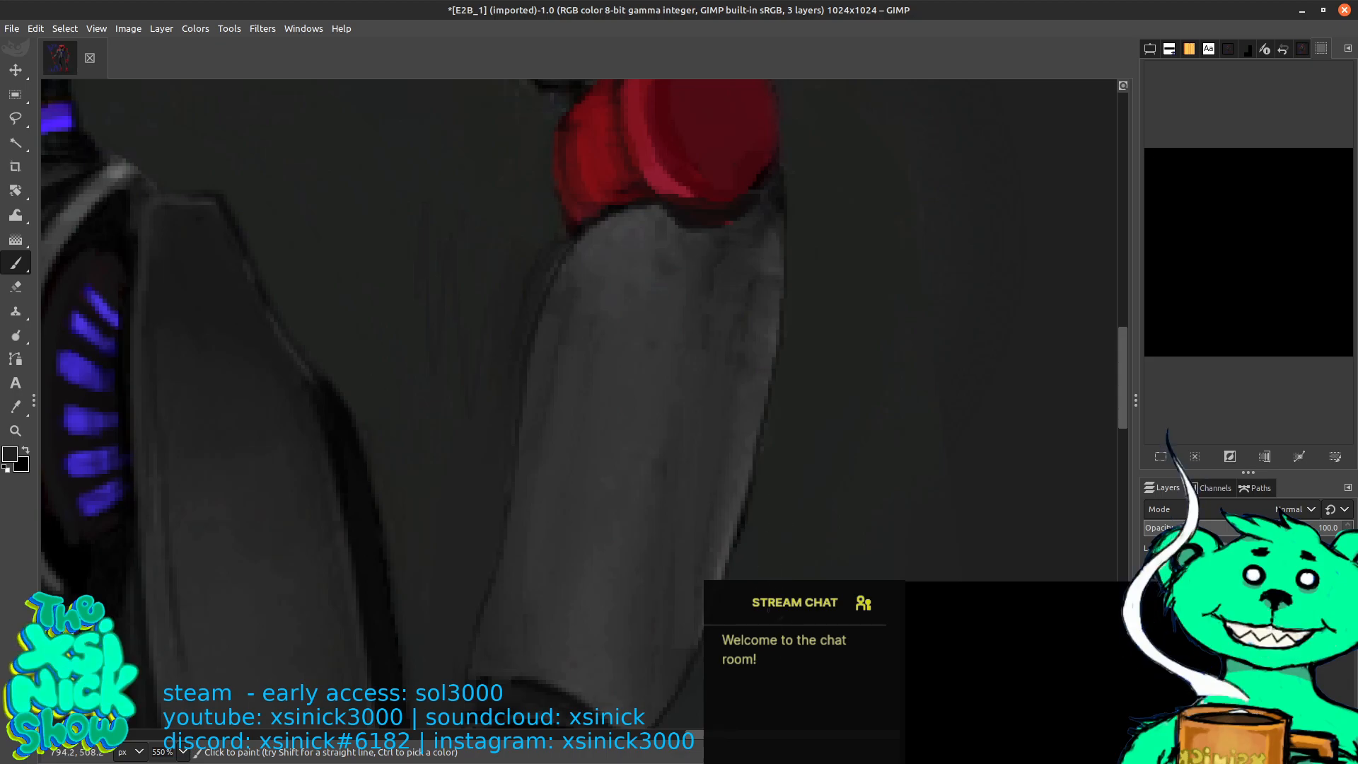
# Clean up the forearm's inner edge below the elbow with background color, and check the arm against the whole figure
pyautogui.moveTo(759, 185); pyautogui.dragTo(806, 241)
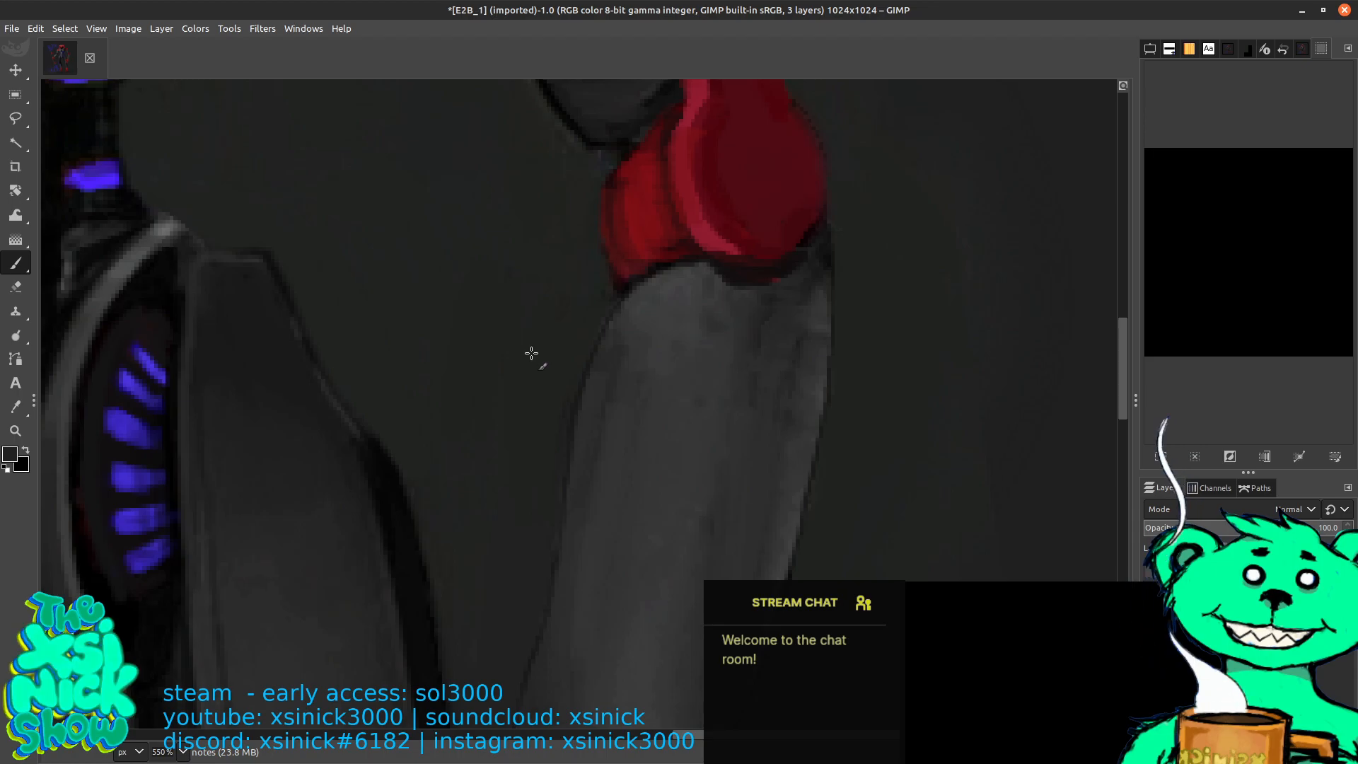
pyautogui.moveTo(894, 261); pyautogui.dragTo(927, 321)
pyautogui.scroll(-2, 915, 313)
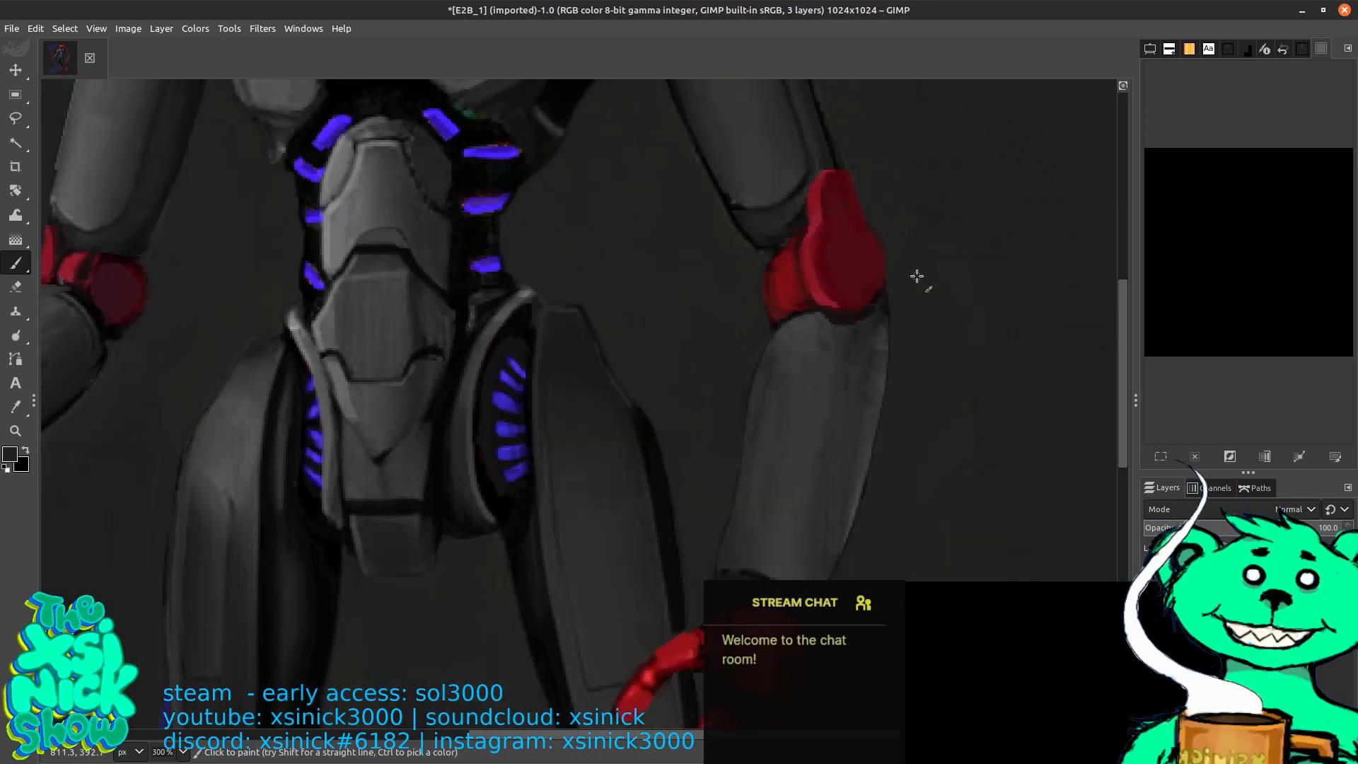
pyautogui.scroll(-2, 914, 281)
pyautogui.moveTo(918, 275)
pyautogui.mouseDown()
pyautogui.moveTo(864, 412)
pyautogui.moveTo(890, 352)
pyautogui.moveTo(882, 312)
pyautogui.moveTo(876, 324)
pyautogui.mouseUp()
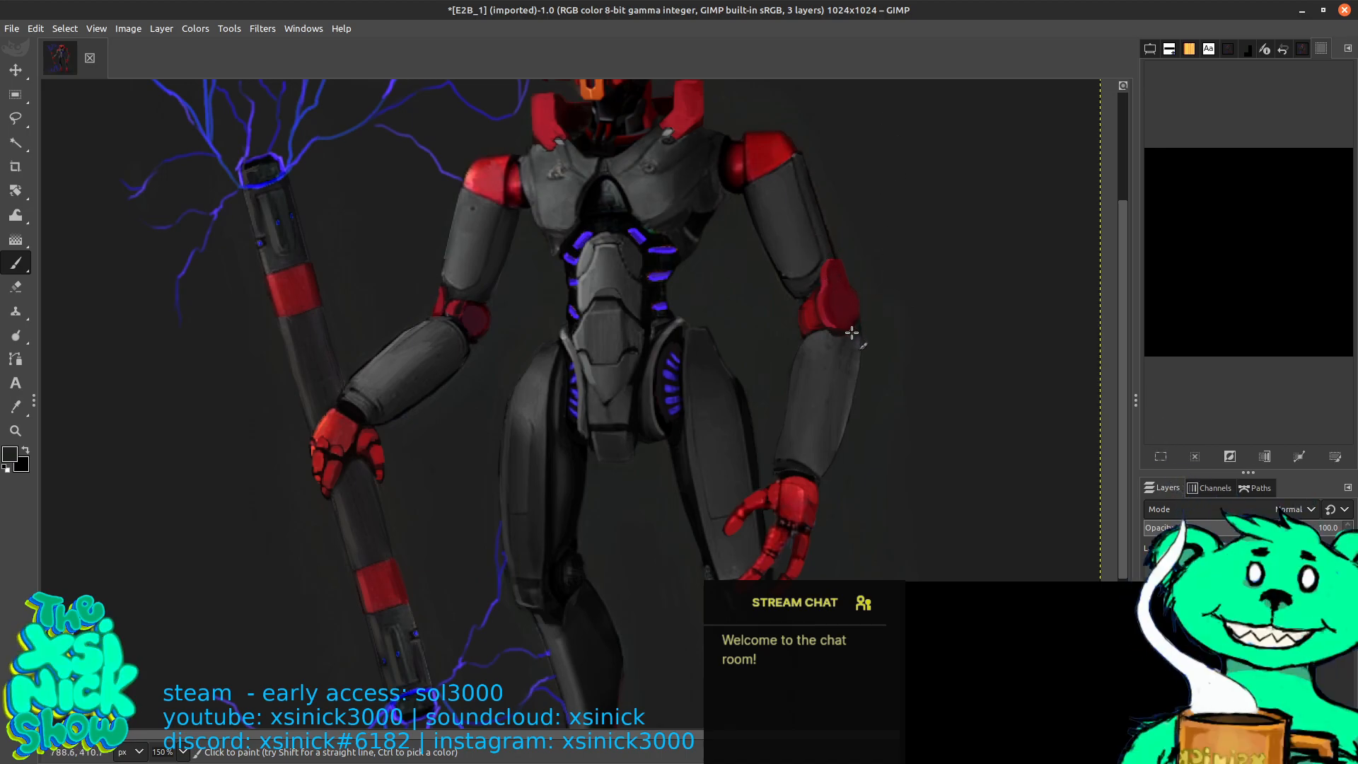
# Enlarge the brush and smooth out the dark blotches on the forearm's grey surface below the elbow, checking the result against the whole figure
pyautogui.keyDown('ctrl'); pyautogui.scroll(2, 848, 339); pyautogui.keyUp('ctrl')
pyautogui.keyDown('ctrl'); pyautogui.scroll(1, 824, 445); pyautogui.keyUp('ctrl')
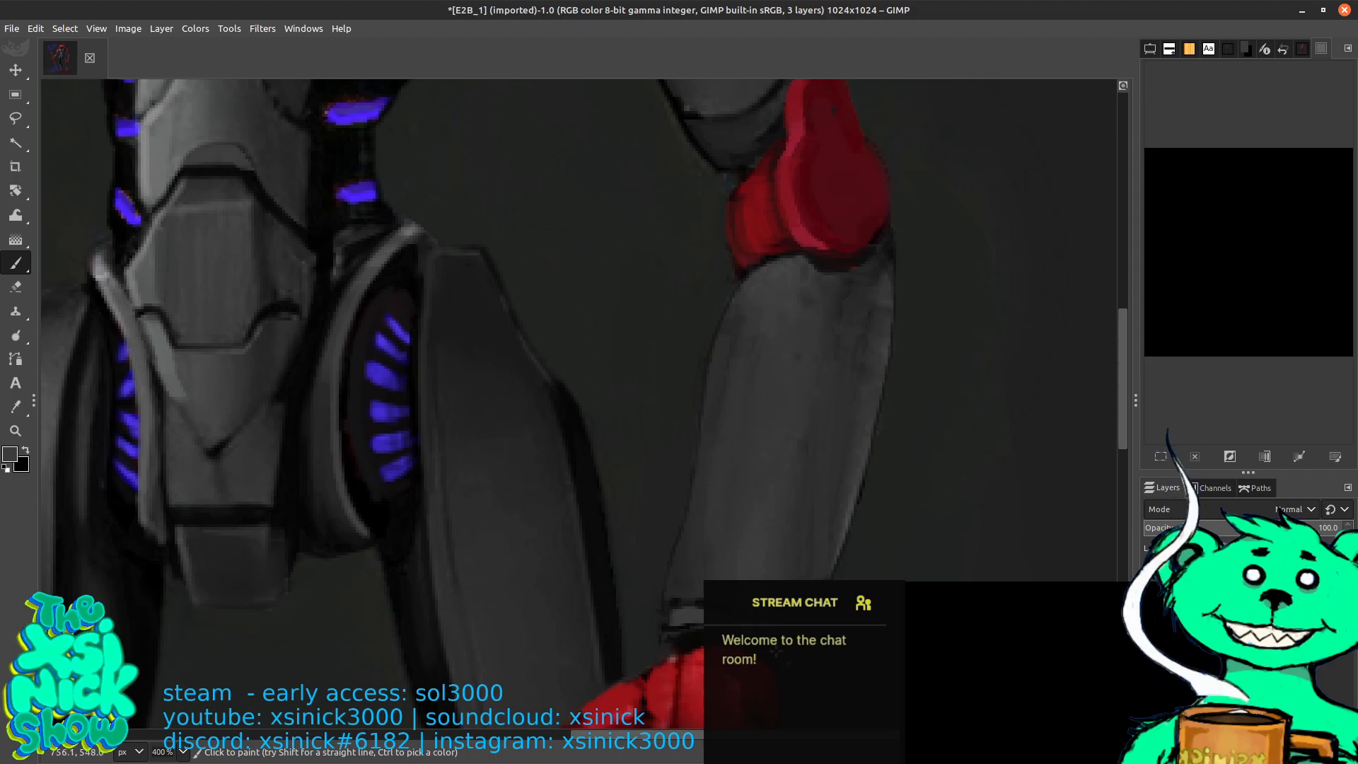
pyautogui.press('ctrl')
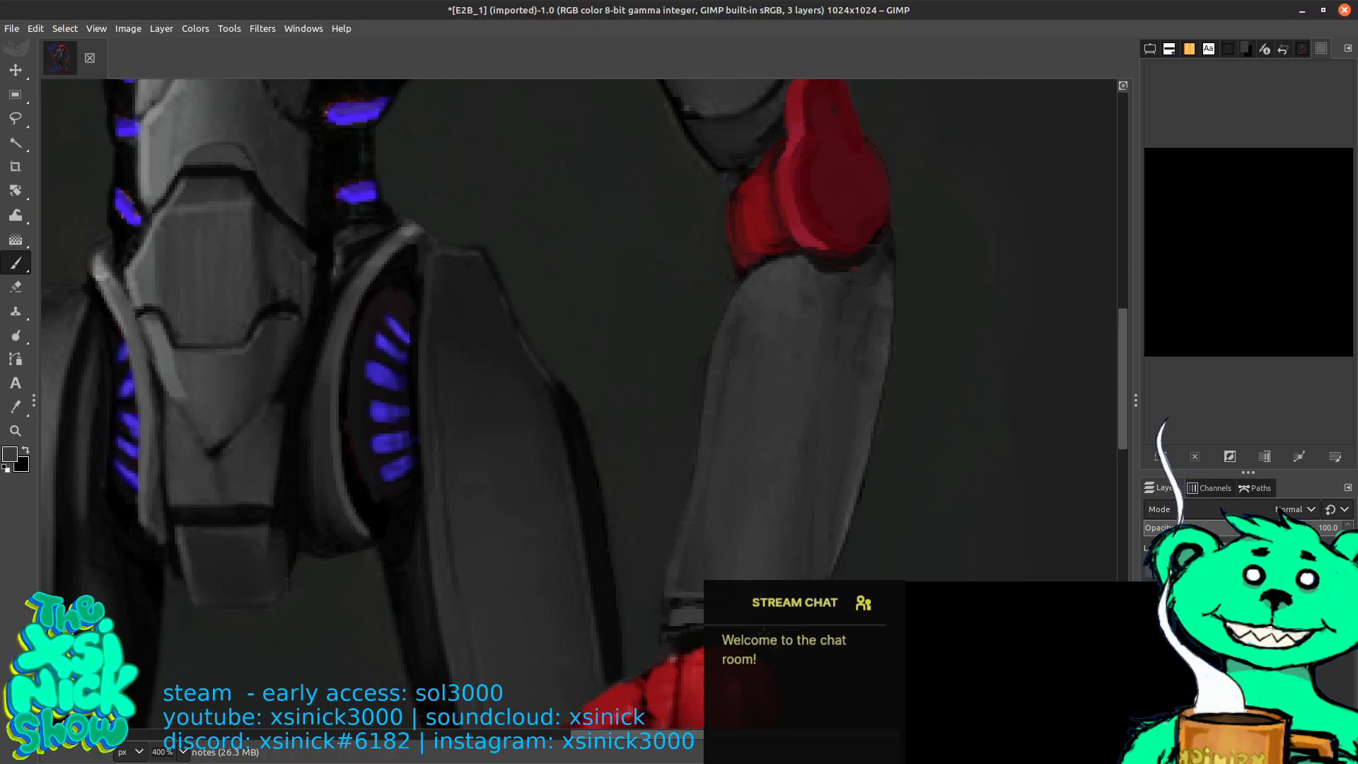
pyautogui.scroll(2, 948, 261)
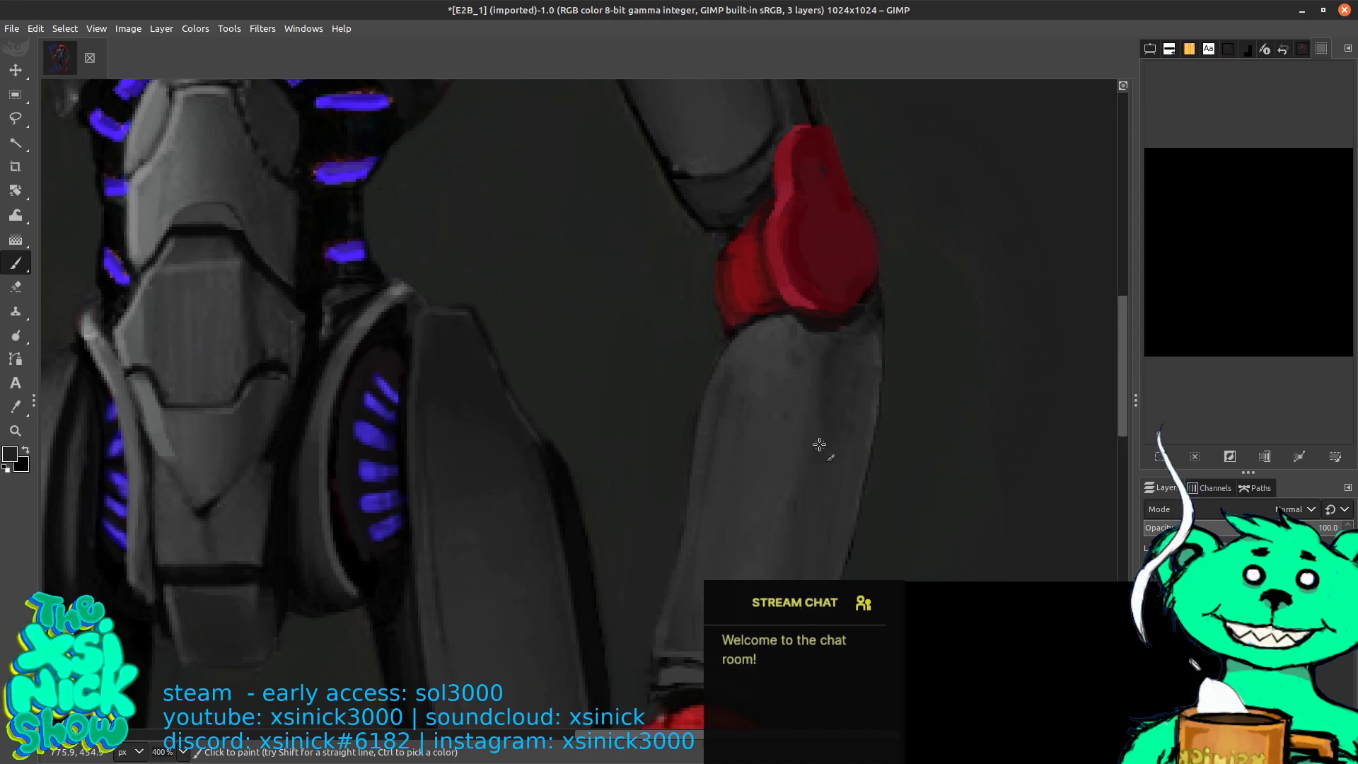
pyautogui.press(']')
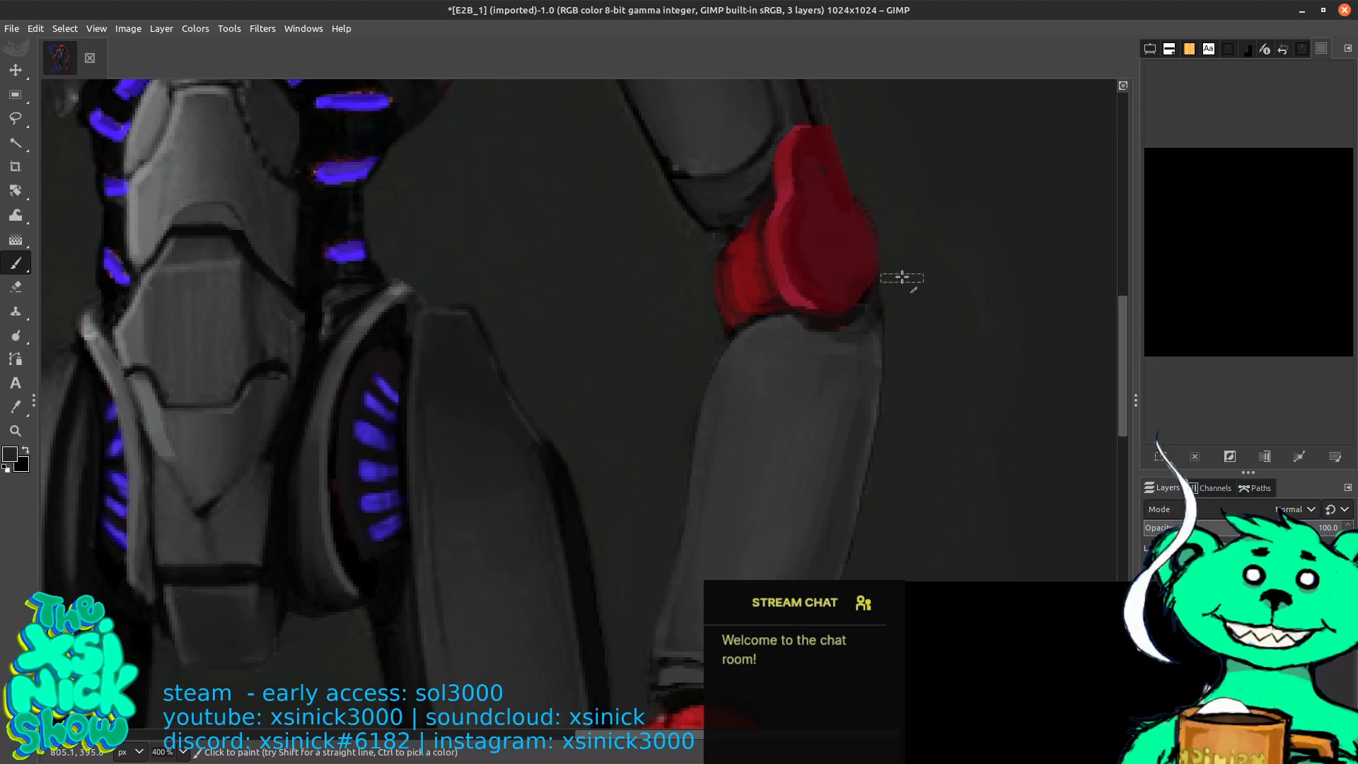
pyautogui.press('ctrl')
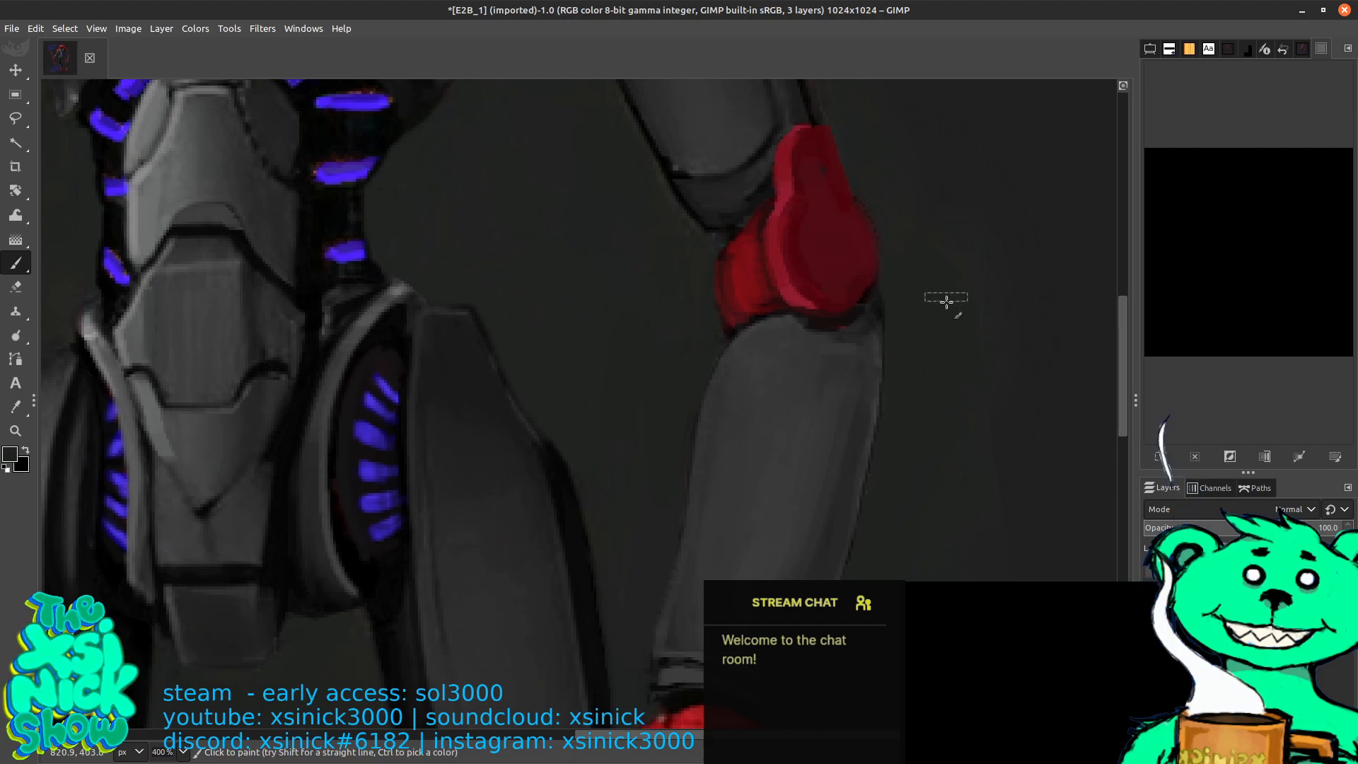
pyautogui.press('1')
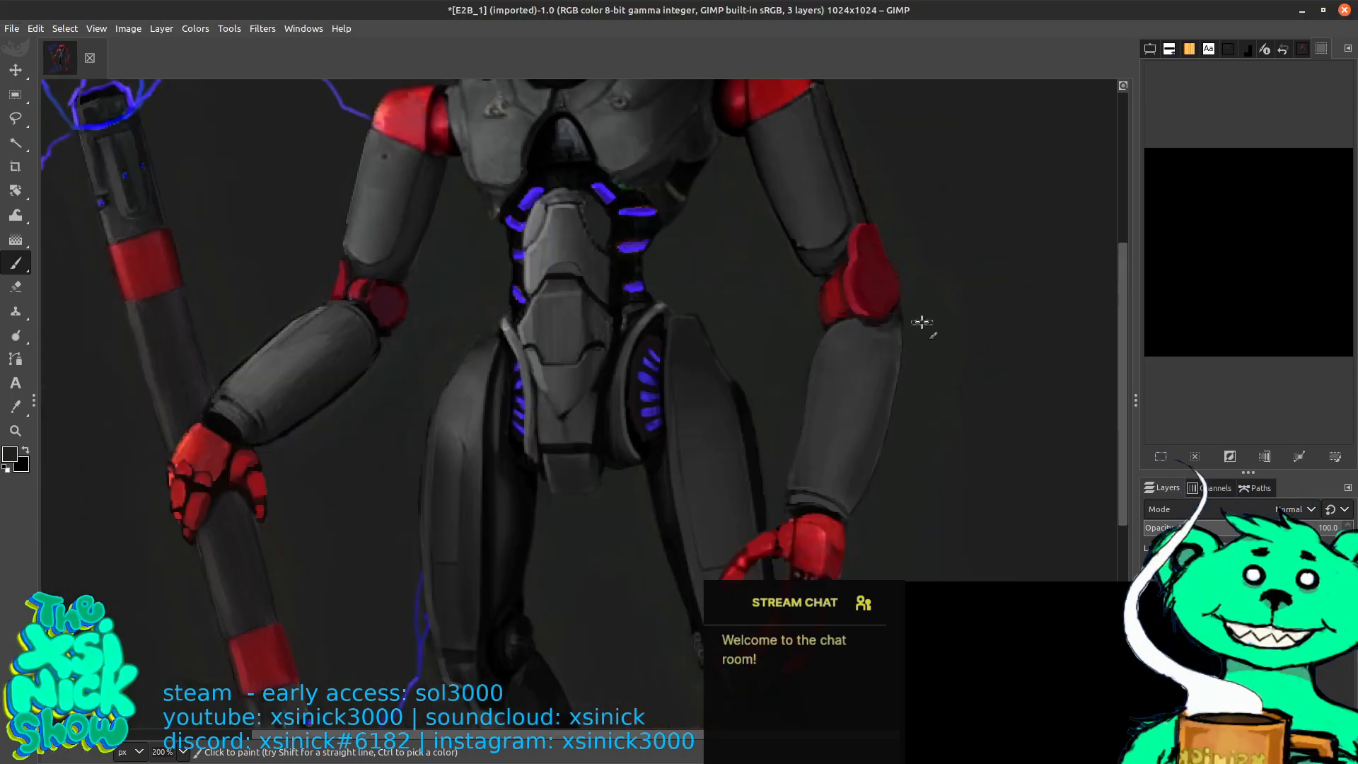
pyautogui.moveTo(849, 260); pyautogui.dragTo(919, 313)
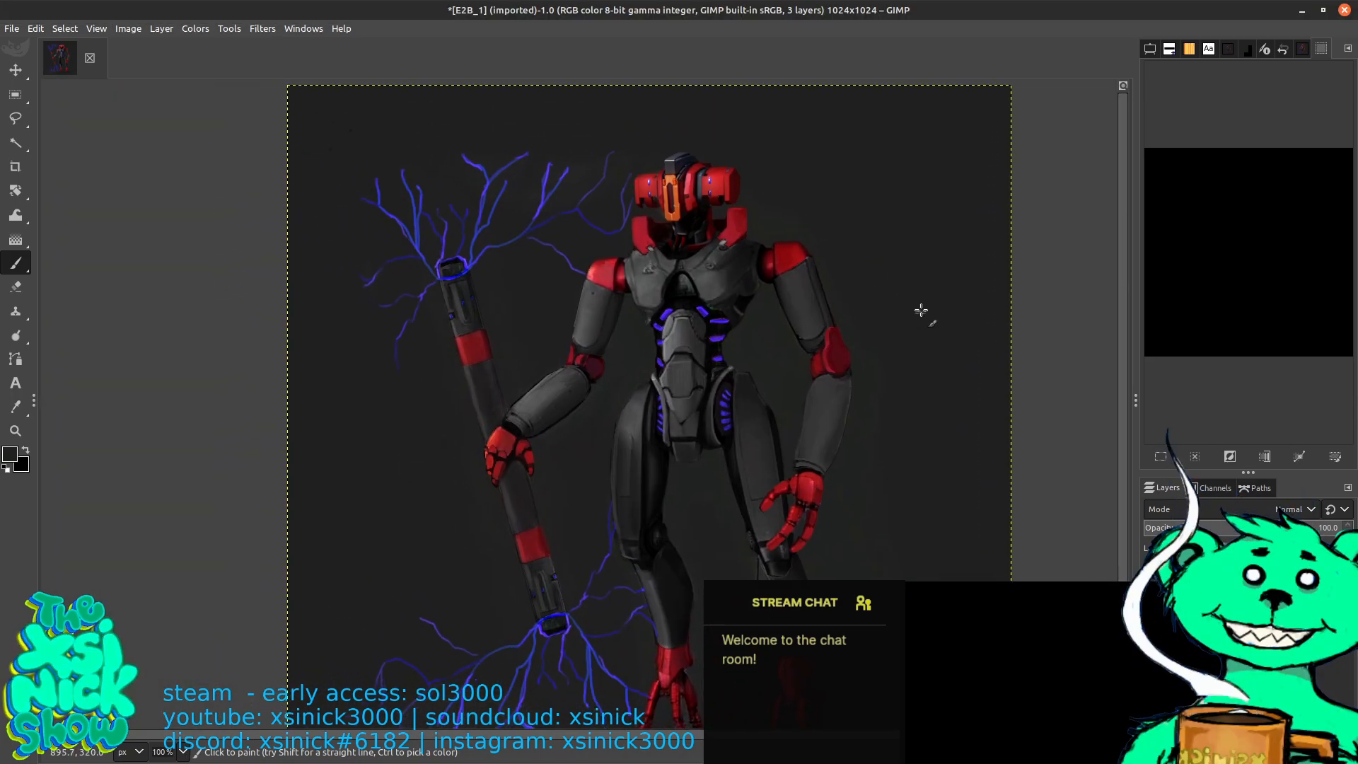
# Export the edited image as E2B_1.png in the final folder, replacing the existing file and keeping PNG compression level 9
pyautogui.press('m')
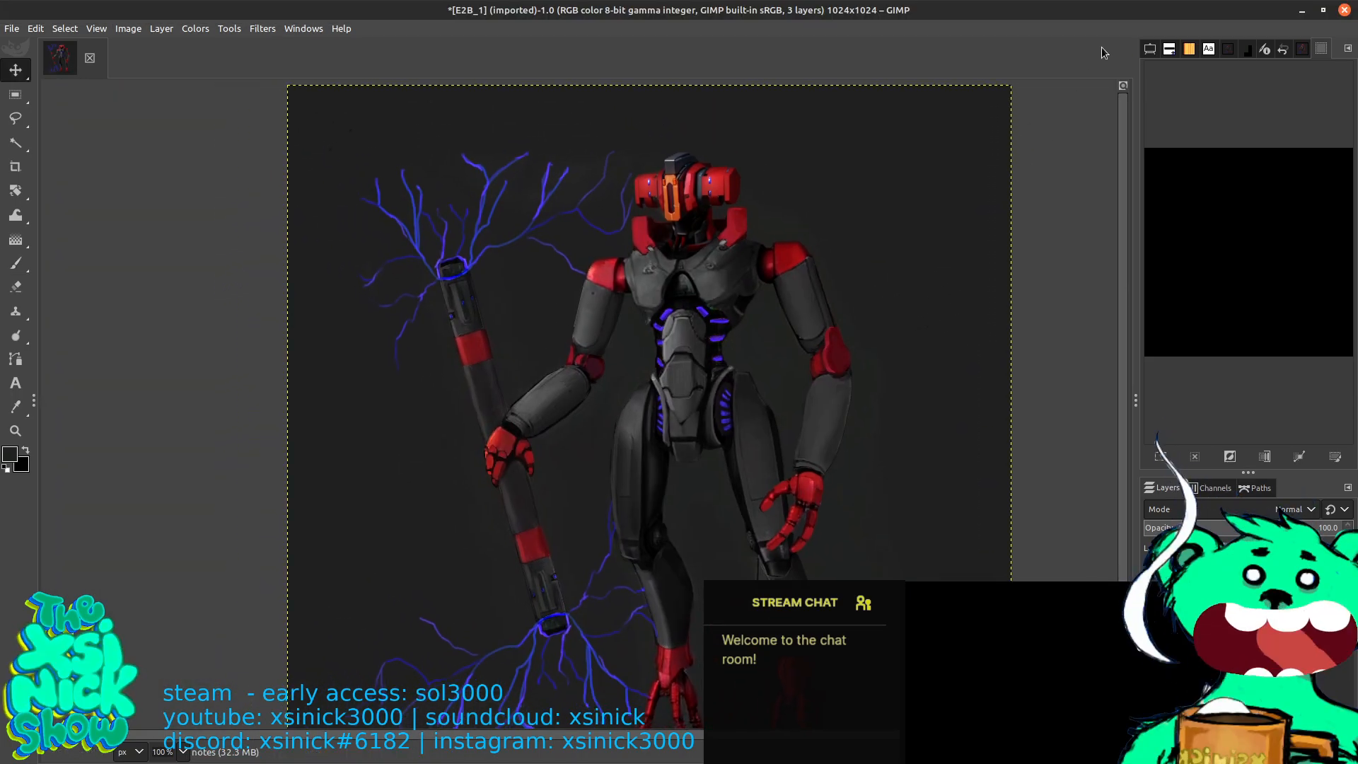
pyautogui.moveTo(932, 298); pyautogui.dragTo(929, 302)
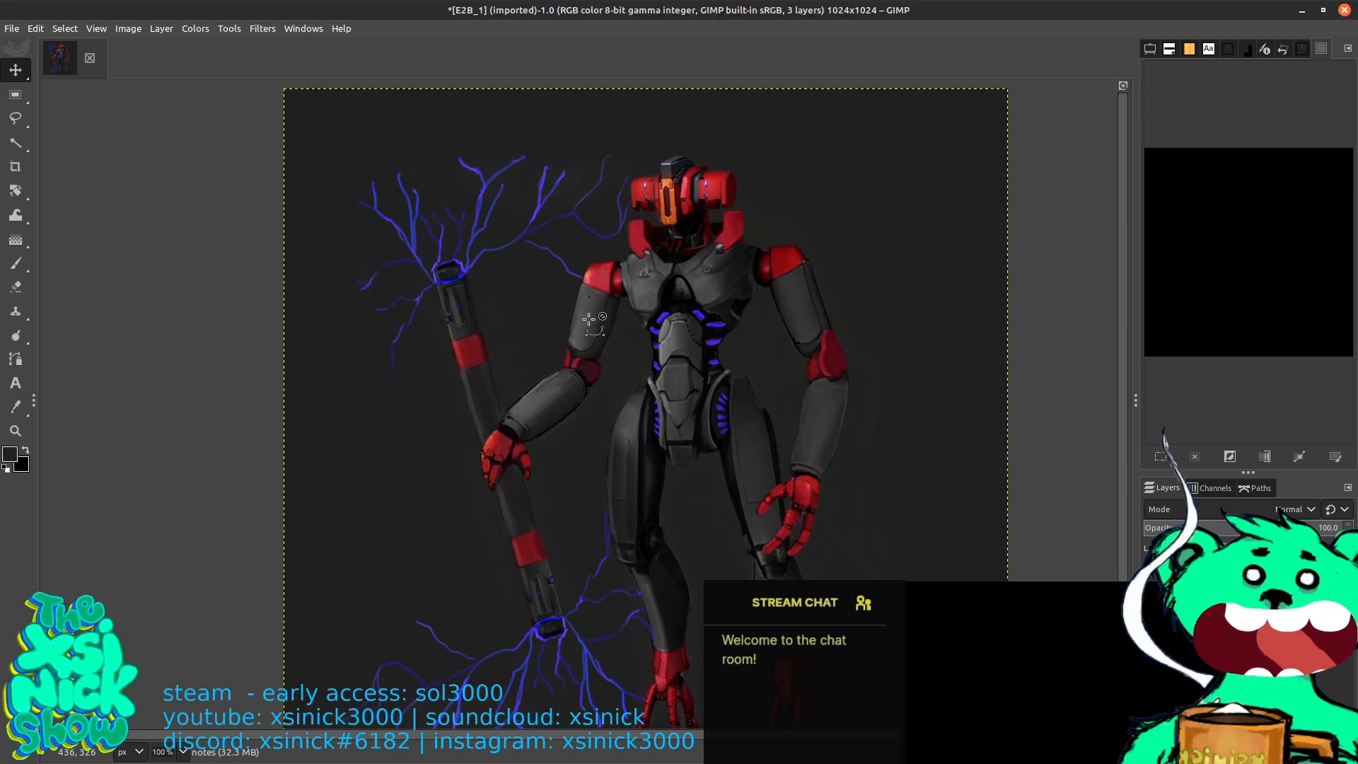
pyautogui.hotkey('ctrl', 'shift', 'e')
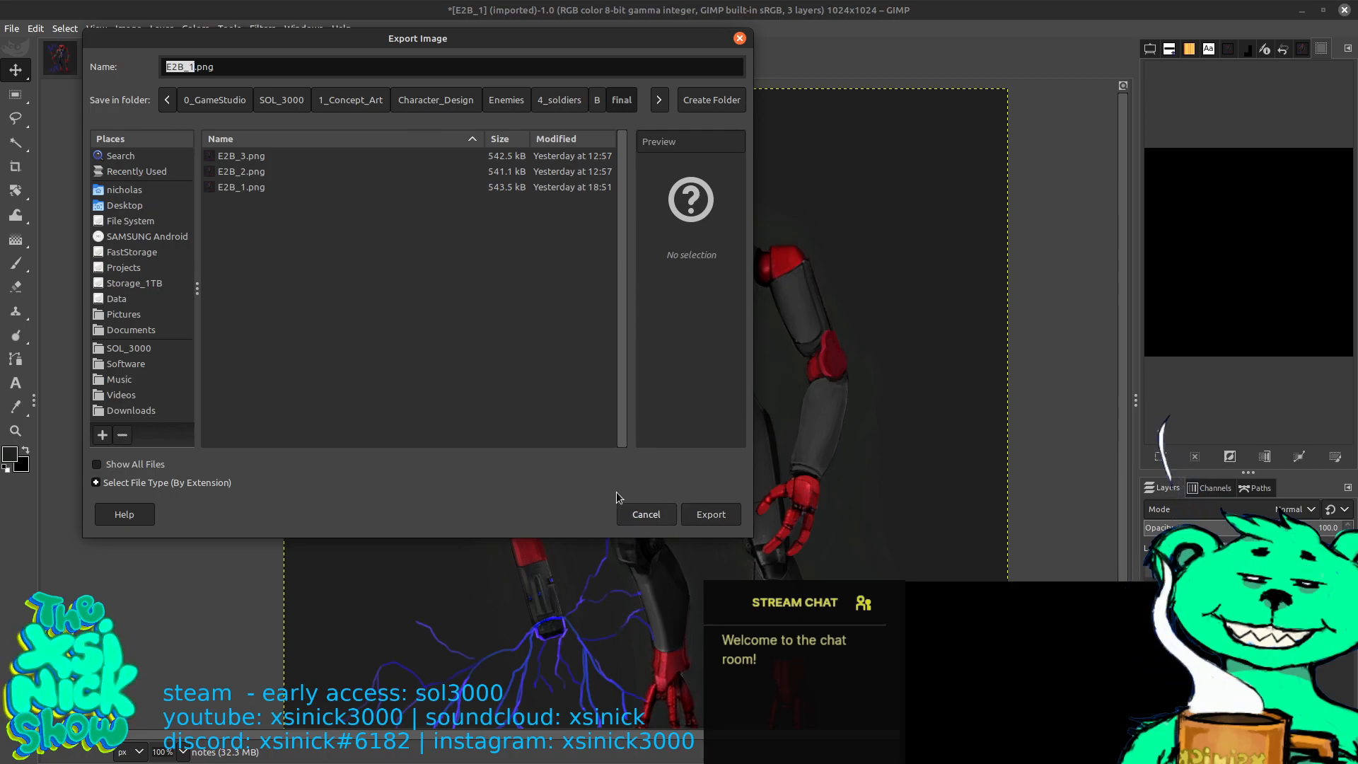
pyautogui.click(712, 520)
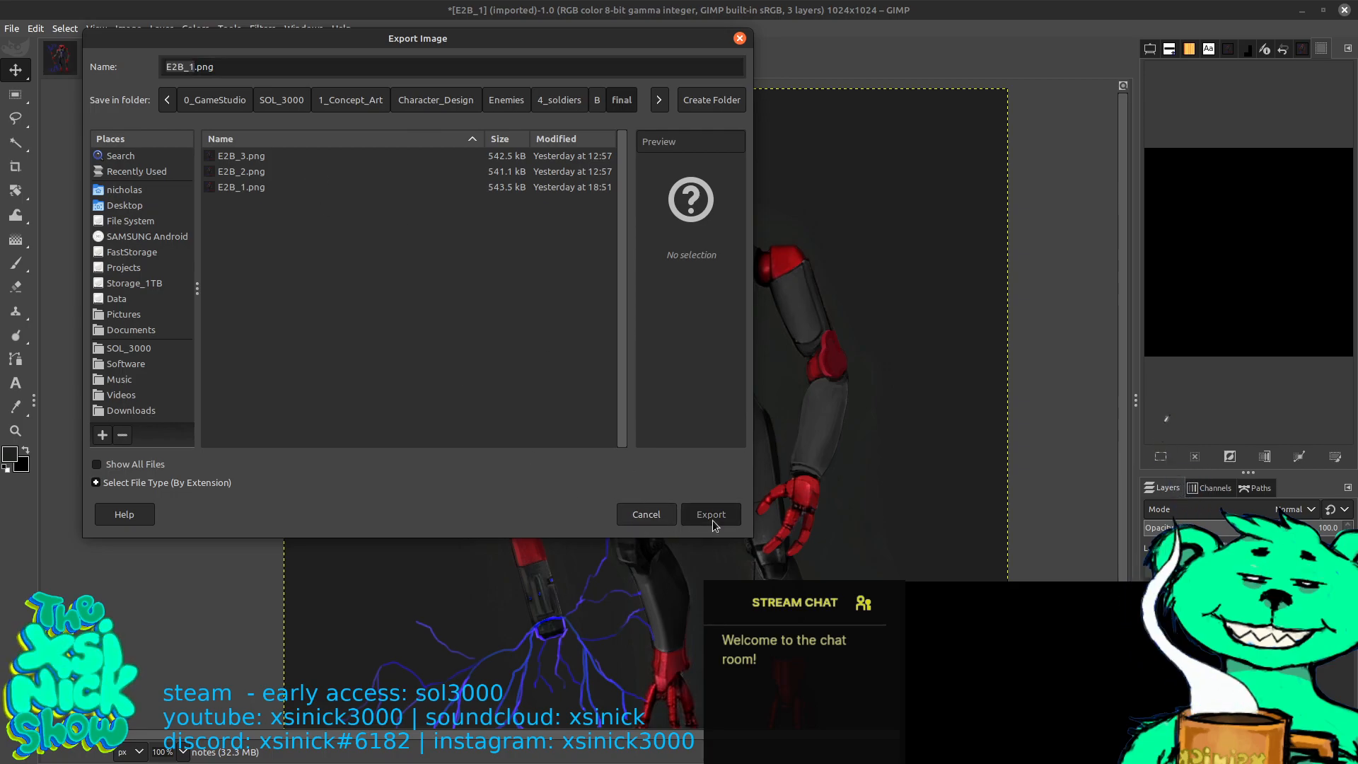
pyautogui.click(522, 346)
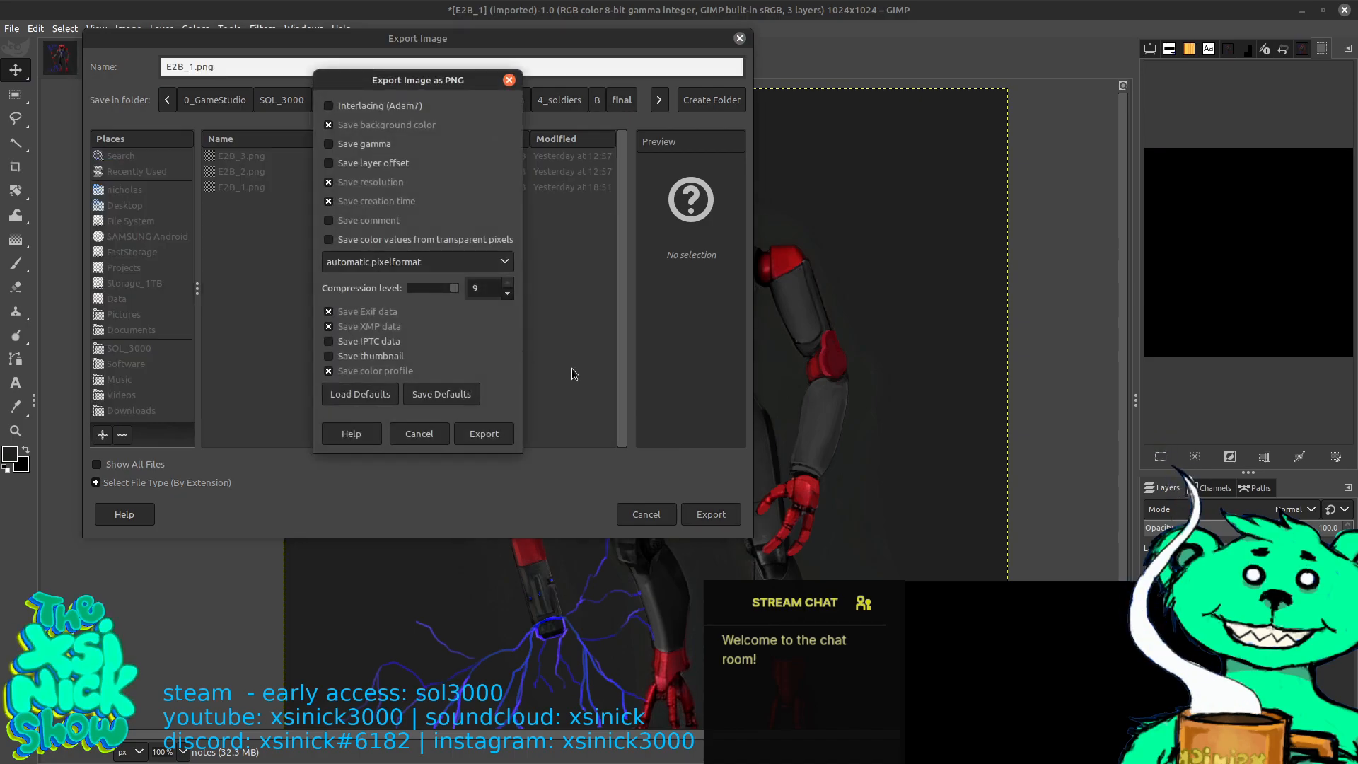
pyautogui.click(503, 430)
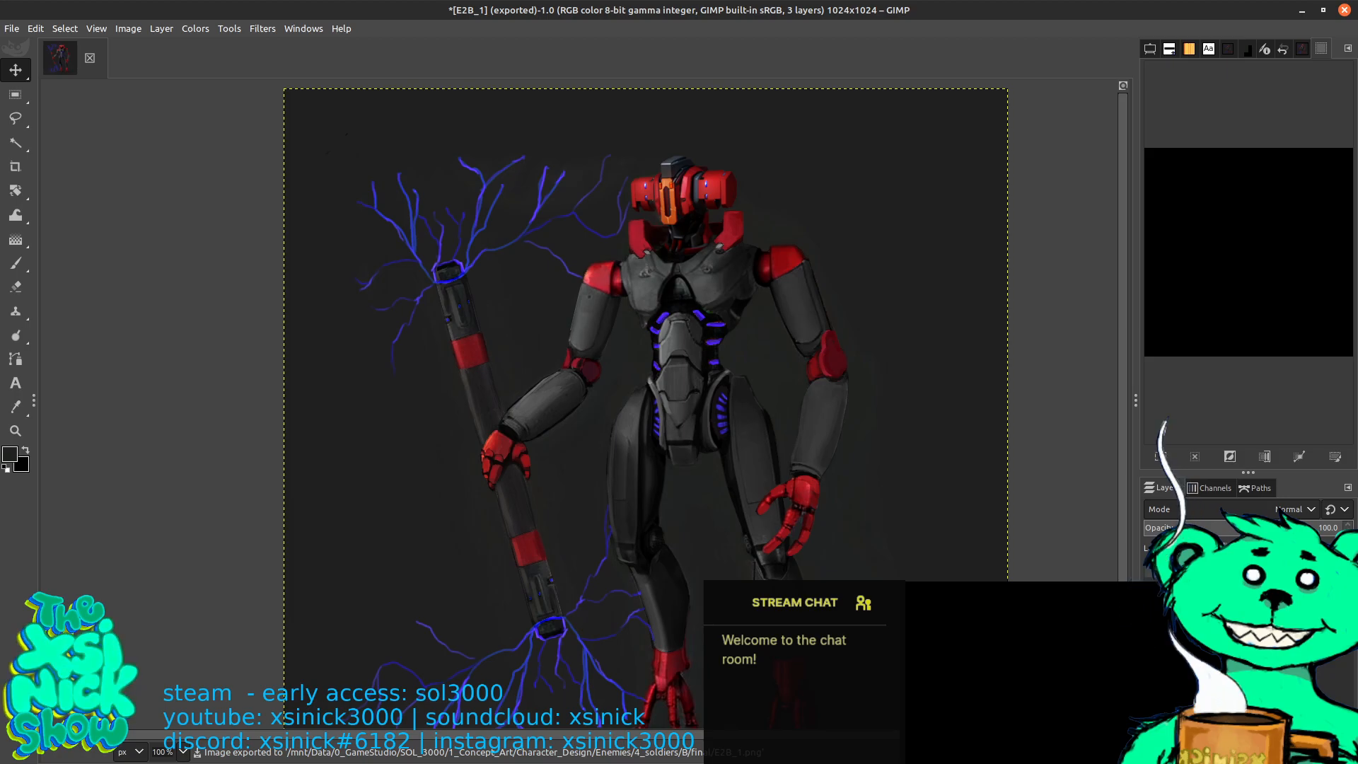
# Look over the full figure and export it once more over E2B_1.png with the same PNG options
pyautogui.press('p')
pyautogui.moveTo(887, 428); pyautogui.dragTo(787, 378)
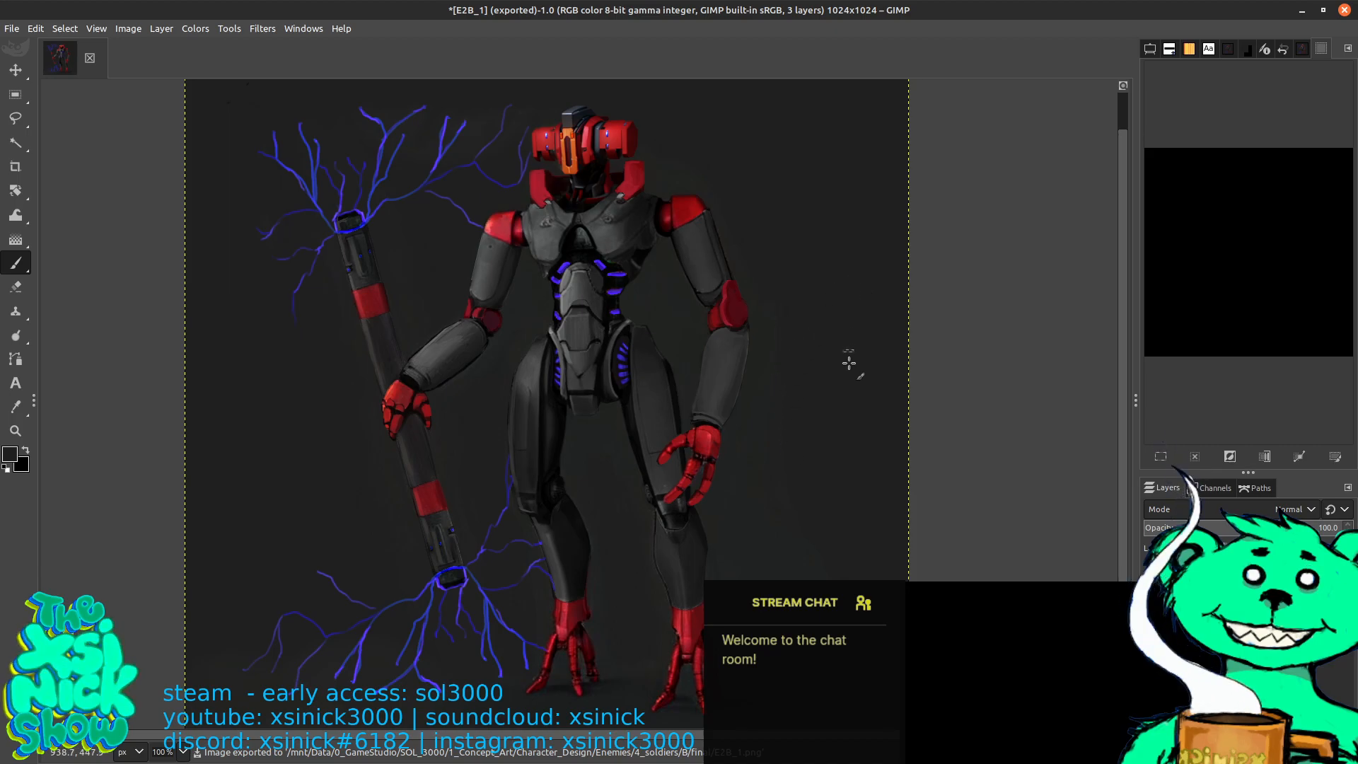
pyautogui.press('m')
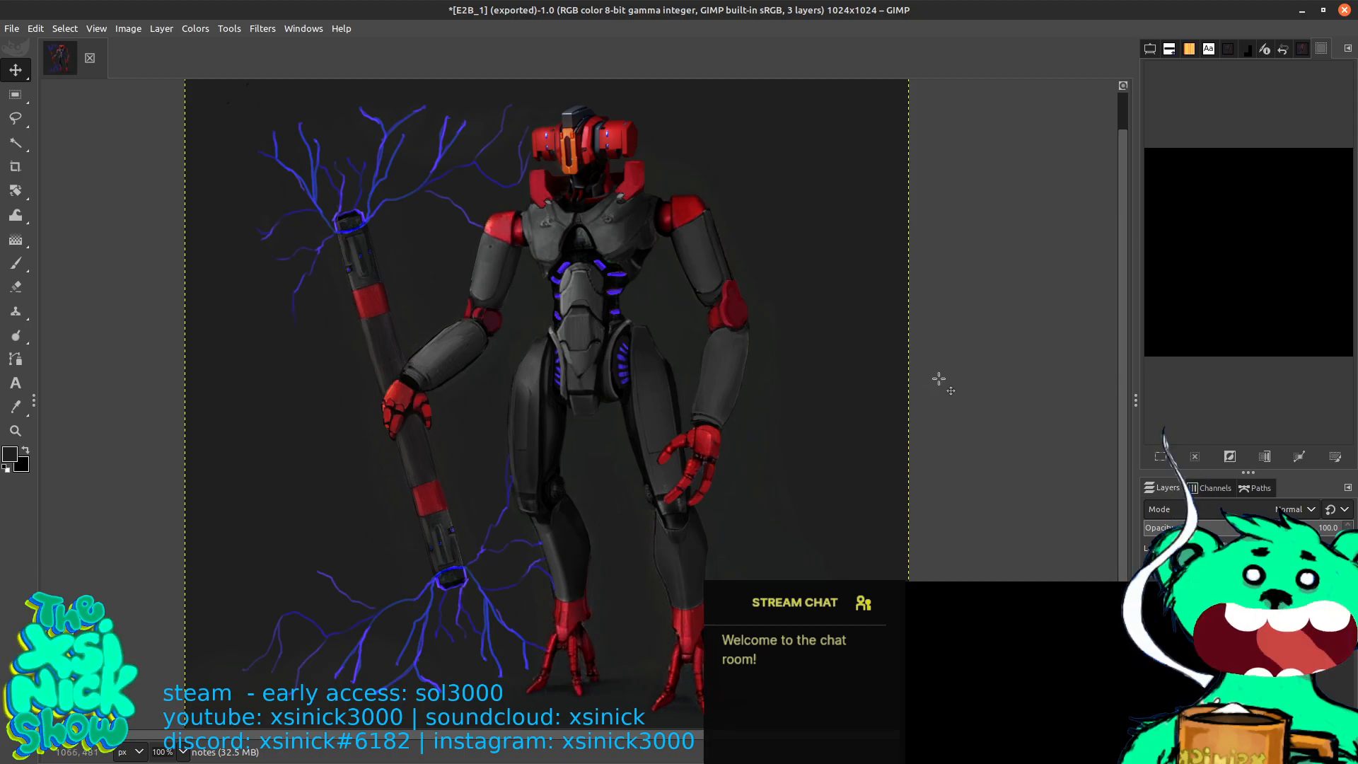
pyautogui.press('p')
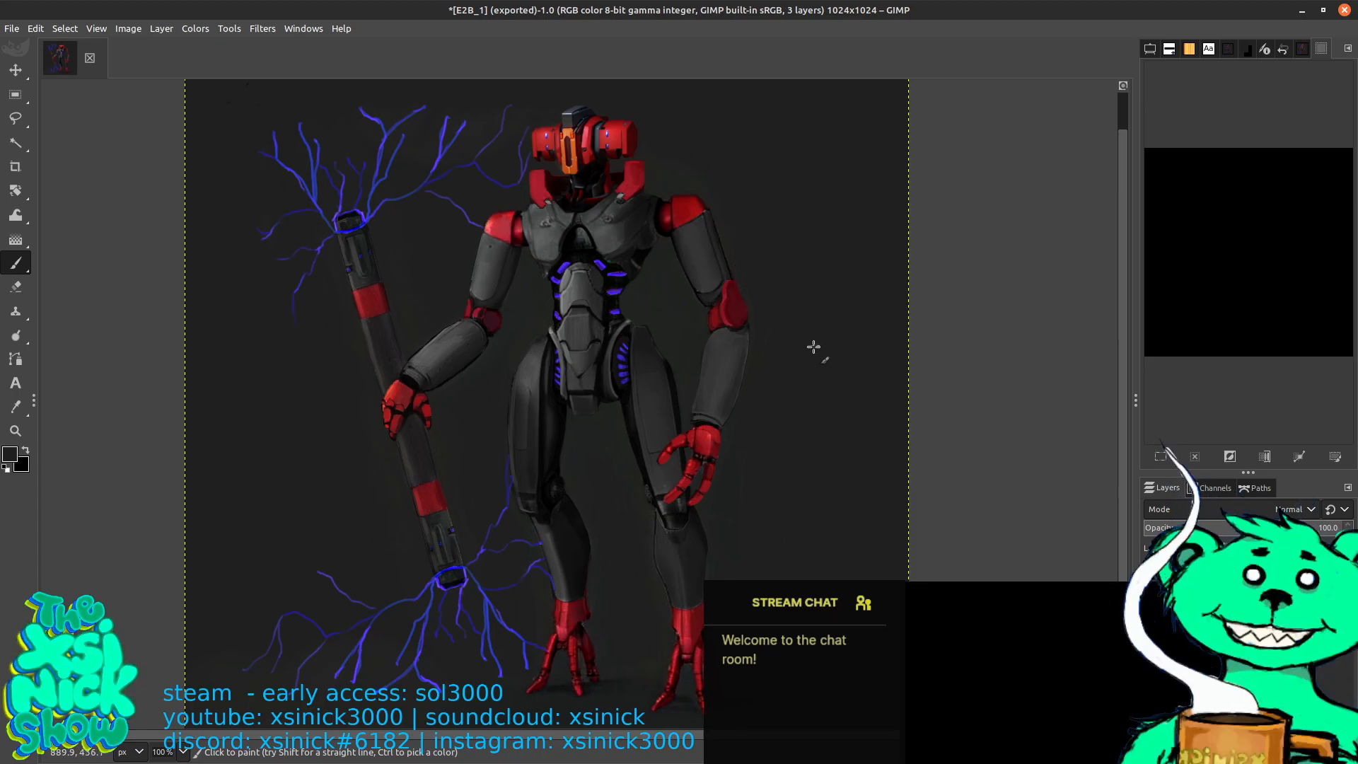
pyautogui.hotkey('shift', 'ctrl', 'e')
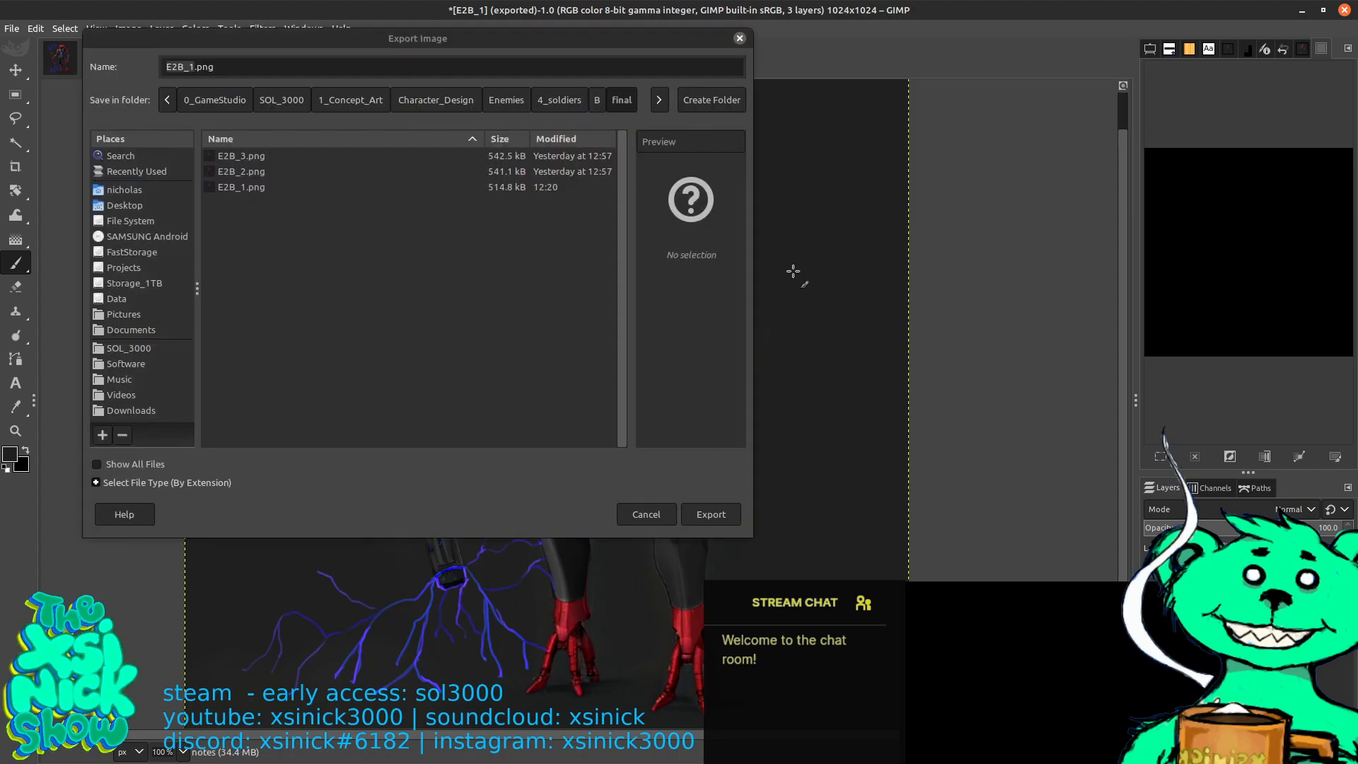
pyautogui.press('m')
pyautogui.click(711, 514)
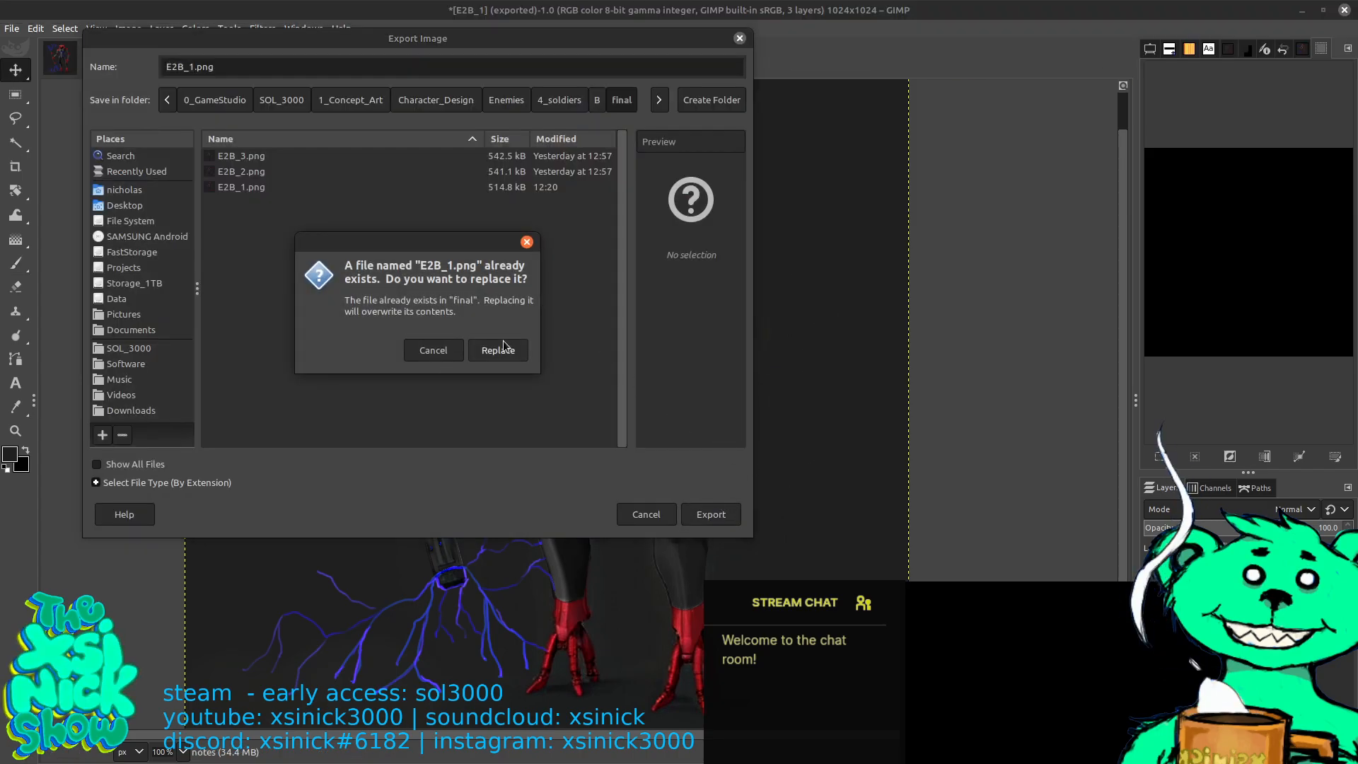
pyautogui.click(502, 345)
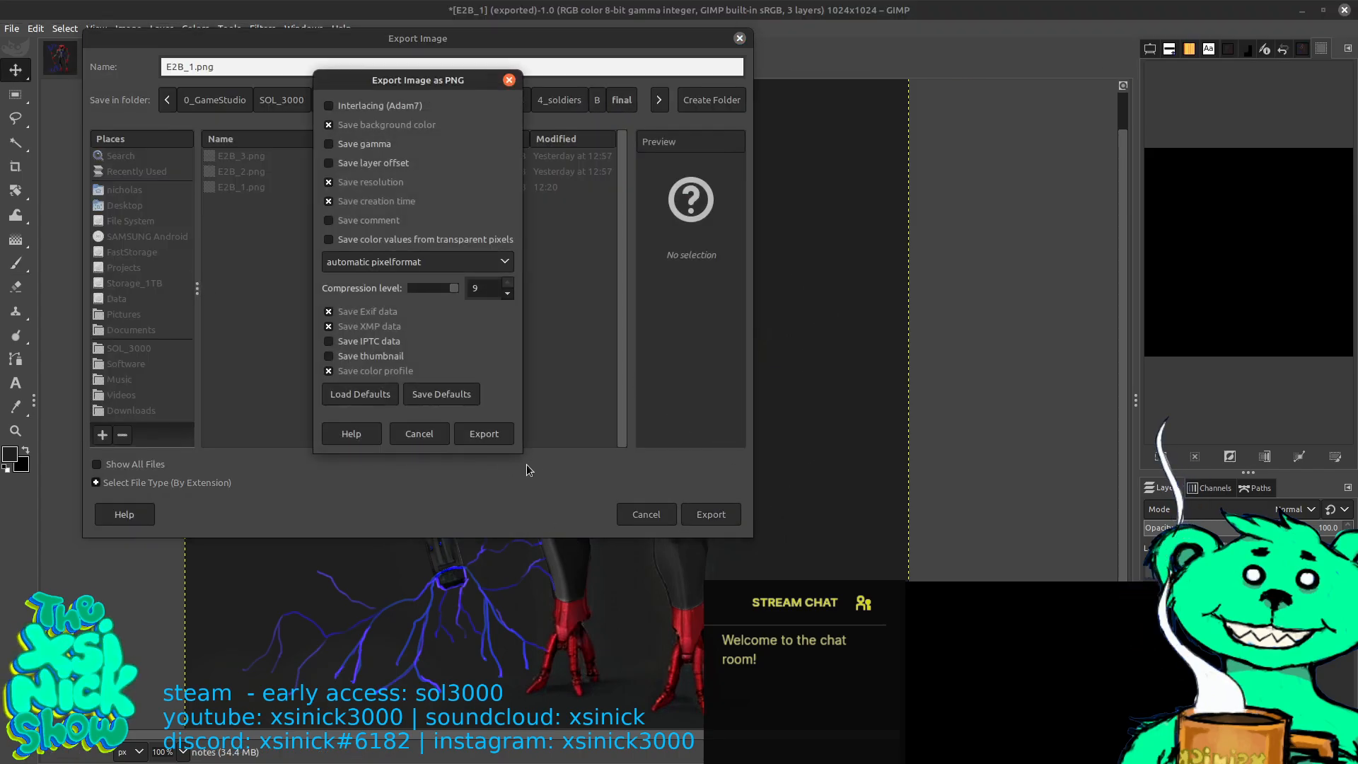
pyautogui.click(497, 434)
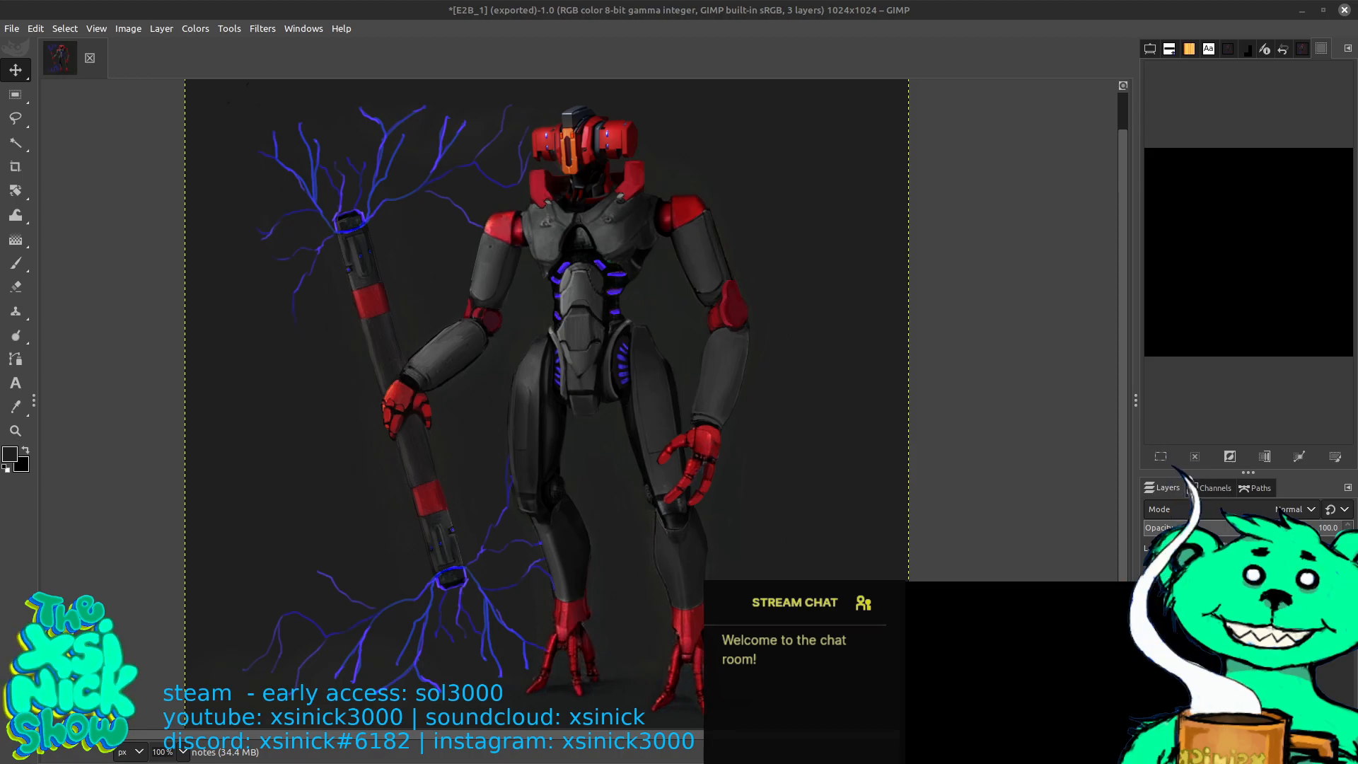
# Bring E2B_2.png from the image viewer into GIMP as a new image and close the exported E2B_1 image, discarding its unsaved changes
pyautogui.moveTo(622, 763); pyautogui.dragTo(540, 154)
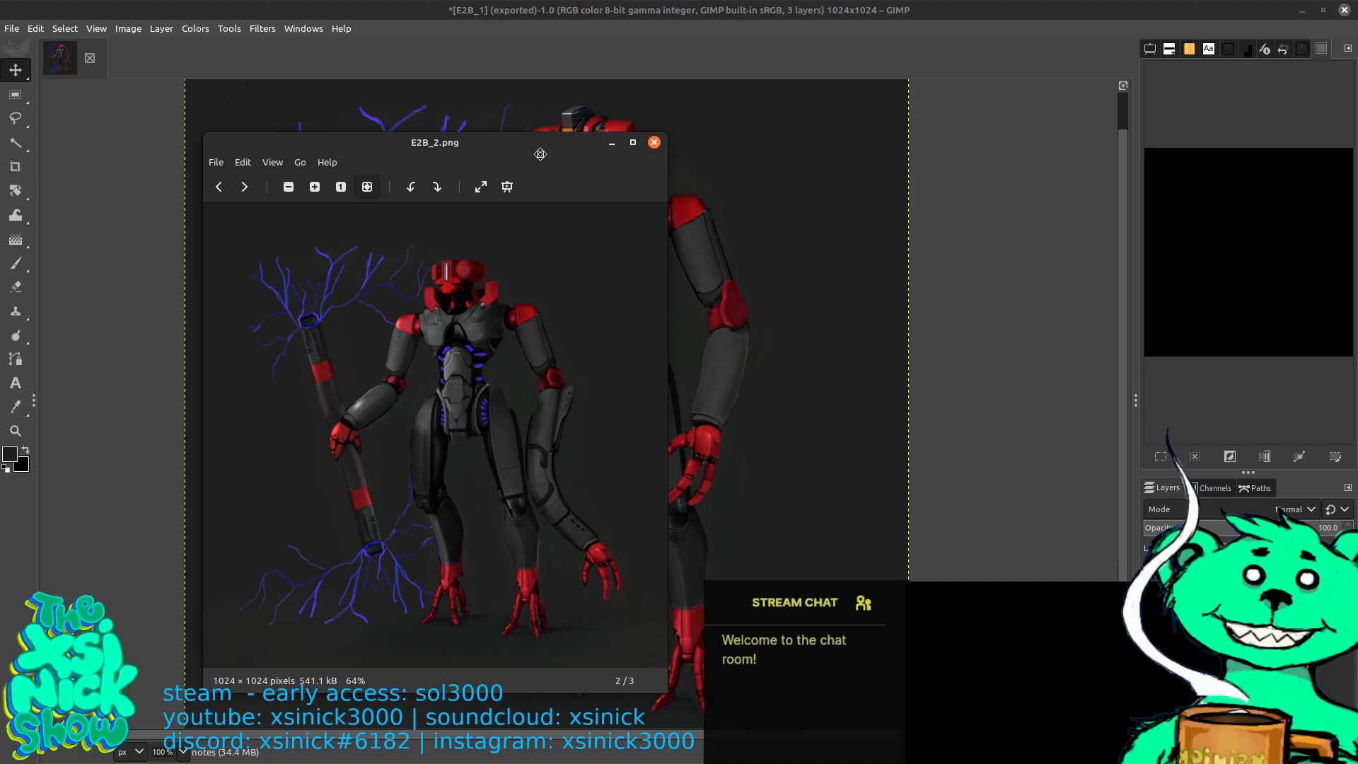
pyautogui.moveTo(539, 154); pyautogui.dragTo(523, 159)
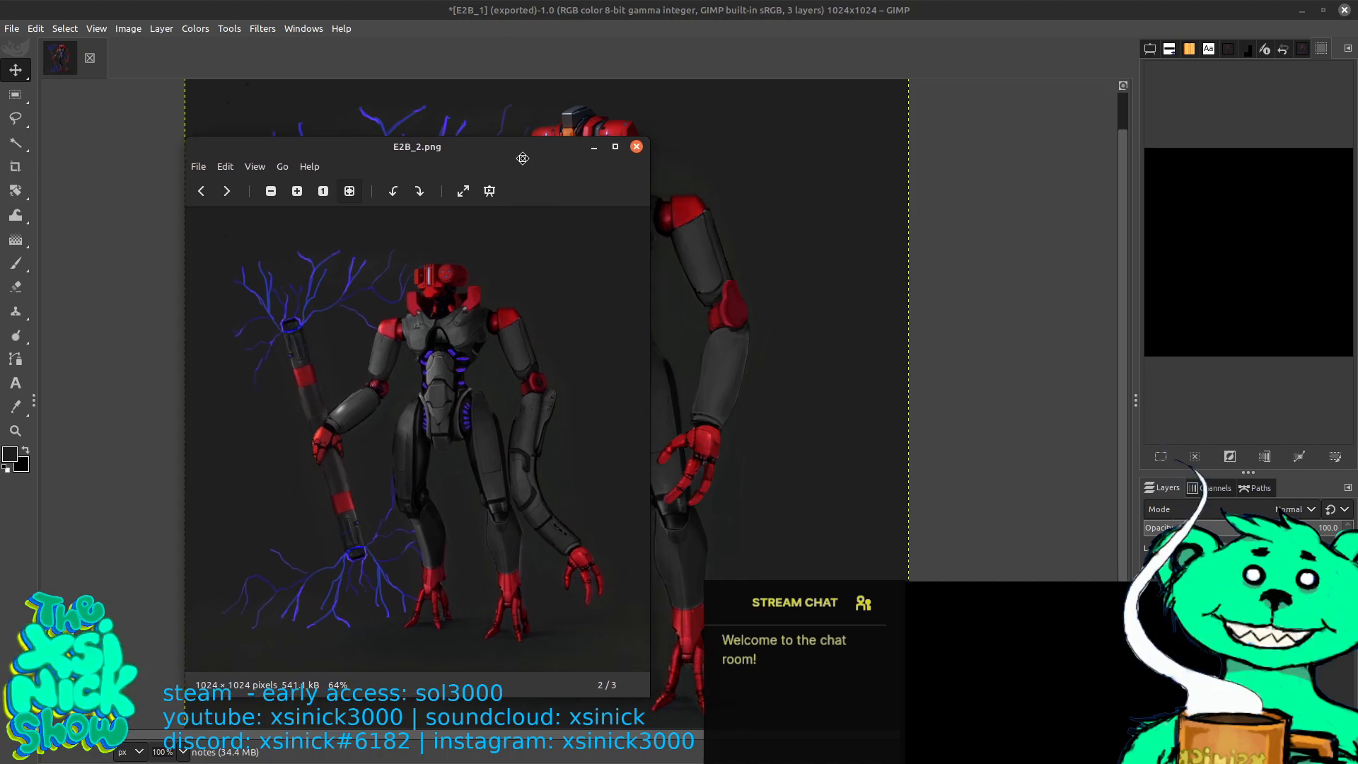
pyautogui.moveTo(573, 305); pyautogui.dragTo(21, 71)
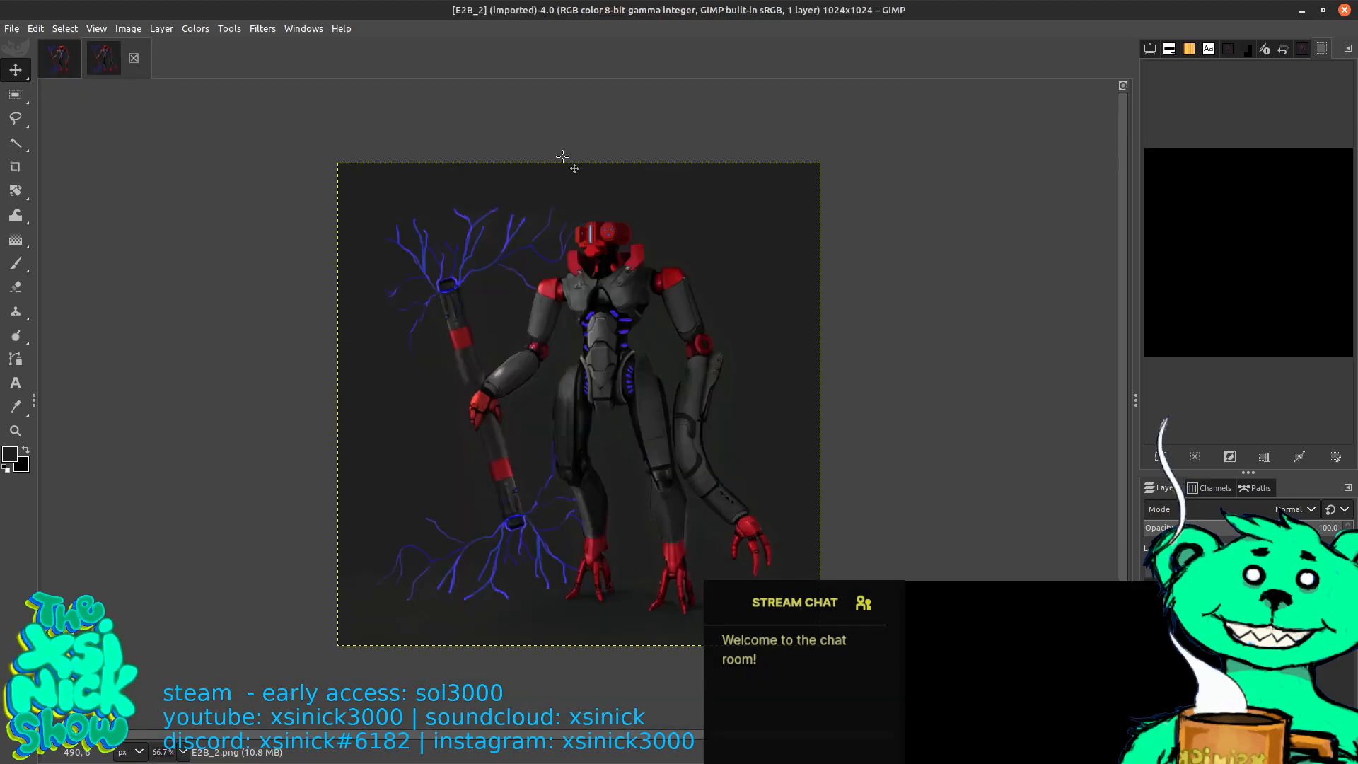
pyautogui.click(65, 61)
pyautogui.click(90, 58)
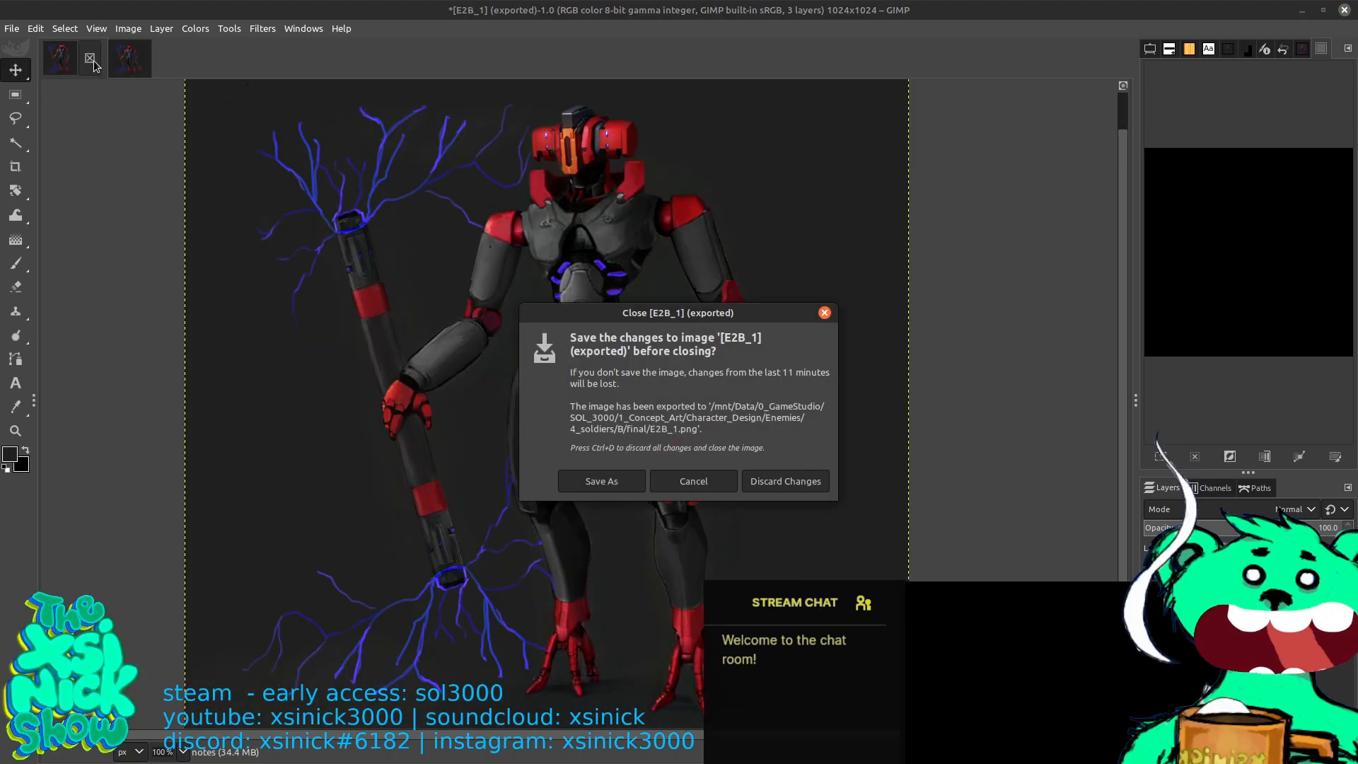
pyautogui.click(794, 481)
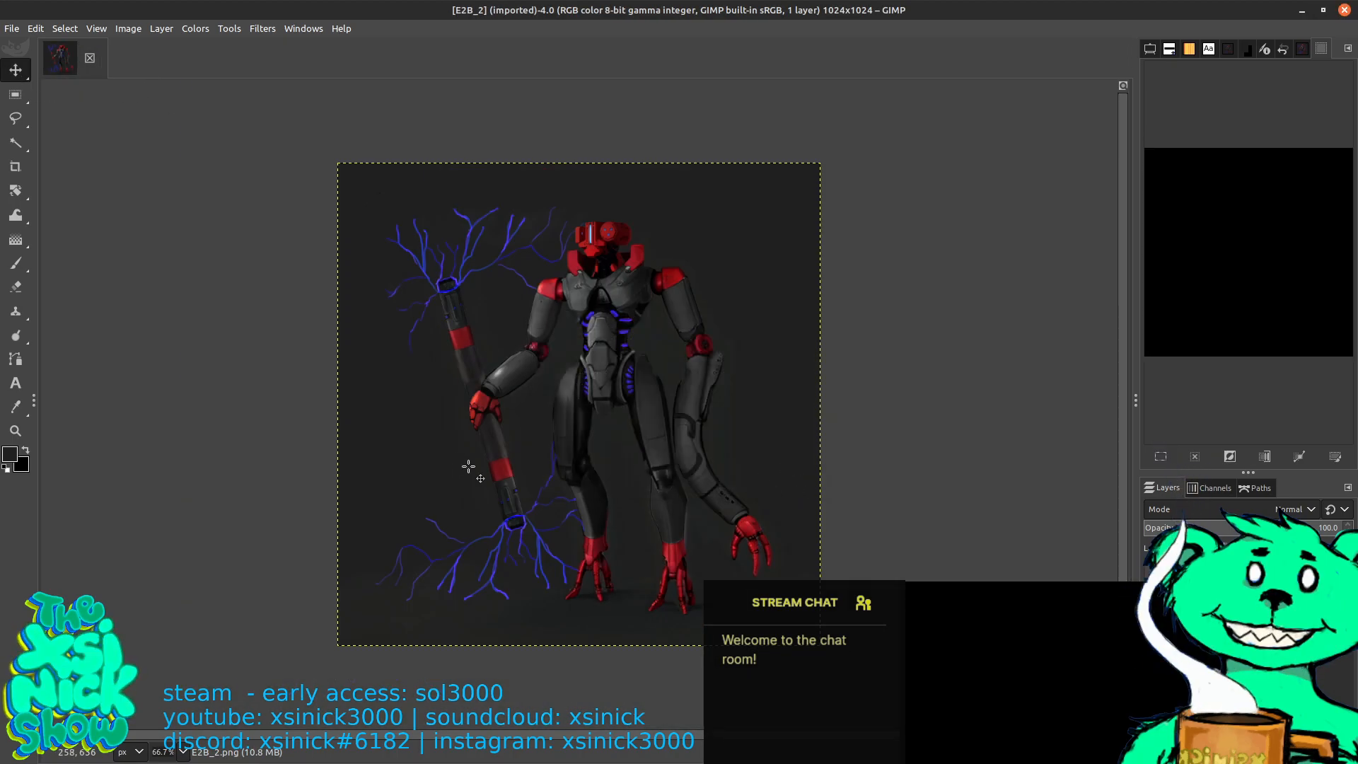
# Outline the overlong forearm and its hand with a Free Select selection, following the lower edge of the red elbow joint
pyautogui.scroll(2, 552, 530)
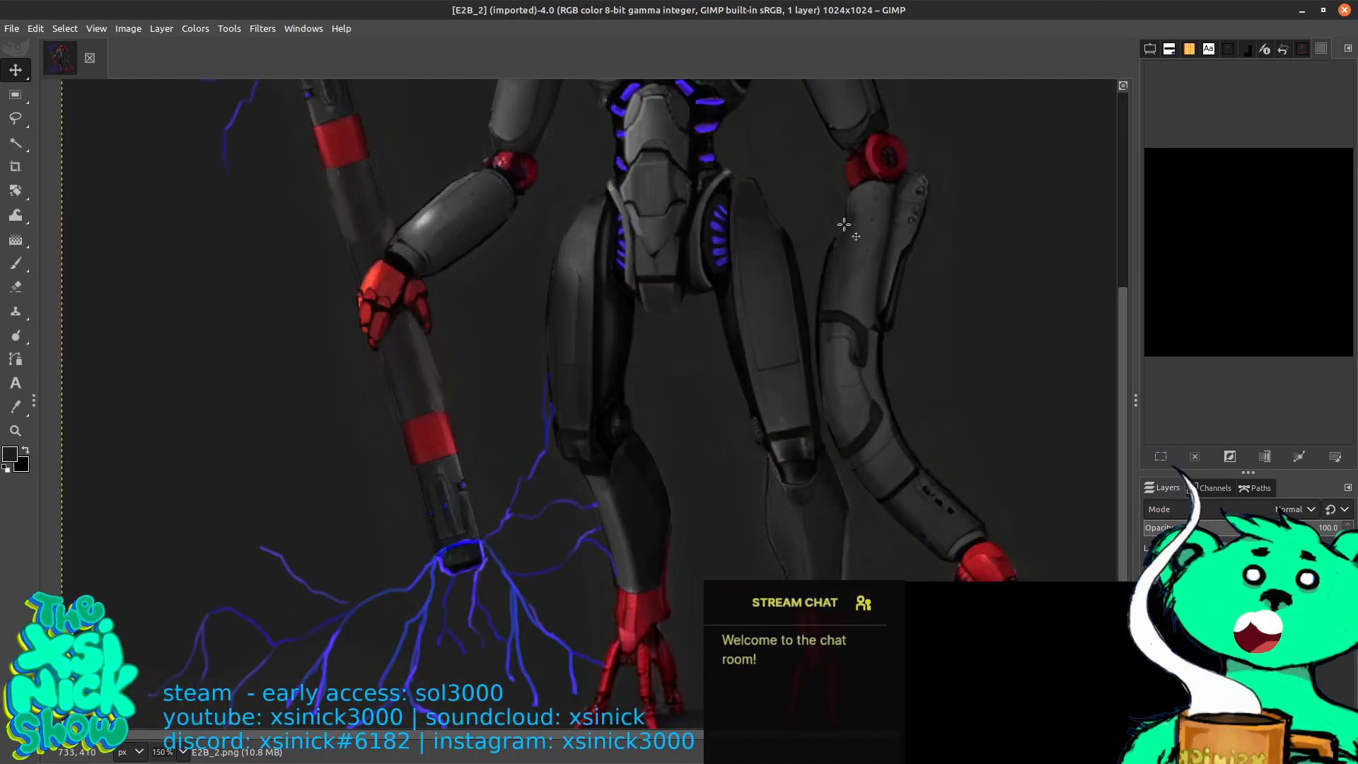
pyautogui.hscroll(5, 647, 423)
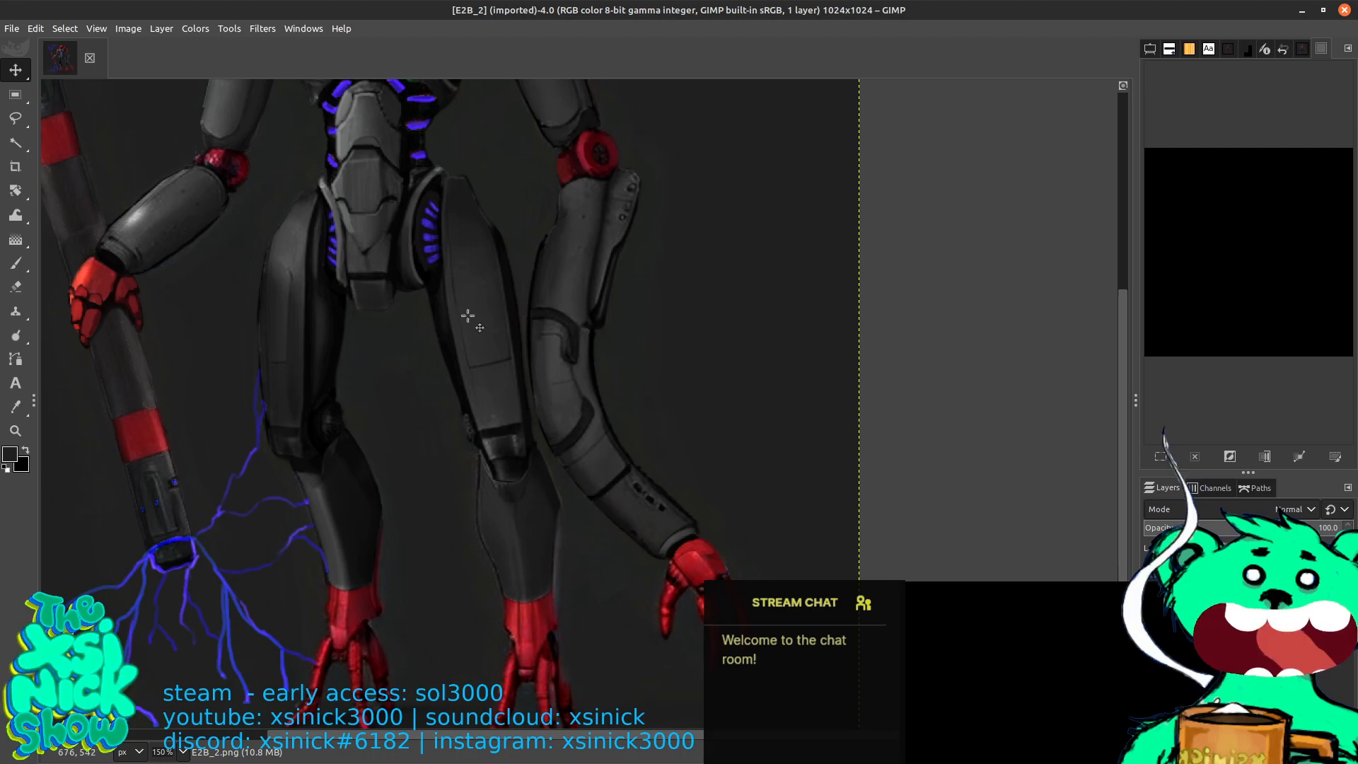
pyautogui.click(16, 118)
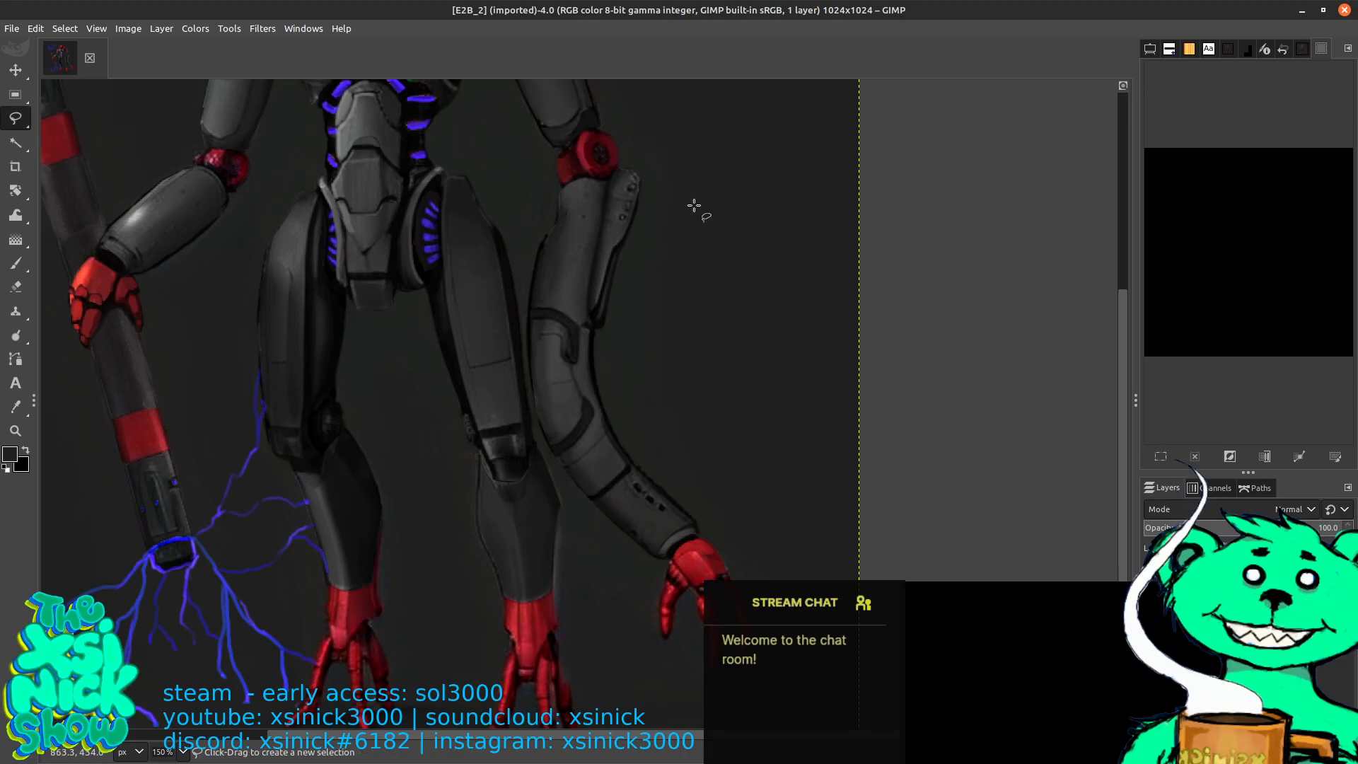
pyautogui.scroll(1, 695, 202)
pyautogui.scroll(1, 695, 201)
pyautogui.scroll(-1, 695, 202)
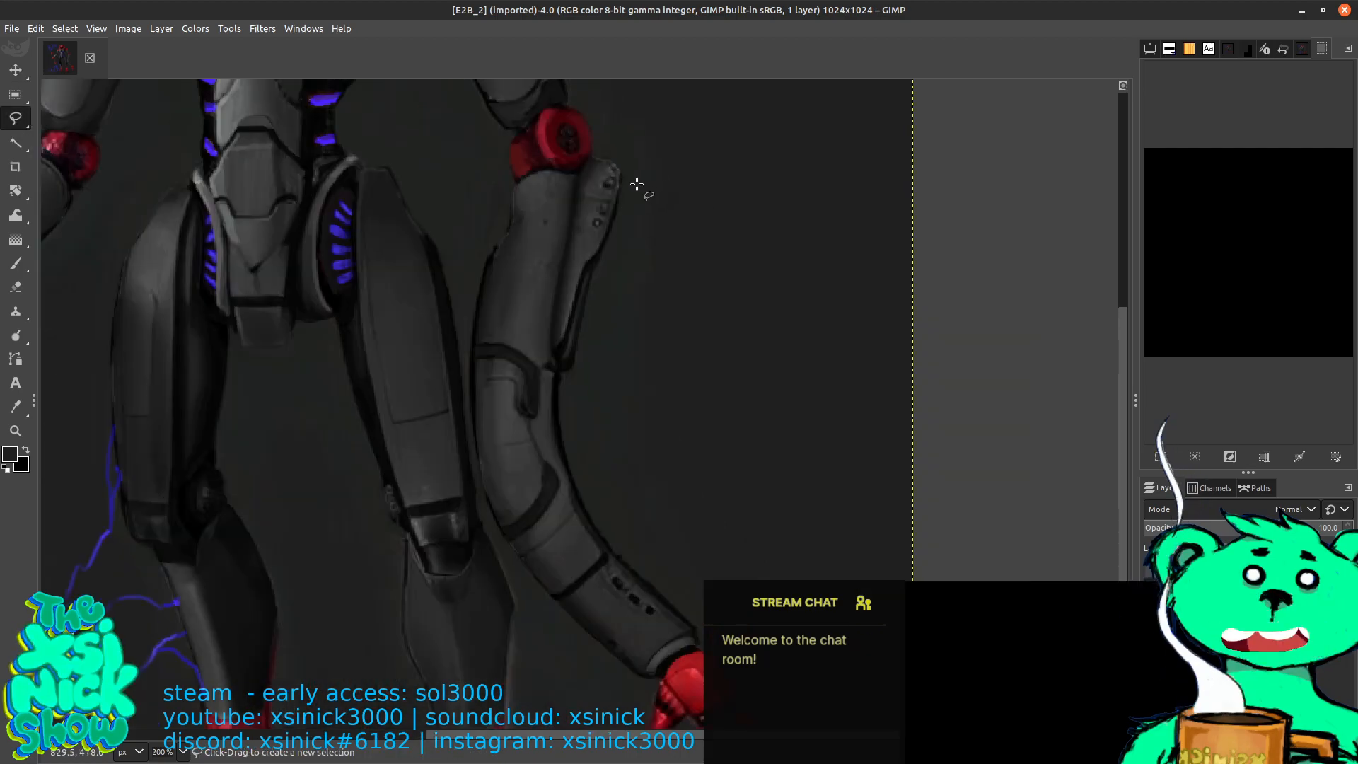
pyautogui.moveTo(620, 150); pyautogui.dragTo(808, 260)
pyautogui.press('ctrl')
pyautogui.keyDown('ctrl'); pyautogui.click(803, 248); pyautogui.keyUp('ctrl')
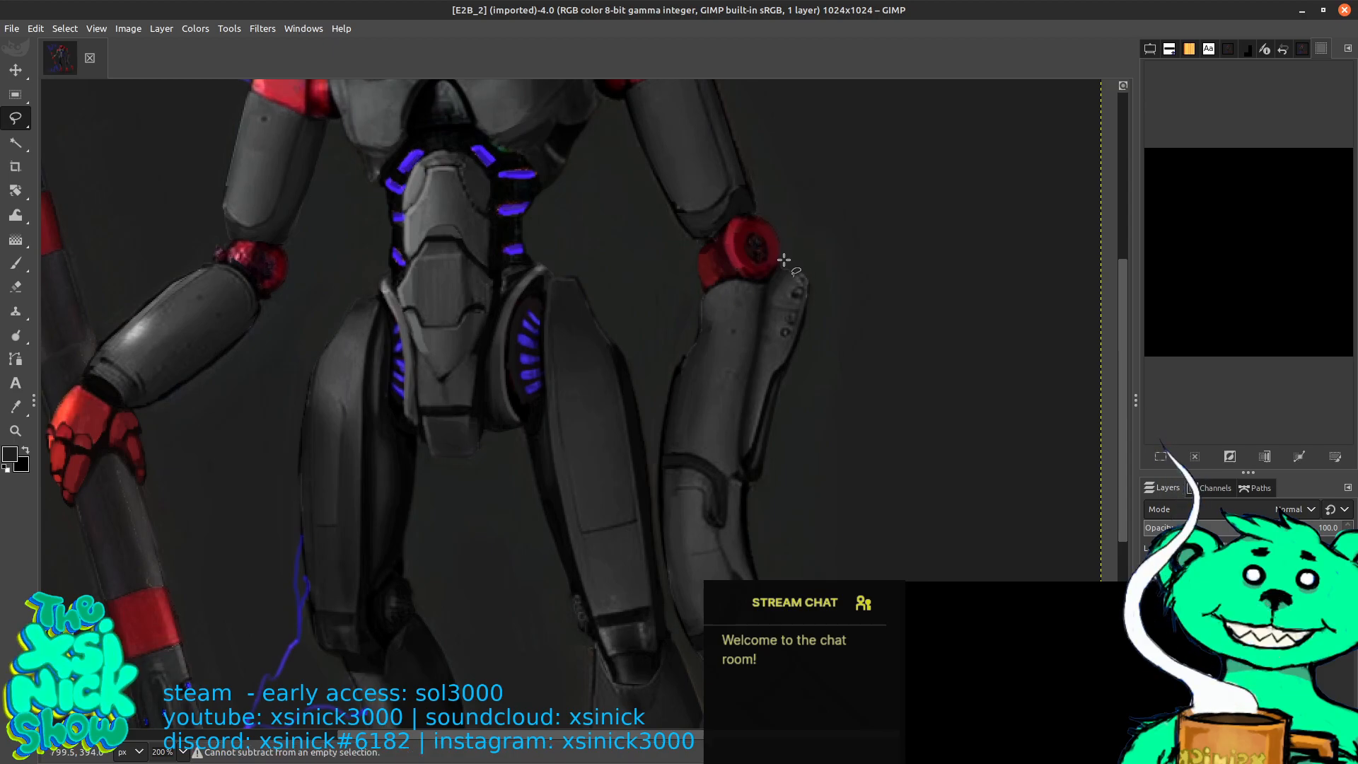
pyautogui.moveTo(752, 273)
pyautogui.mouseDown()
pyautogui.moveTo(712, 284)
pyautogui.moveTo(637, 346)
pyautogui.moveTo(660, 591)
pyautogui.moveTo(572, 304)
pyautogui.moveTo(571, 255)
pyautogui.mouseUp()
pyautogui.click(663, 599)
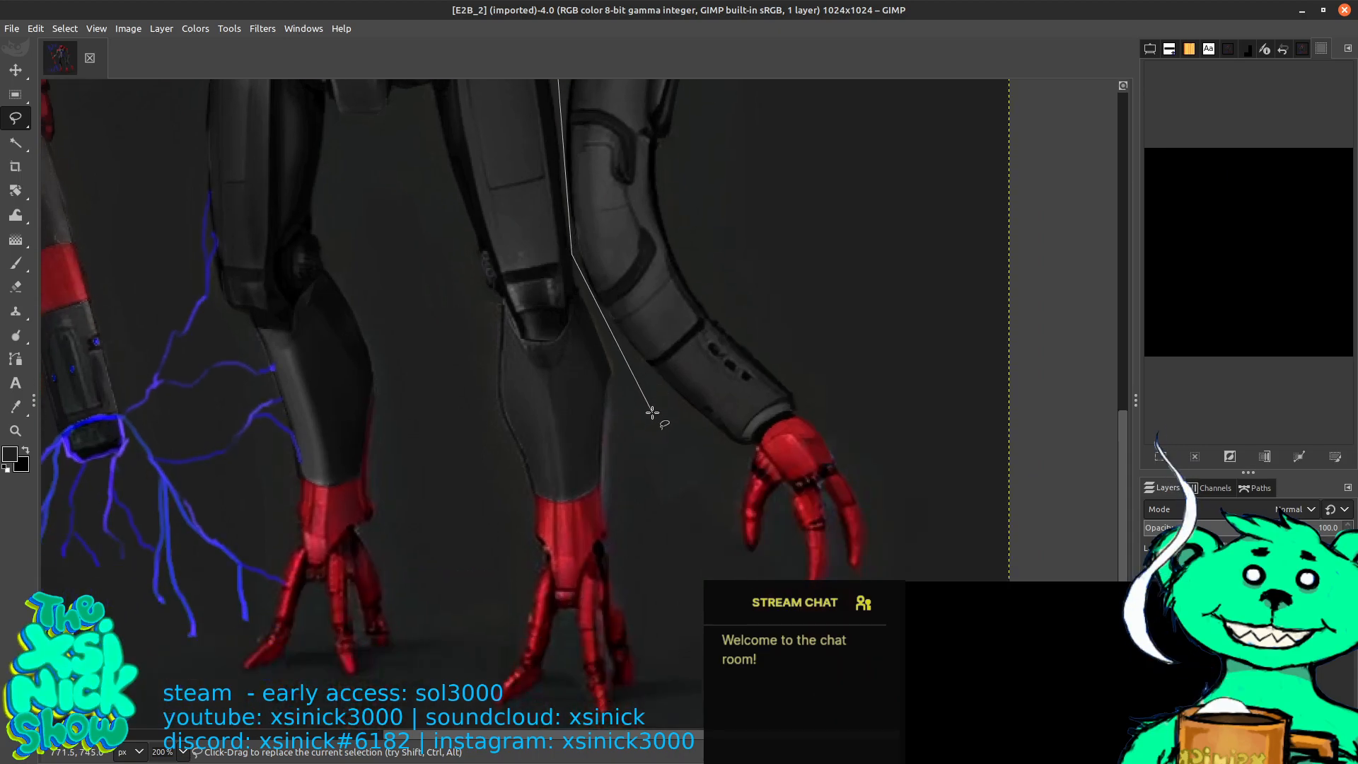
pyautogui.click(663, 452)
pyautogui.click(763, 654)
pyautogui.click(920, 608)
pyautogui.moveTo(866, 725)
pyautogui.mouseDown()
pyautogui.moveTo(799, 483)
pyautogui.moveTo(785, 366)
pyautogui.moveTo(736, 303)
pyautogui.mouseUp()
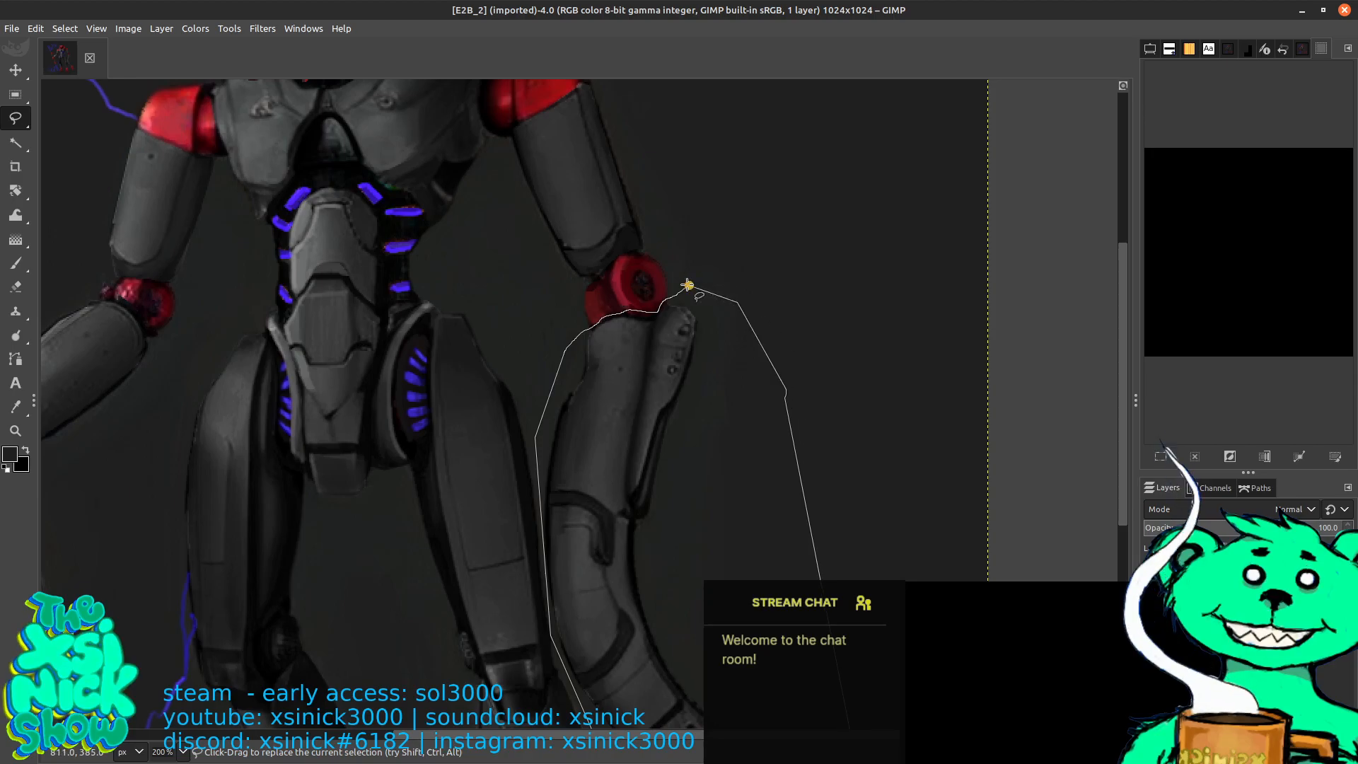
pyautogui.press('Return')
# Copy the selected forearm and hand and paste them as a new layer above the original image
pyautogui.click(16, 71)
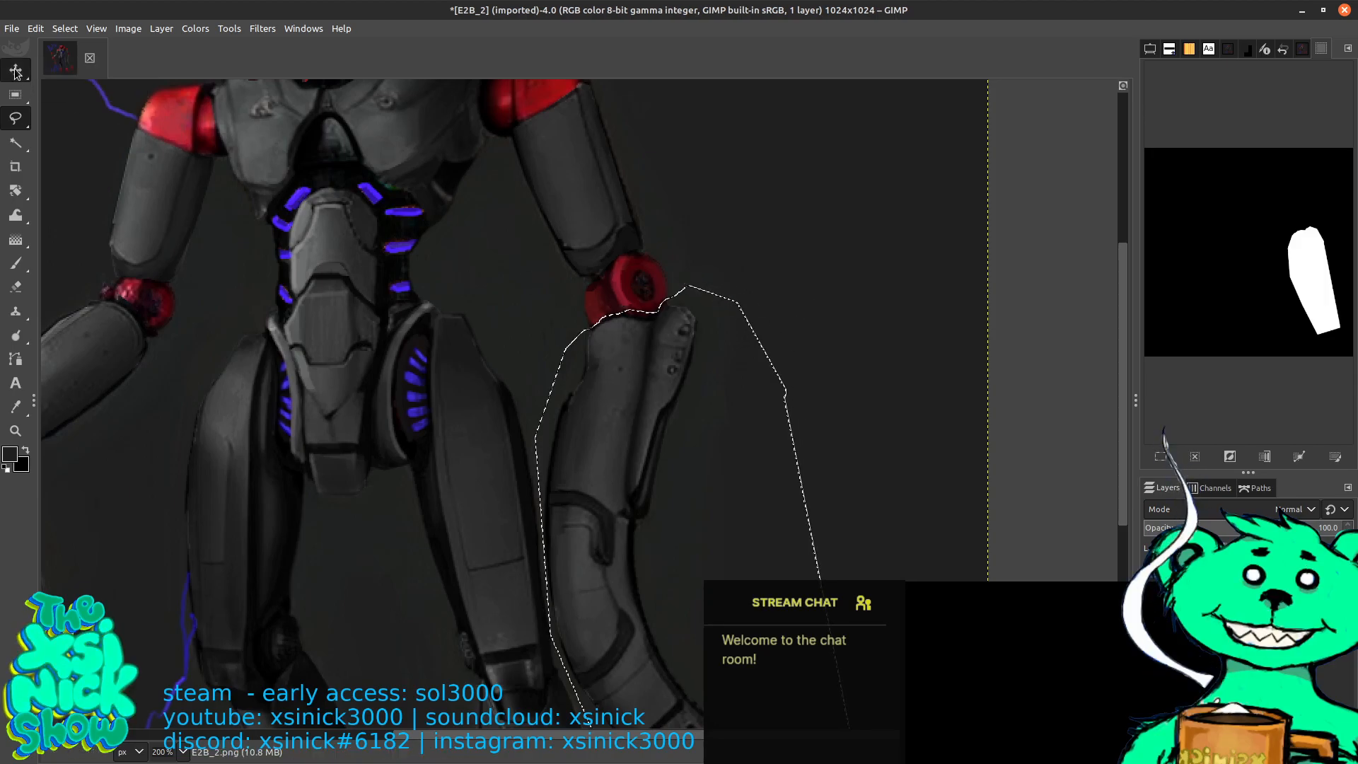
pyautogui.moveTo(530, 496); pyautogui.dragTo(550, 324)
pyautogui.hotkey('ctrl', 'c')
pyautogui.hotkey('ctrl', 'v')
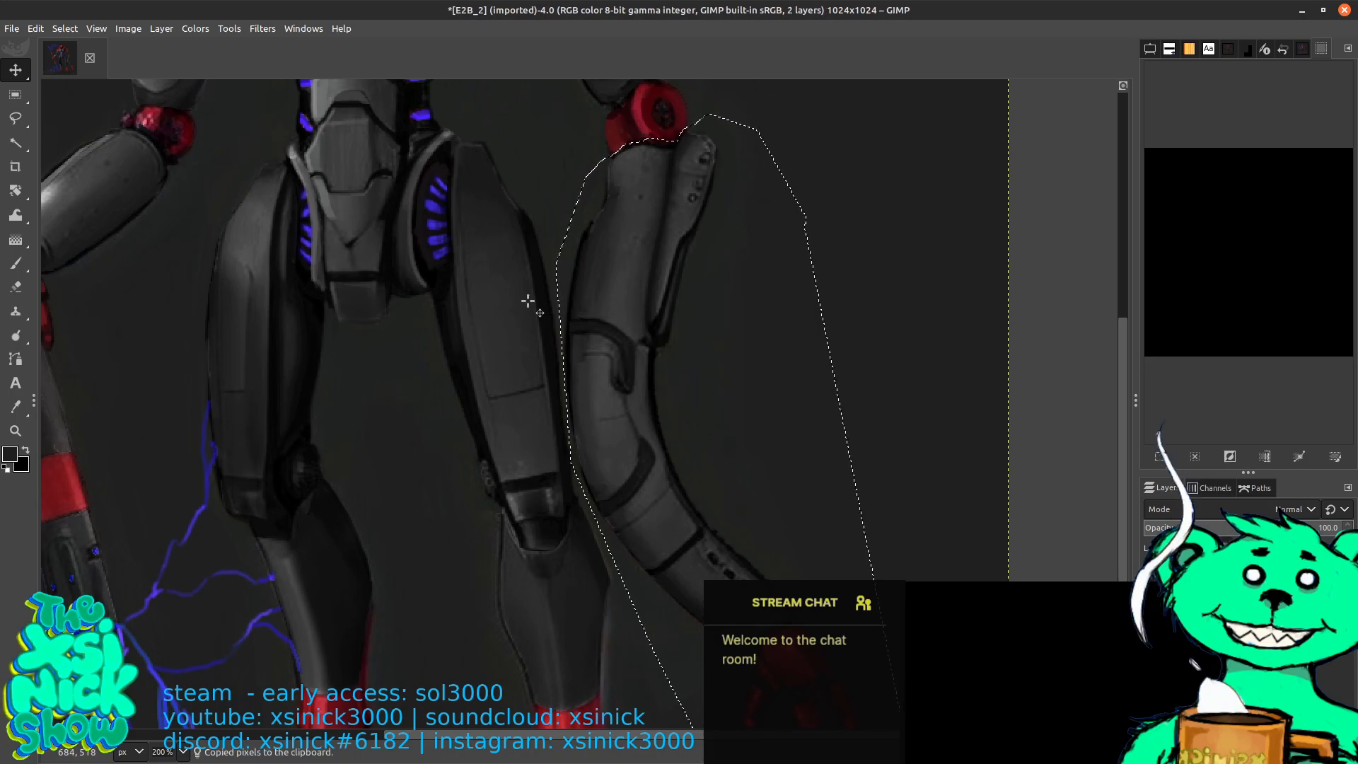
pyautogui.hotkey('ctrl', 'shift', 'n')
pyautogui.moveTo(742, 483); pyautogui.dragTo(989, 562)
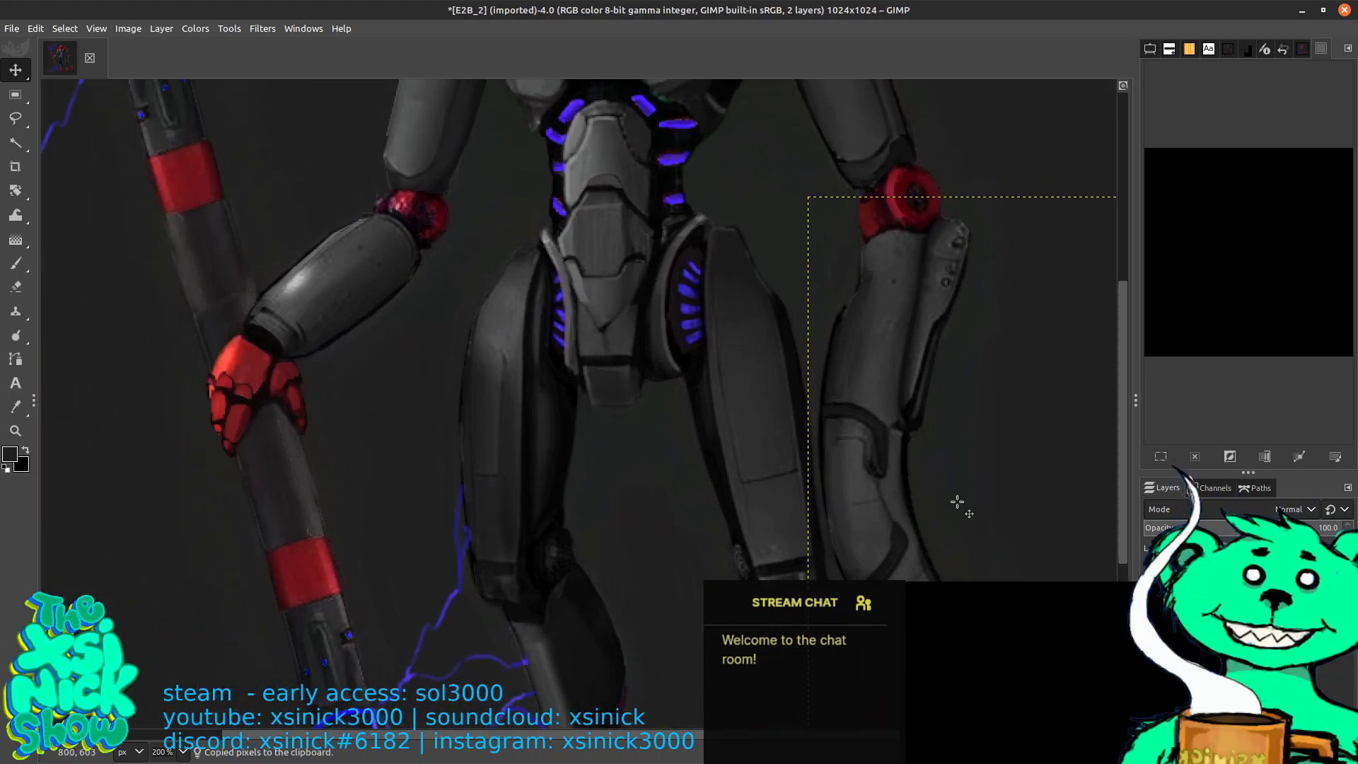
# Flip the pasted forearm and hand layer horizontally
pyautogui.rightClick(951, 482)
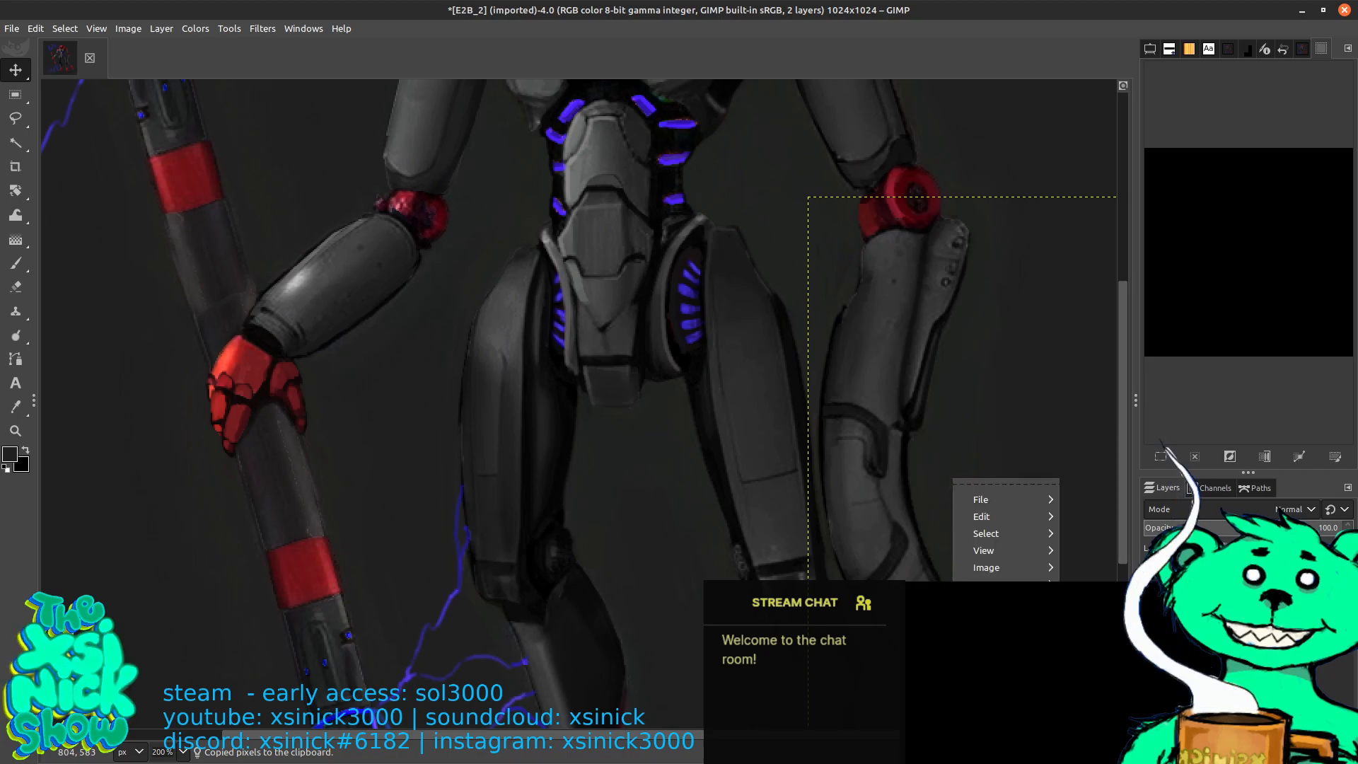
pyautogui.moveTo(1020, 583)
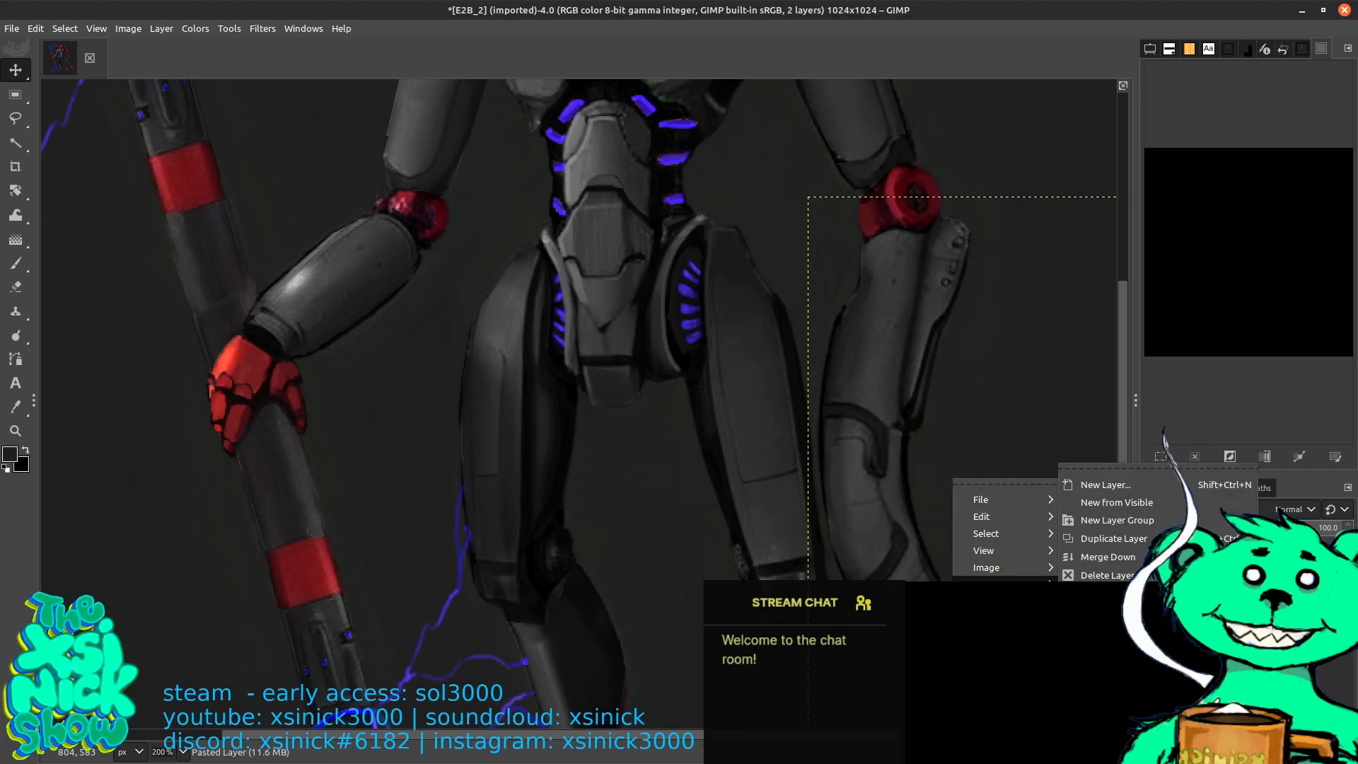
pyautogui.moveTo(1105, 599)
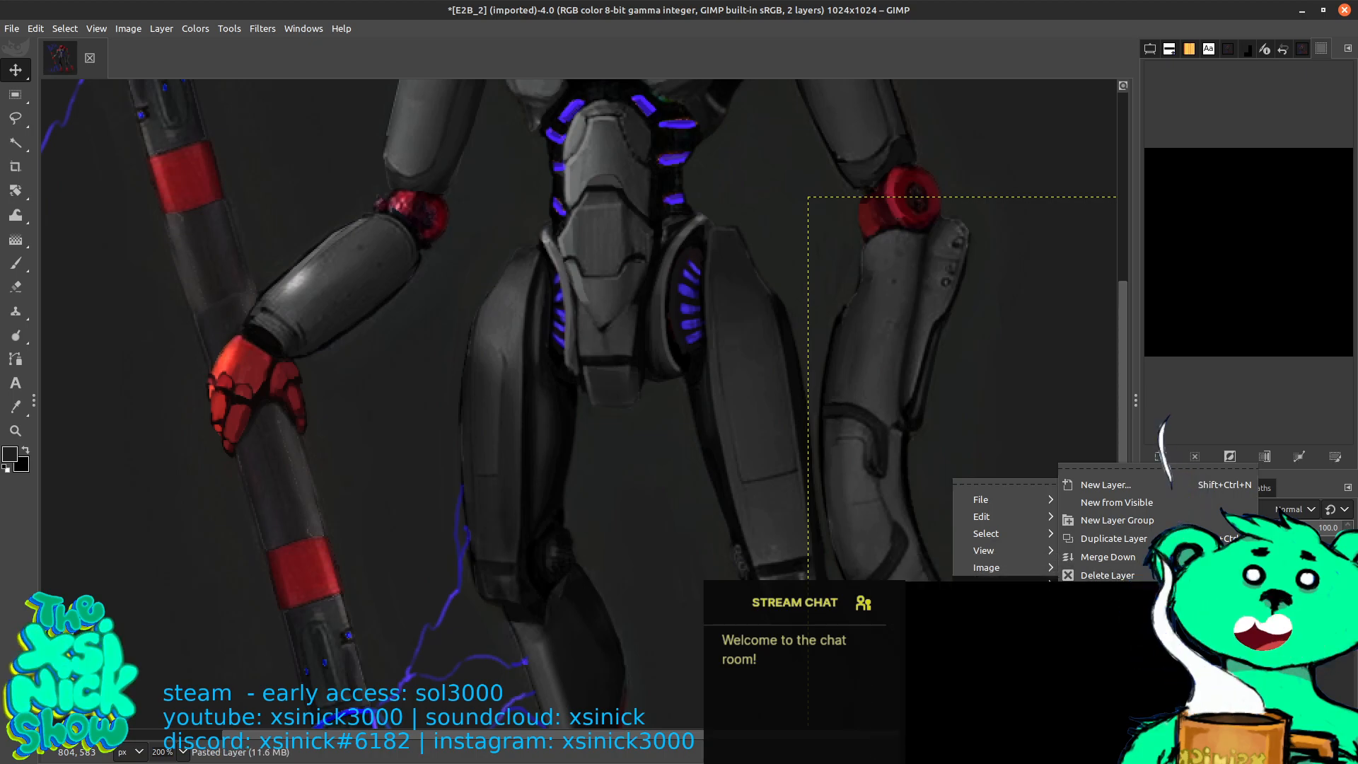
pyautogui.moveTo(1104, 651)
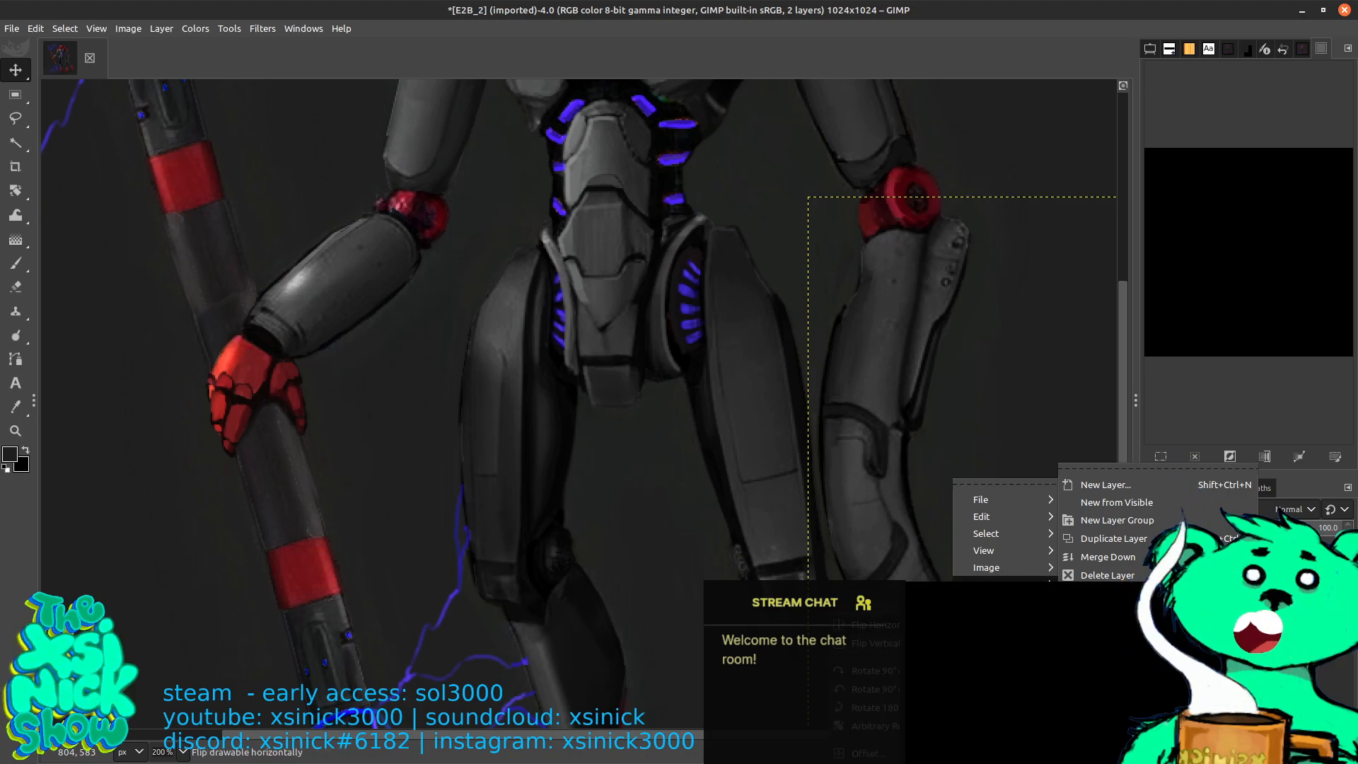
pyautogui.click(875, 625)
# Move the mirrored forearm layer to the staff-holding arm so its top meets that arm's red elbow joint
pyautogui.moveTo(1094, 490); pyautogui.dragTo(401, 452)
pyautogui.moveTo(447, 447); pyautogui.dragTo(660, 447)
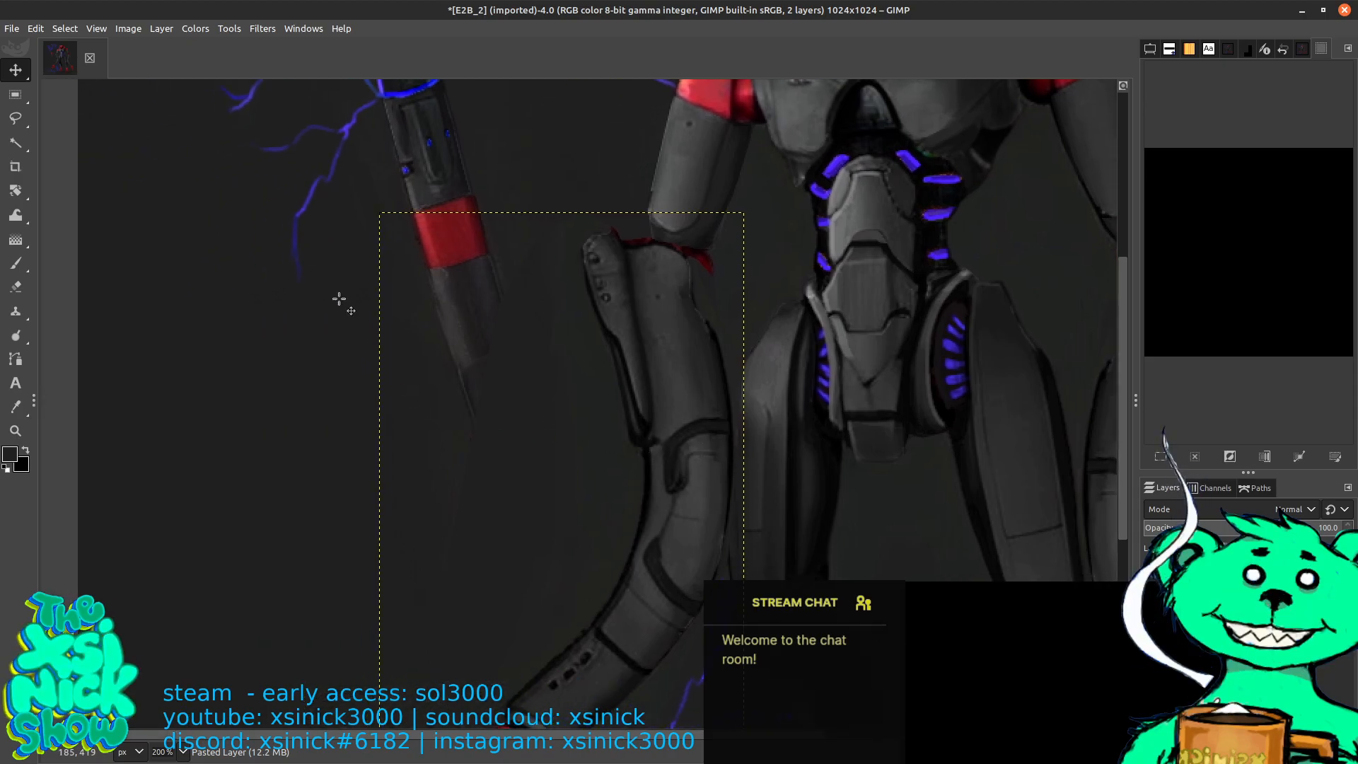
pyautogui.moveTo(687, 494); pyautogui.dragTo(725, 447)
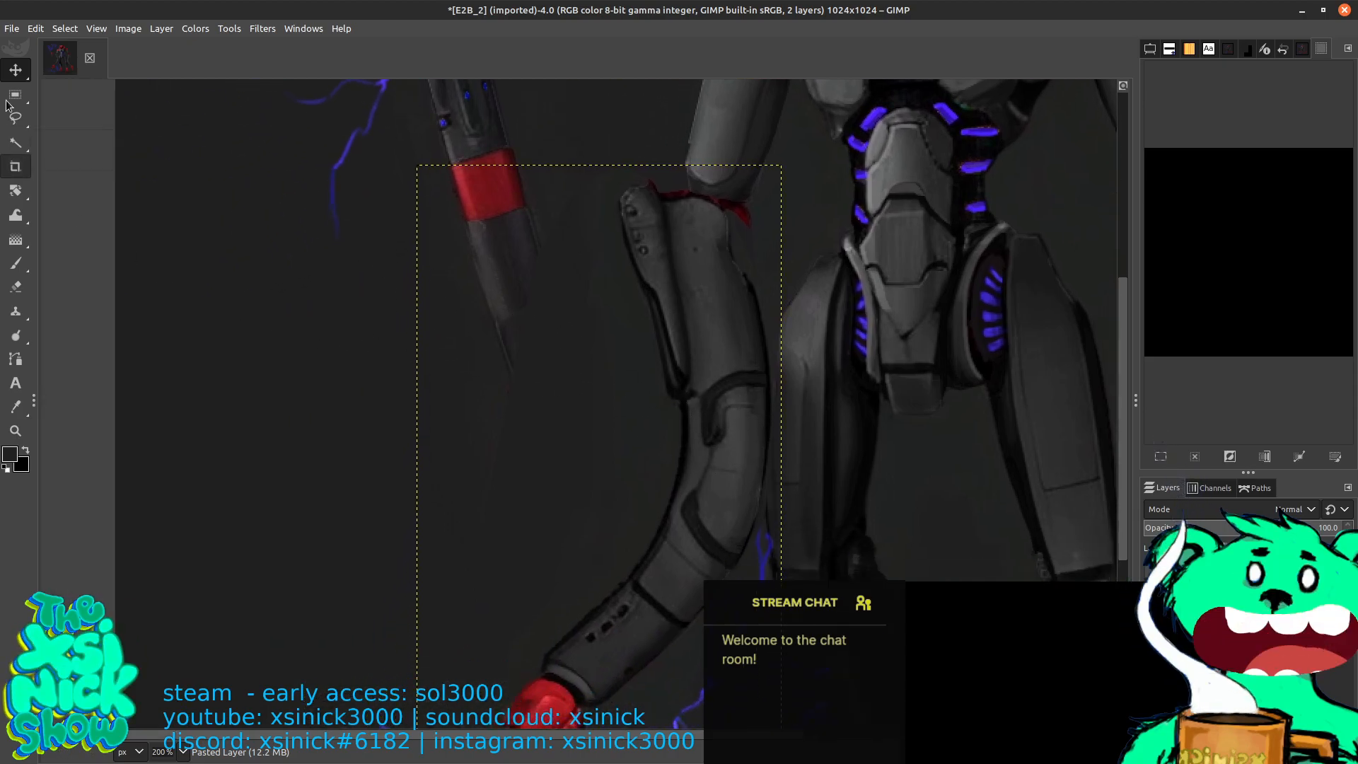
pyautogui.moveTo(514, 298); pyautogui.dragTo(440, 329)
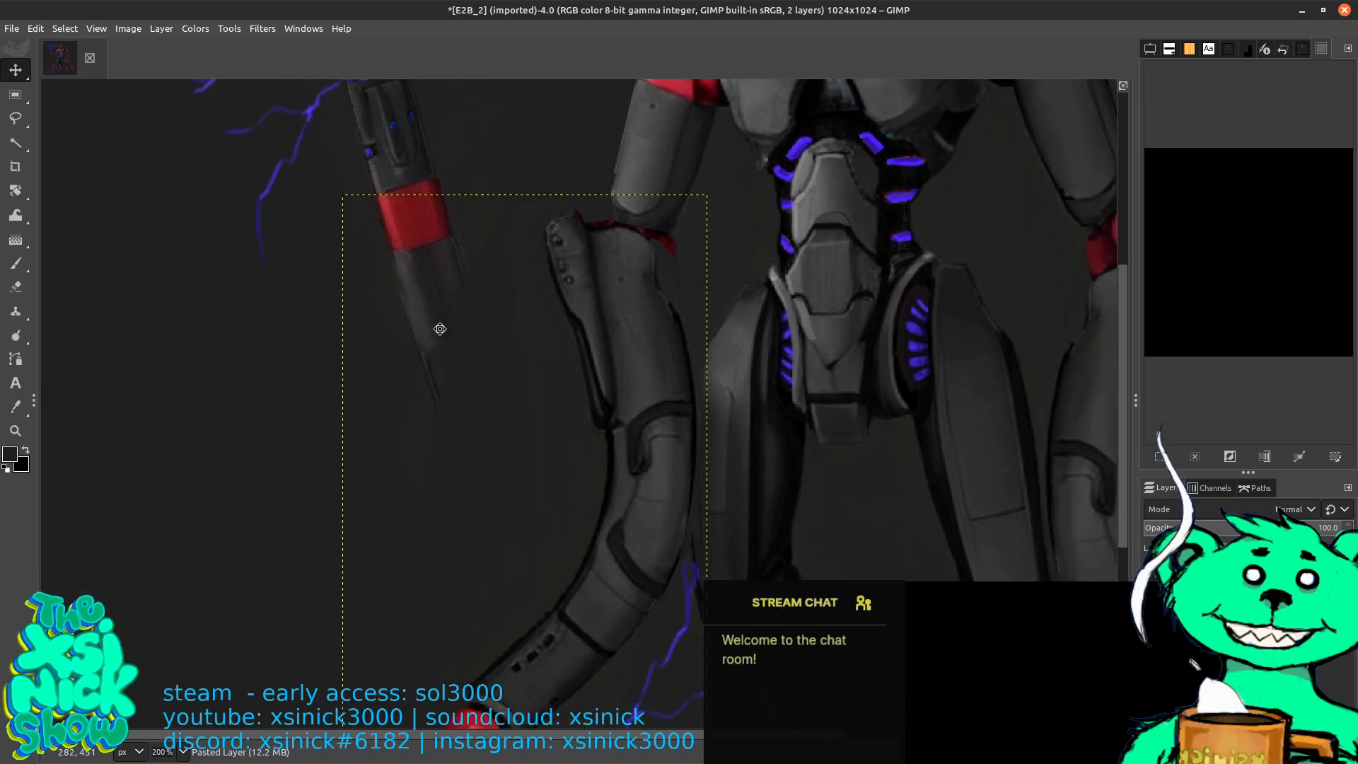
pyautogui.moveTo(639, 321); pyautogui.dragTo(625, 345)
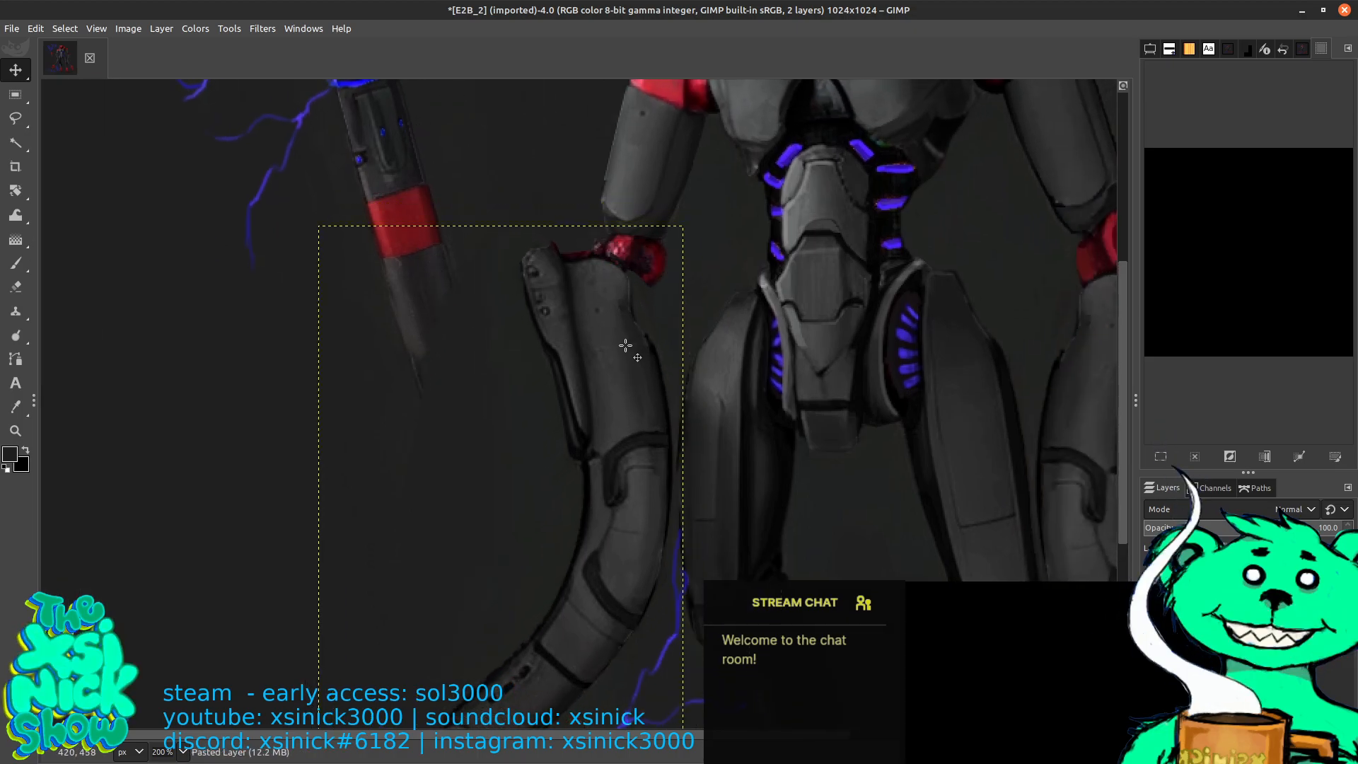
pyautogui.moveTo(759, 341); pyautogui.dragTo(758, 384)
pyautogui.moveTo(528, 304)
pyautogui.mouseDown()
pyautogui.moveTo(639, 189)
pyautogui.moveTo(514, 221)
pyautogui.moveTo(284, 353)
pyautogui.mouseUp()
pyautogui.moveTo(490, 293); pyautogui.dragTo(457, 332)
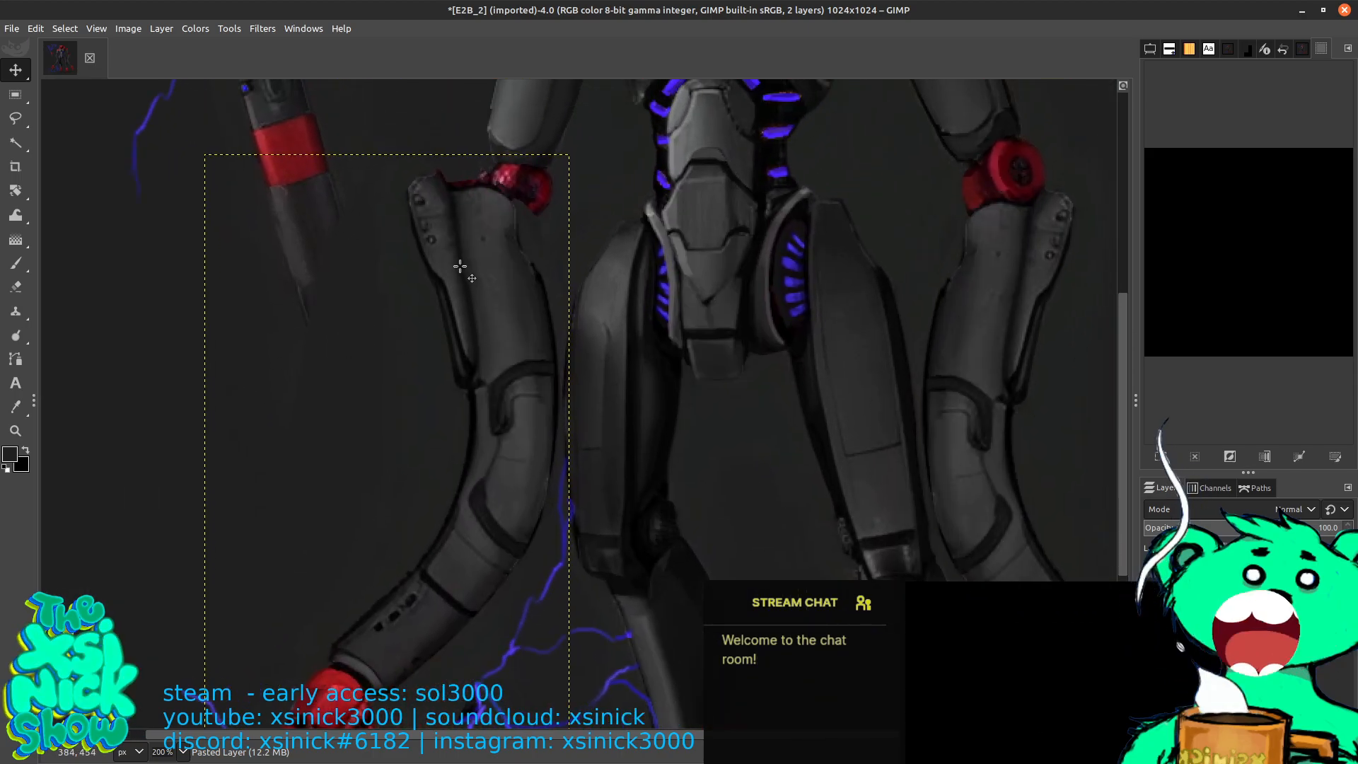
# Rotate the mirrored forearm layer by about 39° around a pivot near the elbow so the hand swings outward, and apply it
pyautogui.click(16, 190)
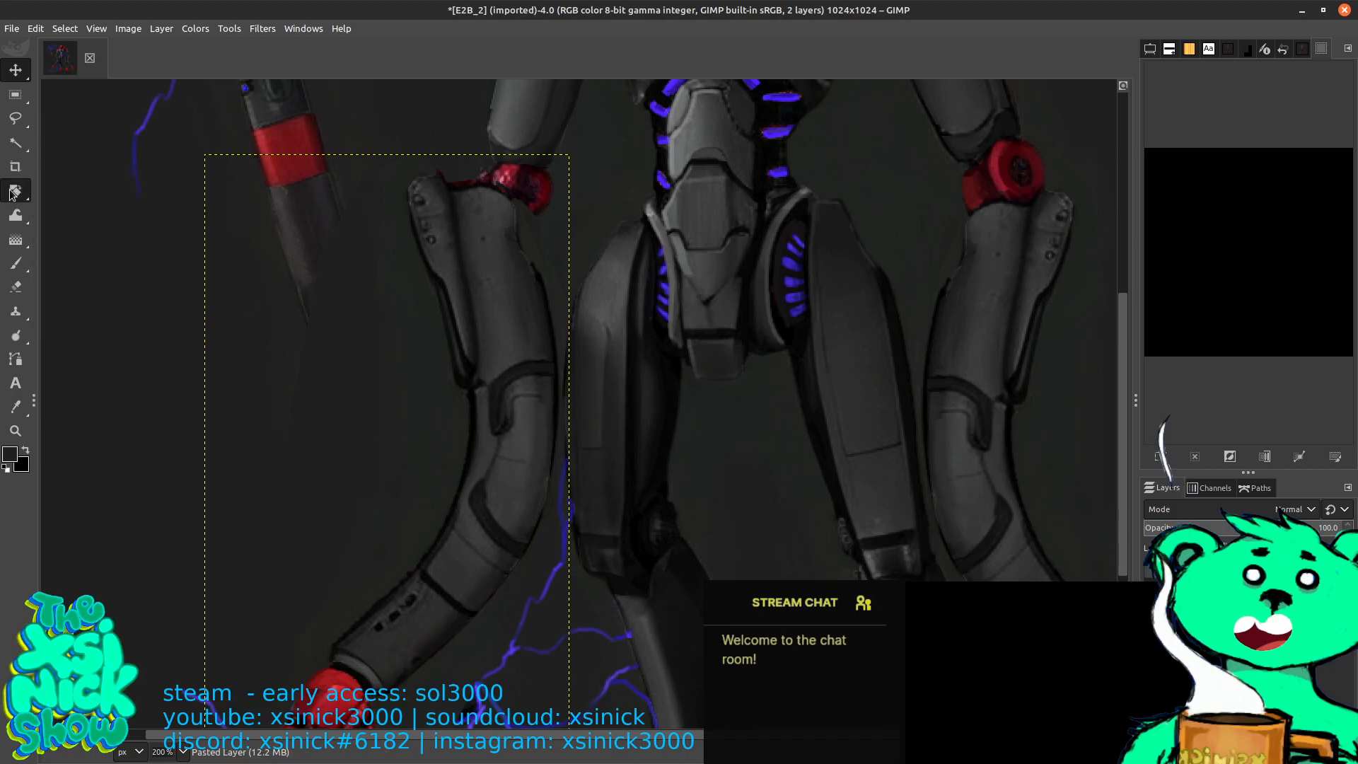
pyautogui.moveTo(500, 224); pyautogui.dragTo(497, 226)
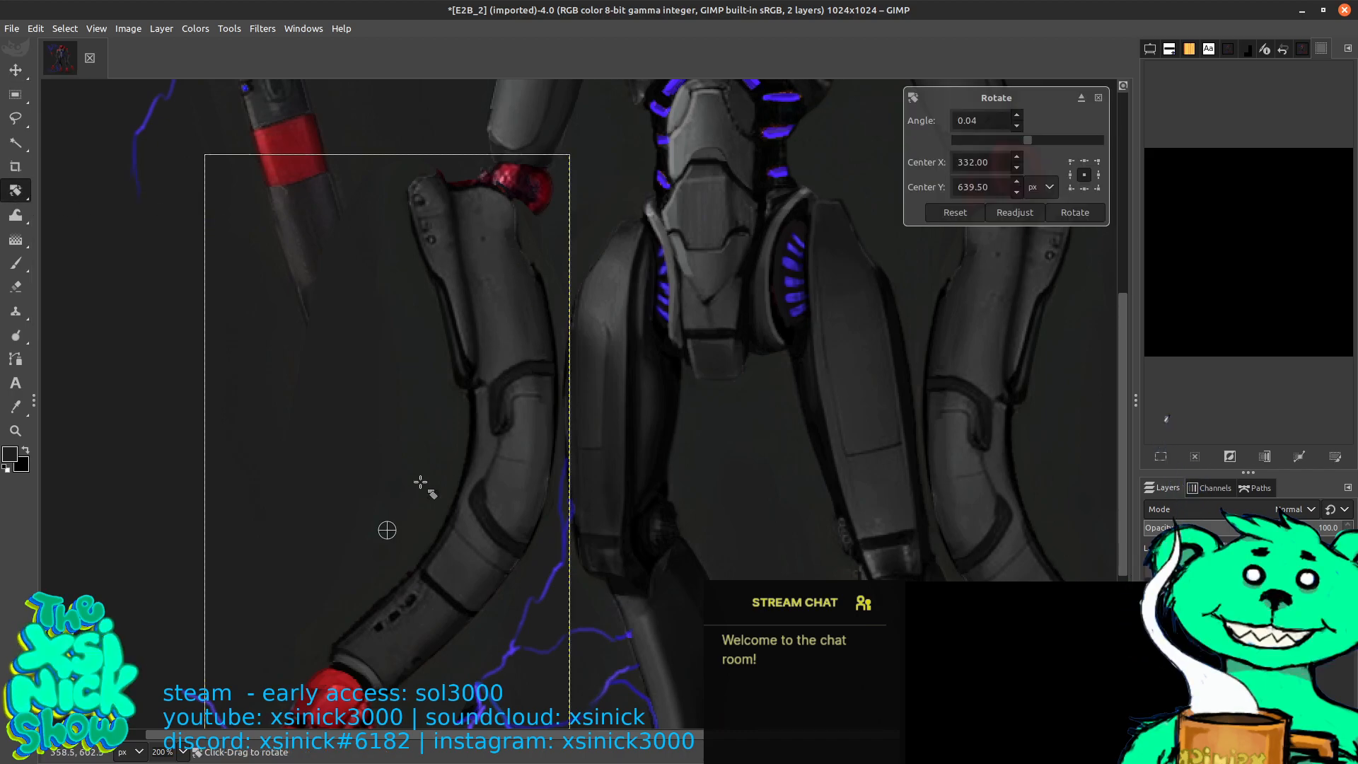
pyautogui.moveTo(388, 528); pyautogui.dragTo(509, 188)
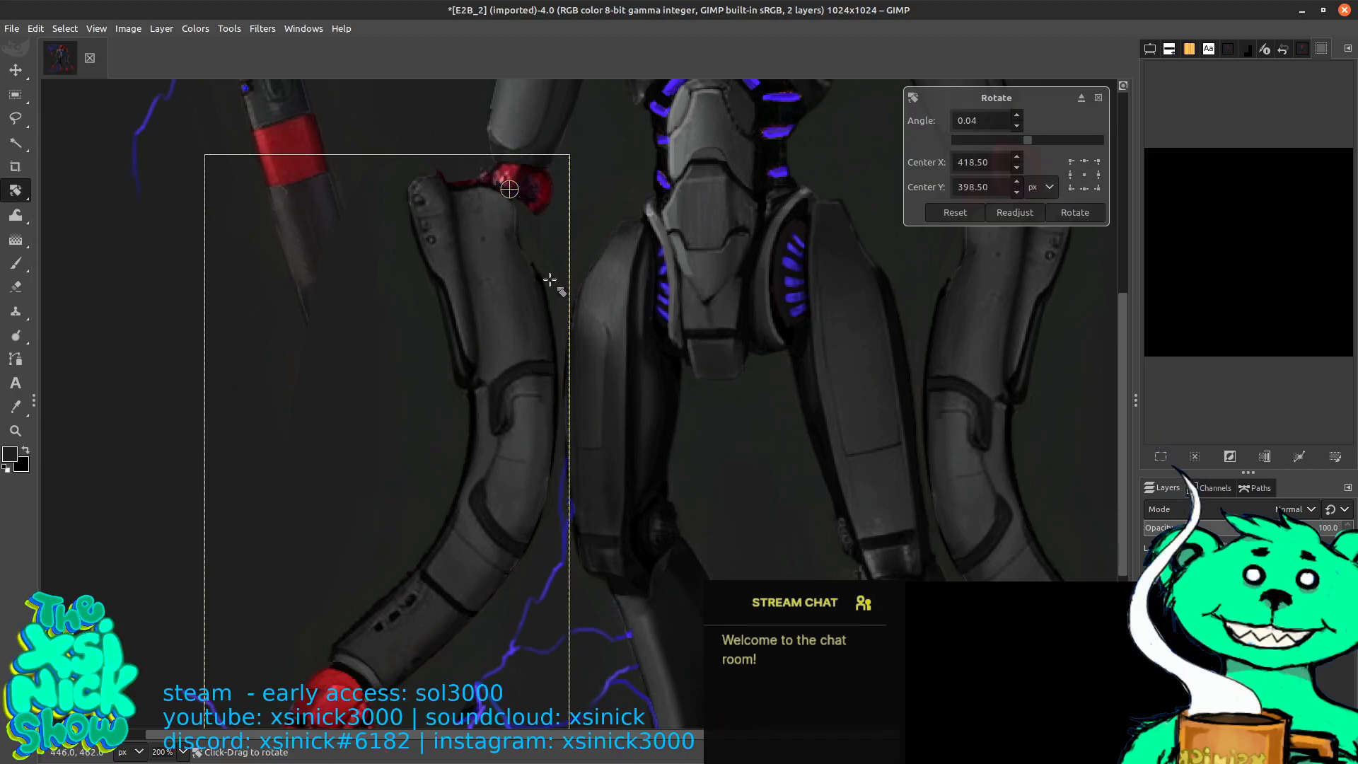
pyautogui.scroll(-3, 580, 244)
pyautogui.hscroll(-3, 610, 213)
pyautogui.moveTo(268, 355); pyautogui.dragTo(157, 34)
pyautogui.moveTo(651, 115); pyautogui.dragTo(493, 348)
pyautogui.moveTo(555, 309)
pyautogui.mouseDown()
pyautogui.moveTo(500, 301)
pyautogui.moveTo(566, 317)
pyautogui.moveTo(532, 311)
pyautogui.moveTo(510, 332)
pyautogui.moveTo(500, 358)
pyautogui.moveTo(534, 365)
pyautogui.moveTo(550, 350)
pyautogui.moveTo(538, 305)
pyautogui.moveTo(509, 297)
pyautogui.moveTo(461, 327)
pyautogui.moveTo(449, 369)
pyautogui.moveTo(474, 428)
pyautogui.moveTo(543, 401)
pyautogui.moveTo(552, 352)
pyautogui.moveTo(539, 307)
pyautogui.moveTo(512, 301)
pyautogui.moveTo(499, 357)
pyautogui.moveTo(509, 341)
pyautogui.moveTo(502, 363)
pyautogui.moveTo(524, 355)
pyautogui.mouseUp()
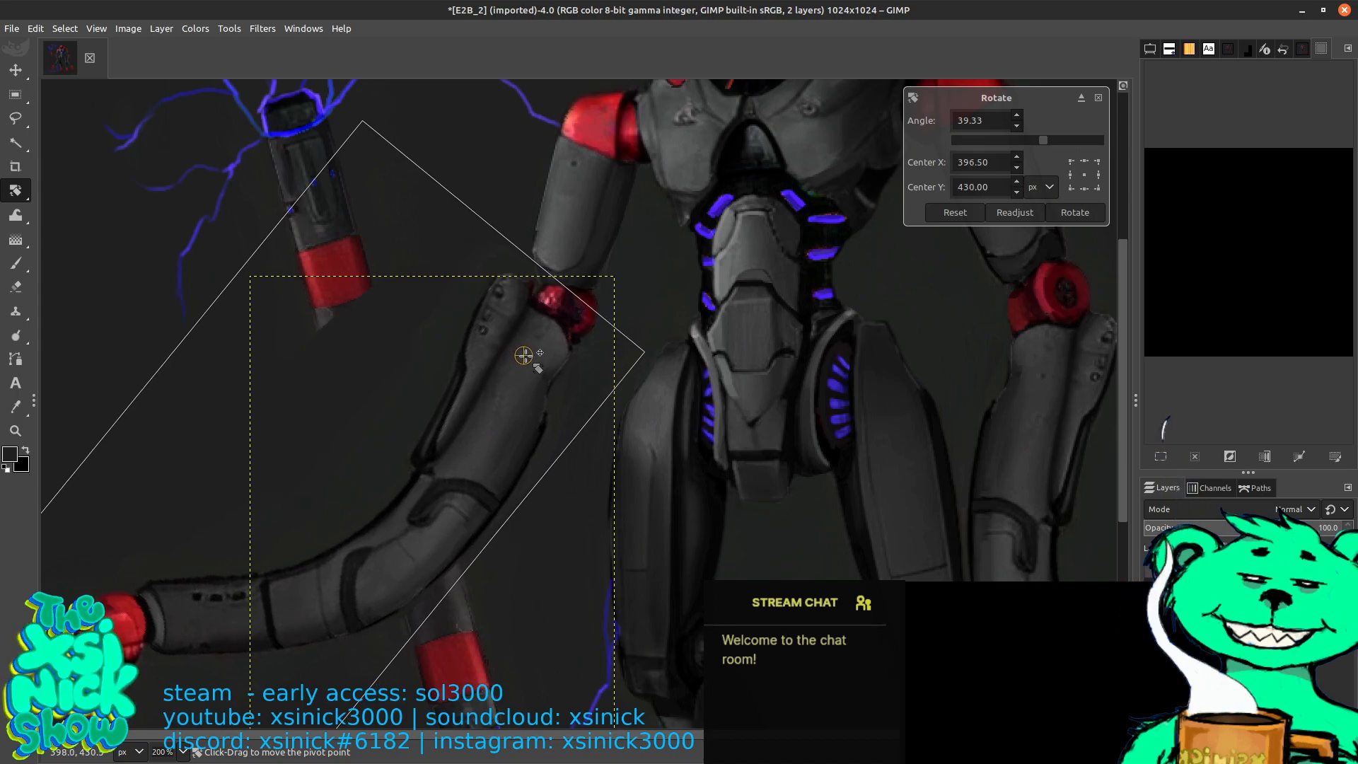
pyautogui.moveTo(542, 409); pyautogui.dragTo(686, 304)
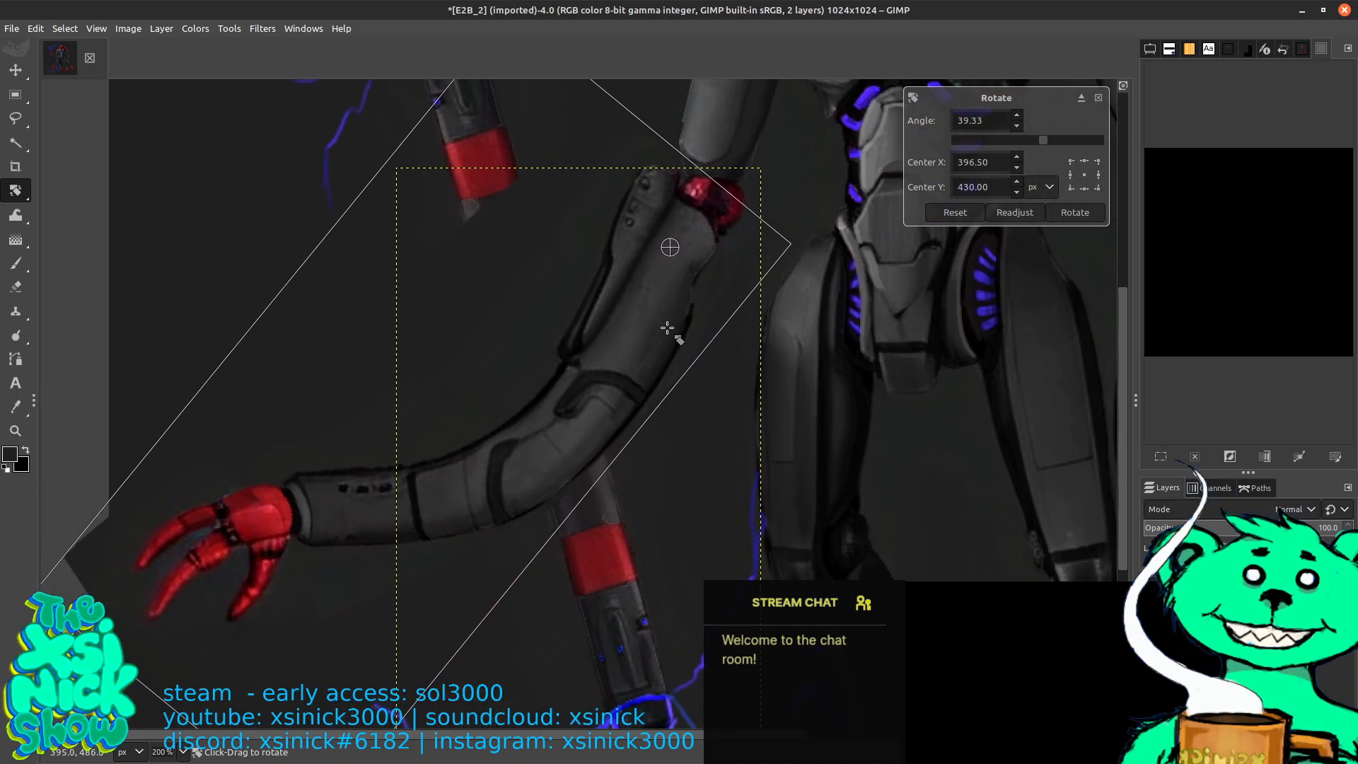
pyautogui.moveTo(723, 350); pyautogui.dragTo(406, 392)
pyautogui.press('Return')
# Examine the rotated forearm's fit at the elbow and its proportions against the full figure
pyautogui.scroll(-4, 529, 352)
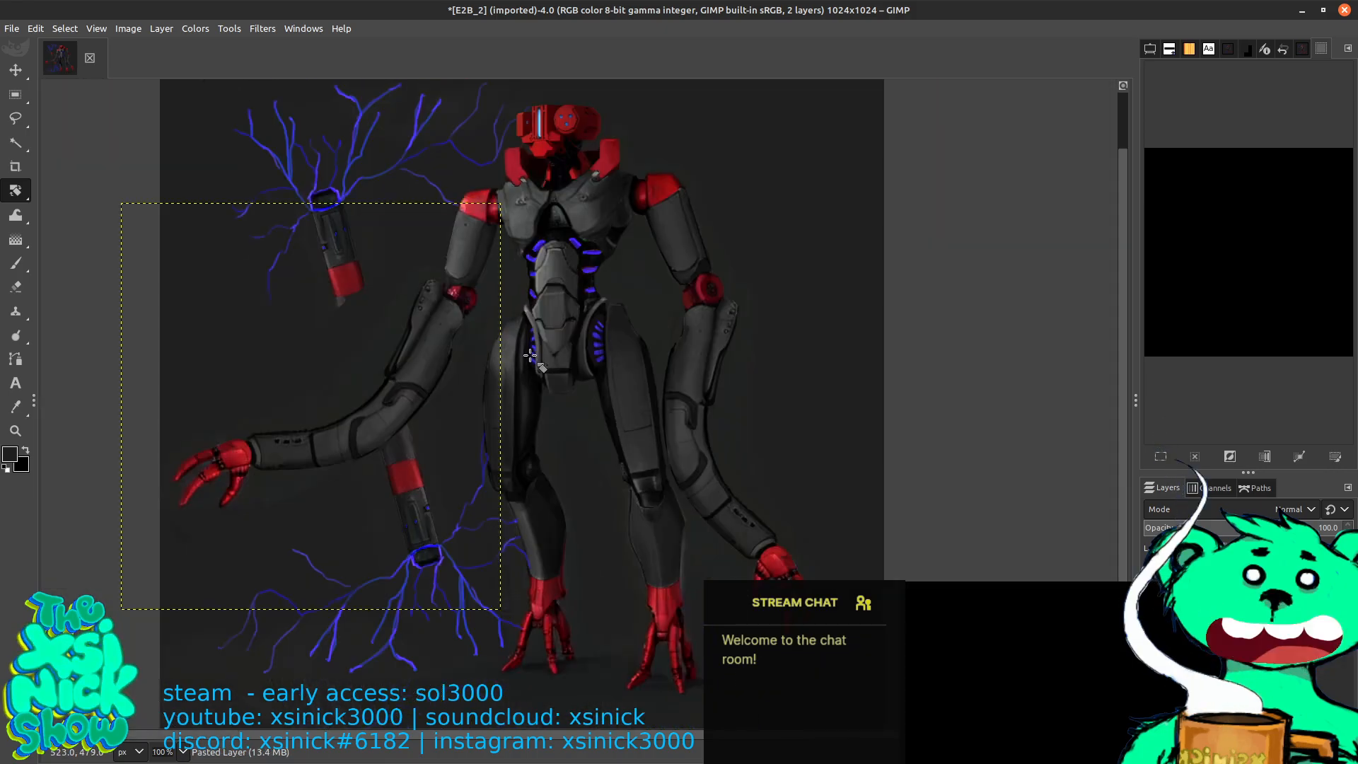
pyautogui.scroll(2, 530, 355)
pyautogui.scroll(4, 530, 355)
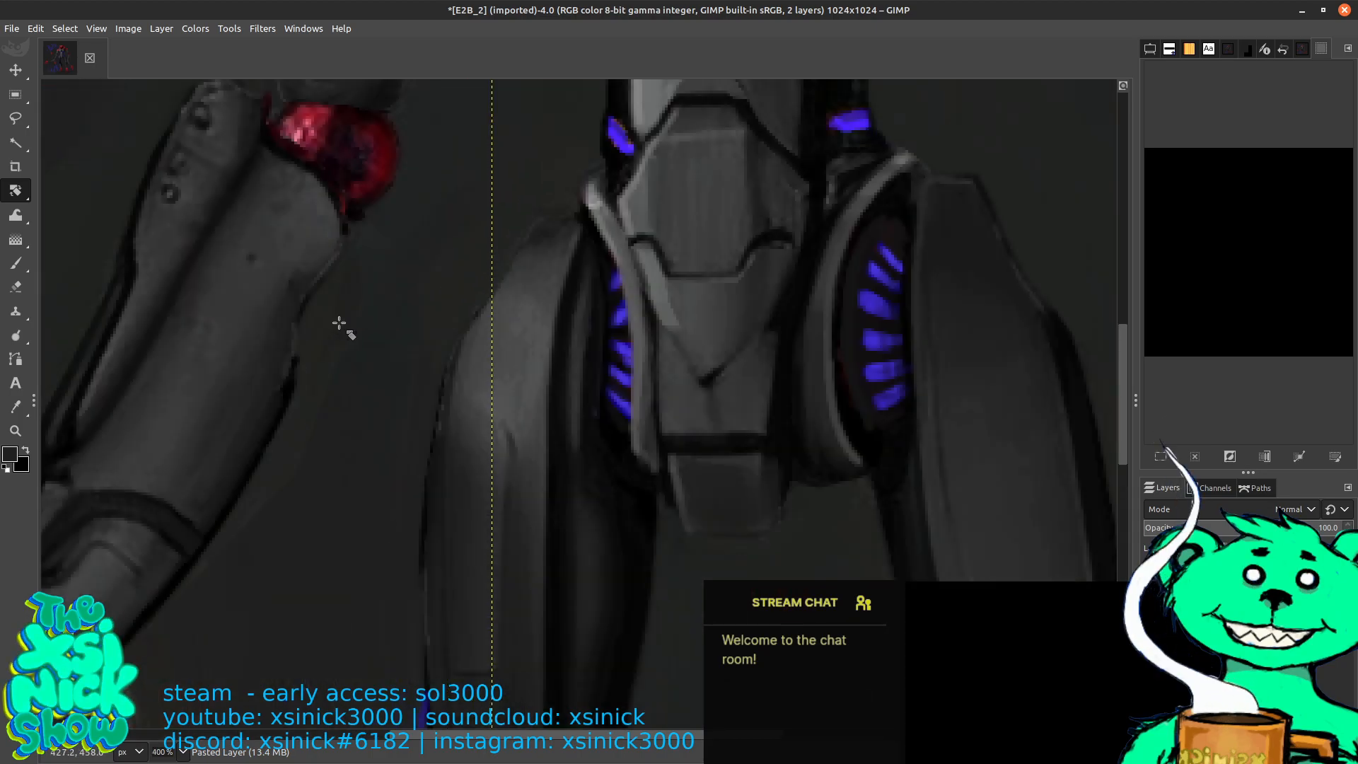
pyautogui.scroll(-3, 339, 324)
pyautogui.scroll(-2, 550, 342)
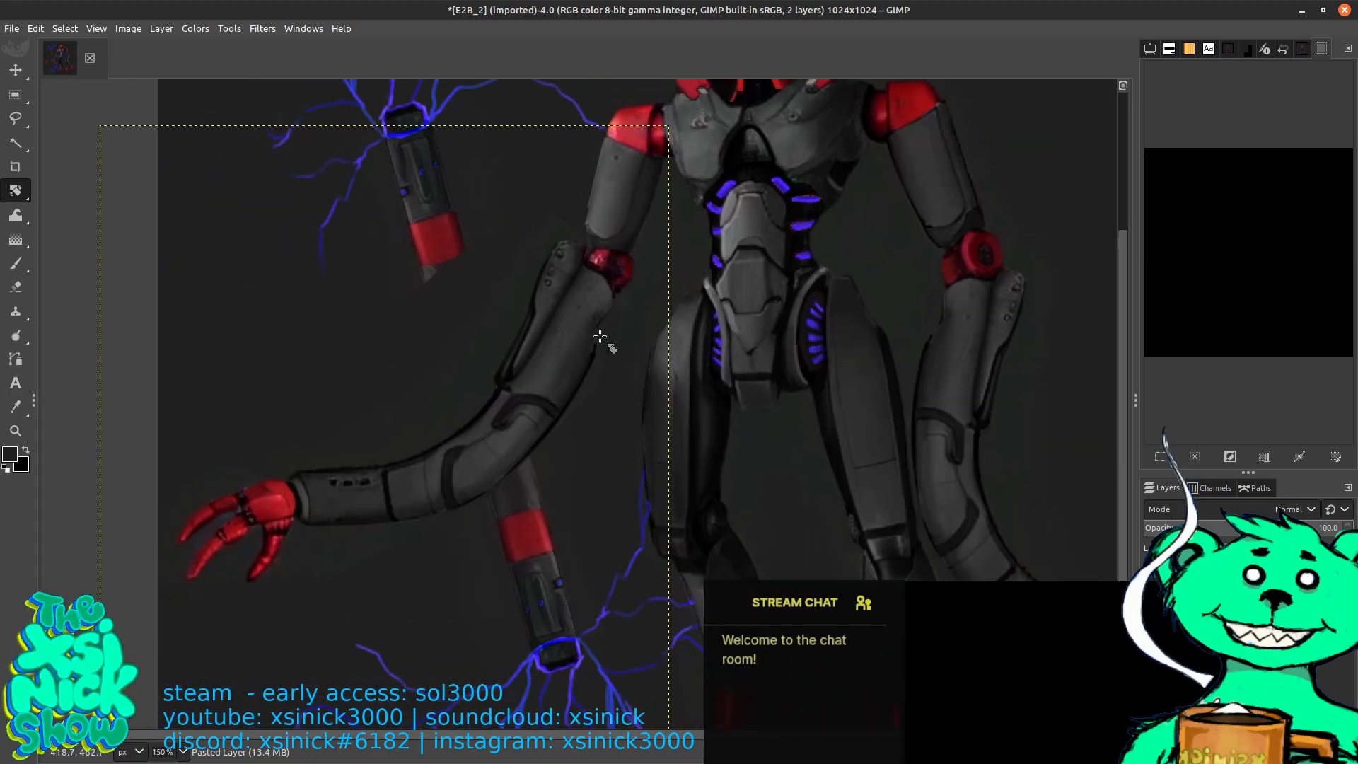
pyautogui.scroll(1, 551, 342)
pyautogui.scroll(2, 551, 342)
pyautogui.scroll(-2, 551, 342)
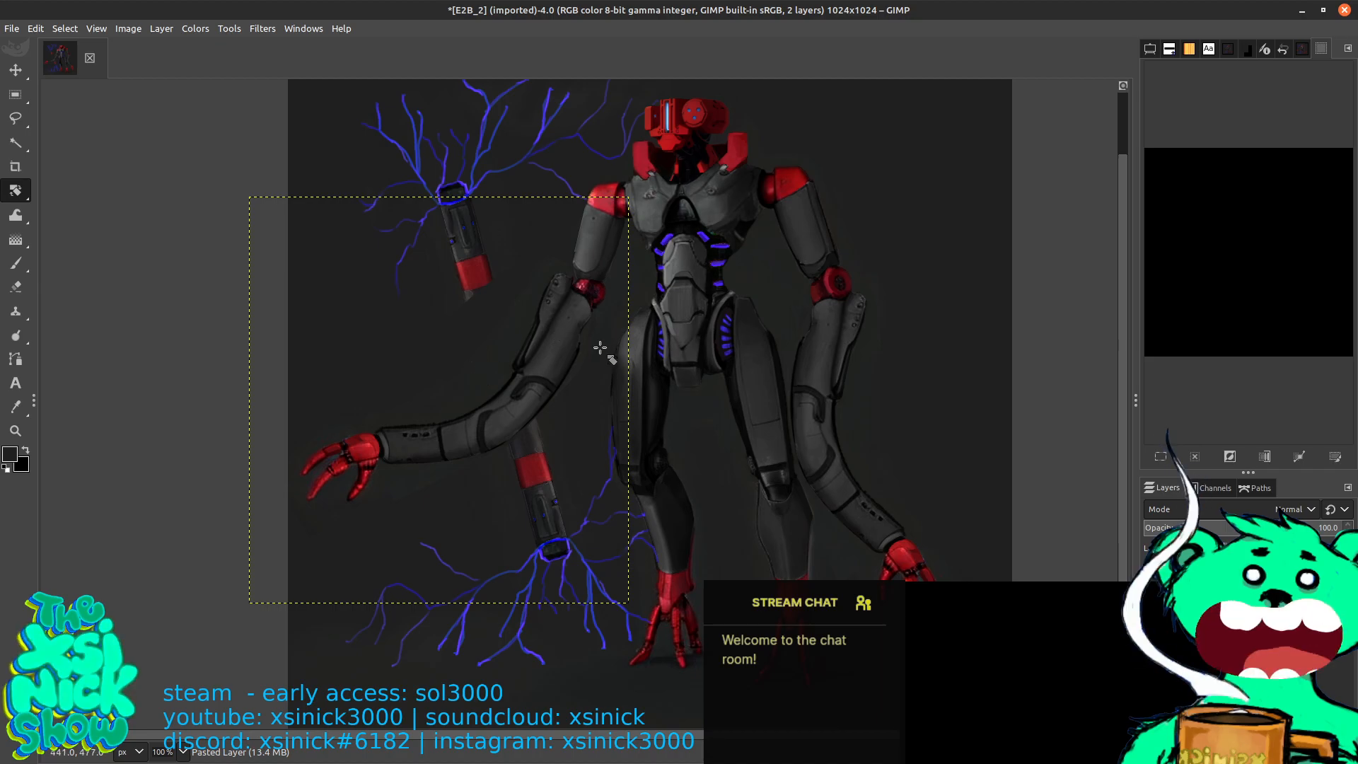
# Select the original E2B_2.png layer and create a new layer named notes above it
pyautogui.click(1230, 601)
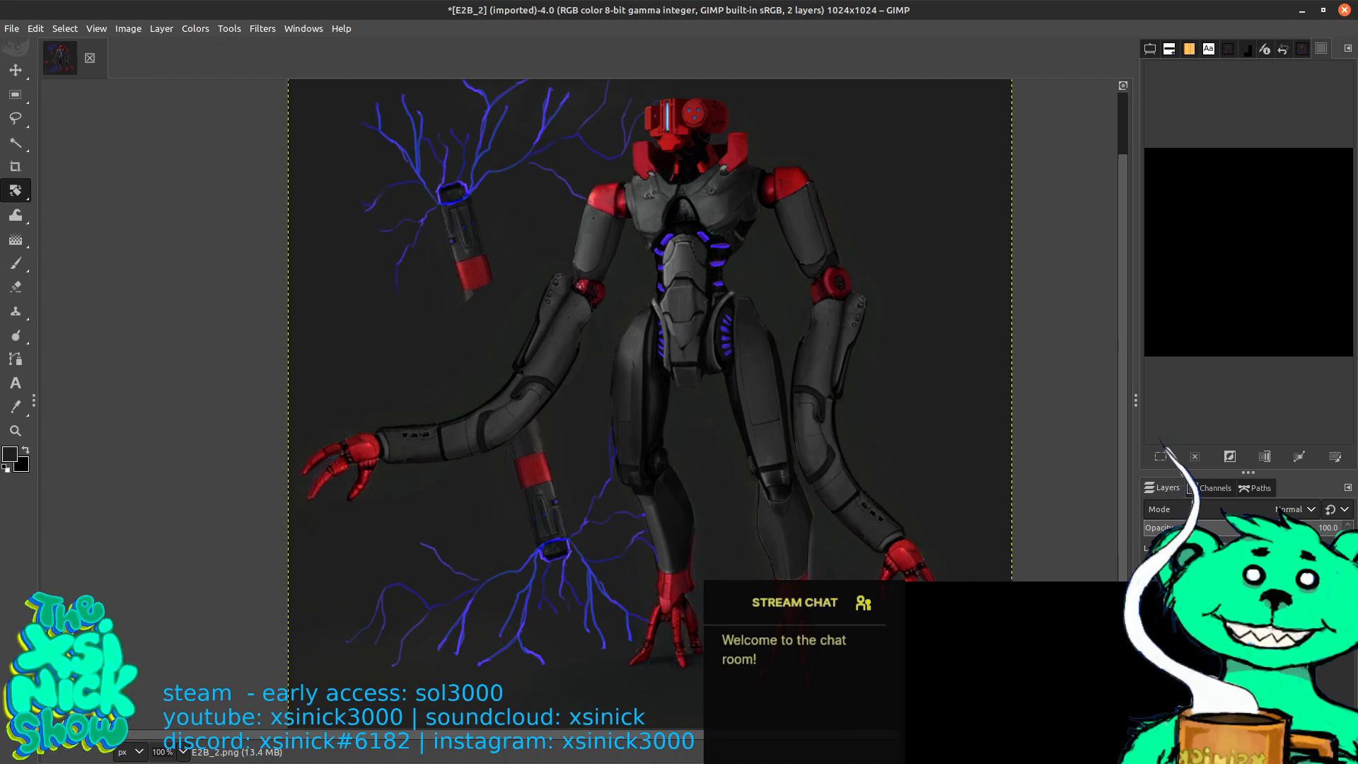
pyautogui.hotkey('ctrl', 'shift', 'n')
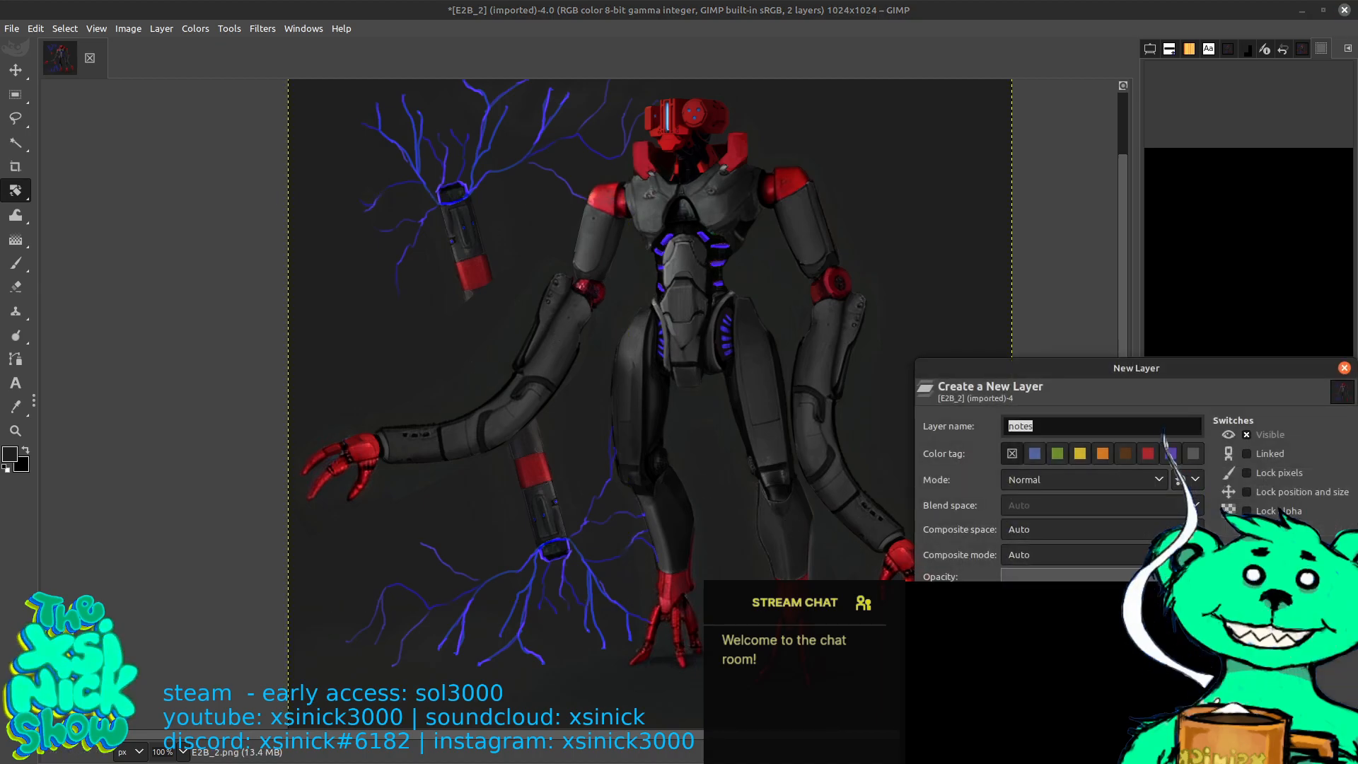
pyautogui.press('Return')
pyautogui.scroll(2, 701, 477)
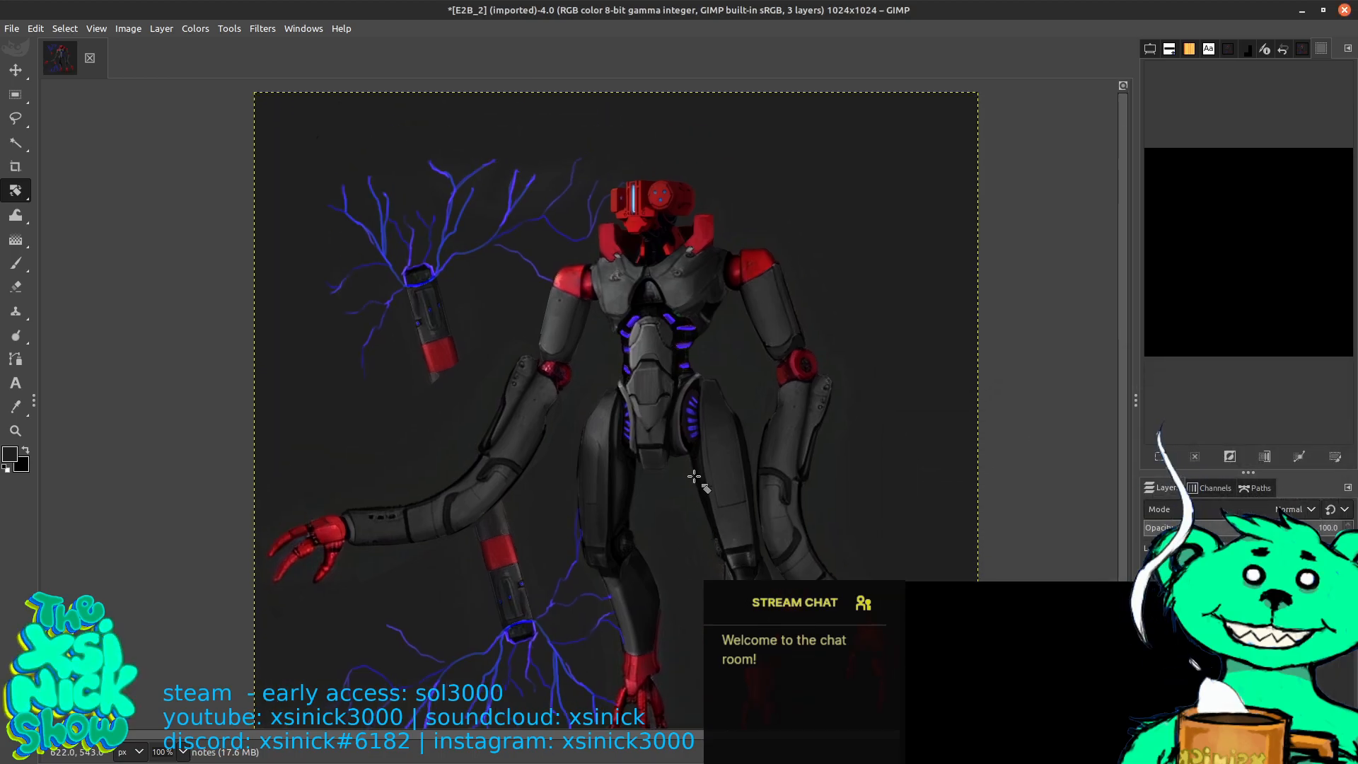
pyautogui.scroll(2, 702, 476)
pyautogui.scroll(-2, 711, 479)
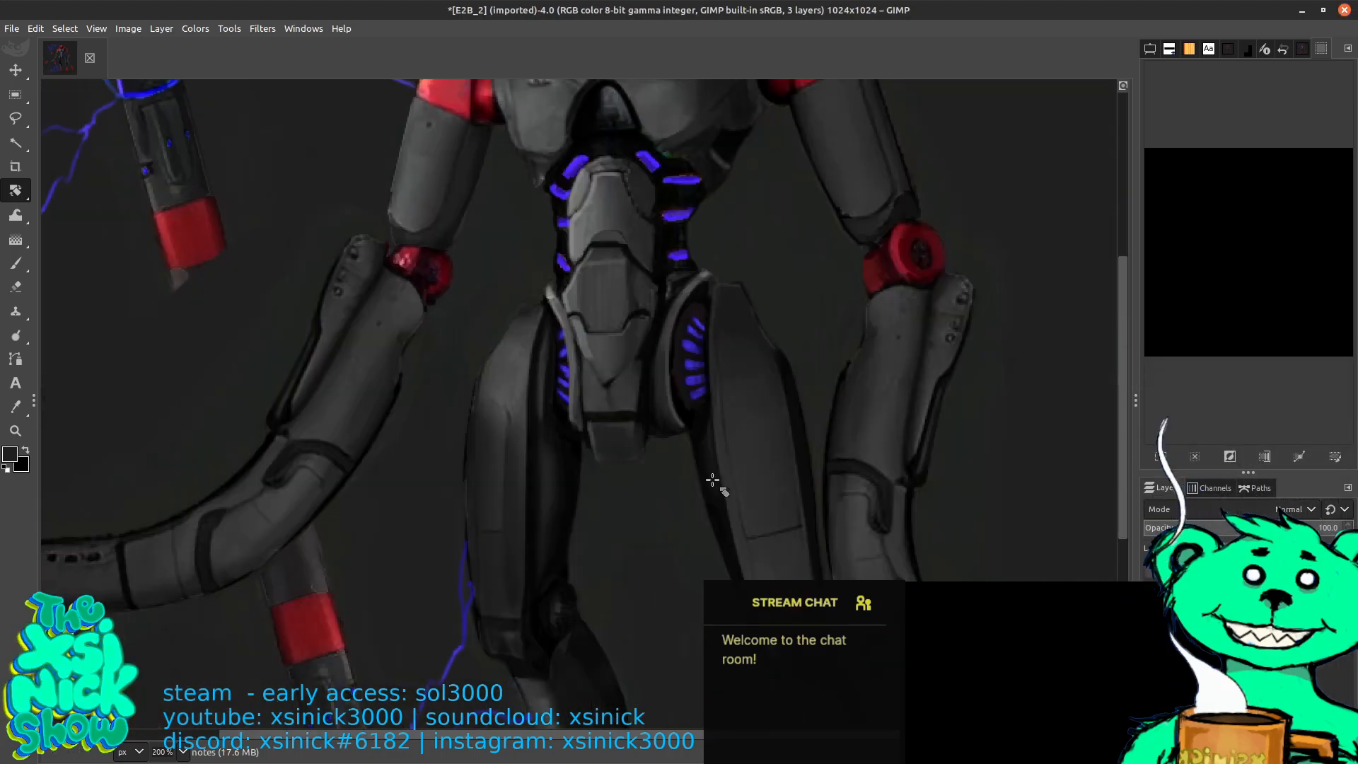
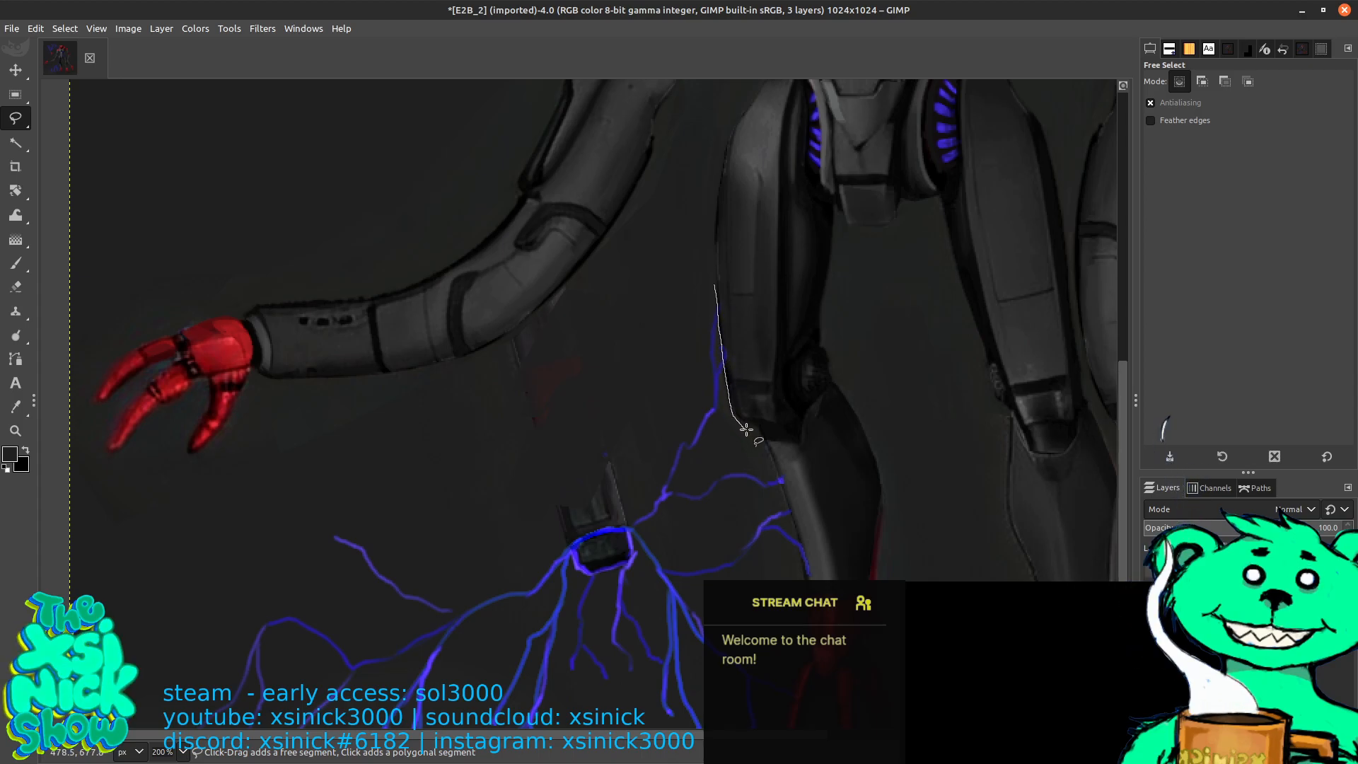
# Outline the lower staff end and its lightning with Free Select along the leg's outer edge, and fill it with the dark foreground colour
pyautogui.moveTo(763, 454); pyautogui.dragTo(797, 577)
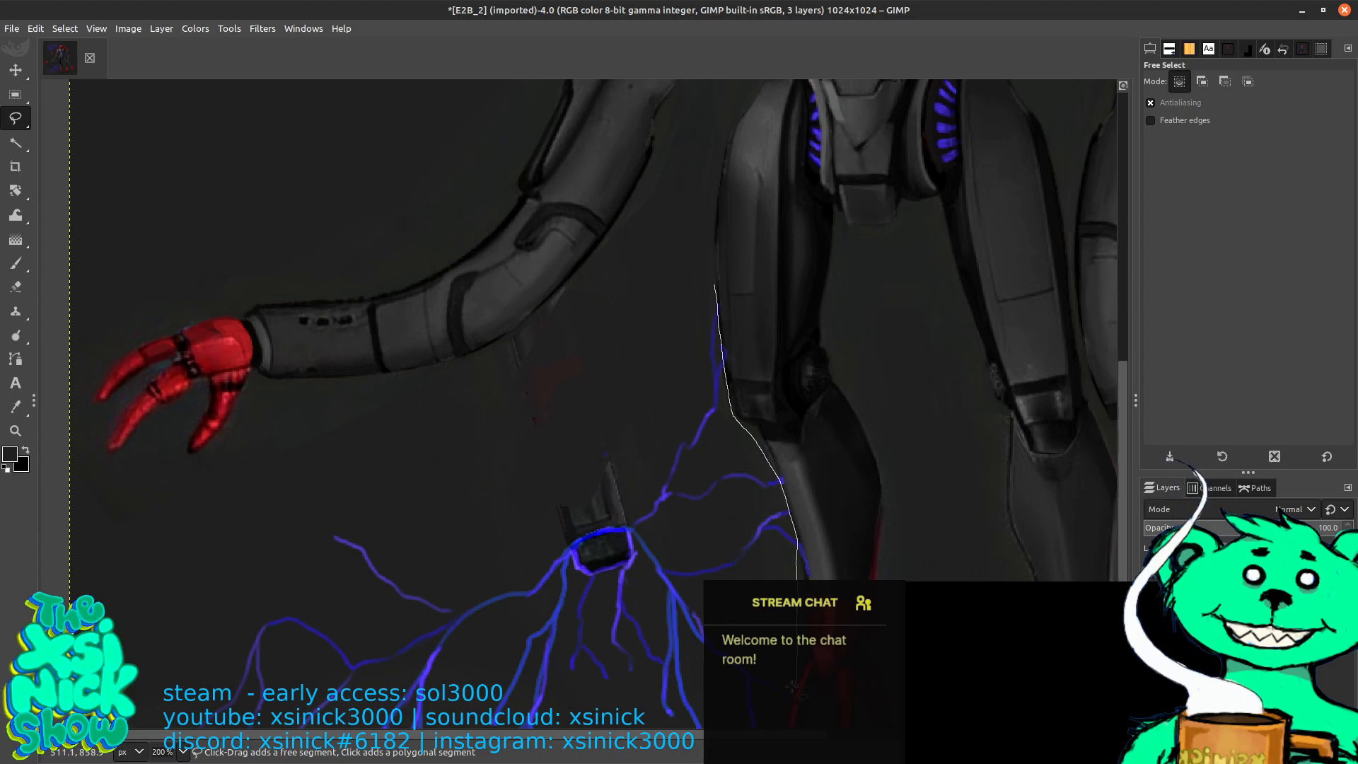
pyautogui.moveTo(777, 700); pyautogui.dragTo(719, 723)
pyautogui.moveTo(503, 718)
pyautogui.mouseDown()
pyautogui.moveTo(422, 491)
pyautogui.moveTo(671, 279)
pyautogui.moveTo(713, 283)
pyautogui.mouseUp()
pyautogui.press('Return')
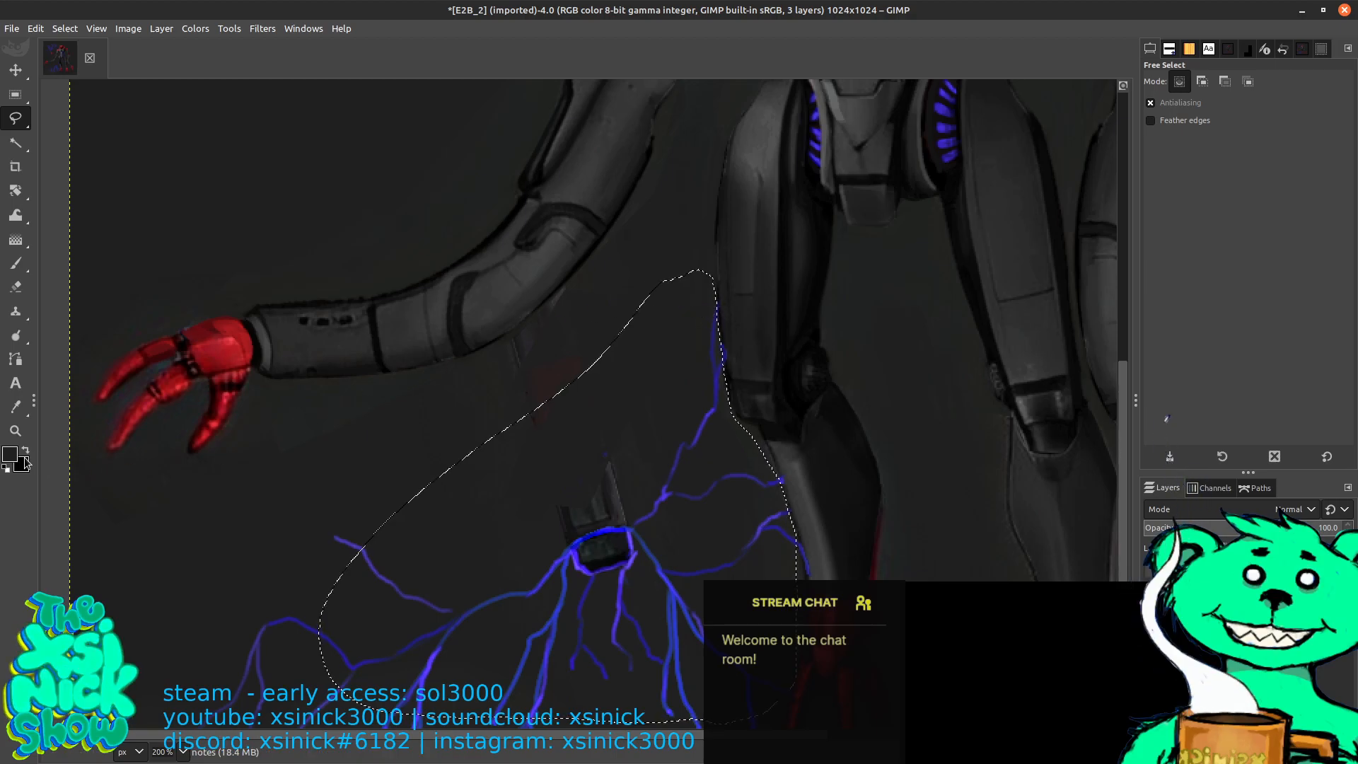
pyautogui.moveTo(328, 493); pyautogui.dragTo(569, 526)
# Select the leftover lightning fragments below the hand and cover them with the dark background colour
pyautogui.moveTo(750, 406); pyautogui.dragTo(742, 238)
pyautogui.moveTo(339, 308)
pyautogui.mouseDown()
pyautogui.moveTo(161, 476)
pyautogui.moveTo(203, 616)
pyautogui.moveTo(372, 669)
pyautogui.moveTo(516, 659)
pyautogui.moveTo(731, 586)
pyautogui.moveTo(759, 561)
pyautogui.moveTo(760, 511)
pyautogui.moveTo(649, 387)
pyautogui.moveTo(492, 296)
pyautogui.moveTo(340, 305)
pyautogui.mouseUp()
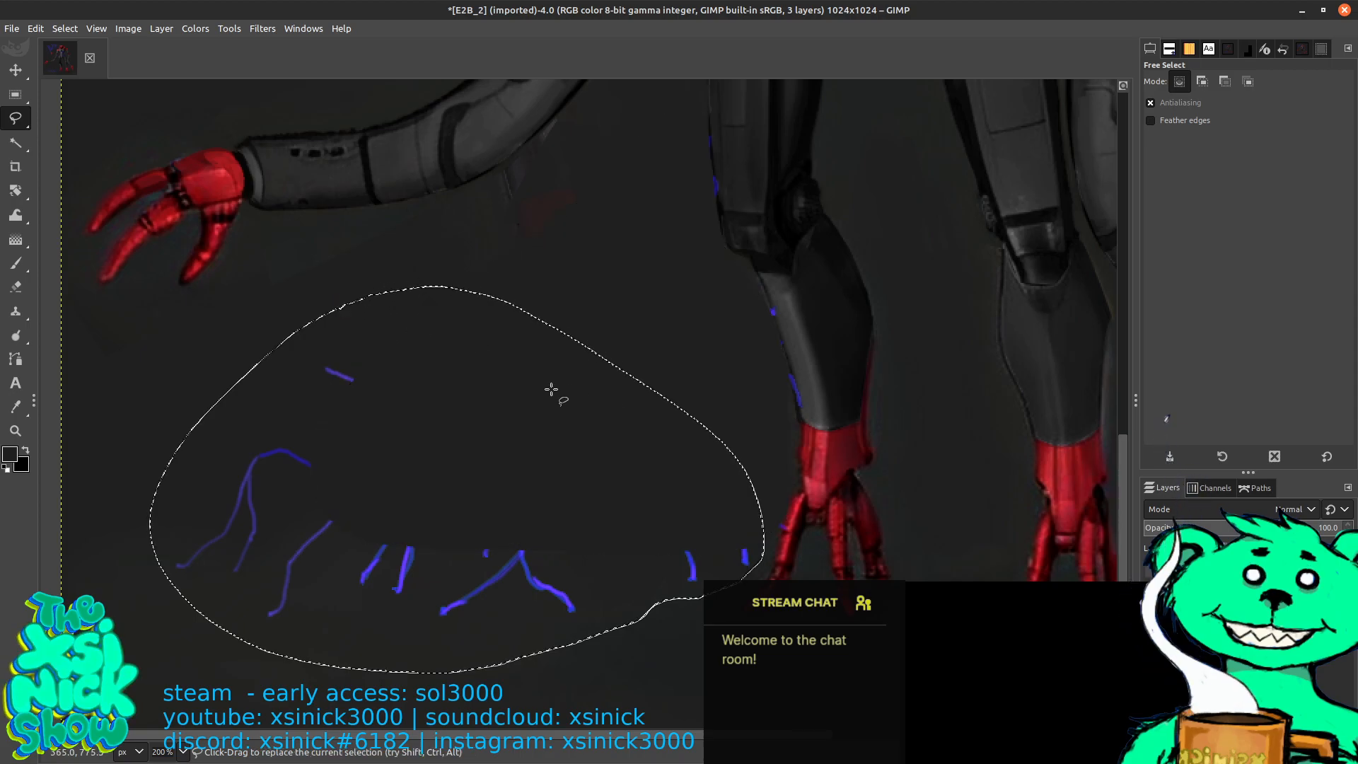
pyautogui.press('Delete')
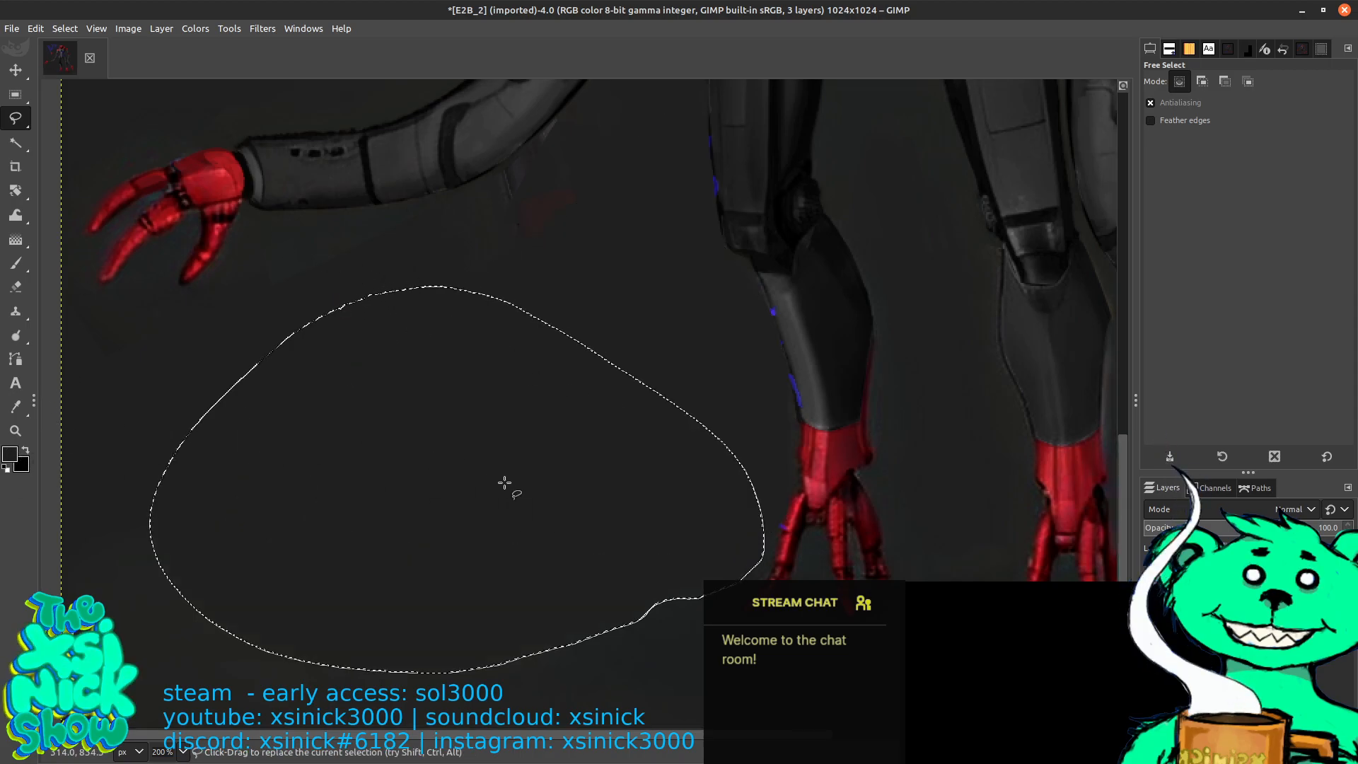
# Outline the staff remnants along the forearm's lower edge with Free Select and fill the area with the dark foreground colour
pyautogui.moveTo(614, 165); pyautogui.dragTo(749, 563)
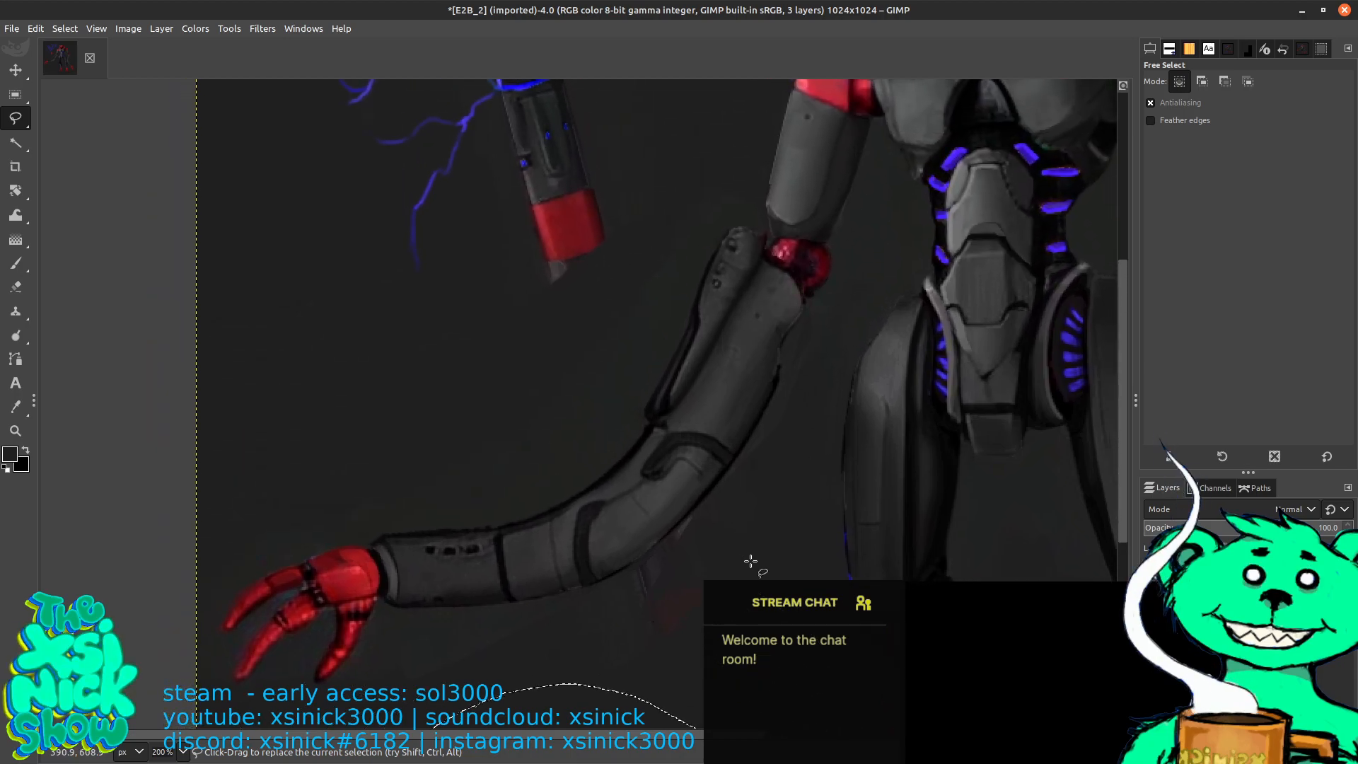
pyautogui.scroll(-2, 749, 563)
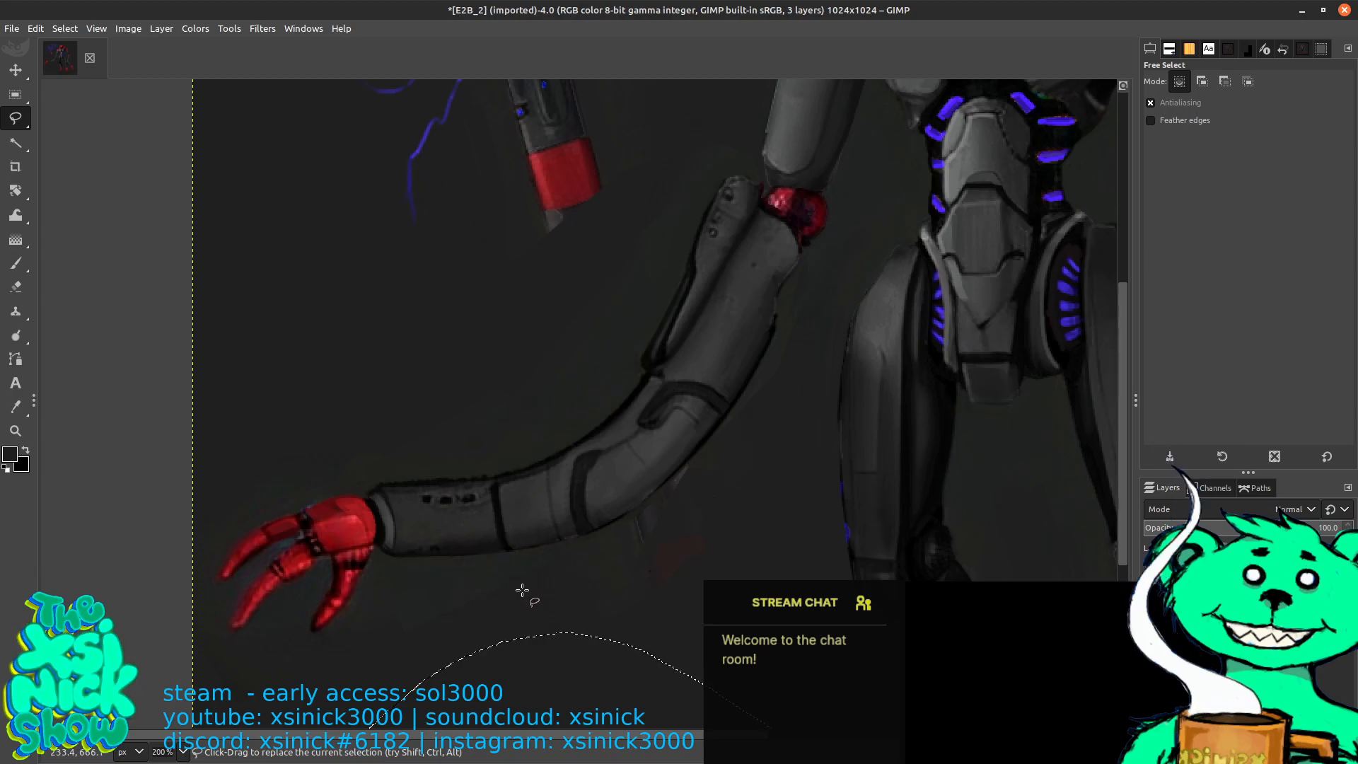
pyautogui.moveTo(442, 573); pyautogui.dragTo(508, 567)
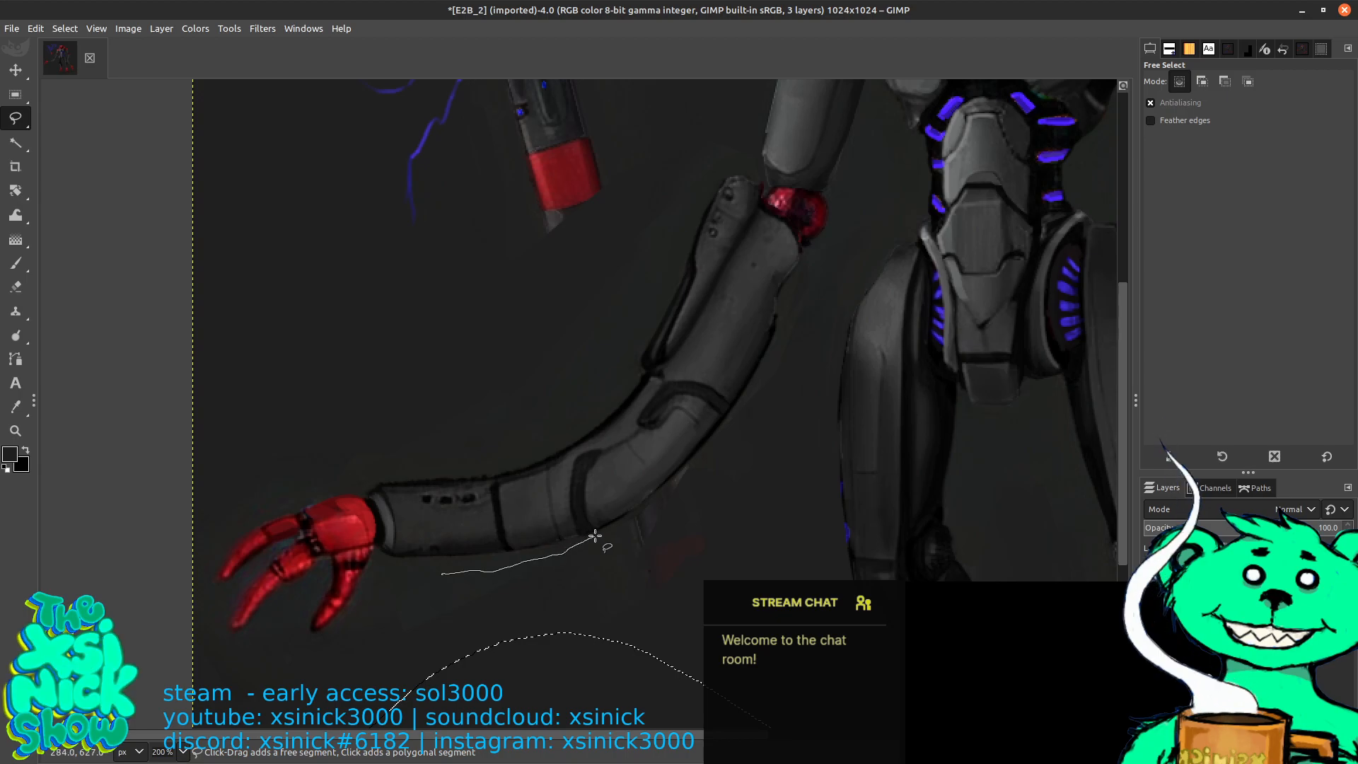
pyautogui.moveTo(619, 521); pyautogui.dragTo(645, 502)
pyautogui.moveTo(790, 501)
pyautogui.mouseDown()
pyautogui.moveTo(686, 650)
pyautogui.moveTo(522, 747)
pyautogui.moveTo(442, 670)
pyautogui.moveTo(433, 568)
pyautogui.mouseUp()
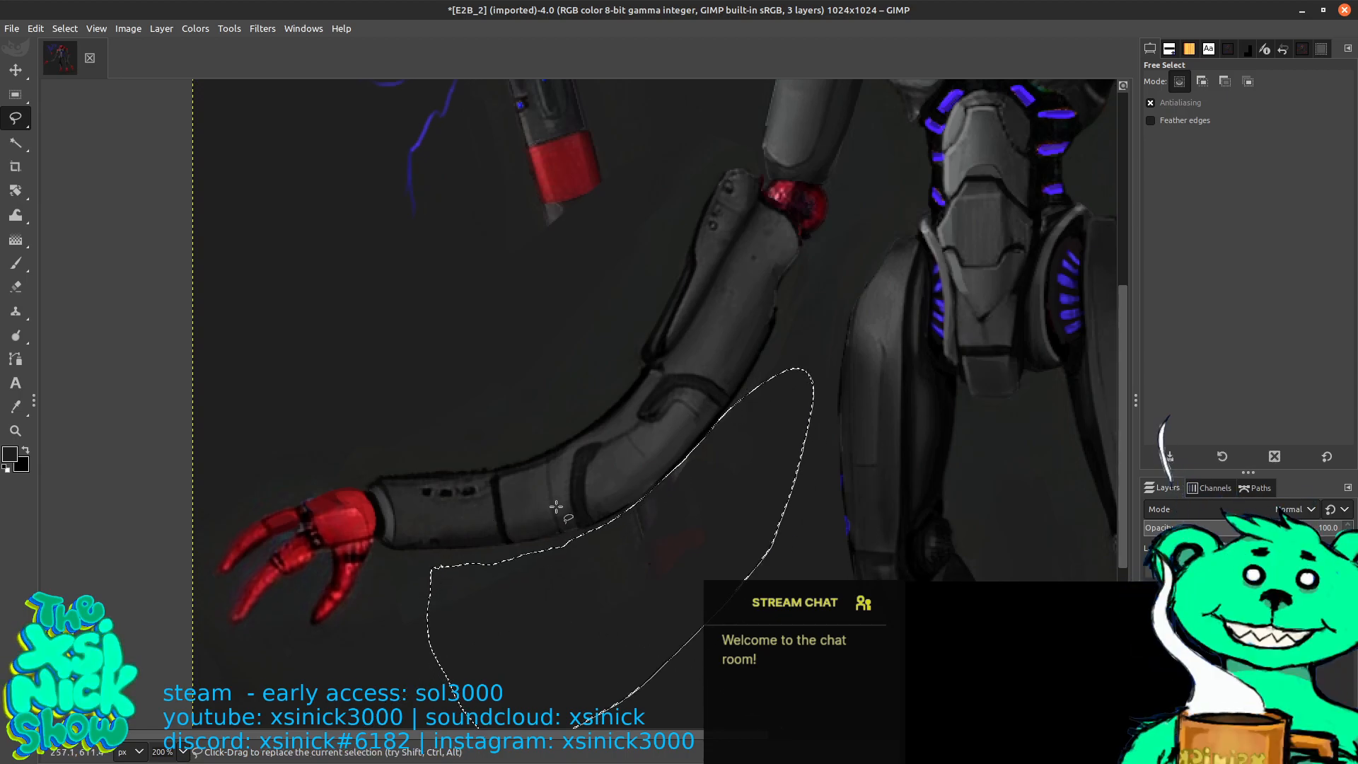
pyautogui.moveTo(9, 453); pyautogui.dragTo(643, 546)
# Outline the upper staff and its lightning with Free Select along the arm, shoulder and head, and fill it with the dark foreground colour
pyautogui.scroll(10, 728, 410)
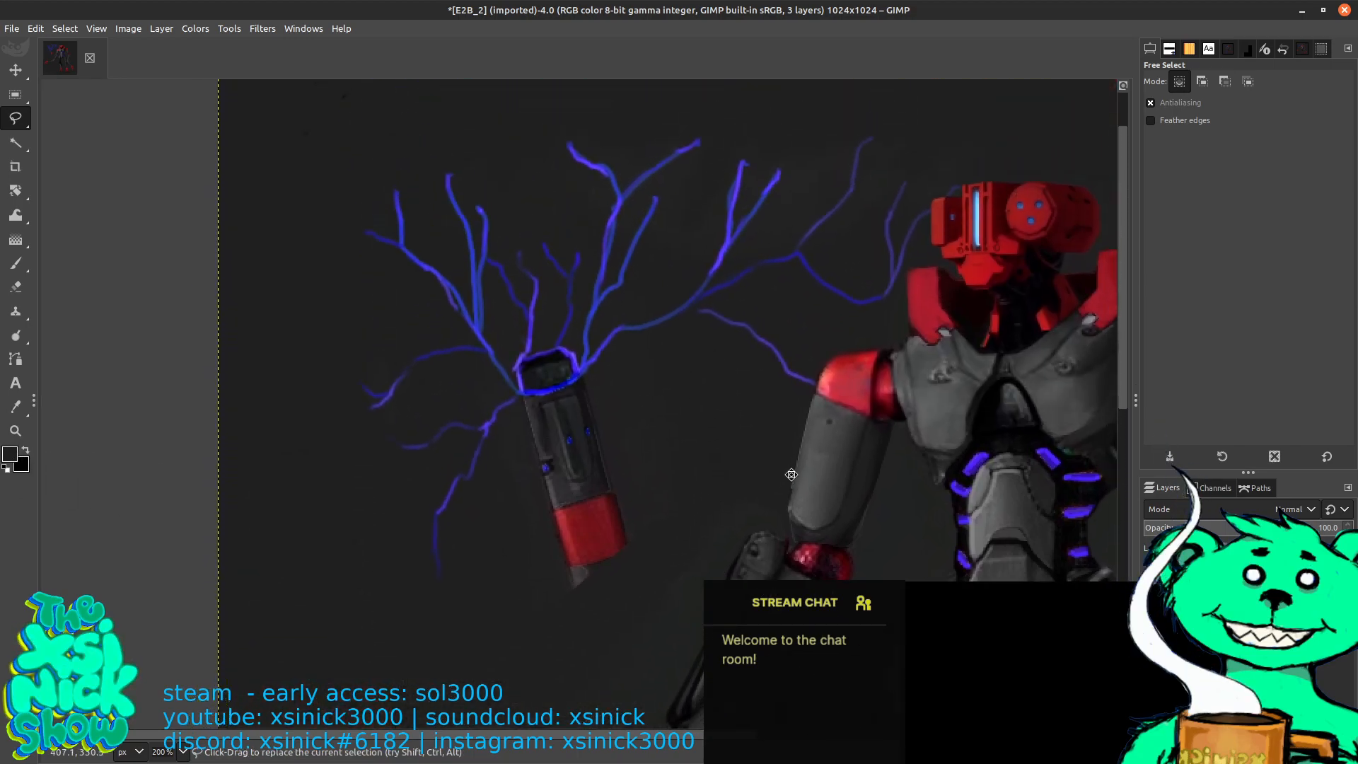
pyautogui.moveTo(640, 661); pyautogui.dragTo(726, 543)
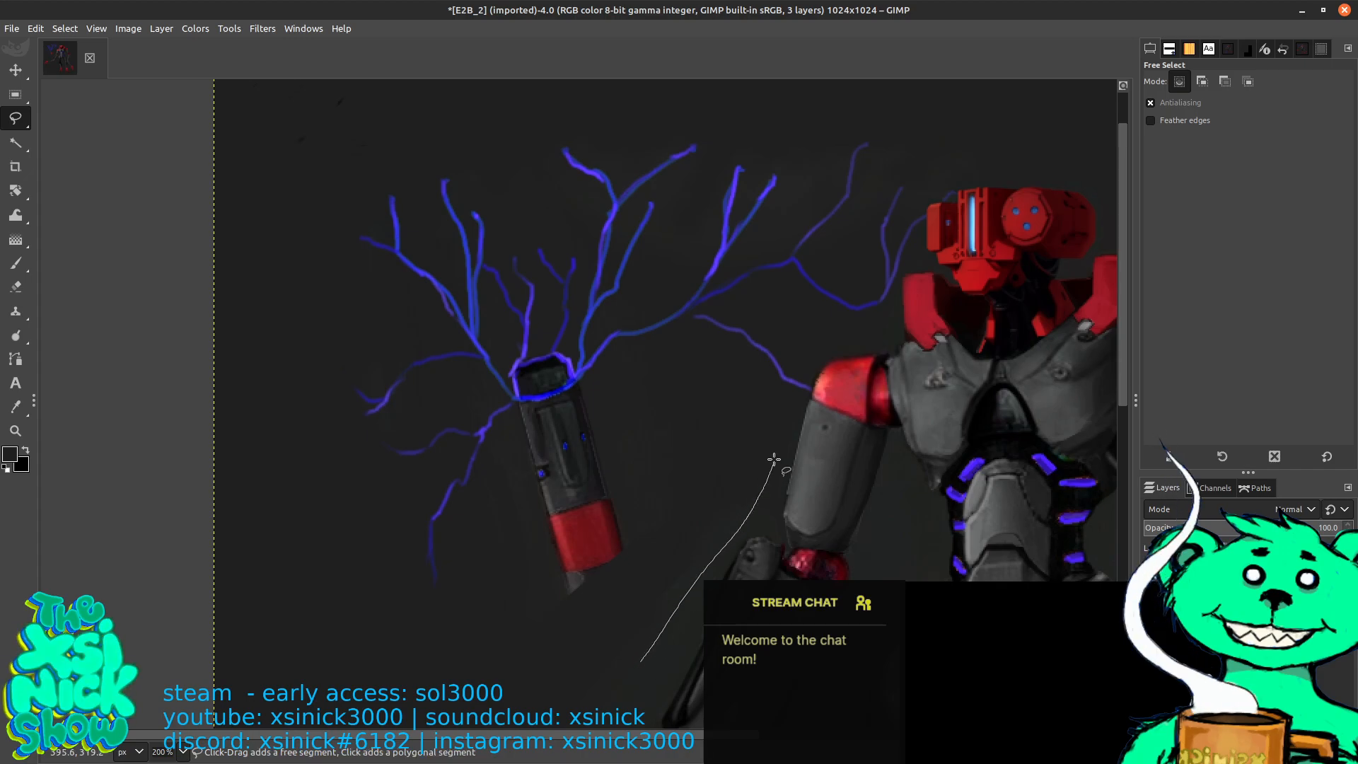
pyautogui.moveTo(797, 402); pyautogui.dragTo(807, 390)
pyautogui.moveTo(877, 311)
pyautogui.mouseDown()
pyautogui.moveTo(915, 260)
pyautogui.moveTo(924, 214)
pyautogui.mouseUp()
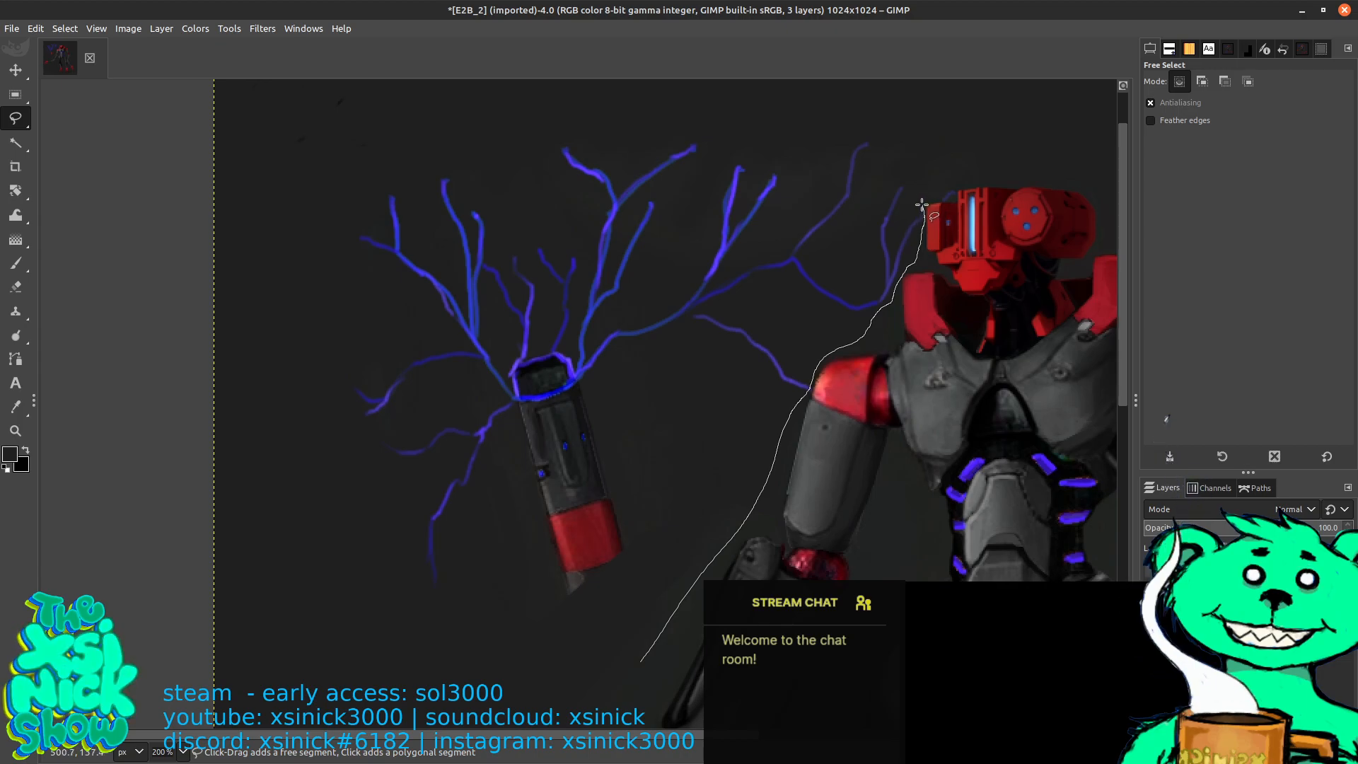
pyautogui.moveTo(900, 154)
pyautogui.mouseDown()
pyautogui.moveTo(835, 108)
pyautogui.moveTo(656, 106)
pyautogui.moveTo(344, 189)
pyautogui.moveTo(307, 473)
pyautogui.moveTo(443, 631)
pyautogui.moveTo(445, 675)
pyautogui.mouseUp()
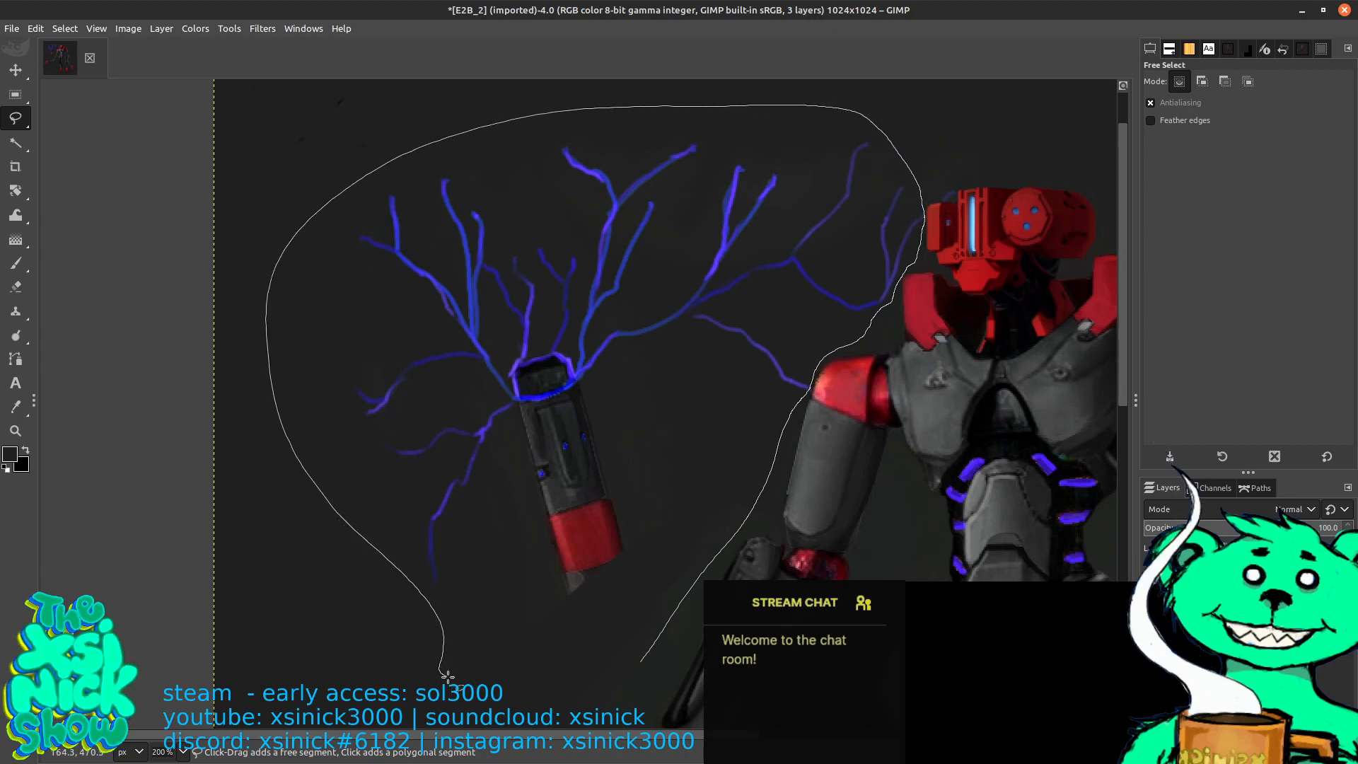
pyautogui.moveTo(594, 691); pyautogui.dragTo(642, 660)
pyautogui.press('Return')
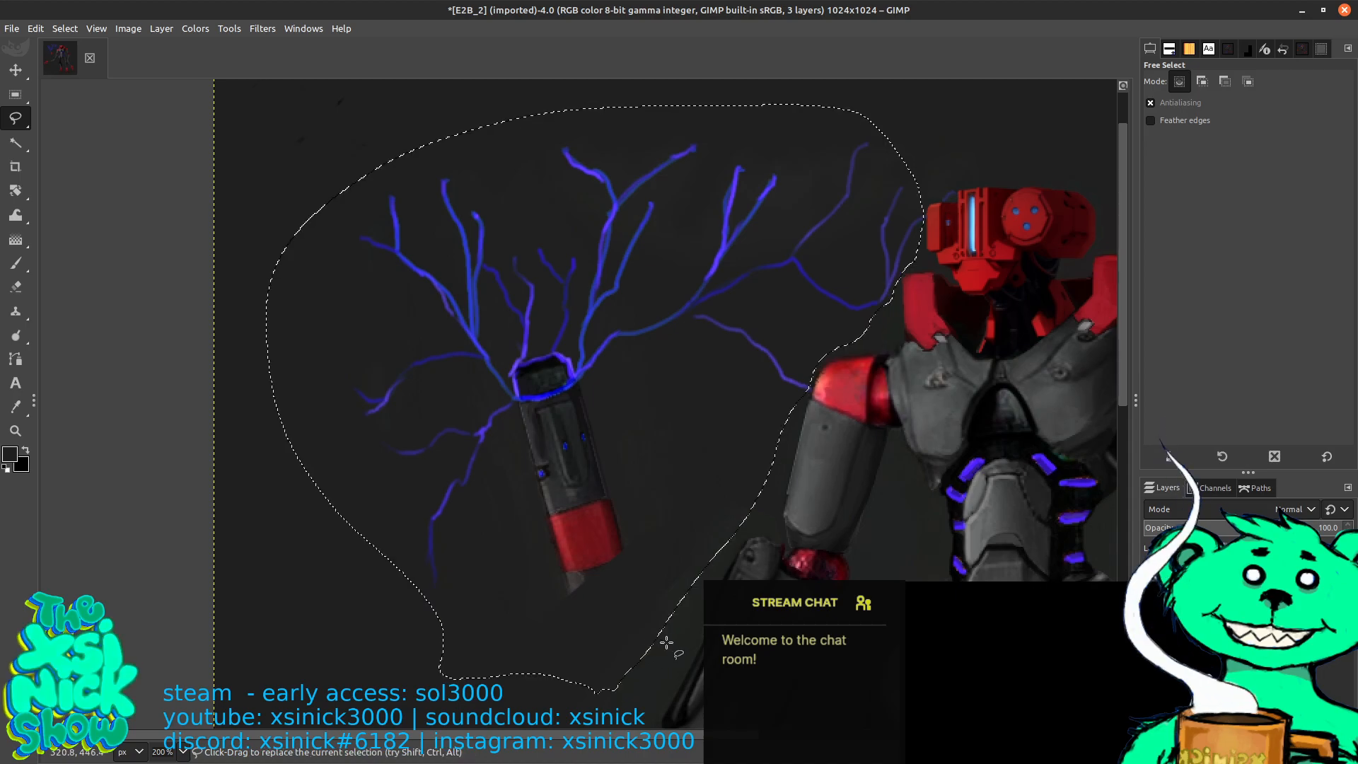
pyautogui.press('Delete')
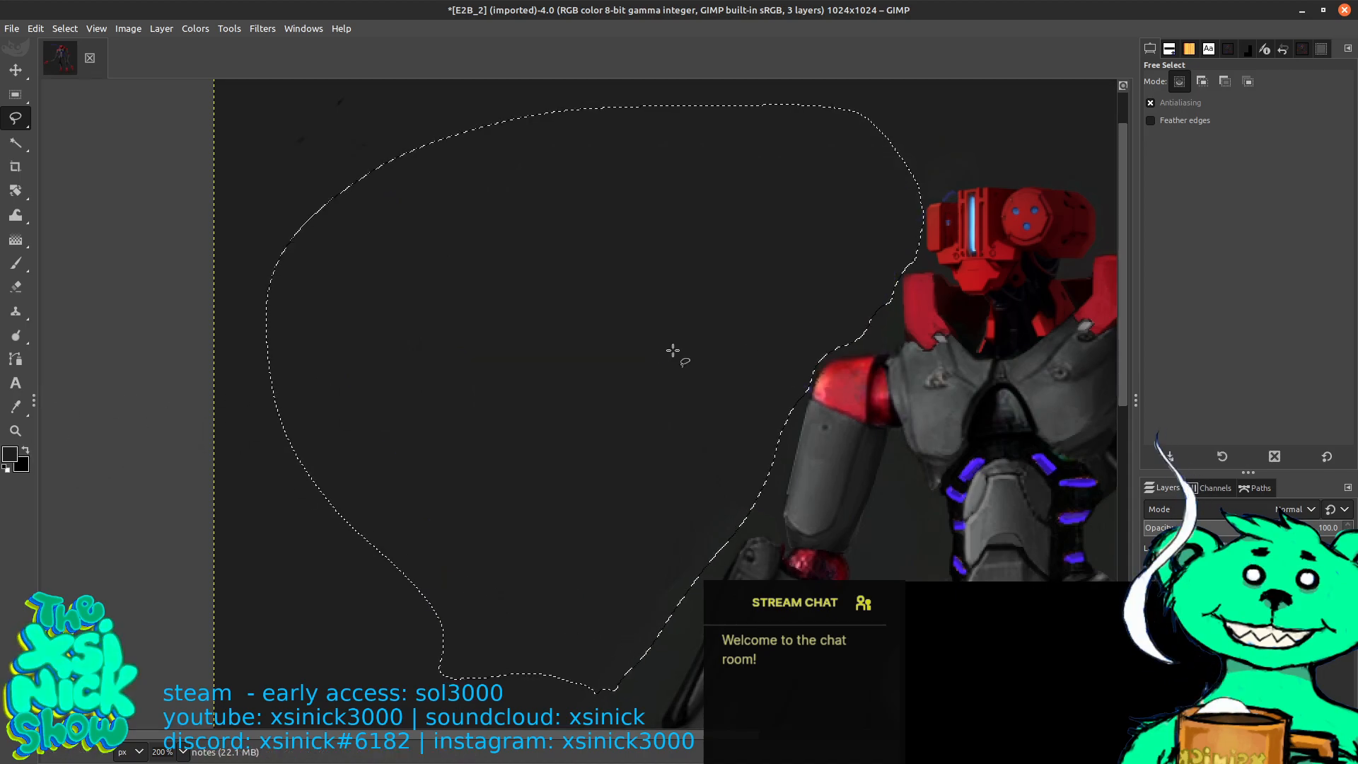
# Outline the leftover lightning at the head's outer upper corner with Free Select and fill it with the dark foreground colour
pyautogui.scroll(4, 773, 492)
pyautogui.hscroll(5, 774, 491)
pyautogui.moveTo(774, 491); pyautogui.dragTo(756, 508)
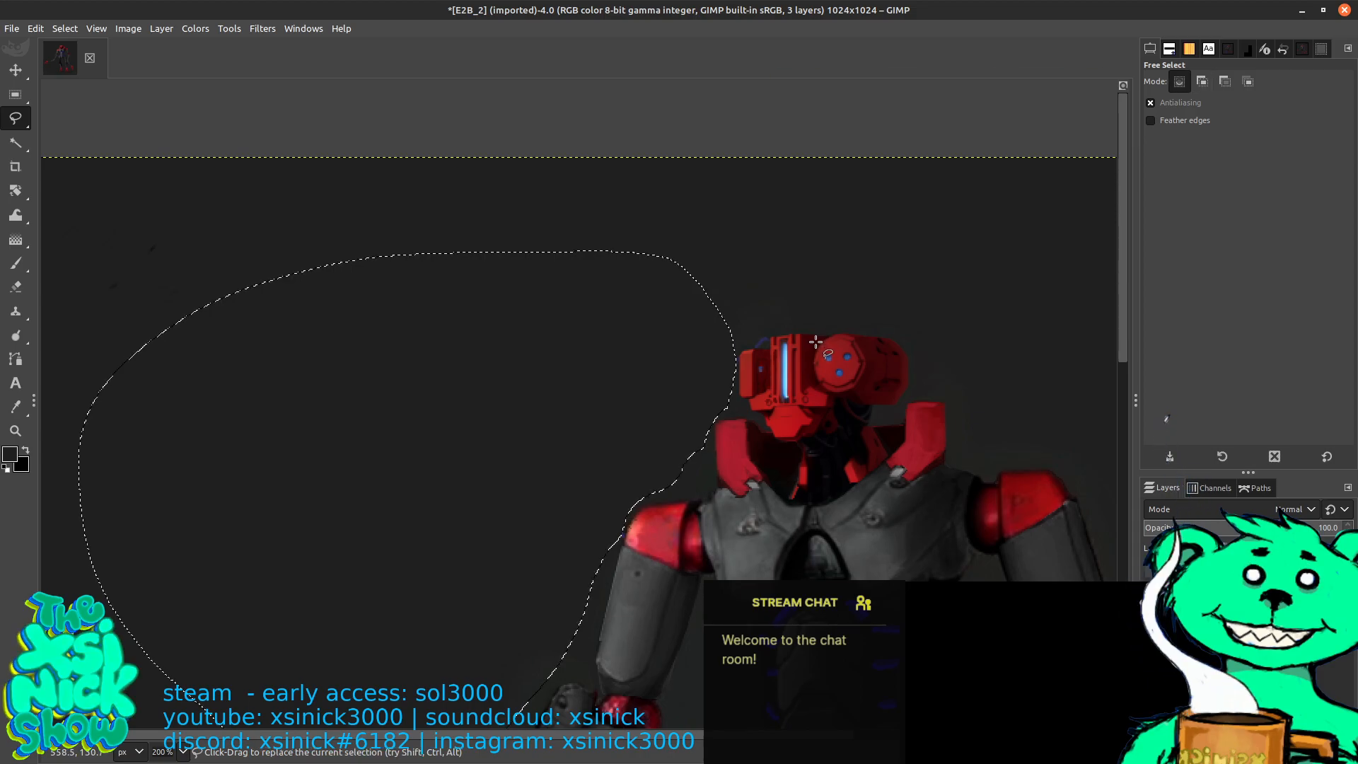
pyautogui.scroll(1, 816, 342)
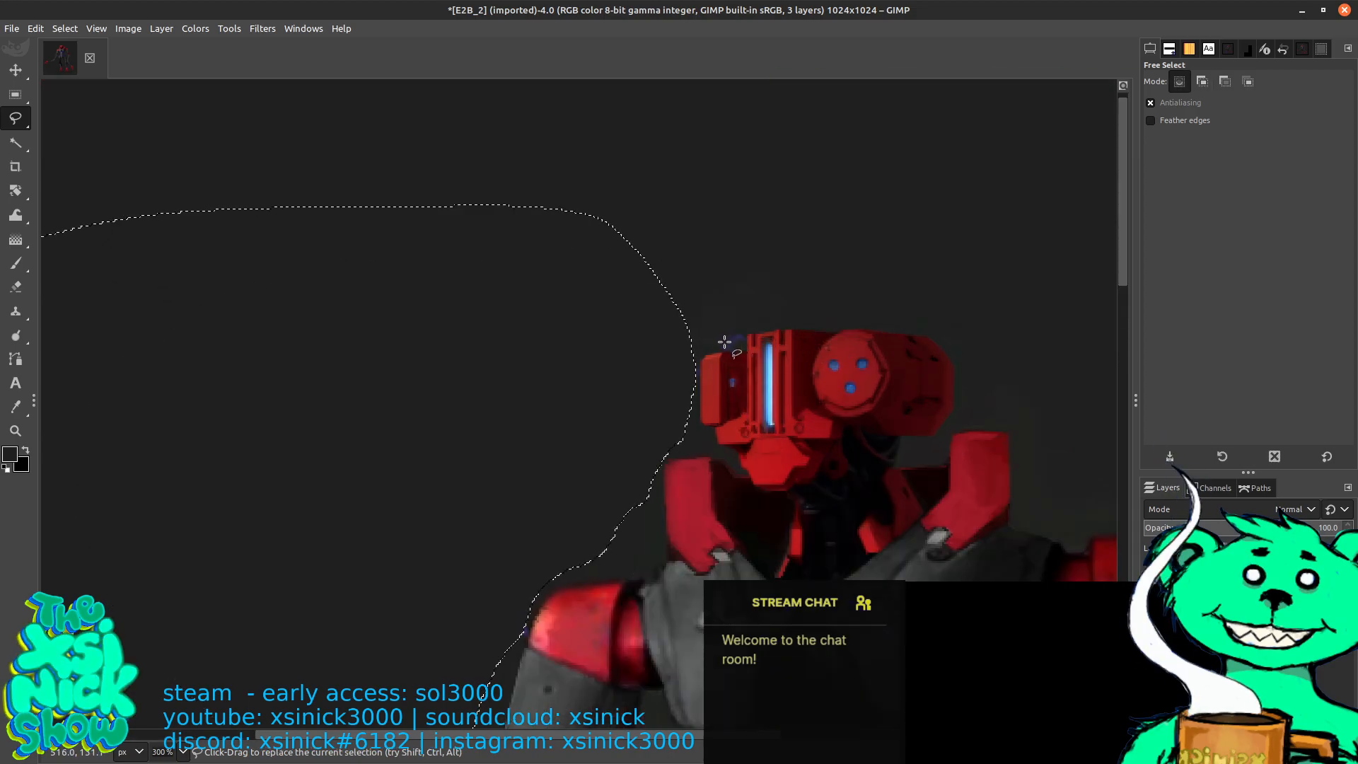
pyautogui.moveTo(709, 345)
pyautogui.mouseDown()
pyautogui.moveTo(748, 339)
pyautogui.moveTo(739, 322)
pyautogui.moveTo(700, 333)
pyautogui.mouseUp()
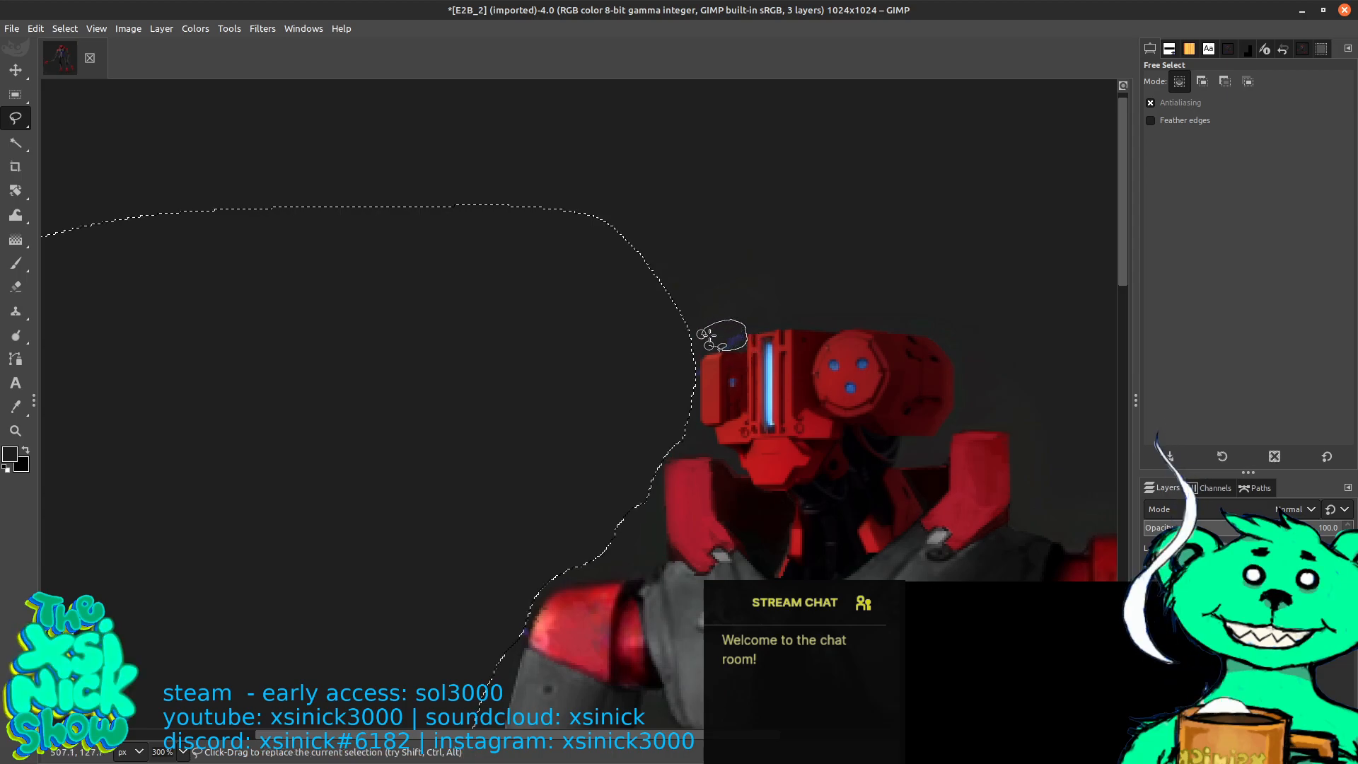
pyautogui.click(675, 361)
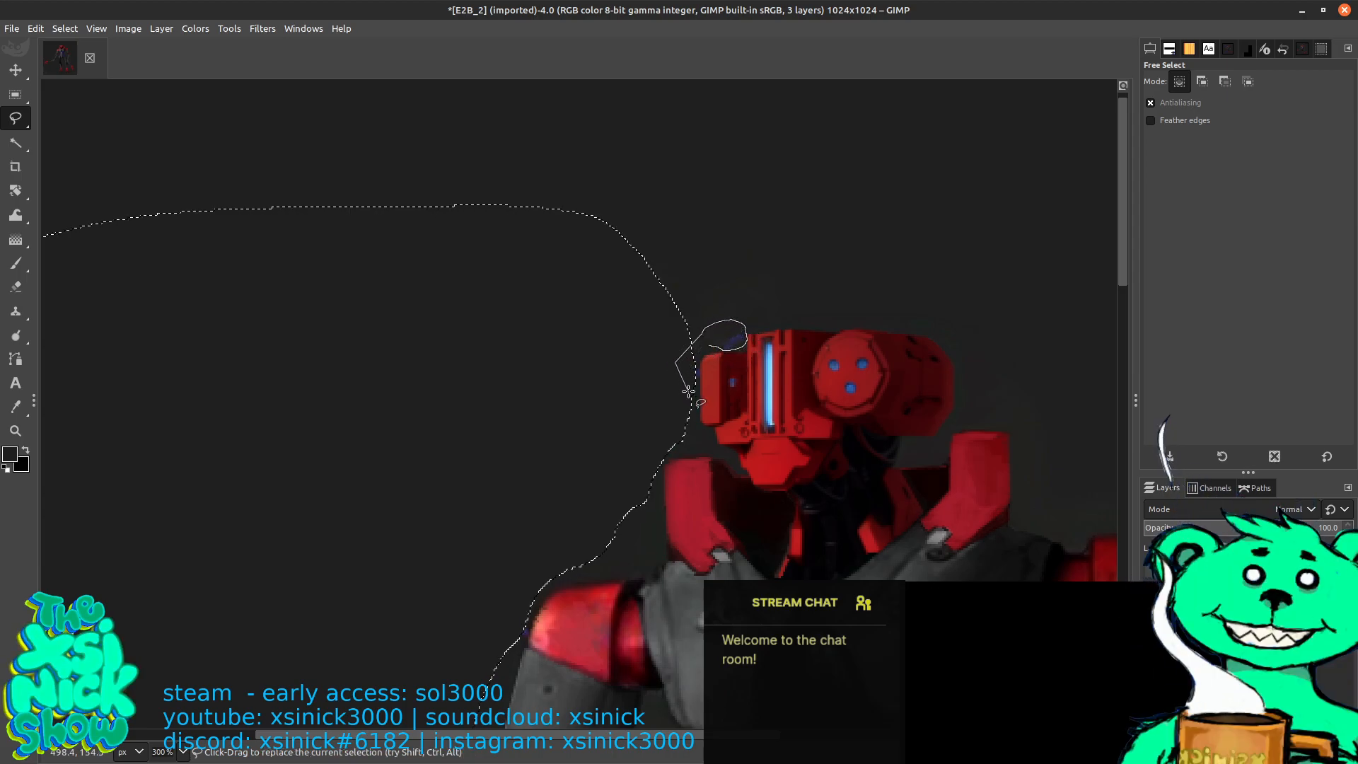
pyautogui.click(699, 391)
pyautogui.click(700, 360)
pyautogui.click(709, 345)
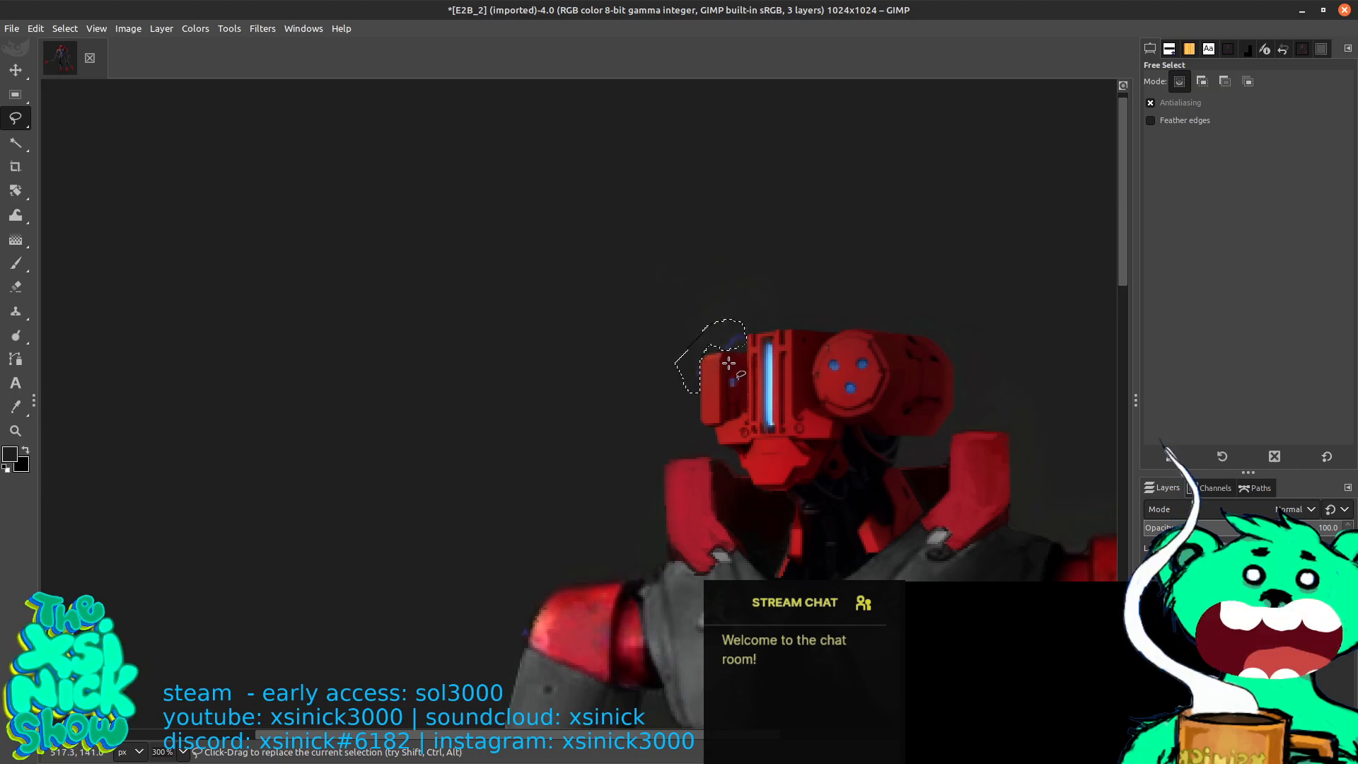
pyautogui.moveTo(13, 455); pyautogui.dragTo(731, 339)
# Outline the leftover lightning along the outer edge of the shoulder and upper arm with Free Select
pyautogui.scroll(-5, 729, 338)
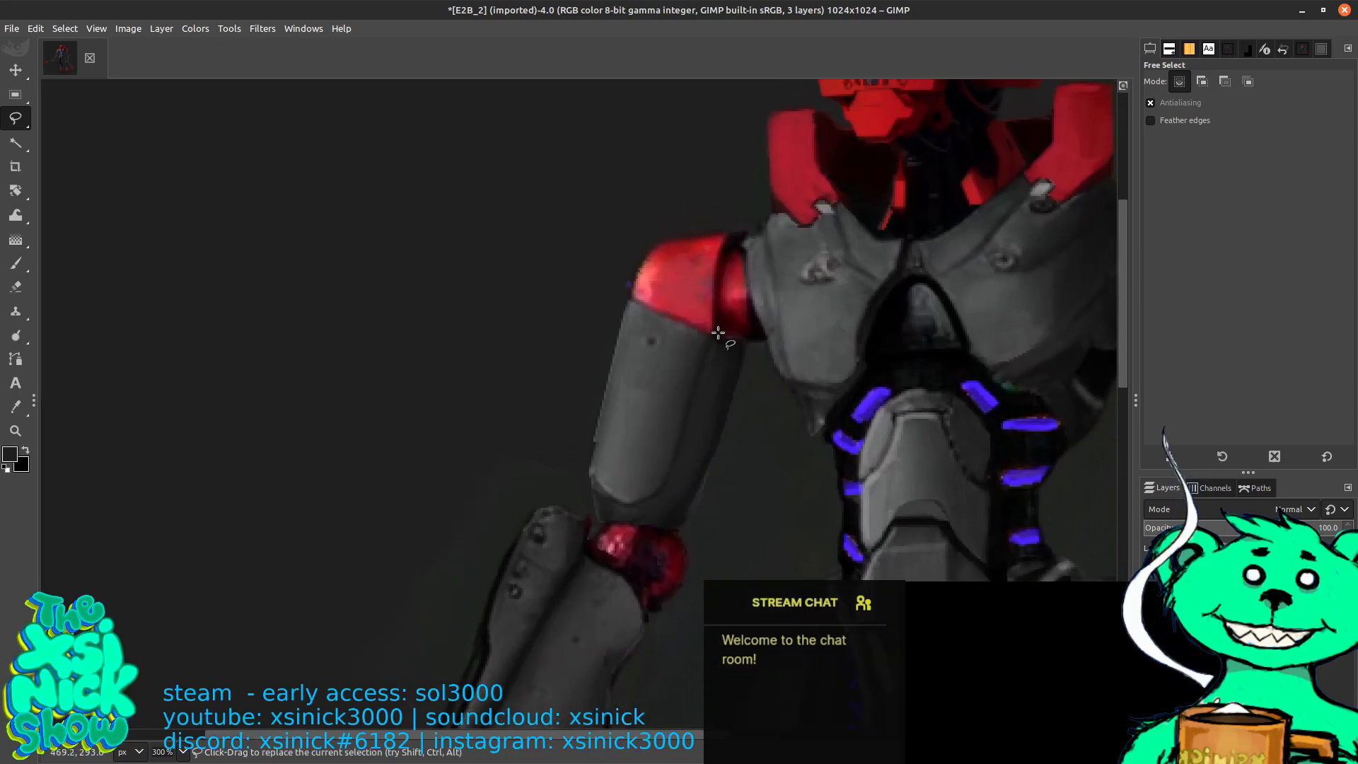
pyautogui.click(639, 260)
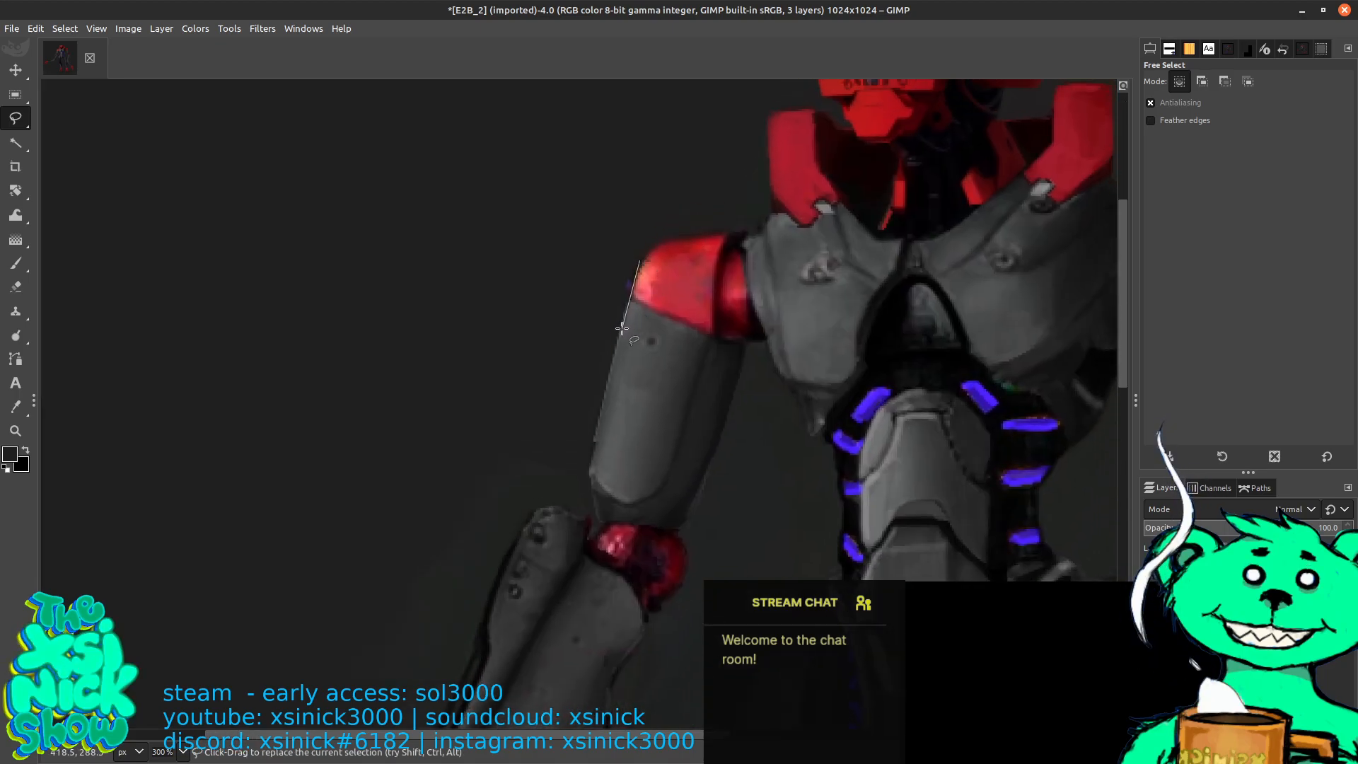
pyautogui.click(597, 416)
pyautogui.click(533, 380)
pyautogui.click(555, 299)
pyautogui.click(594, 263)
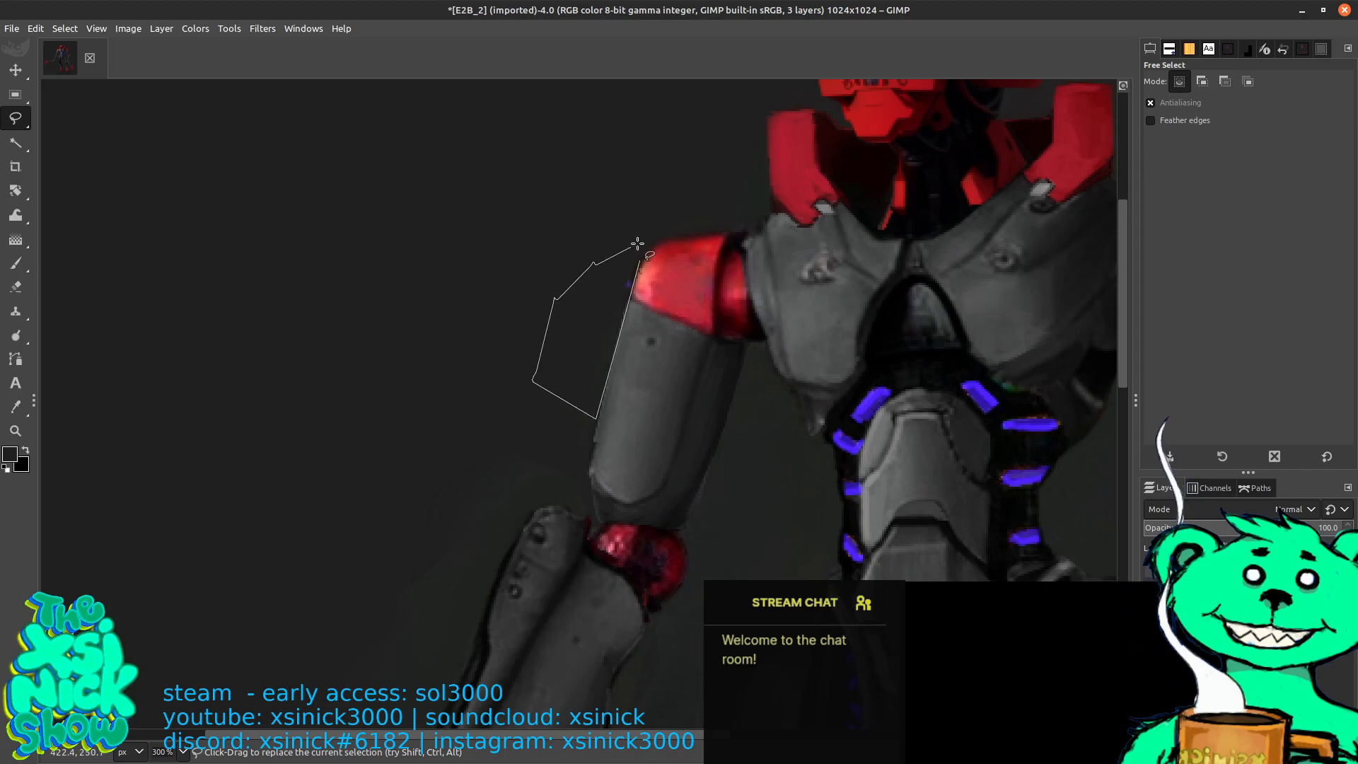
pyautogui.doubleClick(640, 260)
# Outline the raised plate on the mirrored forearm's outer side with Free Select and fill it with the dark foreground colour on the pasted layer
pyautogui.scroll(-5, 672, 113)
pyautogui.hscroll(2, 673, 114)
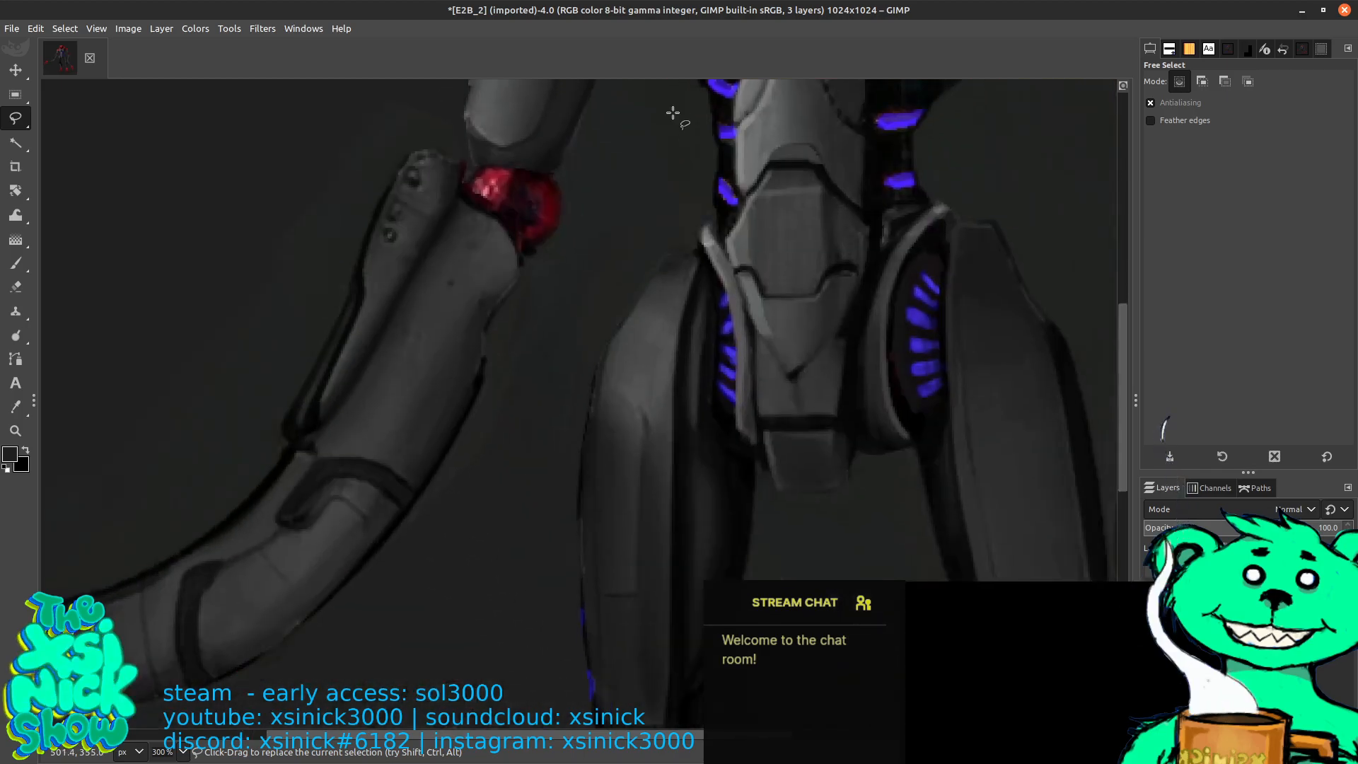
pyautogui.hscroll(-2, 673, 114)
pyautogui.scroll(-1, 673, 113)
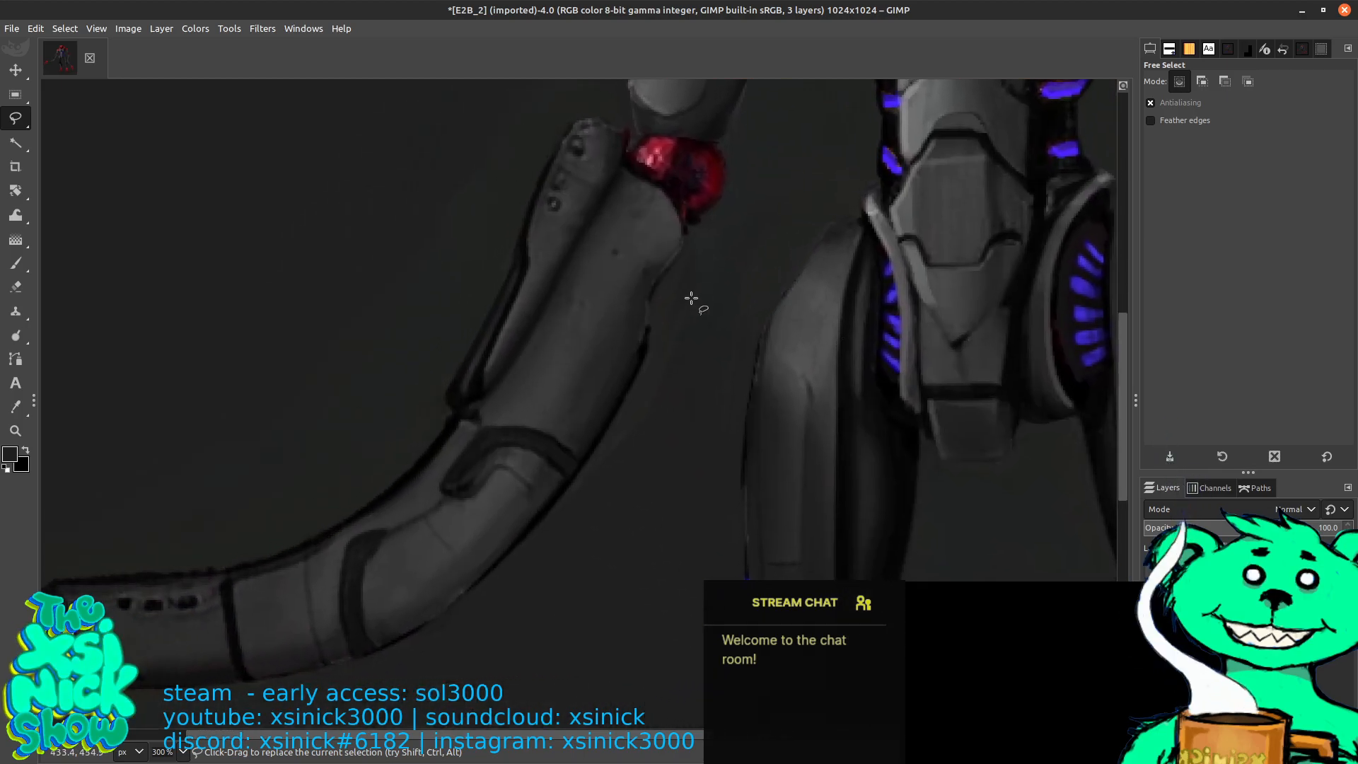
pyautogui.scroll(1, 589, 419)
pyautogui.click(461, 486)
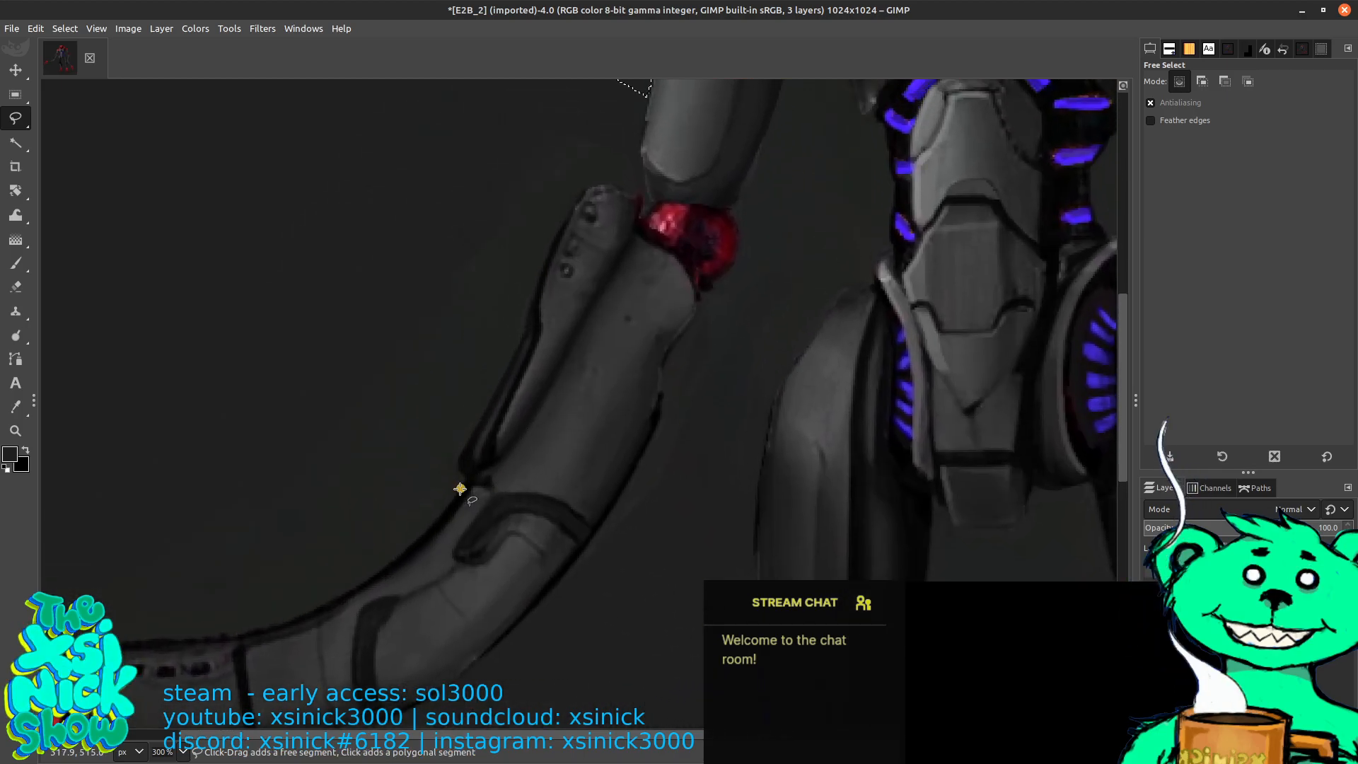
pyautogui.click(611, 235)
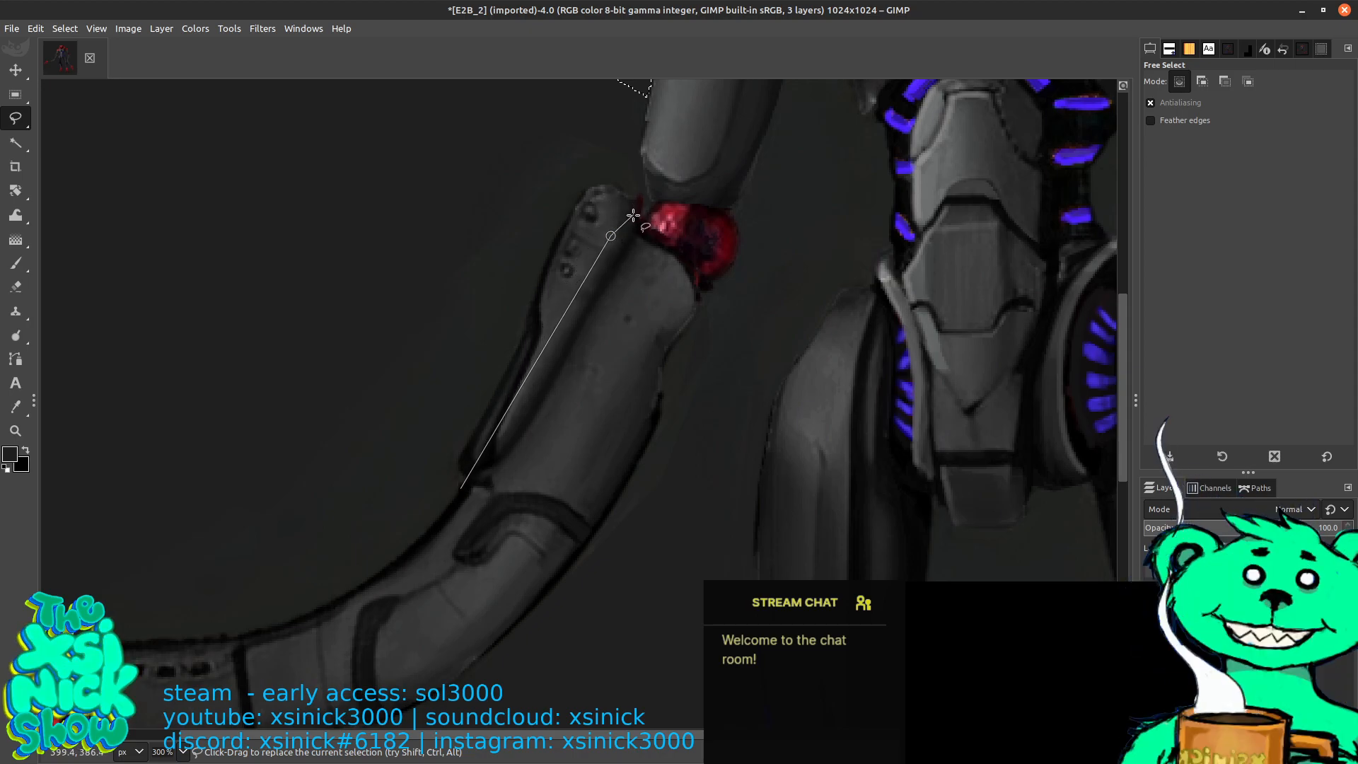
pyautogui.click(639, 167)
pyautogui.click(584, 132)
pyautogui.click(461, 206)
pyautogui.click(371, 348)
pyautogui.click(370, 429)
pyautogui.click(410, 488)
pyautogui.click(420, 492)
pyautogui.click(444, 503)
pyautogui.click(461, 488)
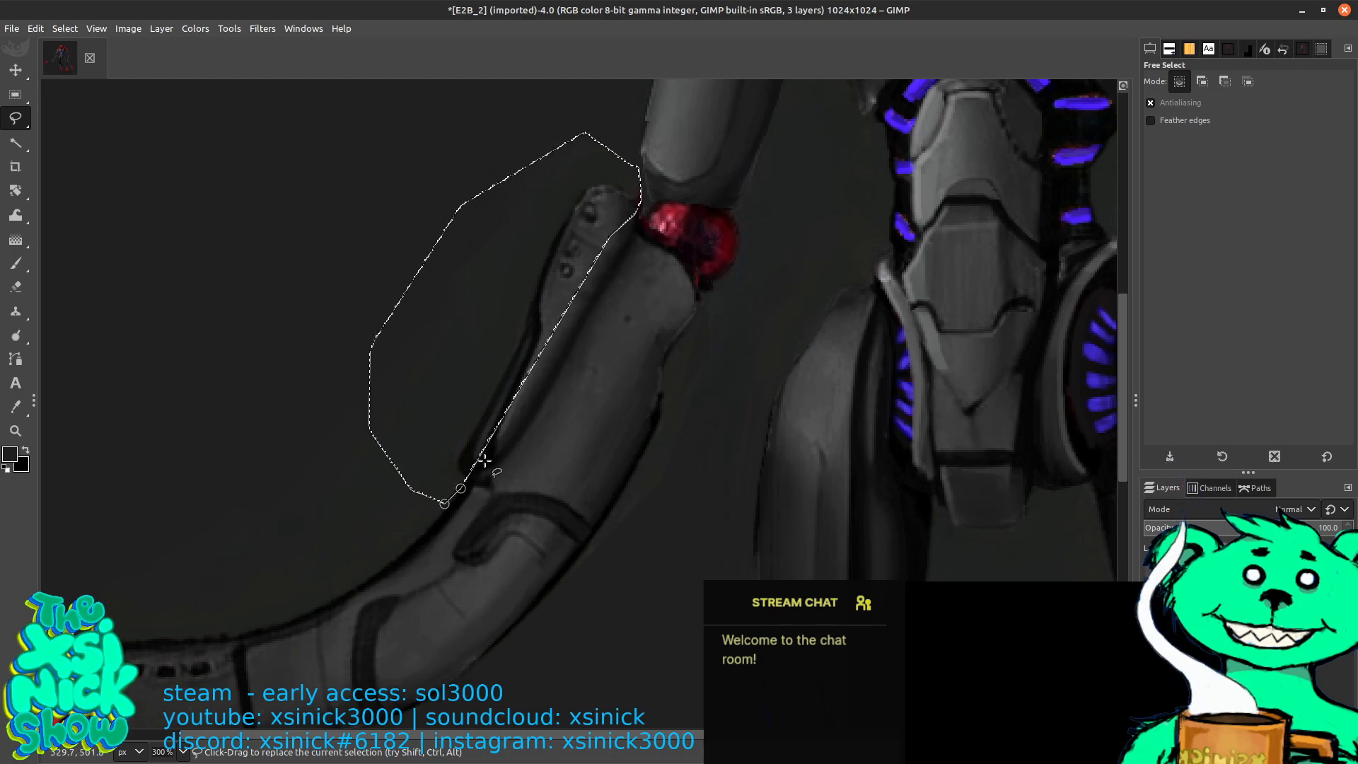
pyautogui.press('Return')
pyautogui.hotkey('ctrl', 'v')
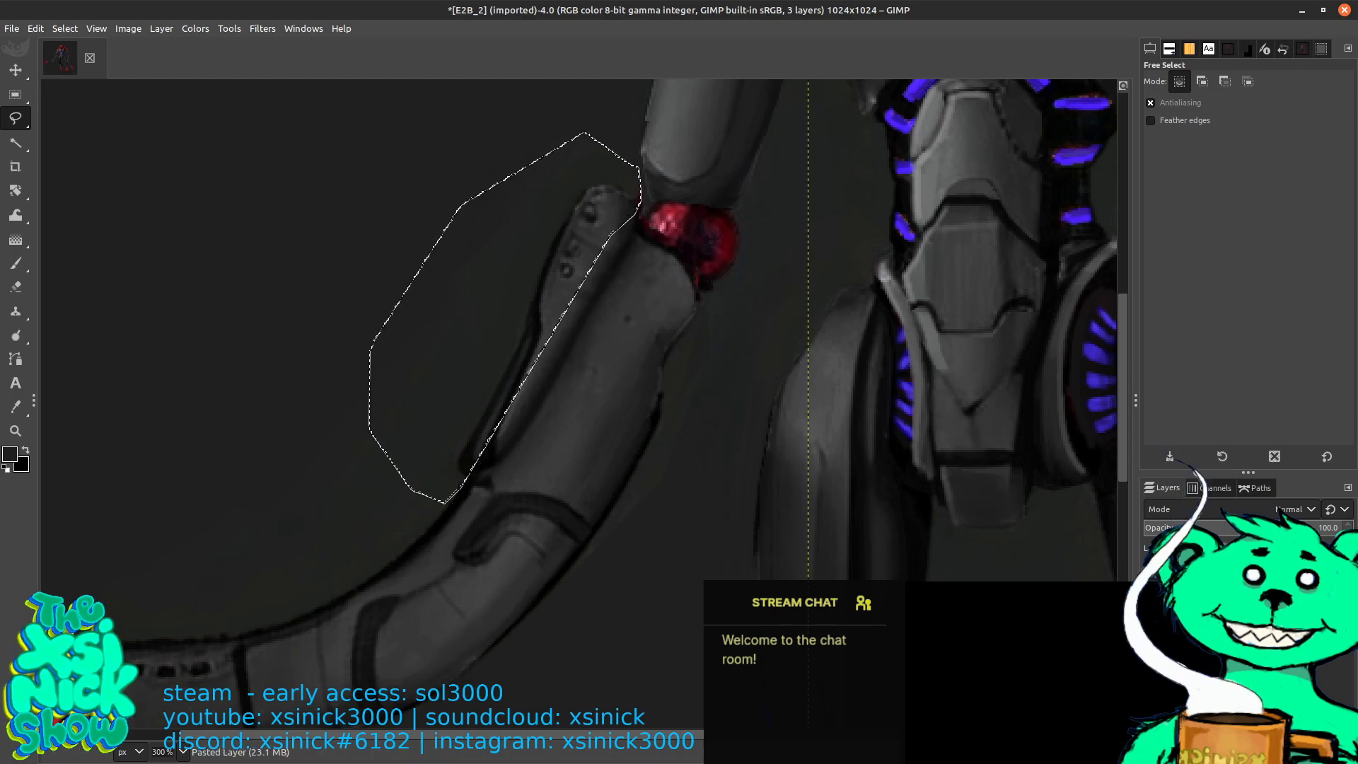
pyautogui.moveTo(10, 454); pyautogui.dragTo(497, 277)
# Examine the thigh's outer edge for leftover lightning and review the whole figure with the reworked forearm
pyautogui.moveTo(668, 399); pyautogui.dragTo(892, 209)
pyautogui.moveTo(799, 357)
pyautogui.mouseDown()
pyautogui.moveTo(859, 302)
pyautogui.moveTo(739, 438)
pyautogui.mouseUp()
pyautogui.moveTo(810, 341); pyautogui.dragTo(750, 432)
pyautogui.moveTo(778, 347); pyautogui.dragTo(736, 415)
pyautogui.moveTo(831, 326)
pyautogui.mouseDown()
pyautogui.moveTo(846, 311)
pyautogui.moveTo(656, 154)
pyautogui.mouseUp()
pyautogui.moveTo(749, 457); pyautogui.dragTo(711, 390)
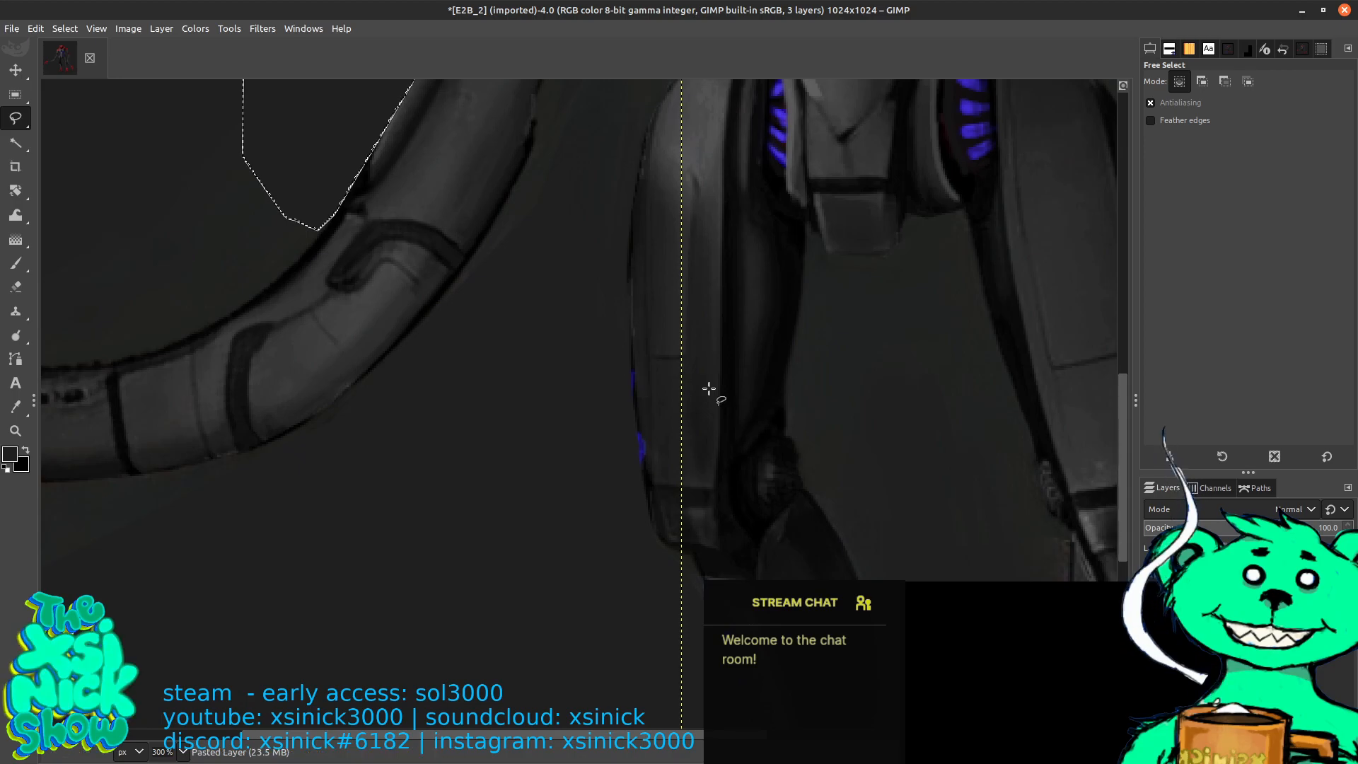
pyautogui.scroll(1, 709, 388)
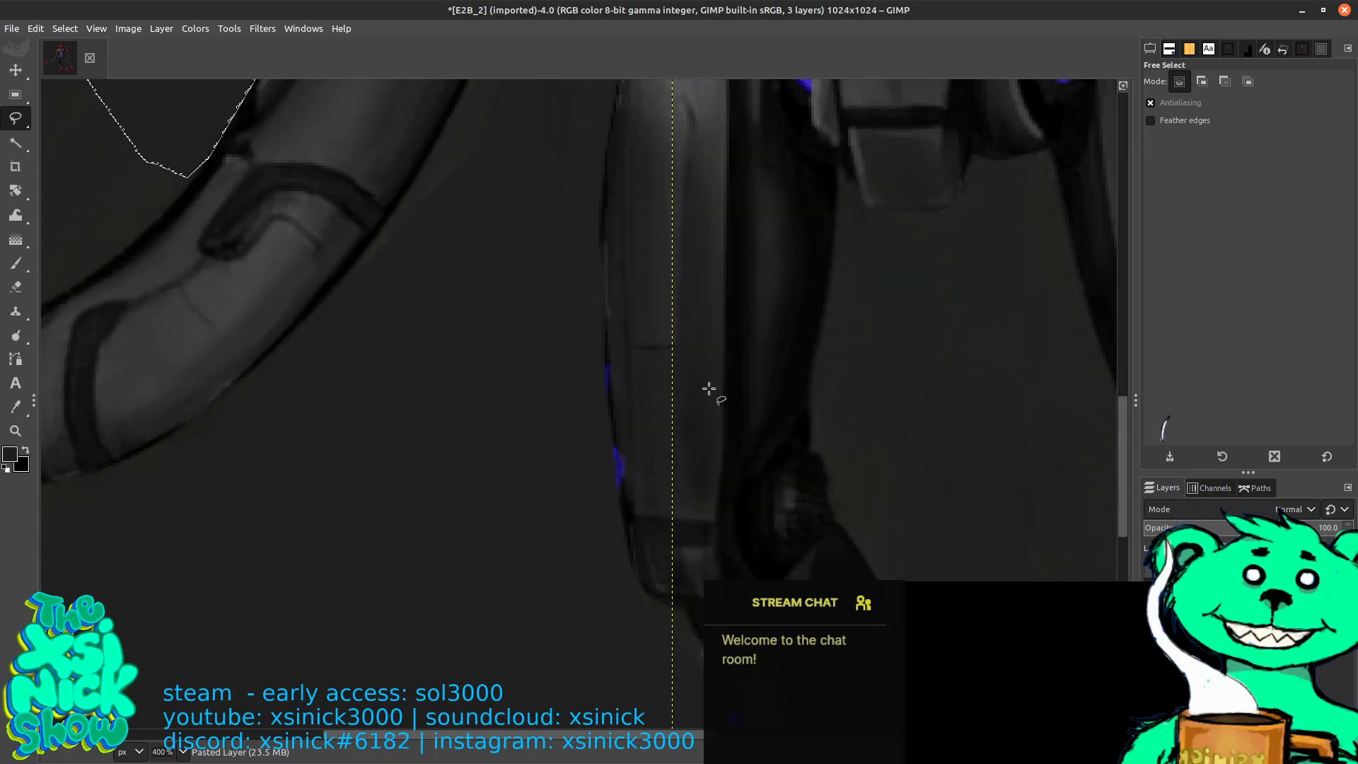
pyautogui.scroll(-2, 709, 389)
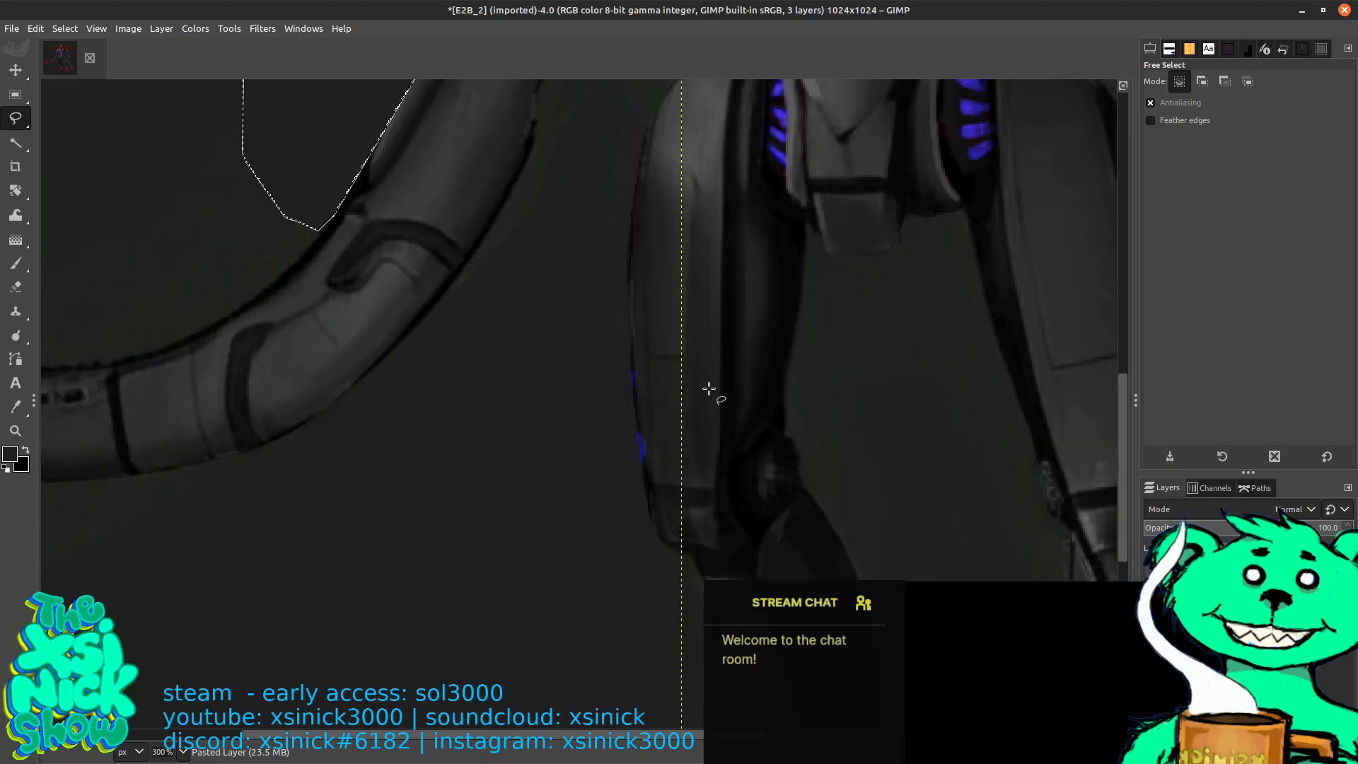
pyautogui.scroll(-2, 708, 389)
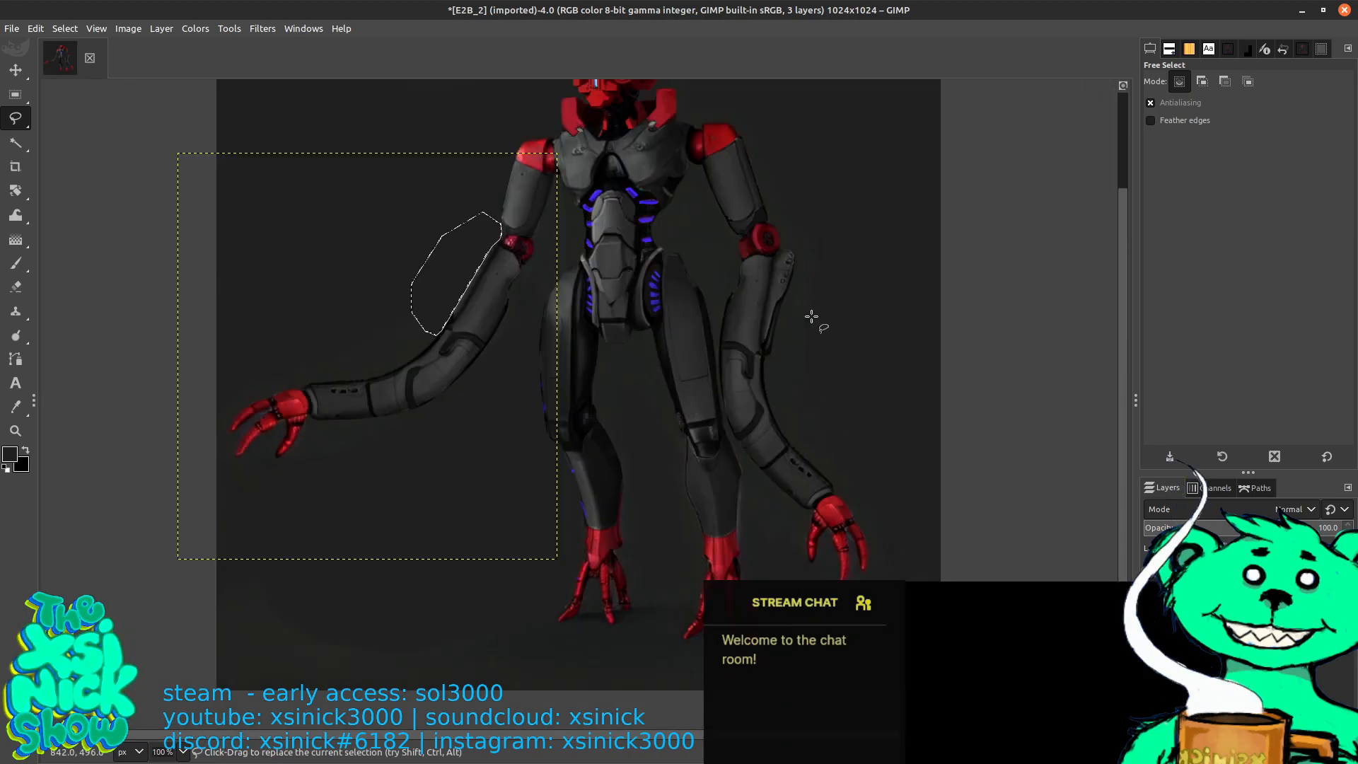
# Cancel saving the image and clear the selection beside the forearm
pyautogui.hotkey('ctrl', 's')
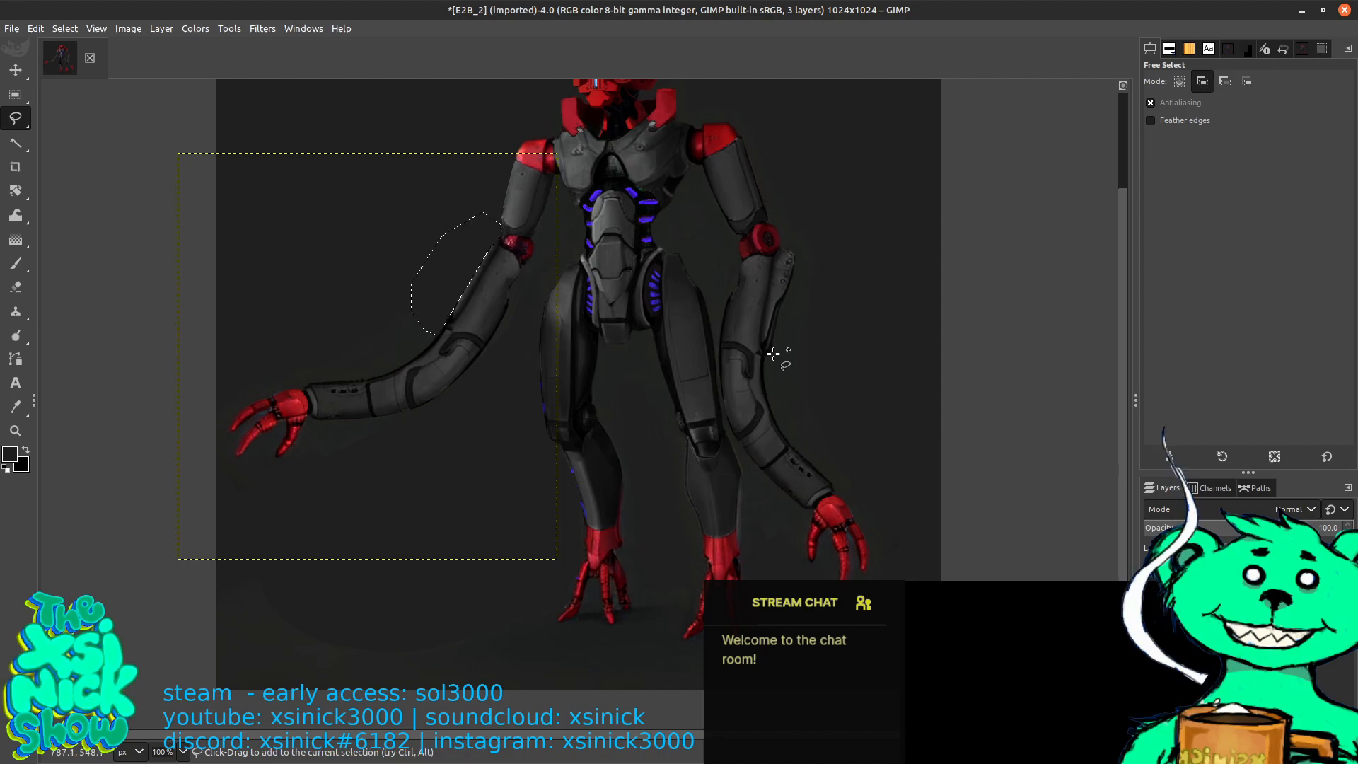
pyautogui.click(1005, 595)
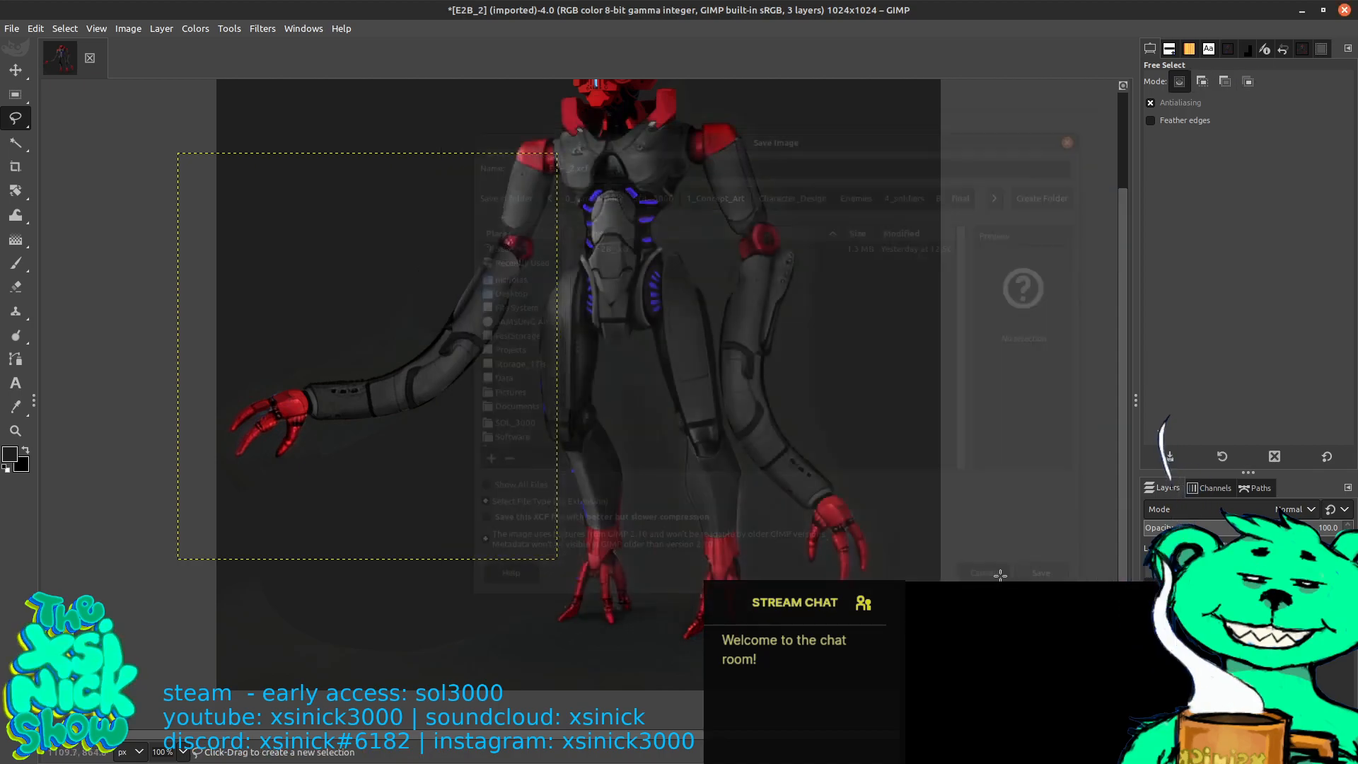
pyautogui.press('ctrl')
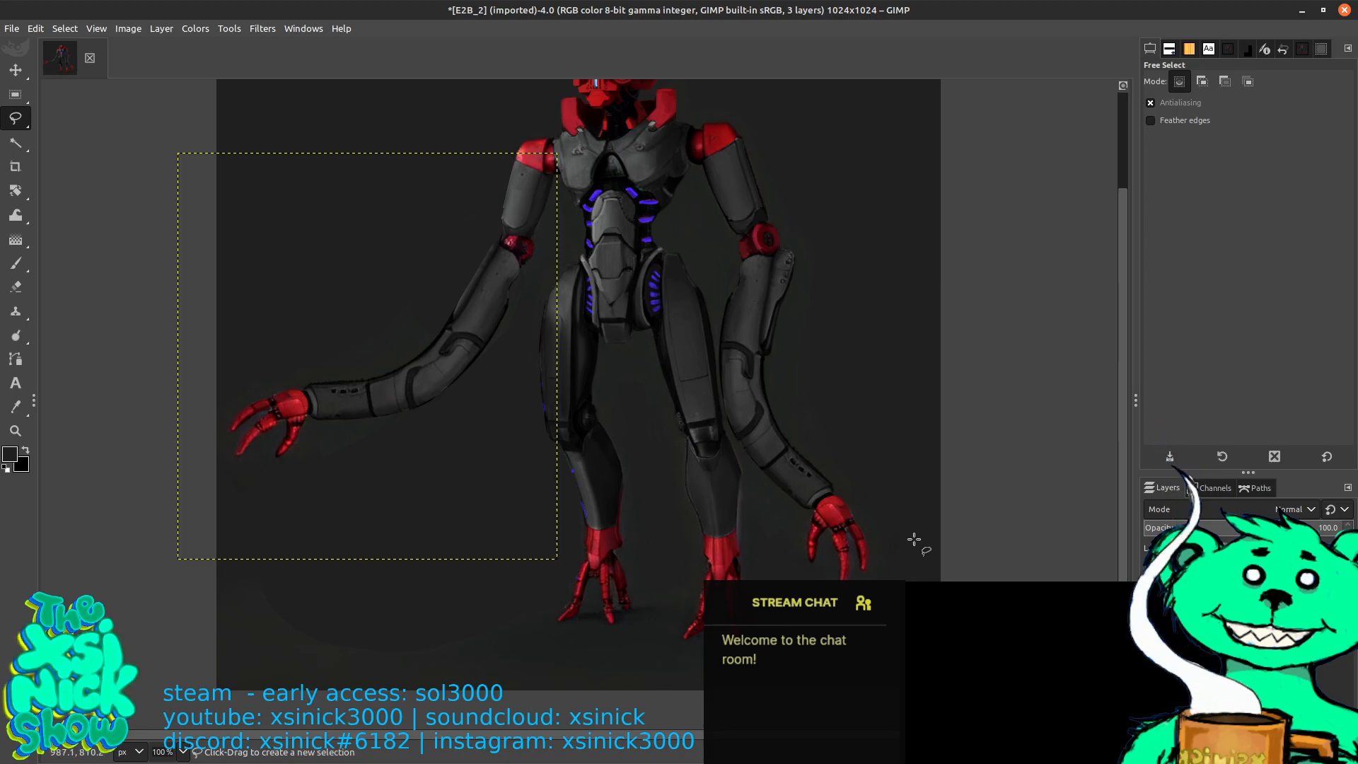
pyautogui.hotkey('ctrl', 'a')
# Switch to the Paintbrush with the 2. Block 01 brush, make the pasted forearm layer active and set the brush size to 14
pyautogui.click(15, 264)
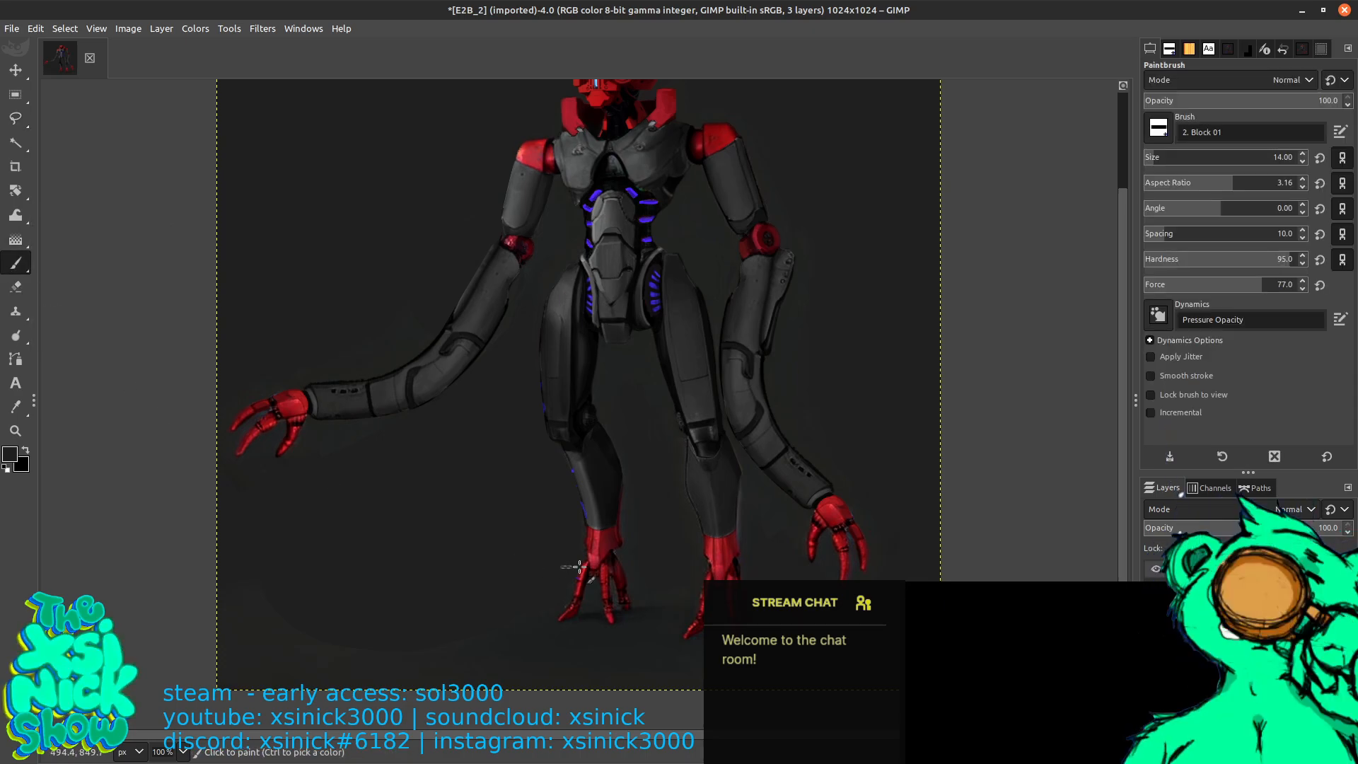
pyautogui.press(']')
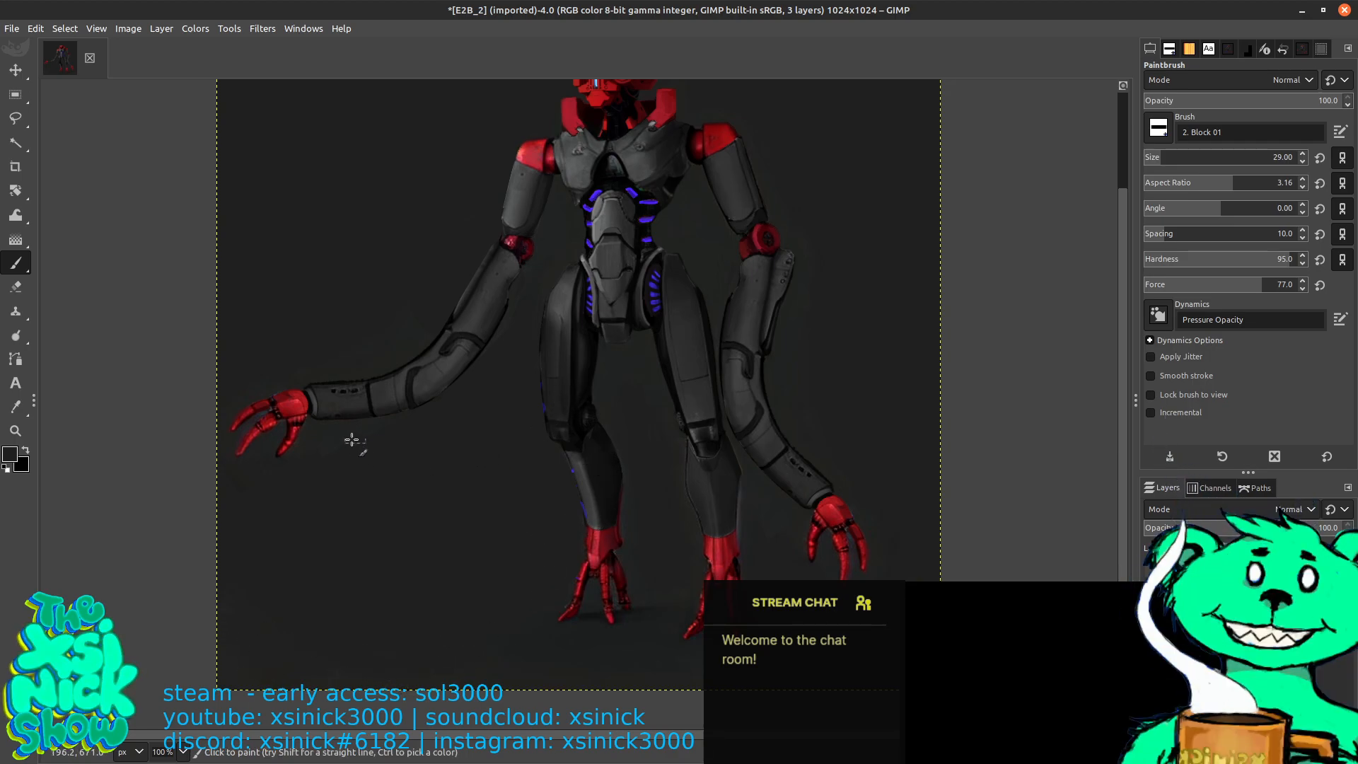
pyautogui.moveTo(572, 180); pyautogui.dragTo(709, 273)
pyautogui.scroll(3, 709, 274)
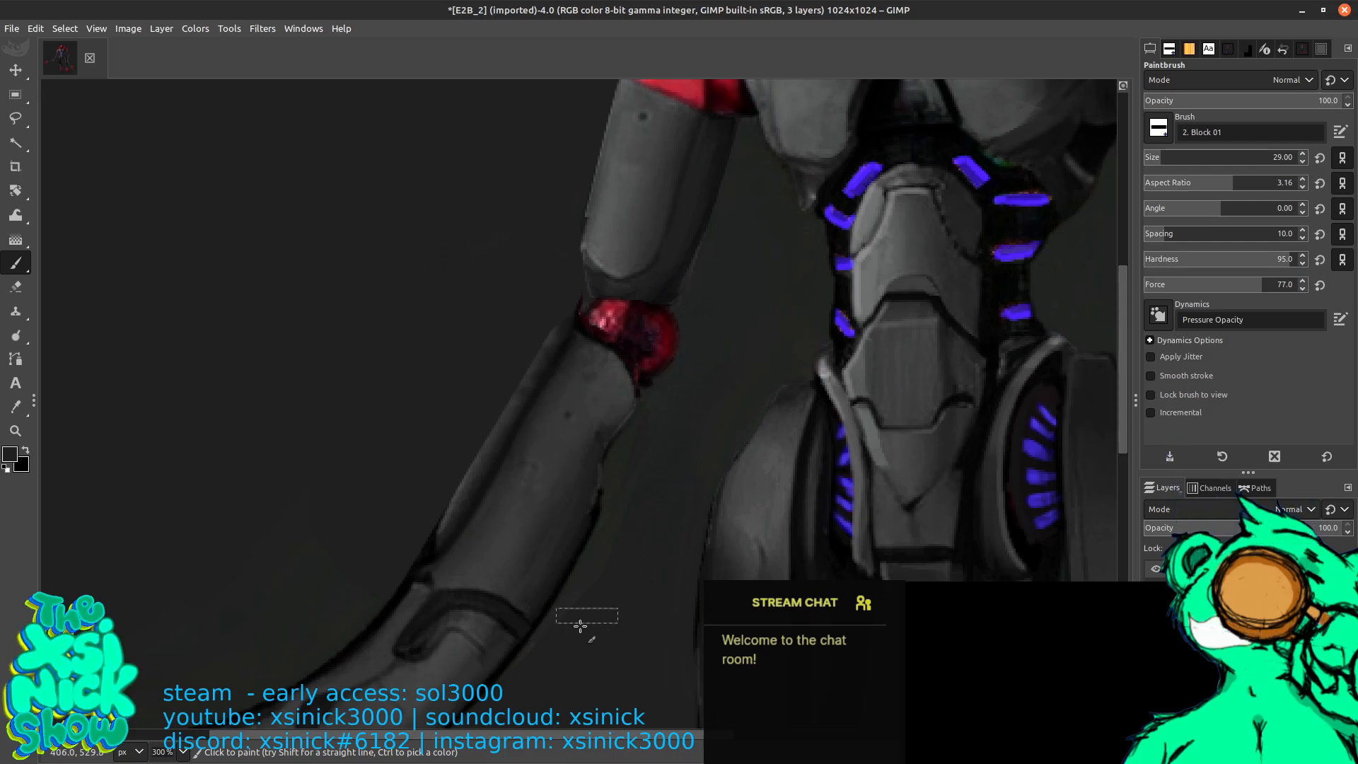
pyautogui.press('[')
pyautogui.press('[')
pyautogui.press('[')
pyautogui.press('[')
pyautogui.press('[')
pyautogui.press('[')
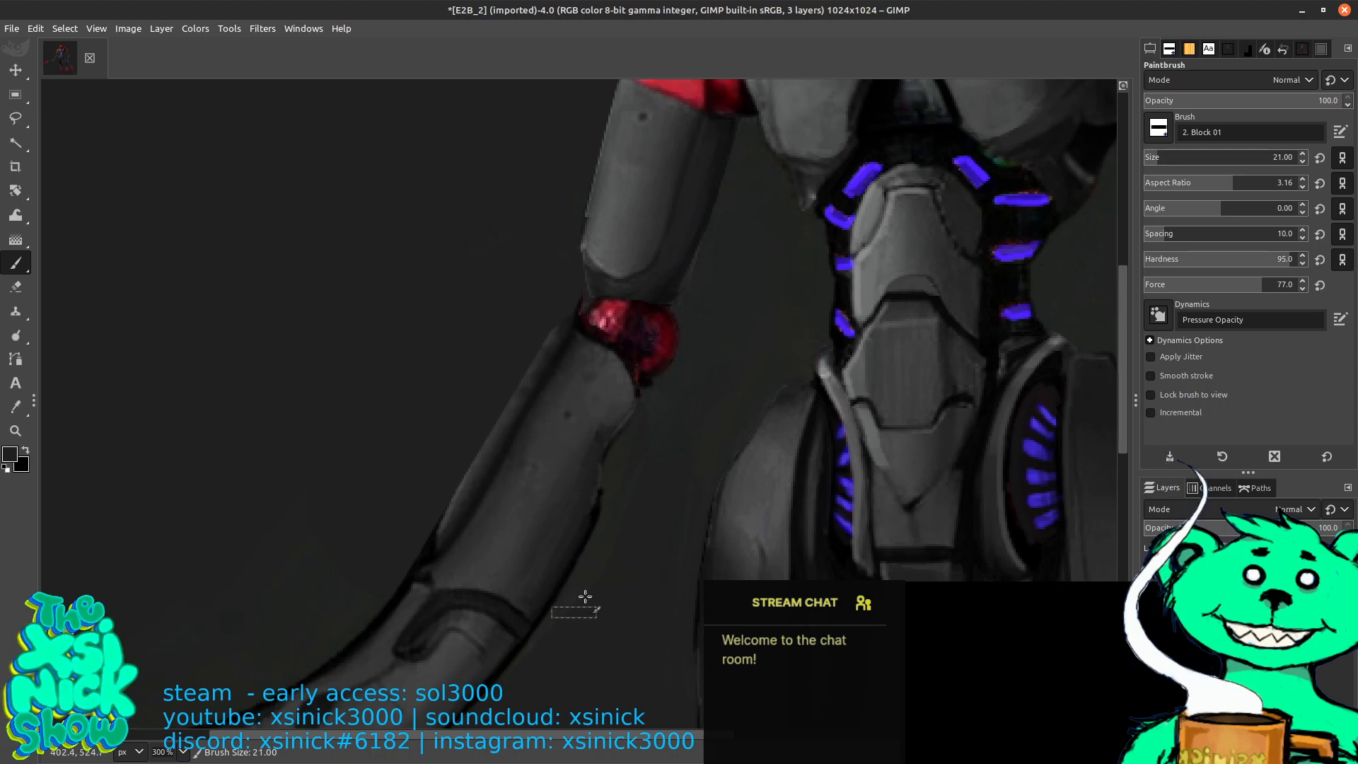
pyautogui.click(1244, 601)
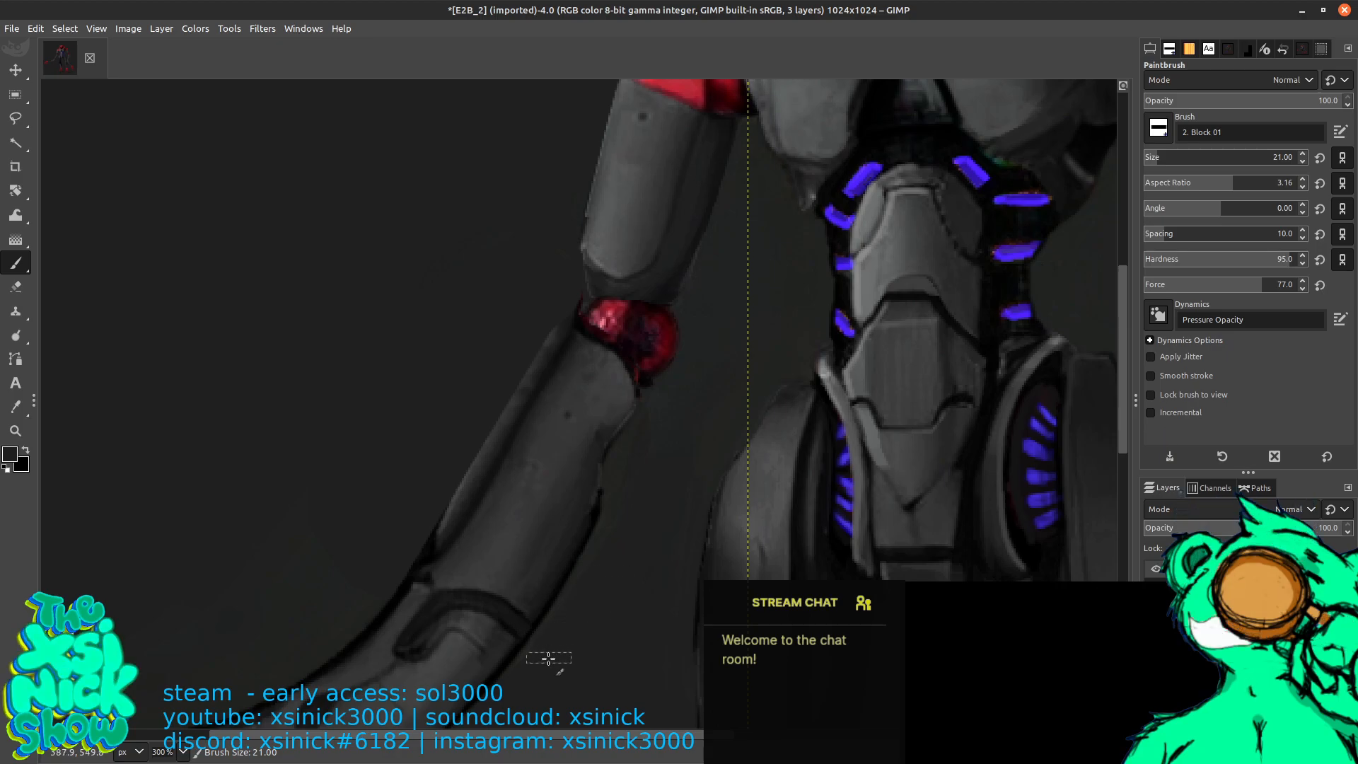
pyautogui.press('[')
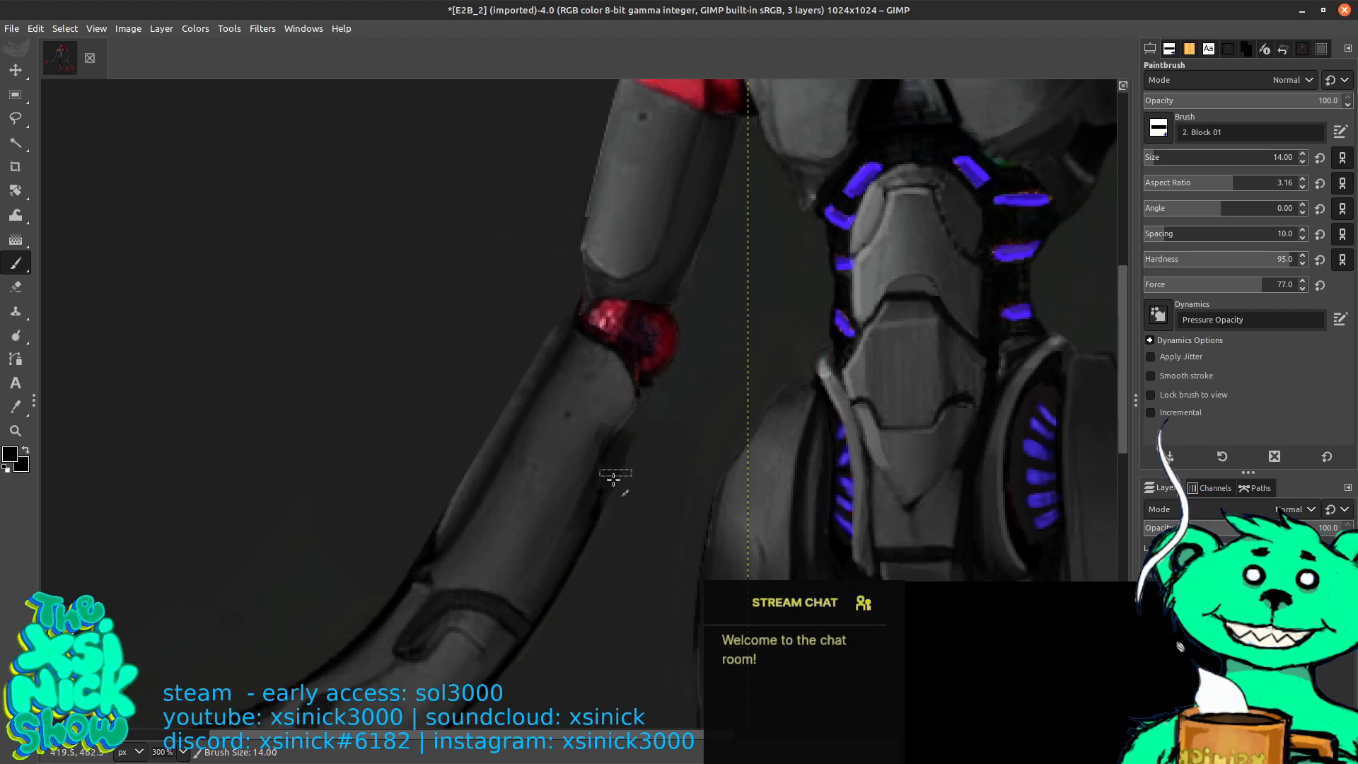
# Paint over the dark notch on the forearm's inner edge below the elbow with greys sampled from the surrounding arm
pyautogui.moveTo(615, 445)
pyautogui.mouseDown()
pyautogui.moveTo(633, 391)
pyautogui.moveTo(620, 378)
pyautogui.moveTo(603, 443)
pyautogui.mouseUp()
pyautogui.keyDown('ctrl'); pyautogui.click(623, 381); pyautogui.keyUp('ctrl')
pyautogui.moveTo(618, 388); pyautogui.dragTo(594, 474)
pyautogui.keyDown('ctrl'); pyautogui.click(564, 551); pyautogui.keyUp('ctrl')
pyautogui.moveTo(612, 420); pyautogui.dragTo(580, 519)
pyautogui.moveTo(616, 392)
pyautogui.mouseDown()
pyautogui.moveTo(596, 495)
pyautogui.moveTo(607, 467)
pyautogui.mouseUp()
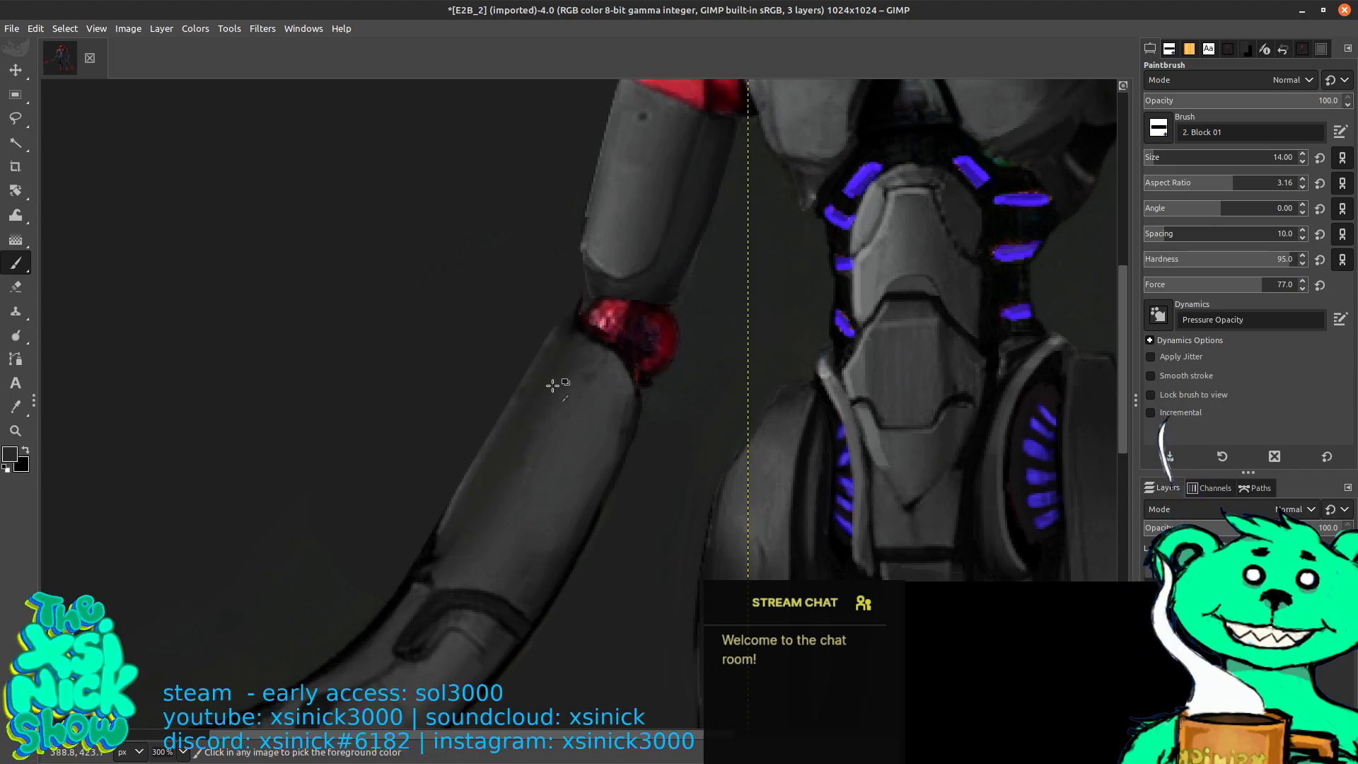
# Outline the forearm's outer edge up to the red elbow joint in sampled dark tones, reducing the brush size to 7
pyautogui.keyDown('ctrl'); pyautogui.click(430, 543); pyautogui.keyUp('ctrl')
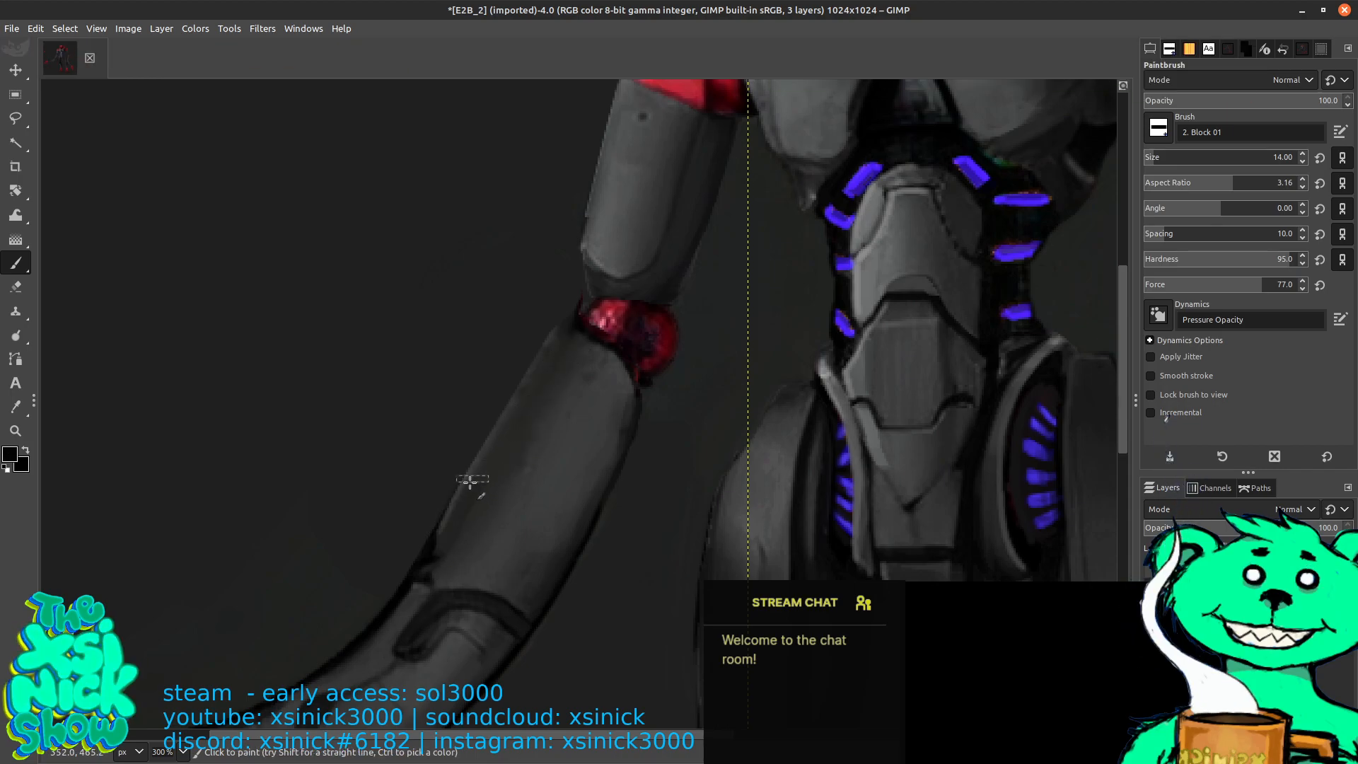
pyautogui.press('[')
pyautogui.press('[')
pyautogui.press('[')
pyautogui.press('[')
pyautogui.press('[')
pyautogui.press('[')
pyautogui.press('[')
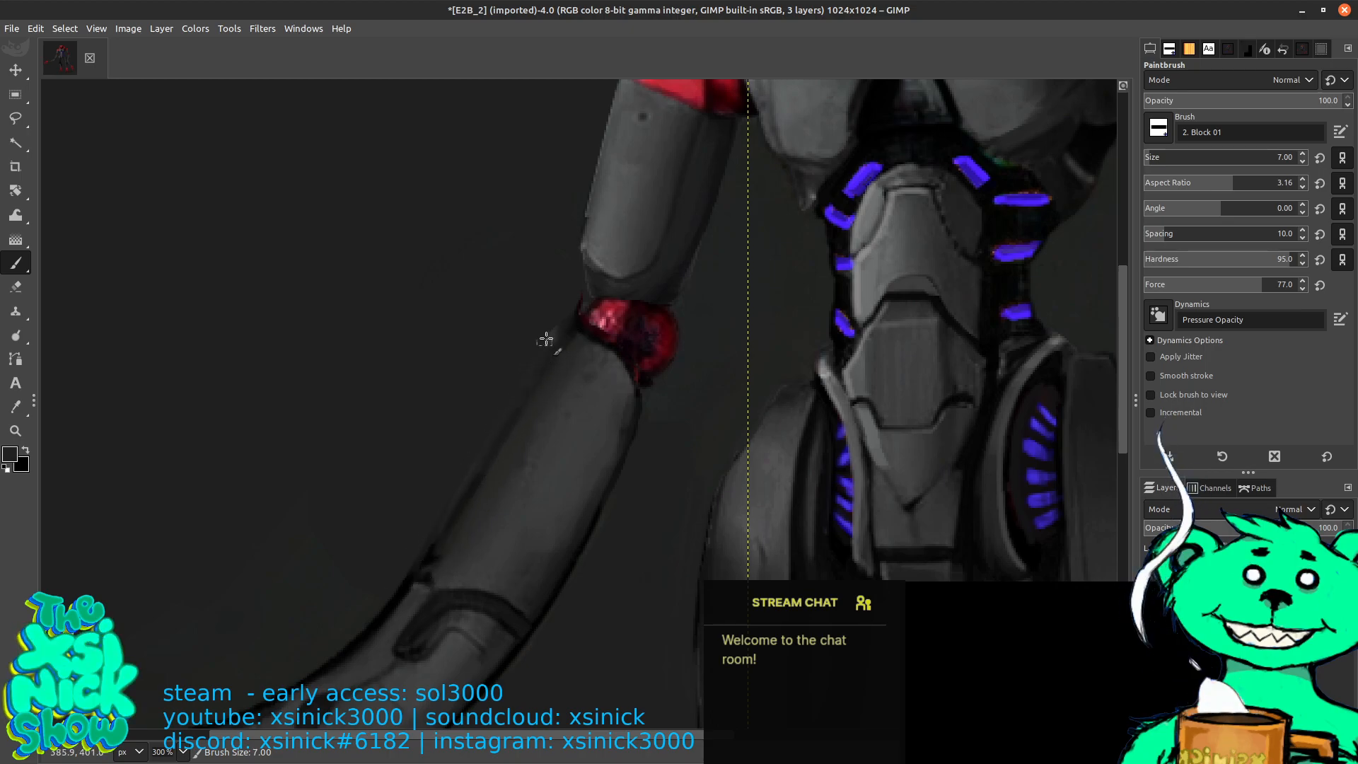
pyautogui.keyDown('ctrl'); pyautogui.click(401, 603); pyautogui.keyUp('ctrl')
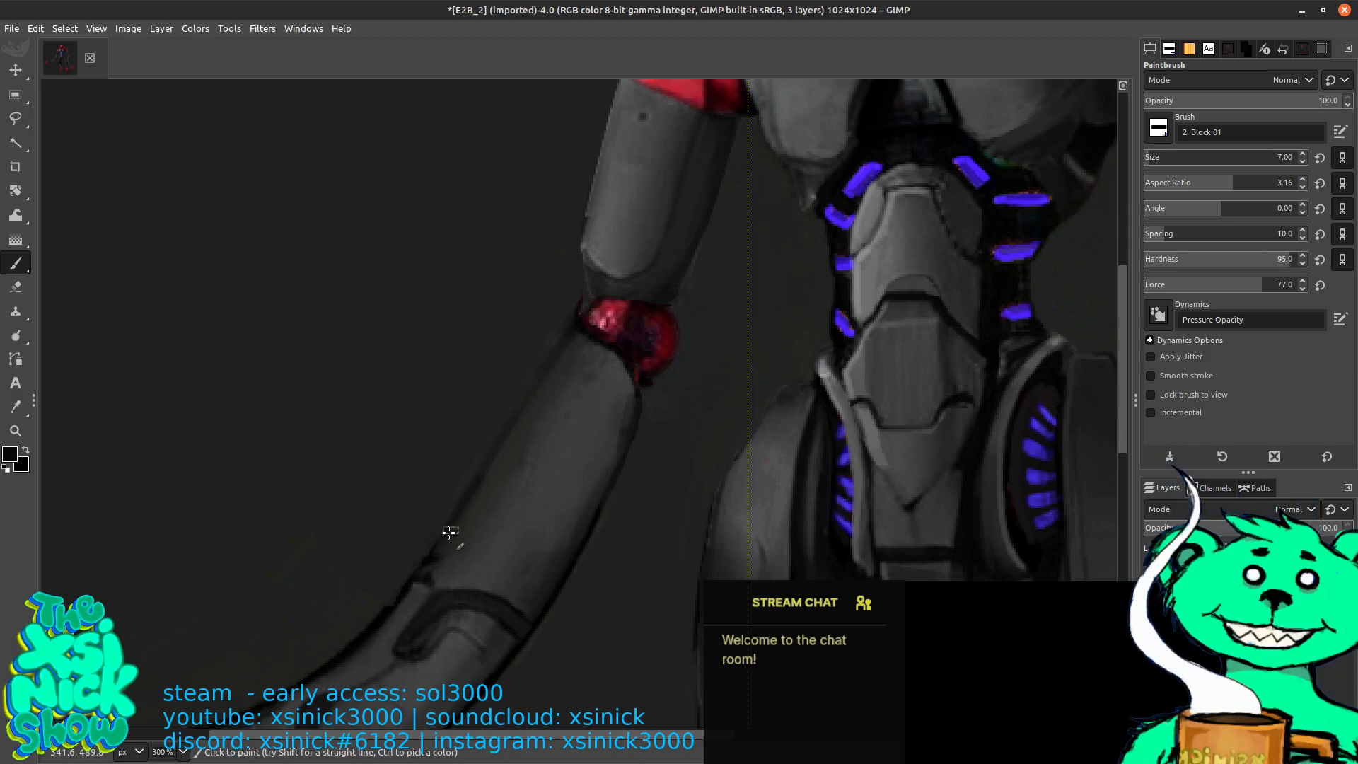
pyautogui.press('[')
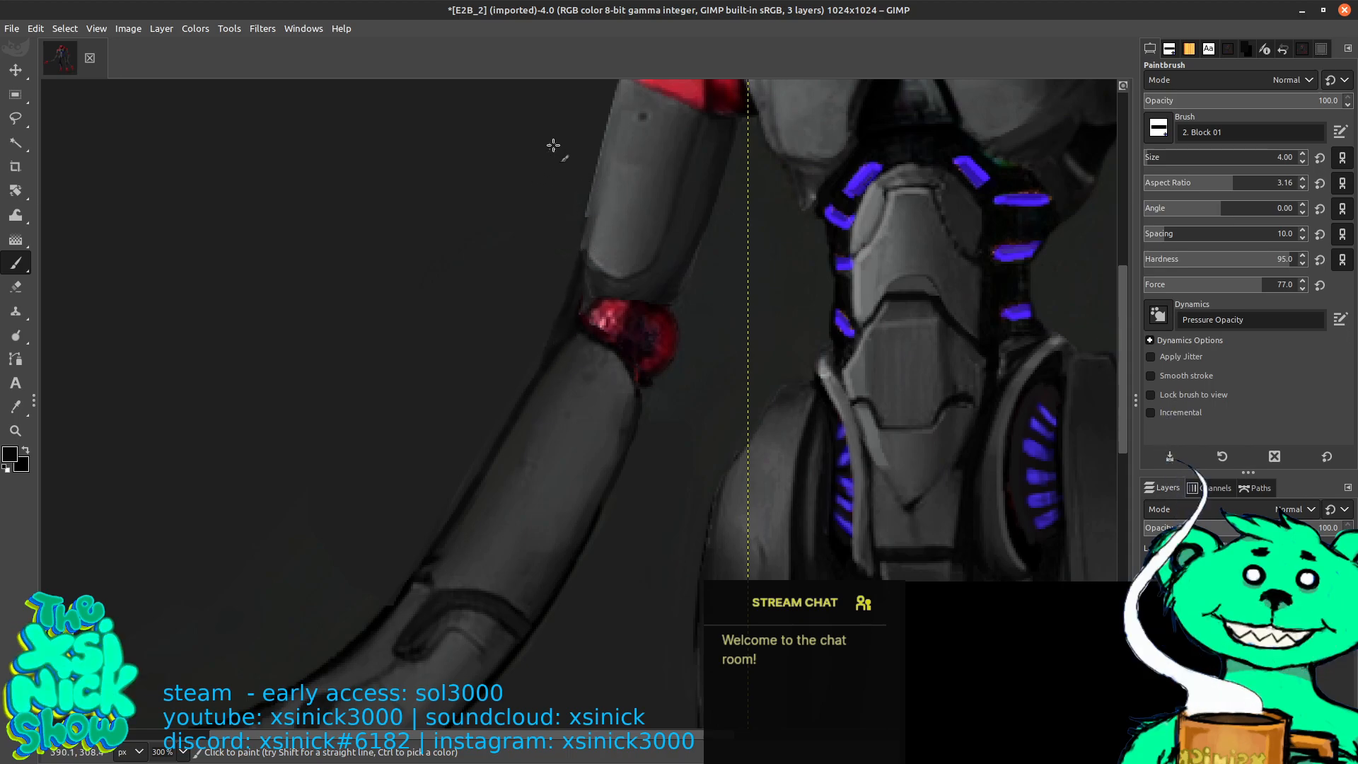
# Set the brush size to 1 and clean up the pale outer edge of the upper arm
pyautogui.press('[')
pyautogui.press('[')
pyautogui.press('[')
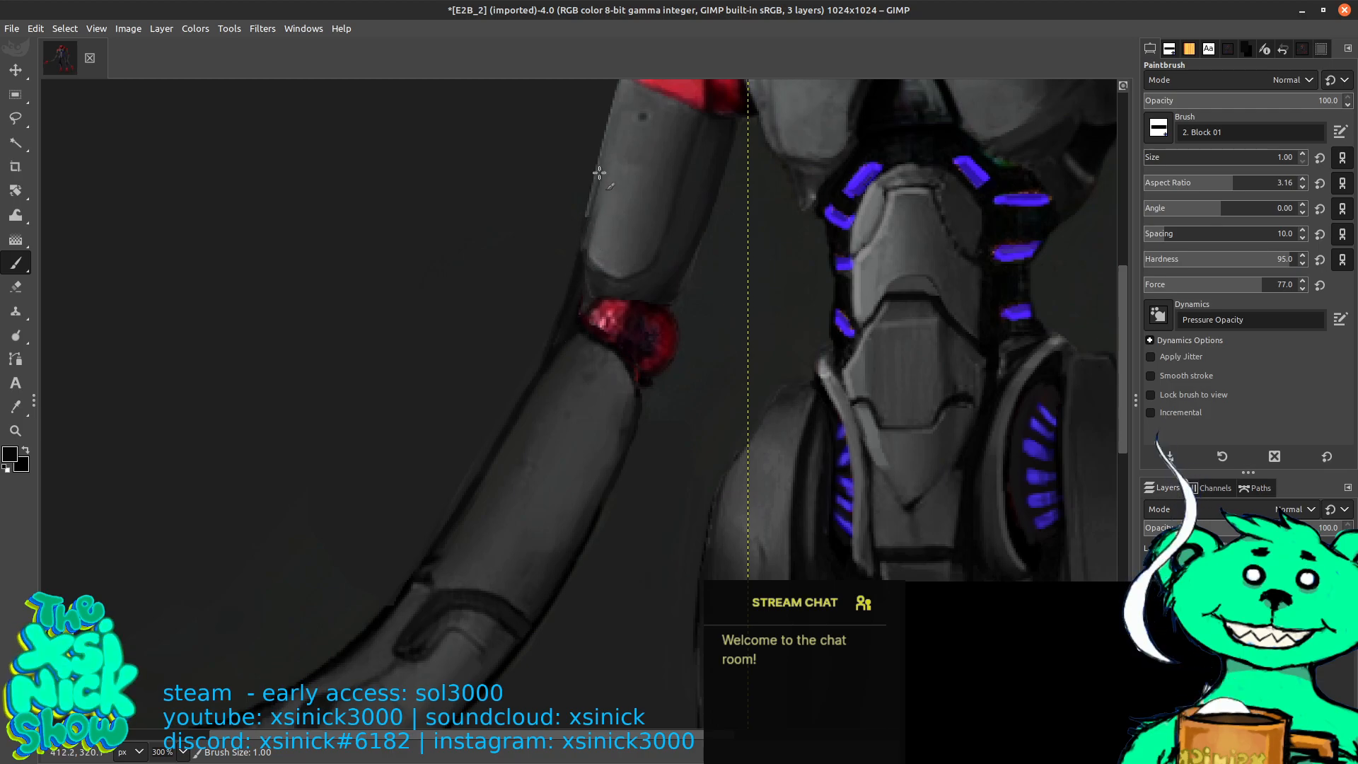
pyautogui.scroll(3, 609, 226)
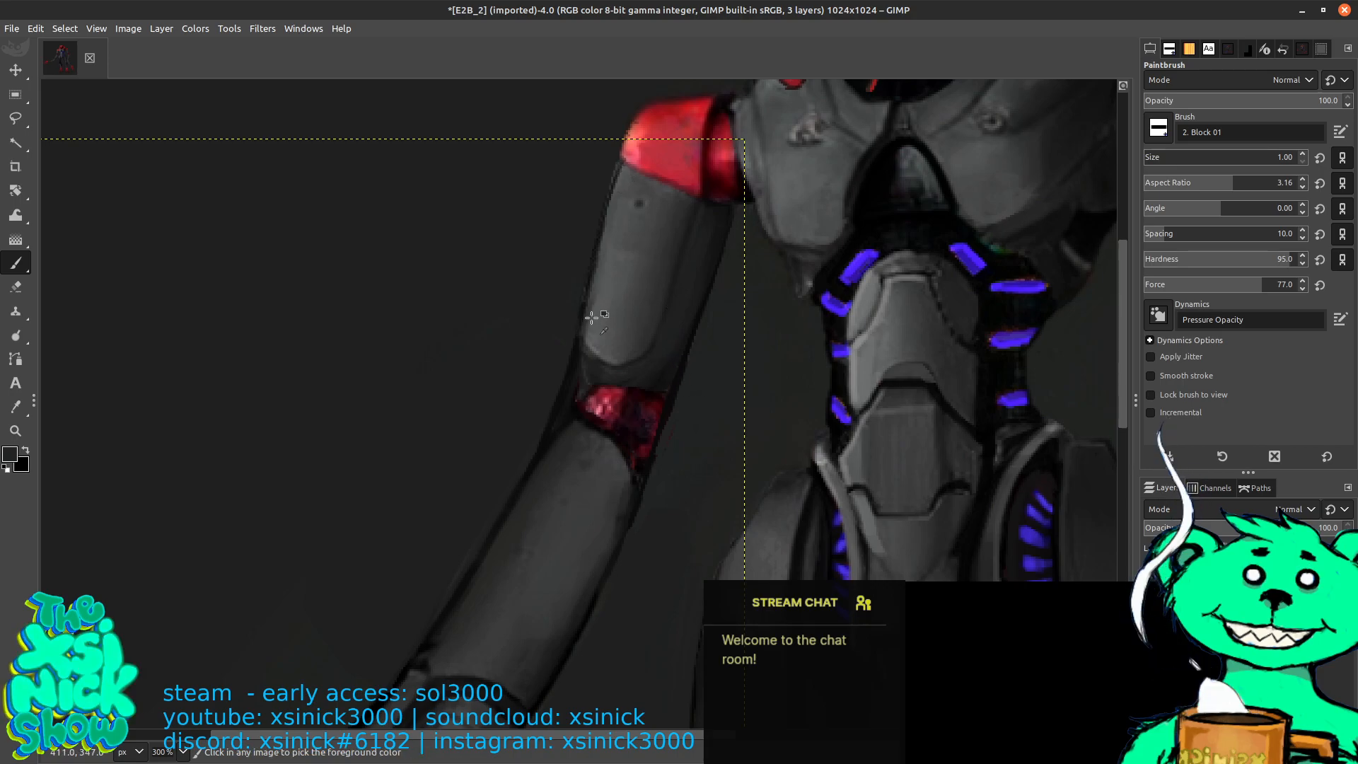
# Raise the brush size to 17 and paint over the red elbow joint with sampled greys, joining the upper arm to the forearm
pyautogui.keyDown('ctrl'); pyautogui.click(581, 461); pyautogui.keyUp('ctrl')
pyautogui.moveTo(600, 390); pyautogui.dragTo(608, 363)
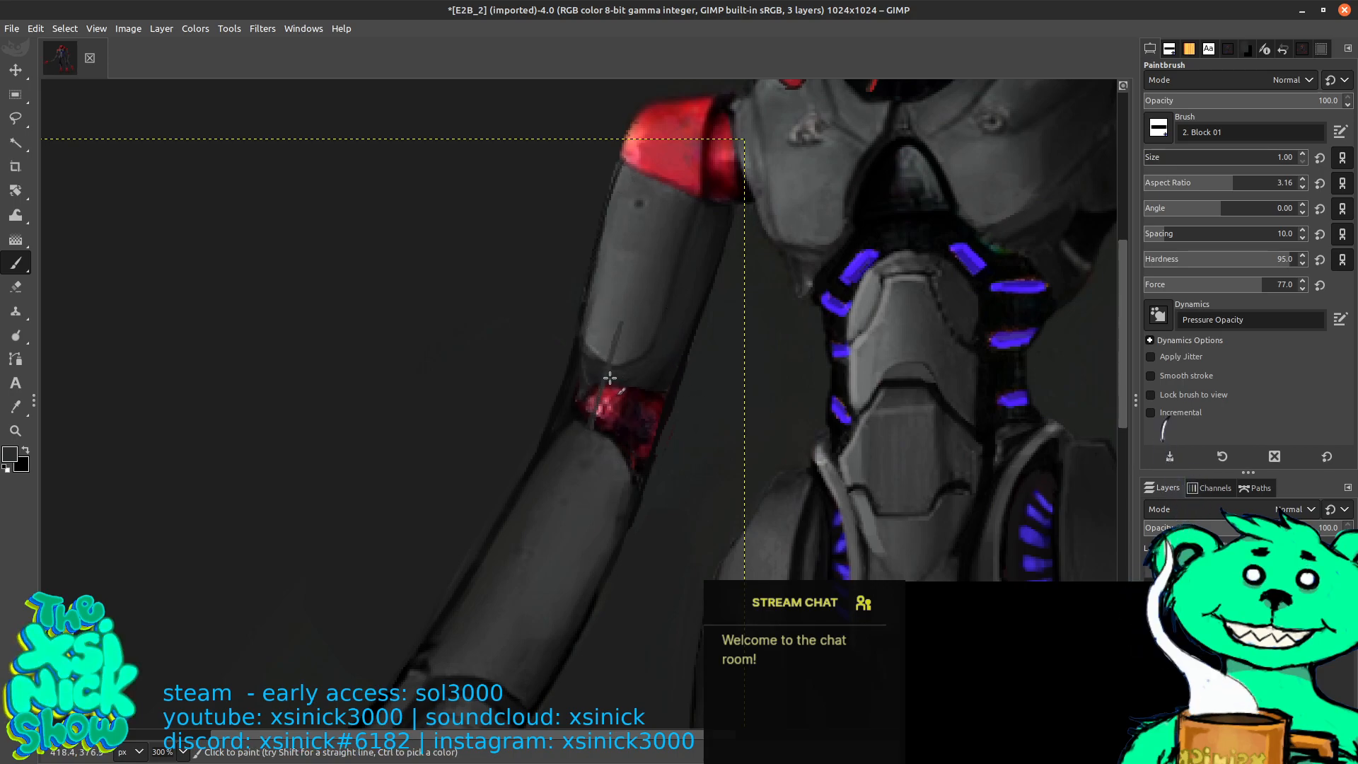
pyautogui.press(']')
pyautogui.press(']')
pyautogui.press(']')
pyautogui.press(']')
pyautogui.press(']')
pyautogui.press(']')
pyautogui.press(']')
pyautogui.press(']')
pyautogui.press(']')
pyautogui.press(']')
pyautogui.press(']')
pyautogui.press(']')
pyautogui.press(']')
pyautogui.press(']')
pyautogui.press(']')
pyautogui.press(']')
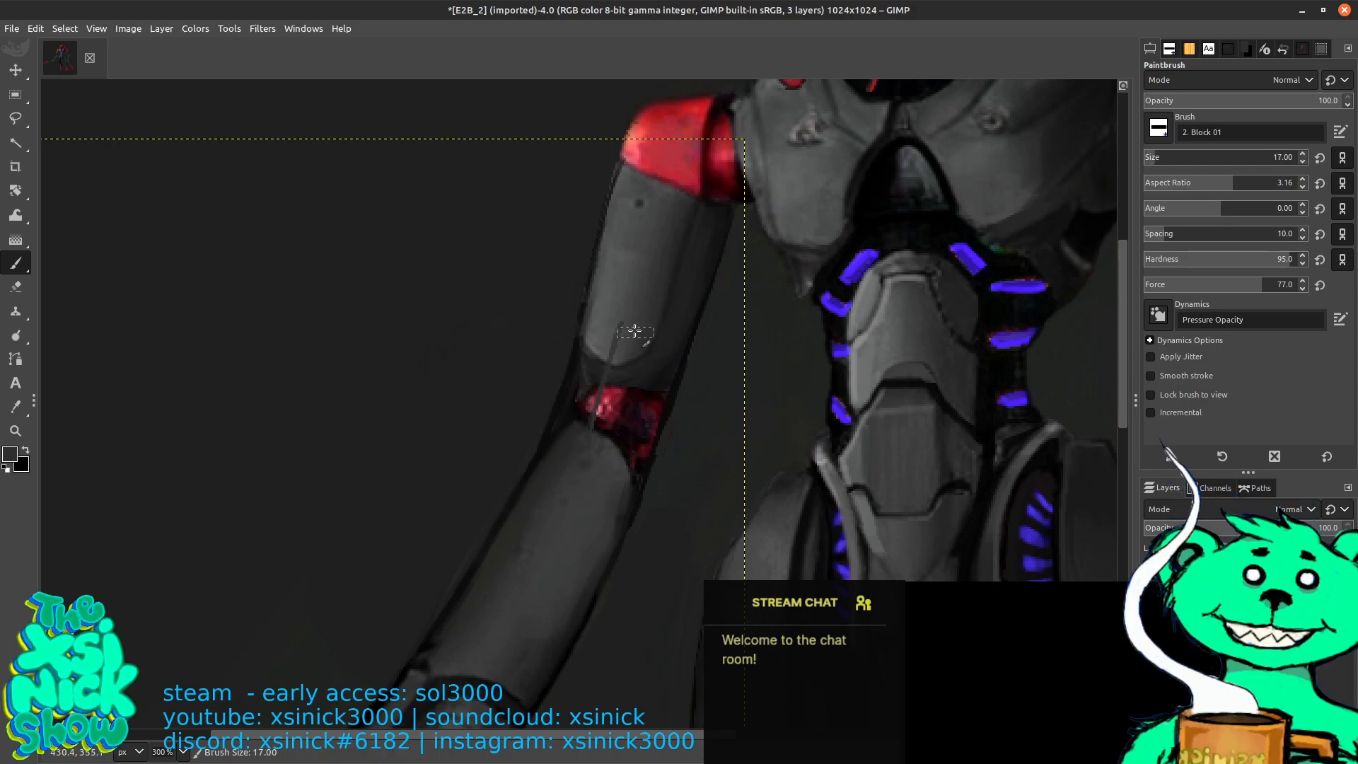
pyautogui.moveTo(621, 327)
pyautogui.mouseDown()
pyautogui.moveTo(589, 435)
pyautogui.moveTo(617, 393)
pyautogui.mouseUp()
pyautogui.moveTo(601, 320)
pyautogui.mouseDown()
pyautogui.moveTo(597, 404)
pyautogui.moveTo(604, 394)
pyautogui.moveTo(569, 485)
pyautogui.moveTo(567, 445)
pyautogui.moveTo(595, 387)
pyautogui.mouseUp()
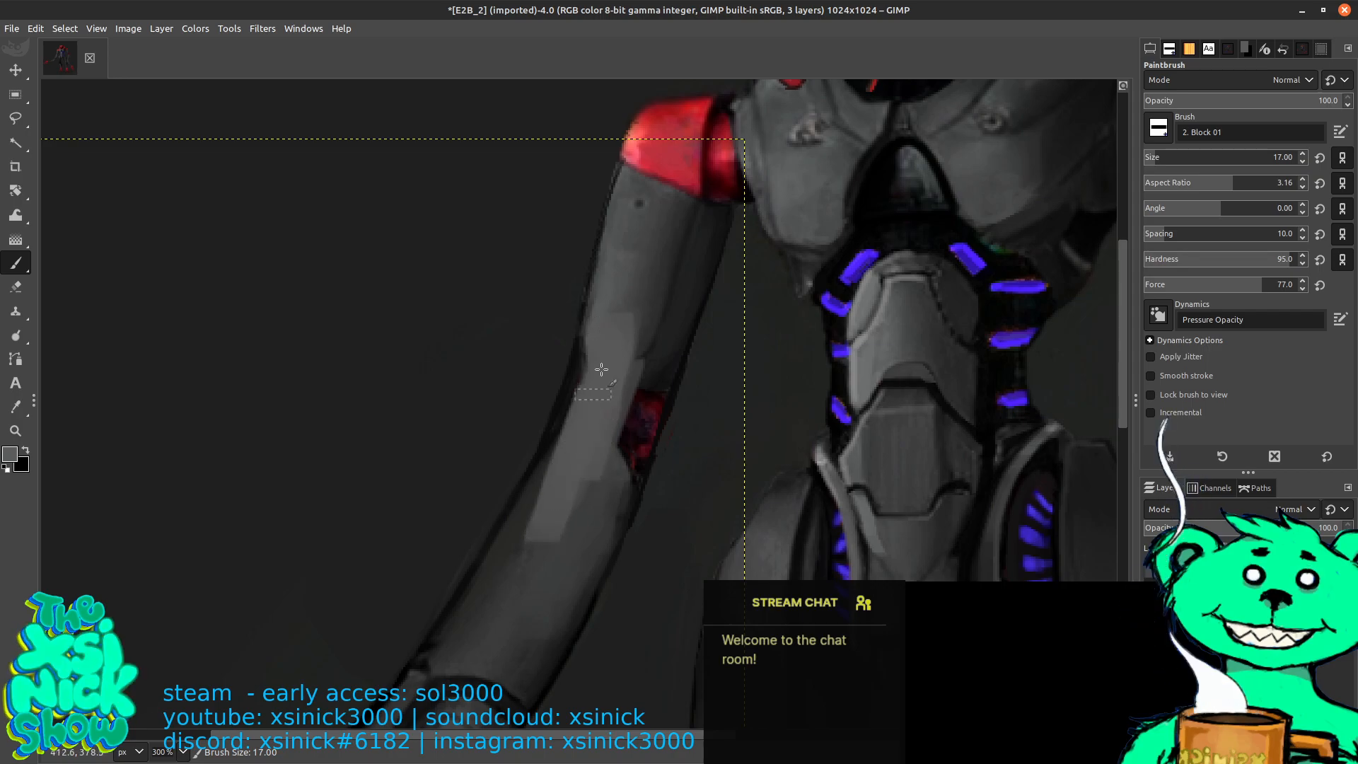
# Blend the grey strokes down the forearm and cover the remaining red at the elbow's inner side with a sampled darker grey
pyautogui.moveTo(553, 518)
pyautogui.mouseDown()
pyautogui.moveTo(555, 448)
pyautogui.moveTo(597, 333)
pyautogui.moveTo(560, 471)
pyautogui.mouseUp()
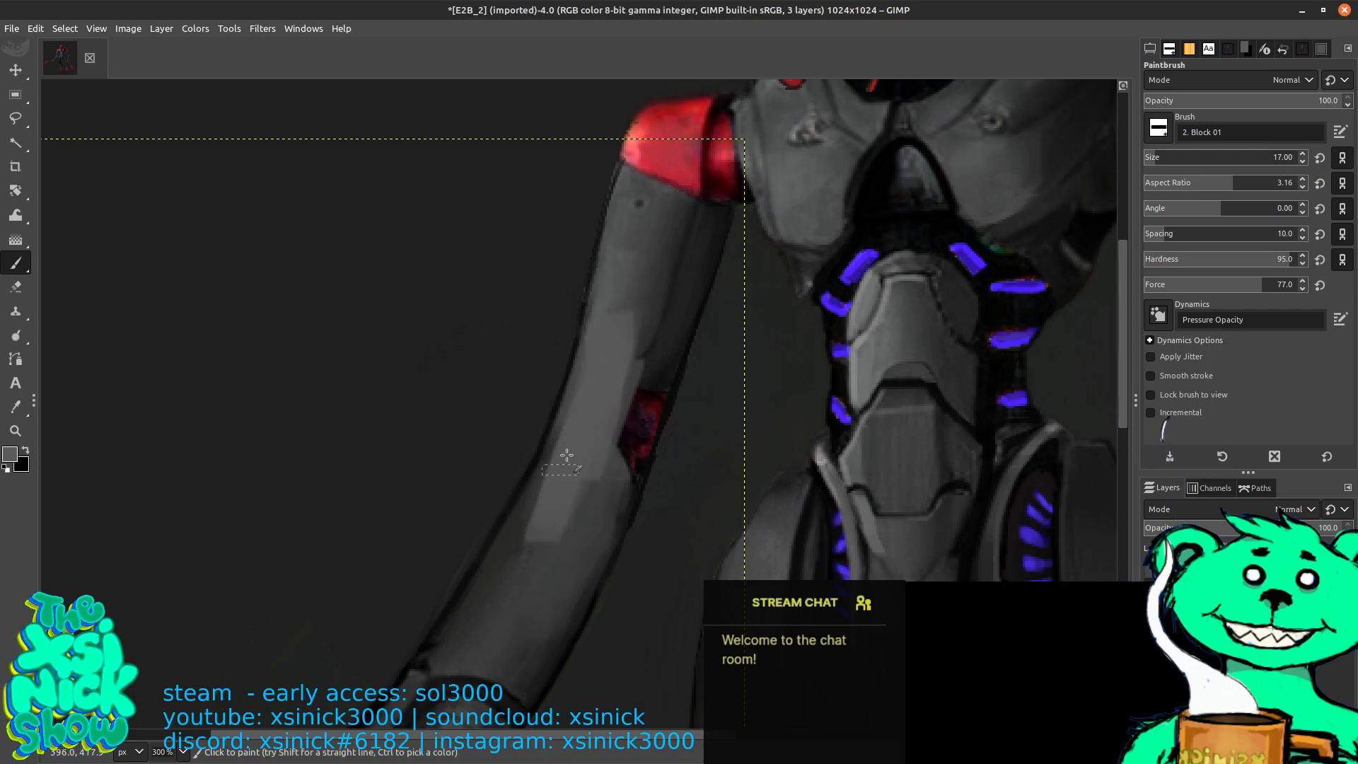
pyautogui.moveTo(599, 410); pyautogui.dragTo(513, 578)
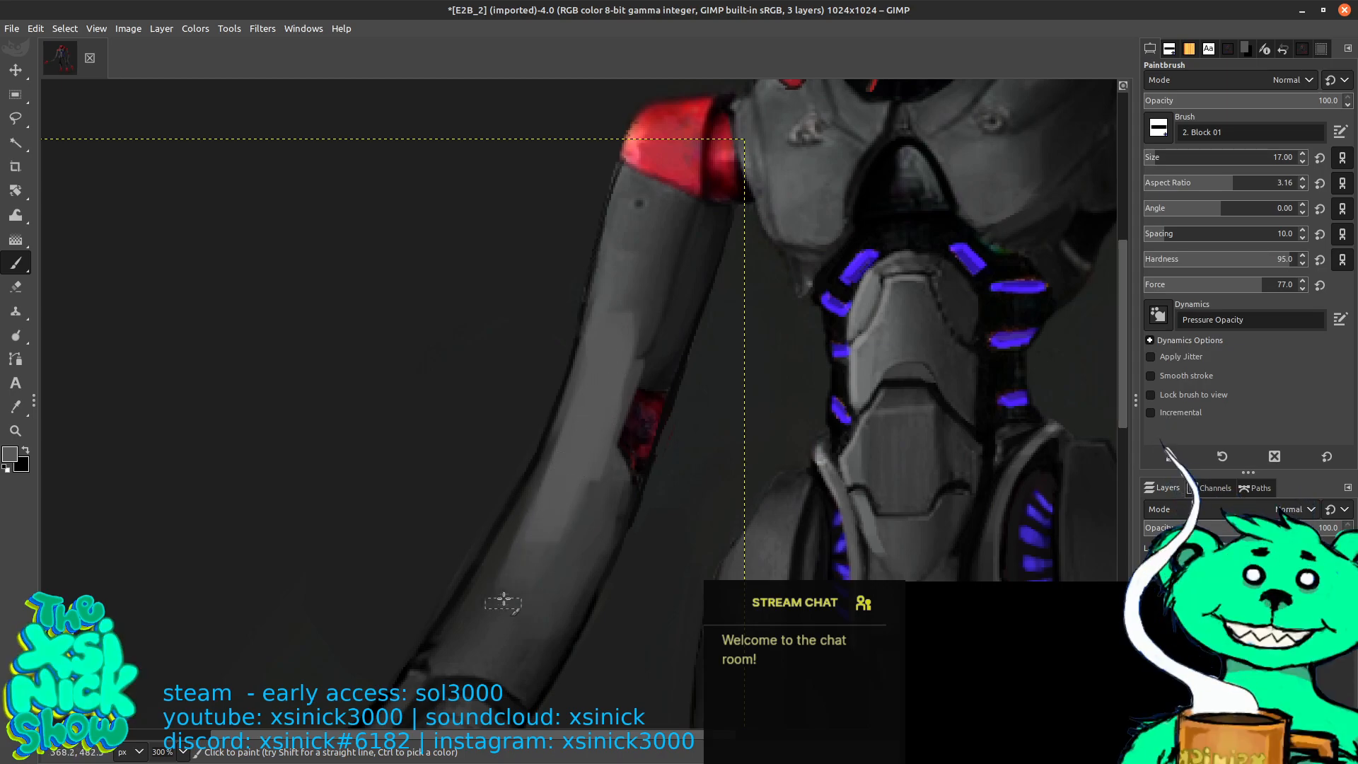
pyautogui.moveTo(614, 449)
pyautogui.mouseDown()
pyautogui.moveTo(636, 357)
pyautogui.moveTo(577, 515)
pyautogui.mouseUp()
pyautogui.keyDown('ctrl'); pyautogui.click(672, 285); pyautogui.keyUp('ctrl')
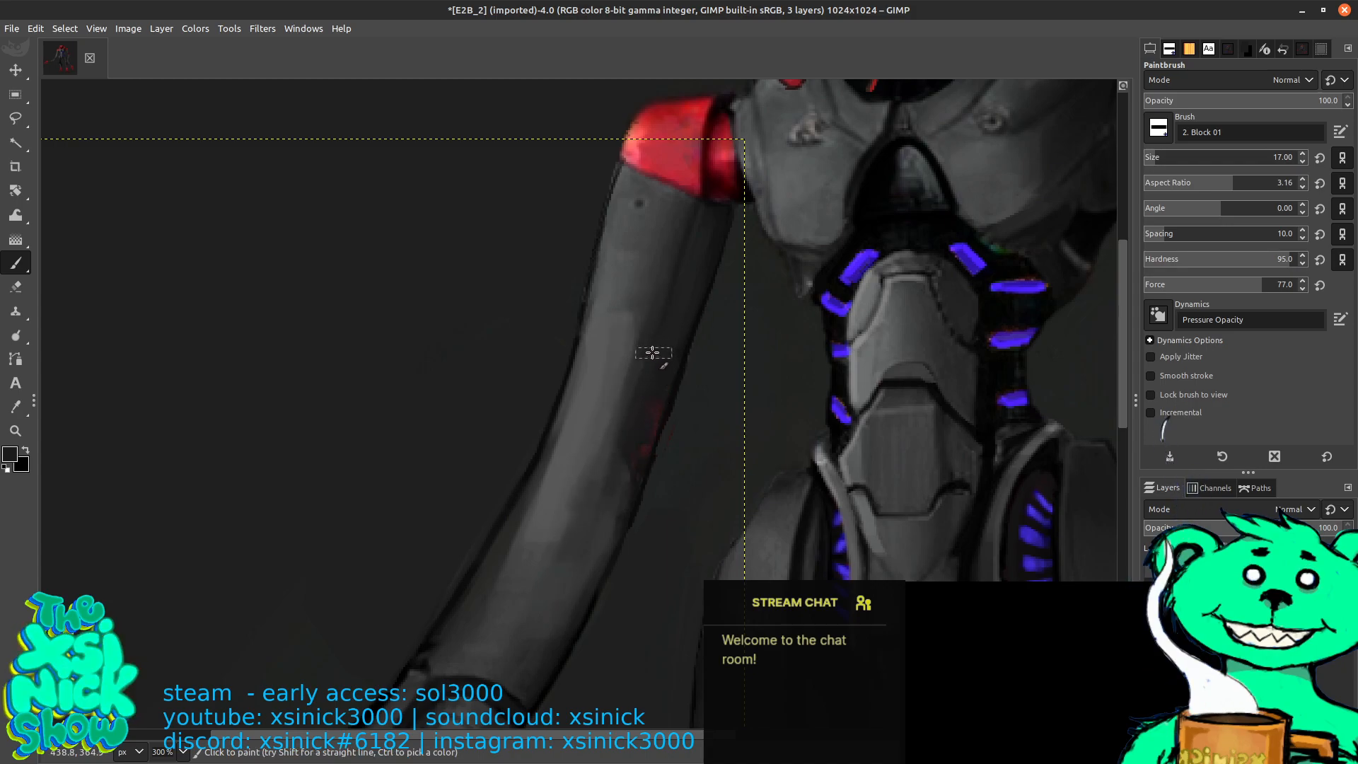
# Set the brush size to 10 and smooth the arm's inner edge and shading across the former elbow
pyautogui.press('[')
pyautogui.press('[')
pyautogui.press('[')
pyautogui.press('[')
pyautogui.press('[')
pyautogui.press('[')
pyautogui.press('[')
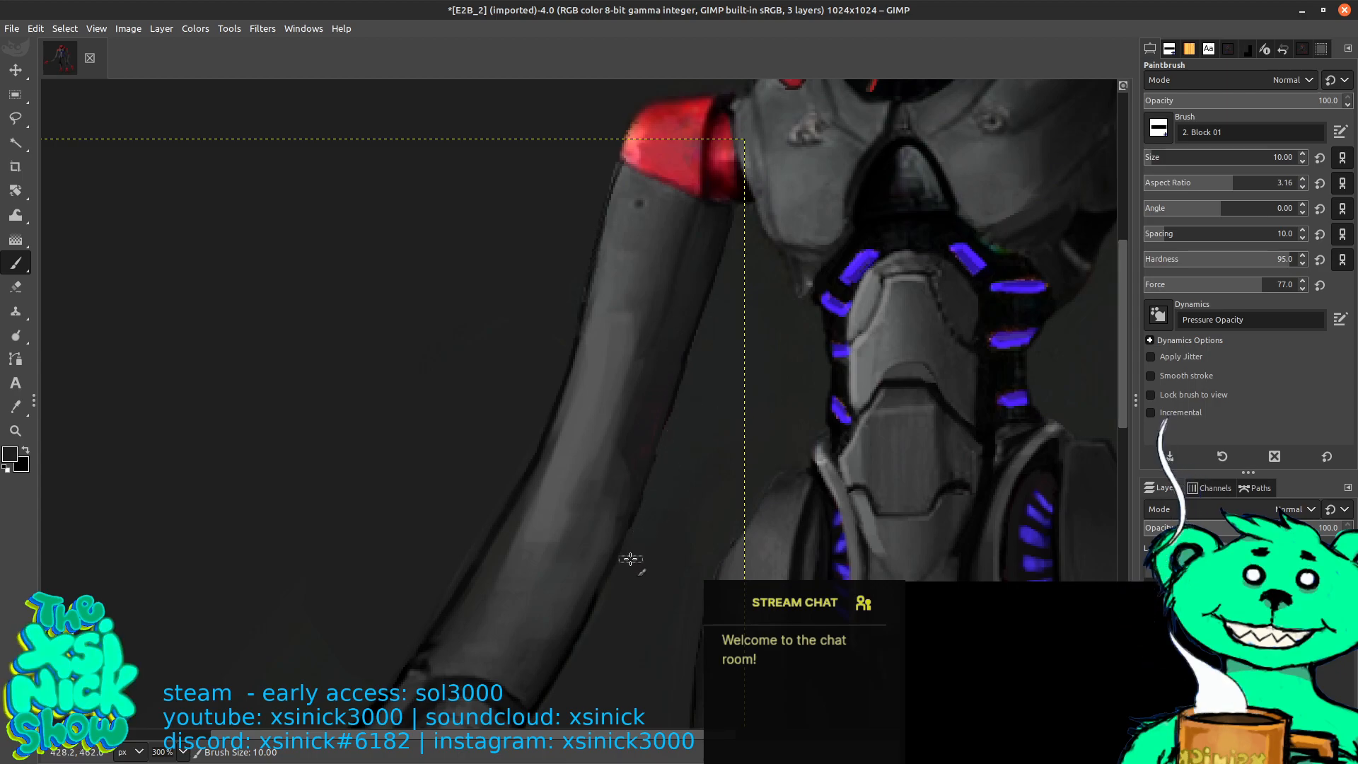
pyautogui.moveTo(664, 437); pyautogui.dragTo(694, 354)
pyautogui.moveTo(652, 472); pyautogui.dragTo(713, 288)
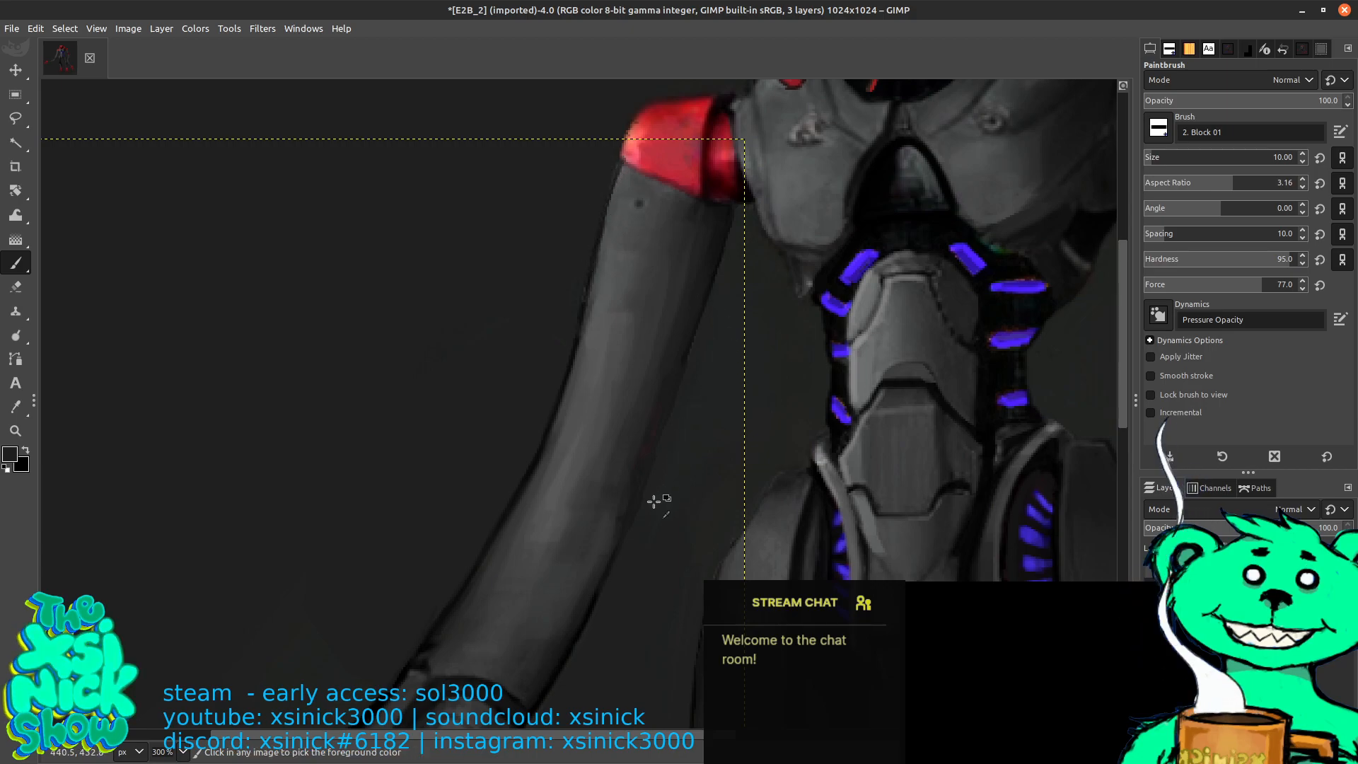
# Reduce the brush size to 5 and redraw the dark outlines along the arm's inner and outer edges
pyautogui.press('[')
pyautogui.press('[')
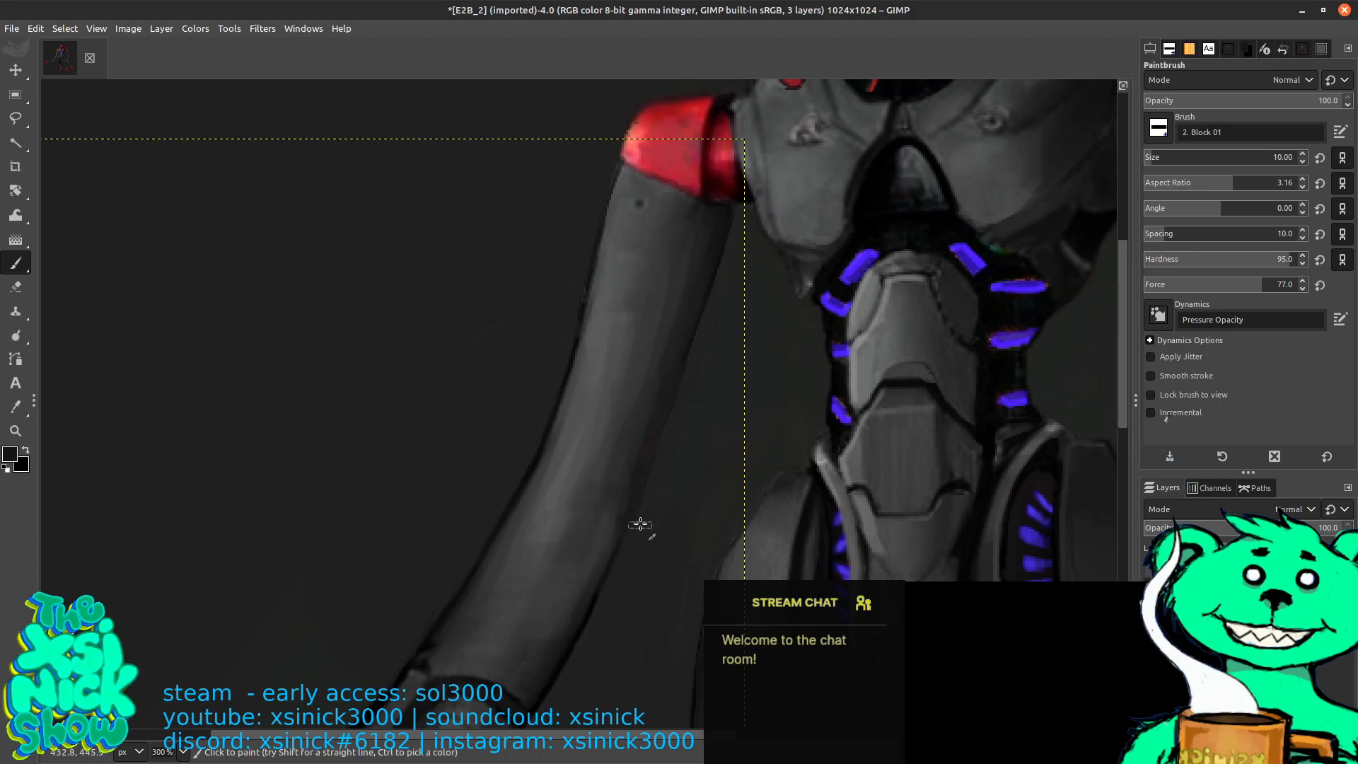
pyautogui.press('[')
pyautogui.press('[')
pyautogui.press('[')
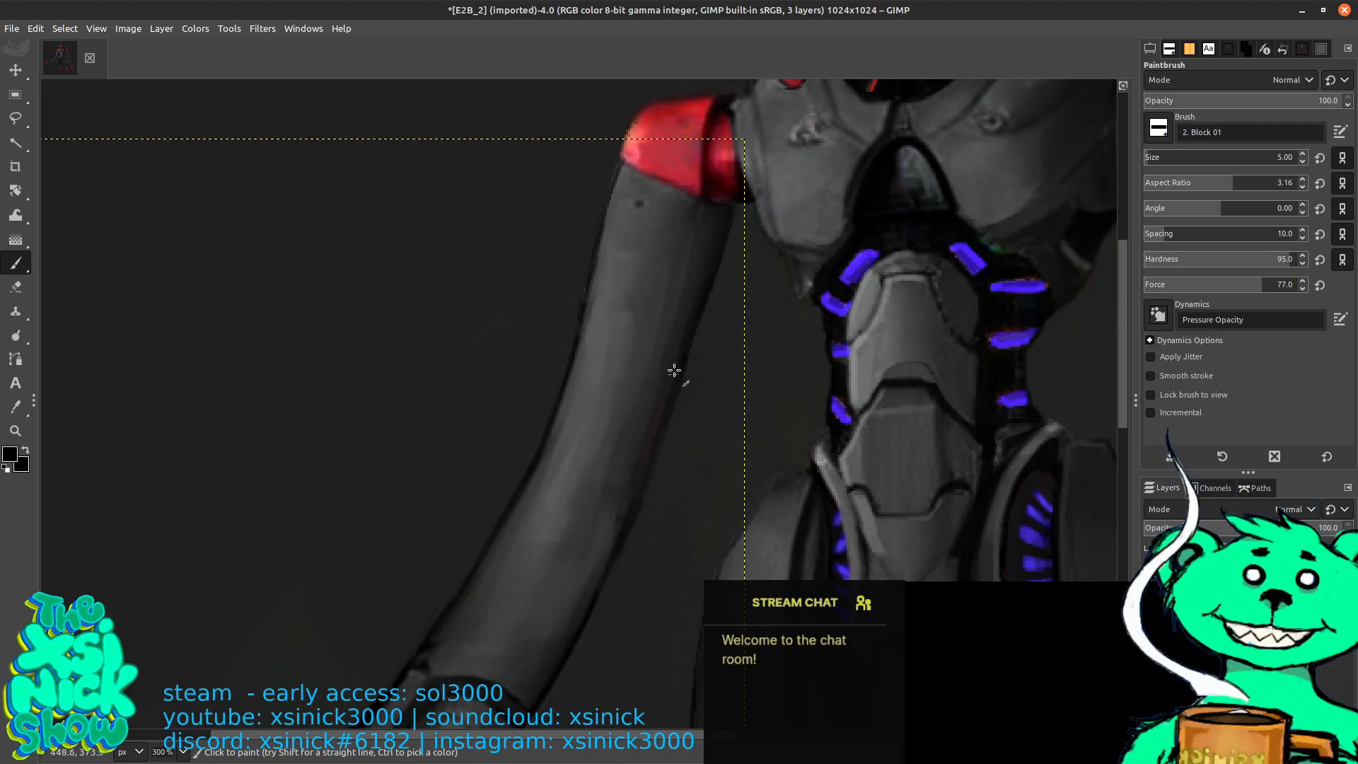
pyautogui.keyDown('ctrl'); pyautogui.click(610, 246); pyautogui.keyUp('ctrl')
pyautogui.moveTo(616, 182); pyautogui.dragTo(550, 437)
# Blend the midtones between the light and shadowed sides of the arm around the former elbow with sampled greys
pyautogui.keyDown('ctrl'); pyautogui.click(655, 353); pyautogui.keyUp('ctrl')
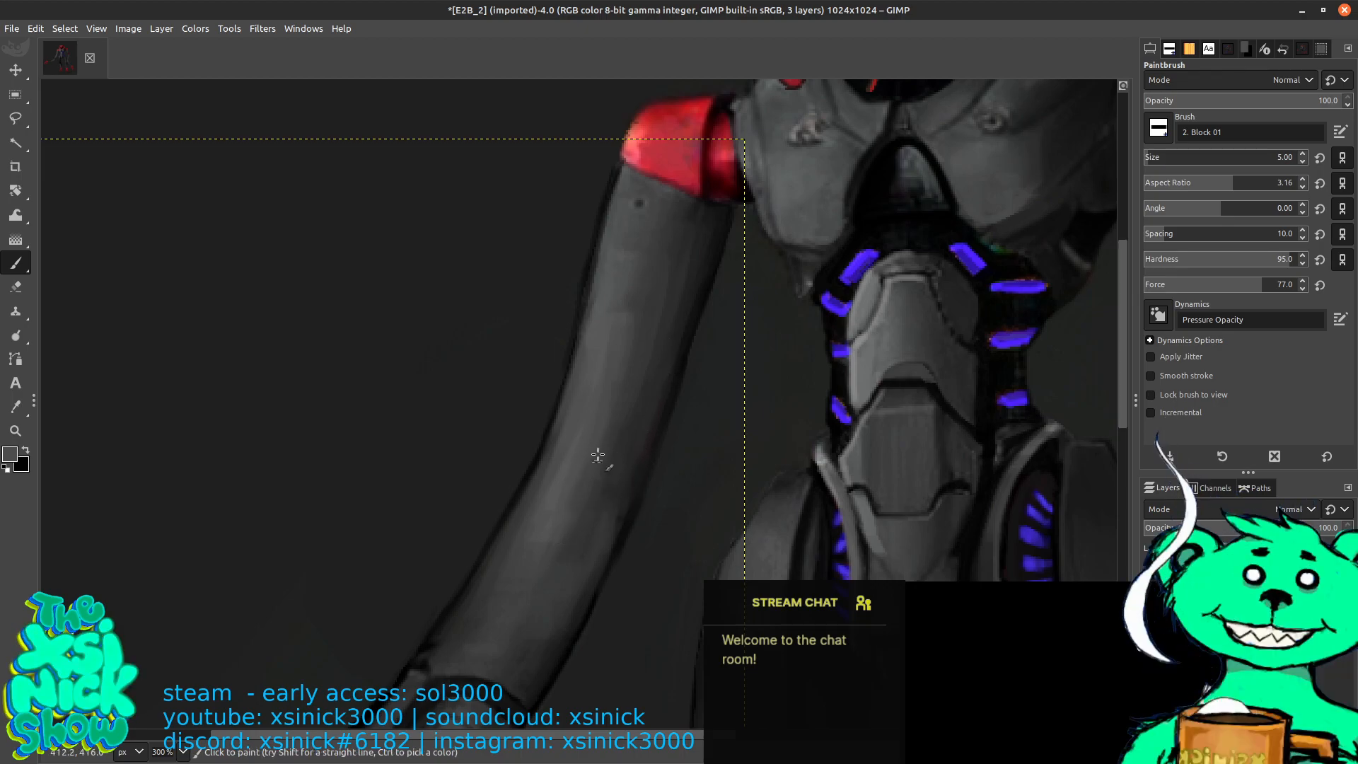
pyautogui.moveTo(642, 398); pyautogui.dragTo(586, 528)
pyautogui.keyDown('ctrl'); pyautogui.click(627, 397); pyautogui.keyUp('ctrl')
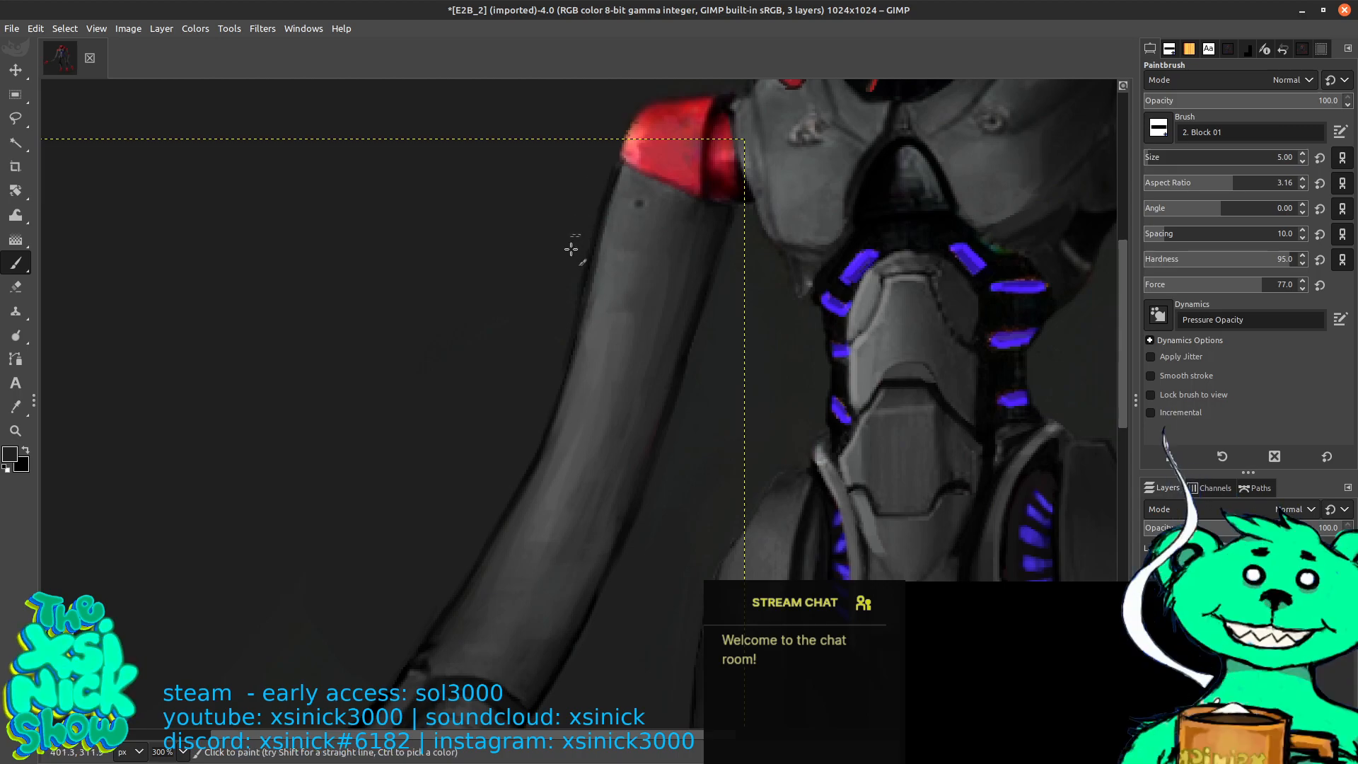
# Refine the arm's outer contour with sampled tones and add a light grey strip along the forearm's outer edge above the dark band
pyautogui.moveTo(764, 344)
pyautogui.mouseDown()
pyautogui.moveTo(873, 152)
pyautogui.moveTo(854, 168)
pyautogui.mouseUp()
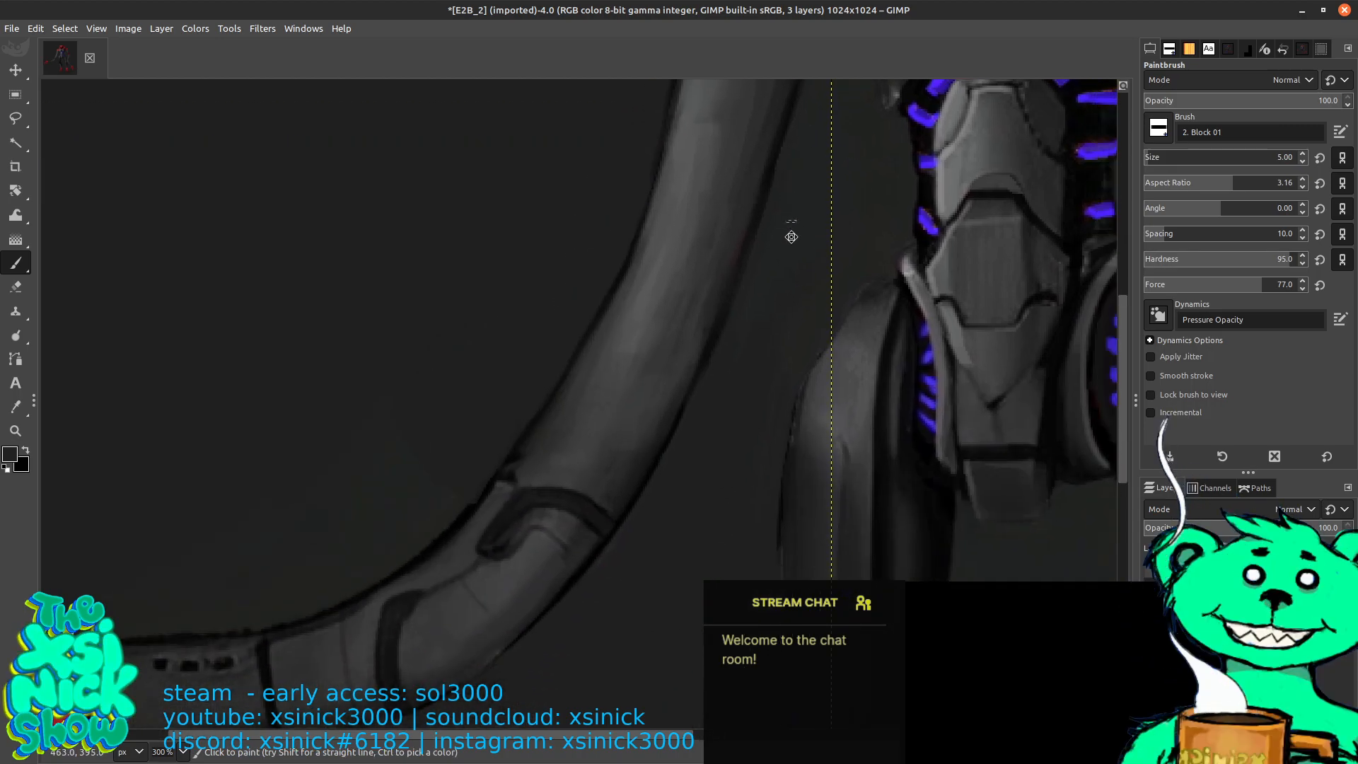
pyautogui.moveTo(797, 248); pyautogui.dragTo(810, 315)
pyautogui.press('ctrl')
pyautogui.keyDown('ctrl'); pyautogui.click(675, 302); pyautogui.keyUp('ctrl')
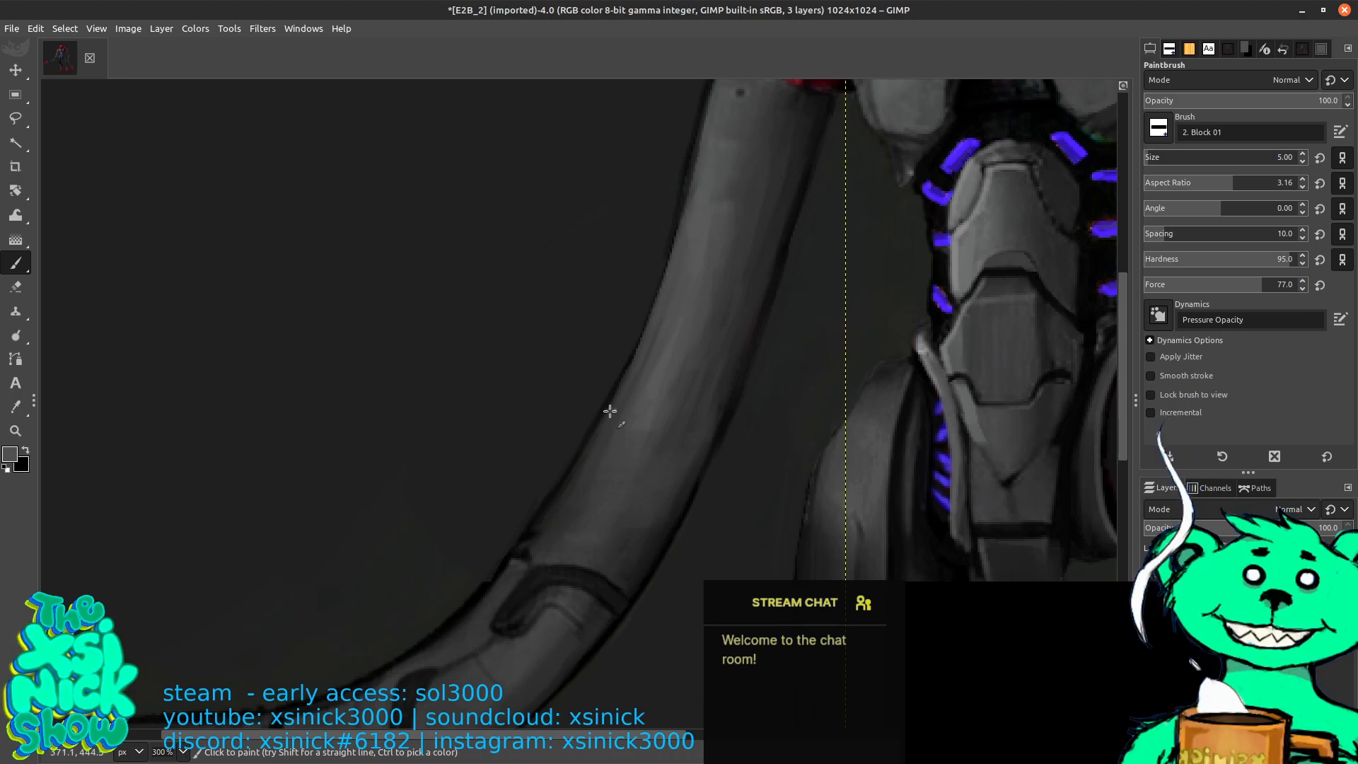
pyautogui.keyDown('ctrl'); pyautogui.click(627, 367); pyautogui.keyUp('ctrl')
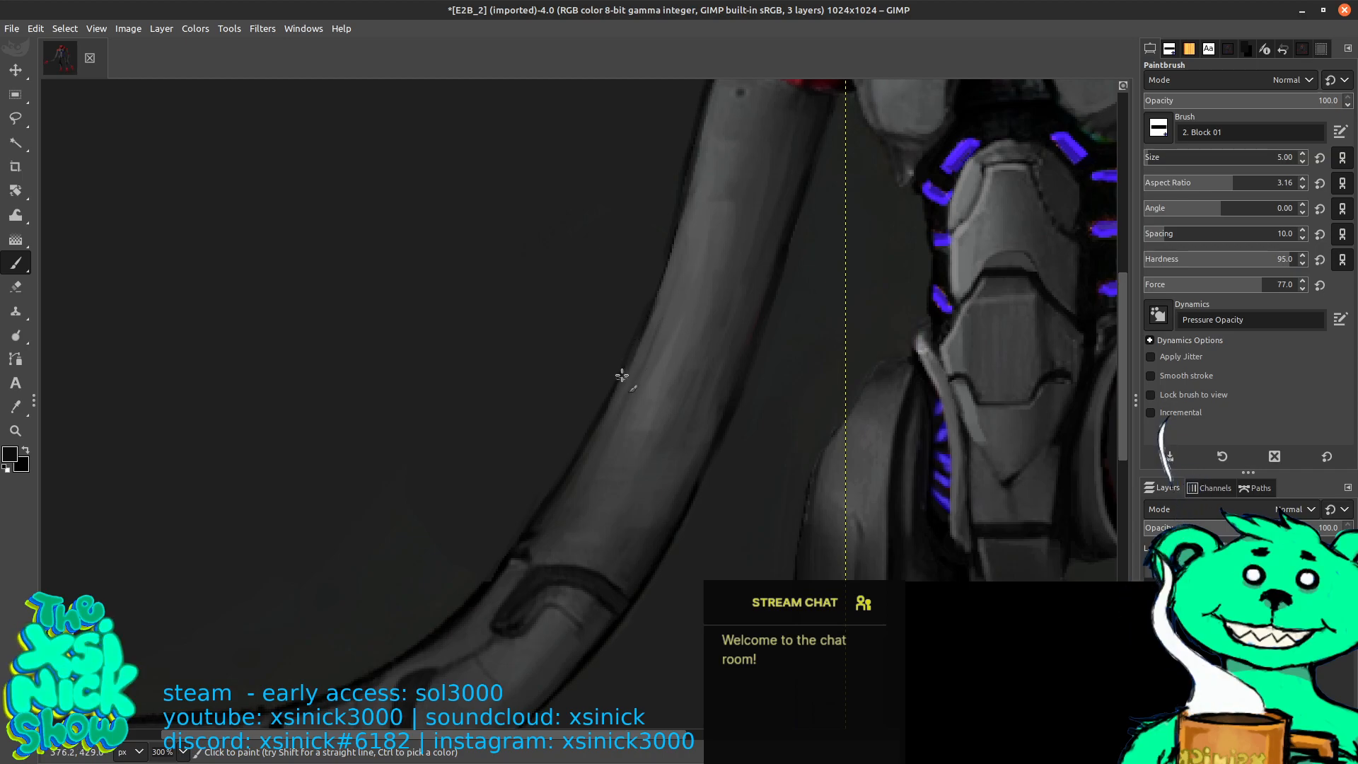
pyautogui.keyDown('ctrl'); pyautogui.click(696, 208); pyautogui.keyUp('ctrl')
pyautogui.moveTo(670, 263)
pyautogui.mouseDown()
pyautogui.moveTo(594, 441)
pyautogui.moveTo(667, 280)
pyautogui.moveTo(701, 145)
pyautogui.moveTo(723, 94)
pyautogui.moveTo(740, 94)
pyautogui.moveTo(691, 285)
pyautogui.moveTo(717, 145)
pyautogui.moveTo(680, 263)
pyautogui.mouseUp()
pyautogui.moveTo(601, 366); pyautogui.dragTo(663, 224)
pyautogui.moveTo(607, 425); pyautogui.dragTo(559, 505)
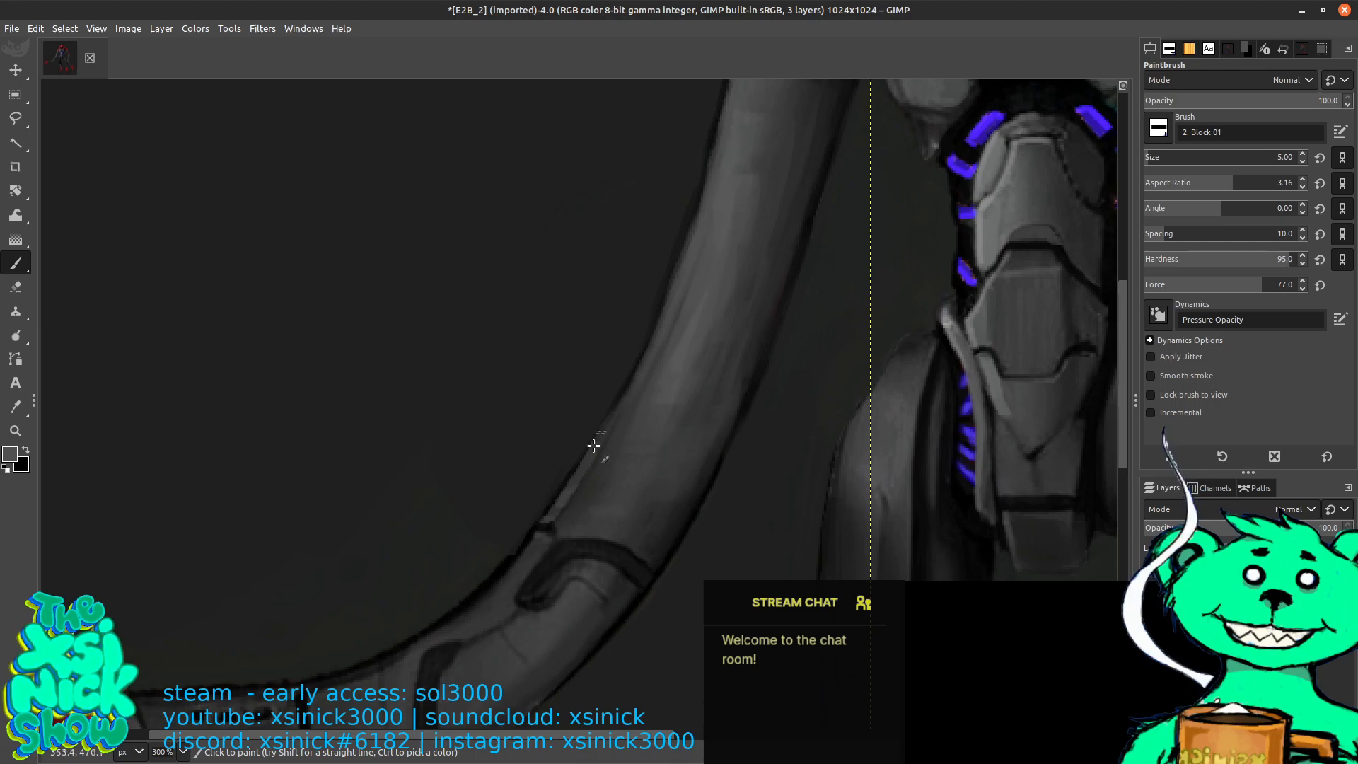
# Touch up the arm's edges from the shoulder down to the forearm's outer edge near the wrist with sampled dark and grey tones
pyautogui.scroll(5, 700, 283)
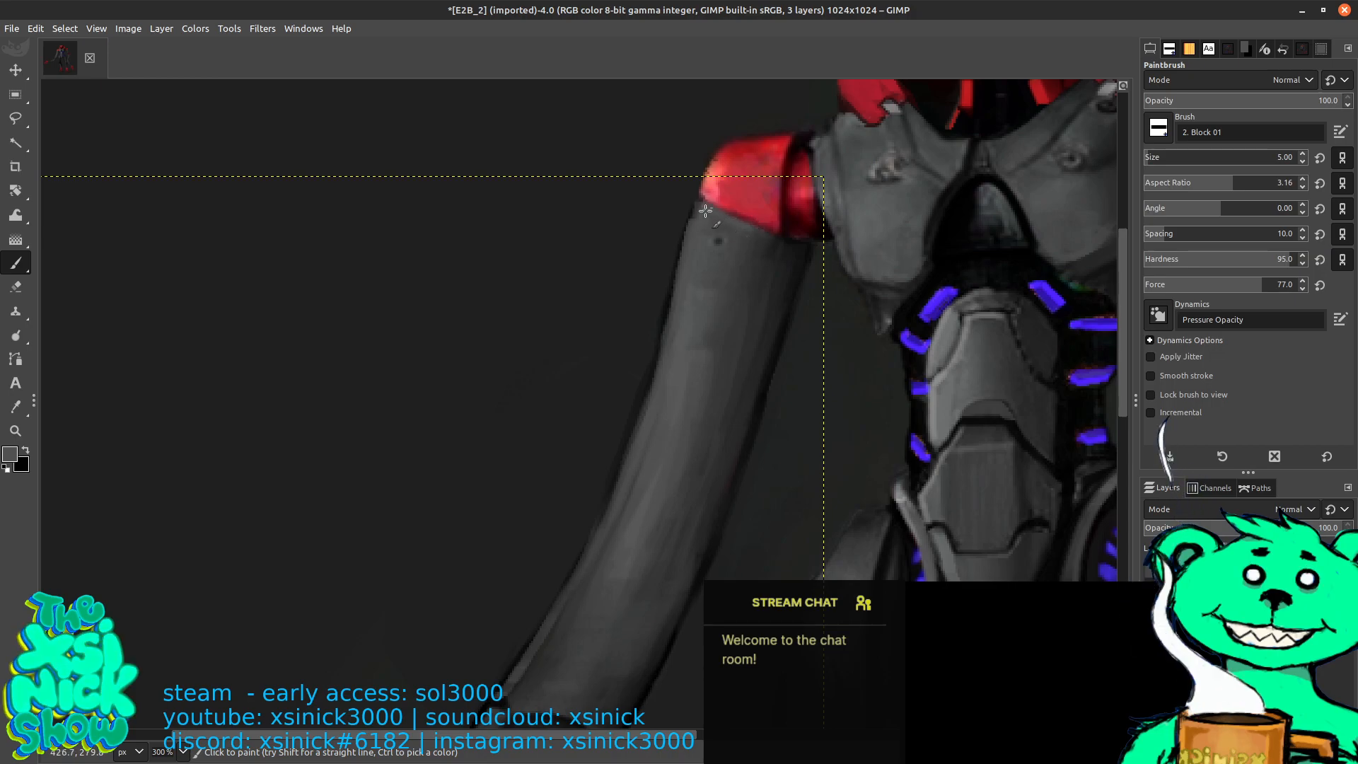
pyautogui.scroll(-2, 677, 314)
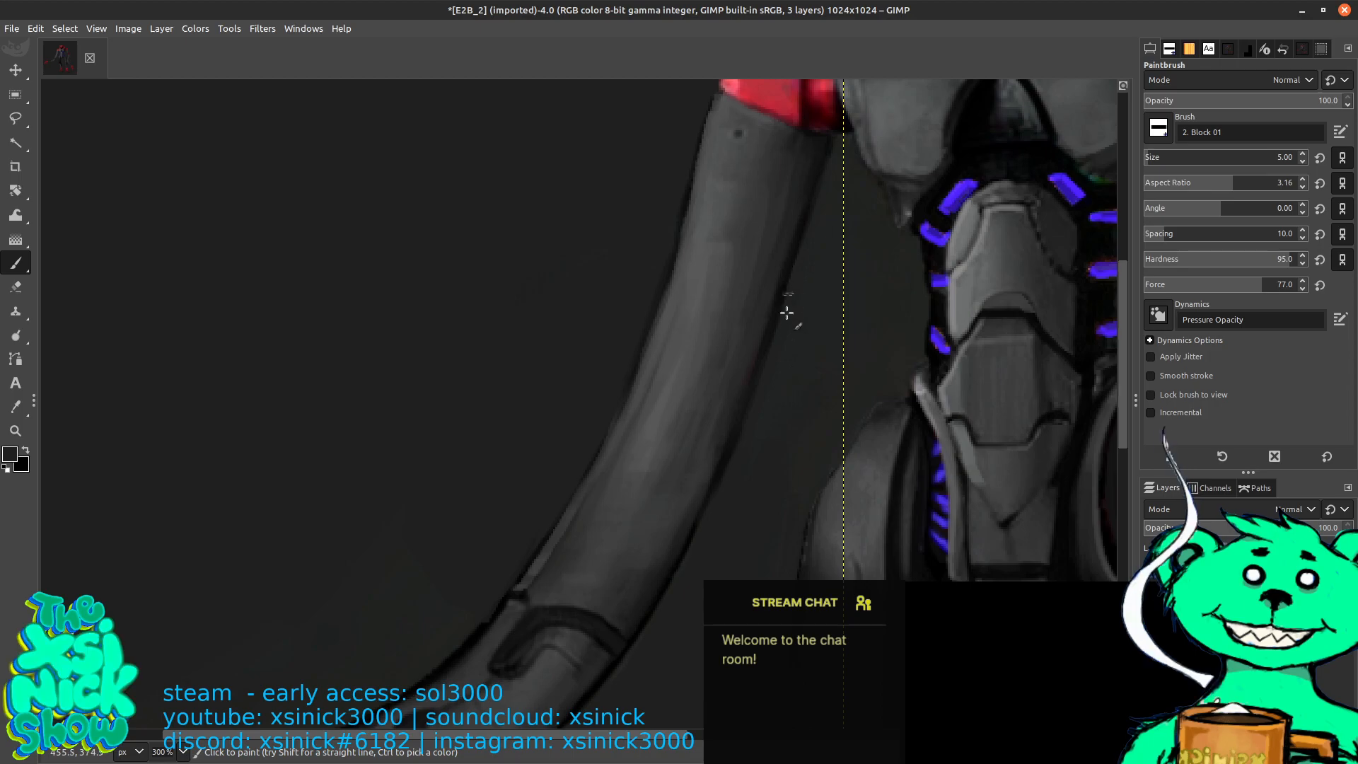
pyautogui.scroll(-4, 773, 170)
pyautogui.hscroll(-2, 773, 170)
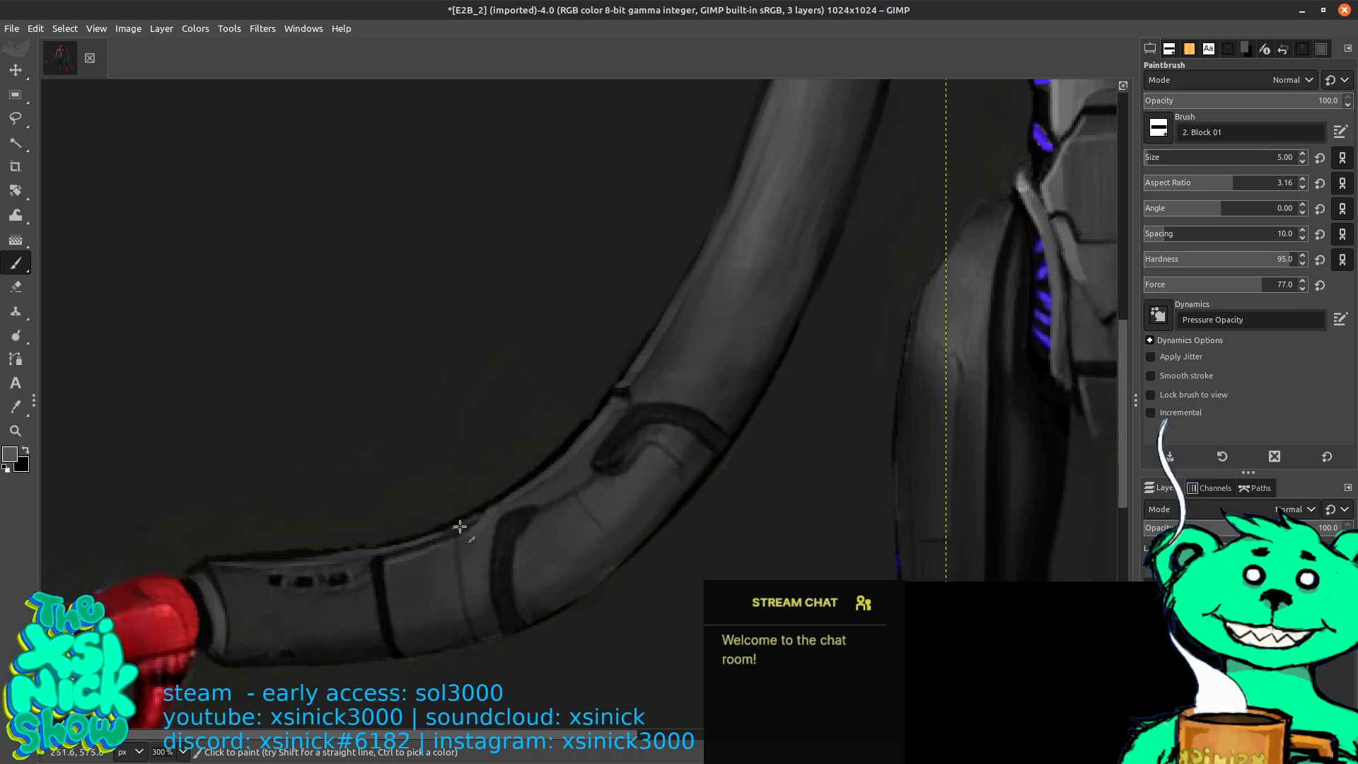
# Darken the seam between the red shoulder cap and the reworked upper arm and retouch its outer corner with sampled tones
pyautogui.moveTo(829, 248); pyautogui.dragTo(726, 545)
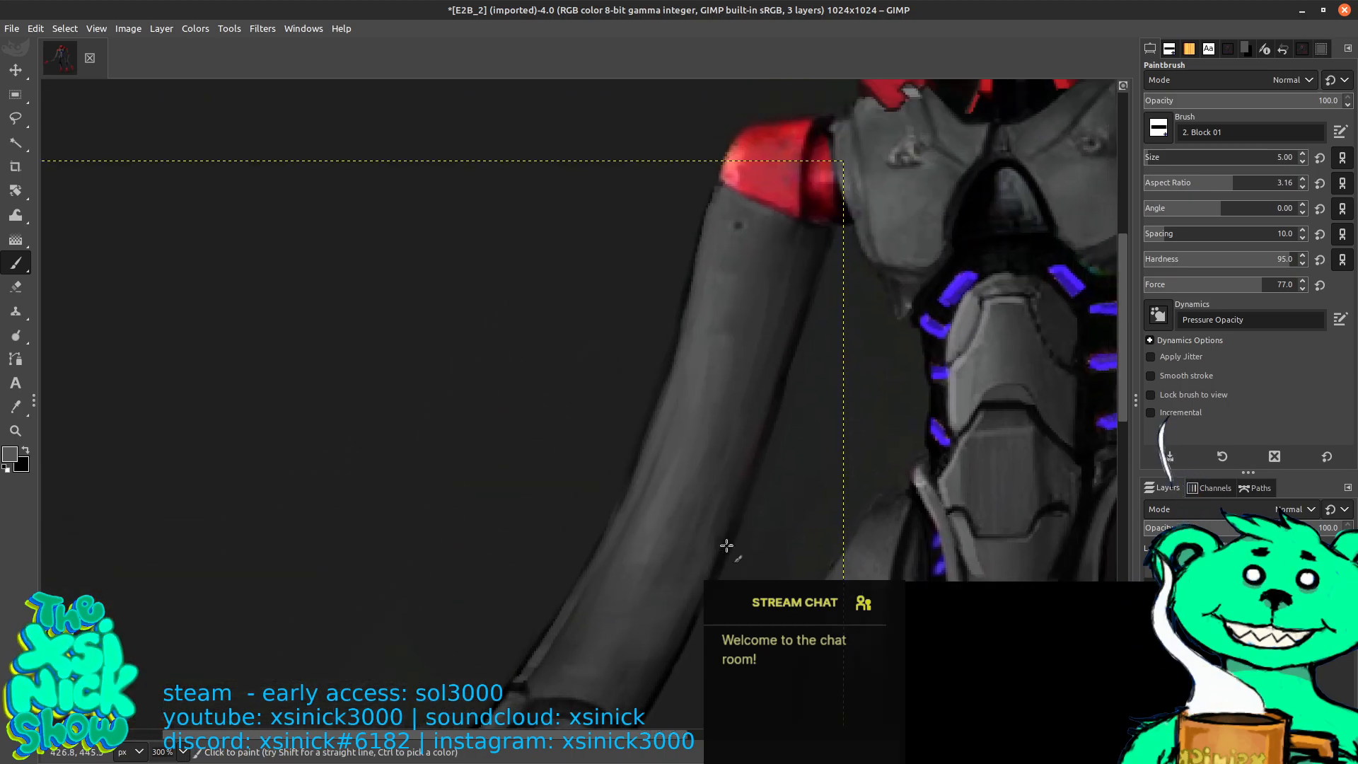
pyautogui.moveTo(769, 348); pyautogui.dragTo(818, 179)
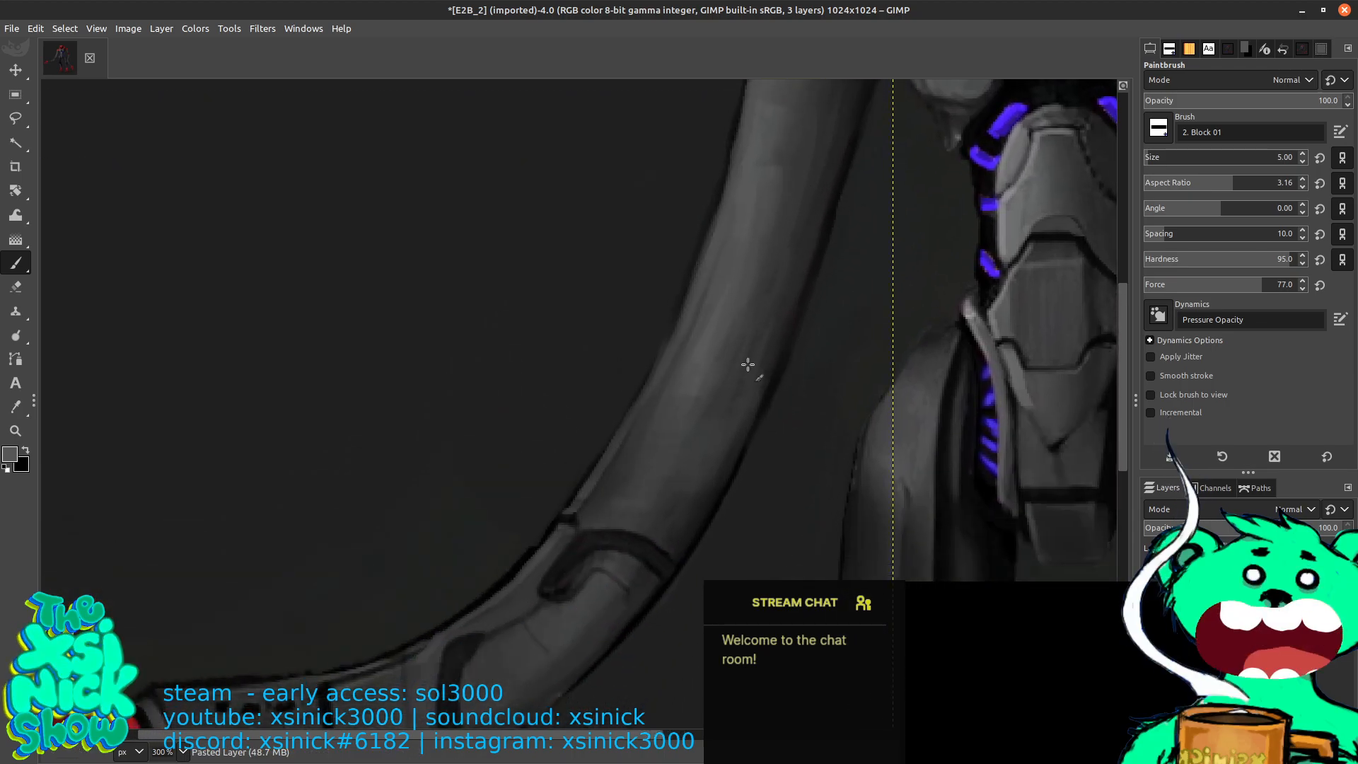
pyautogui.moveTo(919, 322); pyautogui.dragTo(669, 333)
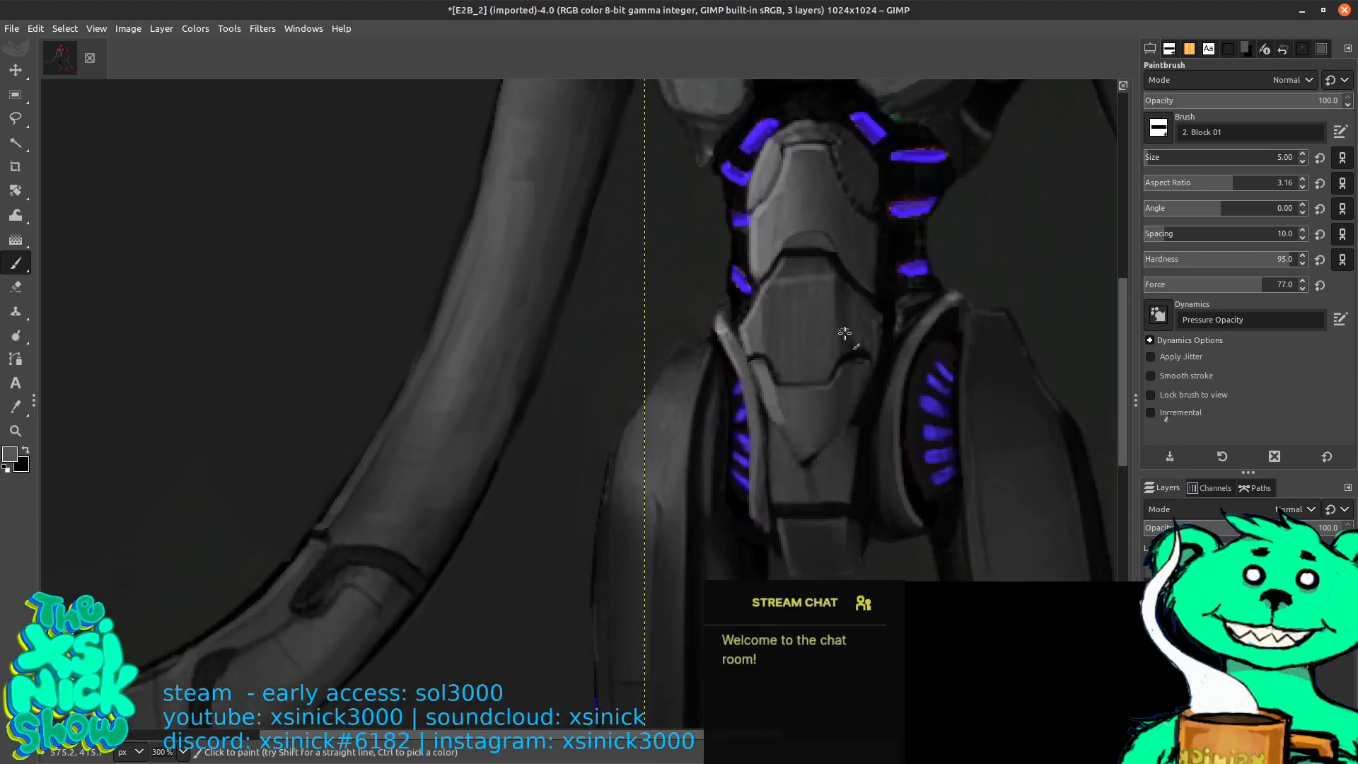
pyautogui.scroll(-1, 862, 341)
pyautogui.scroll(-2, 874, 336)
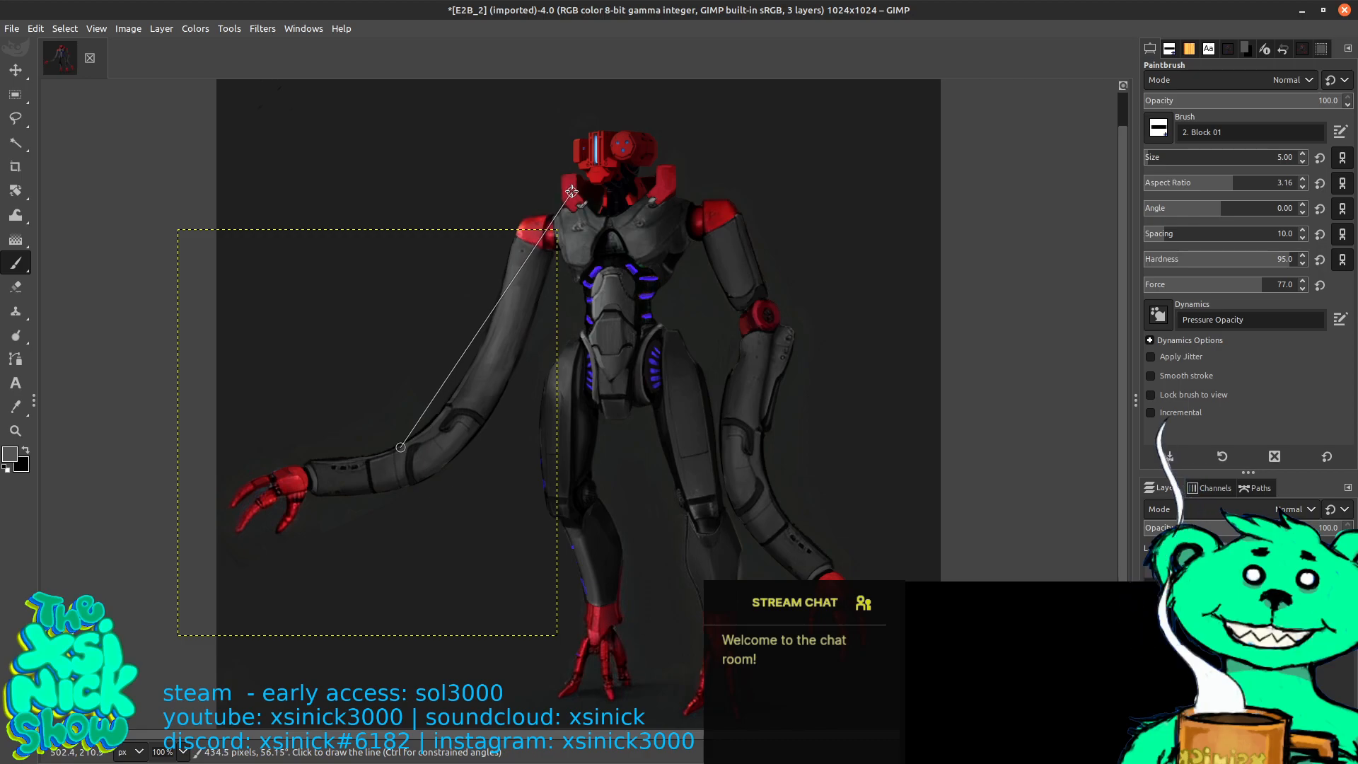
pyautogui.scroll(1, 573, 191)
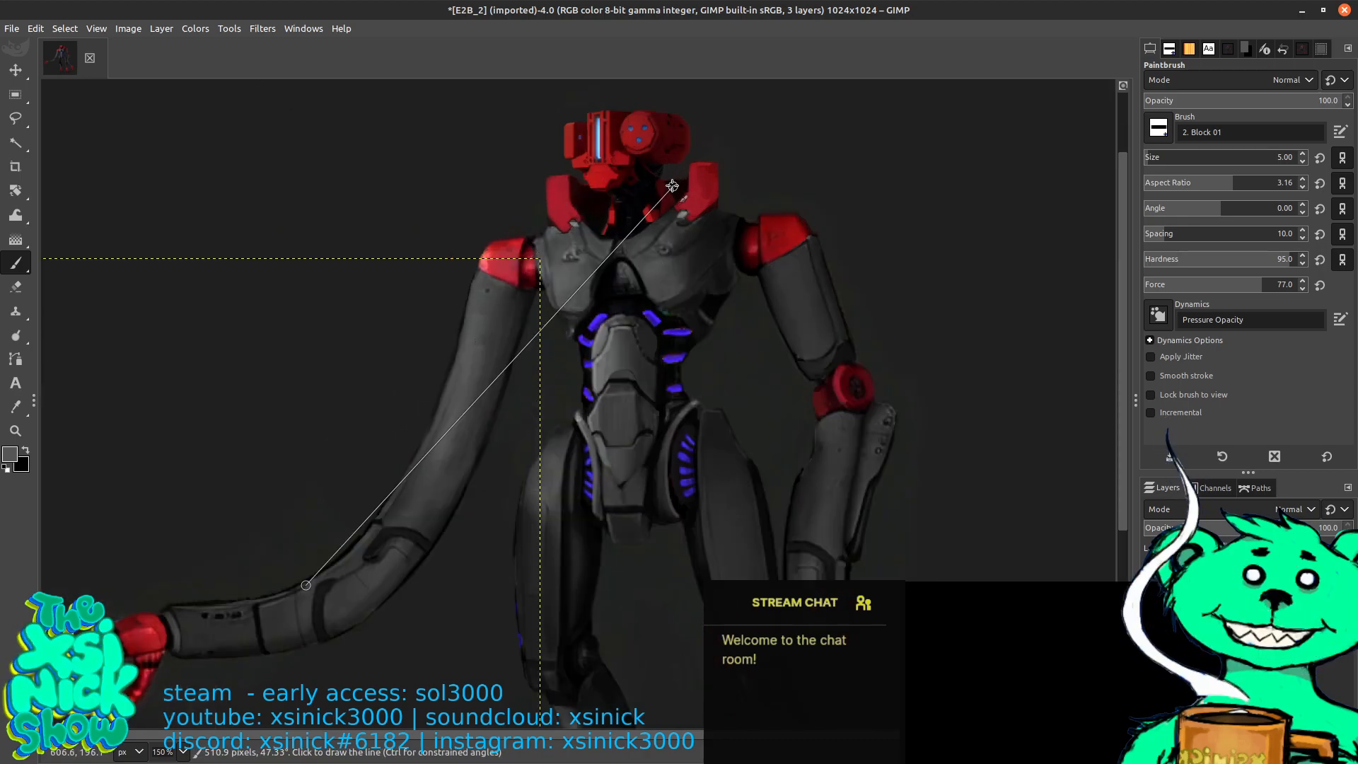
pyautogui.scroll(2, 667, 186)
pyautogui.keyDown('ctrl'); pyautogui.click(1025, 510); pyautogui.keyUp('ctrl')
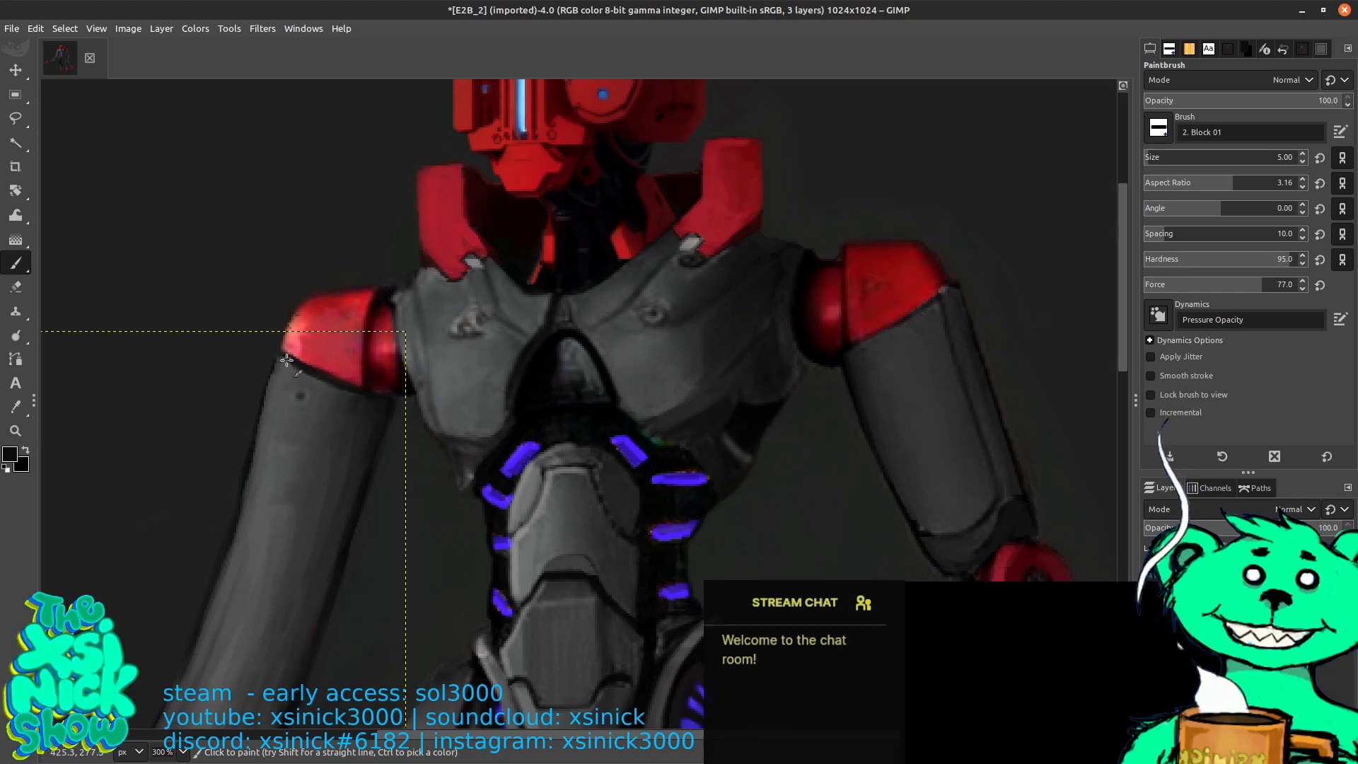
pyautogui.keyDown('ctrl'); pyautogui.click(267, 557); pyautogui.keyUp('ctrl')
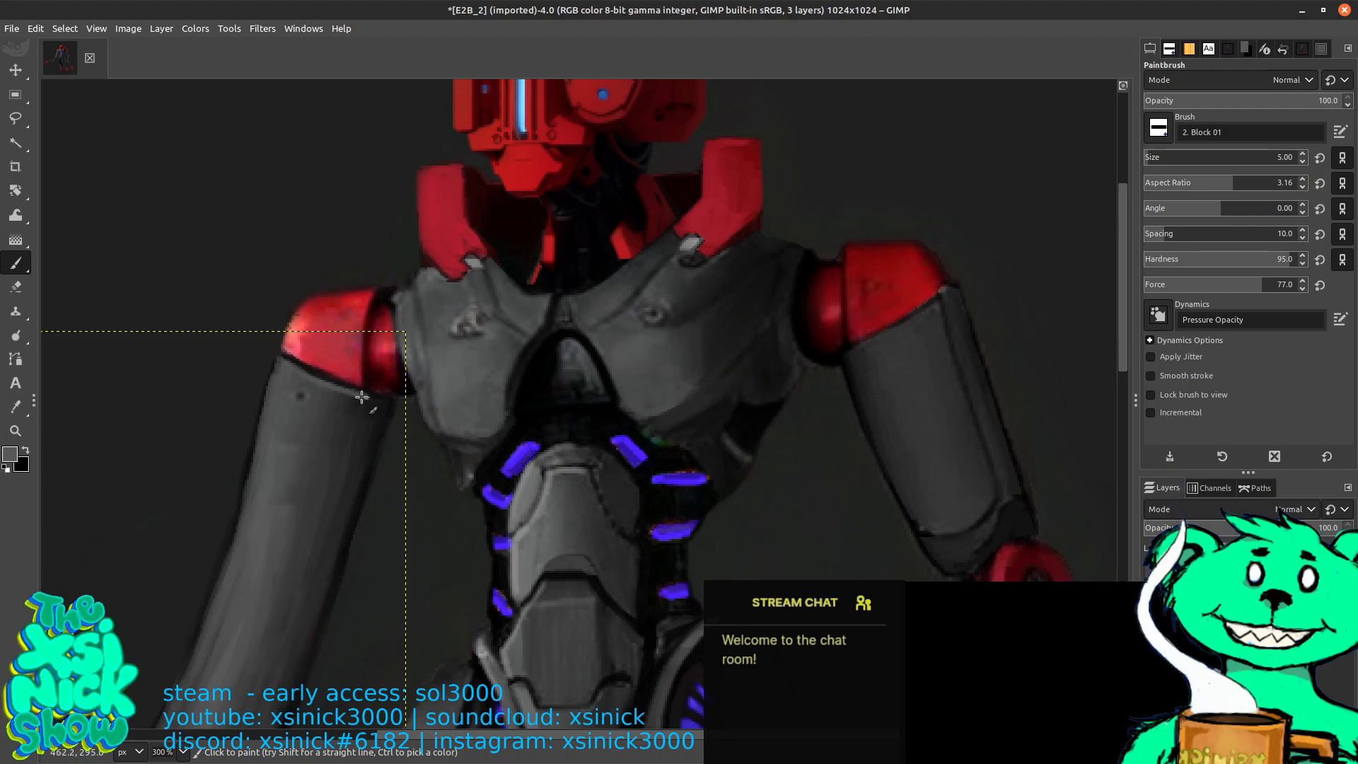
pyautogui.keyDown('ctrl'); pyautogui.click(310, 371); pyautogui.keyUp('ctrl')
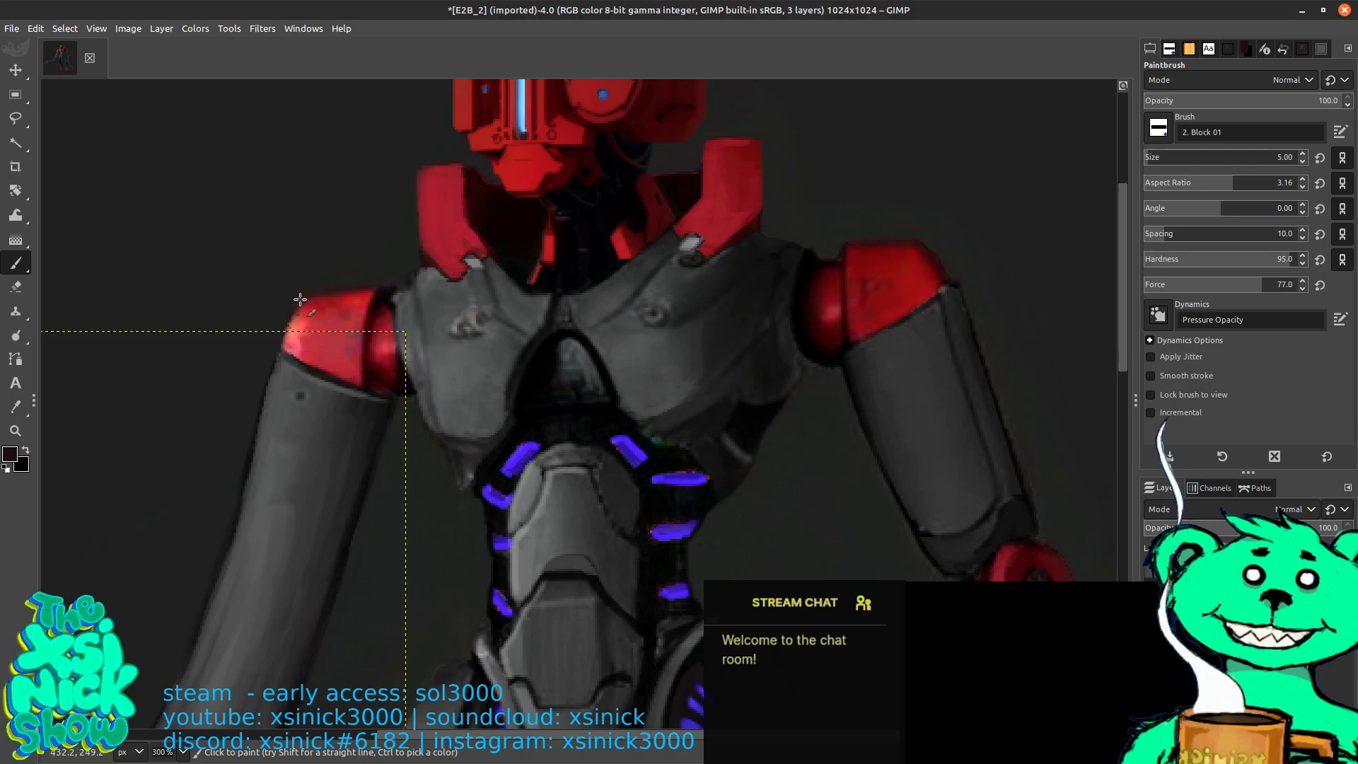
pyautogui.moveTo(293, 361); pyautogui.dragTo(284, 353)
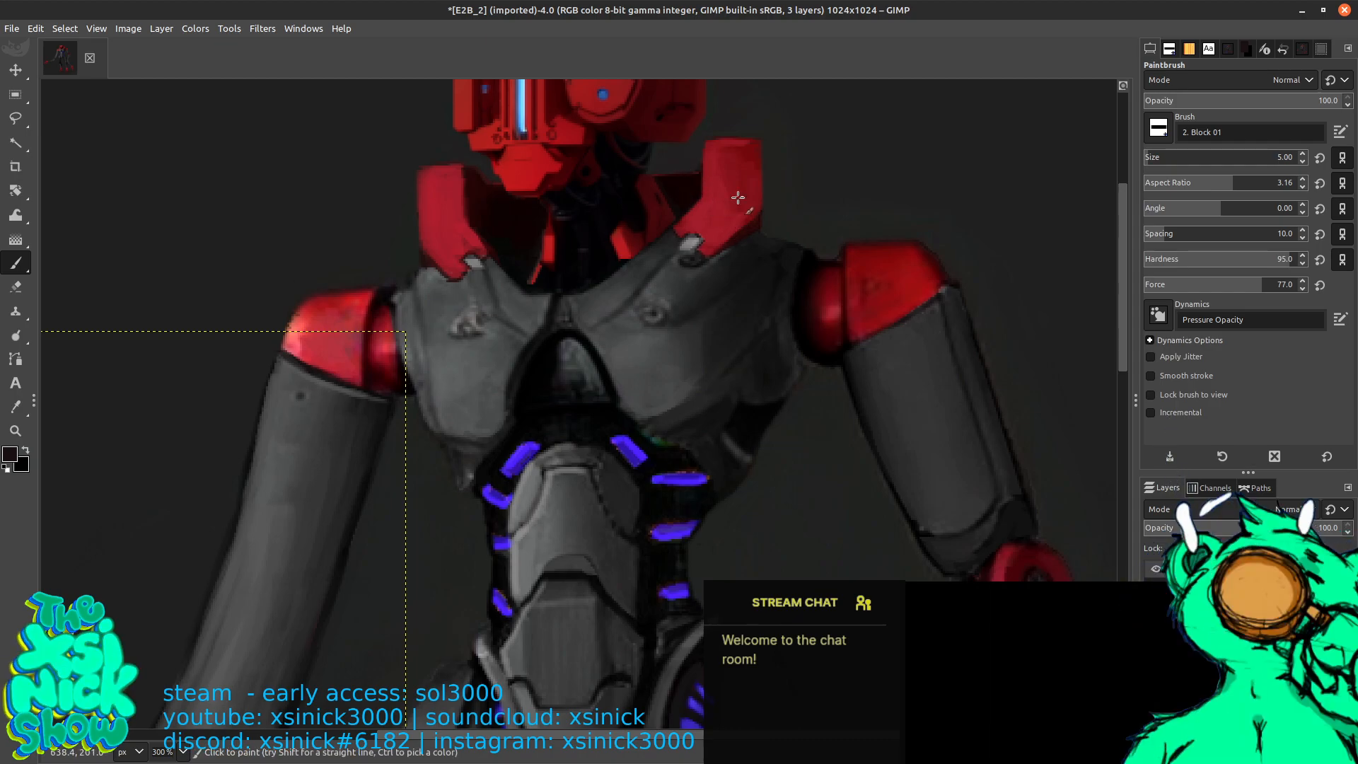
# Switch to the full-size artwork layer and paint out the stray fringe along the outer edge of the robot's right-hand shin
pyautogui.scroll(-3, 737, 198)
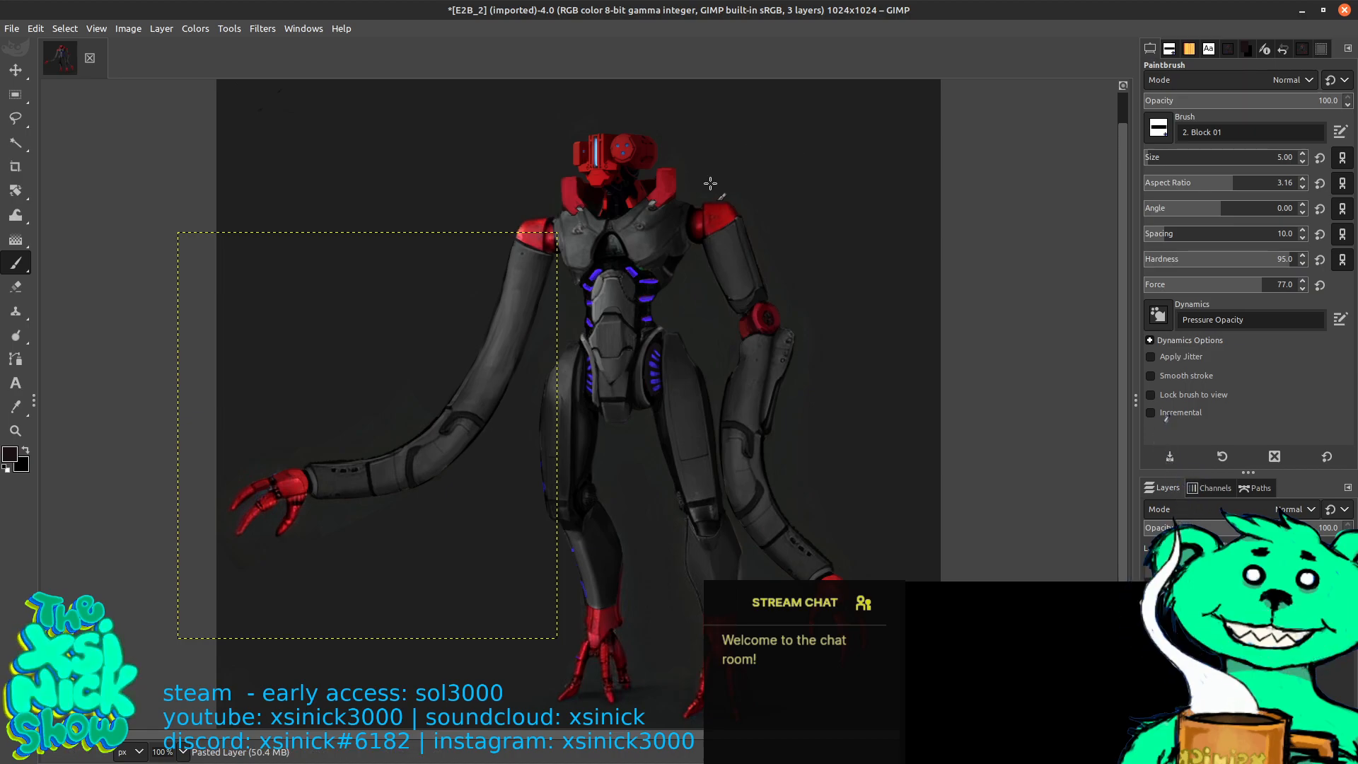
pyautogui.scroll(-2, 712, 252)
pyautogui.hscroll(2, 679, 464)
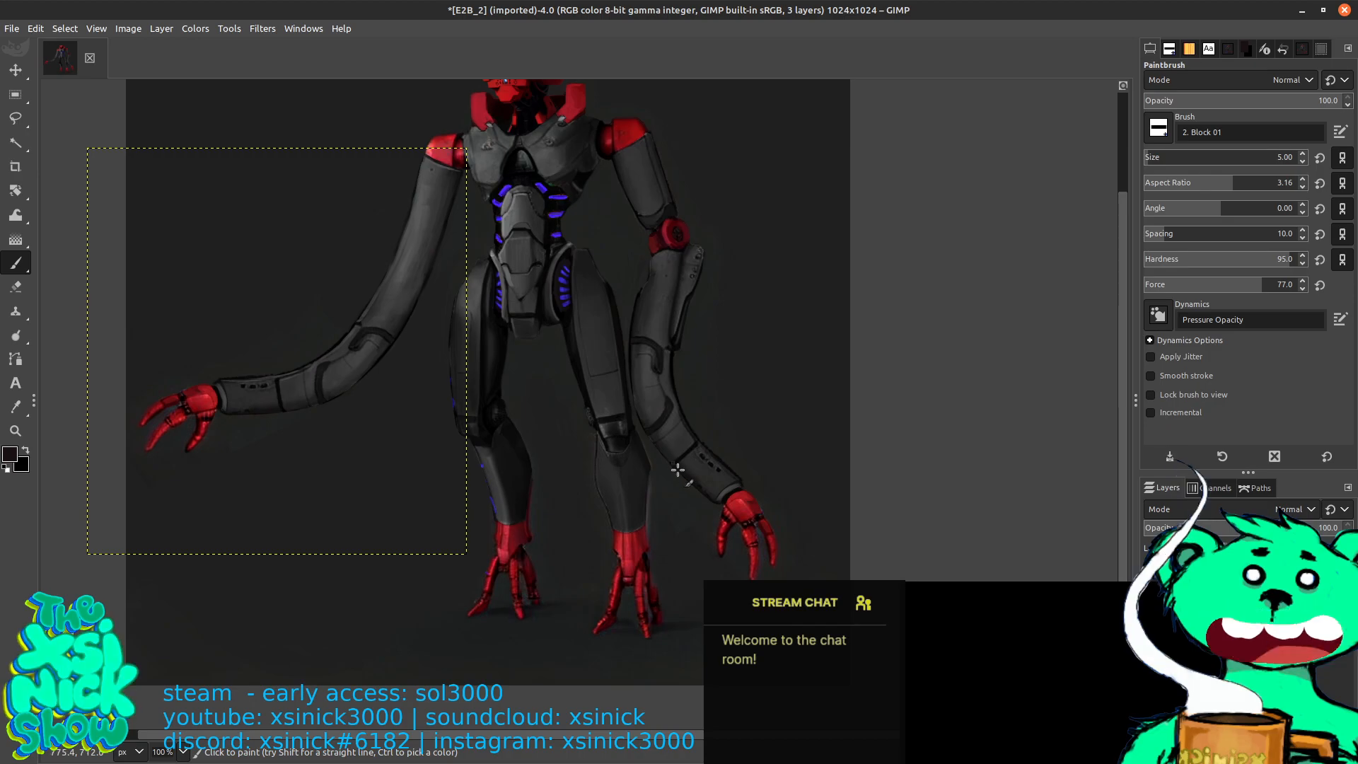
pyautogui.press('+')
pyautogui.press('+')
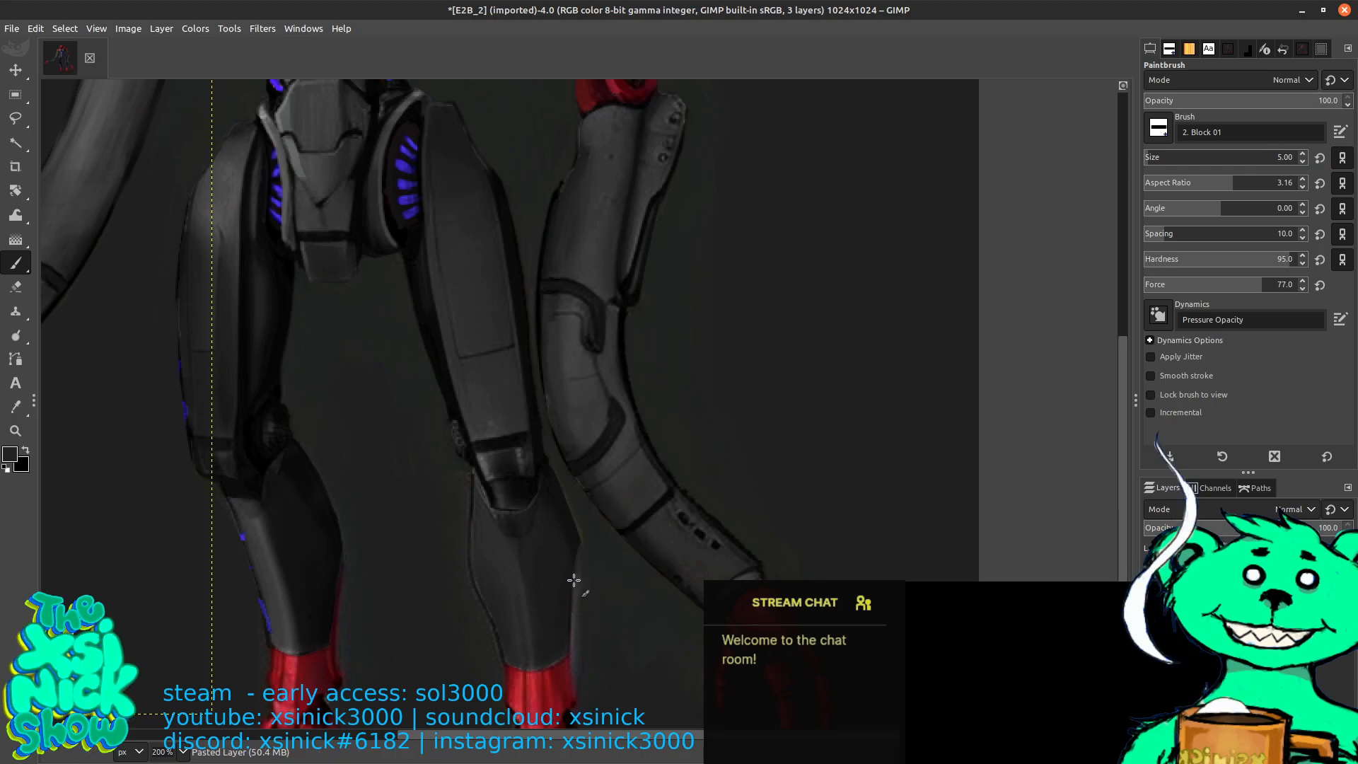
pyautogui.click(1239, 601)
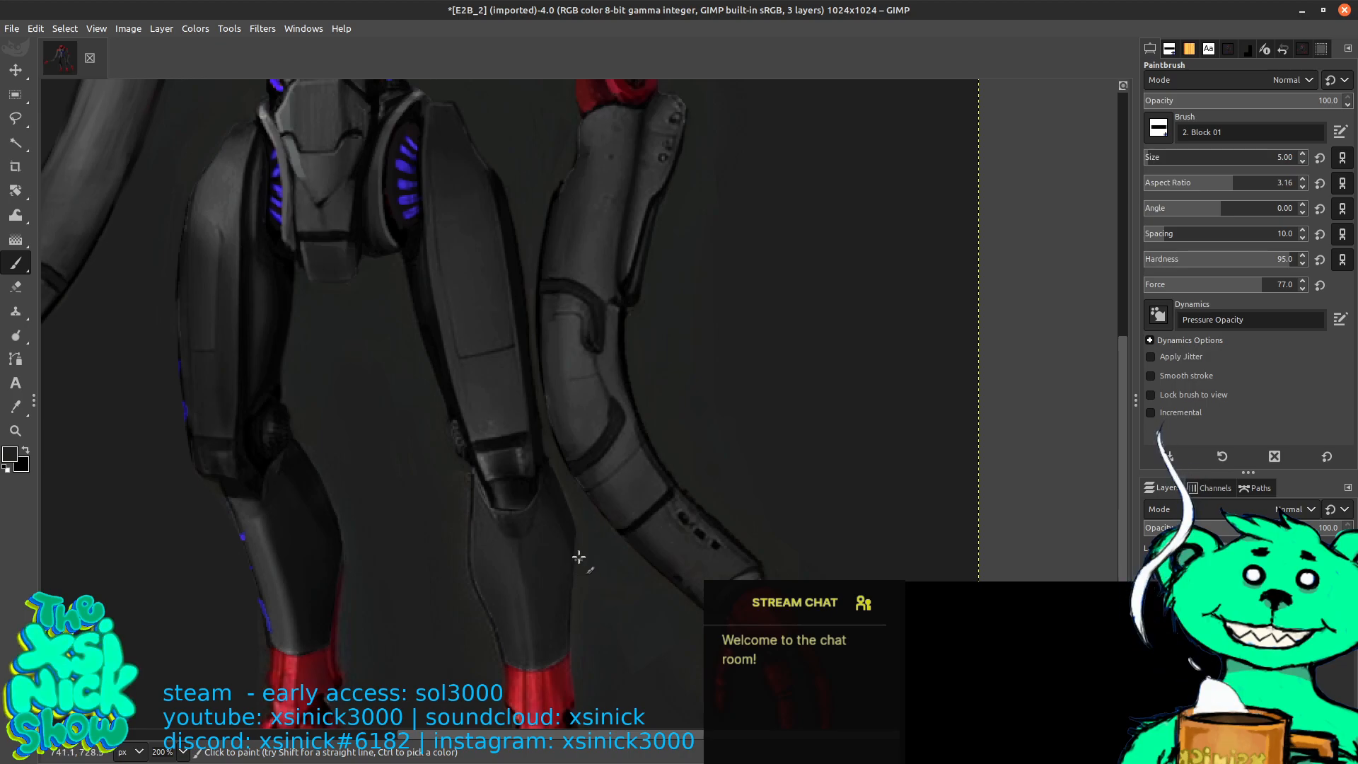
pyautogui.moveTo(579, 560); pyautogui.dragTo(604, 369)
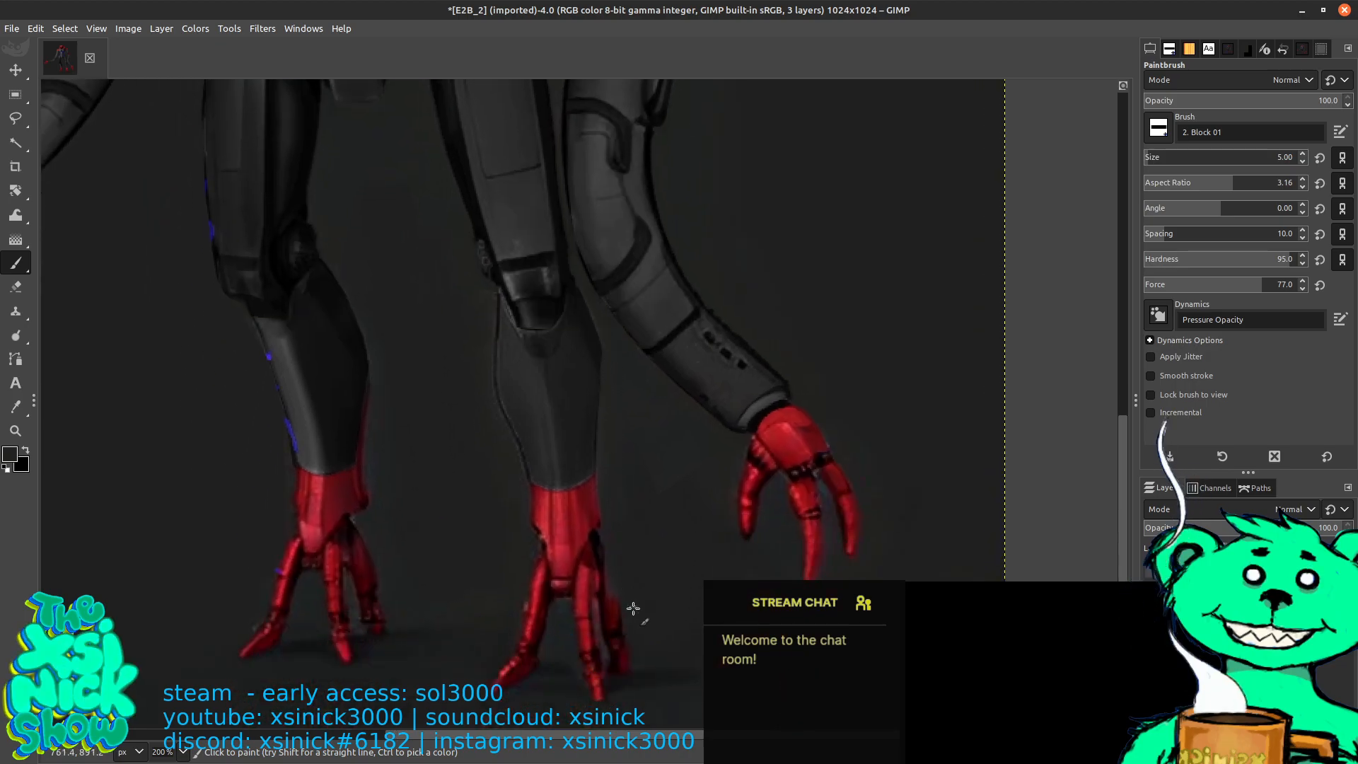
# Retouch the ankle and toes of the right-hand red foot with sampled dark and mid reds
pyautogui.keyDown('ctrl'); pyautogui.click(608, 573); pyautogui.keyUp('ctrl')
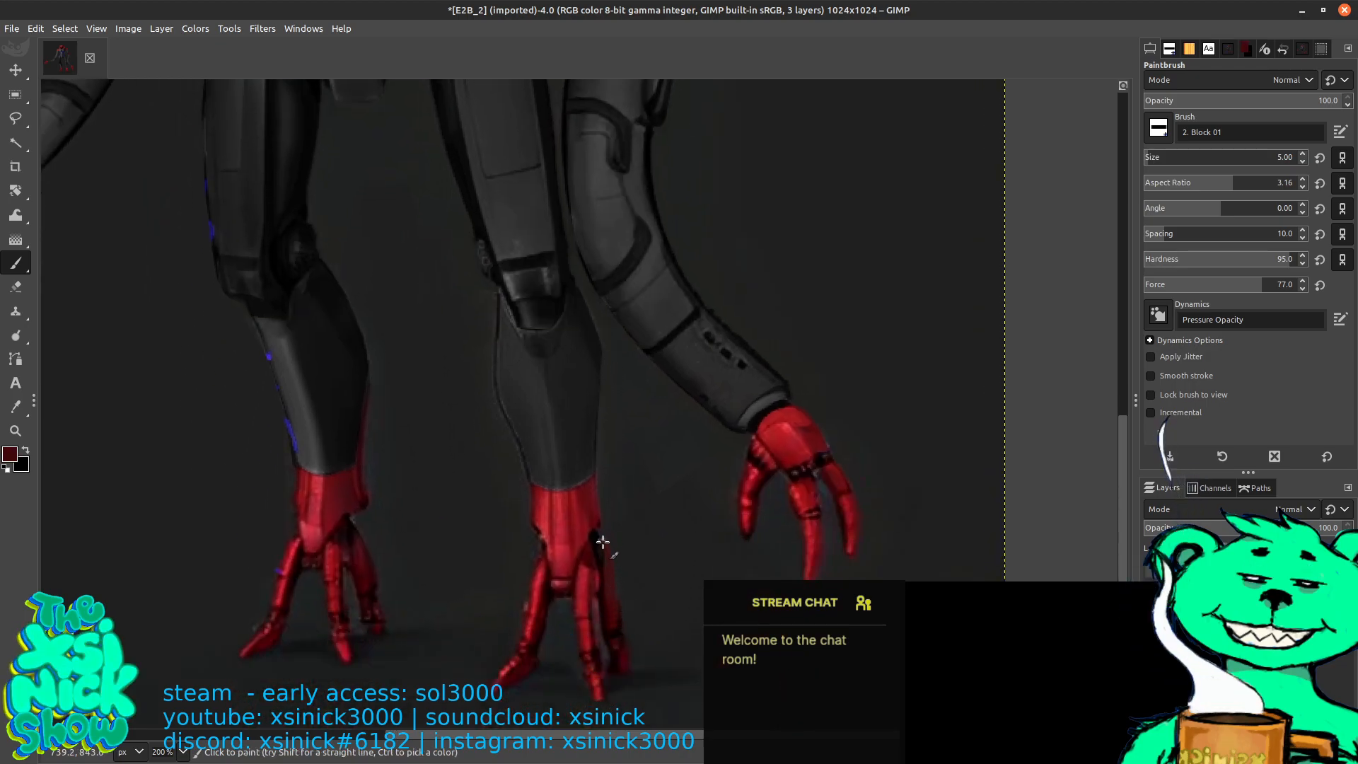
pyautogui.keyDown('ctrl'); pyautogui.click(601, 544); pyautogui.keyUp('ctrl')
pyautogui.keyDown('ctrl'); pyautogui.click(613, 576); pyautogui.keyUp('ctrl')
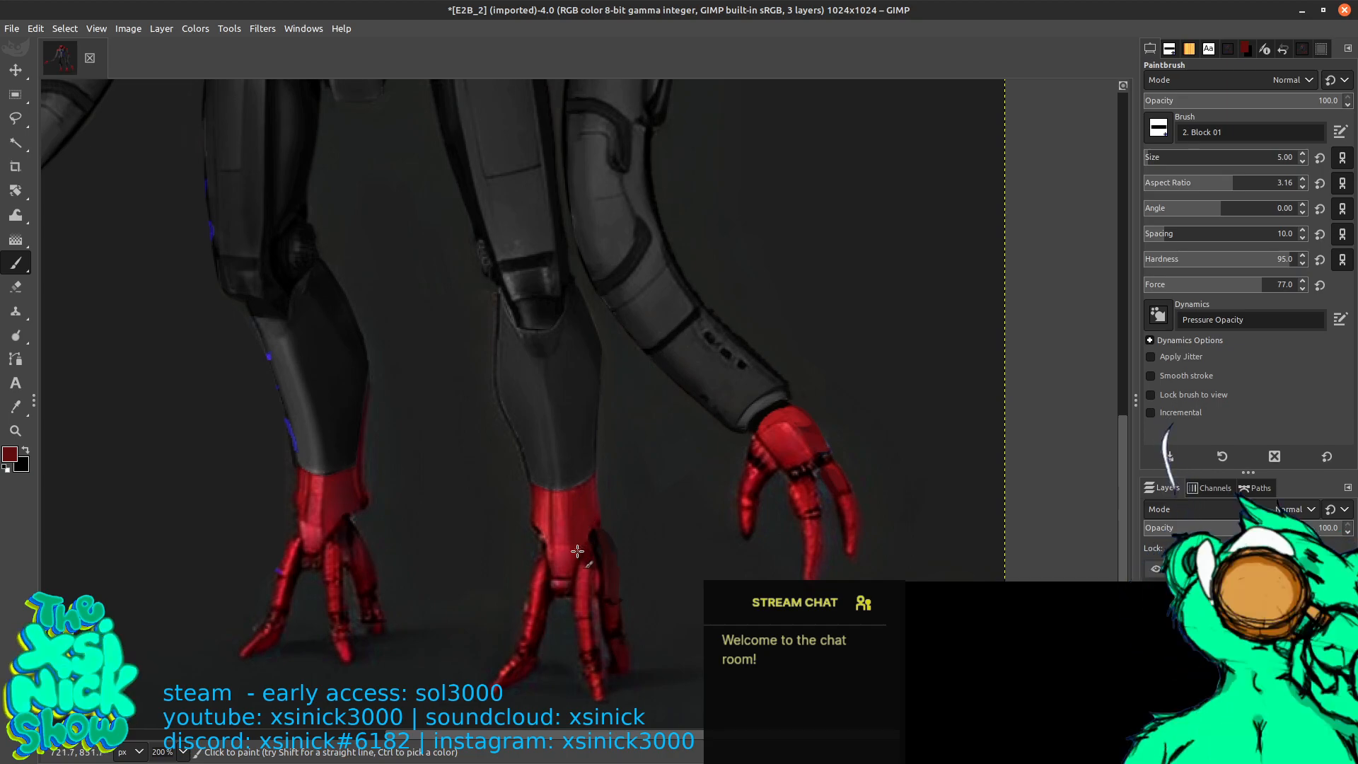
pyautogui.keyDown('ctrl'); pyautogui.click(574, 487); pyautogui.keyUp('ctrl')
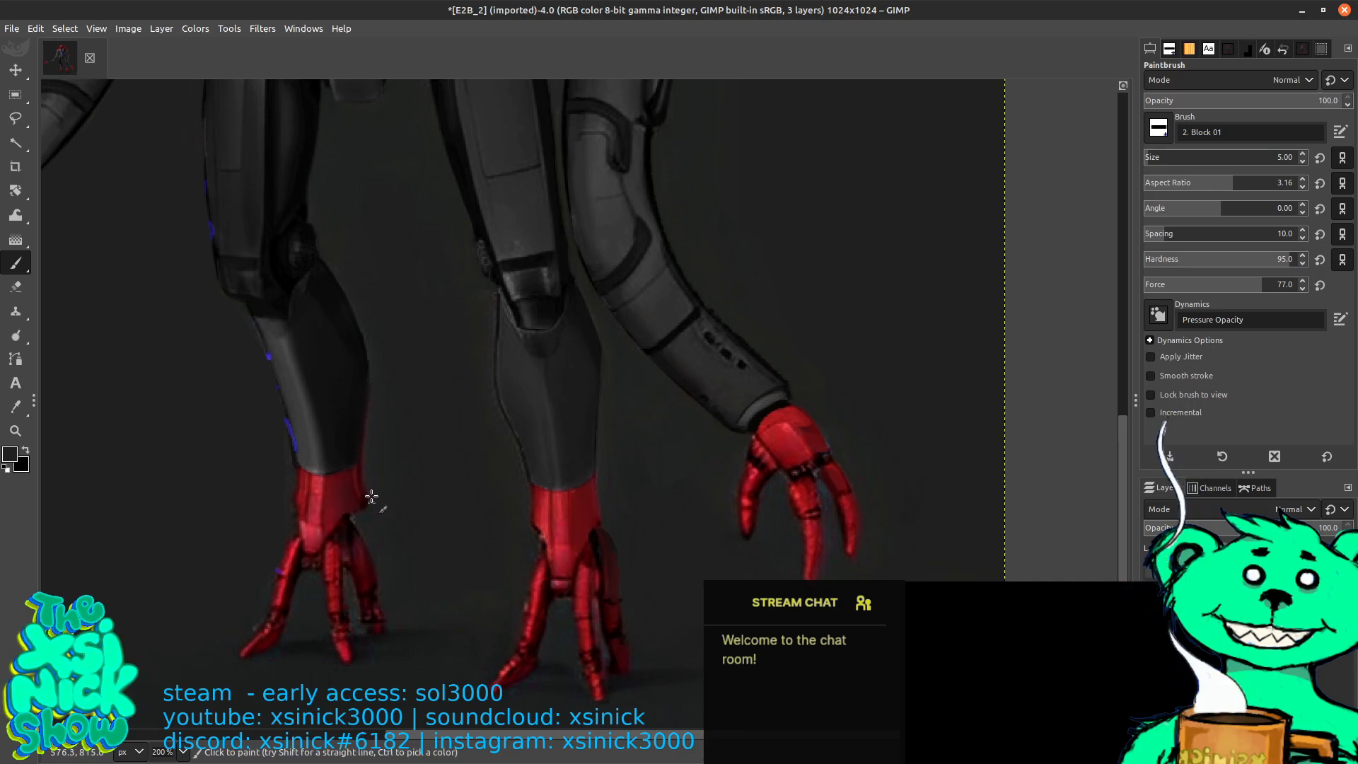
# Clean up the inner edge of the left-hand ankle and its rear toes with sampled dark red, black and grey tones
pyautogui.keyDown('ctrl'); pyautogui.click(363, 559); pyautogui.keyUp('ctrl')
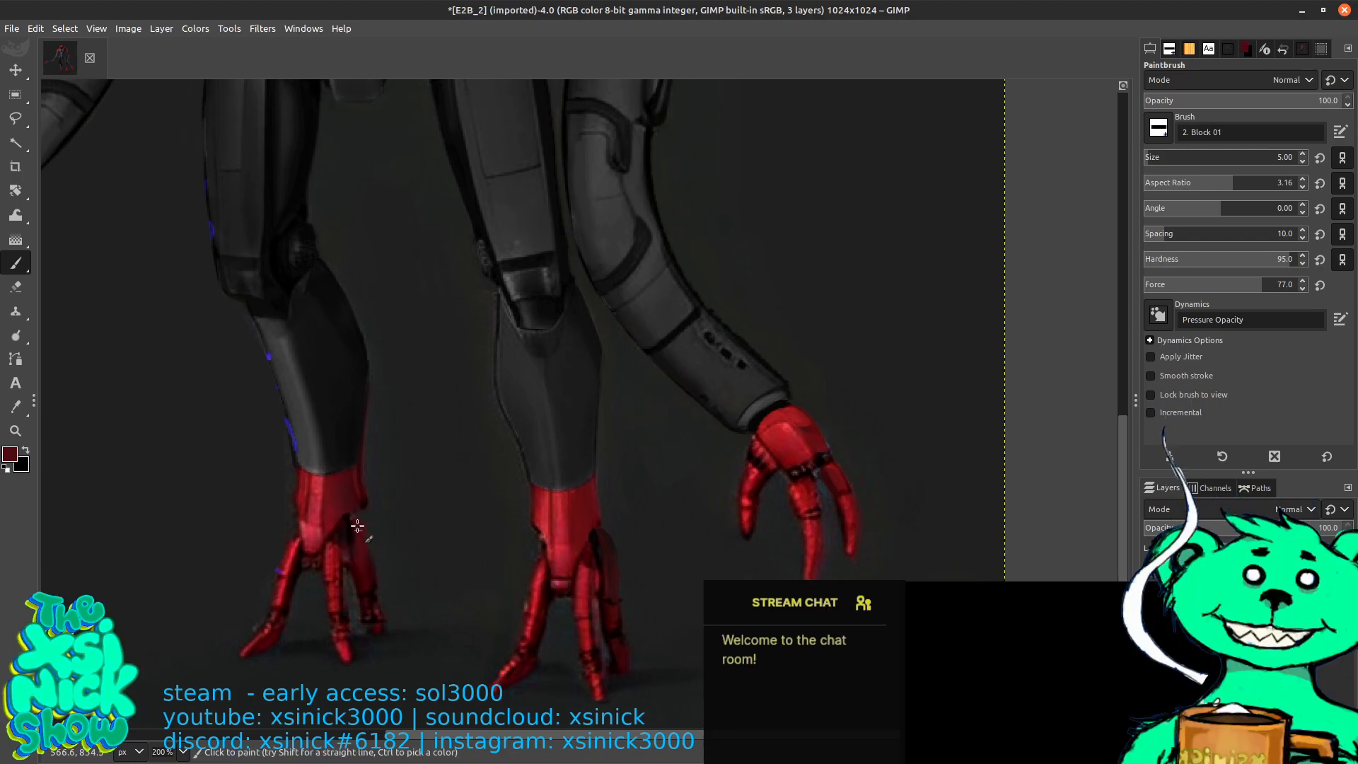
pyautogui.keyDown('ctrl'); pyautogui.click(365, 539); pyautogui.keyUp('ctrl')
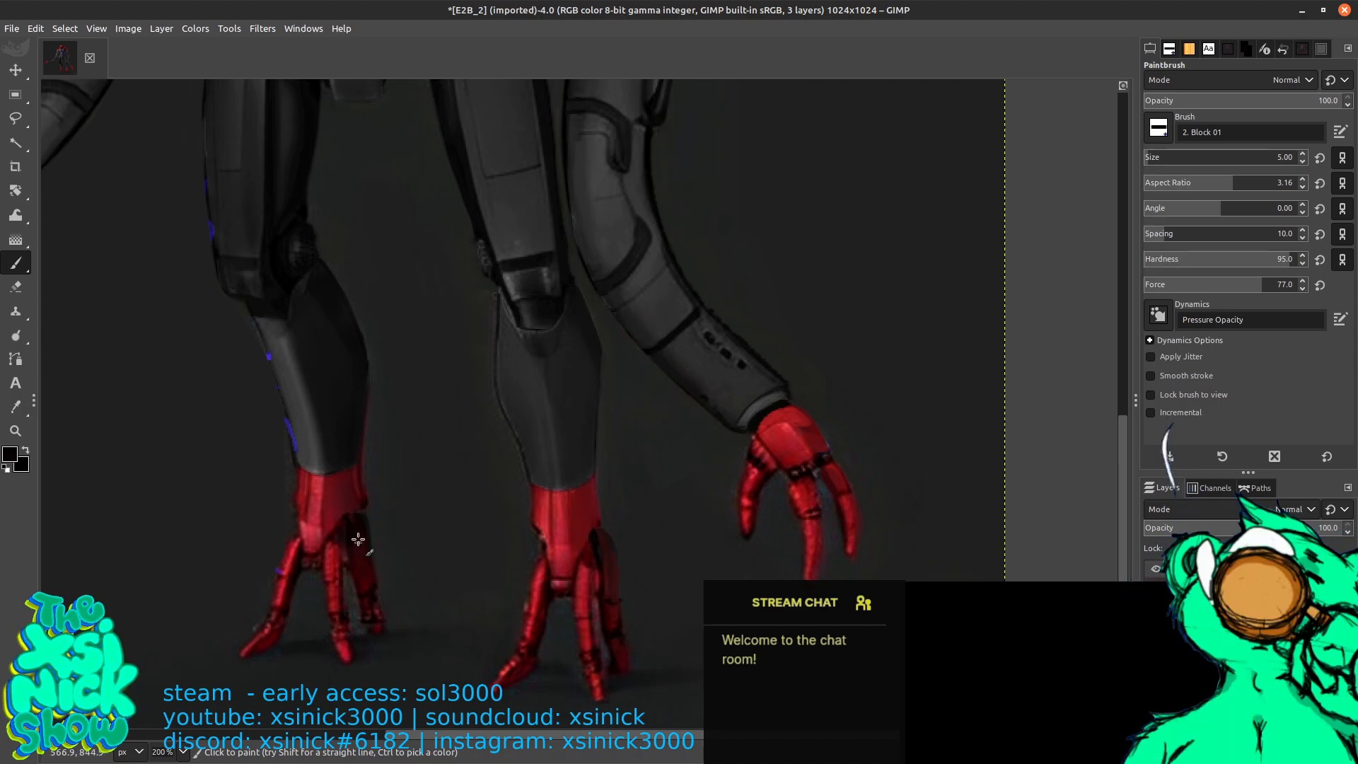
pyautogui.keyDown('ctrl'); pyautogui.click(355, 477); pyautogui.keyUp('ctrl')
pyautogui.moveTo(367, 436); pyautogui.dragTo(404, 546)
# Tone down the blue specks beside the left-hand shin and blend sampled red into that foot's ankle and toes, undoing a stray stroke
pyautogui.keyDown('ctrl'); pyautogui.click(337, 553); pyautogui.keyUp('ctrl')
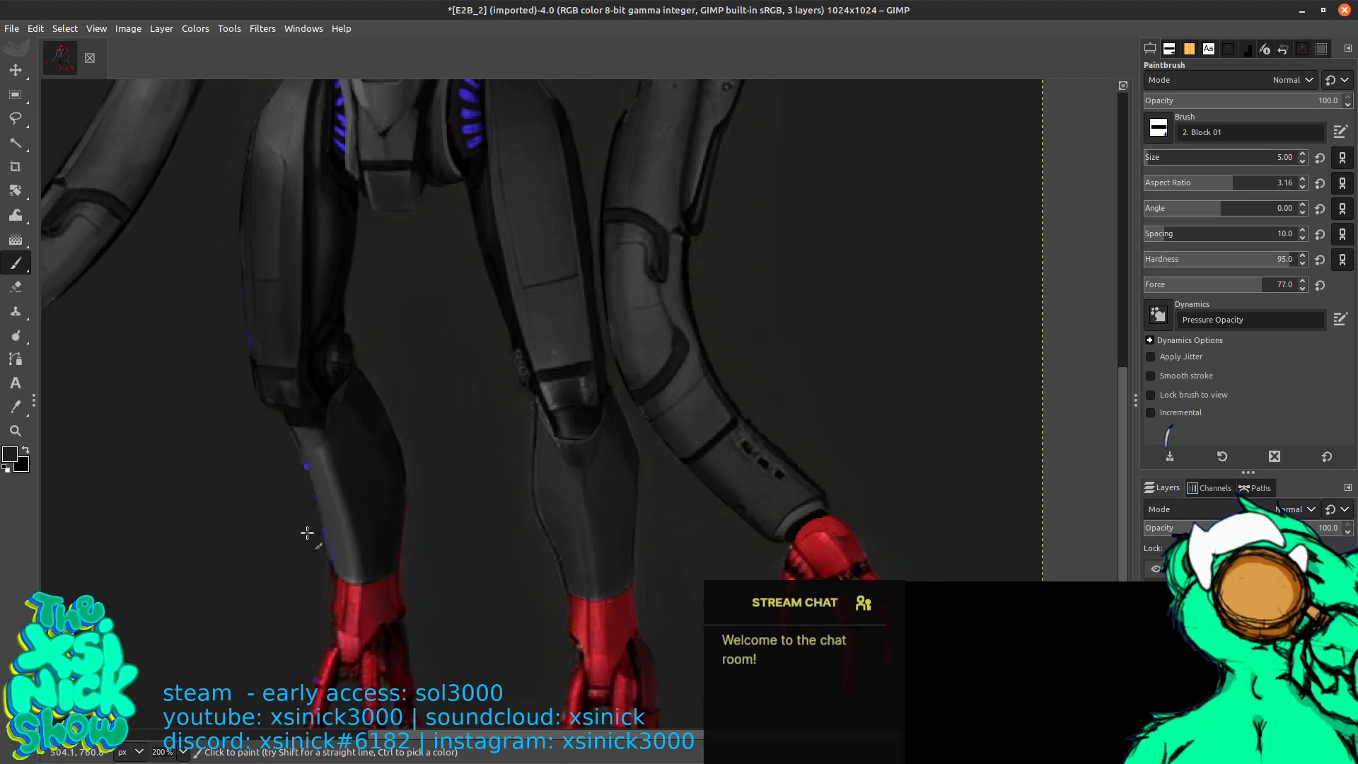
pyautogui.scroll(-2, 311, 531)
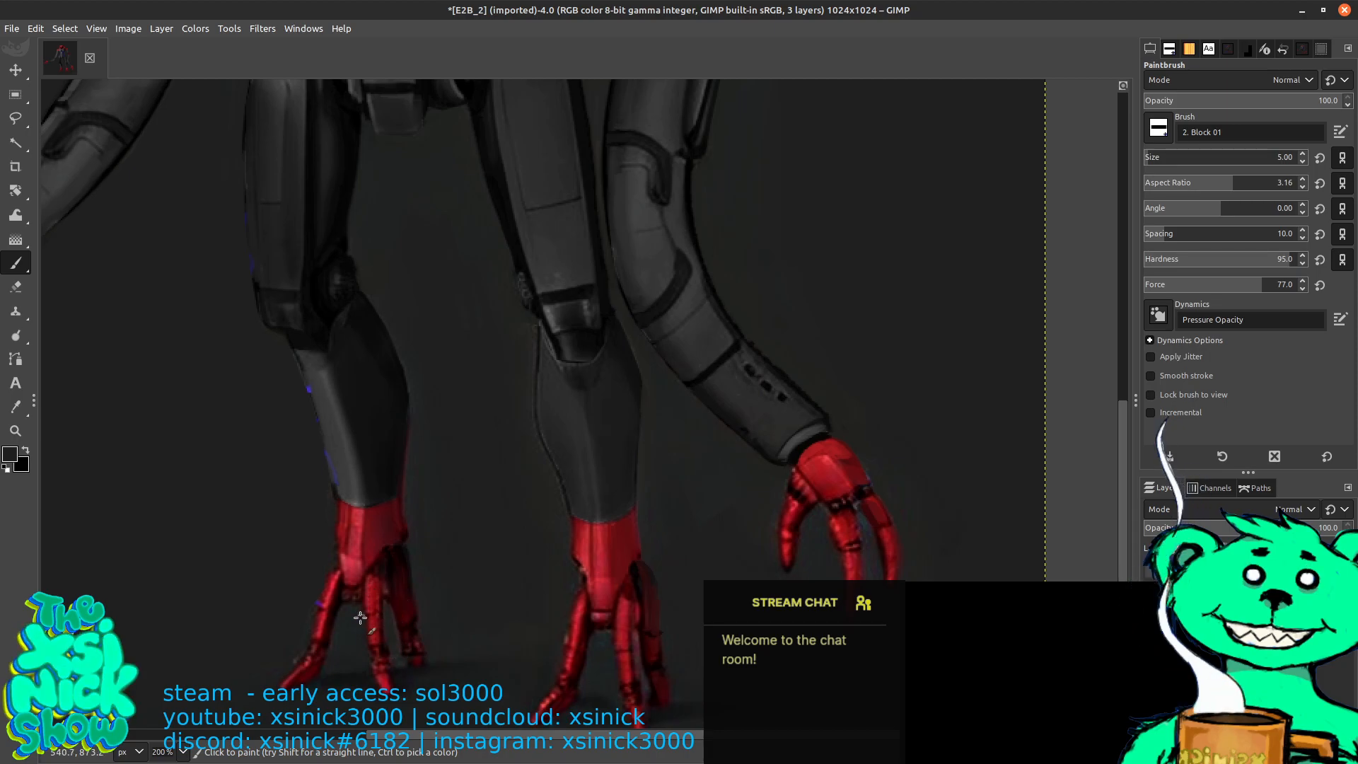
pyautogui.keyDown('ctrl'); pyautogui.click(320, 605); pyautogui.keyUp('ctrl')
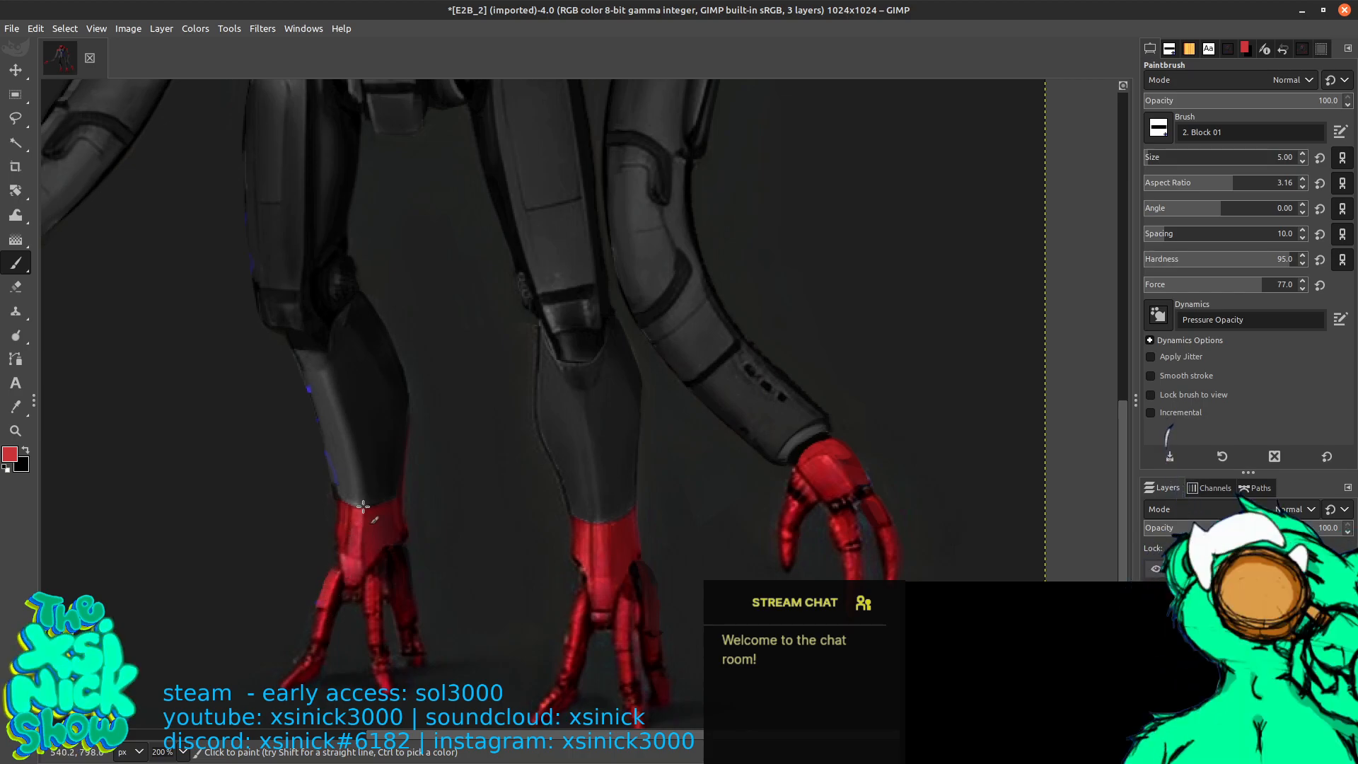
pyautogui.moveTo(373, 593)
pyautogui.mouseDown()
pyautogui.moveTo(428, 552)
pyautogui.moveTo(406, 602)
pyautogui.moveTo(398, 557)
pyautogui.mouseUp()
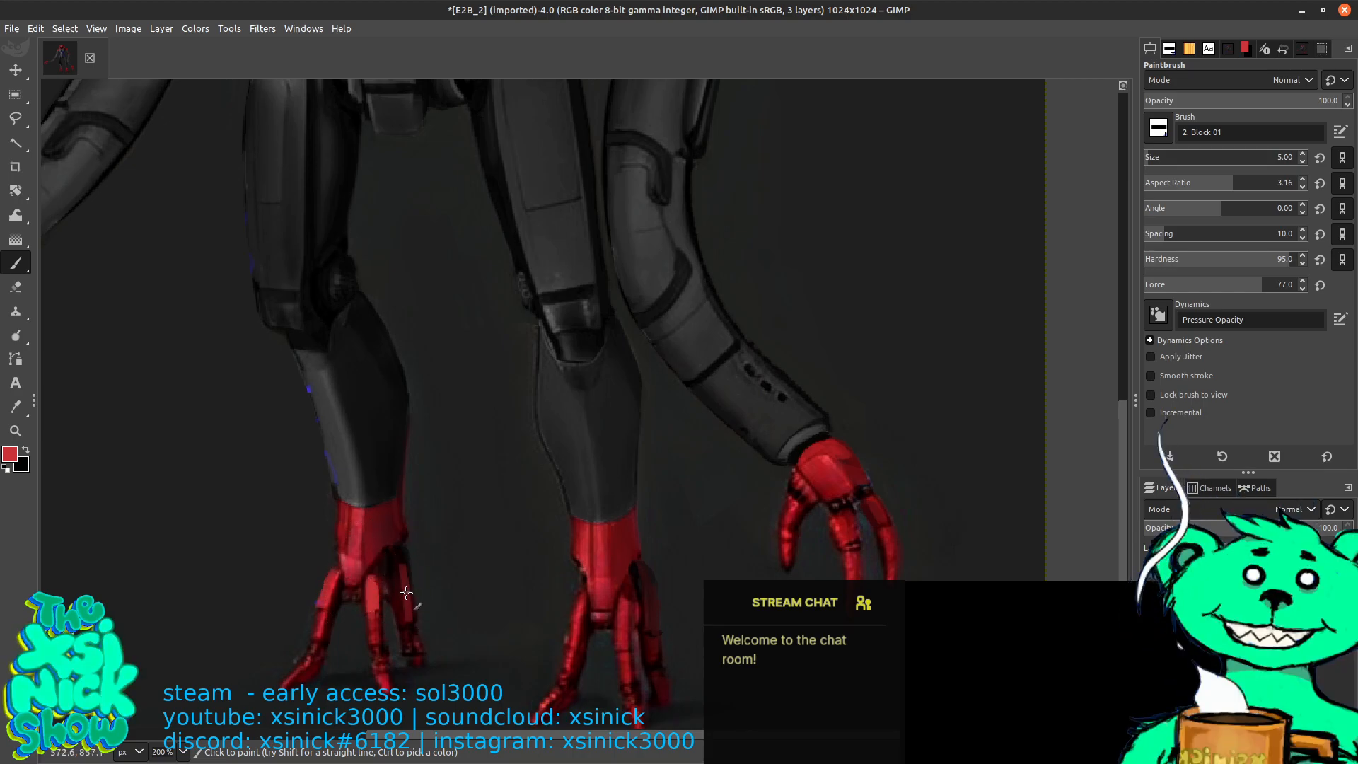
pyautogui.hotkey('ctrl', 'z')
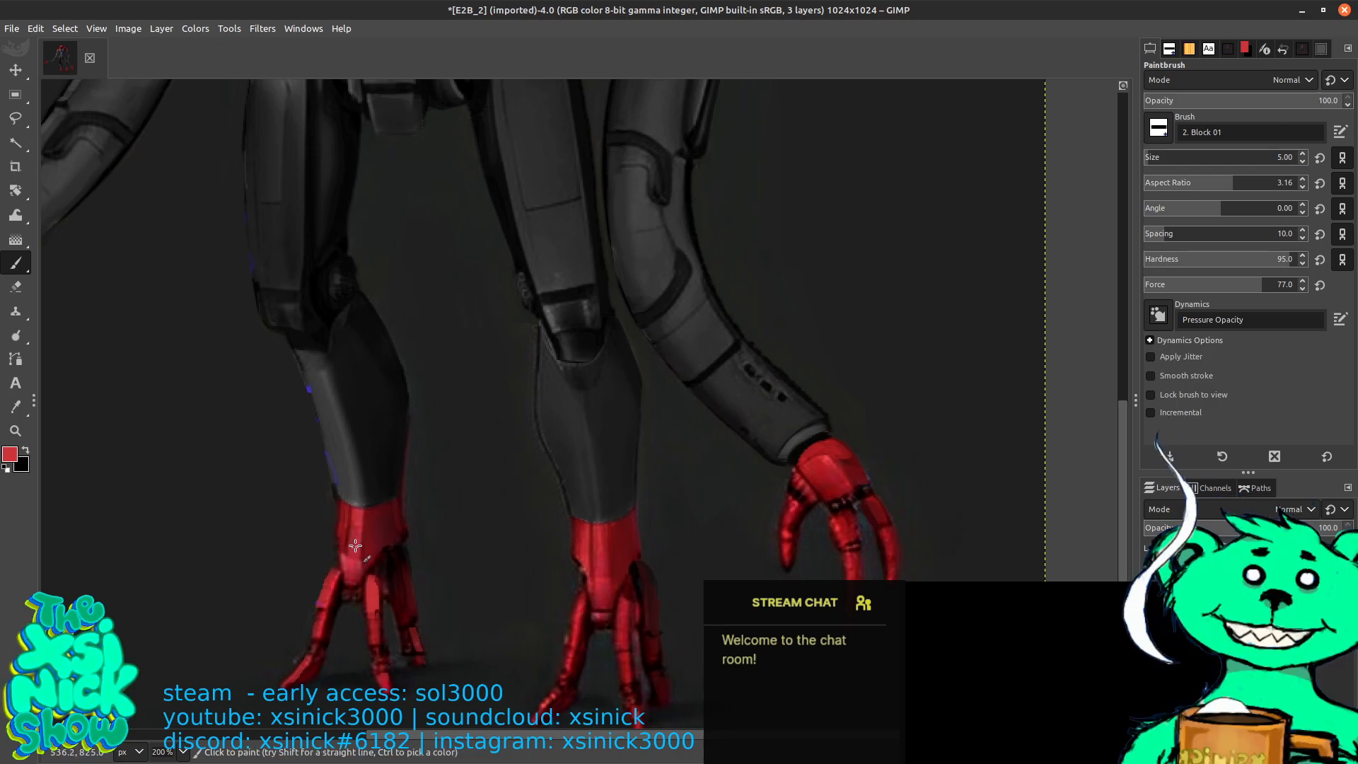
# Paint out the remaining blue specks along the outer edge of the left-hand shin and thigh with sampled greys
pyautogui.keyDown('ctrl'); pyautogui.click(326, 492); pyautogui.keyUp('ctrl')
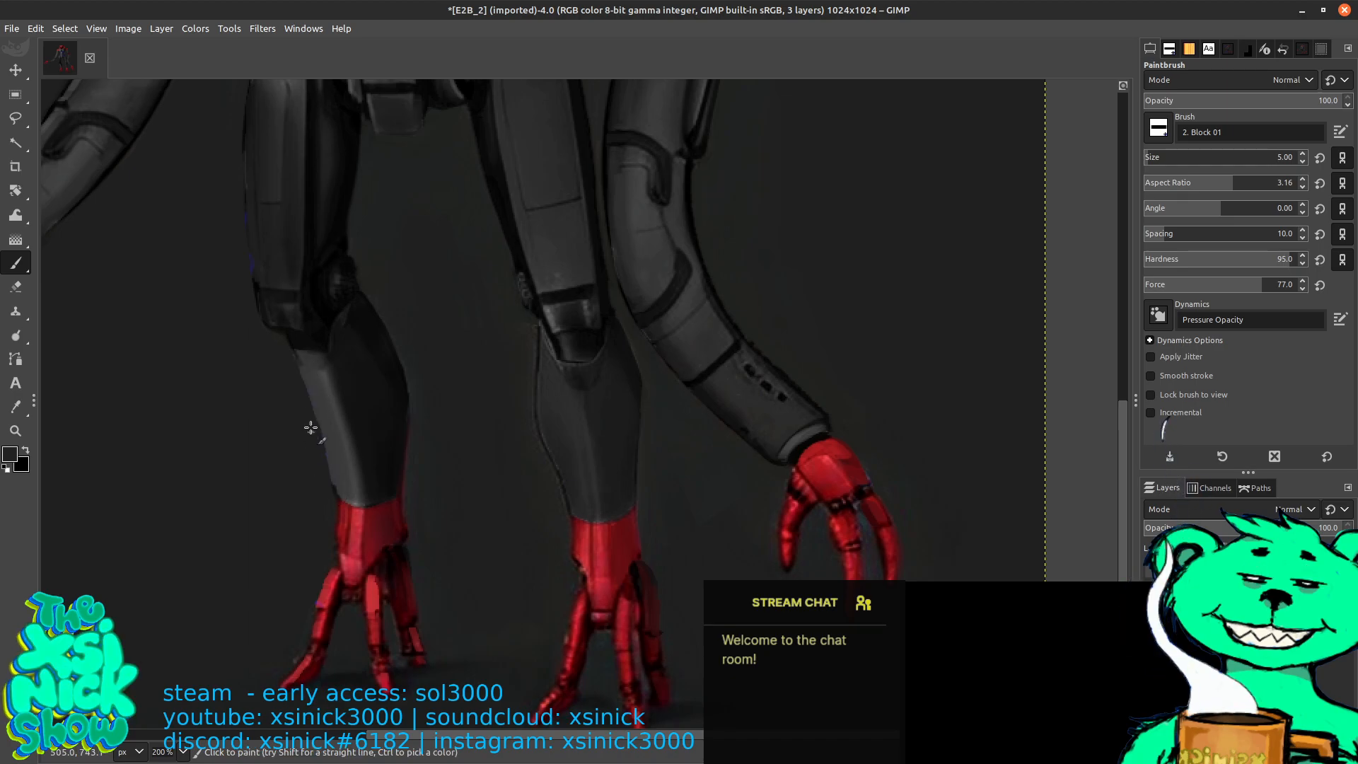
pyautogui.scroll(2, 320, 500)
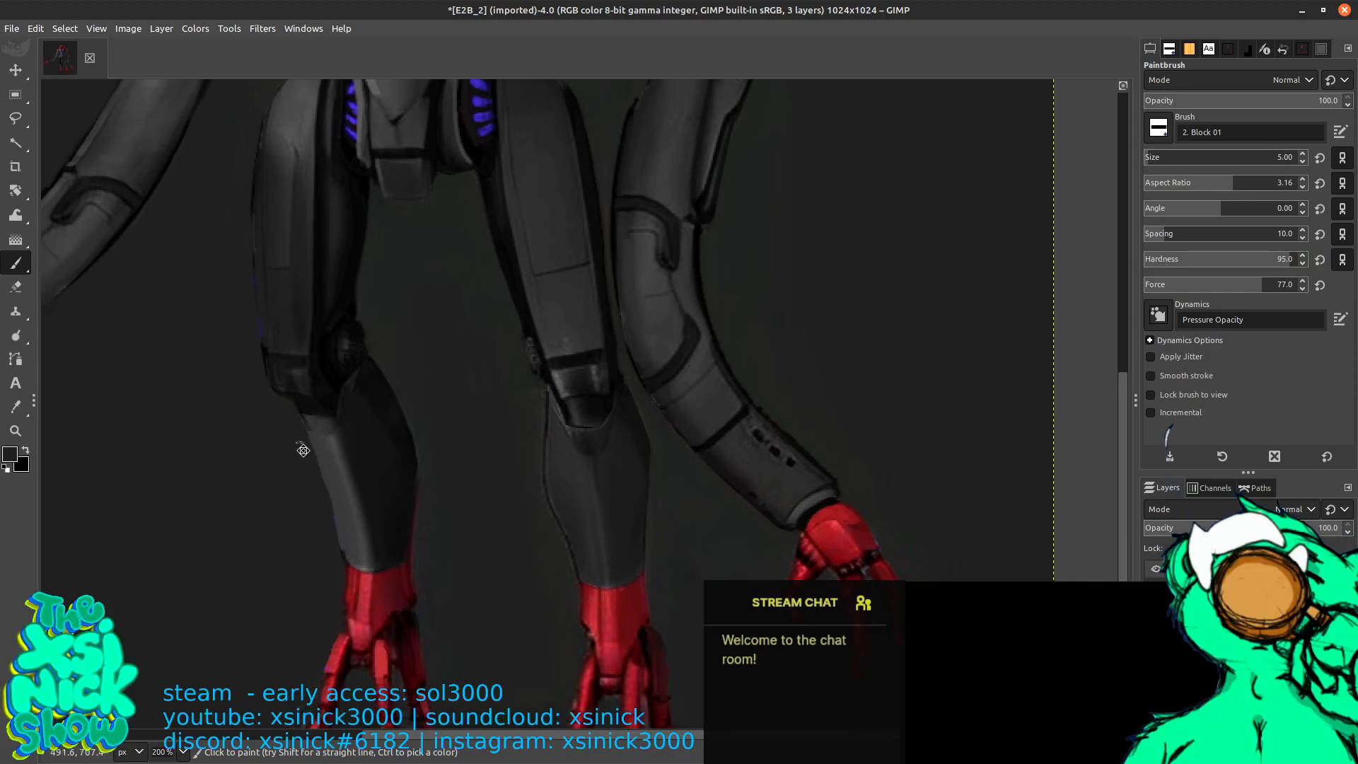
pyautogui.moveTo(297, 439); pyautogui.dragTo(345, 554)
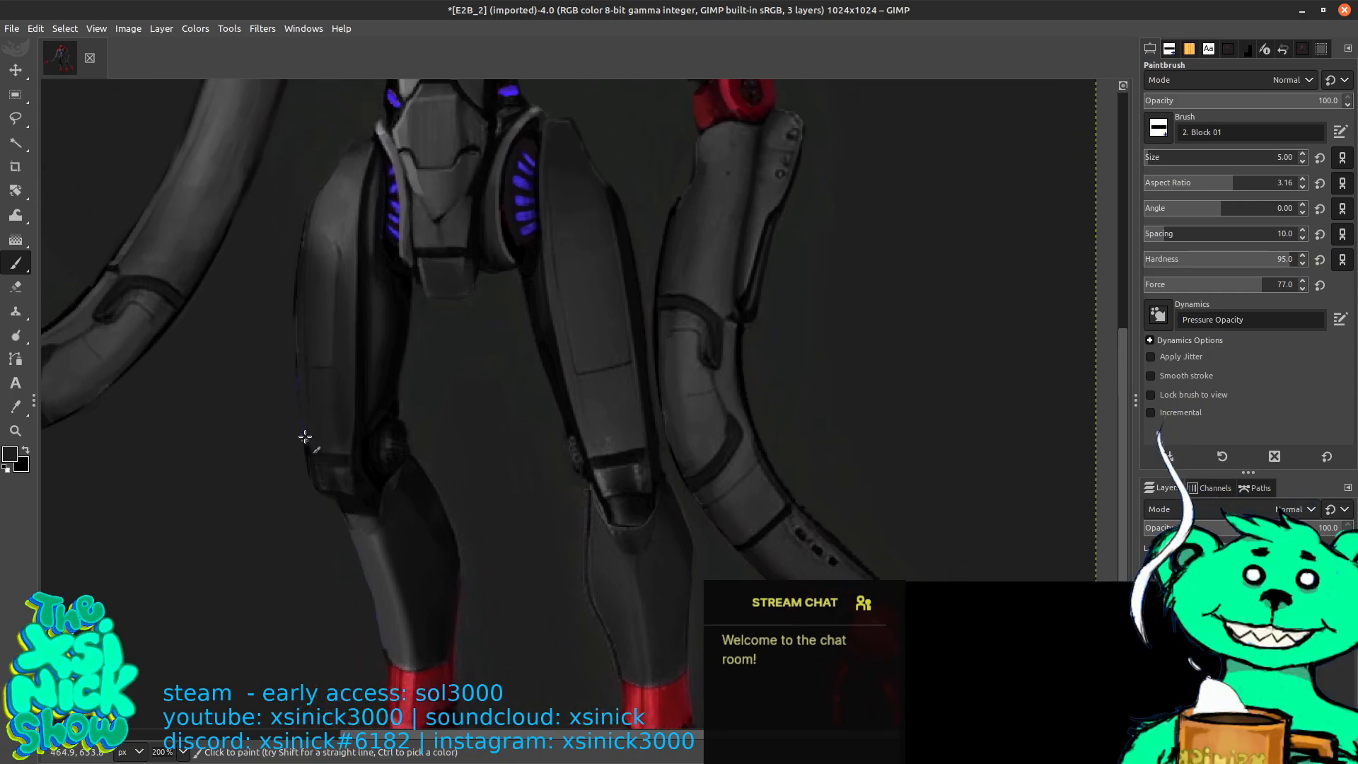
pyautogui.keyDown('ctrl'); pyautogui.click(317, 255); pyautogui.keyUp('ctrl')
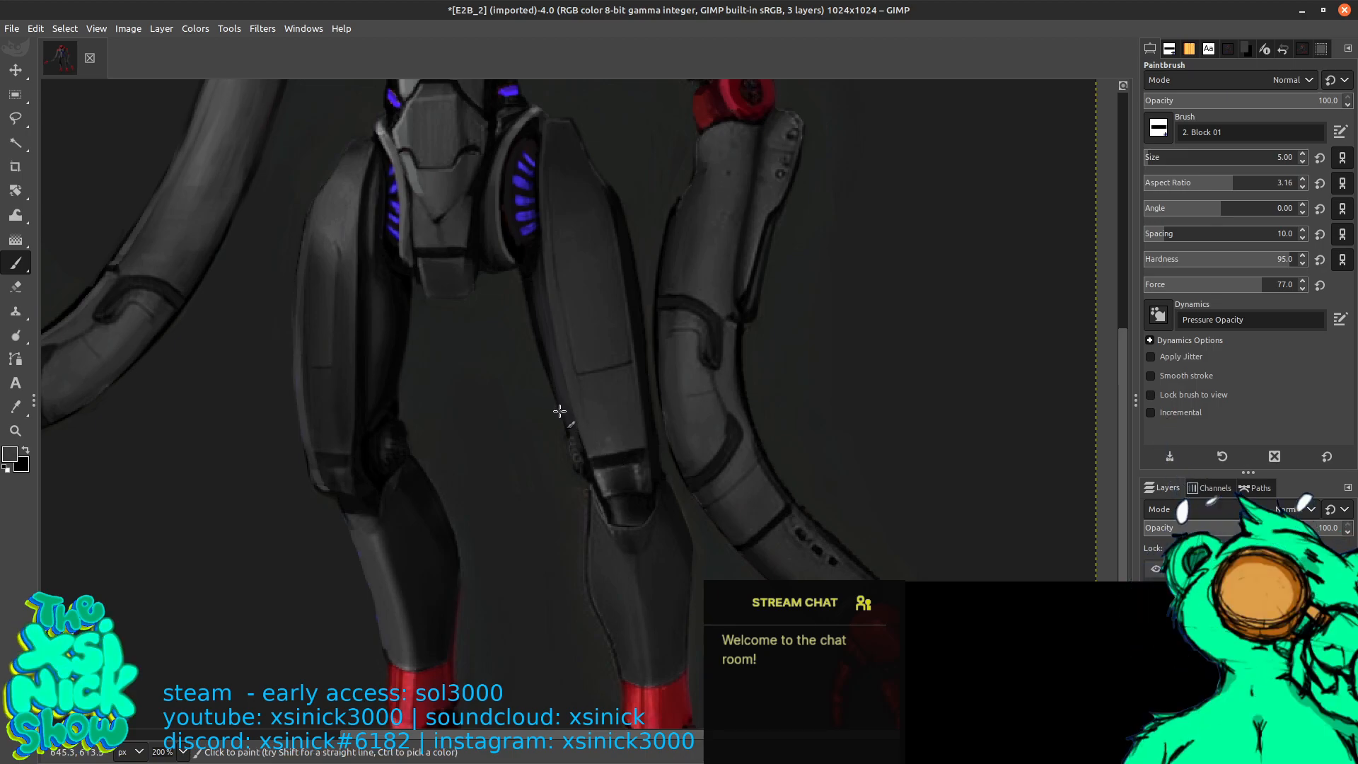
# Paint out the protruding detail behind the right-hand knee and smooth both upper shins with sampled greys
pyautogui.press('ctrl')
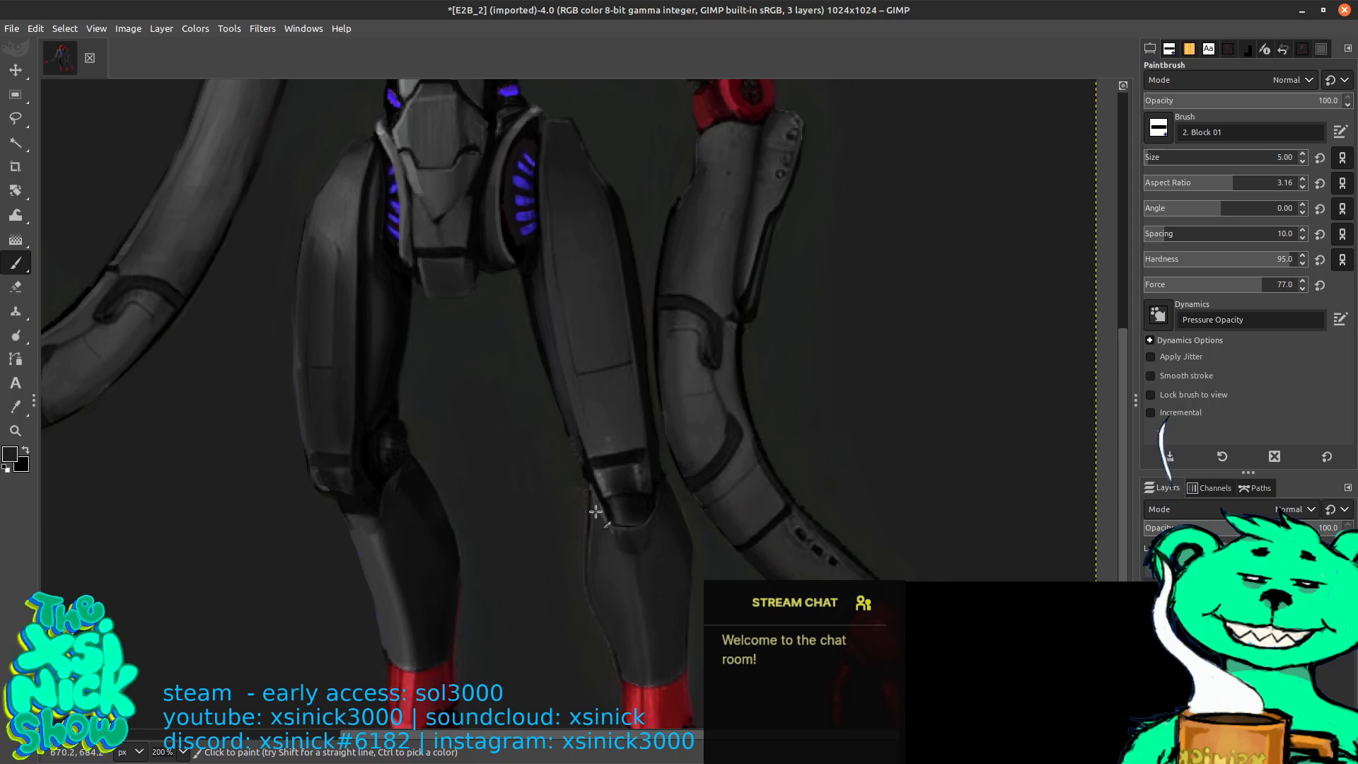
pyautogui.moveTo(600, 543); pyautogui.dragTo(581, 484)
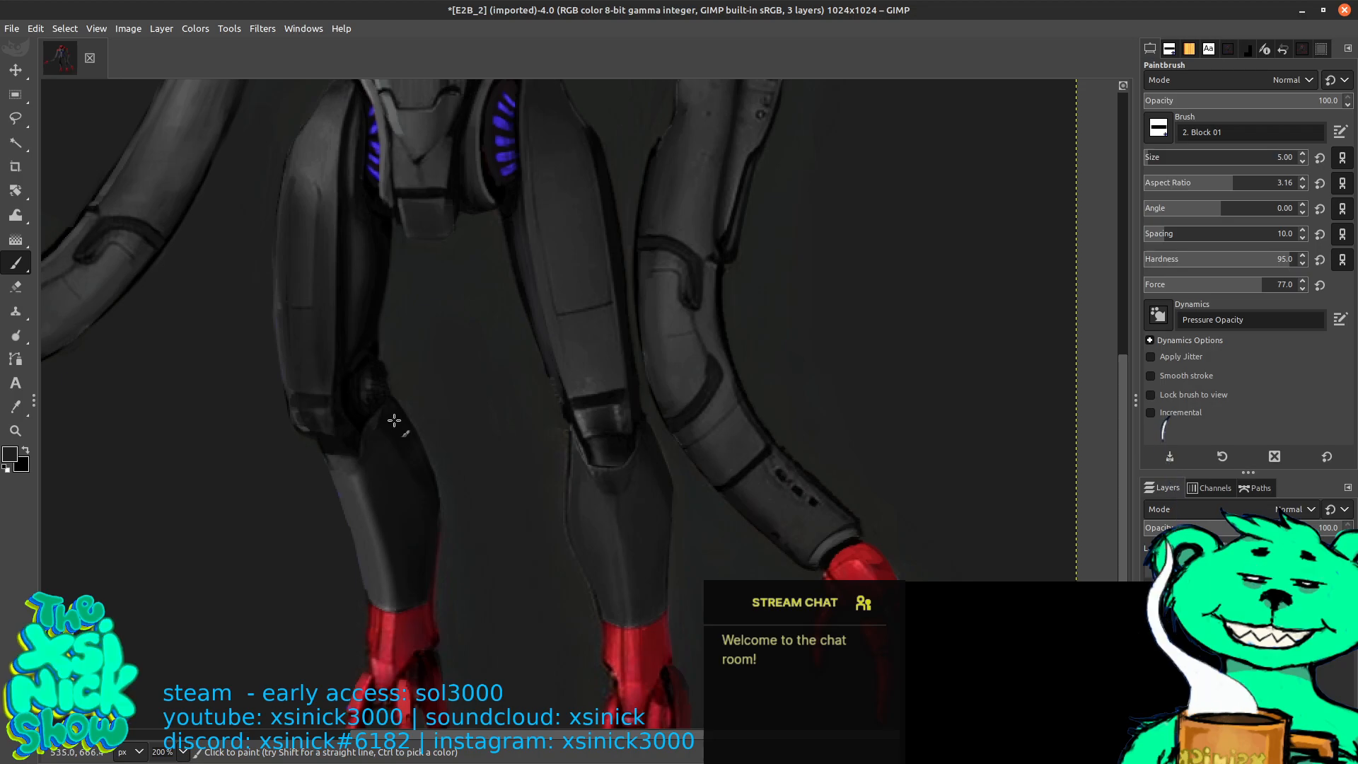
pyautogui.keyDown('ctrl'); pyautogui.click(357, 507); pyautogui.keyUp('ctrl')
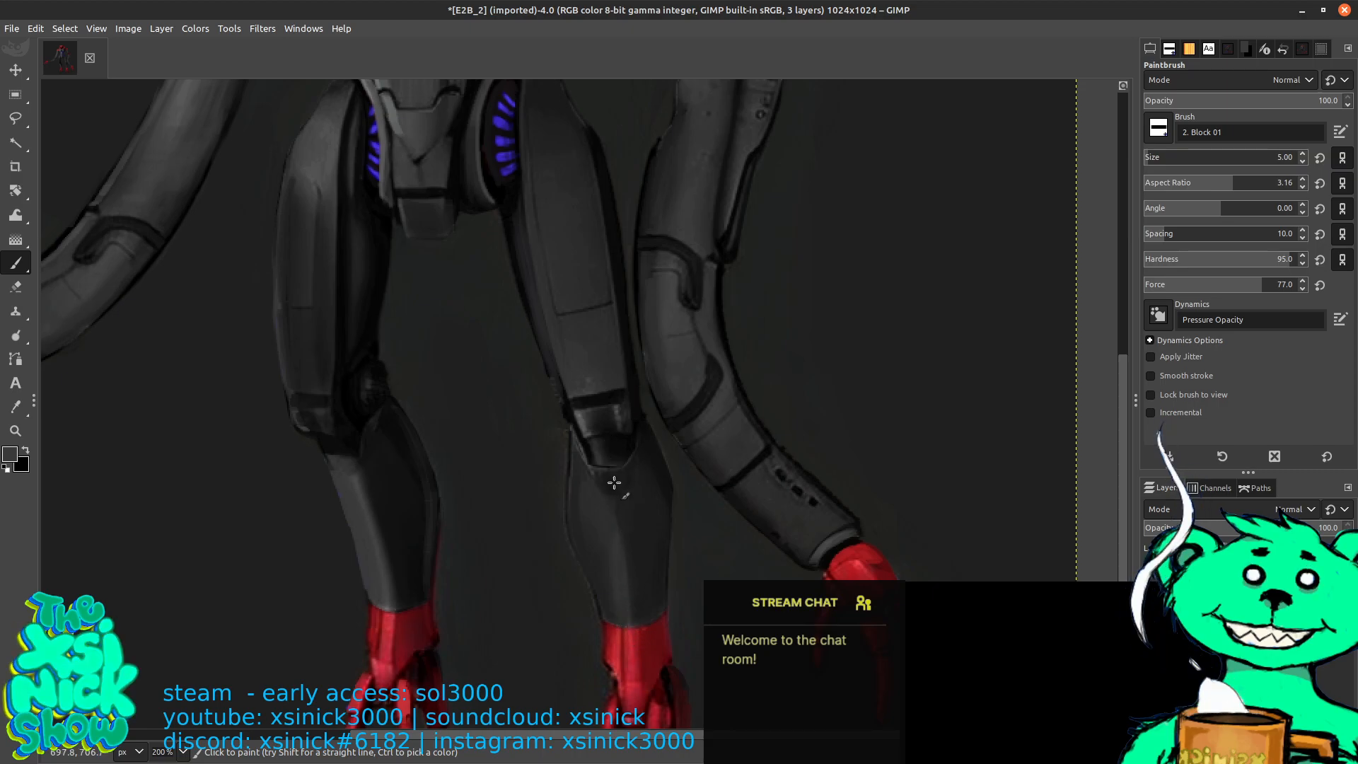
pyautogui.moveTo(675, 308); pyautogui.dragTo(711, 485)
pyautogui.moveTo(637, 301); pyautogui.dragTo(688, 217)
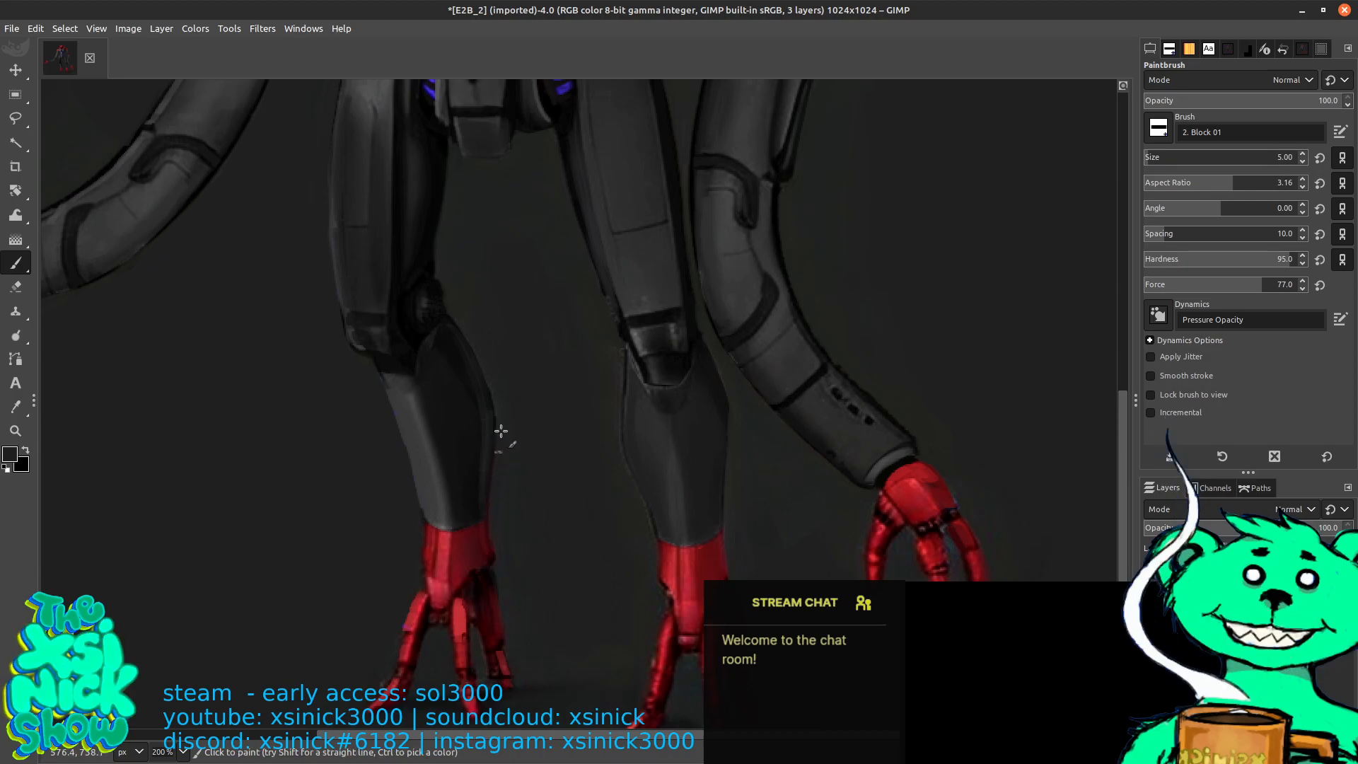
# Export the artwork as E2B_2.png into the final folder, replacing the existing file
pyautogui.scroll(-2, 693, 311)
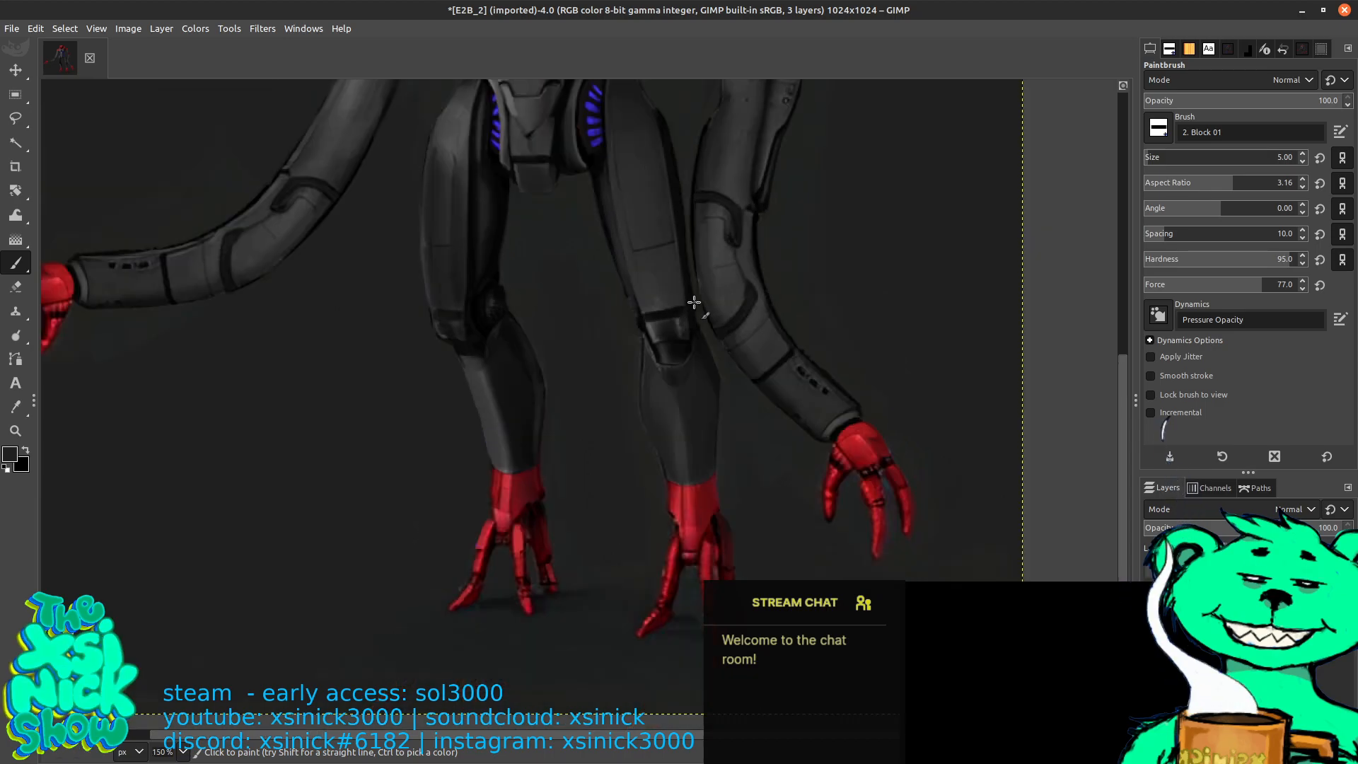
pyautogui.moveTo(701, 256); pyautogui.dragTo(660, 479)
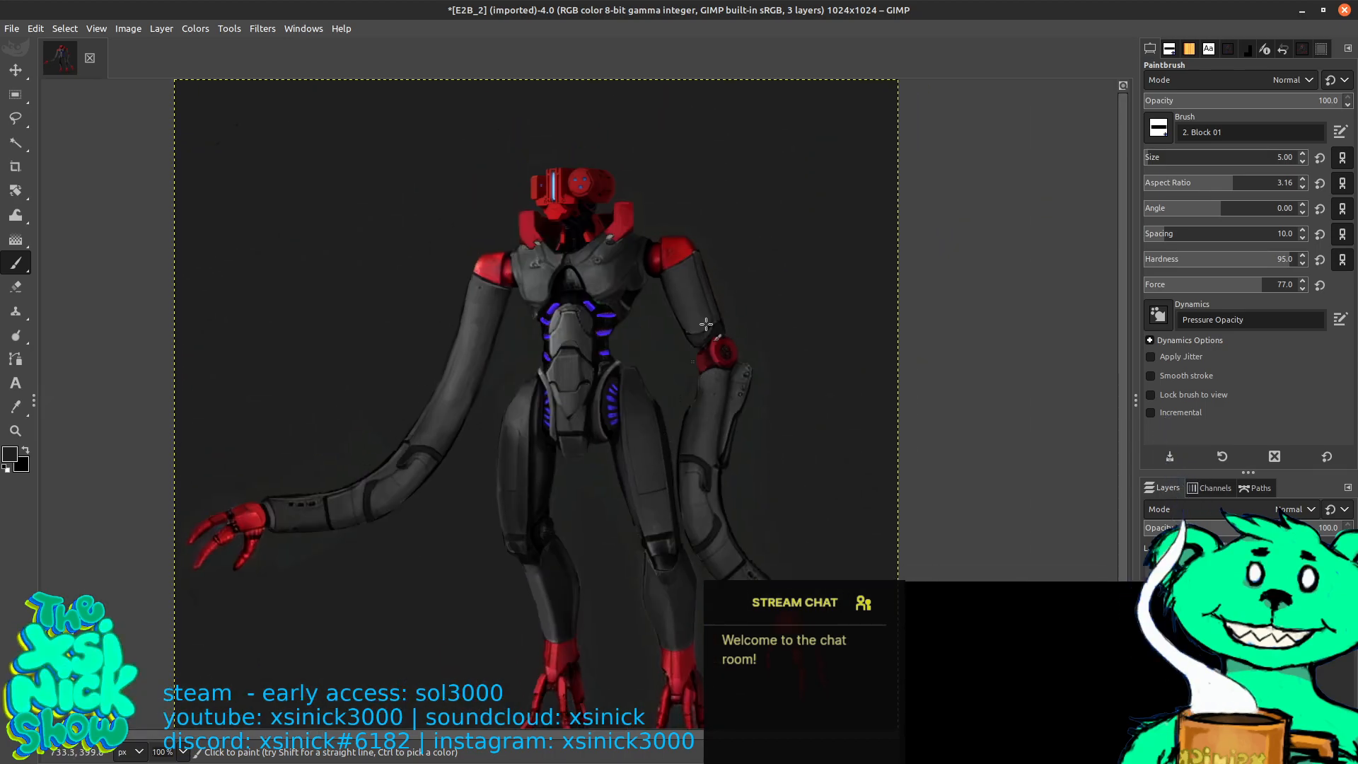
pyautogui.hotkey('ctrl', 'shift', 'e')
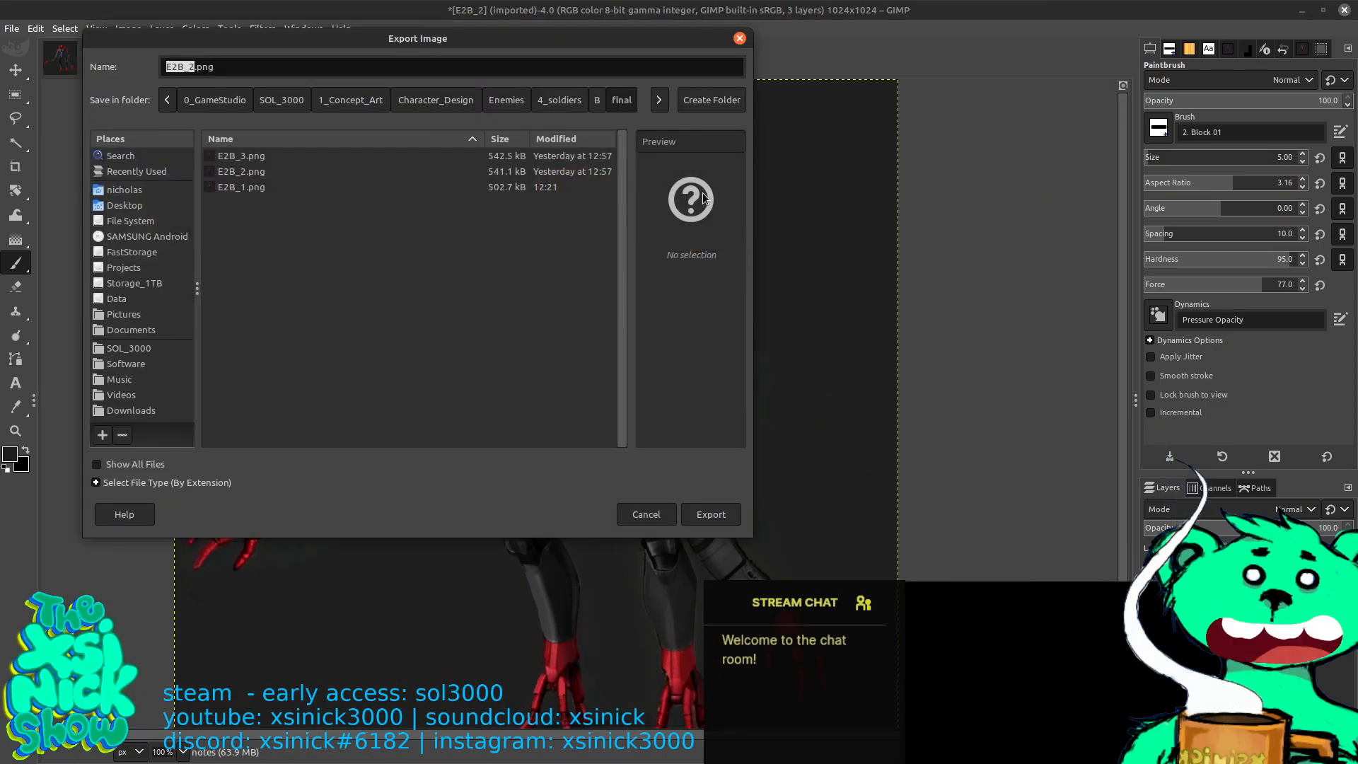
pyautogui.click(711, 515)
pyautogui.click(511, 349)
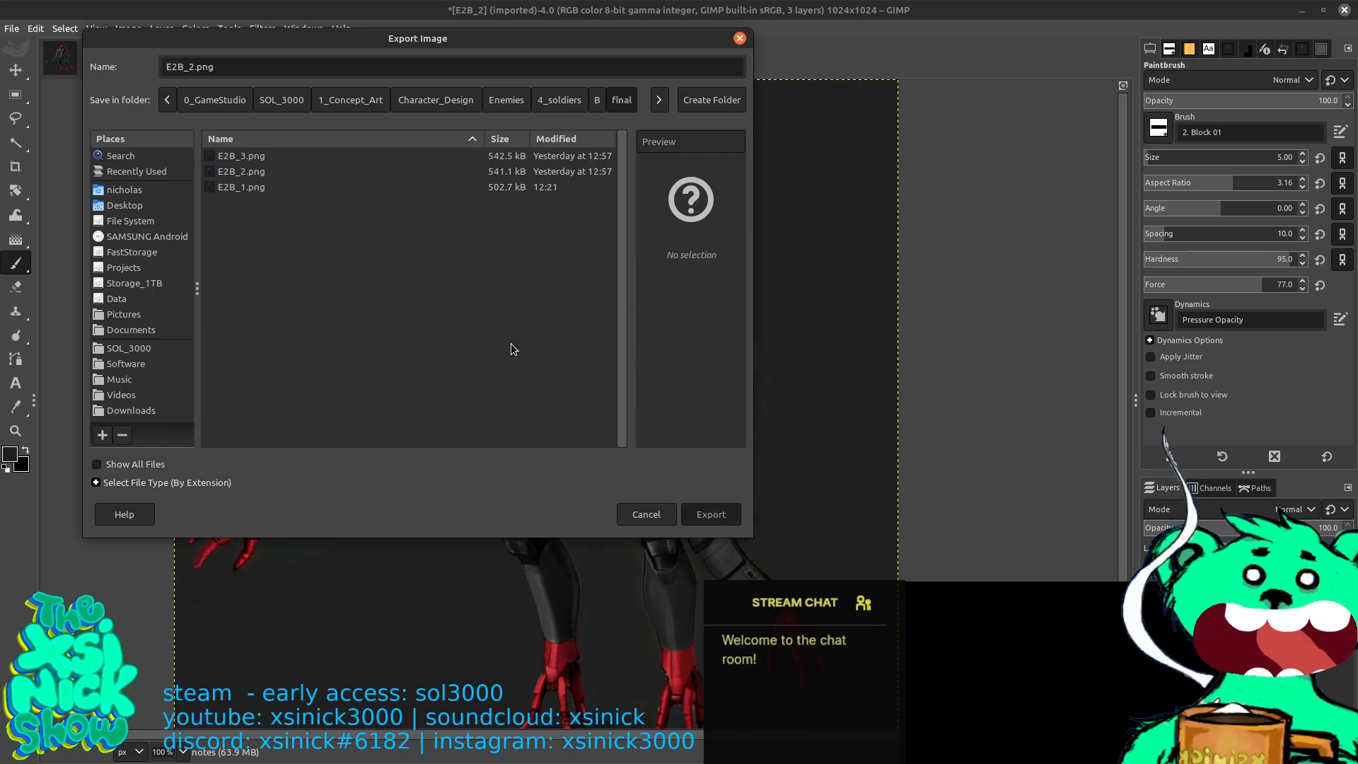
pyautogui.click(486, 432)
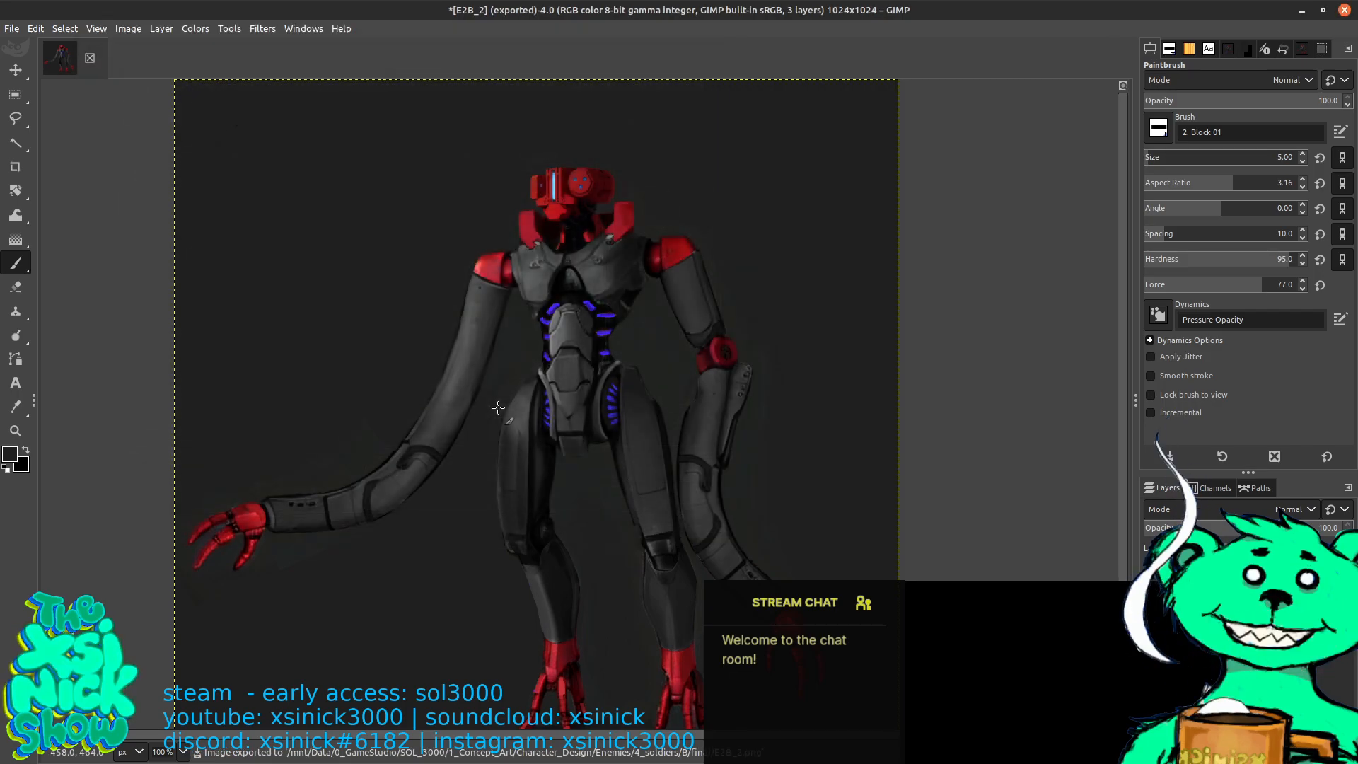
# Paint out the bolted plate protruding from the right-hand forearm's outer edge below the elbow
pyautogui.moveTo(681, 314); pyautogui.dragTo(581, 351)
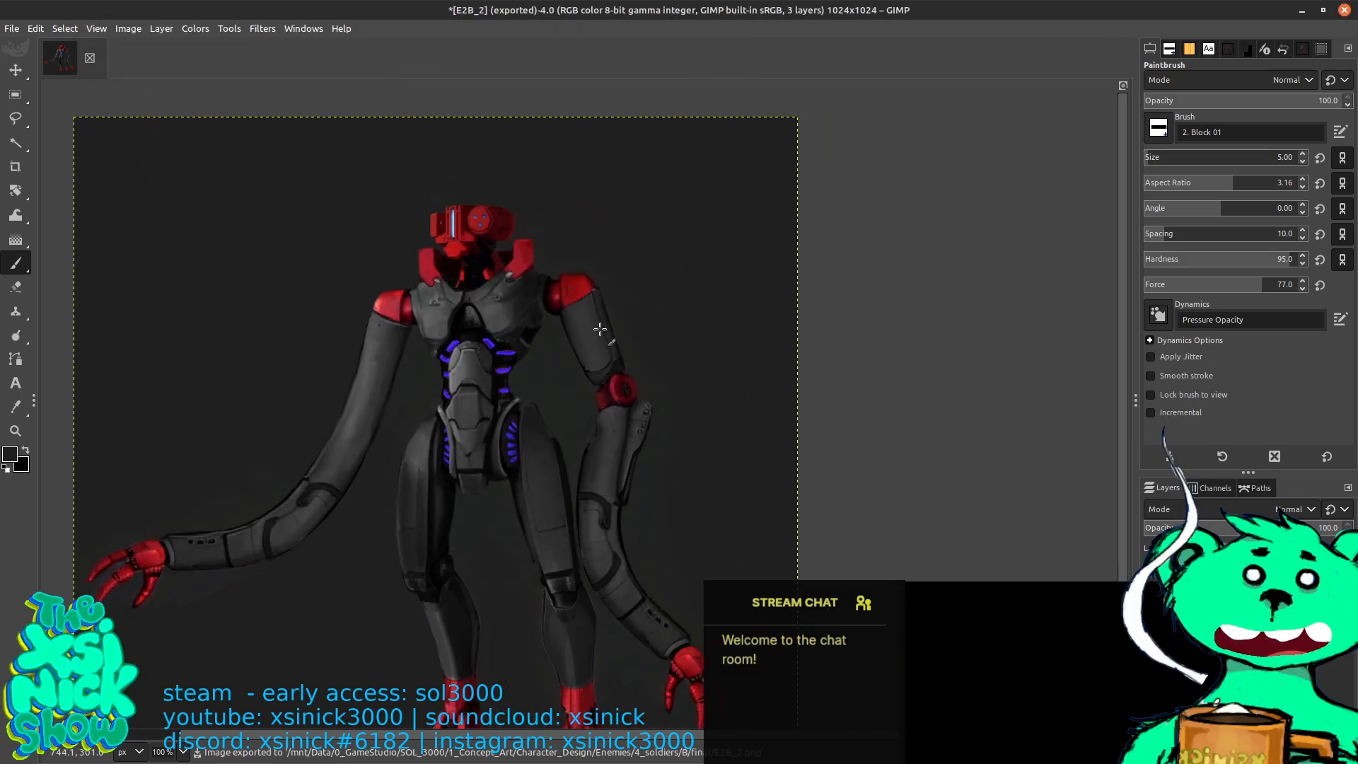
pyautogui.press('+')
pyautogui.press('+')
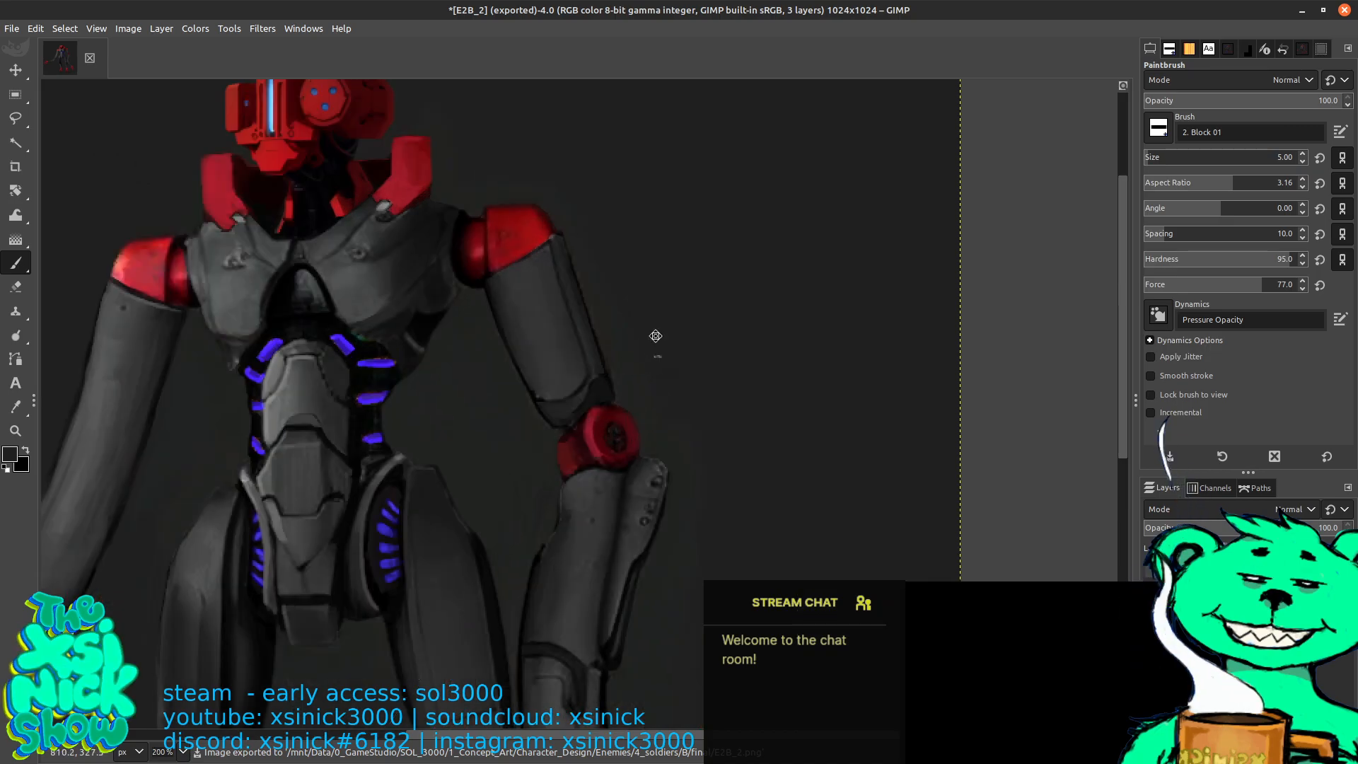
pyautogui.scroll(-2, 658, 362)
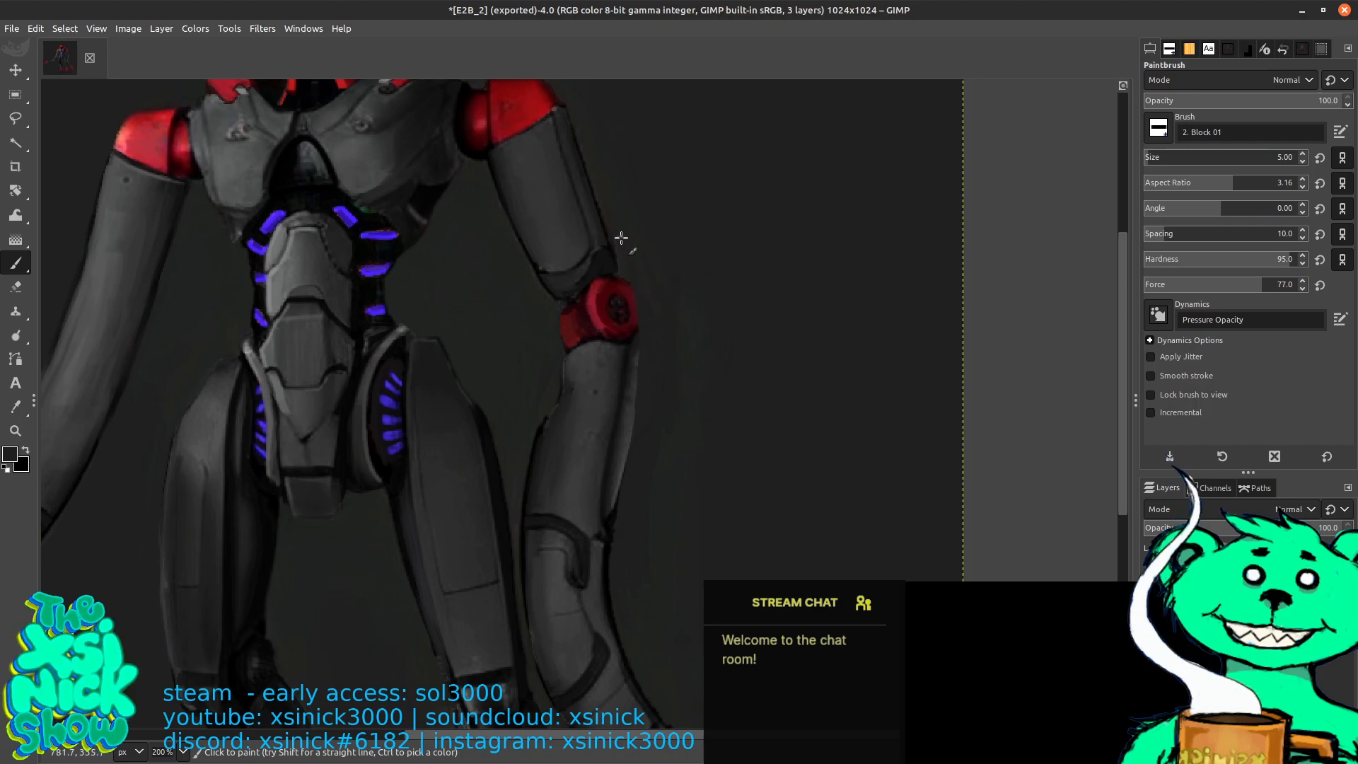
# Paint over the inner part of the right-hand arm's red elbow joint with sampled grey and redraw the inner arm outline in black
pyautogui.keyDown('ctrl'); pyautogui.click(551, 257); pyautogui.keyUp('ctrl')
pyautogui.moveTo(552, 259); pyautogui.dragTo(575, 335)
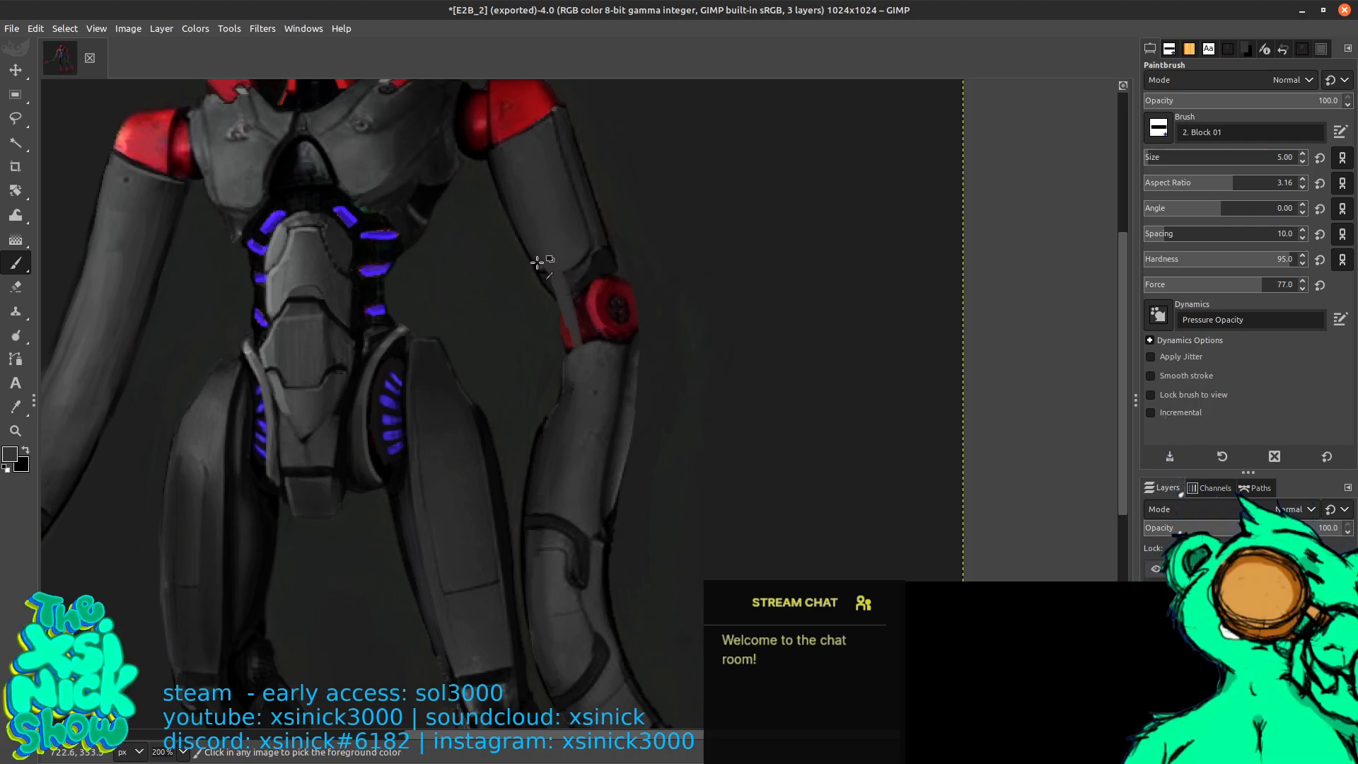
pyautogui.moveTo(541, 264); pyautogui.dragTo(573, 354)
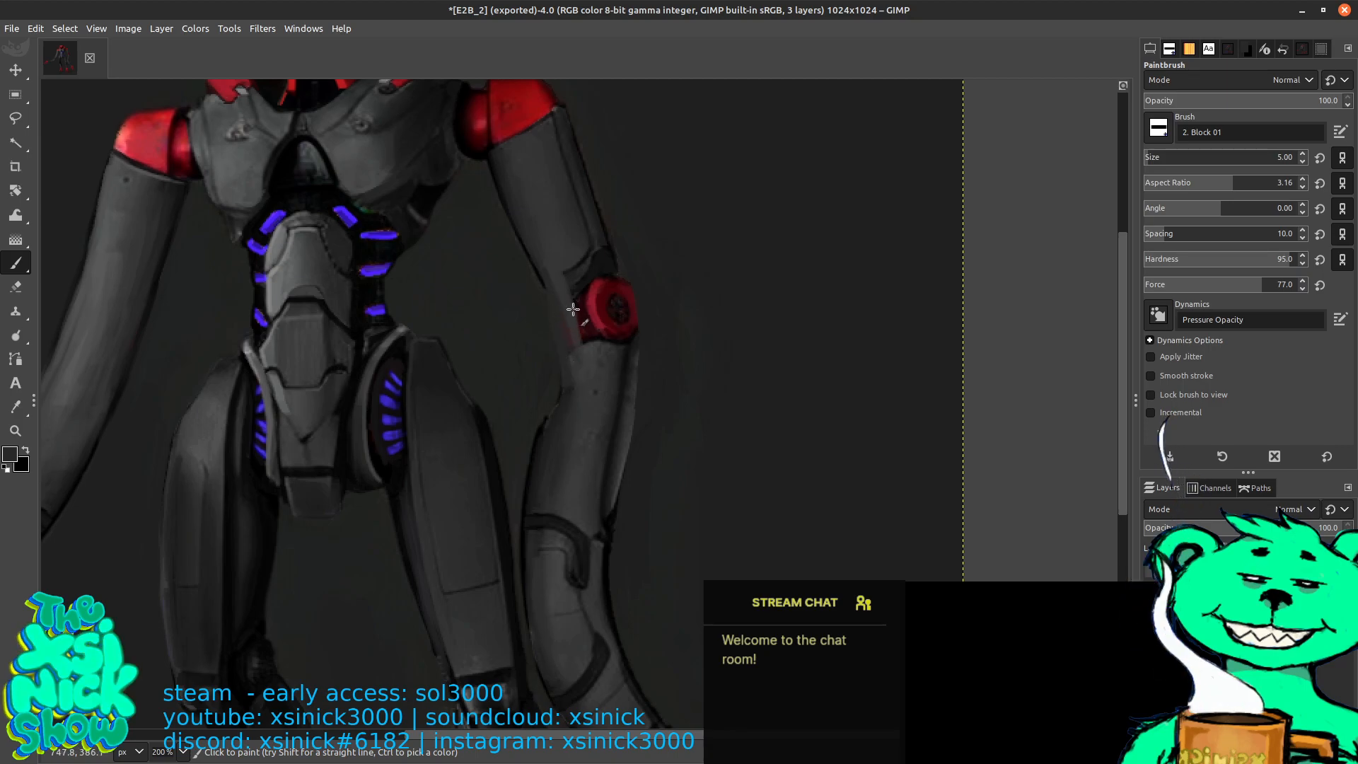
pyautogui.keyDown('ctrl'); pyautogui.click(544, 423); pyautogui.keyUp('ctrl')
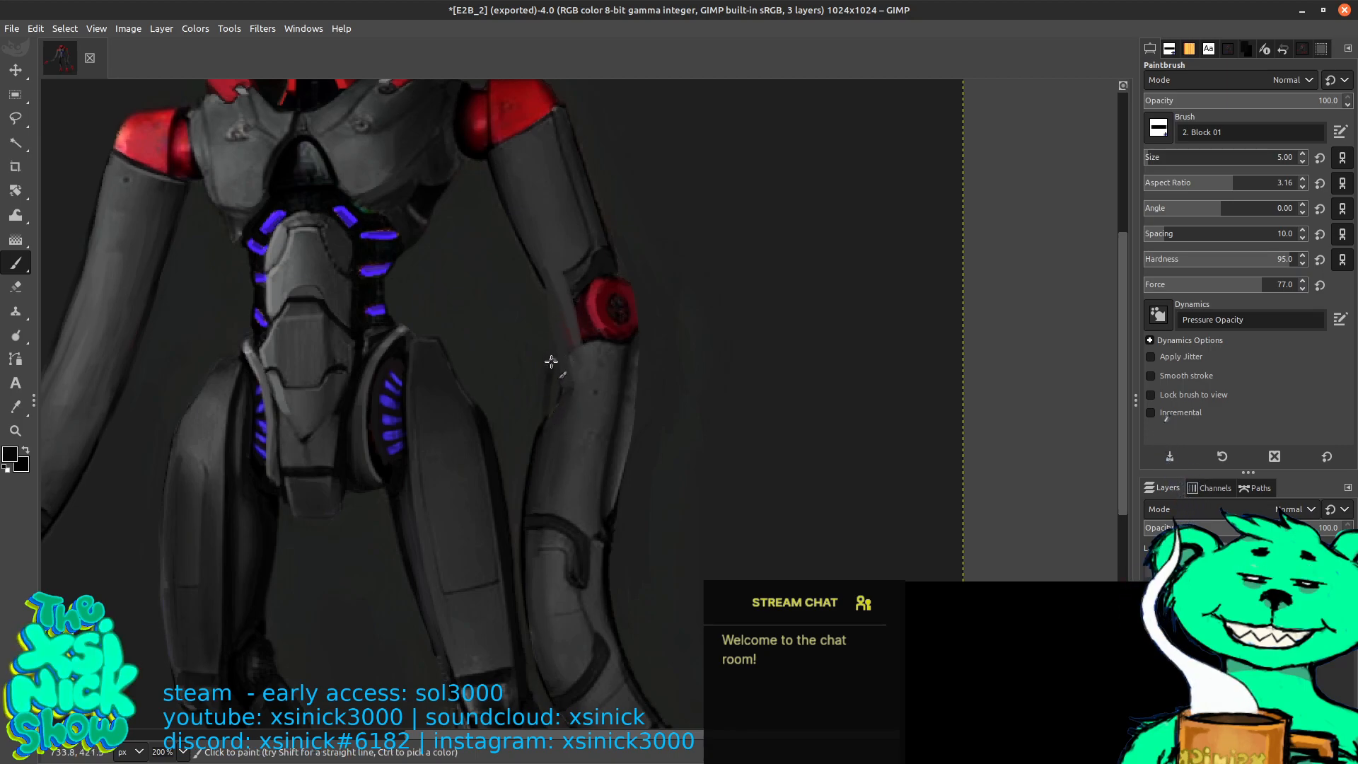
pyautogui.moveTo(536, 431); pyautogui.dragTo(551, 317)
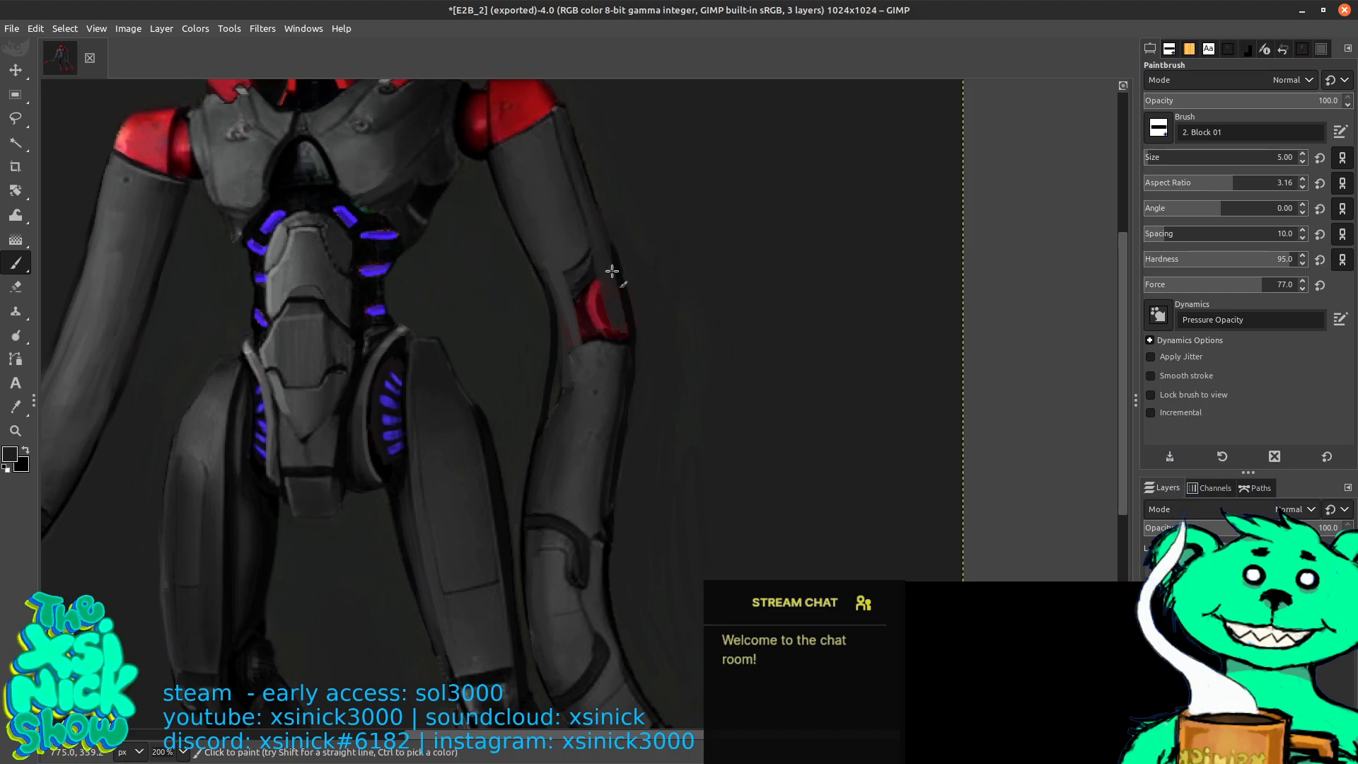
# Cover the inner half of the right-hand elbow's red disc and the dark seam above it with greys sampled from the arm
pyautogui.keyDown('ctrl'); pyautogui.click(612, 376); pyautogui.keyUp('ctrl')
pyautogui.keyDown('ctrl'); pyautogui.click(608, 330); pyautogui.keyUp('ctrl')
pyautogui.moveTo(613, 331); pyautogui.dragTo(603, 283)
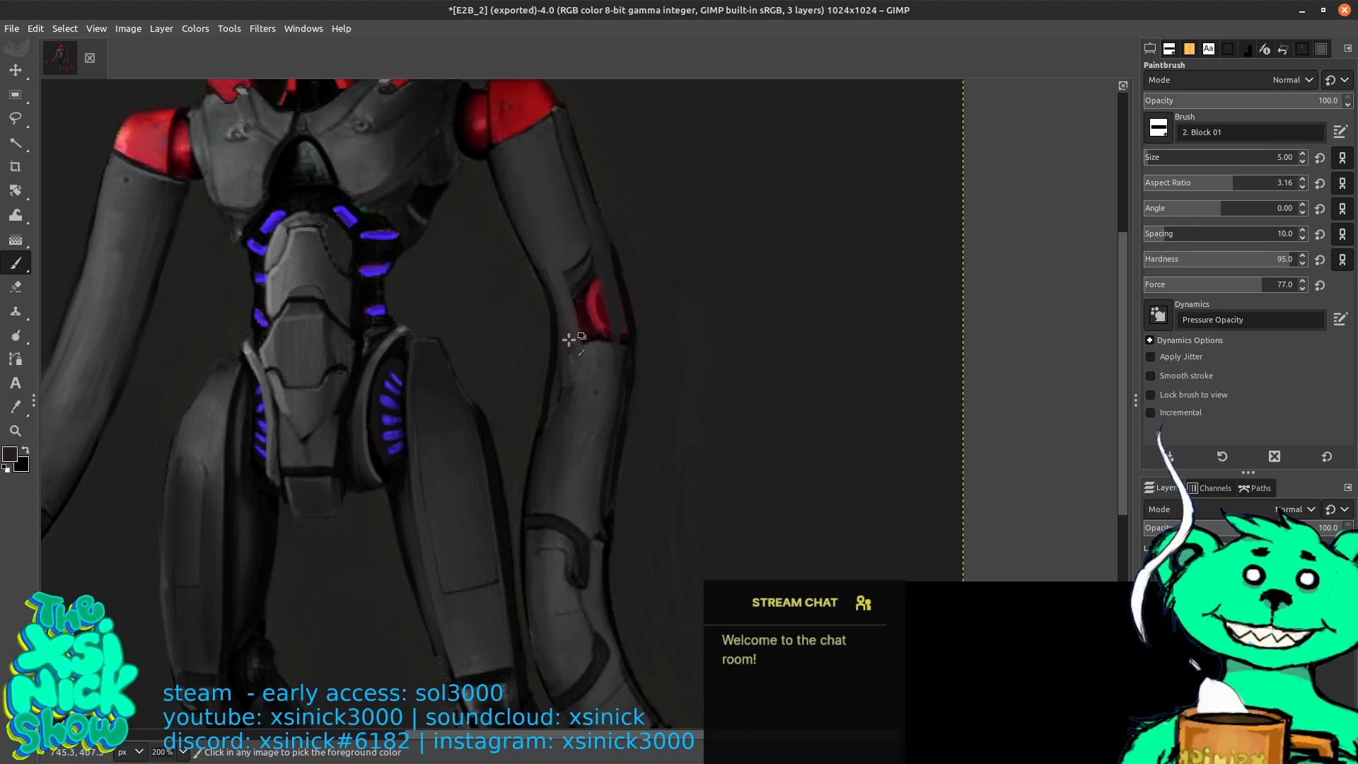
pyautogui.keyDown('ctrl'); pyautogui.click(589, 380); pyautogui.keyUp('ctrl')
pyautogui.moveTo(590, 341); pyautogui.dragTo(577, 226)
pyautogui.keyDown('ctrl'); pyautogui.click(593, 376); pyautogui.keyUp('ctrl')
pyautogui.moveTo(578, 284); pyautogui.dragTo(591, 340)
# Enlarge the brush to 8 and paint over the remaining red of the right-hand elbow, blending the upper arm into the forearm
pyautogui.press(']')
pyautogui.press(']')
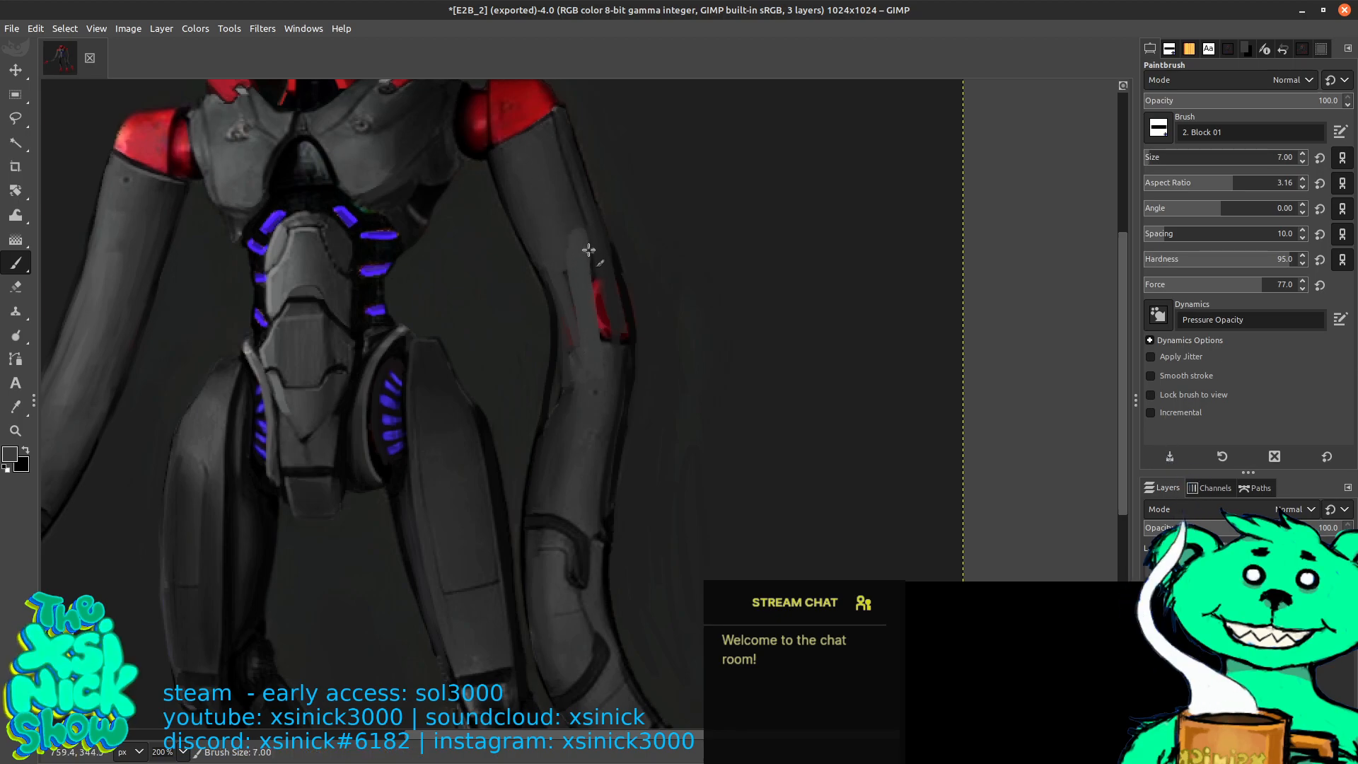
pyautogui.moveTo(585, 239); pyautogui.dragTo(599, 338)
pyautogui.moveTo(594, 292); pyautogui.dragTo(609, 331)
pyautogui.moveTo(594, 244); pyautogui.dragTo(606, 340)
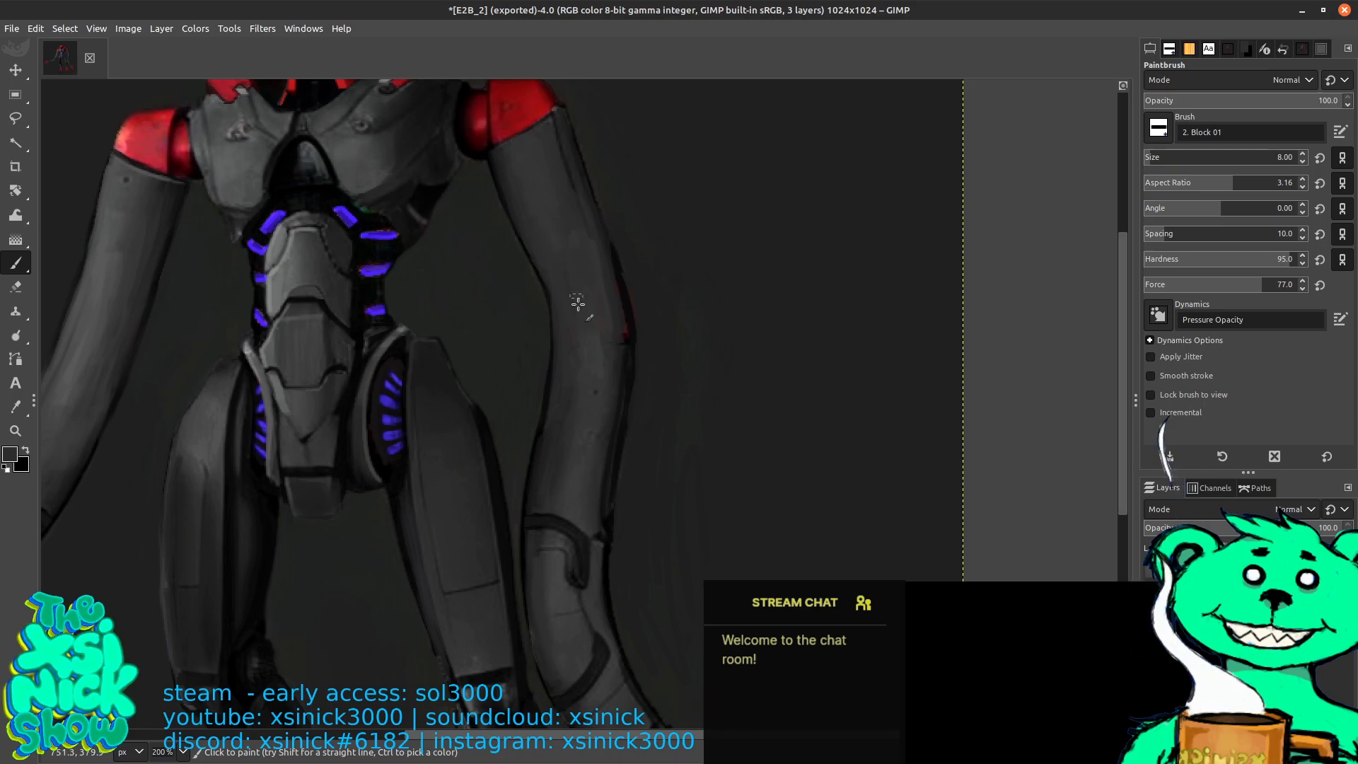
pyautogui.moveTo(616, 301)
pyautogui.mouseDown()
pyautogui.moveTo(608, 370)
pyautogui.moveTo(619, 336)
pyautogui.moveTo(618, 369)
pyautogui.mouseUp()
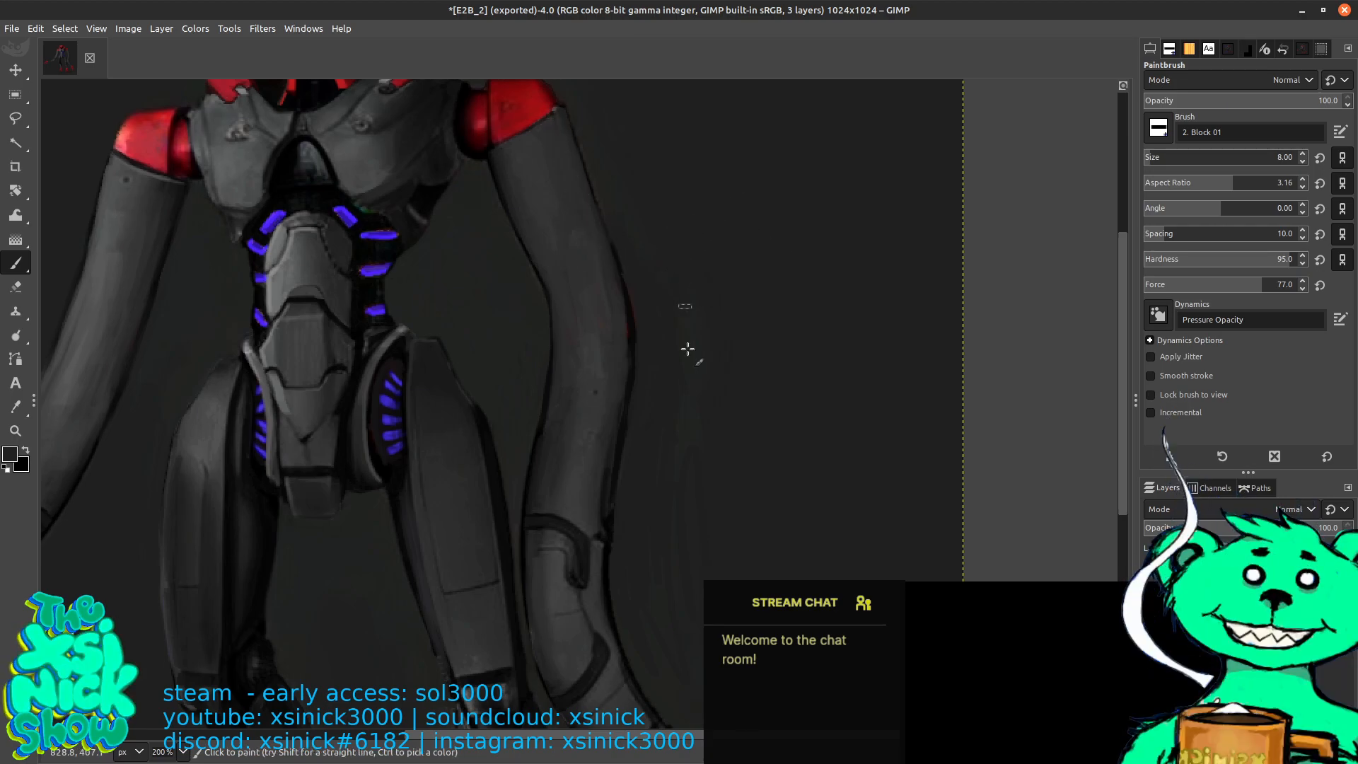
# Enlarge the brush to 26 and paint out the faint smudges in the background beside the right-hand arm
pyautogui.press(']')
pyautogui.press(']')
pyautogui.press(']')
pyautogui.press(']')
pyautogui.press(']')
pyautogui.press(']')
pyautogui.press(']')
pyautogui.press(']')
pyautogui.press(']')
pyautogui.press(']')
pyautogui.press(']')
pyautogui.press(']')
pyautogui.press(']')
pyautogui.press(']')
pyautogui.press(']')
pyautogui.press(']')
pyautogui.press(']')
pyautogui.press(']')
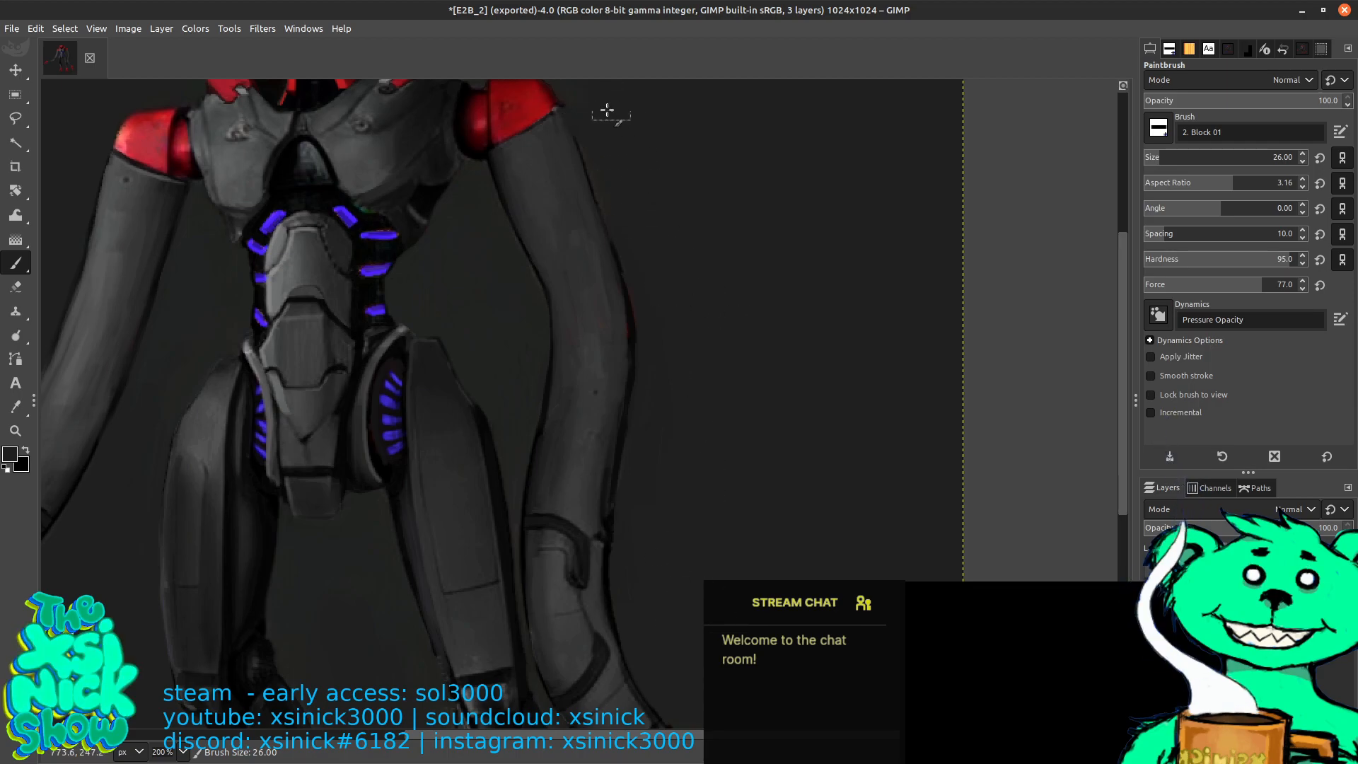
# Reduce the brush to 5, paint the right-hand arm's red outer edge black and even out its surface with sampled grey
pyautogui.press('[')
pyautogui.press('[')
pyautogui.press('[')
pyautogui.press('[')
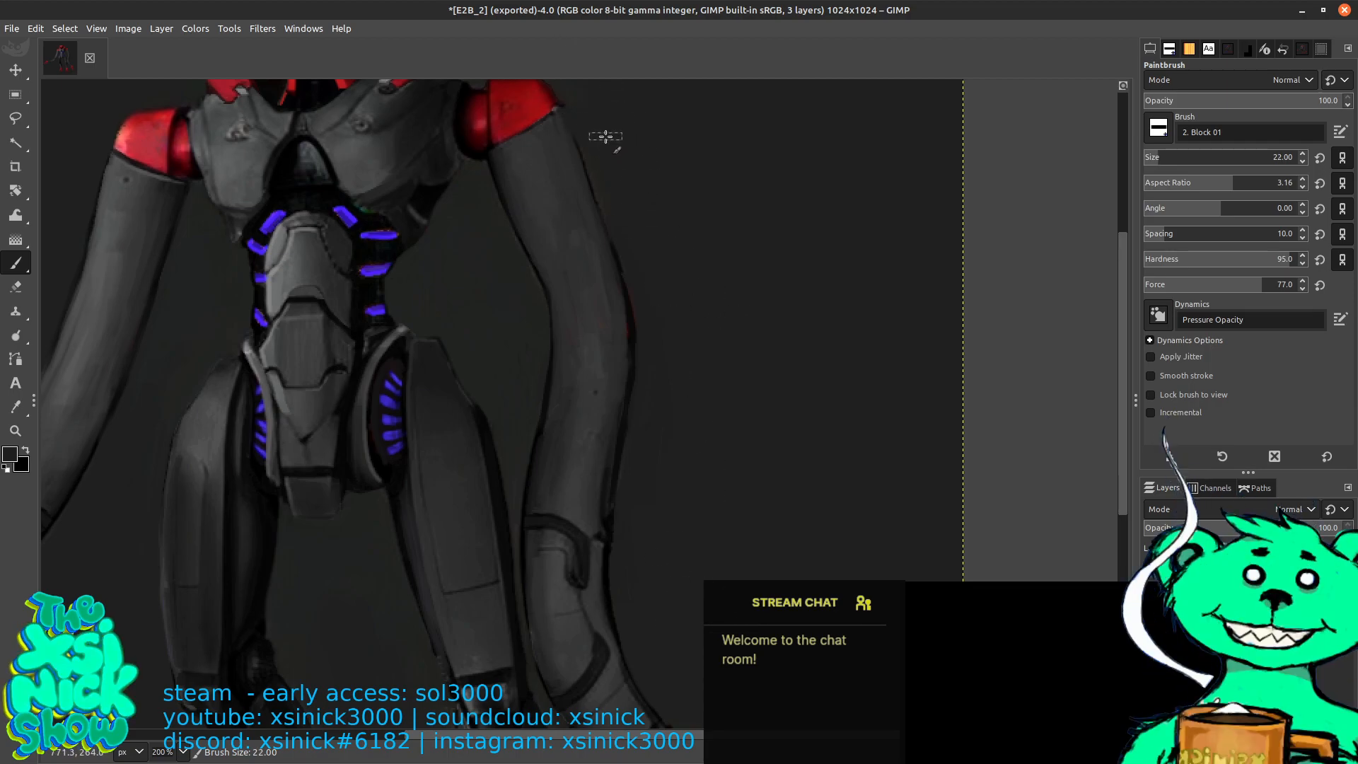
pyautogui.press('[')
pyautogui.press('[')
pyautogui.press('[')
pyautogui.press('[')
pyautogui.press('[')
pyautogui.press('[')
pyautogui.press('[')
pyautogui.press('[')
pyautogui.press('[')
pyautogui.press('[')
pyautogui.press('[')
pyautogui.press('[')
pyautogui.press('[')
pyautogui.press('[')
pyautogui.press('[')
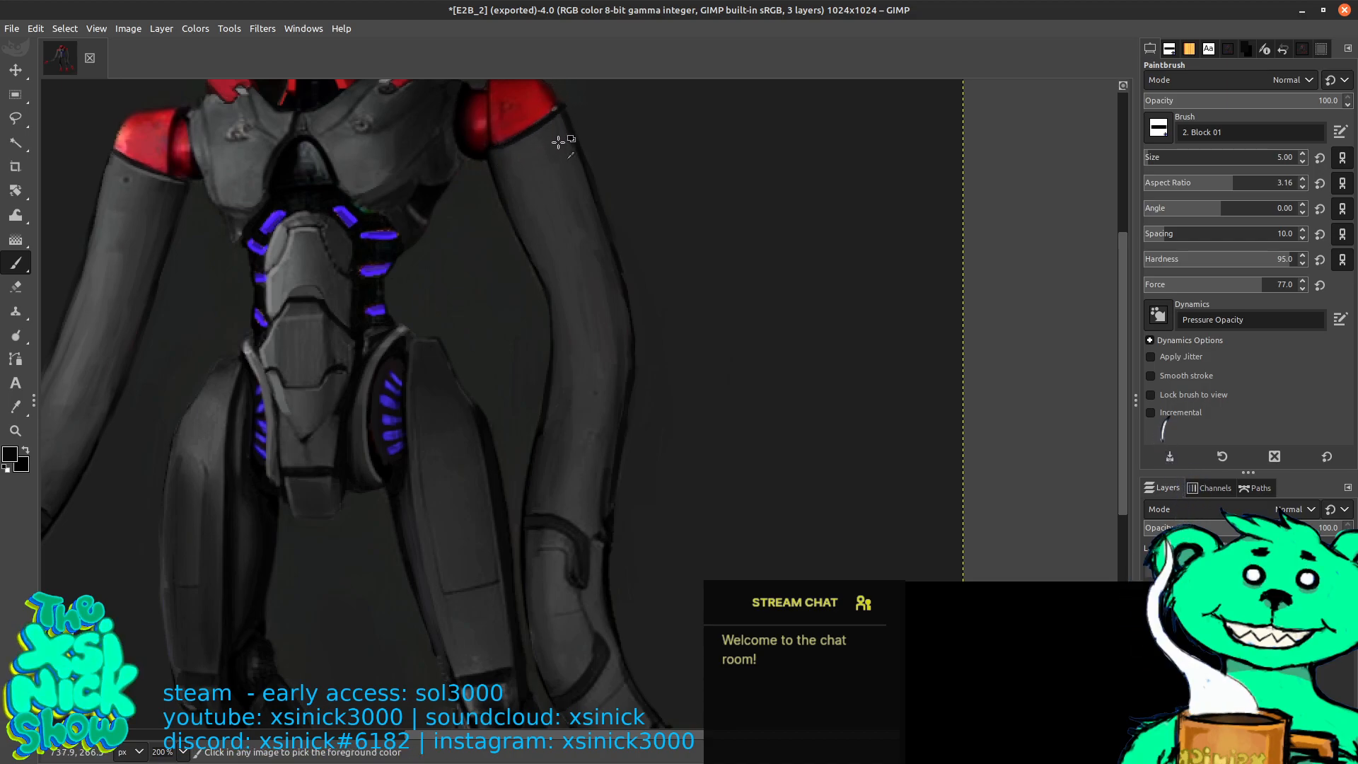
pyautogui.keyDown('ctrl'); pyautogui.click(576, 491); pyautogui.keyUp('ctrl')
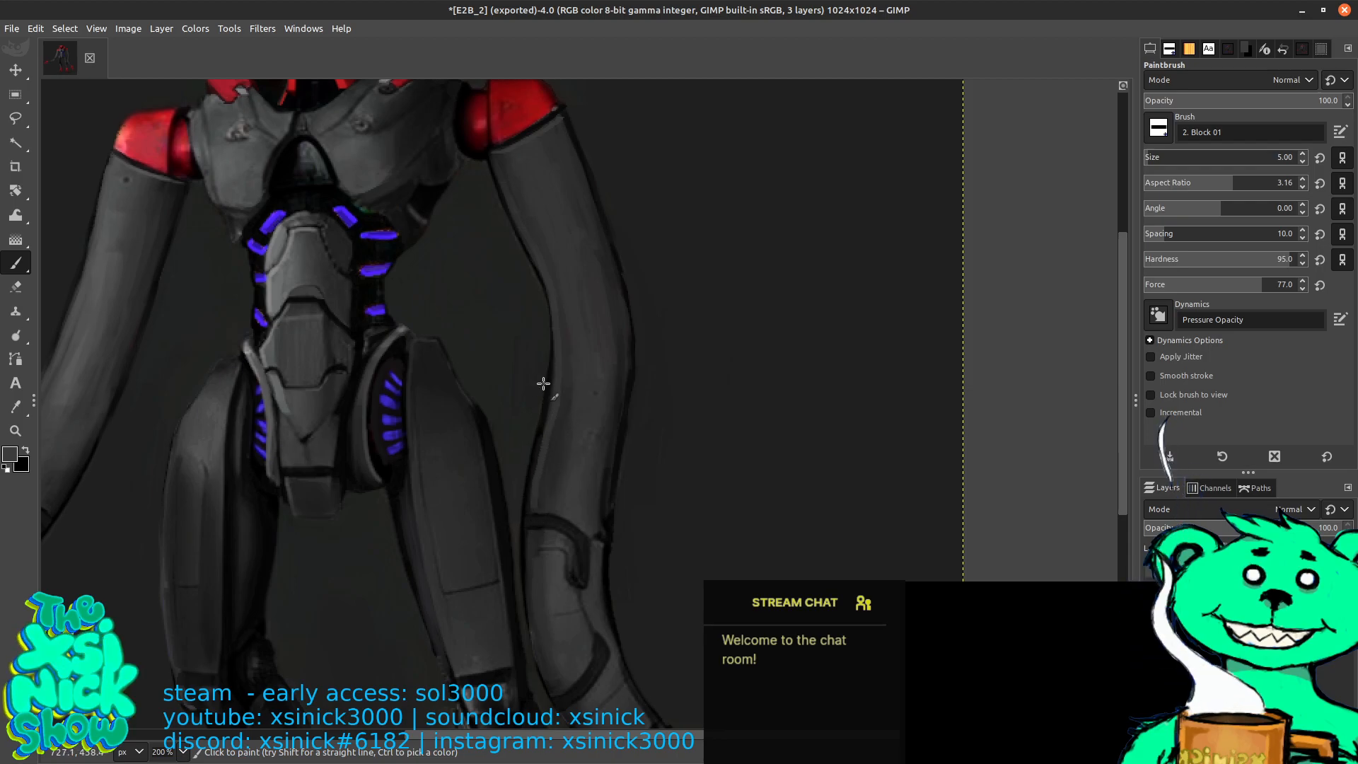
# Touch up the right-hand red shoulder cap with sampled red and sample the dark background beside it for cleaning its edge
pyautogui.scroll(-5, 542, 382)
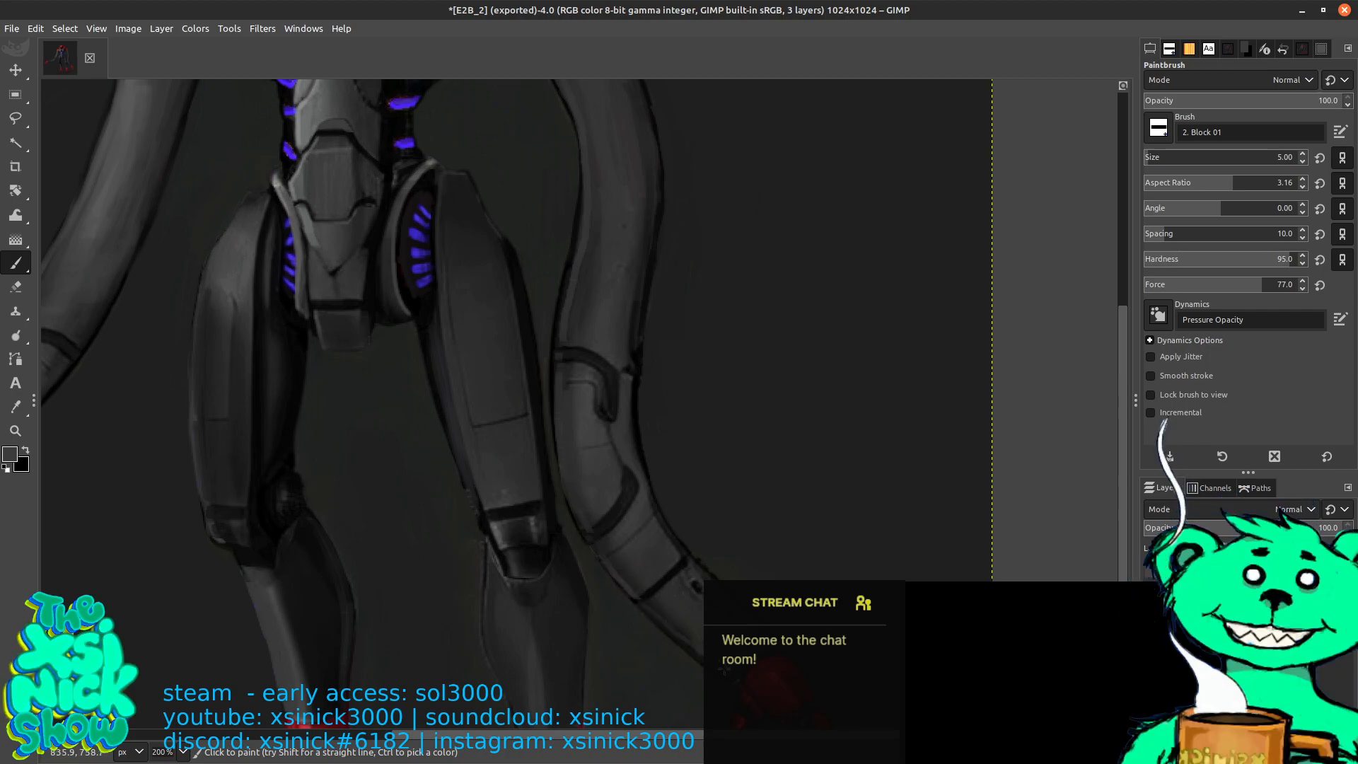
pyautogui.scroll(5, 571, 277)
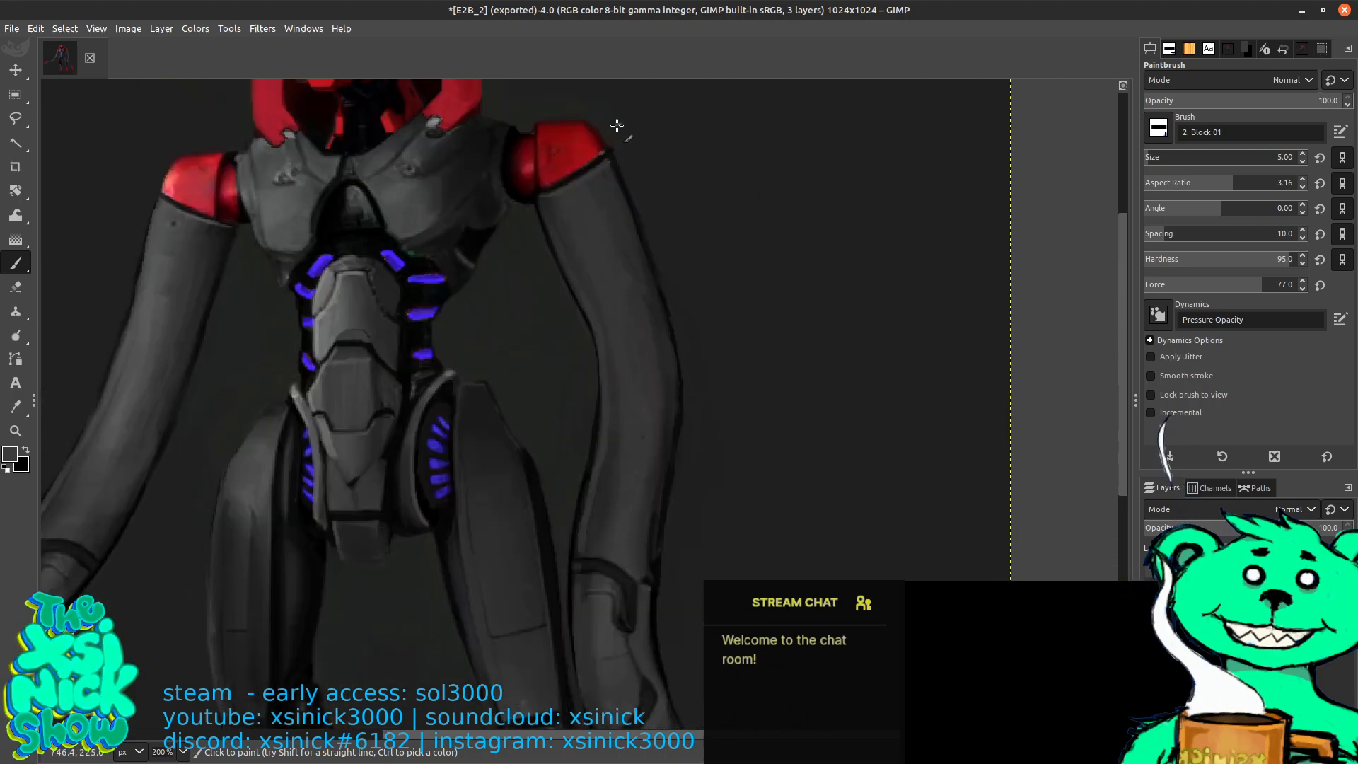
pyautogui.keyDown('ctrl'); pyautogui.click(596, 150); pyautogui.keyUp('ctrl')
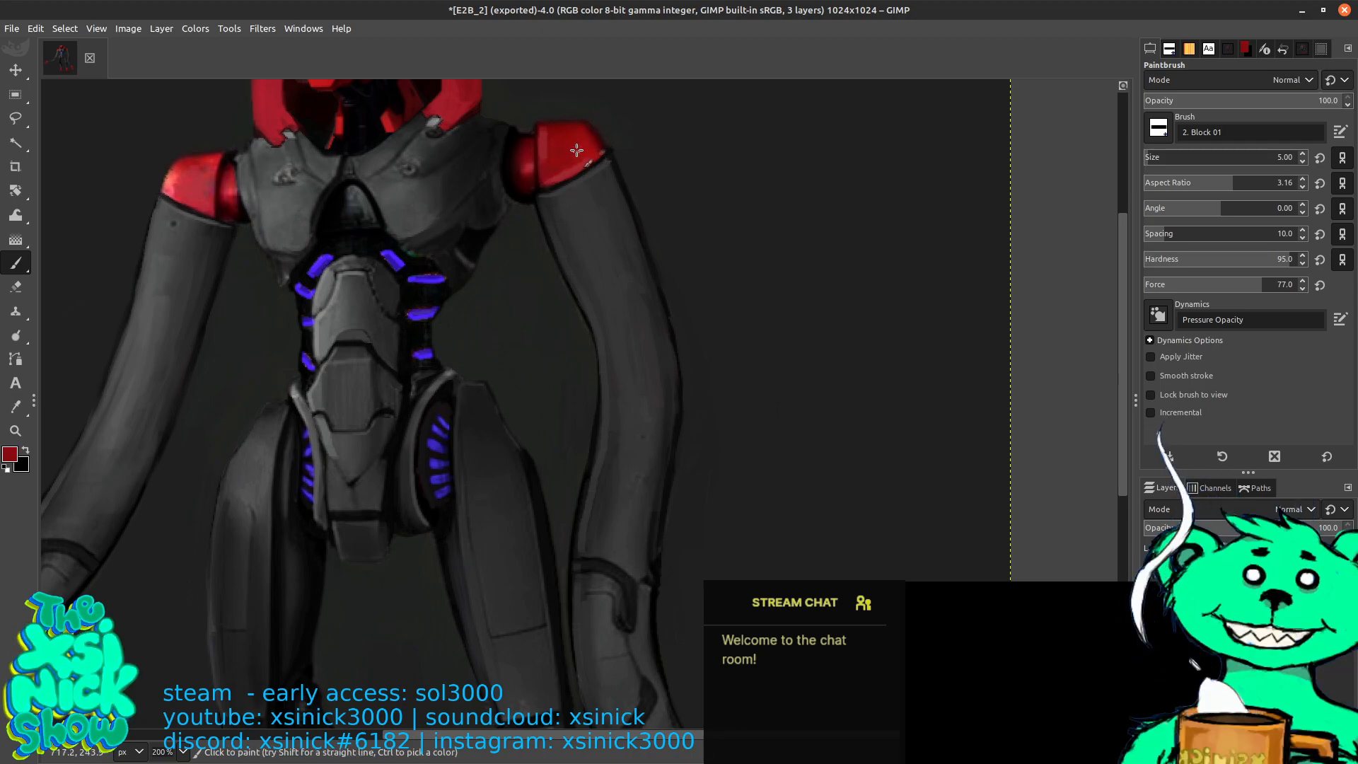
pyautogui.scroll(5, 562, 138)
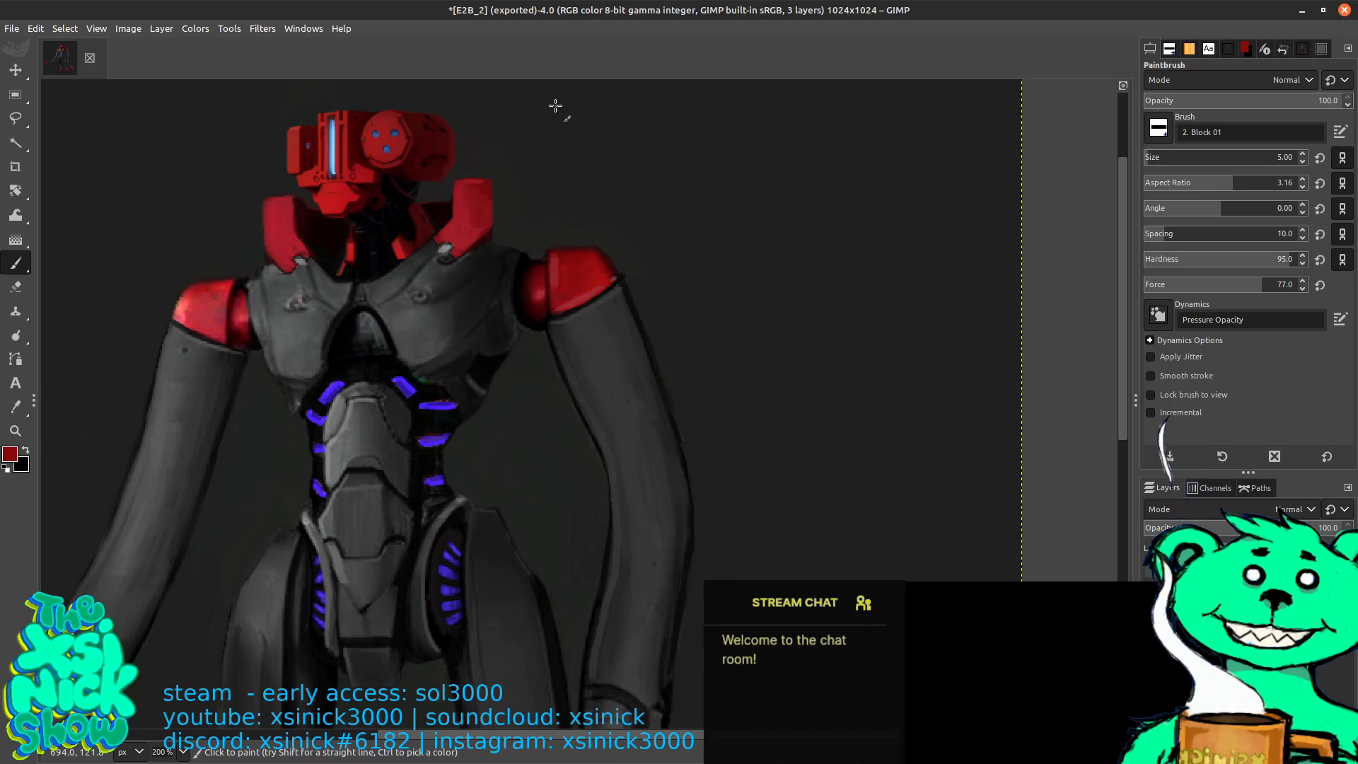
pyautogui.keyDown('ctrl'); pyautogui.click(646, 233); pyautogui.keyUp('ctrl')
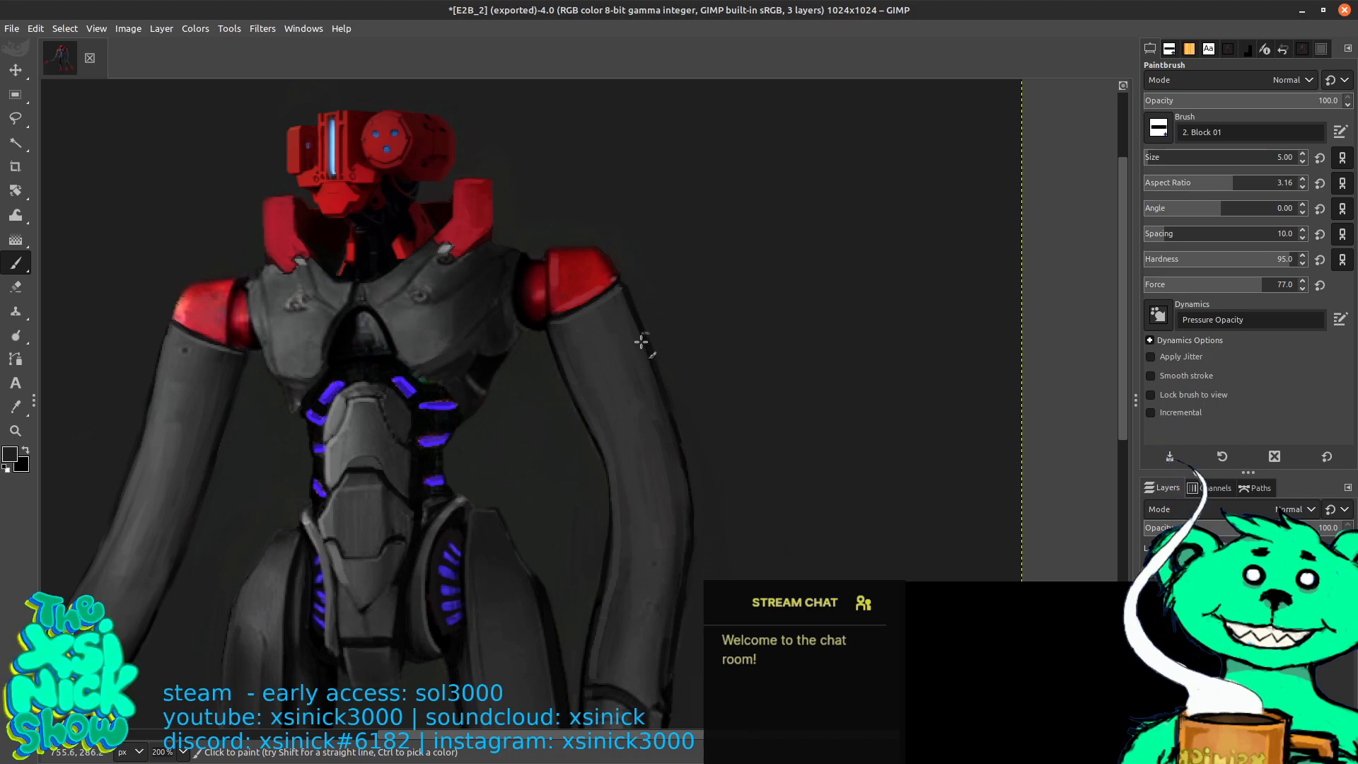
# Examine the reworked right-hand arm from shoulder to hand and check the whole figure
pyautogui.scroll(-3, 612, 188)
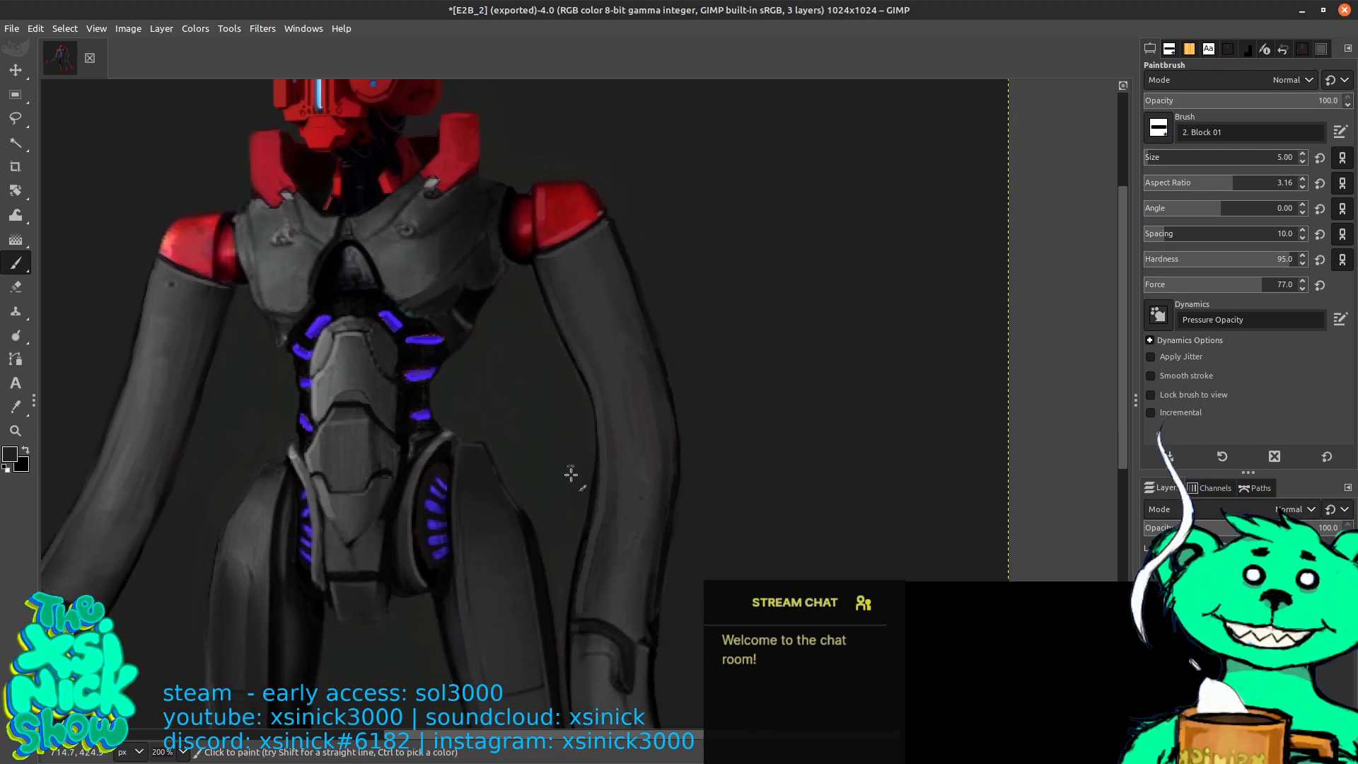
pyautogui.scroll(-5, 584, 429)
pyautogui.scroll(-4, 699, 274)
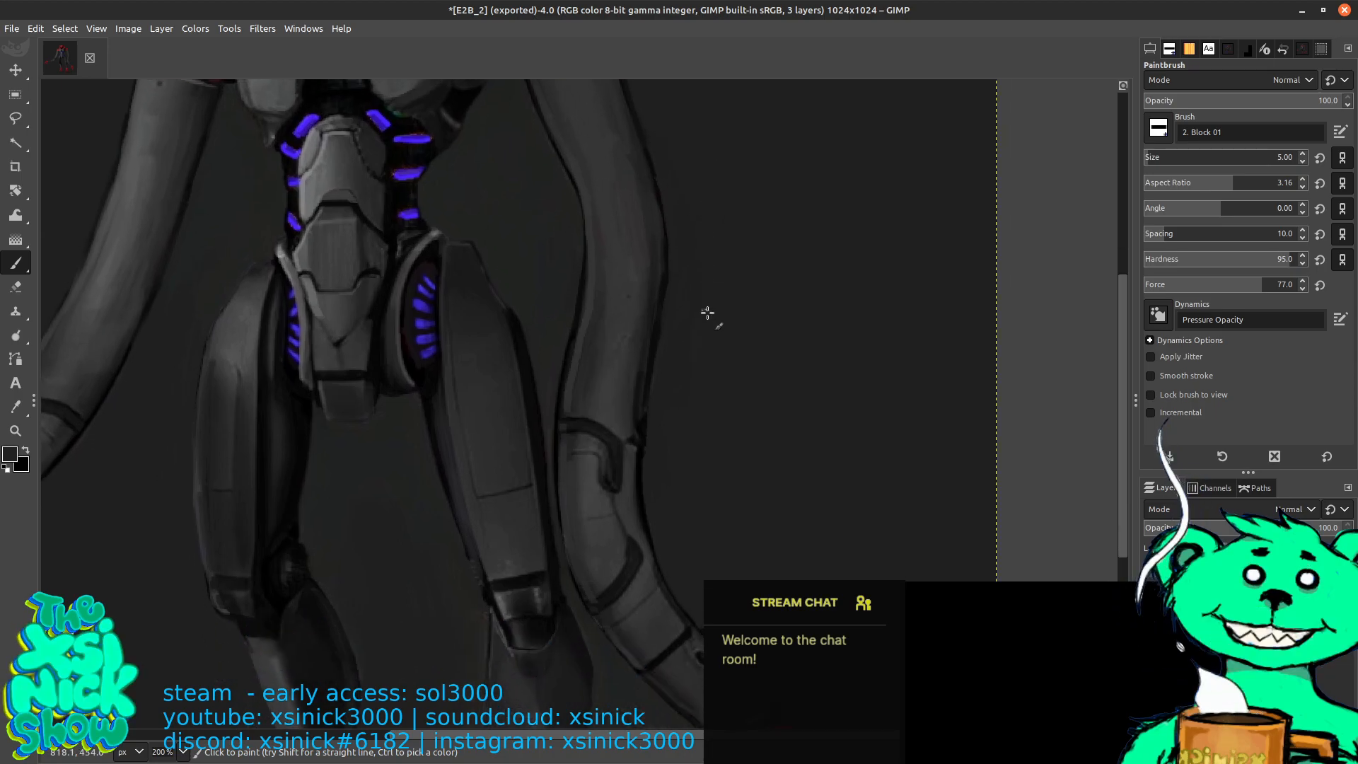
pyautogui.scroll(-6, 715, 294)
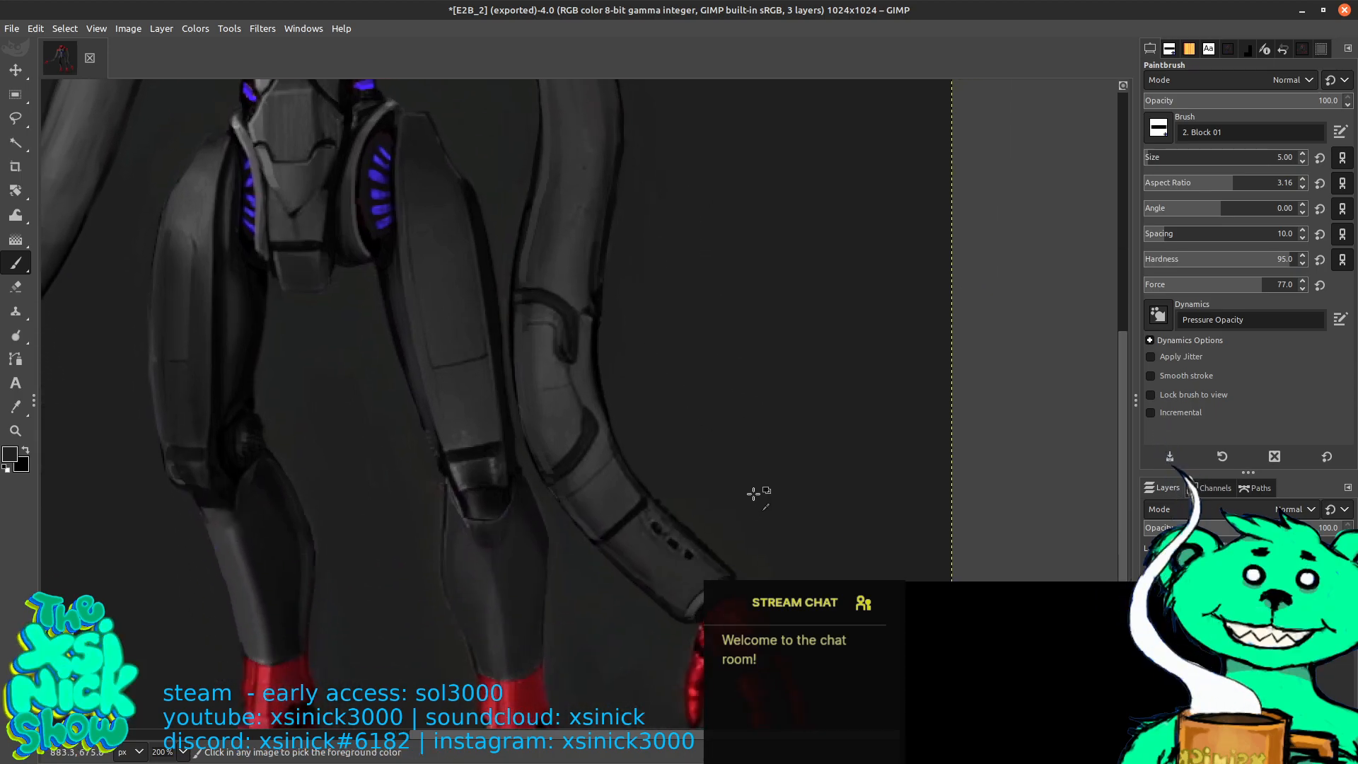
pyautogui.scroll(-6, 727, 469)
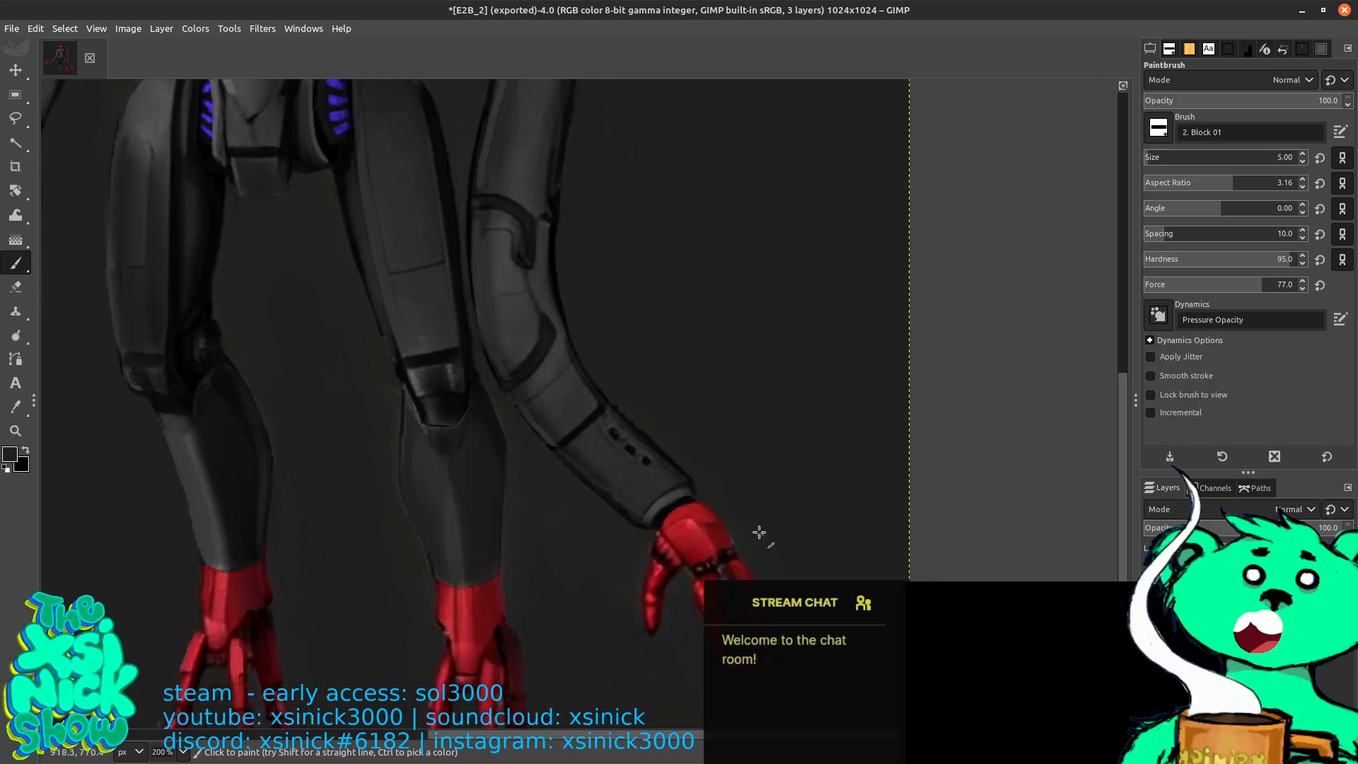
pyautogui.scroll(-3, 771, 403)
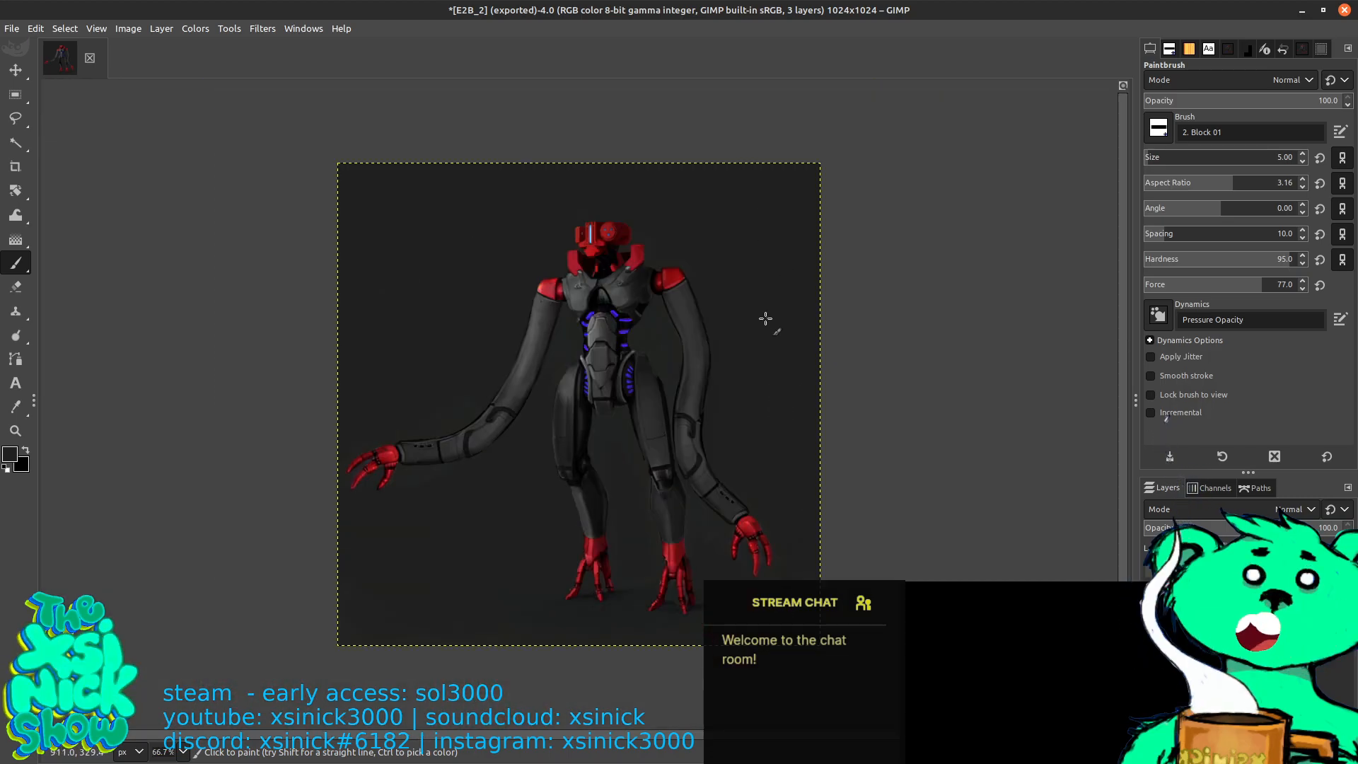
# Strengthen the outer outline of the right-hand arm with black
pyautogui.scroll(3, 742, 297)
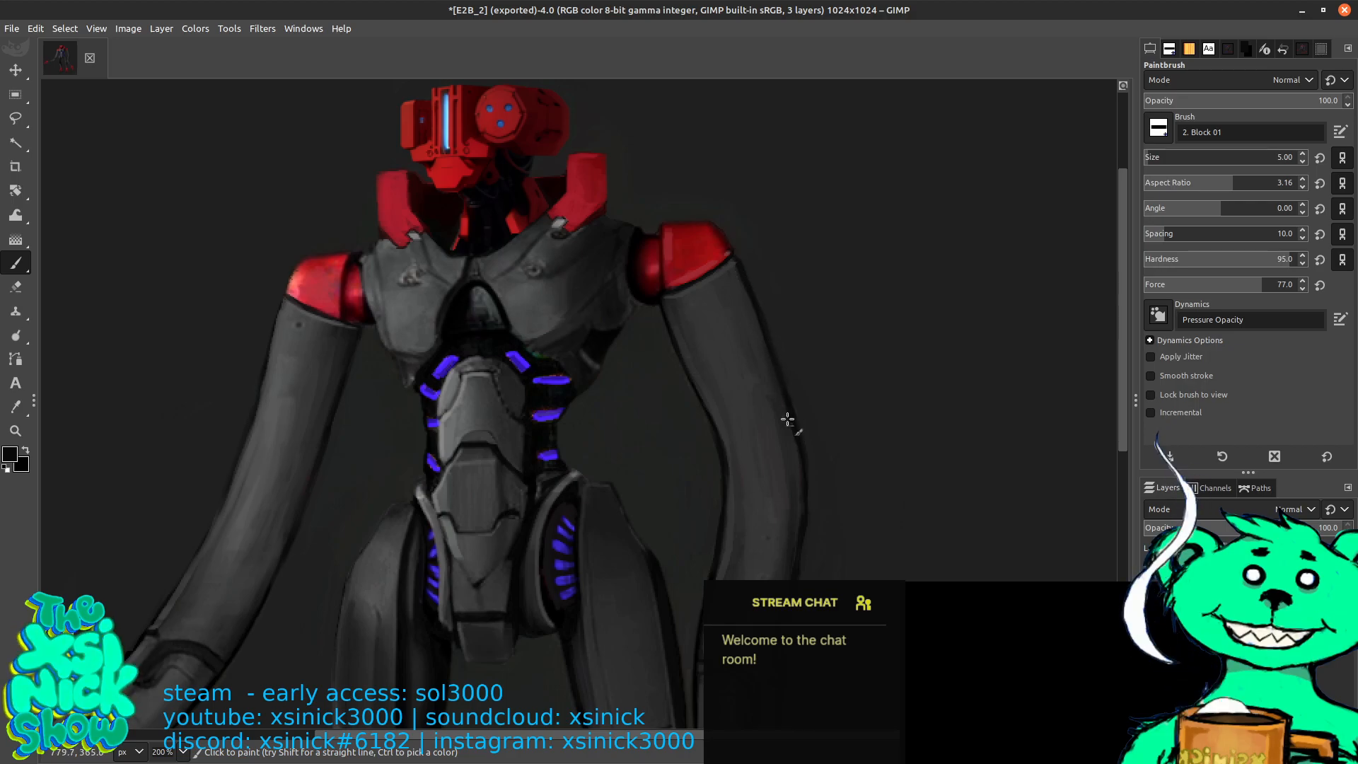
pyautogui.scroll(-5, 791, 246)
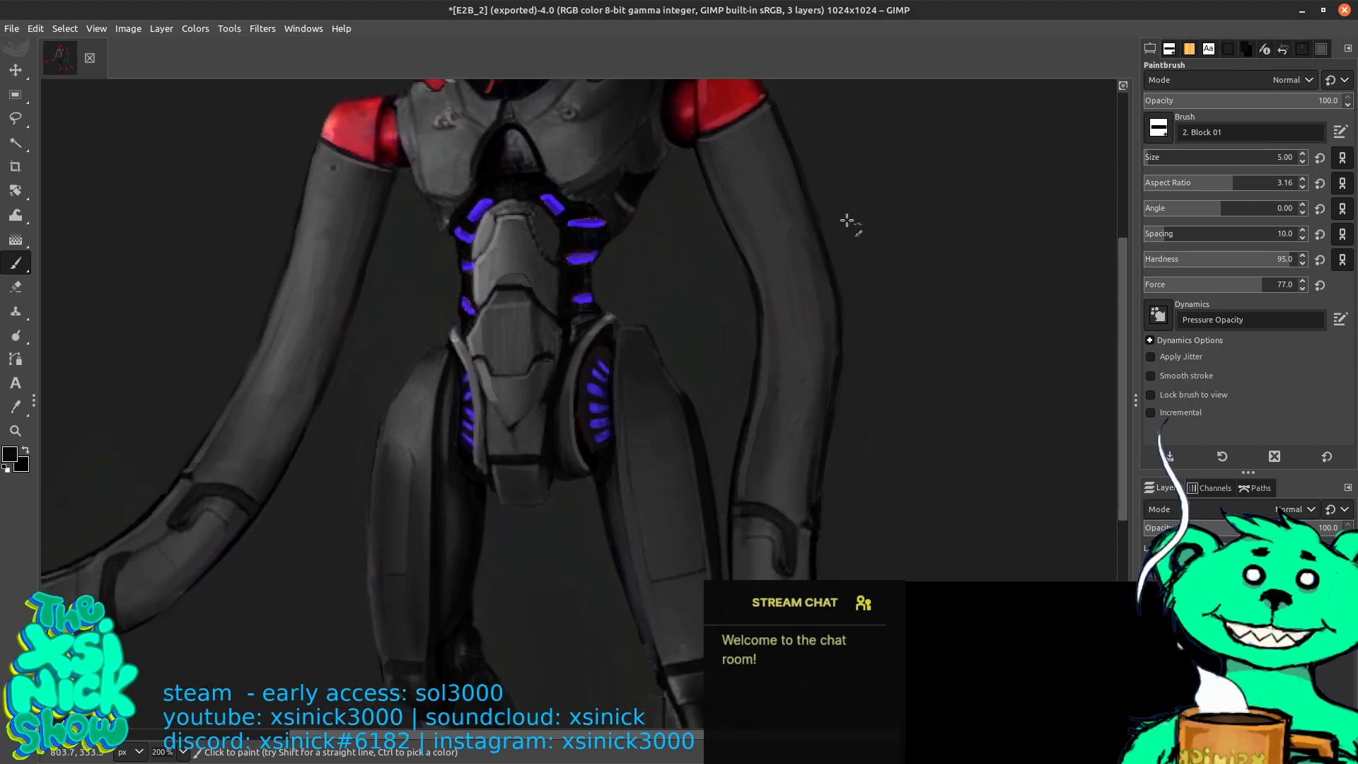
pyautogui.moveTo(812, 235); pyautogui.dragTo(829, 235)
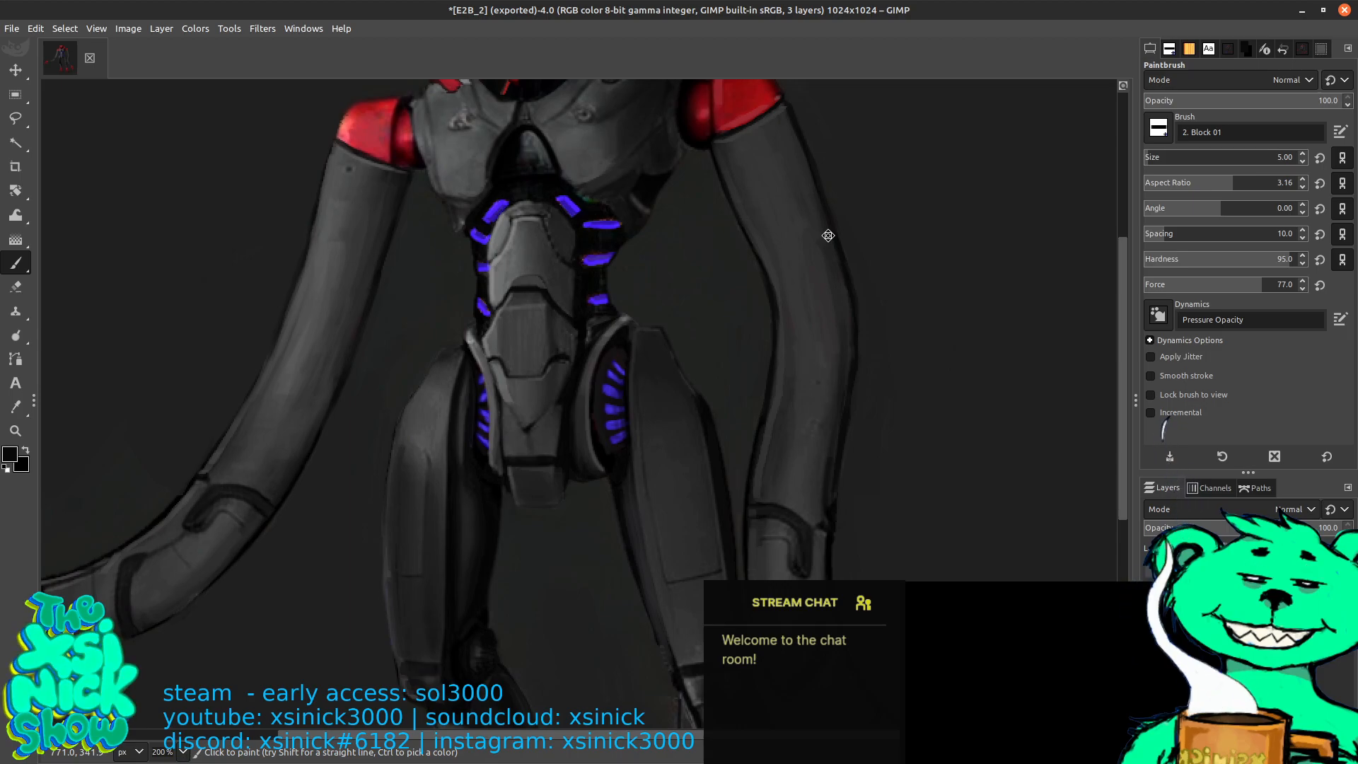
pyautogui.scroll(-1, 835, 262)
pyautogui.scroll(-1, 841, 286)
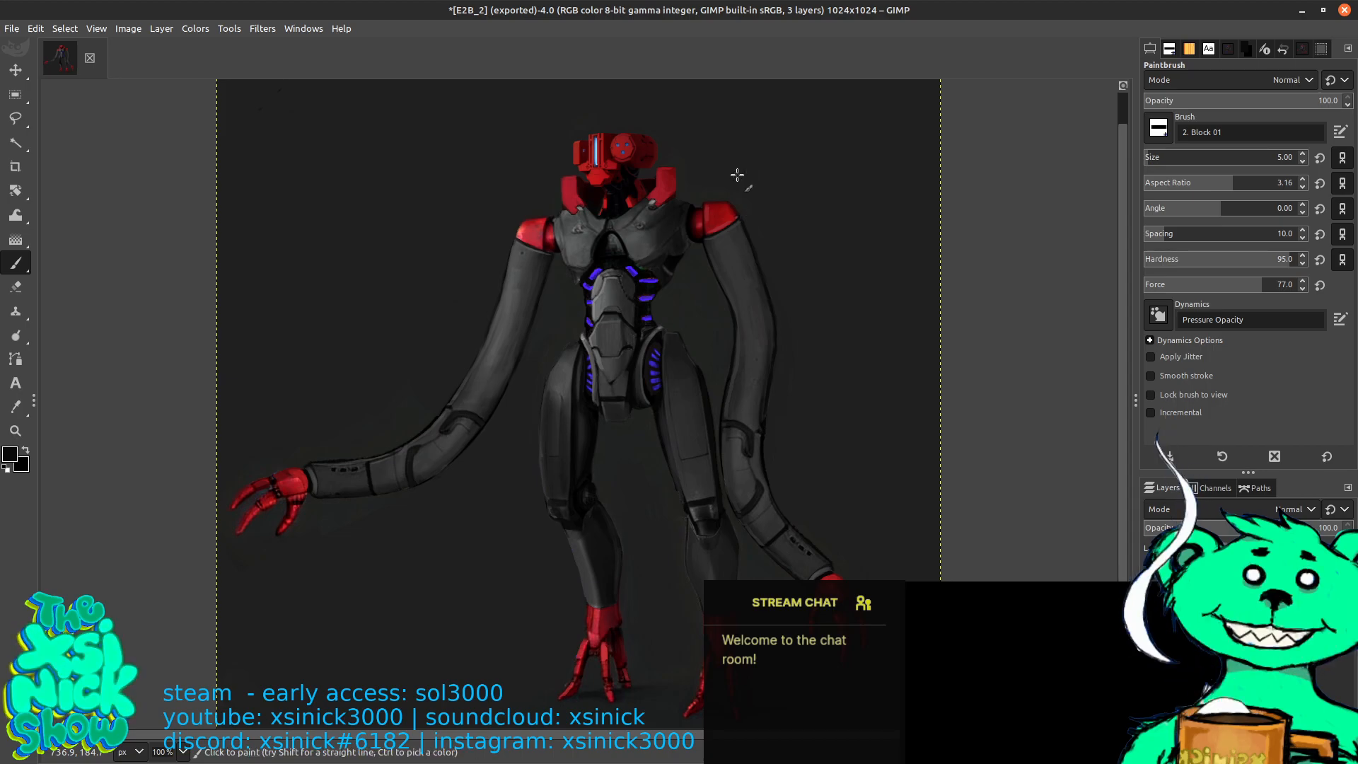
# Paint a curved black seam across the right-hand forearm below the former elbow joint
pyautogui.scroll(2, 737, 175)
pyautogui.scroll(-5, 687, 245)
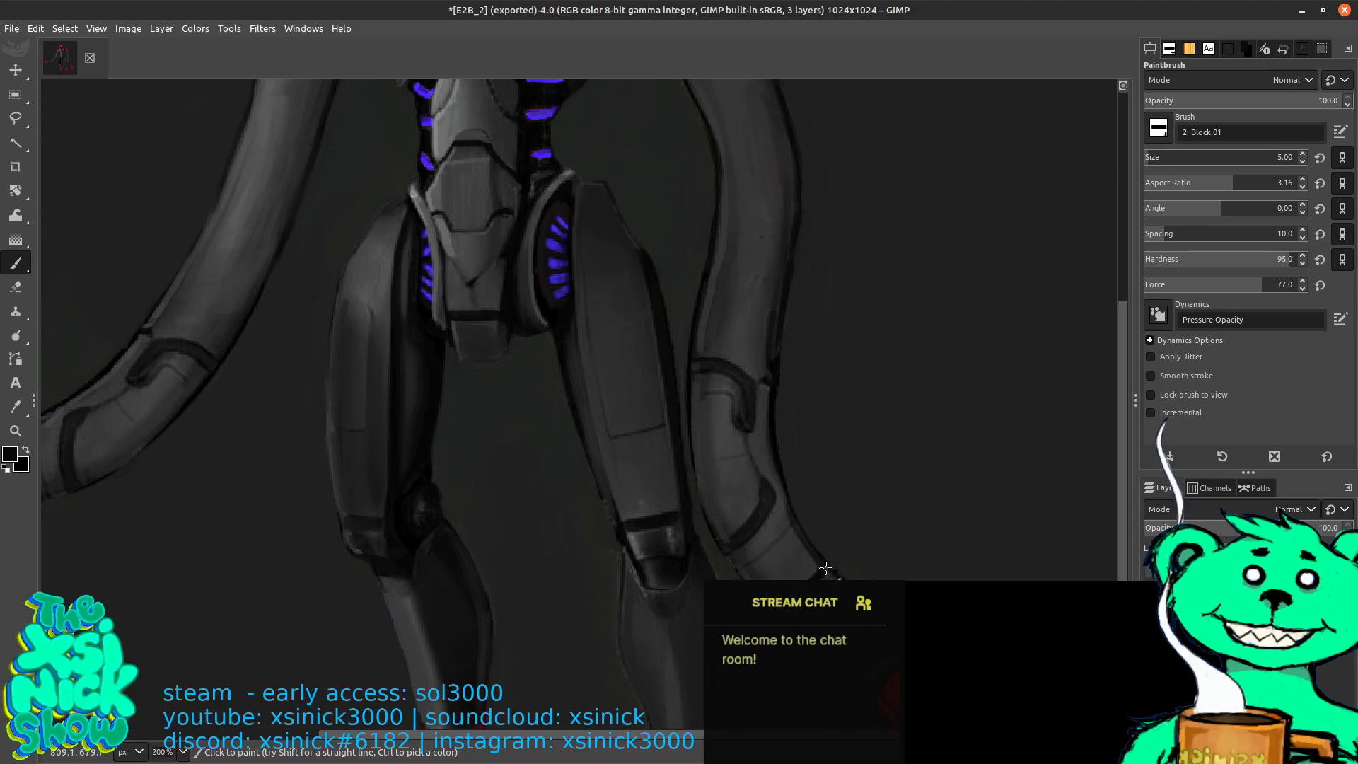
pyautogui.scroll(3, 802, 415)
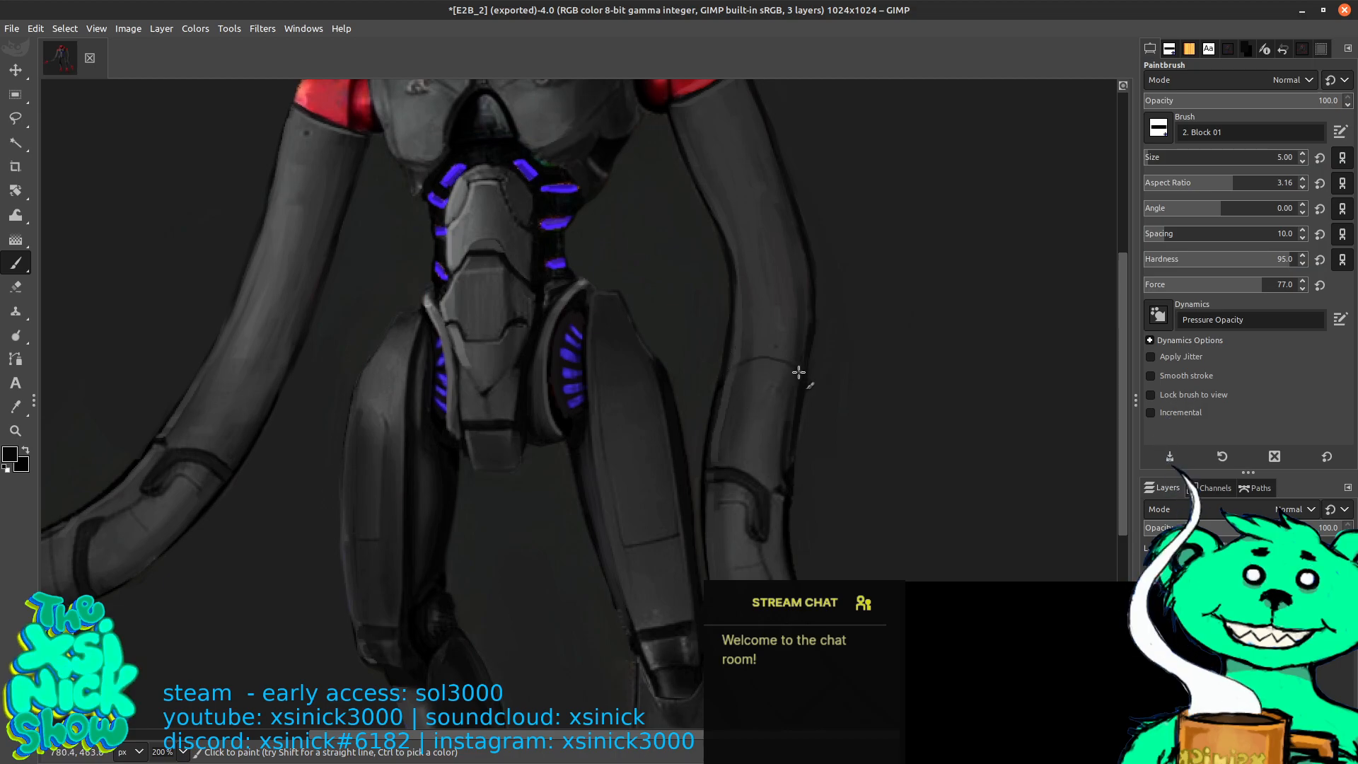
pyautogui.moveTo(789, 364); pyautogui.dragTo(732, 373)
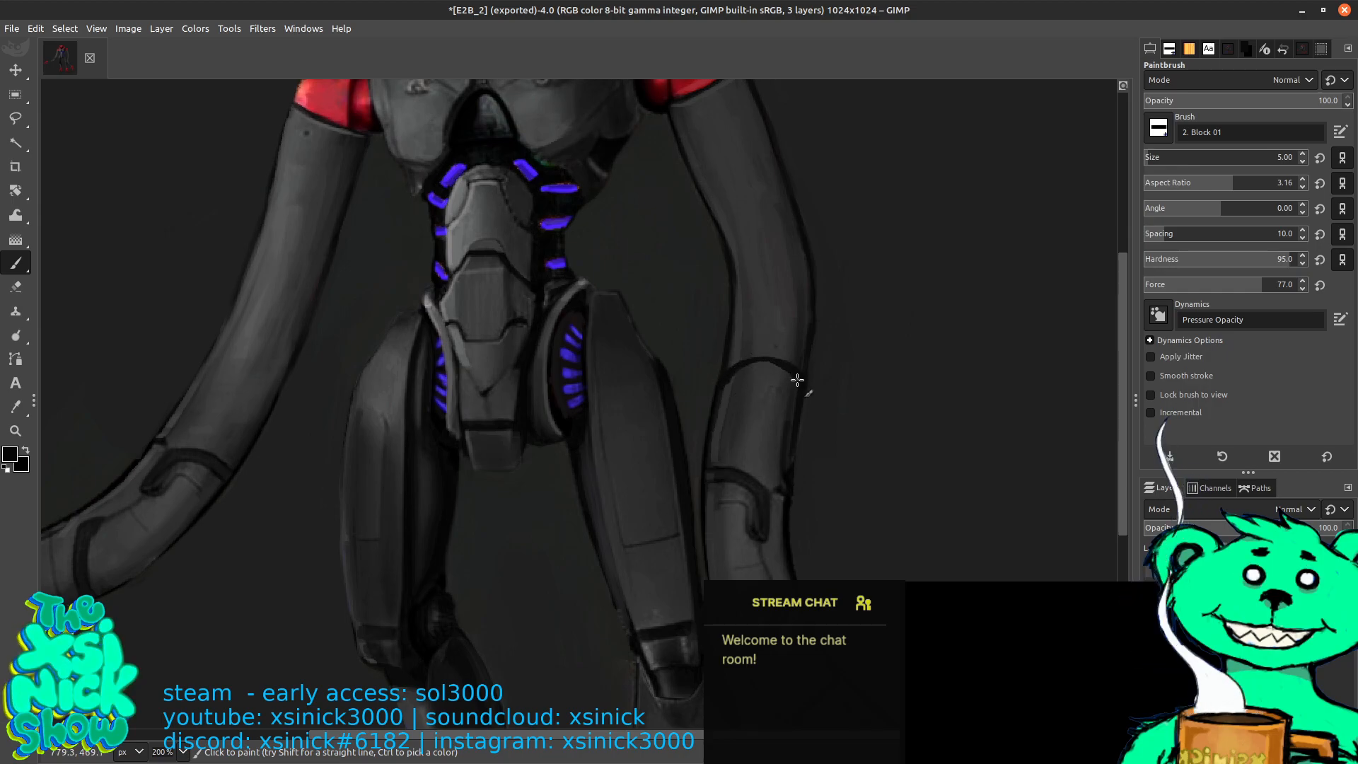
# Paint a second black seam across the right-hand arm just above the former elbow joint
pyautogui.scroll(3, 750, 357)
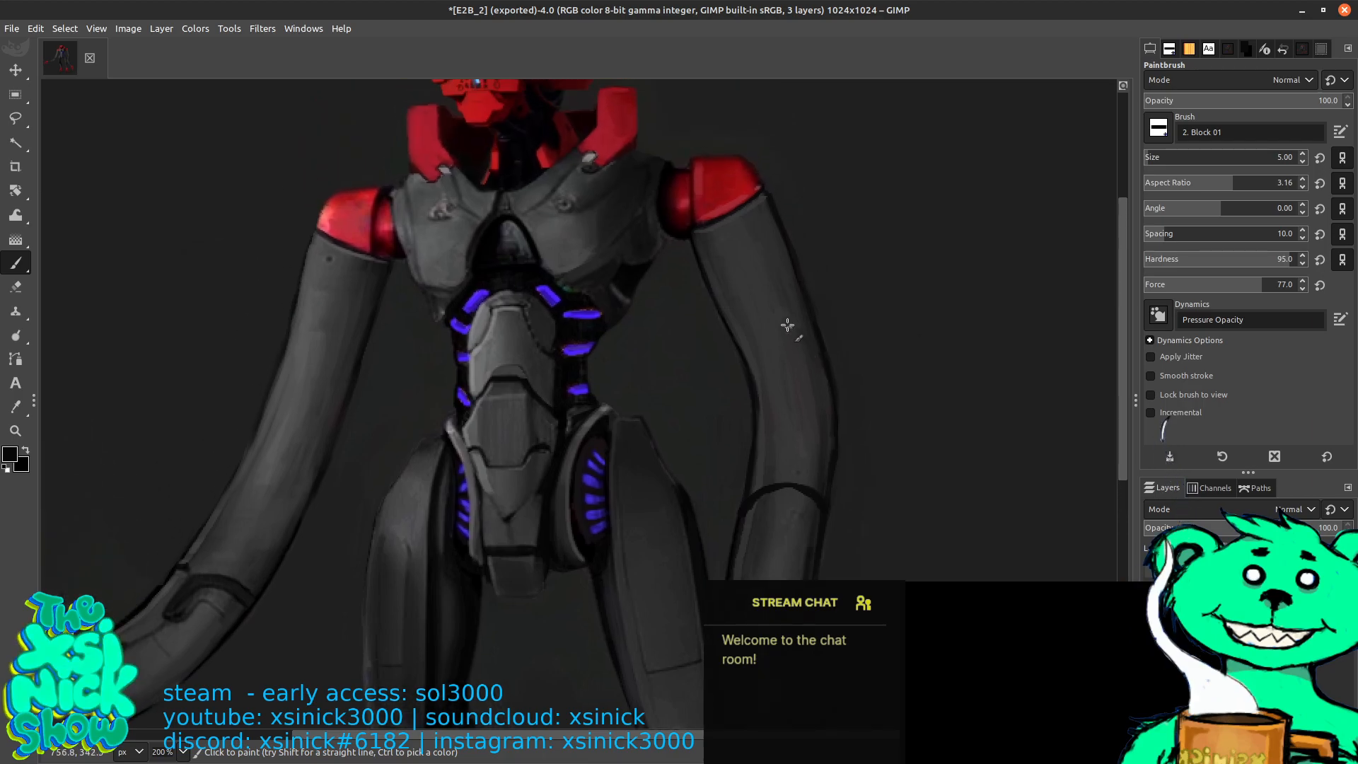
pyautogui.scroll(-5, 782, 298)
pyautogui.scroll(4, 767, 205)
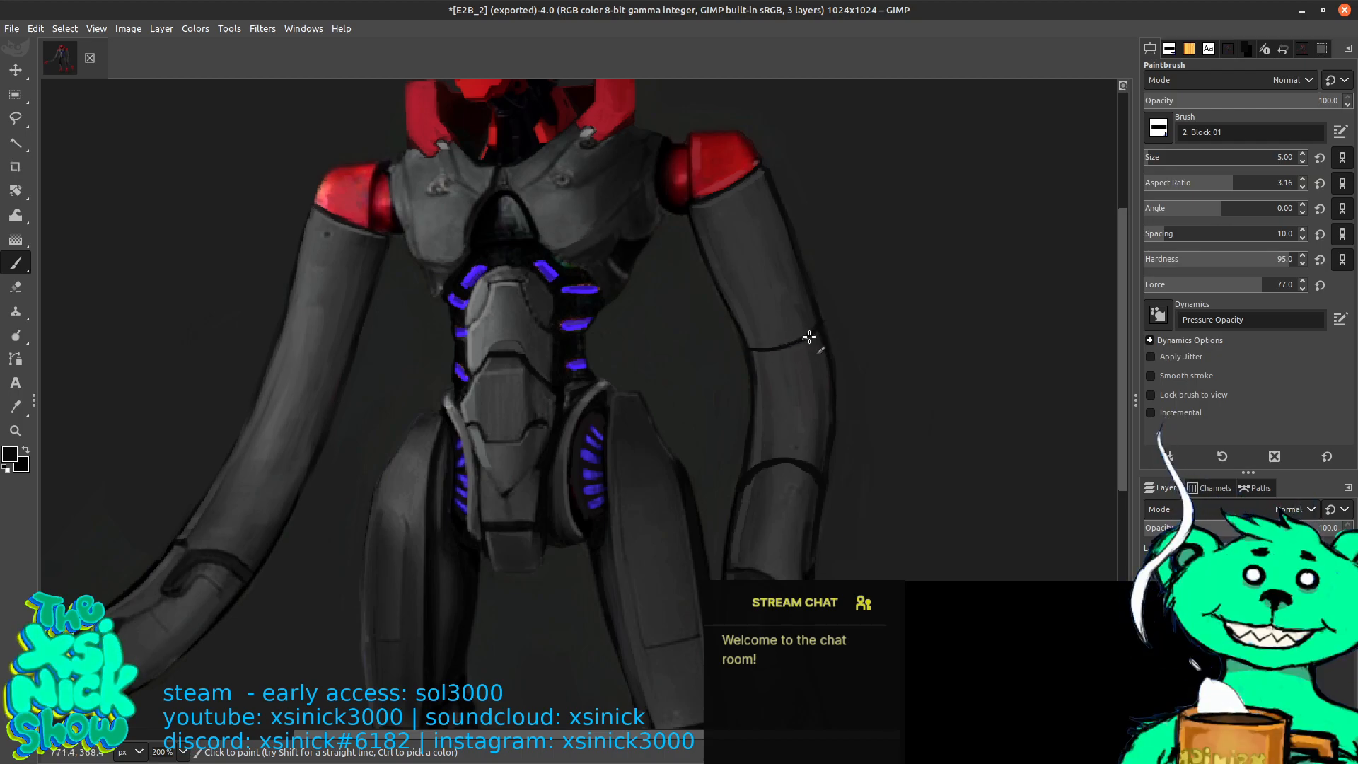
pyautogui.moveTo(754, 277)
pyautogui.mouseDown()
pyautogui.moveTo(788, 303)
pyautogui.moveTo(854, 316)
pyautogui.mouseUp()
pyautogui.moveTo(756, 182); pyautogui.dragTo(814, 198)
pyautogui.moveTo(770, 157)
pyautogui.mouseDown()
pyautogui.moveTo(797, 248)
pyautogui.moveTo(818, 224)
pyautogui.mouseUp()
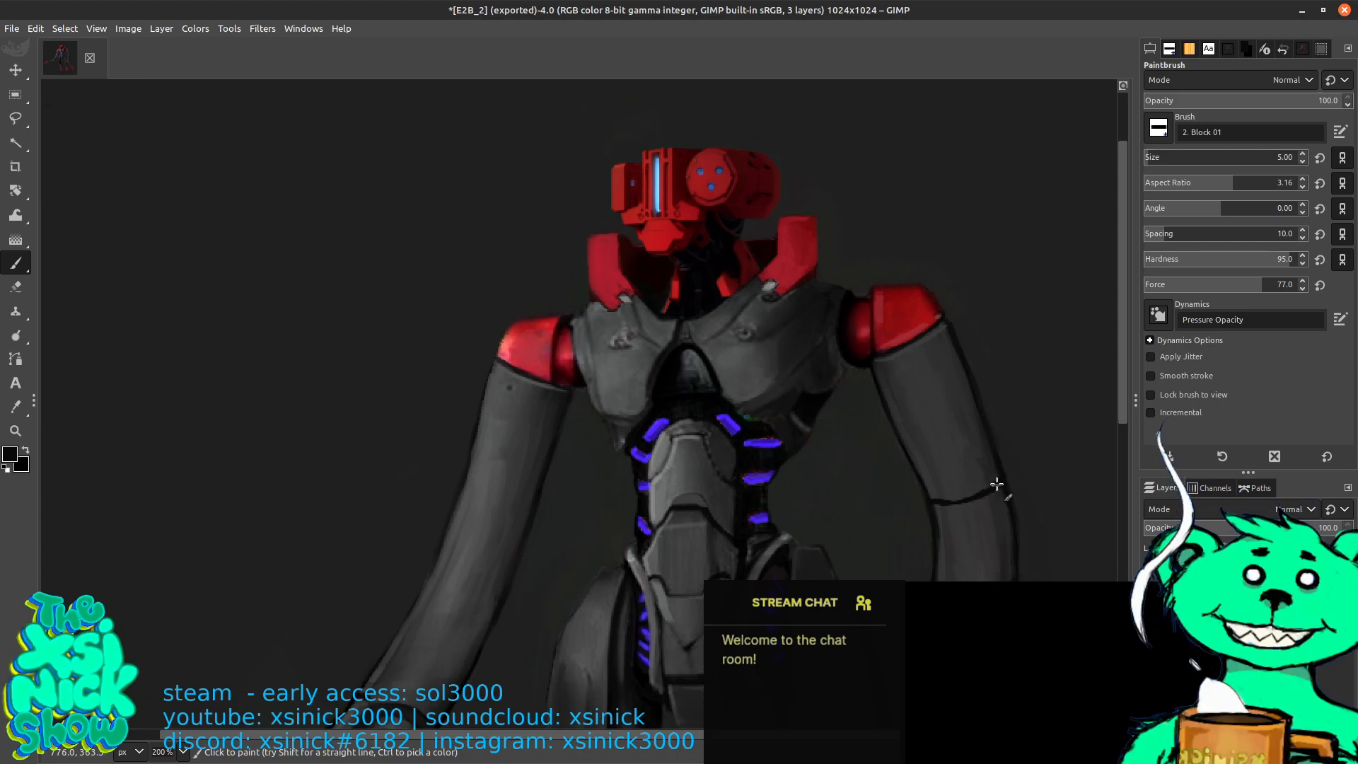
# Paste the copied artwork as a layer over the area of the left-hand arm
pyautogui.scroll(-10, 945, 414)
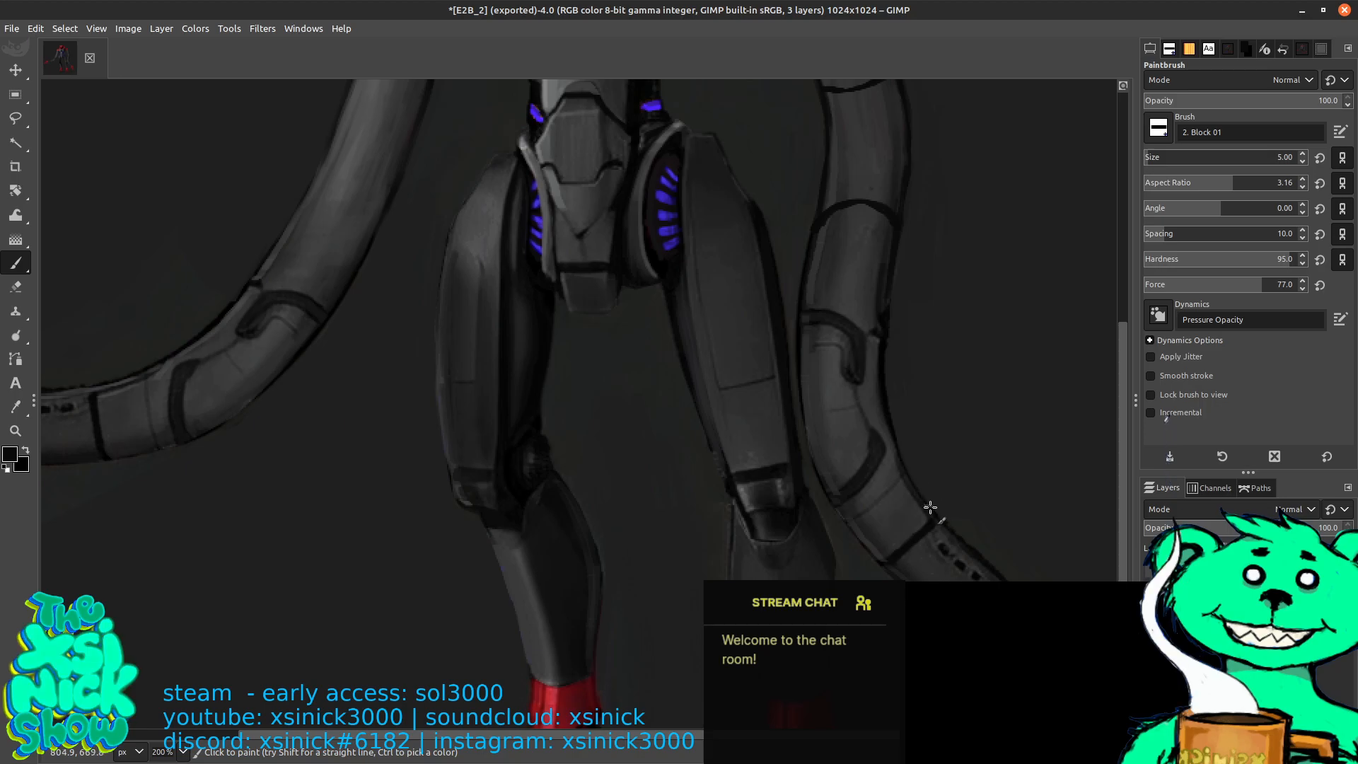
pyautogui.scroll(8, 973, 348)
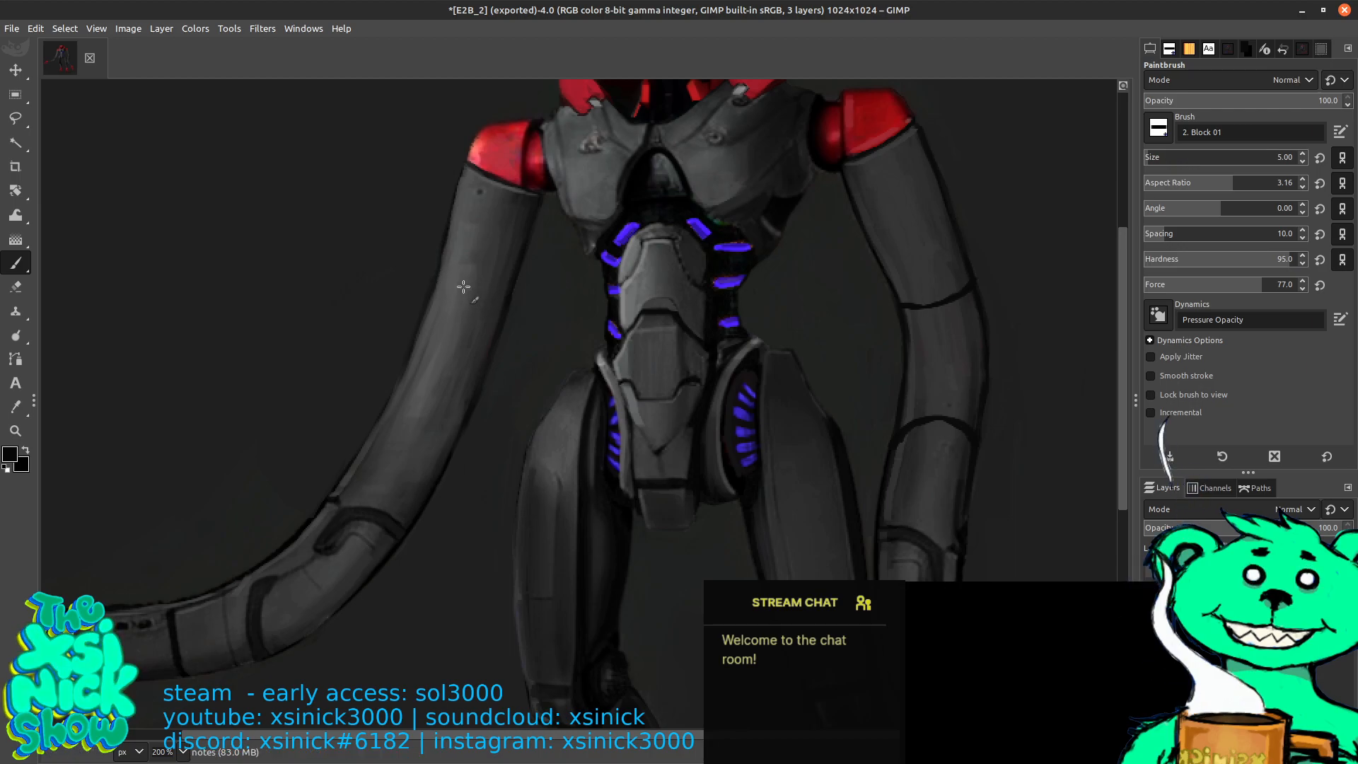
pyautogui.hotkey('ctrl', 'v')
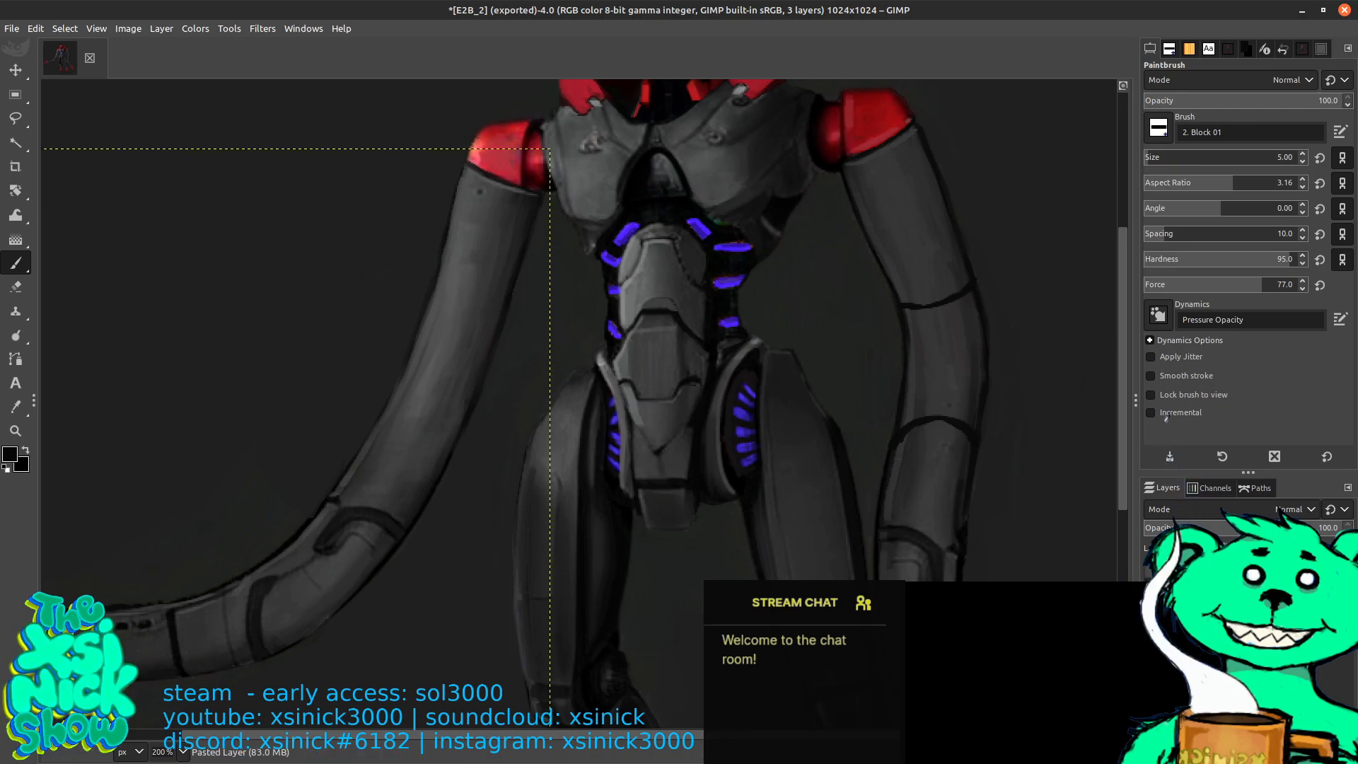
# Merge the pasted layer and the notes layer down into the base image, and add a new layer named notes
pyautogui.rightClick(1280, 584)
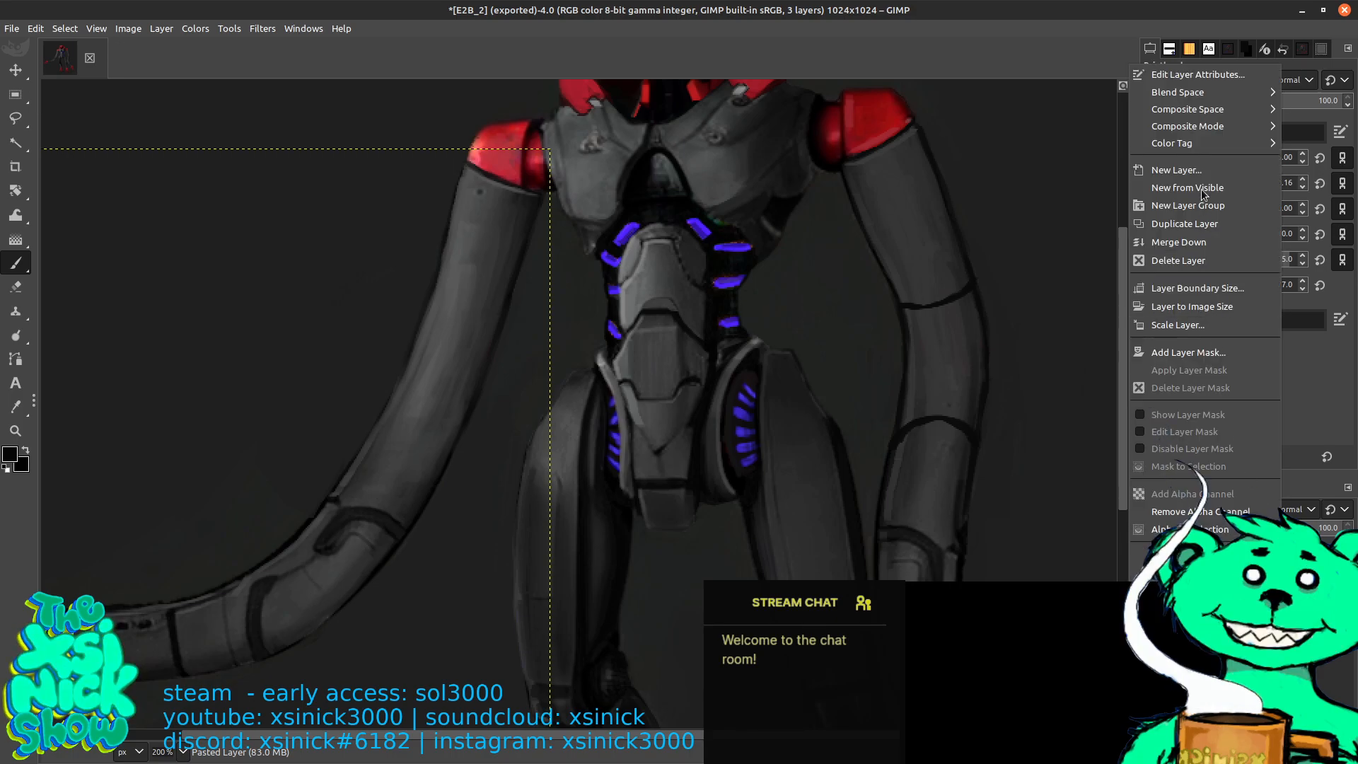
pyautogui.click(1205, 241)
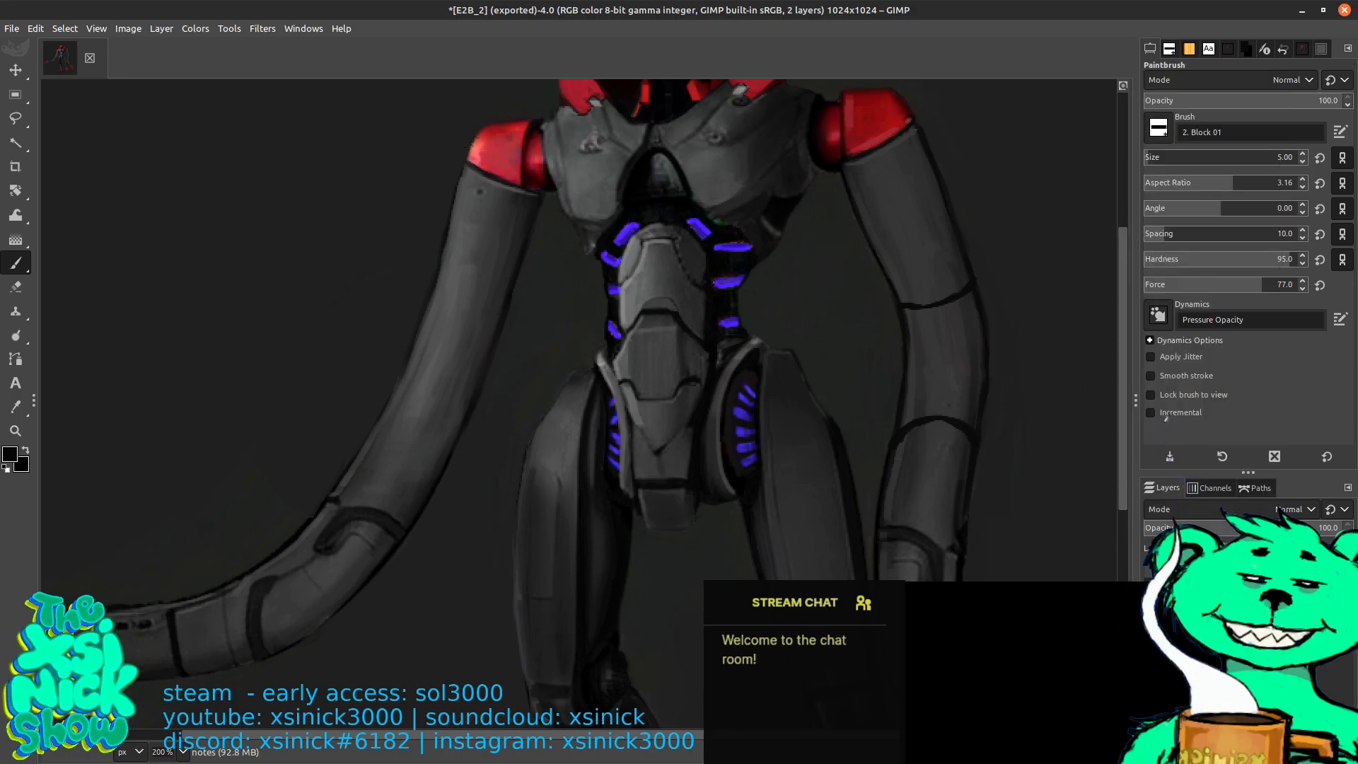
pyautogui.rightClick(1275, 589)
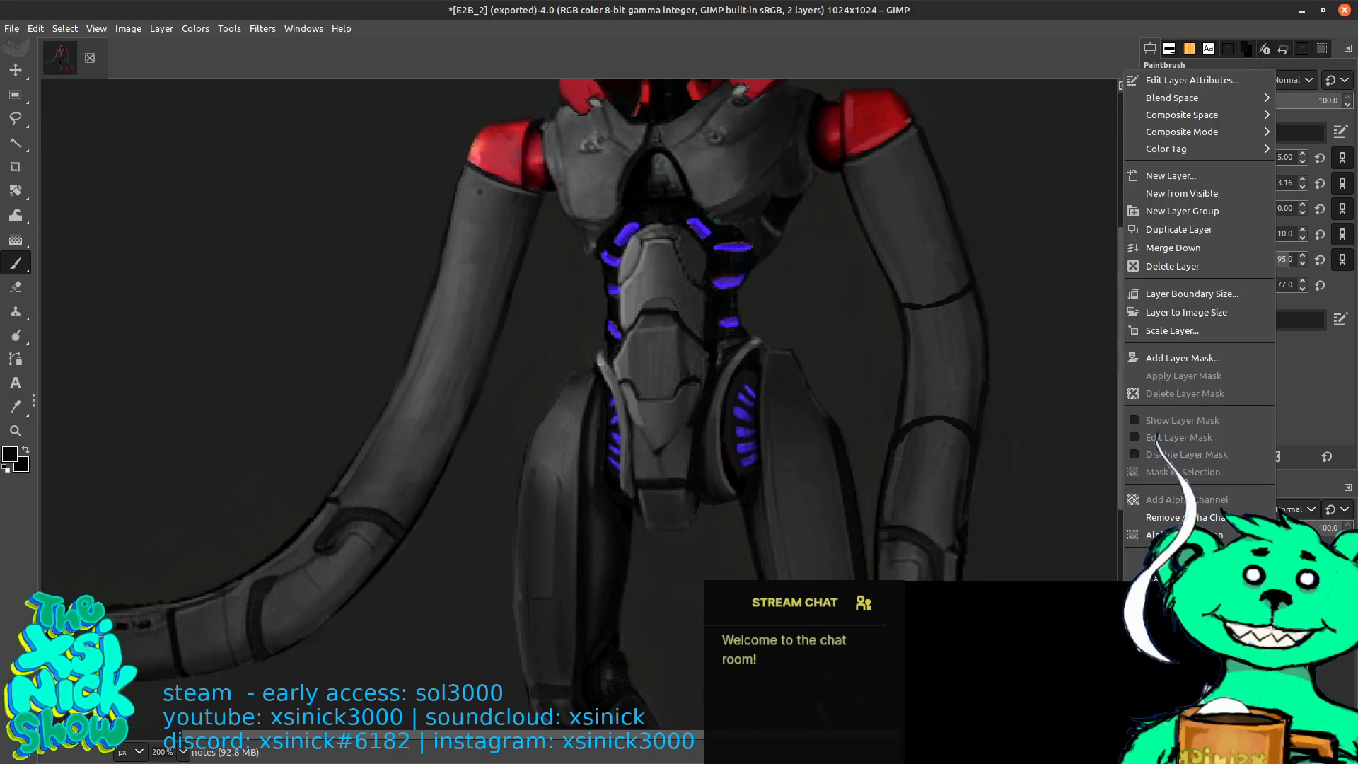
pyautogui.click(1195, 249)
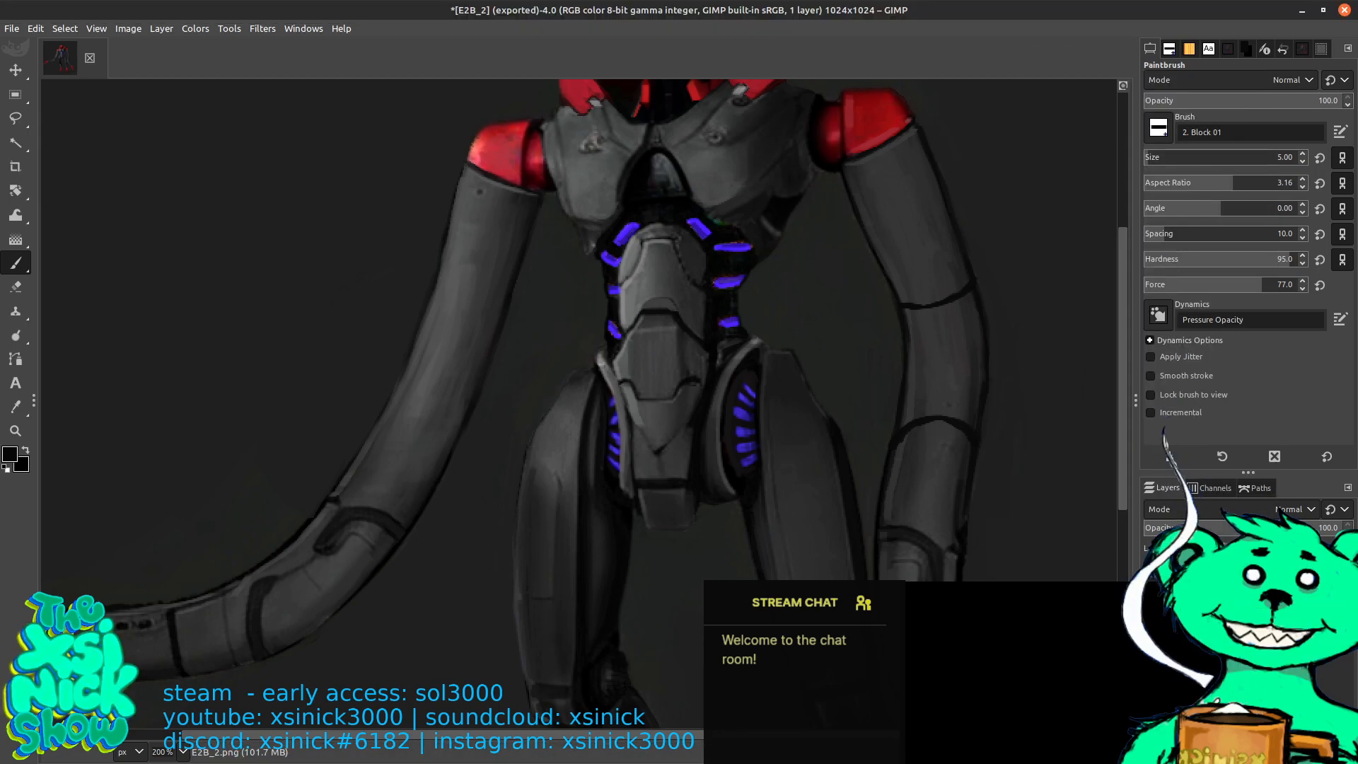
pyautogui.hotkey('shift', 'ctrl', 'n')
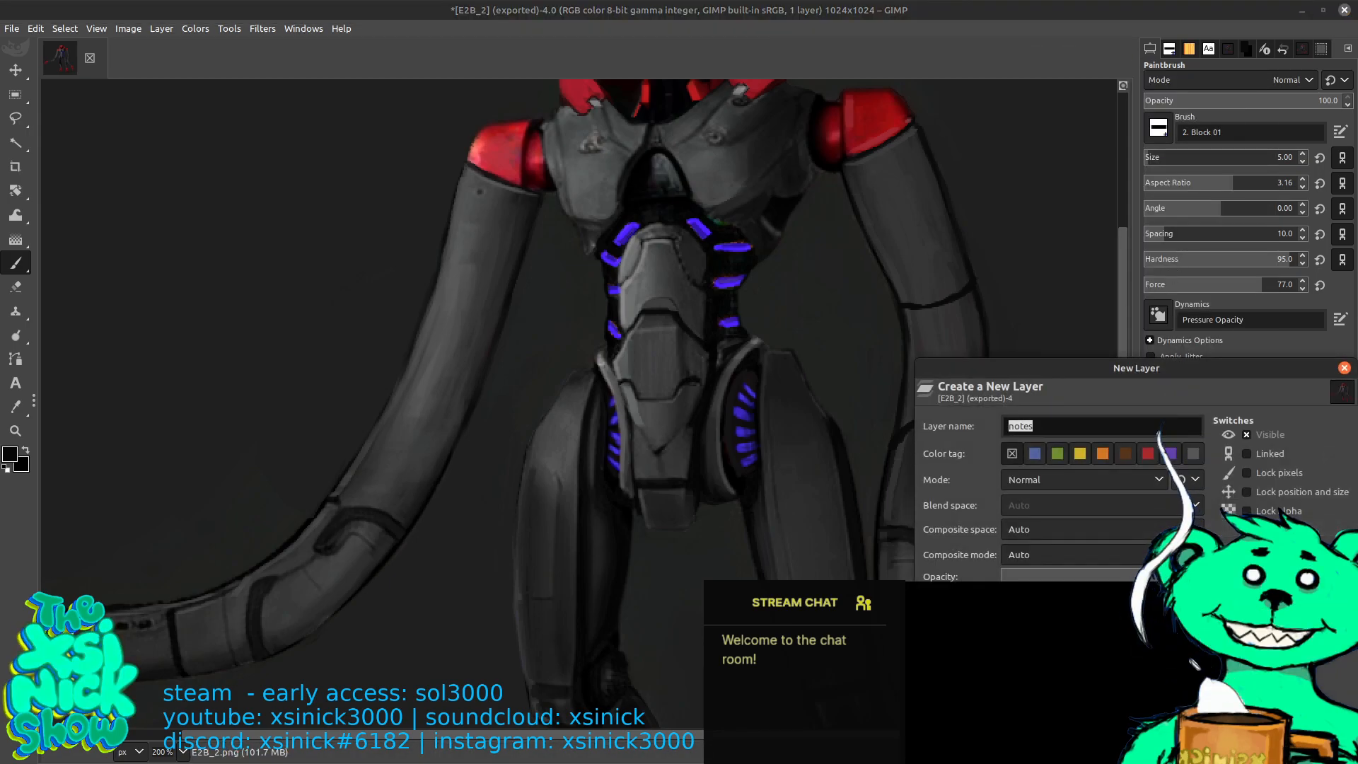
pyautogui.press('Return')
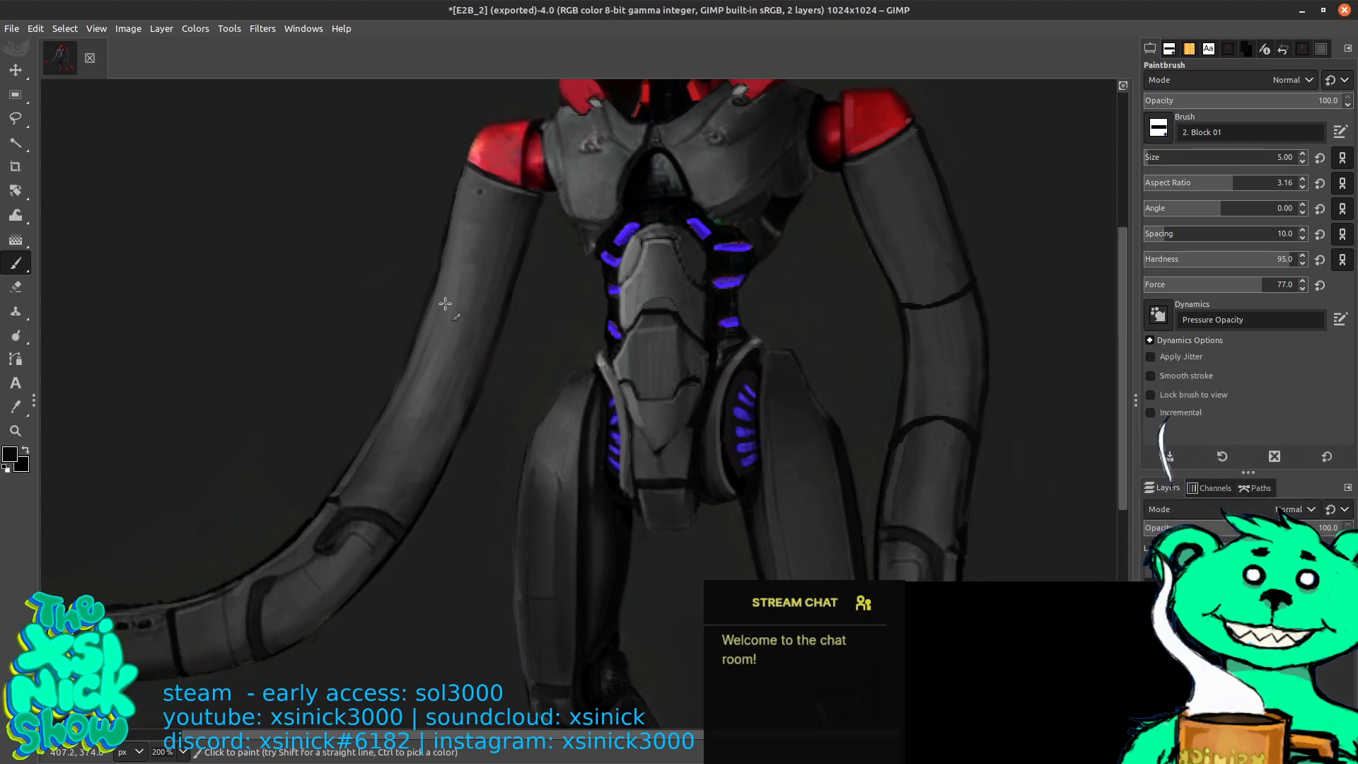
# Paint two curved black seams across the left-hand arm, one mid upper arm and one just above the former elbow joint
pyautogui.moveTo(453, 318); pyautogui.dragTo(496, 311)
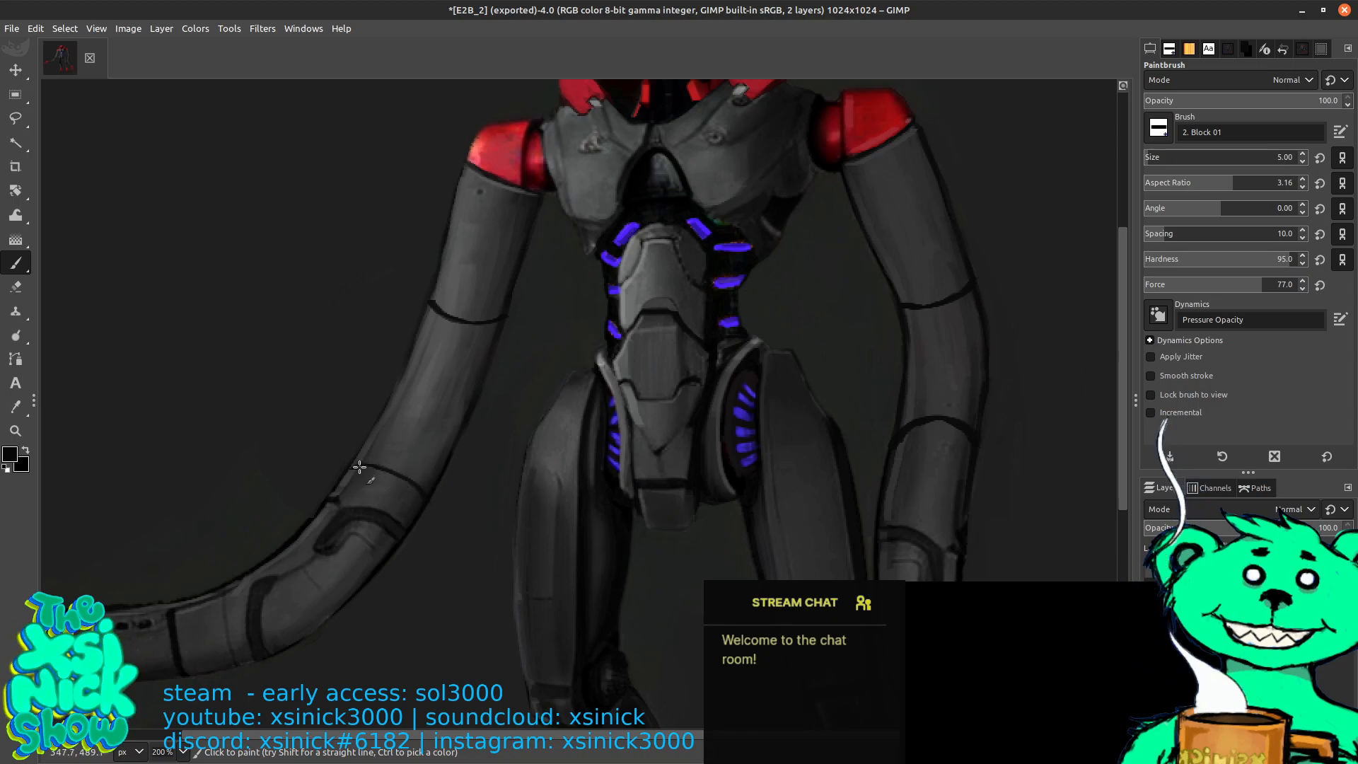
pyautogui.moveTo(402, 473); pyautogui.dragTo(434, 495)
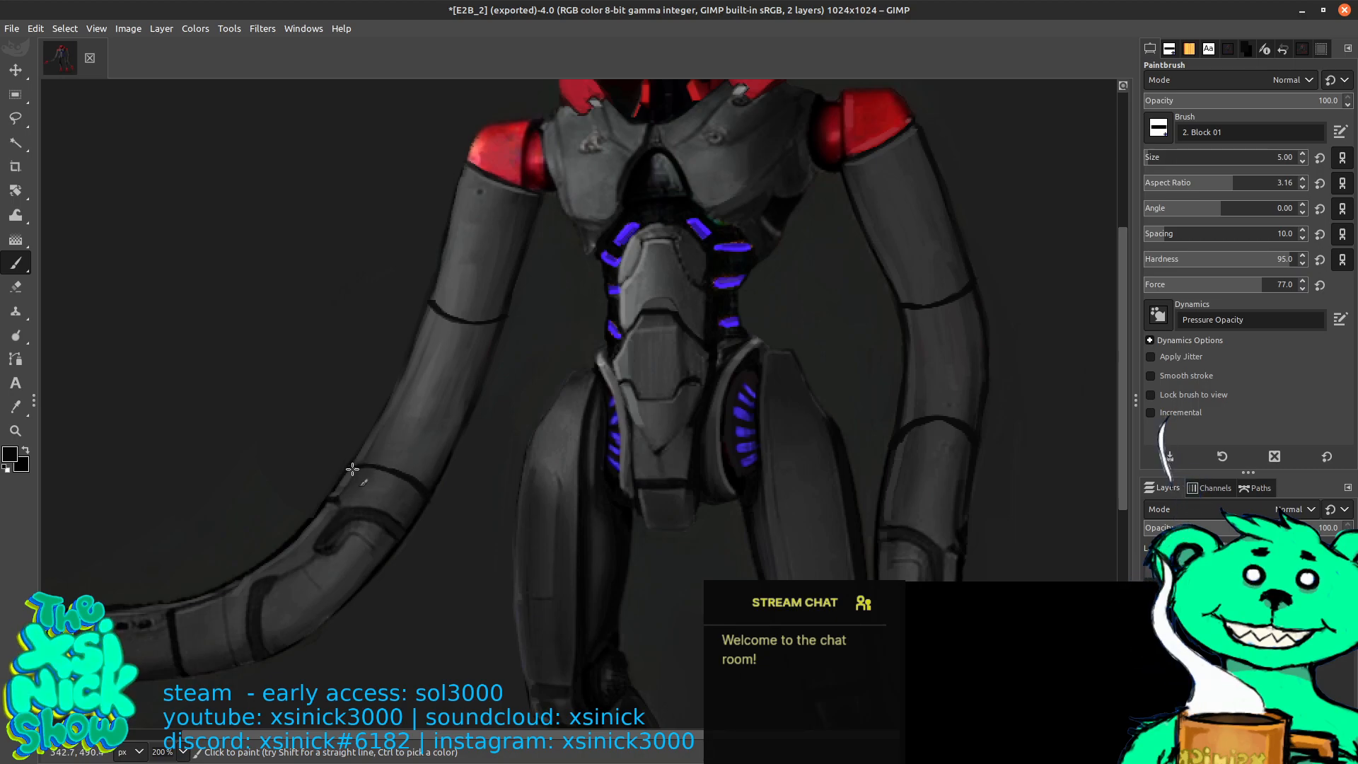
pyautogui.moveTo(745, 288); pyautogui.dragTo(882, 226)
pyautogui.moveTo(747, 466)
pyautogui.mouseDown()
pyautogui.moveTo(839, 434)
pyautogui.moveTo(667, 354)
pyautogui.mouseUp()
pyautogui.moveTo(926, 413)
pyautogui.mouseDown()
pyautogui.moveTo(879, 197)
pyautogui.moveTo(1006, 327)
pyautogui.moveTo(976, 351)
pyautogui.mouseUp()
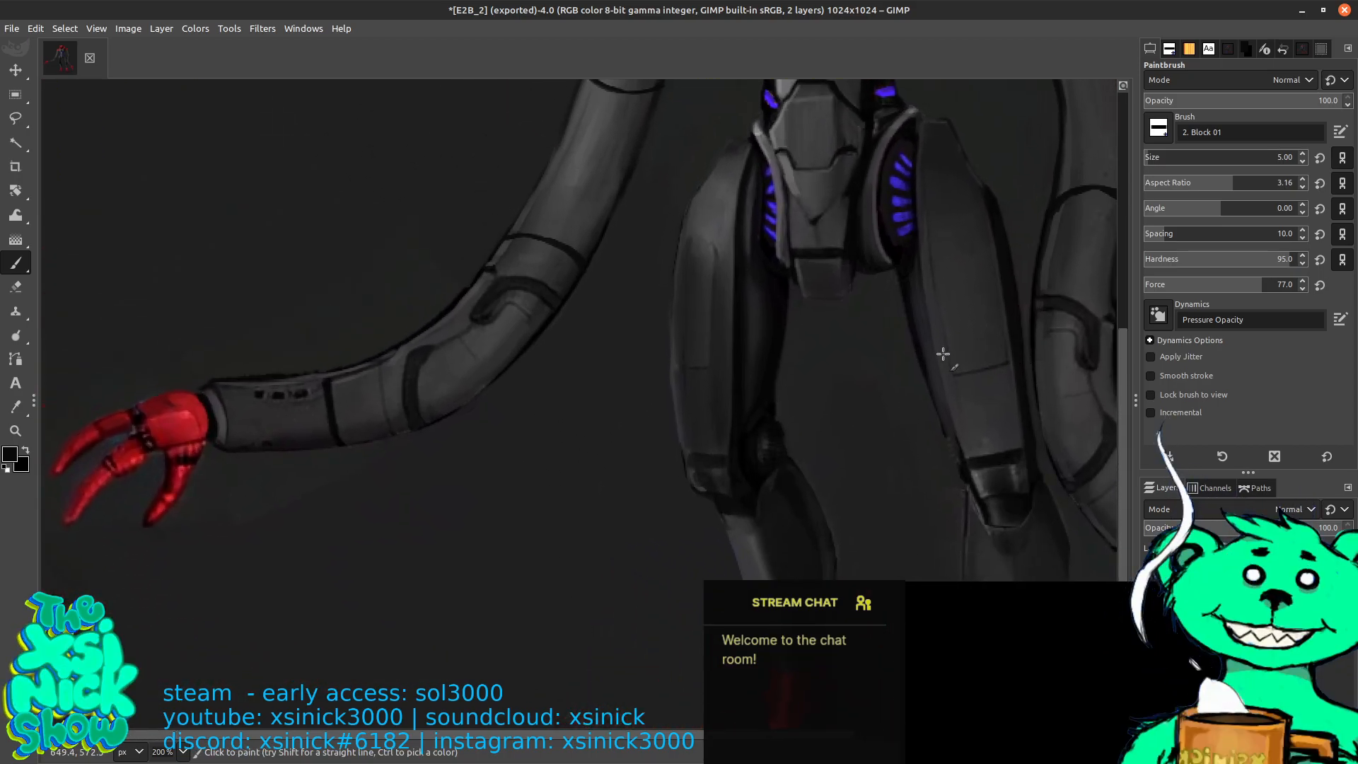
pyautogui.moveTo(819, 297)
pyautogui.mouseDown()
pyautogui.moveTo(783, 540)
pyautogui.moveTo(491, 398)
pyautogui.mouseUp()
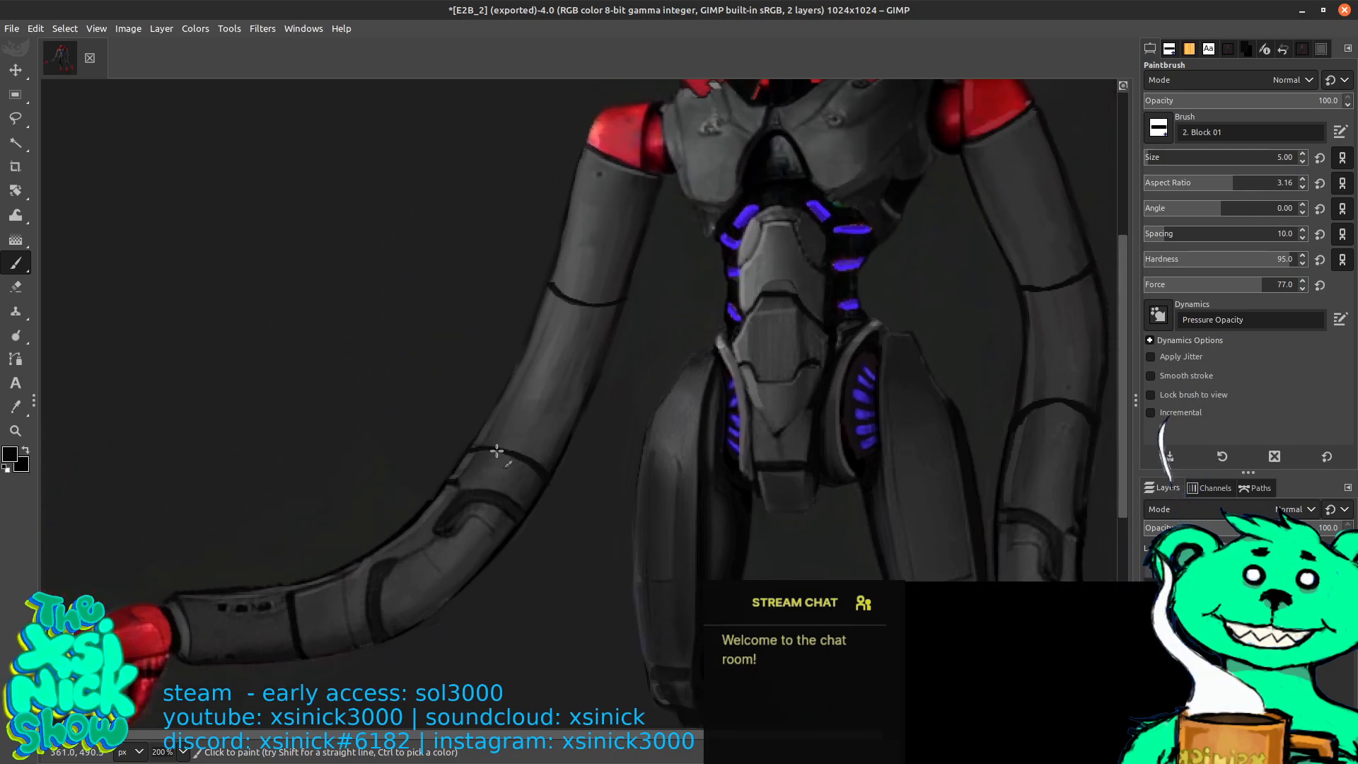
pyautogui.moveTo(499, 427)
pyautogui.mouseDown()
pyautogui.moveTo(554, 246)
pyautogui.moveTo(624, 300)
pyautogui.moveTo(624, 347)
pyautogui.mouseUp()
pyautogui.moveTo(616, 282); pyautogui.dragTo(614, 317)
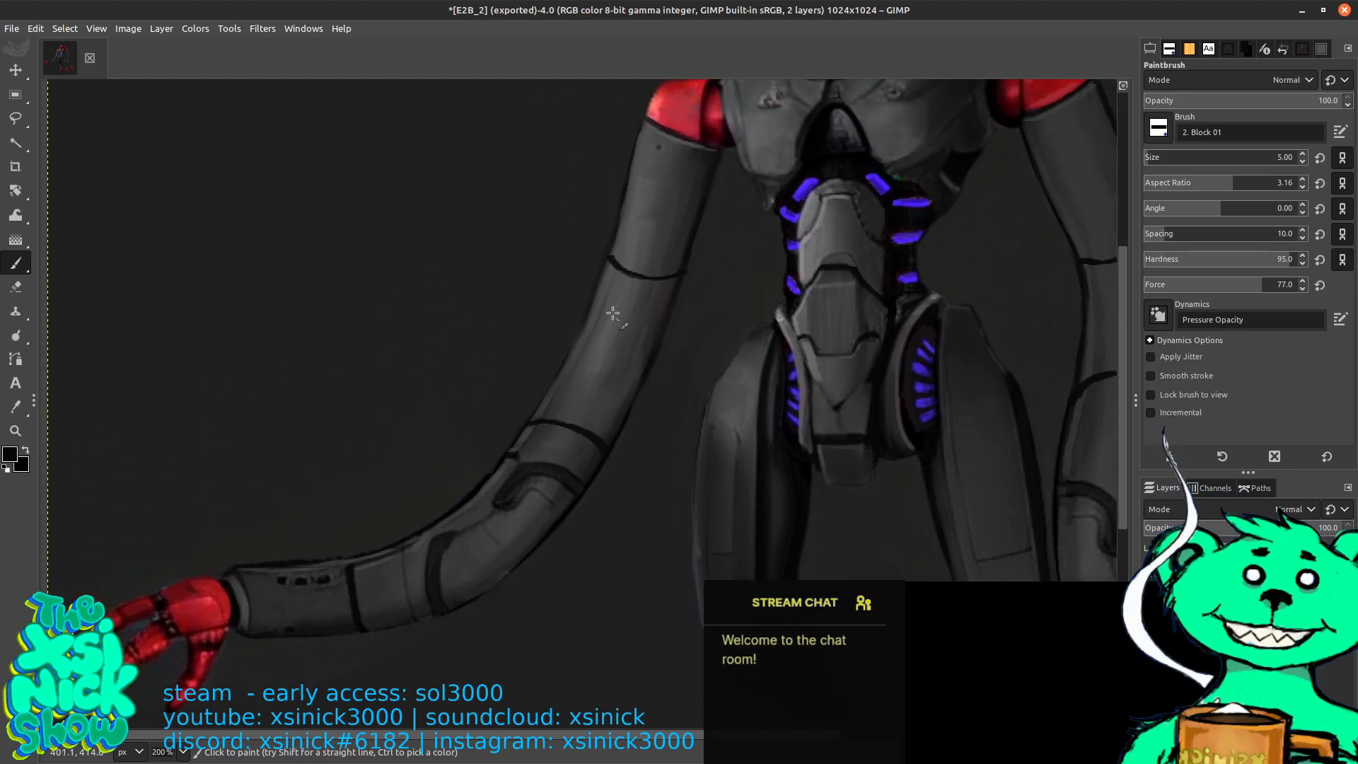
pyautogui.moveTo(563, 274); pyautogui.dragTo(627, 188)
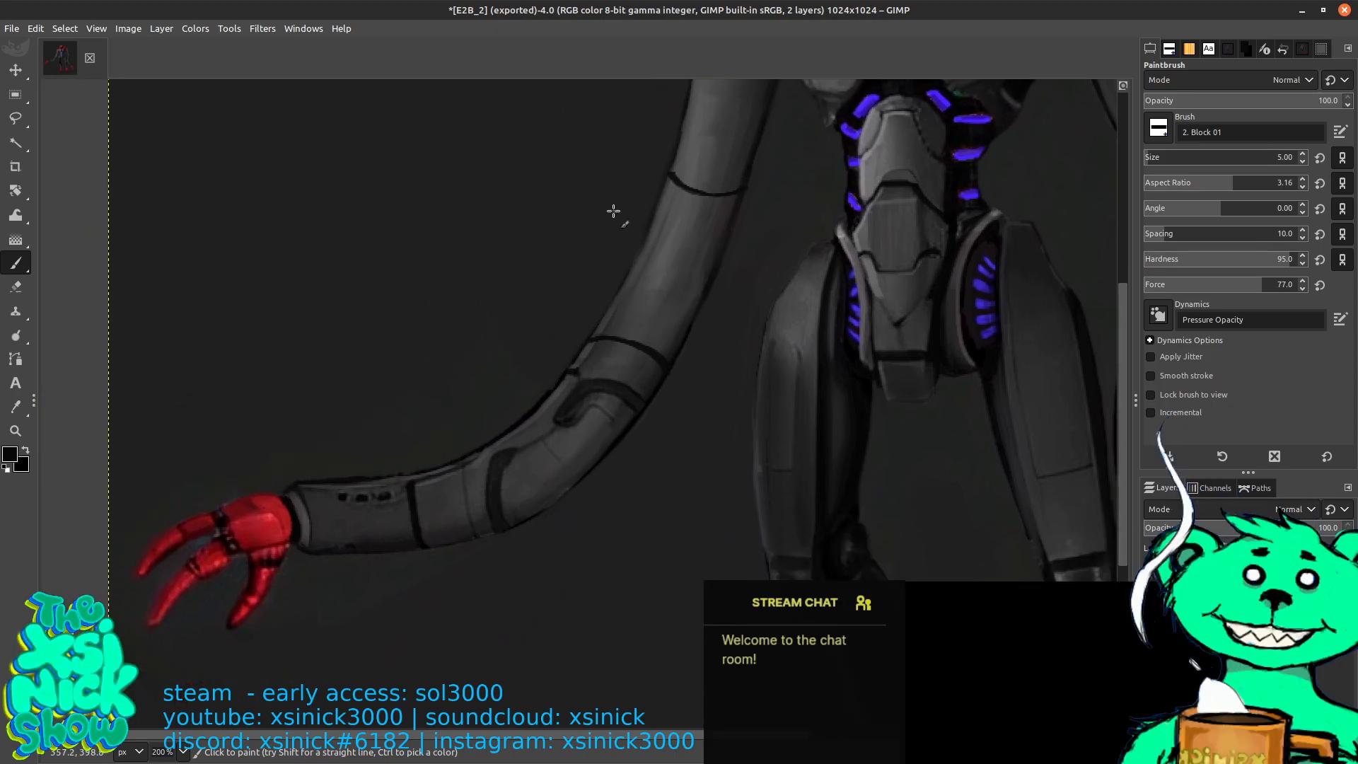
# Paint black panel and finger-joint lines over the robot's right-hand red hand with the size 5 brush
pyautogui.moveTo(705, 434); pyautogui.dragTo(300, 325)
pyautogui.moveTo(841, 403); pyautogui.dragTo(746, 262)
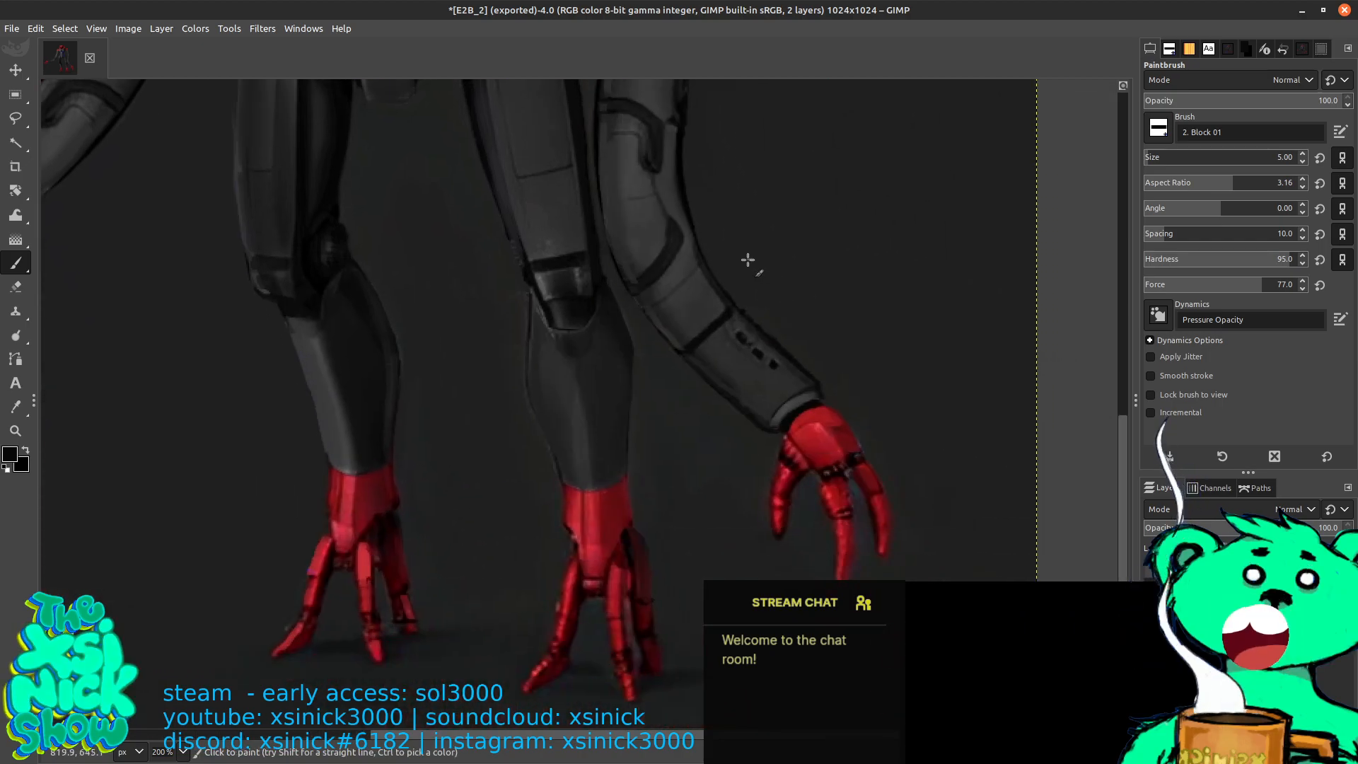
pyautogui.click(15, 120)
pyautogui.moveTo(795, 303); pyautogui.dragTo(848, 403)
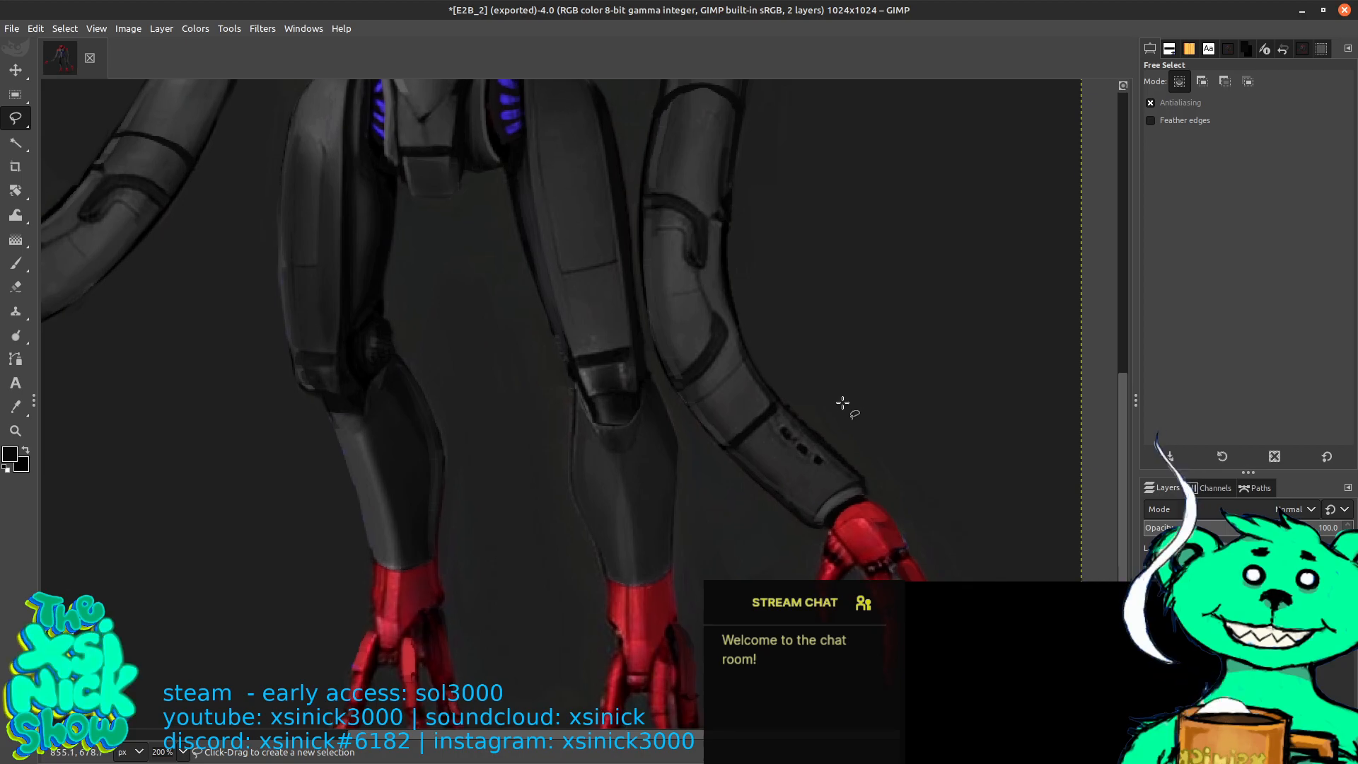
pyautogui.moveTo(28, 118)
pyautogui.click(15, 263)
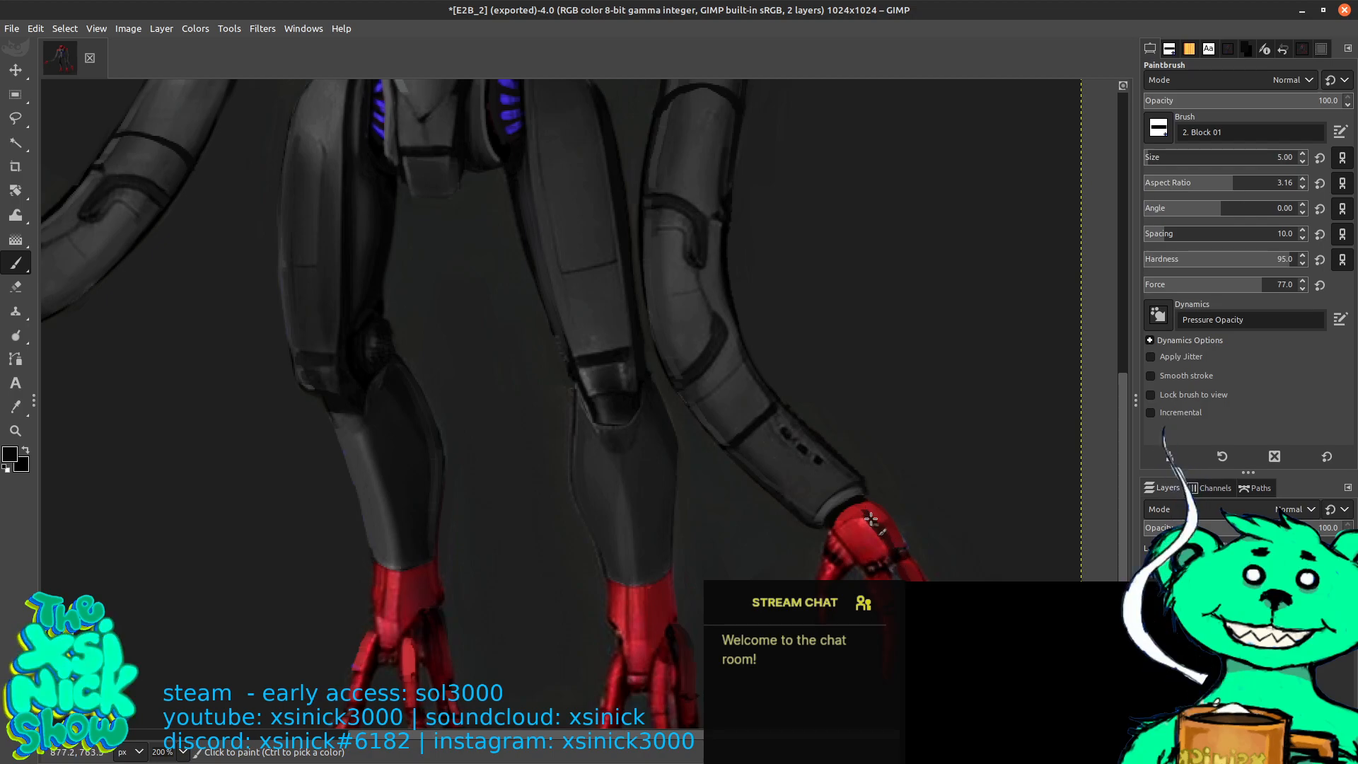
pyautogui.moveTo(875, 524); pyautogui.dragTo(891, 550)
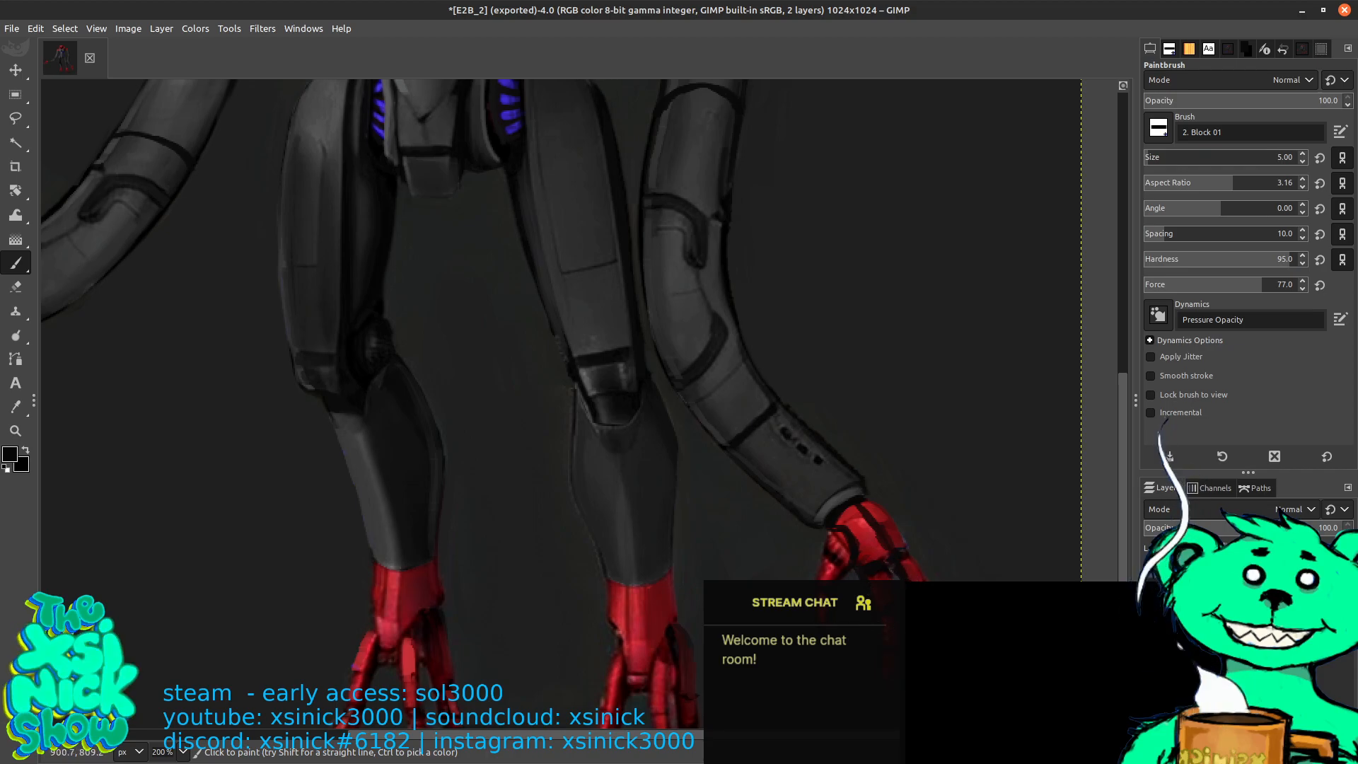
# Paint matching black panel and finger-joint lines over the robot's left-hand red hand
pyautogui.moveTo(867, 312); pyautogui.dragTo(1013, 313)
pyautogui.moveTo(924, 274); pyautogui.dragTo(1020, 306)
pyautogui.moveTo(591, 379); pyautogui.dragTo(973, 459)
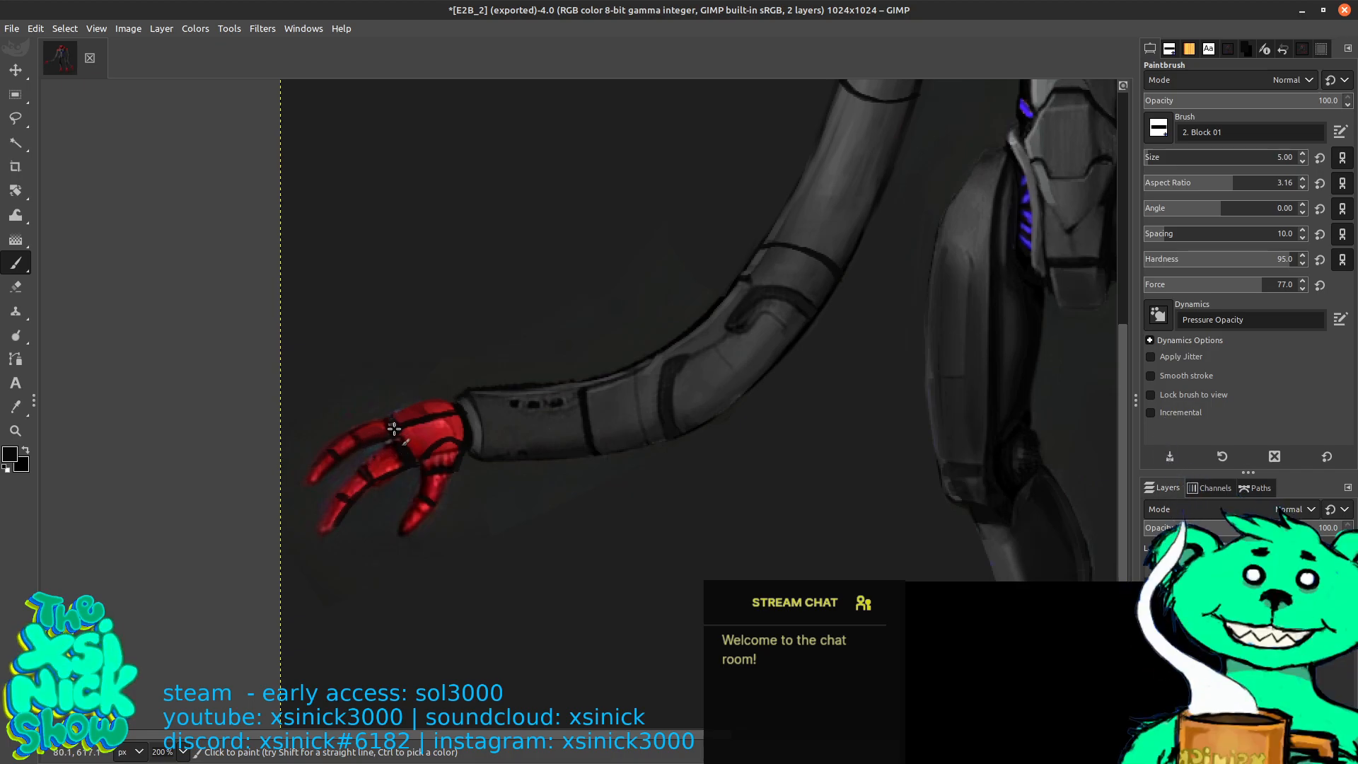
pyautogui.moveTo(919, 430); pyautogui.dragTo(710, 253)
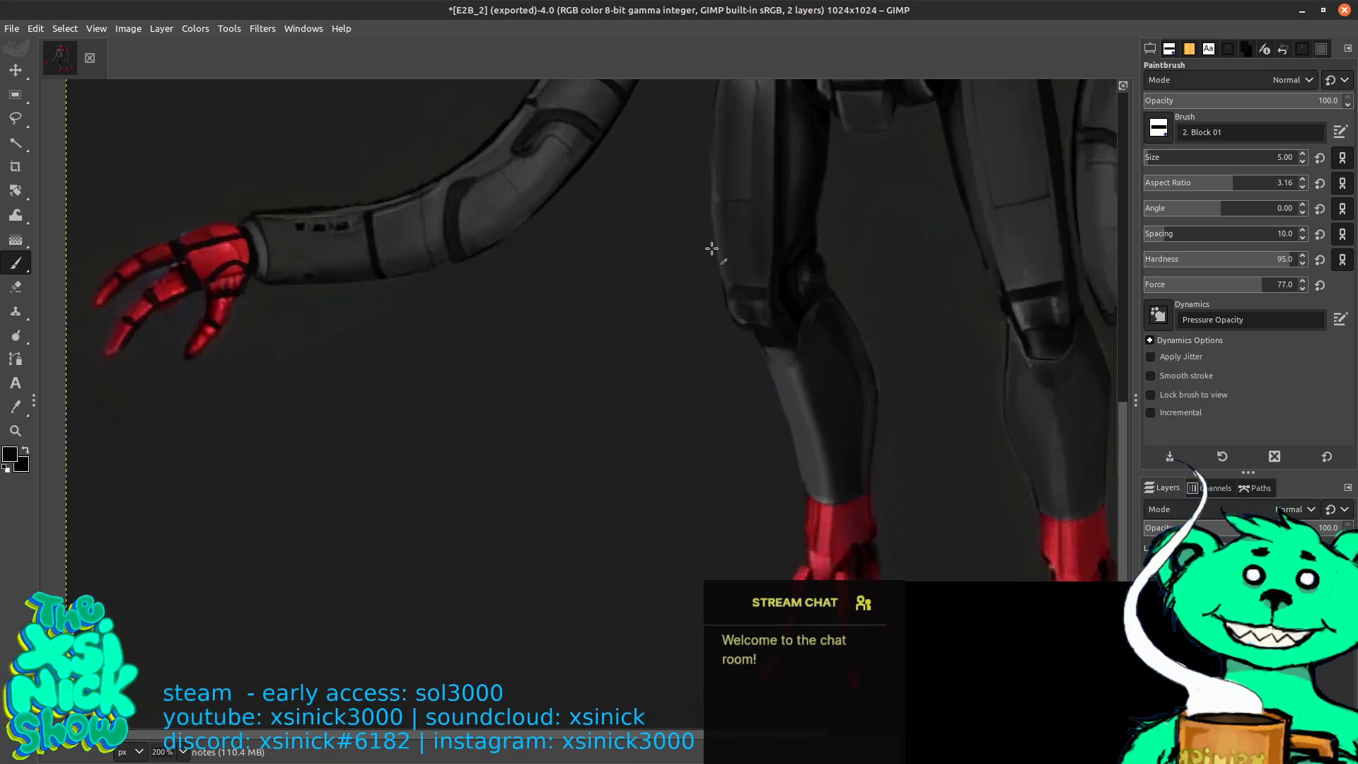
pyautogui.moveTo(829, 342); pyautogui.dragTo(558, 312)
pyautogui.moveTo(737, 367); pyautogui.dragTo(1174, 435)
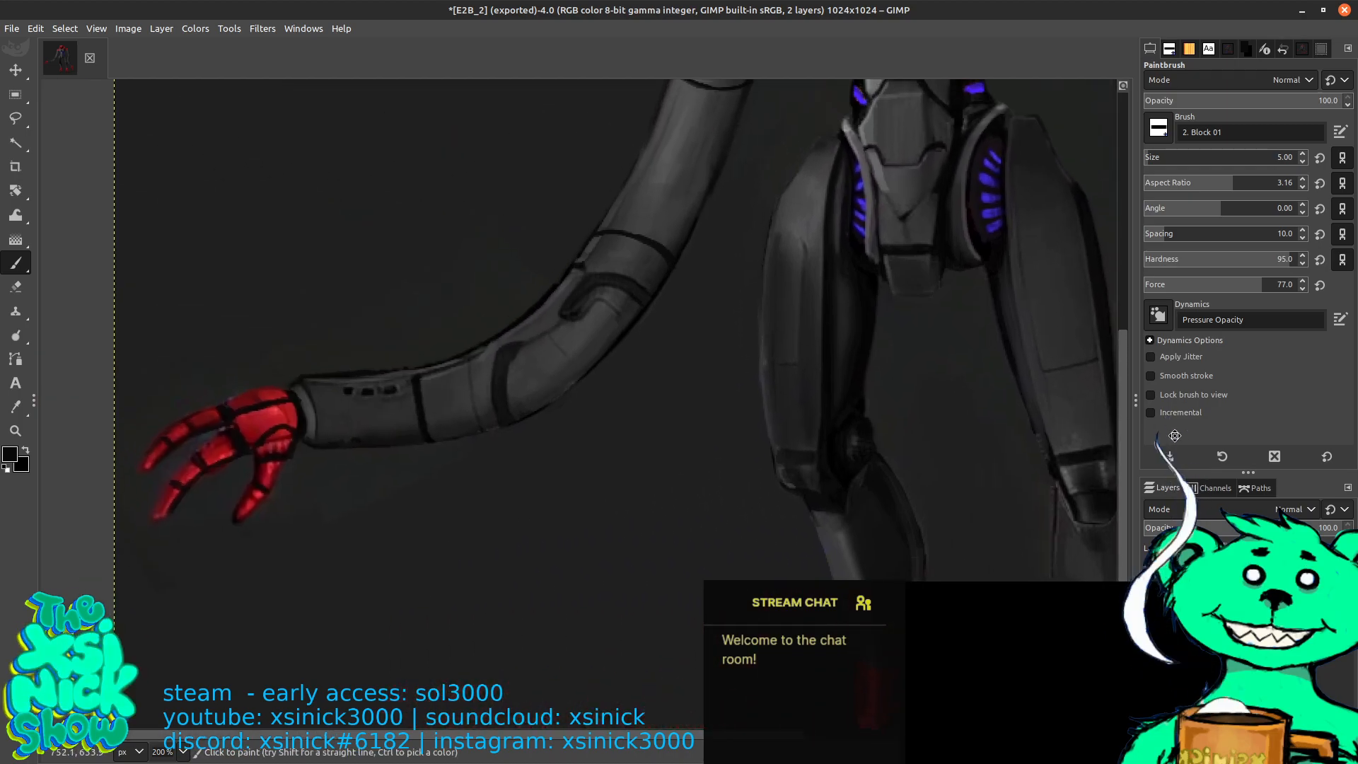
# Sample the red of the hand and fill the segments between the black lines on both hands with flat red
pyautogui.keyDown('ctrl'); pyautogui.click(273, 444); pyautogui.keyUp('ctrl')
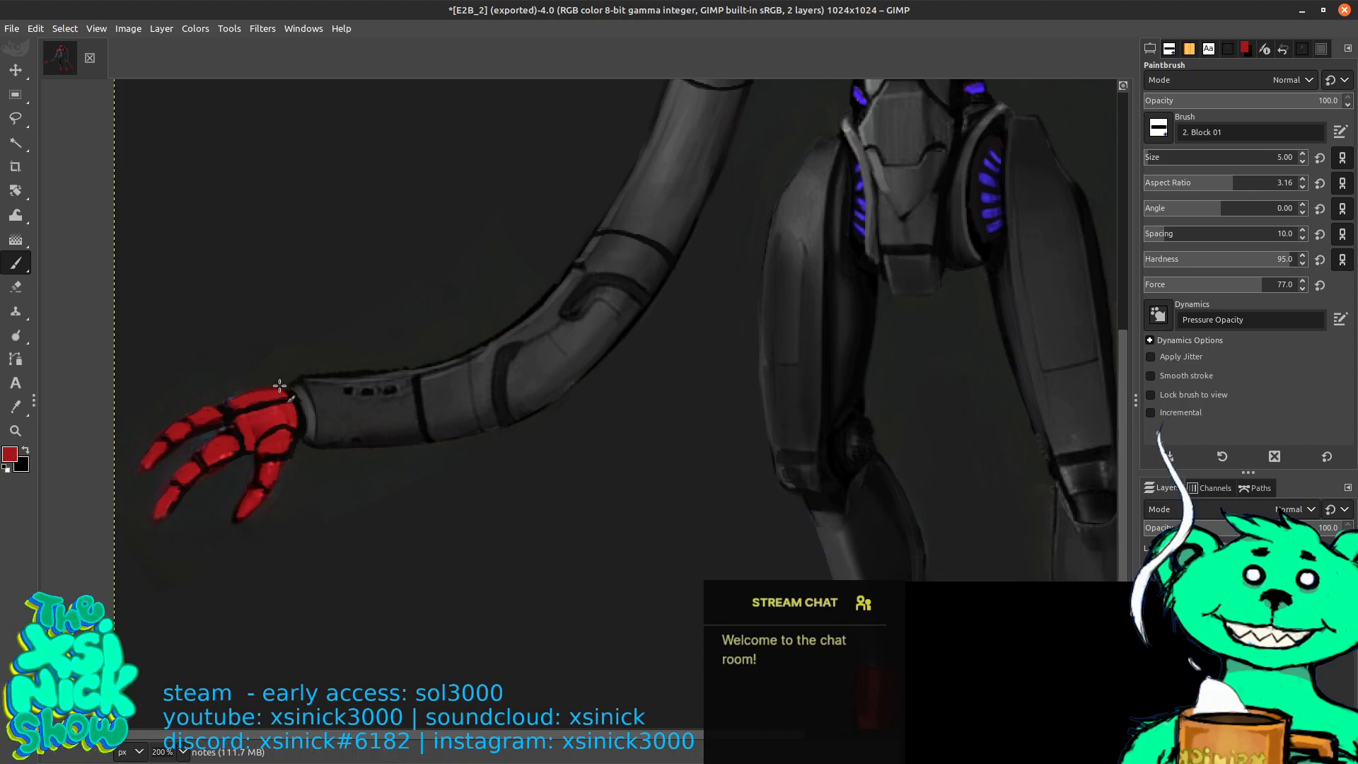
pyautogui.moveTo(773, 344); pyautogui.dragTo(458, 234)
pyautogui.moveTo(958, 385); pyautogui.dragTo(852, 329)
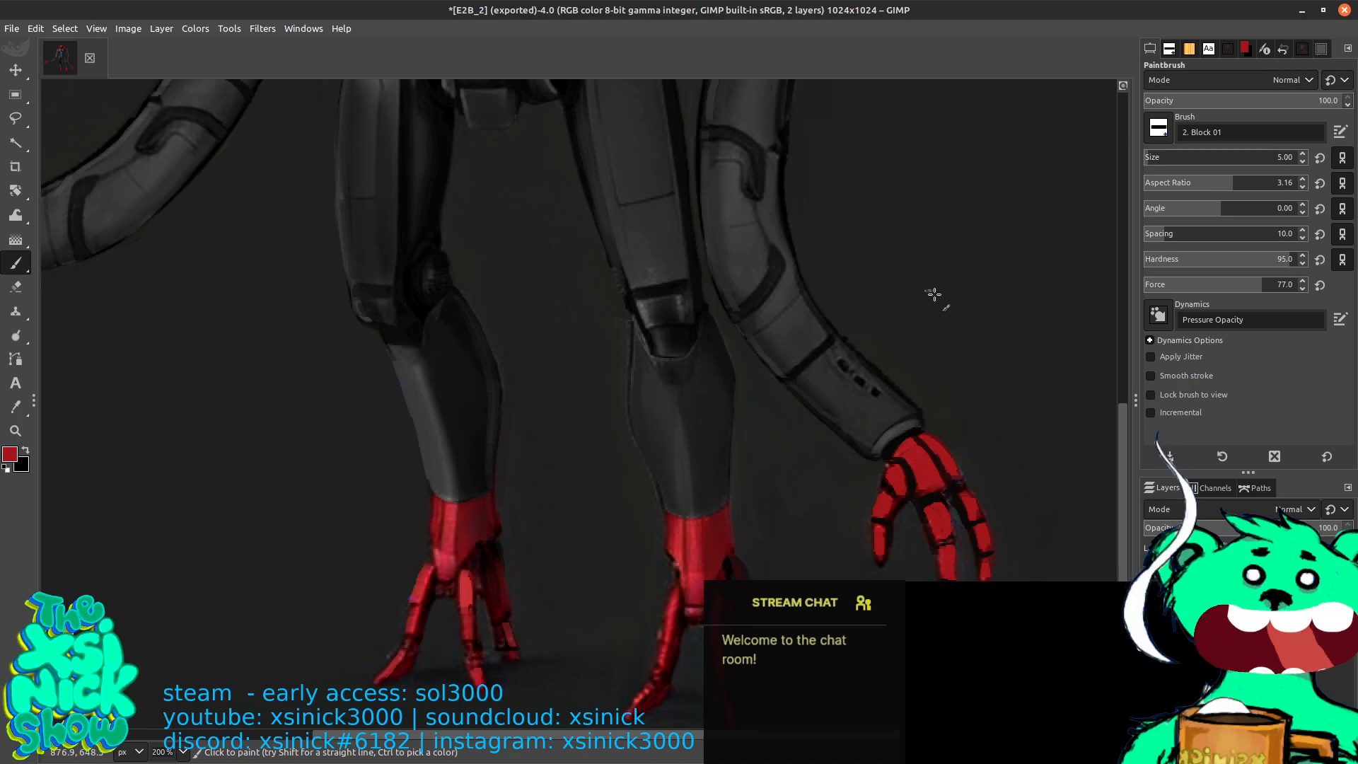
# Sample black from the arm and paint a continuous lengthwise line over the small slots on both forearms
pyautogui.scroll(3, 933, 318)
pyautogui.scroll(3, 865, 411)
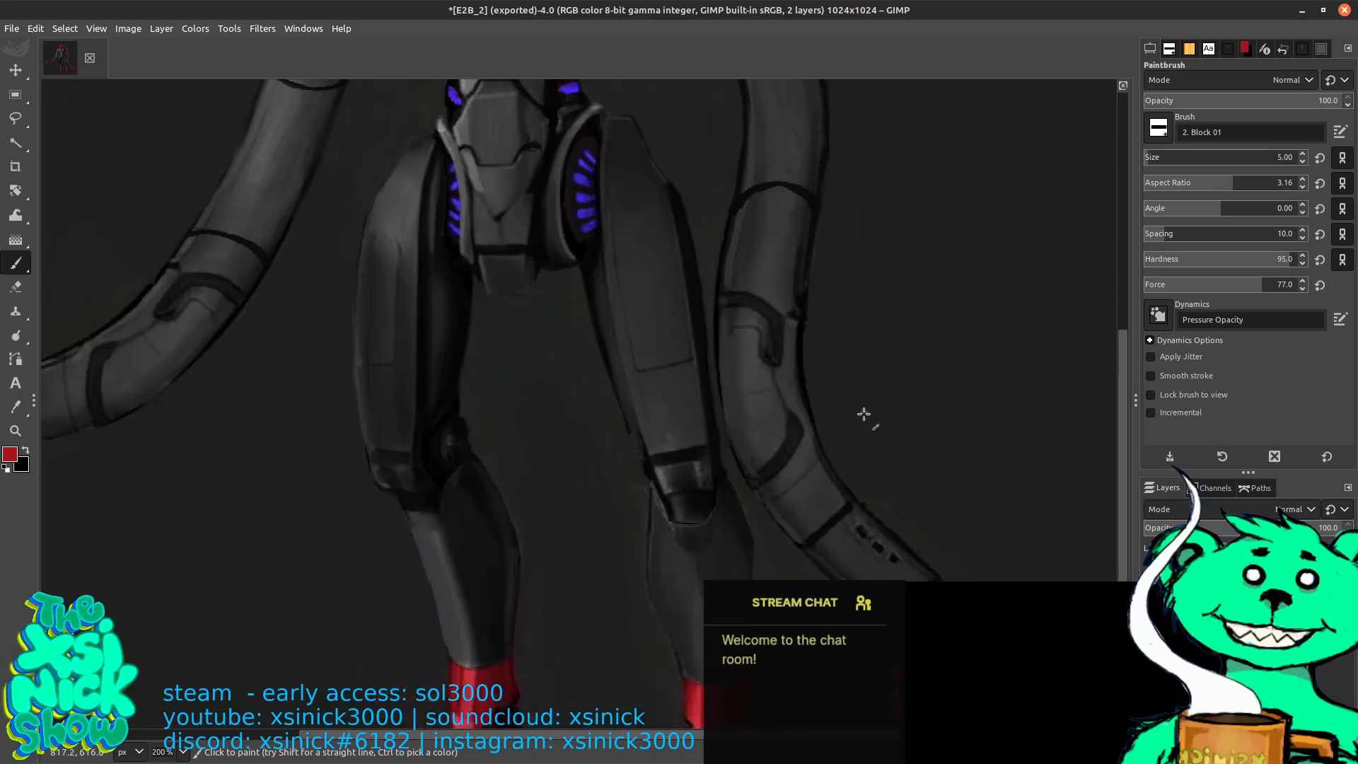
pyautogui.scroll(-3, 839, 324)
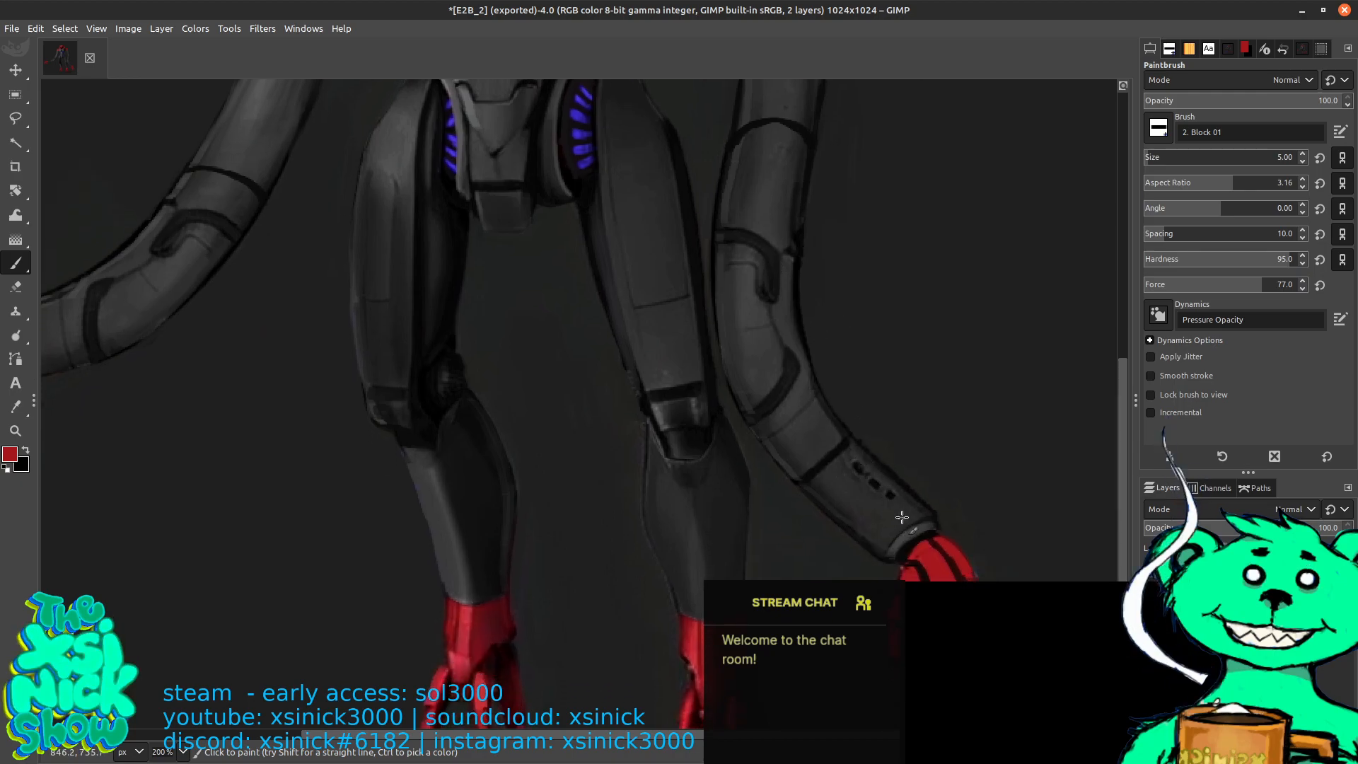
pyautogui.keyDown('ctrl'); pyautogui.click(831, 452); pyautogui.keyUp('ctrl')
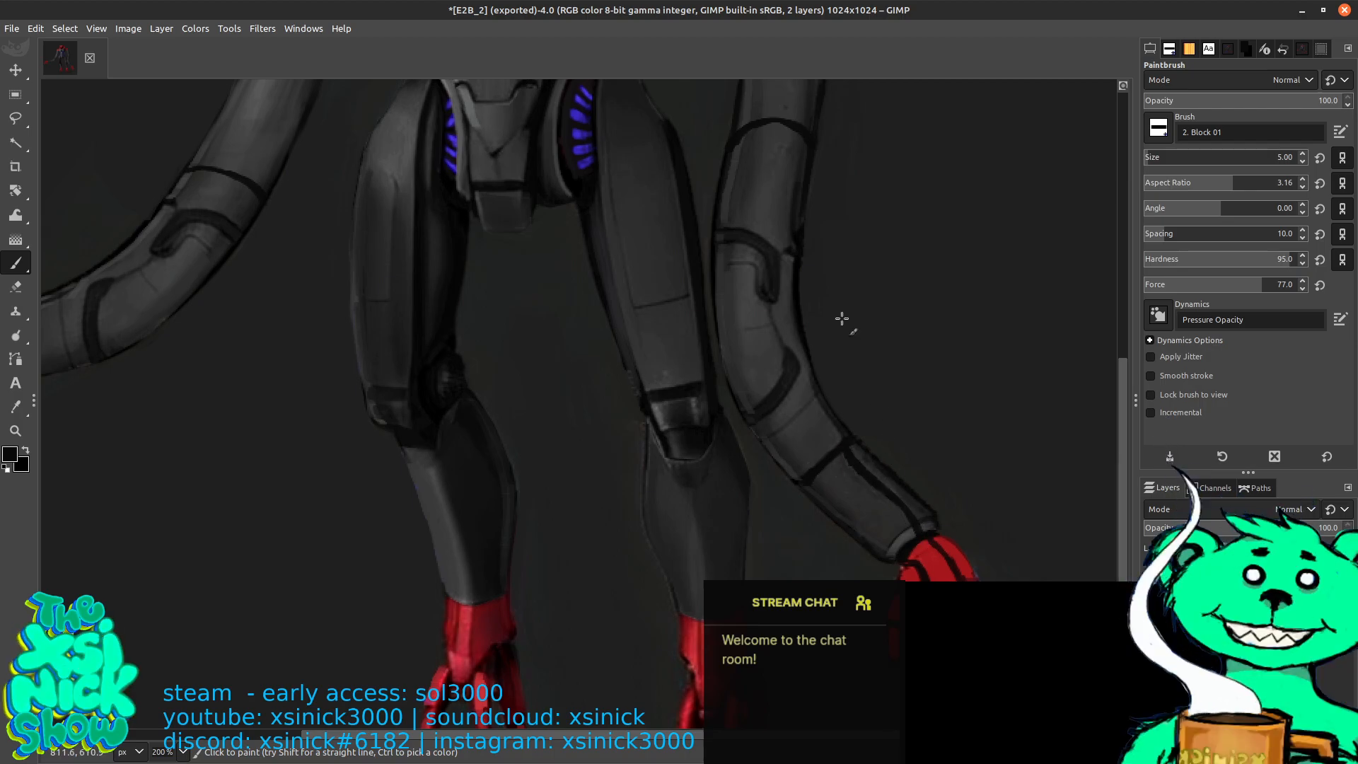
pyautogui.hscroll(-8, 864, 371)
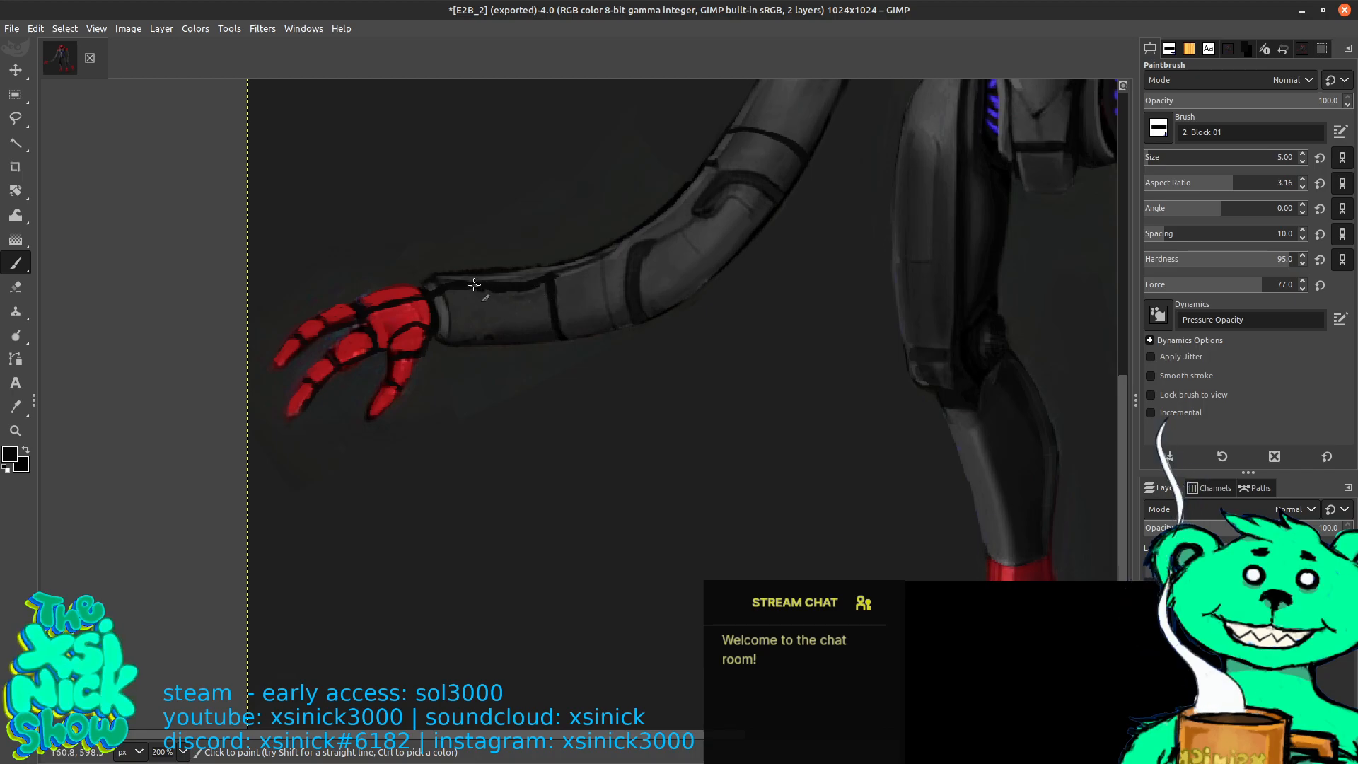
# Strengthen the black seam across the left-hand upper arm
pyautogui.moveTo(819, 168); pyautogui.dragTo(720, 296)
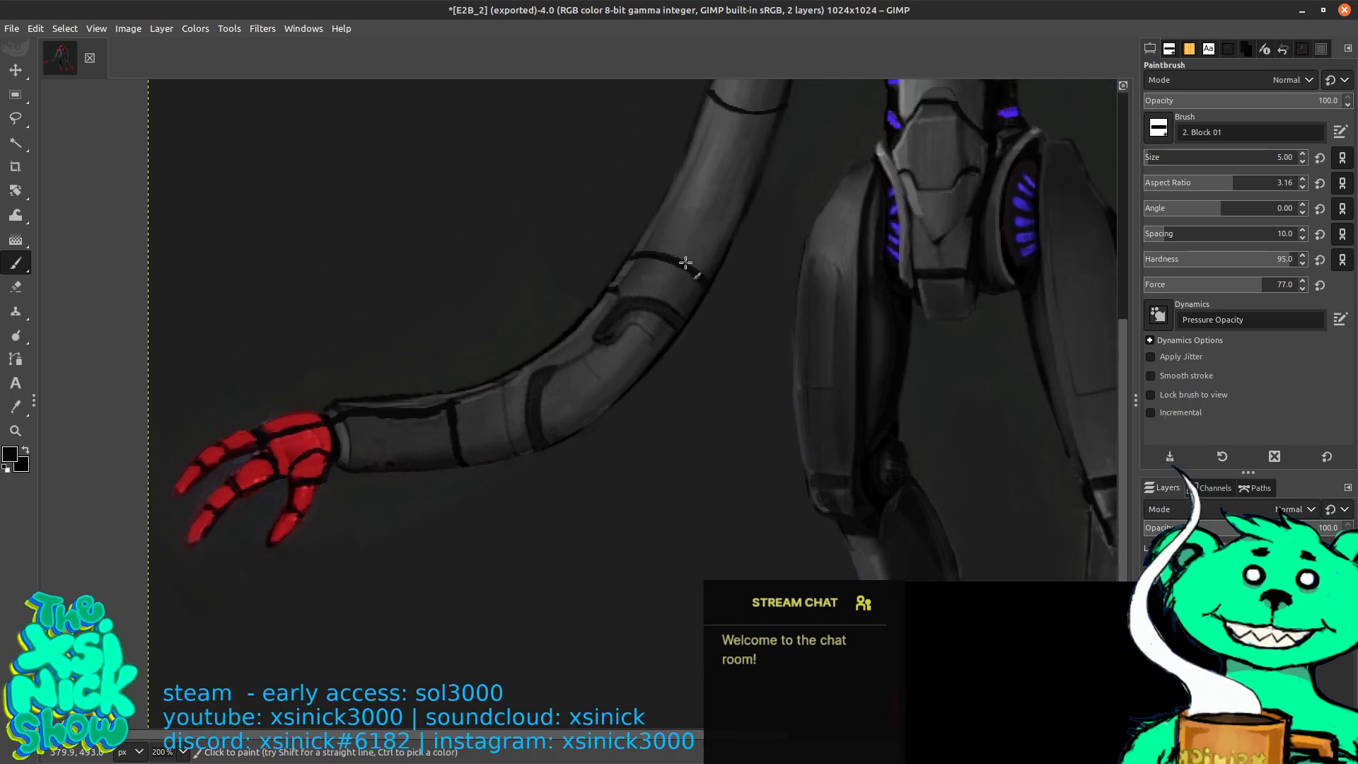
pyautogui.moveTo(804, 220); pyautogui.dragTo(728, 356)
pyautogui.moveTo(632, 219); pyautogui.dragTo(652, 242)
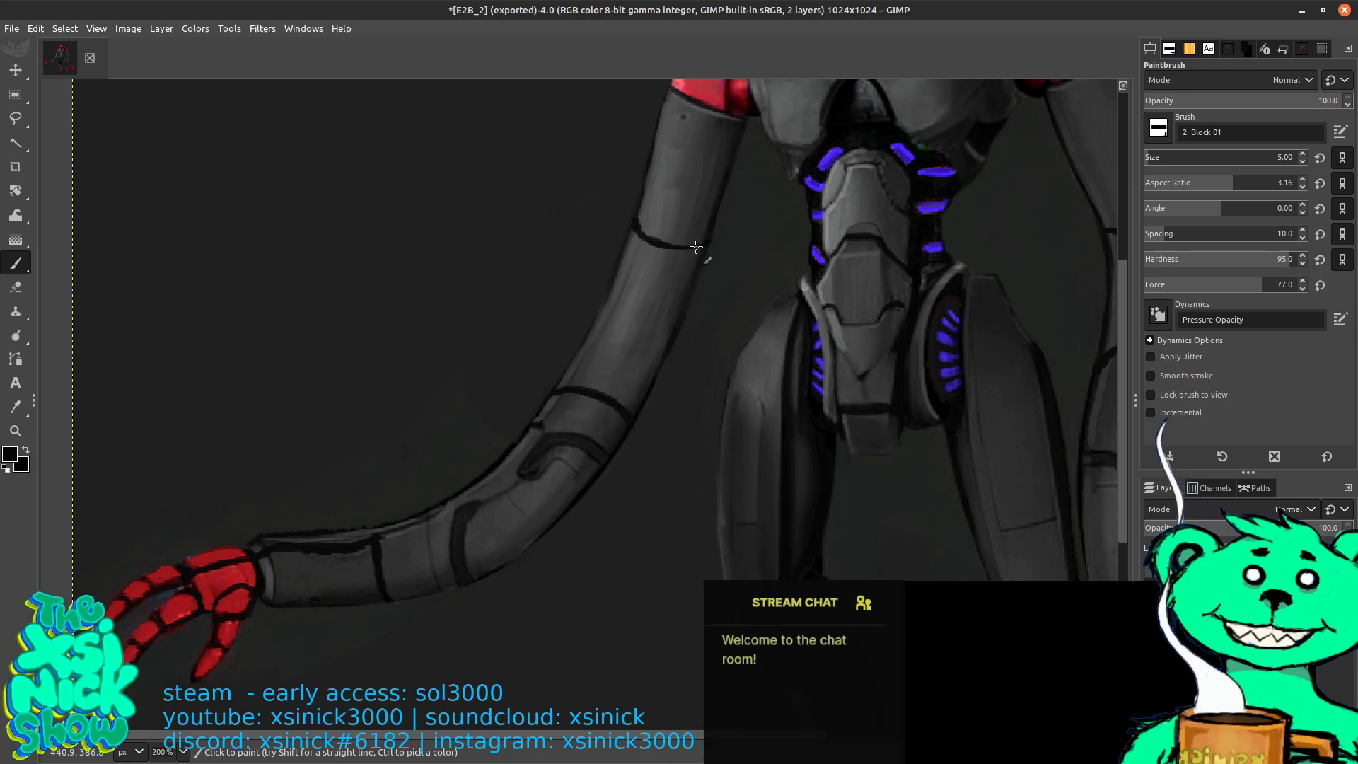
pyautogui.moveTo(700, 246); pyautogui.dragTo(664, 243)
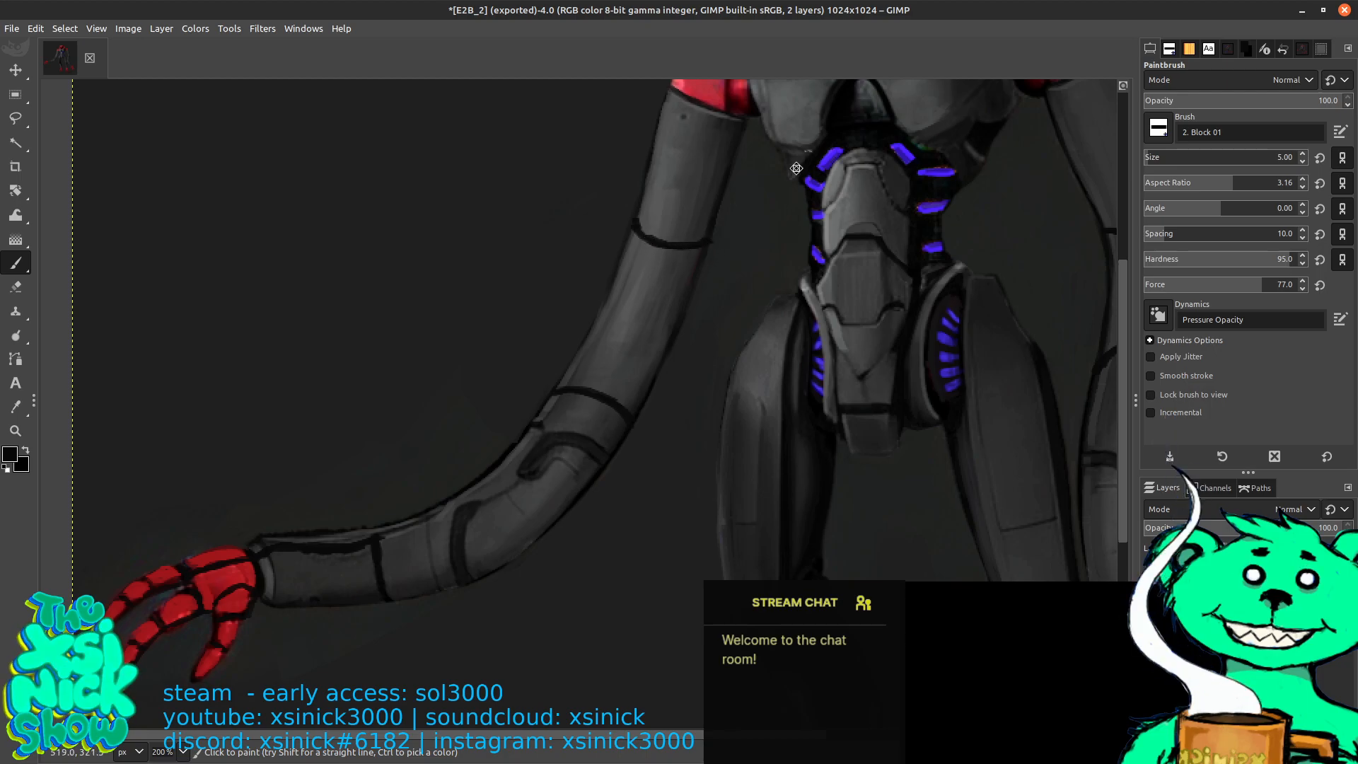
pyautogui.moveTo(808, 151); pyautogui.dragTo(579, 279)
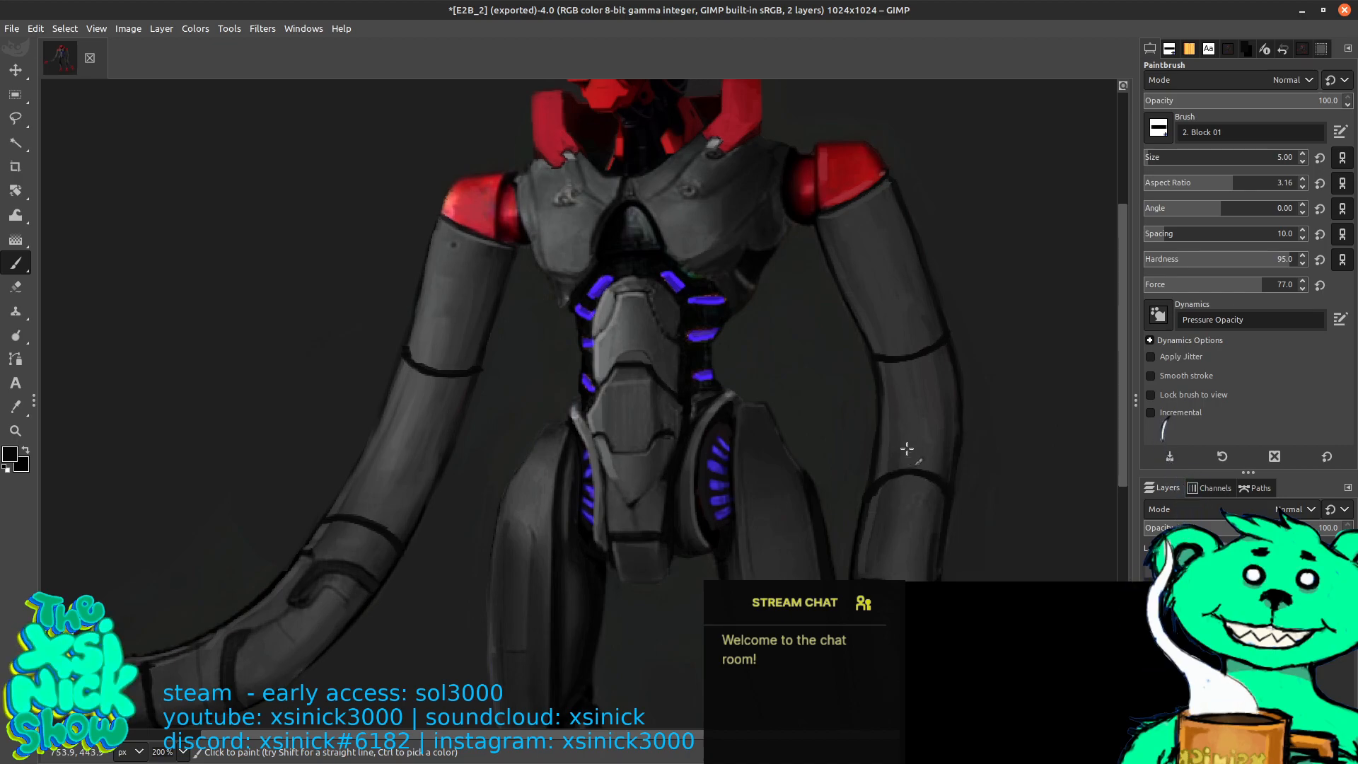
# Make a free selection around the head's central red block with the light slit and its flared base, excluding the side pods and chin
pyautogui.scroll(5, 908, 452)
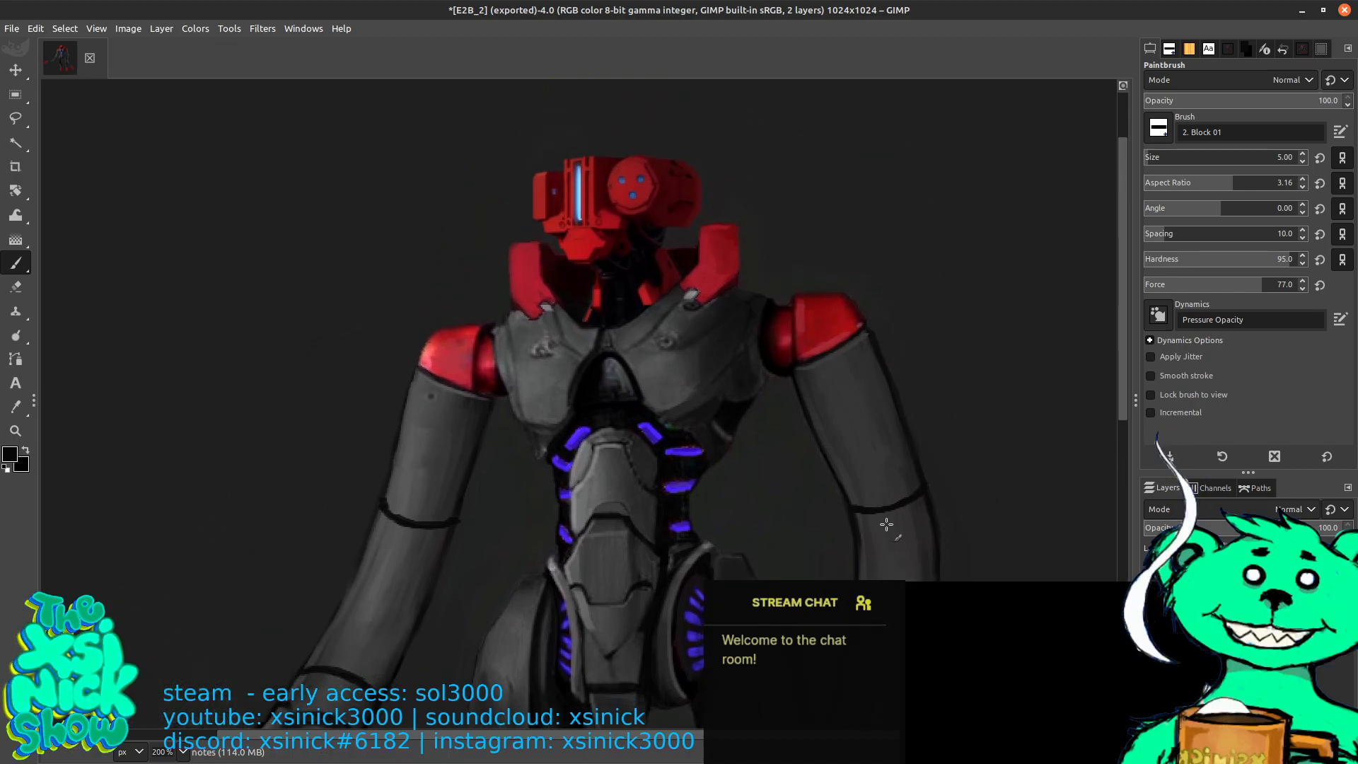
pyautogui.press('ctrl')
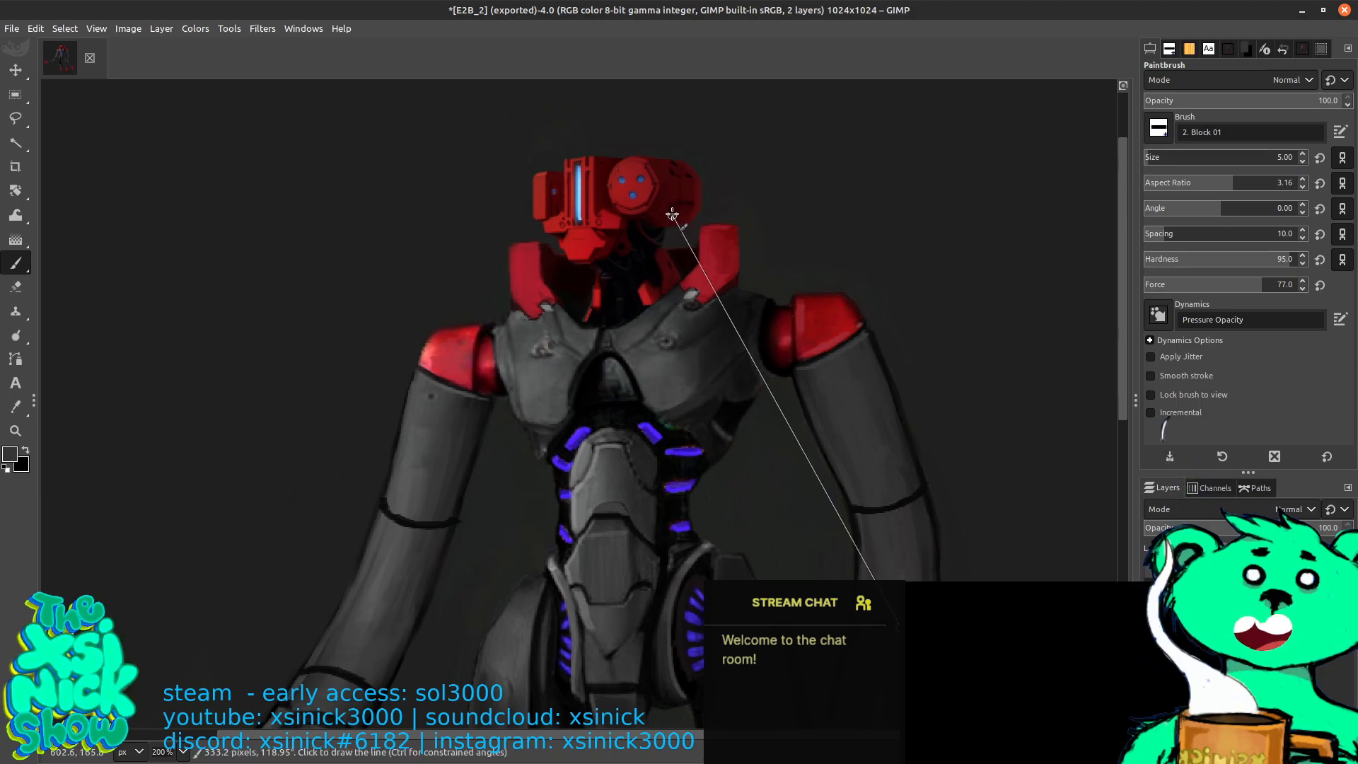
pyautogui.scroll(1, 672, 211)
pyautogui.scroll(1, 672, 210)
pyautogui.moveTo(638, 164); pyautogui.dragTo(776, 267)
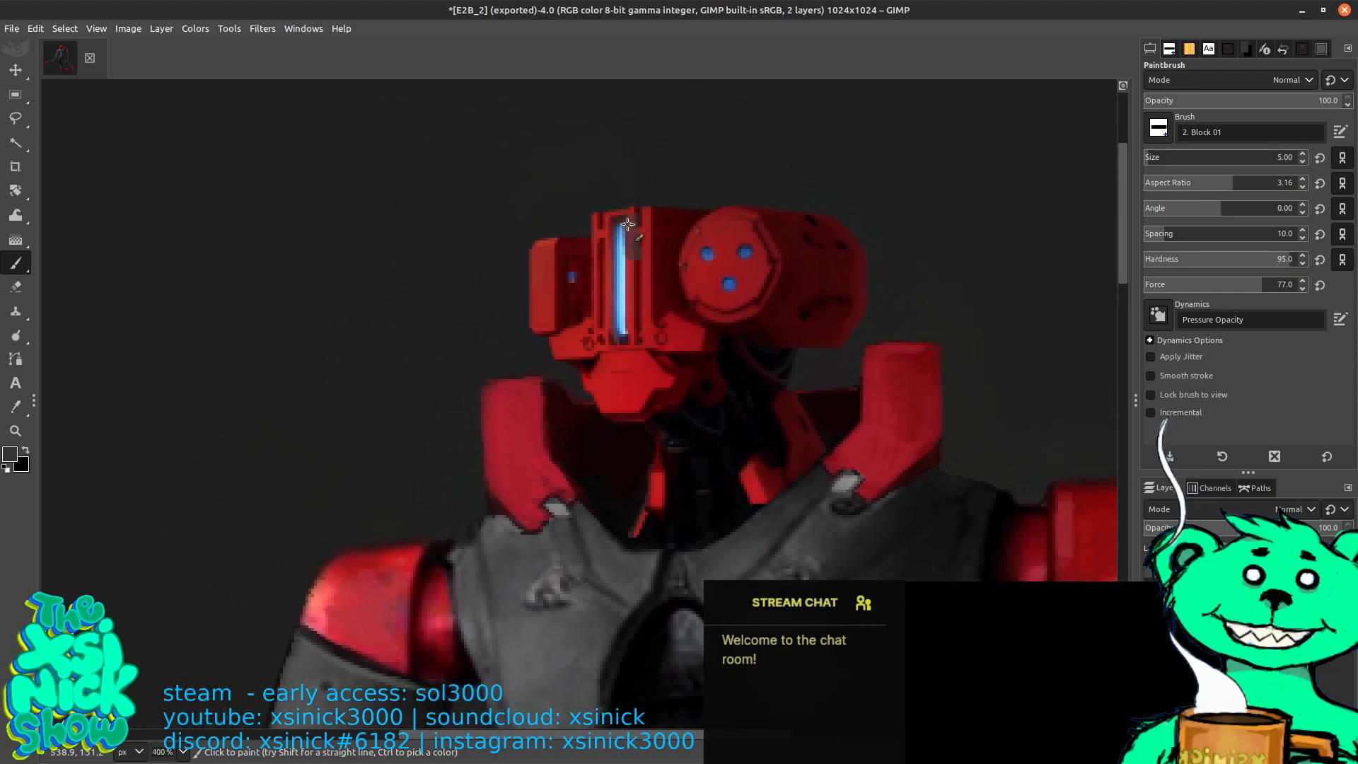
pyautogui.click(15, 118)
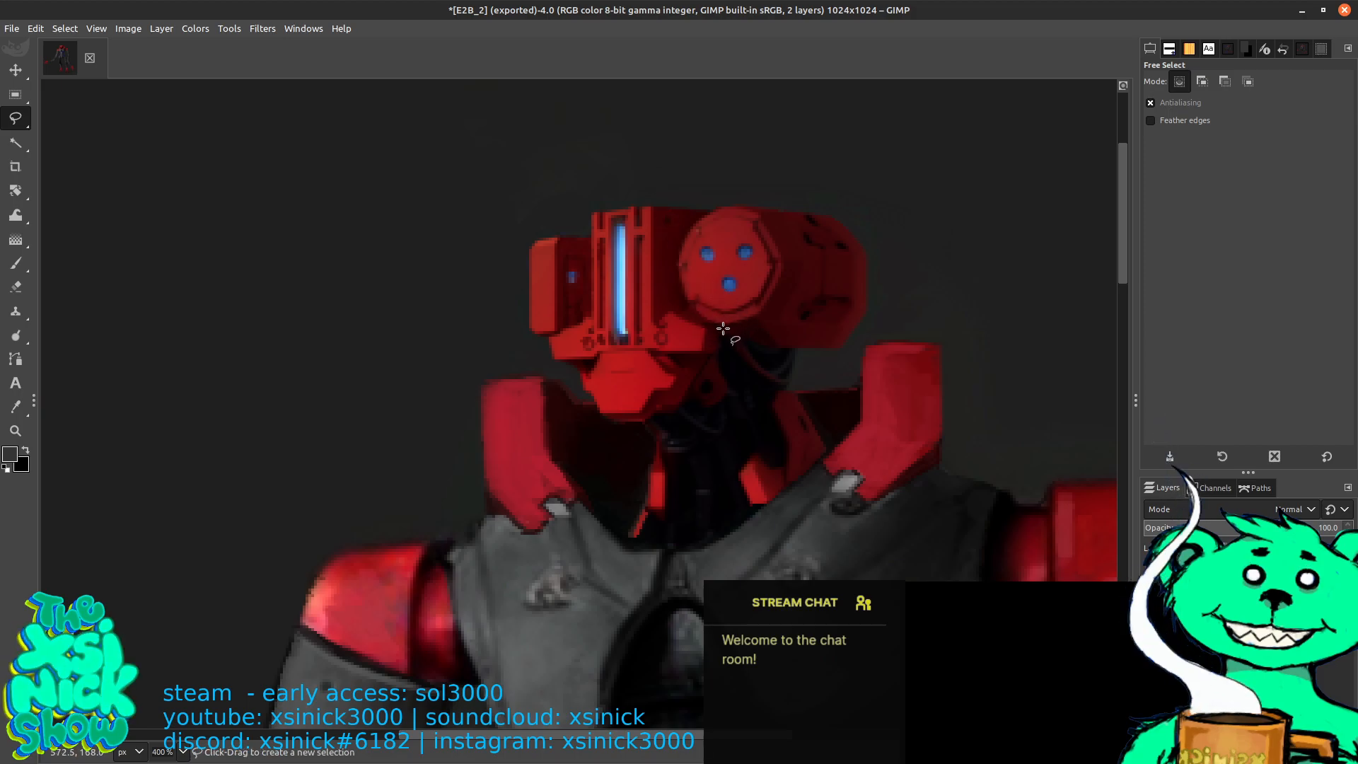
pyautogui.moveTo(698, 314)
pyautogui.mouseDown()
pyautogui.moveTo(675, 251)
pyautogui.moveTo(694, 205)
pyautogui.moveTo(677, 244)
pyautogui.moveTo(697, 222)
pyautogui.mouseUp()
pyautogui.click(718, 207)
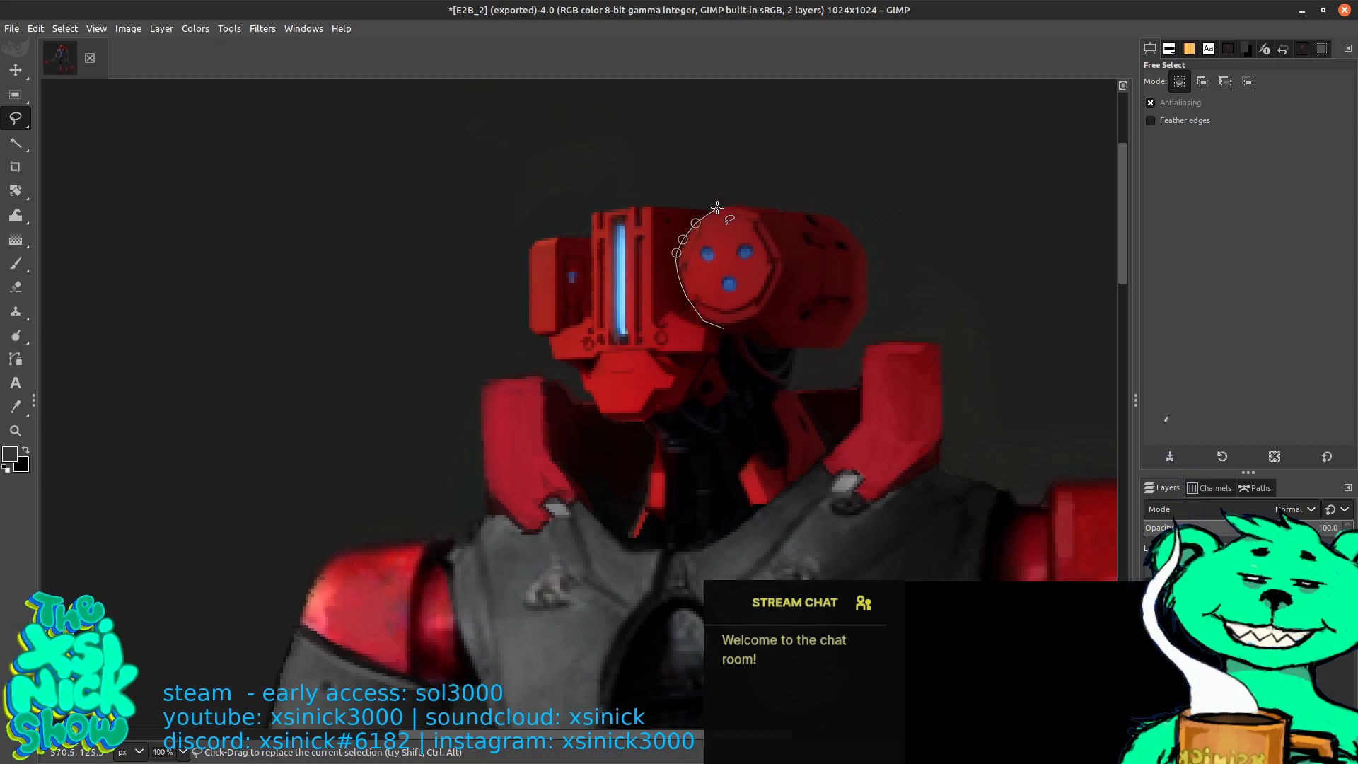
pyautogui.click(644, 206)
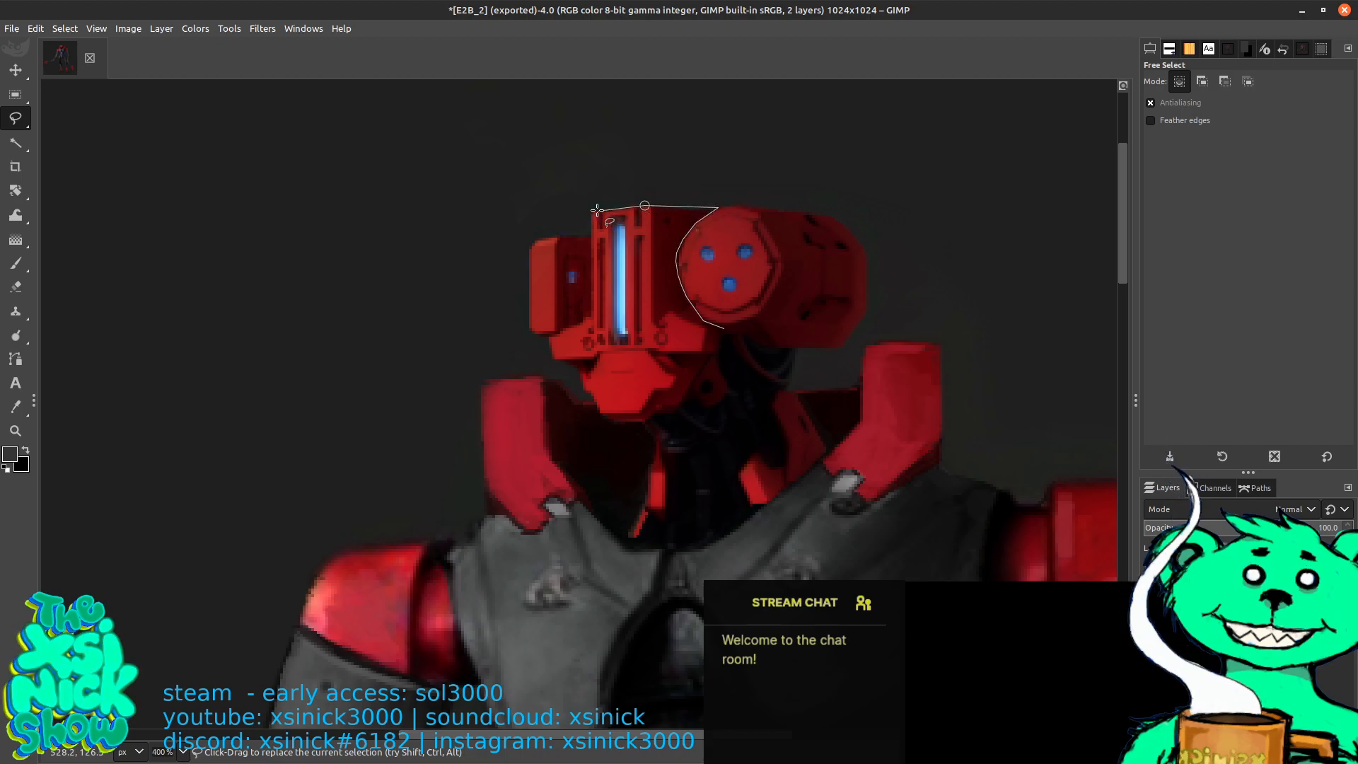
pyautogui.click(592, 315)
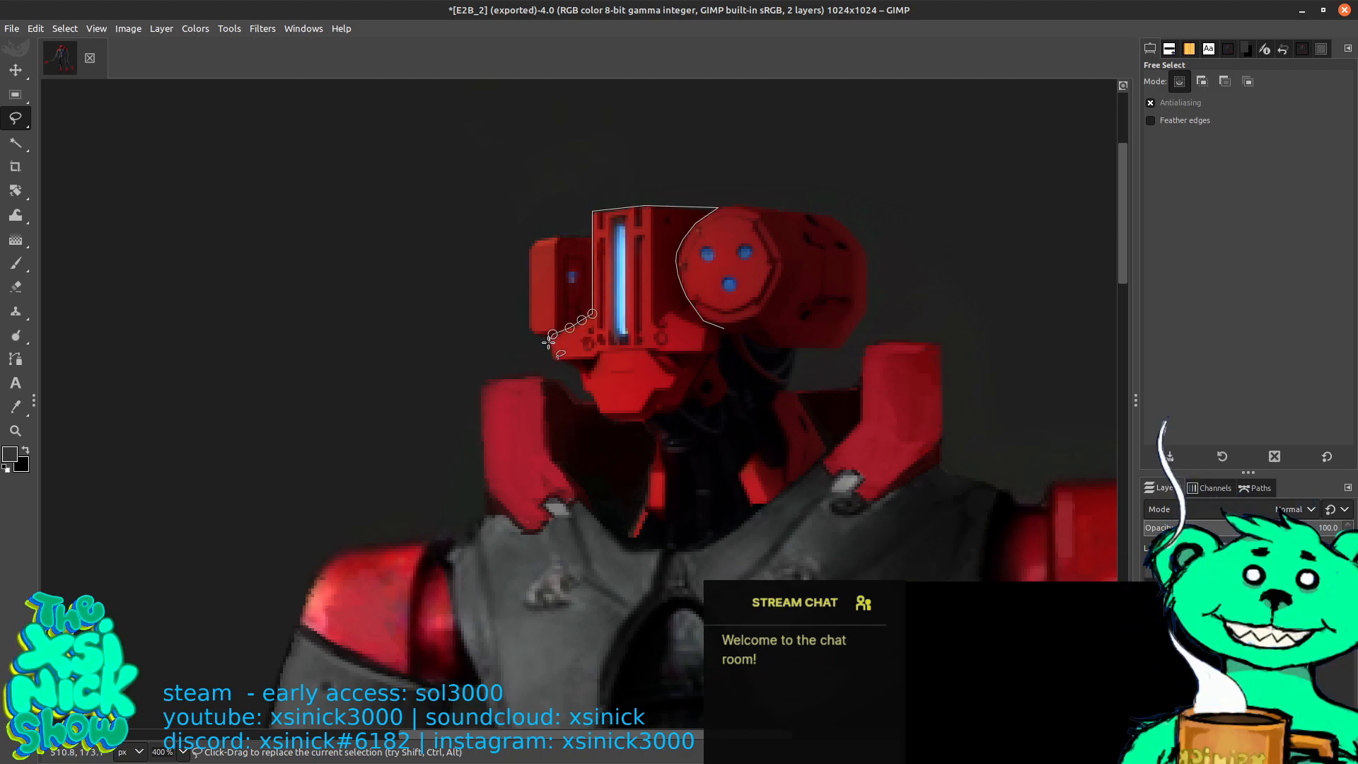
pyautogui.click(554, 352)
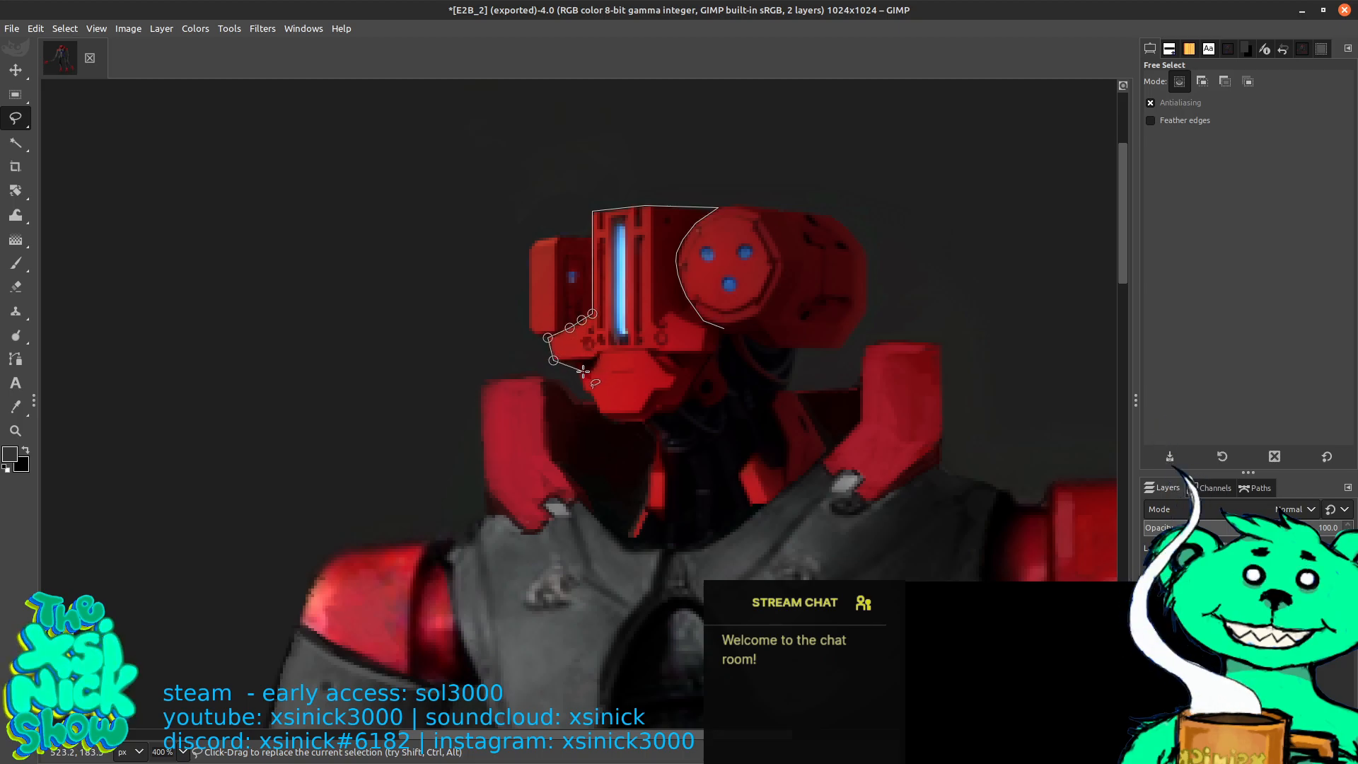
pyautogui.click(603, 350)
pyautogui.click(644, 348)
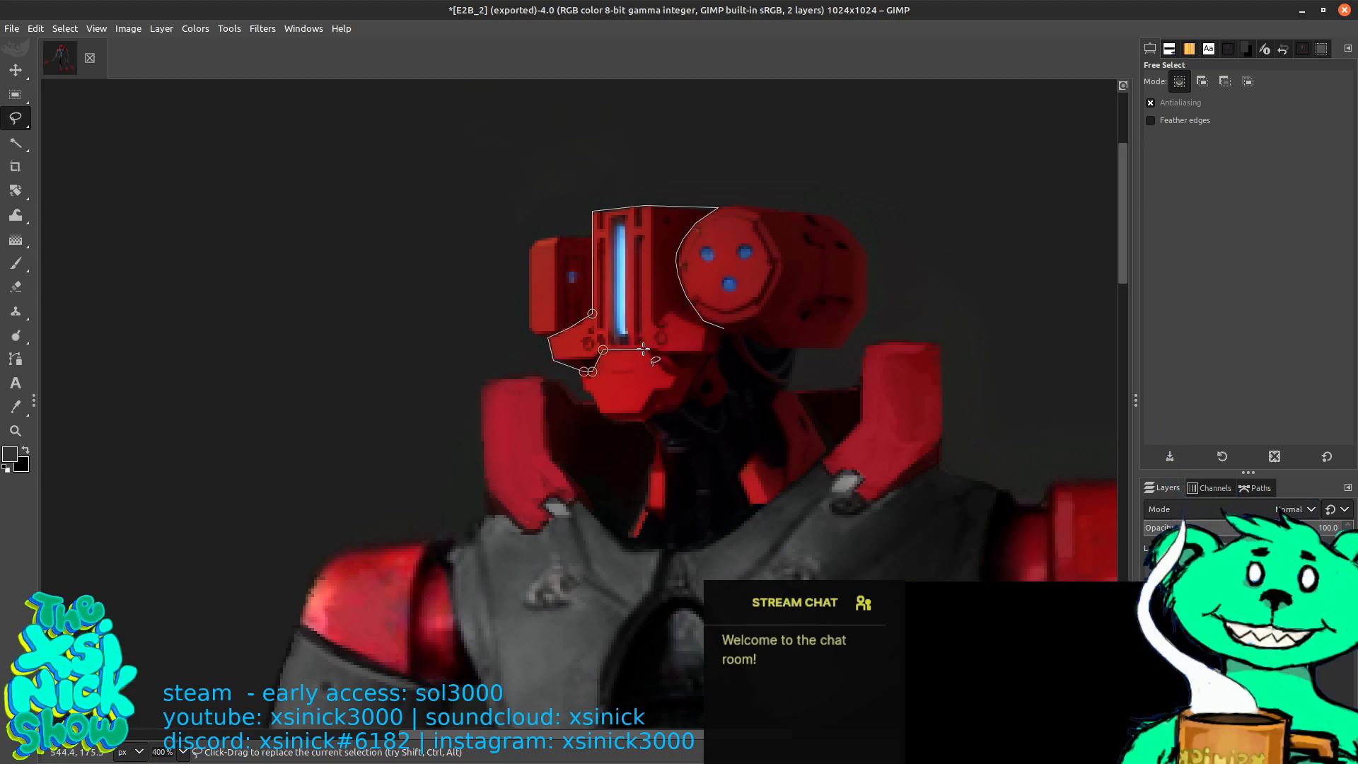
pyautogui.click(682, 366)
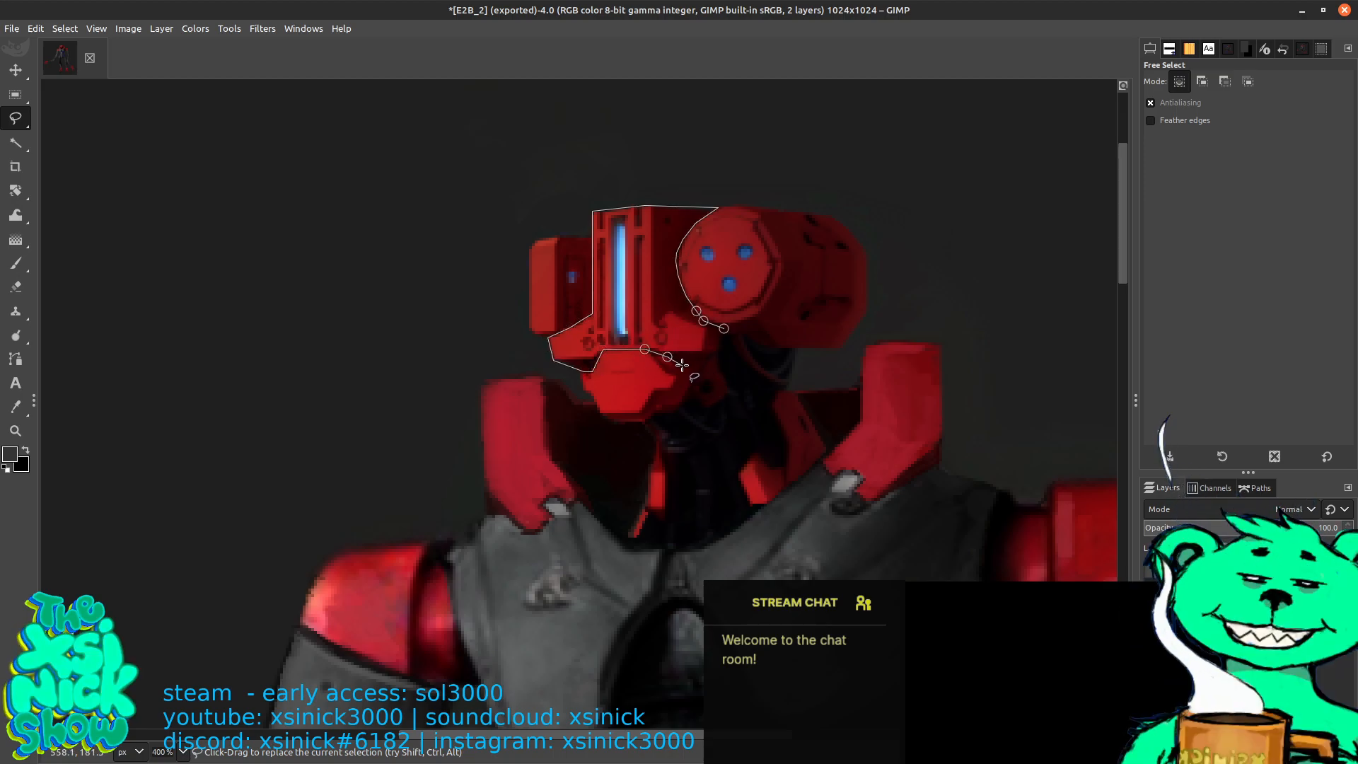
pyautogui.click(693, 369)
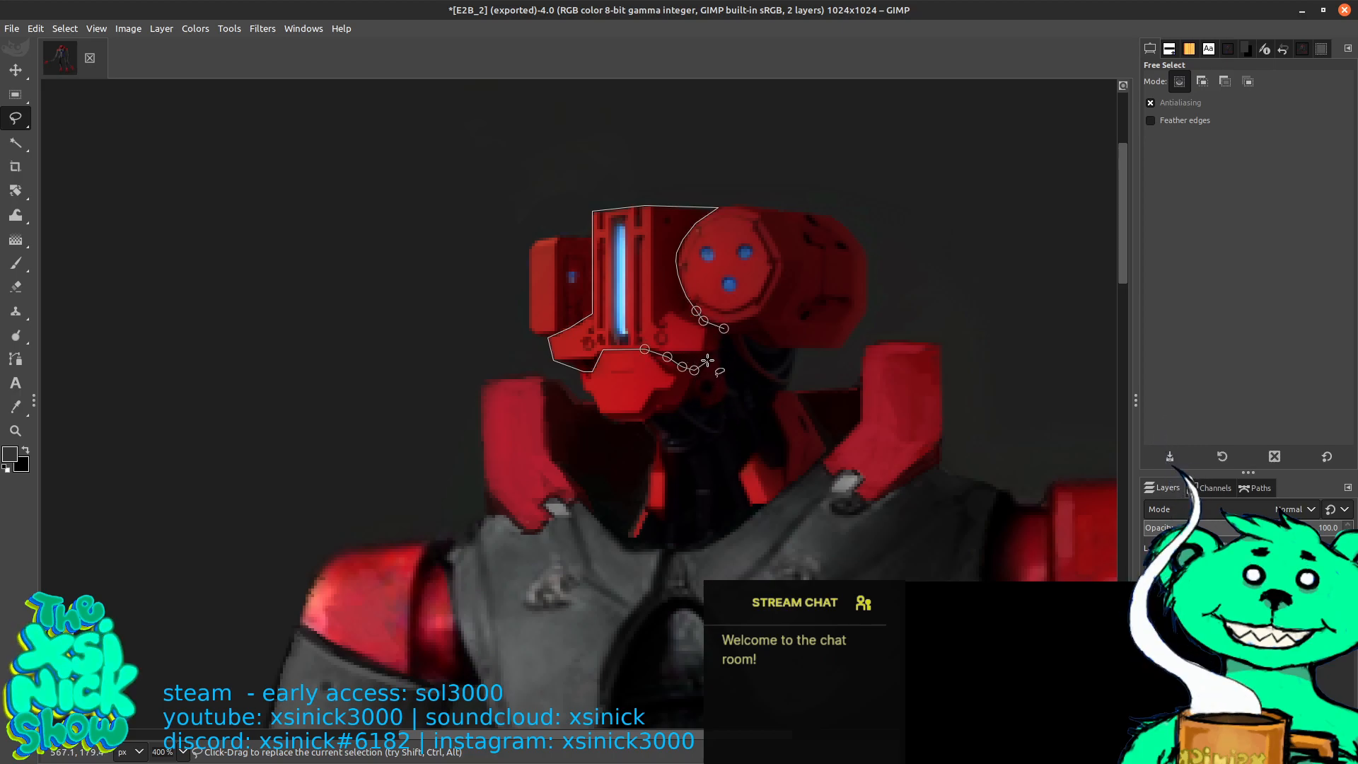
pyautogui.click(724, 329)
pyautogui.press('Return')
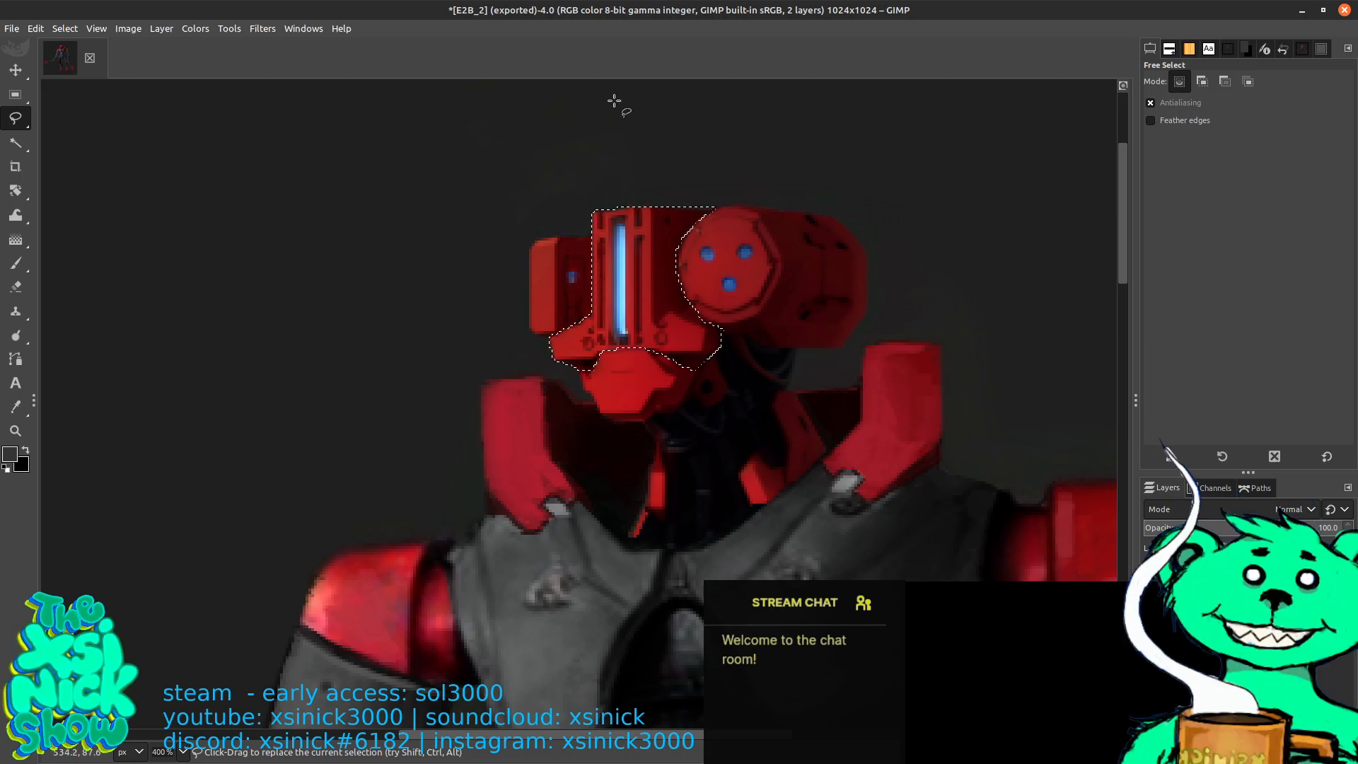
pyautogui.click(196, 28)
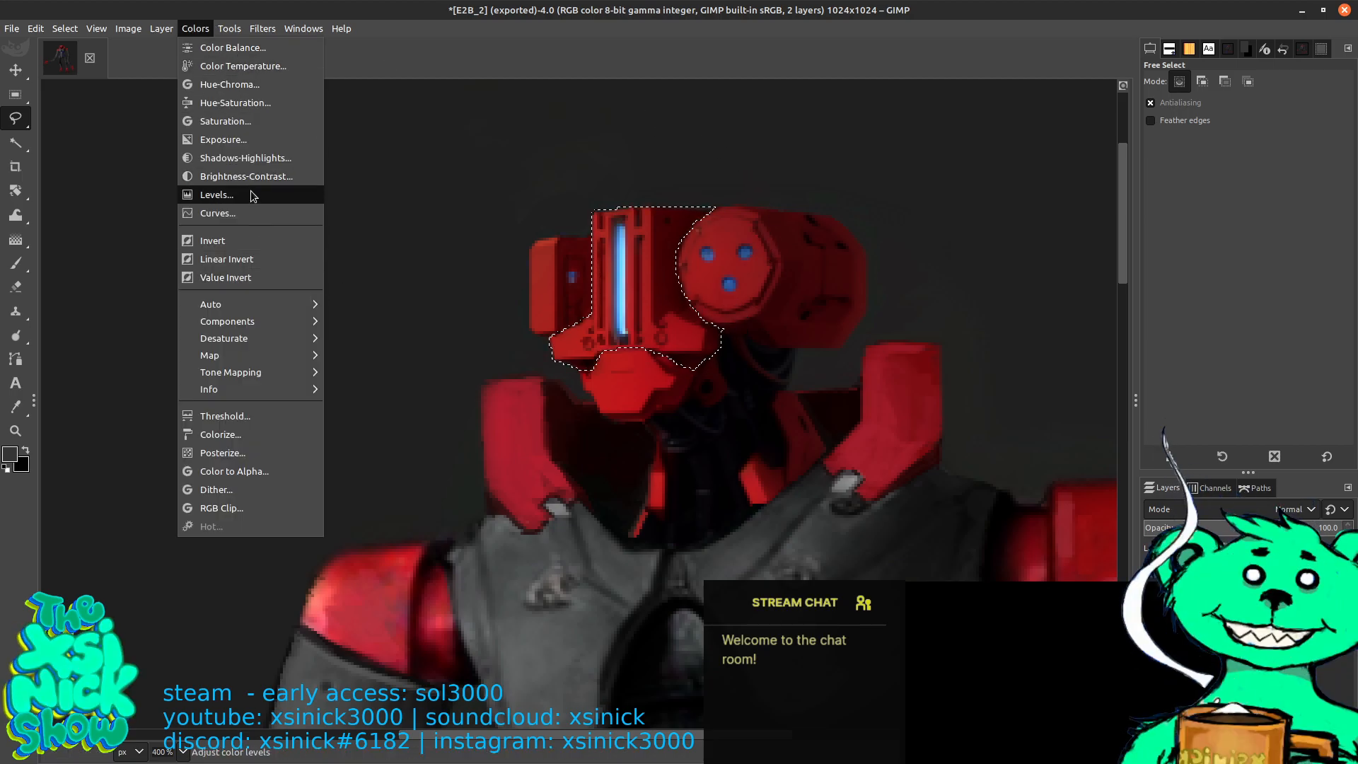
pyautogui.click(253, 104)
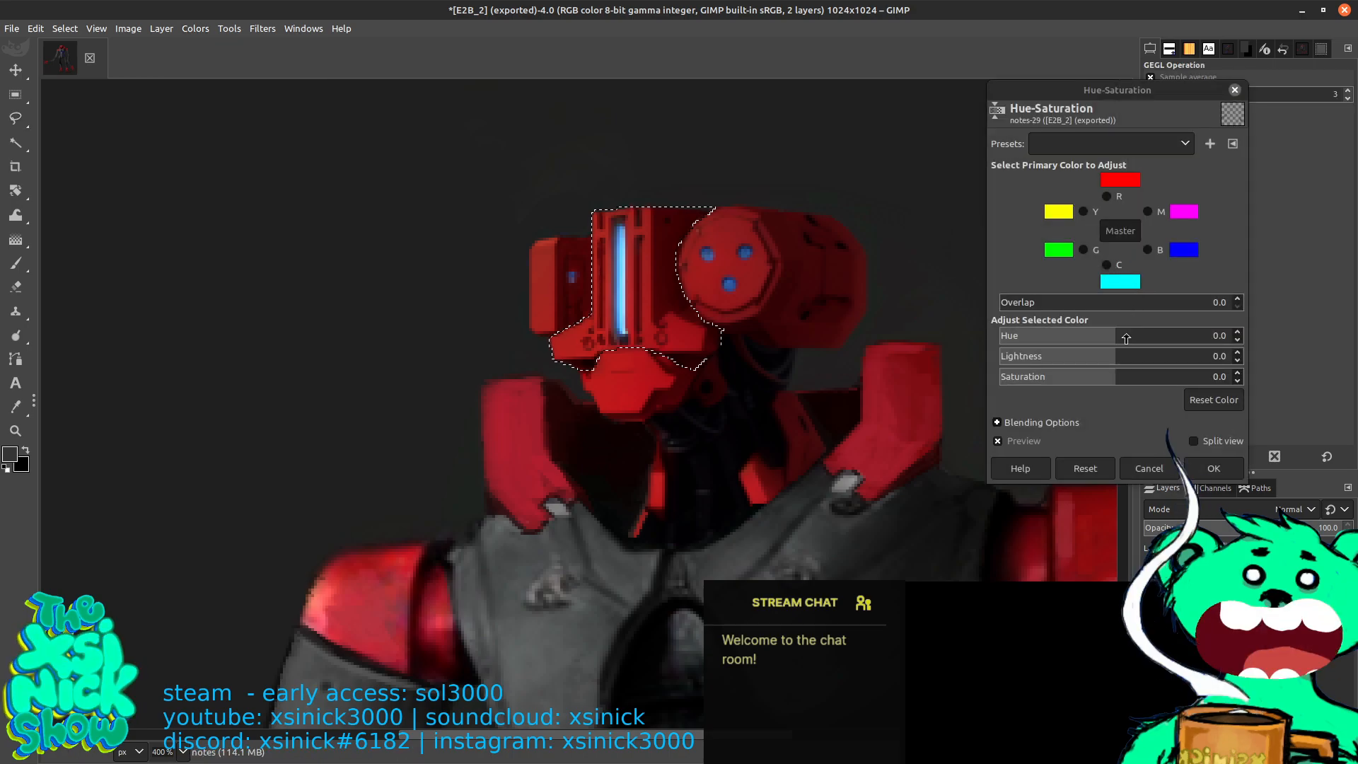
pyautogui.moveTo(1116, 376); pyautogui.dragTo(1034, 376)
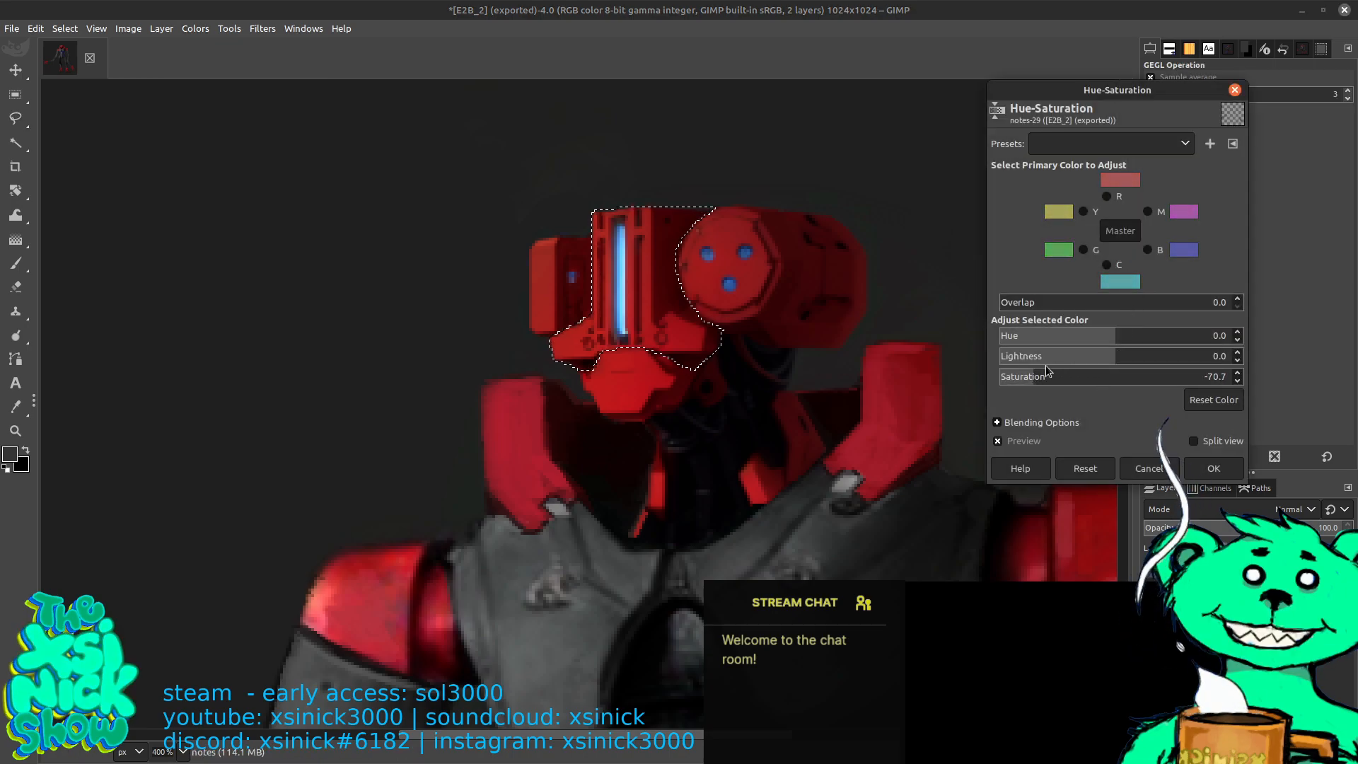
pyautogui.click(1151, 458)
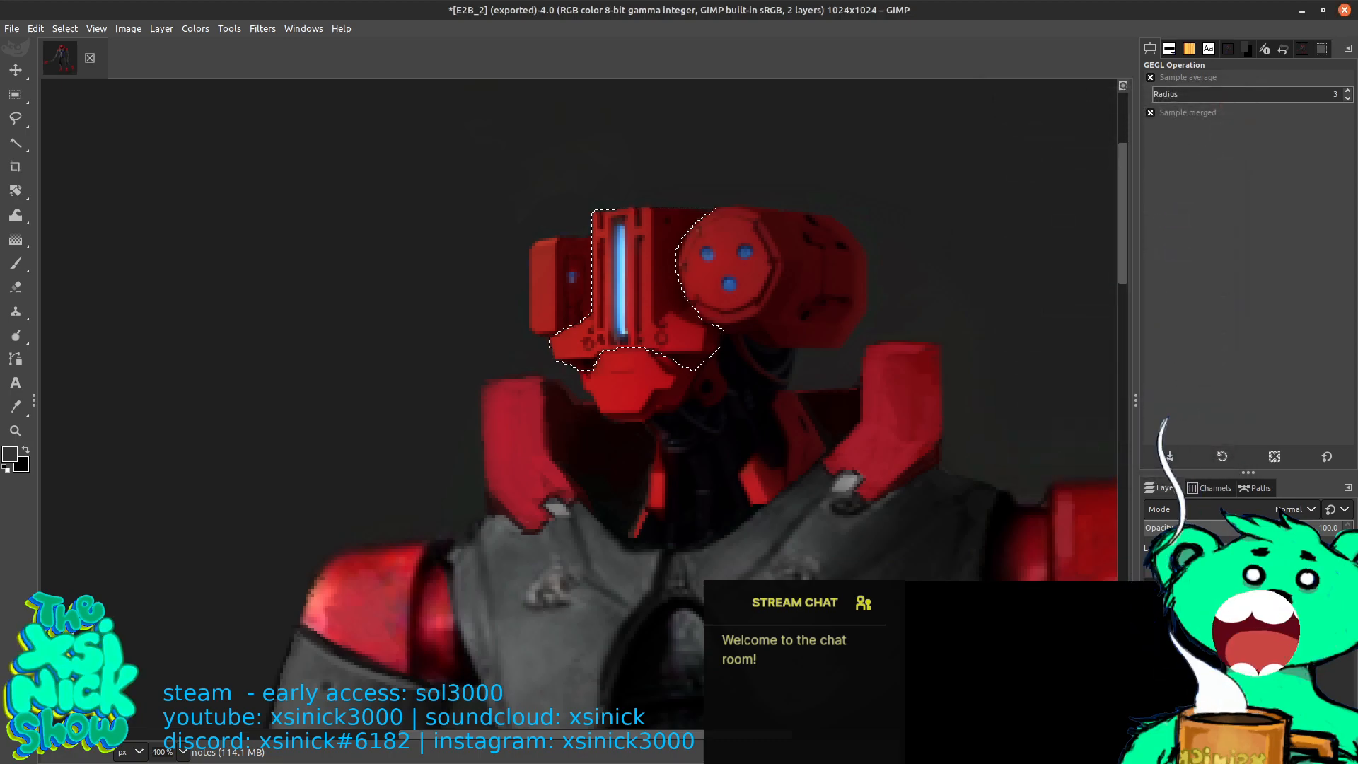
# Turn the selected head block dark grey on the E2B_2.png layer using Hue-Saturation with saturation -100 and lightness -34.1
pyautogui.click(201, 30)
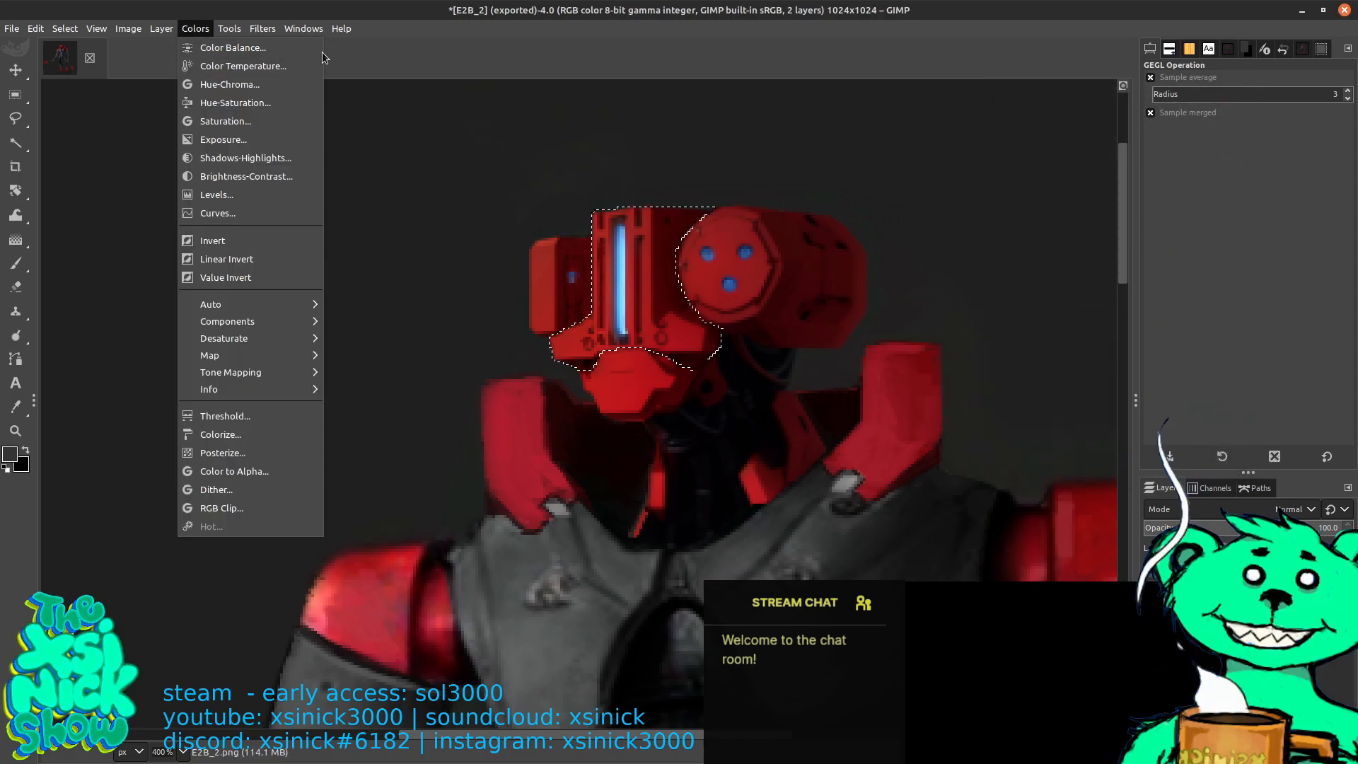
pyautogui.click(252, 94)
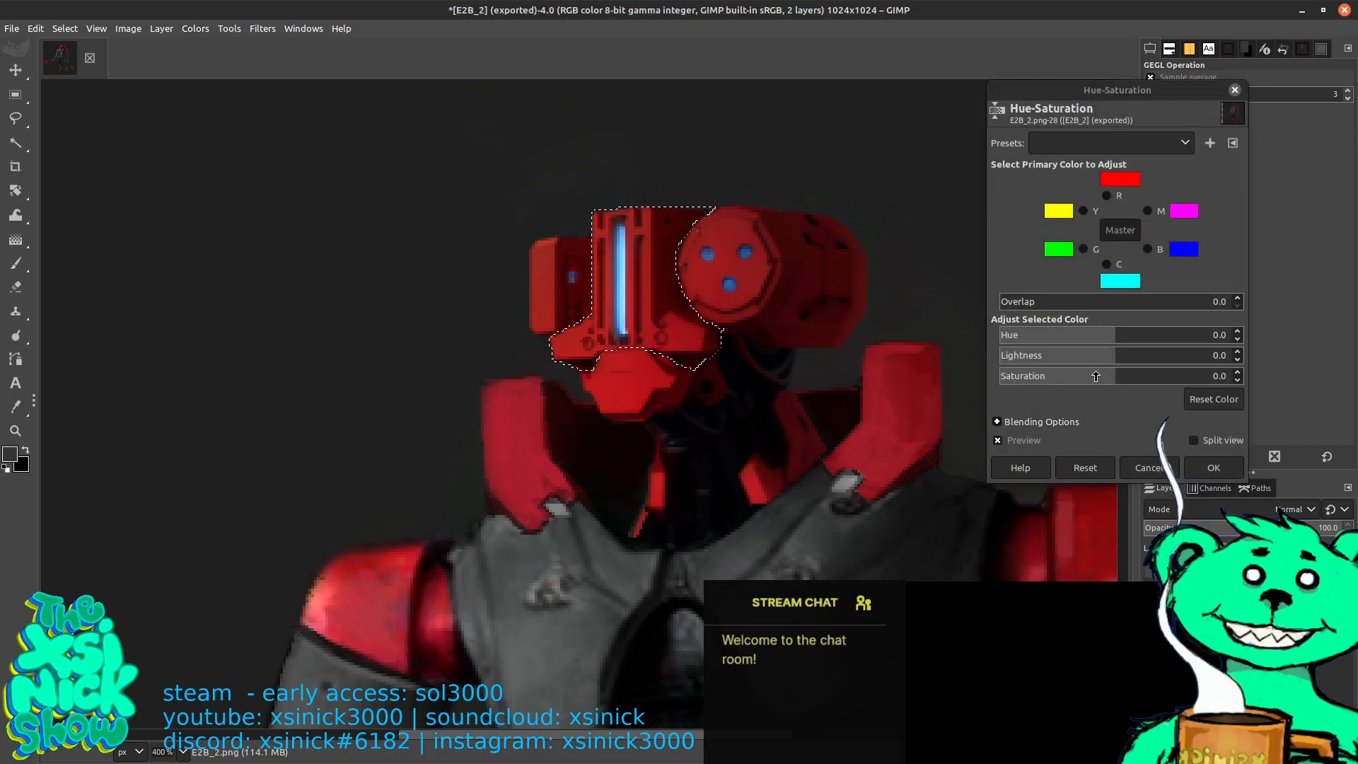
pyautogui.click(1027, 378)
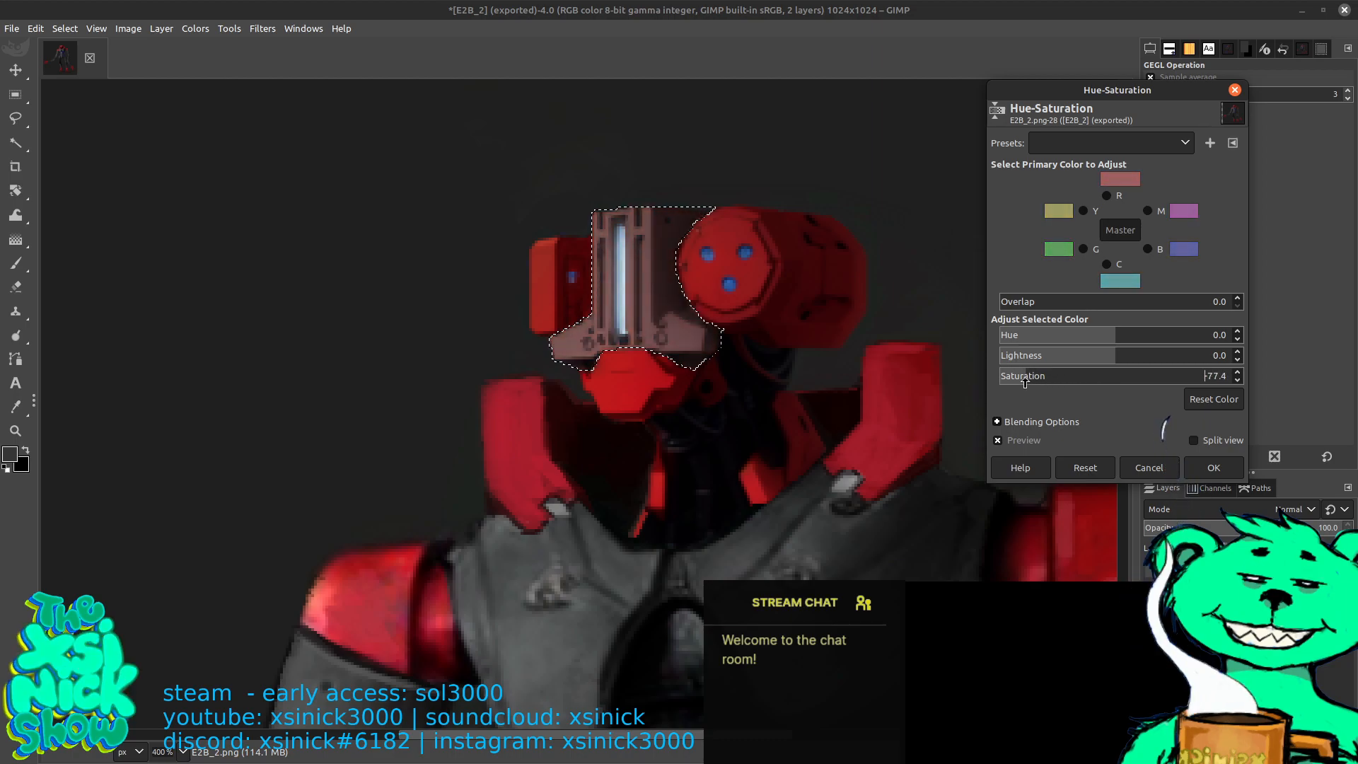
pyautogui.moveTo(1027, 382); pyautogui.dragTo(998, 385)
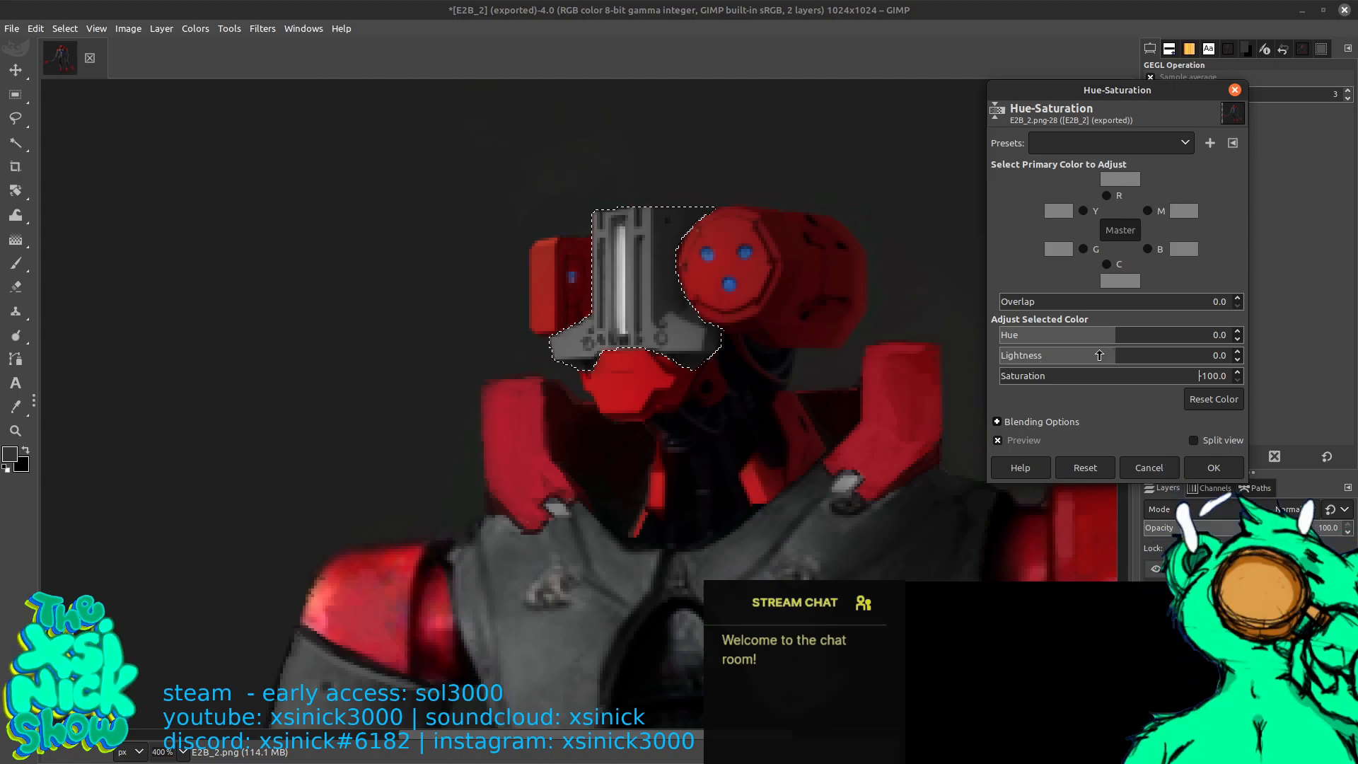
pyautogui.moveTo(1107, 357); pyautogui.dragTo(1074, 360)
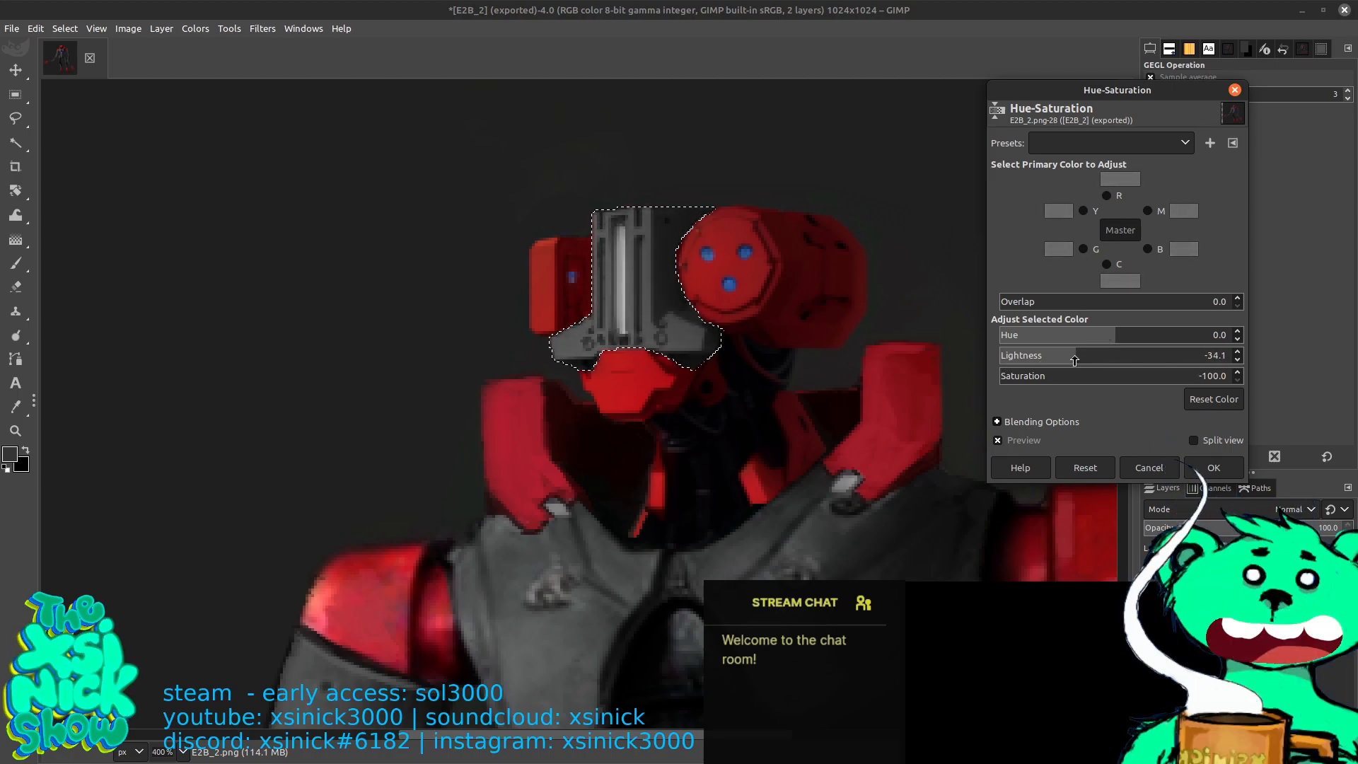
pyautogui.click(1213, 467)
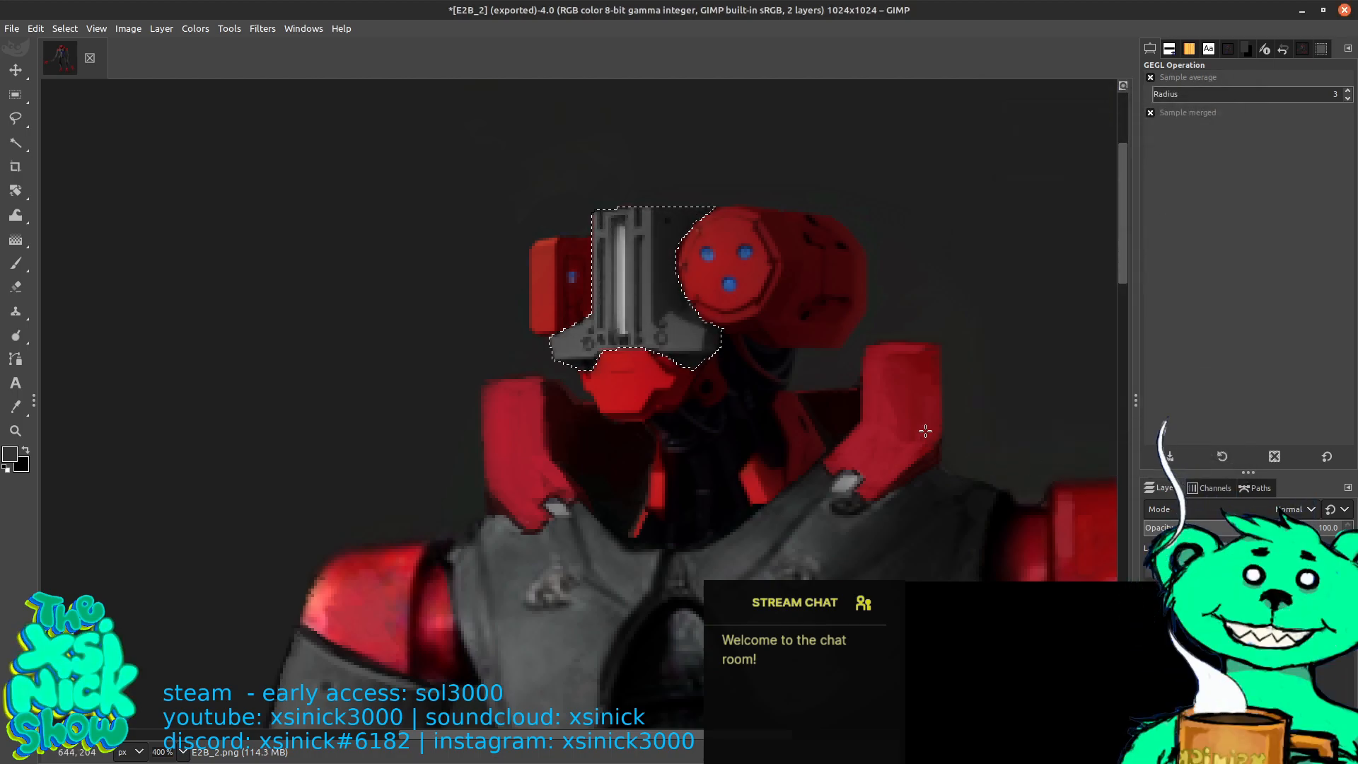
# Clear the selection around the head's grey faceplate and make the canvas-sized layer active with Free Select ready
pyautogui.hotkey('ctrl', 'shift', 'a')
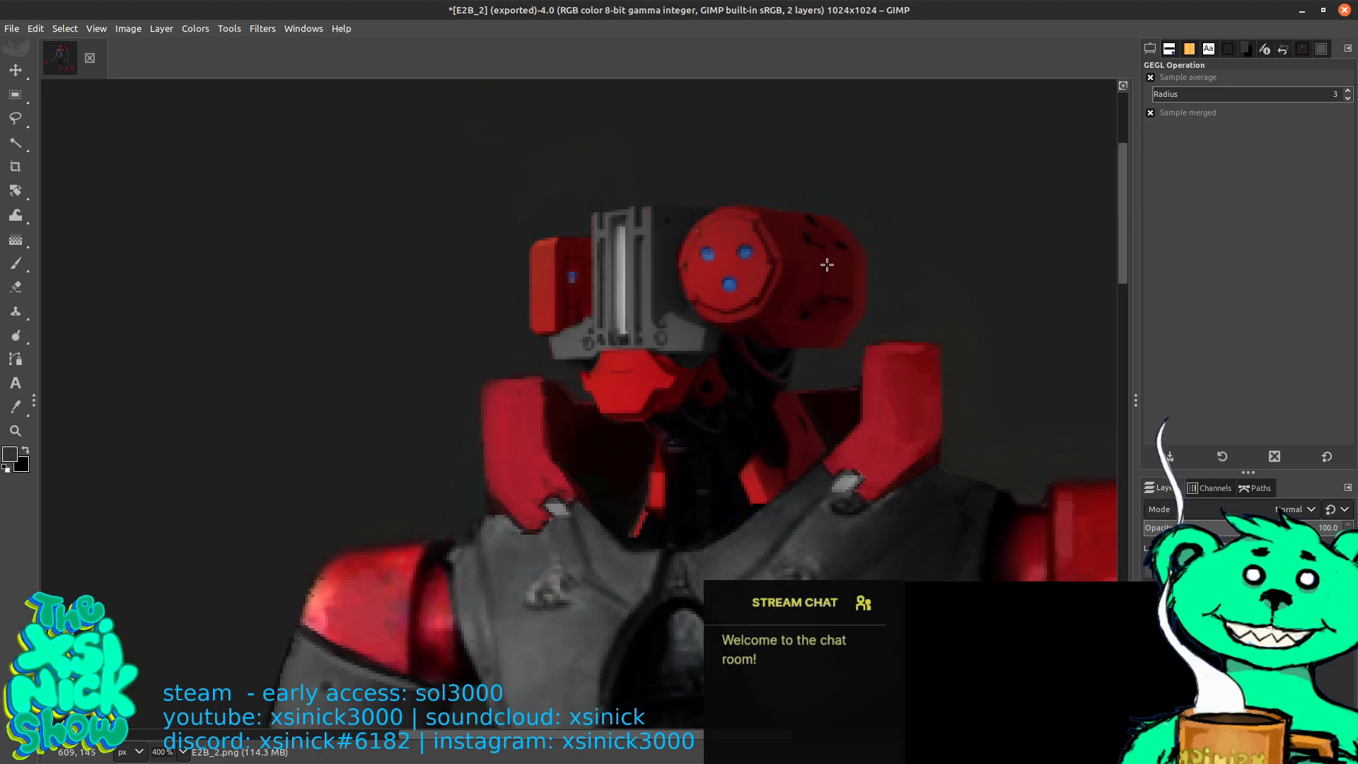
pyautogui.press('1')
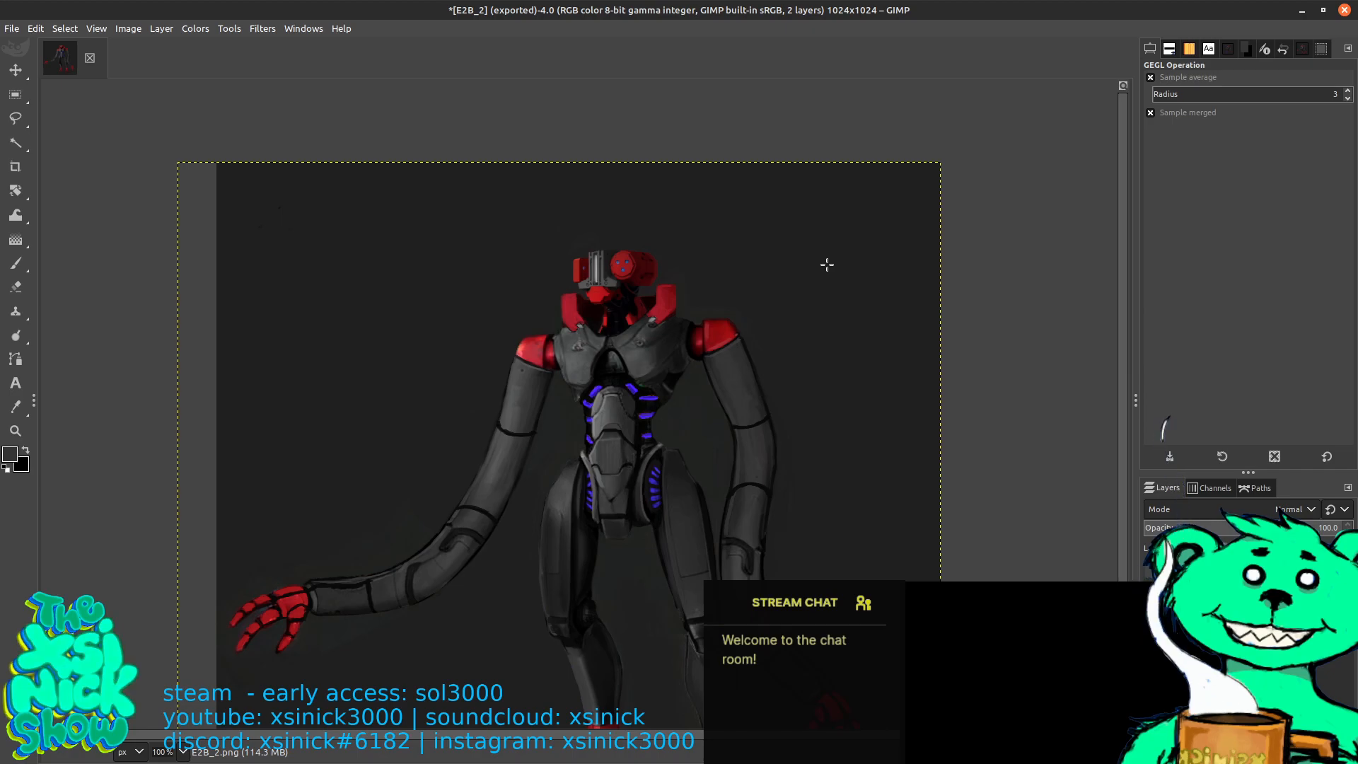
pyautogui.scroll(-5, 821, 240)
pyautogui.hscroll(-2, 821, 241)
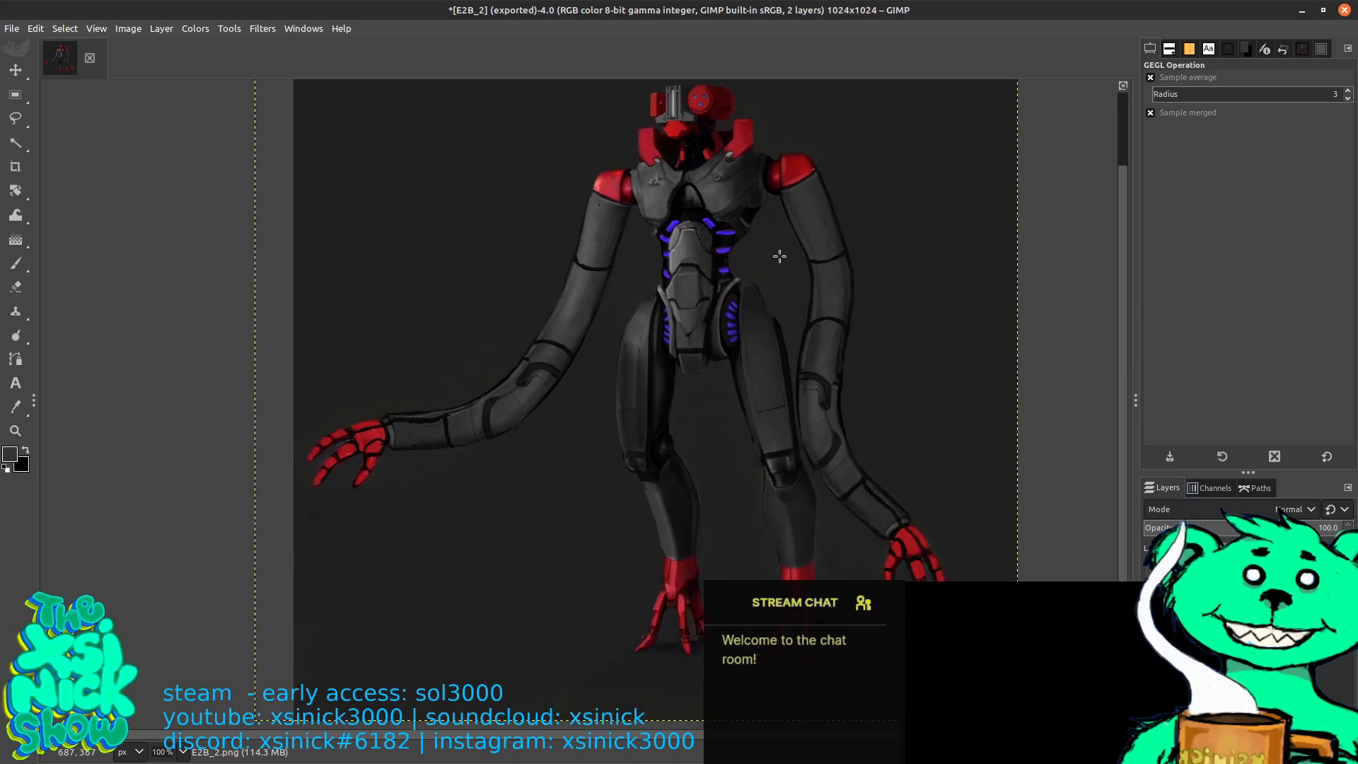
pyautogui.hscroll(1, 838, 275)
pyautogui.scroll(1, 827, 293)
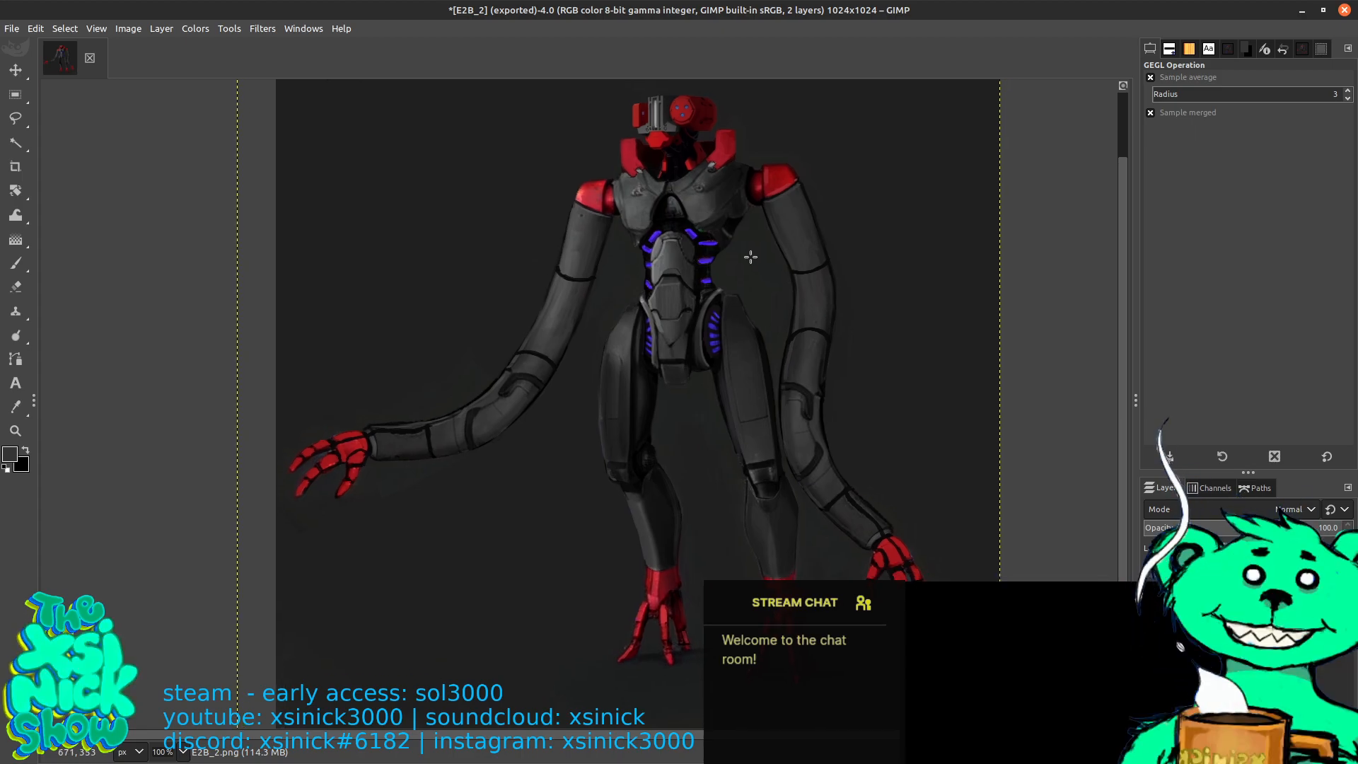
pyautogui.click(15, 118)
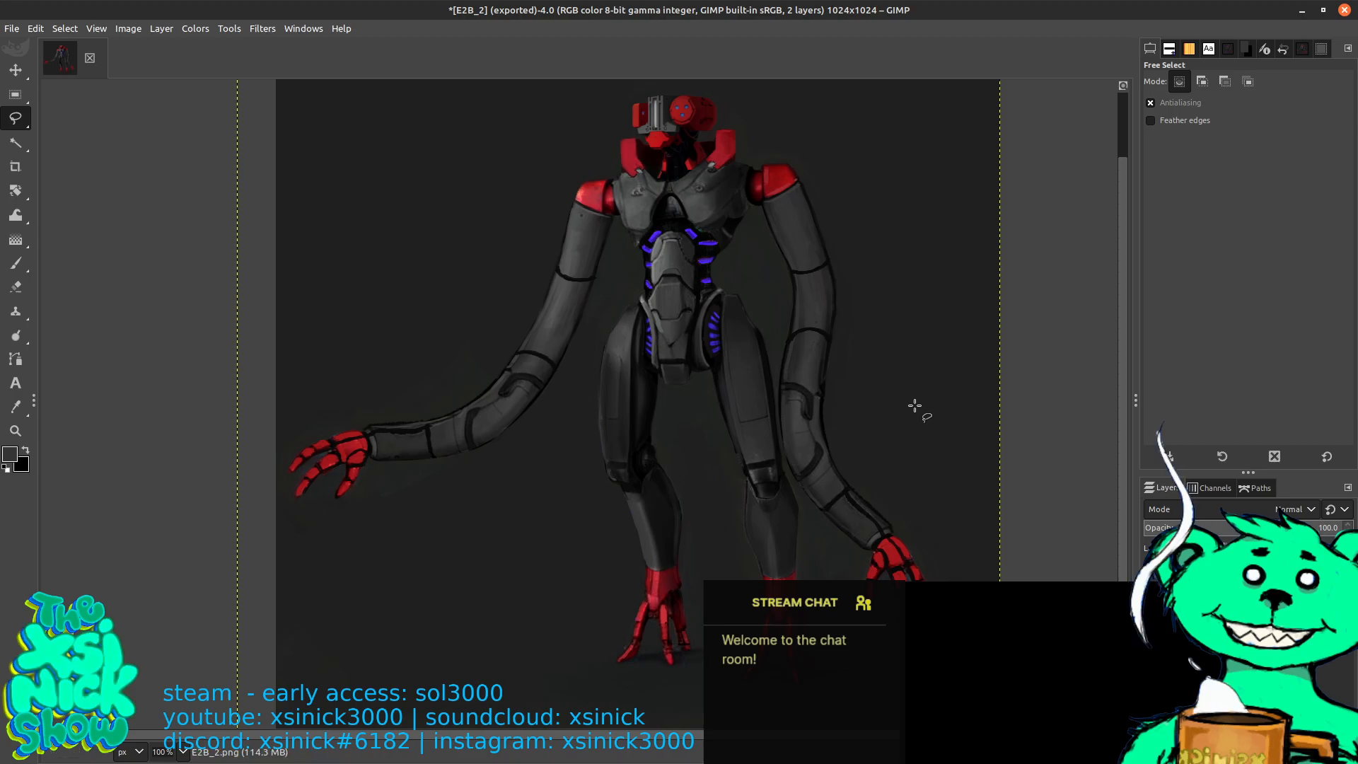
pyautogui.click(1231, 574)
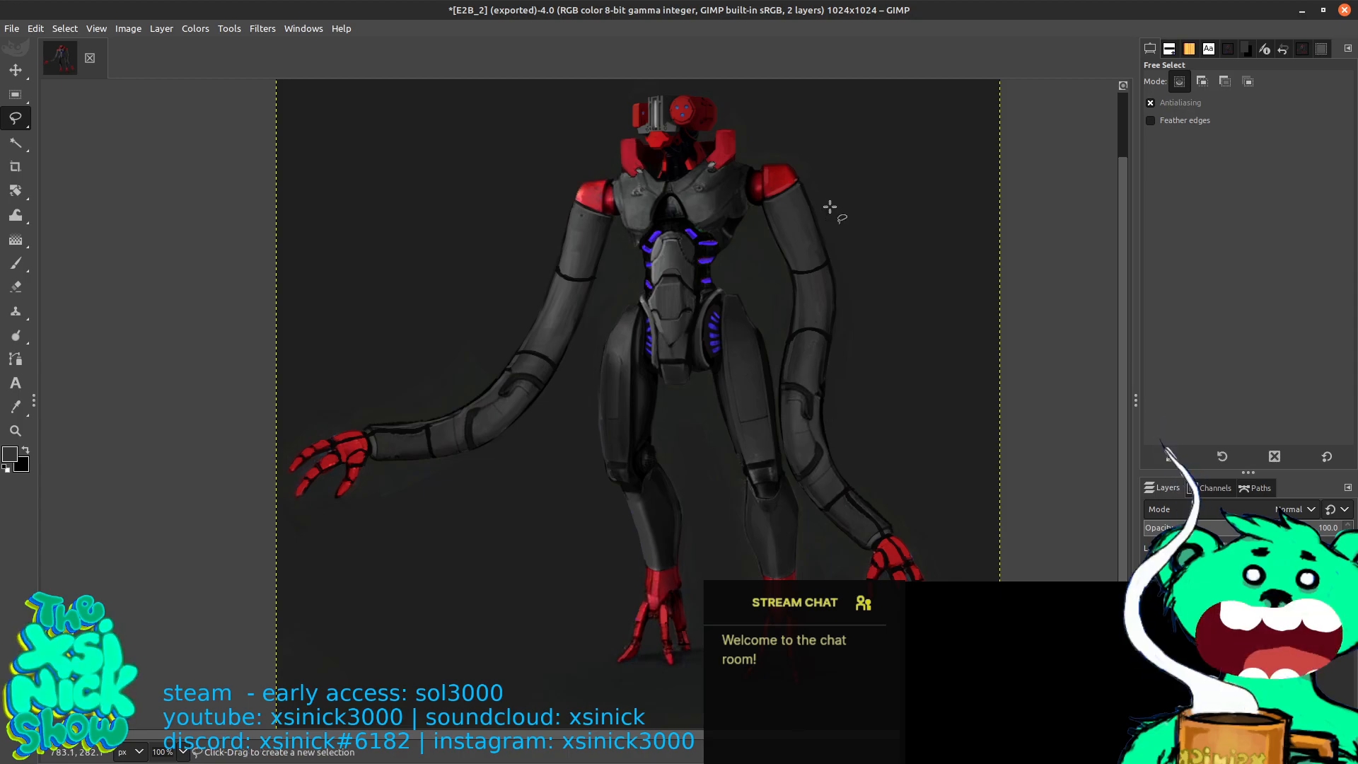
# Set the Paintbrush colour to grey 5b5b5b and paint a thin highlight below the upper-arm seam on the image's left
pyautogui.scroll(3, 830, 207)
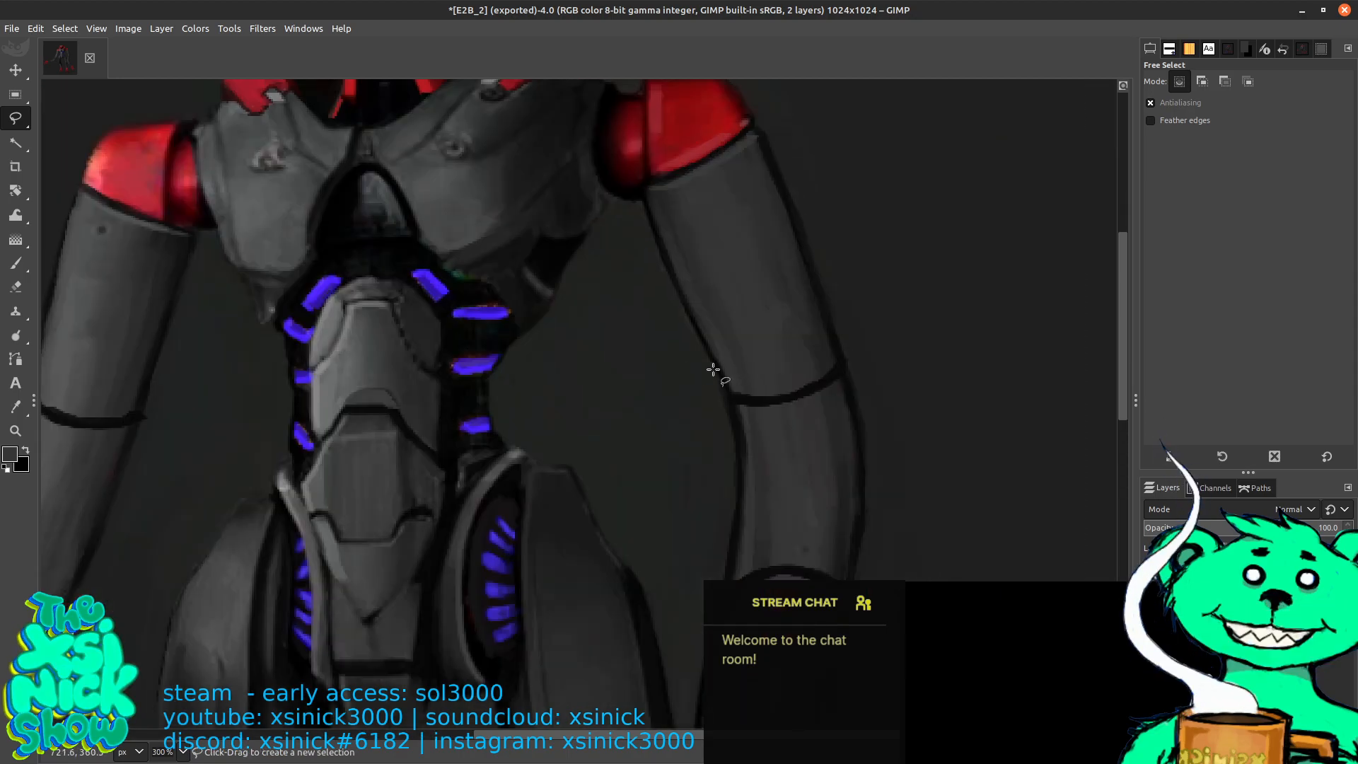
pyautogui.moveTo(189, 285); pyautogui.dragTo(437, 328)
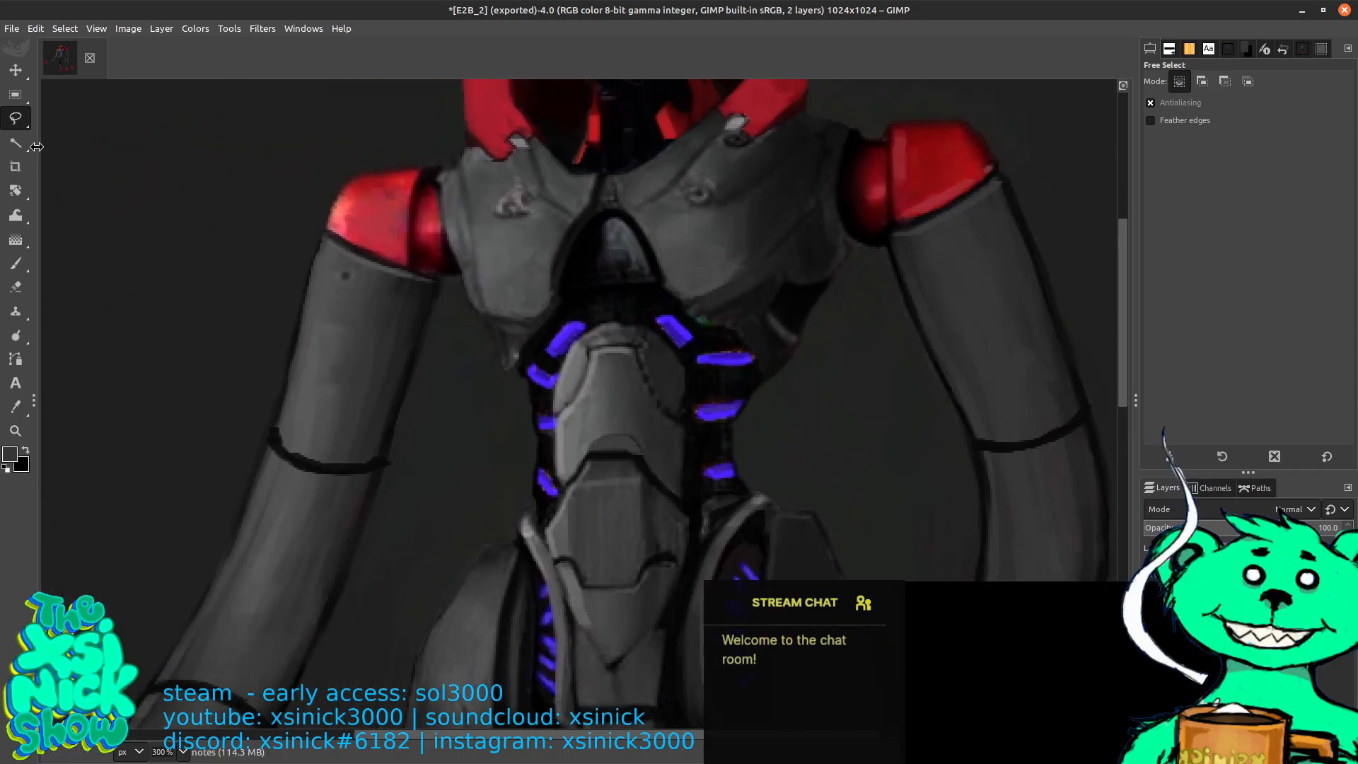
pyautogui.press('p')
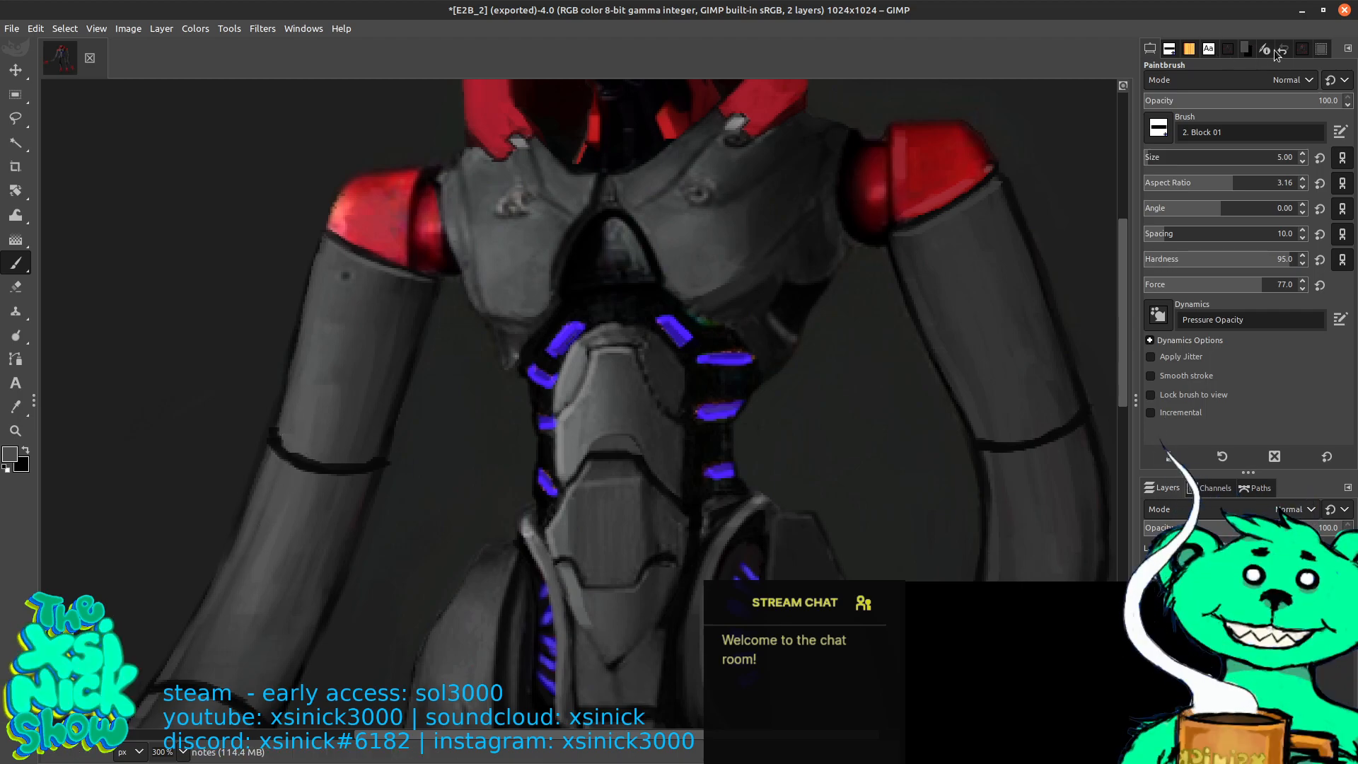
pyautogui.click(1246, 49)
pyautogui.moveTo(1150, 312); pyautogui.dragTo(1149, 292)
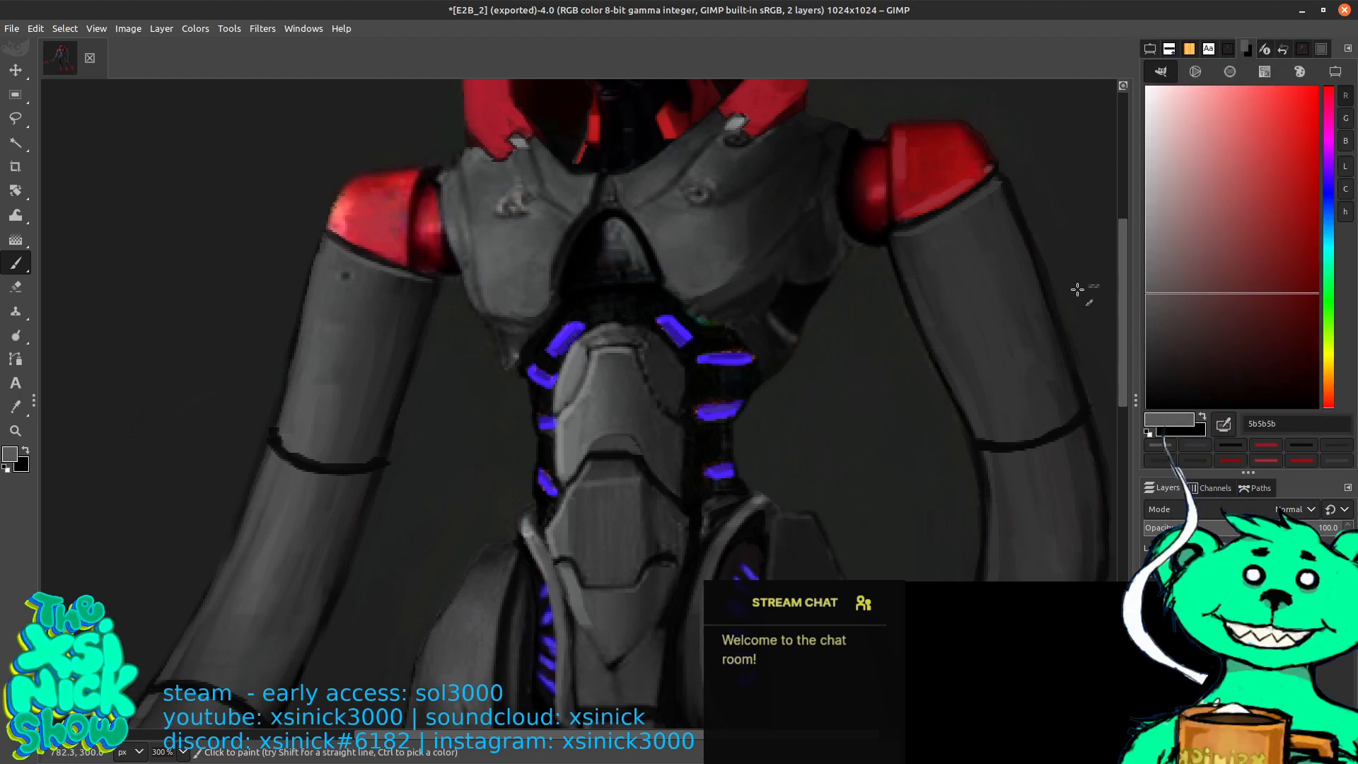
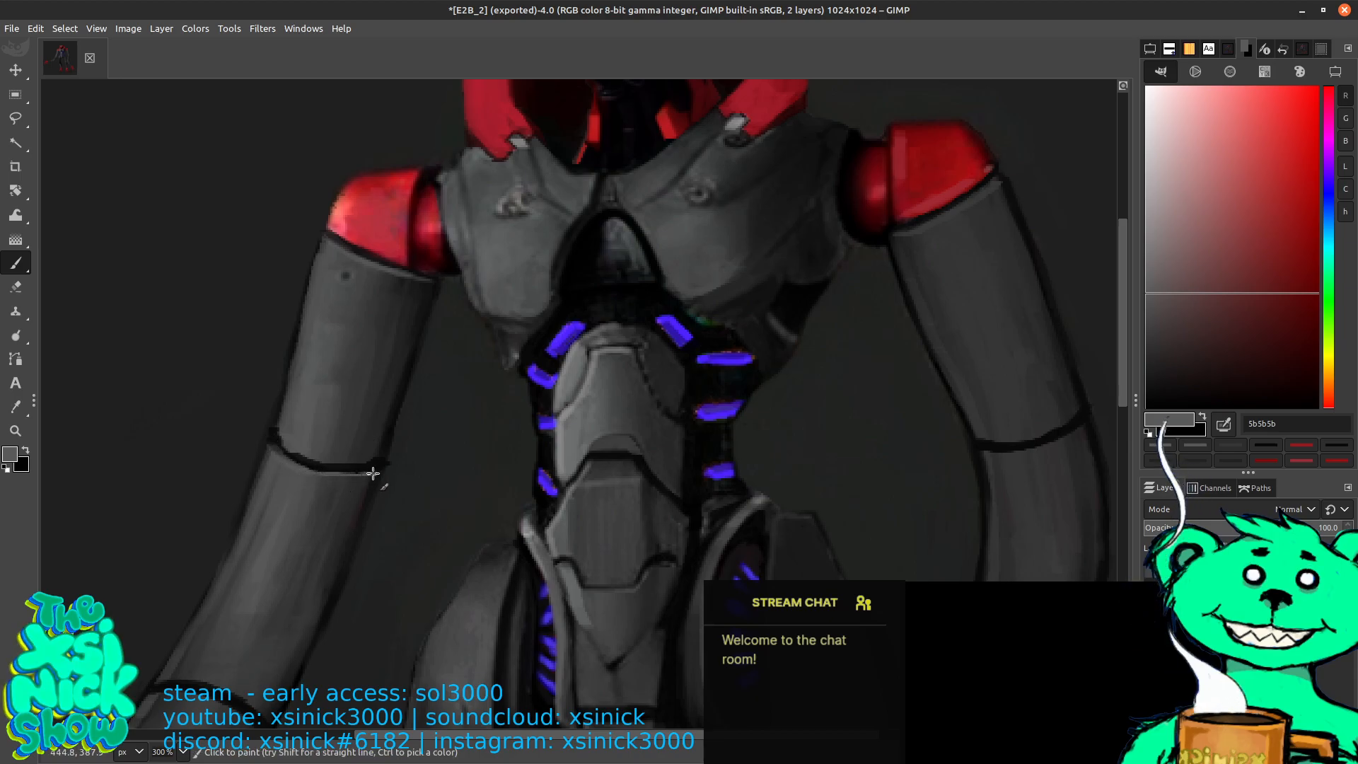
pyautogui.moveTo(276, 446)
pyautogui.mouseDown()
pyautogui.moveTo(325, 476)
pyautogui.moveTo(367, 474)
pyautogui.mouseUp()
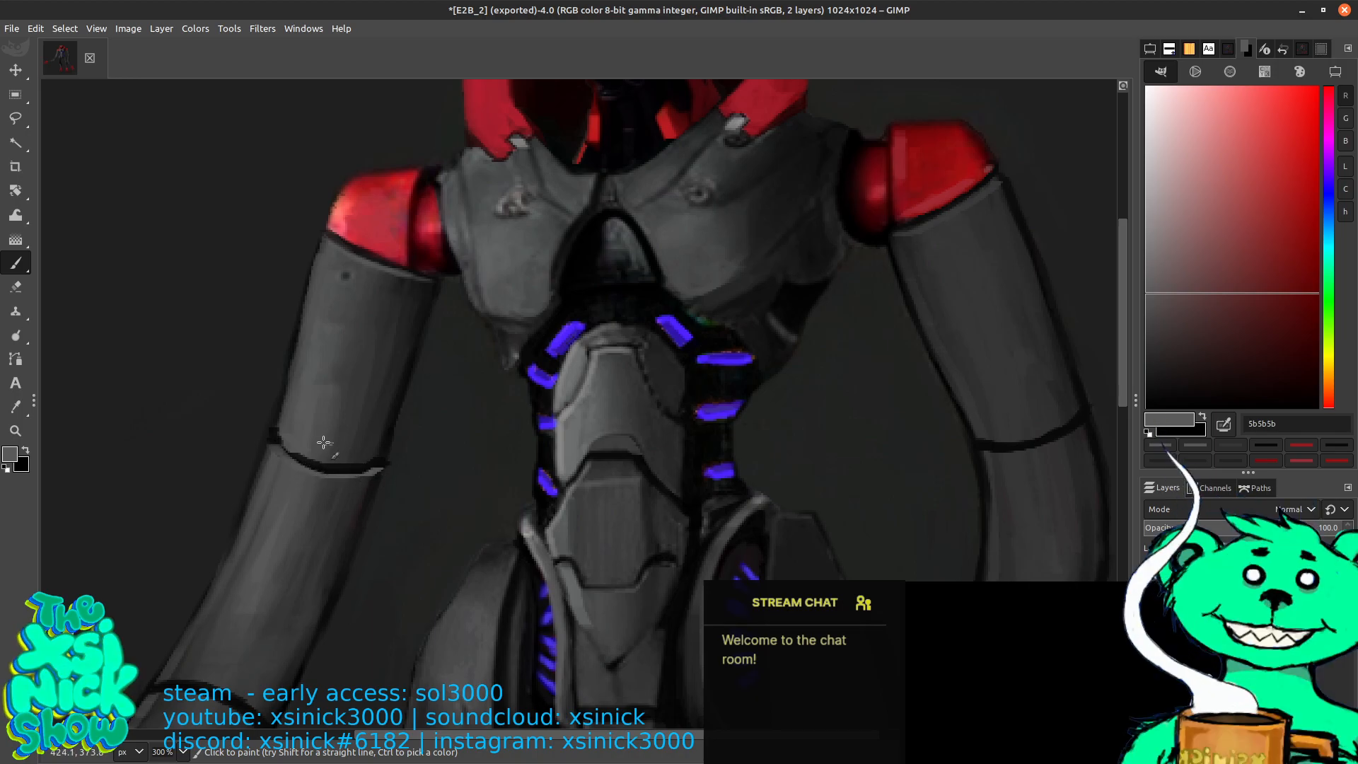
# Paint a highlight under that arm's lower seam and retouch the upper seam's dark edge with sampled colour 161515
pyautogui.scroll(-5, 273, 440)
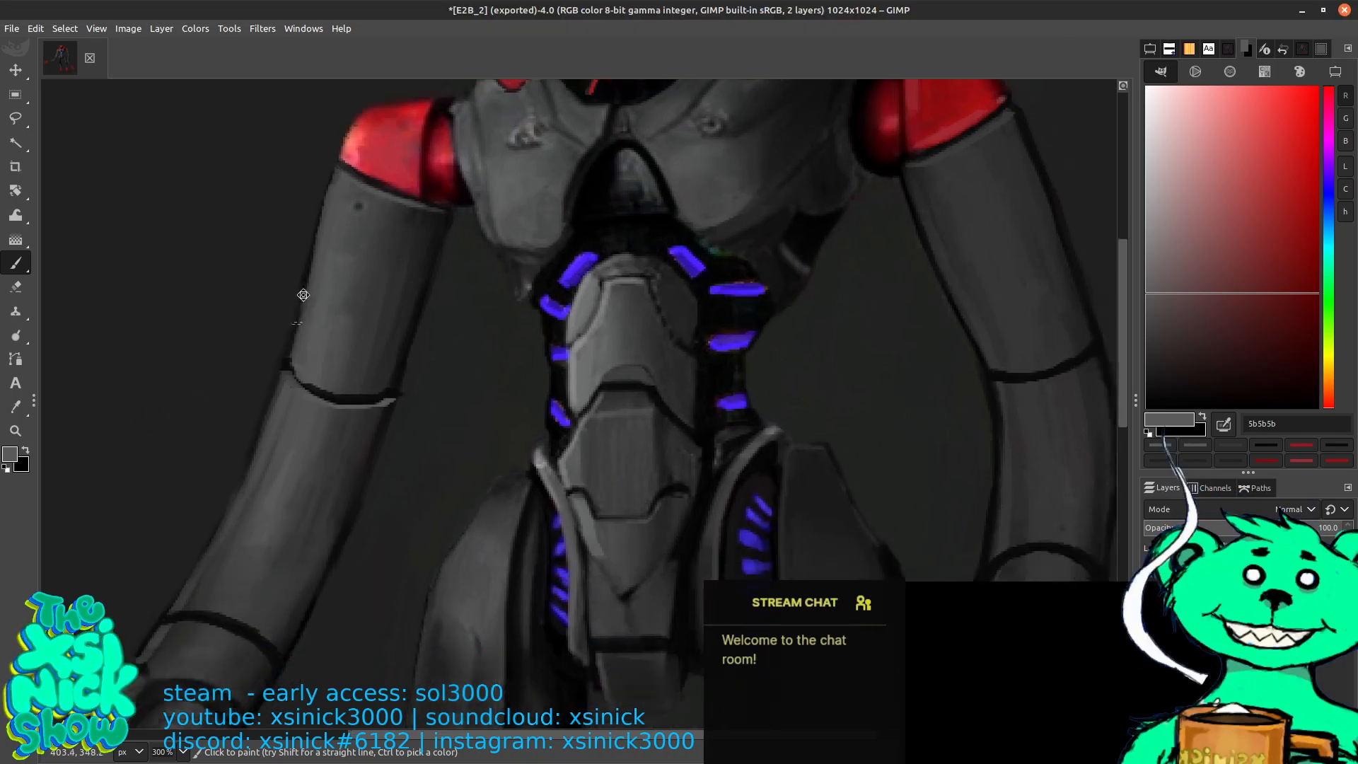
pyautogui.hscroll(-2, 254, 443)
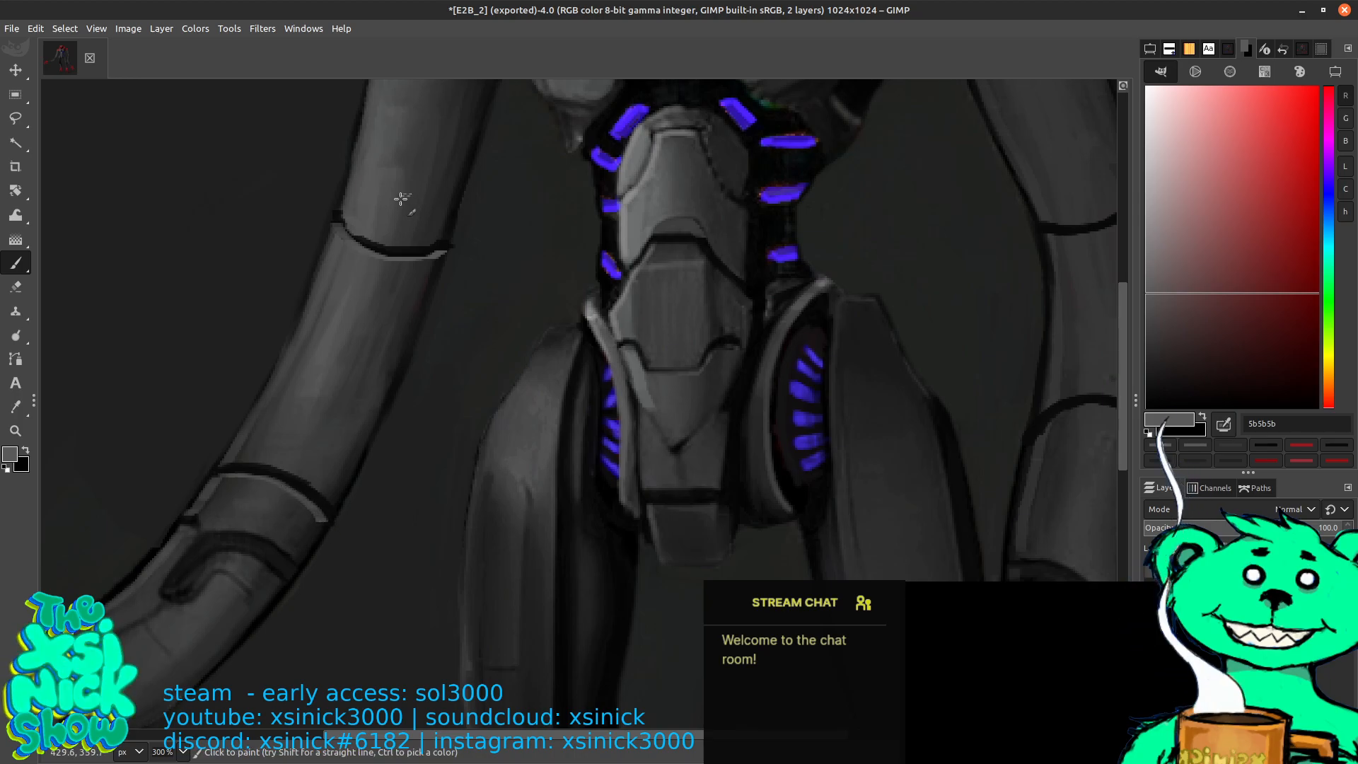
pyautogui.keyDown('ctrl'); pyautogui.click(360, 234); pyautogui.keyUp('ctrl')
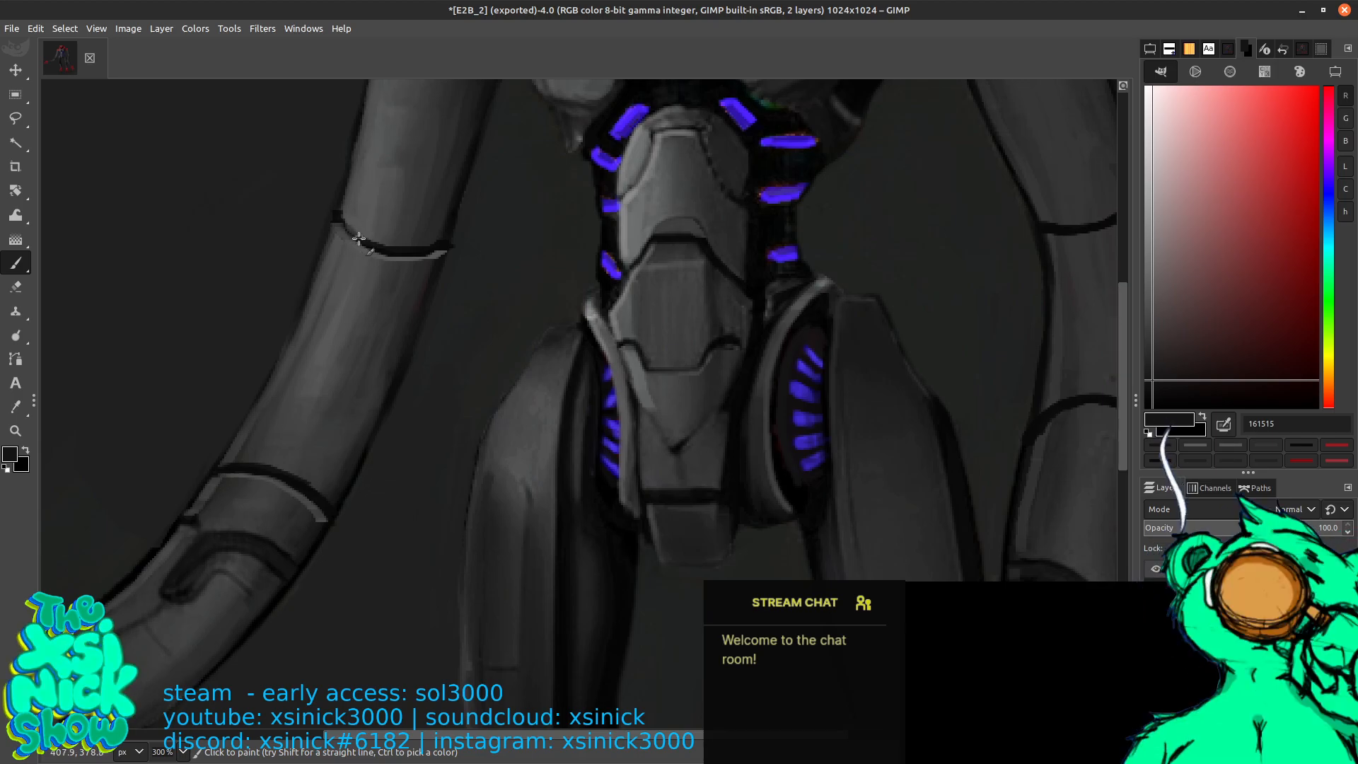
# Sample light grey 959696 from the hip rim and paint a highlight beneath the dark line along the outstretched forearm
pyautogui.keyDown('ctrl'); pyautogui.click(309, 501); pyautogui.keyUp('ctrl')
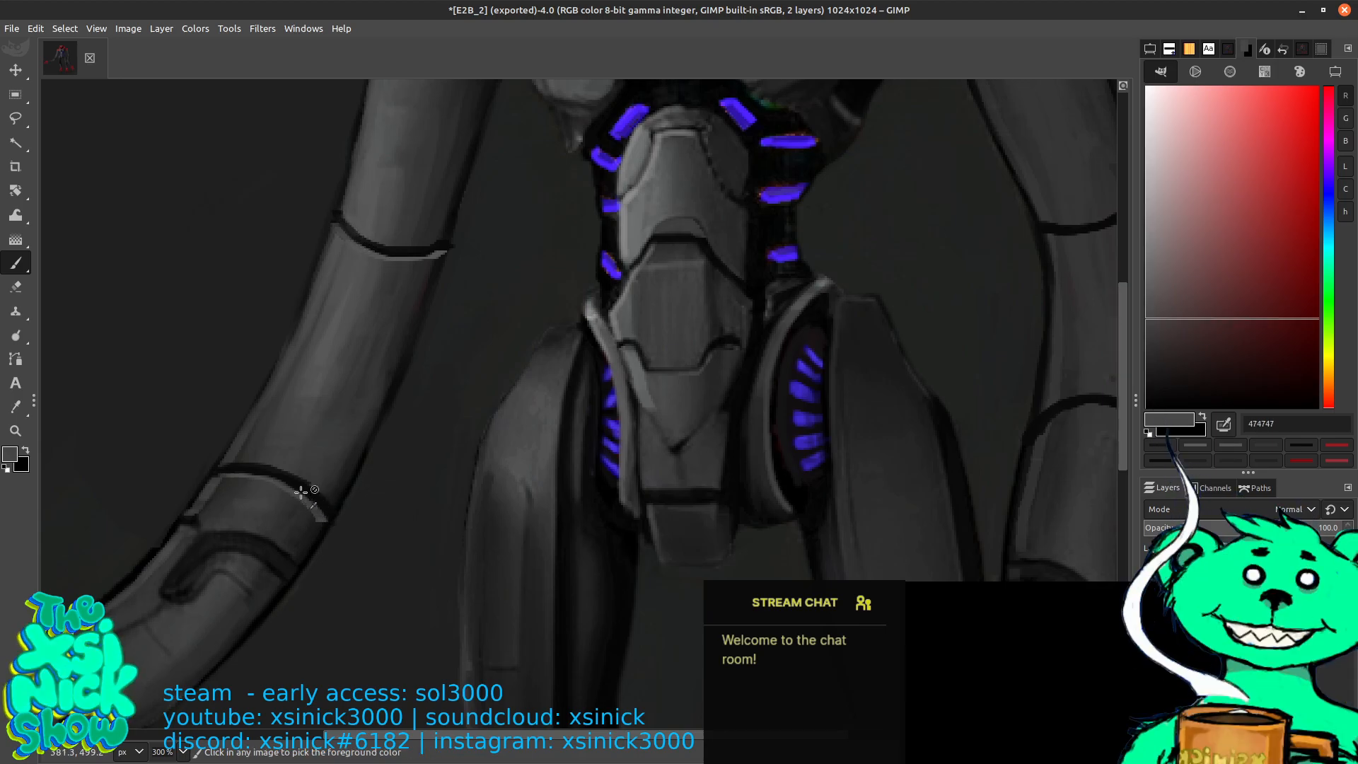
pyautogui.keyDown('ctrl'); pyautogui.click(596, 301); pyautogui.keyUp('ctrl')
pyautogui.keyDown('ctrl'); pyautogui.click(592, 315); pyautogui.keyUp('ctrl')
pyautogui.keyDown('ctrl'); pyautogui.click(592, 315); pyautogui.keyUp('ctrl')
pyautogui.keyDown('ctrl'); pyautogui.click(592, 316); pyautogui.keyUp('ctrl')
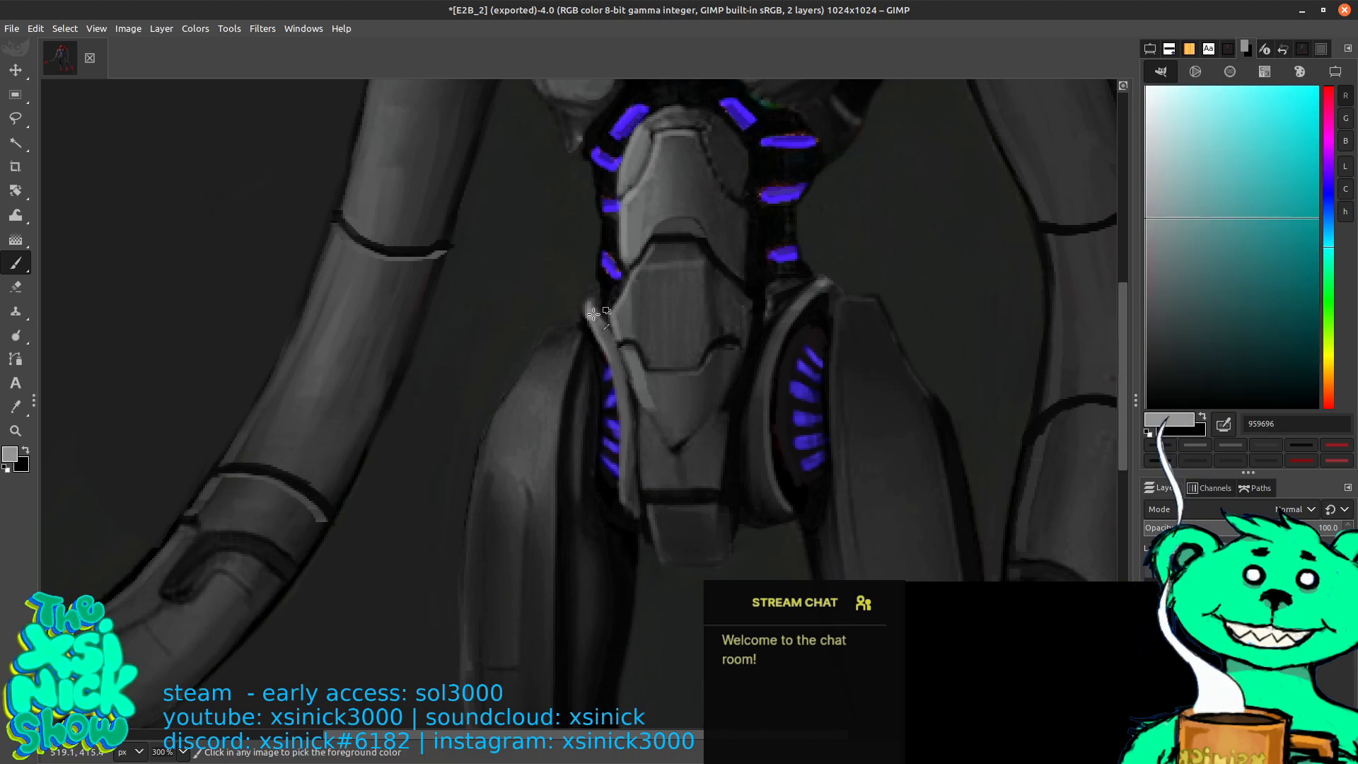
pyautogui.moveTo(159, 565); pyautogui.dragTo(483, 473)
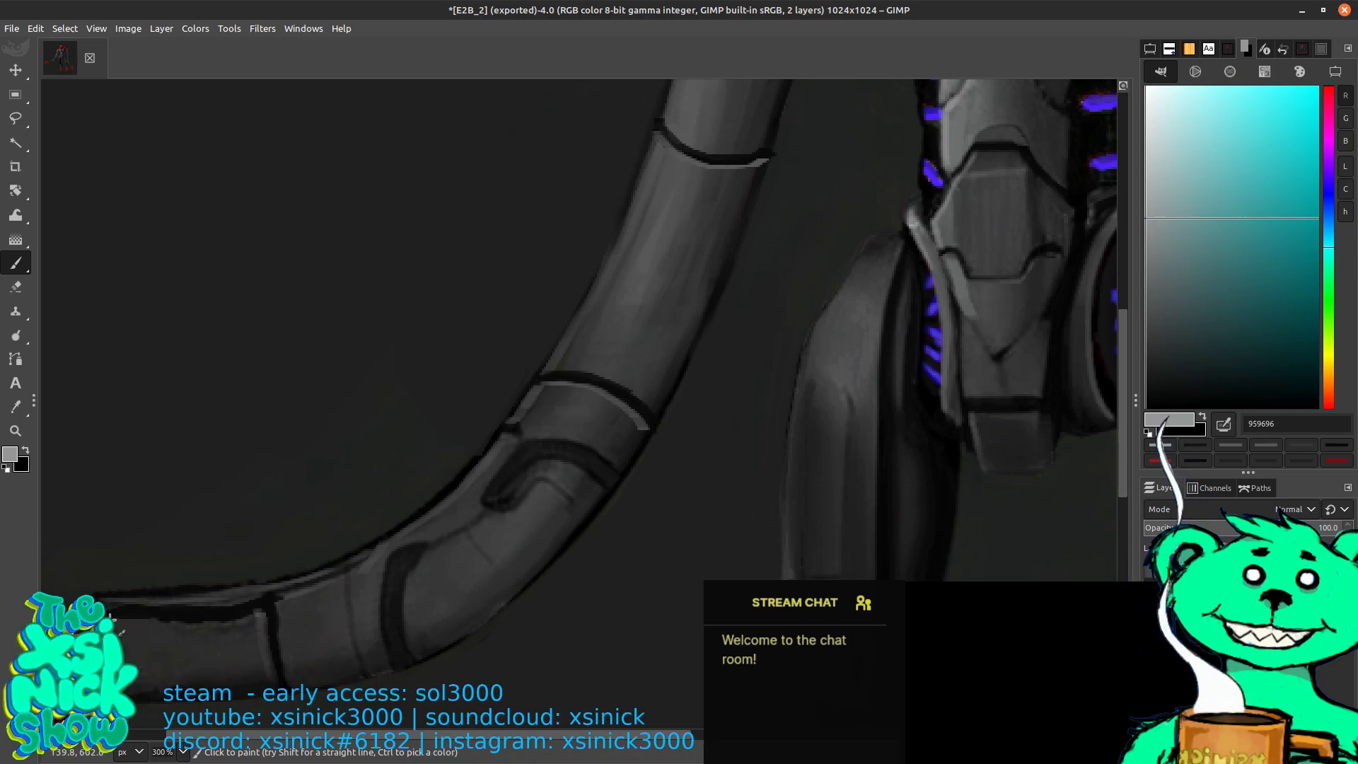
pyautogui.moveTo(139, 620); pyautogui.dragTo(249, 615)
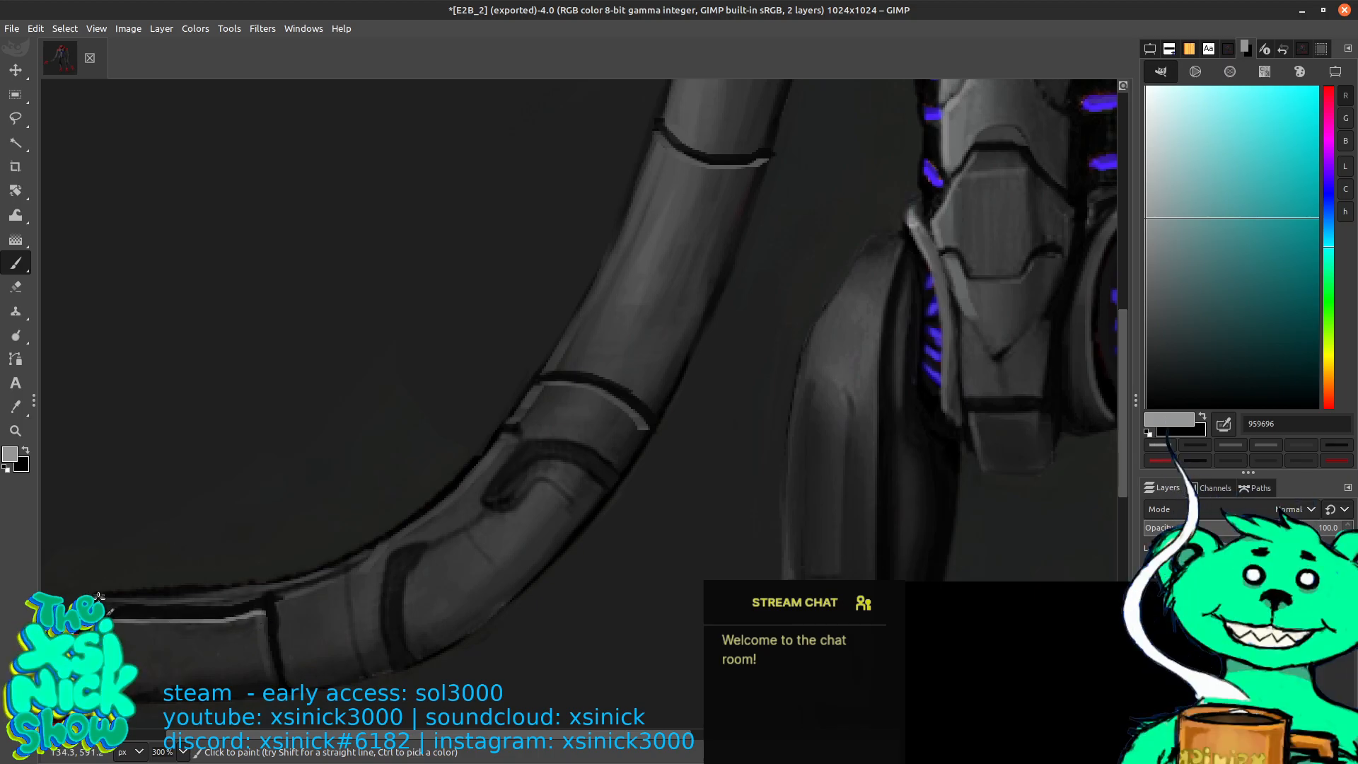
pyautogui.moveTo(517, 431); pyautogui.dragTo(646, 529)
pyautogui.moveTo(477, 539); pyautogui.dragTo(493, 327)
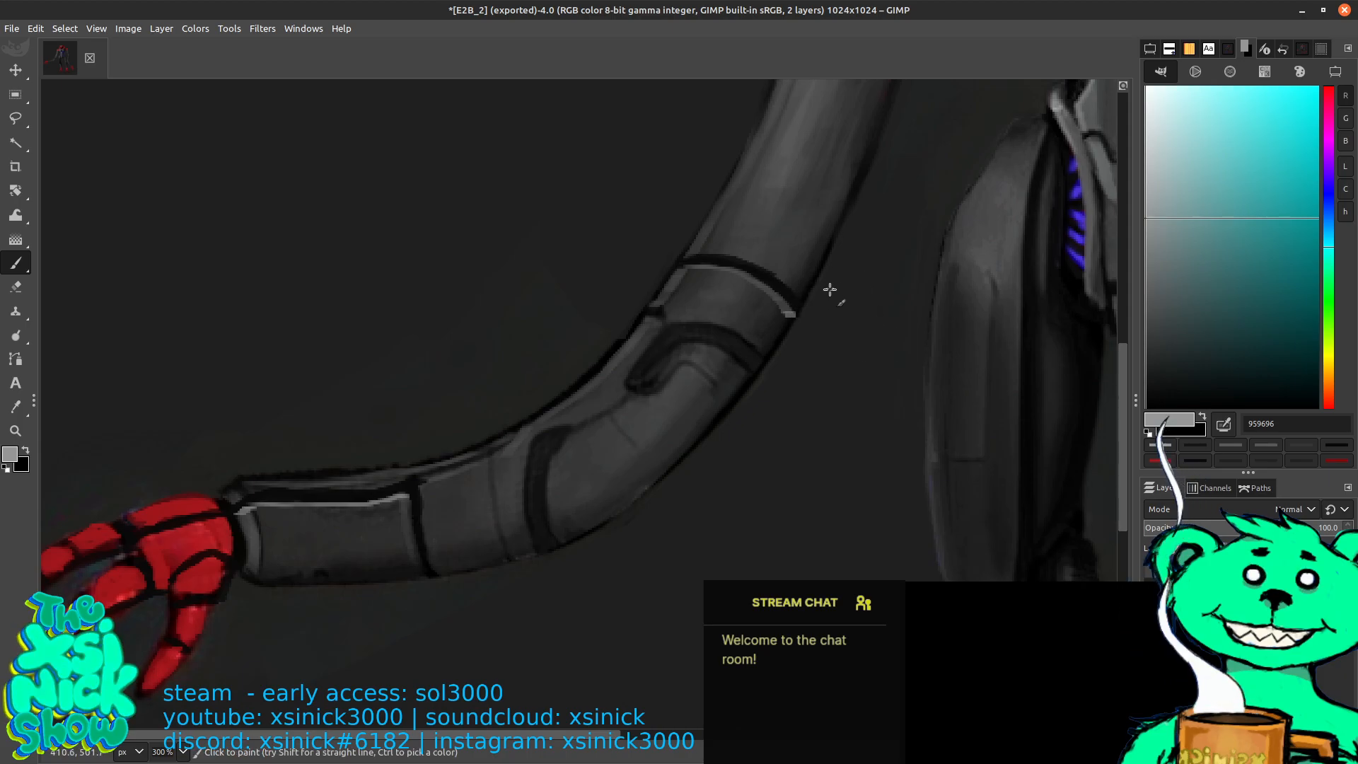
# Paint light grey 959696 highlights below the two upper seams of the arm on the image's right
pyautogui.moveTo(949, 265); pyautogui.dragTo(555, 337)
pyautogui.moveTo(854, 310); pyautogui.dragTo(785, 456)
pyautogui.moveTo(762, 281); pyautogui.dragTo(500, 463)
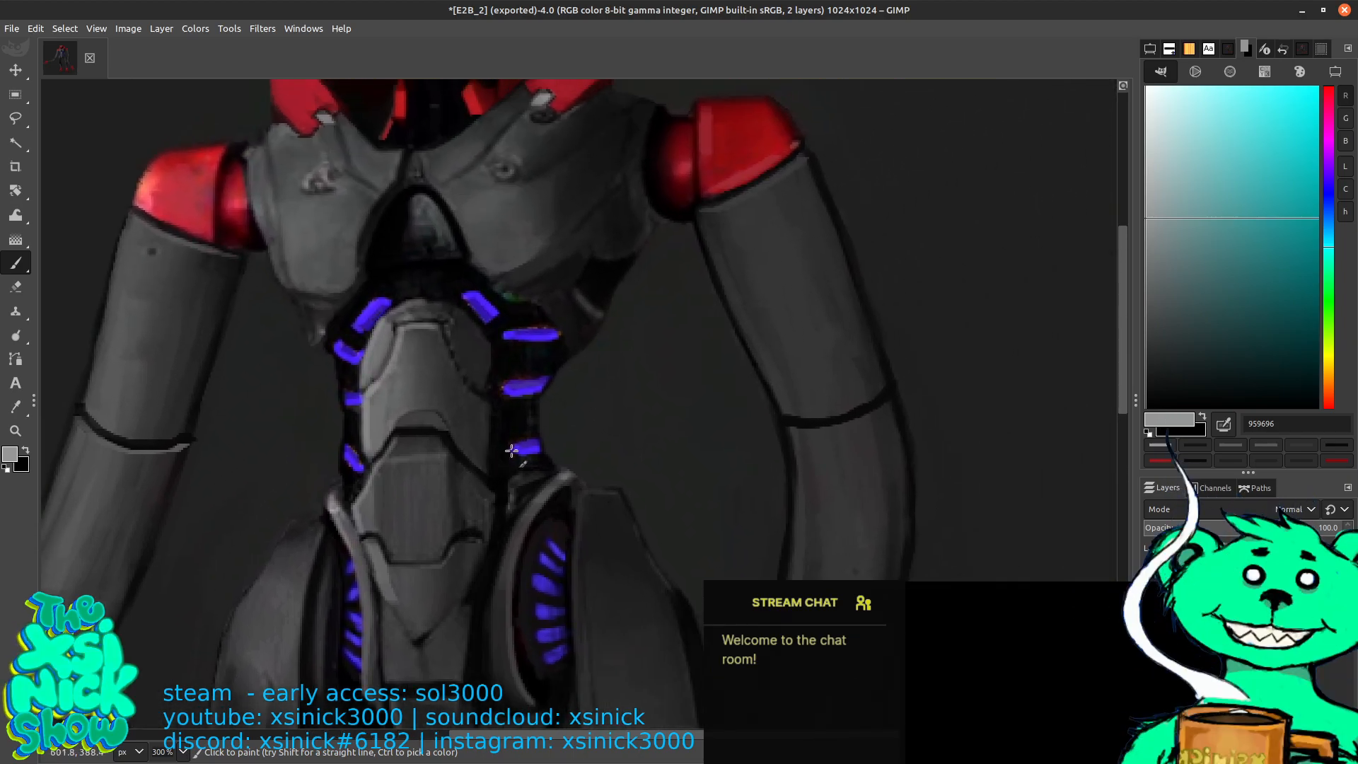
pyautogui.moveTo(791, 427); pyautogui.dragTo(825, 430)
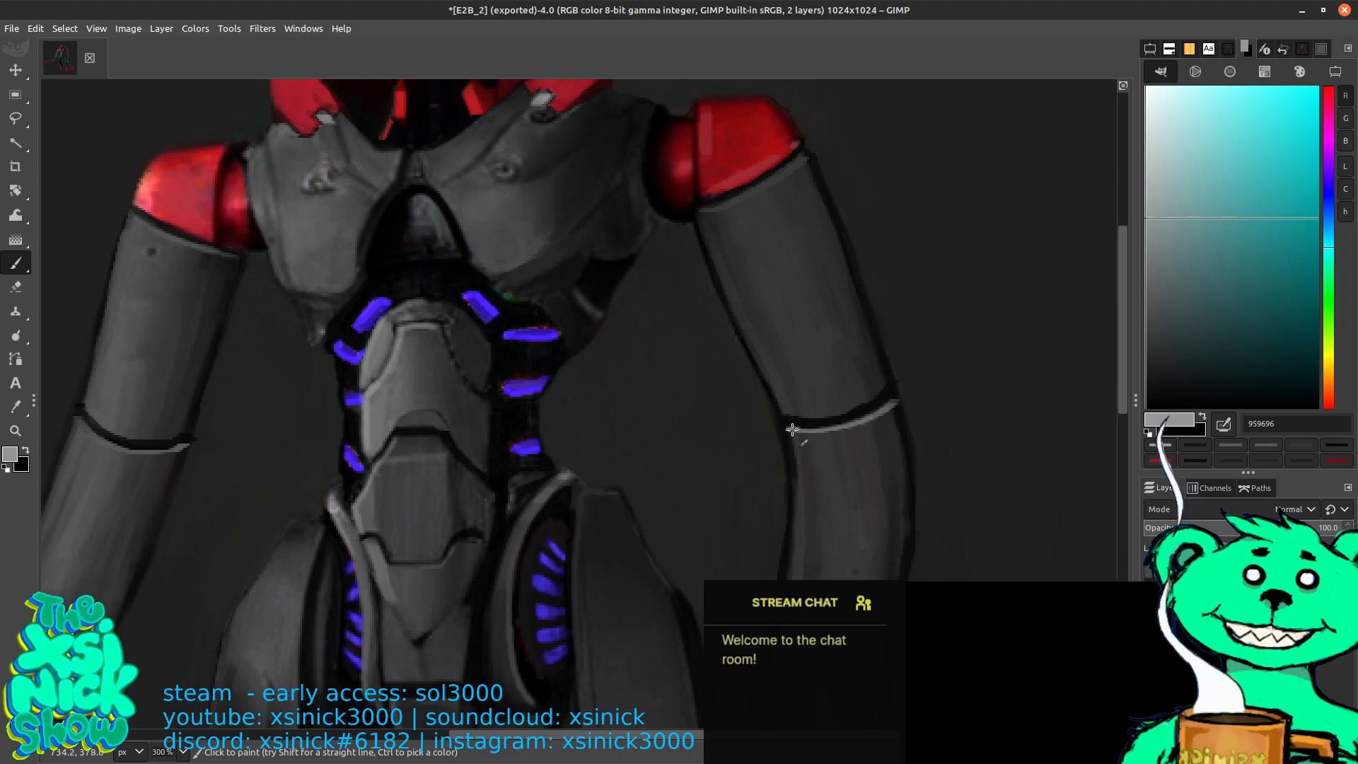
pyautogui.scroll(-3, 833, 416)
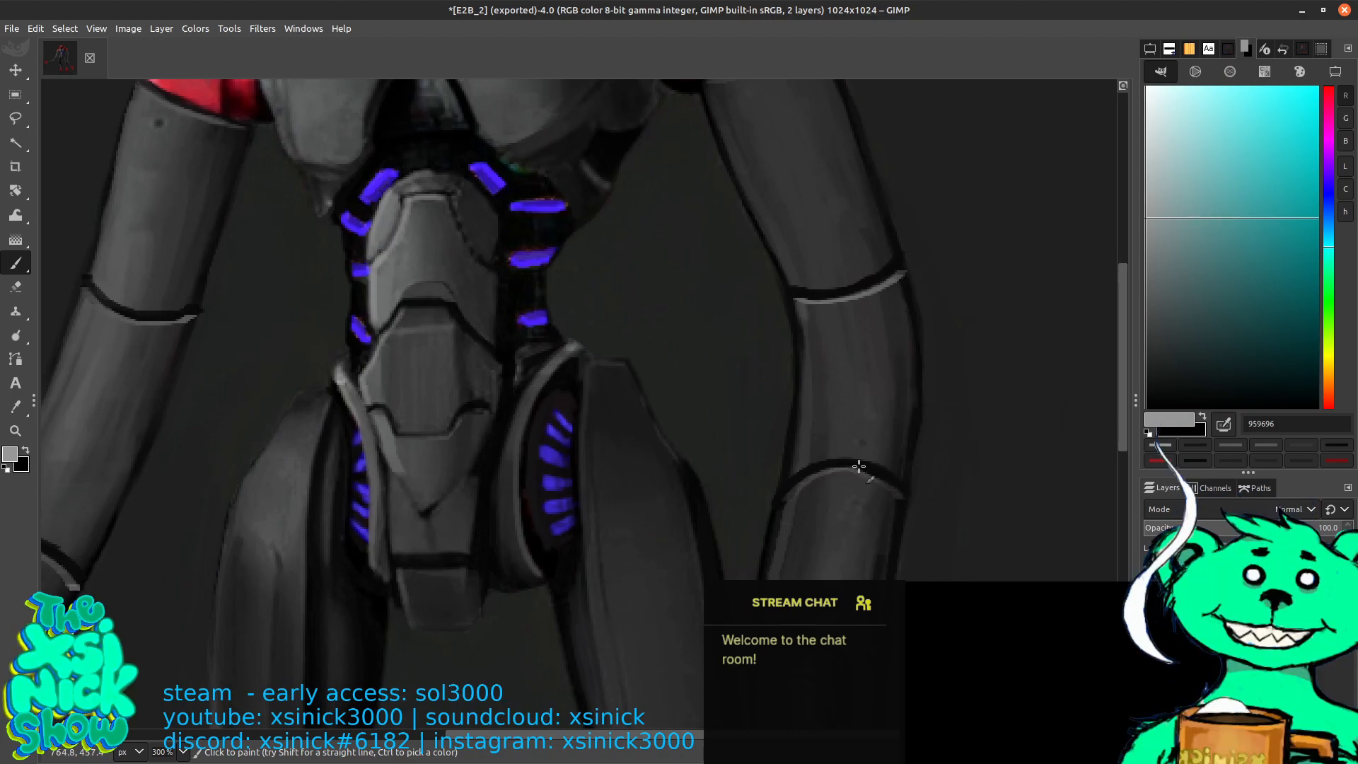
# Paint light grey highlights along the right-side arm's forearm seams and wrist, reducing the brush size to 3
pyautogui.scroll(-11, 825, 454)
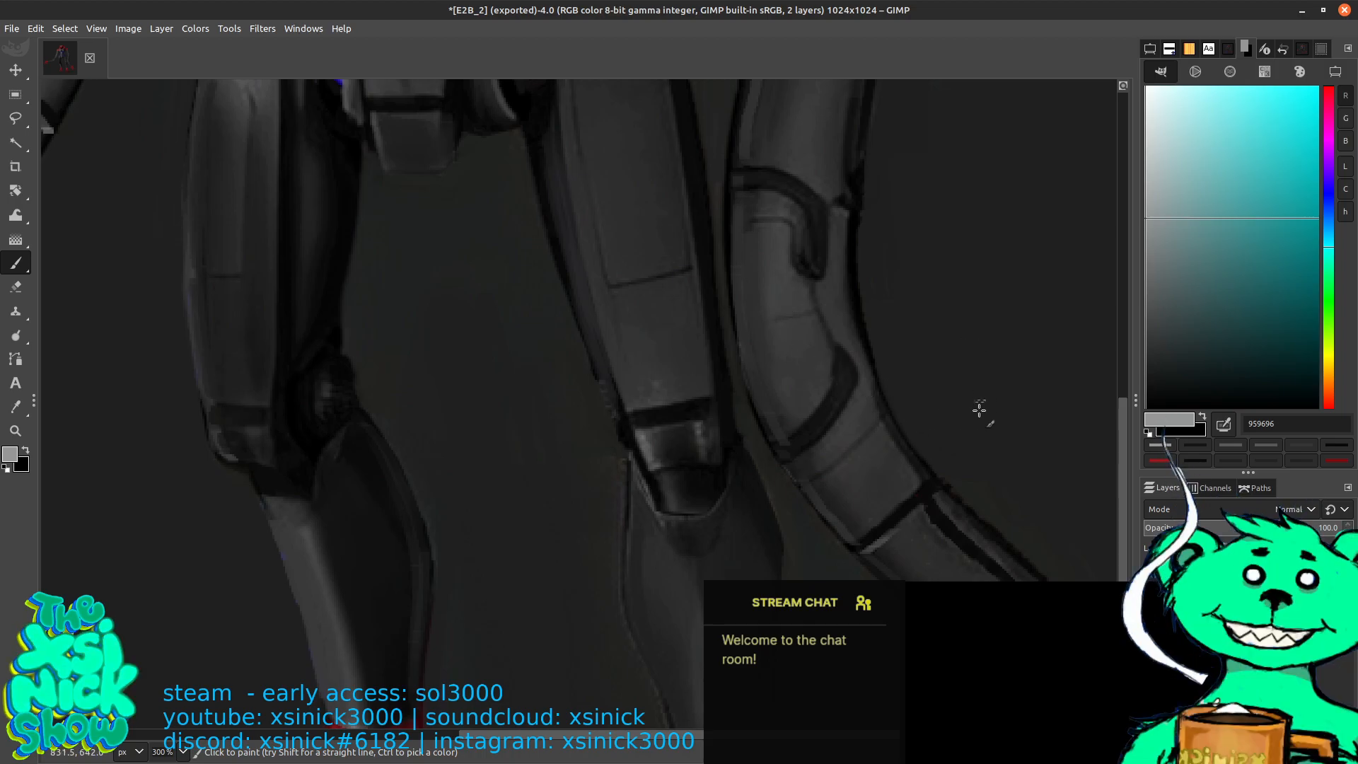
pyautogui.scroll(-3, 920, 382)
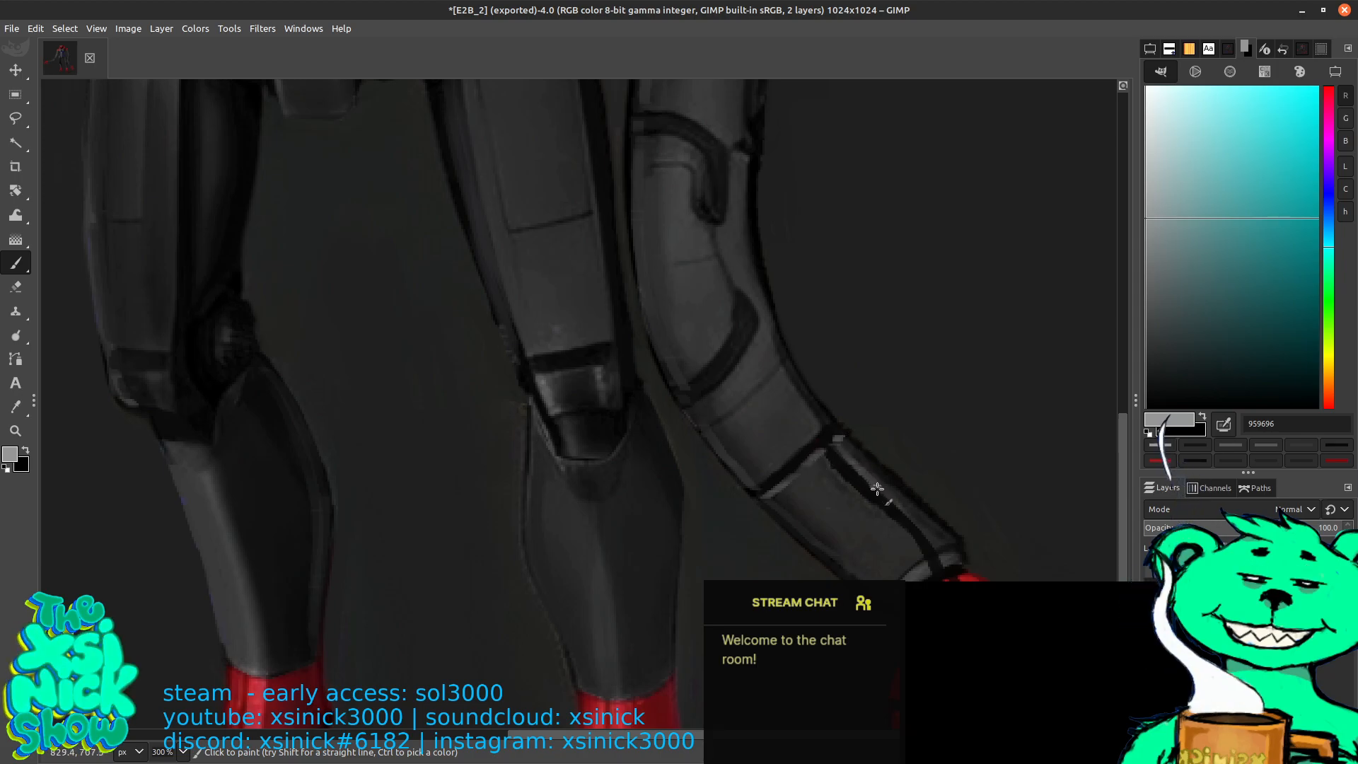
pyautogui.moveTo(935, 553); pyautogui.dragTo(947, 563)
pyautogui.moveTo(864, 352); pyautogui.dragTo(933, 318)
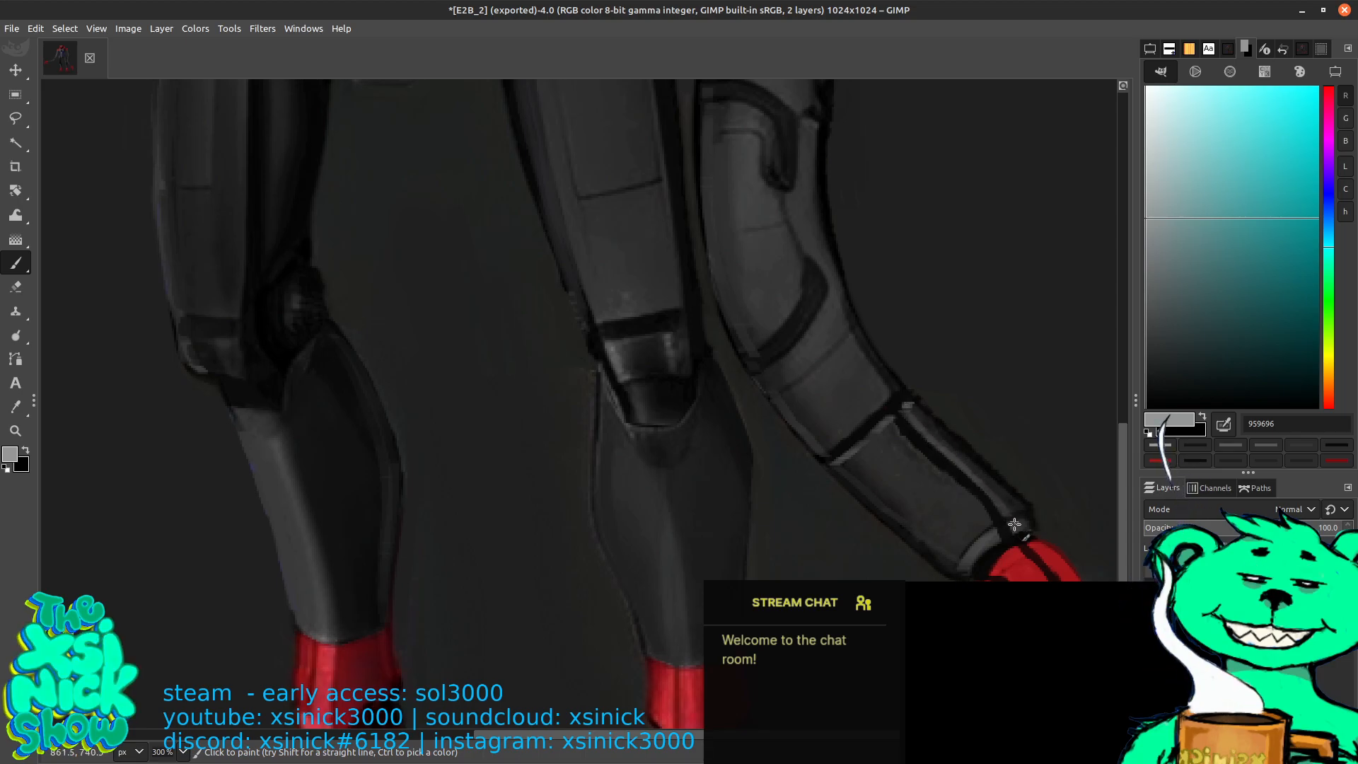
pyautogui.press('[')
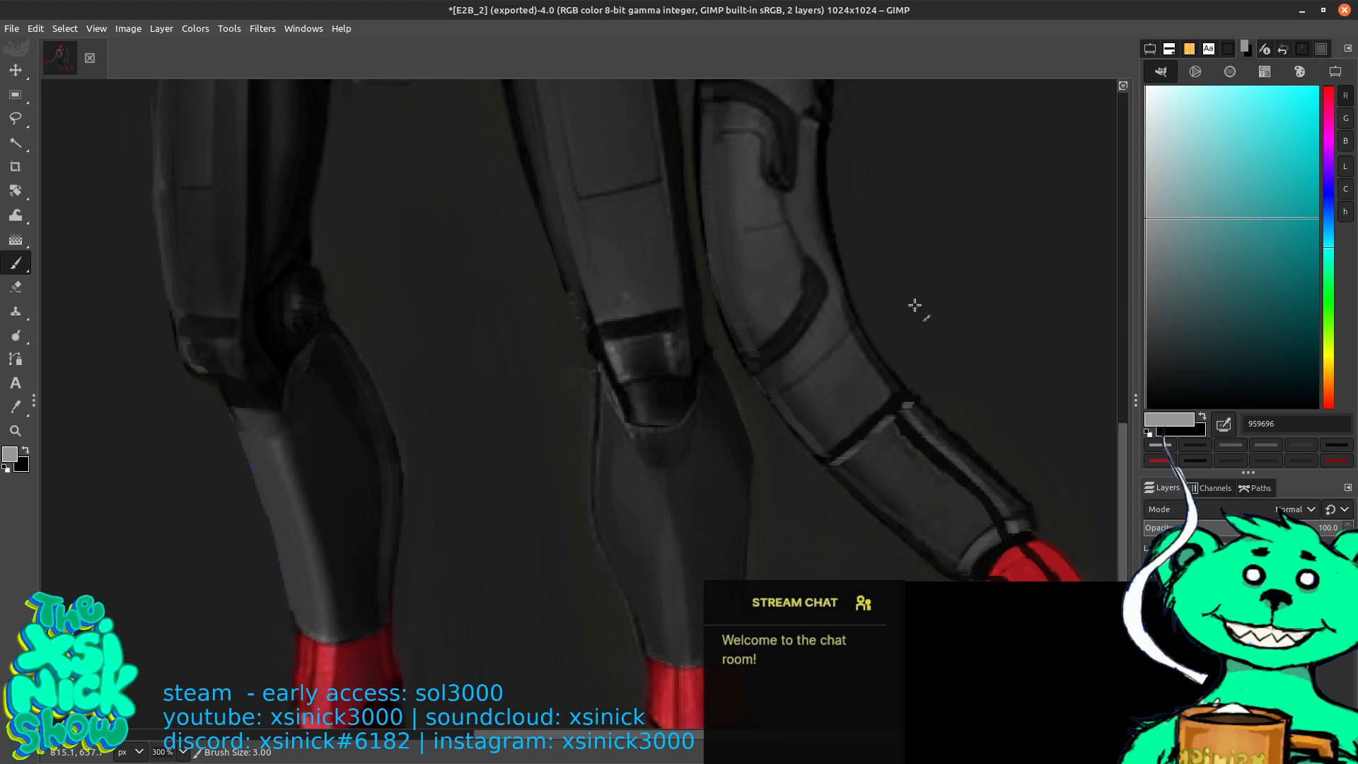
pyautogui.scroll(-2, 915, 306)
pyautogui.scroll(5, 912, 303)
pyautogui.moveTo(876, 391); pyautogui.dragTo(949, 357)
pyautogui.moveTo(932, 305); pyautogui.dragTo(940, 395)
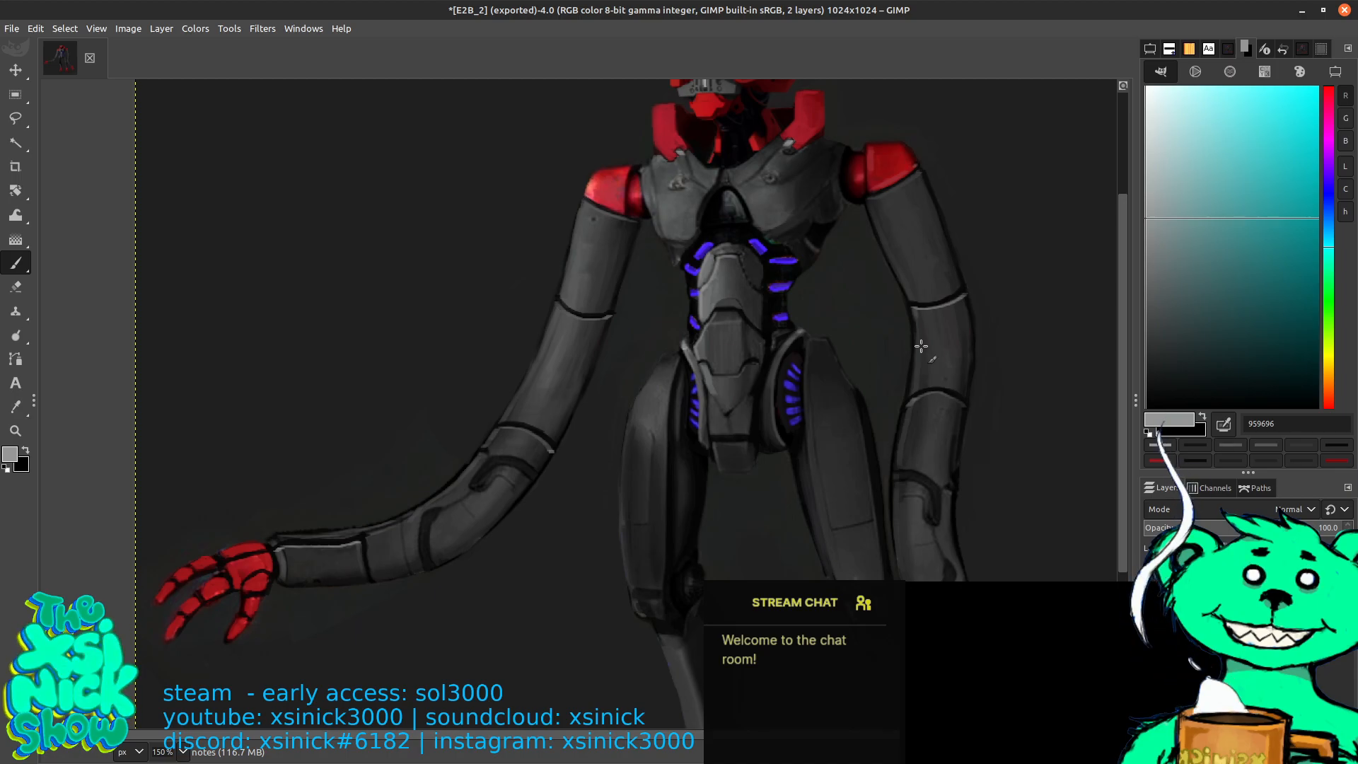
# View the whole robot figure and try to save the image
pyautogui.press('-')
pyautogui.press('-')
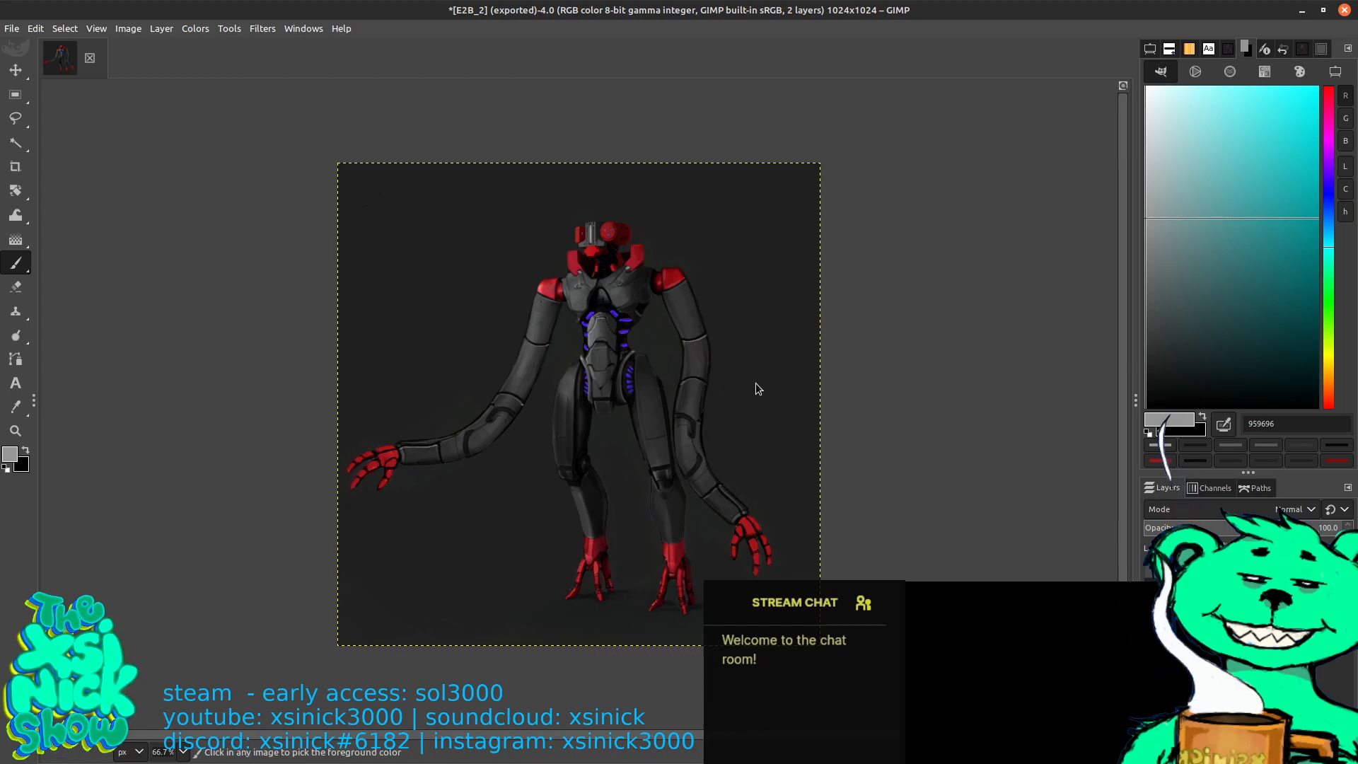
pyautogui.hotkey('ctrl', 's')
pyautogui.click(995, 576)
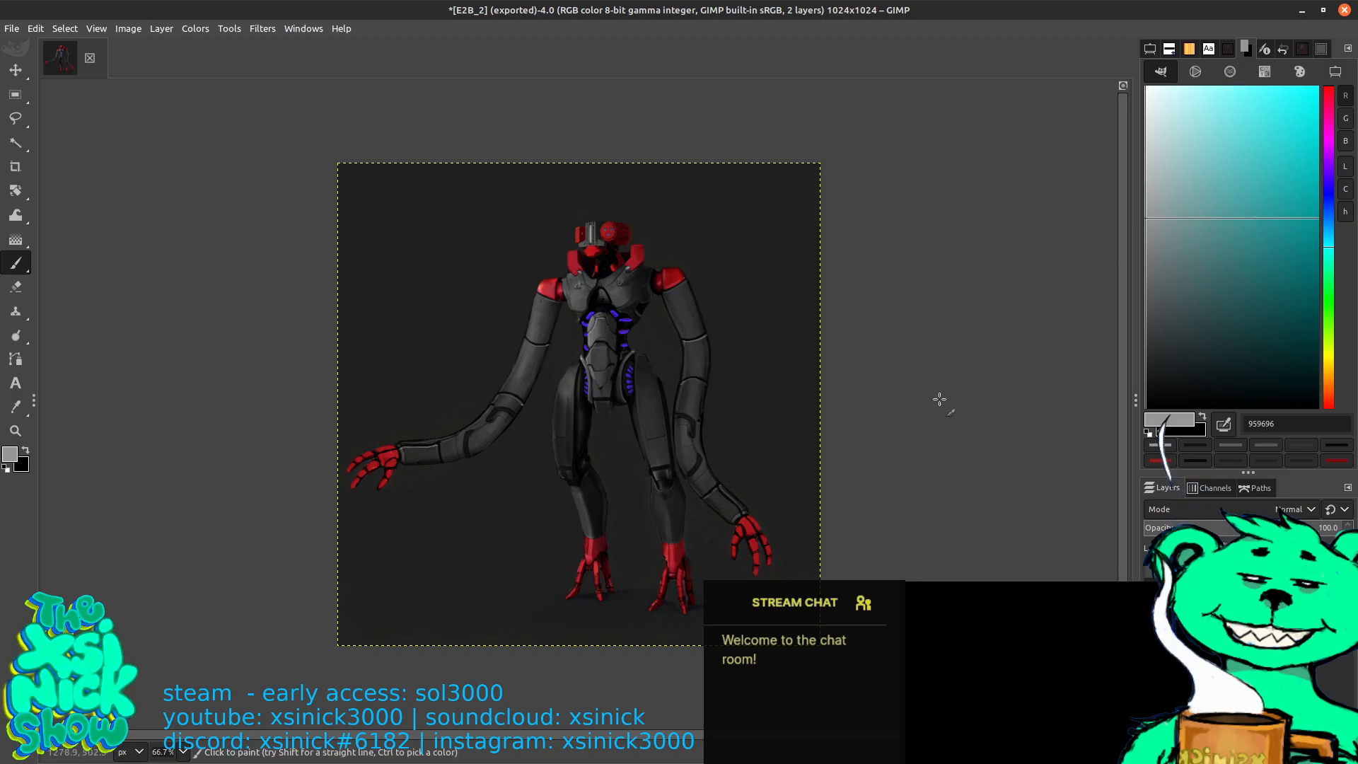
# Outline the red hand of the lowered arm on the image's right as a freehand selection
pyautogui.press('1')
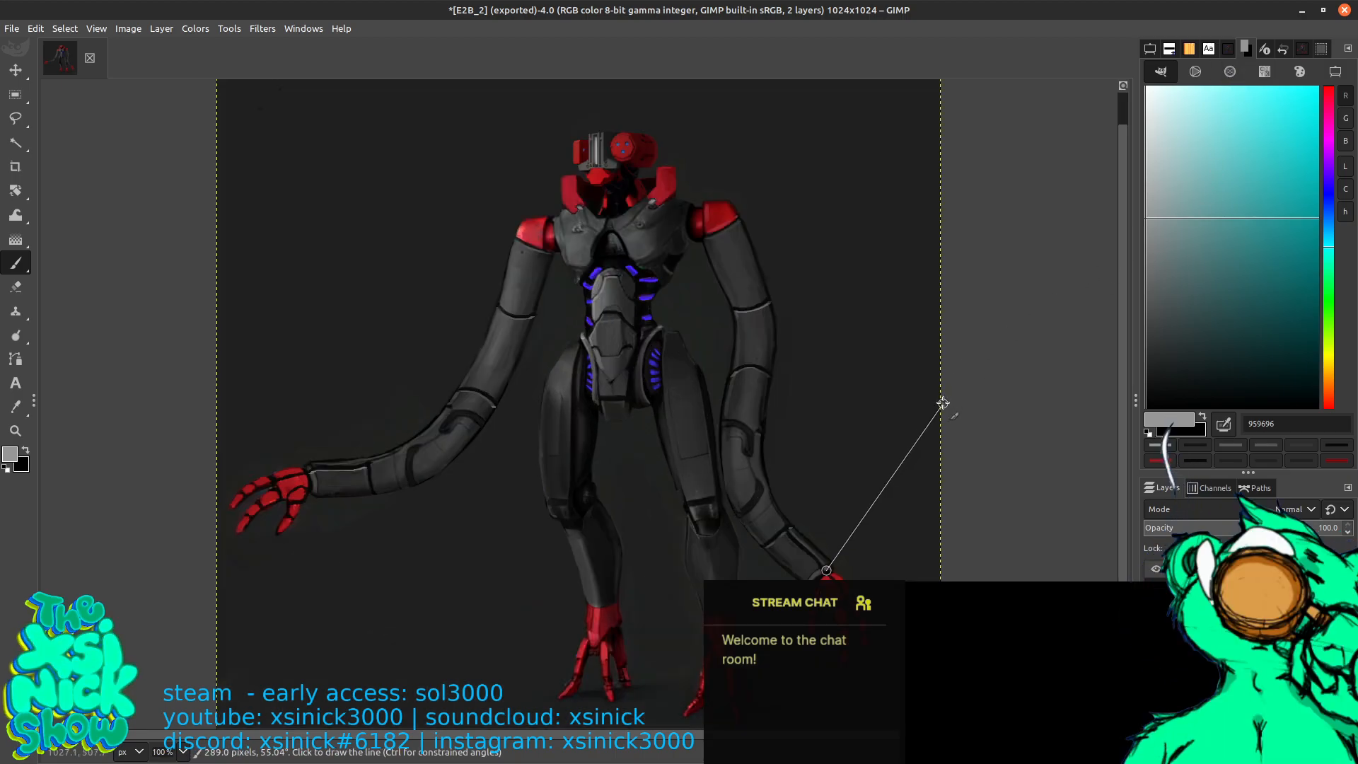
pyautogui.press('+')
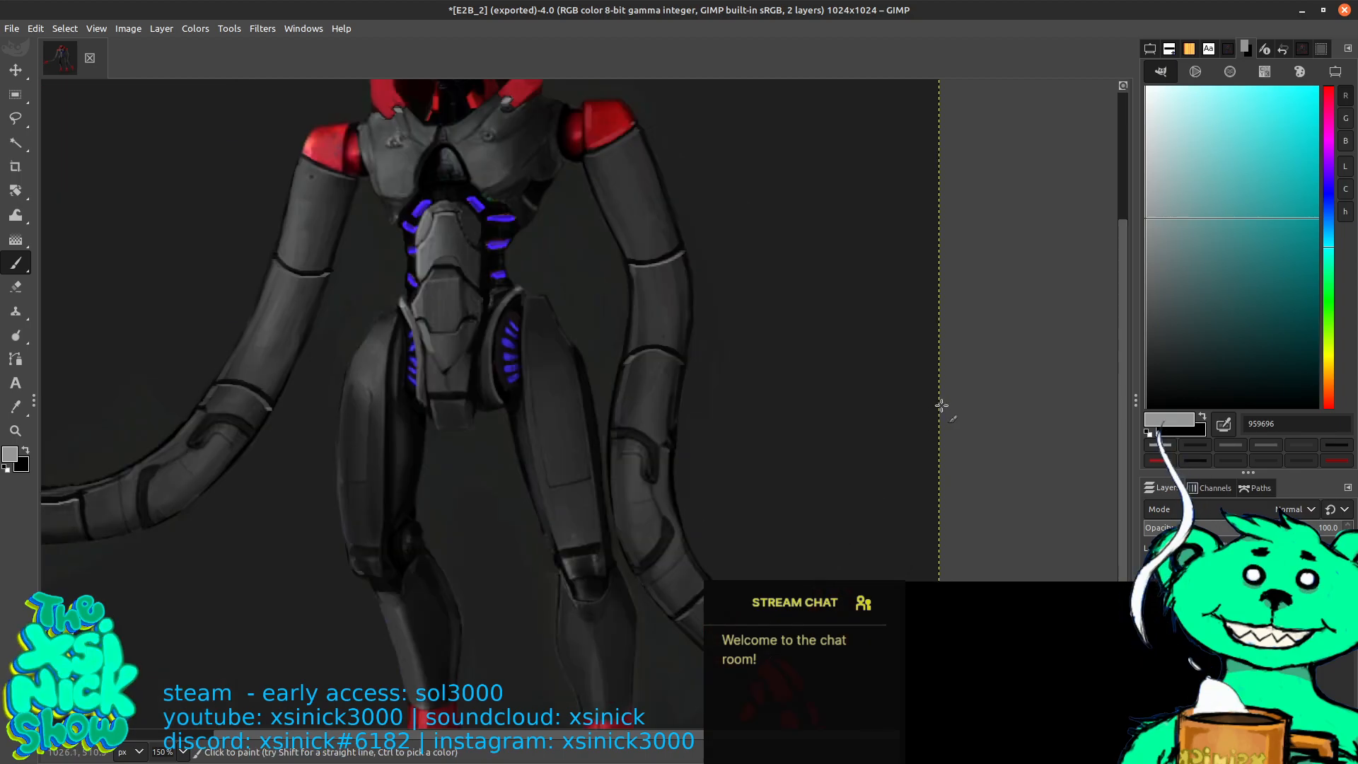
pyautogui.scroll(-5, 892, 368)
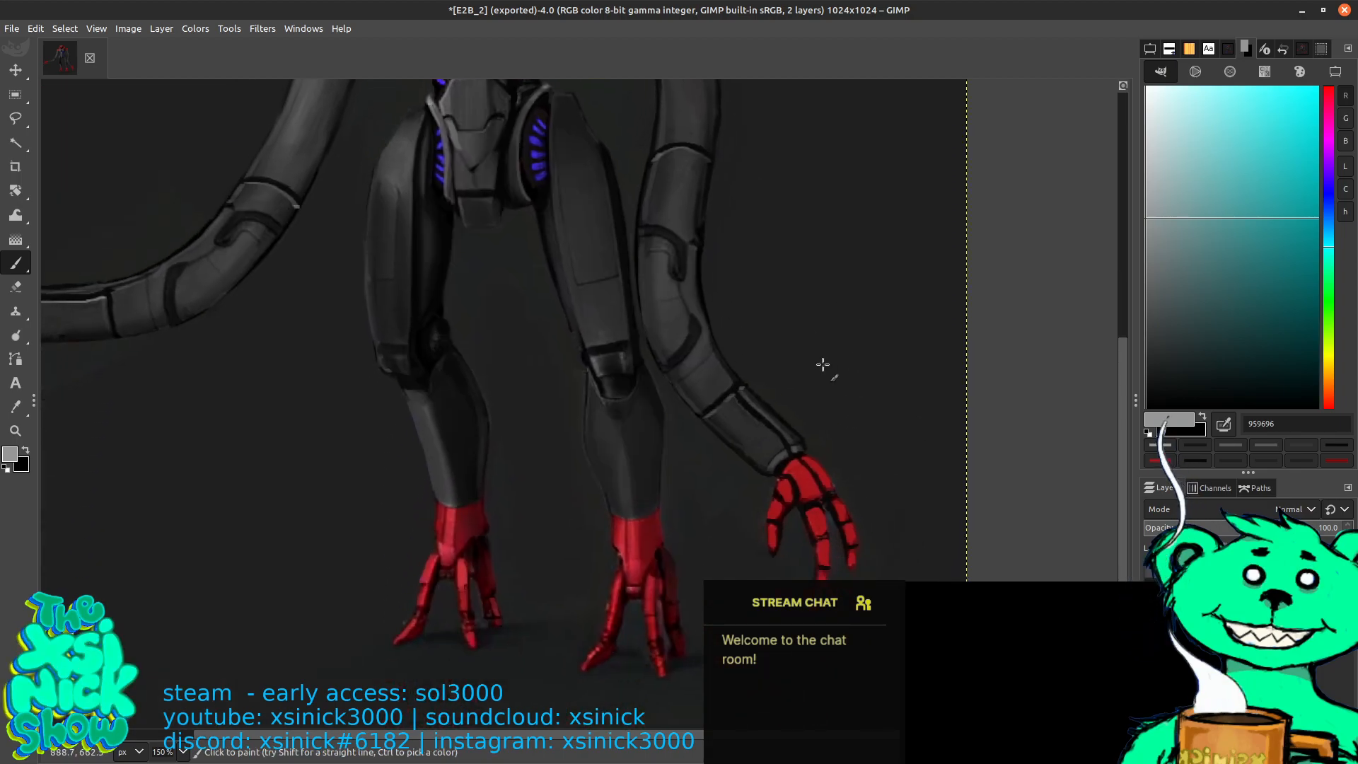
pyautogui.click(15, 117)
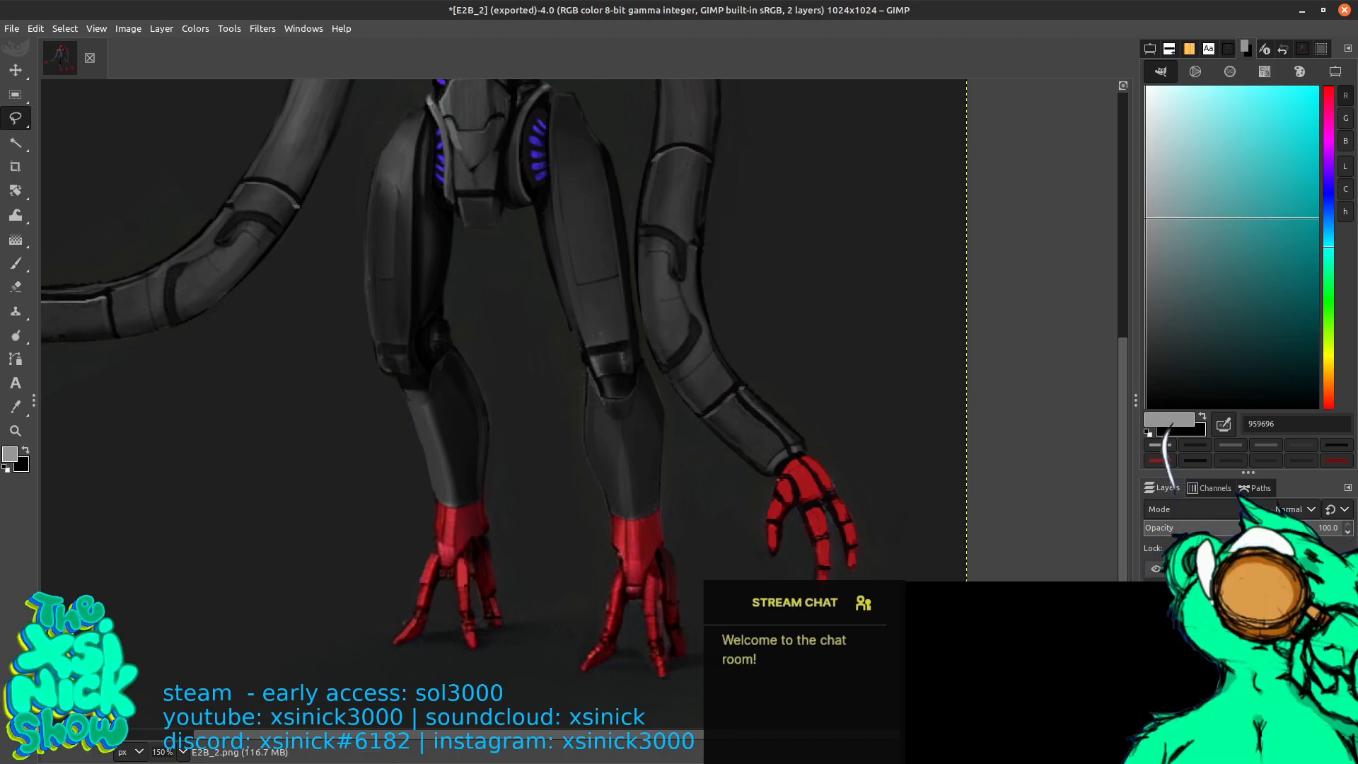
pyautogui.moveTo(780, 465)
pyautogui.mouseDown()
pyautogui.moveTo(753, 541)
pyautogui.moveTo(771, 562)
pyautogui.moveTo(800, 535)
pyautogui.moveTo(829, 619)
pyautogui.mouseUp()
pyautogui.press('Return')
pyautogui.hscroll(-5, 463, 332)
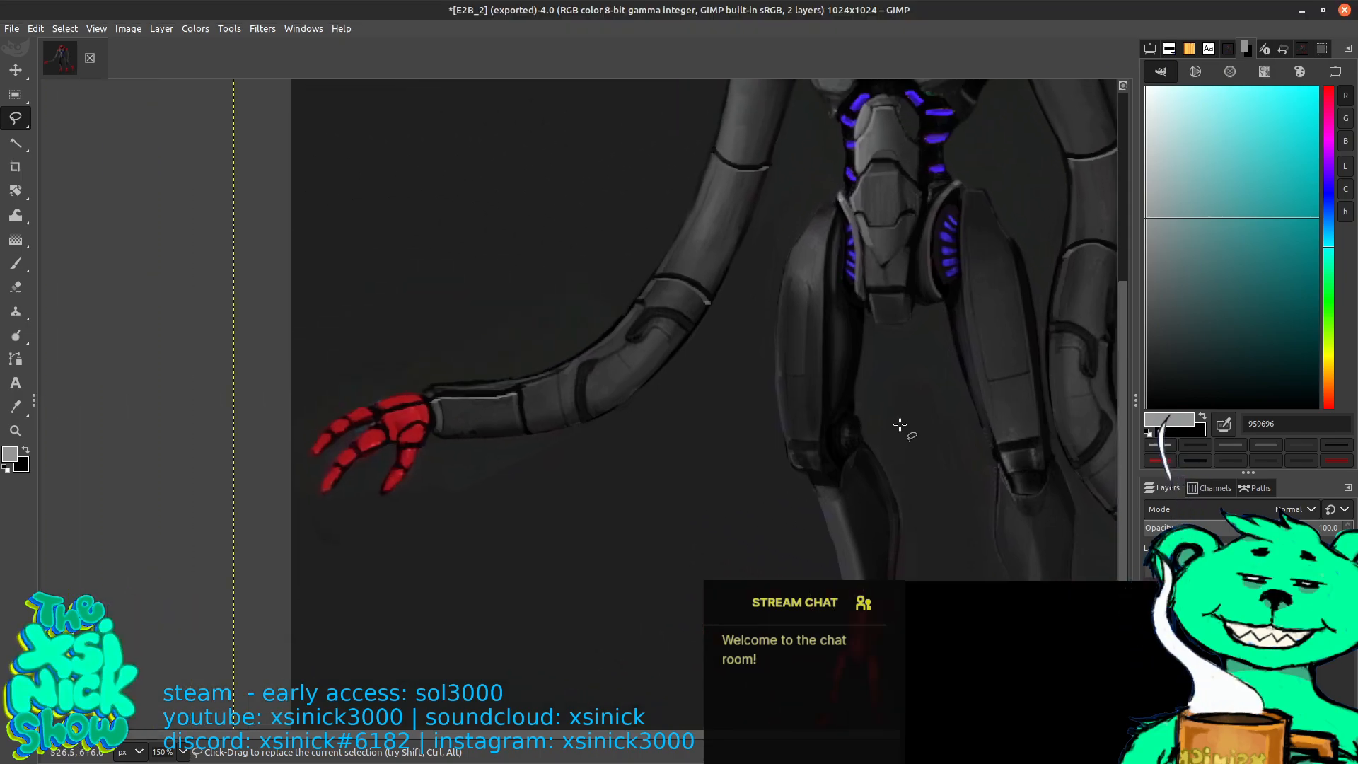
# Add the red hand of the outstretched arm on the image's left to the existing freehand selection
pyautogui.moveTo(412, 382)
pyautogui.mouseDown()
pyautogui.moveTo(434, 426)
pyautogui.moveTo(425, 486)
pyautogui.moveTo(370, 522)
pyautogui.moveTo(311, 511)
pyautogui.moveTo(299, 445)
pyautogui.moveTo(339, 400)
pyautogui.moveTo(412, 382)
pyautogui.mouseUp()
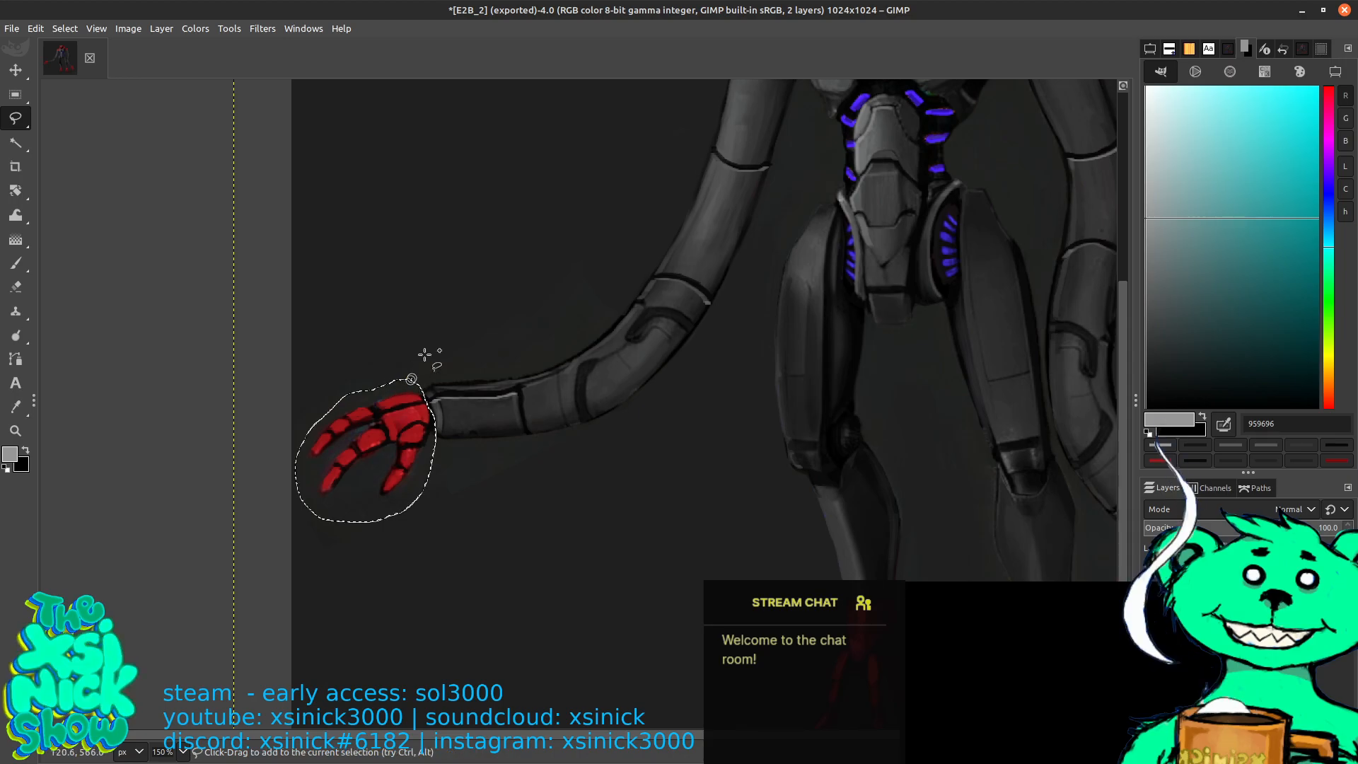
pyautogui.press('Return')
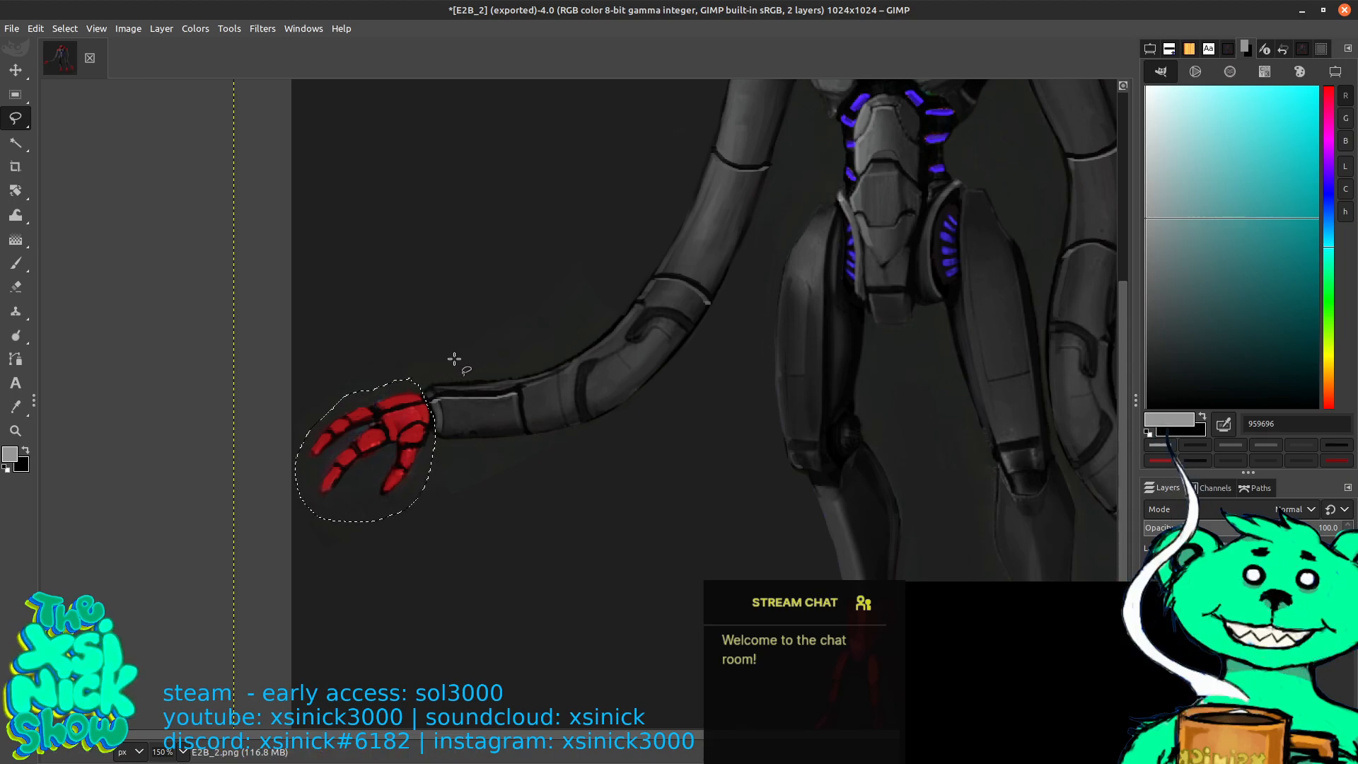
pyautogui.hscroll(5, 643, 449)
pyautogui.scroll(3, 643, 449)
pyautogui.scroll(1, 613, 485)
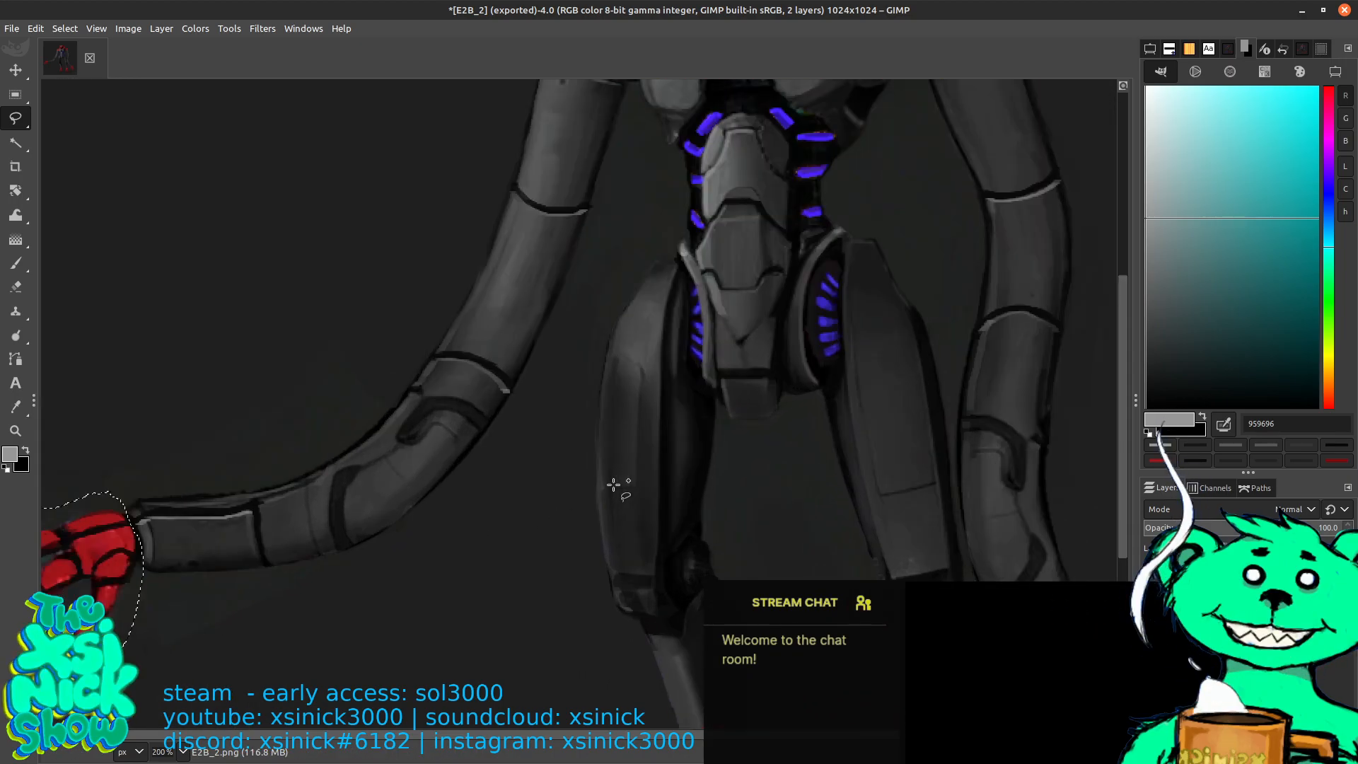
pyautogui.scroll(-3, 613, 485)
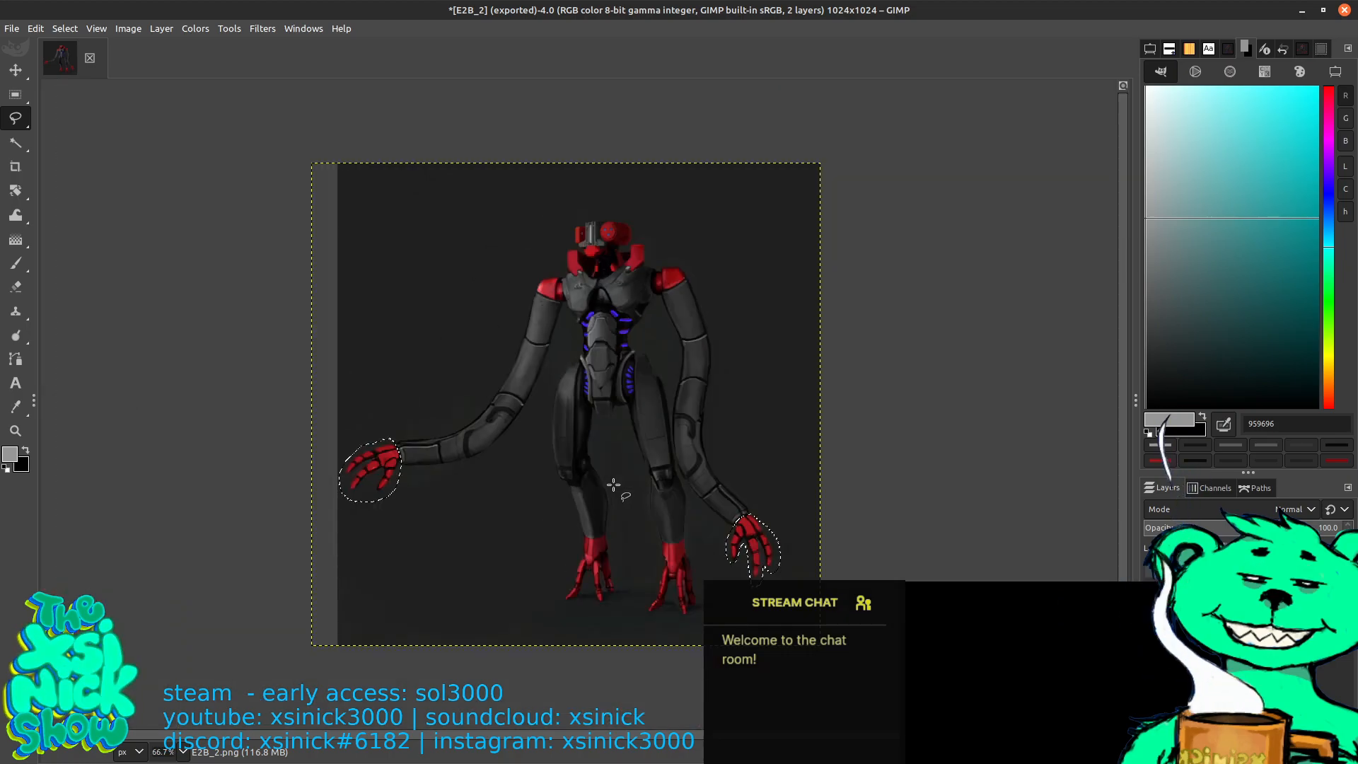
pyautogui.click(201, 30)
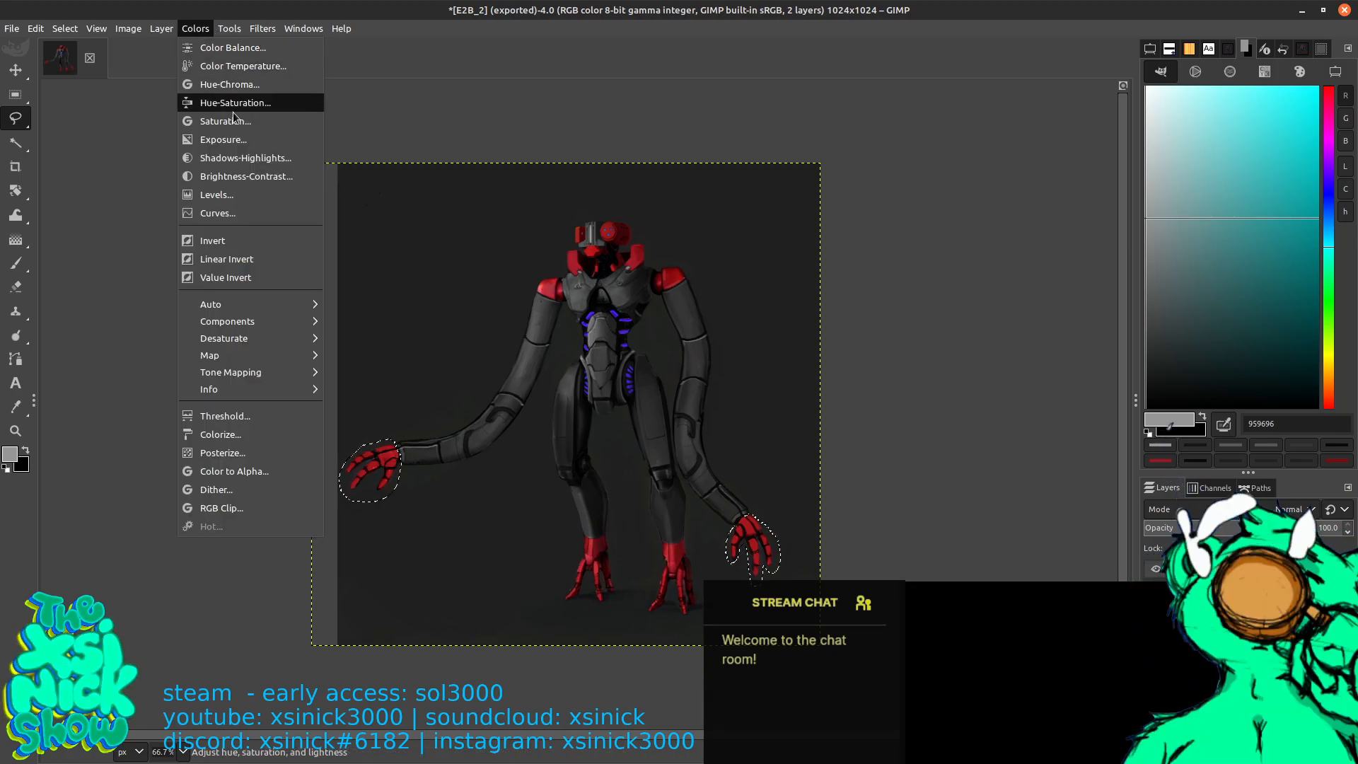
pyautogui.click(259, 84)
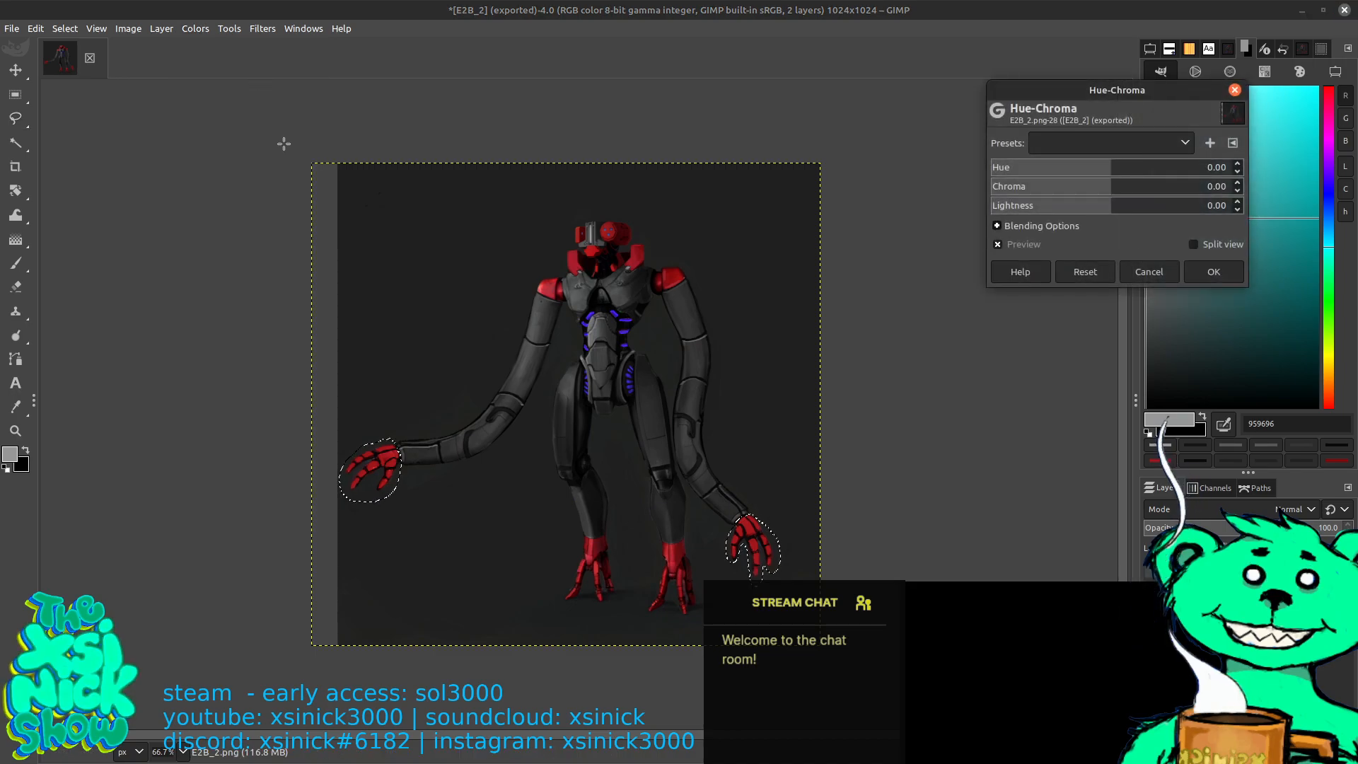
pyautogui.click(1149, 271)
pyautogui.click(195, 29)
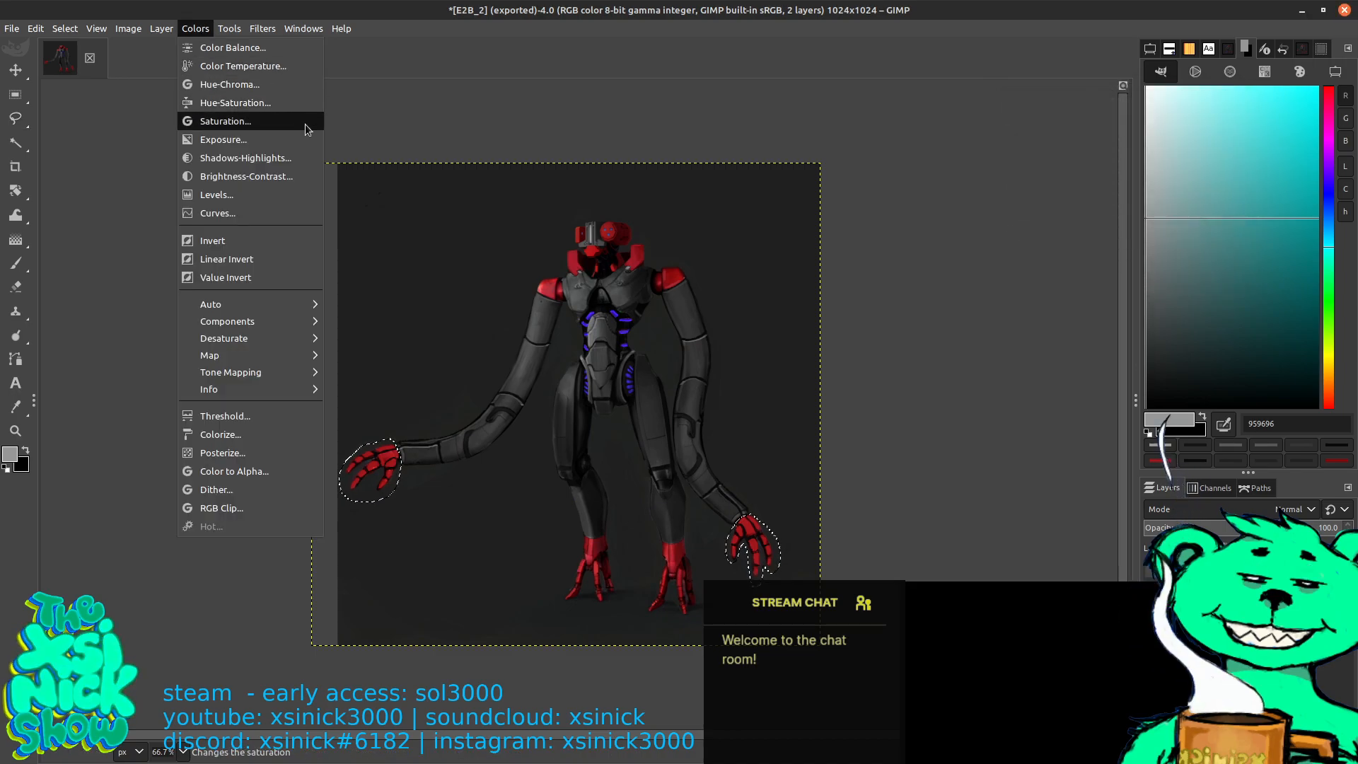
pyautogui.click(303, 100)
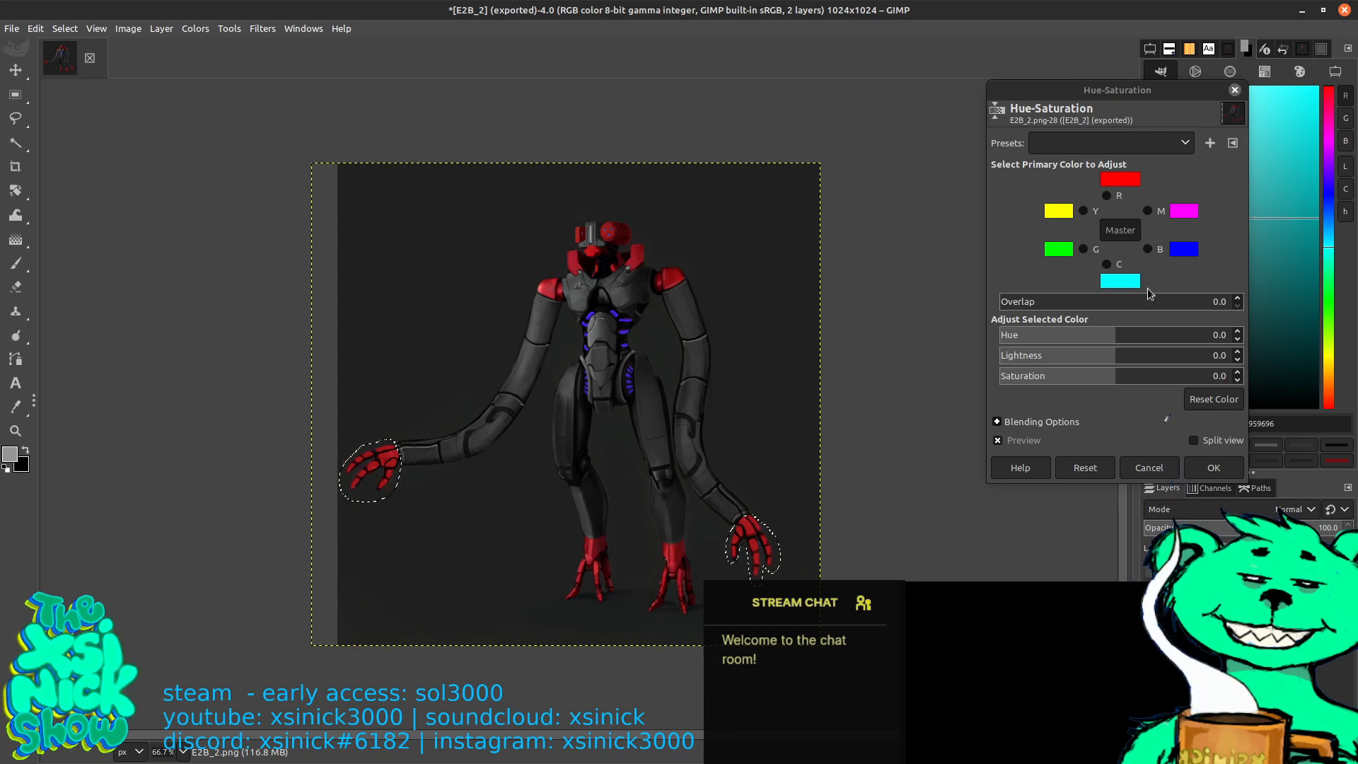
pyautogui.click(1107, 197)
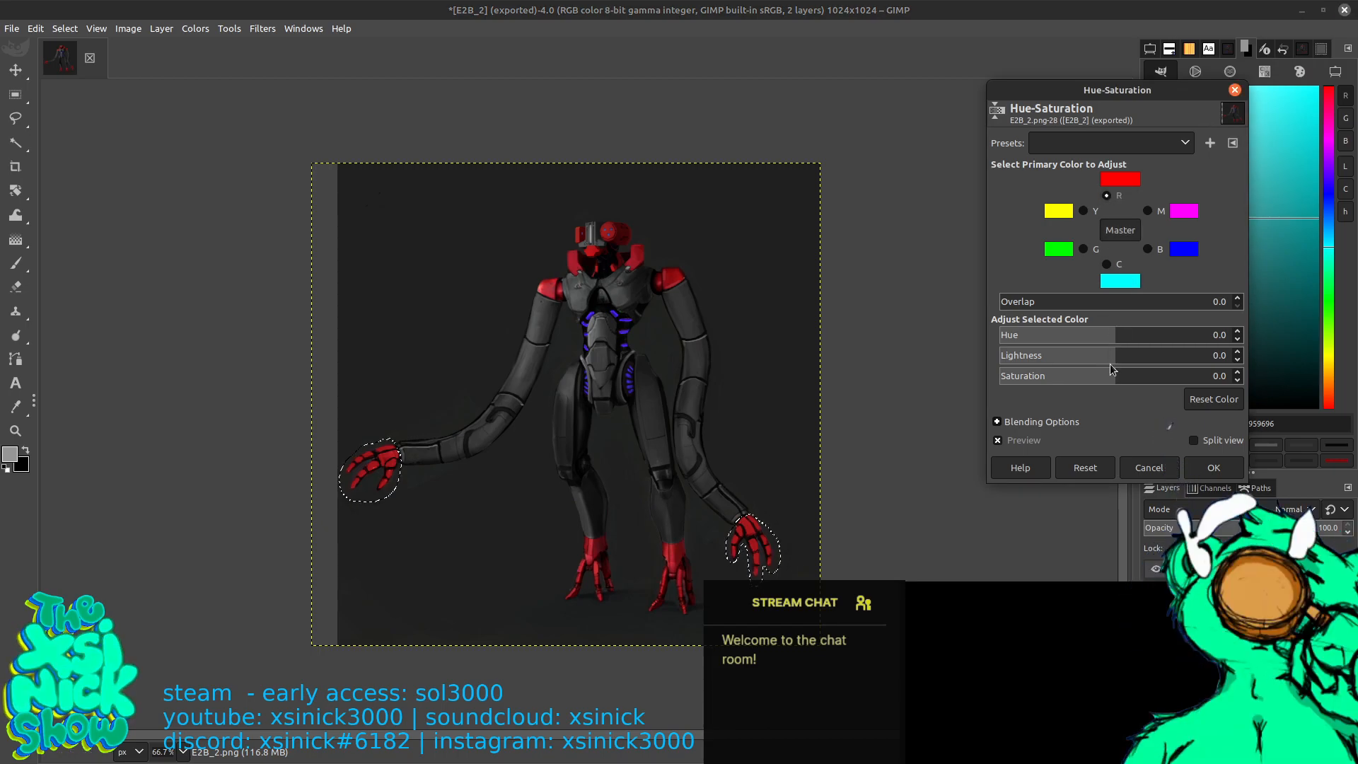
pyautogui.moveTo(1098, 379); pyautogui.dragTo(1103, 365)
pyautogui.moveTo(1033, 308)
pyautogui.mouseDown()
pyautogui.moveTo(1064, 304)
pyautogui.moveTo(1053, 304)
pyautogui.mouseUp()
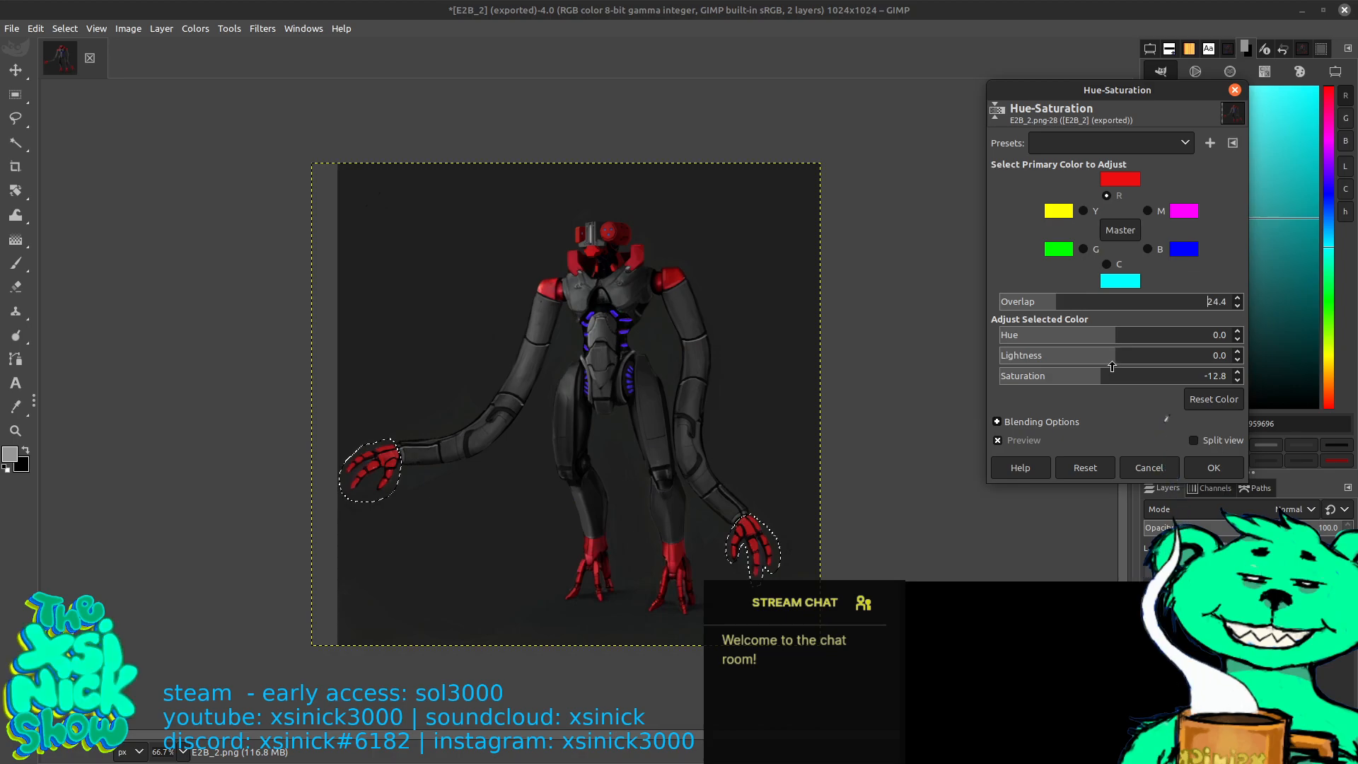
pyautogui.moveTo(1104, 379)
pyautogui.mouseDown()
pyautogui.moveTo(1039, 378)
pyautogui.moveTo(1090, 377)
pyautogui.mouseUp()
pyautogui.click(1148, 210)
pyautogui.moveTo(1093, 375); pyautogui.dragTo(1073, 376)
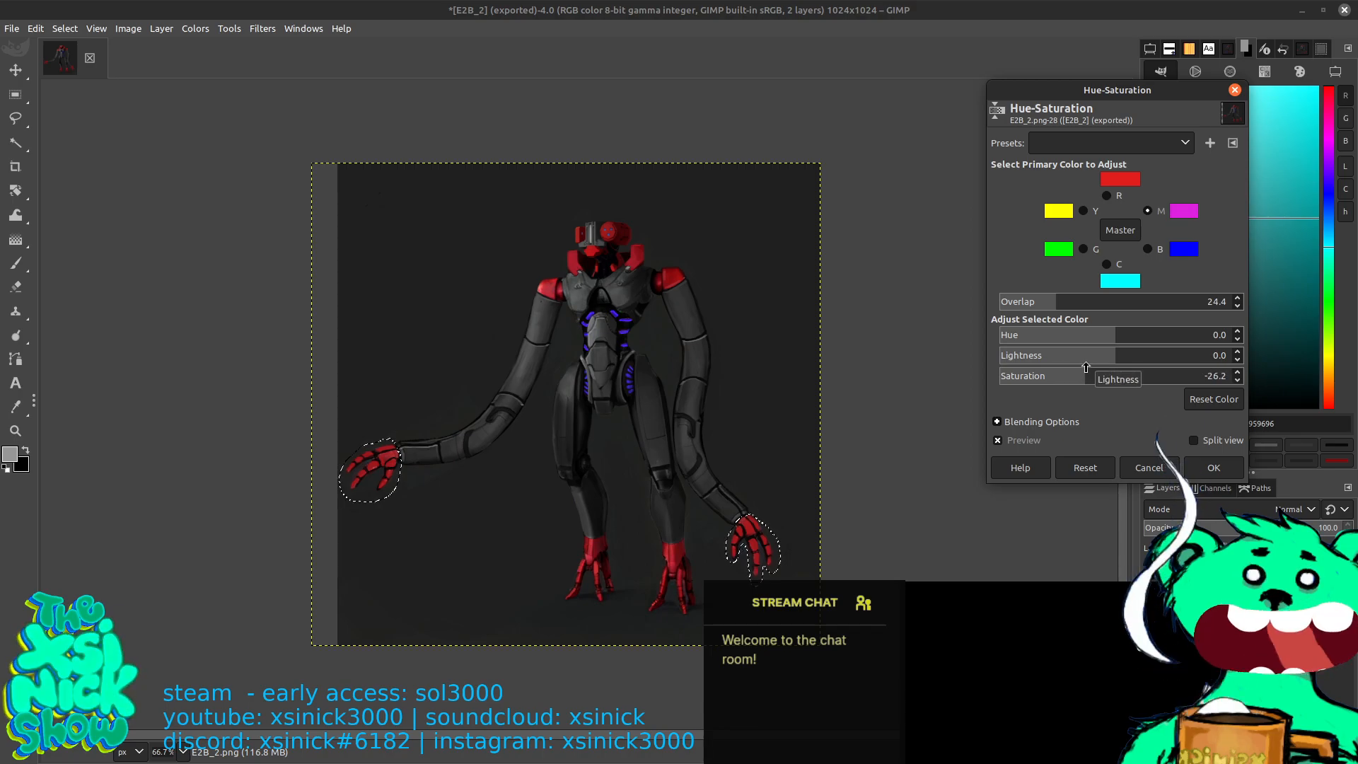
pyautogui.click(1157, 460)
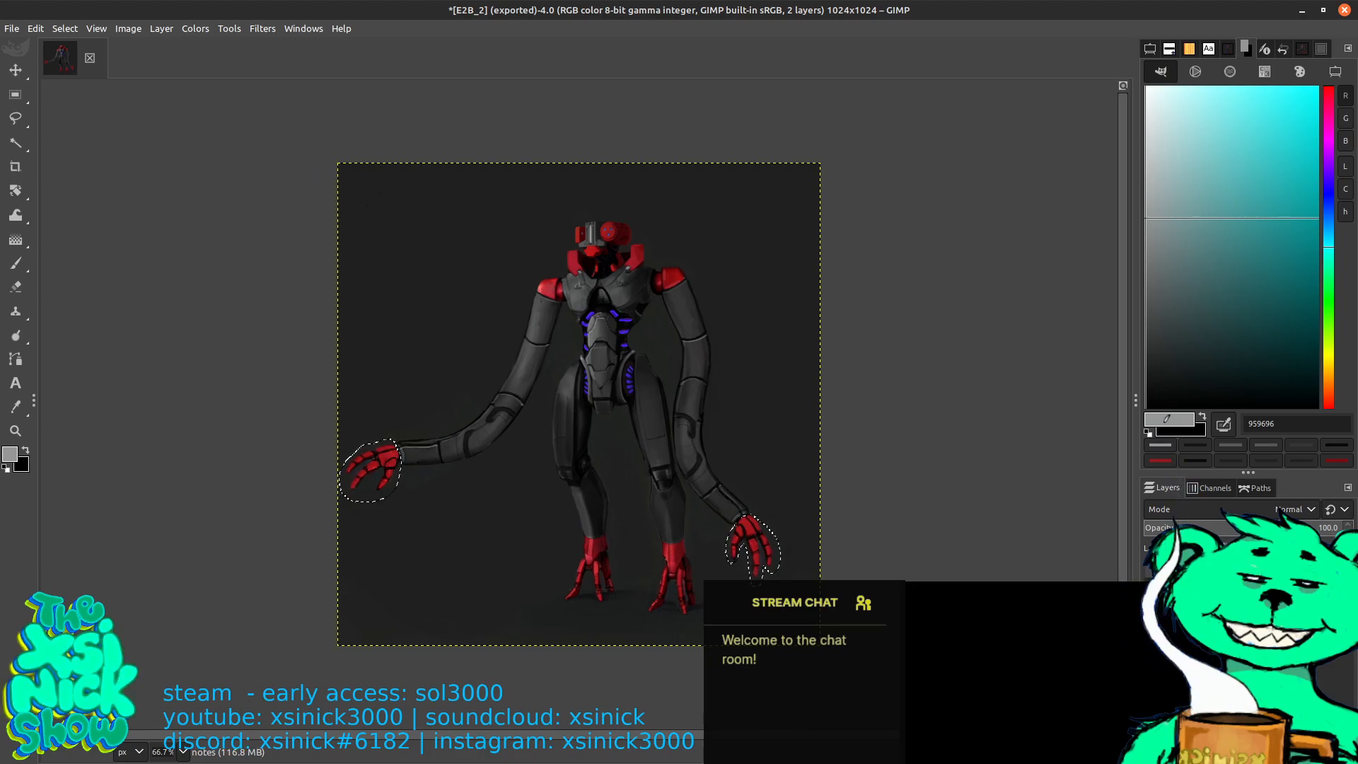
# Flatten the image into a single layer
pyautogui.rightClick(1265, 592)
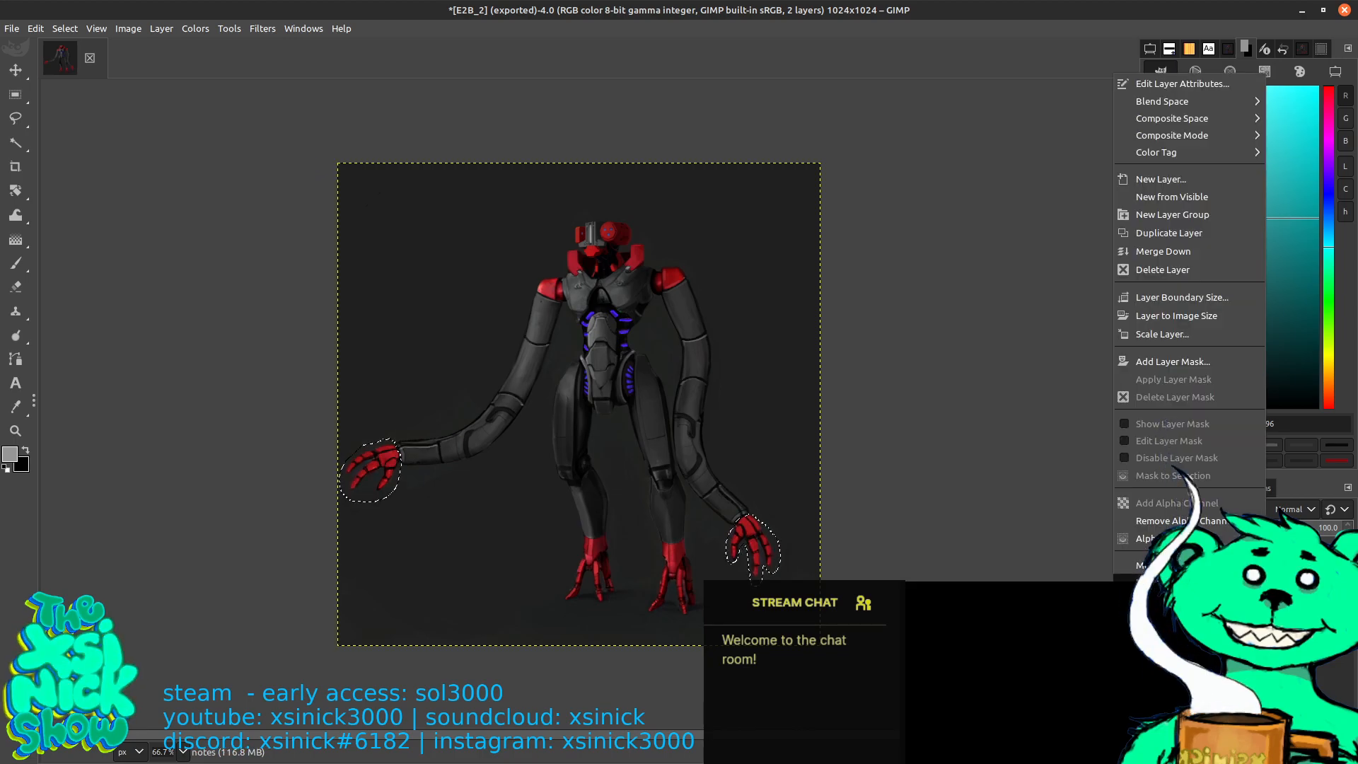
pyautogui.click(1229, 583)
# Turn the selected hands' reds grey with Hue-Saturation: overlap 25.9, hue -22.0, lightness -49.4, saturation -94.5
pyautogui.click(229, 29)
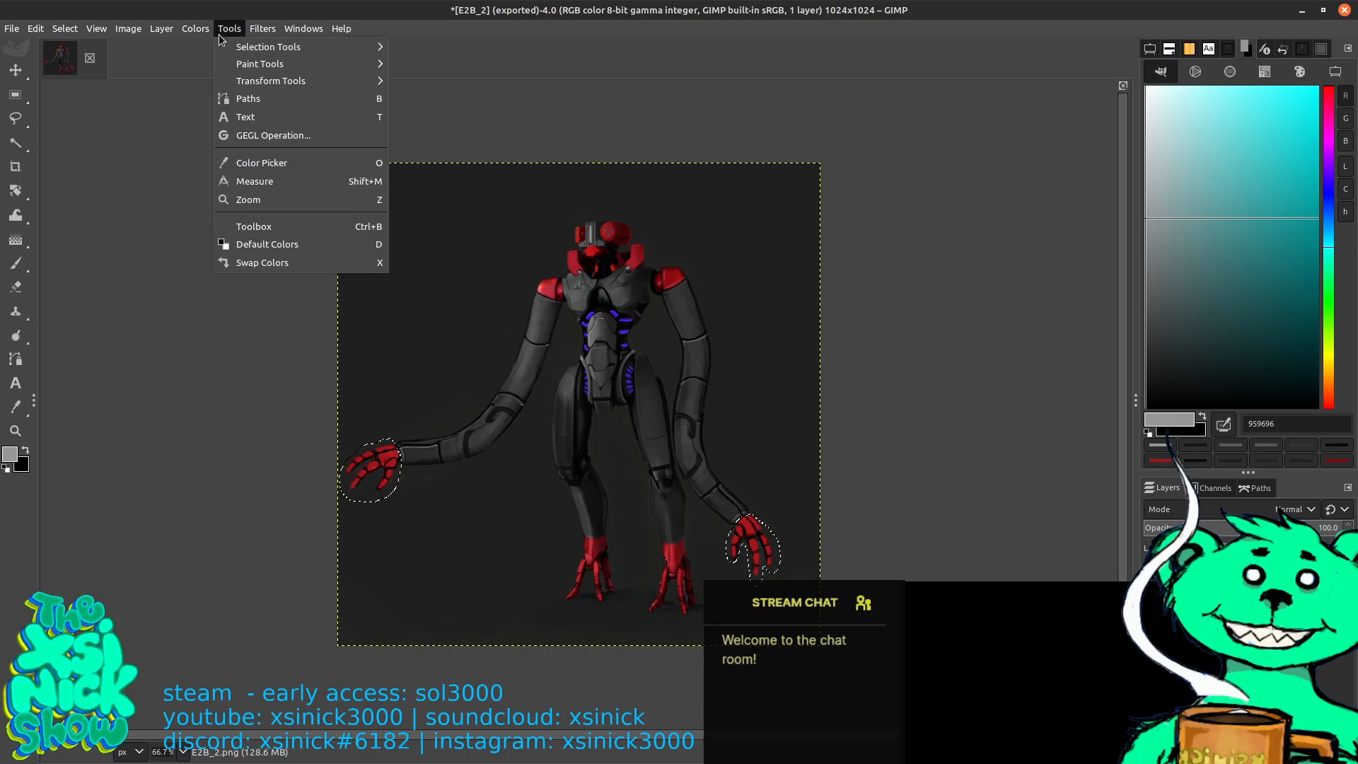
pyautogui.moveTo(205, 30)
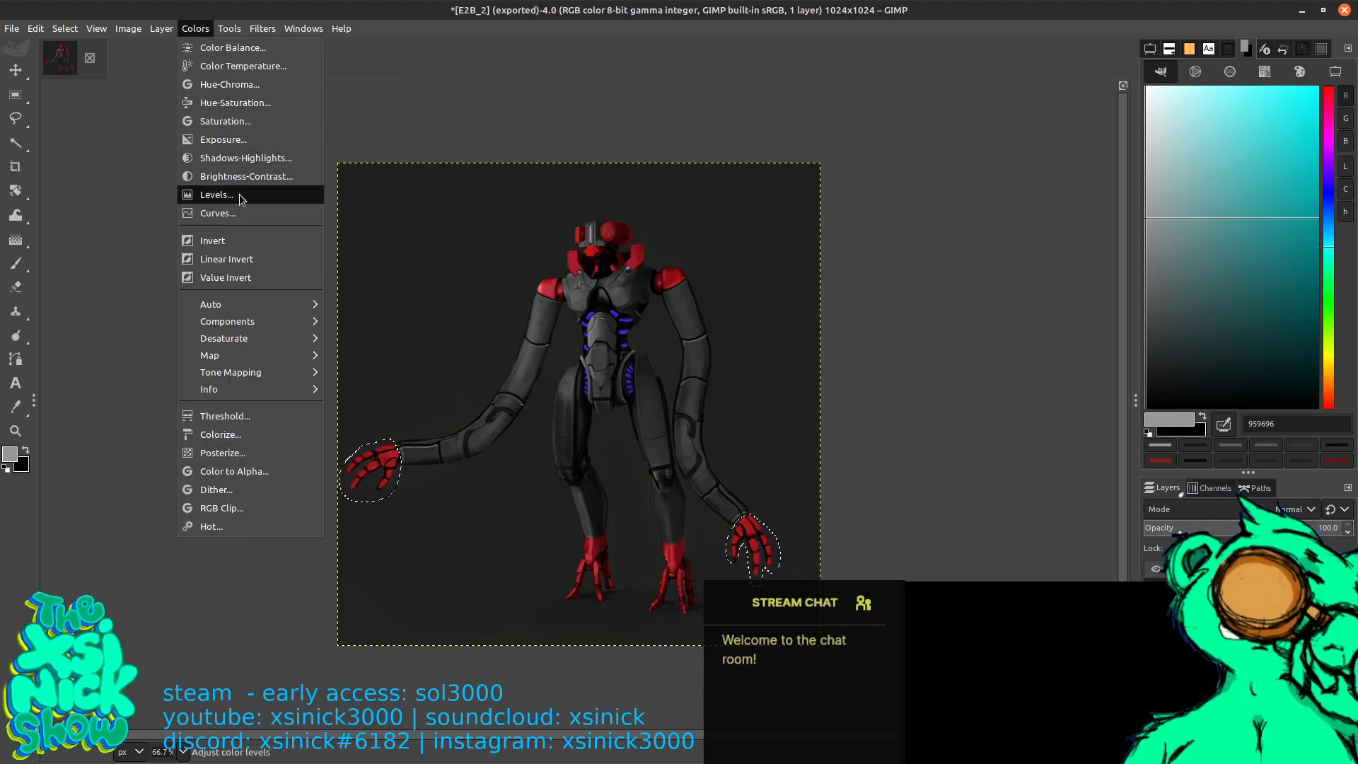
pyautogui.click(240, 103)
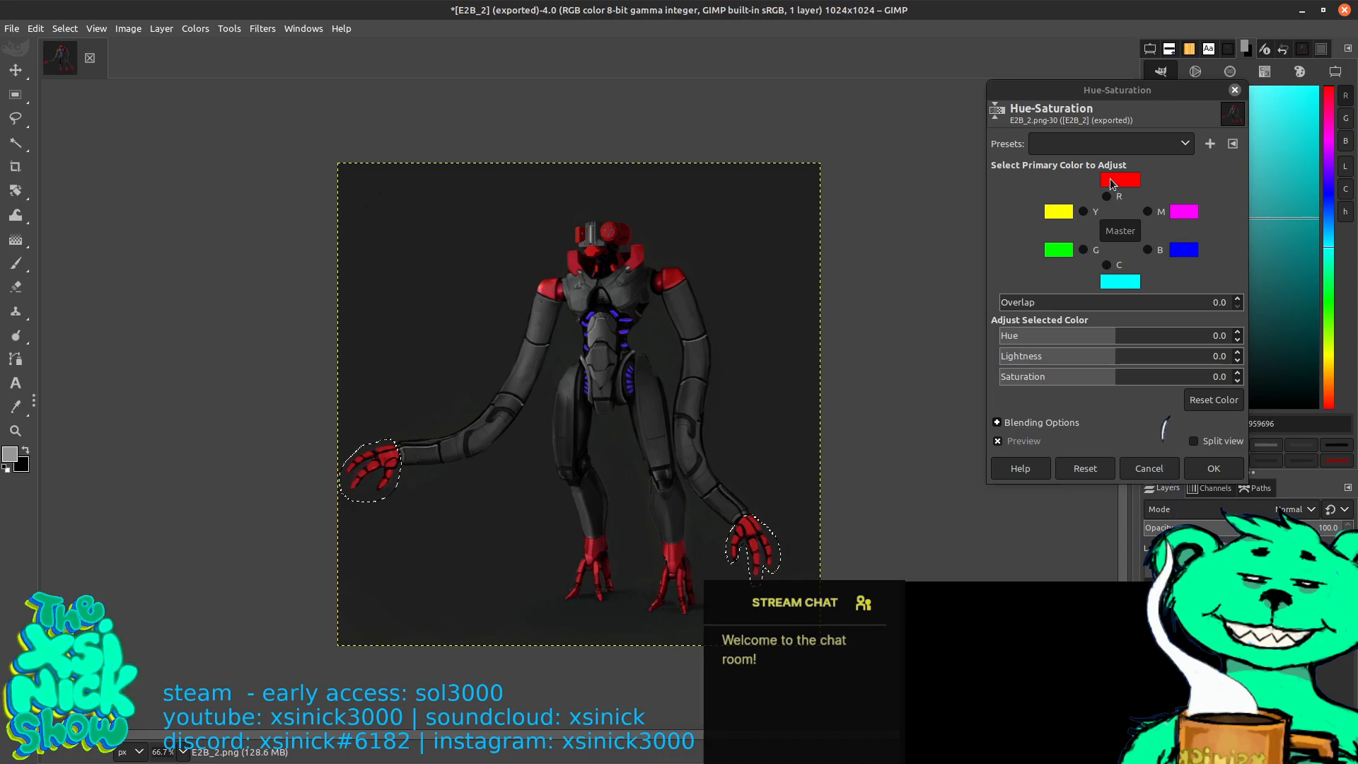
pyautogui.click(1113, 203)
pyautogui.click(1061, 304)
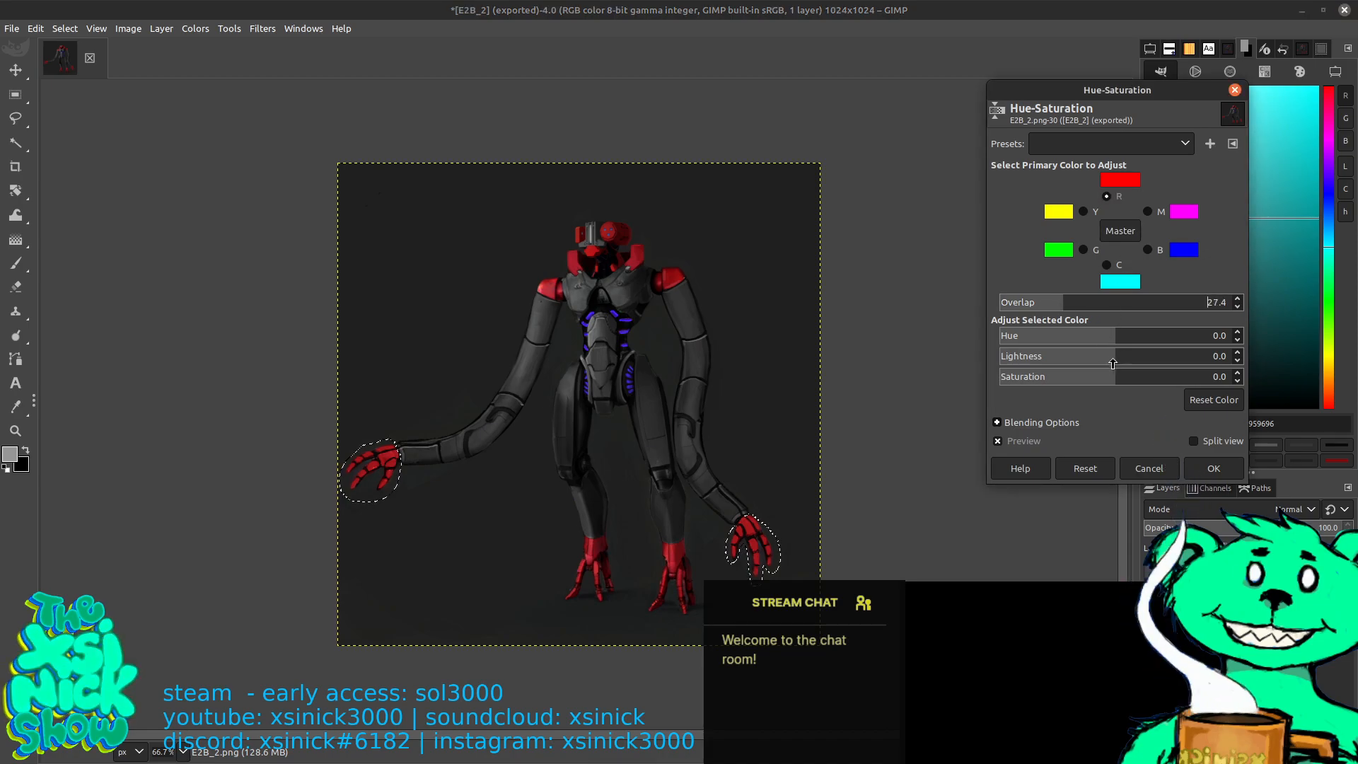
pyautogui.moveTo(1081, 378); pyautogui.dragTo(1008, 381)
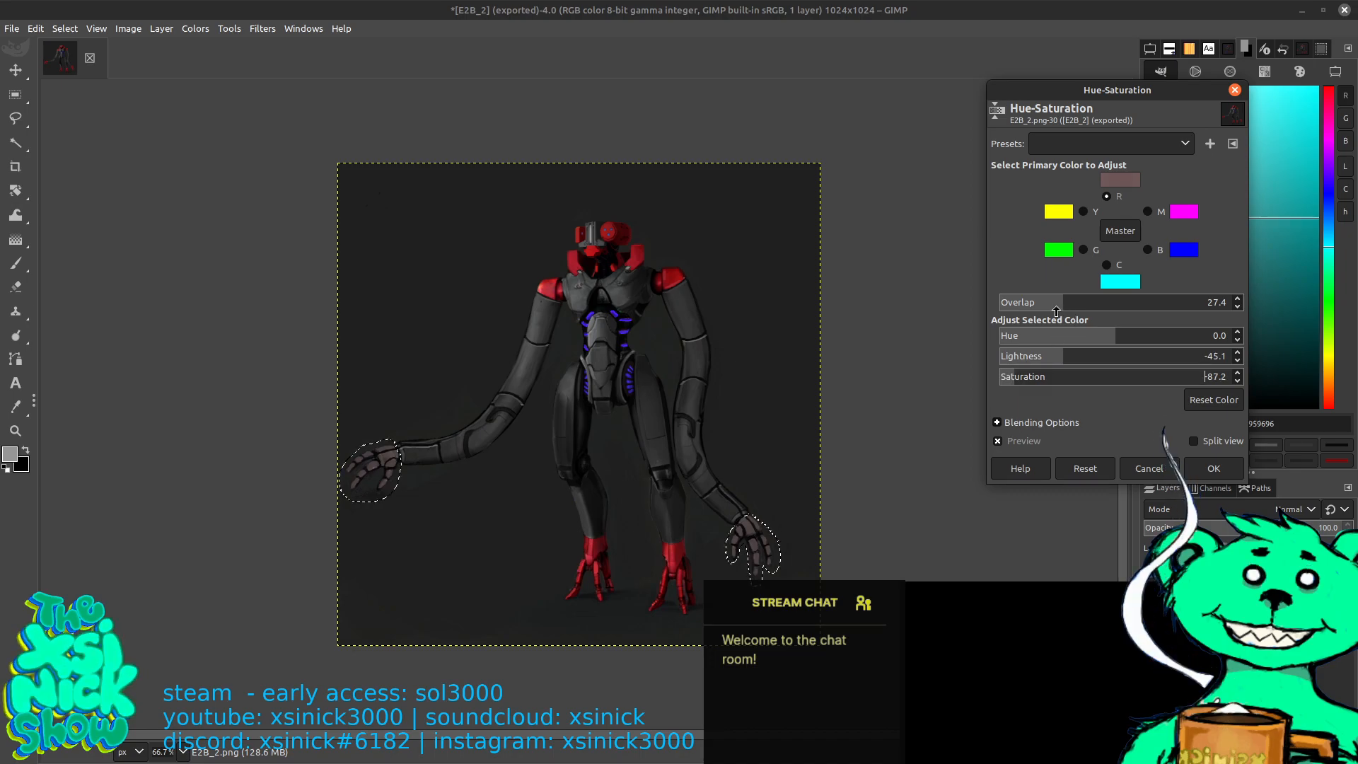
pyautogui.moveTo(1079, 335); pyautogui.dragTo(1123, 328)
pyautogui.moveTo(1088, 333); pyautogui.dragTo(1100, 333)
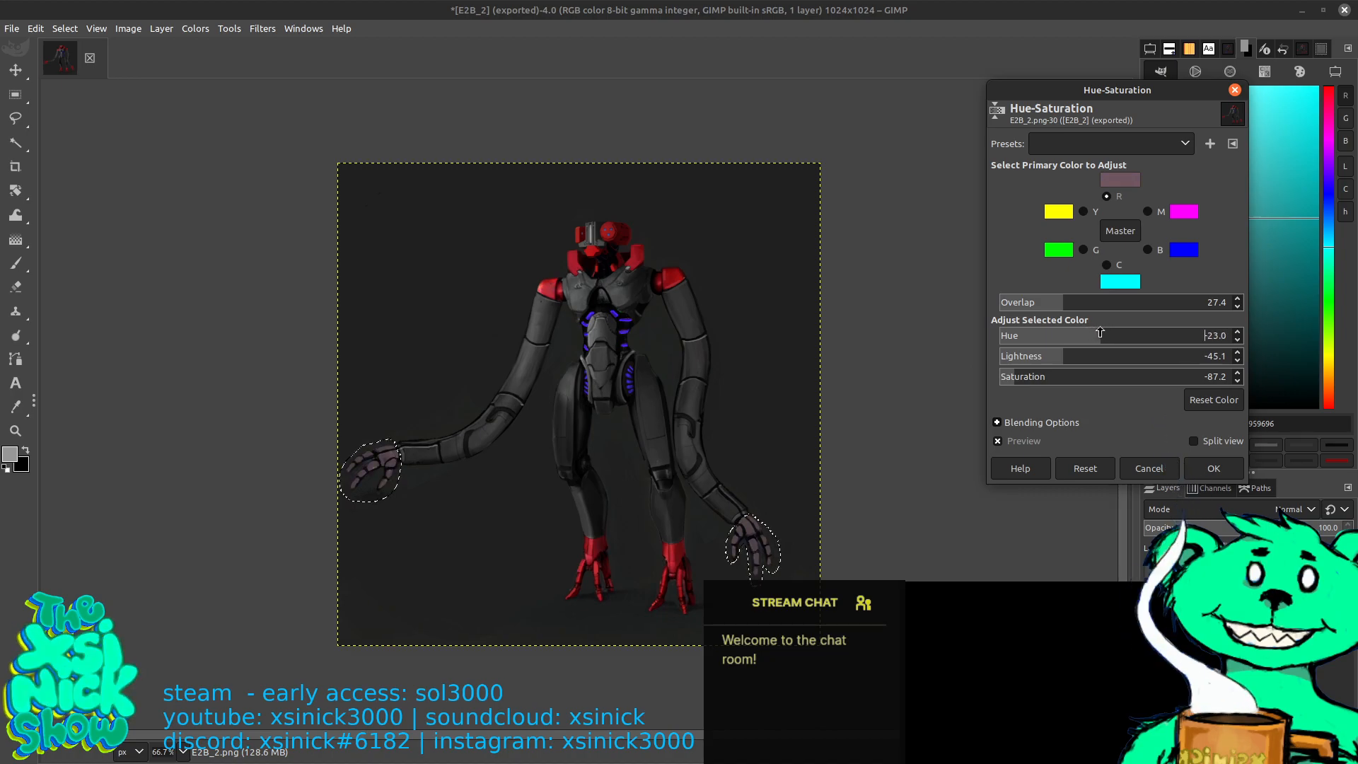
pyautogui.moveTo(1001, 381); pyautogui.dragTo(1061, 361)
pyautogui.moveTo(1046, 304); pyautogui.dragTo(1050, 312)
pyautogui.moveTo(999, 379); pyautogui.dragTo(1027, 344)
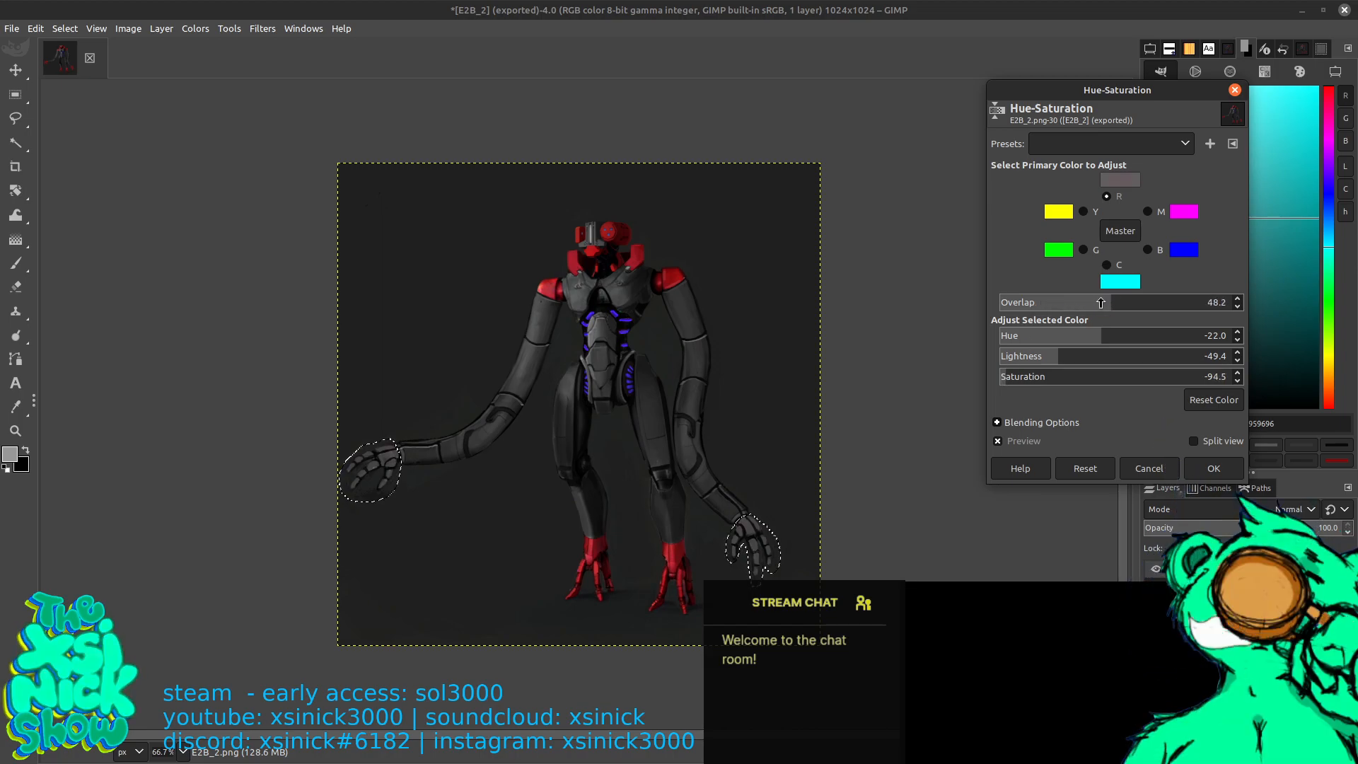
pyautogui.moveTo(1065, 306)
pyautogui.mouseDown()
pyautogui.moveTo(1001, 304)
pyautogui.moveTo(1074, 302)
pyautogui.moveTo(1057, 303)
pyautogui.mouseUp()
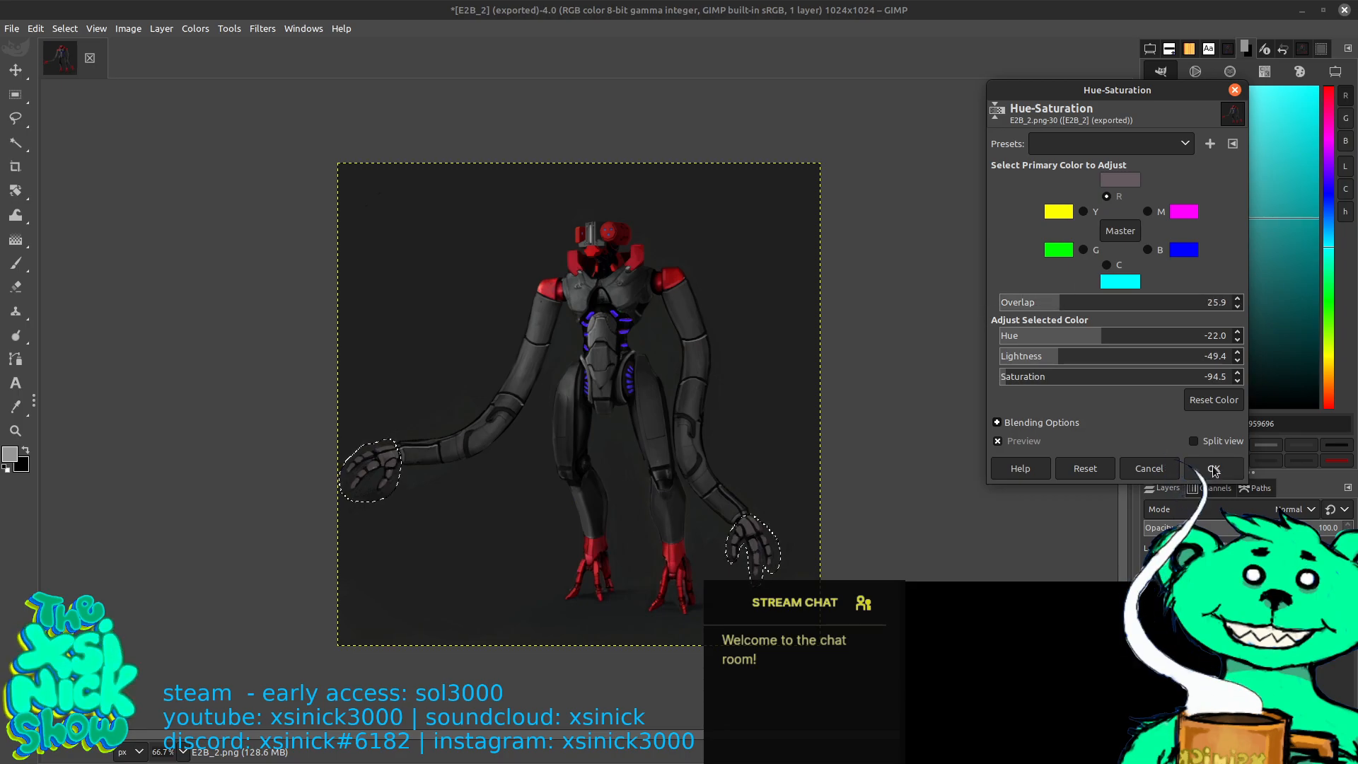
pyautogui.press('Return')
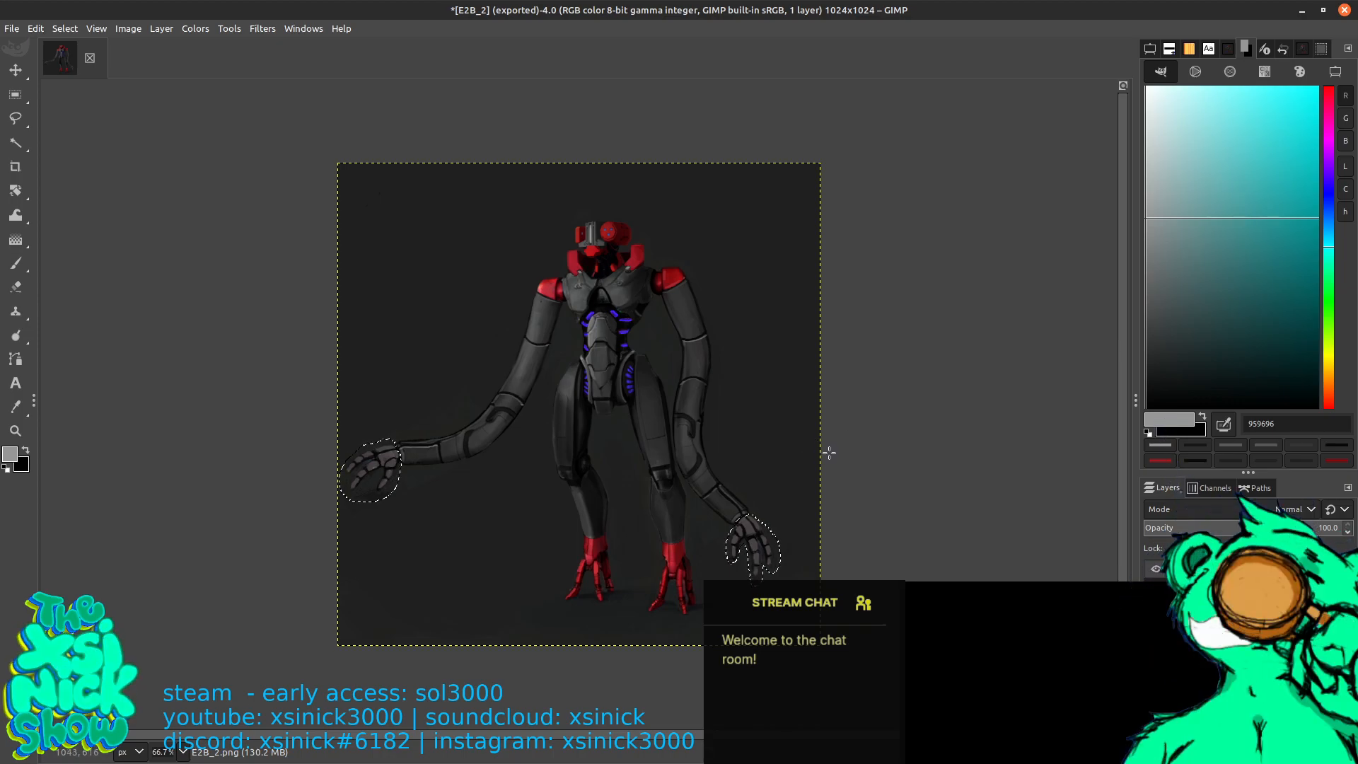
# Clear the selection and paint sampled background grey 1e1e1e around the fingers of the lowered hand on the image's right
pyautogui.scroll(2, 832, 445)
pyautogui.hotkey('ctrl', 'shift', 'a')
pyautogui.moveTo(881, 413); pyautogui.dragTo(889, 305)
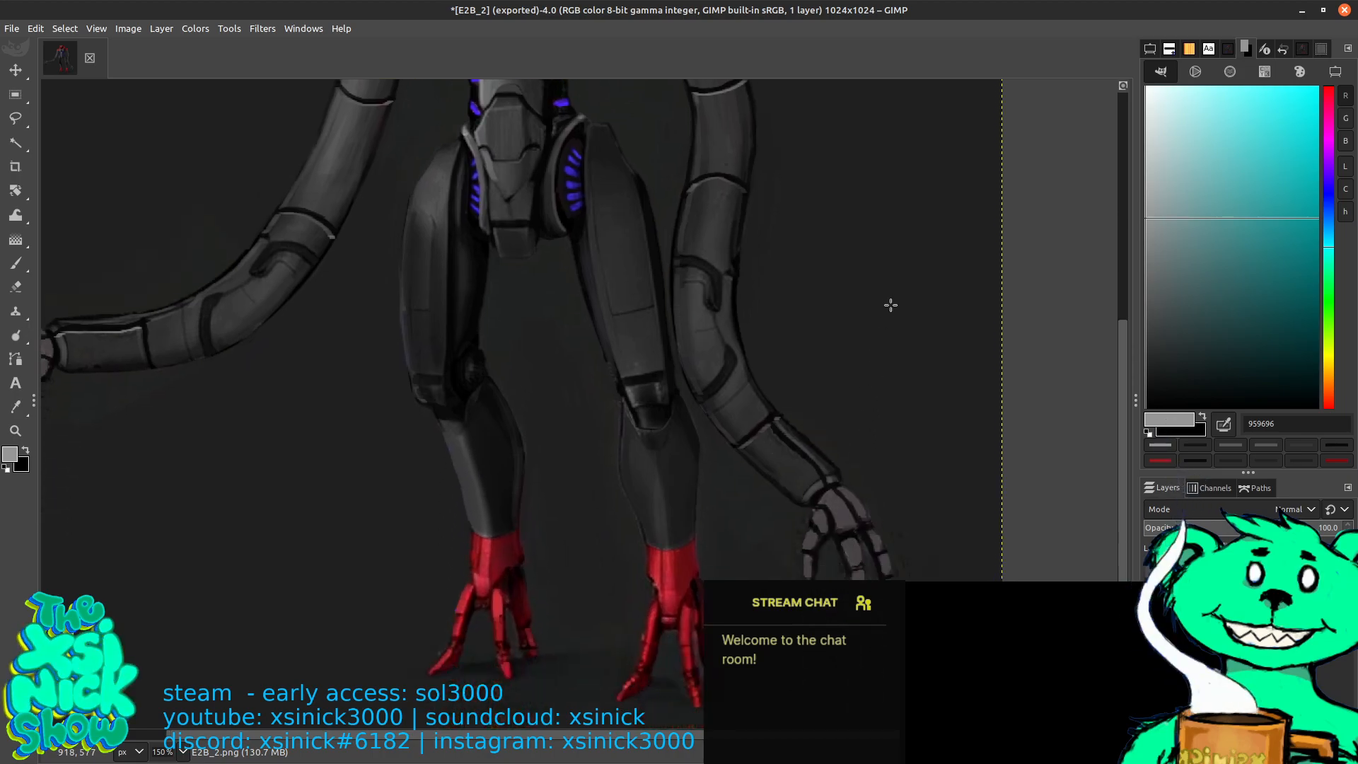
pyautogui.hotkey('ctrl', 'u')
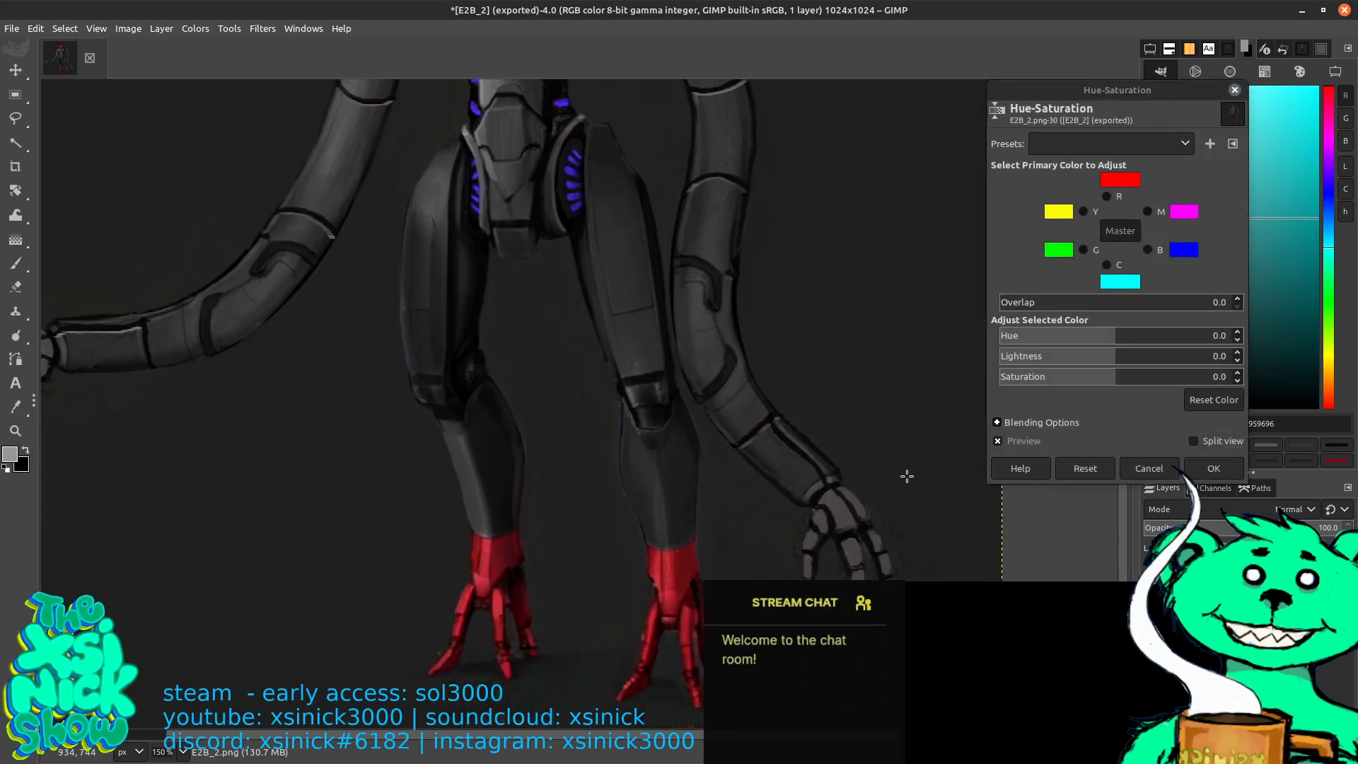
pyautogui.click(1140, 468)
pyautogui.press('p')
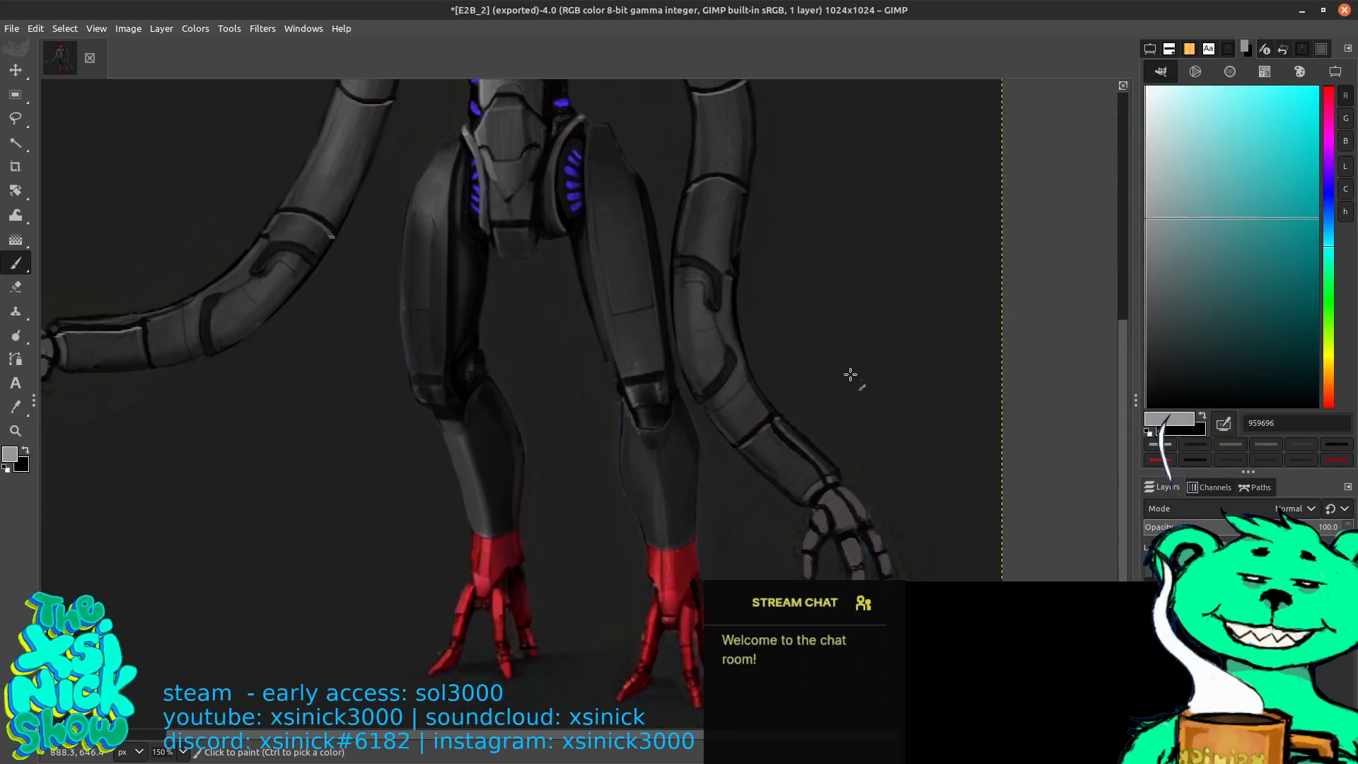
pyautogui.keyDown('ctrl'); pyautogui.click(895, 512); pyautogui.keyUp('ctrl')
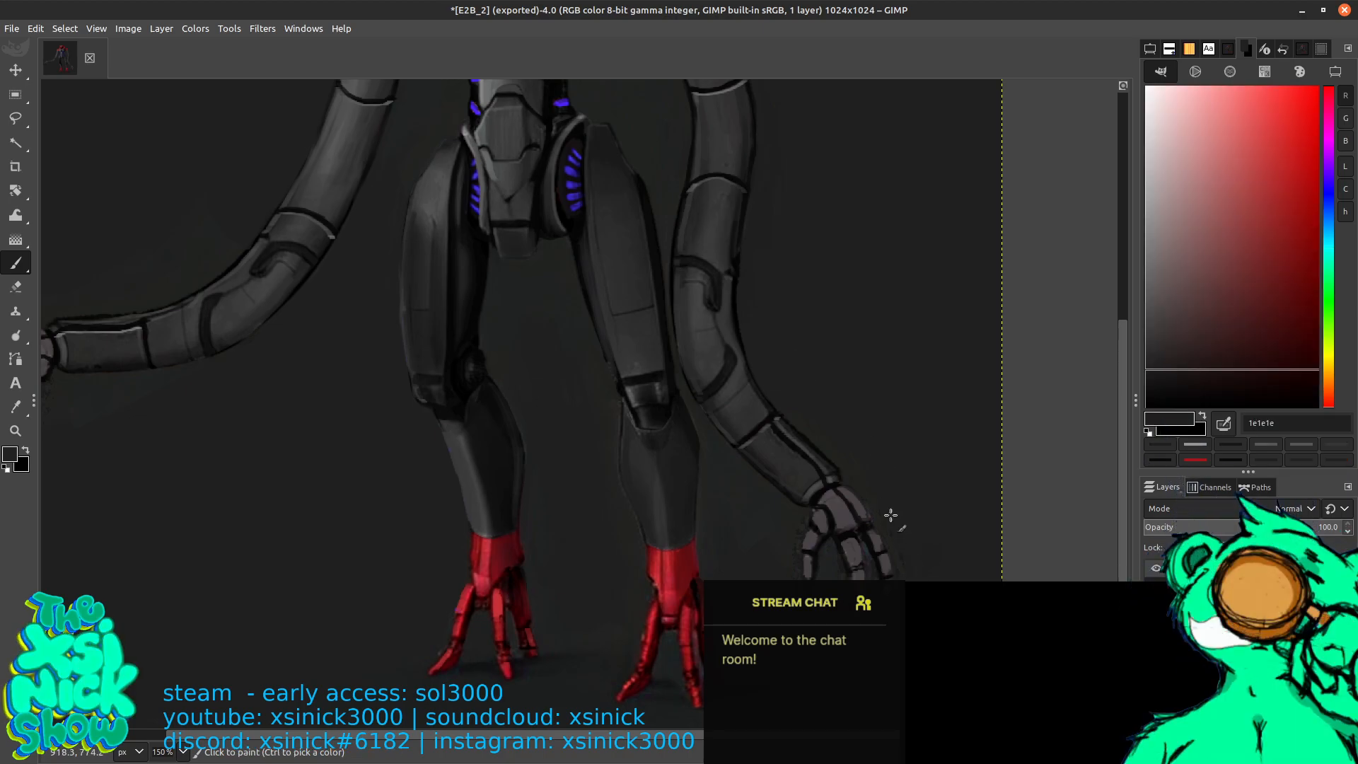
pyautogui.moveTo(892, 595); pyautogui.dragTo(874, 617)
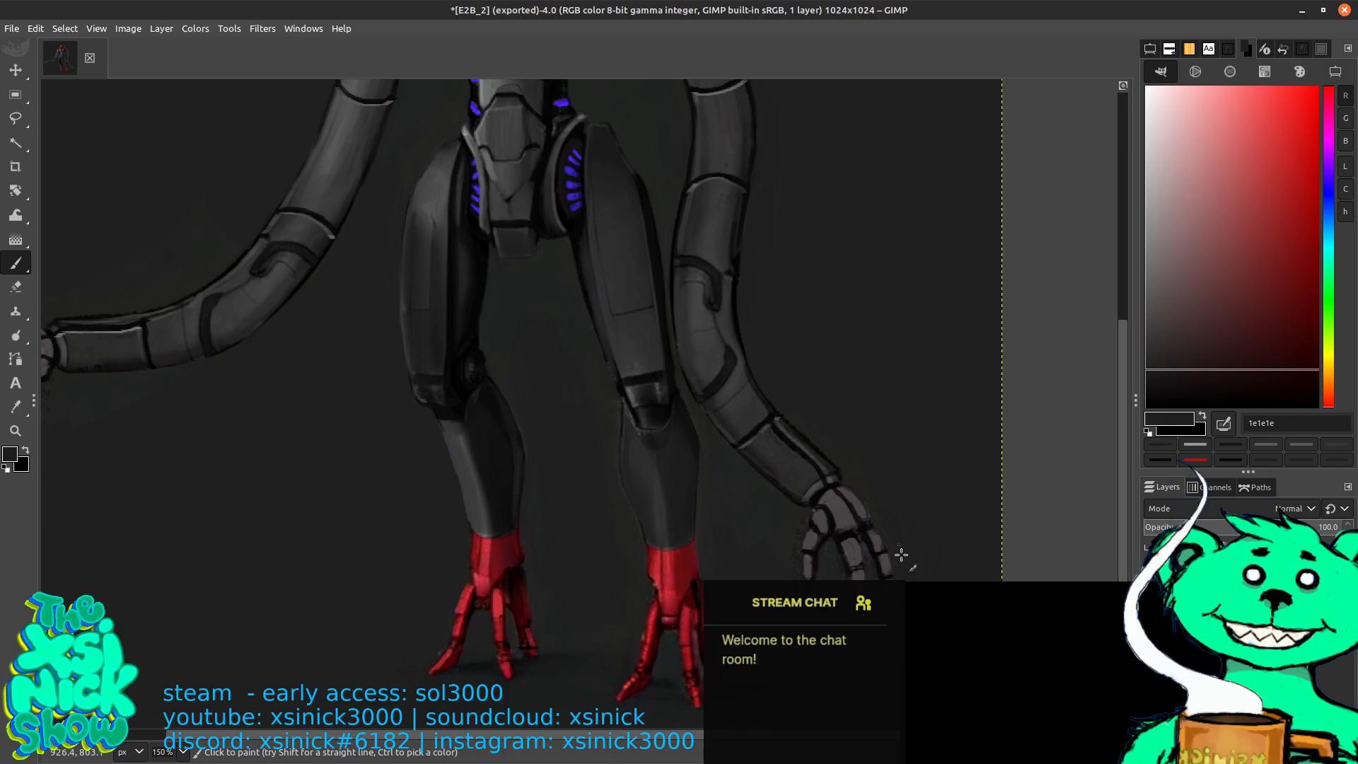
pyautogui.press('ctrl')
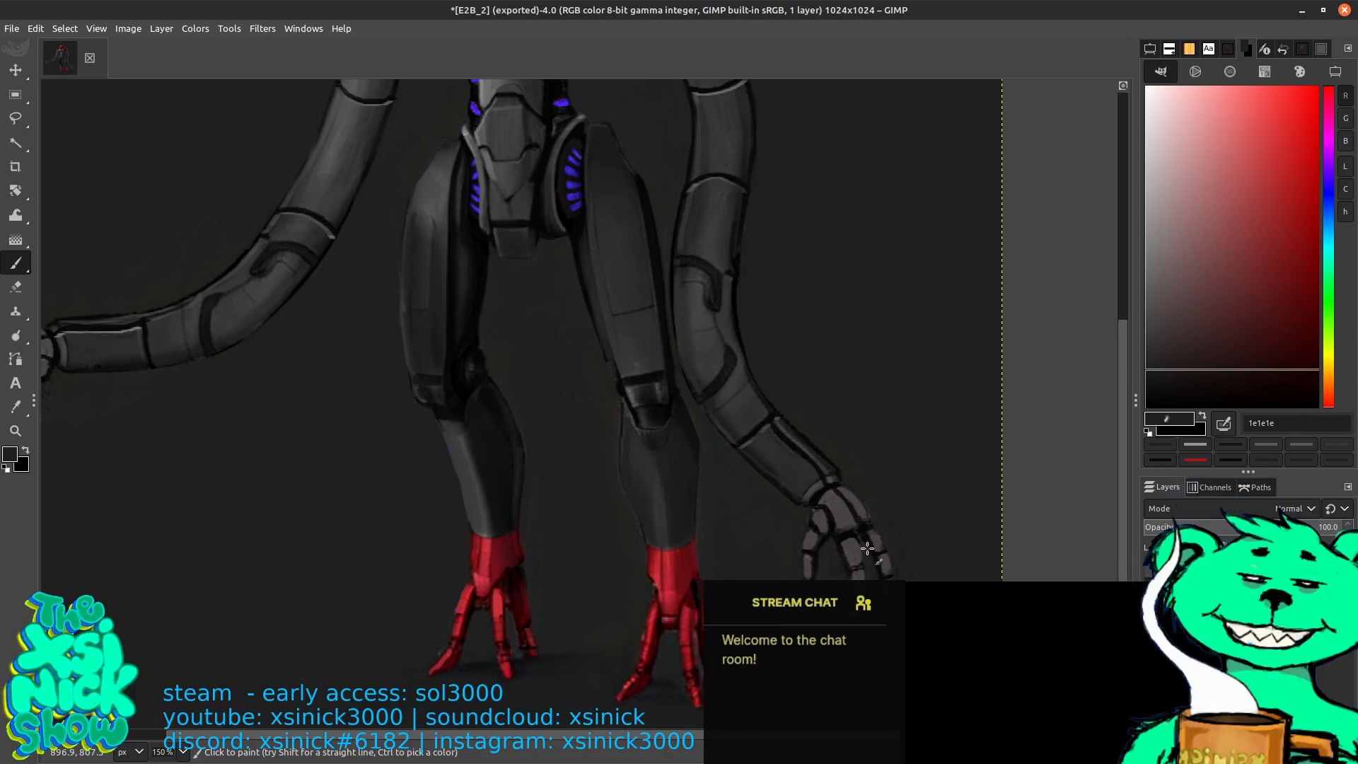
pyautogui.press('ctrl')
# Sample background grey 1f1f1f, raise the brush size to 12 and clean up the outer edges of the grey hands
pyautogui.keyDown('ctrl'); pyautogui.click(915, 517); pyautogui.keyUp('ctrl')
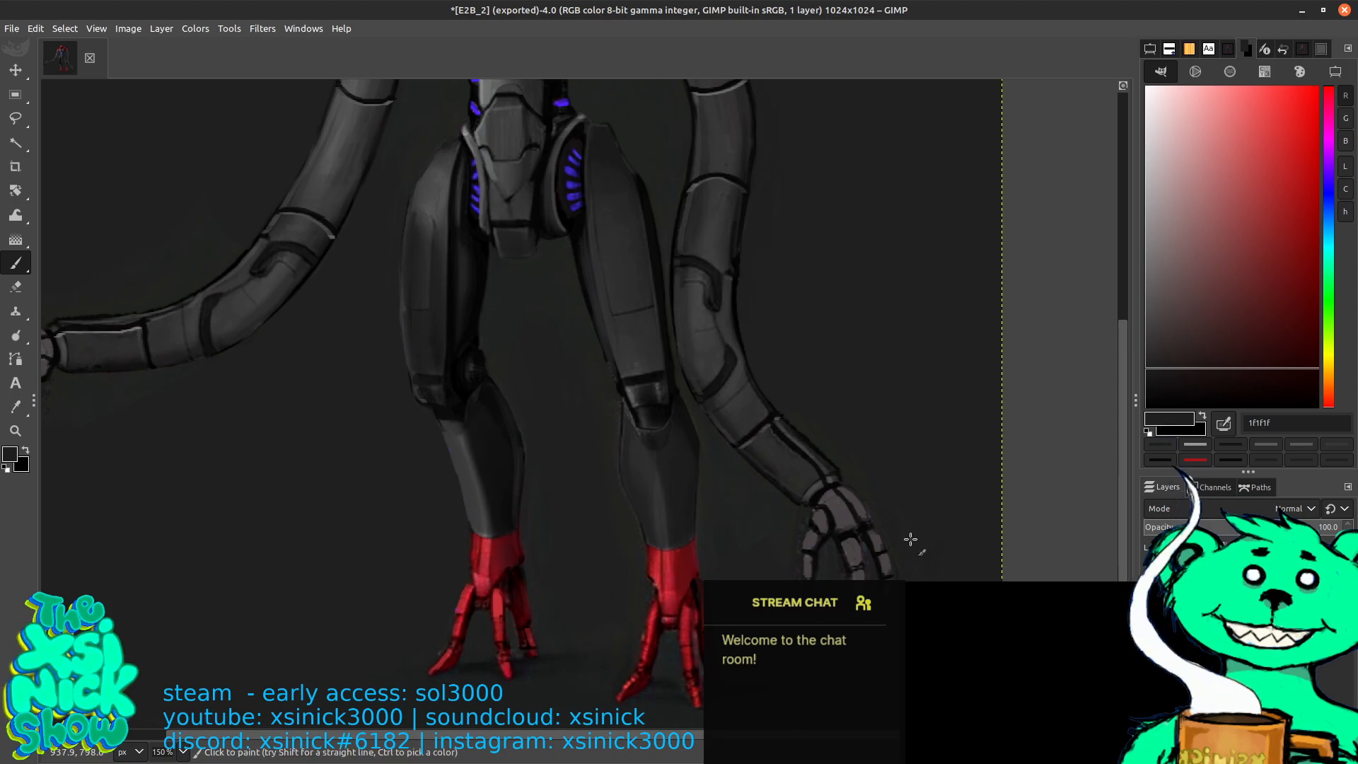
pyautogui.press(']')
pyautogui.press(']')
pyautogui.press(']')
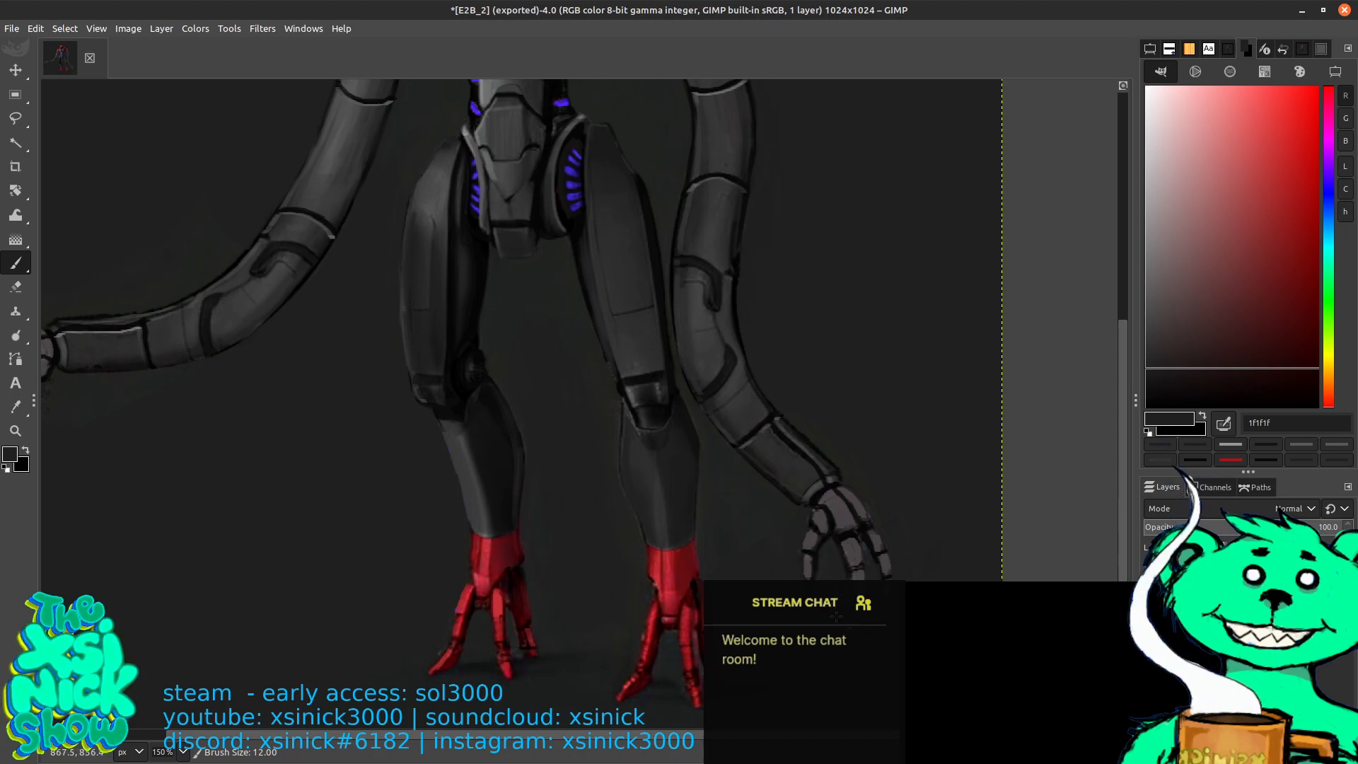
pyautogui.moveTo(732, 367); pyautogui.dragTo(992, 435)
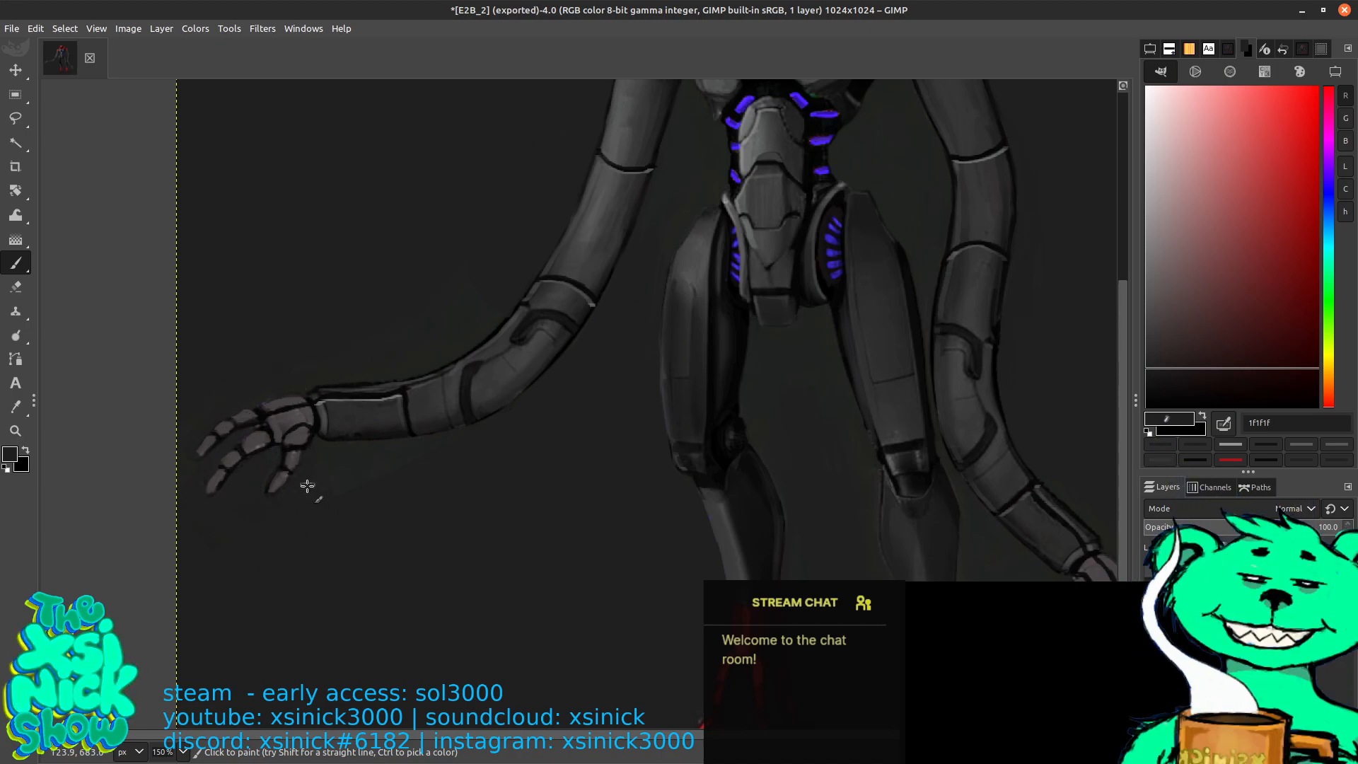
pyautogui.scroll(-3, 1013, 501)
pyautogui.hscroll(5, 1013, 500)
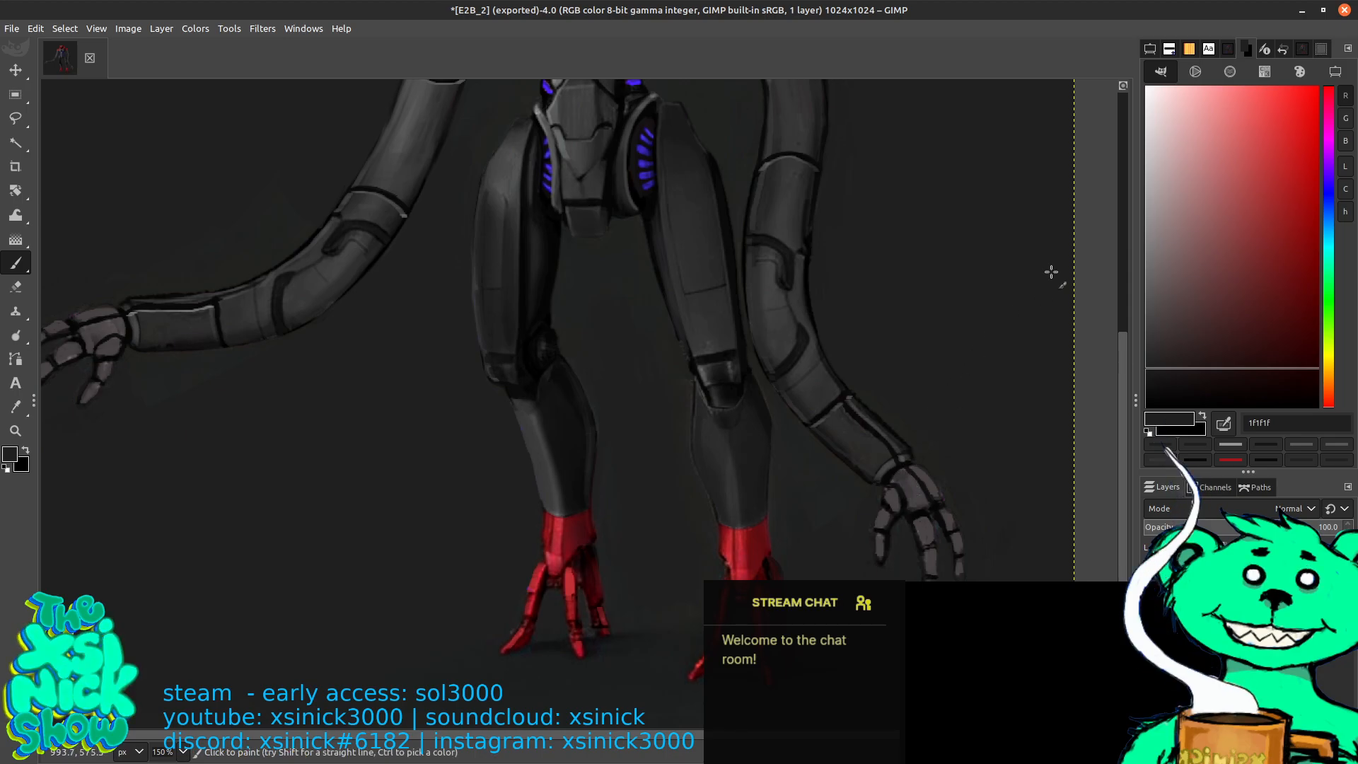
# Set the paint colour to dark grey 181818 and touch up the dark edges of the lowered hand on the image's right
pyautogui.click(1154, 376)
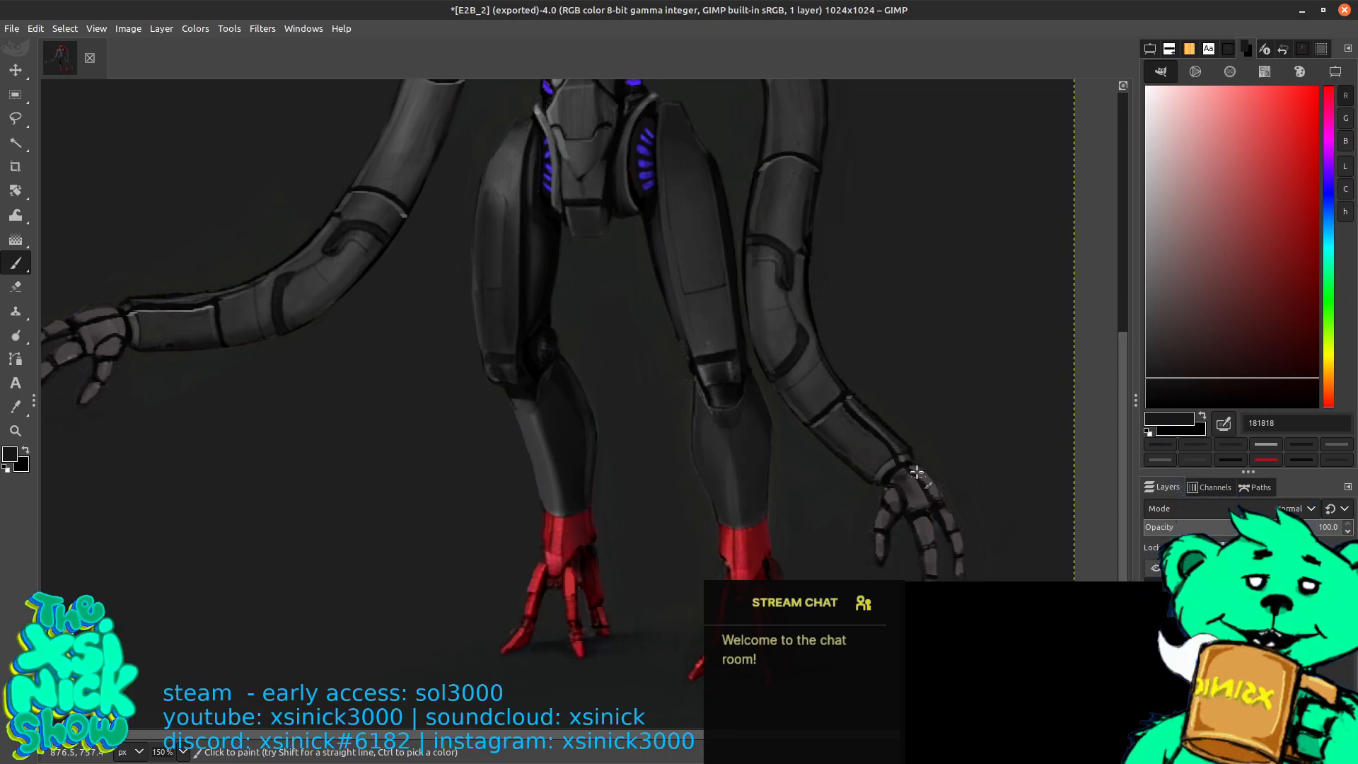
pyautogui.moveTo(851, 302); pyautogui.dragTo(922, 345)
pyautogui.moveTo(663, 360); pyautogui.dragTo(852, 346)
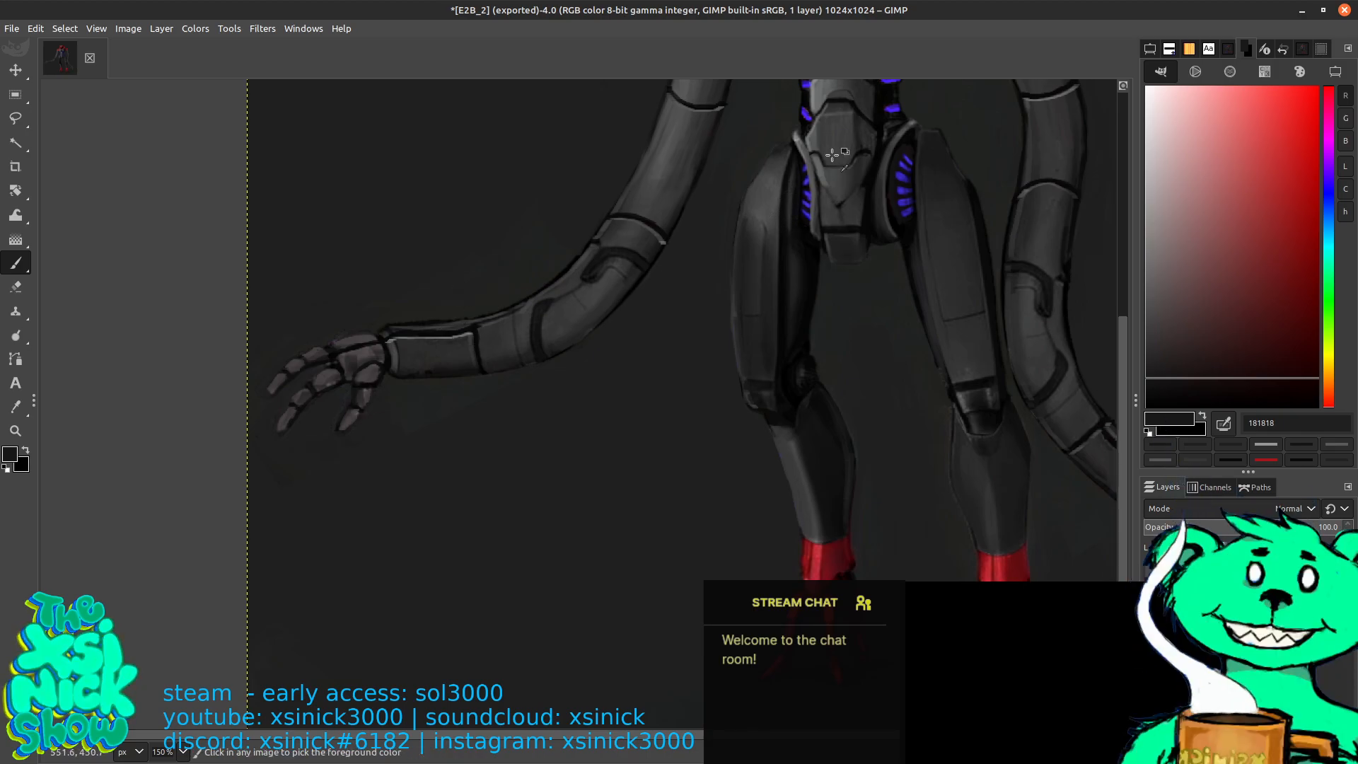
# Sample light grey 807f7f from the chest armour, reduce the brush size and paint highlights on both grey hands
pyautogui.scroll(5, 831, 257)
pyautogui.press('ctrl')
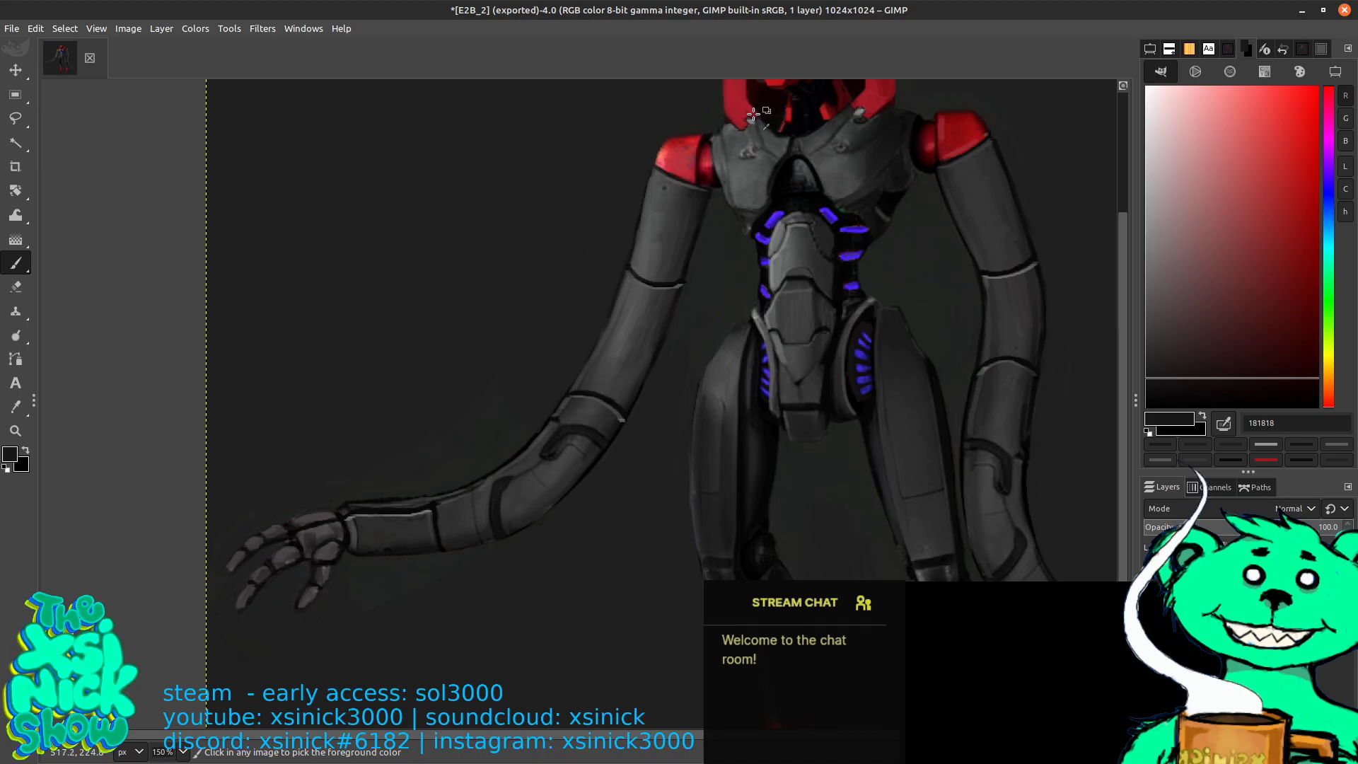
pyautogui.keyDown('ctrl'); pyautogui.click(751, 122); pyautogui.keyUp('ctrl')
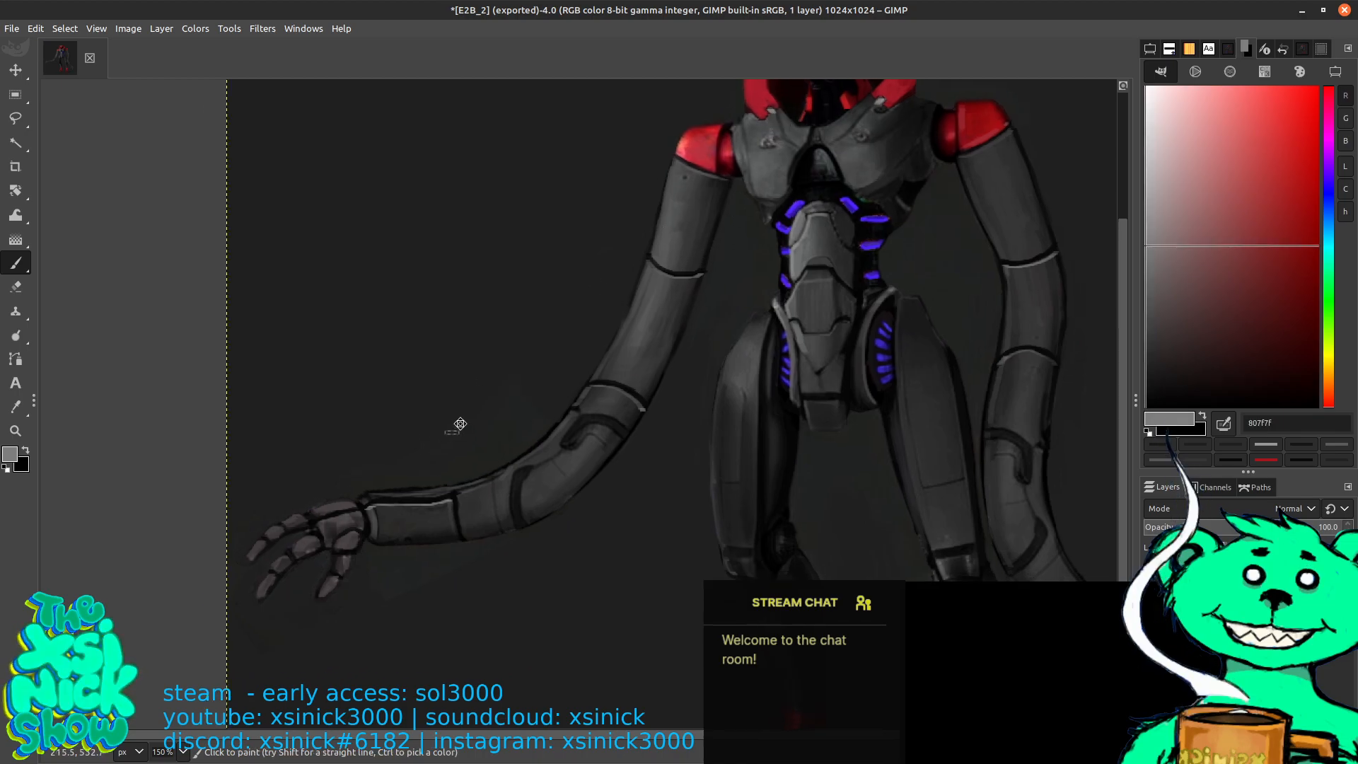
pyautogui.moveTo(448, 433); pyautogui.dragTo(728, 344)
pyautogui.press('[')
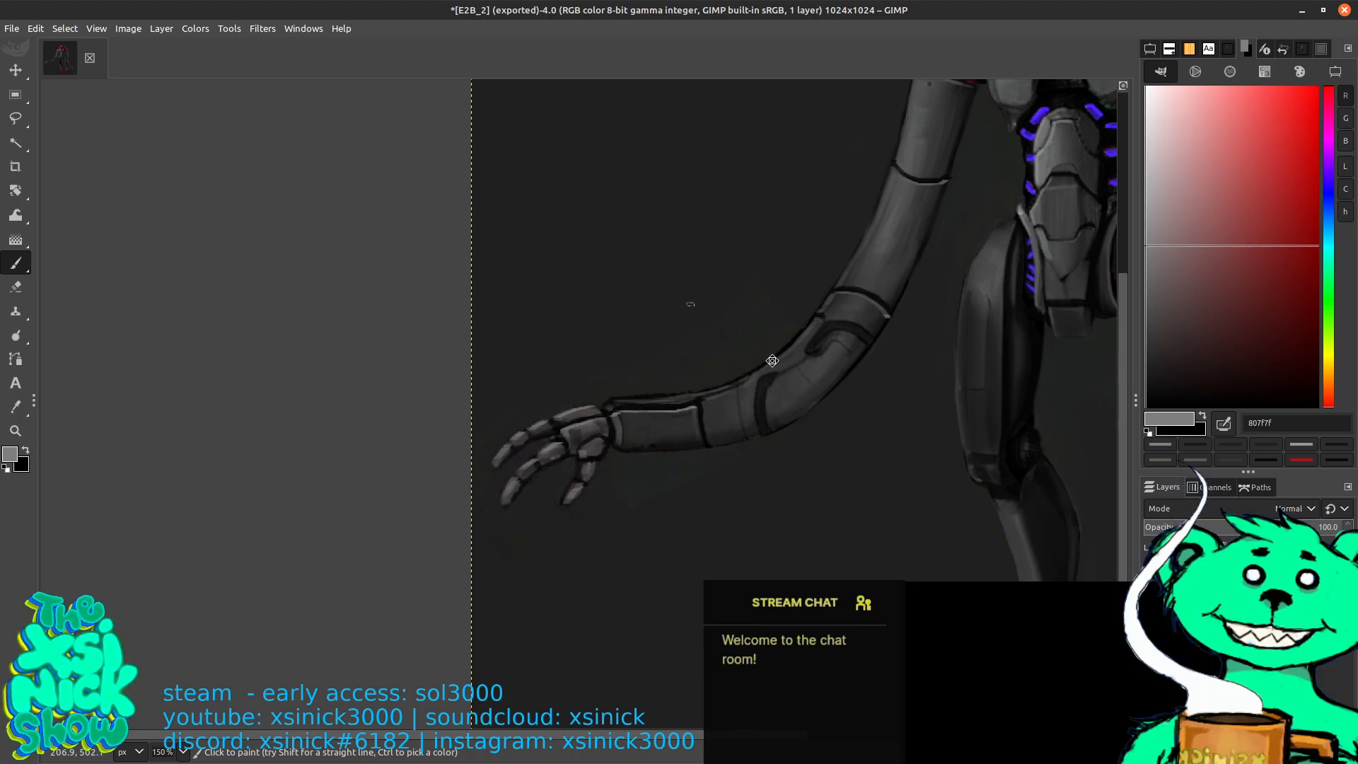
pyautogui.moveTo(743, 334); pyautogui.dragTo(455, 201)
pyautogui.moveTo(726, 417); pyautogui.dragTo(570, 321)
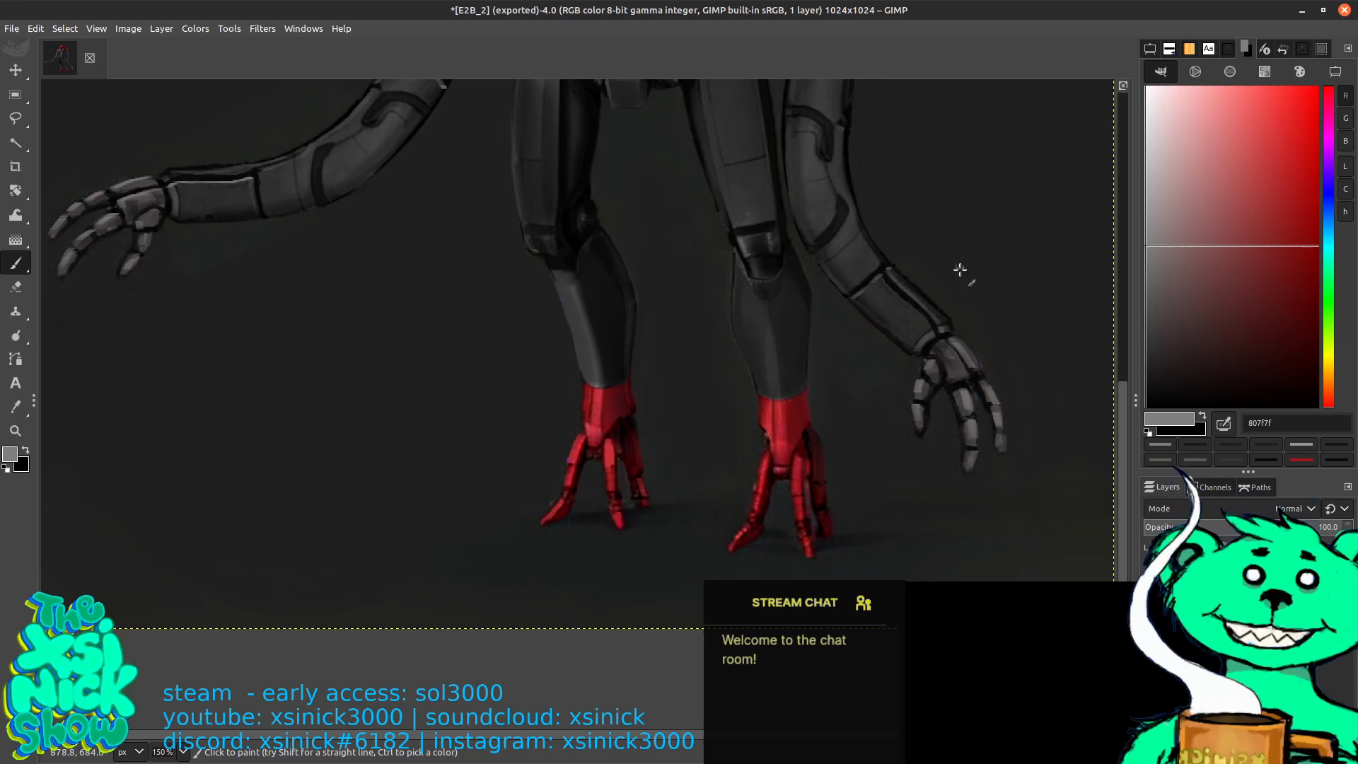
# Examine the whole robot, from the hands and legs up to the head and shoulders, at several magnifications
pyautogui.scroll(3, 985, 311)
pyautogui.scroll(1, 945, 229)
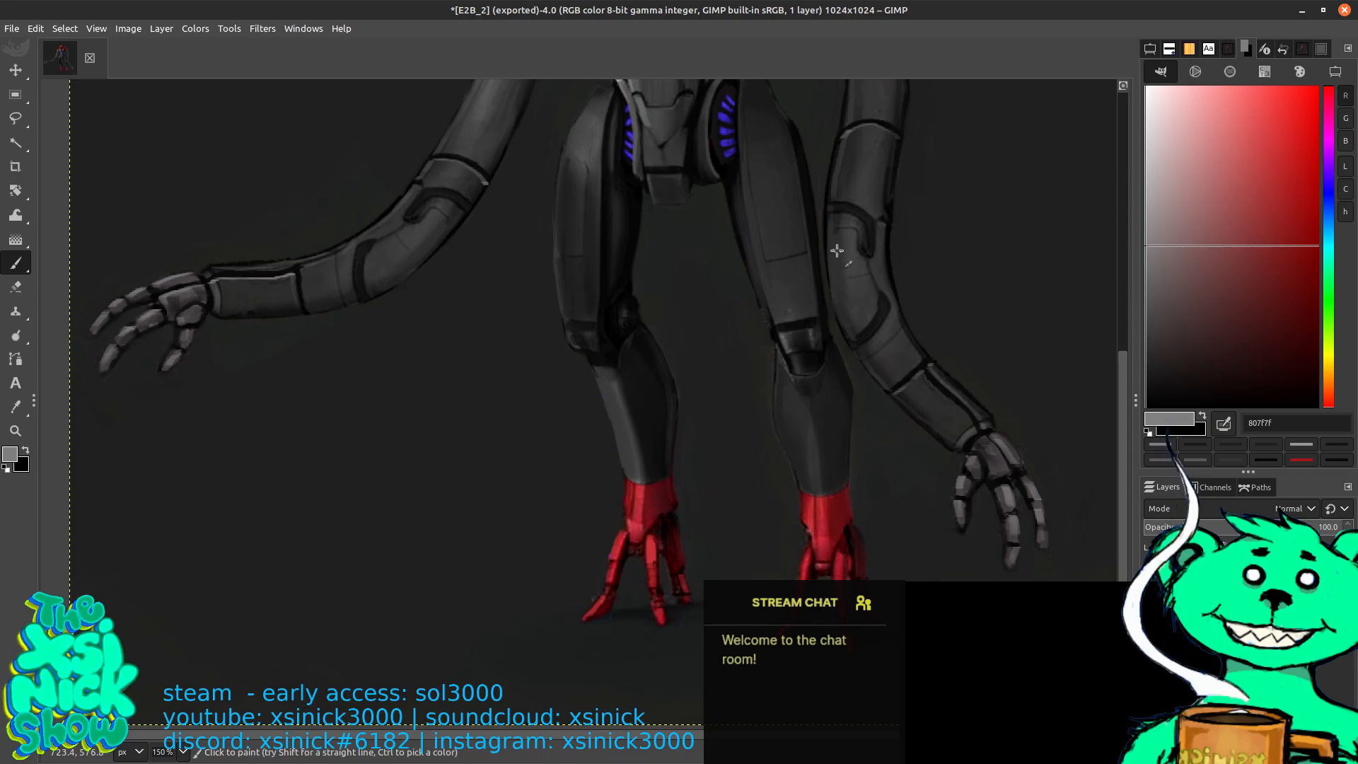
pyautogui.scroll(-2, 841, 250)
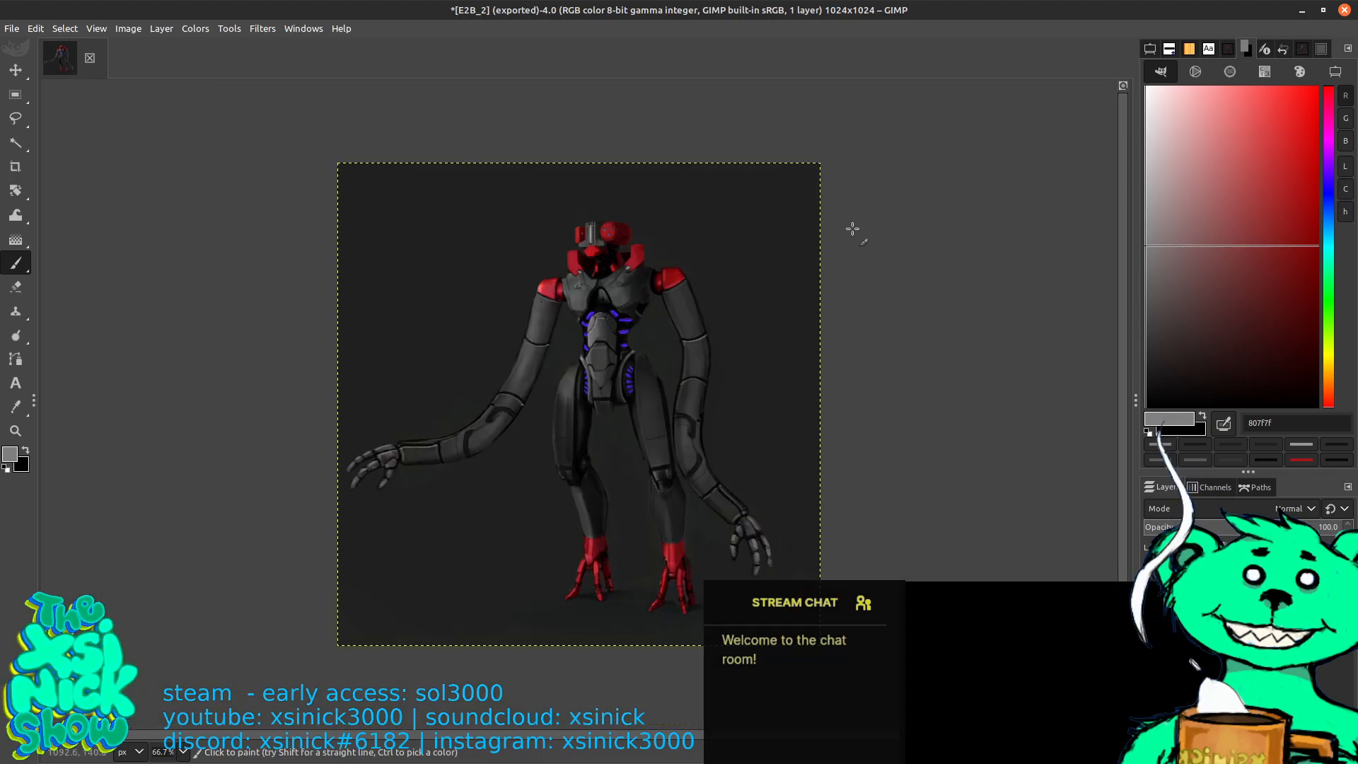
pyautogui.moveTo(870, 171); pyautogui.dragTo(891, 145)
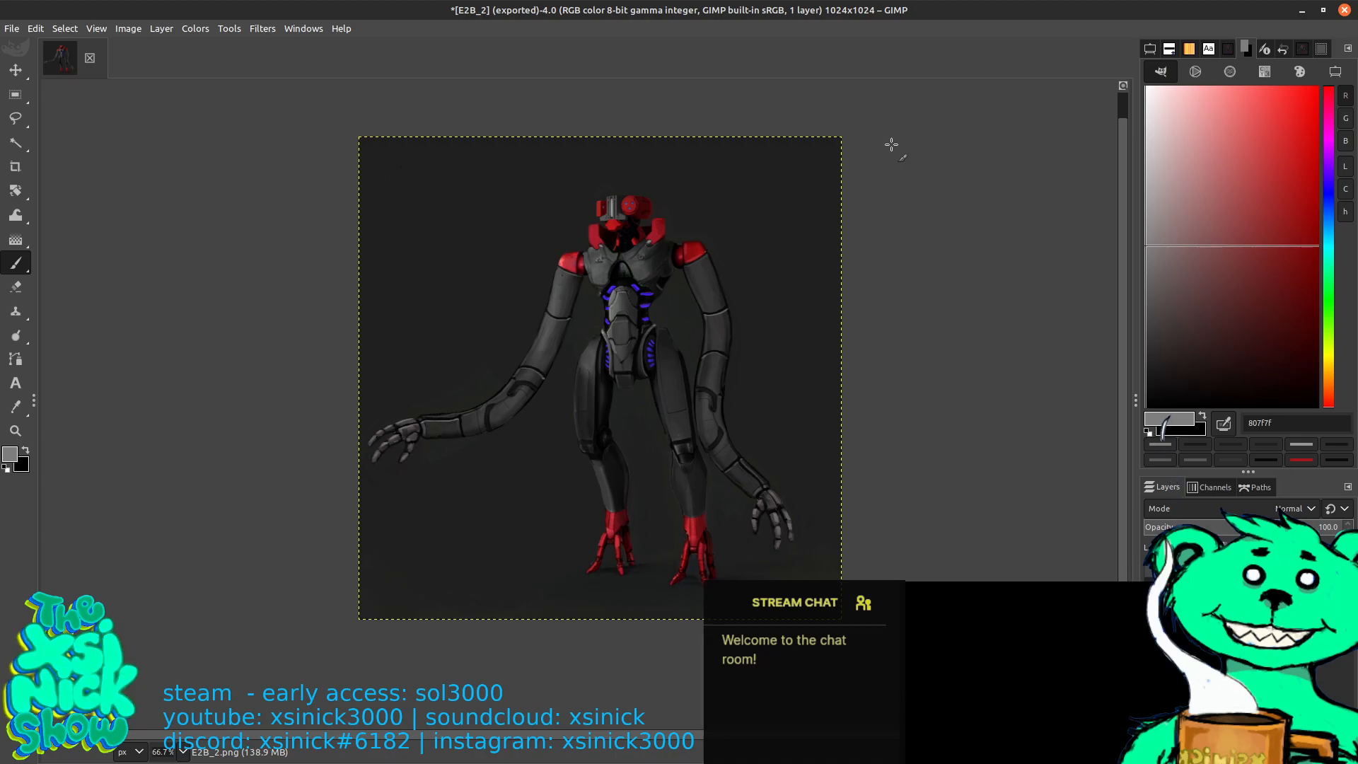
pyautogui.scroll(2, 734, 244)
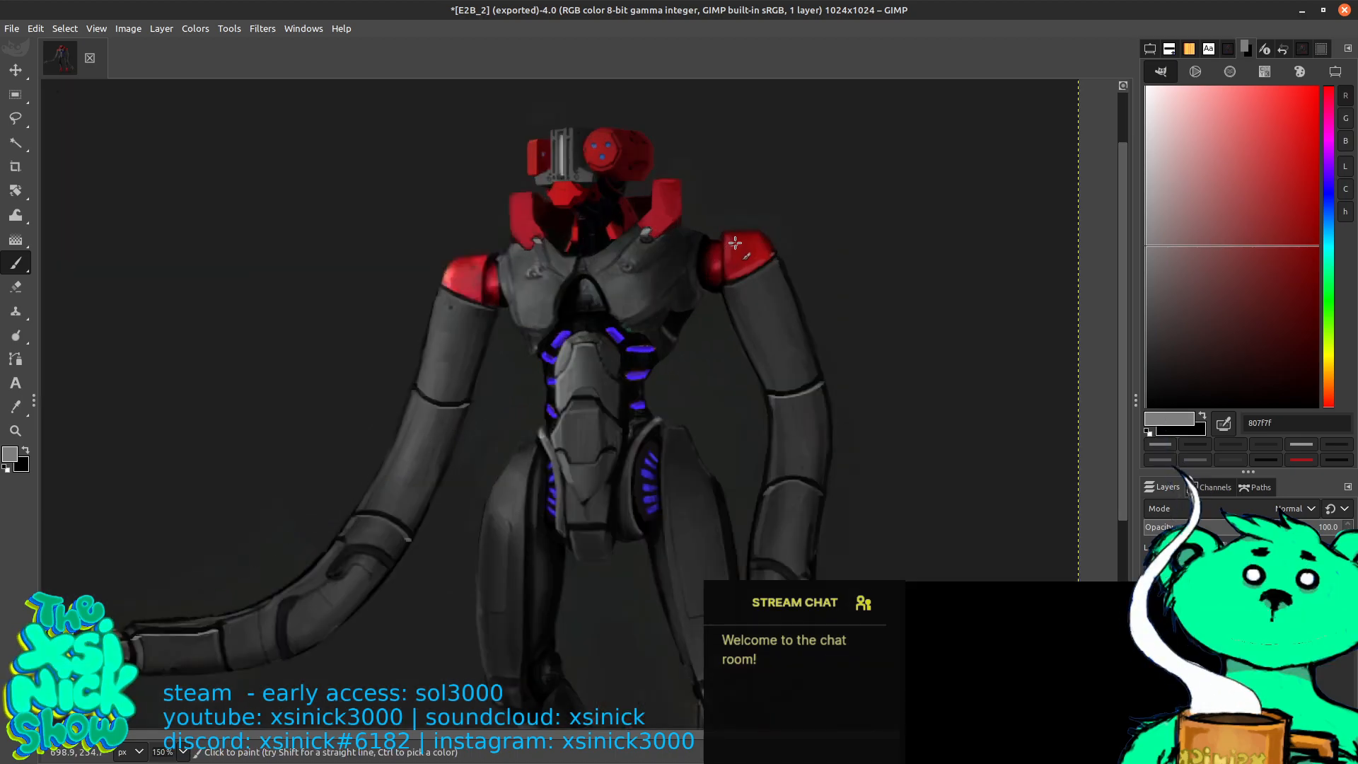
pyautogui.press('shift')
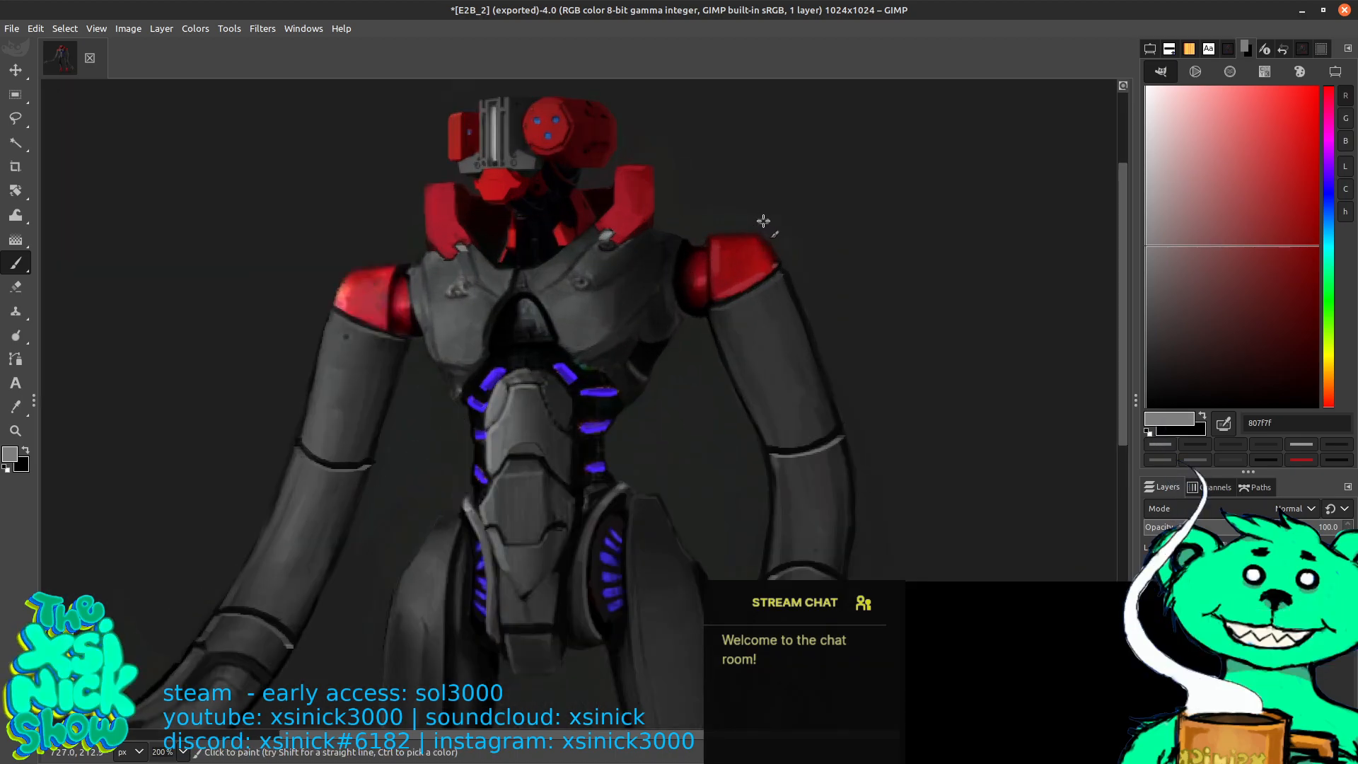
pyautogui.press('1')
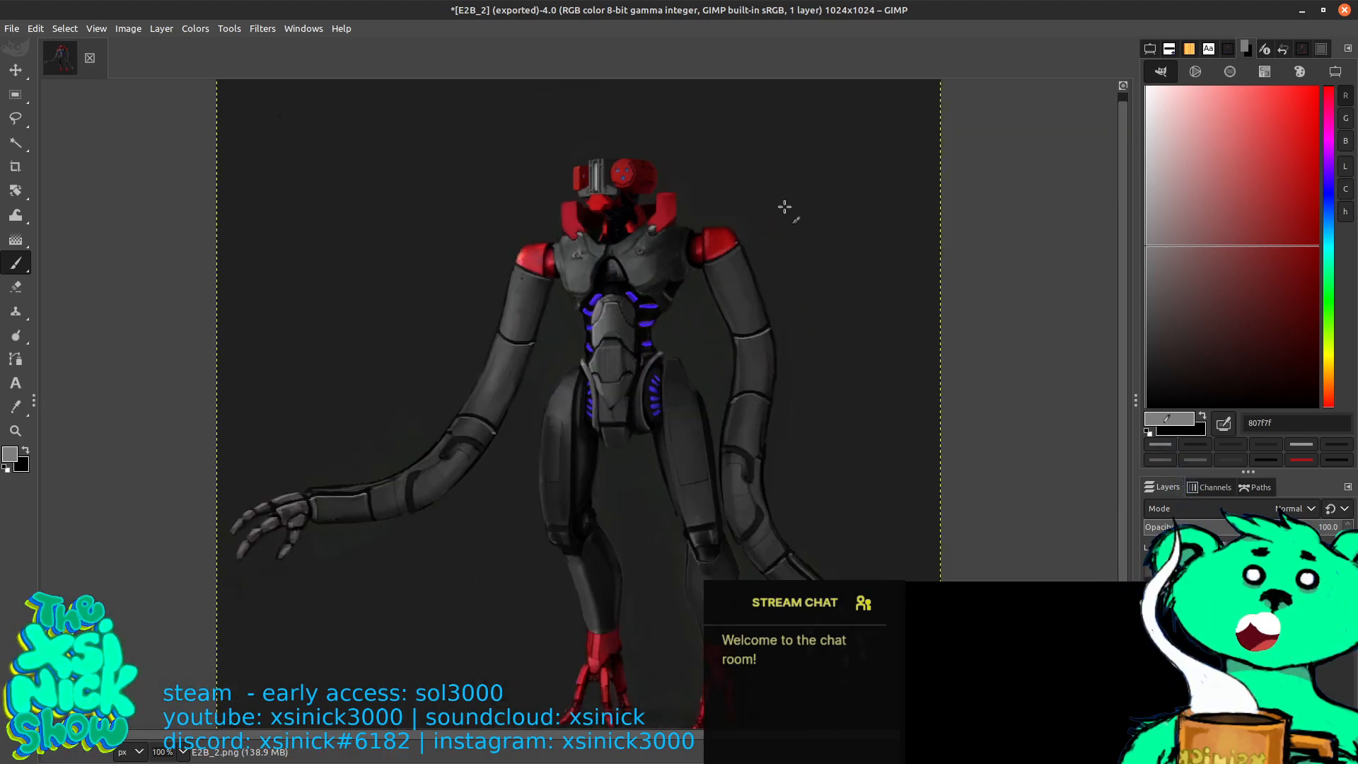
# Create a new layer named notes above the painting
pyautogui.hotkey('shift', 'ctrl', 'n')
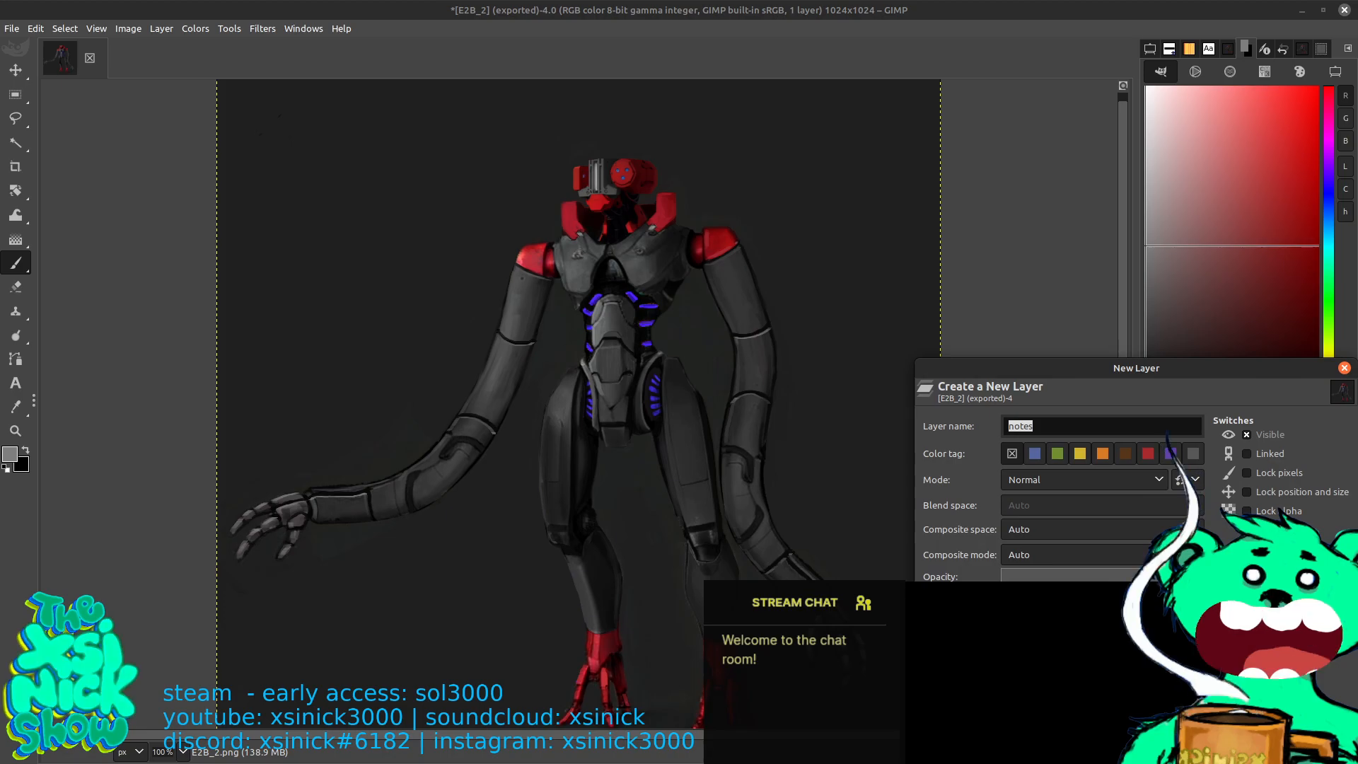
pyautogui.press('Return')
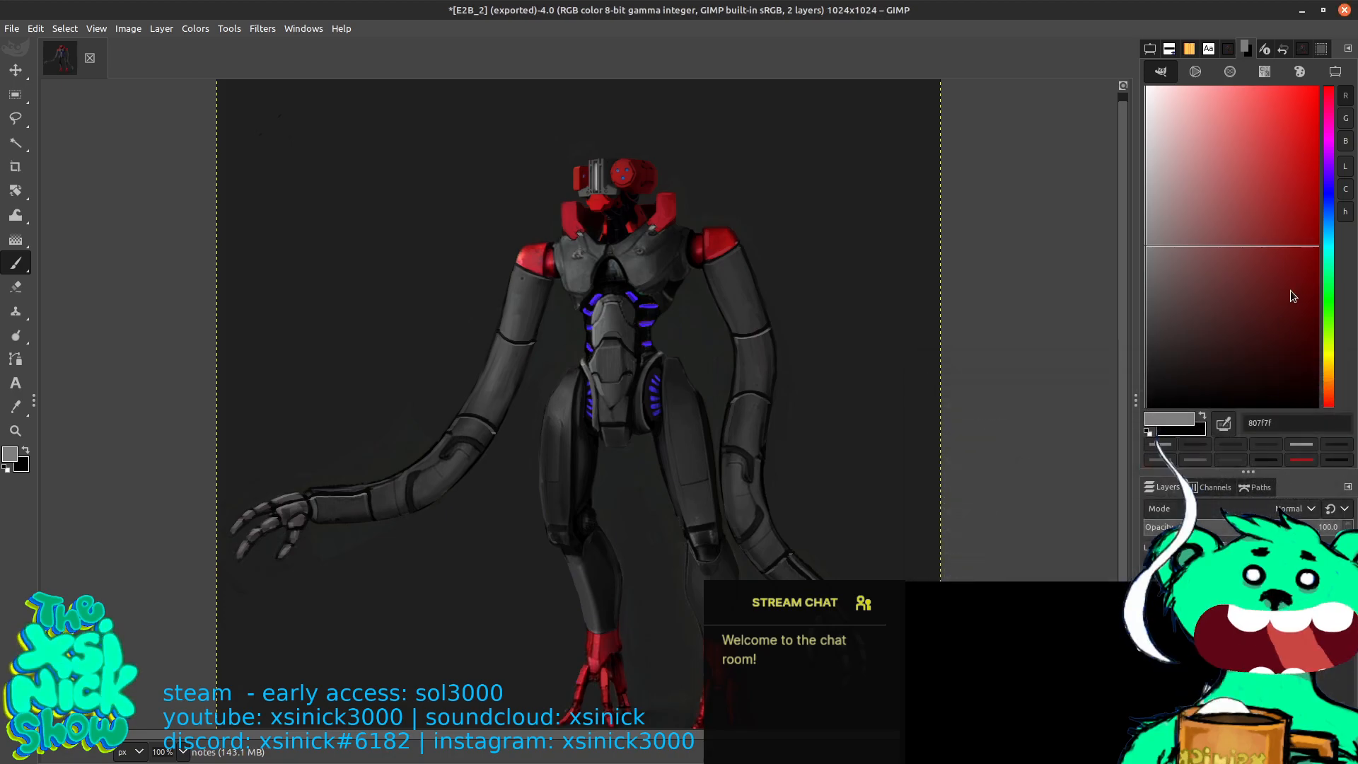
# Sample the violet-blue of the waist lights as paint colour, choose the 1. Pixel brush and undo the stray test stroke
pyautogui.click(1330, 174)
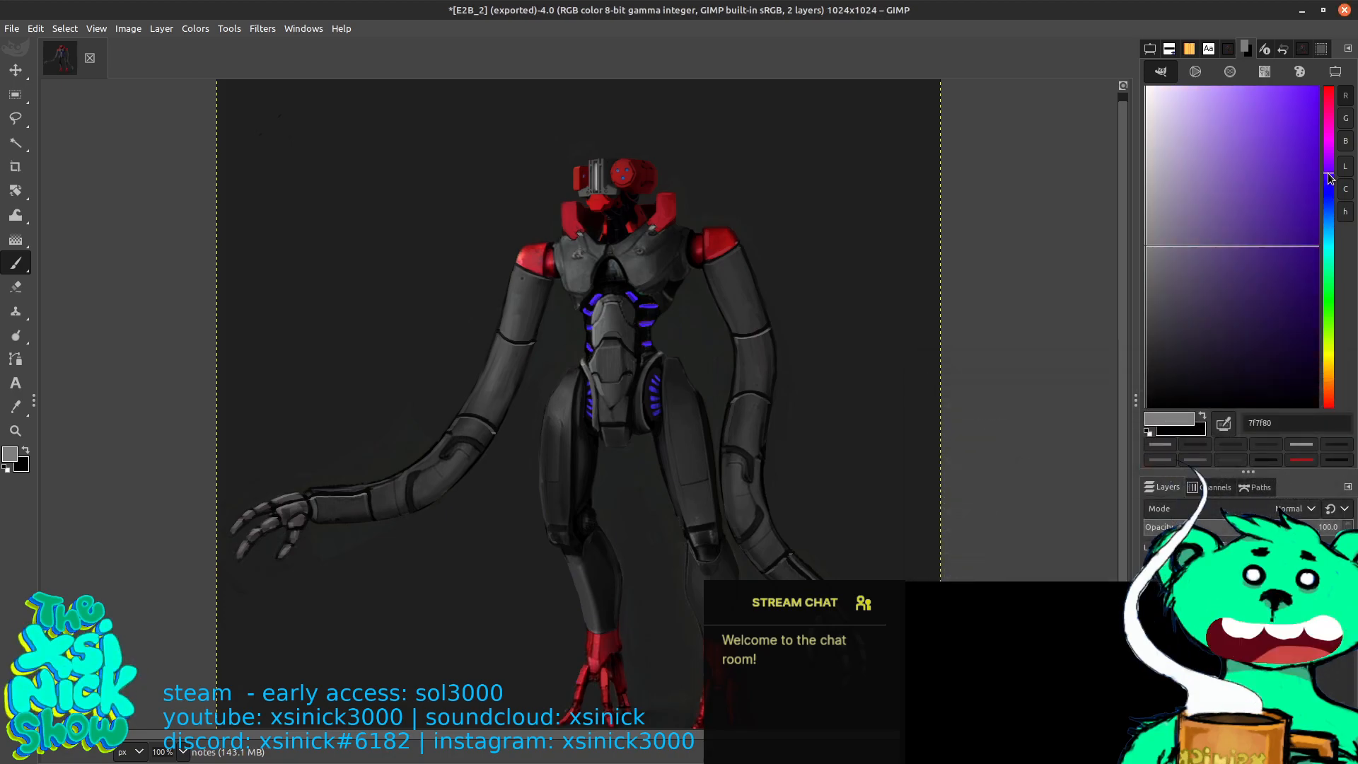
pyautogui.keyDown('ctrl'); pyautogui.click(648, 305); pyautogui.keyUp('ctrl')
pyautogui.keyDown('ctrl'); pyautogui.click(649, 305); pyautogui.keyUp('ctrl')
pyautogui.keyDown('ctrl'); pyautogui.click(650, 304); pyautogui.keyUp('ctrl')
pyautogui.keyDown('ctrl'); pyautogui.click(649, 300); pyautogui.keyUp('ctrl')
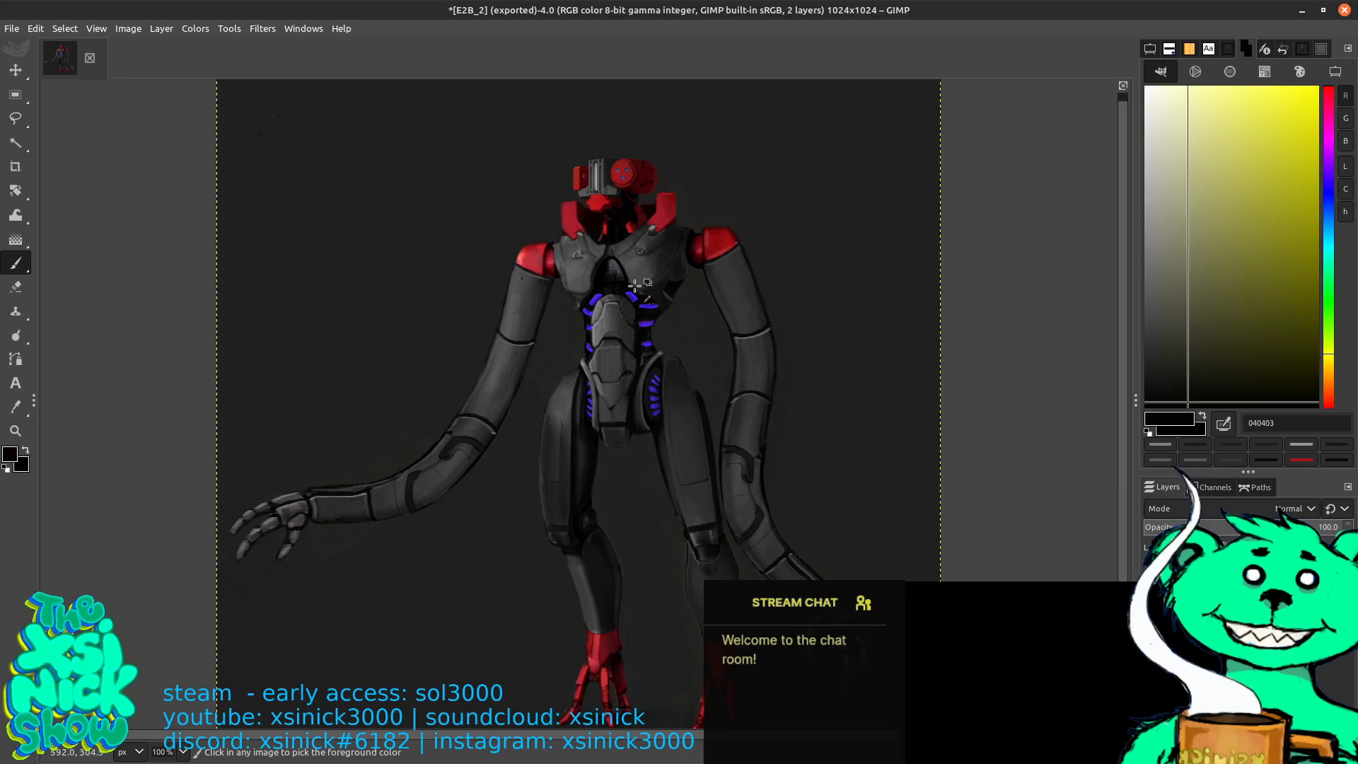
pyautogui.keyDown('ctrl'); pyautogui.click(633, 292); pyautogui.keyUp('ctrl')
pyautogui.click(1171, 48)
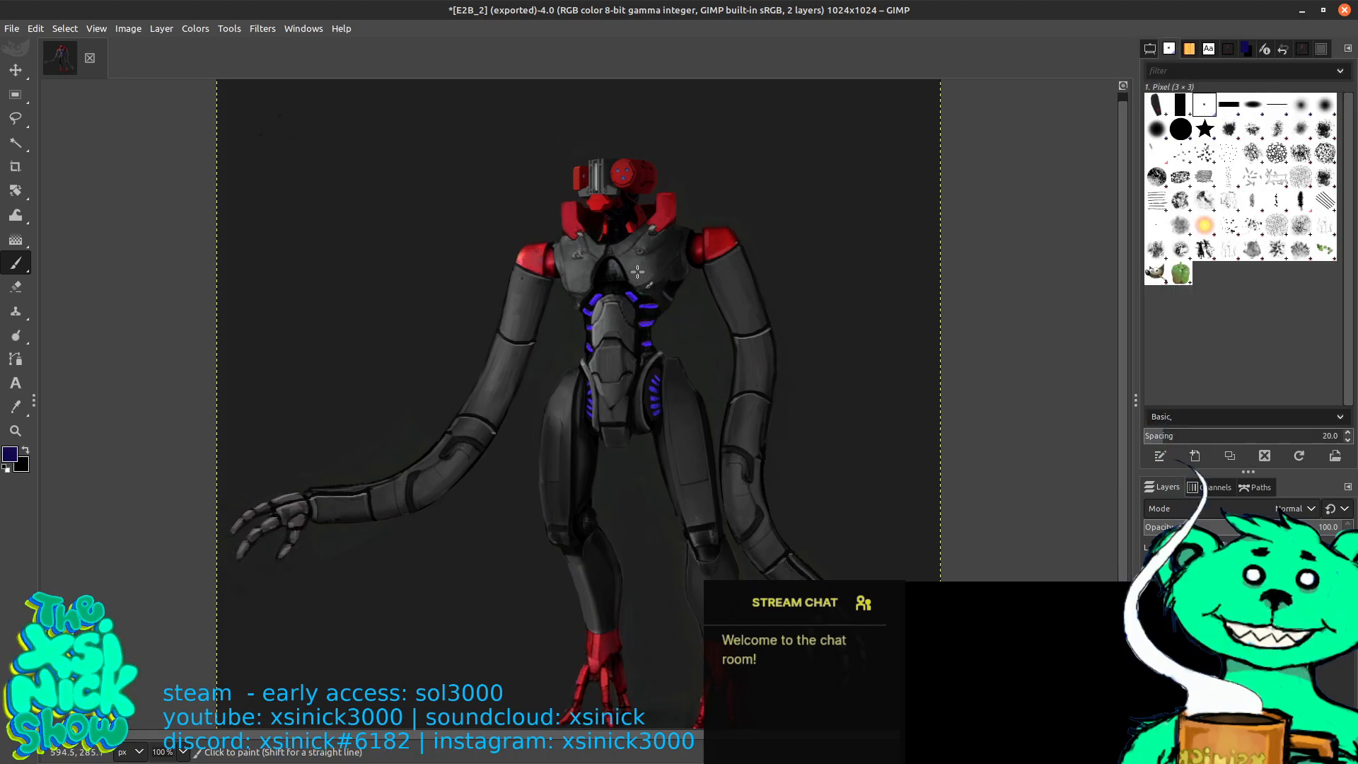
pyautogui.keyDown('ctrl'); pyautogui.click(632, 296); pyautogui.keyUp('ctrl')
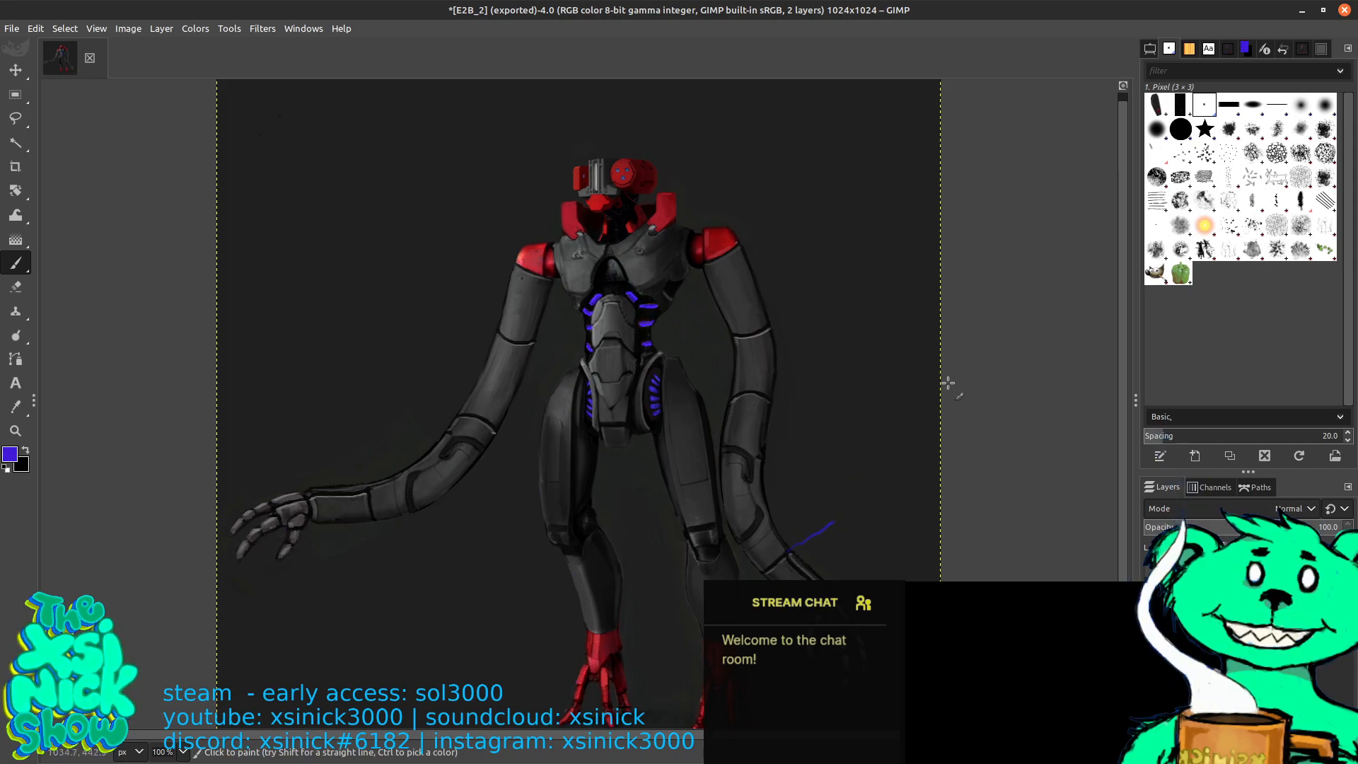
pyautogui.hotkey('ctrl', 'z')
# Paint violet-blue lines along the two upper seams of the arm on the image's right
pyautogui.moveTo(905, 263); pyautogui.dragTo(908, 232)
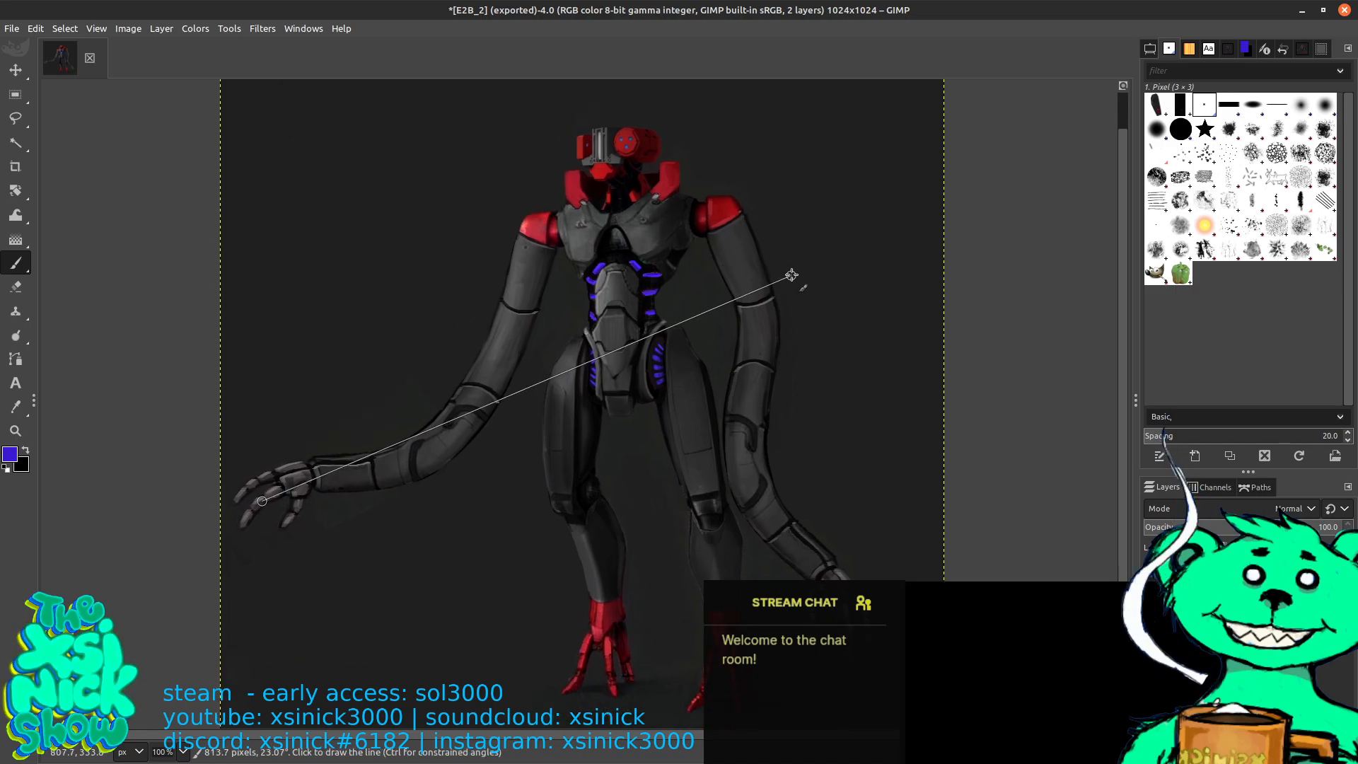
pyautogui.press('+')
pyautogui.press('+')
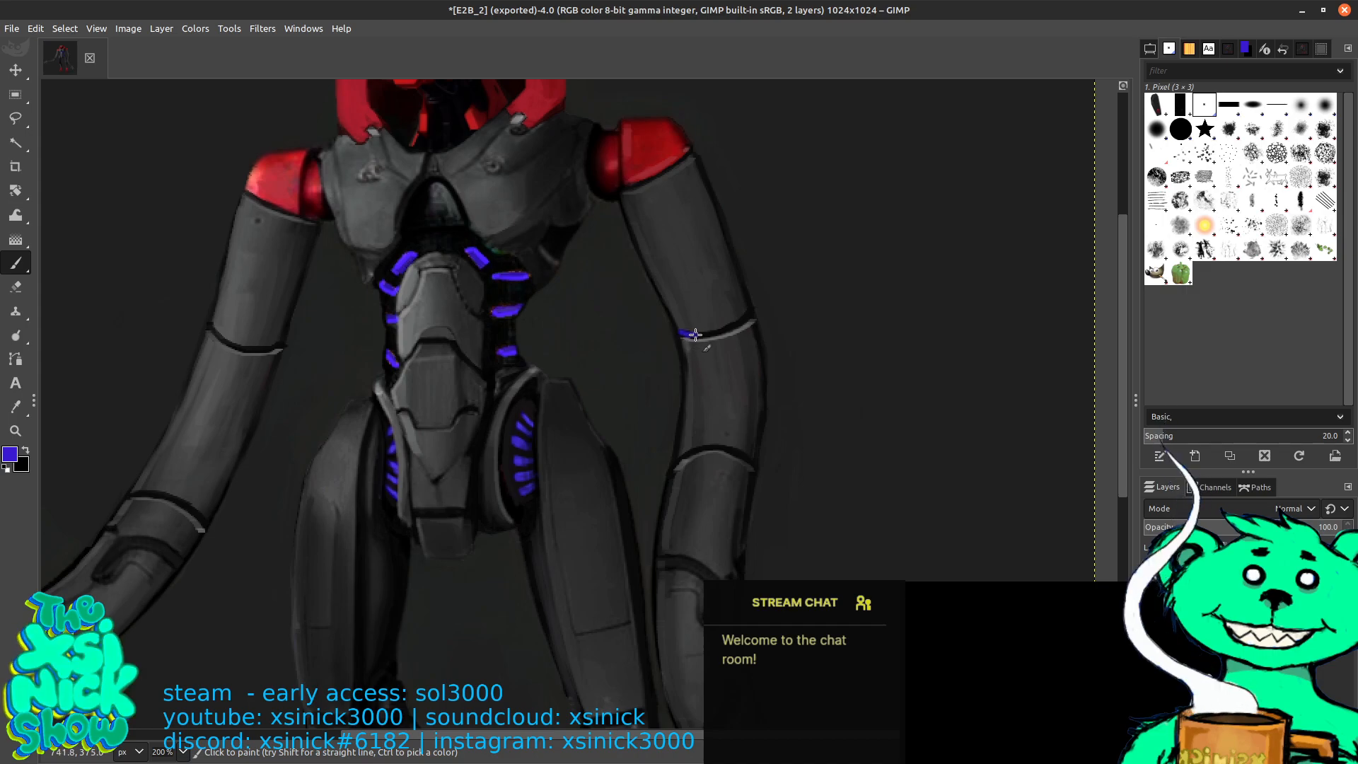
pyautogui.moveTo(702, 333); pyautogui.dragTo(747, 316)
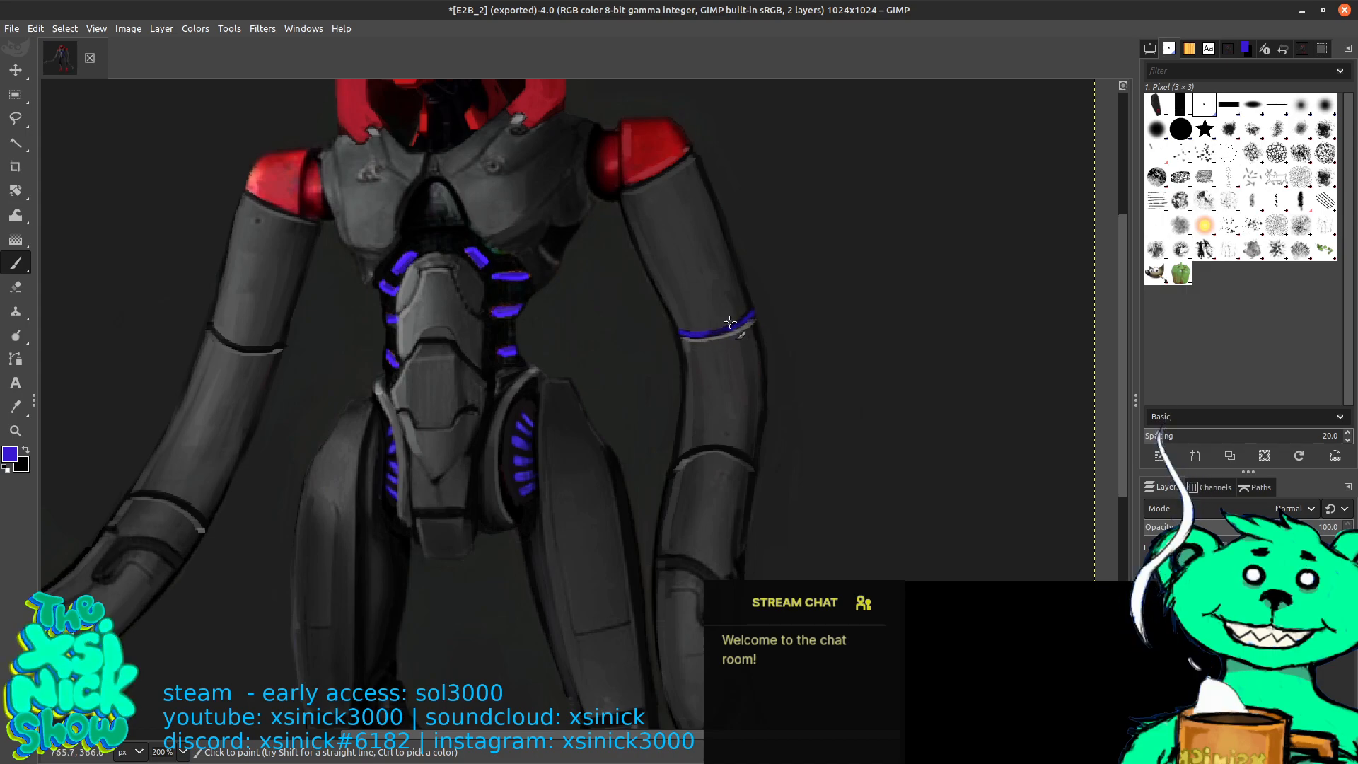
pyautogui.moveTo(748, 171); pyautogui.dragTo(737, 79)
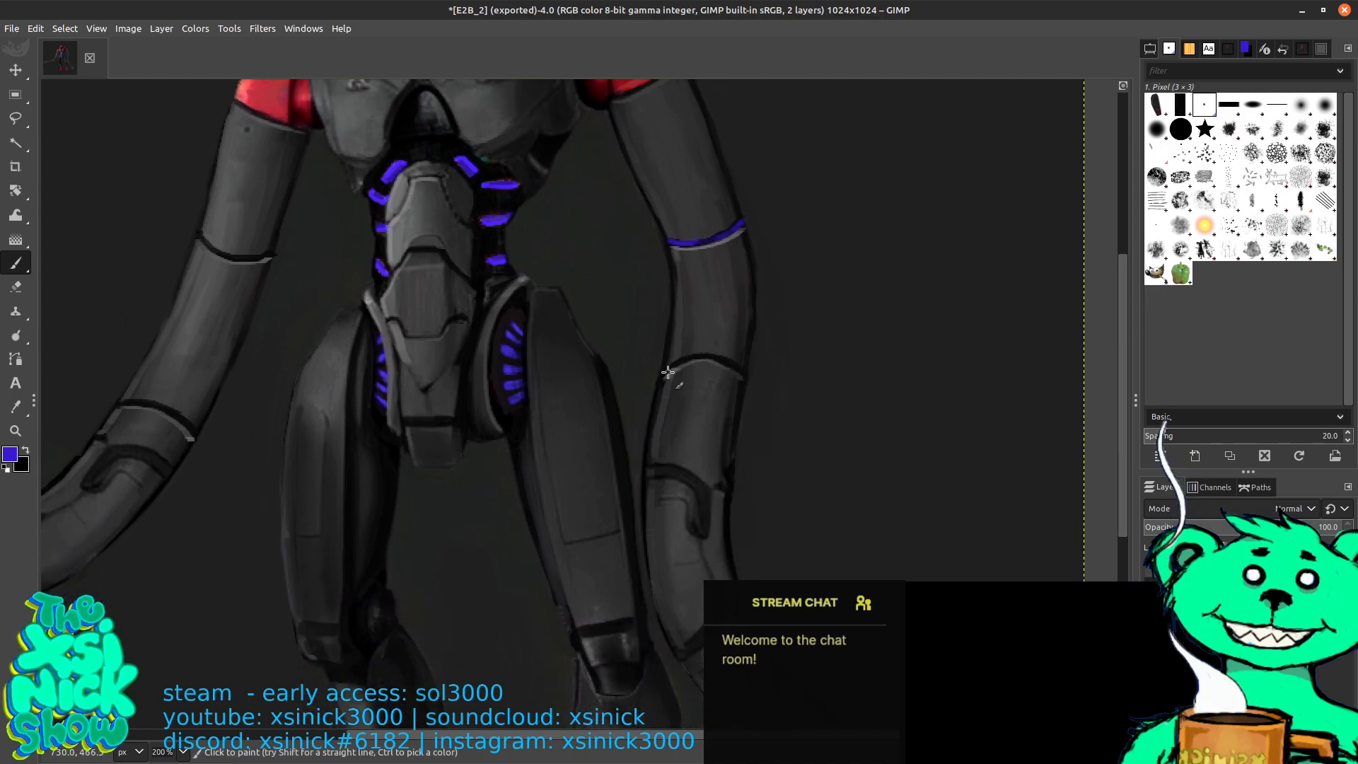
pyautogui.moveTo(670, 366); pyautogui.dragTo(735, 367)
# Paint violet-blue along the forearm seam and the lengthwise groove down to the wrist of the arm on the image's right
pyautogui.scroll(-5, 744, 379)
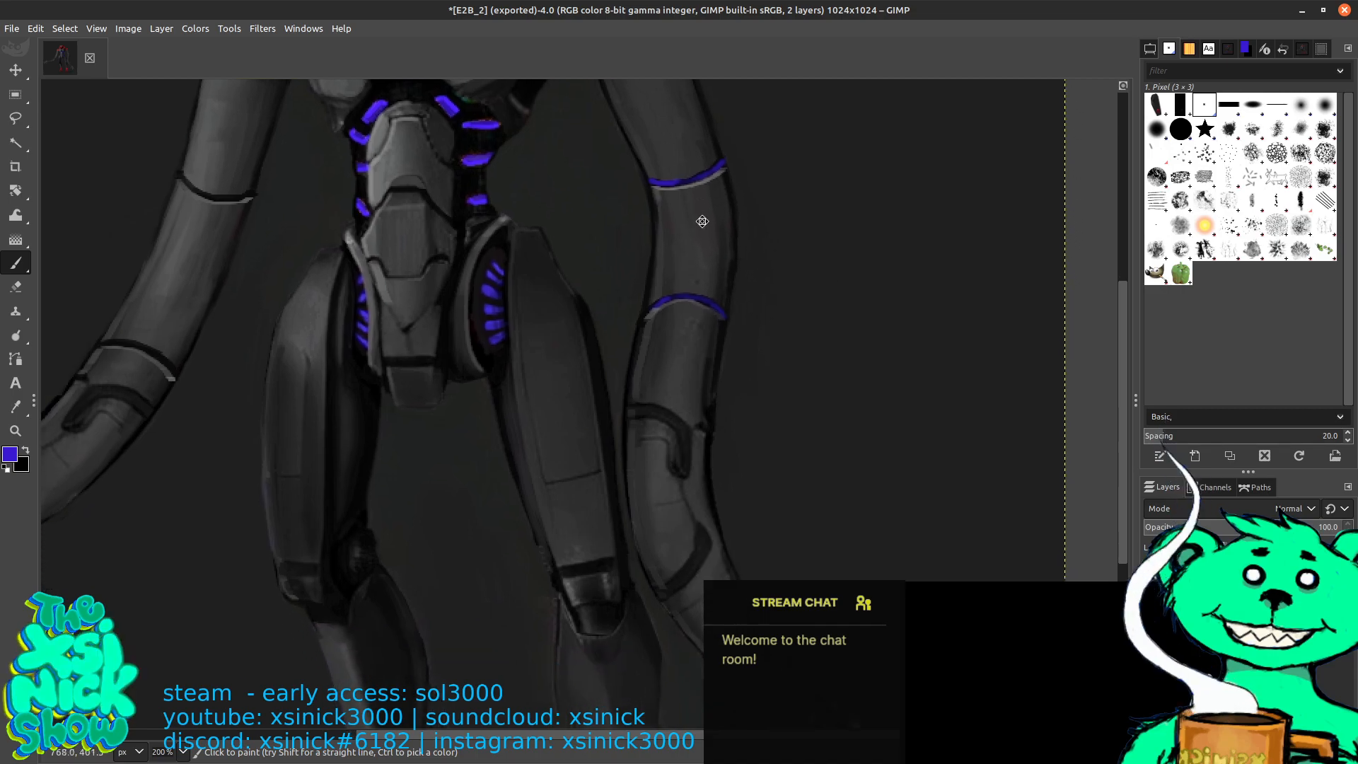
pyautogui.moveTo(695, 518); pyautogui.dragTo(722, 495)
pyautogui.hotkey('ctrl', 'z')
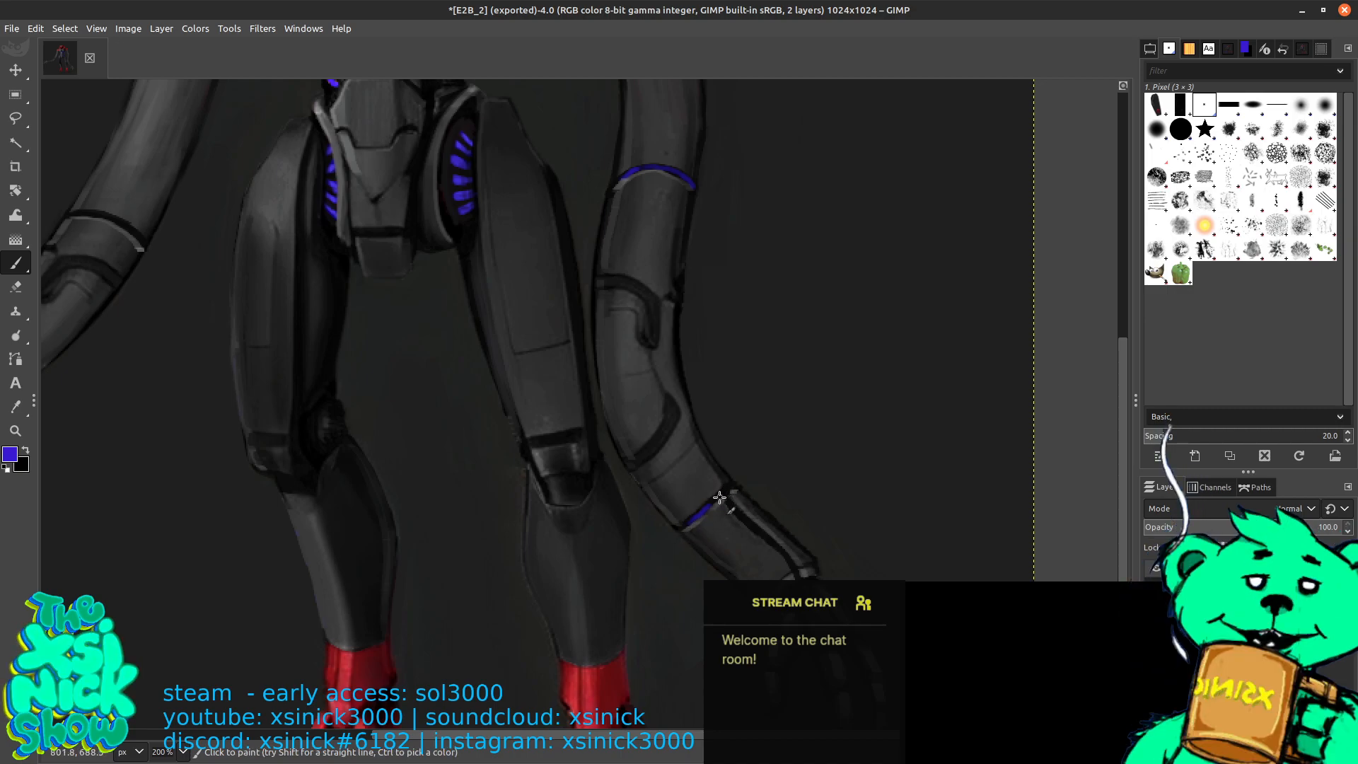
pyautogui.moveTo(684, 522)
pyautogui.mouseDown()
pyautogui.moveTo(736, 509)
pyautogui.moveTo(801, 579)
pyautogui.mouseUp()
pyautogui.scroll(5, 778, 459)
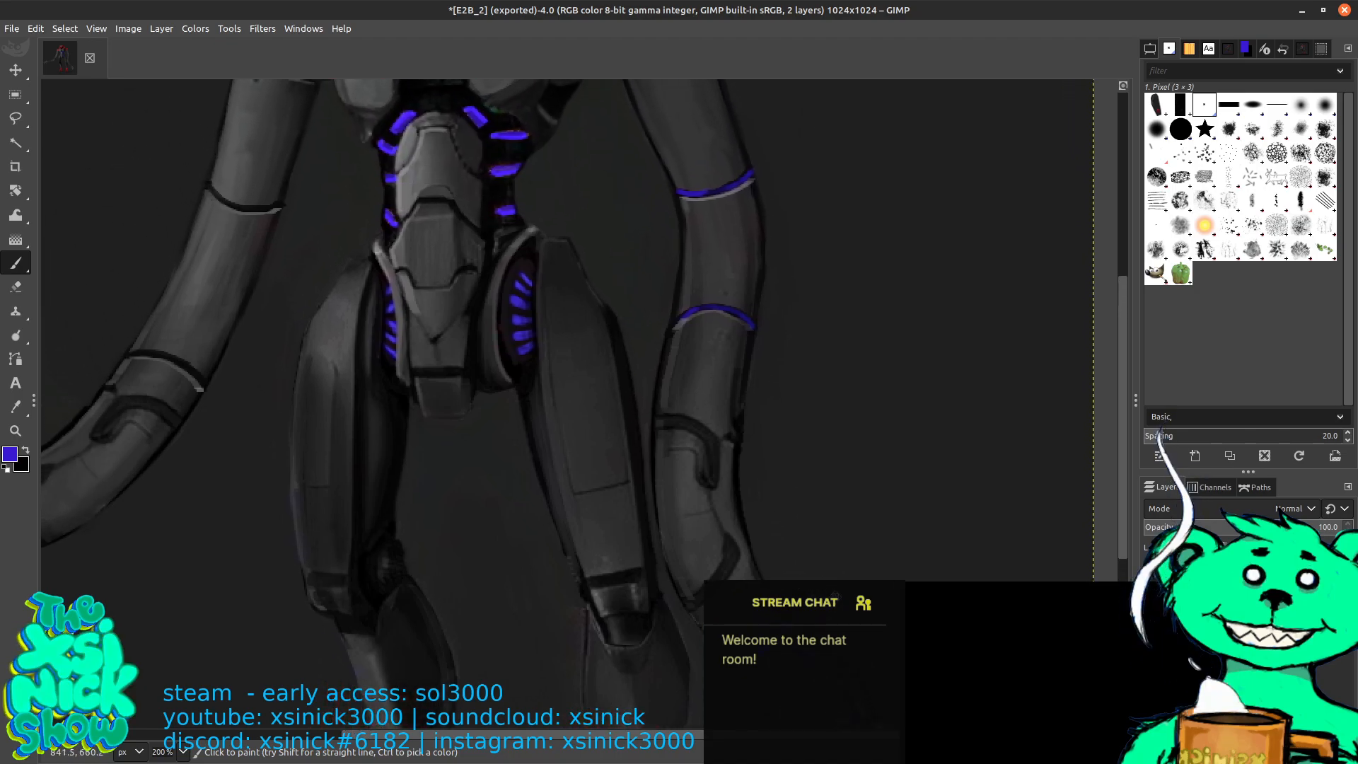
# Paint violet-blue accents in the wrist and finger joints of the lowered hand on the image's right
pyautogui.scroll(-5, 781, 458)
pyautogui.scroll(-4, 781, 458)
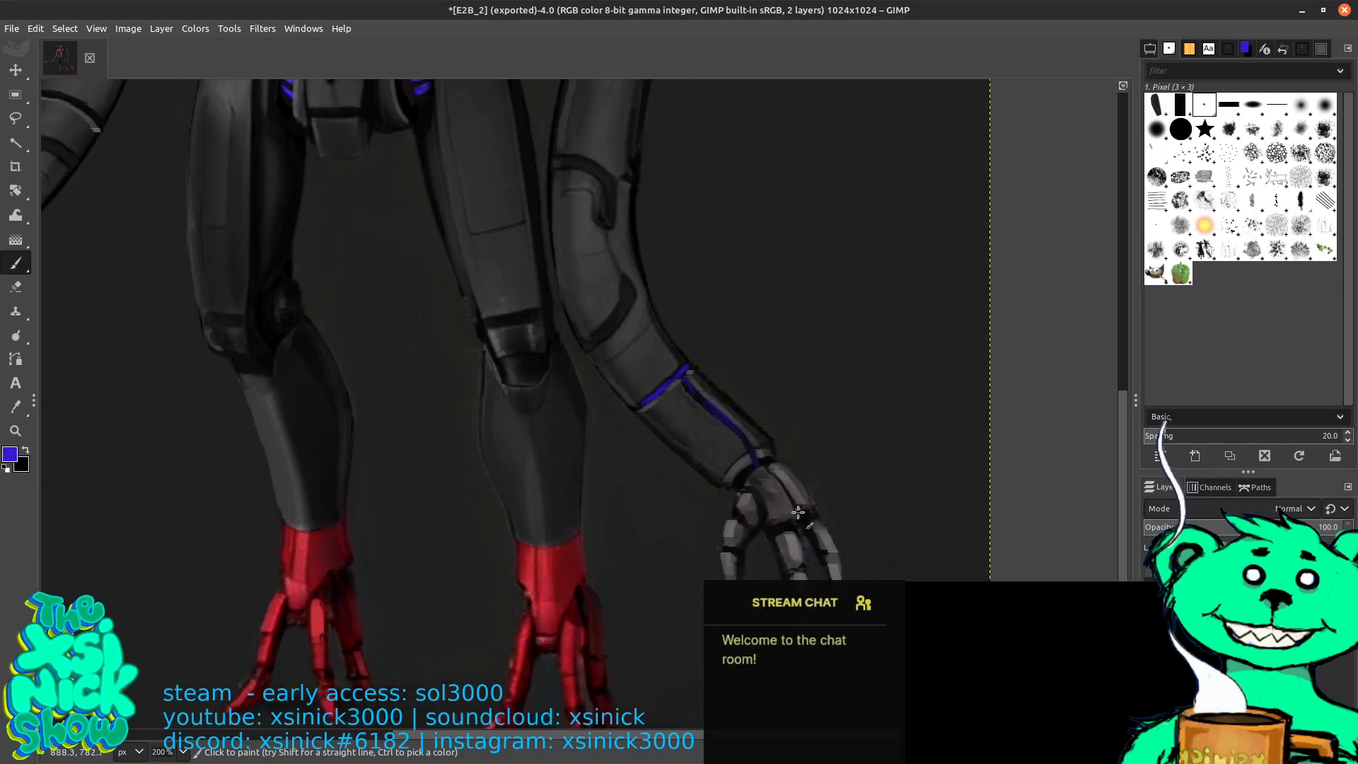
pyautogui.click(804, 517)
pyautogui.moveTo(777, 529)
pyautogui.mouseDown()
pyautogui.moveTo(792, 526)
pyautogui.moveTo(735, 548)
pyautogui.mouseUp()
pyautogui.click(831, 556)
pyautogui.moveTo(742, 478)
pyautogui.mouseDown()
pyautogui.moveTo(774, 459)
pyautogui.moveTo(744, 476)
pyautogui.mouseUp()
pyautogui.moveTo(757, 352); pyautogui.dragTo(793, 502)
pyautogui.moveTo(769, 402); pyautogui.dragTo(794, 469)
# Paint violet-blue lines along the two upper seams of the outstretched arm on the image's left, redoing the lower one
pyautogui.moveTo(769, 259); pyautogui.dragTo(882, 318)
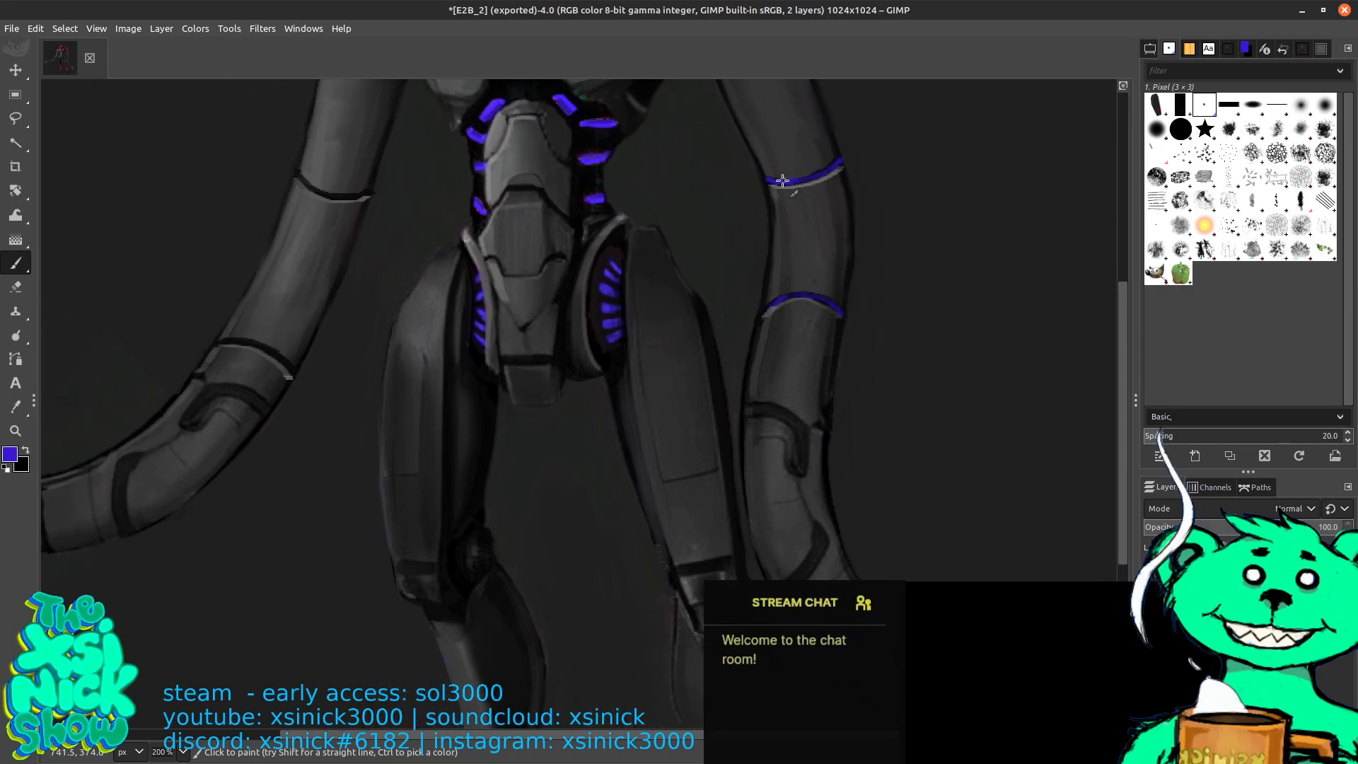
pyautogui.moveTo(813, 148); pyautogui.dragTo(915, 186)
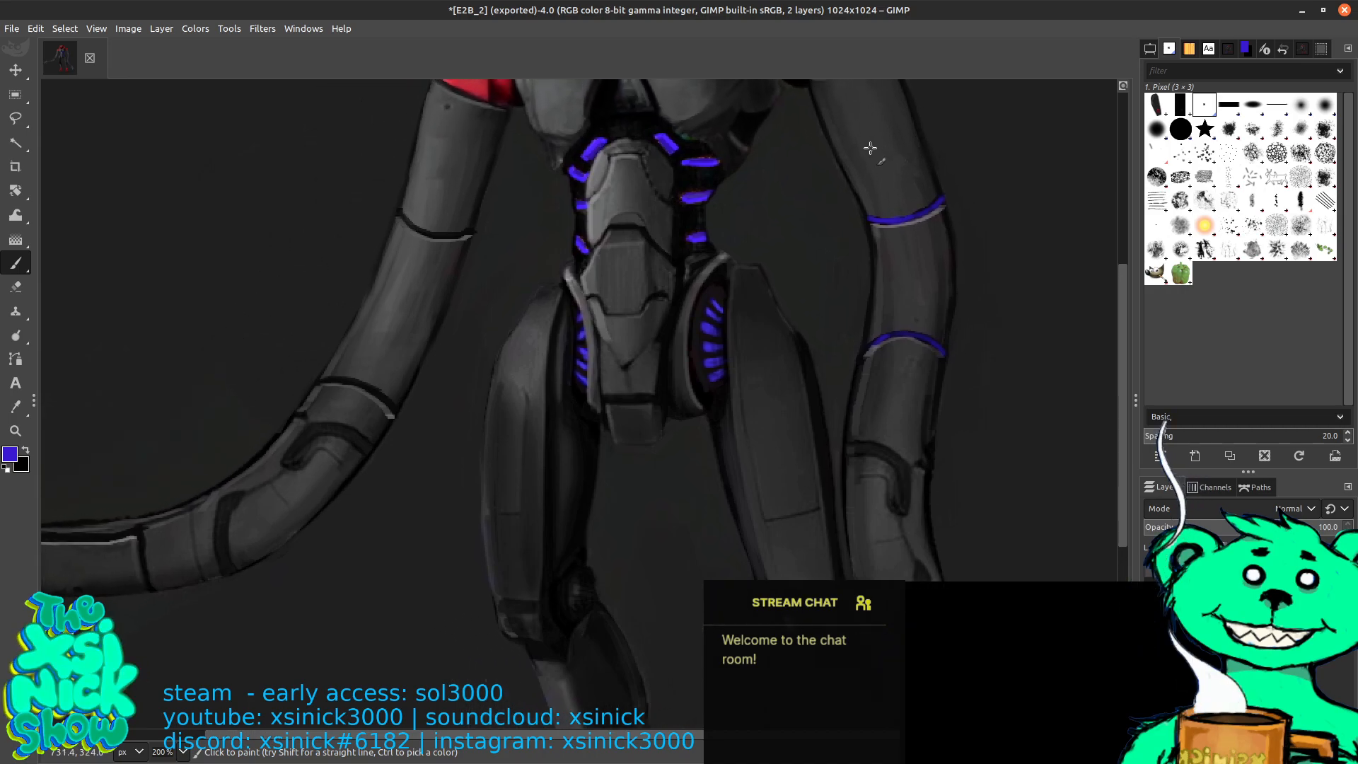
pyautogui.moveTo(400, 212)
pyautogui.mouseDown()
pyautogui.moveTo(424, 232)
pyautogui.moveTo(473, 232)
pyautogui.mouseUp()
pyautogui.moveTo(457, 138)
pyautogui.mouseDown()
pyautogui.moveTo(497, 130)
pyautogui.moveTo(539, 184)
pyautogui.moveTo(535, 133)
pyautogui.mouseUp()
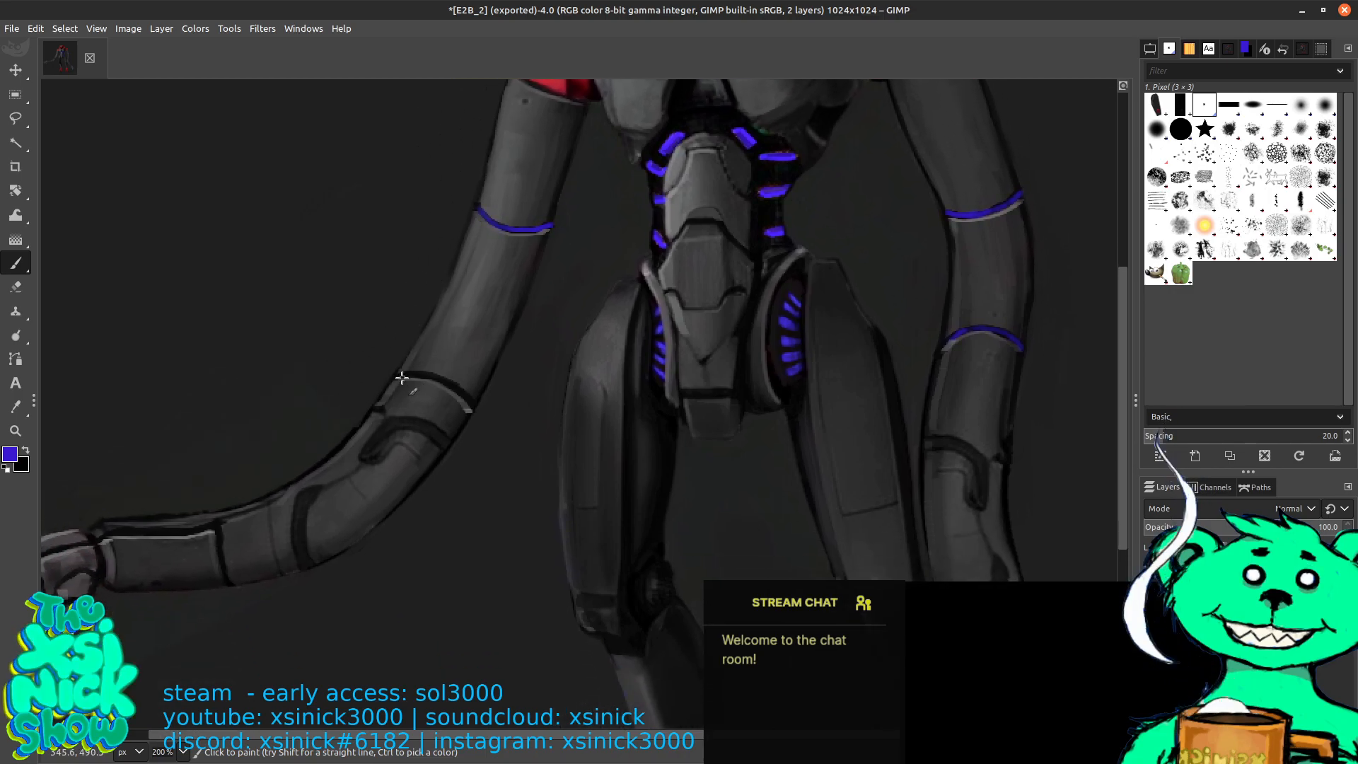
pyautogui.moveTo(400, 375); pyautogui.dragTo(471, 404)
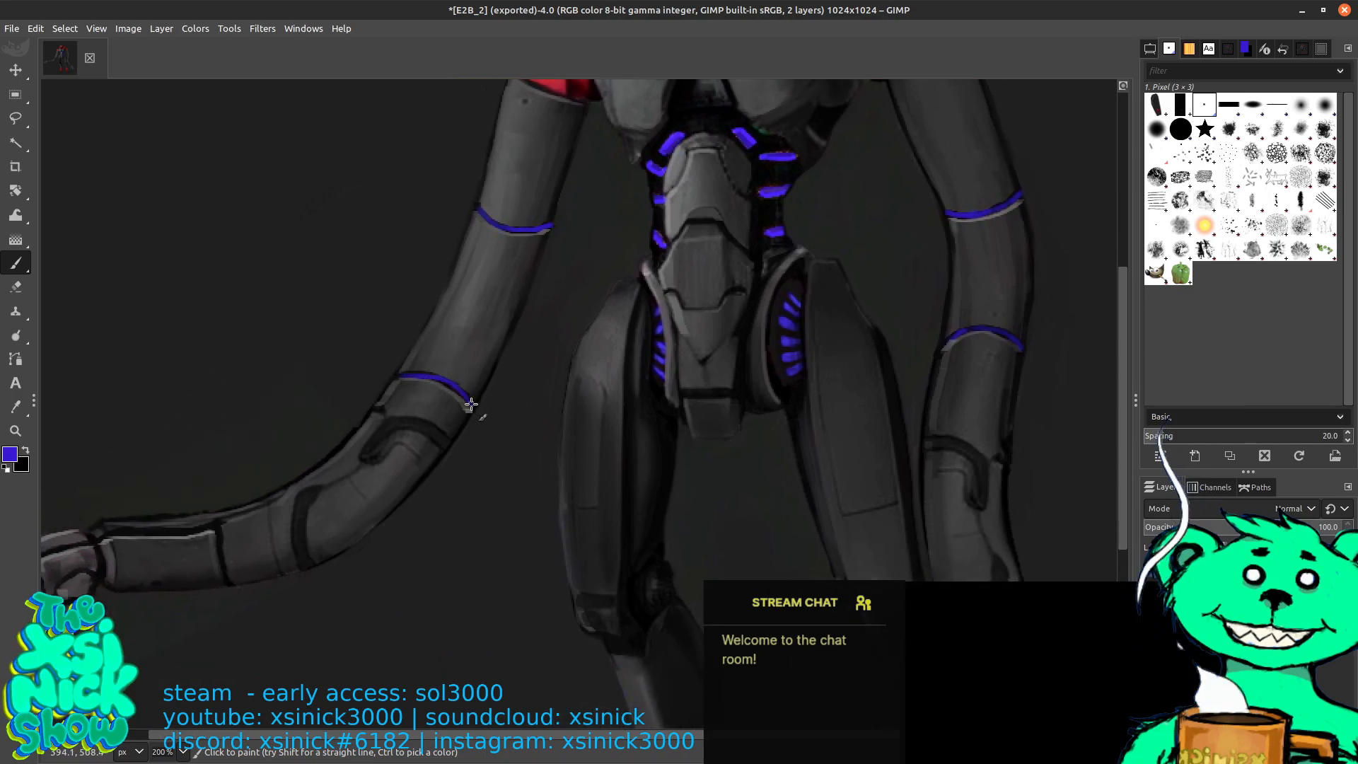
pyautogui.moveTo(425, 328); pyautogui.dragTo(591, 189)
pyautogui.hotkey('ctrl', 'z')
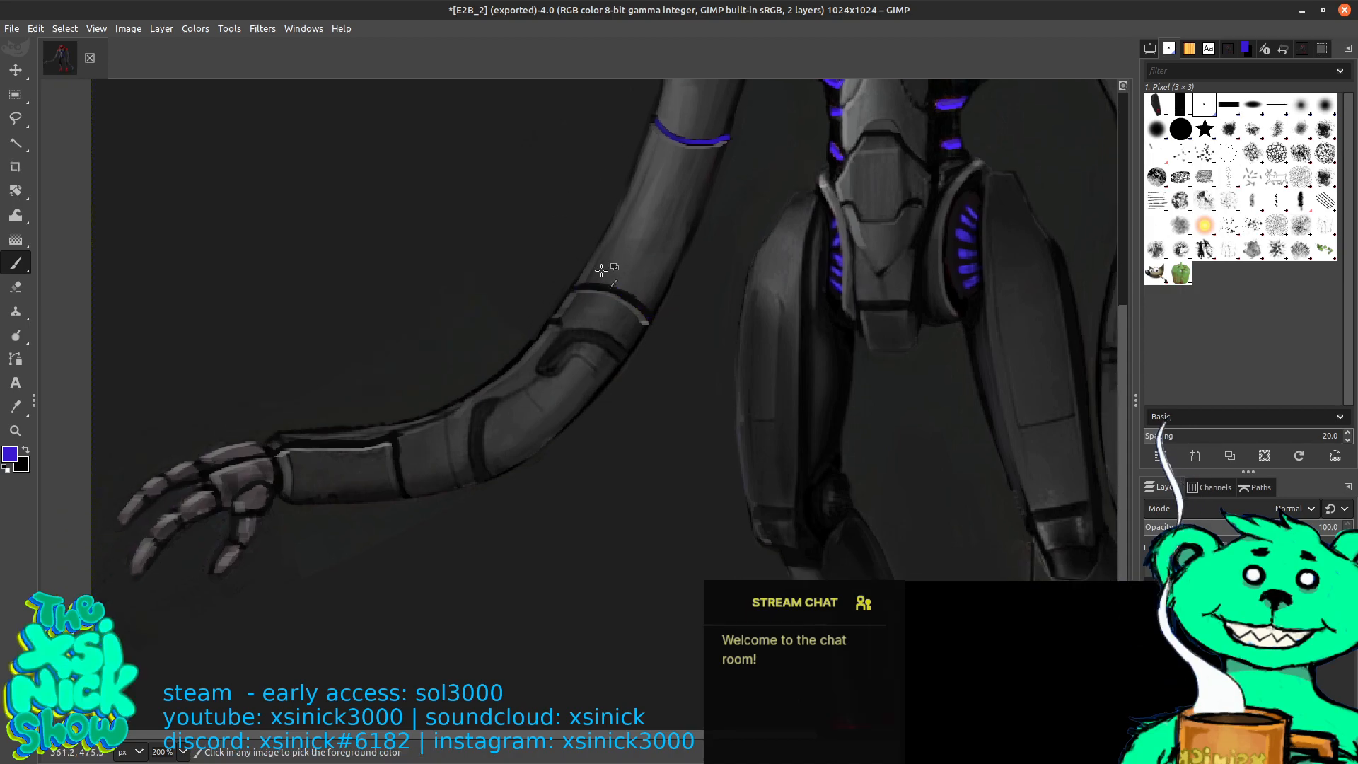
pyautogui.moveTo(593, 287); pyautogui.dragTo(647, 318)
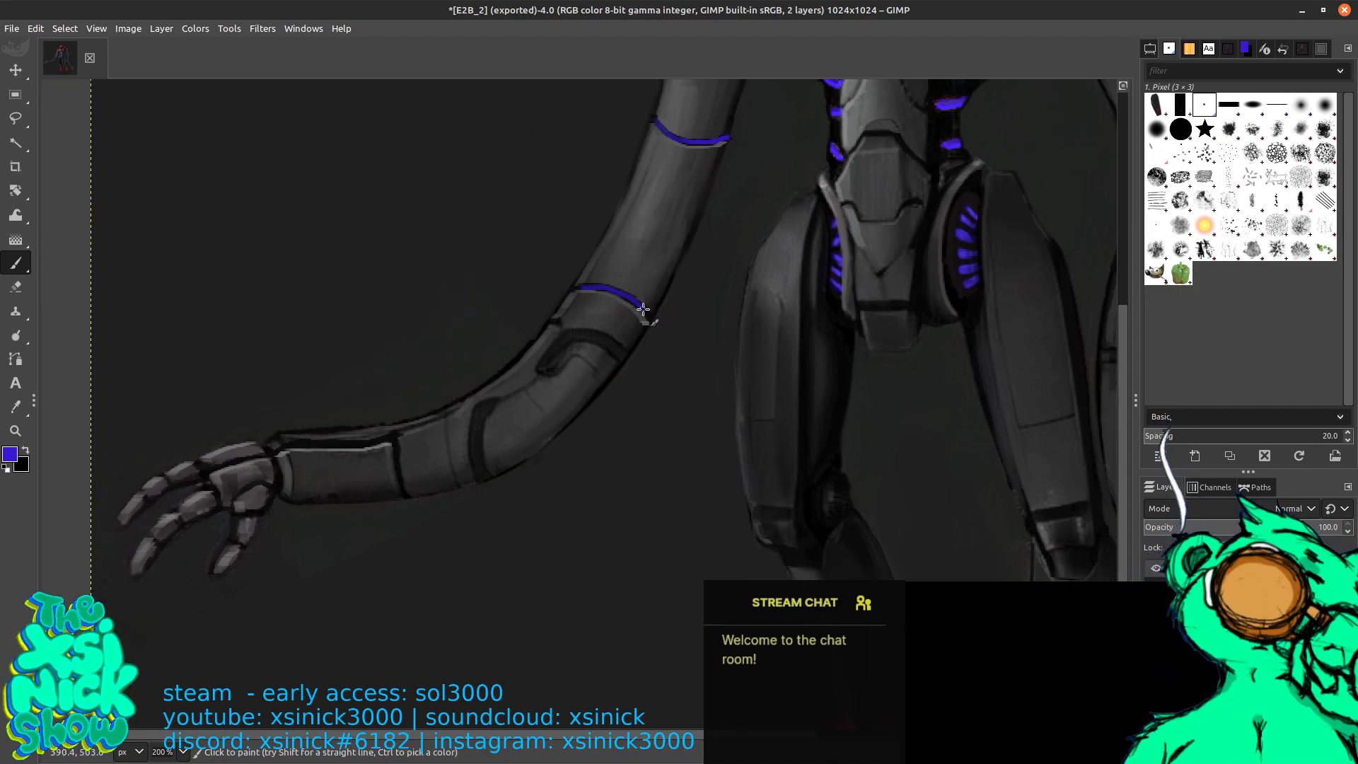
# Paint violet-blue along the forearm's cross seam and its upper lengthwise groove on the outstretched arm on the image's left
pyautogui.moveTo(531, 136); pyautogui.dragTo(584, 100)
pyautogui.moveTo(460, 462); pyautogui.dragTo(448, 412)
pyautogui.hotkey('ctrl', 'z')
pyautogui.moveTo(459, 460); pyautogui.dragTo(448, 402)
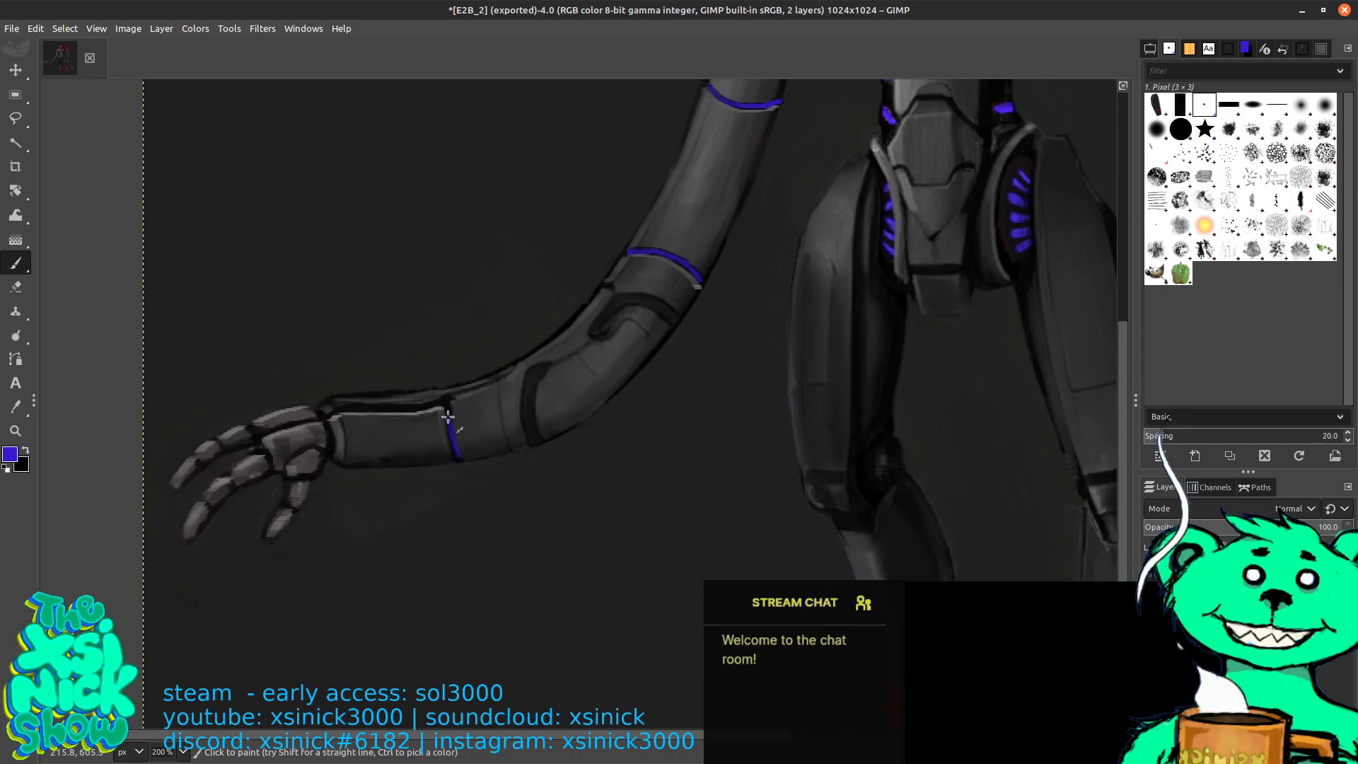
pyautogui.moveTo(347, 408); pyautogui.dragTo(450, 400)
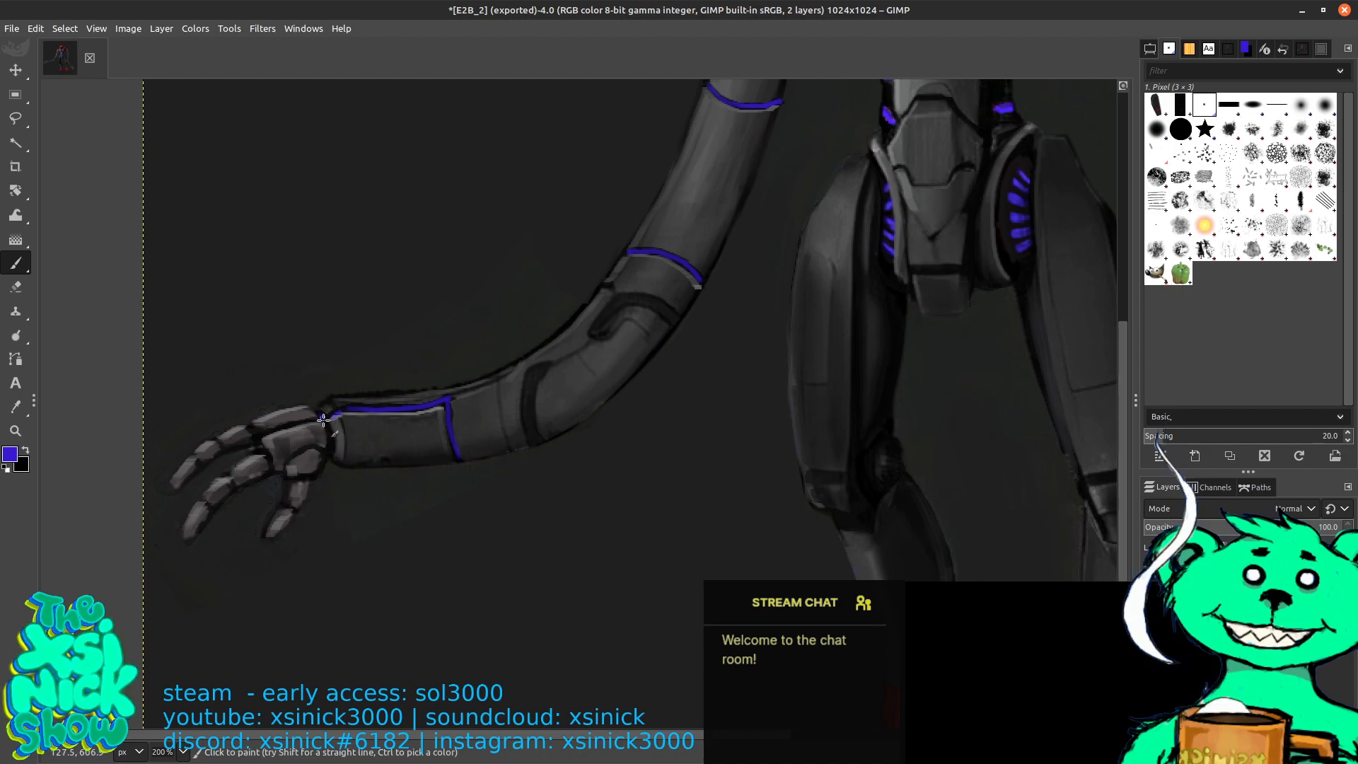
# Paint violet-blue accents in the wrist, palm and finger joints of the outstretched hand on the image's left
pyautogui.moveTo(320, 411)
pyautogui.mouseDown()
pyautogui.moveTo(330, 449)
pyautogui.moveTo(308, 449)
pyautogui.moveTo(316, 477)
pyautogui.mouseUp()
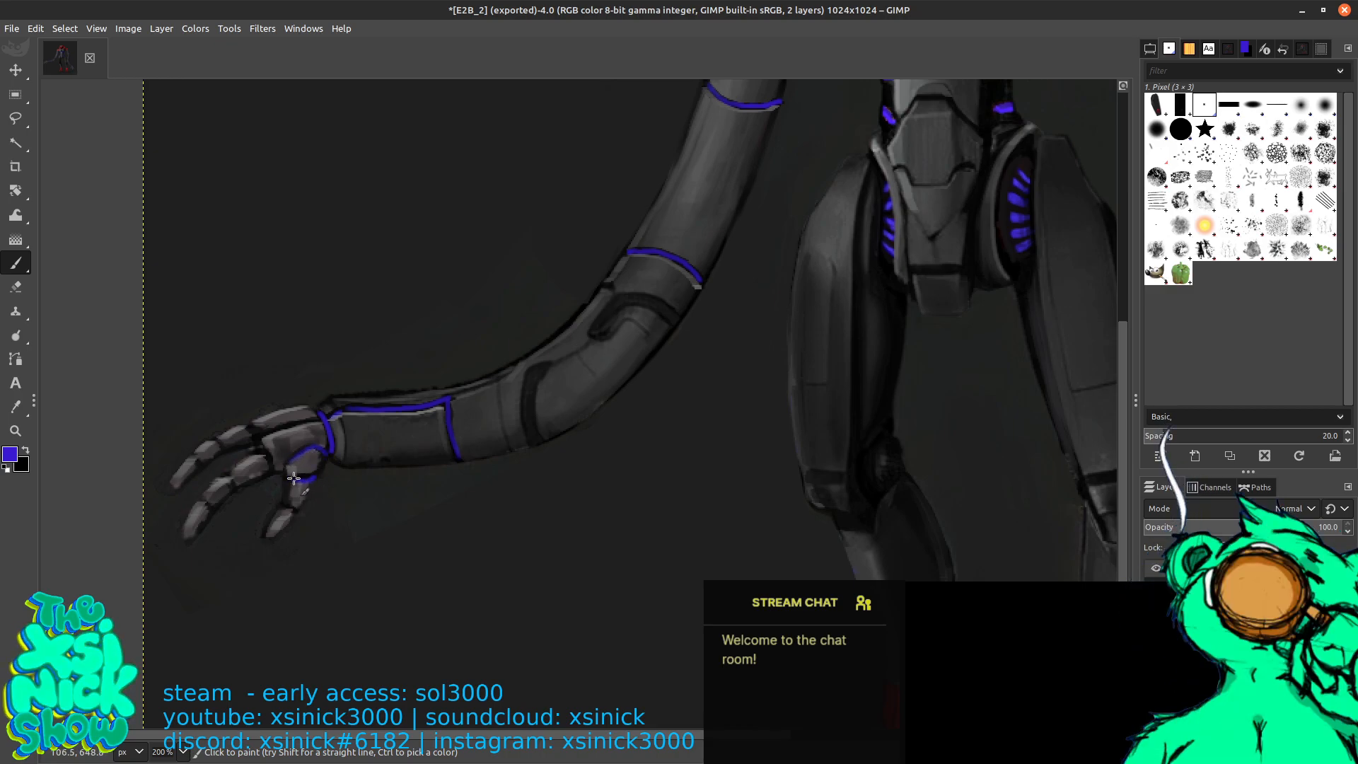
pyautogui.moveTo(270, 433)
pyautogui.mouseDown()
pyautogui.moveTo(320, 418)
pyautogui.moveTo(278, 409)
pyautogui.moveTo(250, 428)
pyautogui.moveTo(269, 457)
pyautogui.moveTo(336, 393)
pyautogui.mouseUp()
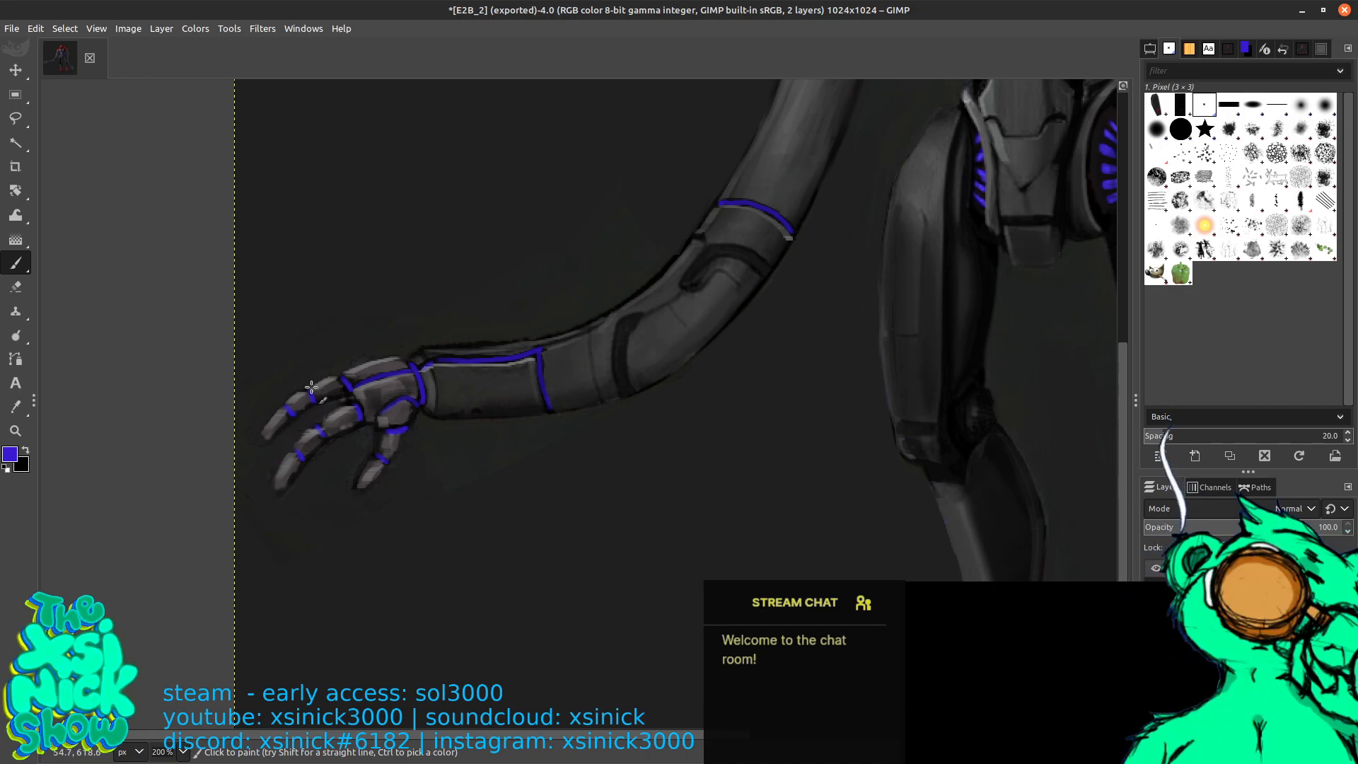
# Examine the violet-blue seams on both arms, the torso and the whole figure, up close and from a distance
pyautogui.hscroll(6, 495, 304)
pyautogui.moveTo(960, 394); pyautogui.dragTo(606, 354)
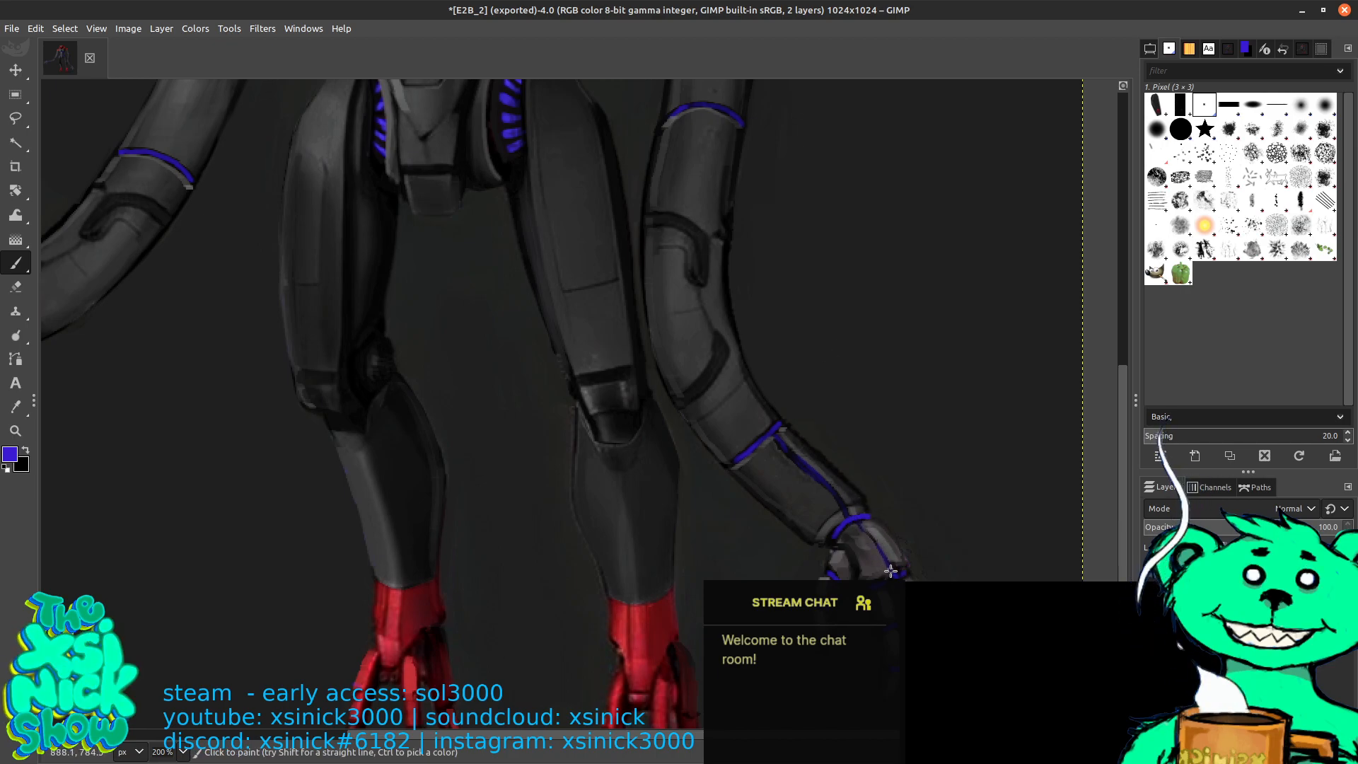
pyautogui.moveTo(858, 324); pyautogui.dragTo(962, 470)
pyautogui.moveTo(828, 201); pyautogui.dragTo(1015, 305)
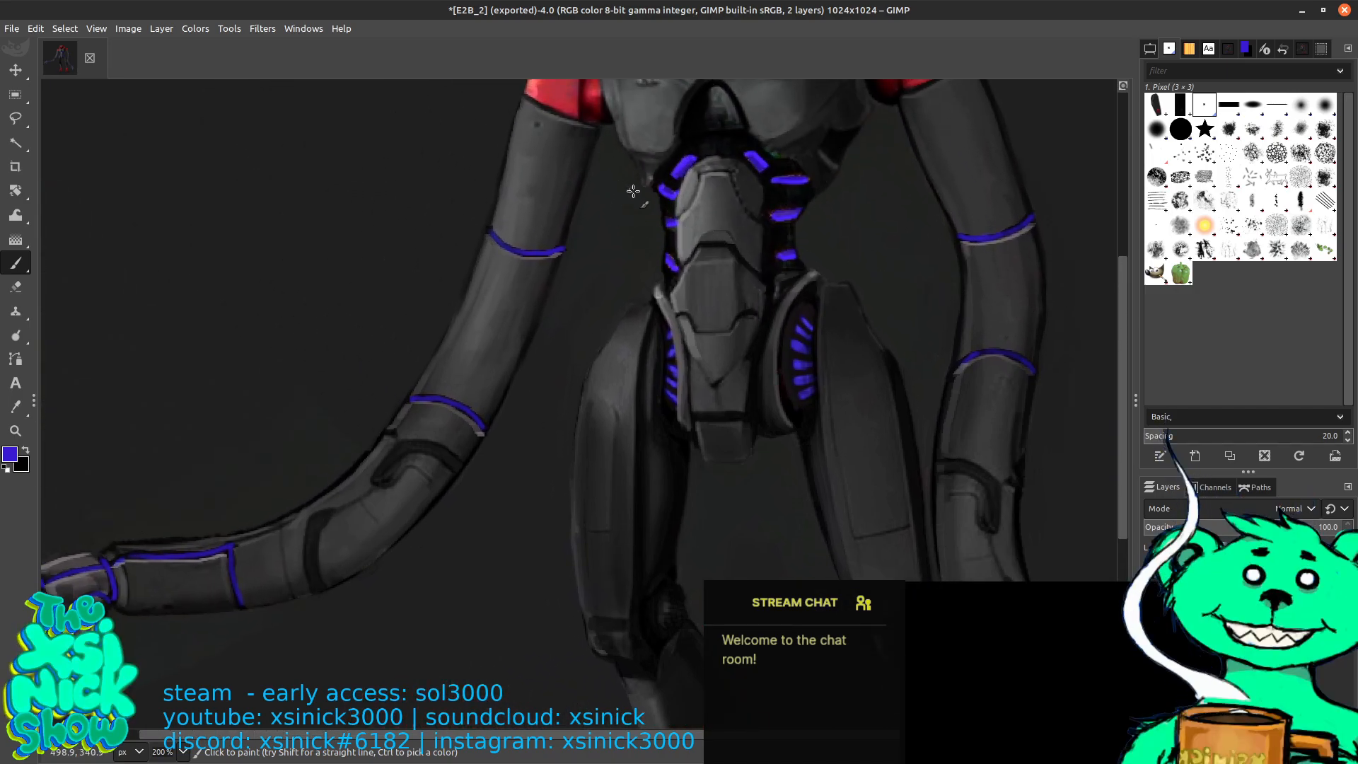
pyautogui.scroll(-3, 707, 212)
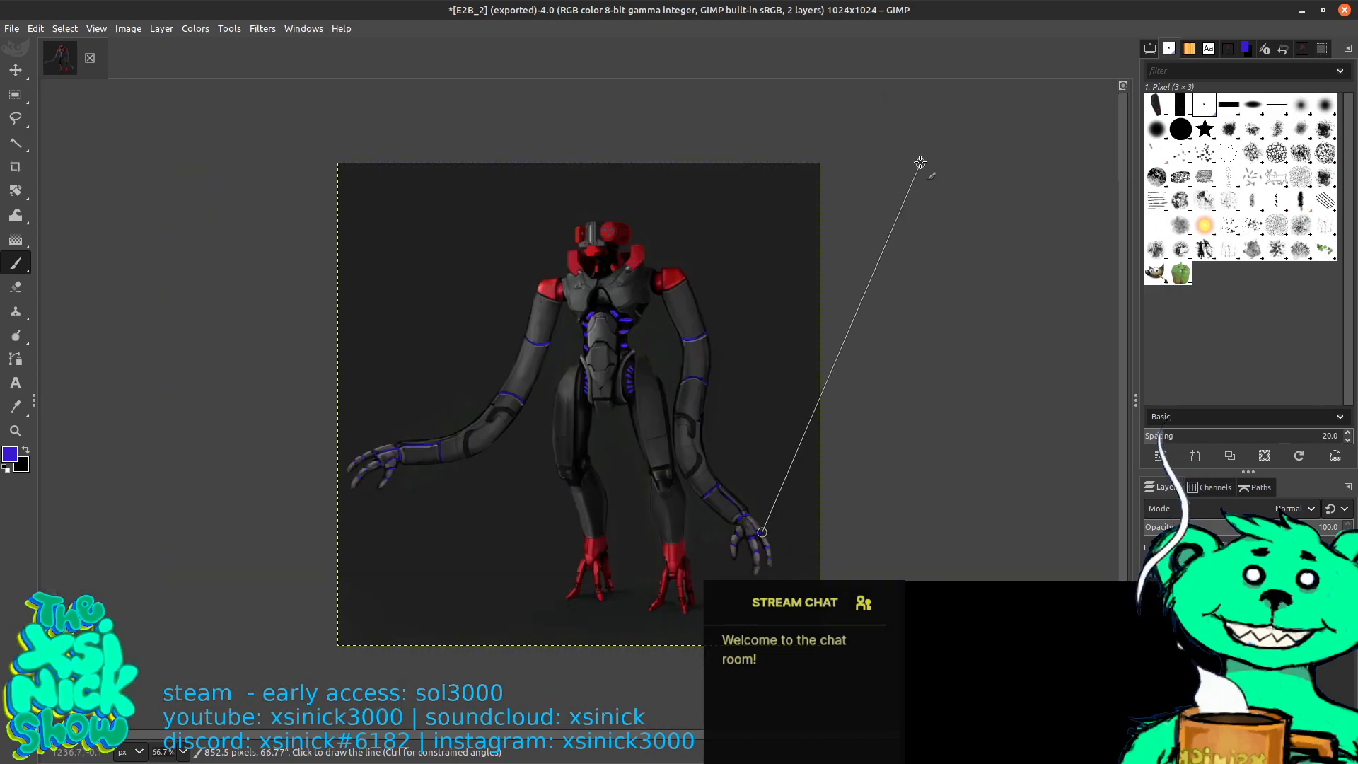
pyautogui.scroll(3, 920, 162)
pyautogui.scroll(-5, 813, 141)
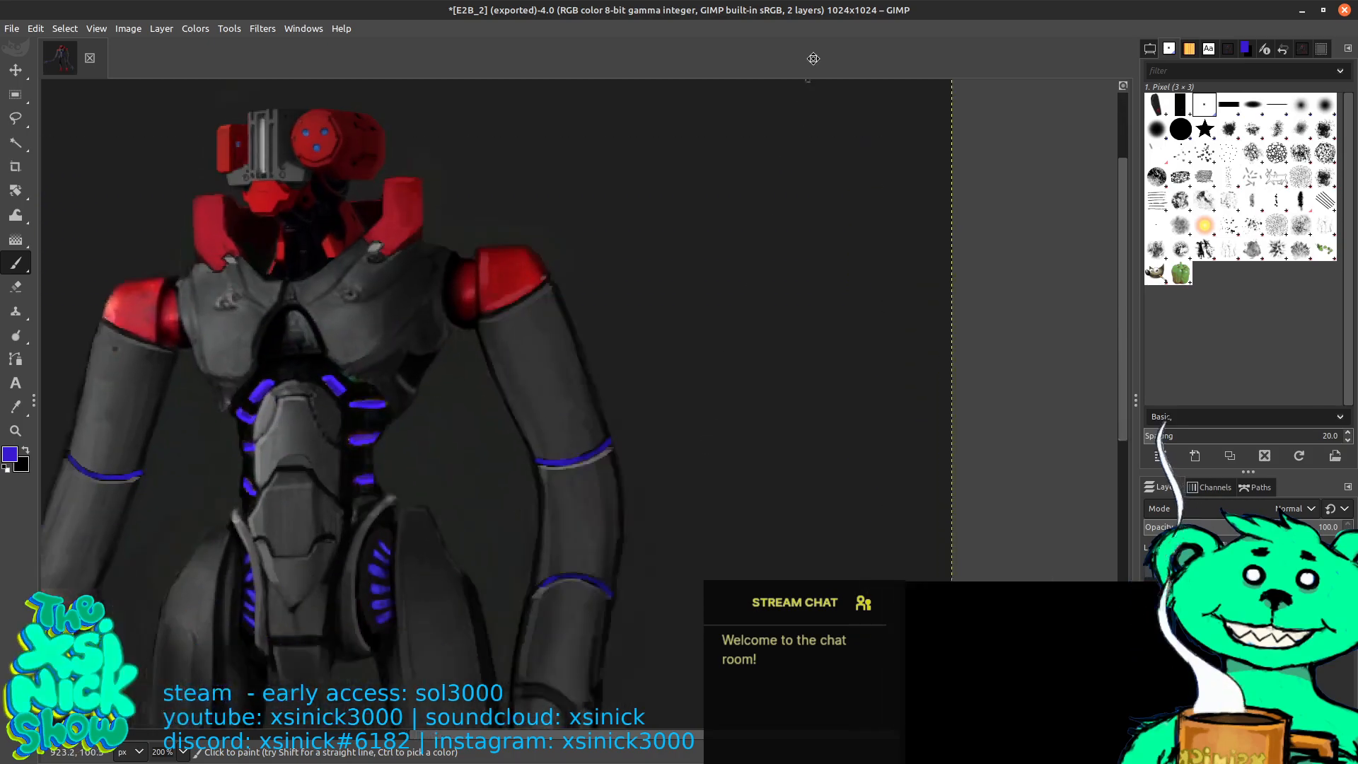
pyautogui.hscroll(-3, 773, 263)
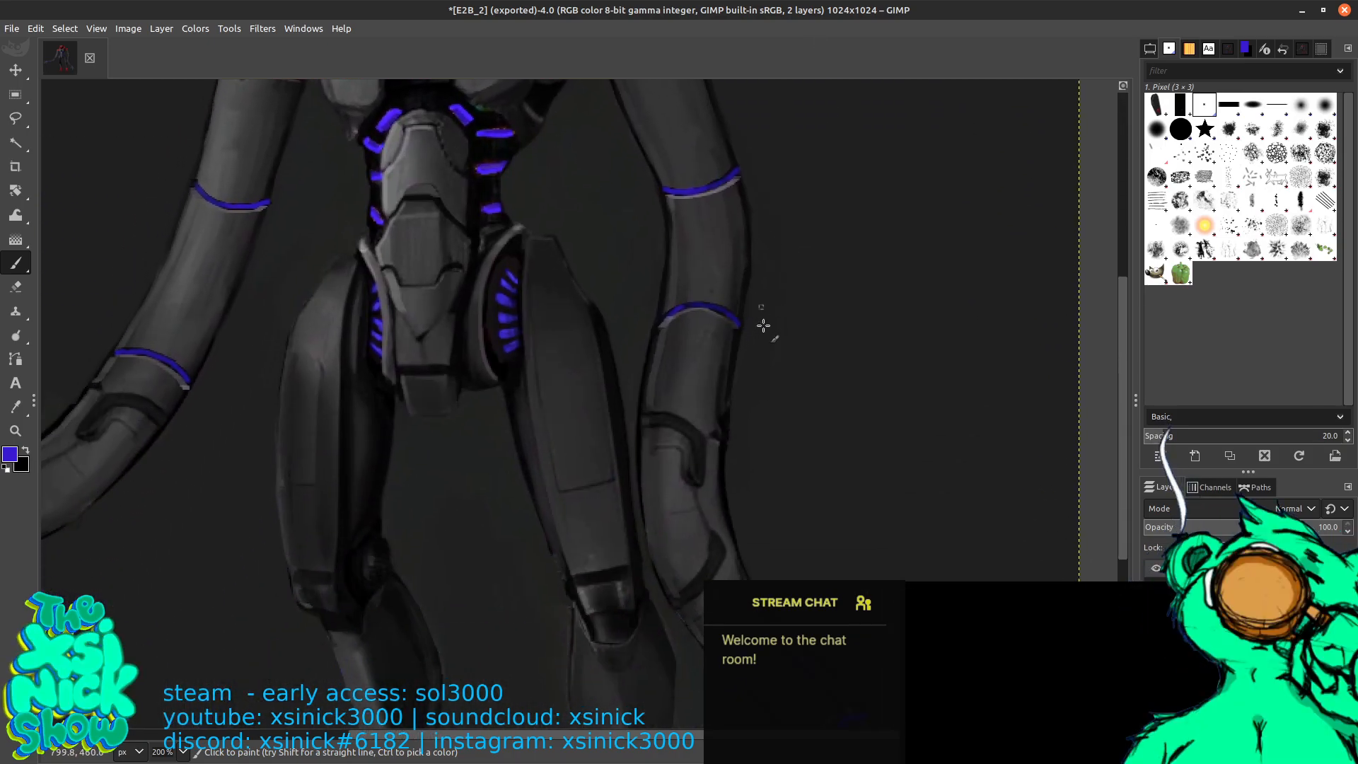
pyautogui.scroll(-6, 758, 312)
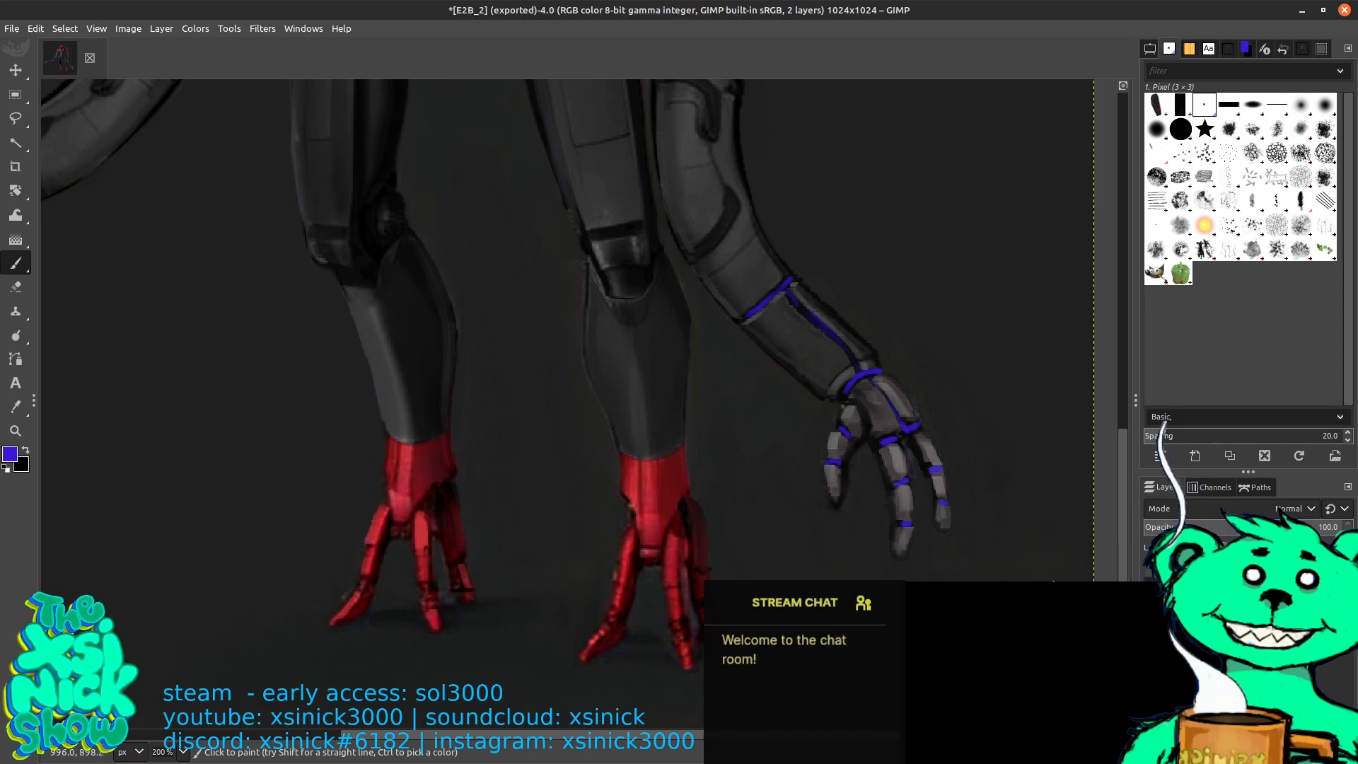
pyautogui.moveTo(844, 633)
pyautogui.mouseDown()
pyautogui.moveTo(790, 537)
pyautogui.moveTo(824, 459)
pyautogui.mouseUp()
pyautogui.moveTo(810, 594)
pyautogui.mouseDown()
pyautogui.moveTo(790, 510)
pyautogui.moveTo(822, 460)
pyautogui.mouseUp()
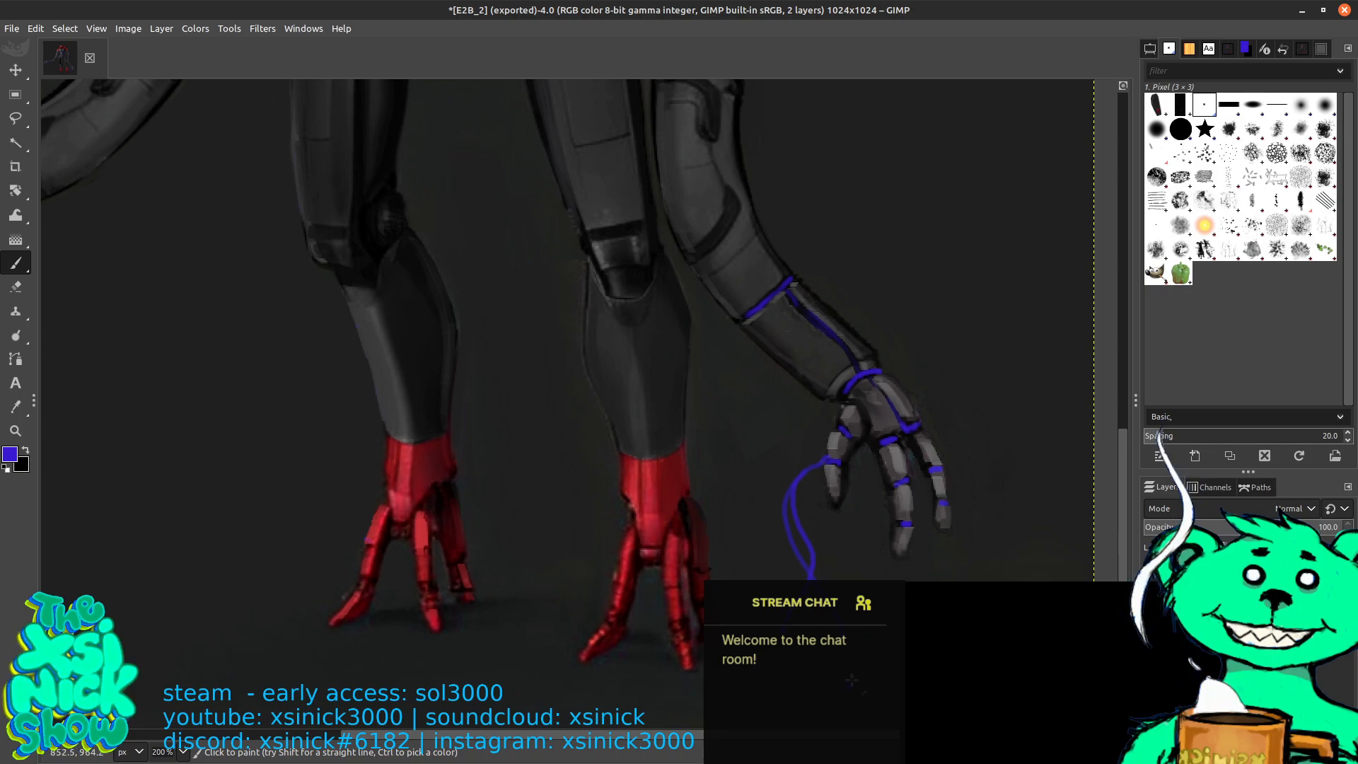
pyautogui.moveTo(850, 680); pyautogui.dragTo(878, 550)
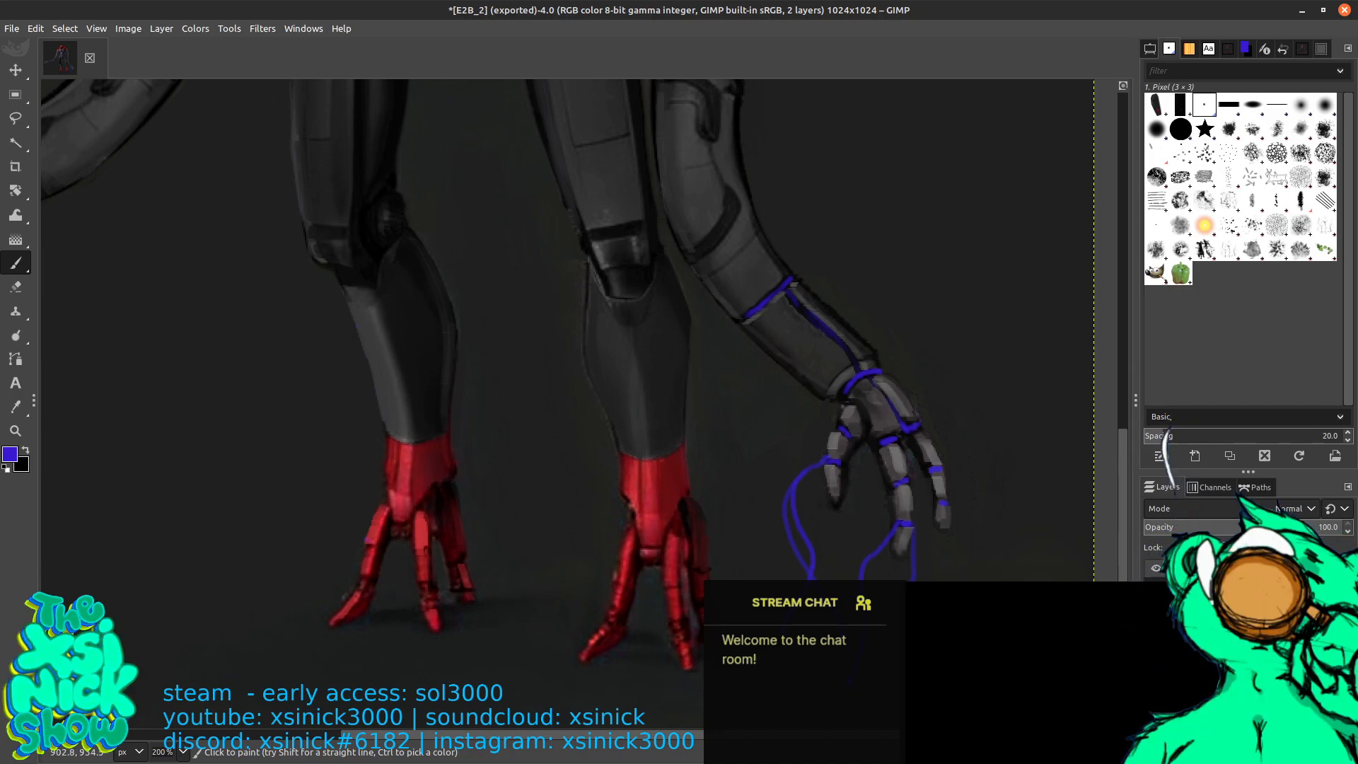
pyautogui.moveTo(946, 503); pyautogui.dragTo(988, 582)
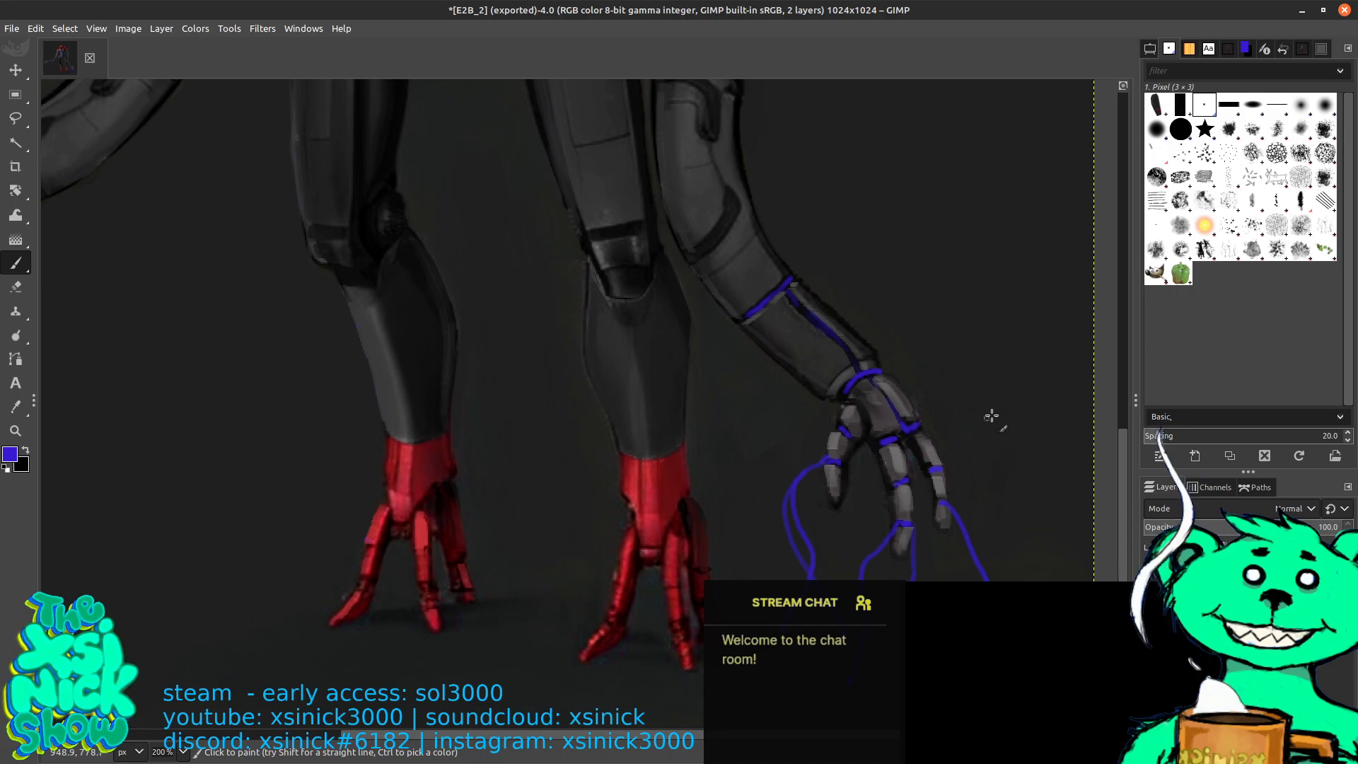
pyautogui.hotkey('ctrl', 'z')
pyautogui.hotkey('ctrl', 'z')
pyautogui.hotkey('ctrl', 'z')
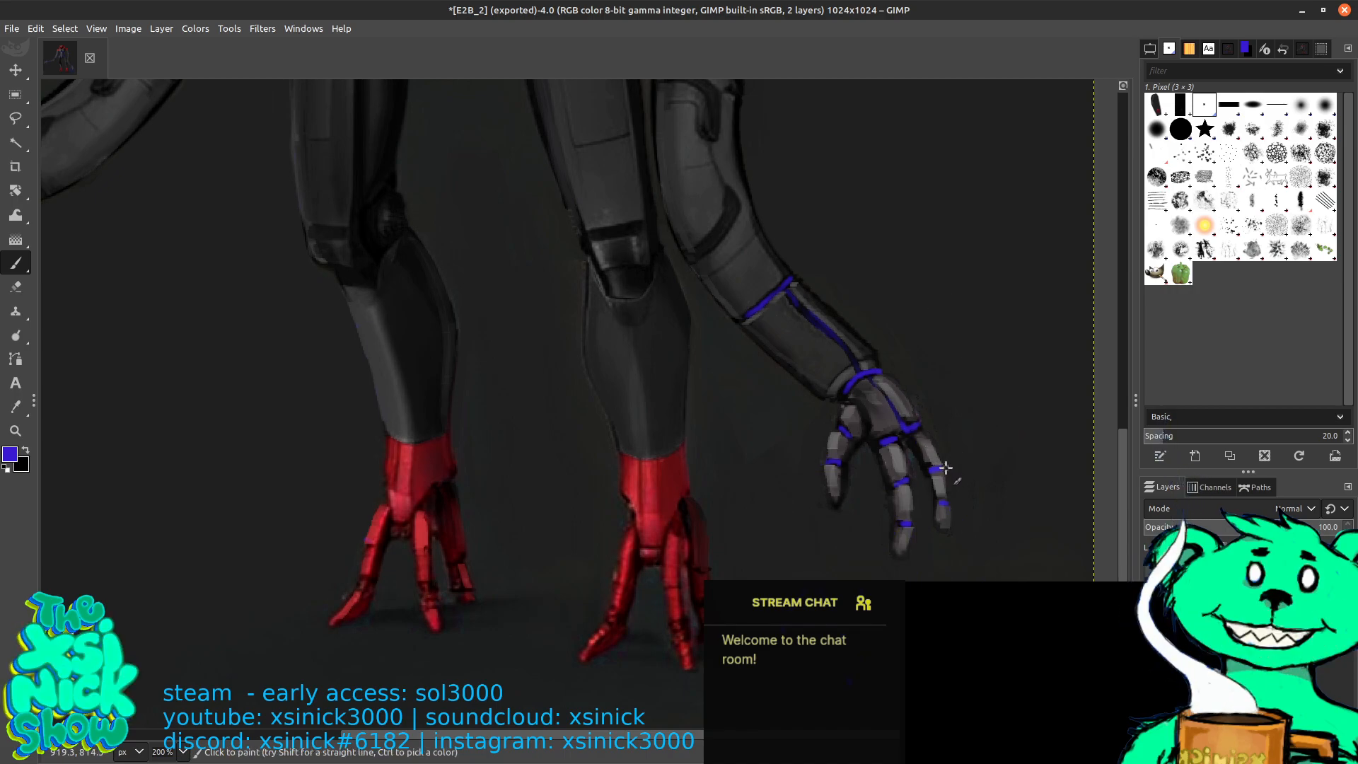
# Reduce the brush size to 2 and paint thin, jagged violet-blue lightning from the fingers and knuckles of the lowered hand on the image's right
pyautogui.press('[')
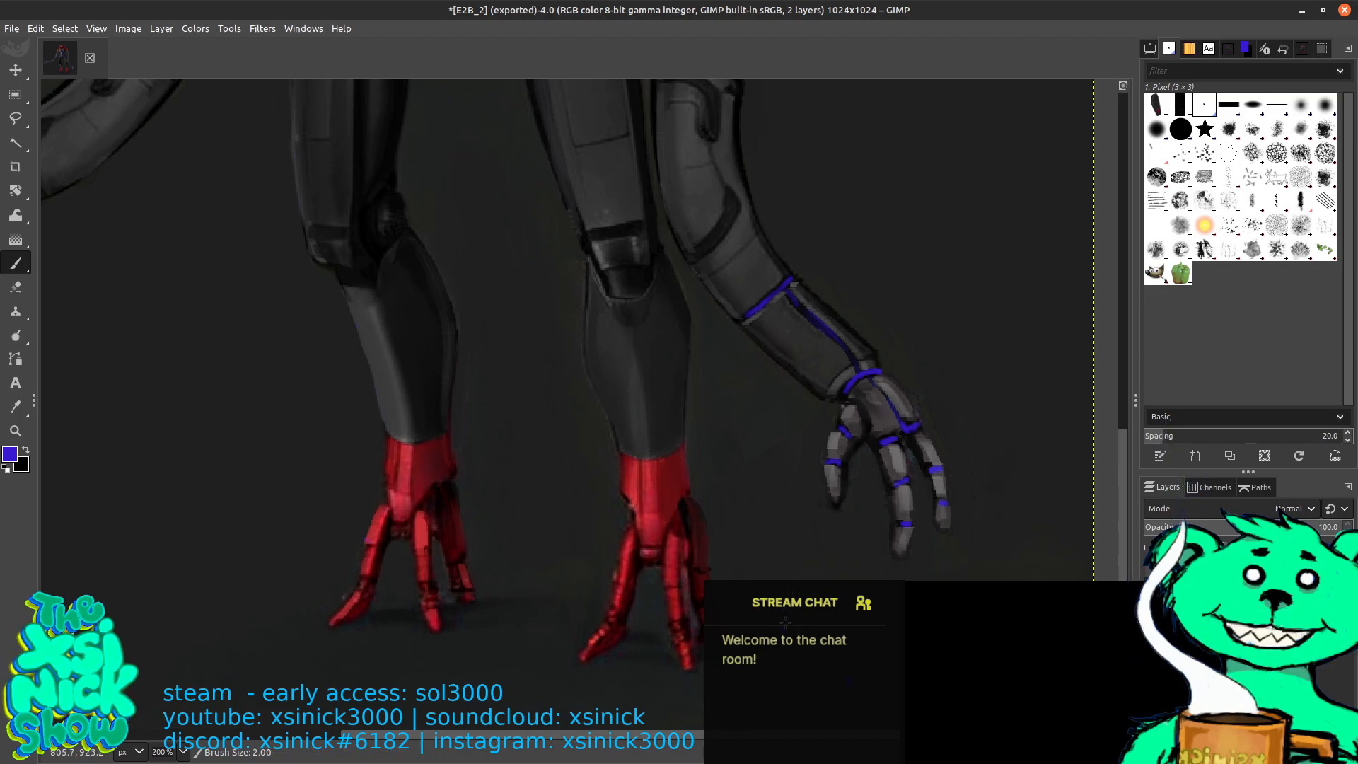
pyautogui.moveTo(783, 619); pyautogui.dragTo(808, 465)
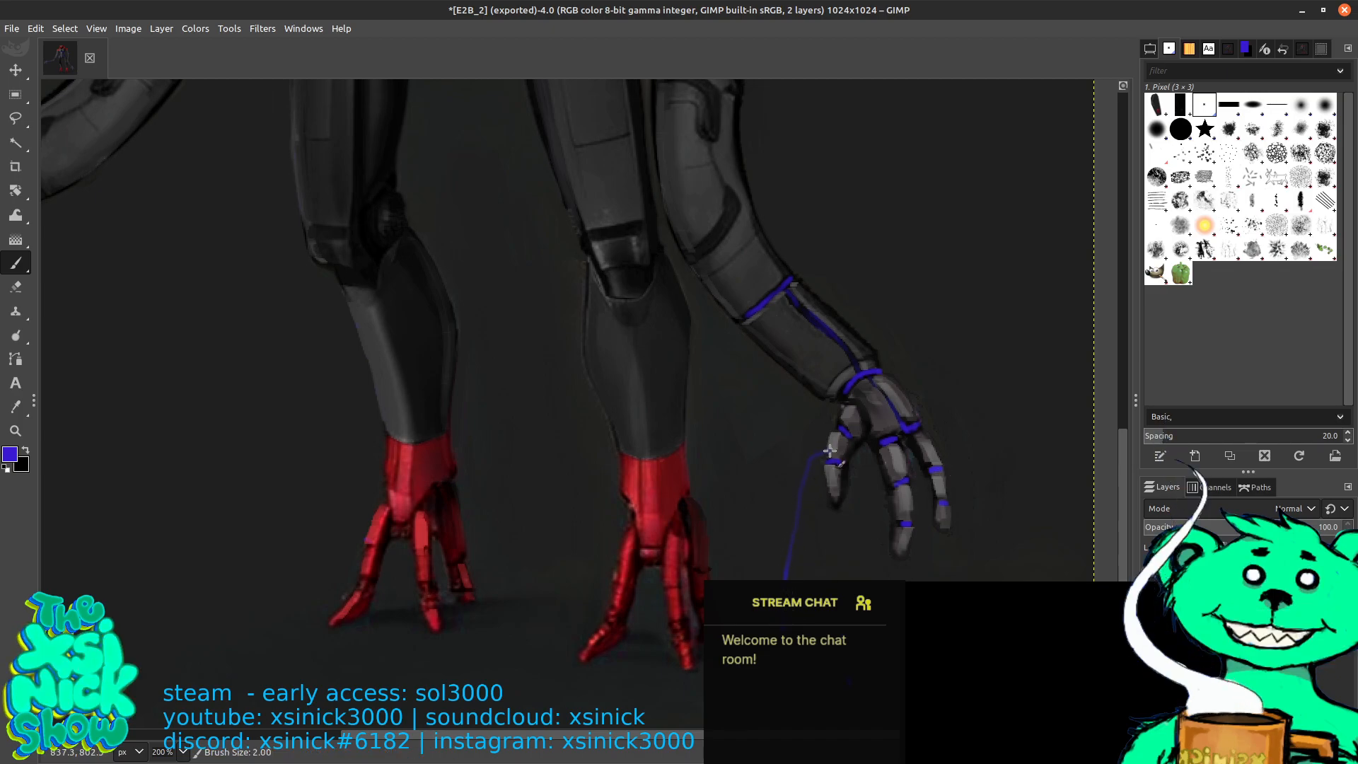
pyautogui.hotkey('ctrl', 'z')
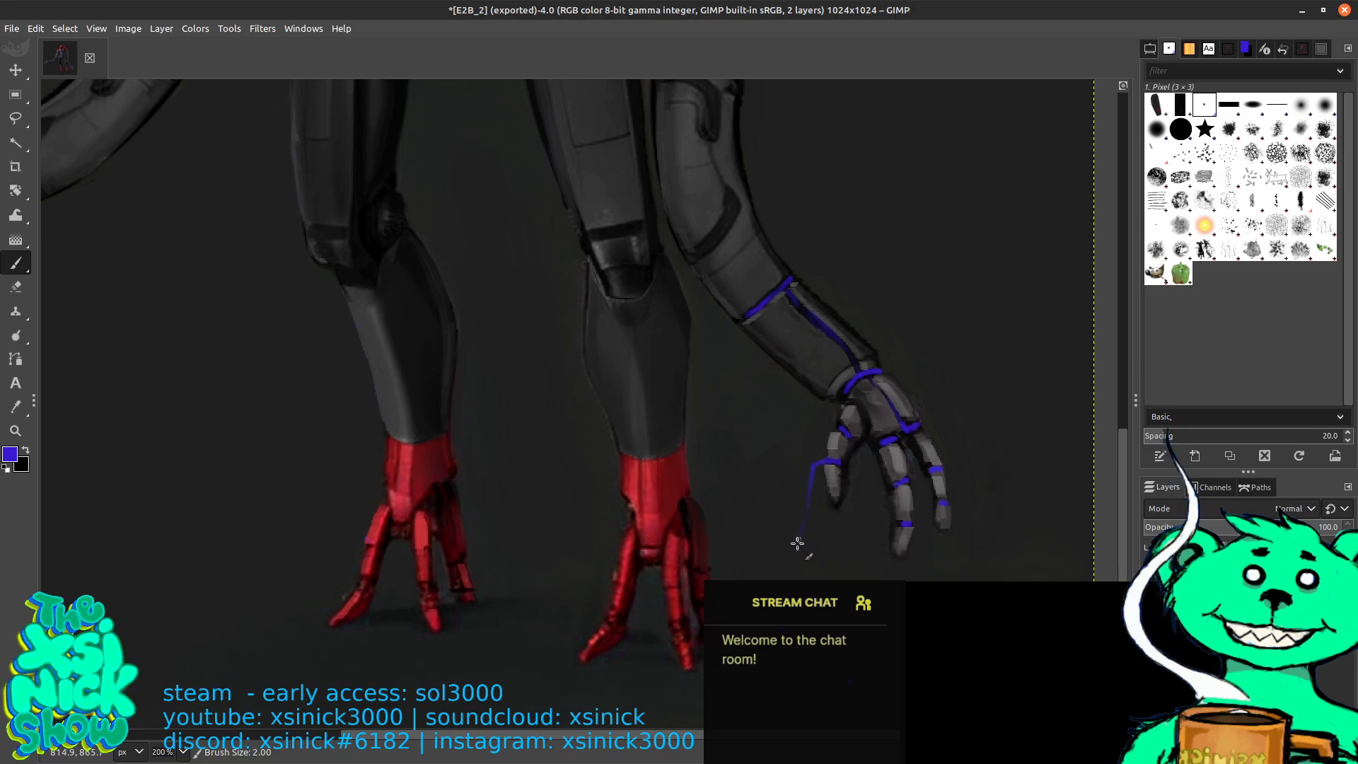
pyautogui.moveTo(801, 536); pyautogui.dragTo(849, 681)
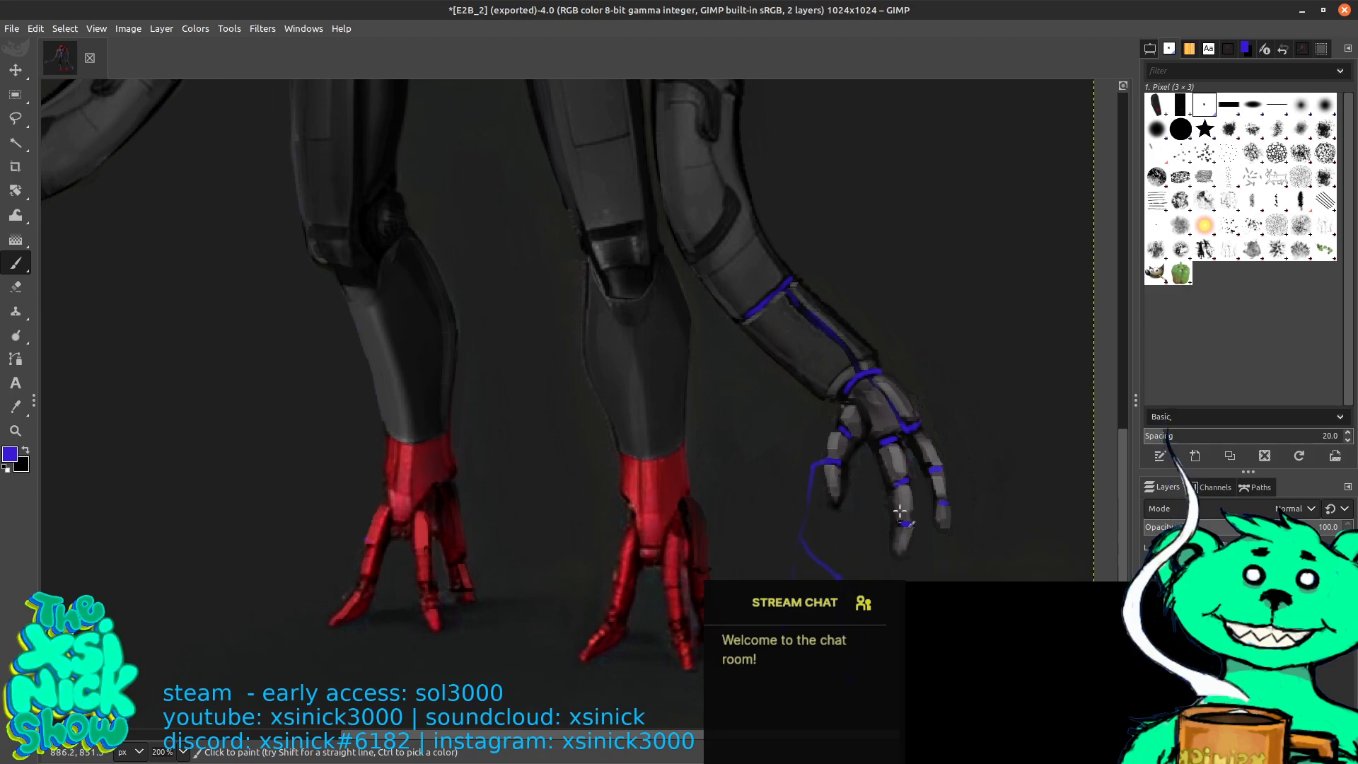
pyautogui.moveTo(928, 565); pyautogui.dragTo(922, 638)
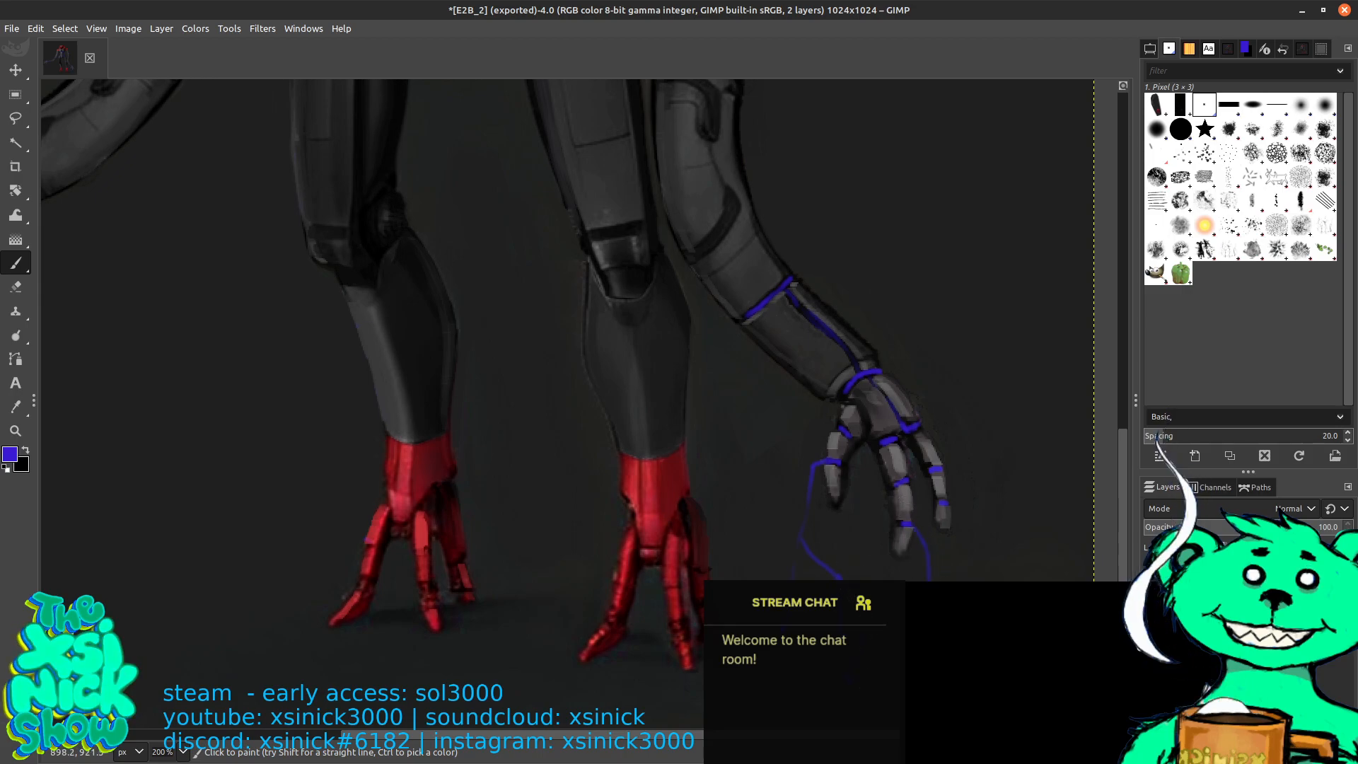
pyautogui.moveTo(943, 501); pyautogui.dragTo(1013, 637)
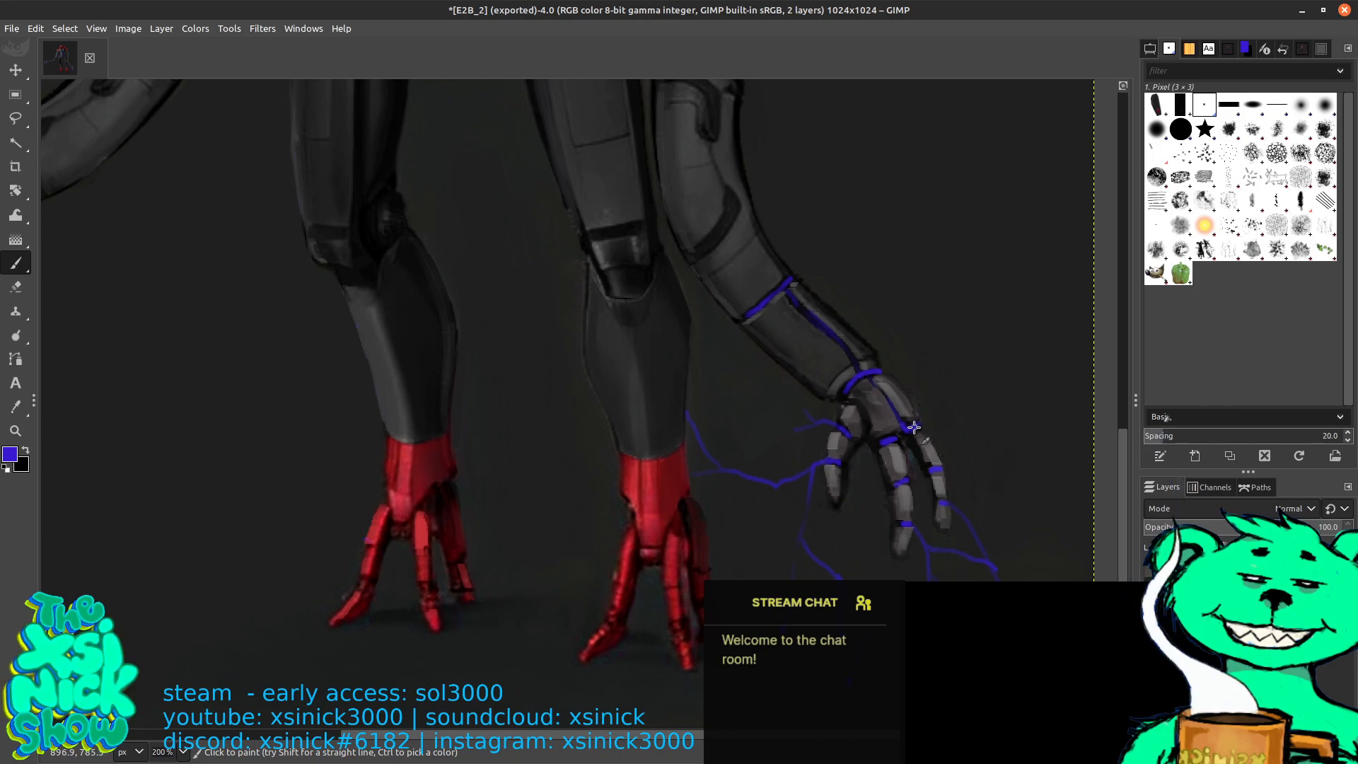
pyautogui.moveTo(914, 423); pyautogui.dragTo(957, 366)
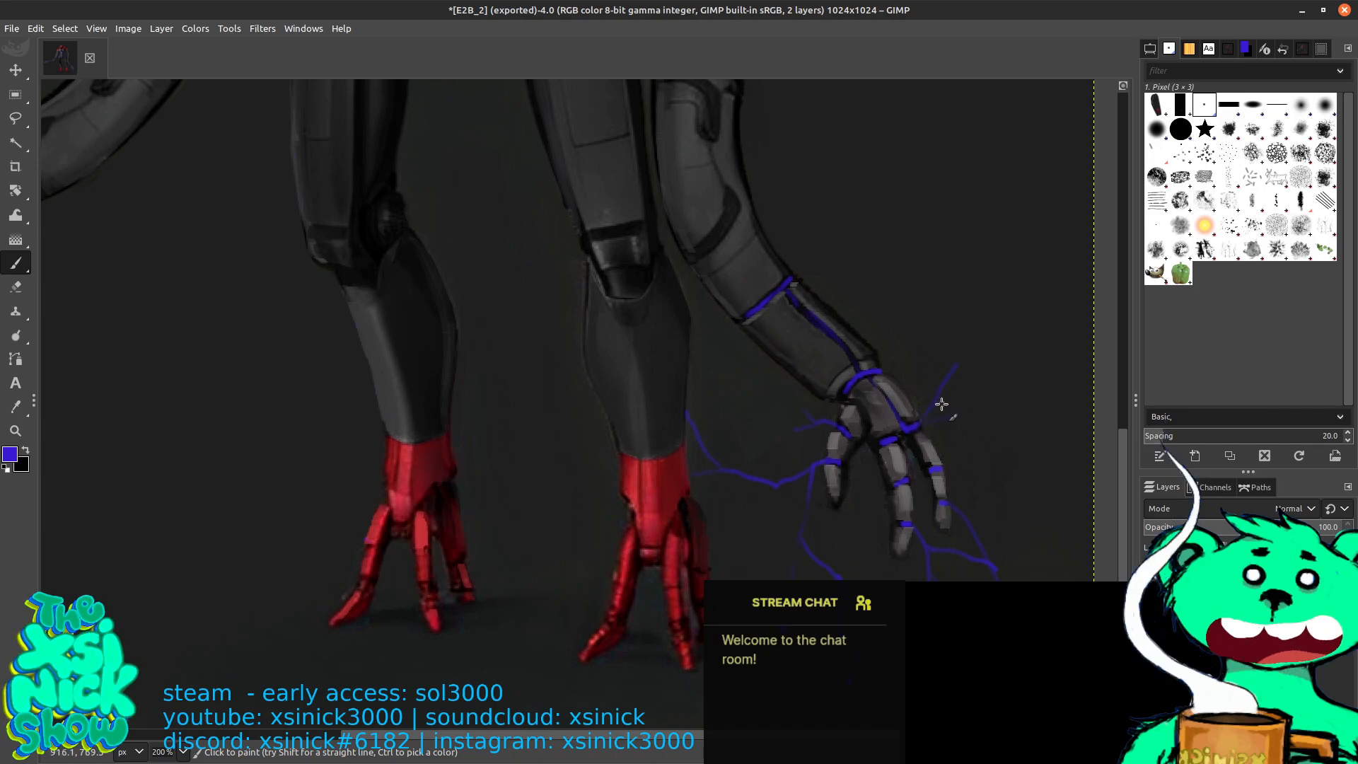
# Paint thin violet-blue bolts from the outstretched hand's fingertip toward the canvas edge and dot three strike points on the ground below
pyautogui.moveTo(950, 275)
pyautogui.mouseDown()
pyautogui.moveTo(997, 333)
pyautogui.moveTo(1001, 278)
pyautogui.mouseUp()
pyautogui.moveTo(891, 273); pyautogui.dragTo(1125, 312)
pyautogui.moveTo(478, 277); pyautogui.dragTo(750, 220)
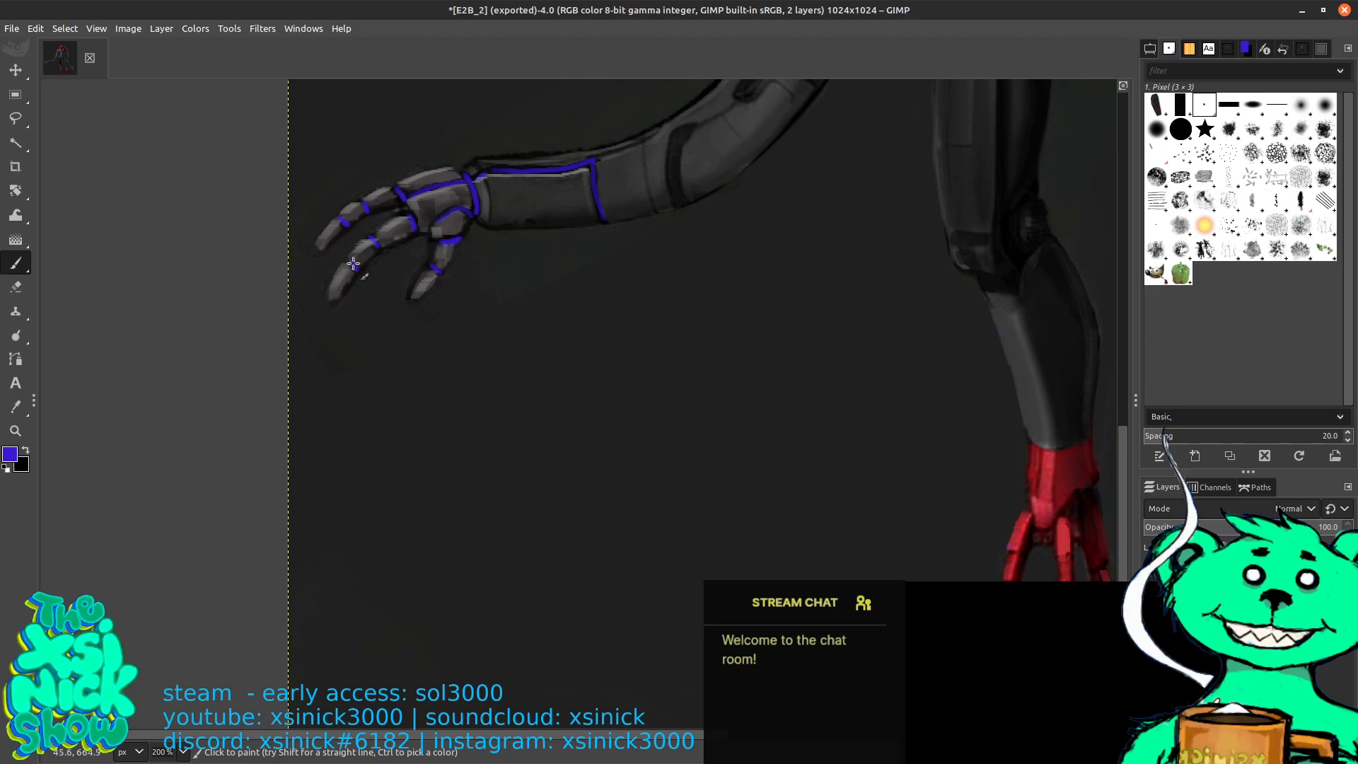
pyautogui.moveTo(354, 283); pyautogui.dragTo(296, 354)
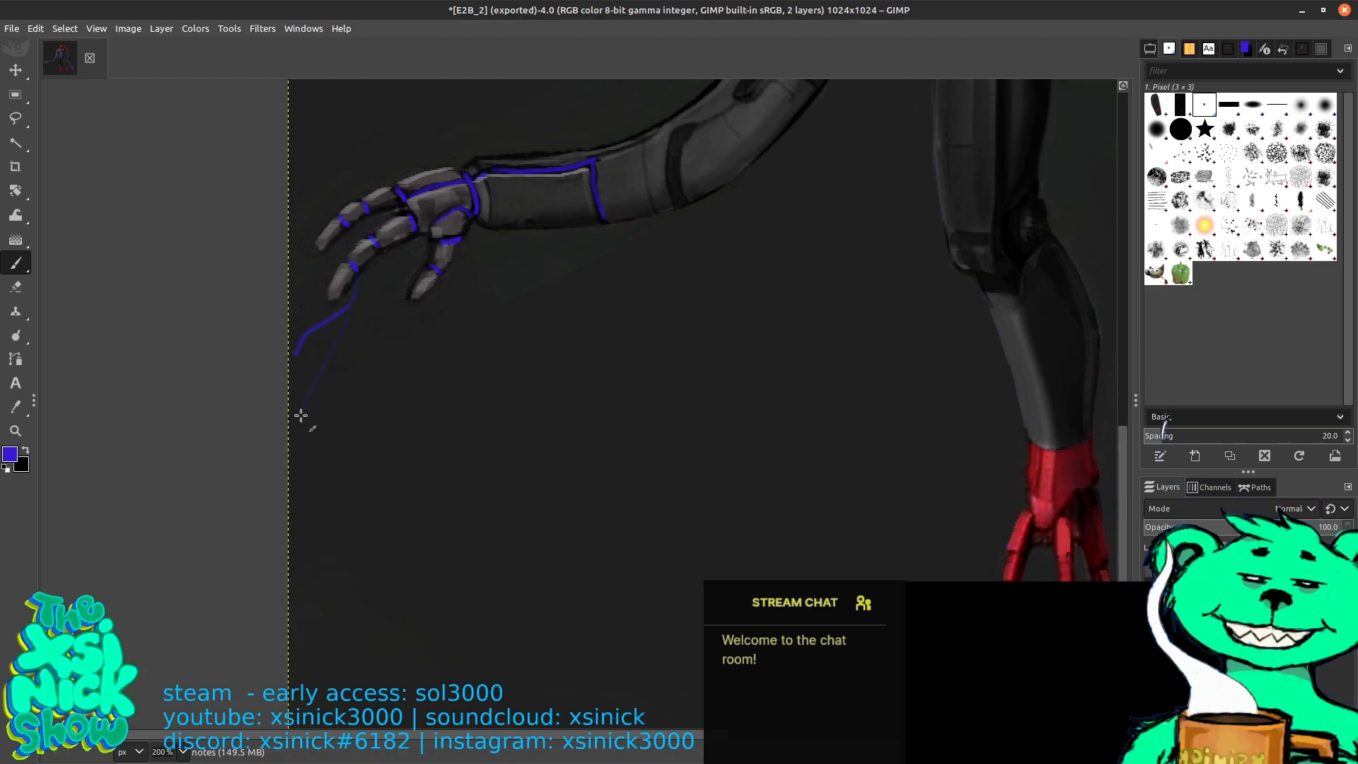
pyautogui.click(420, 608)
pyautogui.click(336, 637)
pyautogui.click(554, 634)
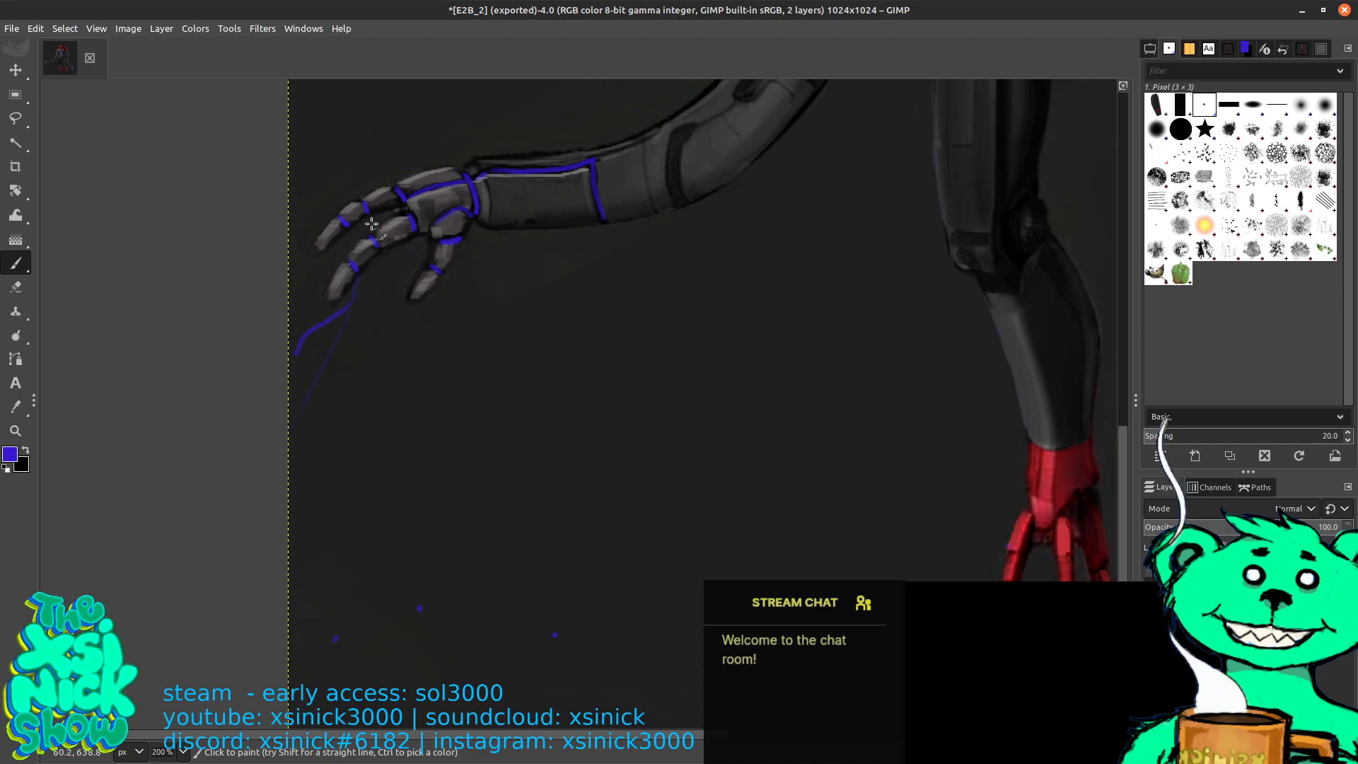
# Paint jagged violet-blue lightning from the outstretched hand's fingers down to the ground dots, with small branches linking the bolts
pyautogui.moveTo(381, 270)
pyautogui.mouseDown()
pyautogui.moveTo(439, 479)
pyautogui.moveTo(422, 597)
pyautogui.moveTo(434, 532)
pyautogui.moveTo(494, 593)
pyautogui.moveTo(517, 641)
pyautogui.moveTo(525, 543)
pyautogui.moveTo(498, 400)
pyautogui.moveTo(441, 268)
pyautogui.mouseUp()
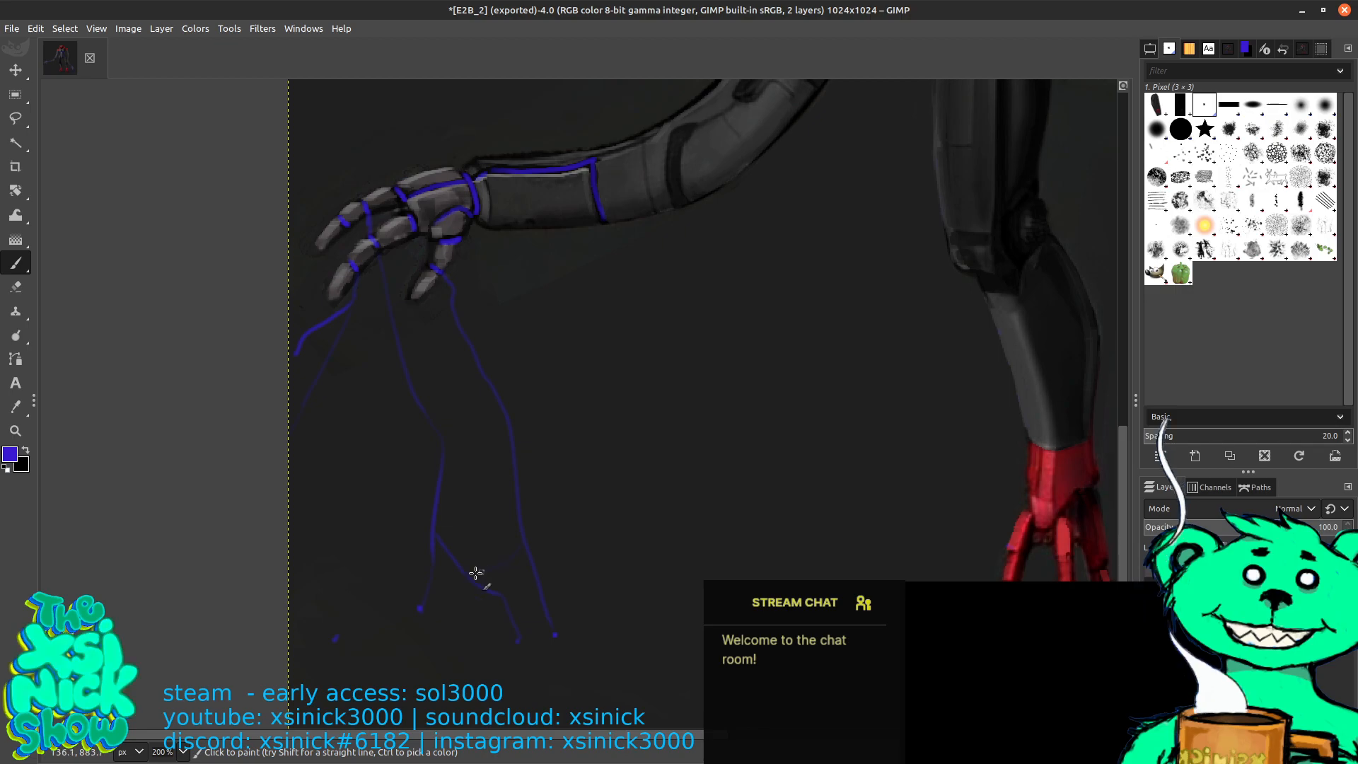
pyautogui.click(419, 607)
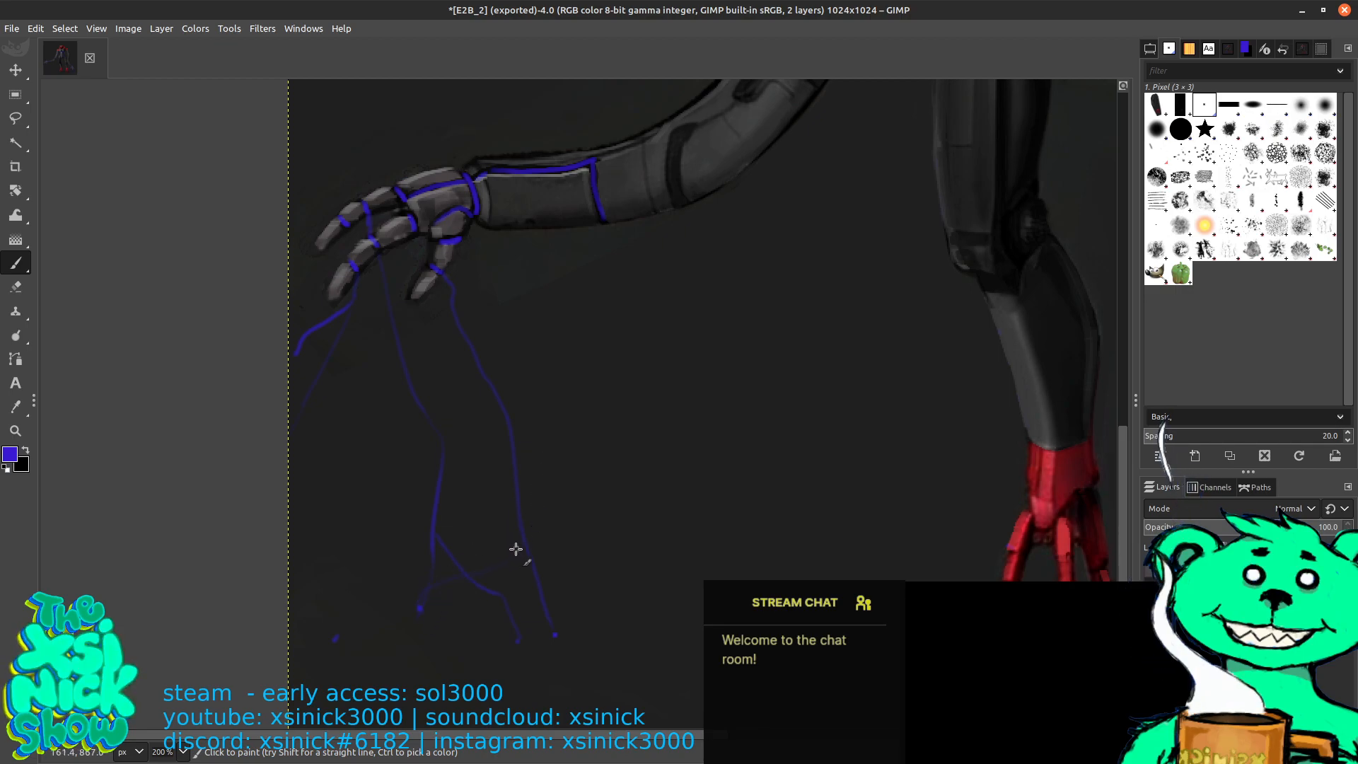
pyautogui.moveTo(337, 635)
pyautogui.mouseDown()
pyautogui.moveTo(363, 412)
pyautogui.moveTo(339, 376)
pyautogui.moveTo(376, 262)
pyautogui.mouseUp()
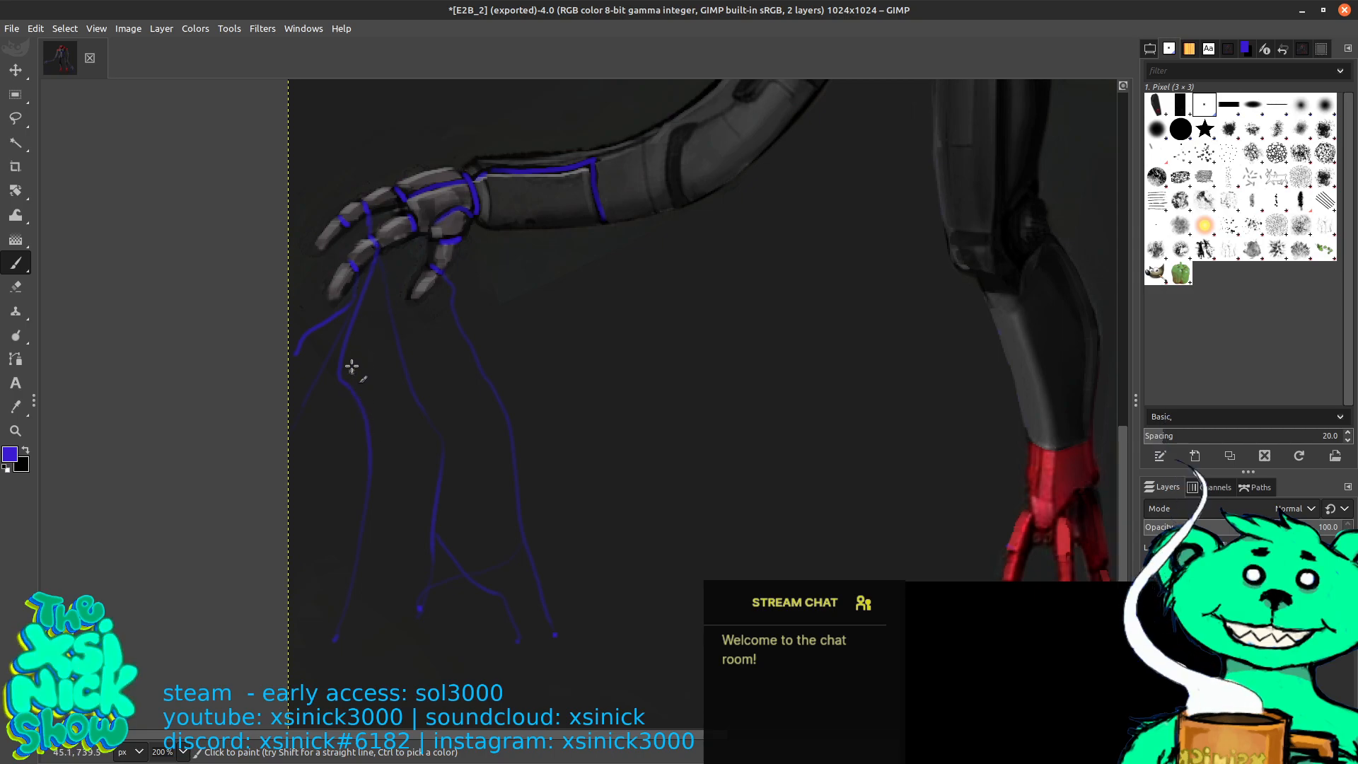
pyautogui.moveTo(371, 506); pyautogui.dragTo(434, 535)
pyautogui.moveTo(429, 591); pyautogui.dragTo(439, 632)
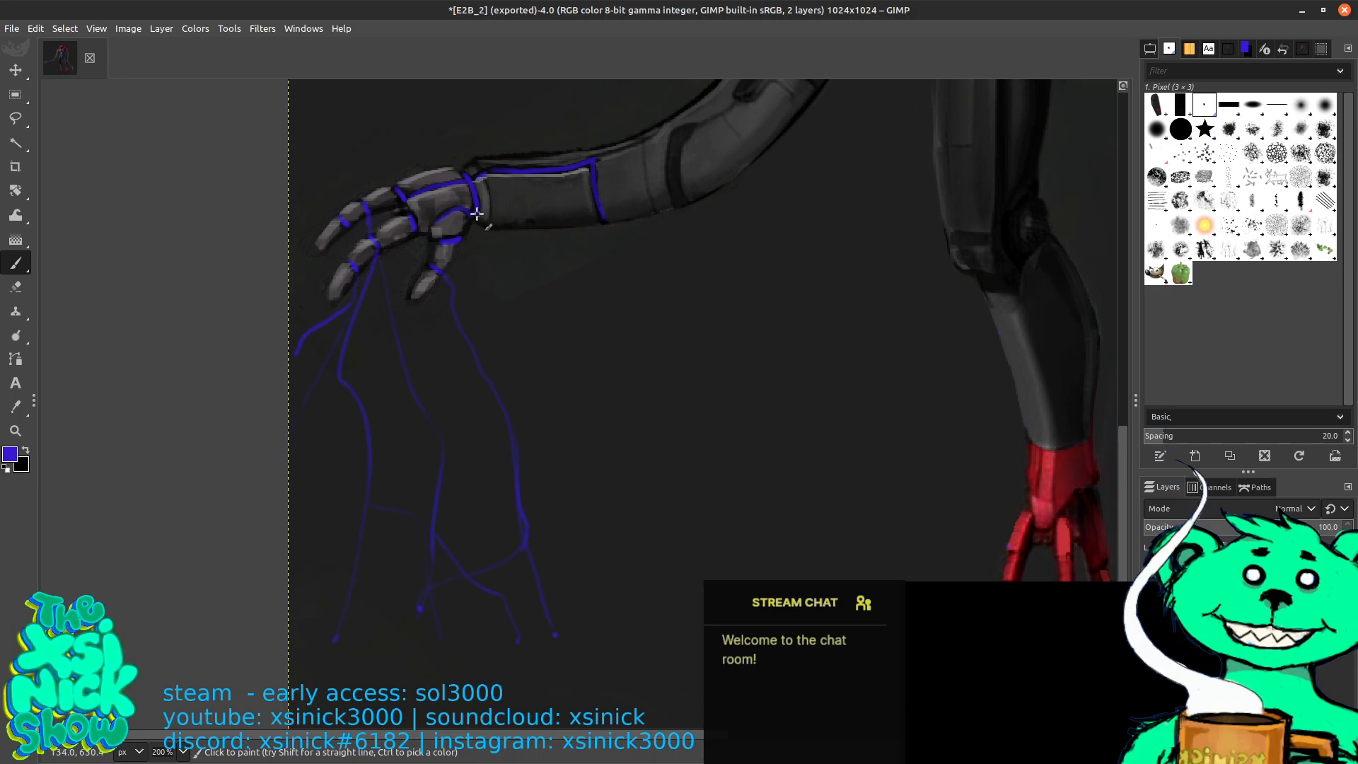
# Examine the new lightning around both hands against the whole figure at several zoom levels
pyautogui.moveTo(885, 326); pyautogui.dragTo(1009, 248)
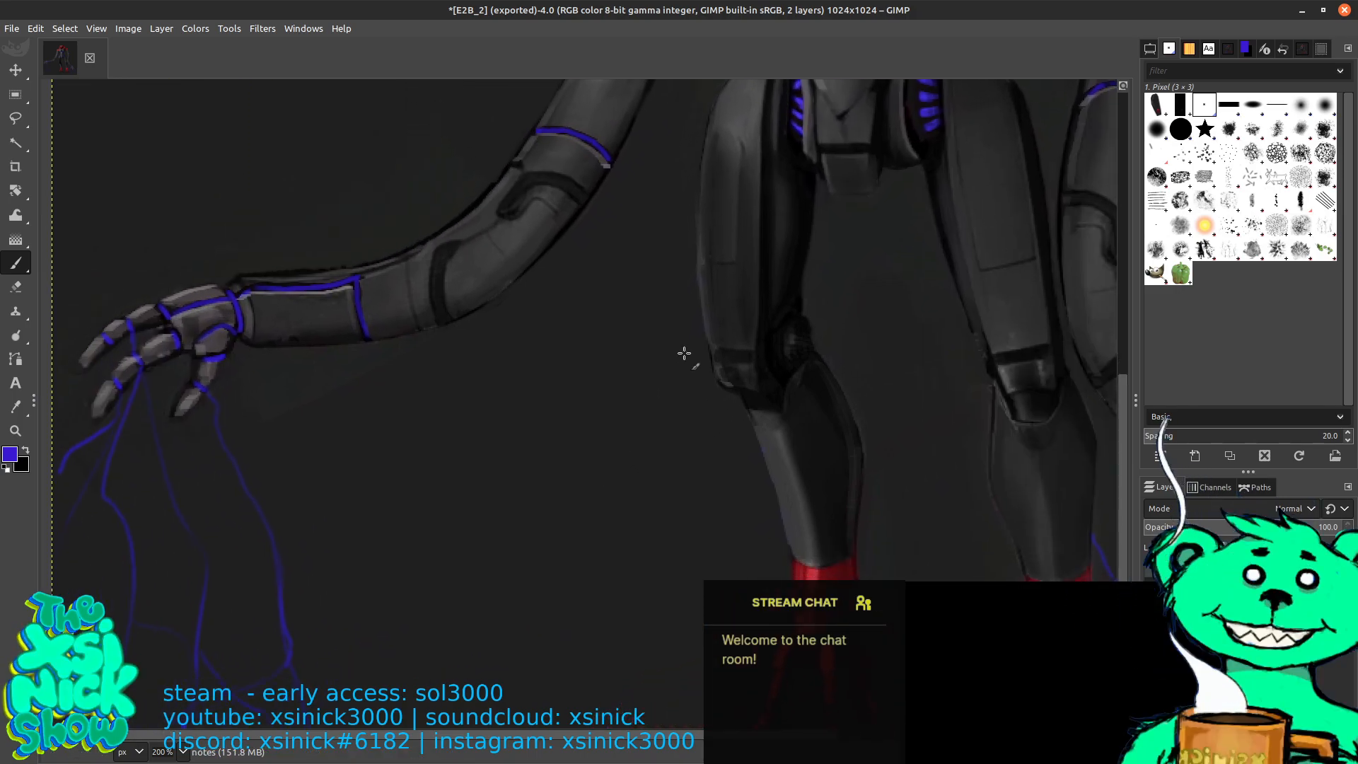
pyautogui.press('1')
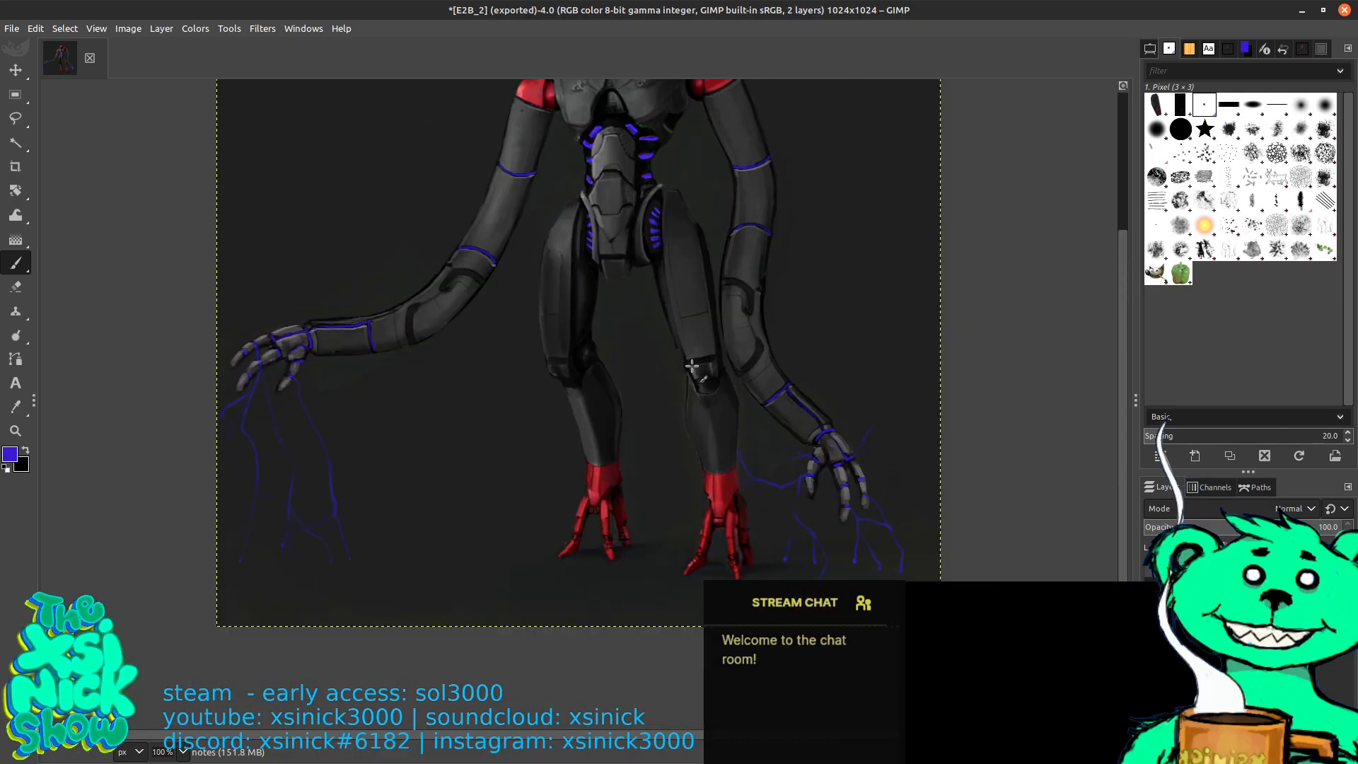
pyautogui.press('-')
pyautogui.press('-')
pyautogui.press('-')
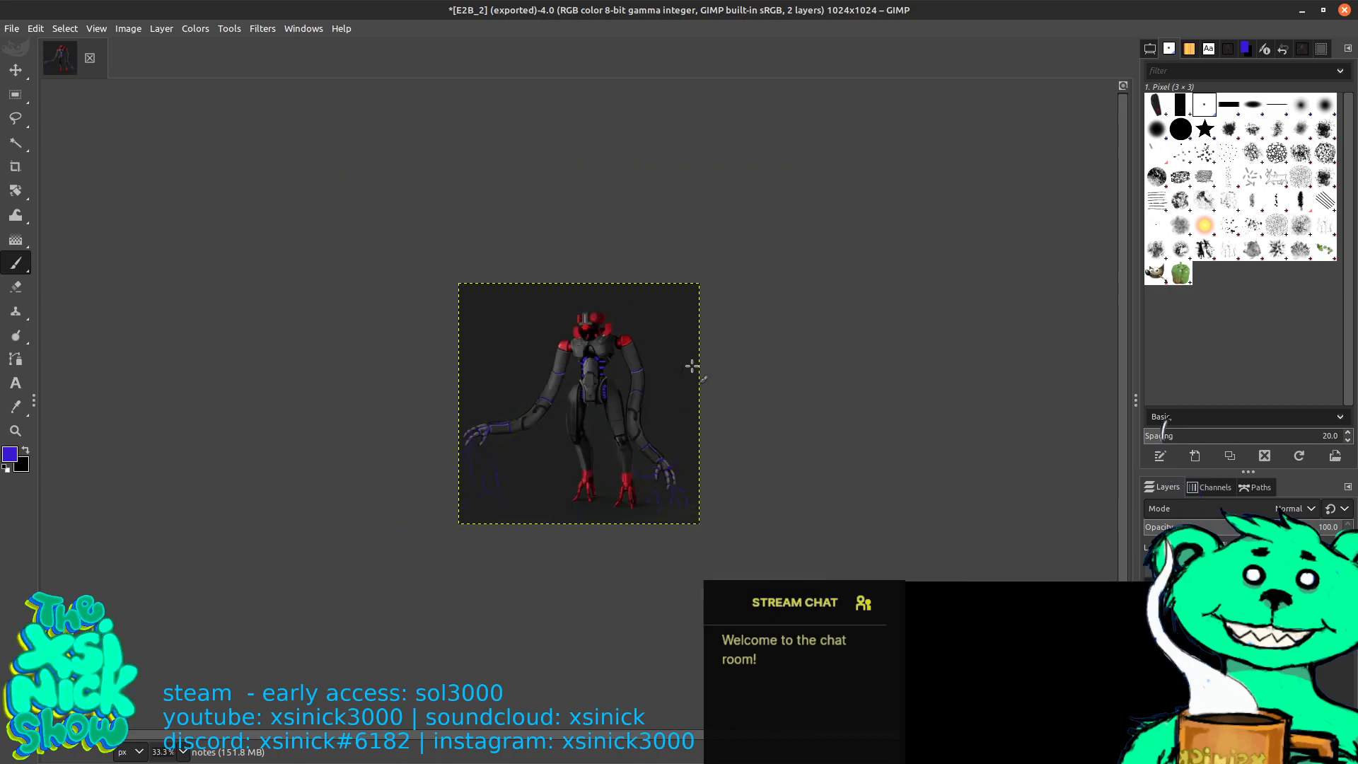
pyautogui.press('+')
pyautogui.press('+')
pyautogui.press('+')
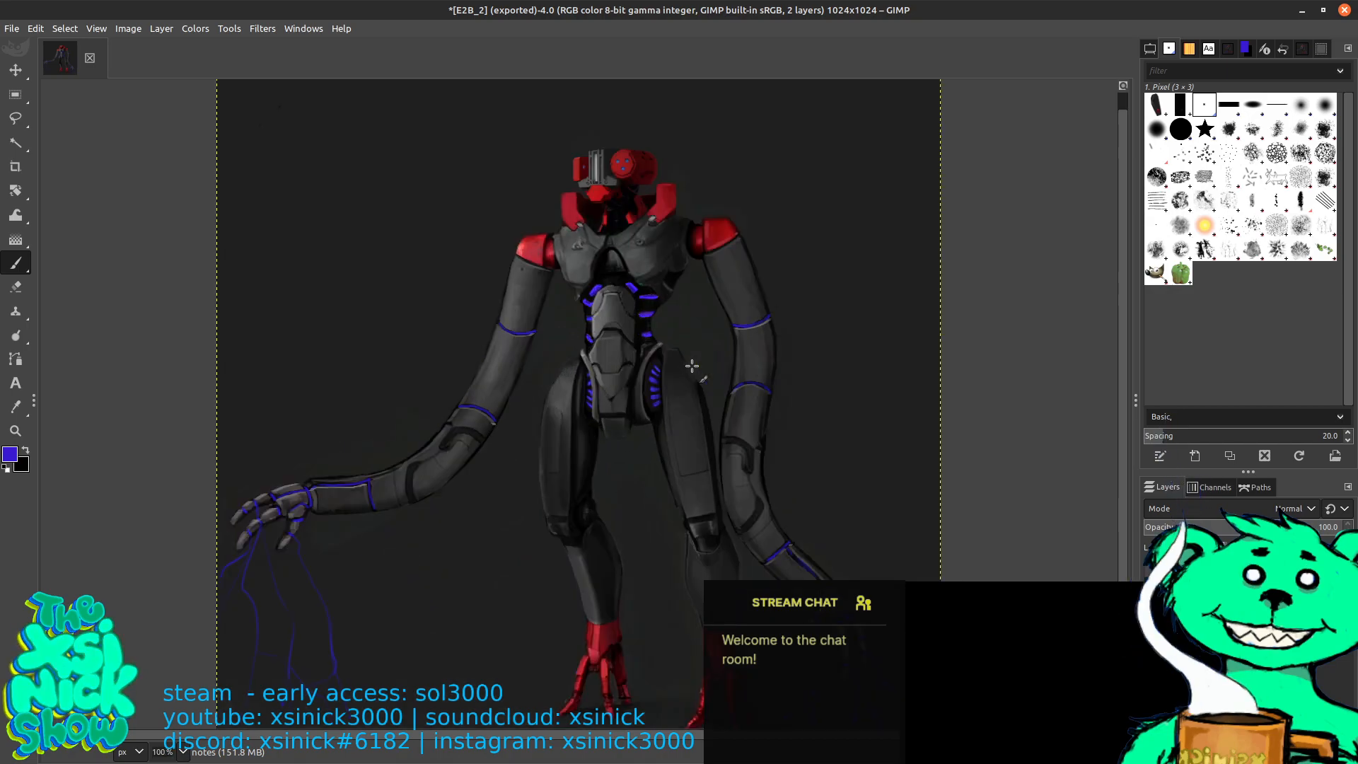
# Hide the side docks and paint a thin violet-blue lightning arc from the seam above the elbow to the forearm seam on the outstretched arm
pyautogui.press('Tab')
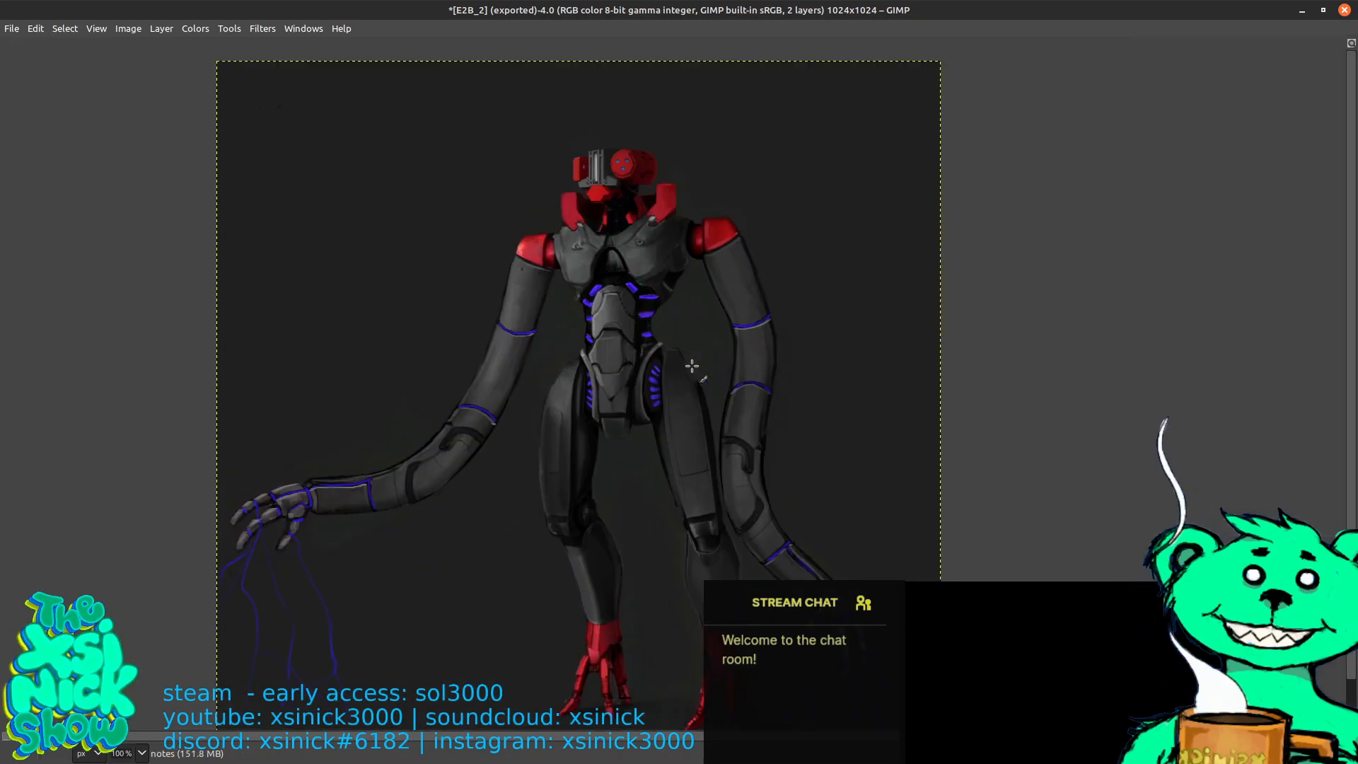
pyautogui.press('+')
pyautogui.moveTo(627, 434); pyautogui.dragTo(741, 199)
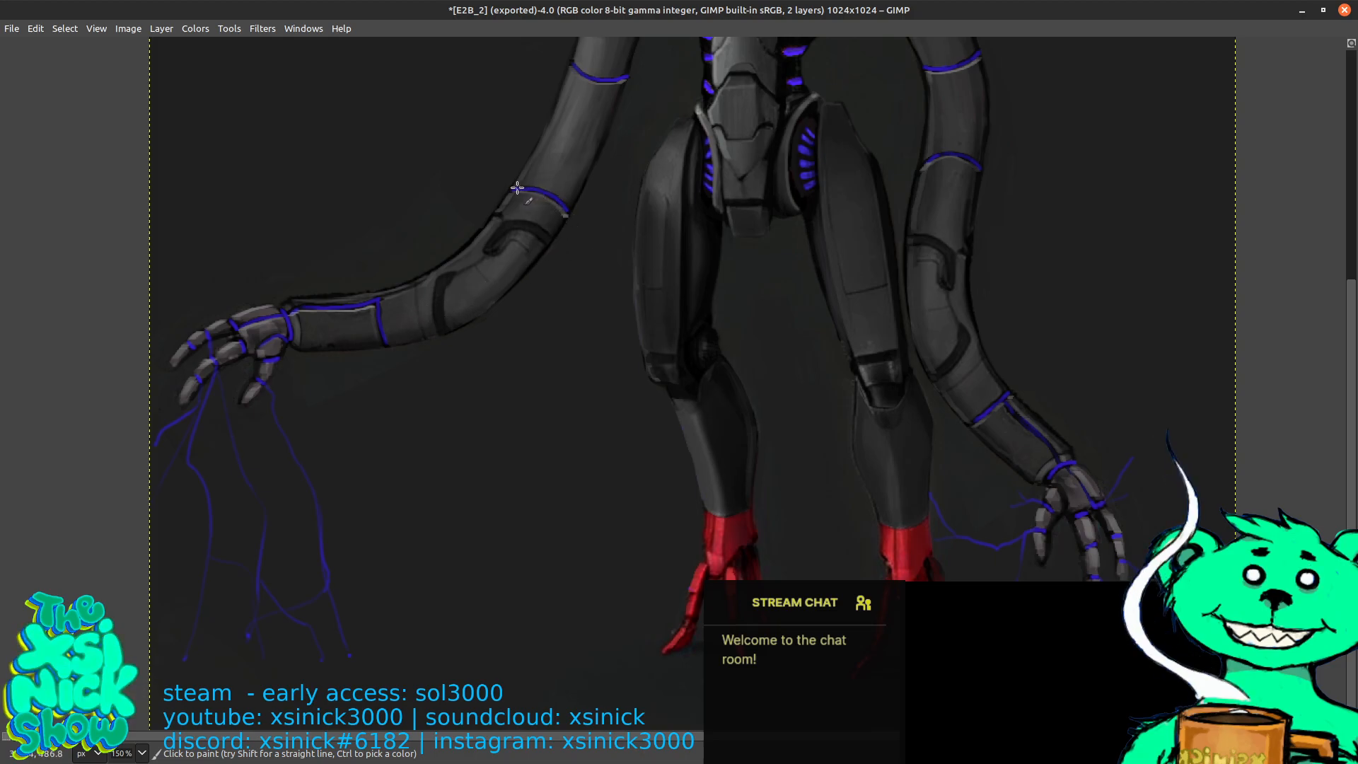
pyautogui.moveTo(514, 188)
pyautogui.mouseDown()
pyautogui.moveTo(485, 203)
pyautogui.moveTo(469, 241)
pyautogui.mouseUp()
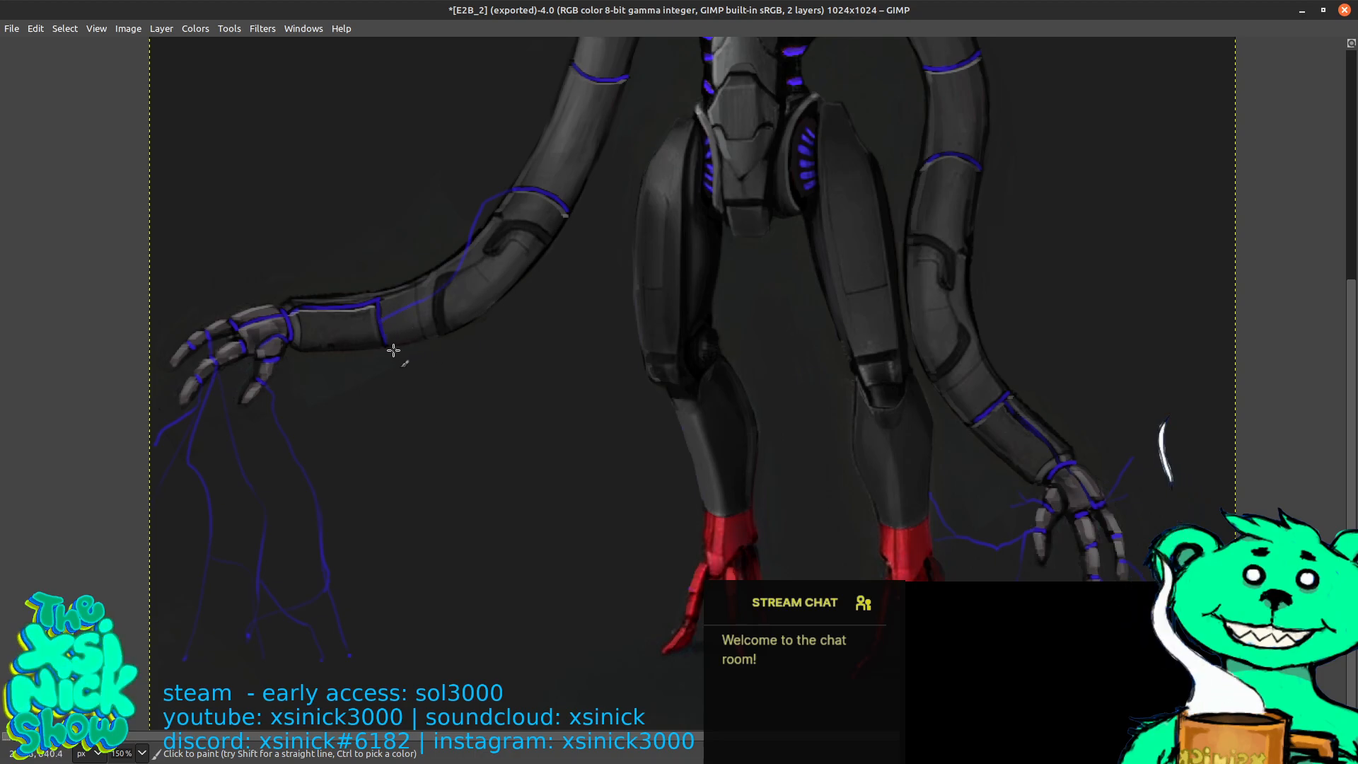
# Paint violet-blue arcs beneath the outstretched forearm and between the upper-arm seams, plus a forked bolt from the upper seam to the canvas edge
pyautogui.moveTo(387, 348); pyautogui.dragTo(440, 366)
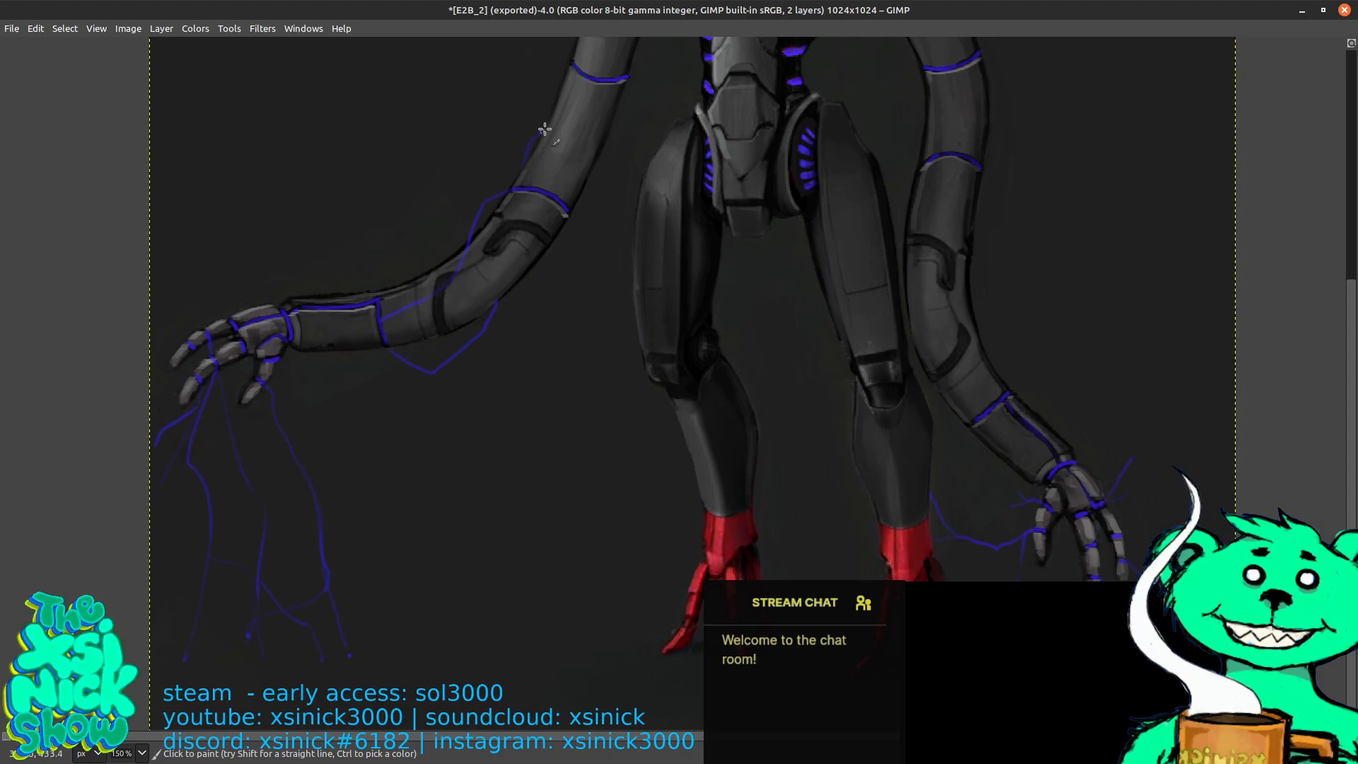
pyautogui.moveTo(613, 95); pyautogui.dragTo(627, 73)
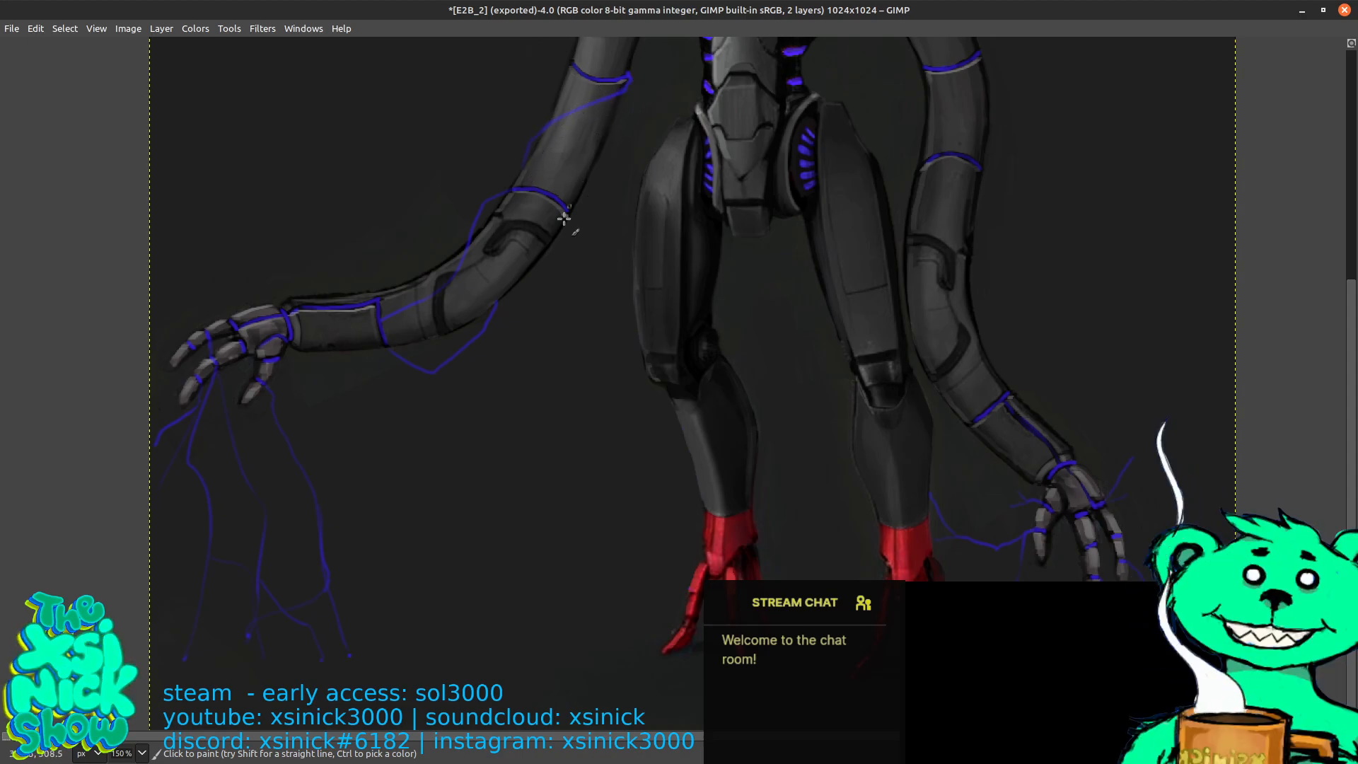
pyautogui.moveTo(626, 121); pyautogui.dragTo(642, 181)
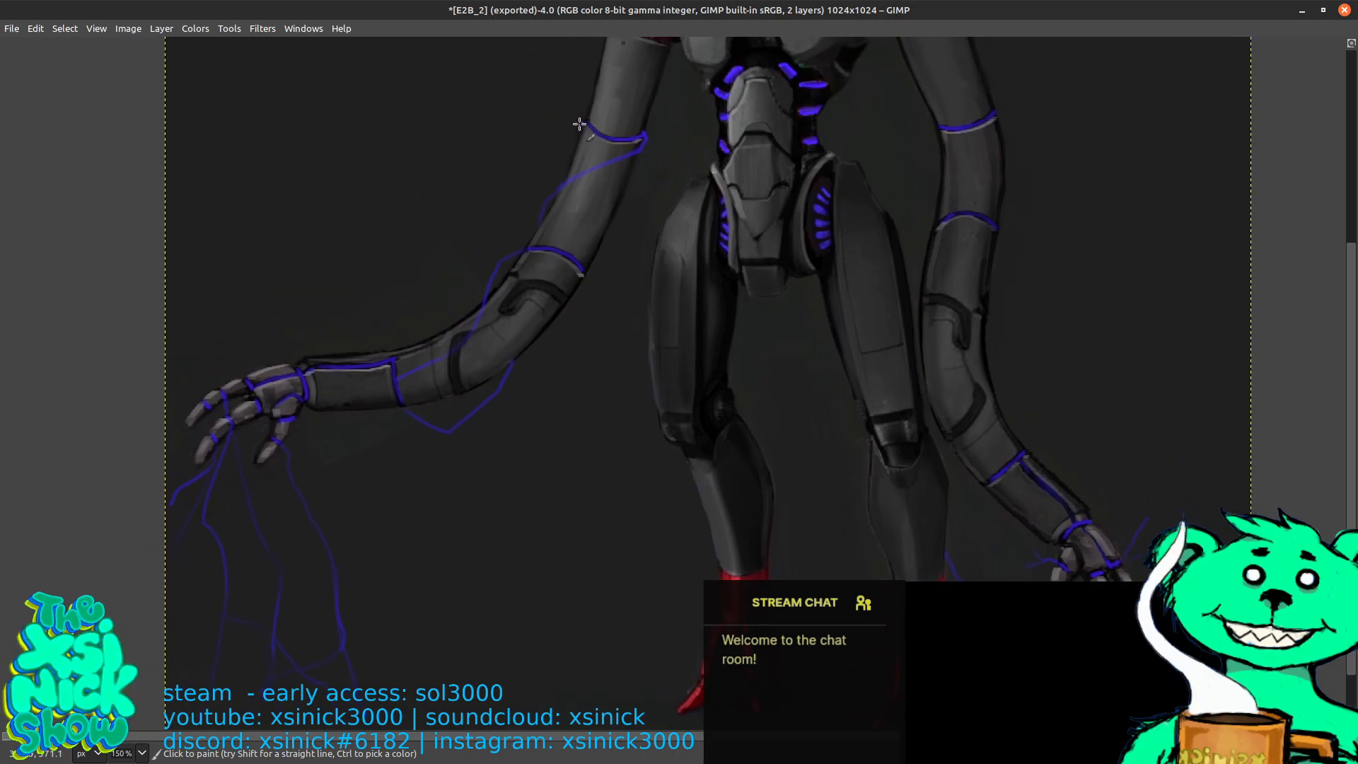
pyautogui.moveTo(518, 157); pyautogui.dragTo(457, 178)
pyautogui.moveTo(533, 155)
pyautogui.mouseDown()
pyautogui.moveTo(529, 188)
pyautogui.moveTo(461, 270)
pyautogui.mouseUp()
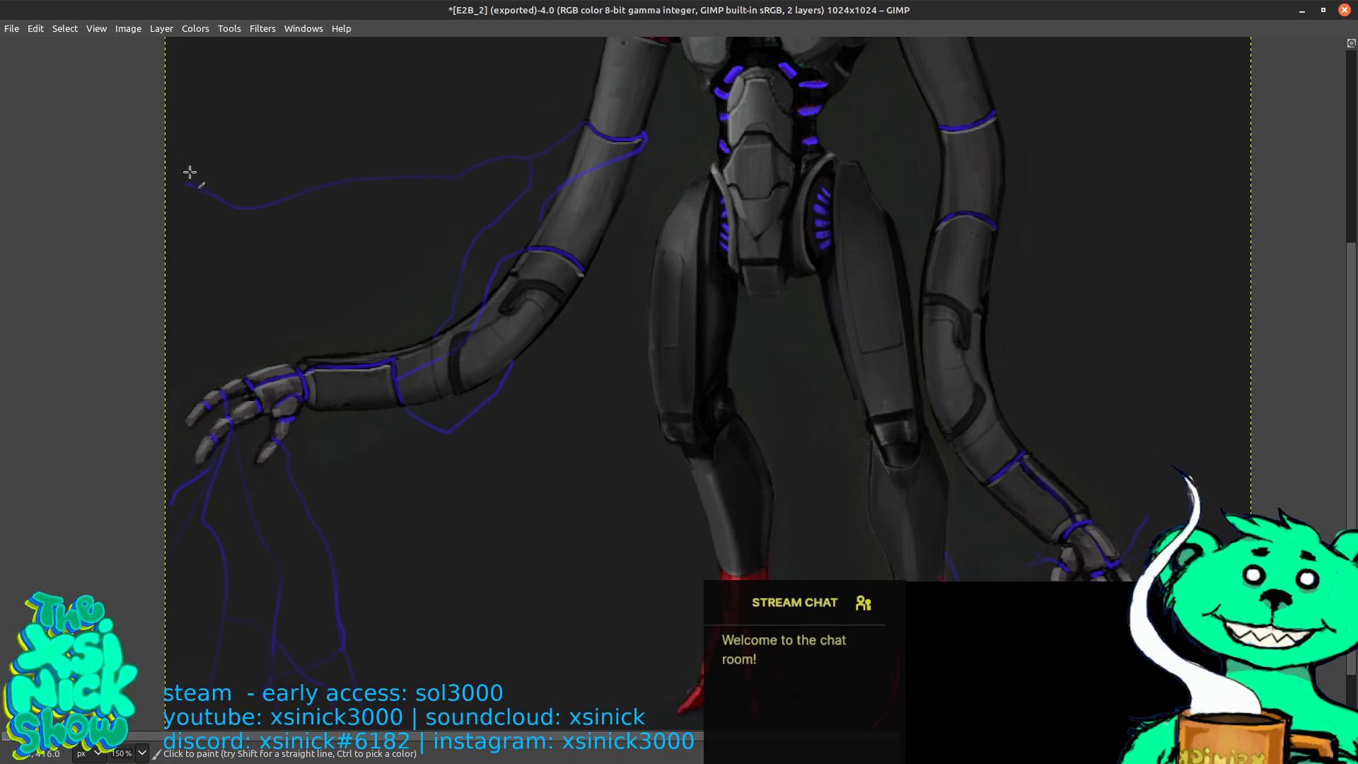
pyautogui.moveTo(185, 183); pyautogui.dragTo(168, 150)
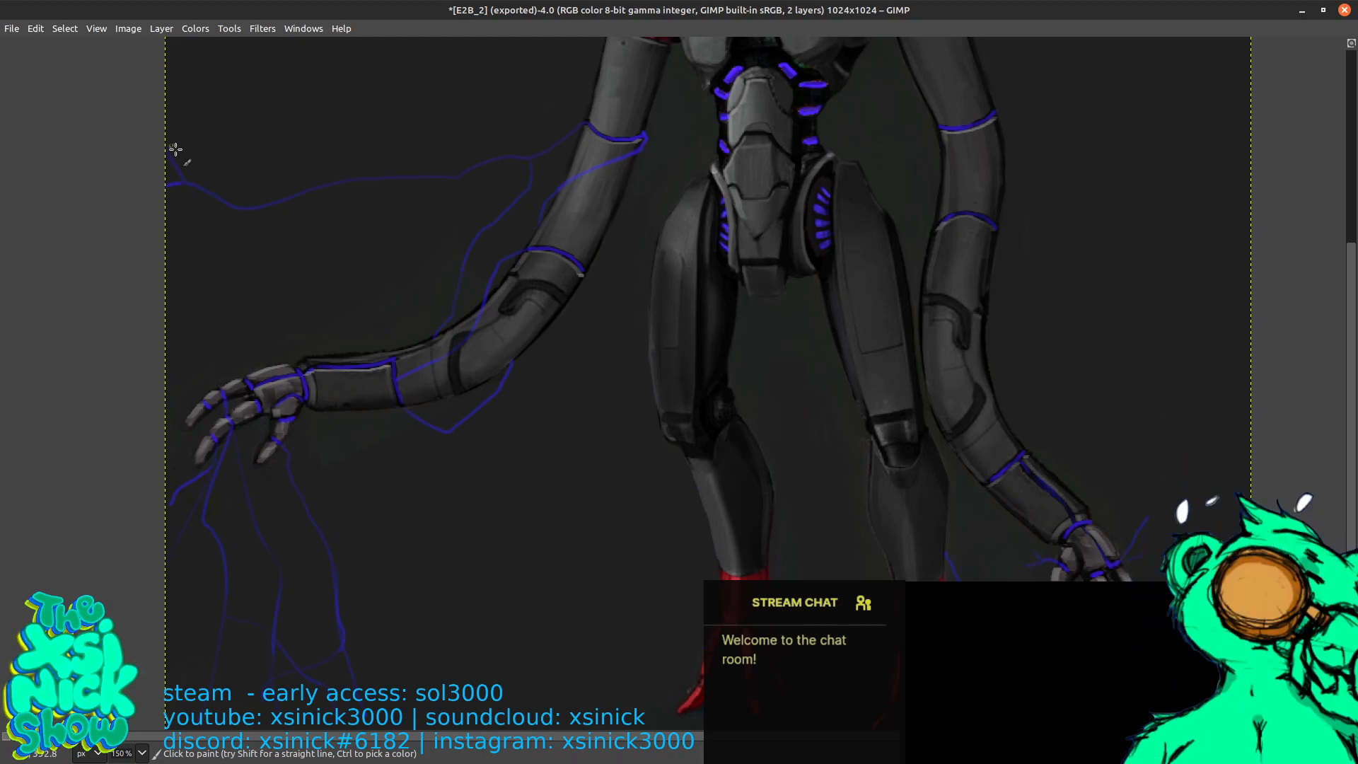
# Paint a thin violet-blue arc from the waist lights to the hanging arm's upper seam and arcs linking that arm's two seams on both sides
pyautogui.moveTo(683, 275); pyautogui.dragTo(664, 197)
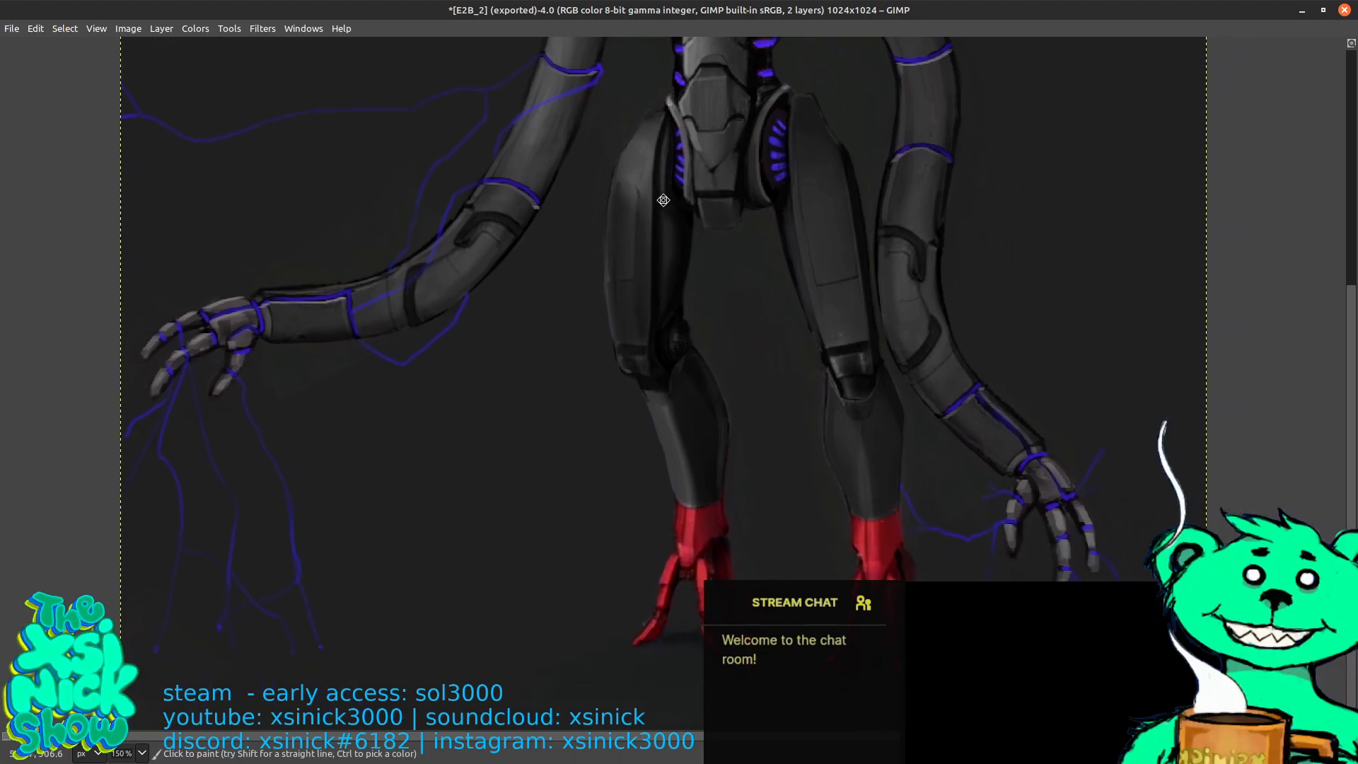
pyautogui.moveTo(814, 143); pyautogui.dragTo(717, 185)
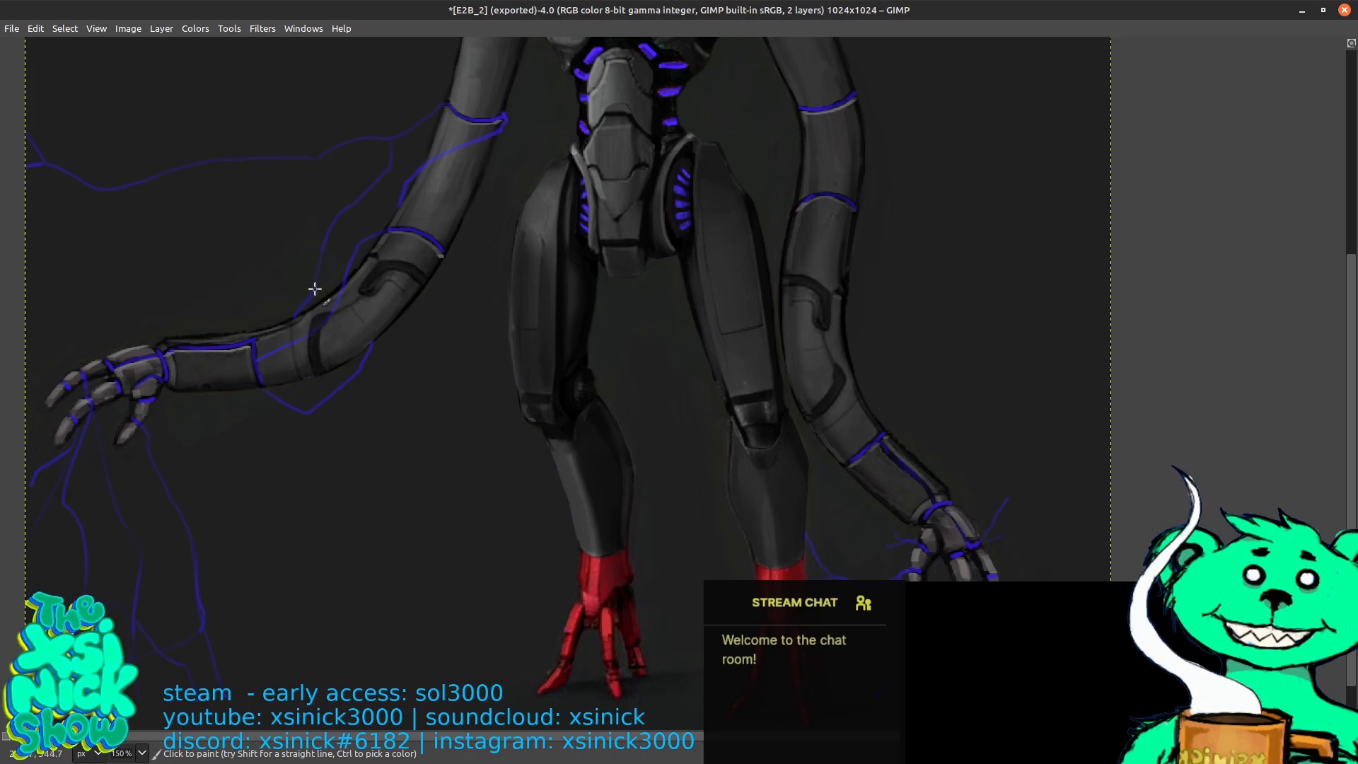
pyautogui.scroll(4, 739, 158)
pyautogui.hscroll(2, 739, 158)
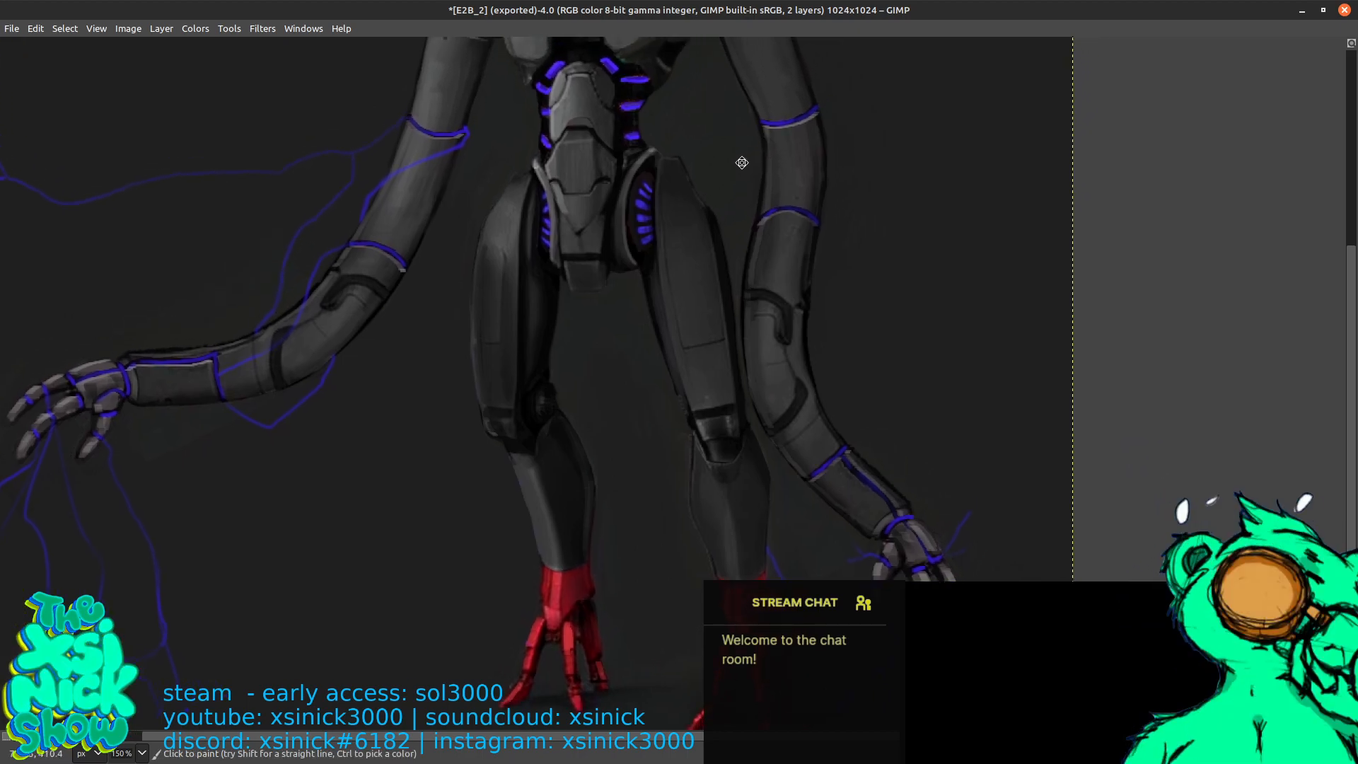
pyautogui.scroll(-1, 642, 157)
pyautogui.hscroll(2, 641, 157)
pyautogui.moveTo(664, 201); pyautogui.dragTo(536, 204)
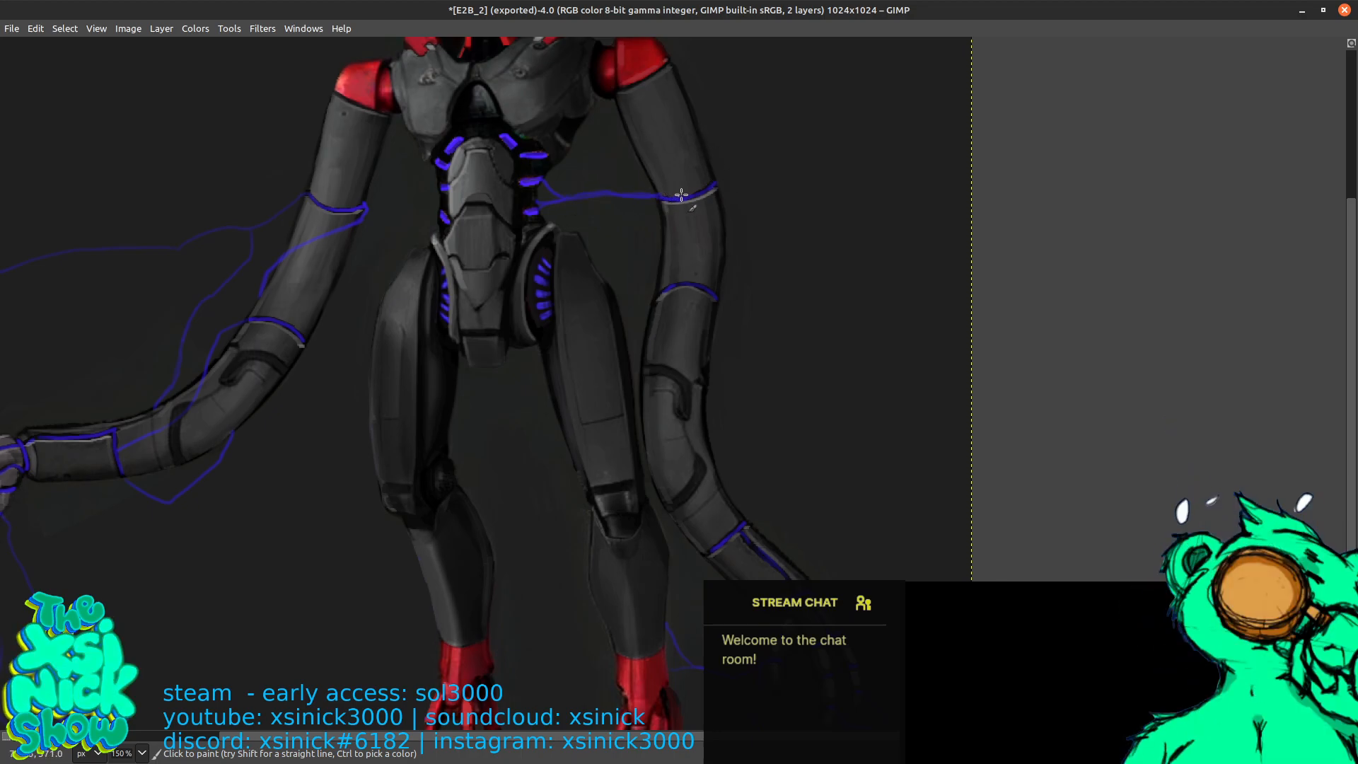
pyautogui.moveTo(660, 198)
pyautogui.mouseDown()
pyautogui.moveTo(643, 252)
pyautogui.moveTo(655, 300)
pyautogui.mouseUp()
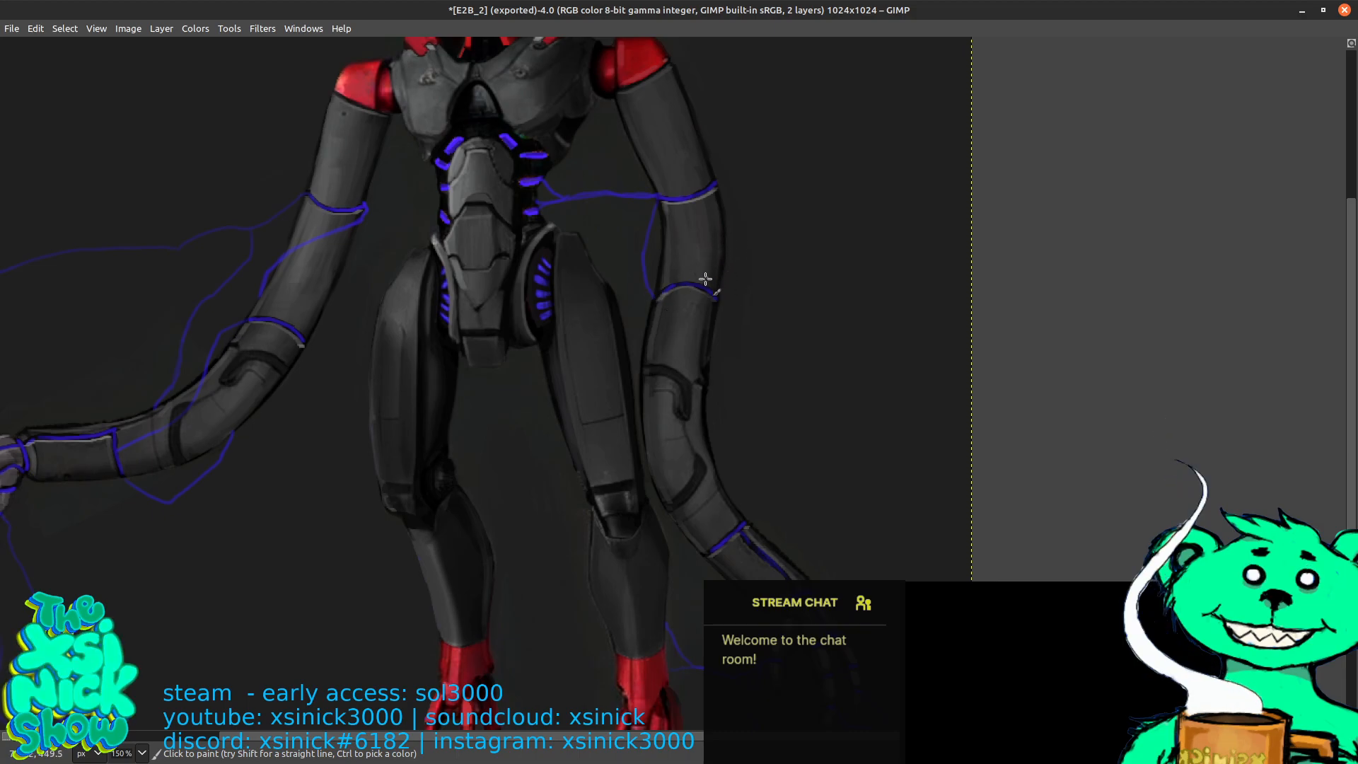
pyautogui.moveTo(714, 297); pyautogui.dragTo(728, 206)
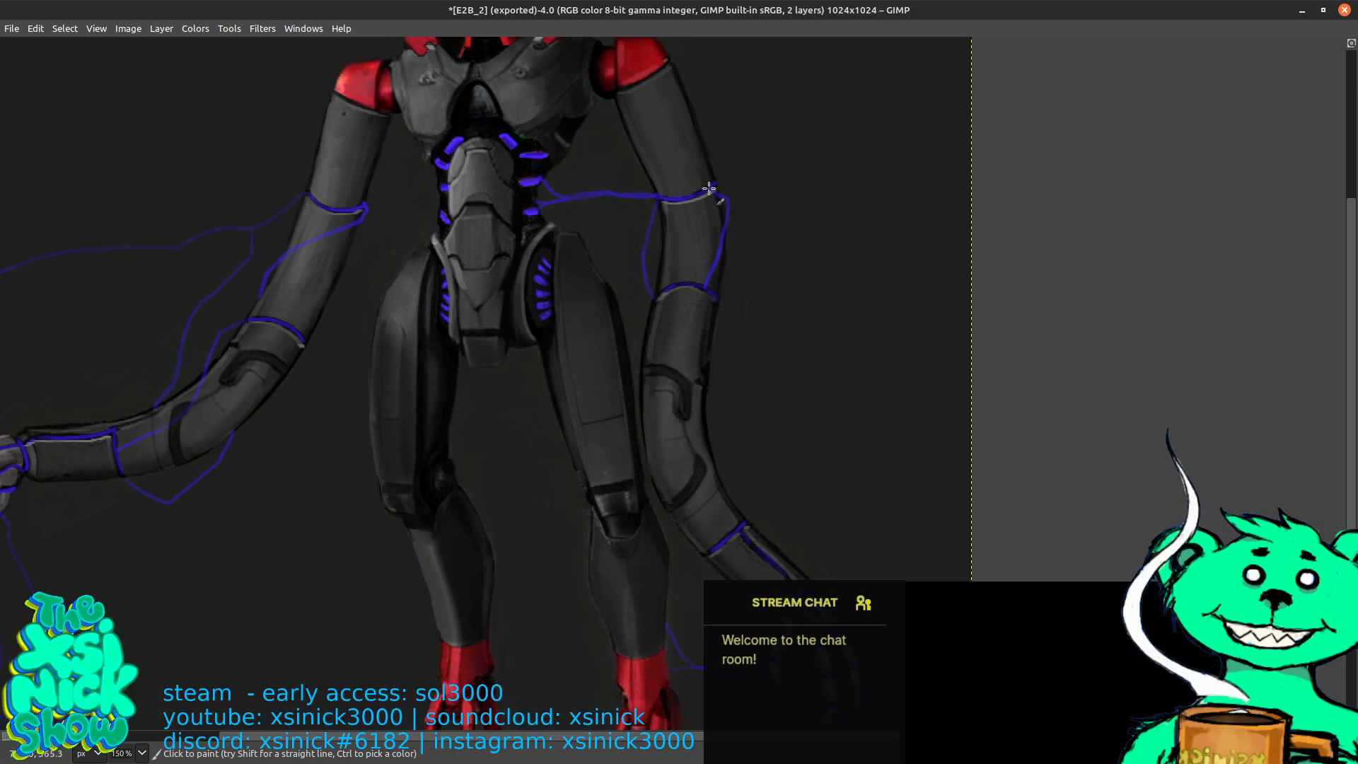
# Paint violet-blue arcs along the hanging arm's elbow, forearm and wrist, with branching bolts from its hand to the canvas edge and toward the leg
pyautogui.scroll(-3, 757, 218)
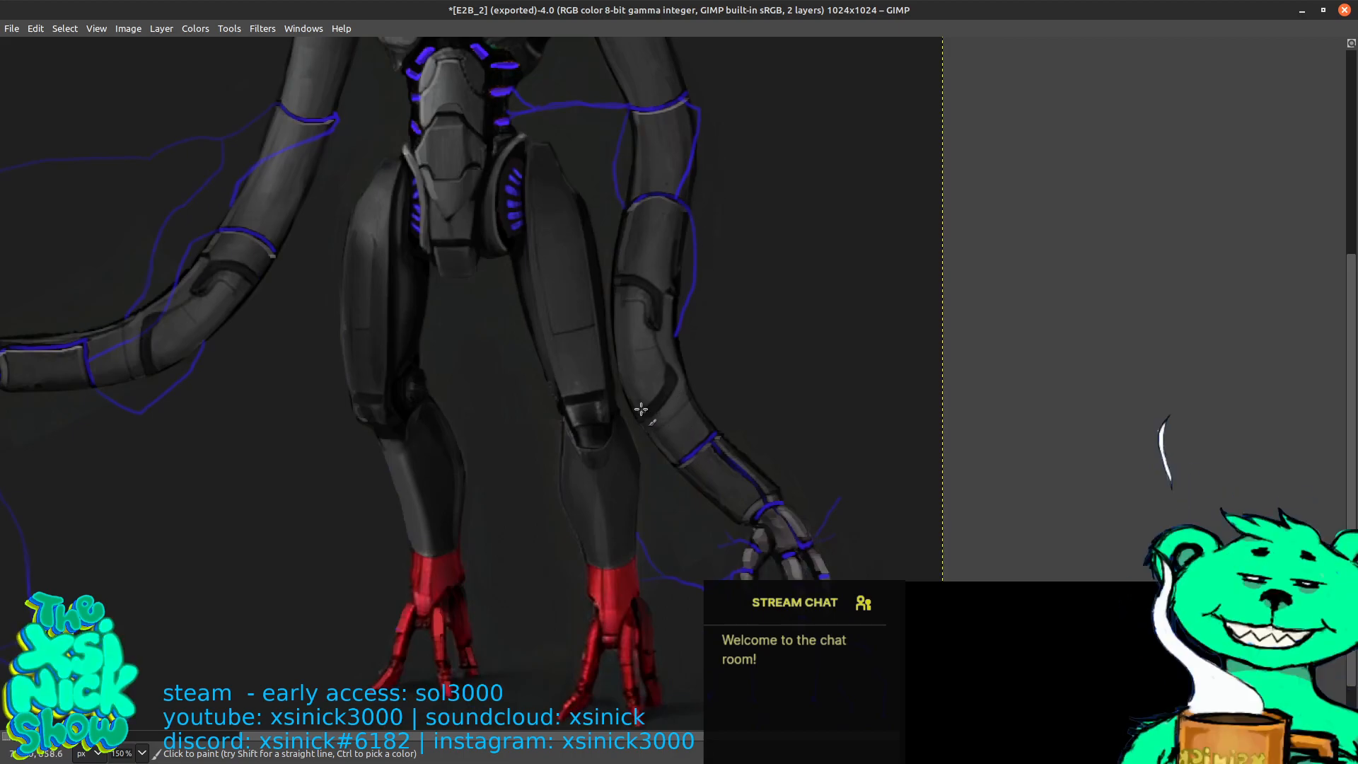
pyautogui.moveTo(623, 385)
pyautogui.mouseDown()
pyautogui.moveTo(639, 416)
pyautogui.moveTo(682, 436)
pyautogui.mouseUp()
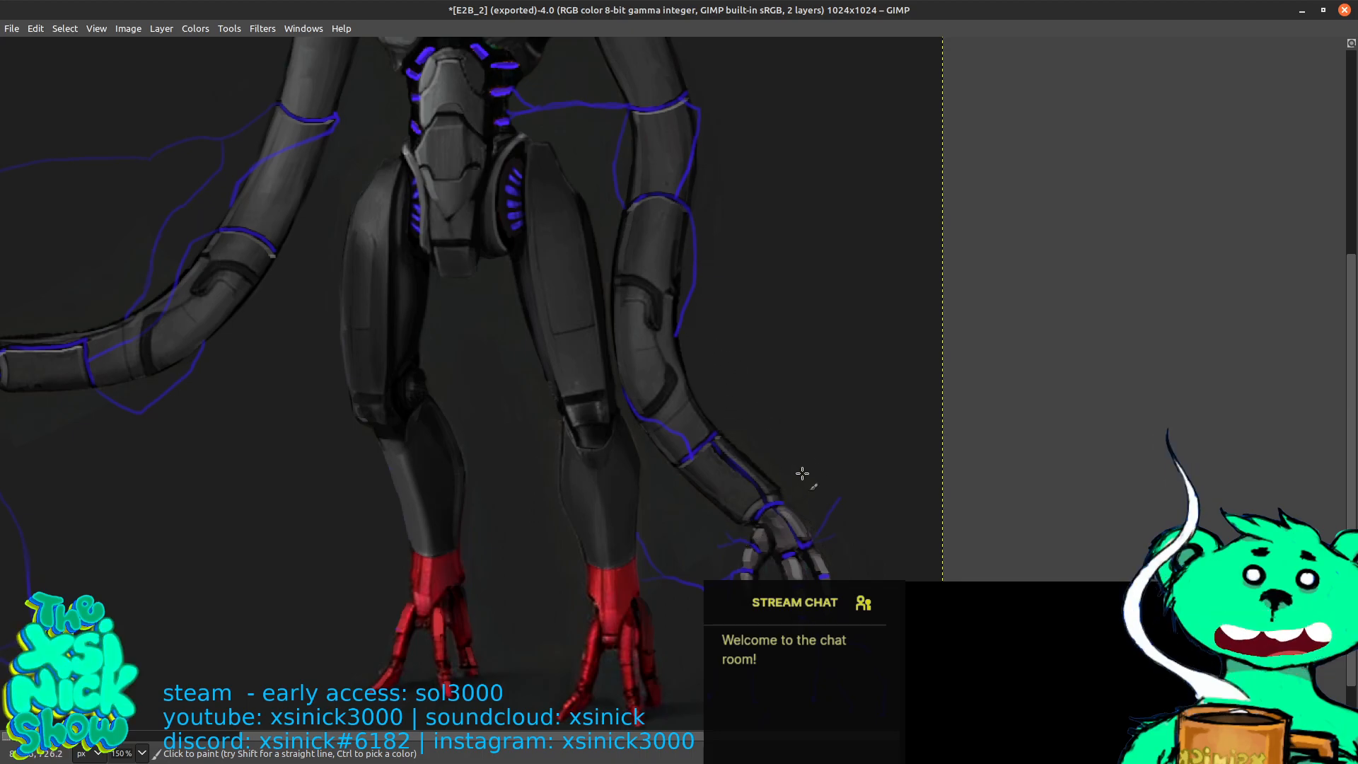
pyautogui.moveTo(840, 495); pyautogui.dragTo(878, 488)
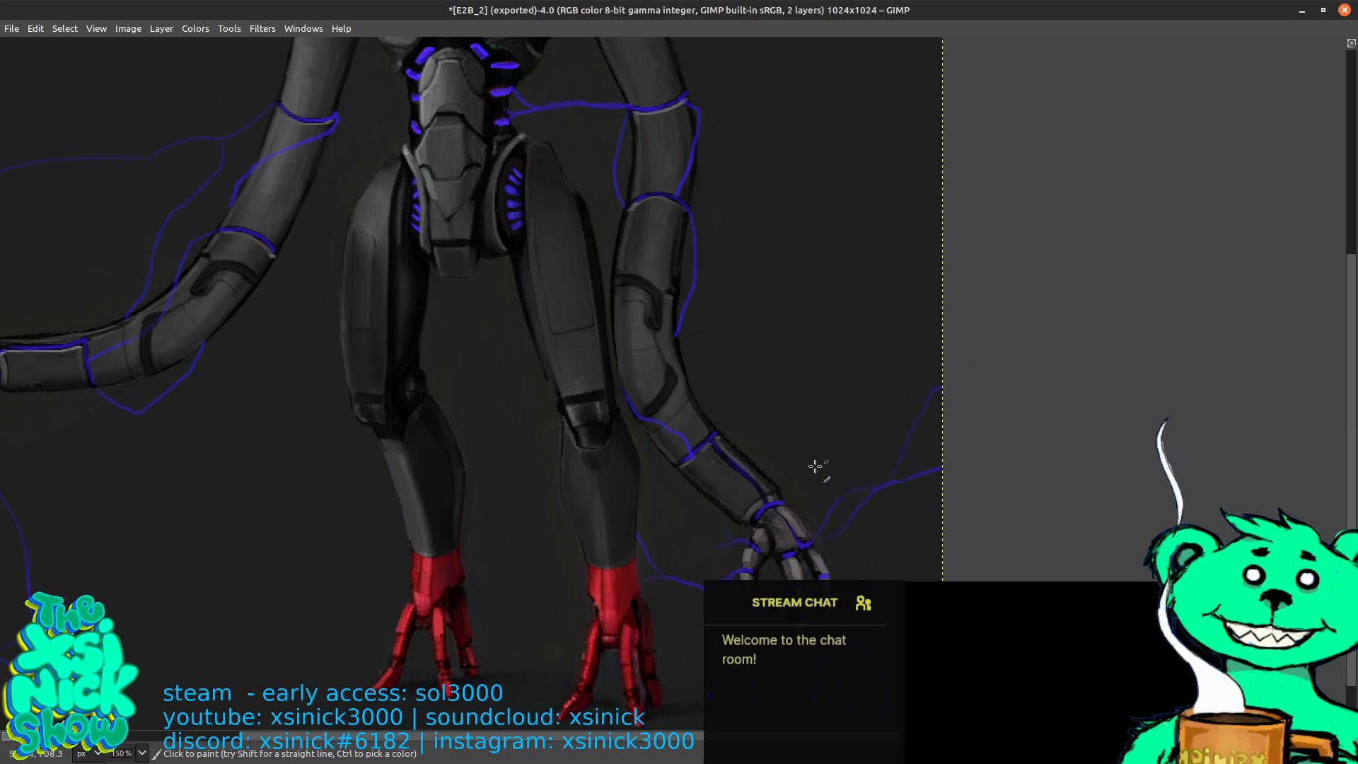
pyautogui.moveTo(733, 543)
pyautogui.mouseDown()
pyautogui.moveTo(690, 539)
pyautogui.moveTo(640, 491)
pyautogui.mouseUp()
pyautogui.moveTo(716, 434)
pyautogui.mouseDown()
pyautogui.moveTo(736, 429)
pyautogui.moveTo(771, 485)
pyautogui.mouseUp()
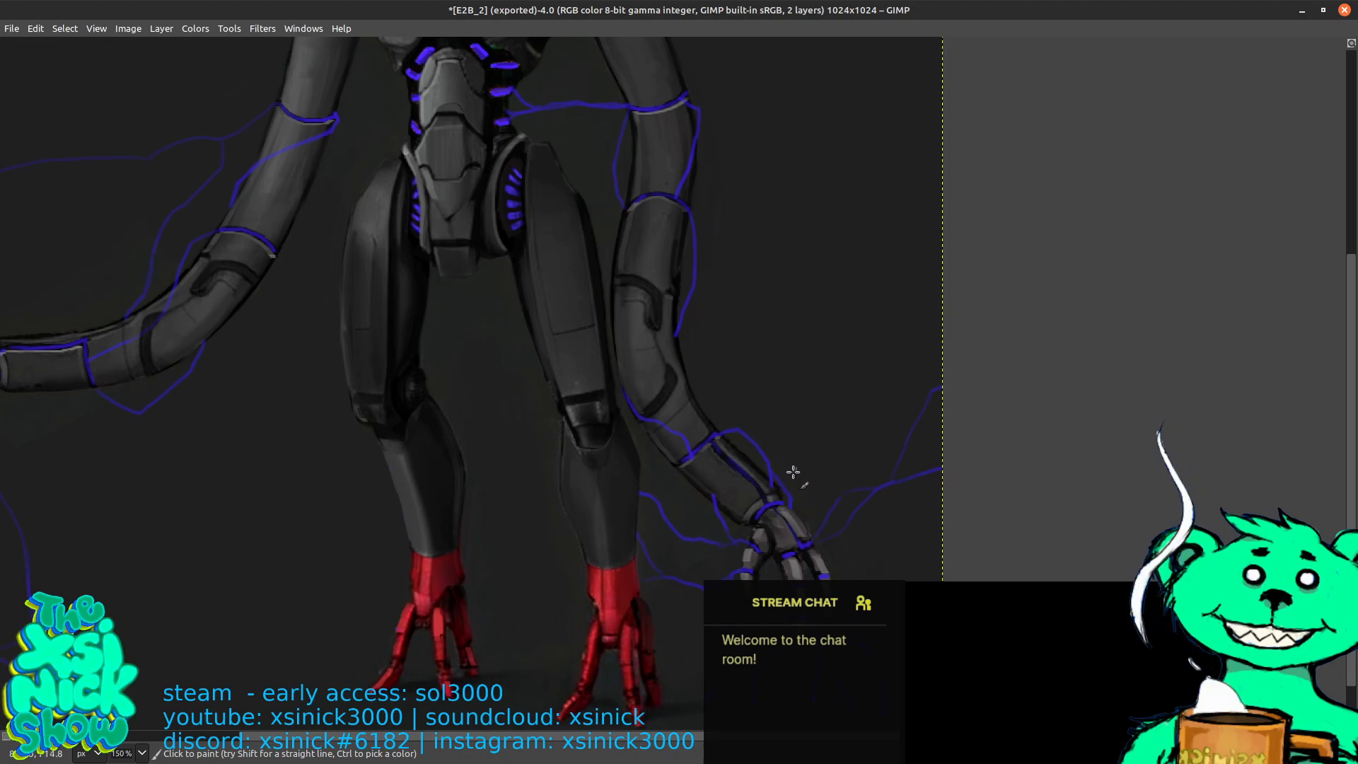
# Strengthen the violet-blue bolts beneath the outstretched hand and add branches from its fingertips to the canvas edge
pyautogui.scroll(-5, 794, 469)
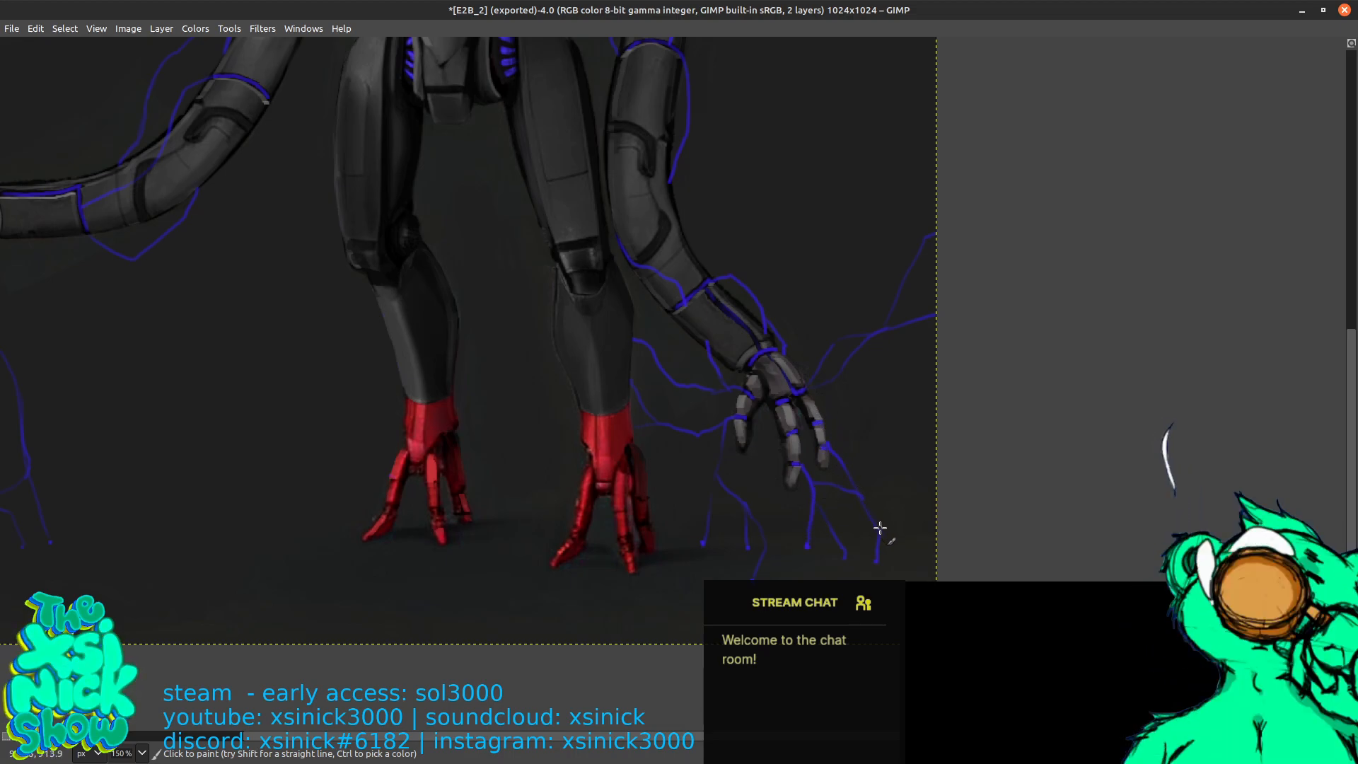
pyautogui.moveTo(771, 357); pyautogui.dragTo(926, 385)
pyautogui.moveTo(727, 228)
pyautogui.mouseDown()
pyautogui.moveTo(825, 312)
pyautogui.moveTo(860, 254)
pyautogui.moveTo(979, 227)
pyautogui.mouseUp()
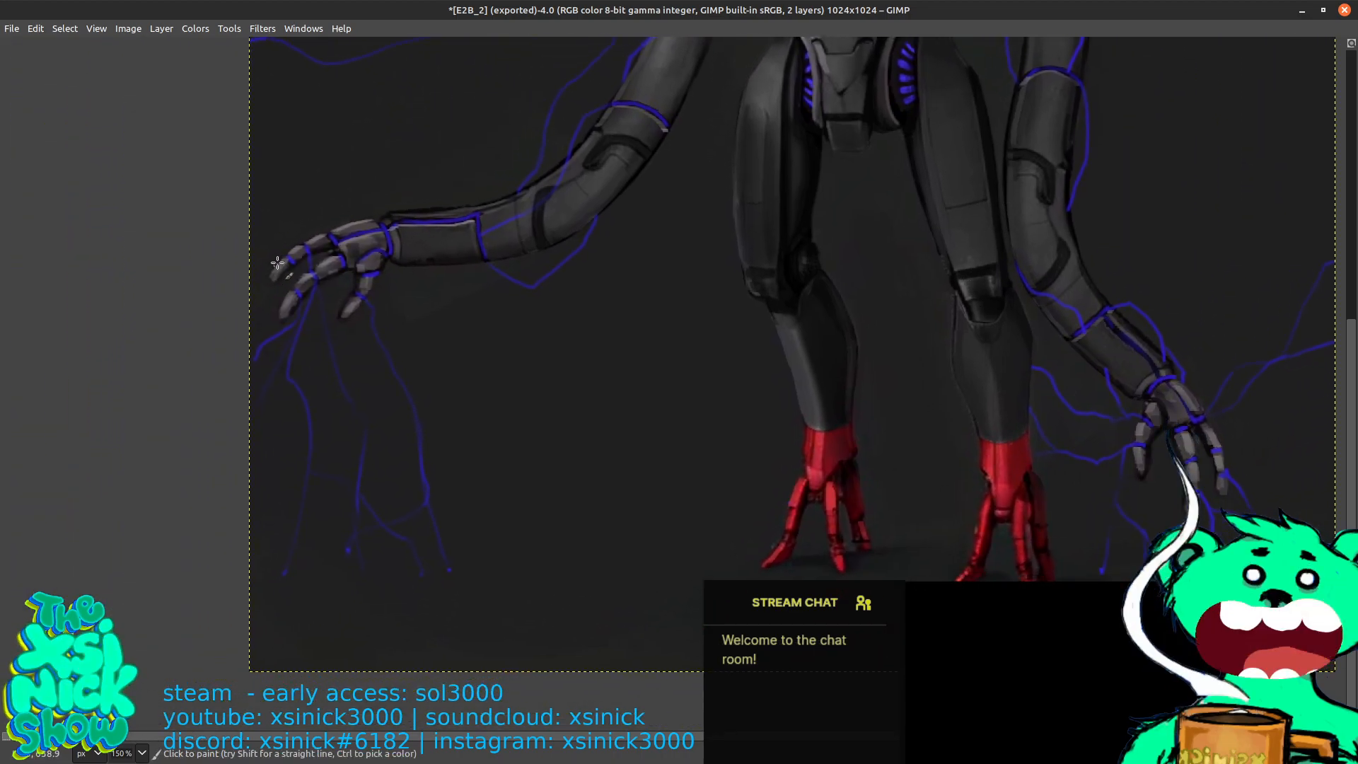
pyautogui.moveTo(284, 278)
pyautogui.mouseDown()
pyautogui.moveTo(251, 310)
pyautogui.moveTo(283, 274)
pyautogui.moveTo(248, 342)
pyautogui.mouseUp()
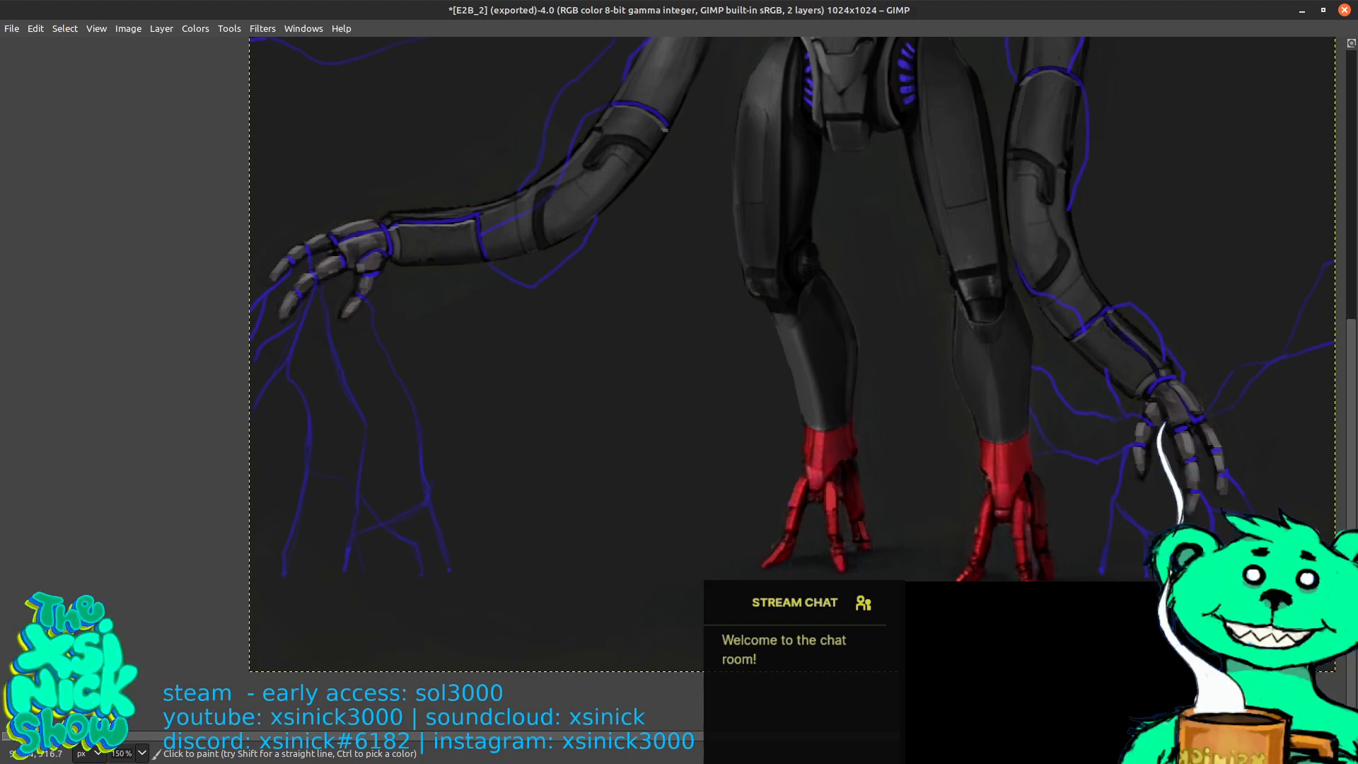
# Examine the lightning on both arms against the whole figure at several zoom levels
pyautogui.scroll(2, 1140, 429)
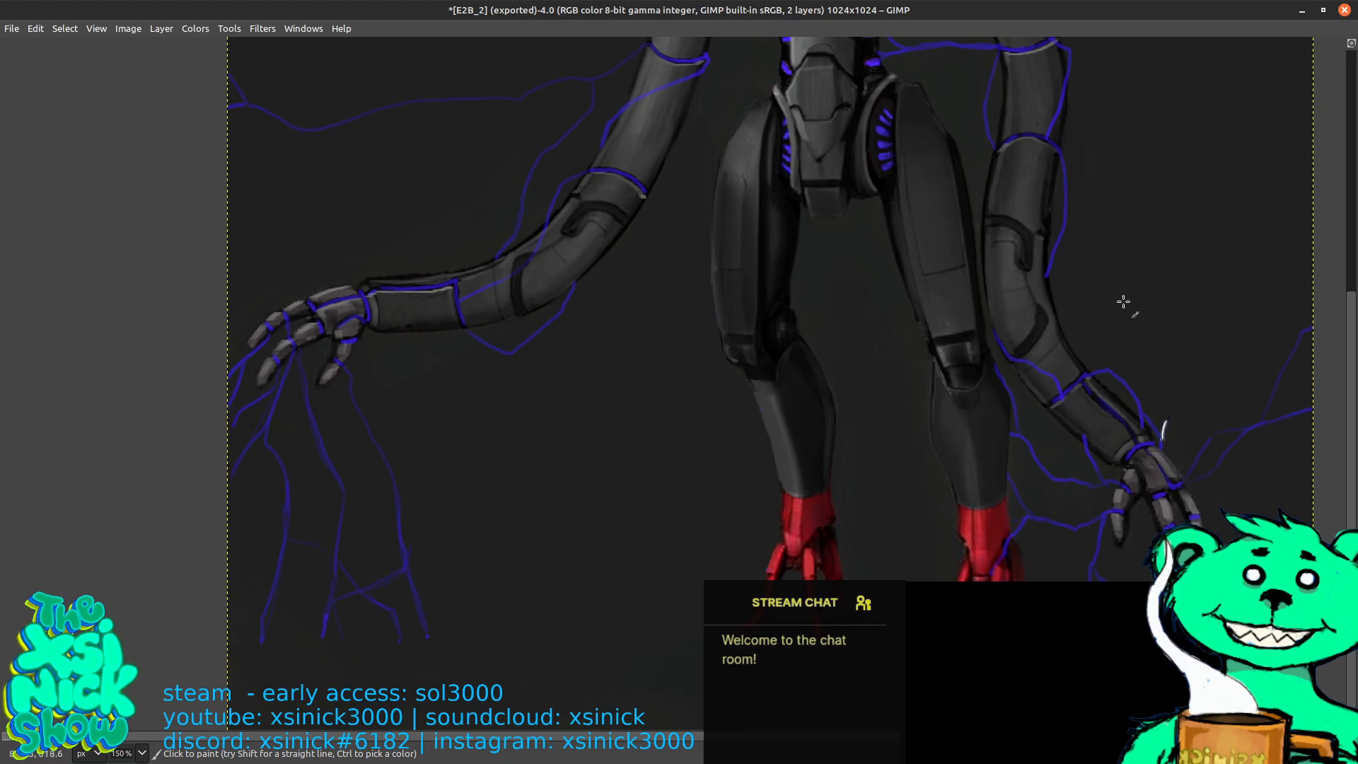
pyautogui.scroll(4, 1122, 310)
pyautogui.hscroll(2, 1122, 311)
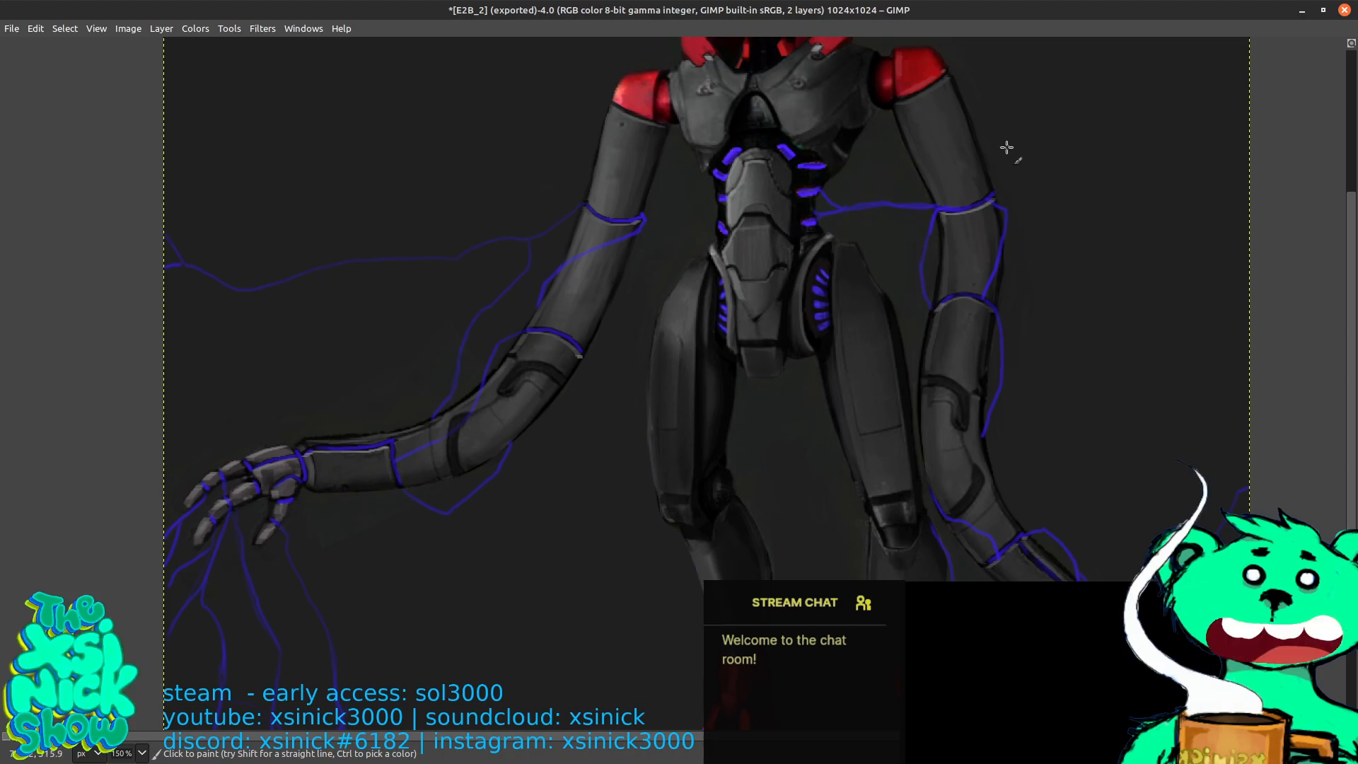
pyautogui.press('-')
pyautogui.press('-')
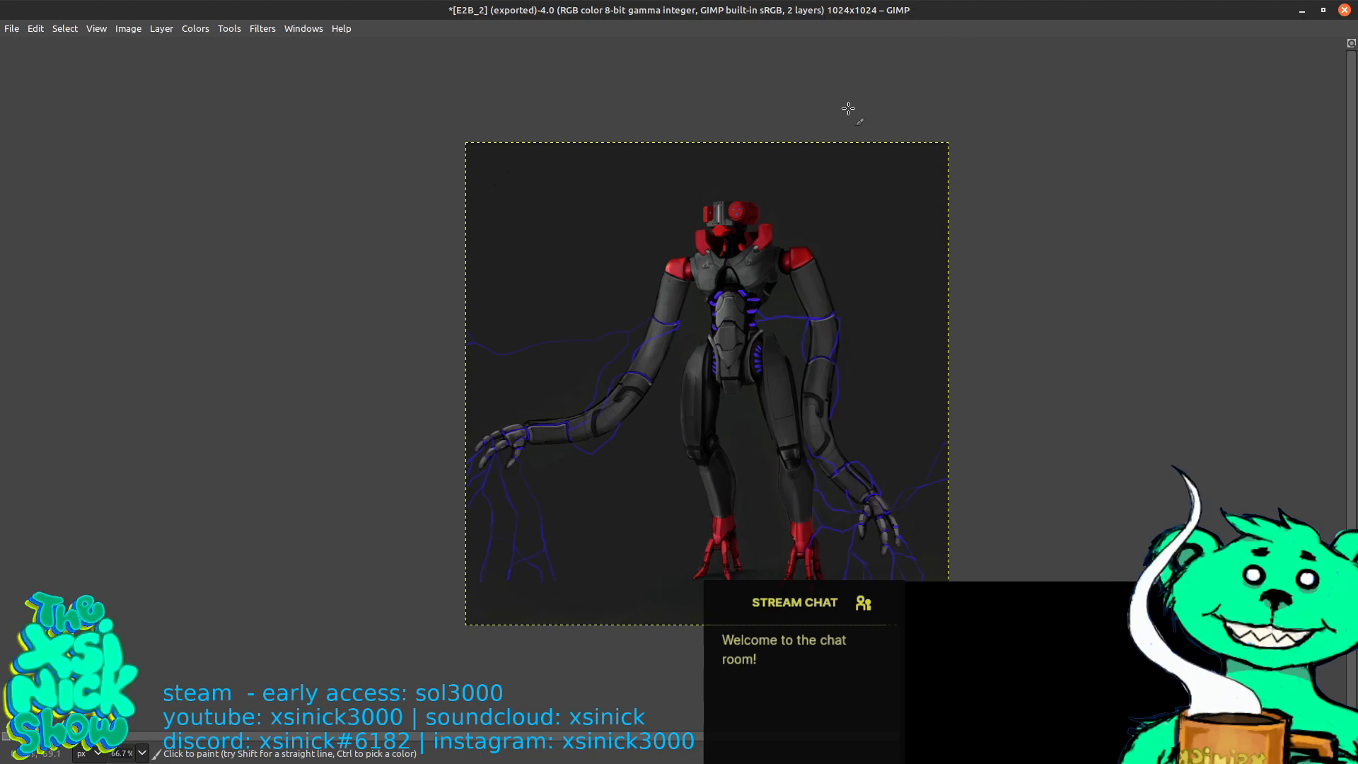
pyautogui.press('+')
pyautogui.moveTo(928, 285); pyautogui.dragTo(761, 174)
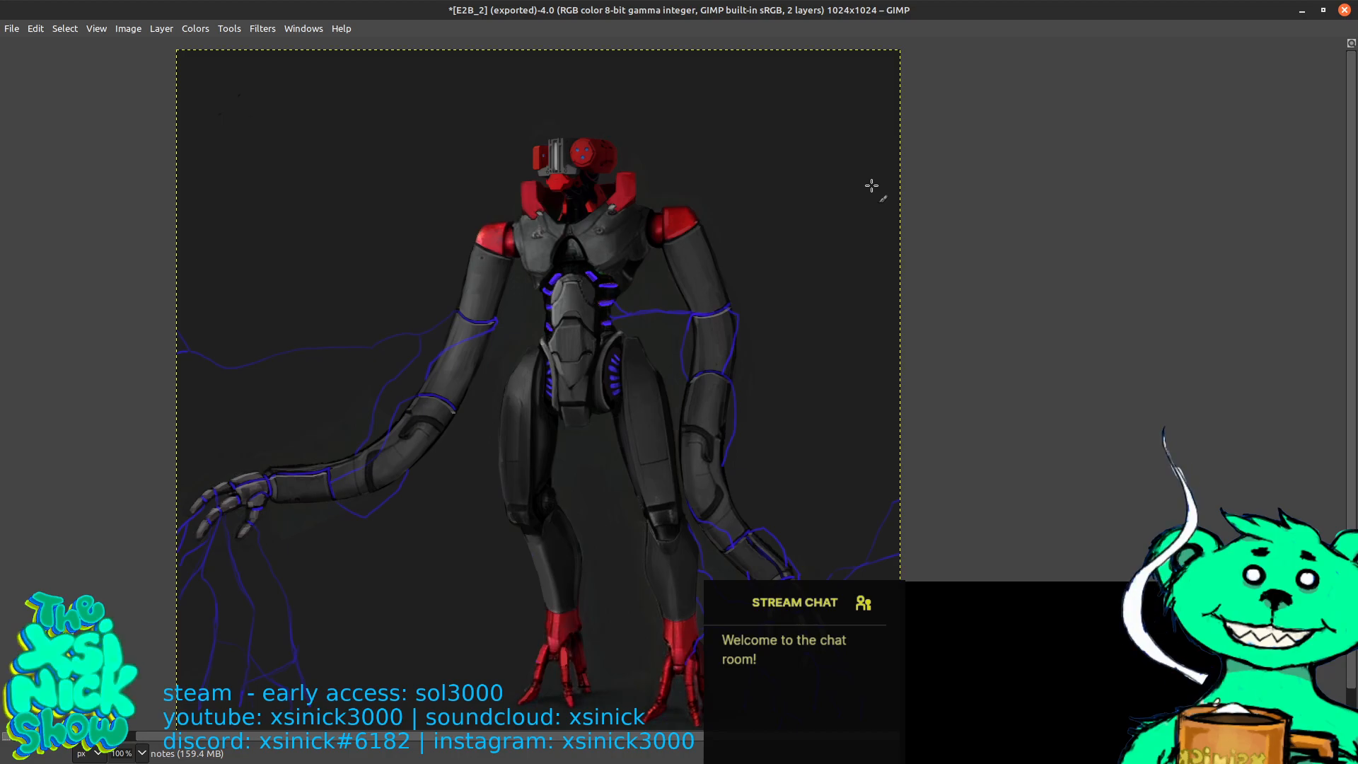
# Show the side docks again and paint the vertical slit on the robot's head violet-blue with the Paintbrush
pyautogui.press('Tab')
pyautogui.hotkey('shift', 't')
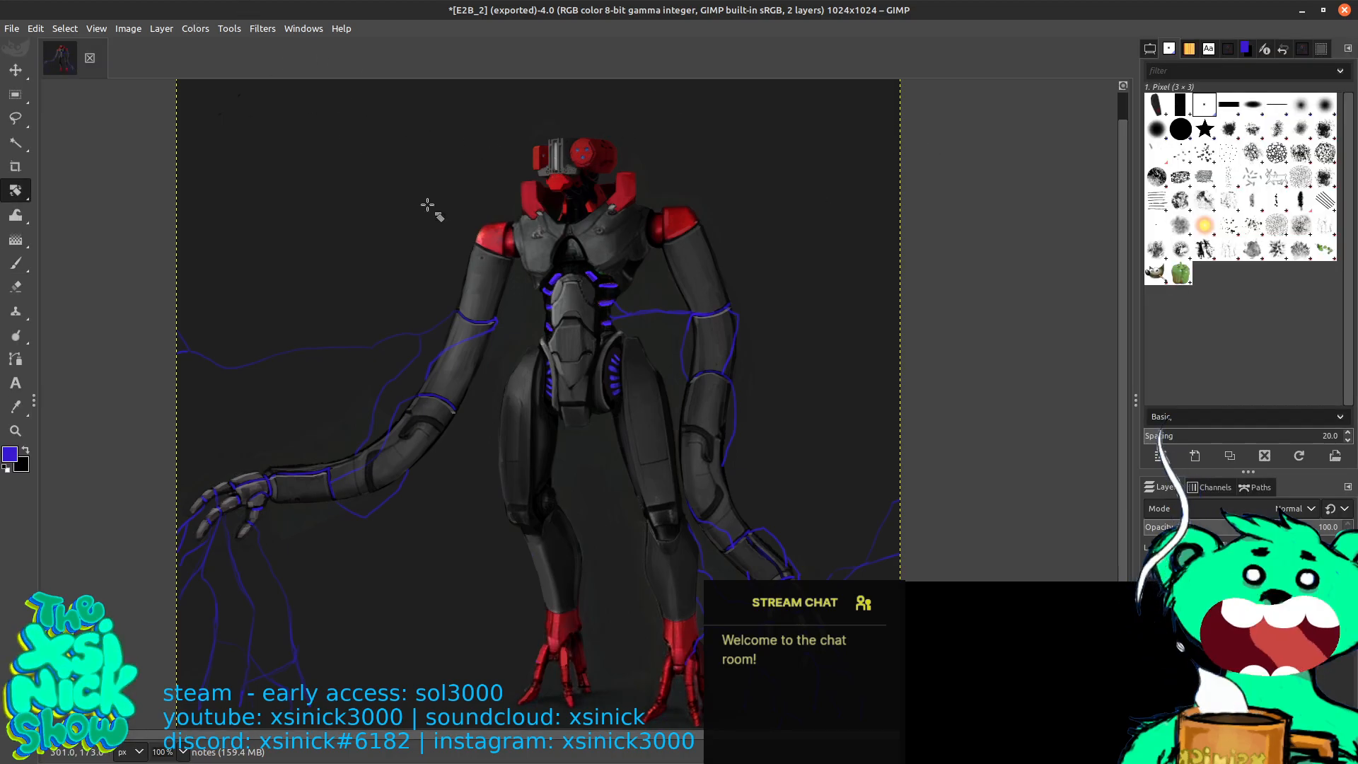
pyautogui.scroll(2, 663, 313)
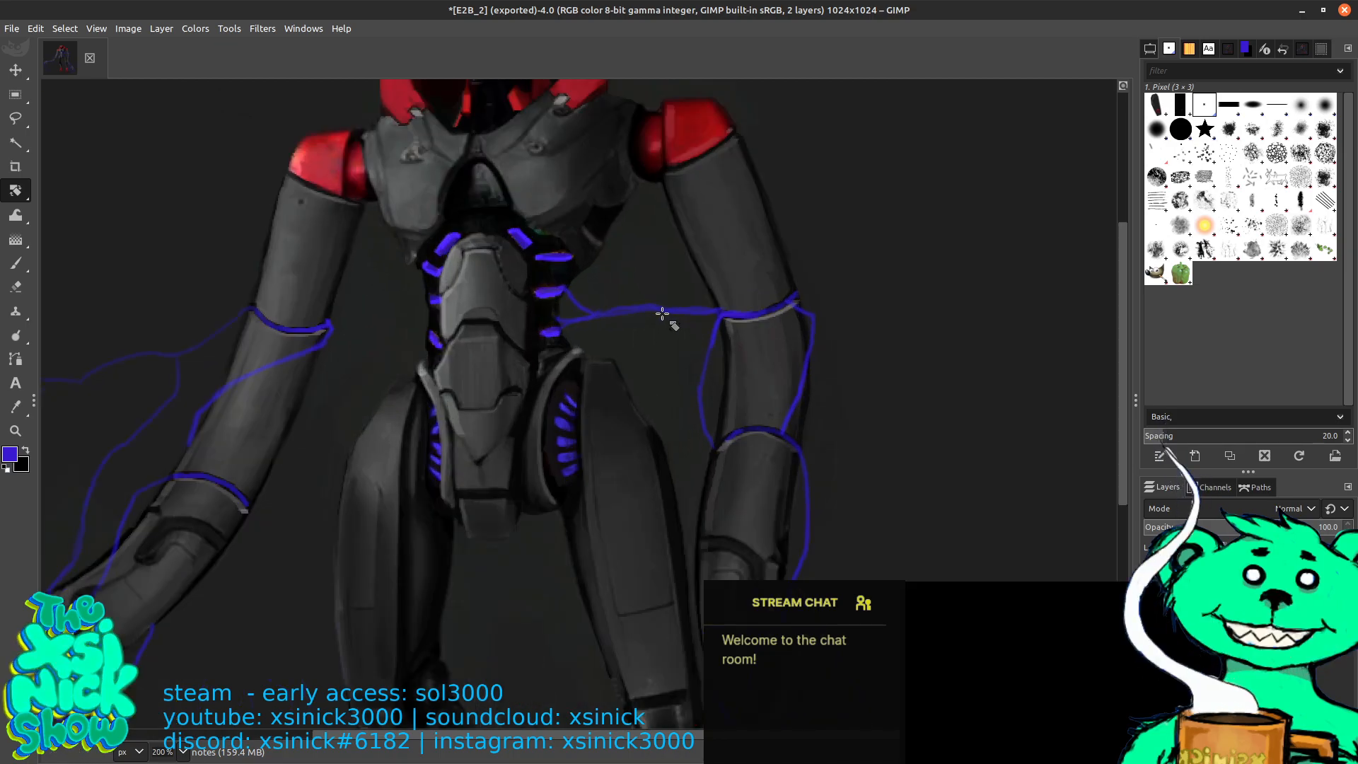
pyautogui.scroll(1, 663, 314)
pyautogui.moveTo(663, 315); pyautogui.dragTo(924, 742)
pyautogui.press('p')
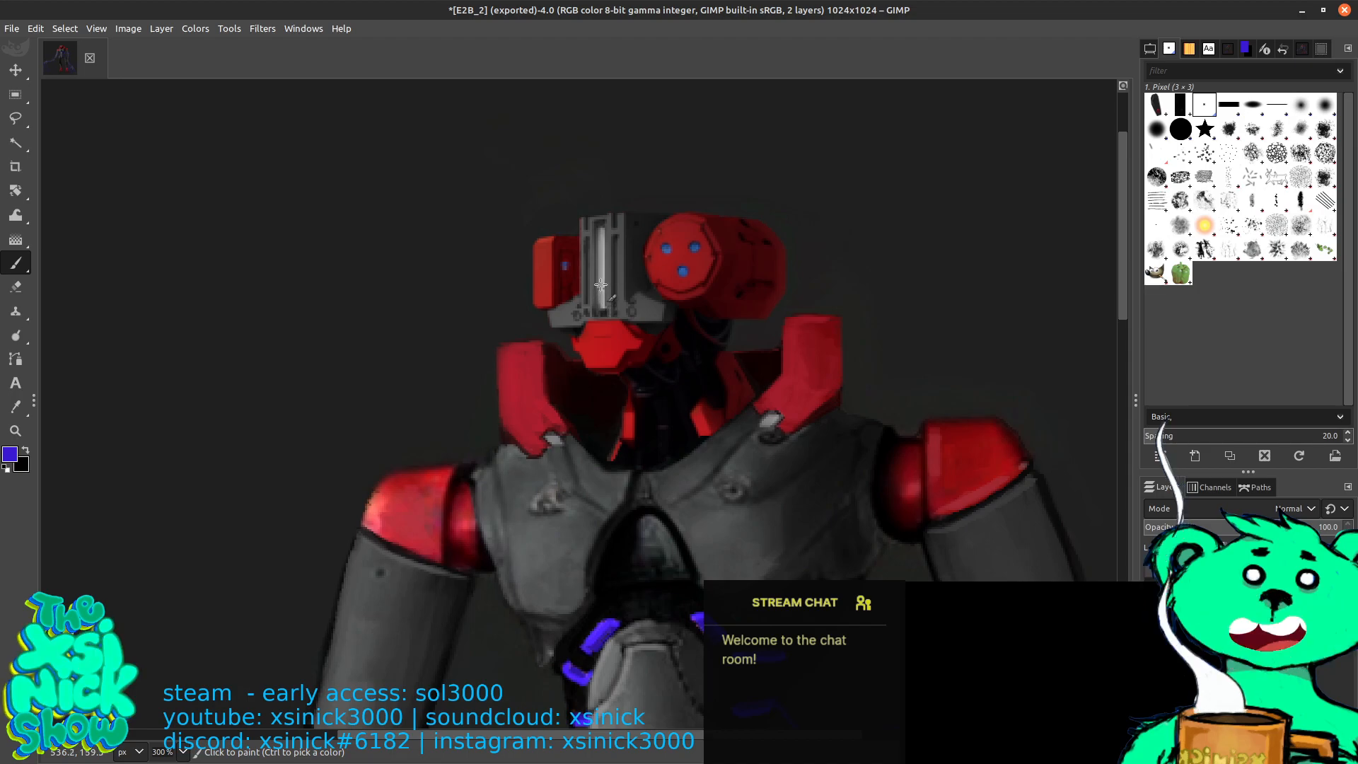
pyautogui.moveTo(601, 251); pyautogui.dragTo(602, 307)
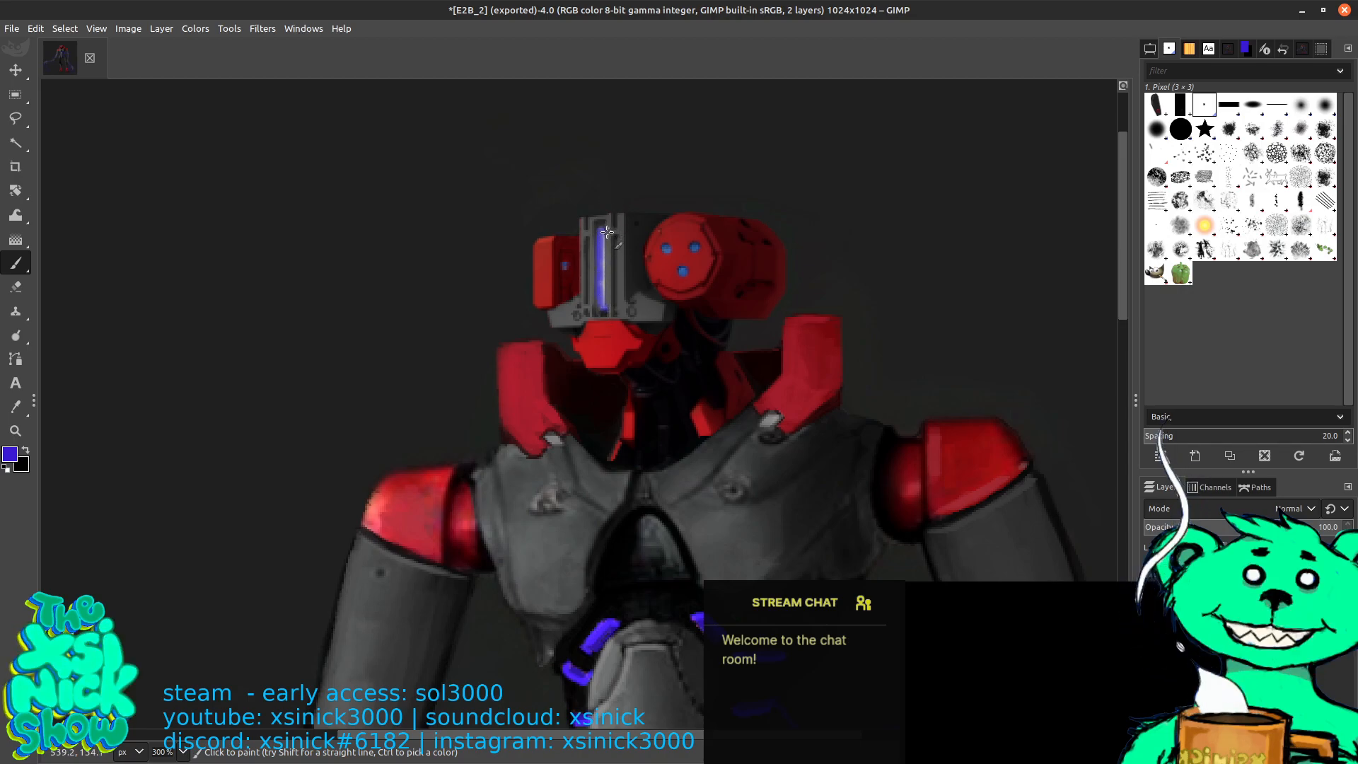
# Paint branching violet-blue lightning from the top of the head slit up to three points on the upper canvas edge
pyautogui.moveTo(636, 147); pyautogui.dragTo(674, 167)
pyautogui.moveTo(646, 253)
pyautogui.mouseDown()
pyautogui.moveTo(639, 306)
pyautogui.moveTo(621, 327)
pyautogui.moveTo(592, 94)
pyautogui.mouseUp()
pyautogui.moveTo(626, 209); pyautogui.dragTo(682, 111)
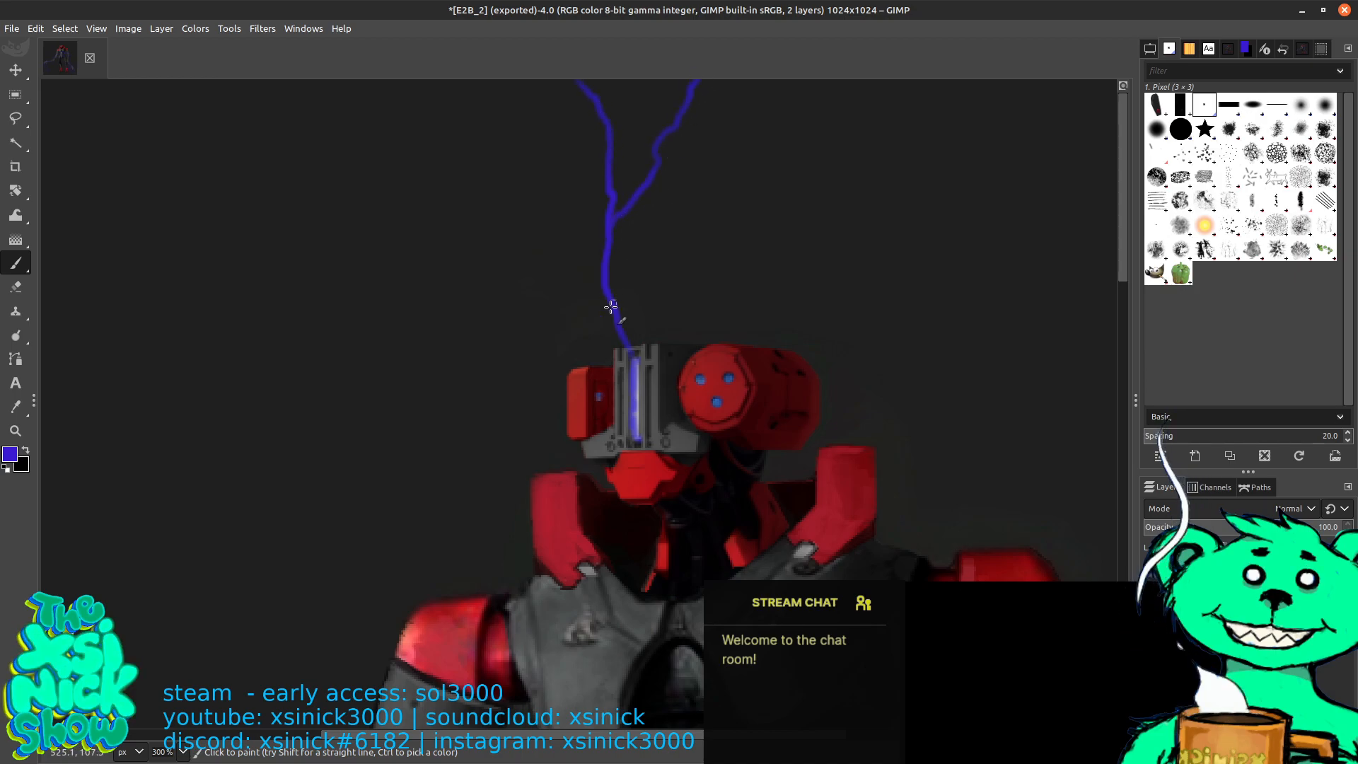
pyautogui.moveTo(606, 304)
pyautogui.mouseDown()
pyautogui.moveTo(534, 215)
pyautogui.moveTo(303, 127)
pyautogui.moveTo(278, 80)
pyautogui.mouseUp()
pyautogui.moveTo(567, 133)
pyautogui.mouseDown()
pyautogui.moveTo(631, 263)
pyautogui.moveTo(573, 173)
pyautogui.mouseUp()
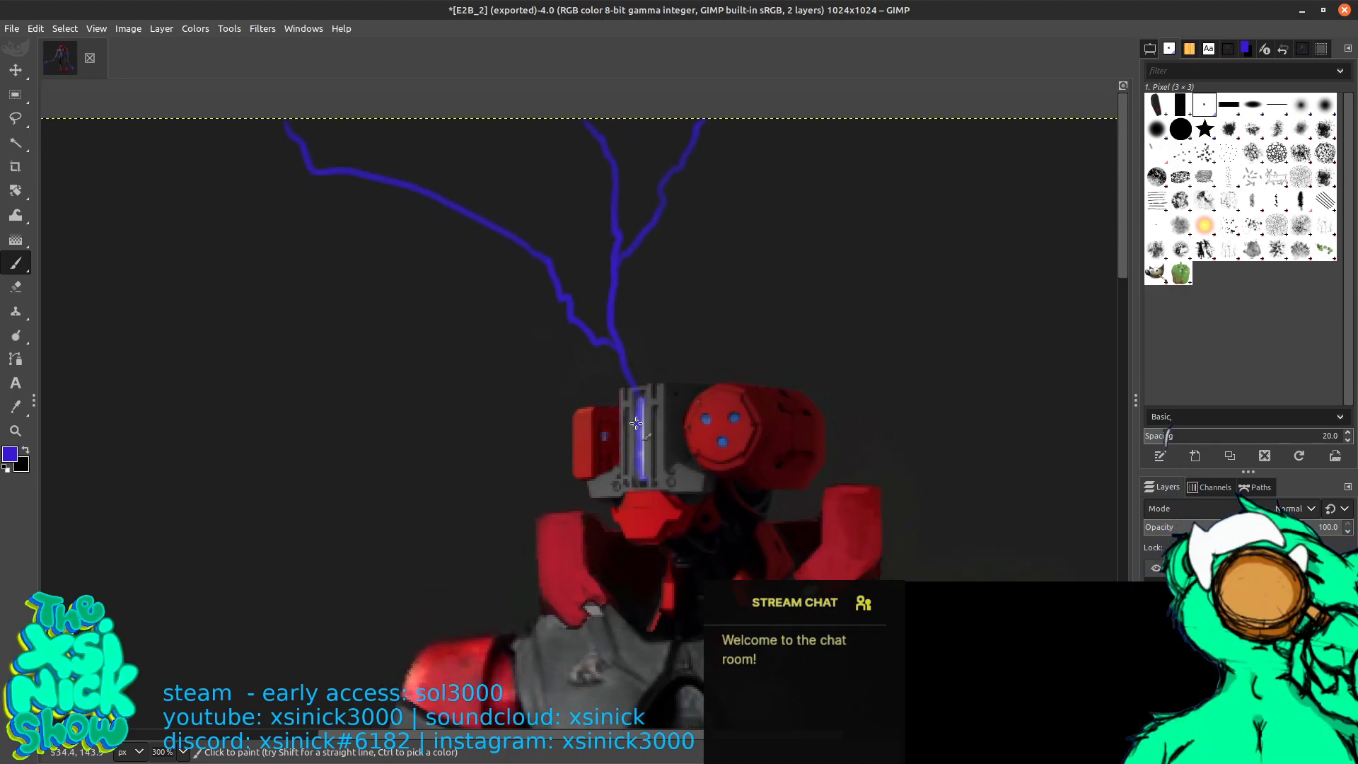
# Paint looping violet-blue arcs around the head's small red side block and another bolt from the slit to the upper canvas edge
pyautogui.moveTo(637, 424)
pyautogui.mouseDown()
pyautogui.moveTo(597, 403)
pyautogui.moveTo(574, 409)
pyautogui.mouseUp()
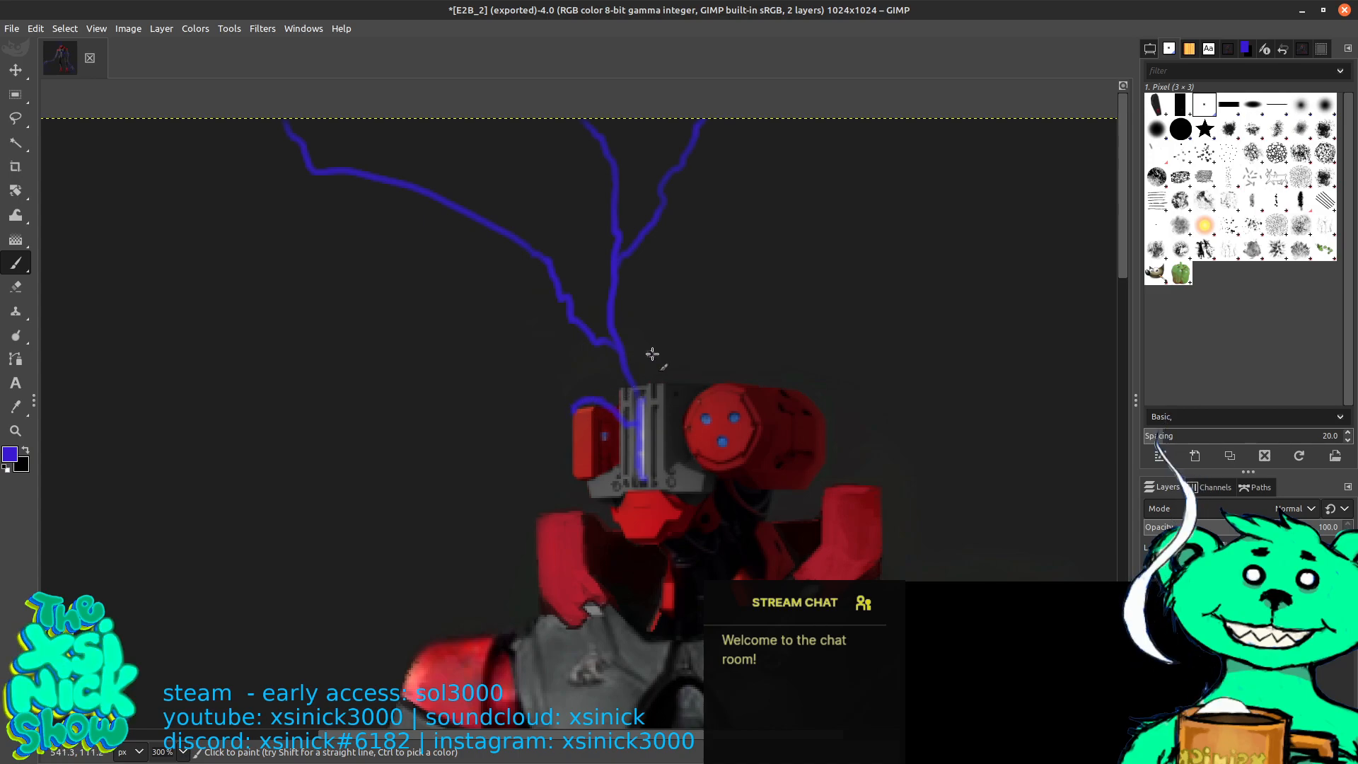
pyautogui.moveTo(519, 384)
pyautogui.mouseDown()
pyautogui.moveTo(538, 447)
pyautogui.moveTo(571, 459)
pyautogui.moveTo(520, 459)
pyautogui.moveTo(490, 492)
pyautogui.mouseUp()
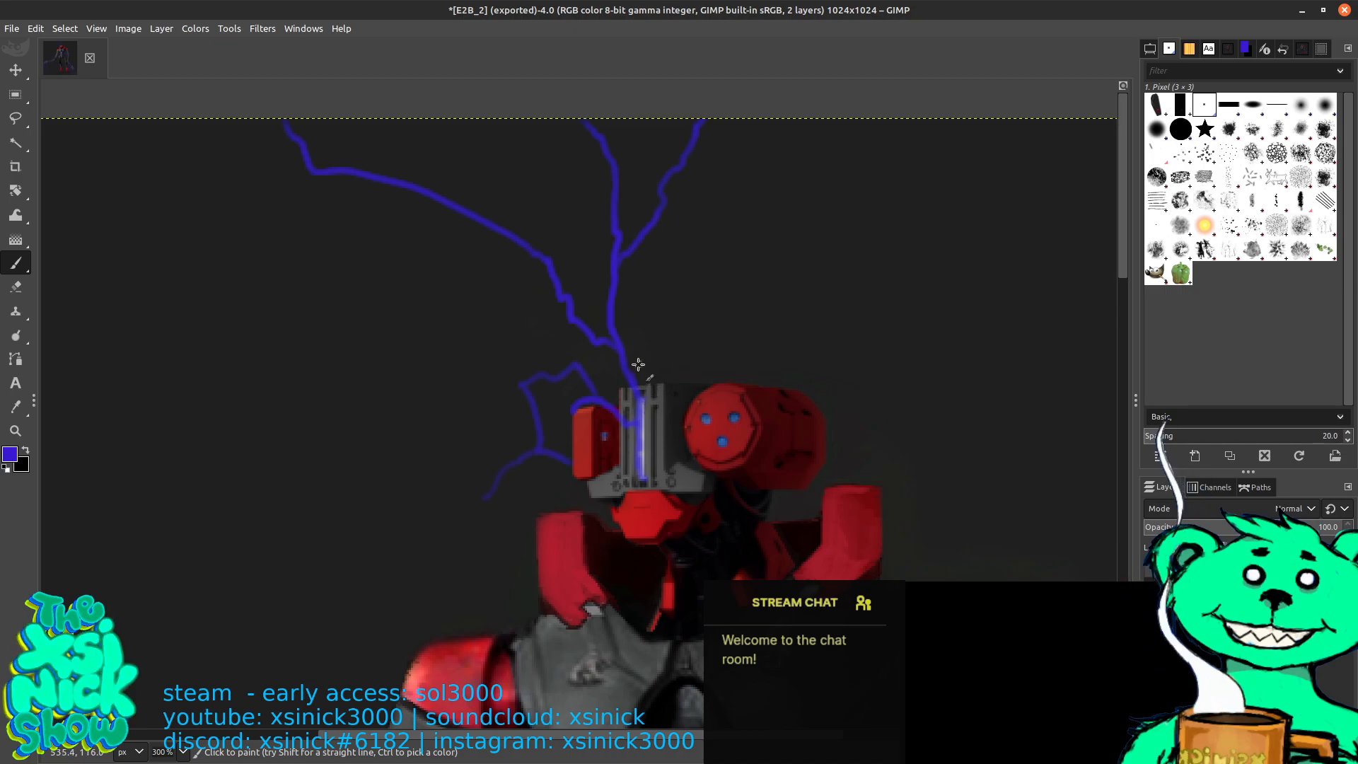
pyautogui.moveTo(631, 381)
pyautogui.mouseDown()
pyautogui.moveTo(649, 306)
pyautogui.moveTo(718, 239)
pyautogui.mouseUp()
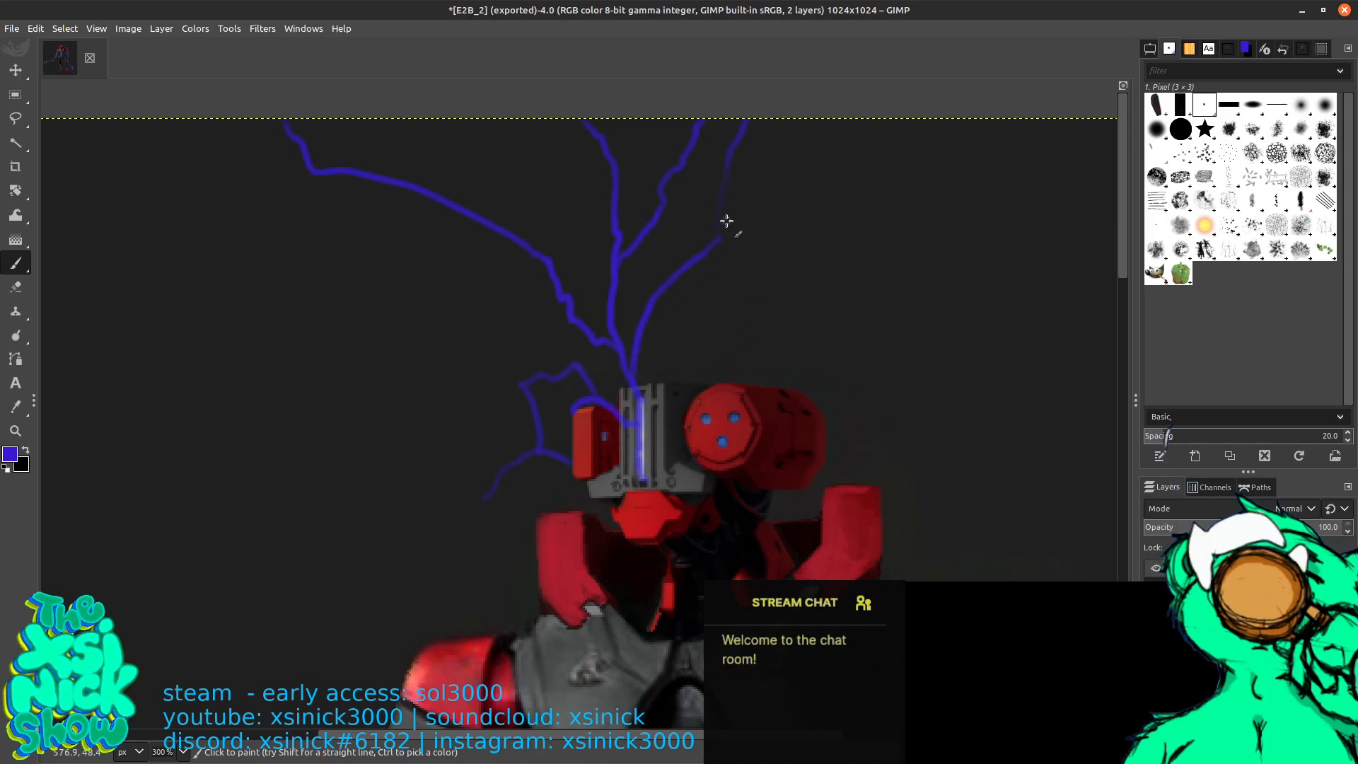
# Paint violet-blue bolts from the arcs beside the head out to the left canvas edge and down to the arm lightning
pyautogui.moveTo(654, 324); pyautogui.dragTo(732, 234)
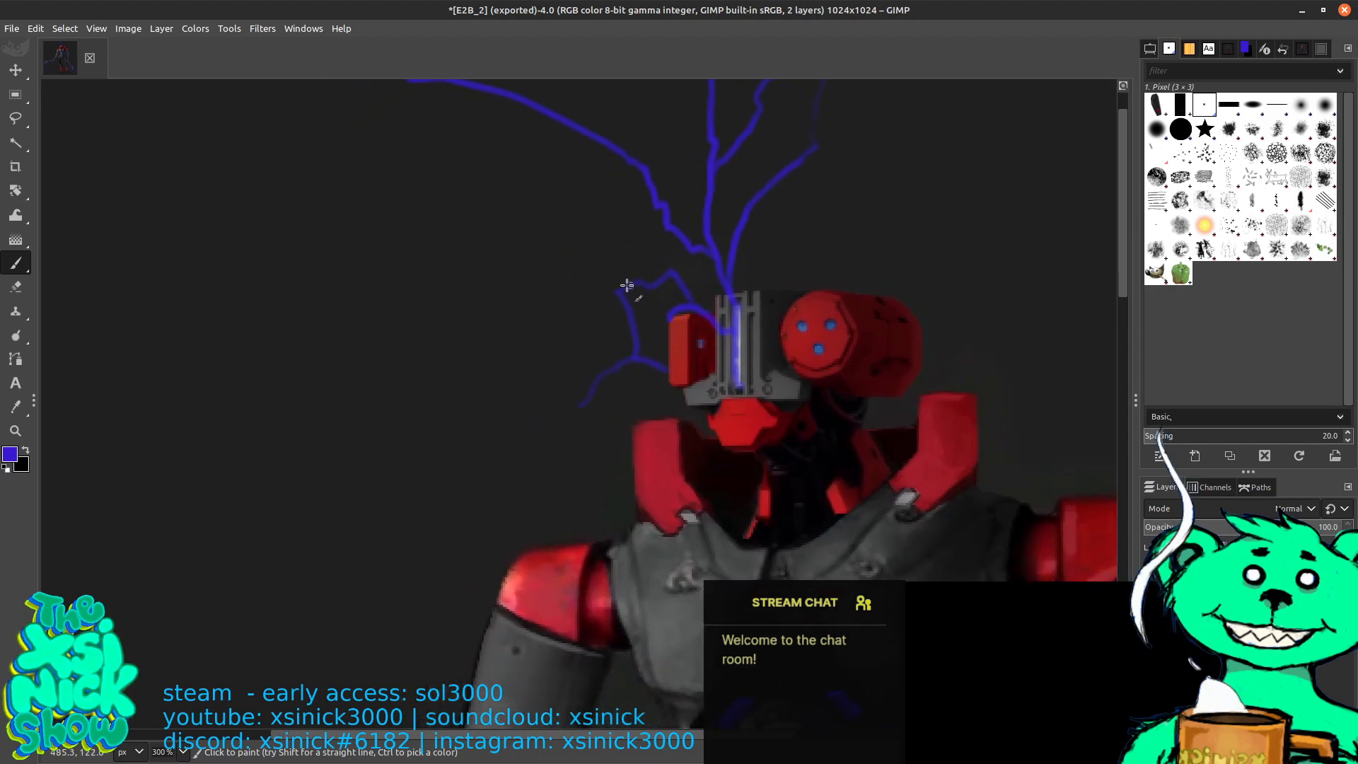
pyautogui.moveTo(613, 294); pyautogui.dragTo(491, 235)
pyautogui.moveTo(305, 258); pyautogui.dragTo(177, 251)
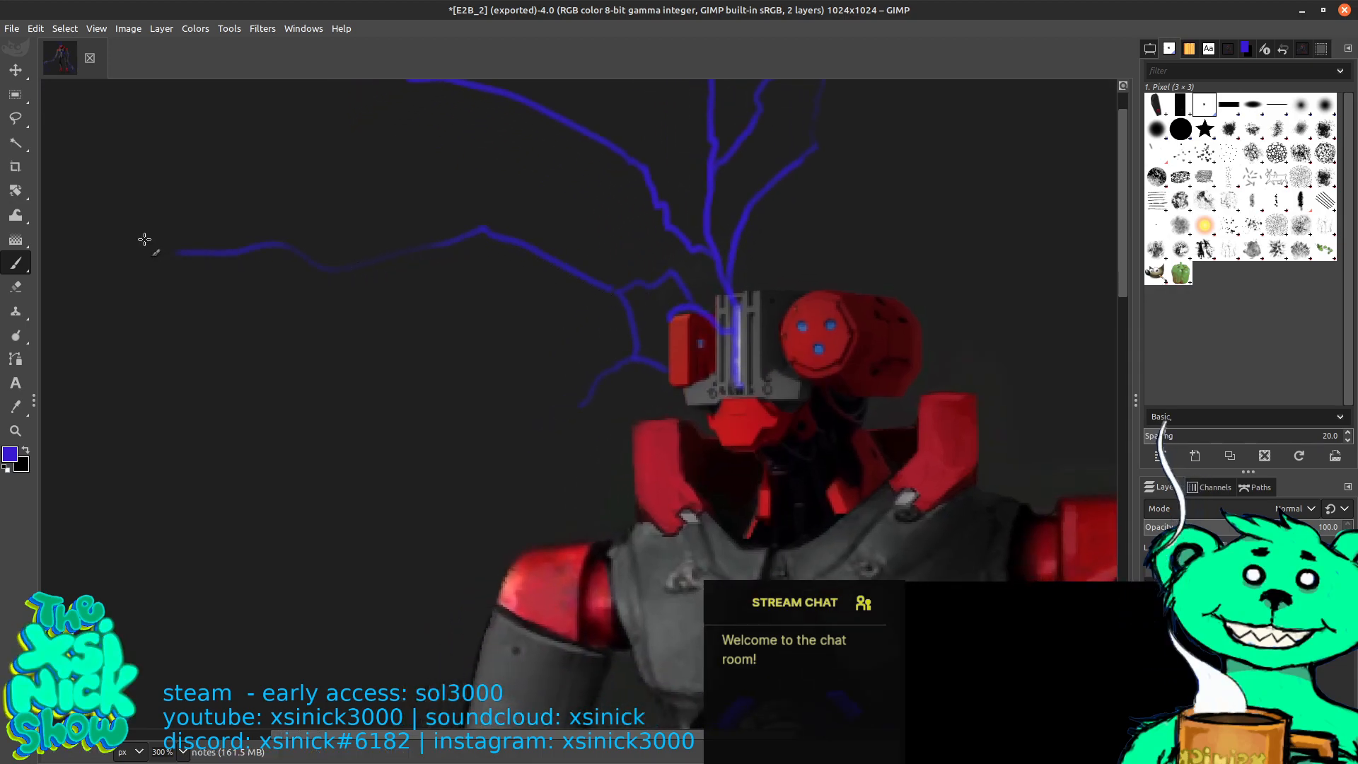
pyautogui.moveTo(513, 176); pyautogui.dragTo(760, 209)
pyautogui.moveTo(521, 284); pyautogui.dragTo(648, 273)
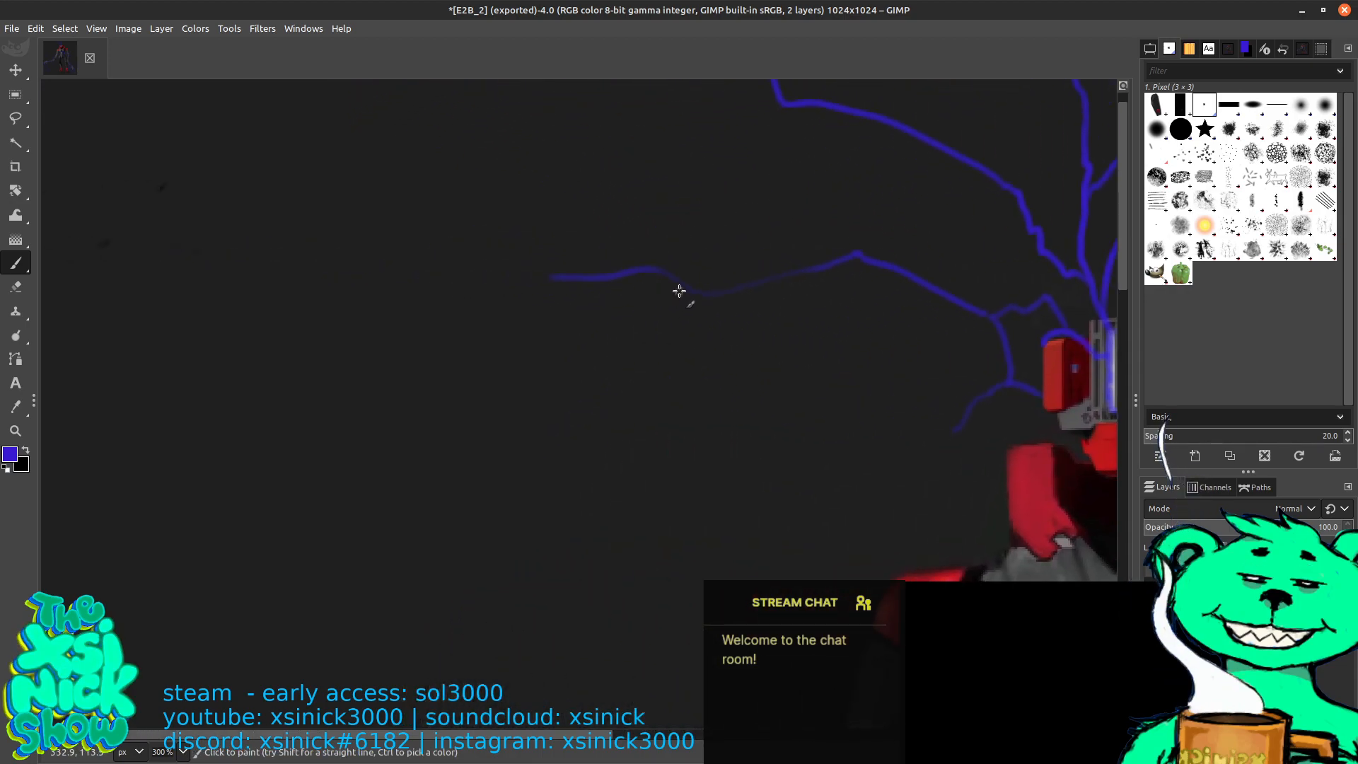
pyautogui.scroll(-2, 680, 288)
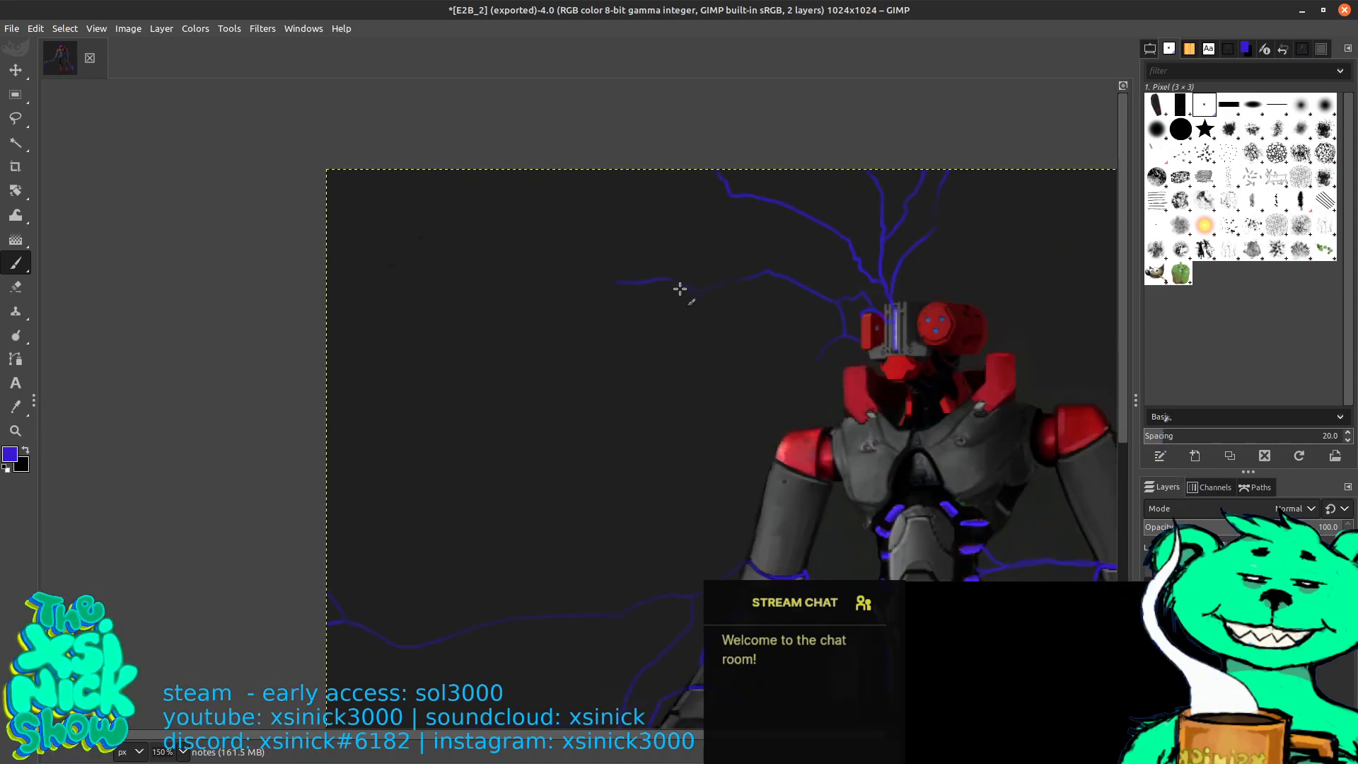
pyautogui.moveTo(617, 283)
pyautogui.mouseDown()
pyautogui.moveTo(488, 278)
pyautogui.moveTo(361, 236)
pyautogui.moveTo(279, 254)
pyautogui.mouseUp()
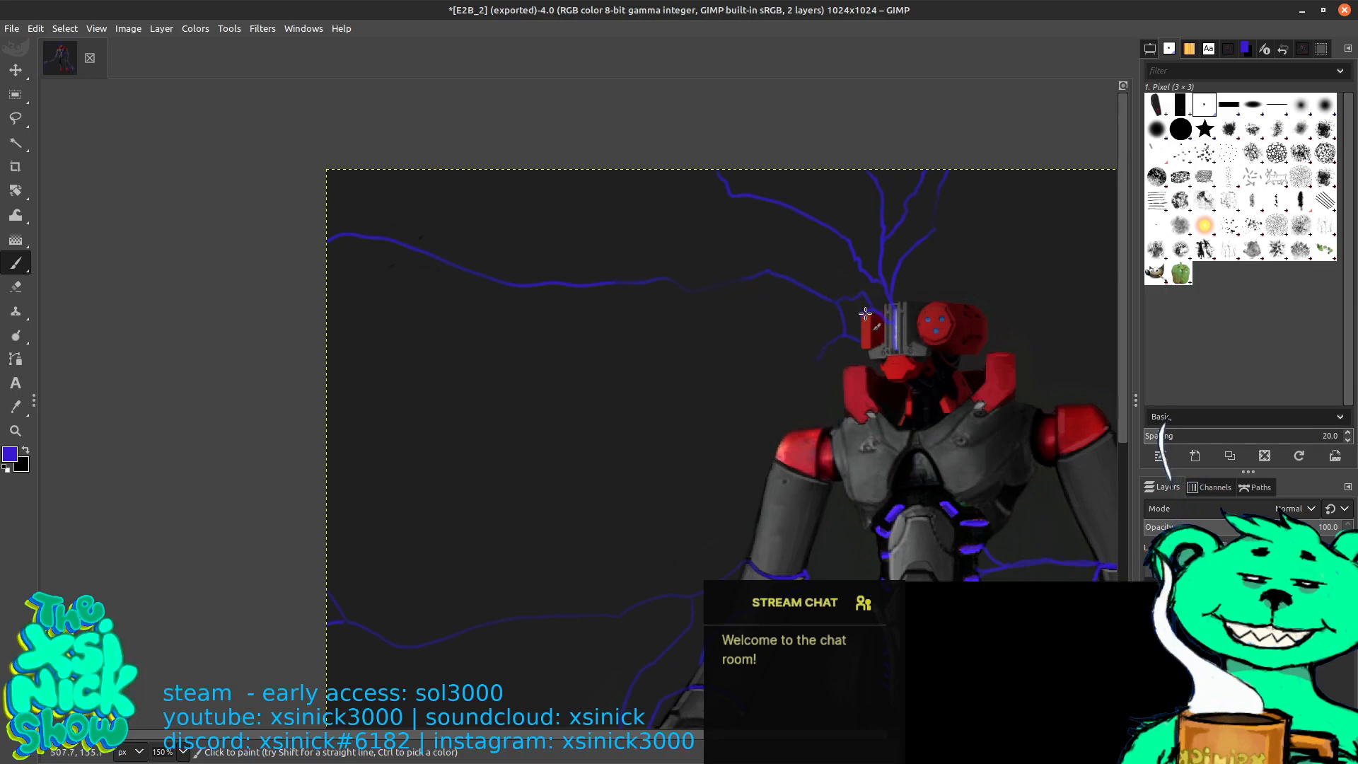
pyautogui.moveTo(781, 382)
pyautogui.mouseDown()
pyautogui.moveTo(683, 471)
pyautogui.moveTo(703, 562)
pyautogui.moveTo(670, 596)
pyautogui.mouseUp()
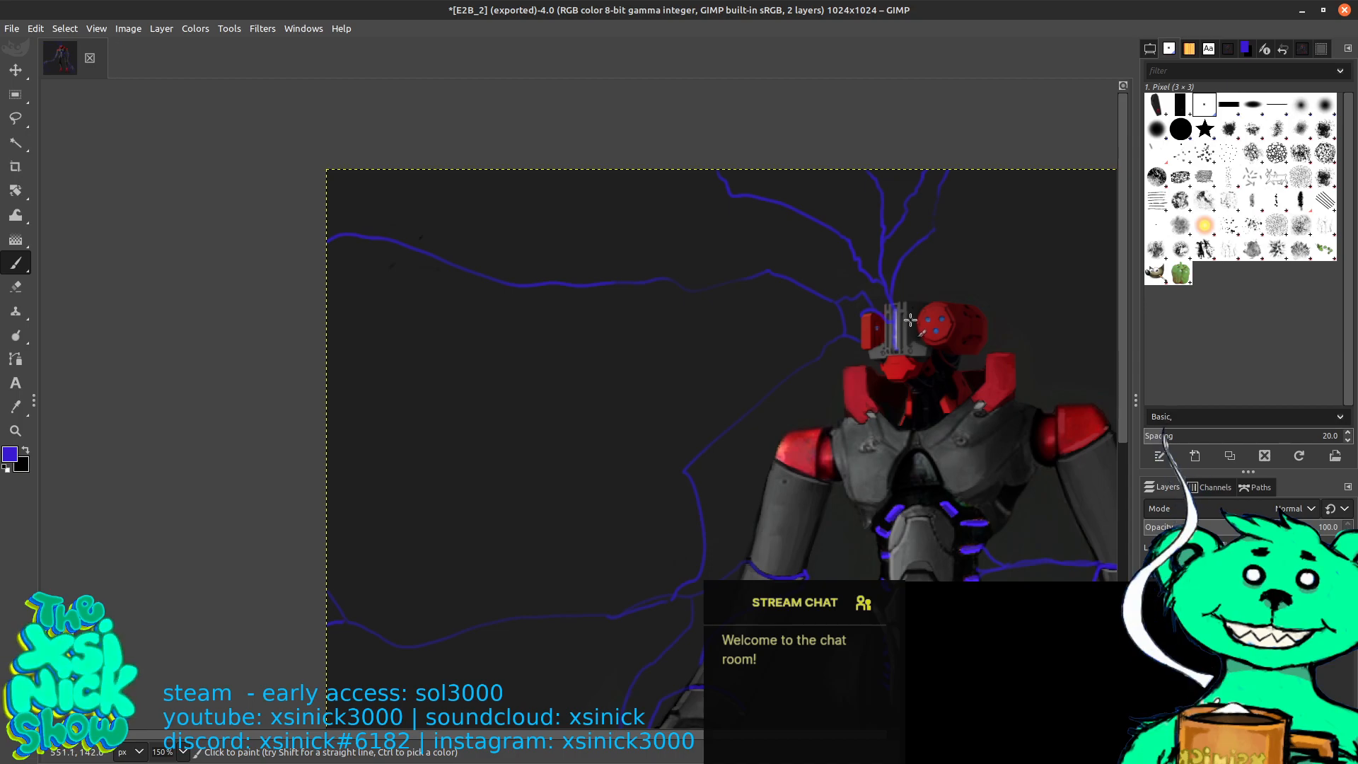
# Paint the dot on the head's red side block and the round lens's three dots violet-blue
pyautogui.scroll(2, 913, 319)
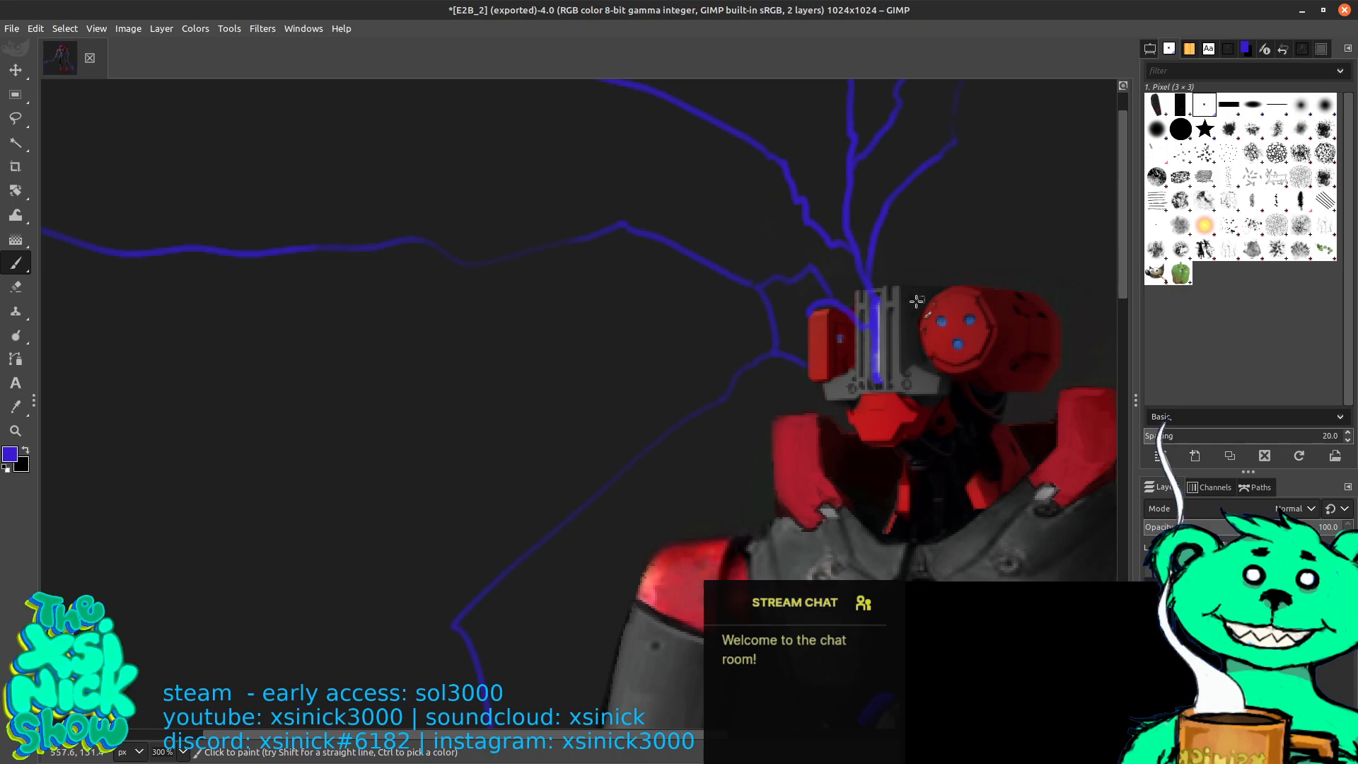
pyautogui.click(840, 338)
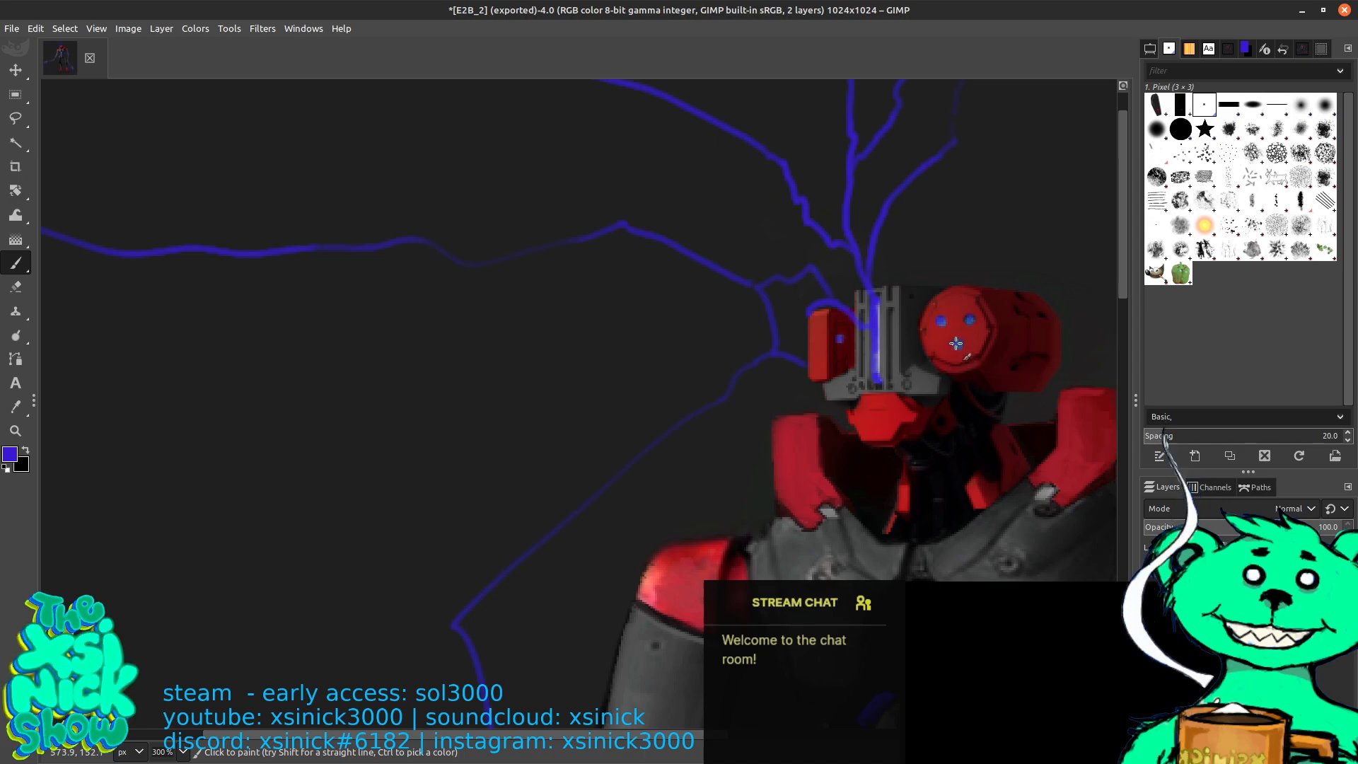
pyautogui.scroll(1, 929, 192)
pyautogui.moveTo(930, 193); pyautogui.dragTo(920, 221)
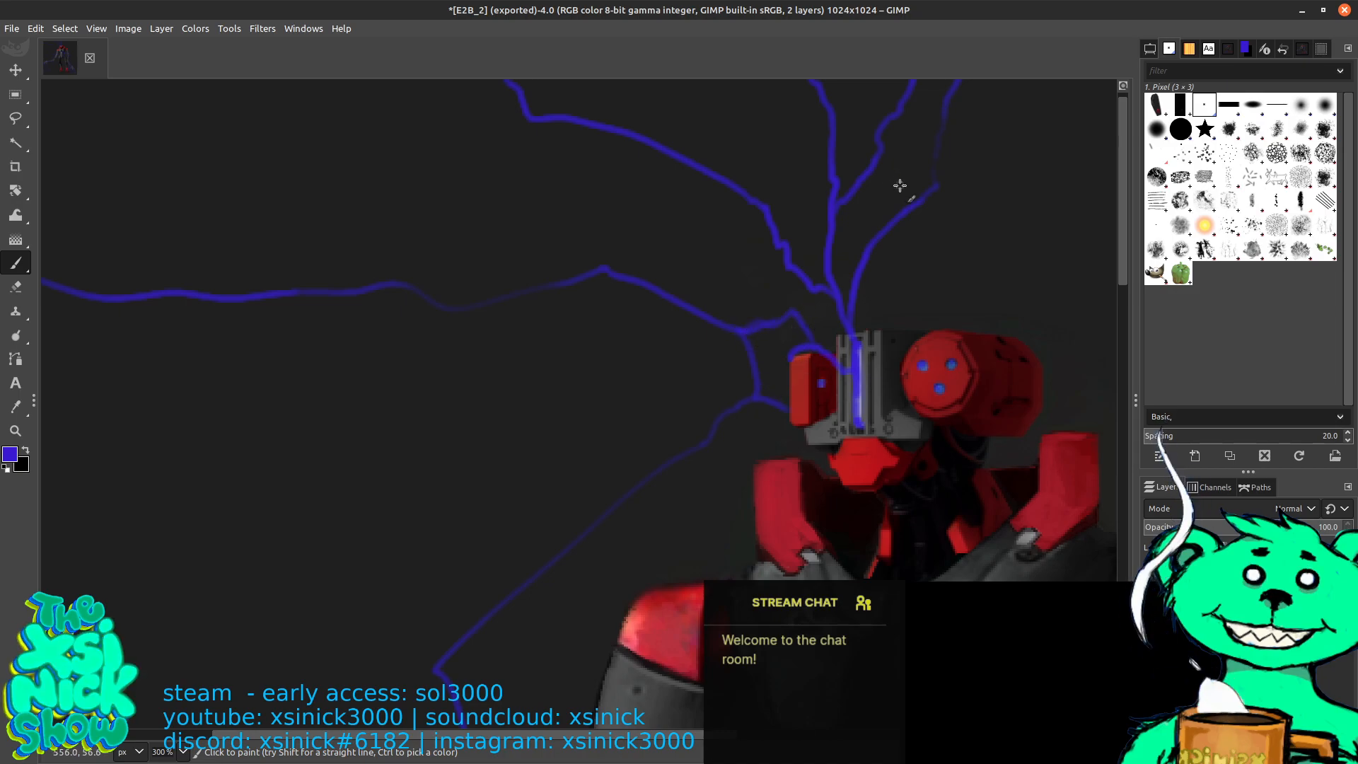
# Erase the bolt linking head and arm lightning and the lower arcs beside the red side block, using the Eraser at size 25
pyautogui.press('-')
pyautogui.press('-')
pyautogui.press('-')
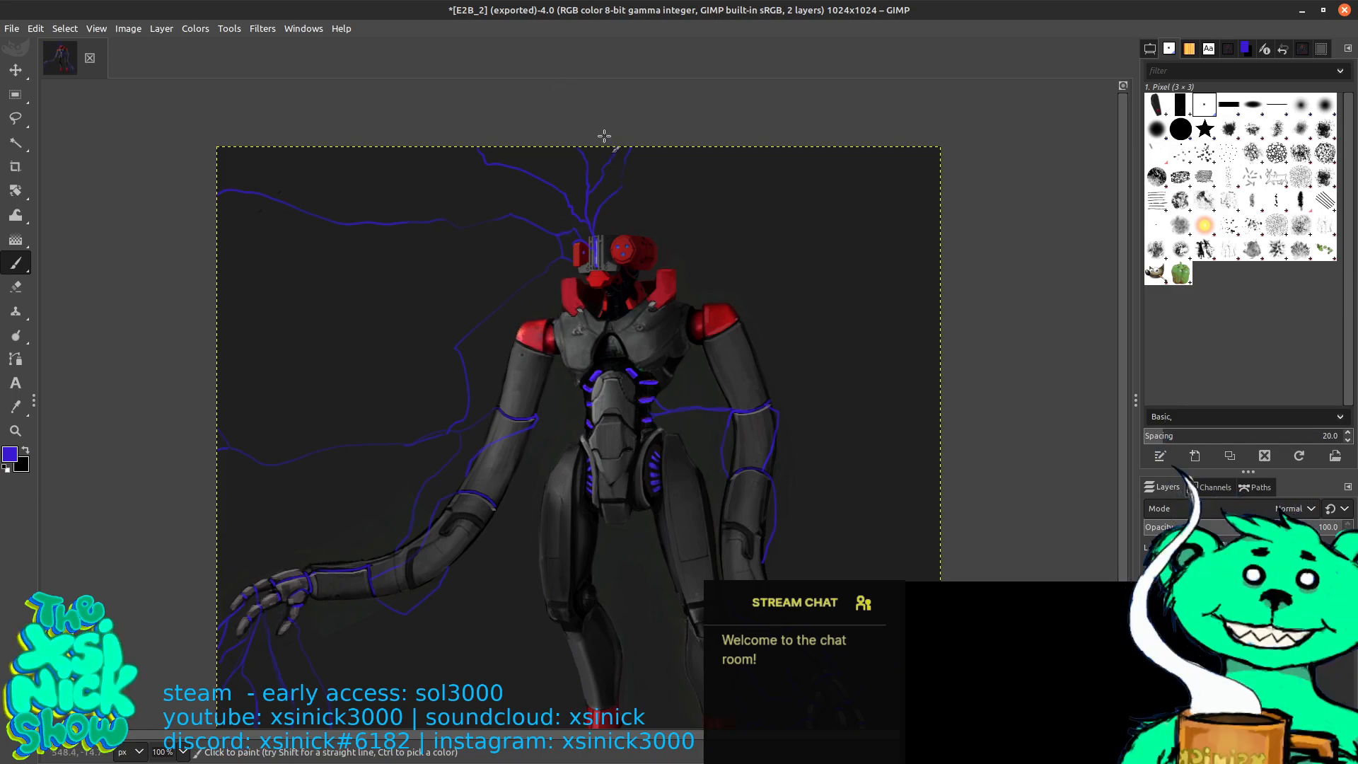
pyautogui.moveTo(853, 346); pyautogui.dragTo(840, 319)
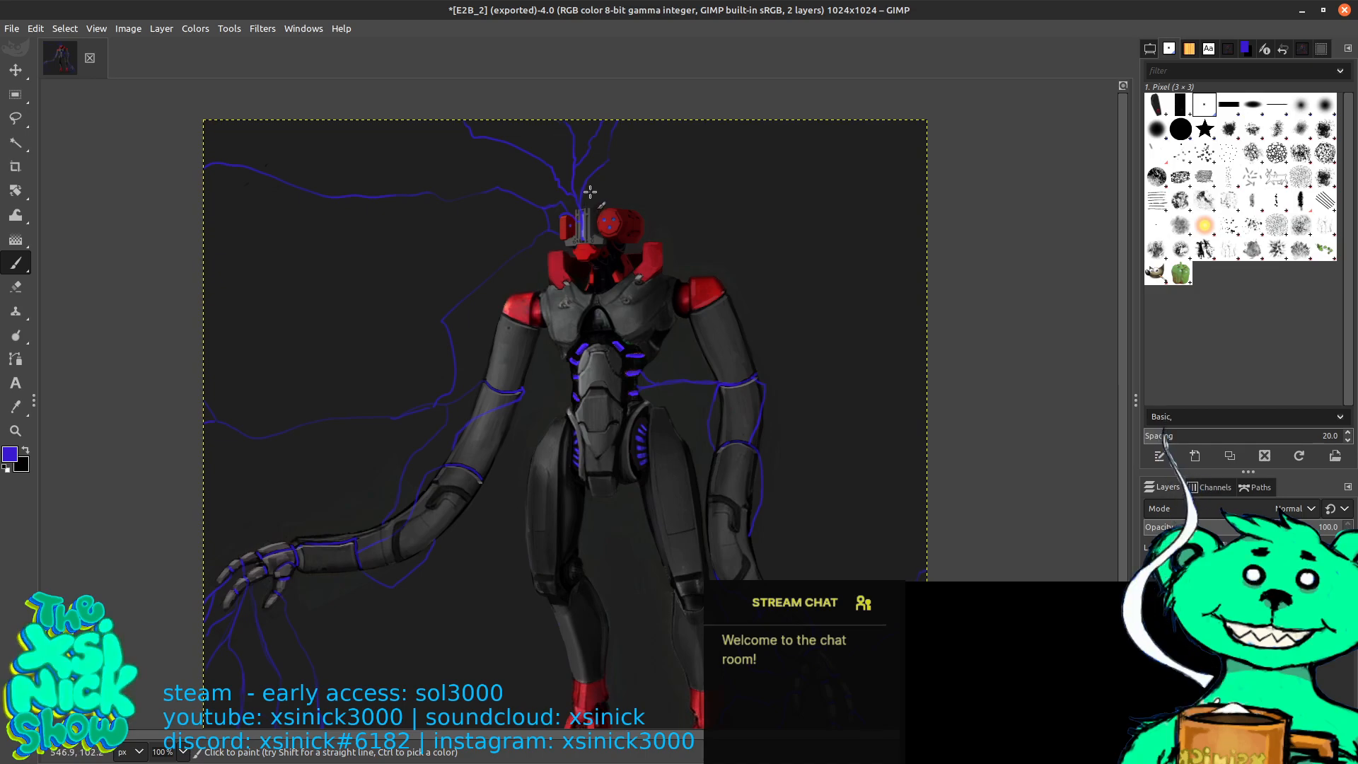
pyautogui.press('d')
pyautogui.hotkey('shift', 'e')
pyautogui.moveTo(548, 213); pyautogui.dragTo(548, 225)
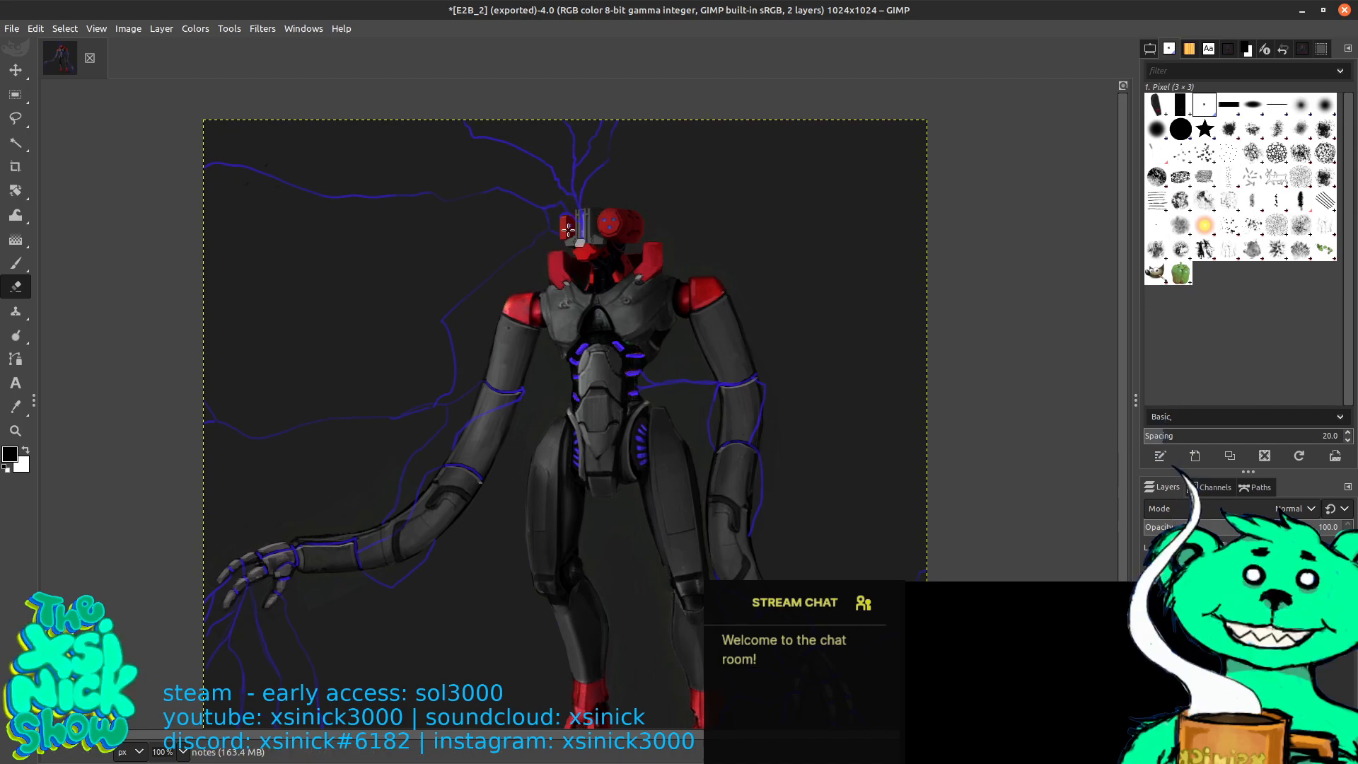
pyautogui.click(1150, 51)
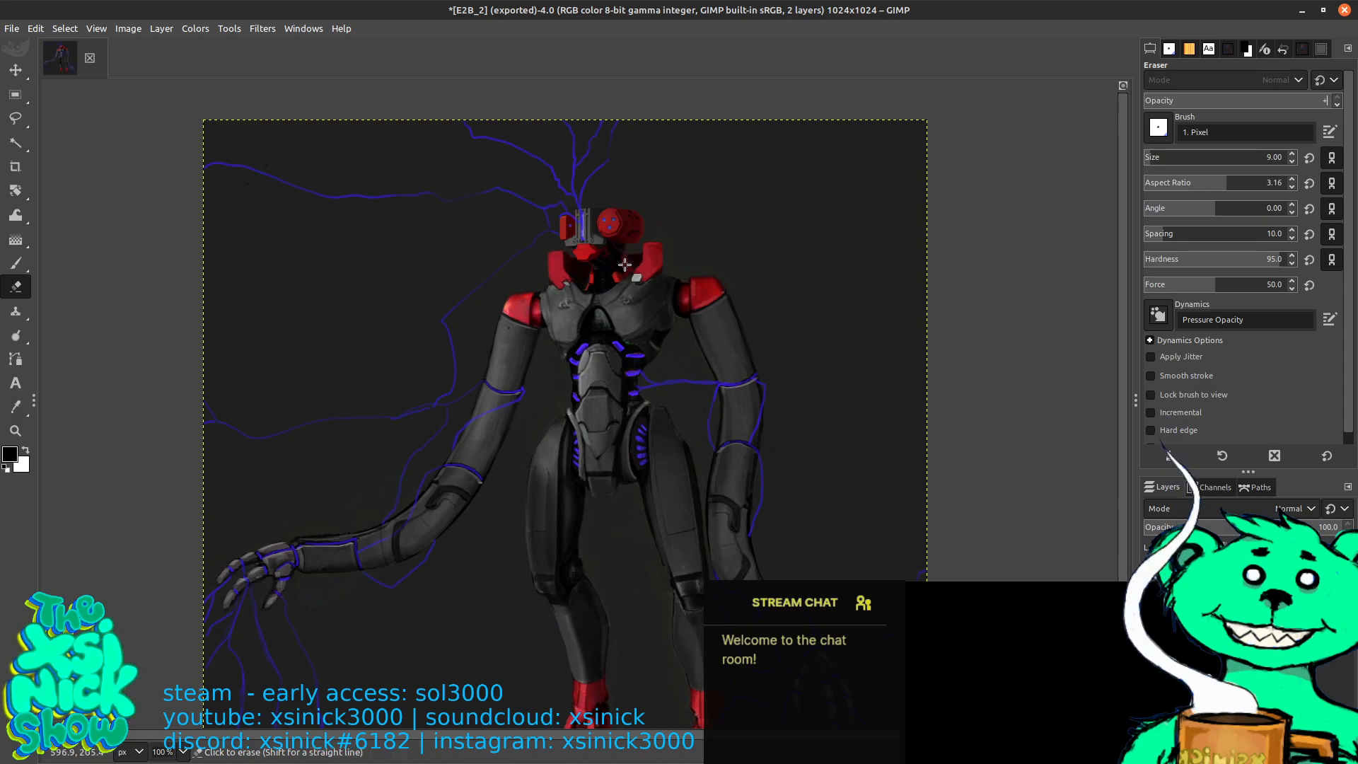
pyautogui.press('p')
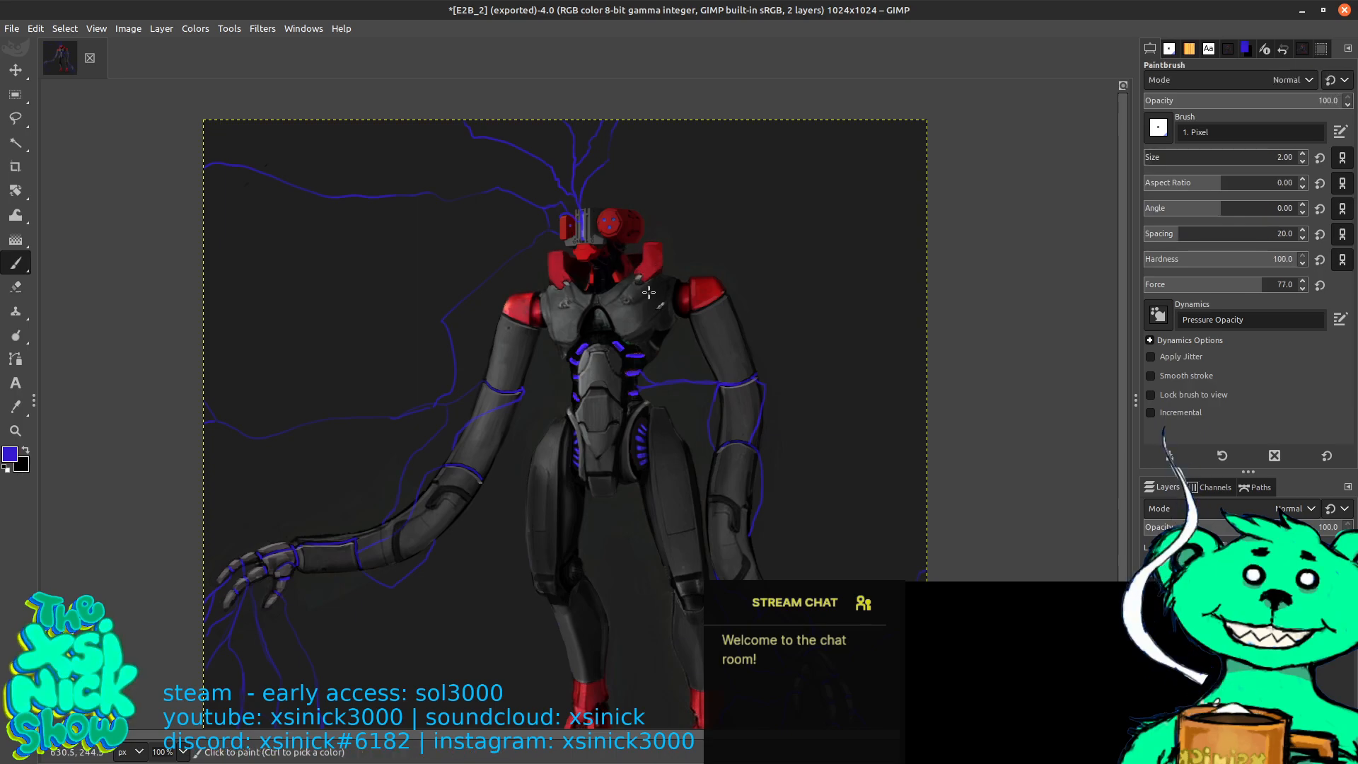
pyautogui.scroll(2, 636, 268)
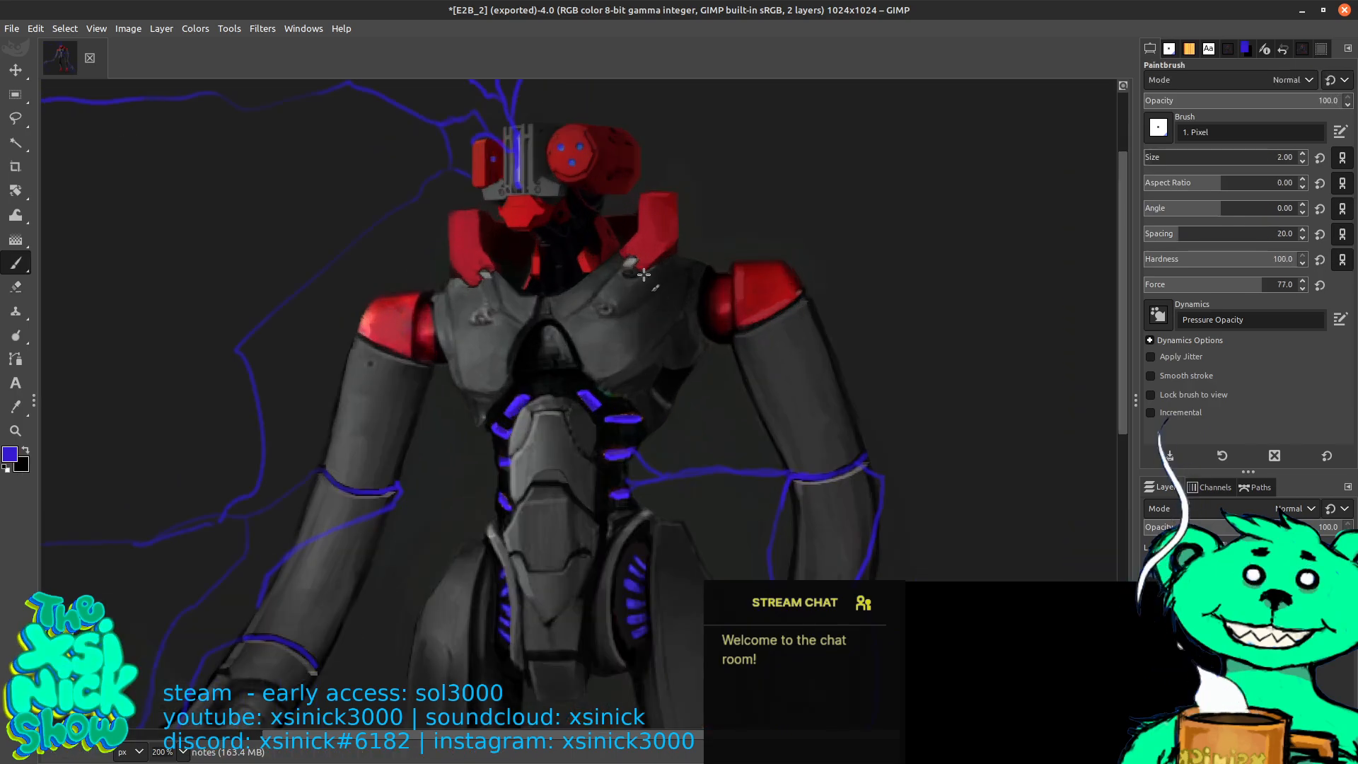
pyautogui.hotkey('shift', 'e')
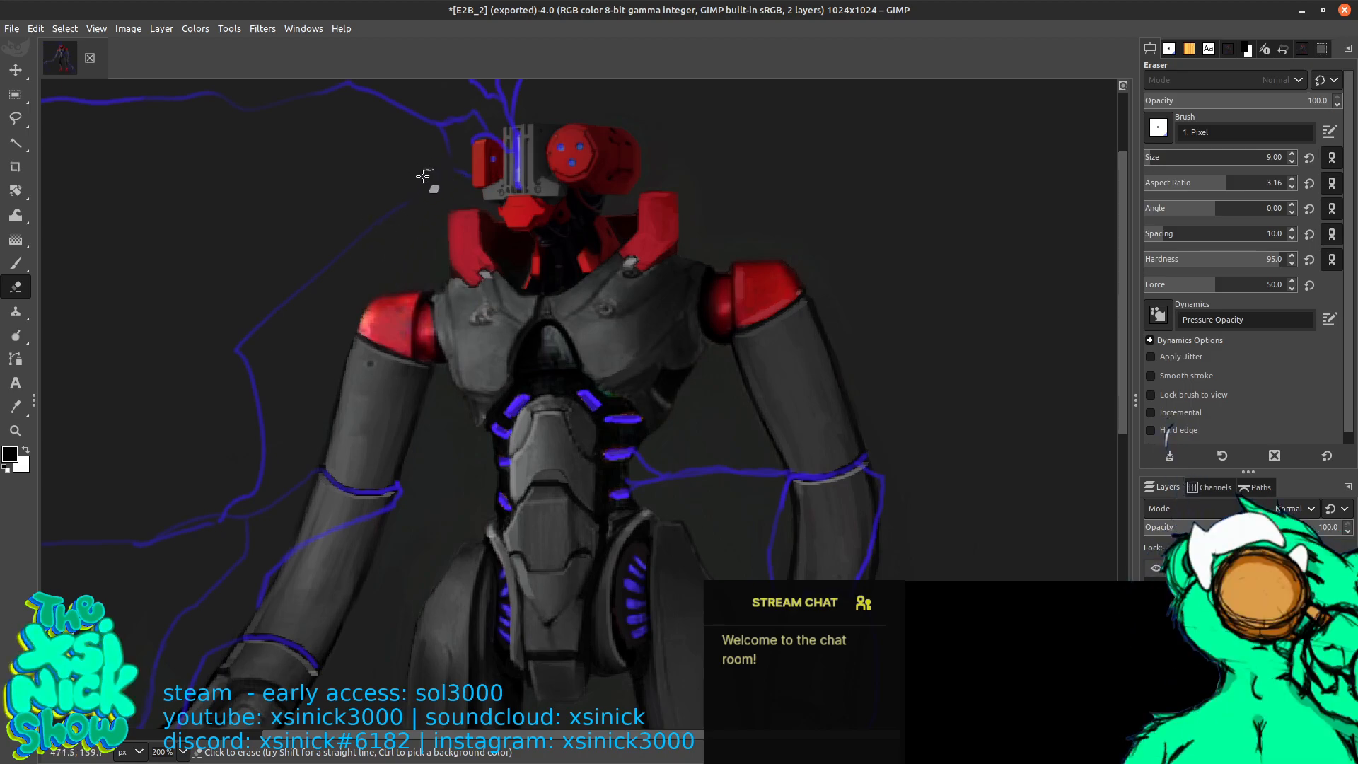
pyautogui.click(1168, 158)
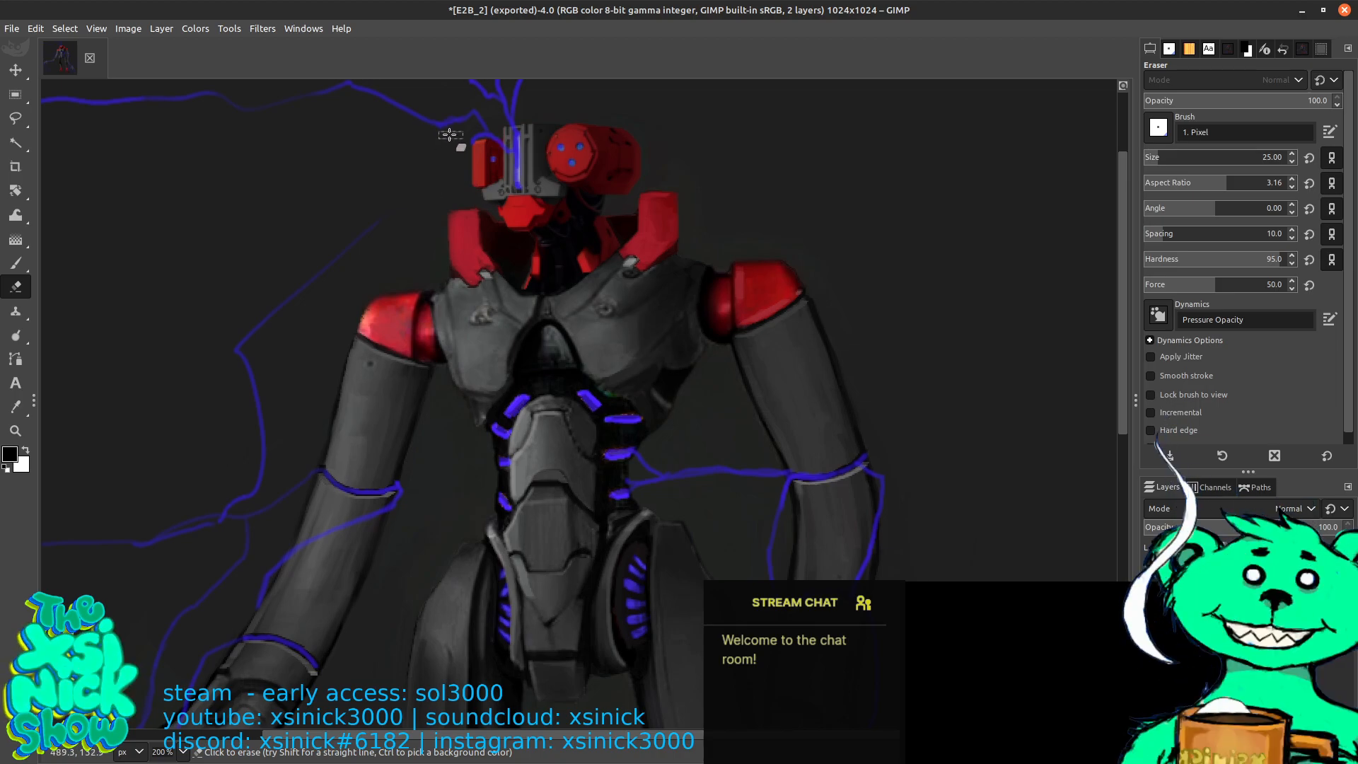
pyautogui.moveTo(370, 235); pyautogui.dragTo(257, 349)
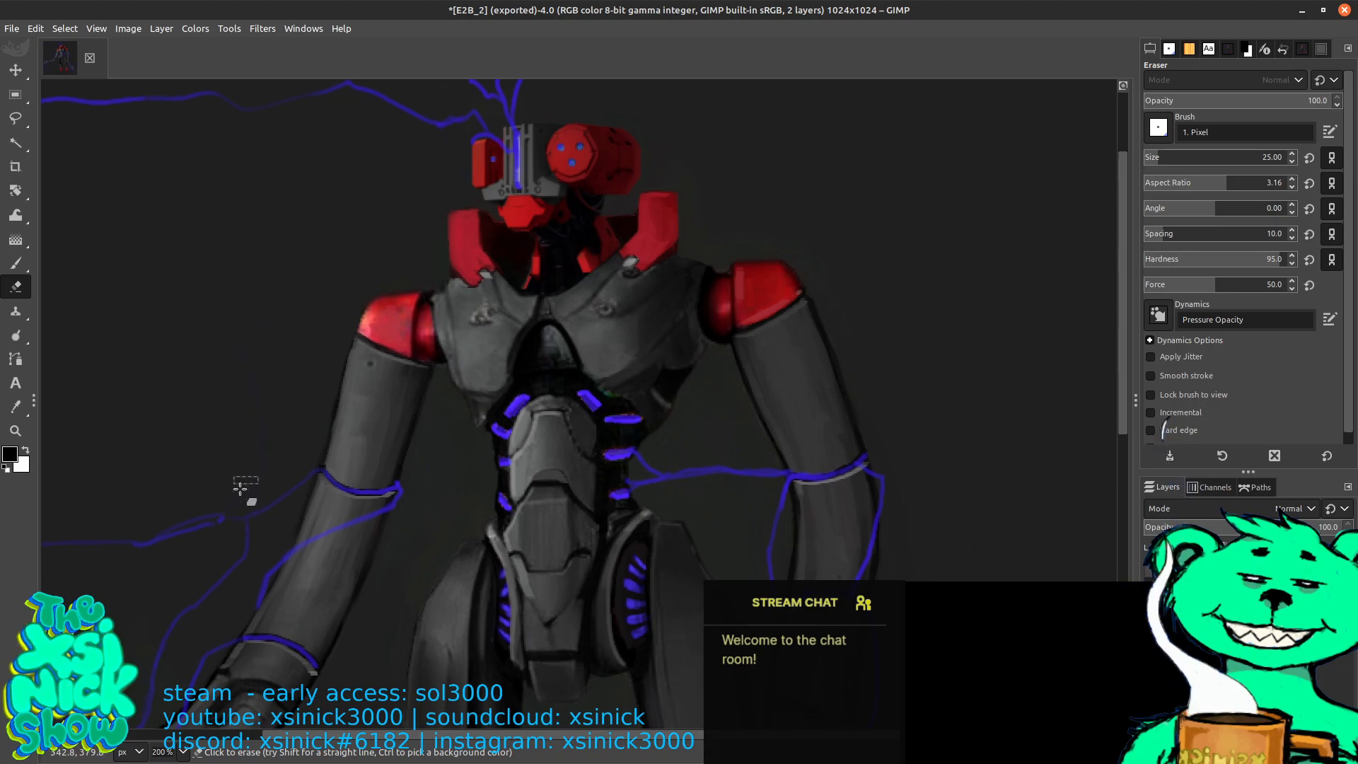
# Erase the leftover junction on the arm lightning and repaint it as a continuous violet-blue bolt reaching the upper arm seam
pyautogui.moveTo(185, 529)
pyautogui.mouseDown()
pyautogui.moveTo(180, 488)
pyautogui.moveTo(219, 514)
pyautogui.mouseUp()
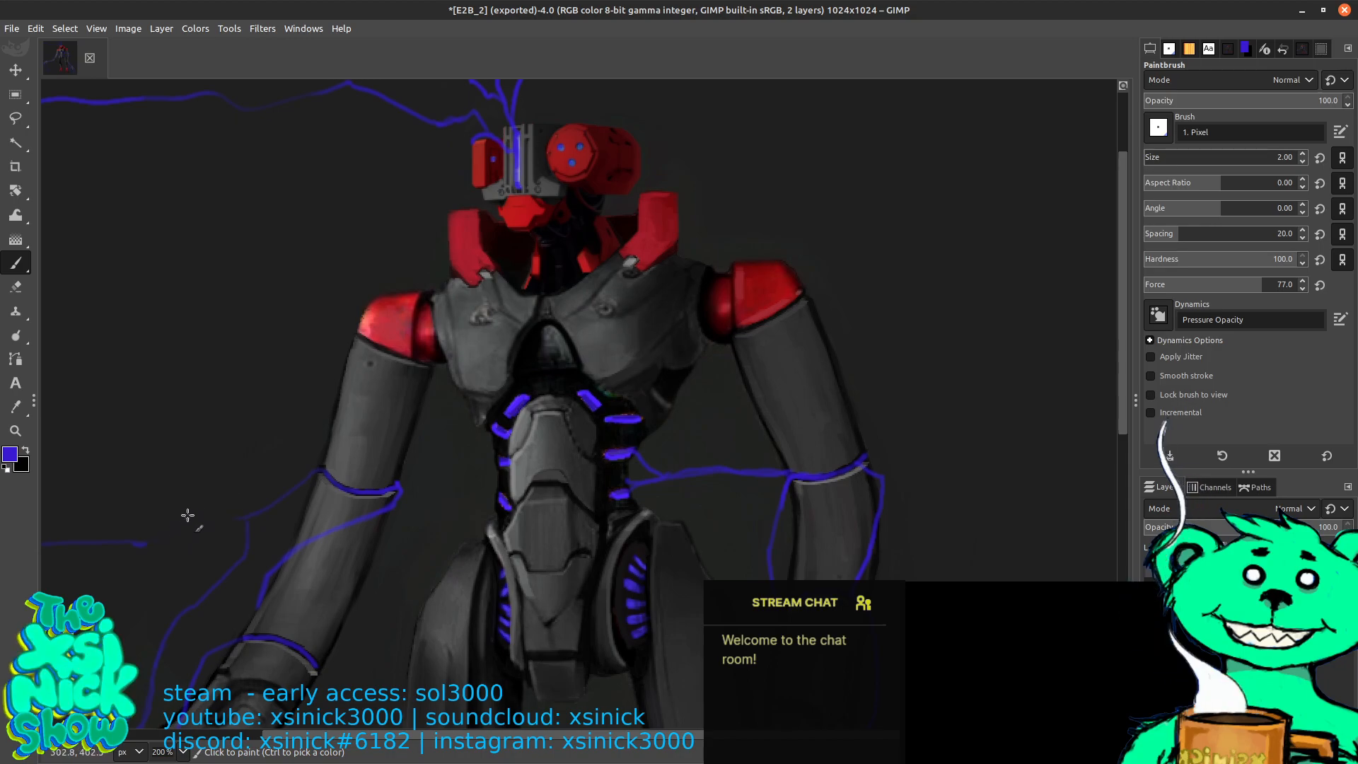
pyautogui.moveTo(146, 542); pyautogui.dragTo(188, 532)
pyautogui.moveTo(262, 508); pyautogui.dragTo(314, 474)
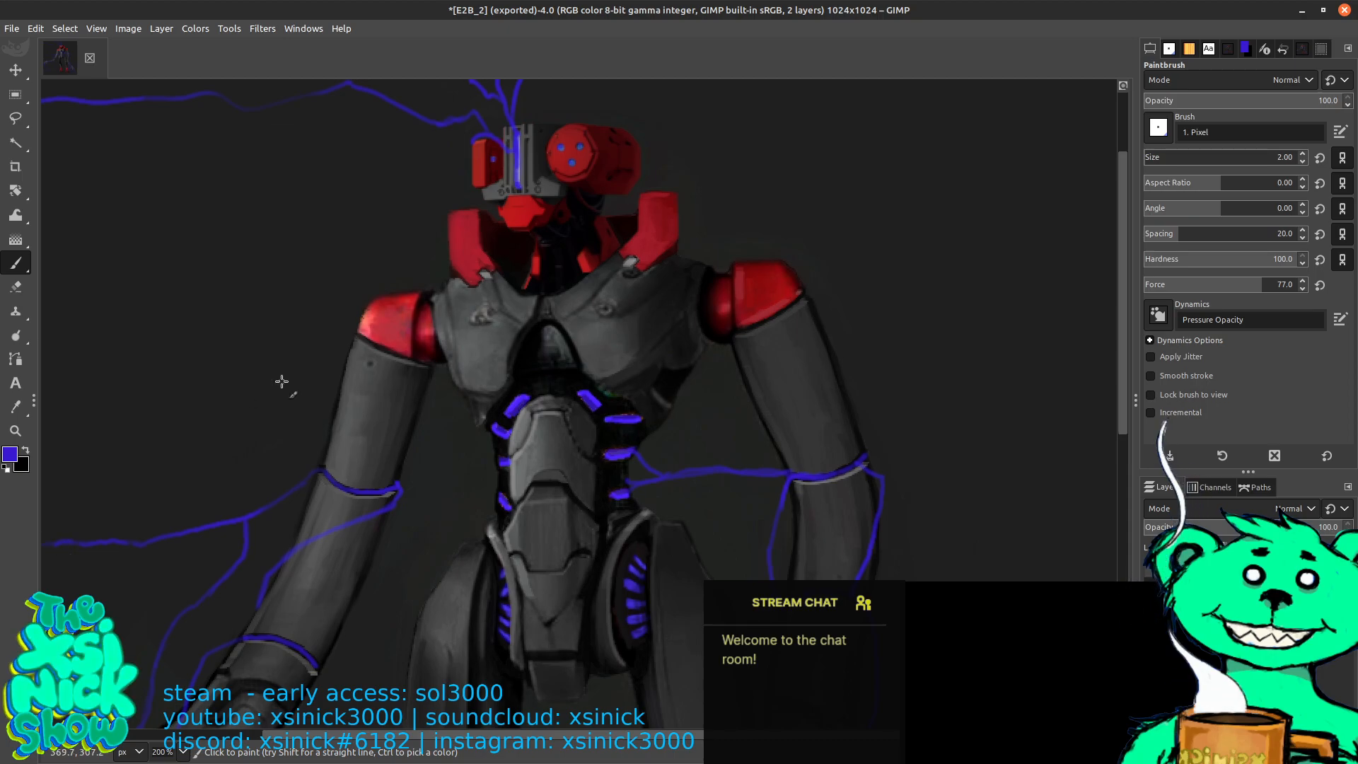
# Strengthen the faint upper stretch of the rightmost bolt between the head slit and the upper canvas edge
pyautogui.moveTo(355, 476); pyautogui.dragTo(711, 271)
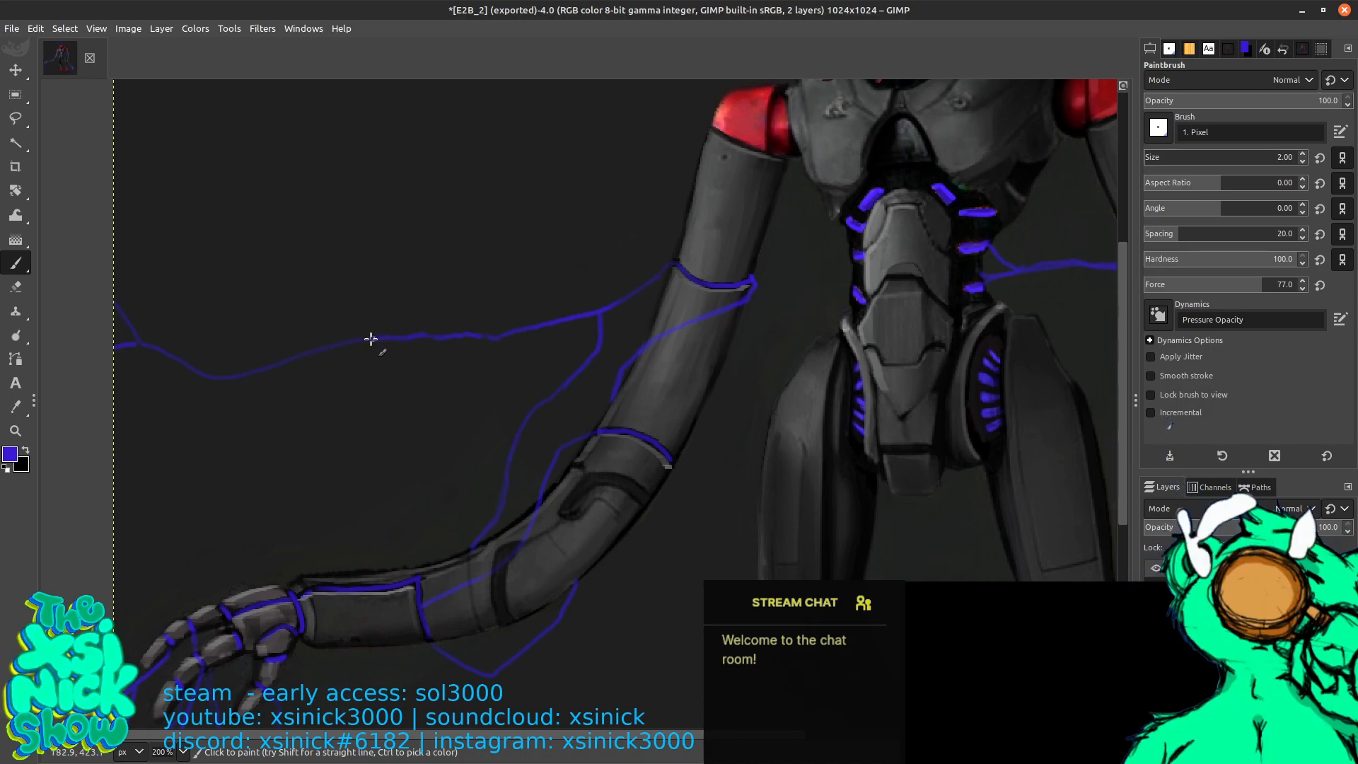
pyautogui.moveTo(707, 206); pyautogui.dragTo(406, 478)
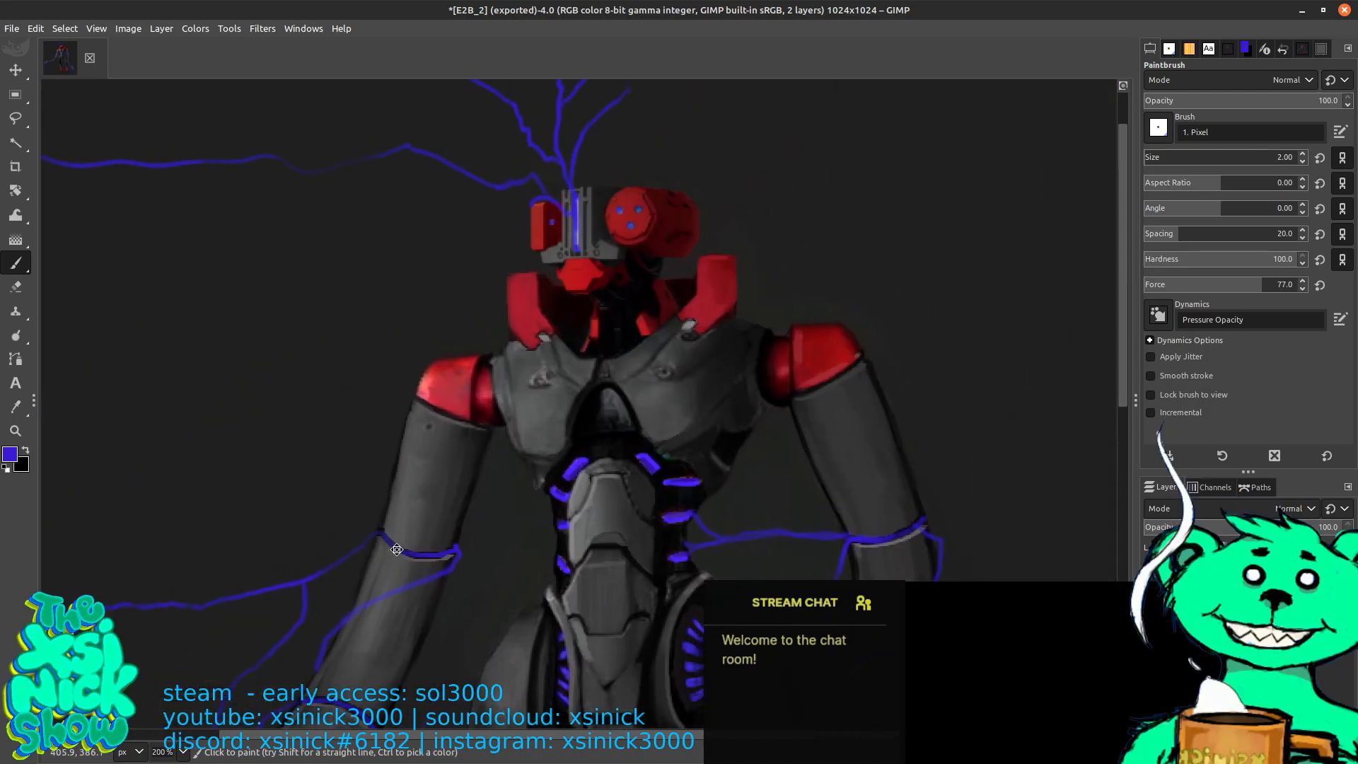
pyautogui.moveTo(571, 373); pyautogui.dragTo(519, 506)
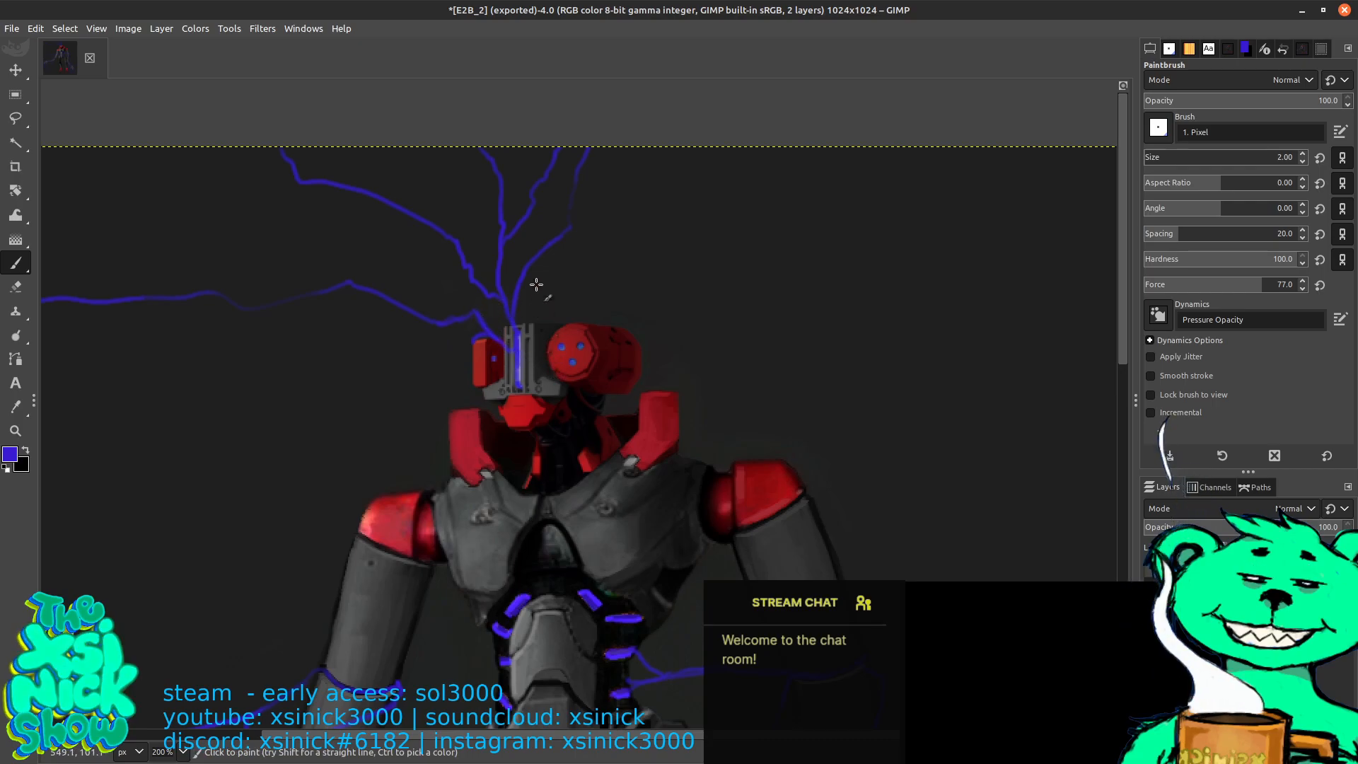
pyautogui.moveTo(559, 250); pyautogui.dragTo(592, 289)
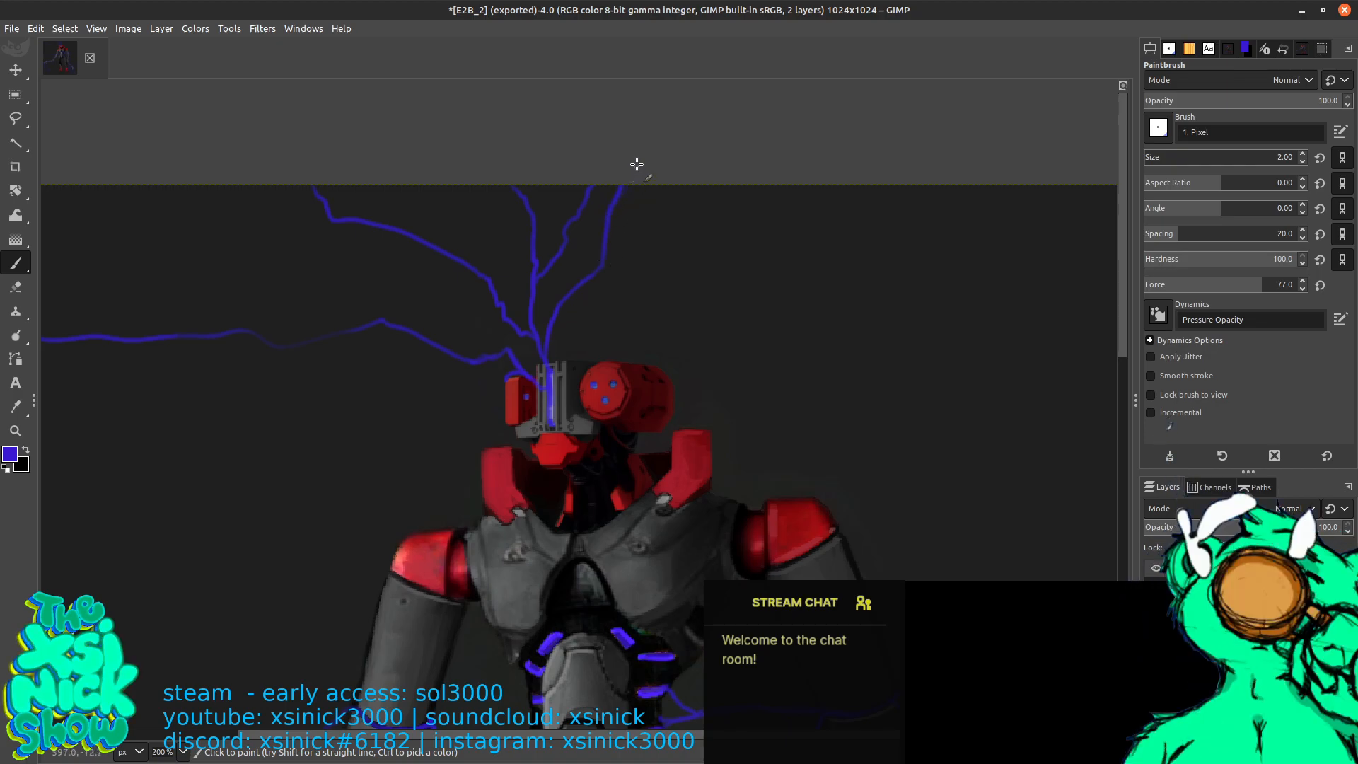
pyautogui.moveTo(637, 200); pyautogui.dragTo(659, 178)
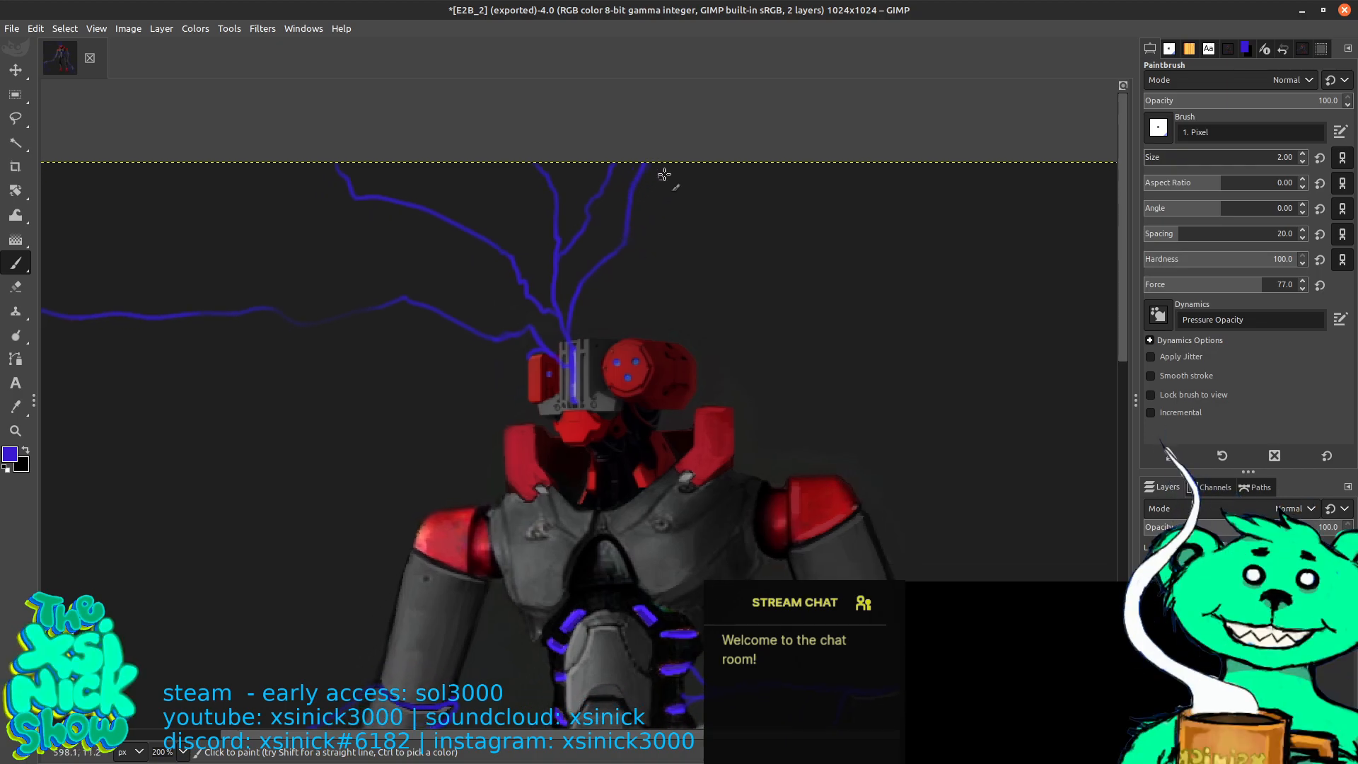
# Set the foreground colour to the brighter blue 2e3be3
pyautogui.scroll(-3, 697, 185)
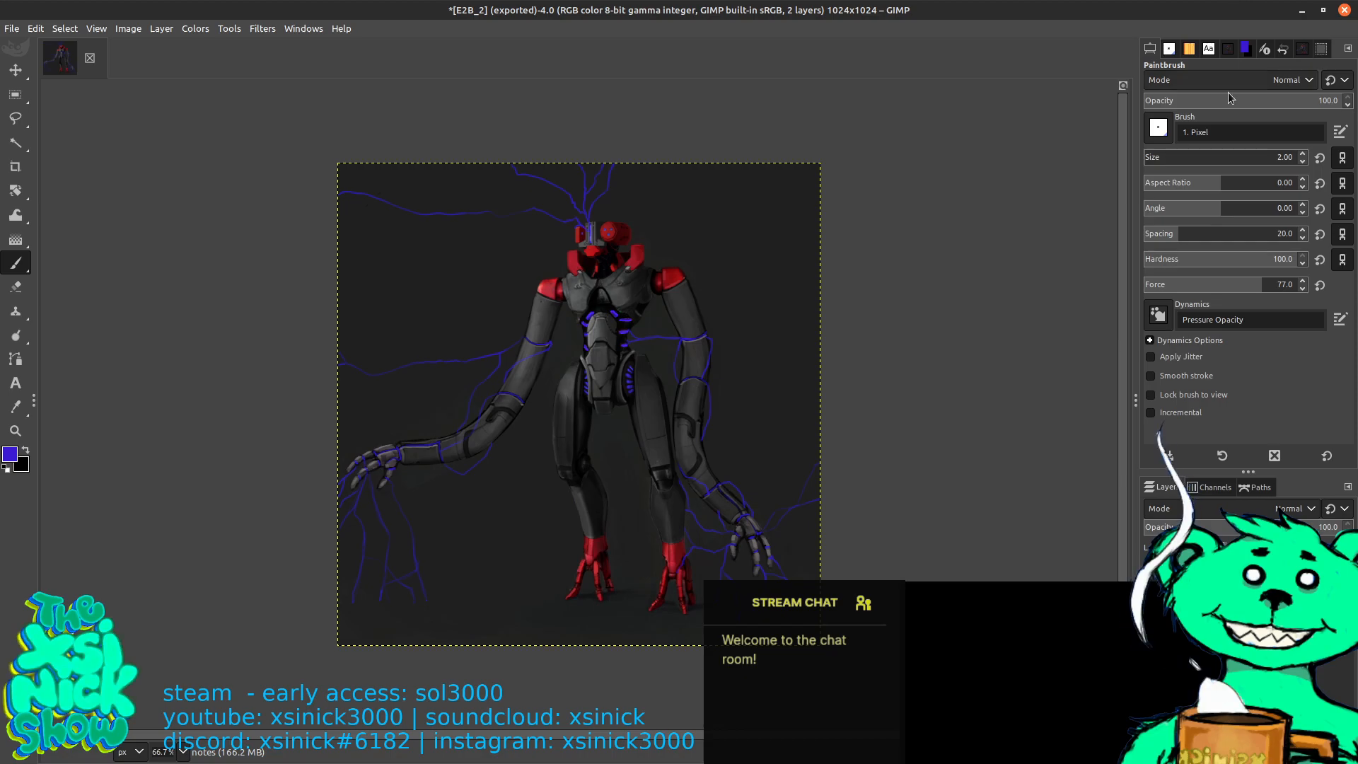
pyautogui.click(1244, 55)
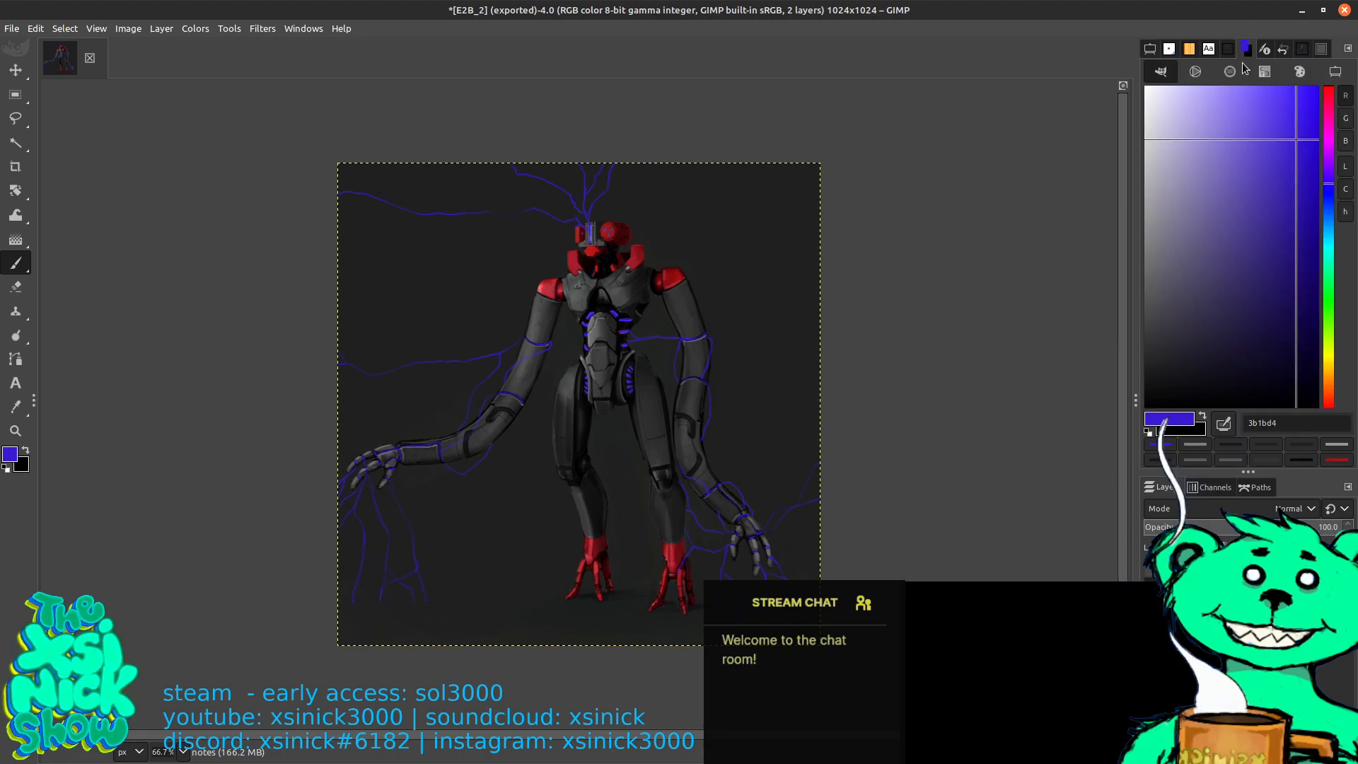
pyautogui.click(1284, 121)
pyautogui.moveTo(1328, 187); pyautogui.dragTo(1324, 197)
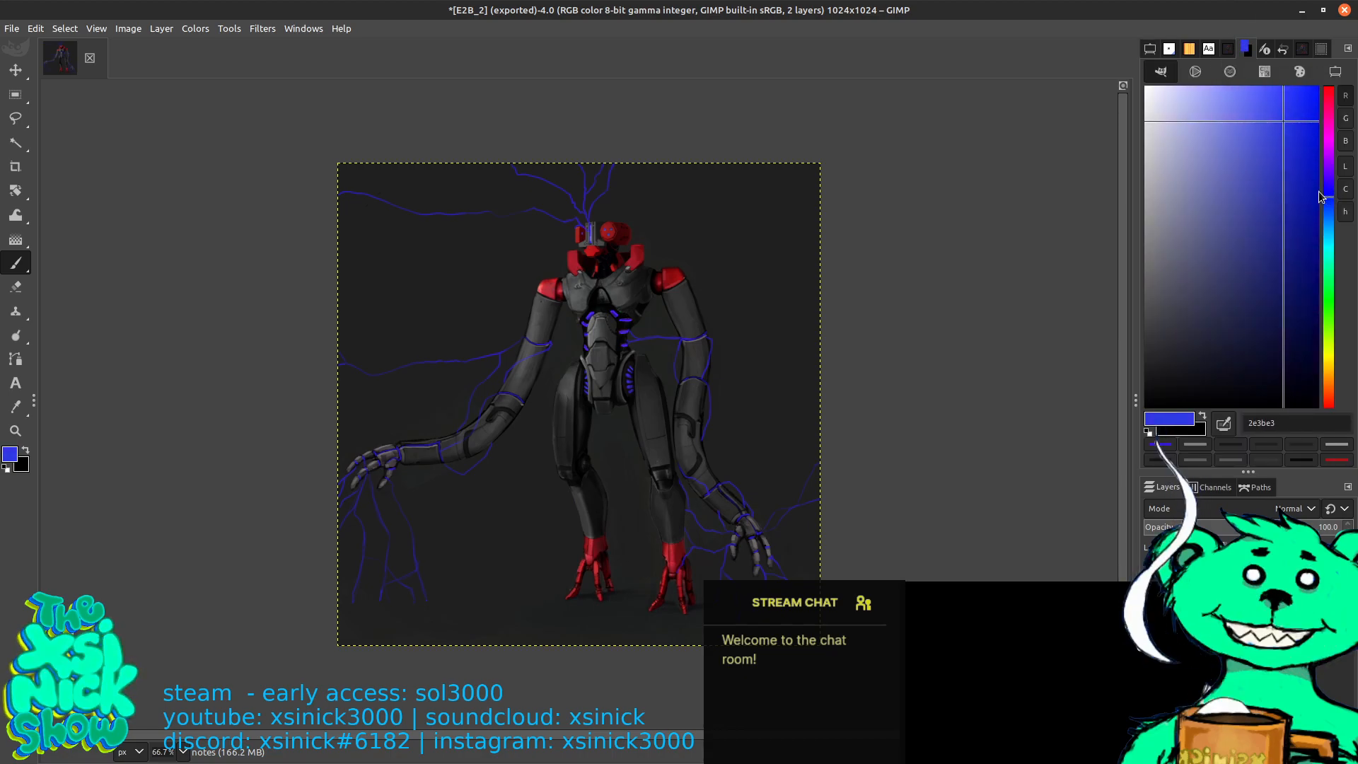
# Choose the 2. Block 01 brush for the Paintbrush and lower its opacity to 30.2
pyautogui.click(1170, 50)
pyautogui.click(1228, 104)
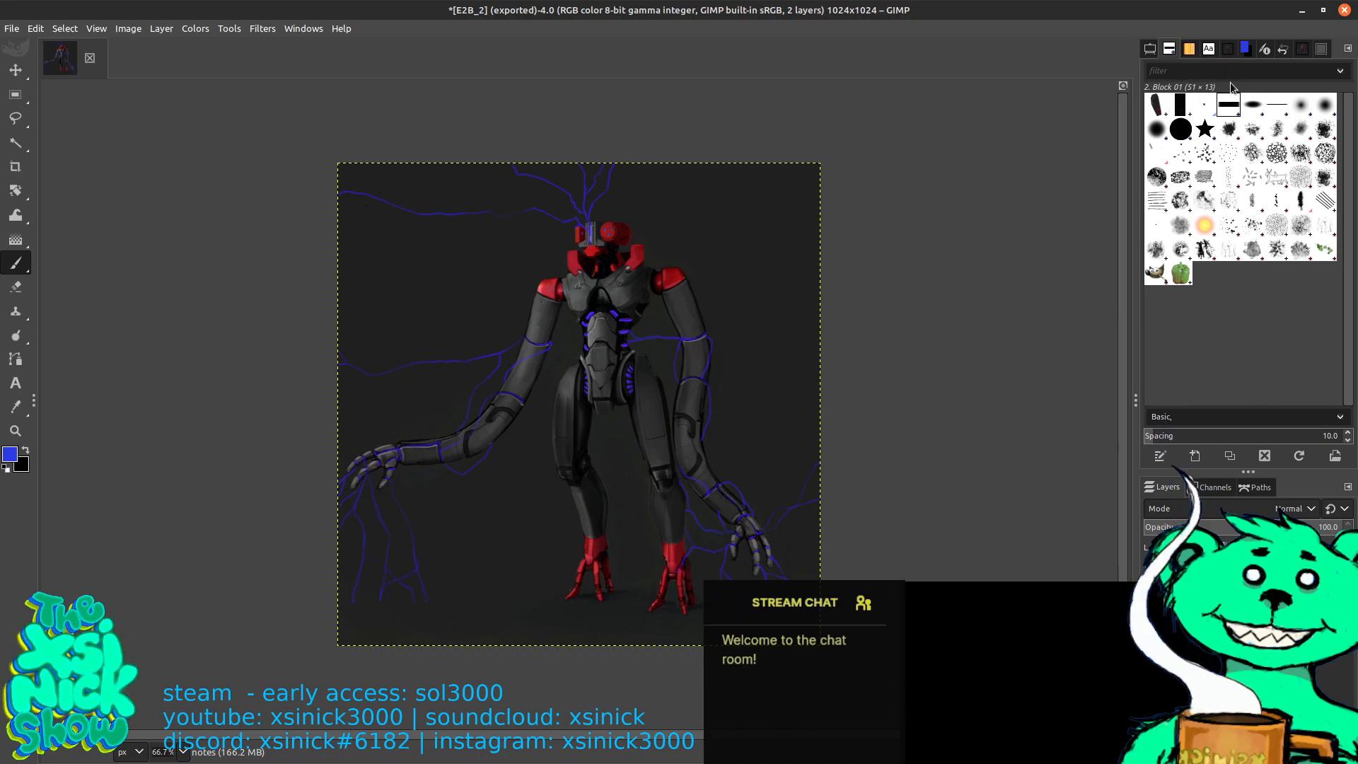
pyautogui.click(1153, 48)
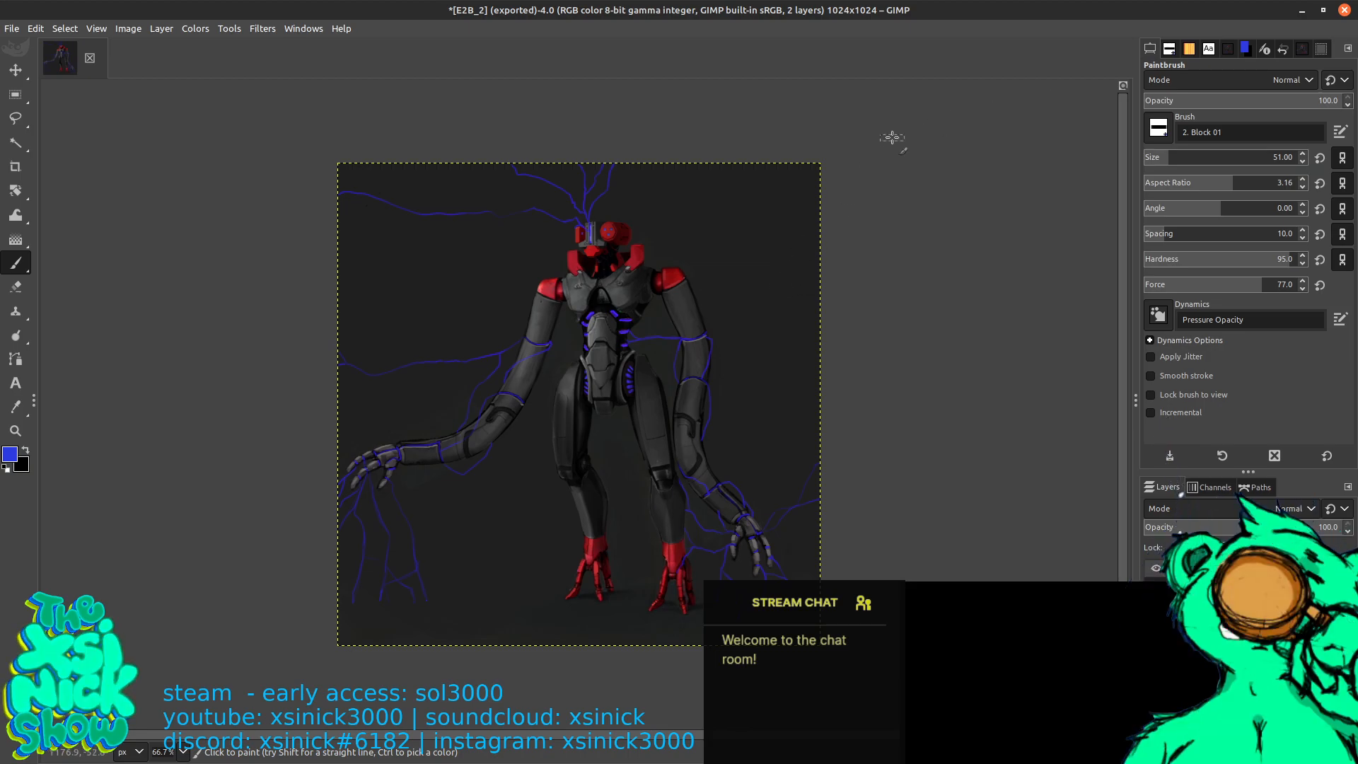
pyautogui.moveTo(1312, 107); pyautogui.dragTo(1259, 106)
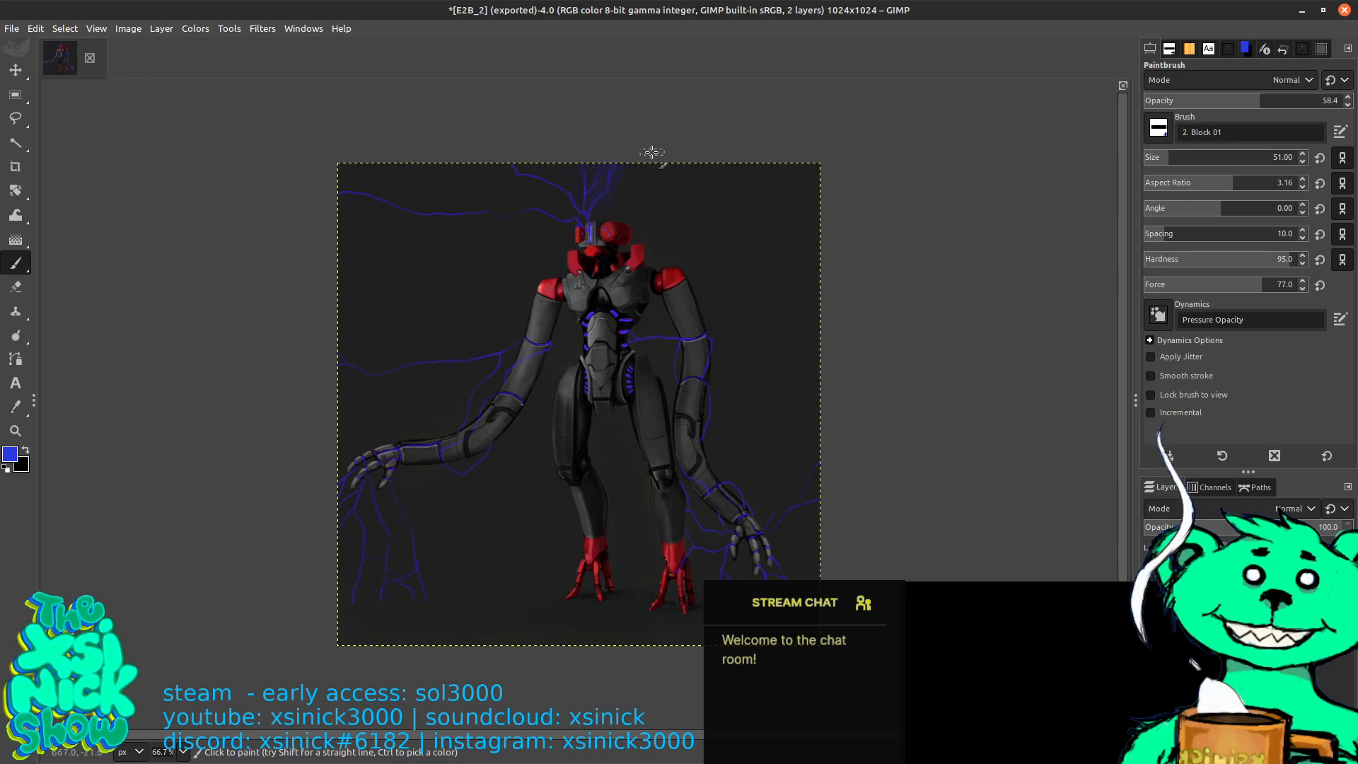
pyautogui.scroll(2, 651, 150)
pyautogui.press('ctrl')
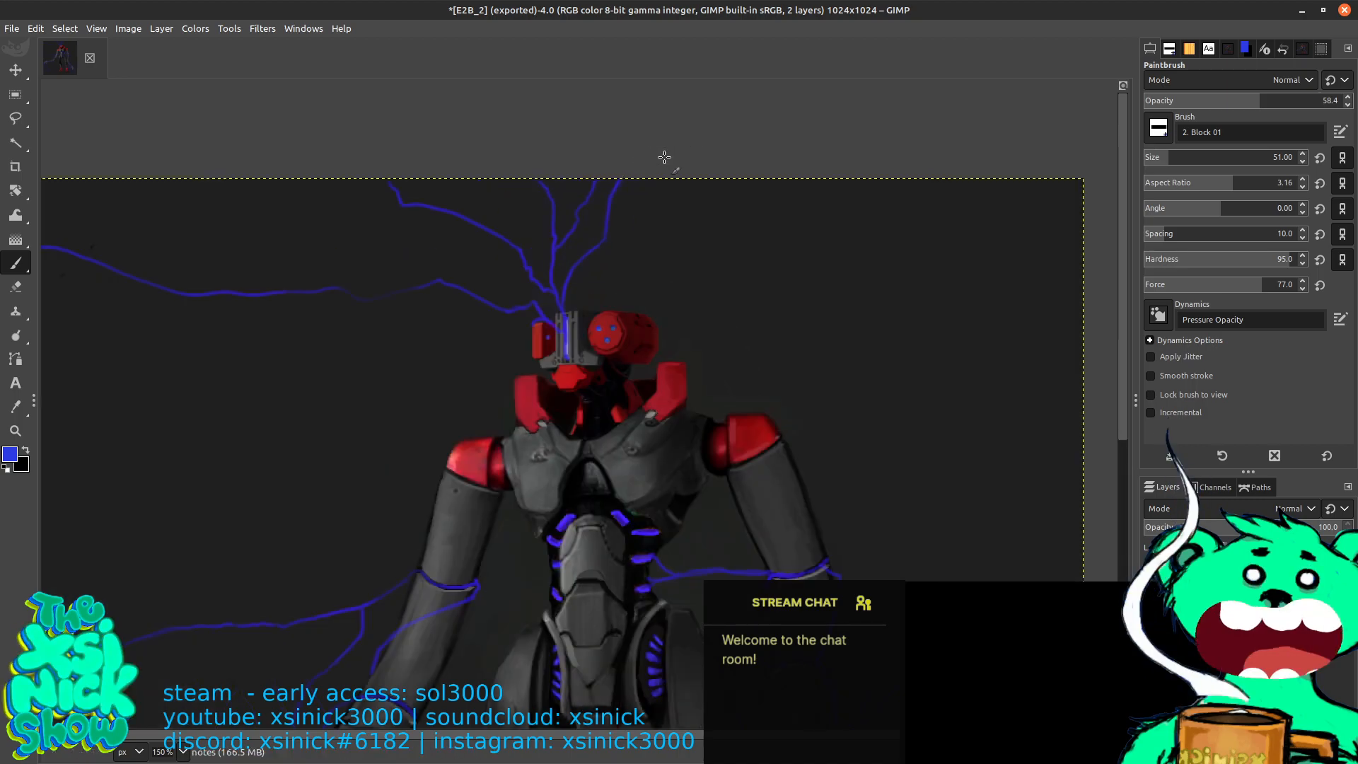
pyautogui.moveTo(1234, 100); pyautogui.dragTo(1202, 101)
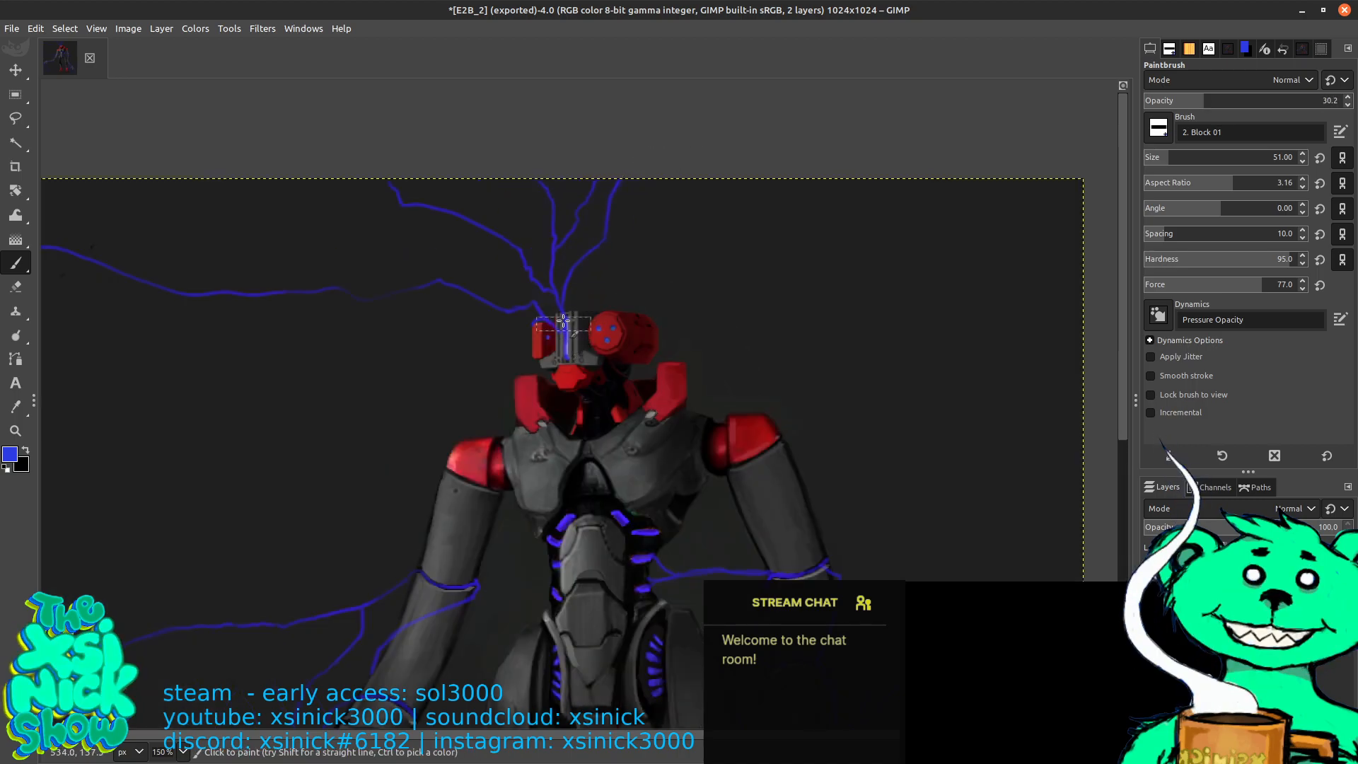
# Paint a soft blue glow along the bolts rising from the head and the long bolt reaching the canvas edge
pyautogui.moveTo(551, 183); pyautogui.dragTo(558, 275)
pyautogui.hotkey('ctrl', 'z')
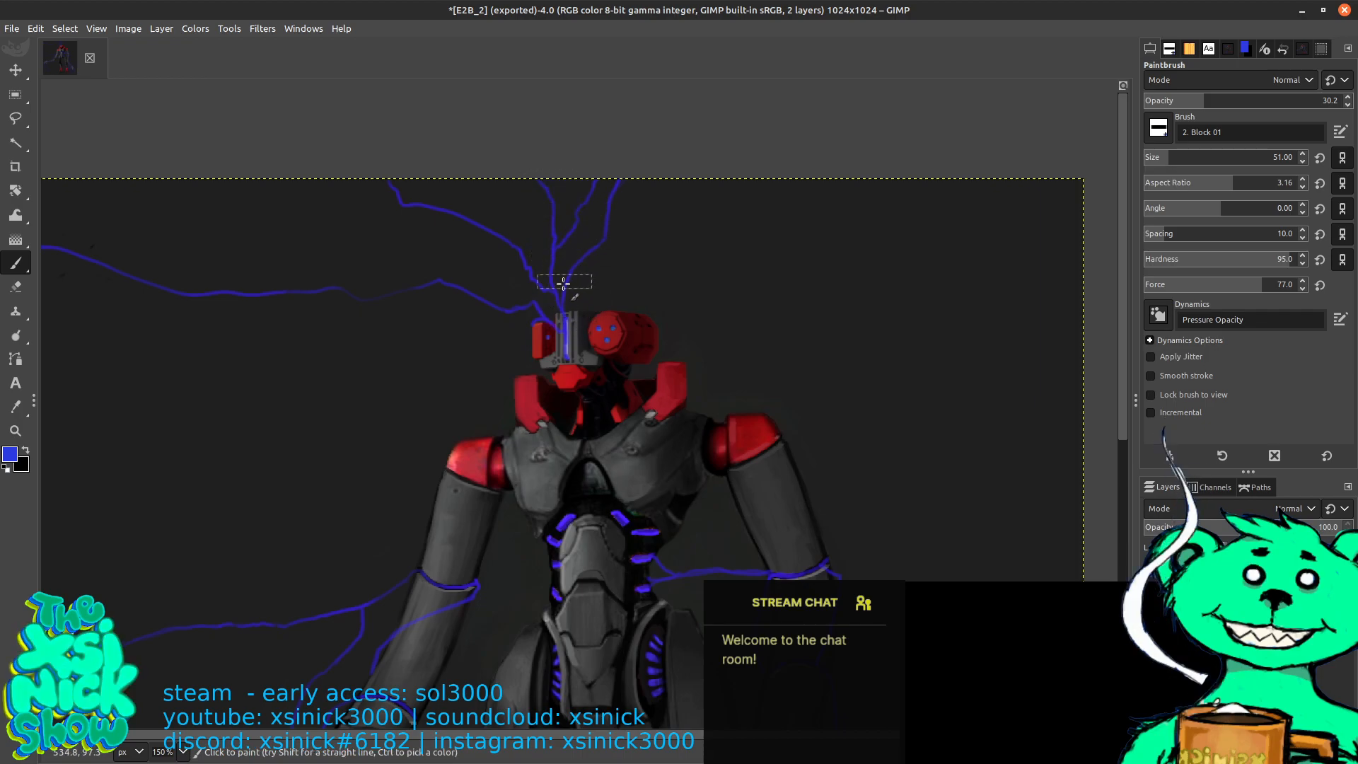
pyautogui.moveTo(540, 181); pyautogui.dragTo(551, 255)
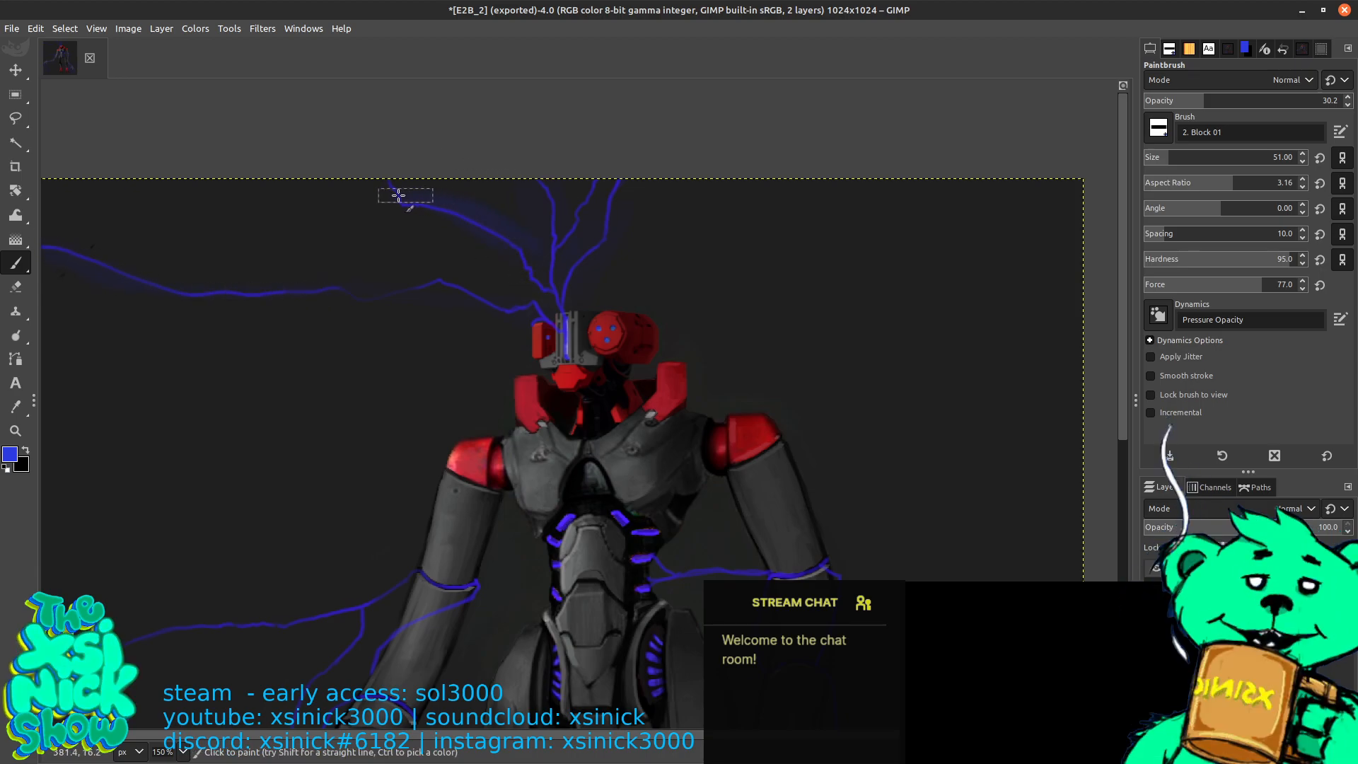
# Paint a soft blue glow around the lightning on the lowered arm and the bolts hanging from the outstretched hand
pyautogui.moveTo(736, 333); pyautogui.dragTo(753, 124)
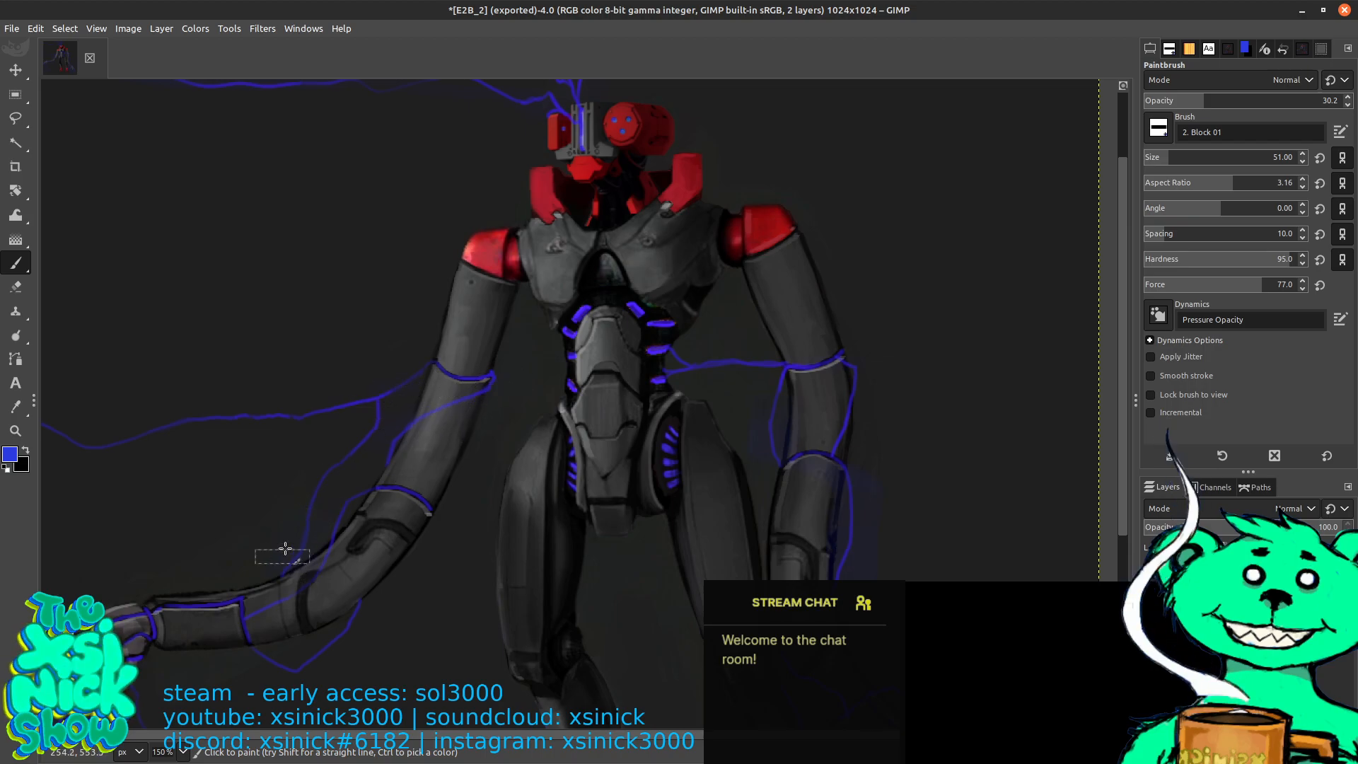
pyautogui.moveTo(567, 222); pyautogui.dragTo(638, 140)
pyautogui.moveTo(288, 497)
pyautogui.mouseDown()
pyautogui.moveTo(555, 221)
pyautogui.moveTo(494, 294)
pyautogui.mouseUp()
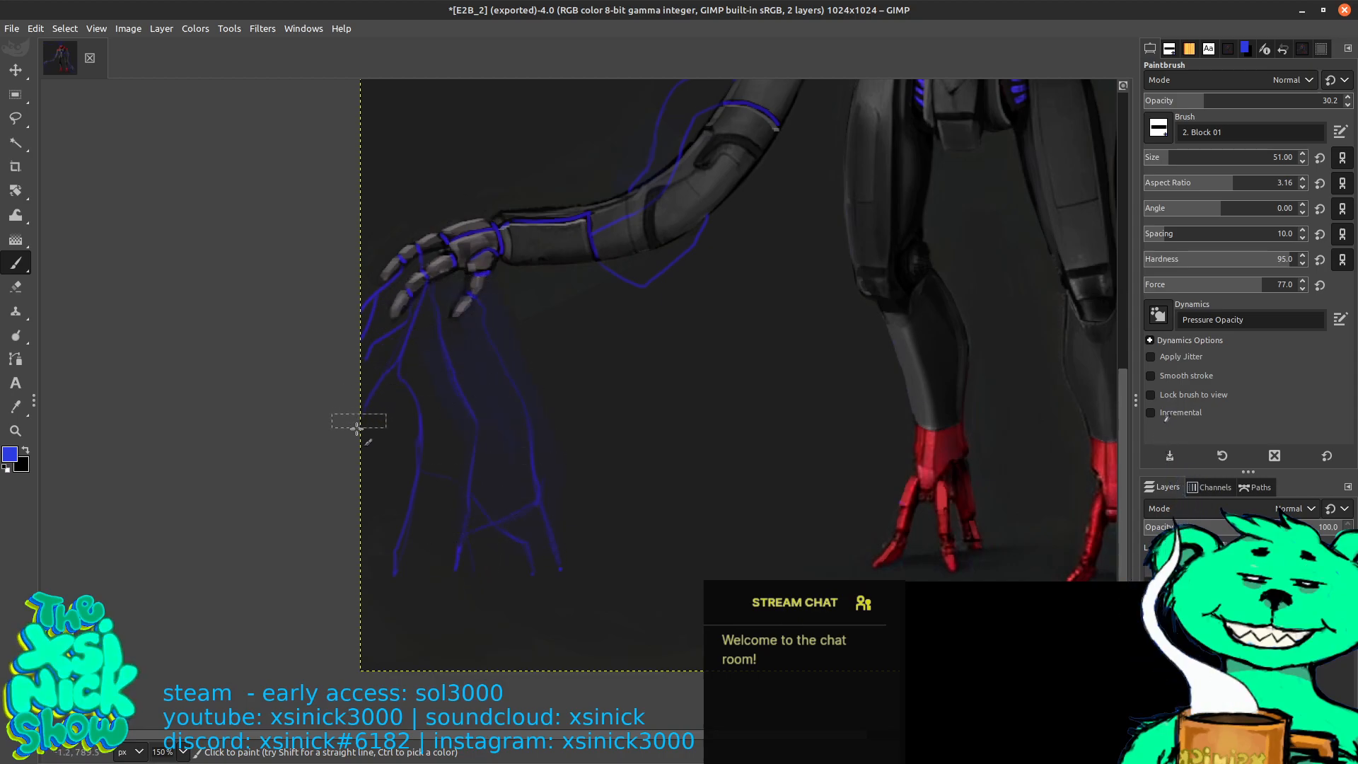
# Add a soft blue glow to the bolts beside the lowered hand, the outer arm lightning and the waist bolt
pyautogui.moveTo(804, 206); pyautogui.dragTo(509, 359)
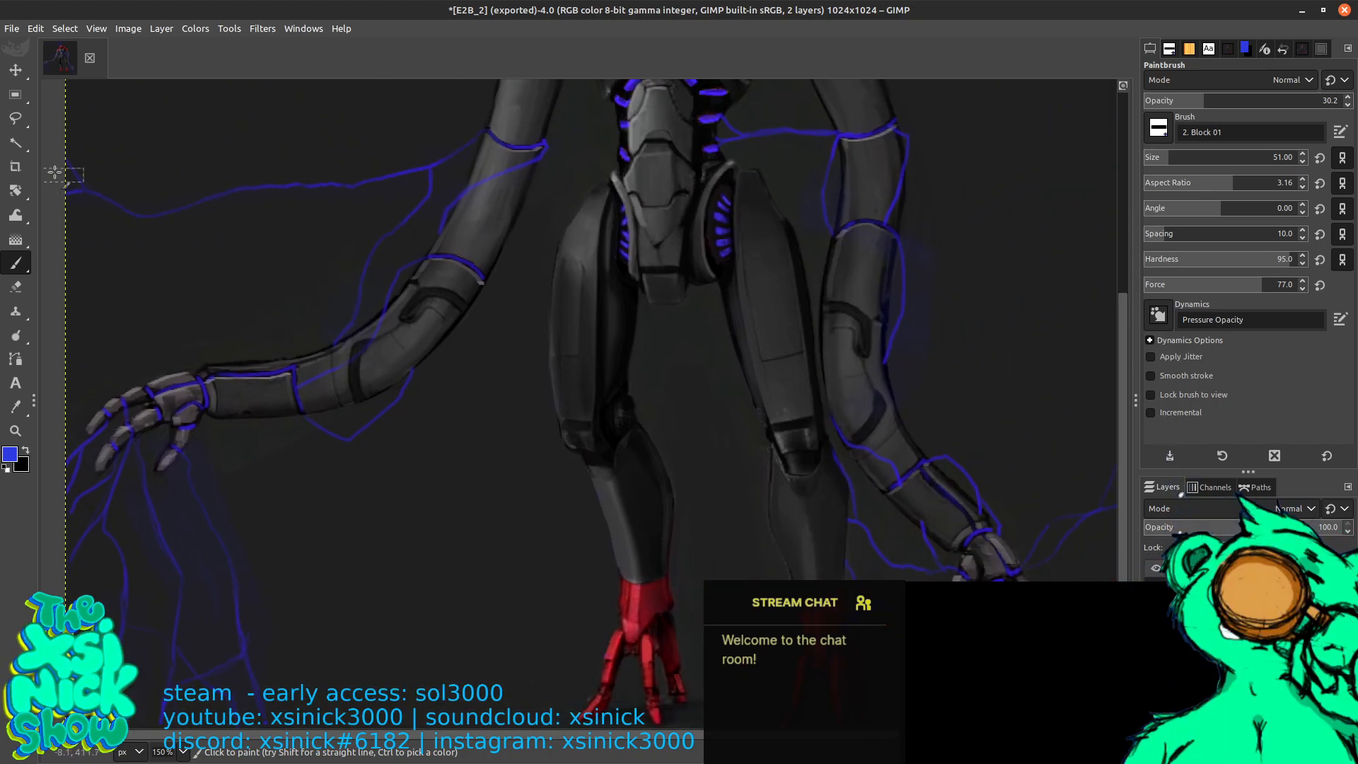
pyautogui.moveTo(871, 289); pyautogui.dragTo(544, 189)
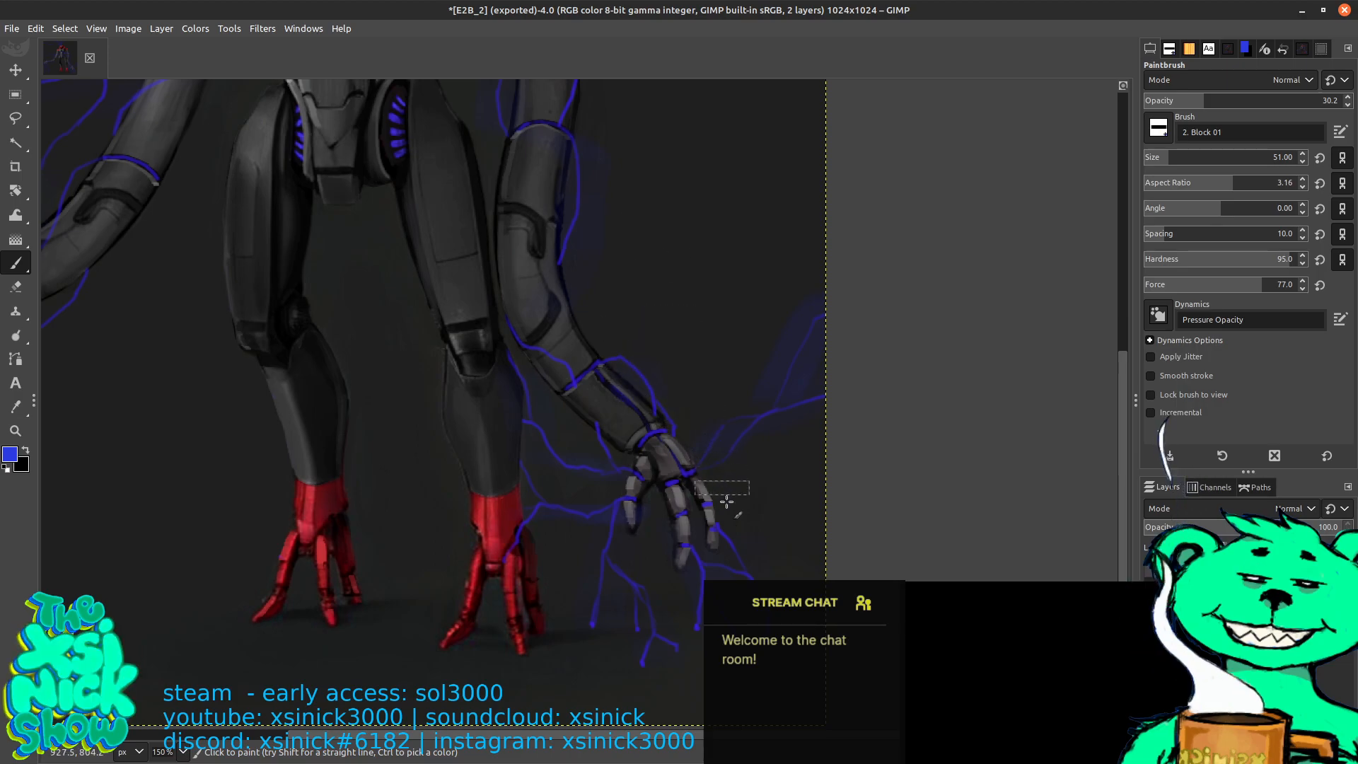
pyautogui.scroll(5, 682, 445)
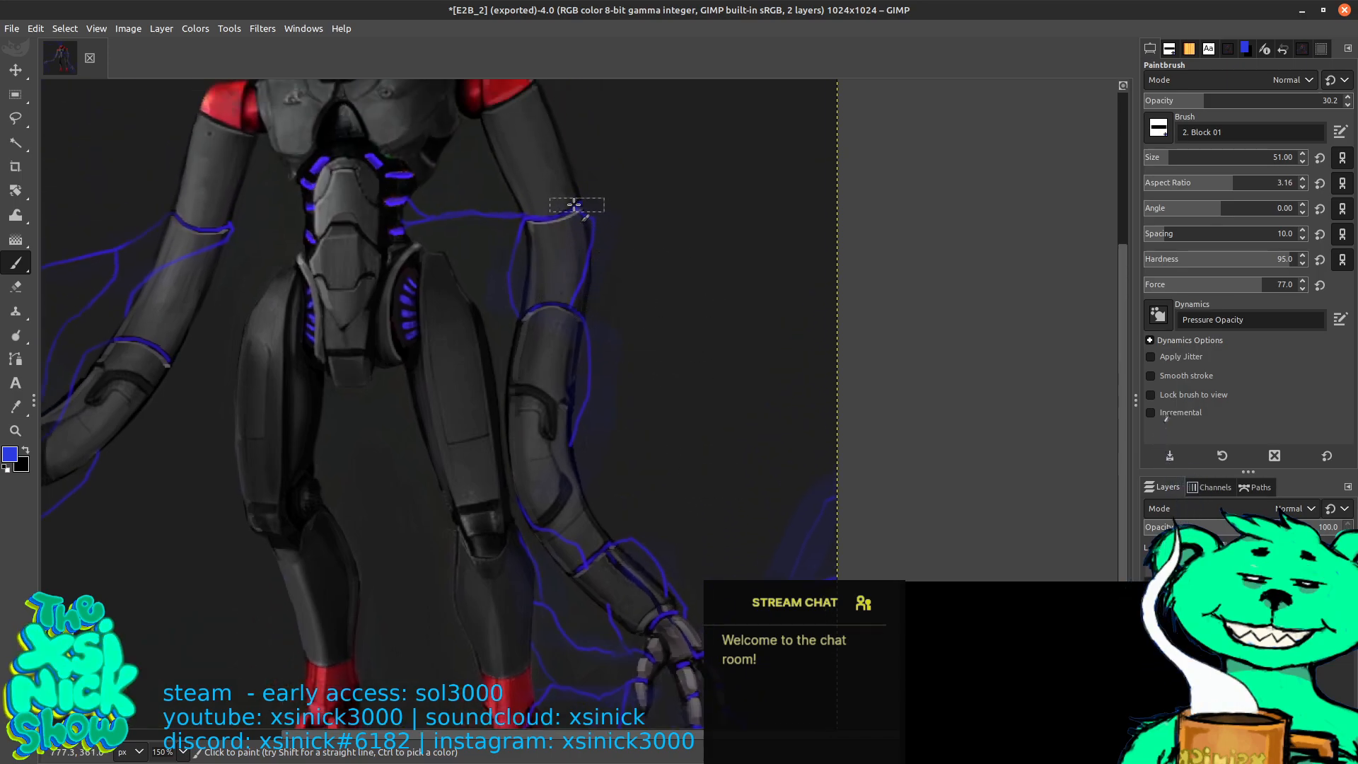
pyautogui.moveTo(682, 206); pyautogui.dragTo(774, 429)
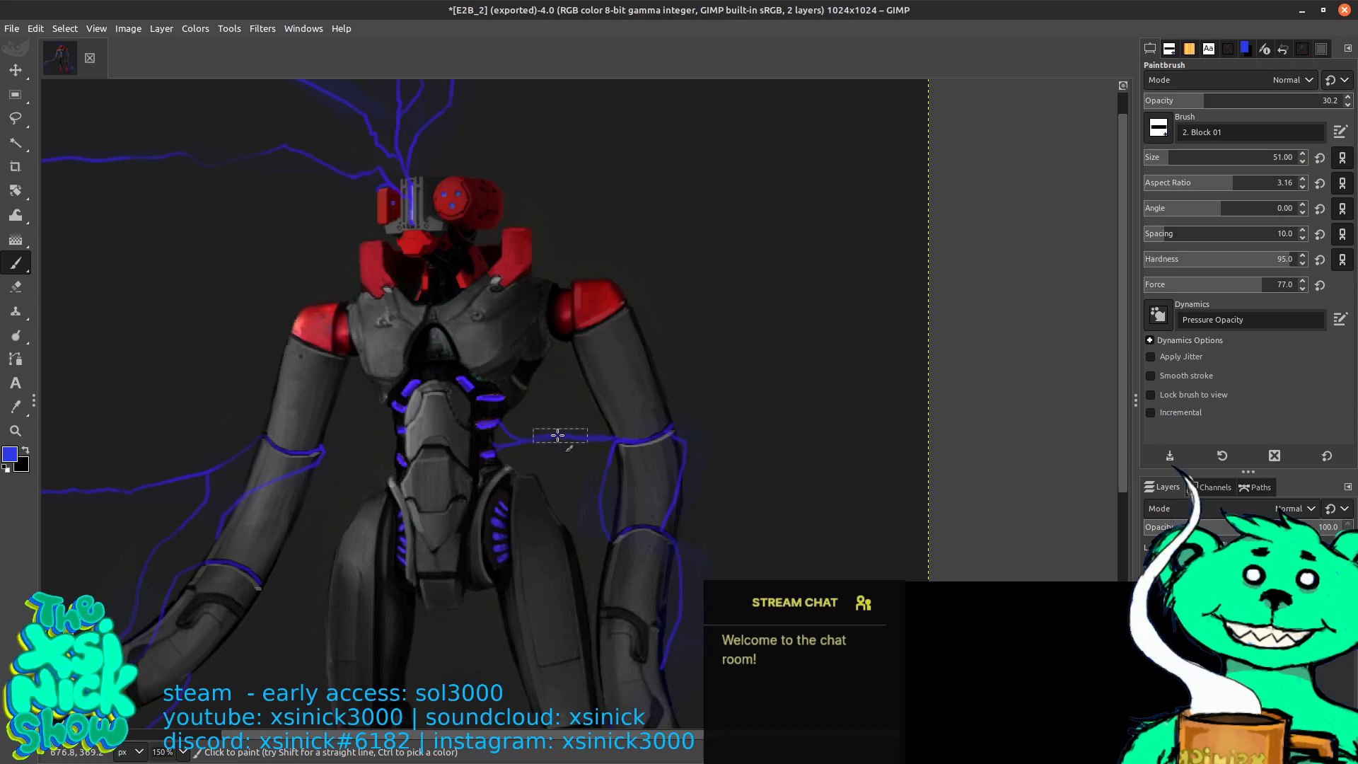
# Paint a soft blue glow around the rightmost bolt above the head, undoing the unwanted dab
pyautogui.moveTo(605, 172); pyautogui.dragTo(673, 314)
pyautogui.click(522, 234)
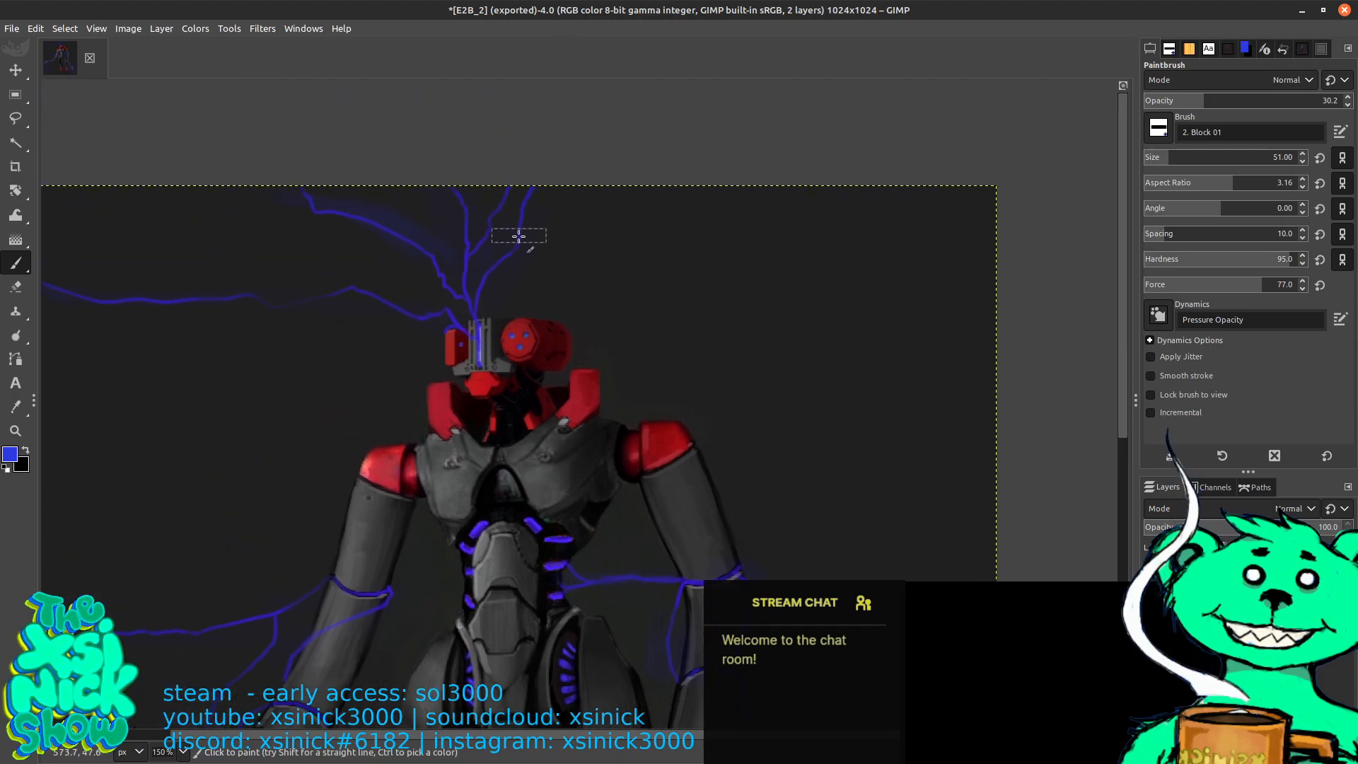
pyautogui.hotkey('ctrl', 'z')
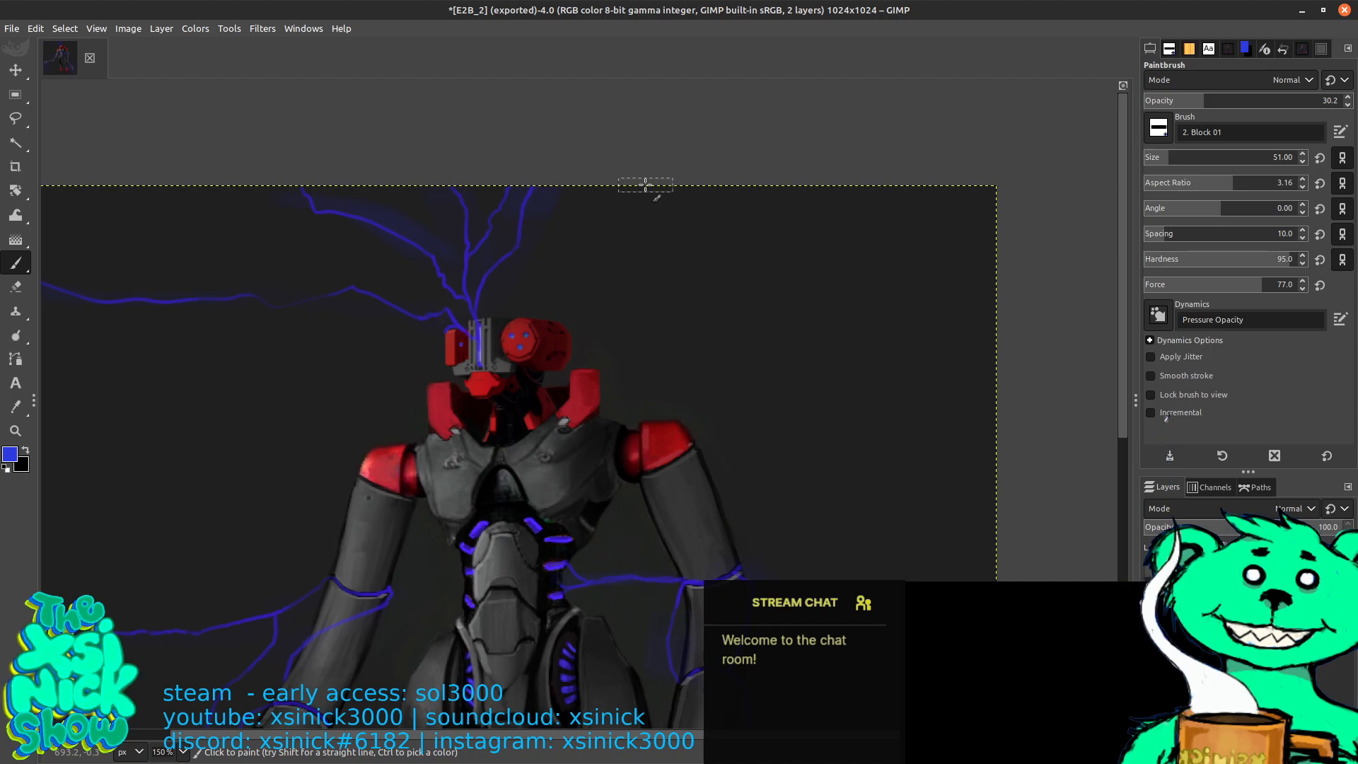
# Compare the image without the lightning, duplicate the notes layer and set the copy's blend mode to Addition
pyautogui.press('-')
pyautogui.press('-')
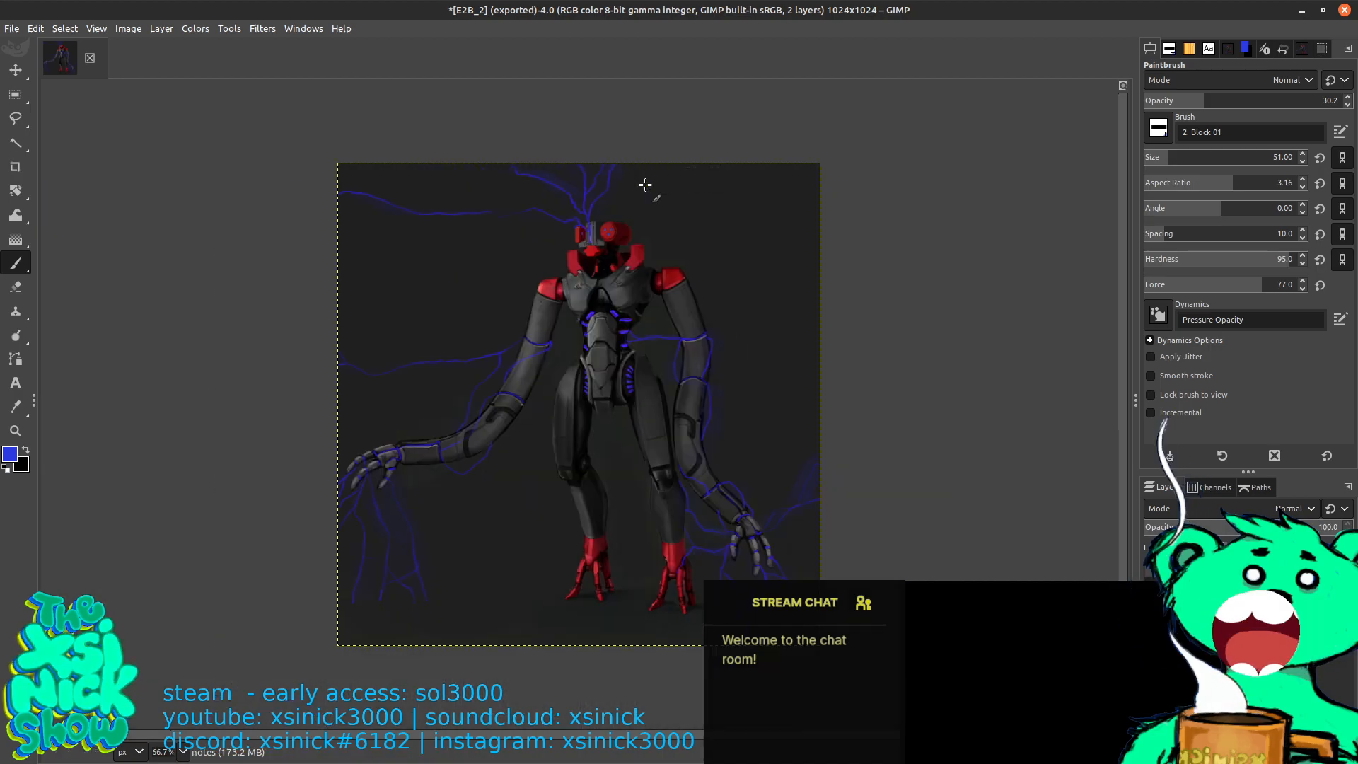
pyautogui.hotkey('shift', 'r')
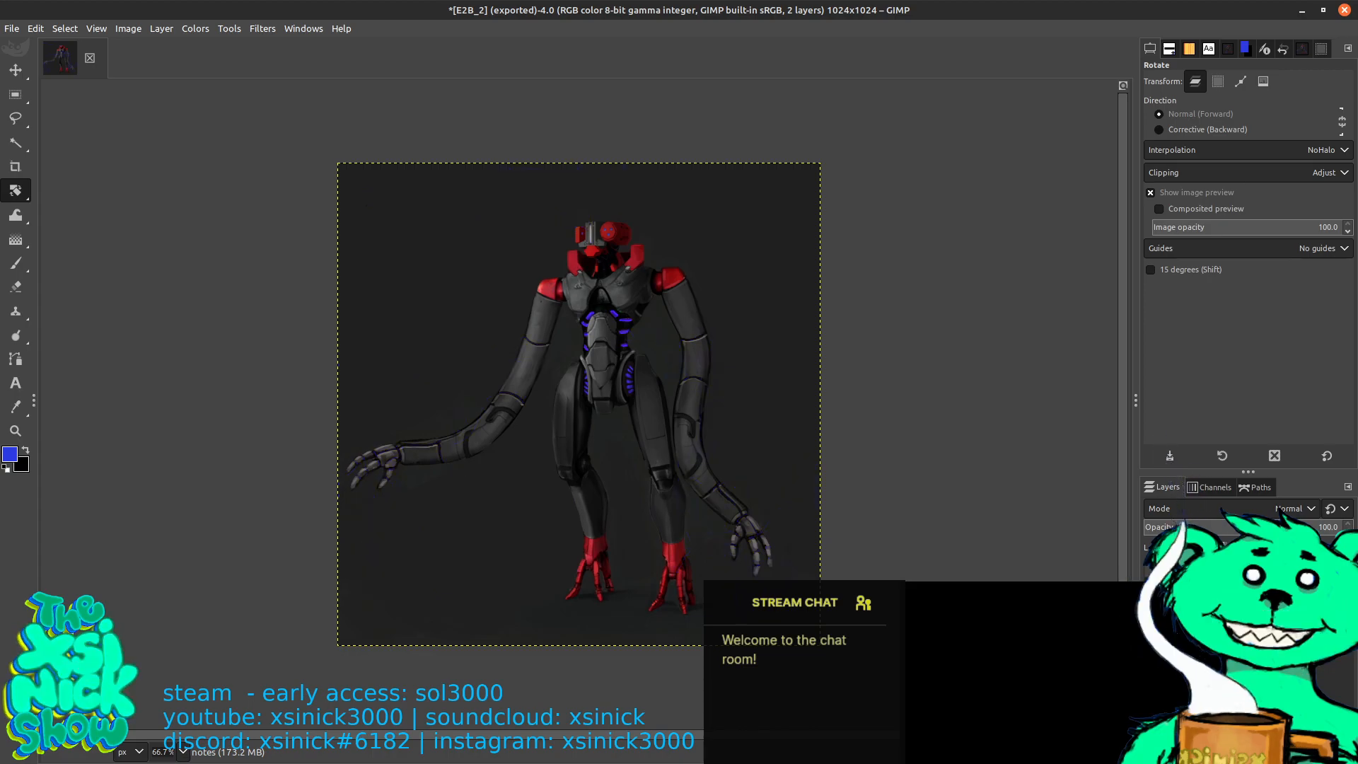
pyautogui.click(1151, 571)
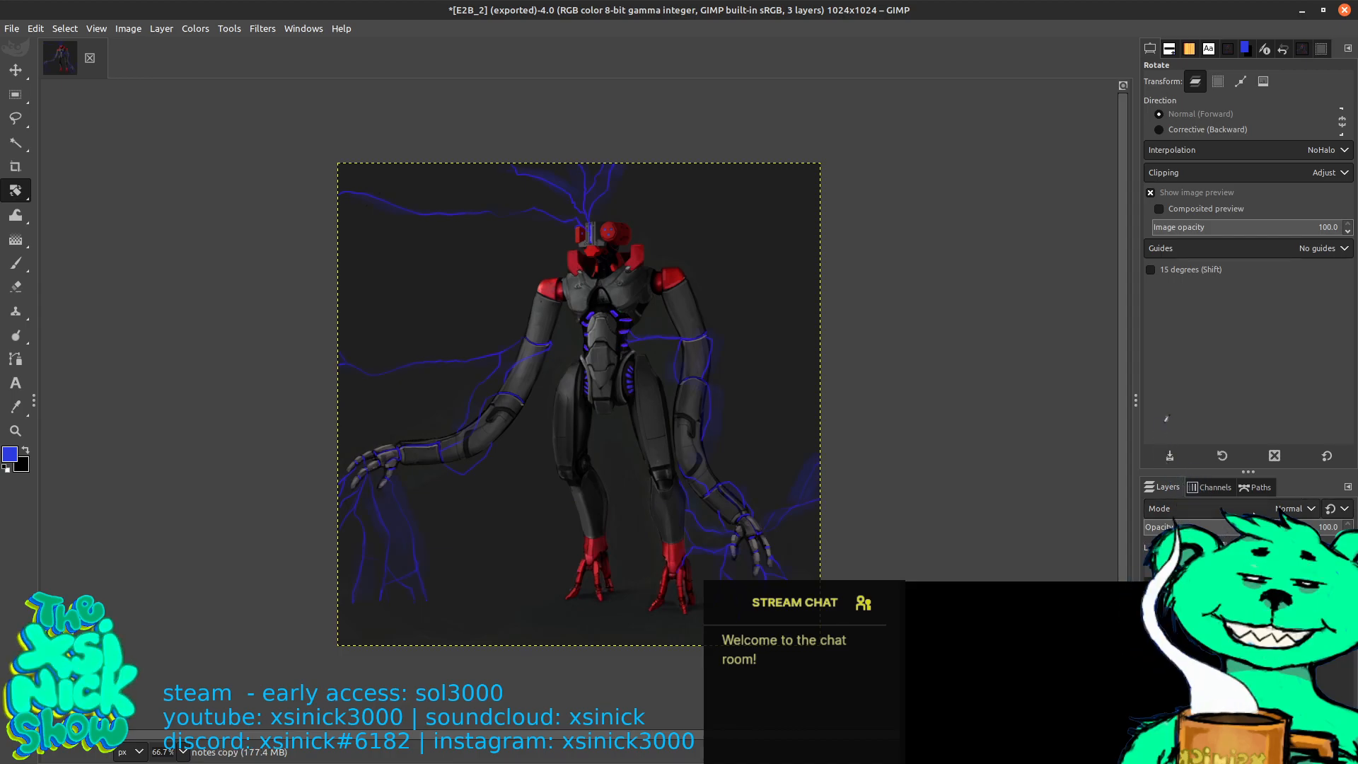
pyautogui.click(1294, 508)
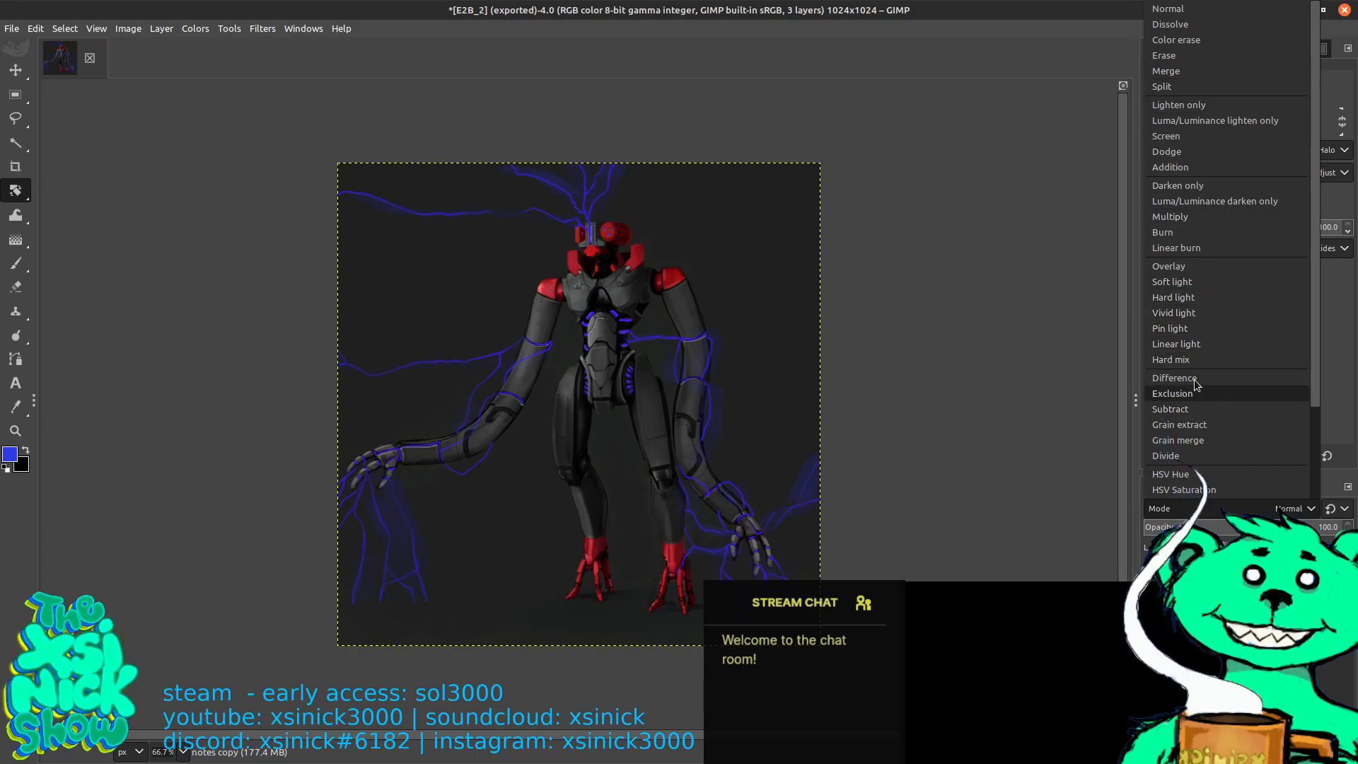
pyautogui.click(1200, 169)
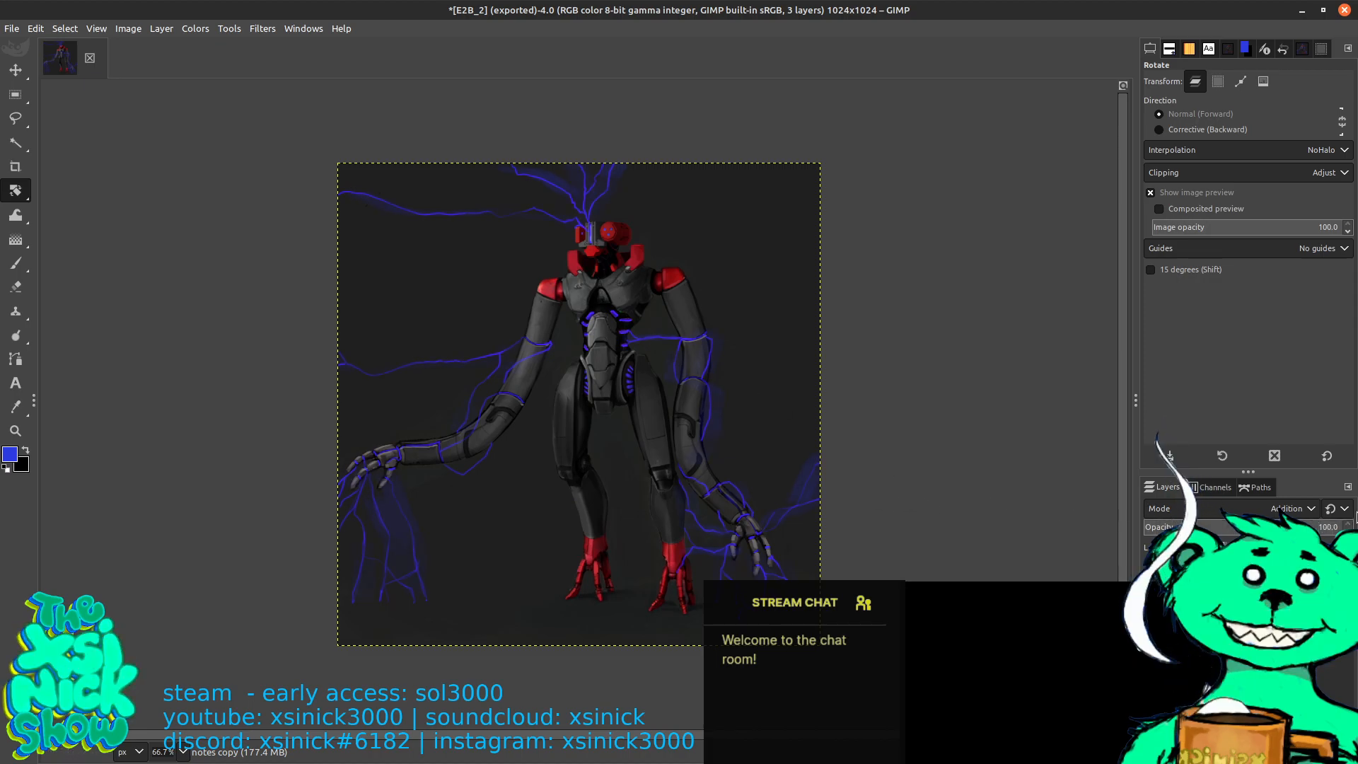
pyautogui.press('d')
pyautogui.hotkey('shift', 'e')
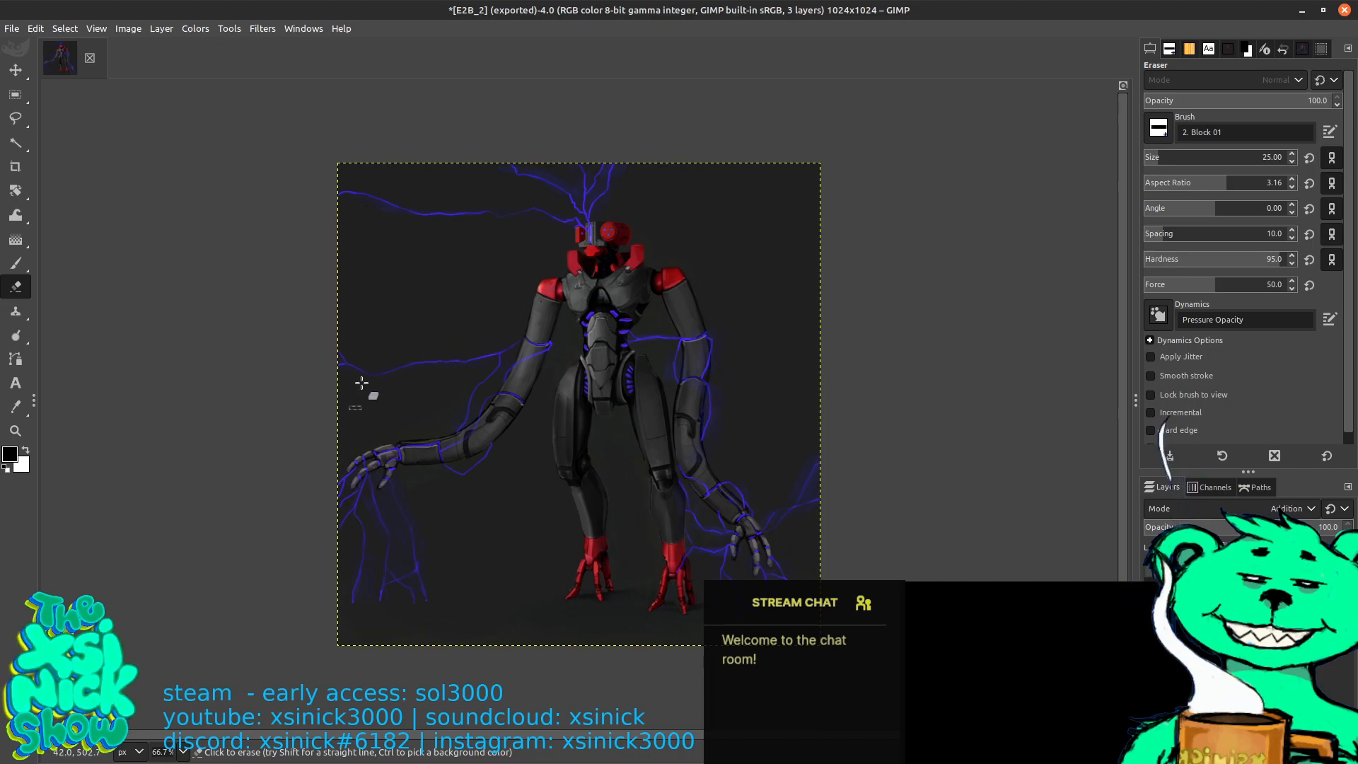
pyautogui.hotkey('shift', 'r')
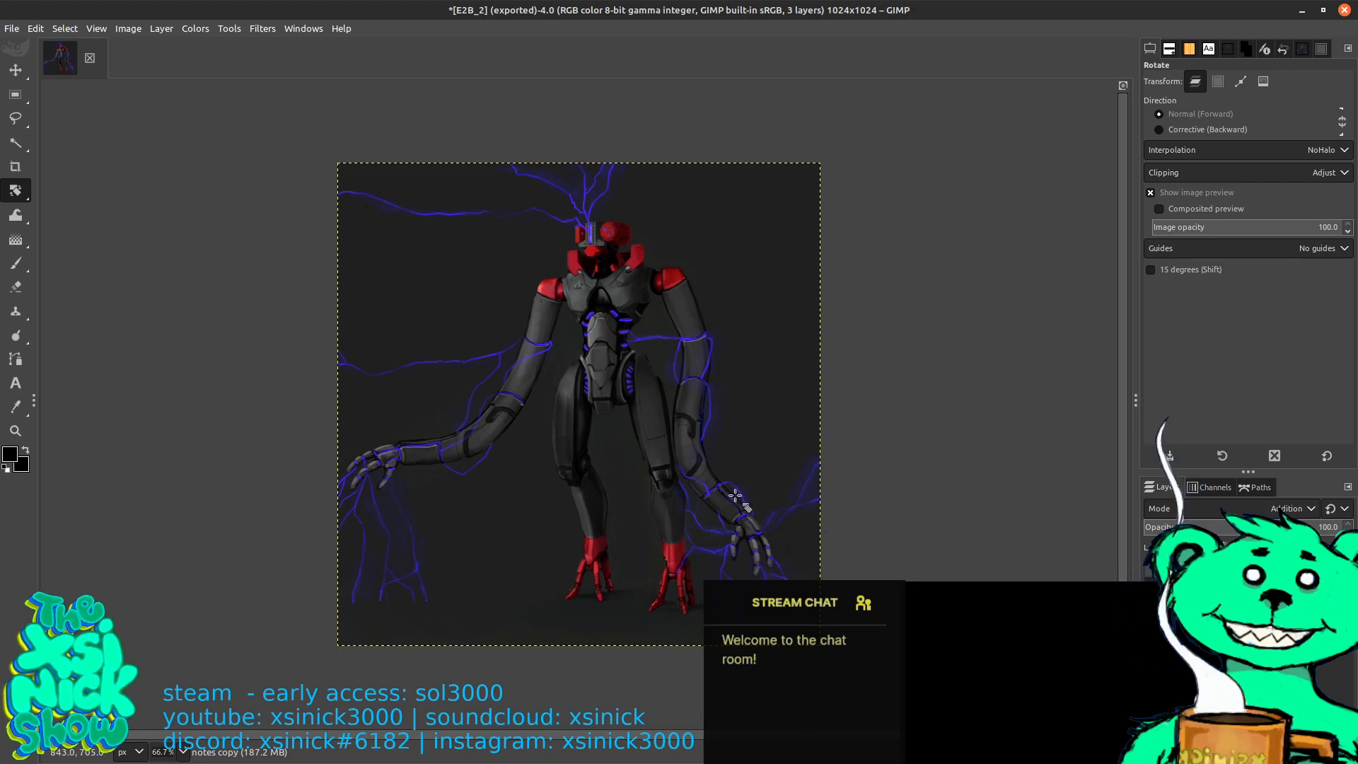
# Adjust the Levels of the duplicated notes layer with an input black point of 63 and a white point of 237
pyautogui.scroll(2, 733, 428)
pyautogui.scroll(-1, 732, 429)
pyautogui.moveTo(712, 361); pyautogui.dragTo(723, 462)
pyautogui.scroll(3, 715, 439)
pyautogui.moveTo(707, 415); pyautogui.dragTo(799, 410)
pyautogui.scroll(-1, 793, 416)
pyautogui.scroll(2, 796, 425)
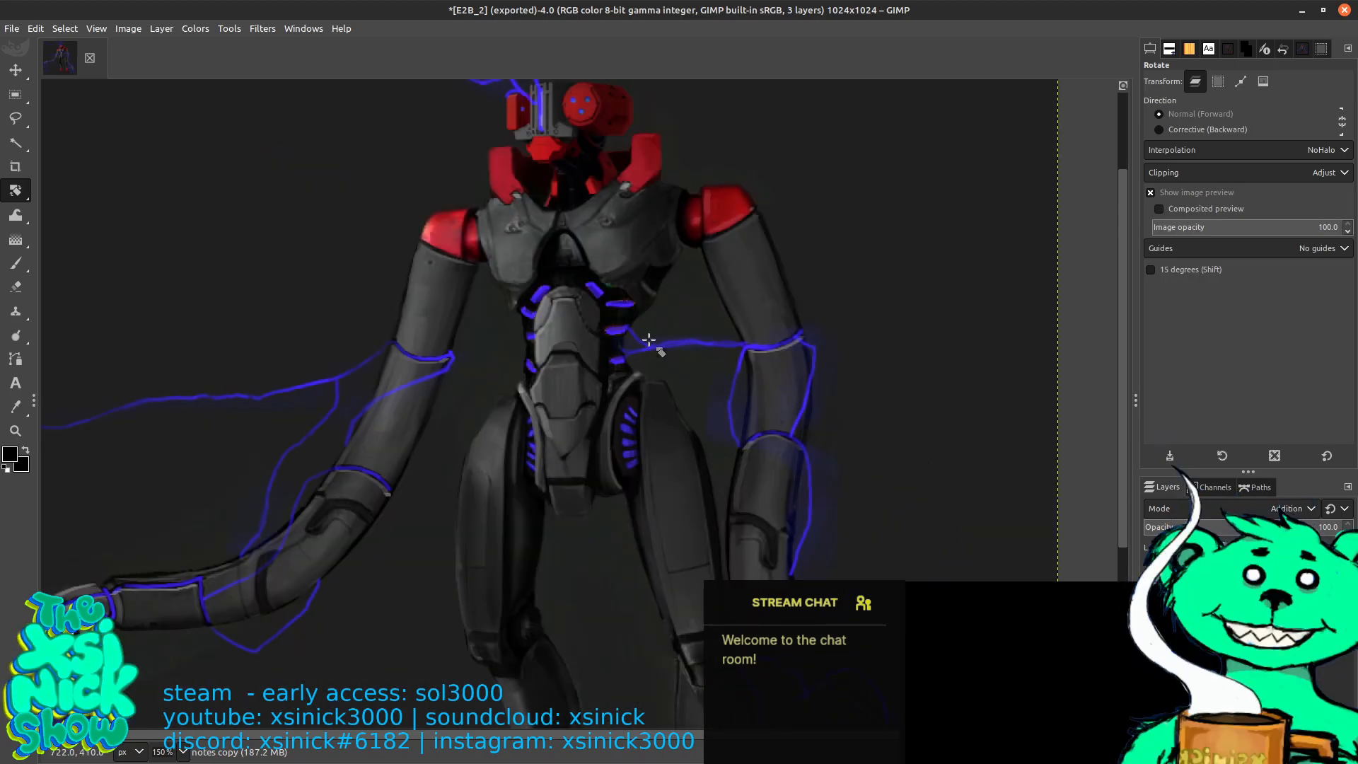
pyautogui.click(193, 28)
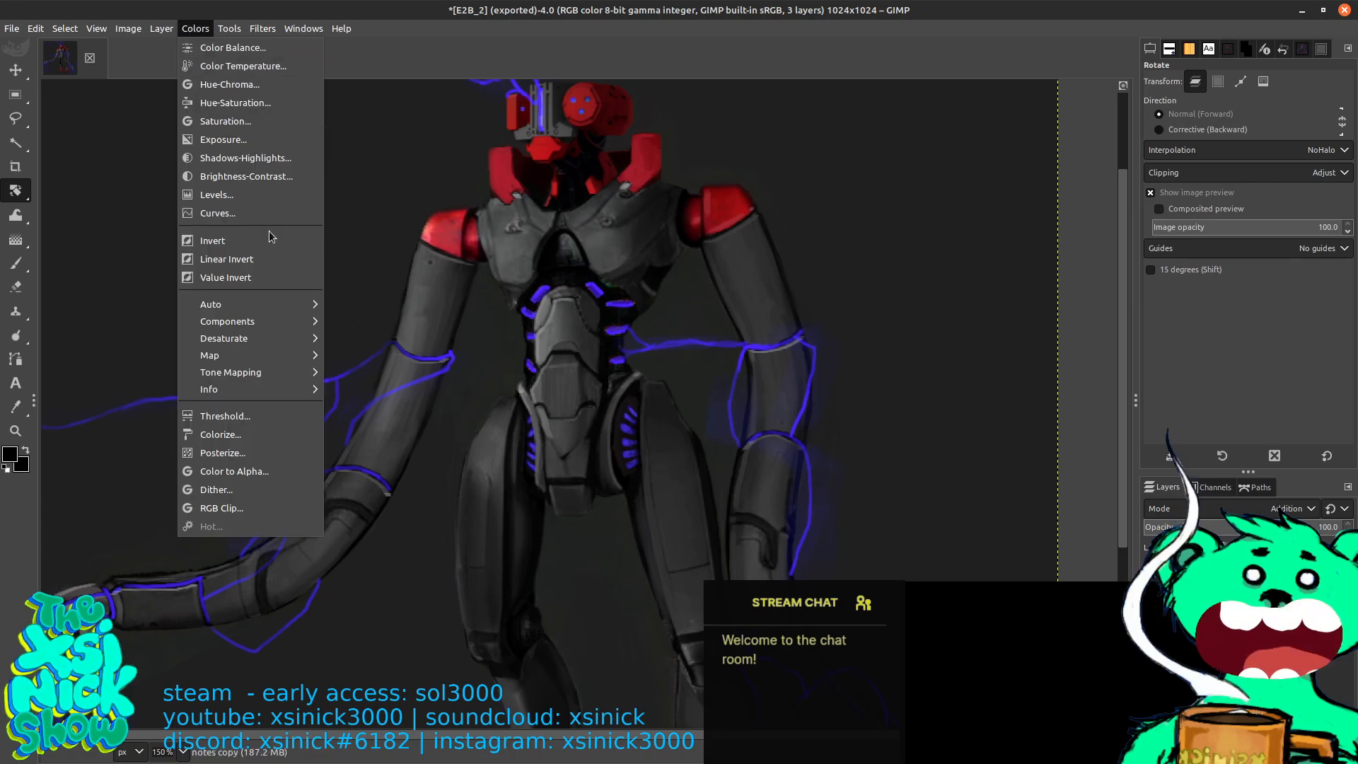
pyautogui.click(240, 195)
pyautogui.moveTo(1250, 314)
pyautogui.mouseDown()
pyautogui.moveTo(1206, 309)
pyautogui.moveTo(1234, 309)
pyautogui.mouseUp()
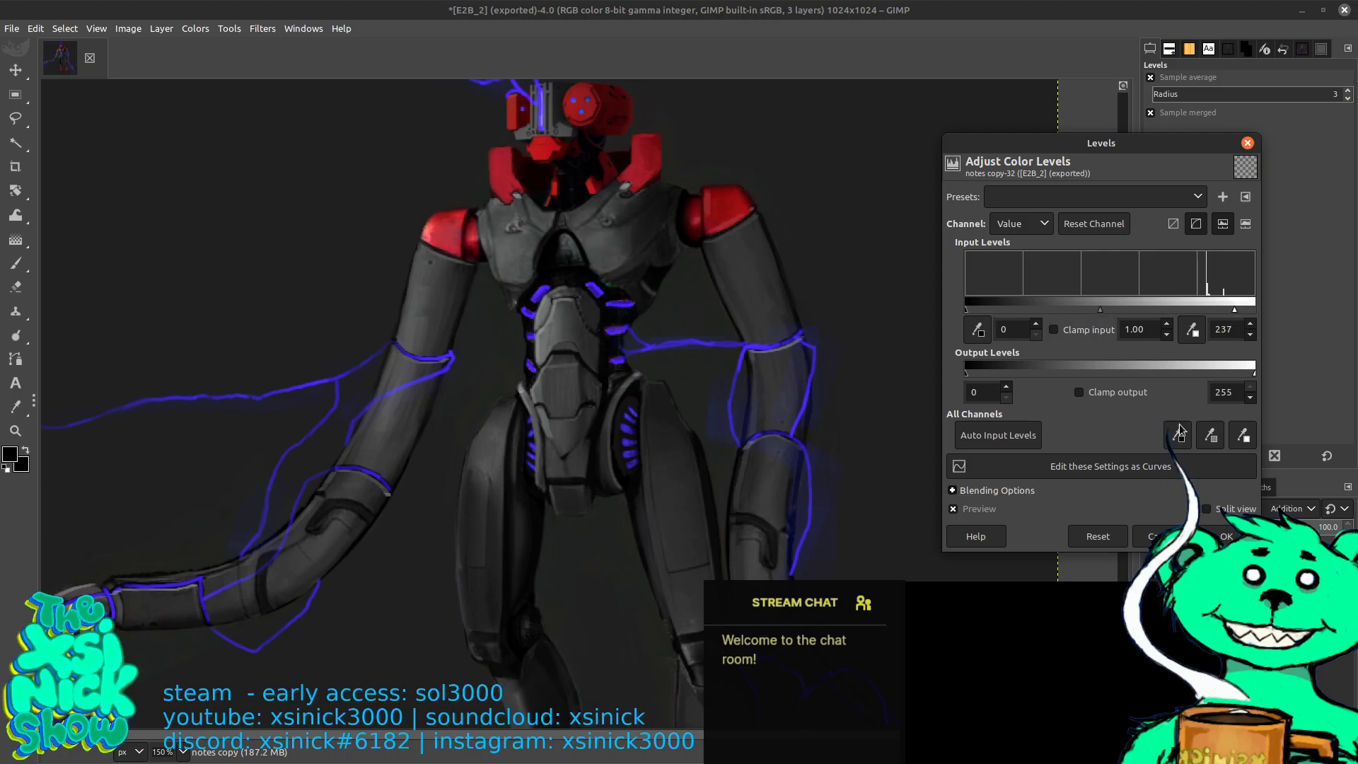
pyautogui.moveTo(966, 311); pyautogui.dragTo(1037, 311)
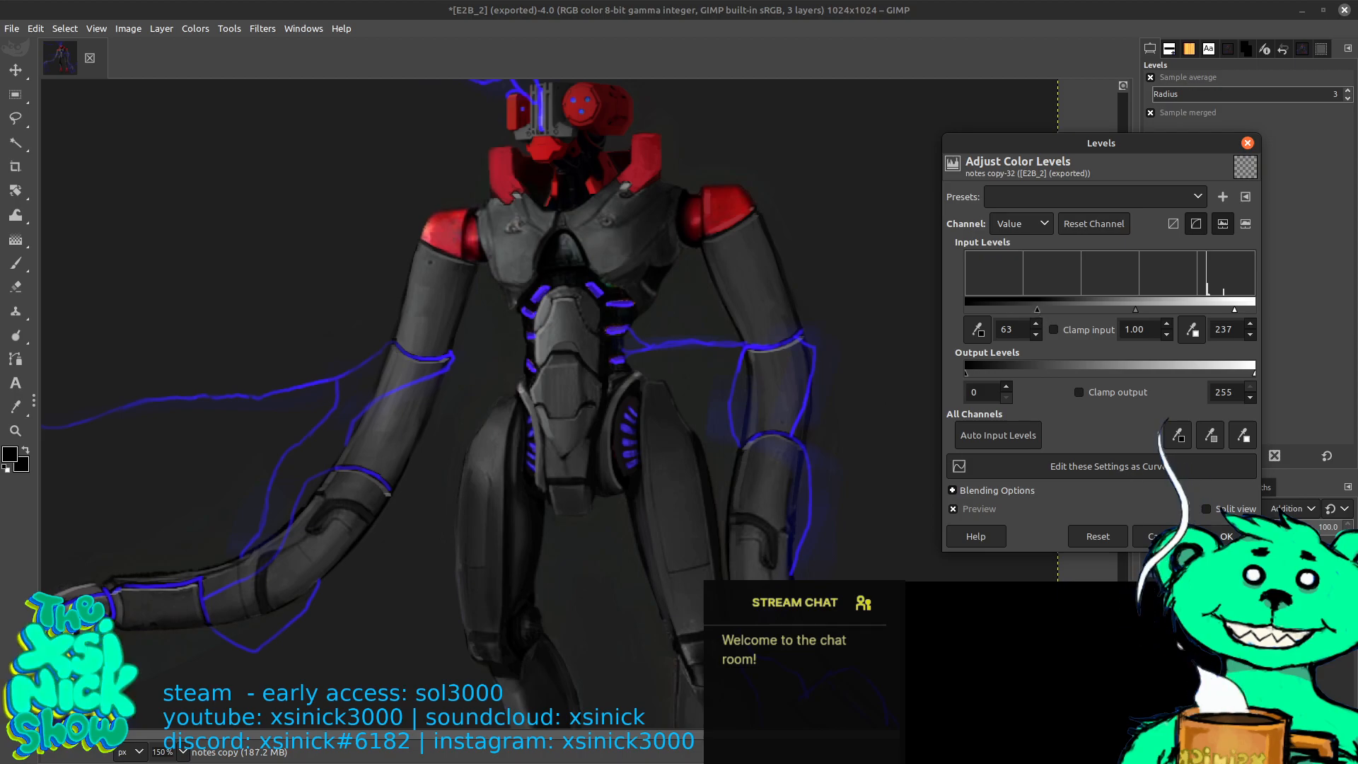
pyautogui.click(1226, 536)
pyautogui.scroll(-3, 689, 385)
pyautogui.scroll(1, 694, 387)
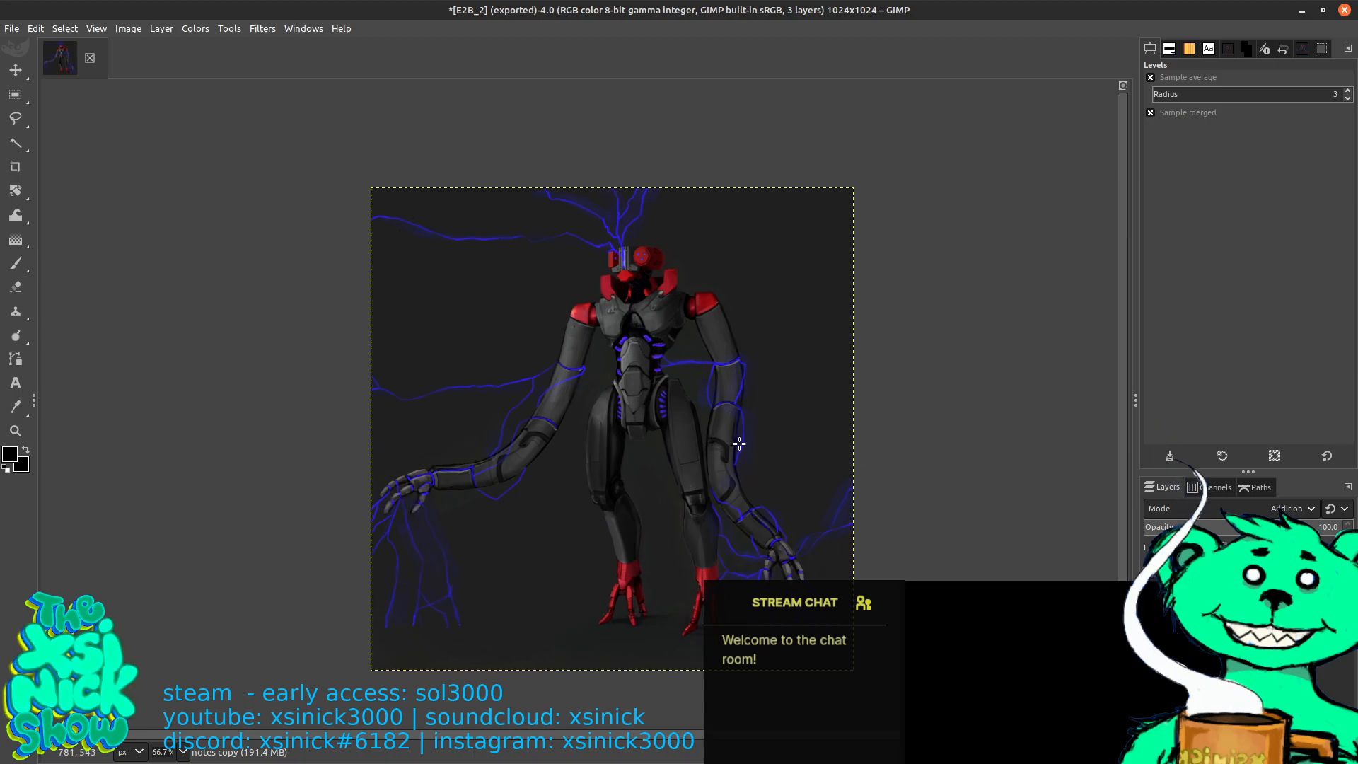
pyautogui.hotkey('ctrl', 's')
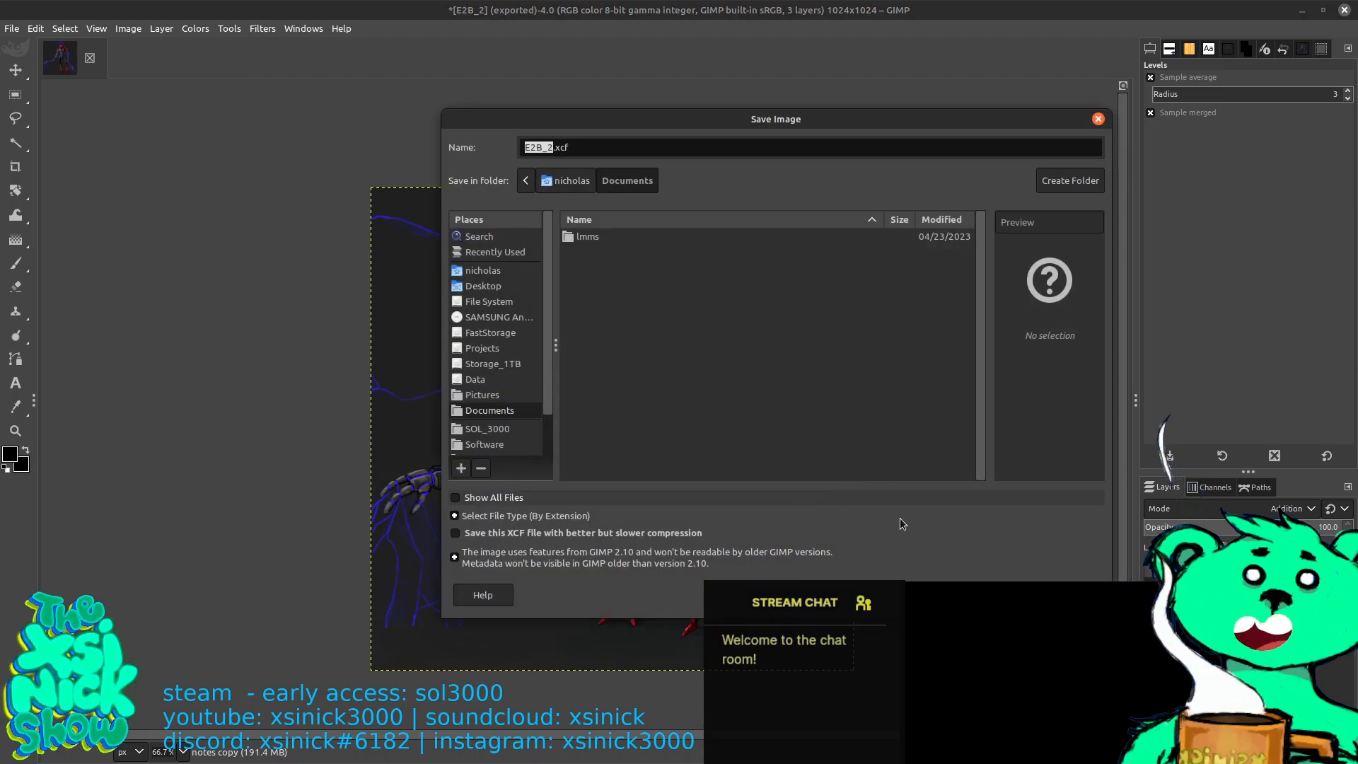
pyautogui.click(1011, 594)
pyautogui.hotkey('ctrl', 'shift', 'e')
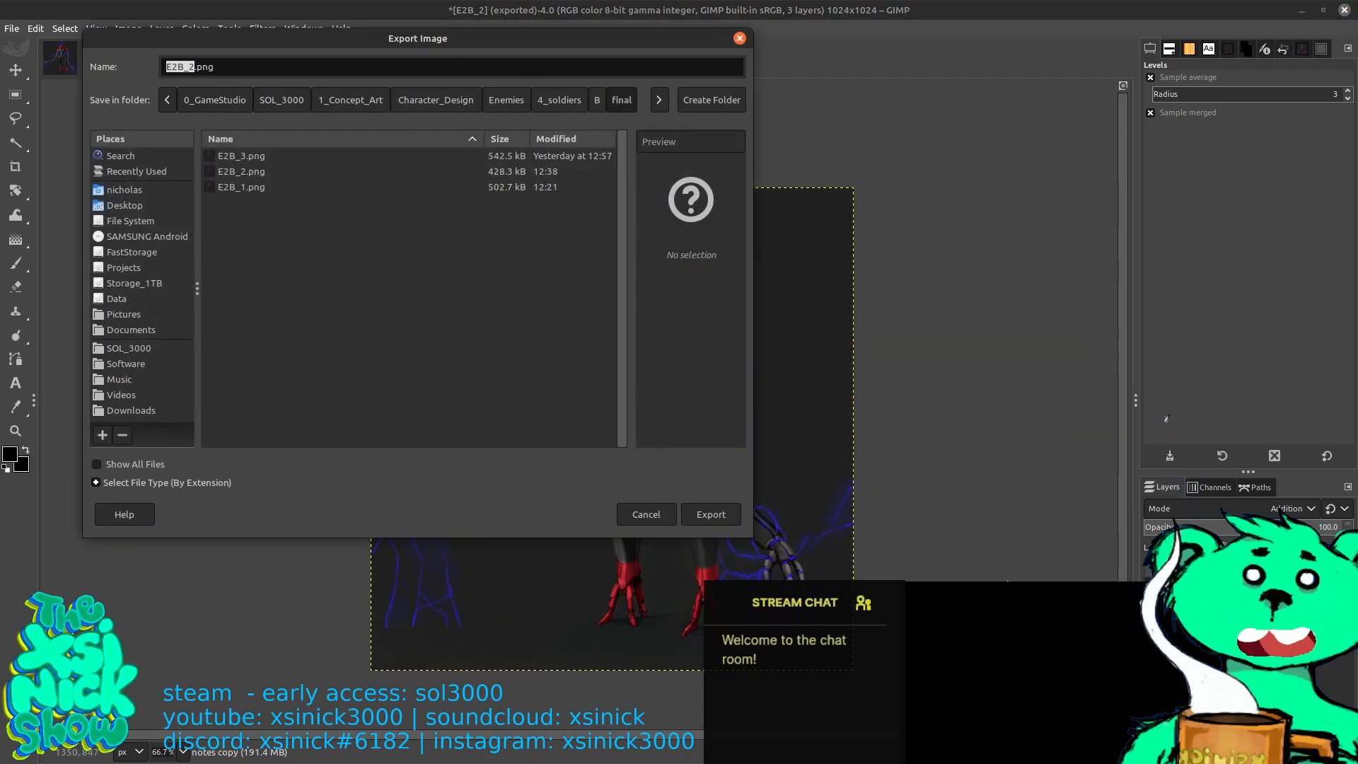
pyautogui.click(643, 512)
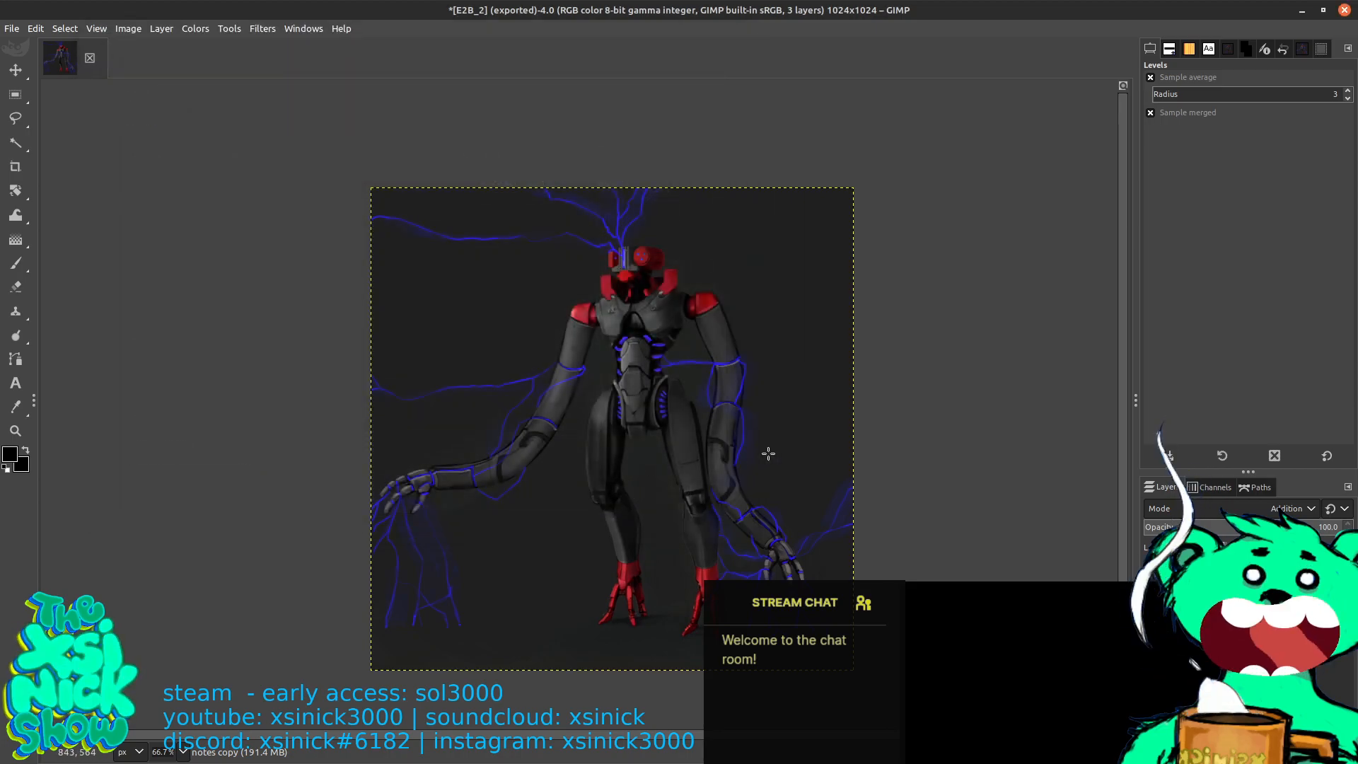
pyautogui.hotkey('shift', 'e')
pyautogui.press('d')
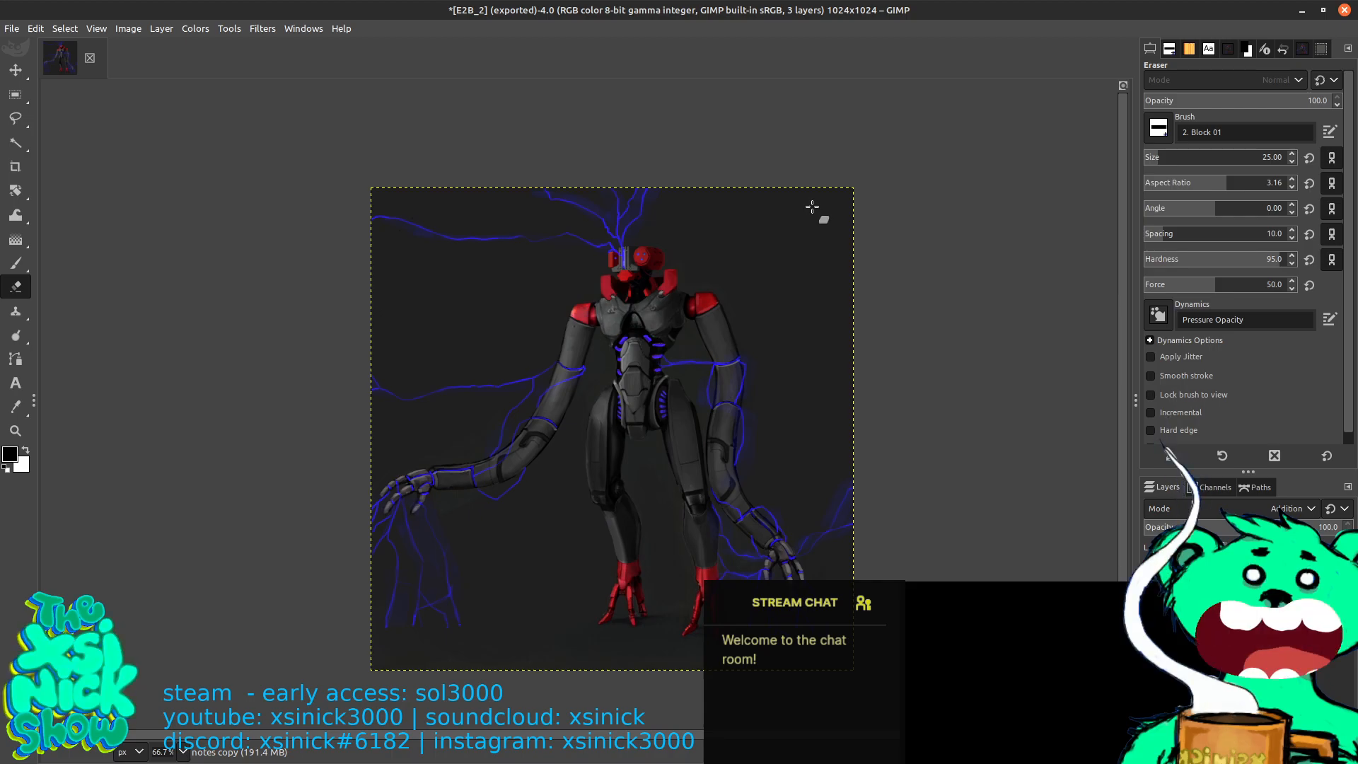
pyautogui.hotkey('ctrl', 'l')
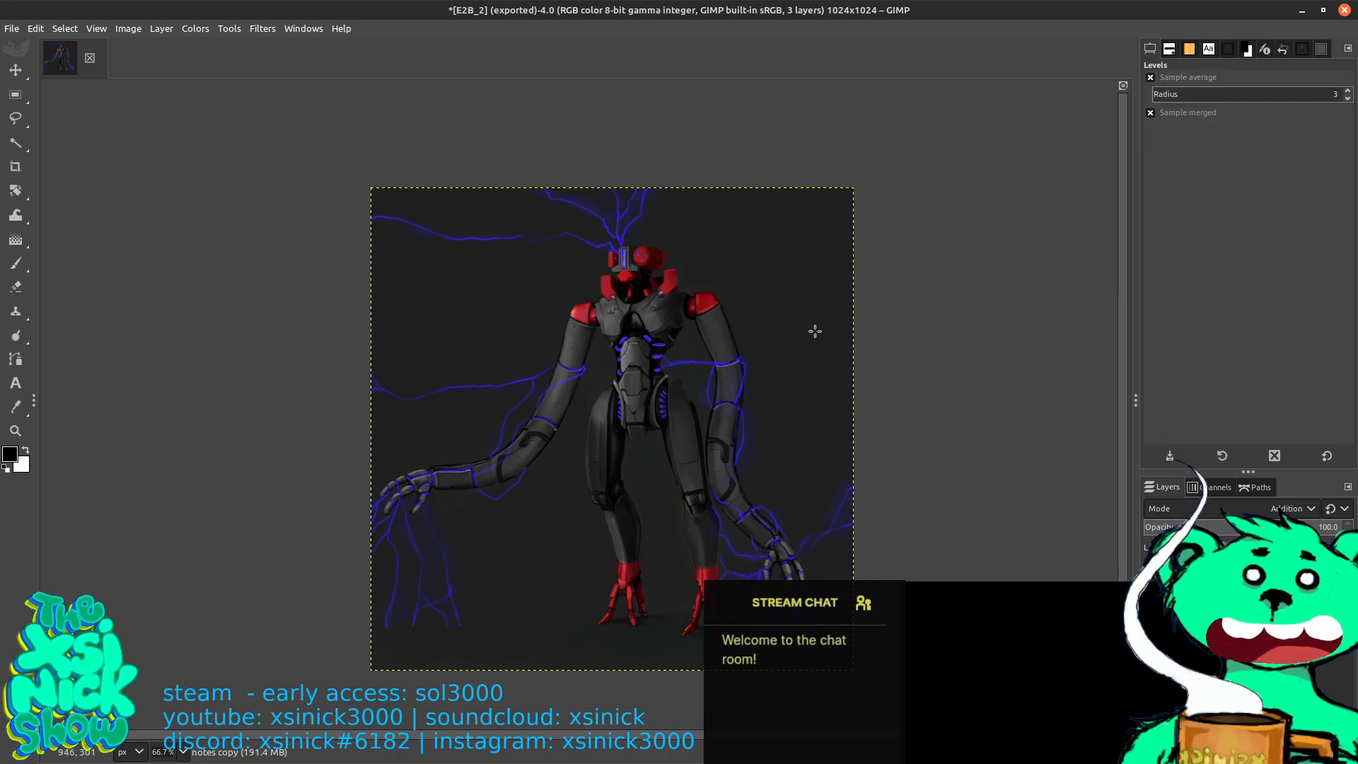
# Reduce the Paintbrush size to 12 and sample a dark blue-grey from the lowered arm as the foreground colour
pyautogui.keyDown('ctrl'); pyautogui.scroll(2, 723, 369); pyautogui.keyUp('ctrl')
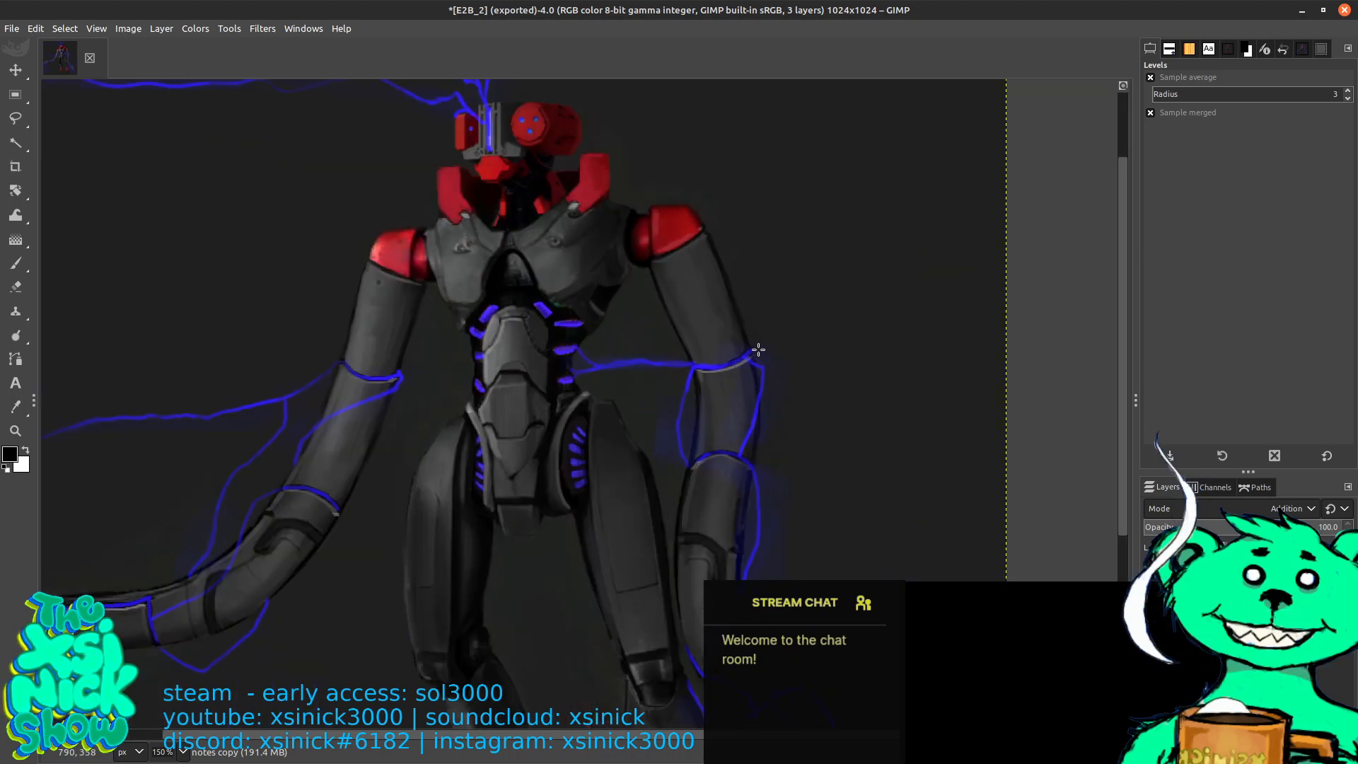
pyautogui.press('p')
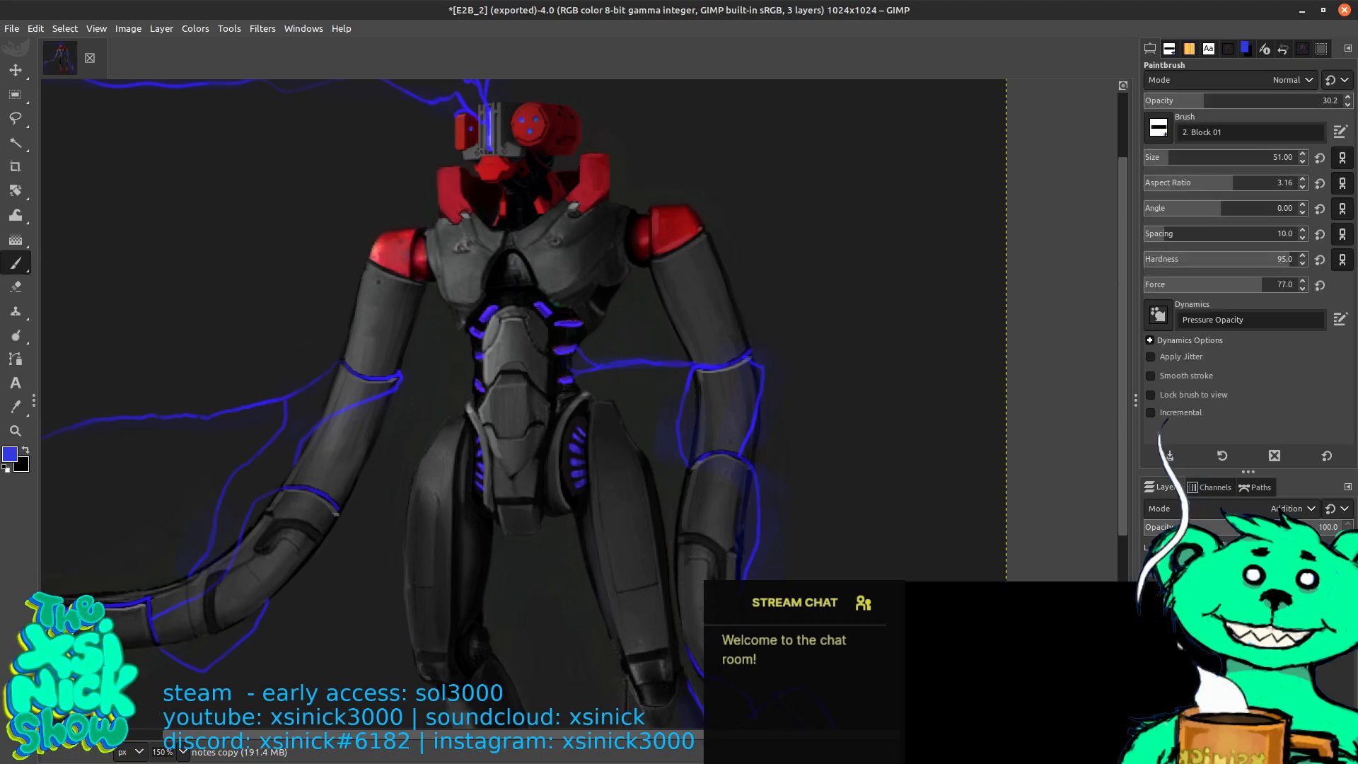
pyautogui.press('[')
pyautogui.press('[')
pyautogui.press('[')
pyautogui.press('[')
pyautogui.press('[')
pyautogui.press('[')
pyautogui.press('[')
pyautogui.press('[')
pyautogui.press('[')
pyautogui.press('[')
pyautogui.press('[')
pyautogui.press('[')
pyautogui.press('[')
pyautogui.press('[')
pyautogui.press('[')
pyautogui.press('[')
pyautogui.press('[')
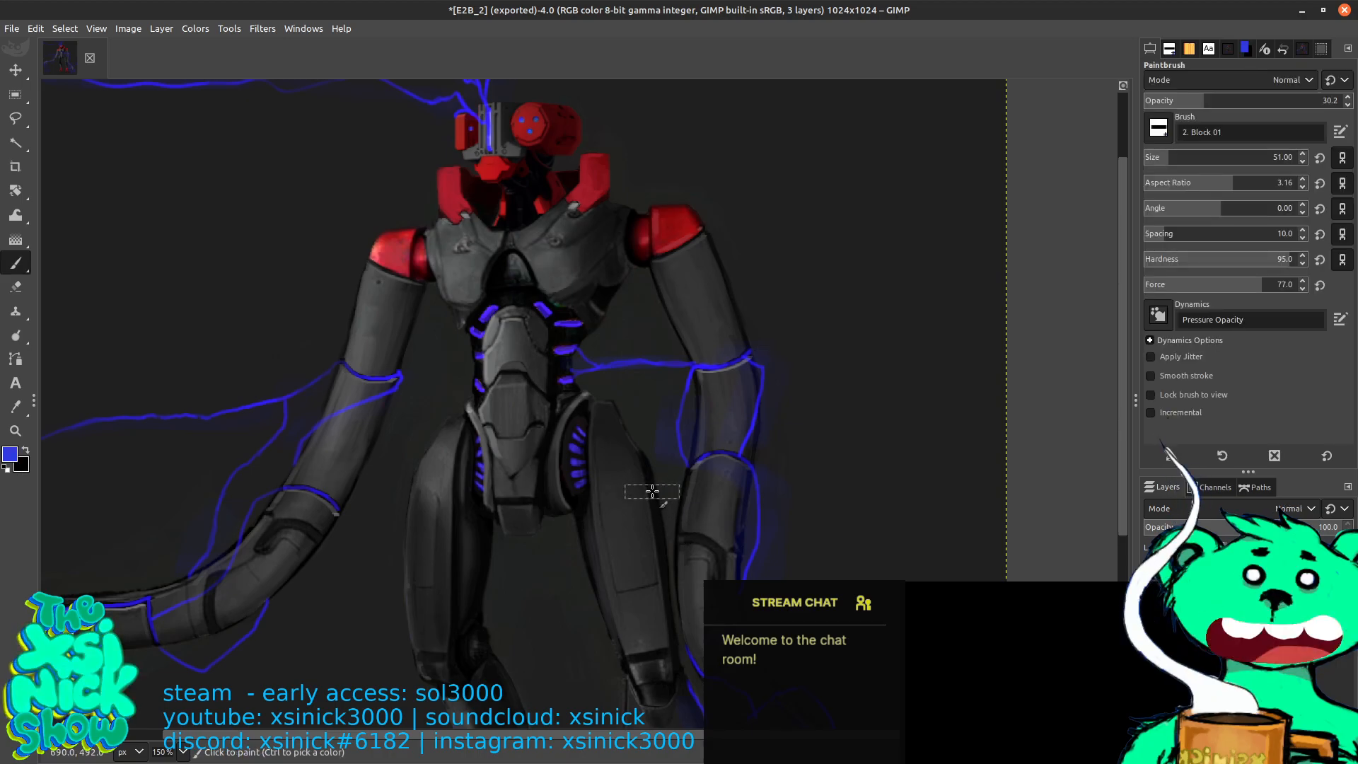
pyautogui.press('[')
pyautogui.press('[')
pyautogui.press('[')
pyautogui.press('[')
pyautogui.press('[')
pyautogui.press('[')
pyautogui.press('[')
pyautogui.press('[')
pyautogui.press('[')
pyautogui.press('[')
pyautogui.press('[')
pyautogui.press('[')
pyautogui.press('[')
pyautogui.press('[')
pyautogui.press('[')
pyautogui.press('[')
pyautogui.press('[')
pyautogui.press('[')
pyautogui.press('[')
pyautogui.press('[')
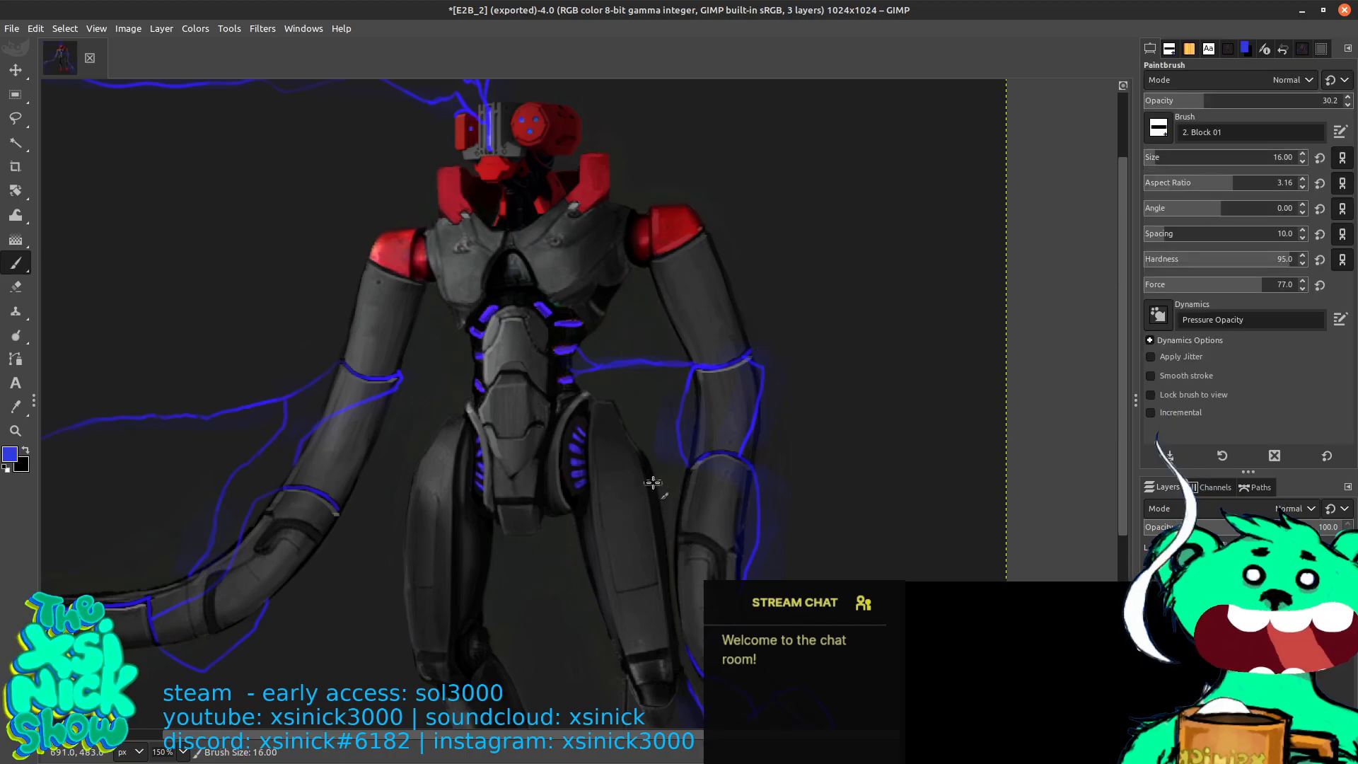
pyautogui.keyDown('ctrl'); pyautogui.click(718, 509); pyautogui.keyUp('ctrl')
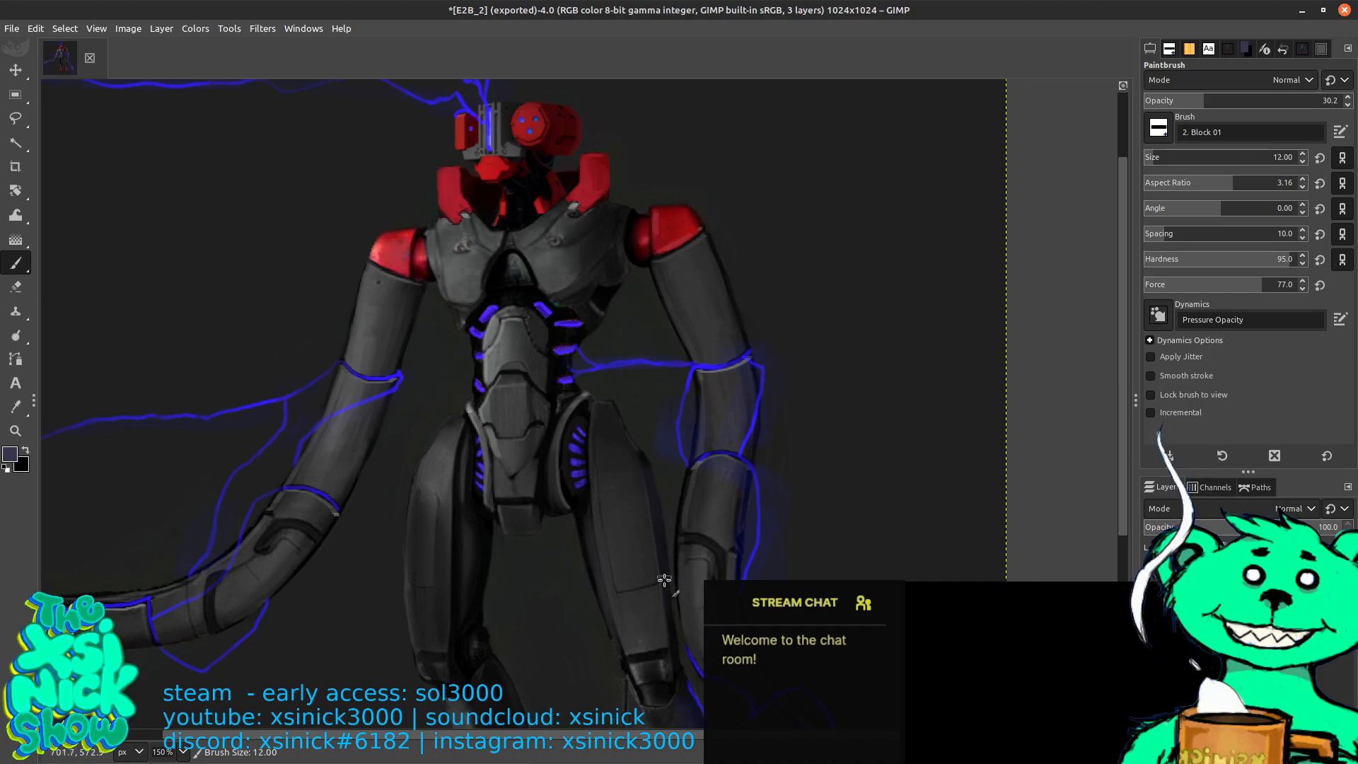
pyautogui.moveTo(520, 388); pyautogui.dragTo(604, 237)
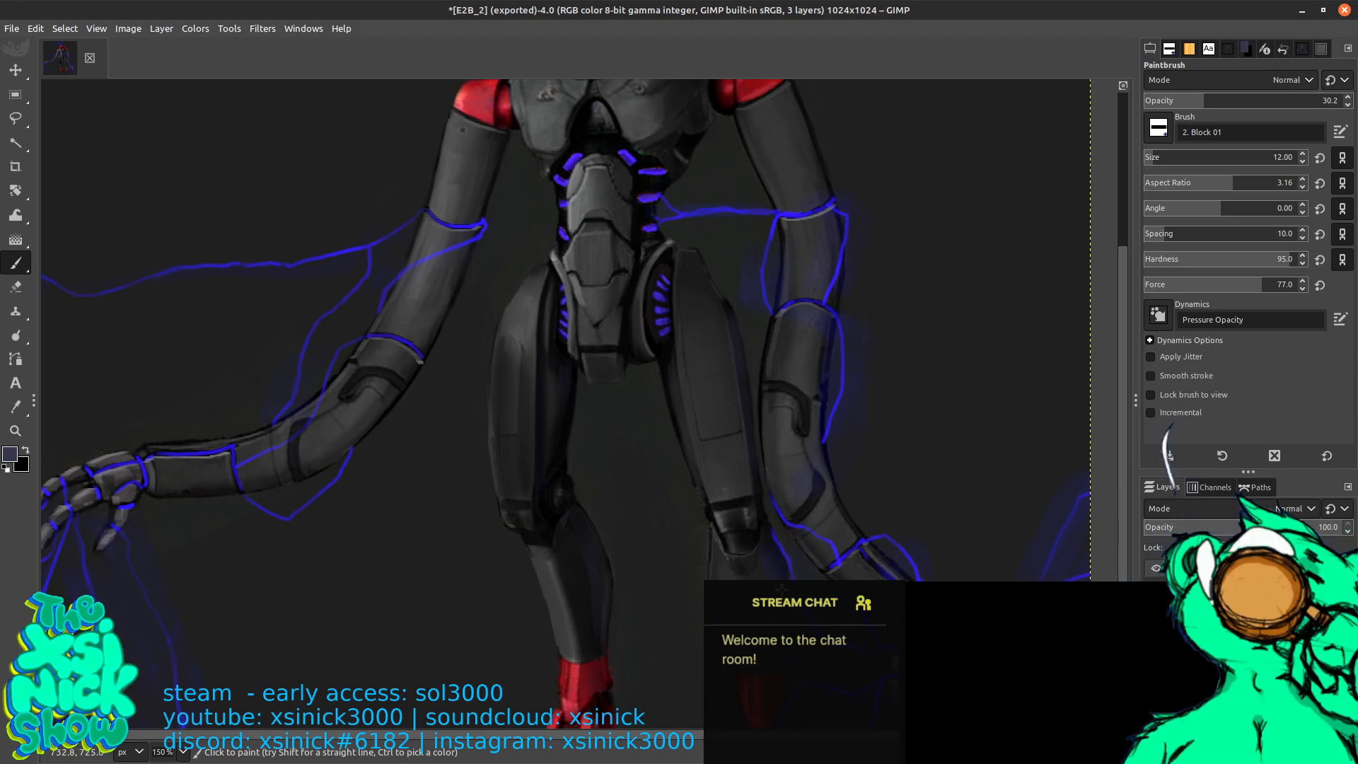
pyautogui.scroll(5, 805, 551)
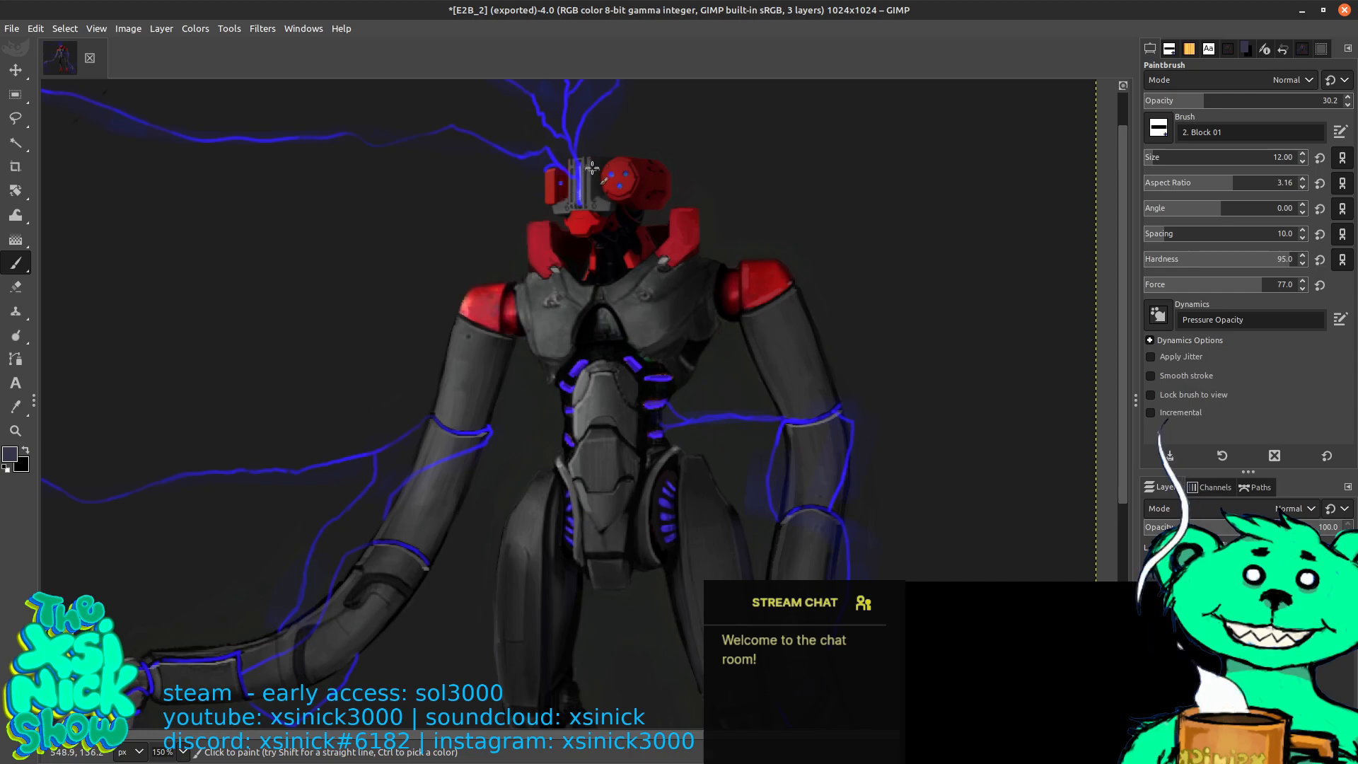
pyautogui.hotkey('ctrl', 'l')
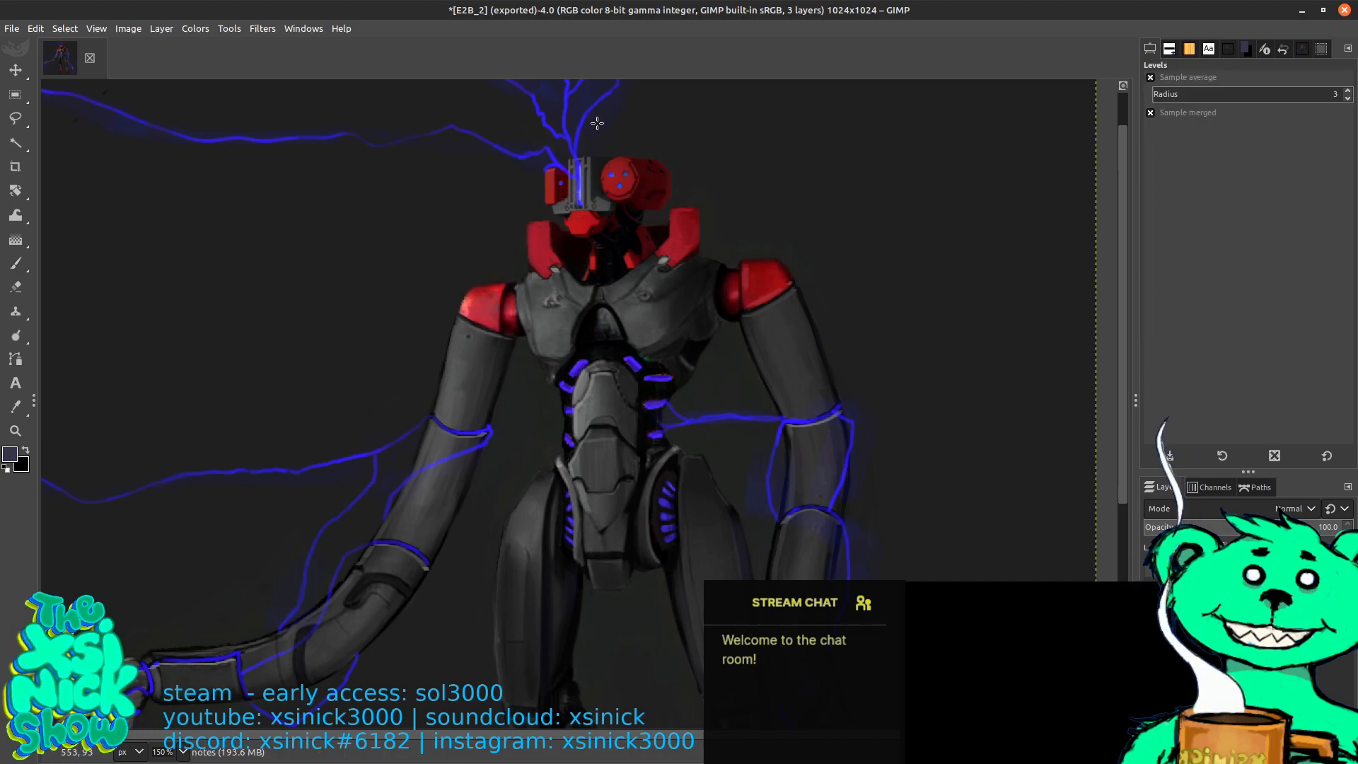
pyautogui.scroll(-2, 597, 123)
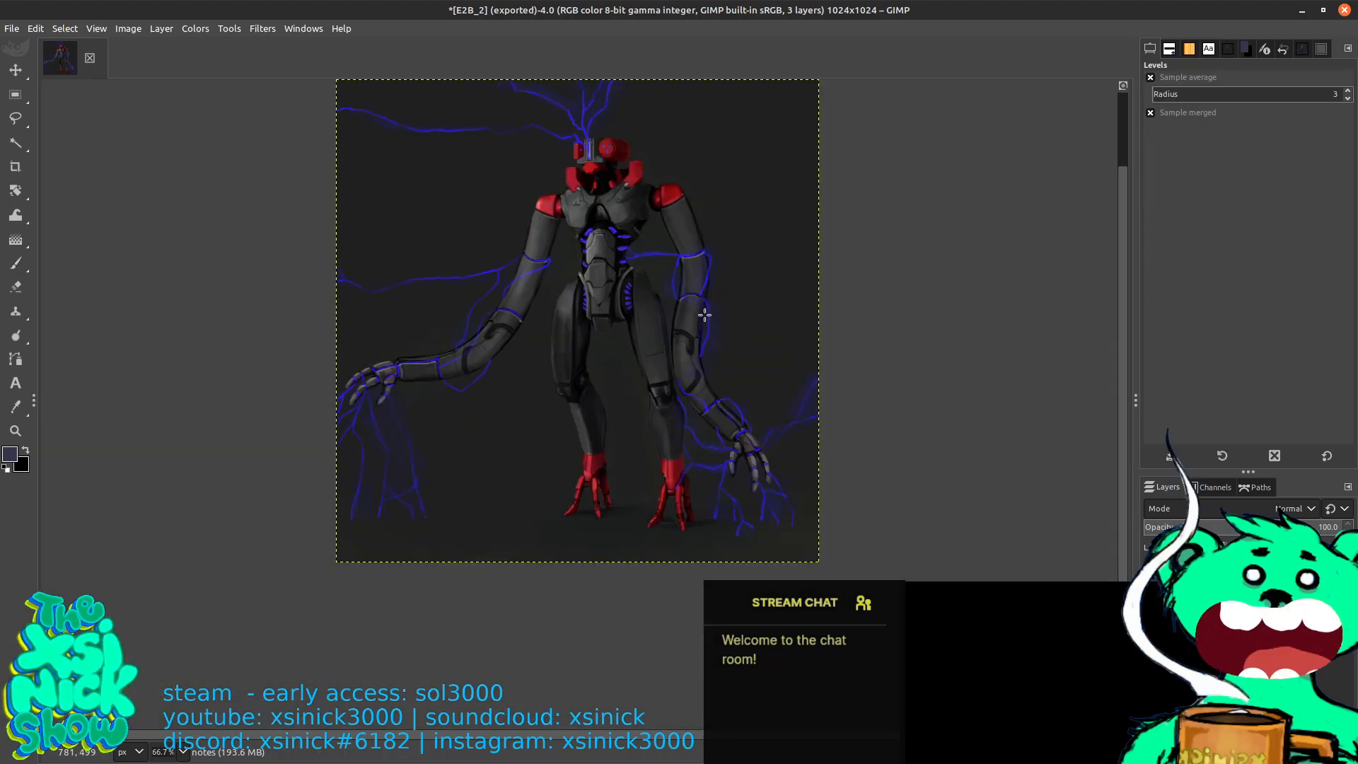
pyautogui.hotkey('ctrl', 's')
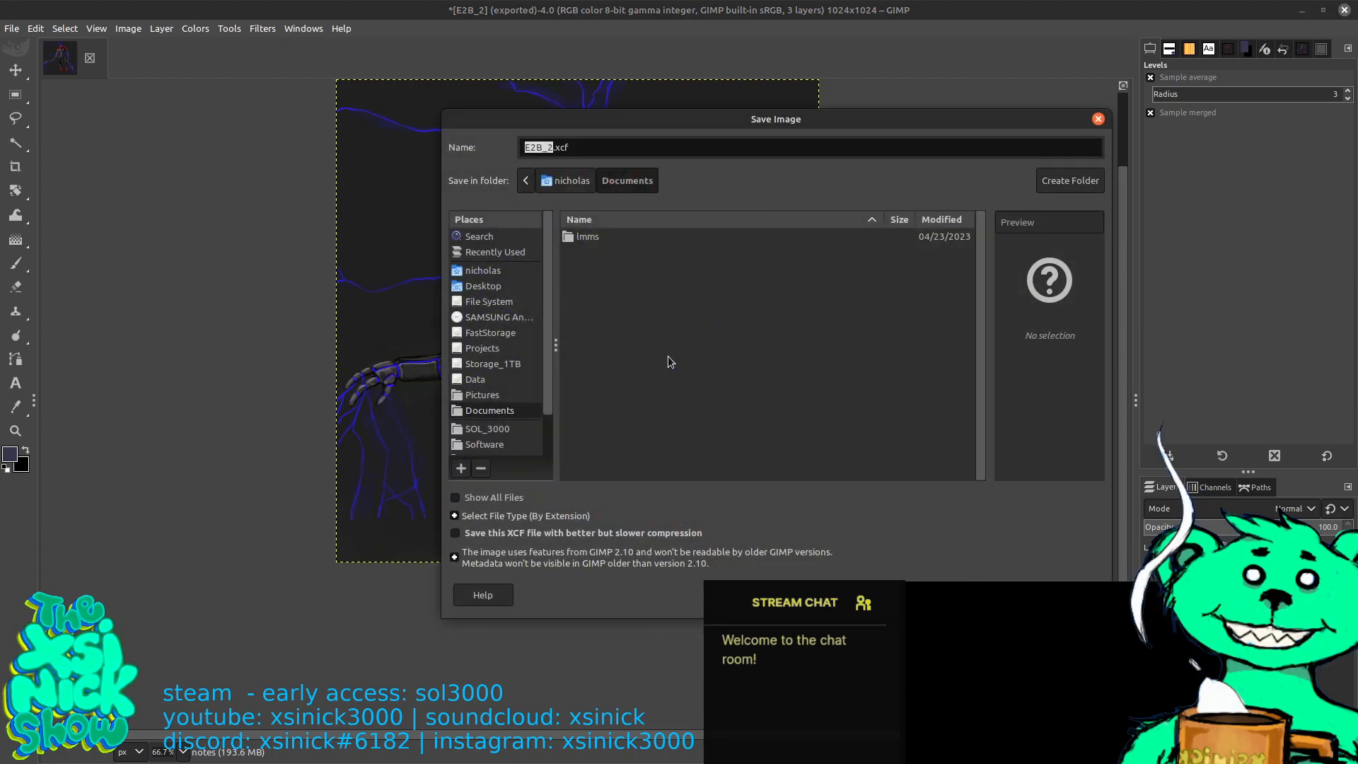
pyautogui.click(1009, 595)
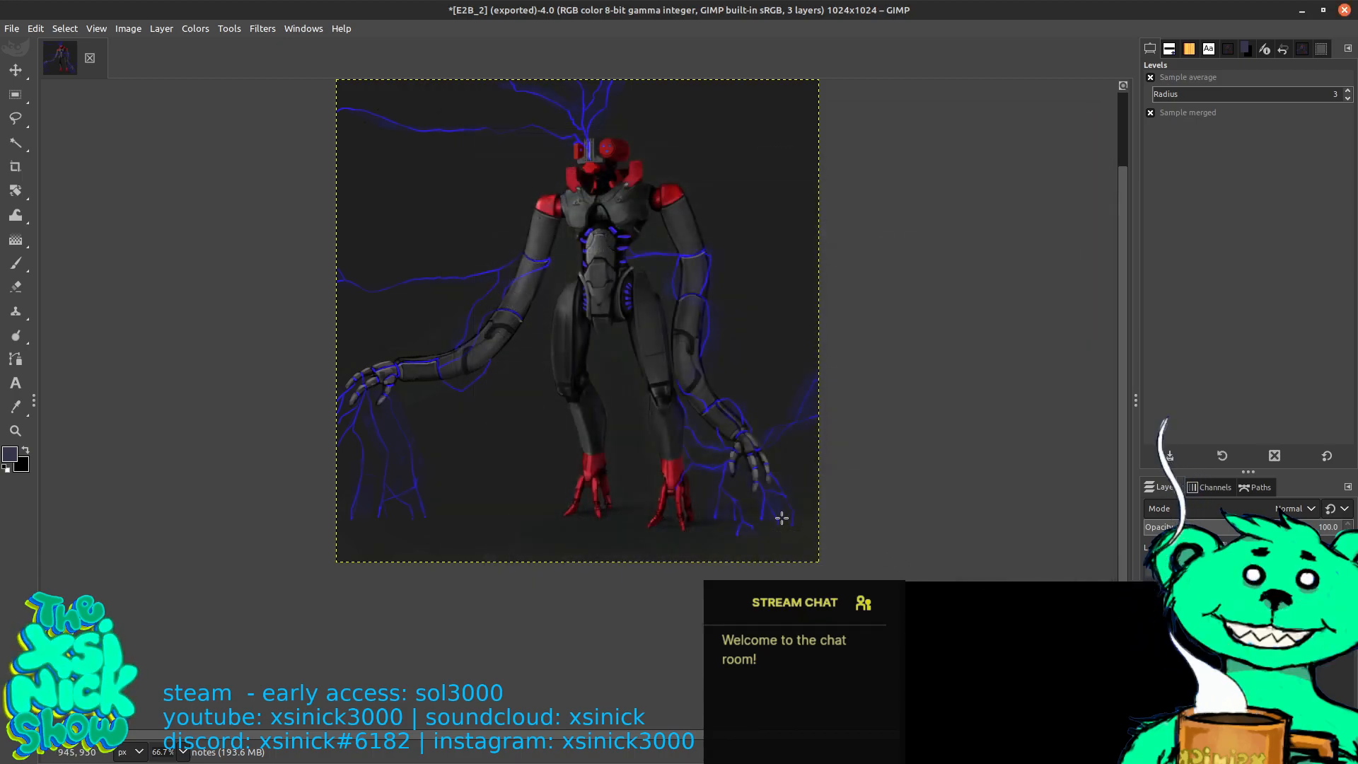
# Export the painting as E2B_2.png into the final folder, replacing the existing file and keeping the PNG export options
pyautogui.hotkey('ctrl', 'shift', 'e')
pyautogui.click(726, 512)
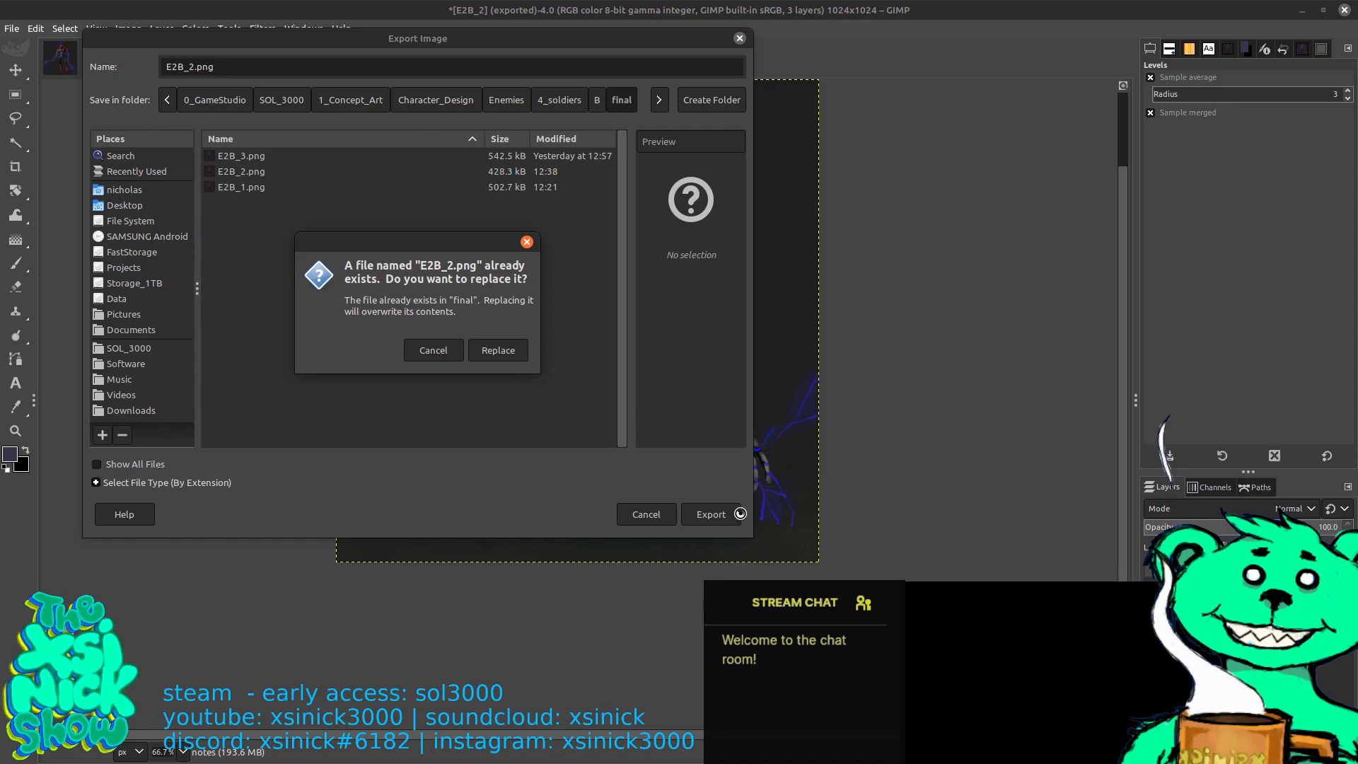
pyautogui.click(504, 349)
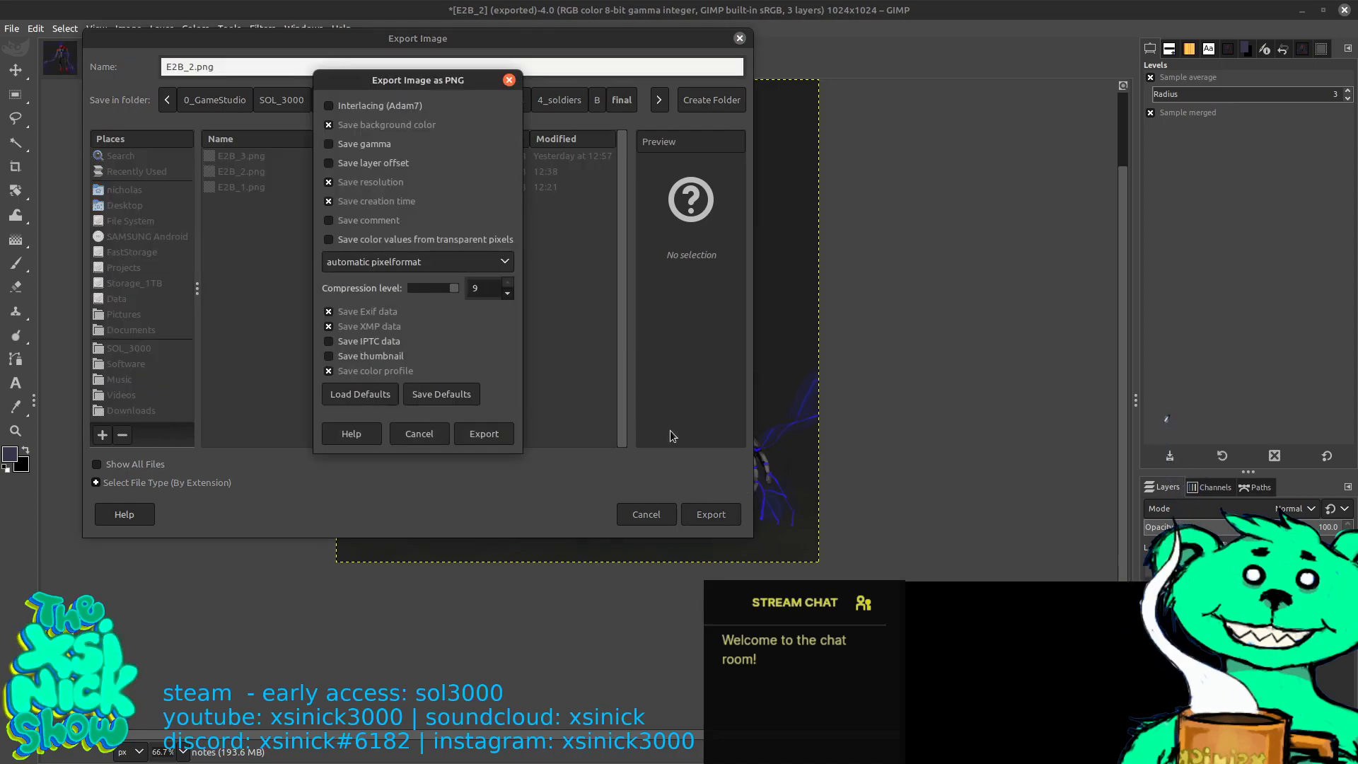
pyautogui.click(500, 427)
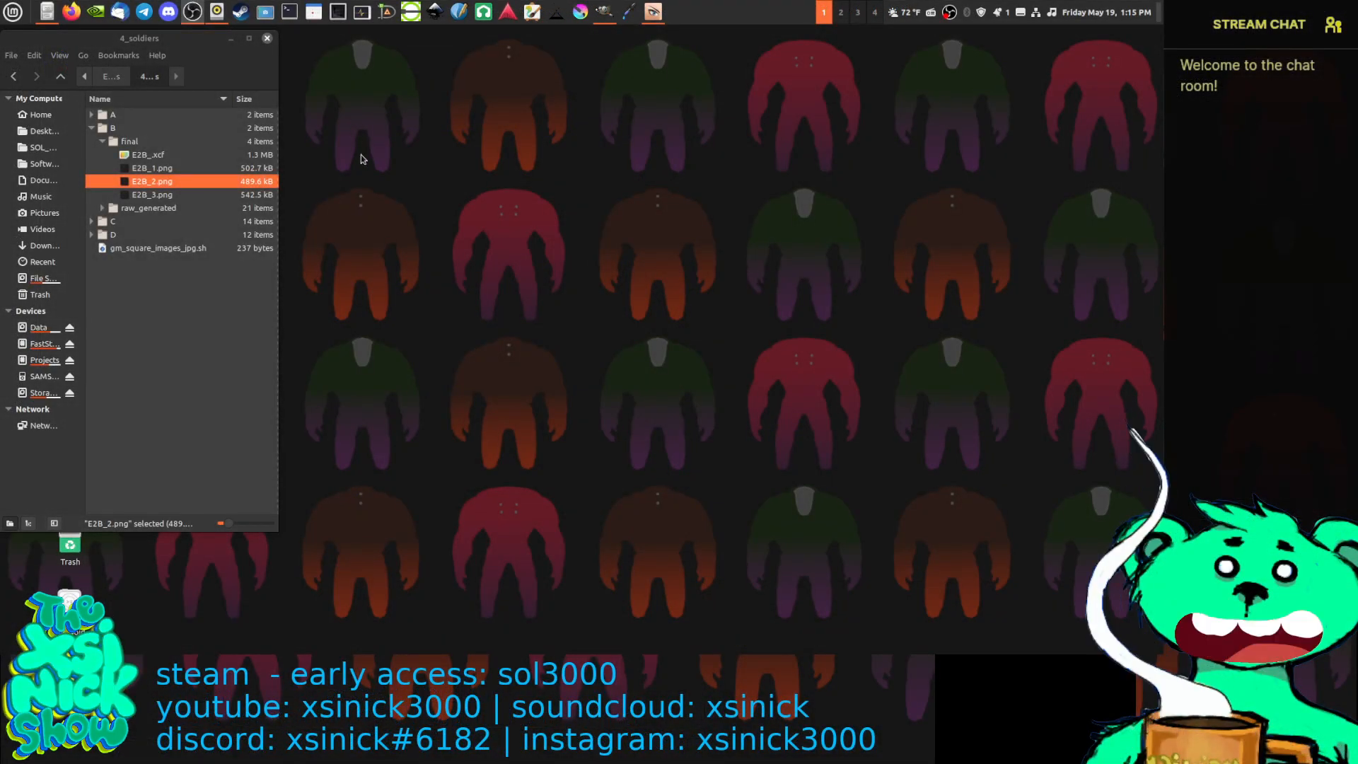
# Open E2B_1.png, E2B_2.png and E2B_3.png from the final folder in separate image viewer windows
pyautogui.doubleClick(169, 170)
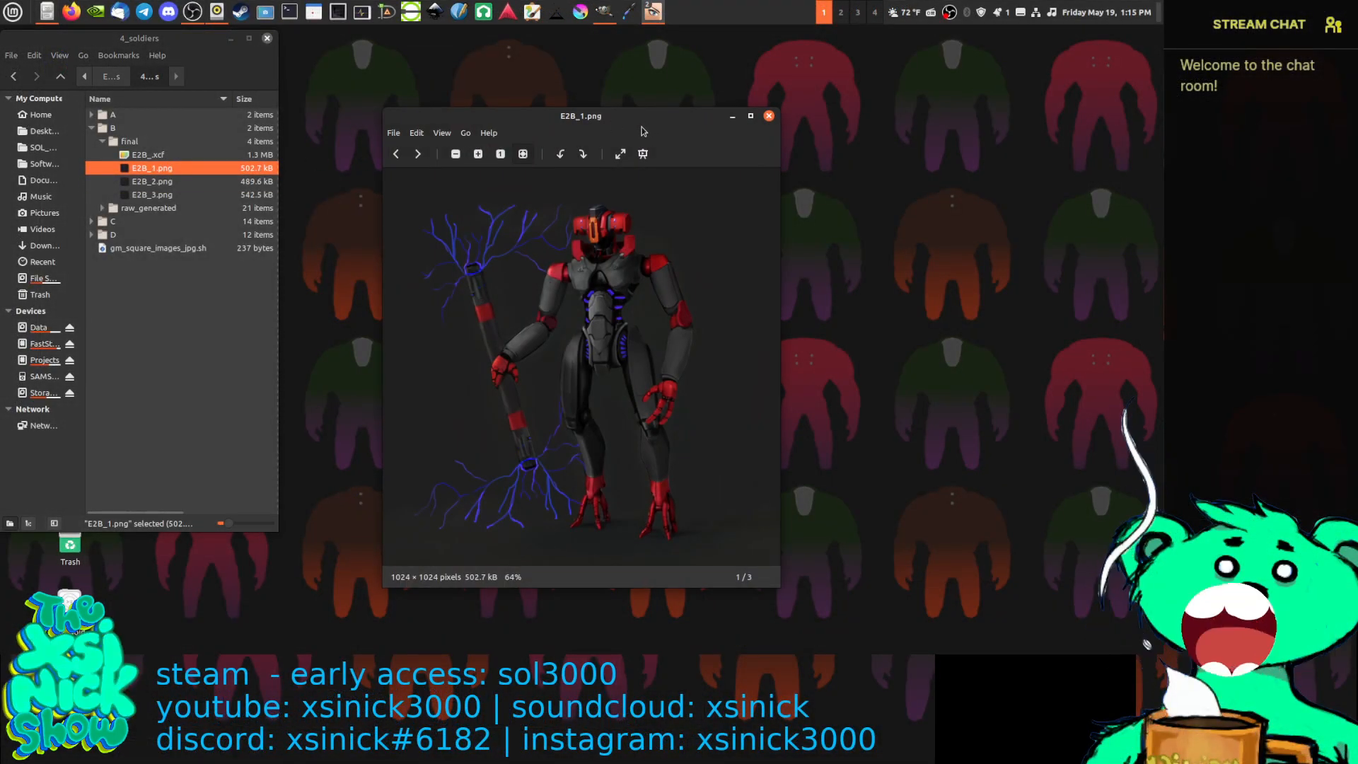
pyautogui.moveTo(647, 132); pyautogui.dragTo(468, 73)
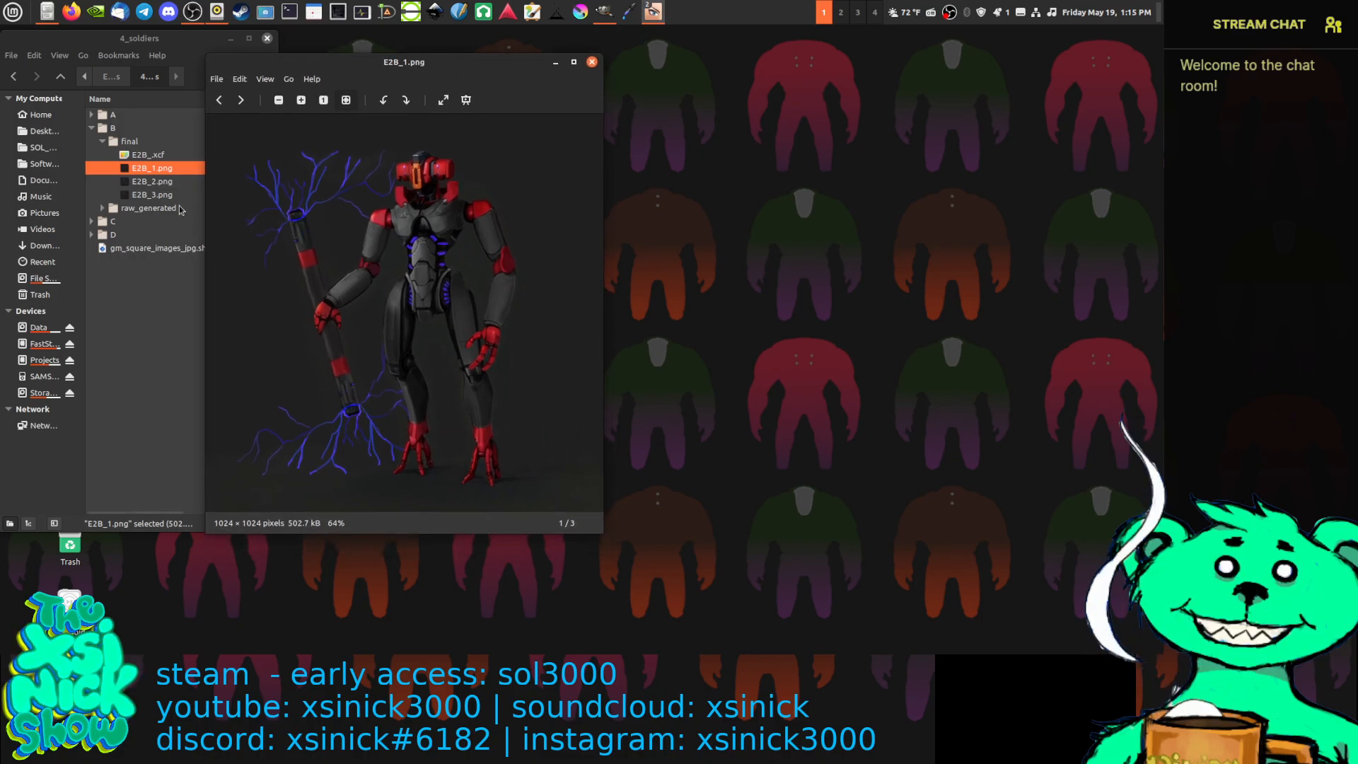
pyautogui.click(152, 182)
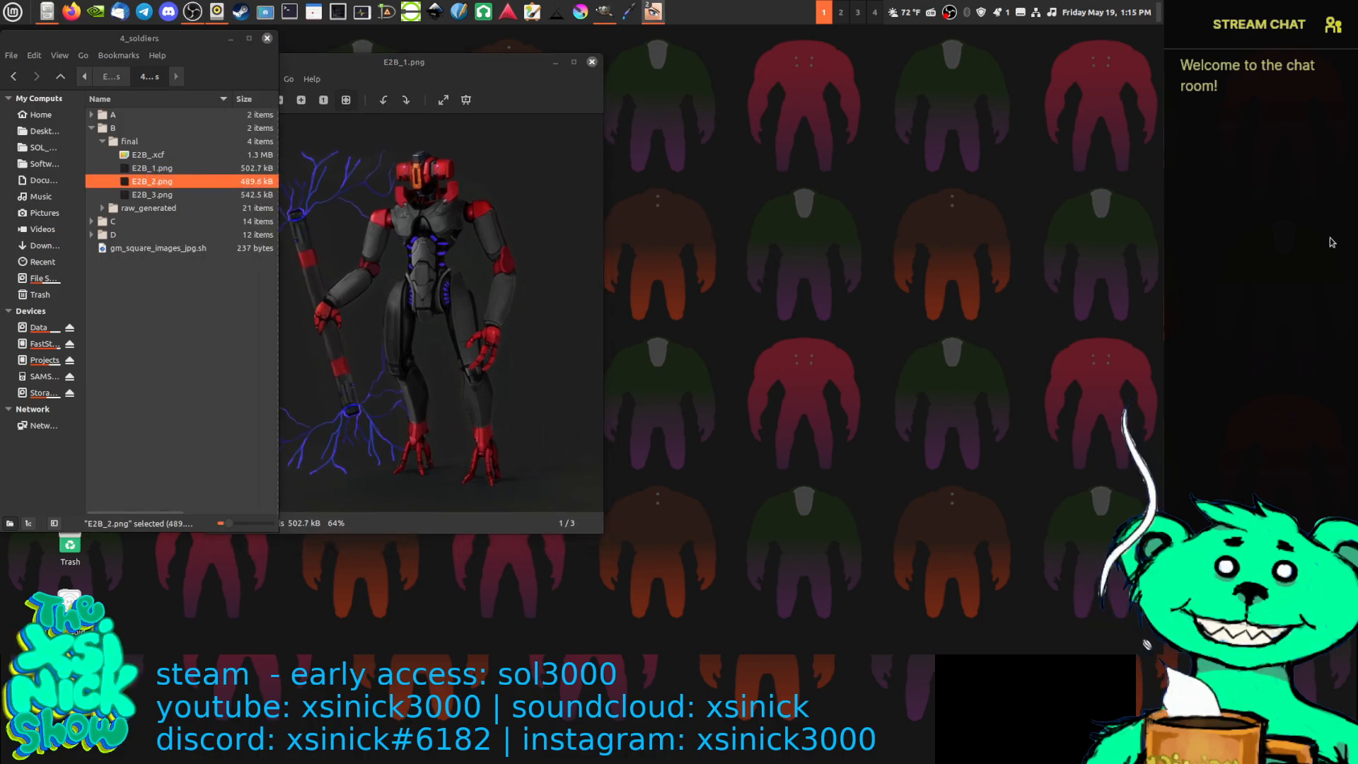
pyautogui.moveTo(848, 90)
pyautogui.mouseDown()
pyautogui.moveTo(889, 62)
pyautogui.moveTo(948, 60)
pyautogui.moveTo(845, 79)
pyautogui.mouseUp()
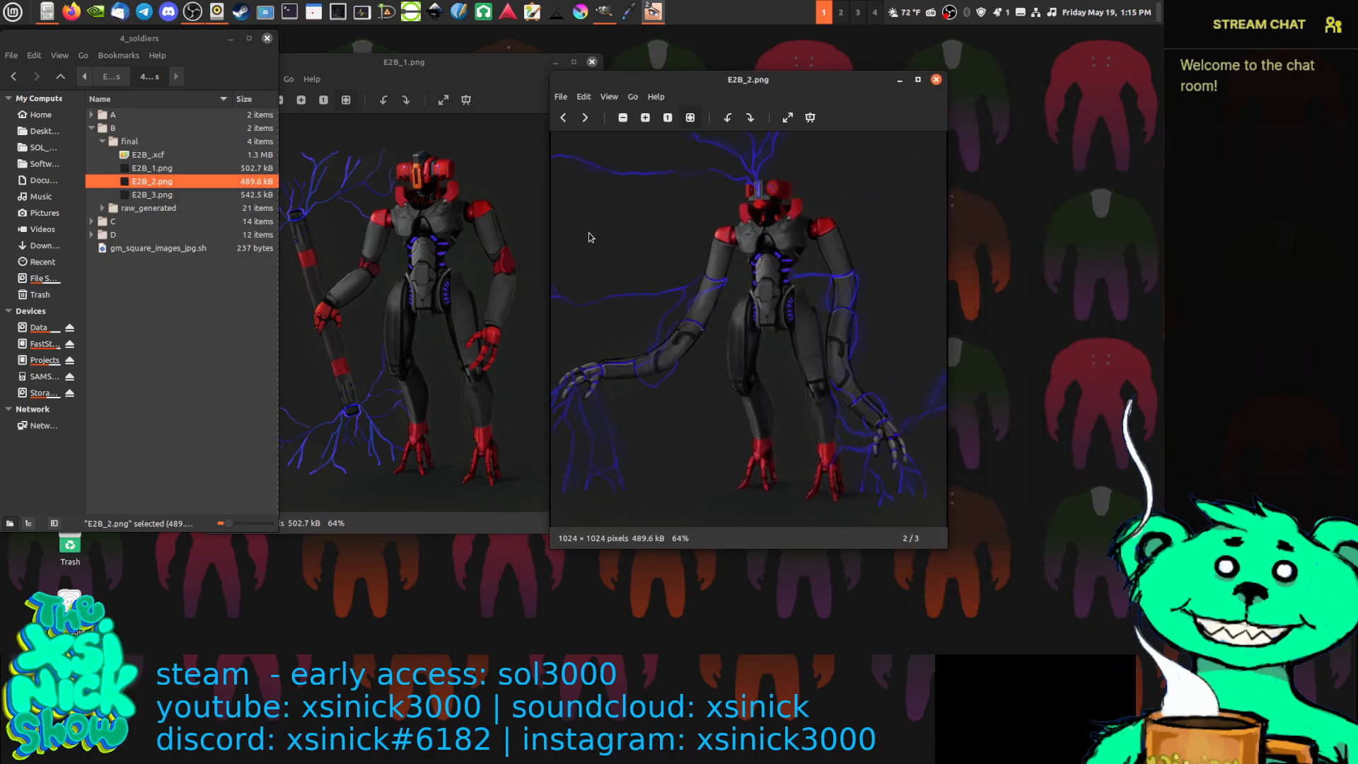
pyautogui.doubleClick(148, 195)
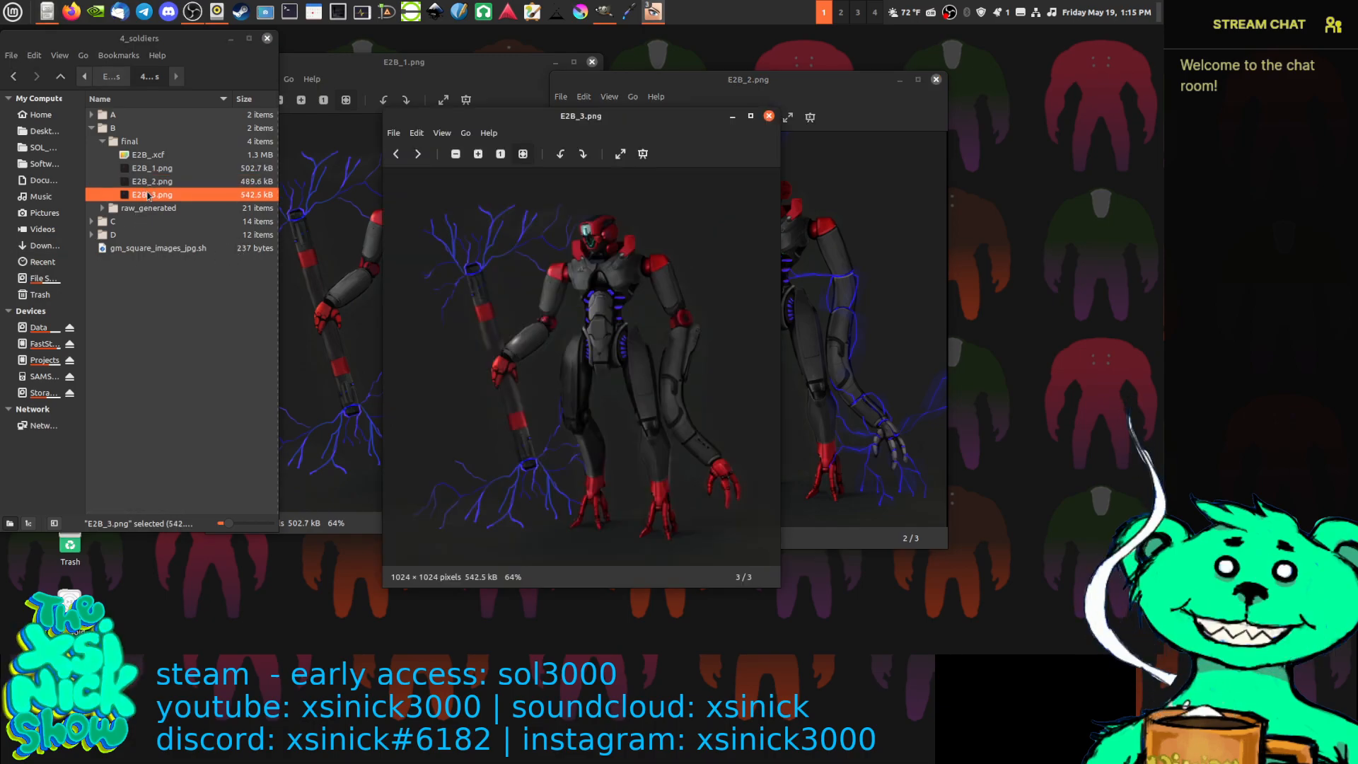
pyautogui.moveTo(671, 113); pyautogui.dragTo(1068, 80)
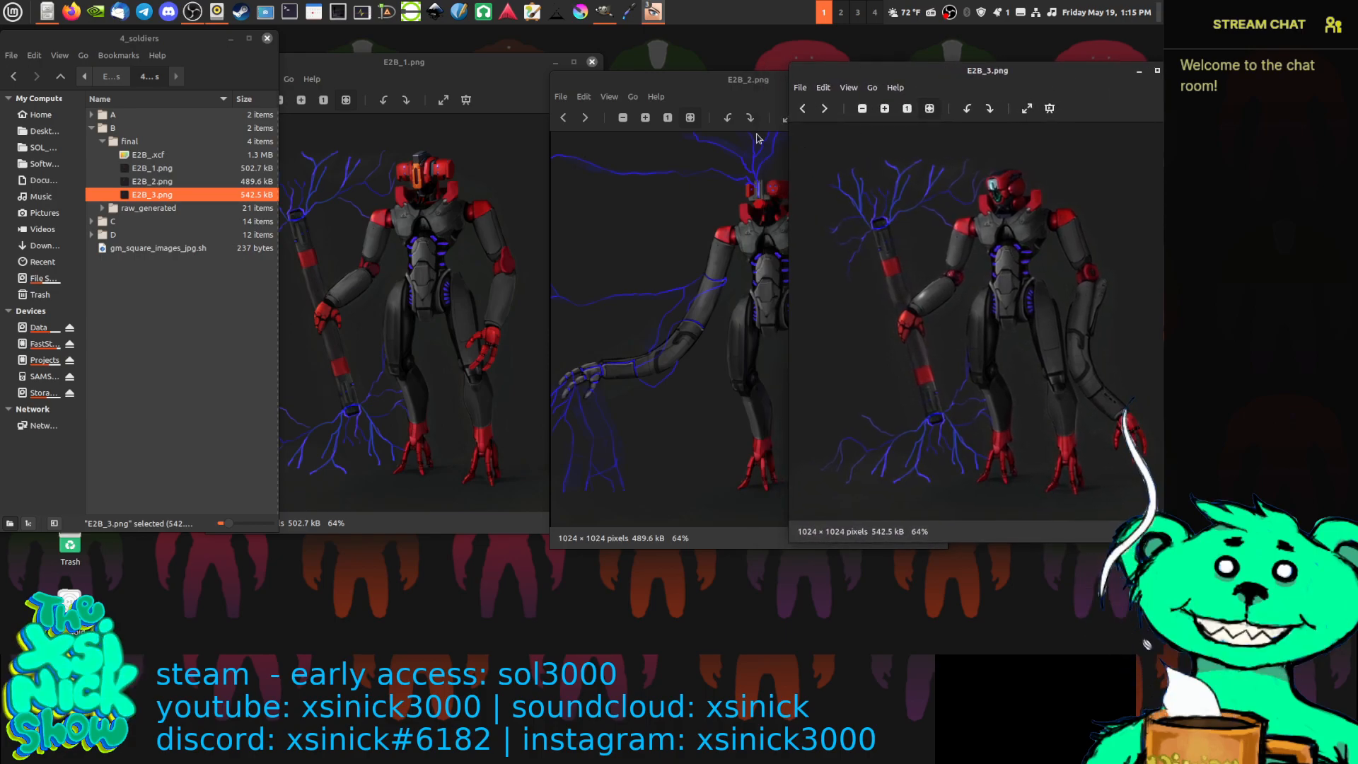
# Arrange the three robot image windows side by side in numerical order to compare the designs, with E2B_2.png in front
pyautogui.moveTo(481, 79); pyautogui.dragTo(372, 97)
pyautogui.moveTo(716, 78); pyautogui.dragTo(666, 71)
pyautogui.moveTo(1066, 76); pyautogui.dragTo(1018, 77)
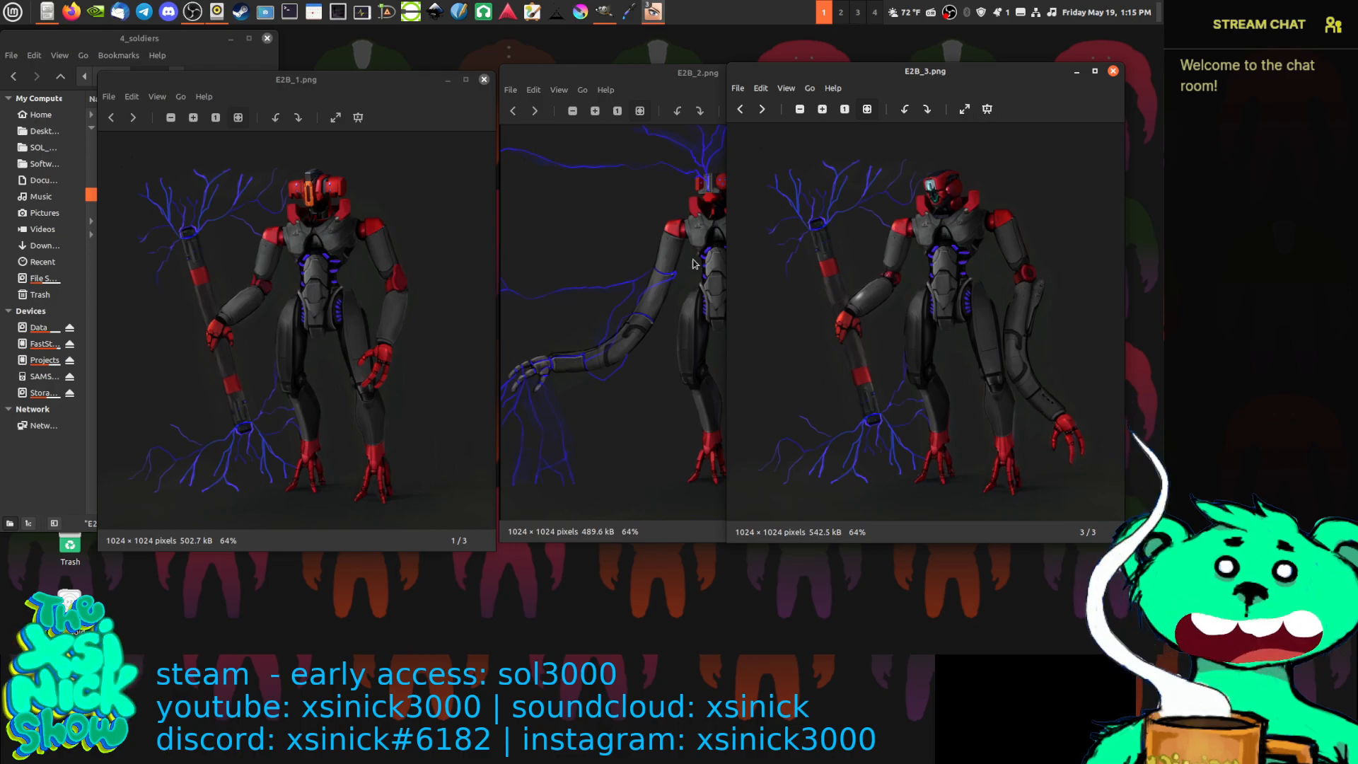
pyautogui.moveTo(389, 89); pyautogui.dragTo(369, 73)
pyautogui.moveTo(607, 74); pyautogui.dragTo(595, 67)
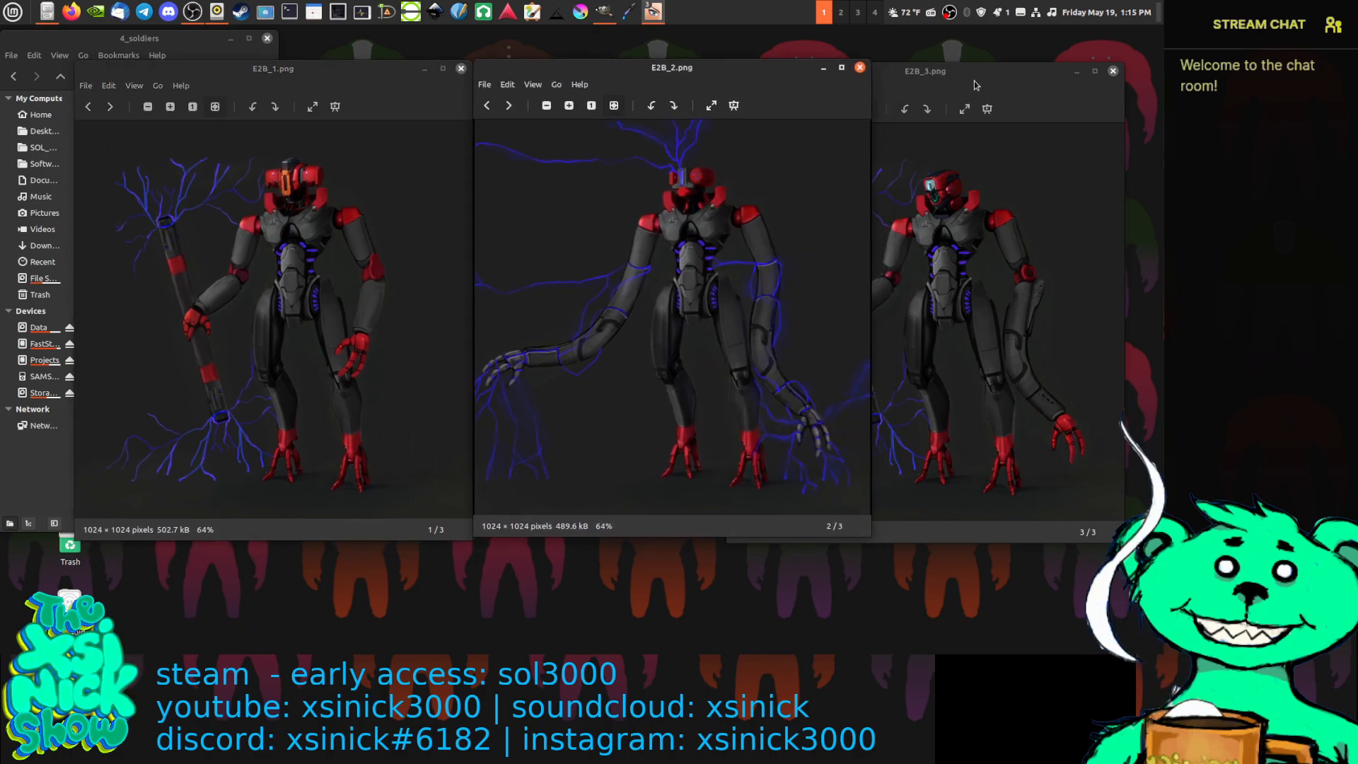
pyautogui.moveTo(988, 78); pyautogui.dragTo(1027, 63)
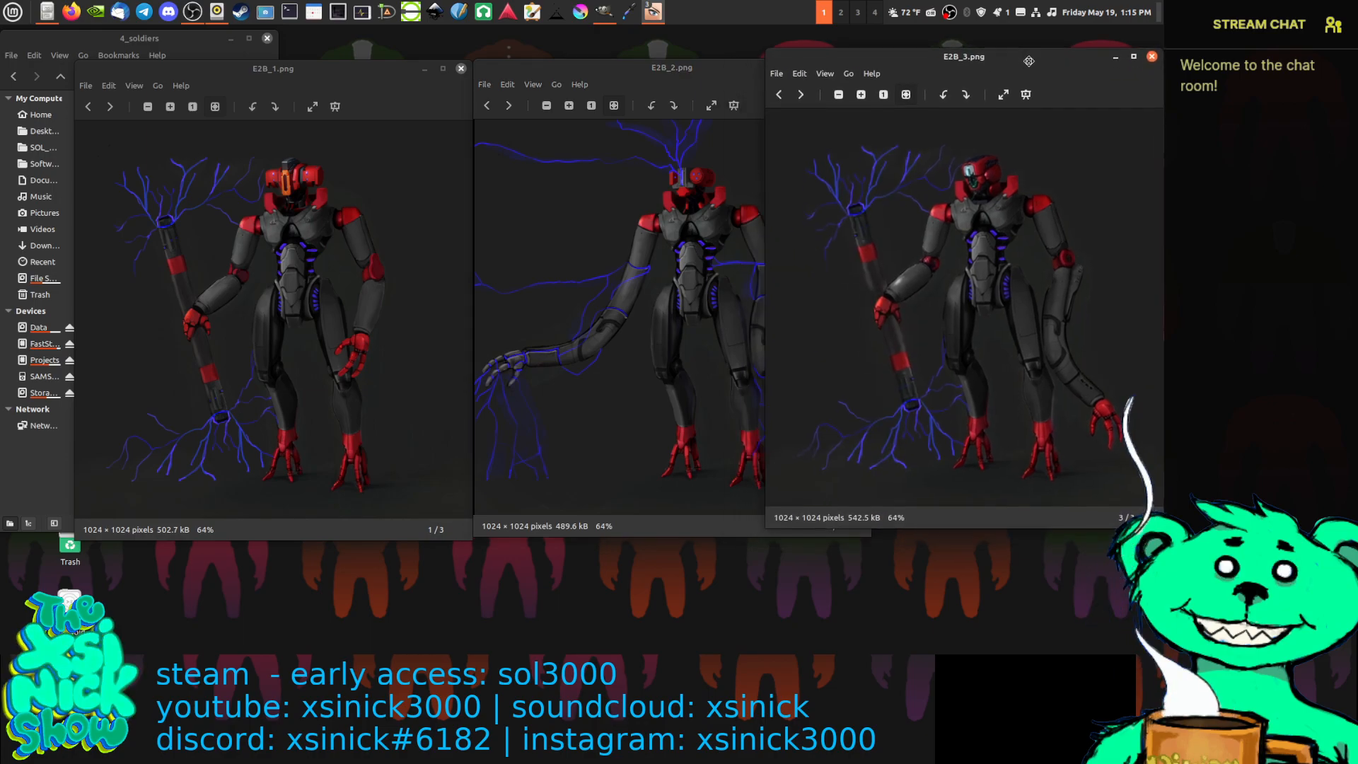
pyautogui.click(723, 81)
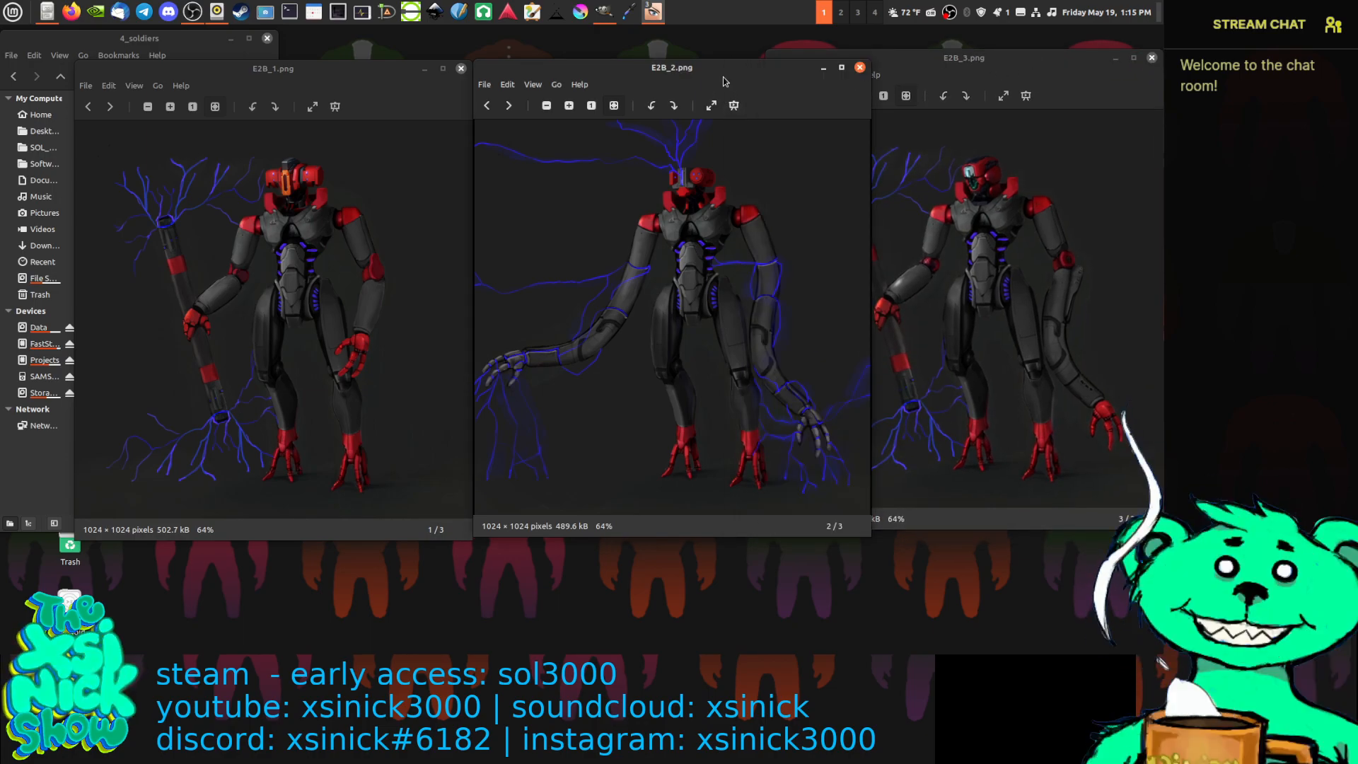
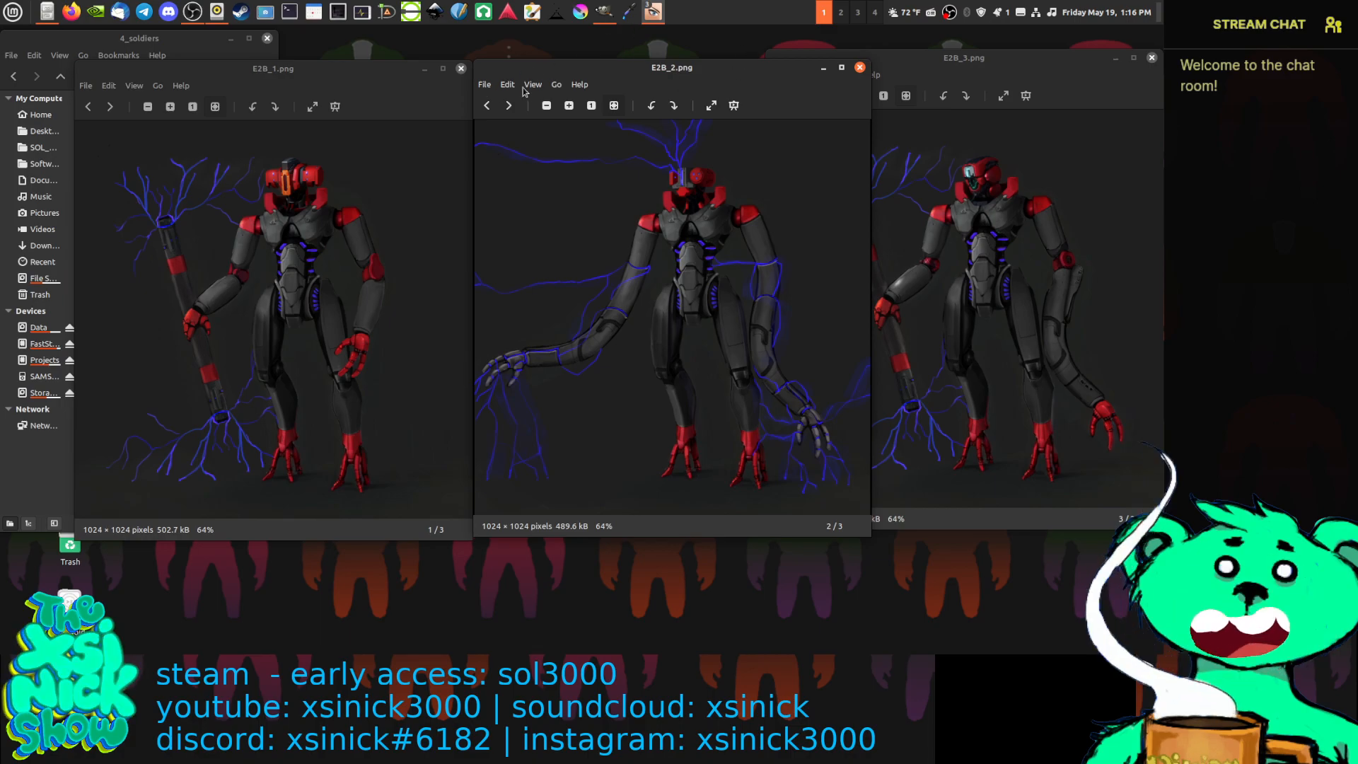
# Close the E2B_1.png and E2B_2.png windows and move the E2B_3.png window closer to the file manager
pyautogui.click(374, 70)
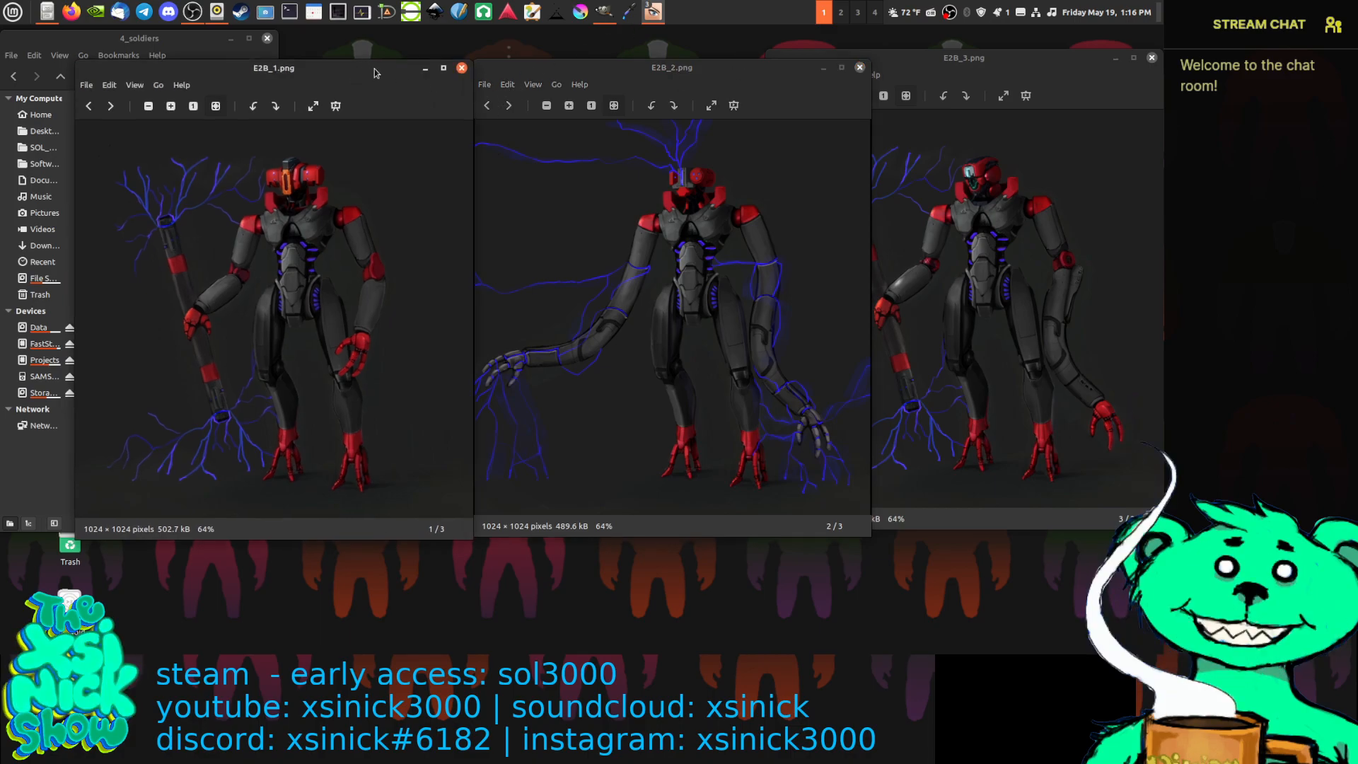
pyautogui.click(462, 68)
pyautogui.moveTo(715, 68); pyautogui.dragTo(584, 86)
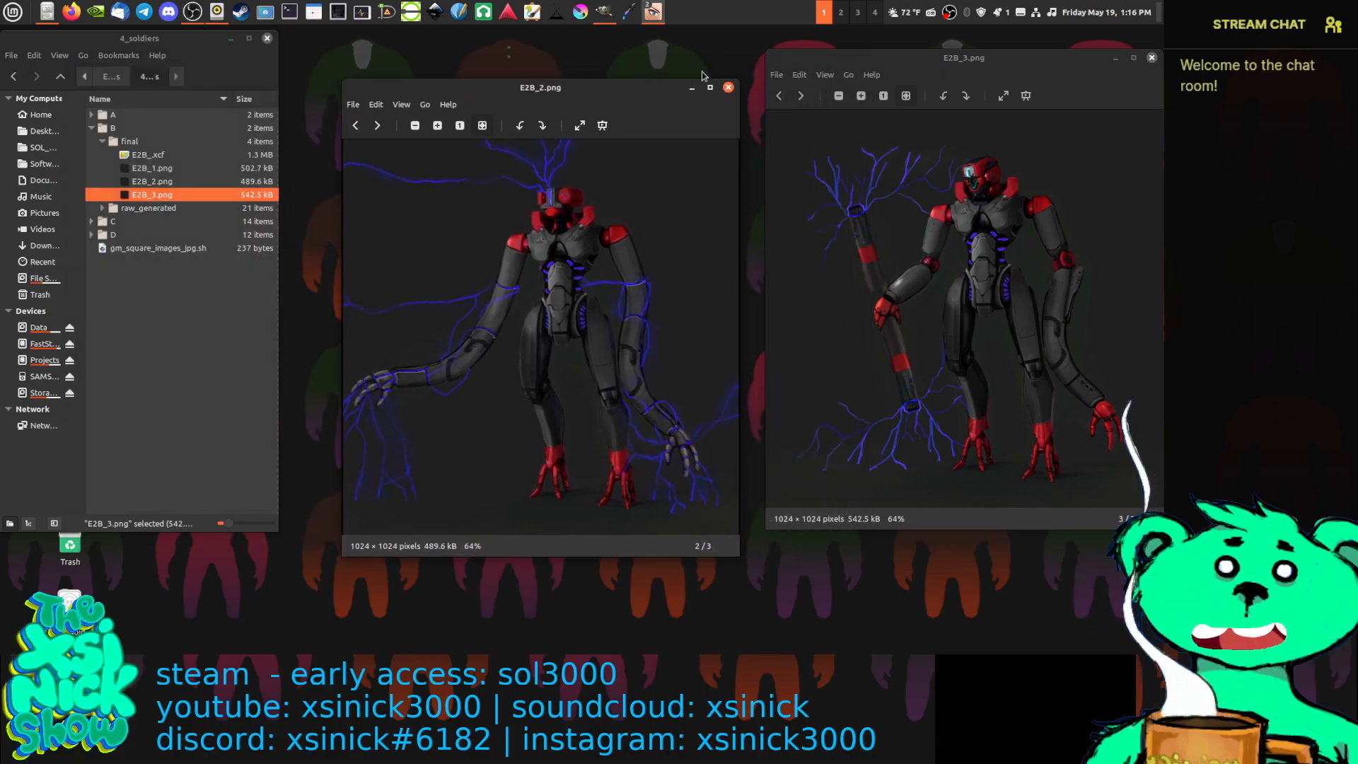
pyautogui.click(728, 87)
pyautogui.moveTo(979, 59); pyautogui.dragTo(703, 88)
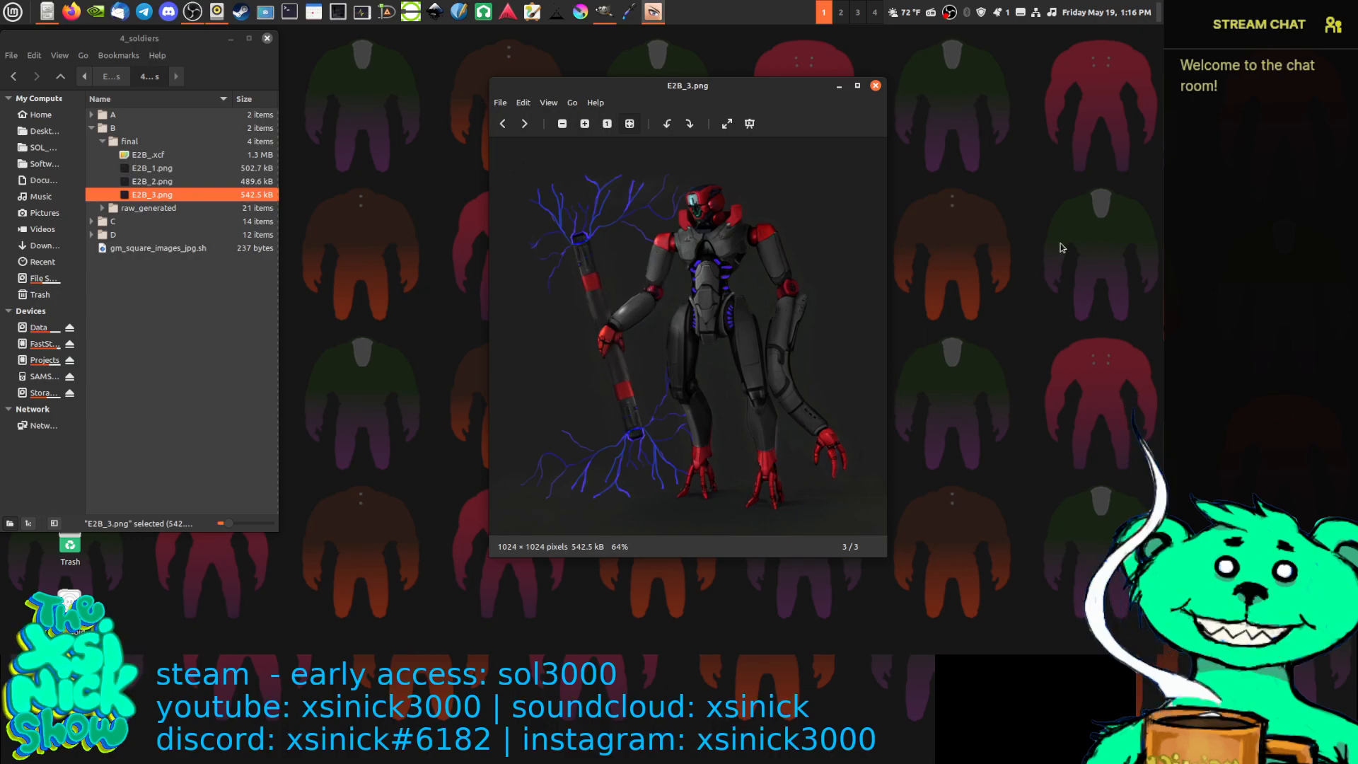
# Reopen E2B_1.png and E2B_2.png one after the other to review each, closing each window after viewing
pyautogui.hotkey('alt', 'Tab')
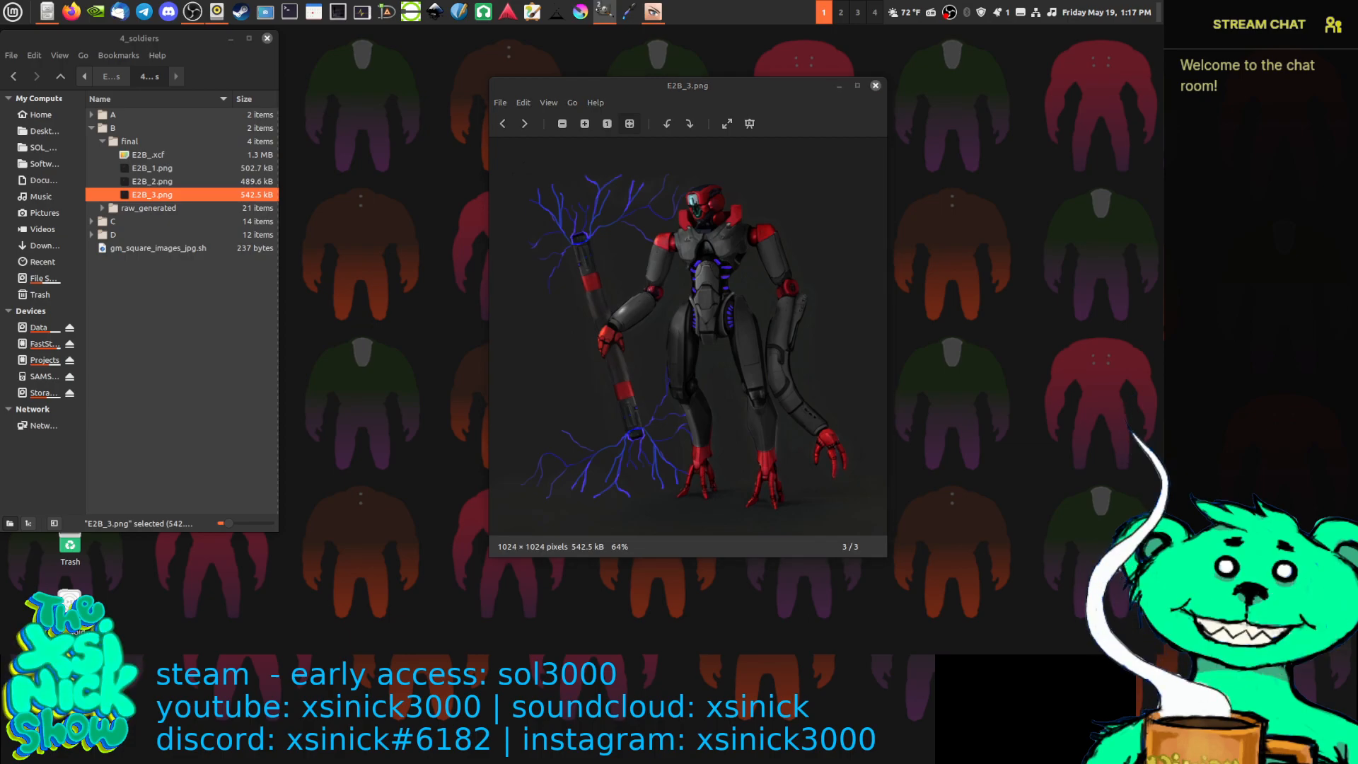
pyautogui.hotkey('alt', 'Tab')
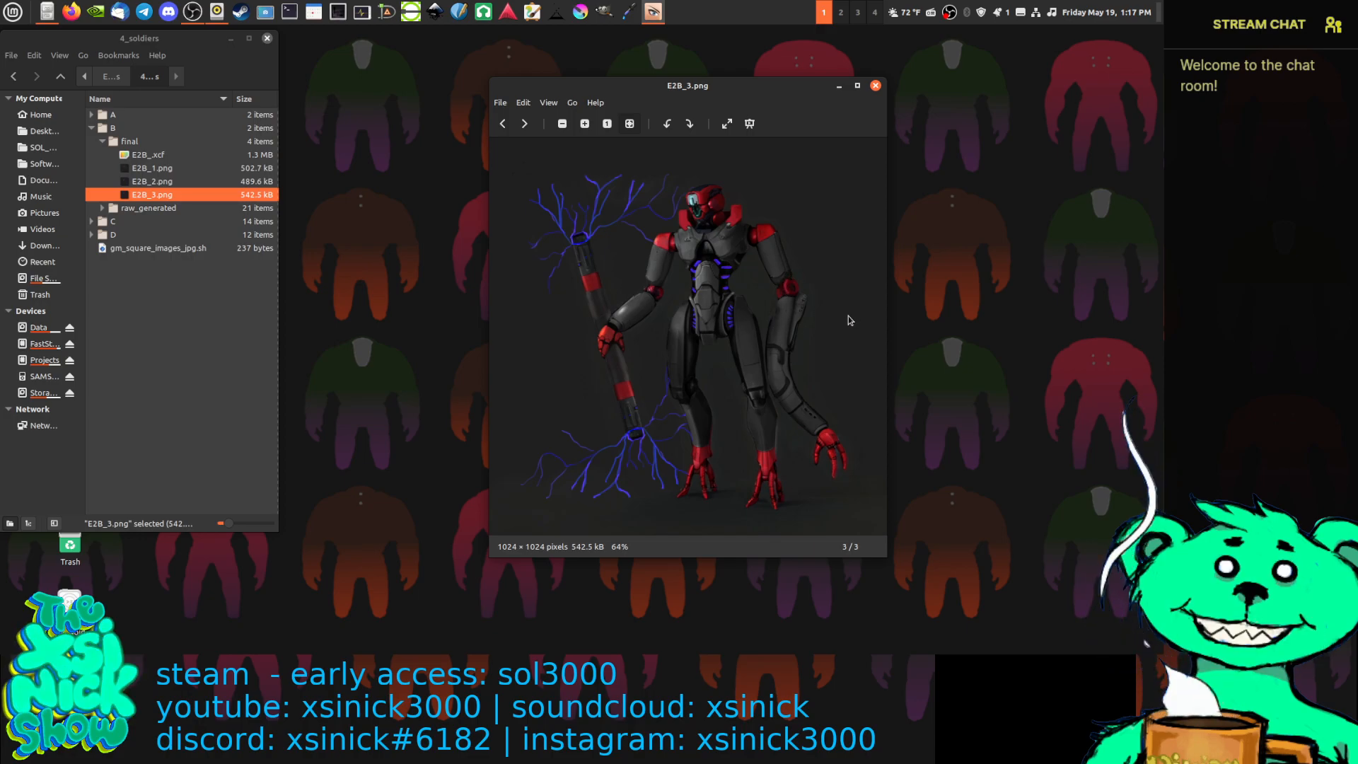
pyautogui.doubleClick(147, 171)
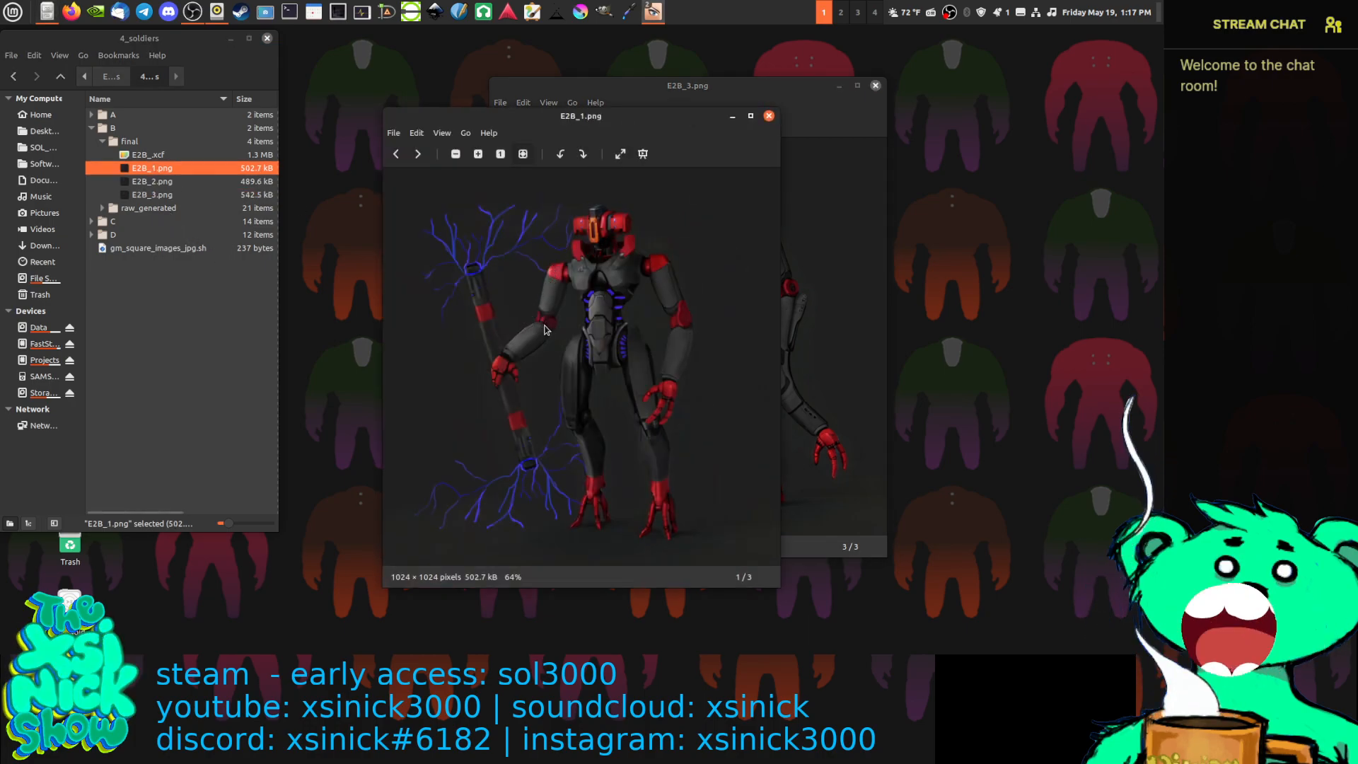
pyautogui.click(768, 116)
pyautogui.doubleClick(126, 184)
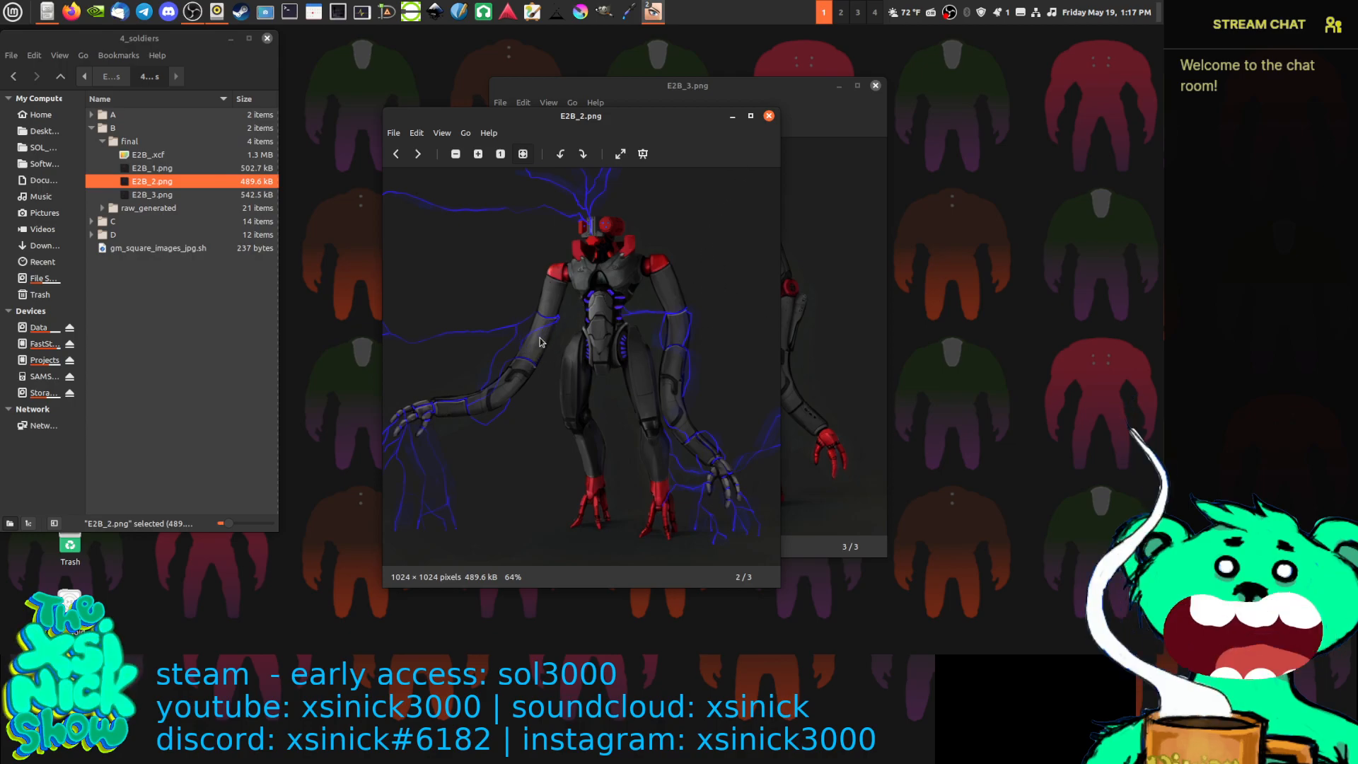
pyautogui.click(769, 116)
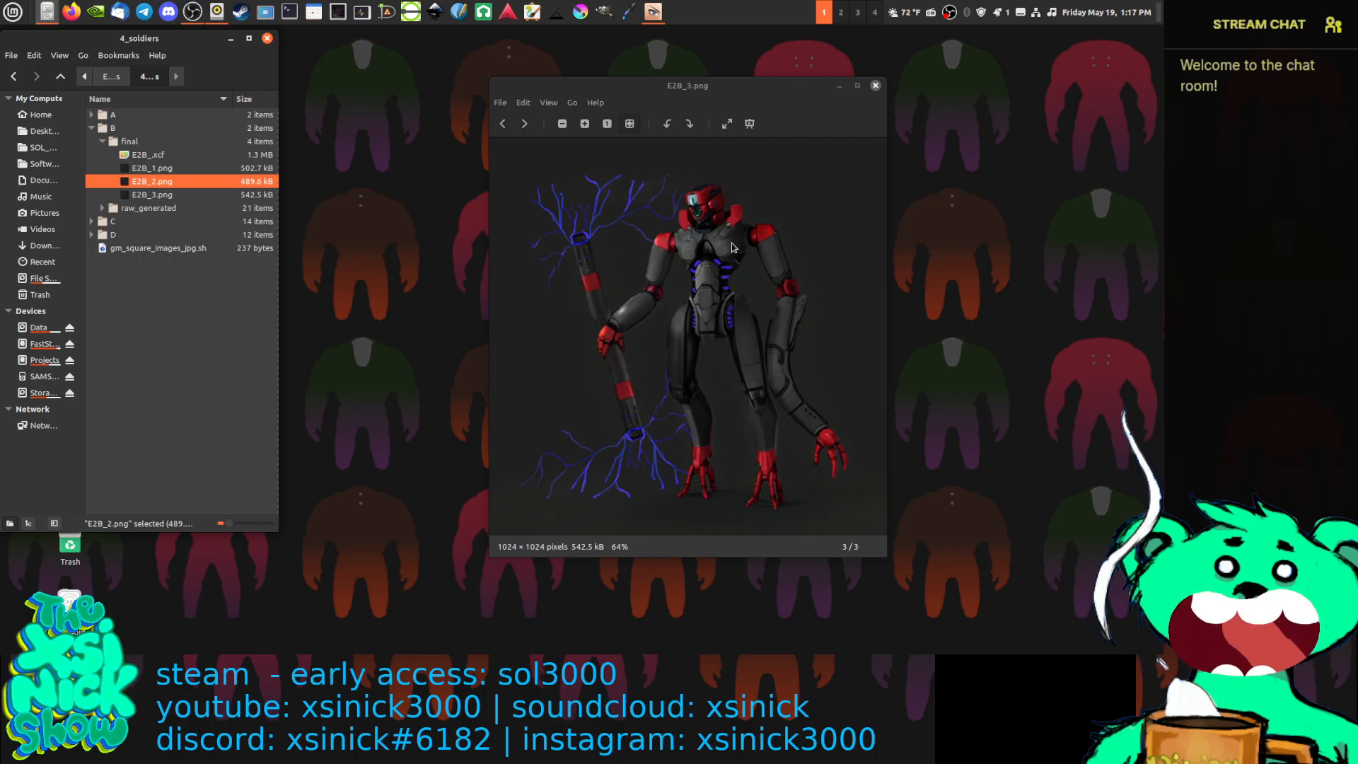
pyautogui.rightClick(761, 226)
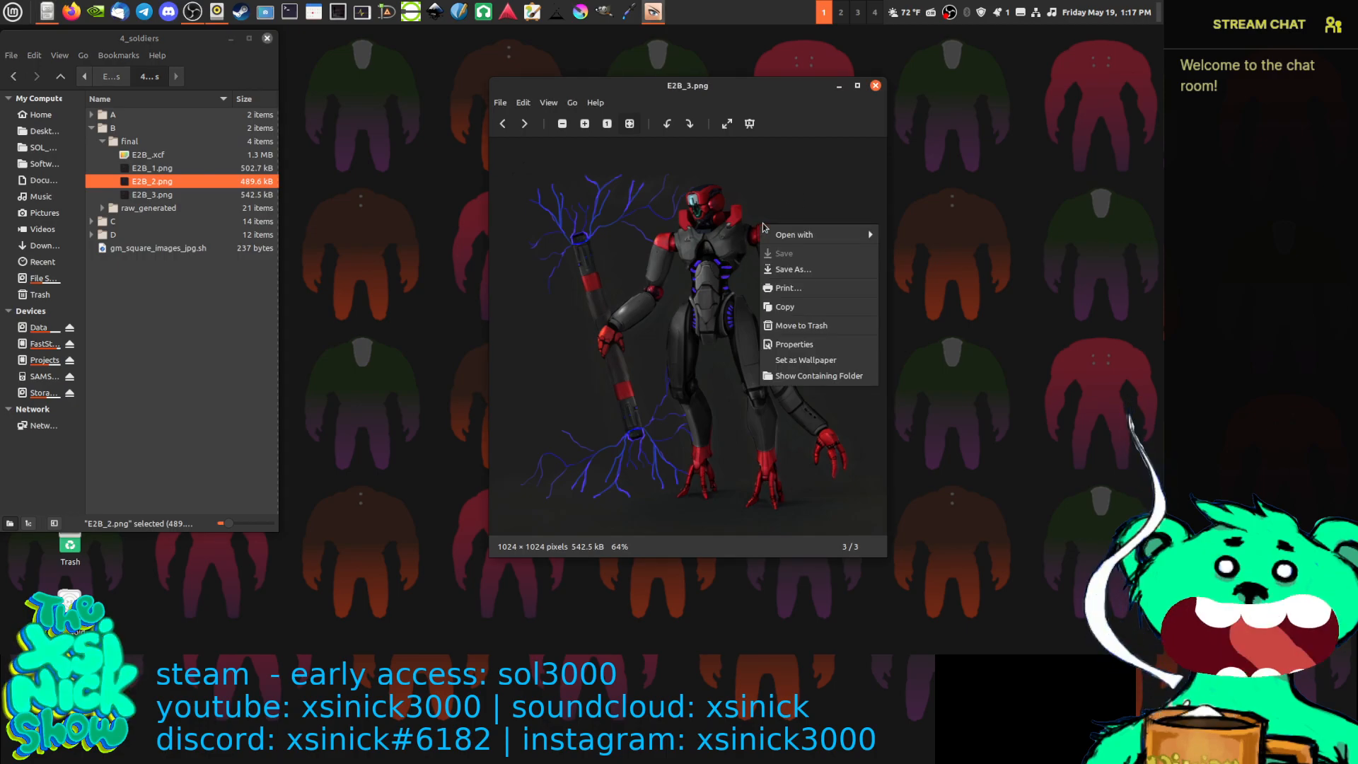
pyautogui.moveTo(823, 237)
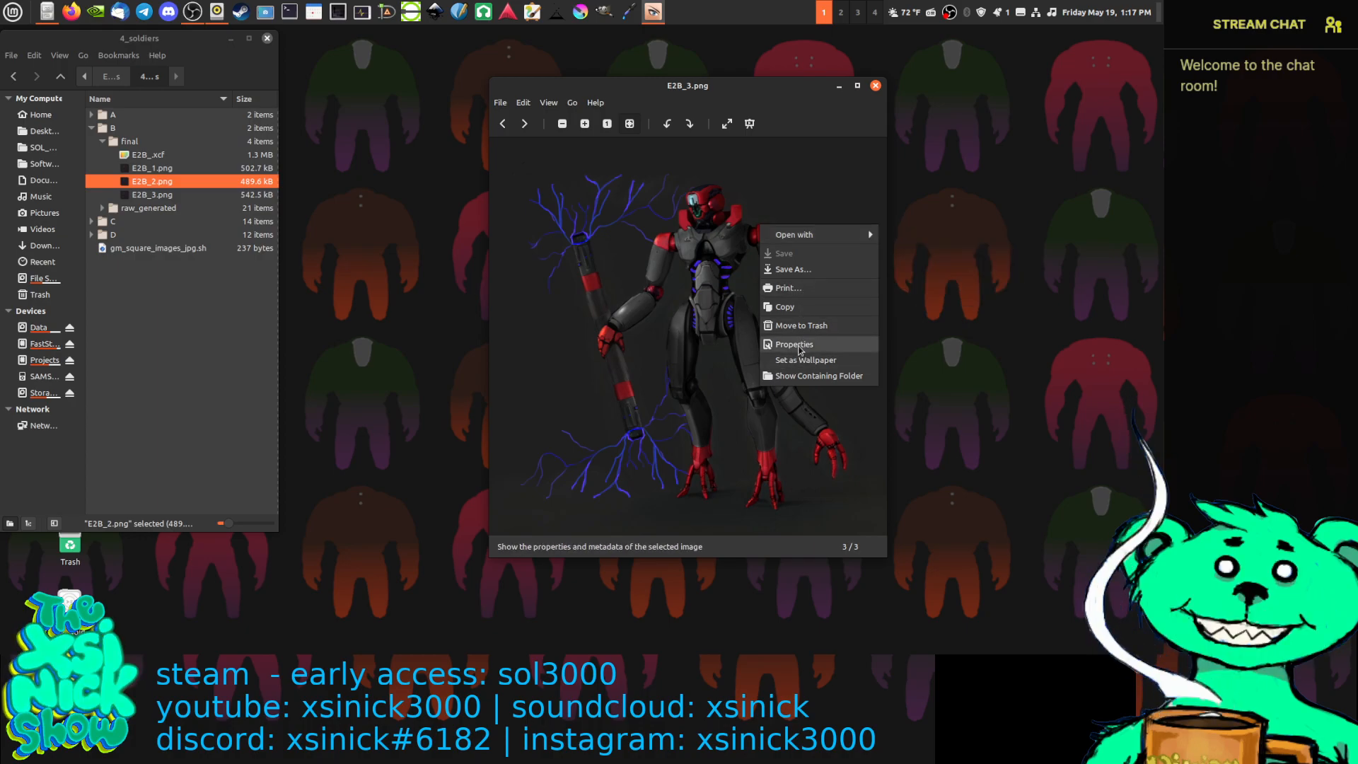
pyautogui.click(792, 344)
pyautogui.click(773, 215)
pyautogui.rightClick(777, 215)
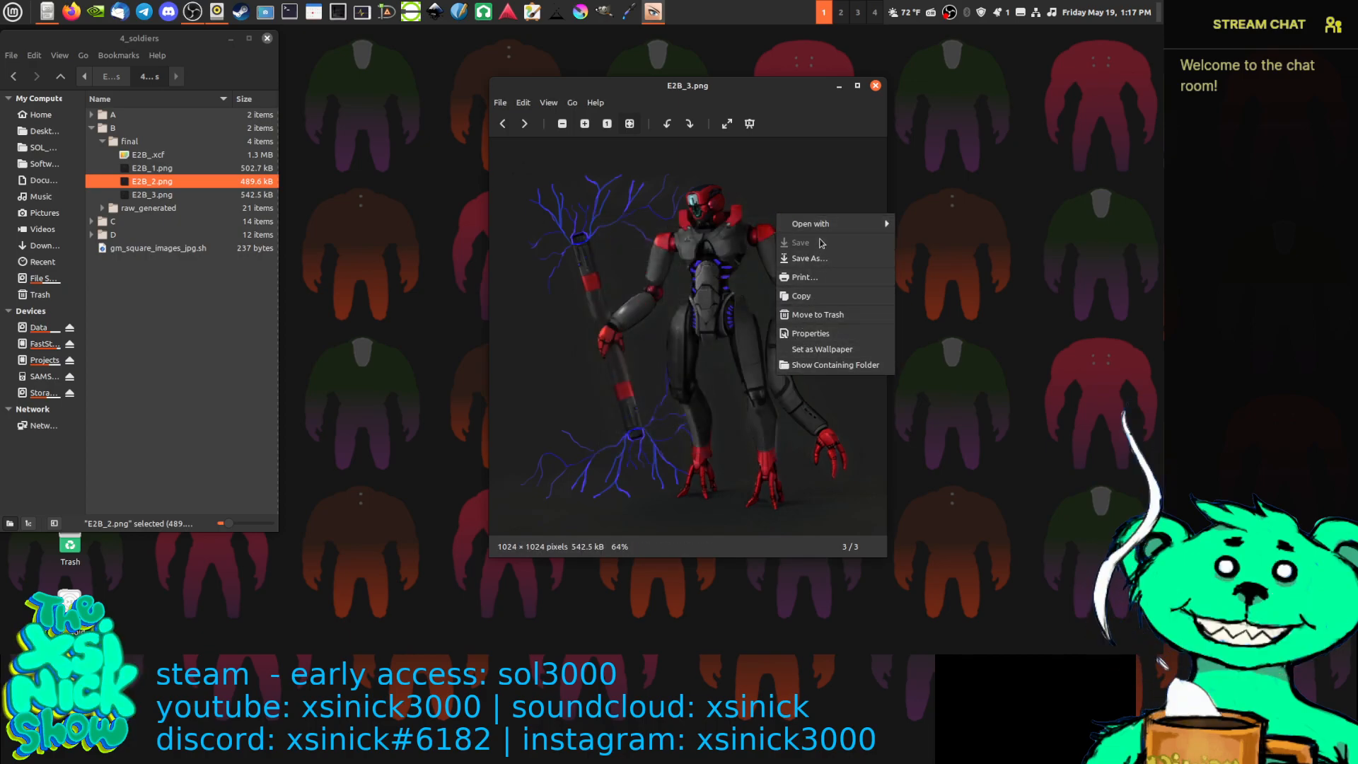
pyautogui.moveTo(820, 224)
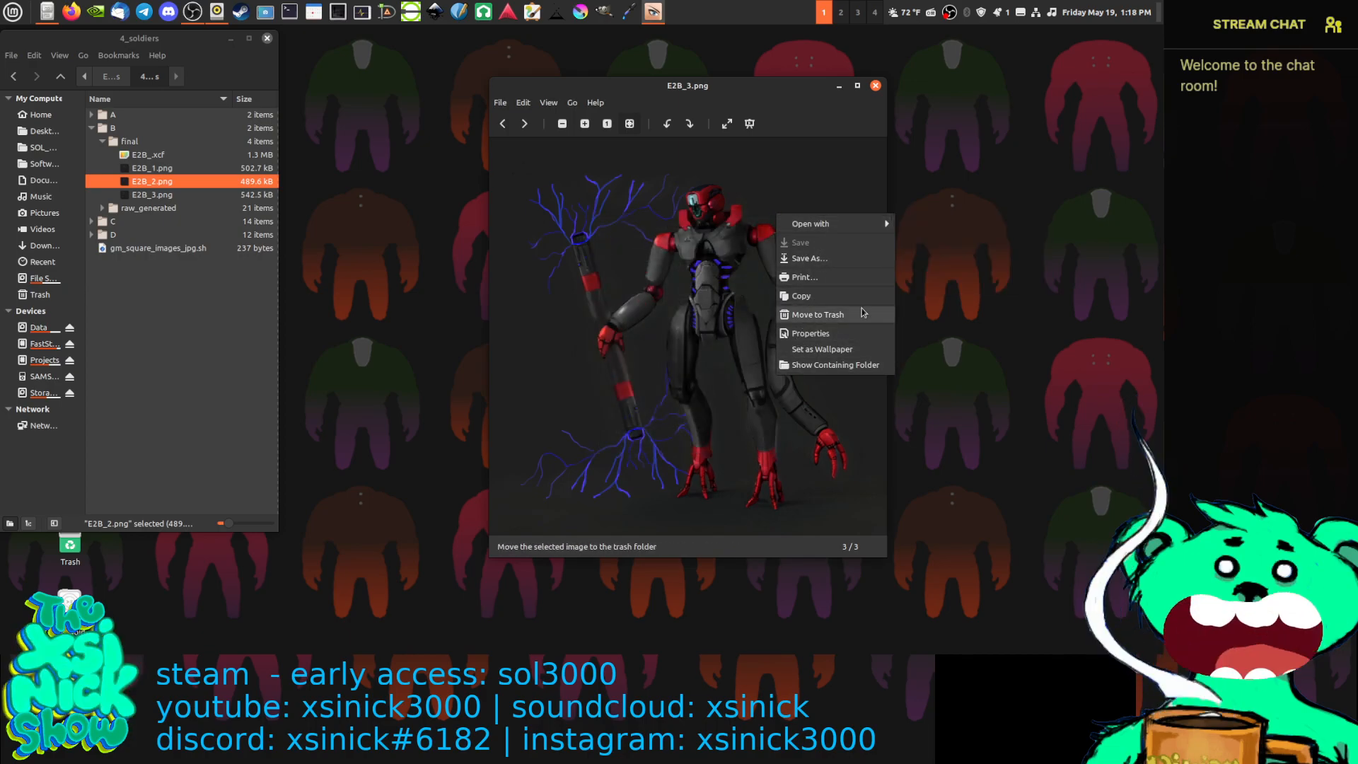
pyautogui.click(669, 302)
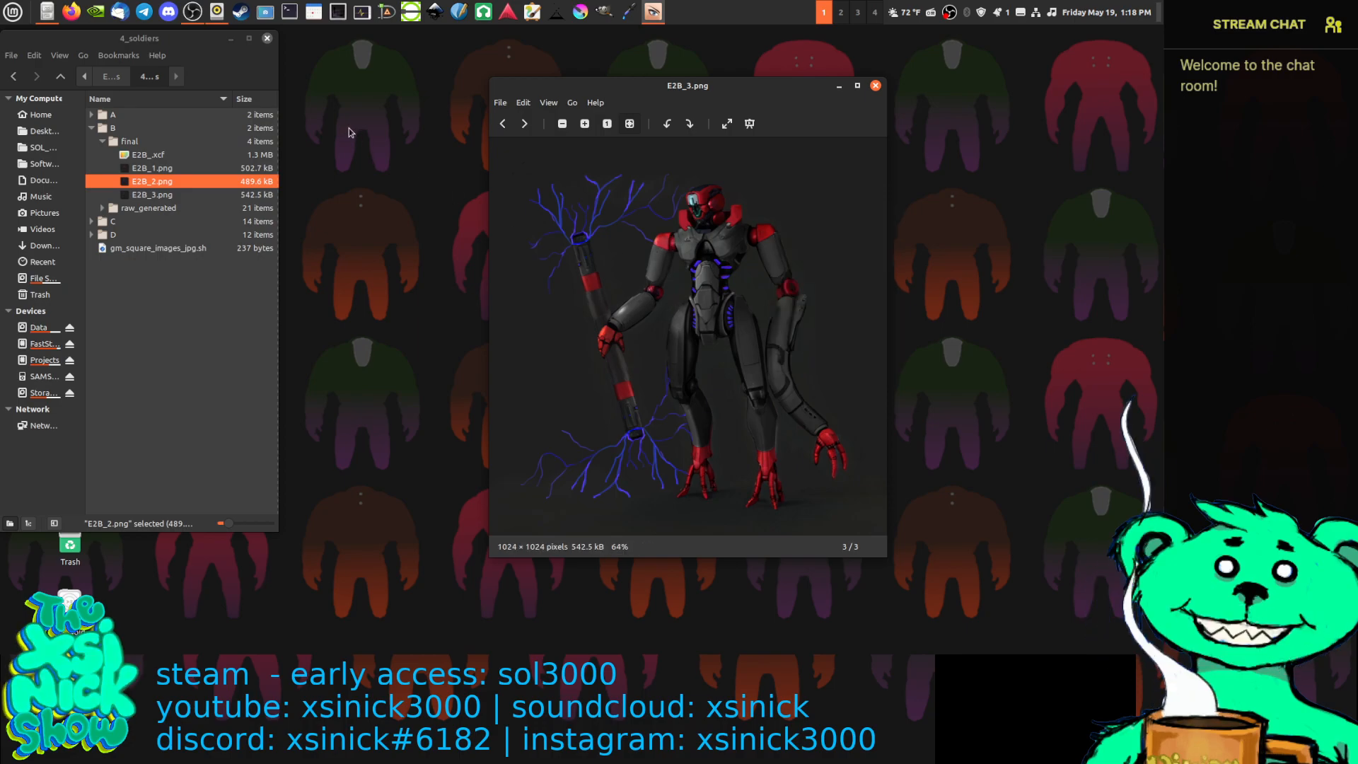
# Move the E2B_3.png window over the file manager to clear the rest of the desktop
pyautogui.moveTo(813, 85); pyautogui.dragTo(283, 102)
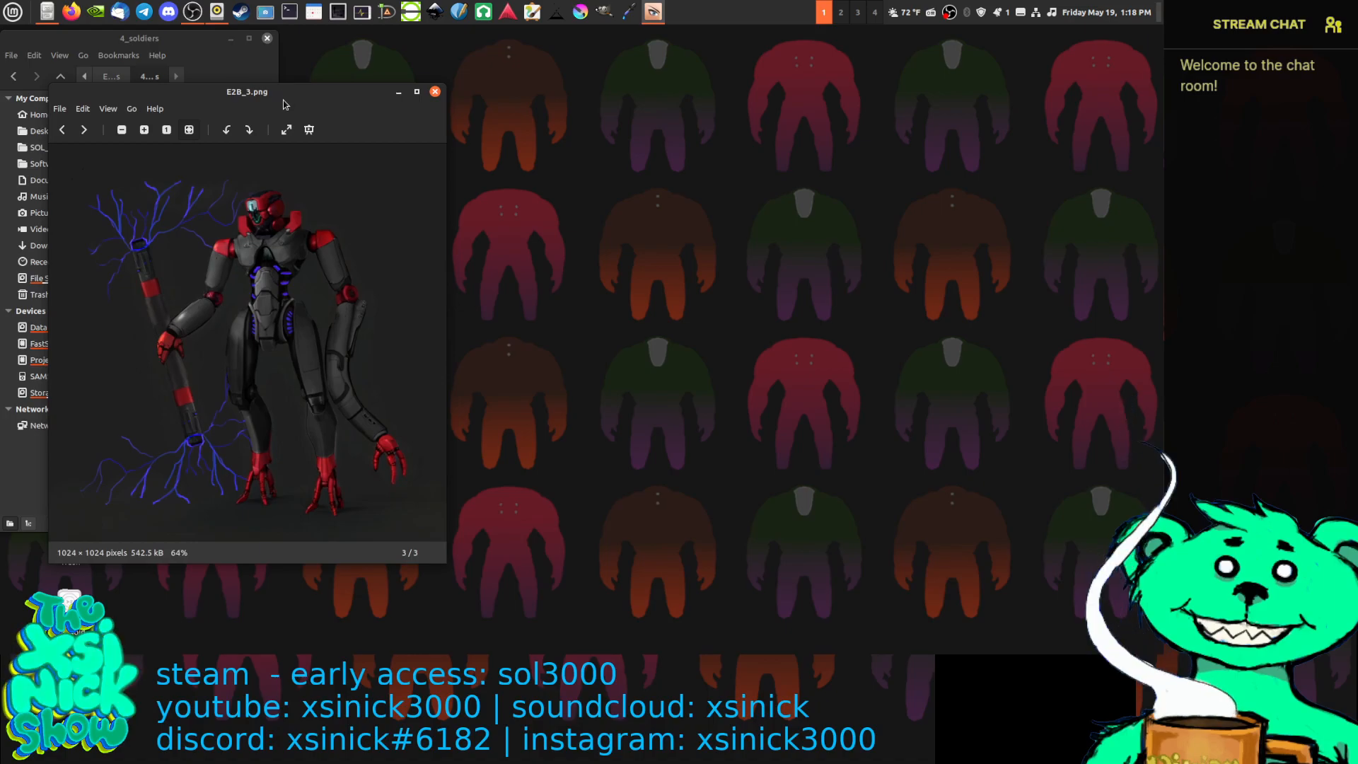
pyautogui.click(651, 153)
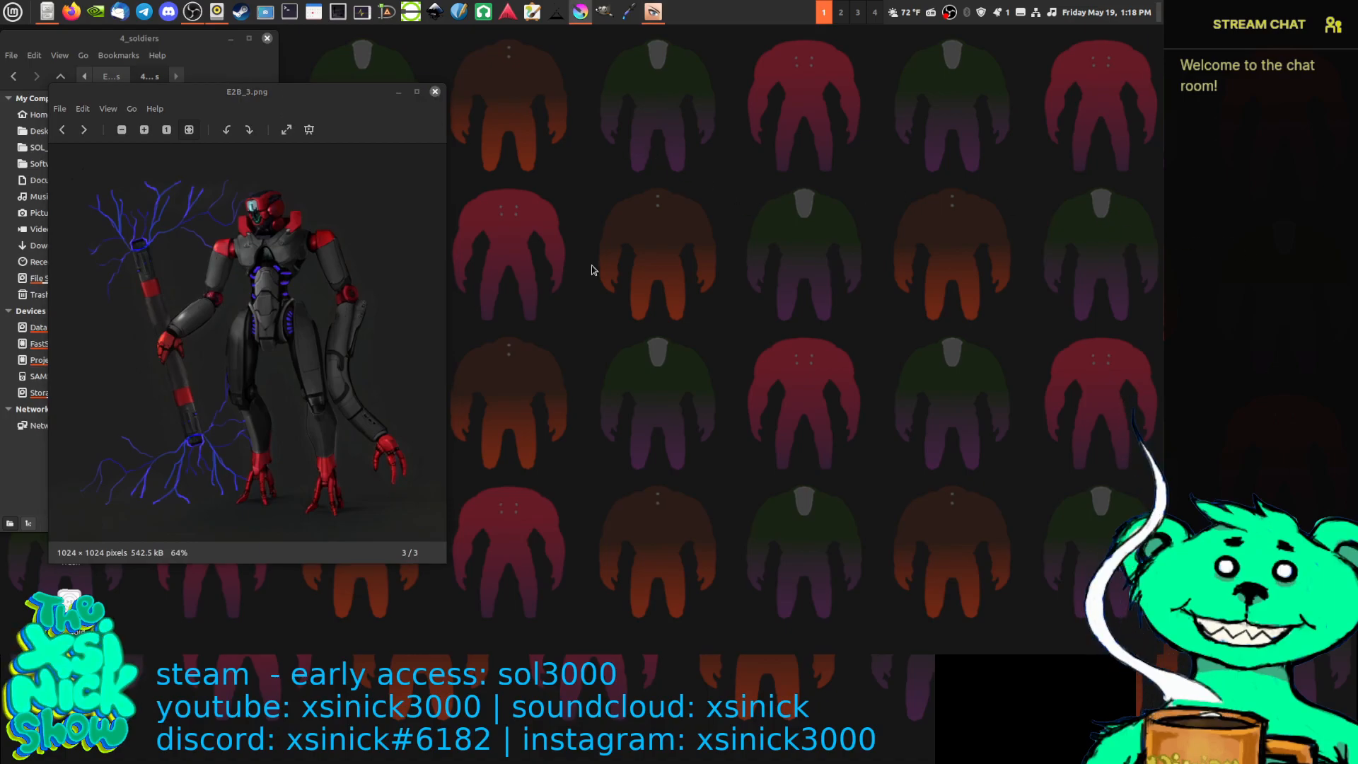
# Open E2B_3.png in Krita and pick the dark background color from the empty area beside the robot
pyautogui.moveTo(256, 259); pyautogui.dragTo(1162, 380)
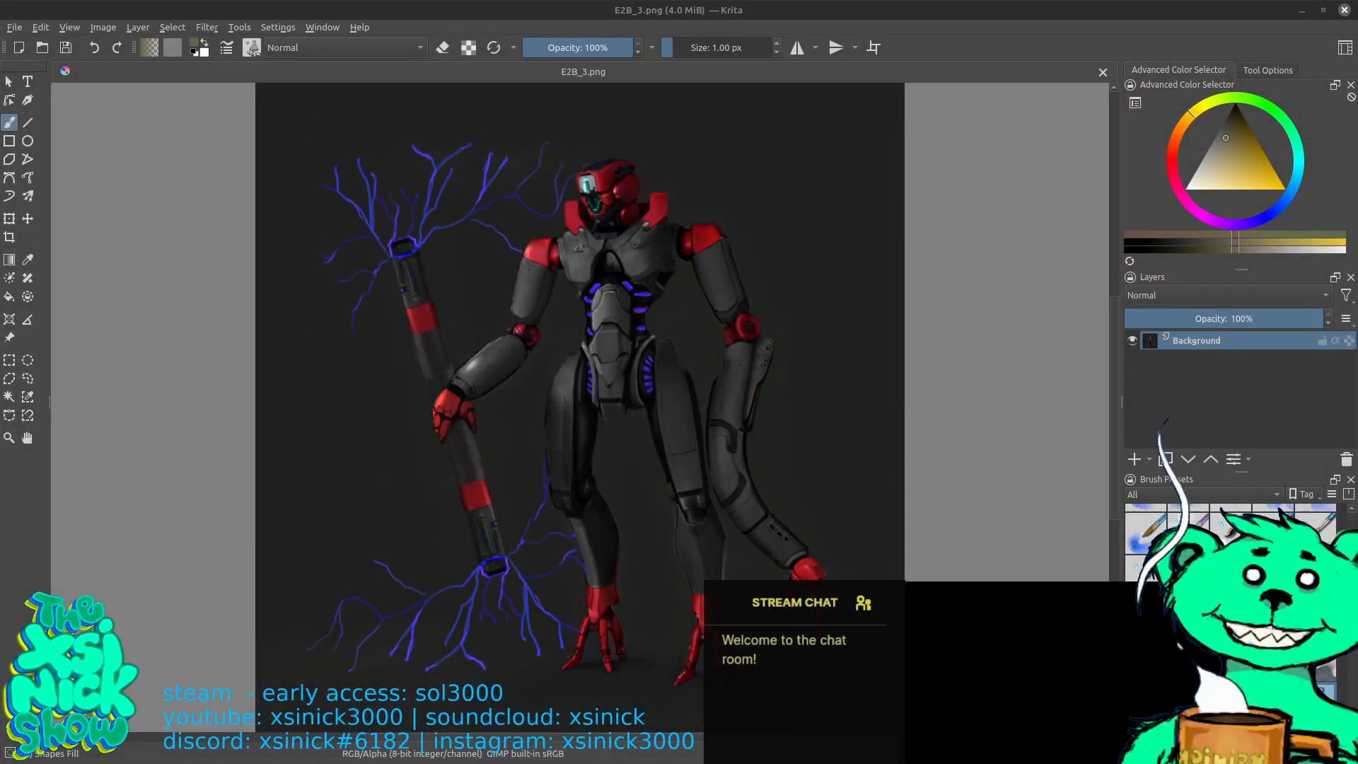
pyautogui.moveTo(572, 615); pyautogui.dragTo(425, 592)
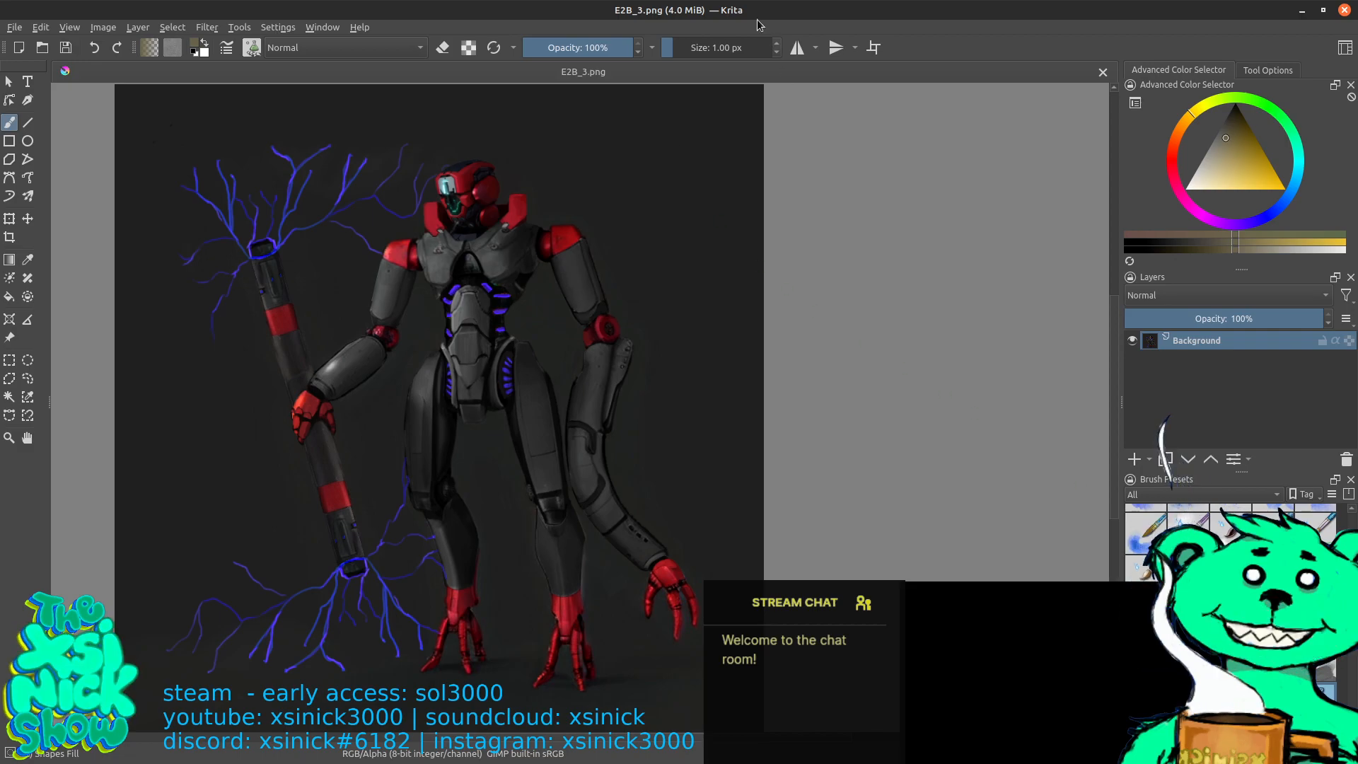
pyautogui.keyDown('ctrl'); pyautogui.click(729, 186); pyautogui.keyUp('ctrl')
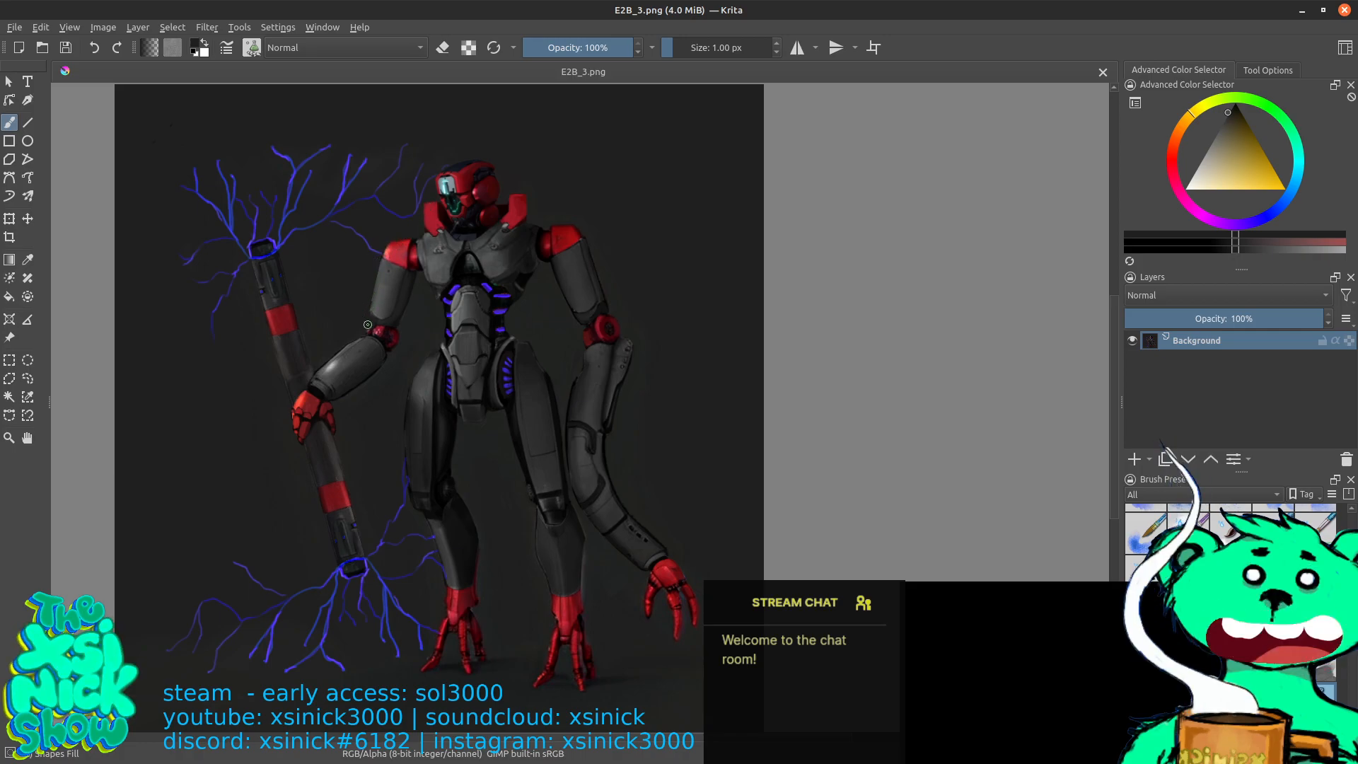
# Paint out the staff, the forearm and the hand holding it with dark background-colored shape fills
pyautogui.hotkey('ctrl', 'z')
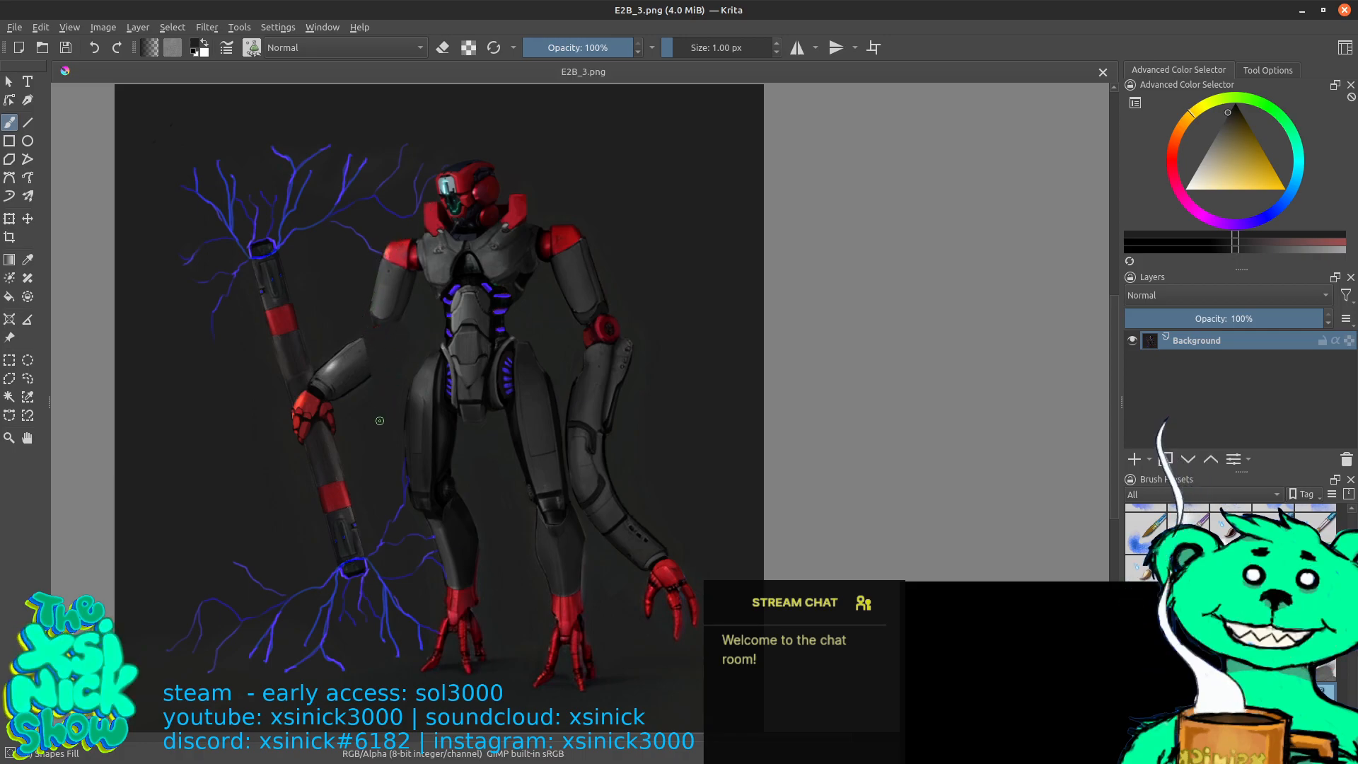
pyautogui.hotkey('ctrl', 'z')
pyautogui.hotkey('ctrl', 'z')
pyautogui.hotkey('ctrl', 'z')
pyautogui.hotkey('ctrl', 'z')
pyautogui.hotkey('ctrl', 'z')
pyautogui.hotkey('ctrl', 'z')
pyautogui.hotkey('ctrl', 'z')
pyautogui.hotkey('ctrl', 'z')
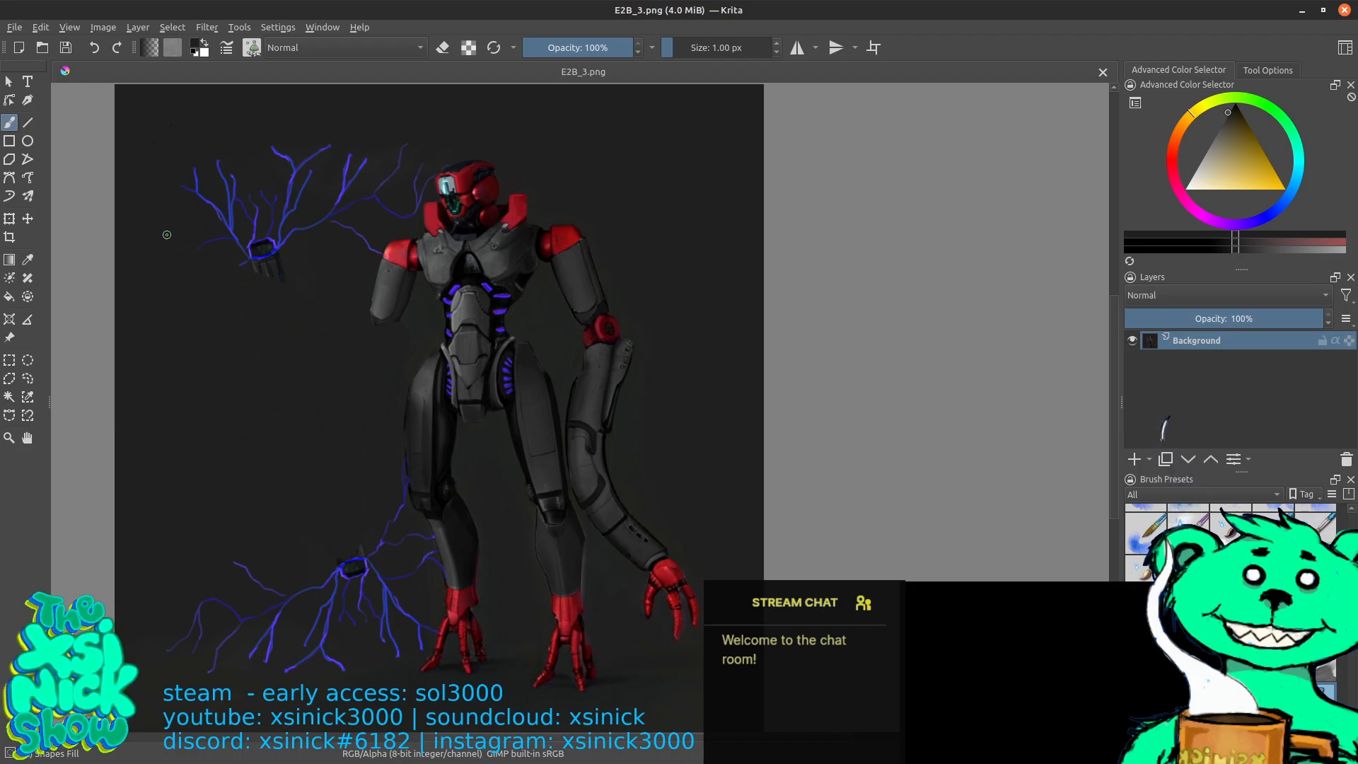
# Cover all the lightning around the staff's upper end and beside the helmet with the dark background color
pyautogui.hotkey('ctrl', 'z')
pyautogui.hotkey('ctrl', 'z')
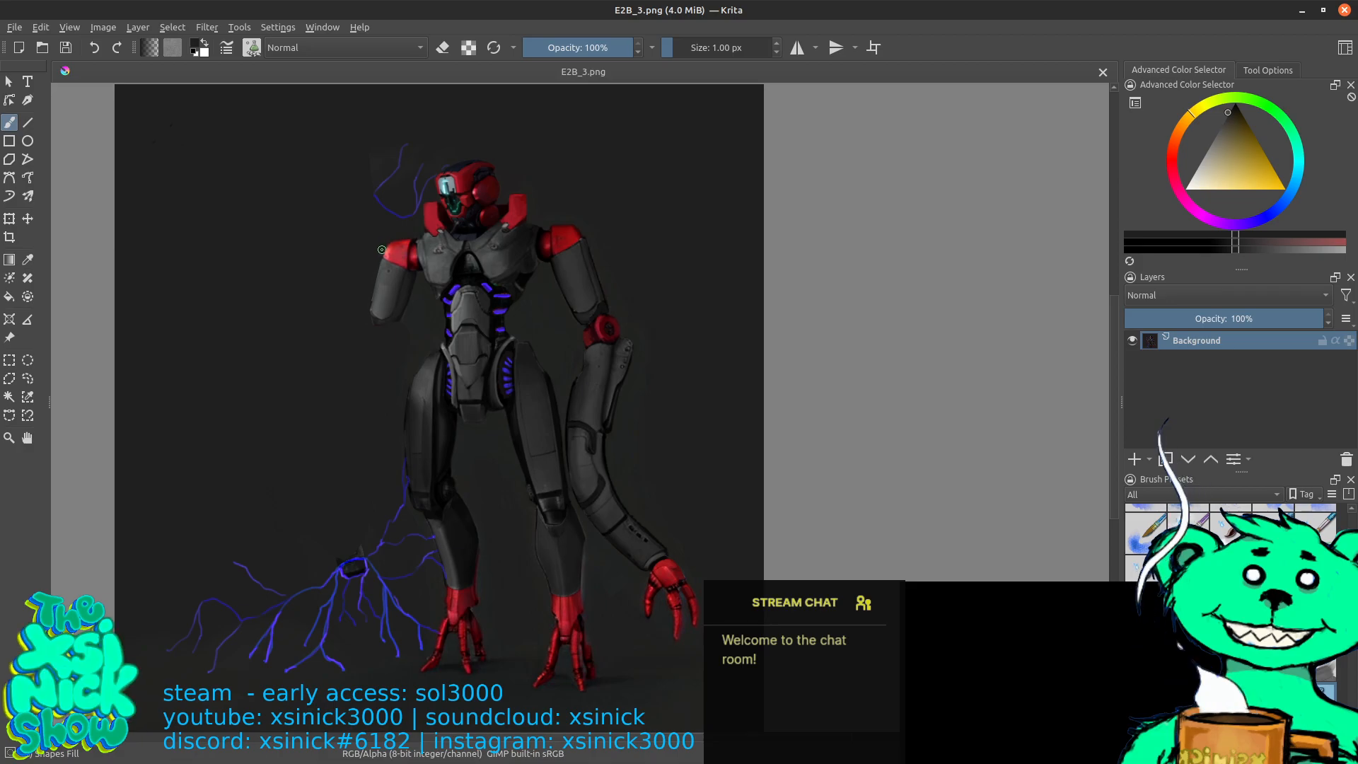
pyautogui.moveTo(382, 250); pyautogui.dragTo(374, 226)
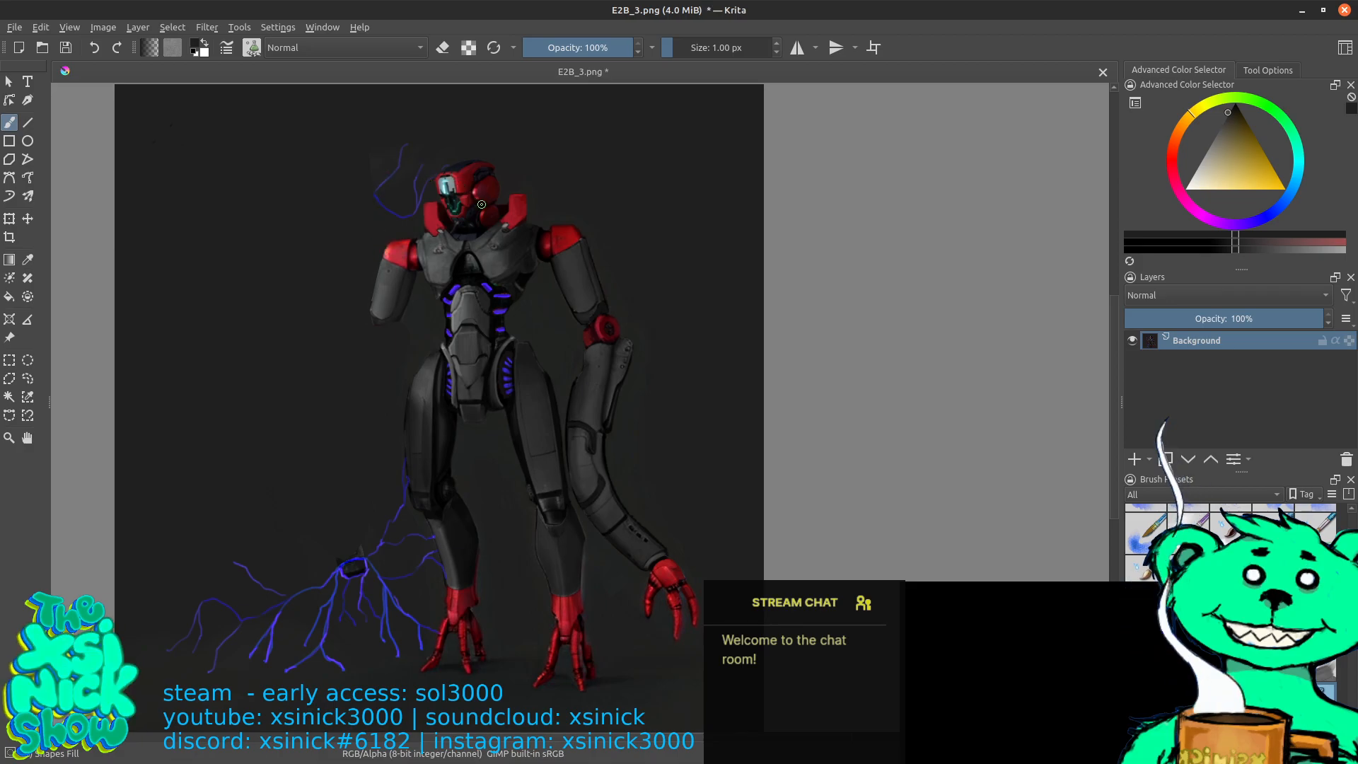
pyautogui.scroll(4, 489, 200)
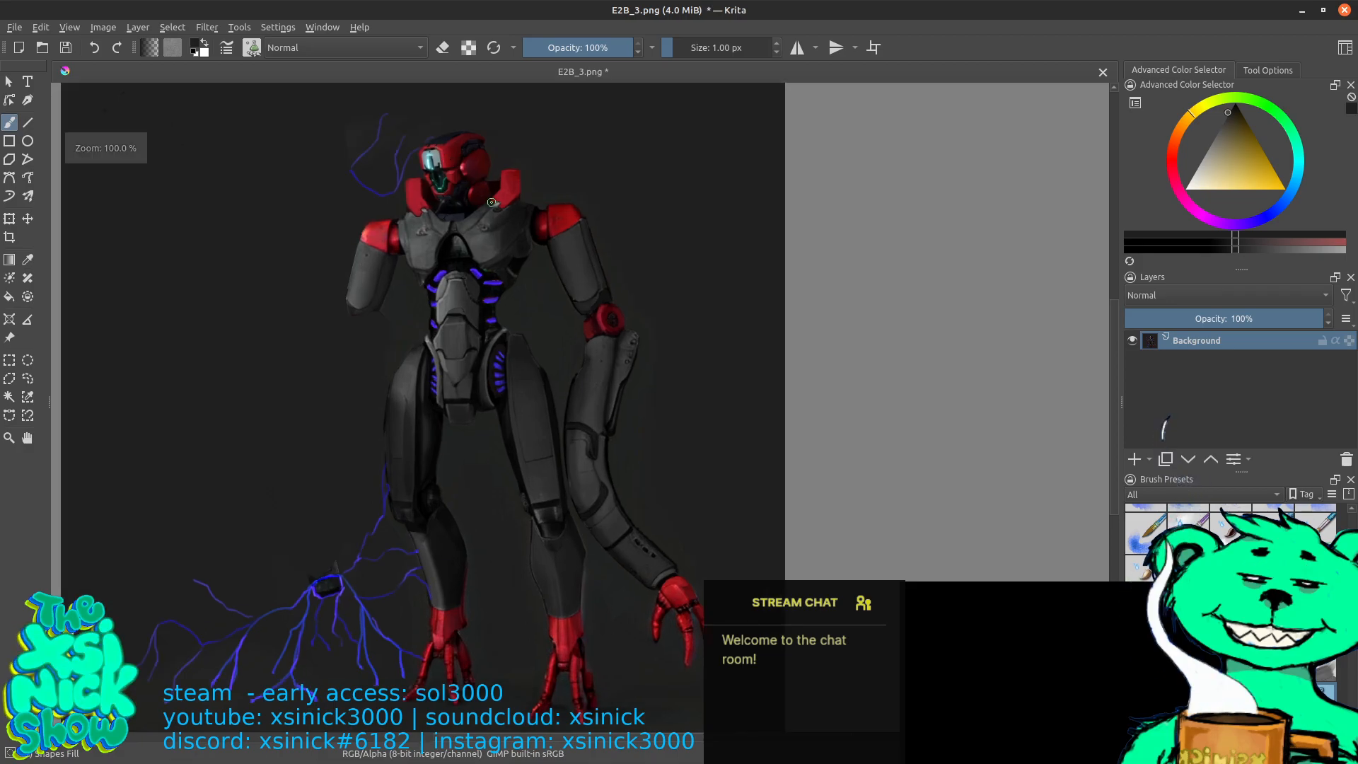
pyautogui.moveTo(488, 200); pyautogui.dragTo(837, 532)
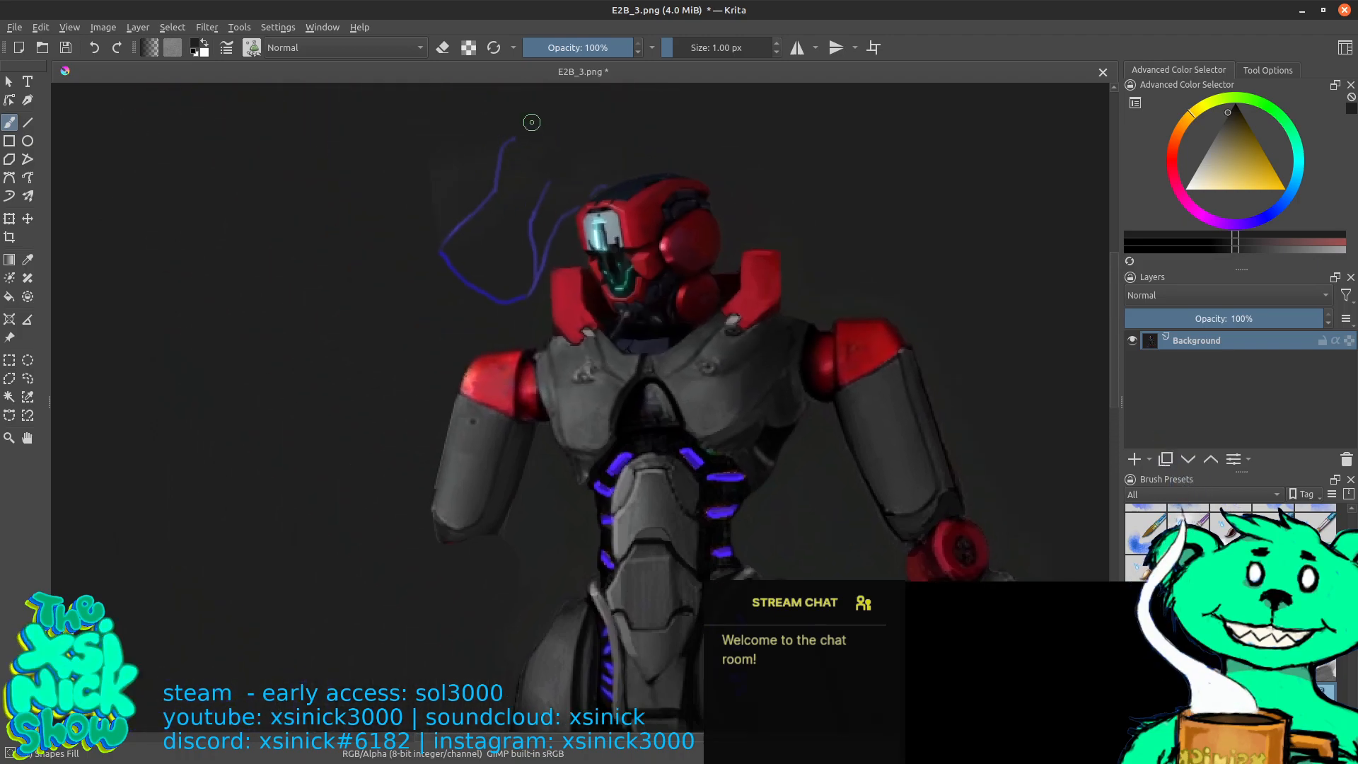
pyautogui.moveTo(437, 199)
pyautogui.mouseDown()
pyautogui.moveTo(419, 289)
pyautogui.moveTo(497, 321)
pyautogui.moveTo(527, 314)
pyautogui.moveTo(542, 289)
pyautogui.moveTo(591, 167)
pyautogui.moveTo(446, 112)
pyautogui.mouseUp()
pyautogui.moveTo(631, 143); pyautogui.dragTo(609, 221)
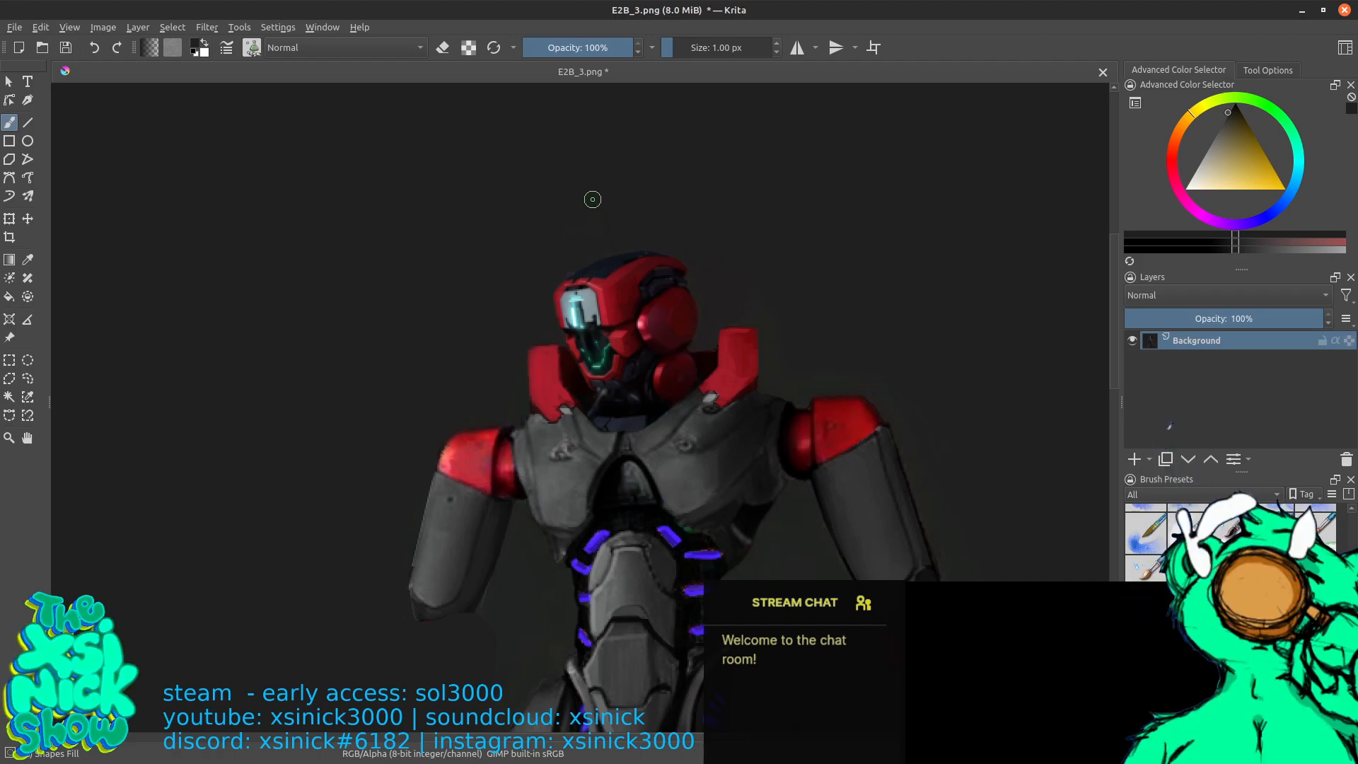
# Paint out the staff's lower tip and the upper lightning branches beside the leg with the background color
pyautogui.moveTo(597, 188)
pyautogui.mouseDown()
pyautogui.moveTo(625, 158)
pyautogui.moveTo(692, 4)
pyautogui.mouseUp()
pyautogui.moveTo(640, 307); pyautogui.dragTo(684, 129)
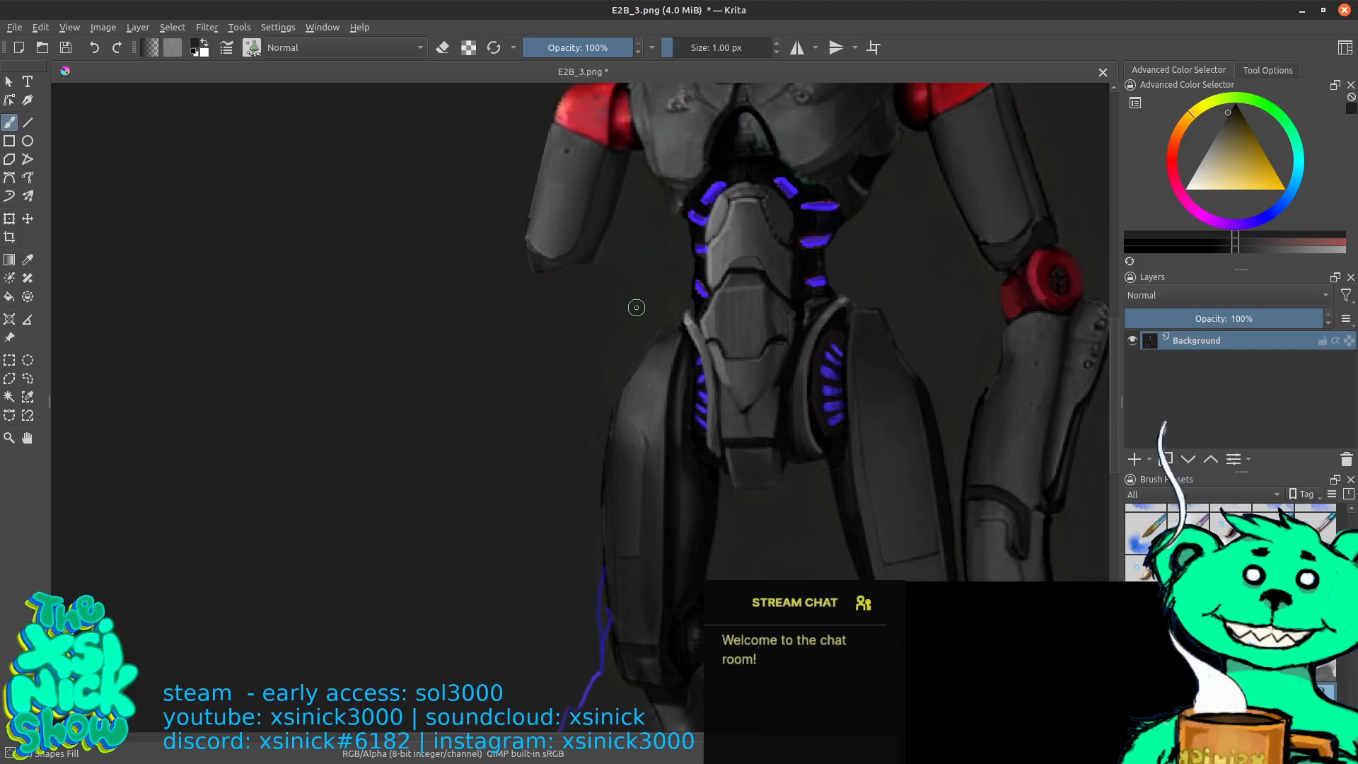
pyautogui.scroll(-5, 601, 297)
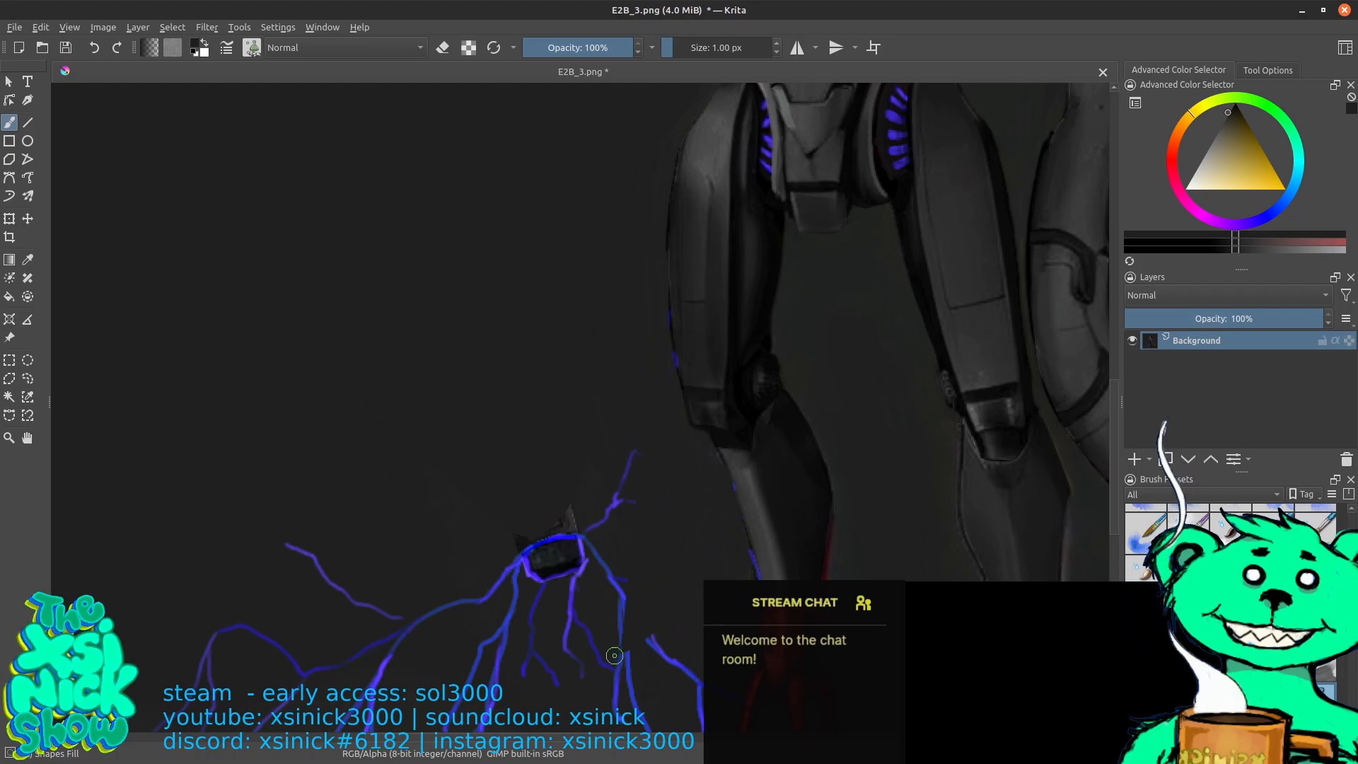
pyautogui.hotkey('ctrl', 'z')
pyautogui.hotkey('ctrl', 'z')
pyautogui.hotkey('ctrl', 'z')
pyautogui.hotkey('ctrl', 'z')
pyautogui.hotkey('ctrl', 'z')
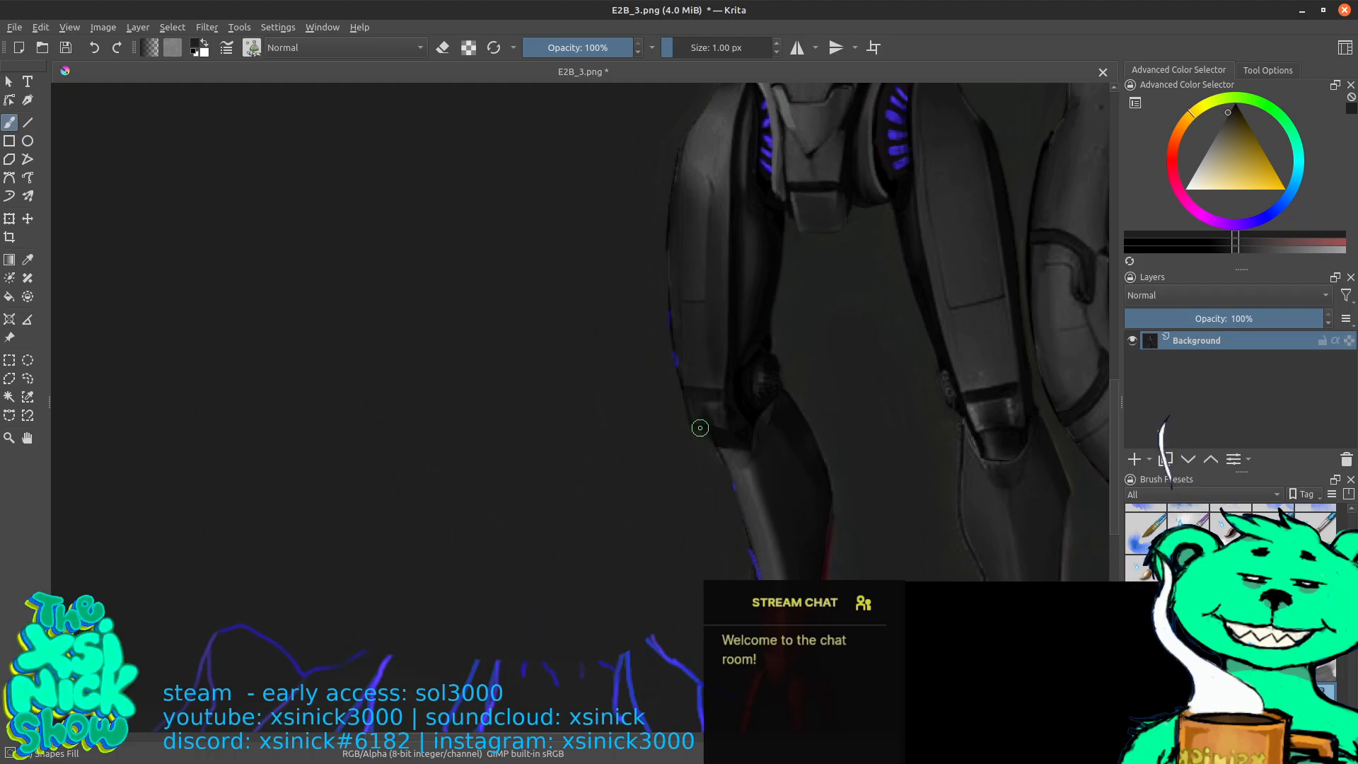
# Cover the remaining lightning branches near the shin and foot with the dark background color
pyautogui.scroll(-3, 673, 249)
pyautogui.moveTo(710, 218); pyautogui.dragTo(696, 338)
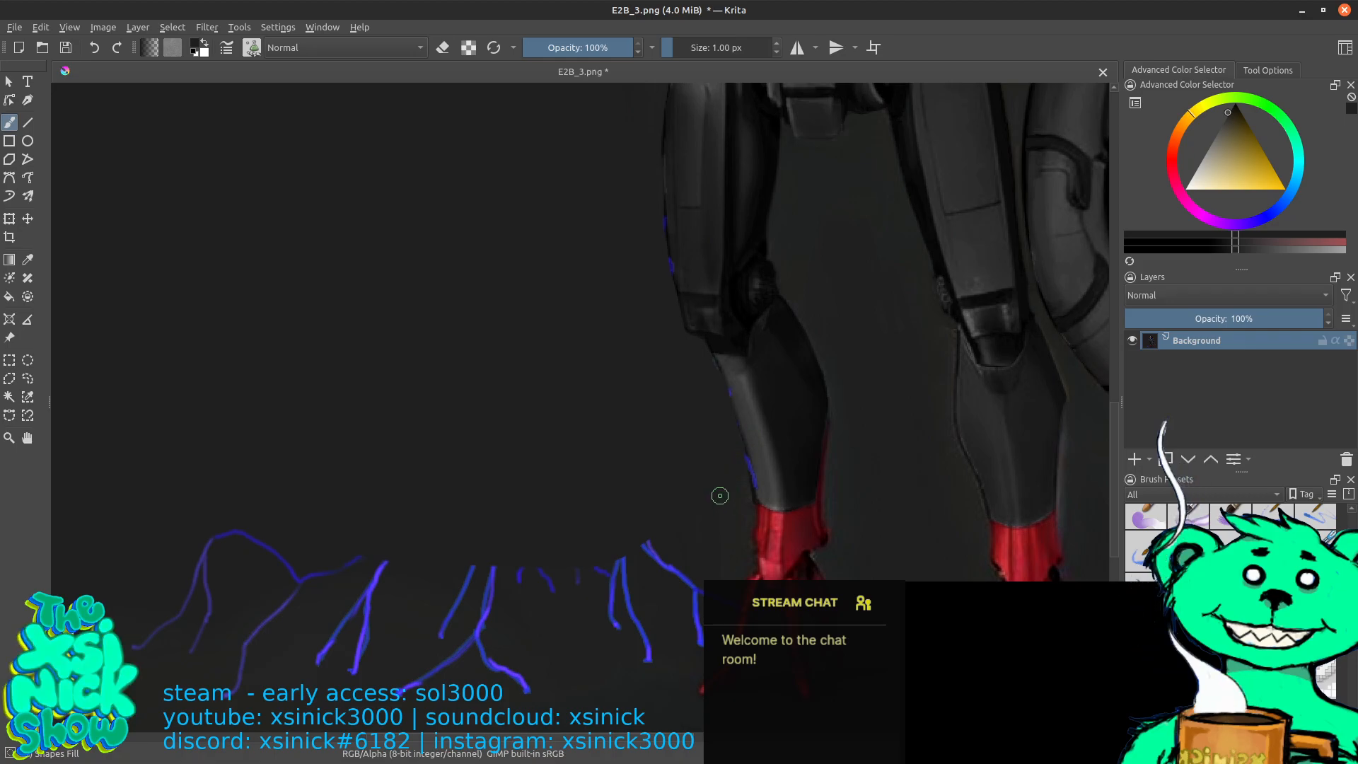
pyautogui.moveTo(698, 653)
pyautogui.mouseDown()
pyautogui.moveTo(555, 703)
pyautogui.moveTo(156, 693)
pyautogui.moveTo(323, 346)
pyautogui.mouseUp()
pyautogui.moveTo(825, 358)
pyautogui.mouseDown()
pyautogui.moveTo(660, 512)
pyautogui.moveTo(749, 403)
pyautogui.moveTo(634, 391)
pyautogui.moveTo(719, 478)
pyautogui.mouseUp()
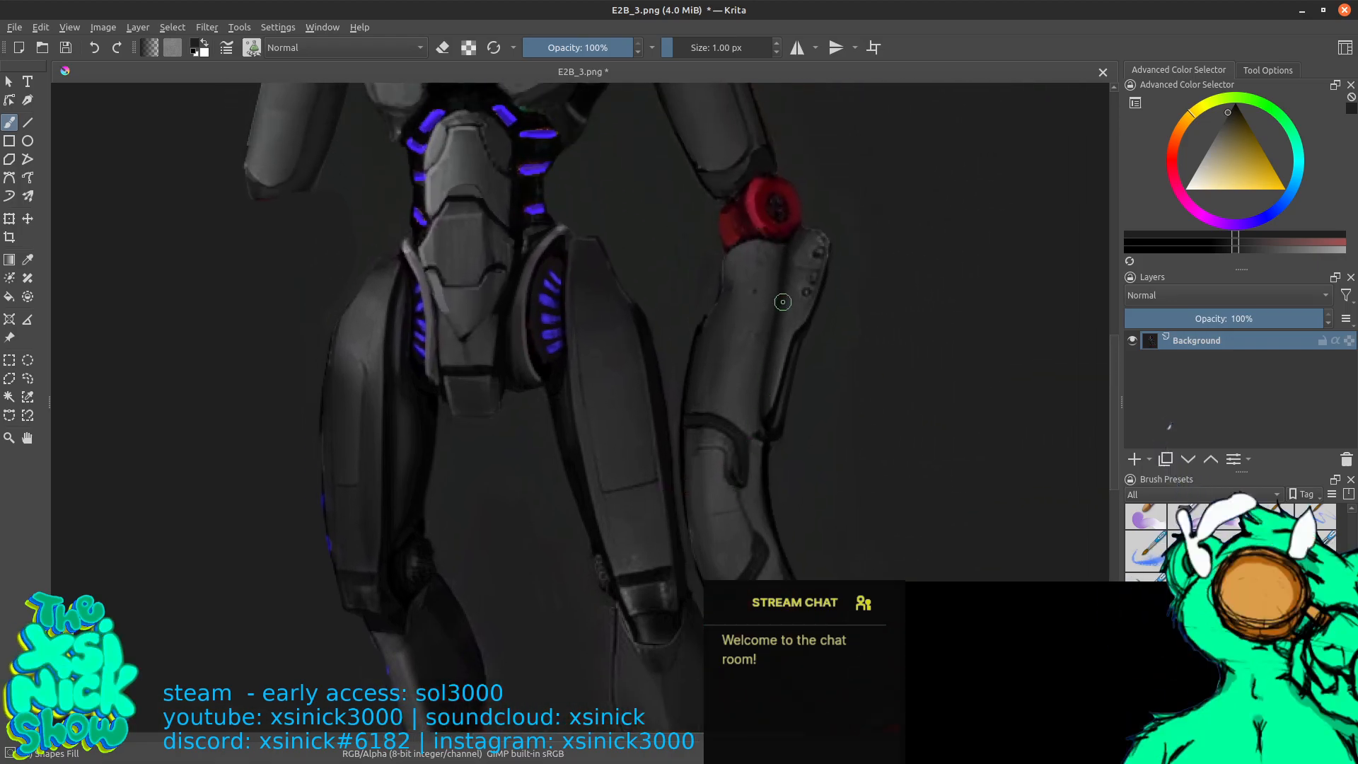
# Paint out the red elbow joint and the long, curved forearm of the other arm with the background color
pyautogui.moveTo(804, 234); pyautogui.dragTo(785, 384)
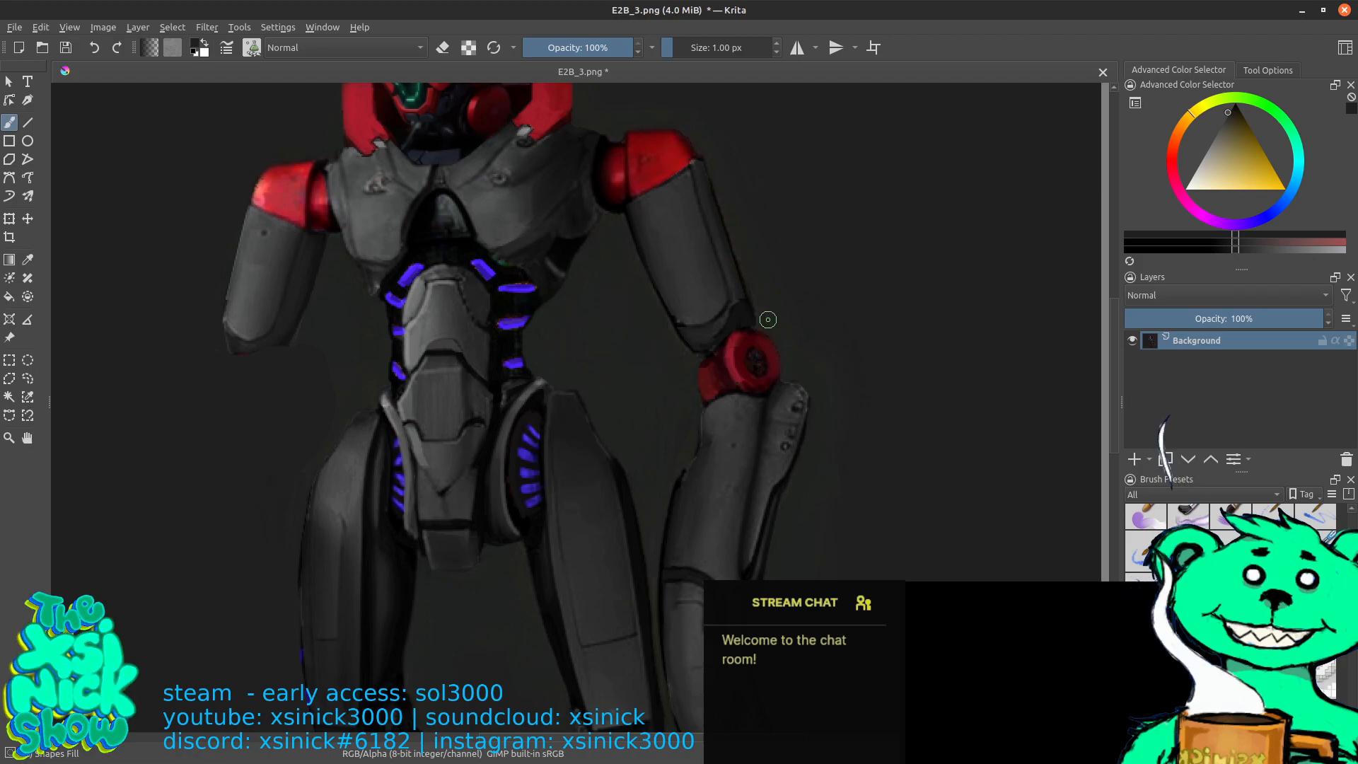
pyautogui.moveTo(751, 326)
pyautogui.mouseDown()
pyautogui.moveTo(707, 350)
pyautogui.moveTo(675, 424)
pyautogui.moveTo(661, 545)
pyautogui.moveTo(774, 361)
pyautogui.mouseUp()
pyautogui.scroll(-5, 845, 311)
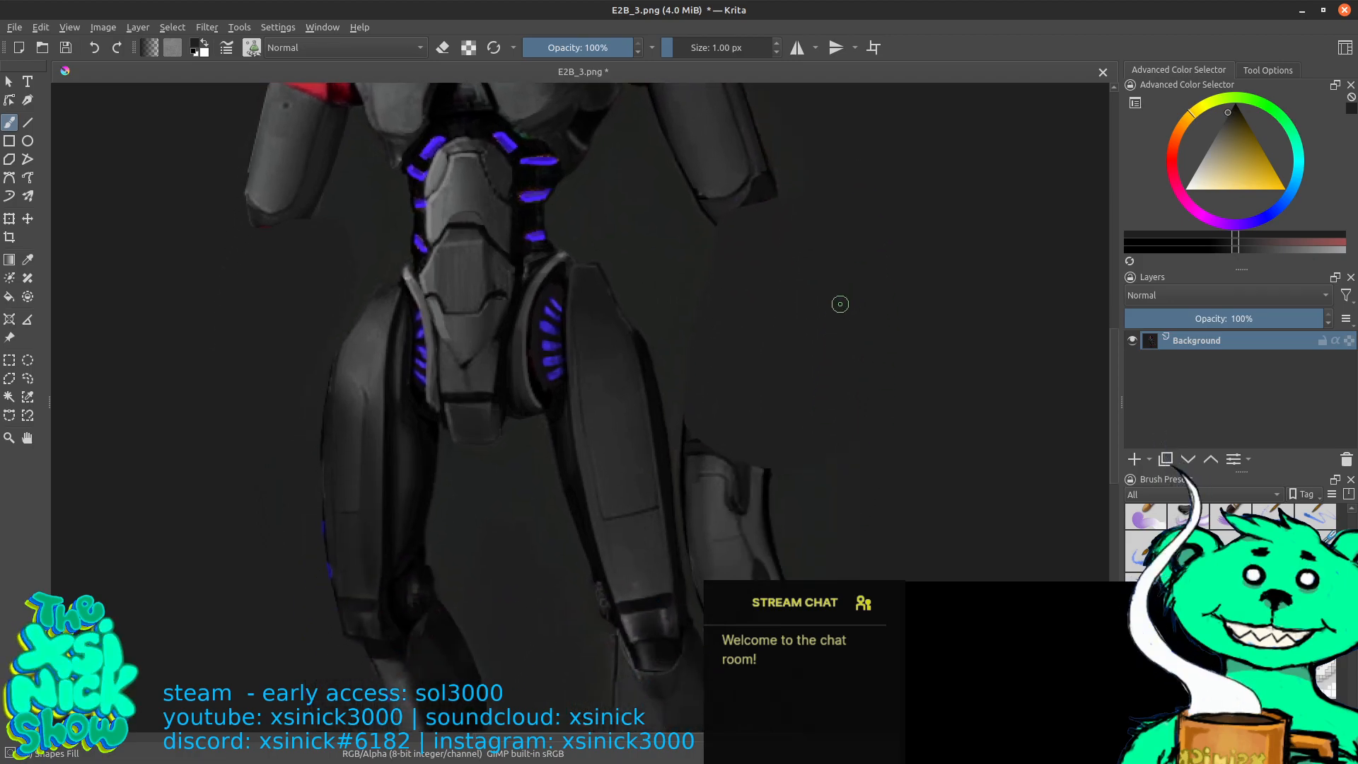
pyautogui.moveTo(650, 385)
pyautogui.mouseDown()
pyautogui.moveTo(674, 511)
pyautogui.moveTo(714, 600)
pyautogui.moveTo(815, 671)
pyautogui.moveTo(933, 579)
pyautogui.mouseUp()
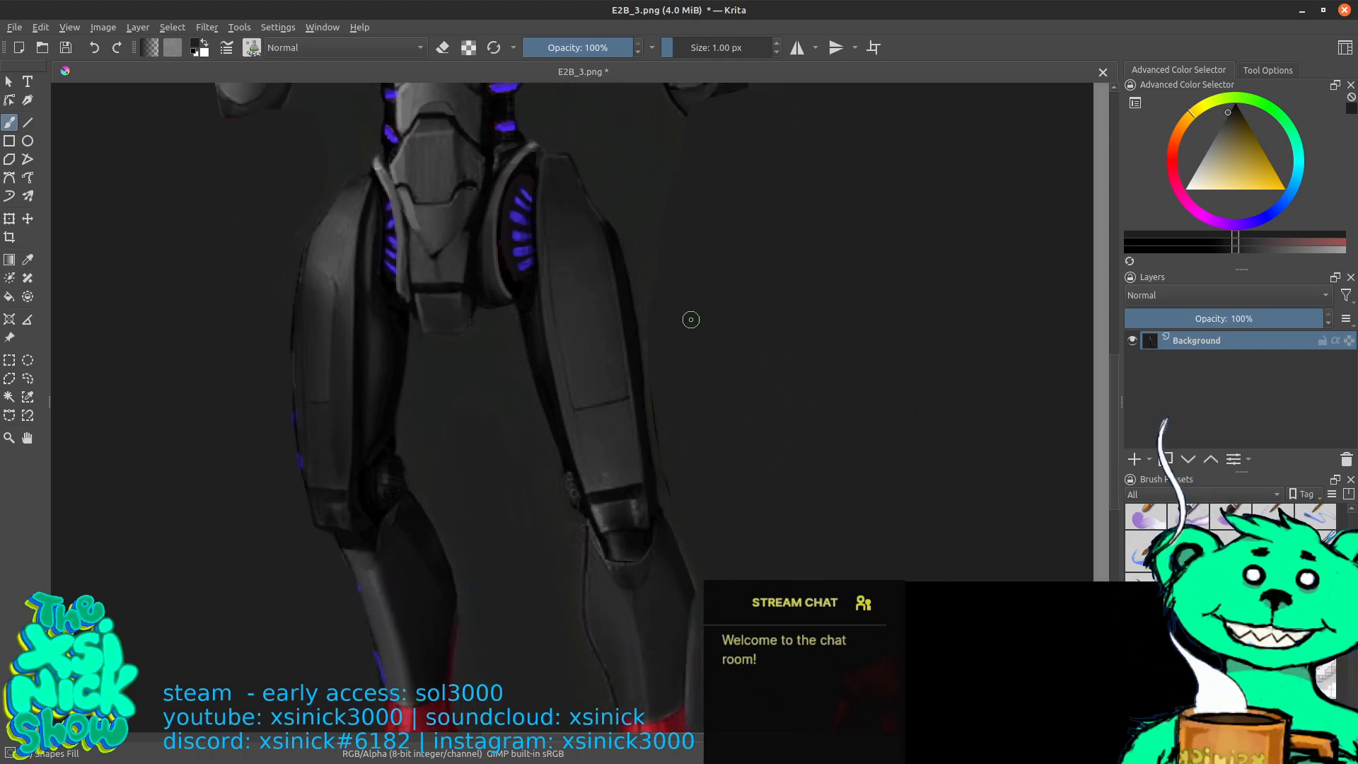
# Clean the outline of the leg nearest the removed forearm and cover its leftover red hand with background color
pyautogui.moveTo(648, 373); pyautogui.dragTo(655, 432)
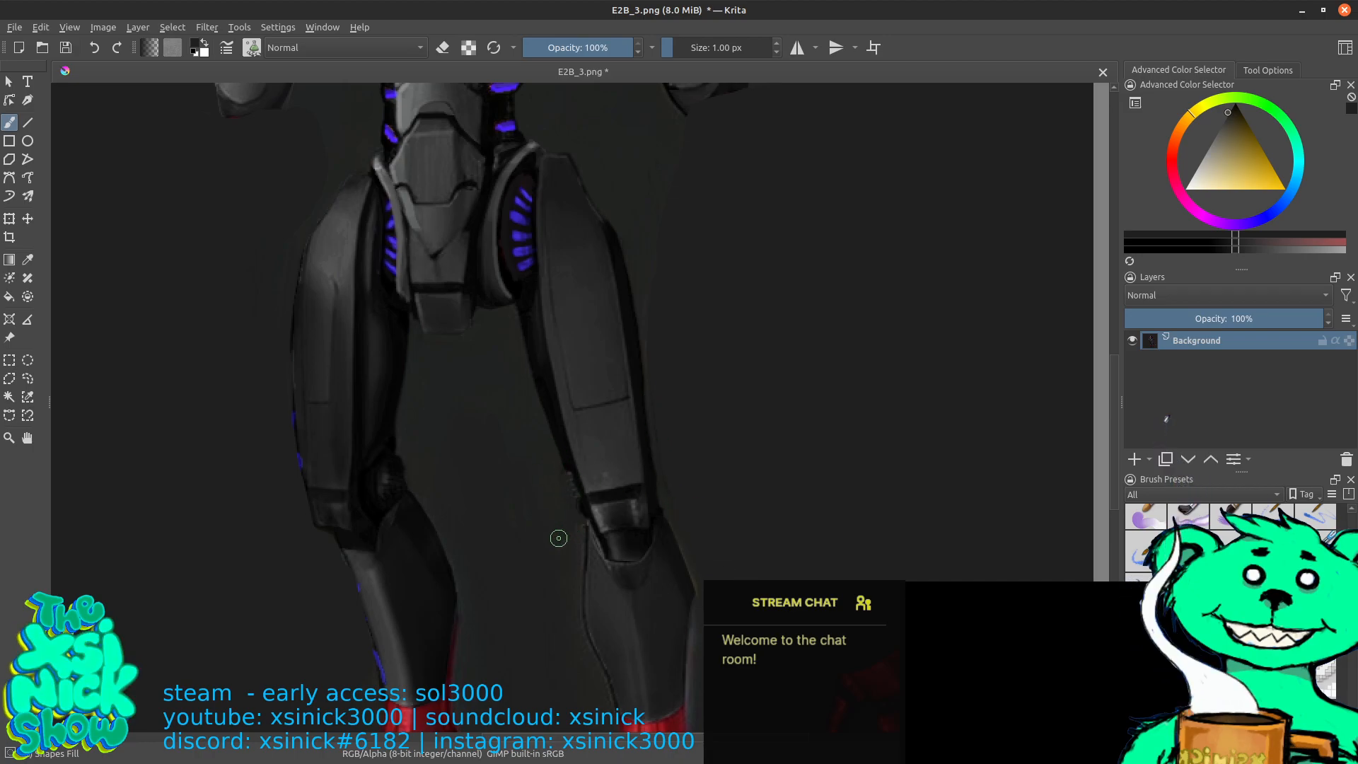
pyautogui.moveTo(565, 464); pyautogui.dragTo(576, 500)
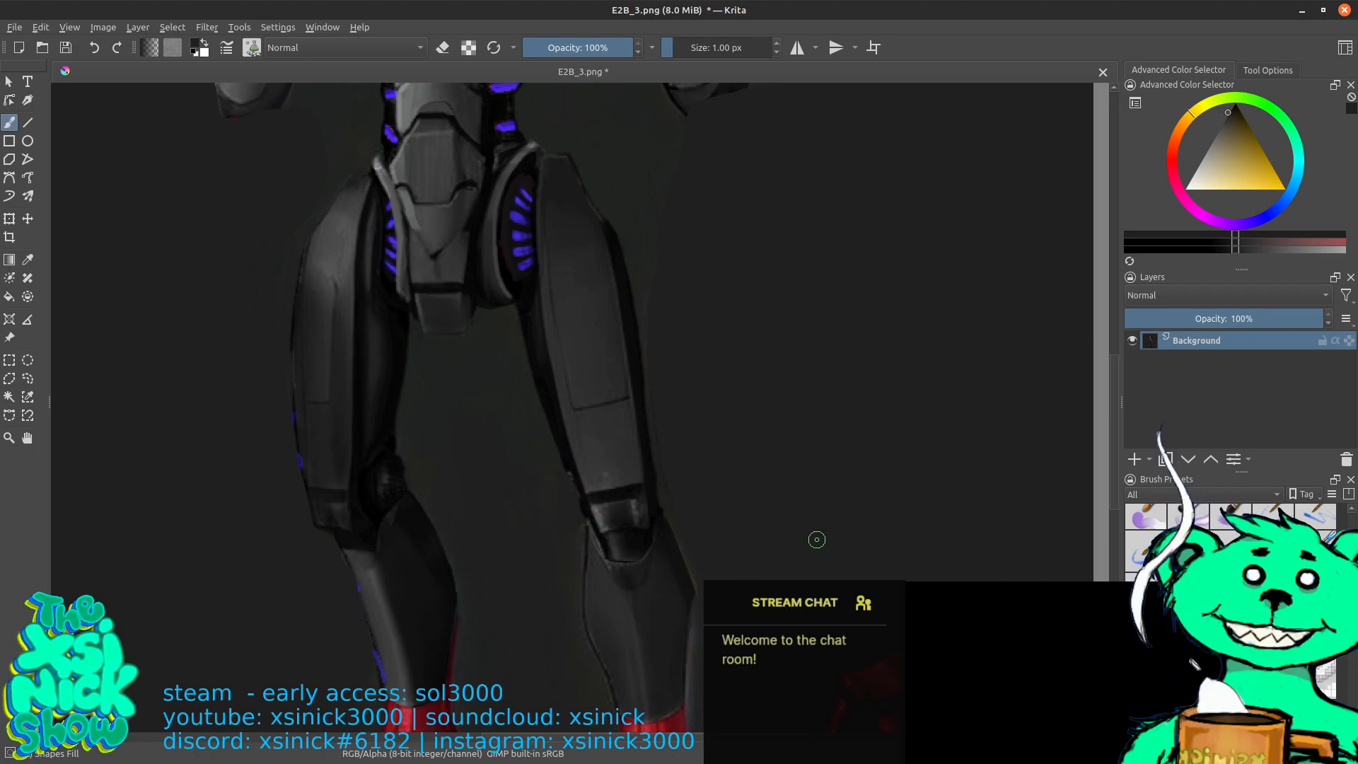
pyautogui.moveTo(771, 552); pyautogui.dragTo(686, 456)
pyautogui.moveTo(610, 478); pyautogui.dragTo(603, 572)
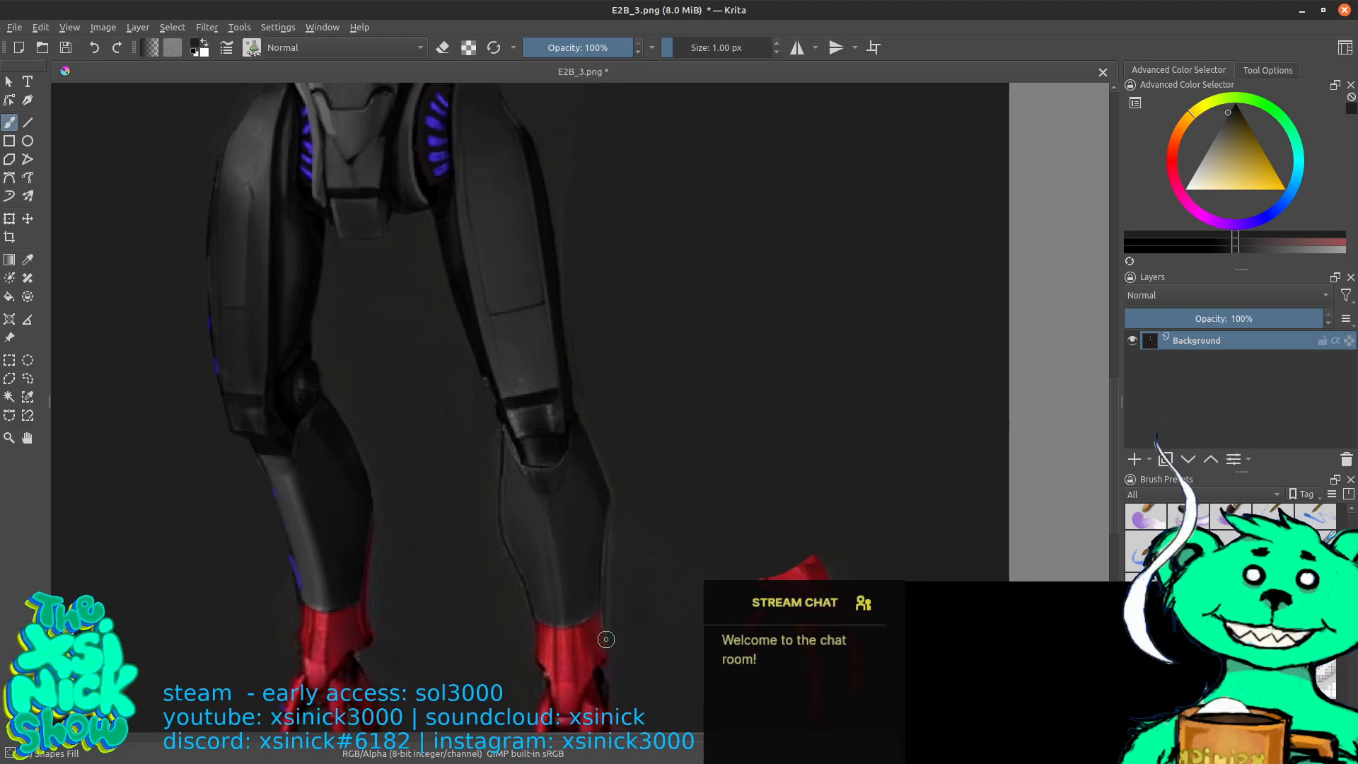
pyautogui.moveTo(818, 433); pyautogui.dragTo(761, 219)
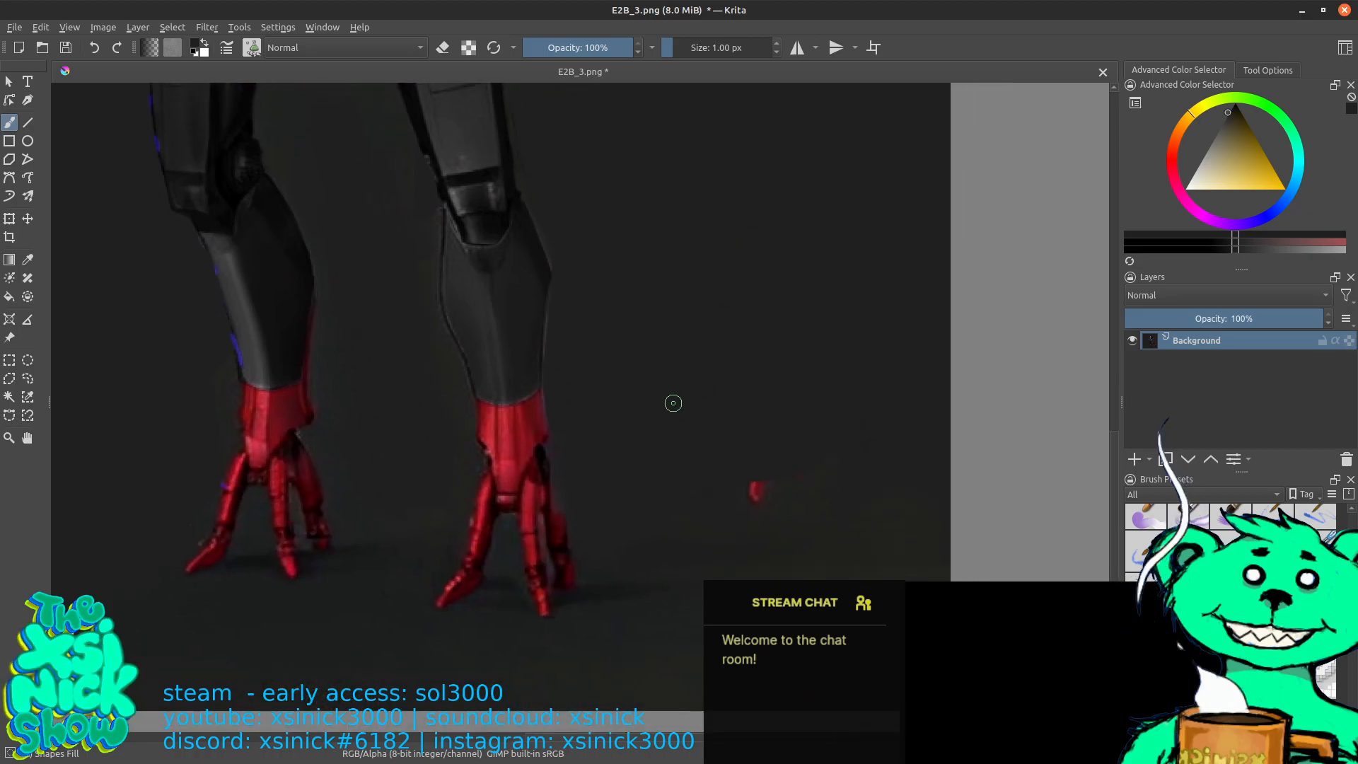
pyautogui.moveTo(811, 321); pyautogui.dragTo(899, 485)
pyautogui.moveTo(438, 210)
pyautogui.mouseDown()
pyautogui.moveTo(531, 256)
pyautogui.moveTo(630, 339)
pyautogui.moveTo(639, 437)
pyautogui.mouseUp()
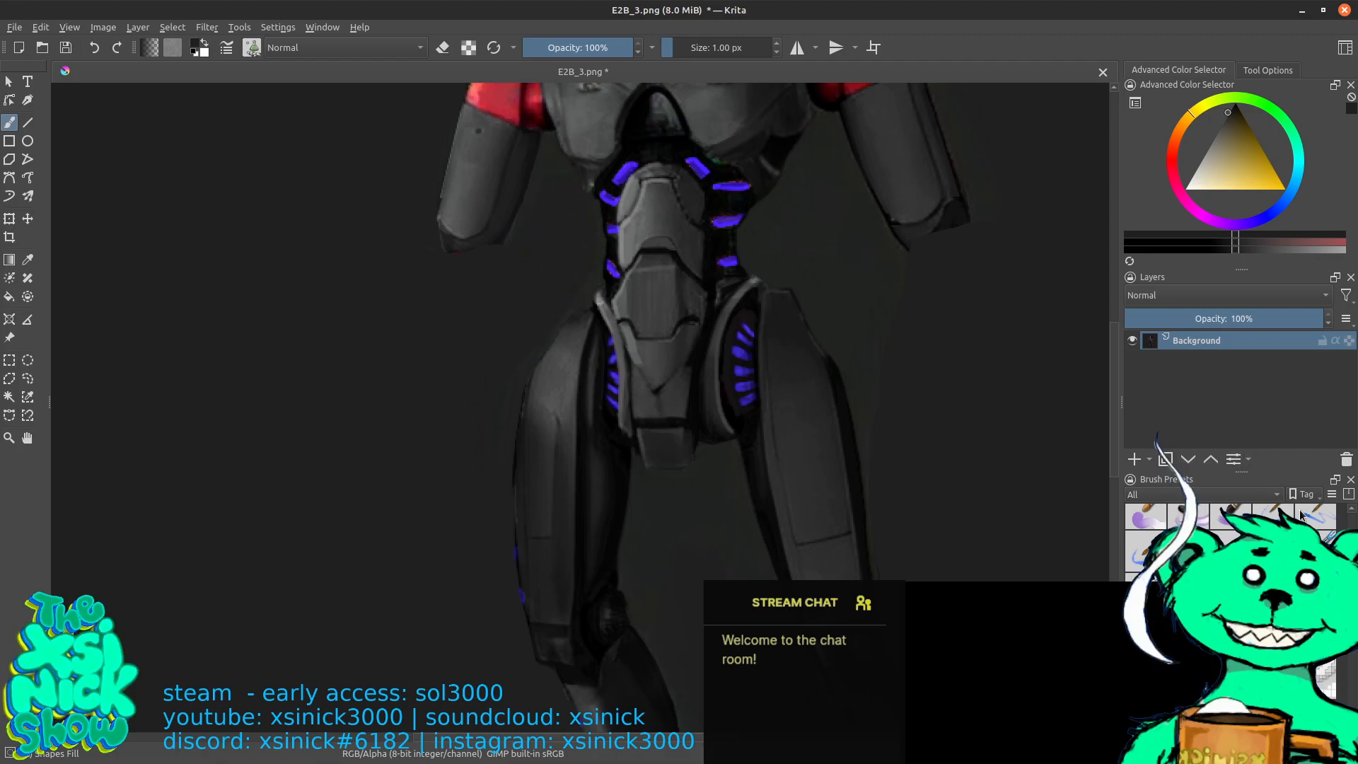
# Look through the full collection of brush presets for a brush suited to touch-ups
pyautogui.scroll(3, 1291, 518)
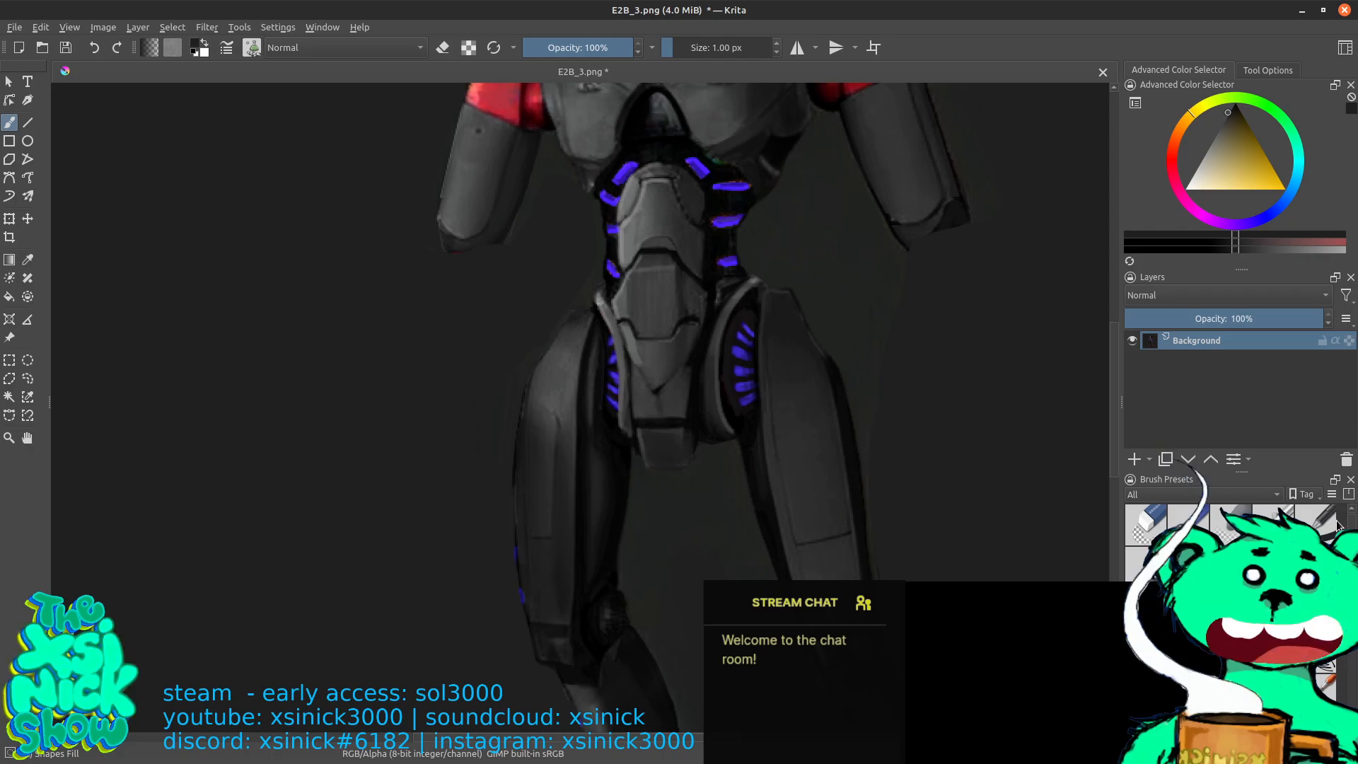
pyautogui.scroll(-3, 1336, 524)
pyautogui.scroll(-2, 1317, 524)
pyautogui.scroll(4, 1317, 524)
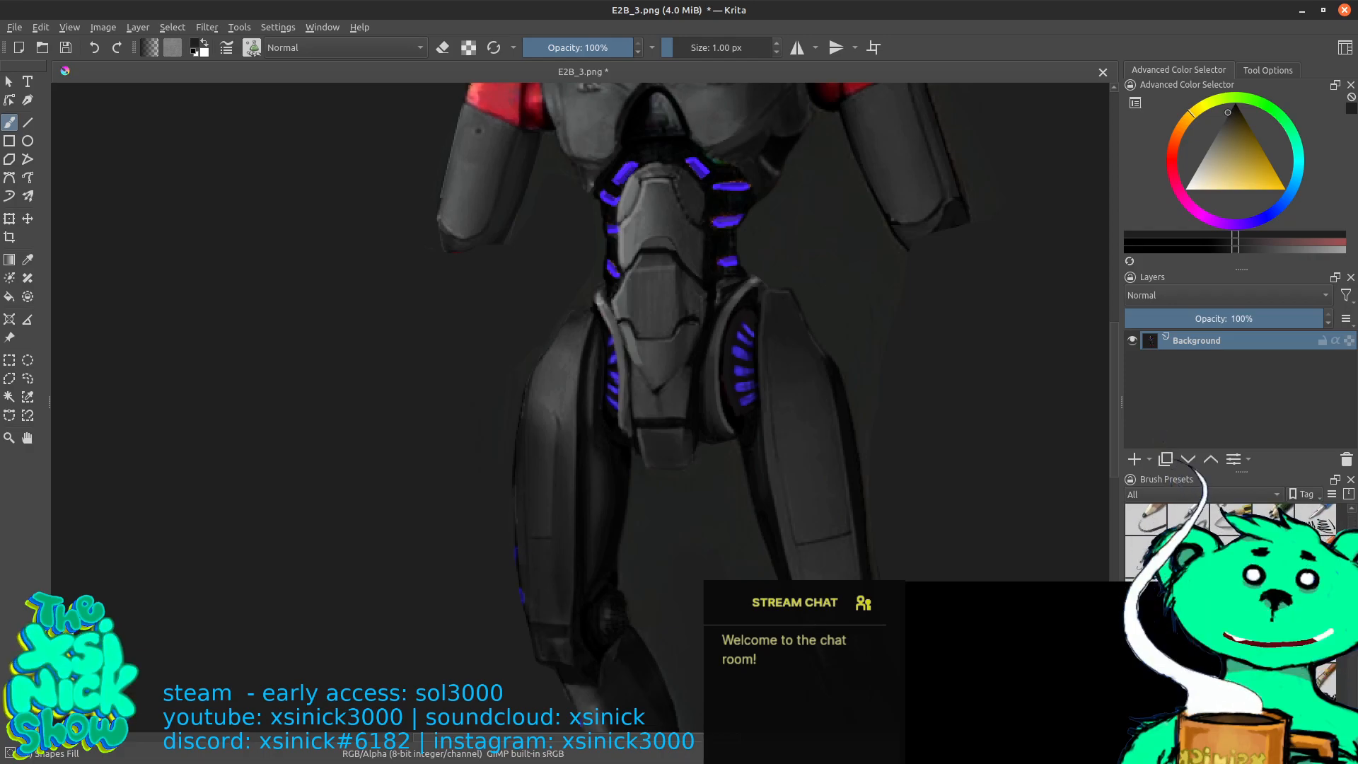
pyautogui.scroll(-2, 1317, 524)
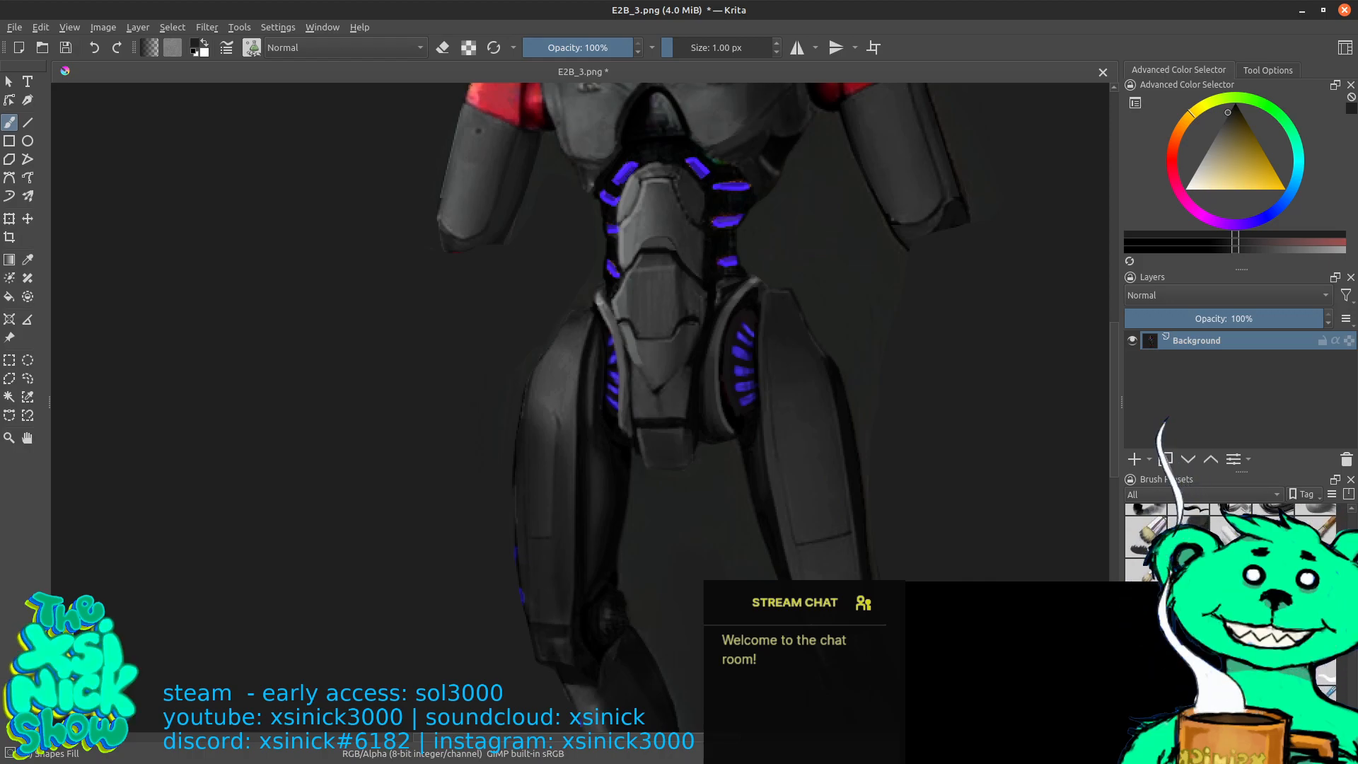
pyautogui.scroll(-3, 1316, 525)
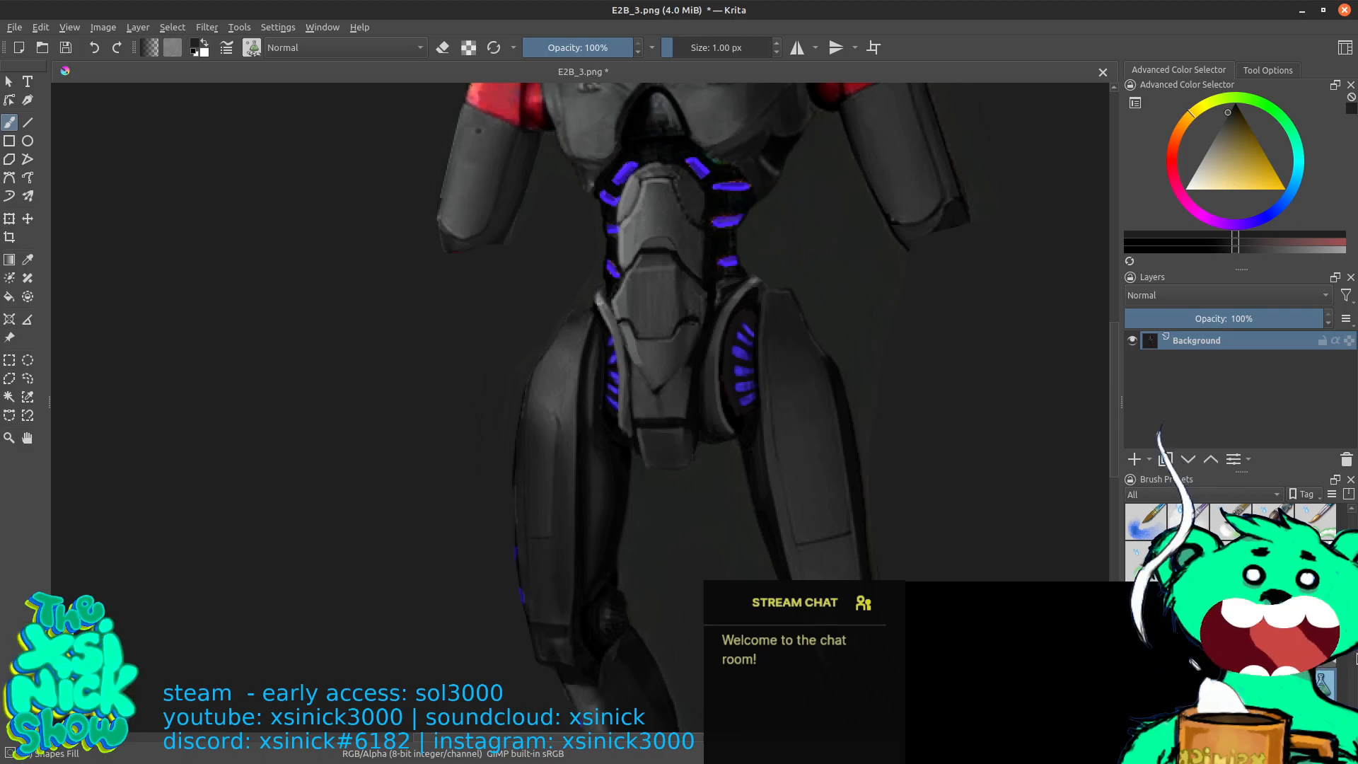
pyautogui.scroll(-5, 1354, 676)
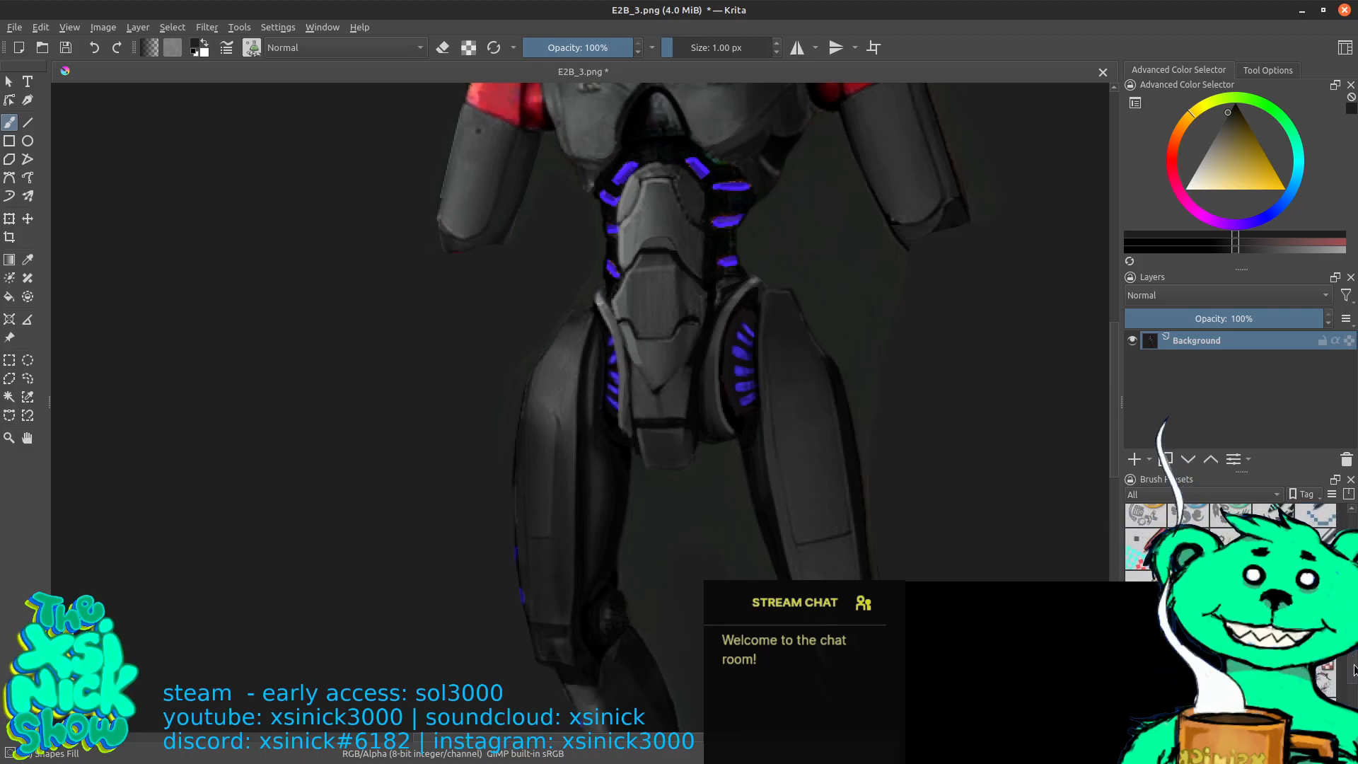
pyautogui.scroll(10, 1353, 676)
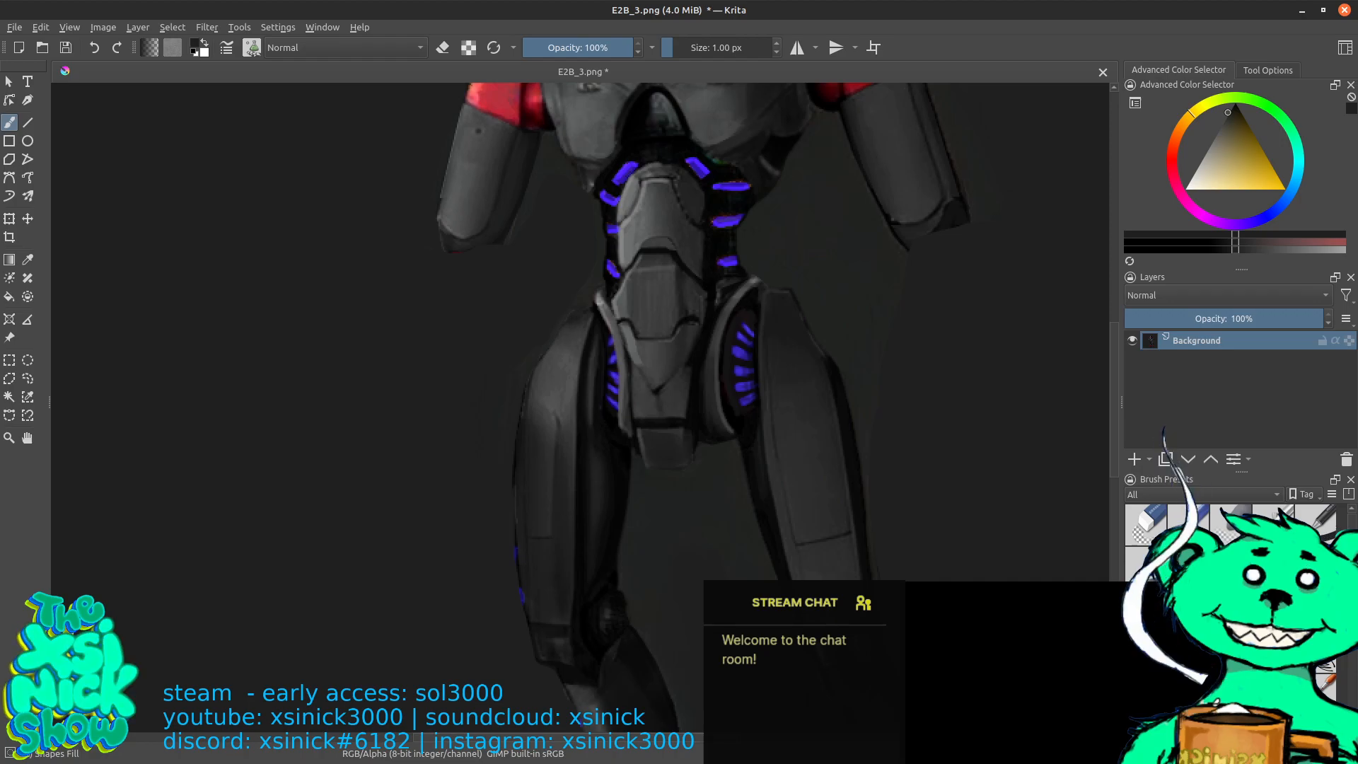
# Limit the brush presets to My Favorites and choose the Marker Dry brush
pyautogui.click(1145, 553)
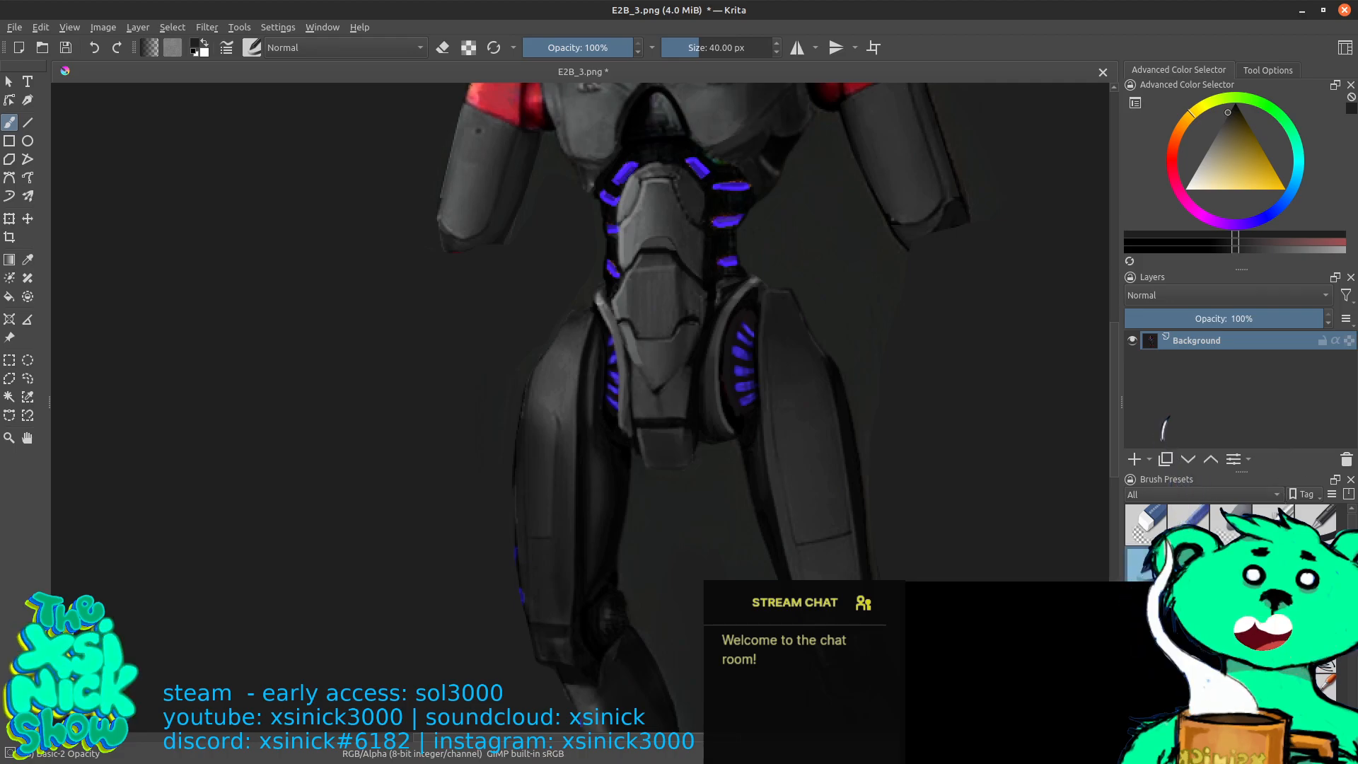
pyautogui.click(1277, 496)
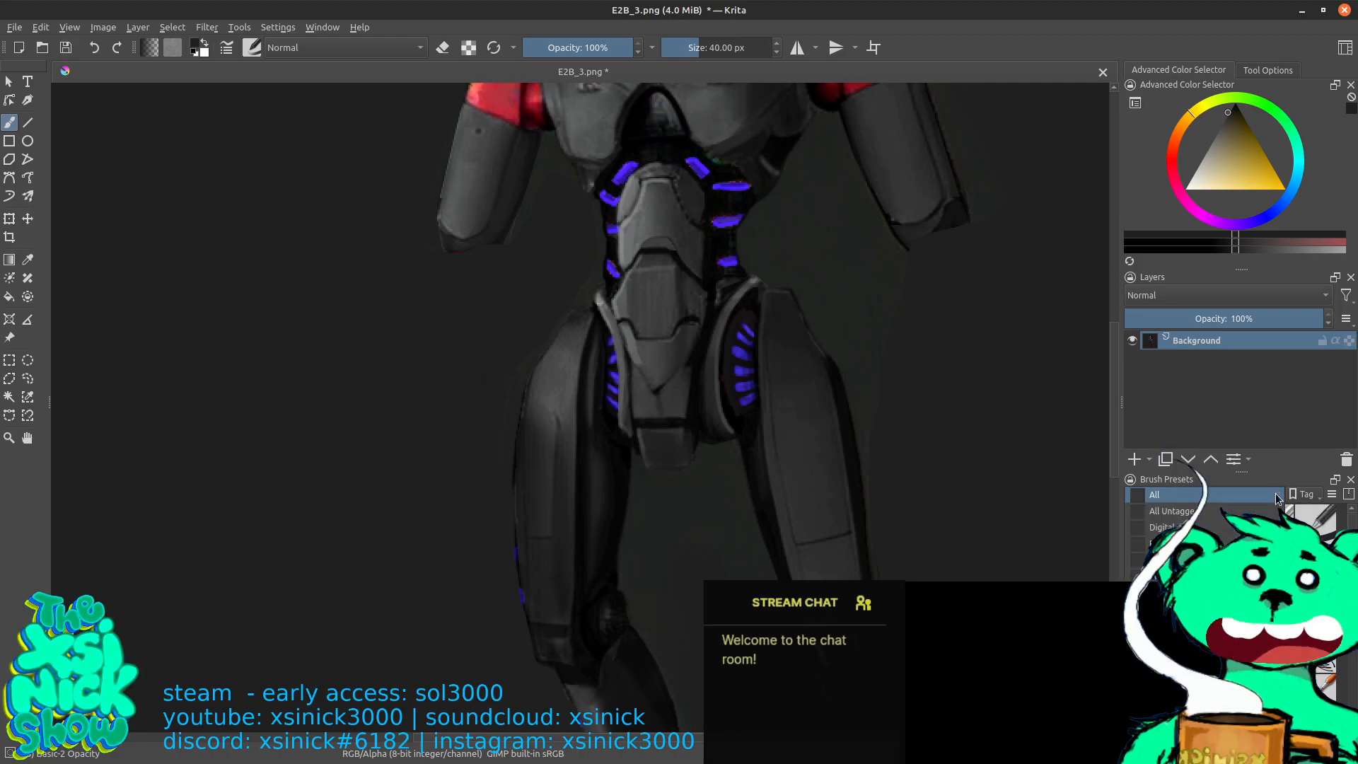
pyautogui.click(1230, 592)
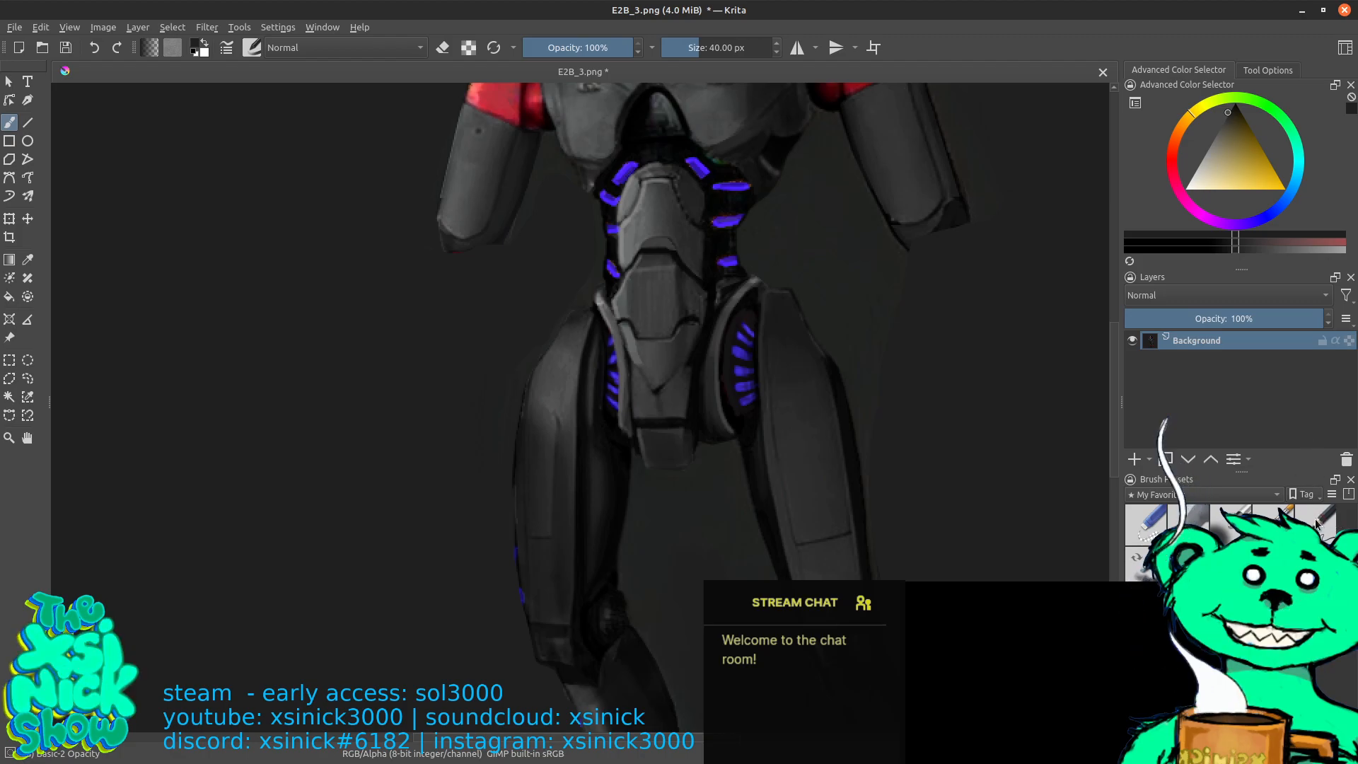
pyautogui.click(1146, 565)
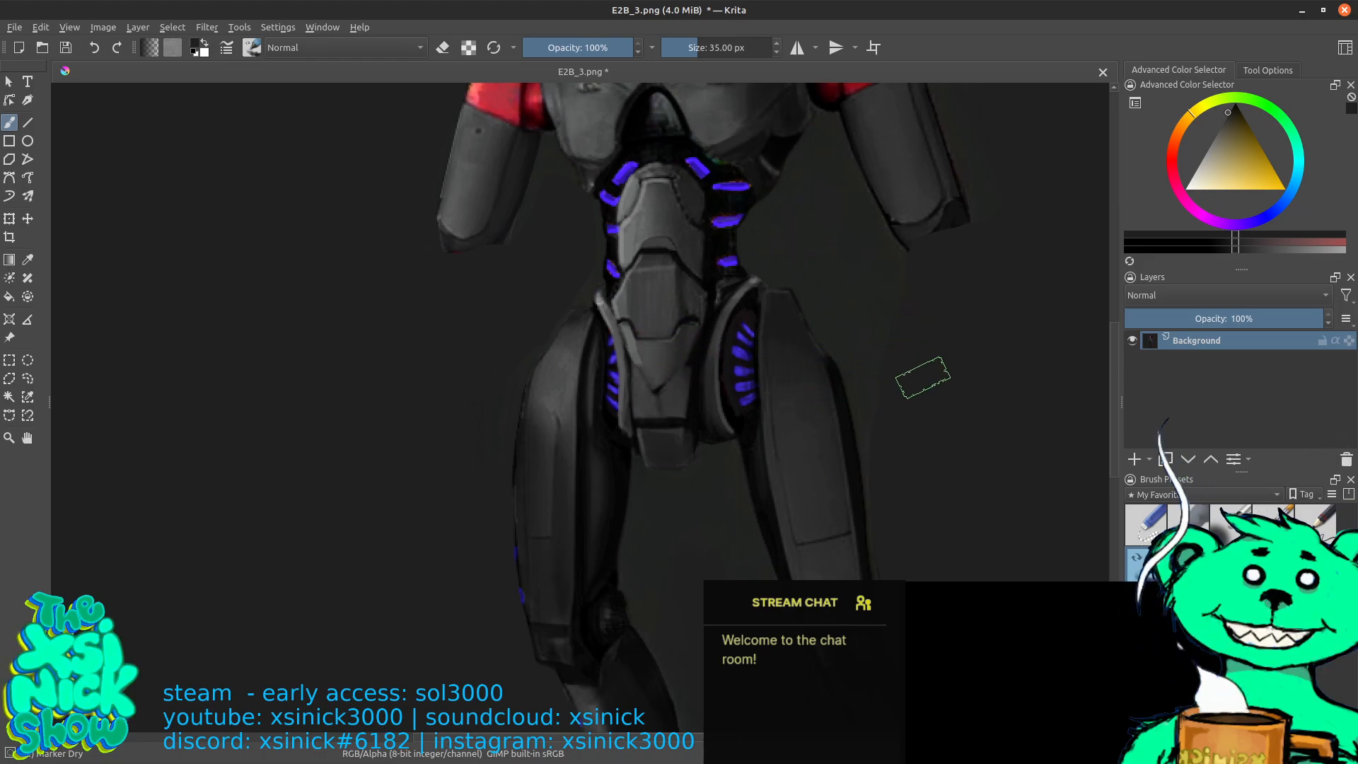
# Reduce the brush to 5 px and retouch the blue specks along the outer thigh edge on the image's left with sampled tones
pyautogui.press('[')
pyautogui.press('[')
pyautogui.press('[')
pyautogui.press('[')
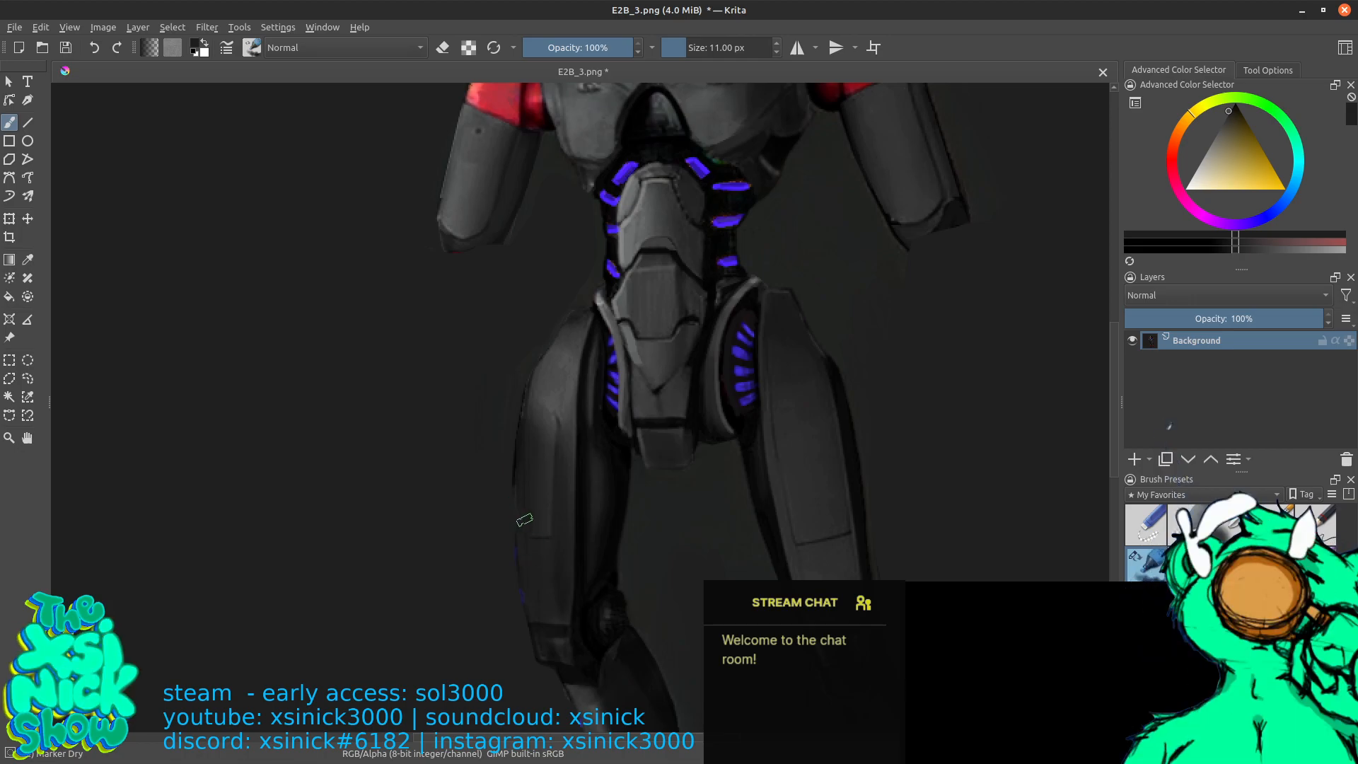
pyautogui.press('[')
pyautogui.press('[')
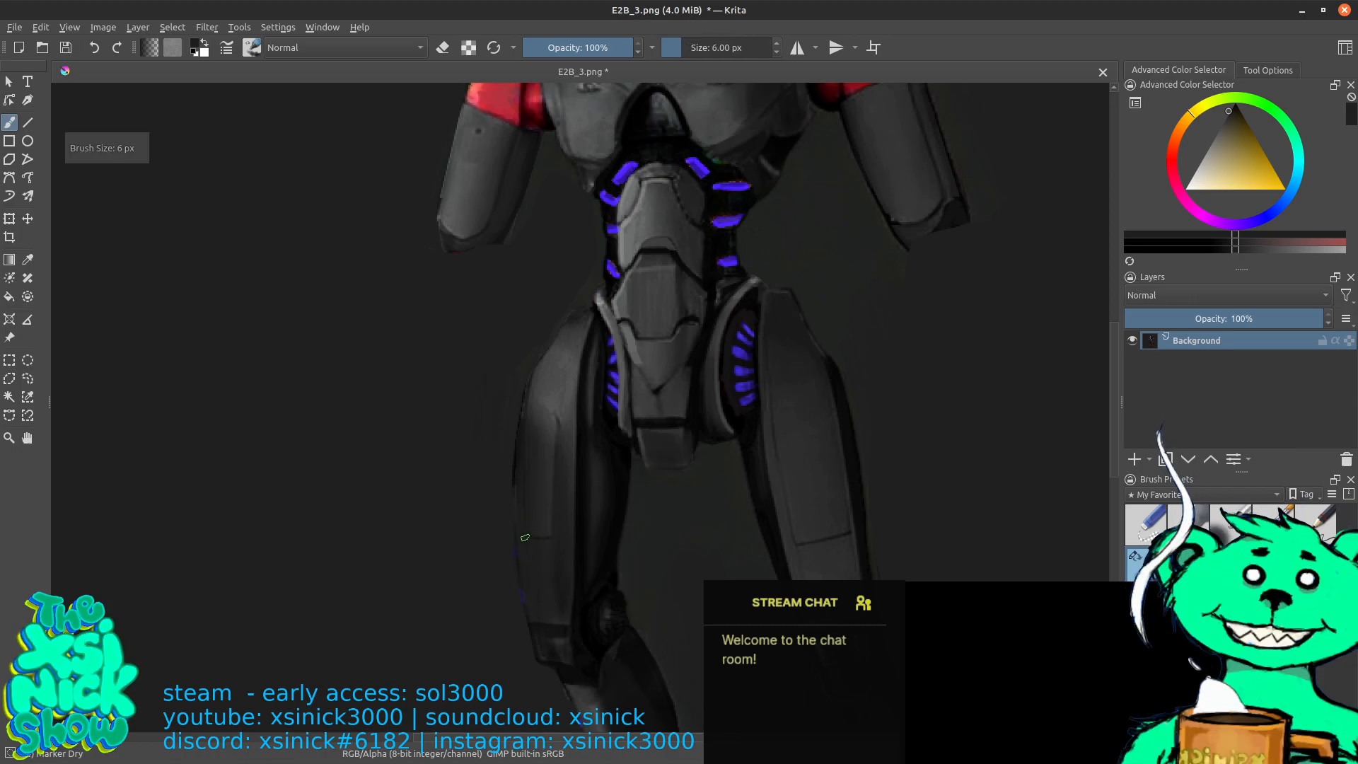
pyautogui.keyDown('ctrl'); pyautogui.click(521, 455); pyautogui.keyUp('ctrl')
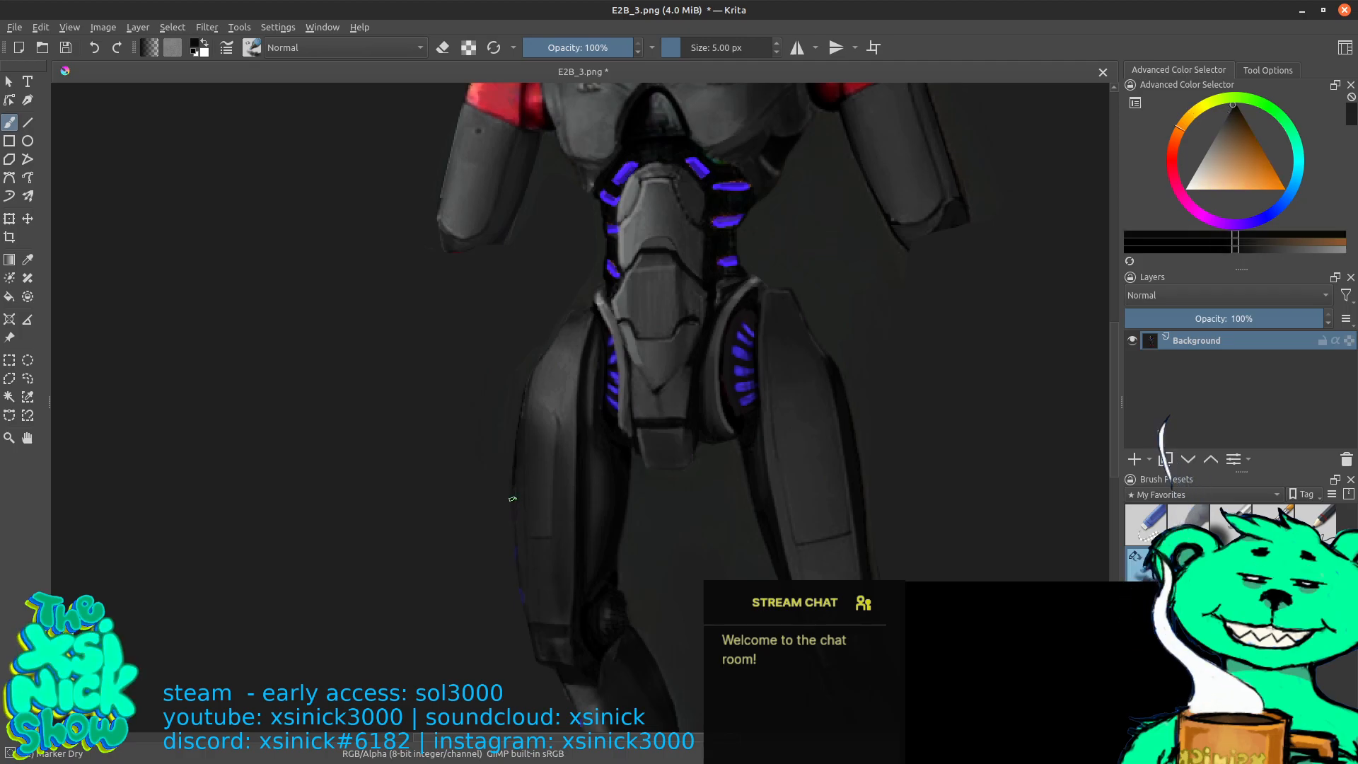
pyautogui.moveTo(529, 624); pyautogui.dragTo(520, 570)
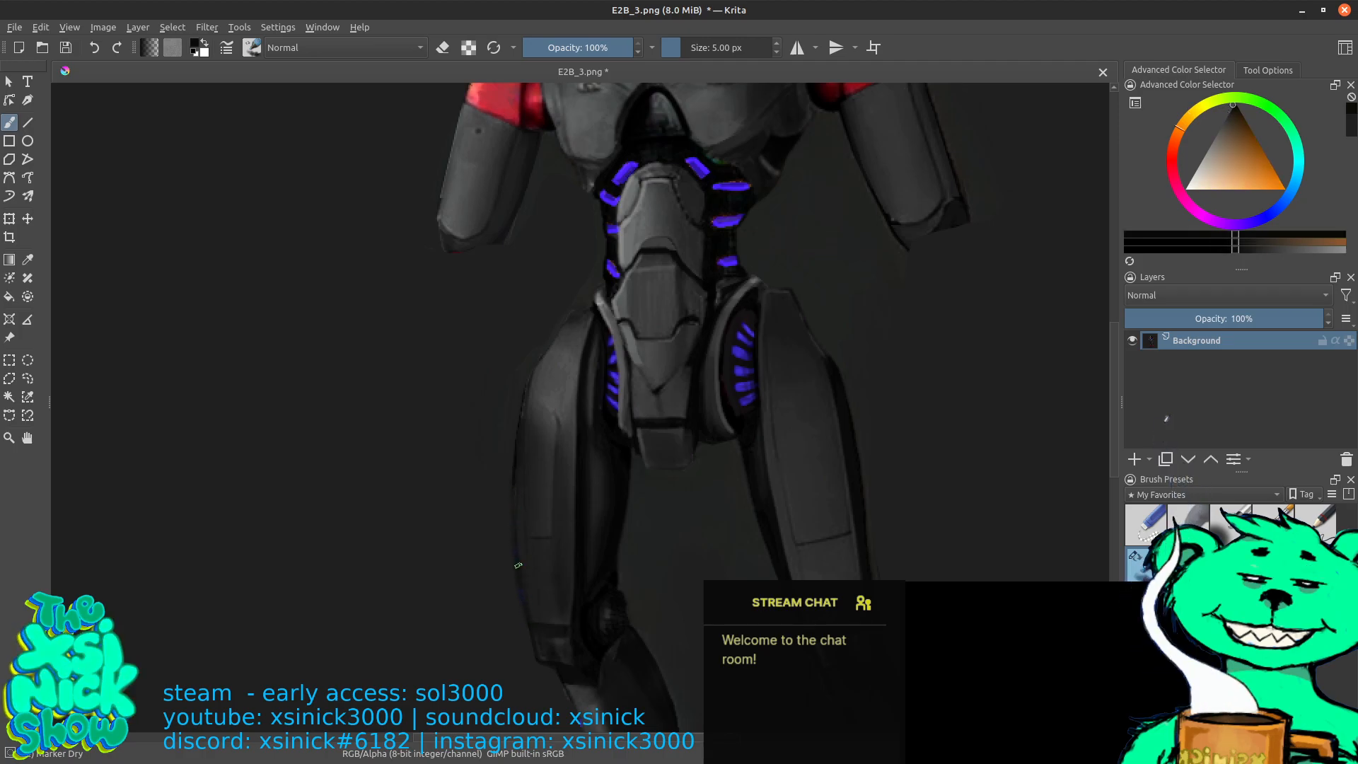
pyautogui.keyDown('ctrl'); pyautogui.click(498, 498); pyautogui.keyUp('ctrl')
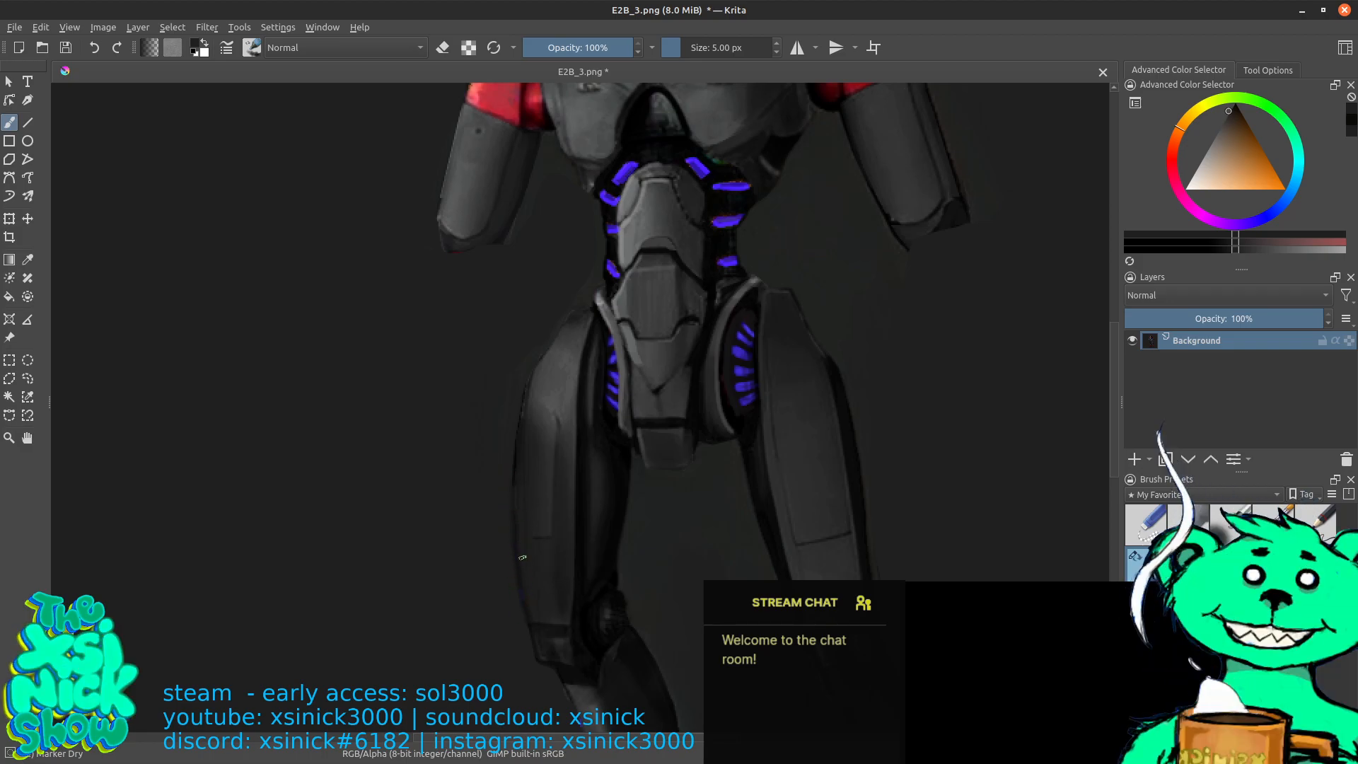
# Cover the blue marks along the same leg's shin and clean its knee and ankle edge with sampled leg and background tones
pyautogui.scroll(-5, 515, 465)
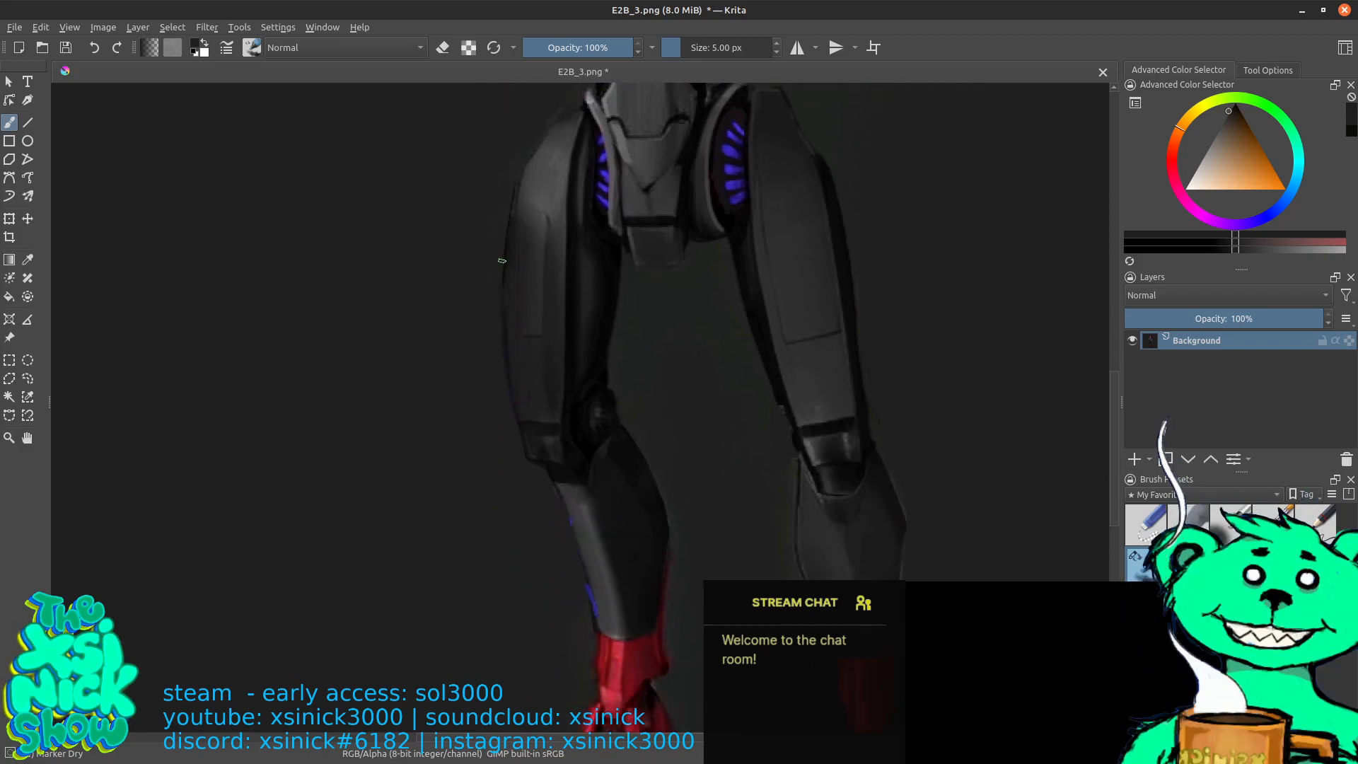
pyautogui.keyDown('ctrl'); pyautogui.click(572, 509); pyautogui.keyUp('ctrl')
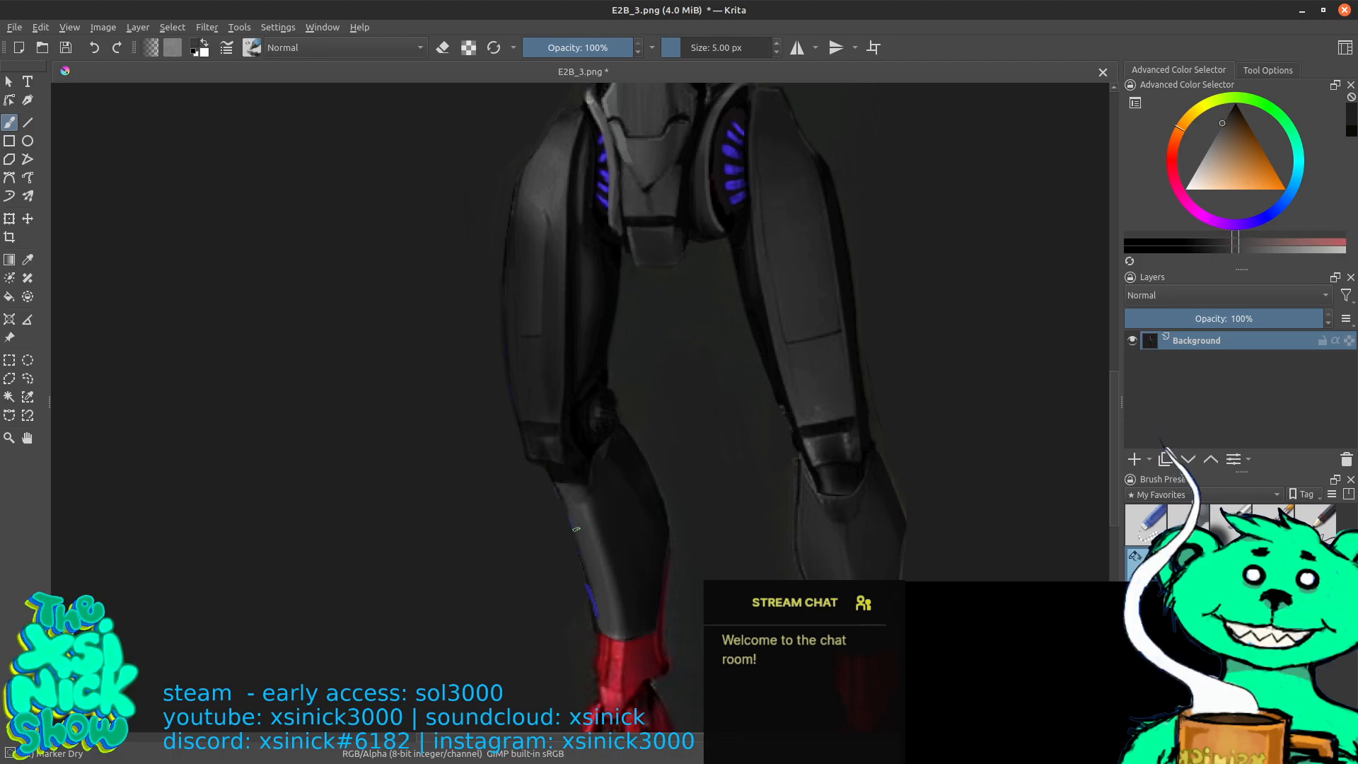
pyautogui.keyDown('ctrl'); pyautogui.click(585, 614); pyautogui.keyUp('ctrl')
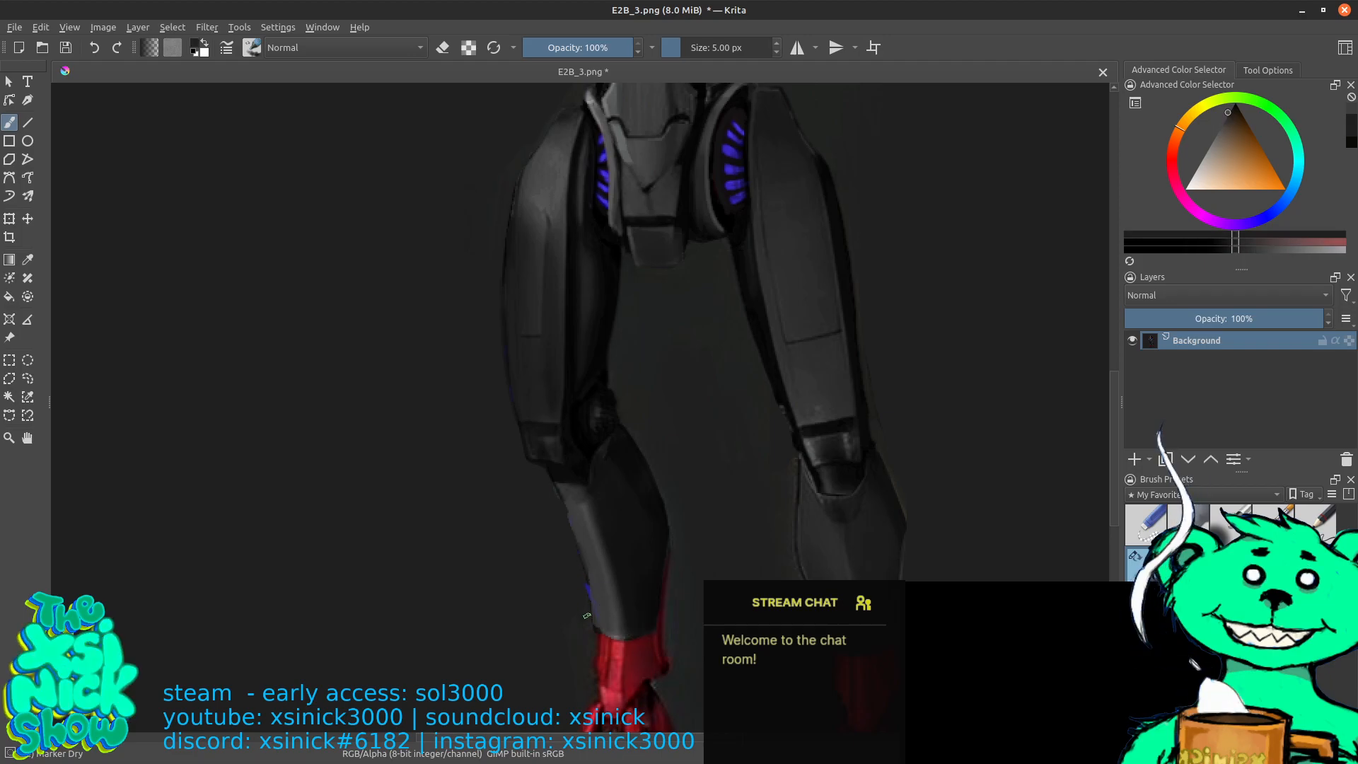
pyautogui.keyDown('ctrl'); pyautogui.click(564, 471); pyautogui.keyUp('ctrl')
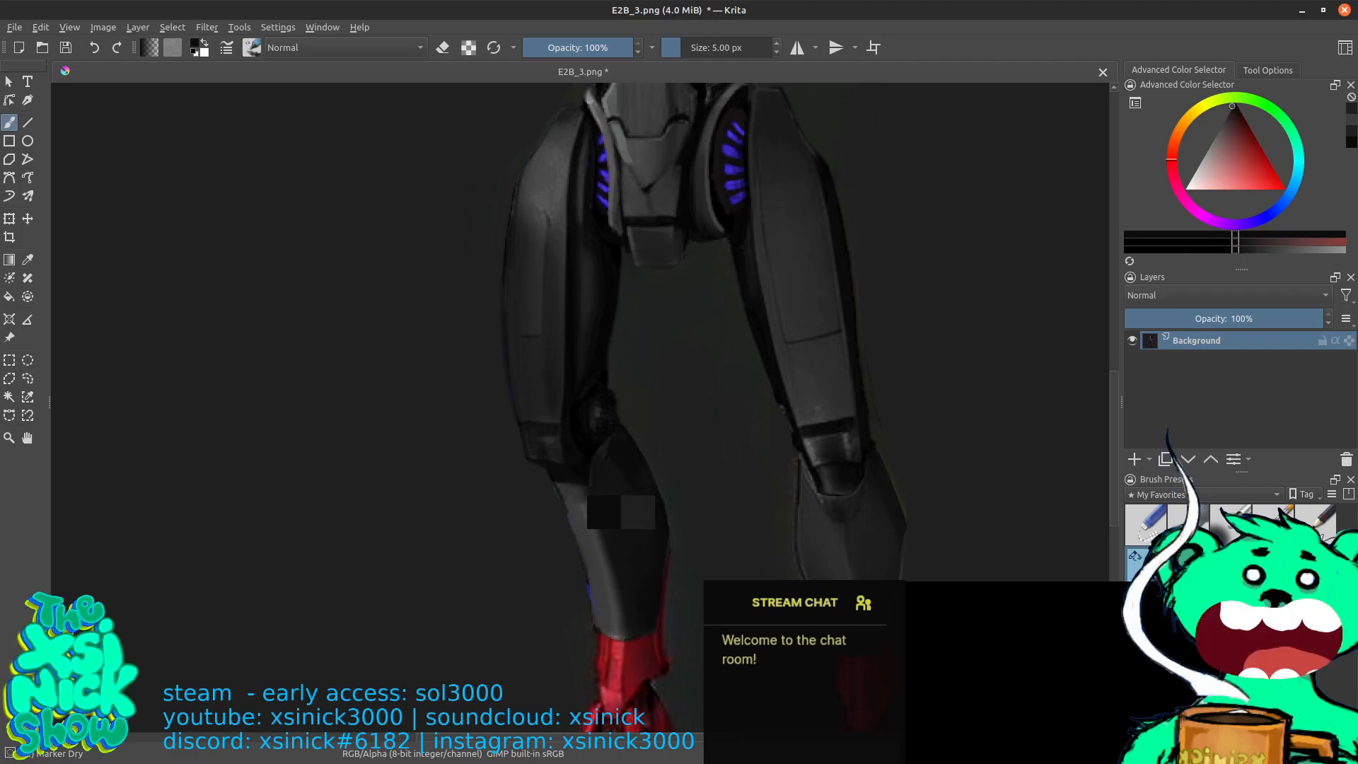
pyautogui.moveTo(553, 487); pyautogui.dragTo(558, 497)
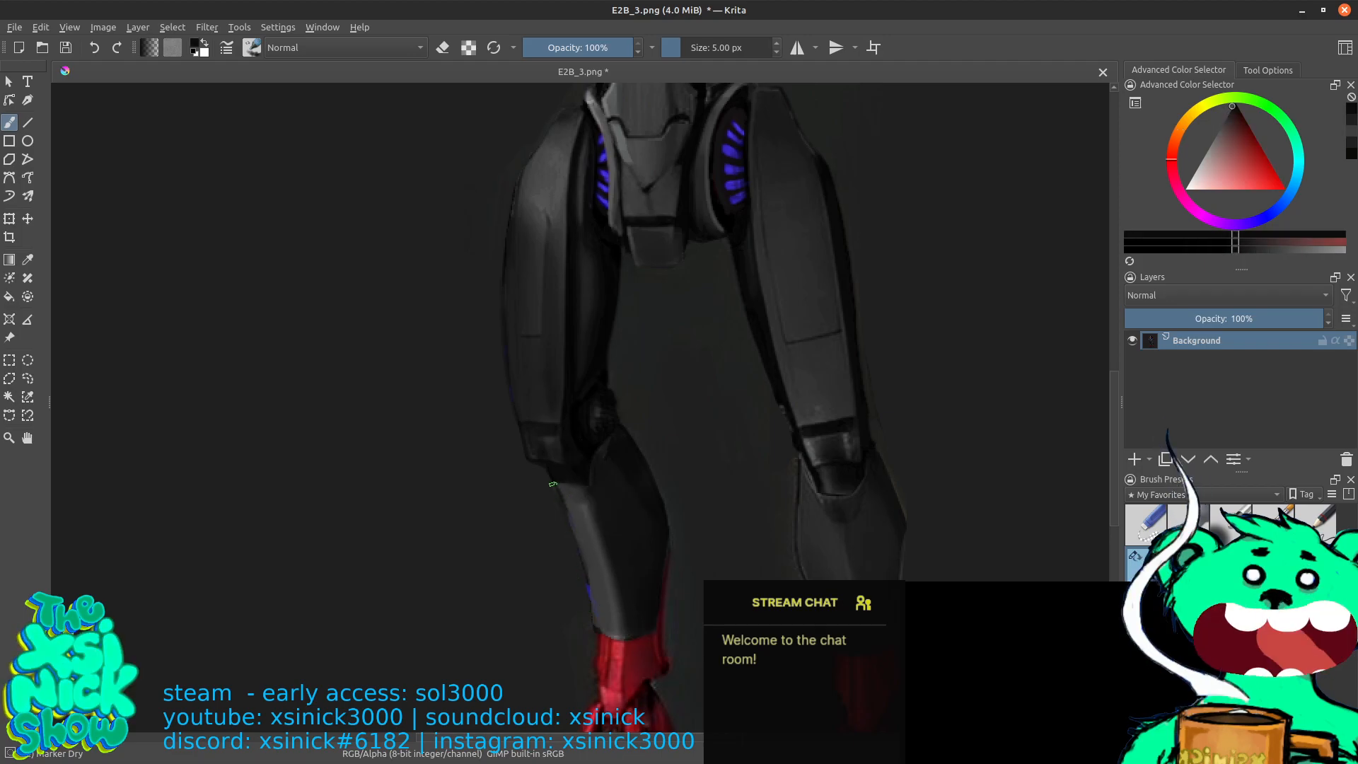
pyautogui.keyDown('ctrl'); pyautogui.click(590, 588); pyautogui.keyUp('ctrl')
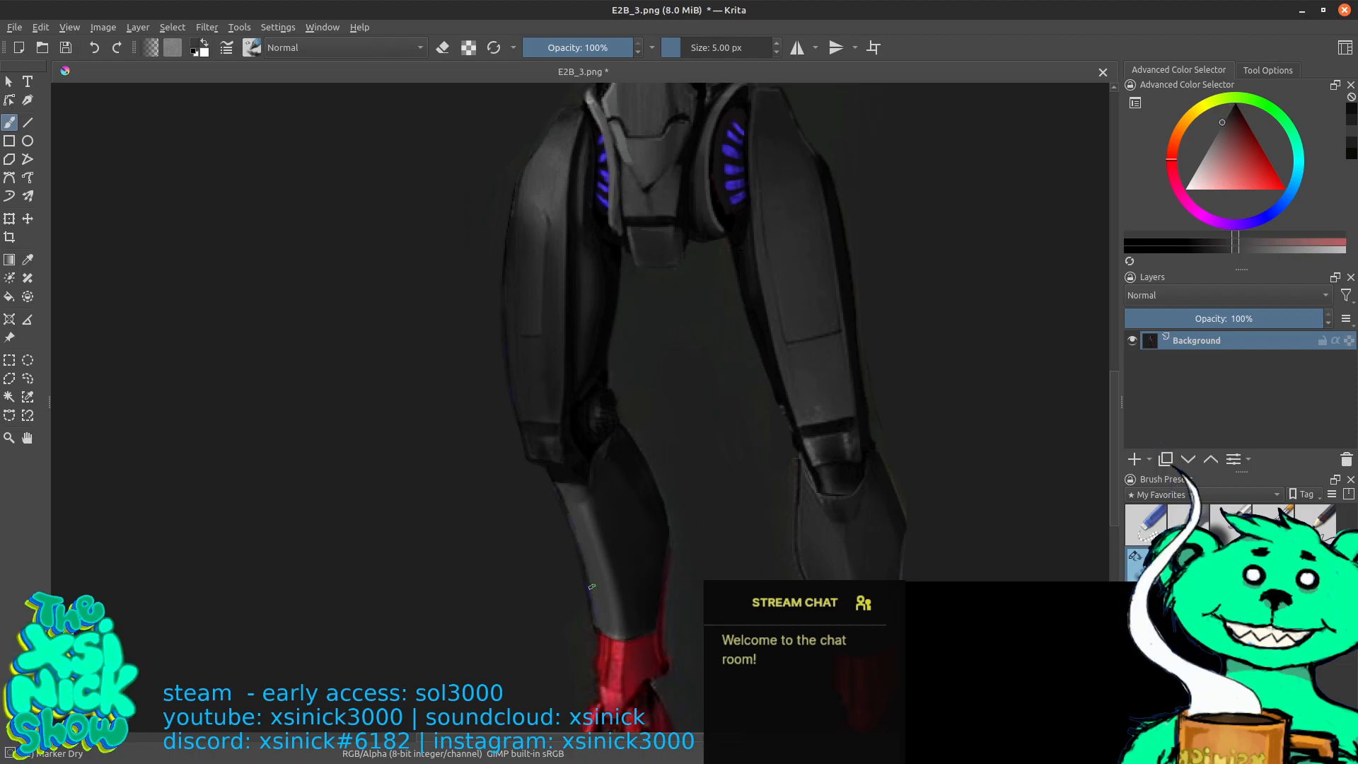
pyautogui.keyDown('ctrl'); pyautogui.click(579, 677); pyautogui.keyUp('ctrl')
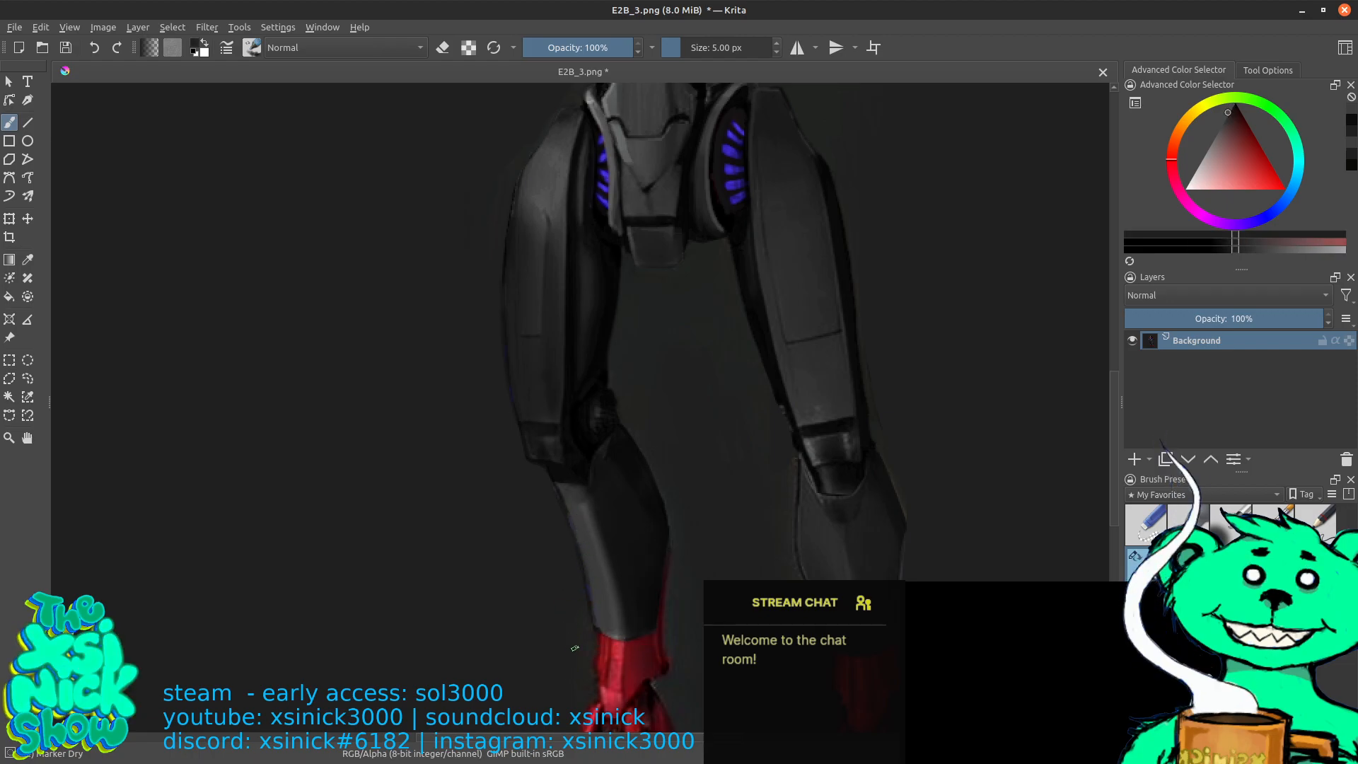
pyautogui.moveTo(585, 652); pyautogui.dragTo(567, 579)
# Choose the Shapes Fill brush and pick the grey of the robot's upper arm as the painting color
pyautogui.moveTo(672, 320); pyautogui.dragTo(673, 534)
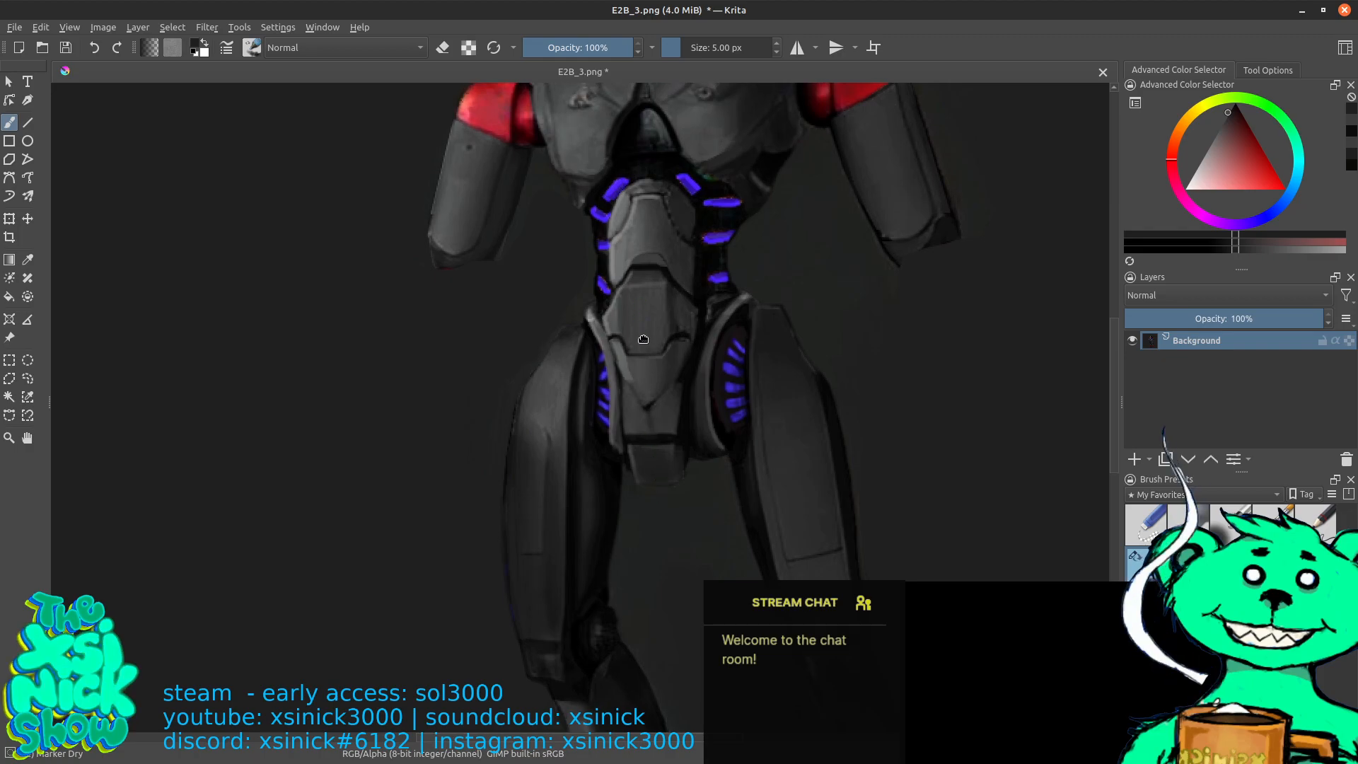
pyautogui.moveTo(644, 327); pyautogui.dragTo(645, 410)
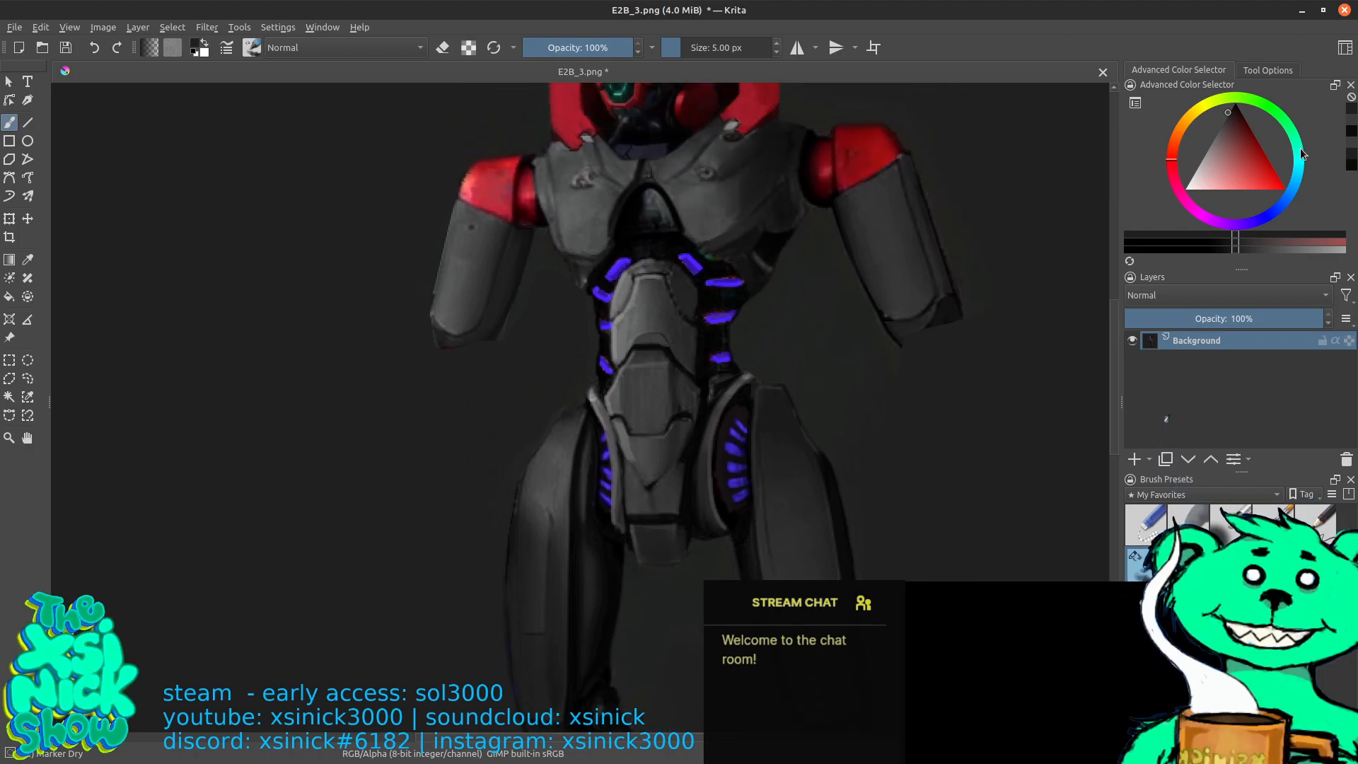
pyautogui.click(1287, 70)
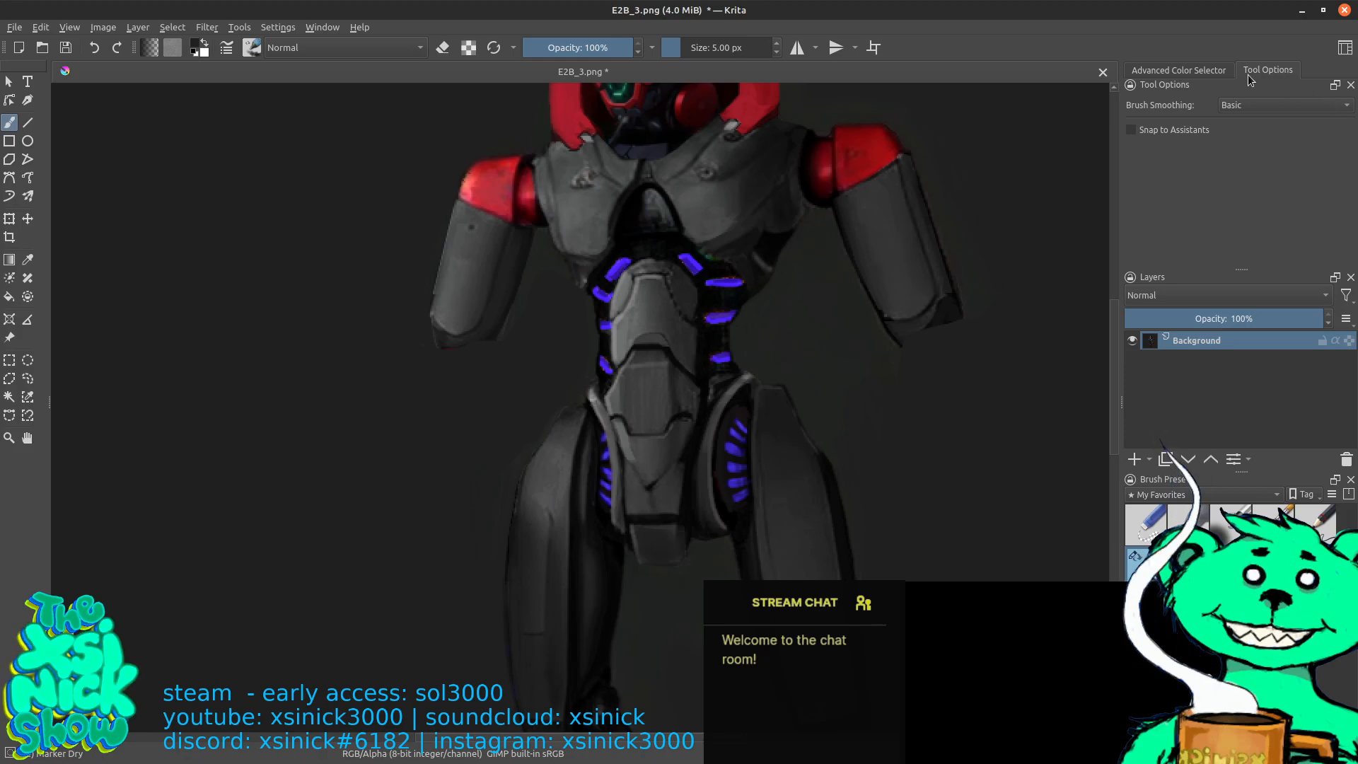
pyautogui.click(1182, 71)
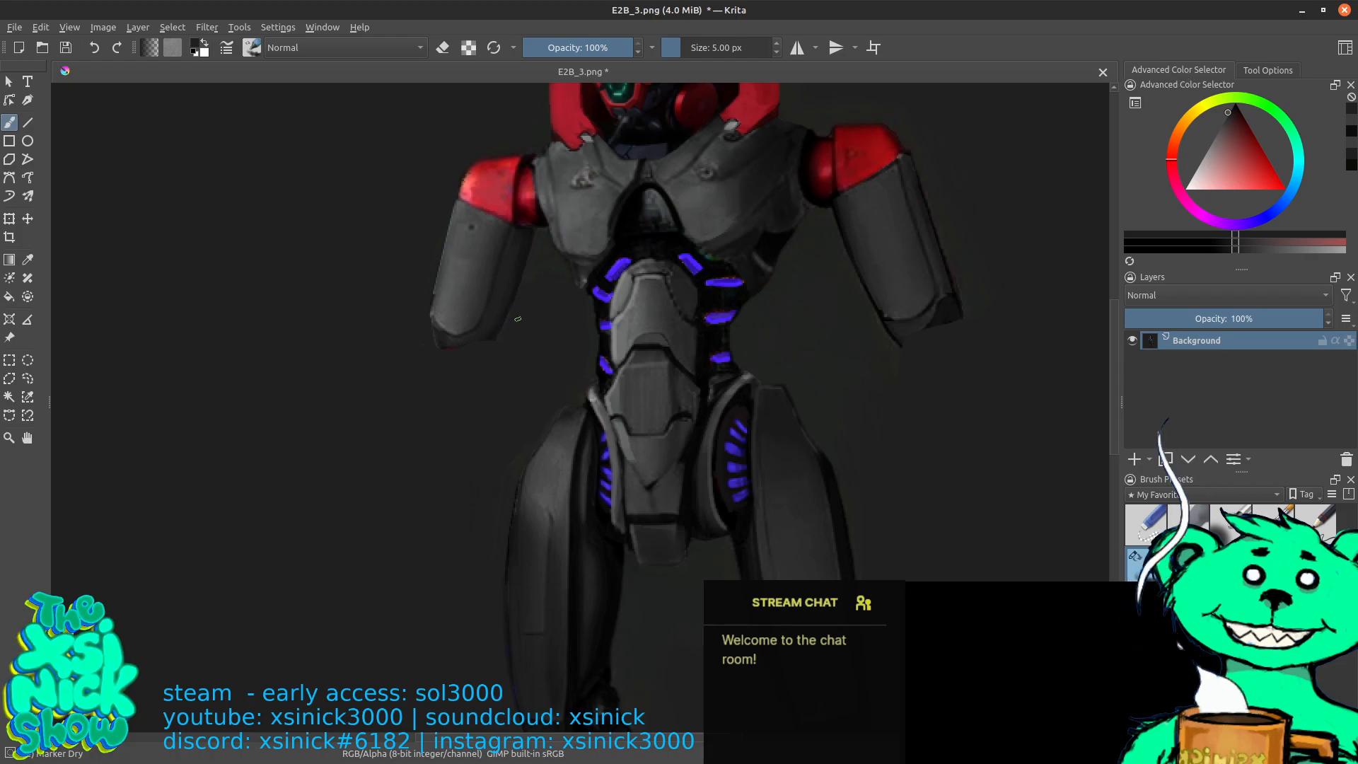
pyautogui.click(1231, 608)
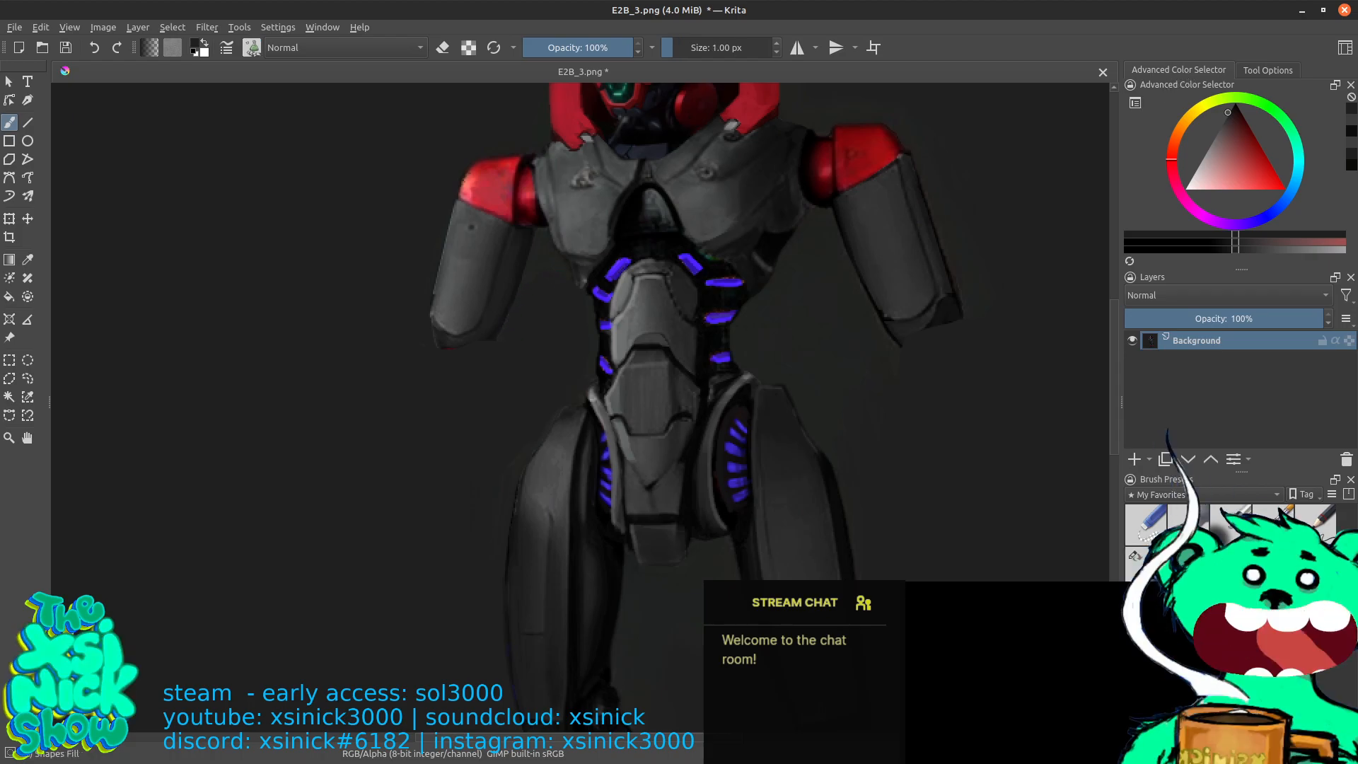
pyautogui.keyDown('ctrl'); pyautogui.click(454, 294); pyautogui.keyUp('ctrl')
pyautogui.keyDown('ctrl'); pyautogui.click(455, 294); pyautogui.keyUp('ctrl')
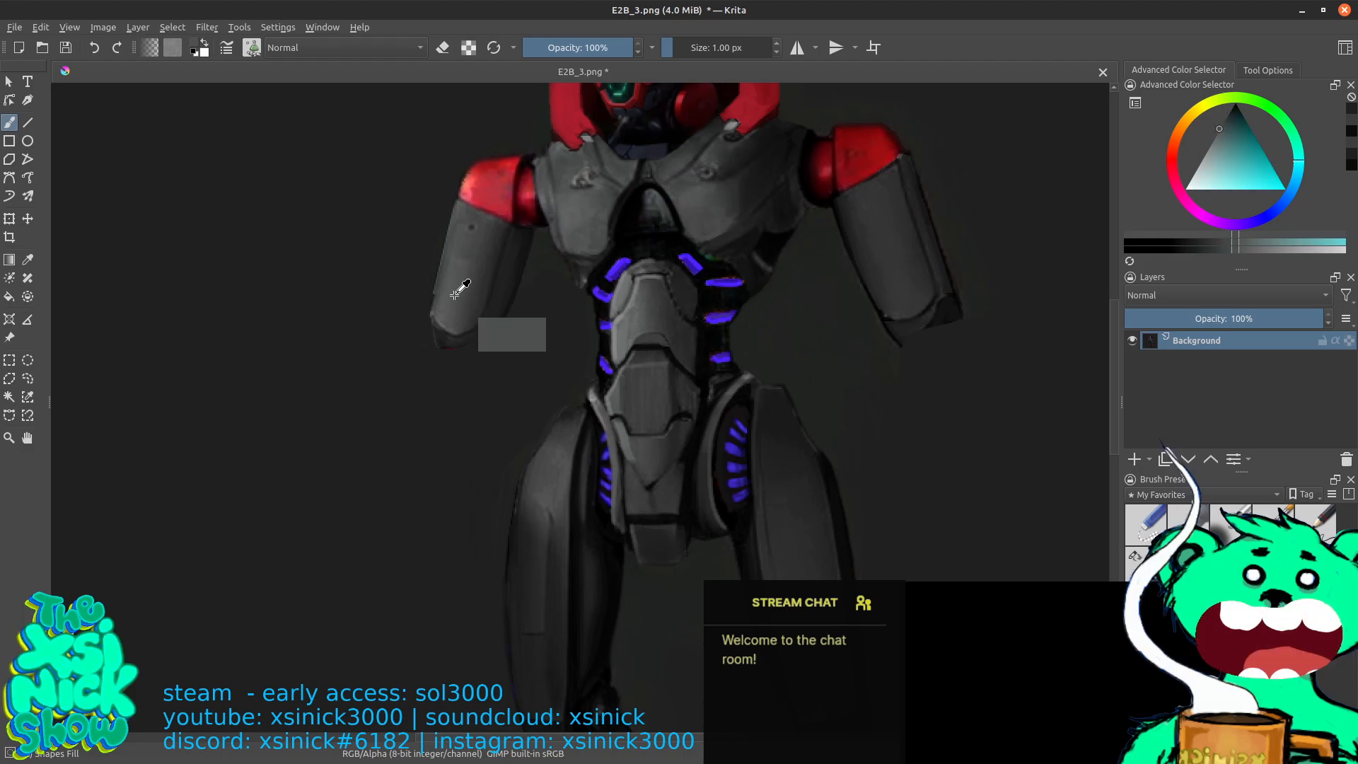
# Block in a large flat grey upper arm over the arm and red shoulder on the image's right
pyautogui.moveTo(528, 258); pyautogui.dragTo(618, 215)
pyautogui.moveTo(955, 267); pyautogui.dragTo(705, 404)
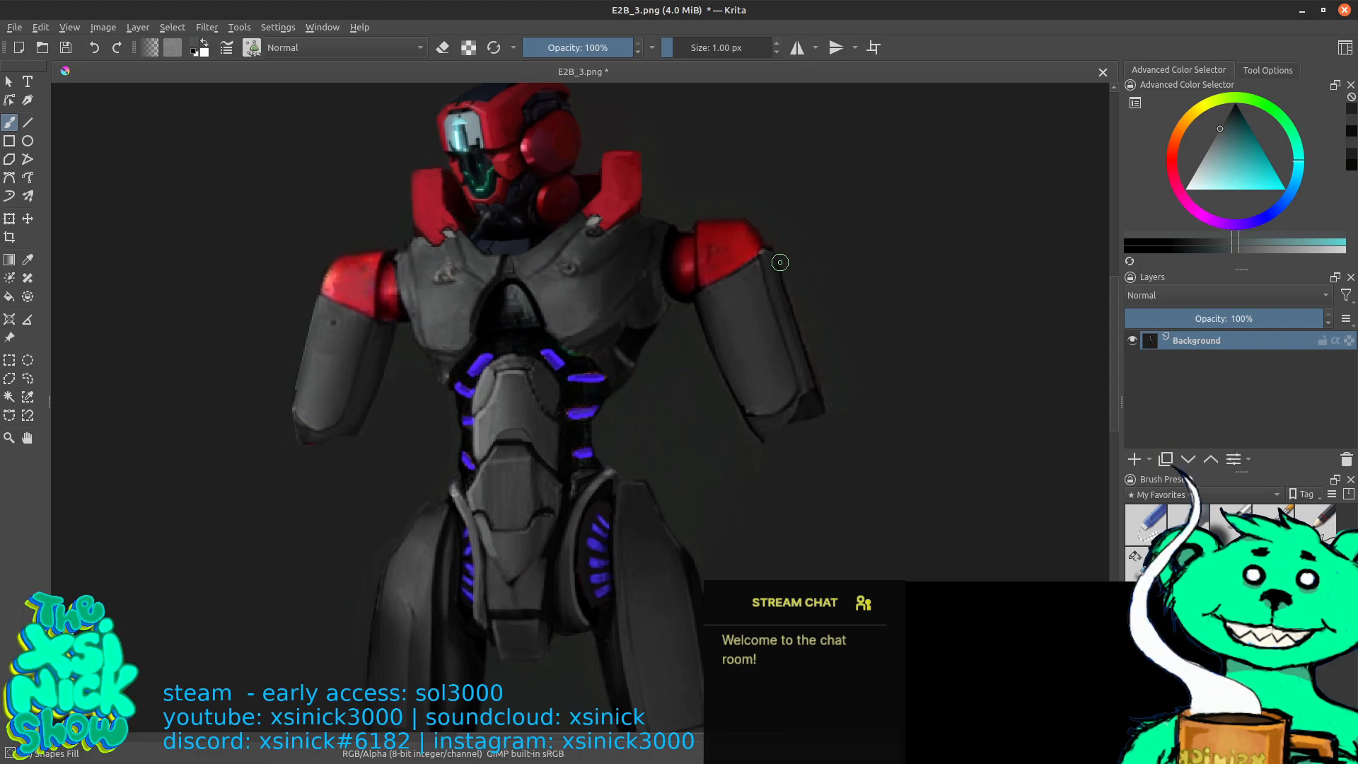
pyautogui.moveTo(779, 250)
pyautogui.mouseDown()
pyautogui.moveTo(726, 288)
pyautogui.moveTo(722, 363)
pyautogui.moveTo(750, 434)
pyautogui.moveTo(818, 428)
pyautogui.moveTo(826, 407)
pyautogui.moveTo(814, 324)
pyautogui.moveTo(823, 394)
pyautogui.moveTo(834, 333)
pyautogui.moveTo(813, 283)
pyautogui.mouseUp()
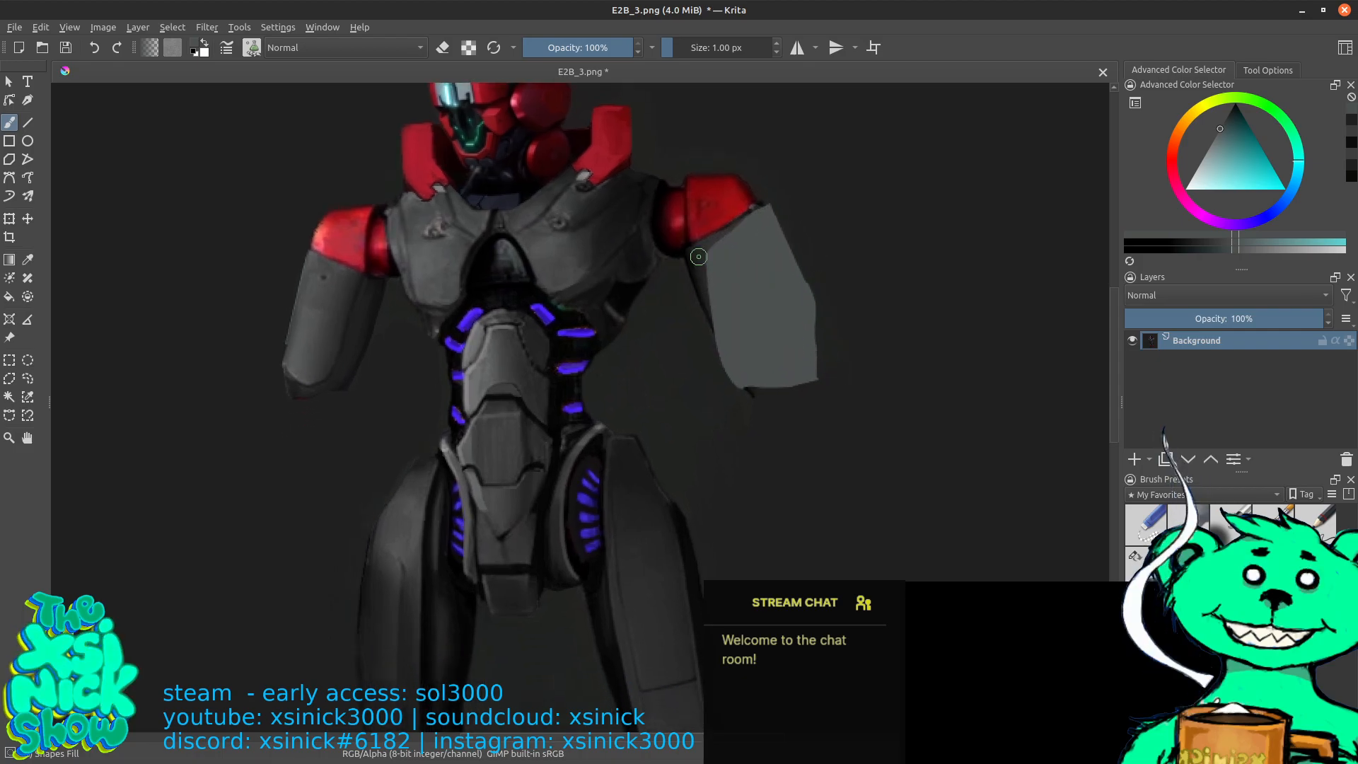
pyautogui.moveTo(758, 223); pyautogui.dragTo(750, 312)
pyautogui.moveTo(699, 367)
pyautogui.mouseDown()
pyautogui.moveTo(659, 255)
pyautogui.moveTo(670, 221)
pyautogui.moveTo(731, 188)
pyautogui.moveTo(814, 385)
pyautogui.moveTo(804, 420)
pyautogui.moveTo(700, 306)
pyautogui.moveTo(700, 422)
pyautogui.mouseUp()
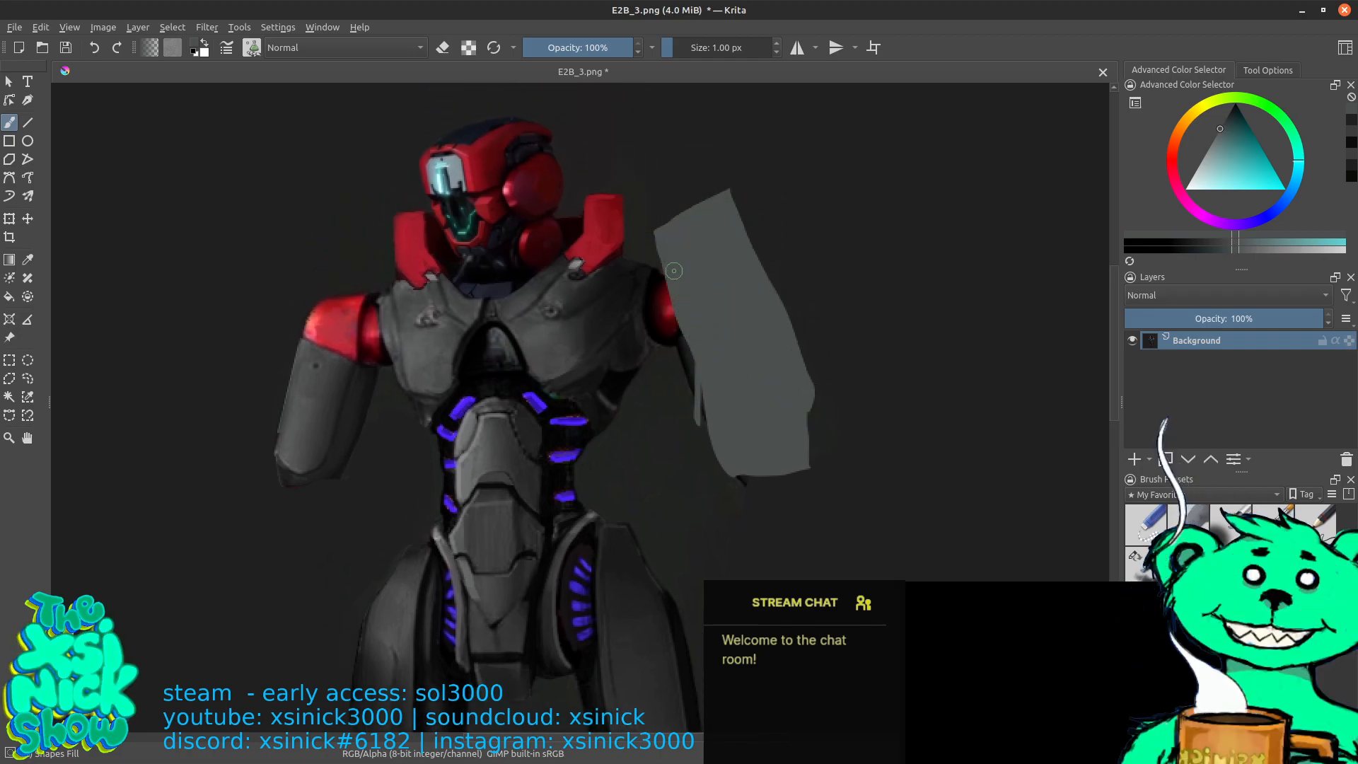
# Block in a matching flat grey upper arm over the arm and red shoulder on the image's left
pyautogui.moveTo(783, 444)
pyautogui.mouseDown()
pyautogui.moveTo(747, 310)
pyautogui.moveTo(727, 305)
pyautogui.moveTo(766, 226)
pyautogui.moveTo(876, 388)
pyautogui.mouseUp()
pyautogui.moveTo(415, 326)
pyautogui.mouseDown()
pyautogui.moveTo(400, 212)
pyautogui.moveTo(335, 296)
pyautogui.moveTo(306, 452)
pyautogui.moveTo(411, 315)
pyautogui.mouseUp()
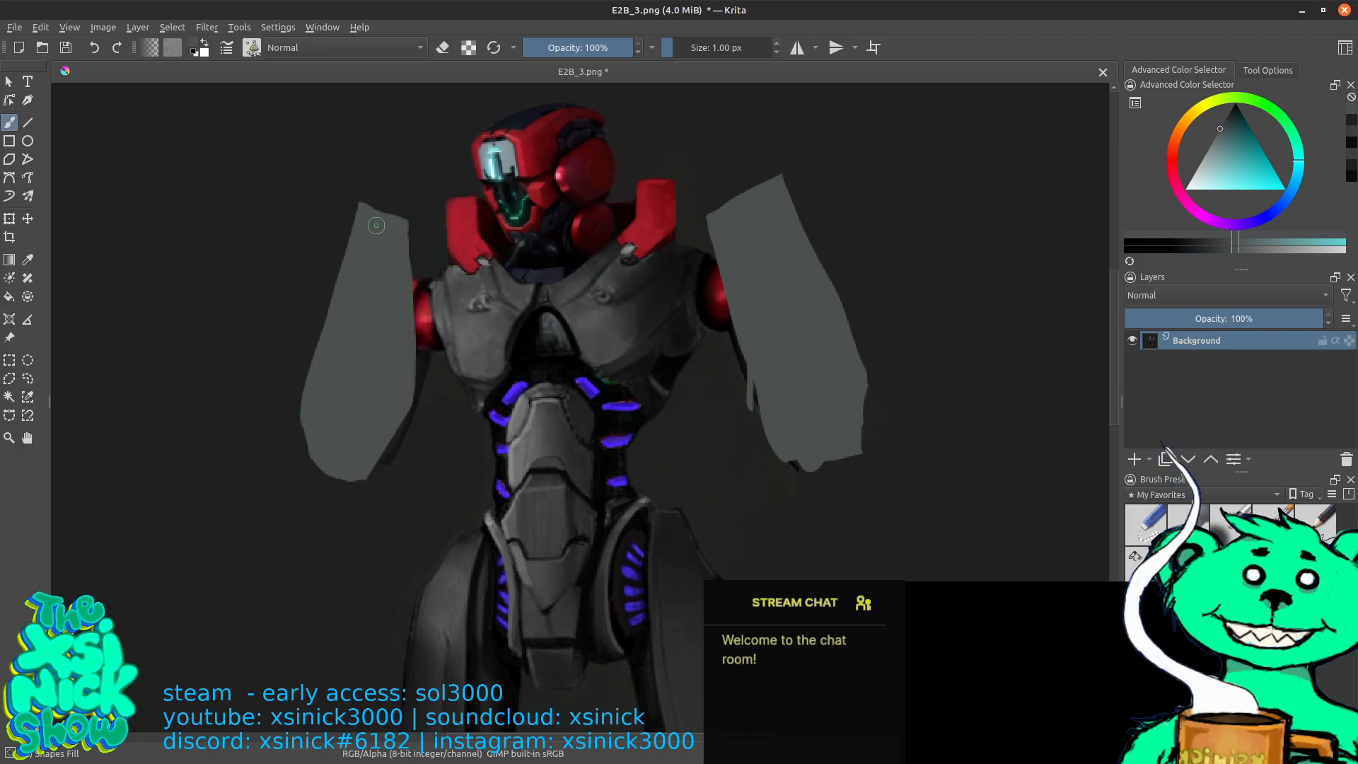
pyautogui.moveTo(420, 259)
pyautogui.mouseDown()
pyautogui.moveTo(423, 349)
pyautogui.moveTo(378, 463)
pyautogui.mouseUp()
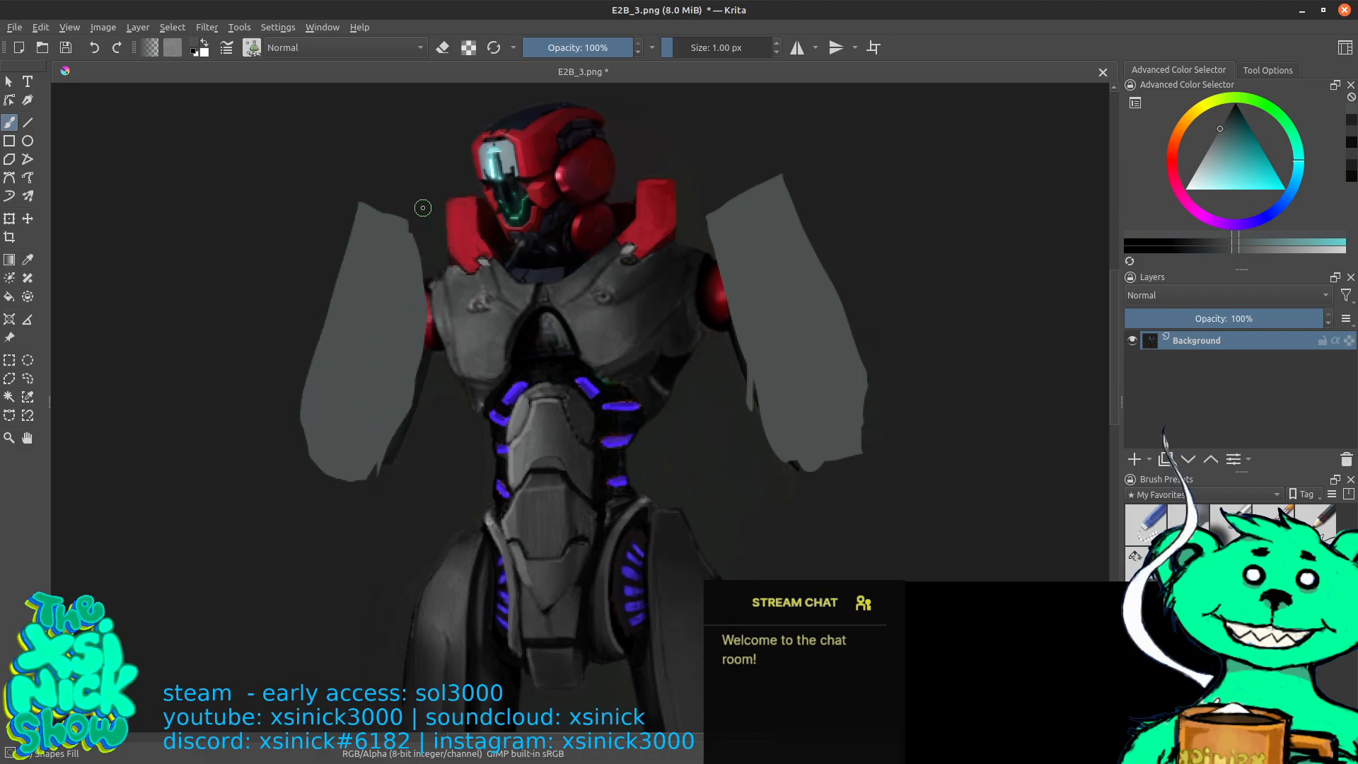
pyautogui.moveTo(331, 235)
pyautogui.mouseDown()
pyautogui.moveTo(393, 206)
pyautogui.moveTo(408, 216)
pyautogui.moveTo(409, 294)
pyautogui.mouseUp()
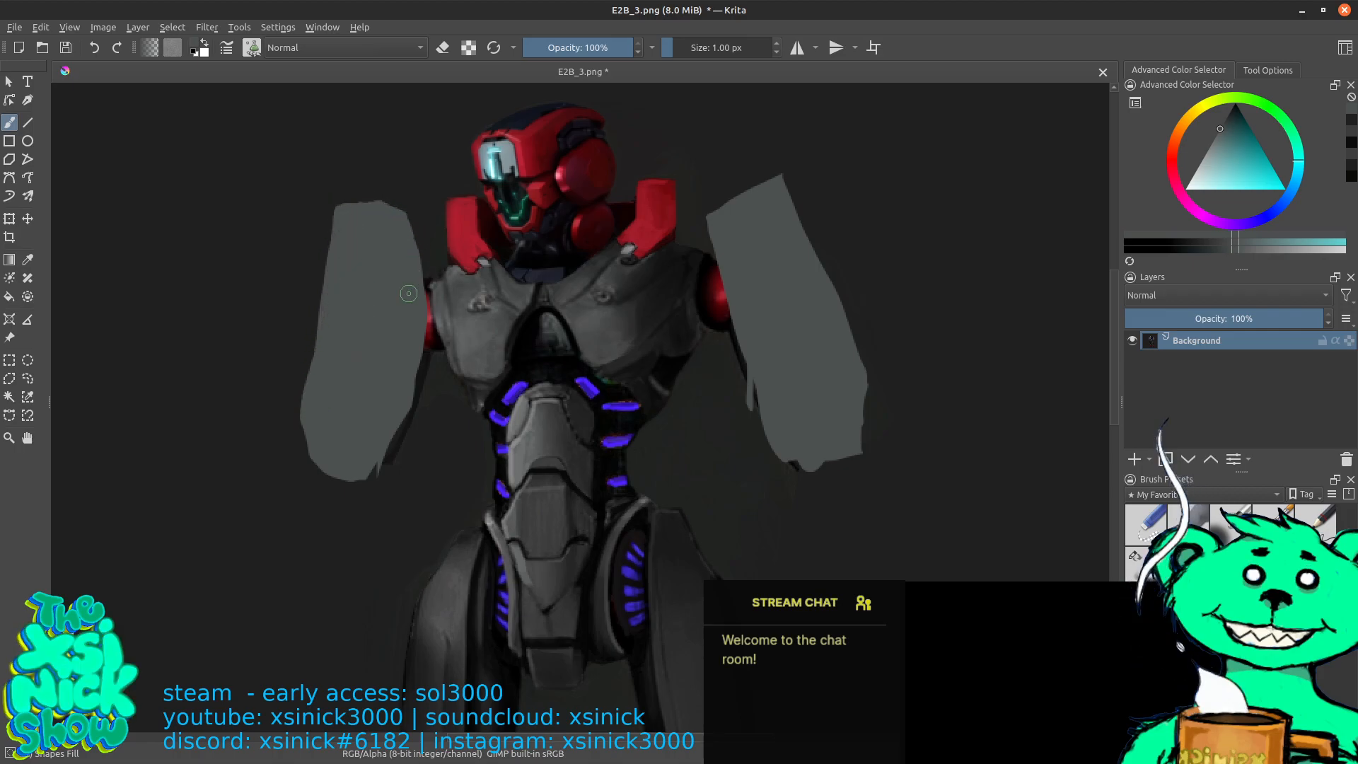
# Add thick, angular grey forearms that bend outward at the elbow and taper inward below both upper arms
pyautogui.moveTo(651, 411); pyautogui.dragTo(676, 246)
pyautogui.moveTo(560, 354); pyautogui.dragTo(530, 427)
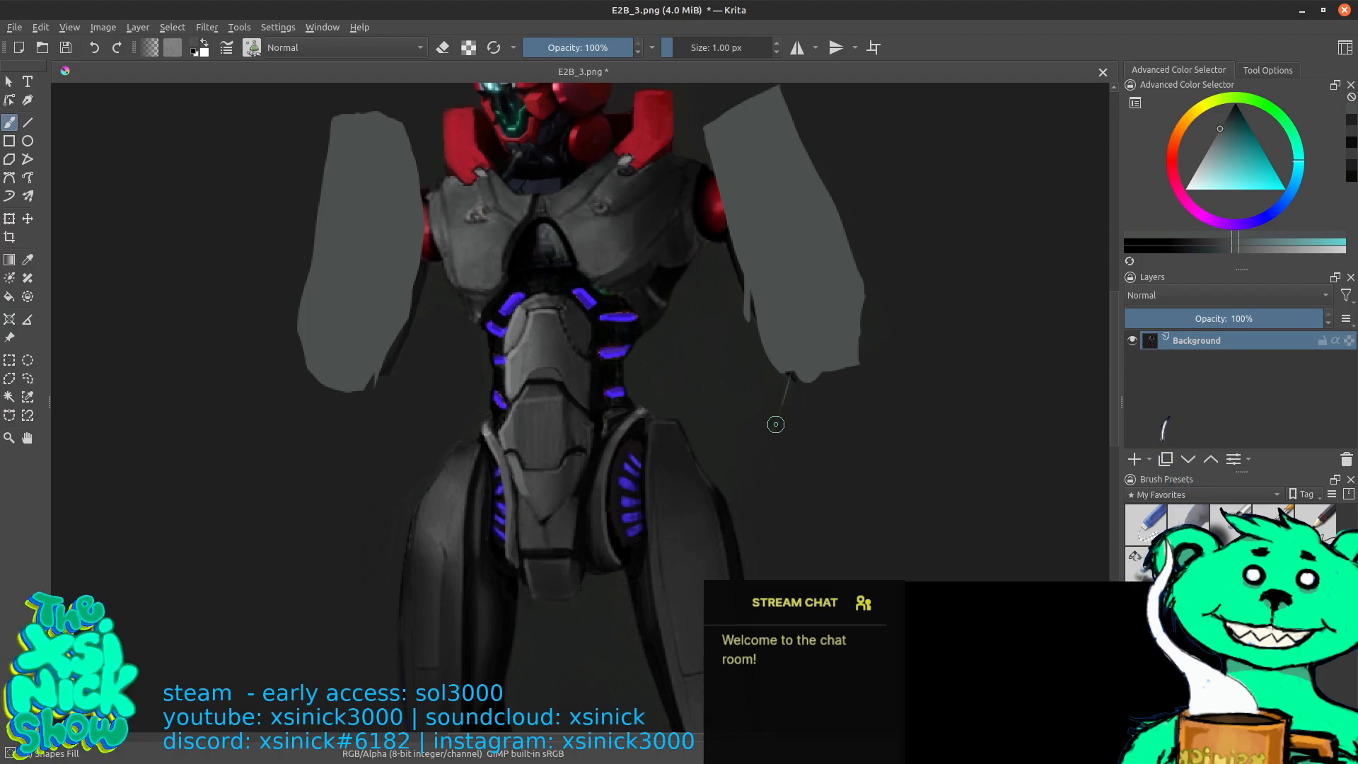
pyautogui.moveTo(817, 322); pyautogui.dragTo(815, 325)
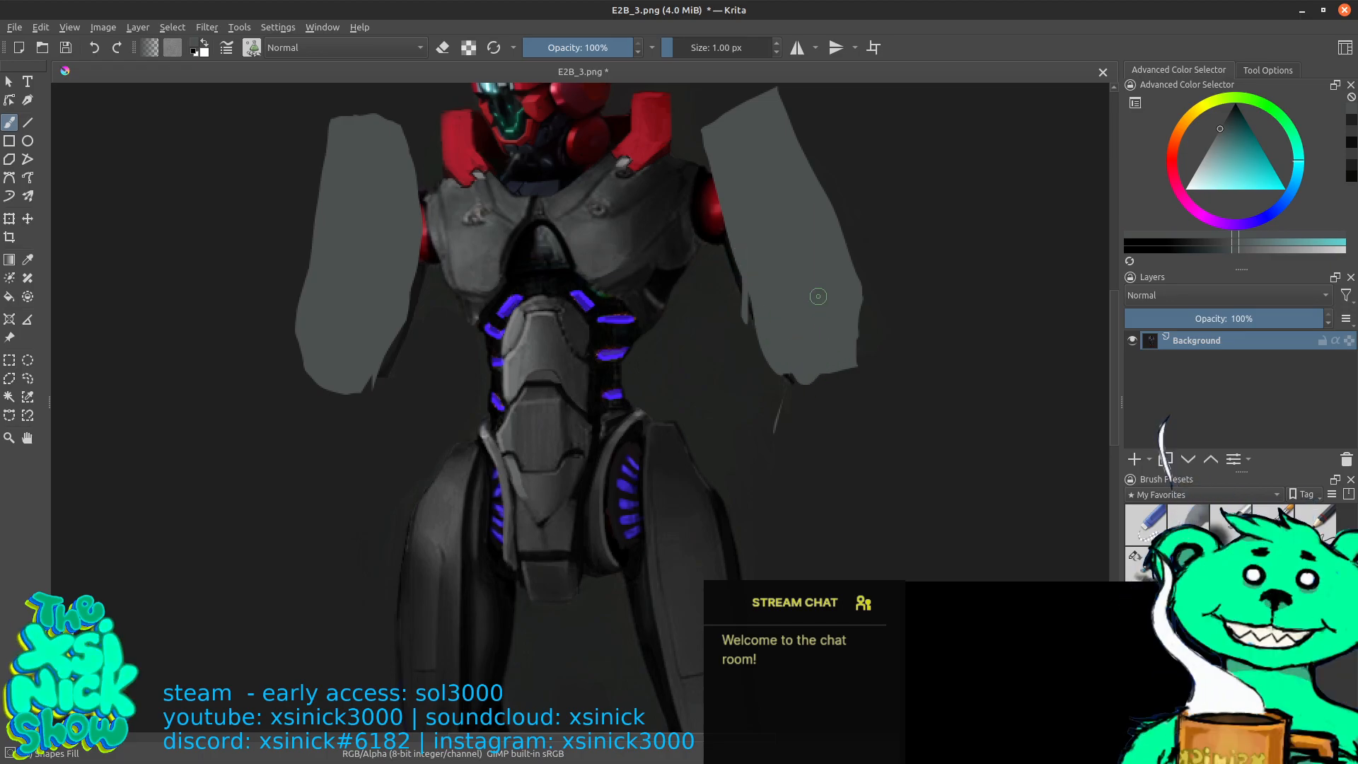
pyautogui.moveTo(787, 441)
pyautogui.mouseDown()
pyautogui.moveTo(811, 481)
pyautogui.moveTo(791, 578)
pyautogui.moveTo(878, 587)
pyautogui.moveTo(940, 401)
pyautogui.moveTo(853, 284)
pyautogui.mouseUp()
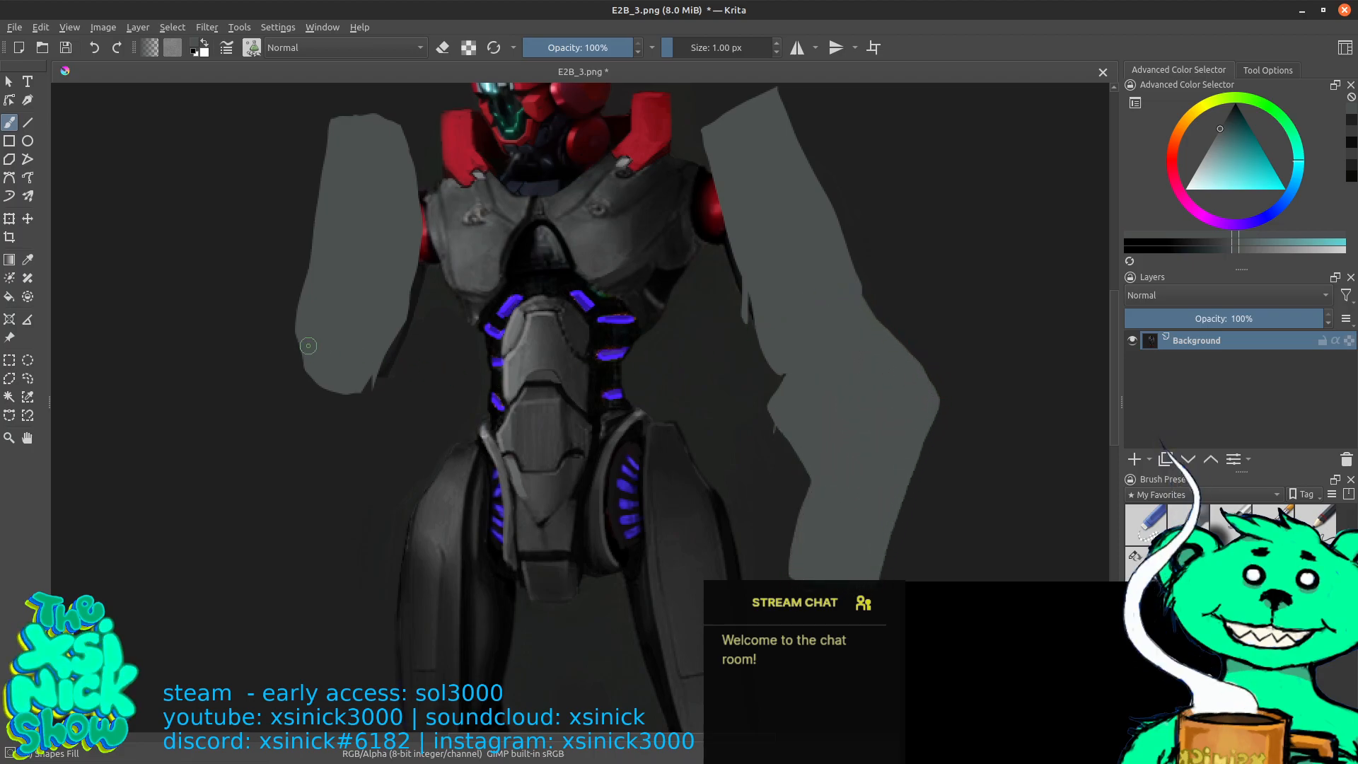
pyautogui.moveTo(306, 359); pyautogui.dragTo(276, 362)
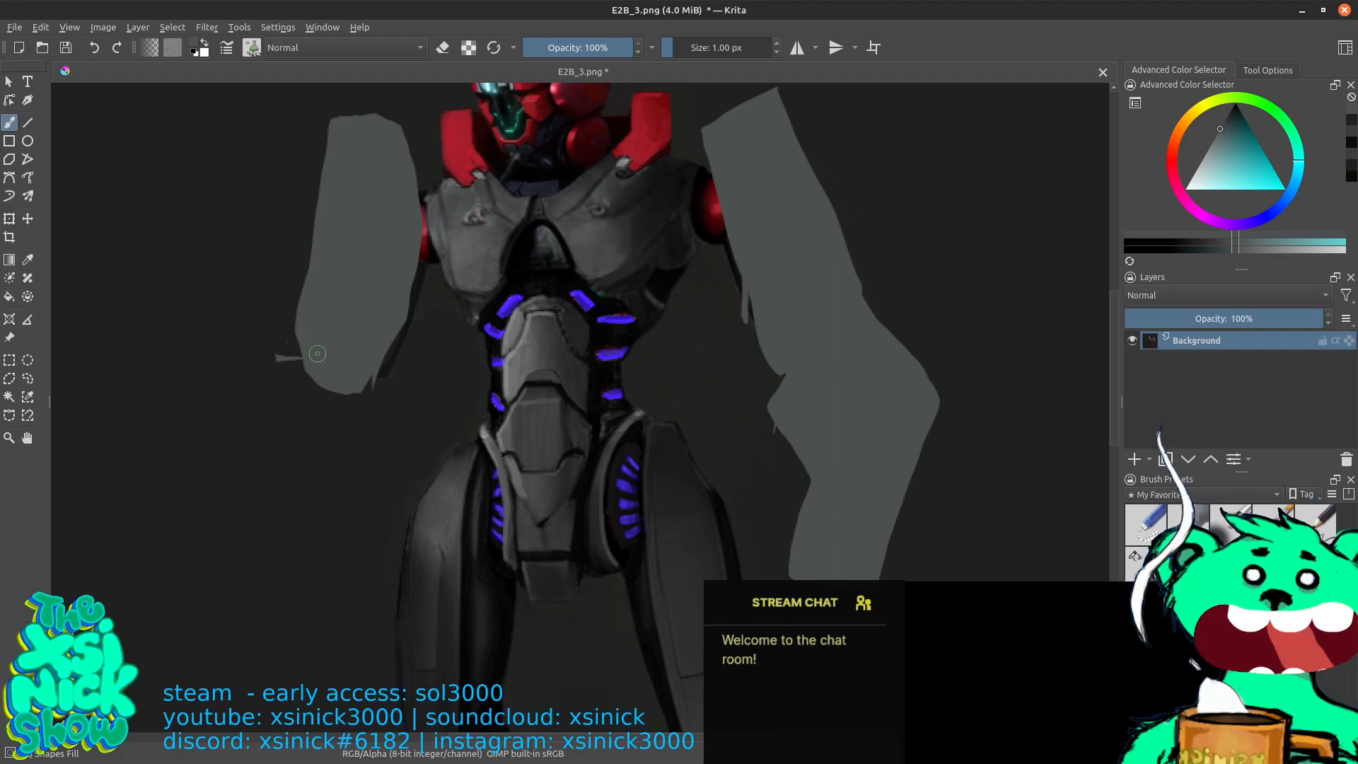
pyautogui.moveTo(373, 396)
pyautogui.mouseDown()
pyautogui.moveTo(374, 527)
pyautogui.moveTo(401, 589)
pyautogui.moveTo(356, 650)
pyautogui.moveTo(239, 478)
pyautogui.moveTo(265, 341)
pyautogui.moveTo(313, 318)
pyautogui.mouseUp()
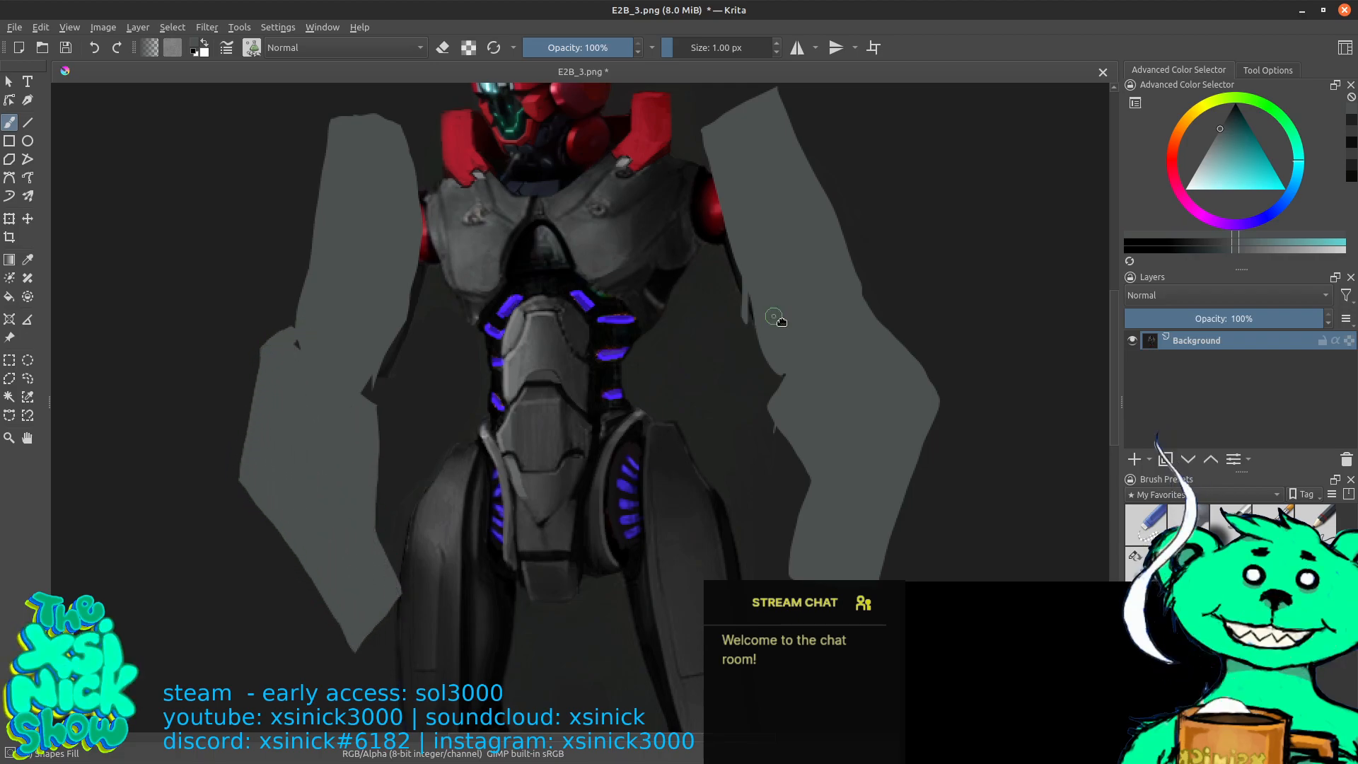
# Broaden both grey upper arms outward below the shoulders and fill the notch at the elbow on the image's left
pyautogui.moveTo(775, 316); pyautogui.dragTo(822, 417)
pyautogui.moveTo(336, 442)
pyautogui.mouseDown()
pyautogui.moveTo(334, 330)
pyautogui.moveTo(385, 282)
pyautogui.mouseUp()
pyautogui.moveTo(839, 265)
pyautogui.mouseDown()
pyautogui.moveTo(905, 312)
pyautogui.moveTo(923, 468)
pyautogui.mouseUp()
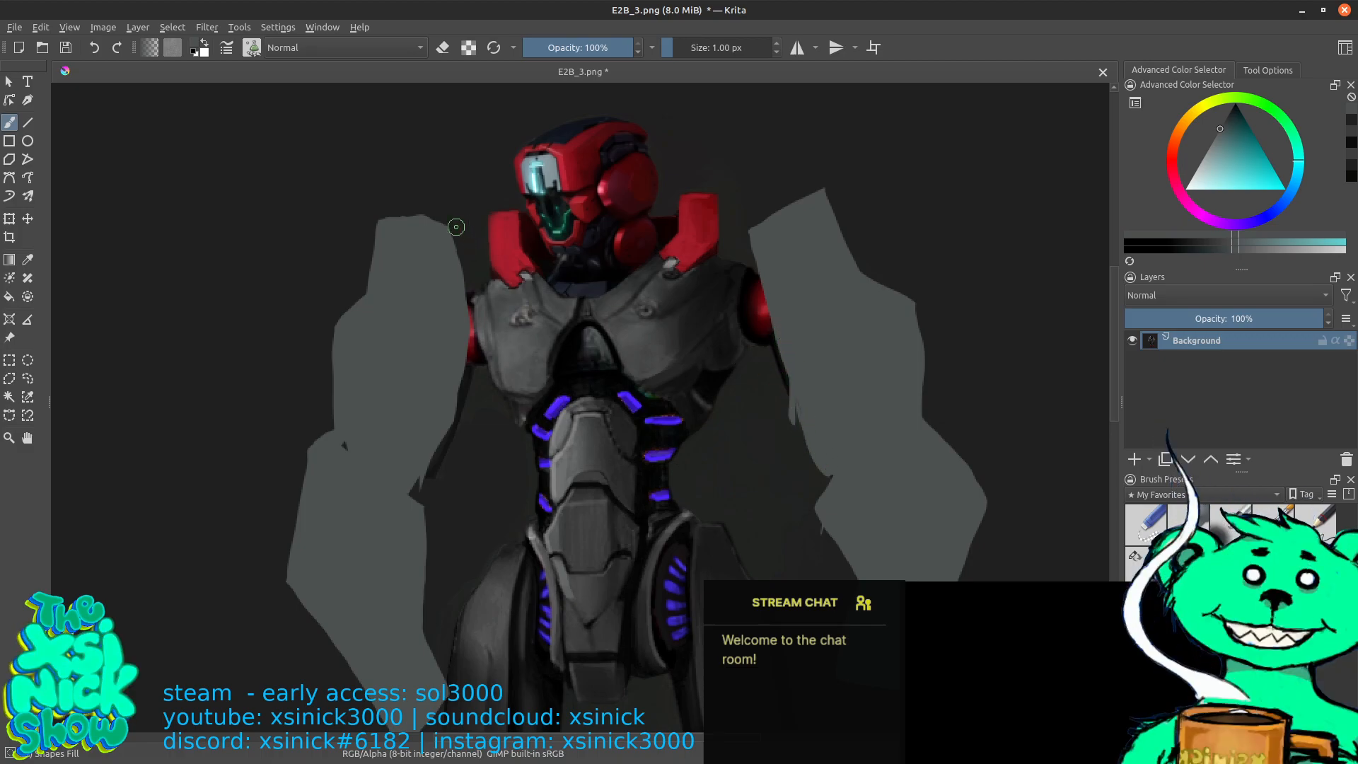
pyautogui.moveTo(764, 269)
pyautogui.mouseDown()
pyautogui.moveTo(759, 202)
pyautogui.moveTo(825, 177)
pyautogui.moveTo(856, 259)
pyautogui.mouseUp()
pyautogui.moveTo(344, 428)
pyautogui.mouseDown()
pyautogui.moveTo(367, 447)
pyautogui.moveTo(335, 500)
pyautogui.mouseUp()
# Block in bulky grey fists at the ends of both forearms, the one on the image's left overlapping the thigh
pyautogui.moveTo(657, 411)
pyautogui.mouseDown()
pyautogui.moveTo(649, 285)
pyautogui.moveTo(631, 251)
pyautogui.mouseUp()
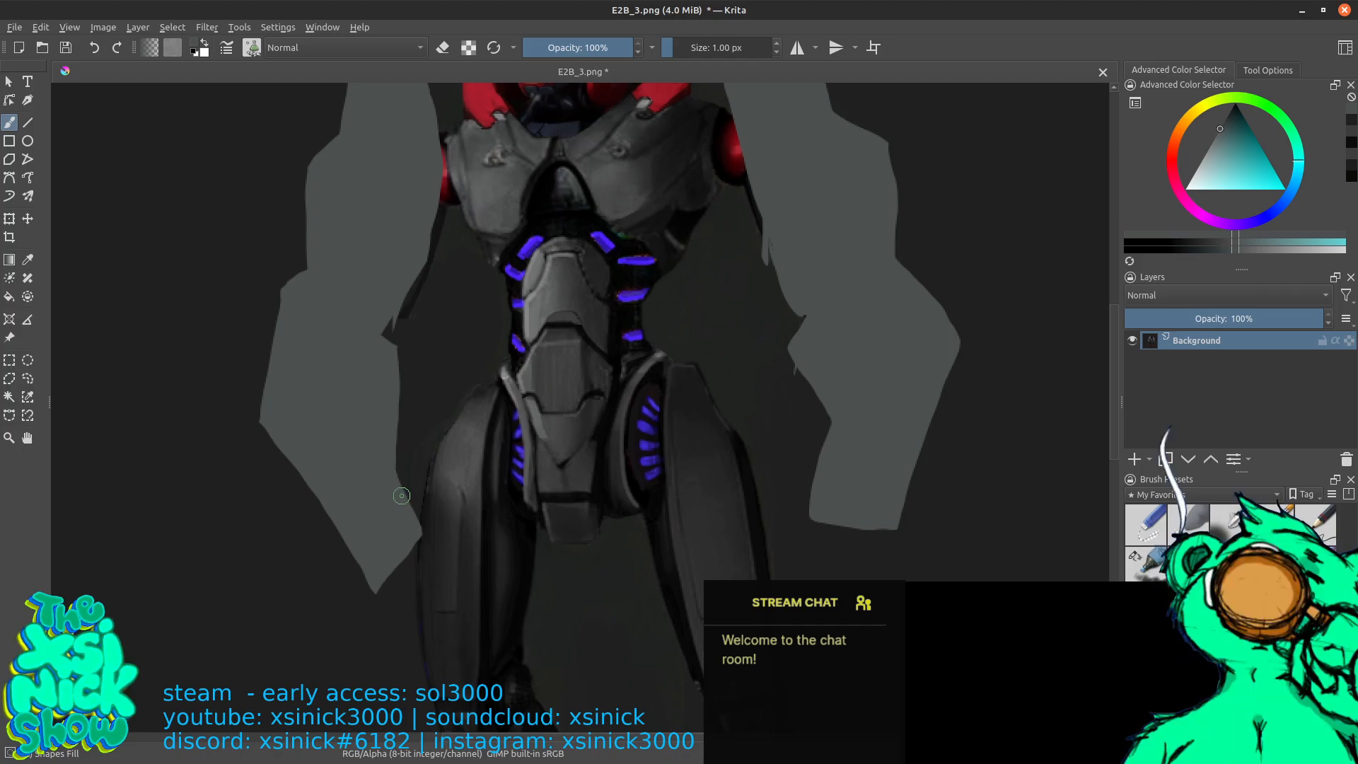
pyautogui.moveTo(411, 503)
pyautogui.mouseDown()
pyautogui.moveTo(443, 518)
pyautogui.moveTo(423, 559)
pyautogui.moveTo(442, 542)
pyautogui.moveTo(381, 590)
pyautogui.moveTo(409, 603)
pyautogui.moveTo(436, 545)
pyautogui.mouseUp()
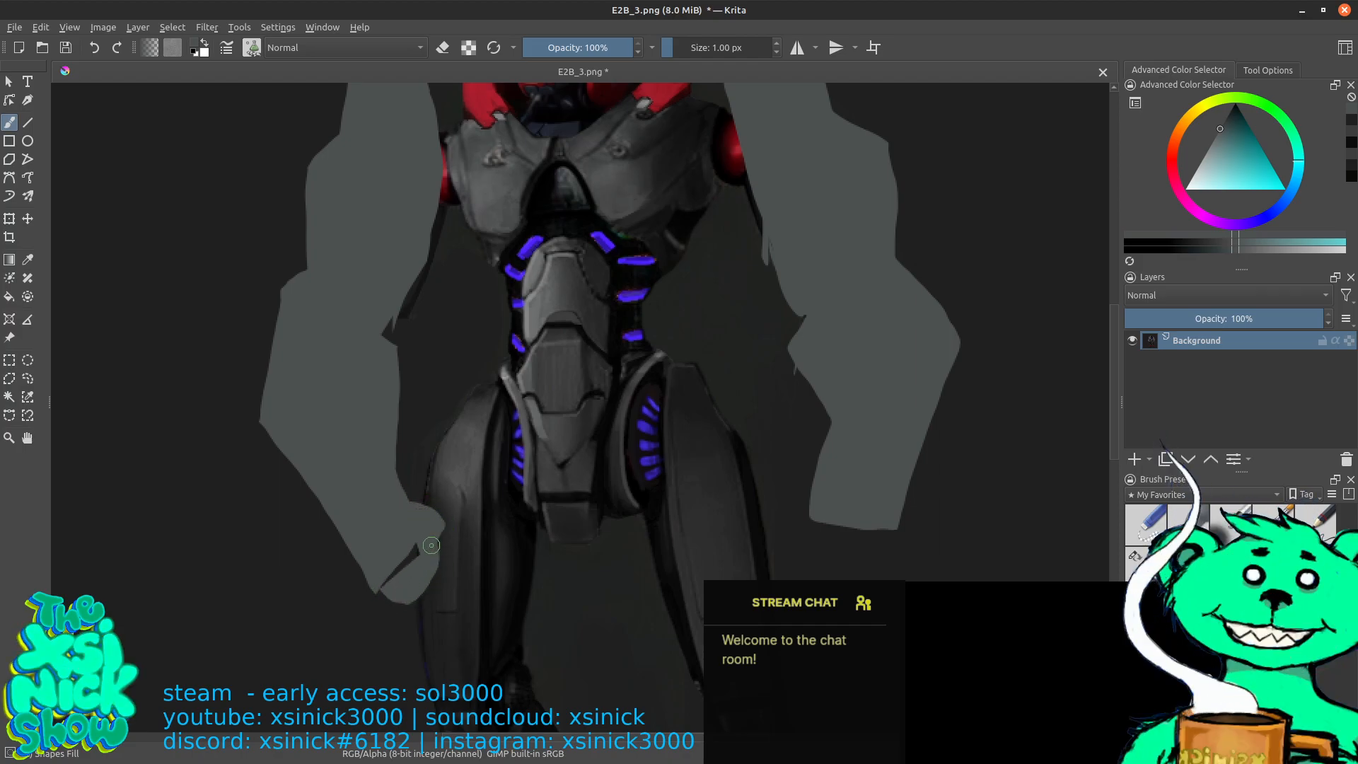
pyautogui.moveTo(401, 603); pyautogui.dragTo(435, 546)
pyautogui.moveTo(430, 481)
pyautogui.mouseDown()
pyautogui.moveTo(457, 508)
pyautogui.moveTo(442, 551)
pyautogui.moveTo(467, 529)
pyautogui.moveTo(442, 529)
pyautogui.moveTo(451, 550)
pyautogui.moveTo(469, 542)
pyautogui.moveTo(456, 515)
pyautogui.mouseUp()
pyautogui.moveTo(431, 578)
pyautogui.mouseDown()
pyautogui.moveTo(449, 543)
pyautogui.moveTo(416, 585)
pyautogui.moveTo(427, 597)
pyautogui.moveTo(448, 572)
pyautogui.moveTo(424, 567)
pyautogui.moveTo(402, 611)
pyautogui.moveTo(426, 594)
pyautogui.moveTo(401, 564)
pyautogui.moveTo(372, 578)
pyautogui.moveTo(368, 591)
pyautogui.moveTo(389, 609)
pyautogui.mouseUp()
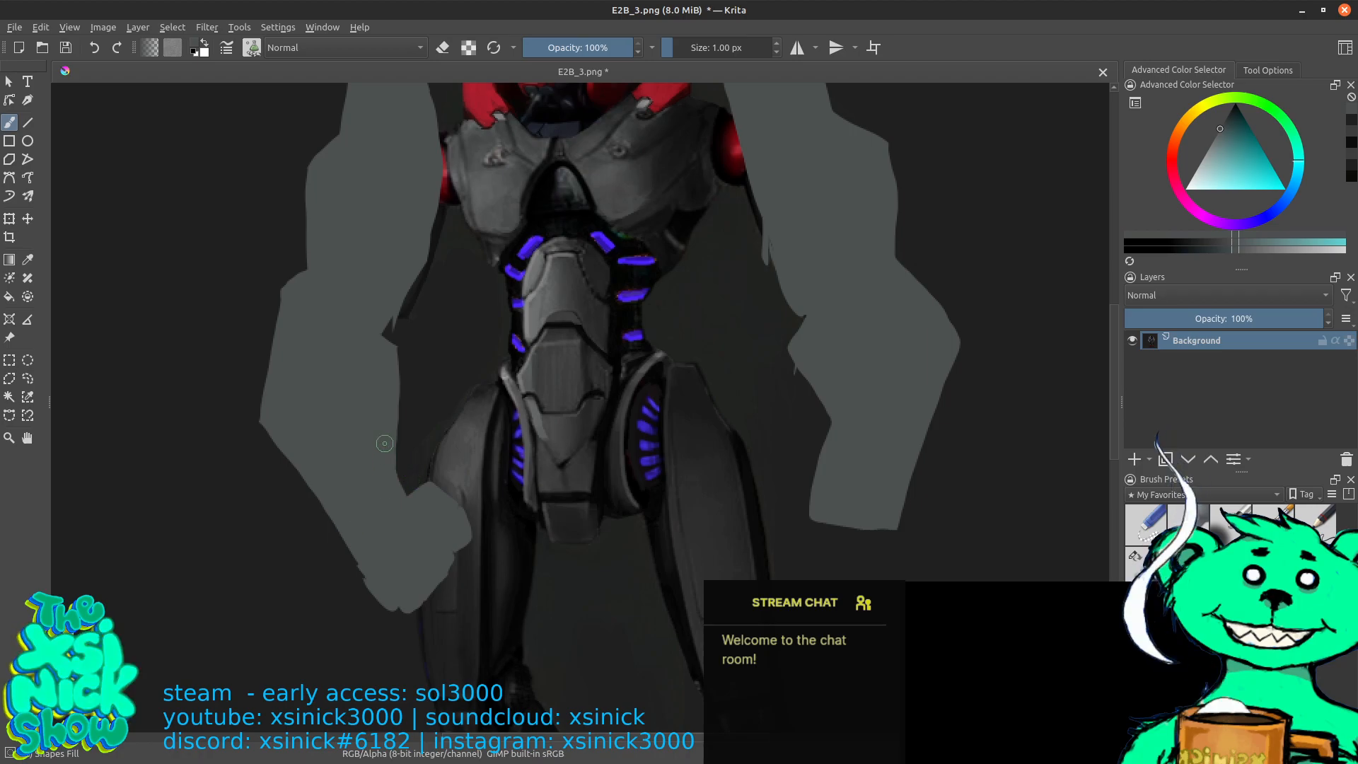
pyautogui.moveTo(353, 553); pyautogui.dragTo(283, 453)
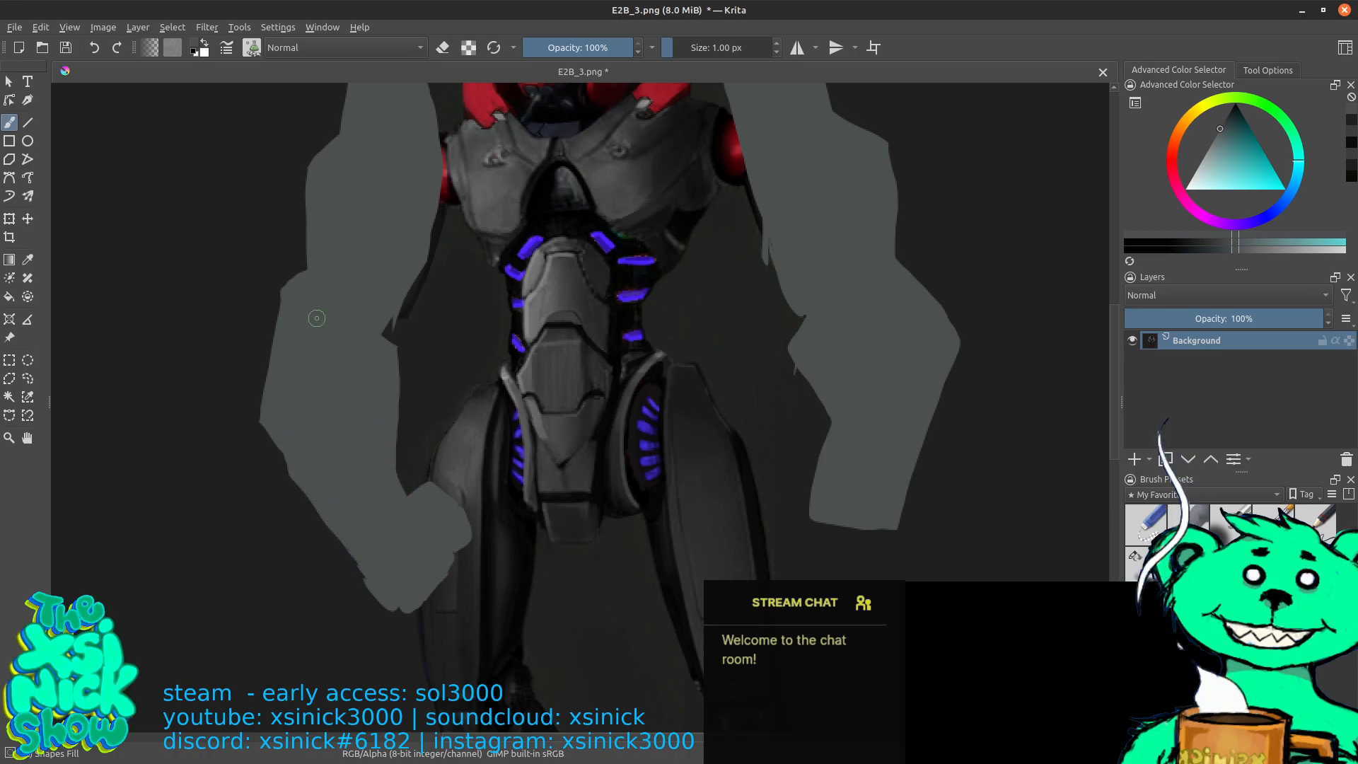
pyautogui.moveTo(780, 492)
pyautogui.mouseDown()
pyautogui.moveTo(785, 526)
pyautogui.moveTo(830, 517)
pyautogui.moveTo(793, 535)
pyautogui.moveTo(787, 548)
pyautogui.moveTo(805, 555)
pyautogui.moveTo(839, 524)
pyautogui.moveTo(817, 548)
pyautogui.moveTo(827, 560)
pyautogui.moveTo(865, 521)
pyautogui.moveTo(867, 543)
pyautogui.moveTo(832, 550)
pyautogui.moveTo(856, 564)
pyautogui.moveTo(892, 513)
pyautogui.mouseUp()
pyautogui.moveTo(811, 477)
pyautogui.mouseDown()
pyautogui.moveTo(847, 465)
pyautogui.moveTo(782, 500)
pyautogui.moveTo(796, 469)
pyautogui.moveTo(822, 478)
pyautogui.mouseUp()
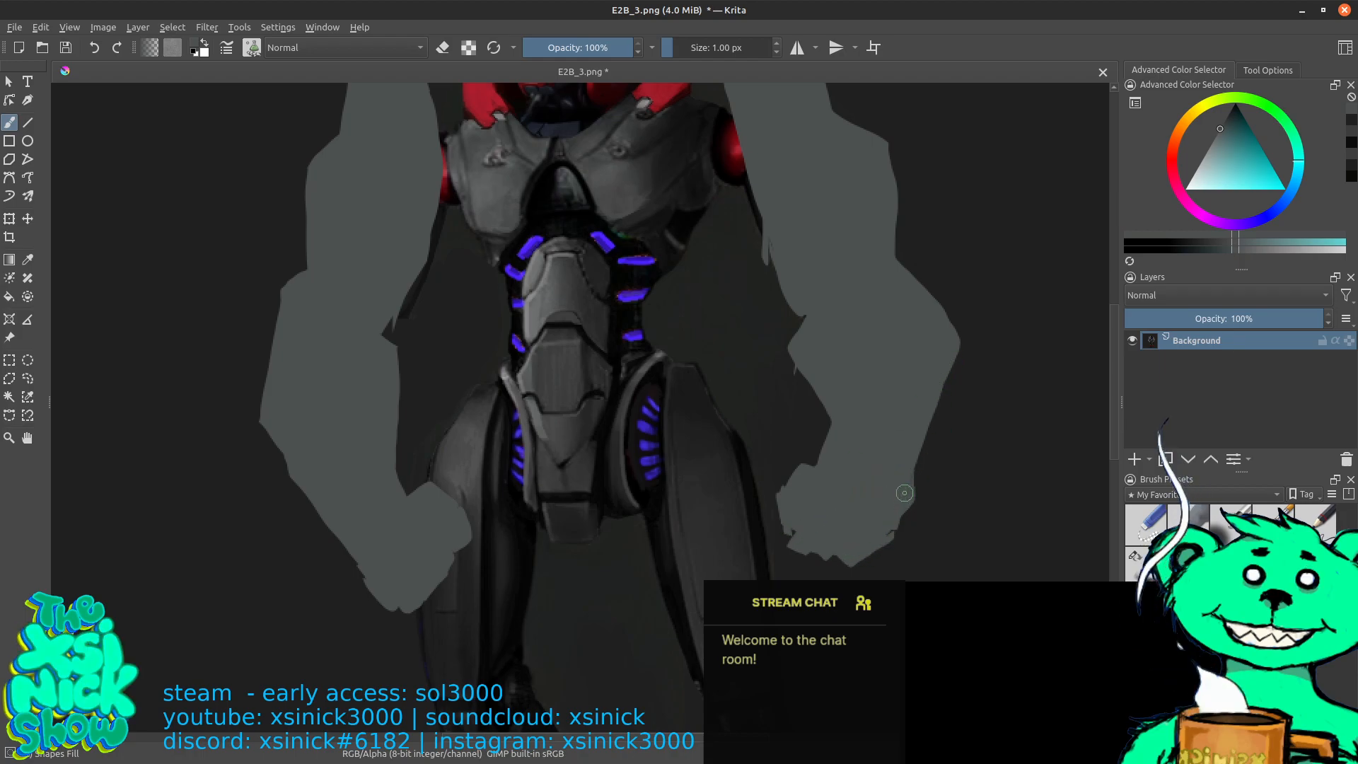
# Widen the outer contour of the grey upper arm and forearm on the image's left with flat grey shapes
pyautogui.scroll(3, 809, 446)
pyautogui.moveTo(773, 415)
pyautogui.mouseDown()
pyautogui.moveTo(737, 369)
pyautogui.moveTo(759, 282)
pyautogui.mouseUp()
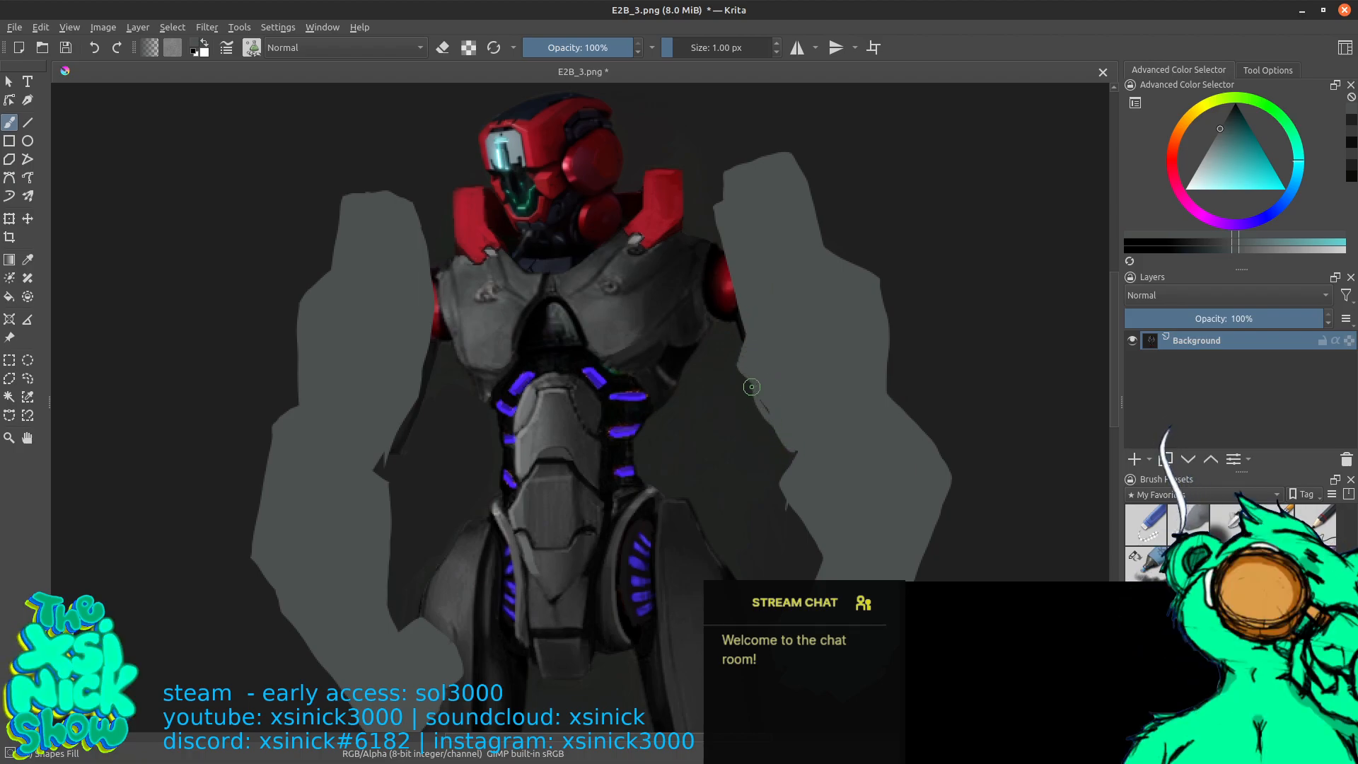
pyautogui.moveTo(384, 455)
pyautogui.mouseDown()
pyautogui.moveTo(433, 395)
pyautogui.moveTo(412, 216)
pyautogui.mouseUp()
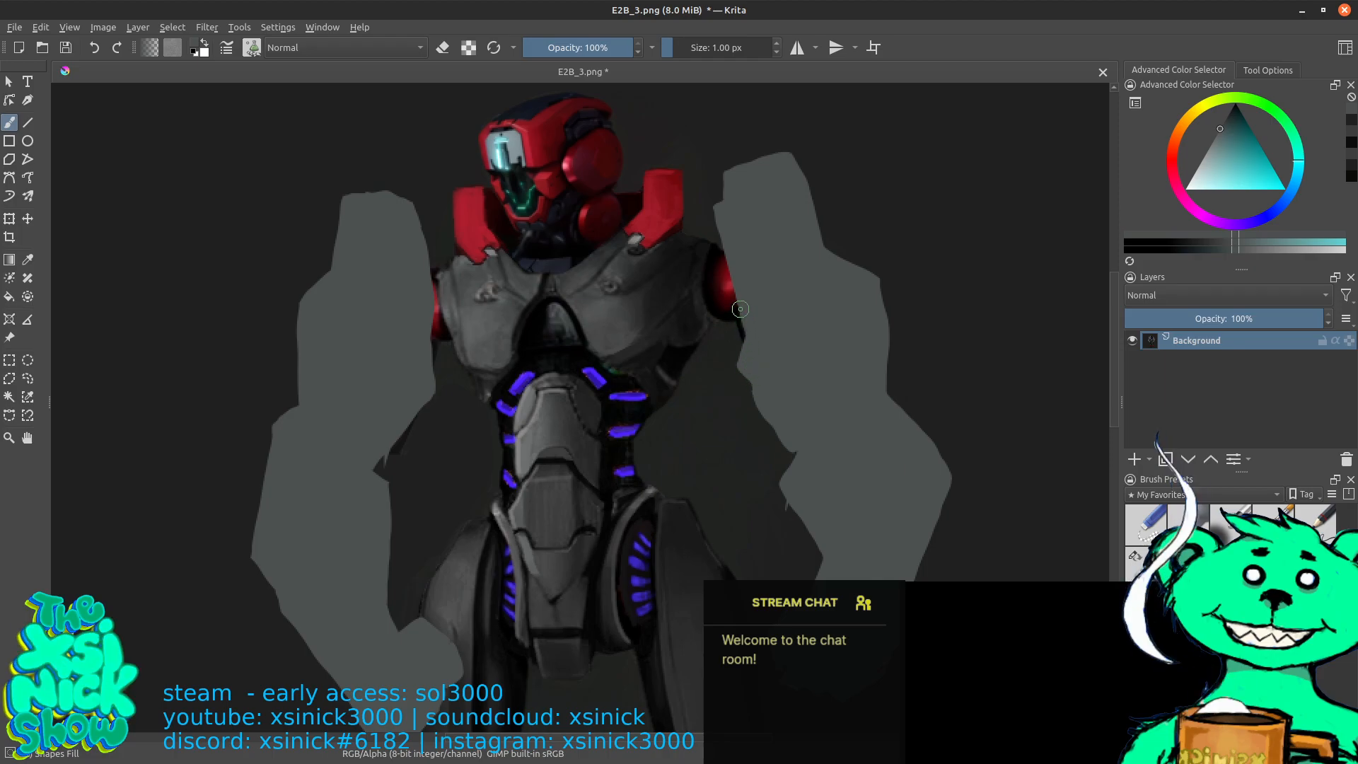
pyautogui.moveTo(819, 266); pyautogui.dragTo(826, 251)
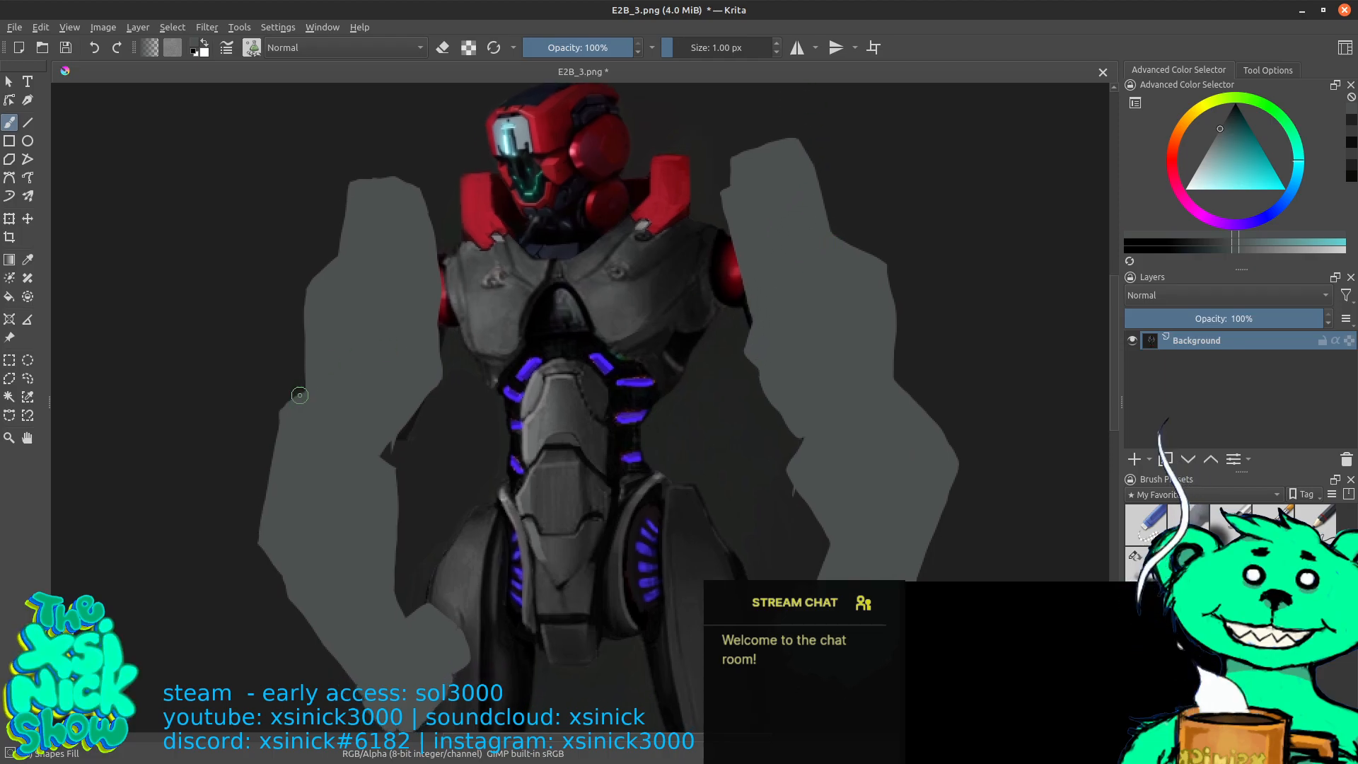
pyautogui.moveTo(301, 389)
pyautogui.mouseDown()
pyautogui.moveTo(287, 290)
pyautogui.moveTo(336, 274)
pyautogui.mouseUp()
pyautogui.moveTo(271, 480)
pyautogui.mouseDown()
pyautogui.moveTo(278, 411)
pyautogui.moveTo(311, 412)
pyautogui.moveTo(353, 466)
pyautogui.mouseUp()
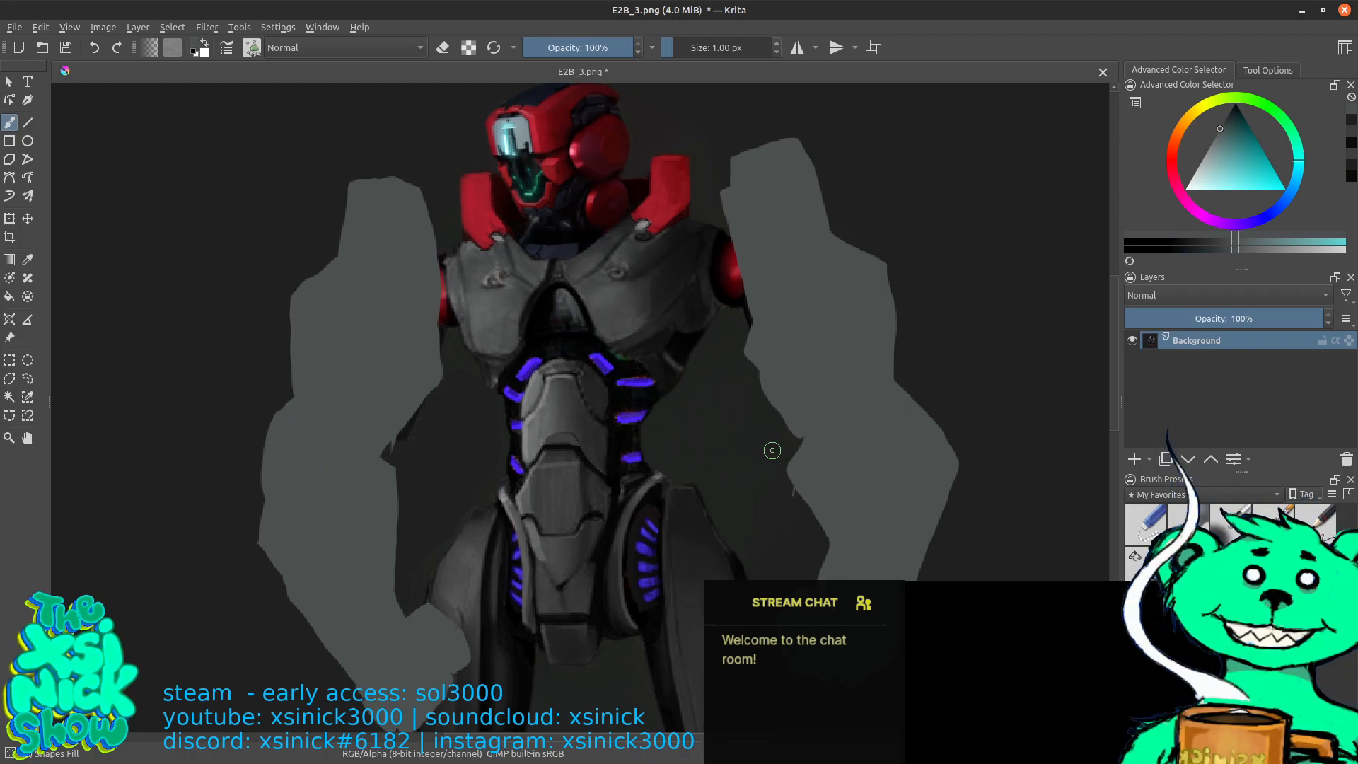
pyautogui.moveTo(258, 484)
pyautogui.mouseDown()
pyautogui.moveTo(247, 522)
pyautogui.moveTo(284, 598)
pyautogui.moveTo(359, 671)
pyautogui.mouseUp()
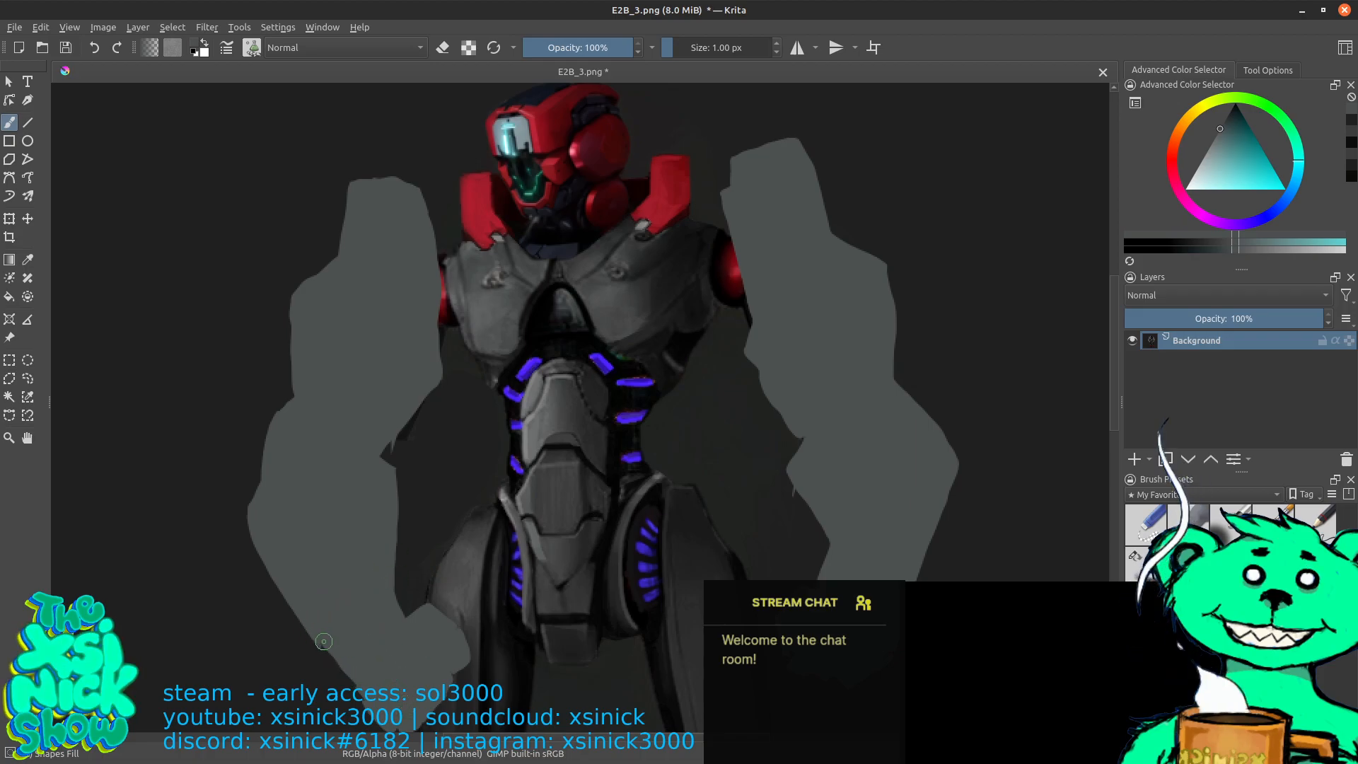
# Lower the brush opacity to 62% and paint grey over the red shoulder joint on the image's right
pyautogui.moveTo(570, 411); pyautogui.dragTo(611, 376)
pyautogui.click(575, 47)
pyautogui.click(593, 47)
pyautogui.moveTo(858, 163); pyautogui.dragTo(819, 181)
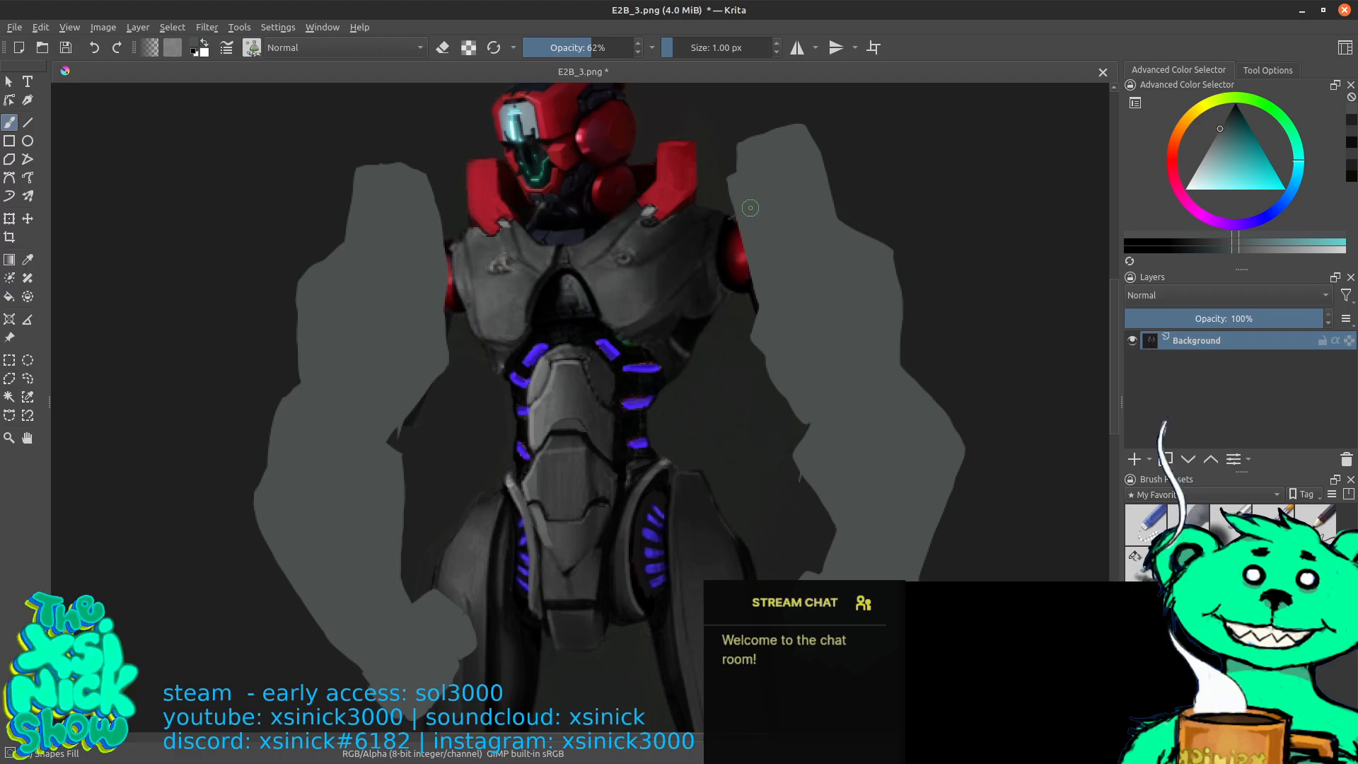
pyautogui.moveTo(743, 216)
pyautogui.mouseDown()
pyautogui.moveTo(736, 307)
pyautogui.moveTo(736, 210)
pyautogui.moveTo(778, 290)
pyautogui.moveTo(789, 208)
pyautogui.mouseUp()
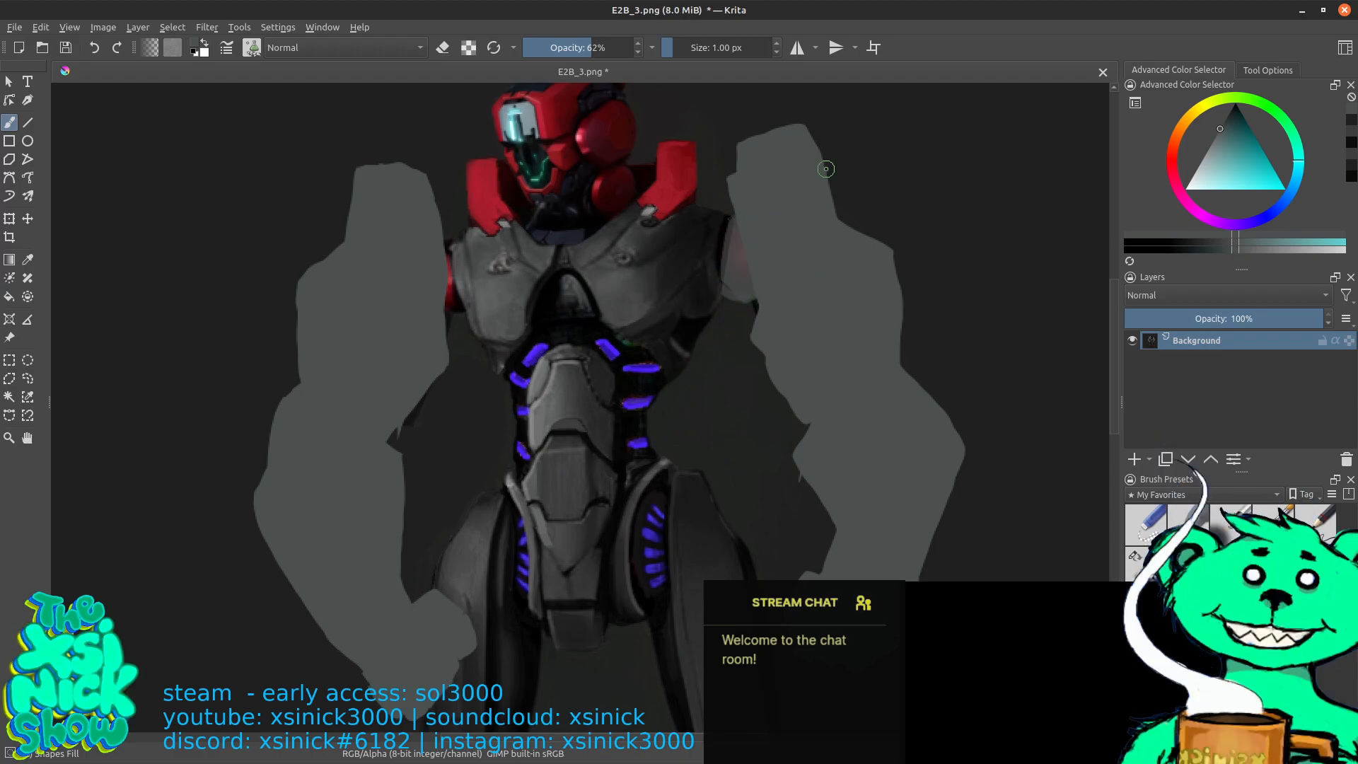
# Choose a darker grey and shade angular planes down the upper arm and across the elbow on the image's right
pyautogui.click(1228, 114)
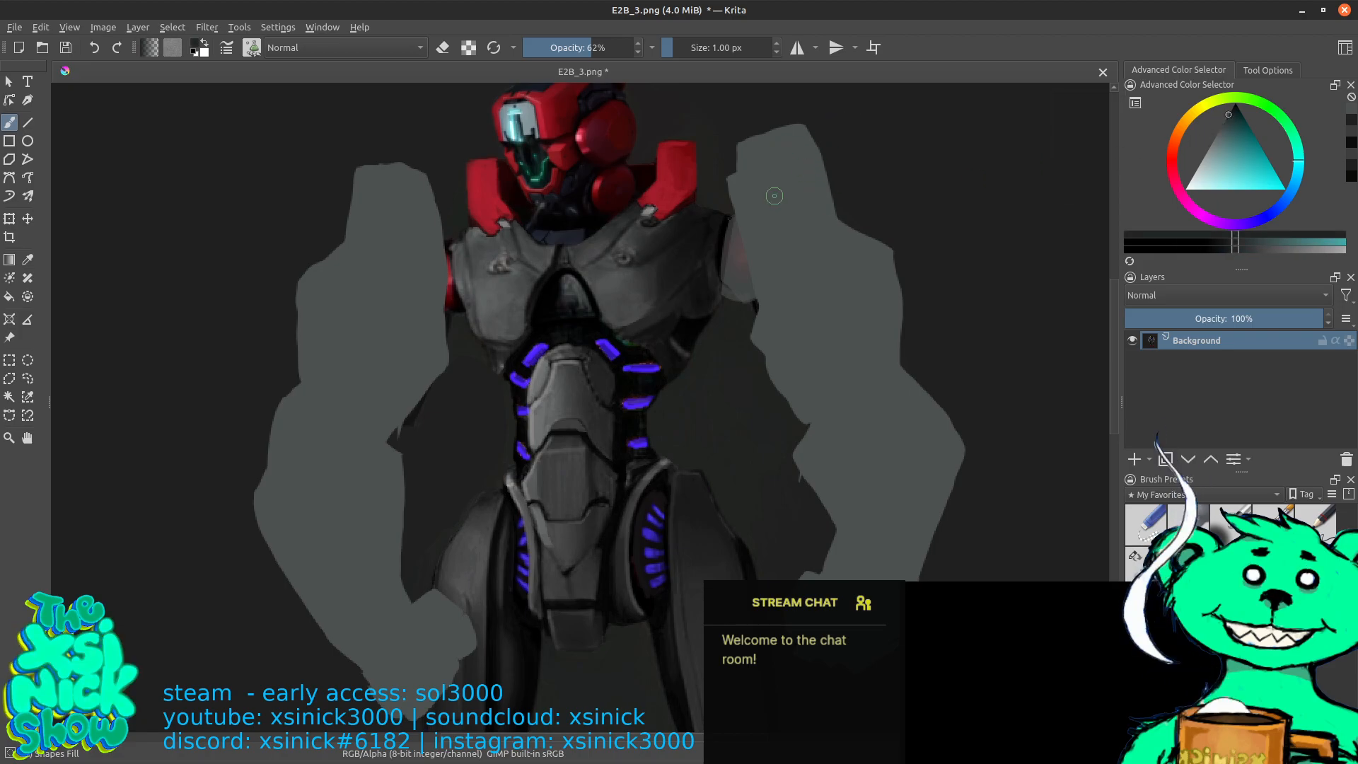
pyautogui.moveTo(736, 223)
pyautogui.mouseDown()
pyautogui.moveTo(805, 245)
pyautogui.moveTo(813, 235)
pyautogui.moveTo(865, 374)
pyautogui.moveTo(882, 371)
pyautogui.moveTo(843, 231)
pyautogui.moveTo(794, 237)
pyautogui.moveTo(774, 250)
pyautogui.moveTo(781, 270)
pyautogui.moveTo(834, 282)
pyautogui.moveTo(801, 225)
pyautogui.mouseUp()
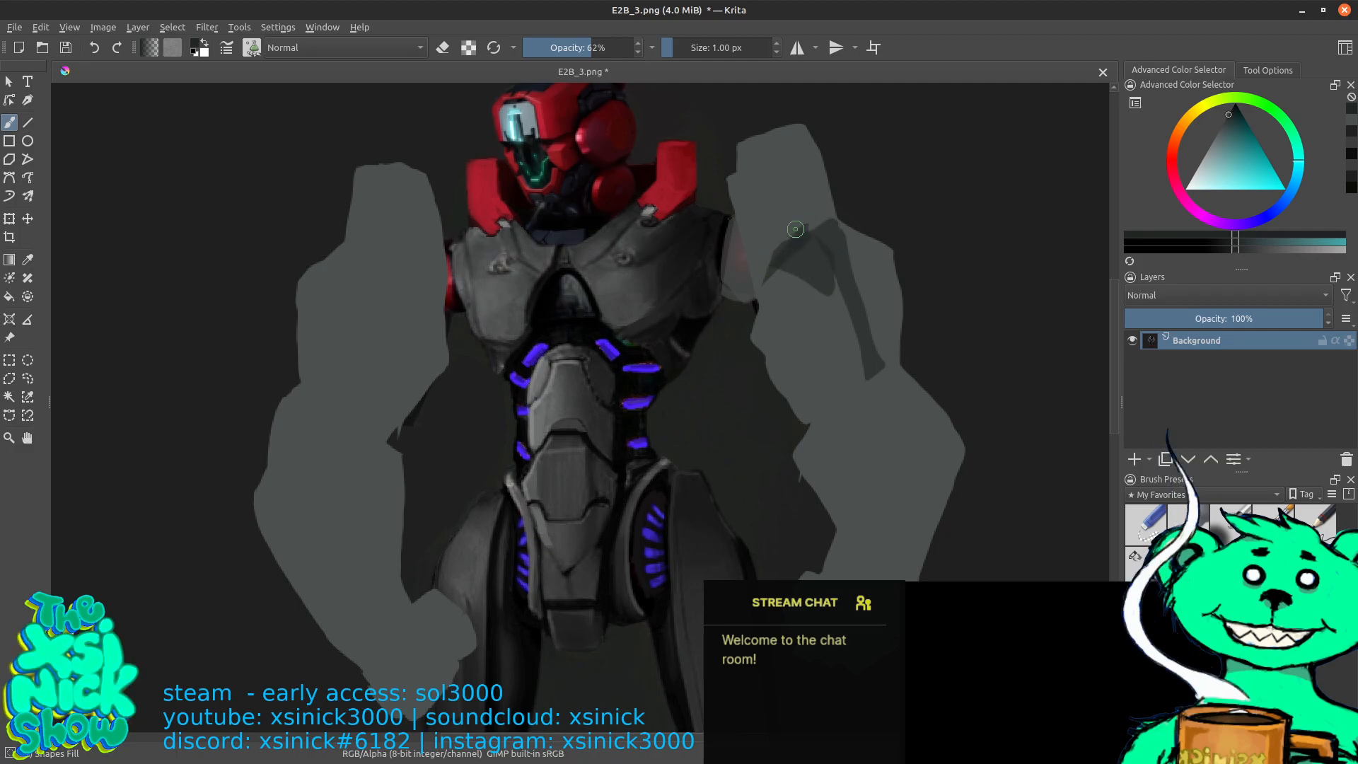
pyautogui.moveTo(838, 404); pyautogui.dragTo(876, 375)
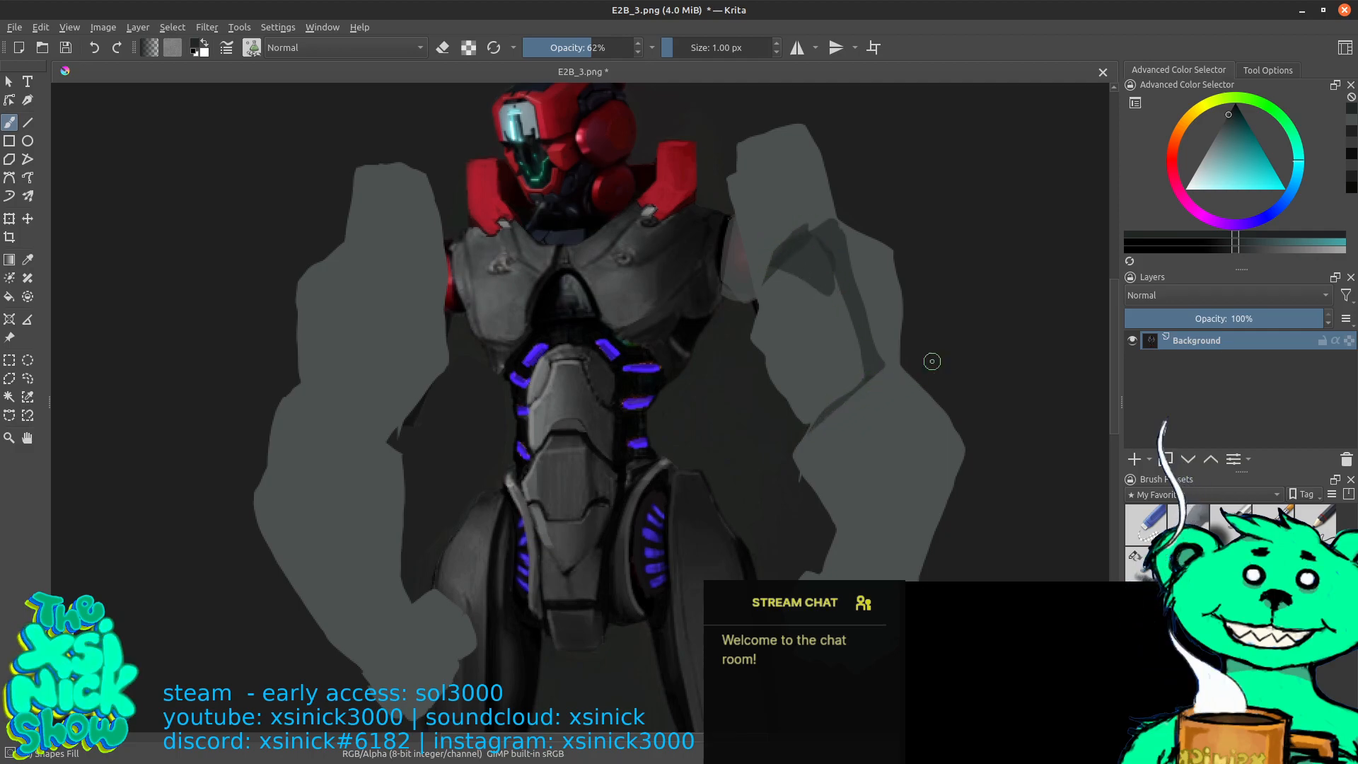
pyautogui.moveTo(858, 389)
pyautogui.mouseDown()
pyautogui.moveTo(869, 521)
pyautogui.moveTo(898, 376)
pyautogui.moveTo(882, 364)
pyautogui.moveTo(870, 377)
pyautogui.moveTo(886, 416)
pyautogui.mouseUp()
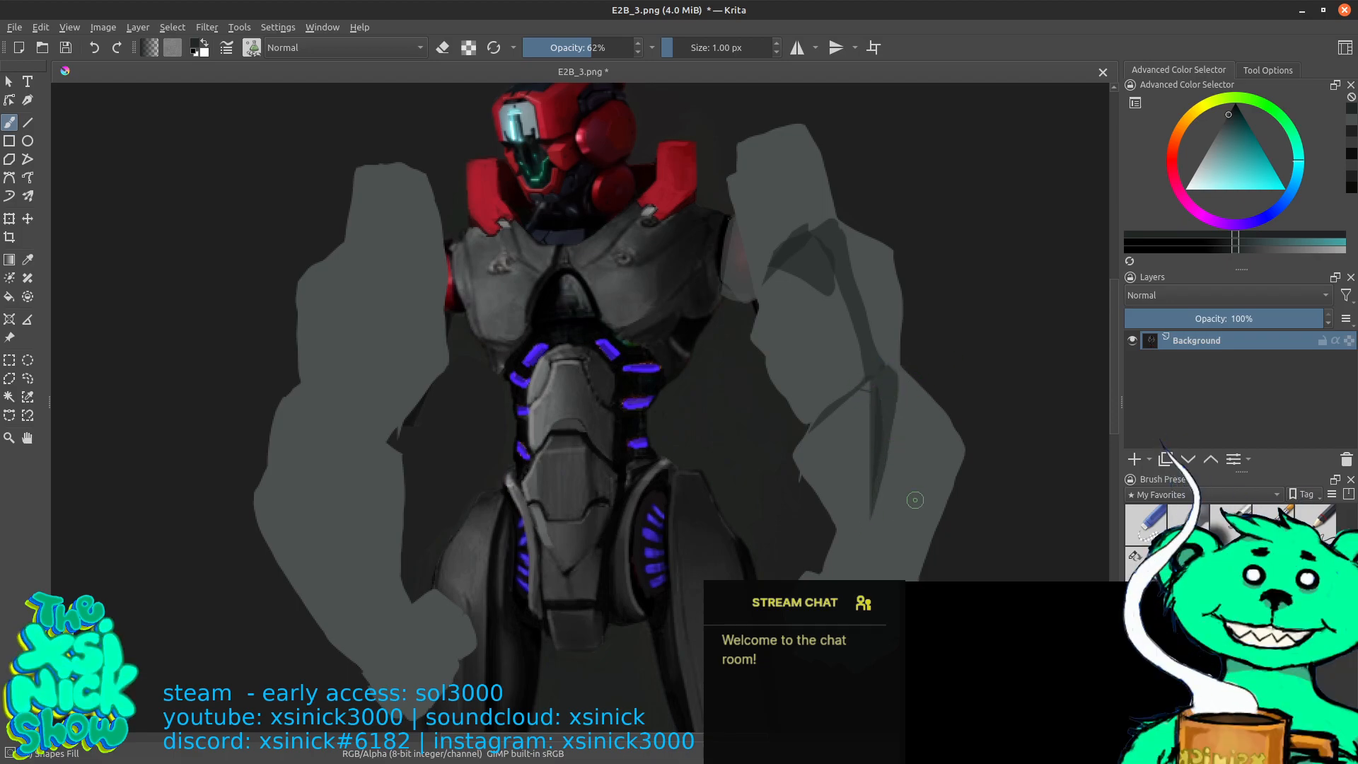
# Add darker planes along the forearm and the outer edge of the upper arm on the image's right
pyautogui.moveTo(811, 581); pyautogui.dragTo(834, 549)
pyautogui.moveTo(919, 379)
pyautogui.mouseDown()
pyautogui.moveTo(922, 543)
pyautogui.moveTo(947, 448)
pyautogui.moveTo(917, 367)
pyautogui.moveTo(945, 411)
pyautogui.moveTo(914, 363)
pyautogui.moveTo(939, 369)
pyautogui.moveTo(931, 419)
pyautogui.moveTo(862, 278)
pyautogui.moveTo(886, 328)
pyautogui.moveTo(878, 368)
pyautogui.moveTo(919, 381)
pyautogui.moveTo(892, 314)
pyautogui.moveTo(891, 365)
pyautogui.moveTo(913, 304)
pyautogui.moveTo(890, 252)
pyautogui.mouseUp()
pyautogui.moveTo(779, 379)
pyautogui.mouseDown()
pyautogui.moveTo(812, 423)
pyautogui.moveTo(778, 347)
pyautogui.mouseUp()
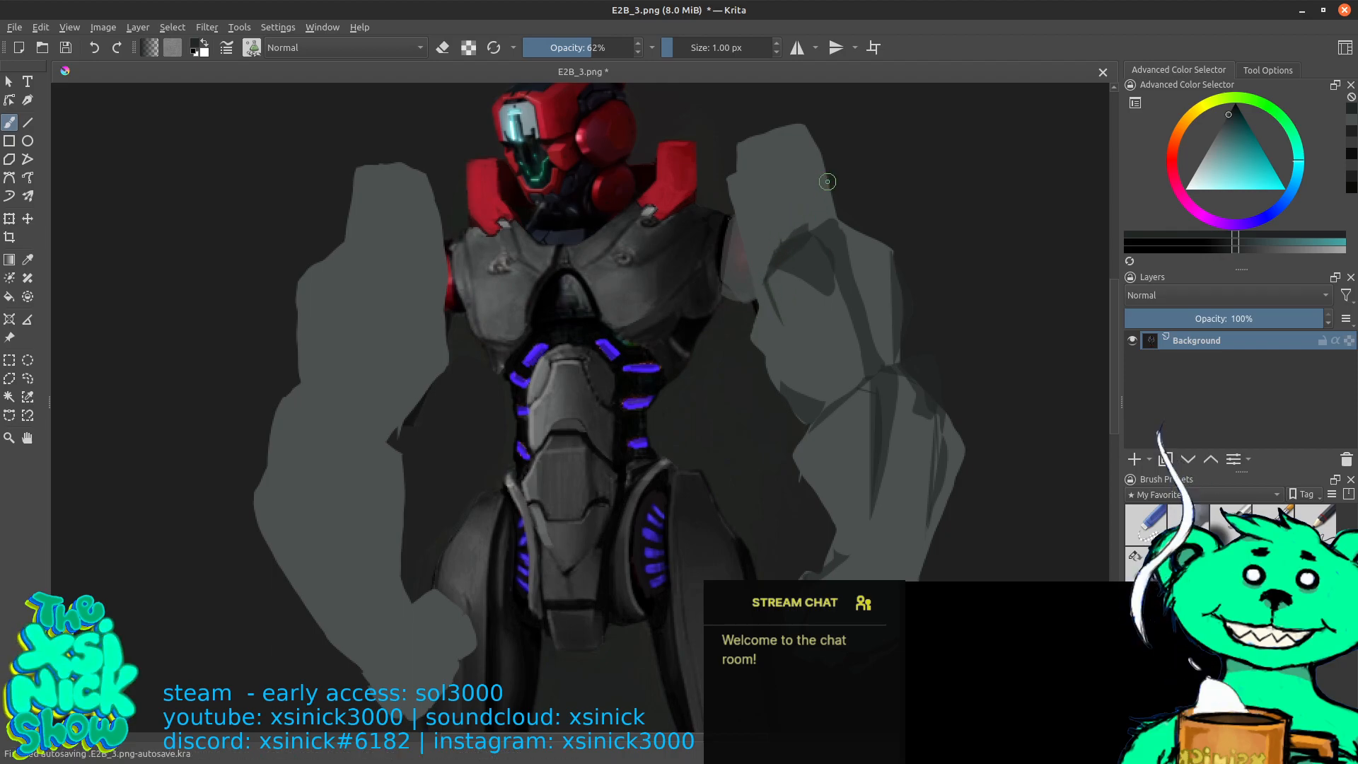
# Darken the outer edge of the shoulder on the image's right and cover the reddish tint left on its joint
pyautogui.moveTo(842, 212)
pyautogui.mouseDown()
pyautogui.moveTo(829, 238)
pyautogui.moveTo(829, 173)
pyautogui.mouseUp()
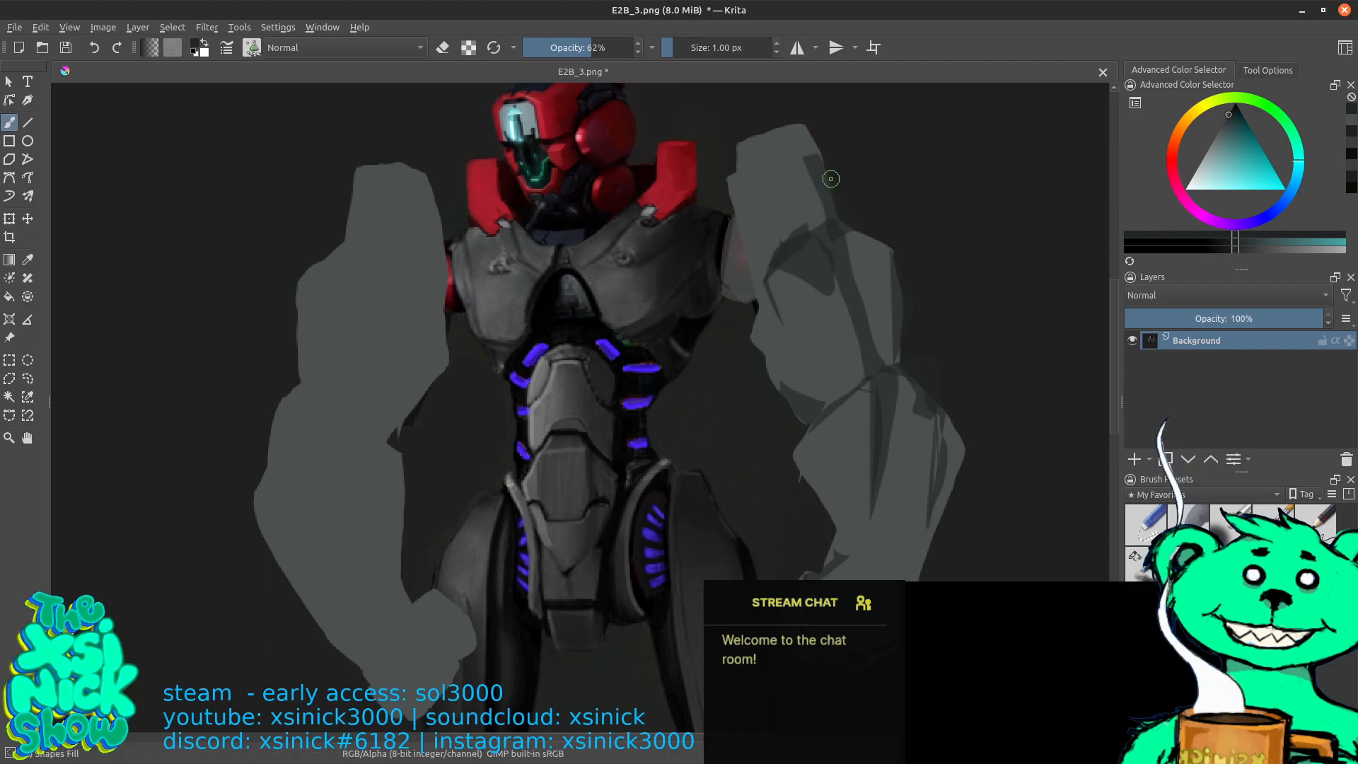
pyautogui.moveTo(855, 221)
pyautogui.mouseDown()
pyautogui.moveTo(875, 269)
pyautogui.moveTo(901, 269)
pyautogui.moveTo(873, 221)
pyautogui.mouseUp()
pyautogui.moveTo(874, 156); pyautogui.dragTo(891, 250)
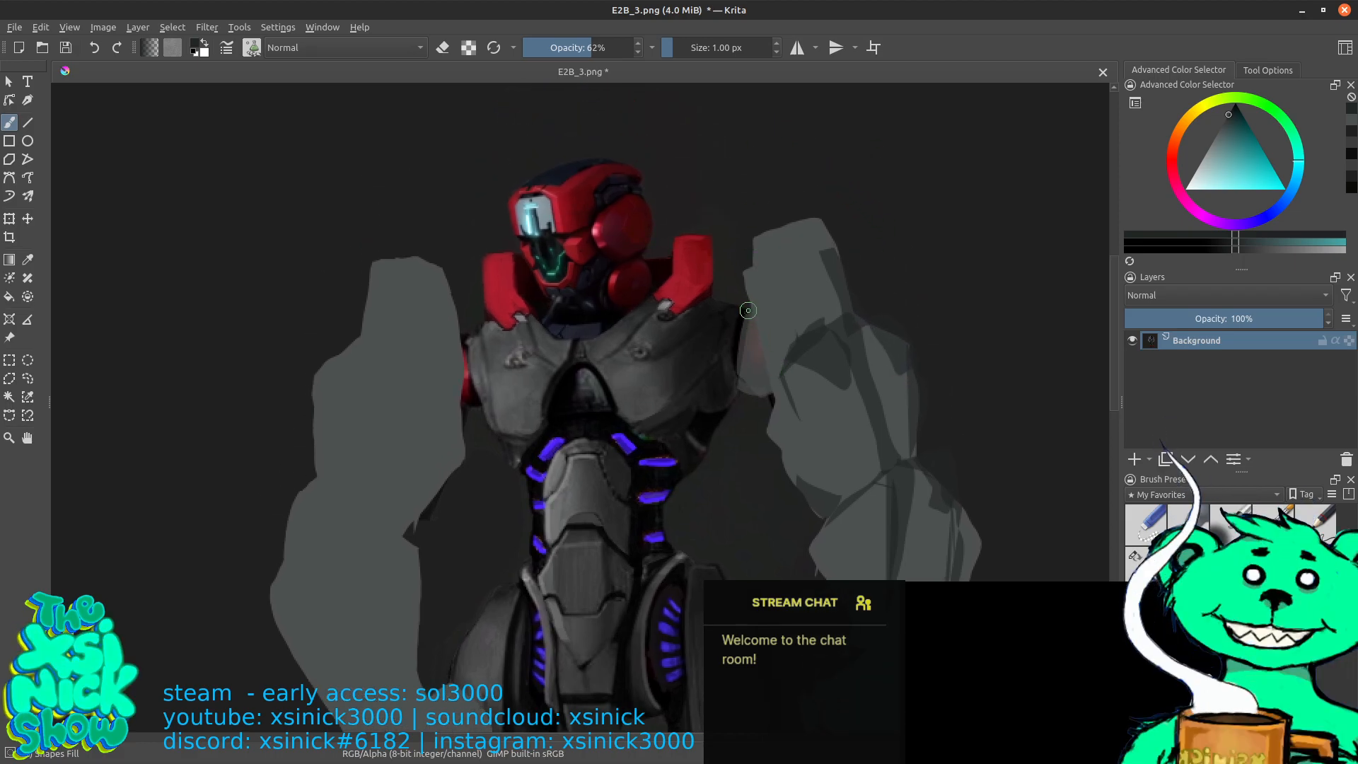
pyautogui.moveTo(767, 387); pyautogui.dragTo(755, 309)
# Shade narrow dark grey planes down the middle of the upper arm on the image's left
pyautogui.moveTo(717, 227); pyautogui.dragTo(765, 131)
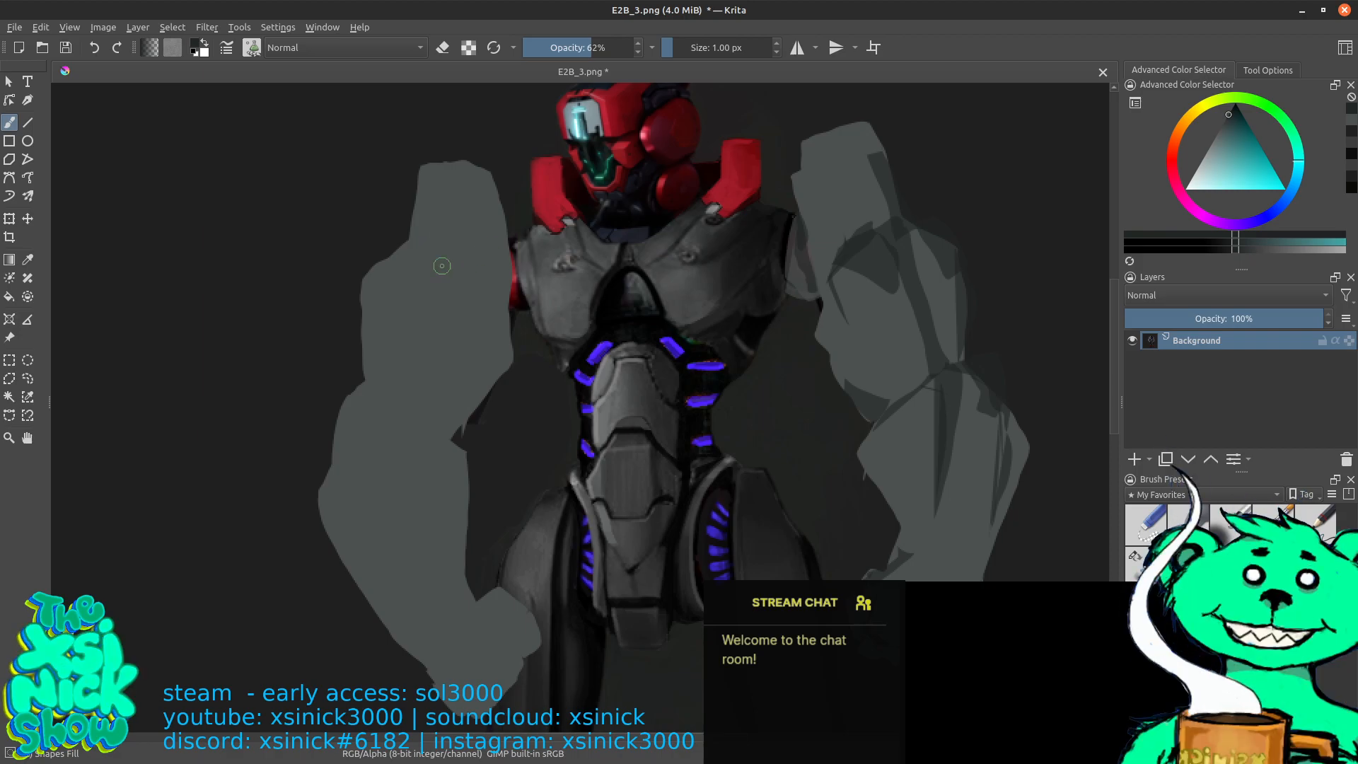
pyautogui.moveTo(457, 276)
pyautogui.mouseDown()
pyautogui.moveTo(422, 335)
pyautogui.moveTo(458, 267)
pyautogui.mouseUp()
pyautogui.moveTo(404, 390); pyautogui.dragTo(440, 313)
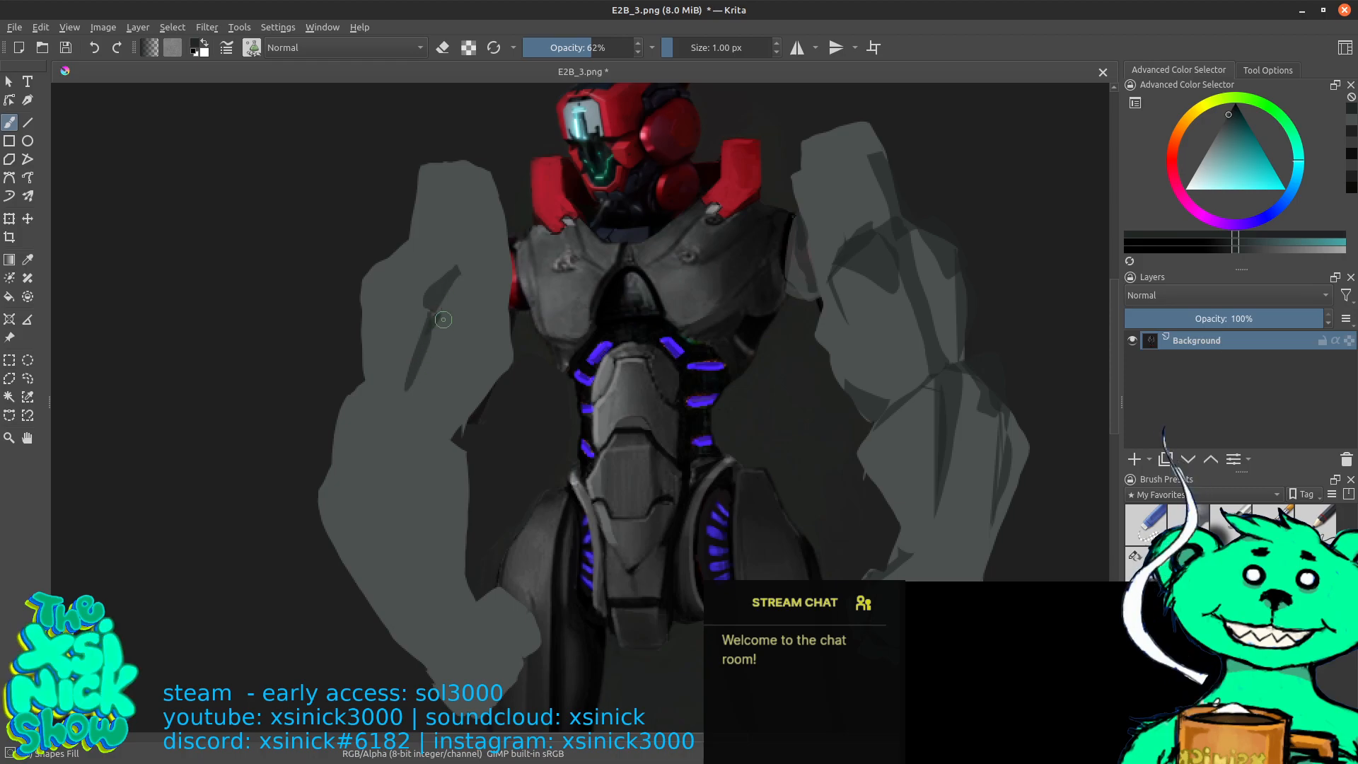
# Paint dark grey muscle shading on the robot's left upper arm and block in the shoulder joints beside the chest
pyautogui.moveTo(417, 410)
pyautogui.mouseDown()
pyautogui.moveTo(437, 444)
pyautogui.moveTo(450, 431)
pyautogui.moveTo(409, 397)
pyautogui.mouseUp()
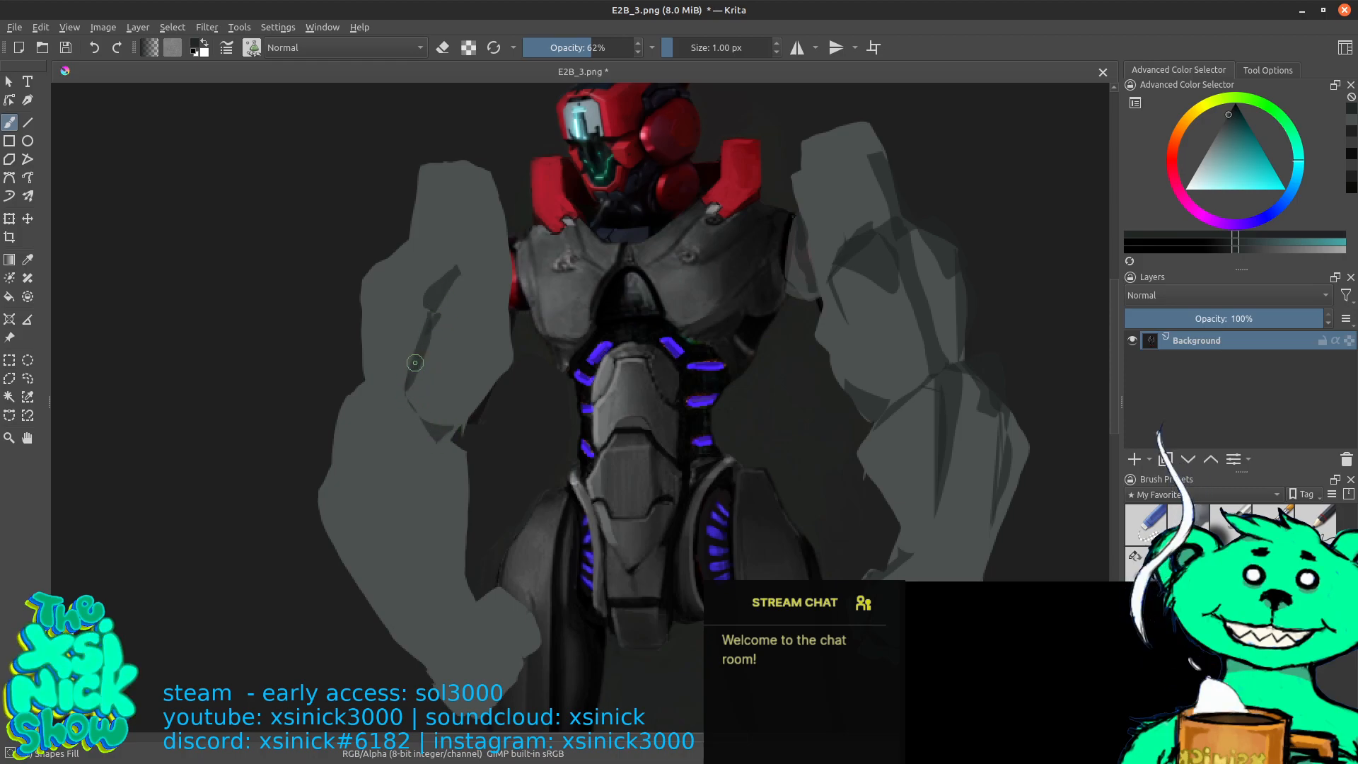
pyautogui.moveTo(495, 296)
pyautogui.mouseDown()
pyautogui.moveTo(482, 367)
pyautogui.moveTo(495, 297)
pyautogui.moveTo(506, 301)
pyautogui.moveTo(488, 267)
pyautogui.moveTo(450, 259)
pyautogui.moveTo(435, 282)
pyautogui.moveTo(460, 272)
pyautogui.mouseUp()
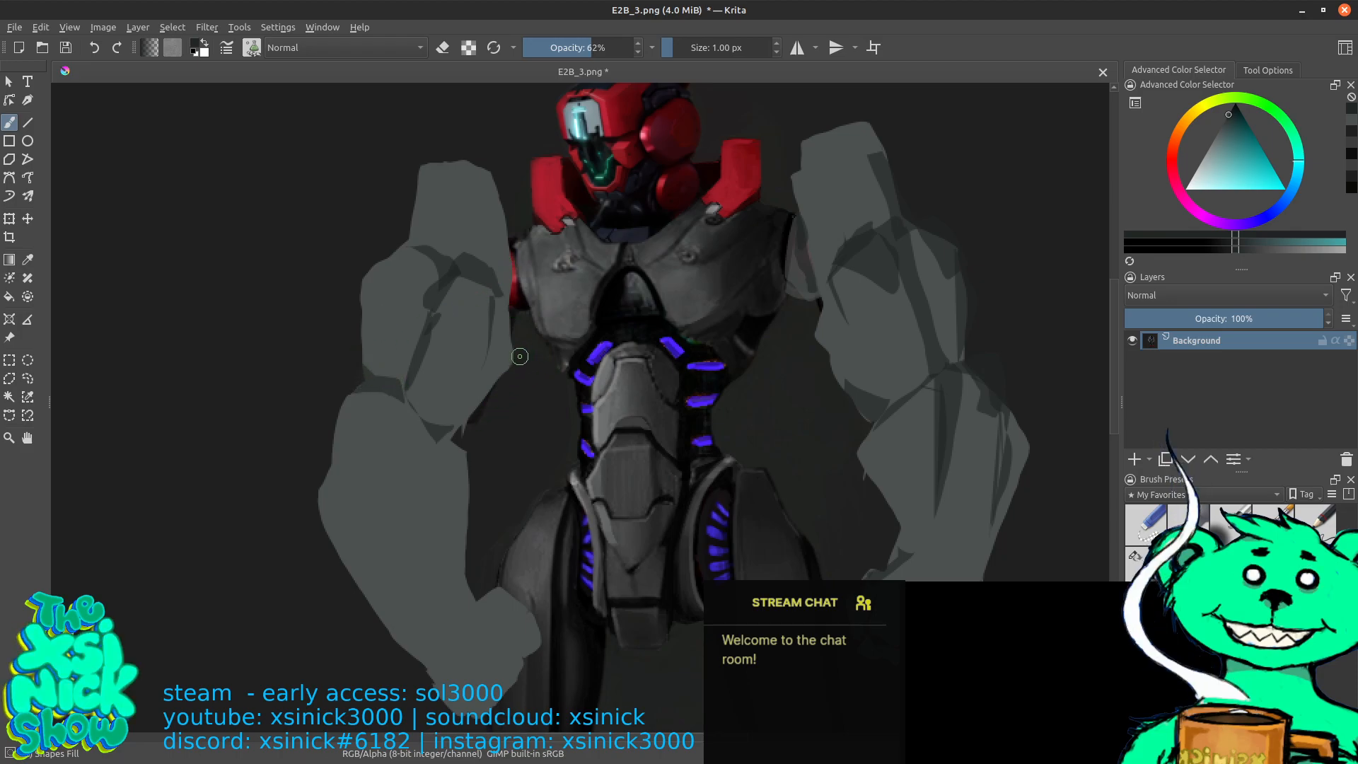
pyautogui.moveTo(517, 247)
pyautogui.mouseDown()
pyautogui.moveTo(512, 302)
pyautogui.moveTo(522, 209)
pyautogui.moveTo(506, 315)
pyautogui.moveTo(534, 295)
pyautogui.moveTo(522, 250)
pyautogui.mouseUp()
pyautogui.moveTo(806, 271); pyautogui.dragTo(794, 287)
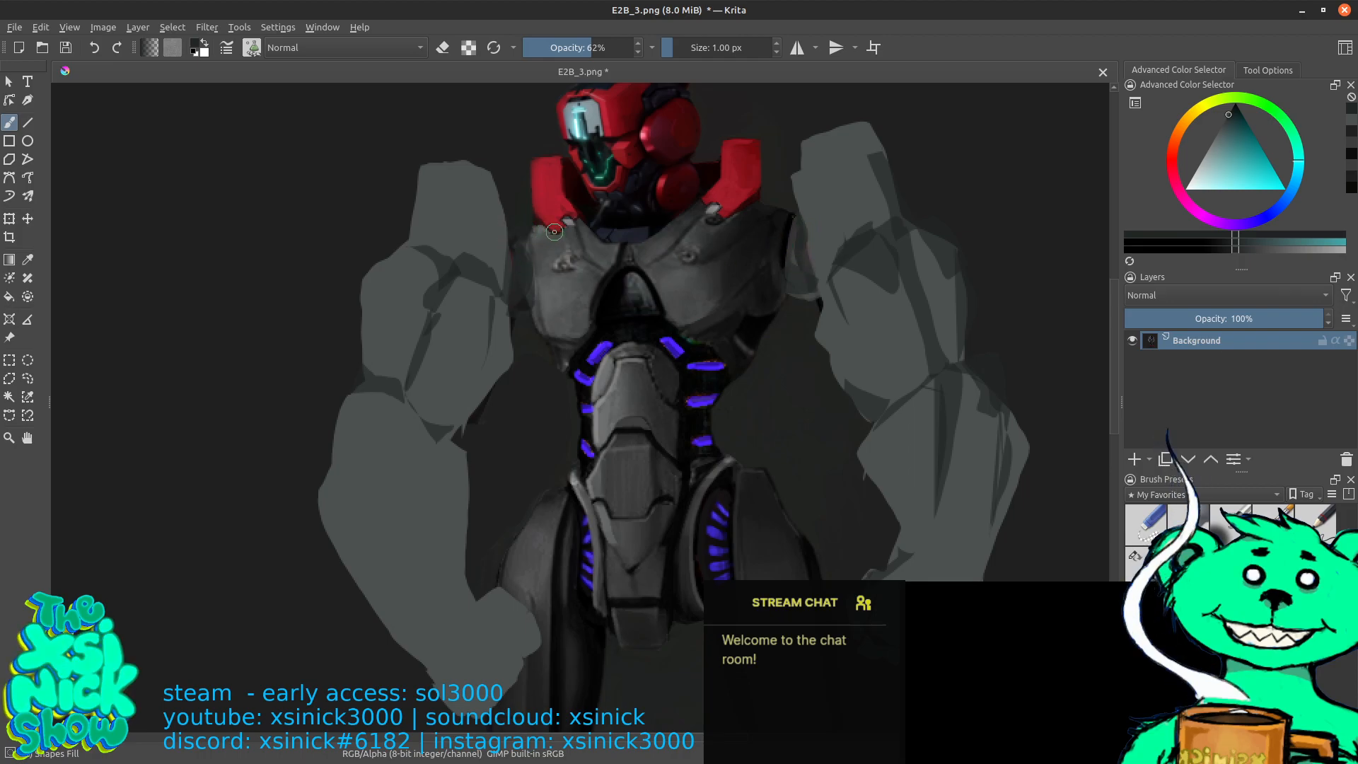
# Sample the arm's lighter grey and paint over both shoulder joints to connect the arms with the torso
pyautogui.keyDown('ctrl'); pyautogui.click(834, 191); pyautogui.keyUp('ctrl')
pyautogui.moveTo(510, 237)
pyautogui.mouseDown()
pyautogui.moveTo(517, 282)
pyautogui.moveTo(514, 232)
pyautogui.moveTo(534, 243)
pyautogui.moveTo(530, 310)
pyautogui.moveTo(508, 287)
pyautogui.mouseUp()
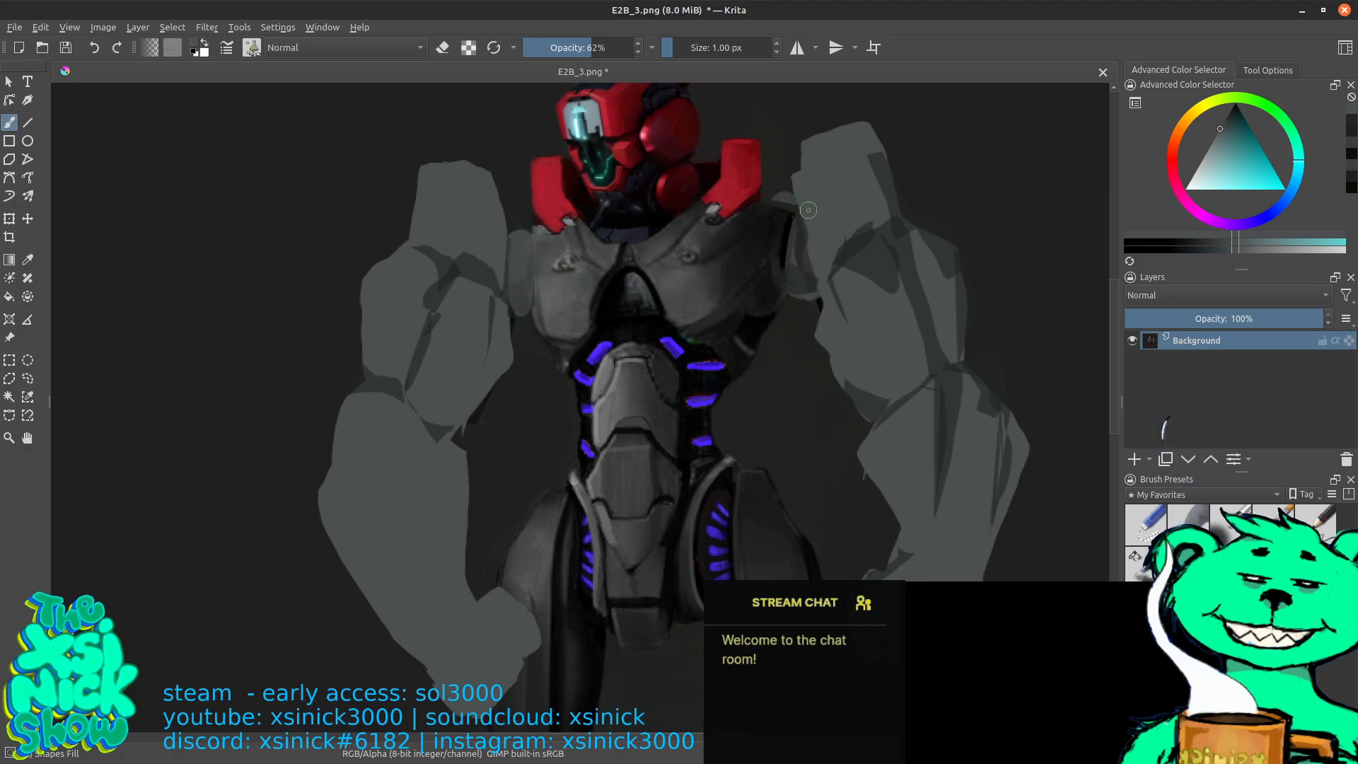
pyautogui.moveTo(502, 234); pyautogui.dragTo(547, 220)
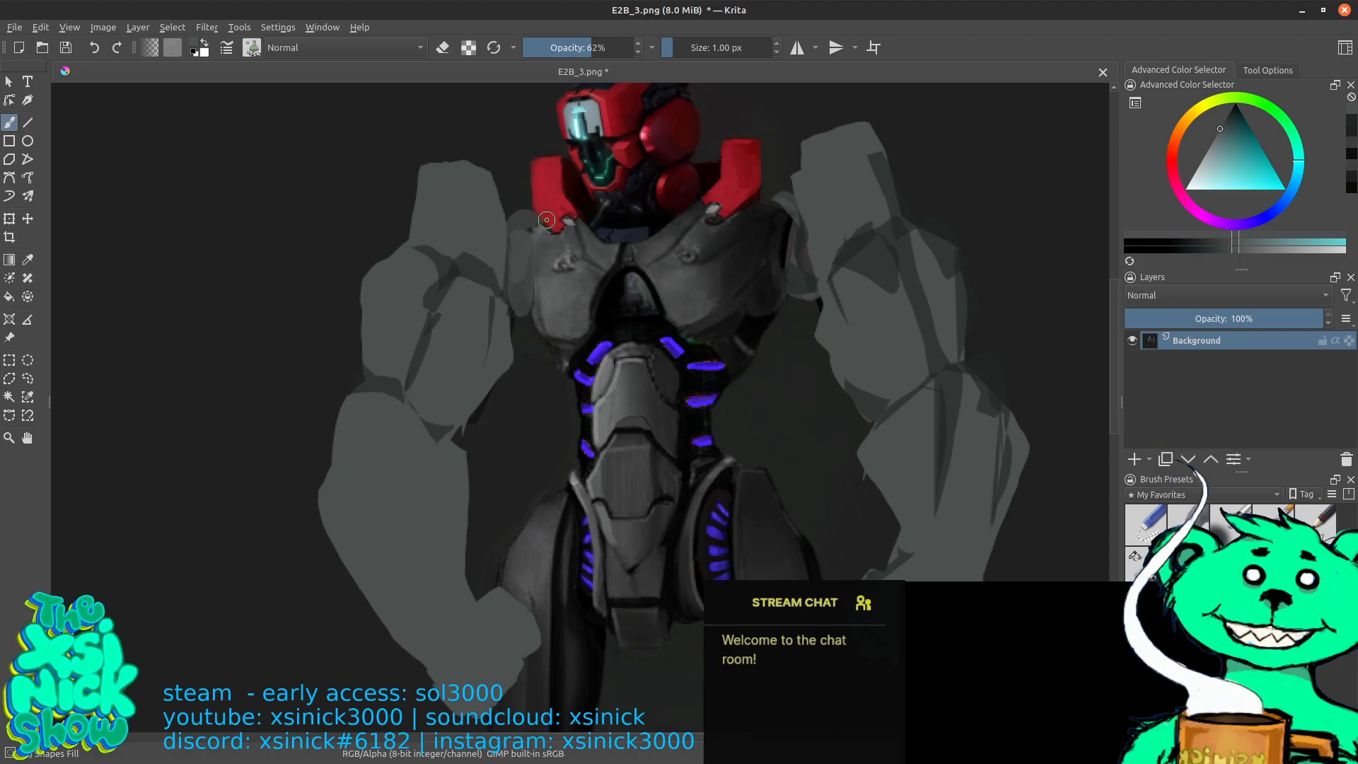
pyautogui.moveTo(775, 177)
pyautogui.mouseDown()
pyautogui.moveTo(804, 211)
pyautogui.moveTo(786, 213)
pyautogui.mouseUp()
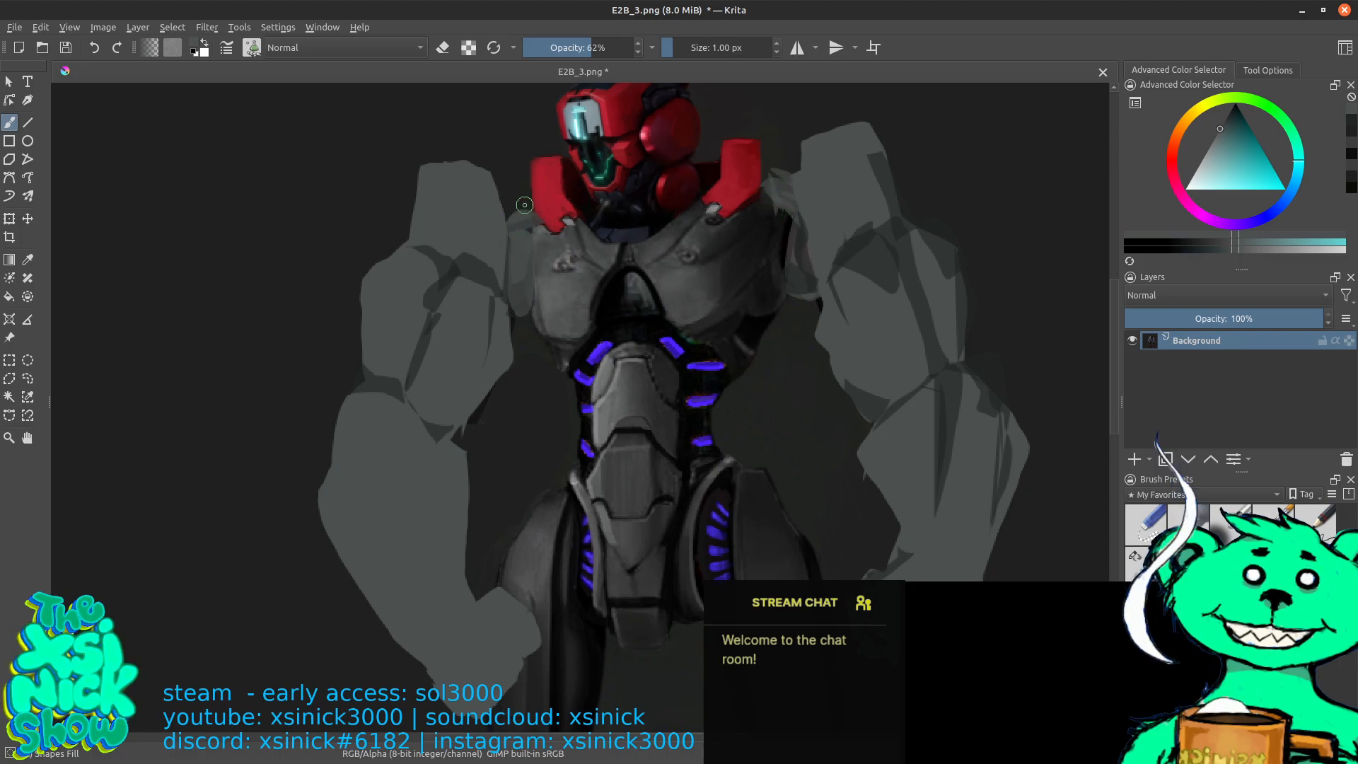
# Sample a mid grey from the right arm and shade the gaps in the shoulder joints next to the chest
pyautogui.keyDown('ctrl'); pyautogui.click(888, 240); pyautogui.keyUp('ctrl')
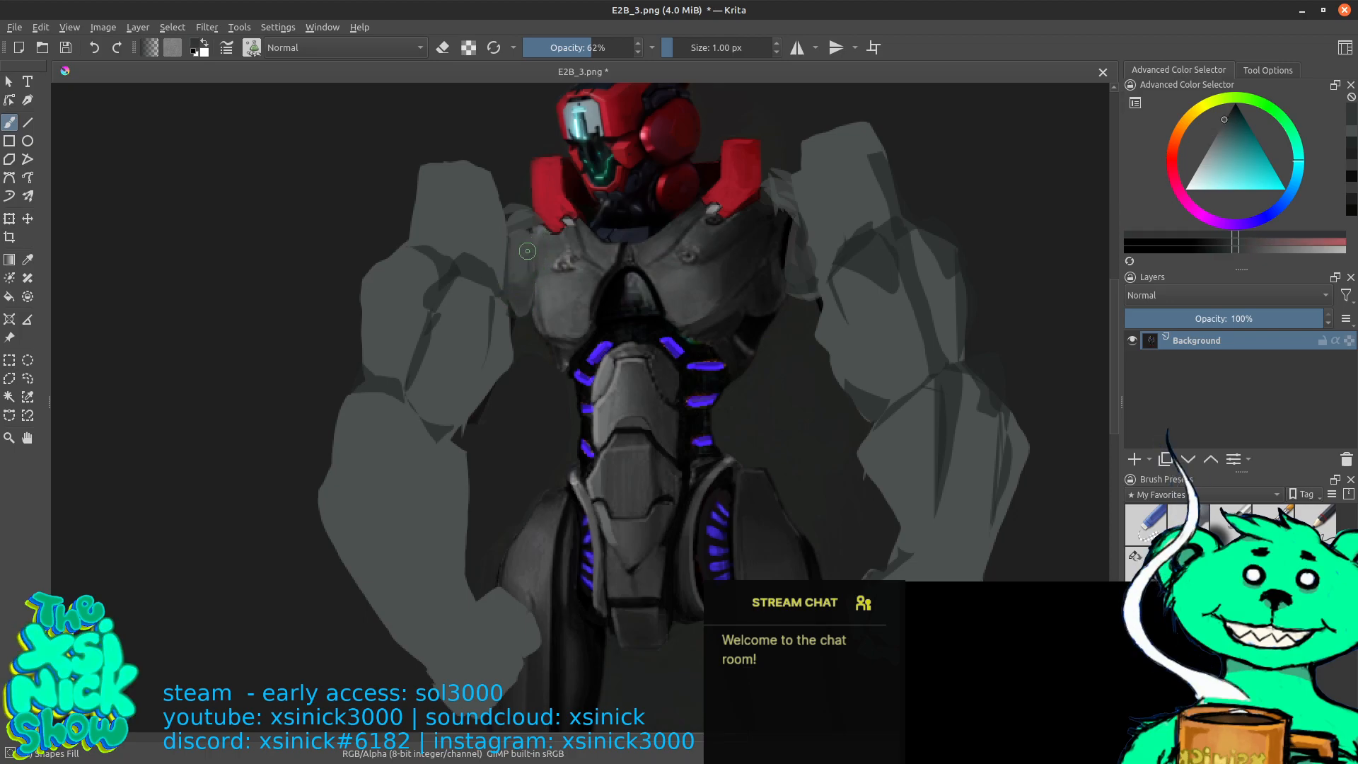
pyautogui.moveTo(796, 217); pyautogui.dragTo(776, 266)
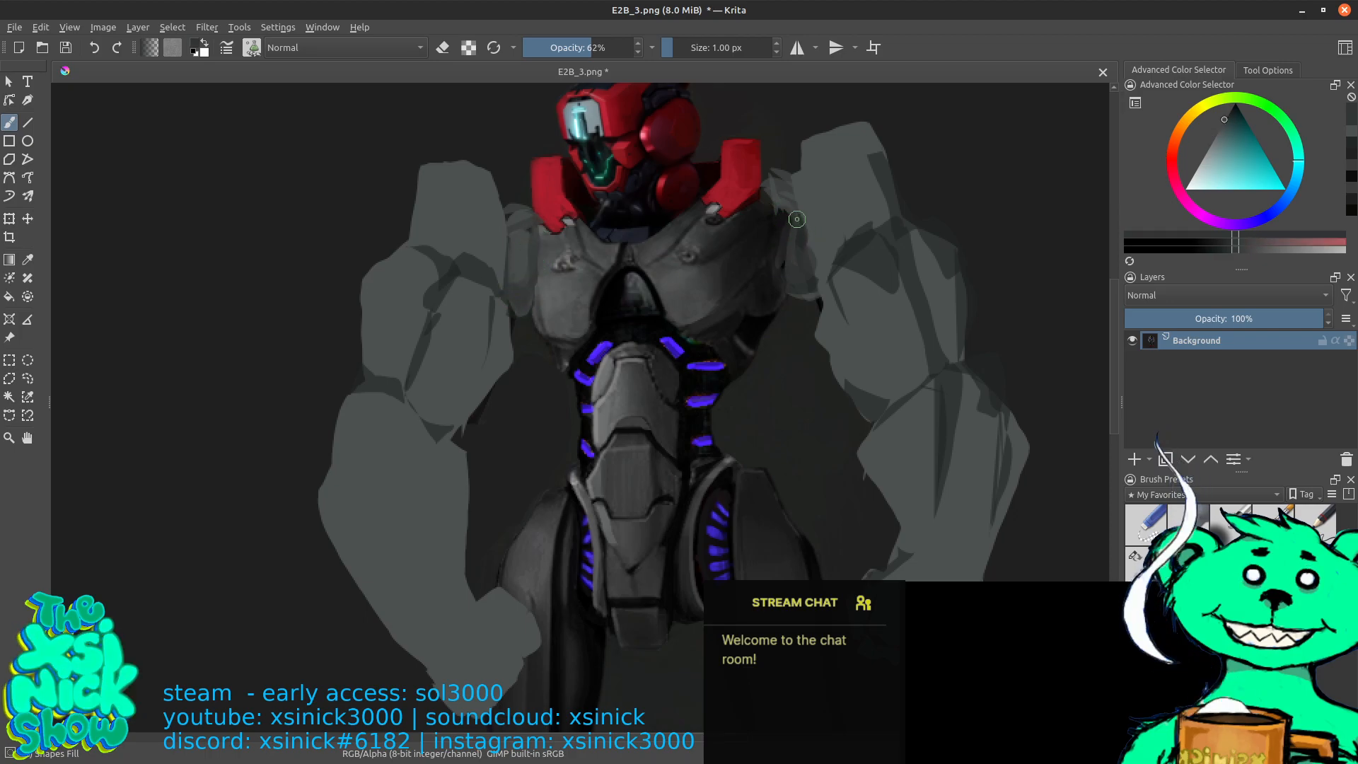
pyautogui.moveTo(780, 220); pyautogui.dragTo(791, 260)
# Choose a dark grey, shade the front planes of both shoulders, and refine the left upper arm's outer muscle
pyautogui.click(1223, 122)
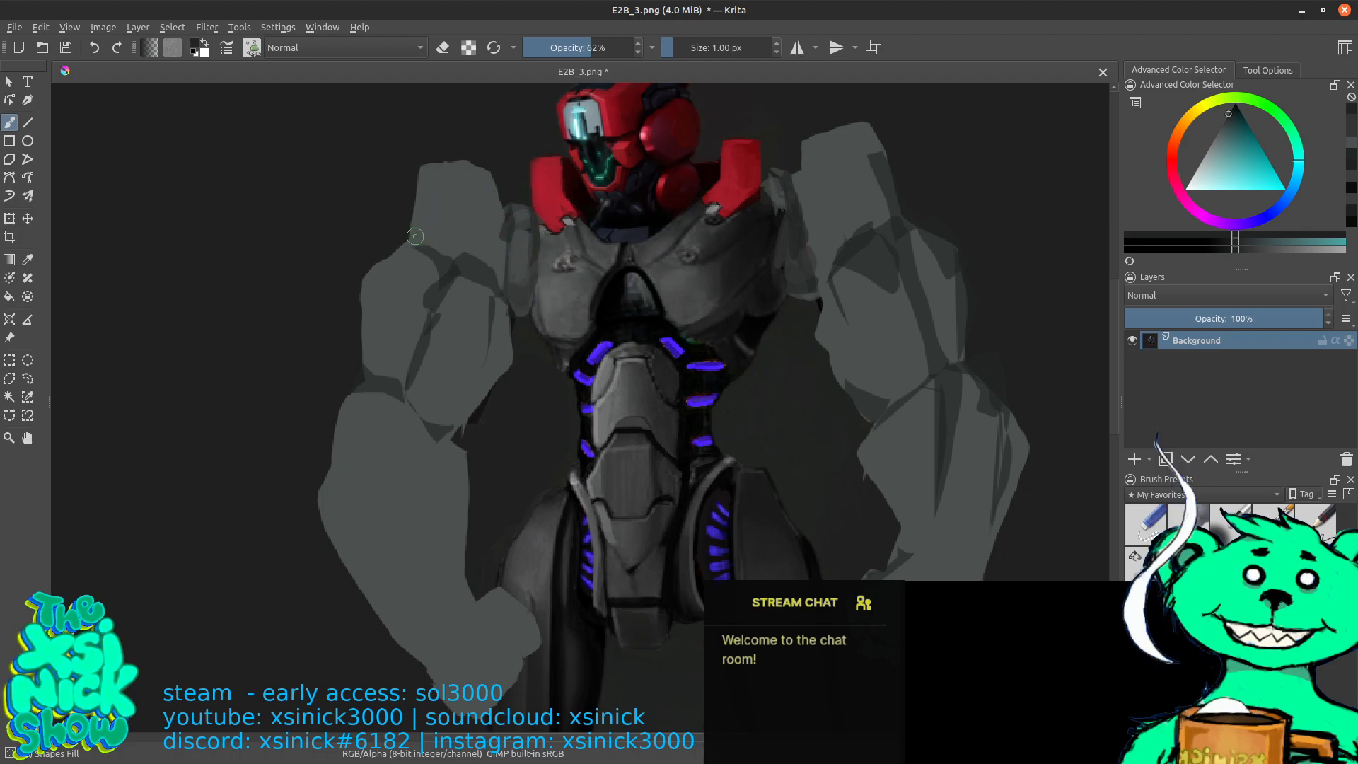
pyautogui.moveTo(482, 252)
pyautogui.mouseDown()
pyautogui.moveTo(482, 181)
pyautogui.moveTo(423, 167)
pyautogui.moveTo(409, 237)
pyautogui.moveTo(435, 244)
pyautogui.mouseUp()
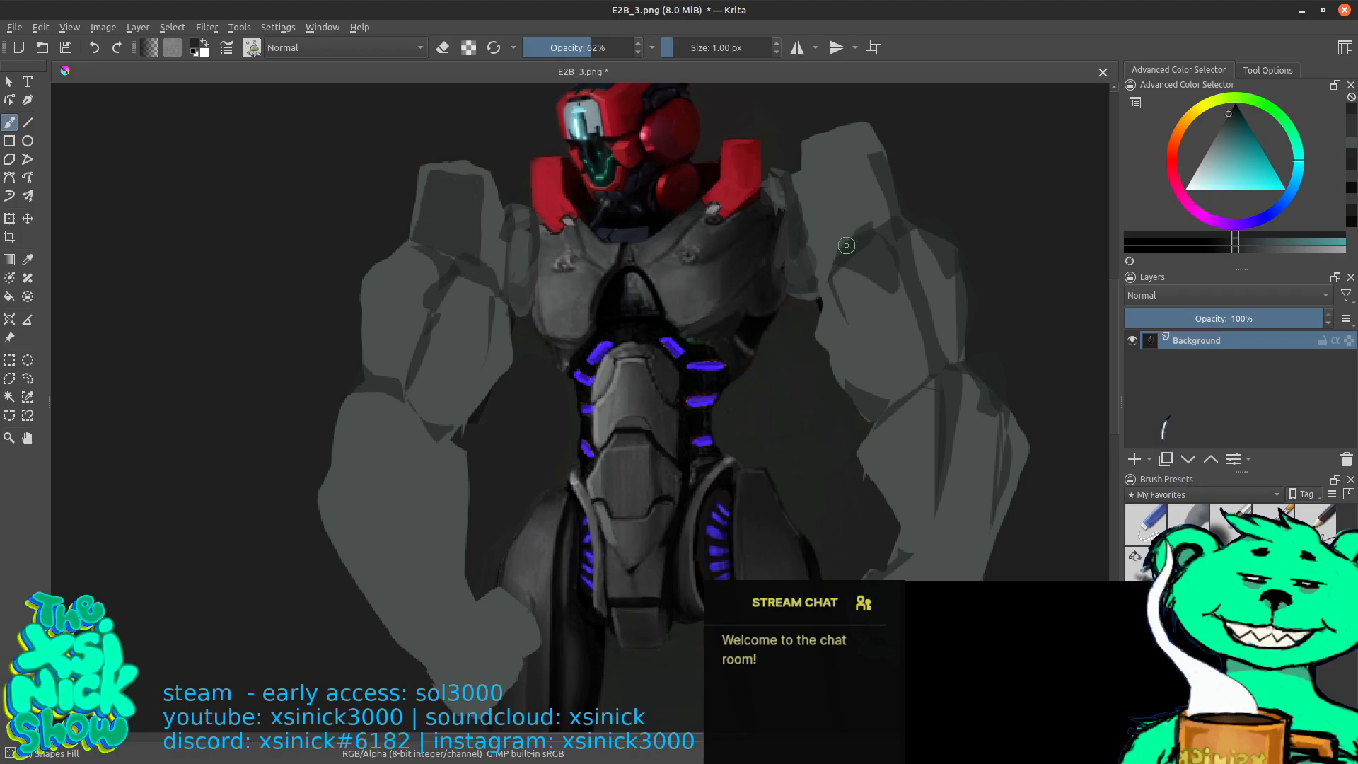
pyautogui.moveTo(846, 239)
pyautogui.mouseDown()
pyautogui.moveTo(856, 126)
pyautogui.moveTo(912, 211)
pyautogui.mouseUp()
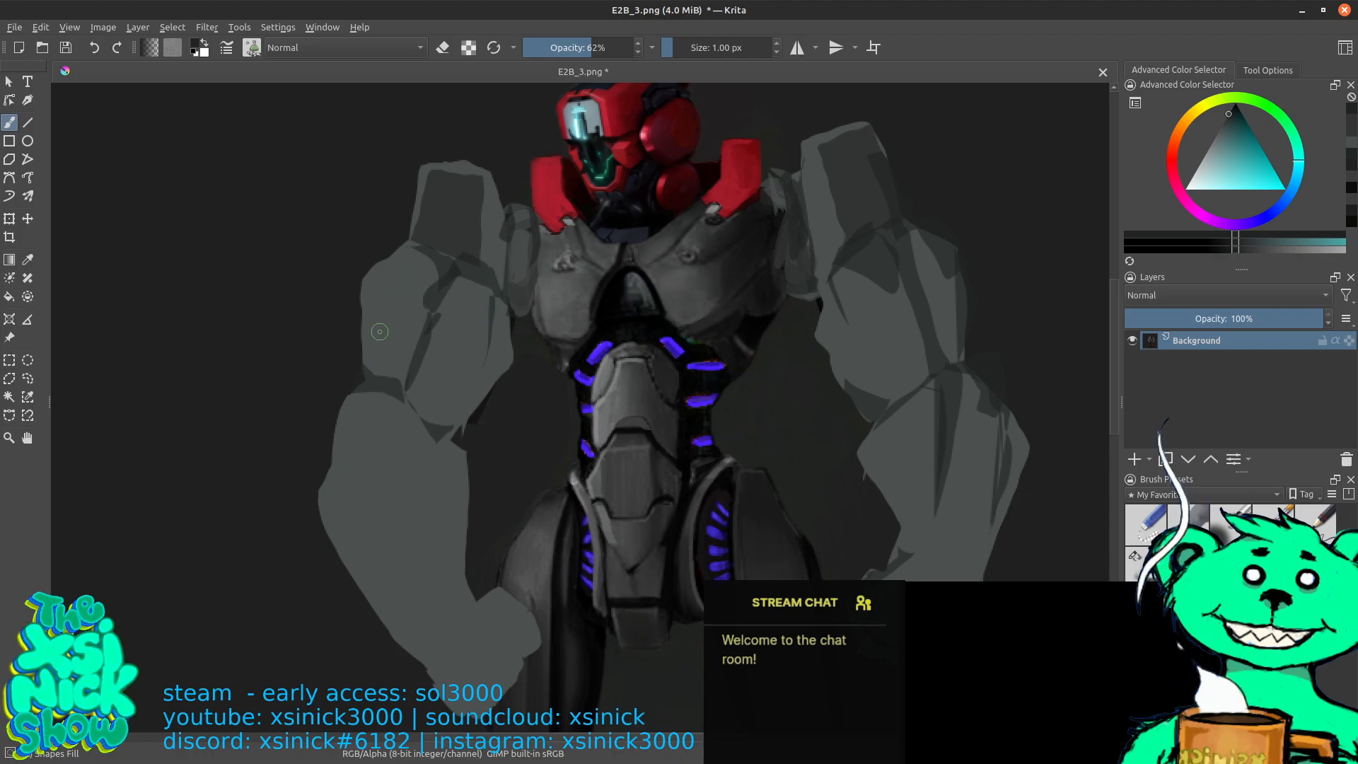
pyautogui.moveTo(404, 380)
pyautogui.mouseDown()
pyautogui.moveTo(419, 263)
pyautogui.moveTo(417, 309)
pyautogui.moveTo(397, 310)
pyautogui.moveTo(404, 250)
pyautogui.moveTo(362, 336)
pyautogui.moveTo(363, 301)
pyautogui.moveTo(391, 256)
pyautogui.moveTo(362, 258)
pyautogui.moveTo(331, 290)
pyautogui.moveTo(373, 288)
pyautogui.moveTo(356, 252)
pyautogui.mouseUp()
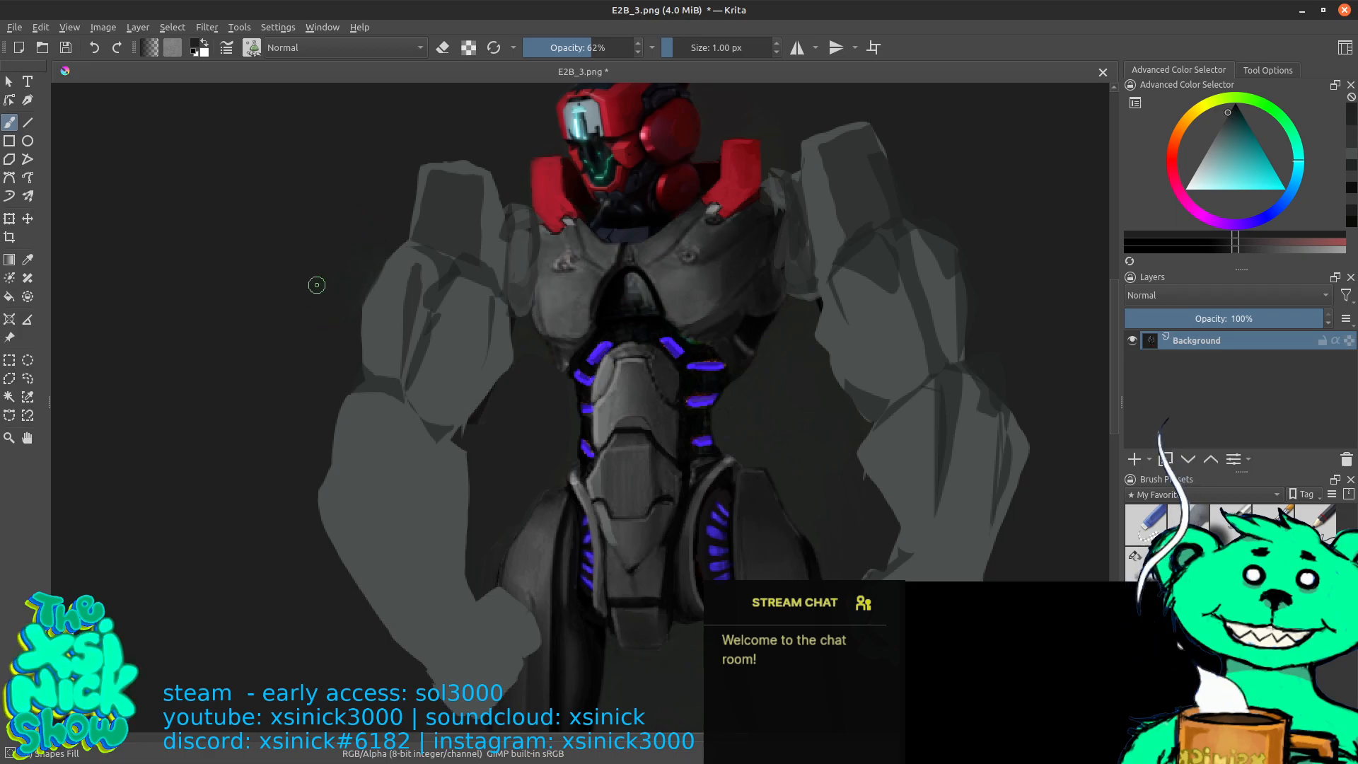
# Choose a darker grey and paint muscle shadows along the left forearm from elbow to wrist
pyautogui.click(1232, 113)
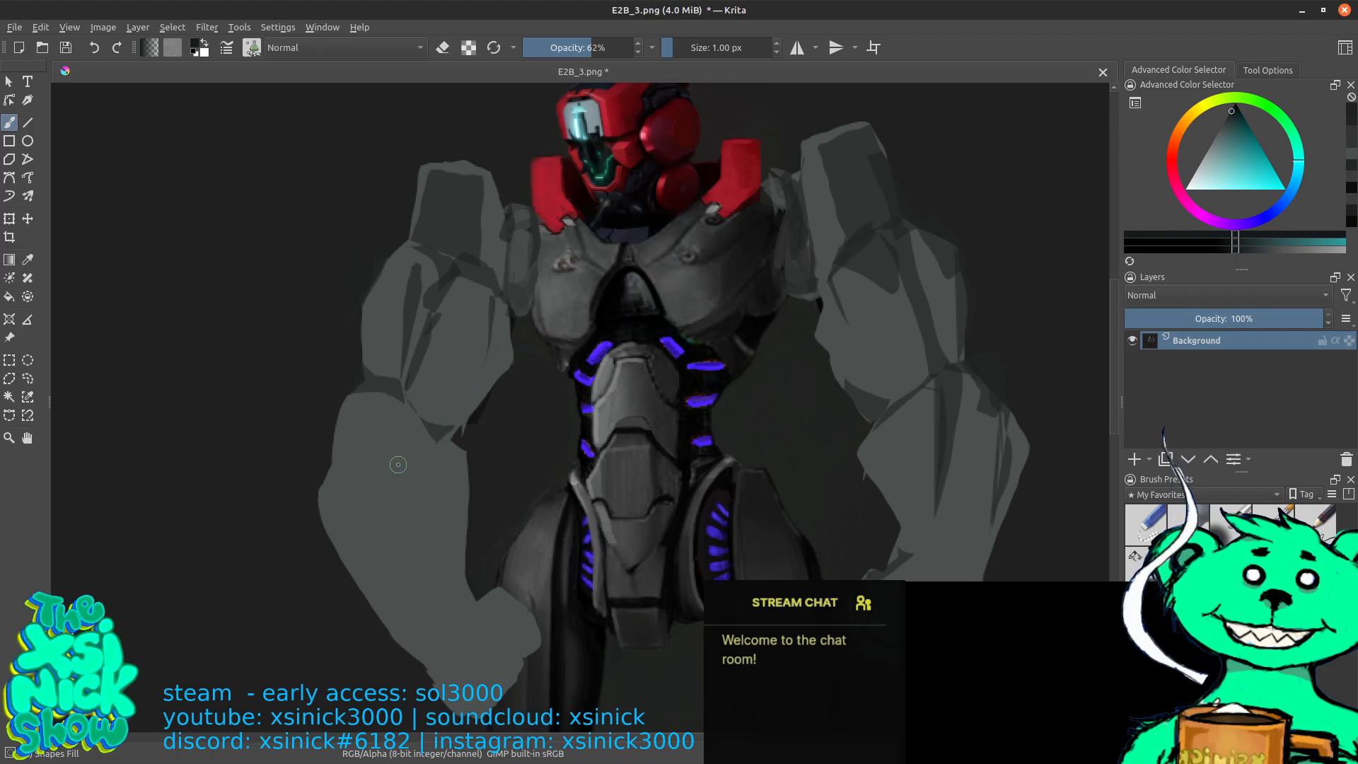
pyautogui.moveTo(423, 419)
pyautogui.mouseDown()
pyautogui.moveTo(435, 458)
pyautogui.moveTo(421, 481)
pyautogui.mouseUp()
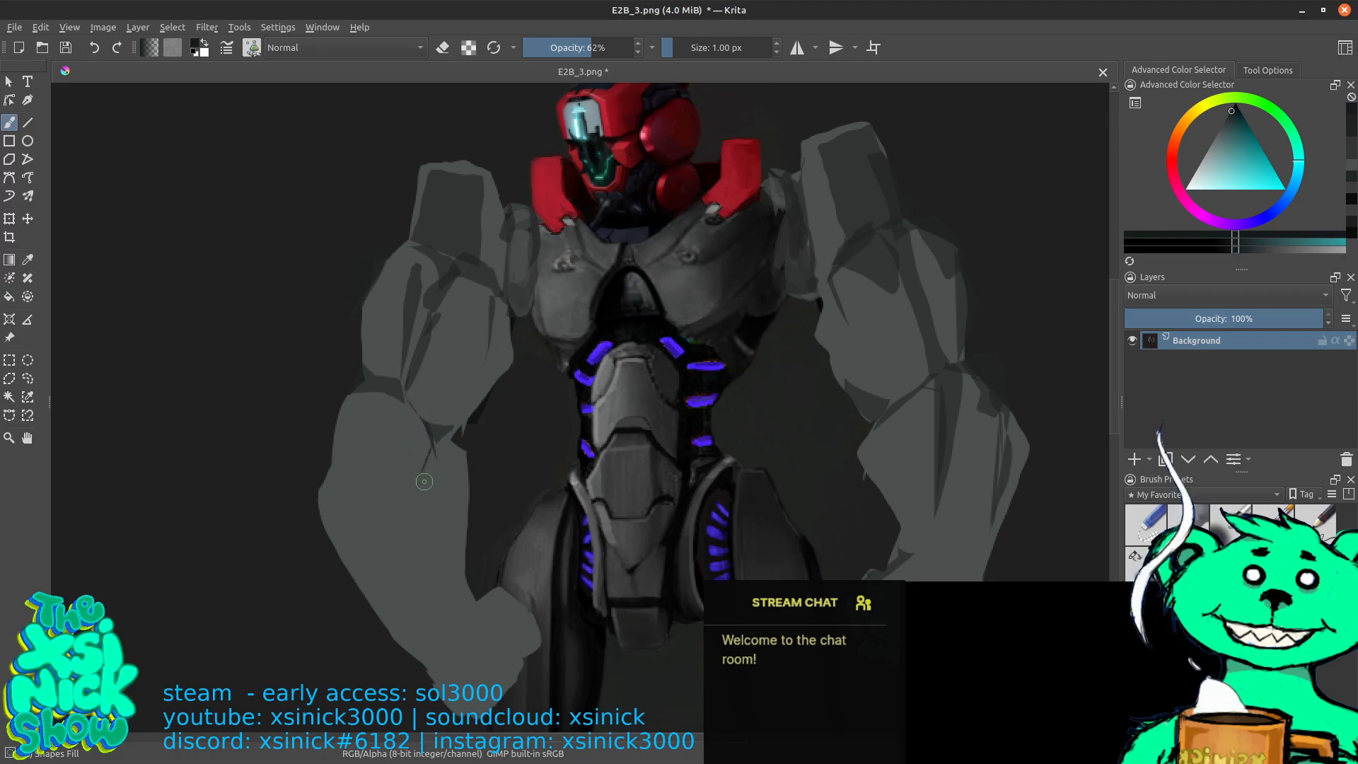
pyautogui.moveTo(382, 423)
pyautogui.mouseDown()
pyautogui.moveTo(354, 472)
pyautogui.moveTo(389, 420)
pyautogui.moveTo(362, 469)
pyautogui.moveTo(367, 508)
pyautogui.moveTo(358, 483)
pyautogui.moveTo(413, 610)
pyautogui.mouseUp()
pyautogui.moveTo(352, 504)
pyautogui.mouseDown()
pyautogui.moveTo(396, 440)
pyautogui.moveTo(449, 548)
pyautogui.moveTo(417, 563)
pyautogui.moveTo(455, 571)
pyautogui.mouseUp()
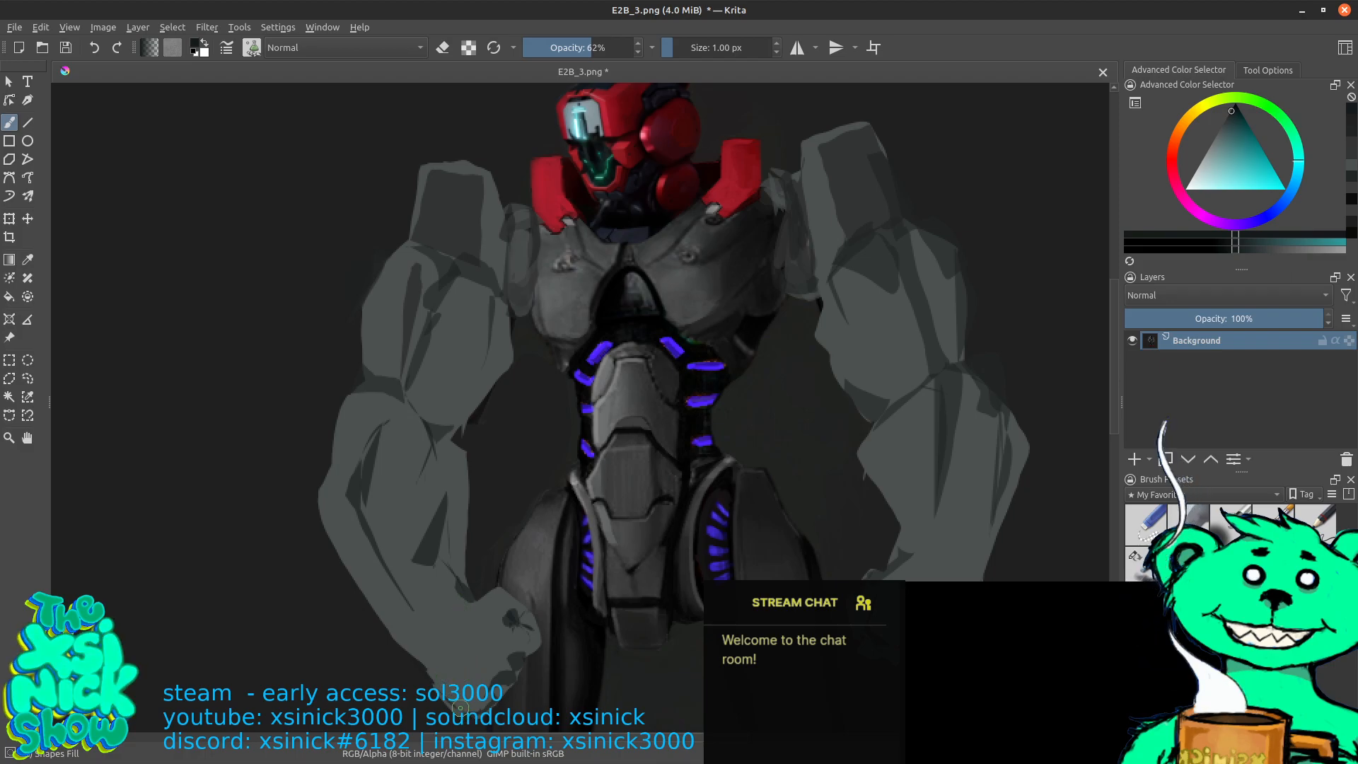
# Add dark tendon strokes across the left wrist and the back of the fist
pyautogui.moveTo(433, 656); pyautogui.dragTo(464, 685)
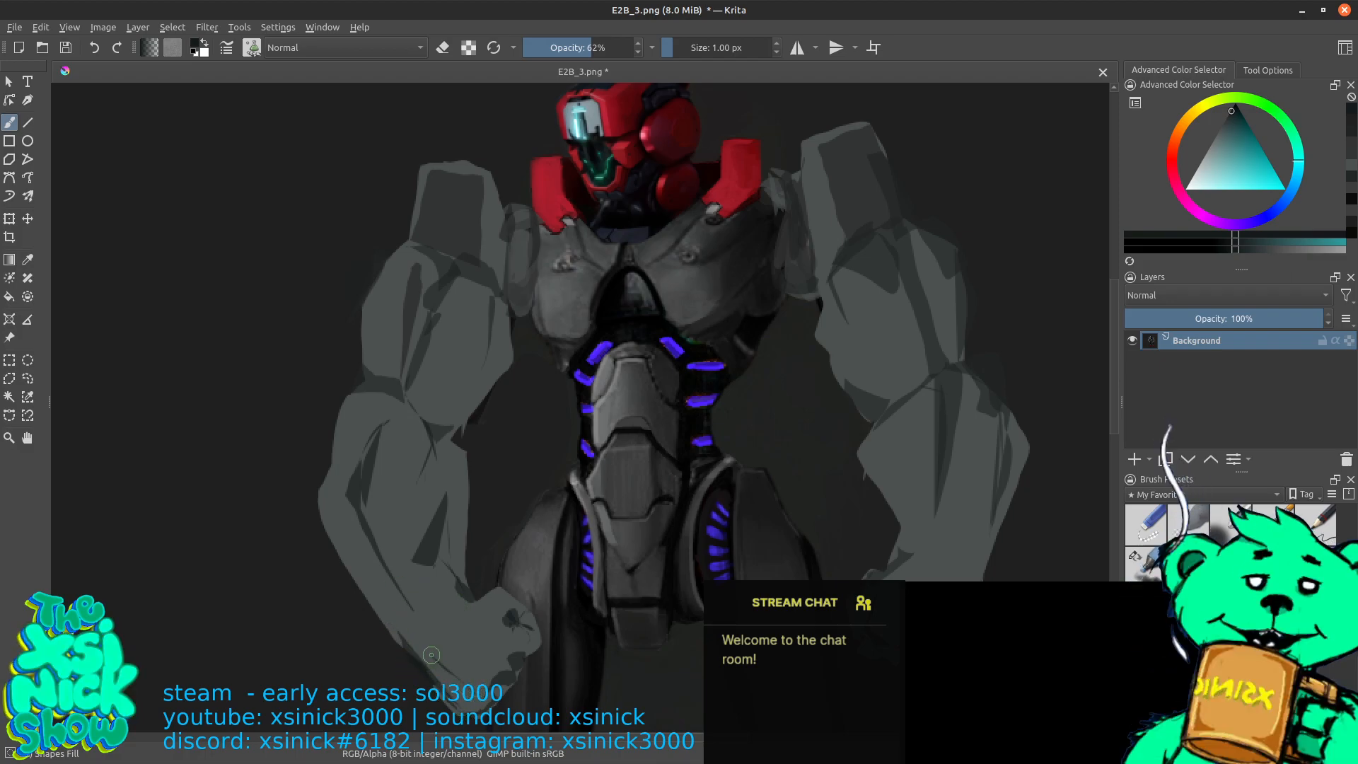
pyautogui.moveTo(437, 637); pyautogui.dragTo(471, 662)
pyautogui.moveTo(450, 615); pyautogui.dragTo(486, 656)
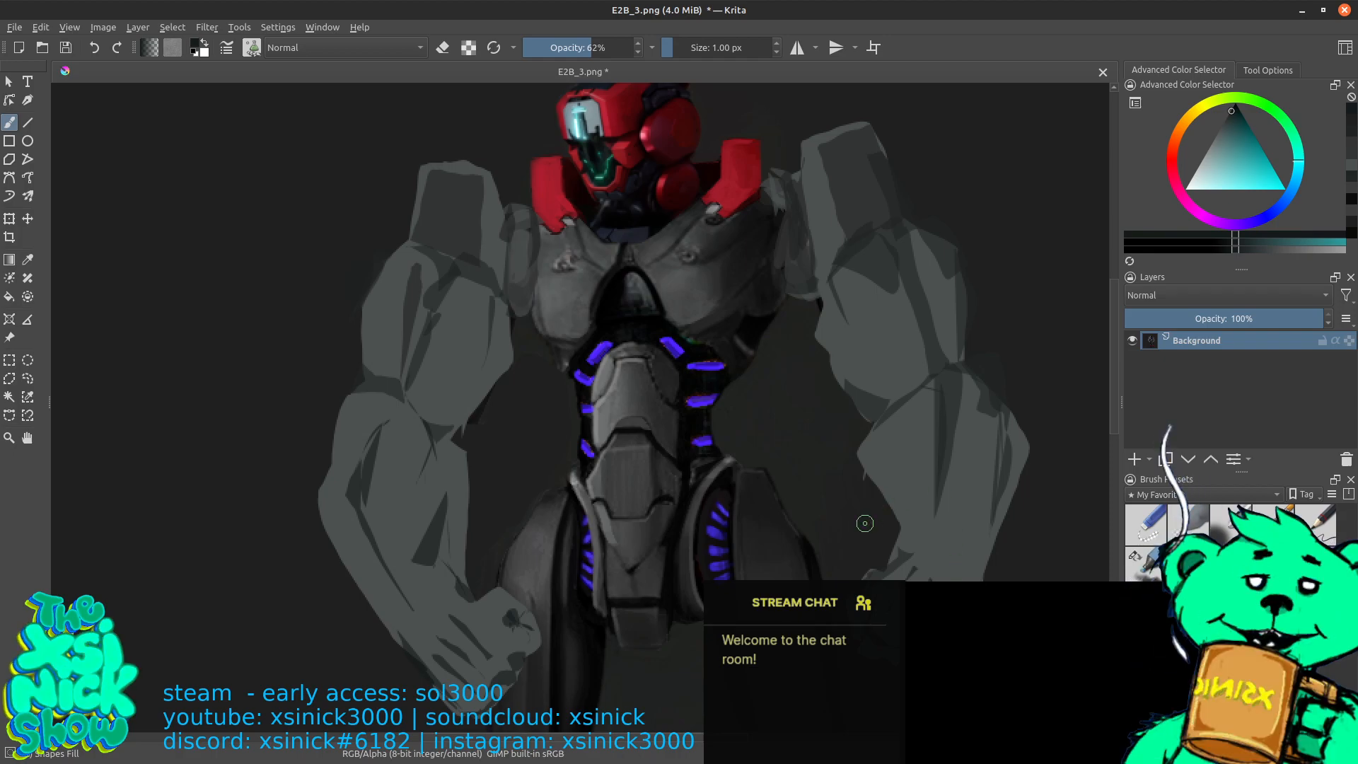
# Refine the contours of the right upper arm, left elbow and left wrist using sampled arm and background tones
pyautogui.keyDown('ctrl'); pyautogui.click(881, 372); pyautogui.keyUp('ctrl')
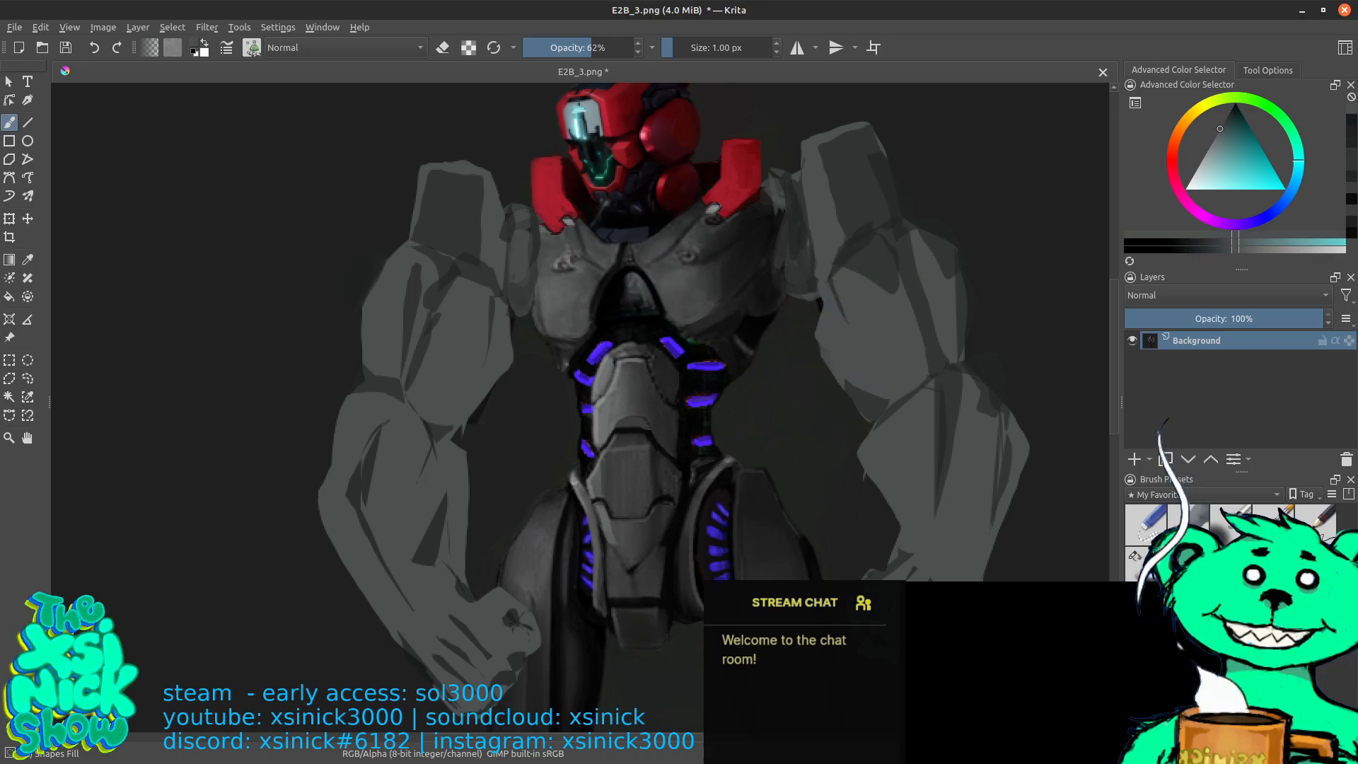
pyautogui.keyDown('ctrl'); pyautogui.click(899, 277); pyautogui.keyUp('ctrl')
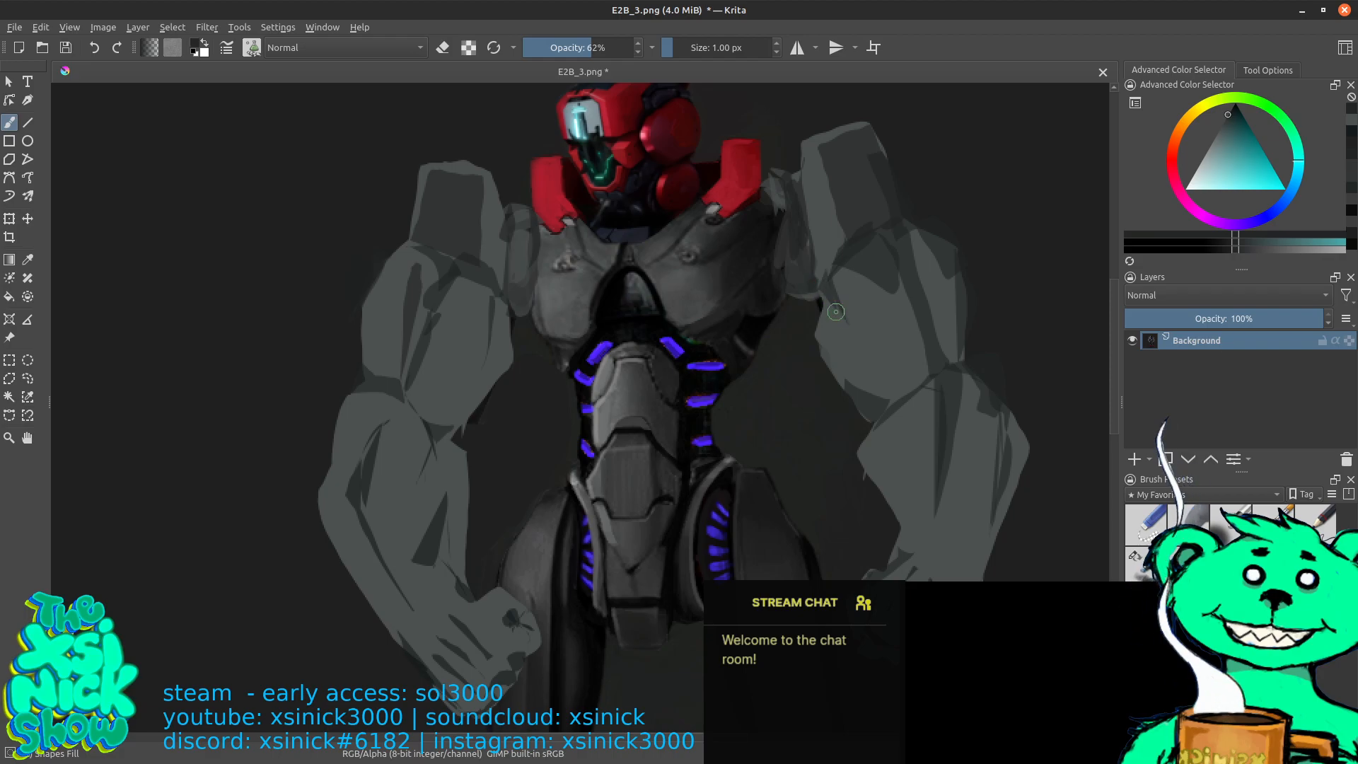
pyautogui.moveTo(834, 307); pyautogui.dragTo(831, 308)
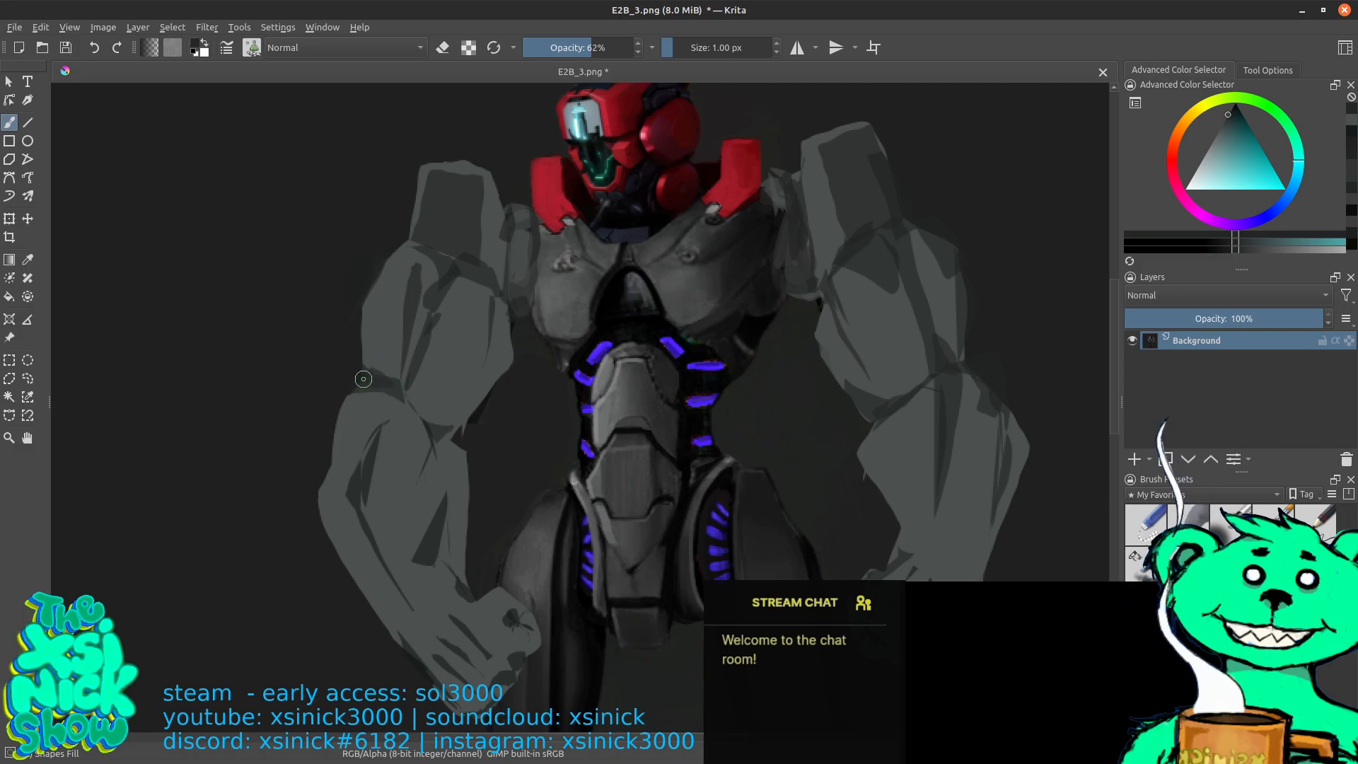
pyautogui.moveTo(405, 384)
pyautogui.mouseDown()
pyautogui.moveTo(433, 415)
pyautogui.moveTo(430, 438)
pyautogui.moveTo(408, 410)
pyautogui.mouseUp()
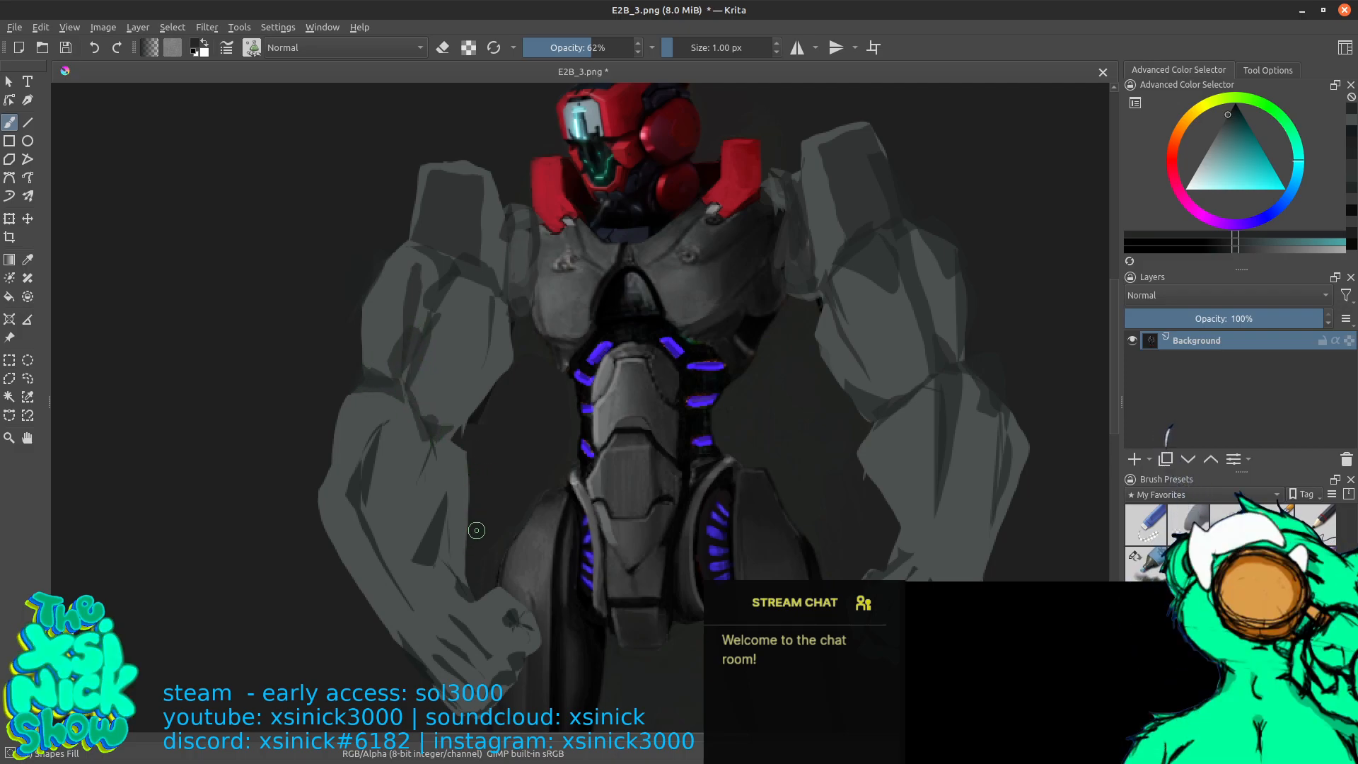
pyautogui.keyDown('ctrl'); pyautogui.click(484, 502); pyautogui.keyUp('ctrl')
pyautogui.moveTo(464, 550)
pyautogui.mouseDown()
pyautogui.moveTo(467, 576)
pyautogui.moveTo(478, 566)
pyautogui.mouseUp()
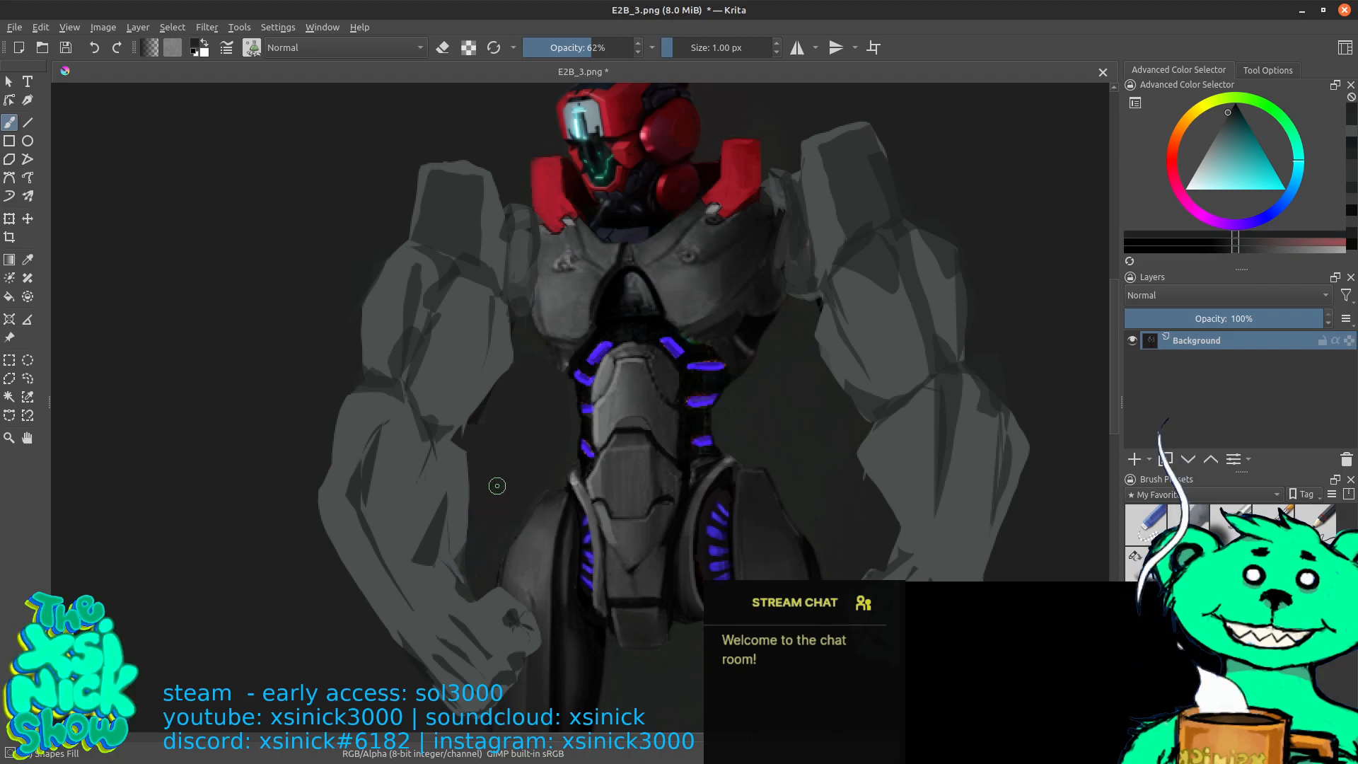
pyautogui.scroll(-5, 912, 322)
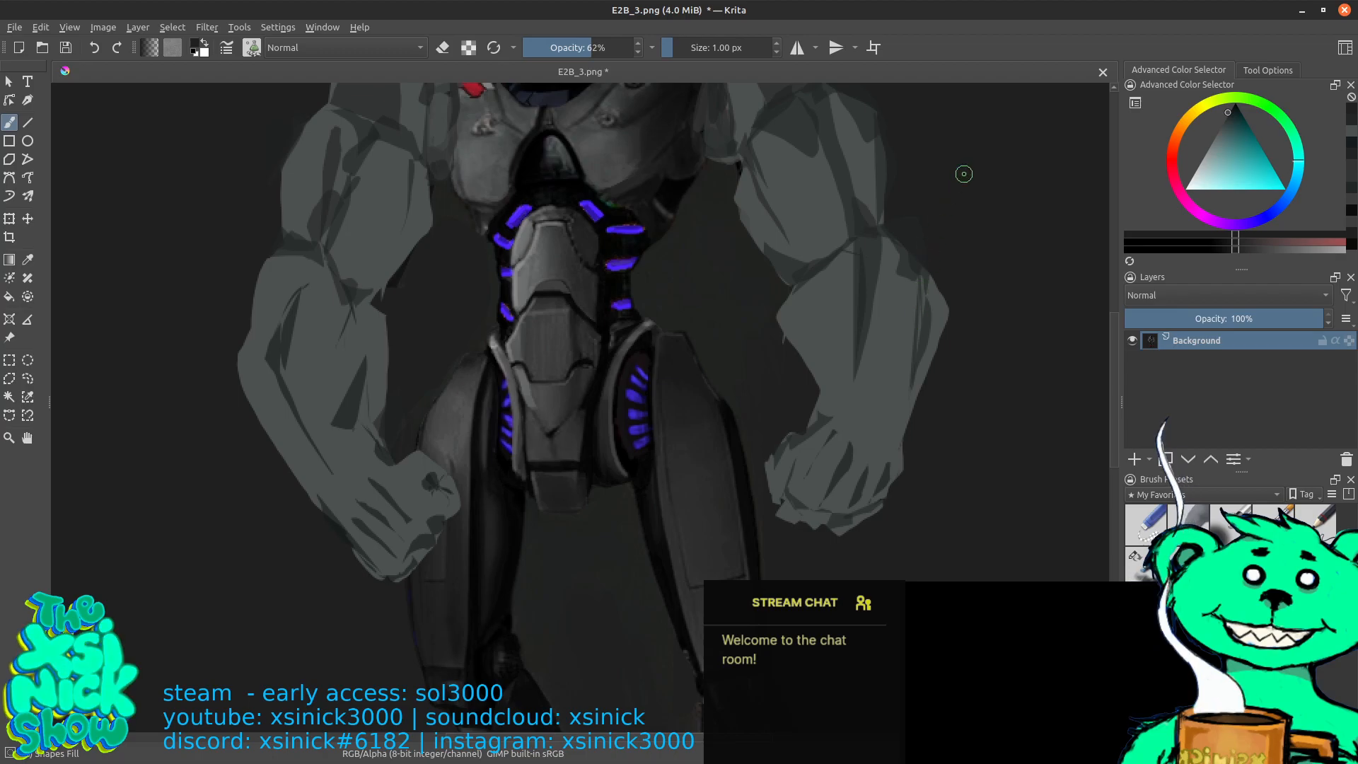
pyautogui.click(1200, 161)
pyautogui.moveTo(798, 491)
pyautogui.mouseDown()
pyautogui.moveTo(816, 500)
pyautogui.moveTo(798, 487)
pyautogui.moveTo(788, 501)
pyautogui.moveTo(794, 485)
pyautogui.moveTo(819, 505)
pyautogui.moveTo(870, 505)
pyautogui.moveTo(849, 516)
pyautogui.mouseUp()
pyautogui.hotkey('ctrl', 'z')
# Choose a light grey and paint highlights on the knuckles of both fists
pyautogui.click(1208, 156)
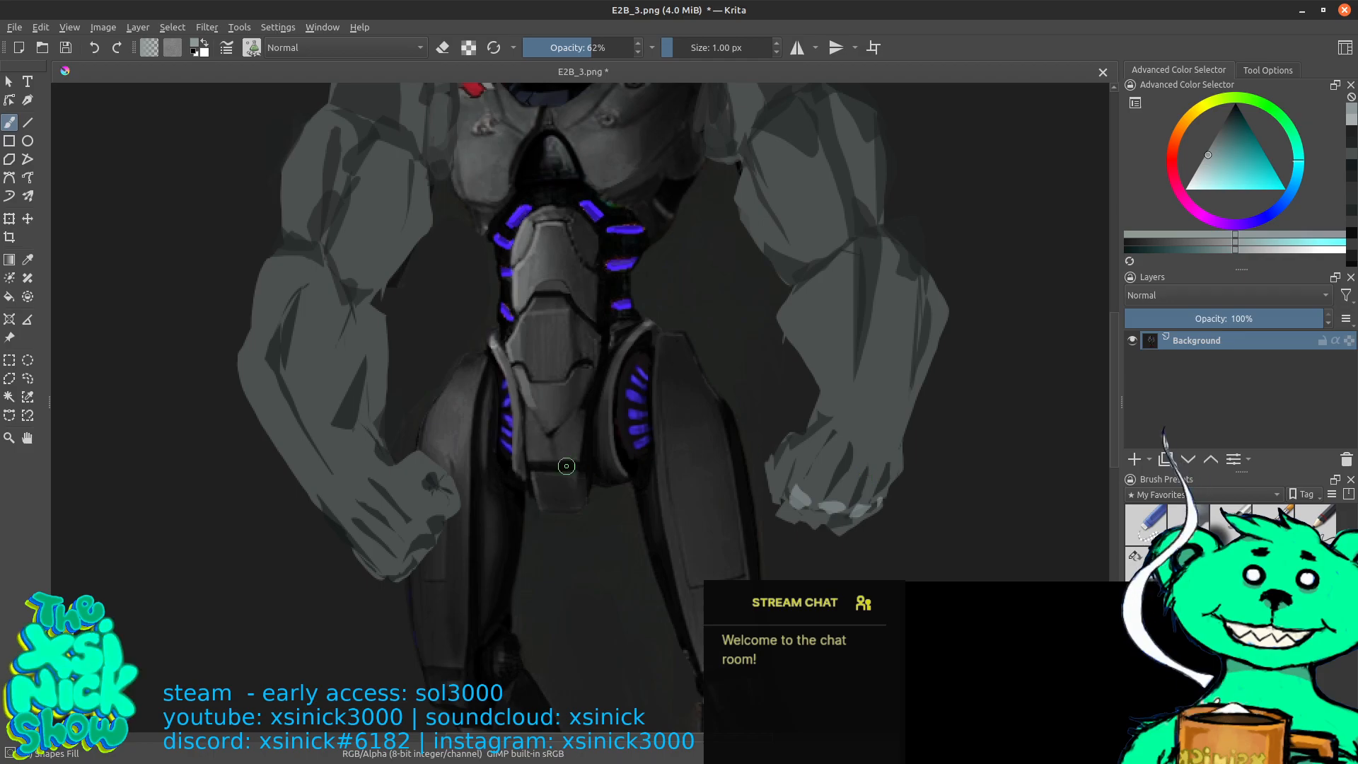
pyautogui.moveTo(427, 524)
pyautogui.mouseDown()
pyautogui.moveTo(408, 557)
pyautogui.moveTo(390, 555)
pyautogui.moveTo(400, 567)
pyautogui.moveTo(389, 545)
pyautogui.moveTo(385, 571)
pyautogui.moveTo(394, 530)
pyautogui.mouseUp()
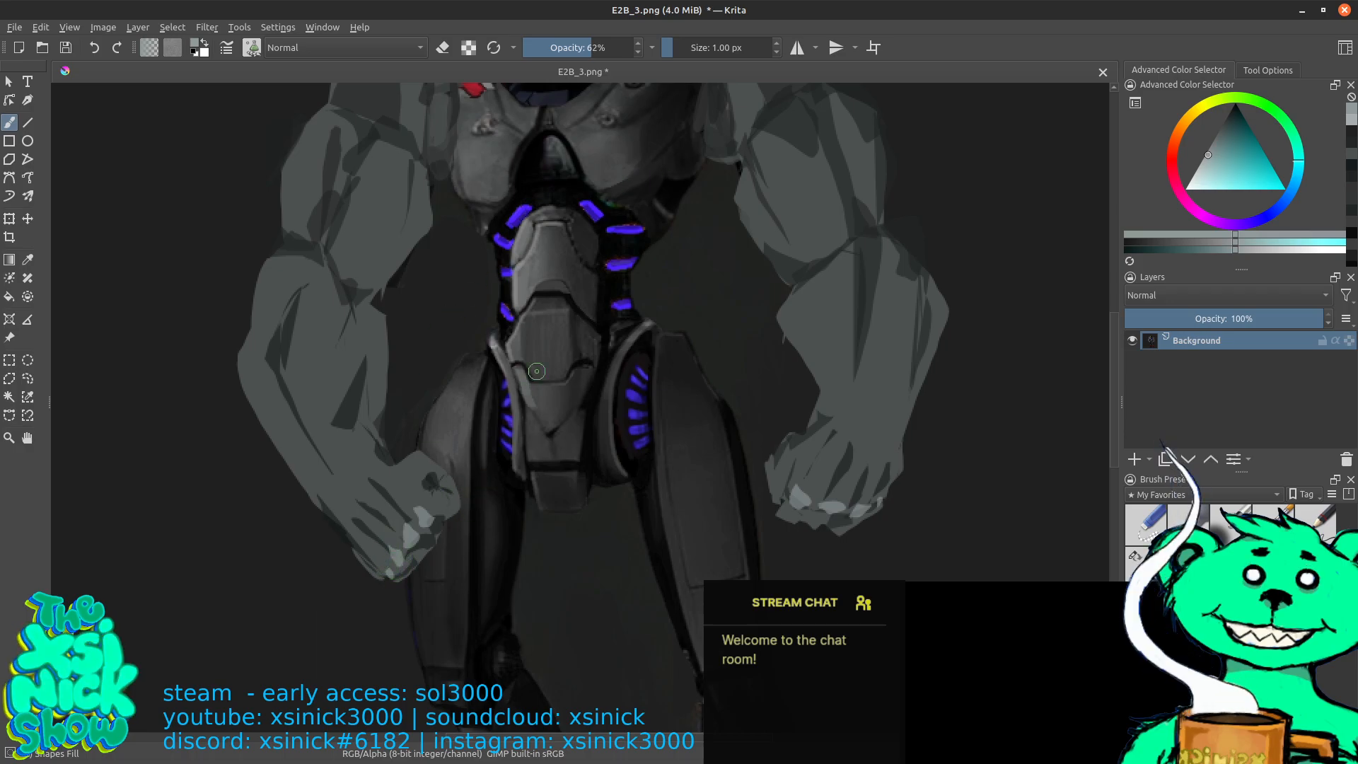
pyautogui.moveTo(816, 481); pyautogui.dragTo(808, 494)
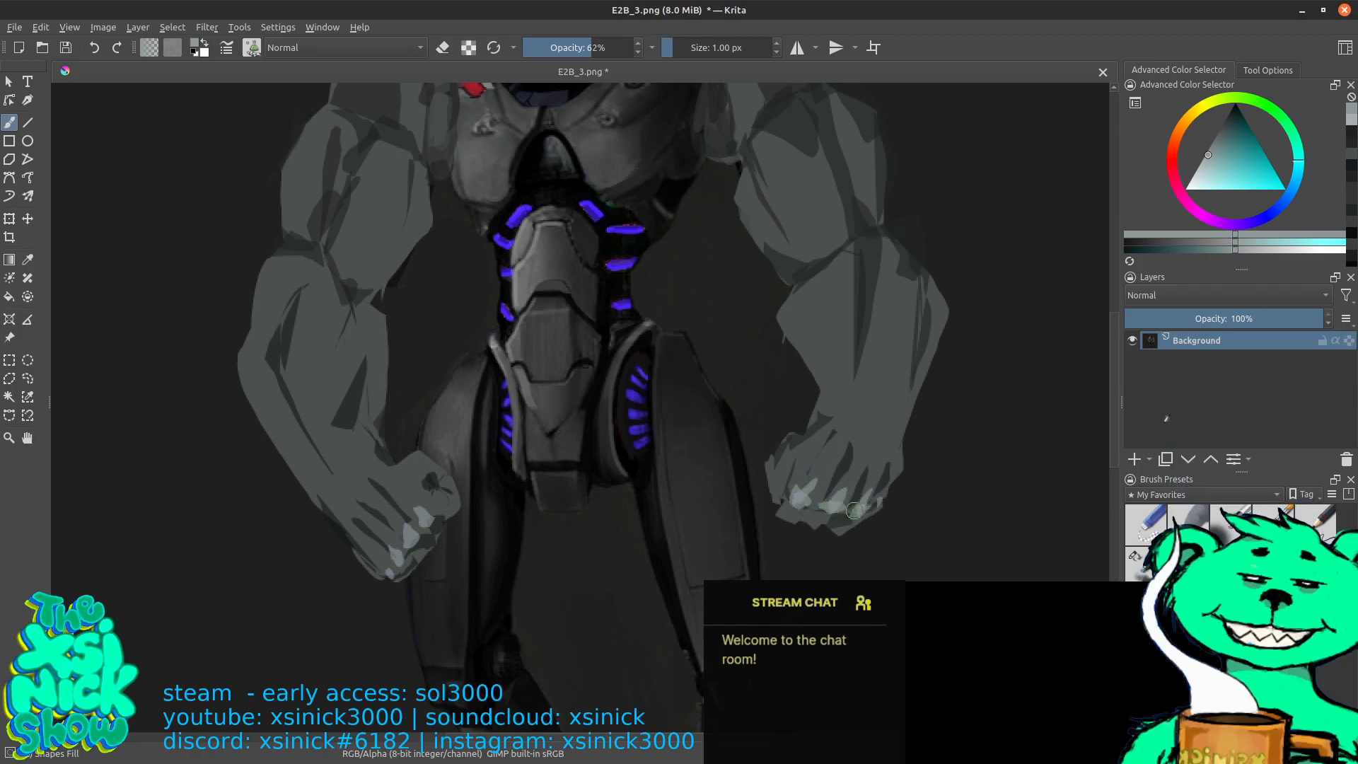
pyautogui.moveTo(874, 504); pyautogui.dragTo(887, 491)
# Paint light grey edge highlights down the inner sides of both shoulders, facing the head
pyautogui.moveTo(832, 351); pyautogui.dragTo(862, 418)
pyautogui.moveTo(841, 345); pyautogui.dragTo(842, 403)
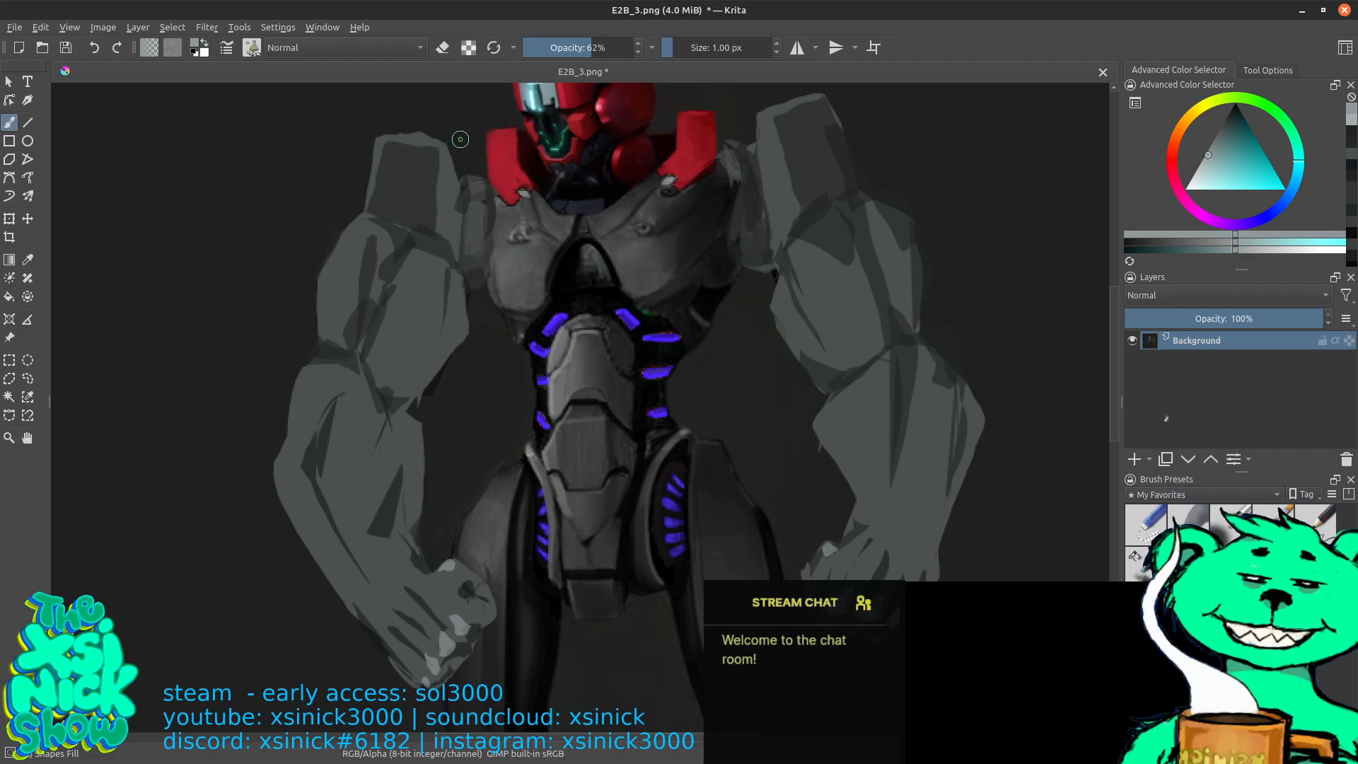
pyautogui.moveTo(444, 146); pyautogui.dragTo(465, 223)
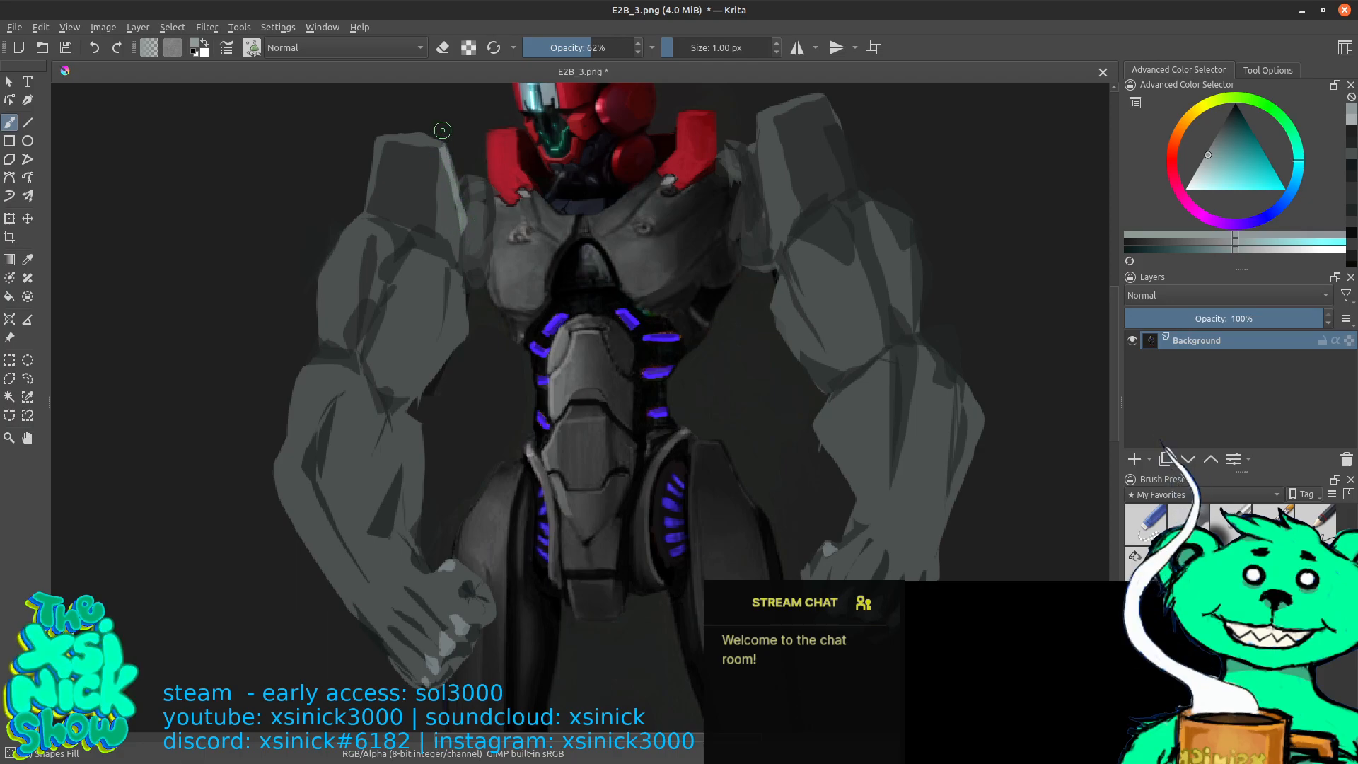
pyautogui.moveTo(760, 114); pyautogui.dragTo(771, 207)
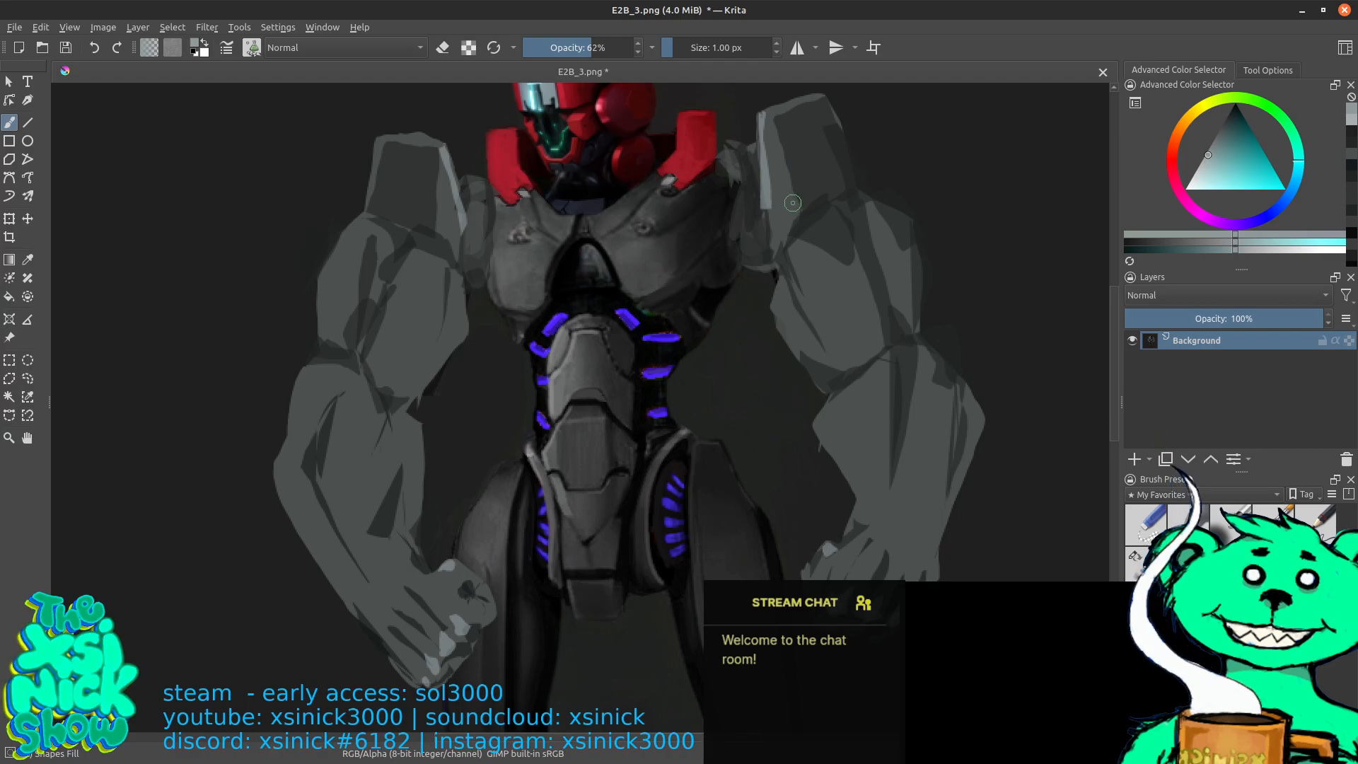
# Trim and smooth the right forearm's contour from elbow to wrist with sampled background and arm greys
pyautogui.keyDown('ctrl'); pyautogui.click(848, 388); pyautogui.keyUp('ctrl')
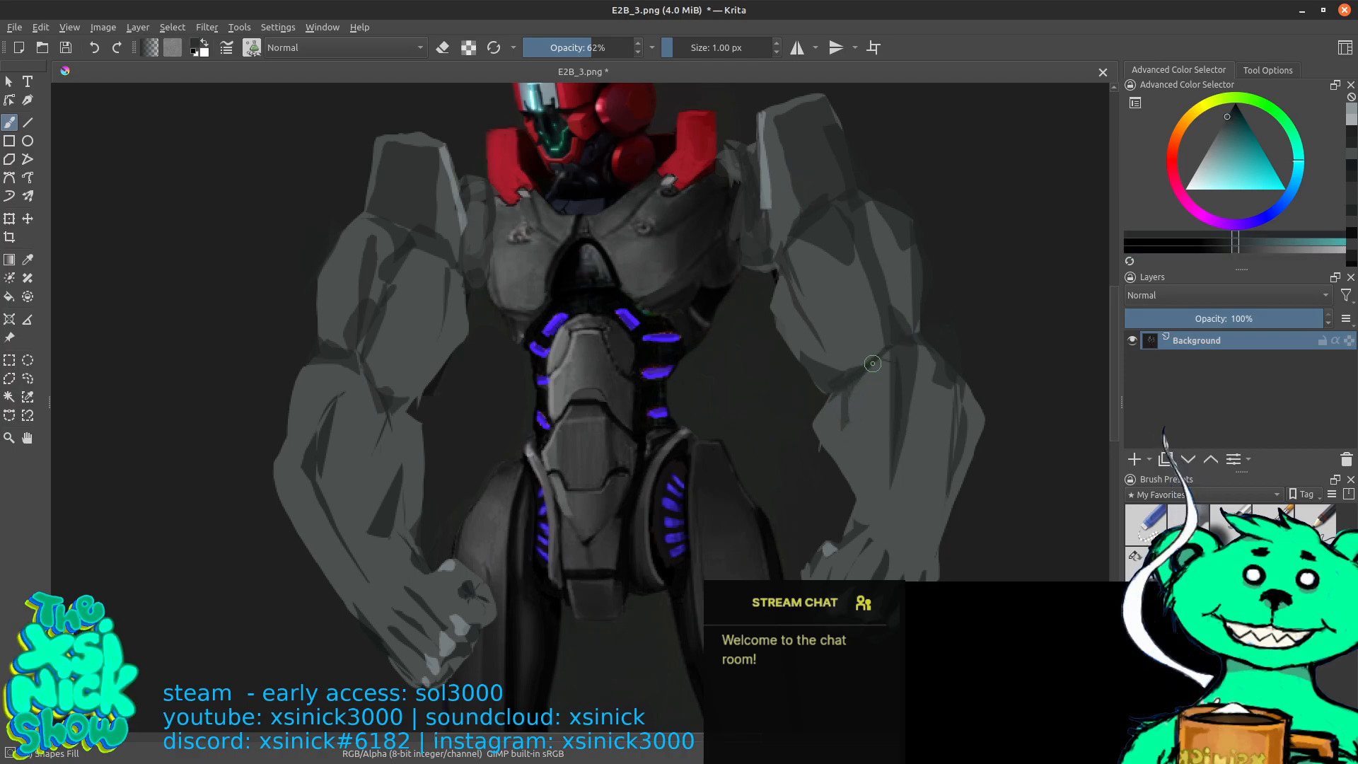
pyautogui.keyDown('ctrl'); pyautogui.click(809, 397); pyautogui.keyUp('ctrl')
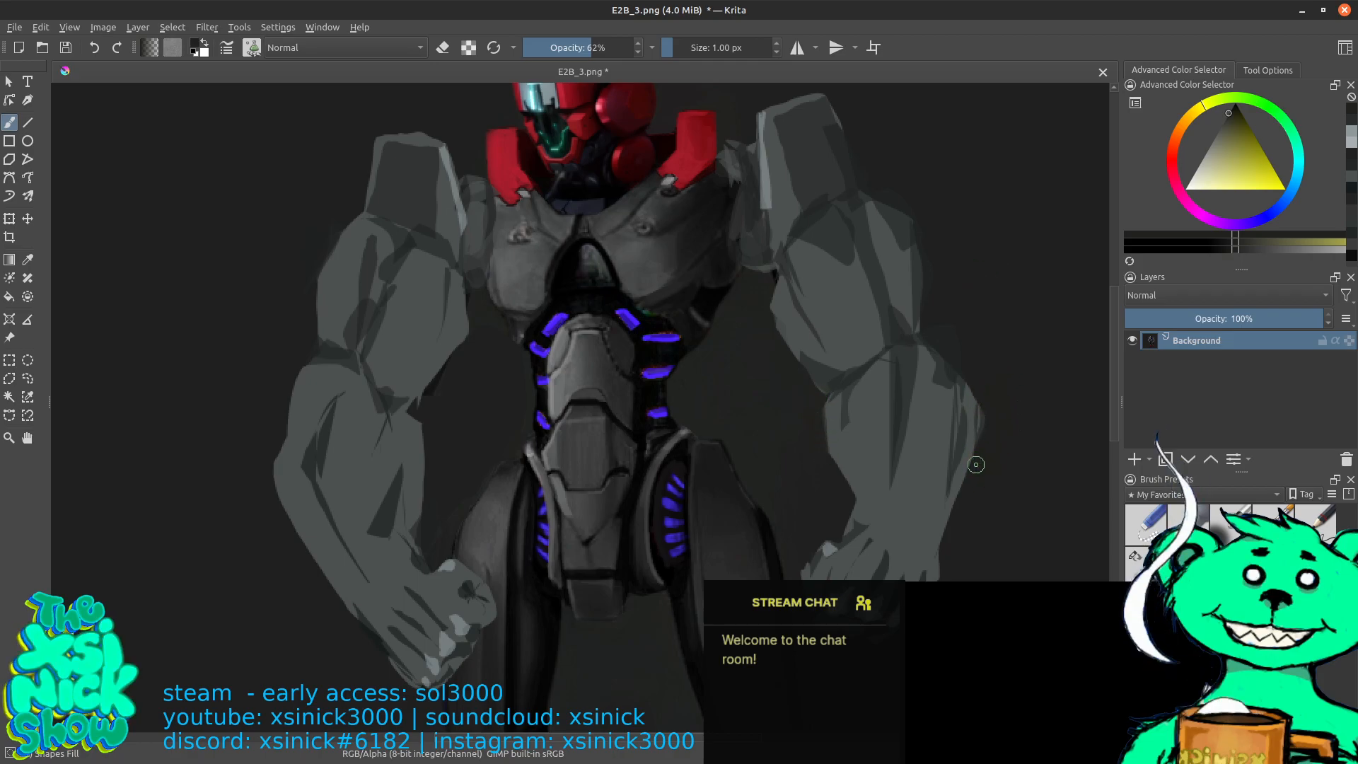
pyautogui.keyDown('ctrl'); pyautogui.click(935, 377); pyautogui.keyUp('ctrl')
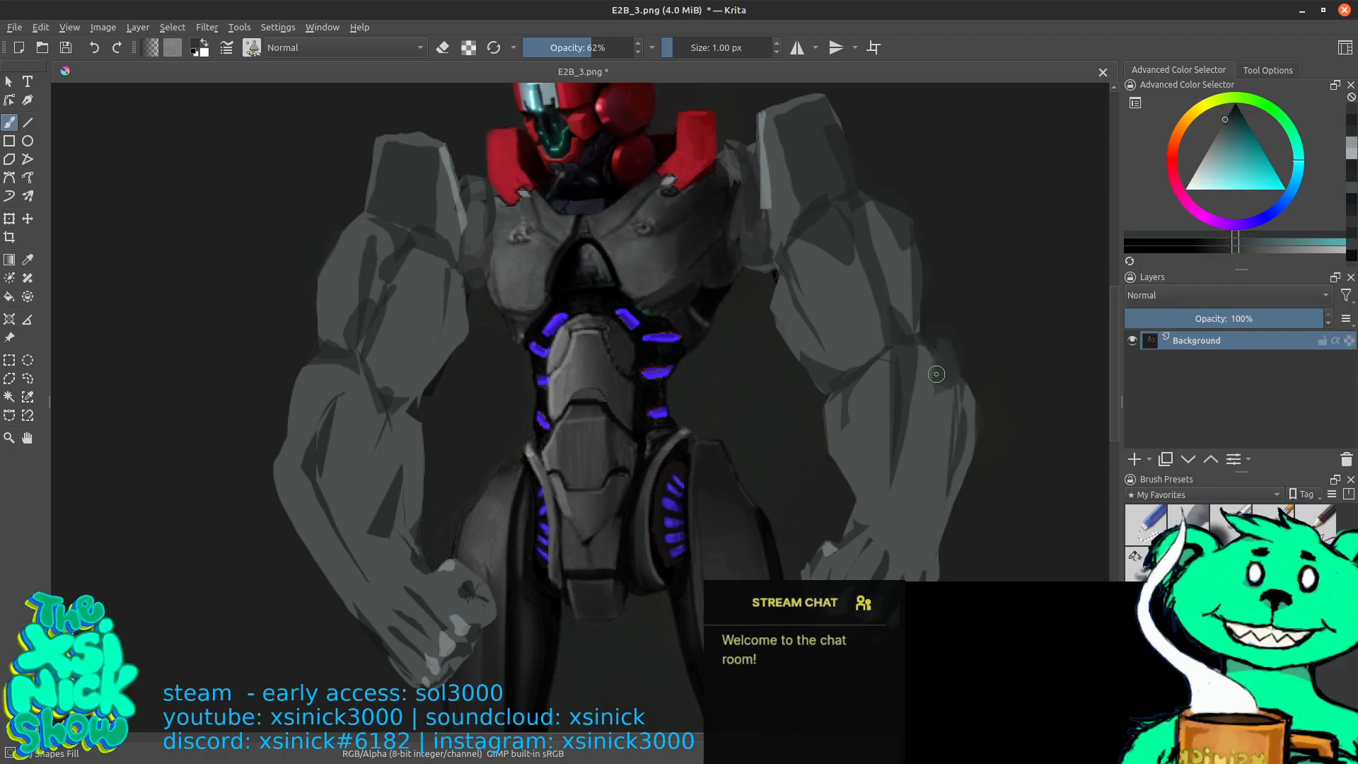
pyautogui.keyDown('ctrl'); pyautogui.click(956, 373); pyautogui.keyUp('ctrl')
pyautogui.moveTo(960, 369); pyautogui.dragTo(945, 397)
pyautogui.moveTo(932, 343)
pyautogui.mouseDown()
pyautogui.moveTo(959, 369)
pyautogui.moveTo(958, 401)
pyautogui.mouseUp()
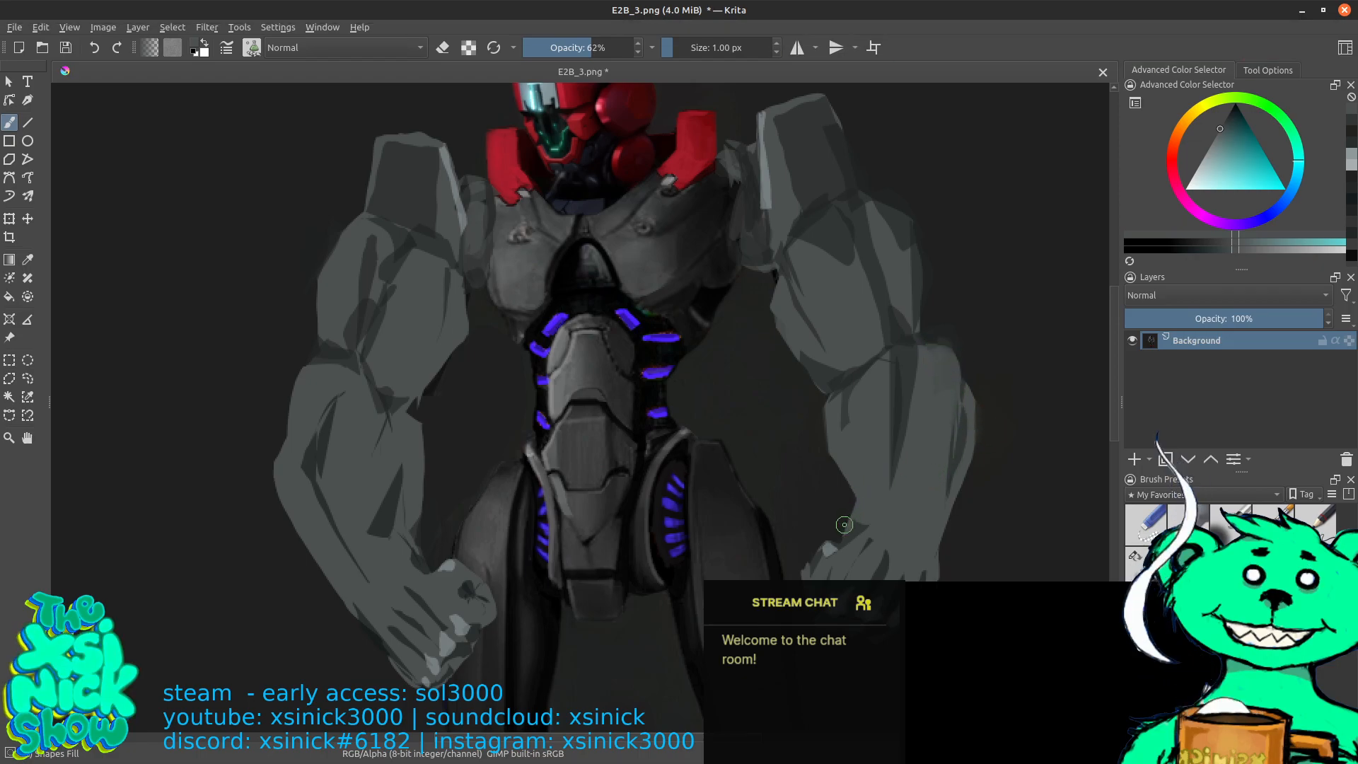
pyautogui.keyDown('ctrl'); pyautogui.click(826, 507); pyautogui.keyUp('ctrl')
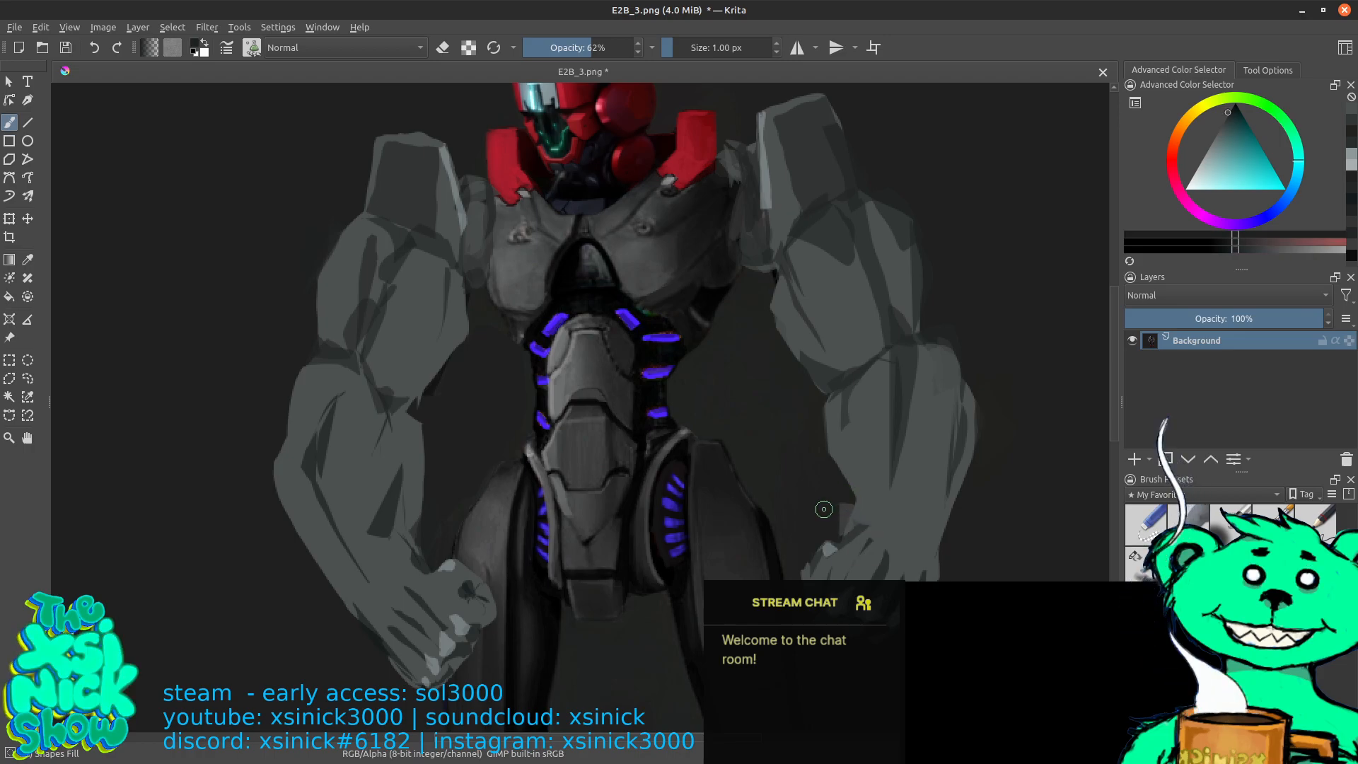
pyautogui.moveTo(851, 513); pyautogui.dragTo(843, 532)
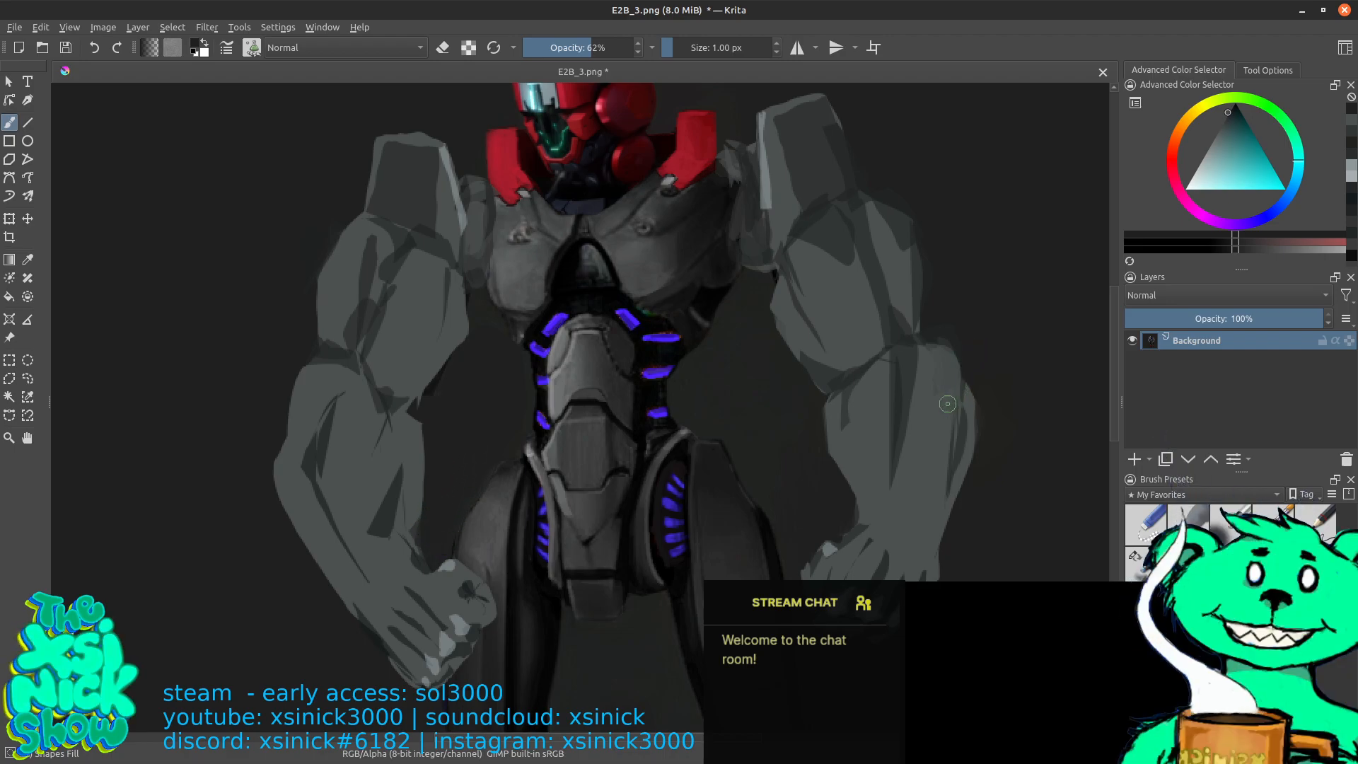
# Trim the left upper arm's inner contour above the elbow with the sampled background tone
pyautogui.keyDown('ctrl'); pyautogui.click(870, 504); pyautogui.keyUp('ctrl')
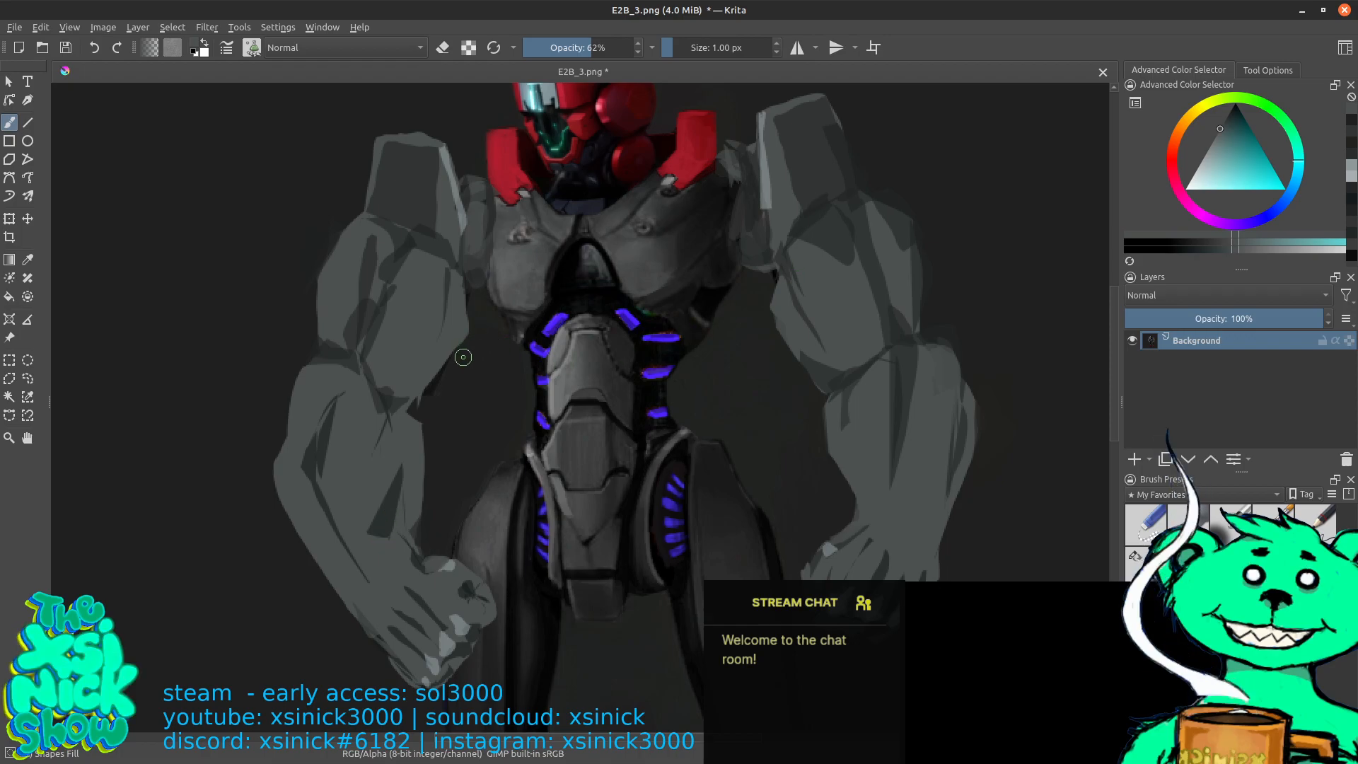
pyautogui.keyDown('ctrl'); pyautogui.click(482, 307); pyautogui.keyUp('ctrl')
pyautogui.moveTo(478, 296)
pyautogui.mouseDown()
pyautogui.moveTo(491, 346)
pyautogui.moveTo(454, 369)
pyautogui.moveTo(471, 333)
pyautogui.mouseUp()
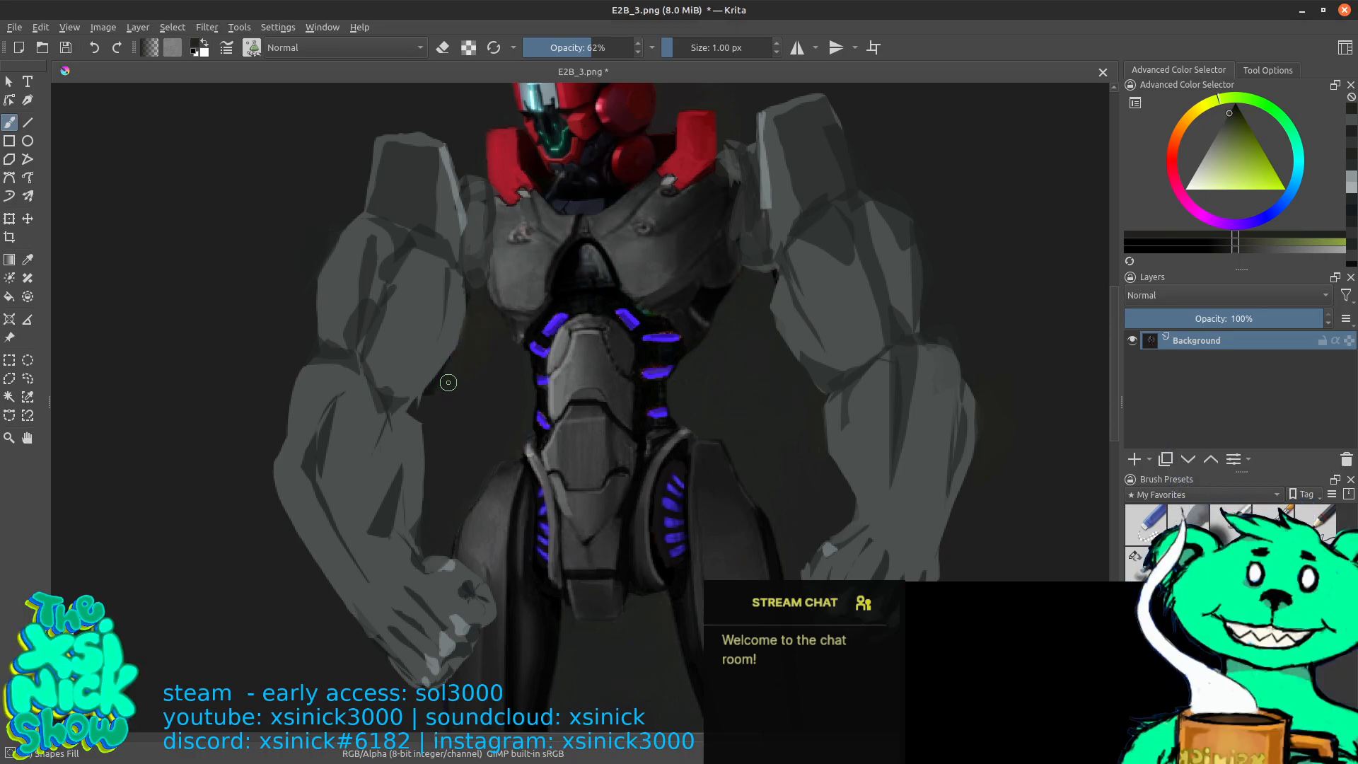
# Extend the top edges of both shoulder plates and the left plate's outer side with the sampled arm grey
pyautogui.moveTo(969, 176); pyautogui.dragTo(955, 275)
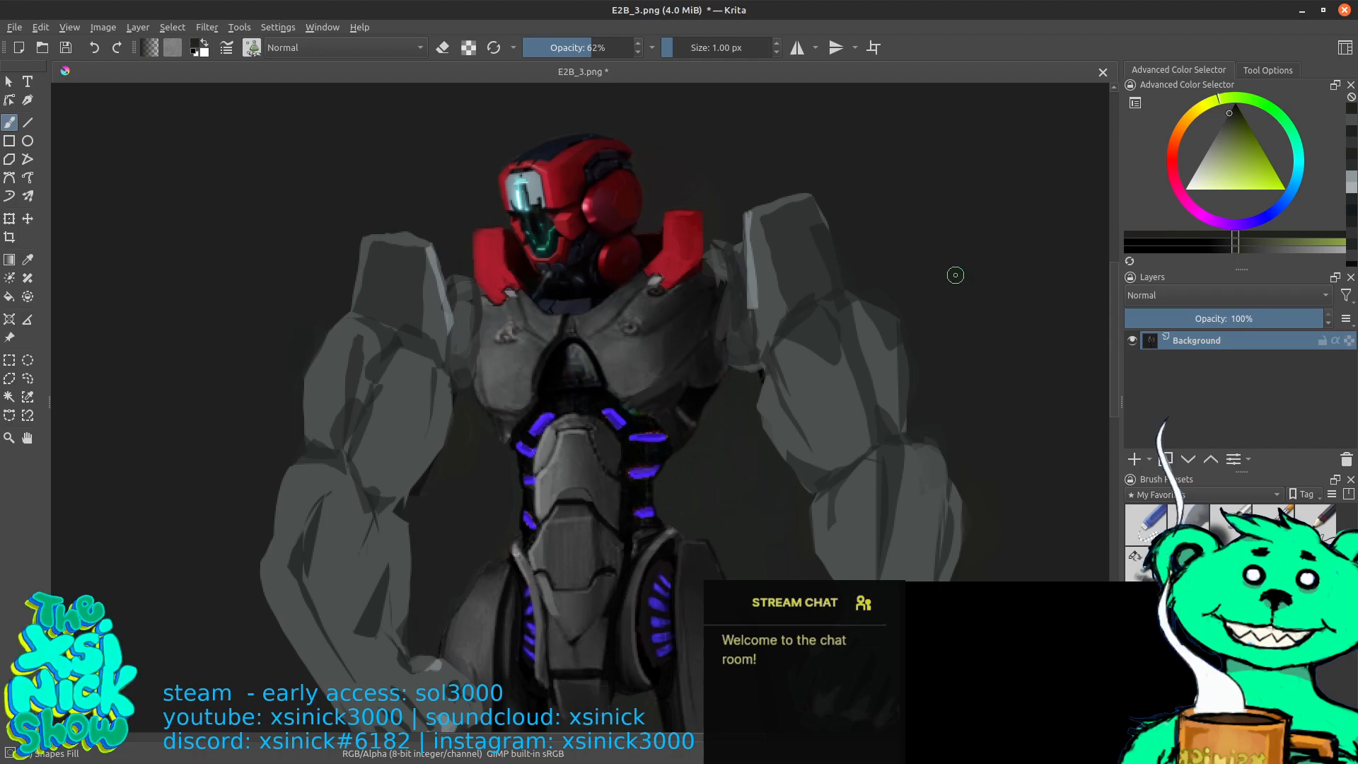
pyautogui.keyDown('ctrl'); pyautogui.click(374, 233); pyautogui.keyUp('ctrl')
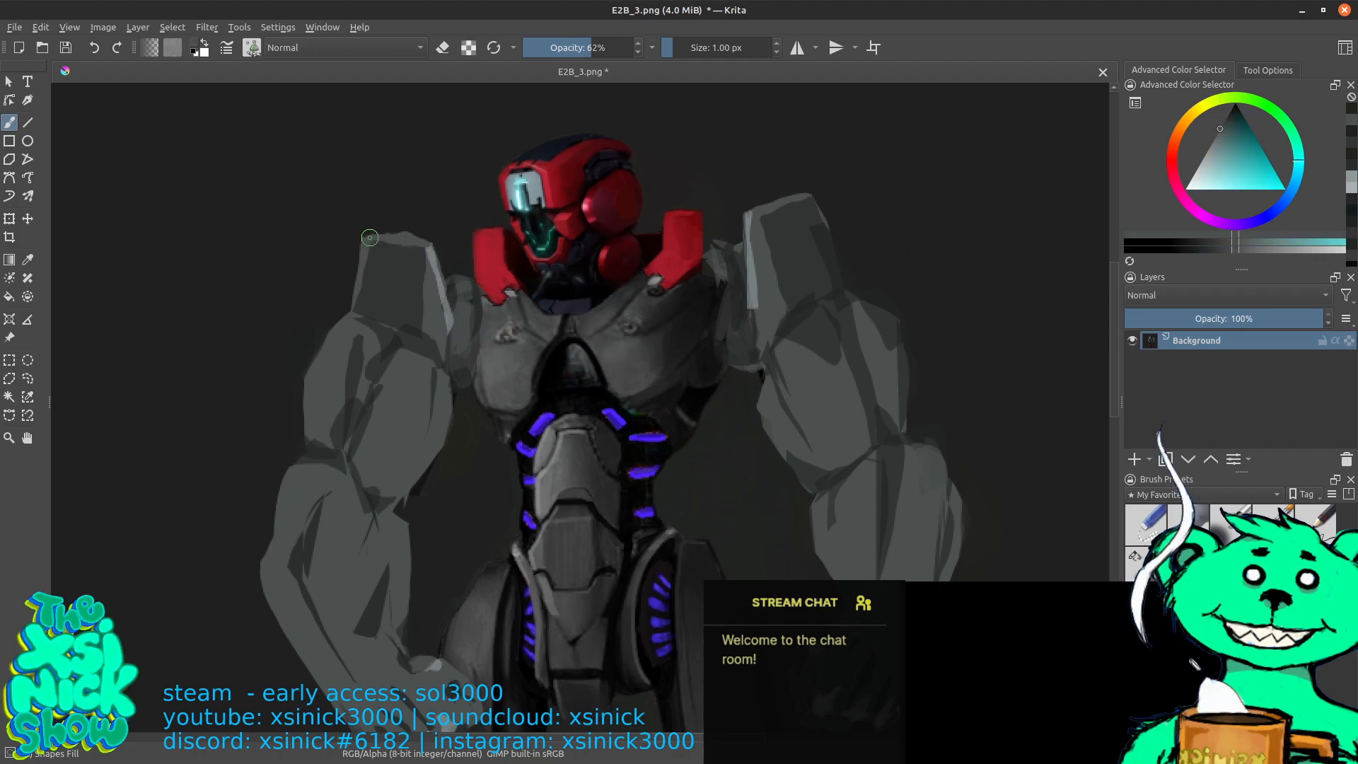
pyautogui.moveTo(363, 236)
pyautogui.mouseDown()
pyautogui.moveTo(371, 225)
pyautogui.moveTo(428, 242)
pyautogui.mouseUp()
pyautogui.moveTo(758, 202)
pyautogui.mouseDown()
pyautogui.moveTo(795, 186)
pyautogui.moveTo(810, 197)
pyautogui.moveTo(780, 192)
pyautogui.moveTo(803, 176)
pyautogui.moveTo(768, 200)
pyautogui.moveTo(816, 191)
pyautogui.moveTo(851, 282)
pyautogui.mouseUp()
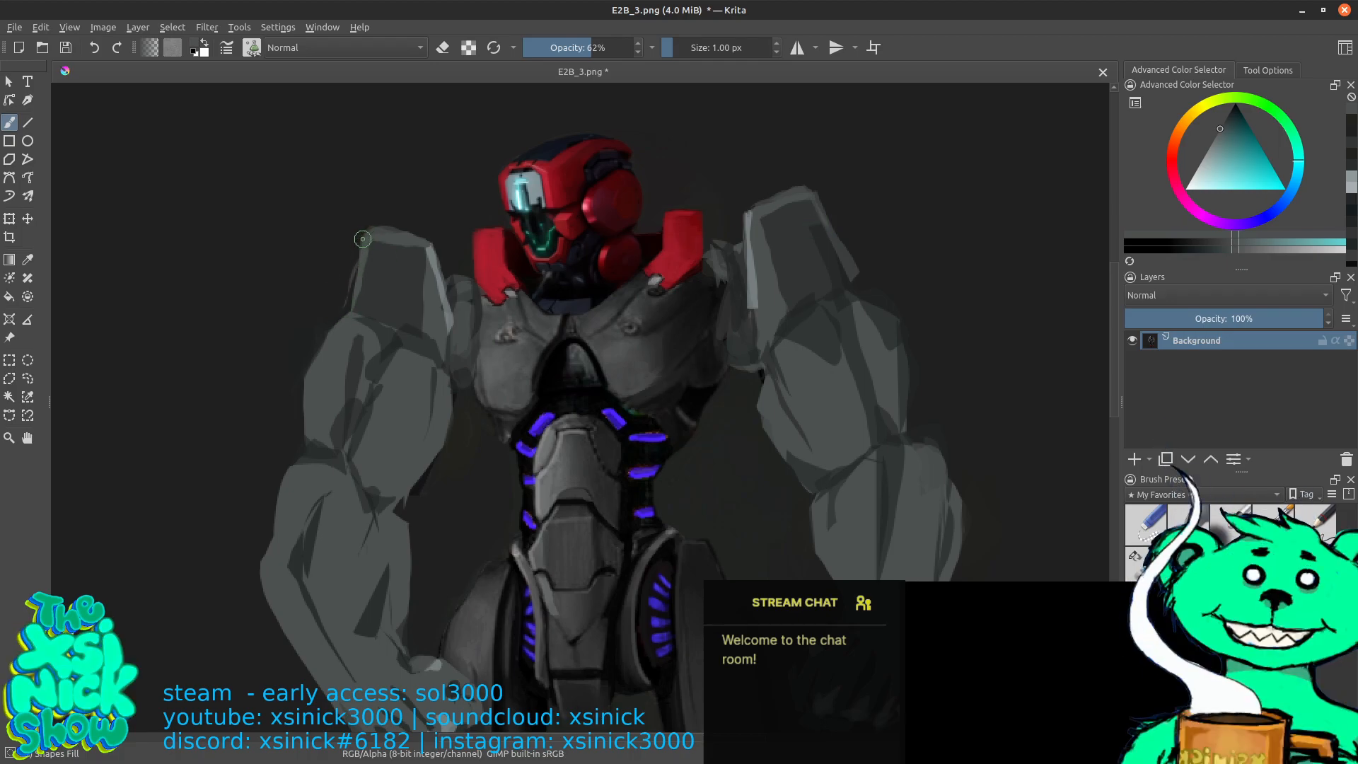
pyautogui.moveTo(342, 310); pyautogui.dragTo(351, 315)
pyautogui.moveTo(365, 242); pyautogui.dragTo(342, 309)
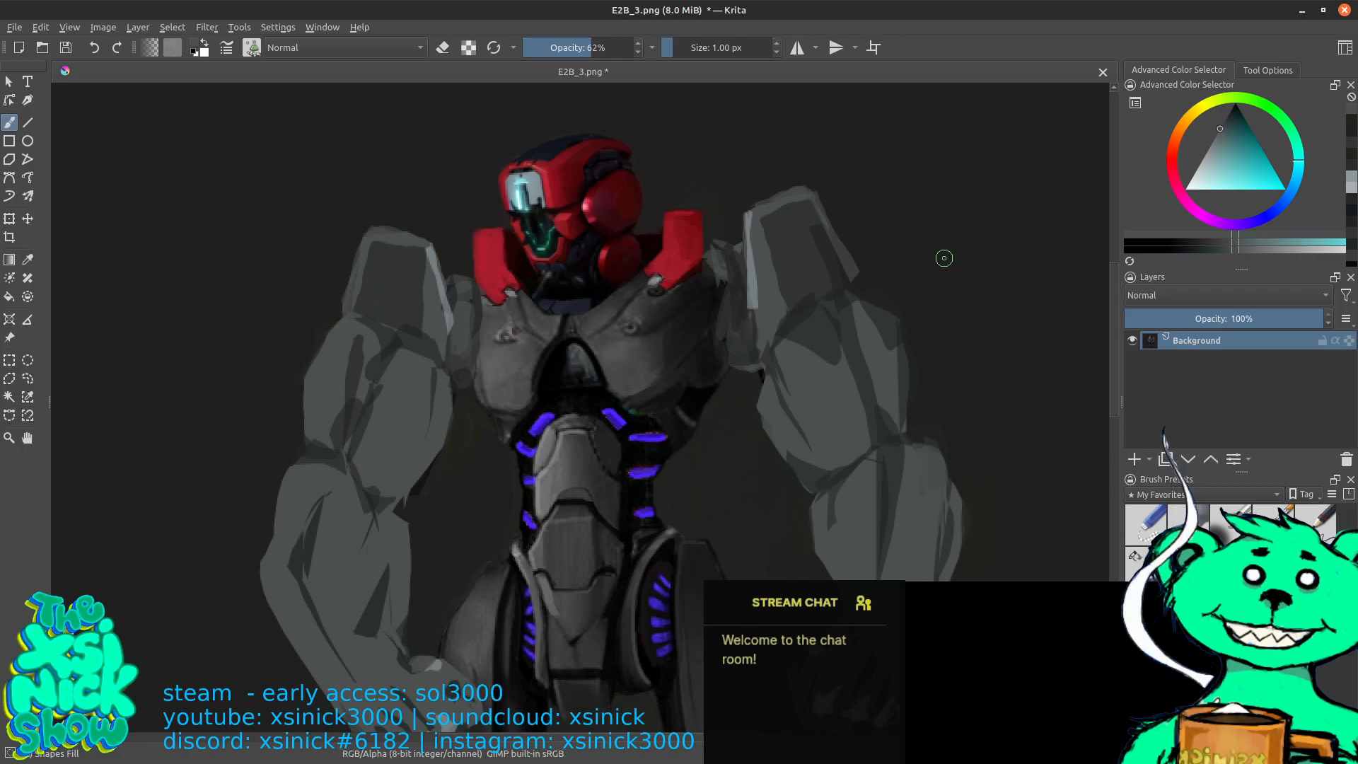
# Narrow and soften the light highlights along the inner sides of both shoulders with the arm grey
pyautogui.moveTo(748, 224); pyautogui.dragTo(754, 319)
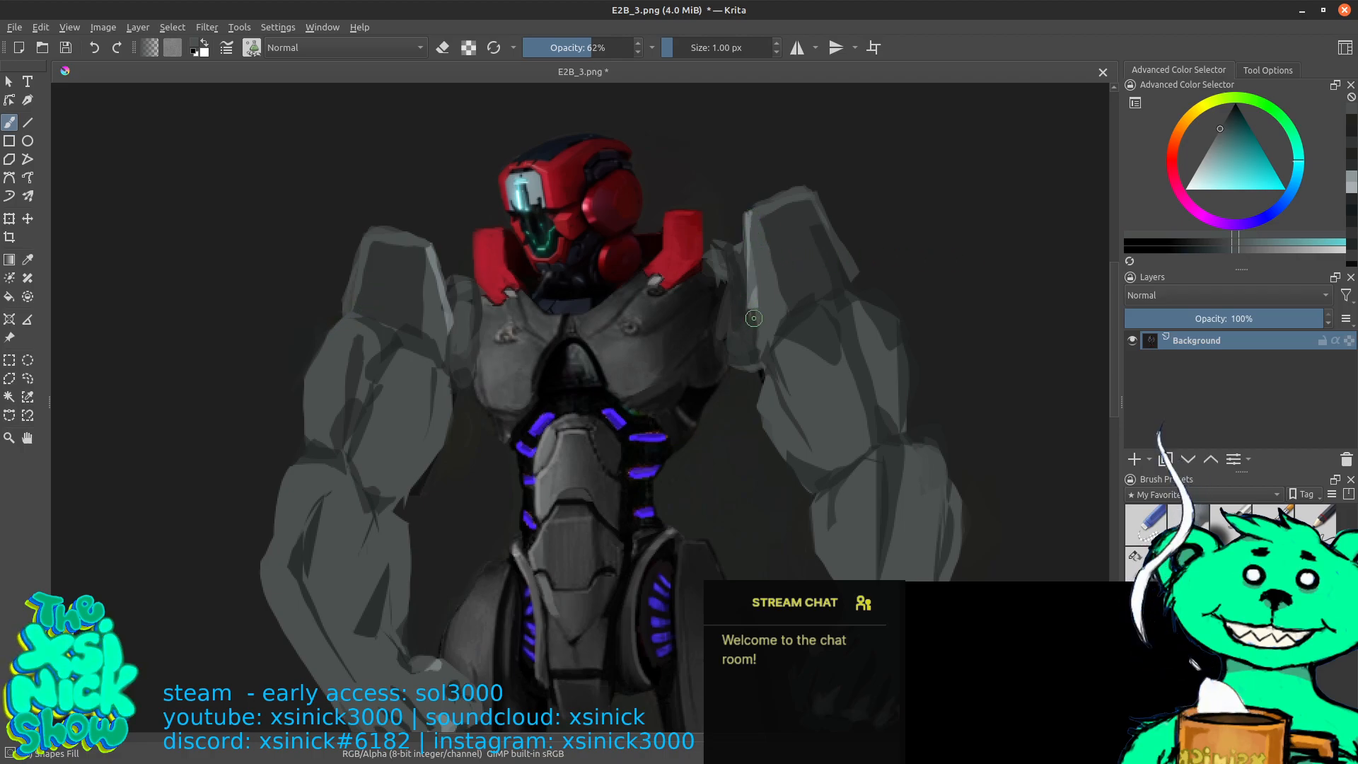
pyautogui.moveTo(433, 260); pyautogui.dragTo(453, 333)
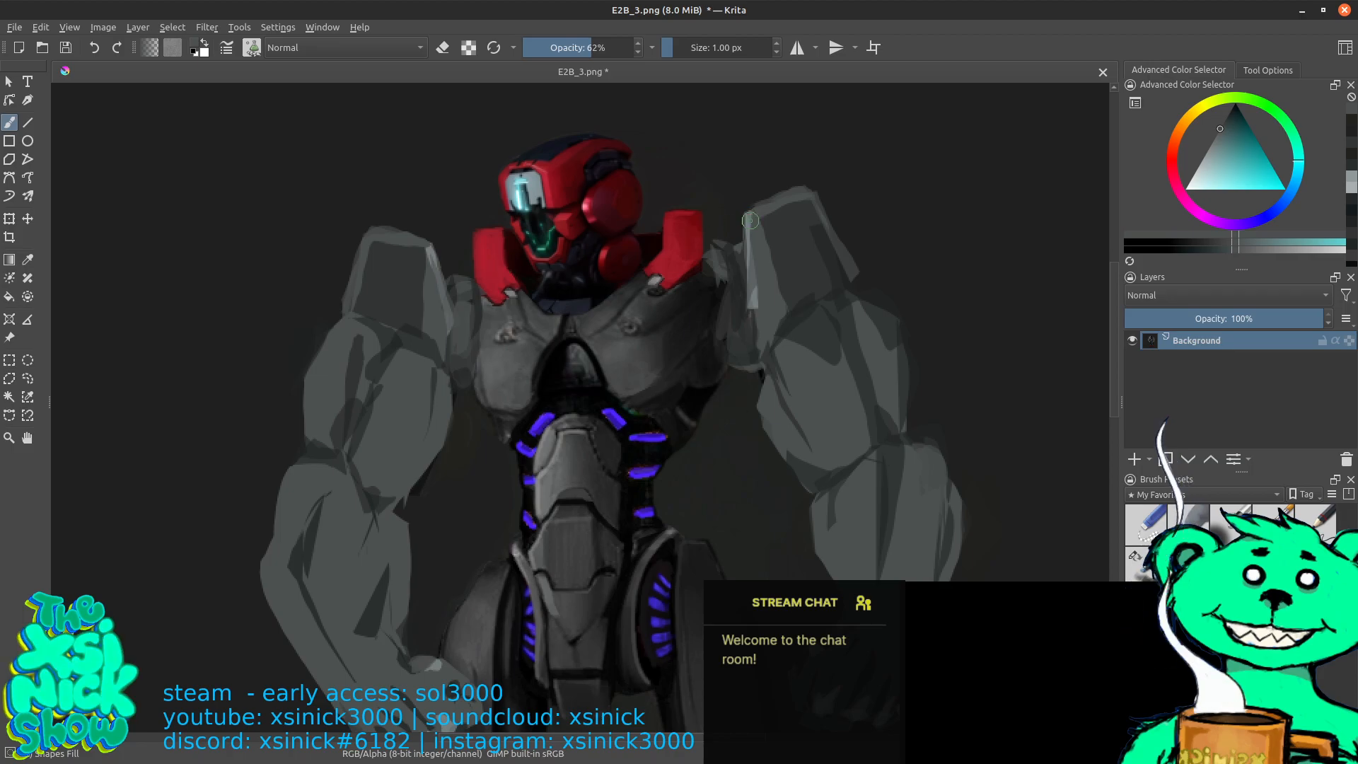
pyautogui.moveTo(755, 206); pyautogui.dragTo(751, 320)
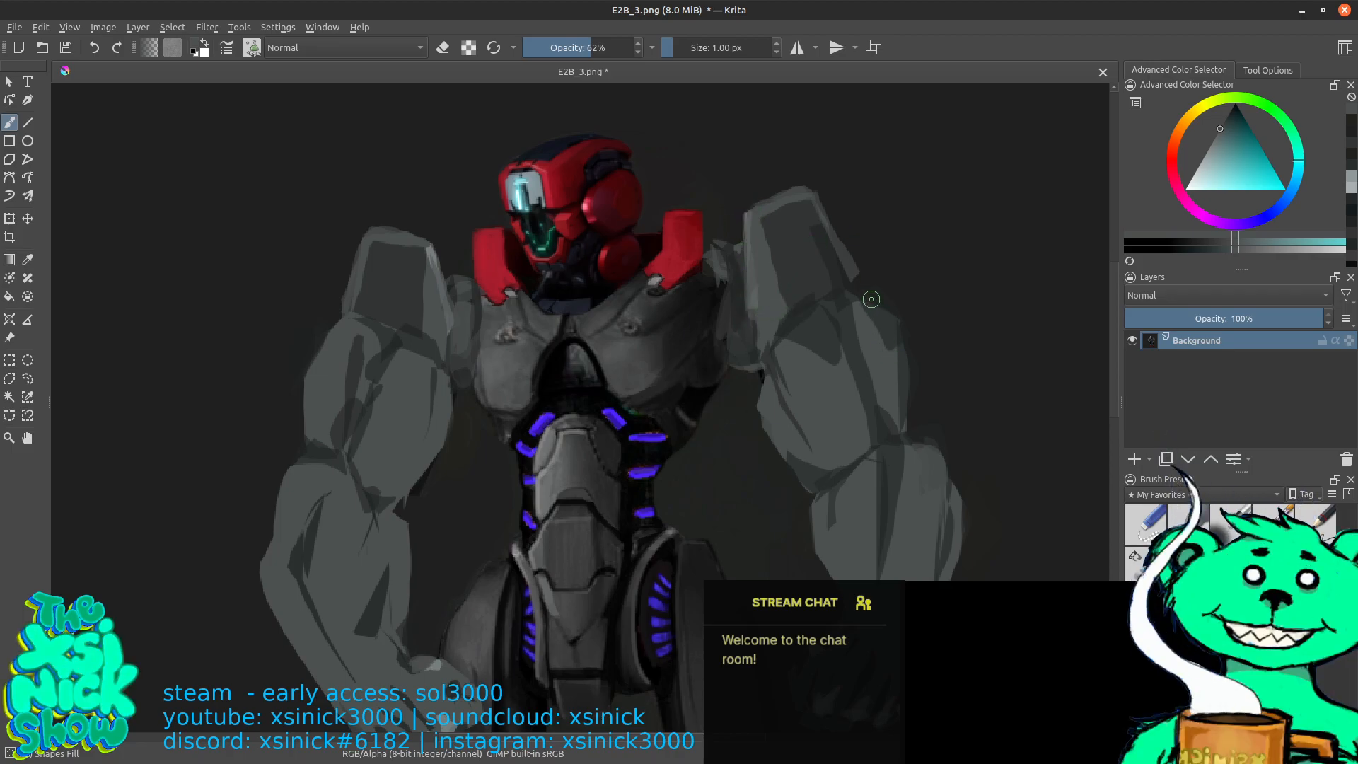
# Choose a near-black teal, paint bands and rivets on the shoulder joints and upper arms, and shade the inner side of both wrists
pyautogui.scroll(-3, 892, 254)
pyautogui.moveTo(875, 265); pyautogui.dragTo(866, 280)
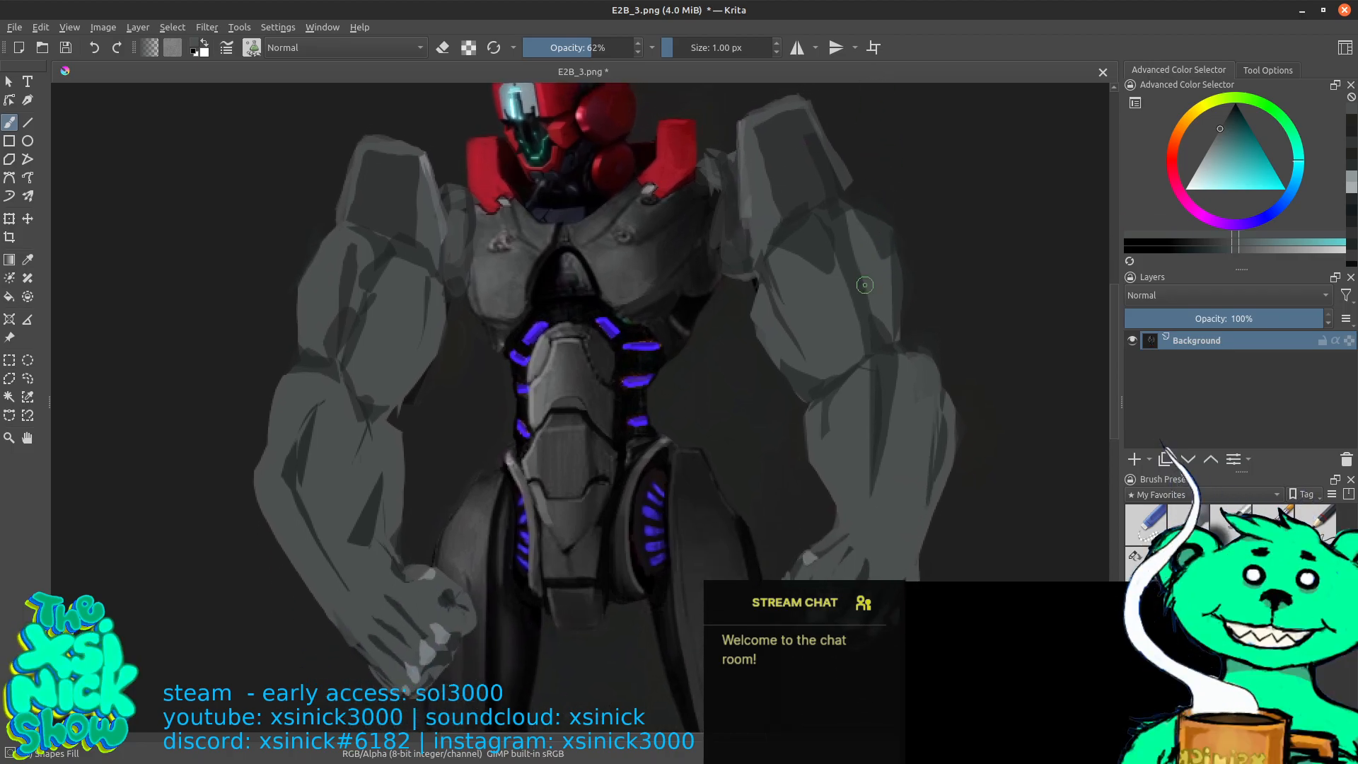
pyautogui.moveTo(915, 242); pyautogui.dragTo(900, 267)
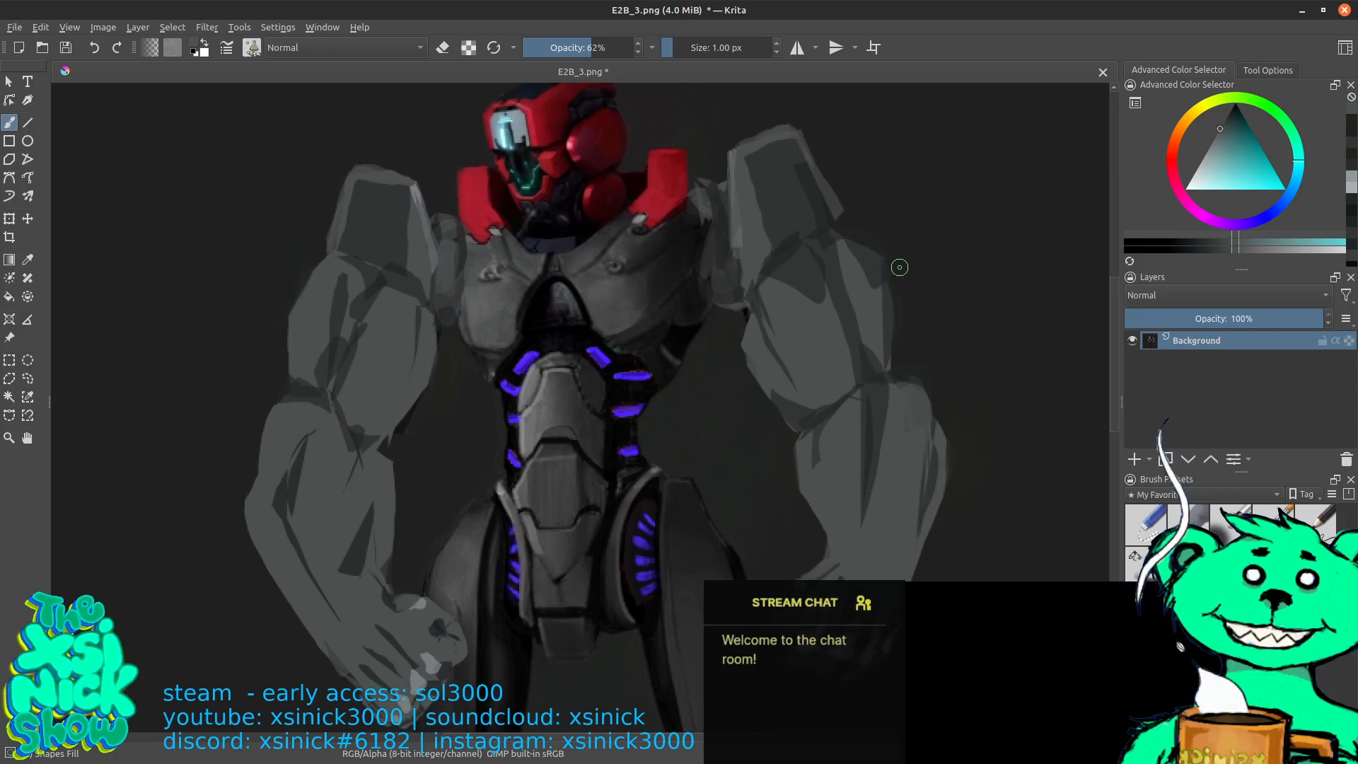
pyautogui.click(1227, 116)
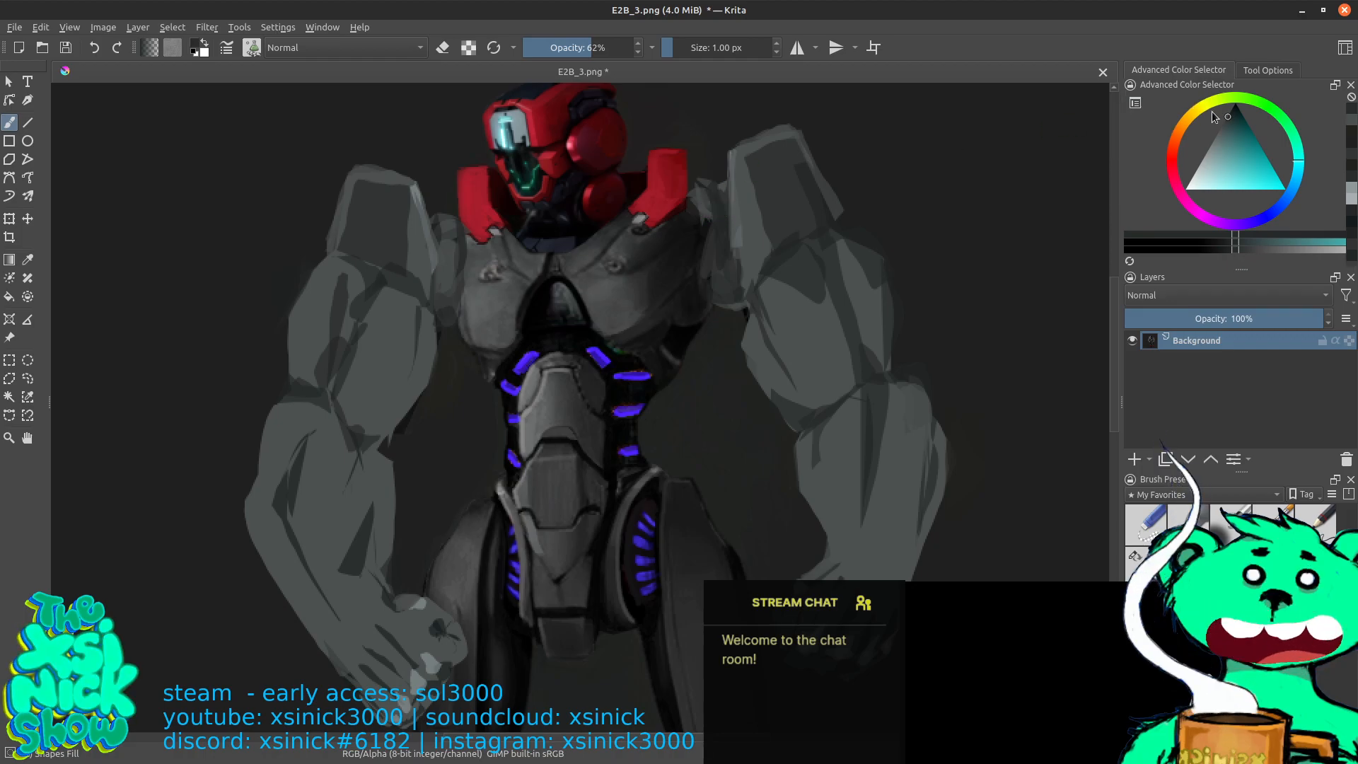
pyautogui.click(1233, 110)
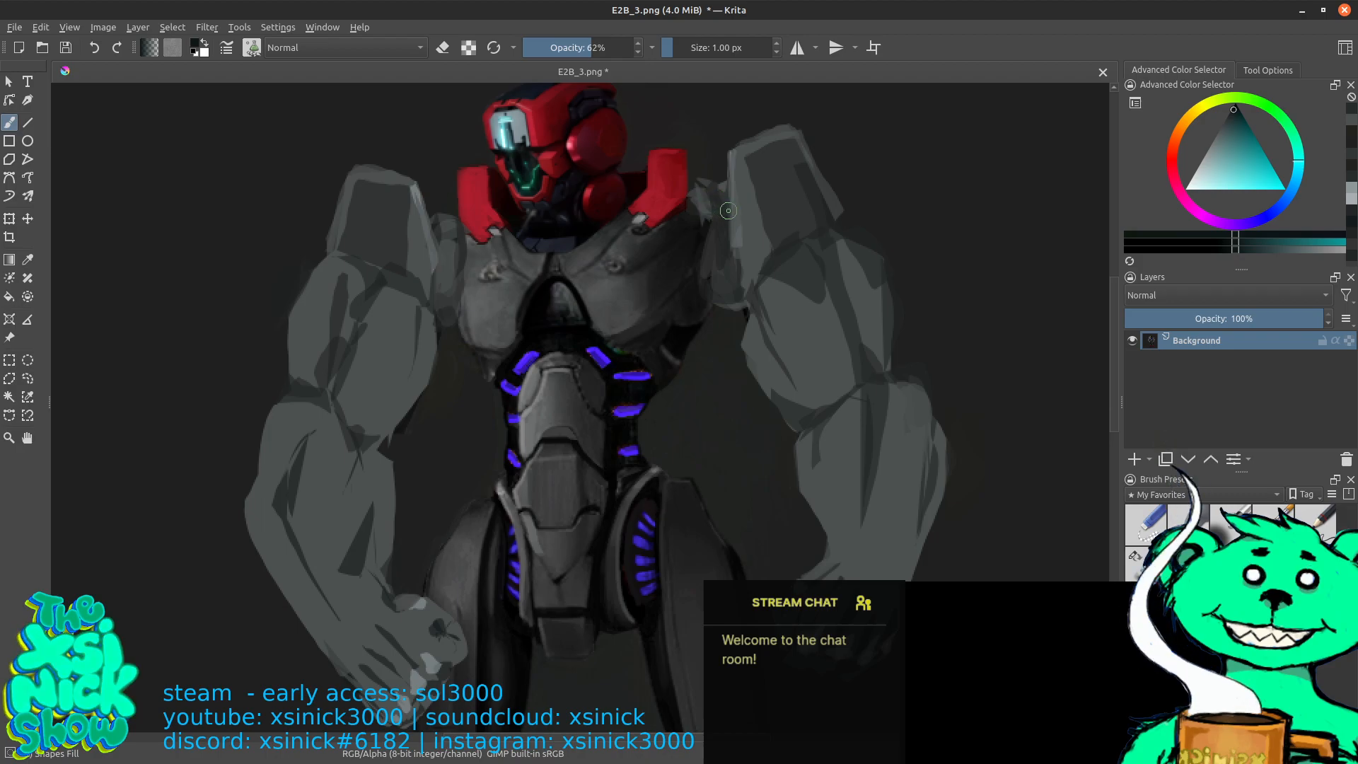
pyautogui.moveTo(726, 204); pyautogui.dragTo(700, 207)
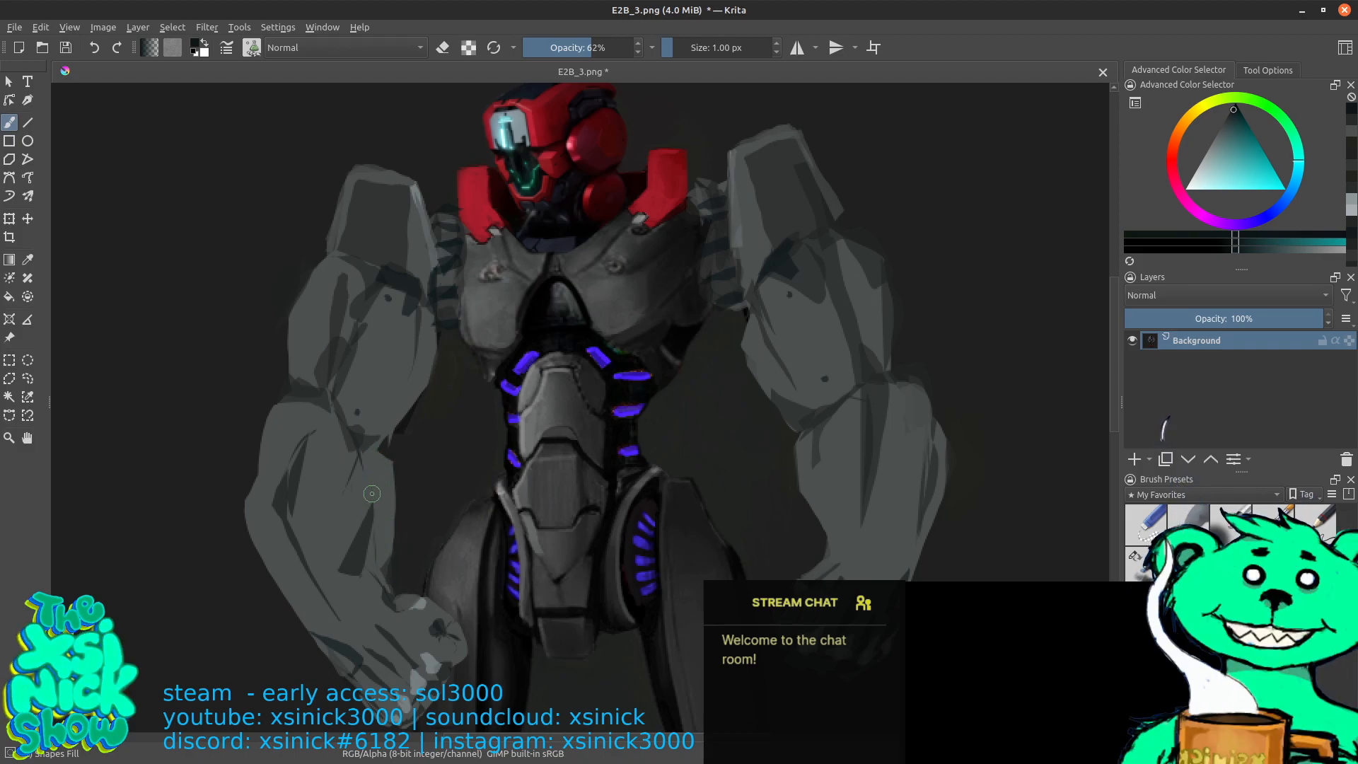
pyautogui.moveTo(399, 596); pyautogui.dragTo(375, 557)
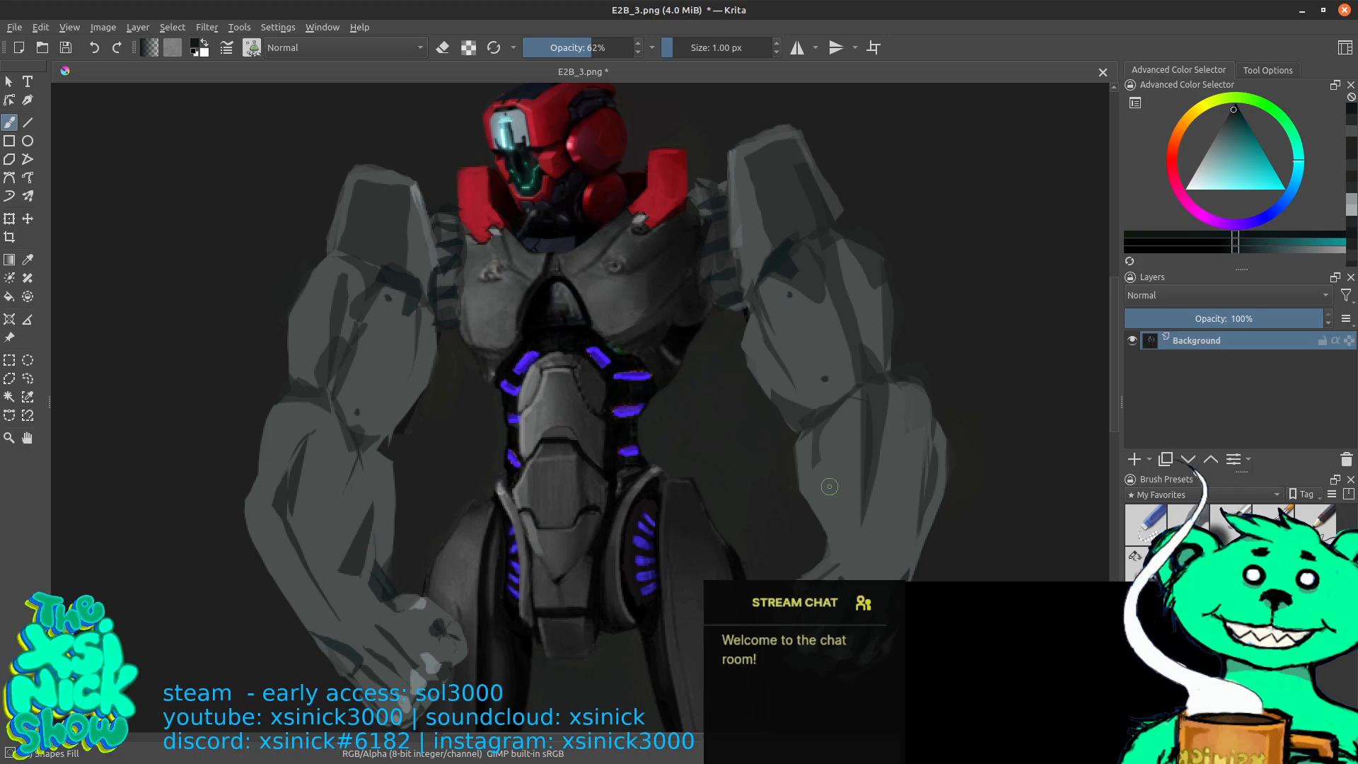
pyautogui.moveTo(820, 567)
pyautogui.mouseDown()
pyautogui.moveTo(839, 529)
pyautogui.moveTo(825, 526)
pyautogui.mouseUp()
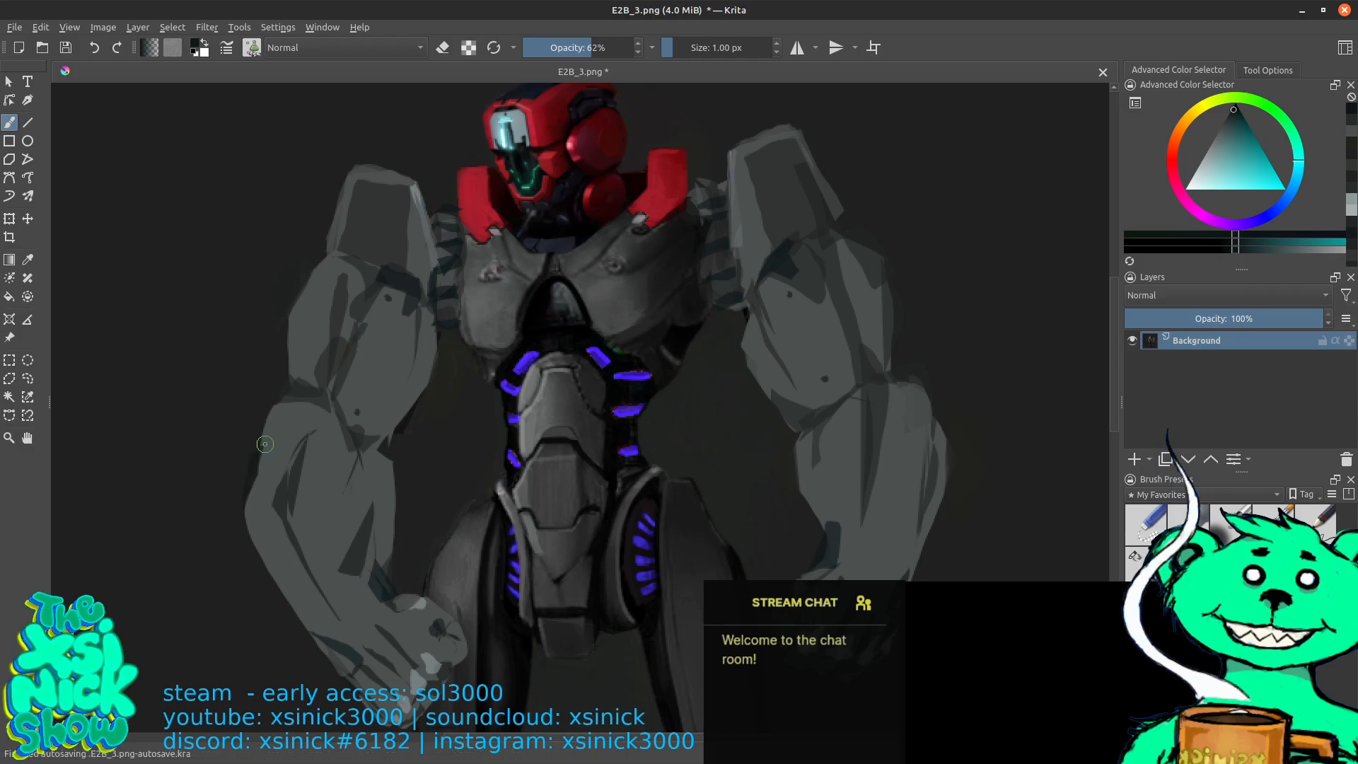
# Broaden the left forearm's outer contour below the elbow using sampled arm and background tones
pyautogui.keyDown('ctrl'); pyautogui.click(253, 505); pyautogui.keyUp('ctrl')
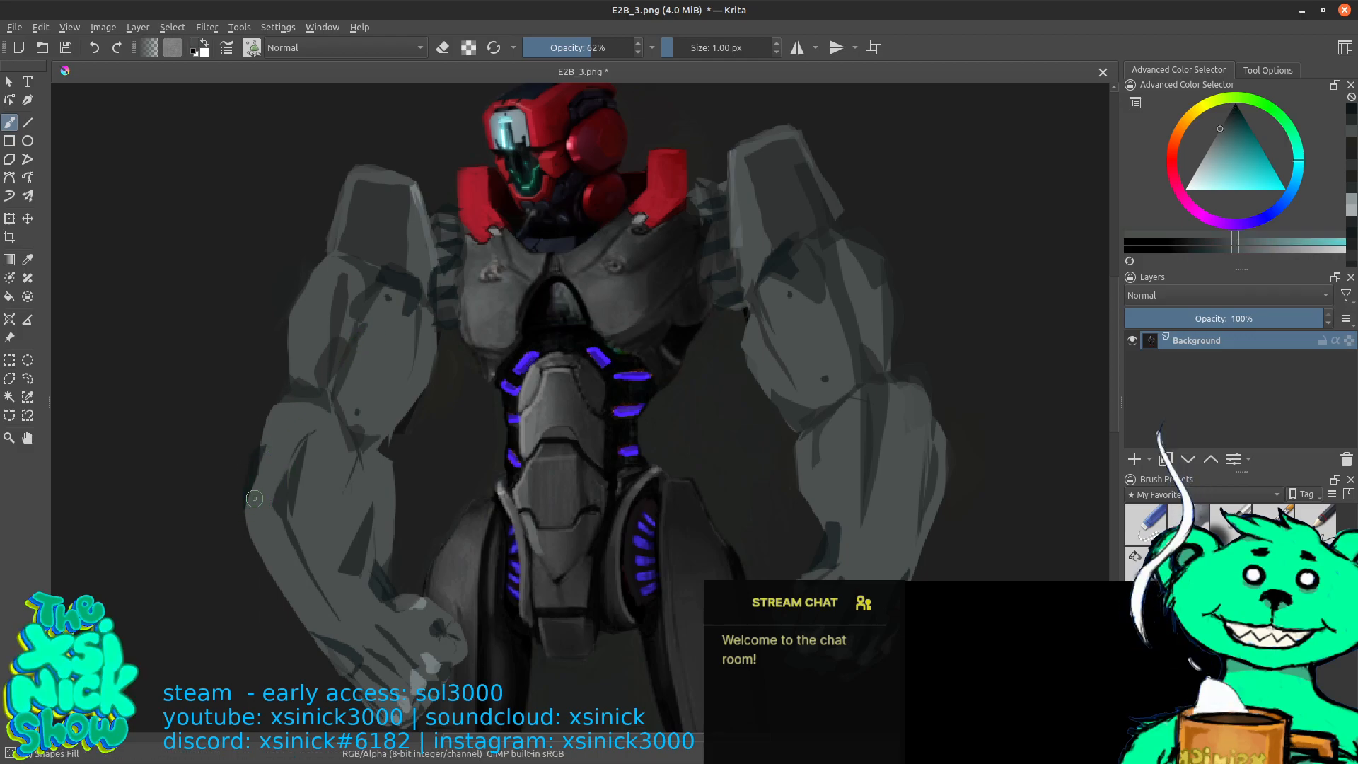
pyautogui.keyDown('ctrl'); pyautogui.click(242, 506); pyautogui.keyUp('ctrl')
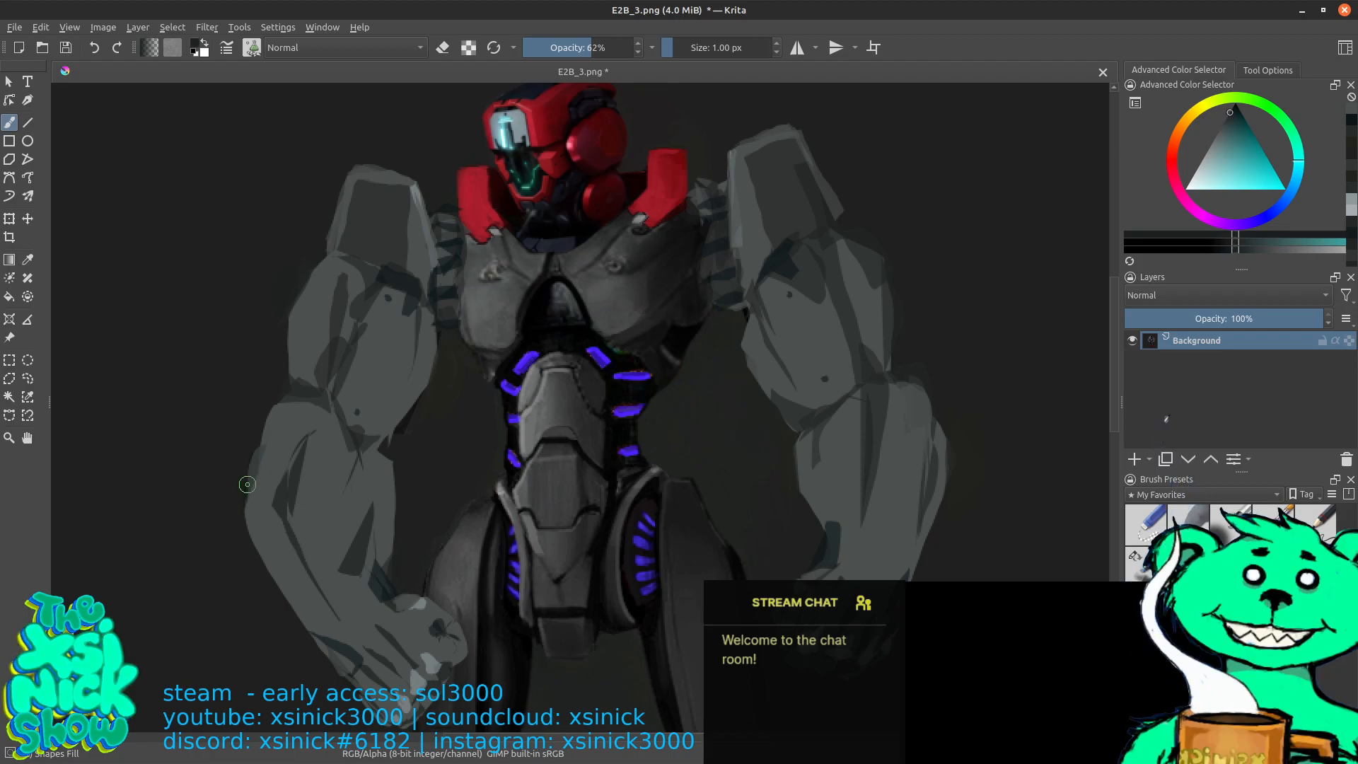
pyautogui.moveTo(244, 486); pyautogui.dragTo(263, 437)
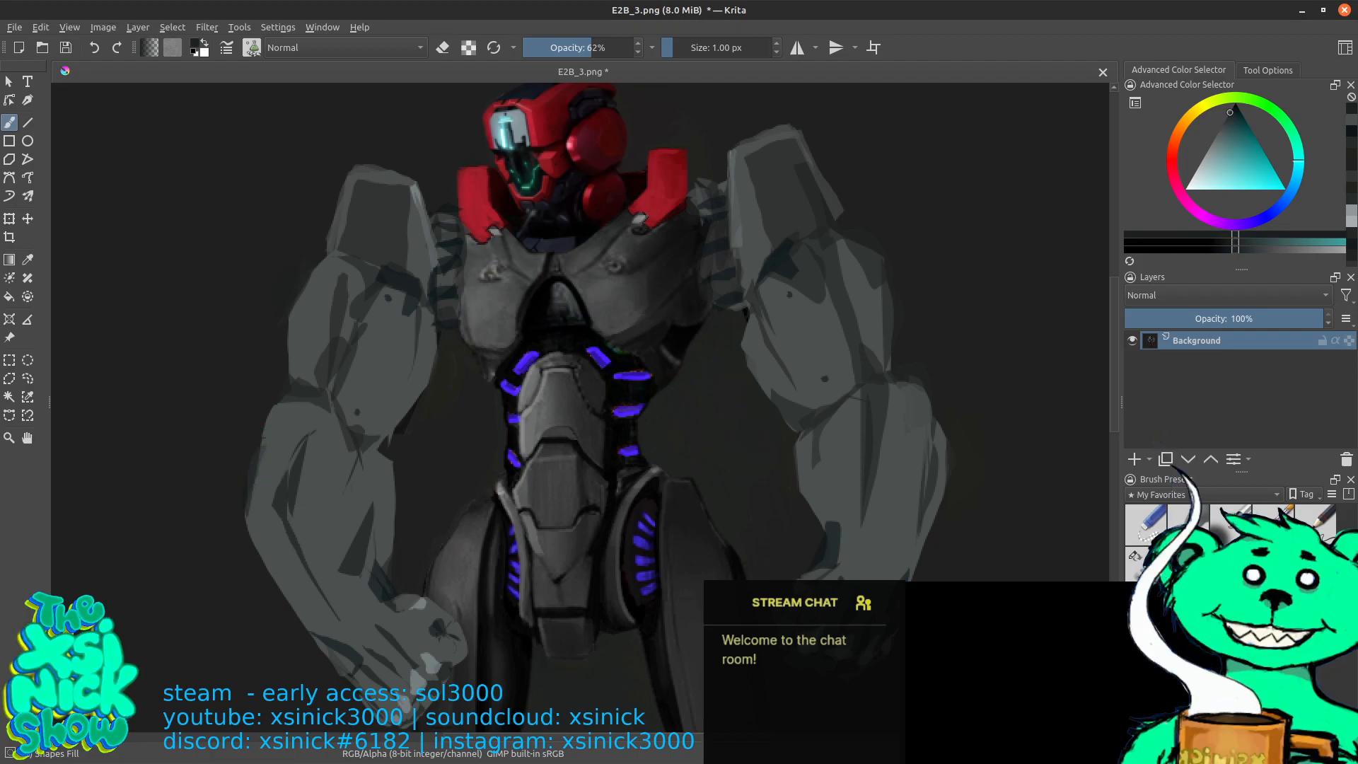
pyautogui.keyDown('ctrl'); pyautogui.click(265, 497); pyautogui.keyUp('ctrl')
pyautogui.moveTo(247, 512)
pyautogui.mouseDown()
pyautogui.moveTo(241, 459)
pyautogui.moveTo(260, 430)
pyautogui.mouseUp()
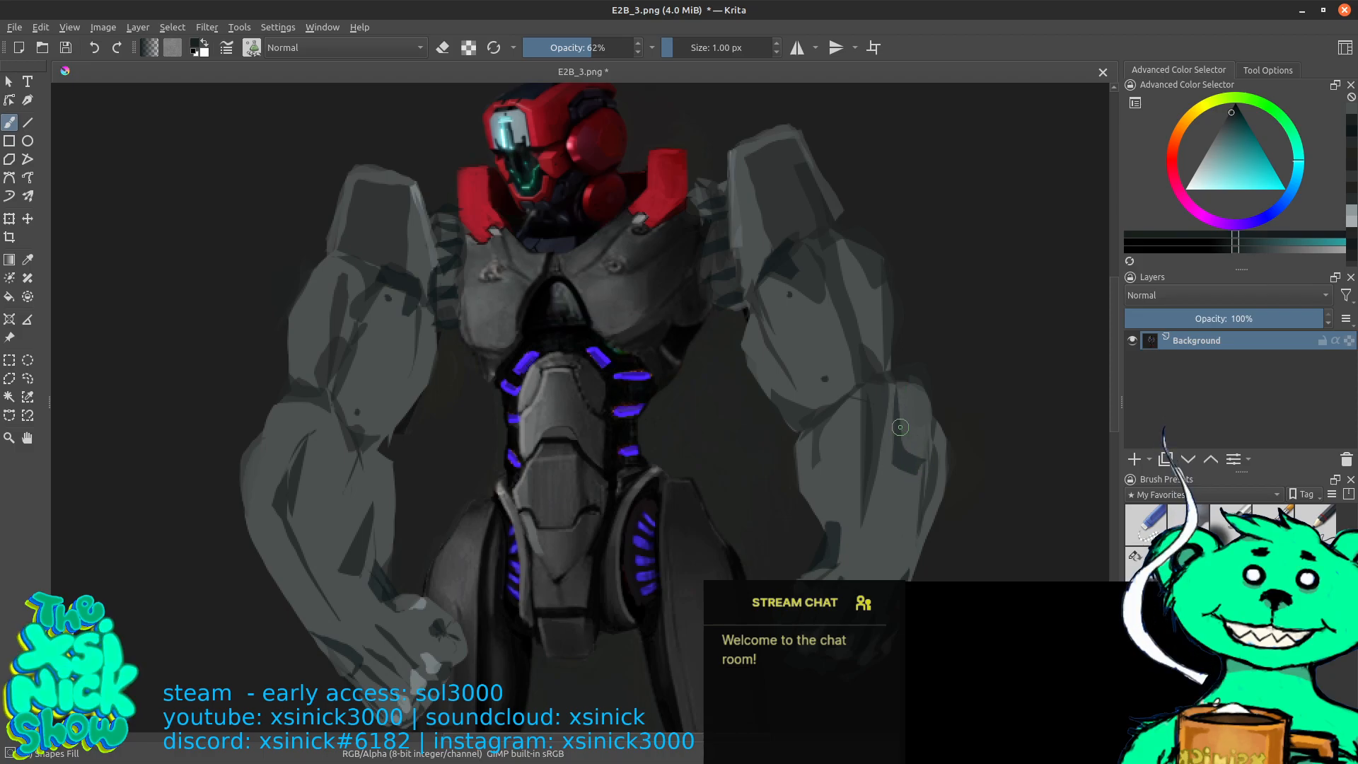
# Shade the elbow area and paint mid blue-grey shadows along the inner edges of both arms
pyautogui.moveTo(282, 416)
pyautogui.mouseDown()
pyautogui.moveTo(281, 503)
pyautogui.moveTo(247, 518)
pyautogui.moveTo(271, 472)
pyautogui.moveTo(276, 405)
pyautogui.mouseUp()
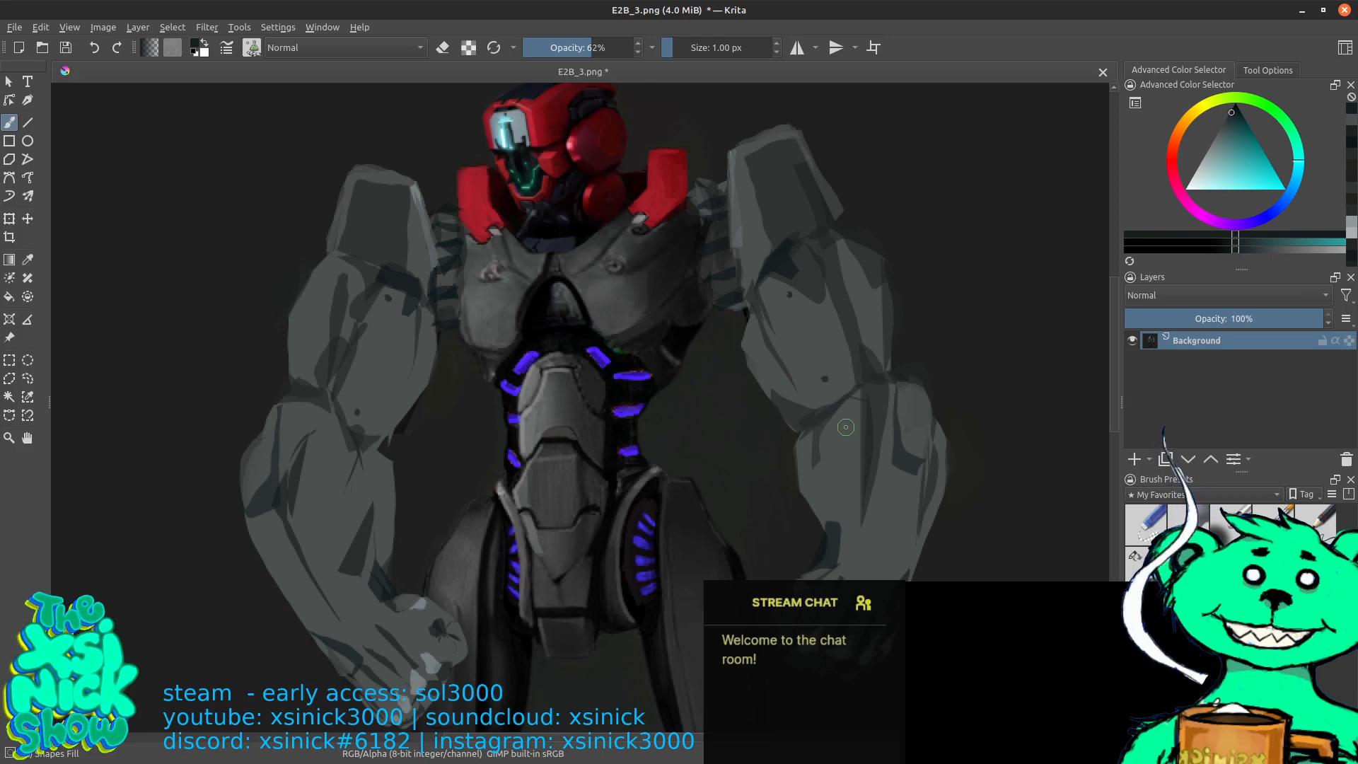
pyautogui.click(1228, 121)
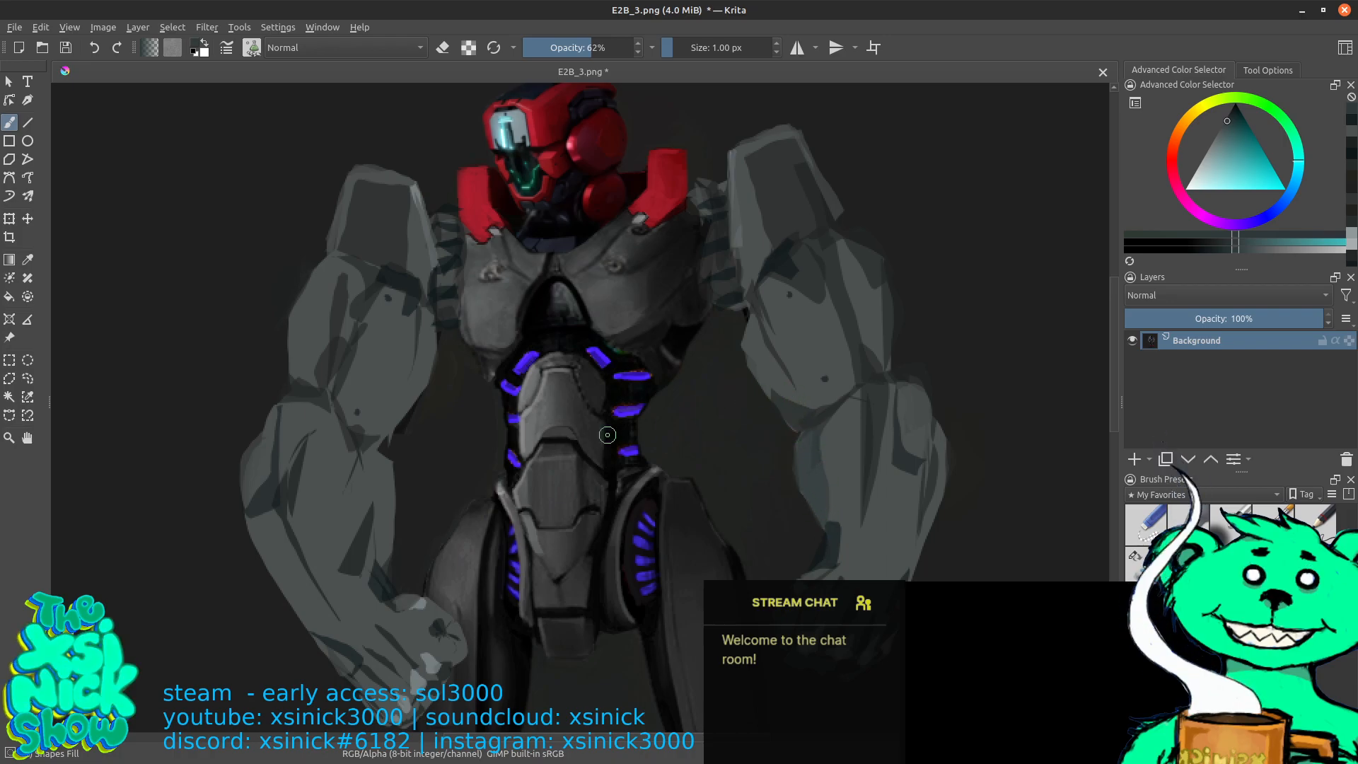
pyautogui.moveTo(379, 452)
pyautogui.mouseDown()
pyautogui.moveTo(382, 566)
pyautogui.moveTo(398, 519)
pyautogui.moveTo(389, 445)
pyautogui.mouseUp()
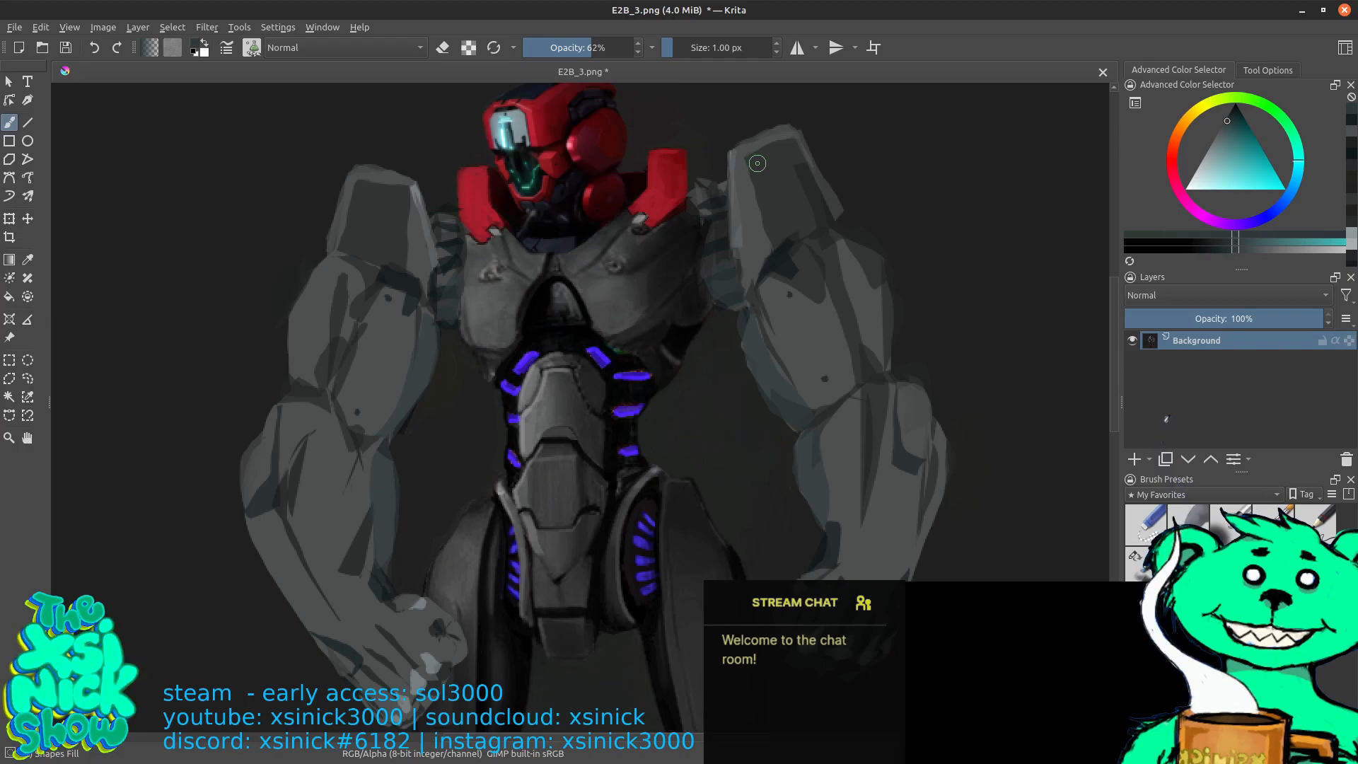
# Choose a near-black teal, dot rivets onto both shoulder plates, and darken the gaps between the shoulders and the torso
pyautogui.click(1232, 109)
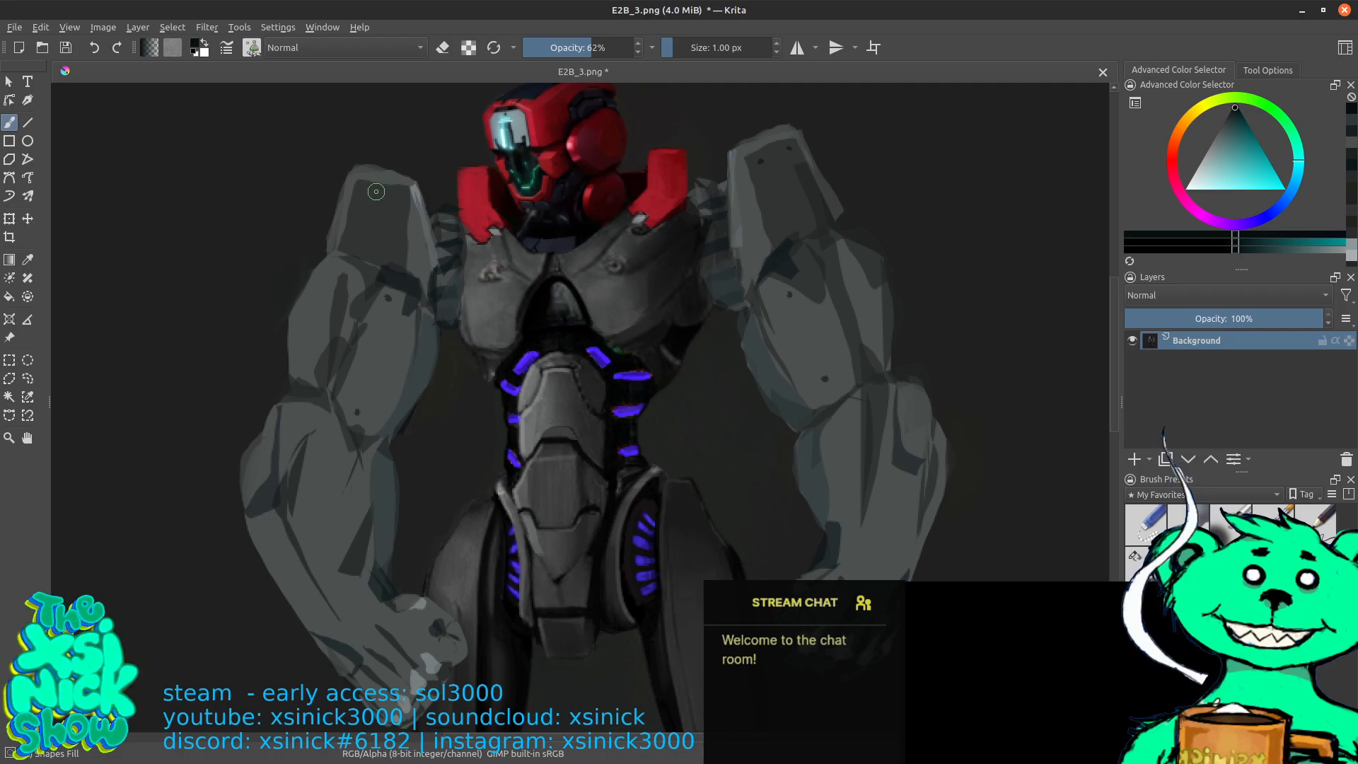
pyautogui.click(357, 210)
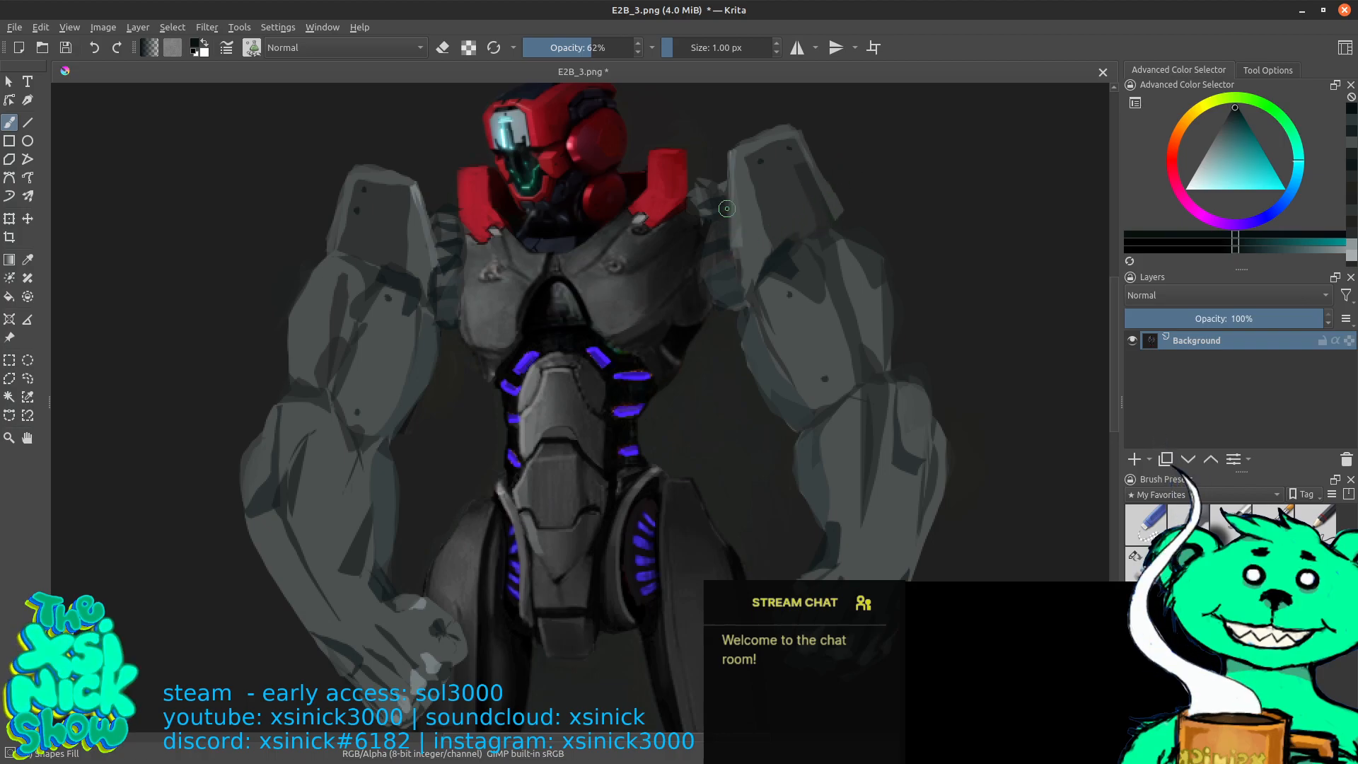
pyautogui.moveTo(729, 158); pyautogui.dragTo(740, 278)
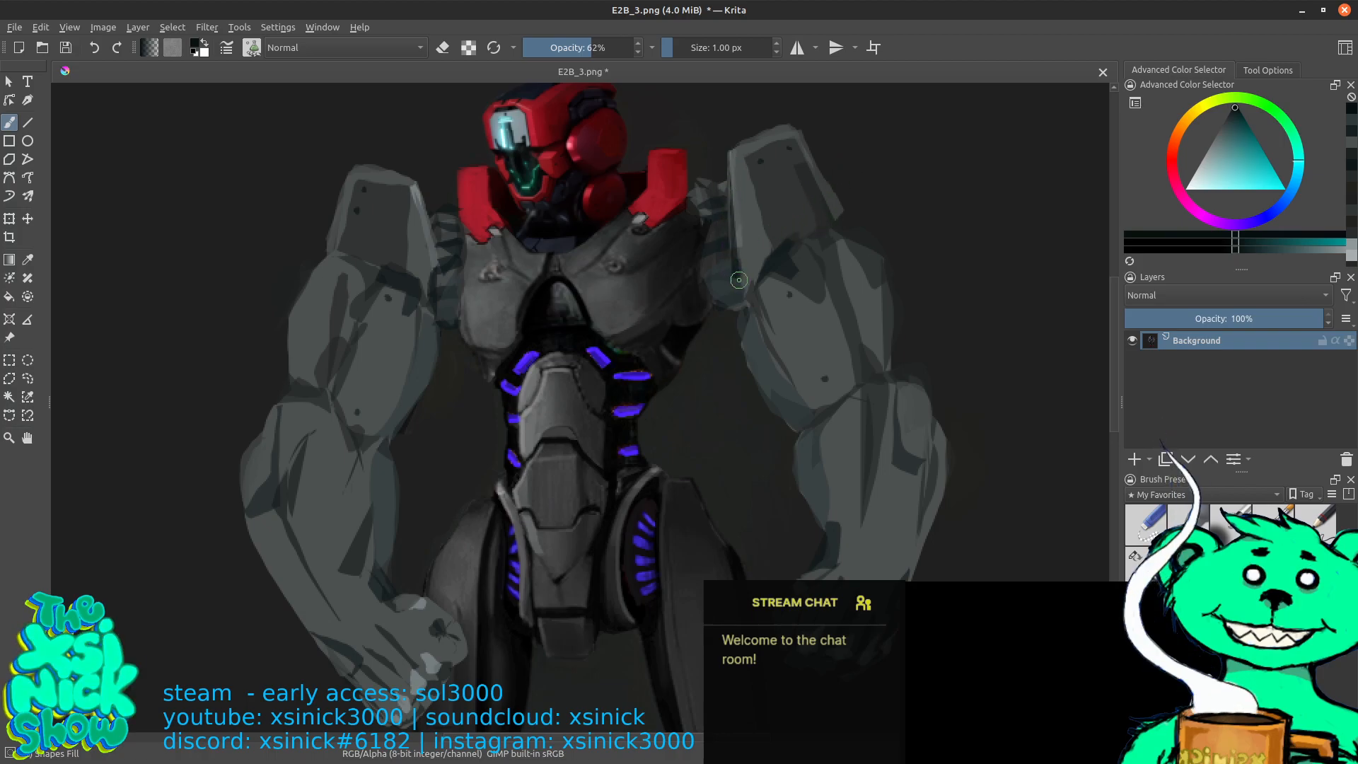
pyautogui.moveTo(425, 271)
pyautogui.mouseDown()
pyautogui.moveTo(431, 319)
pyautogui.moveTo(447, 306)
pyautogui.mouseUp()
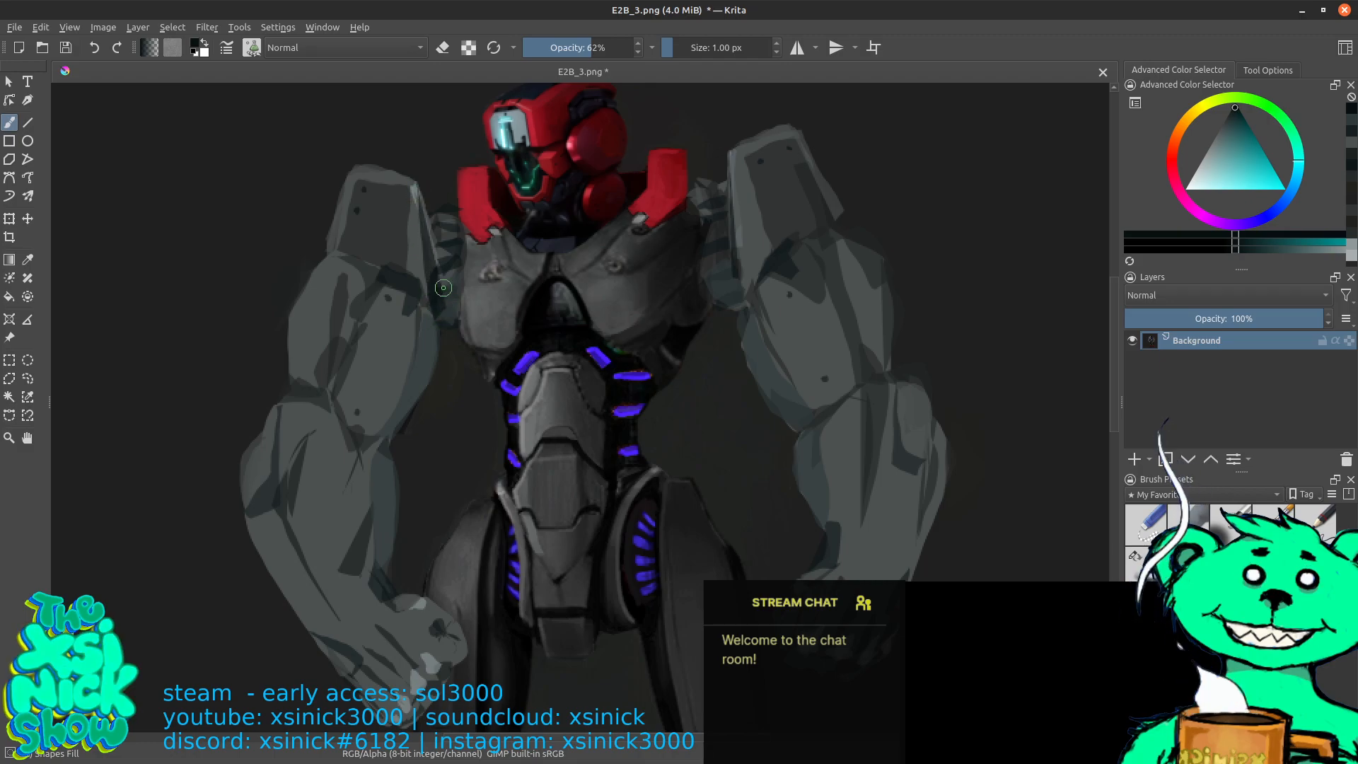
pyautogui.moveTo(732, 162); pyautogui.dragTo(736, 258)
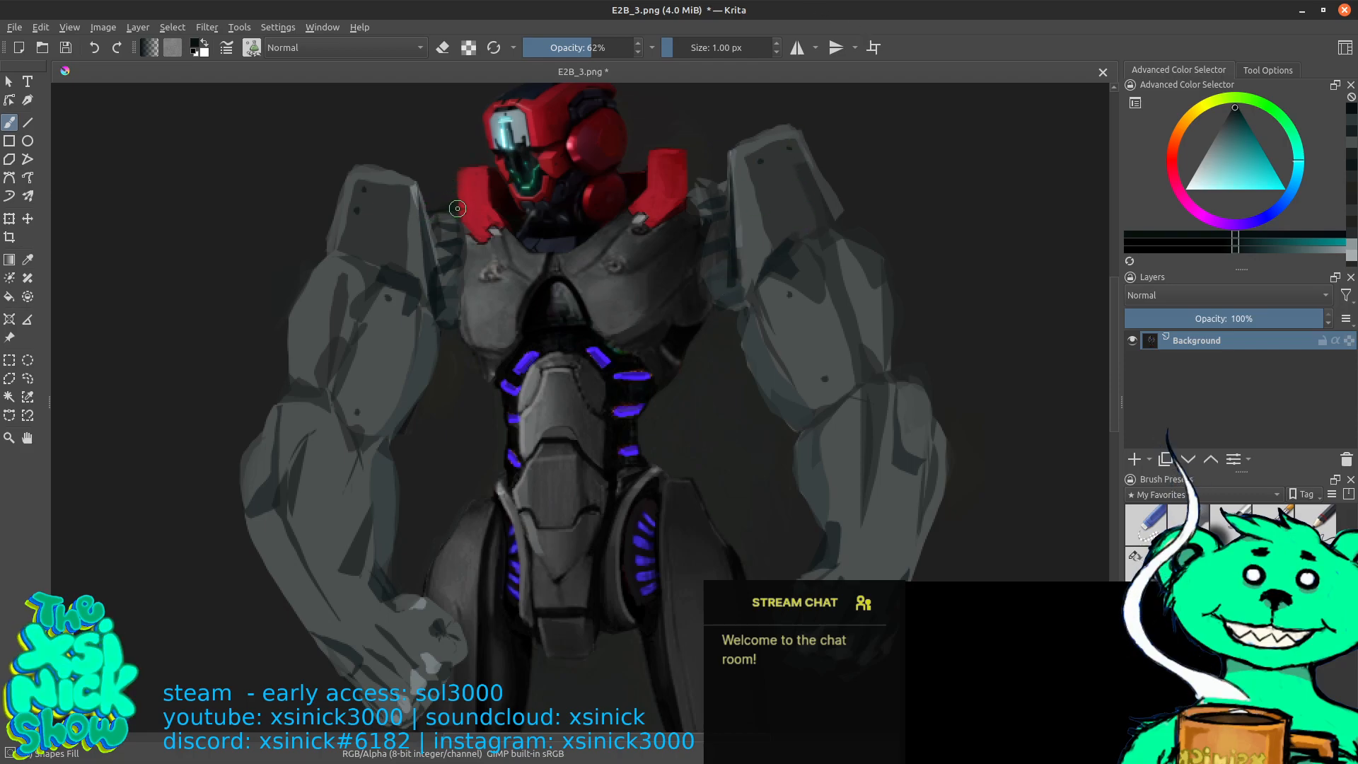
pyautogui.moveTo(693, 171)
pyautogui.mouseDown()
pyautogui.moveTo(722, 183)
pyautogui.moveTo(690, 188)
pyautogui.mouseUp()
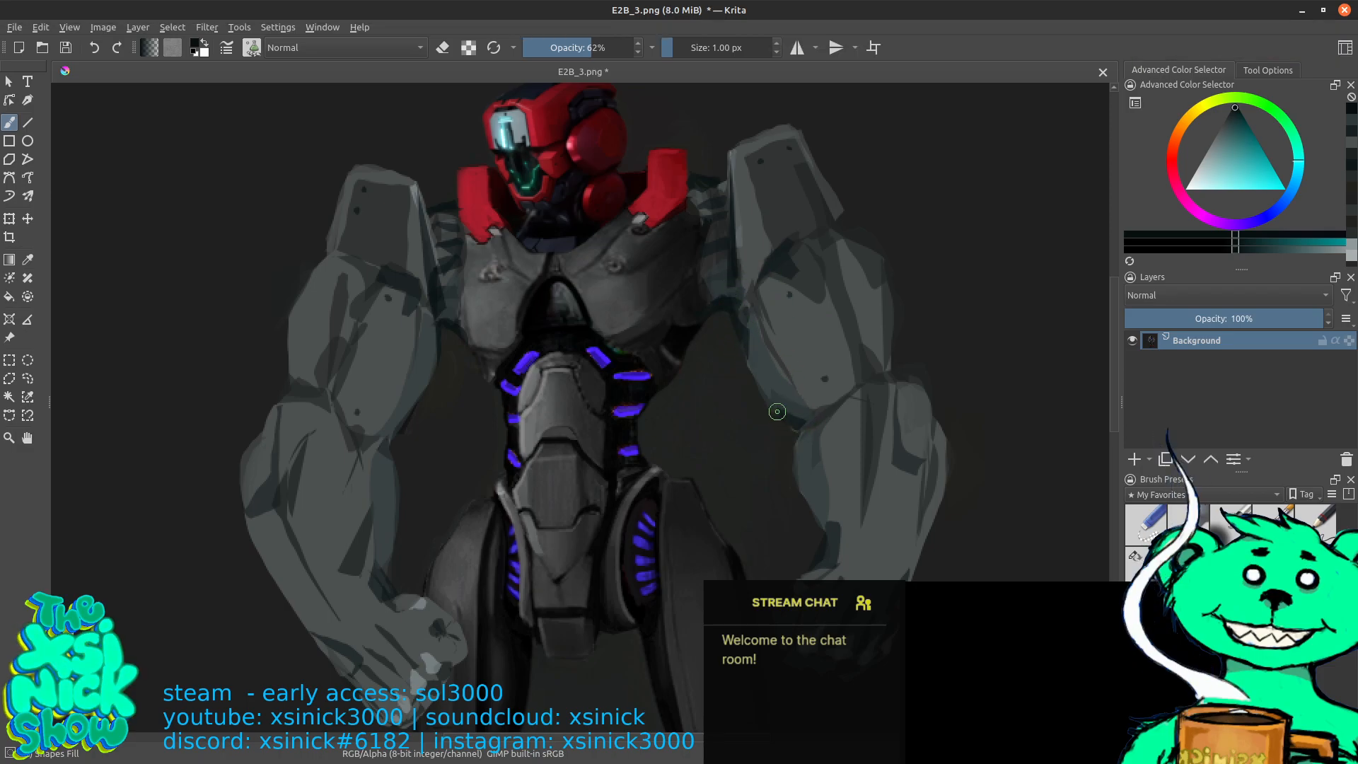
# Paint thin dark lines defining the fingers and knuckles of both fists with a smaller brush
pyautogui.moveTo(910, 350)
pyautogui.mouseDown()
pyautogui.moveTo(903, 197)
pyautogui.moveTo(879, 333)
pyautogui.moveTo(901, 360)
pyautogui.mouseUp()
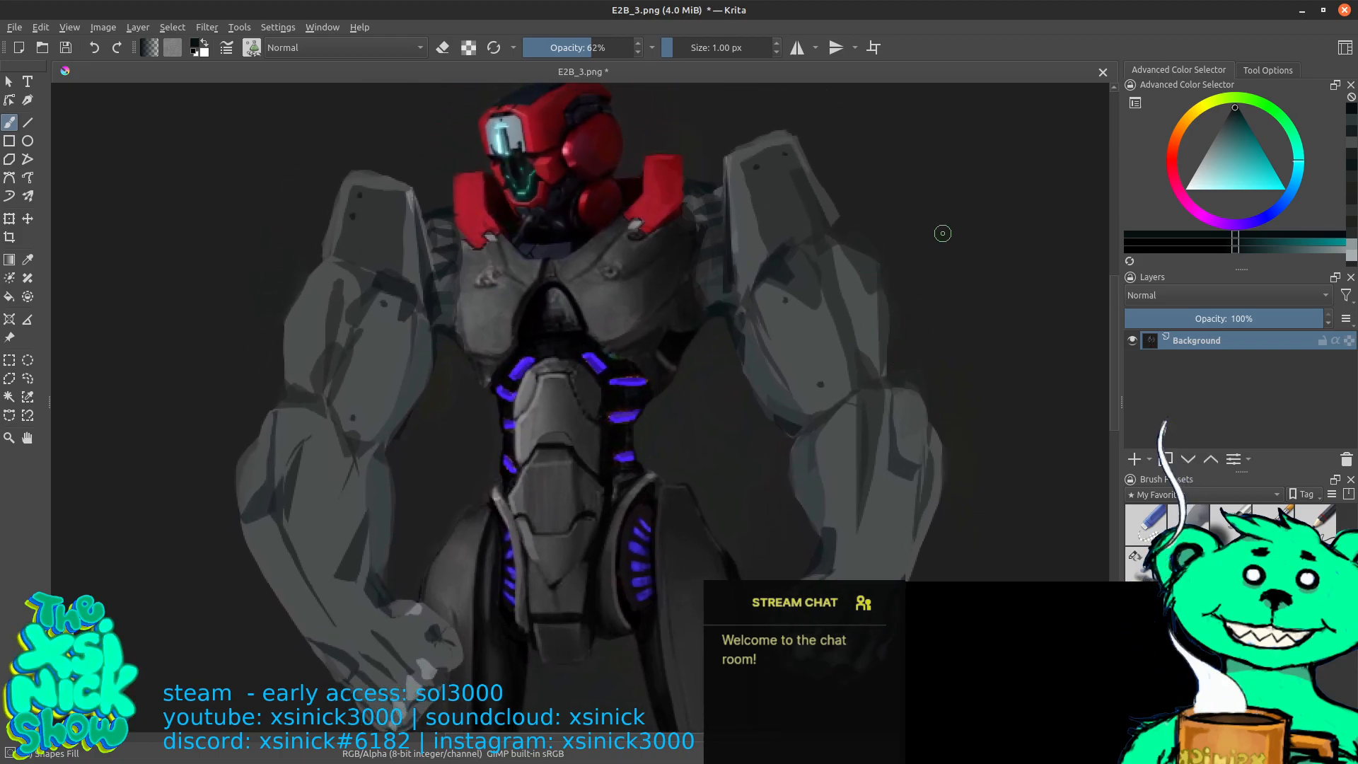
pyautogui.moveTo(925, 261); pyautogui.dragTo(923, 273)
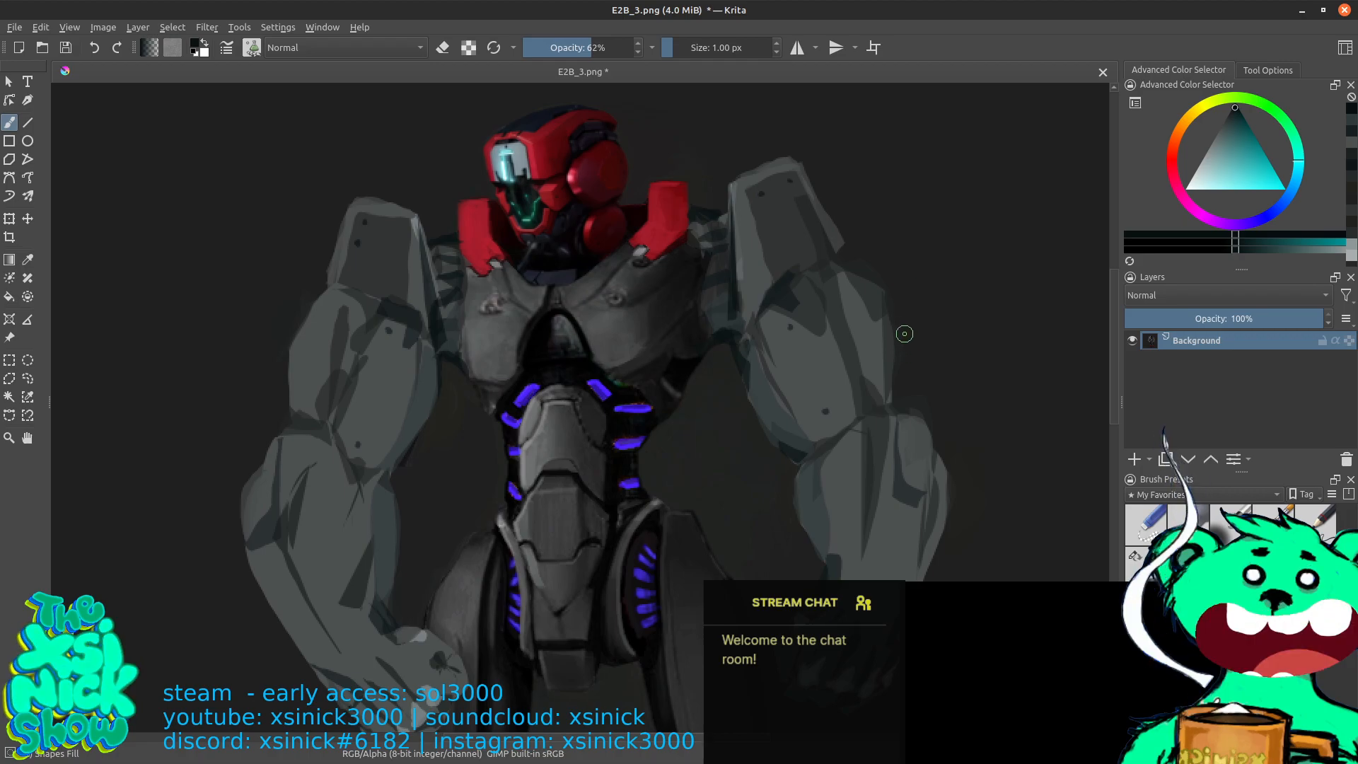
pyautogui.moveTo(903, 306); pyautogui.dragTo(898, 242)
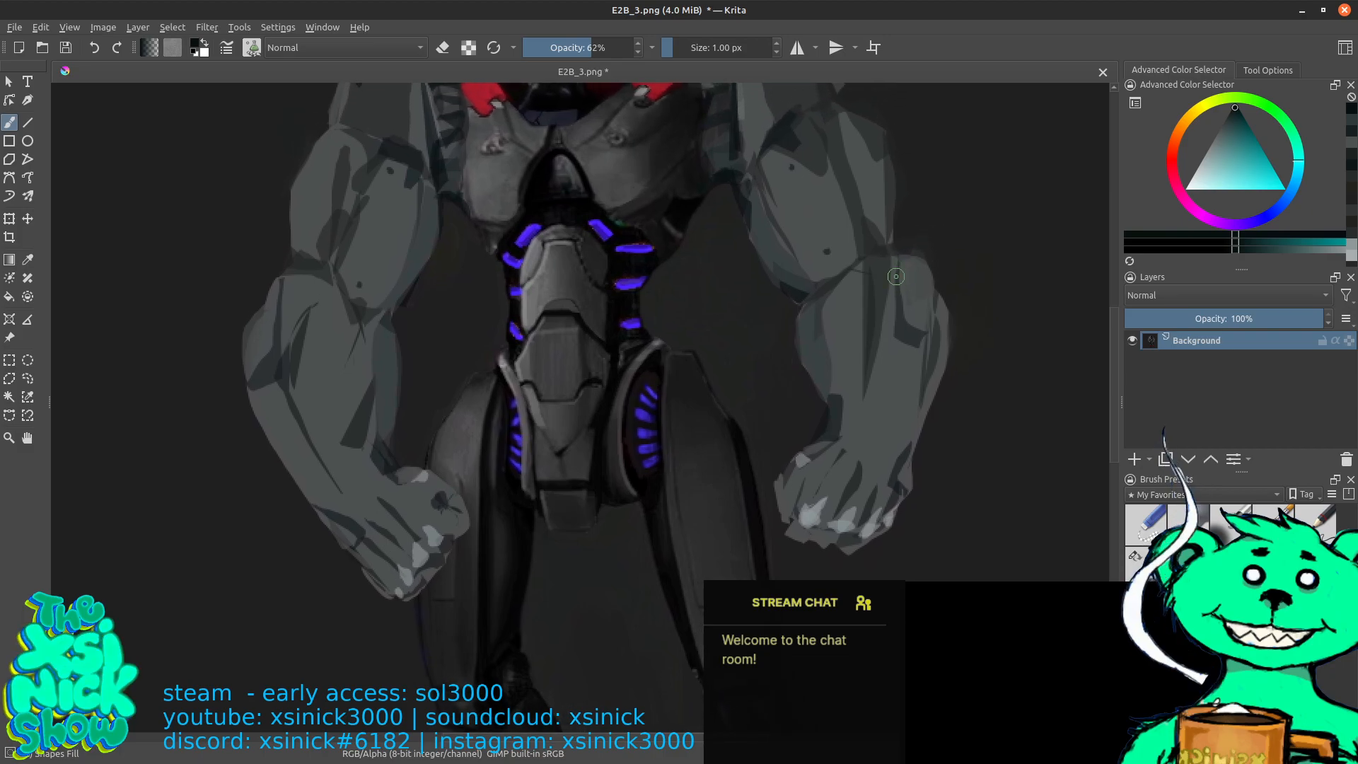
pyautogui.press('[')
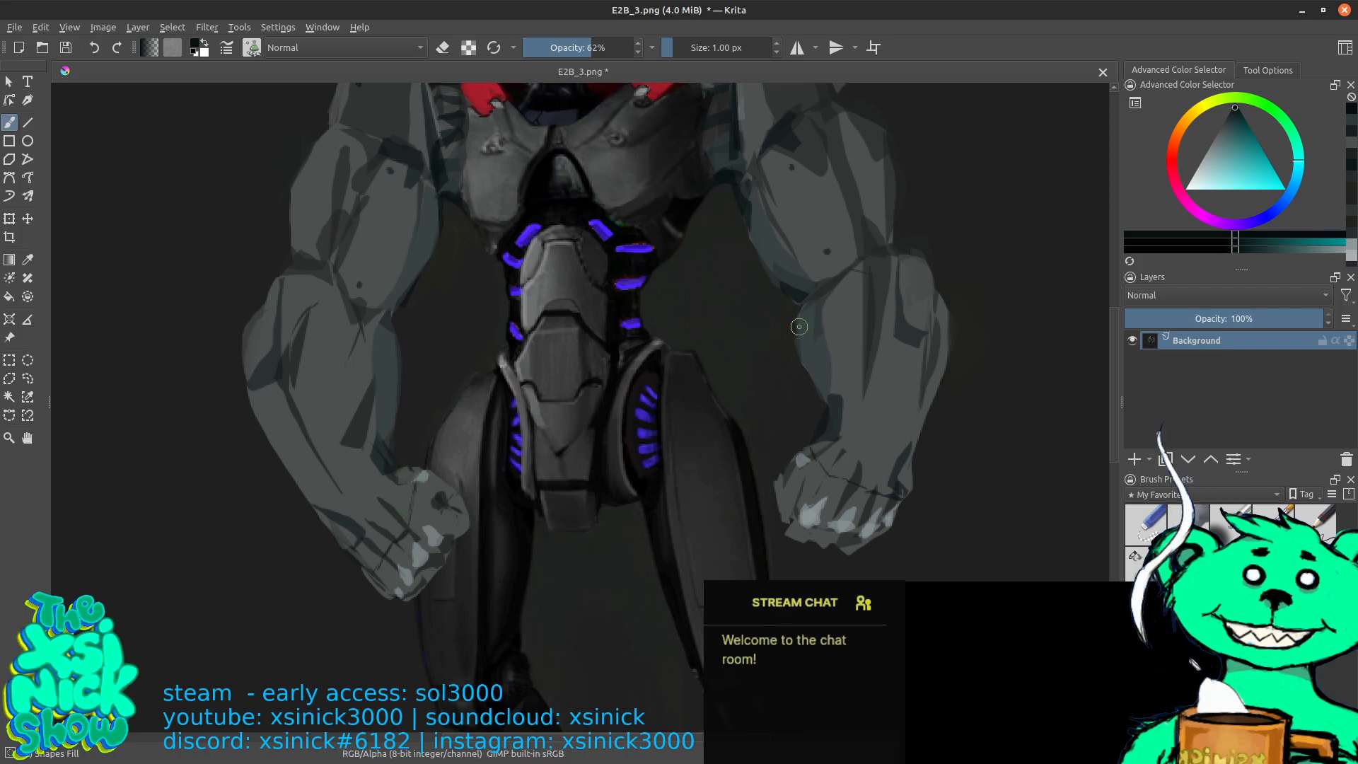
pyautogui.moveTo(416, 472); pyautogui.dragTo(417, 499)
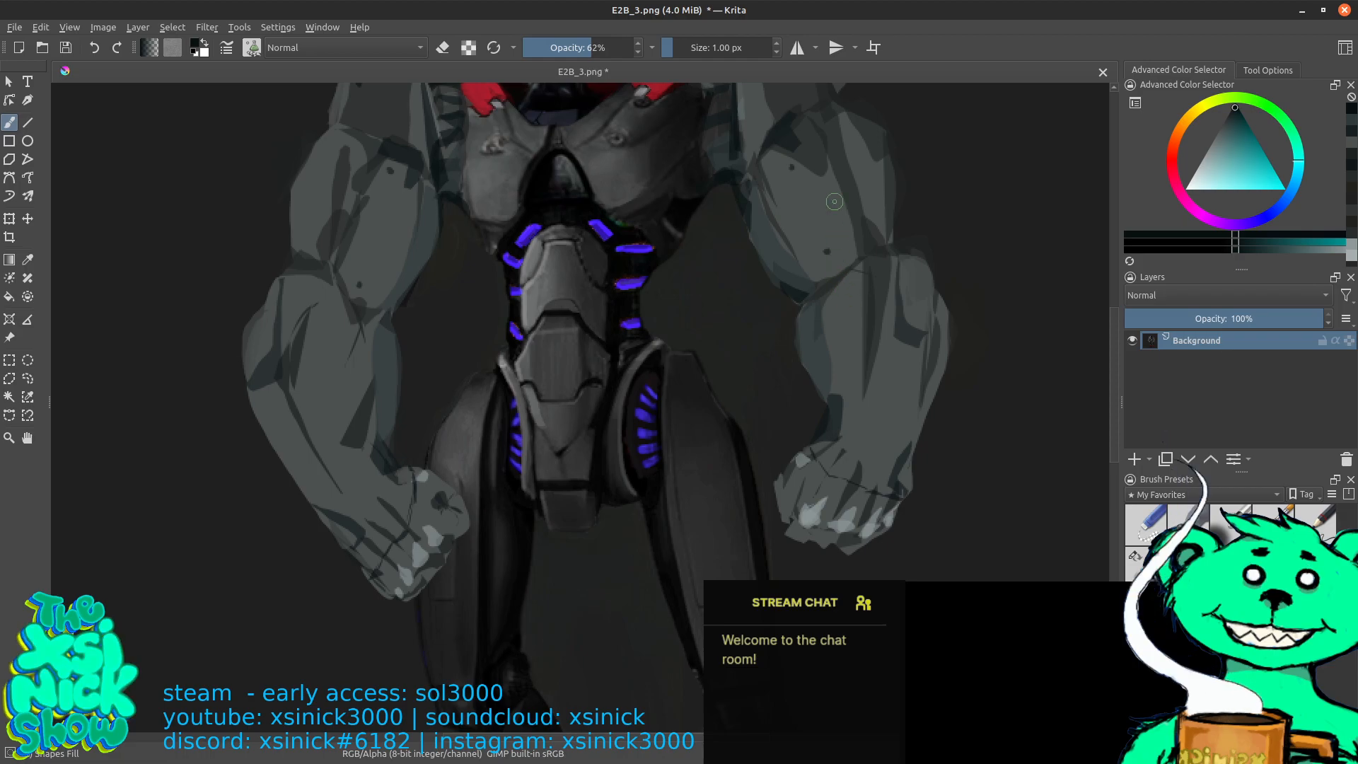
pyautogui.scroll(2, 842, 227)
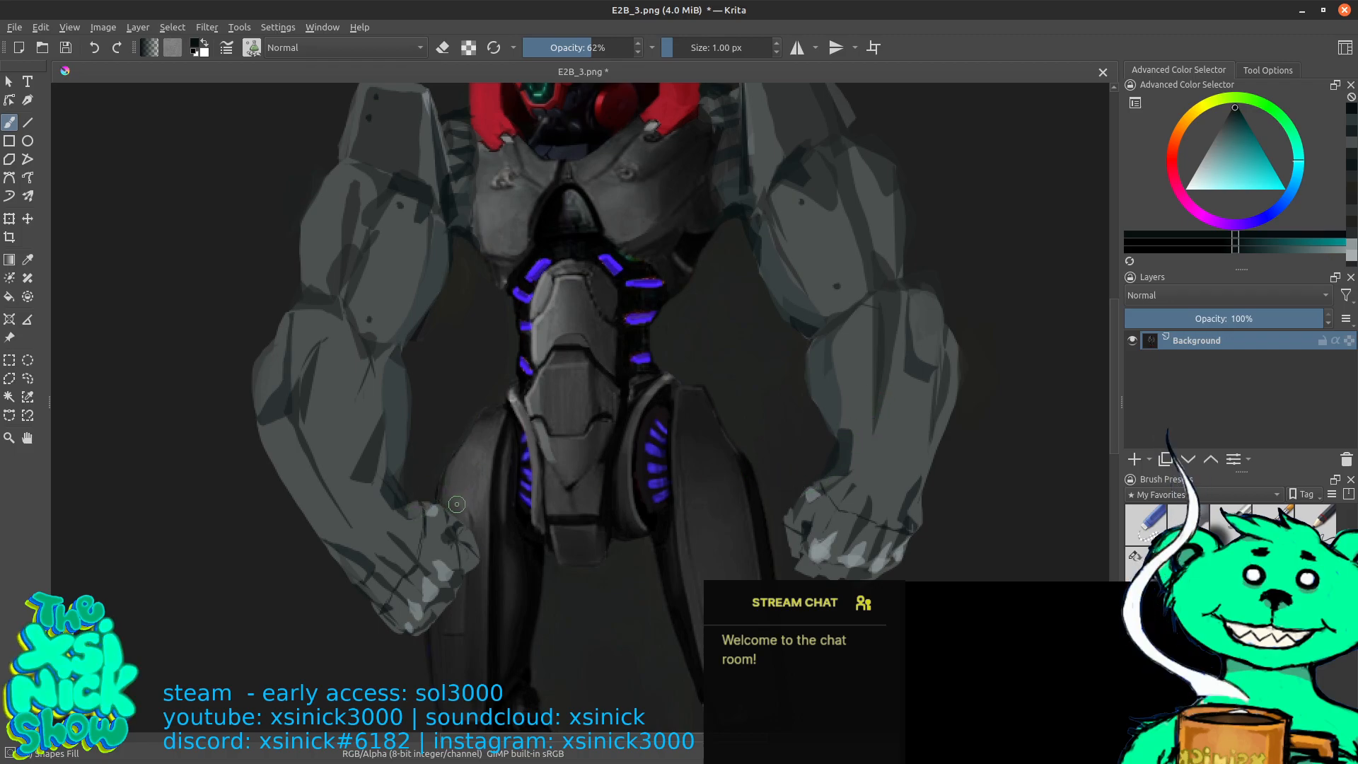
# Draw a freehand selection around the whole right-hand arm, from the shoulder plate down to the fist
pyautogui.scroll(5, 927, 384)
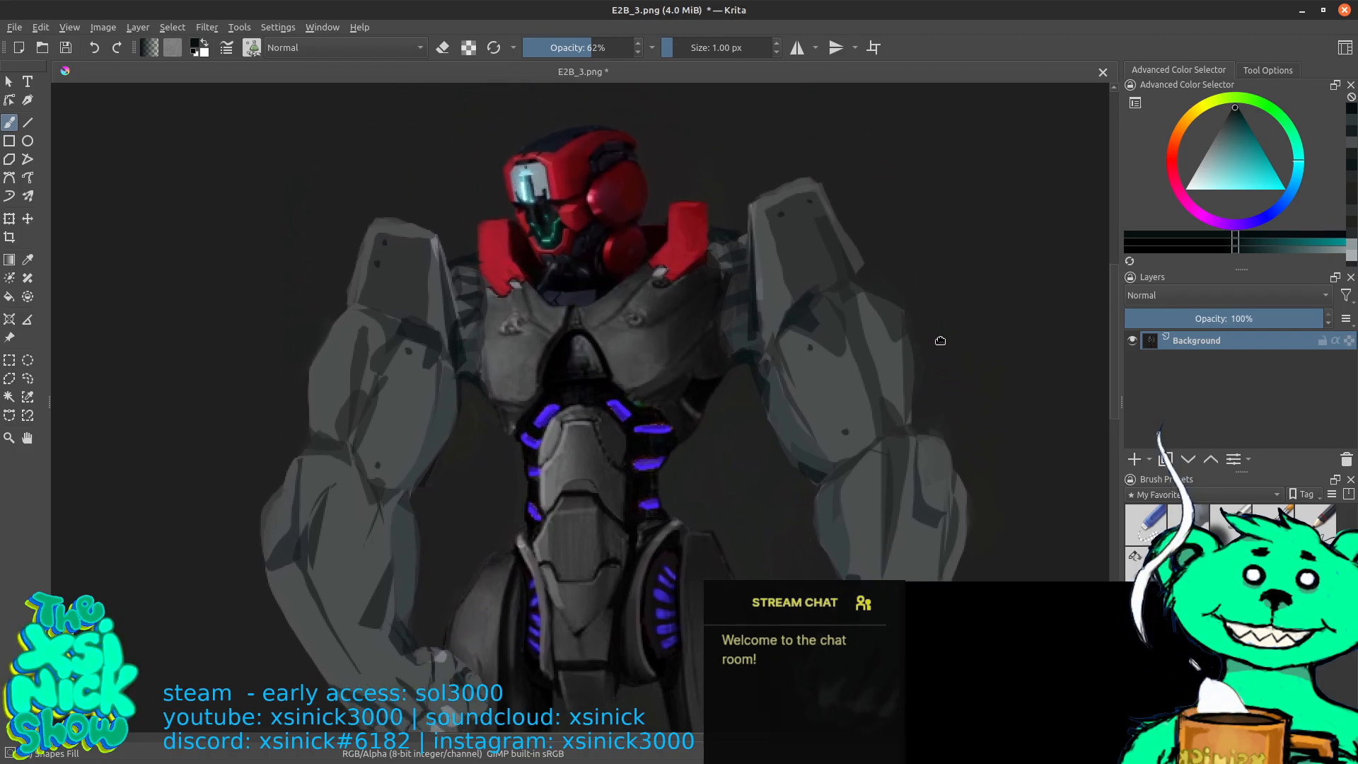
pyautogui.scroll(-6, 943, 346)
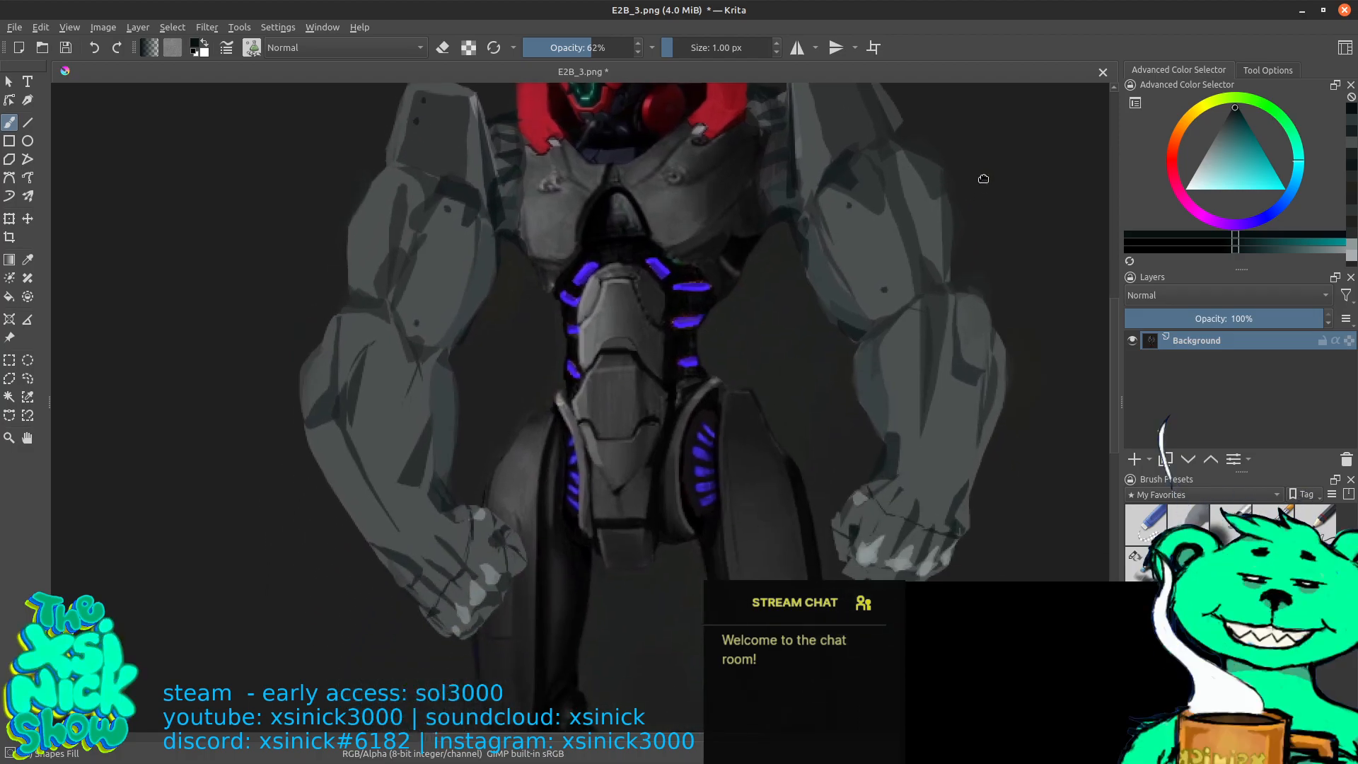
pyautogui.moveTo(910, 319); pyautogui.dragTo(817, 312)
pyautogui.press('-')
pyautogui.press('-')
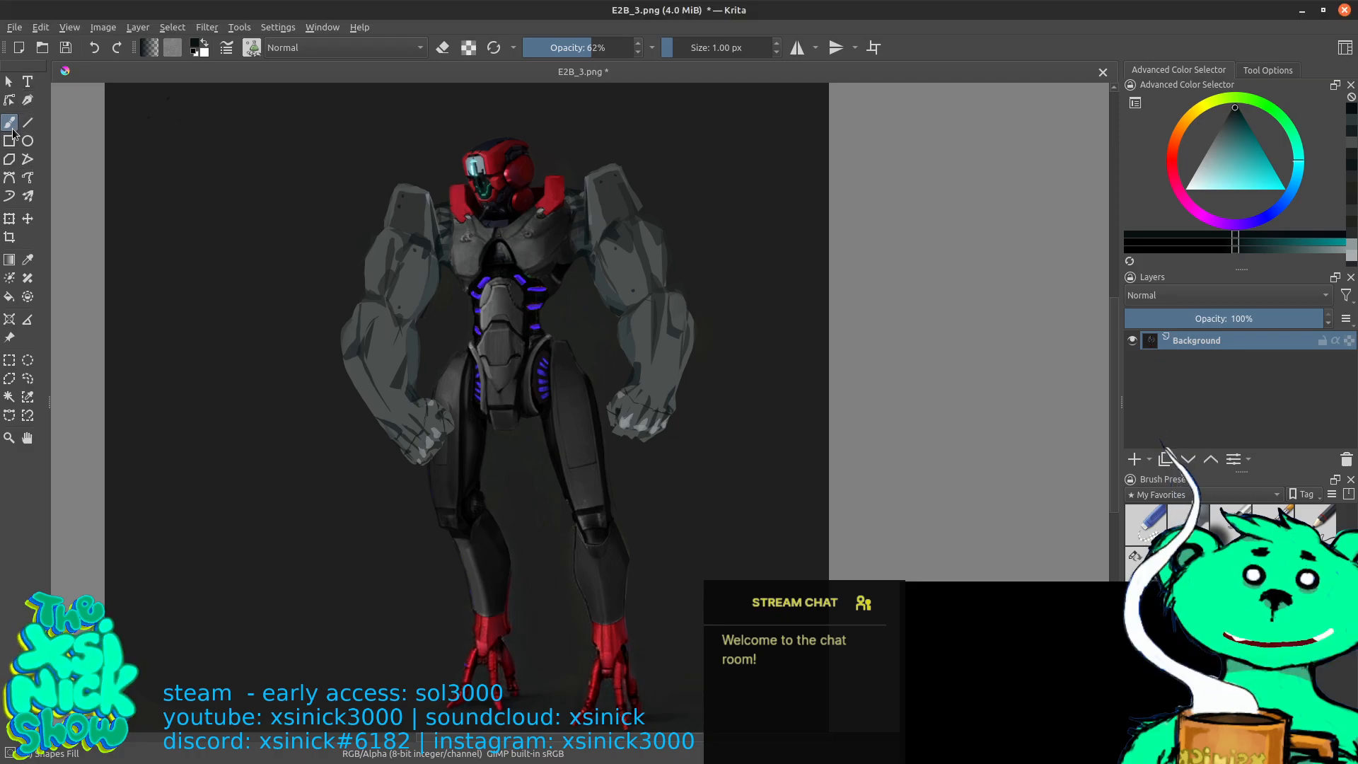
pyautogui.click(30, 381)
pyautogui.moveTo(578, 260)
pyautogui.mouseDown()
pyautogui.moveTo(582, 163)
pyautogui.moveTo(622, 146)
pyautogui.moveTo(683, 228)
pyautogui.moveTo(705, 369)
pyautogui.moveTo(692, 419)
pyautogui.moveTo(661, 453)
pyautogui.moveTo(631, 458)
pyautogui.moveTo(607, 432)
pyautogui.moveTo(606, 364)
pyautogui.moveTo(579, 261)
pyautogui.mouseUp()
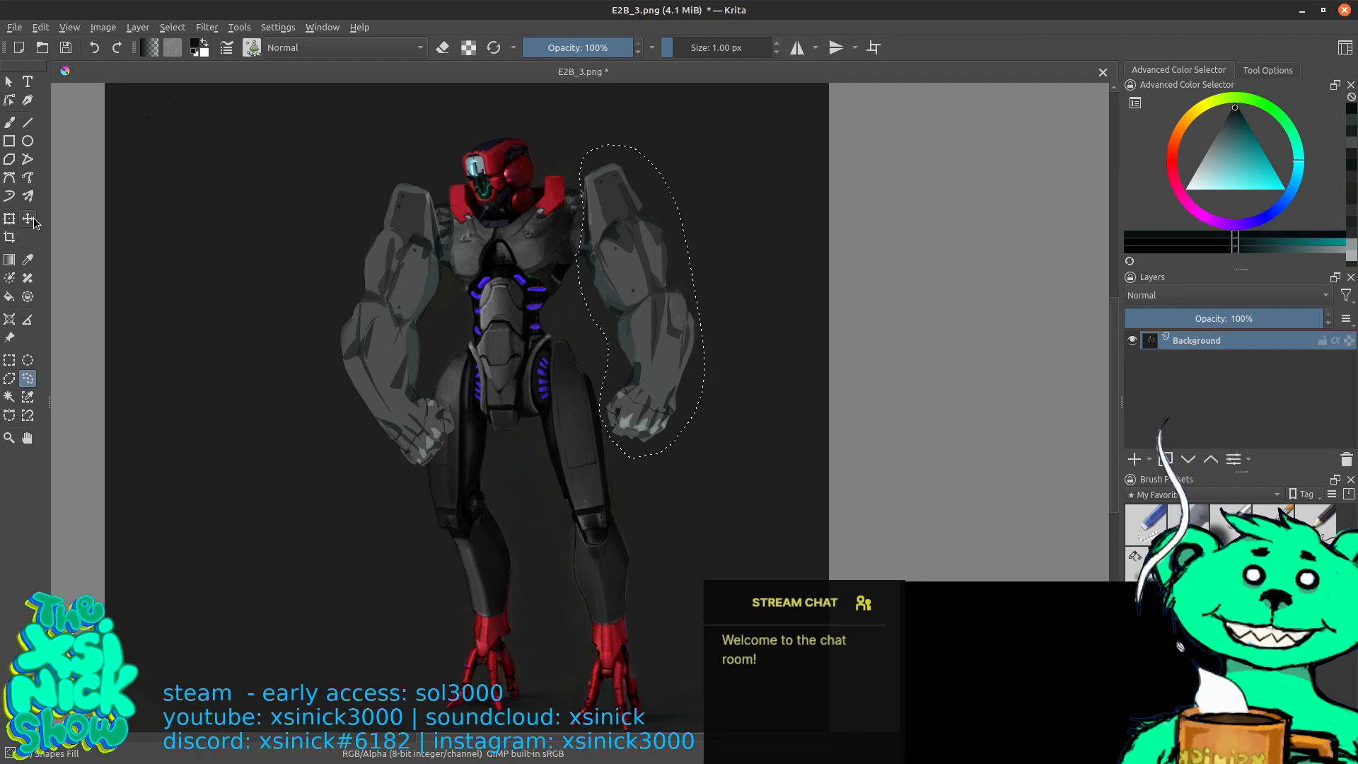
# Scale the selected right-hand arm up slightly with the Transform tool, apply the transformation, and clear the selection
pyautogui.click(10, 215)
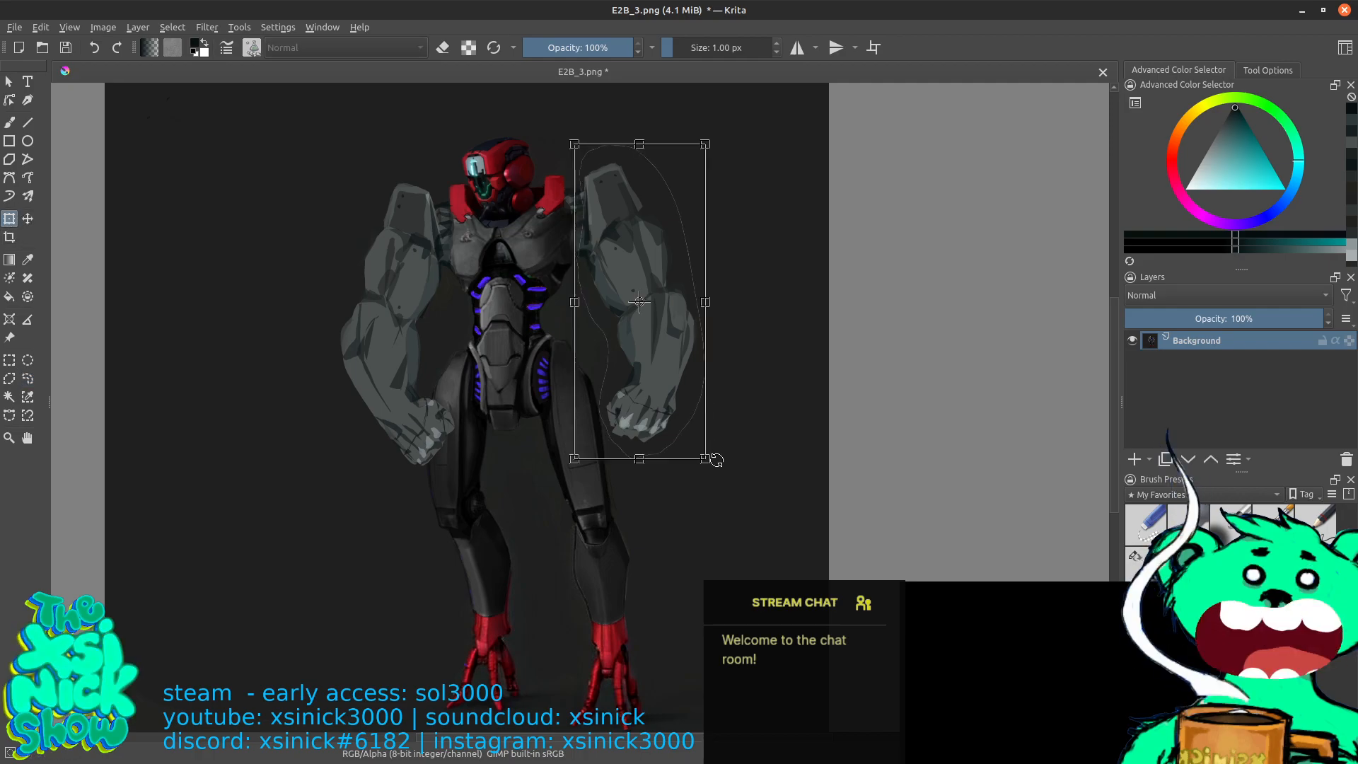
pyautogui.moveTo(704, 458); pyautogui.dragTo(719, 474)
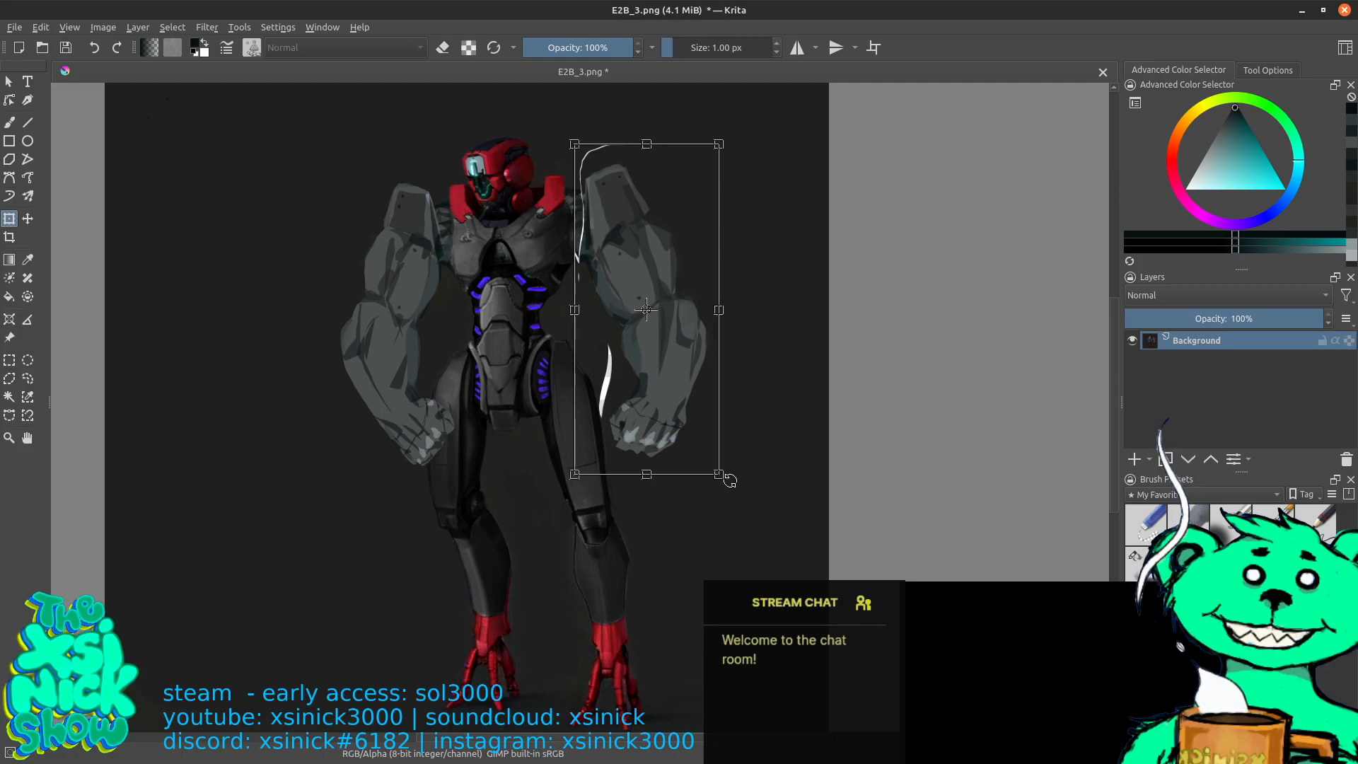
pyautogui.moveTo(573, 143); pyautogui.dragTo(573, 139)
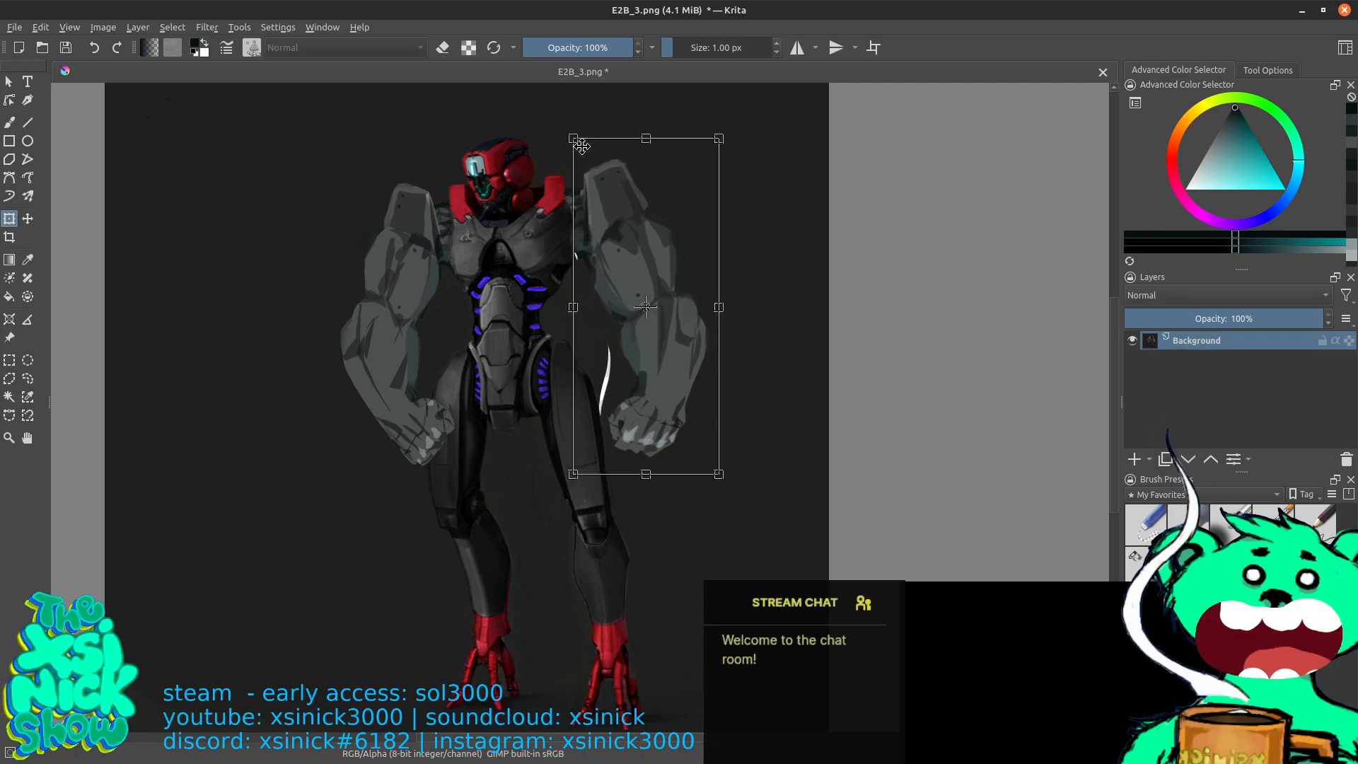
pyautogui.moveTo(719, 474); pyautogui.dragTo(724, 480)
pyautogui.moveTo(574, 137); pyautogui.dragTo(572, 138)
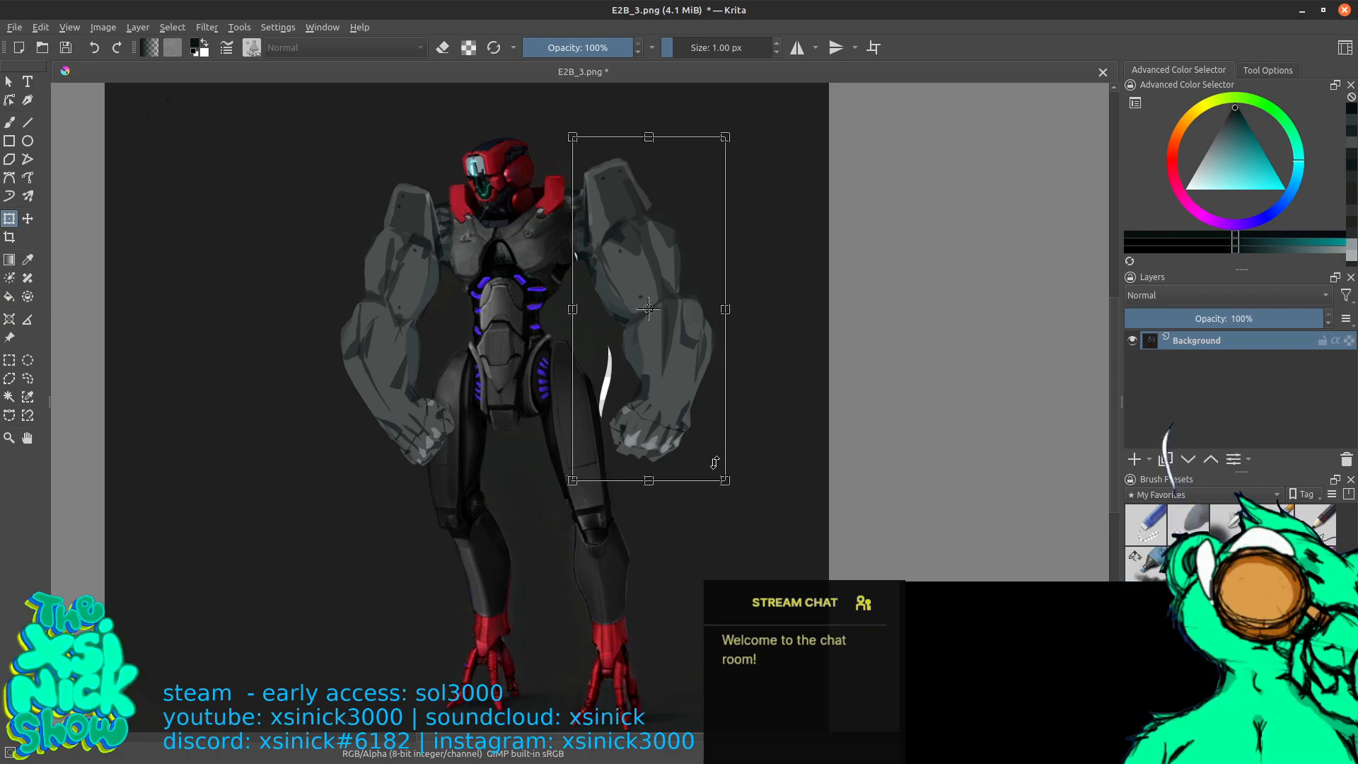
pyautogui.moveTo(726, 481); pyautogui.dragTo(720, 472)
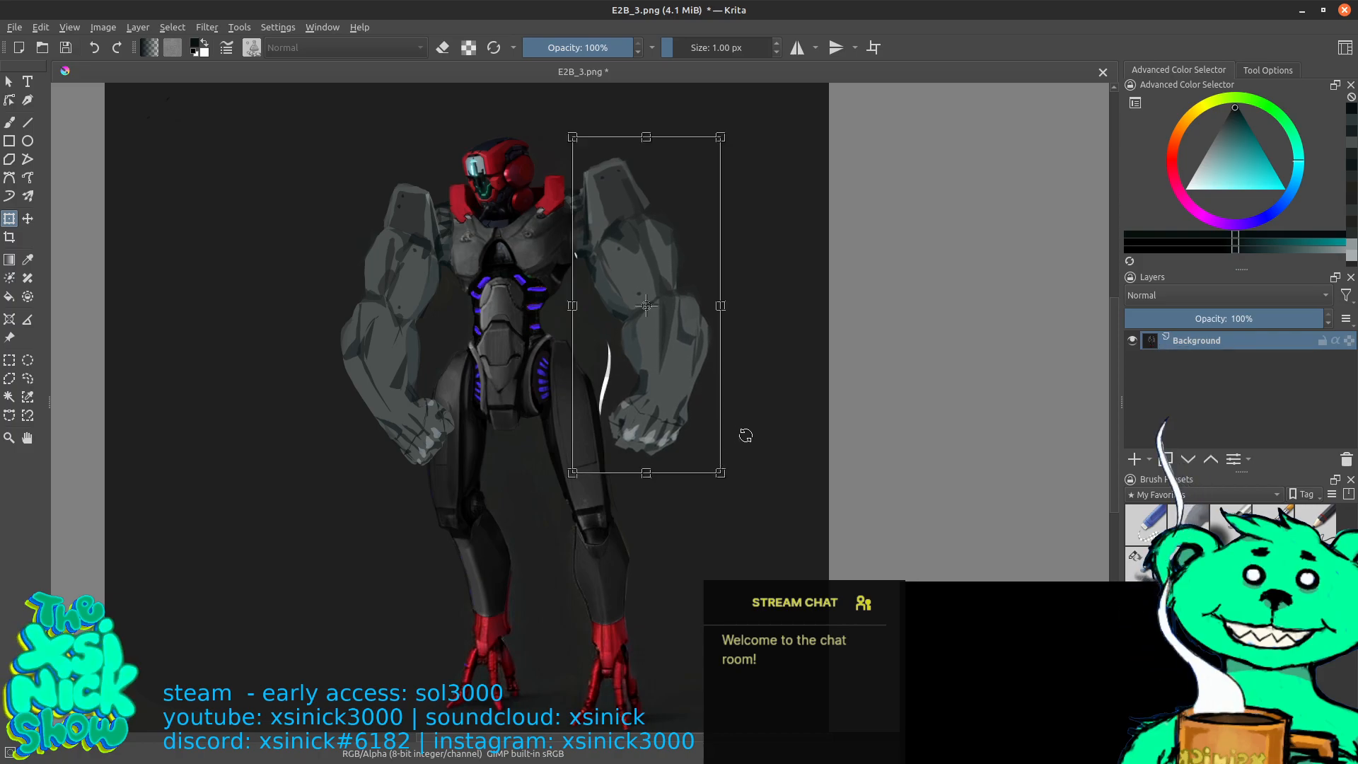
pyautogui.moveTo(722, 471); pyautogui.dragTo(718, 471)
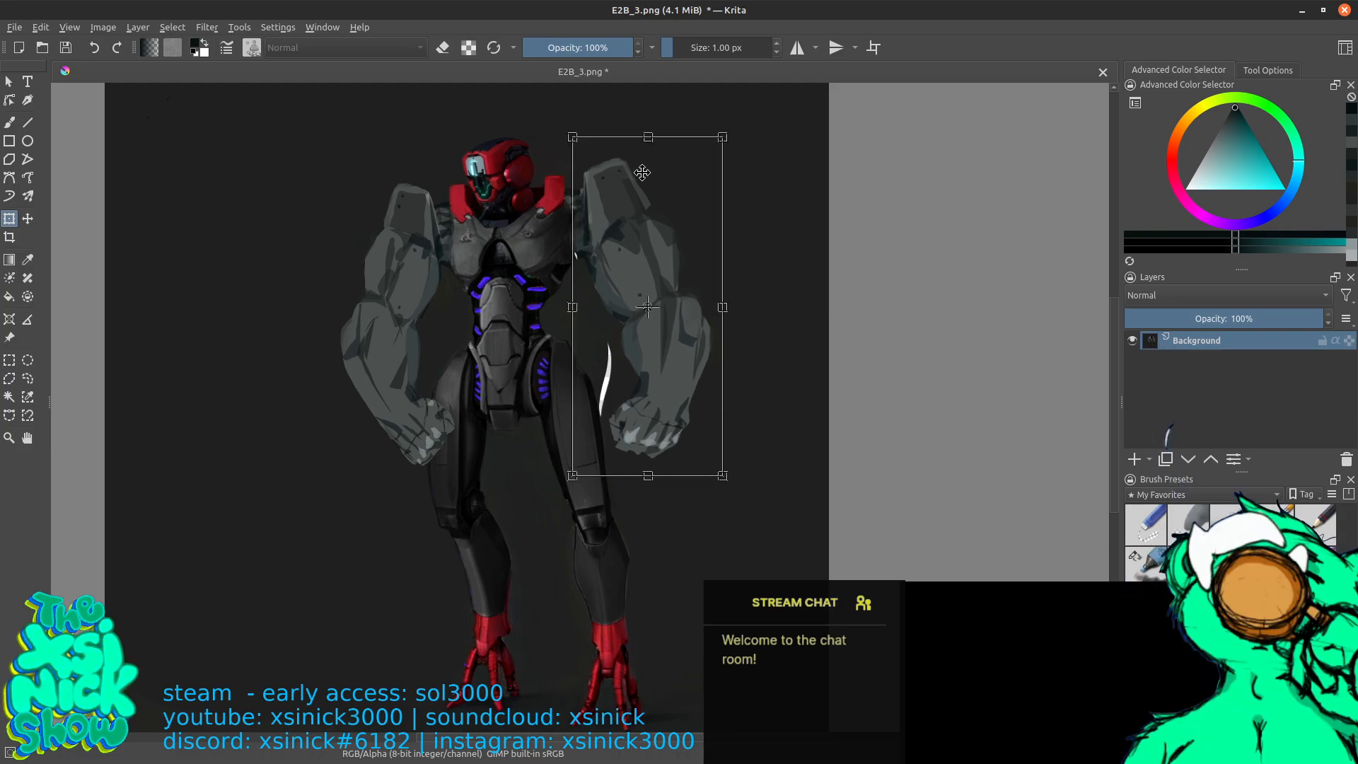
pyautogui.press('Return')
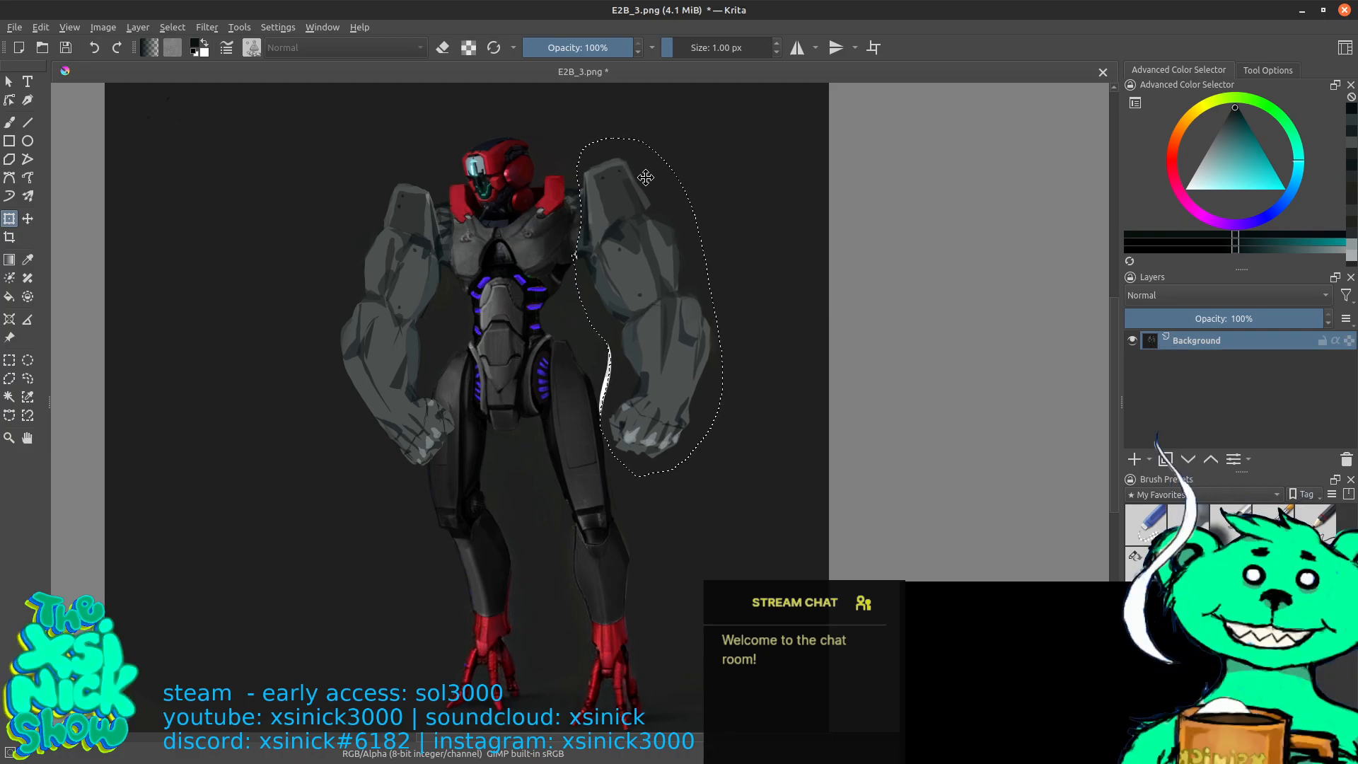
pyautogui.hotkey('ctrl', 'shift', 'a')
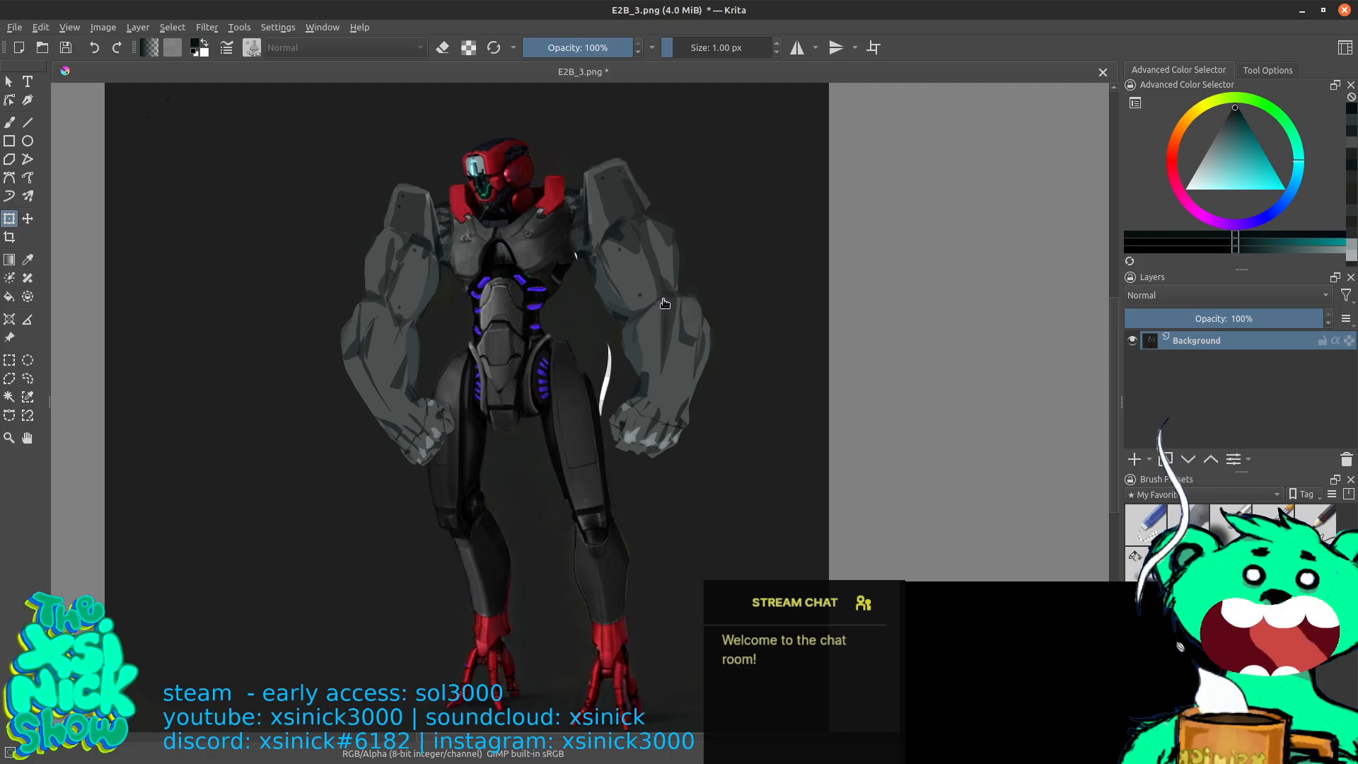
# Set the brush opacity to 100% and paint over the white gaps beside the right-hand thigh and armpit with dark surrounding tones
pyautogui.press('+')
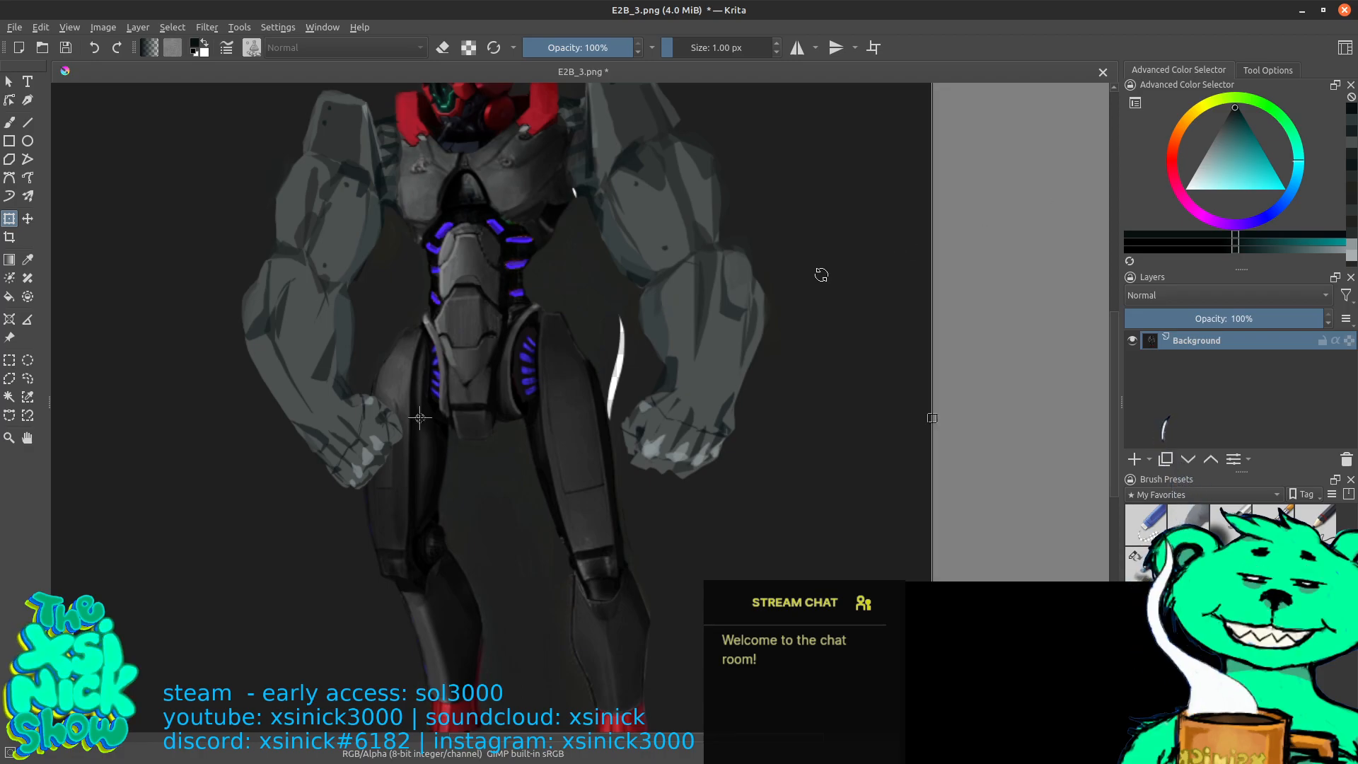
pyautogui.click(10, 81)
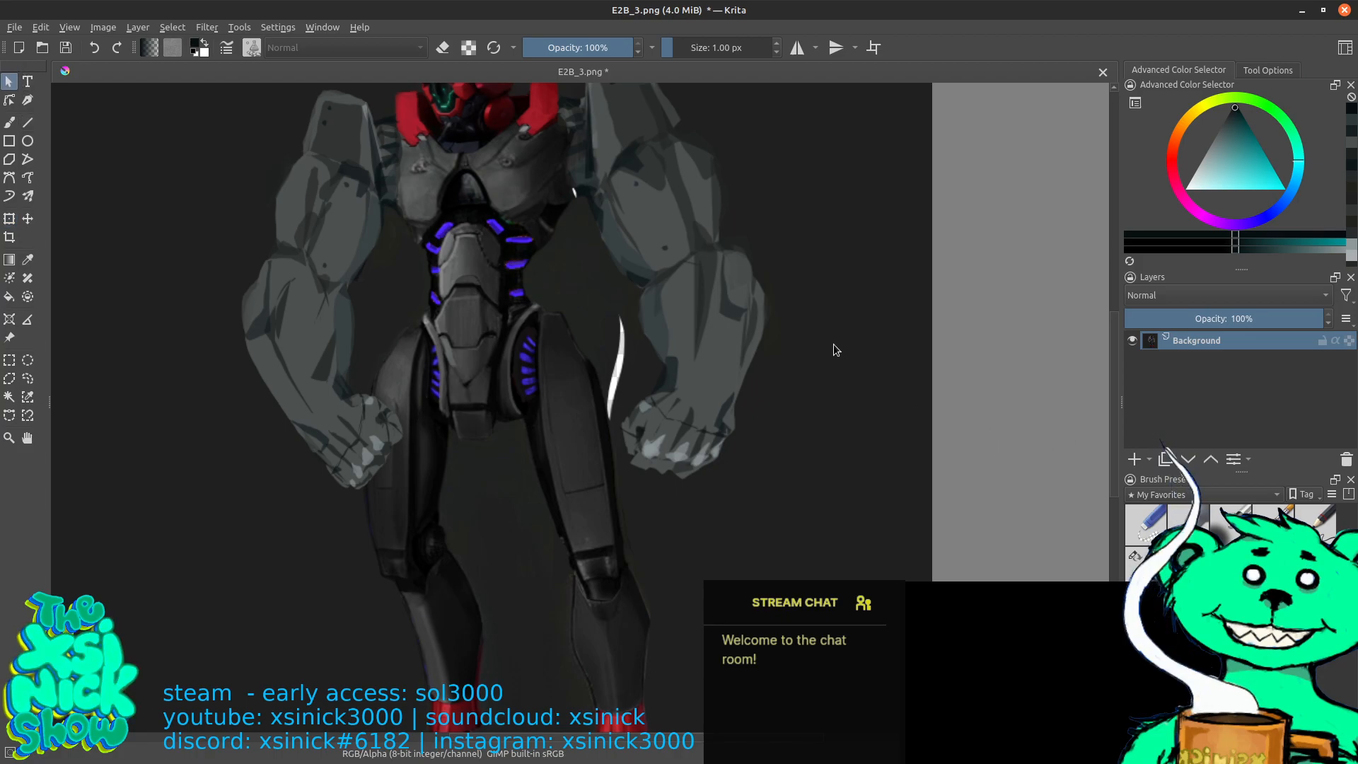
pyautogui.click(10, 122)
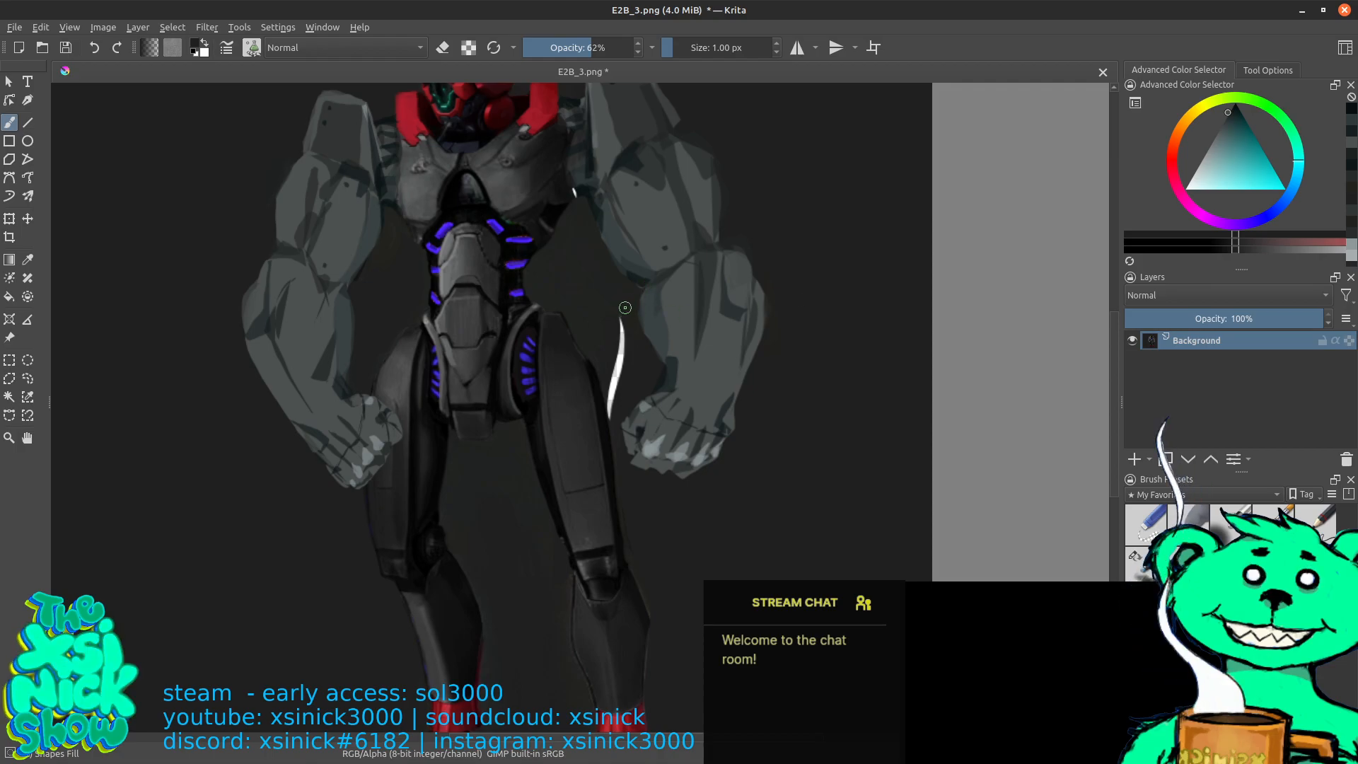
pyautogui.moveTo(593, 45); pyautogui.dragTo(729, 52)
pyautogui.moveTo(619, 308)
pyautogui.mouseDown()
pyautogui.moveTo(636, 339)
pyautogui.moveTo(609, 417)
pyautogui.mouseUp()
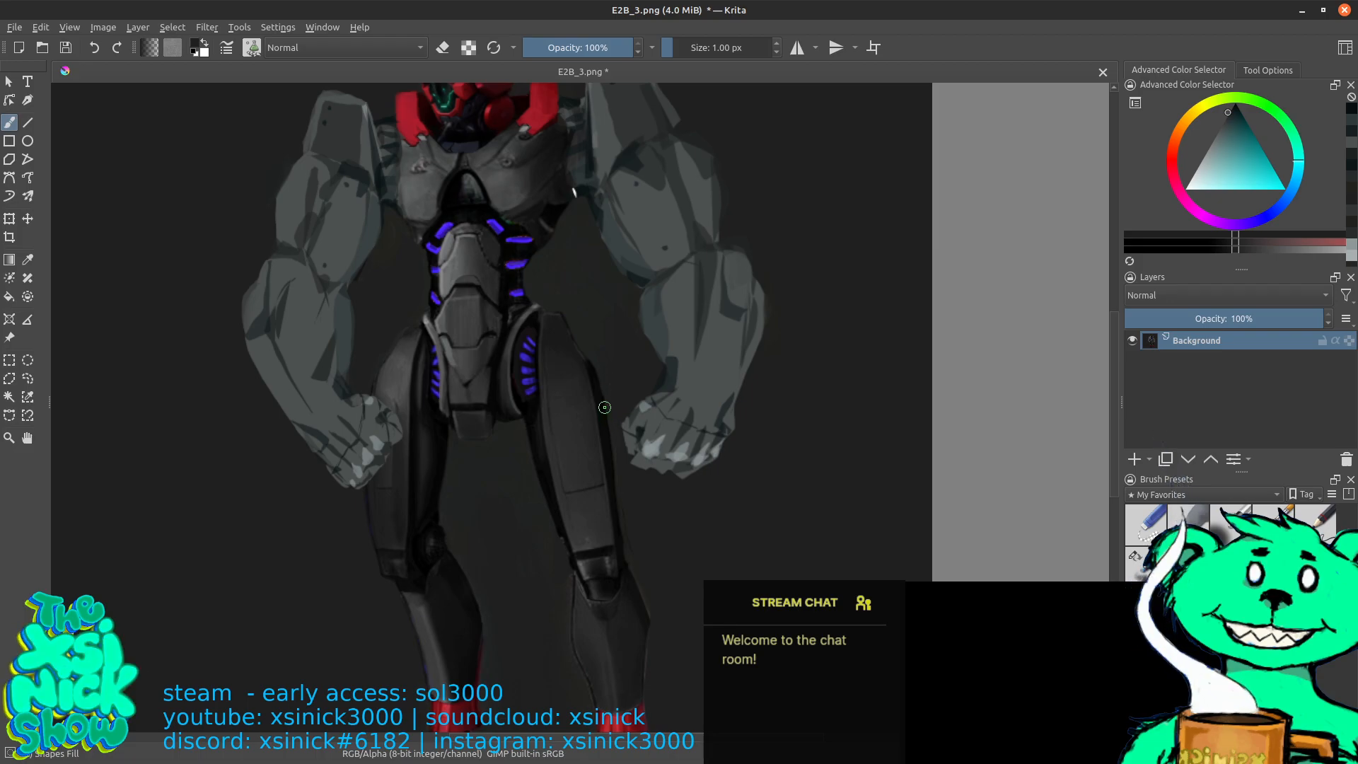
pyautogui.scroll(5, 601, 247)
pyautogui.keyDown('ctrl'); pyautogui.click(597, 362); pyautogui.keyUp('ctrl')
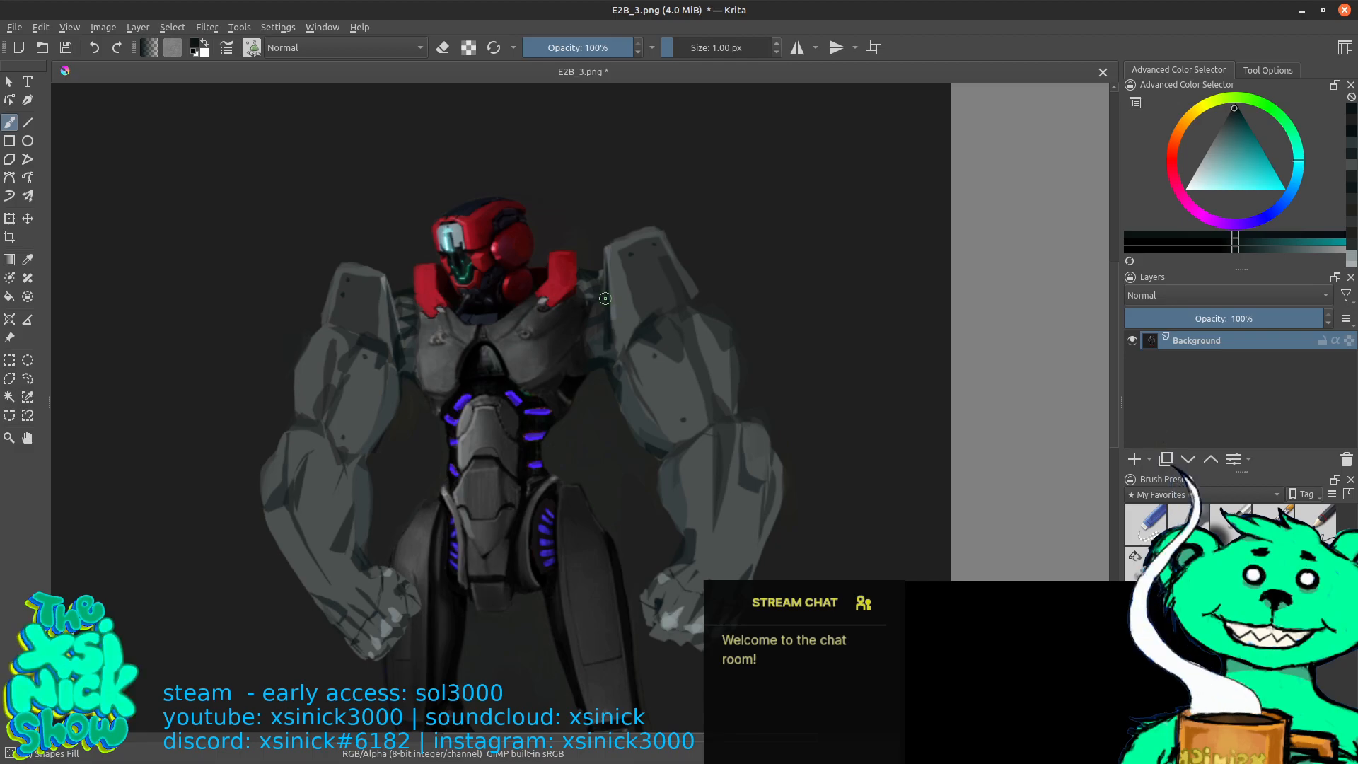
# Paint light grey highlight patches on the outer elbows of both arms
pyautogui.scroll(-6, 812, 382)
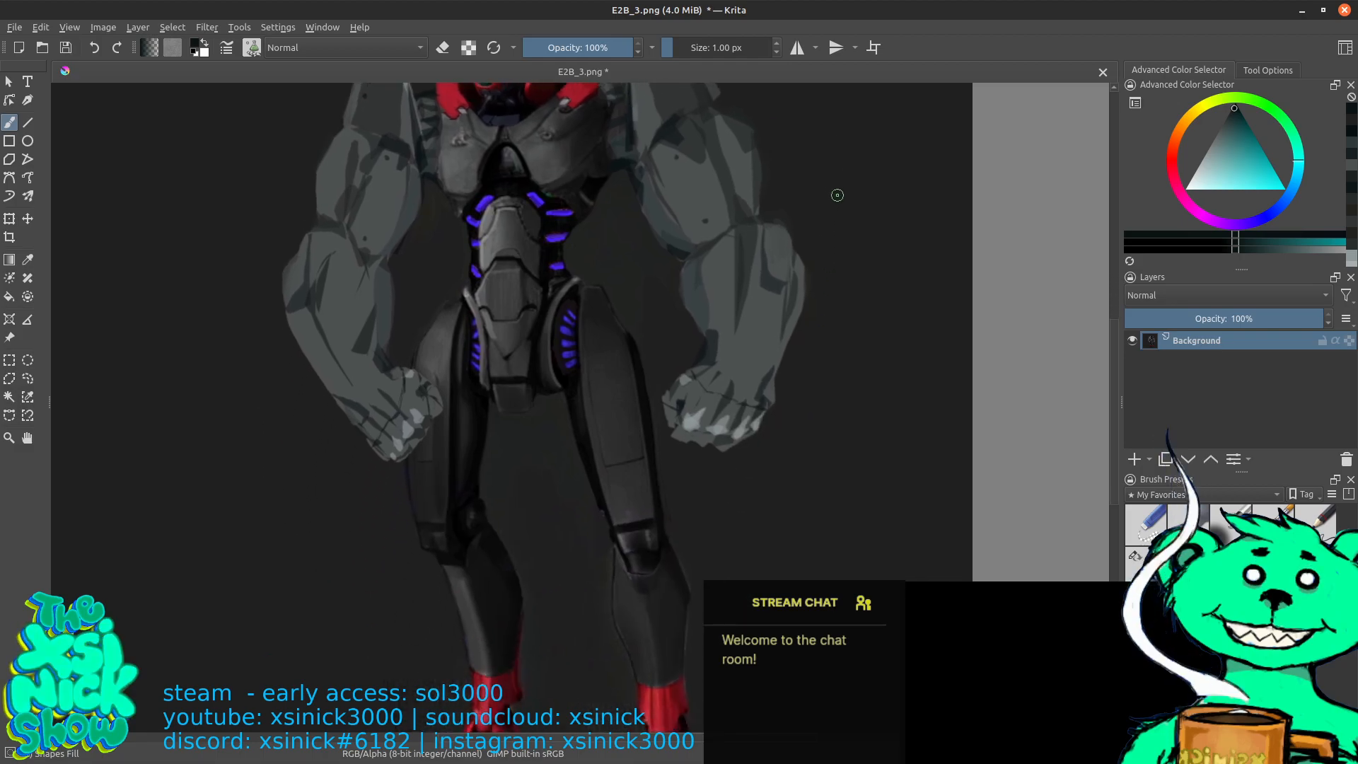
pyautogui.scroll(5, 826, 314)
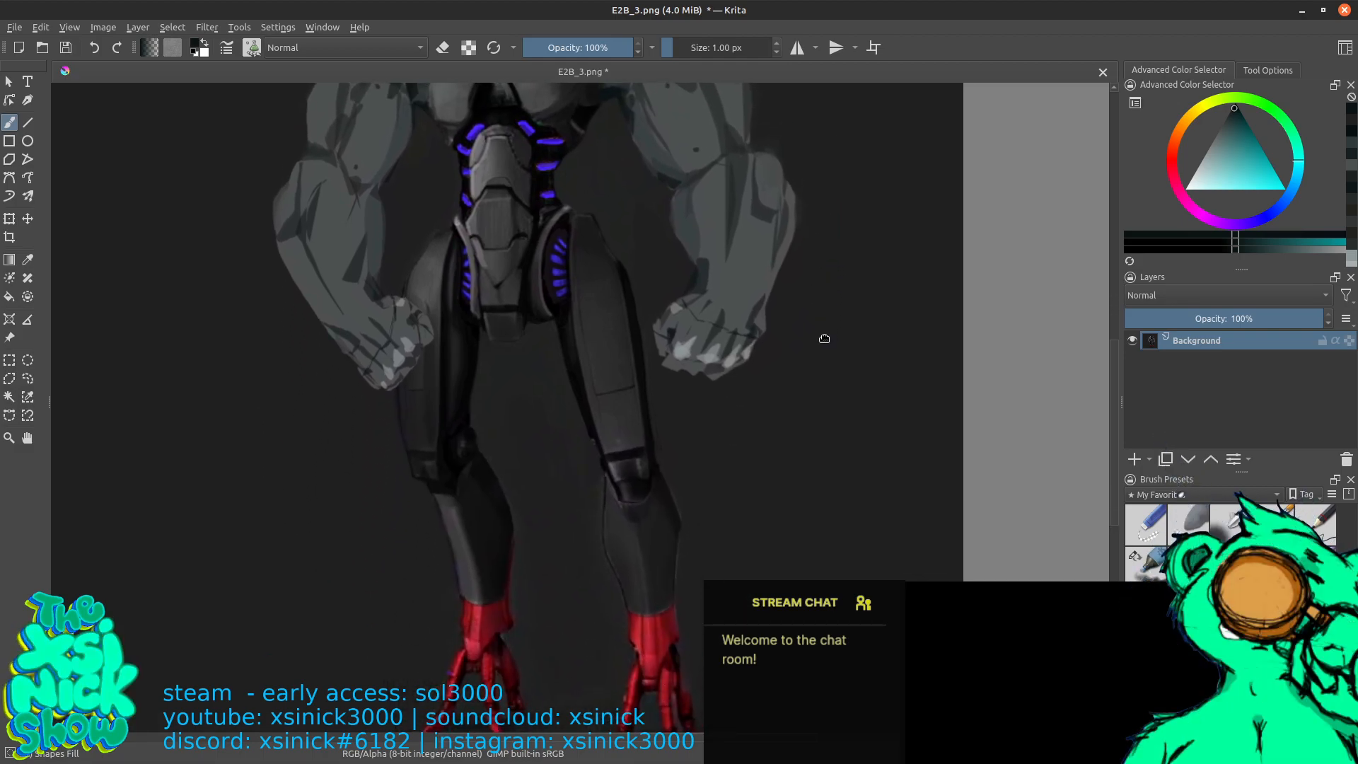
pyautogui.moveTo(802, 446); pyautogui.dragTo(804, 446)
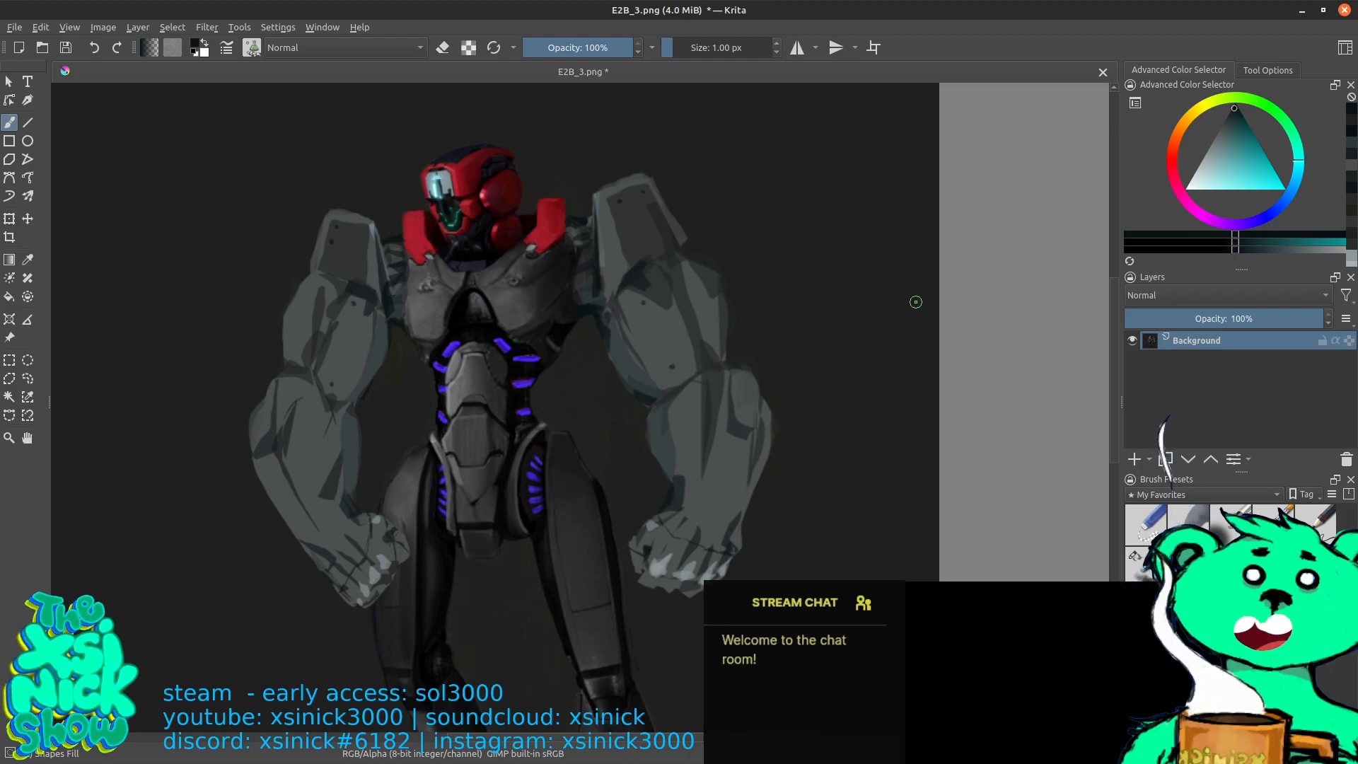
pyautogui.keyDown('ctrl'); pyautogui.click(738, 345); pyautogui.keyUp('ctrl')
pyautogui.moveTo(737, 367)
pyautogui.mouseDown()
pyautogui.moveTo(747, 420)
pyautogui.moveTo(736, 374)
pyautogui.mouseUp()
pyautogui.moveTo(253, 436)
pyautogui.mouseDown()
pyautogui.moveTo(263, 385)
pyautogui.moveTo(261, 432)
pyautogui.mouseUp()
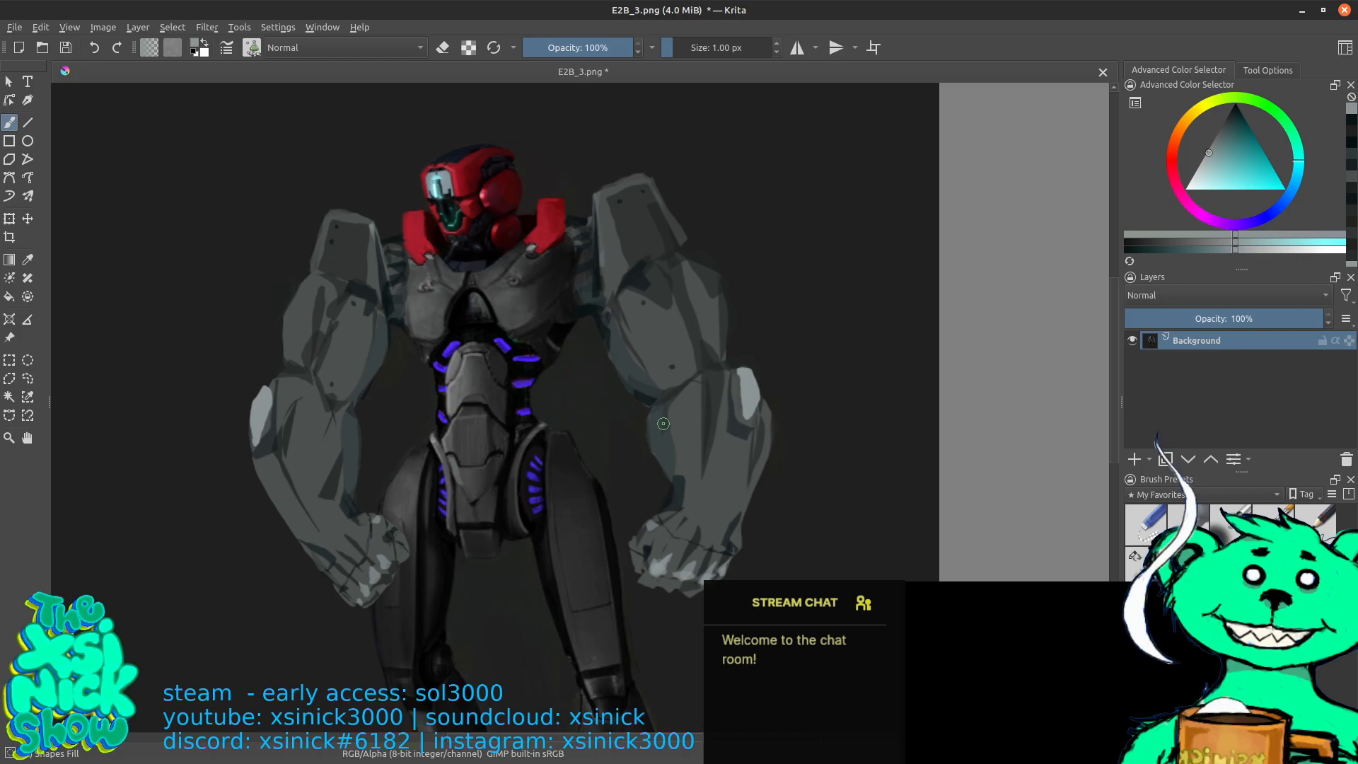
# Refine the outer edge of the right-hand shoulder plate and clean the contour beneath it using sampled plate and background tones
pyautogui.keyDown('ctrl'); pyautogui.click(640, 477); pyautogui.keyUp('ctrl')
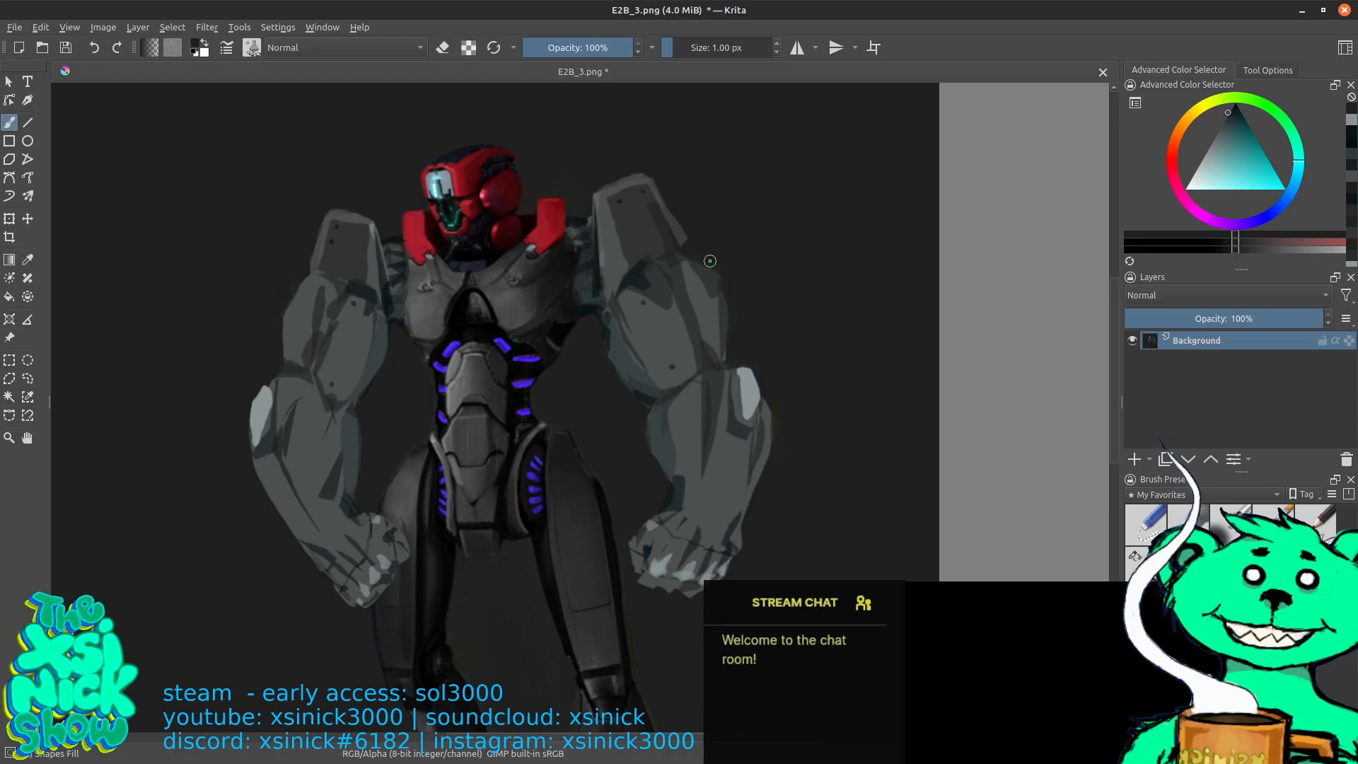
pyautogui.keyDown('ctrl'); pyautogui.click(679, 228); pyautogui.keyUp('ctrl')
pyautogui.moveTo(669, 205); pyautogui.dragTo(687, 249)
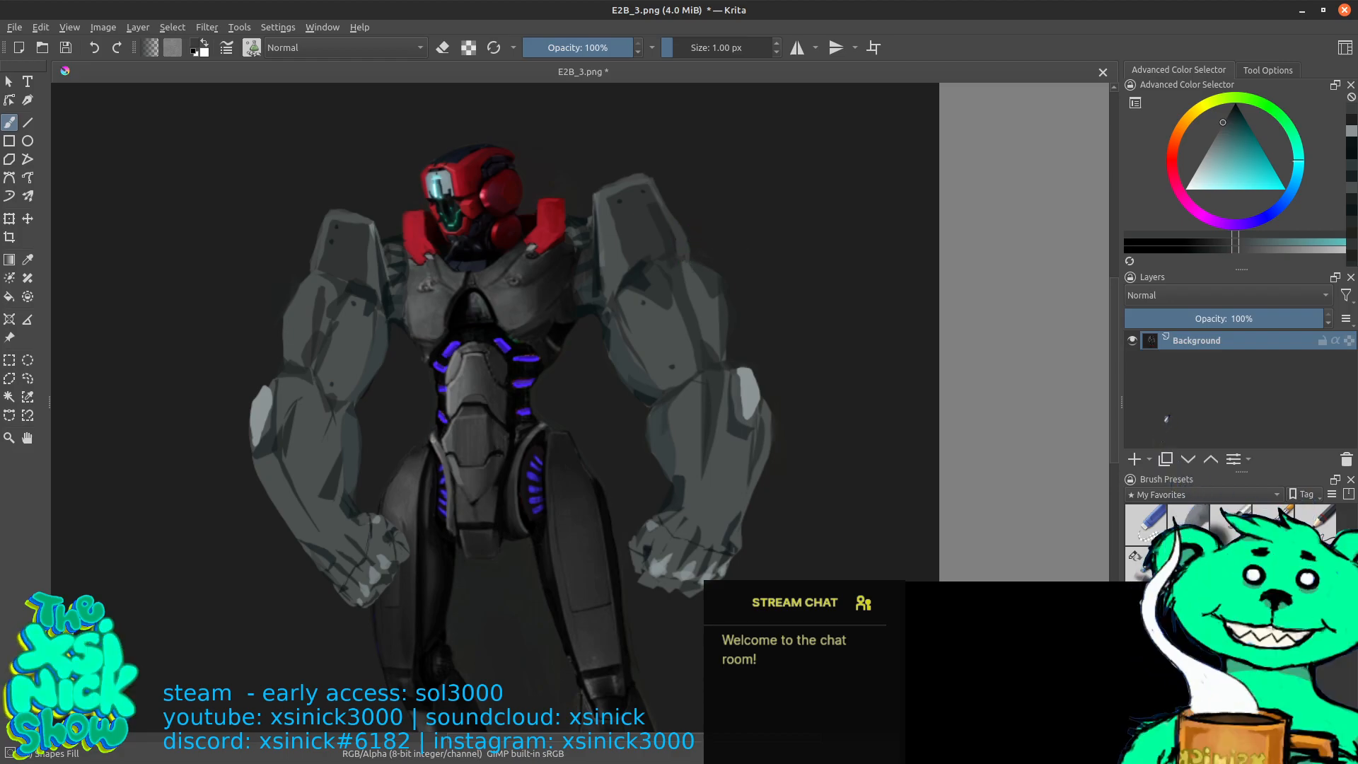
pyautogui.keyDown('ctrl'); pyautogui.click(700, 237); pyautogui.keyUp('ctrl')
pyautogui.moveTo(696, 247); pyautogui.dragTo(715, 261)
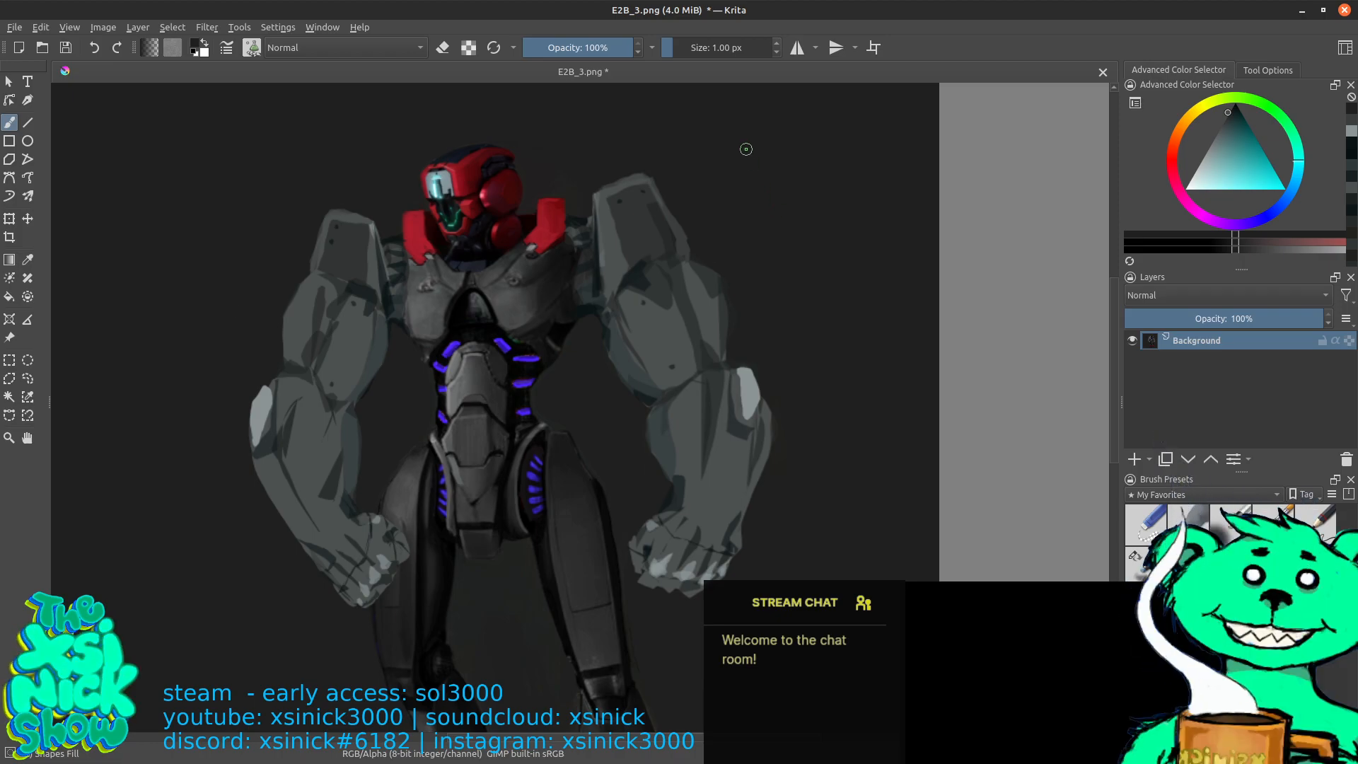
# Extend the outer and upper edges of the left-hand shoulder plate using sampled grey tones
pyautogui.keyDown('ctrl'); pyautogui.click(323, 255); pyautogui.keyUp('ctrl')
pyautogui.moveTo(319, 267)
pyautogui.mouseDown()
pyautogui.moveTo(333, 205)
pyautogui.moveTo(374, 225)
pyautogui.moveTo(326, 230)
pyautogui.mouseUp()
pyautogui.keyDown('ctrl'); pyautogui.click(331, 216); pyautogui.keyUp('ctrl')
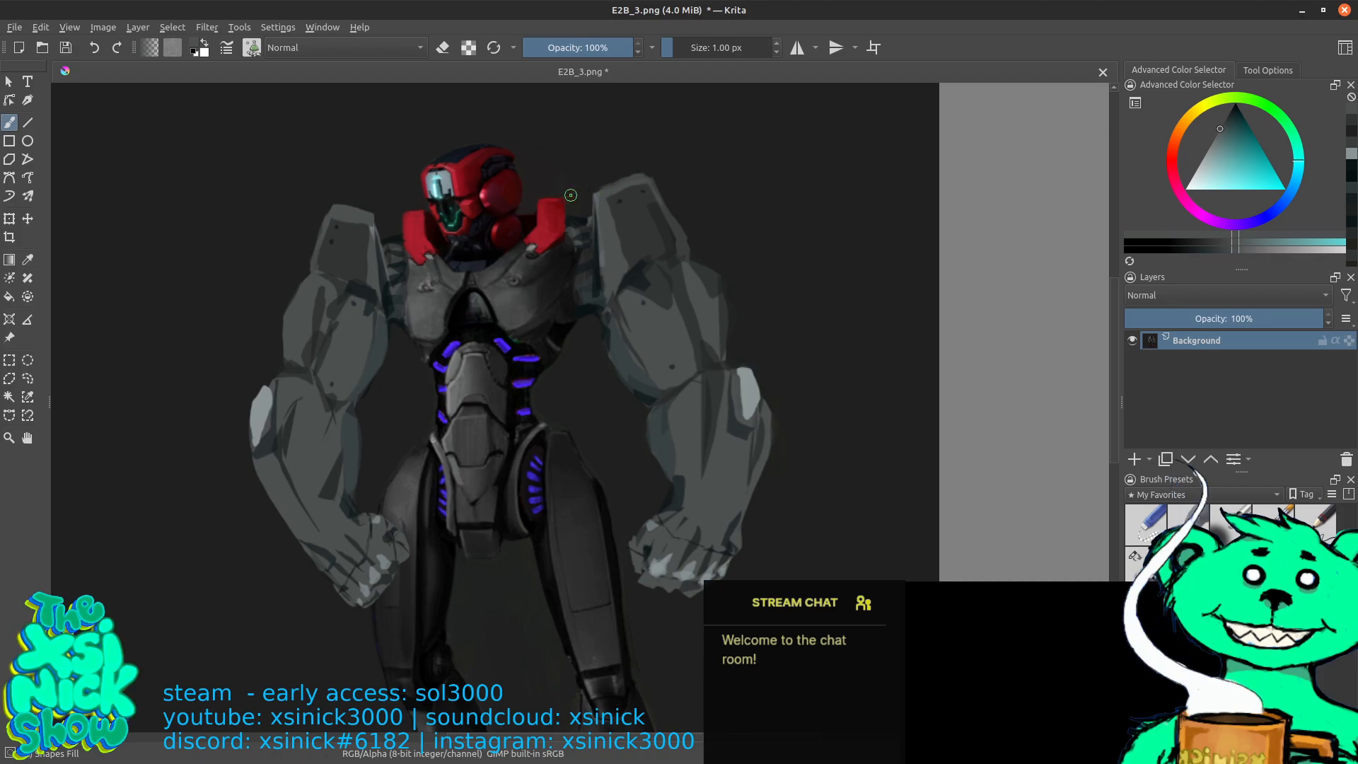
pyautogui.moveTo(321, 213); pyautogui.dragTo(337, 204)
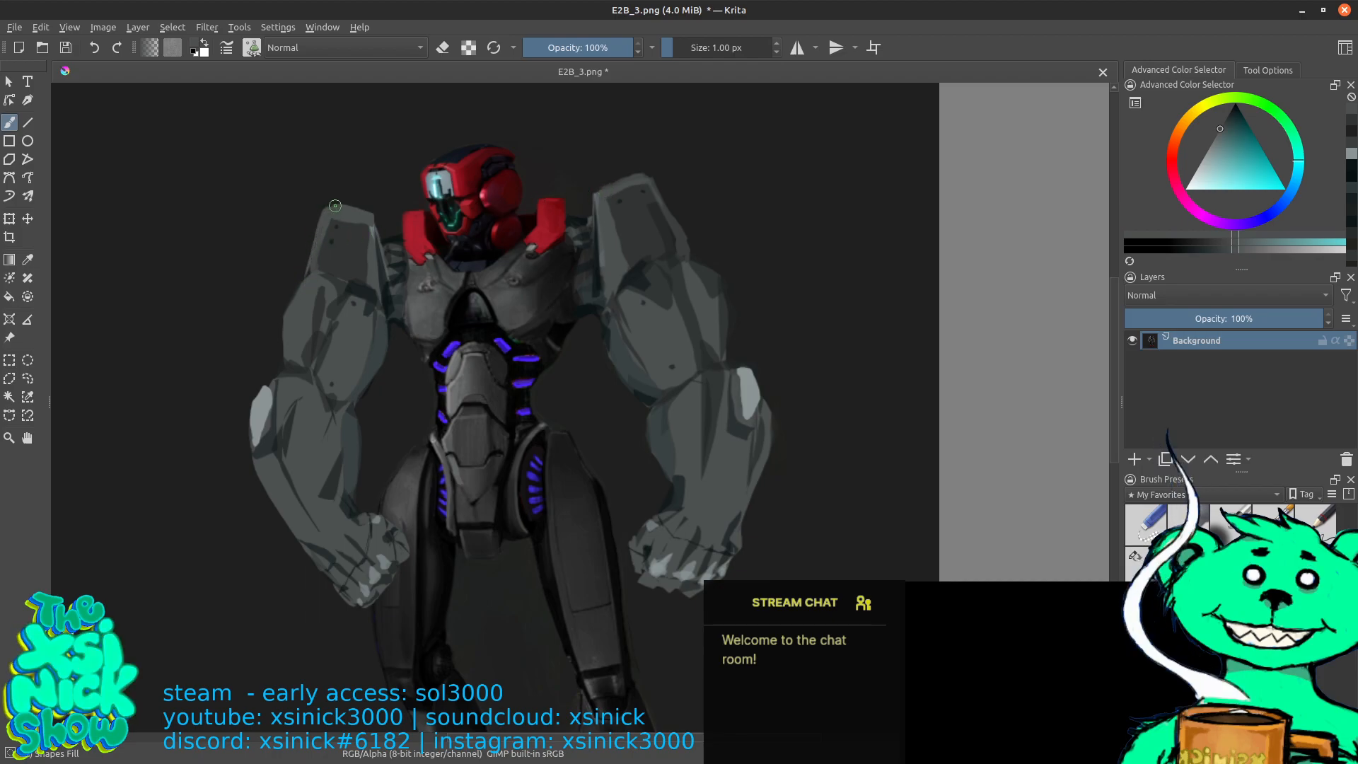
pyautogui.keyDown('ctrl'); pyautogui.click(329, 264); pyautogui.keyUp('ctrl')
pyautogui.moveTo(316, 264); pyautogui.dragTo(323, 231)
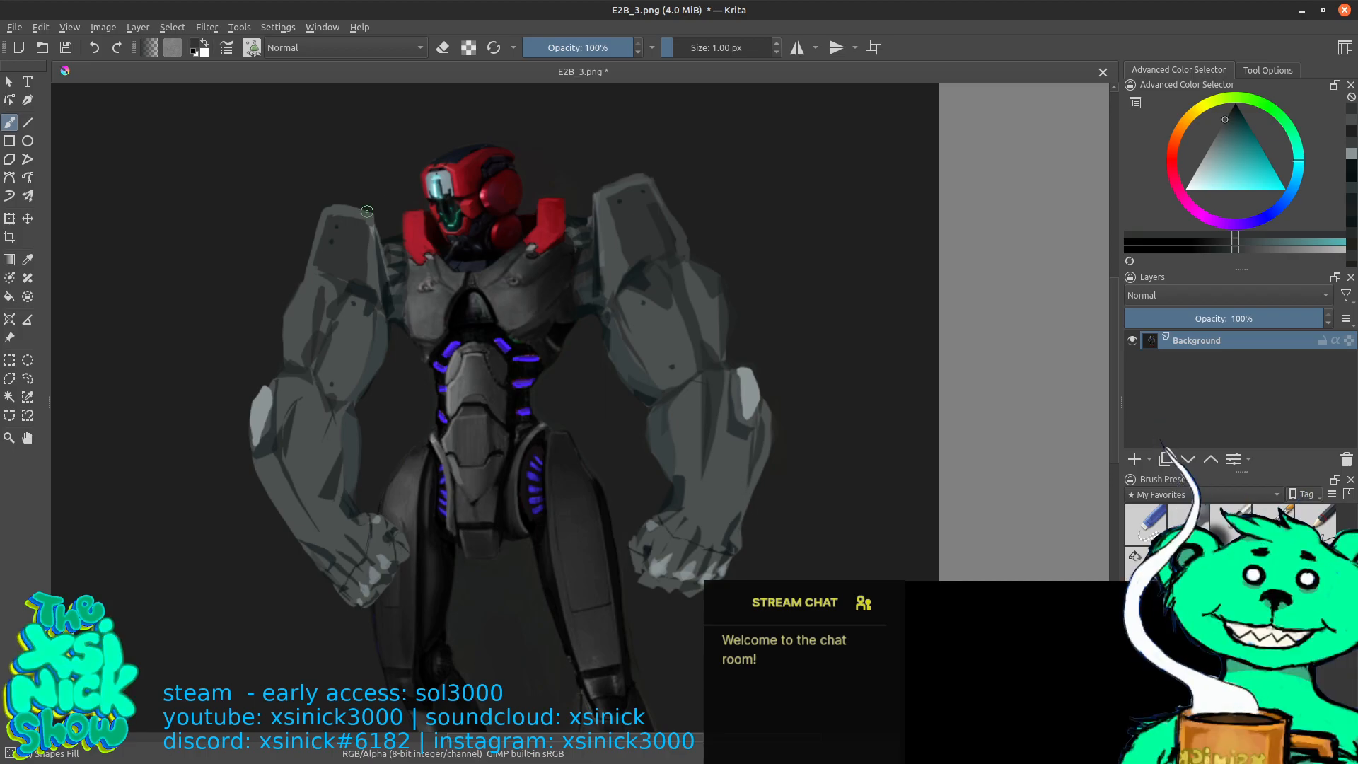
# Touch up the inner edge of the left-hand shoulder plate and its joint to the torso with sampled greys and dark shadow tones
pyautogui.keyDown('ctrl'); pyautogui.click(370, 210); pyautogui.keyUp('ctrl')
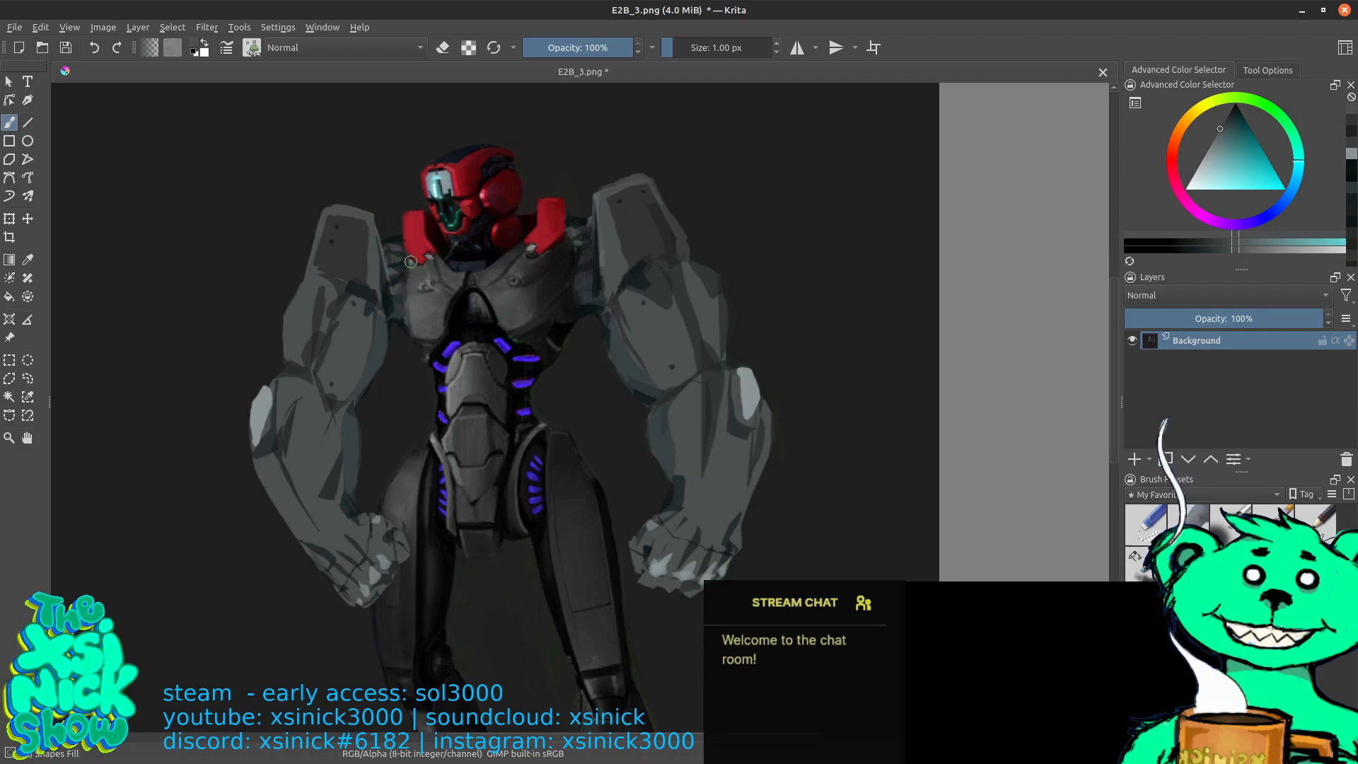
pyautogui.keyDown('ctrl'); pyautogui.click(368, 278); pyautogui.keyUp('ctrl')
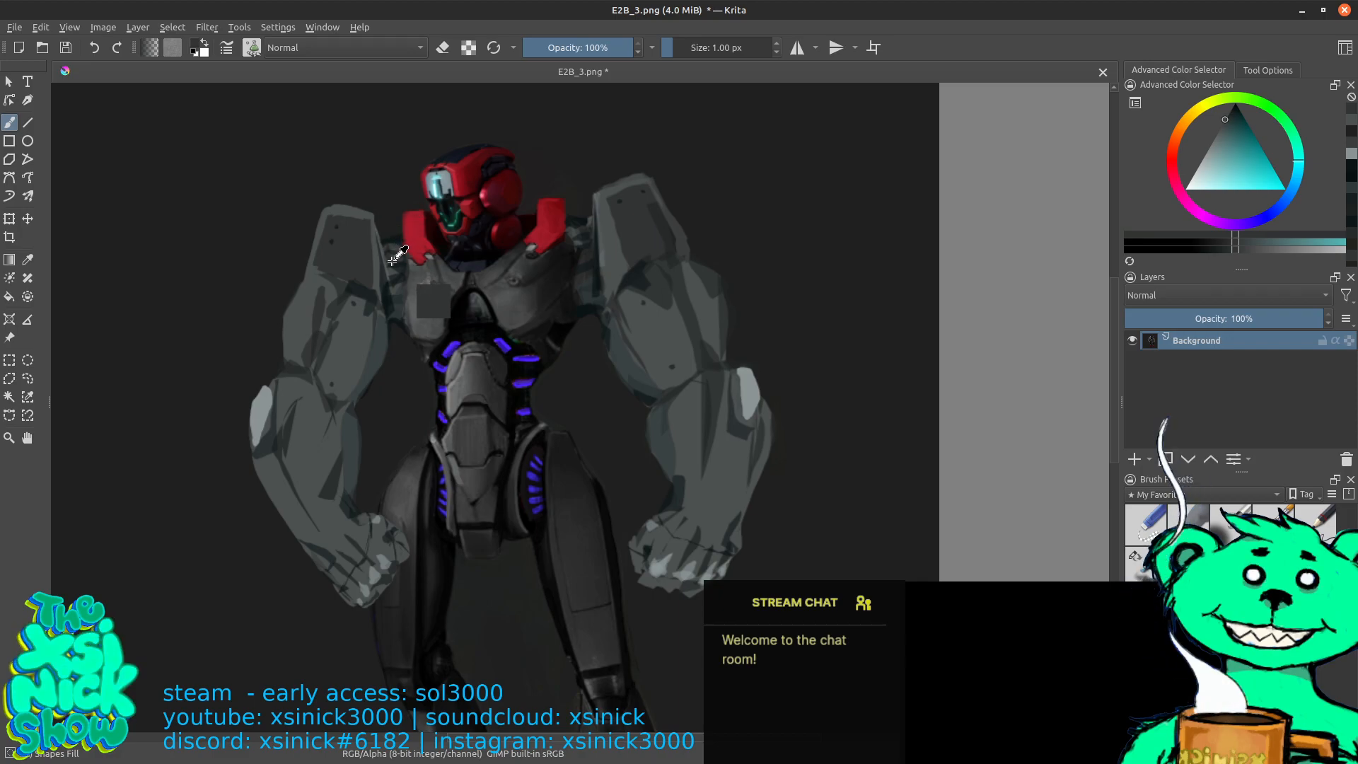
pyautogui.keyDown('ctrl'); pyautogui.click(388, 289); pyautogui.keyUp('ctrl')
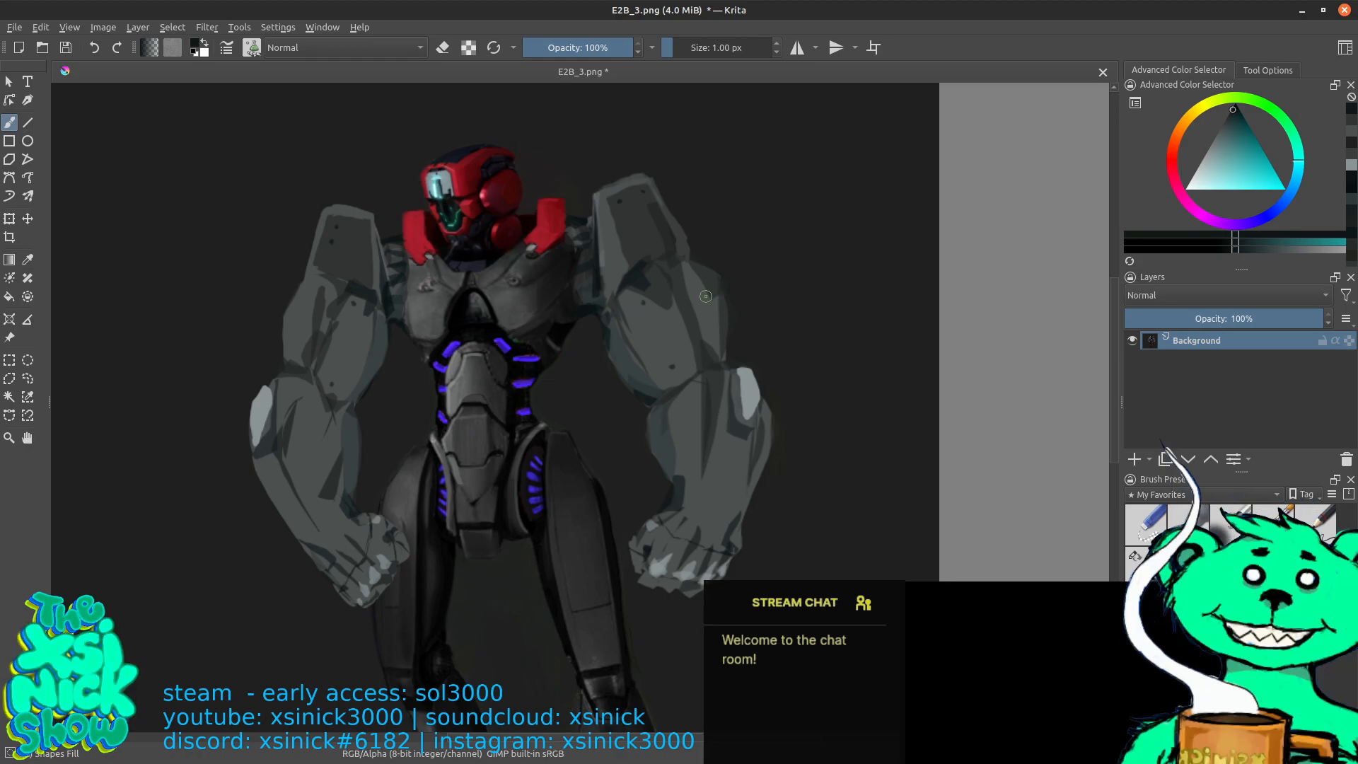
pyautogui.keyDown('ctrl'); pyautogui.click(393, 305); pyautogui.keyUp('ctrl')
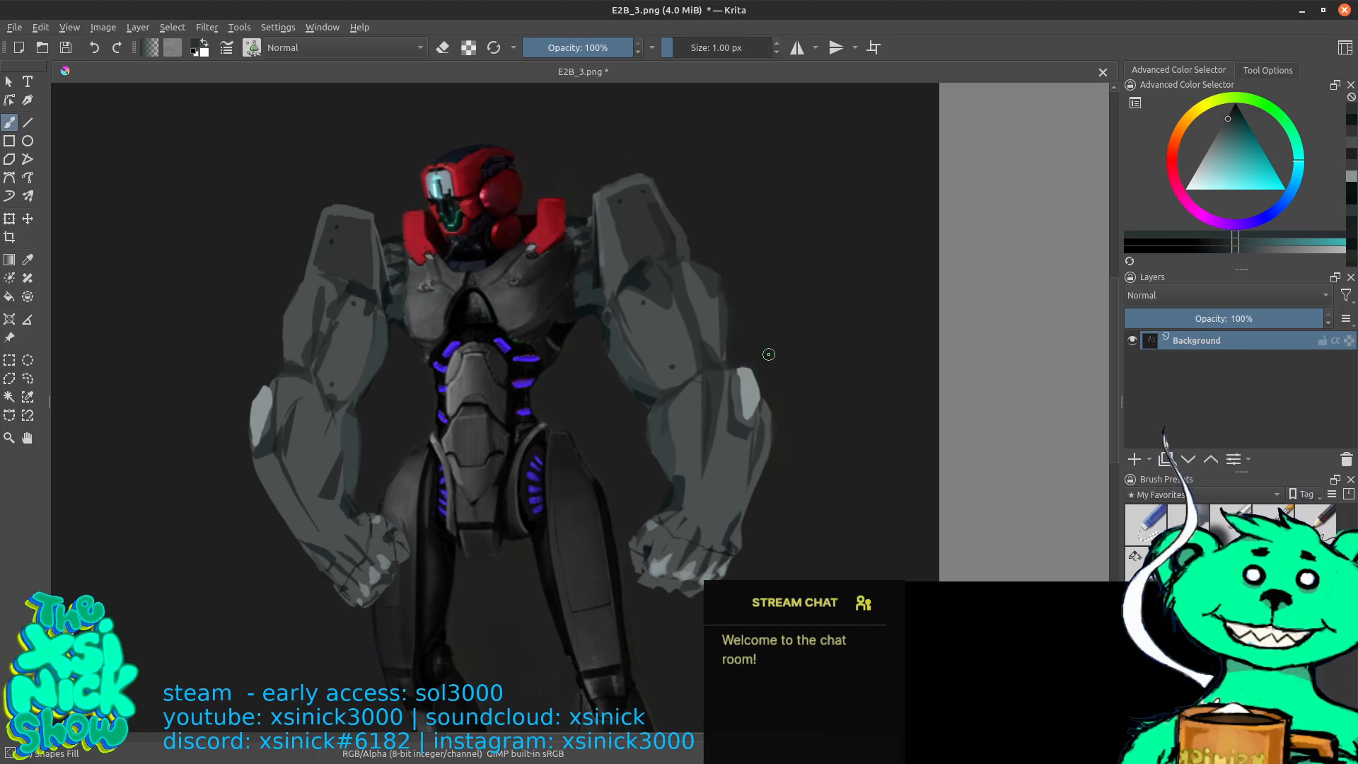
# Reshape the left-hand elbow highlight and frame its outer contour with sampled mid grey
pyautogui.keyDown('ctrl'); pyautogui.click(263, 415); pyautogui.keyUp('ctrl')
pyautogui.moveTo(266, 431); pyautogui.dragTo(255, 439)
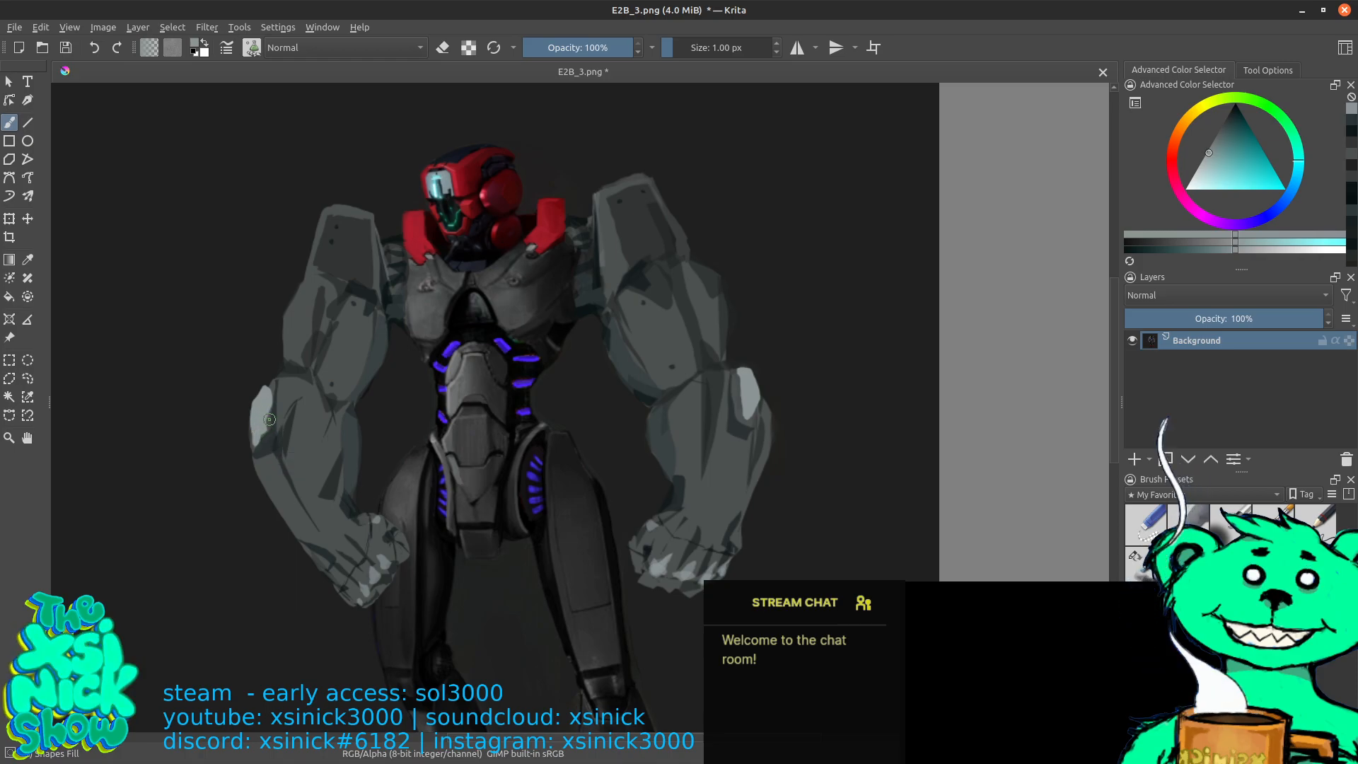
pyautogui.keyDown('ctrl'); pyautogui.click(263, 458); pyautogui.keyUp('ctrl')
pyautogui.moveTo(252, 440)
pyautogui.mouseDown()
pyautogui.moveTo(247, 407)
pyautogui.moveTo(269, 378)
pyautogui.mouseUp()
pyautogui.moveTo(278, 372)
pyautogui.mouseDown()
pyautogui.moveTo(268, 427)
pyautogui.moveTo(256, 432)
pyautogui.moveTo(251, 412)
pyautogui.mouseUp()
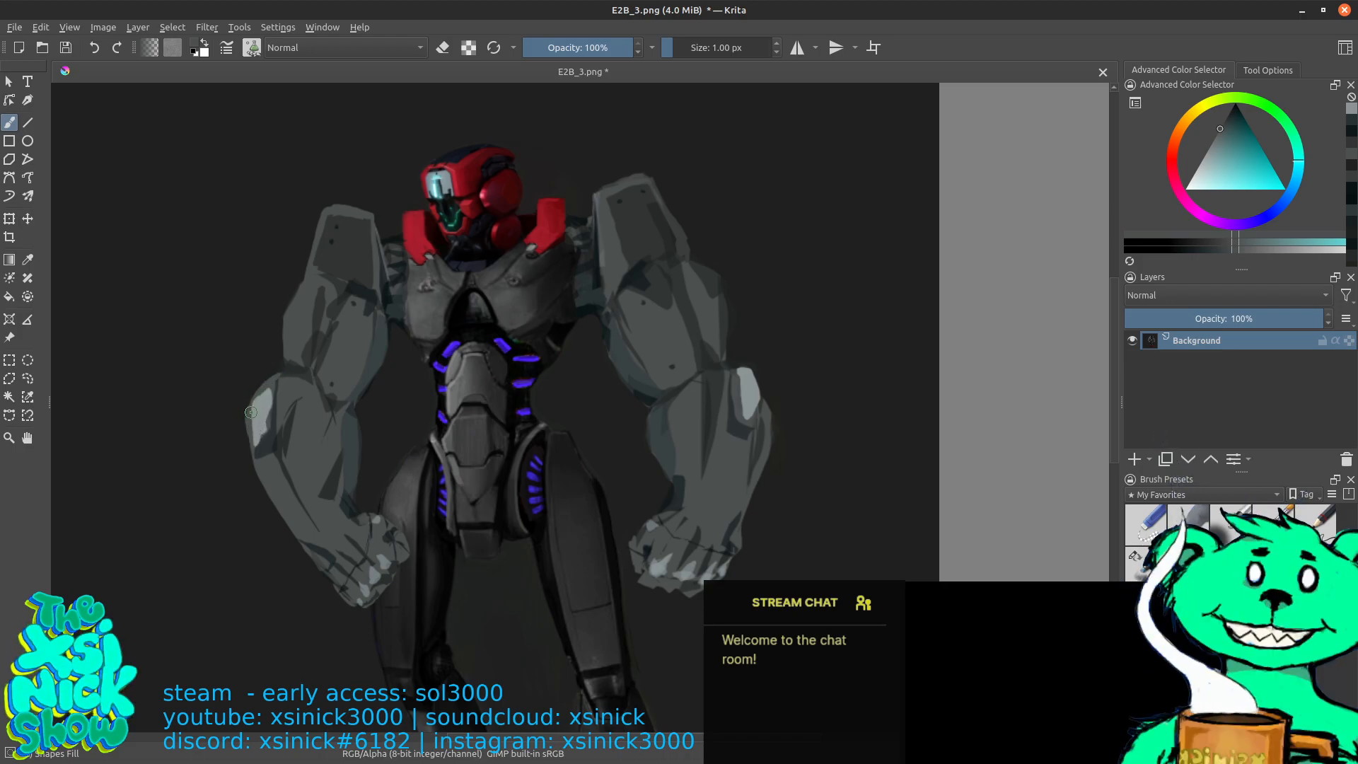
# Widen the left-hand upper arm's outer contour with sampled grey and trim the arm's outer edge with sampled background tone
pyautogui.keyDown('ctrl'); pyautogui.click(243, 455); pyautogui.keyUp('ctrl')
pyautogui.moveTo(249, 472); pyautogui.dragTo(259, 492)
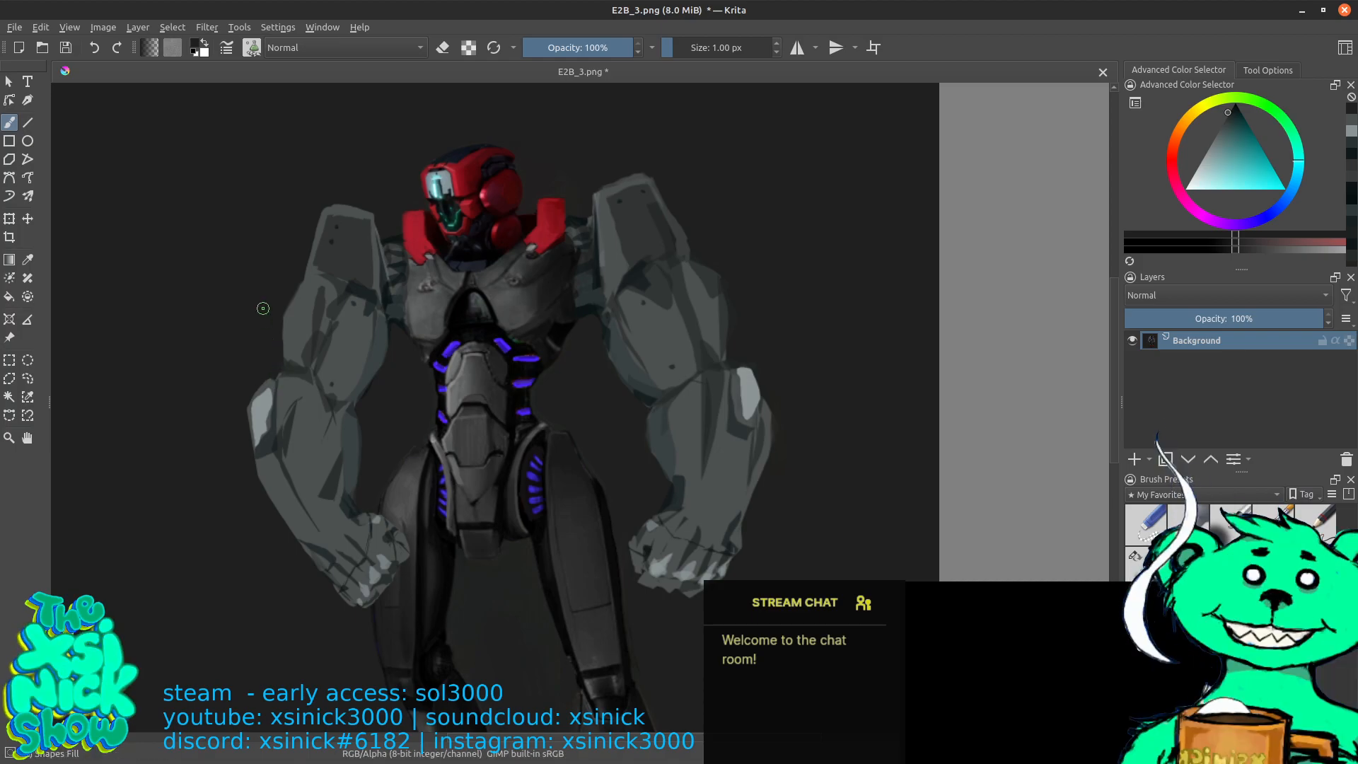
pyautogui.keyDown('ctrl'); pyautogui.click(285, 368); pyautogui.keyUp('ctrl')
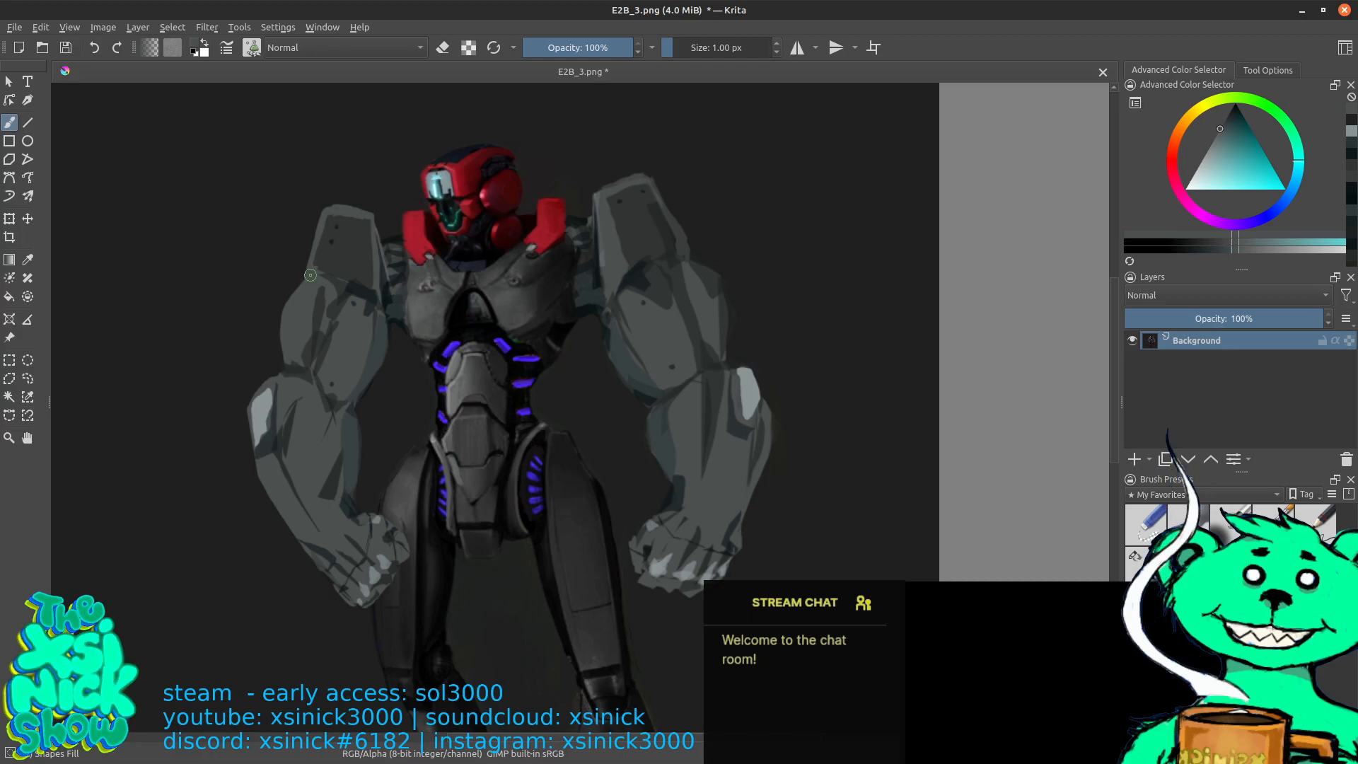
pyautogui.keyDown('ctrl'); pyautogui.click(287, 357); pyautogui.keyUp('ctrl')
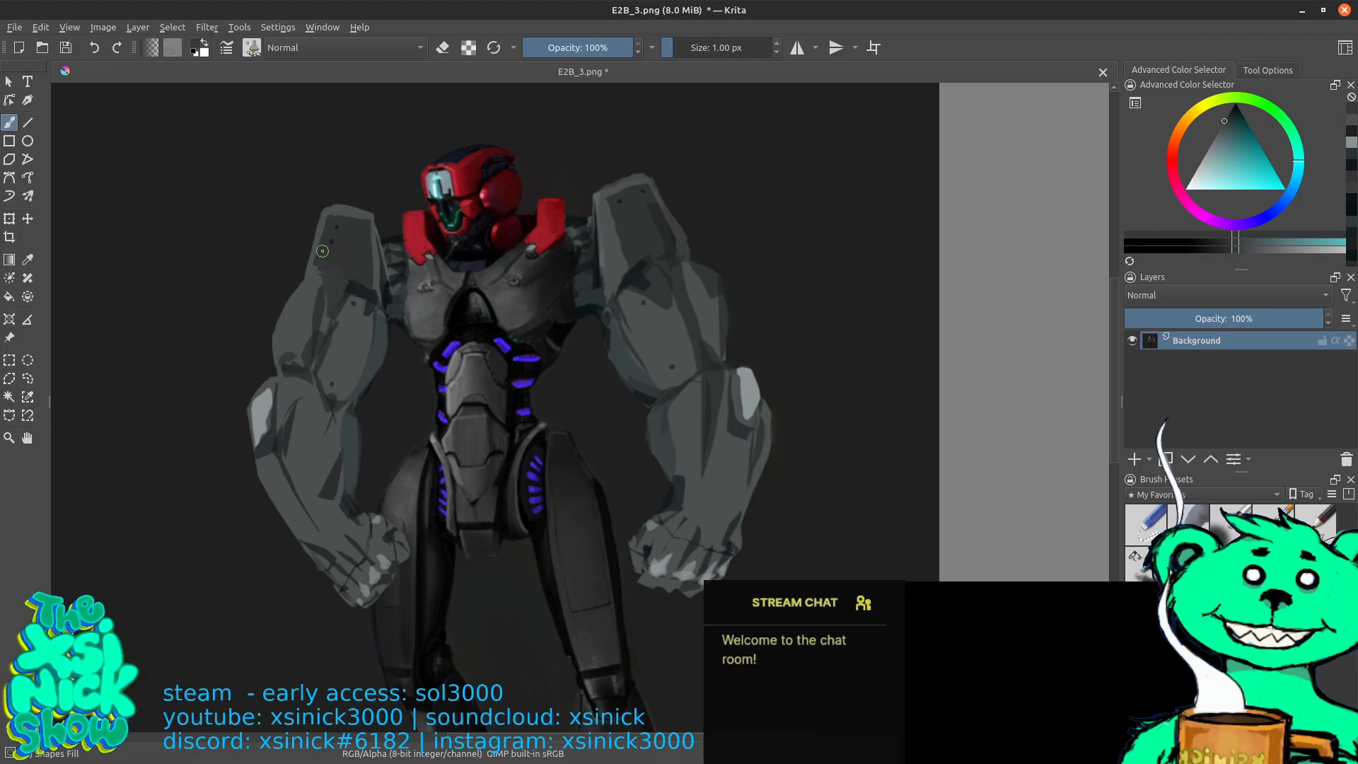
pyautogui.moveTo(783, 306)
pyautogui.mouseDown()
pyautogui.moveTo(728, 188)
pyautogui.moveTo(802, 311)
pyautogui.mouseUp()
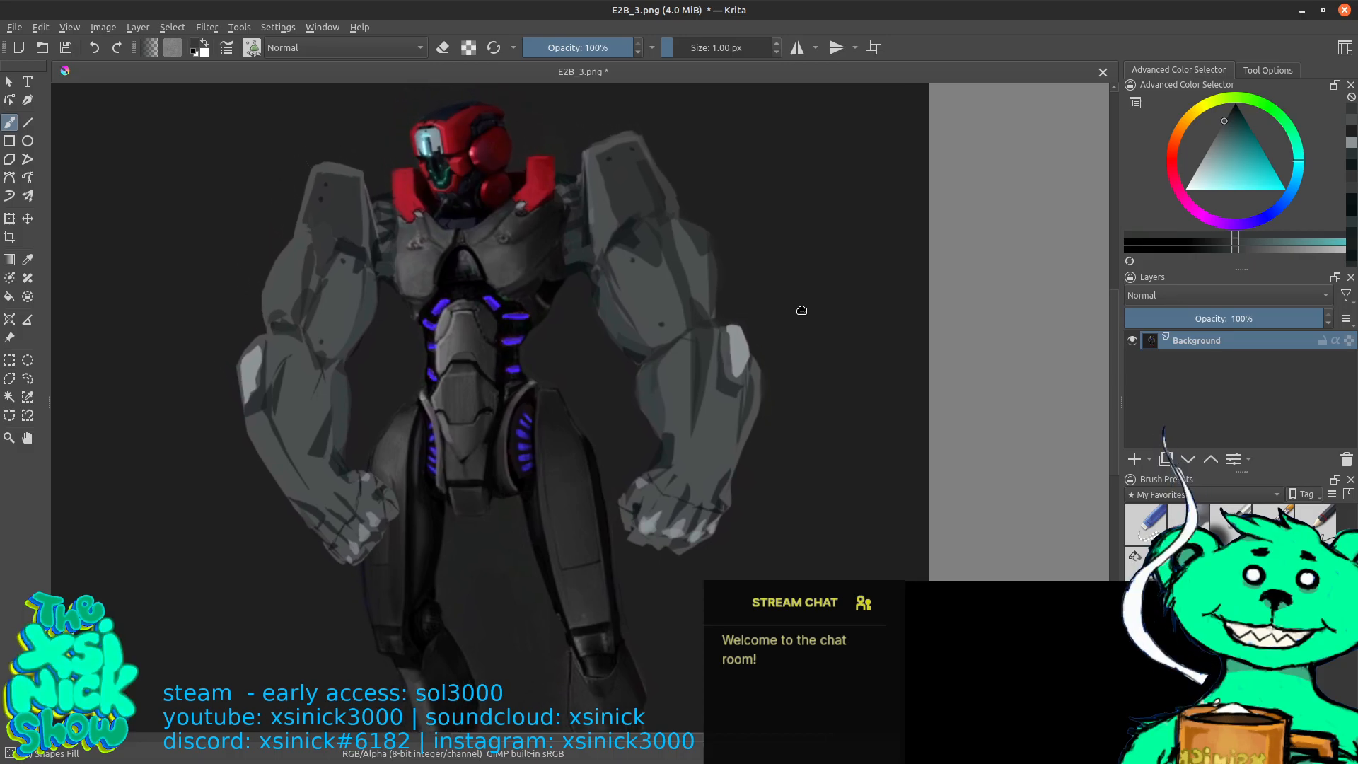
pyautogui.keyDown('ctrl'); pyautogui.click(251, 288); pyautogui.keyUp('ctrl')
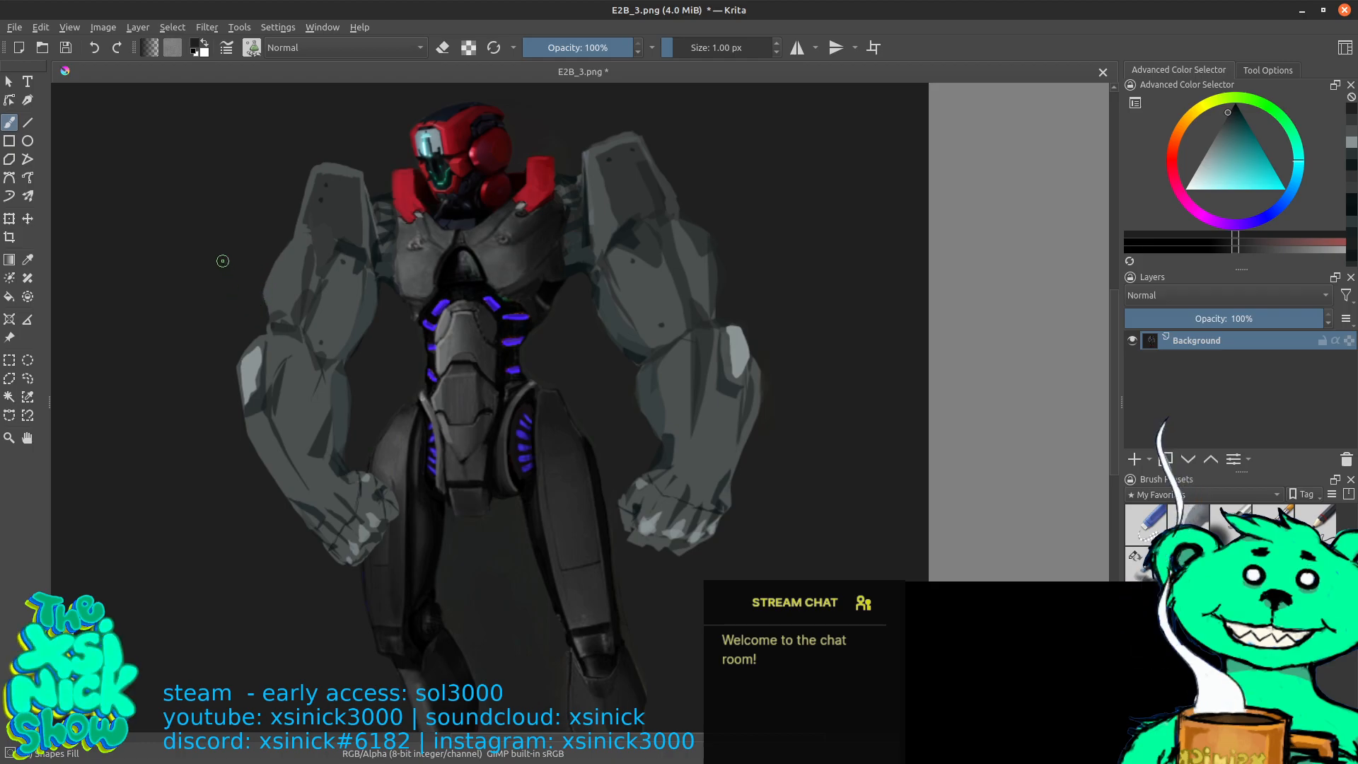
# Flatten the image into one layer and save it as a PNG with lossless compression set to 1
pyautogui.moveTo(744, 279); pyautogui.dragTo(813, 245)
pyautogui.moveTo(852, 355); pyautogui.dragTo(825, 315)
pyautogui.moveTo(839, 403); pyautogui.dragTo(820, 512)
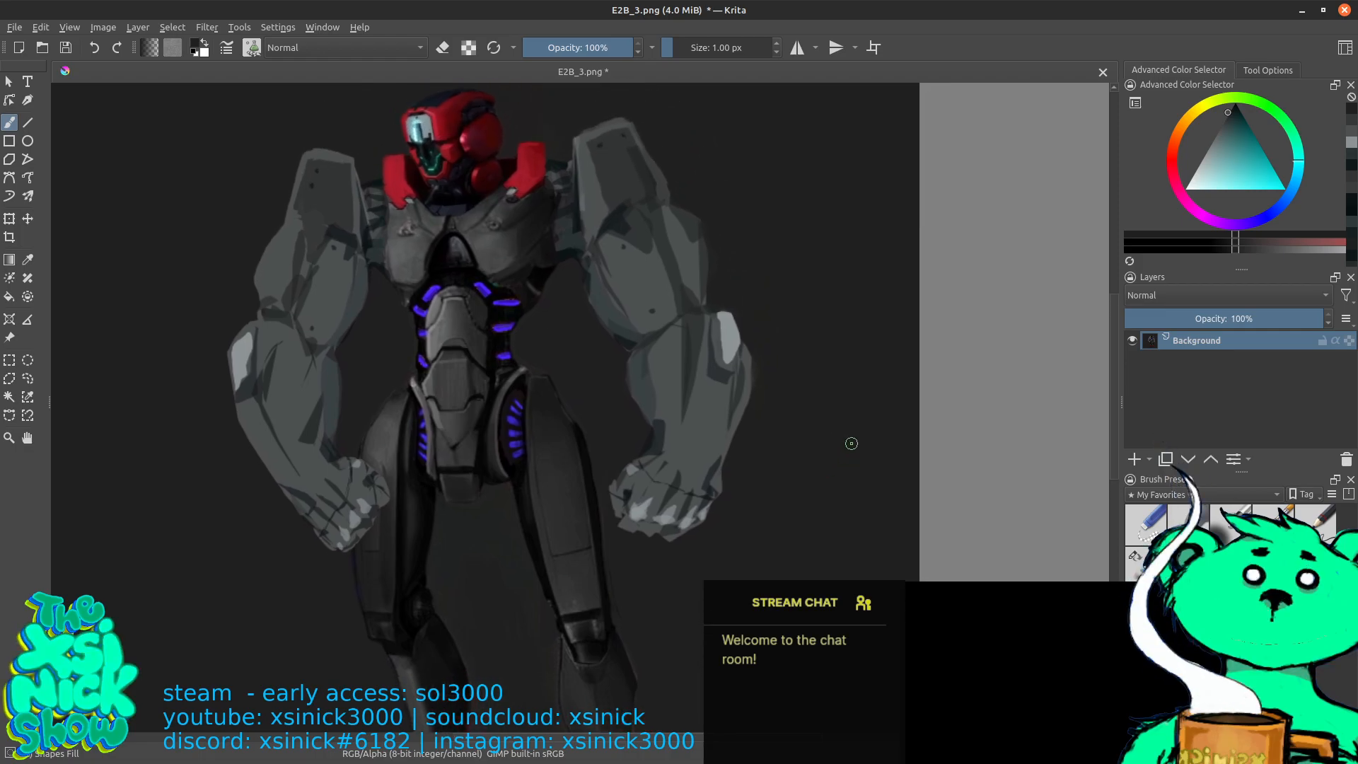
pyautogui.moveTo(783, 296); pyautogui.dragTo(777, 315)
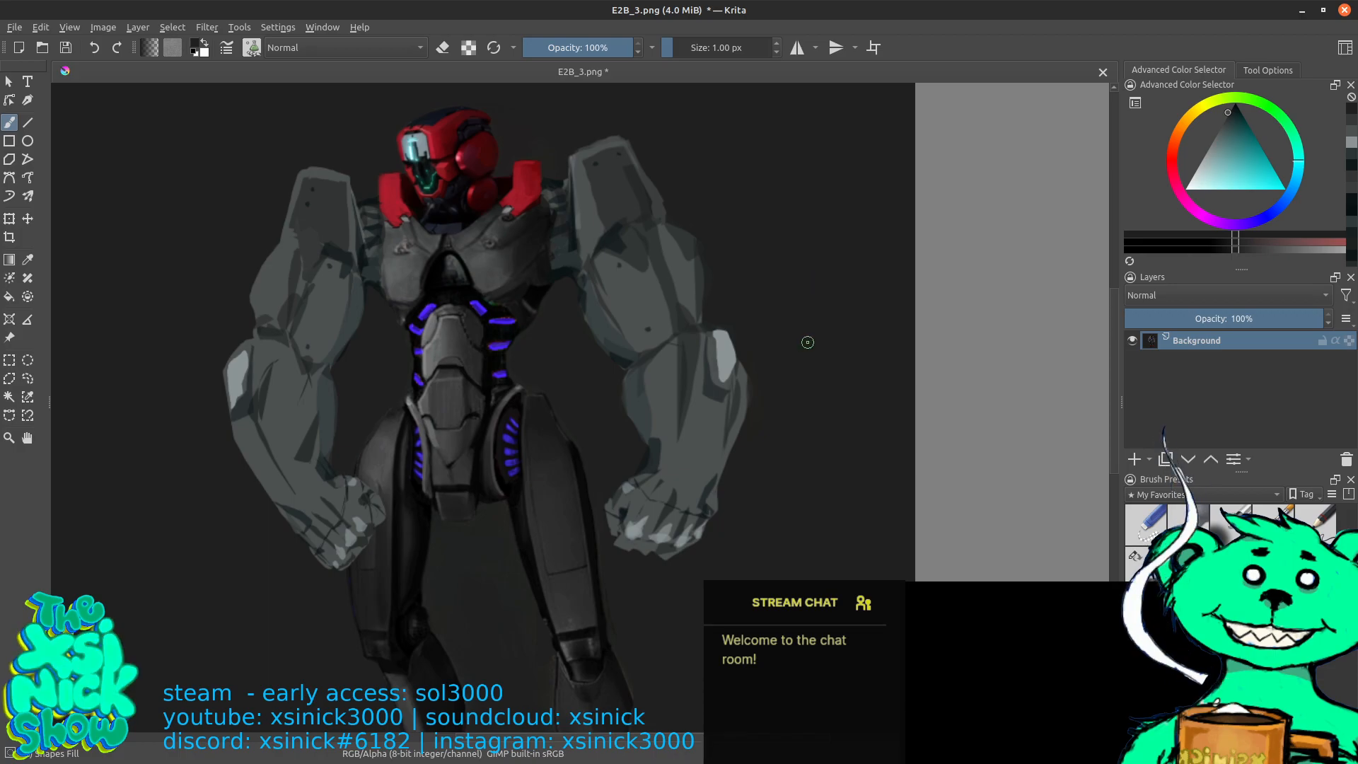
pyautogui.hotkey('ctrl', 'shift', 'e')
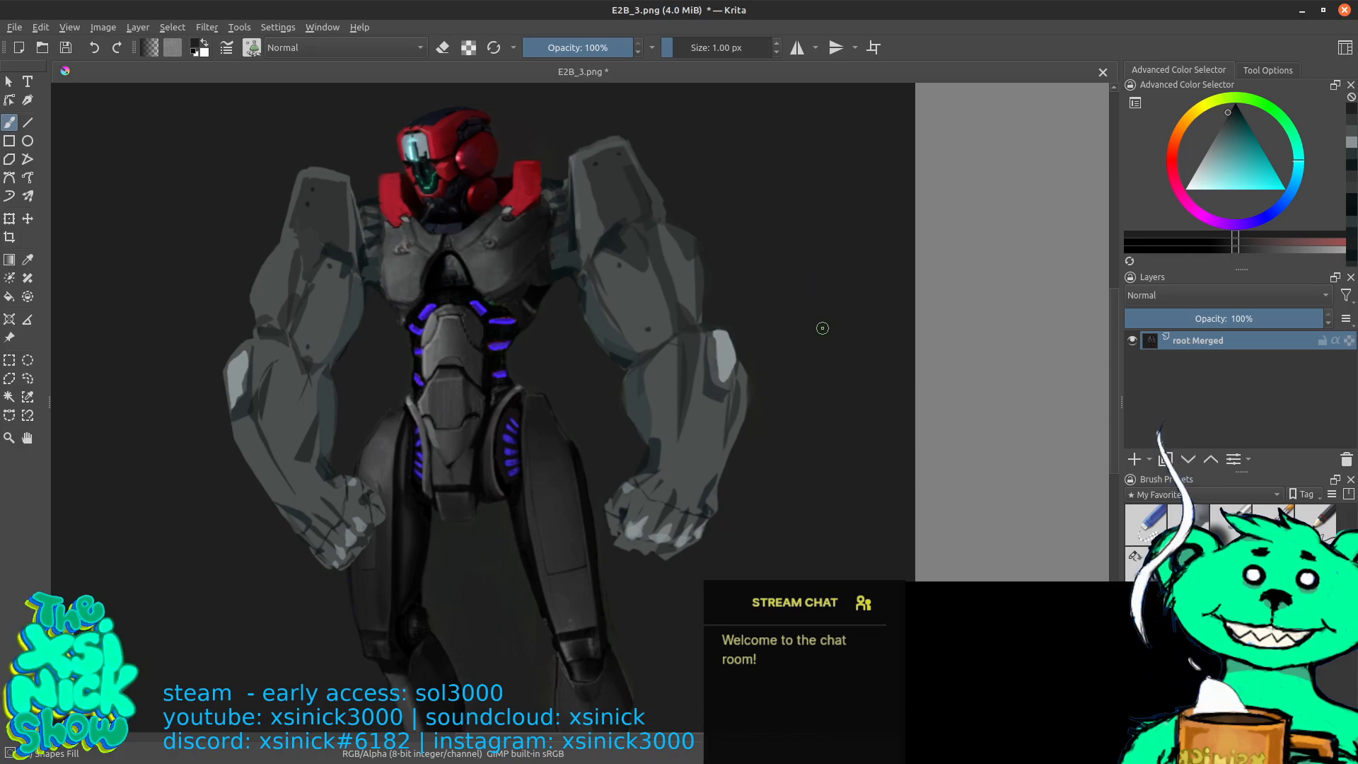
pyautogui.hotkey('ctrl', 's')
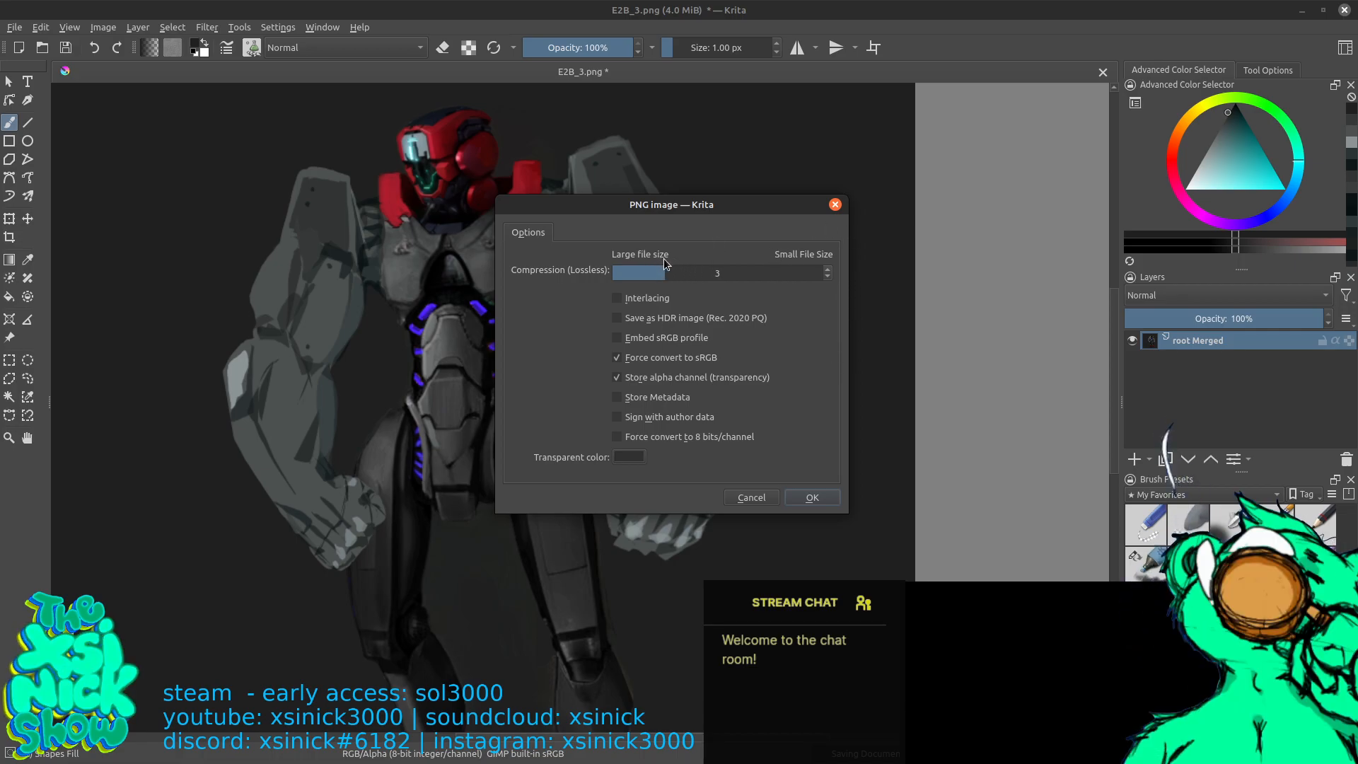
pyautogui.click(630, 268)
pyautogui.moveTo(630, 269); pyautogui.dragTo(621, 268)
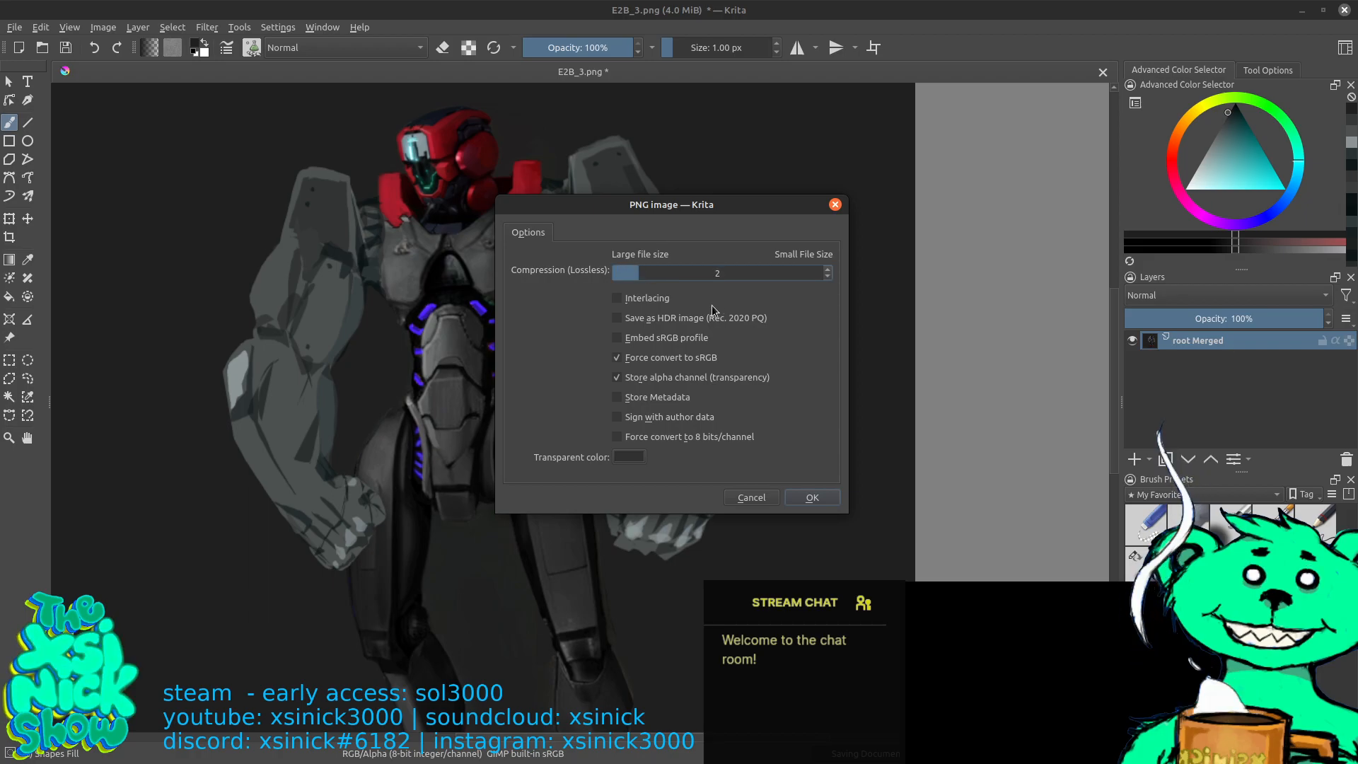
pyautogui.click(634, 268)
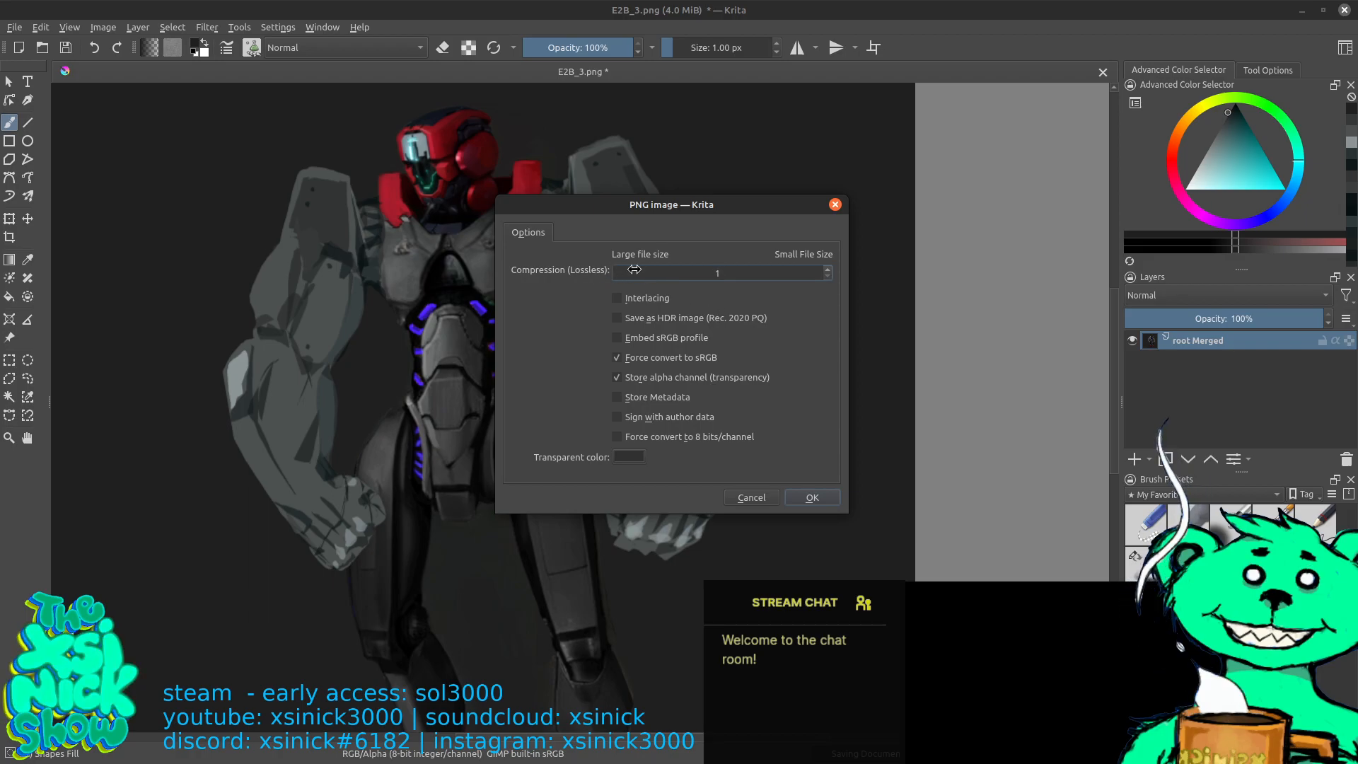
pyautogui.click(813, 499)
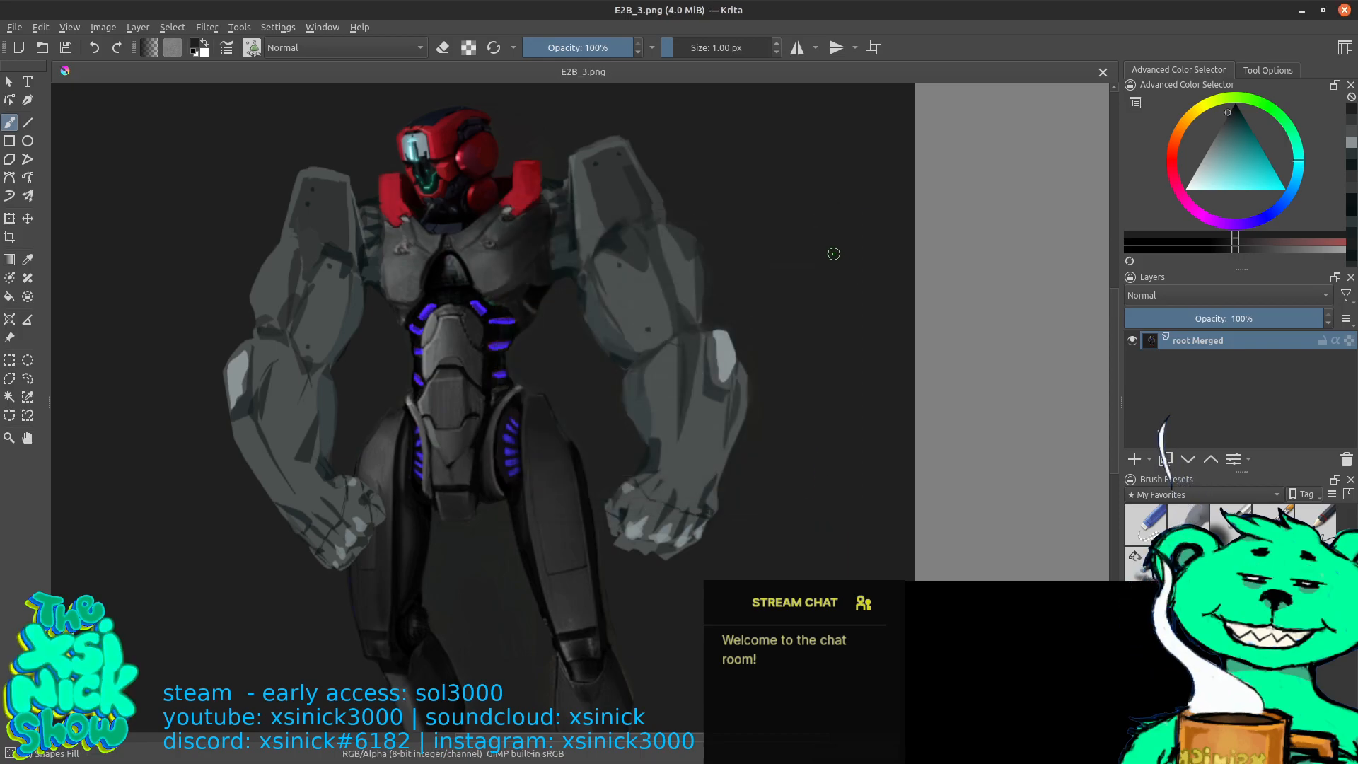
# Review the whole robot from head to feet and close the painting program
pyautogui.scroll(-5, 834, 252)
pyautogui.scroll(-3, 815, 306)
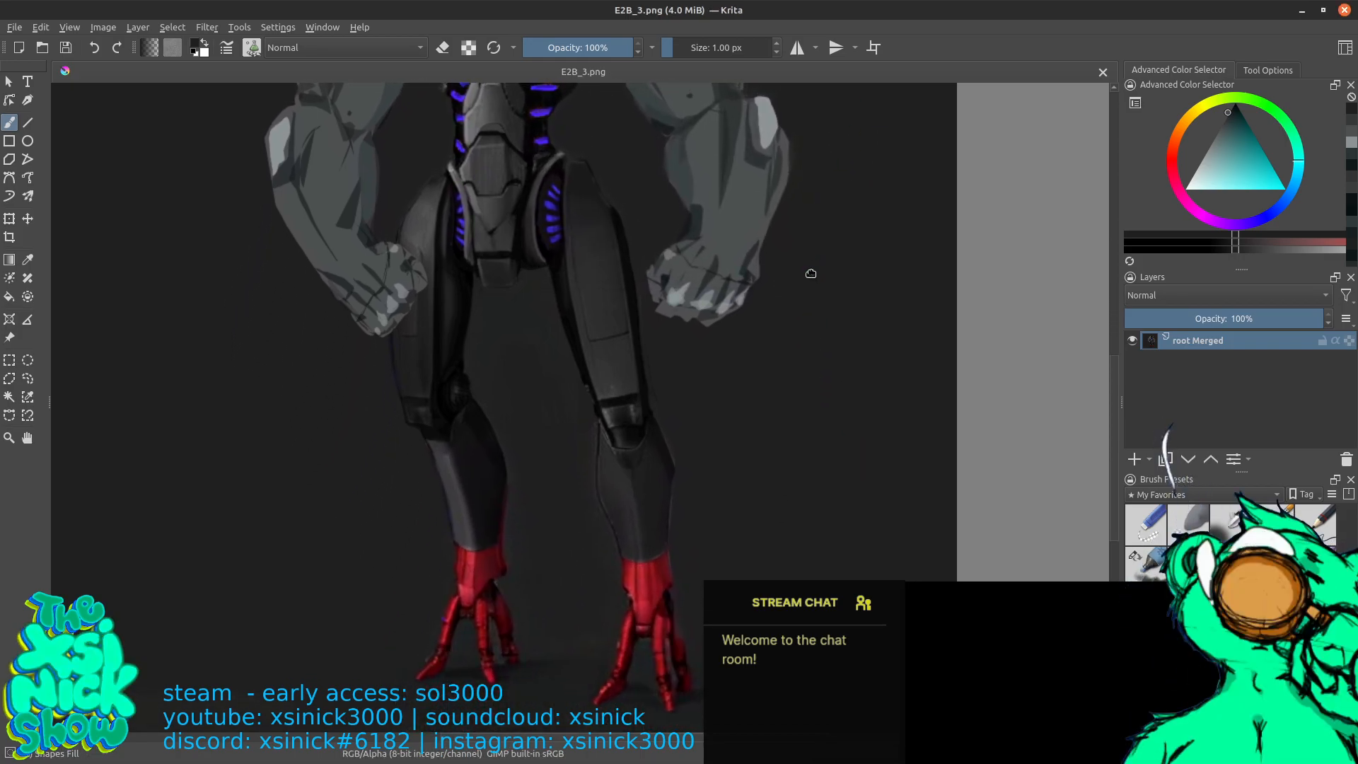
pyautogui.press('-')
pyautogui.press('-')
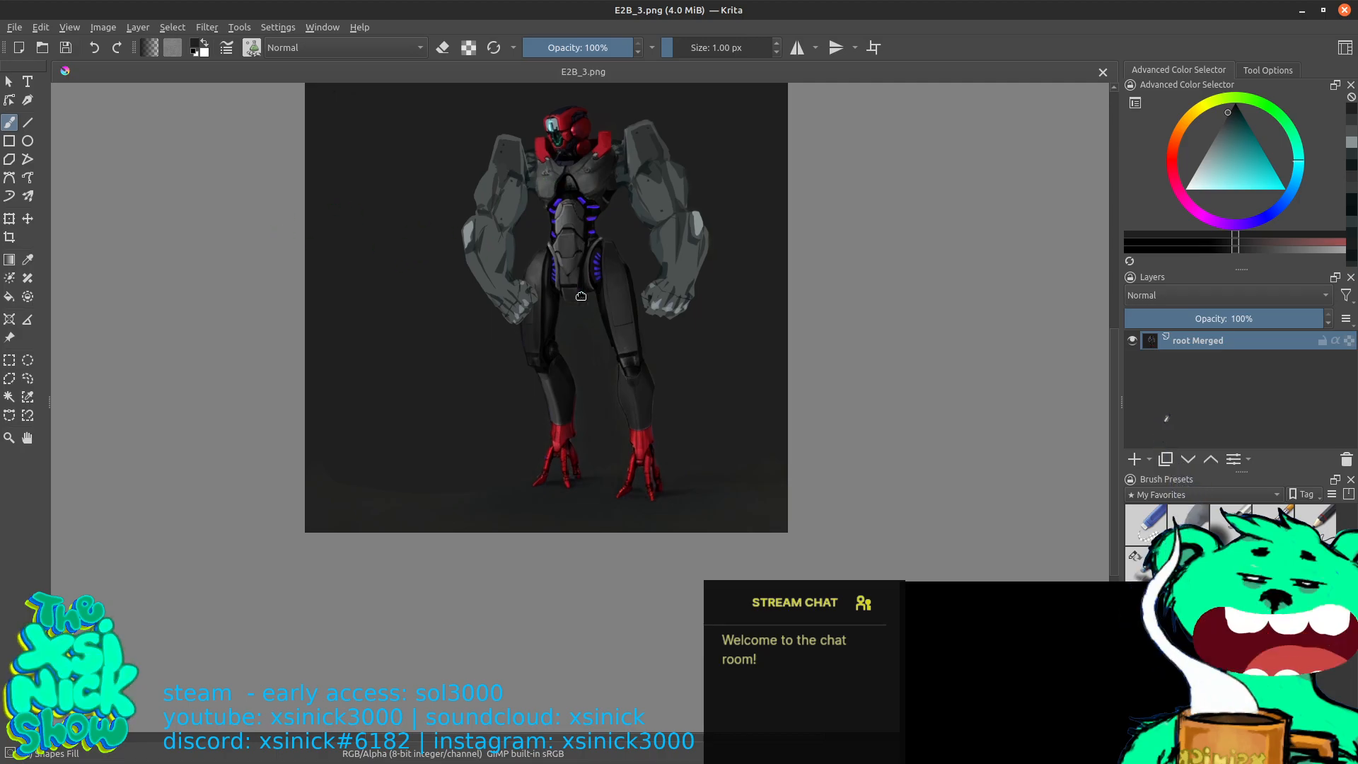
pyautogui.moveTo(582, 318); pyautogui.dragTo(596, 408)
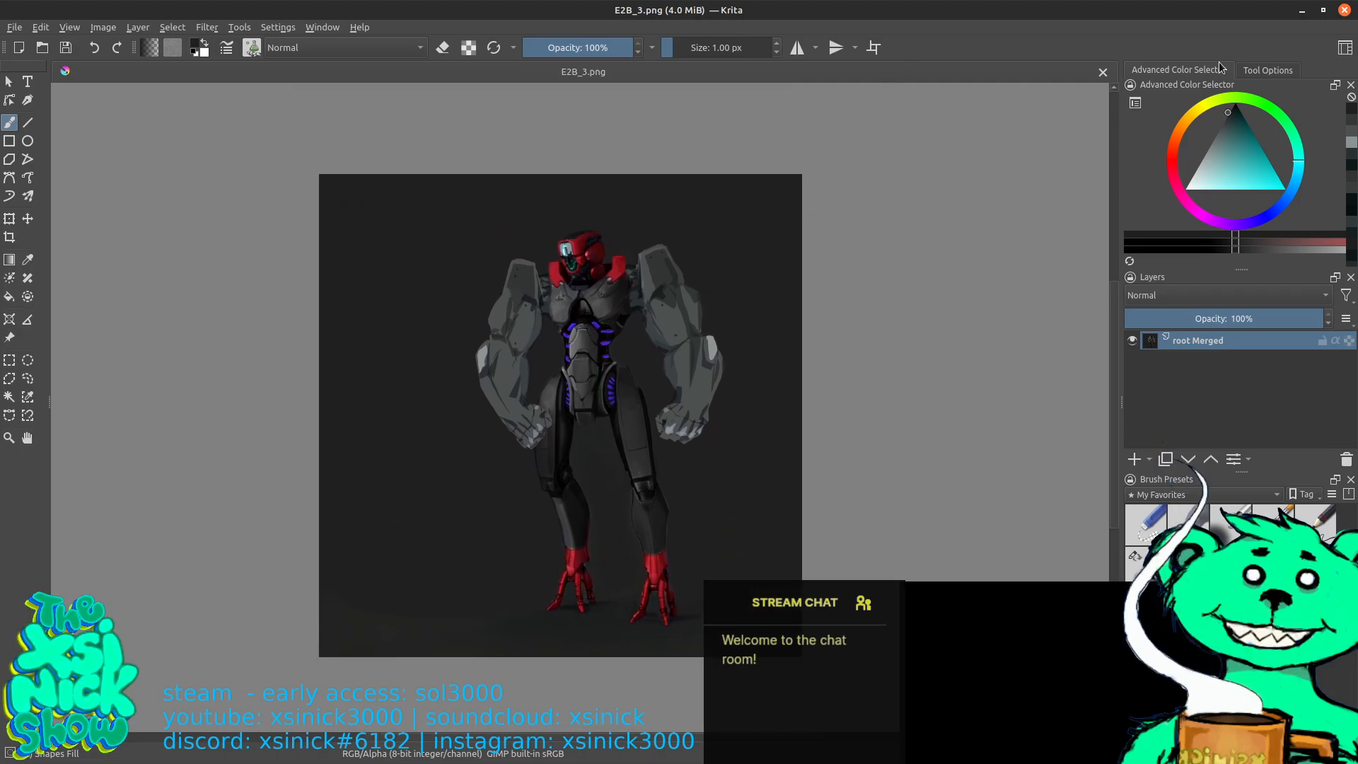
pyautogui.click(1350, 10)
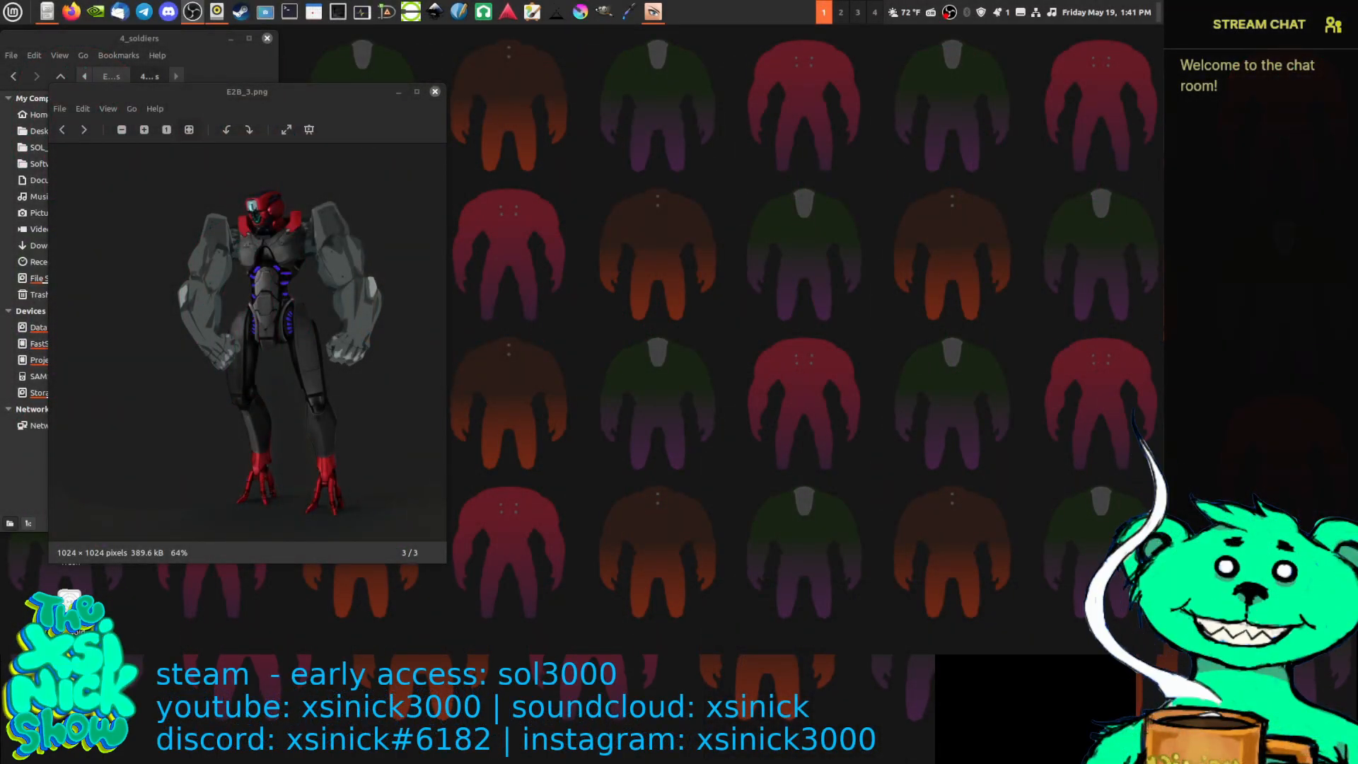
# Examine the saved E2B_3.png in an enlarged image viewer window and close the viewer
pyautogui.click(340, 106)
pyautogui.moveTo(300, 84); pyautogui.dragTo(671, 43)
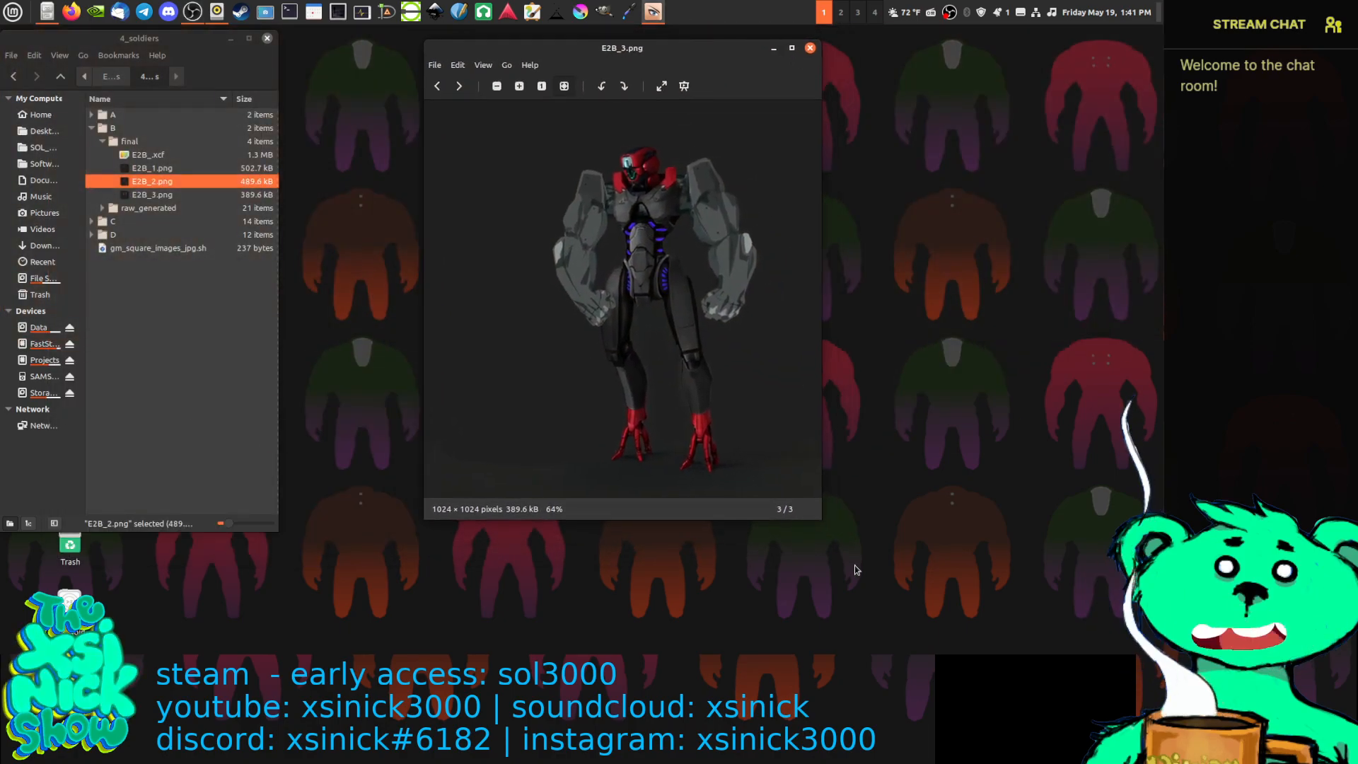
pyautogui.moveTo(823, 513); pyautogui.dragTo(925, 615)
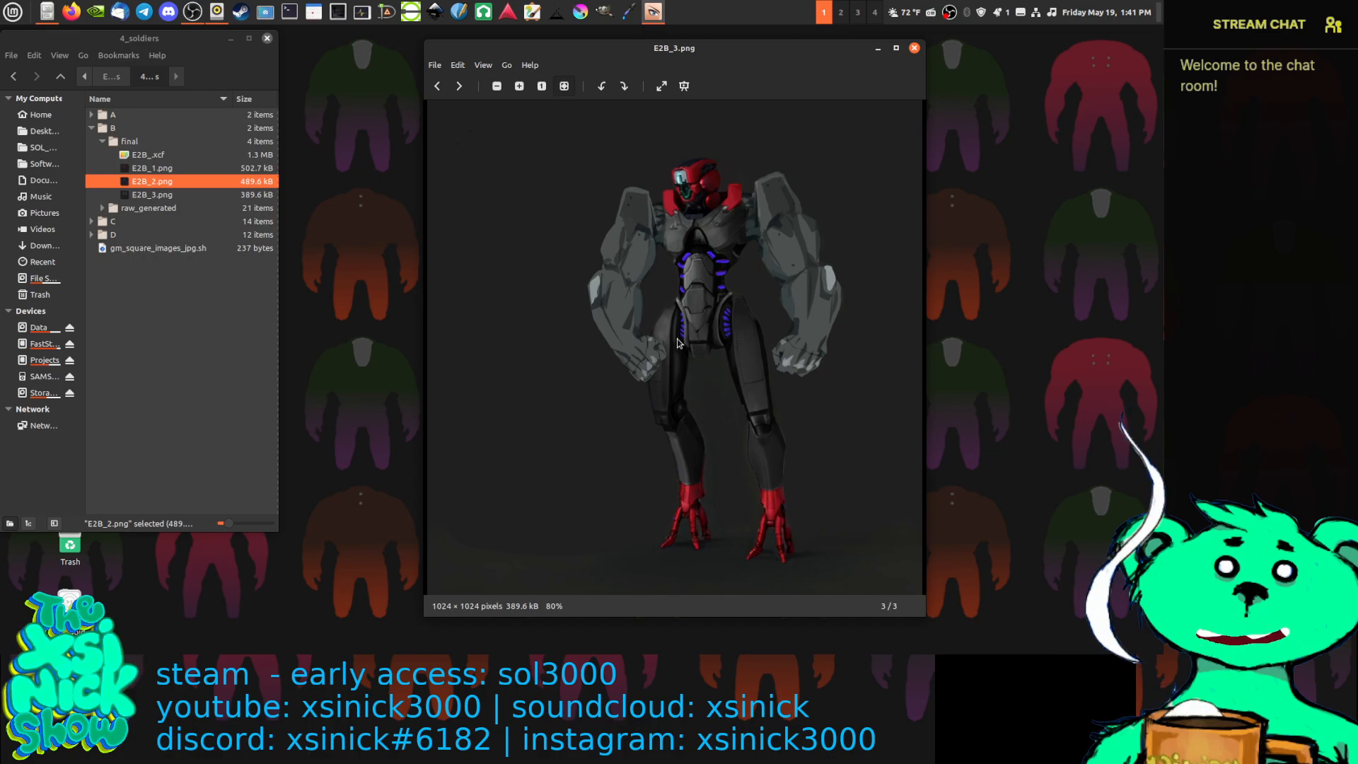
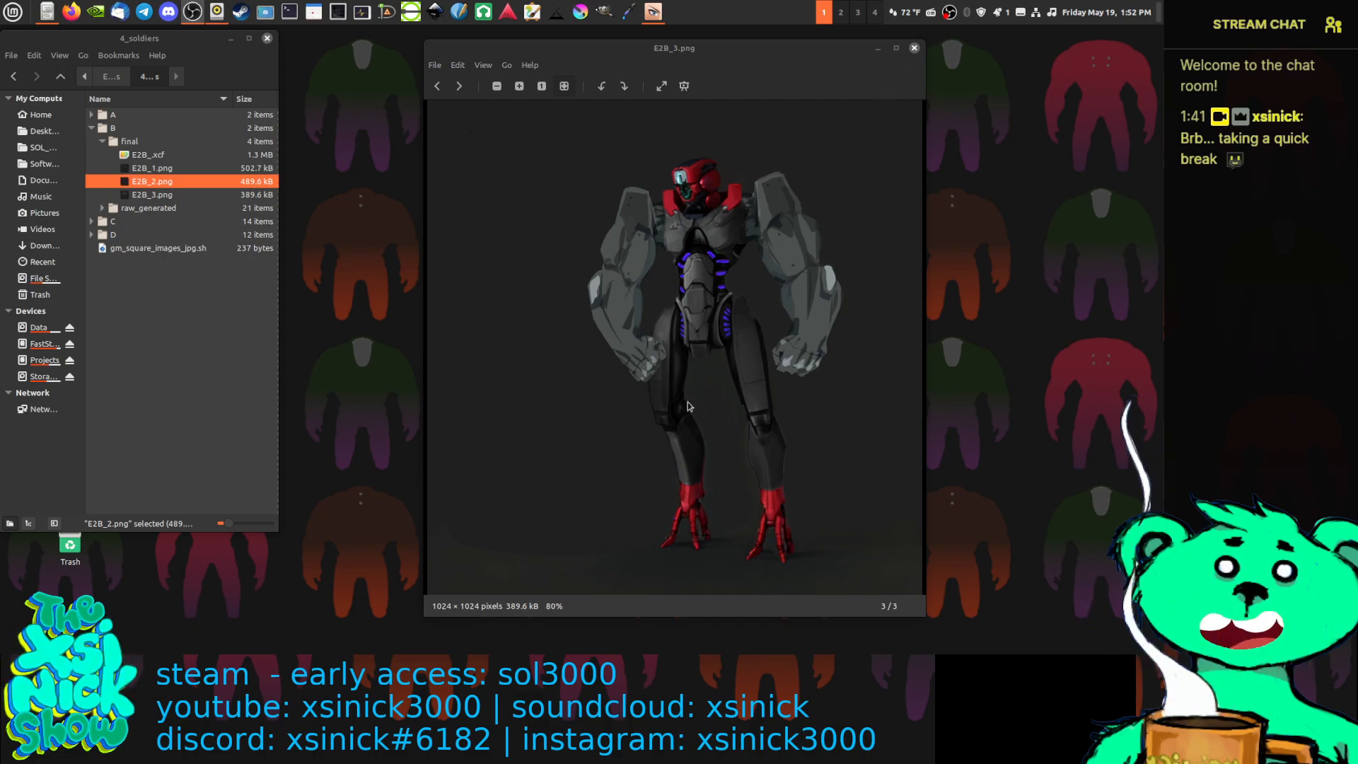
pyautogui.click(914, 49)
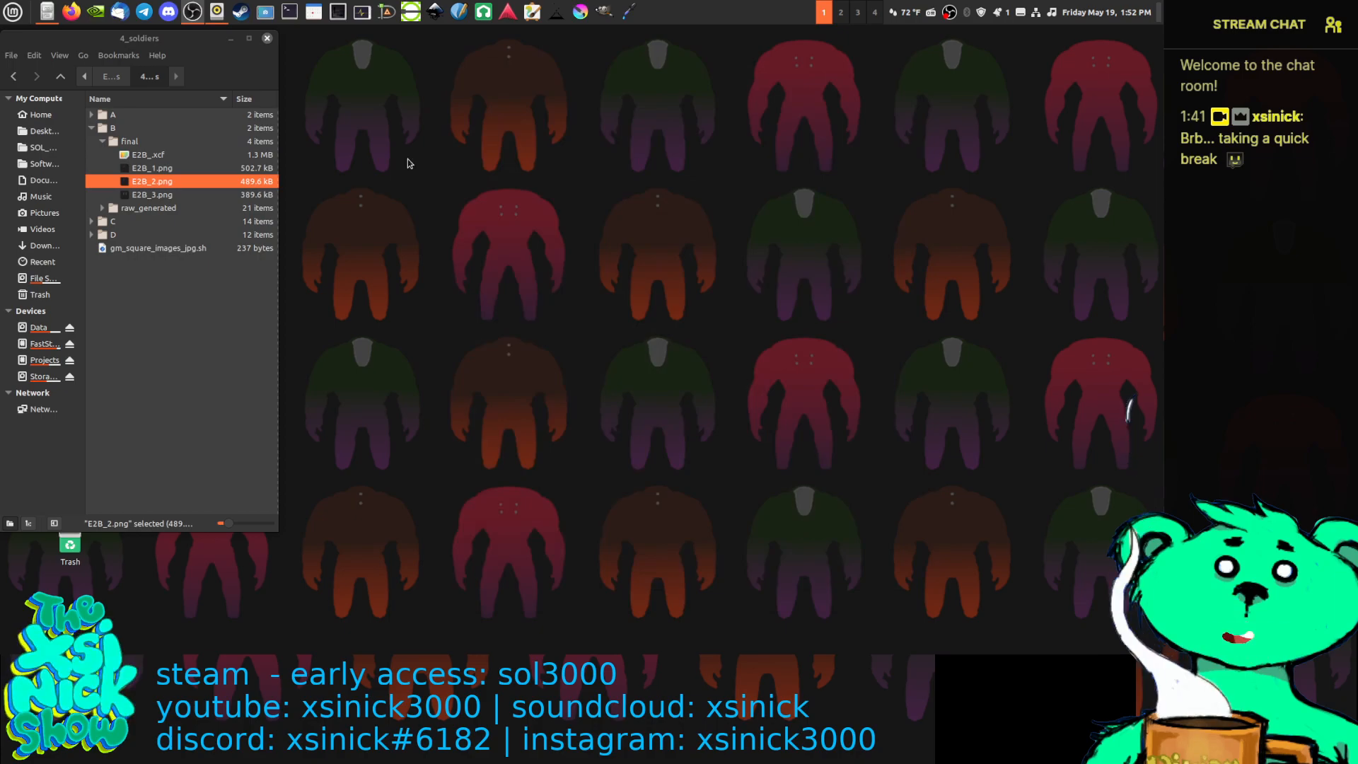
# Select E2B_3.png in the final folder and shorten the 4_soldiers file manager window
pyautogui.click(167, 197)
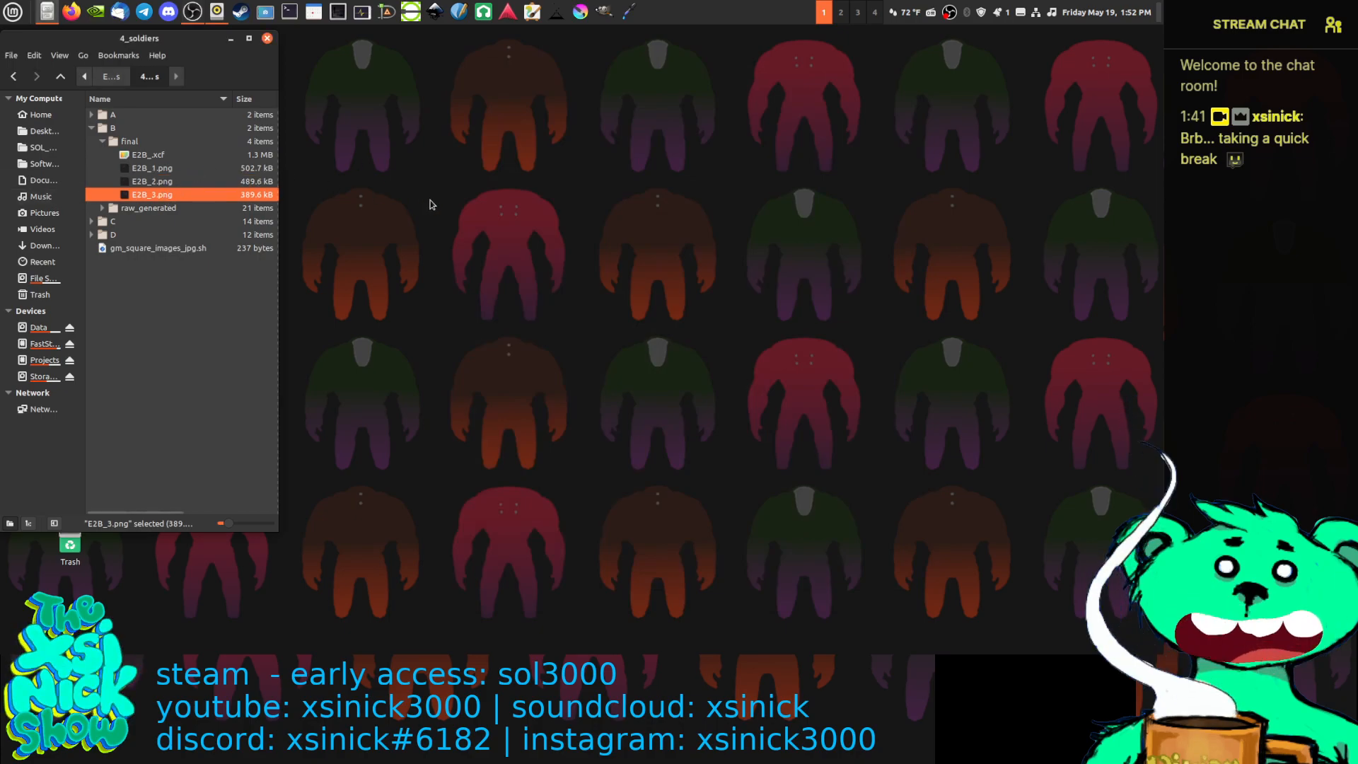
pyautogui.moveTo(278, 530); pyautogui.dragTo(283, 406)
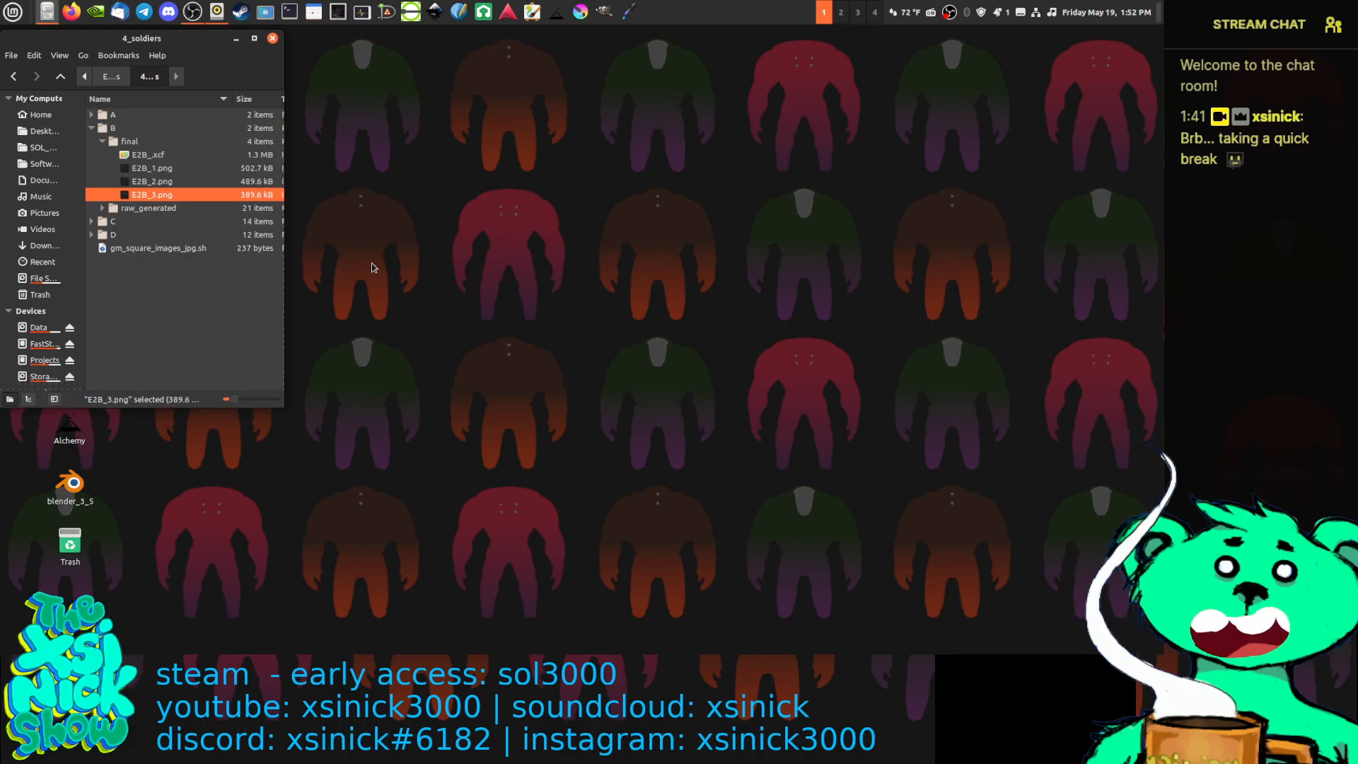
pyautogui.click(362, 143)
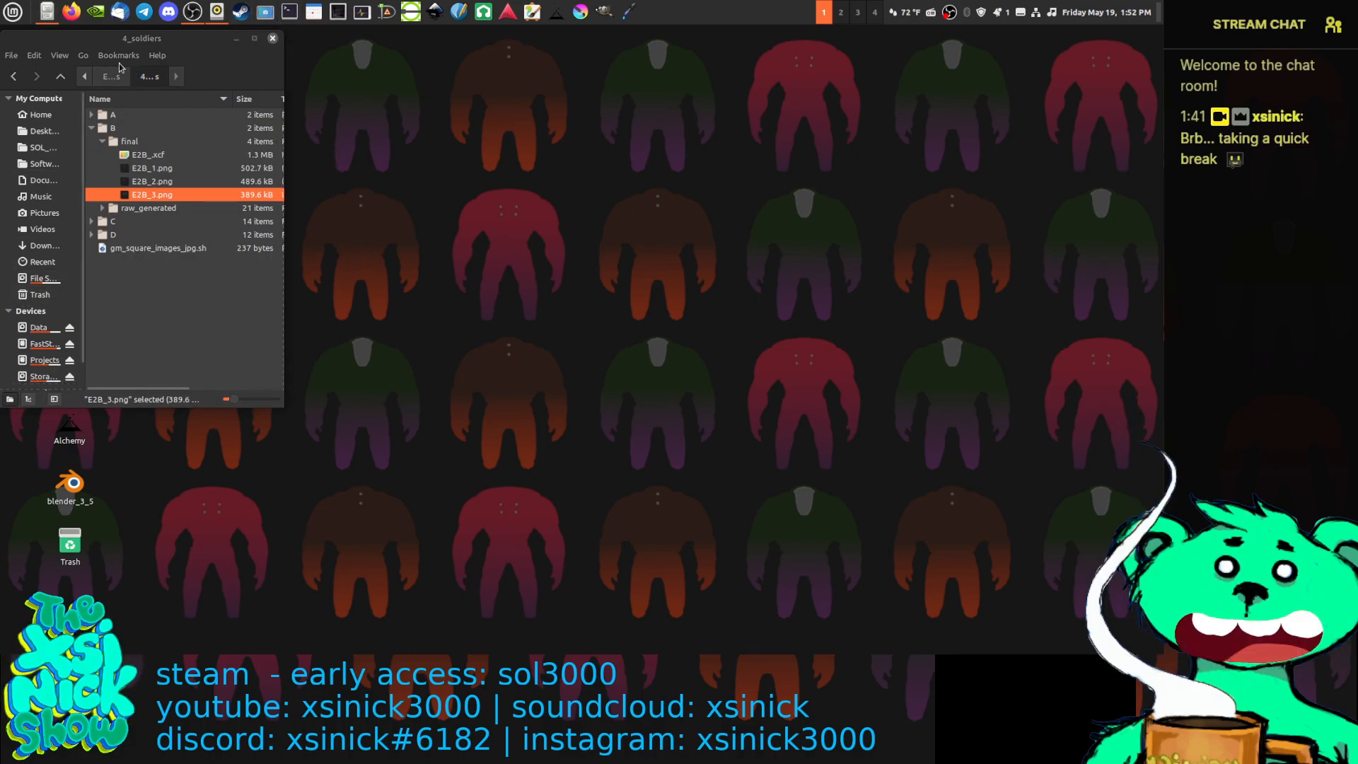
# Run webui.sh in a terminal from the home folder's stable-diffusion-webui directory, using a new file manager window that is closed again
pyautogui.click(46, 14)
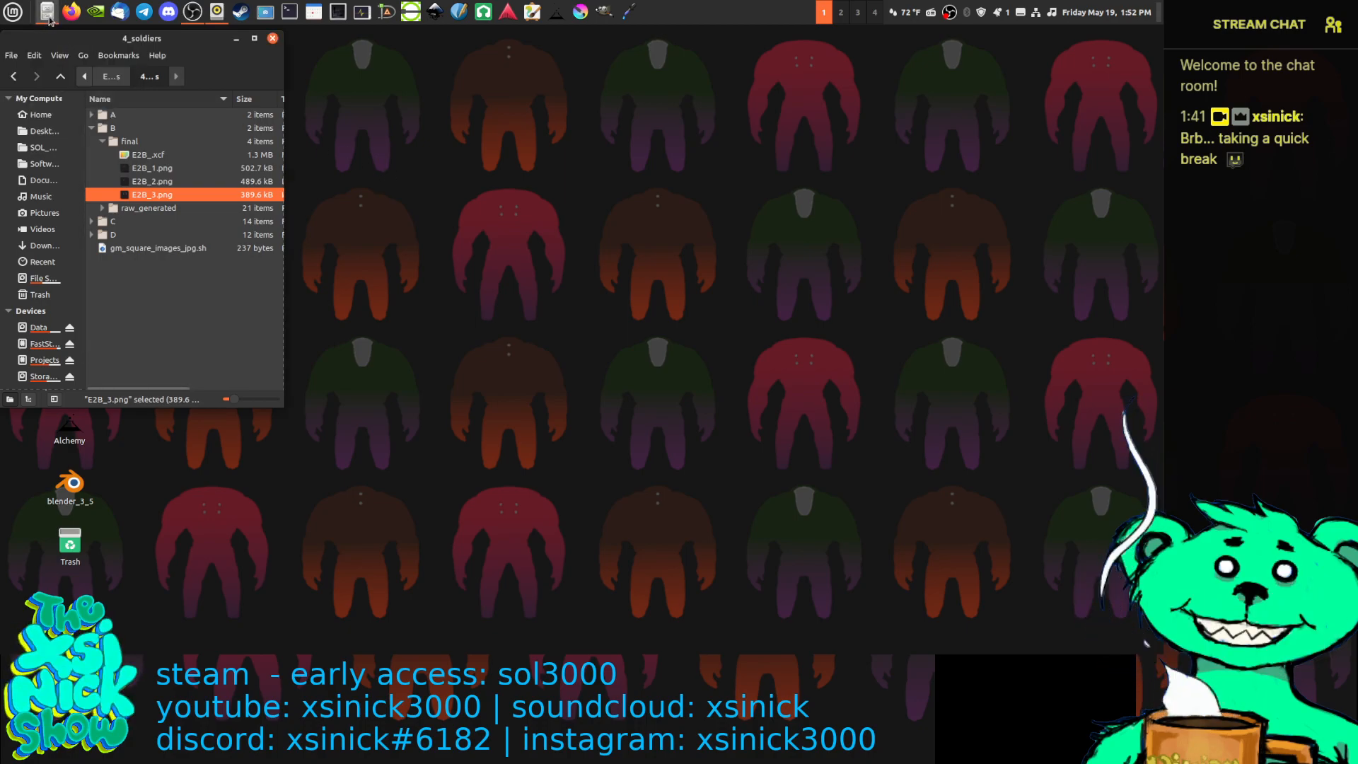
pyautogui.rightClick(50, 20)
pyautogui.click(81, 177)
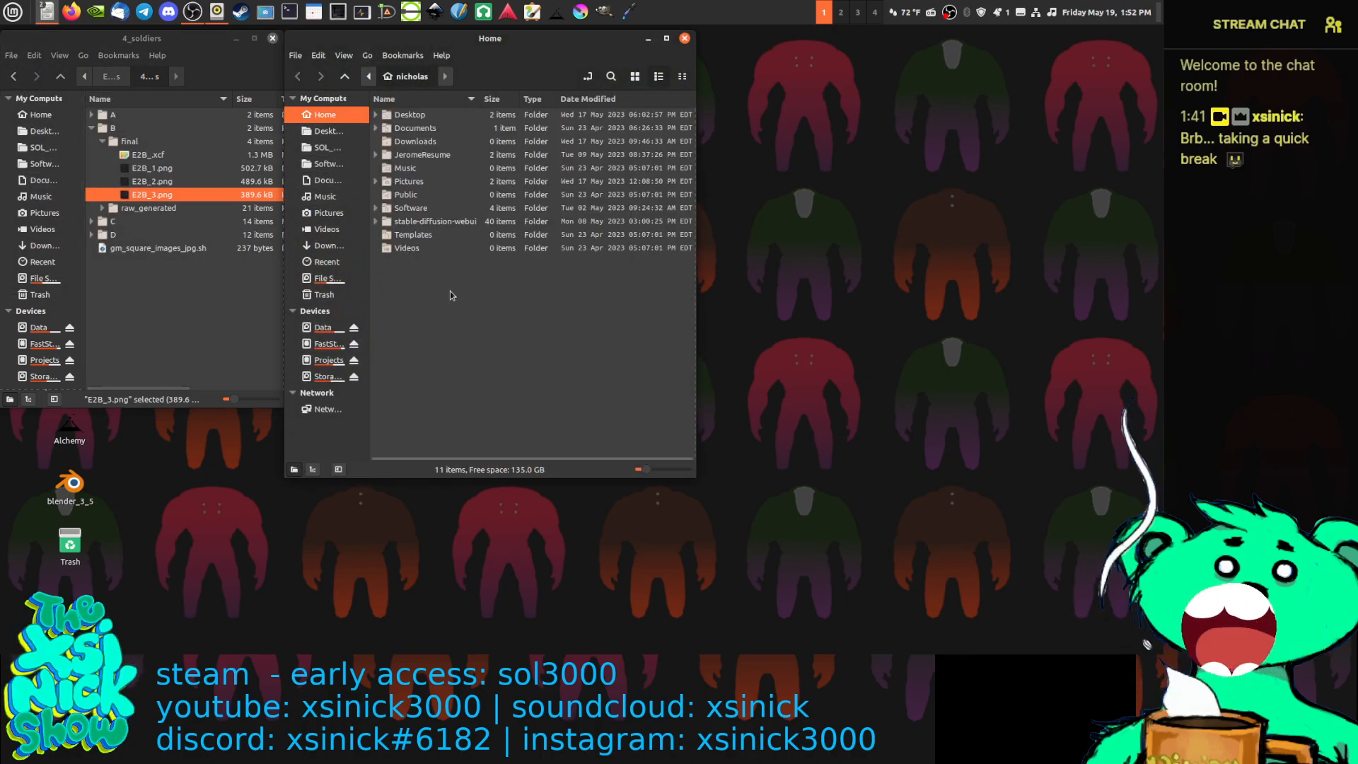
pyautogui.doubleClick(439, 222)
pyautogui.scroll(-5, 432, 390)
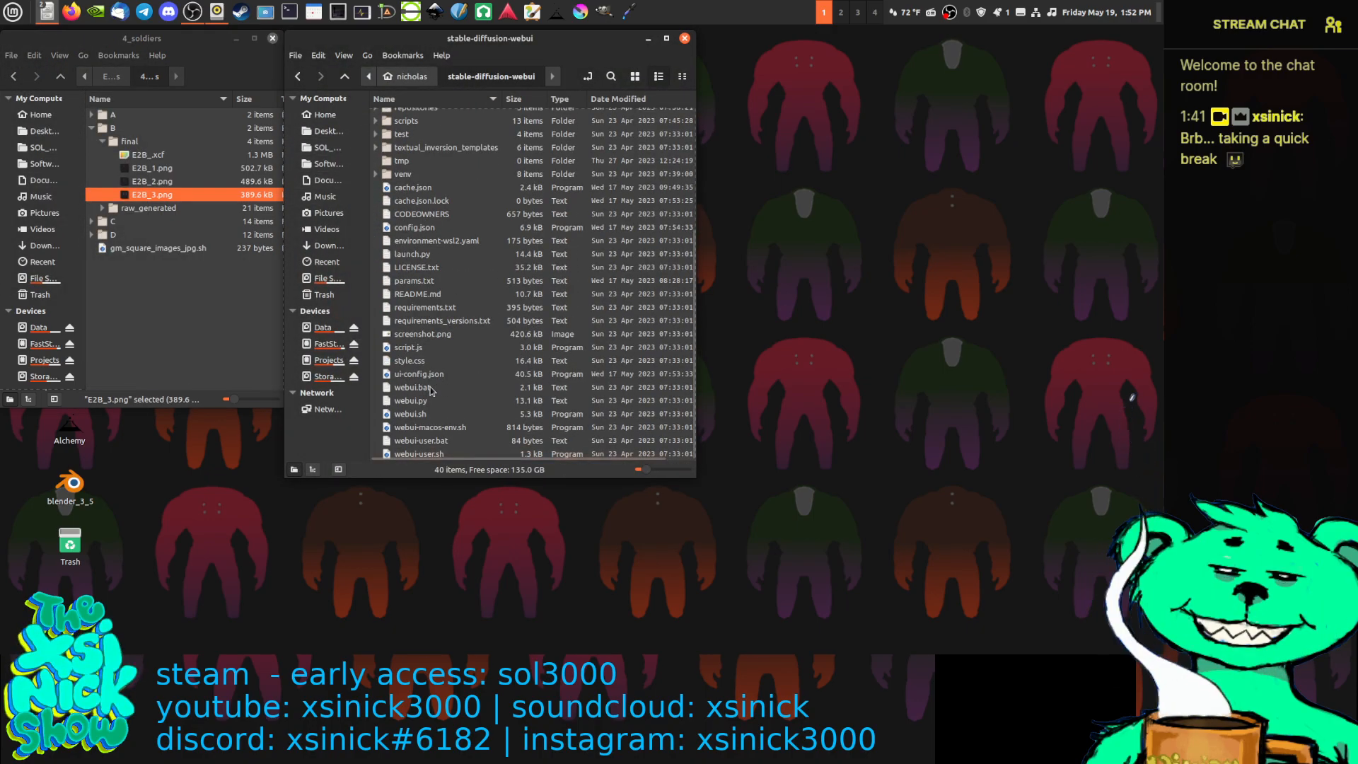
pyautogui.doubleClick(414, 416)
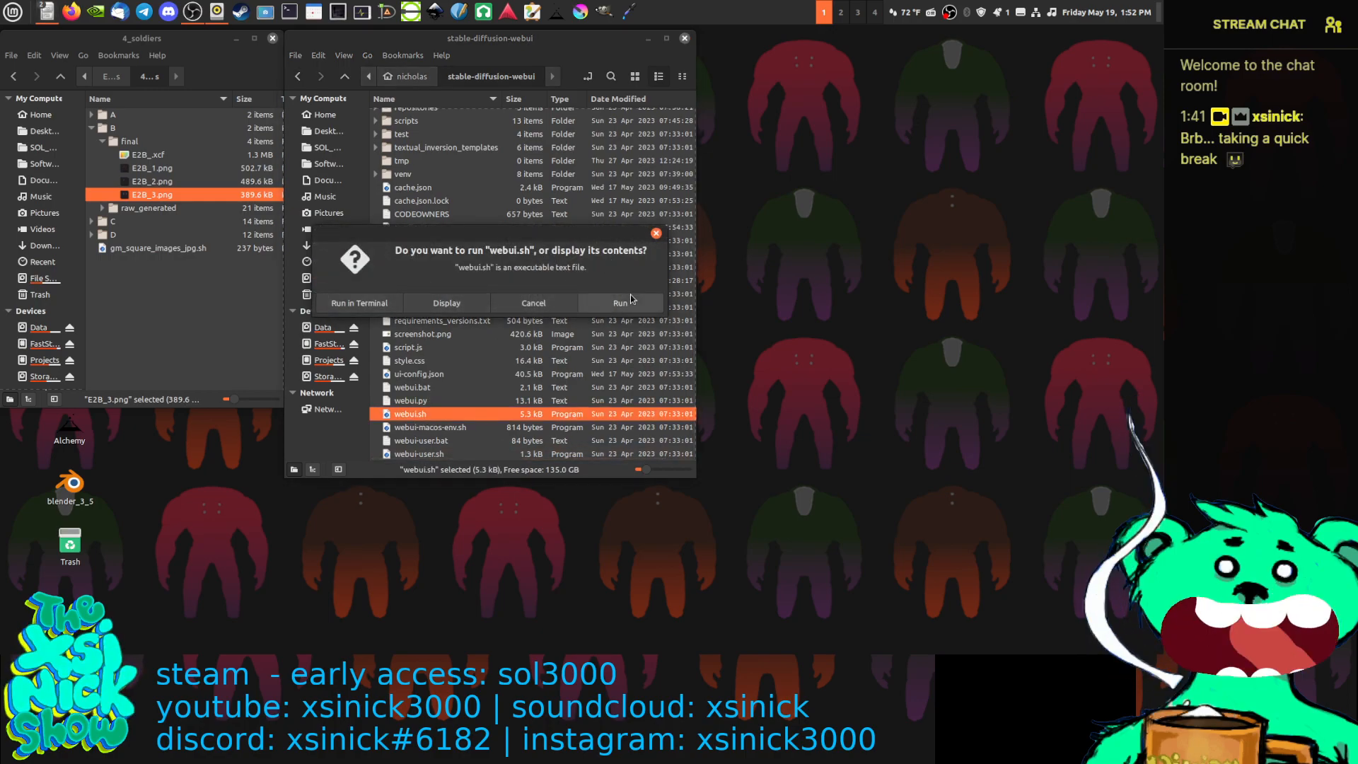
pyautogui.click(382, 308)
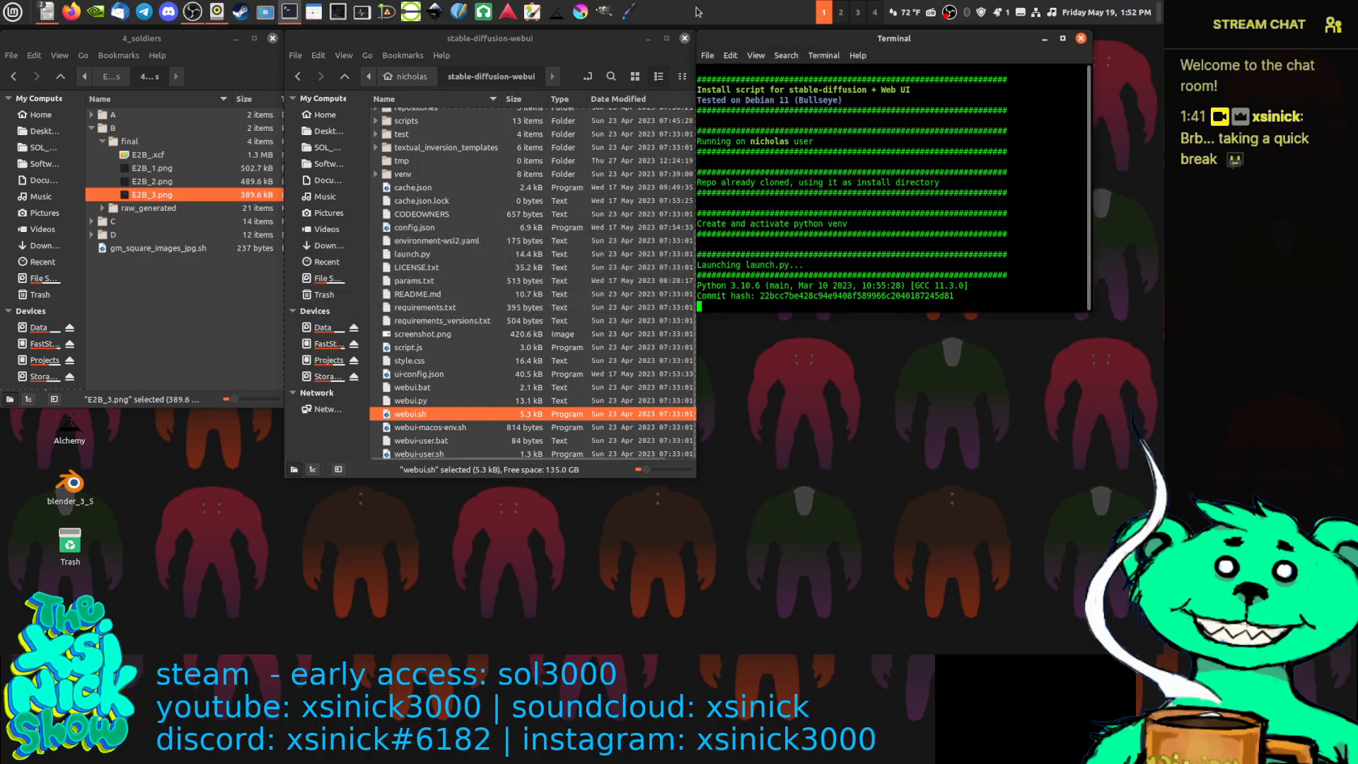
pyautogui.click(684, 40)
# Arrange the terminal directly above the 4_soldiers file manager window and widen the file manager to match it
pyautogui.moveTo(754, 41); pyautogui.dragTo(114, 145)
pyautogui.moveTo(99, 47); pyautogui.dragTo(100, 111)
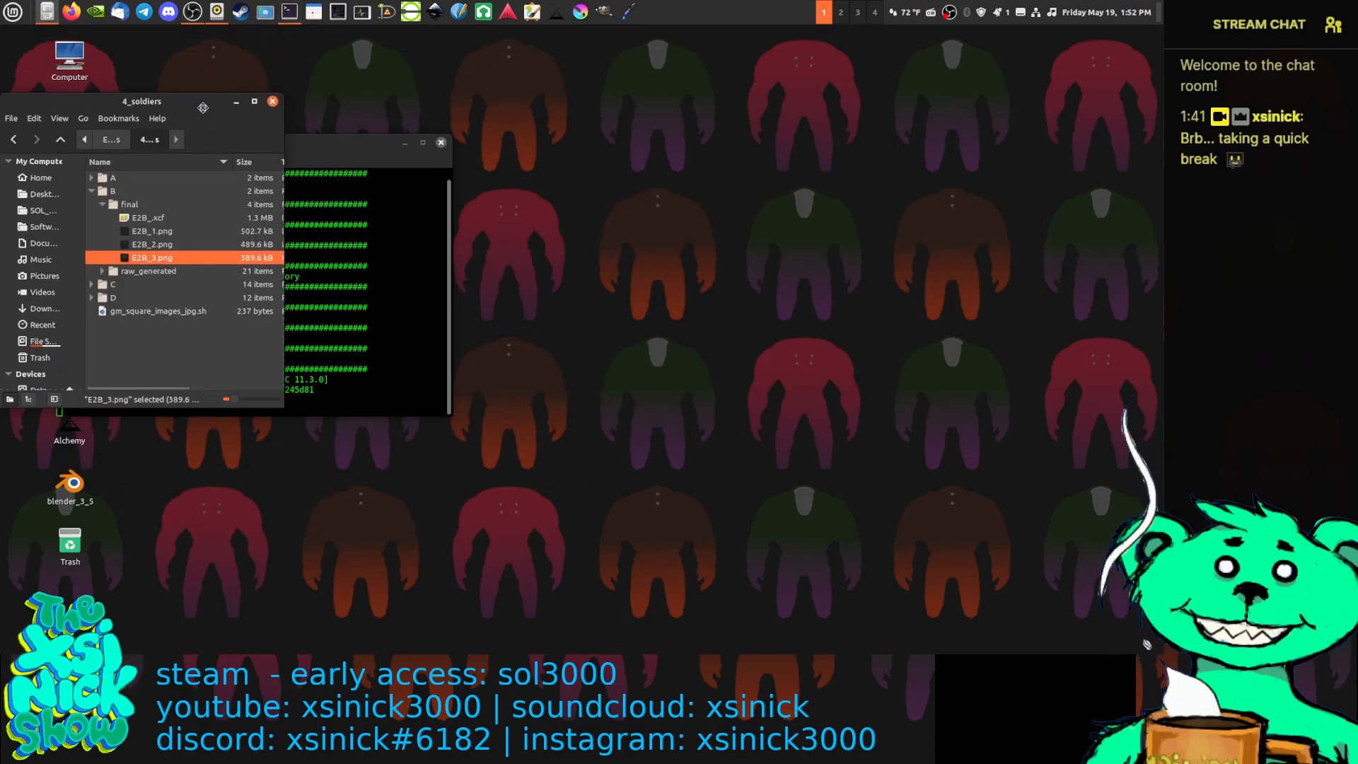
pyautogui.moveTo(199, 111); pyautogui.dragTo(225, 249)
pyautogui.moveTo(288, 150); pyautogui.dragTo(233, 41)
pyautogui.click(231, 544)
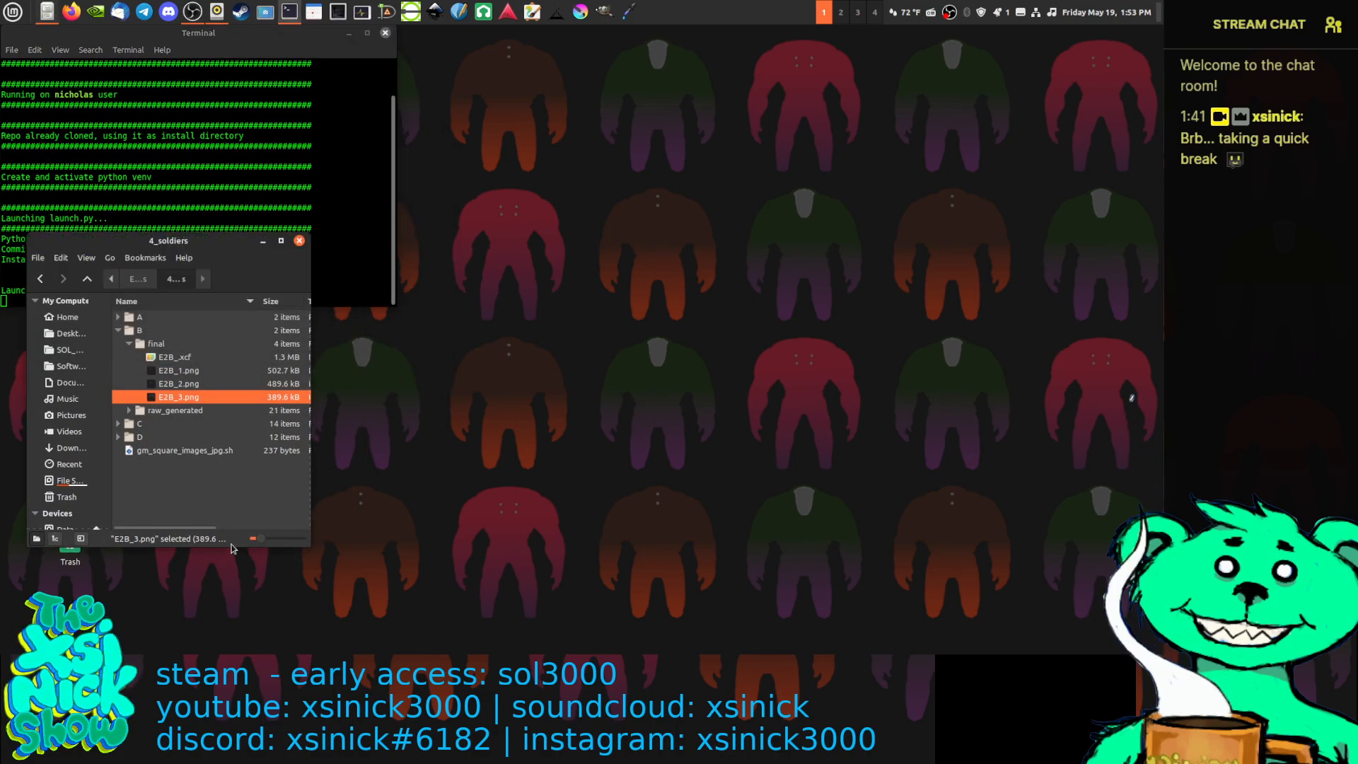
pyautogui.moveTo(225, 264); pyautogui.dragTo(198, 340)
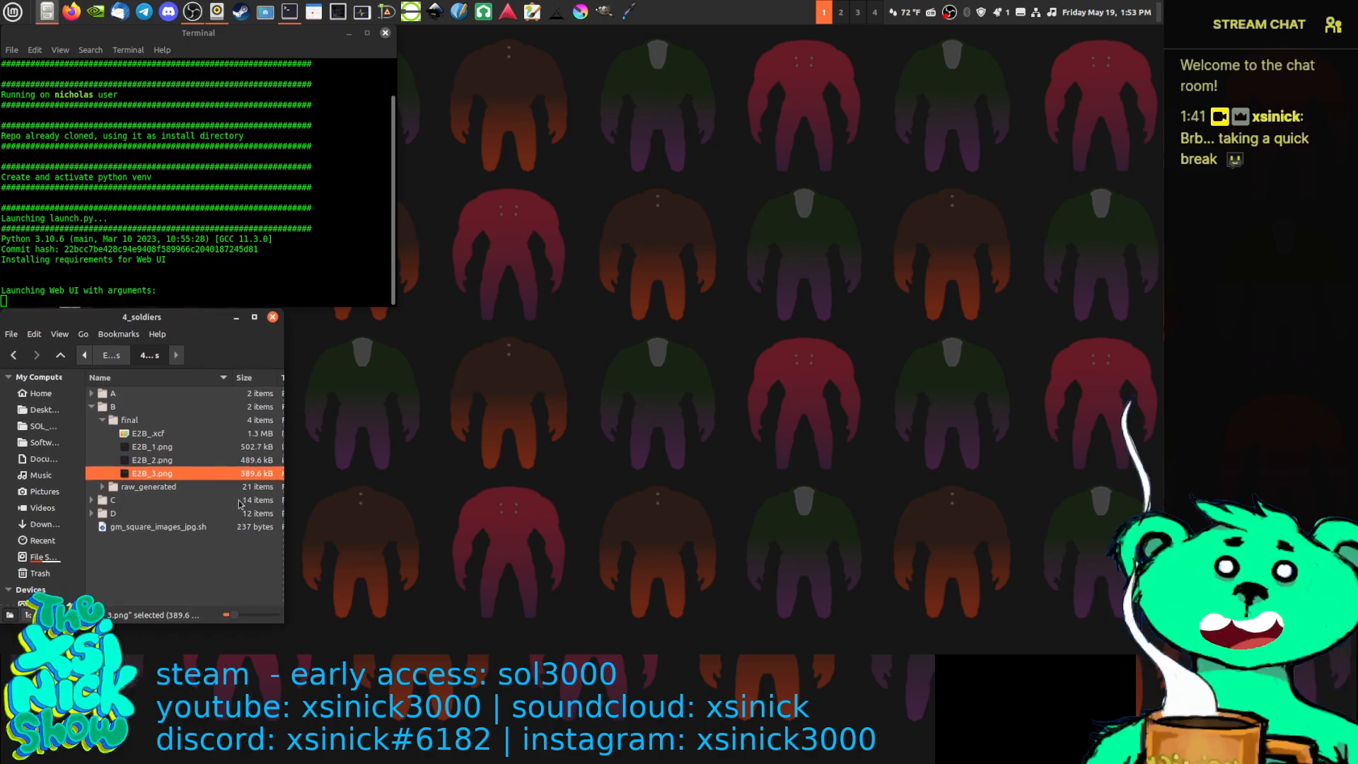
pyautogui.moveTo(279, 622); pyautogui.dragTo(391, 651)
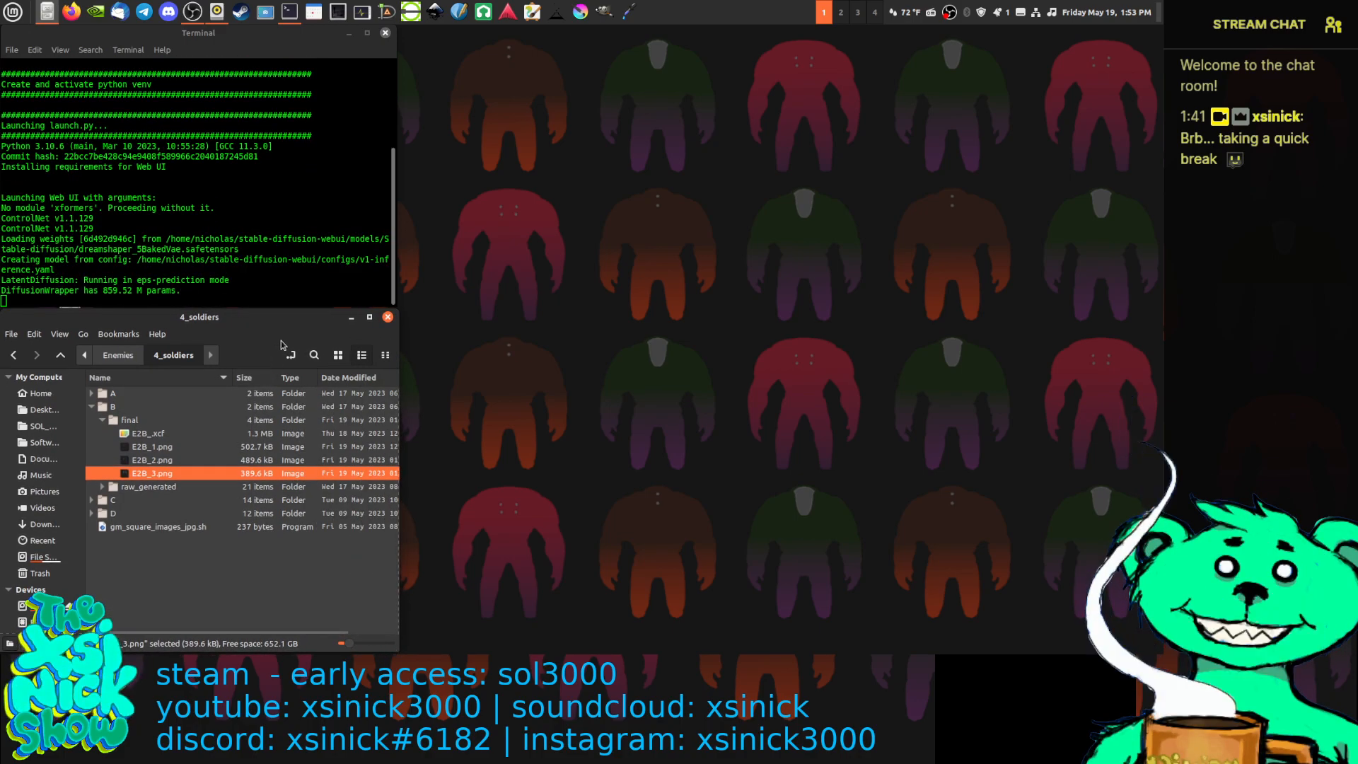
# Split the file manager into two panes and show the Home folder in the second pane
pyautogui.press('F3')
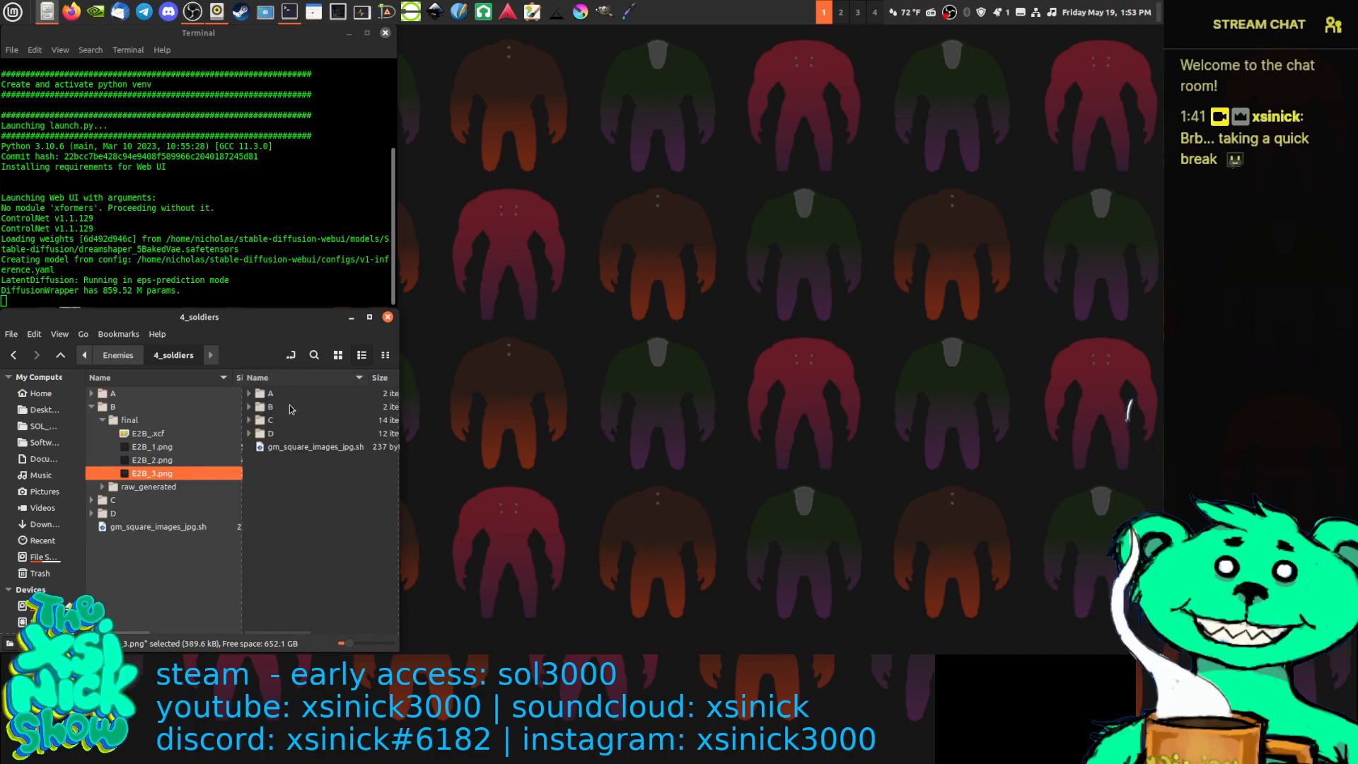
pyautogui.click(327, 575)
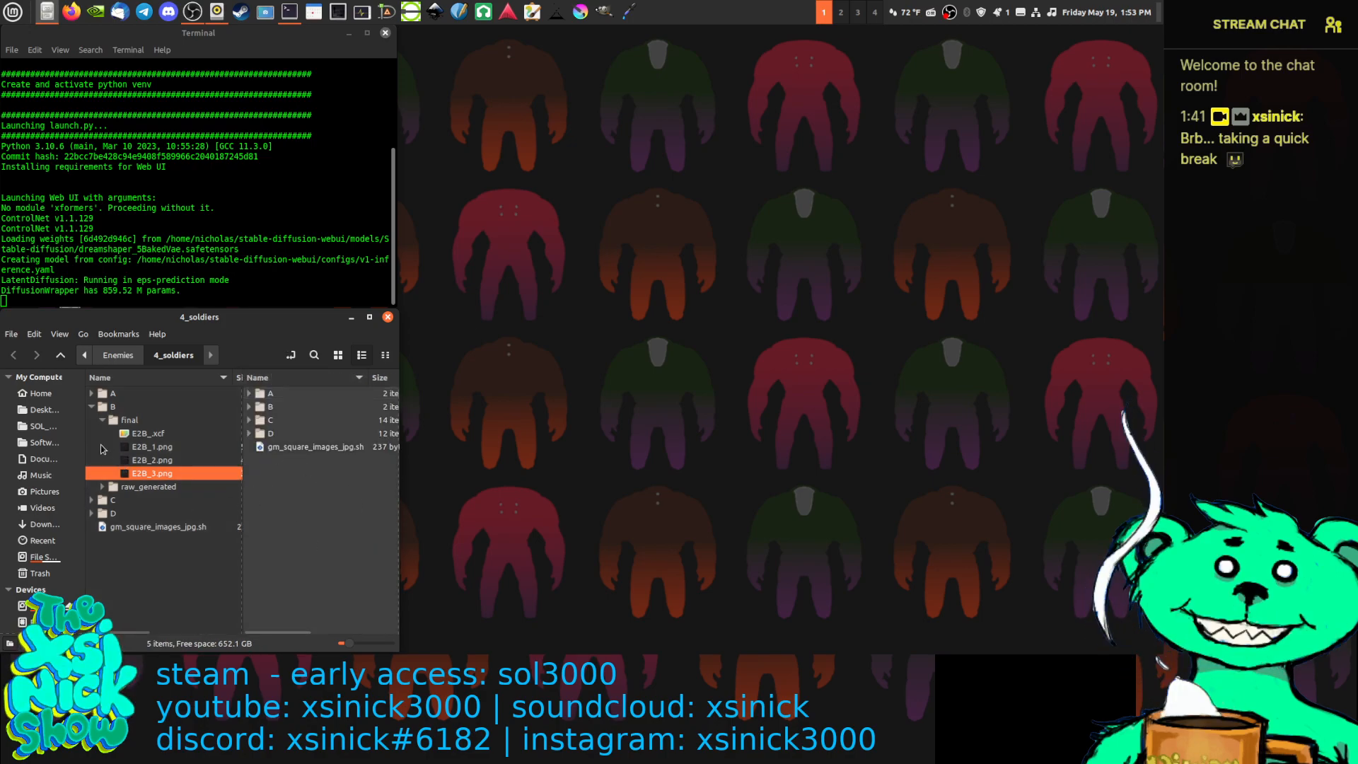
pyautogui.click(39, 393)
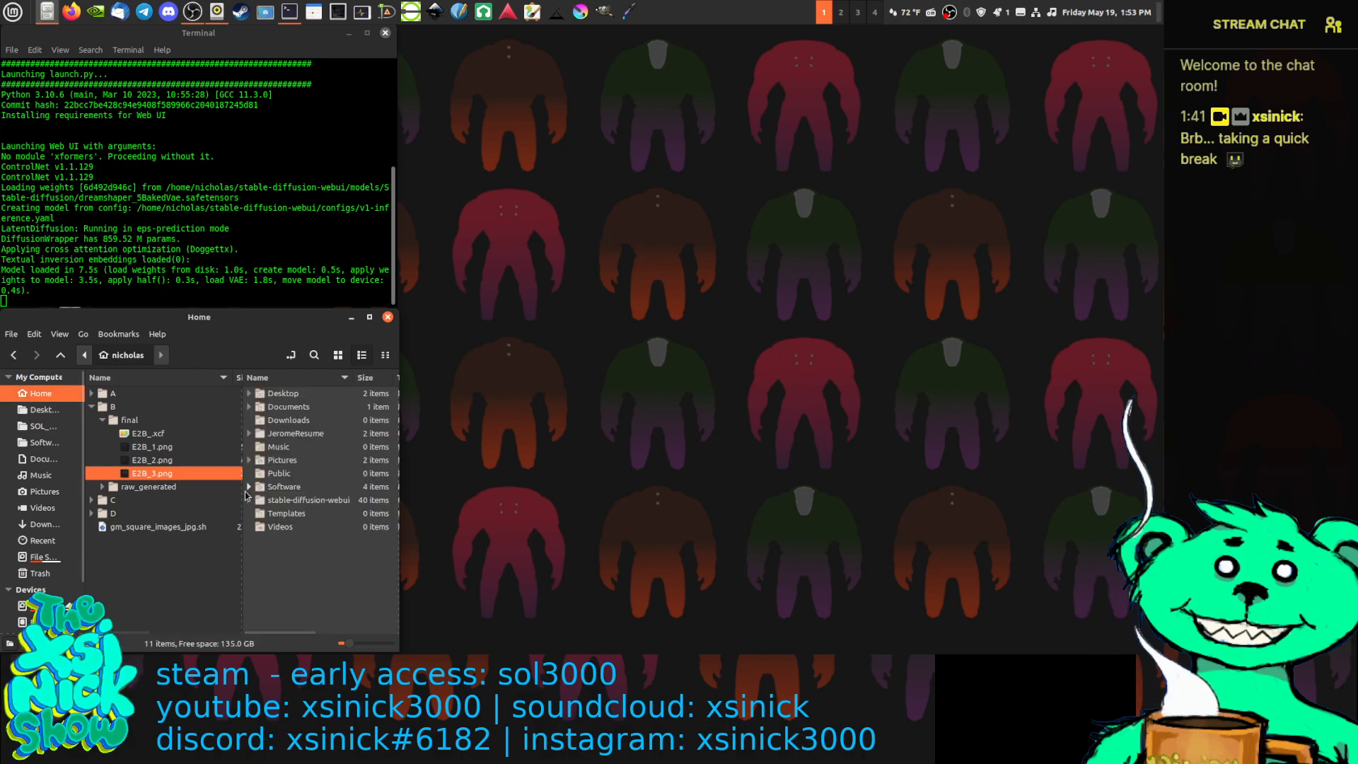
# Show the final-images folder inside stable-diffusion-webui's outputs folder in the file manager's second pane
pyautogui.doubleClick(290, 500)
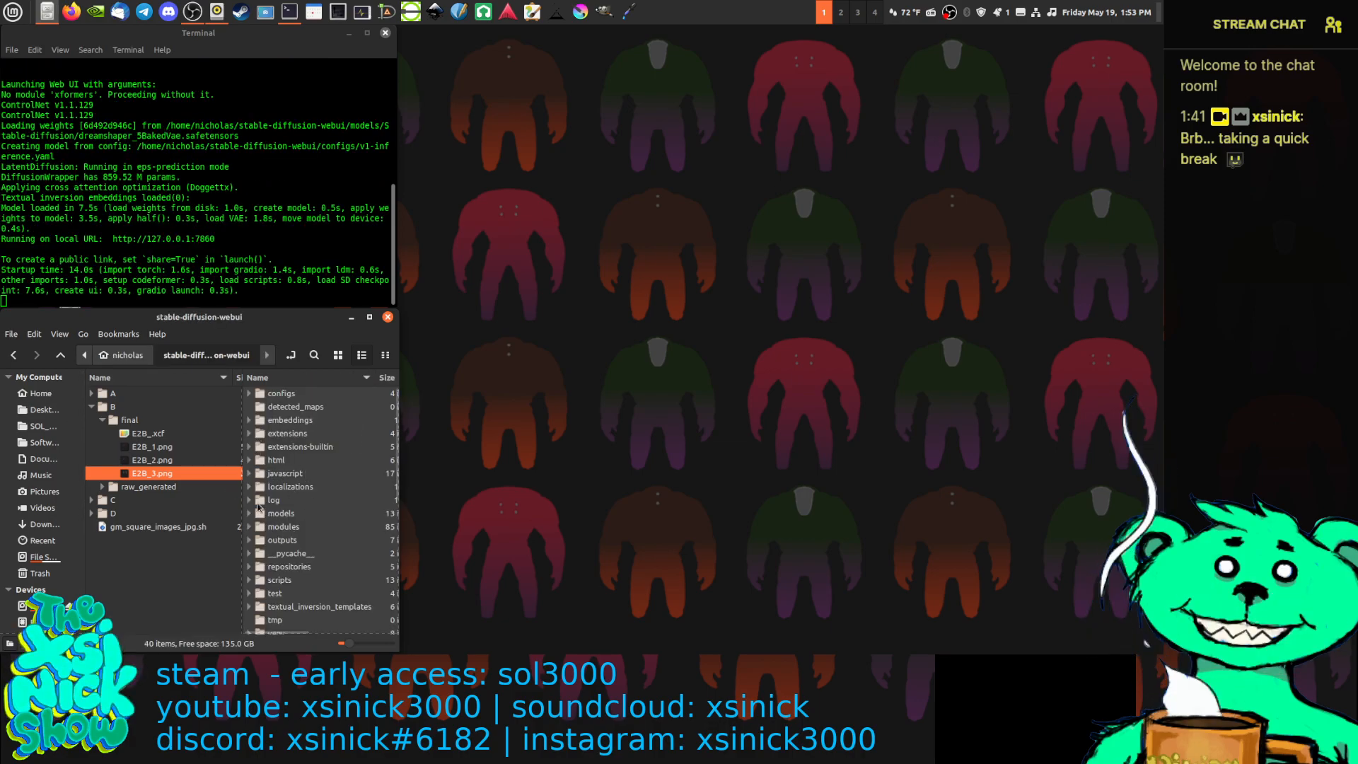
pyautogui.click(294, 449)
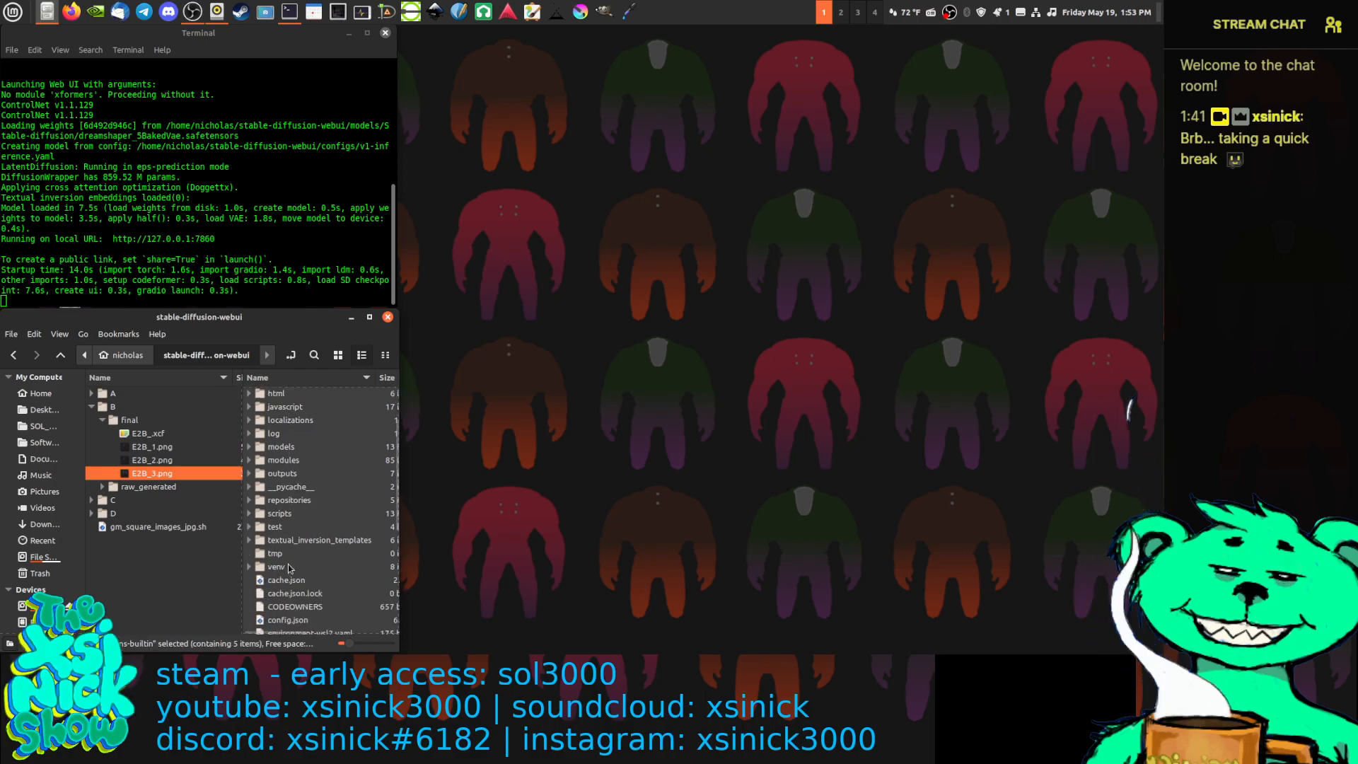
pyautogui.scroll(-3, 311, 569)
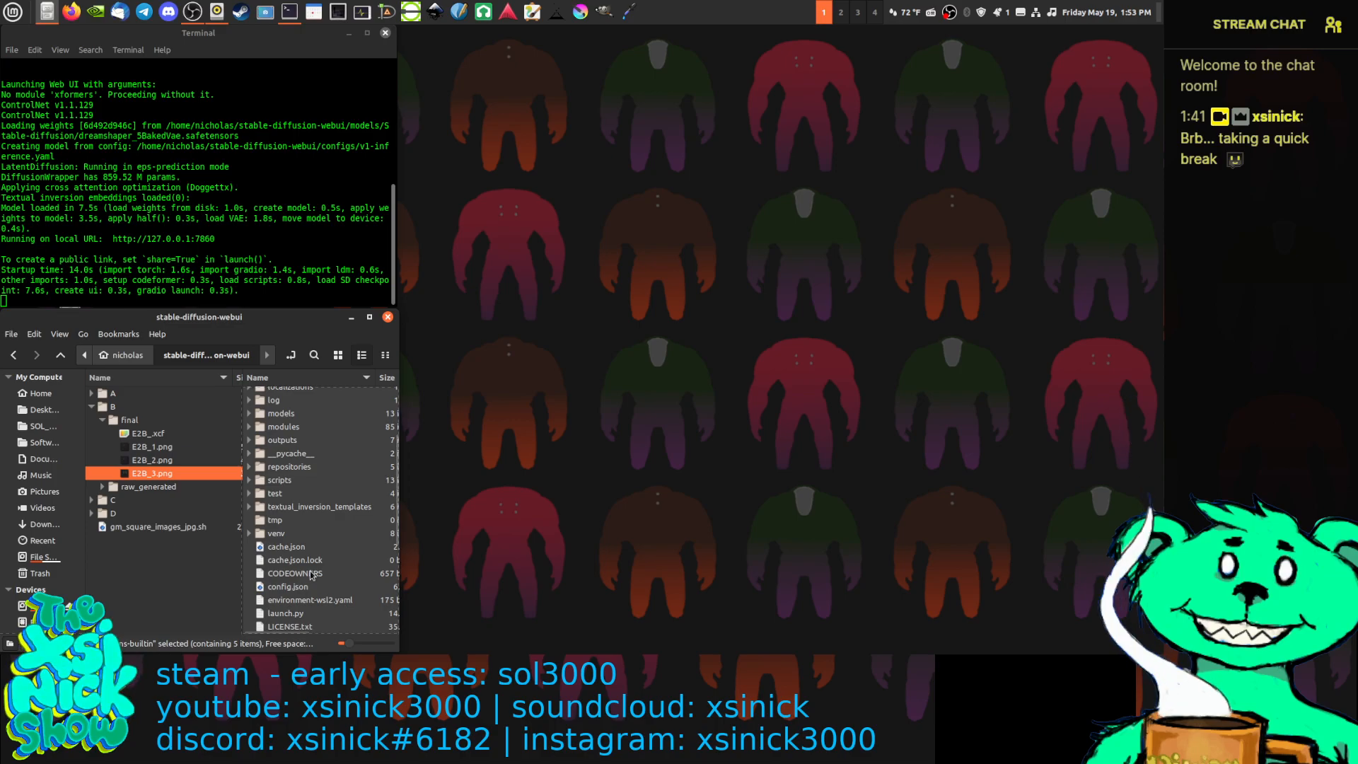
pyautogui.scroll(2, 304, 523)
pyautogui.doubleClick(296, 507)
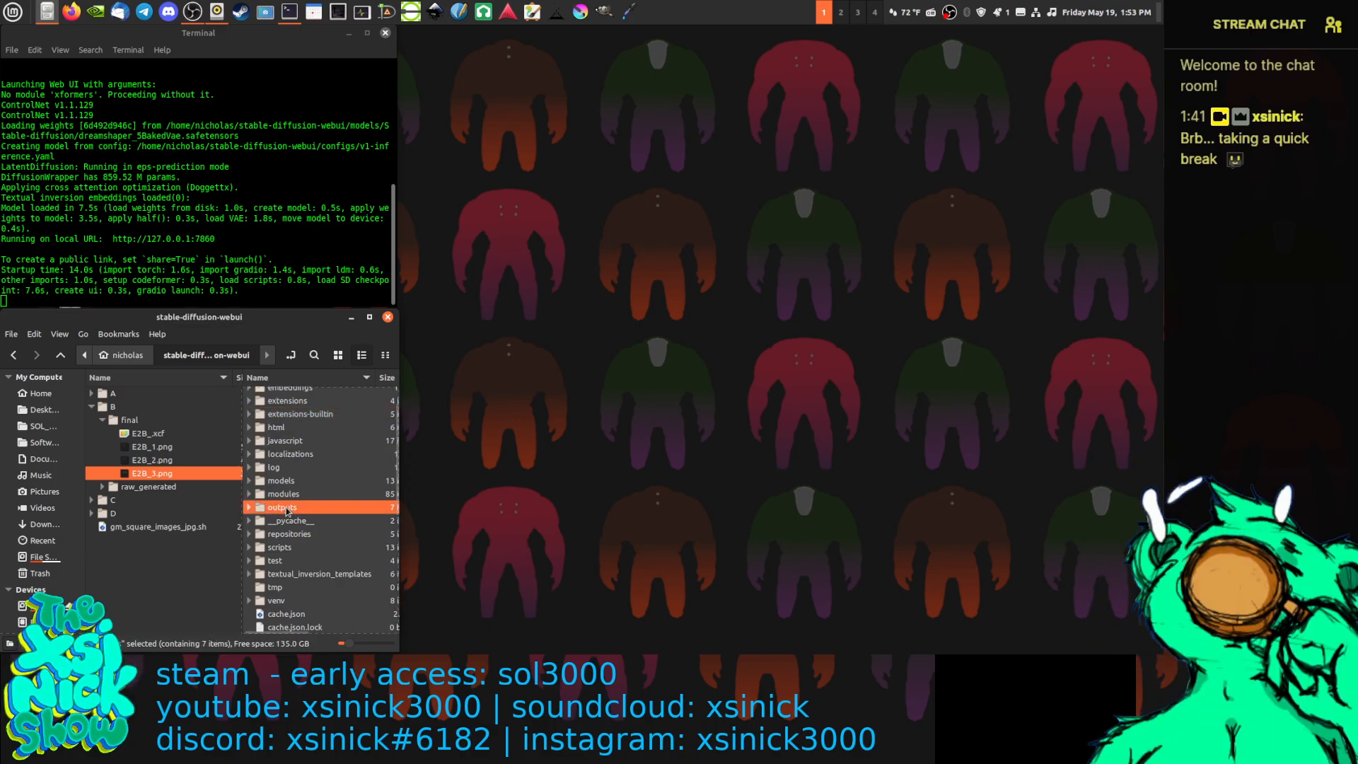
pyautogui.doubleClick(292, 407)
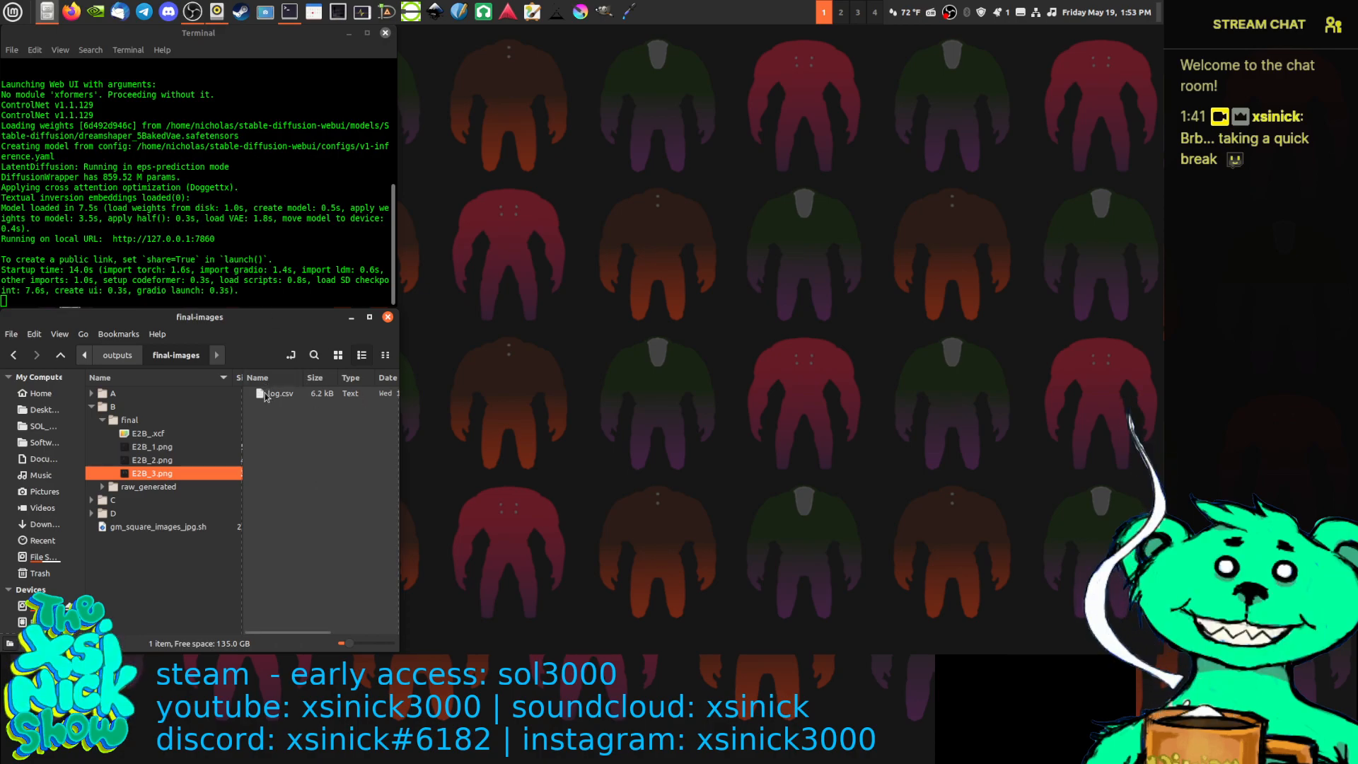
# Open the web UI's local URL from the terminal in the browser and fit the browser window beside the terminal and file manager
pyautogui.click(258, 125)
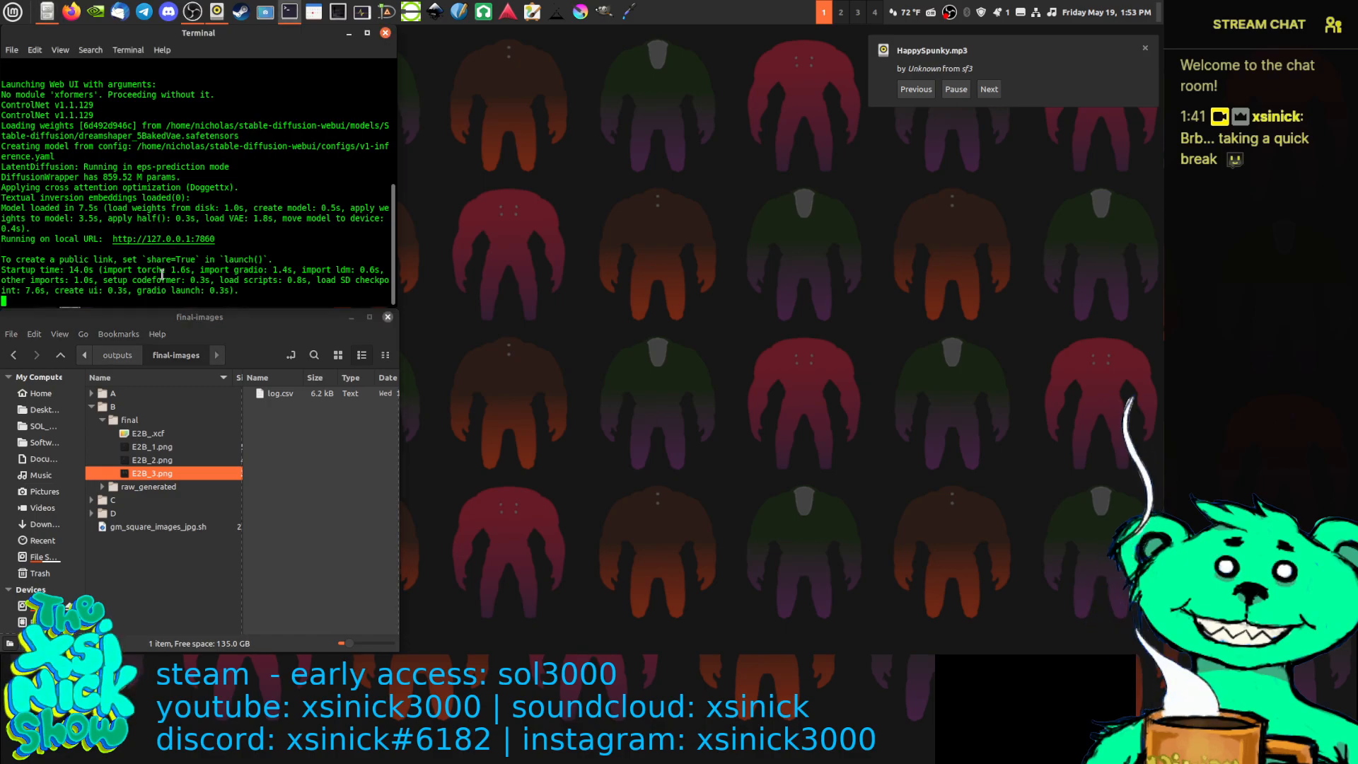
pyautogui.keyDown('ctrl'); pyautogui.click(194, 241); pyautogui.keyUp('ctrl')
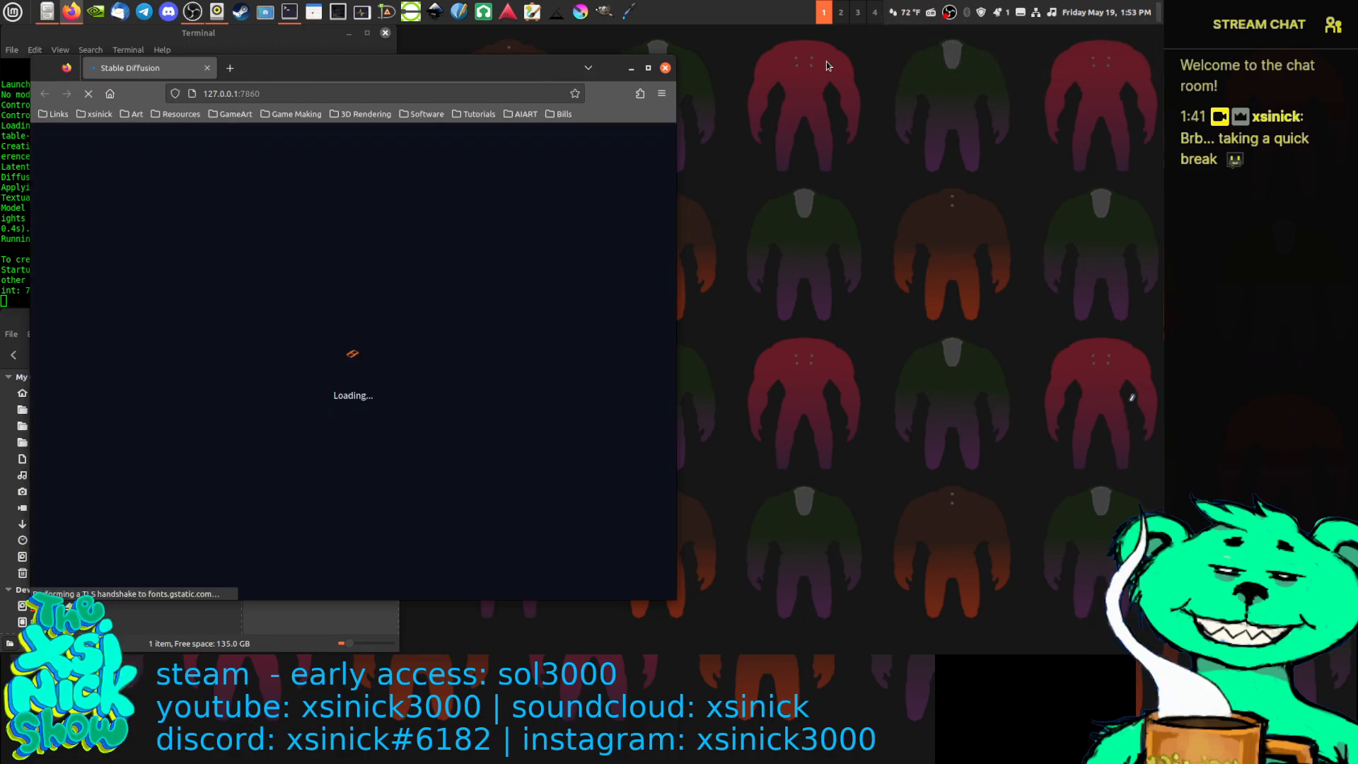
pyautogui.moveTo(491, 72); pyautogui.dragTo(1164, 47)
pyautogui.moveTo(582, 237); pyautogui.dragTo(401, 240)
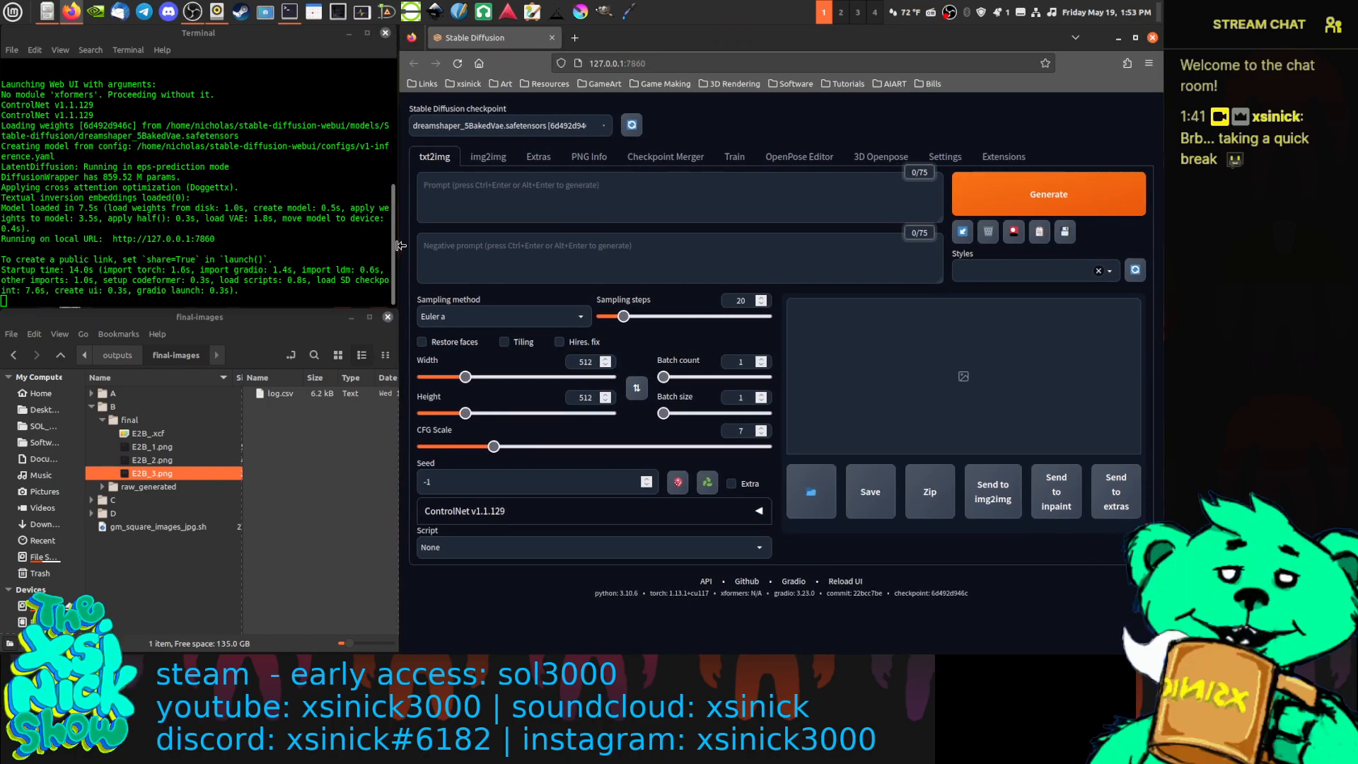
# Open log.csv with the default text import settings, switch the web UI to img2img and move the spreadsheet window out of the way
pyautogui.doubleClick(281, 394)
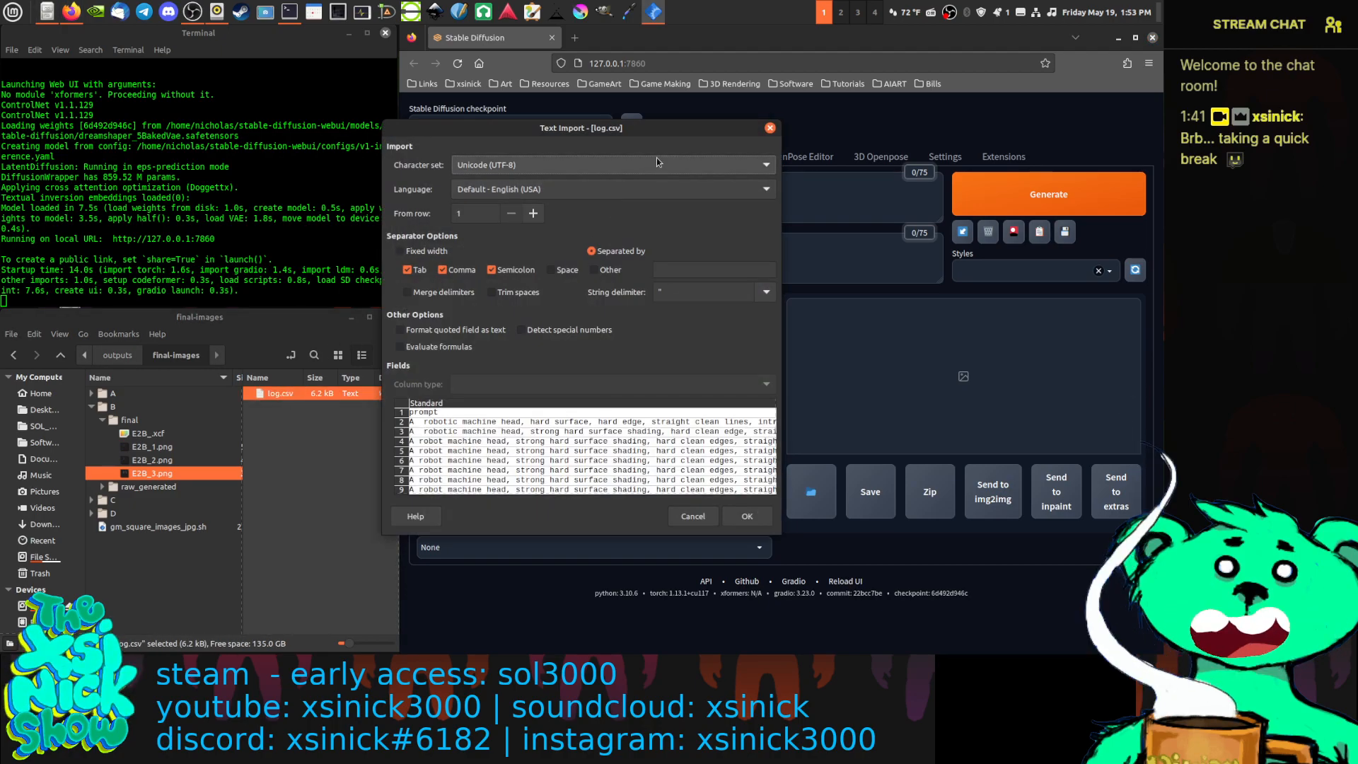
pyautogui.moveTo(674, 128); pyautogui.dragTo(414, 174)
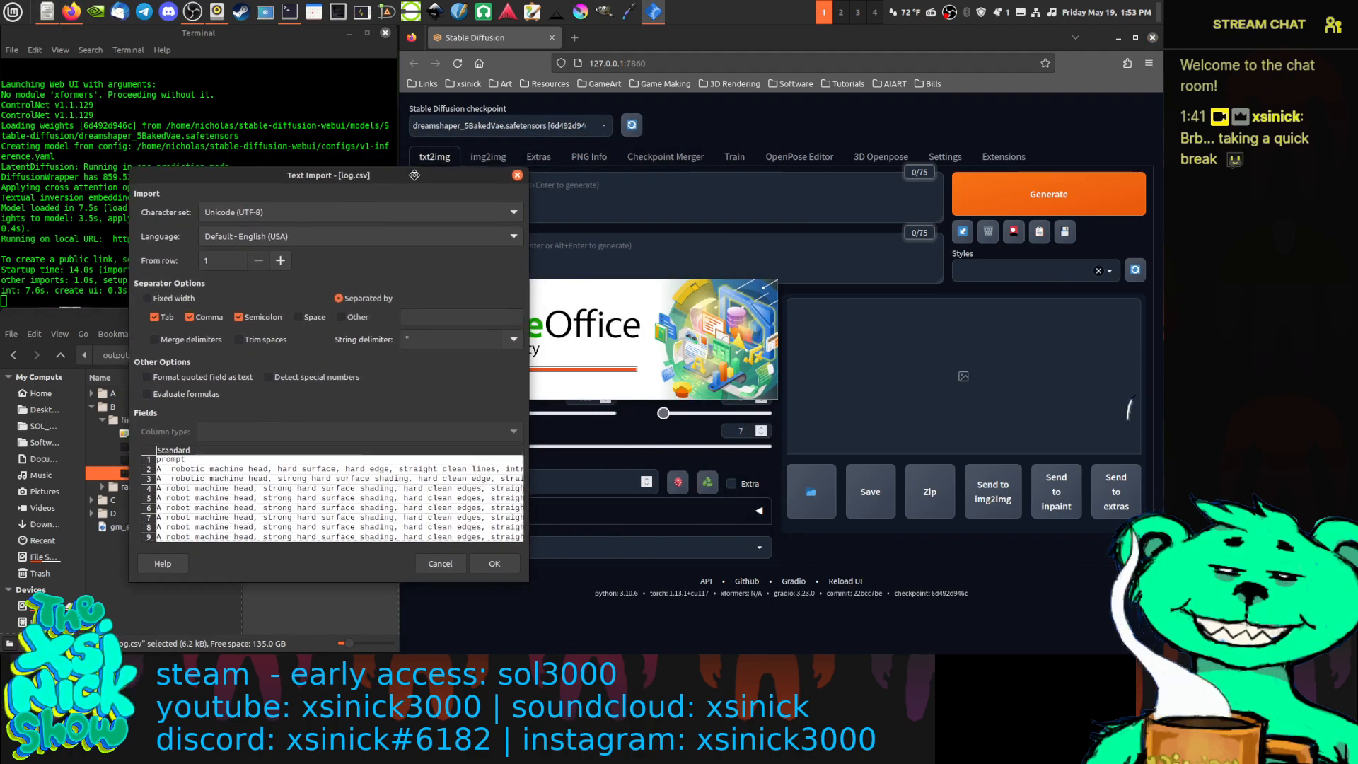
pyautogui.press('Return')
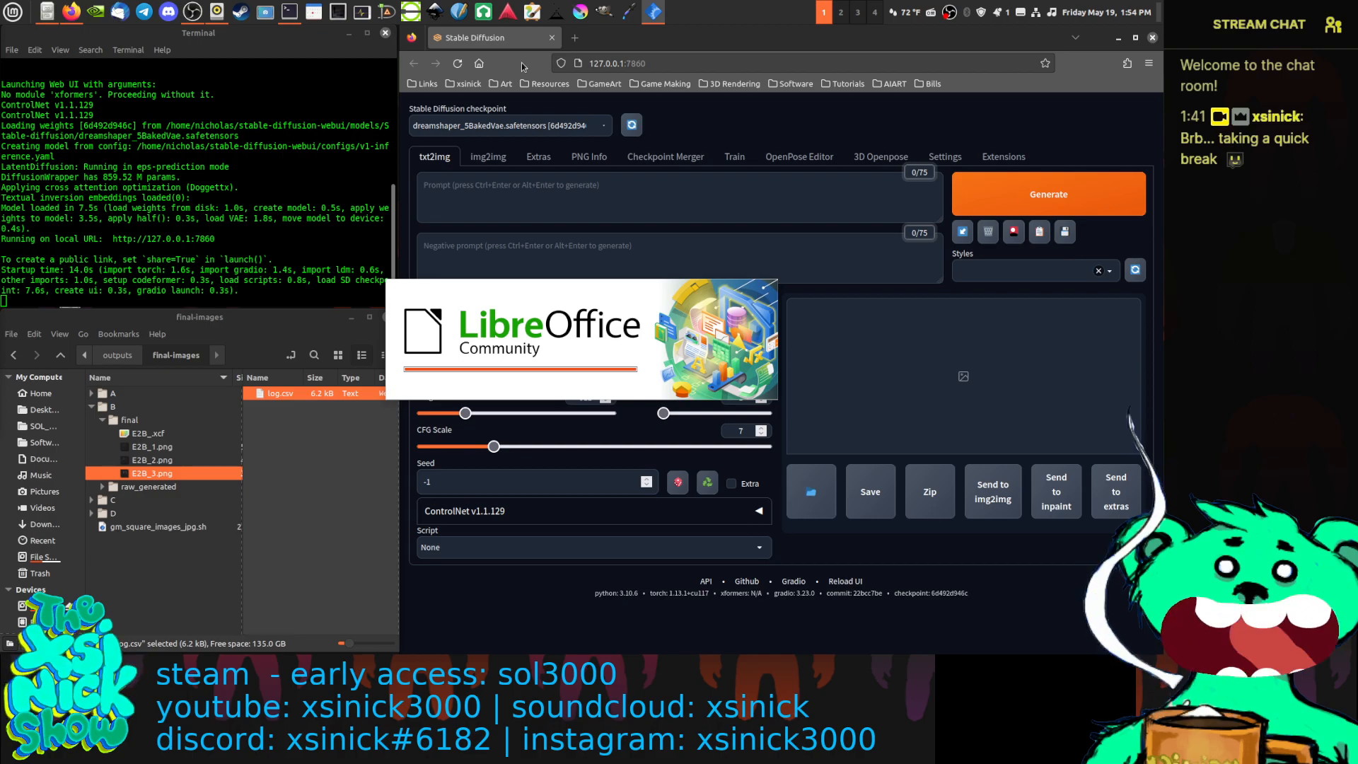
pyautogui.click(492, 160)
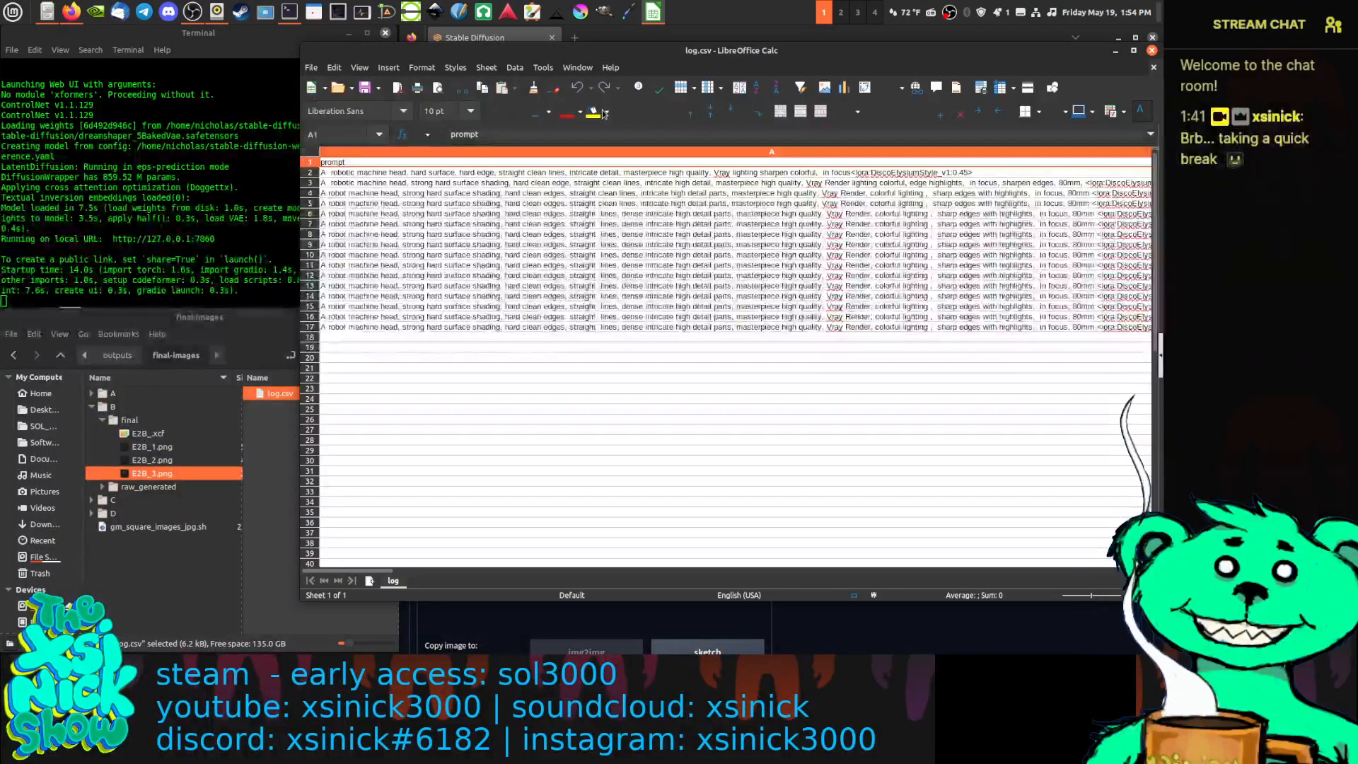
pyautogui.moveTo(884, 56); pyautogui.dragTo(1354, 707)
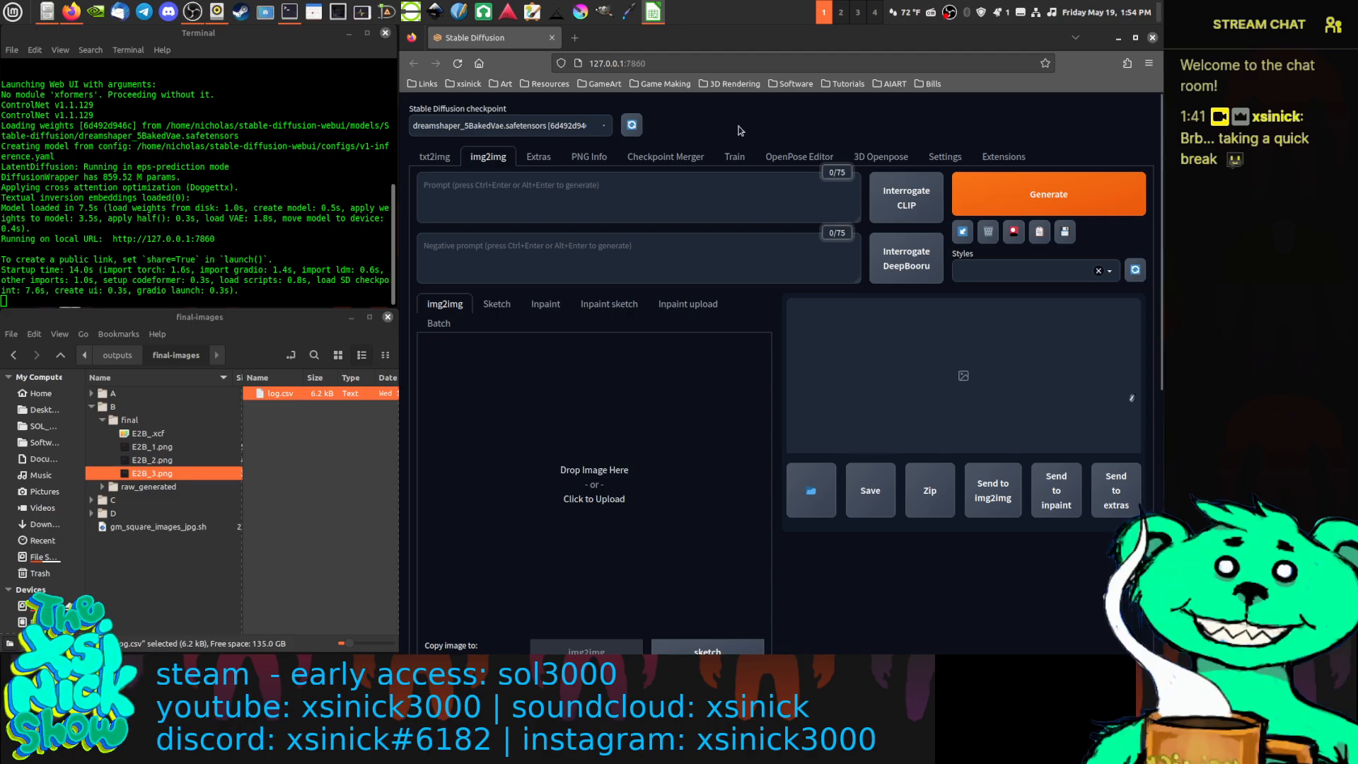
# Enter the "A robot machine head" prompt from log.csv, through "in focus, 80mm", as the img2img prompt and replace "head" with "military arms"
pyautogui.click(721, 215)
pyautogui.write('A robot machine head, strong hard surface shading, hard clean edges, straight  lines, dense intricate high detail parts, masterpiece high quality, Vray Render, colorful lighting , sharp edges with highlights,  in focus, 80mm')
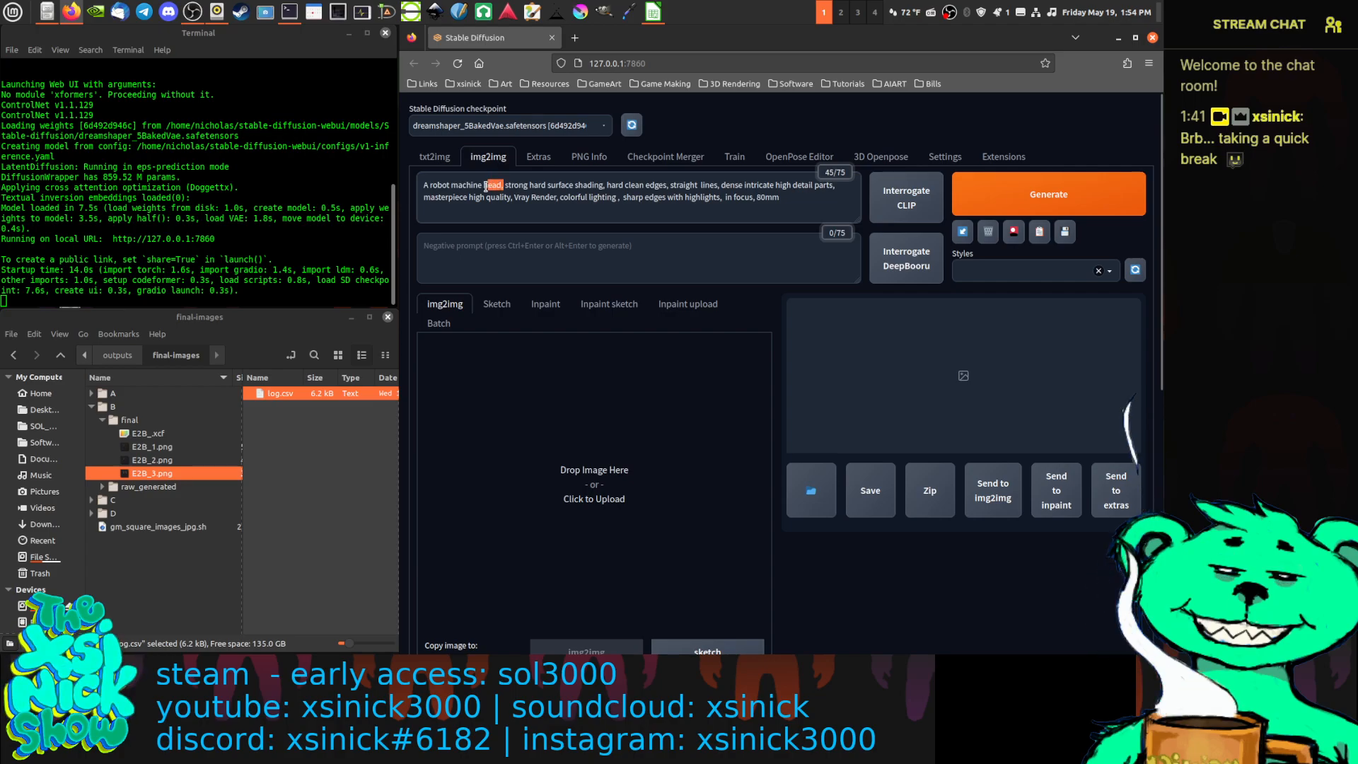
pyautogui.moveTo(486, 186); pyautogui.dragTo(483, 188)
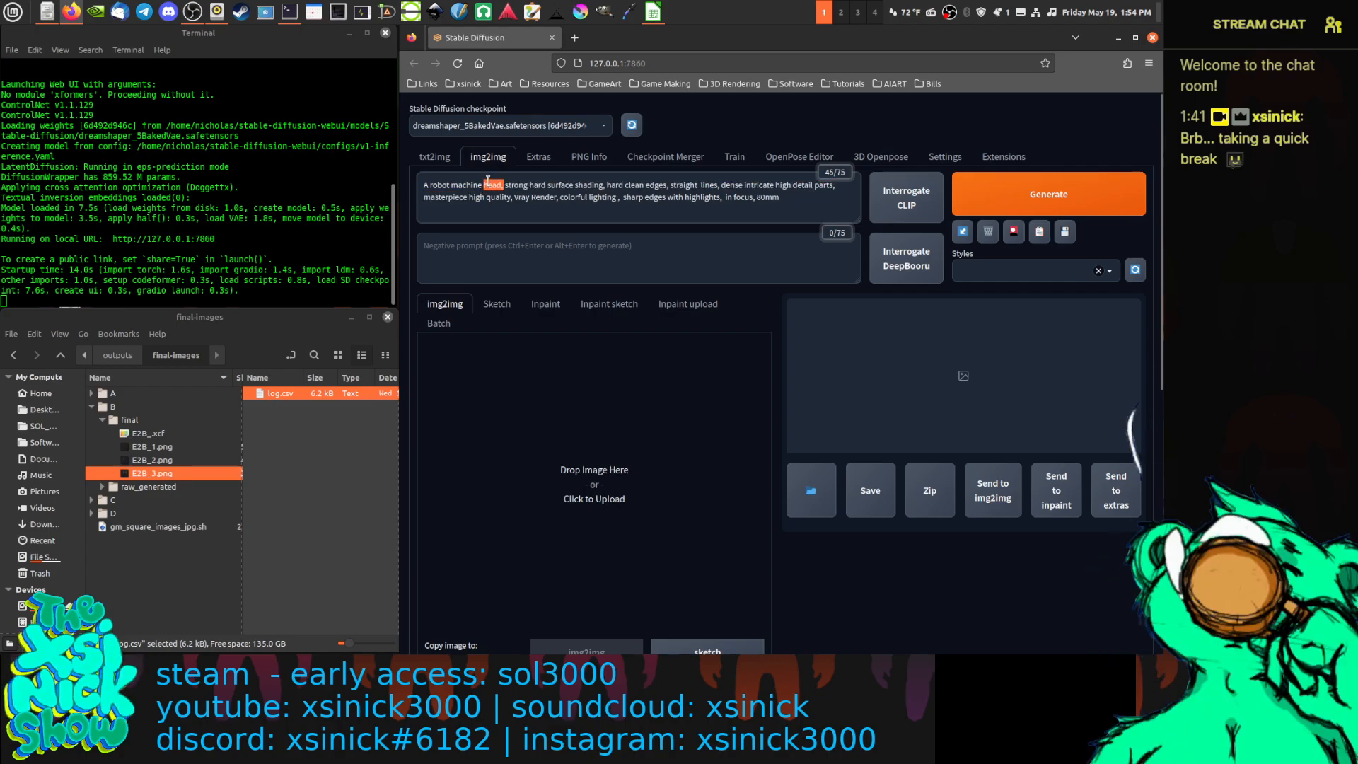
pyautogui.write('arms')
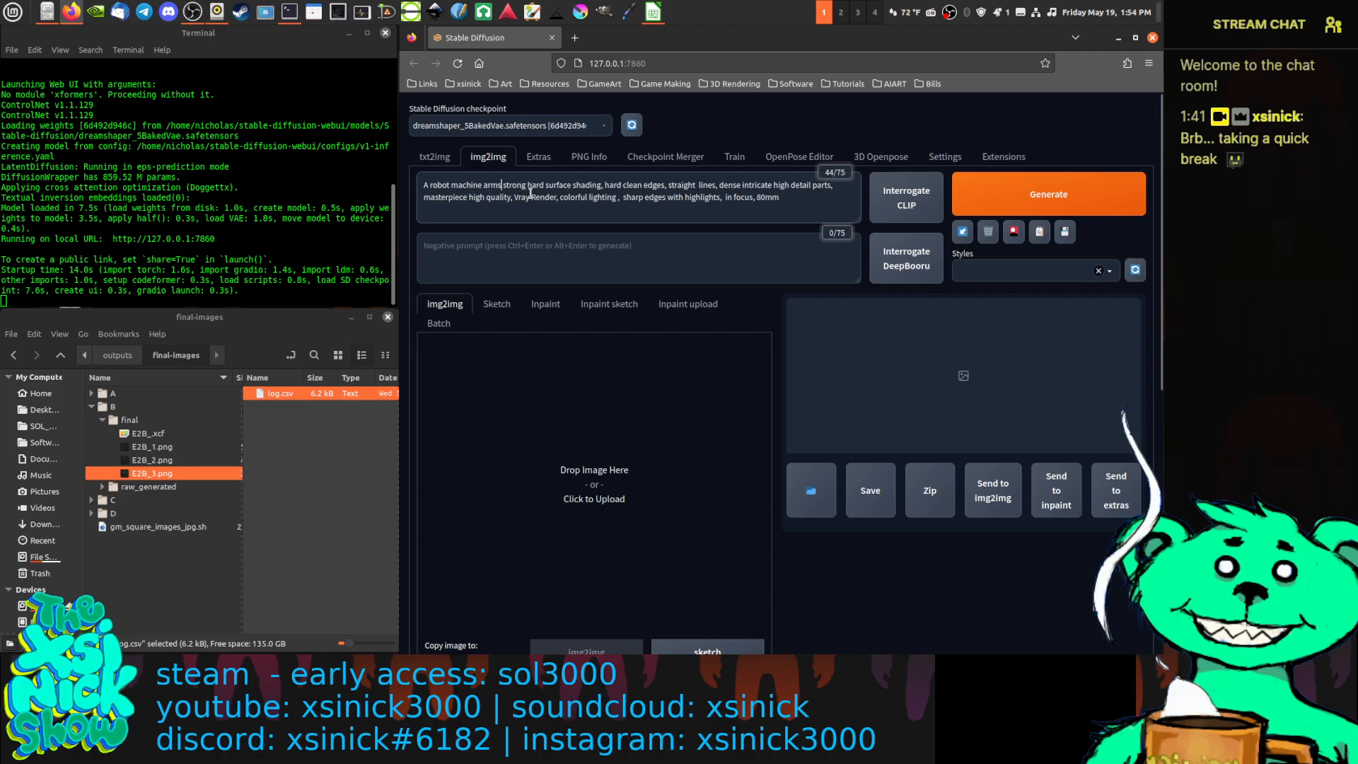
pyautogui.write(',')
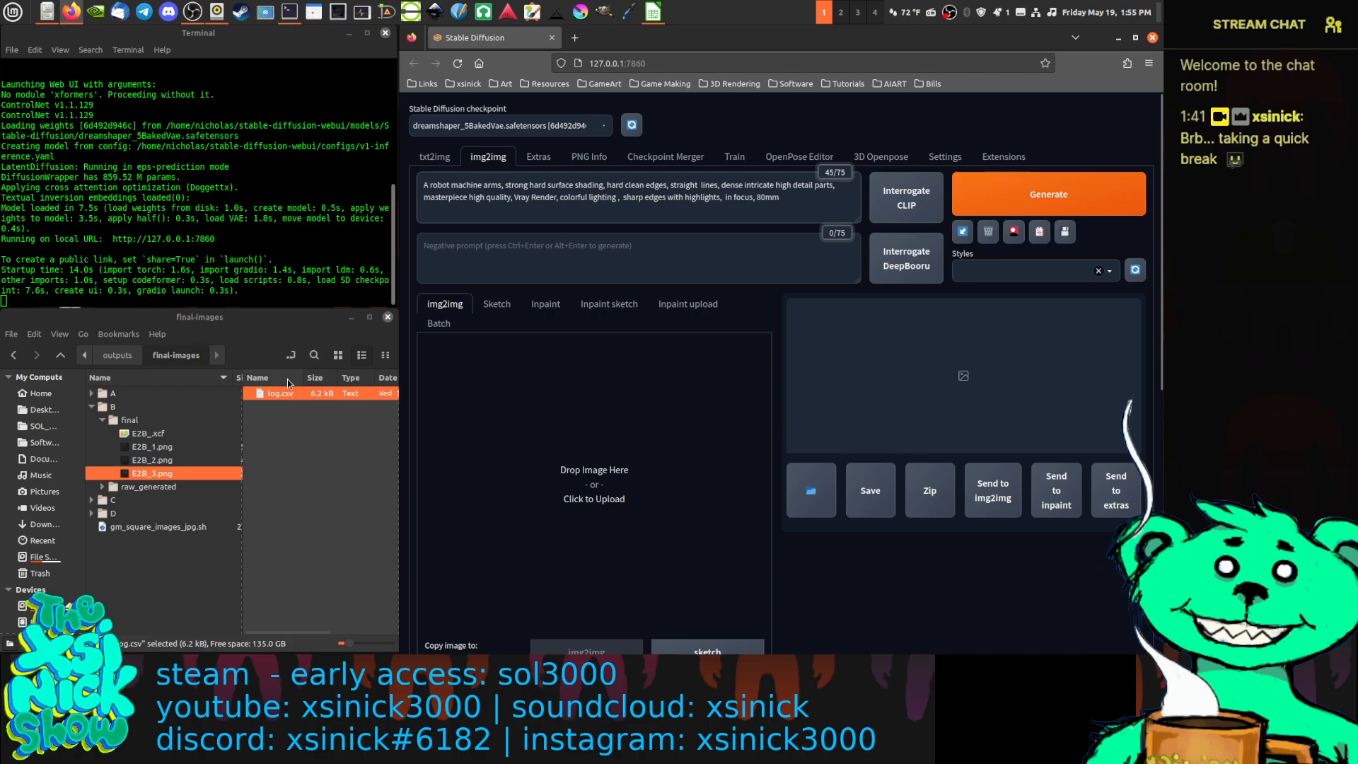
pyautogui.click(489, 183)
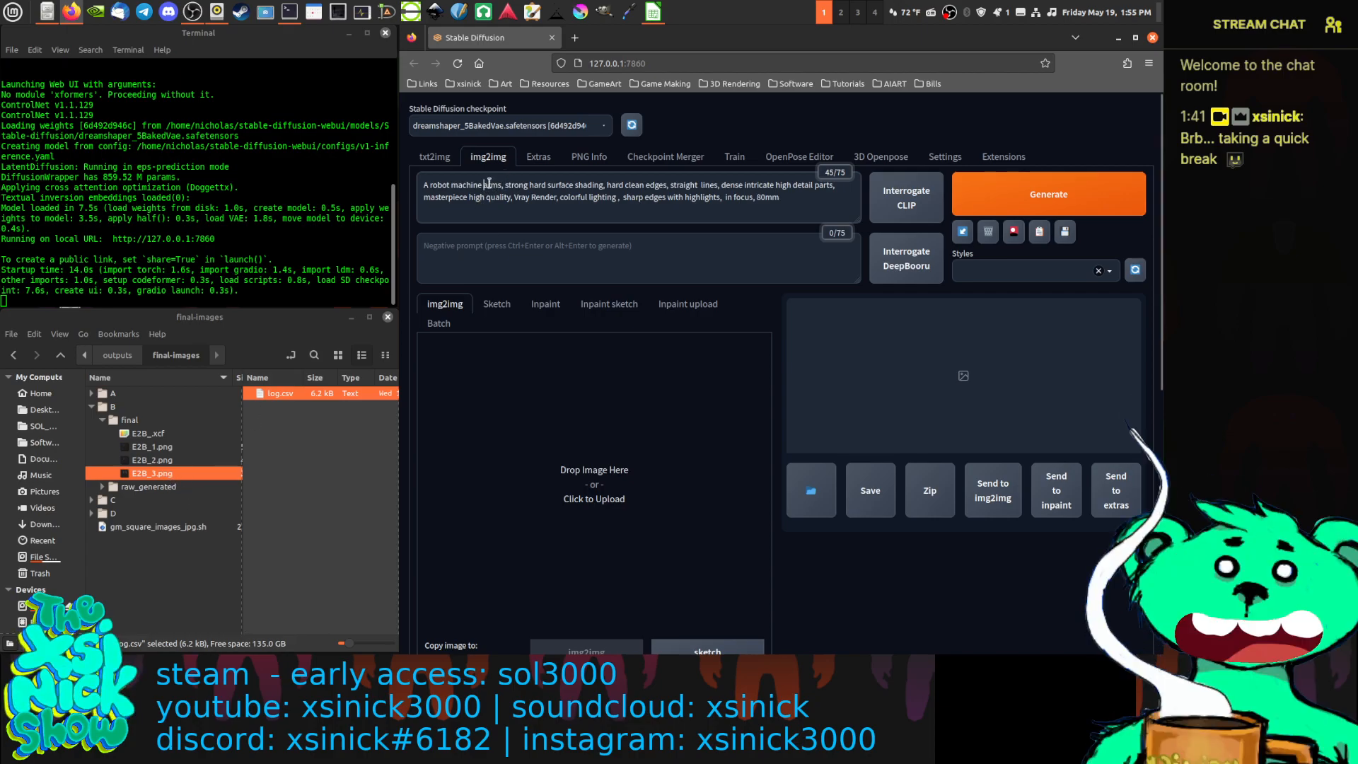
pyautogui.write('nulltary')
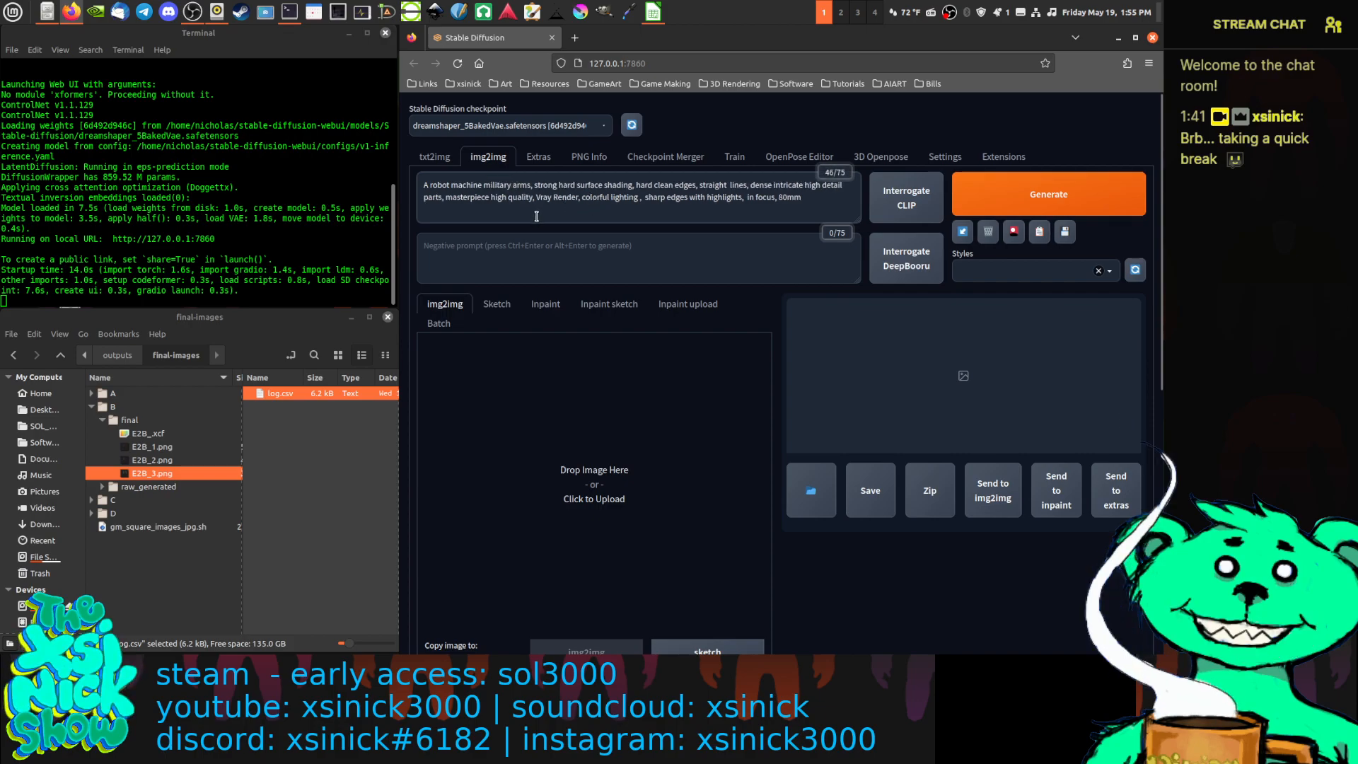
# Load E2B_3.png from the final folder as the img2img source image and copy it to inpaint
pyautogui.click(141, 478)
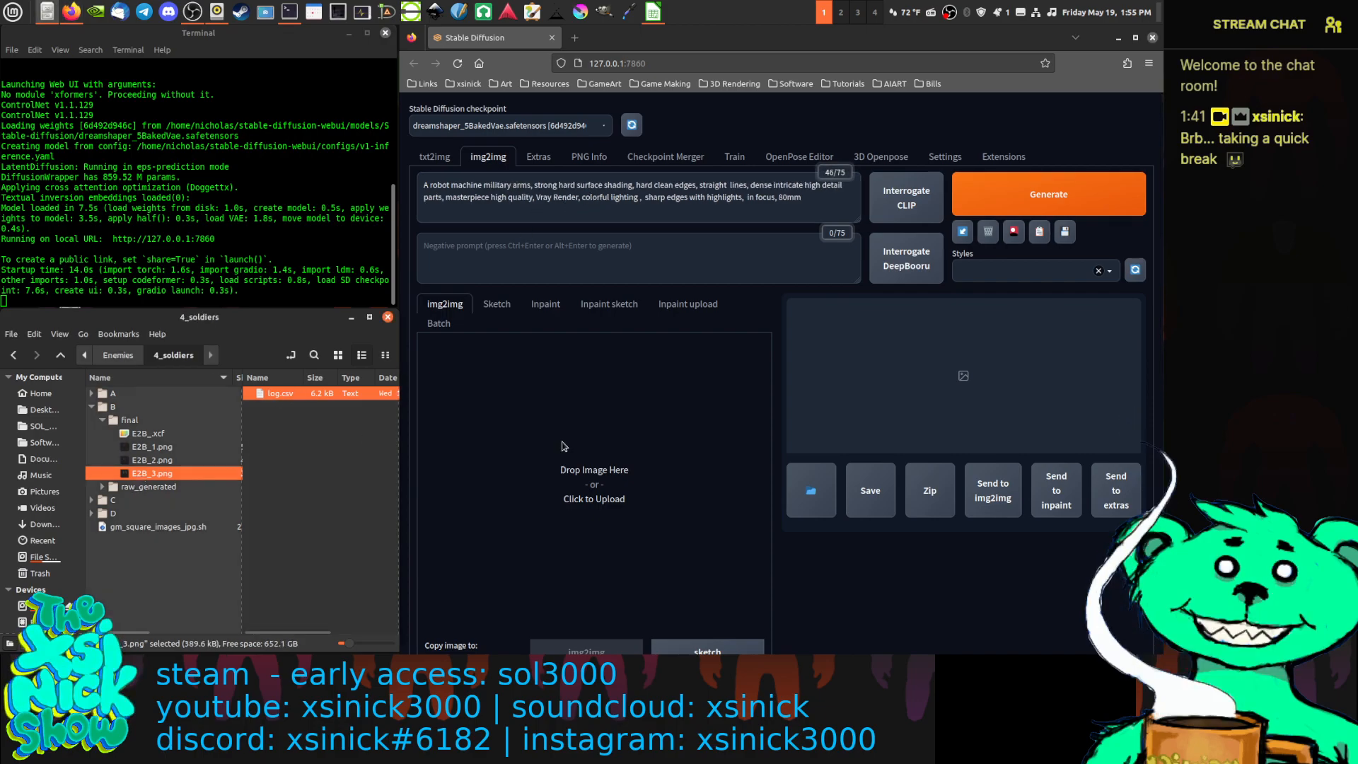
pyautogui.moveTo(127, 473); pyautogui.dragTo(588, 437)
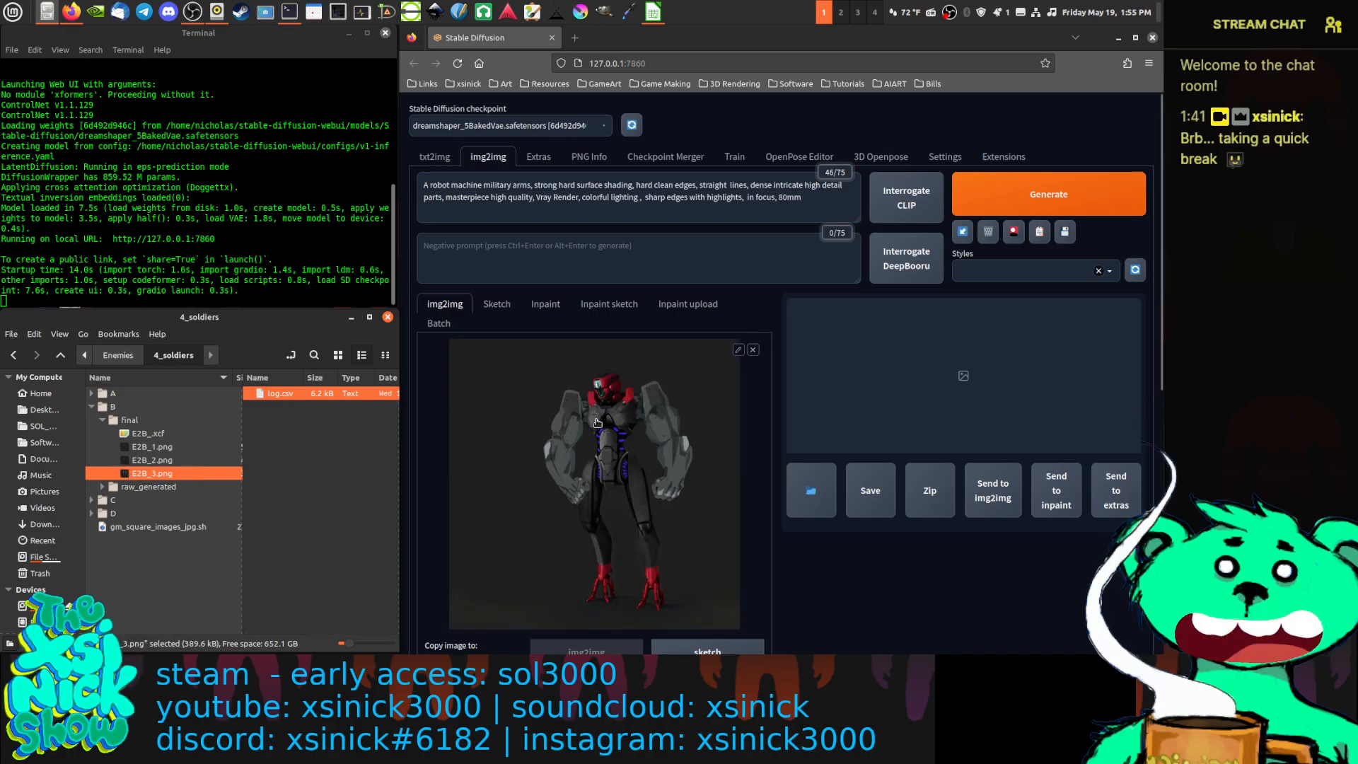
pyautogui.scroll(-1, 763, 367)
pyautogui.scroll(-4, 762, 367)
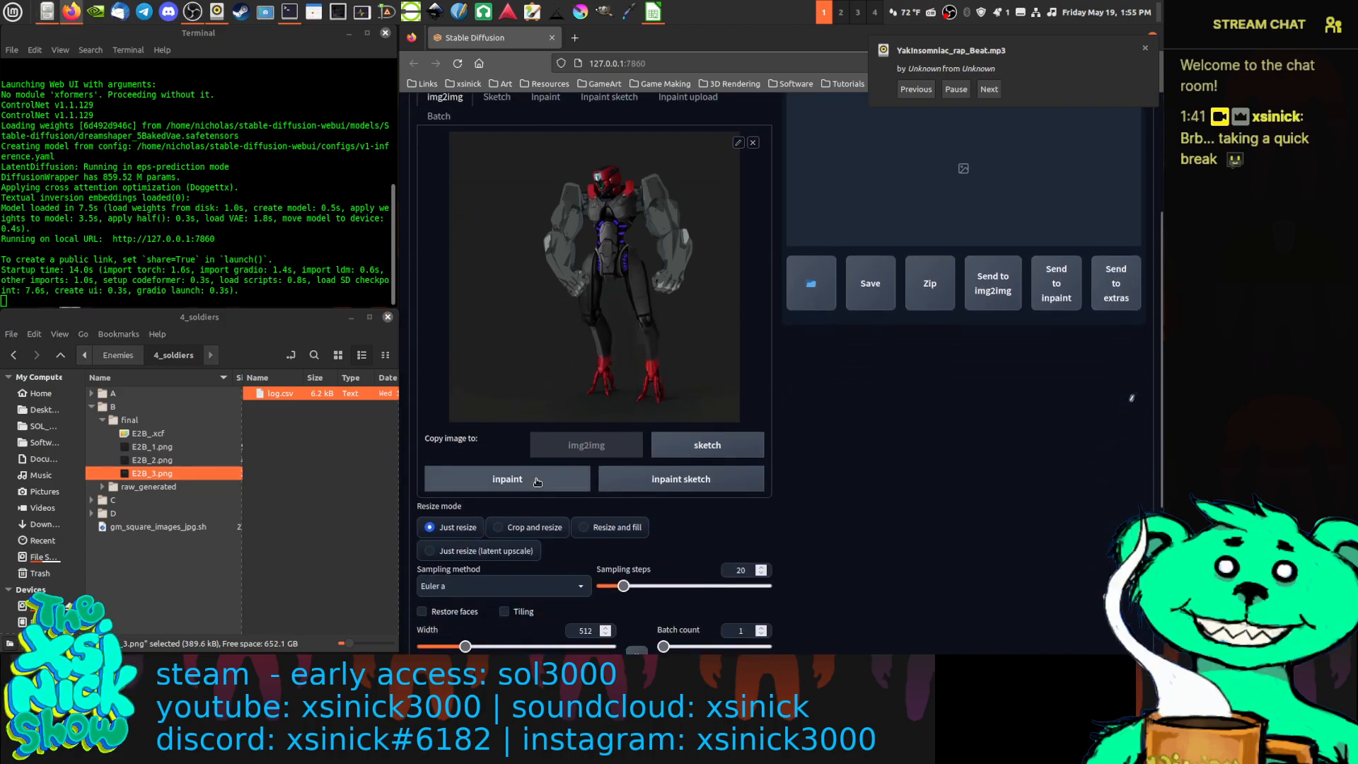
pyautogui.click(507, 479)
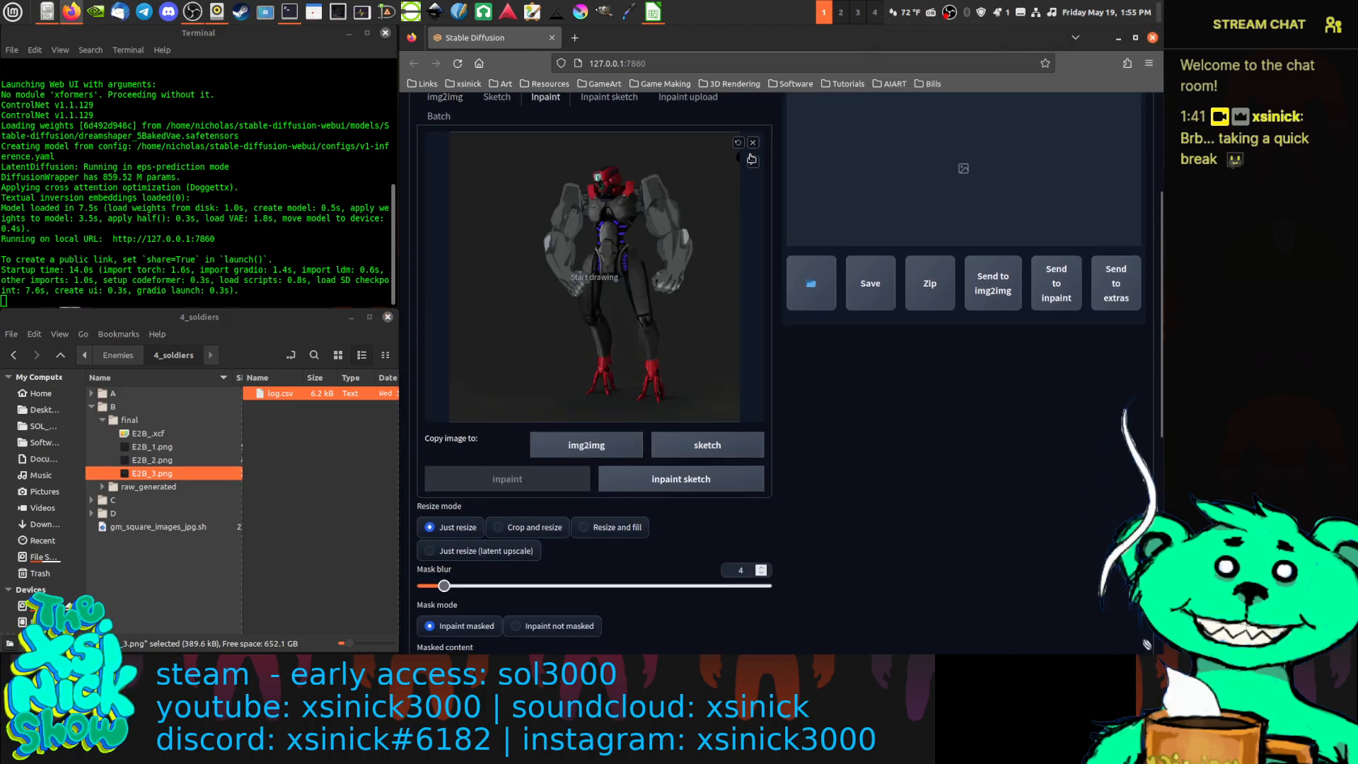
# Adjust the inpaint brush size and paint a mask covering both of the robot's arms
pyautogui.click(753, 161)
pyautogui.moveTo(667, 290)
pyautogui.mouseDown()
pyautogui.moveTo(690, 236)
pyautogui.moveTo(665, 276)
pyautogui.moveTo(659, 261)
pyautogui.moveTo(671, 245)
pyautogui.moveTo(667, 272)
pyautogui.moveTo(682, 266)
pyautogui.moveTo(683, 244)
pyautogui.moveTo(680, 270)
pyautogui.moveTo(679, 246)
pyautogui.moveTo(660, 261)
pyautogui.moveTo(642, 188)
pyautogui.mouseUp()
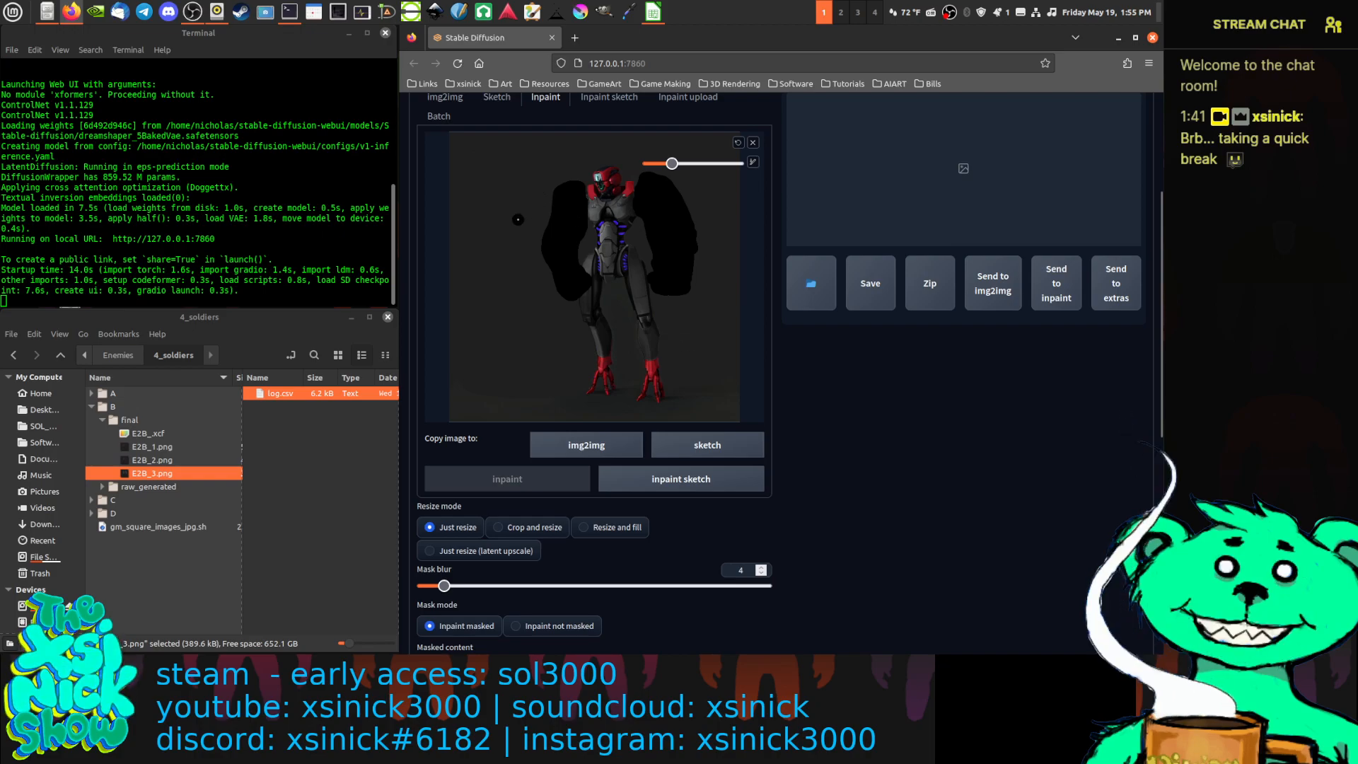
pyautogui.scroll(3, 907, 457)
pyautogui.scroll(-3, 873, 354)
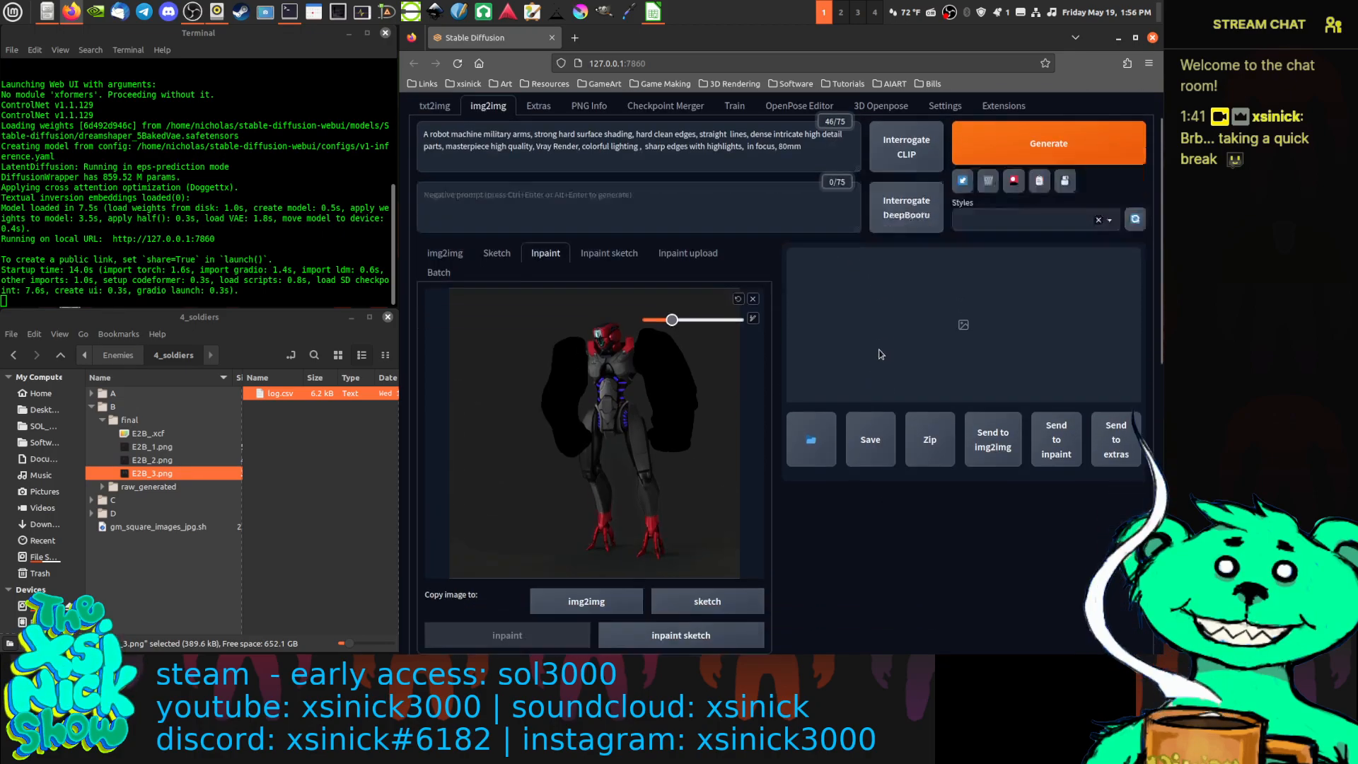
# Paste "blurry, compression artifacts, low resolution, crooked wobbly lines," as the negative prompt
pyautogui.scroll(3, 961, 488)
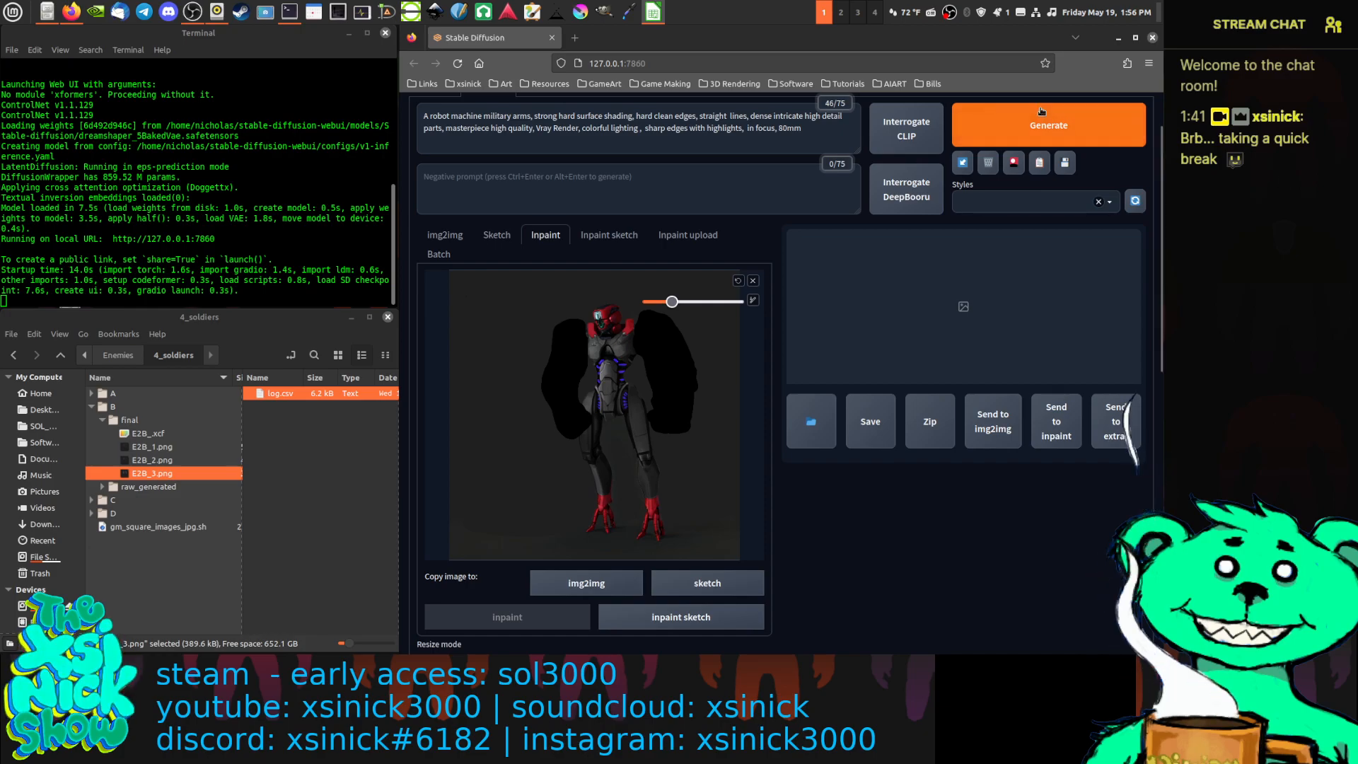
pyautogui.click(733, 187)
pyautogui.hotkey('ctrl', 'v')
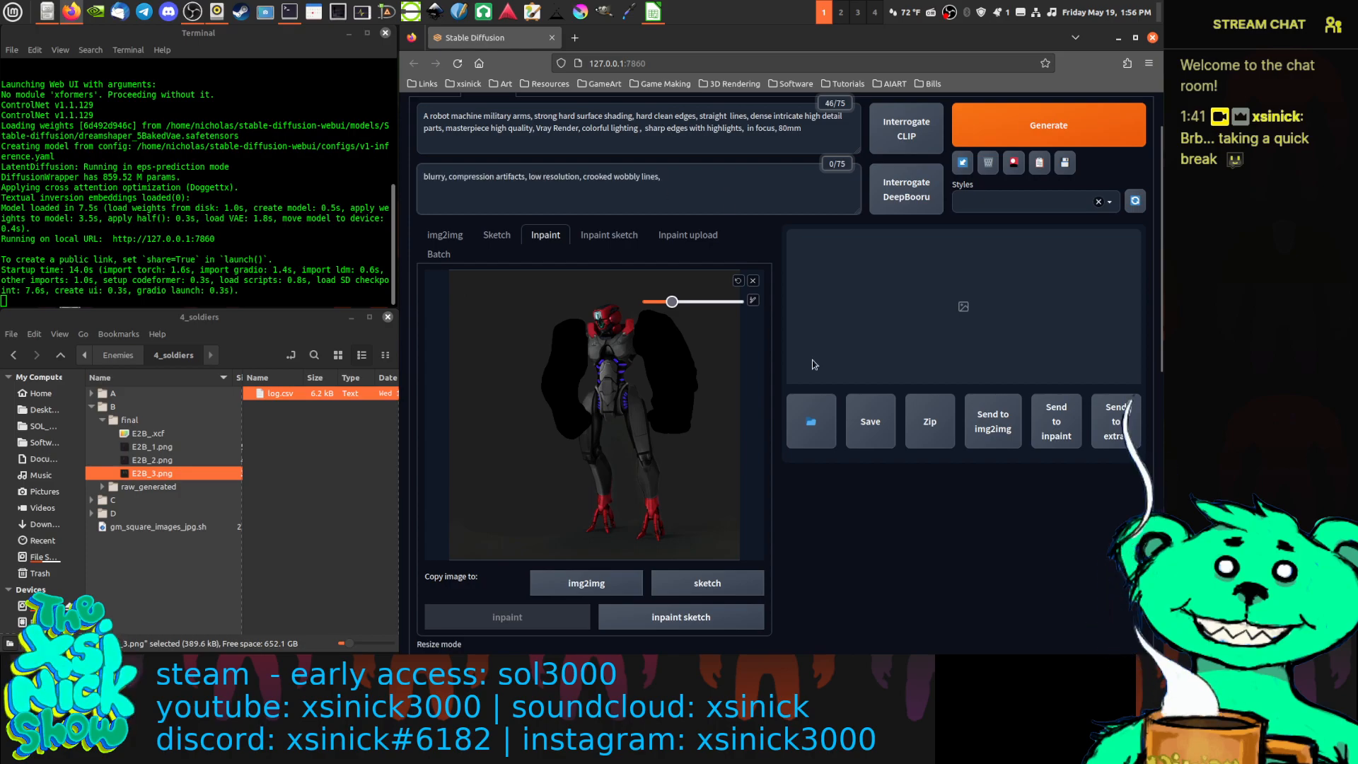
# Set the inpaint generation to 25 sampling steps, batch count 3, CFG scale 9 and denoising strength 0.3
pyautogui.scroll(-2, 854, 519)
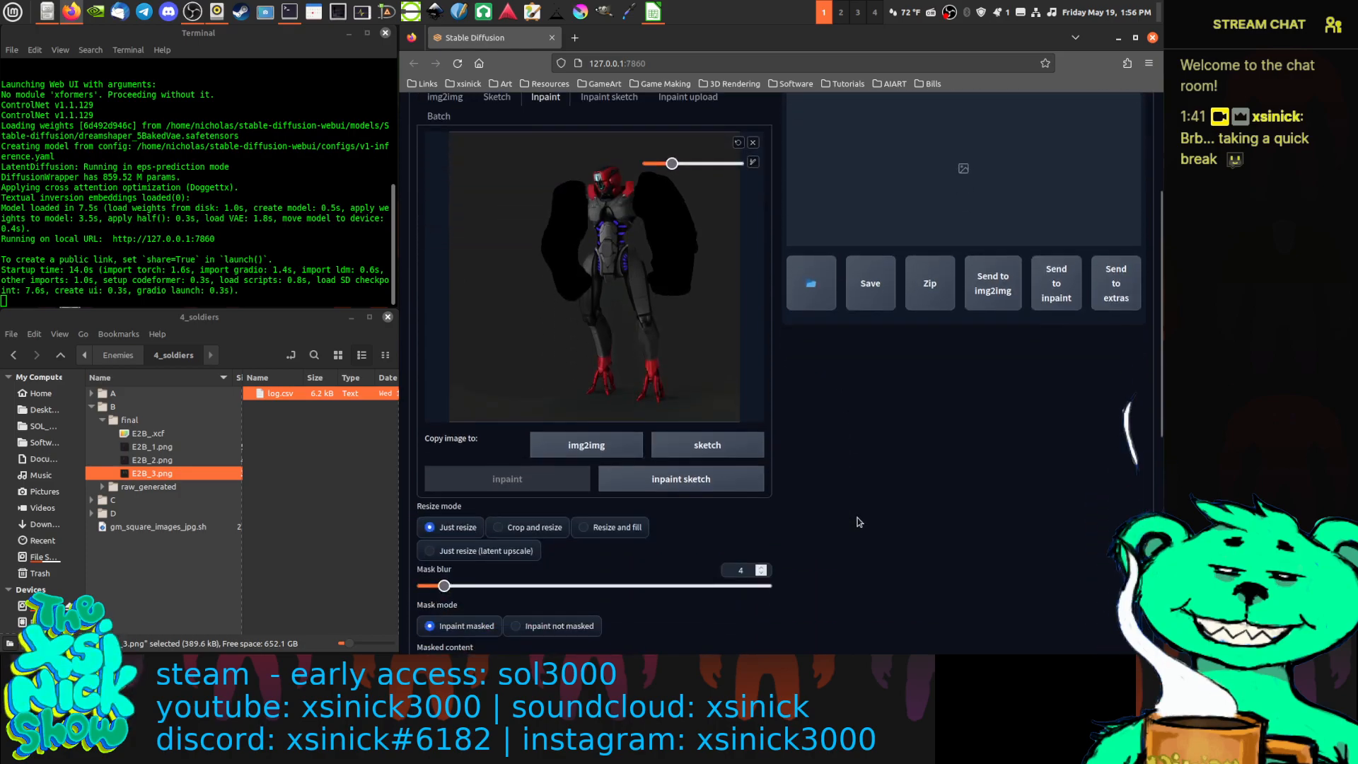
pyautogui.scroll(-3, 859, 522)
pyautogui.scroll(-2, 898, 429)
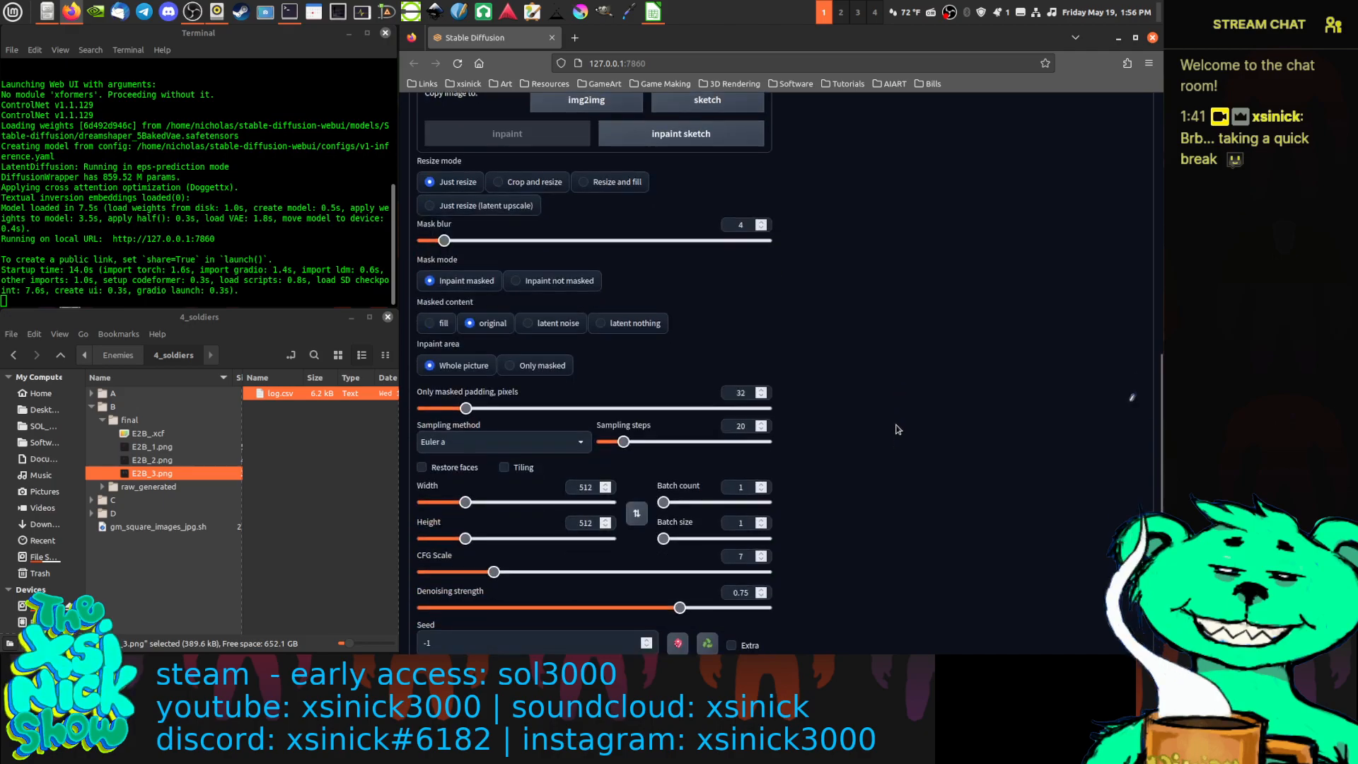
pyautogui.scroll(-2, 885, 380)
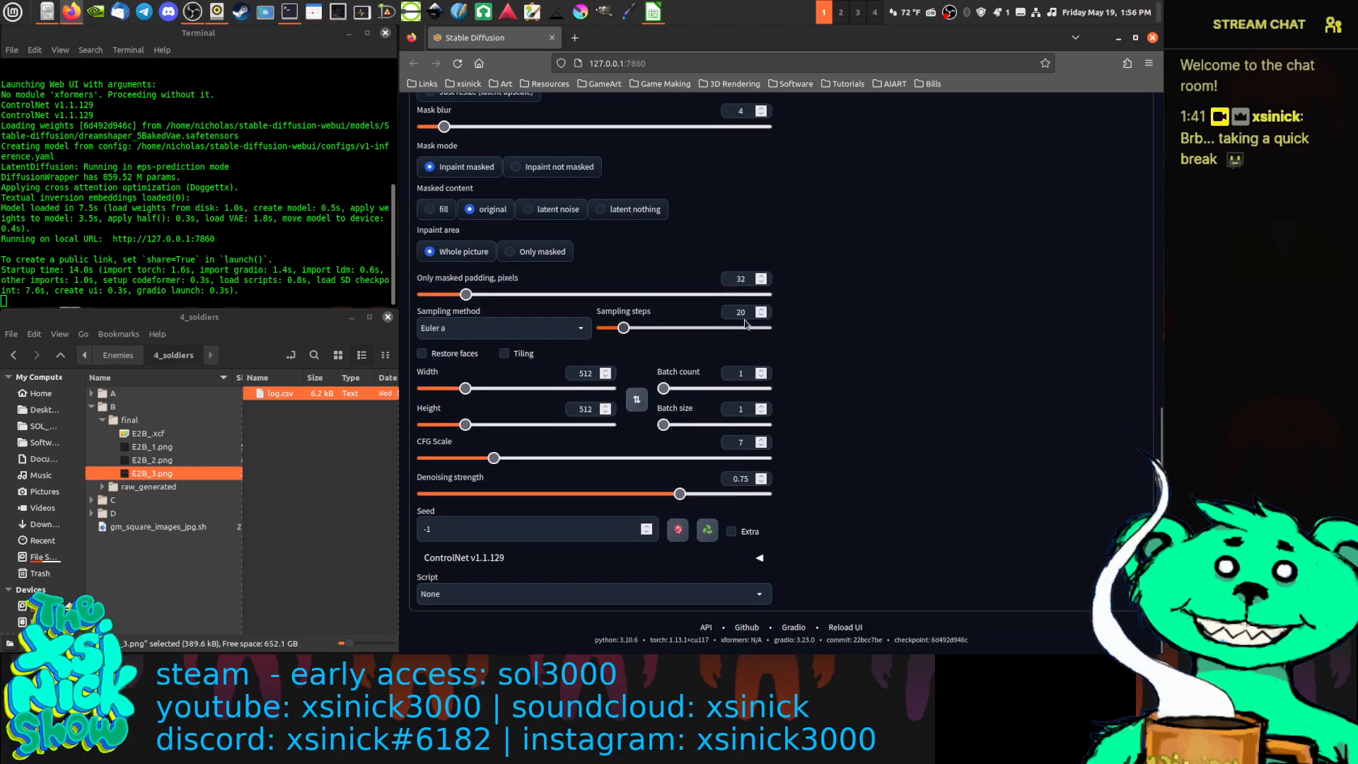
pyautogui.doubleClick(721, 312)
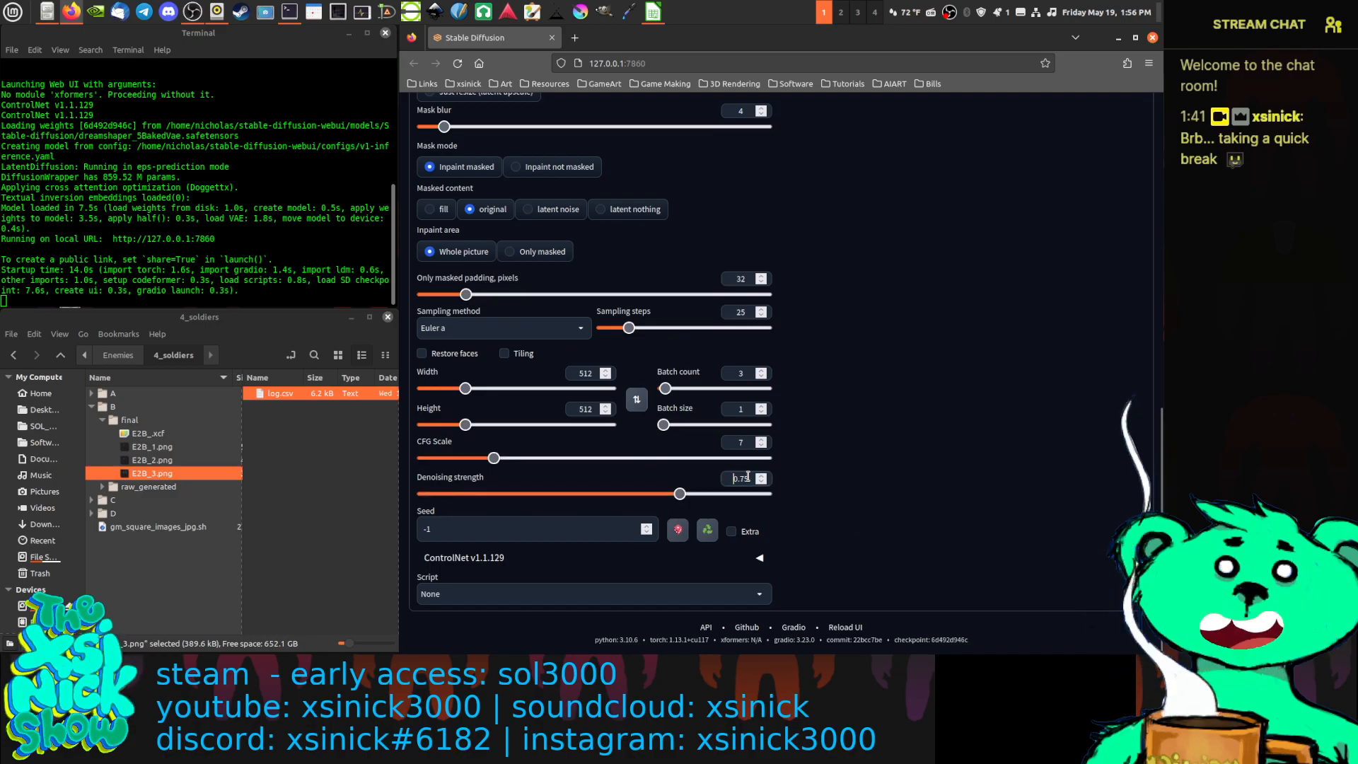
pyautogui.click(752, 442)
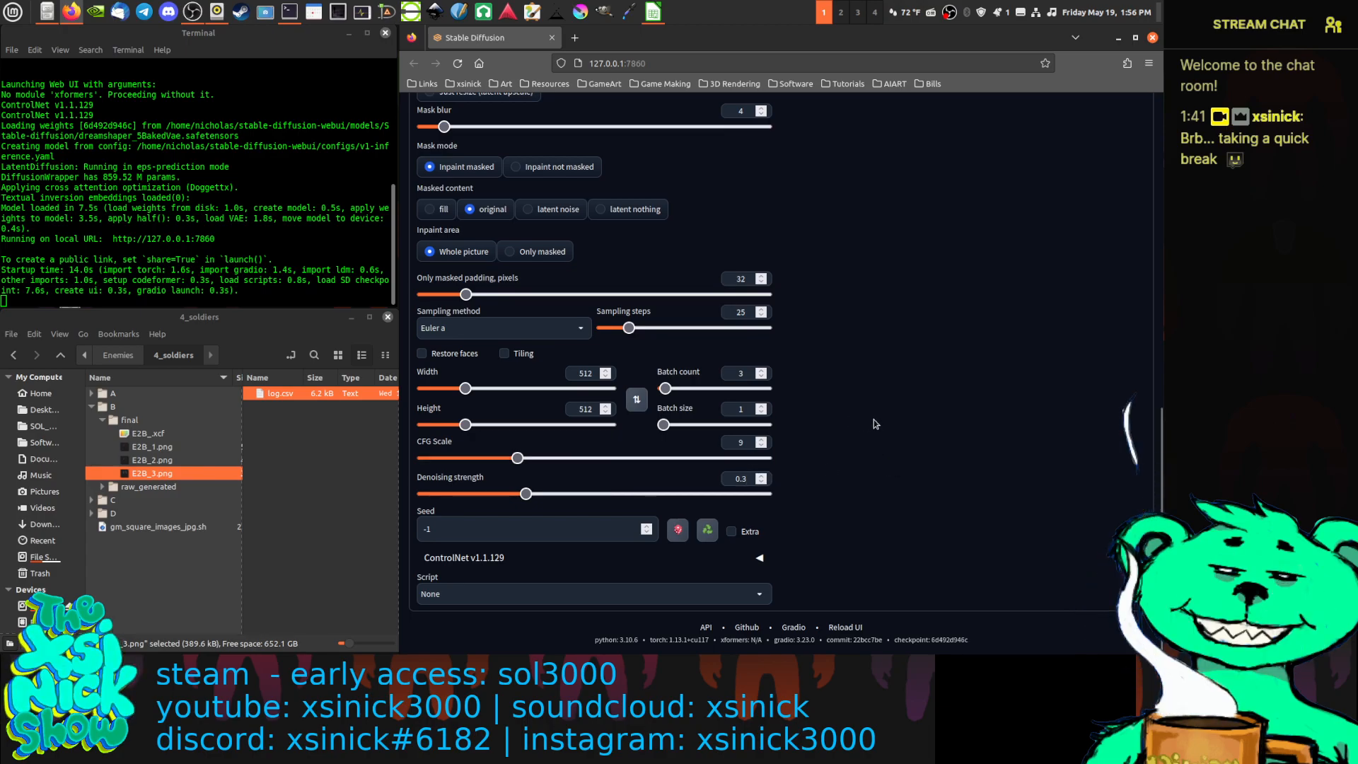
# Generate the inpainted versions of the robot's masked arms
pyautogui.scroll(3, 873, 419)
pyautogui.scroll(6, 881, 417)
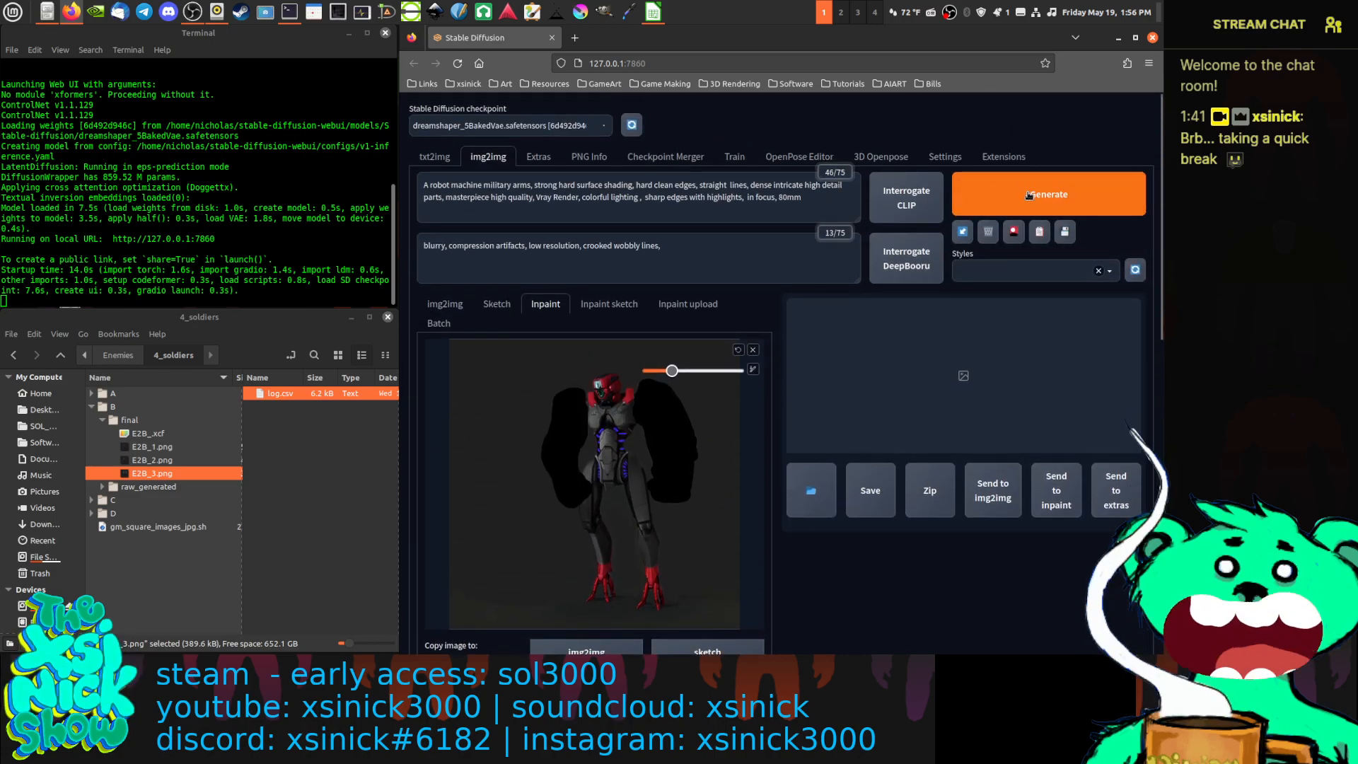
pyautogui.click(1029, 195)
pyautogui.scroll(-2, 1054, 354)
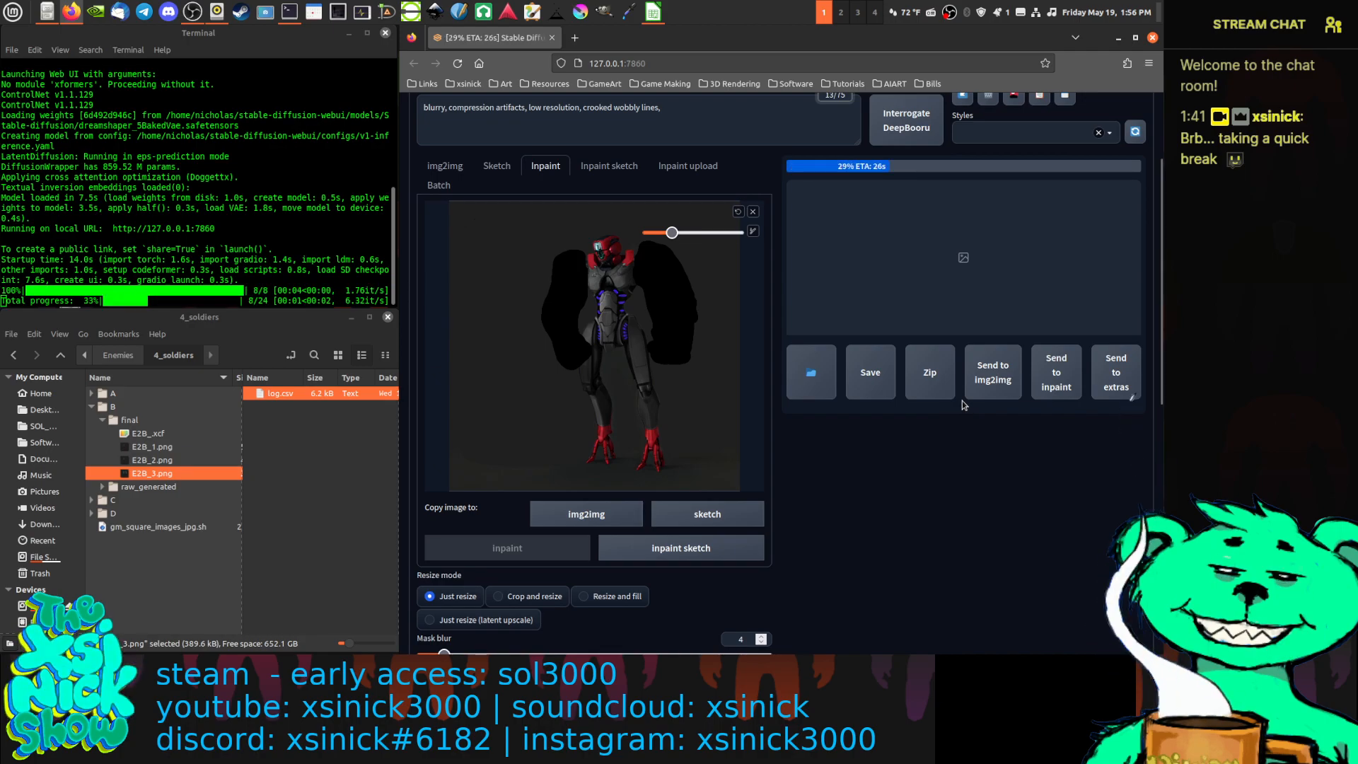
pyautogui.scroll(2, 598, 127)
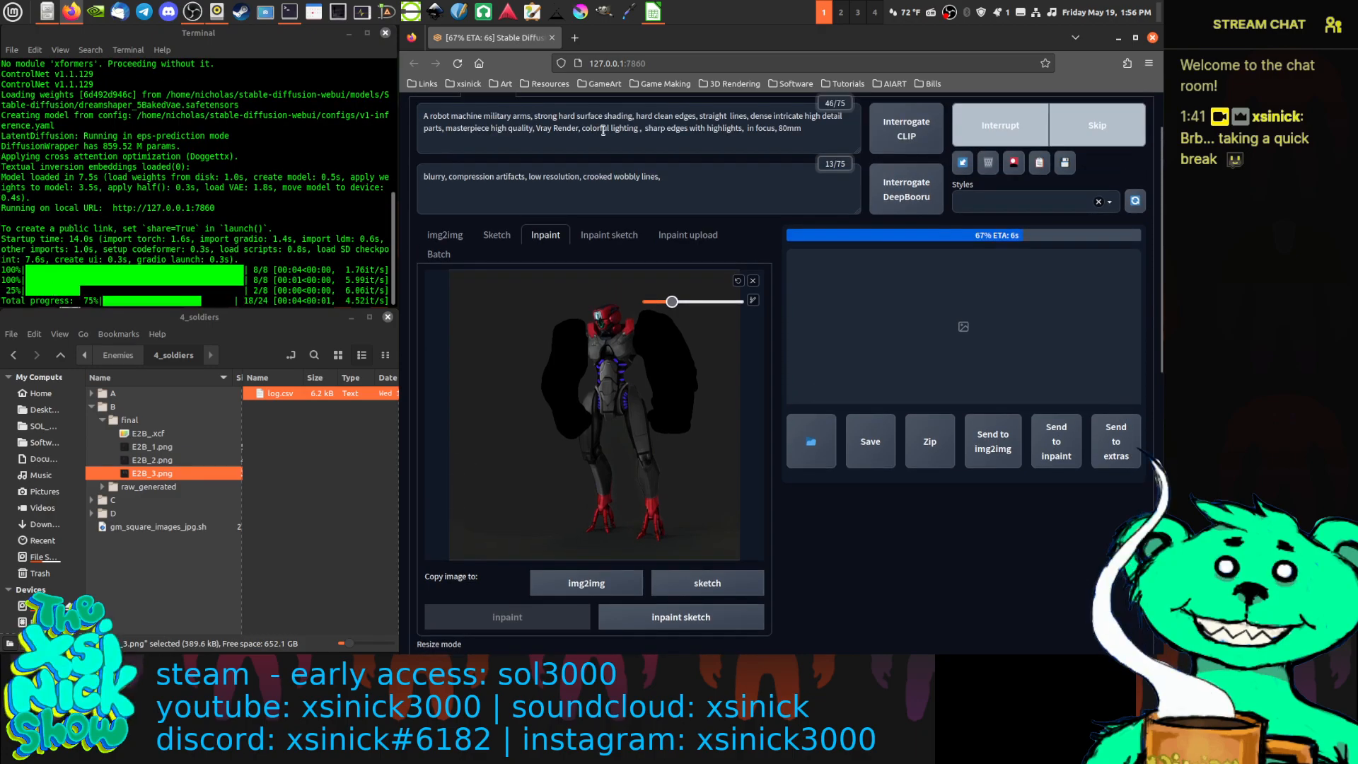
# Enlarge the generated robot images and compare the inpainted arm variations from the dreamshaper checkpoint
pyautogui.scroll(2, 603, 131)
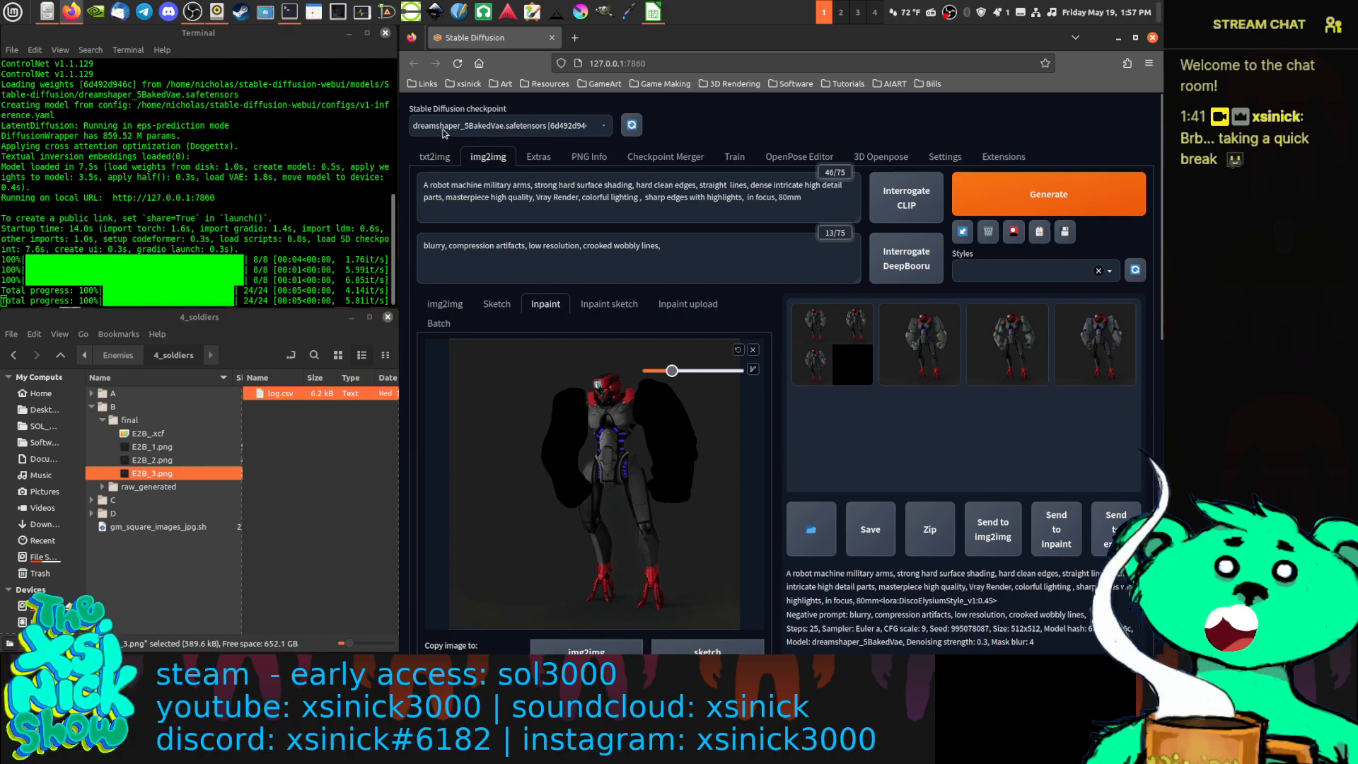
pyautogui.click(551, 126)
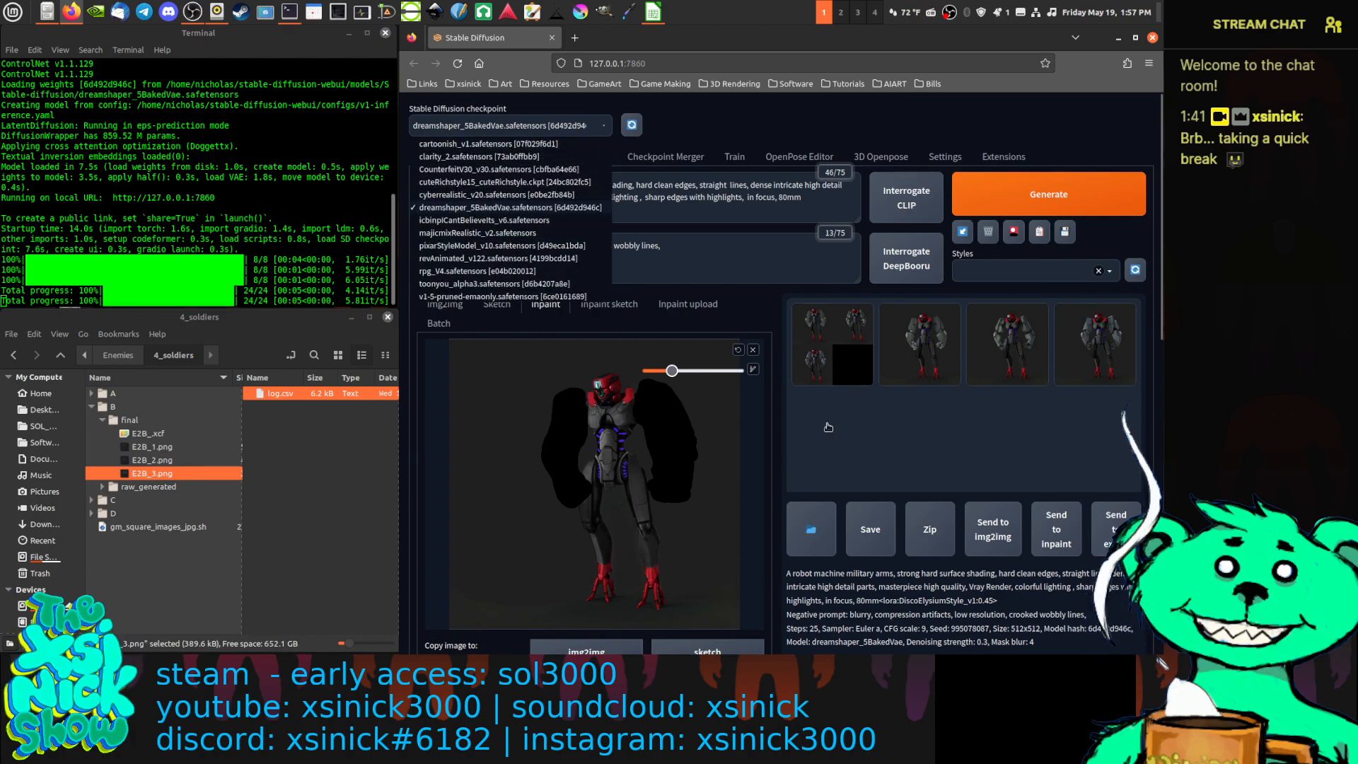
pyautogui.click(927, 331)
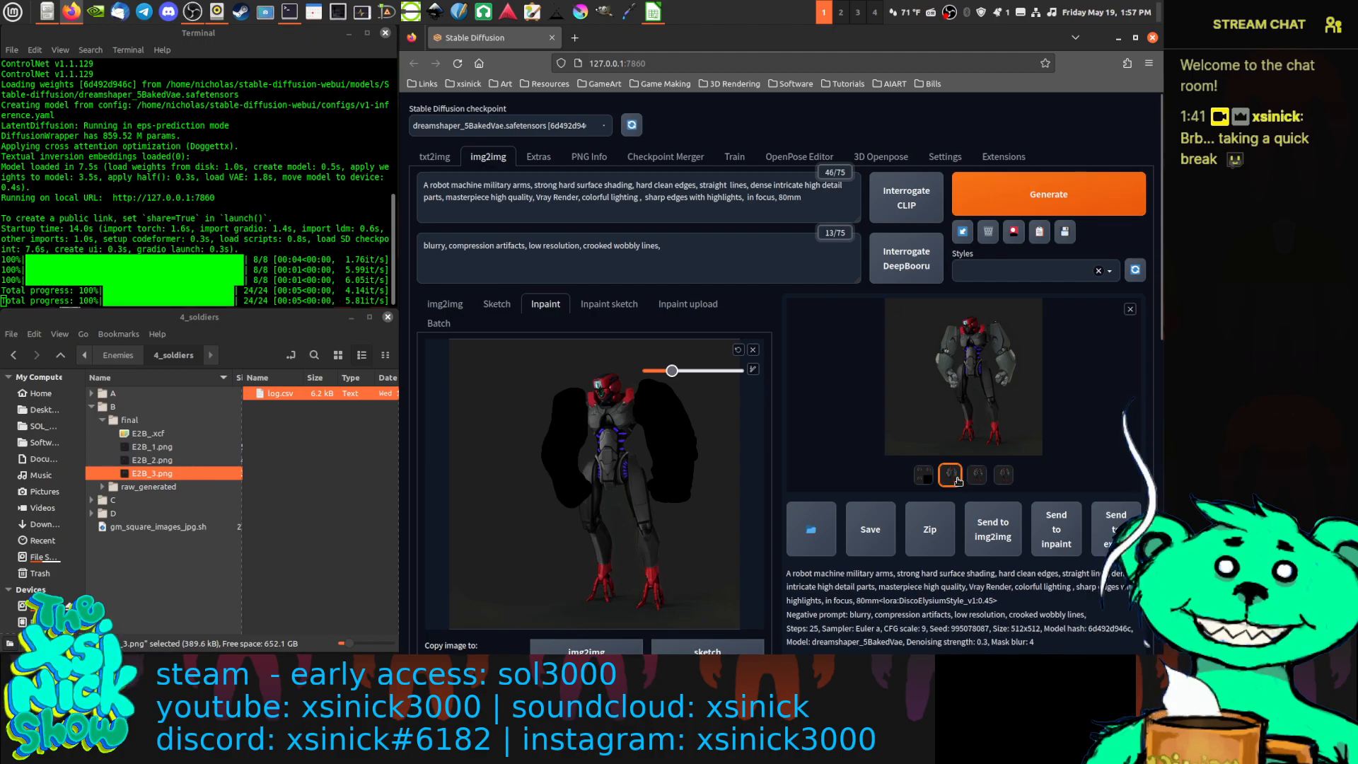
pyautogui.click(971, 417)
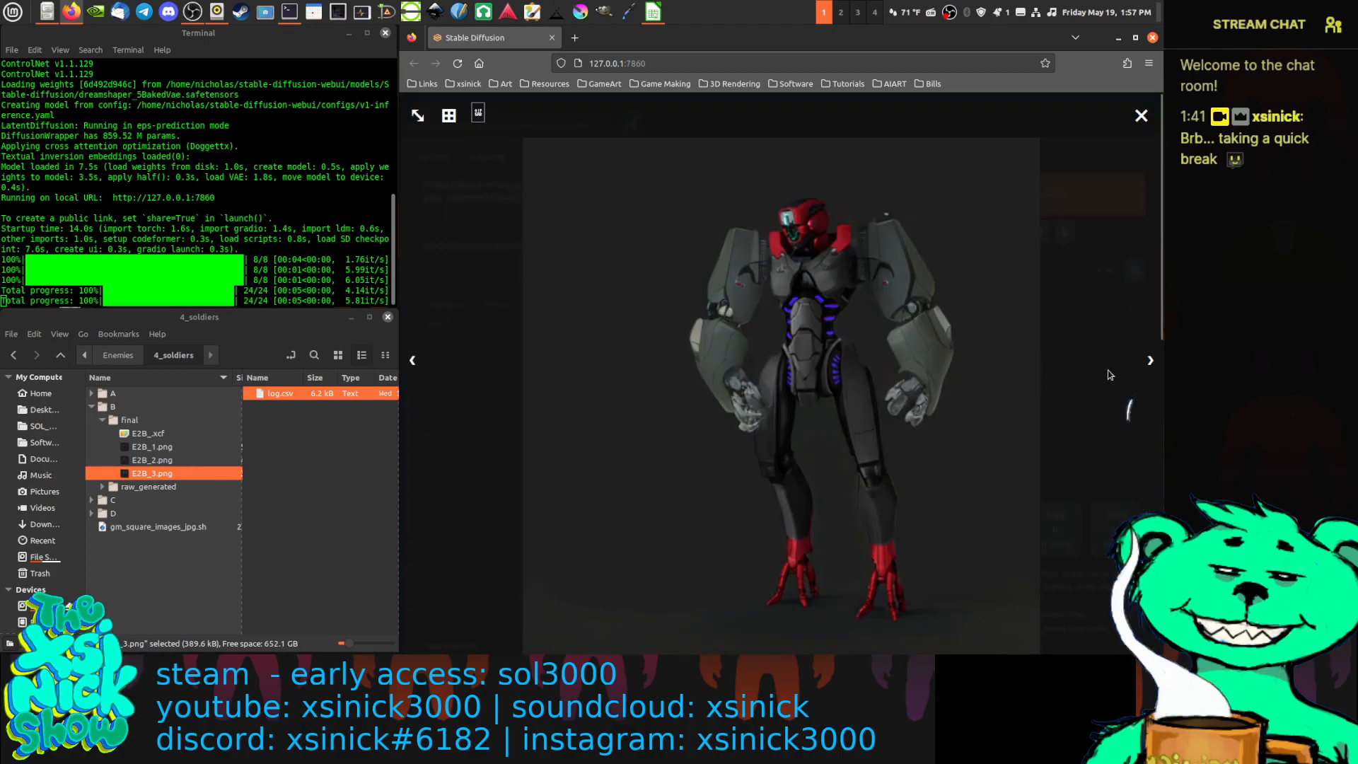
pyautogui.click(1150, 362)
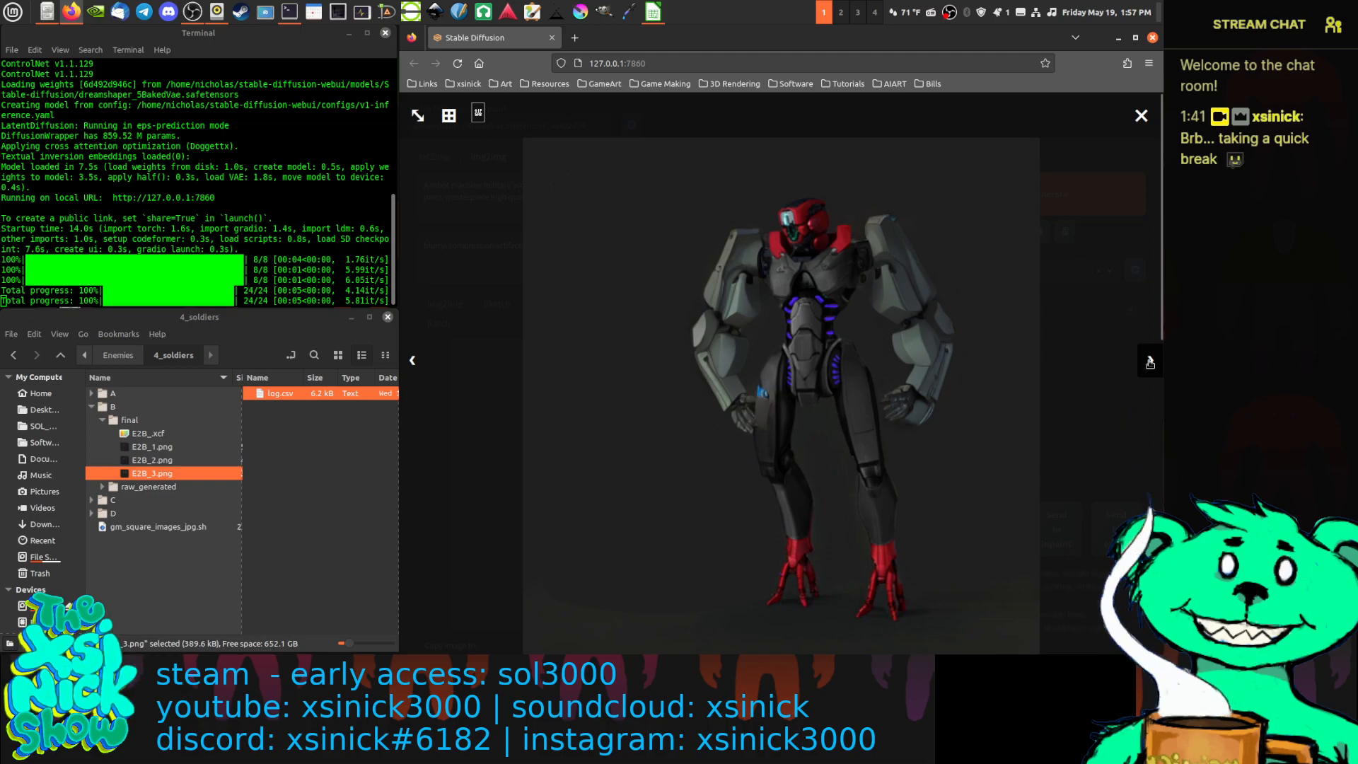
pyautogui.click(1150, 362)
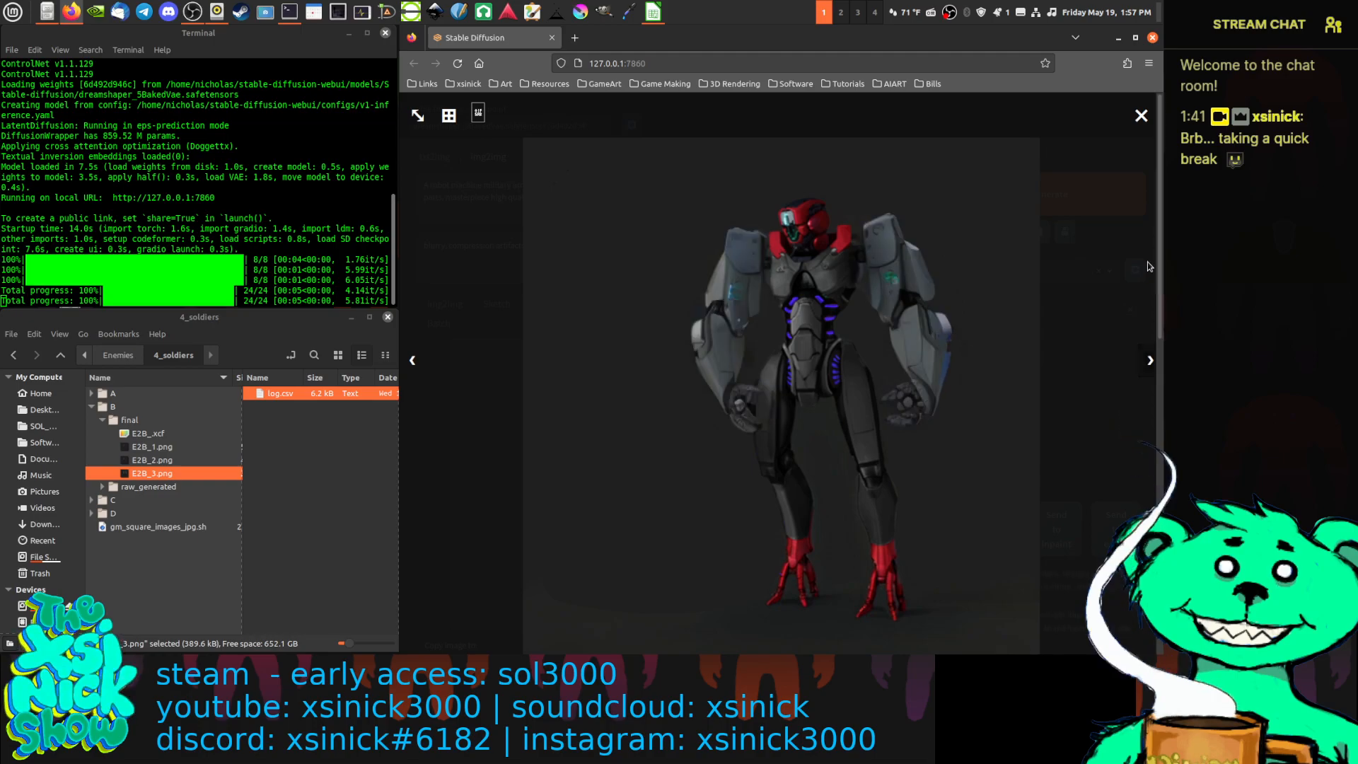
pyautogui.click(1141, 116)
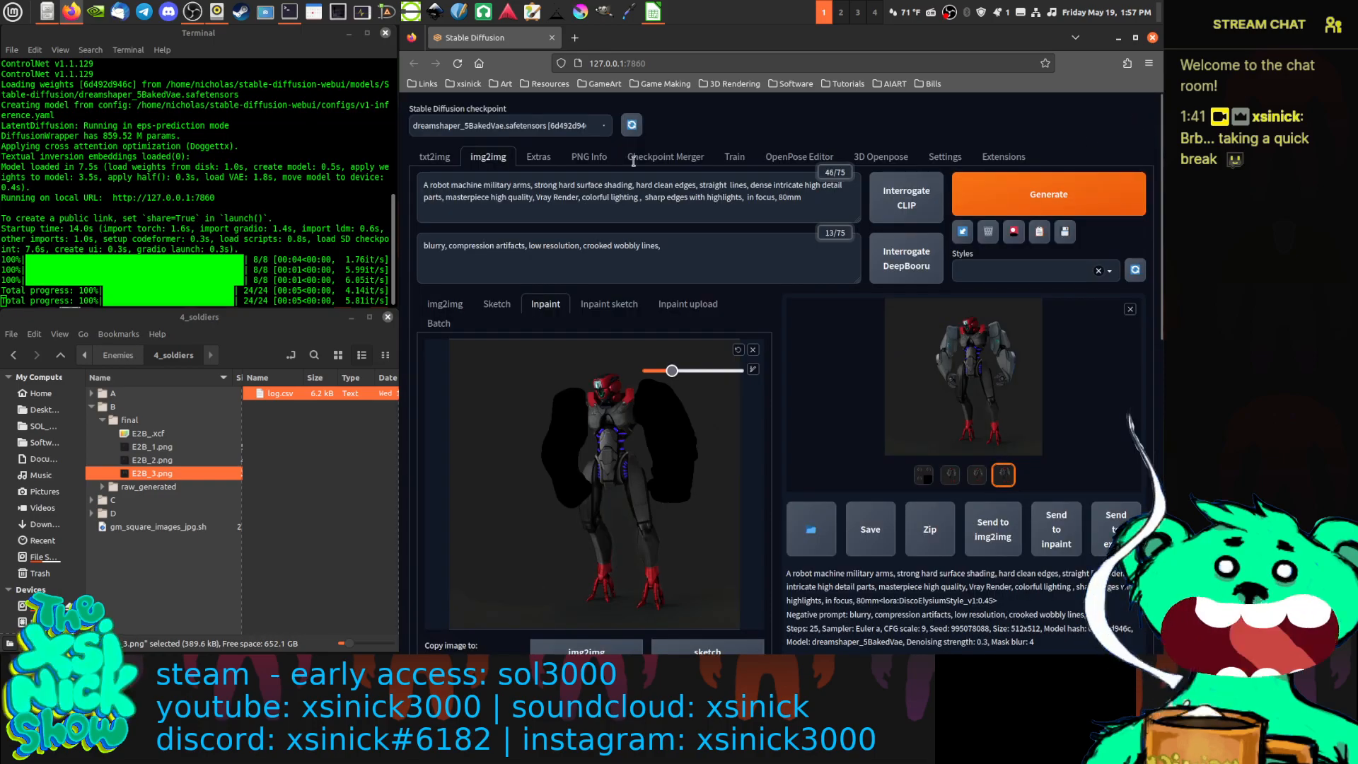
# Switch the Stable Diffusion checkpoint to clarity_2.safetensors and generate new inpainted versions of the robot's arms
pyautogui.click(603, 127)
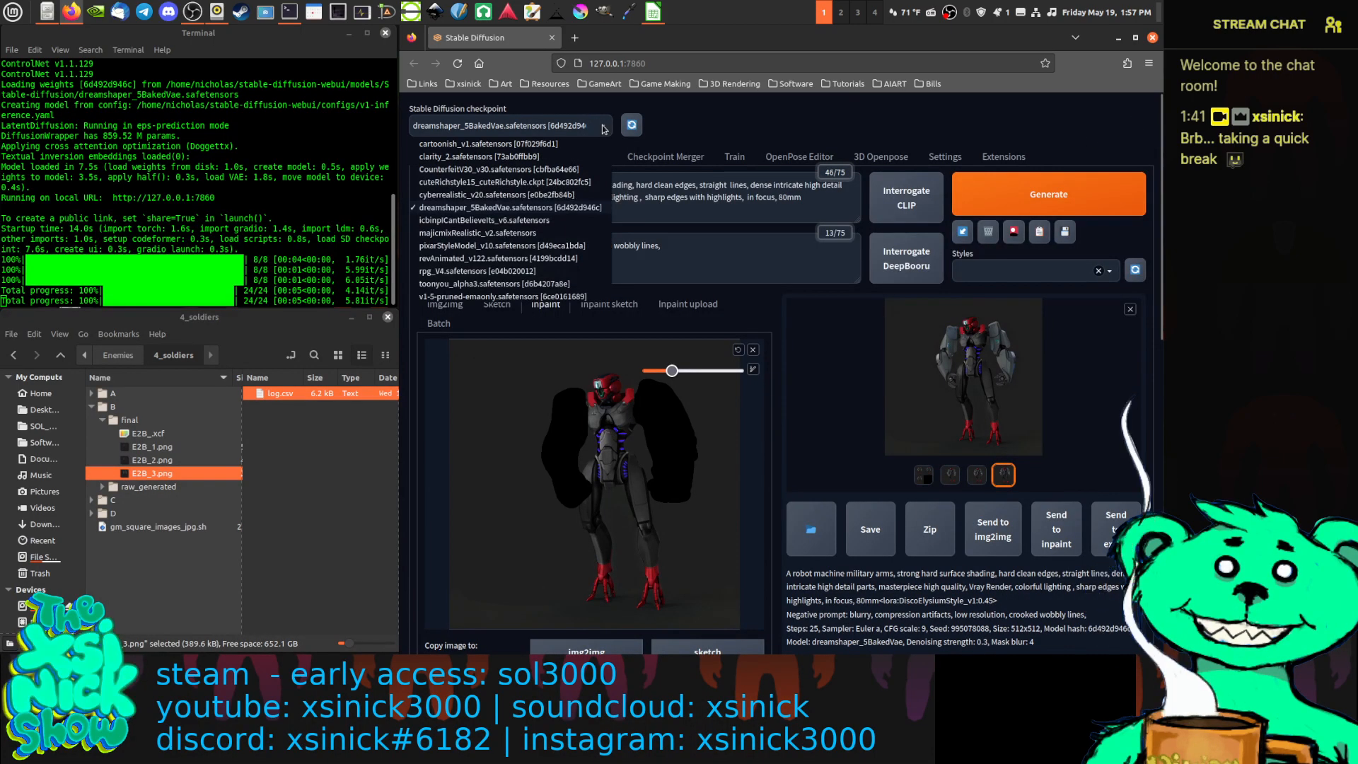
pyautogui.click(534, 169)
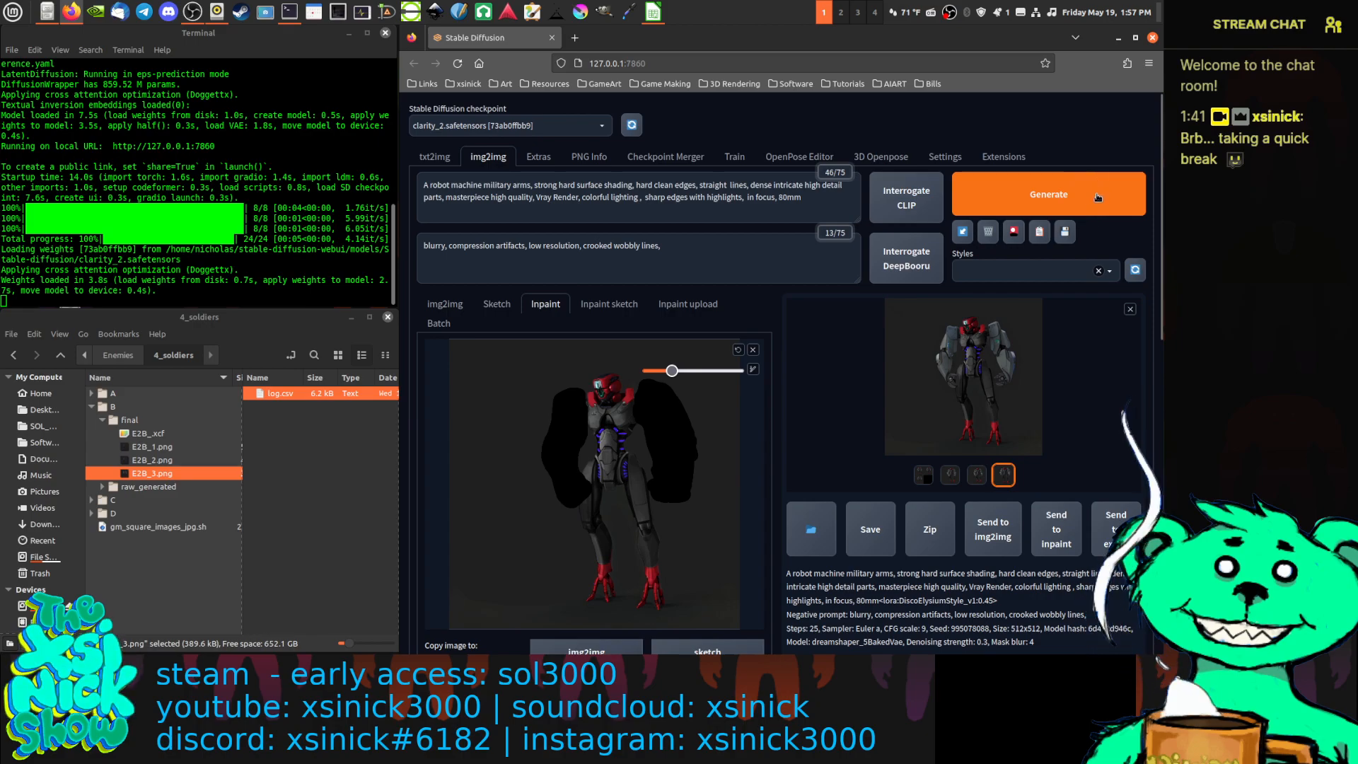
pyautogui.click(1097, 197)
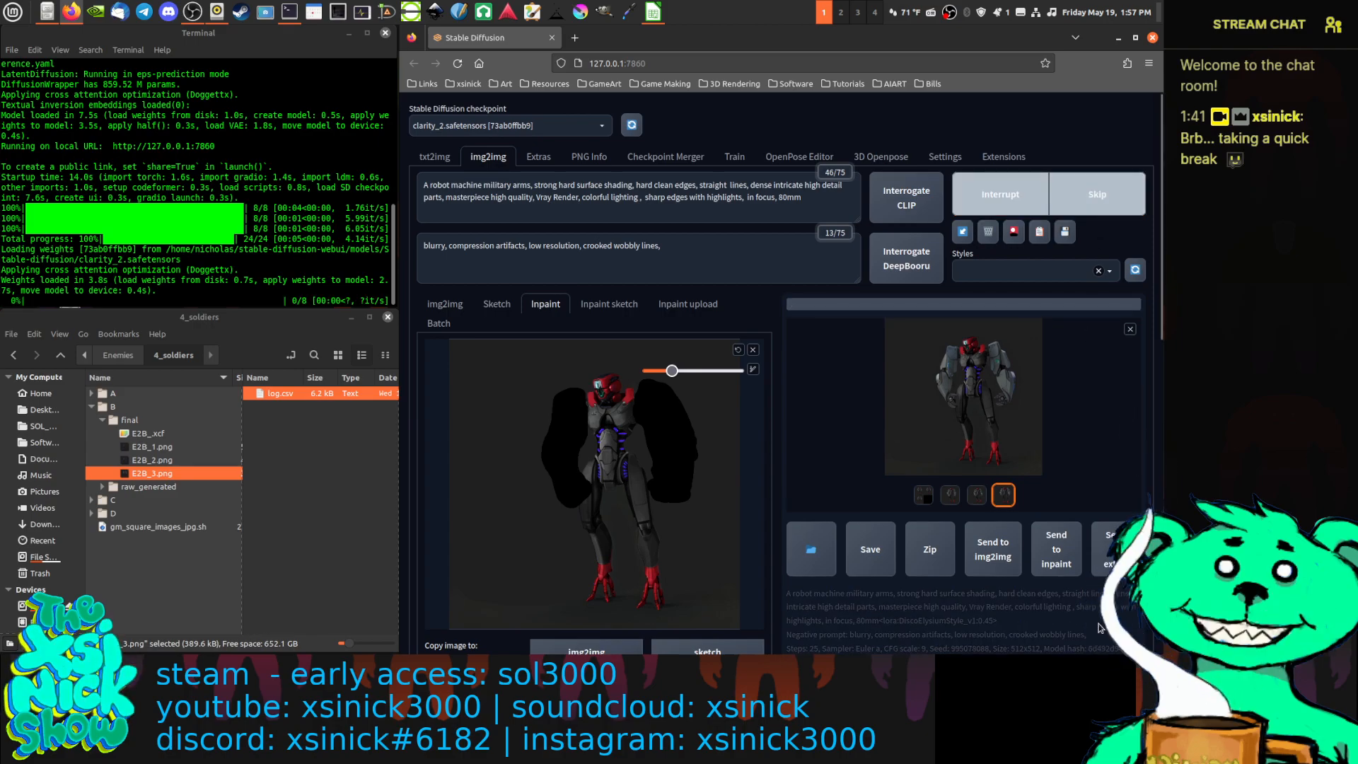
pyautogui.scroll(-3, 1099, 628)
pyautogui.scroll(1, 1110, 601)
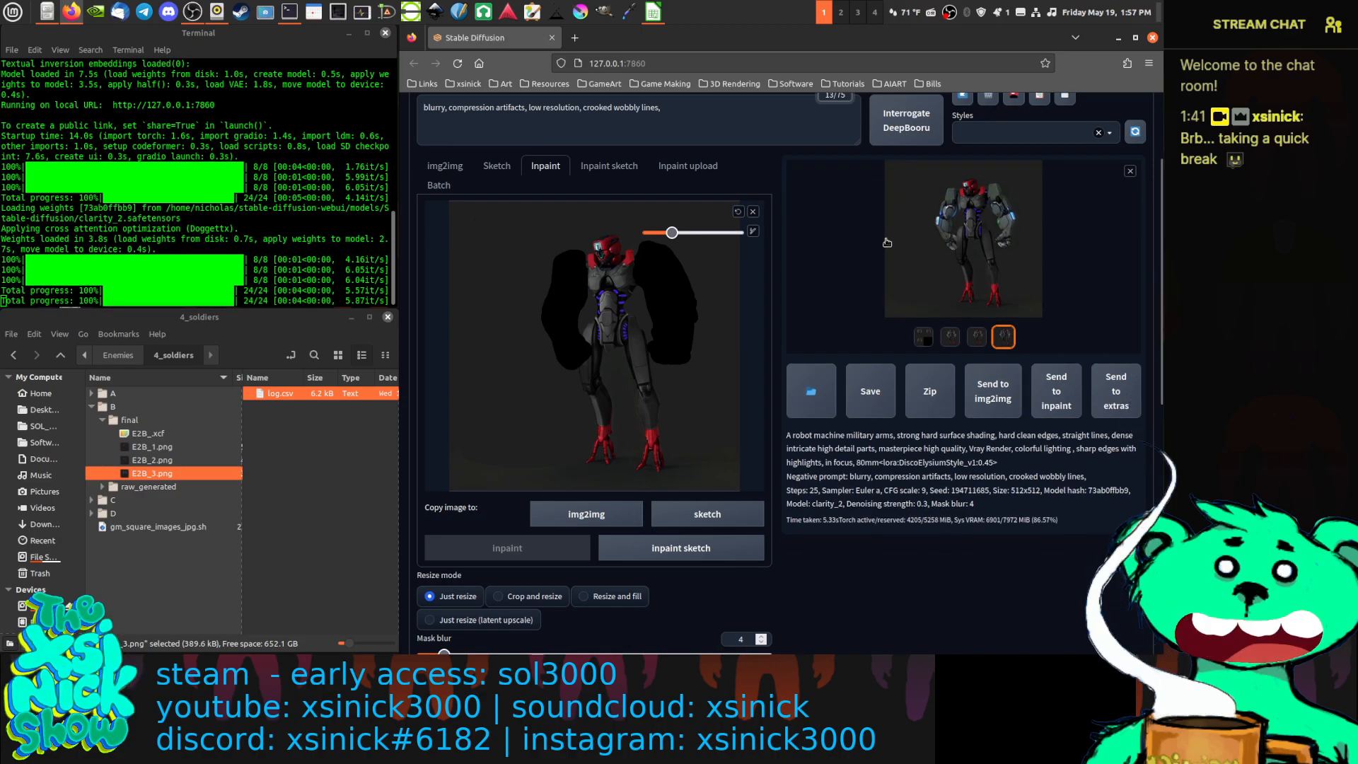
pyautogui.click(983, 255)
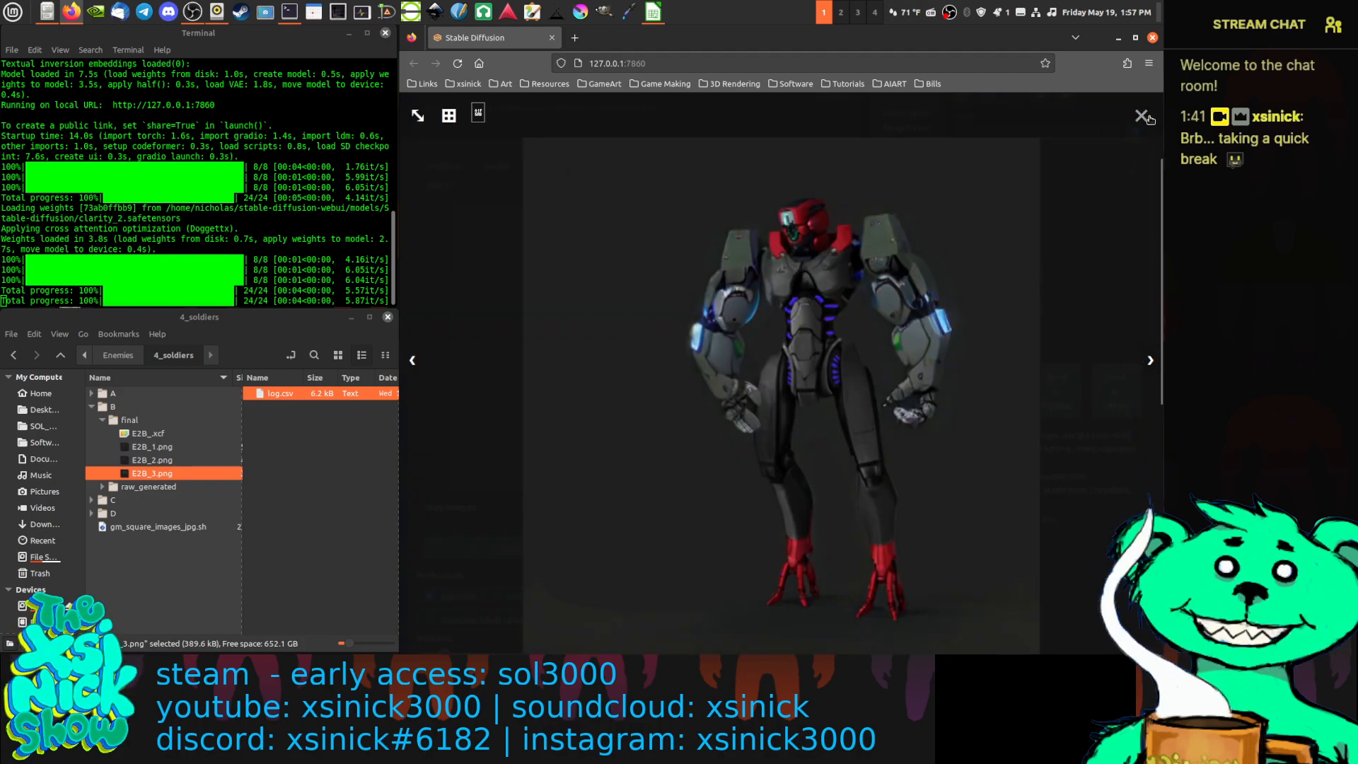
pyautogui.click(1049, 430)
# Set both the width and height of the inpainted output to 704
pyautogui.scroll(-6, 1049, 429)
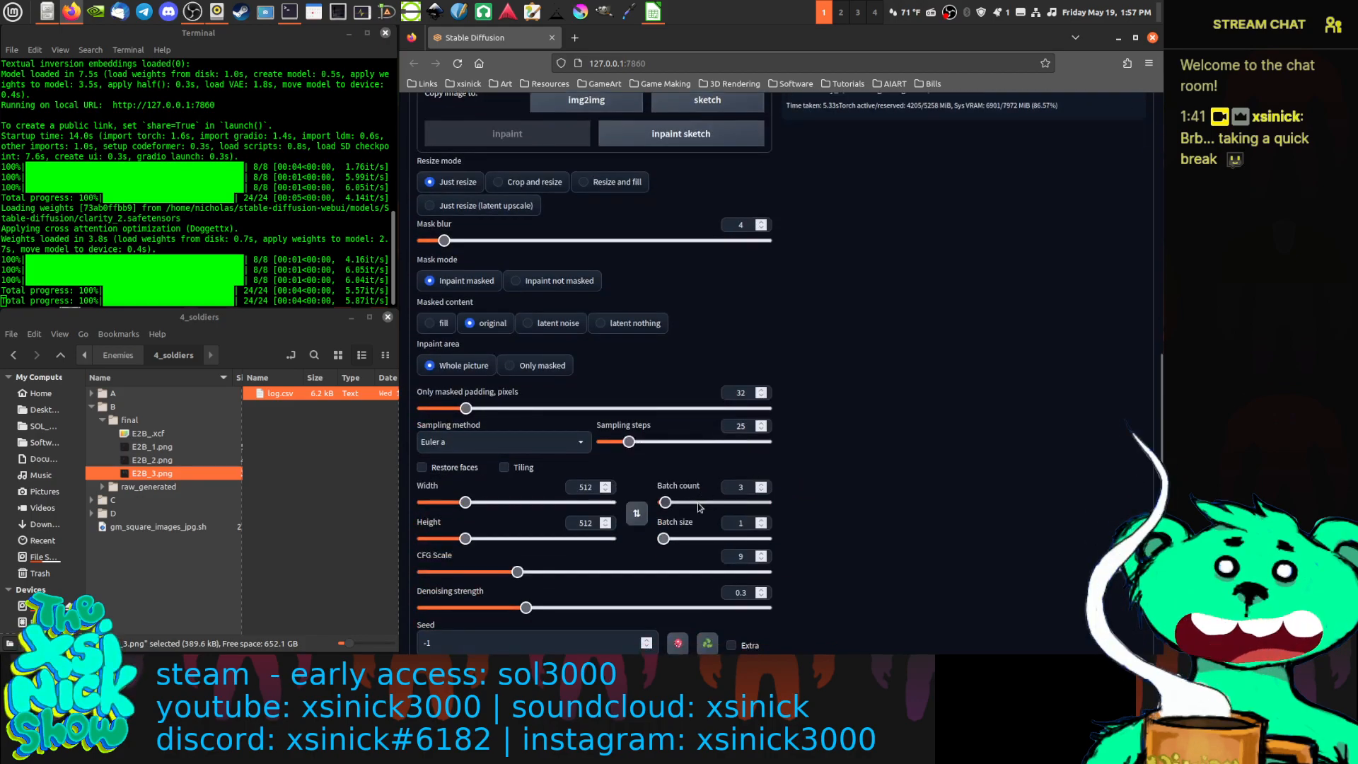
pyautogui.moveTo(594, 488); pyautogui.dragTo(540, 474)
pyautogui.write('704')
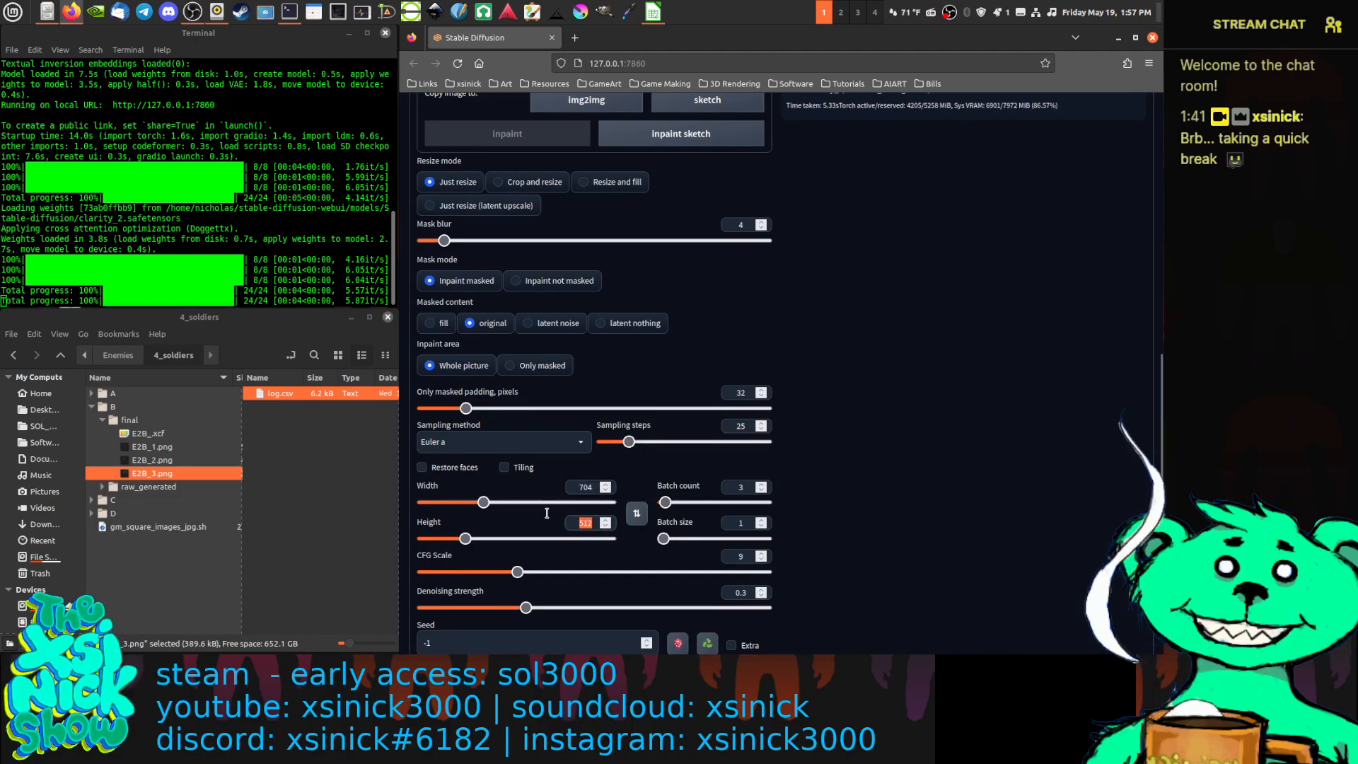
pyautogui.moveTo(595, 524); pyautogui.dragTo(558, 514)
pyautogui.write('704')
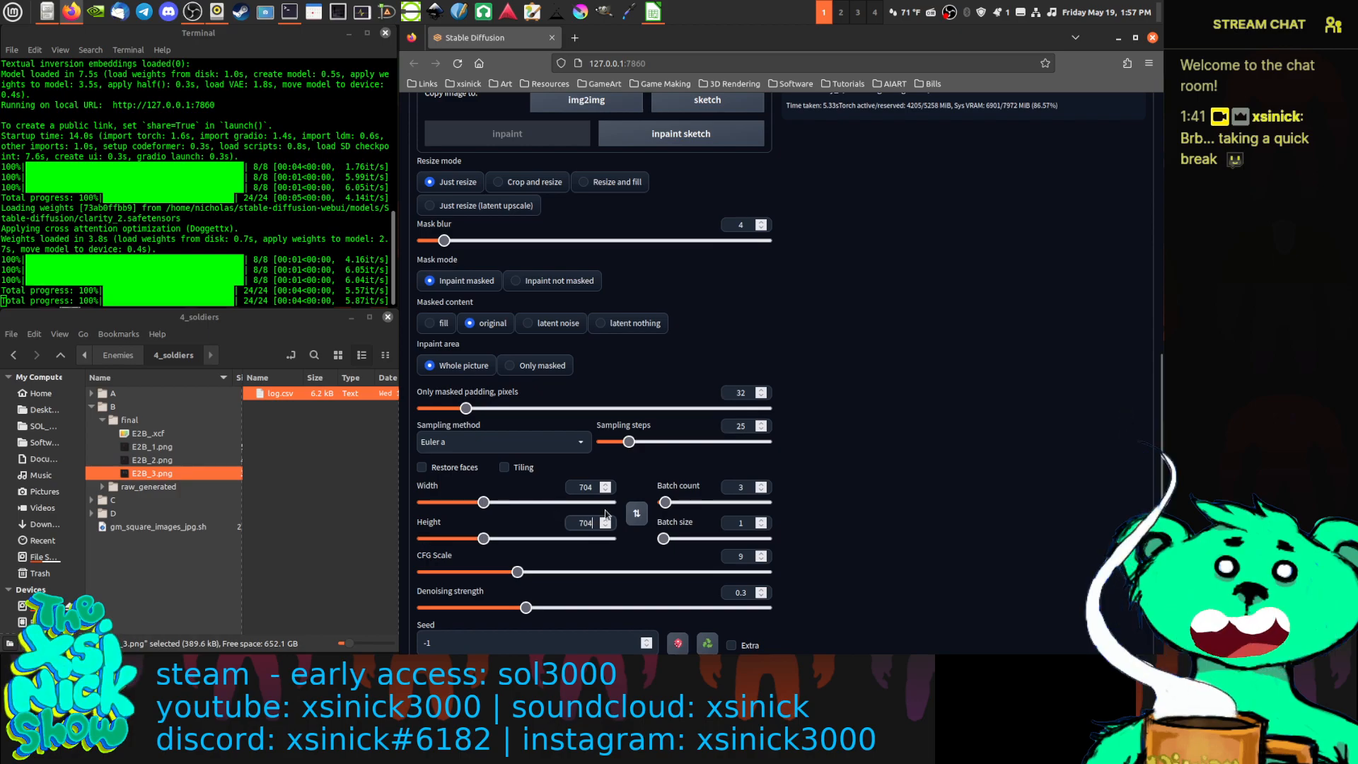
# Page through the enlarged clarity_2 results and compare the robot's arm designs
pyautogui.scroll(5, 948, 385)
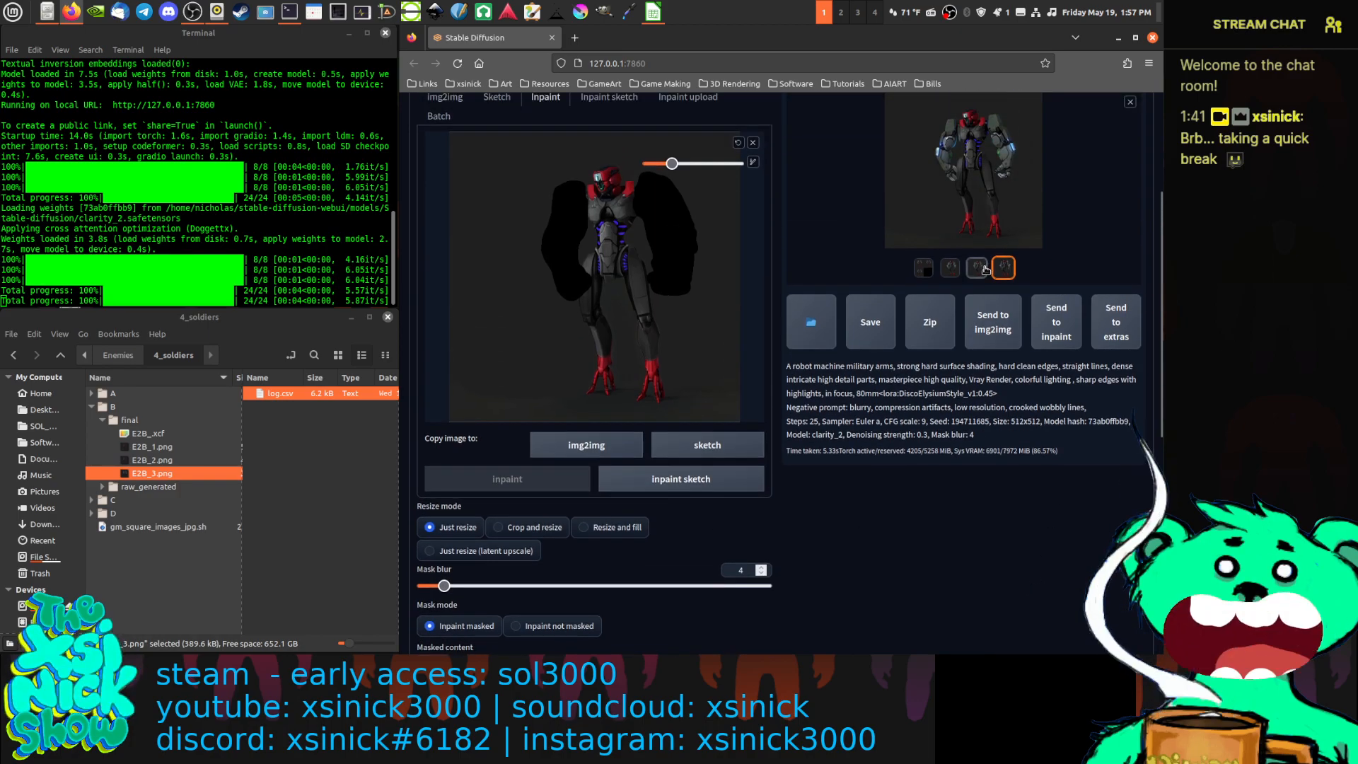
pyautogui.click(987, 189)
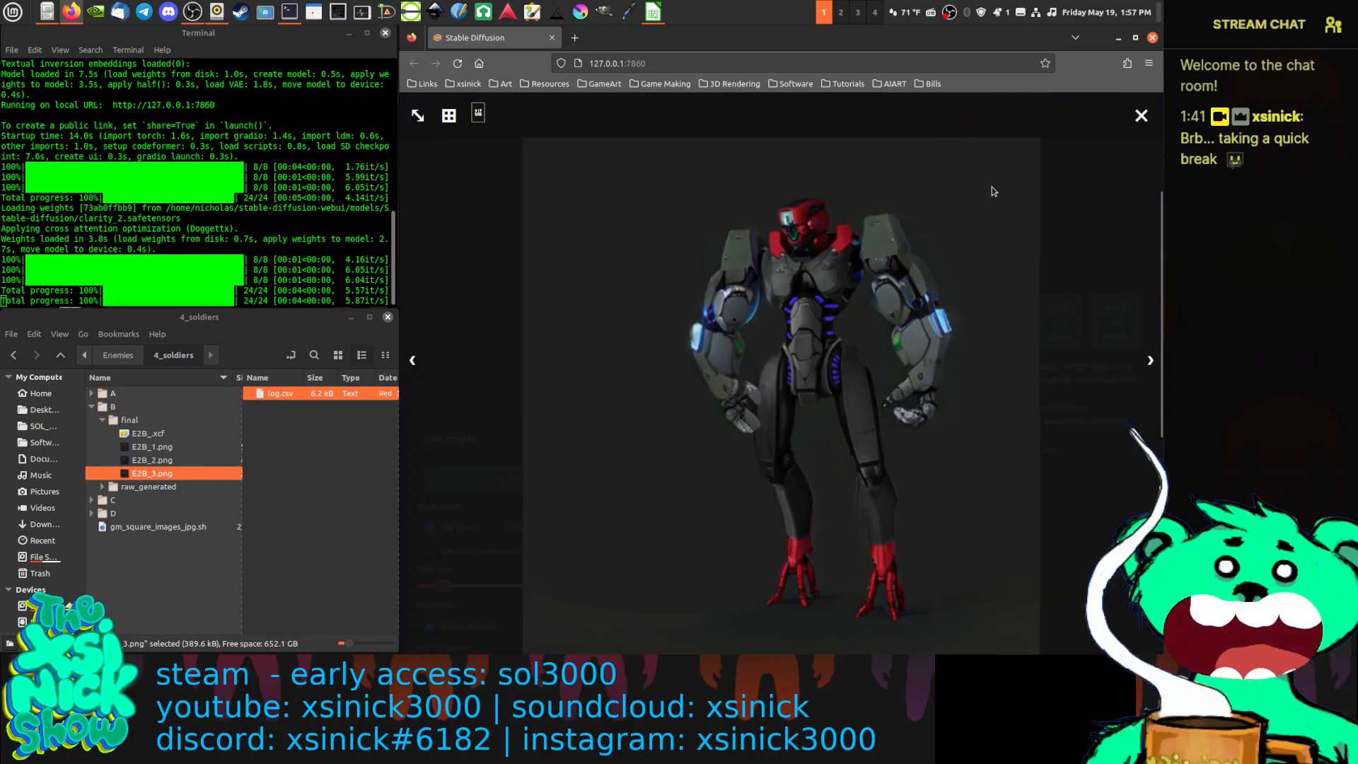
pyautogui.click(1142, 361)
pyautogui.click(1142, 361)
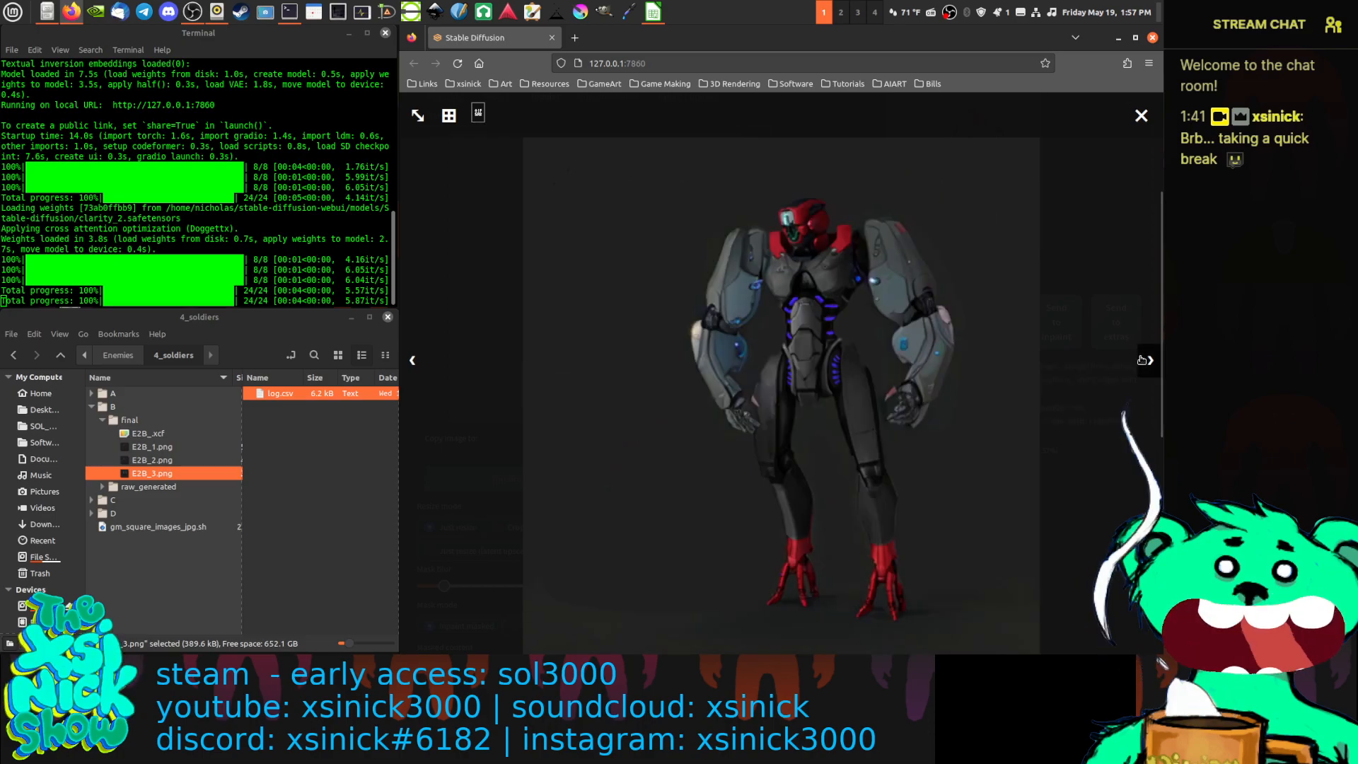
pyautogui.click(1142, 360)
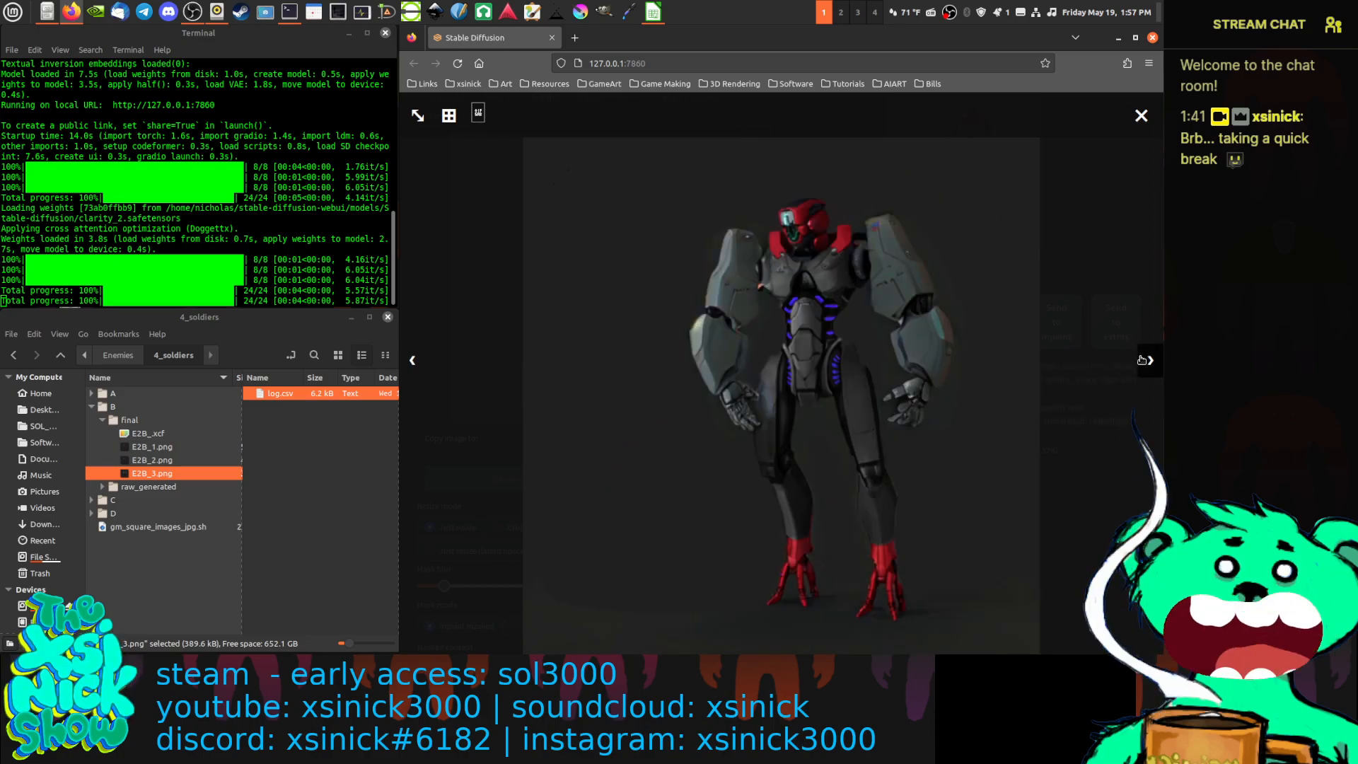
pyautogui.click(1142, 360)
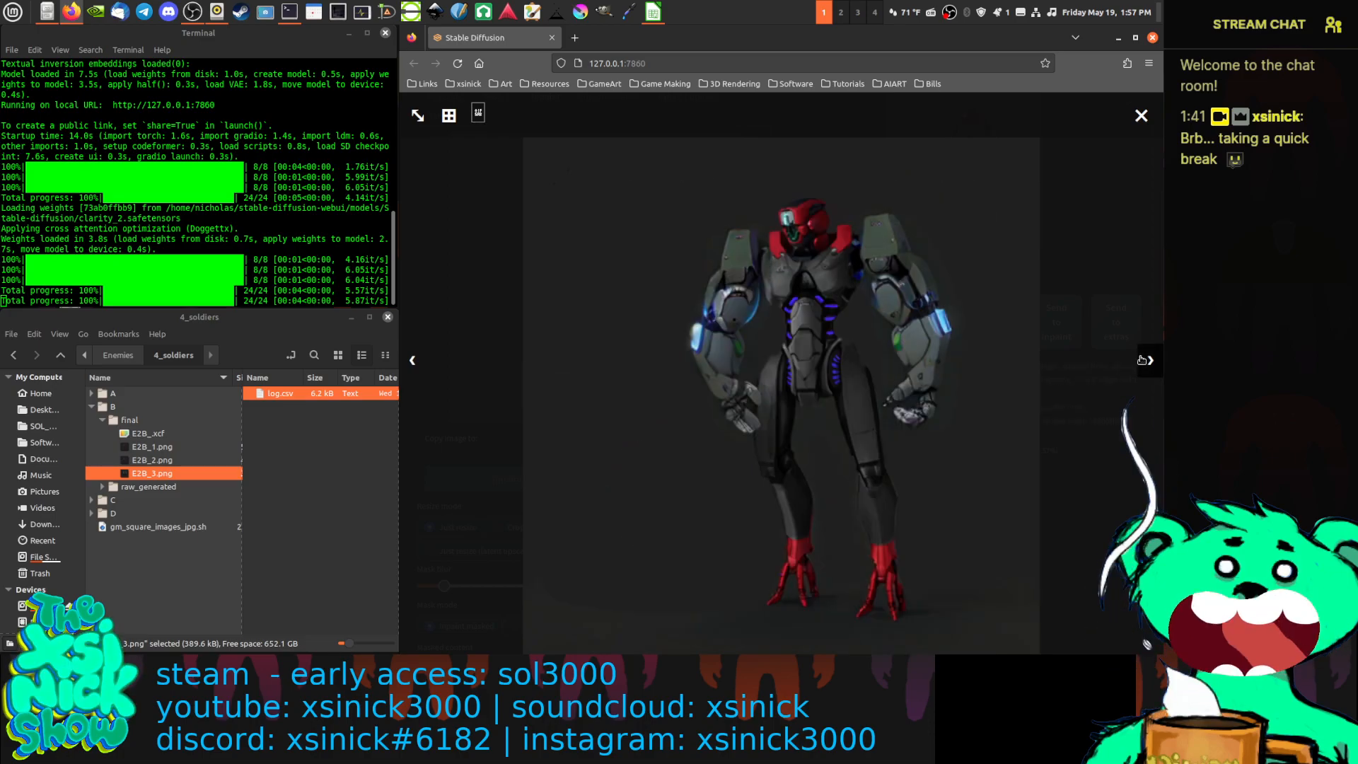
pyautogui.click(1139, 117)
# Generate the inpainted arms again at the 704 by 704 output size
pyautogui.scroll(5, 1073, 206)
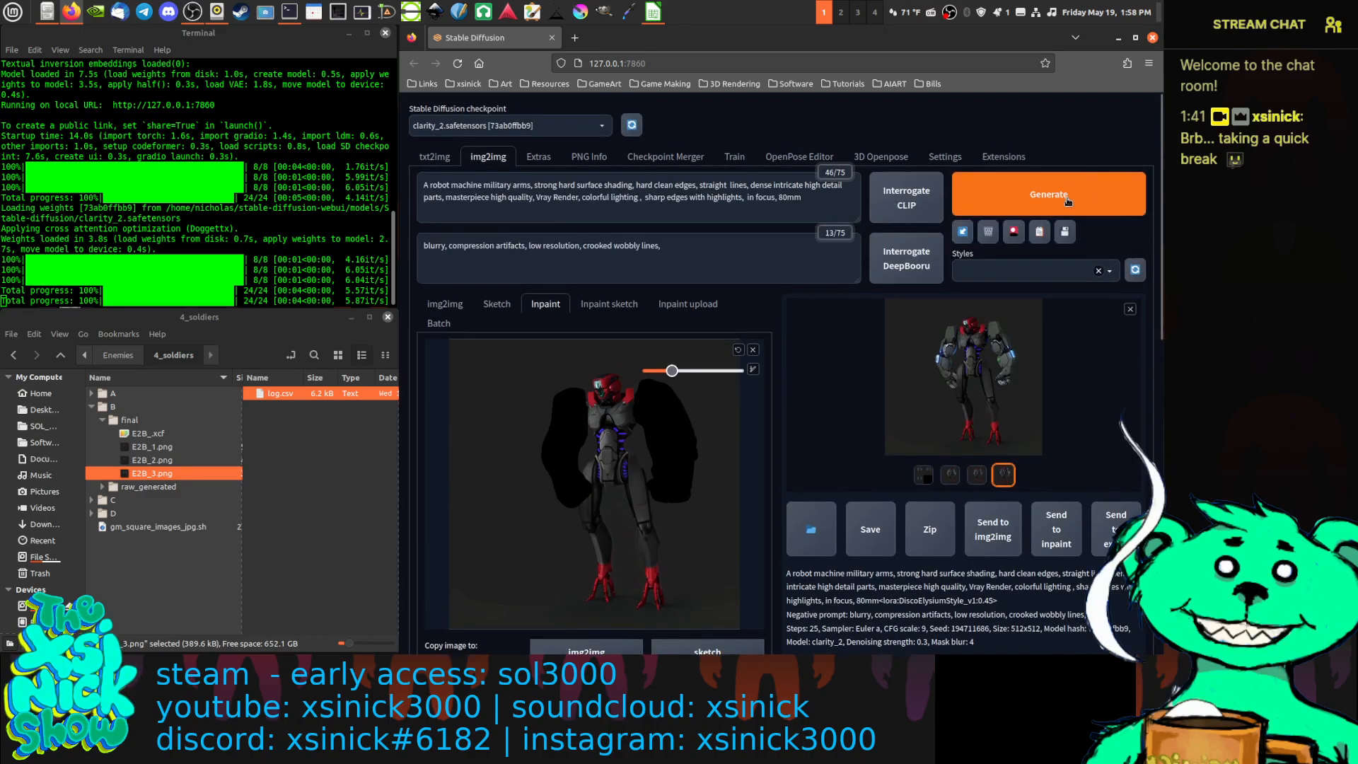
pyautogui.click(1073, 205)
pyautogui.scroll(-4, 1054, 552)
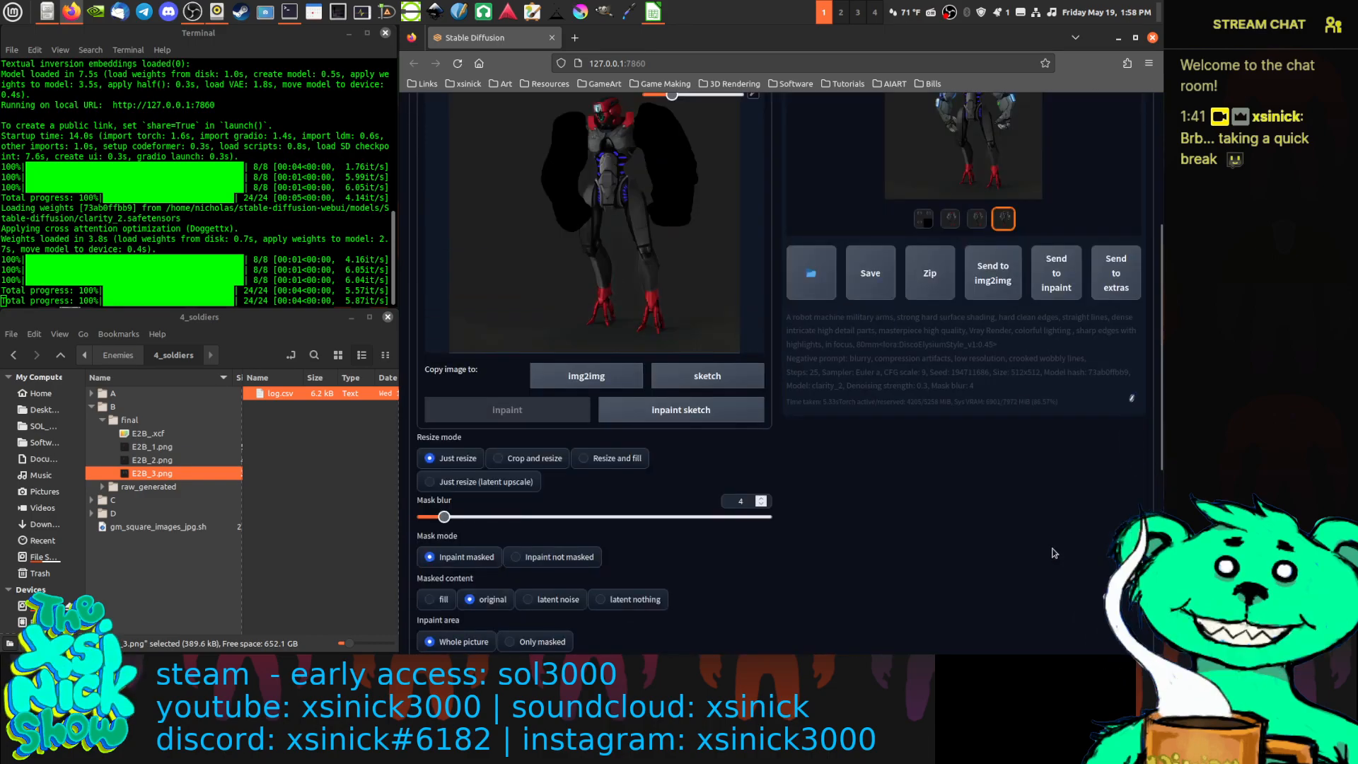
# Examine the enlarged 704 by 704 arm variations one by one, including the overview grid
pyautogui.scroll(2, 1054, 552)
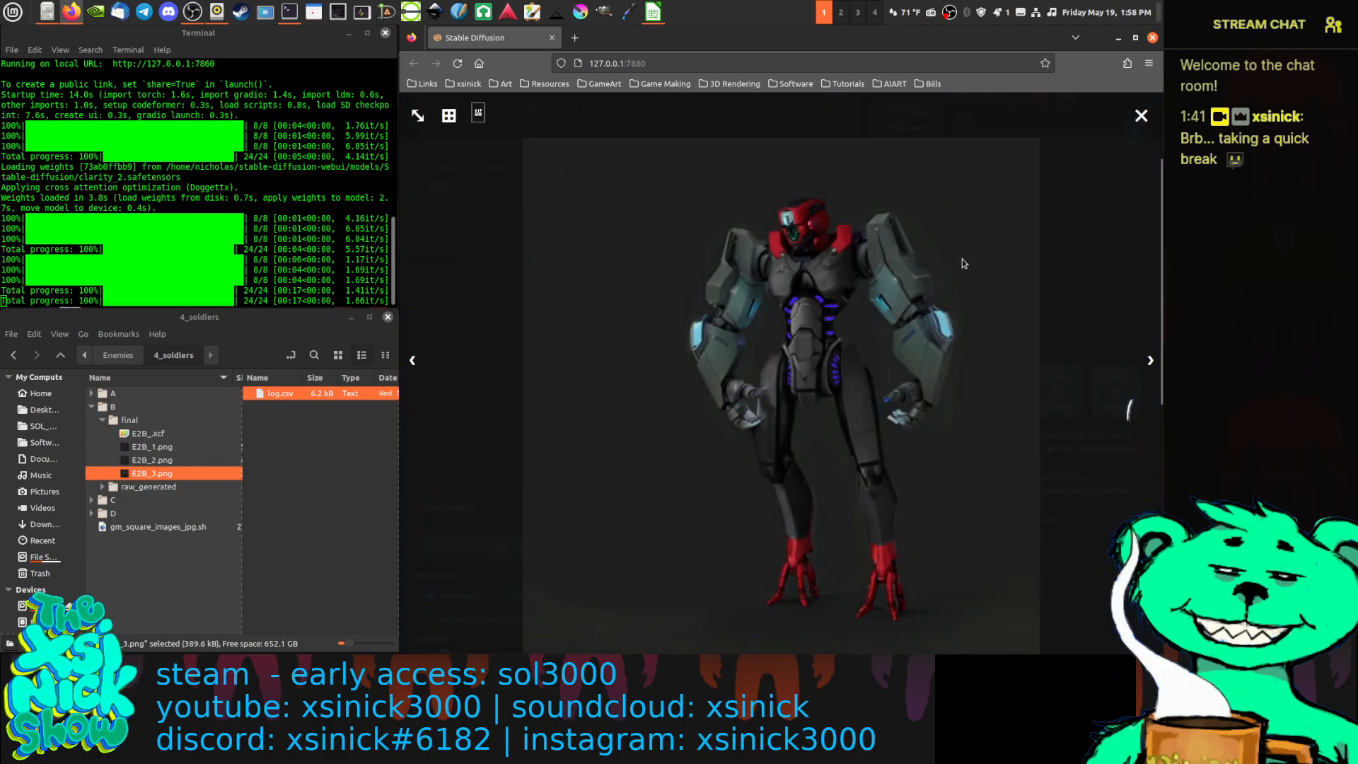
pyautogui.click(961, 258)
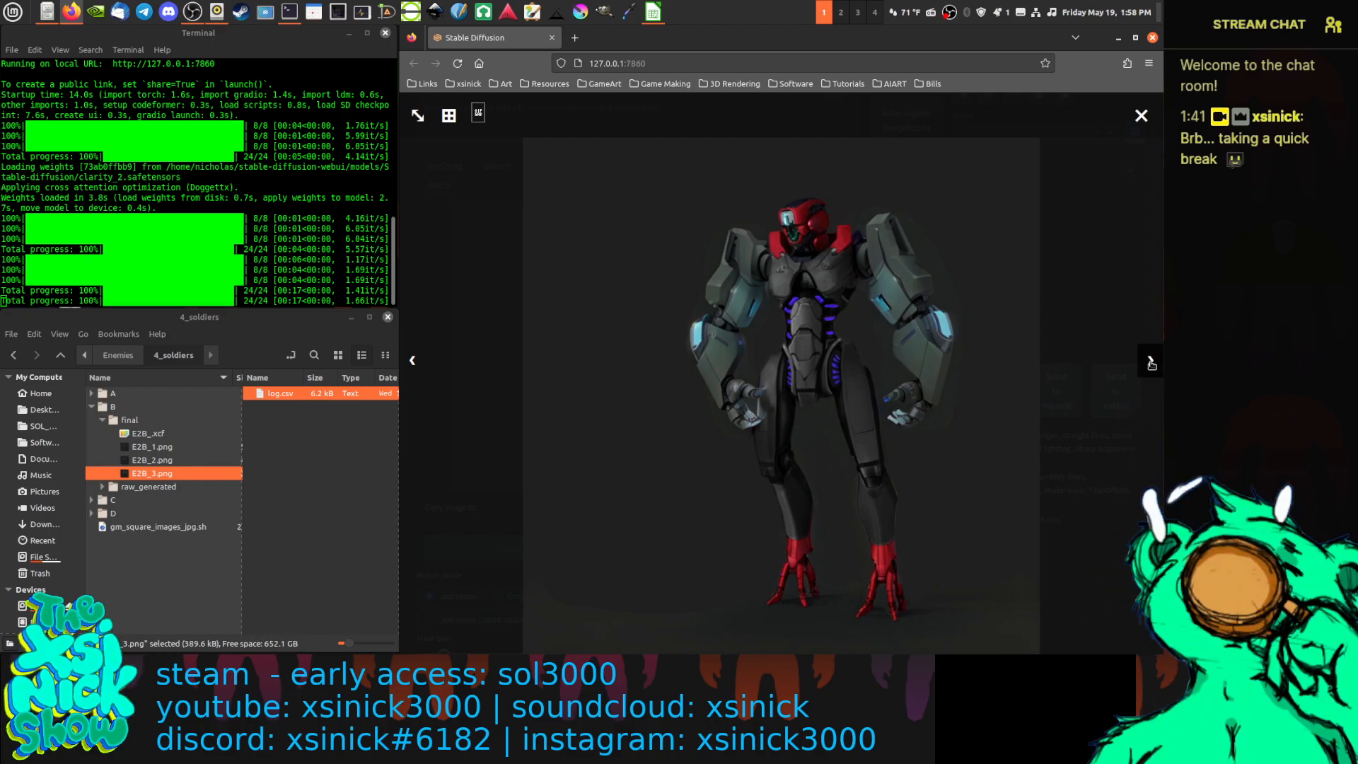
pyautogui.click(1150, 364)
pyautogui.click(1151, 363)
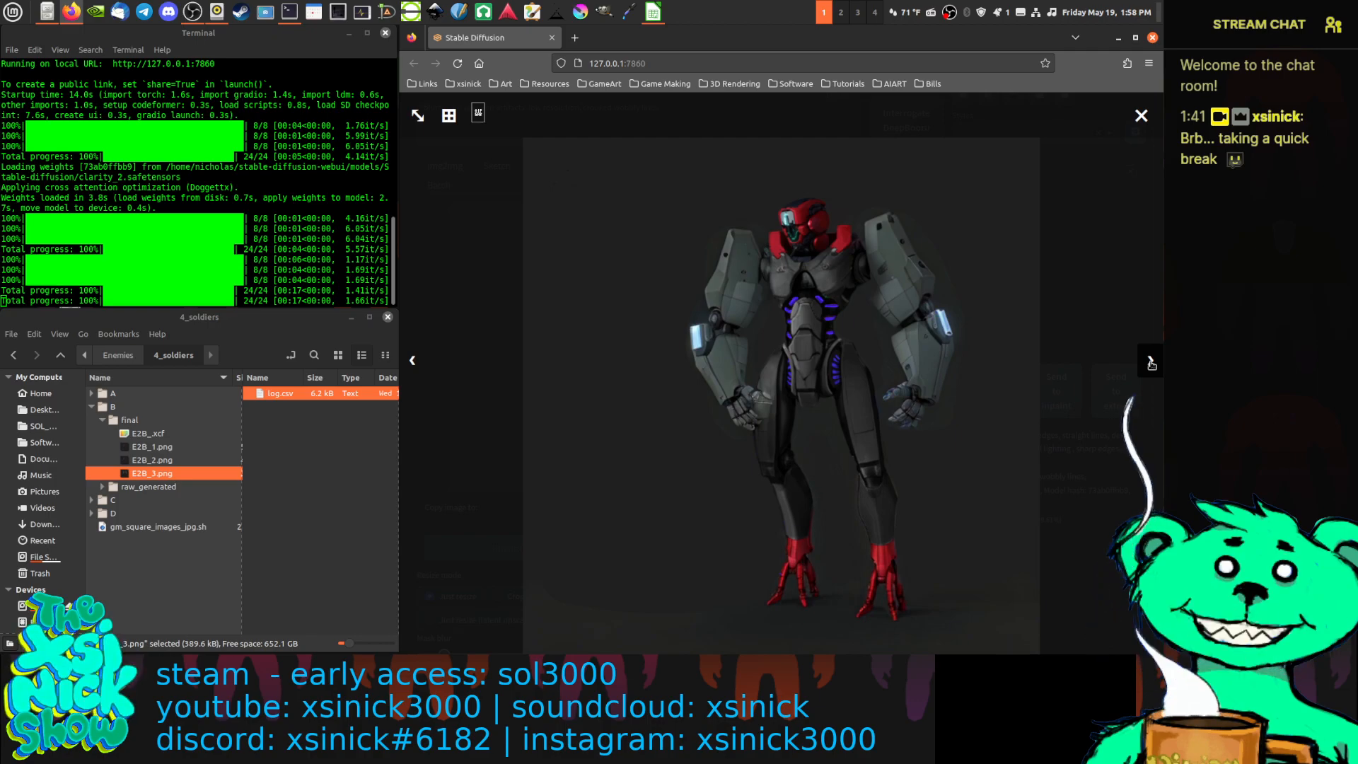
pyautogui.click(1150, 363)
pyautogui.click(1151, 363)
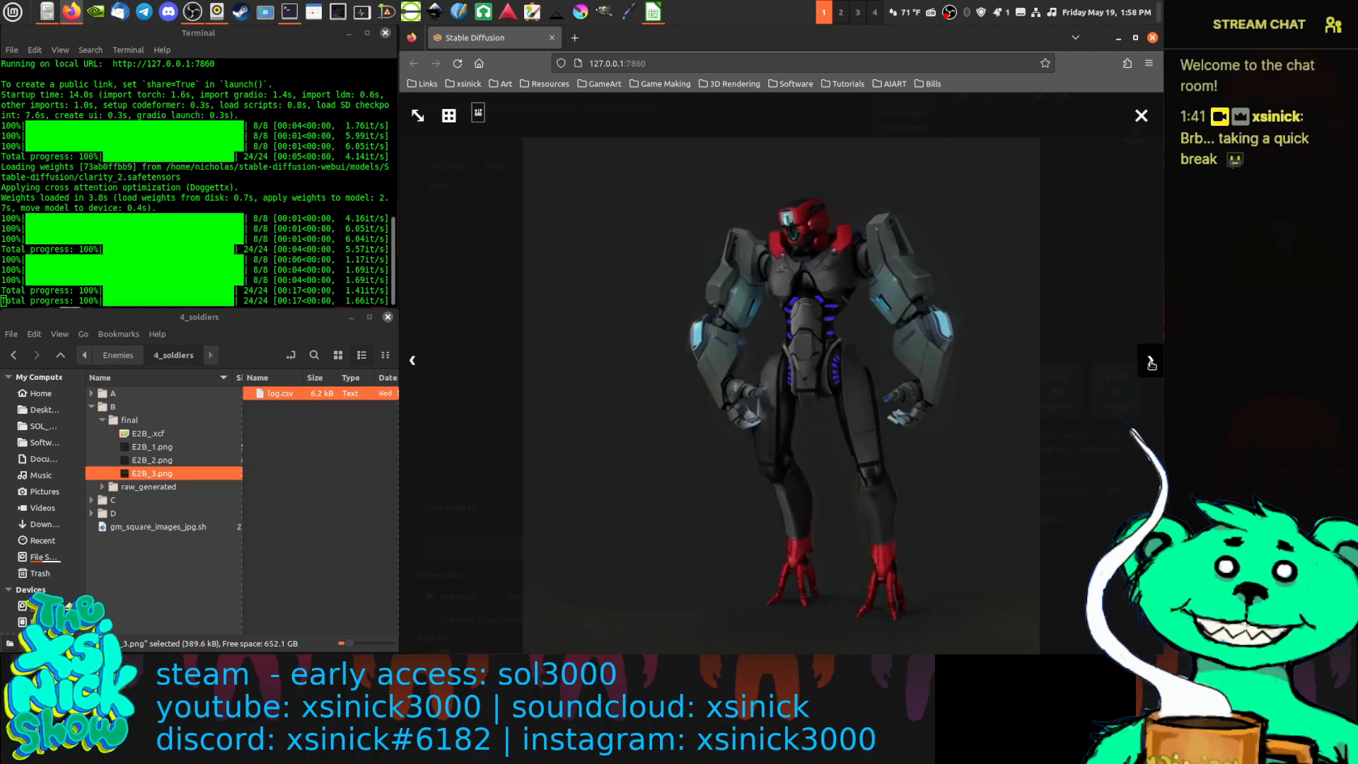
pyautogui.click(1152, 363)
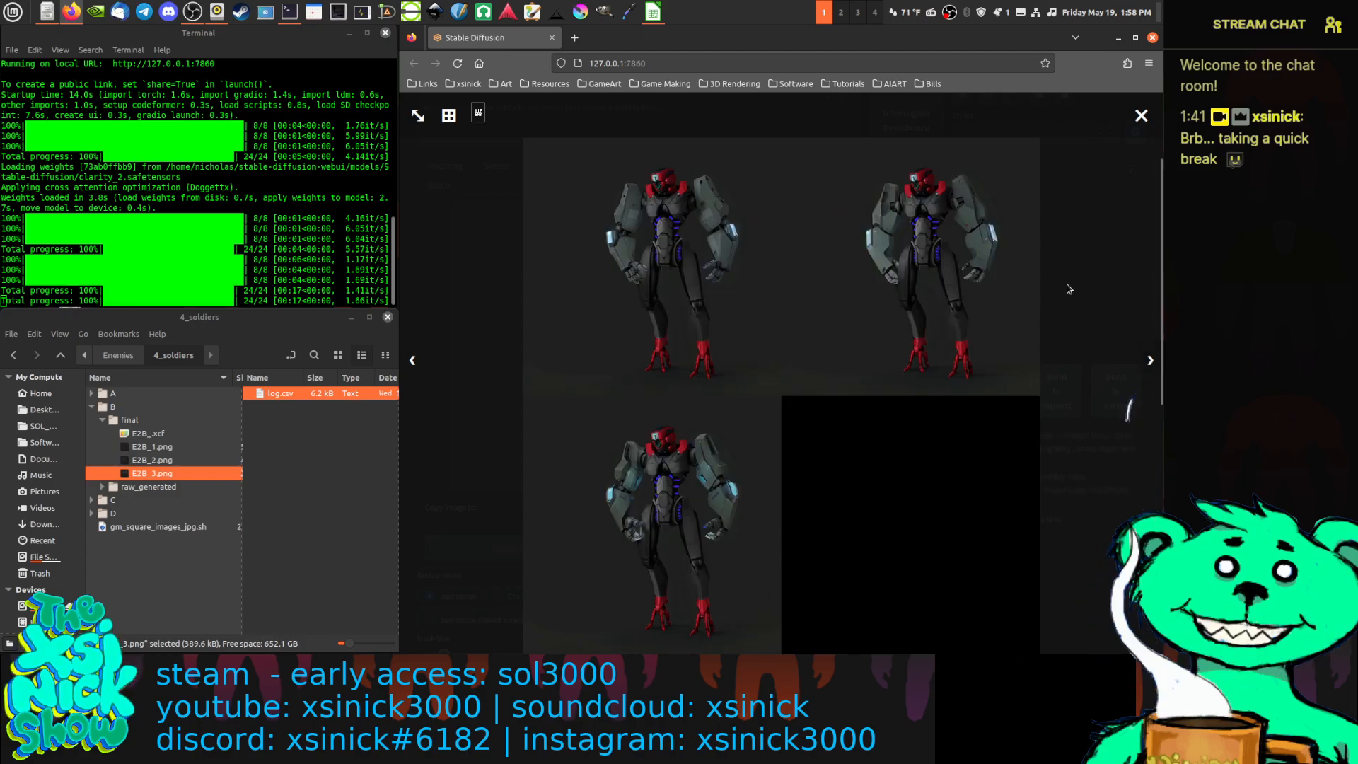
pyautogui.click(1150, 119)
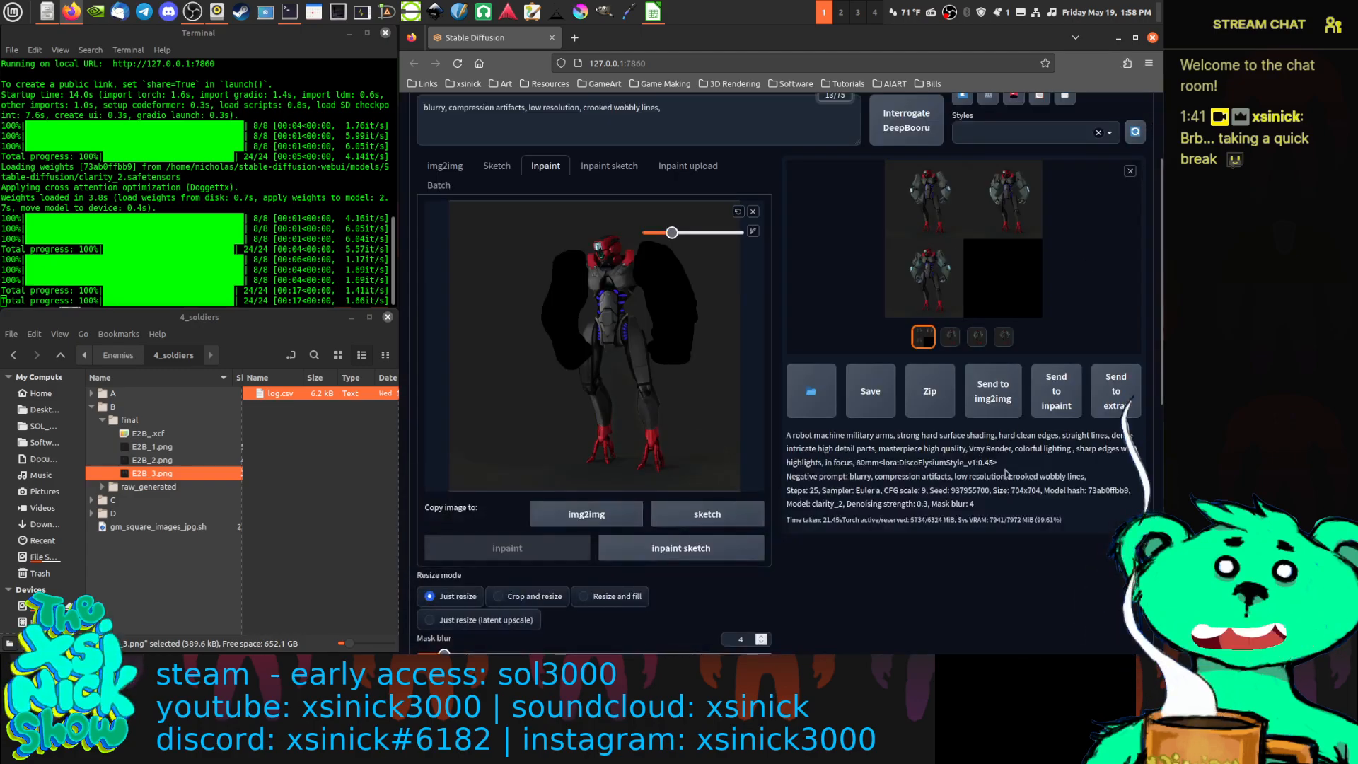
# Set the denoising strength to 0.25 and generate another batch of inpainted arms
pyautogui.scroll(-5, 949, 420)
pyautogui.scroll(-2, 839, 543)
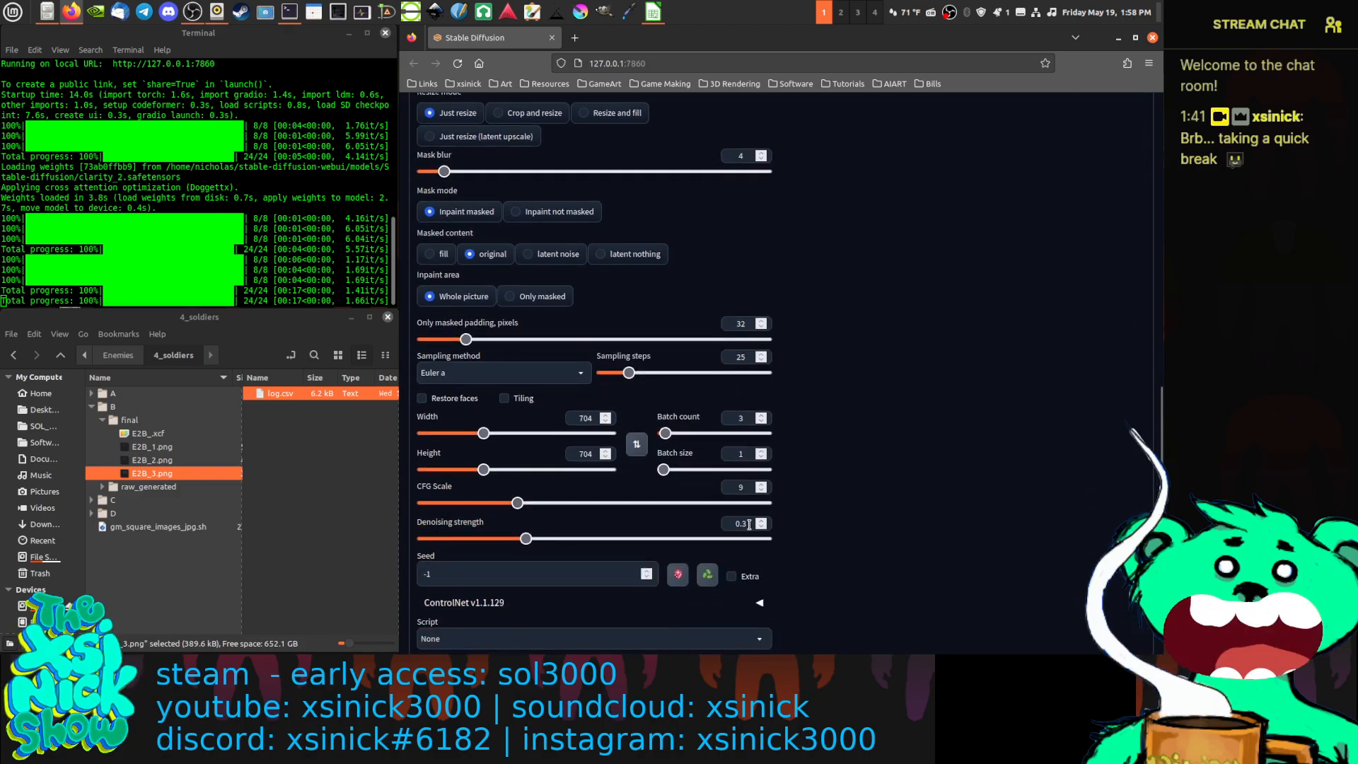
pyautogui.click(750, 523)
pyautogui.press('BackSpace')
pyautogui.write('25')
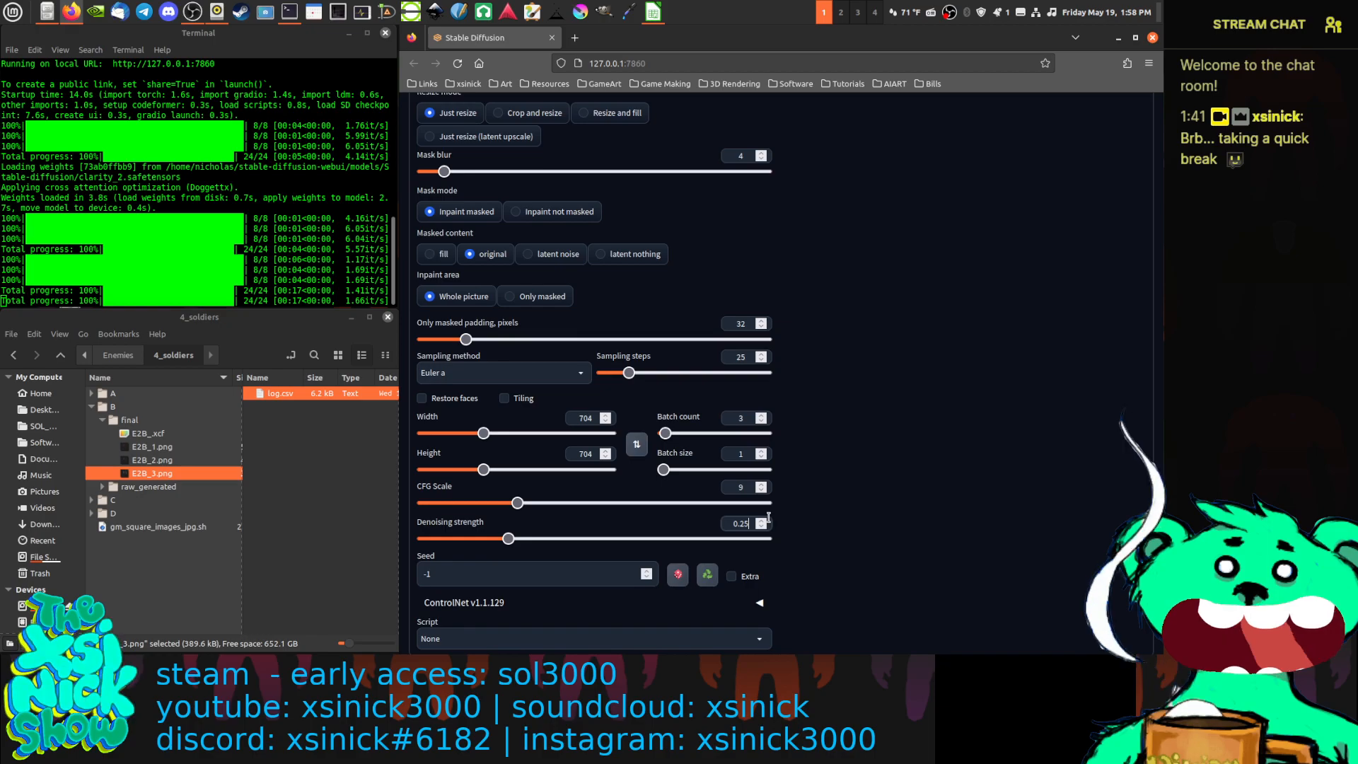
pyautogui.scroll(7, 931, 517)
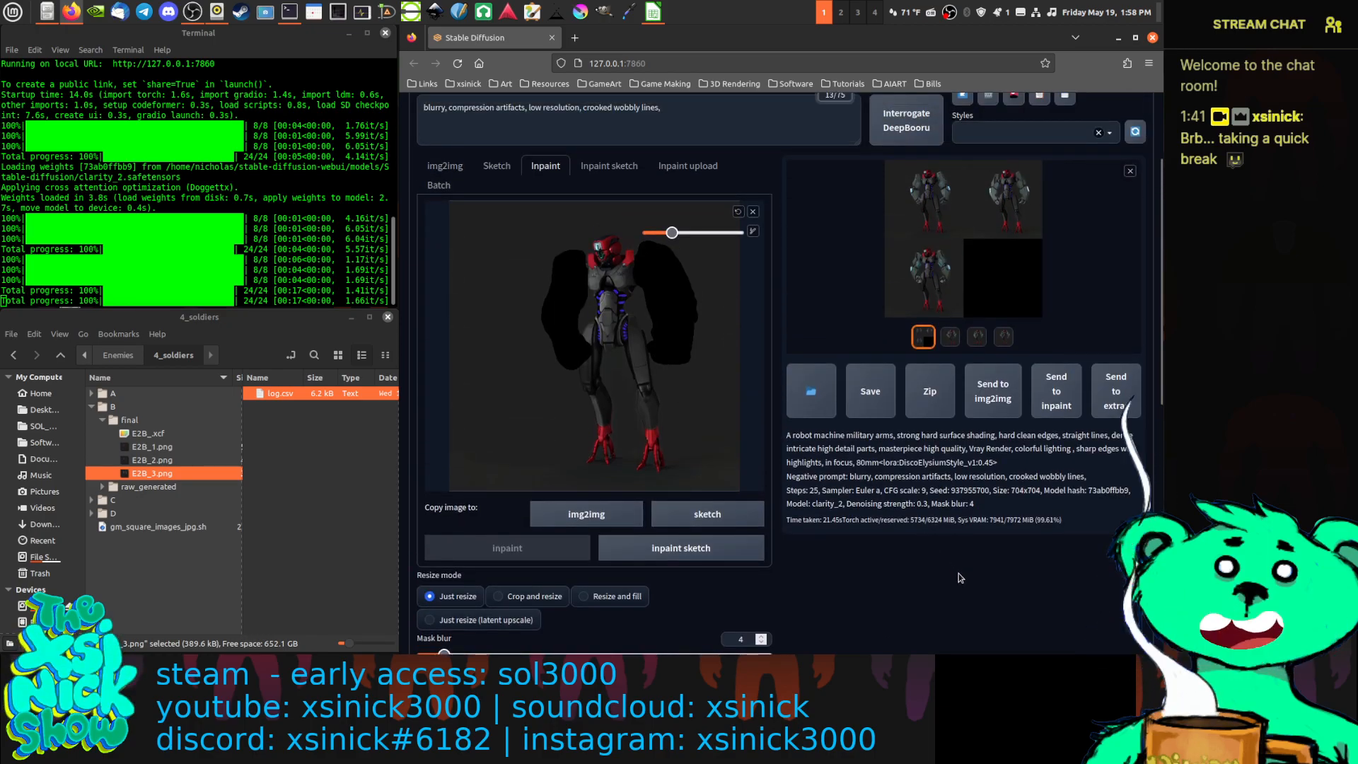
pyautogui.scroll(2, 943, 415)
pyautogui.click(1051, 182)
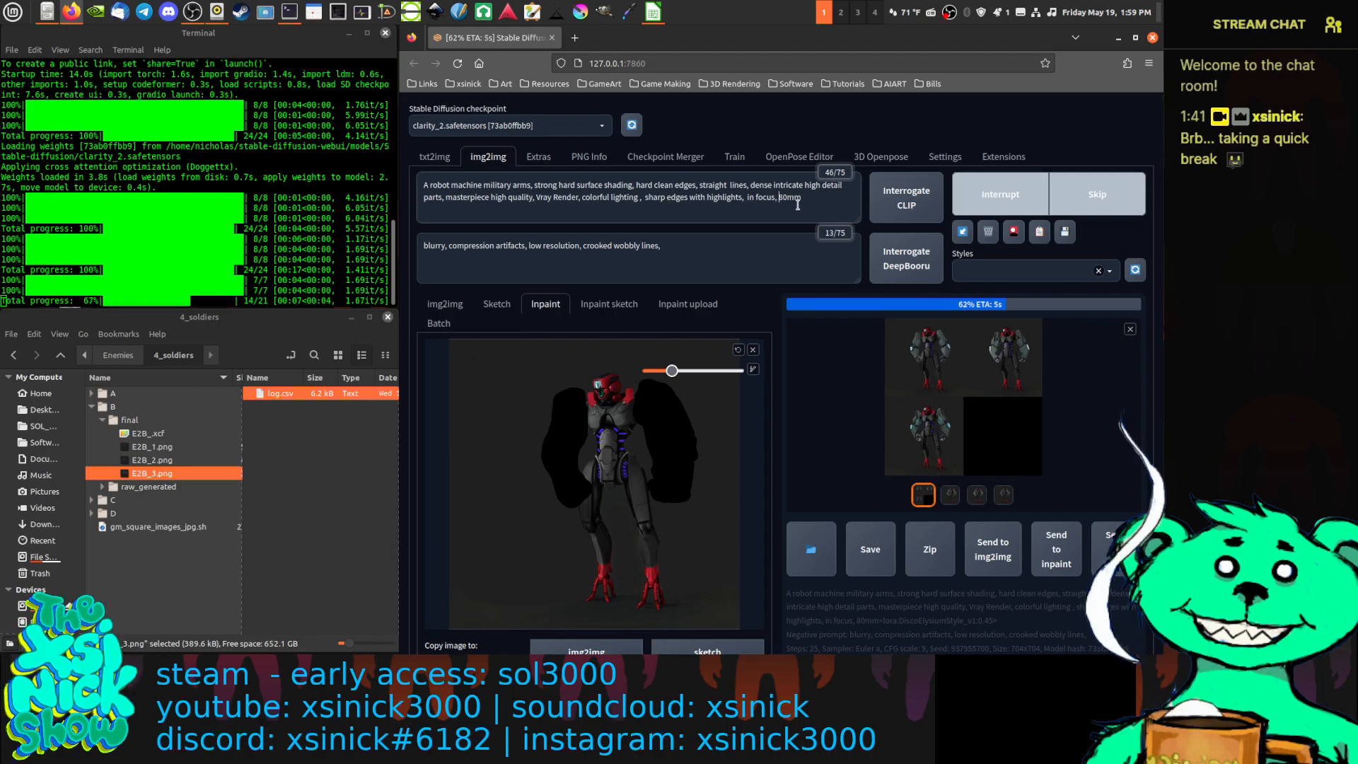
# Insert "dark levels," before "80mm" at the end of the positive prompt
pyautogui.write('dark')
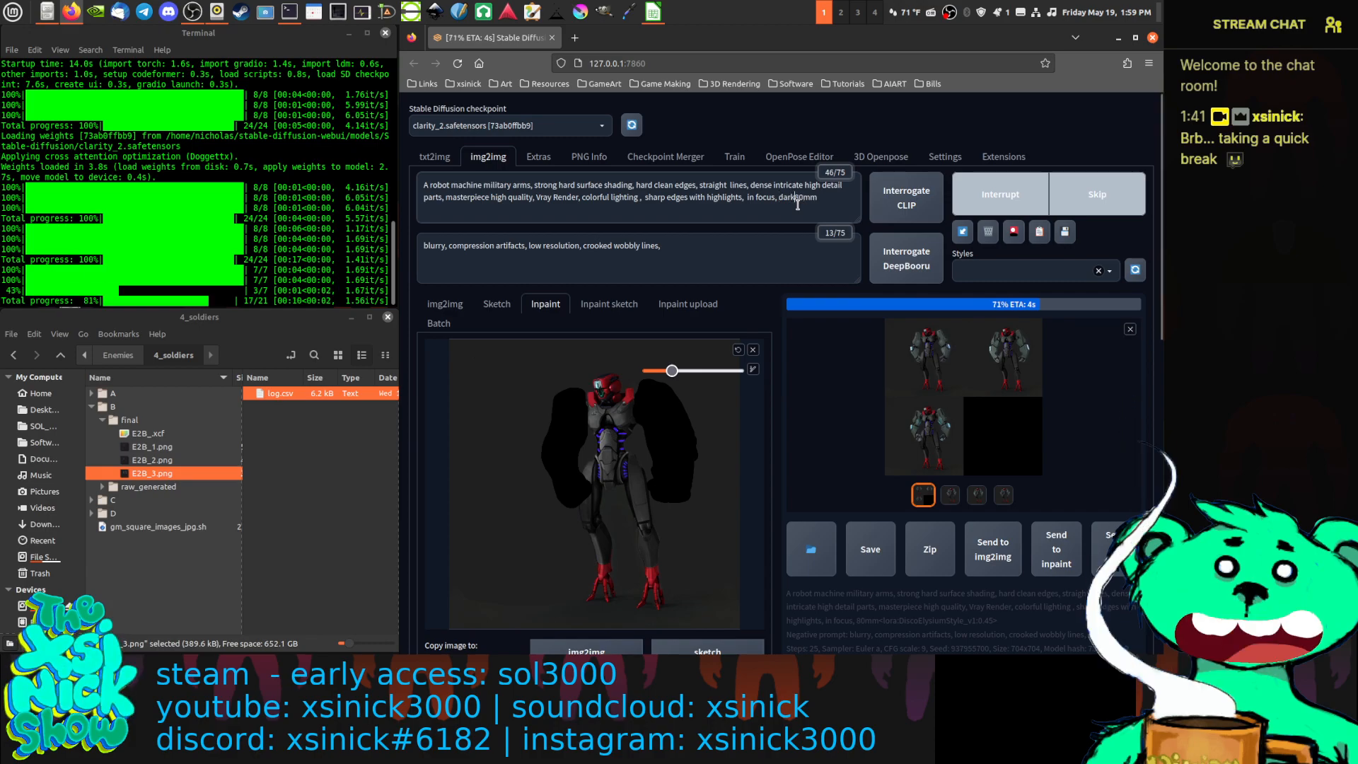
pyautogui.write(' levels')
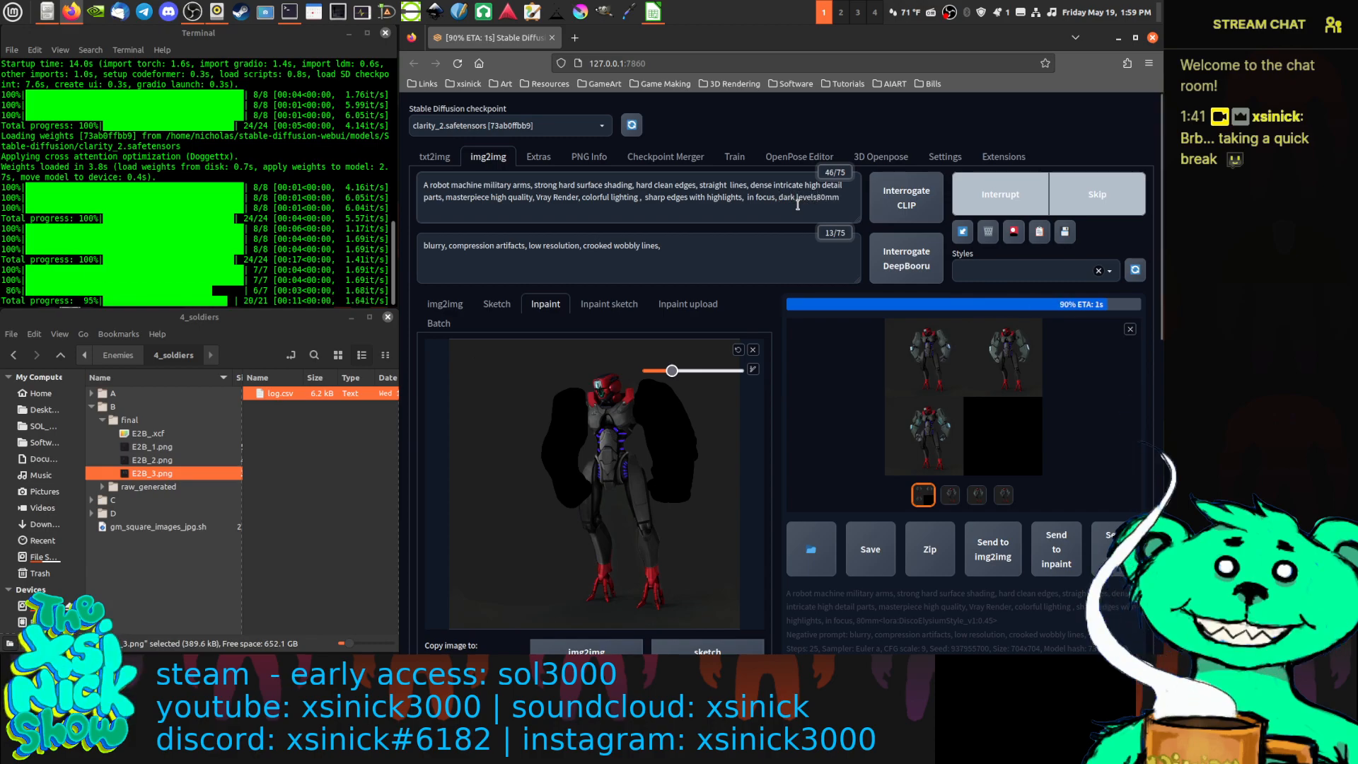
pyautogui.write(',')
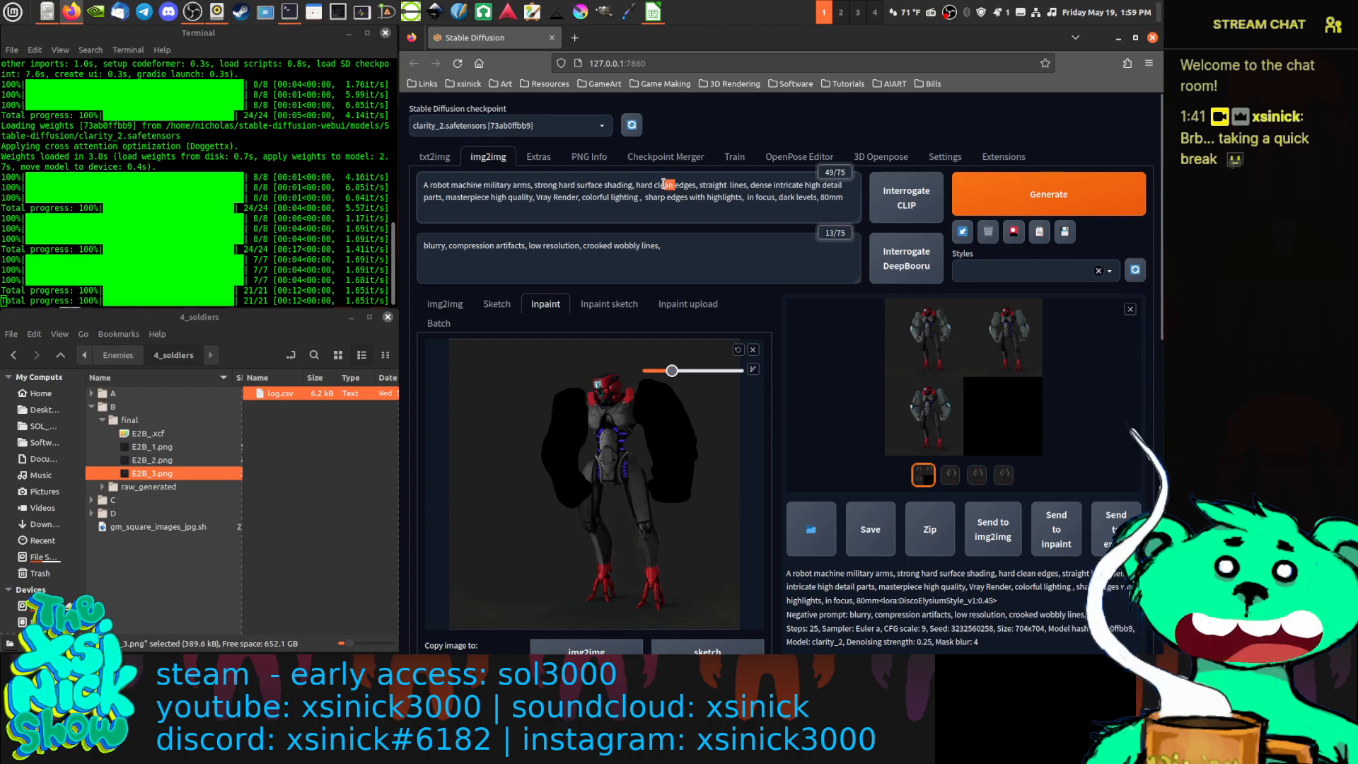
# Remove "clean" before "edges" in the positive prompt and generate a new batch of inpainted arms
pyautogui.doubleClick(664, 183)
pyautogui.press('BackSpace')
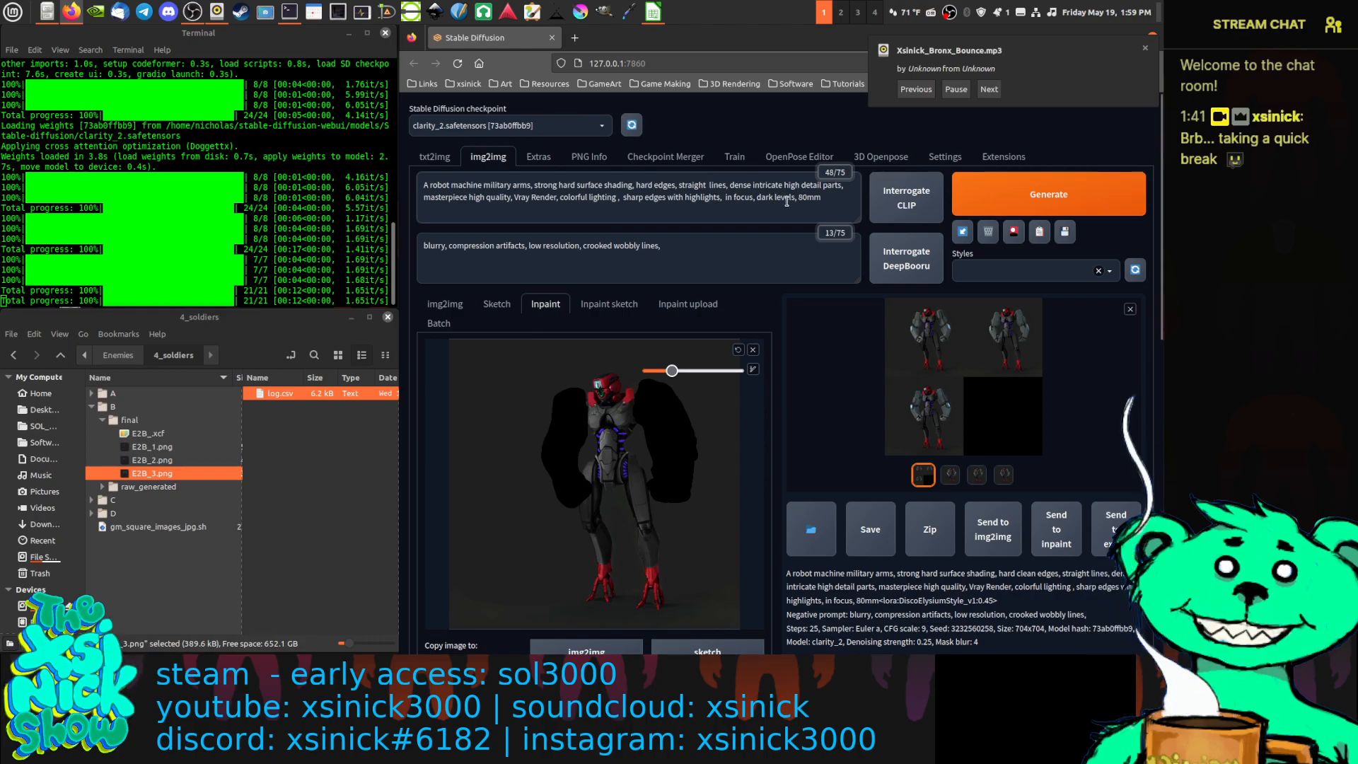
pyautogui.click(1013, 212)
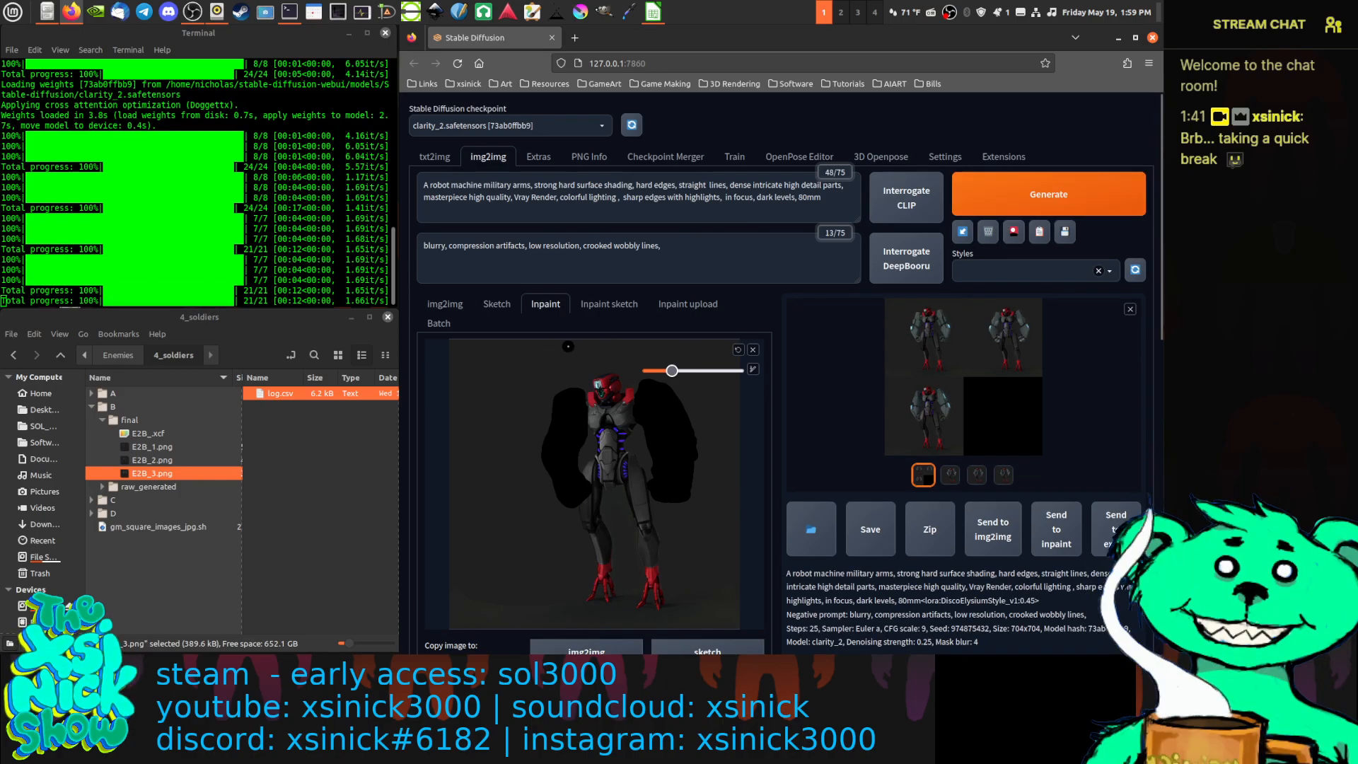
# Compare the enlarged arm variations with the overview grid and save the first individual variation
pyautogui.click(932, 334)
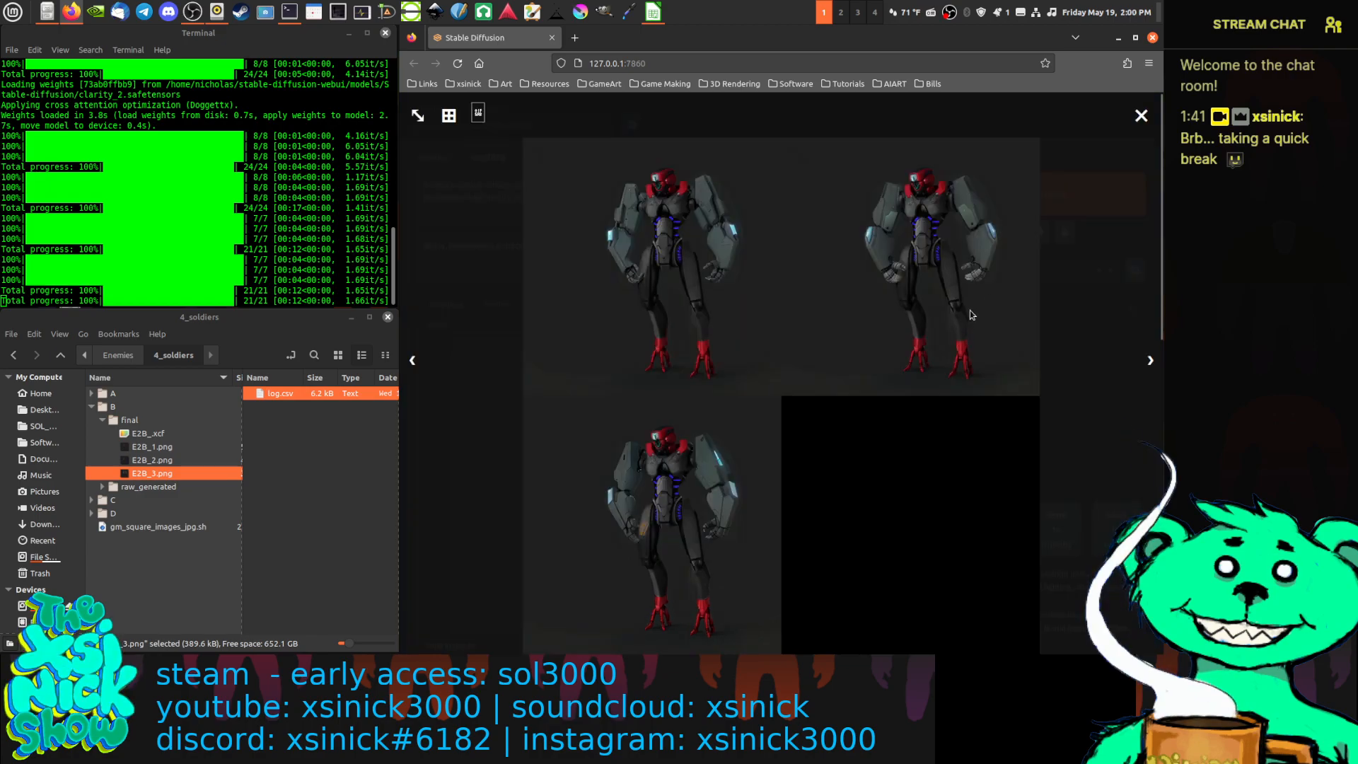
pyautogui.click(1150, 361)
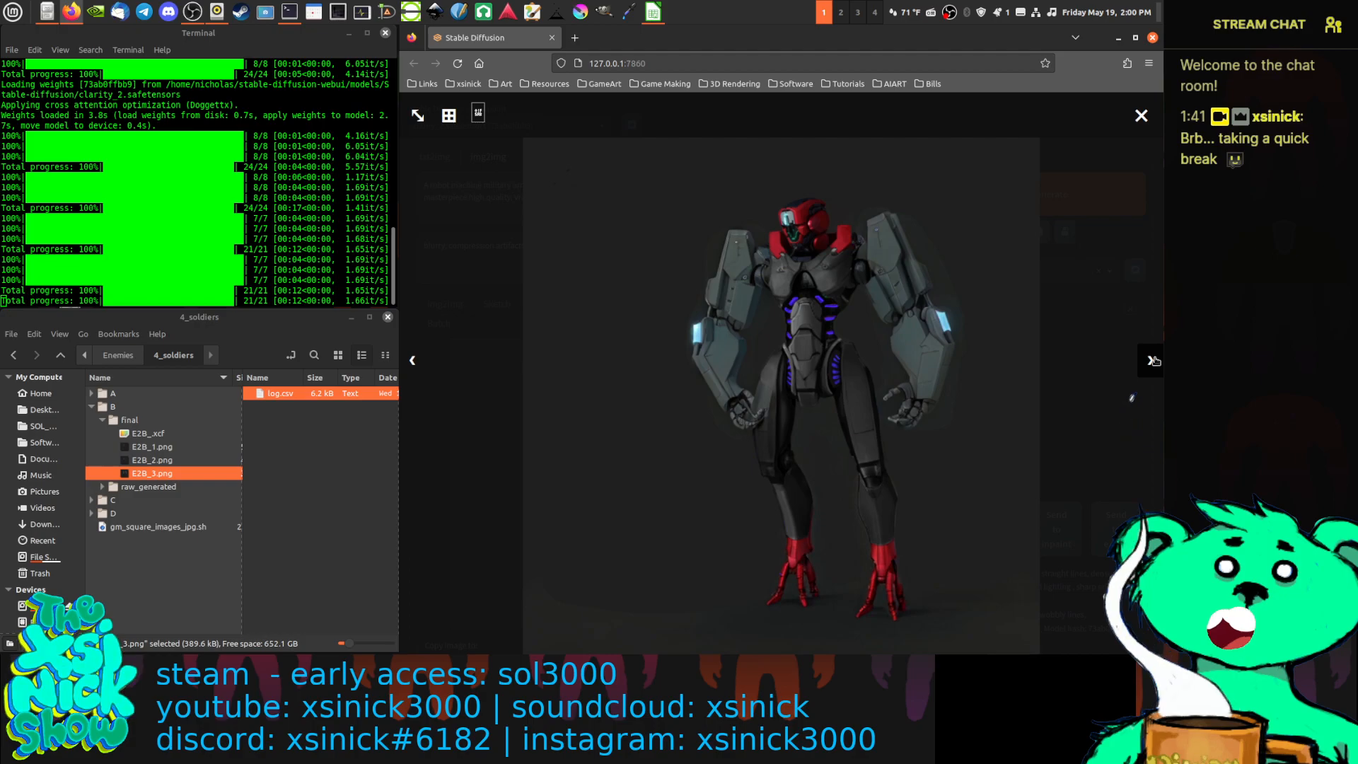
pyautogui.click(1153, 360)
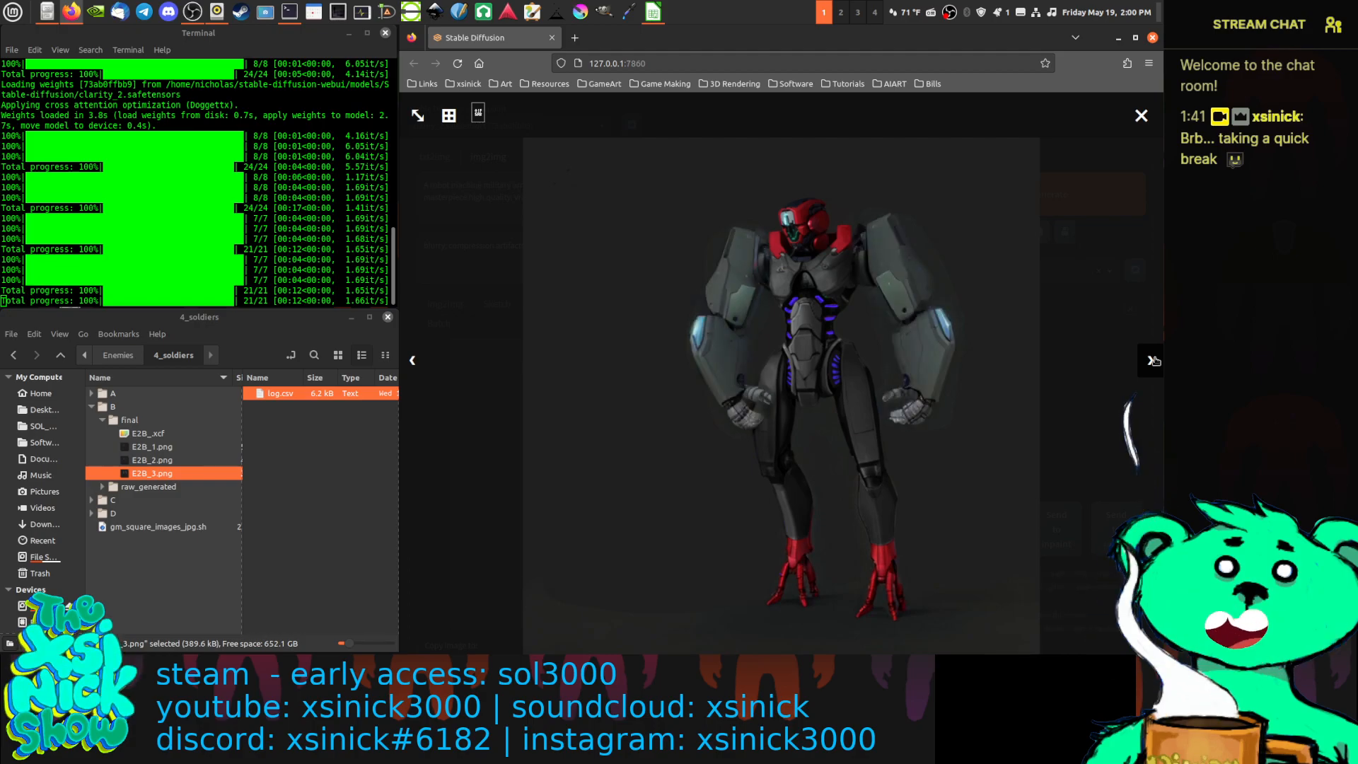
pyautogui.click(1152, 360)
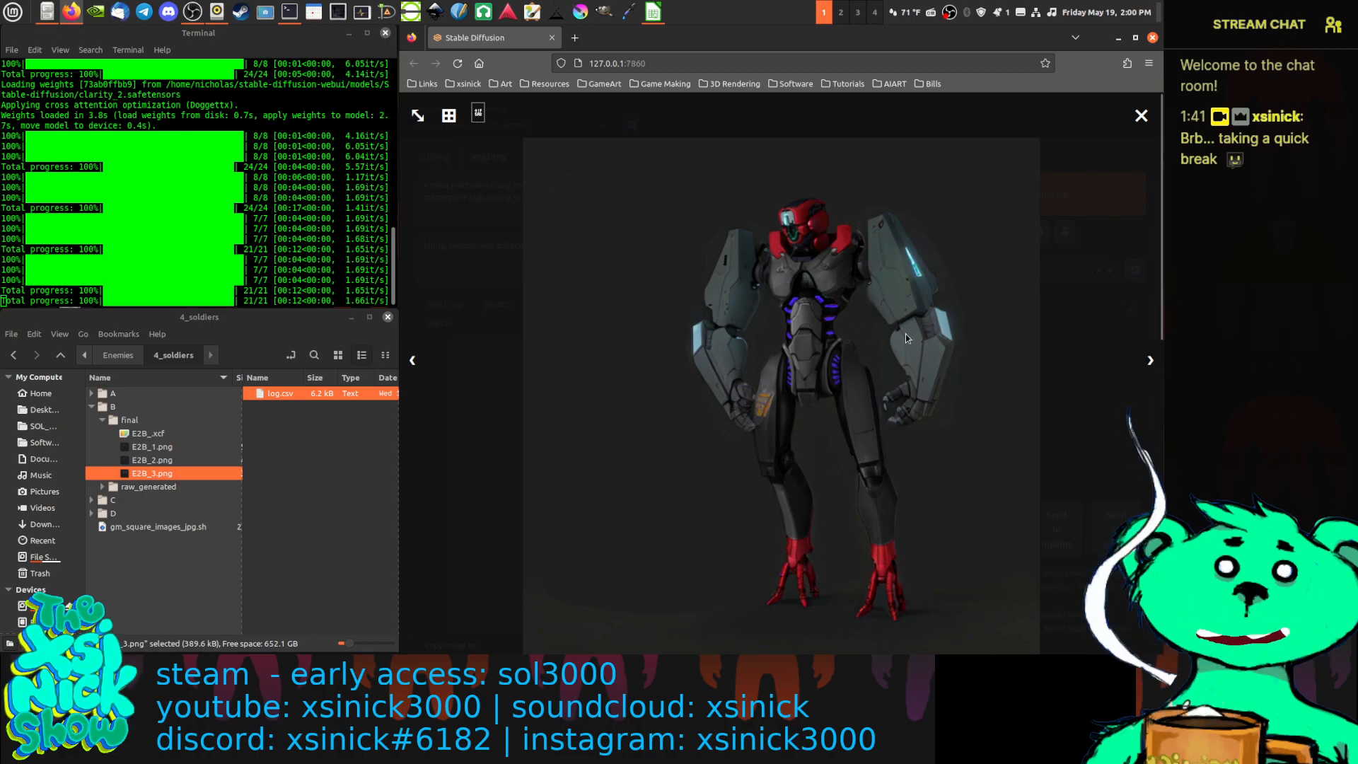
pyautogui.click(1152, 363)
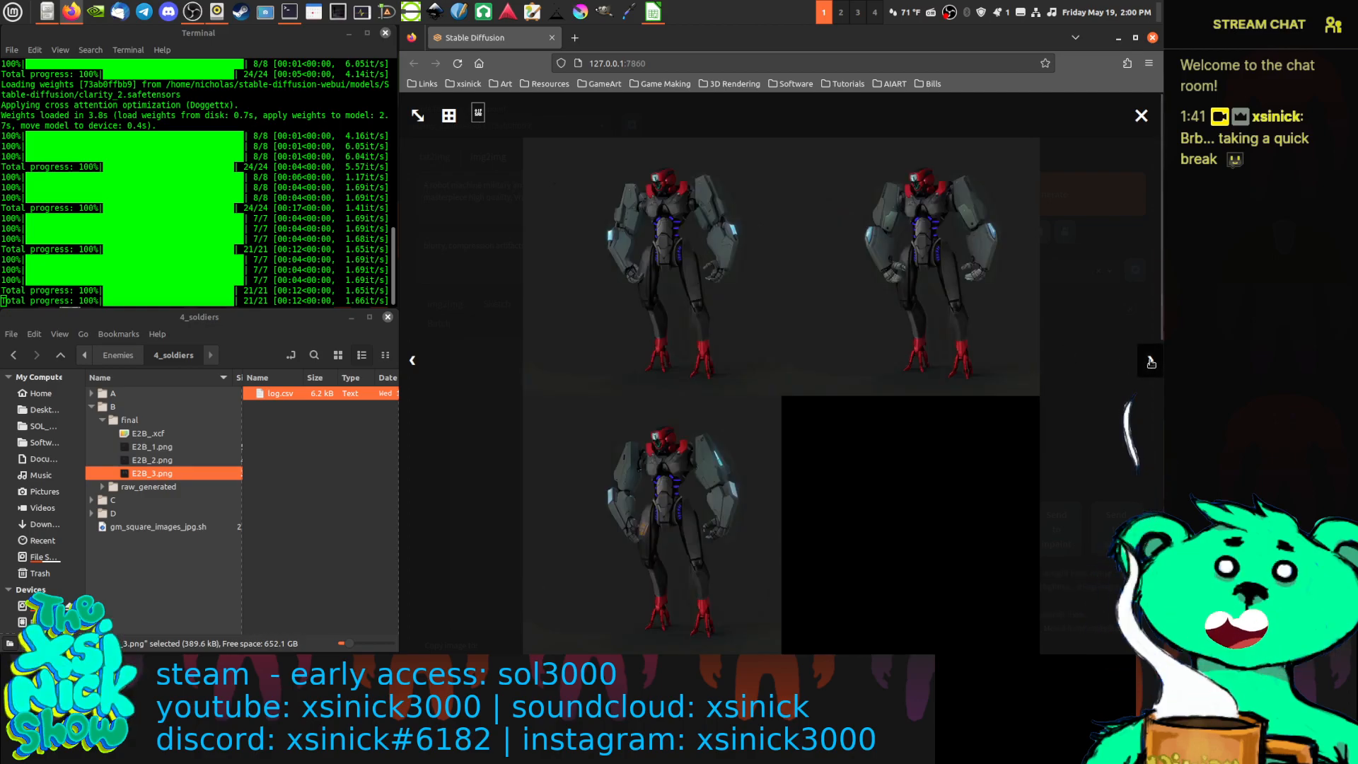
pyautogui.click(1151, 362)
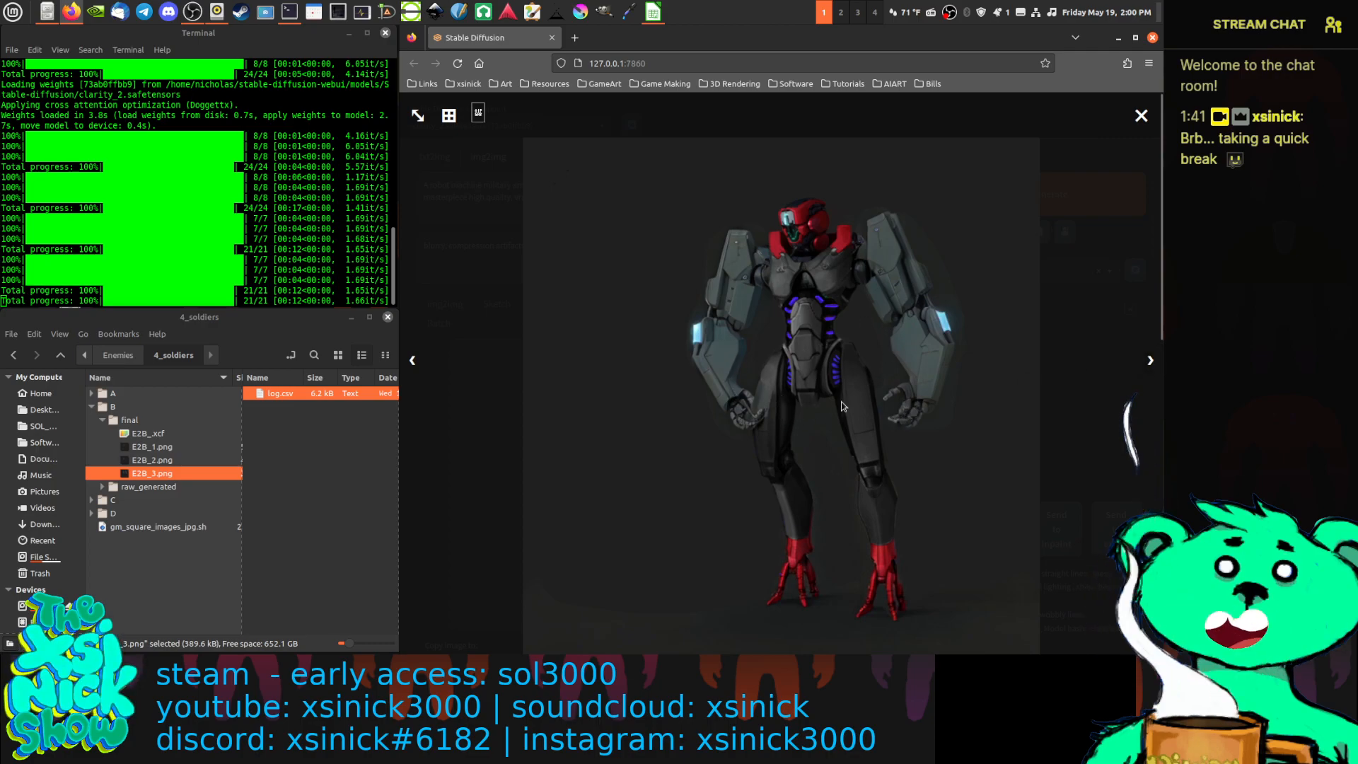
pyautogui.click(1140, 115)
pyautogui.click(875, 548)
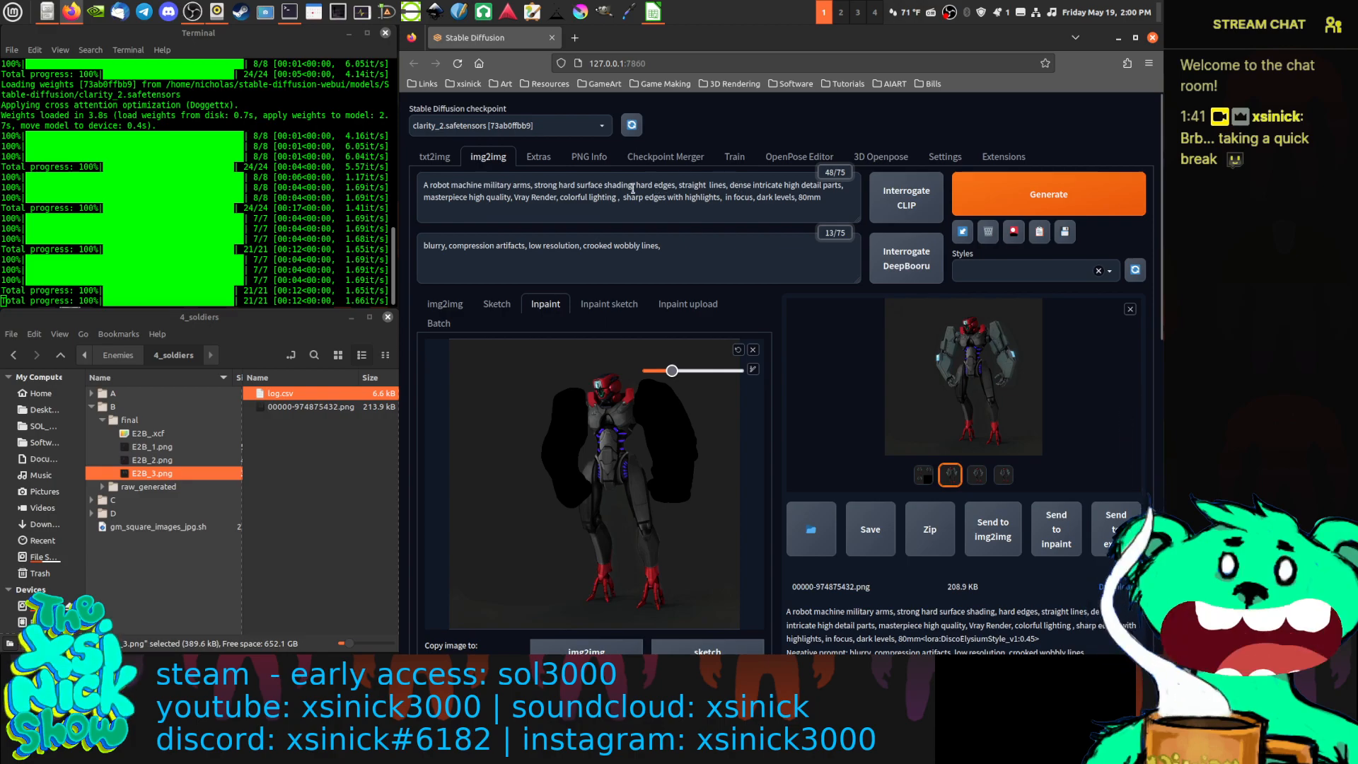
# Insert "high detail fingers," after "military arms," in the positive prompt and generate another batch
pyautogui.click(533, 186)
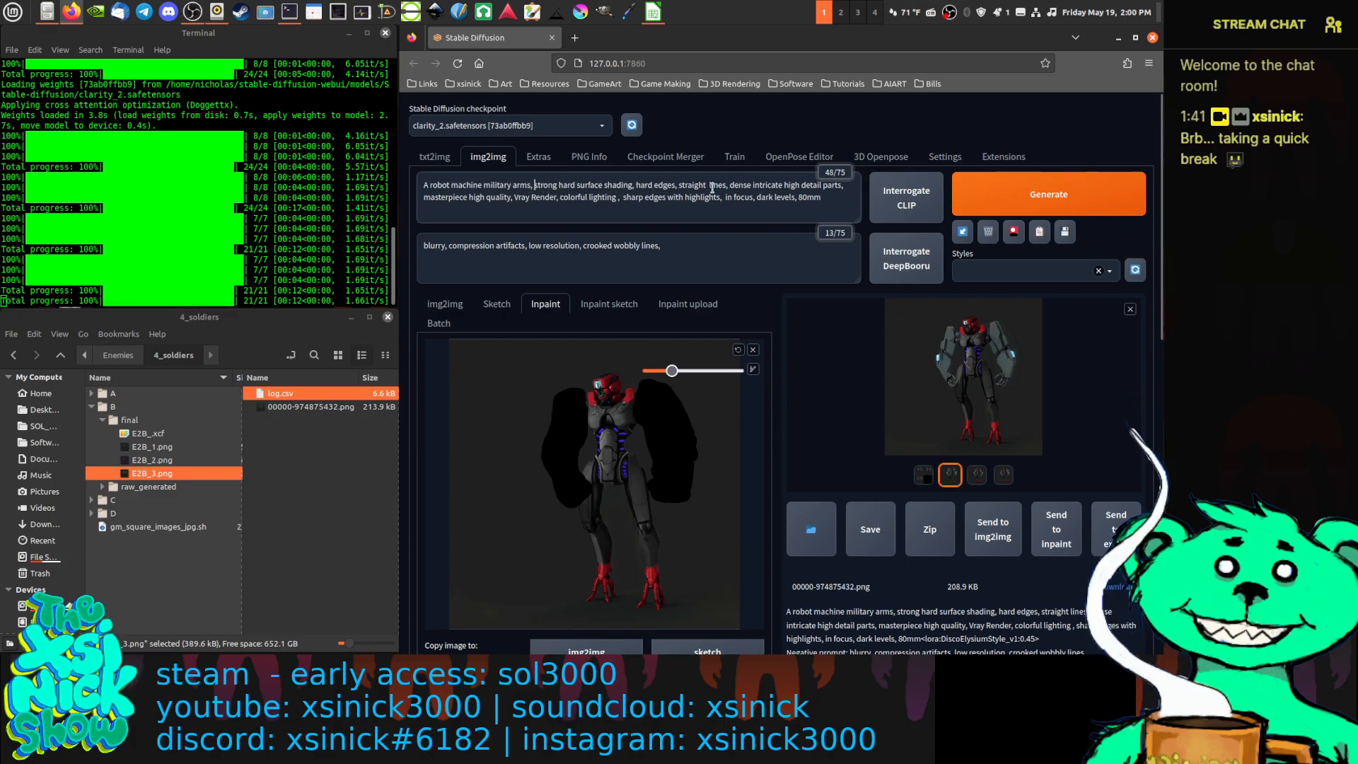
pyautogui.write('detailed ')
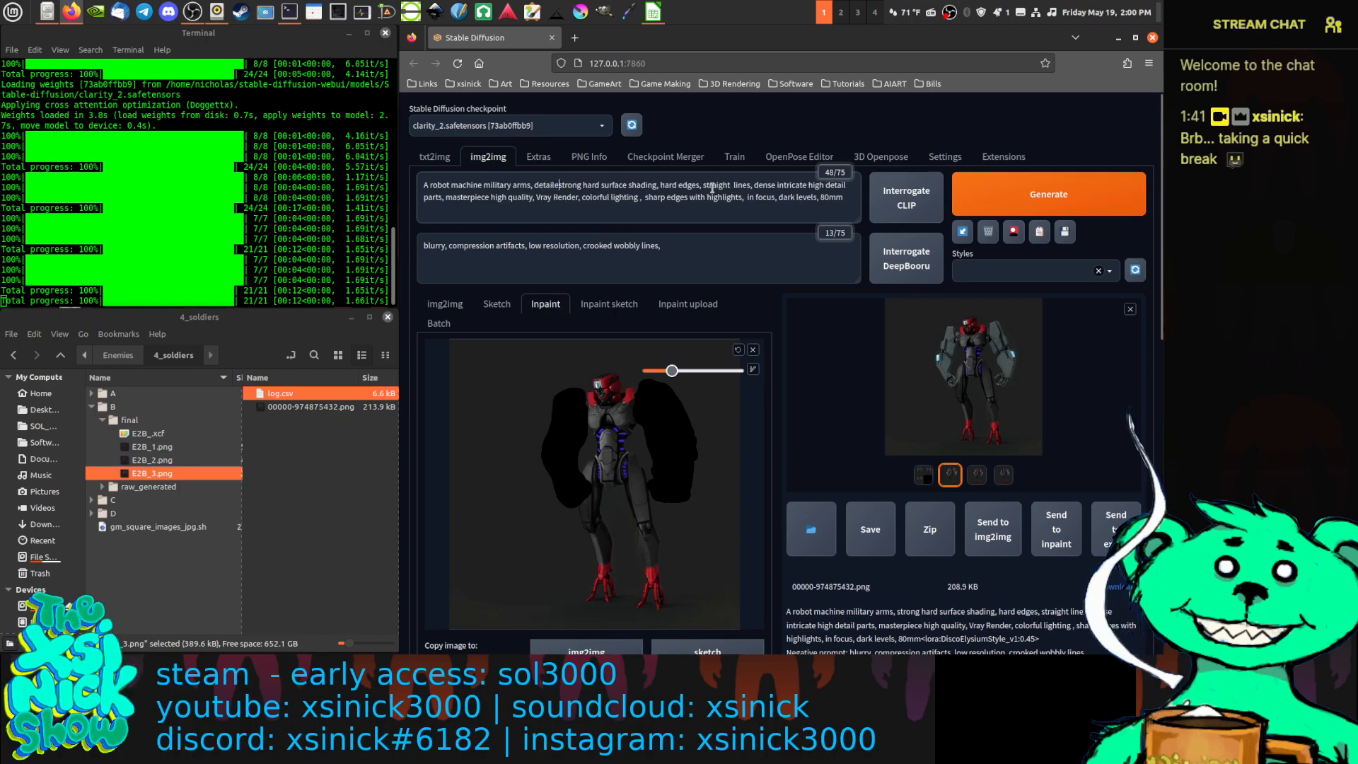
pyautogui.write('fingers')
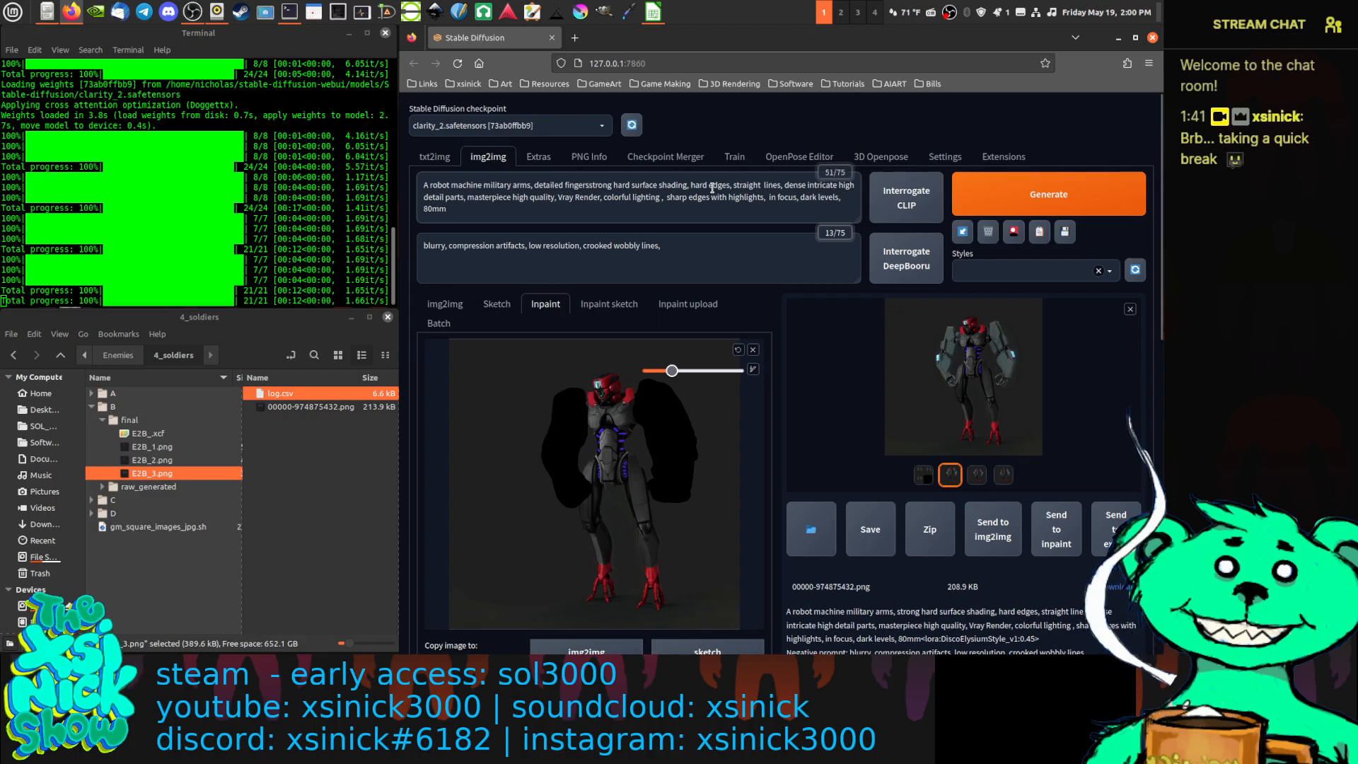
pyautogui.write(',')
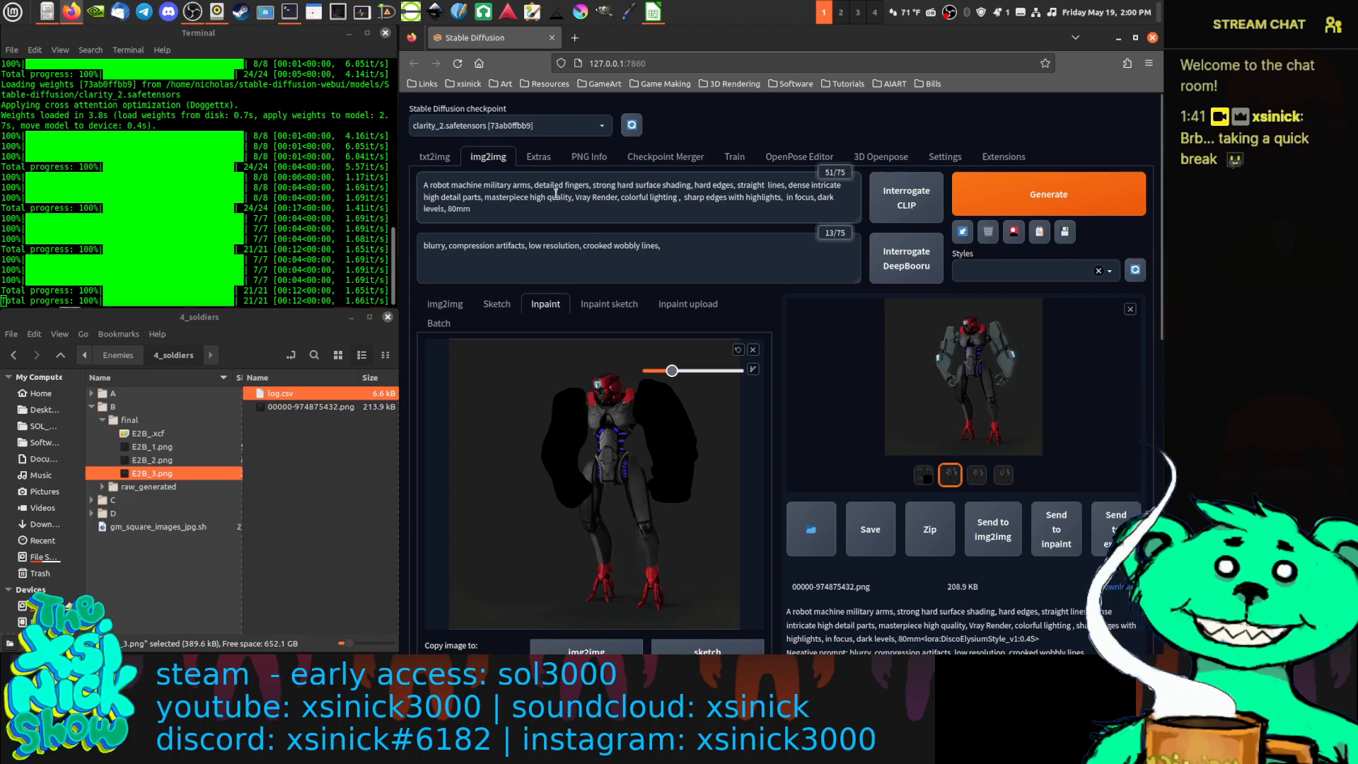
pyautogui.click(563, 188)
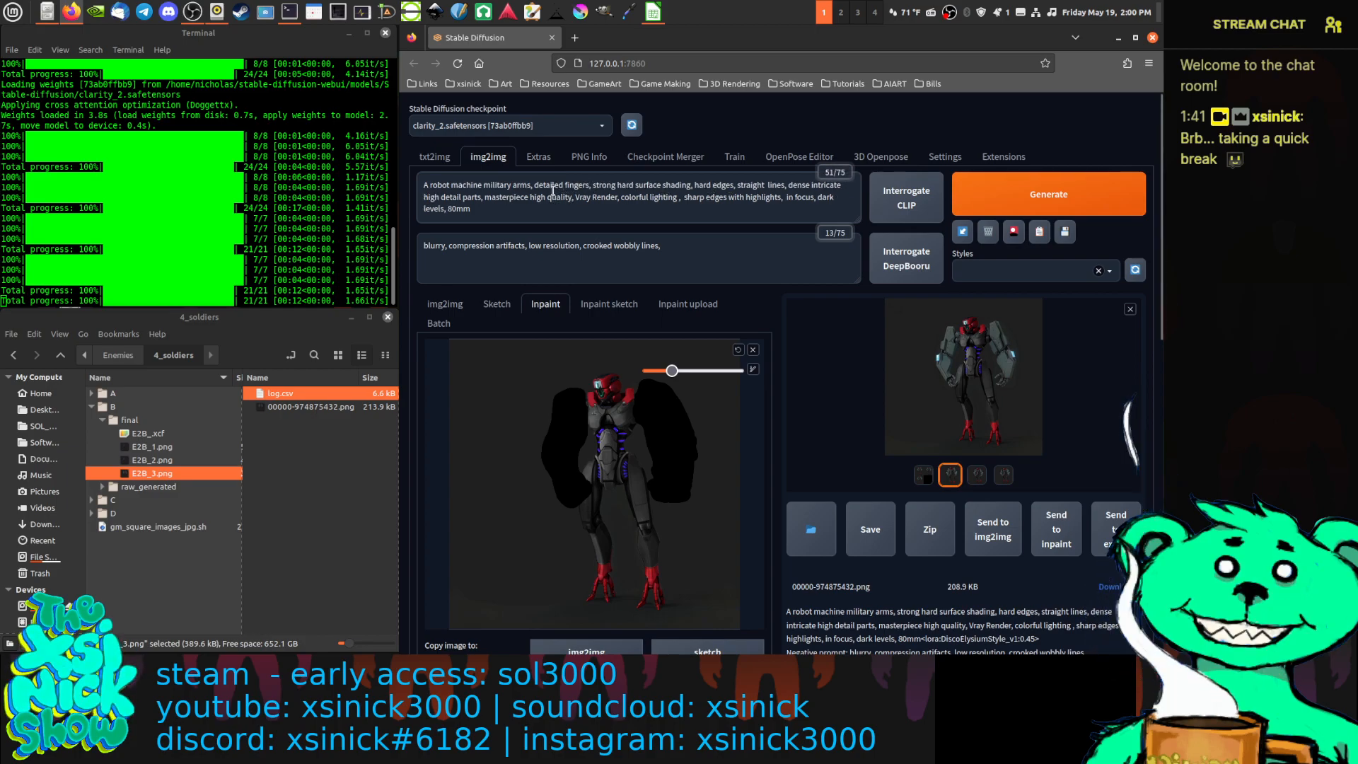
pyautogui.click(534, 187)
pyautogui.write('hig')
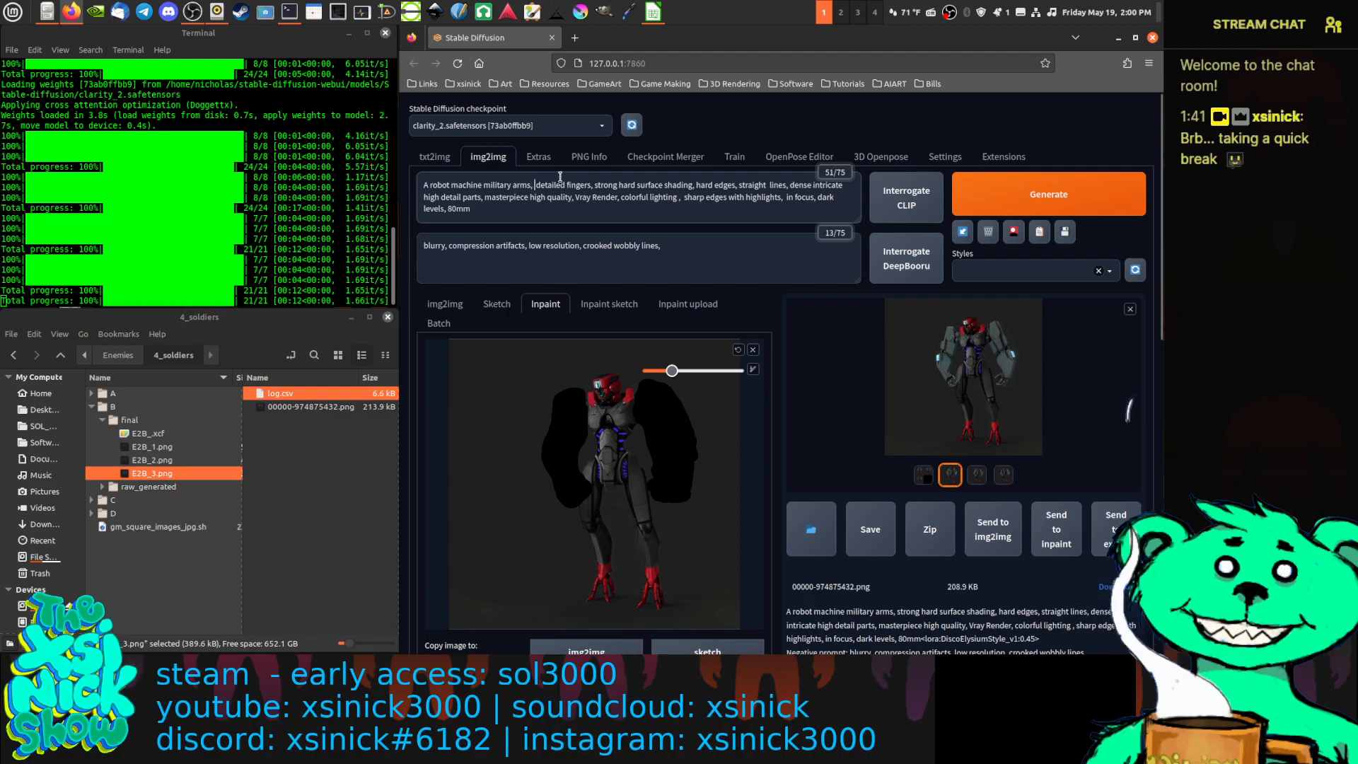
pyautogui.write('h')
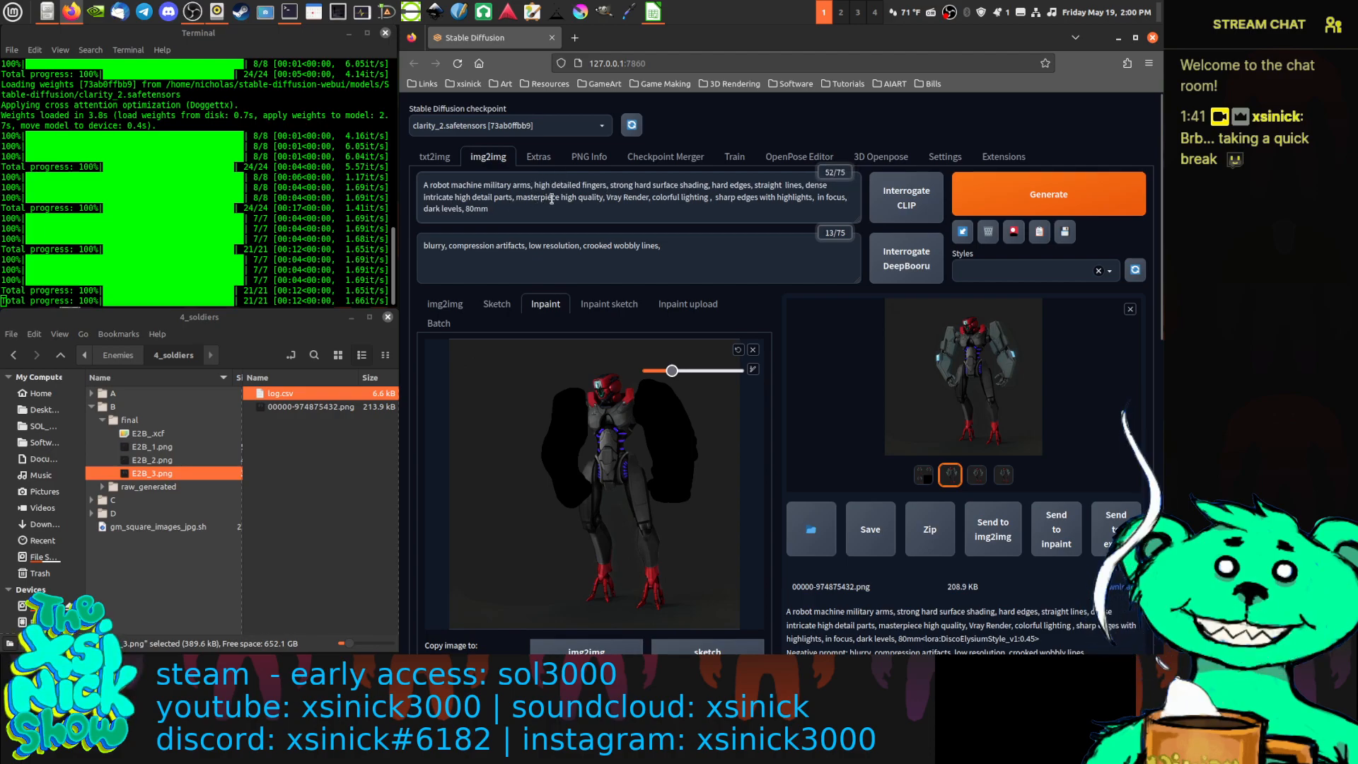
pyautogui.click(590, 185)
pyautogui.press('BackSpace')
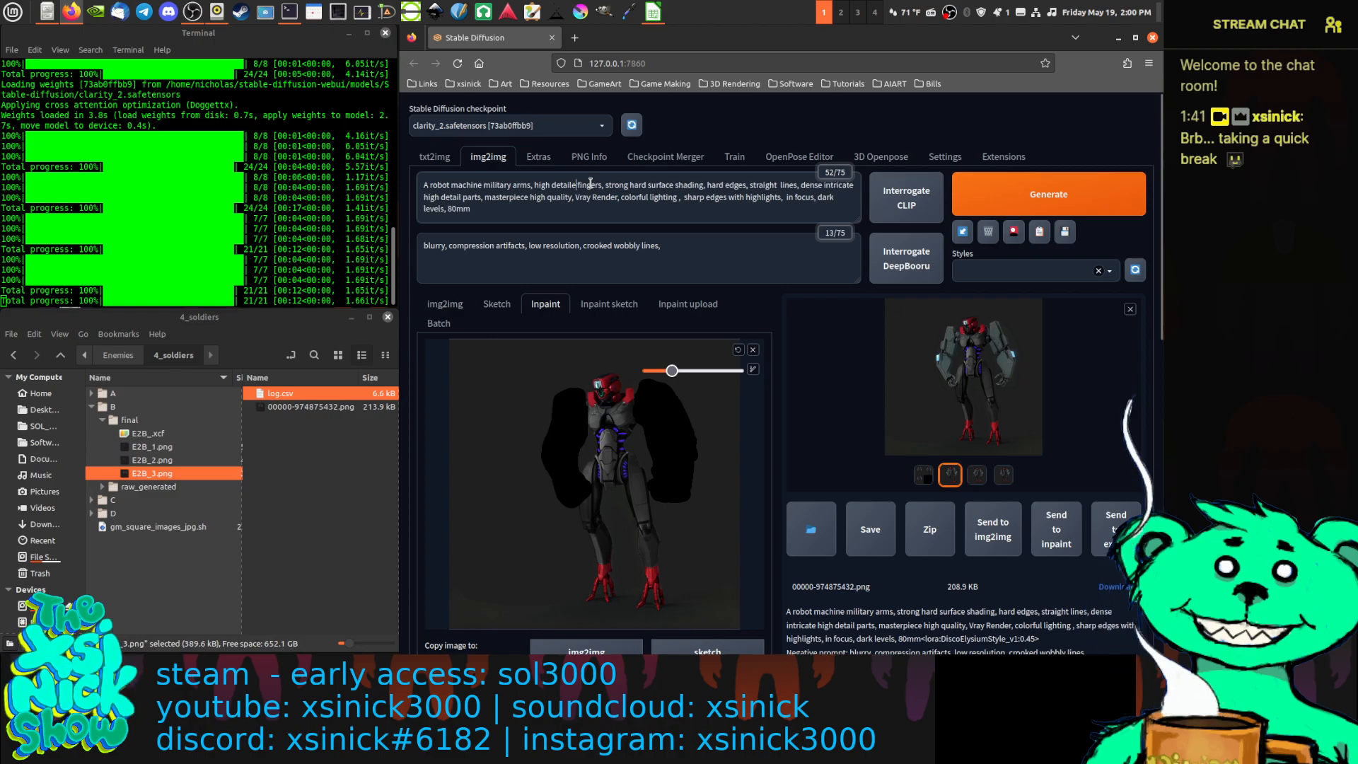
pyautogui.press('BackSpace')
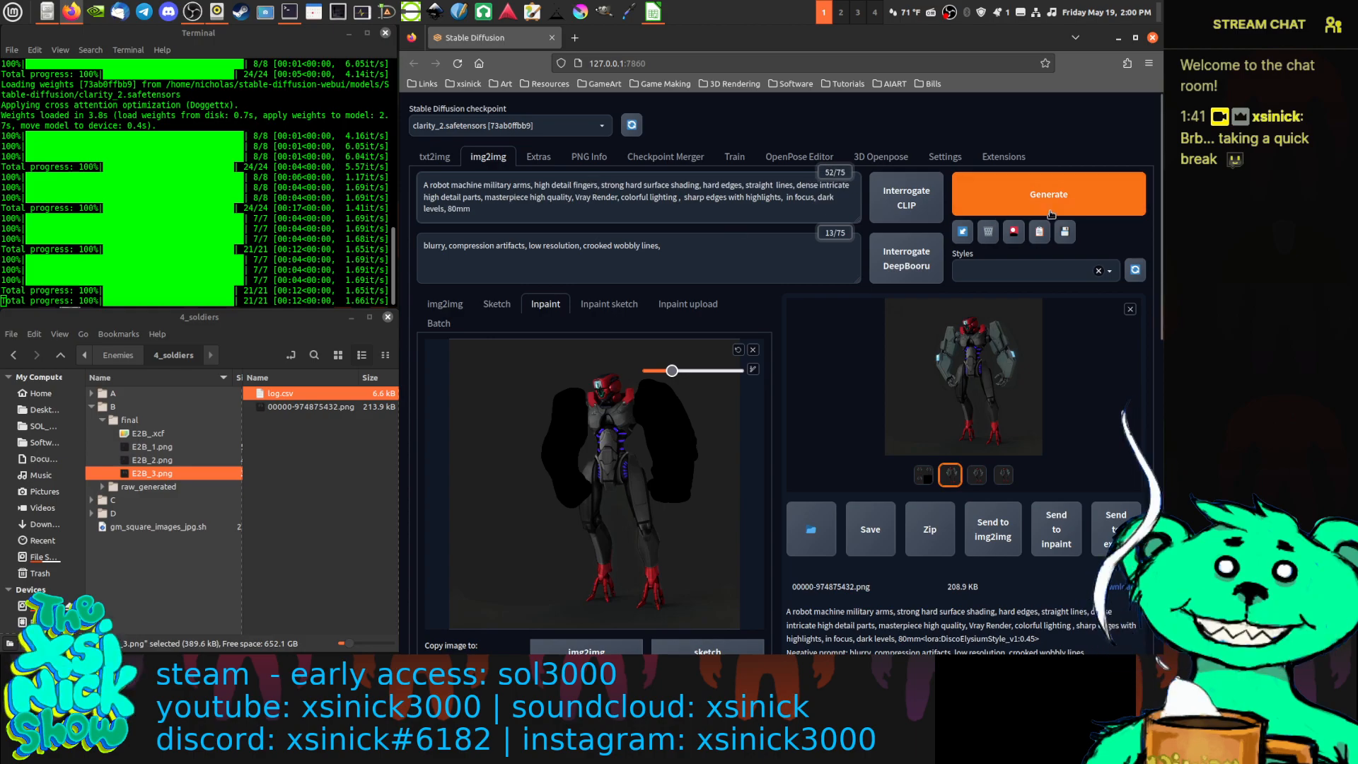
pyautogui.click(1050, 213)
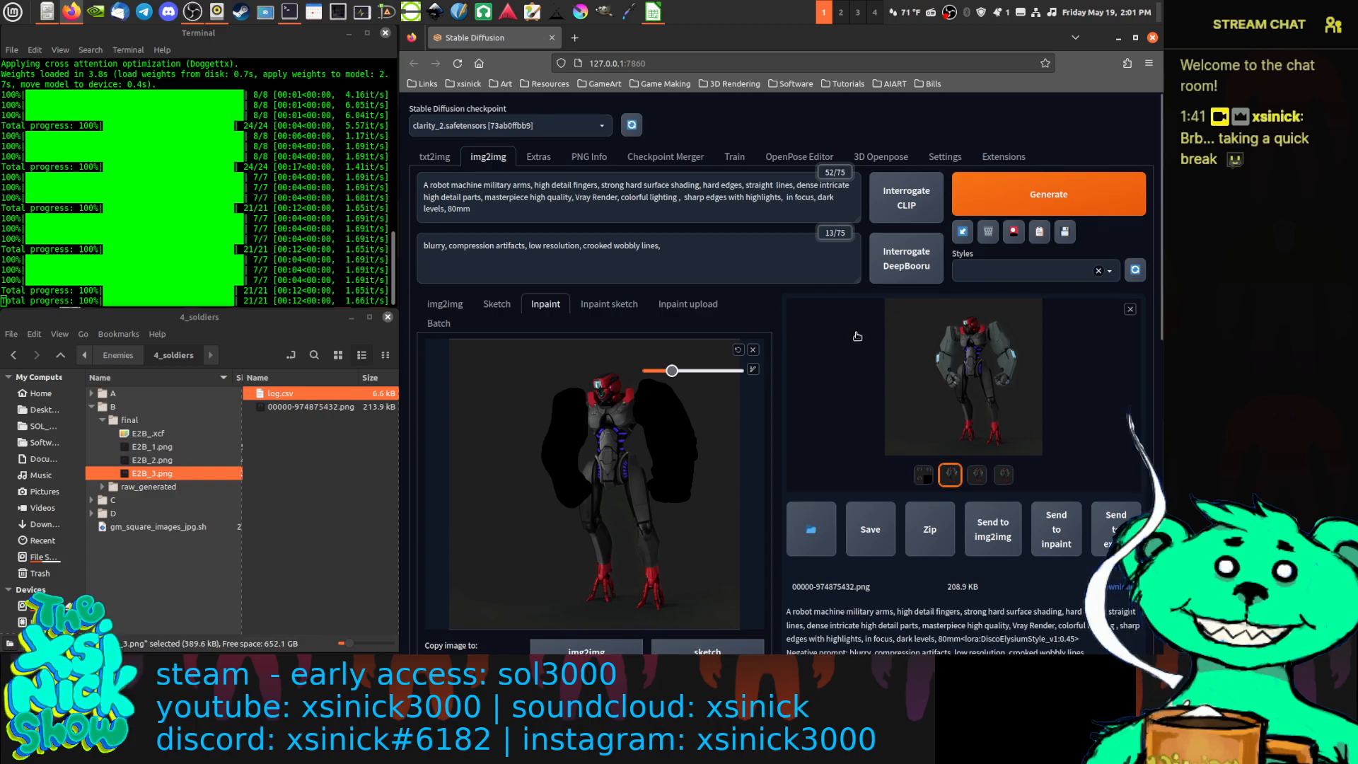
# Compare the enlarged variations made with the finger prompt and save the second individual variation
pyautogui.click(1013, 385)
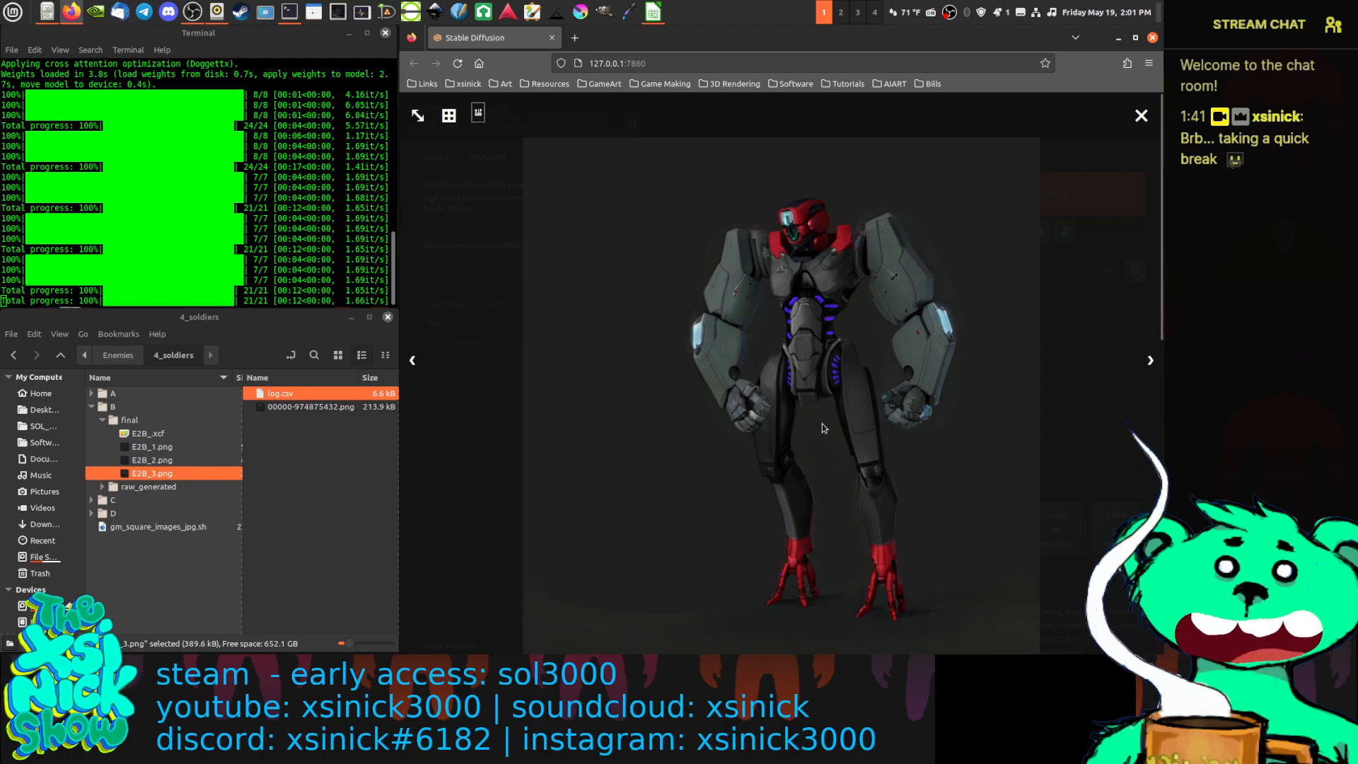
pyautogui.click(1150, 362)
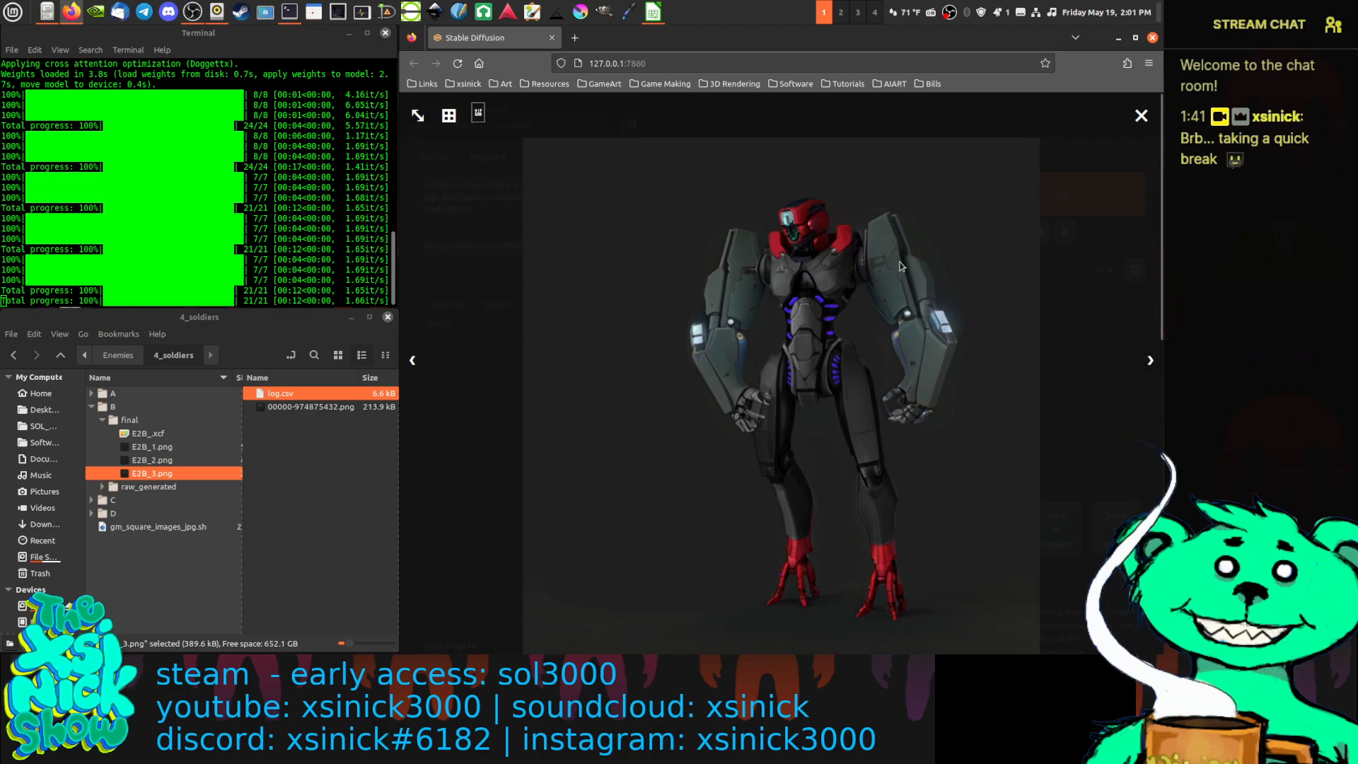
pyautogui.click(1150, 363)
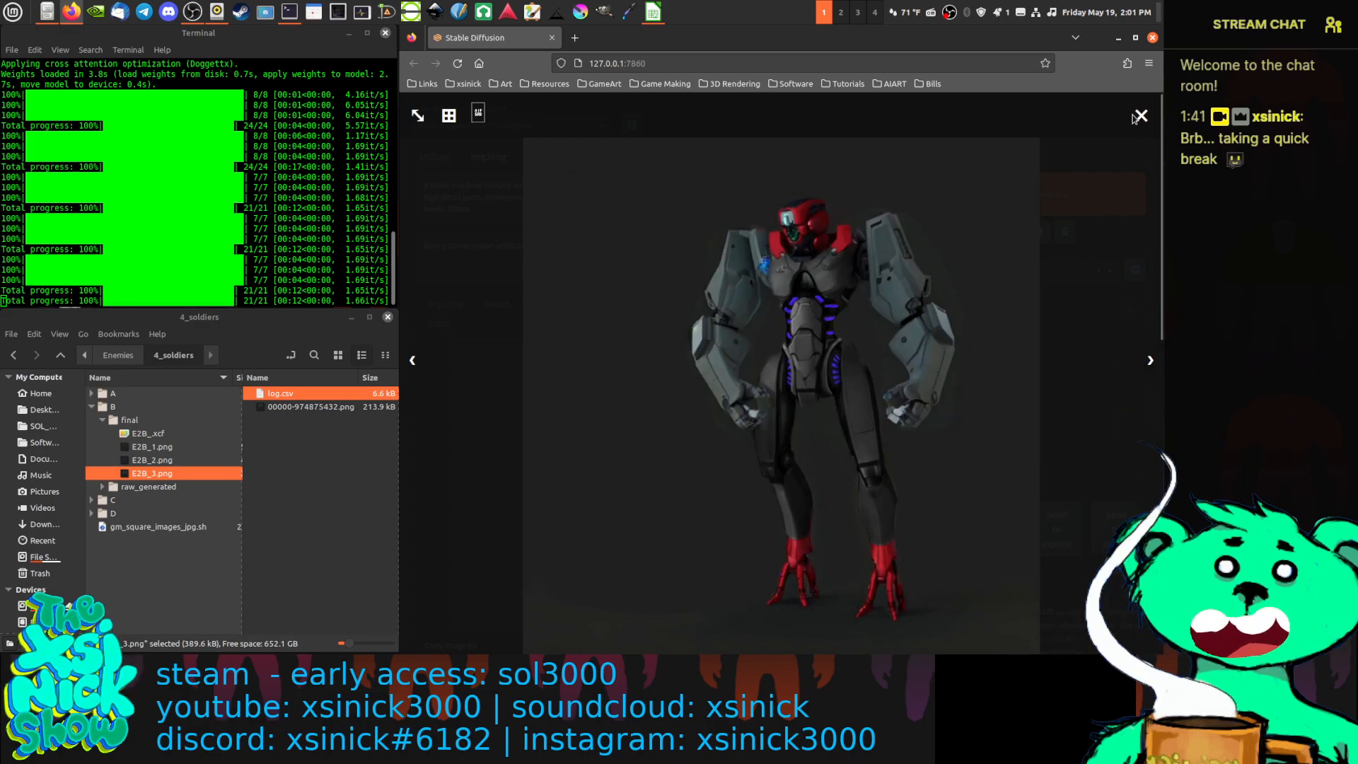
pyautogui.click(414, 360)
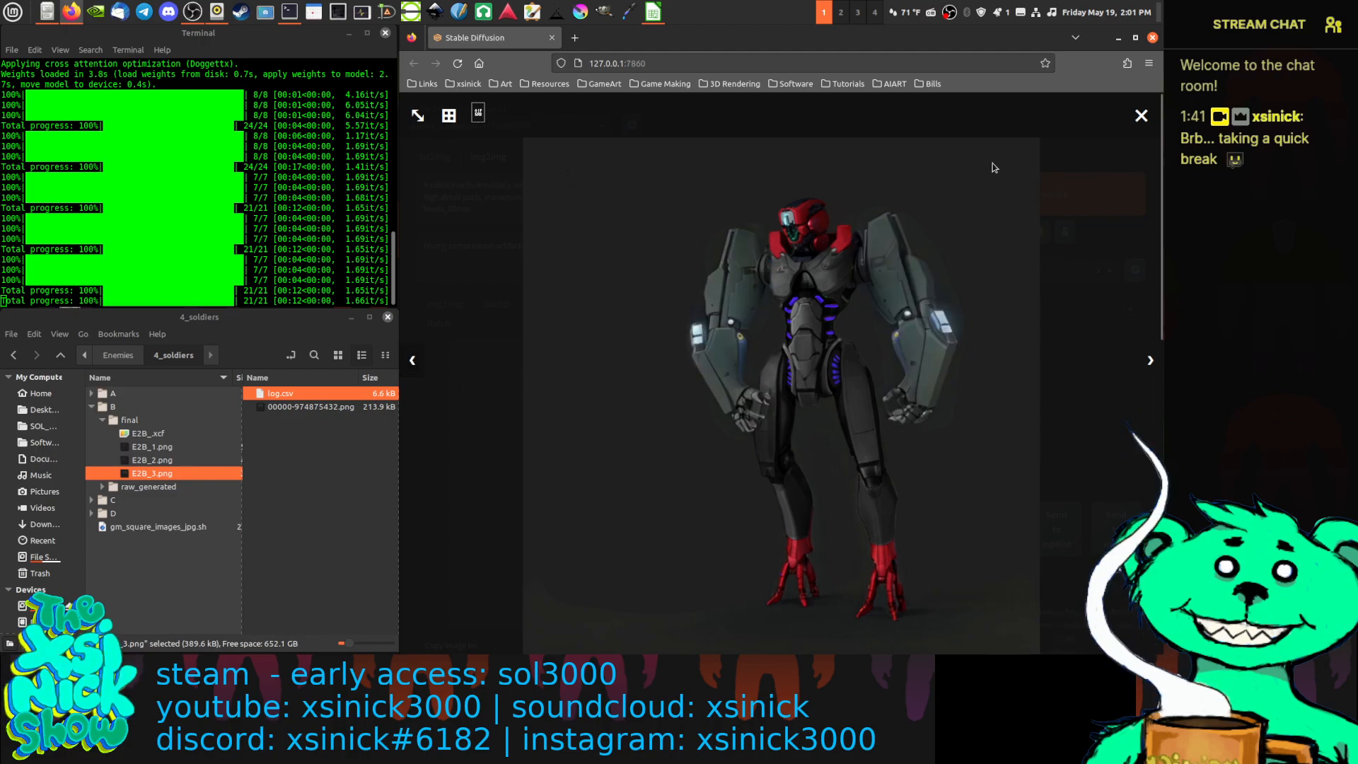
pyautogui.click(1141, 116)
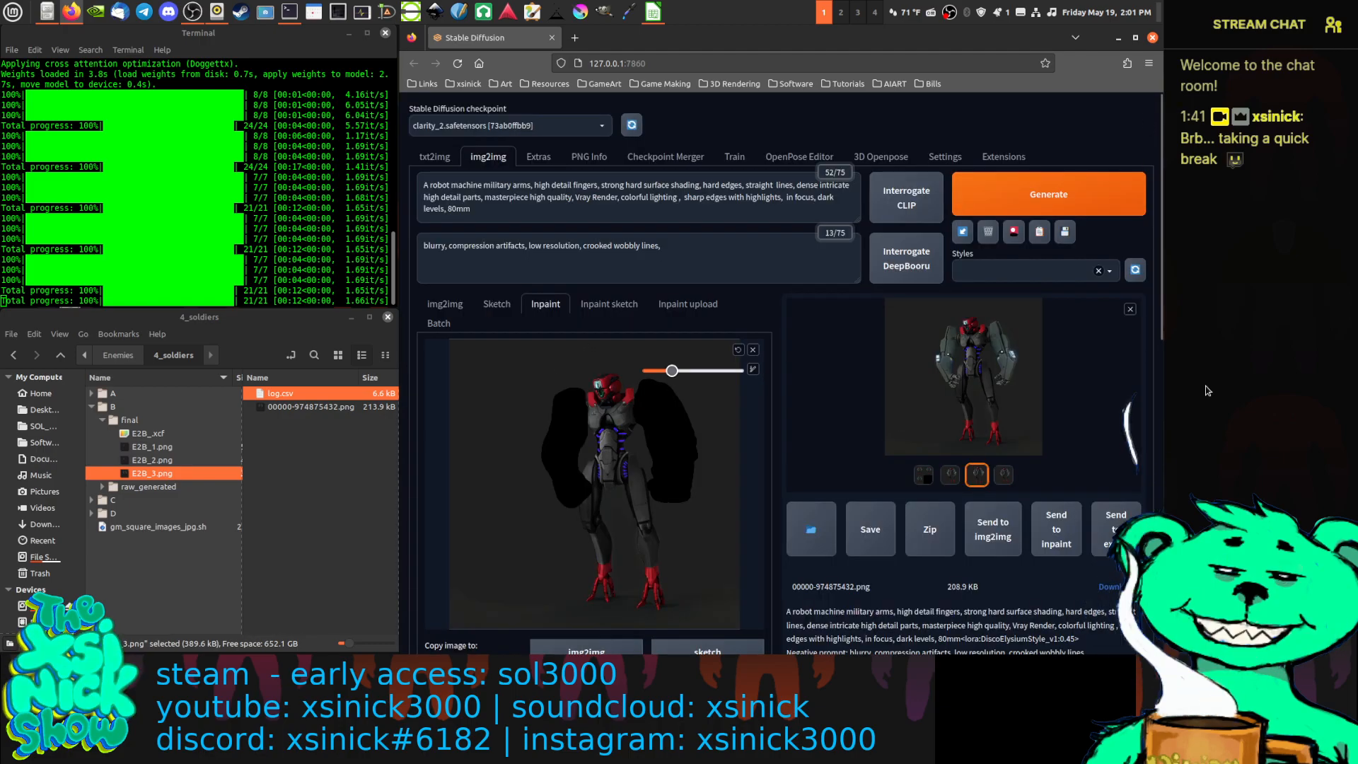
pyautogui.click(872, 534)
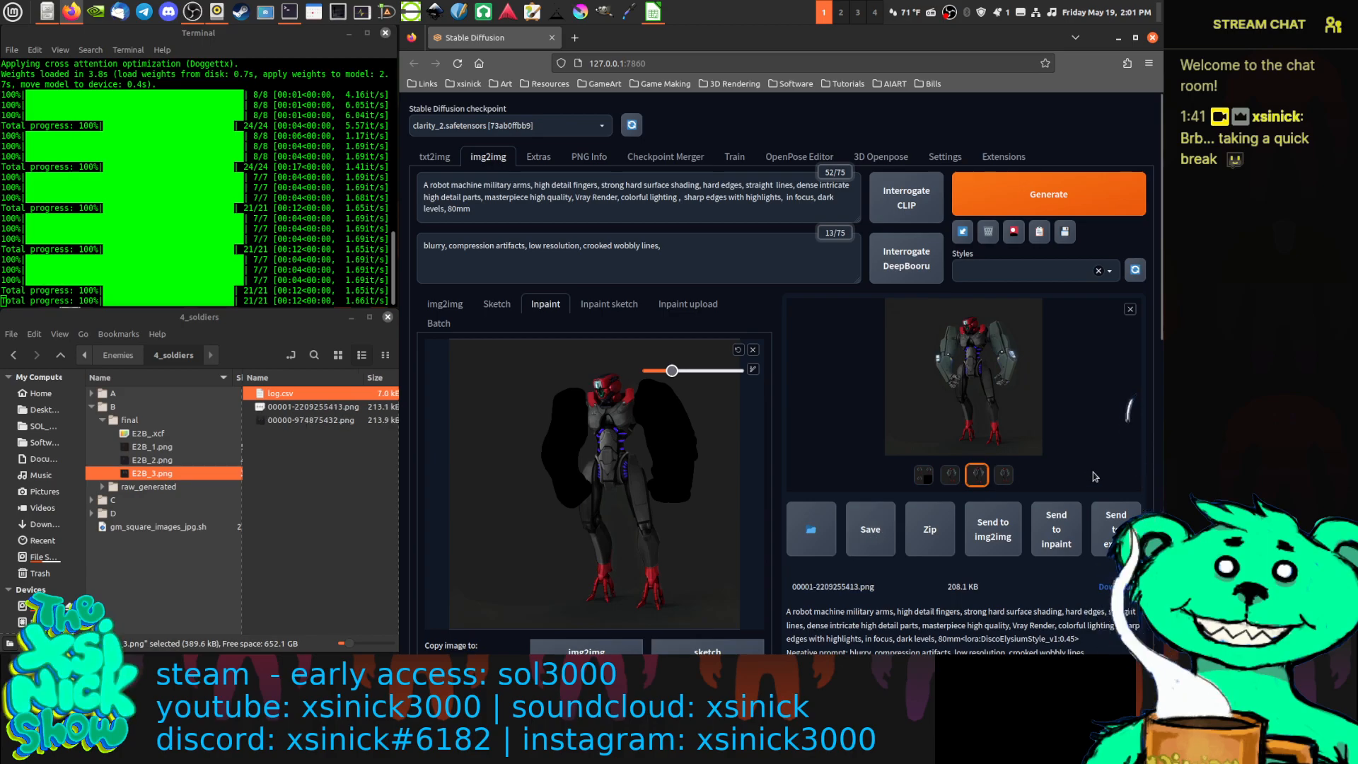
# Switch the checkpoint to CounterfeitV30_v30.safetensors and generate a batch of inpainted arms with it
pyautogui.click(601, 133)
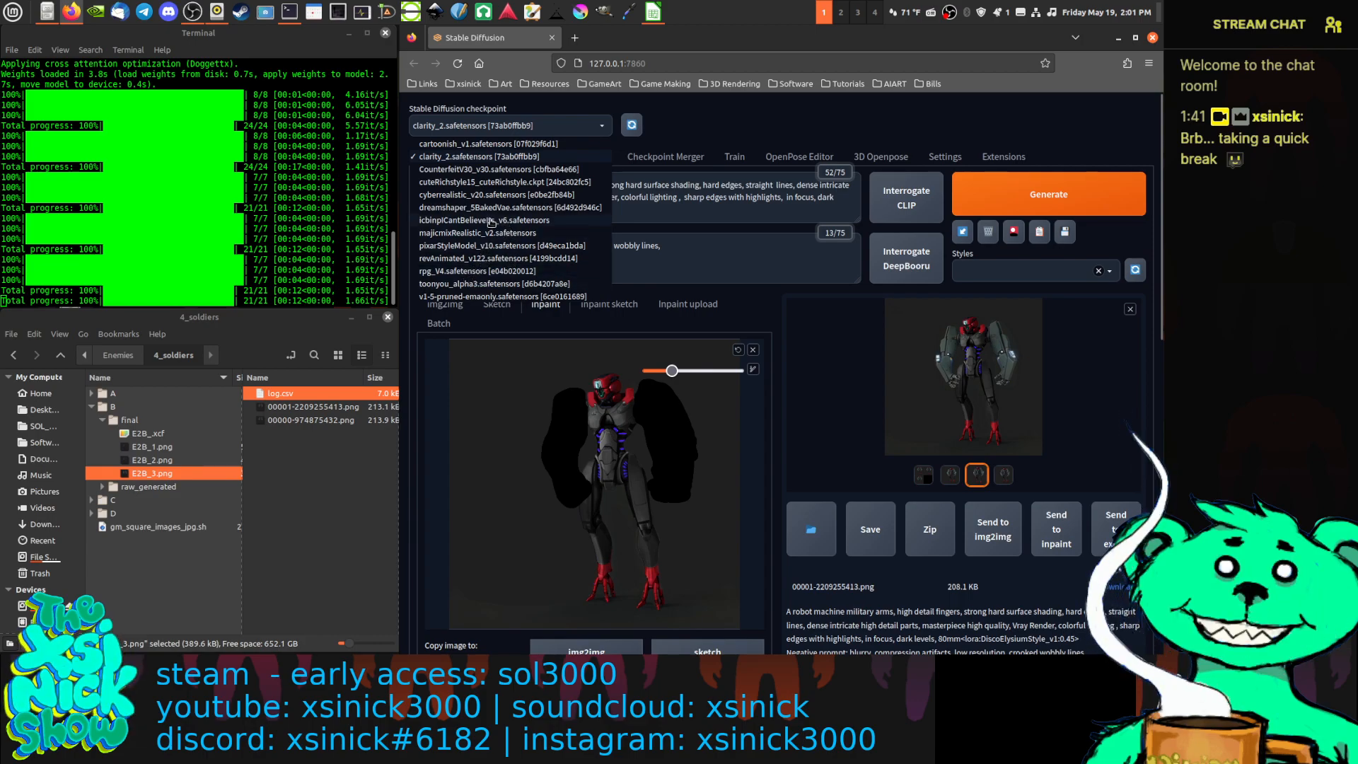
pyautogui.click(475, 170)
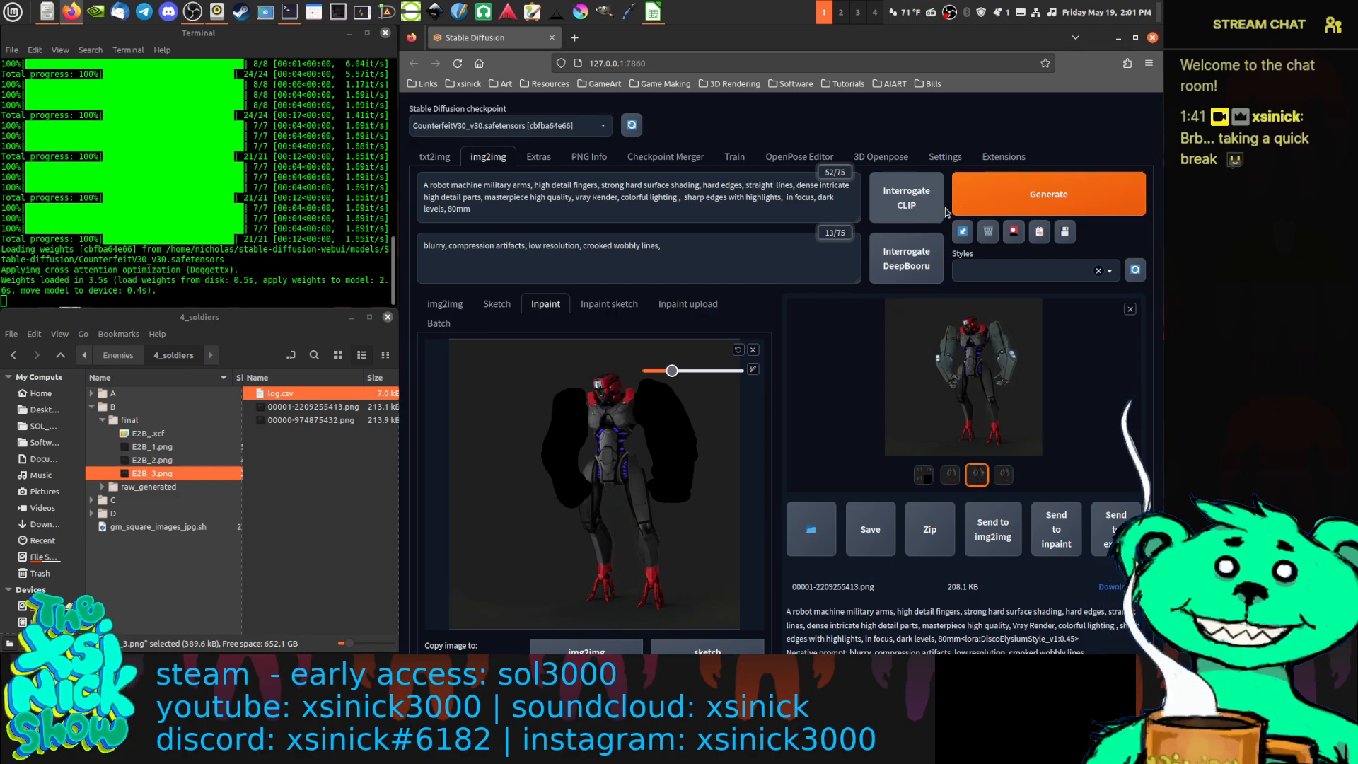
pyautogui.click(1002, 203)
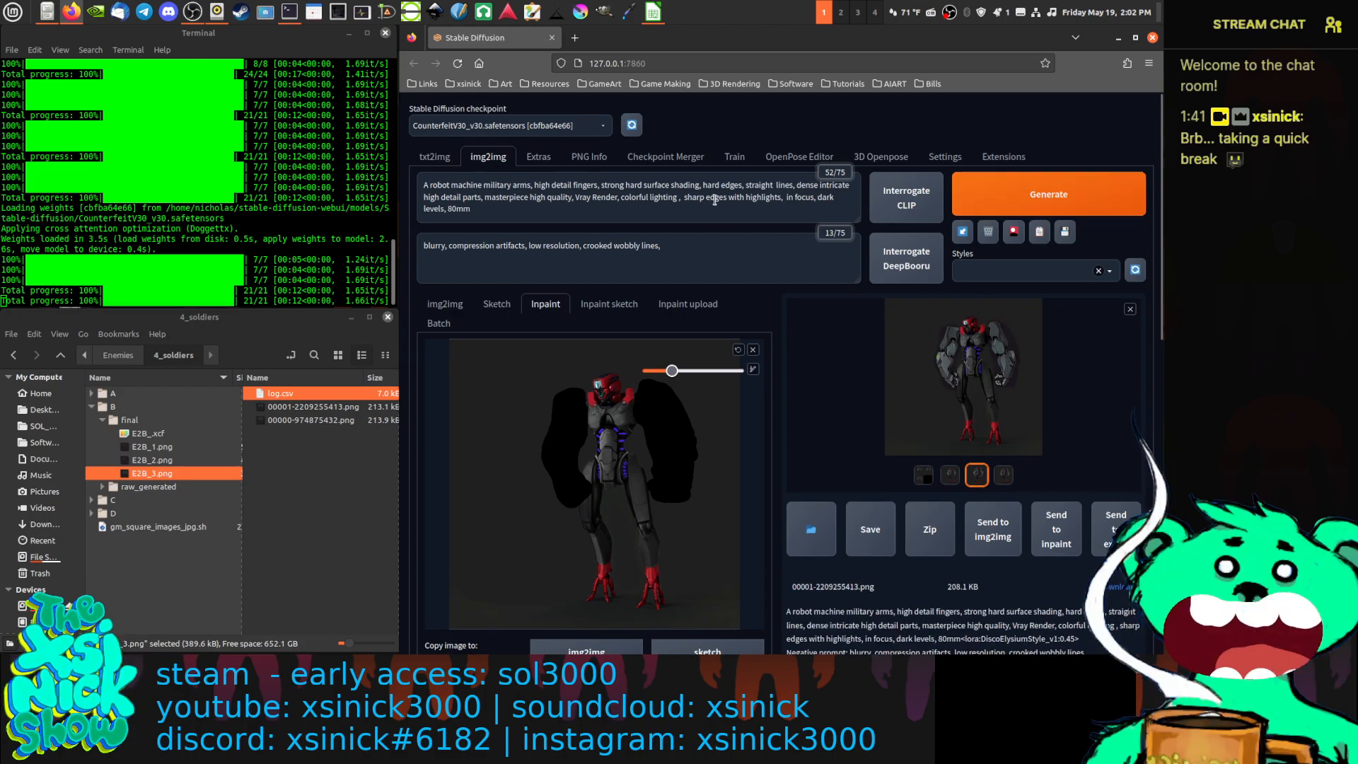
# Examine the enlarged CounterfeitV30 arm variations one by one, including the overview grid
pyautogui.click(974, 365)
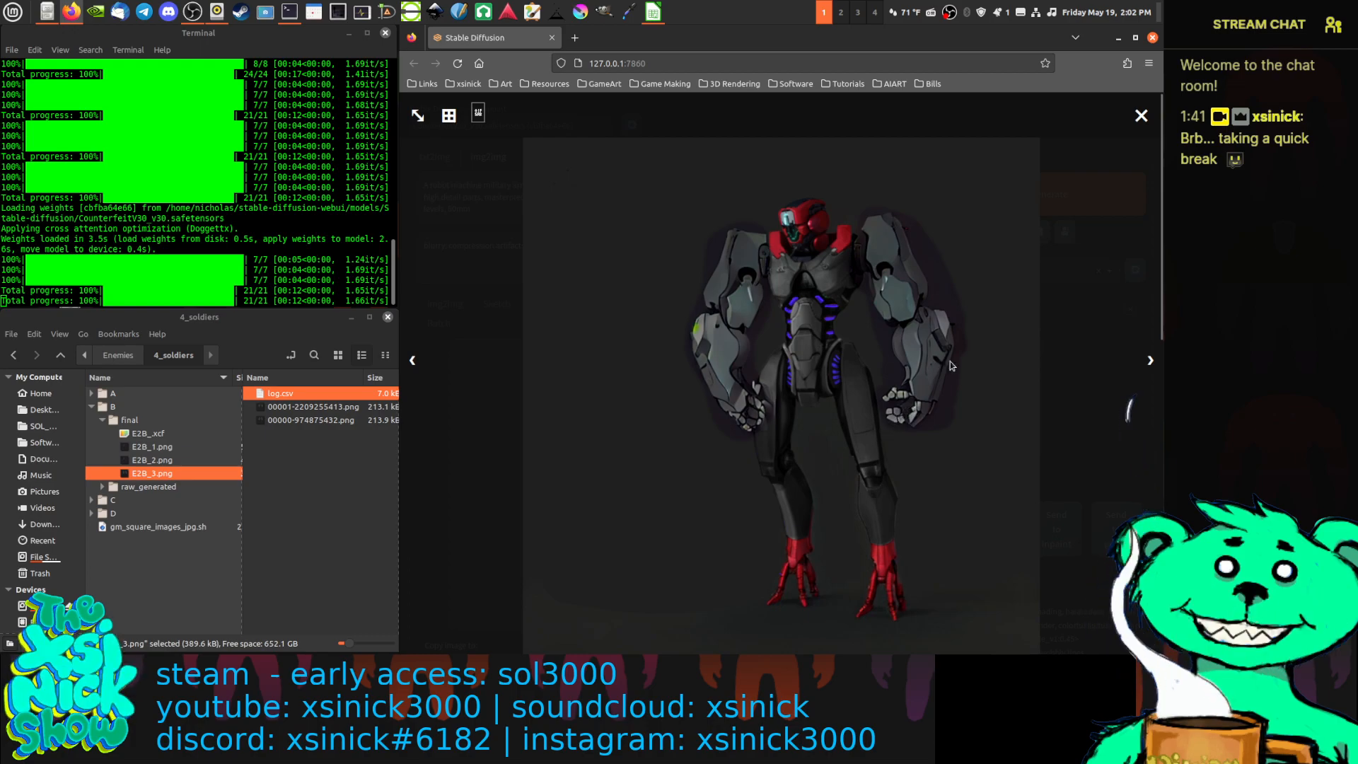
pyautogui.click(1150, 361)
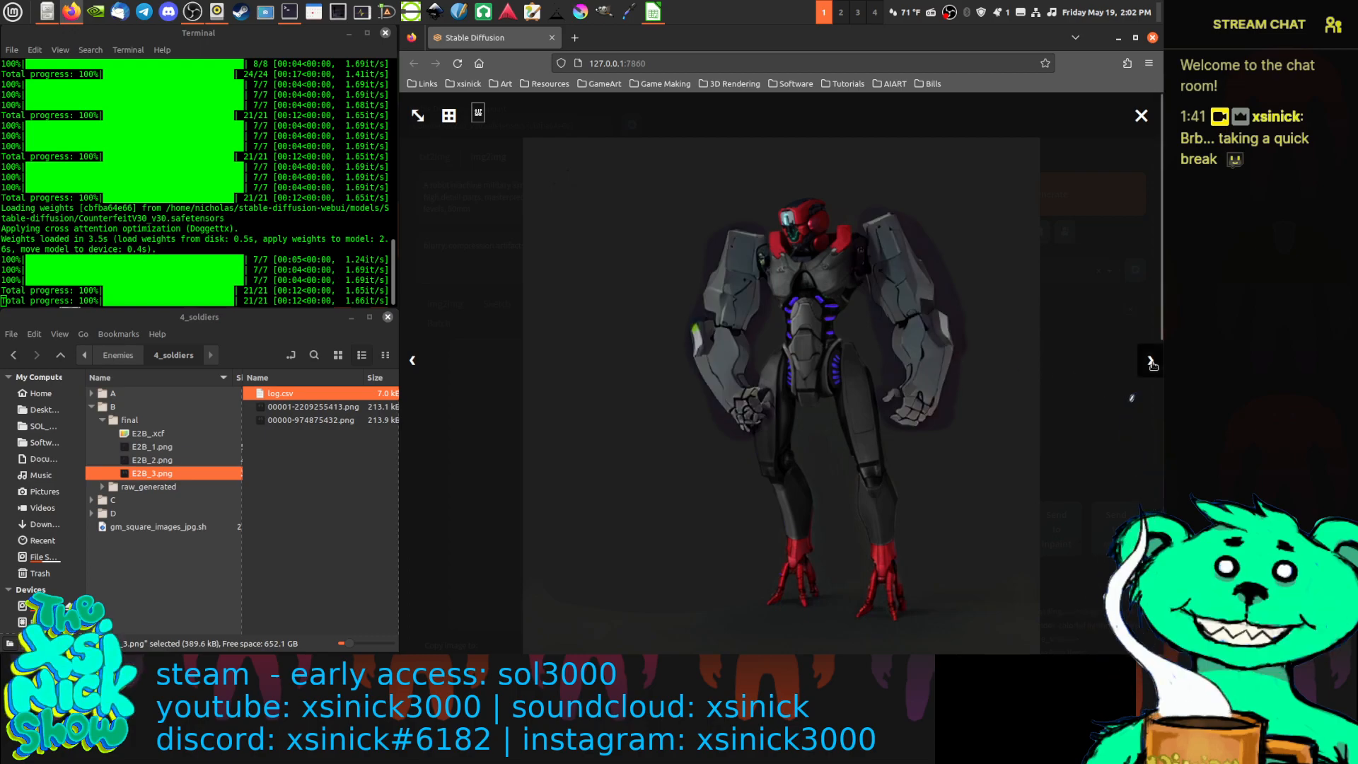
pyautogui.click(1150, 362)
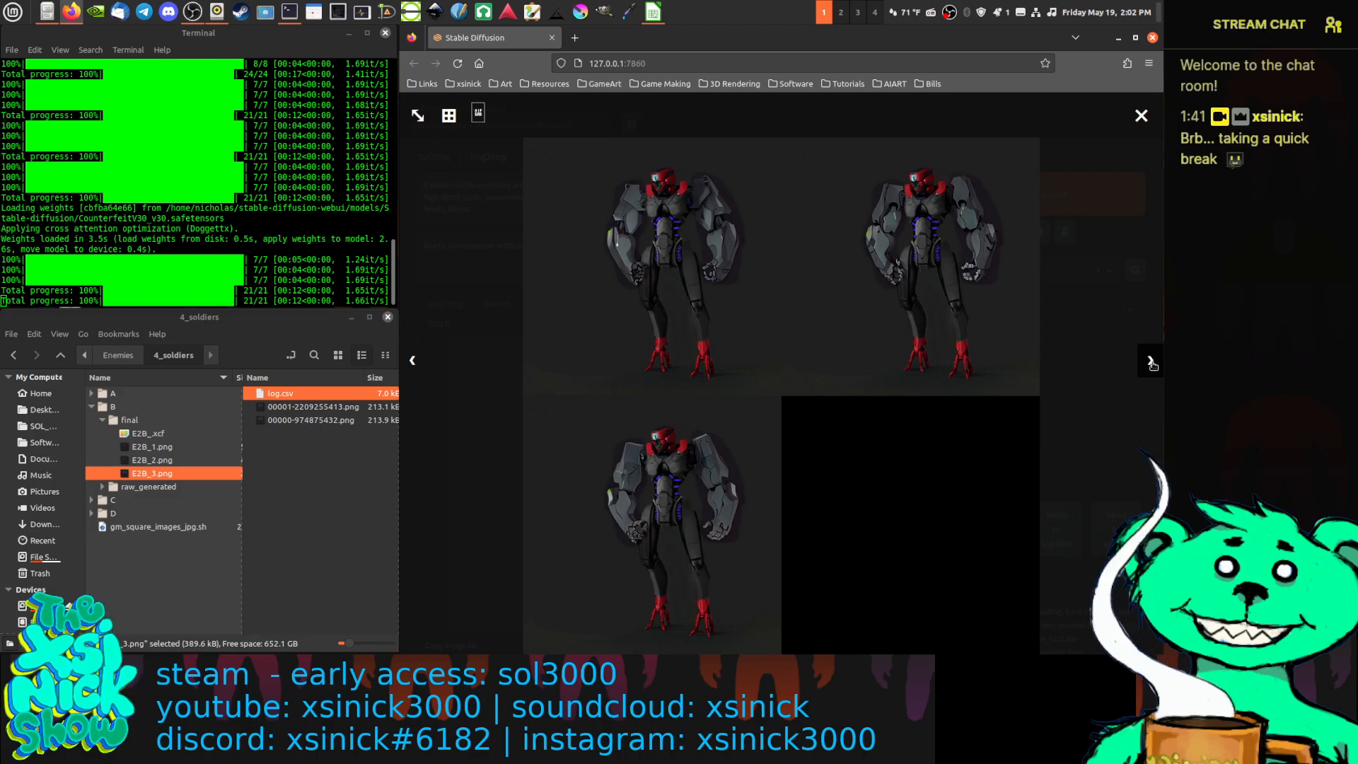
pyautogui.click(1150, 362)
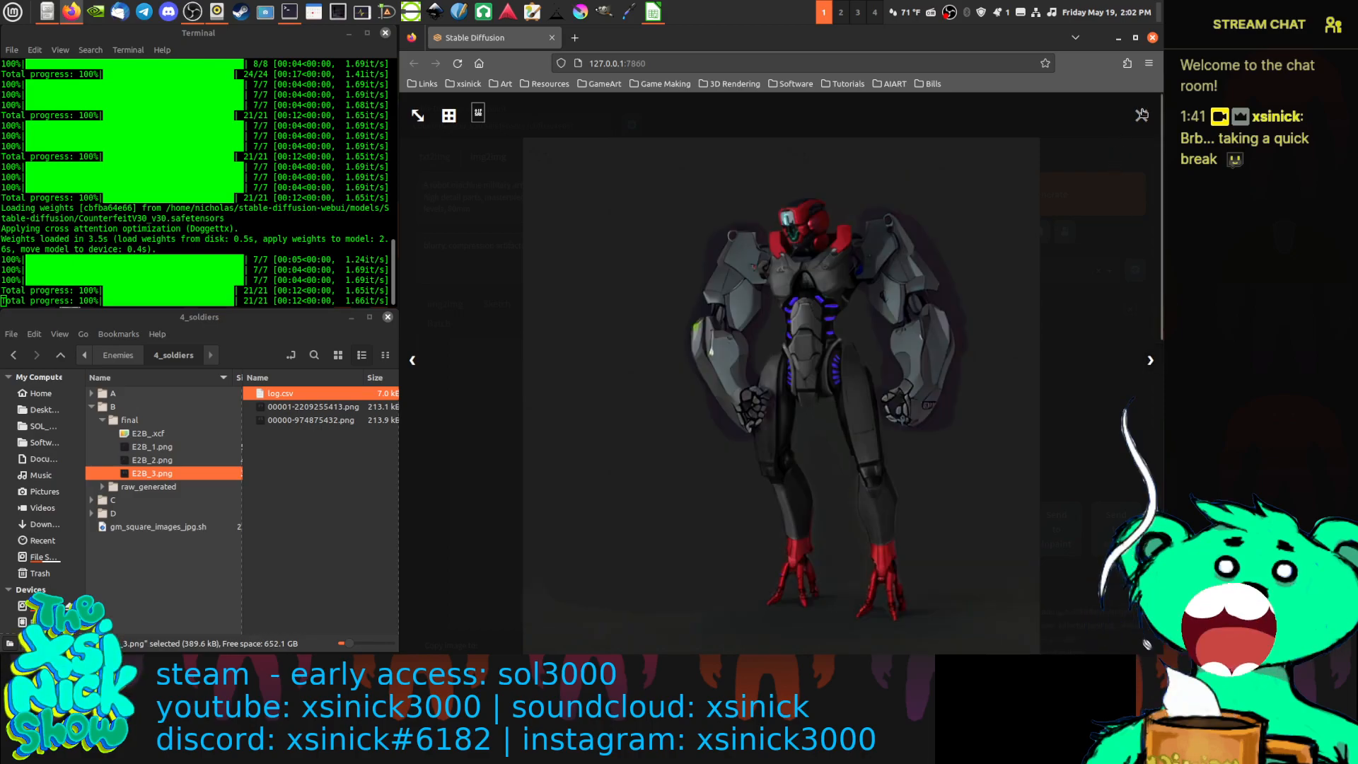
pyautogui.click(1141, 115)
# Set the inpainting denoising strength to 0.3
pyautogui.scroll(-10, 776, 495)
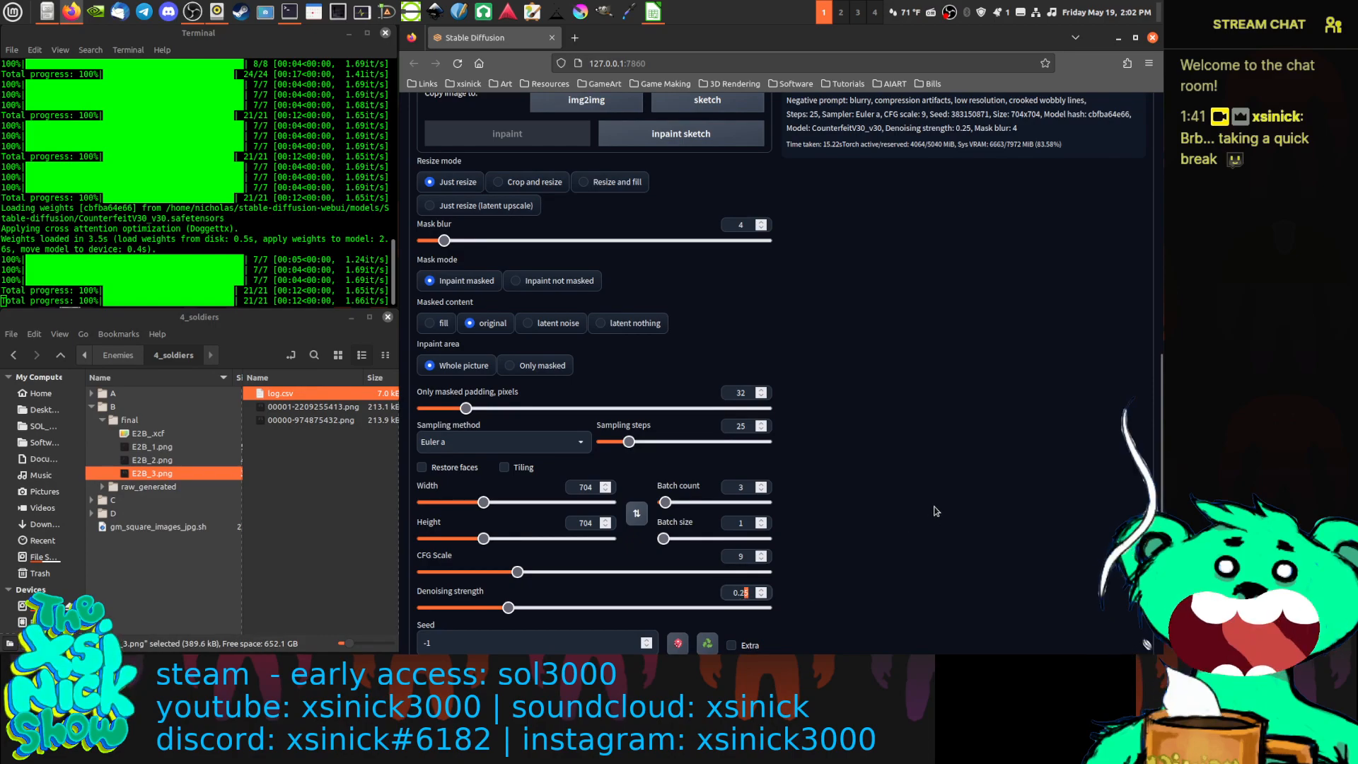
pyautogui.press('BackSpace')
pyautogui.press('BackSpace')
pyautogui.write('3')
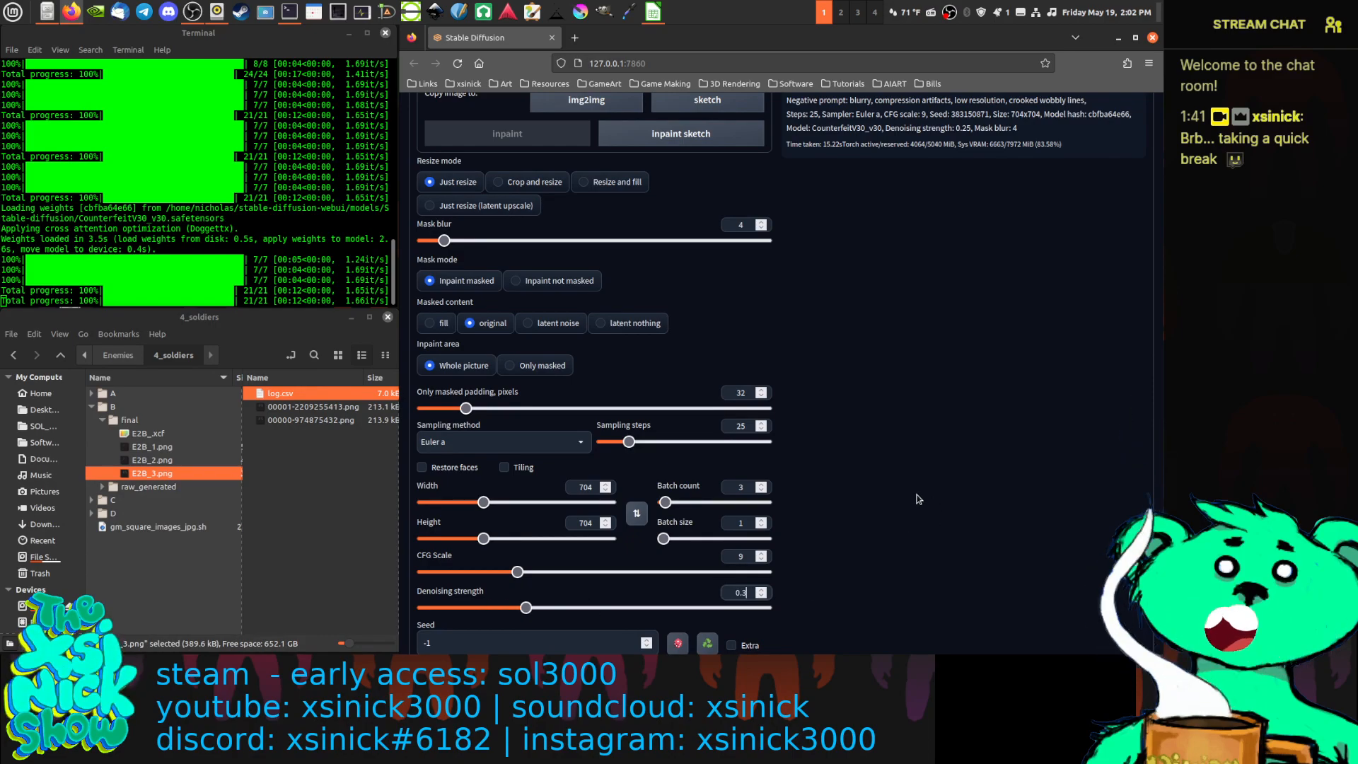
pyautogui.click(917, 488)
pyautogui.scroll(7, 918, 488)
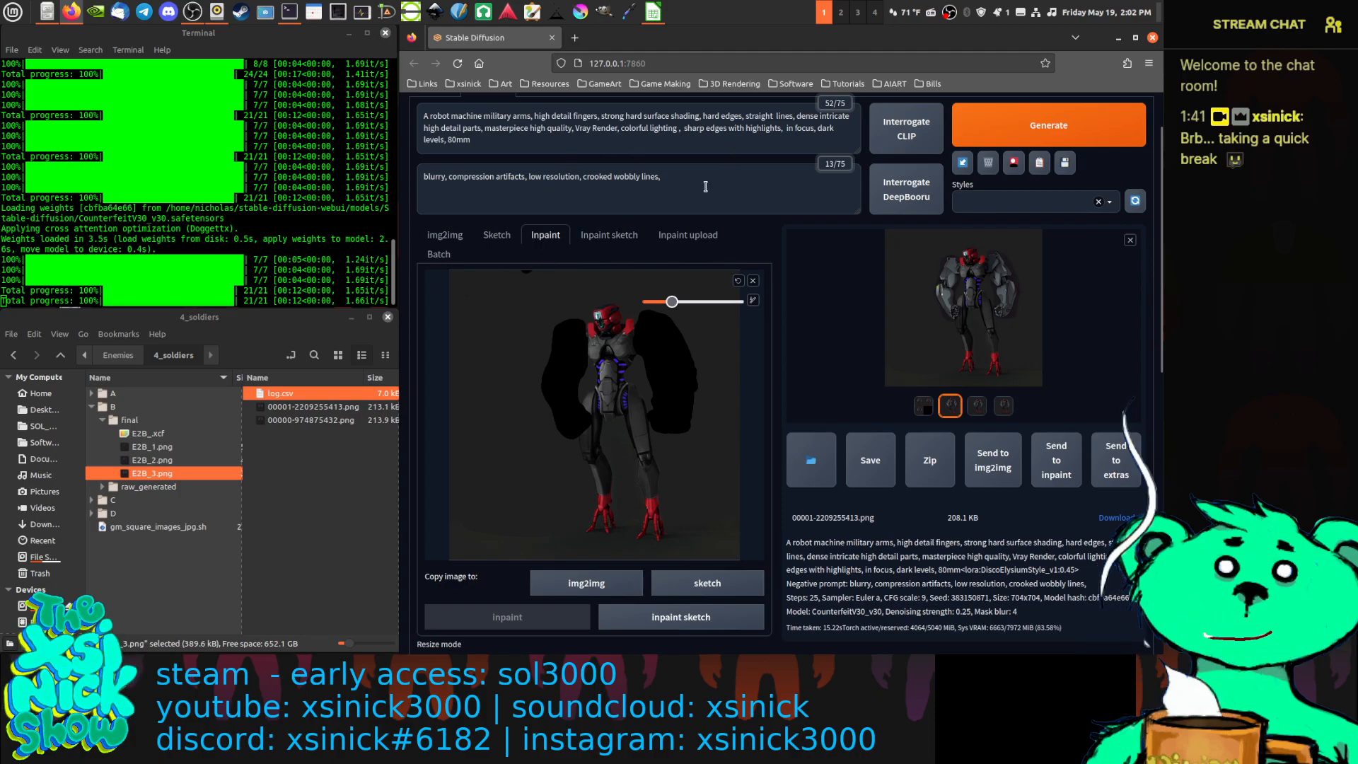
# Switch the Stable Diffusion checkpoint to clarity_2.safetensors
pyautogui.scroll(1, 705, 186)
pyautogui.click(569, 127)
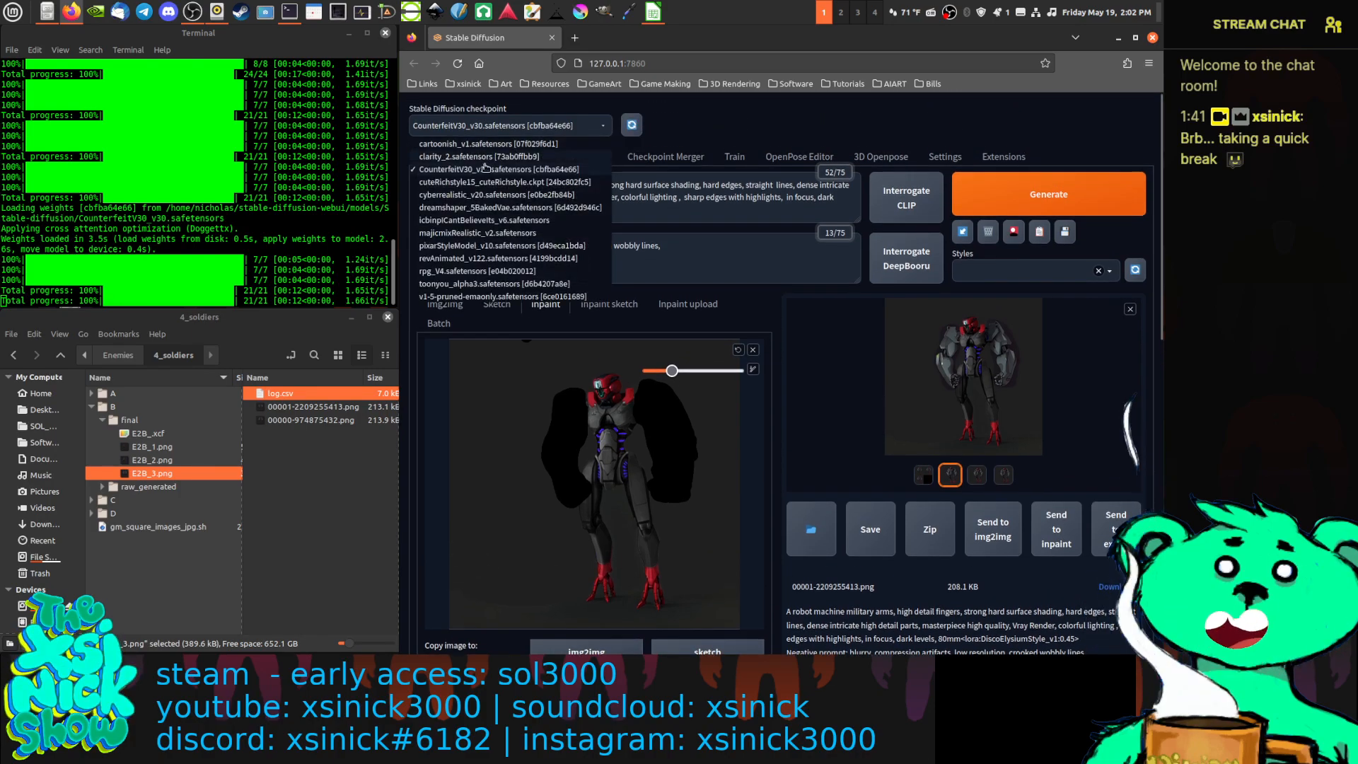
pyautogui.click(488, 157)
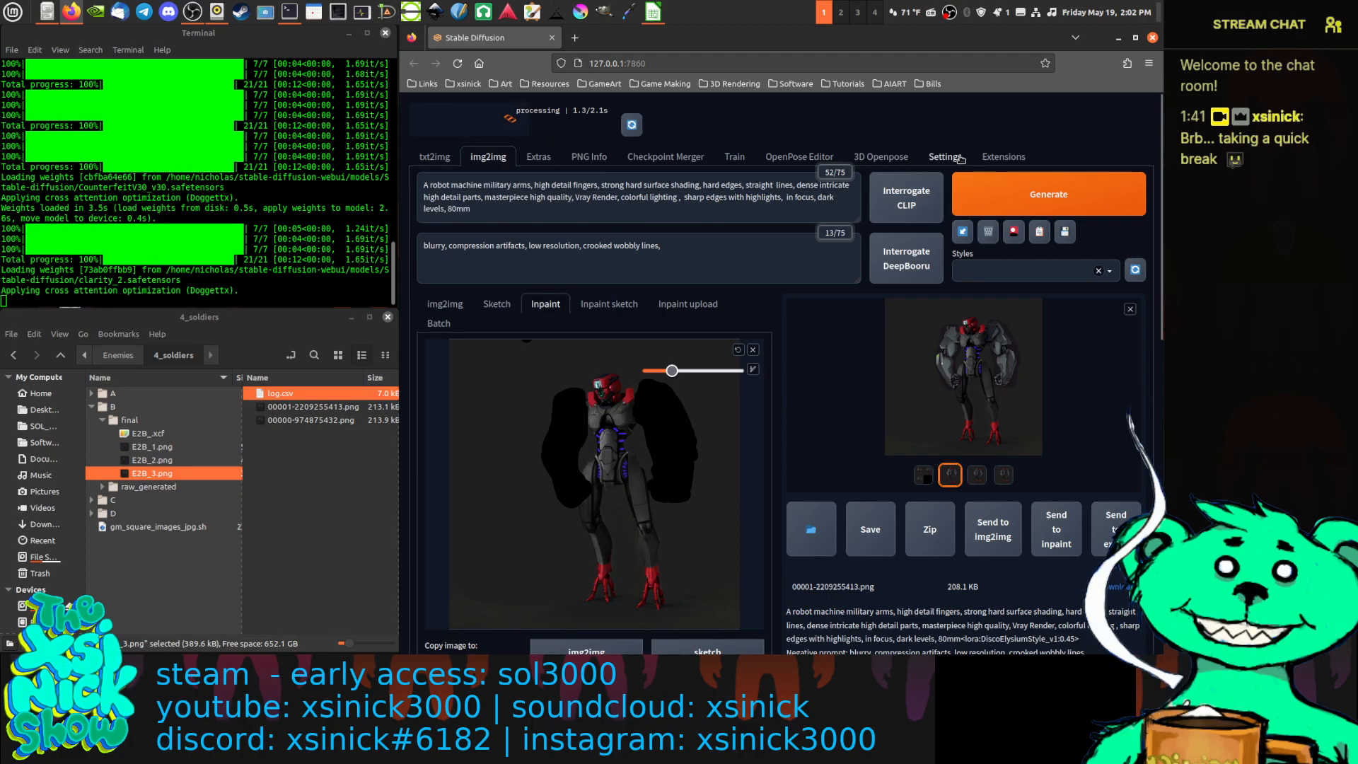
# Check the installed extensions and the Extra Networks settings, including the Lora multiplier, and return to the img2img inpainting page
pyautogui.click(1006, 161)
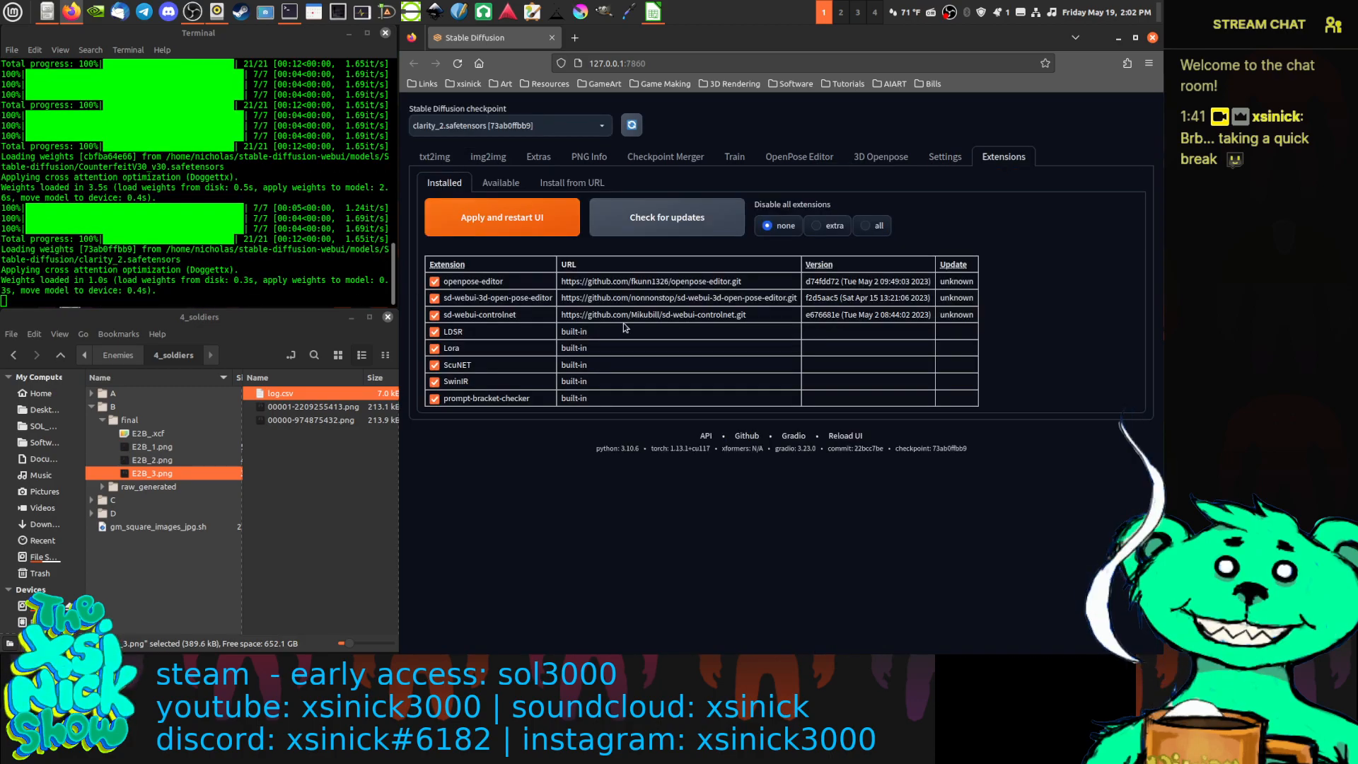
pyautogui.click(927, 163)
pyautogui.click(463, 469)
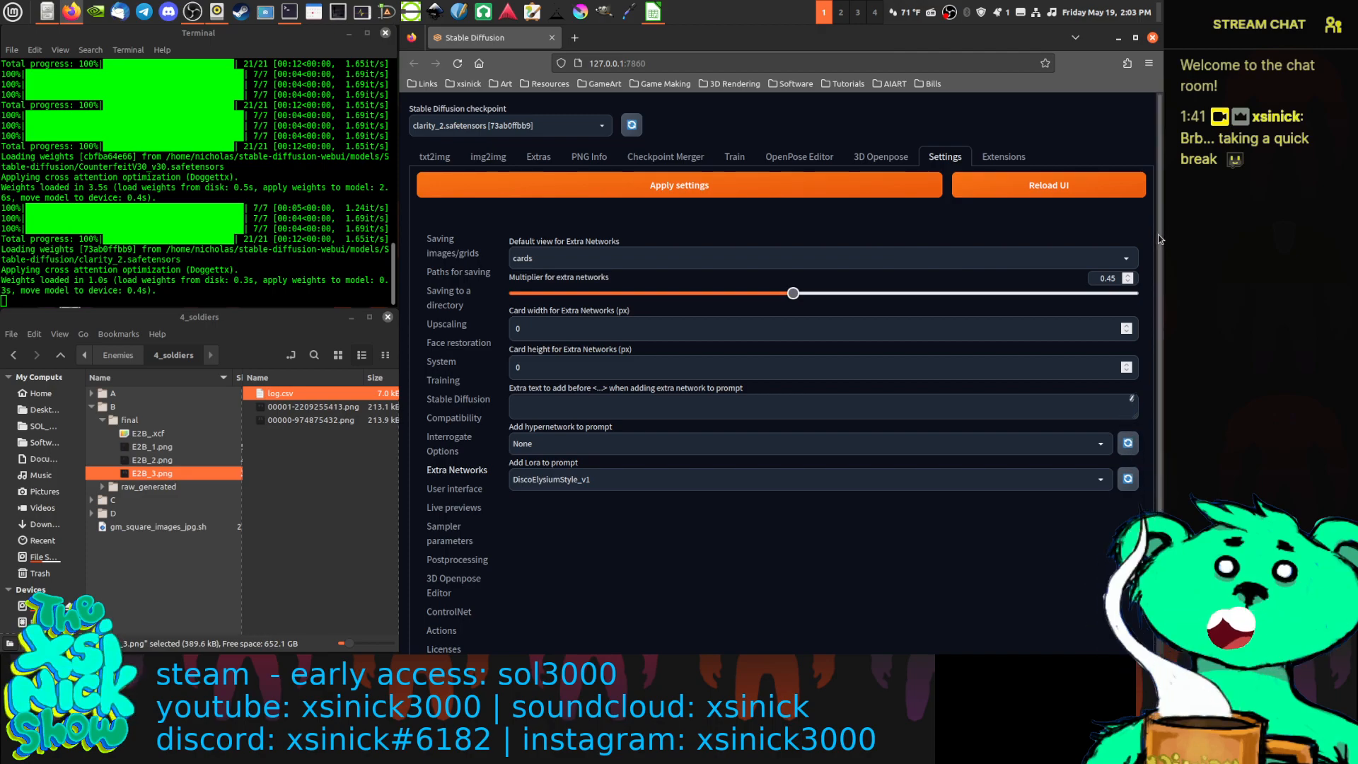
pyautogui.click(434, 160)
pyautogui.click(489, 158)
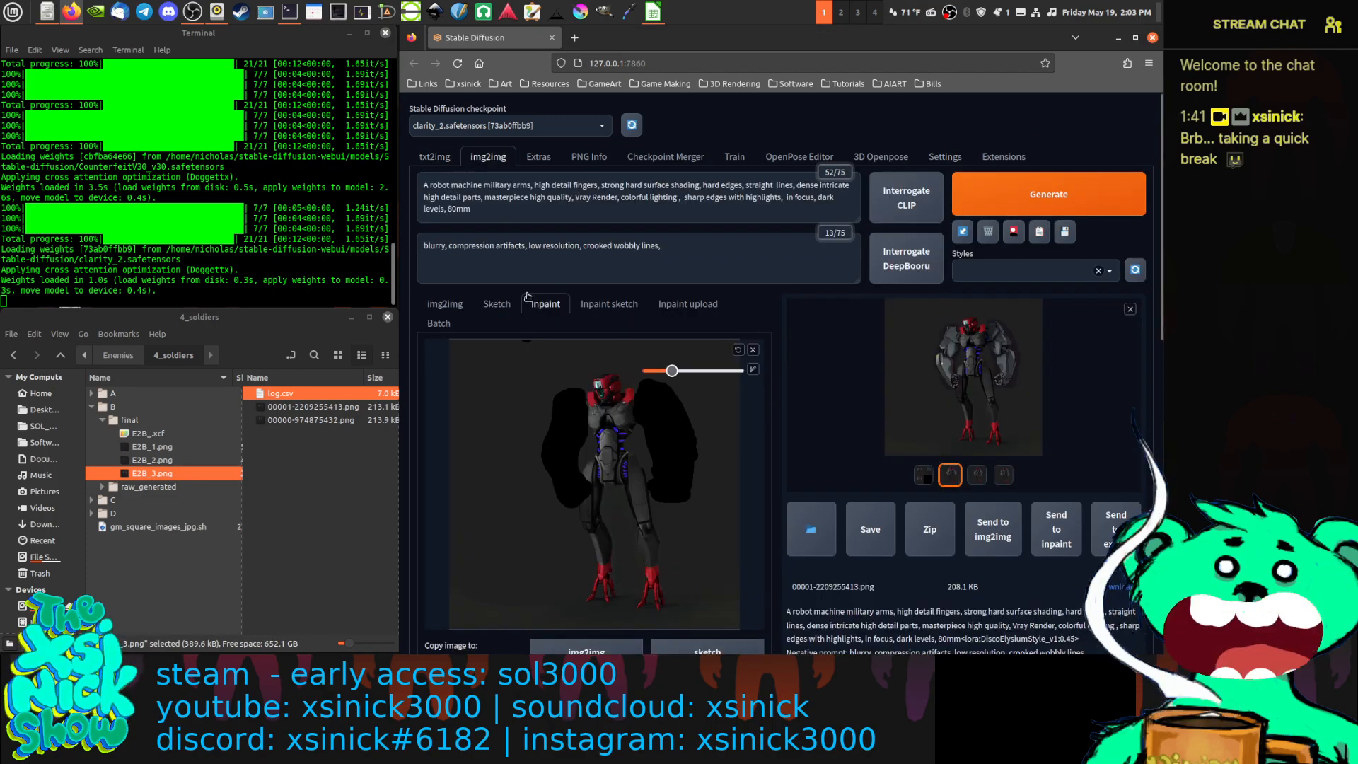
# Append an empty pair of angle brackets to the end of the positive prompt
pyautogui.click(516, 222)
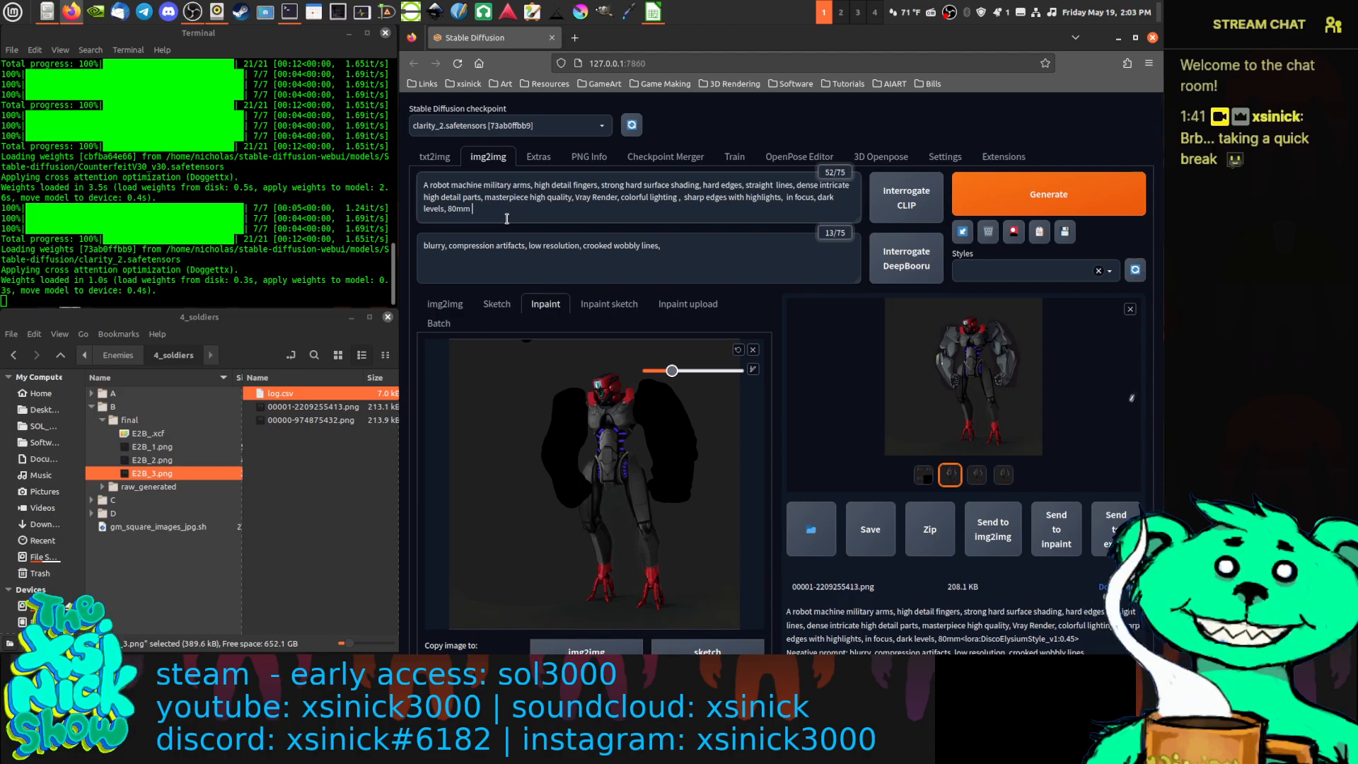
pyautogui.write('<')
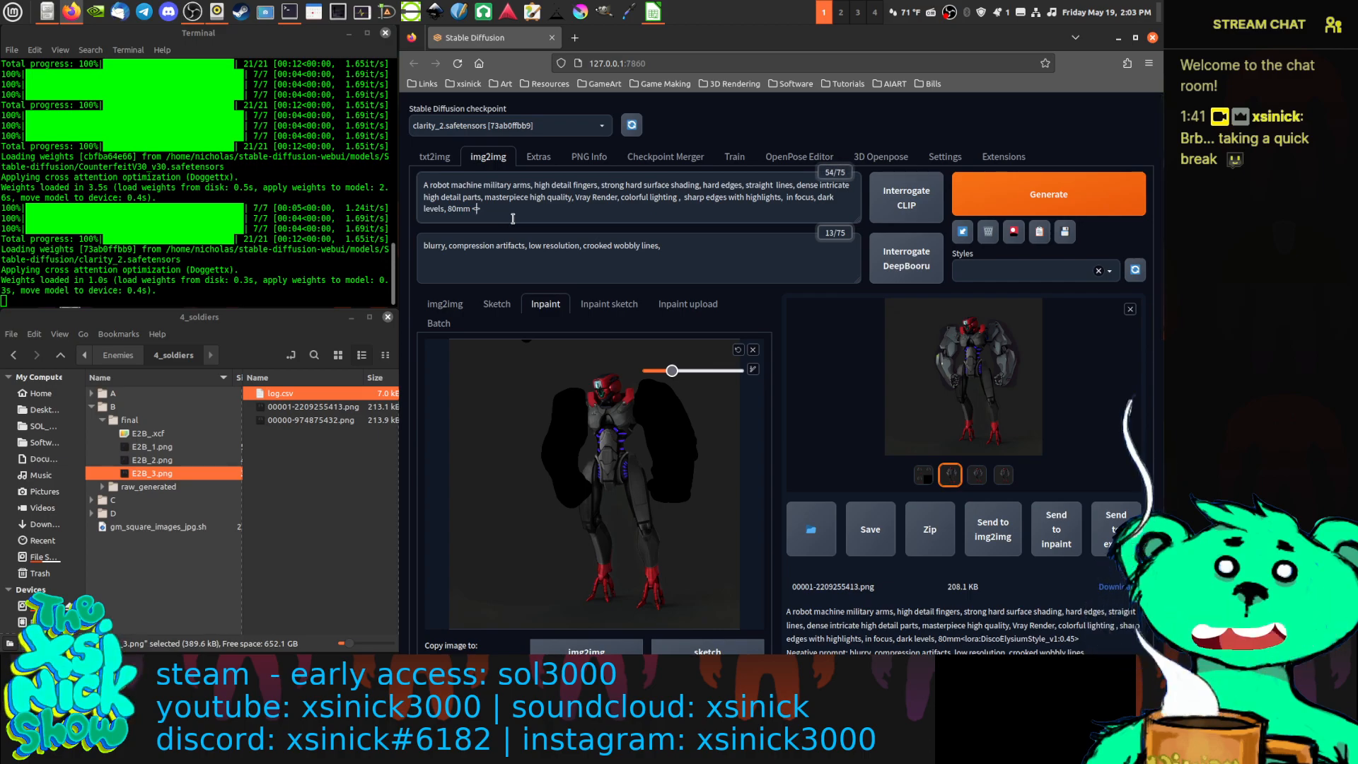
pyautogui.write('>')
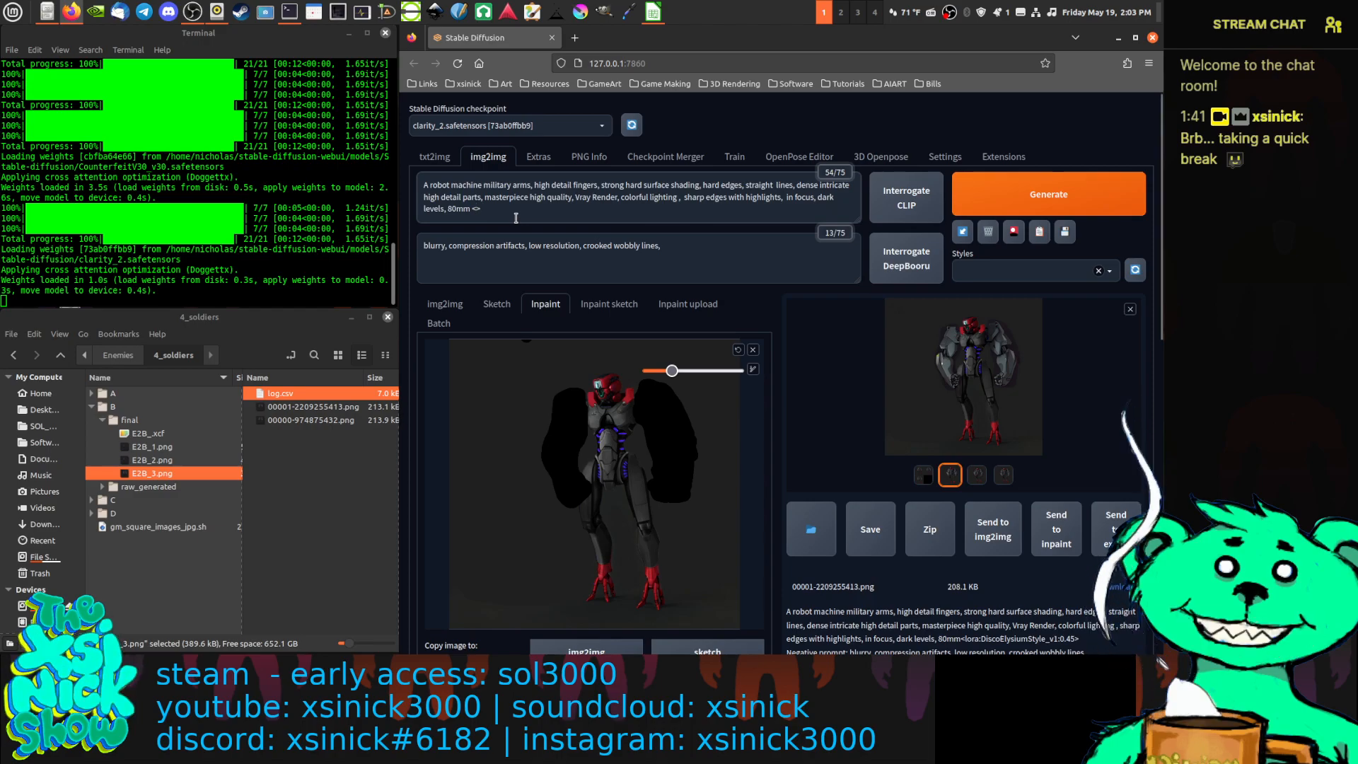
# Navigate the file manager up from the final-images folder to the stable-diffusion-webui folder
pyautogui.click(320, 488)
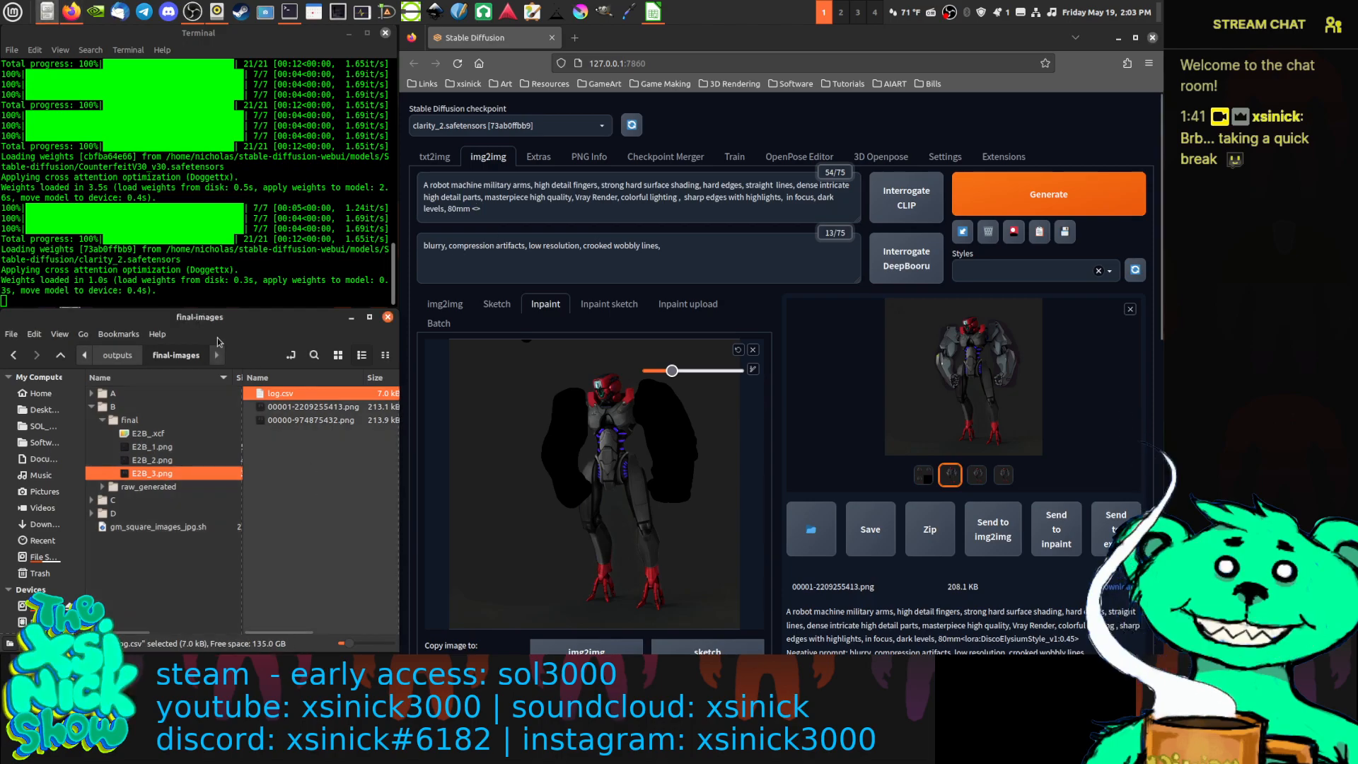
pyautogui.click(60, 355)
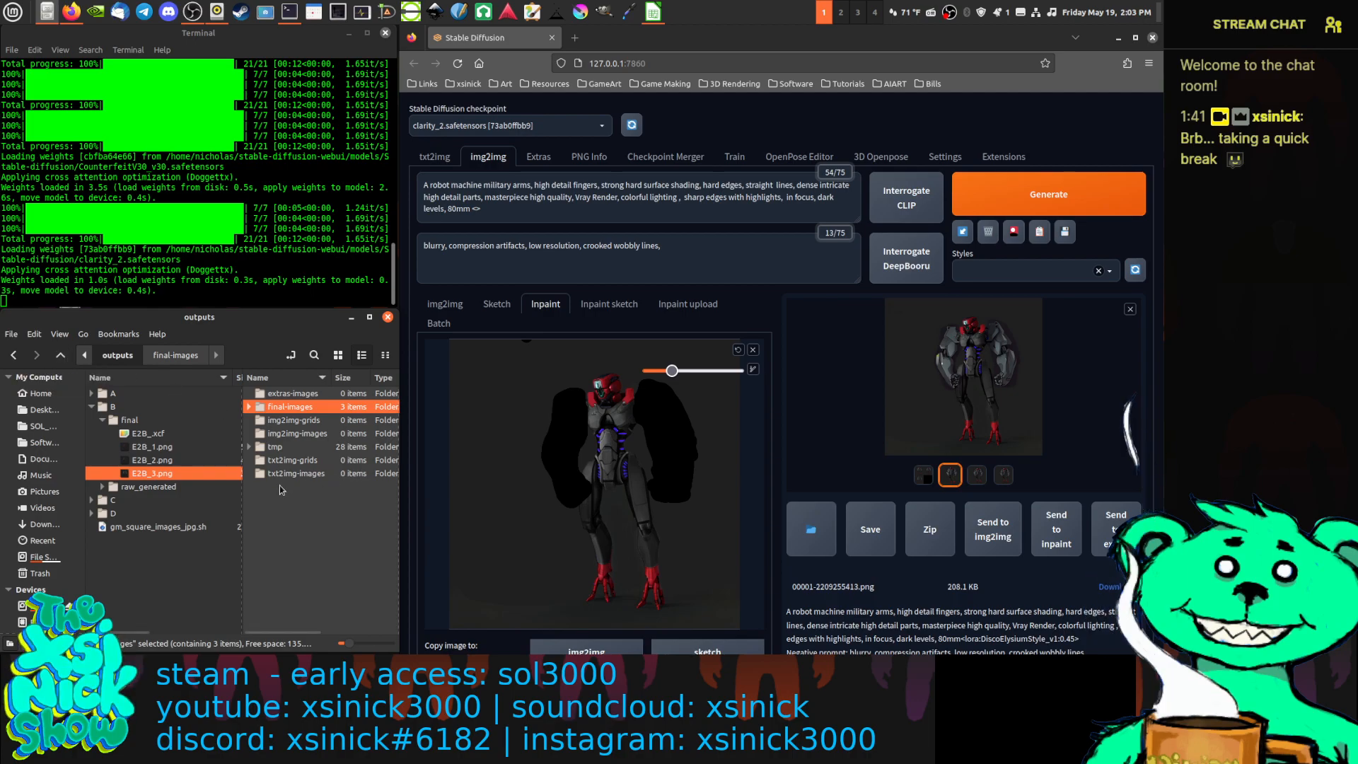
pyautogui.click(62, 356)
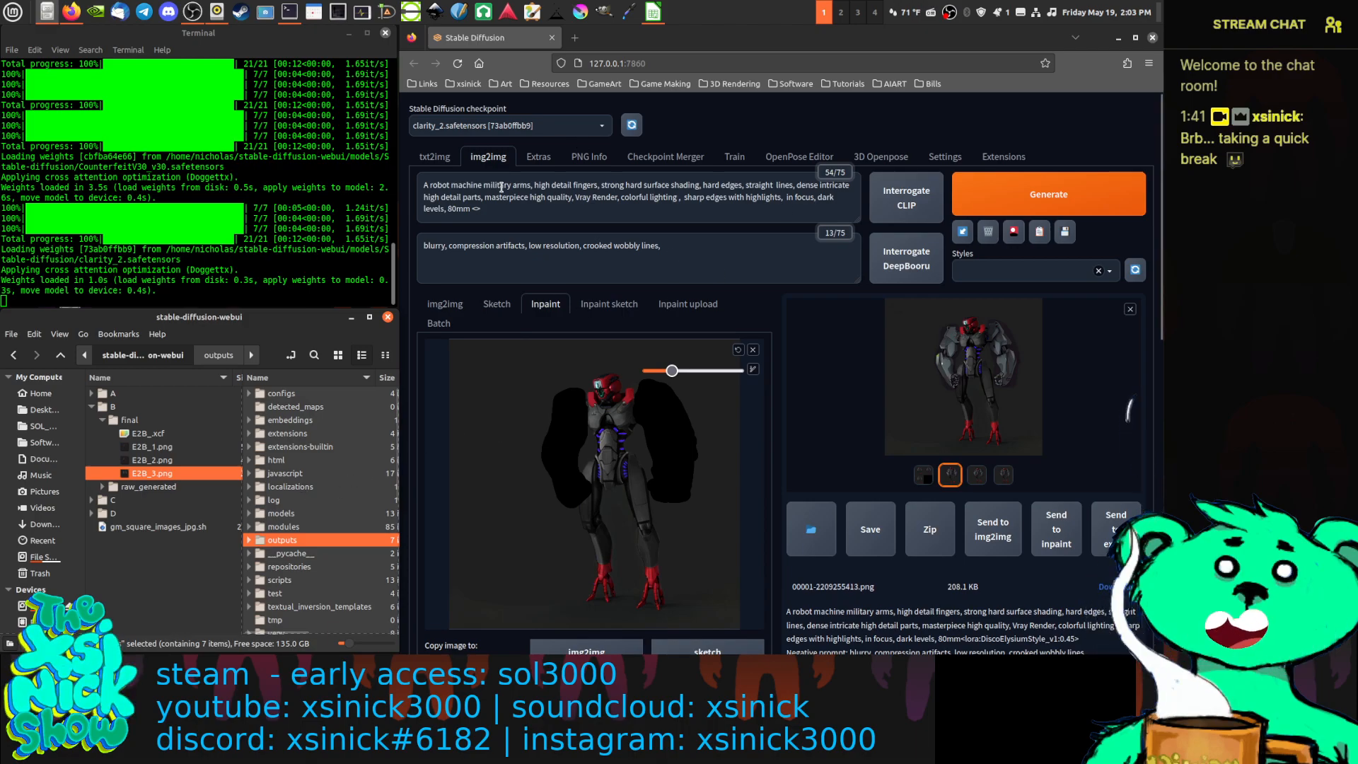
# Remove the empty angle brackets from the prompt and generate a batch of inpainted arms with the clarity_2 checkpoint
pyautogui.click(476, 211)
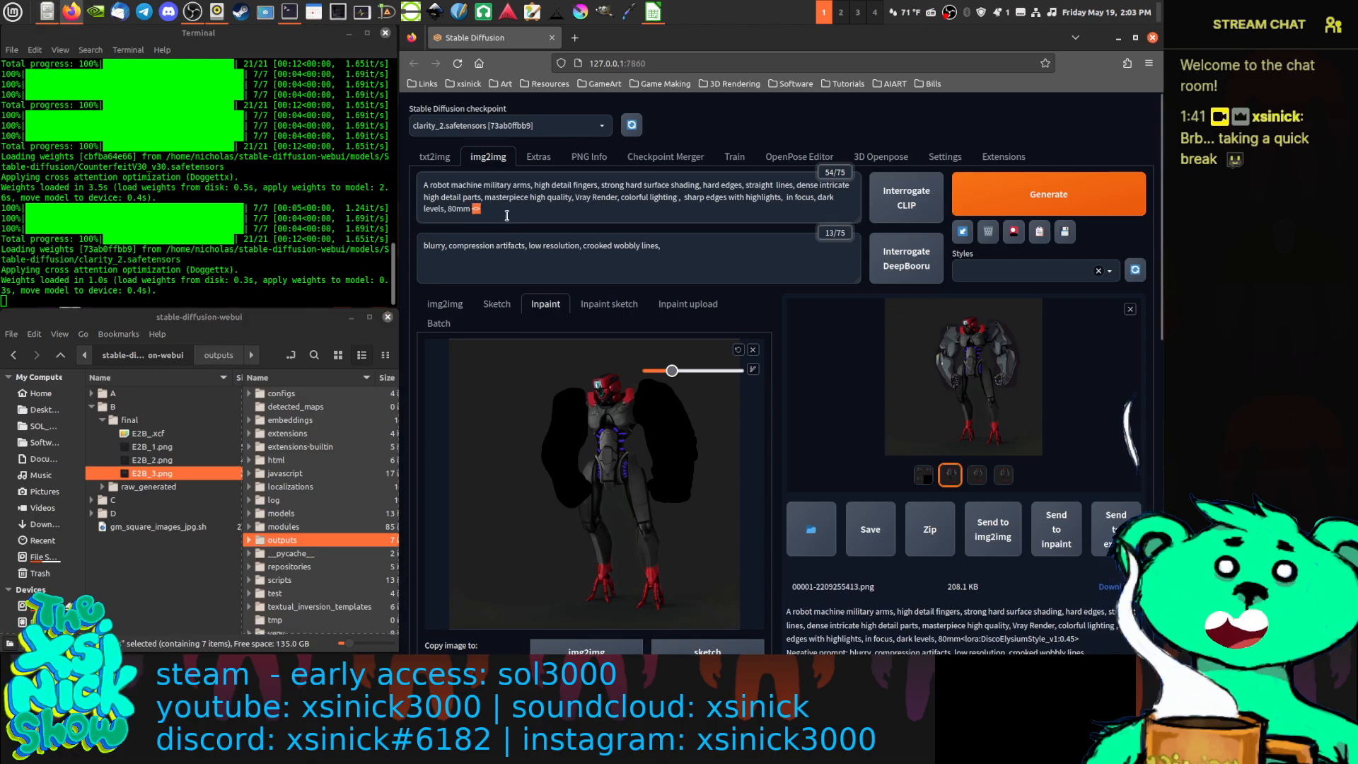
pyautogui.click(1048, 194)
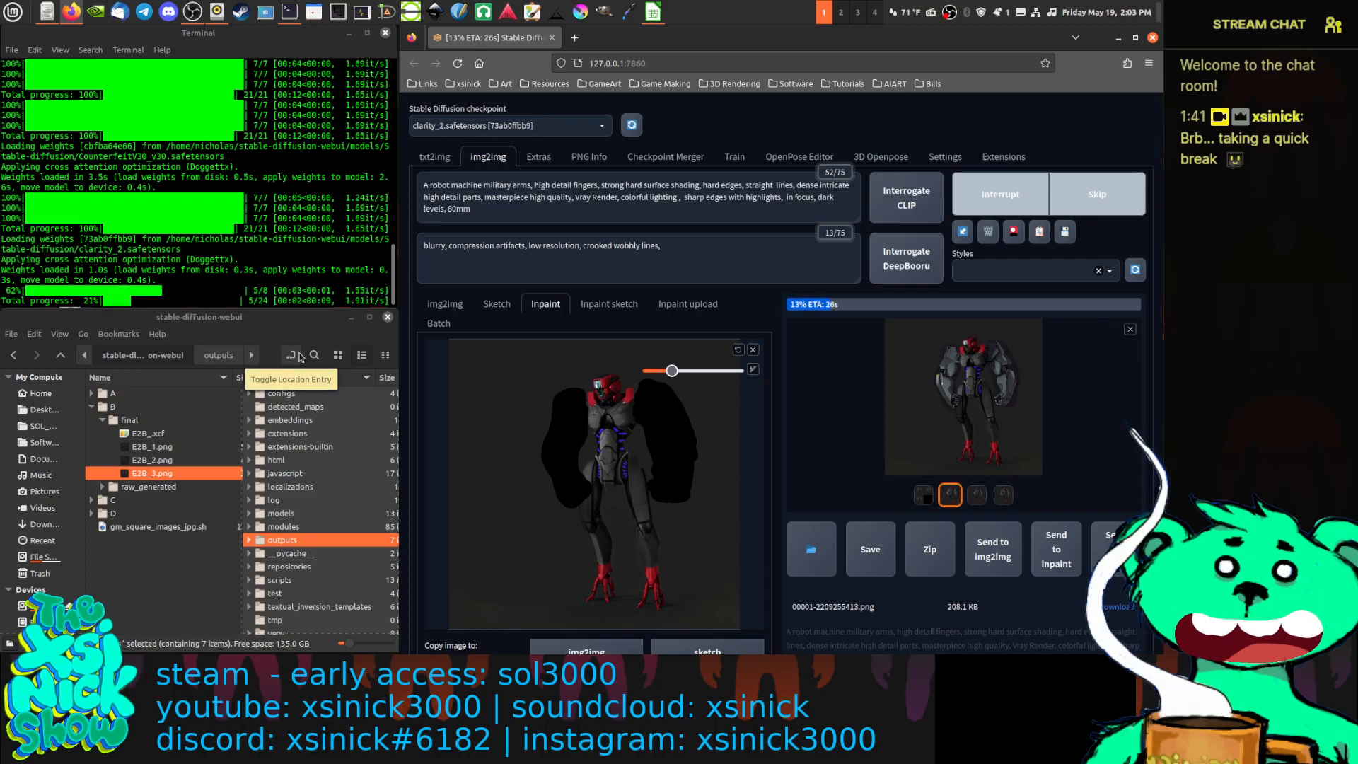
# Open the models folder inside stable-diffusion-webui and look for the checkpoint subfolder
pyautogui.scroll(-2, 273, 532)
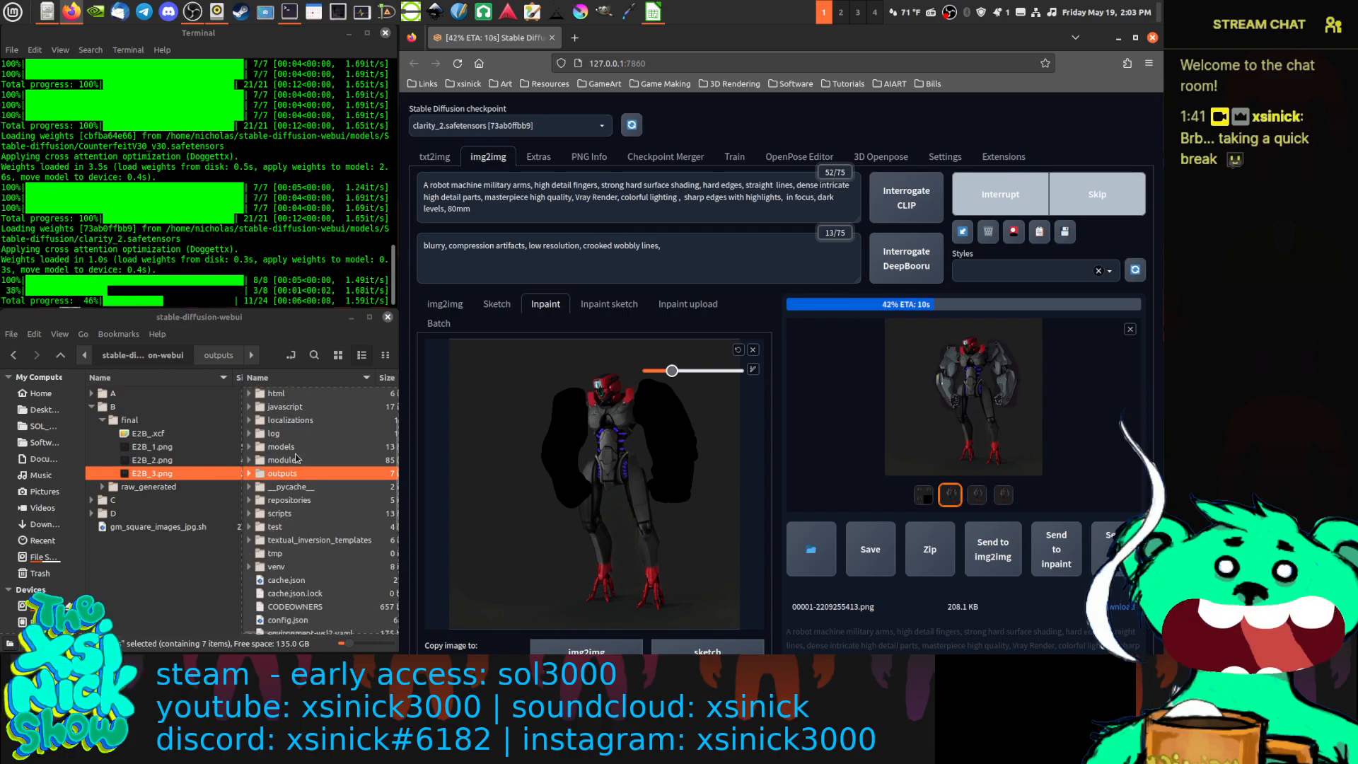
pyautogui.doubleClick(296, 448)
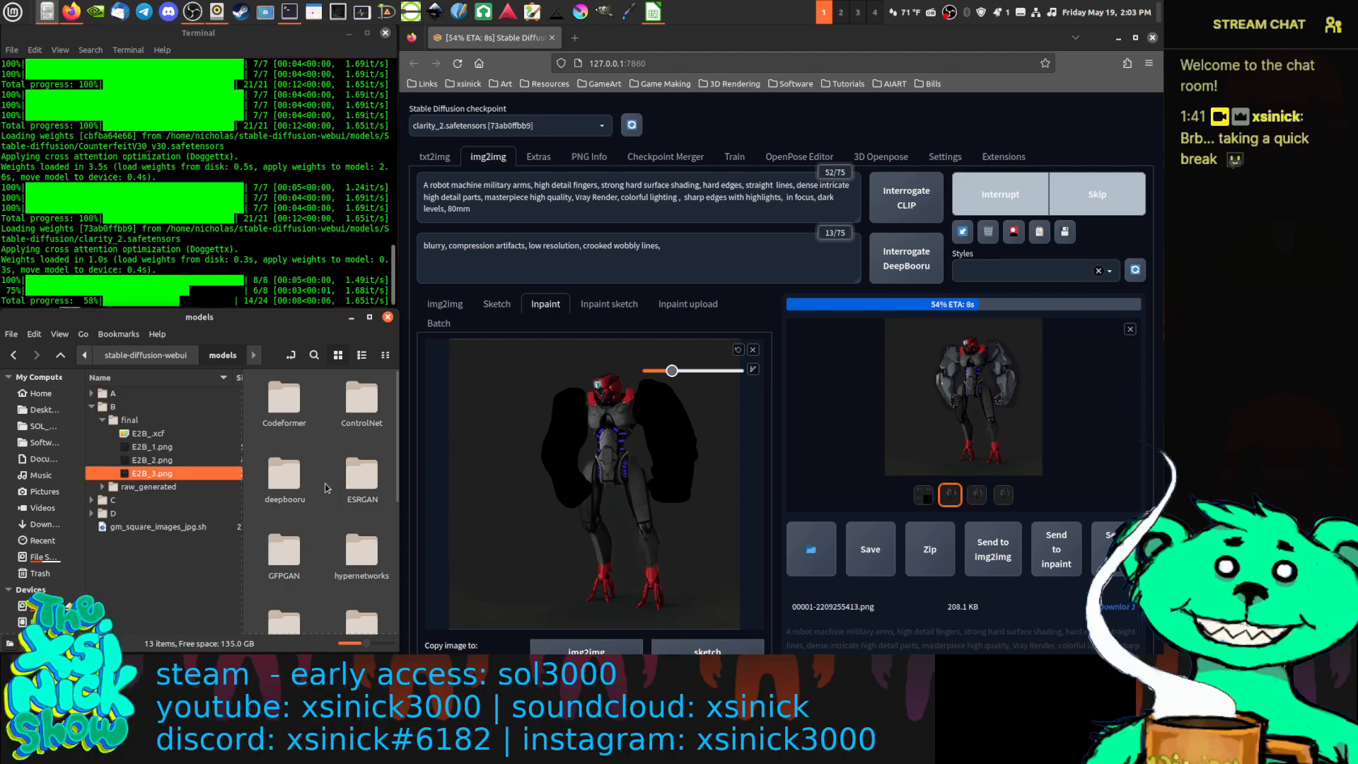
pyautogui.scroll(-2, 310, 478)
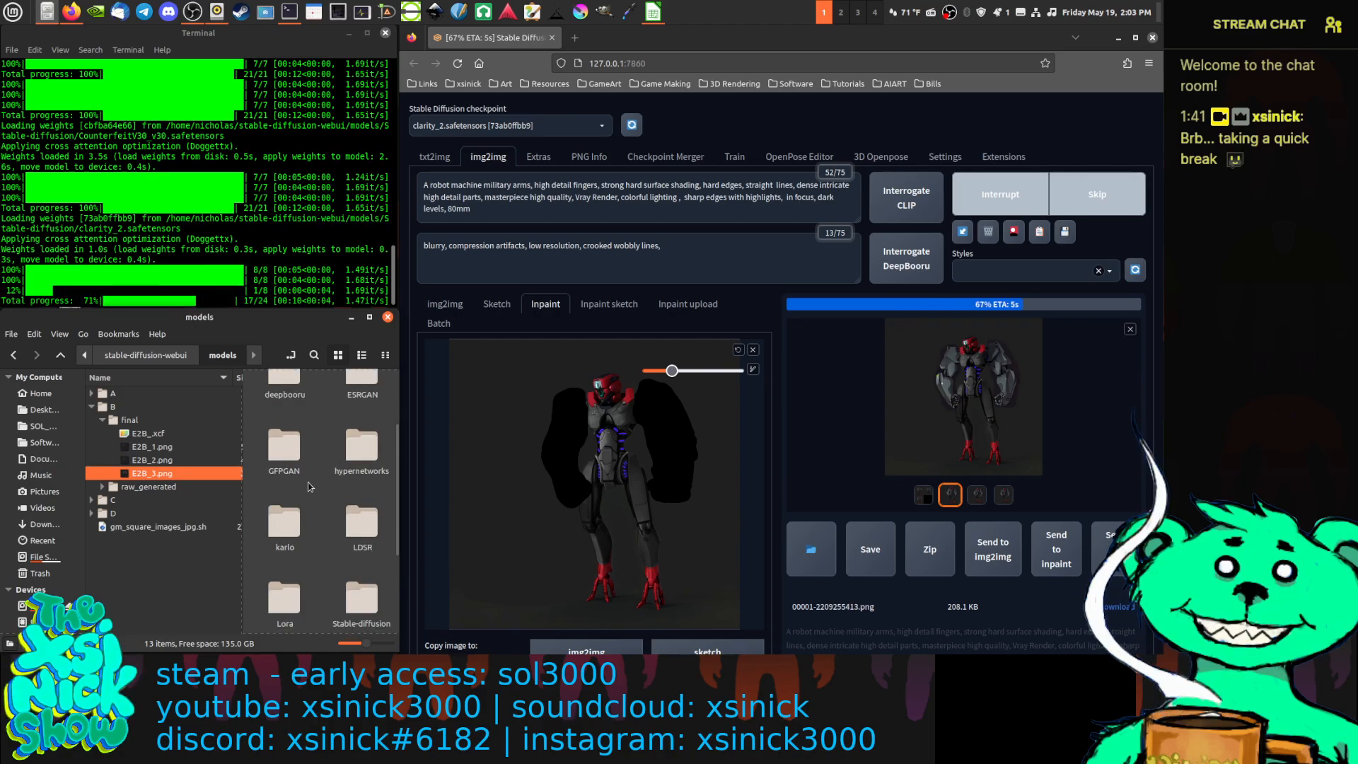
# Append the reference <models/> after 80mm in the positive prompt
pyautogui.click(538, 210)
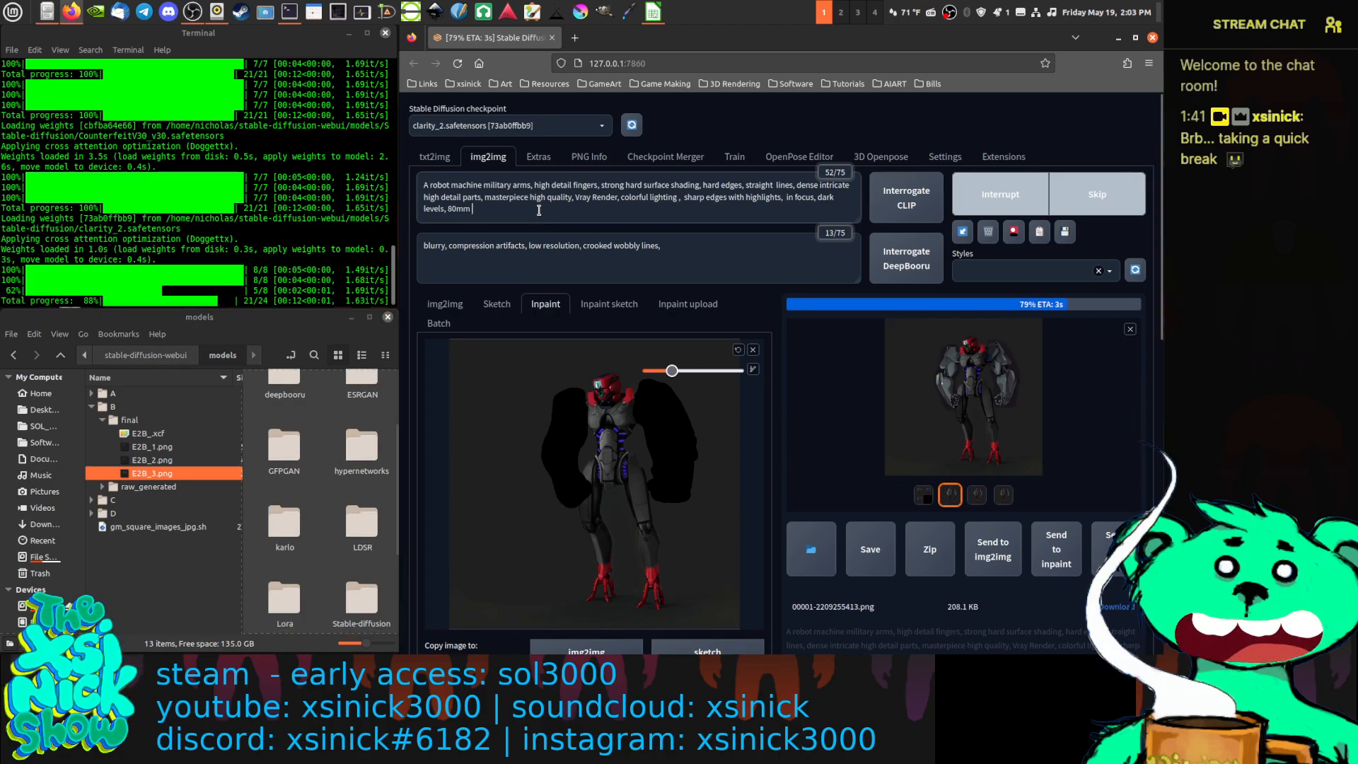
pyautogui.write('<')
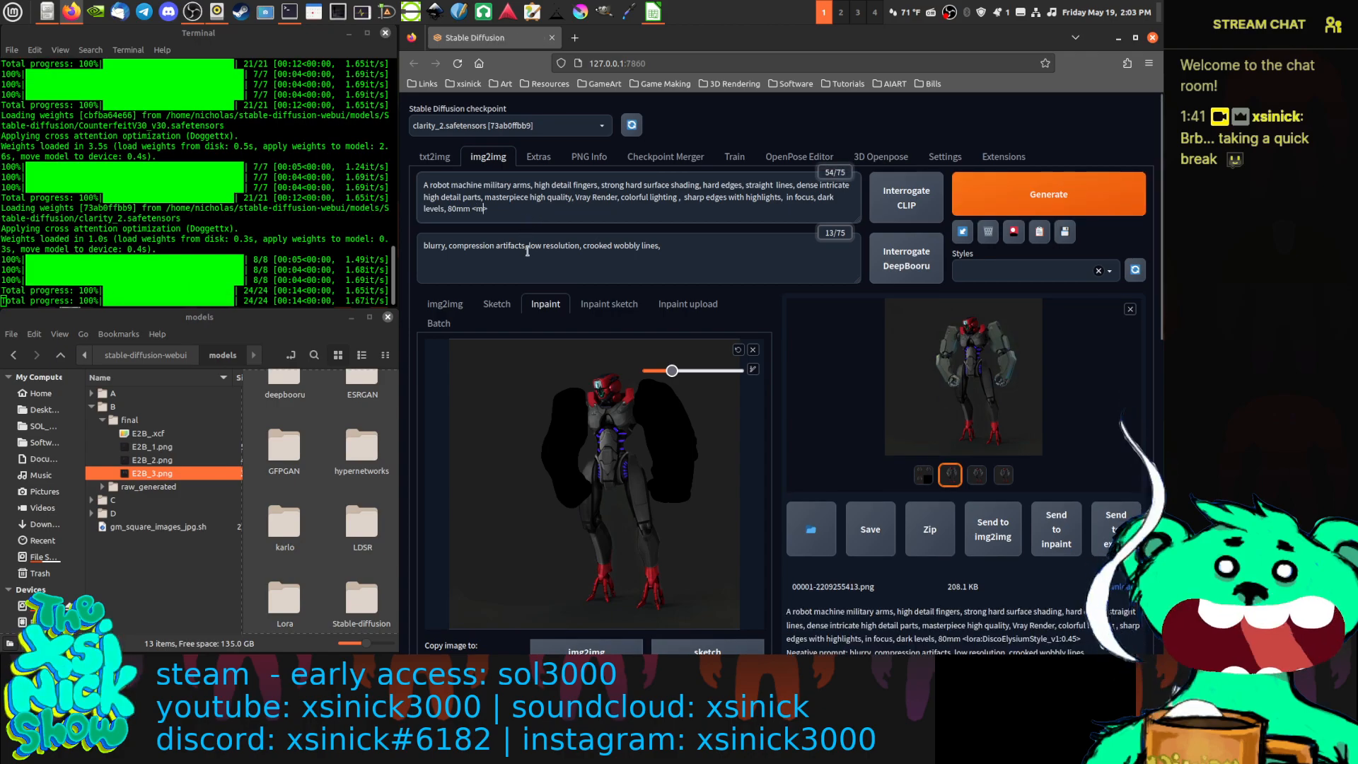
pyautogui.write('models/')
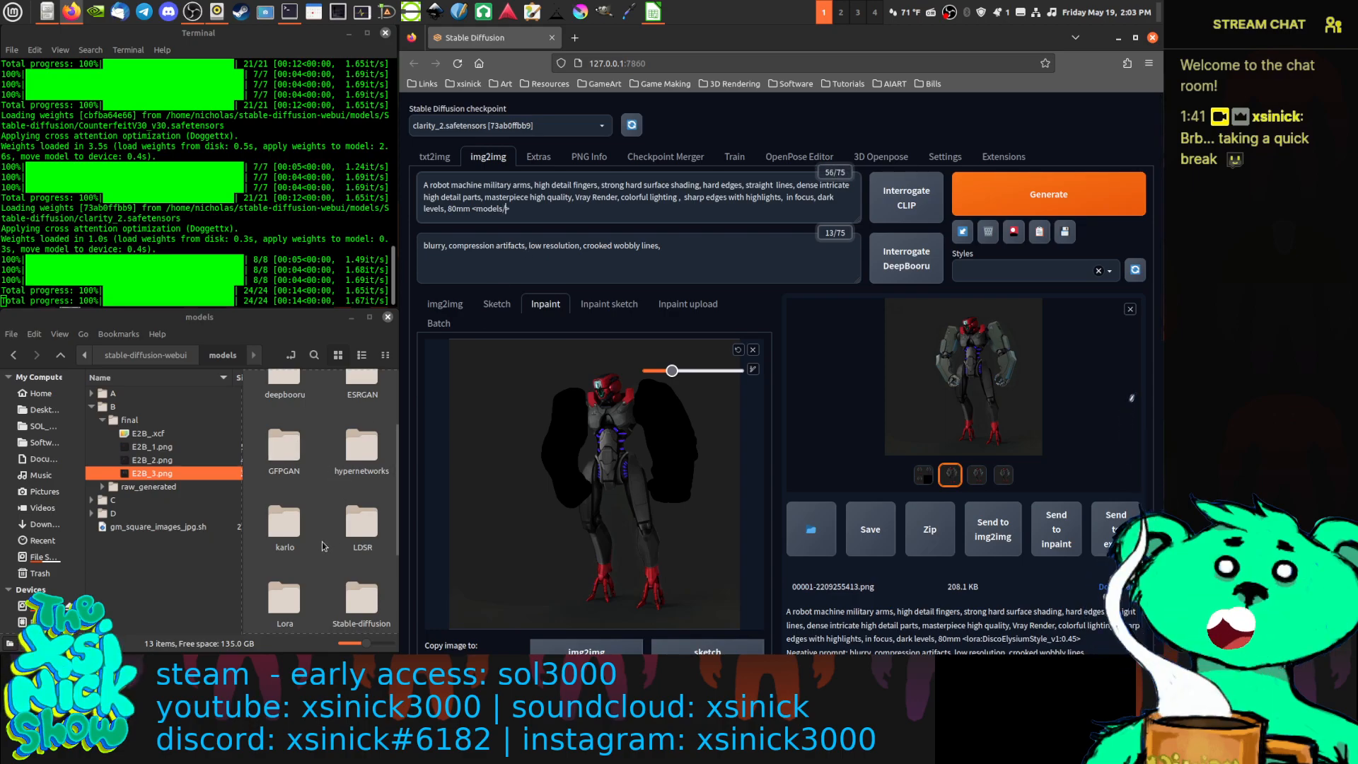
# Open the Stable-diffusion checkpoint folder and copy the models/Stable-diffusion part of its path
pyautogui.scroll(-1, 327, 542)
pyautogui.click(364, 544)
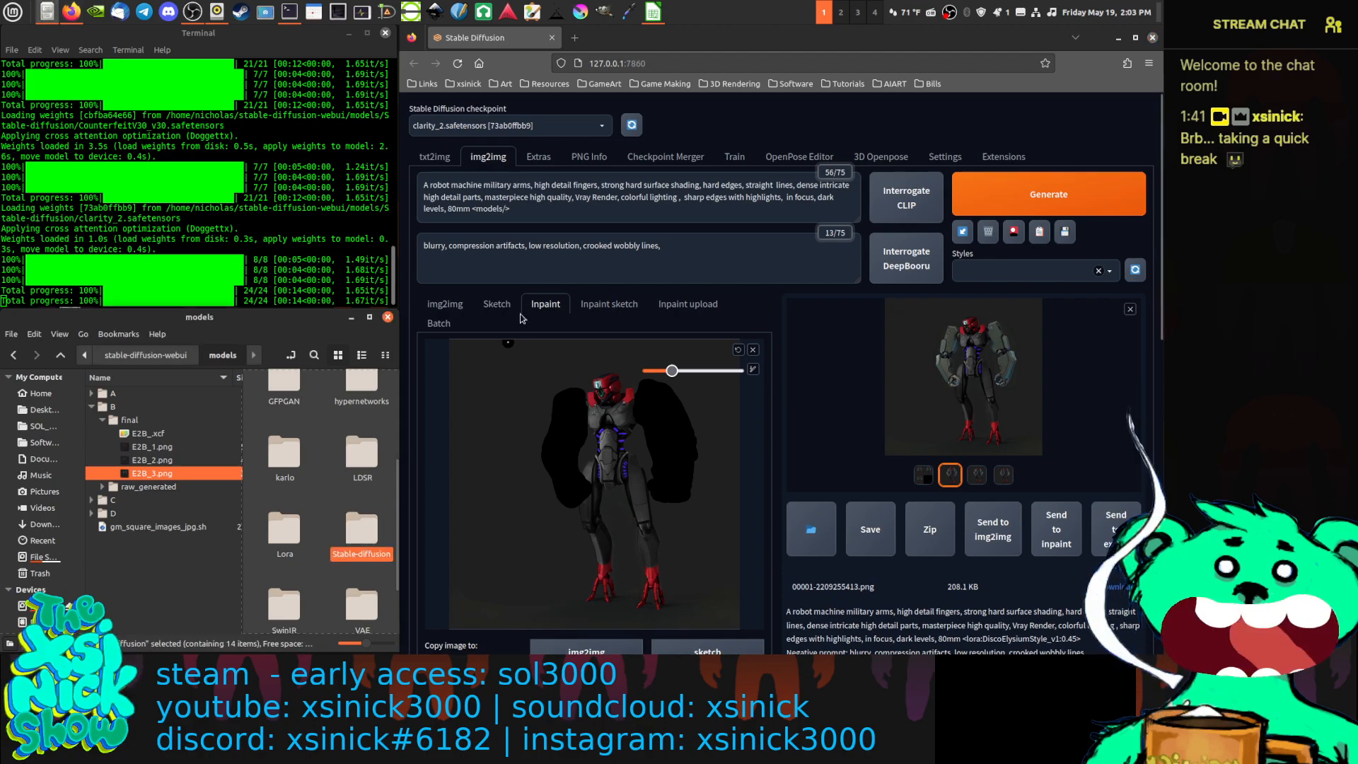
pyautogui.doubleClick(374, 534)
pyautogui.click(290, 354)
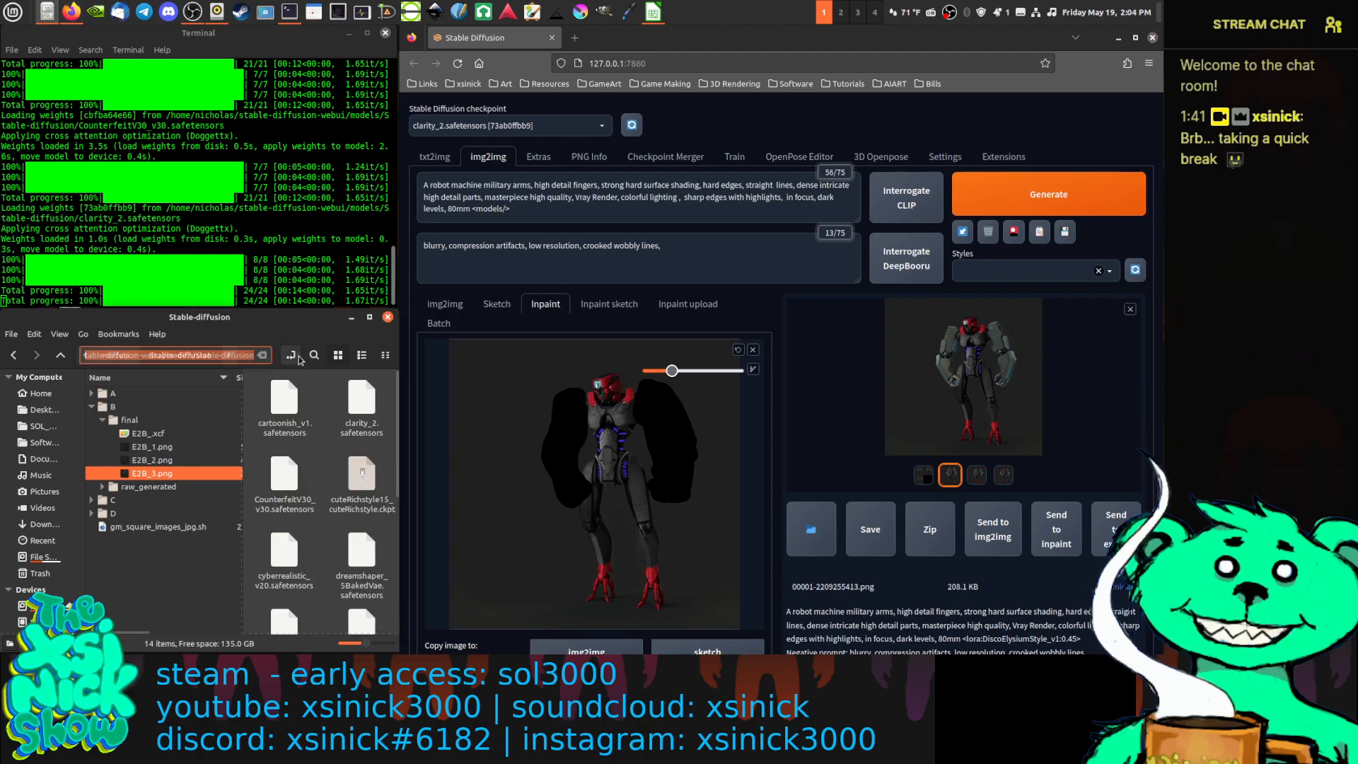
pyautogui.click(241, 355)
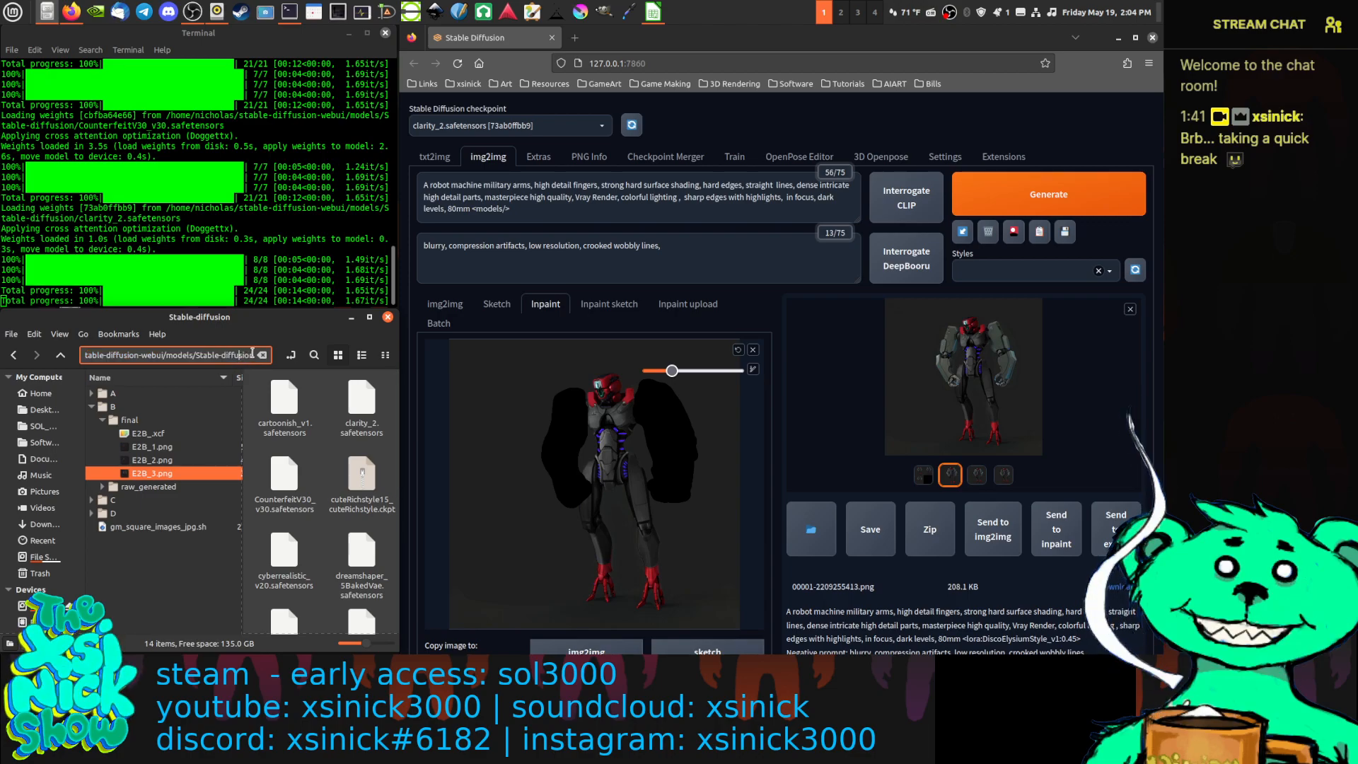
pyautogui.moveTo(253, 354); pyautogui.dragTo(166, 360)
pyautogui.hotkey('ctrl', 'c')
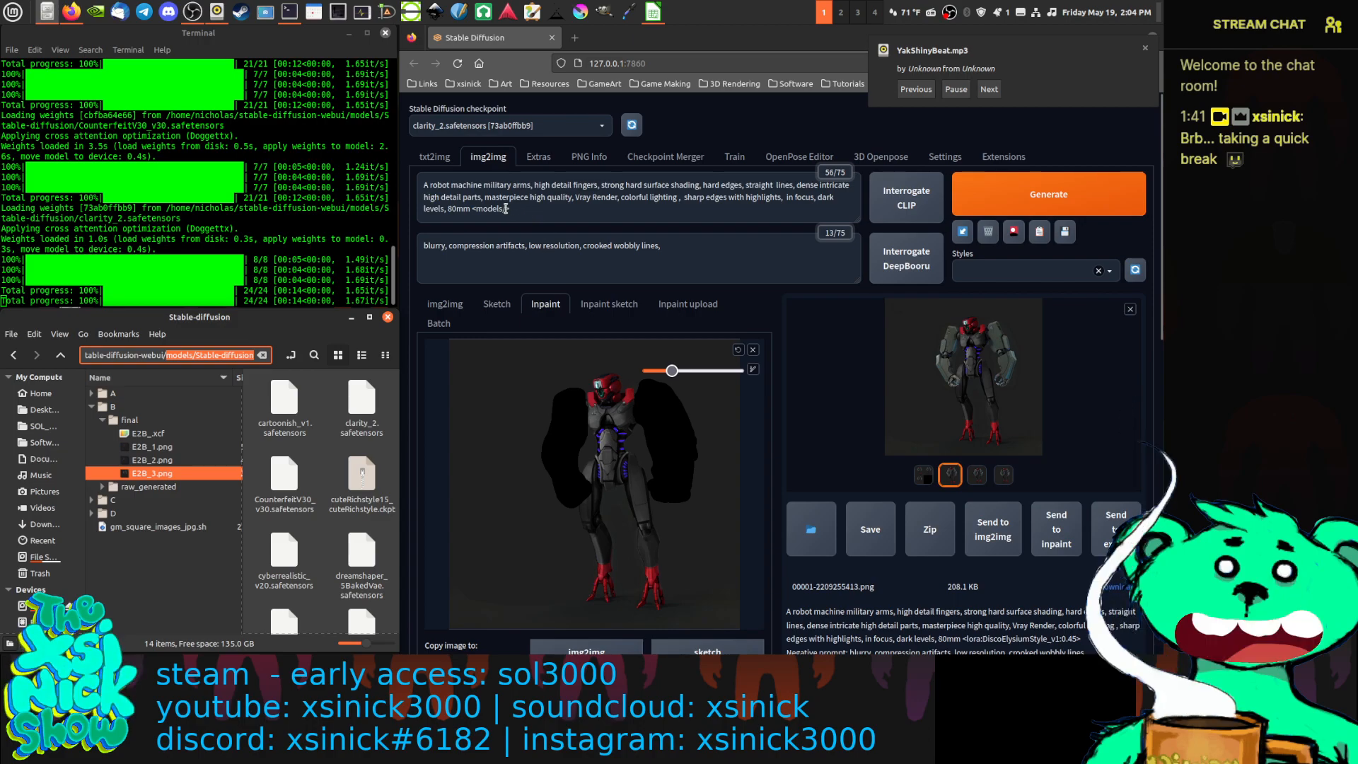
# Replace the path inside the prompt's angle brackets with models/Stable-diffusion/
pyautogui.click(505, 209)
pyautogui.moveTo(504, 209); pyautogui.dragTo(475, 209)
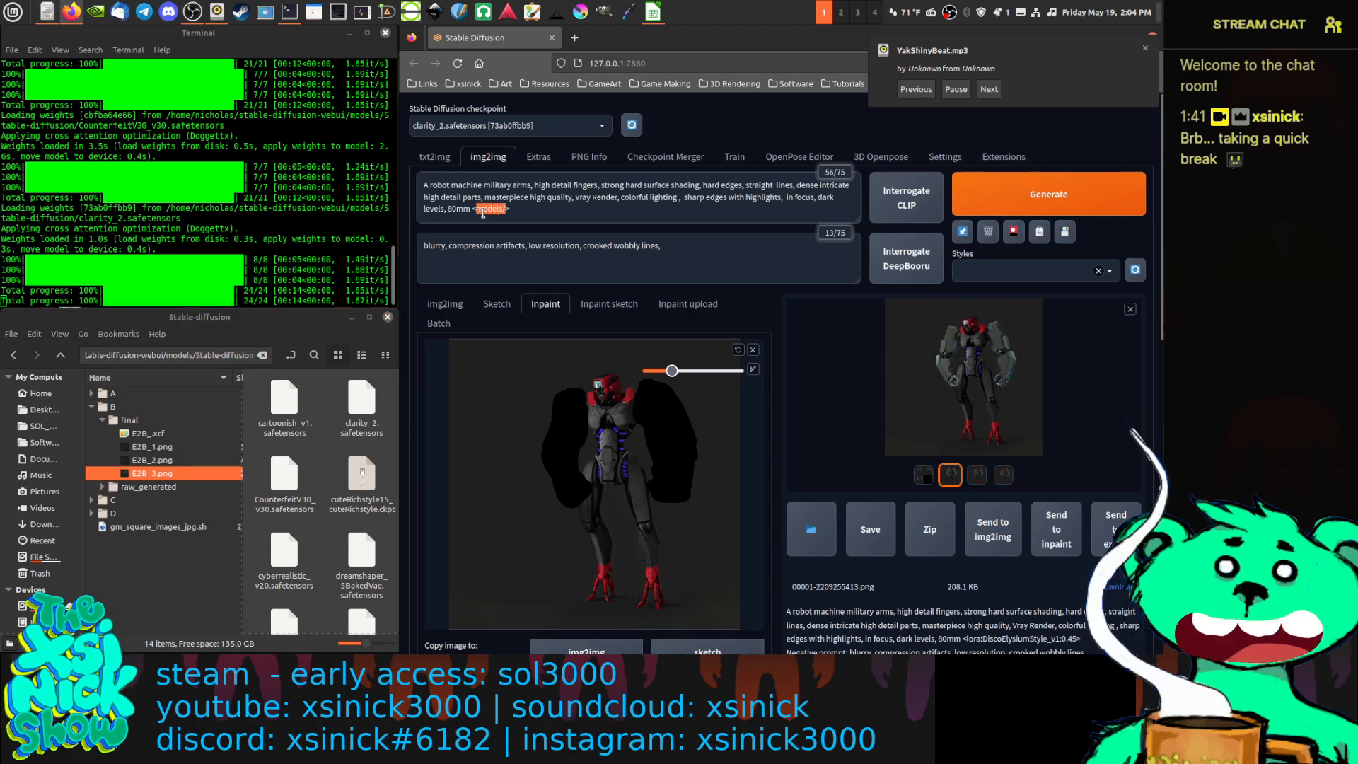
pyautogui.hotkey('ctrl', 'v')
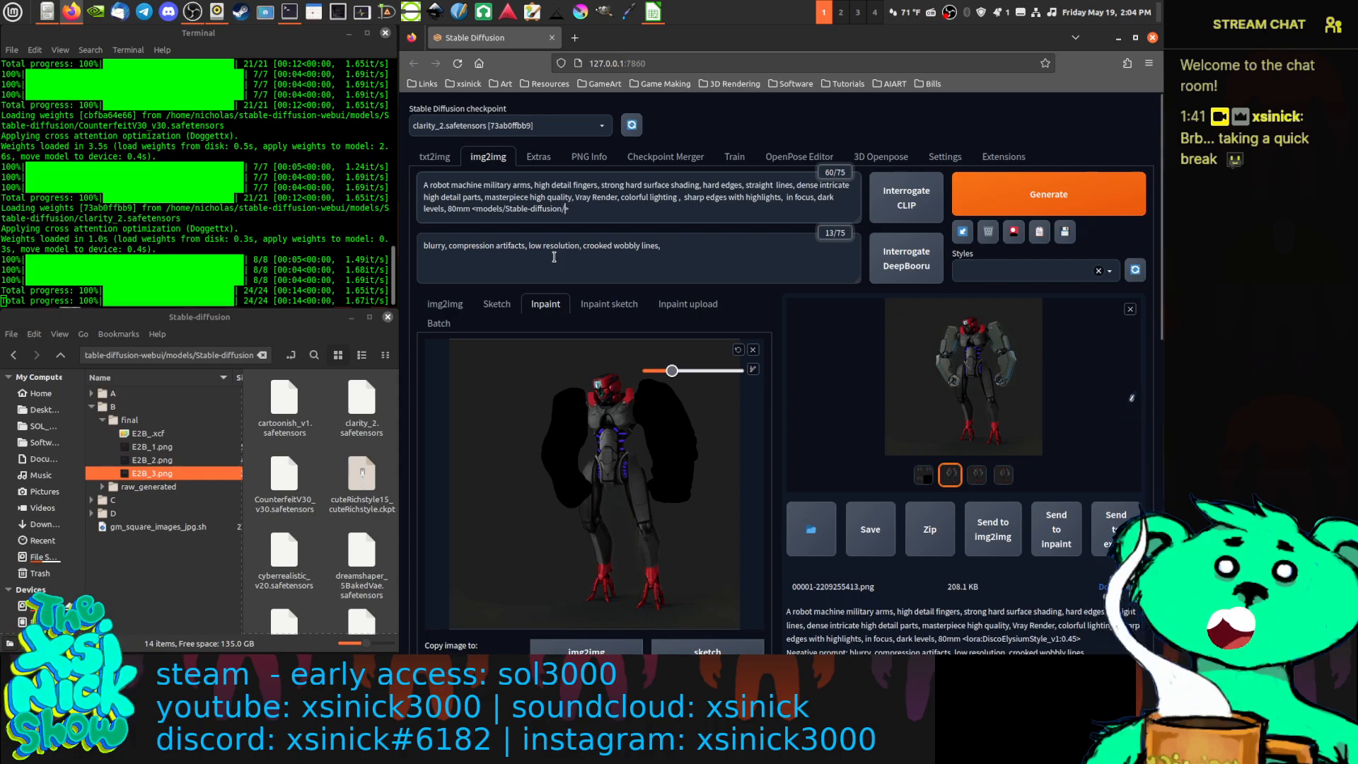
pyautogui.write('/')
# Copy the name of the CounterfeitV30_v30.safetensors file without its extension, leaving the file itself as it is
pyautogui.click(283, 478)
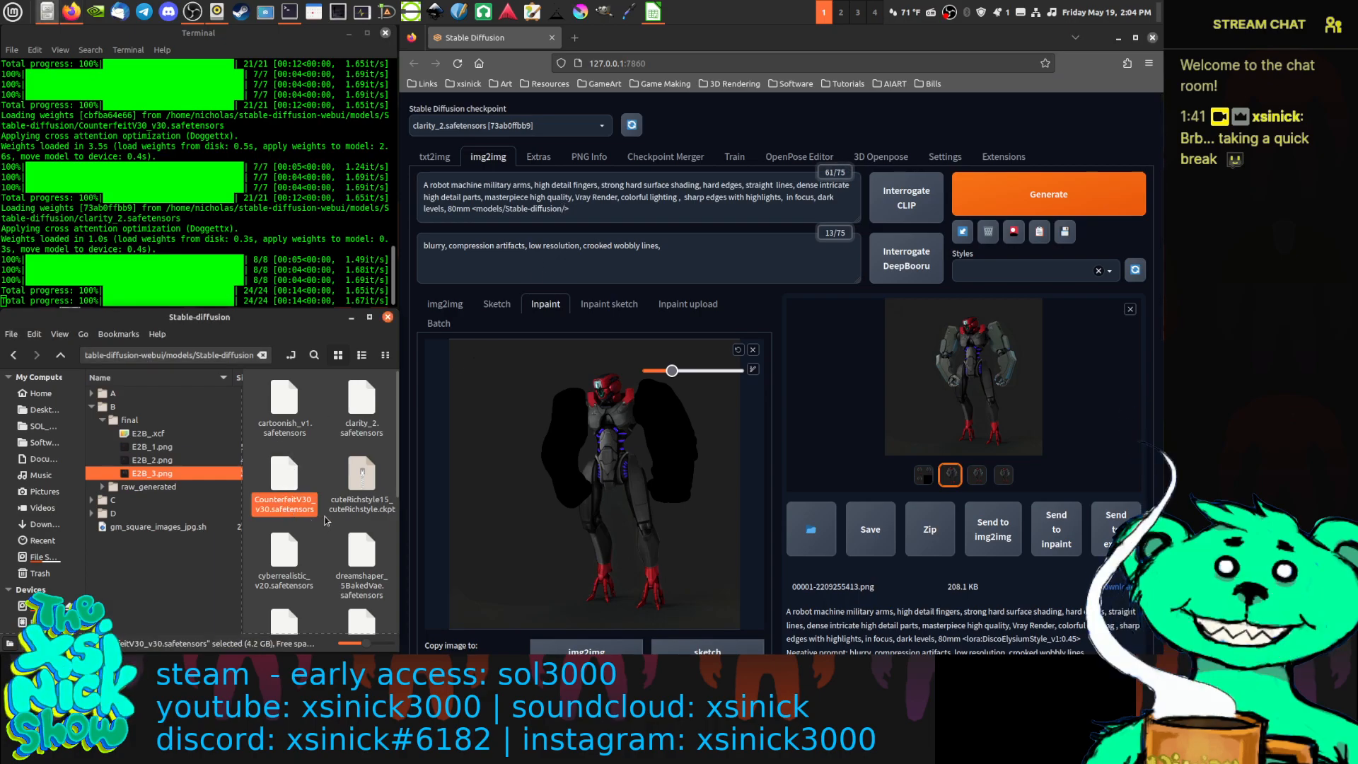
pyautogui.press('F3')
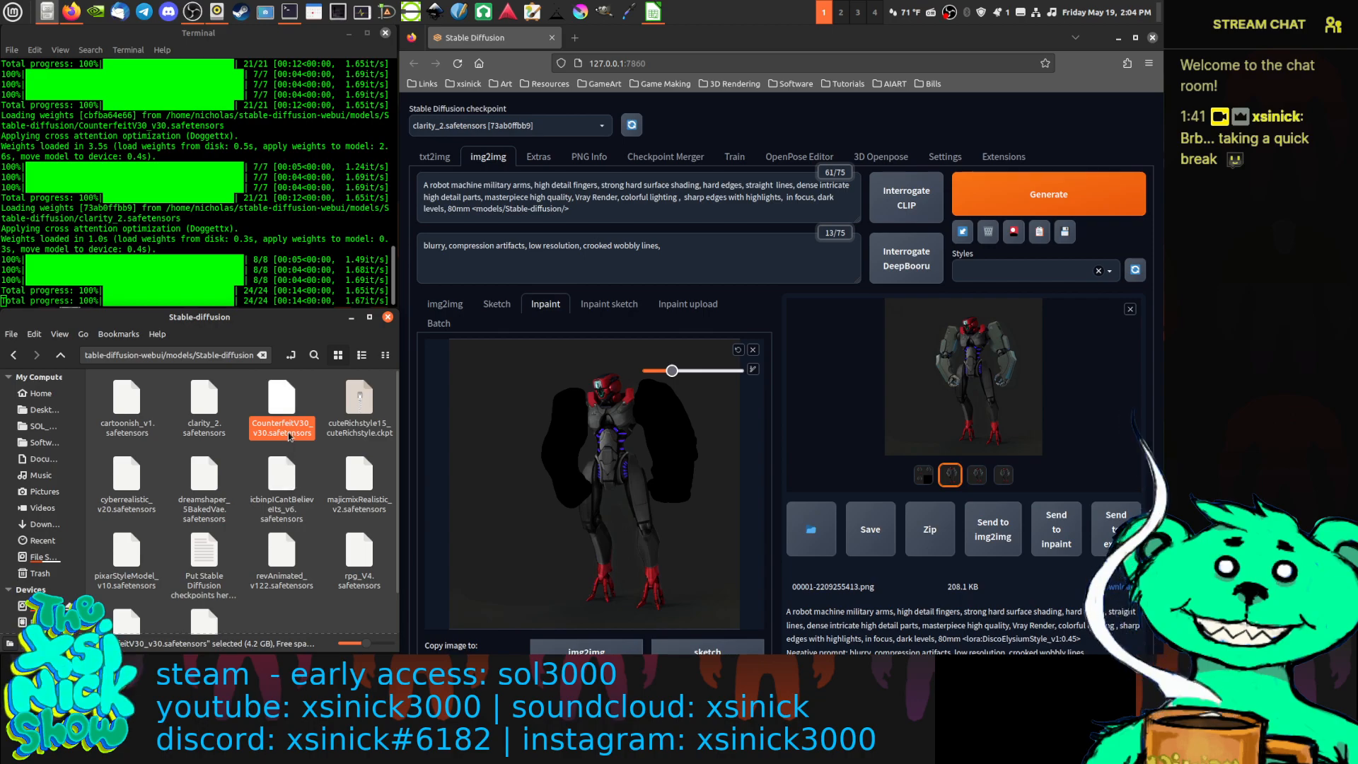
pyautogui.press('F2')
pyautogui.hotkey('ctrl', 'c')
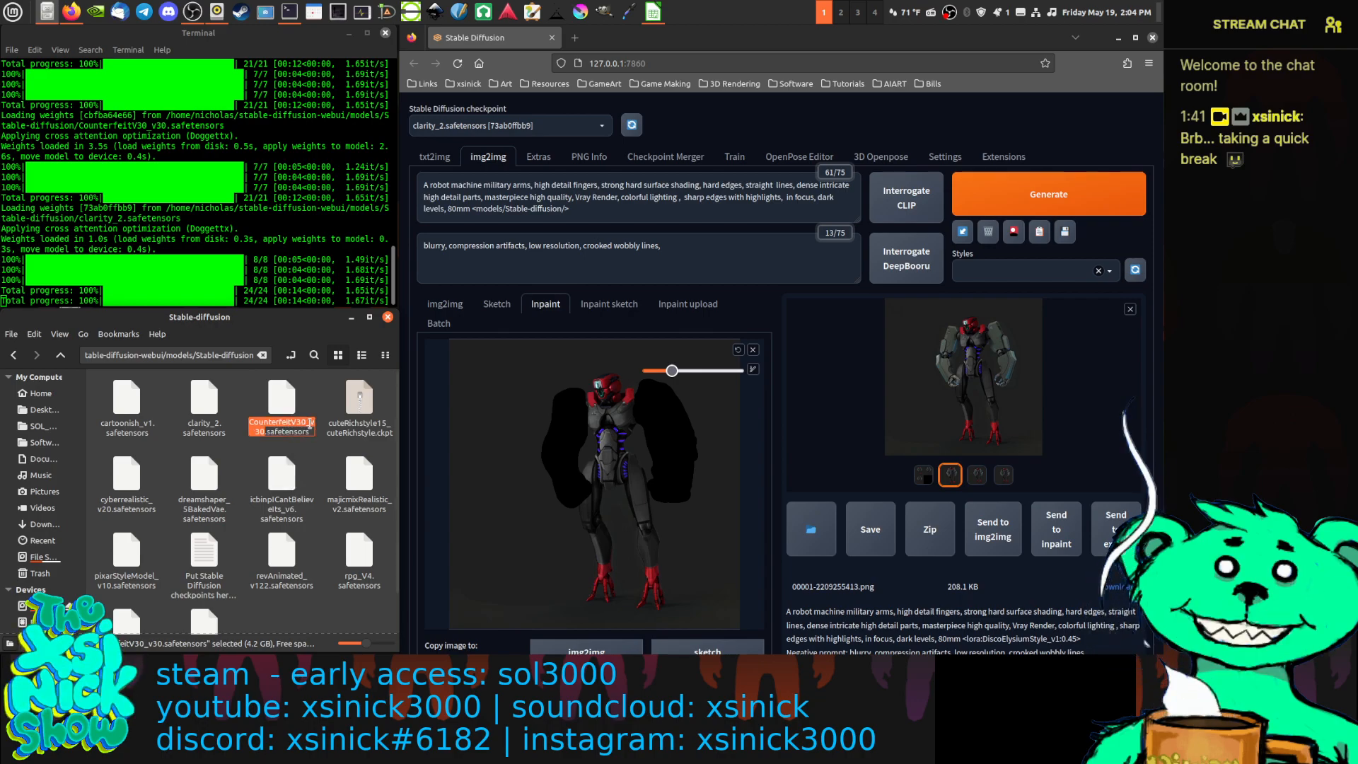
pyautogui.click(313, 353)
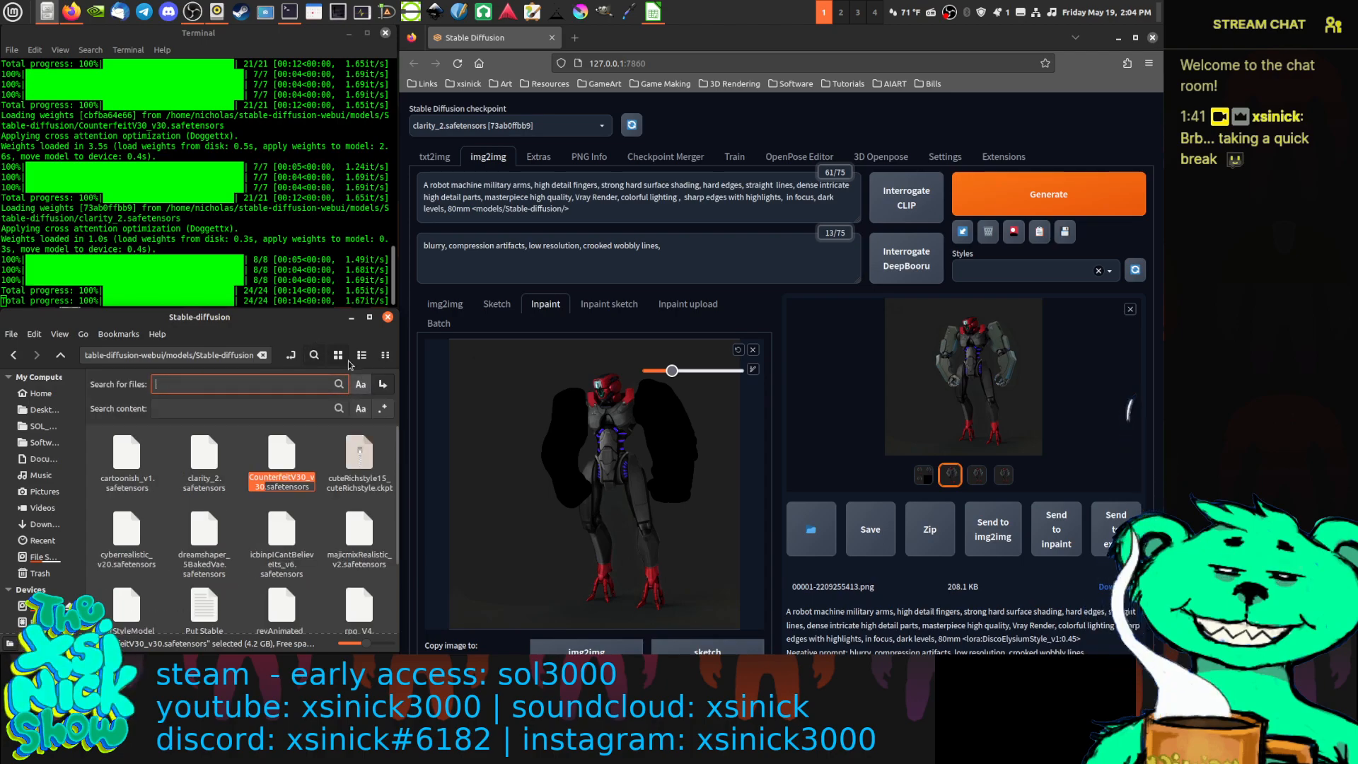
pyautogui.click(331, 482)
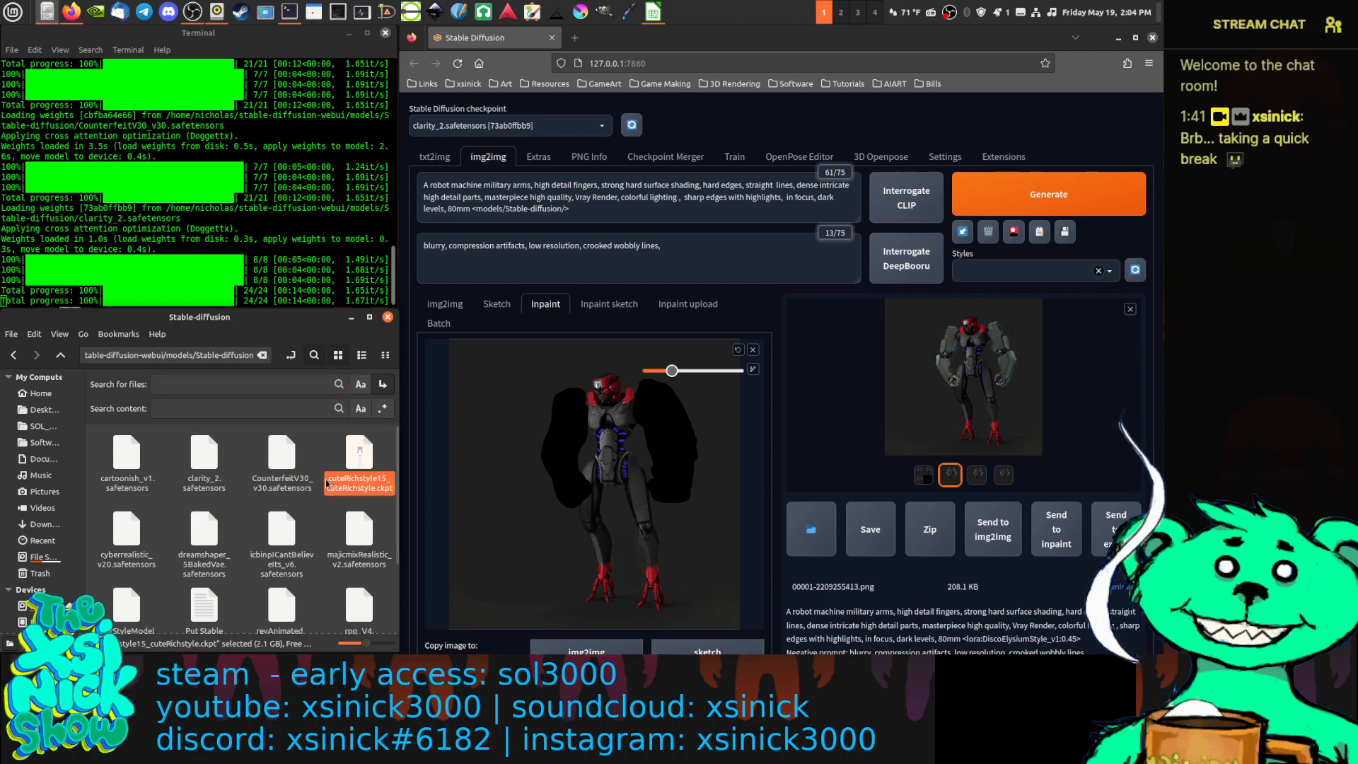
pyautogui.press('F3')
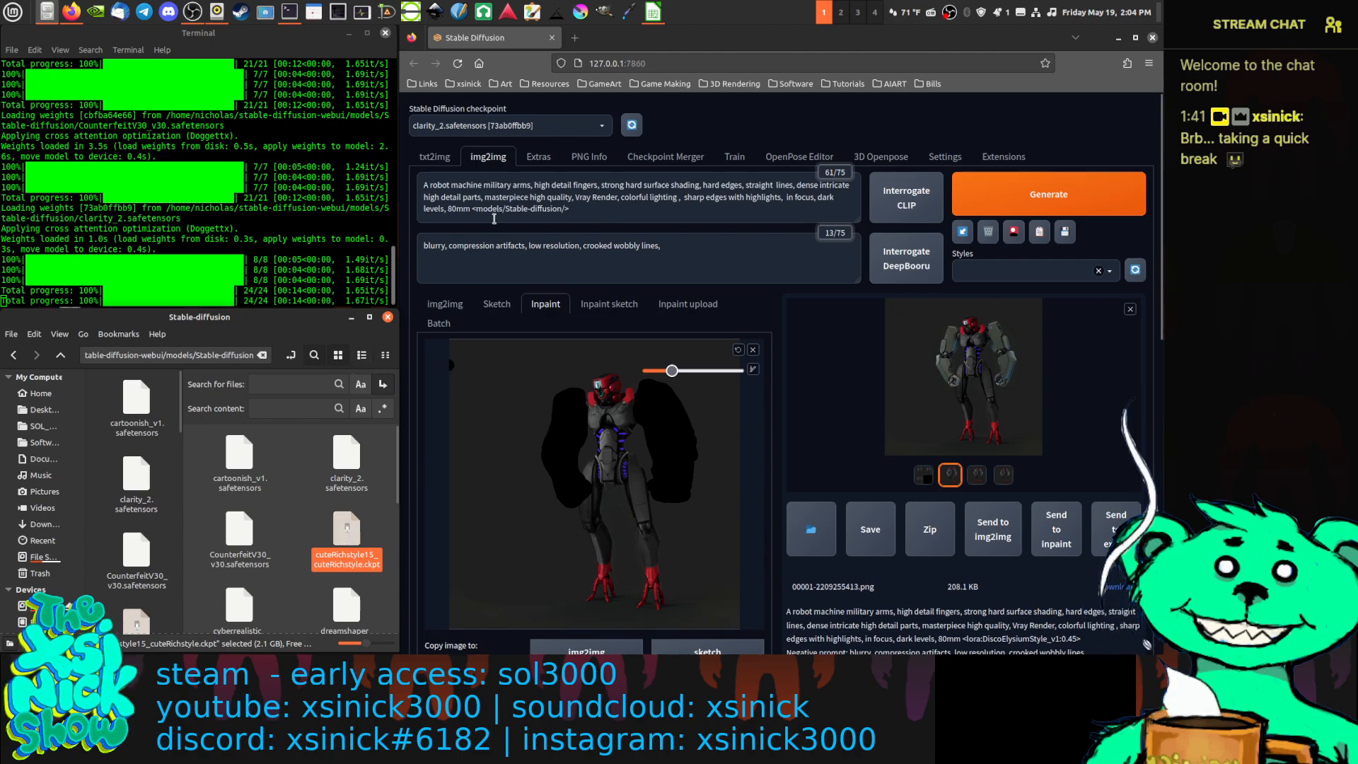
# Complete the prompt's angle-bracket reference with the model name CounterfeitV30_v30 and a weight of 0.45
pyautogui.click(563, 213)
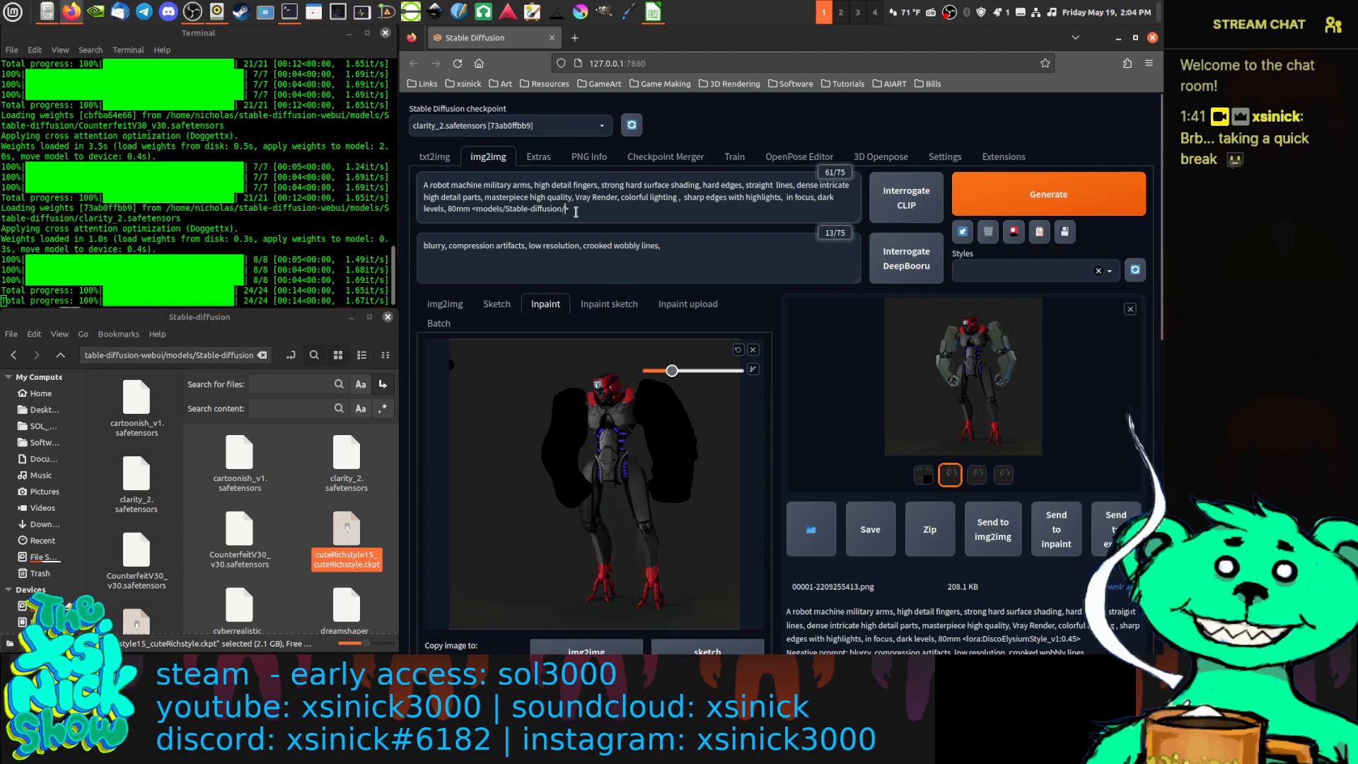
pyautogui.hotkey('ctrl', 'v')
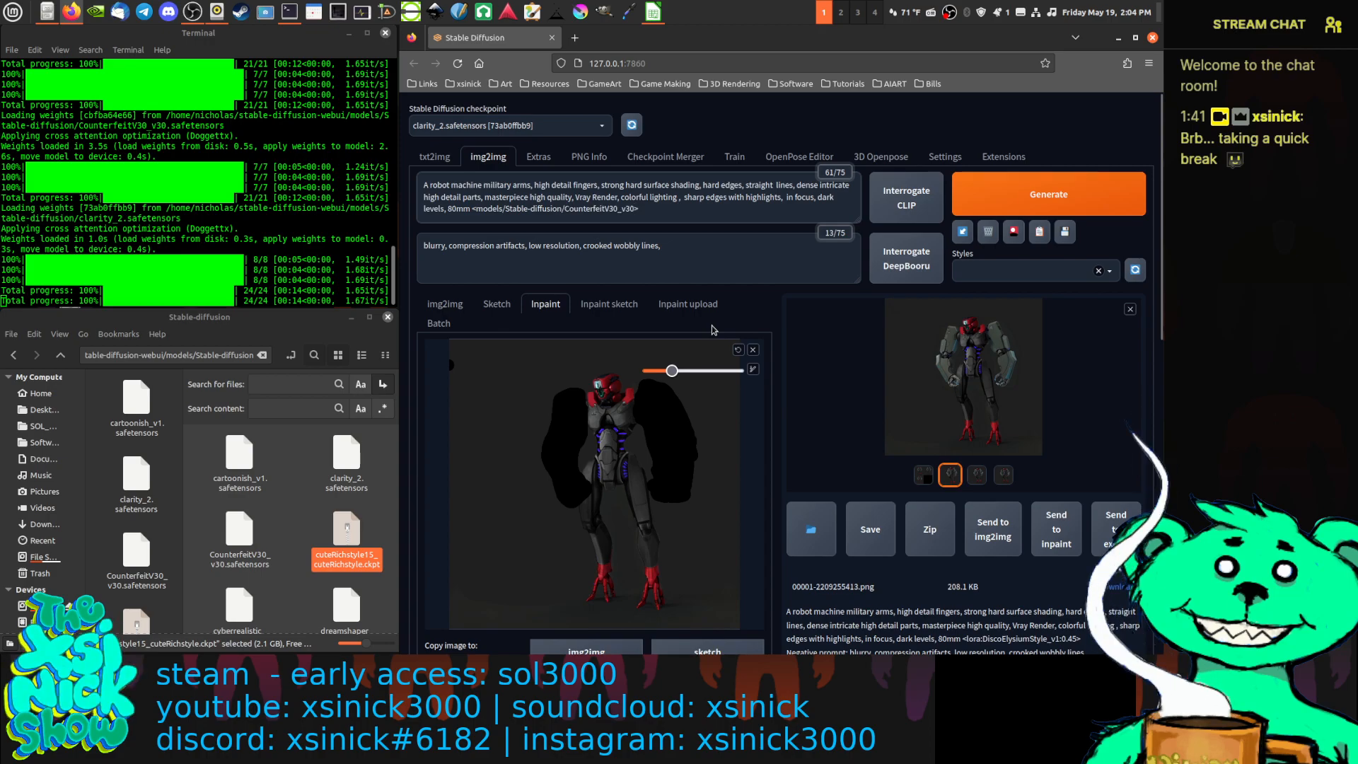
pyautogui.write(':')
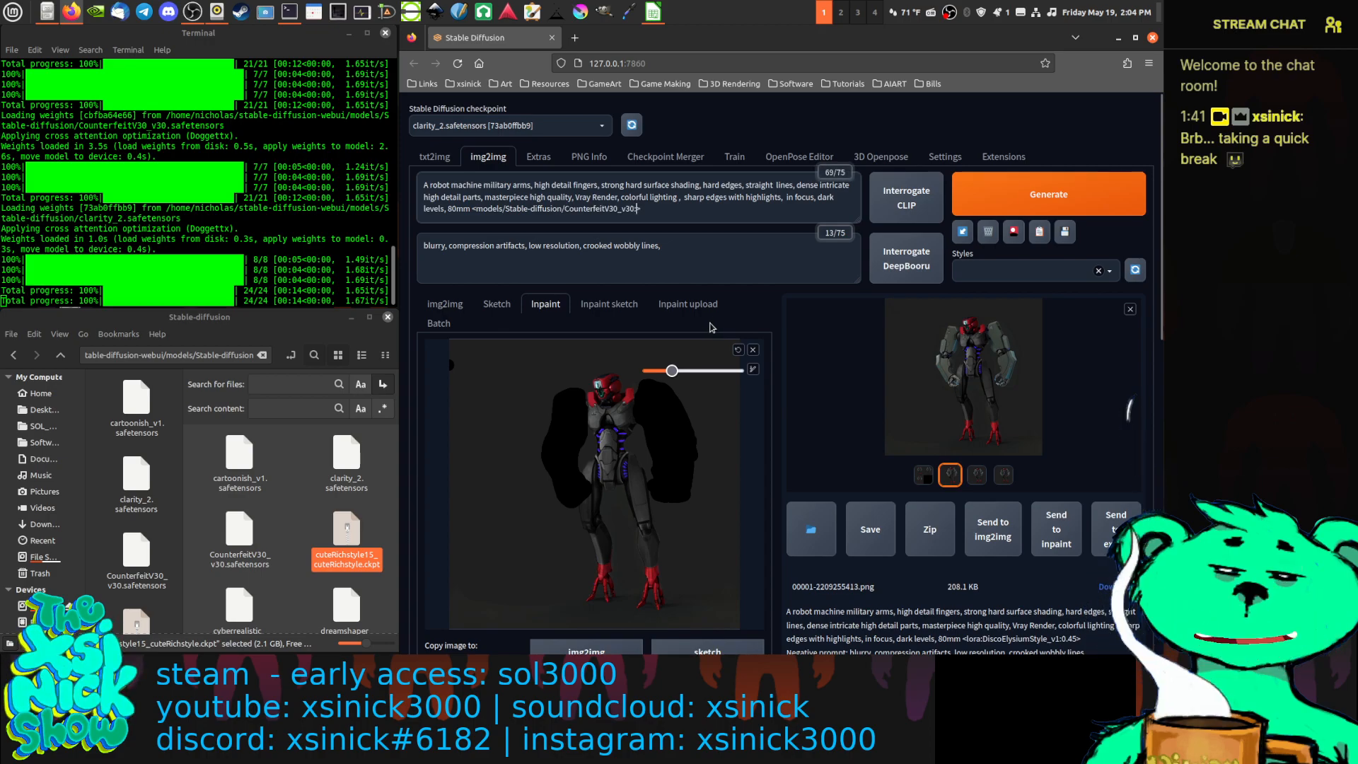
pyautogui.write('0.45')
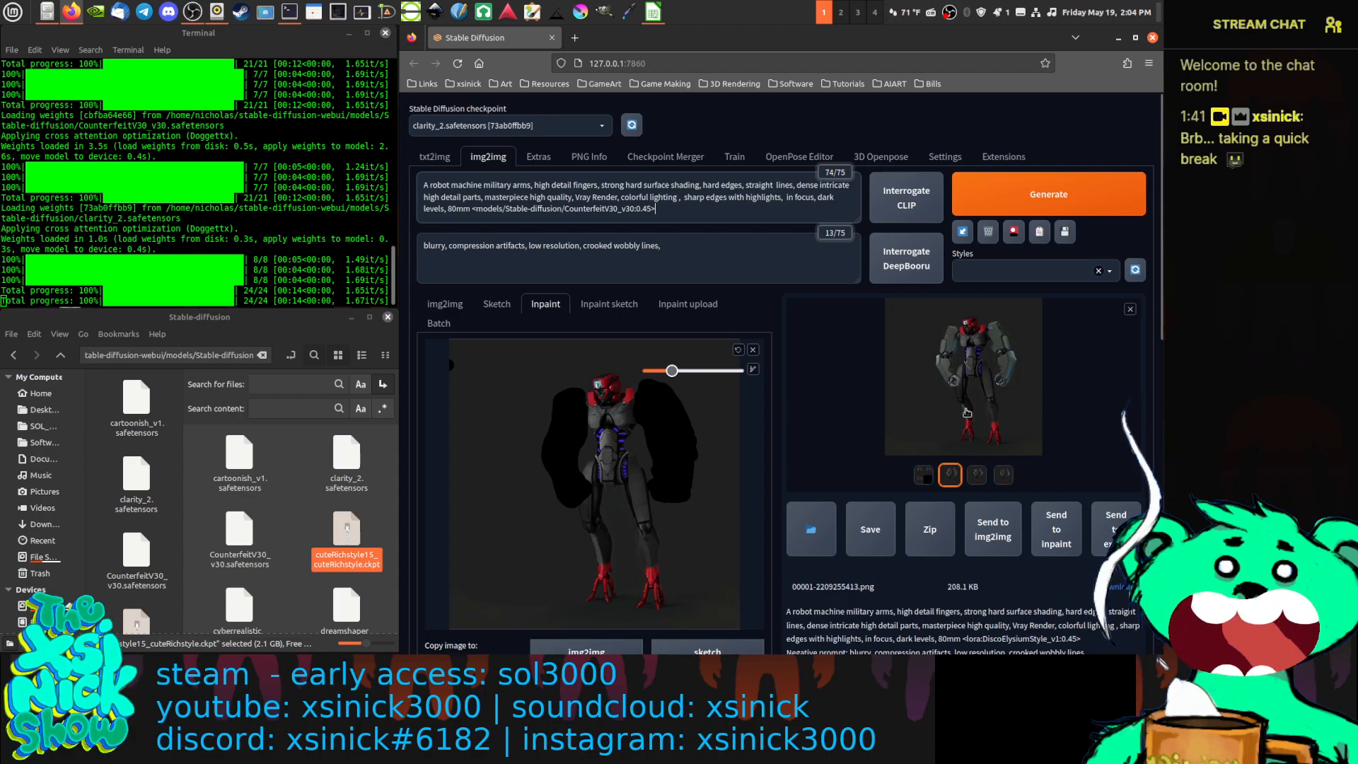
# Compare the previously generated robot arm variations one by one at enlarged size
pyautogui.click(967, 412)
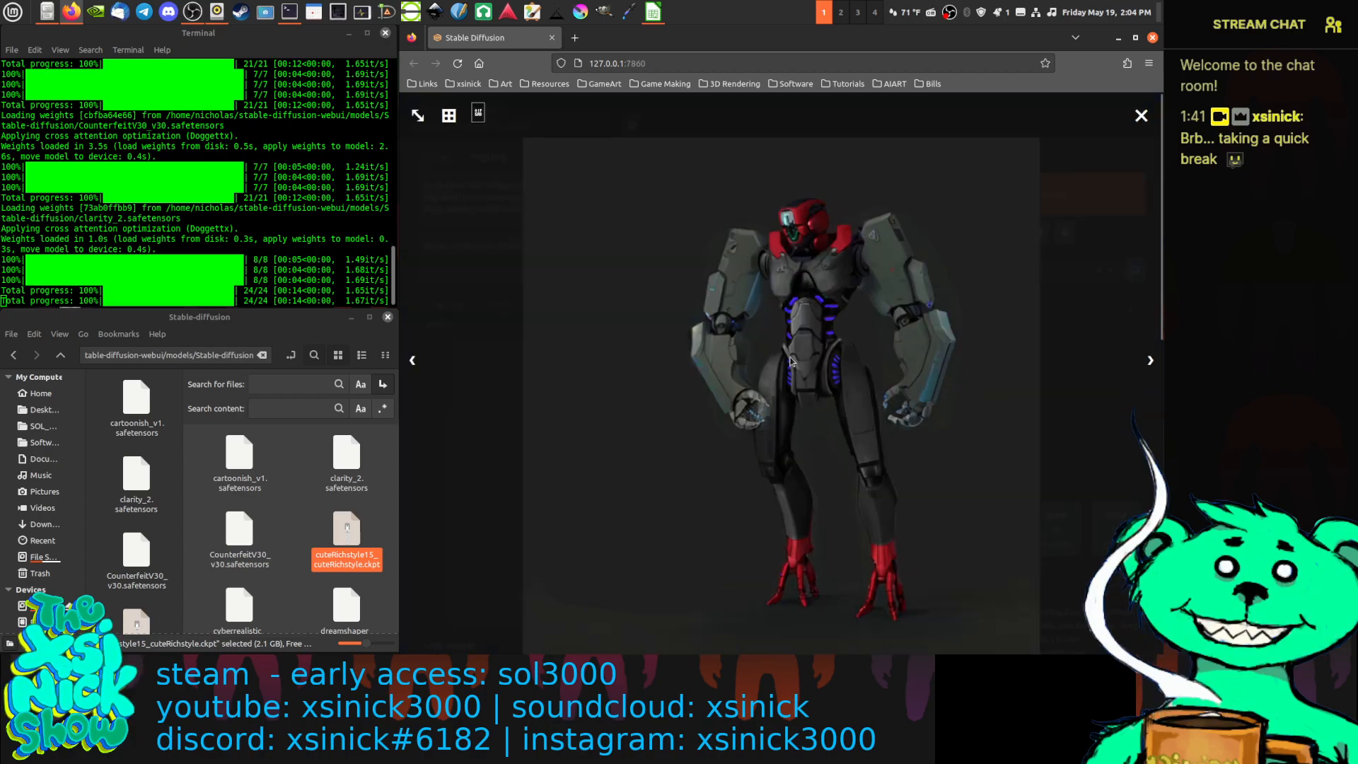
pyautogui.click(1150, 363)
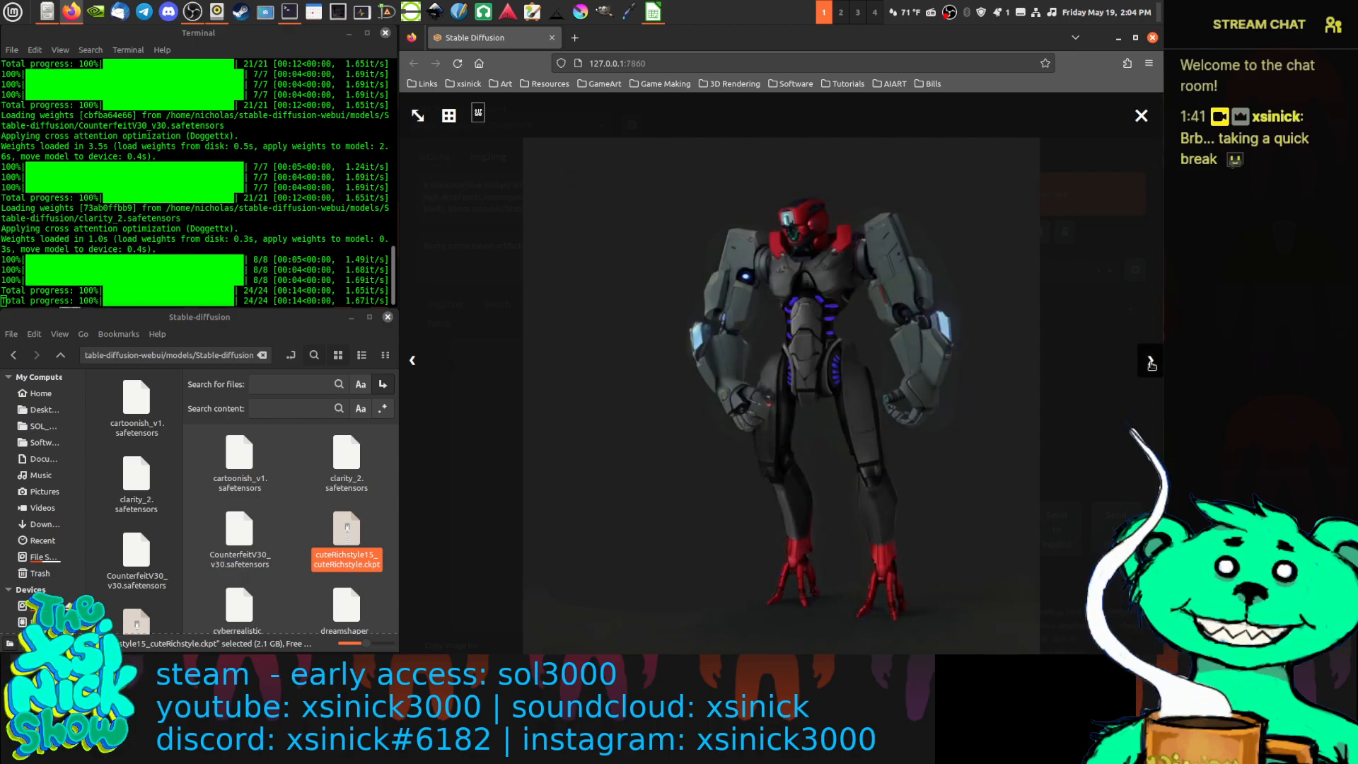
pyautogui.click(1150, 362)
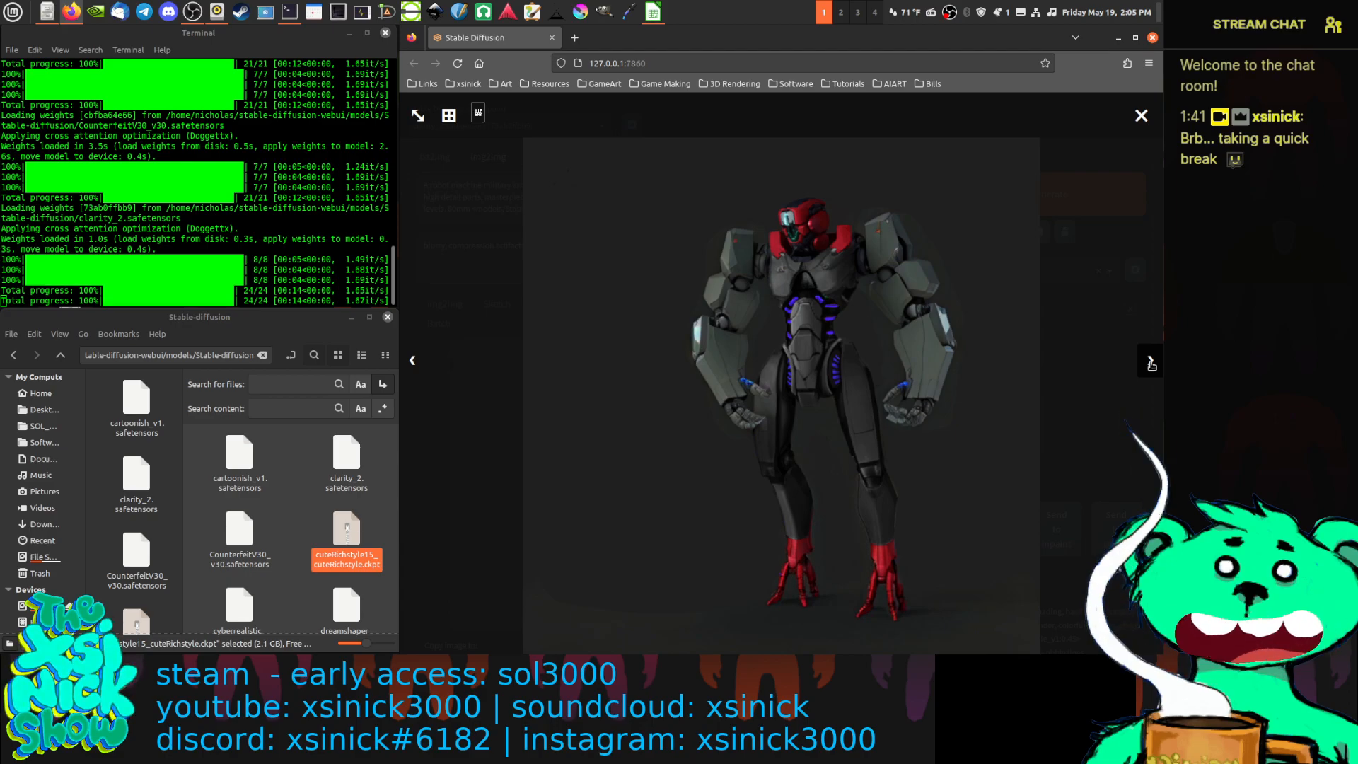
pyautogui.click(1150, 362)
pyautogui.click(1149, 362)
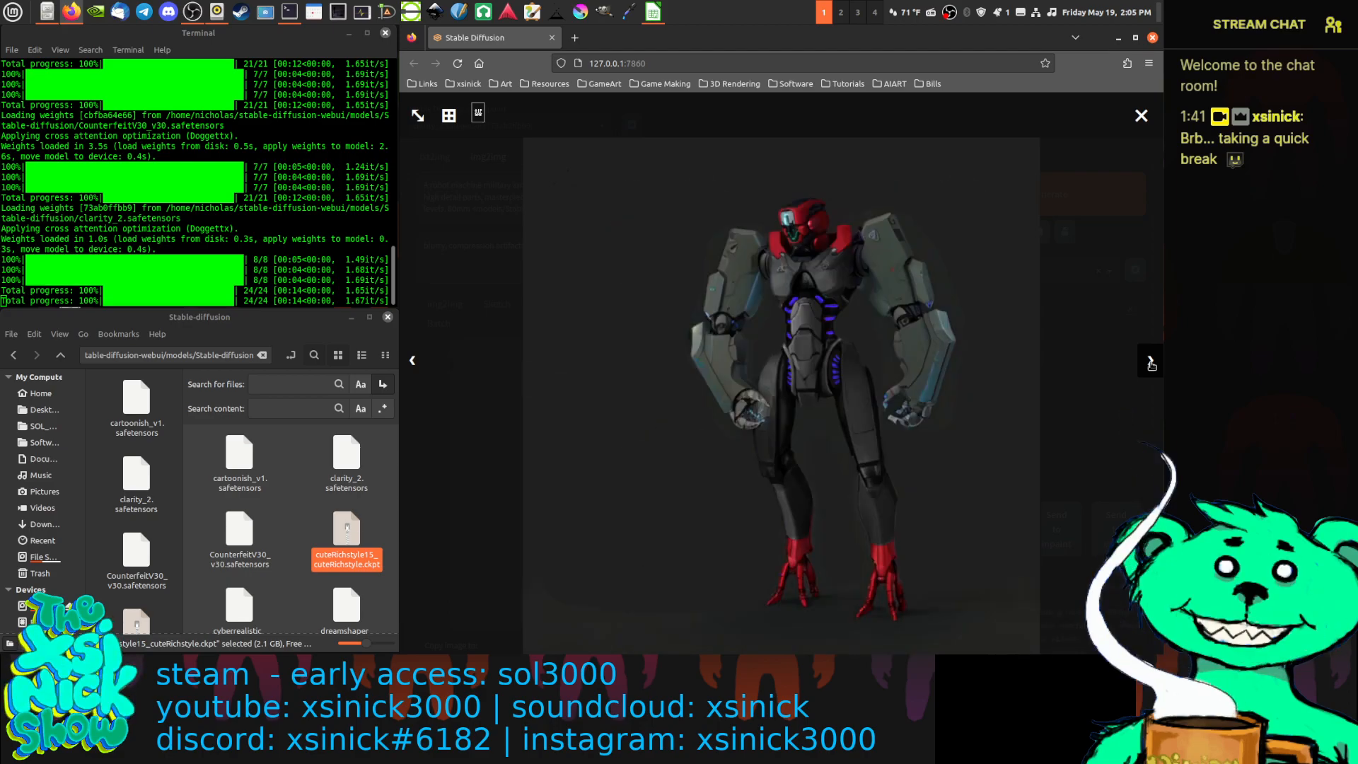
pyautogui.click(1140, 115)
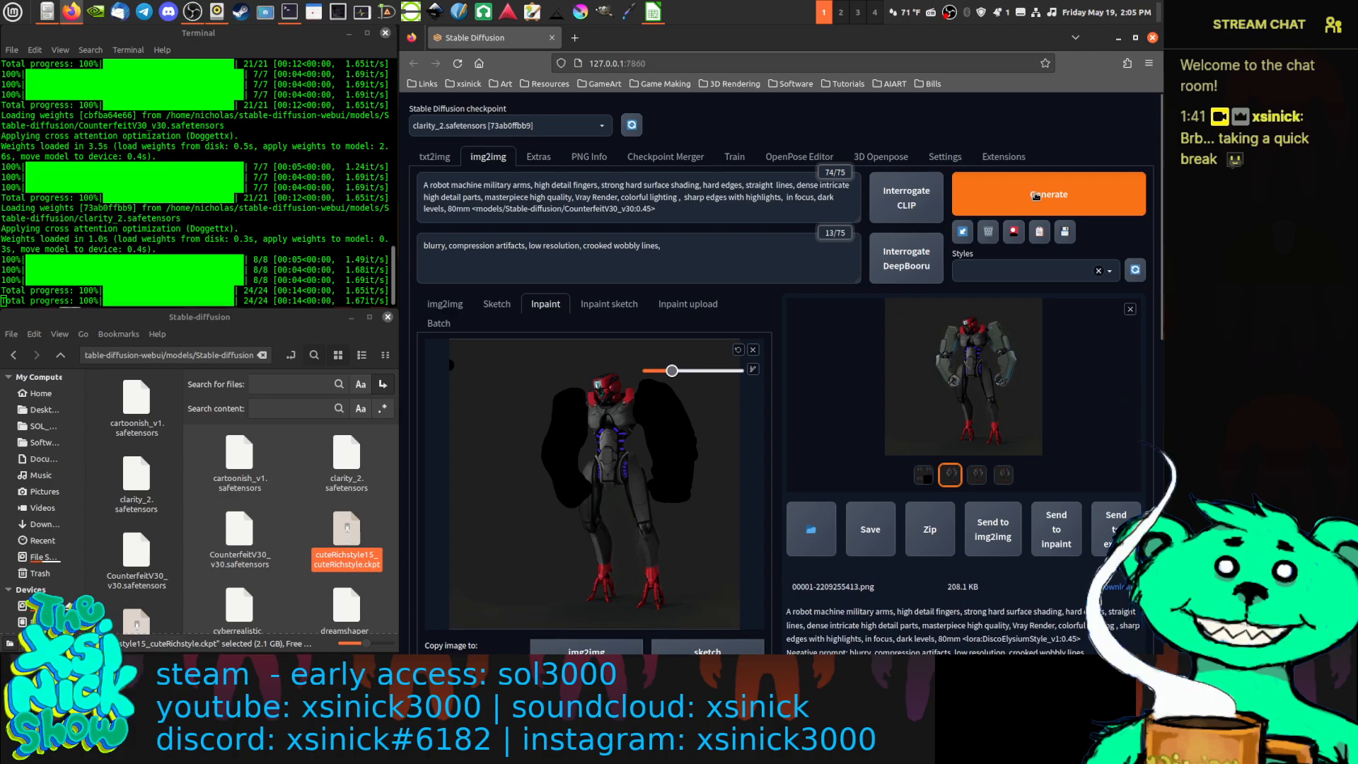
# Generate a new batch of arm variations with the CounterfeitV30_v30 prompt reference and inspect the first two enlarged
pyautogui.click(1034, 197)
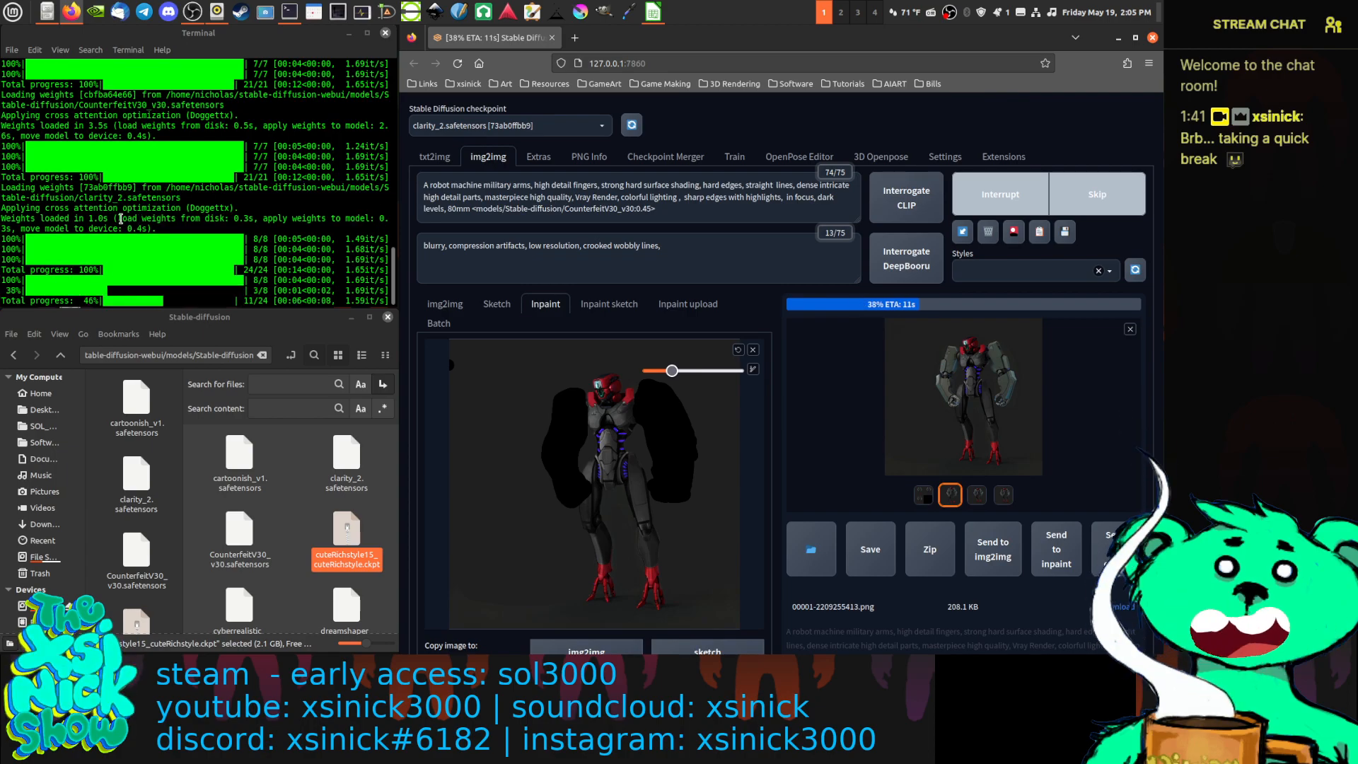
pyautogui.moveTo(85, 200); pyautogui.dragTo(127, 199)
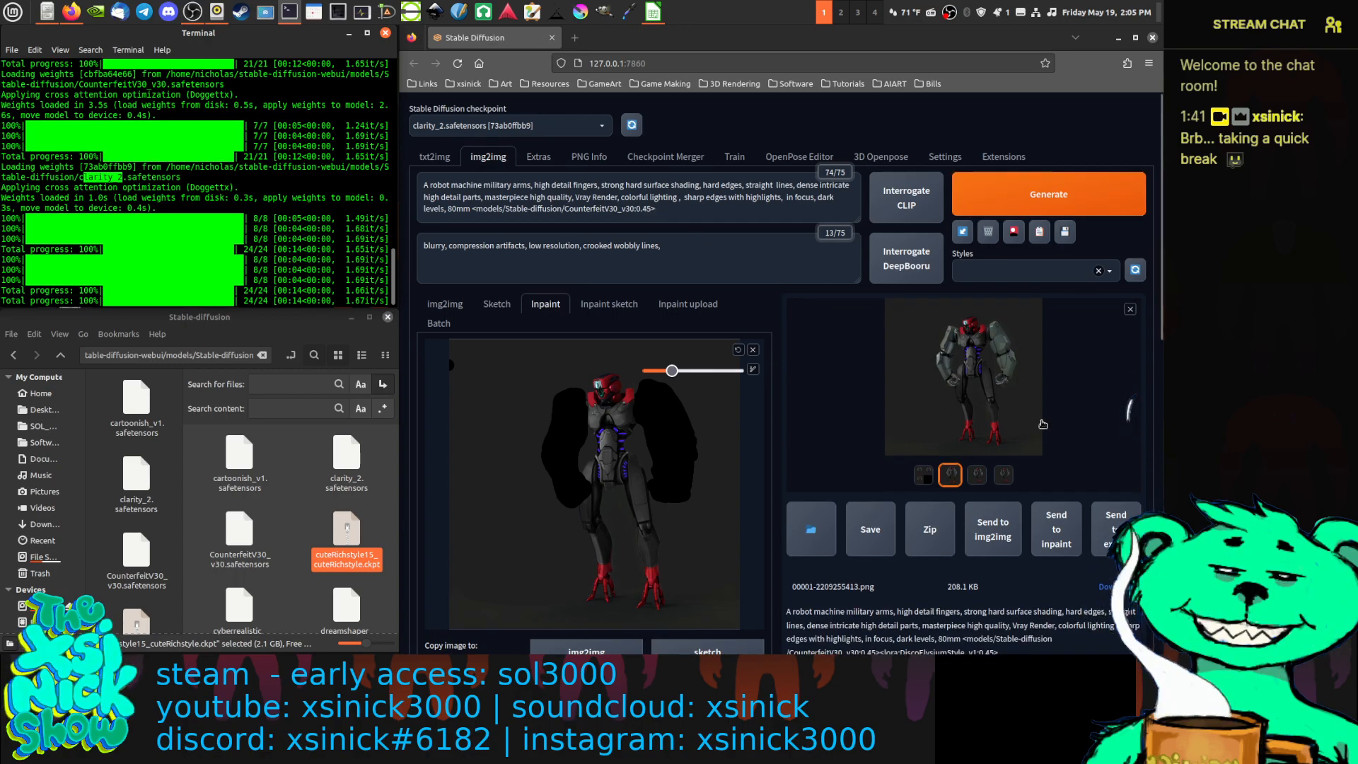
pyautogui.click(994, 375)
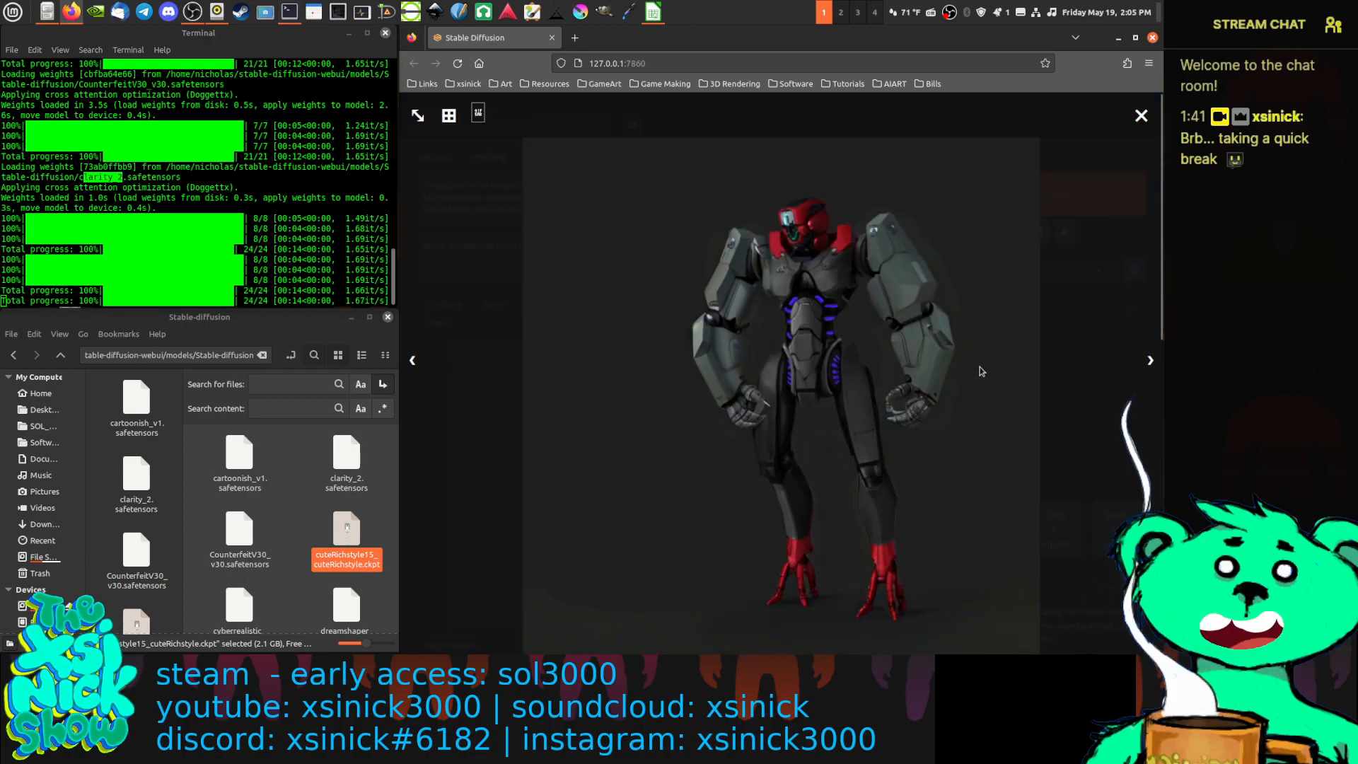
pyautogui.click(1152, 362)
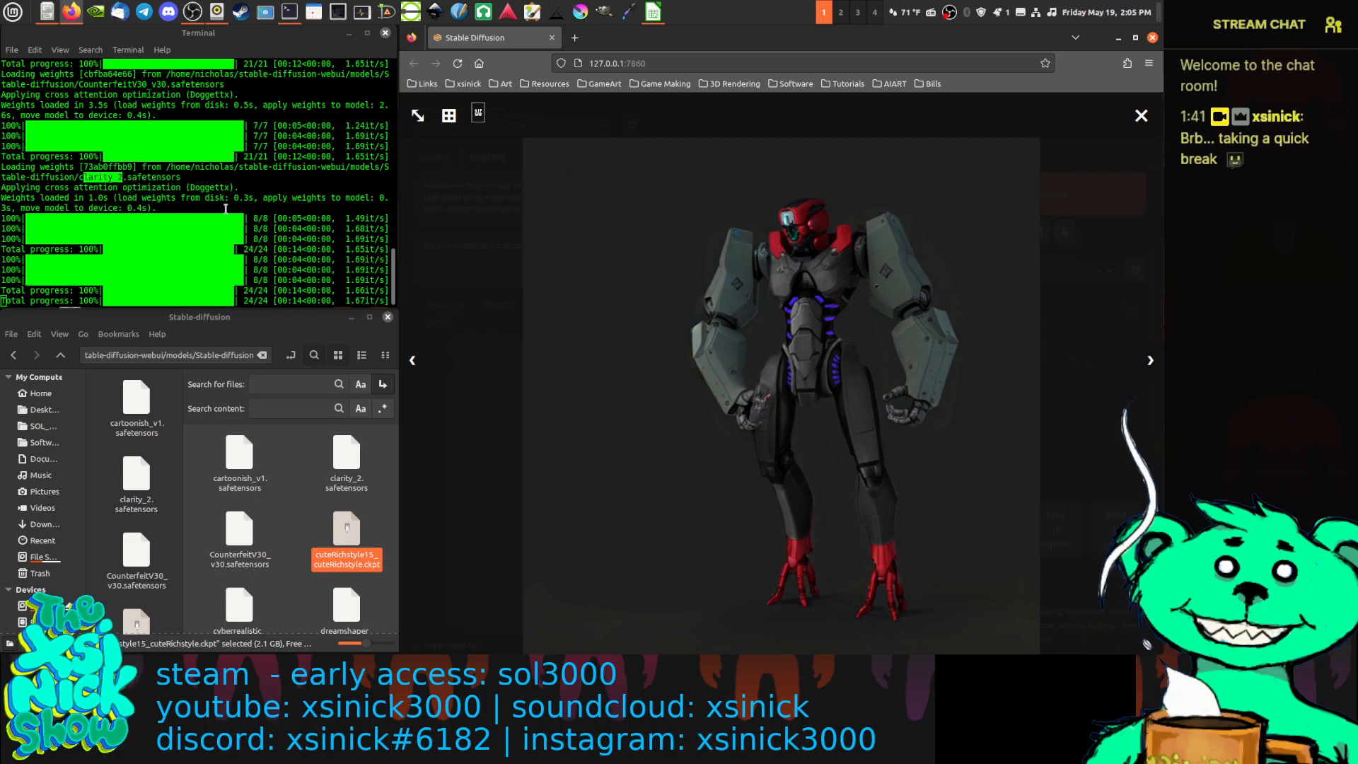
# Check the terminal log for which model weights were loaded for the recent generations
pyautogui.scroll(6, 225, 201)
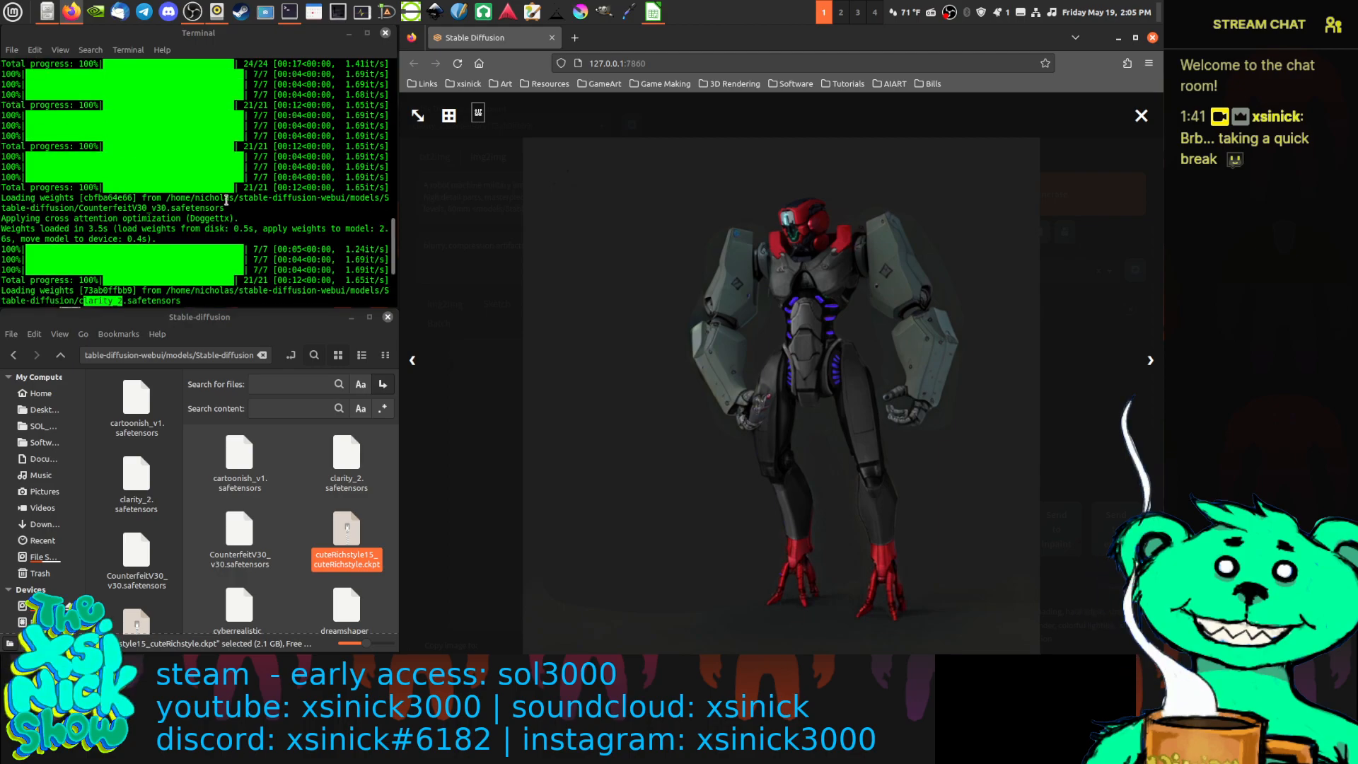
pyautogui.scroll(-6, 227, 199)
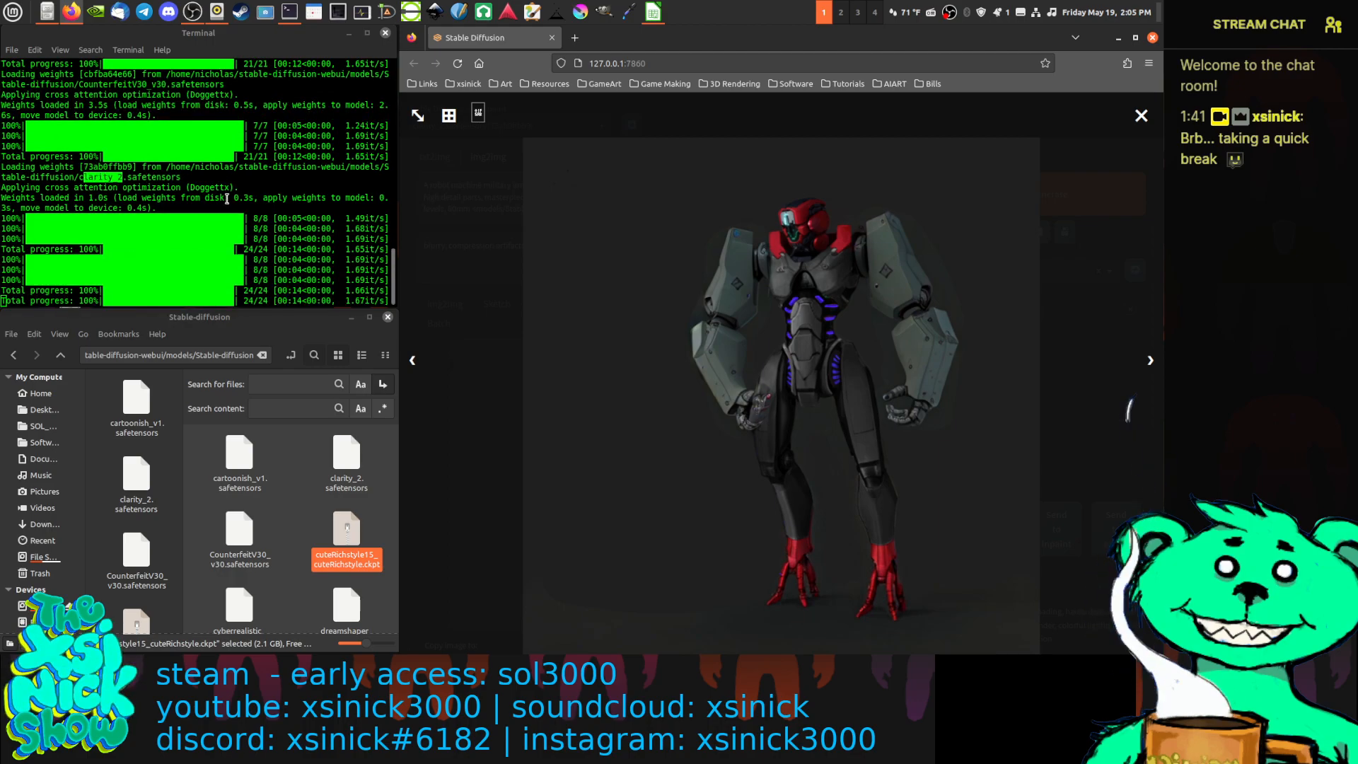
pyautogui.scroll(1, 227, 198)
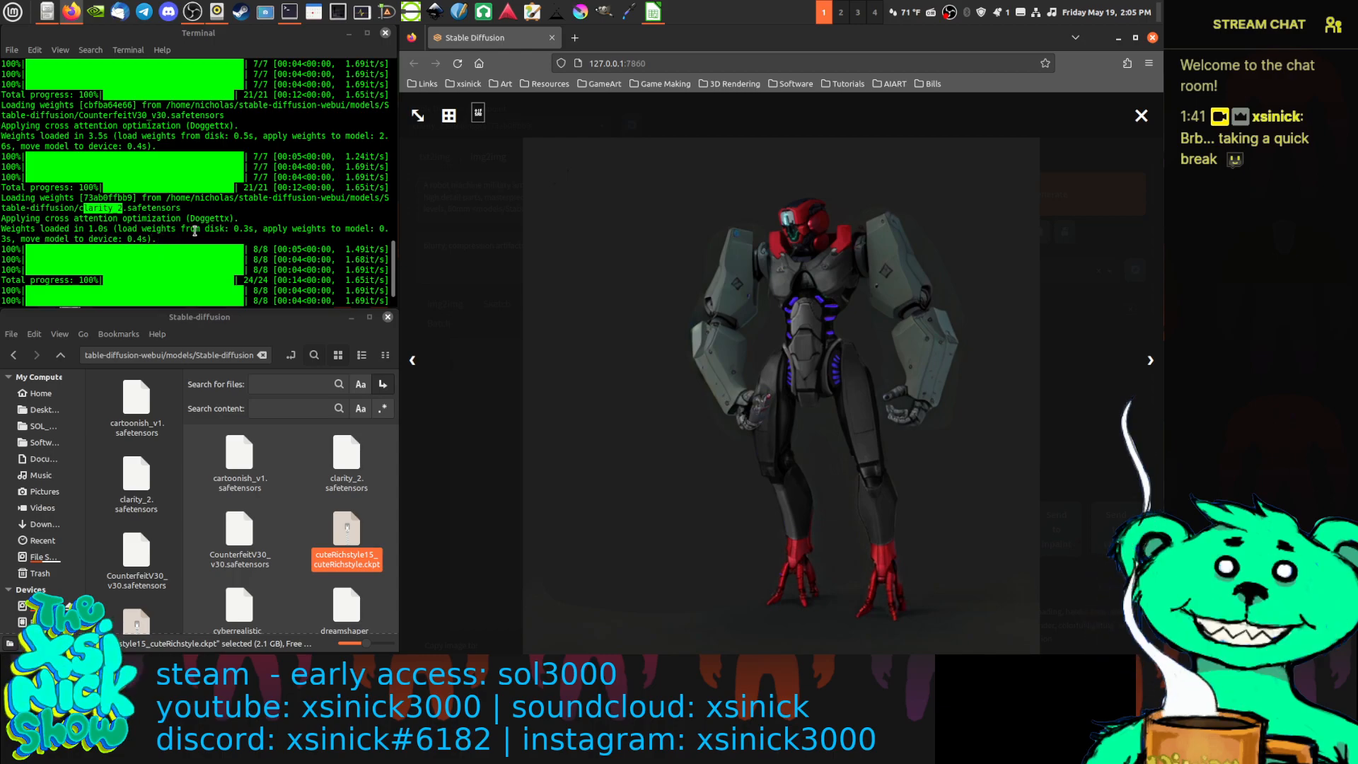
pyautogui.scroll(1, 194, 231)
pyautogui.scroll(2, 194, 220)
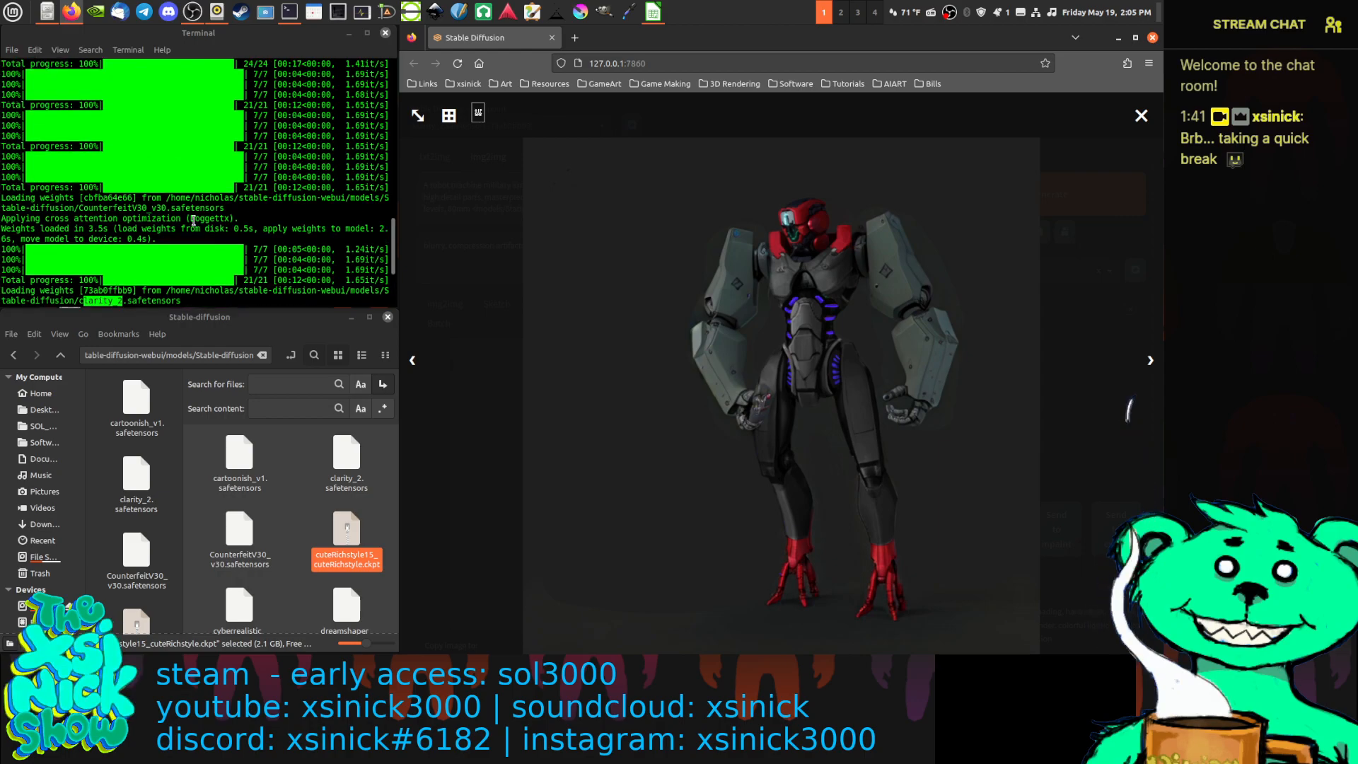
pyautogui.scroll(-4, 194, 219)
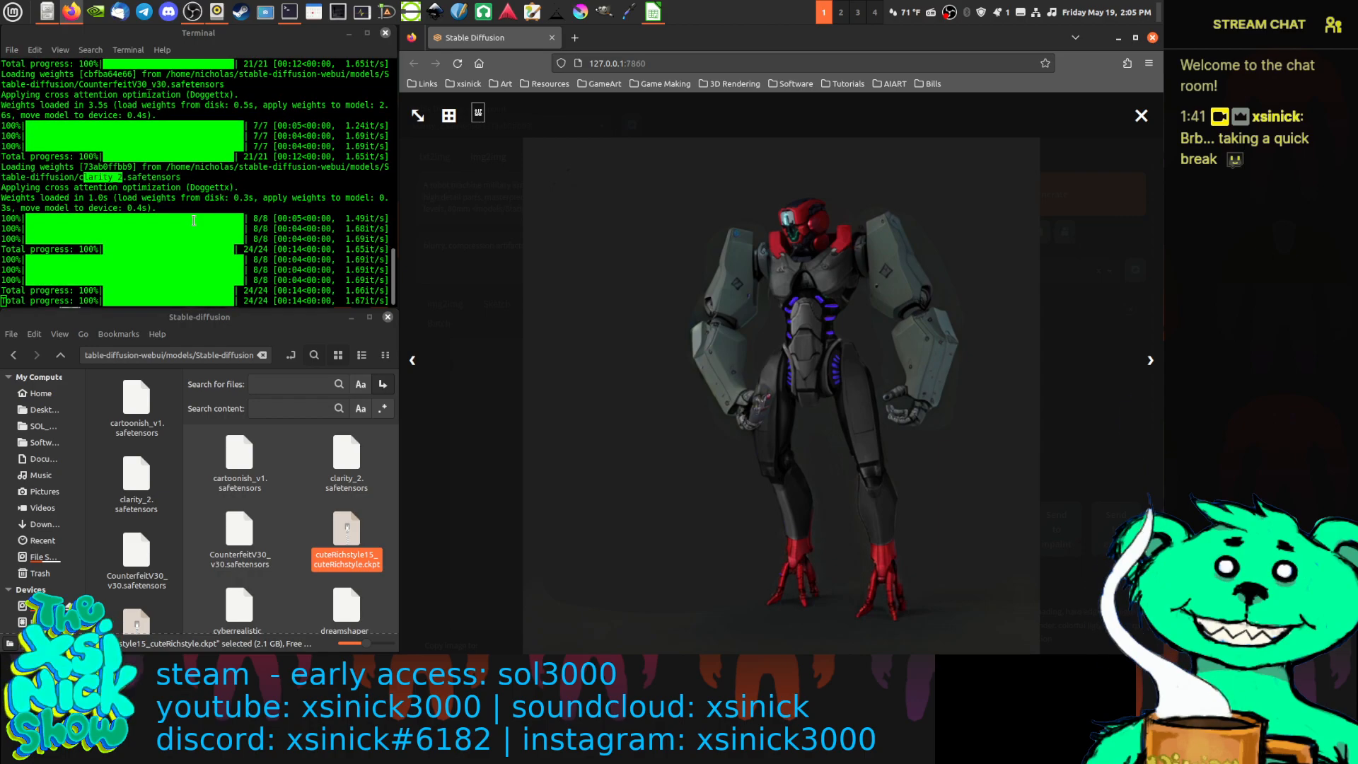
pyautogui.click(66, 206)
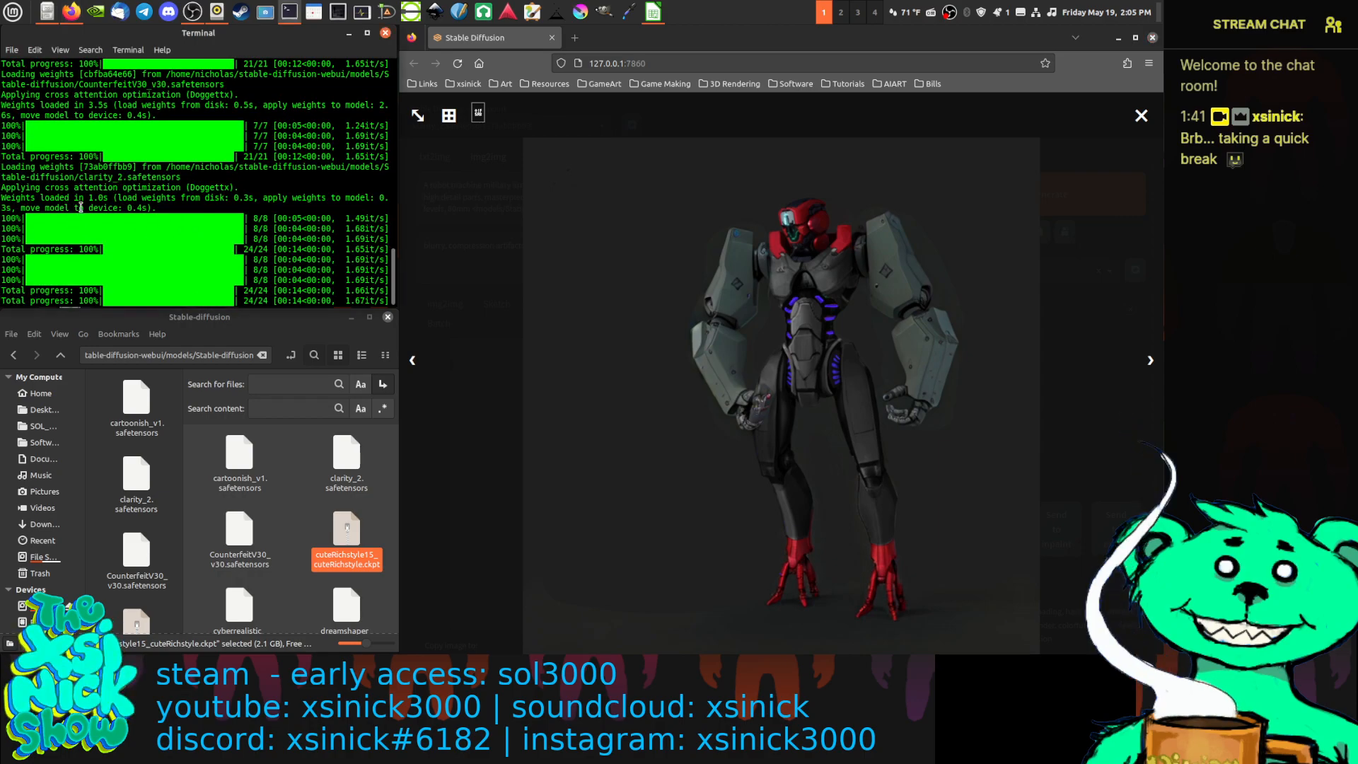
pyautogui.scroll(2, 81, 207)
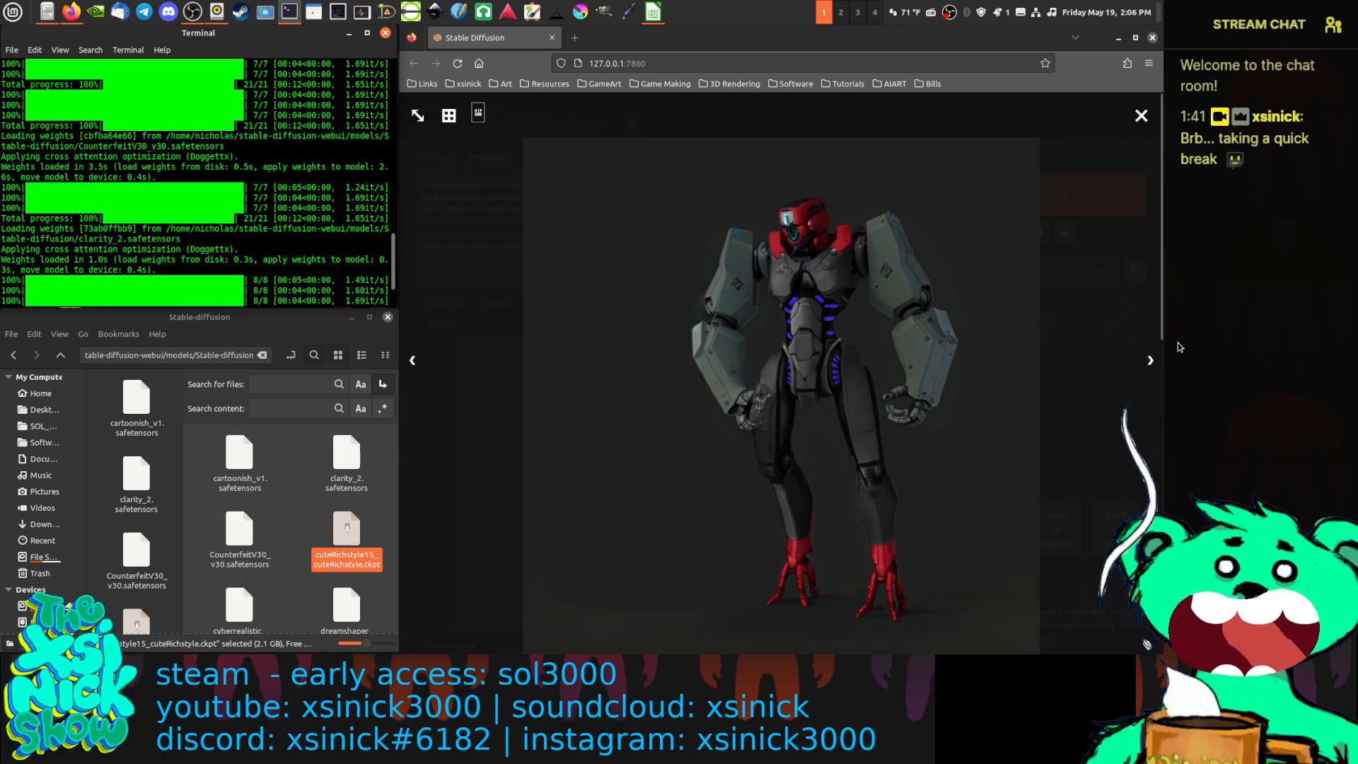
# View the third arm variation and the overview grid of the batch at enlarged size
pyautogui.click(1145, 362)
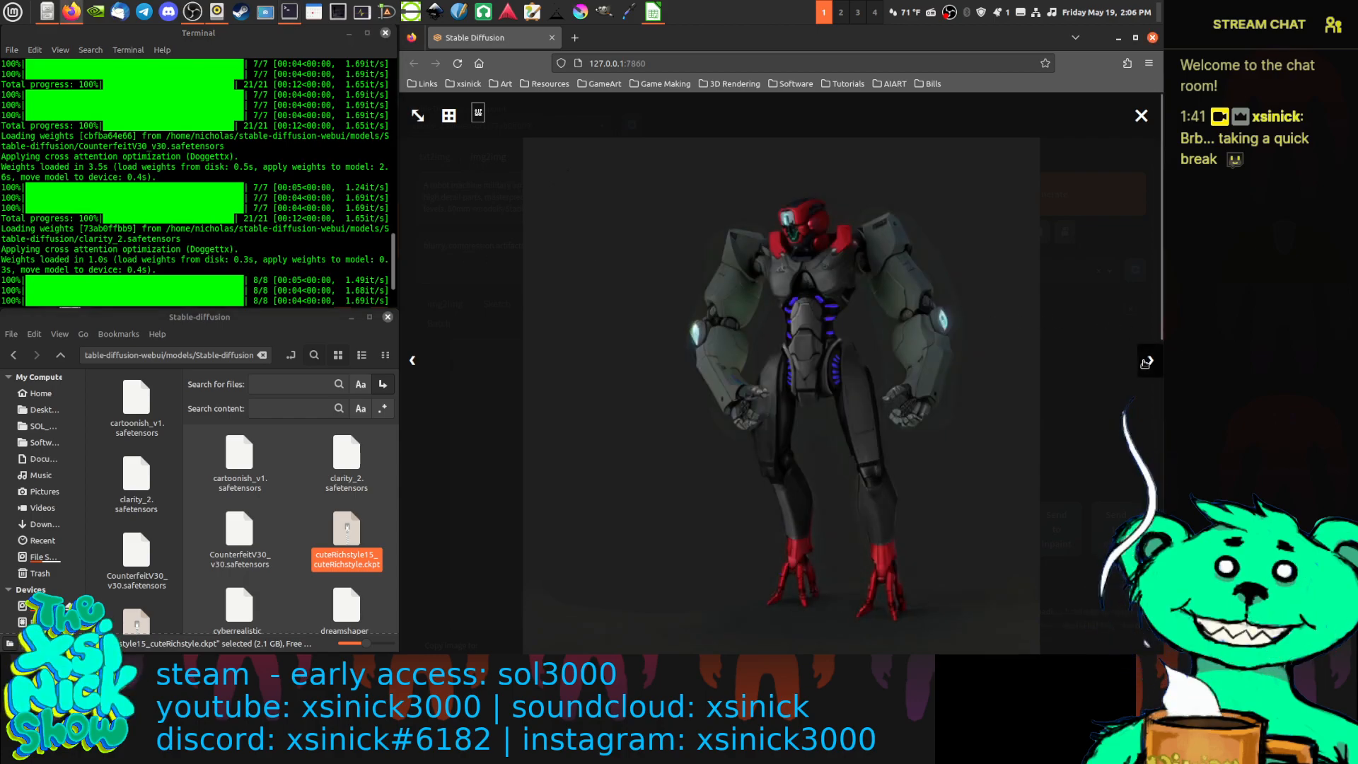
pyautogui.click(1145, 362)
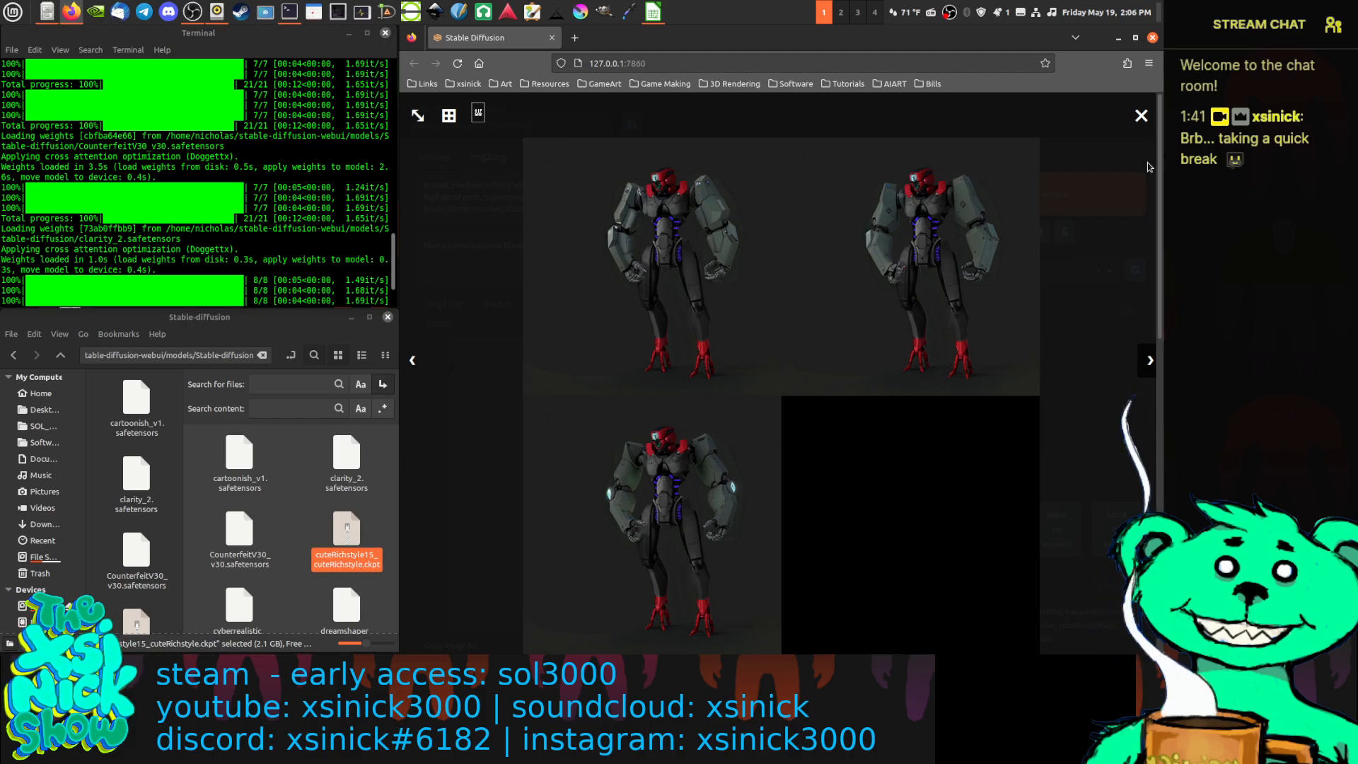
pyautogui.click(1141, 116)
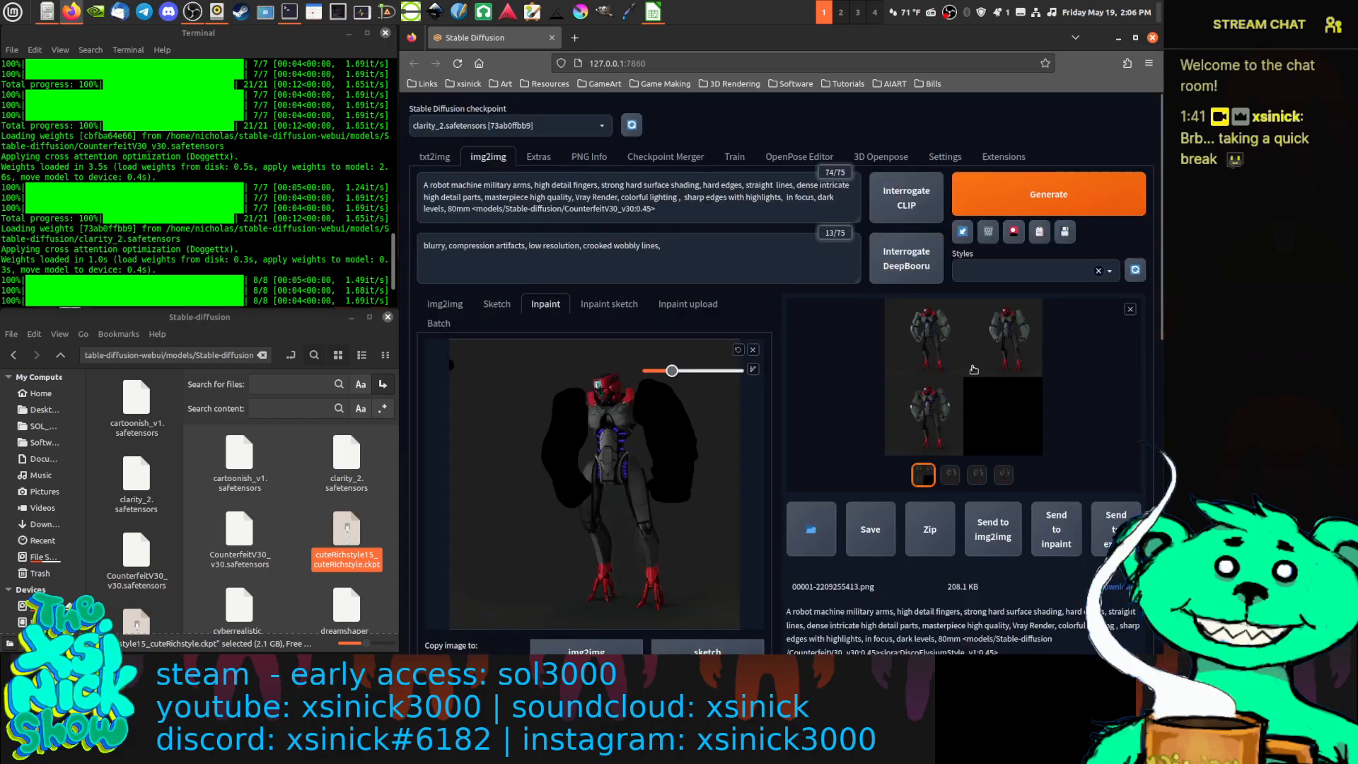
# Review the inpainting parameters, including masked content, sampling, batch count, CFG scale and denoising strength
pyautogui.scroll(-3, 976, 367)
pyautogui.scroll(-1, 918, 404)
pyautogui.scroll(-5, 917, 404)
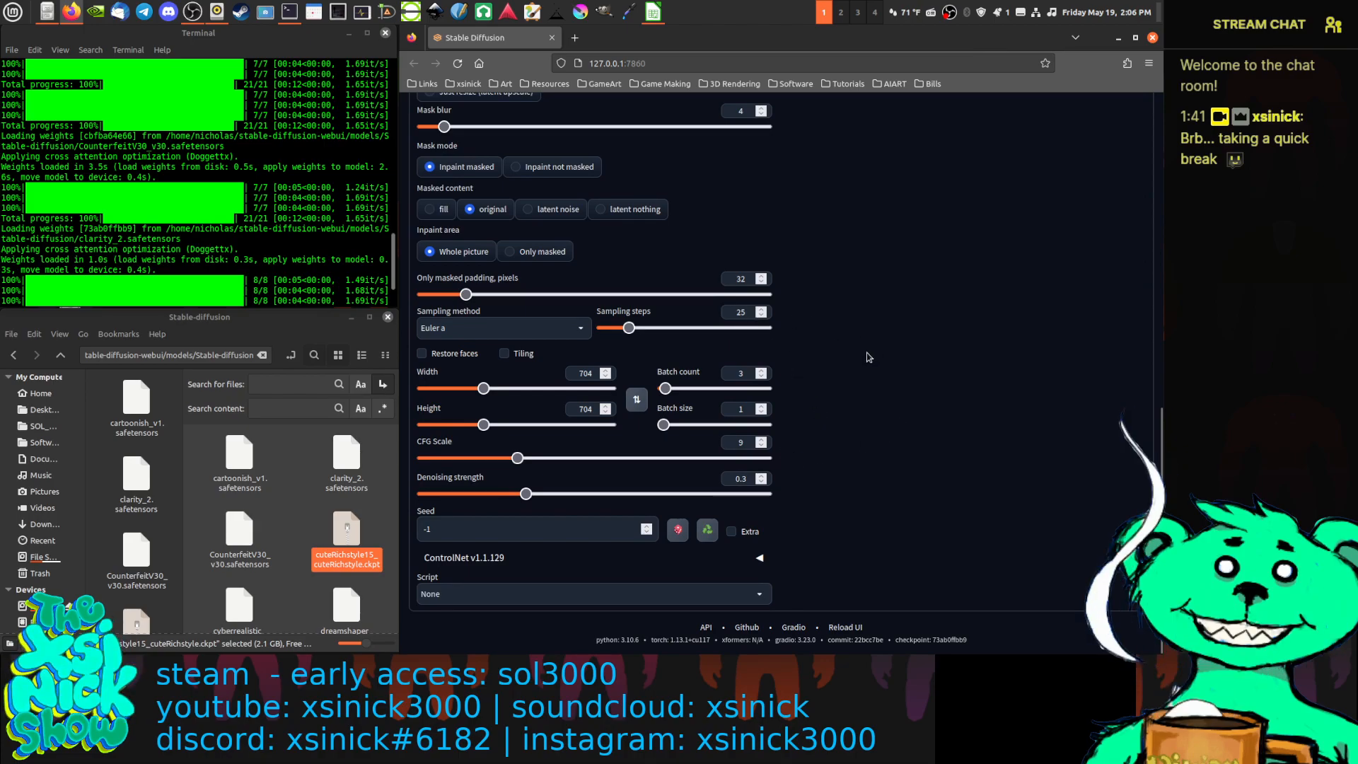
pyautogui.scroll(8, 869, 357)
pyautogui.scroll(-8, 826, 387)
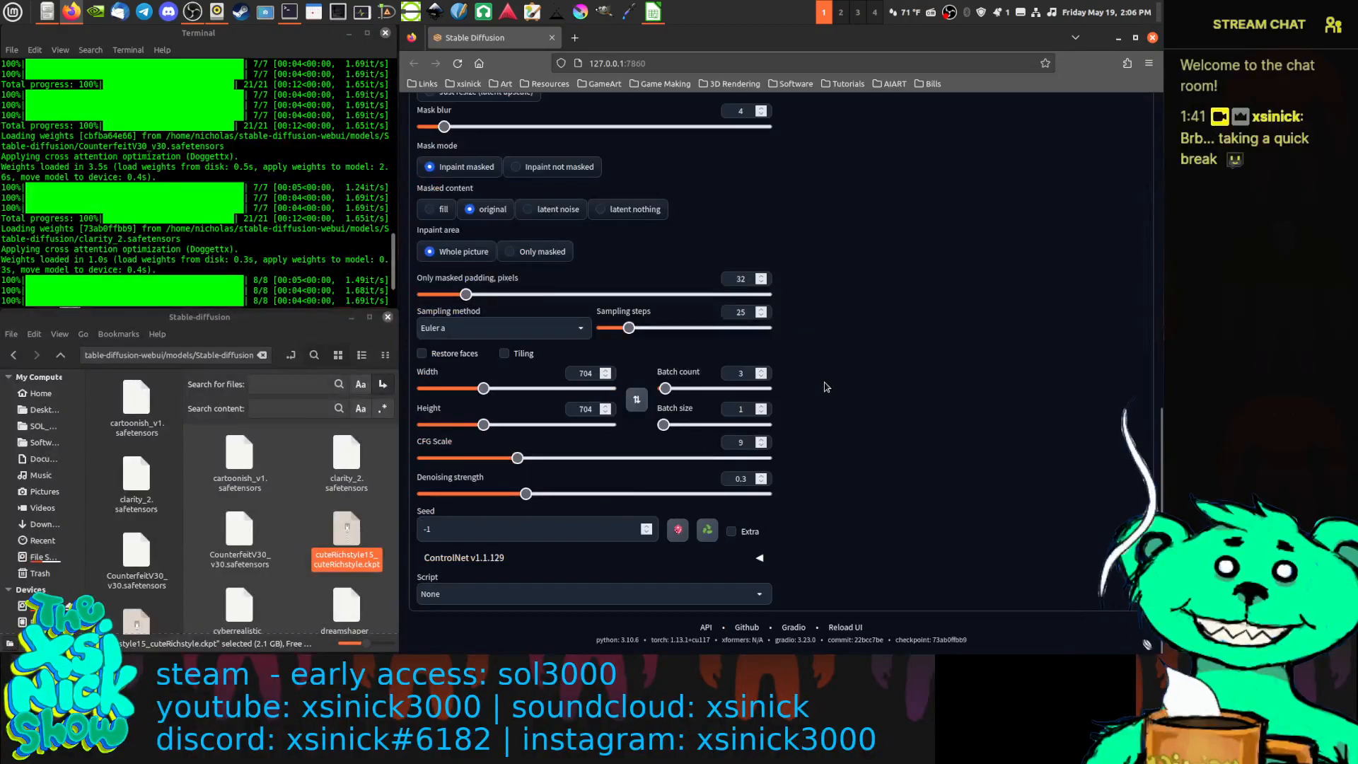
pyautogui.scroll(10, 824, 385)
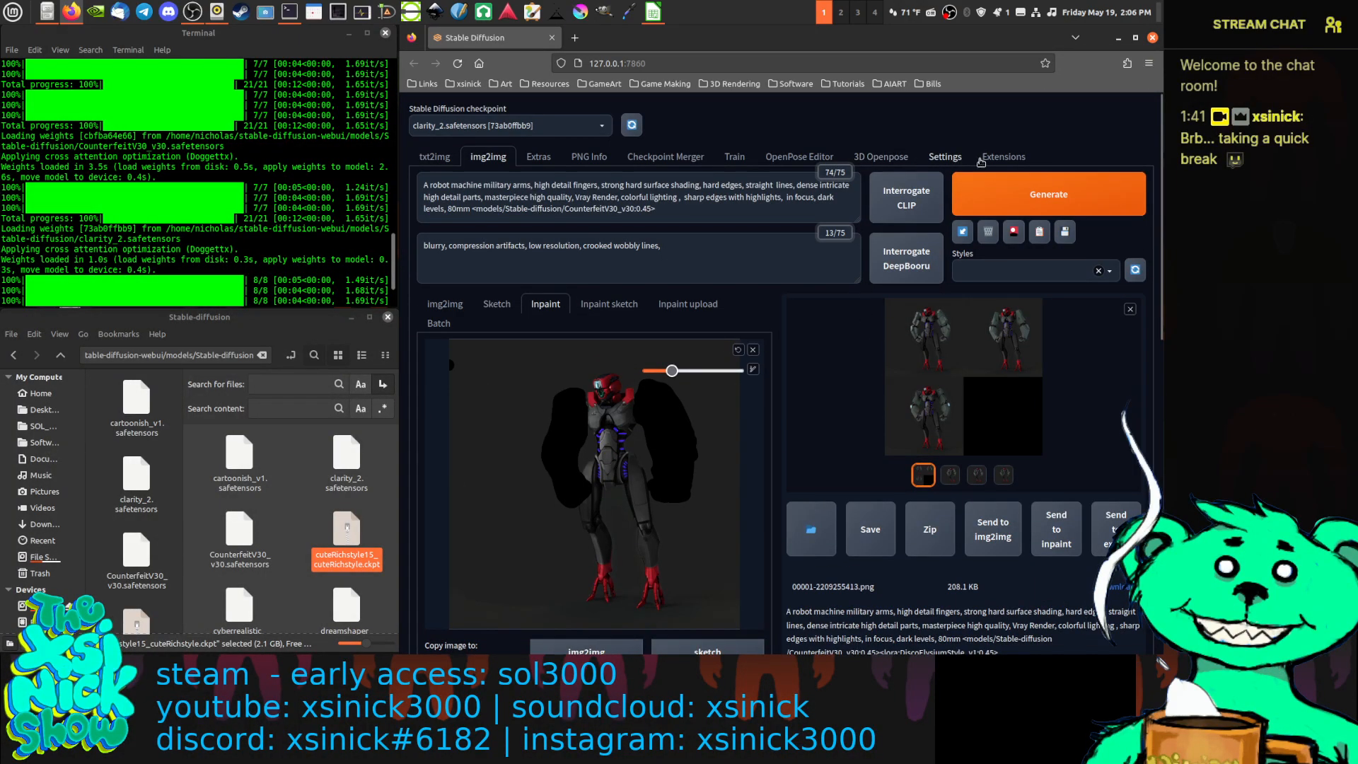
# Check the installed extensions and the Extra Networks settings, ending back in the img2img inpainting workspace
pyautogui.click(997, 158)
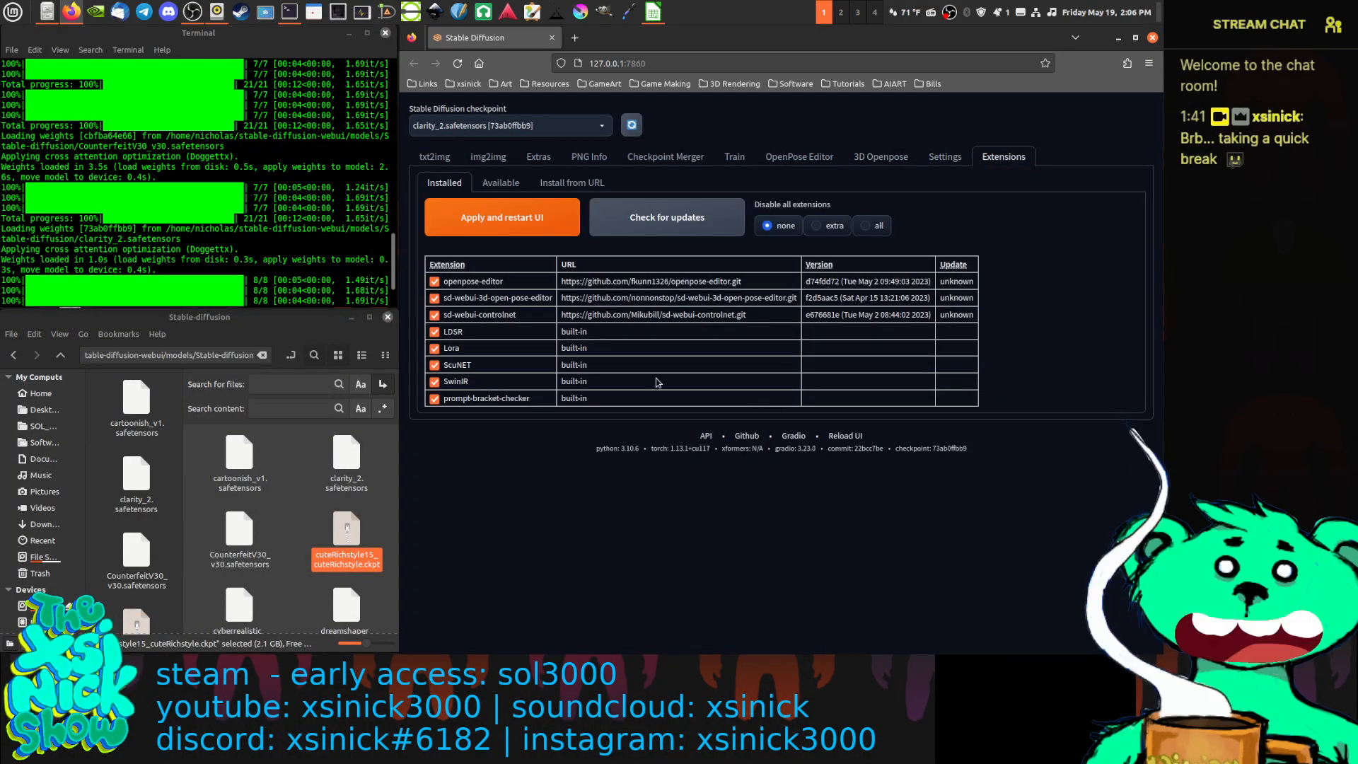
pyautogui.click(942, 158)
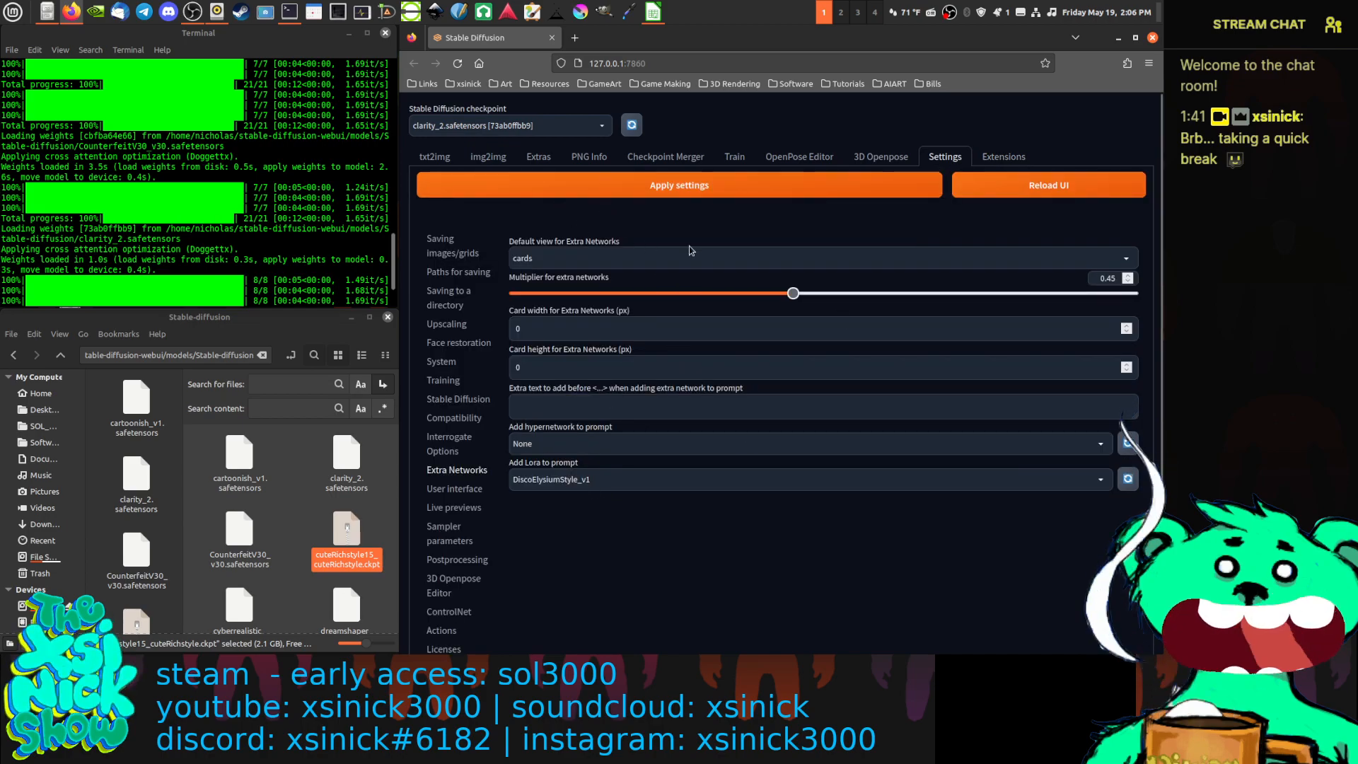
pyautogui.click(436, 157)
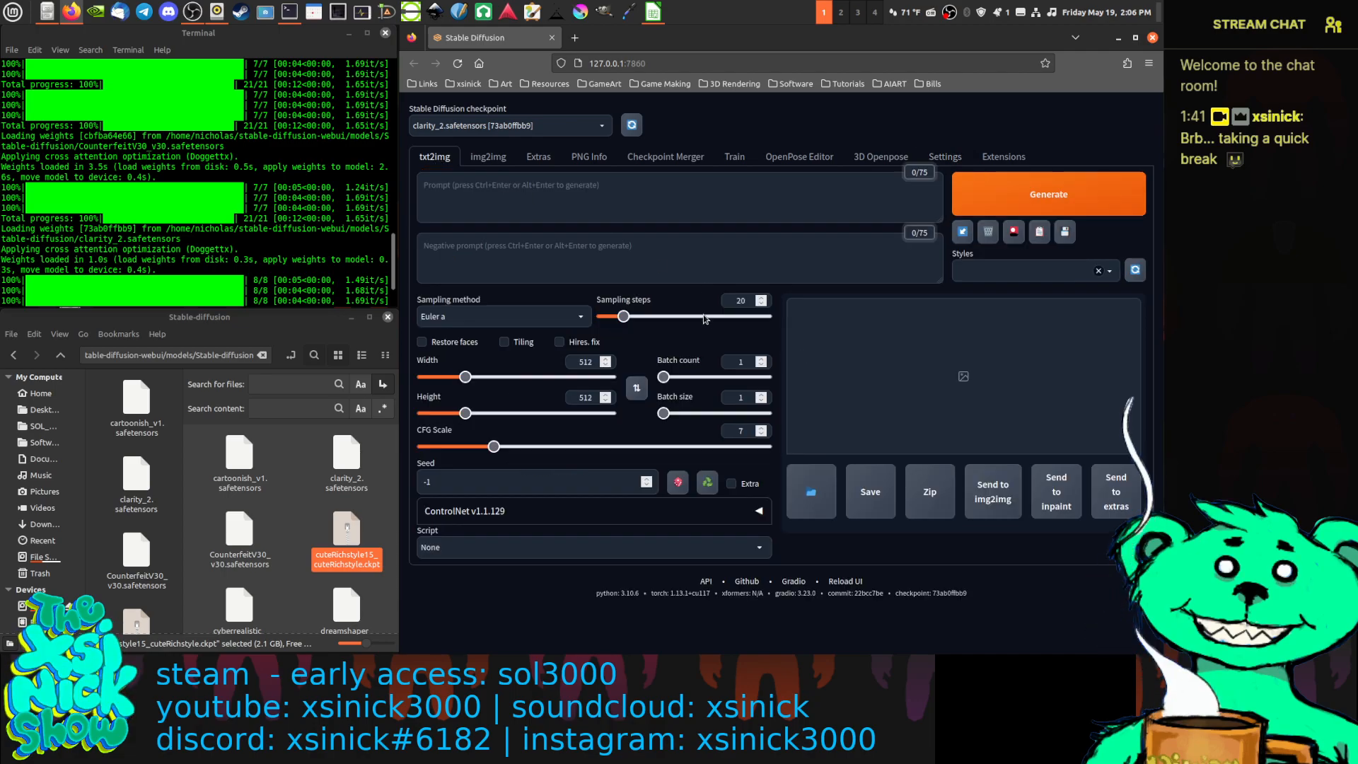
pyautogui.click(489, 158)
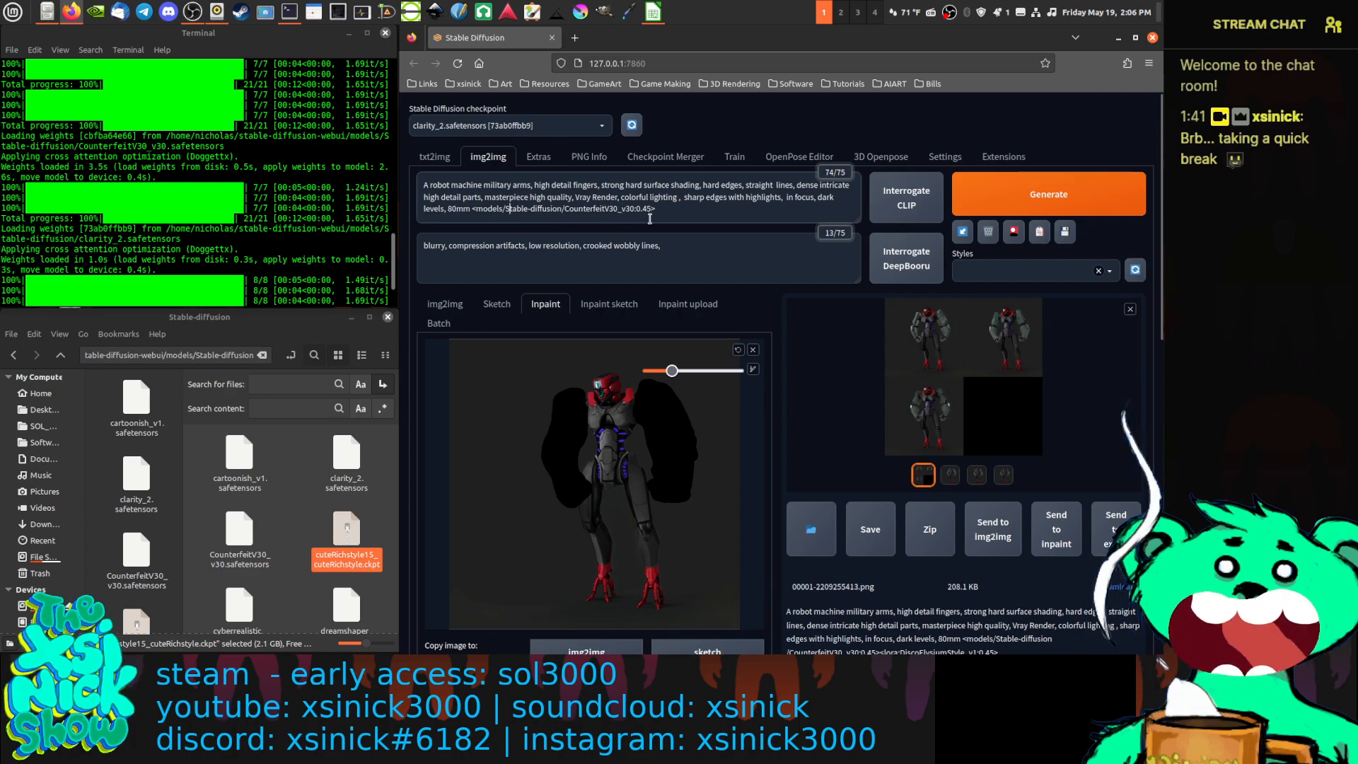
# Move the <models/Stable-diffusion/CounterfeitV30_v30:0.45> reference from the end of the prompt to its own line at the beginning
pyautogui.moveTo(654, 209); pyautogui.dragTo(463, 210)
pyautogui.hotkey('ctrl', 'c')
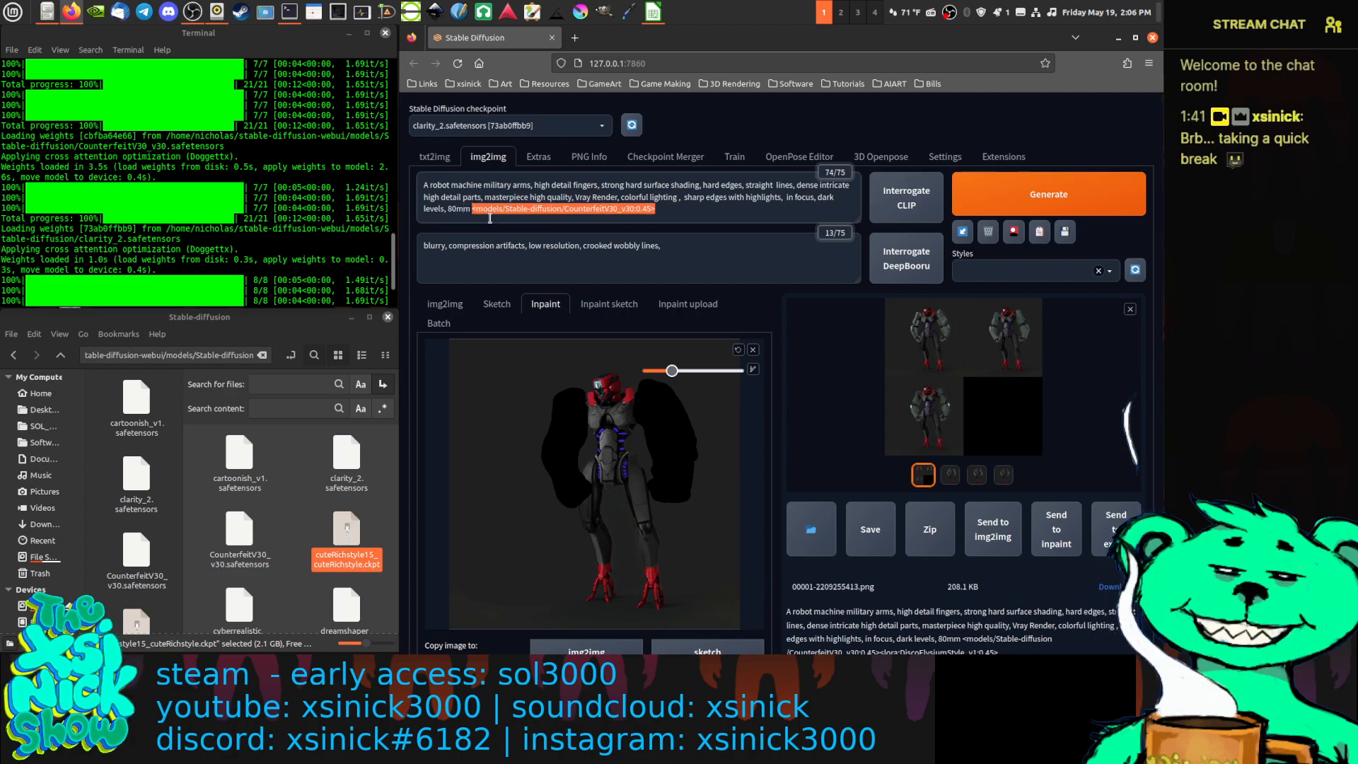
pyautogui.press('BackSpace')
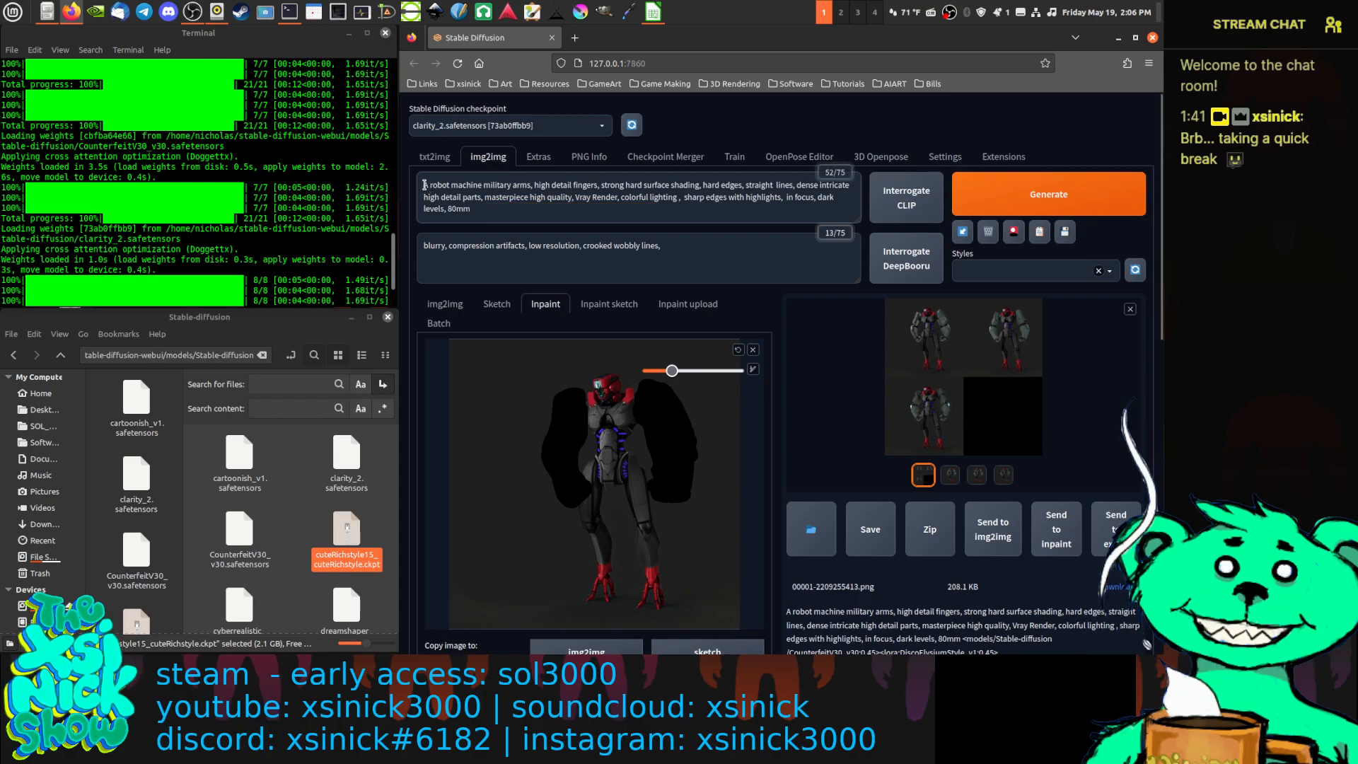
pyautogui.hotkey('ctrl', 'v')
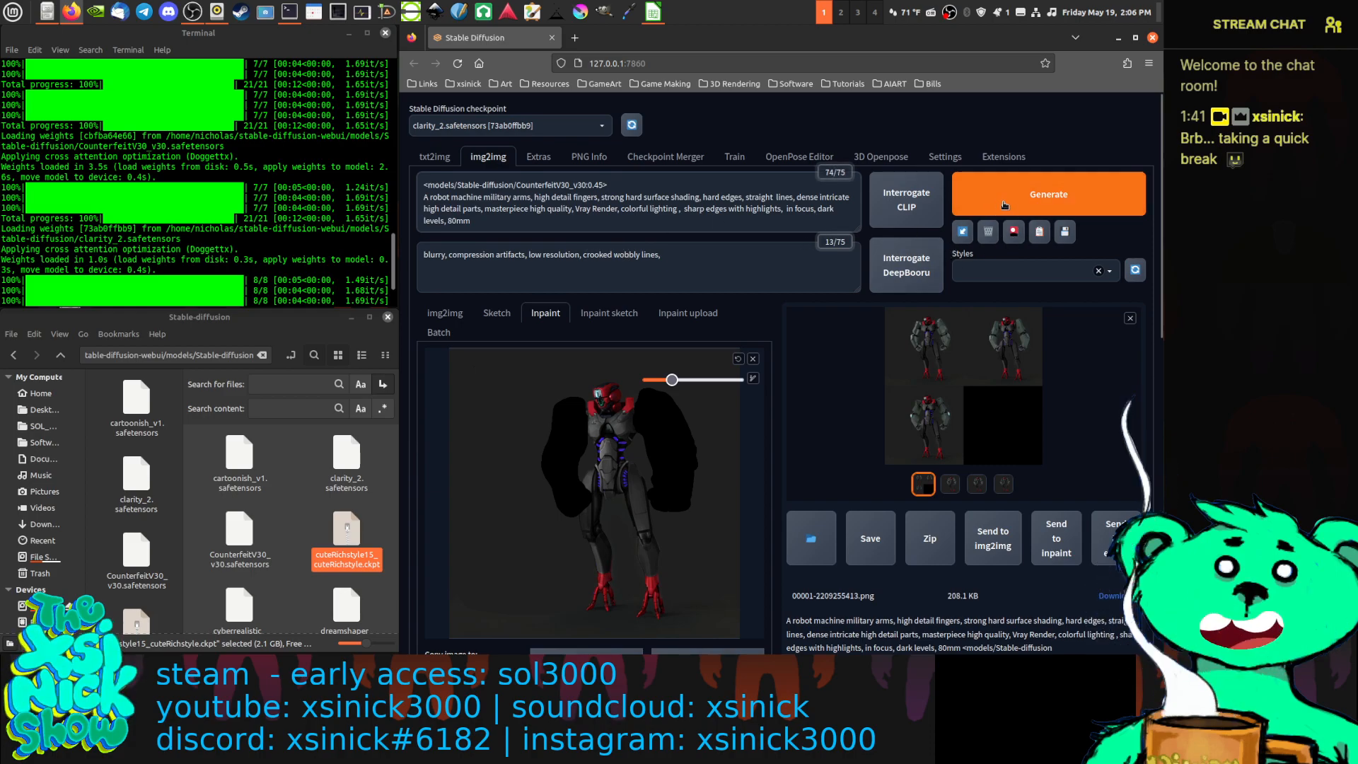
# Generate a batch of arm variations with the reordered prompt and inspect the grid and each variation enlarged
pyautogui.click(1027, 201)
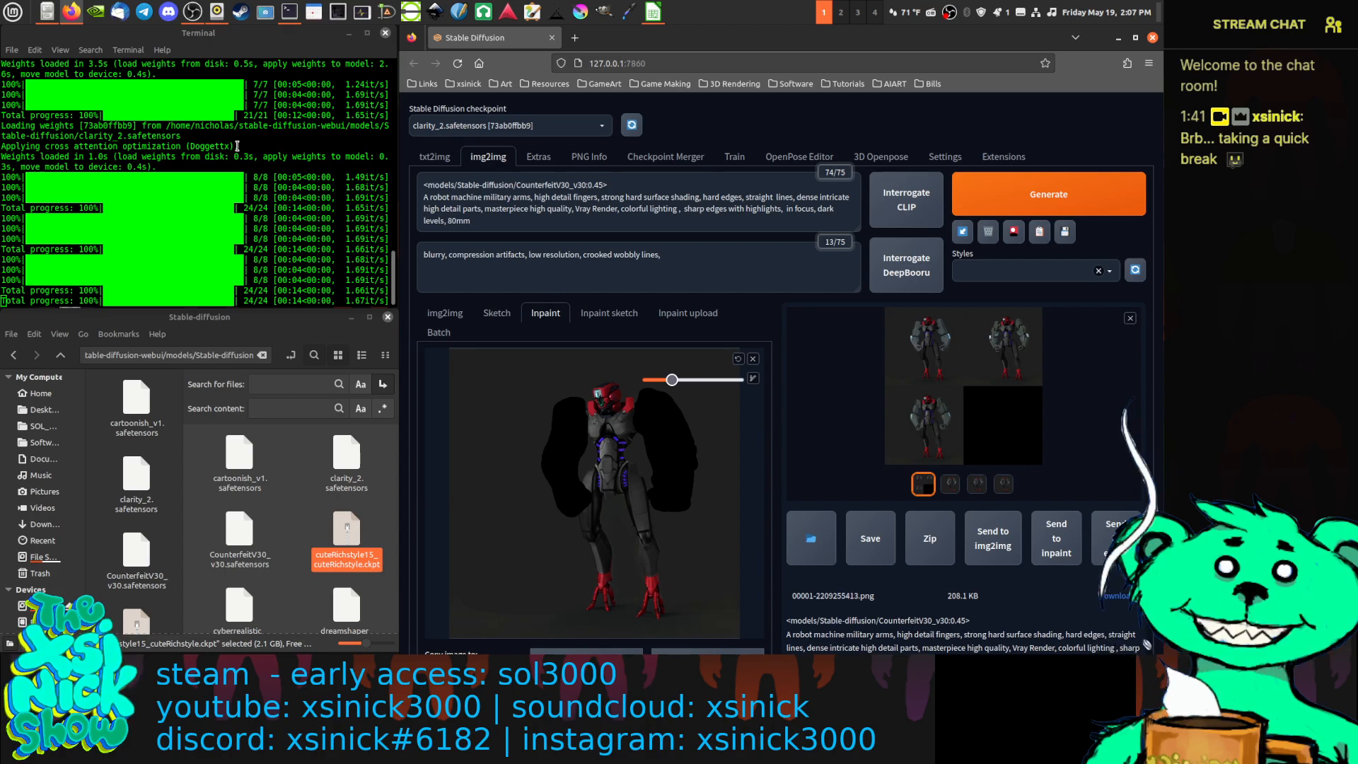
pyautogui.click(935, 357)
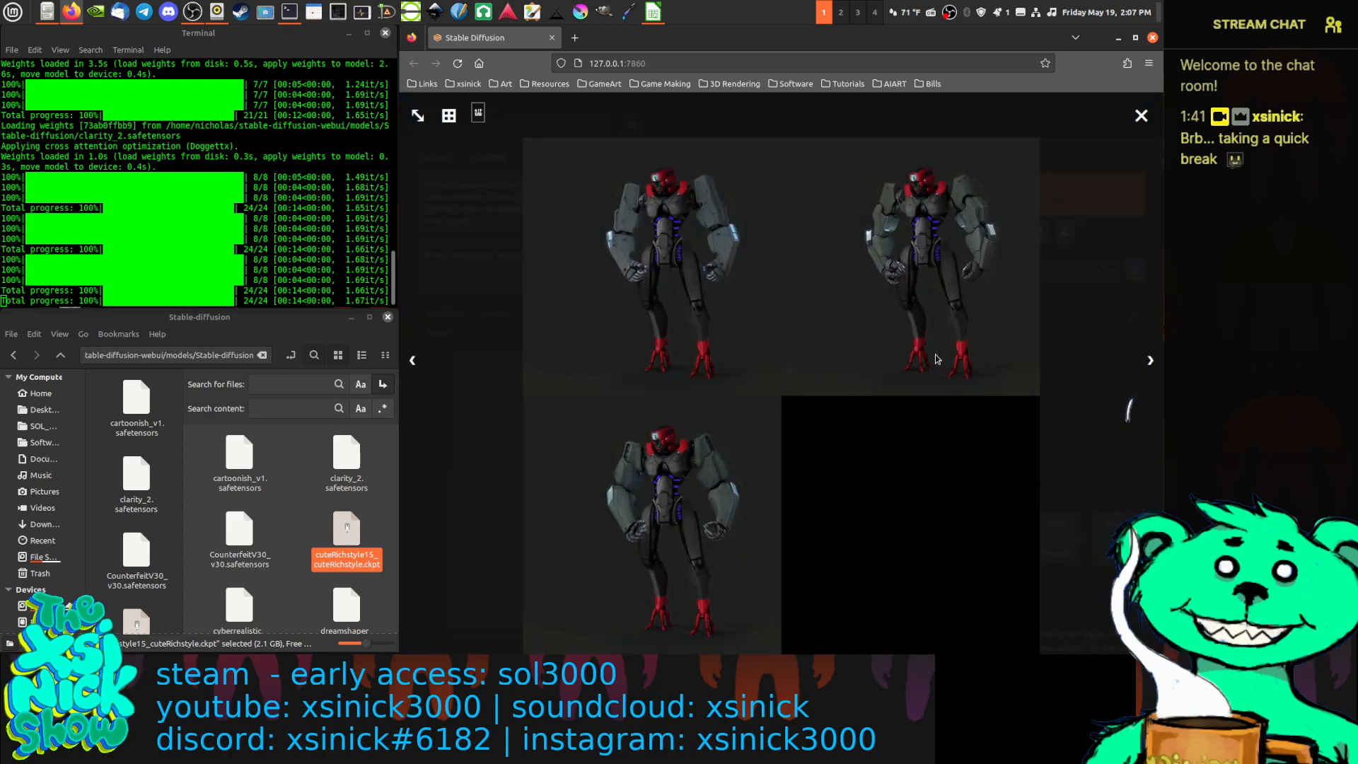
pyautogui.click(783, 295)
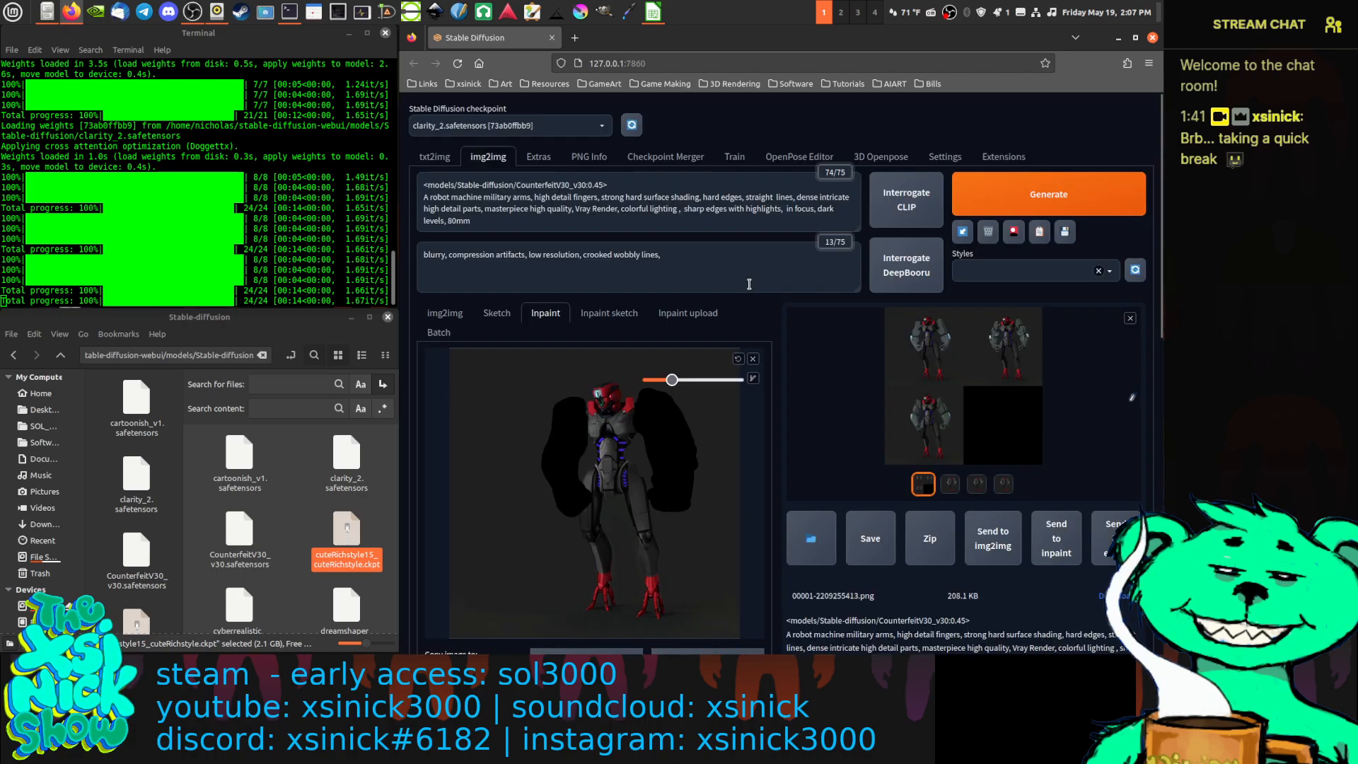
pyautogui.click(950, 484)
pyautogui.click(995, 418)
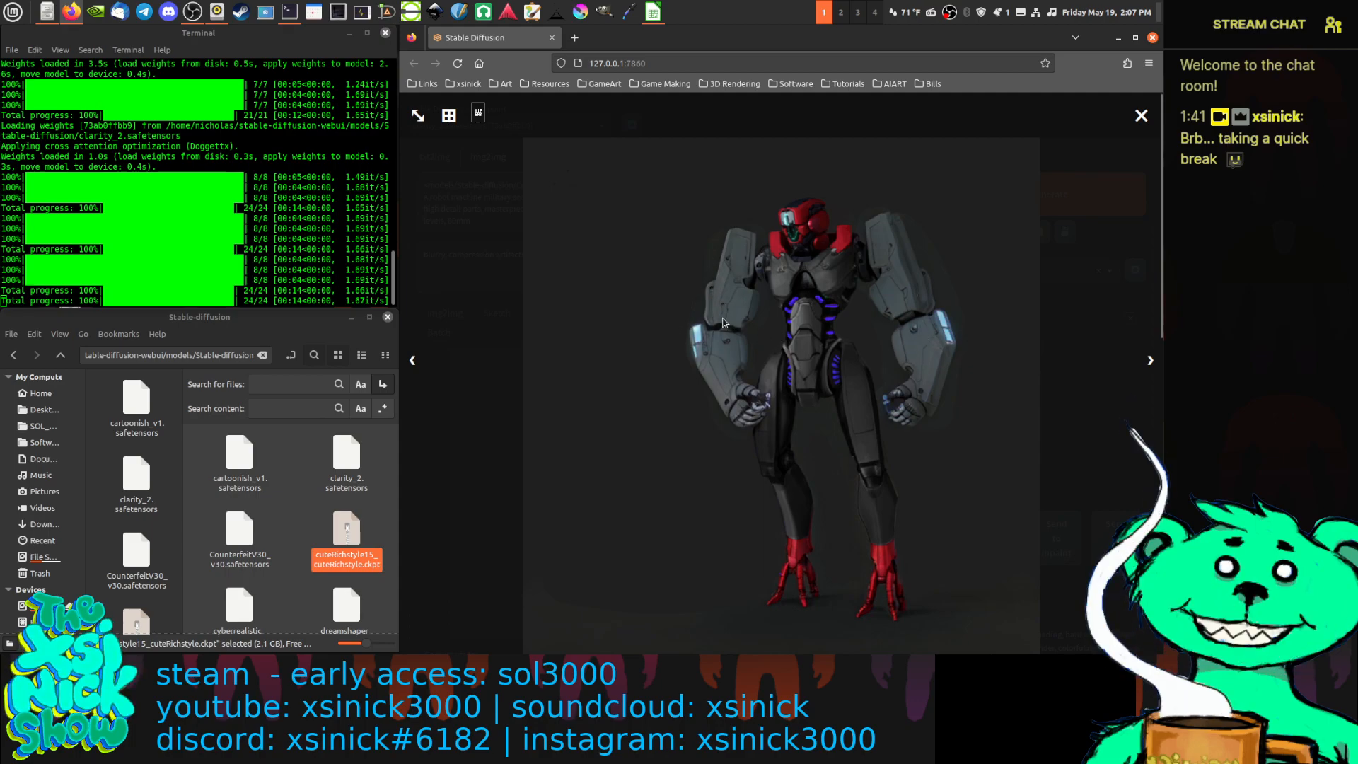
pyautogui.click(1150, 362)
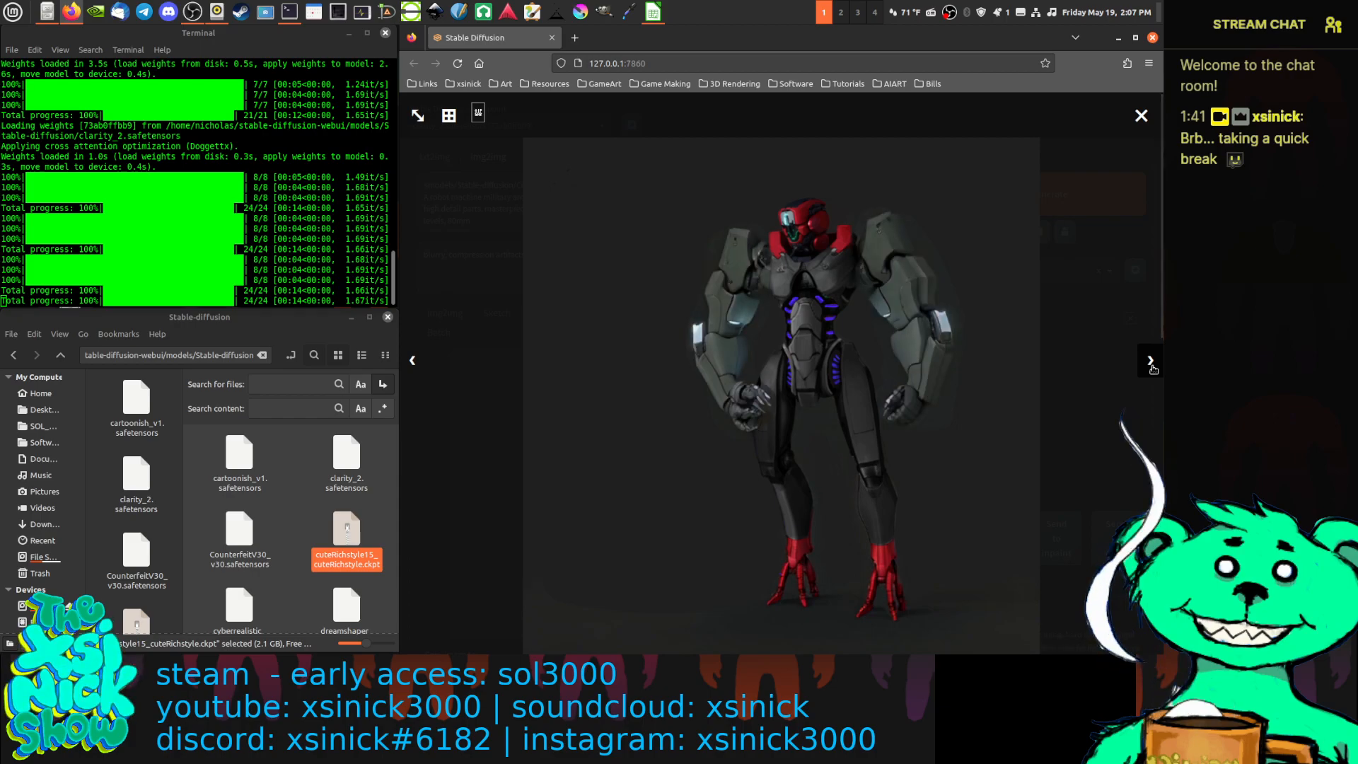
pyautogui.click(1149, 362)
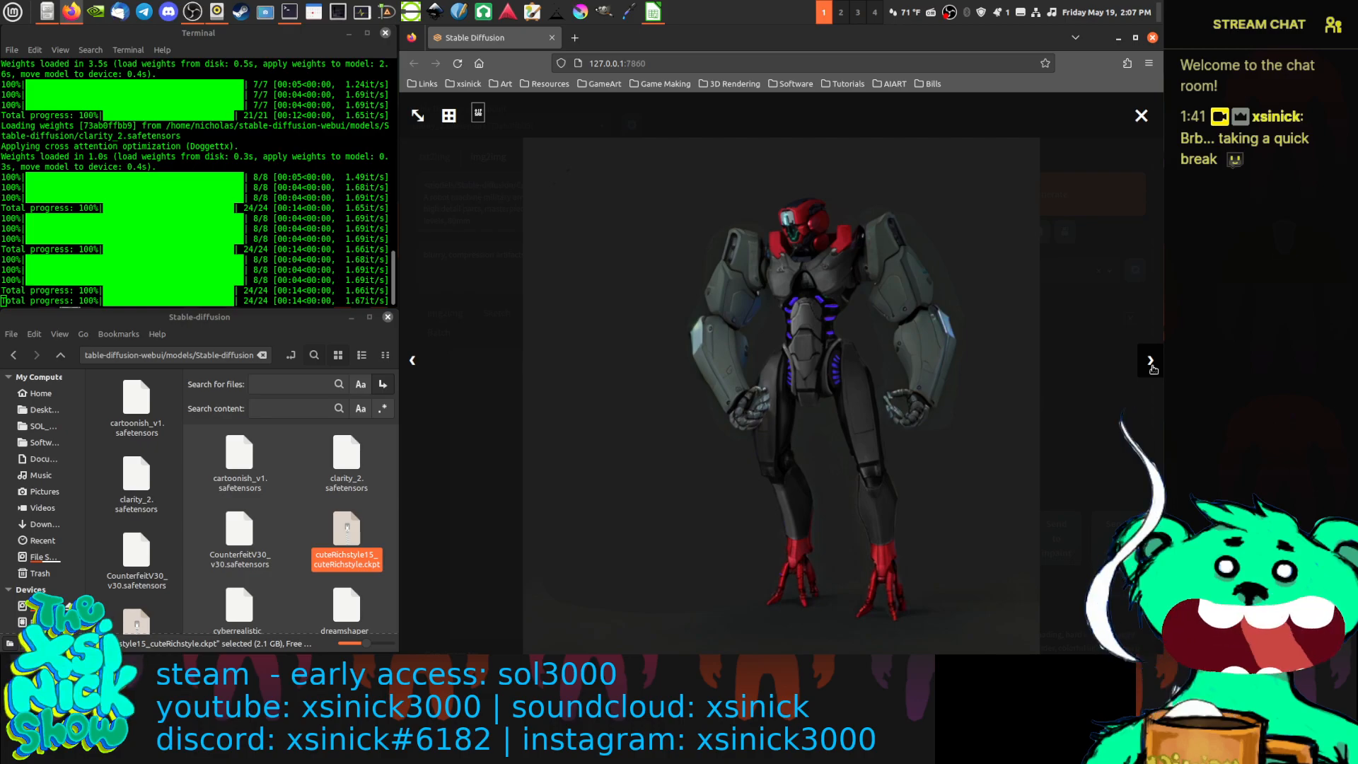
# Add "poorly drawn hands, bad anatomy" to the end of the negative prompt
pyautogui.click(1150, 362)
pyautogui.click(1141, 116)
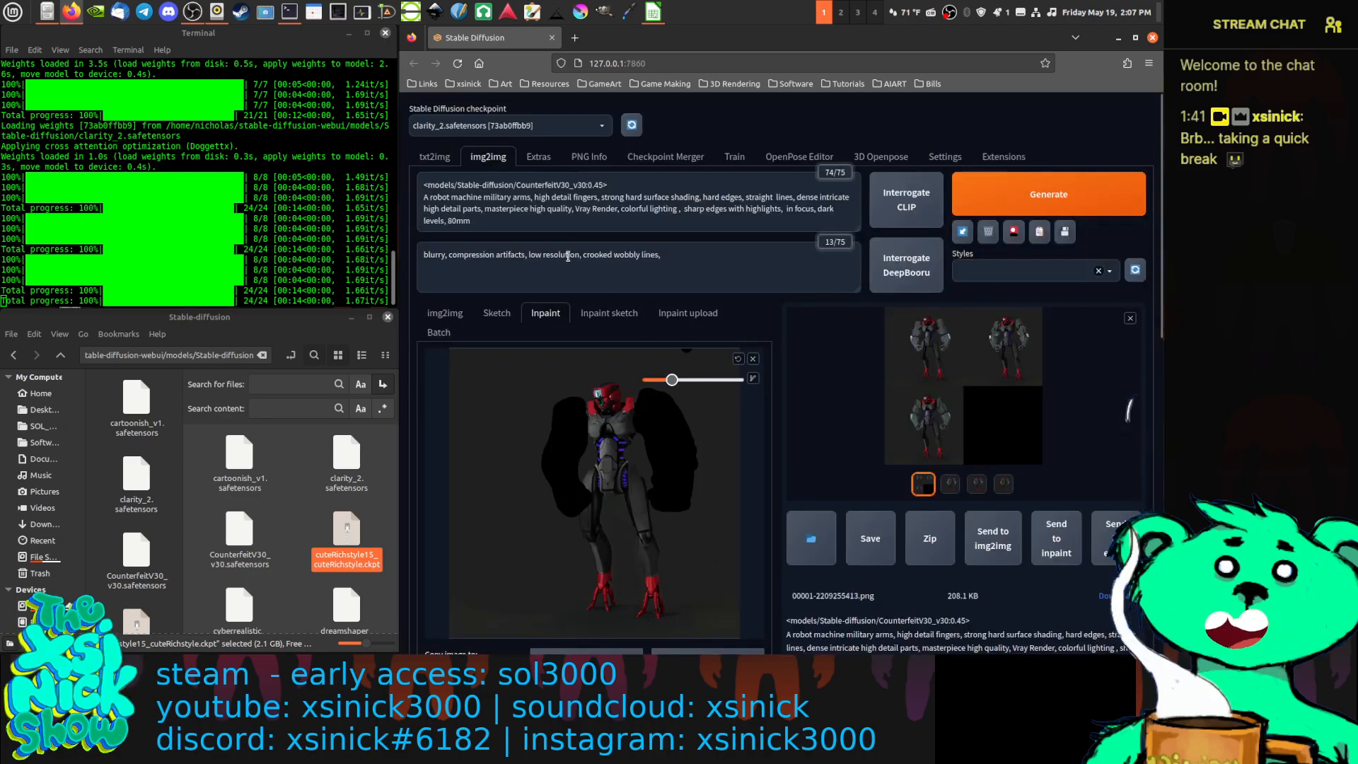
pyautogui.click(702, 267)
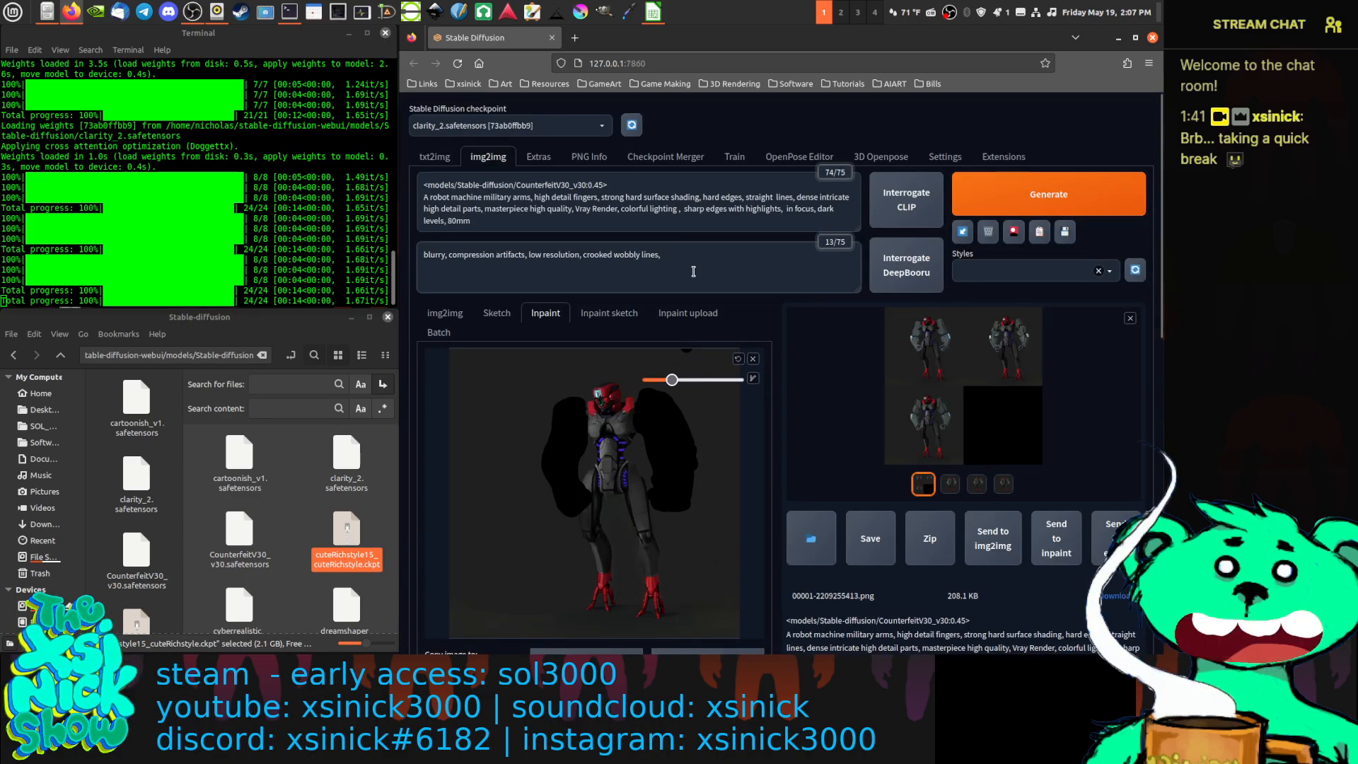
pyautogui.write('porrly drwn')
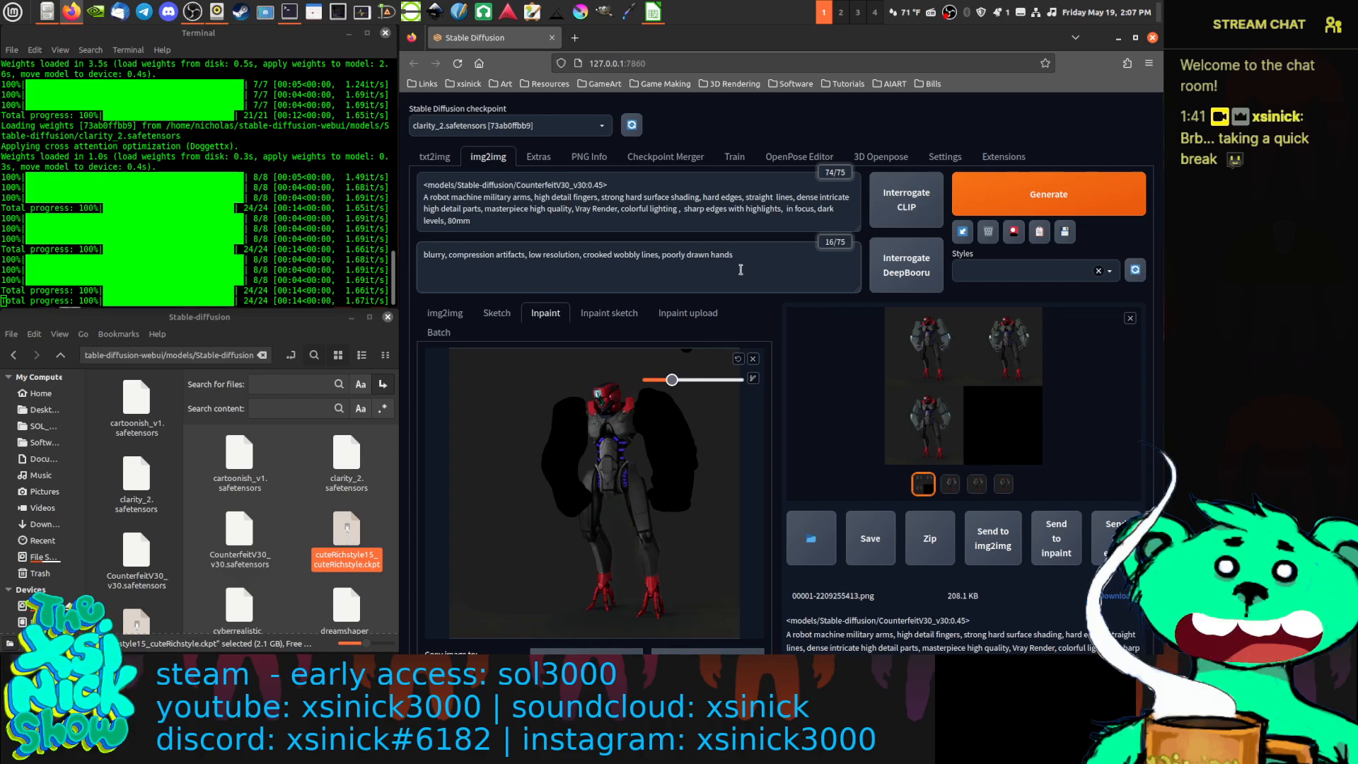
pyautogui.write(', bad anatomy')
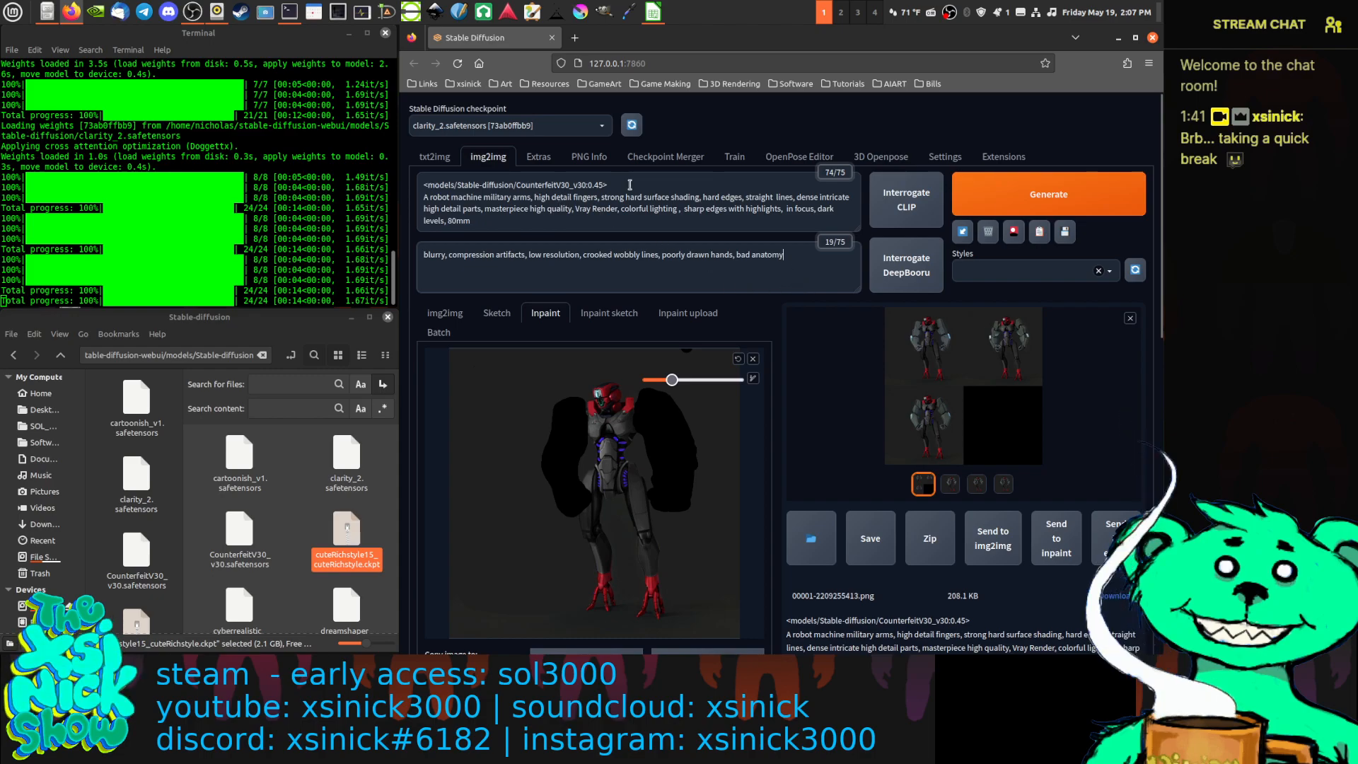
# Check the inpainting parameters and generate a new batch of arm variations with the extended negative prompt
pyautogui.scroll(-6, 738, 419)
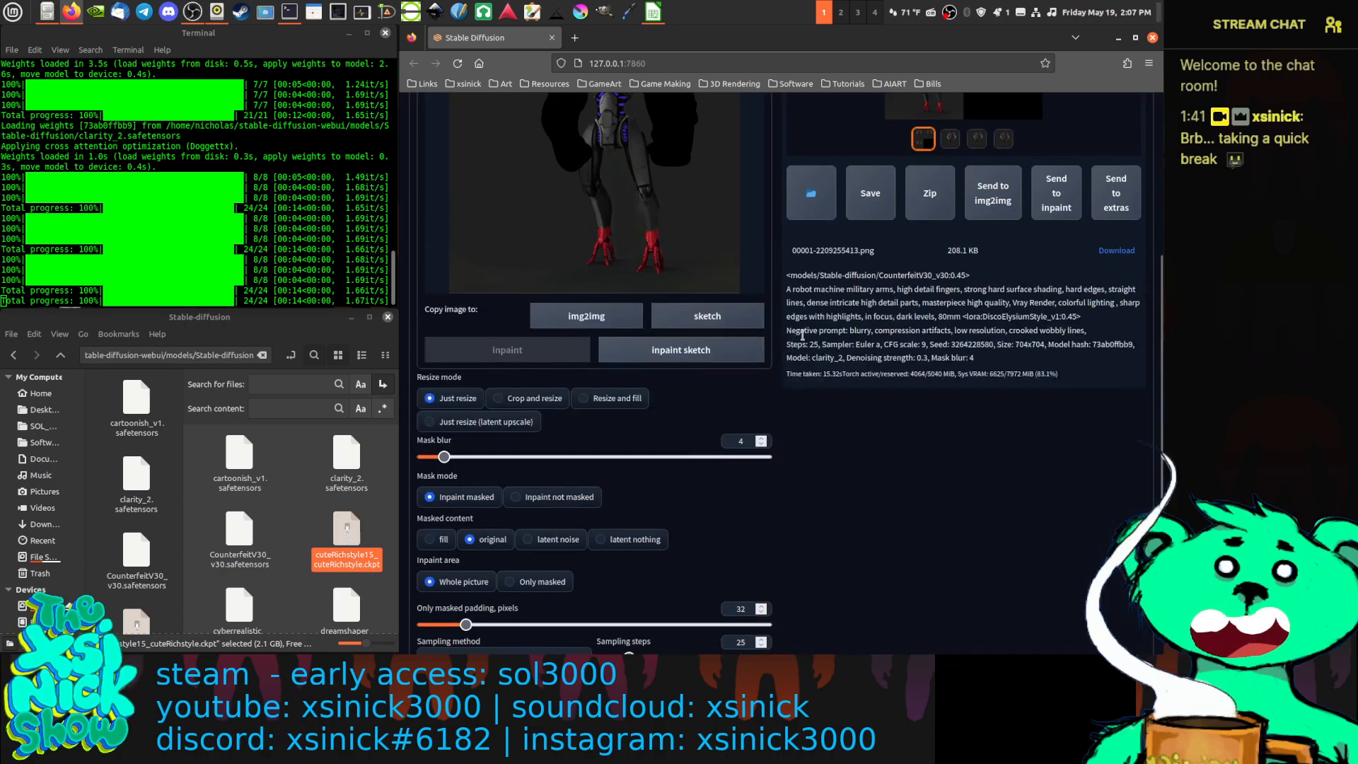
pyautogui.scroll(-4, 707, 446)
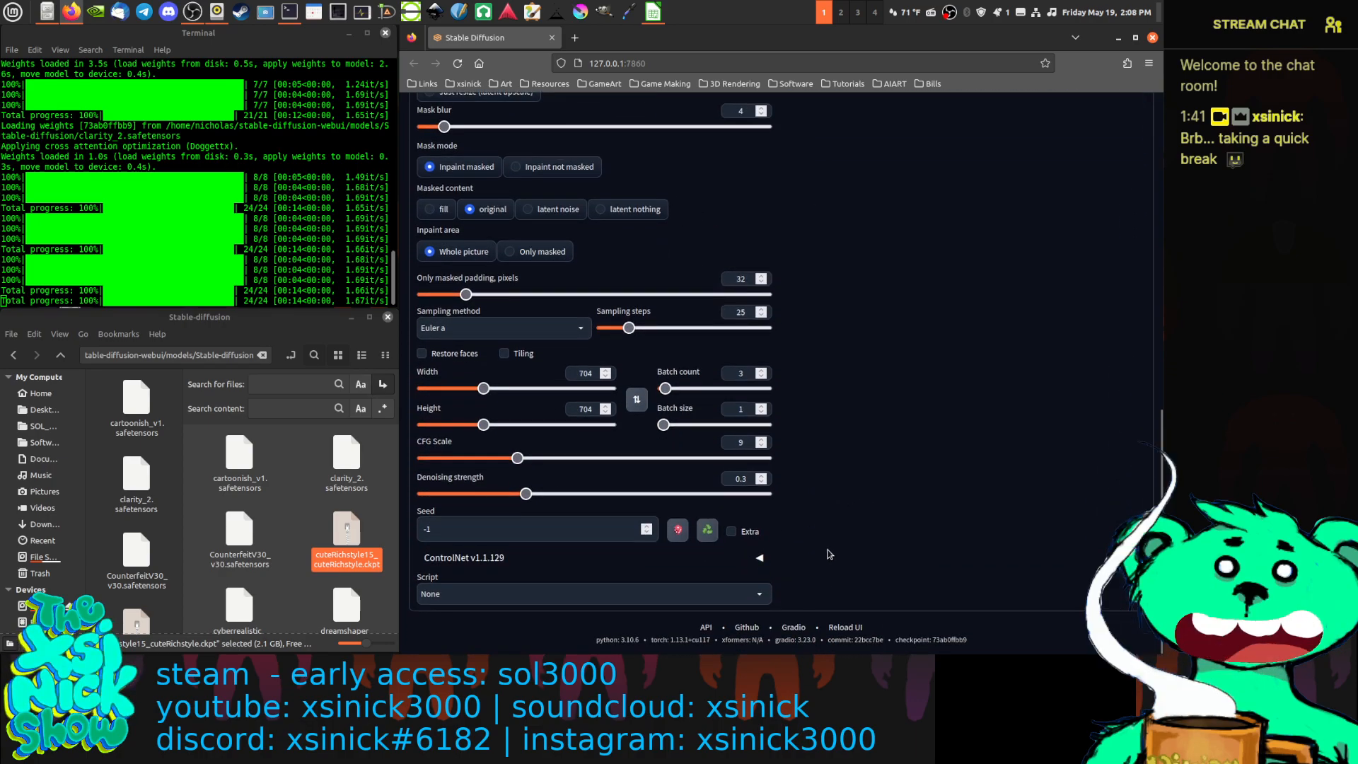
pyautogui.scroll(10, 828, 549)
pyautogui.click(1029, 186)
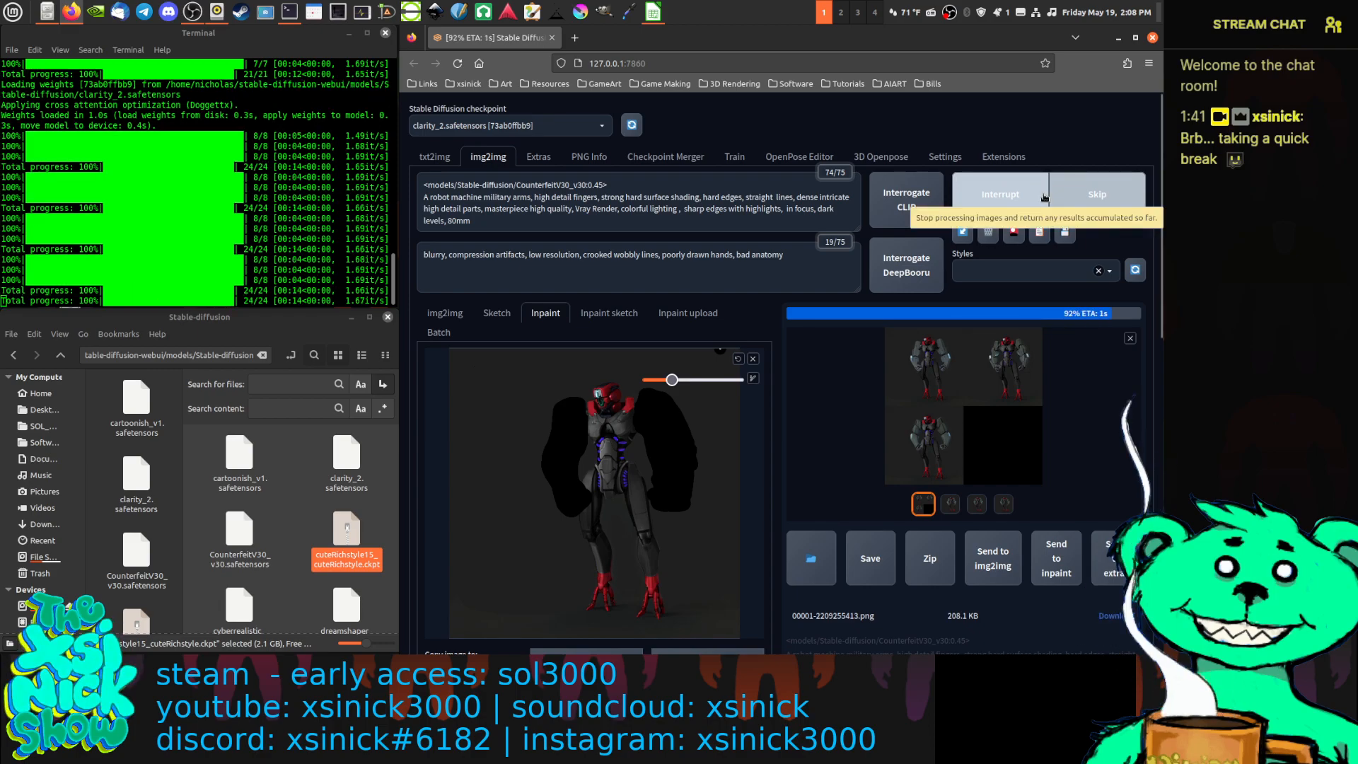
pyautogui.click(962, 363)
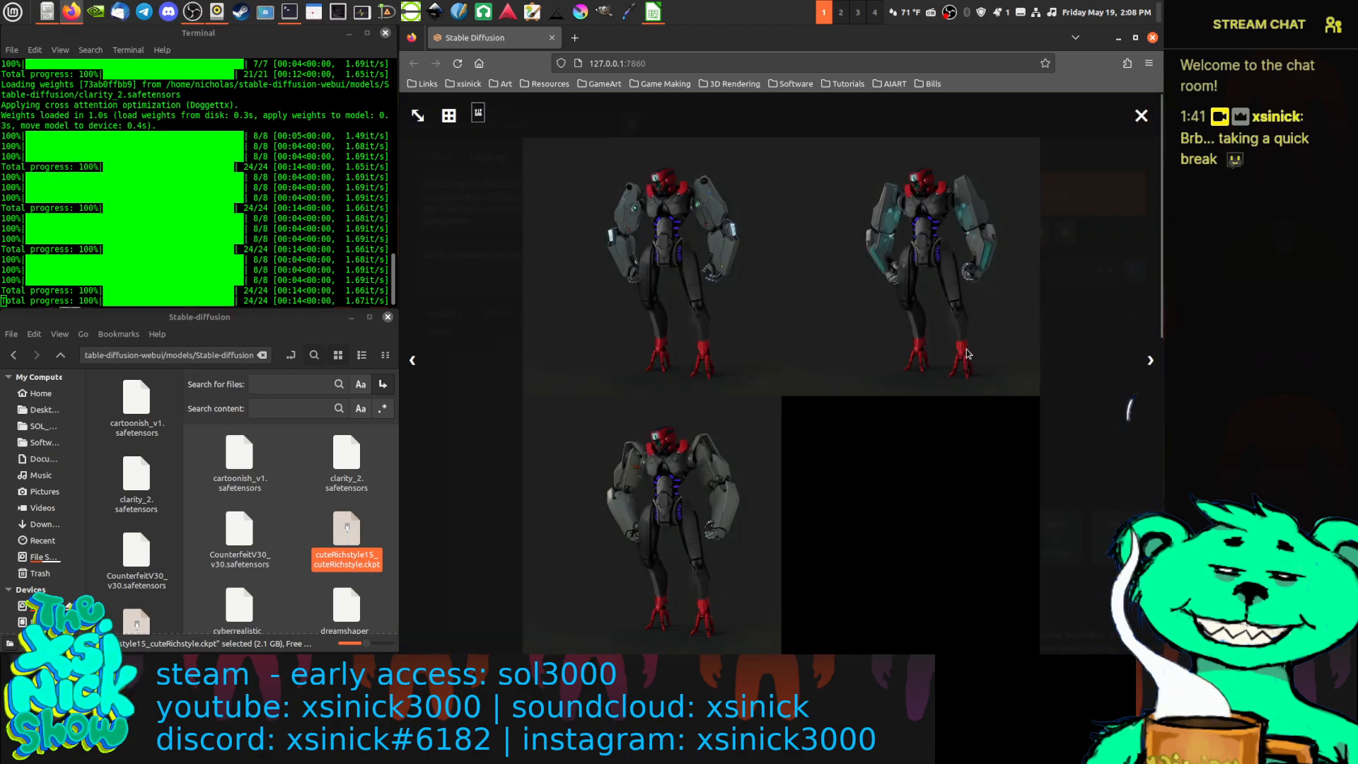
pyautogui.click(672, 298)
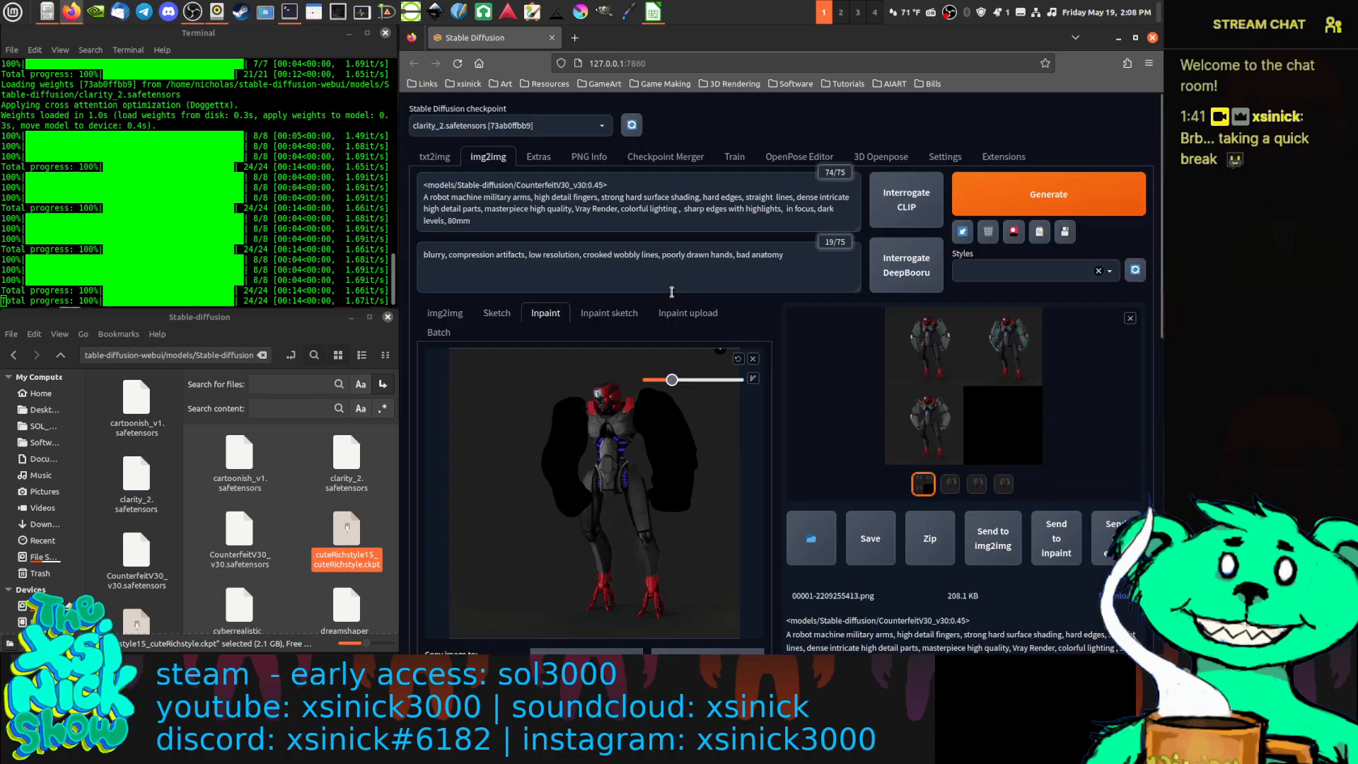
# Inspect the new batch enlarged, cycling through the grid and each arm variation to compare arms and hands
pyautogui.click(945, 374)
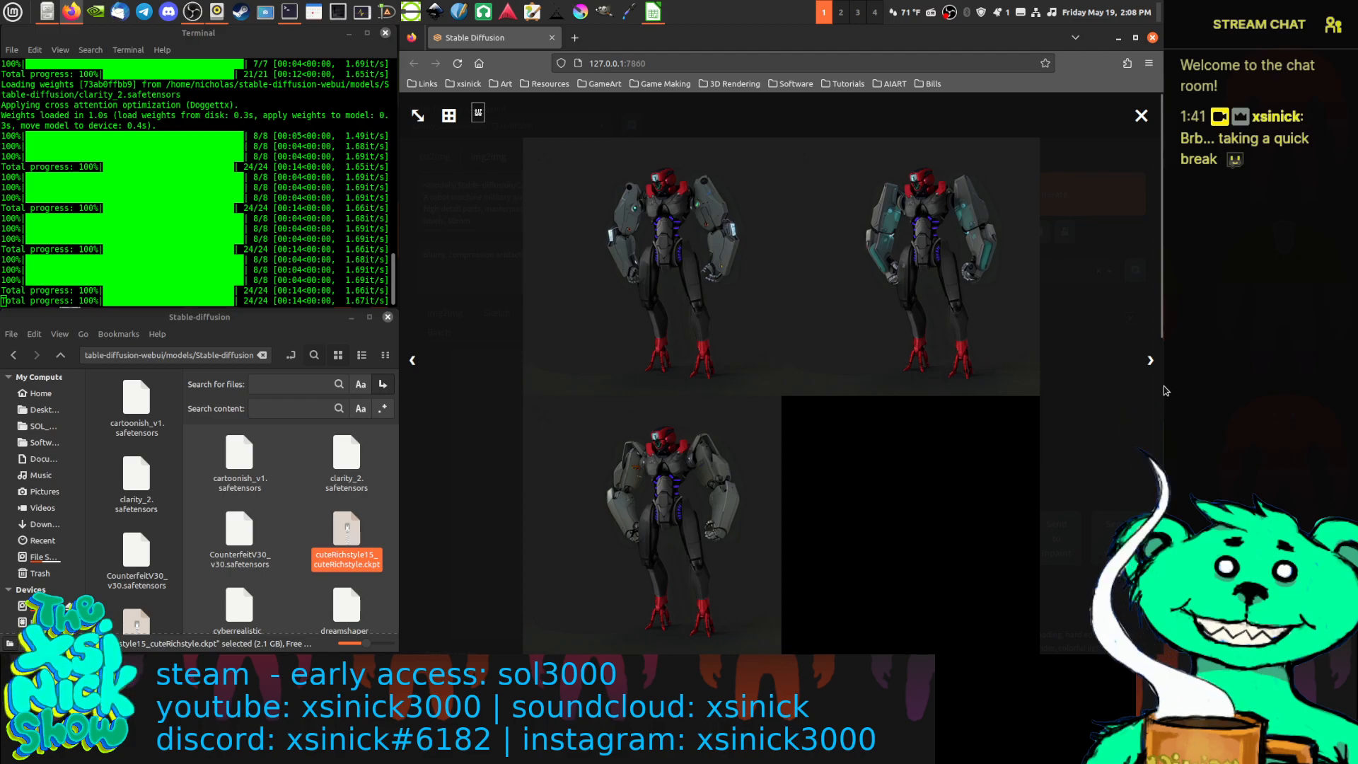
pyautogui.click(1149, 361)
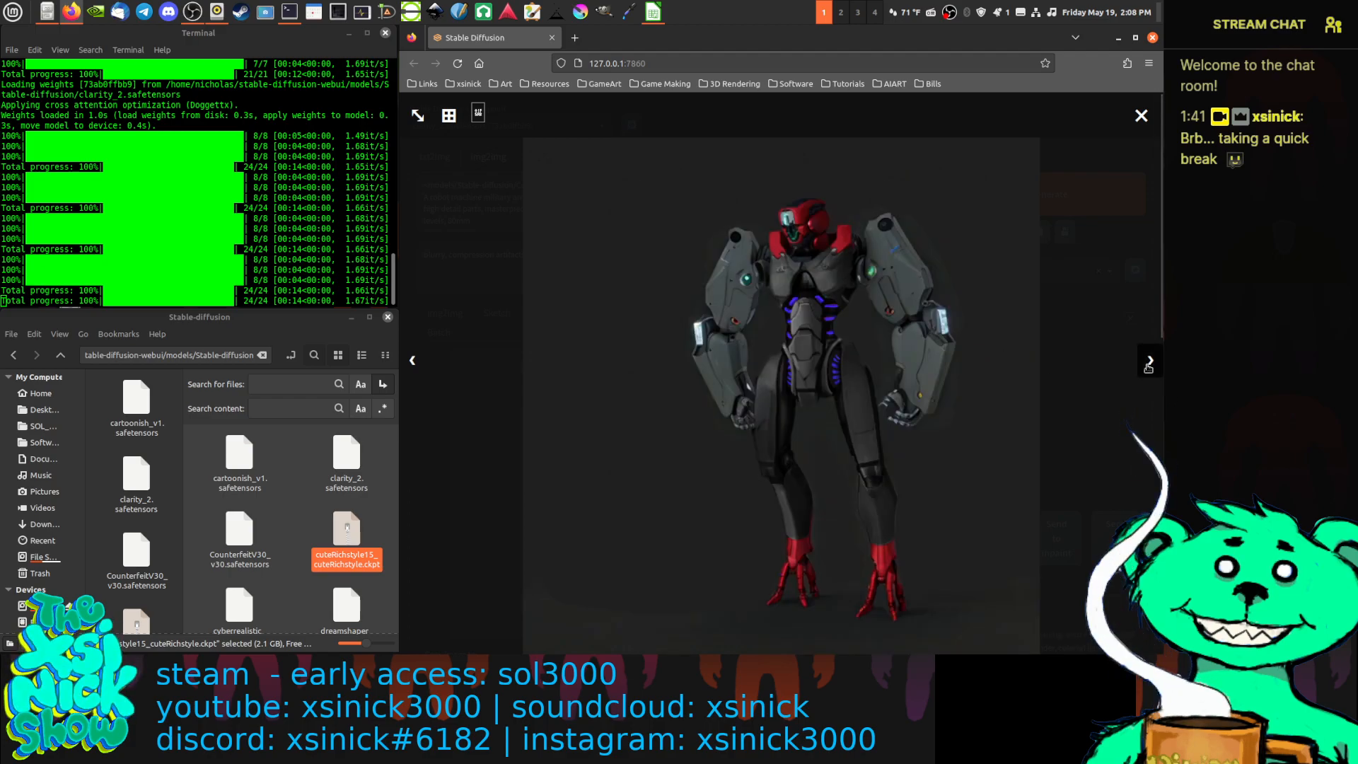
pyautogui.click(1149, 360)
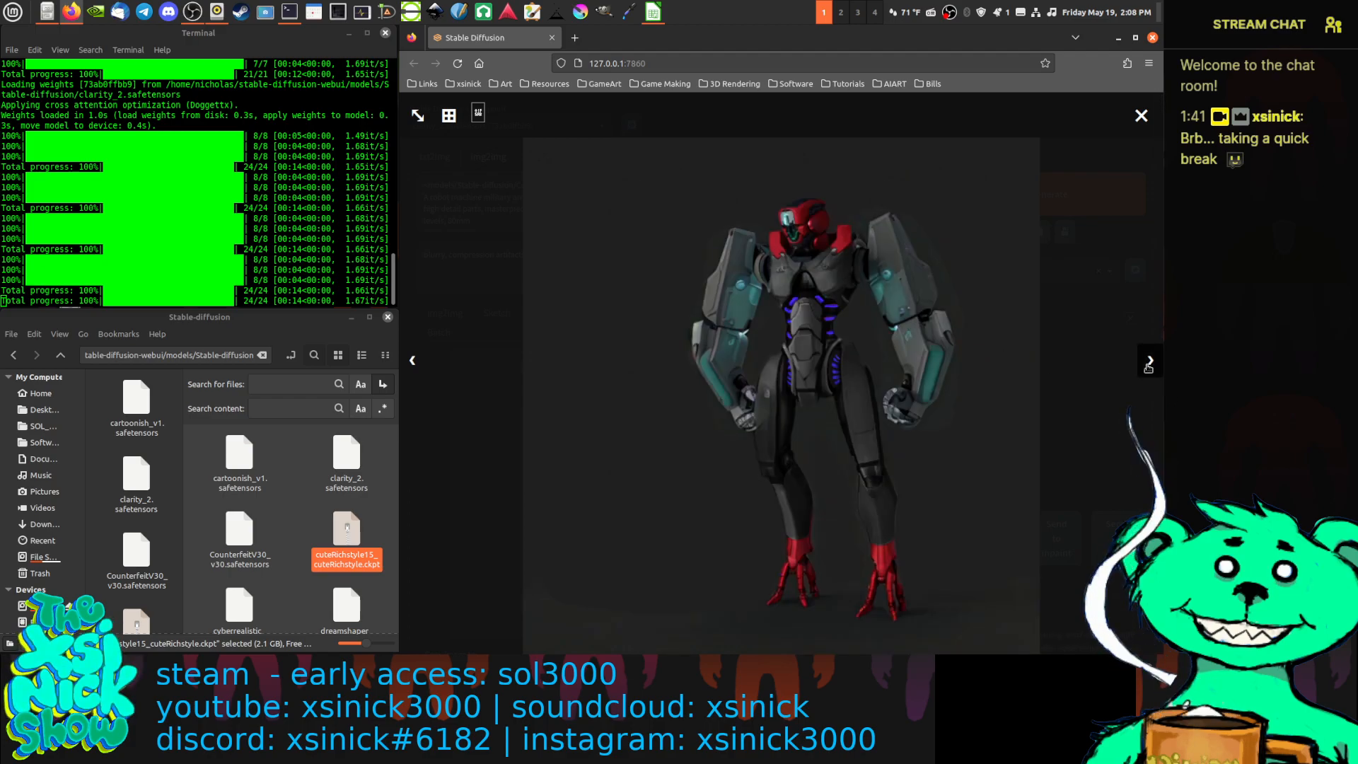
pyautogui.click(1149, 360)
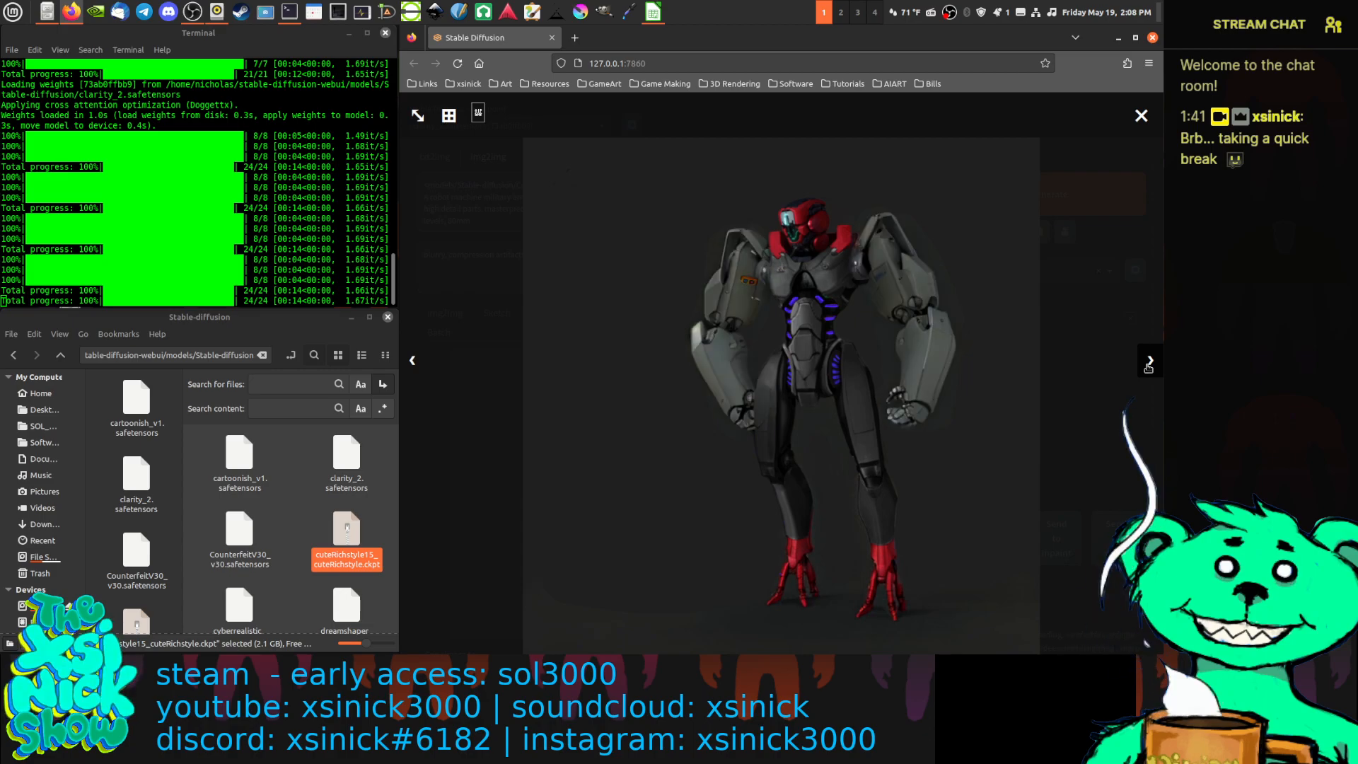
pyautogui.click(1149, 363)
pyautogui.click(1148, 364)
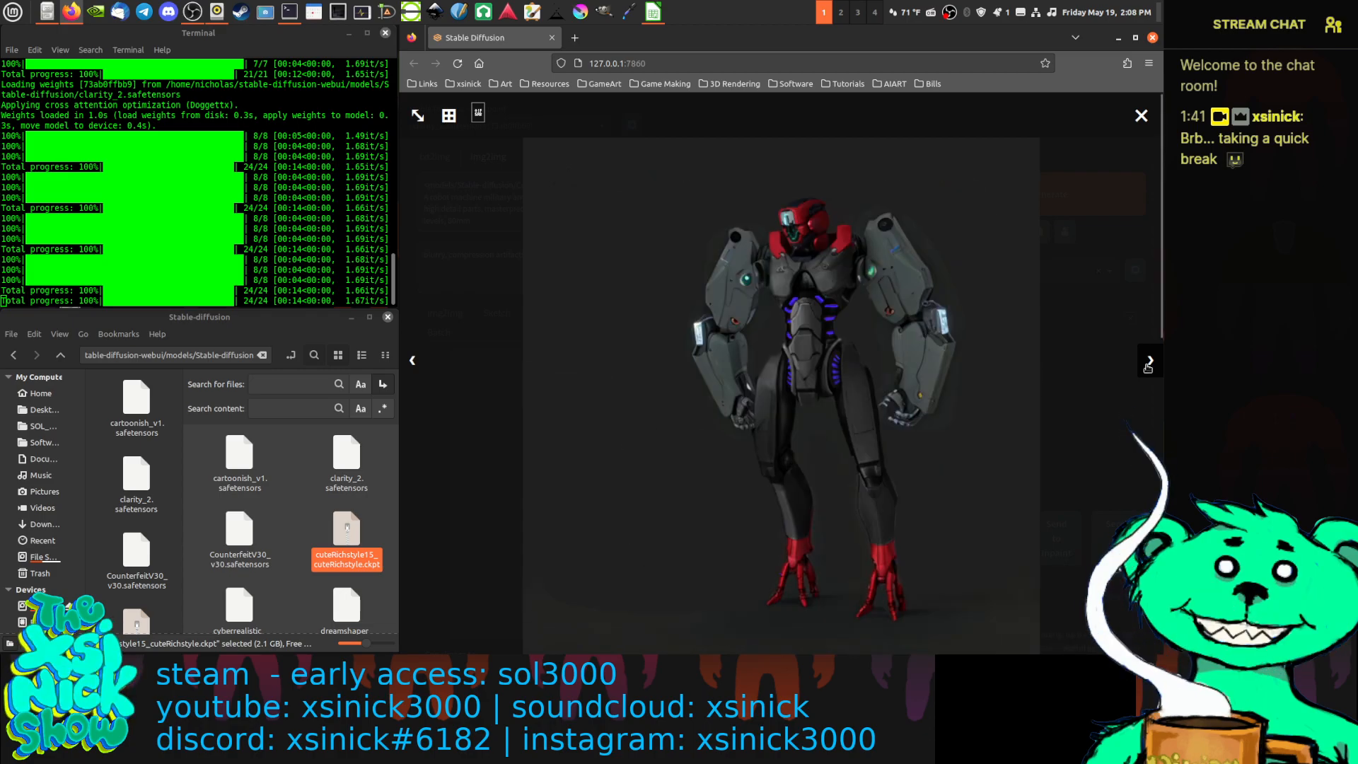
pyautogui.click(1149, 363)
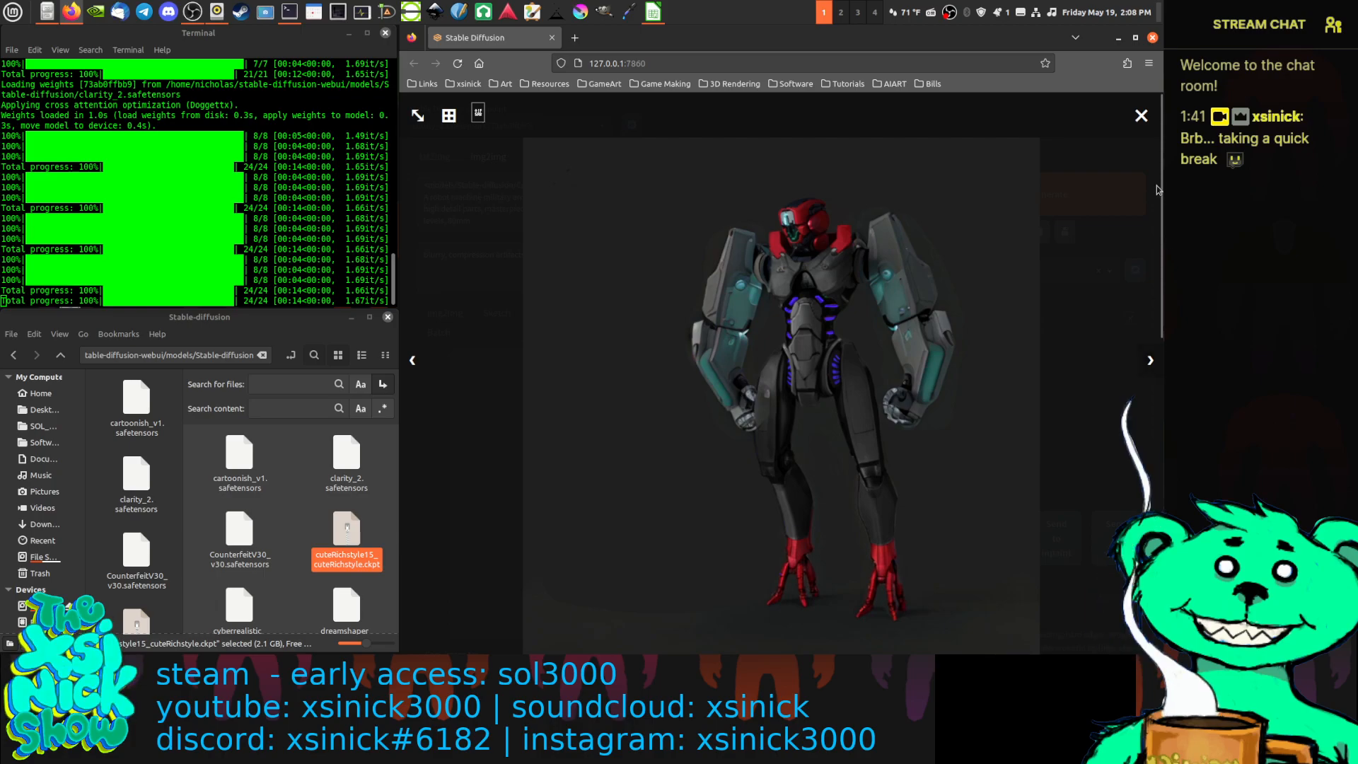
pyautogui.click(1130, 119)
# Switch the checkpoint to cyberrealistic_v20.safetensors and move the <models/Stable-diffusion/CounterfeitV30_v30:0.45> reference from its own first line to the end of the prompt
pyautogui.click(541, 127)
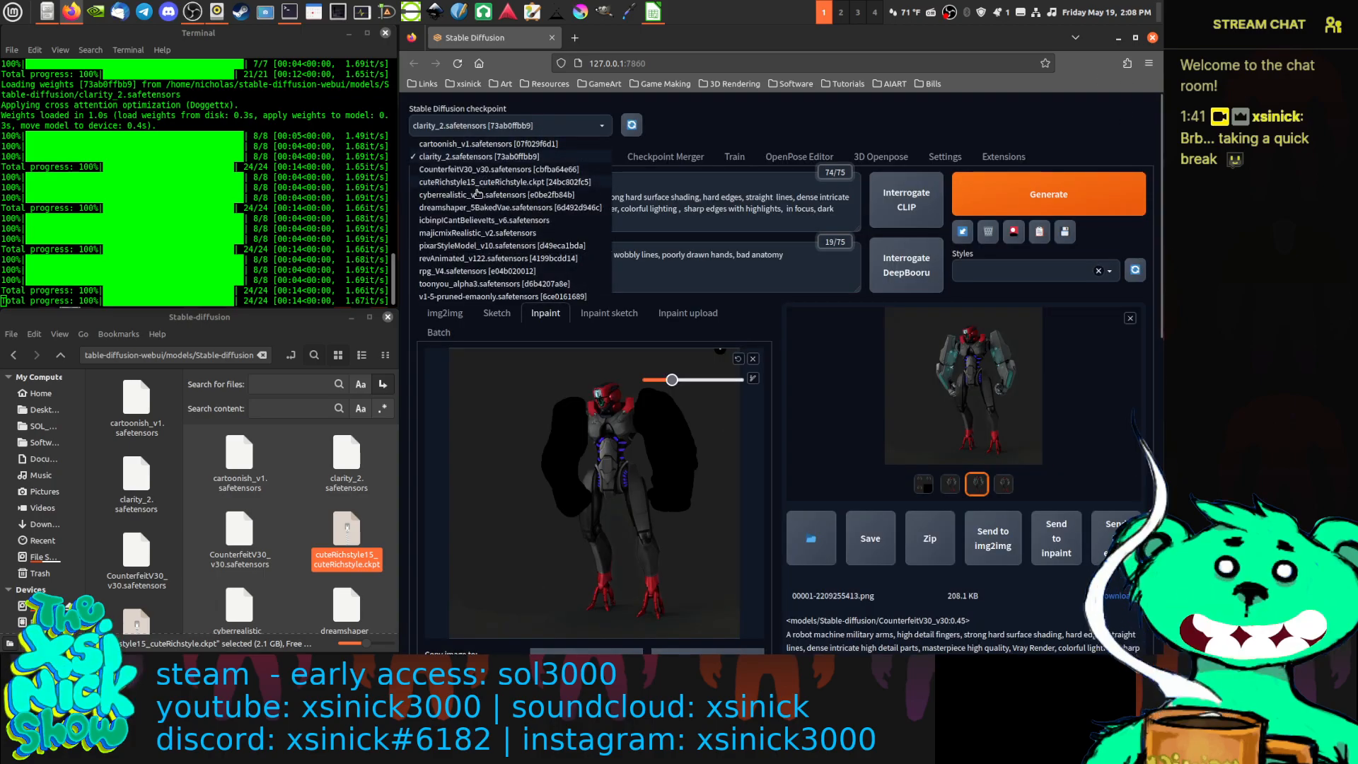
pyautogui.click(481, 169)
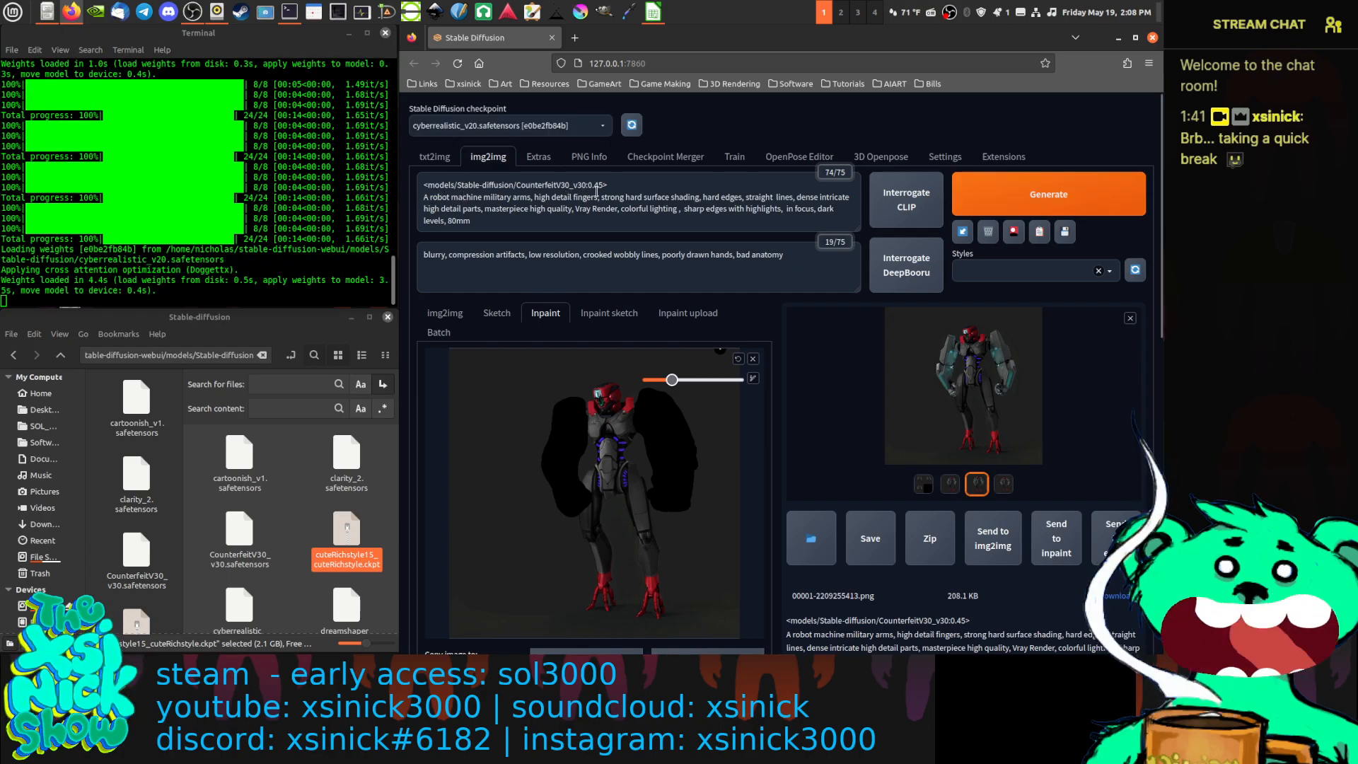
pyautogui.moveTo(625, 186); pyautogui.dragTo(418, 185)
pyautogui.hotkey('ctrl', 'c')
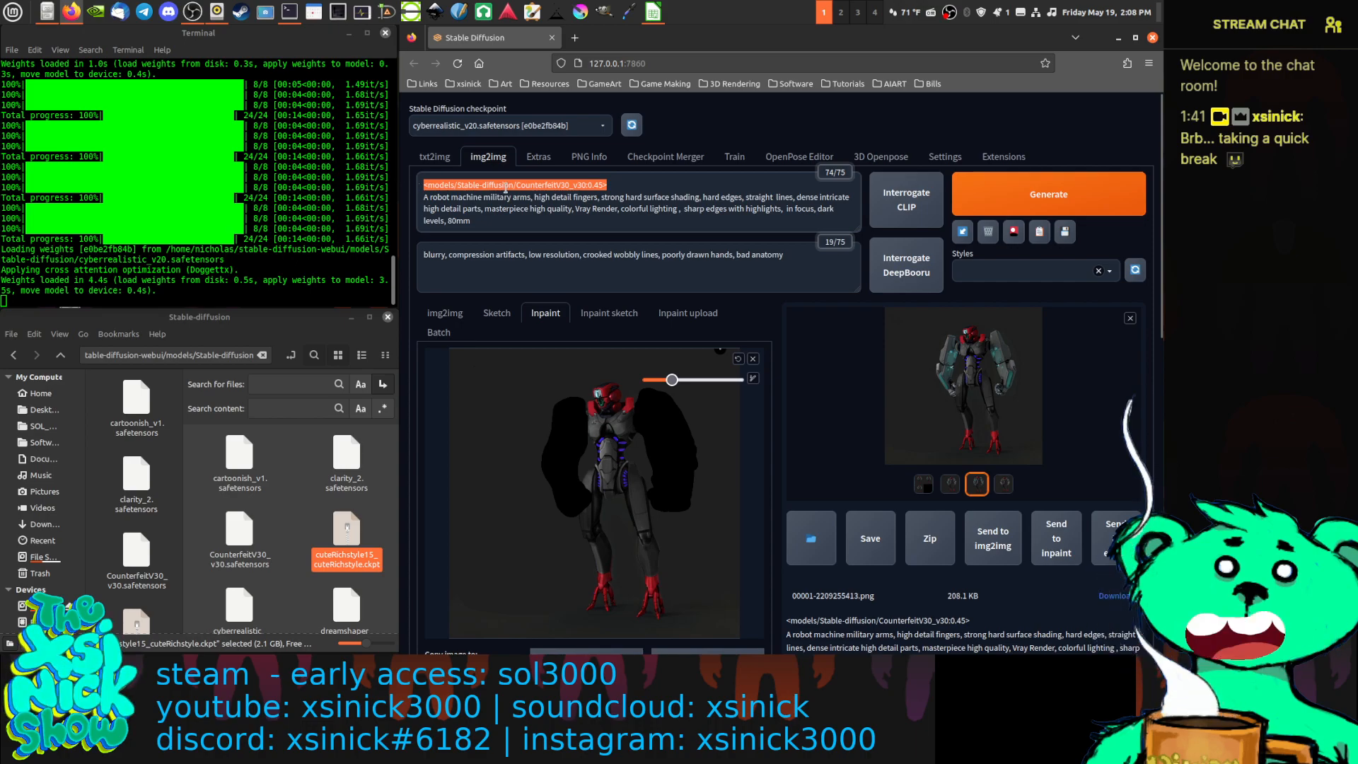
pyautogui.press('BackSpace')
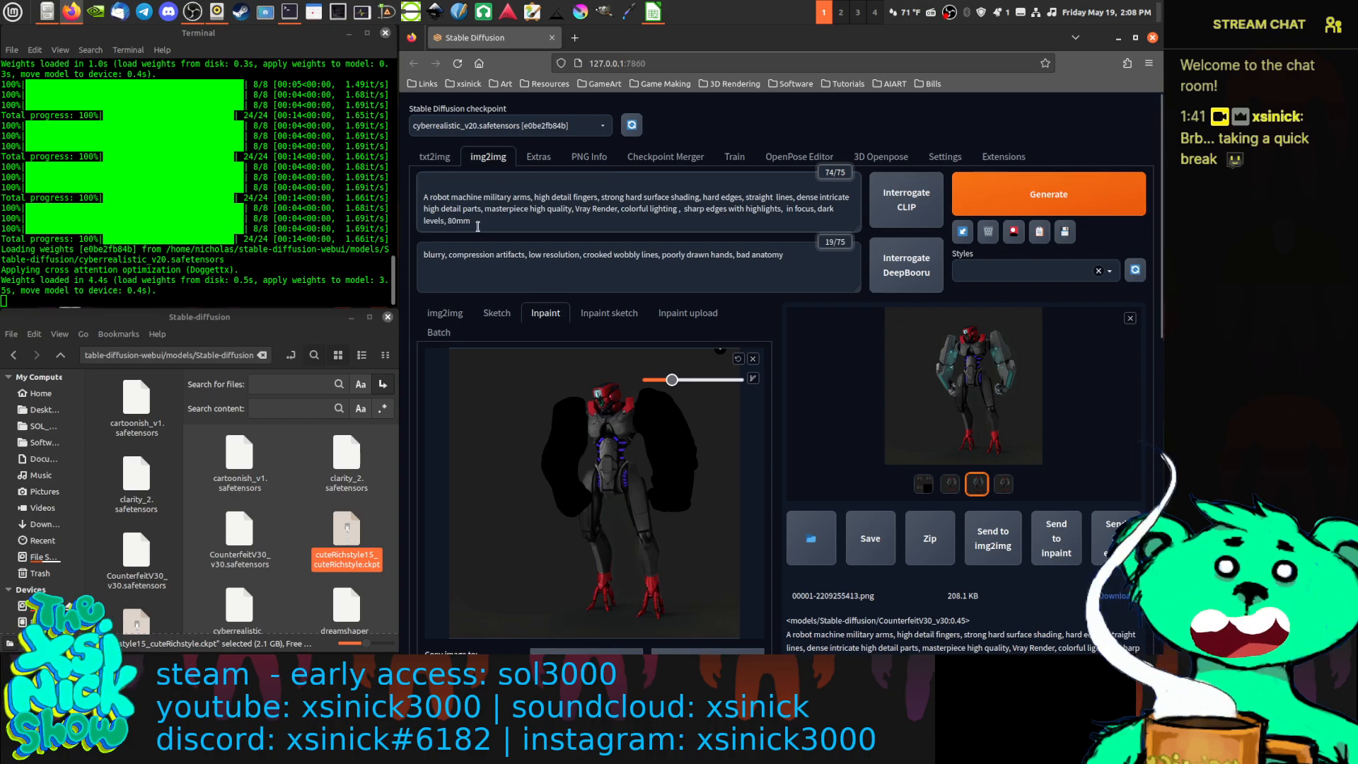
pyautogui.click(472, 226)
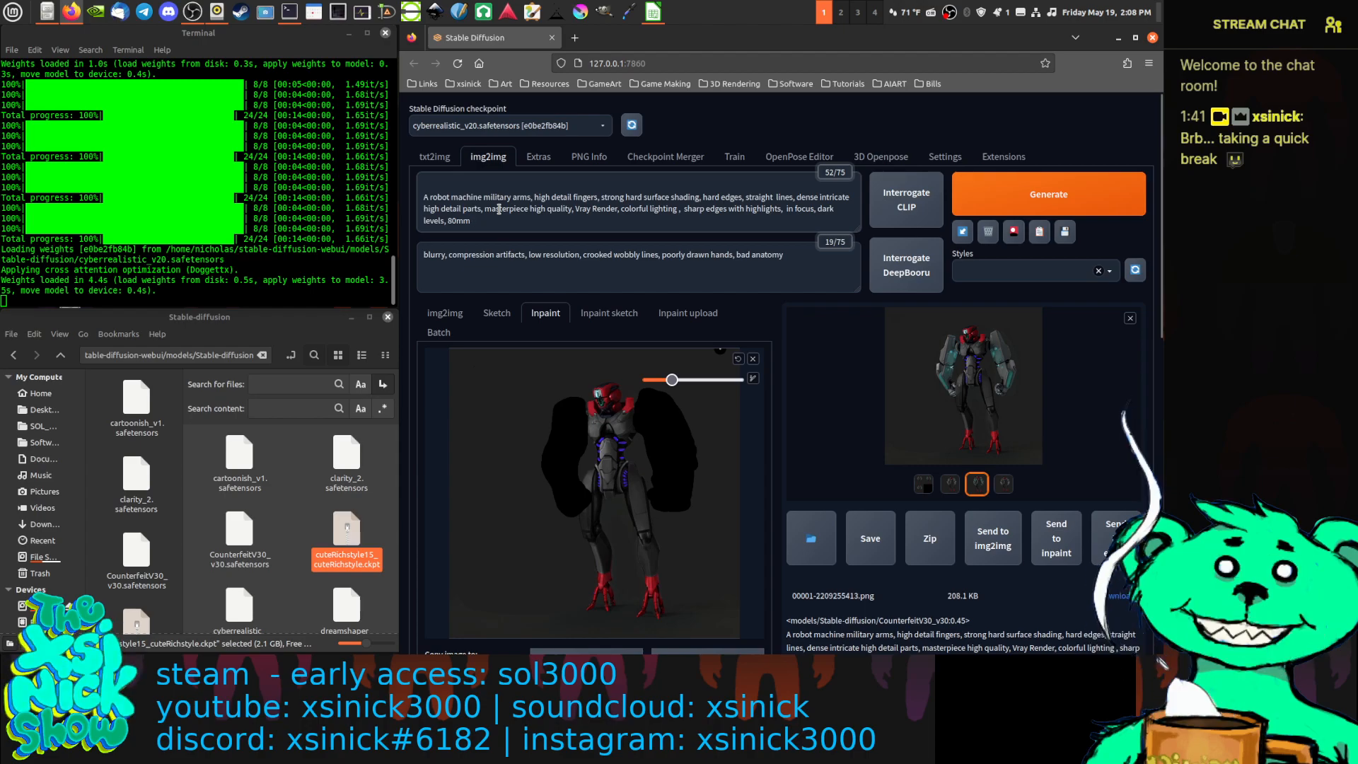
pyautogui.hotkey('ctrl', 'v')
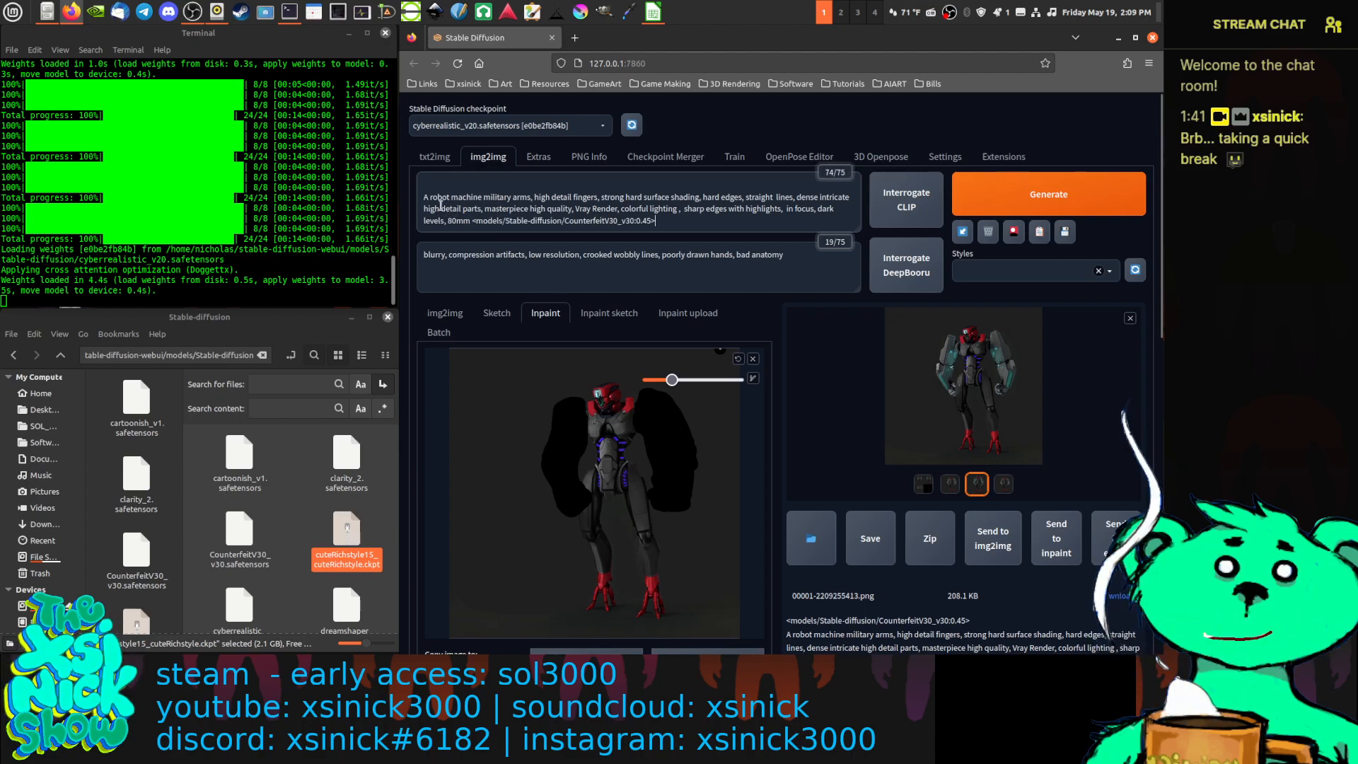
pyautogui.click(450, 190)
pyautogui.press('Delete')
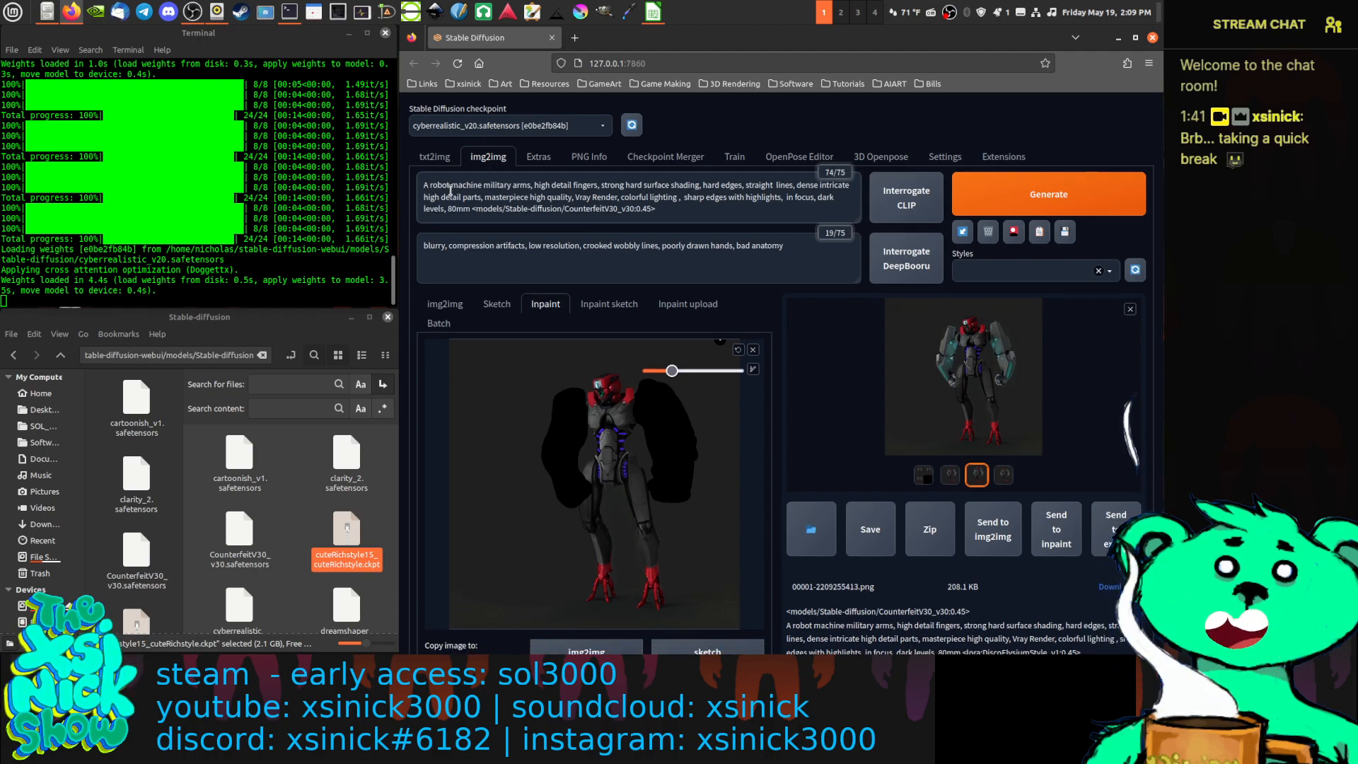
pyautogui.write('p')
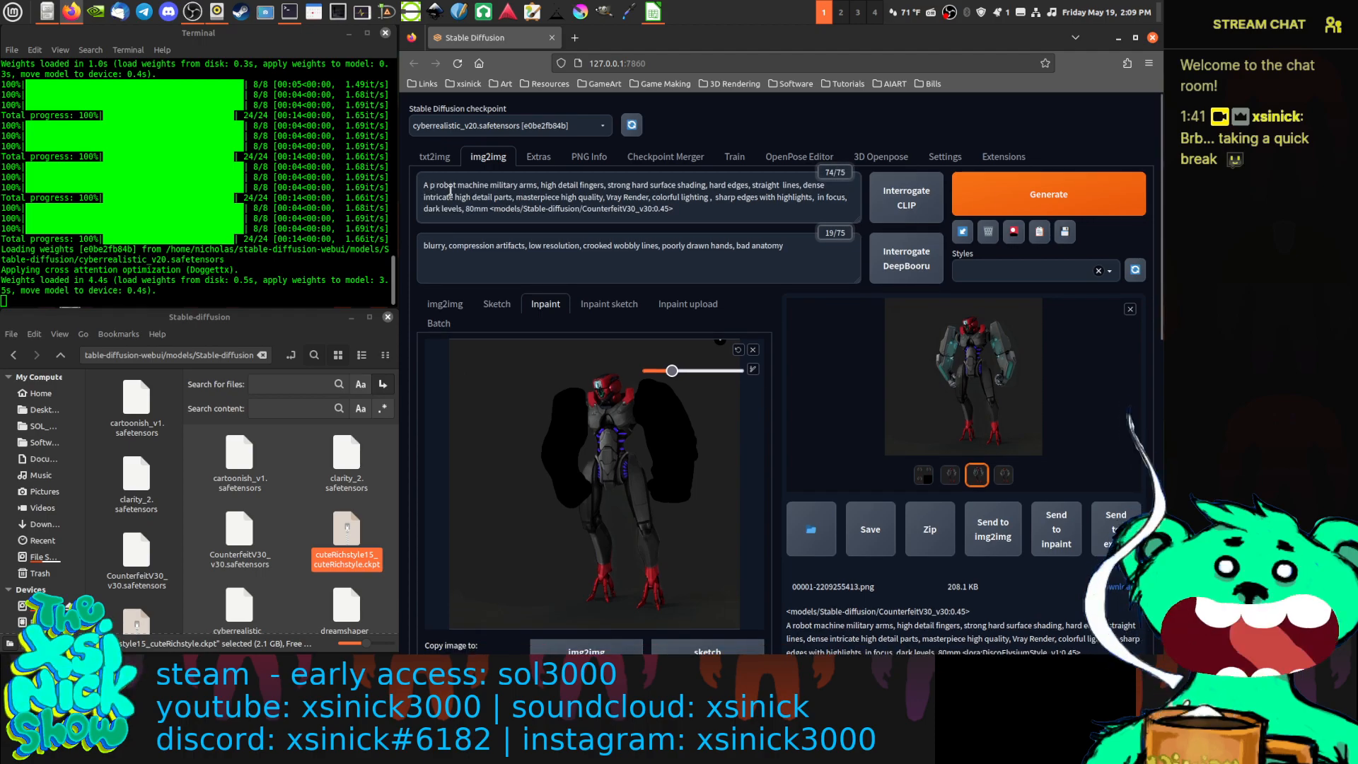
pyautogui.write('hot')
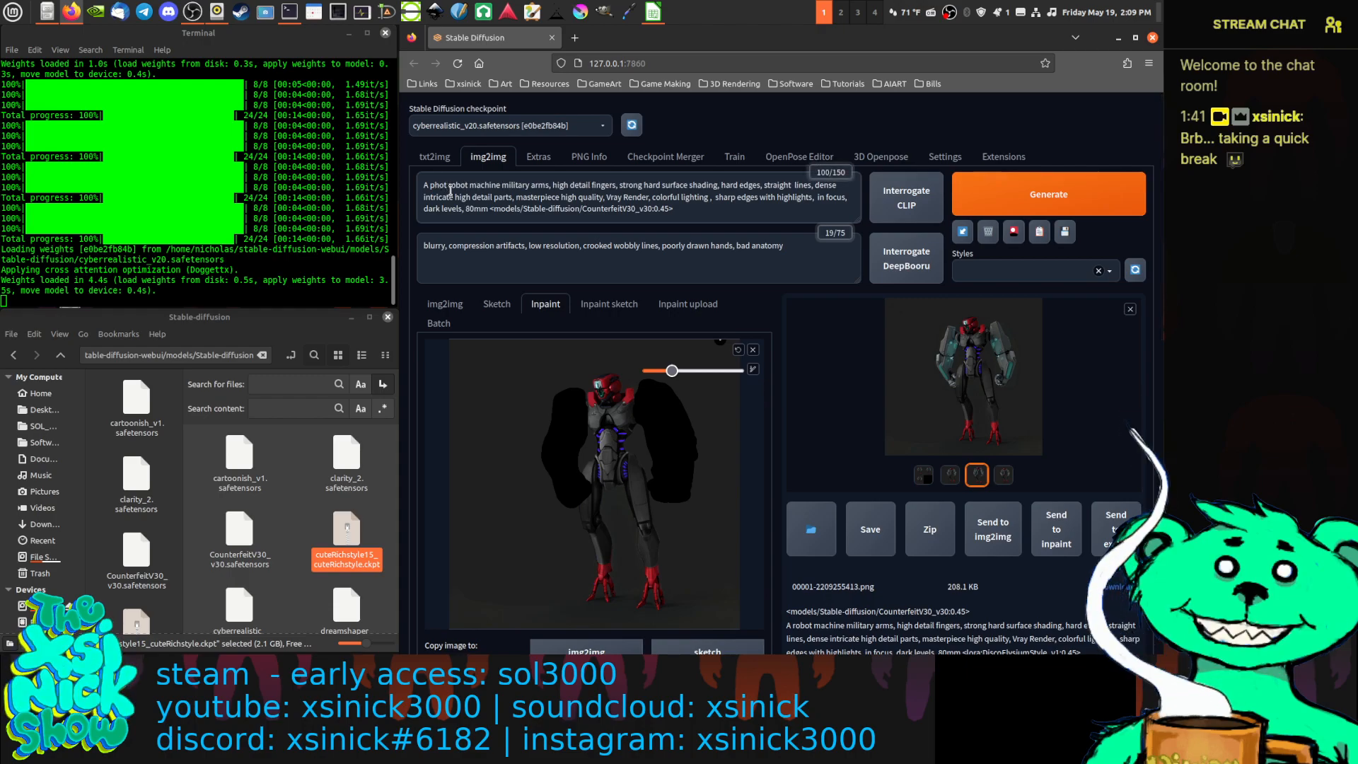
pyautogui.write('ogra')
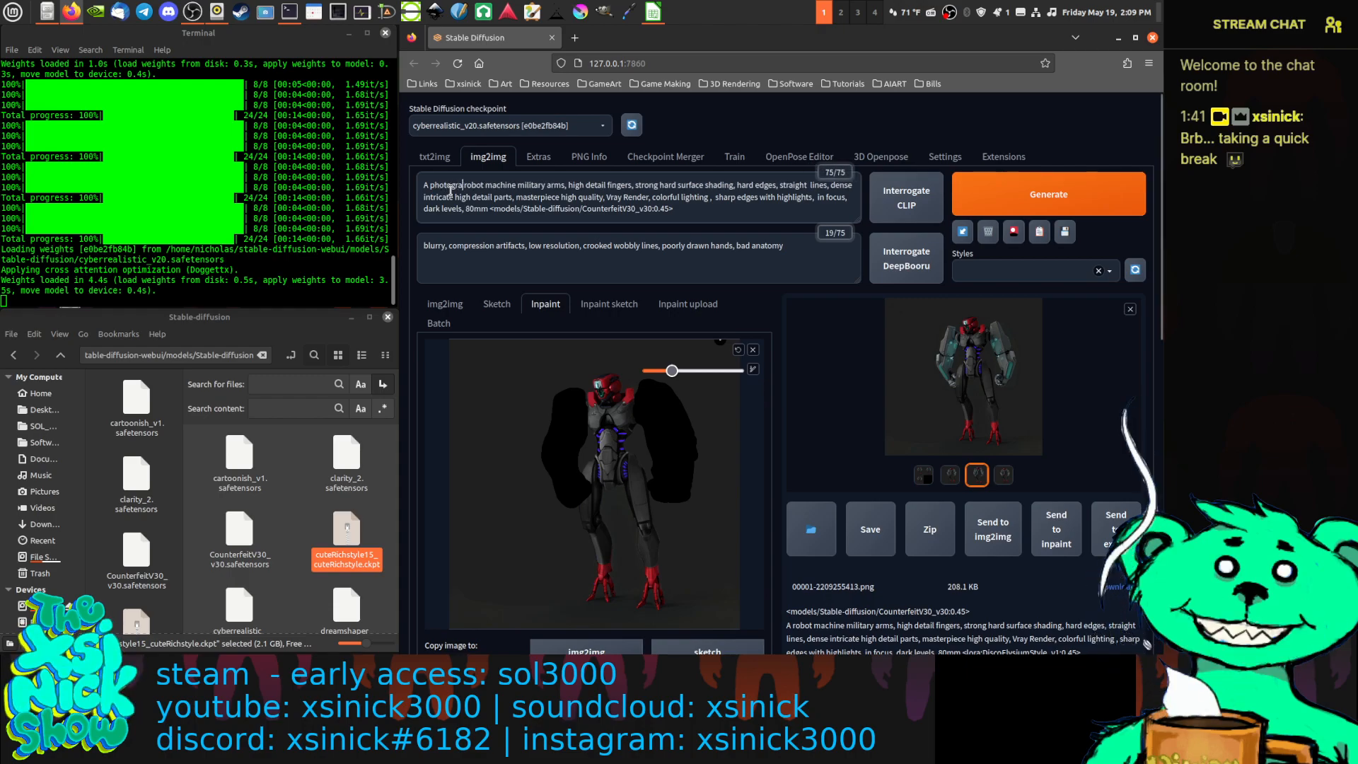
pyautogui.press('BackSpace')
pyautogui.press('BackSpace')
pyautogui.press('BackSpace')
pyautogui.press('BackSpace')
pyautogui.press('BackSpace')
pyautogui.press('BackSpace')
pyautogui.press('BackSpace')
pyautogui.press('BackSpace')
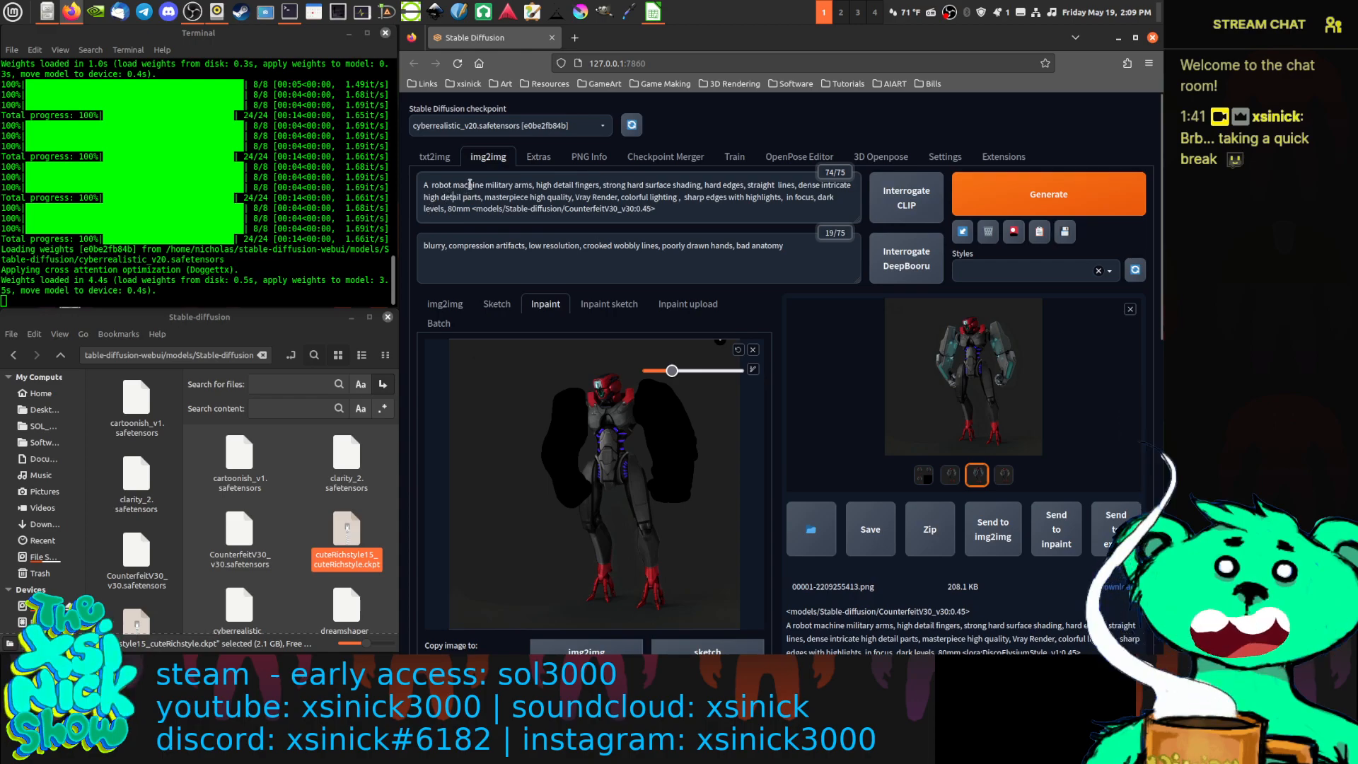
# Reword the prompt's opening from "robot machine military arms" to "robotic machine military biceps and forearms"
pyautogui.write('ic')
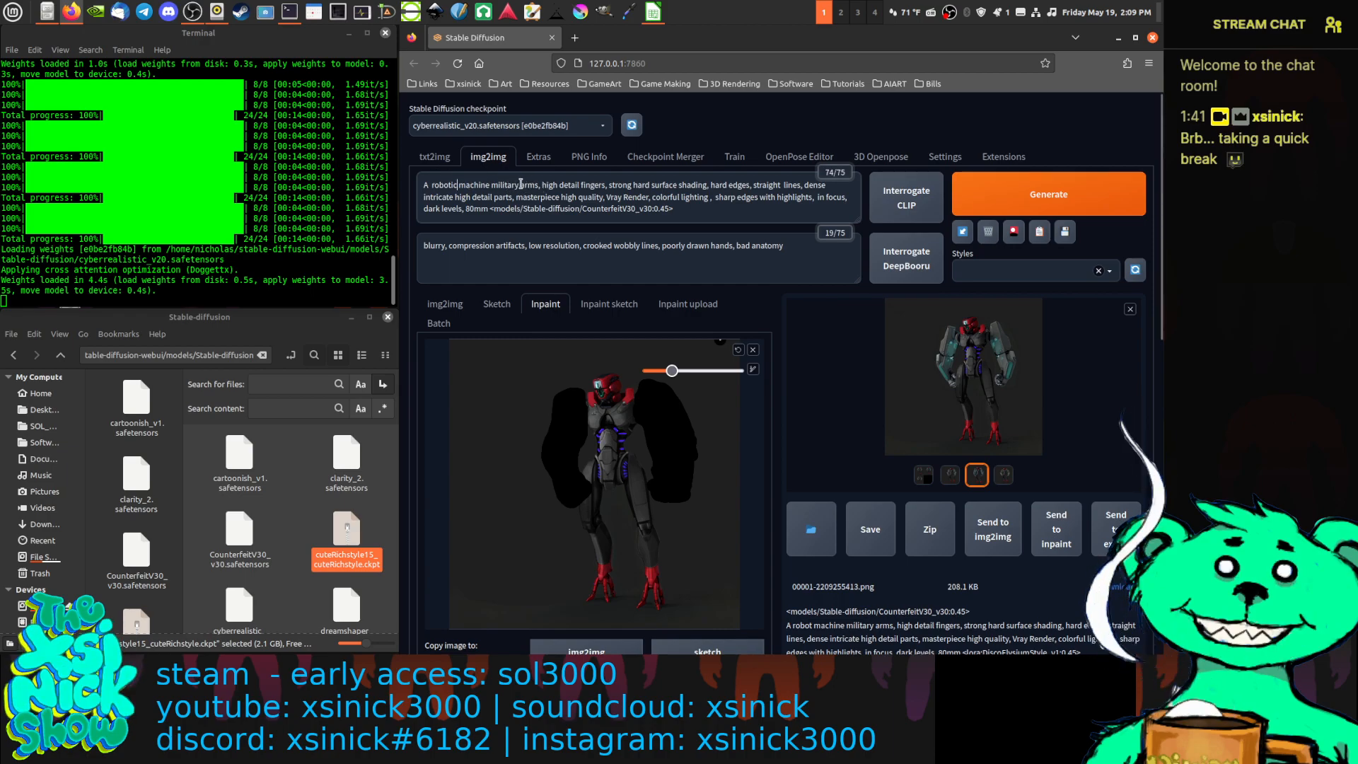
pyautogui.moveTo(520, 184); pyautogui.dragTo(493, 182)
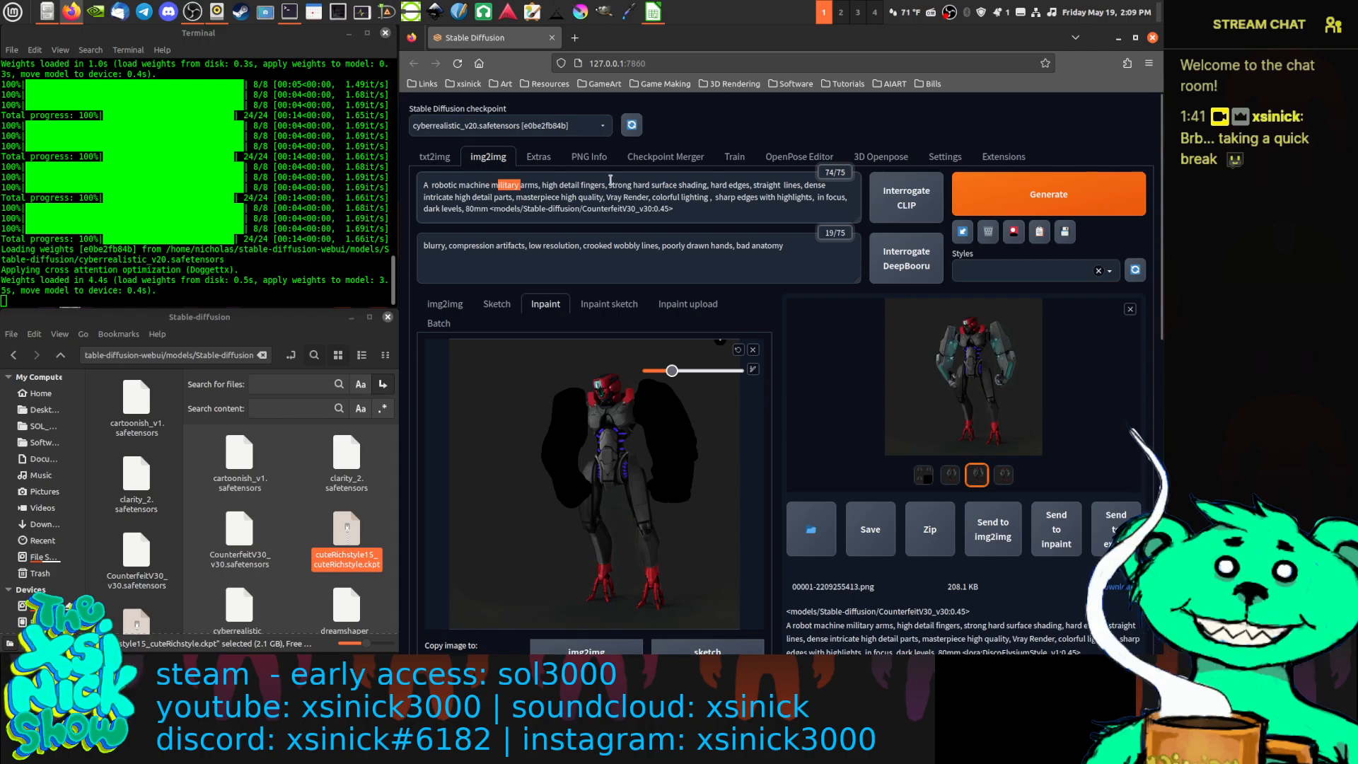
pyautogui.click(610, 179)
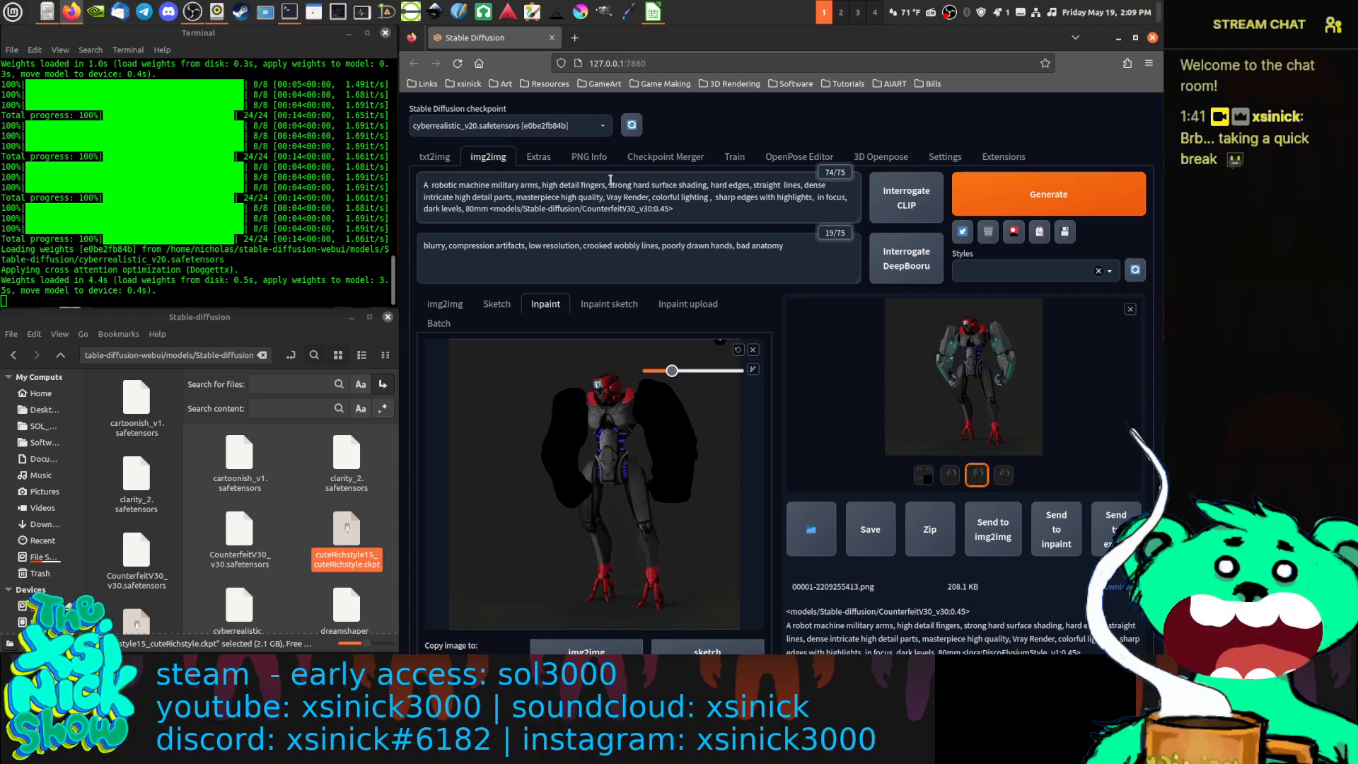
pyautogui.write('bi')
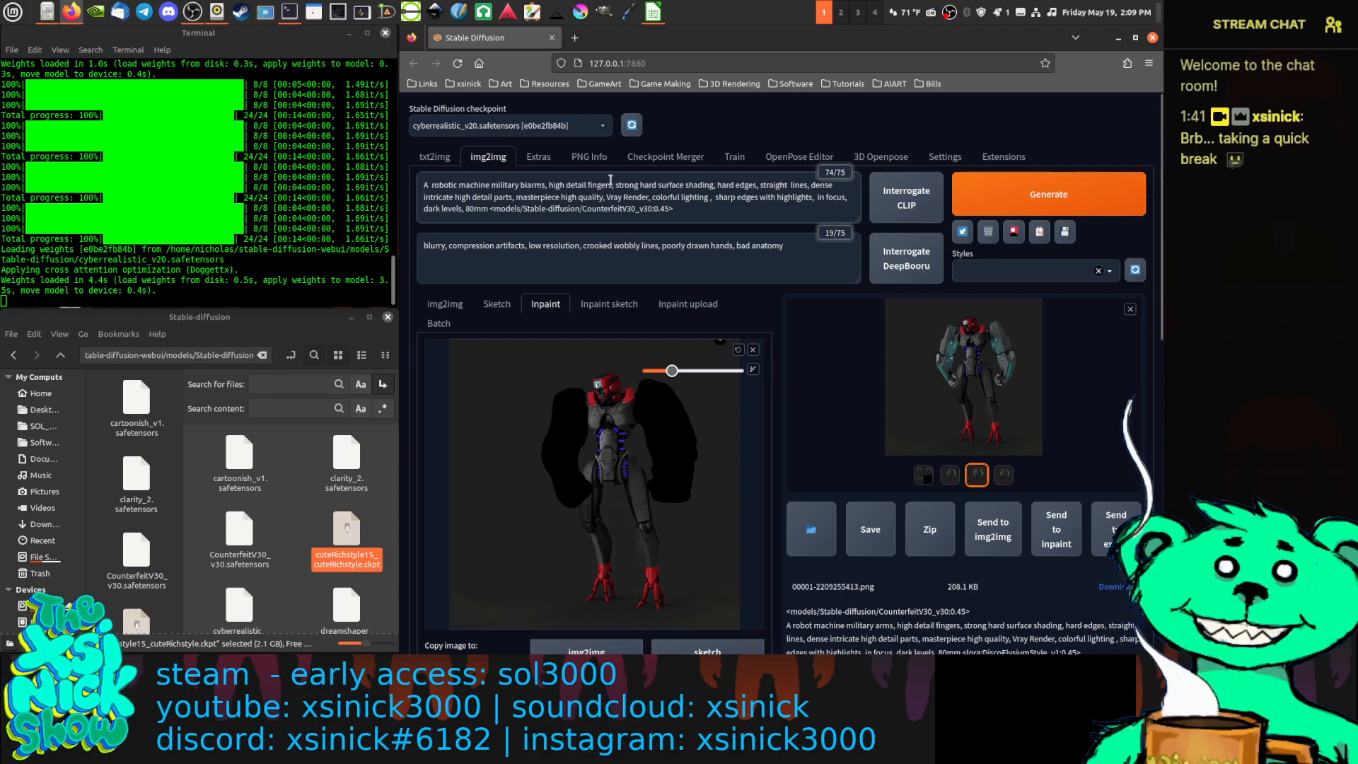
pyautogui.write('cept')
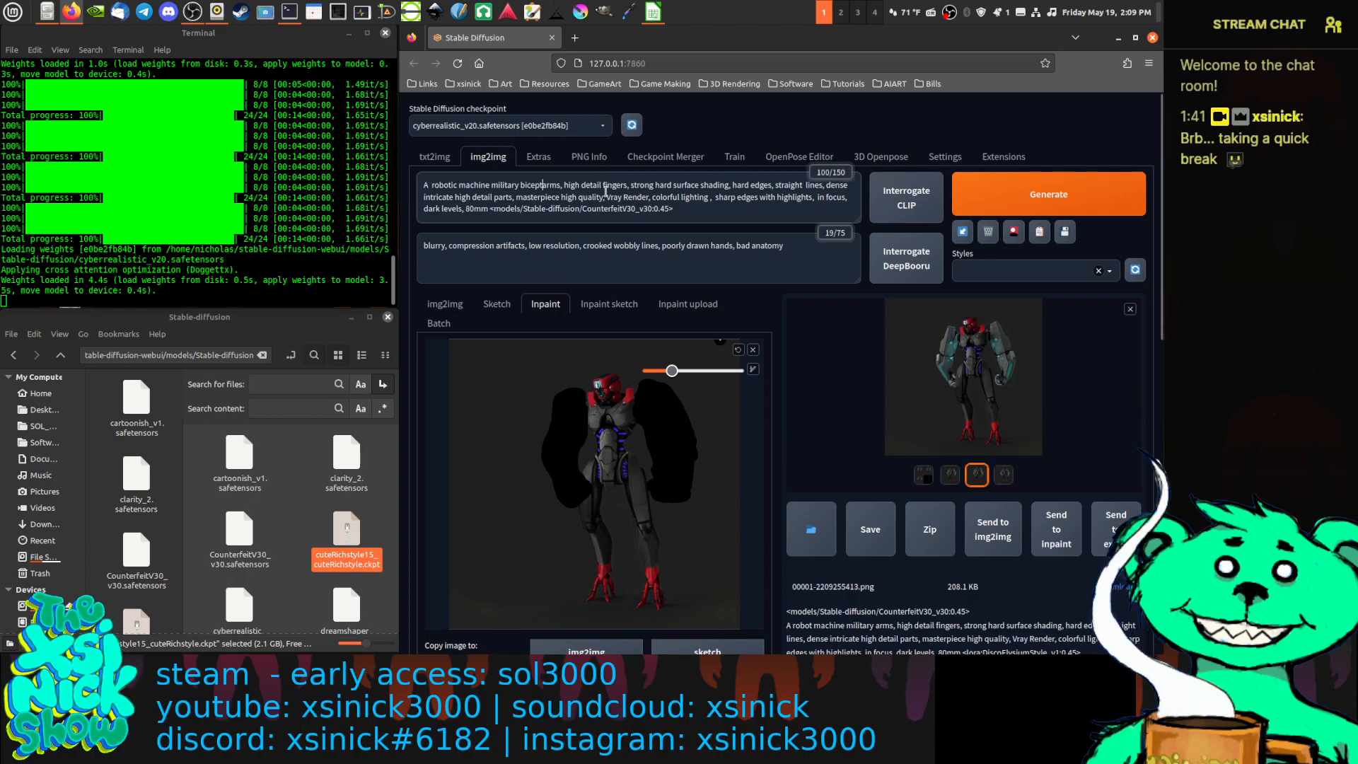
pyautogui.write(' and fore')
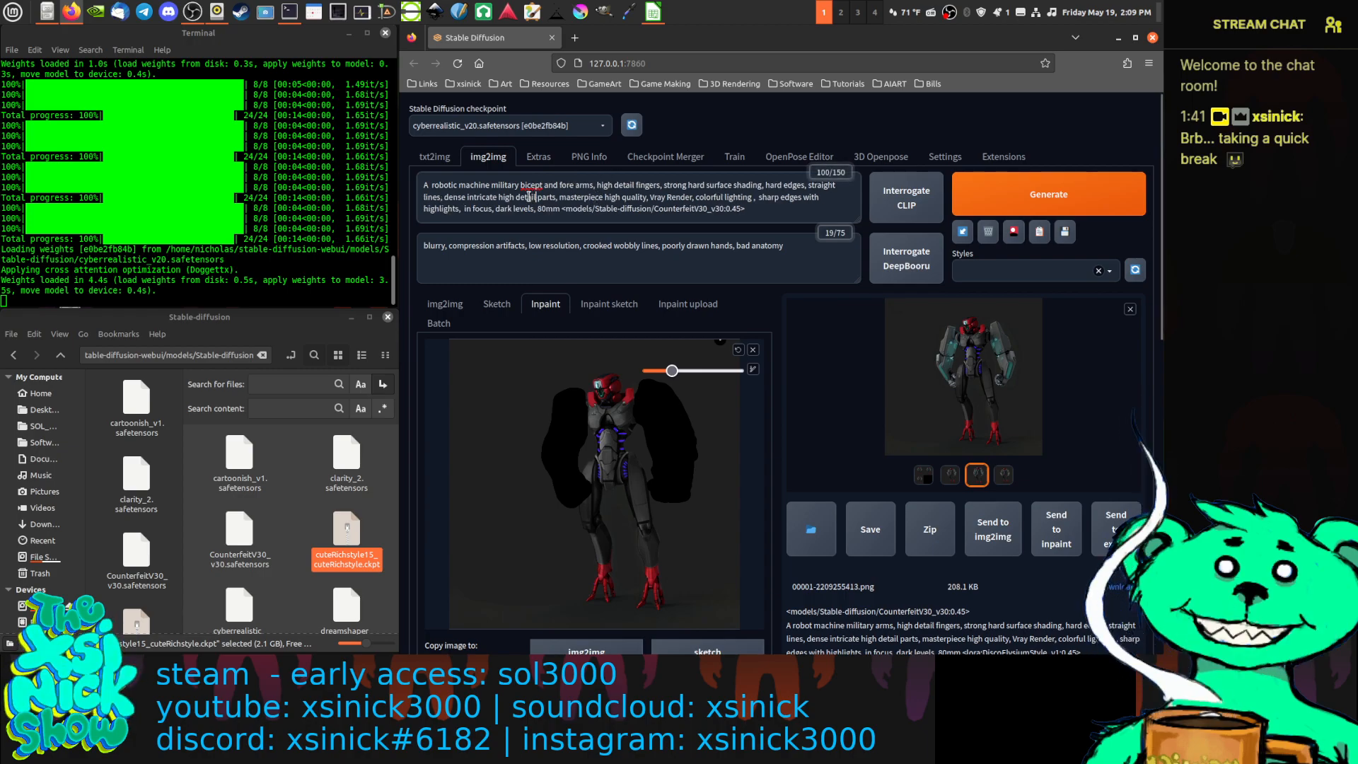
pyautogui.rightClick(531, 185)
pyautogui.click(559, 198)
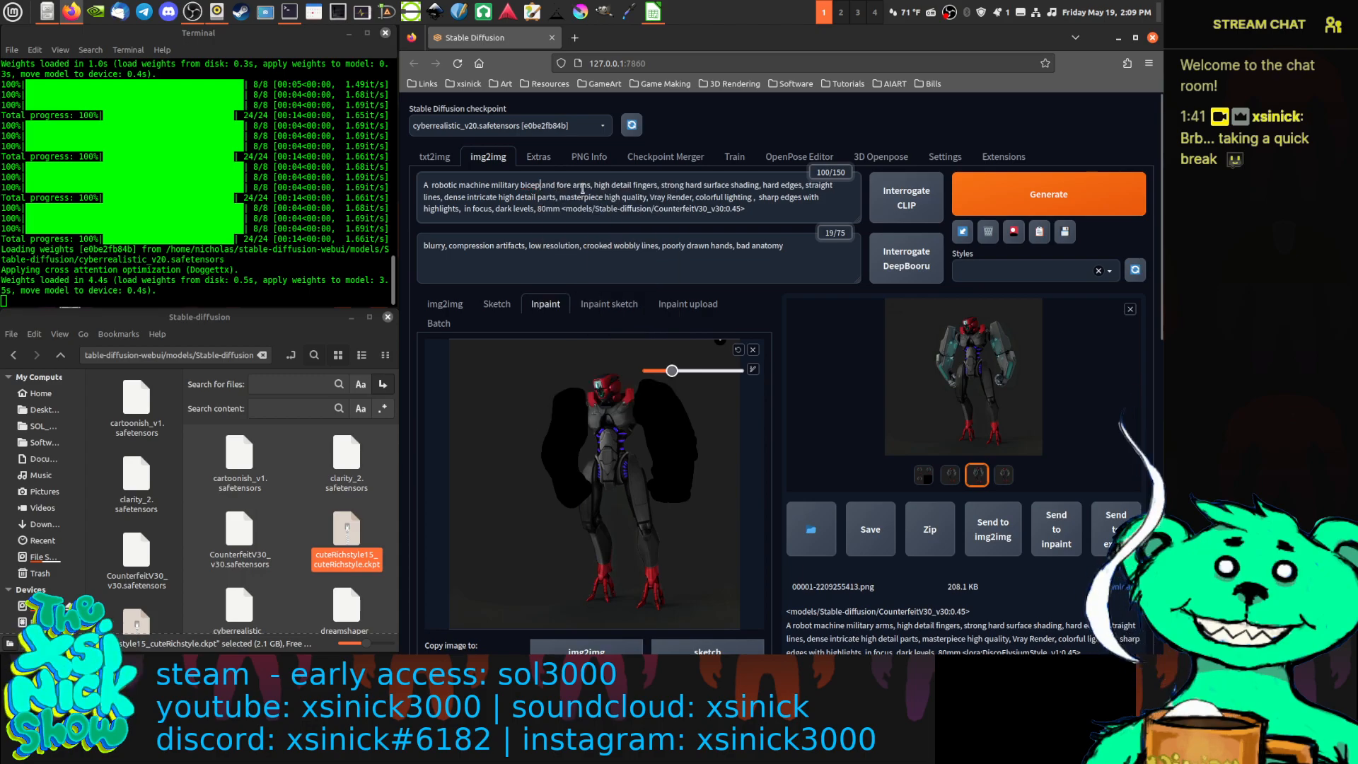
pyautogui.click(573, 187)
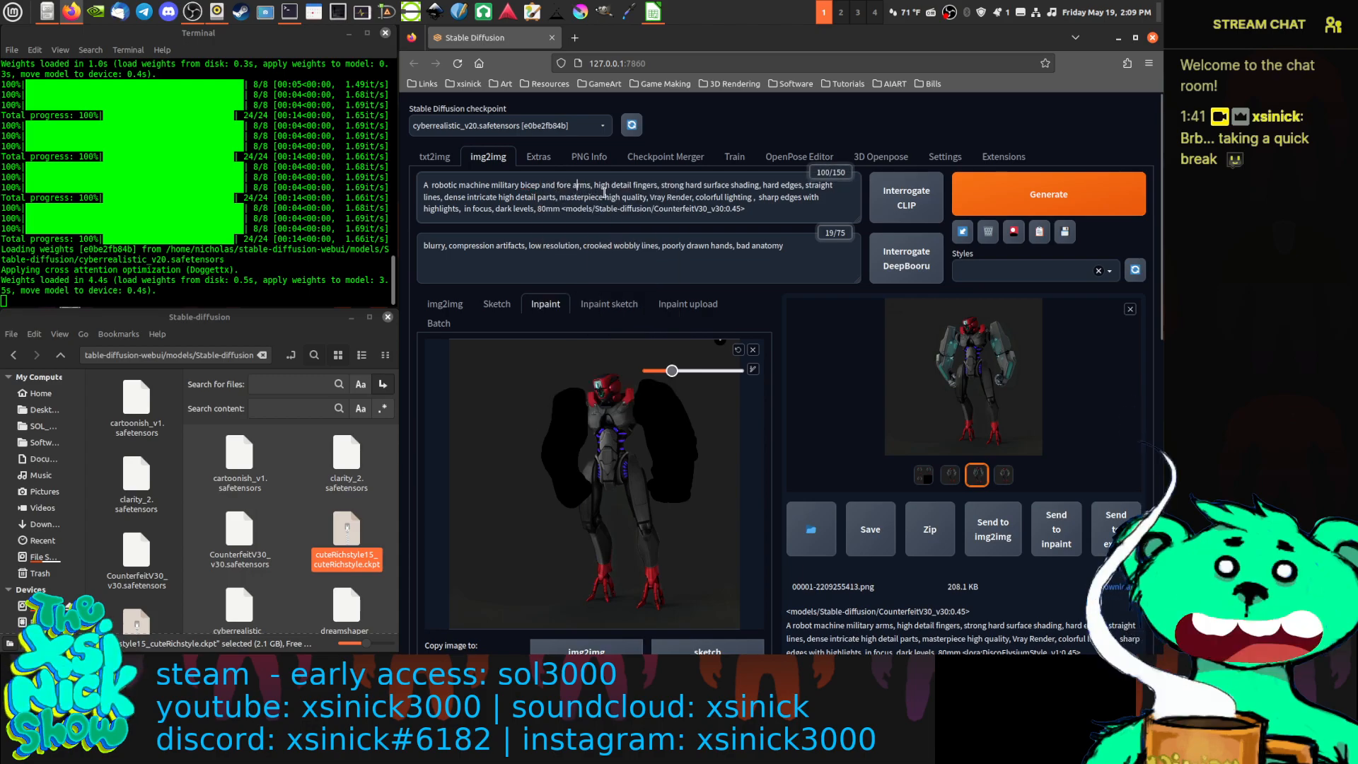
pyautogui.press('BackSpace')
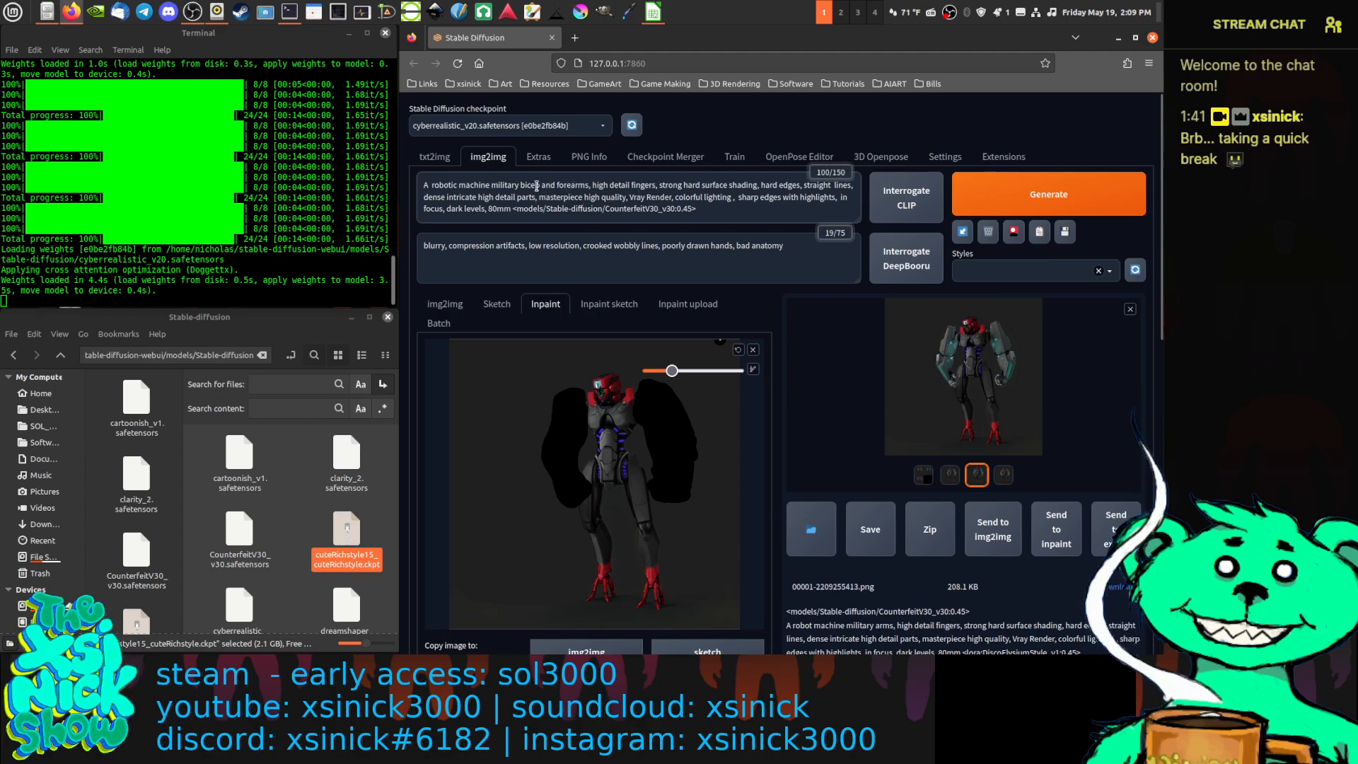
pyautogui.write('s')
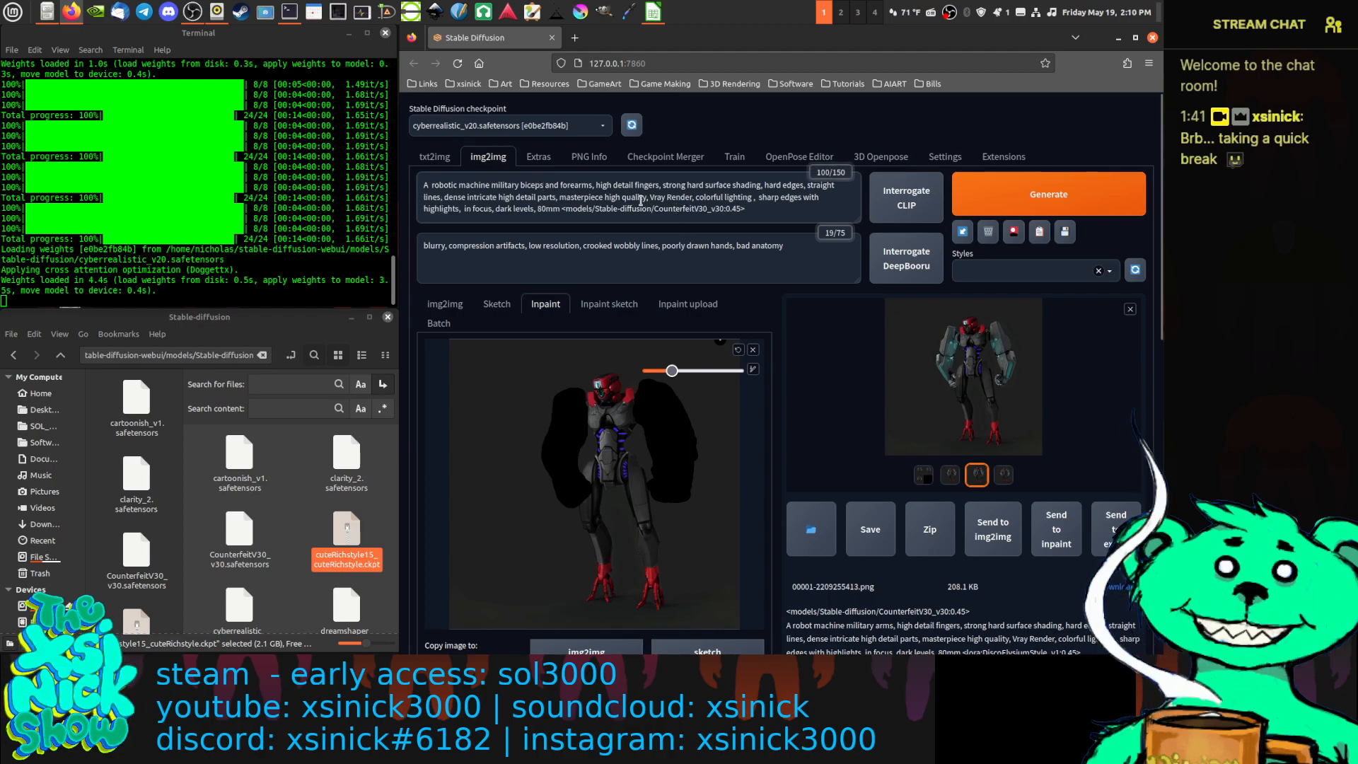
# Change "high detail fingers" to "highly detail fingers" in the inpaint prompt and generate a new batch of images
pyautogui.click(612, 187)
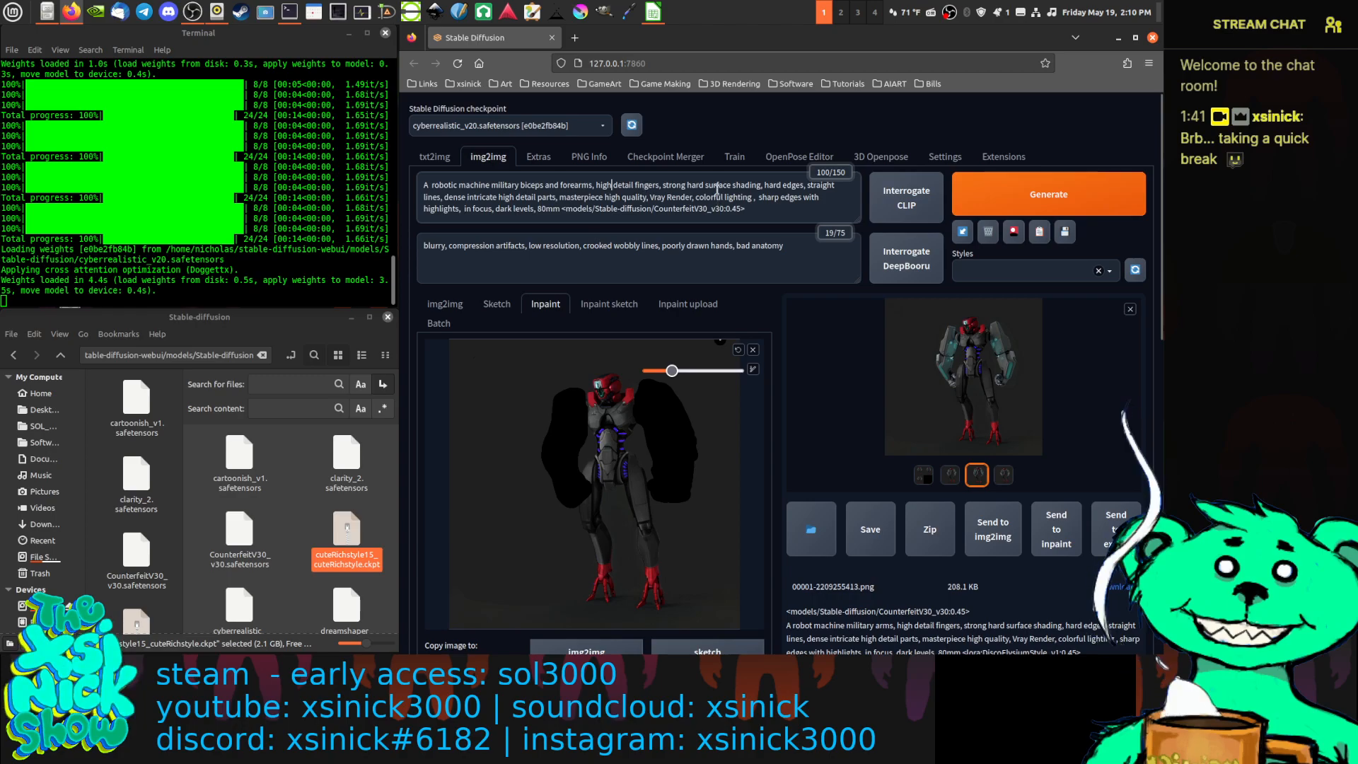
pyautogui.write('ly')
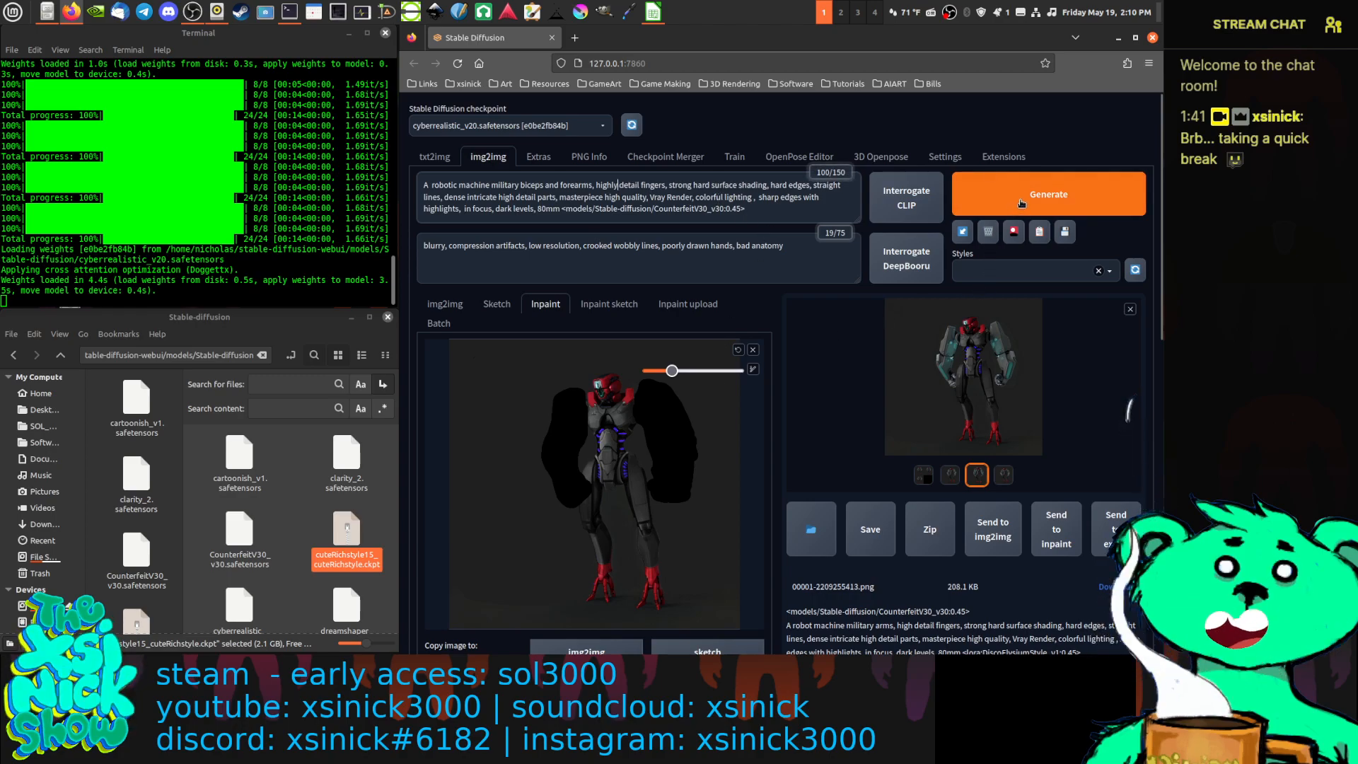
pyautogui.click(1026, 198)
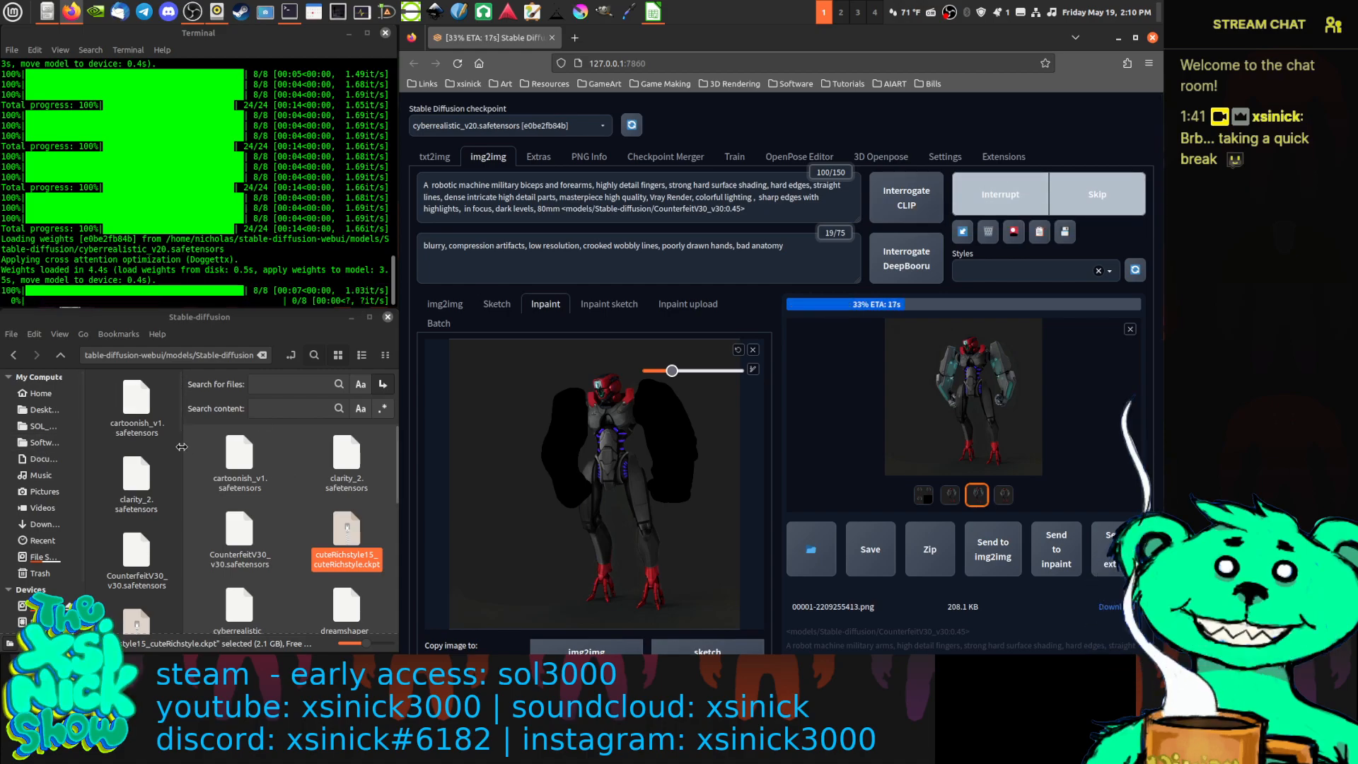
# In the file manager, open the 4_soldiers folder under Data/0_GameStudio/SOL_3000/1_Concept_Art/Character_Design/Enemies
pyautogui.click(93, 423)
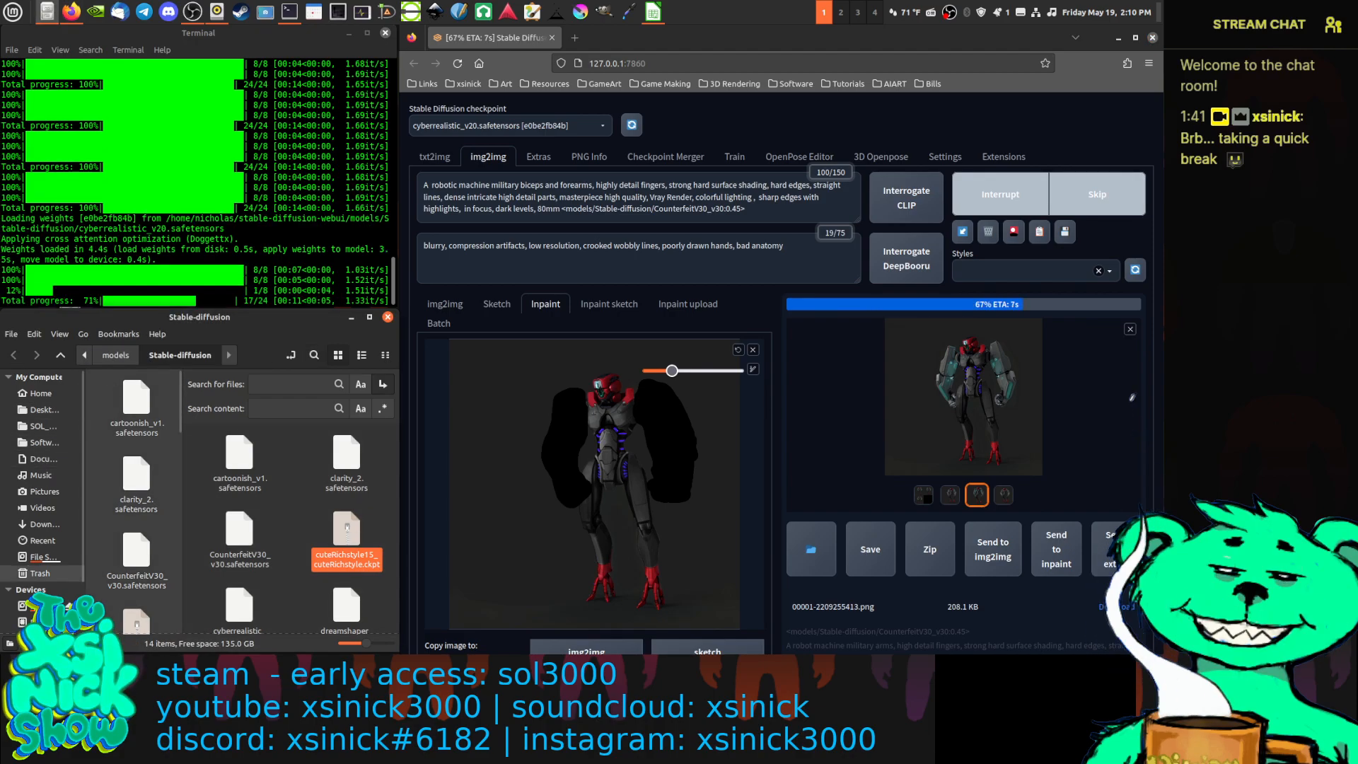
pyautogui.click(42, 606)
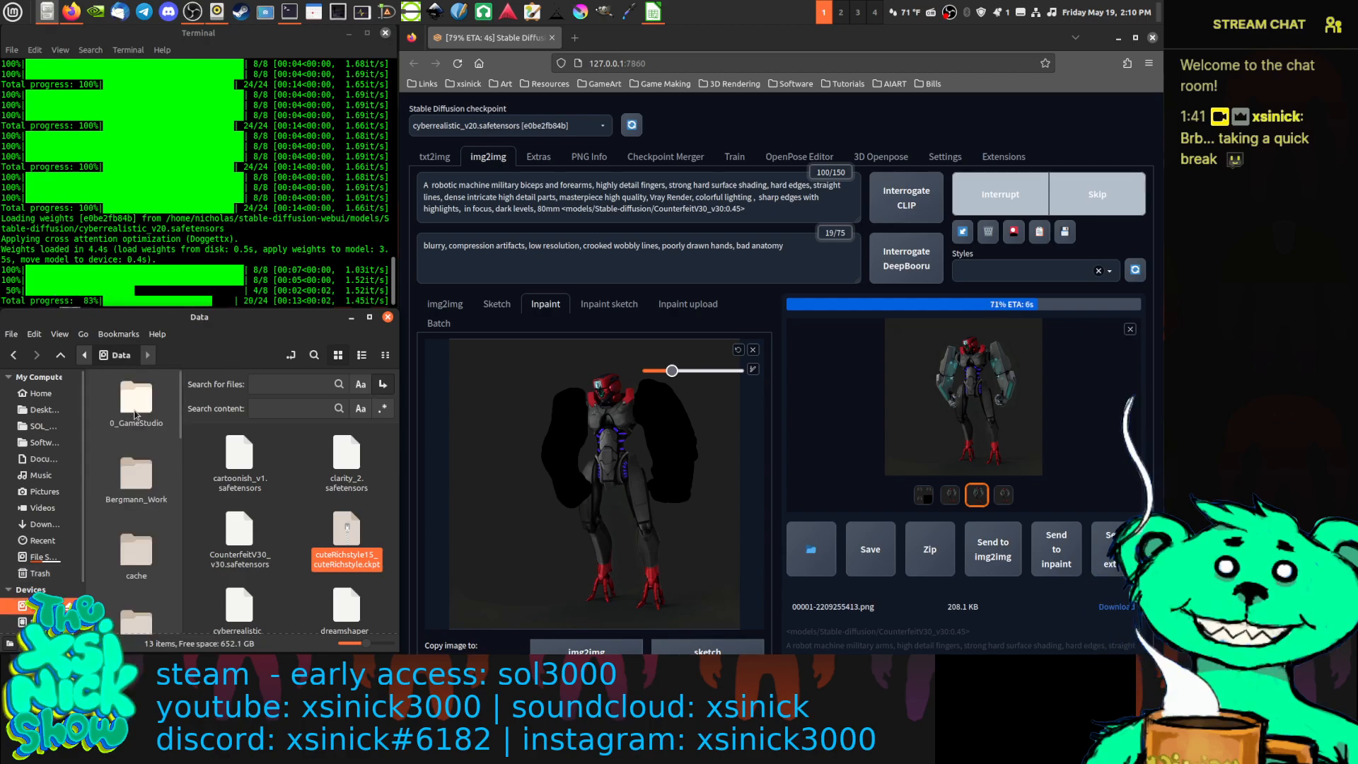
pyautogui.doubleClick(135, 400)
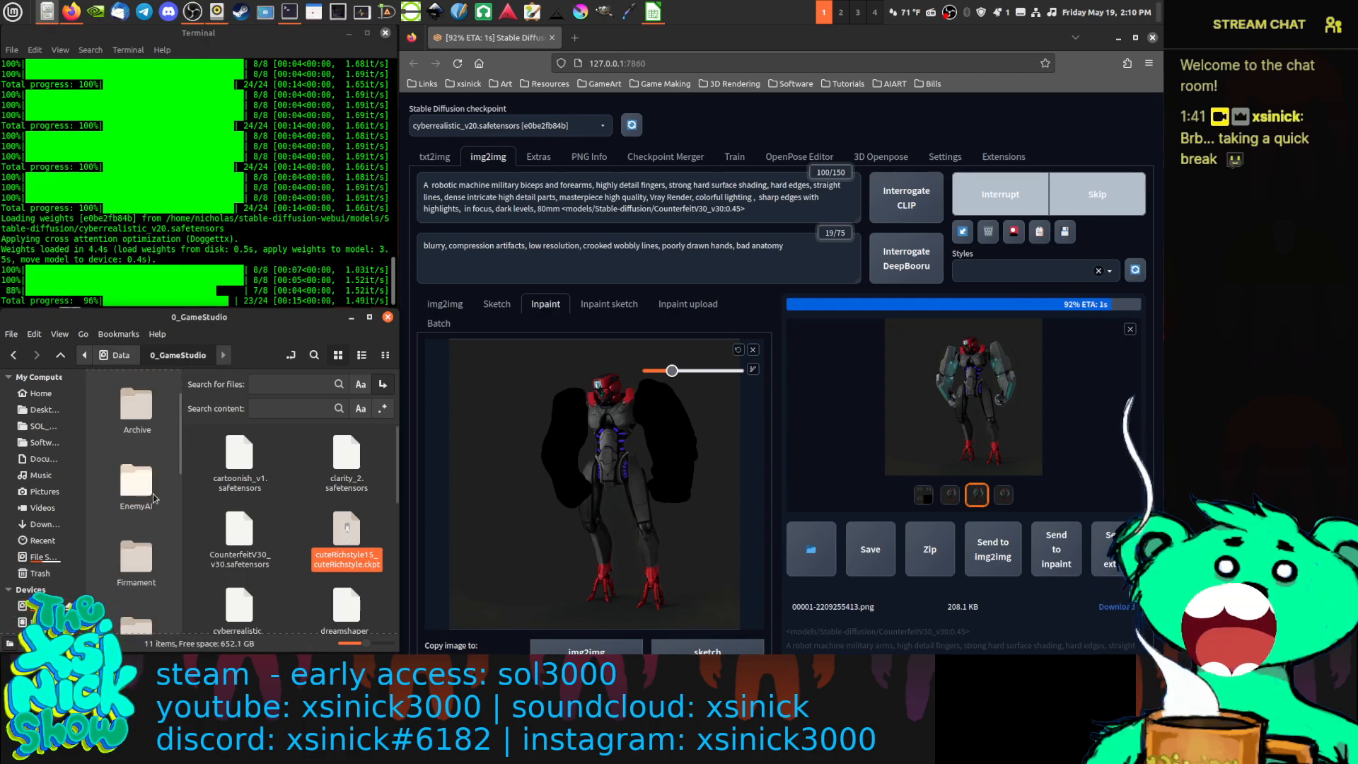
pyautogui.click(143, 483)
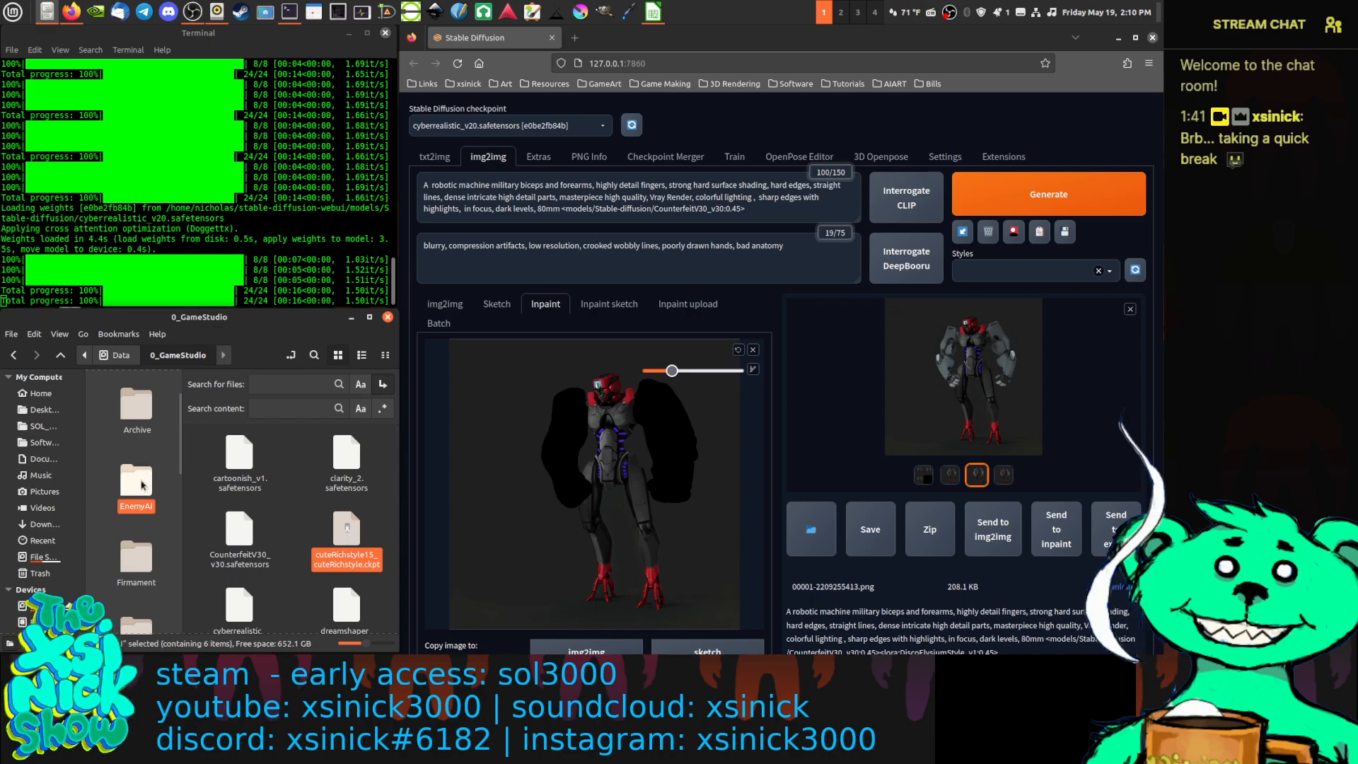
pyautogui.scroll(-2, 142, 481)
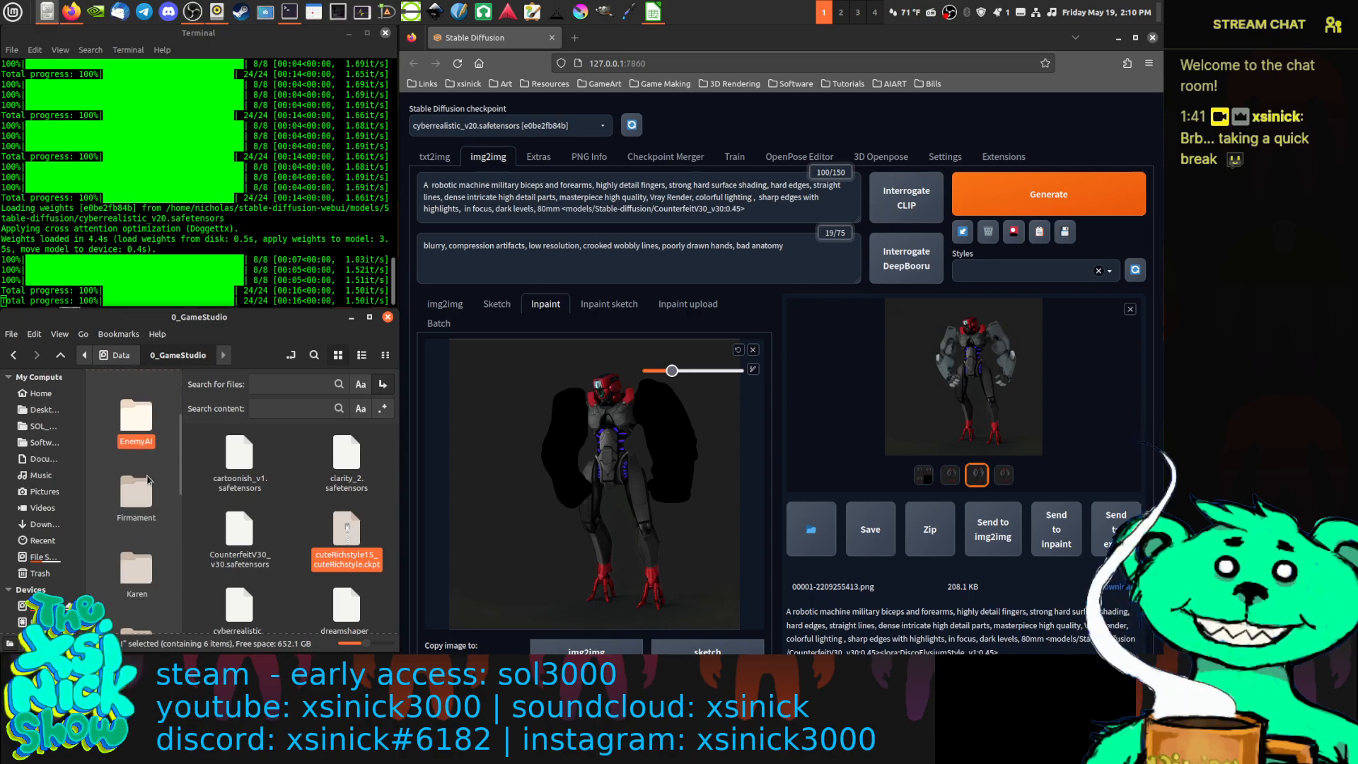
pyautogui.doubleClick(136, 573)
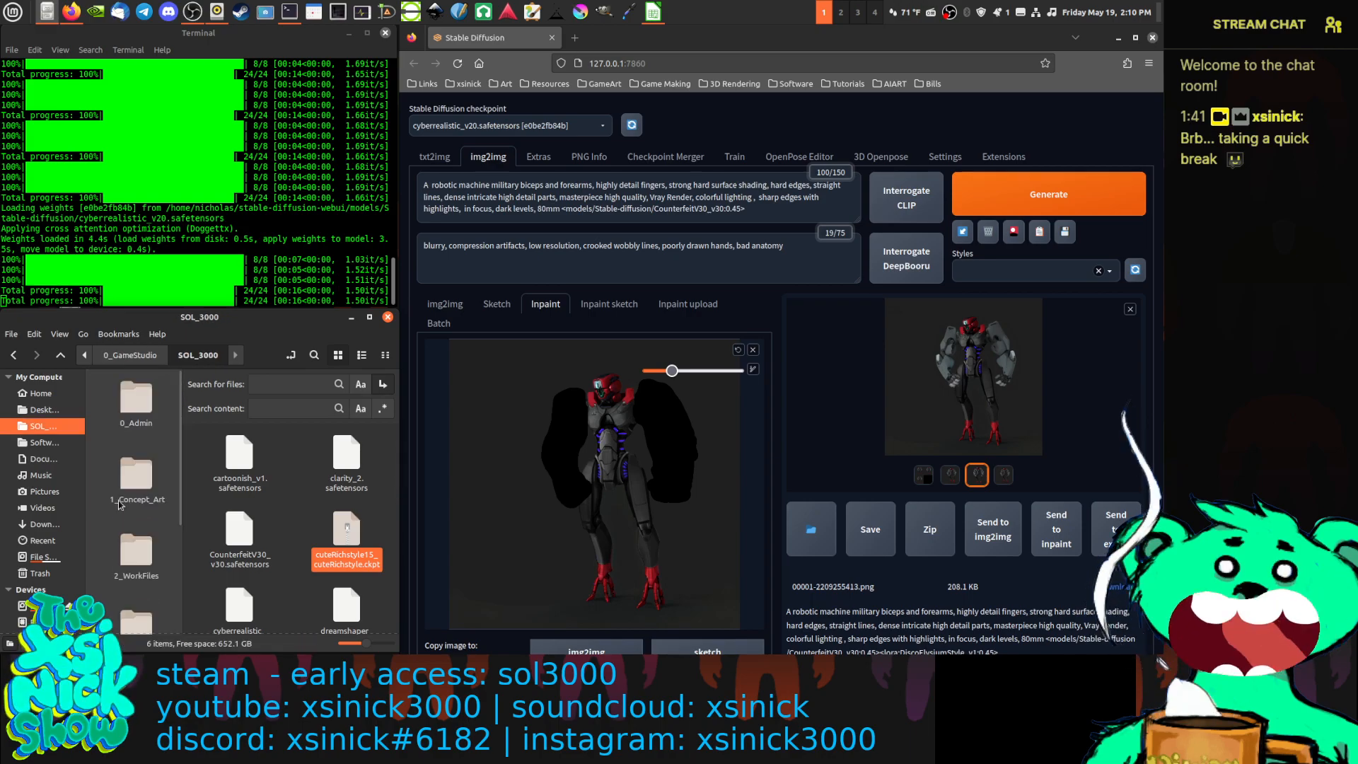
pyautogui.doubleClick(140, 485)
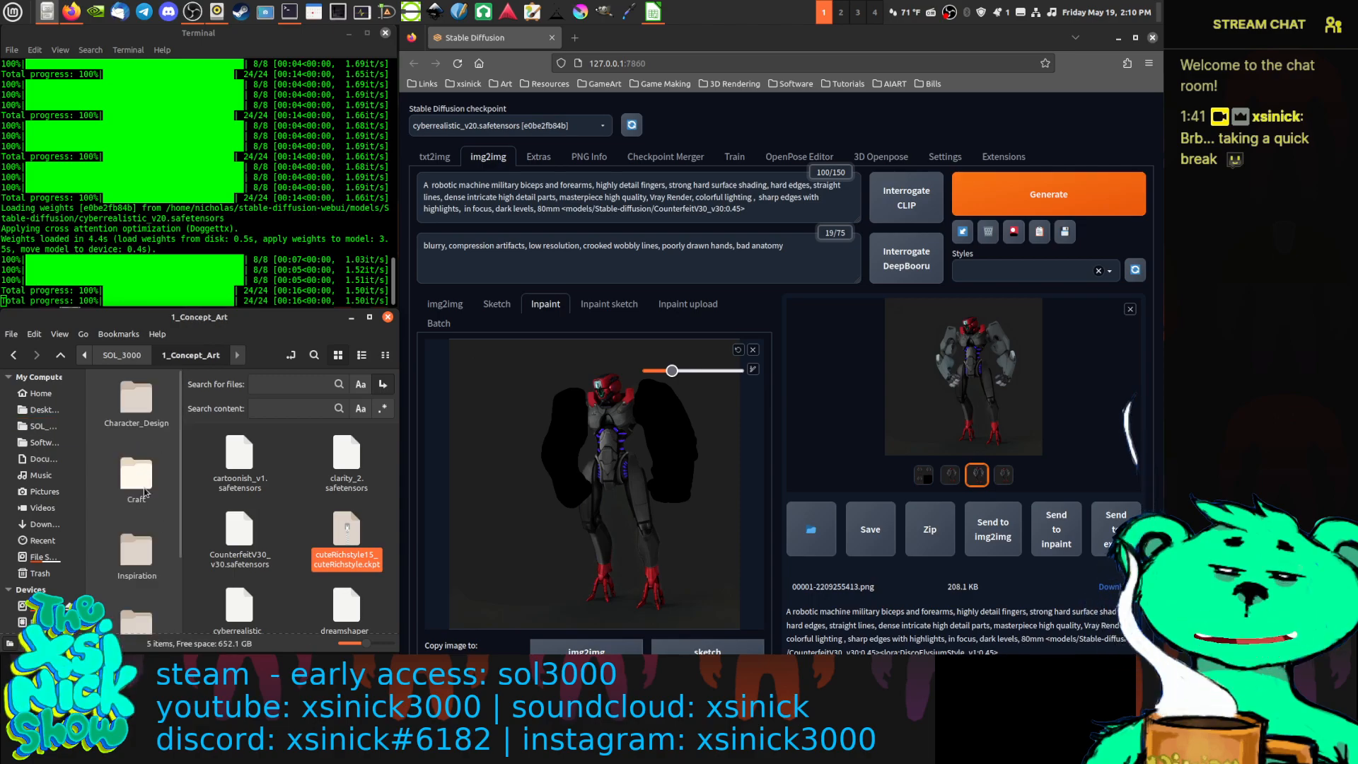
pyautogui.doubleClick(136, 398)
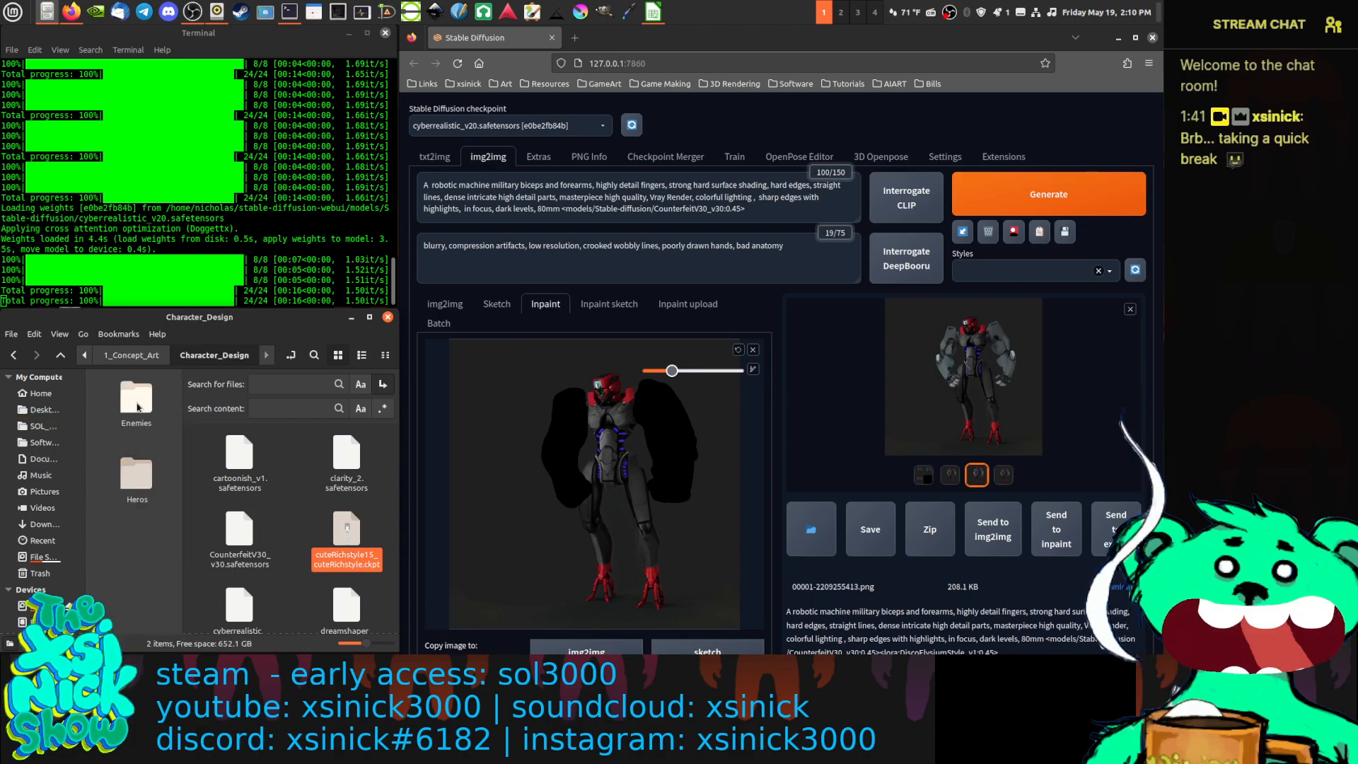
pyautogui.doubleClick(136, 400)
pyautogui.scroll(-5, 142, 527)
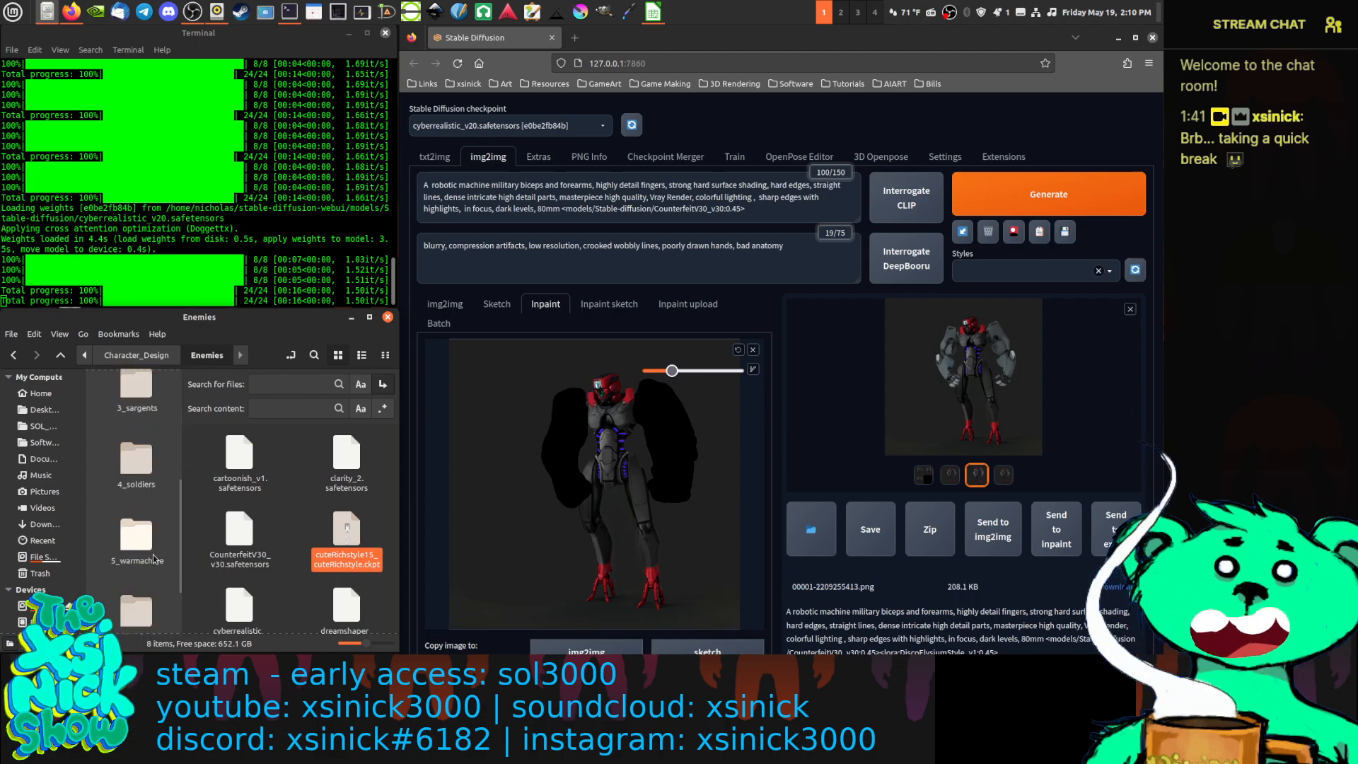
pyautogui.doubleClick(140, 473)
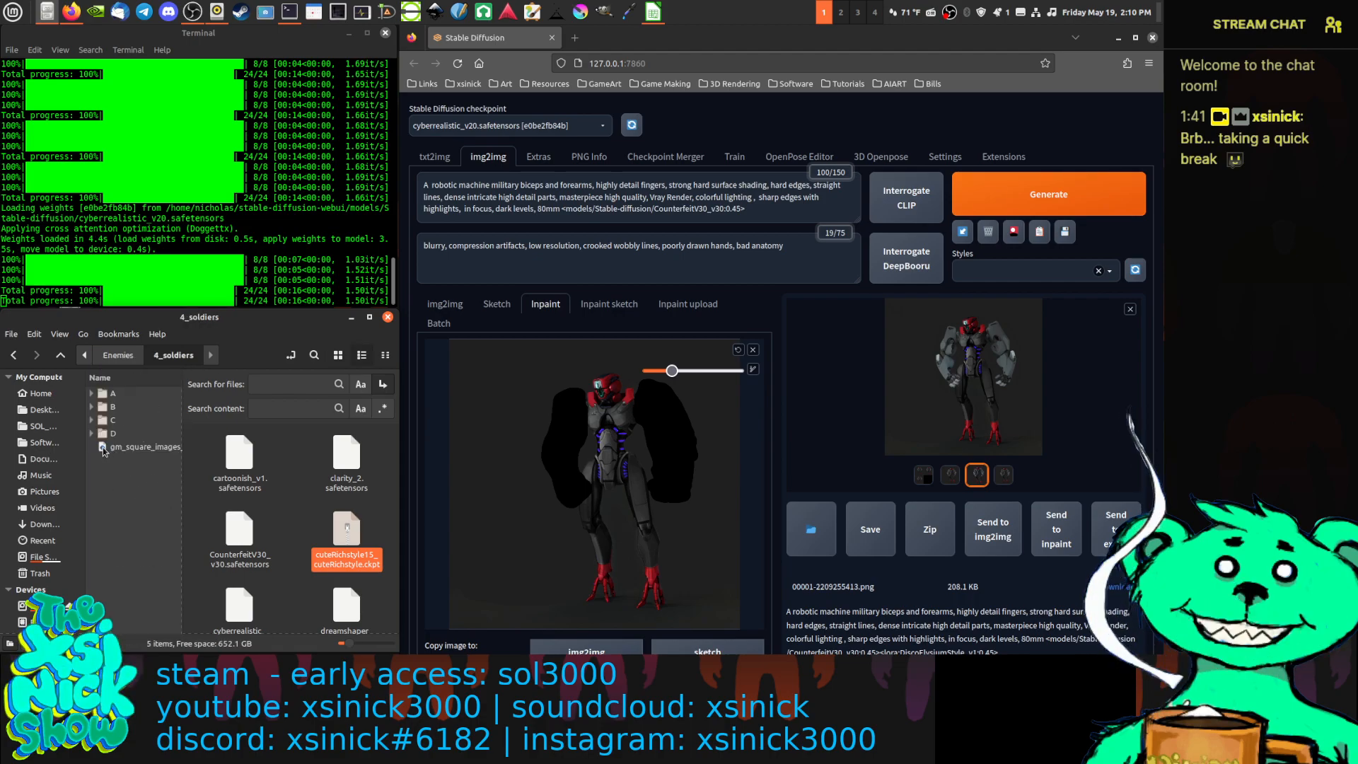
# Expand soldier folder B's final subfolder and view E2B_3.png in the image viewer, closing it when done
pyautogui.click(92, 408)
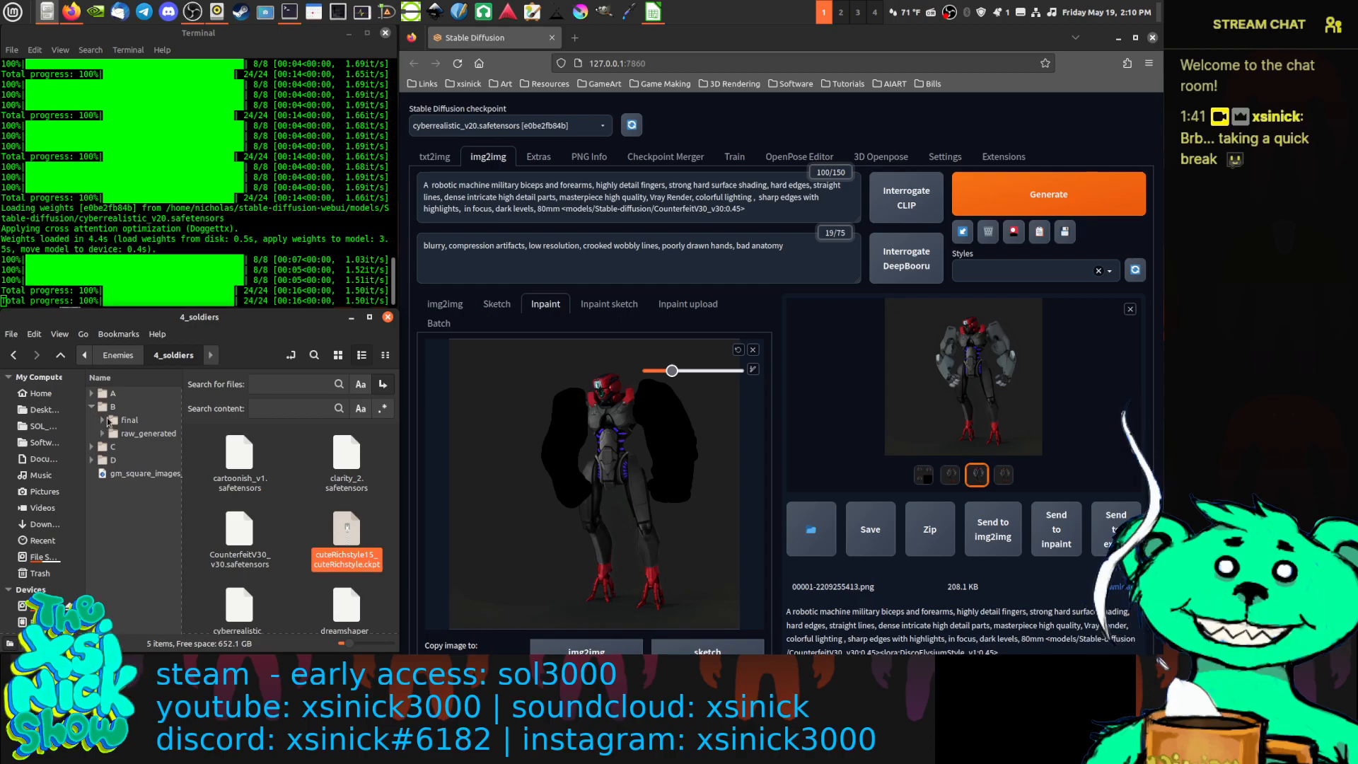
pyautogui.click(103, 420)
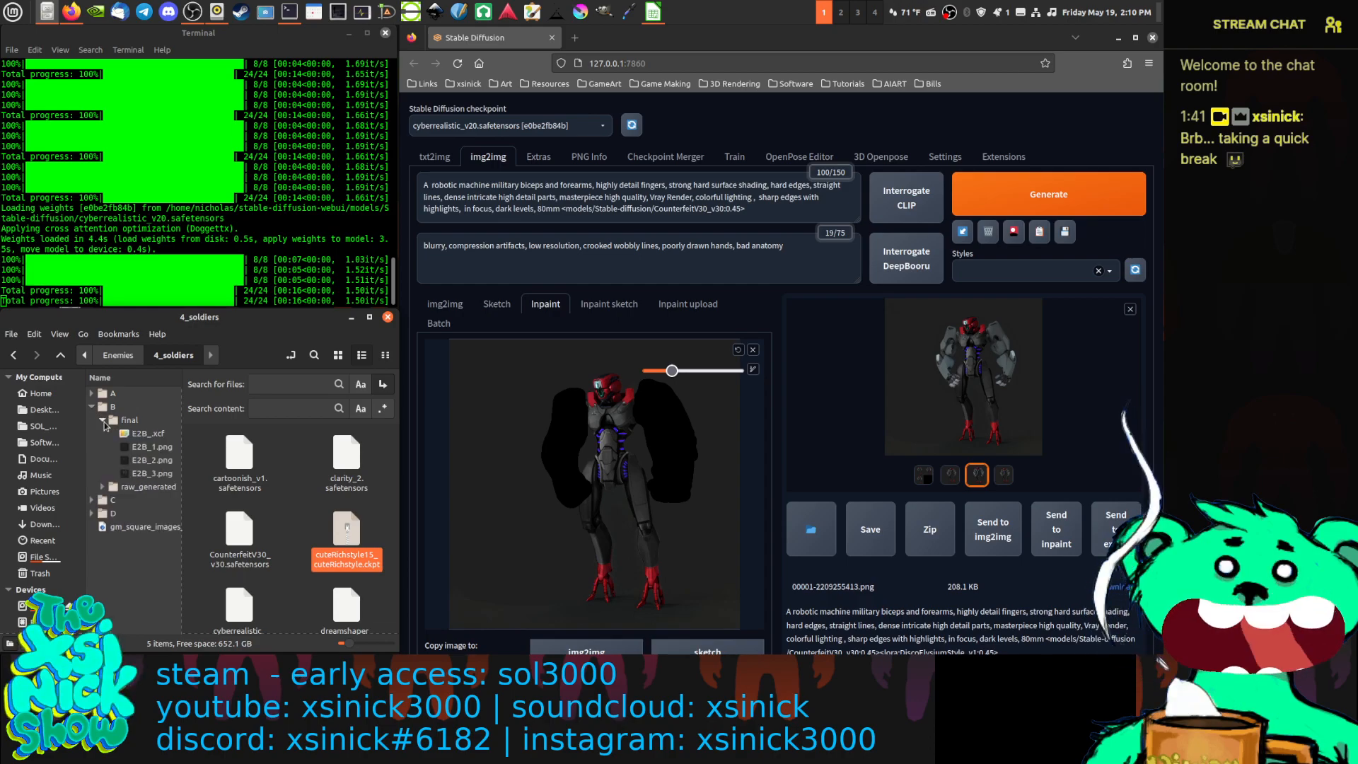
pyautogui.click(143, 475)
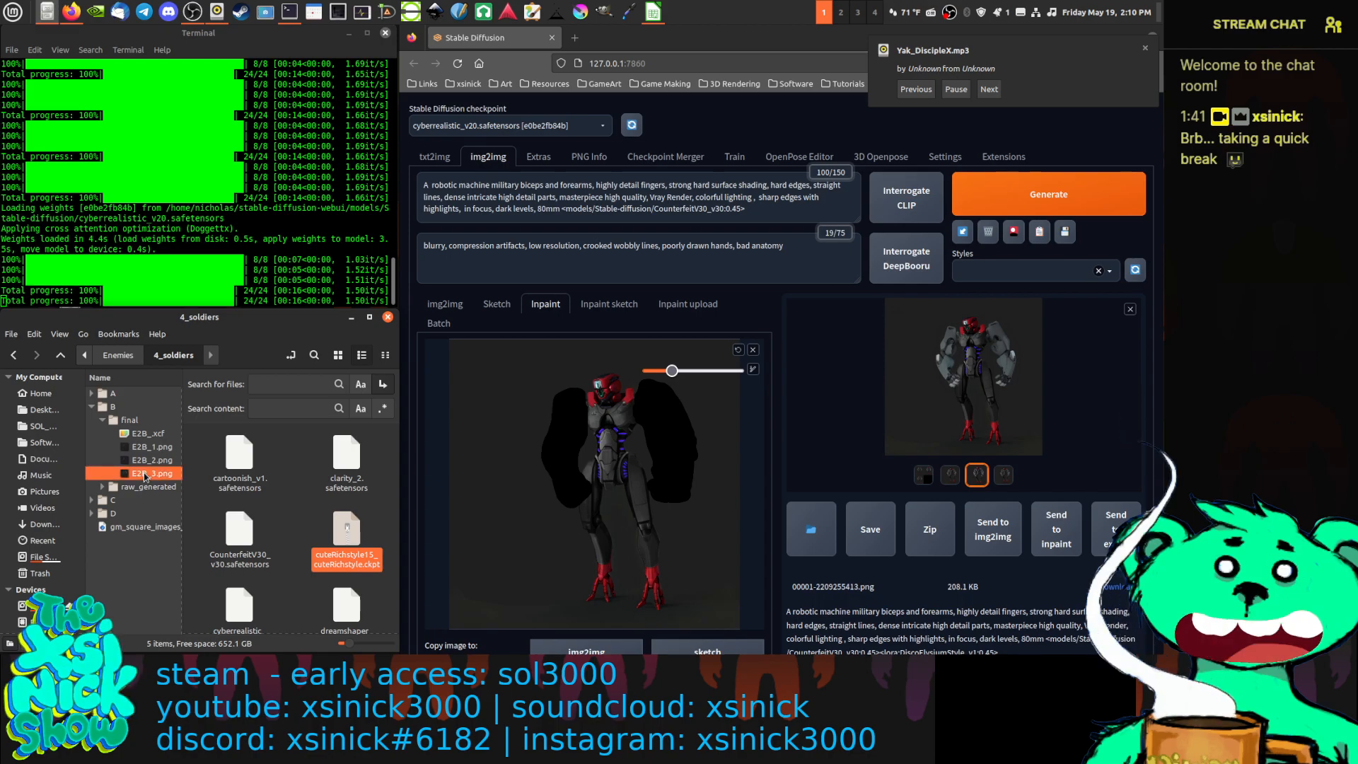
pyautogui.click(129, 422)
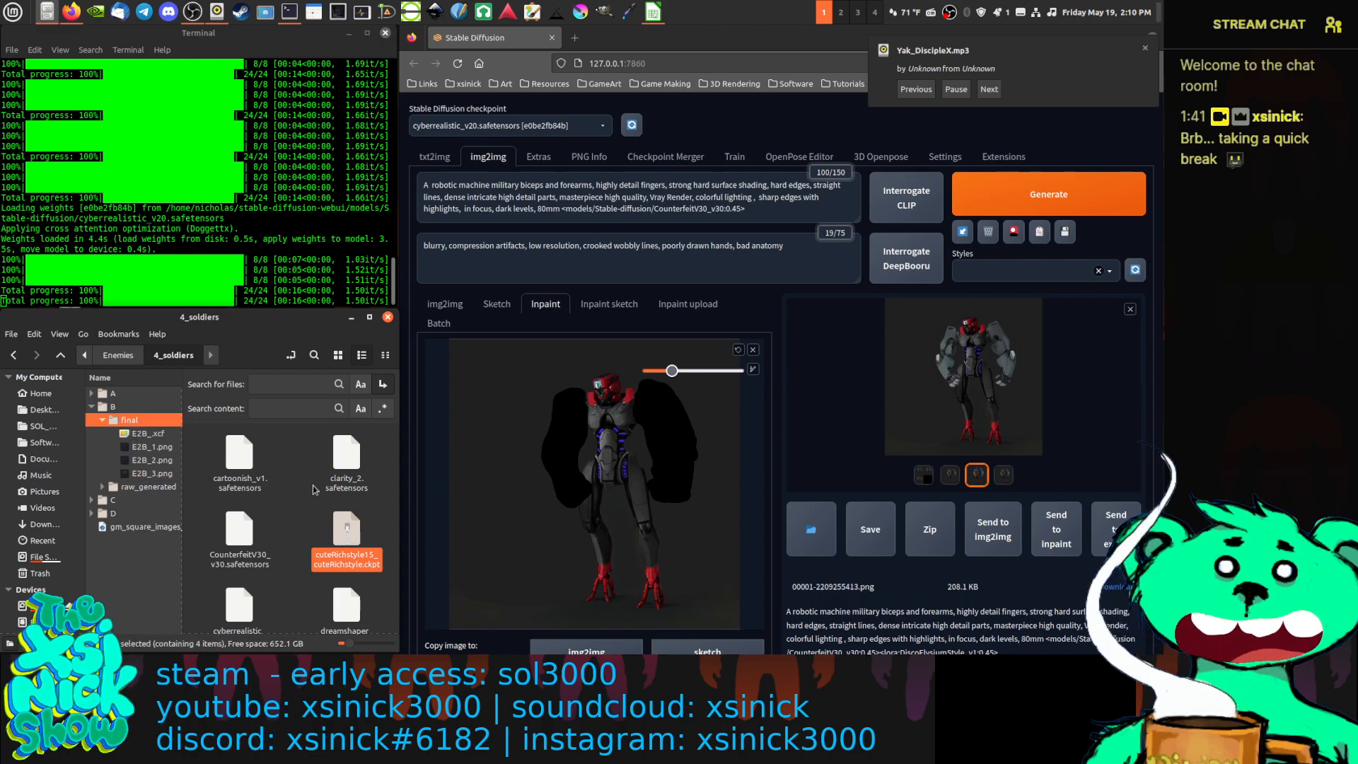
pyautogui.doubleClick(162, 473)
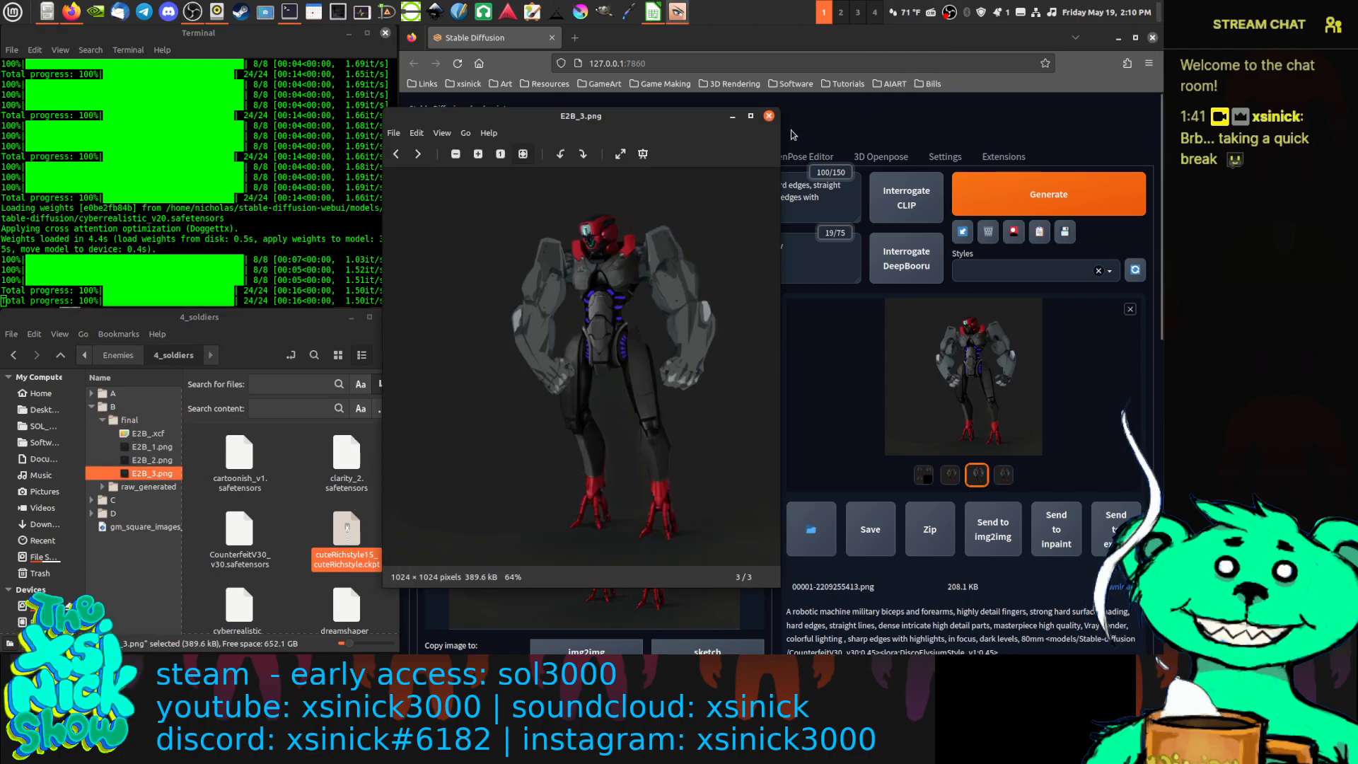
pyautogui.click(769, 116)
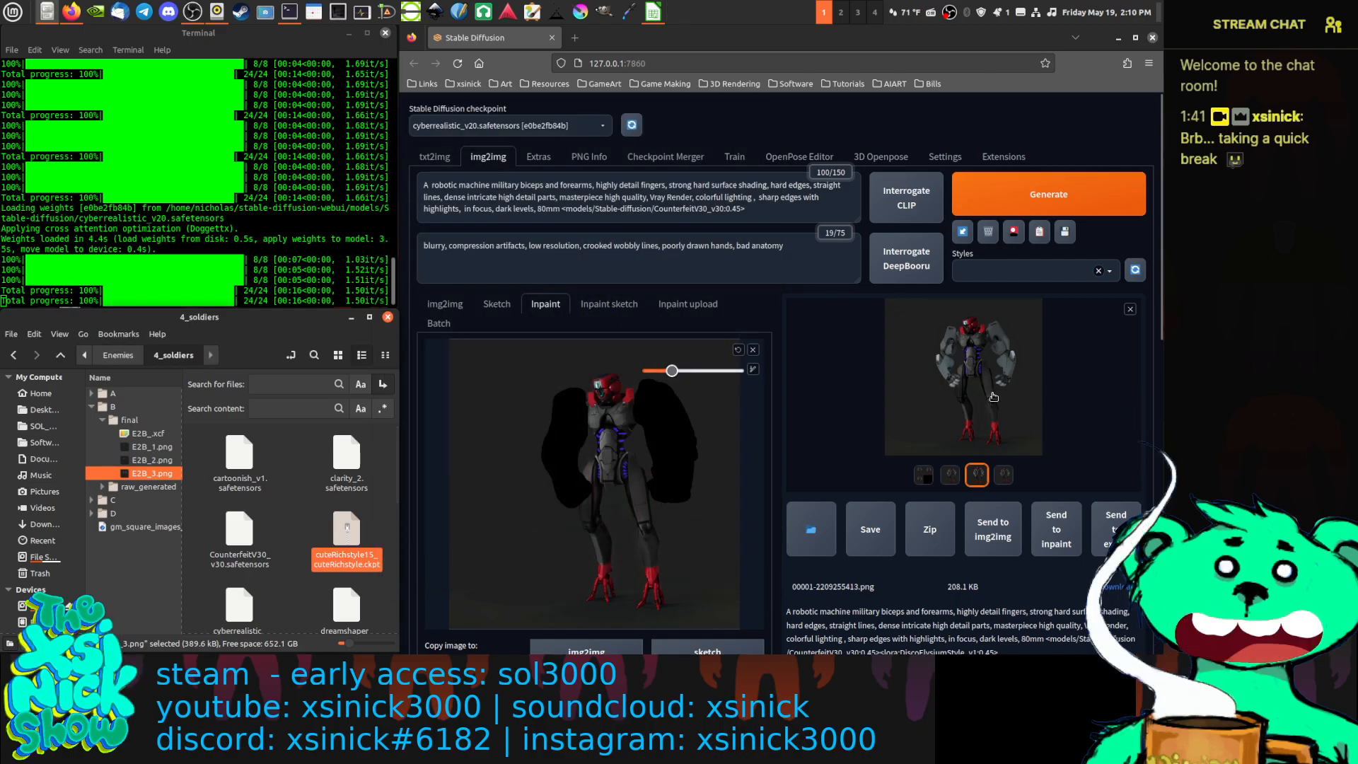
# Examine each newly generated robot image at full size in Stable Diffusion, comparing the arm variations and the overview grid
pyautogui.click(963, 358)
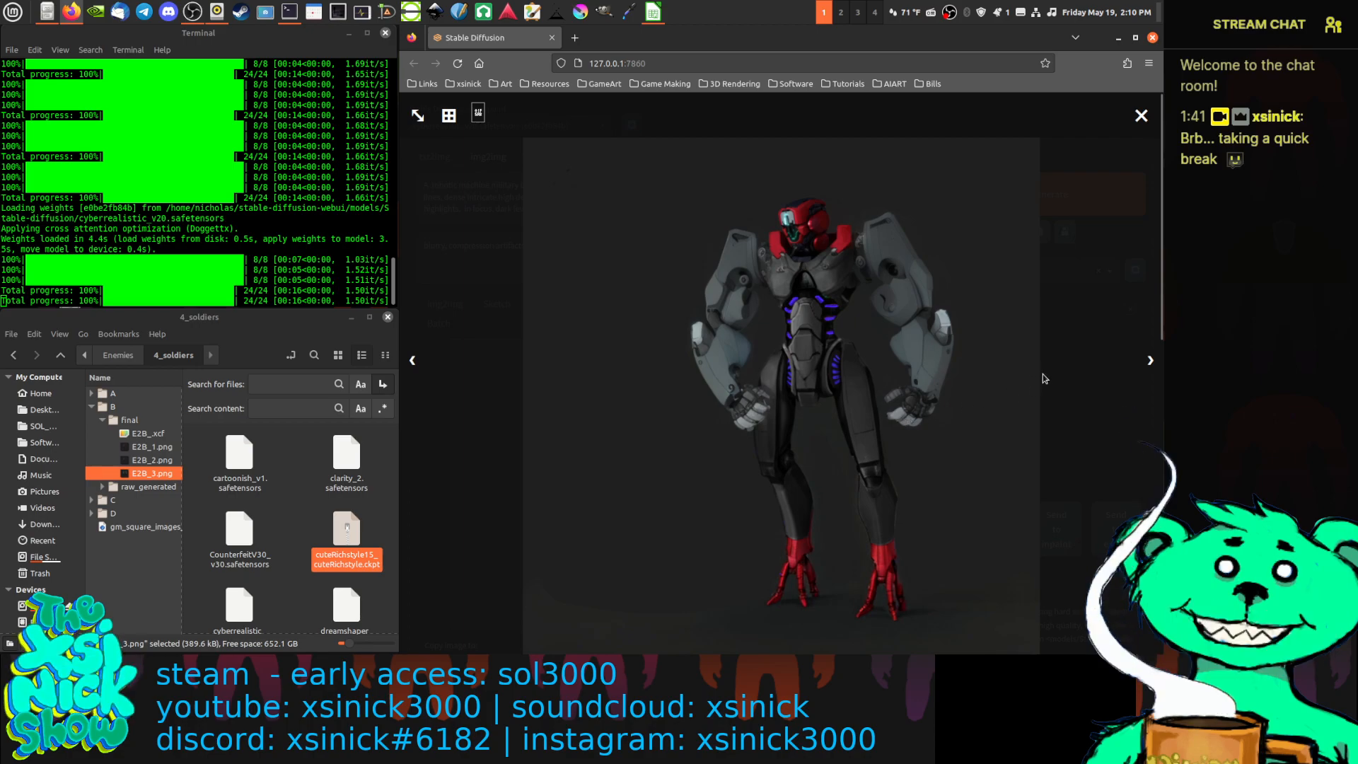
pyautogui.click(1147, 362)
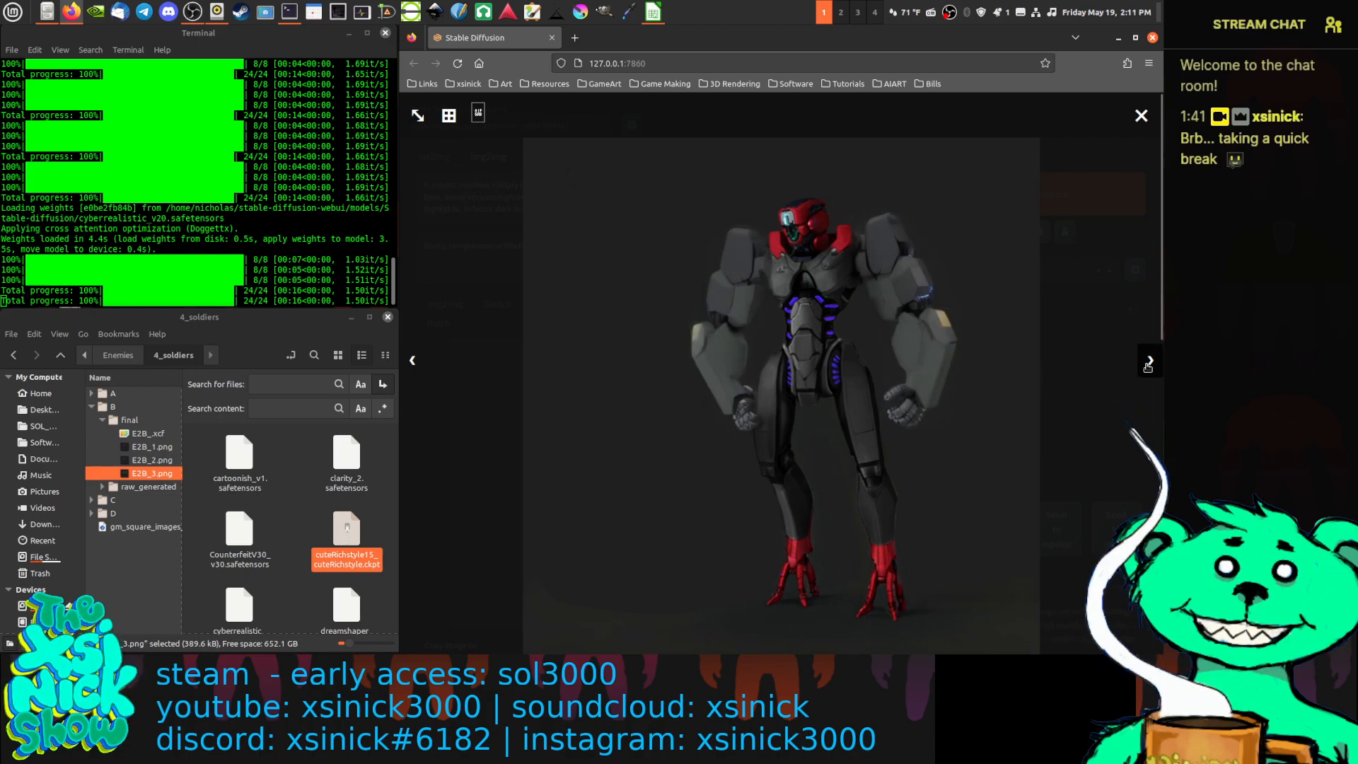
pyautogui.click(1147, 362)
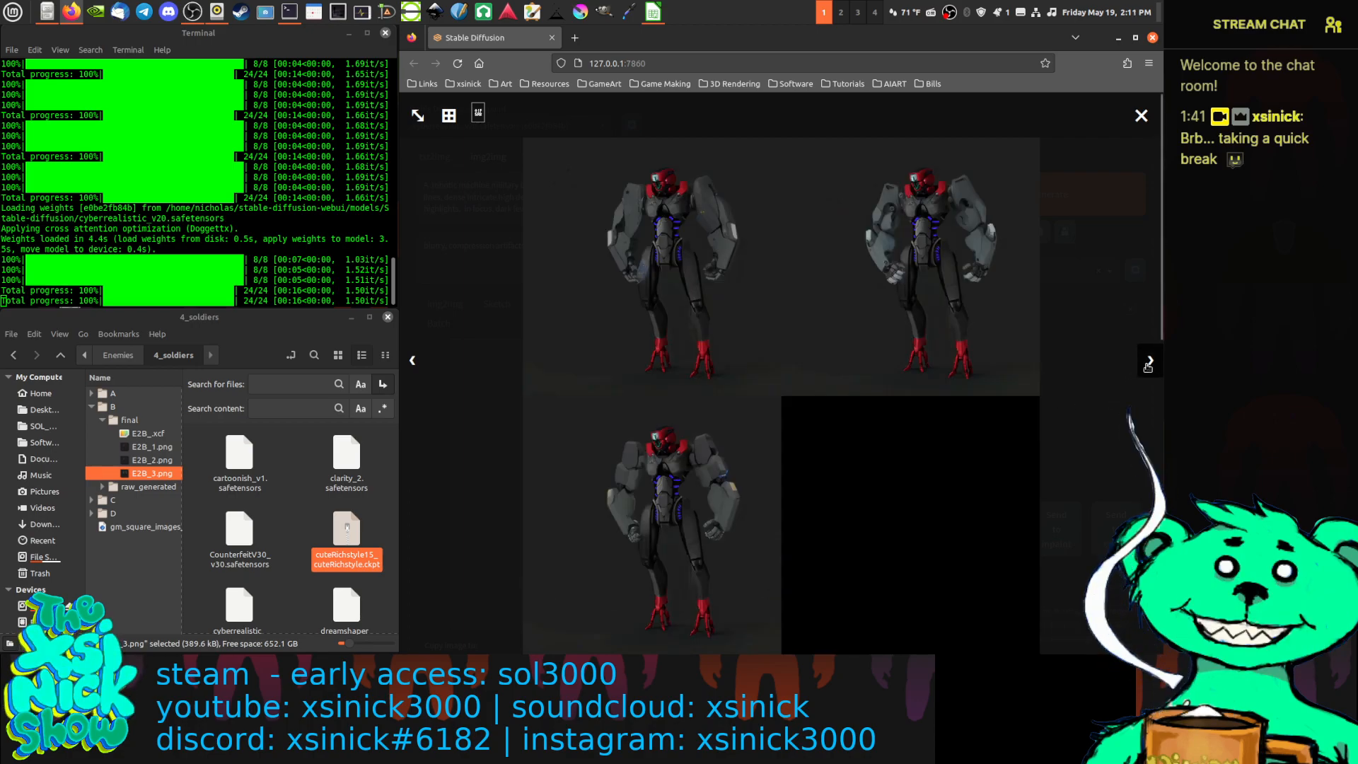
pyautogui.click(1148, 363)
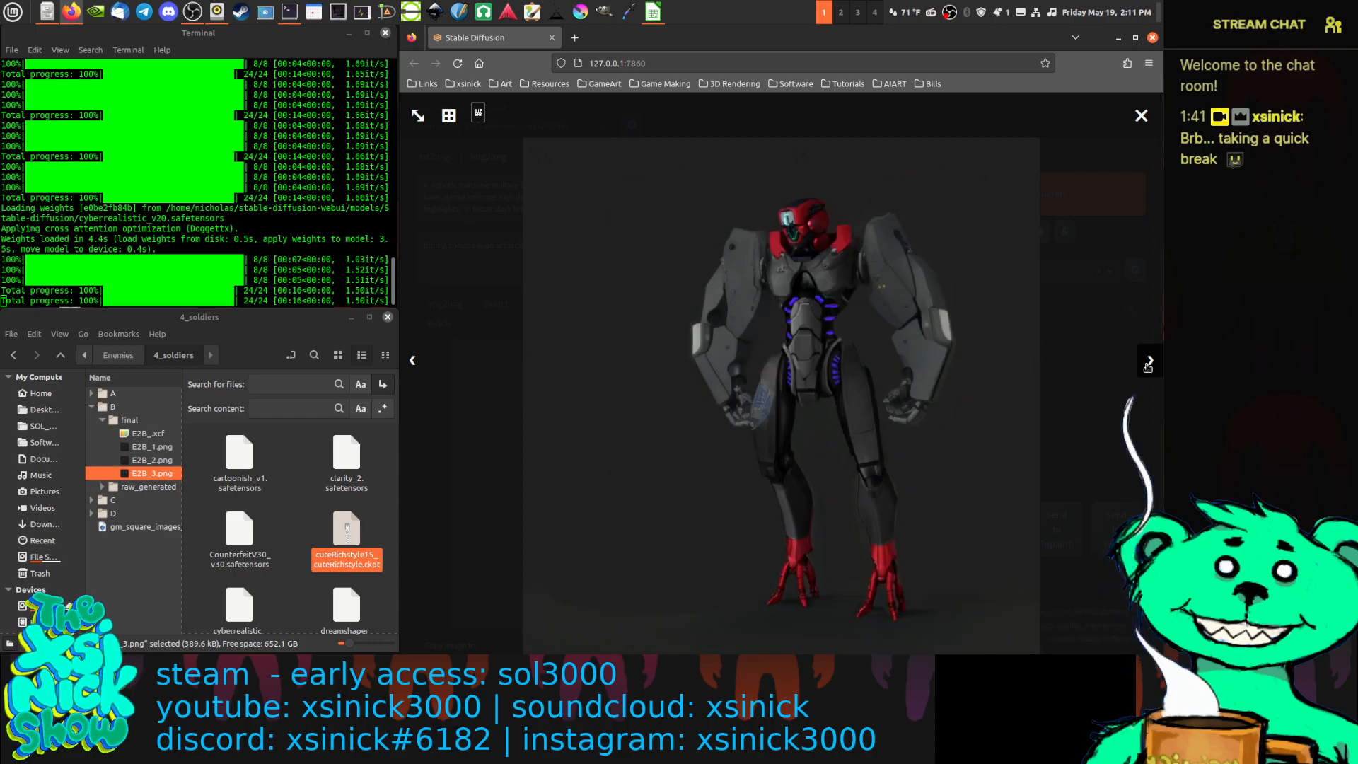
pyautogui.click(1148, 362)
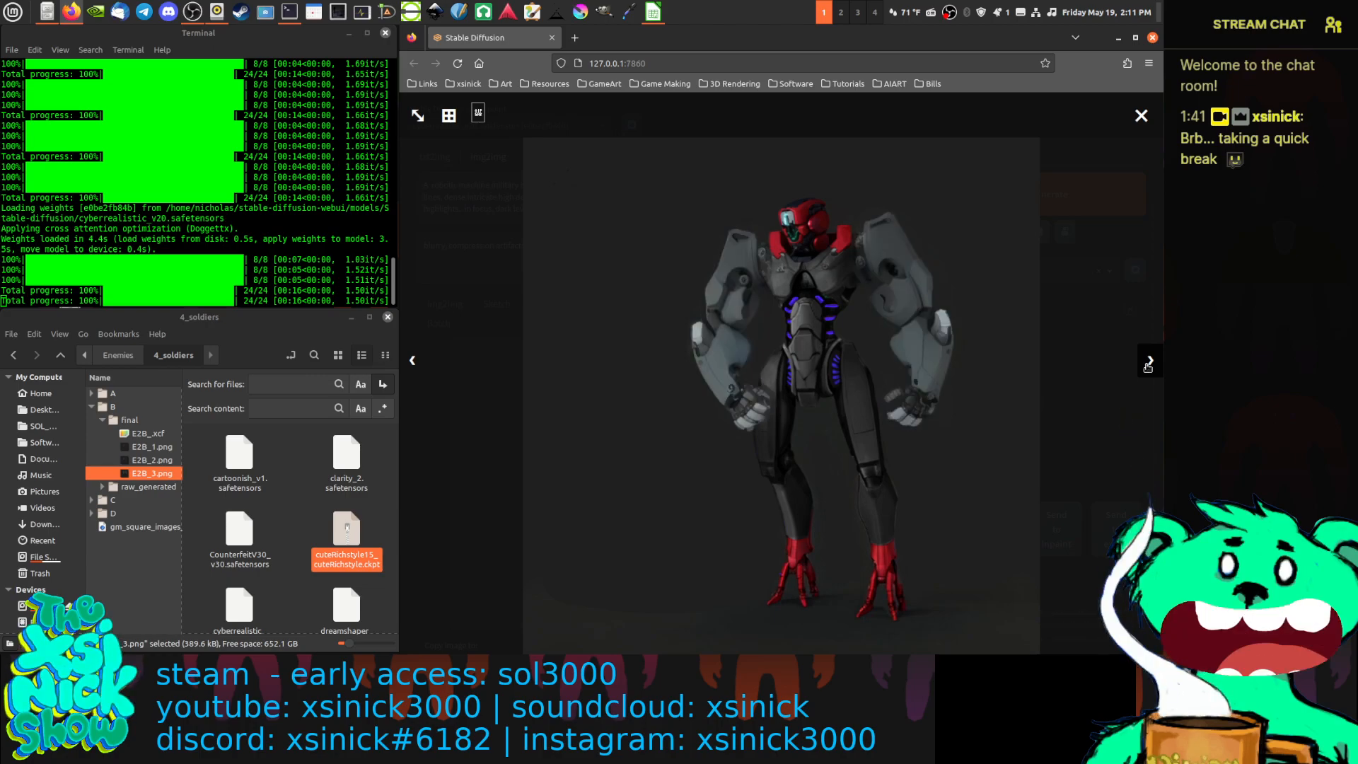
pyautogui.click(1148, 362)
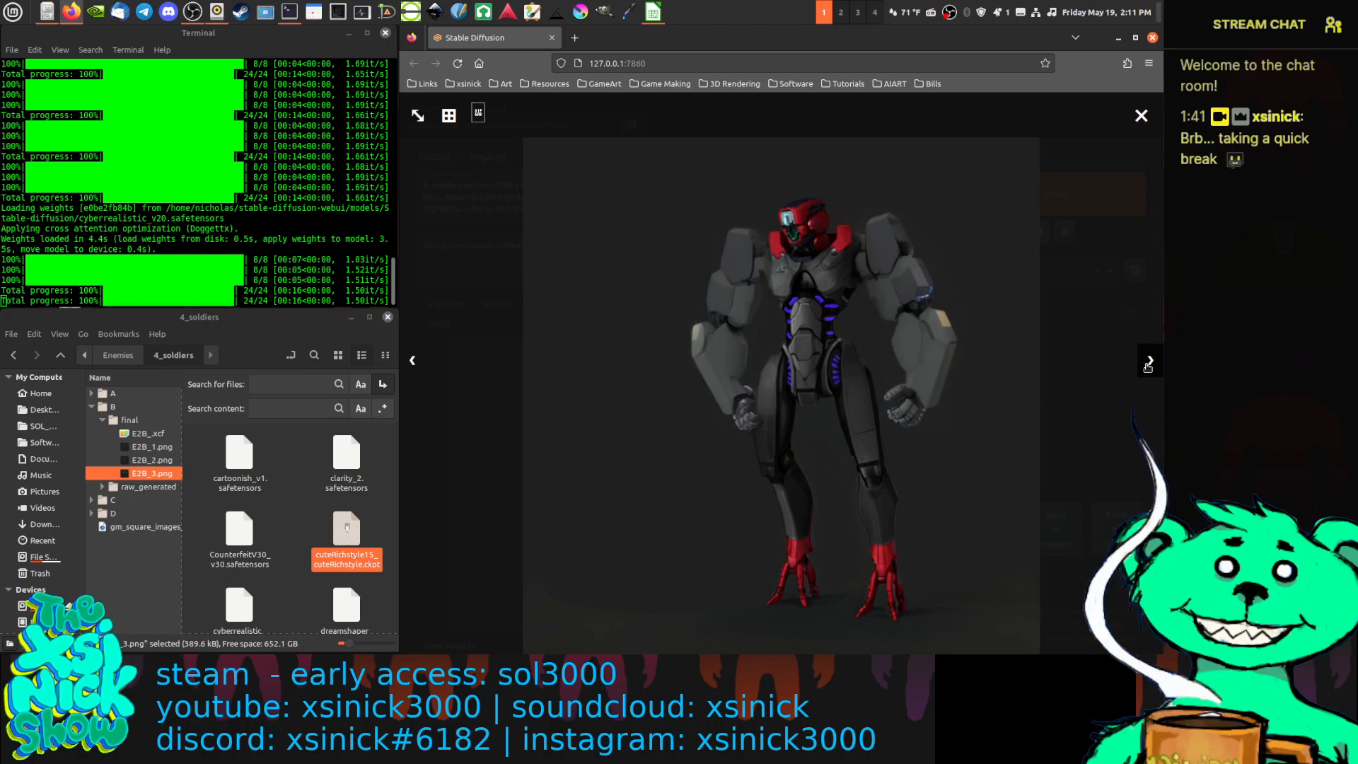
pyautogui.click(1148, 362)
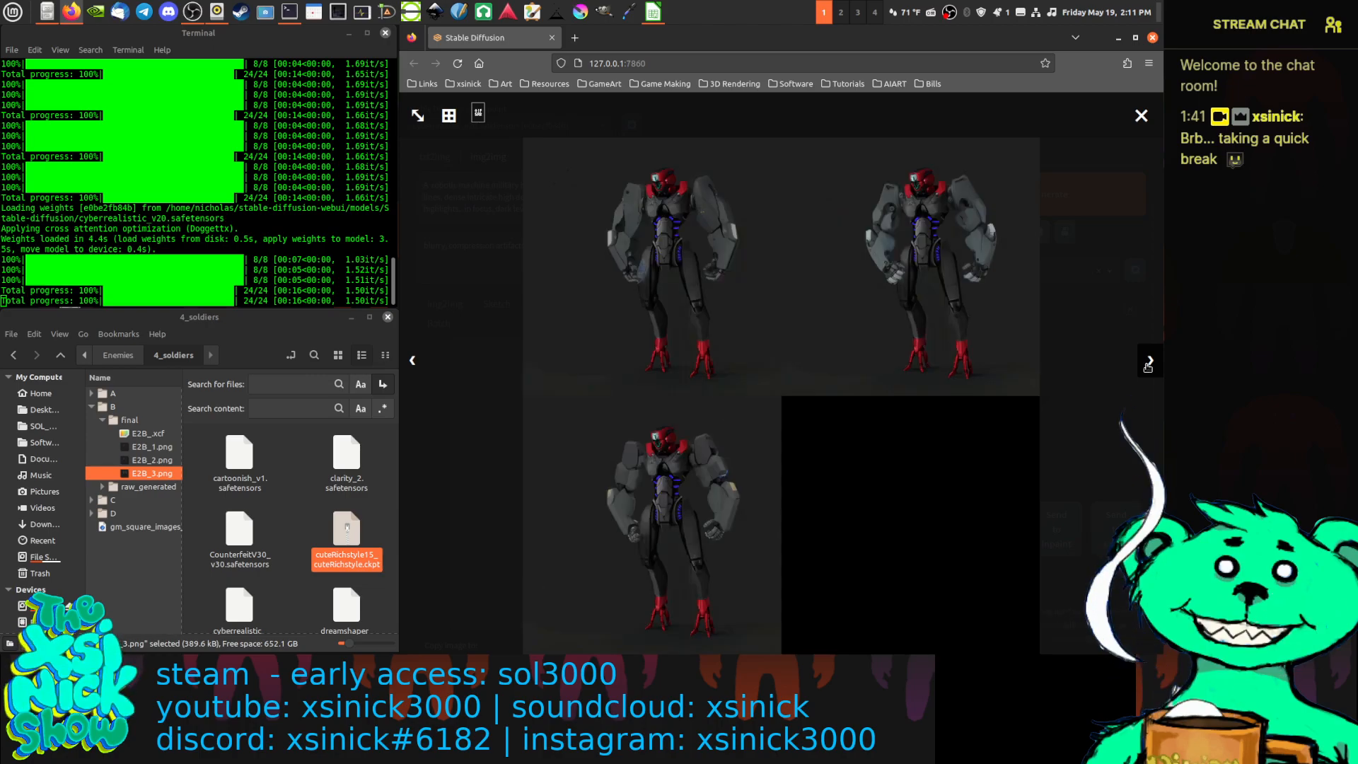
pyautogui.click(1137, 124)
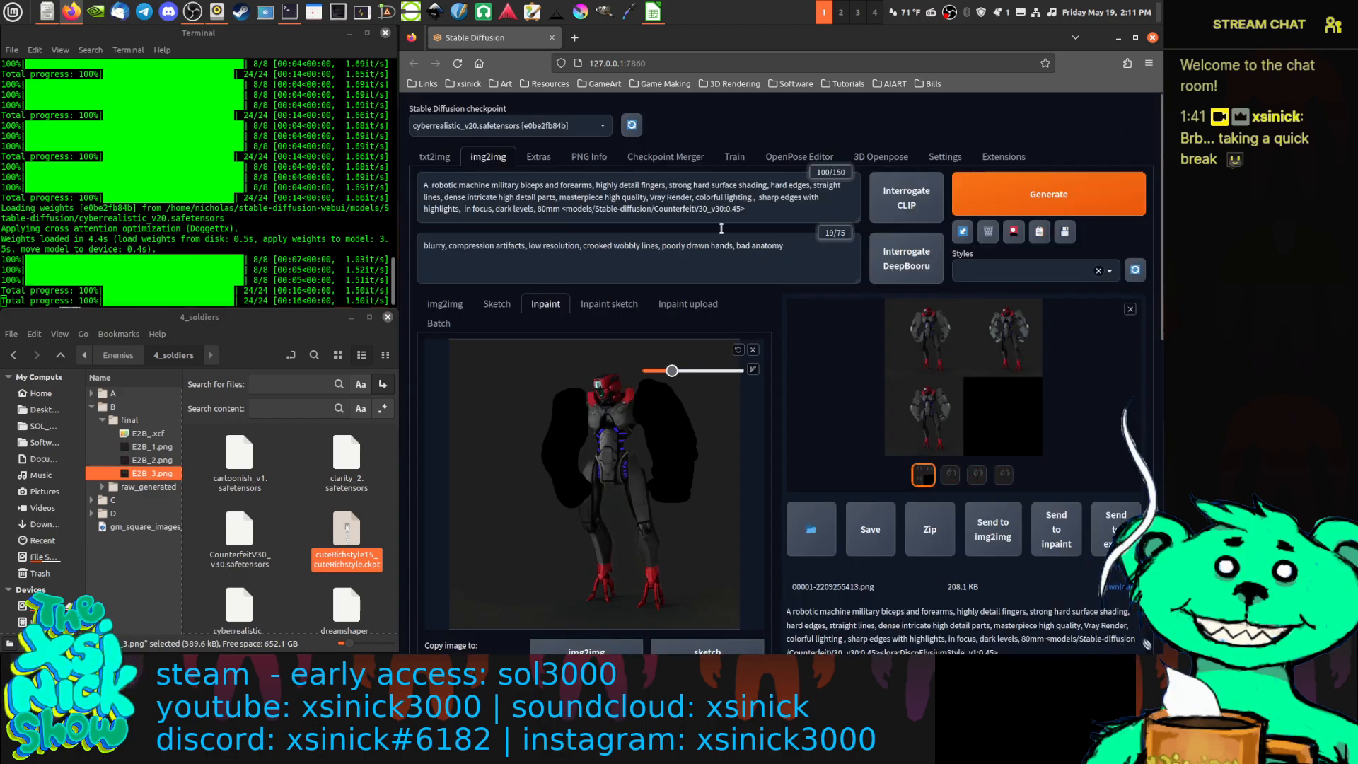
# Switch the Stable Diffusion checkpoint to clarity_2.safetensors and set the sampling steps to 35
pyautogui.click(535, 129)
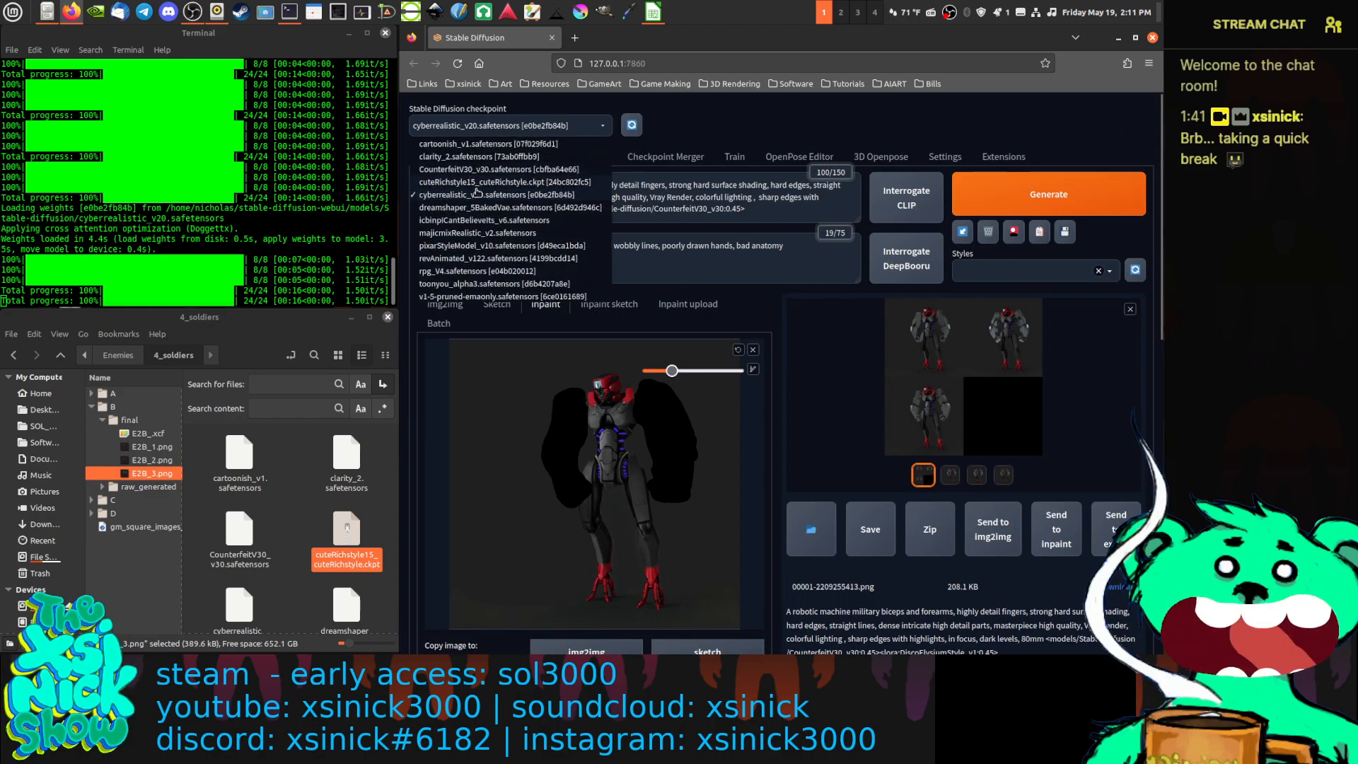
pyautogui.click(480, 157)
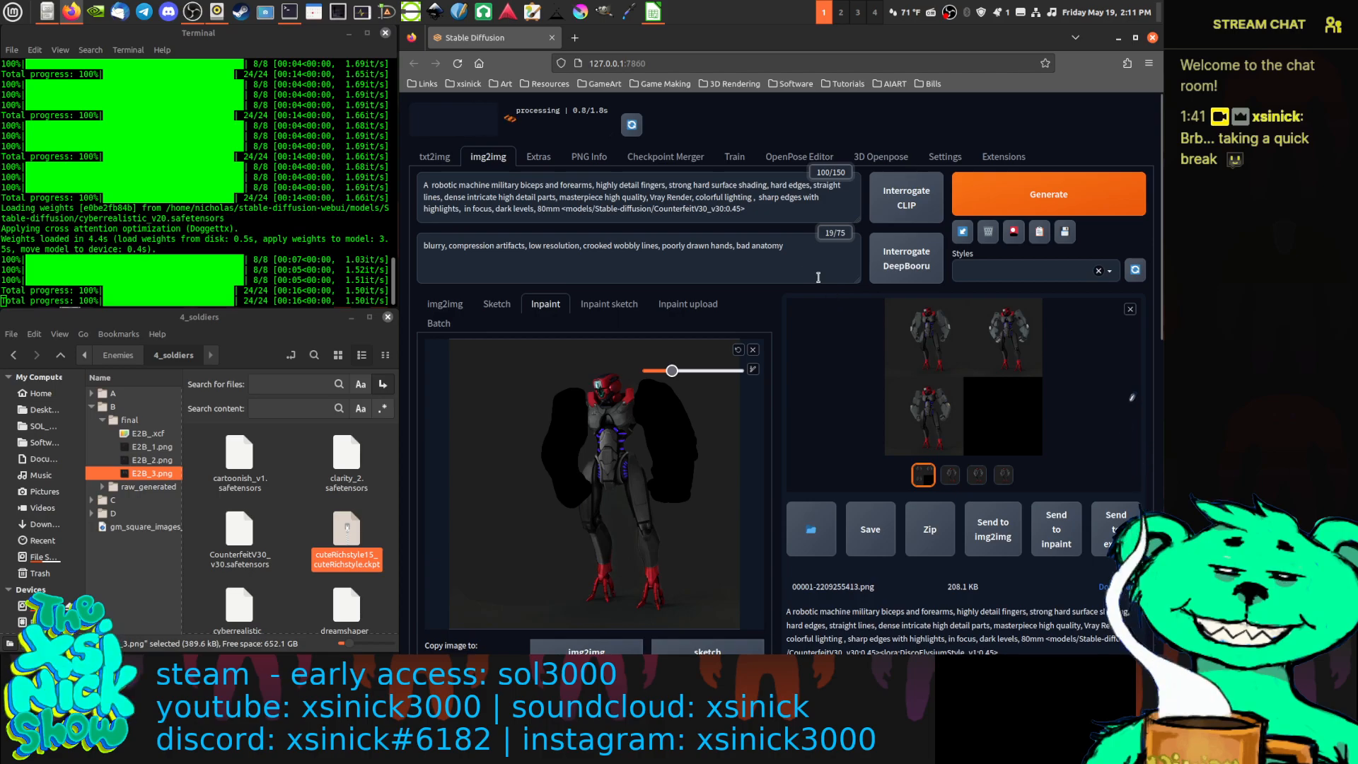
pyautogui.scroll(-10, 727, 338)
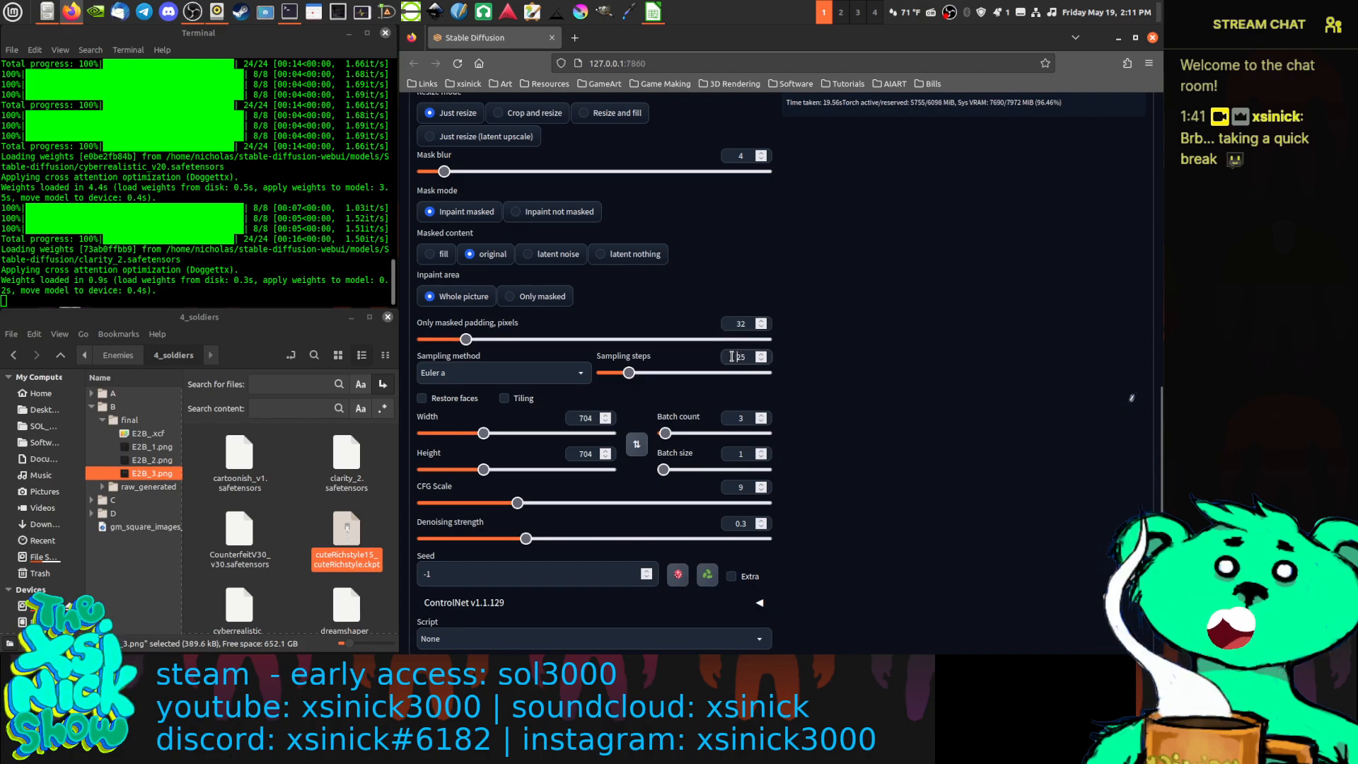
pyautogui.moveTo(731, 357)
pyautogui.mouseDown()
pyautogui.moveTo(746, 357)
pyautogui.moveTo(722, 357)
pyautogui.mouseUp()
pyautogui.write('35')
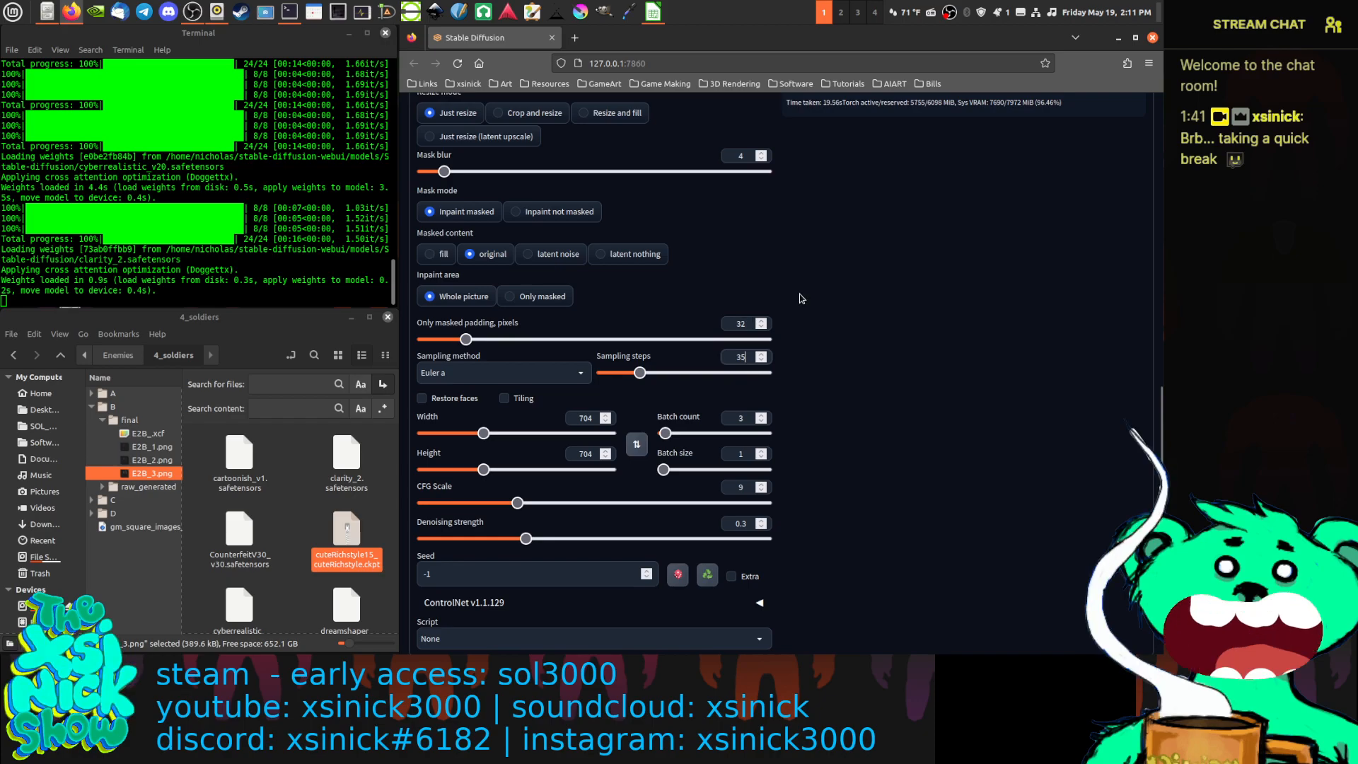
pyautogui.click(802, 299)
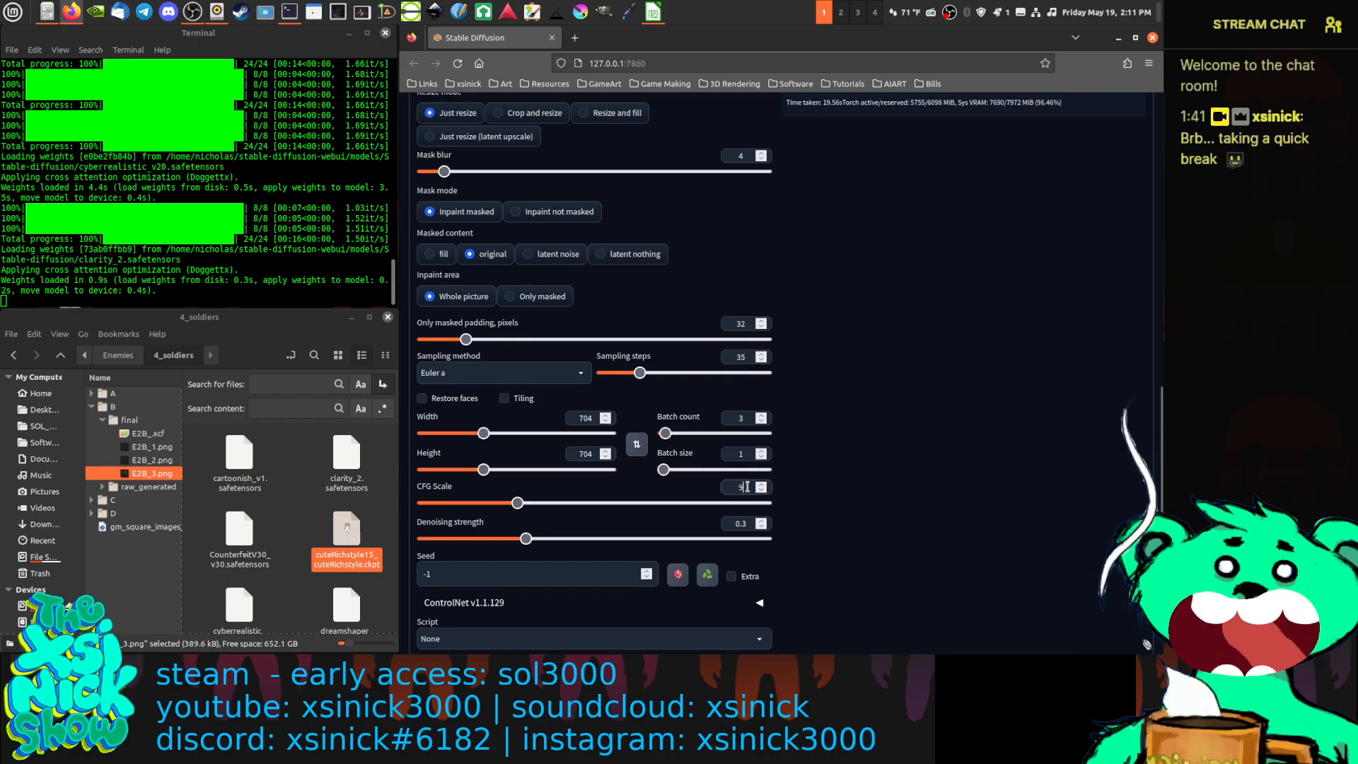
# Set the CFG scale to 8 and generate another batch of inpainted images
pyautogui.moveTo(747, 487); pyautogui.dragTo(735, 486)
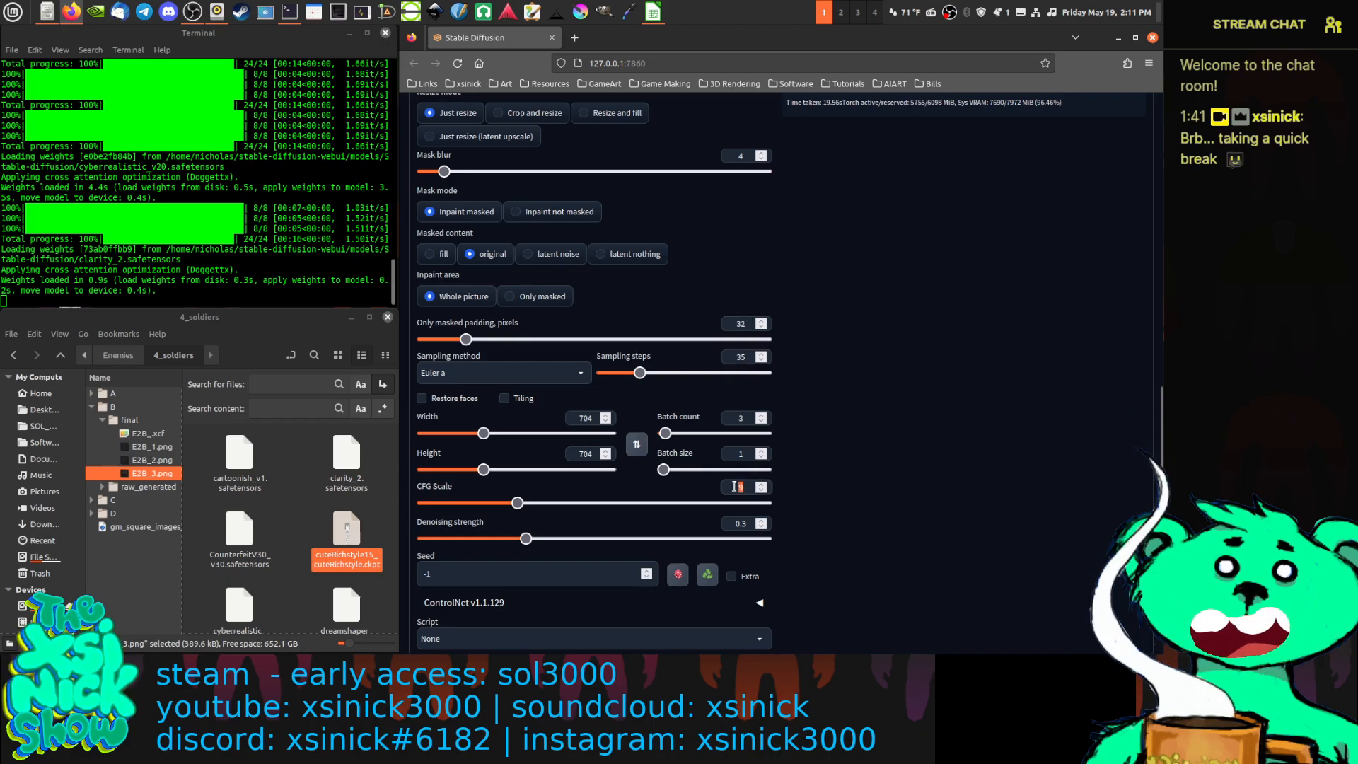
pyautogui.write('8')
pyautogui.click(816, 458)
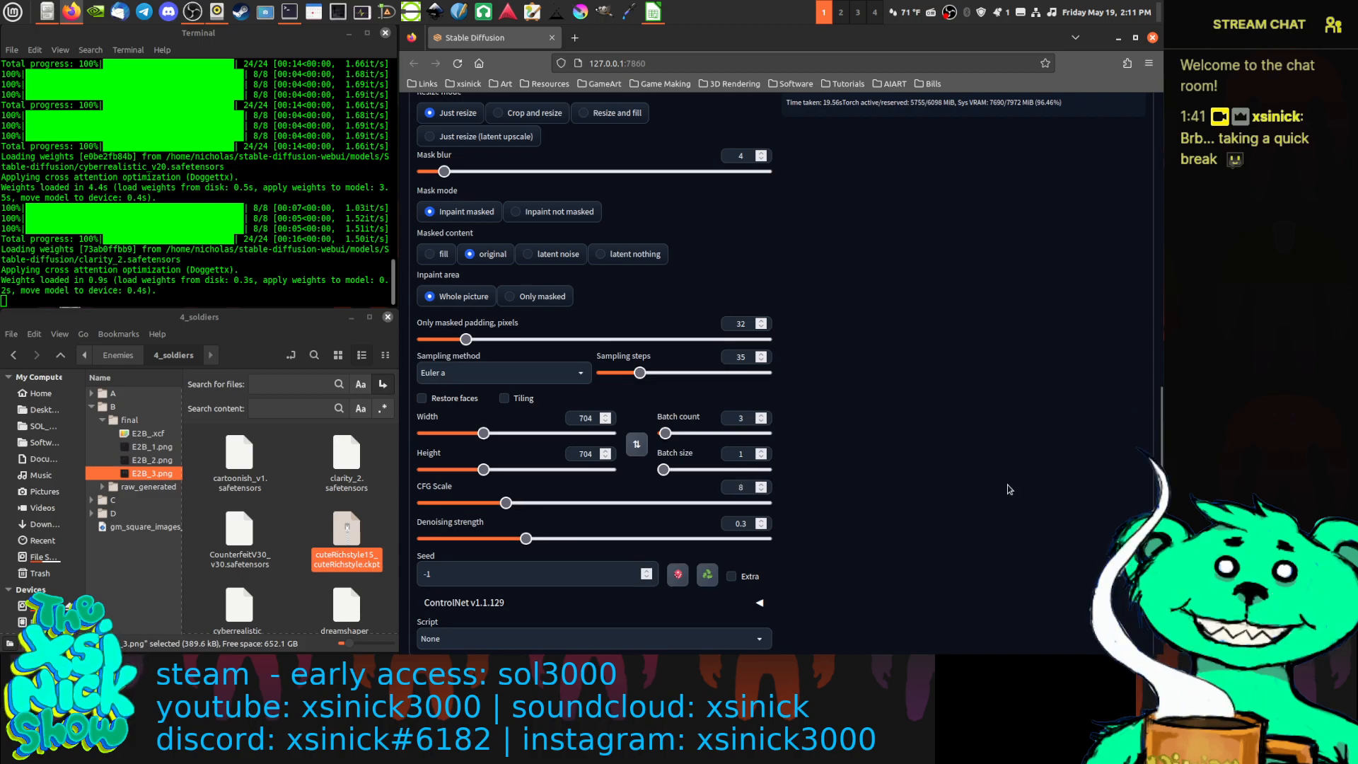
pyautogui.scroll(10, 1009, 487)
pyautogui.click(1065, 196)
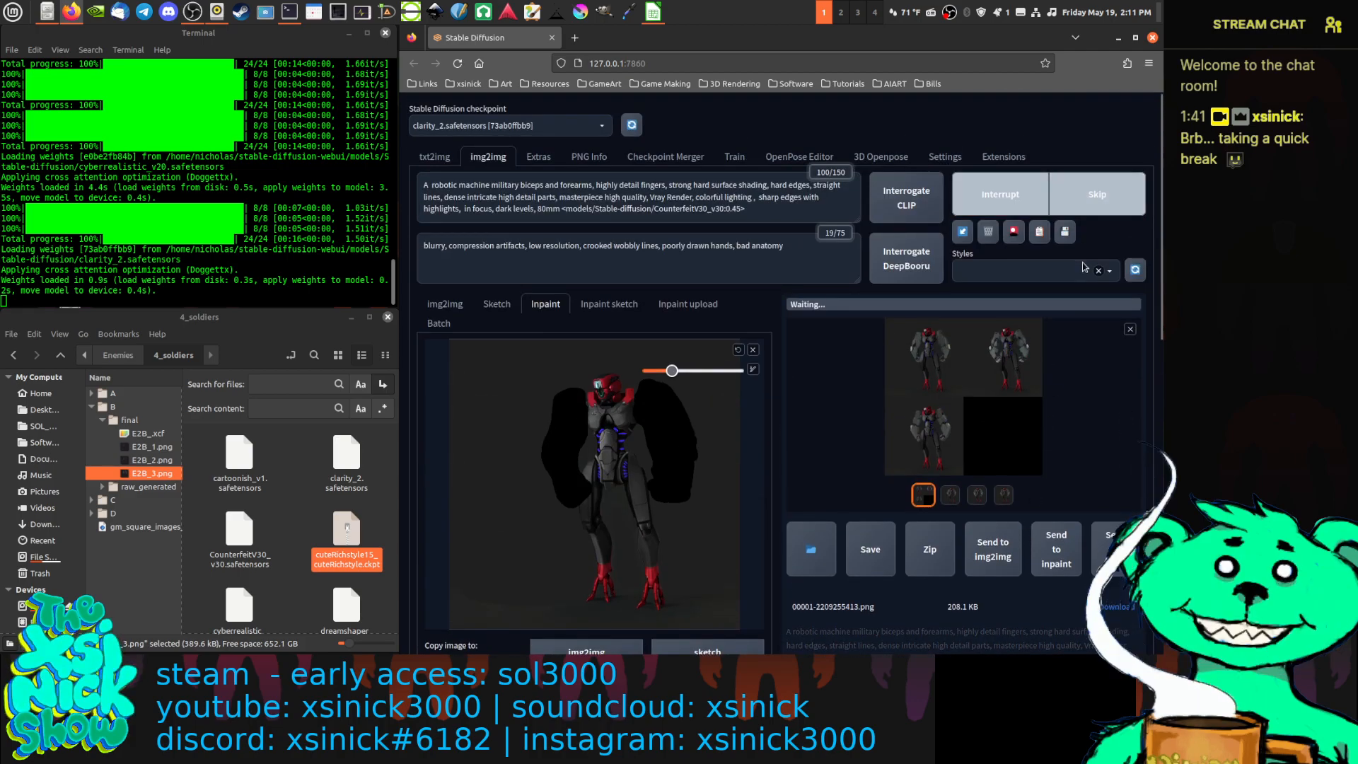
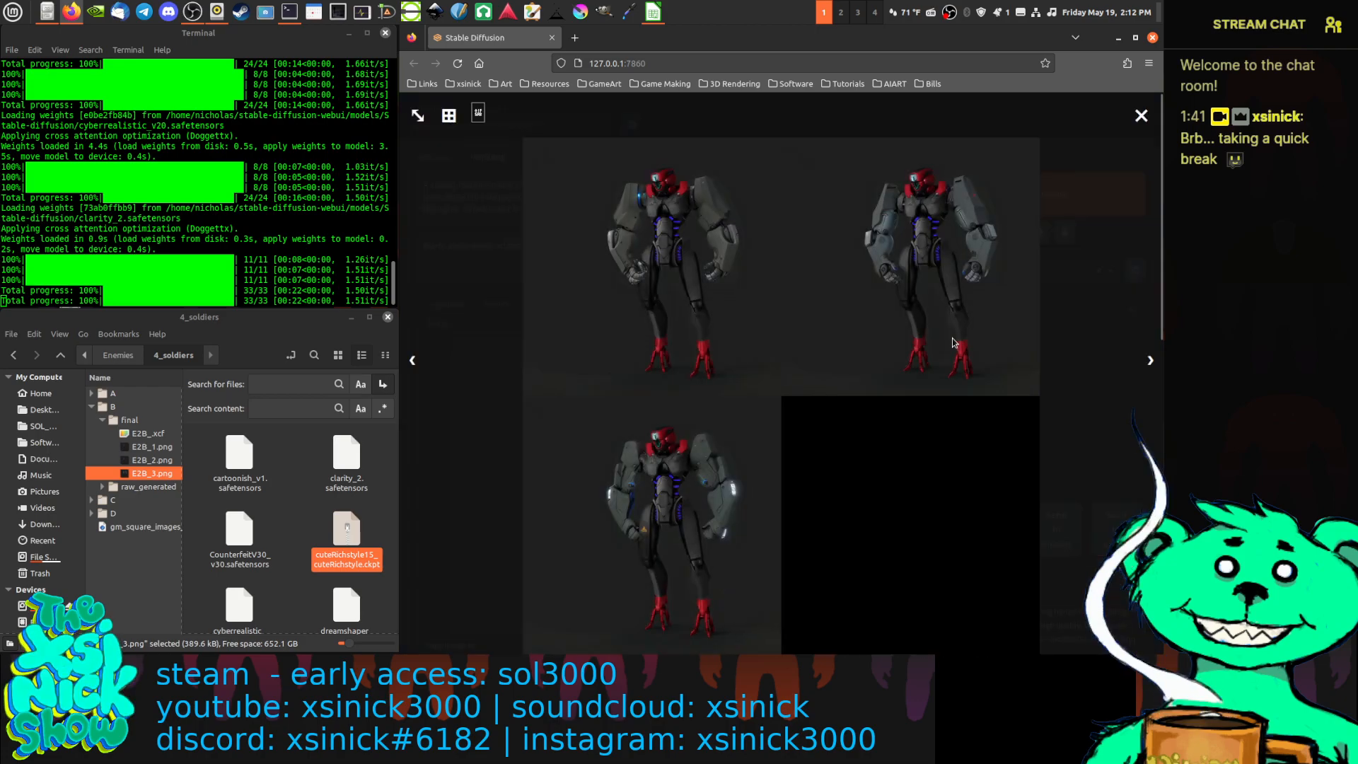
# Compare the overview grid and the individual robot arm variations from the new batch at full size, closing the preview when done
pyautogui.click(957, 343)
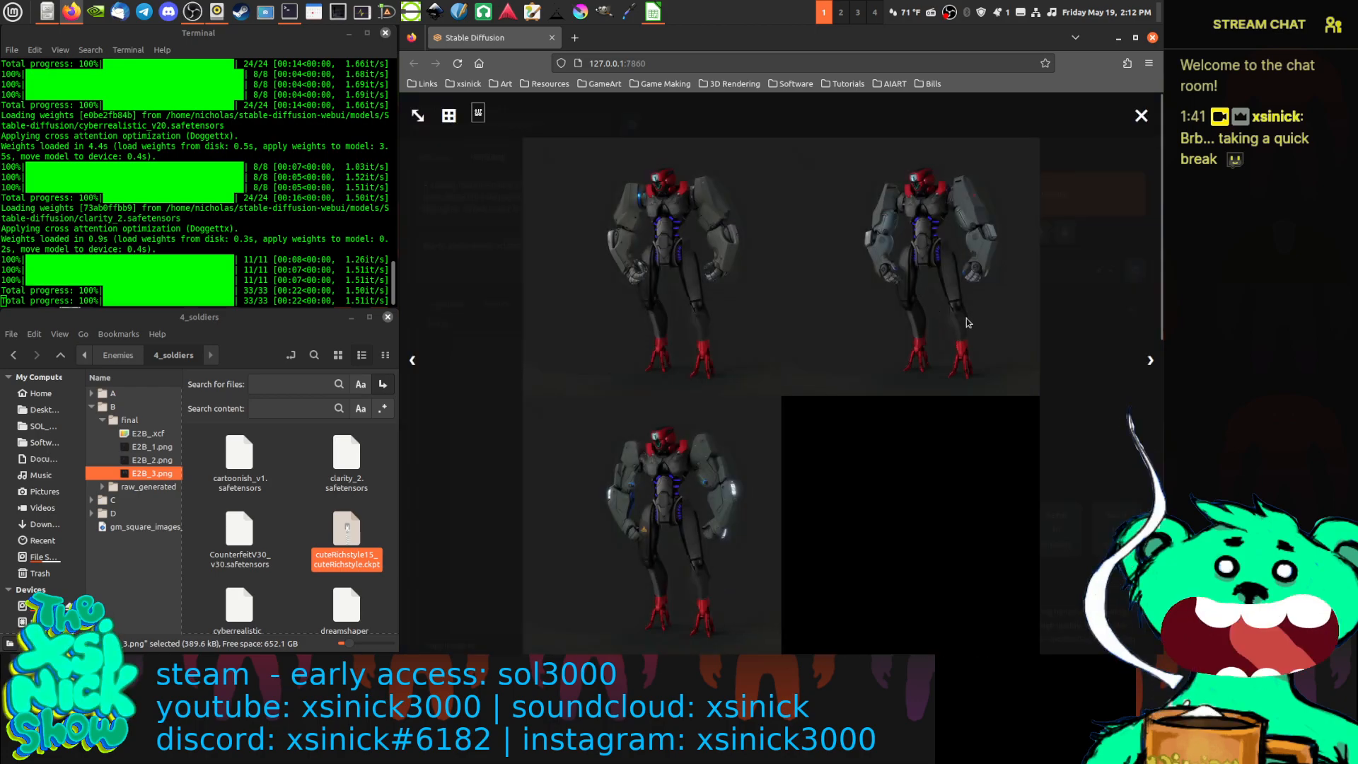
pyautogui.click(1150, 362)
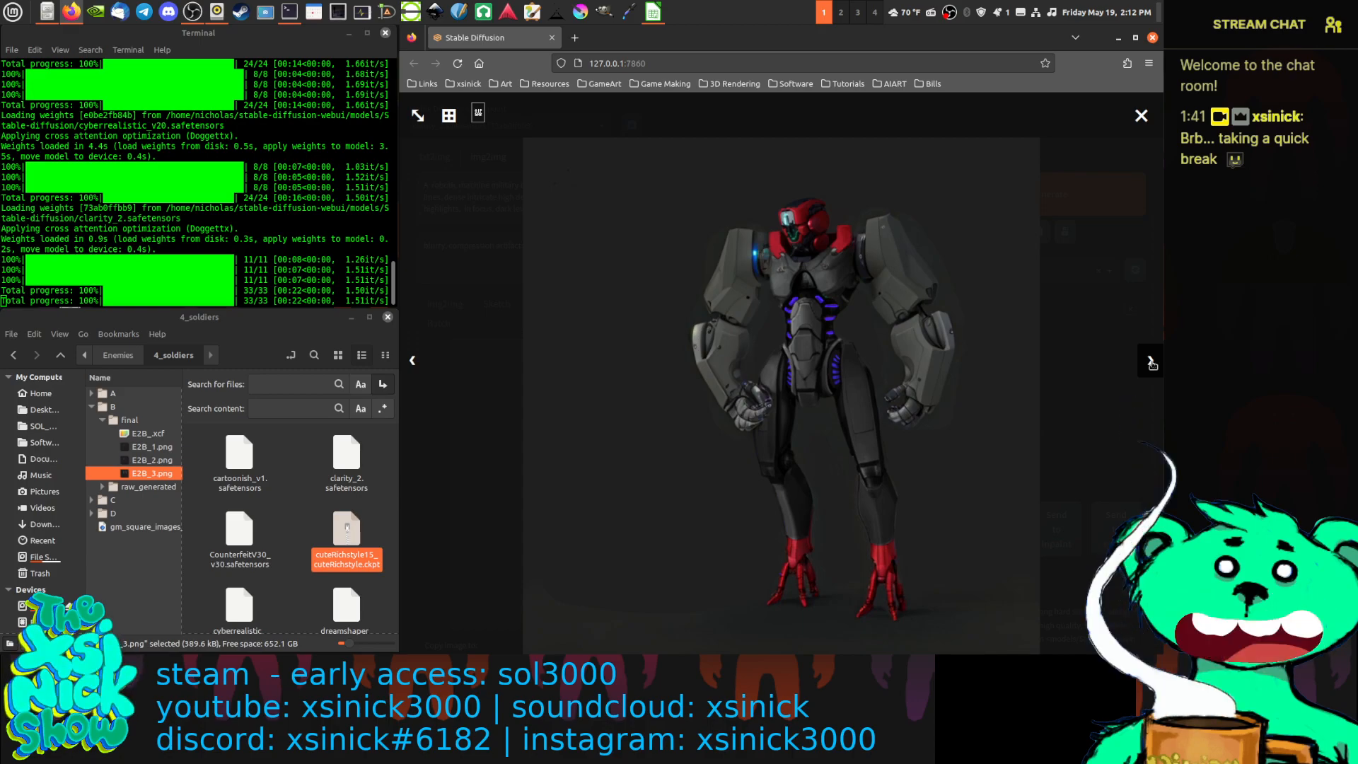
pyautogui.click(1151, 362)
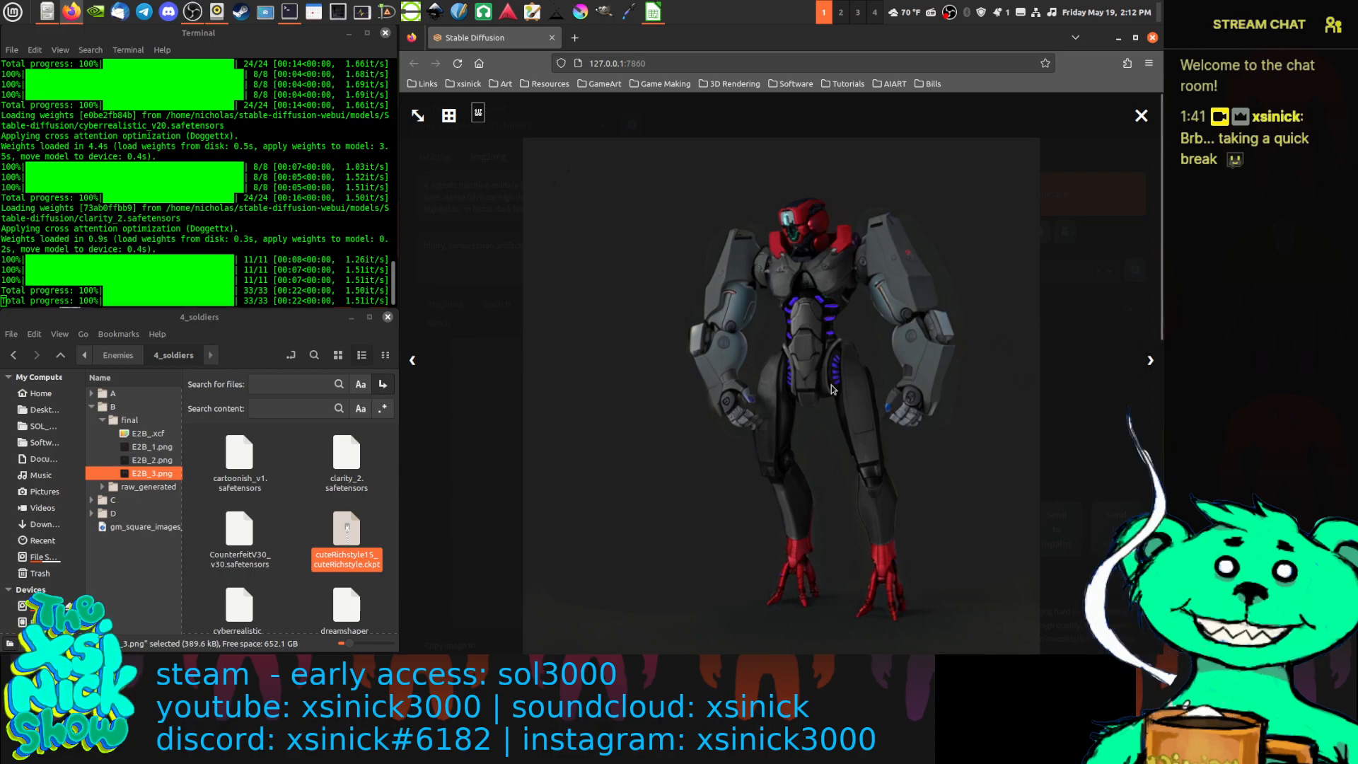
pyautogui.click(1151, 360)
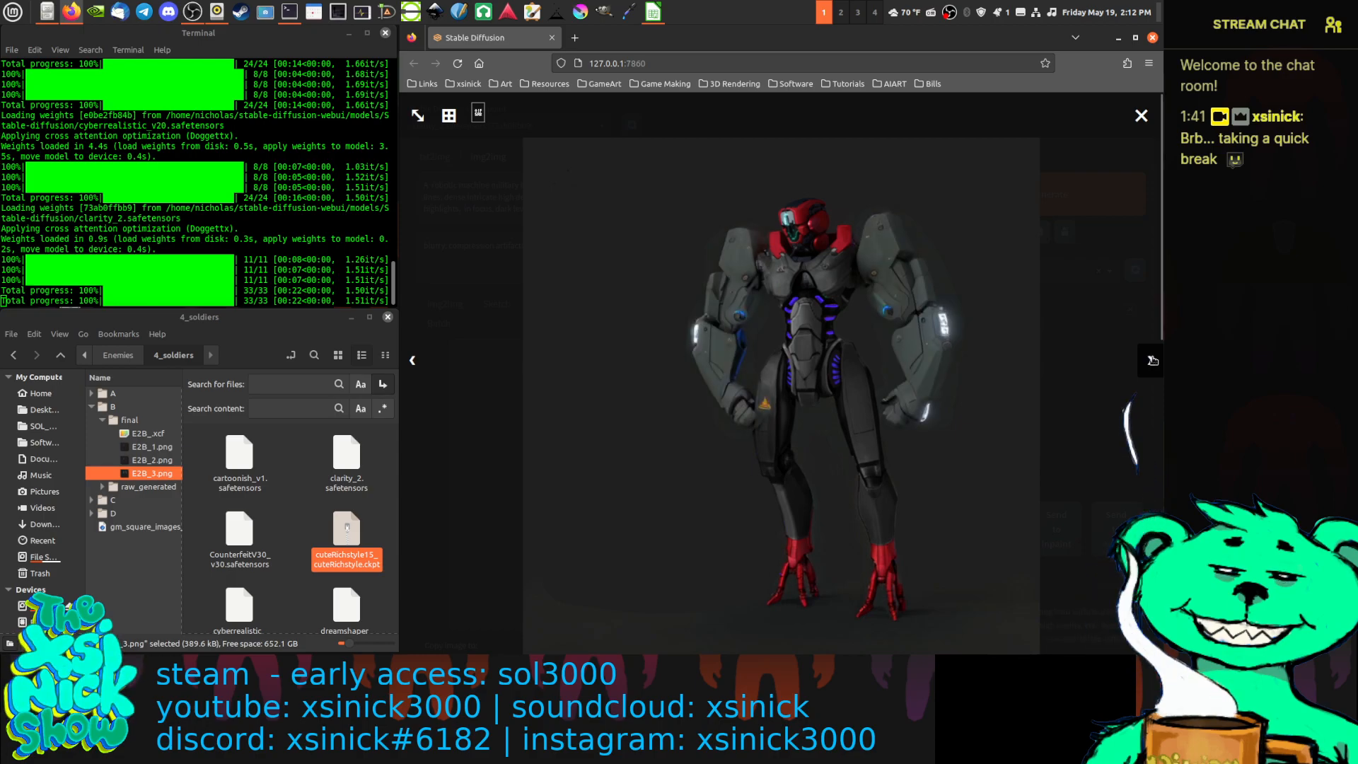
pyautogui.click(1151, 360)
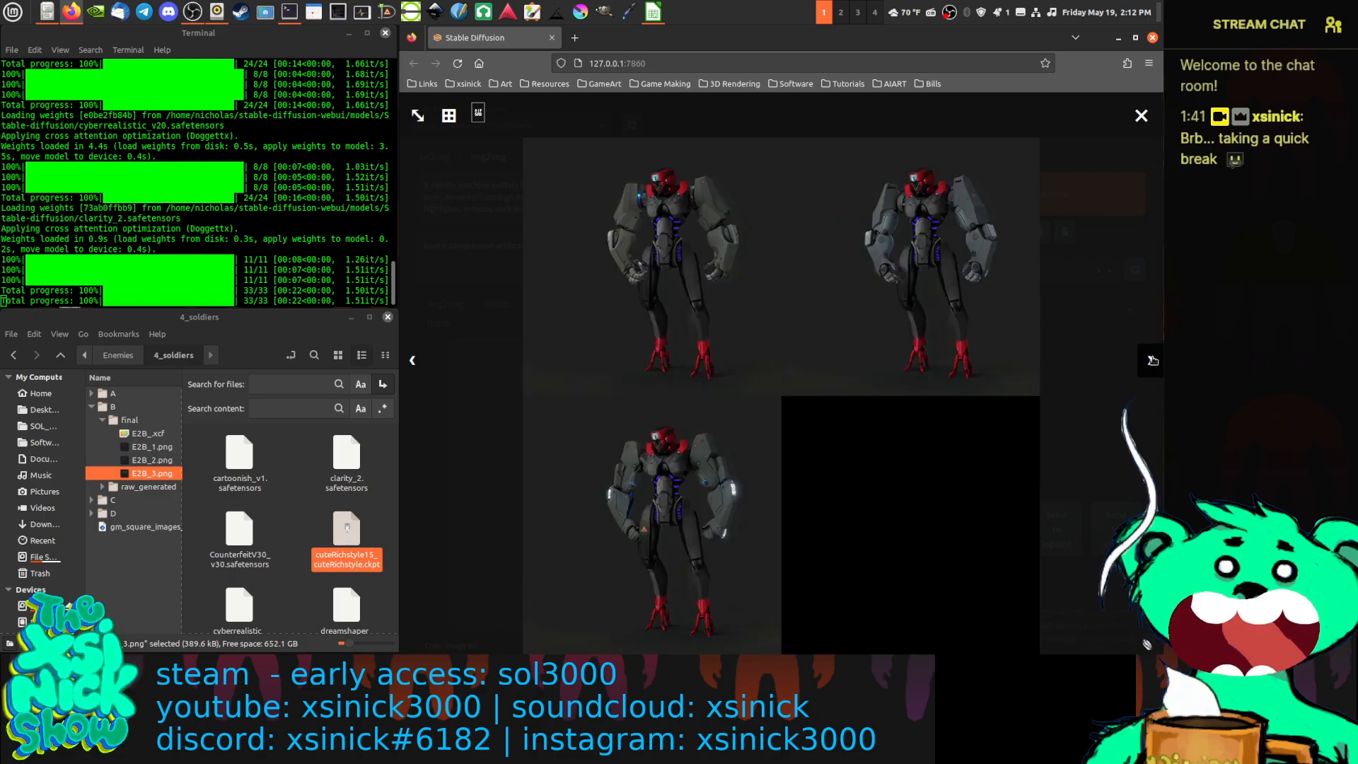
pyautogui.click(1151, 360)
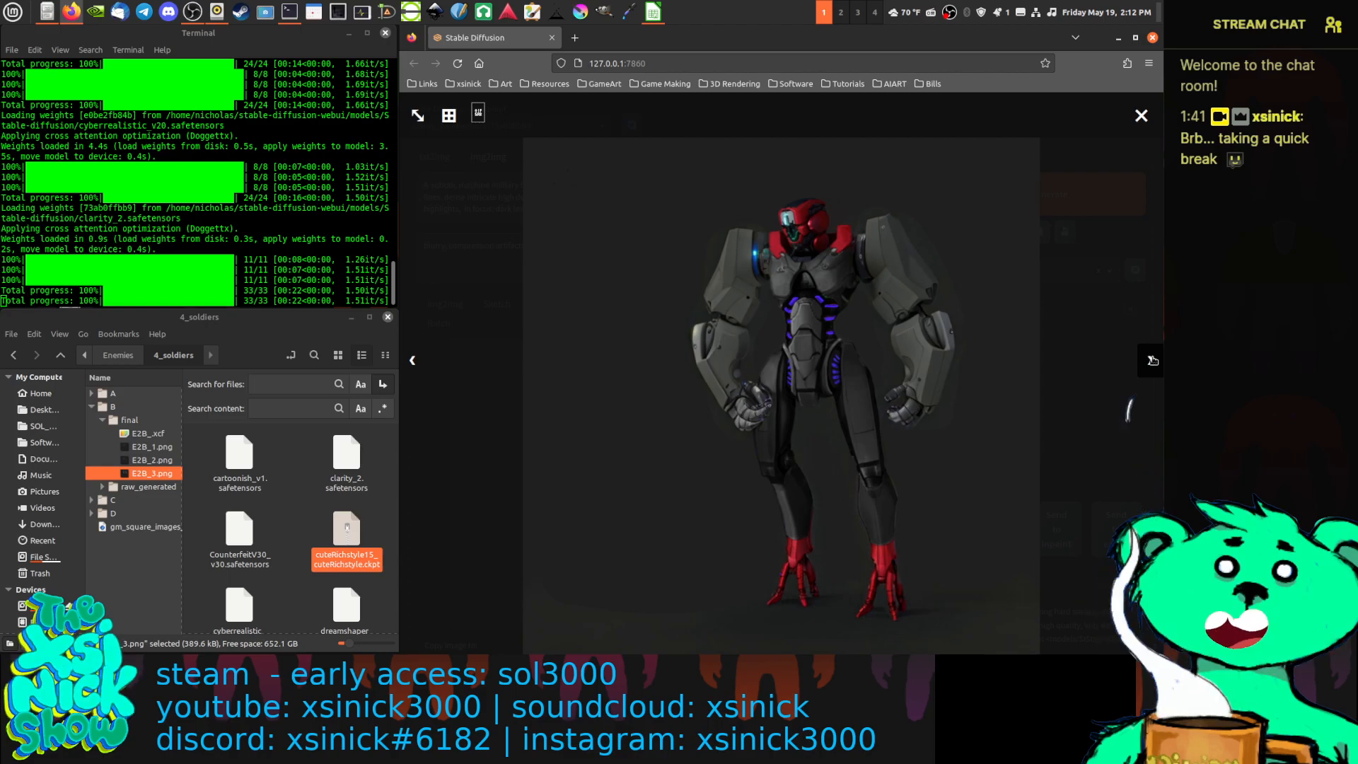
pyautogui.click(1152, 360)
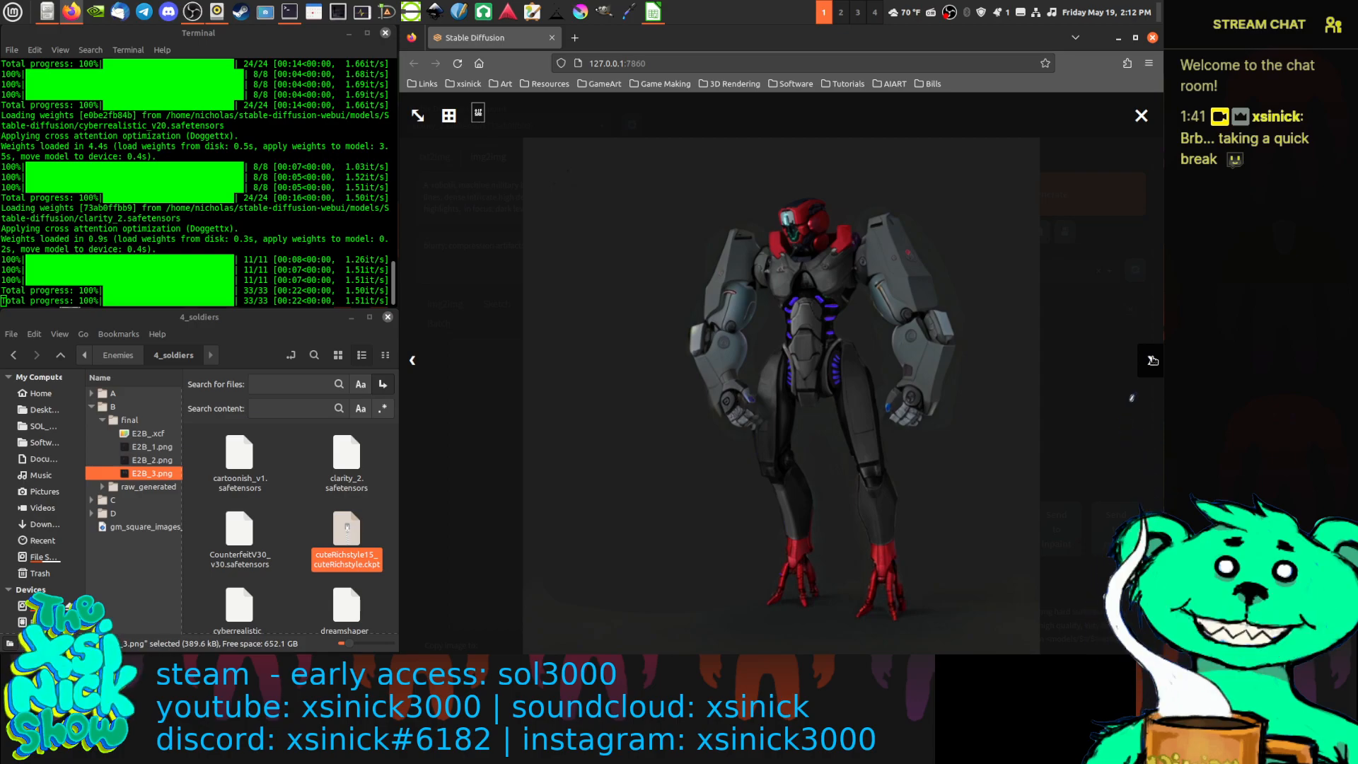
pyautogui.click(1141, 117)
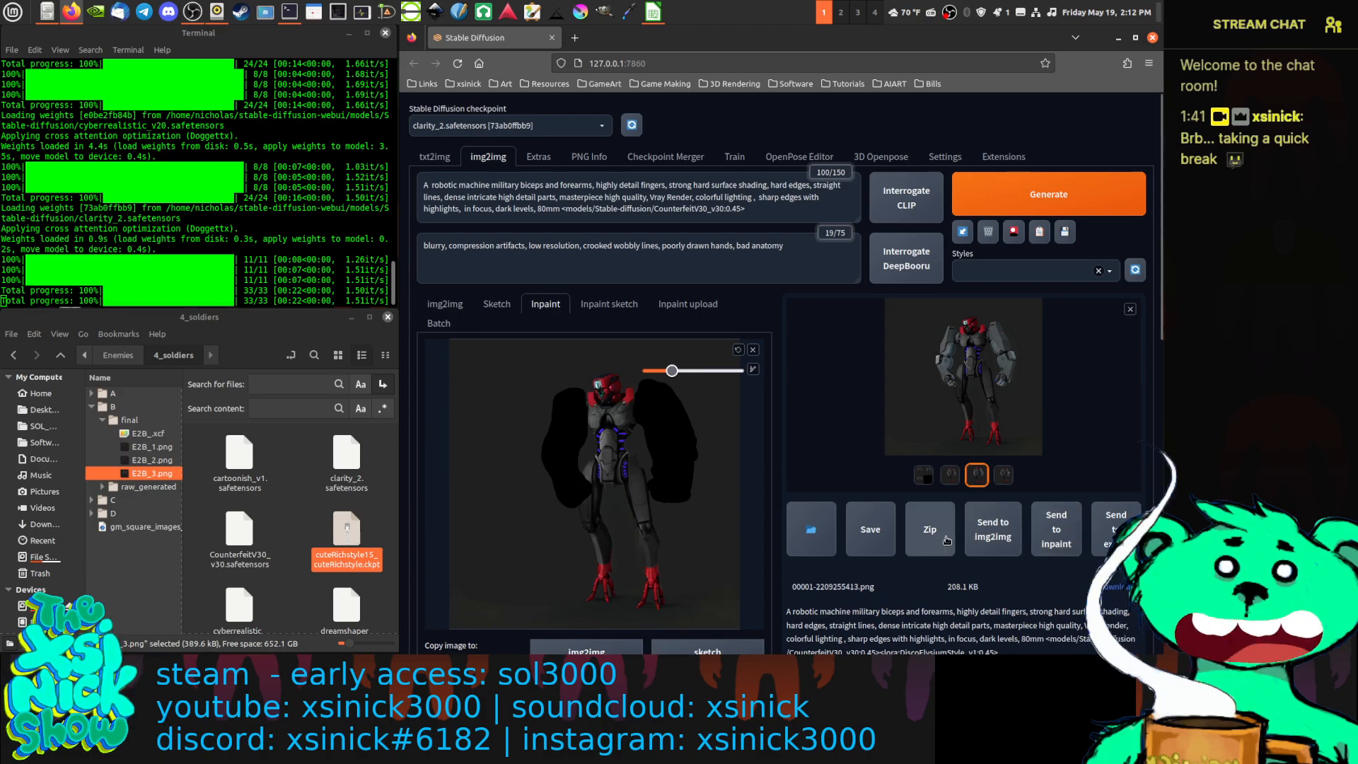
# Save the second arm variation from the batch and generate another set of inpainted images with the same settings
pyautogui.click(883, 539)
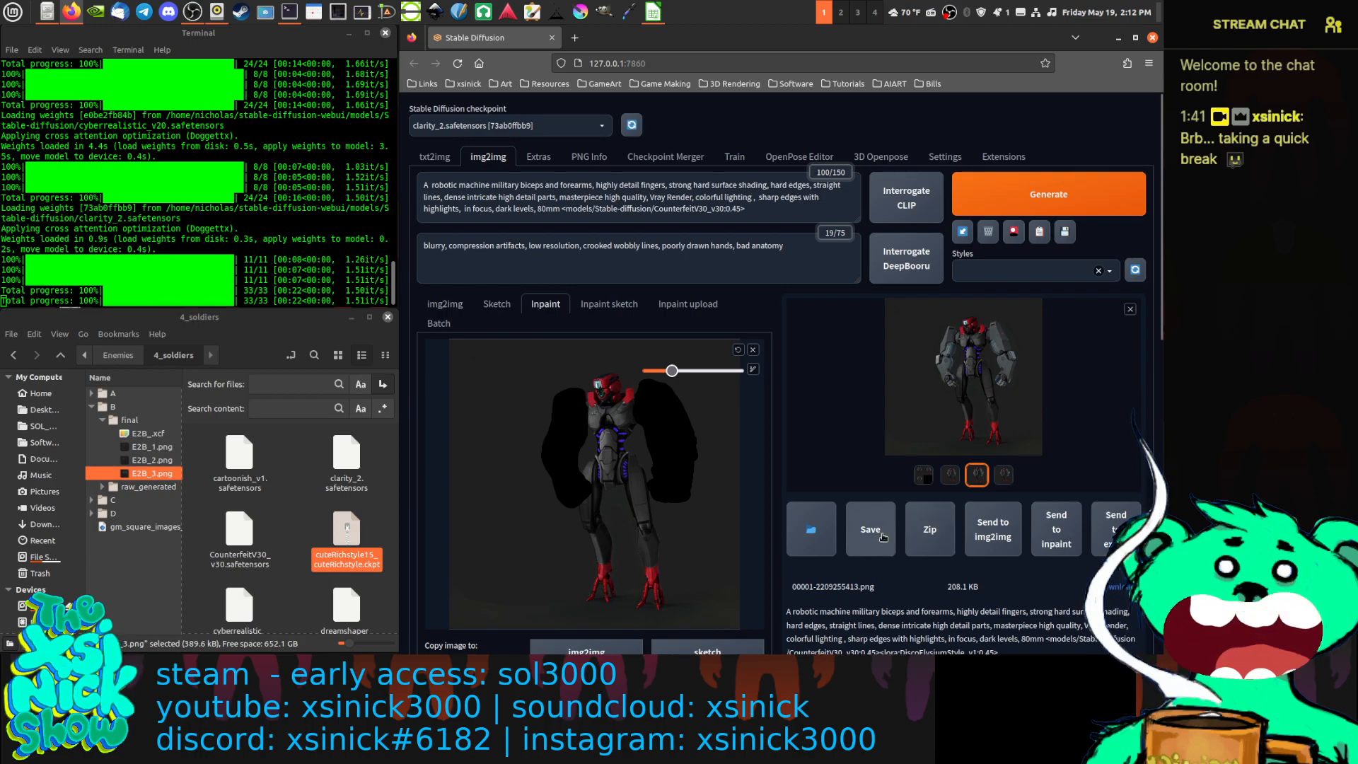
pyautogui.click(1052, 182)
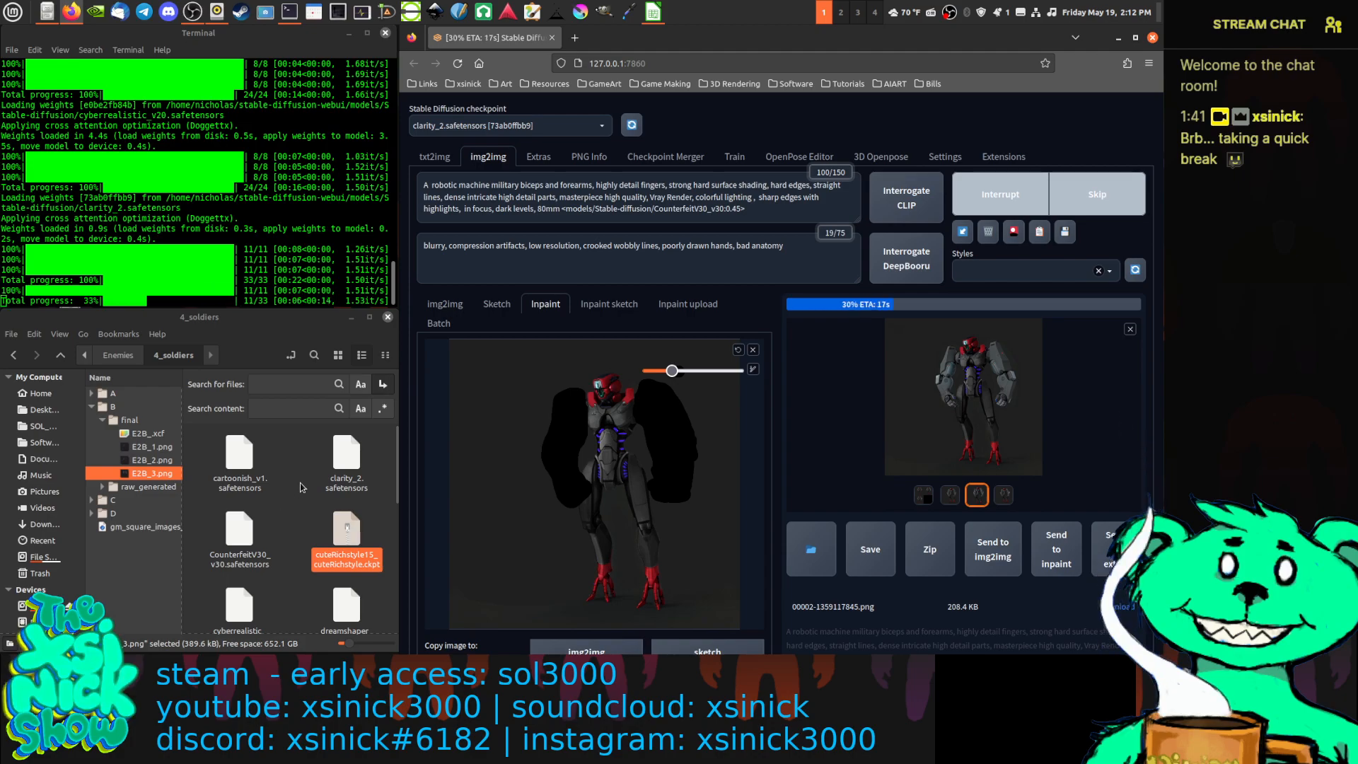
# Browse from the models folder up to stable-diffusion-webui's outputs folder and expand final-images to list the saved robot images
pyautogui.click(300, 483)
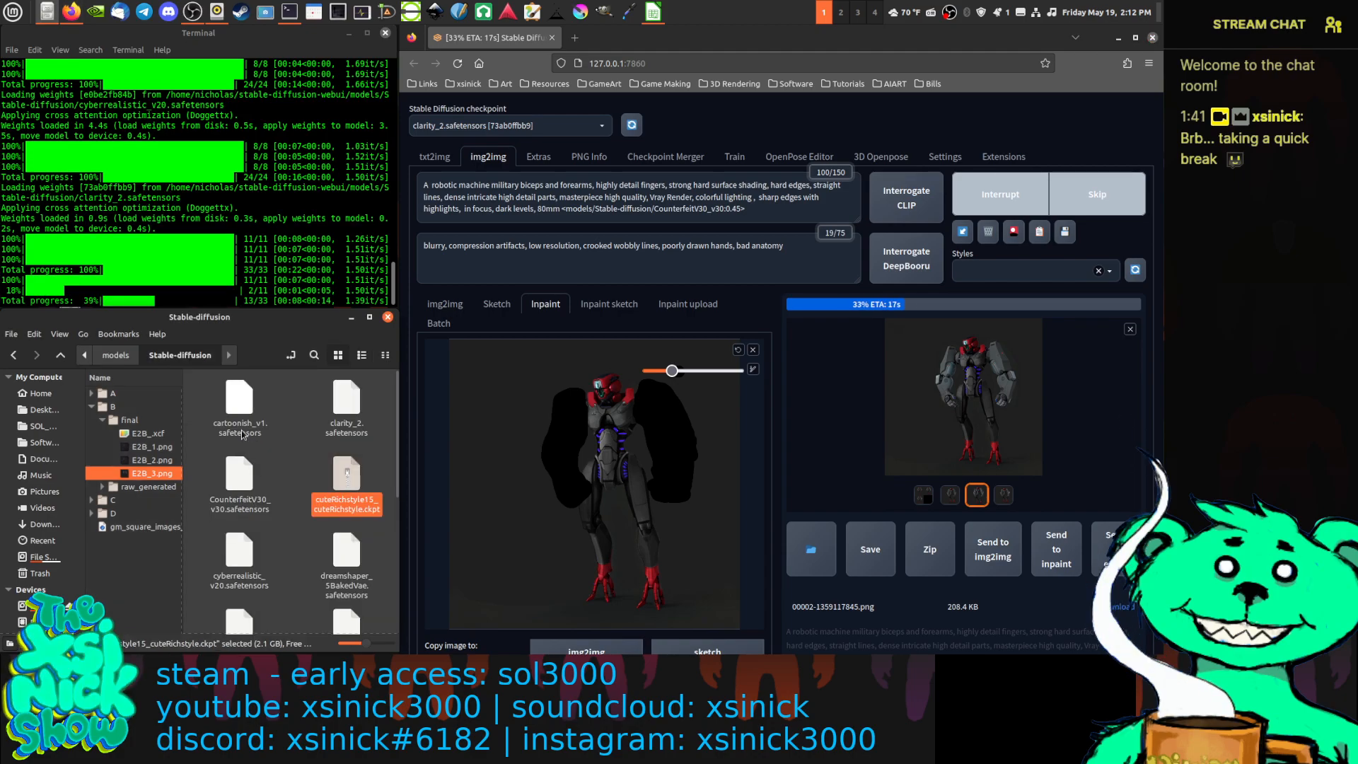
pyautogui.click(115, 355)
pyautogui.scroll(-3, 301, 495)
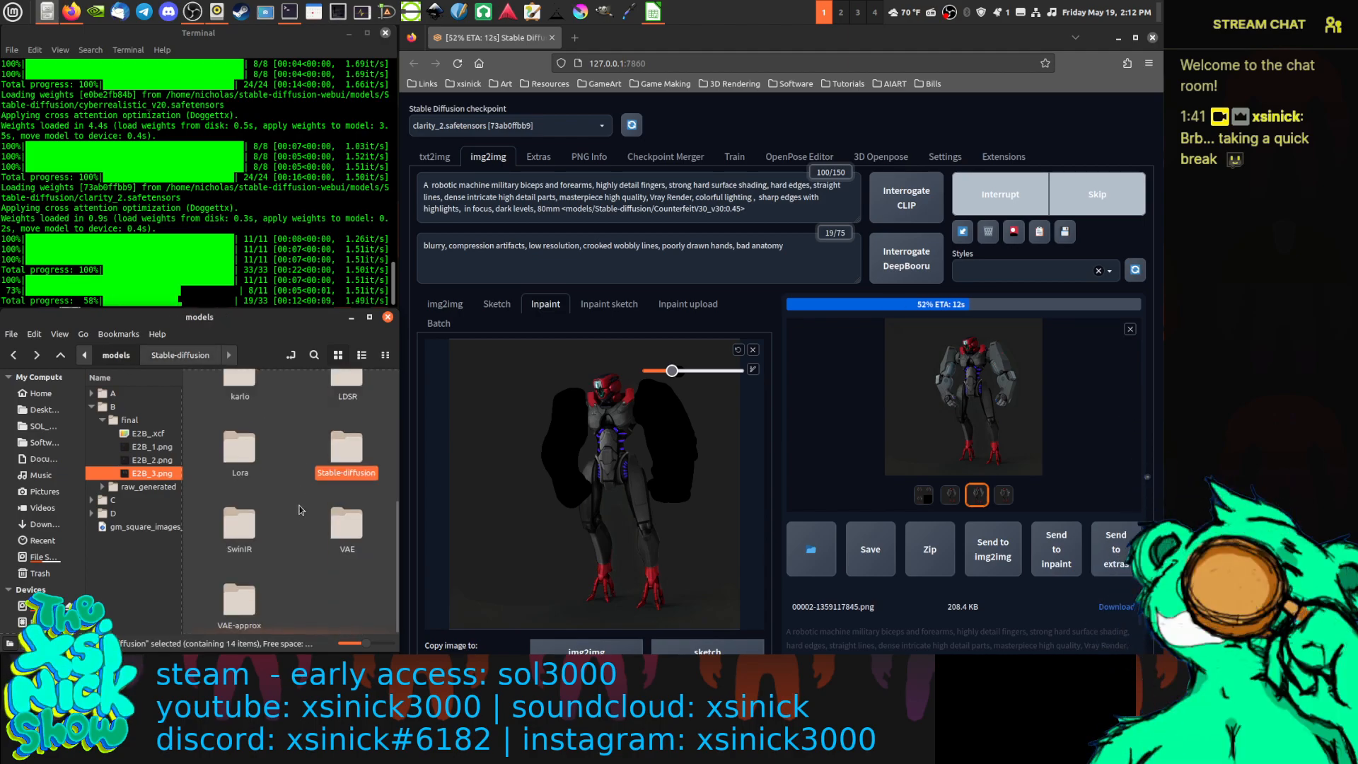
pyautogui.scroll(3, 302, 507)
pyautogui.scroll(1, 303, 507)
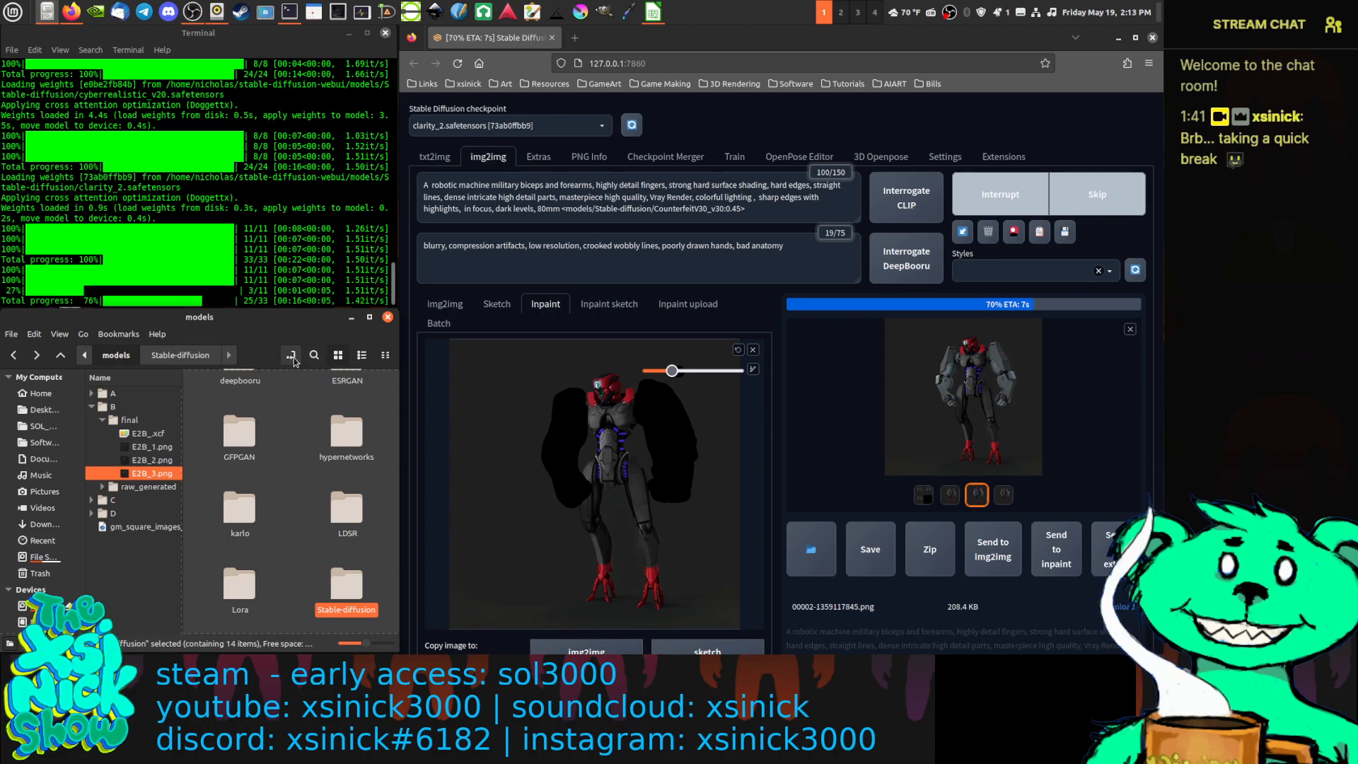
pyautogui.click(60, 356)
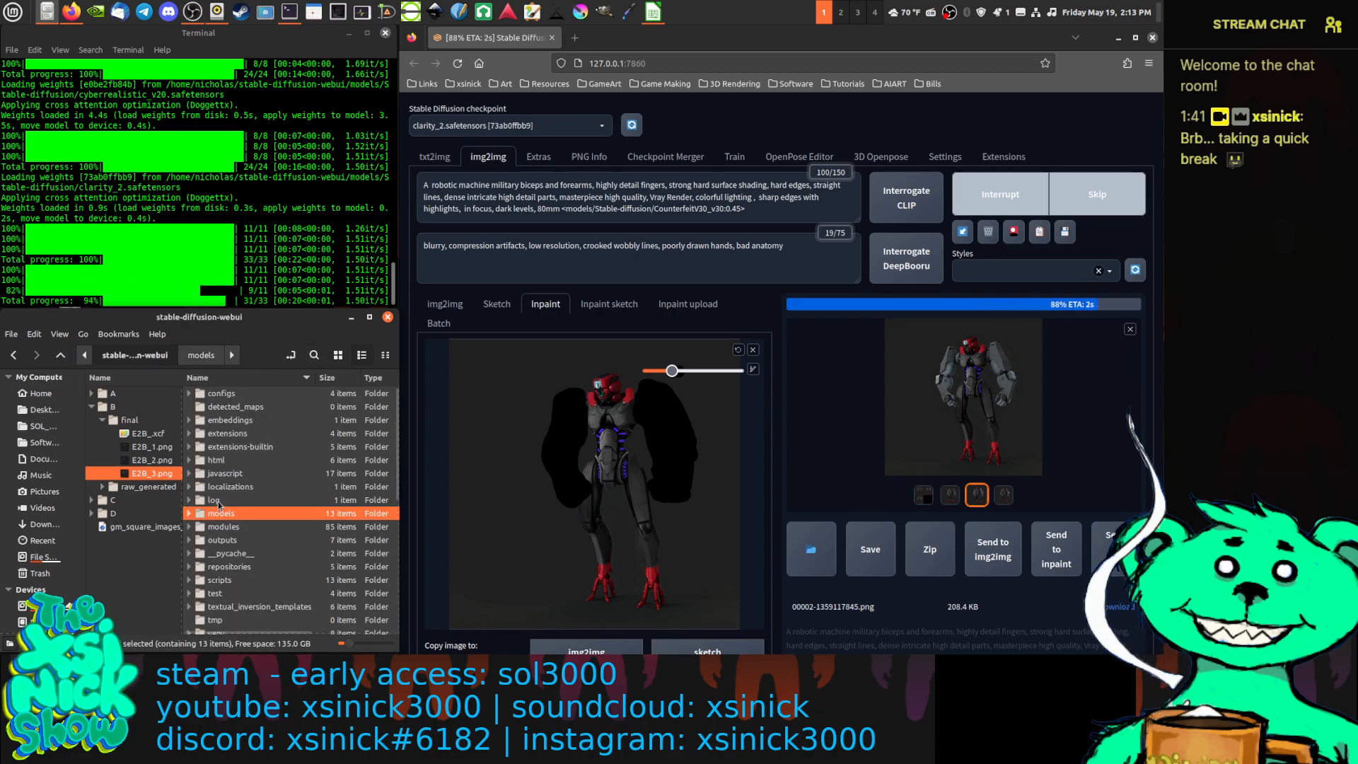
pyautogui.doubleClick(228, 540)
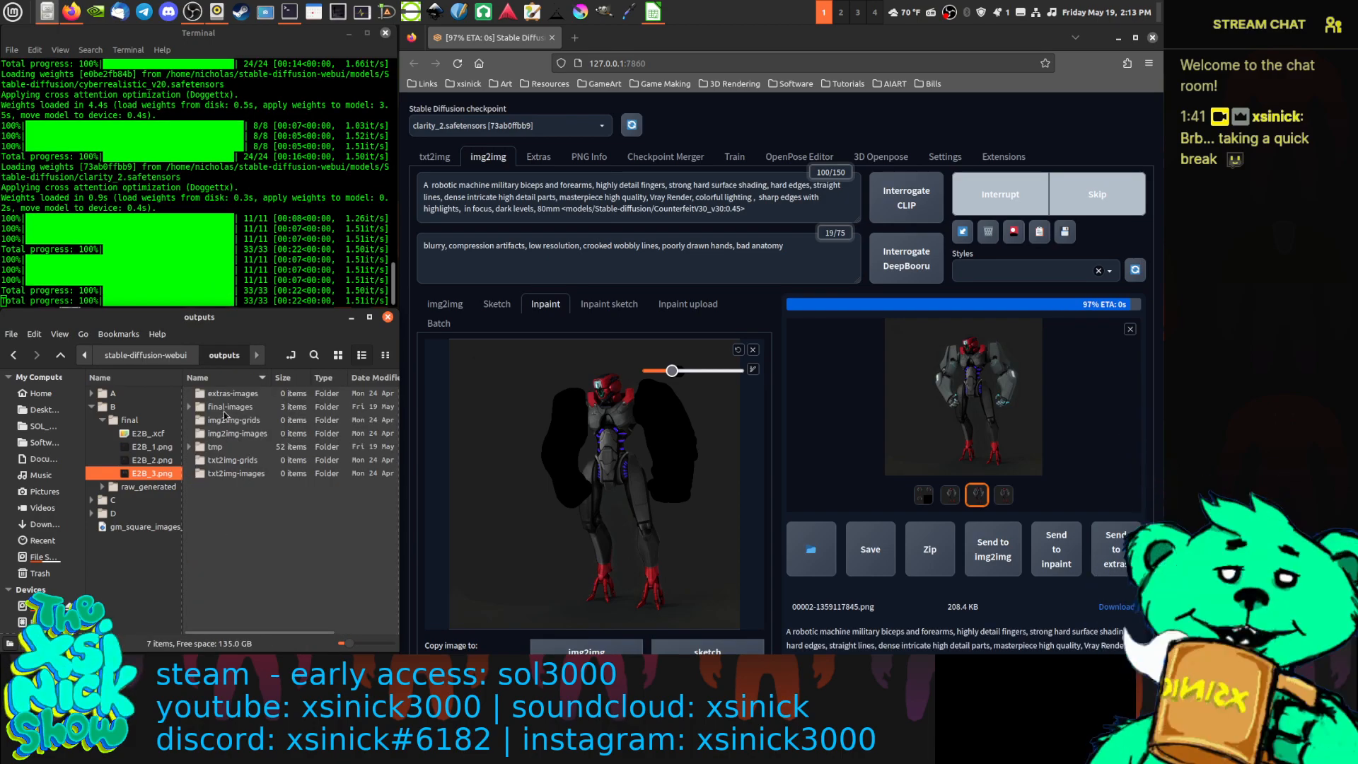
pyautogui.click(188, 409)
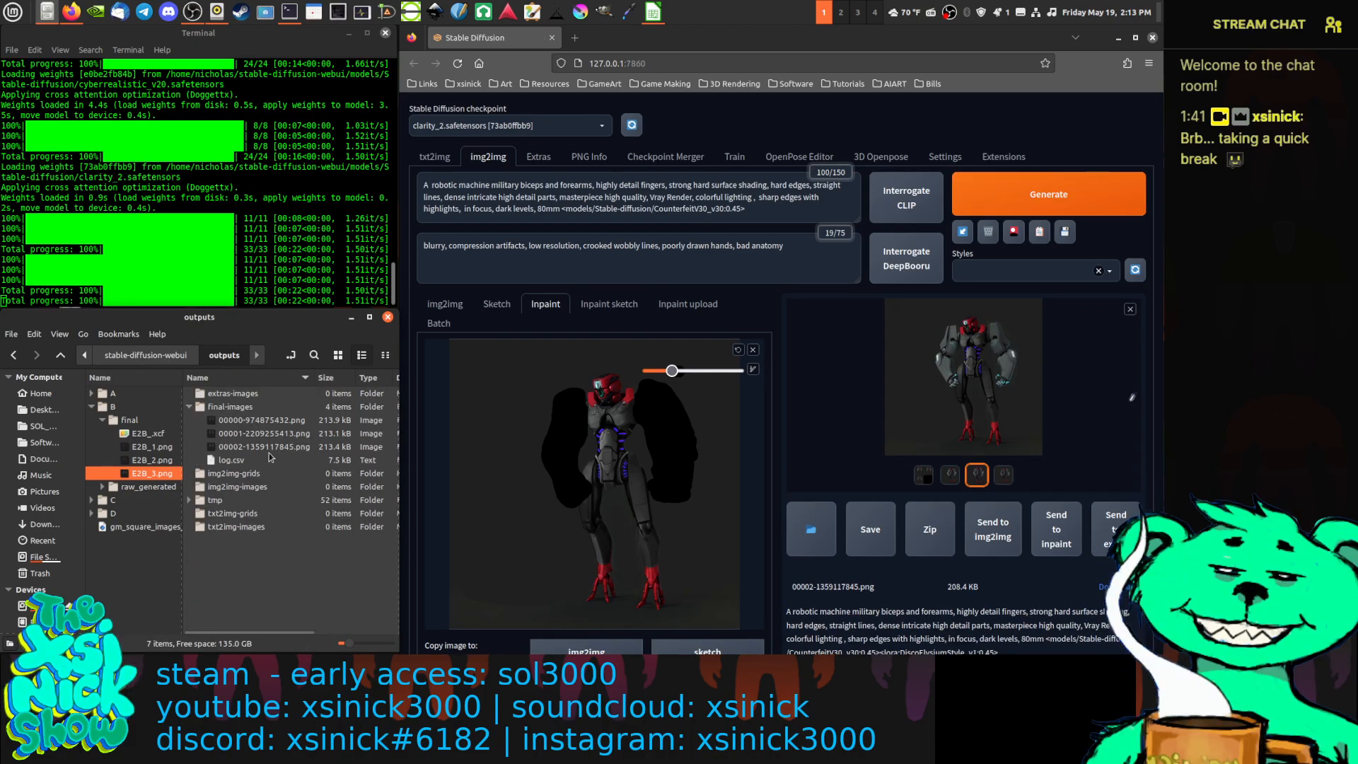
# Examine each arm variation from the latest batch at full size, cycling back to the first individual result
pyautogui.click(991, 381)
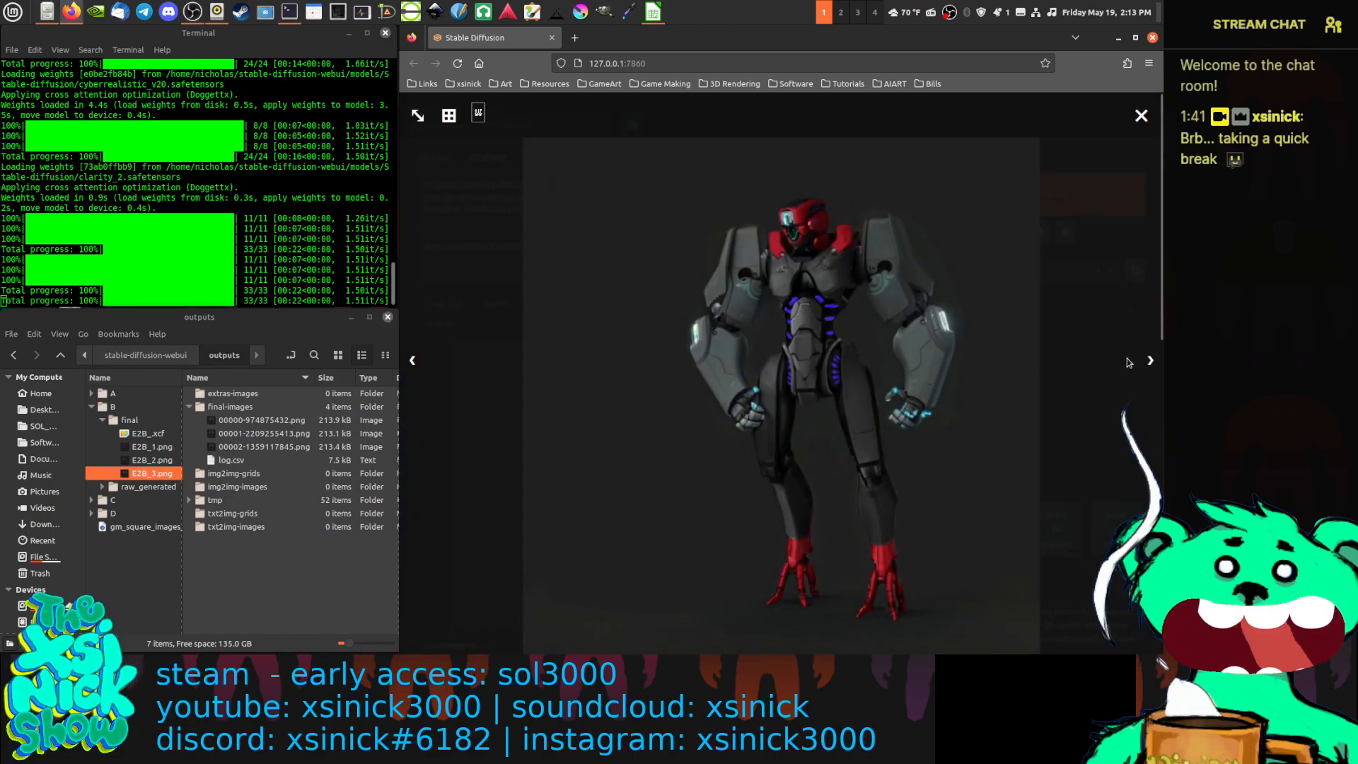
pyautogui.click(1150, 362)
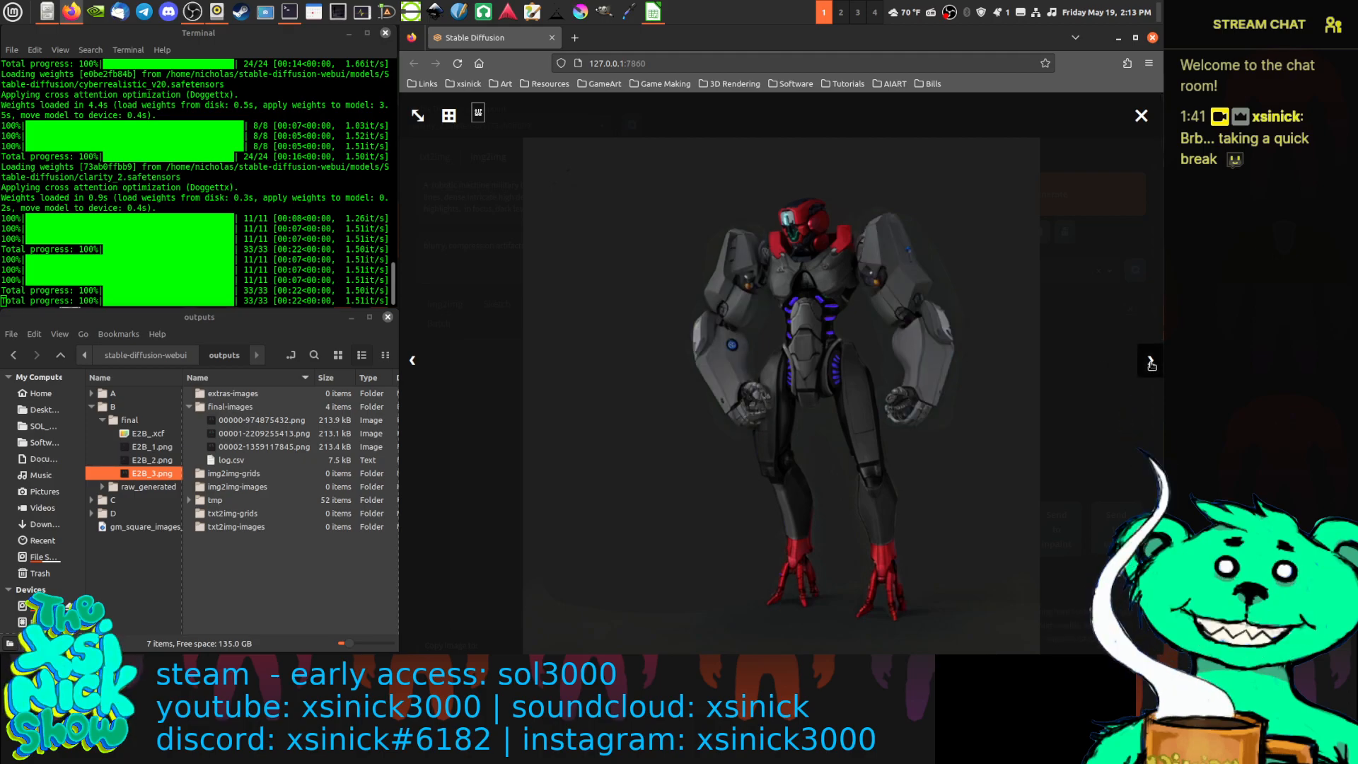
pyautogui.click(1150, 362)
pyautogui.click(1150, 362)
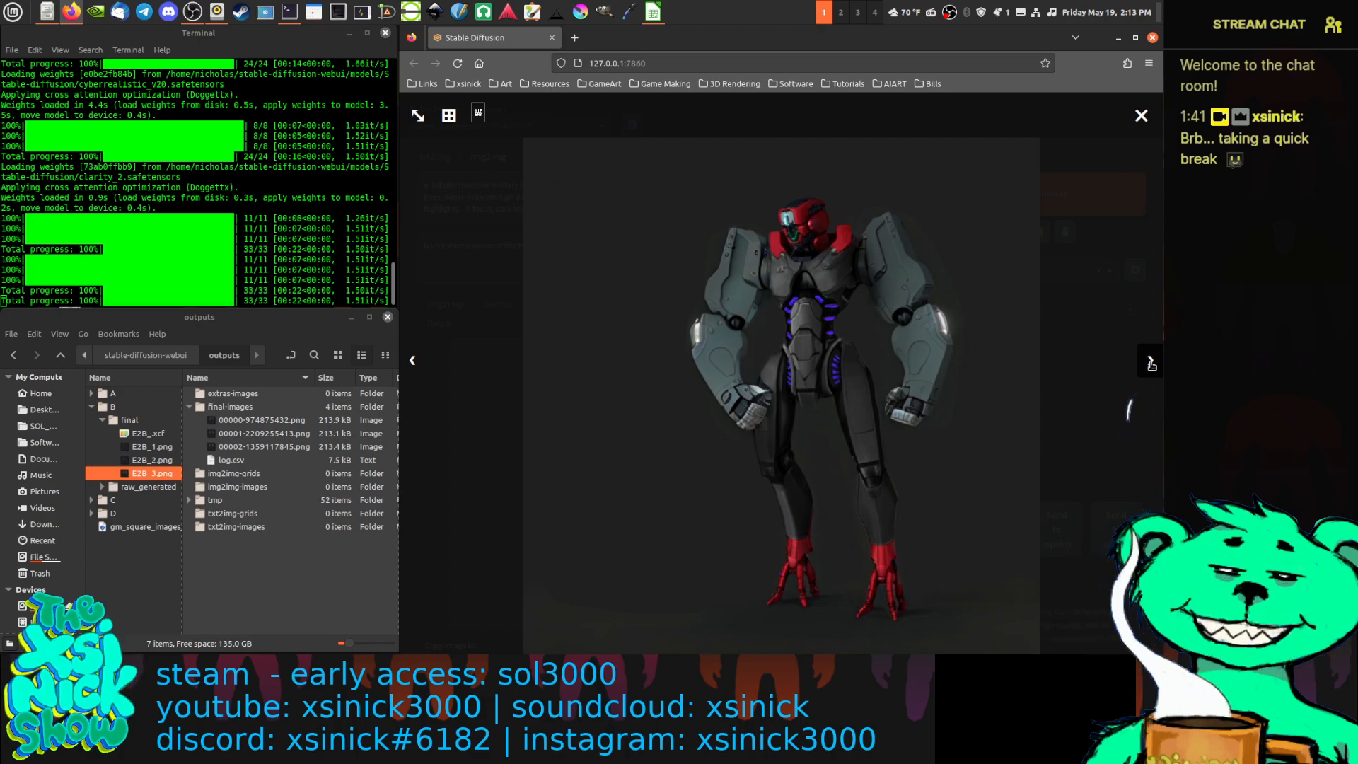
pyautogui.click(1151, 363)
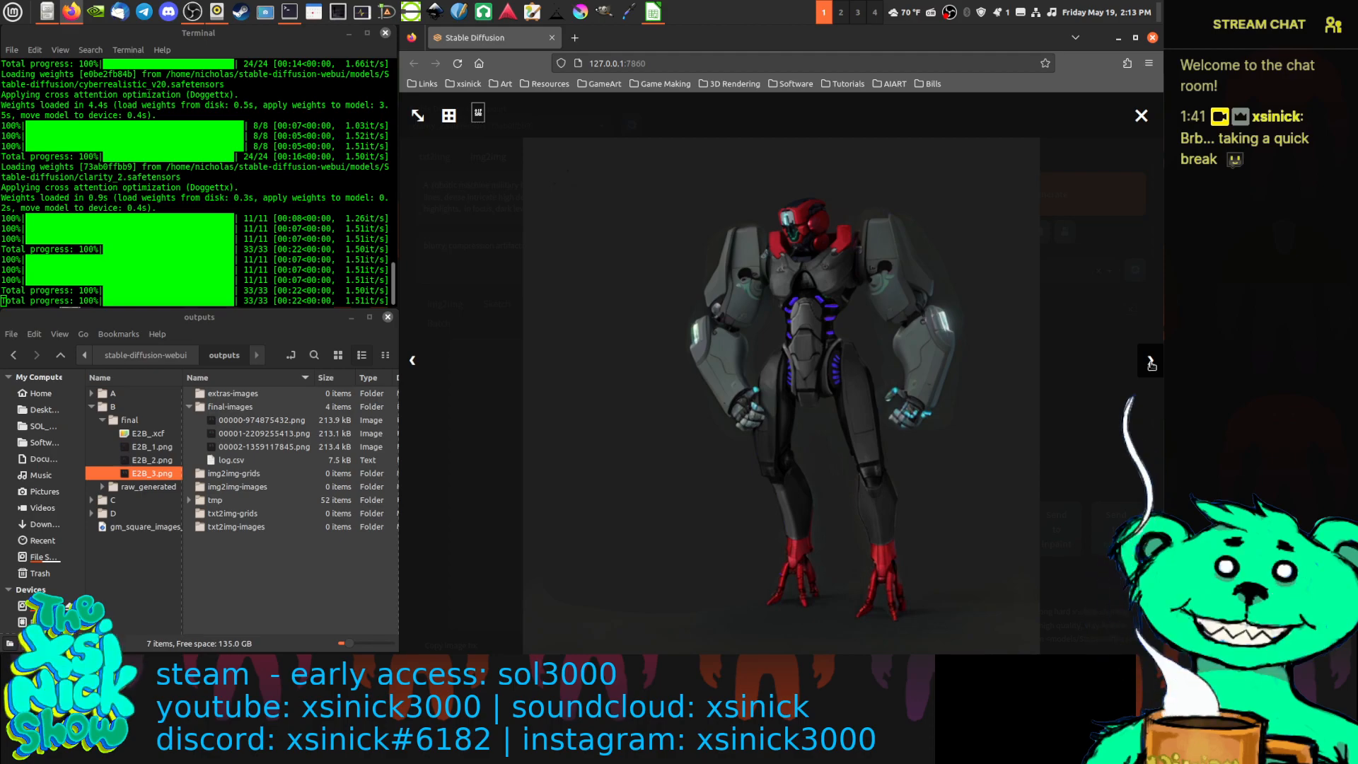
pyautogui.click(1150, 362)
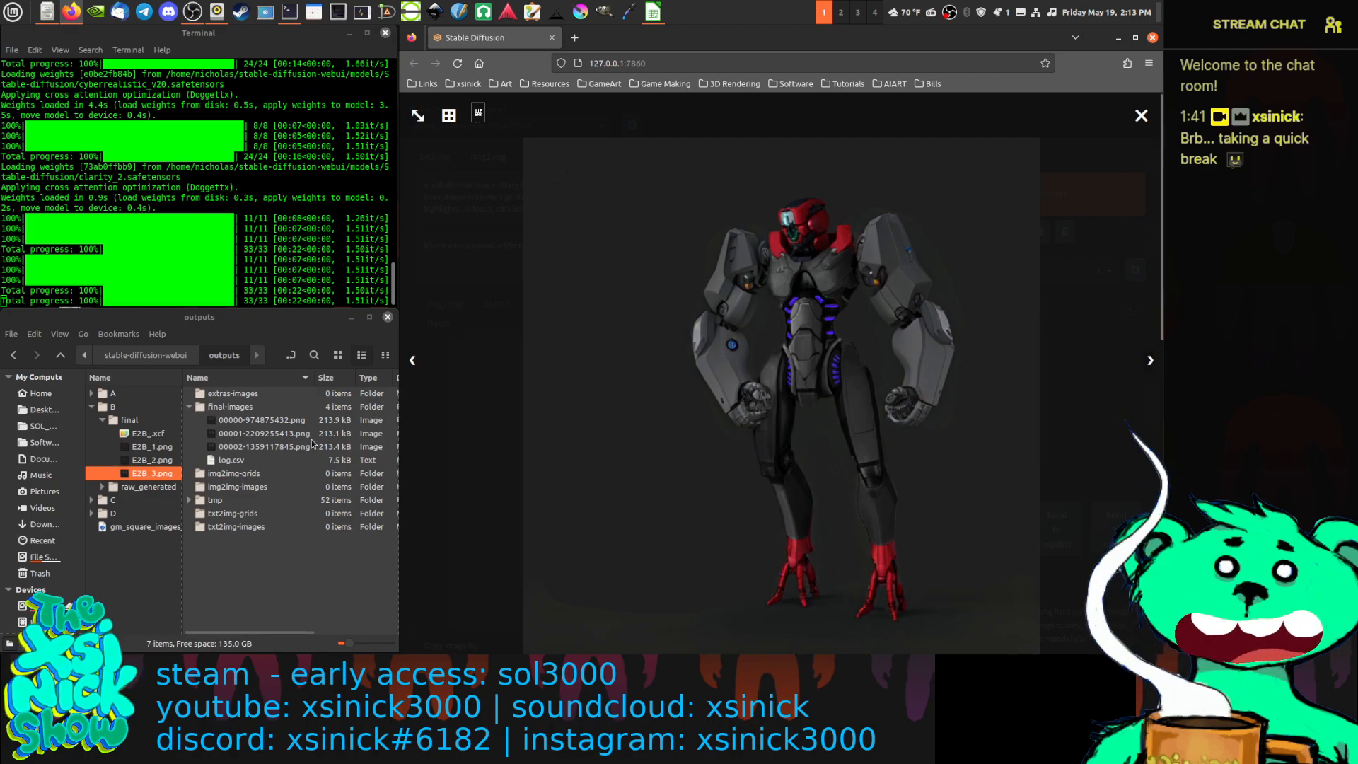
# Compare the three saved robot images in final-images in the image viewer, starting with 00000-974875432.png, and close the viewer when done
pyautogui.click(295, 421)
pyautogui.doubleClick(295, 422)
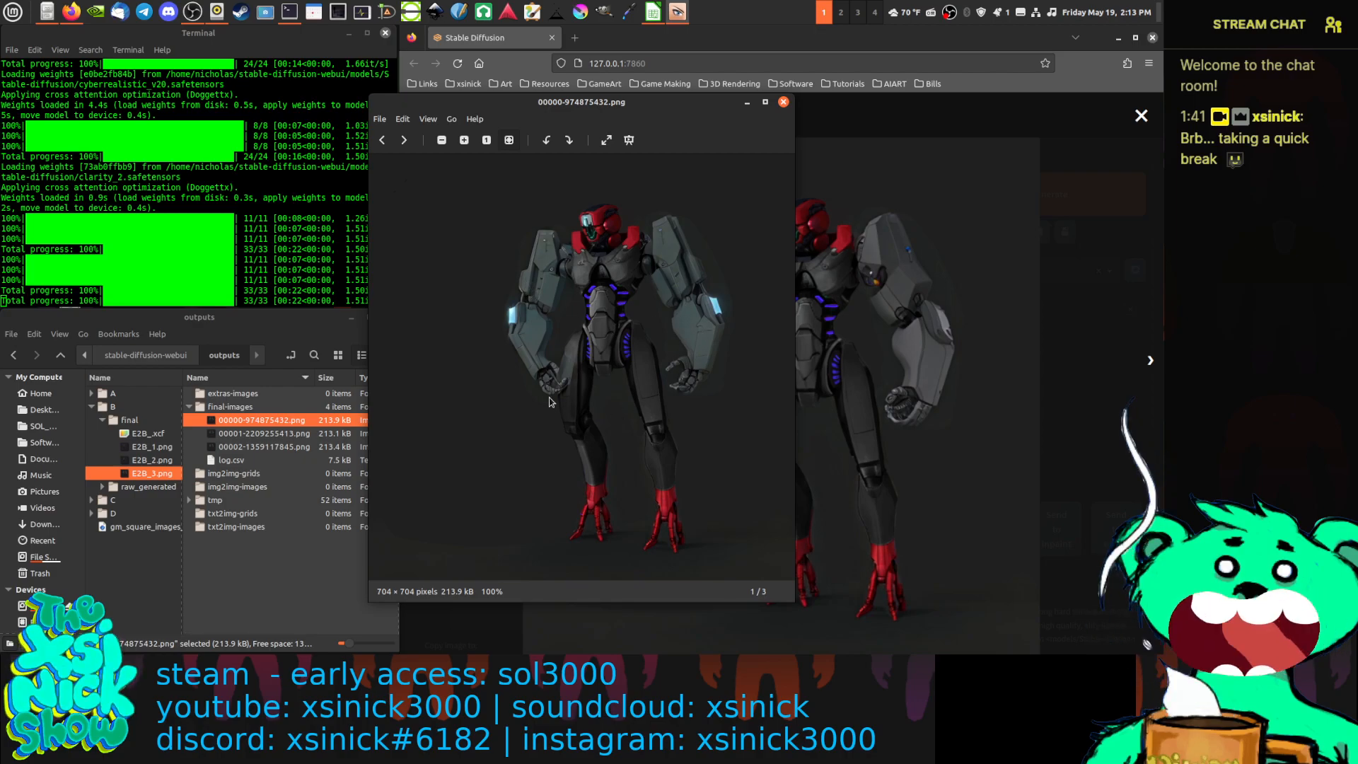
pyautogui.click(411, 143)
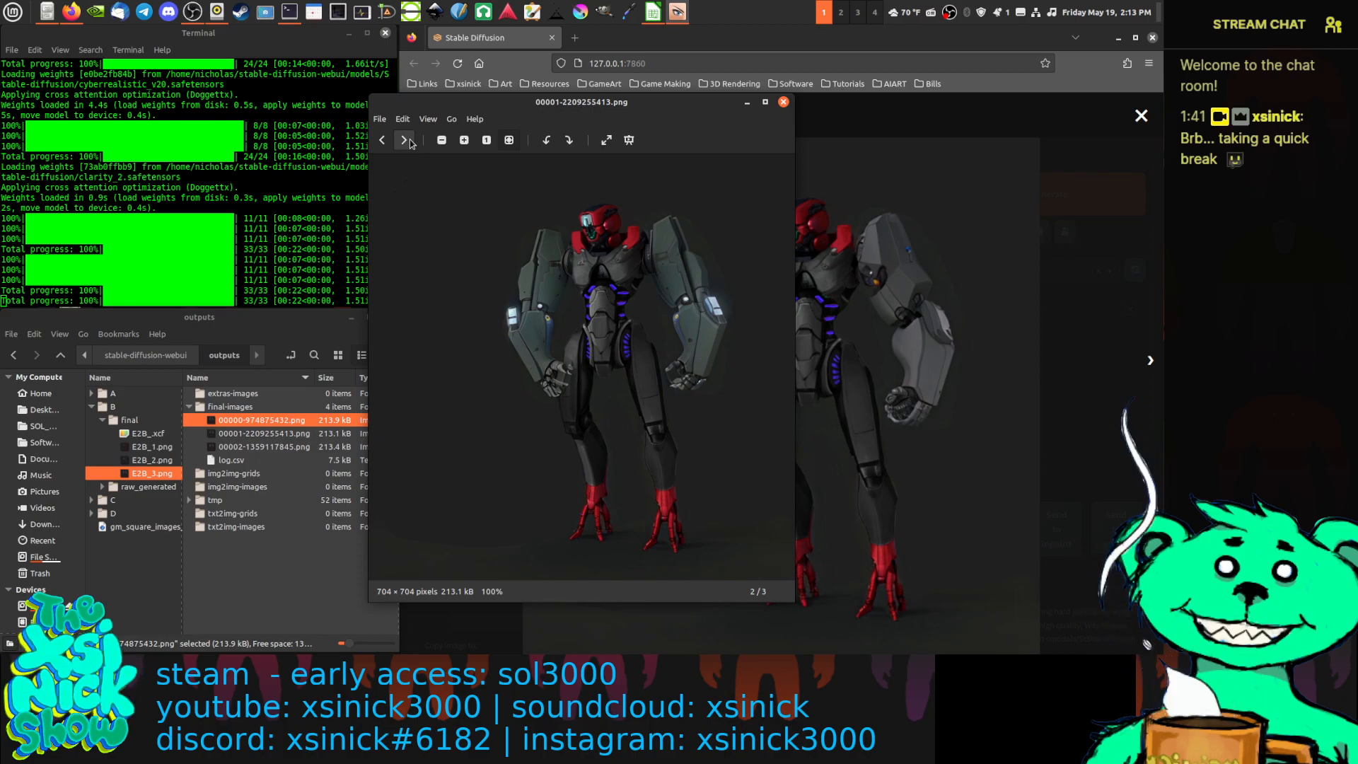
pyautogui.click(382, 140)
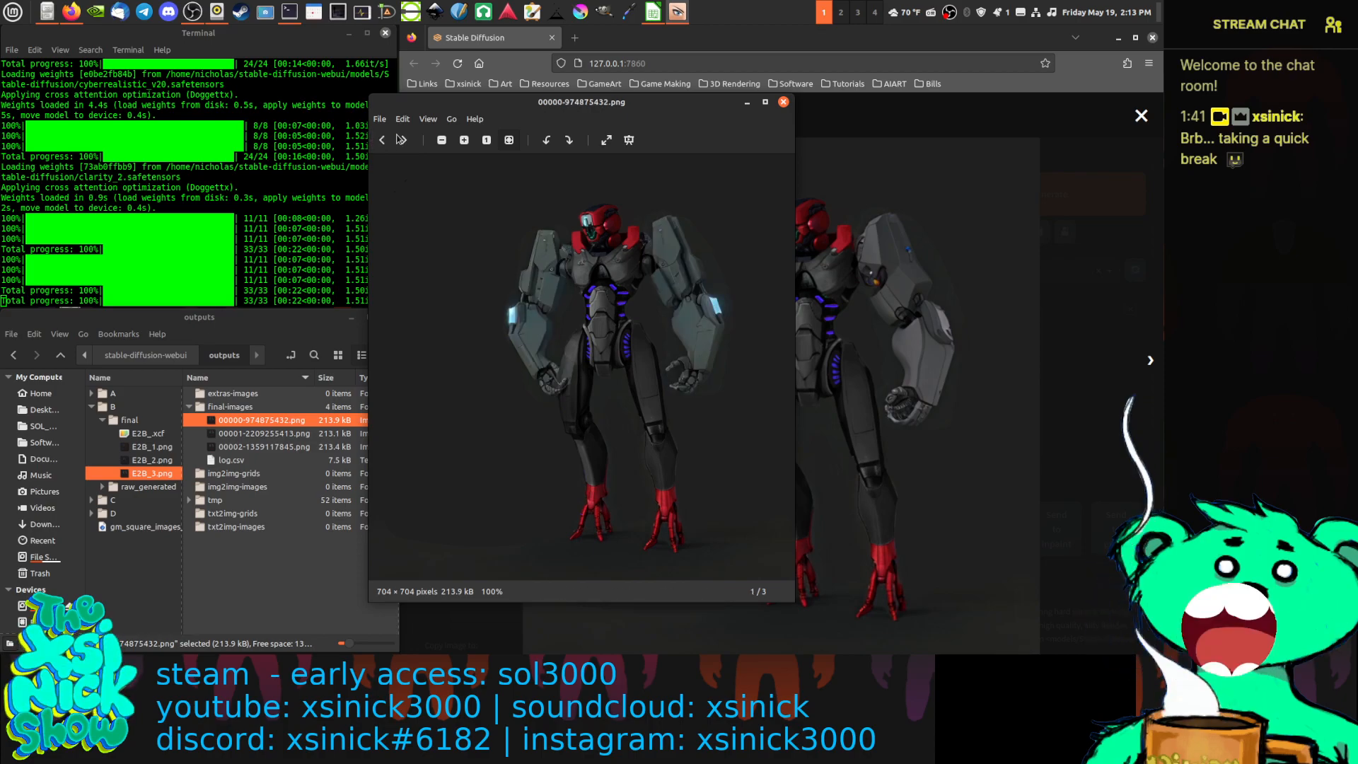
pyautogui.click(403, 141)
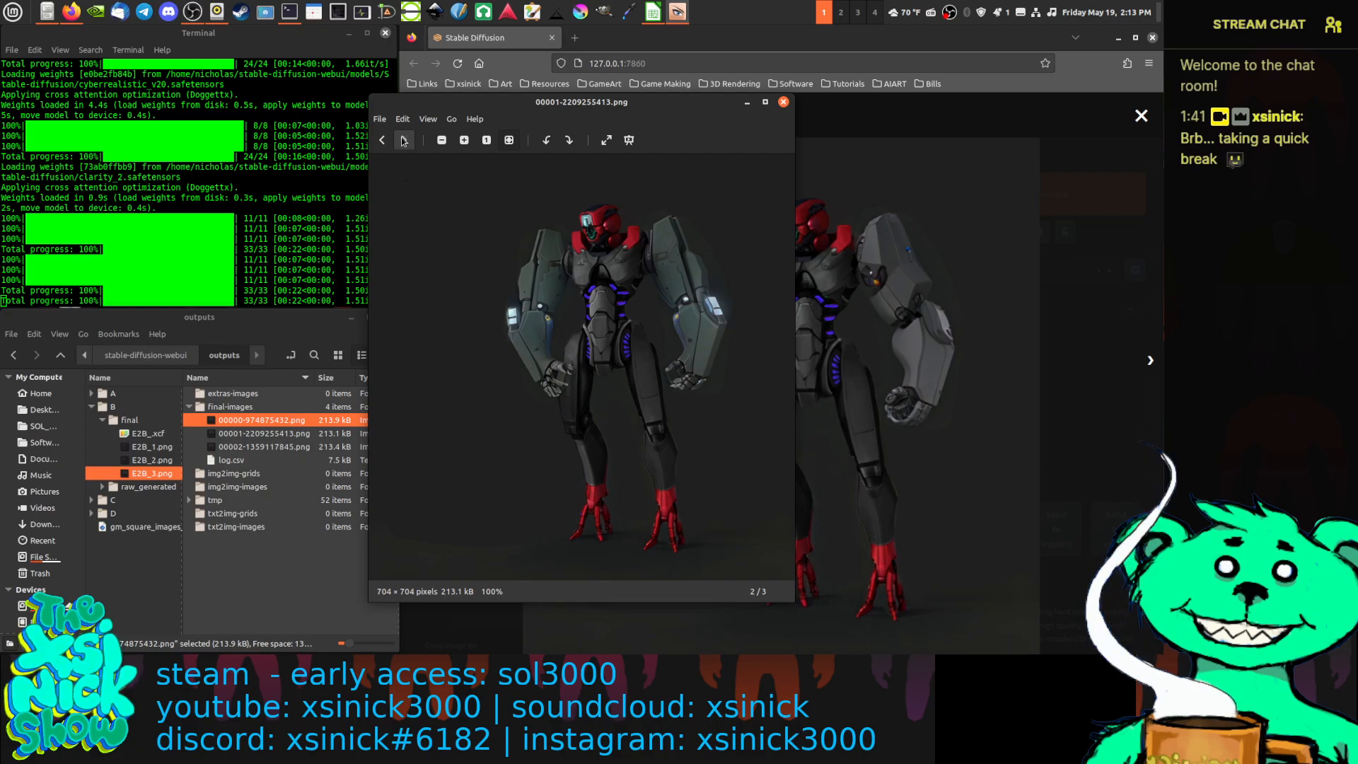
pyautogui.click(400, 141)
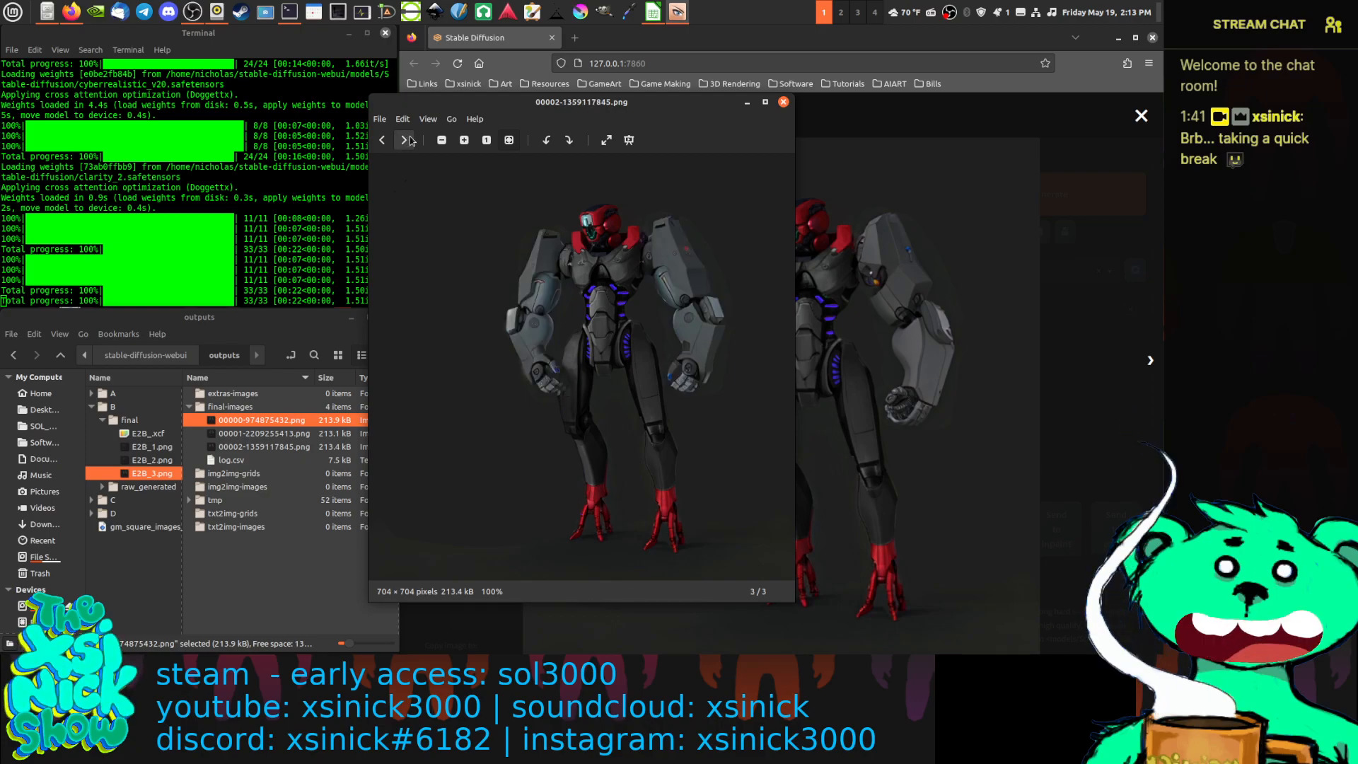
pyautogui.click(391, 143)
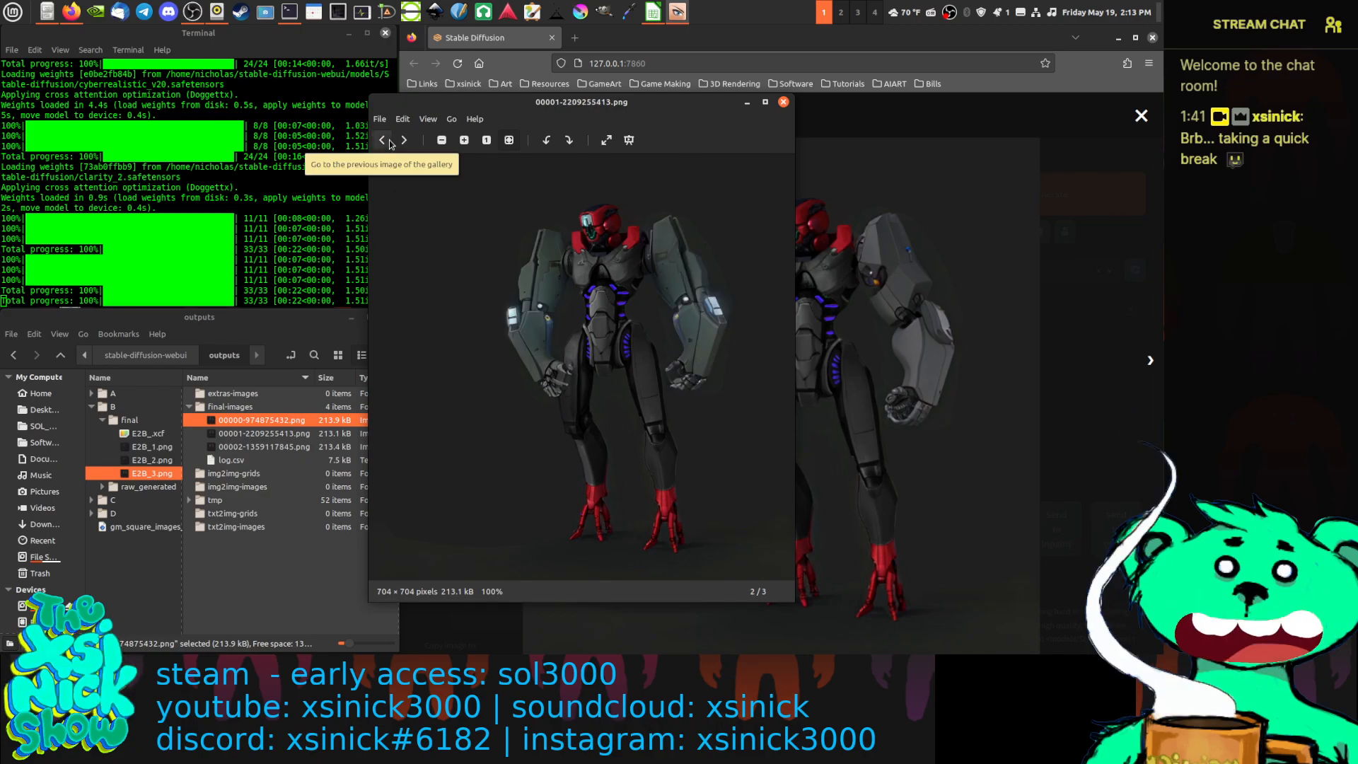
pyautogui.click(392, 143)
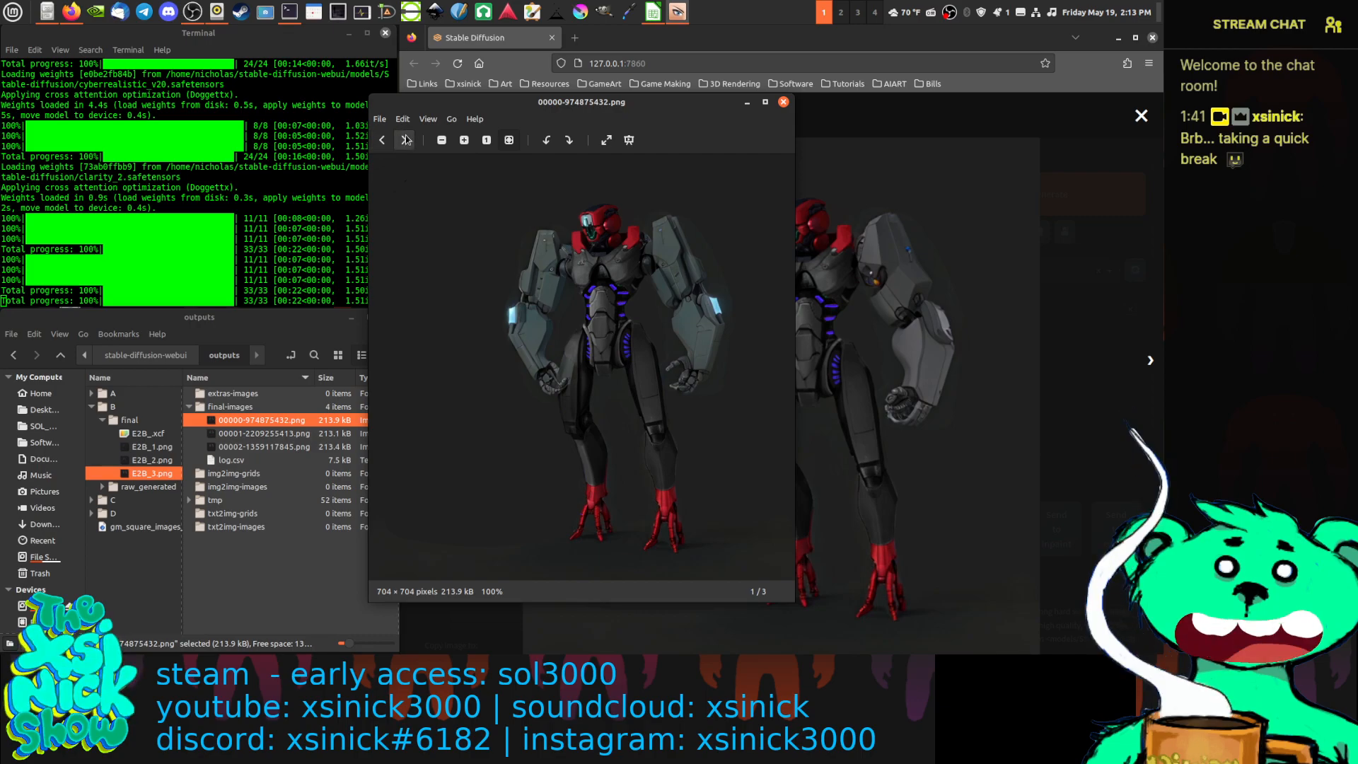
pyautogui.click(405, 140)
pyautogui.click(406, 140)
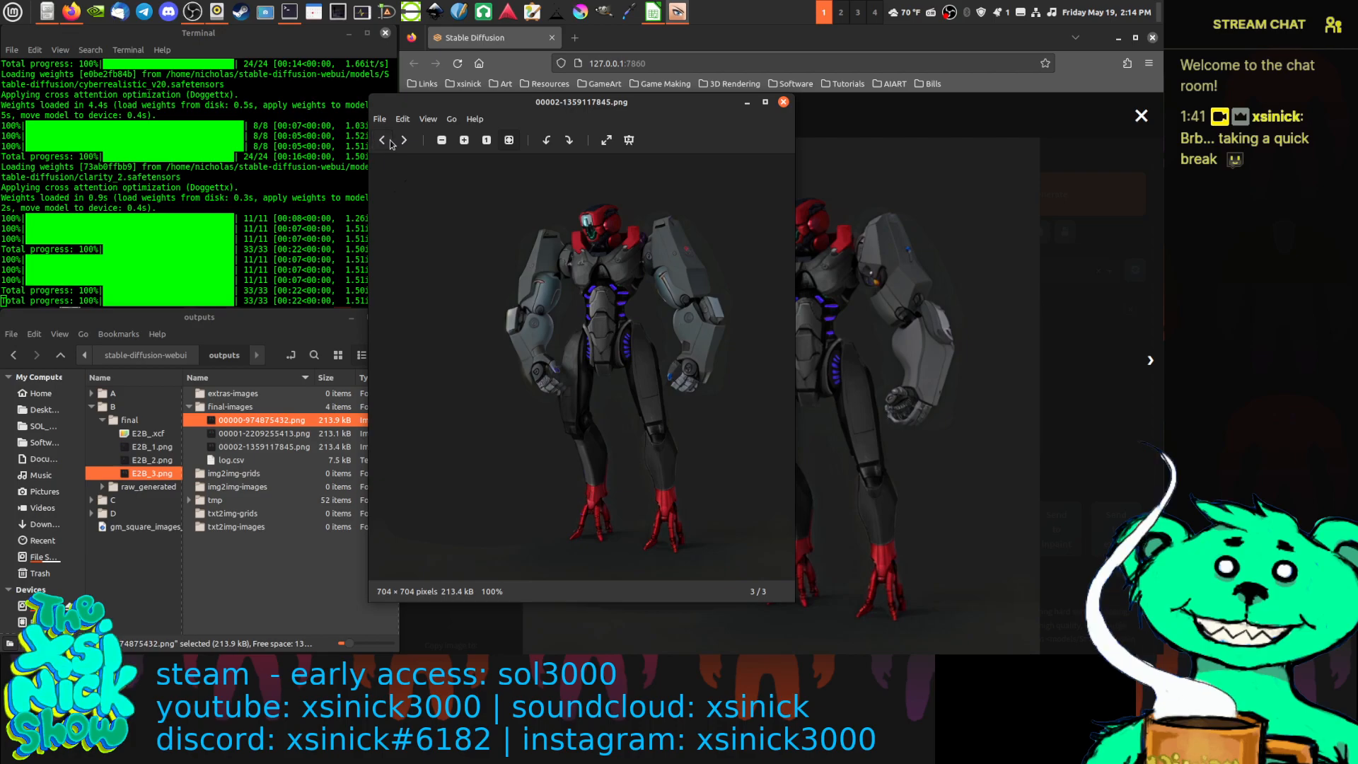
pyautogui.click(391, 144)
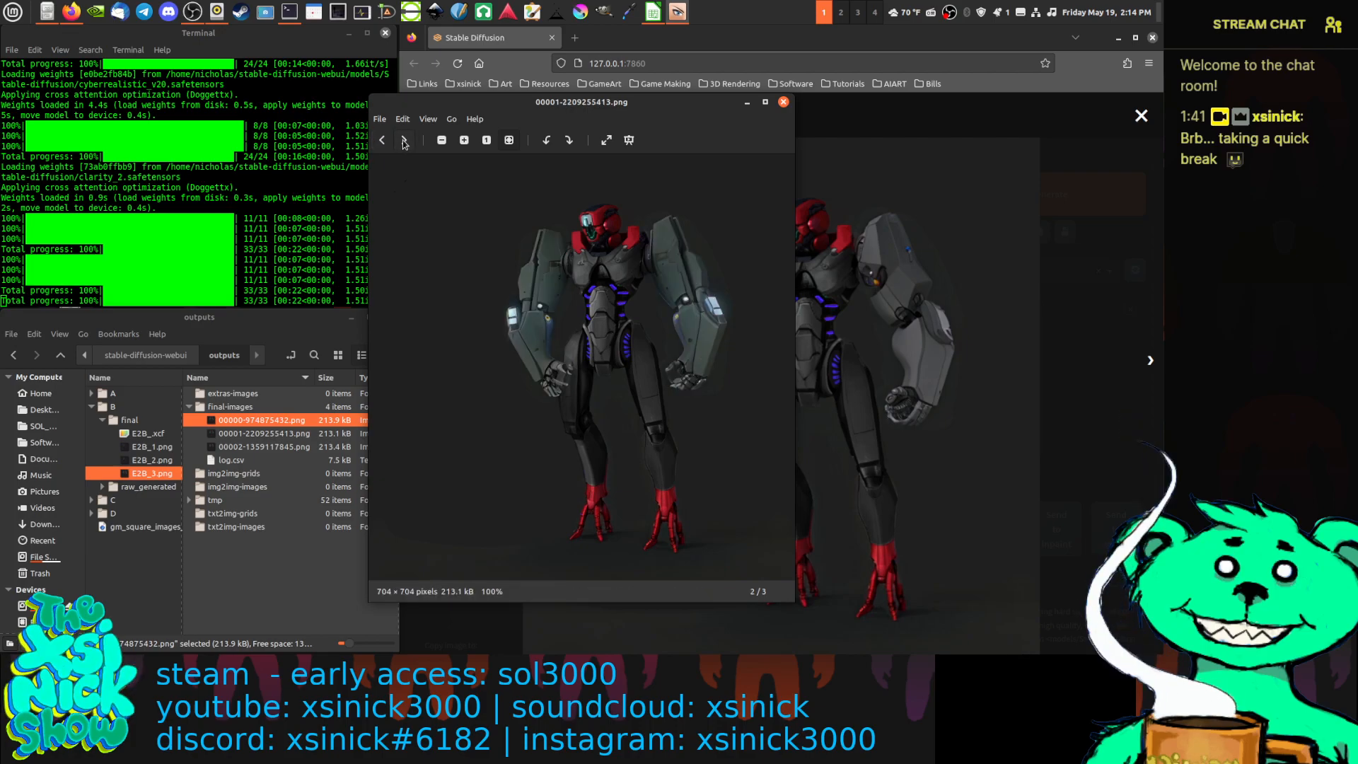
pyautogui.click(404, 141)
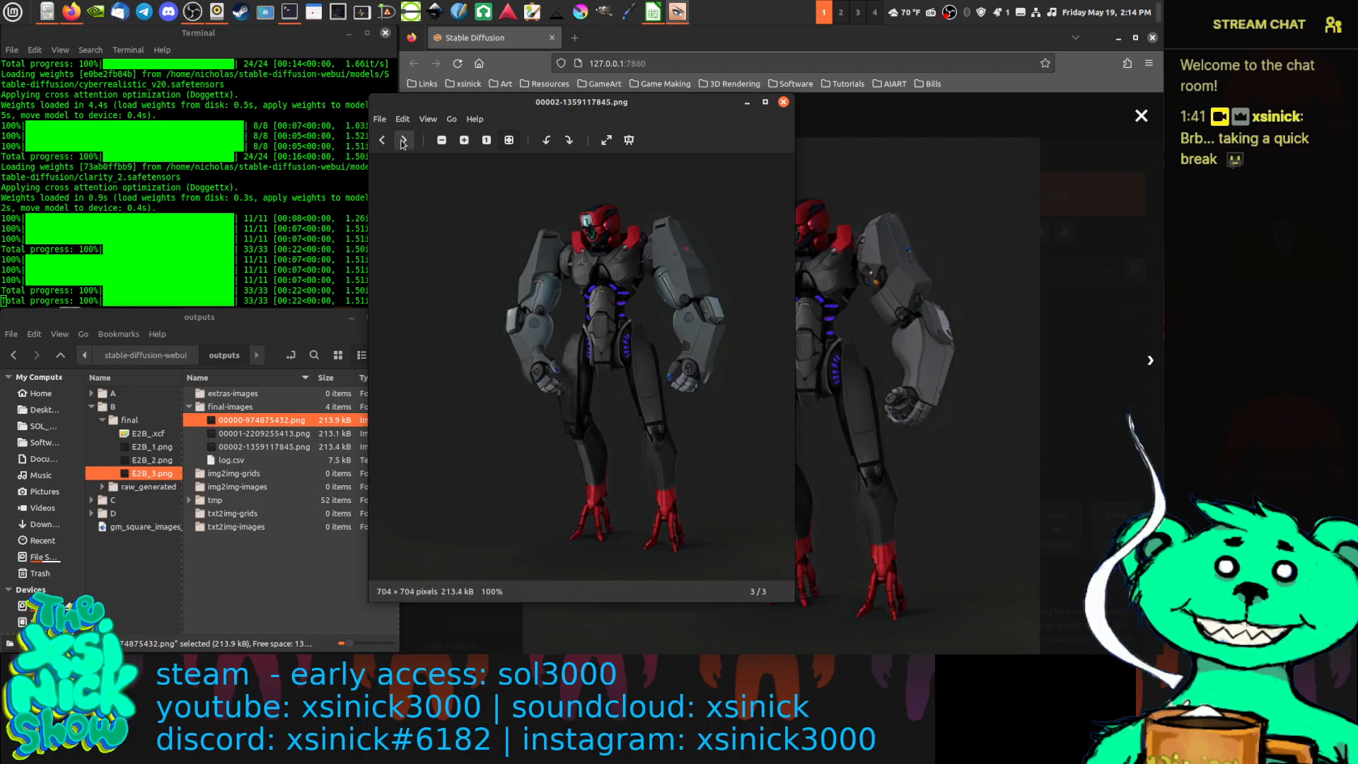
pyautogui.click(782, 101)
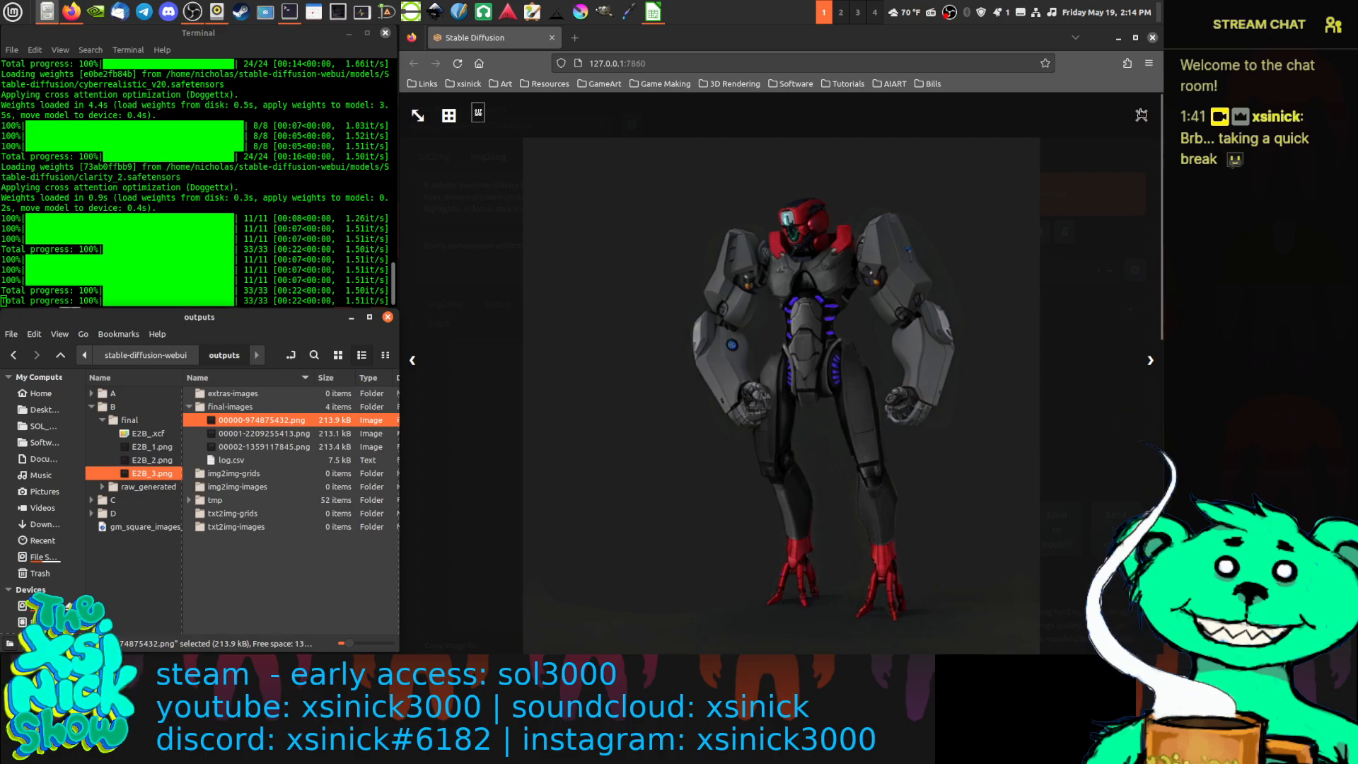
# Close the full-size preview in Stable Diffusion and review the generation details listed below the results
pyautogui.click(1141, 115)
pyautogui.scroll(-3, 911, 358)
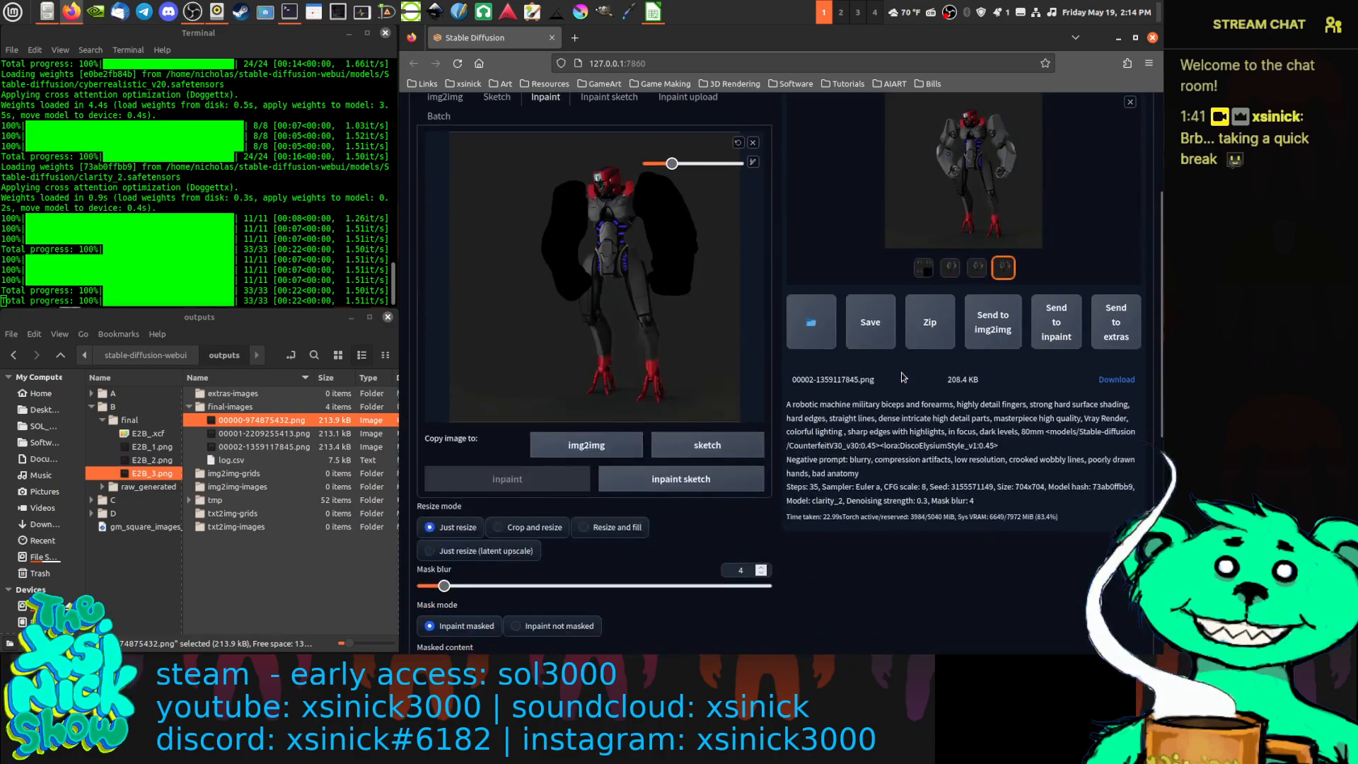
pyautogui.scroll(3, 778, 297)
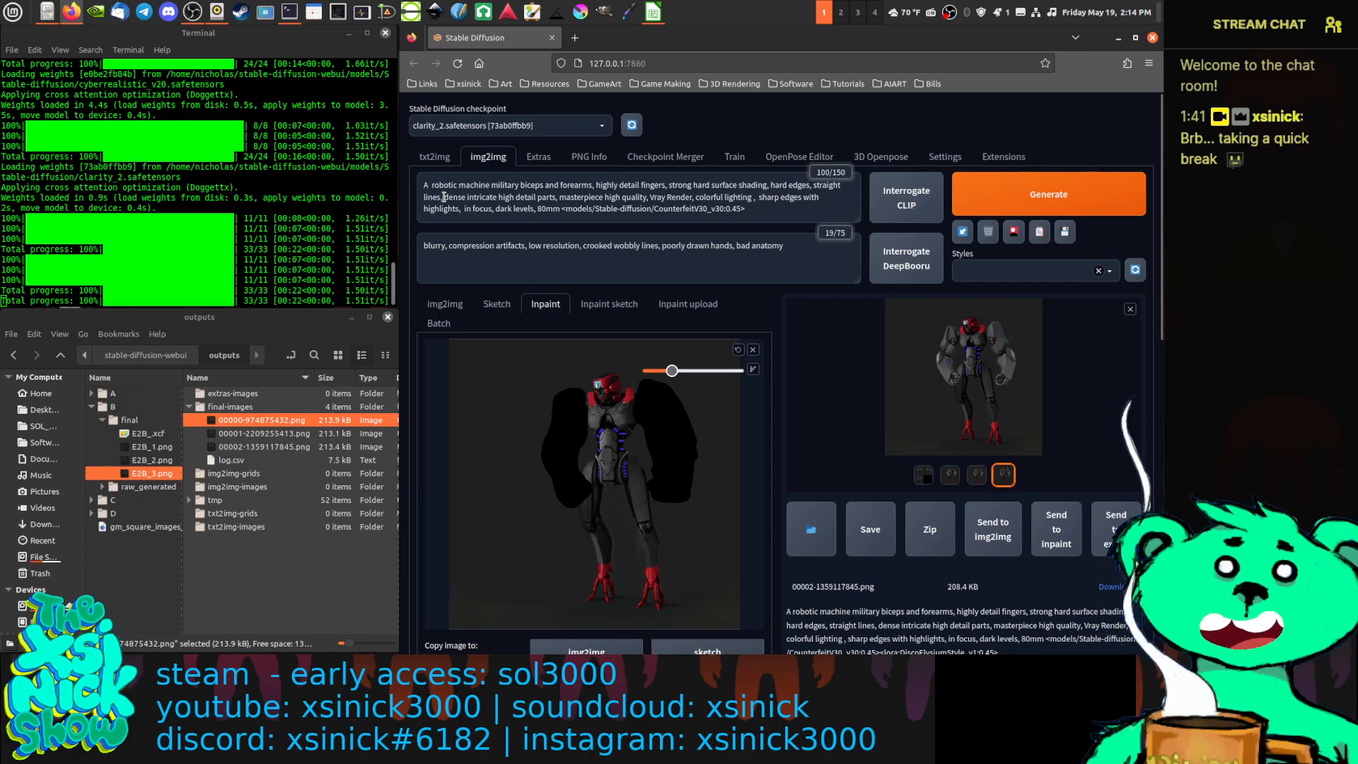
# Remove "straight lines" from the inpaint prompt and replace "dark levels" with "high contrast"
pyautogui.moveTo(444, 198); pyautogui.dragTo(826, 188)
pyautogui.press('BackSpace')
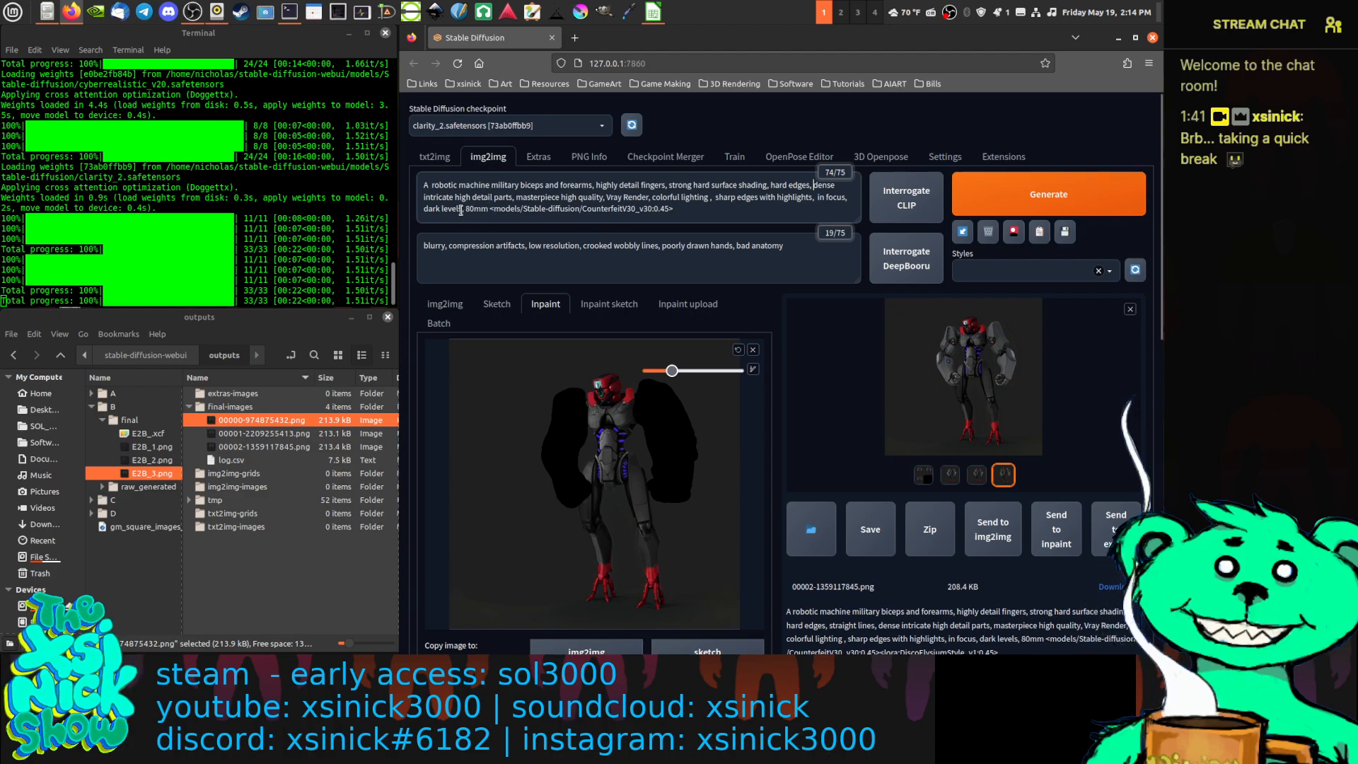
pyautogui.moveTo(460, 210); pyautogui.dragTo(424, 210)
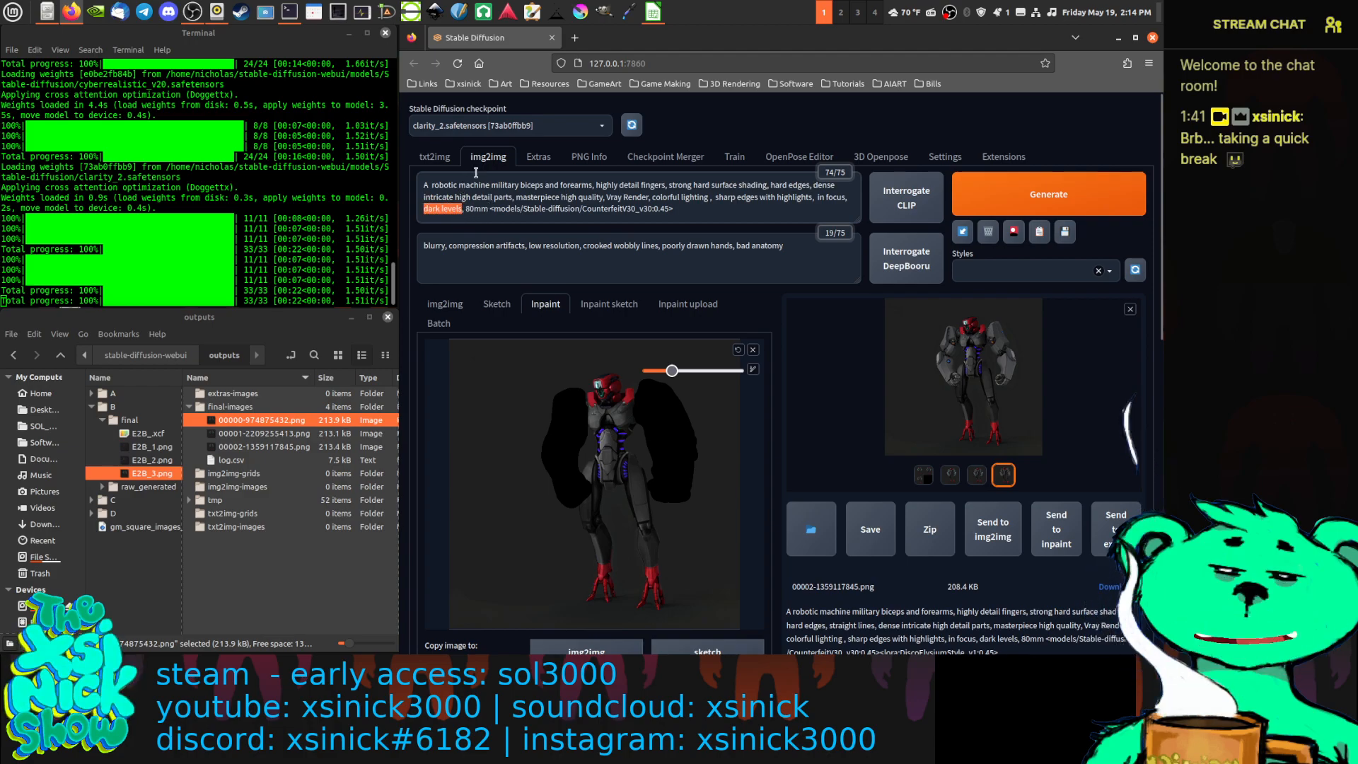
pyautogui.write('high co')
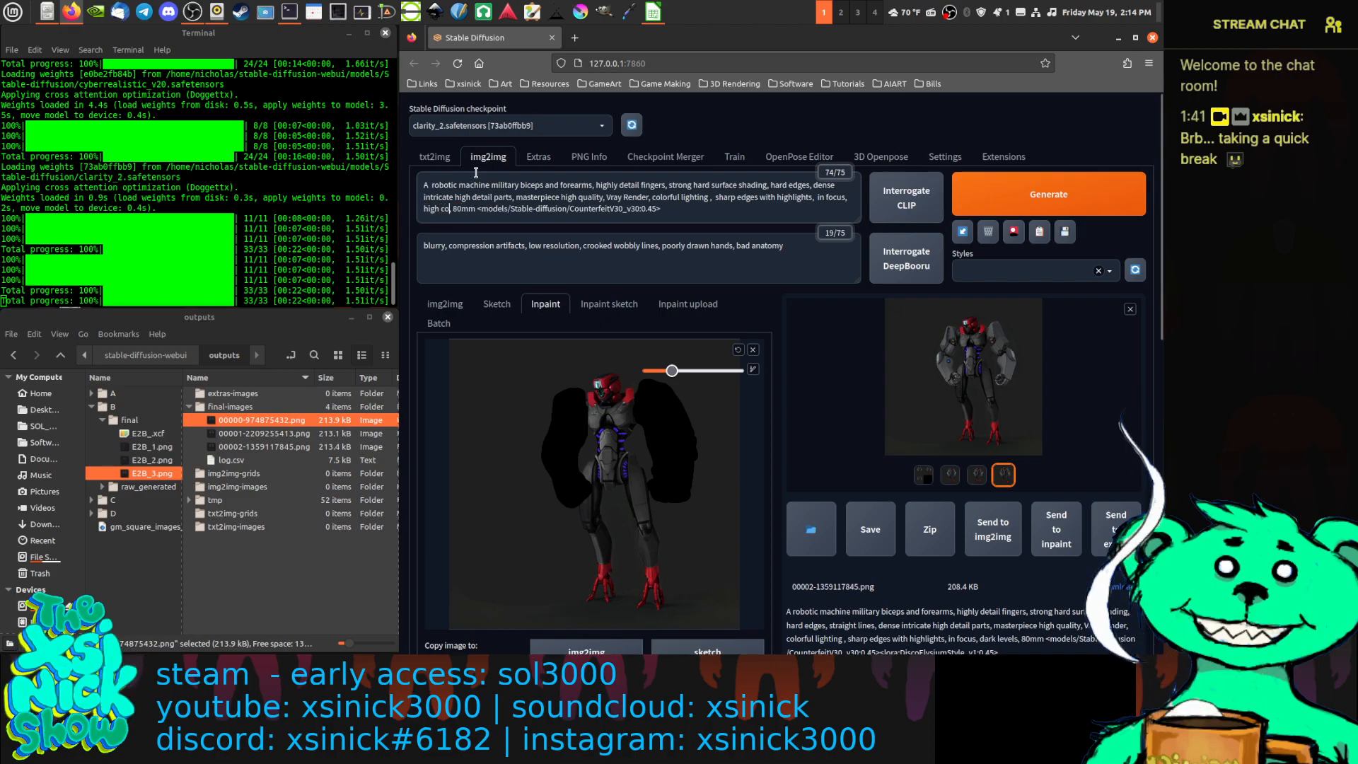
pyautogui.write('nmtras')
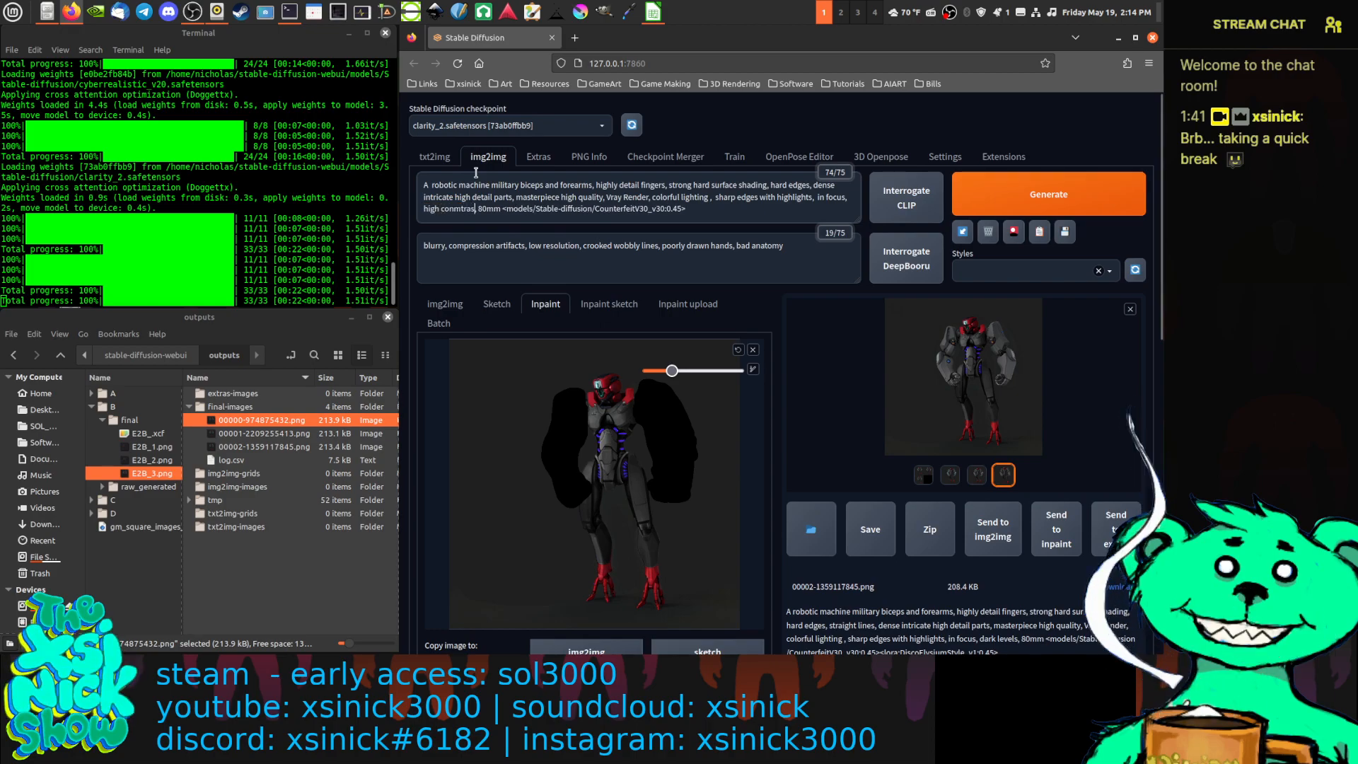
pyautogui.press('BackSpace')
pyautogui.write('t')
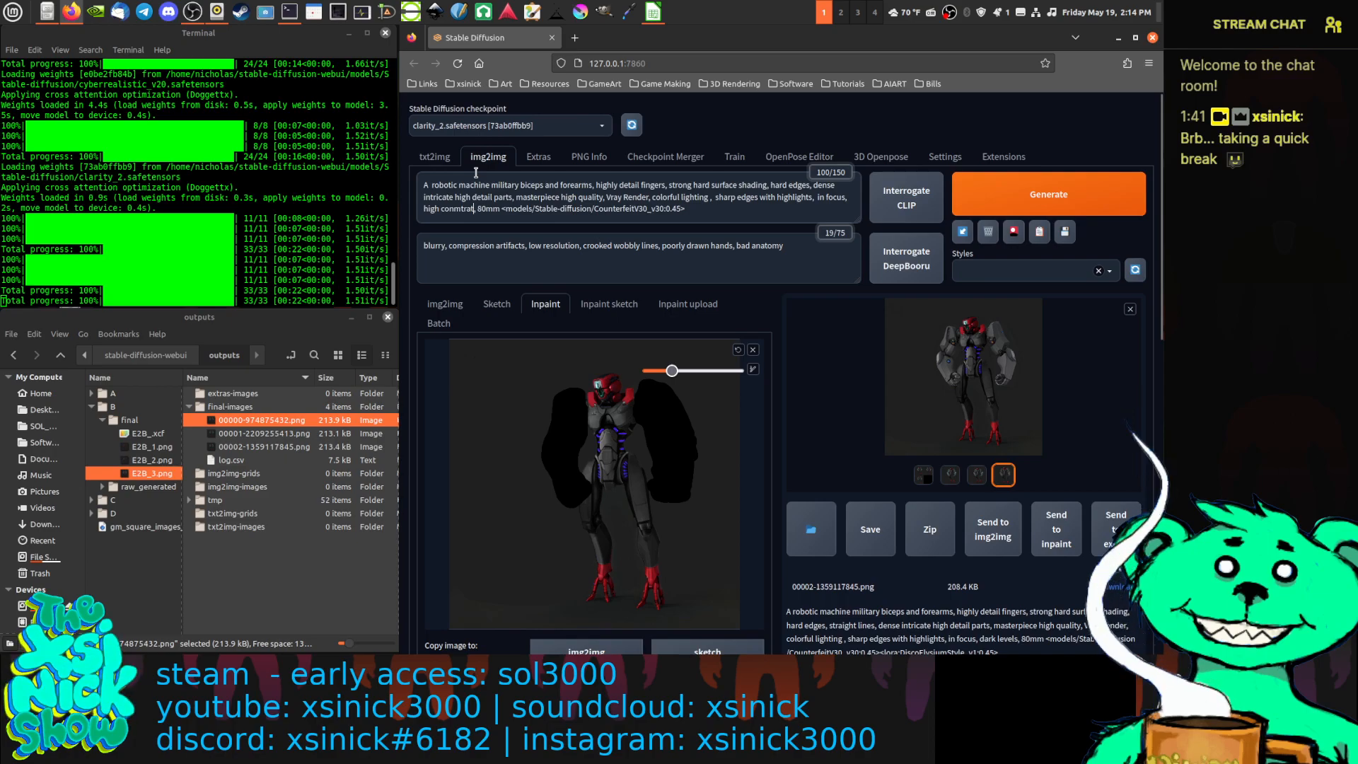
pyautogui.press('BackSpace')
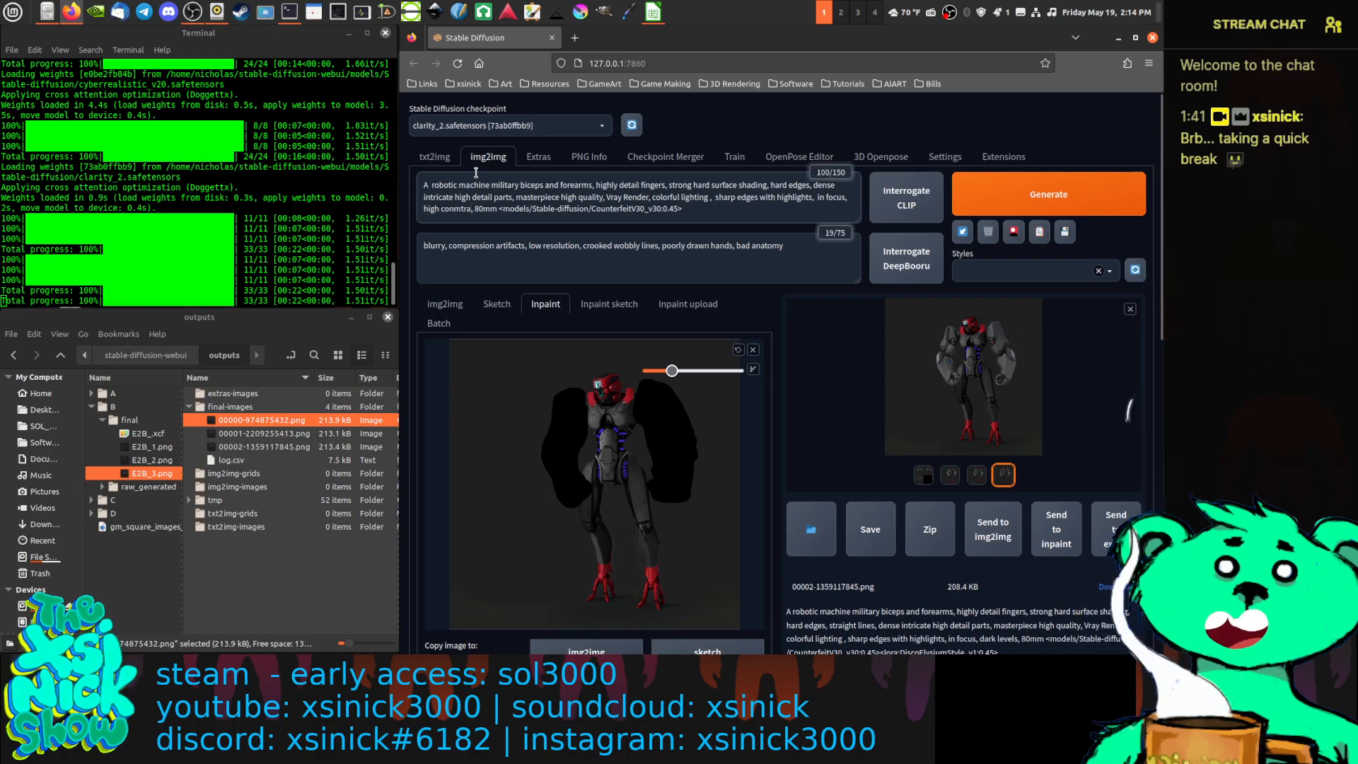
pyautogui.write('st')
pyautogui.press('Left')
pyautogui.press('Left')
pyautogui.press('Left')
pyautogui.press('Left')
pyautogui.press('Left')
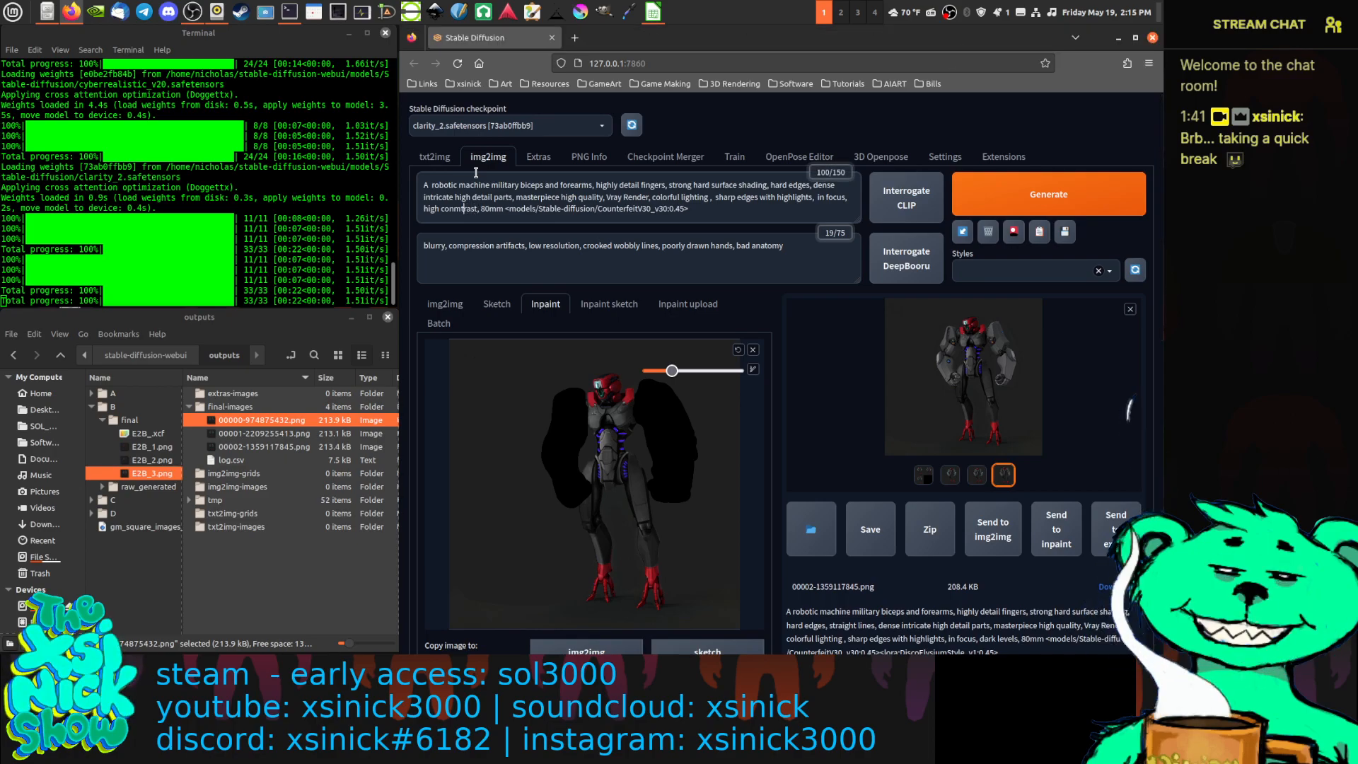
pyautogui.press('BackSpace')
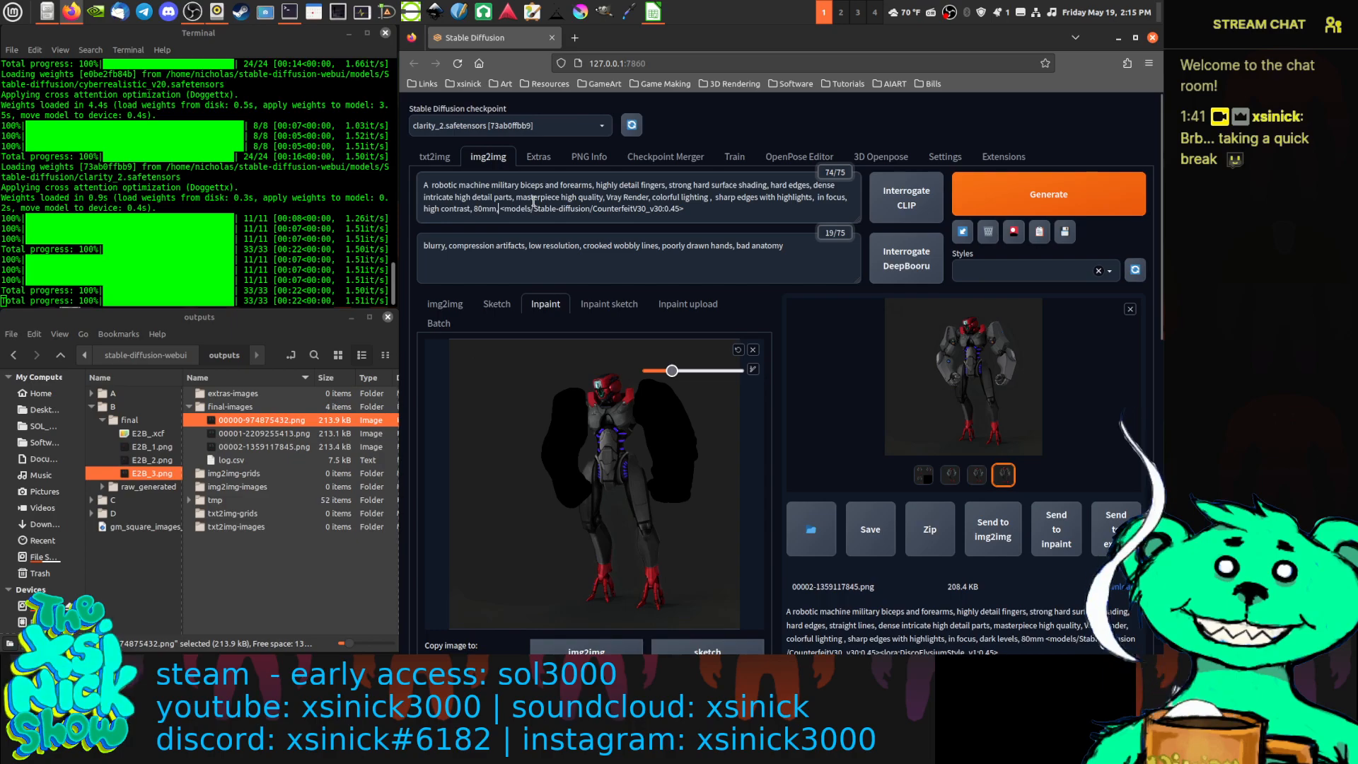
# Set the prompt's CounterfeitV30_v30 weight to 0.25, with a comma before its tag, and append a weight of :0.3 to "highly detail fingers"
pyautogui.write(',')
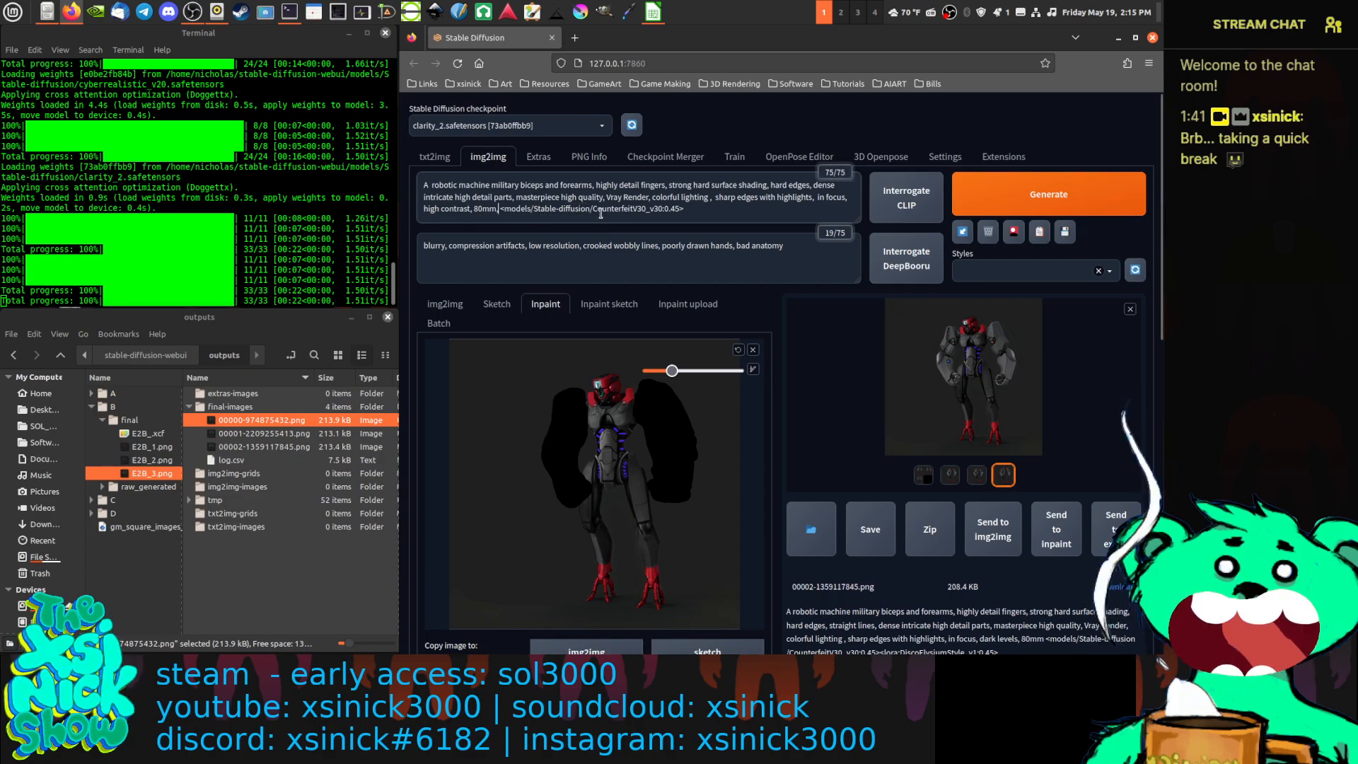
pyautogui.doubleClick(674, 209)
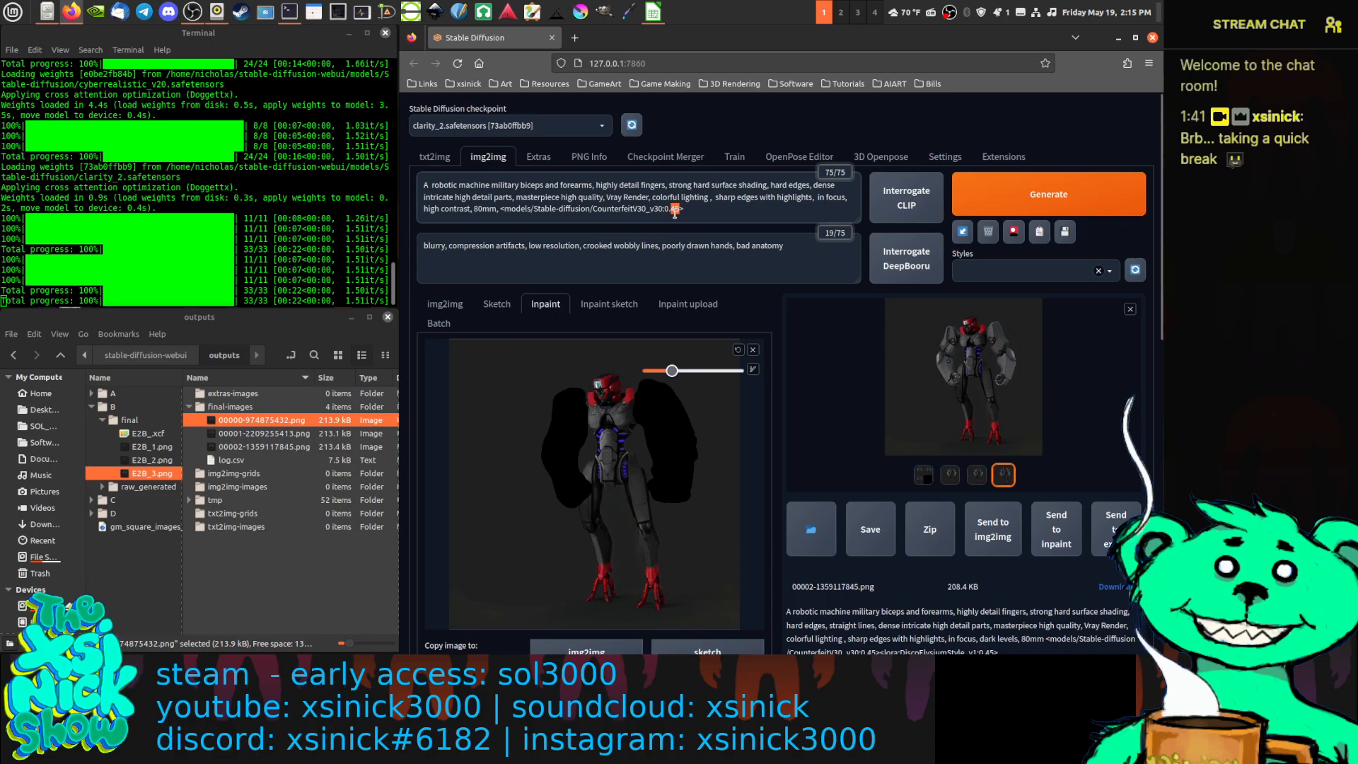
pyautogui.write('35')
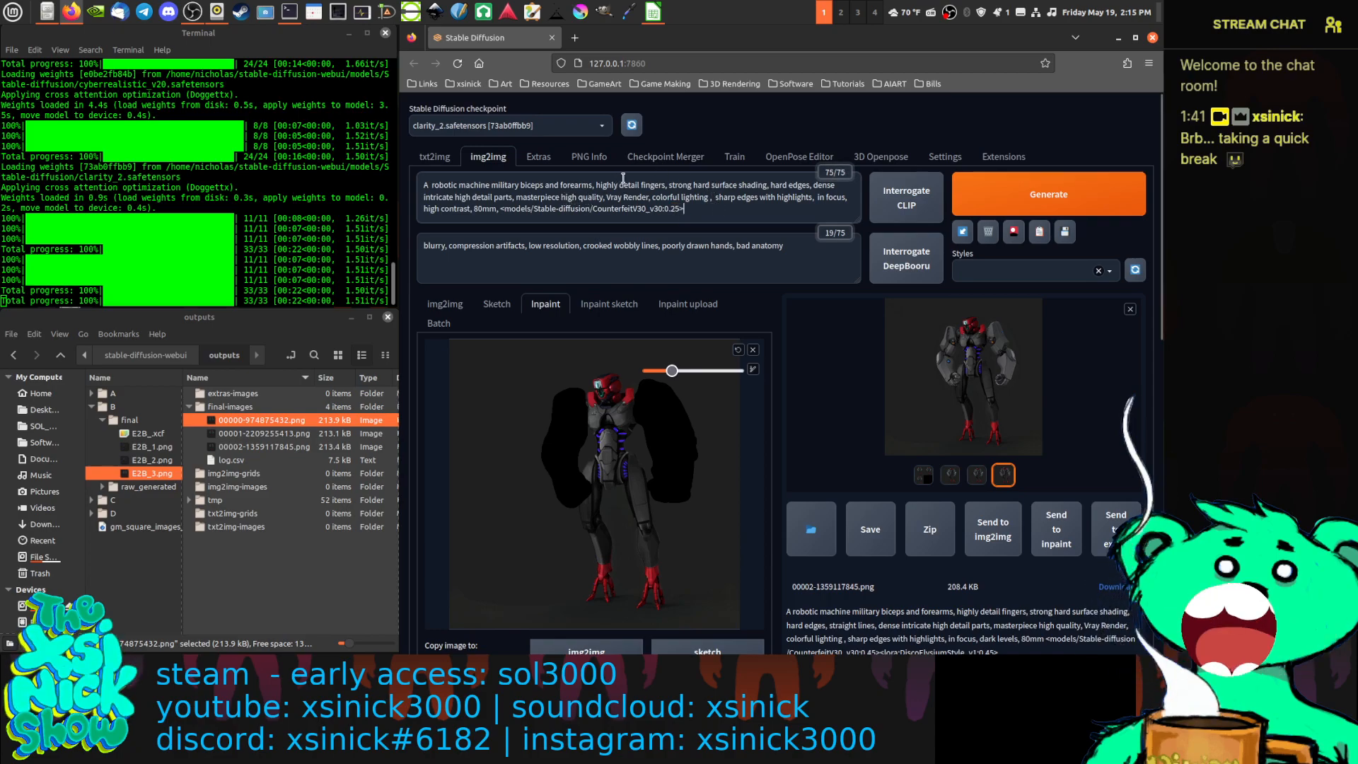
pyautogui.click(665, 184)
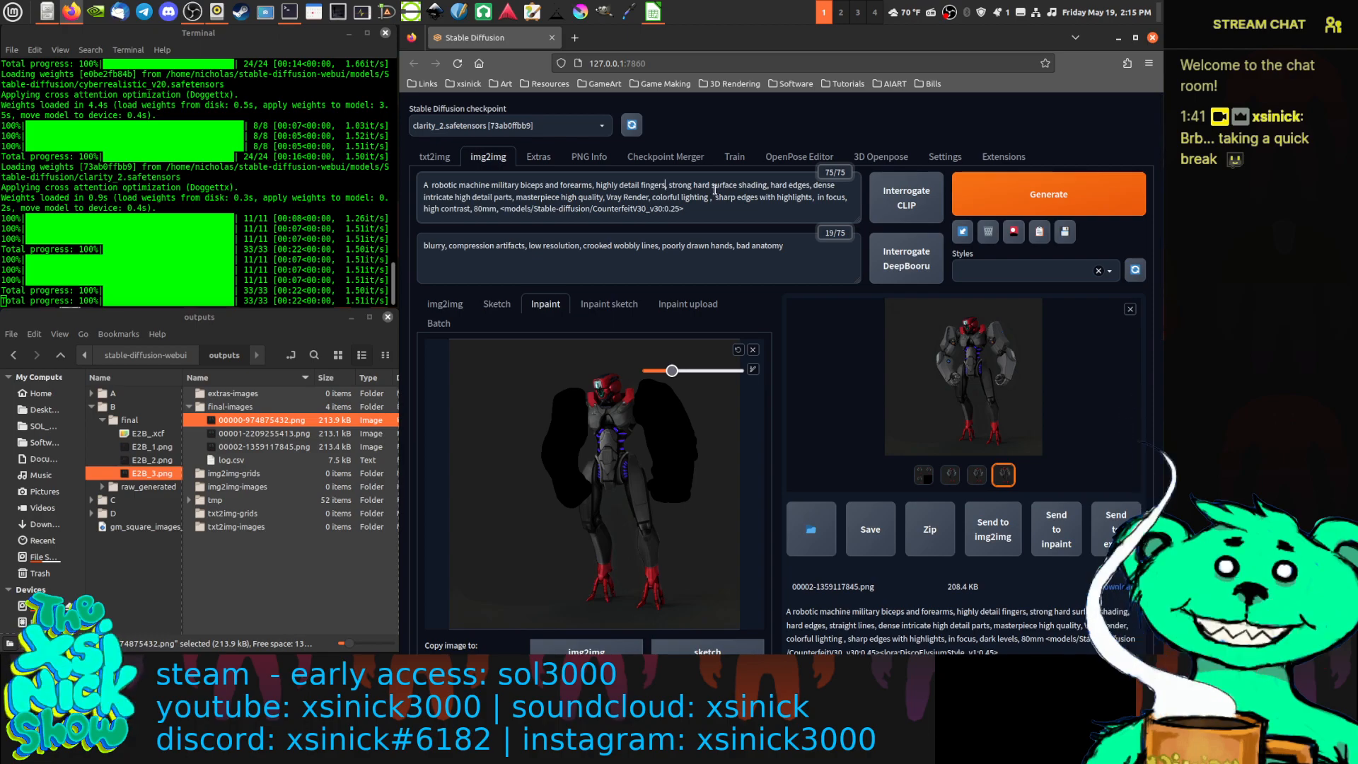
pyautogui.write(':0')
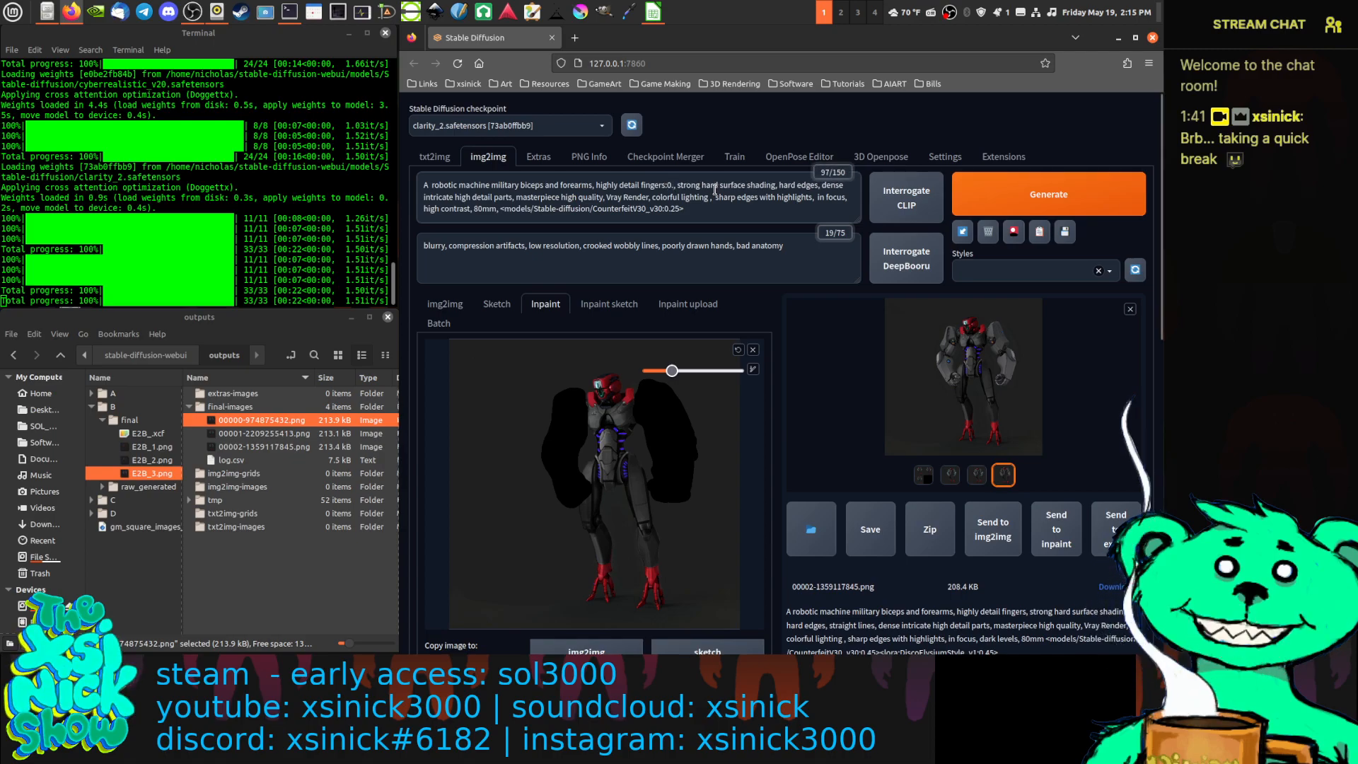
pyautogui.write('.3')
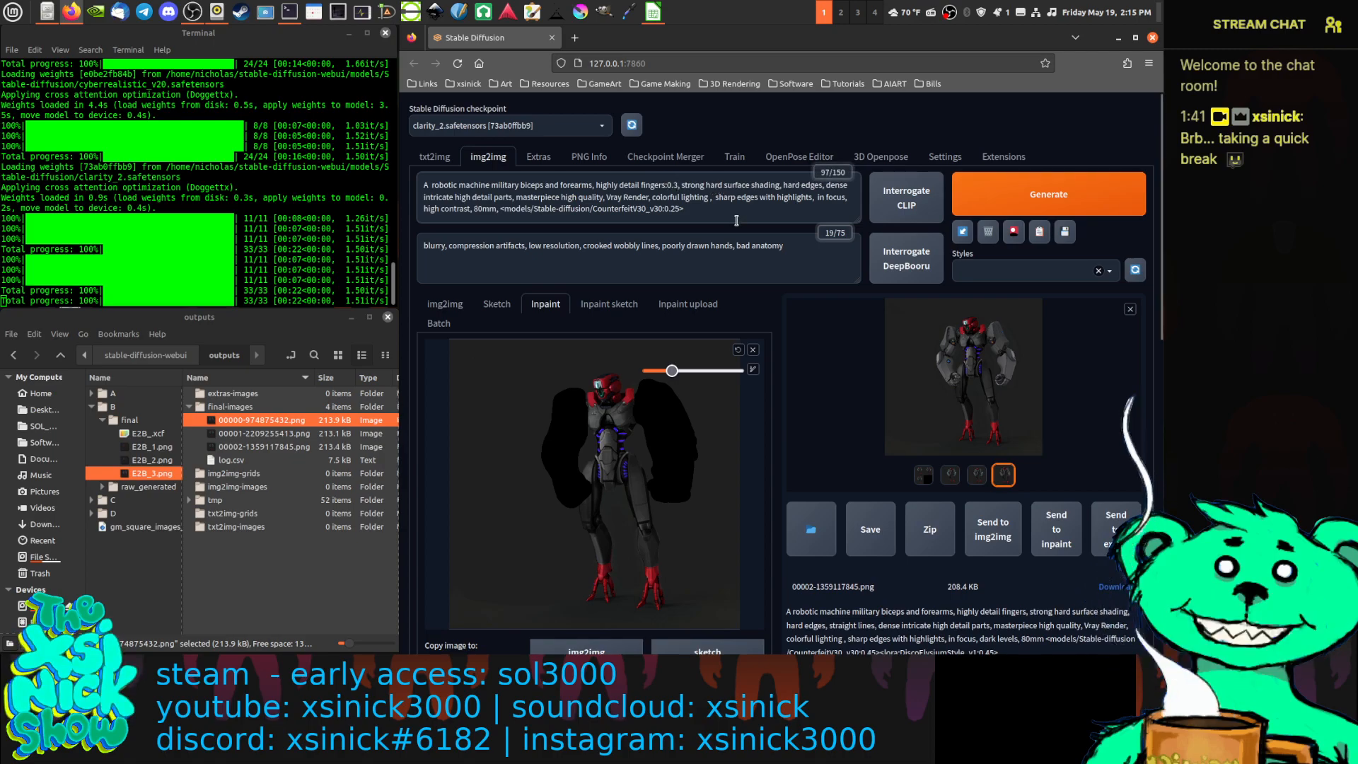
# Generate a batch of arm variations with the revised prompt and inspect each result at full size, closing the preview when done
pyautogui.click(1032, 189)
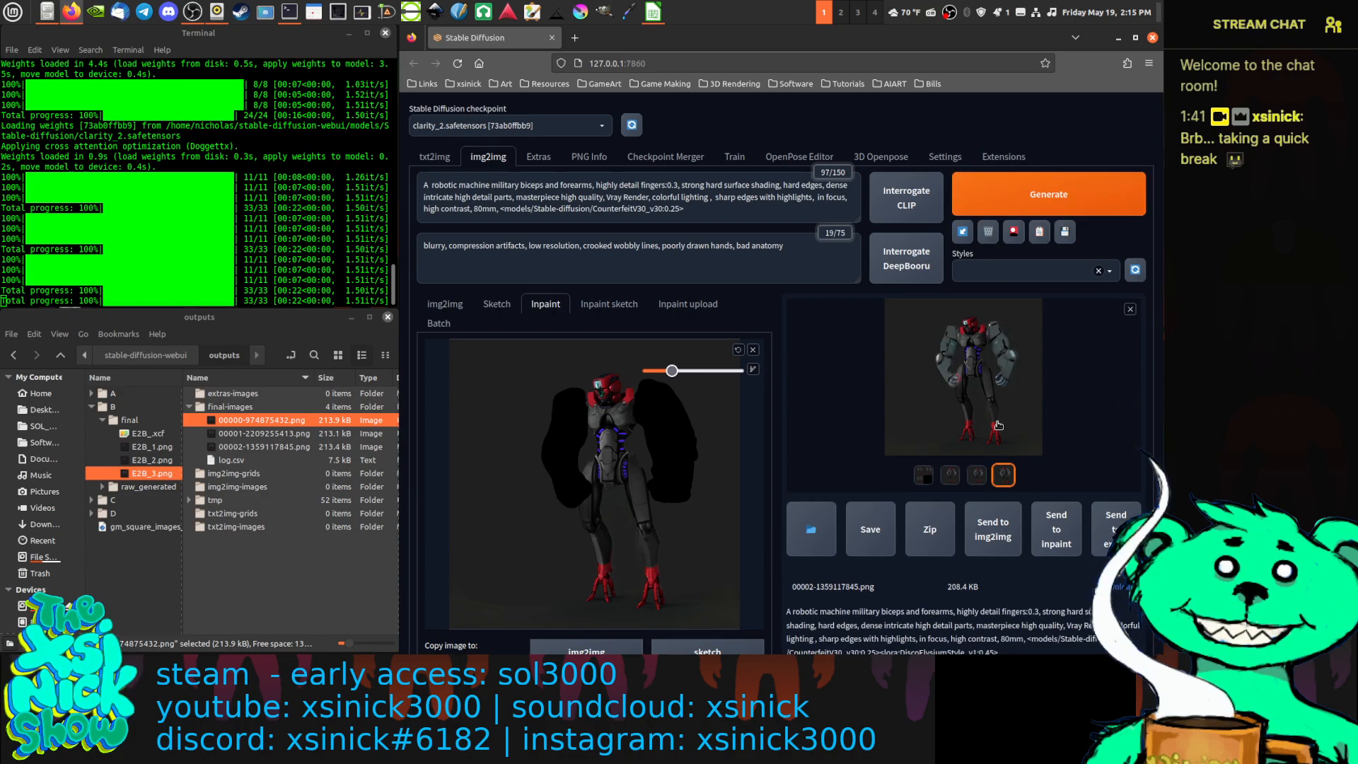
pyautogui.click(998, 425)
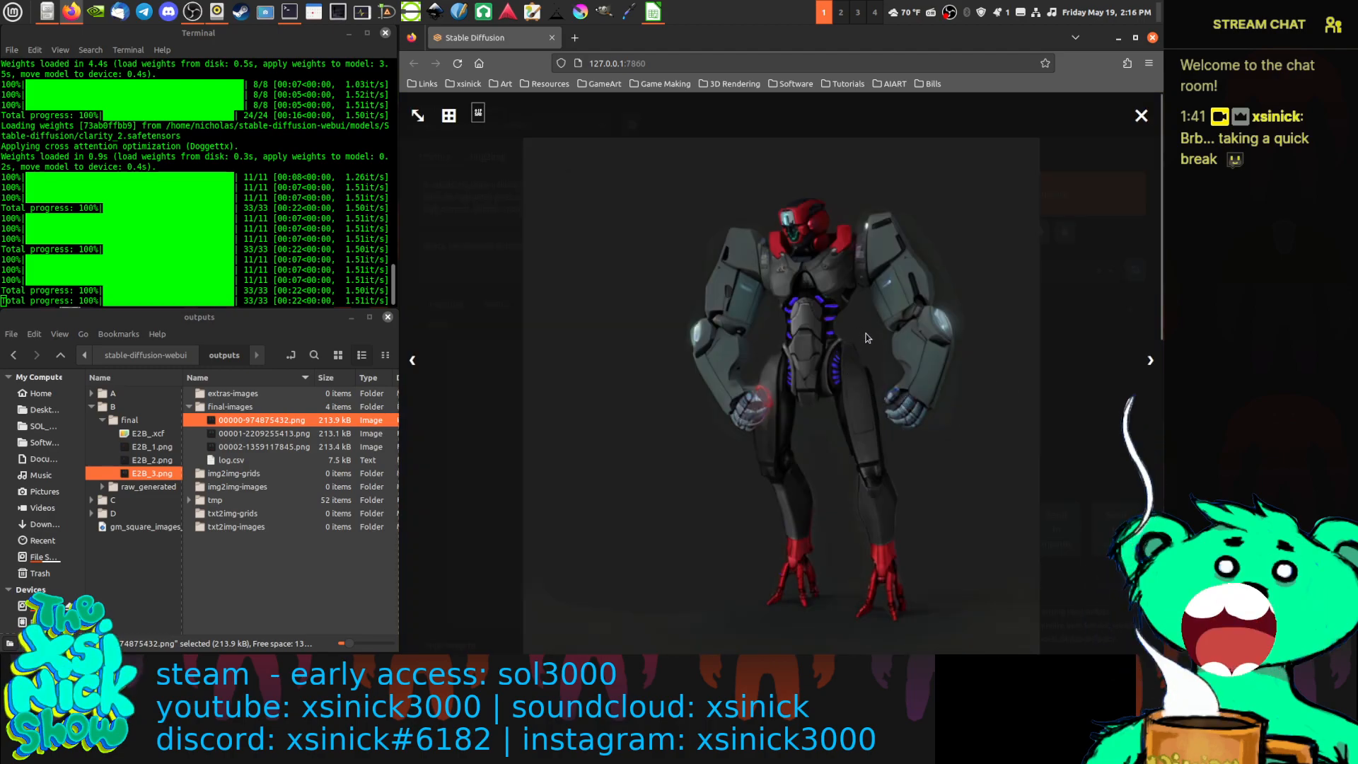
pyautogui.click(1150, 363)
pyautogui.click(1150, 364)
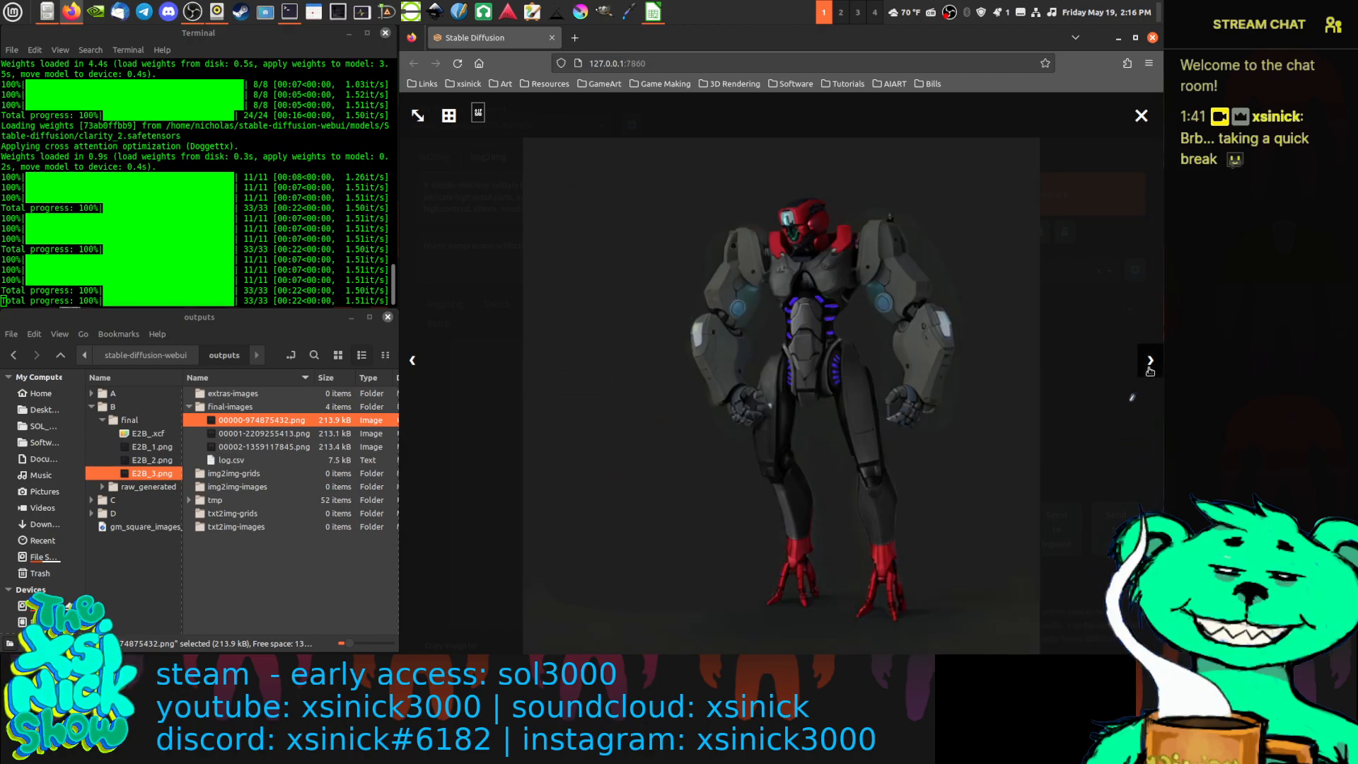
pyautogui.click(1150, 365)
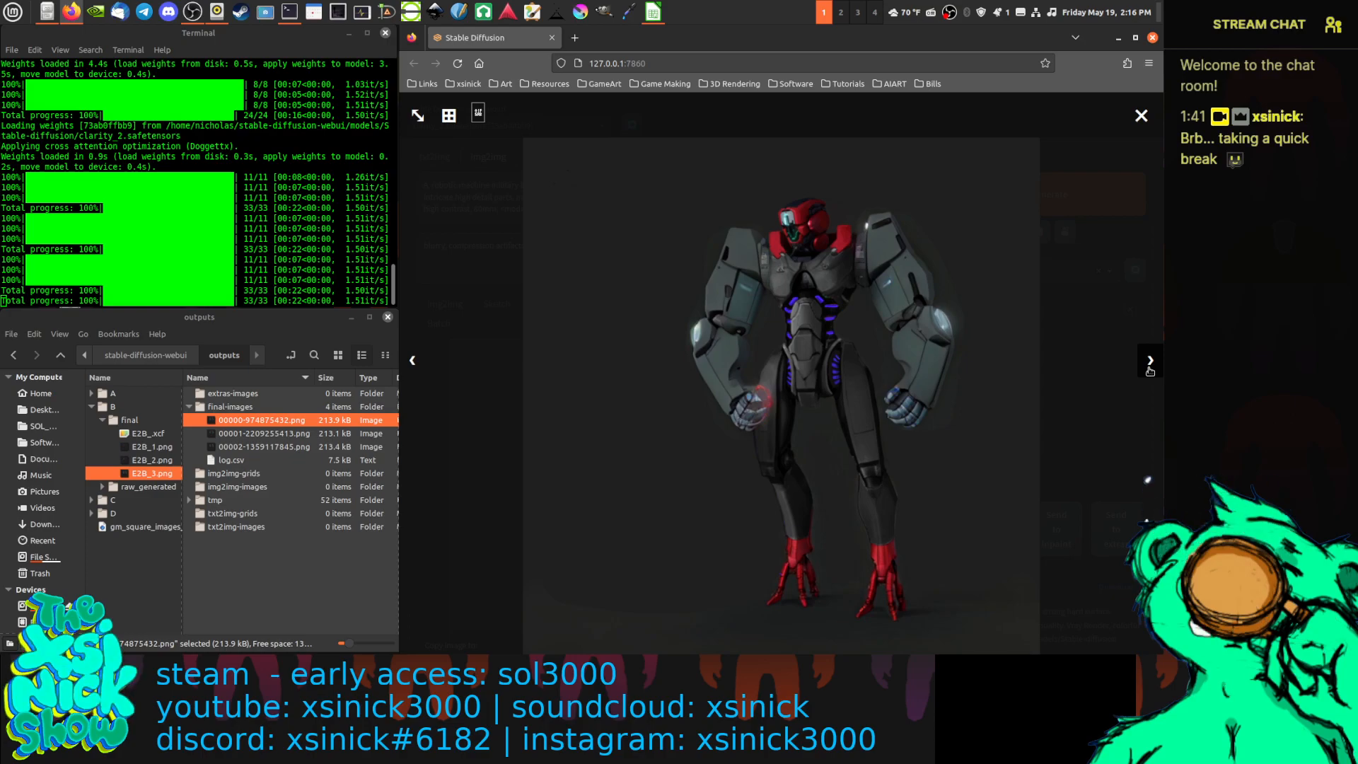
pyautogui.click(1150, 364)
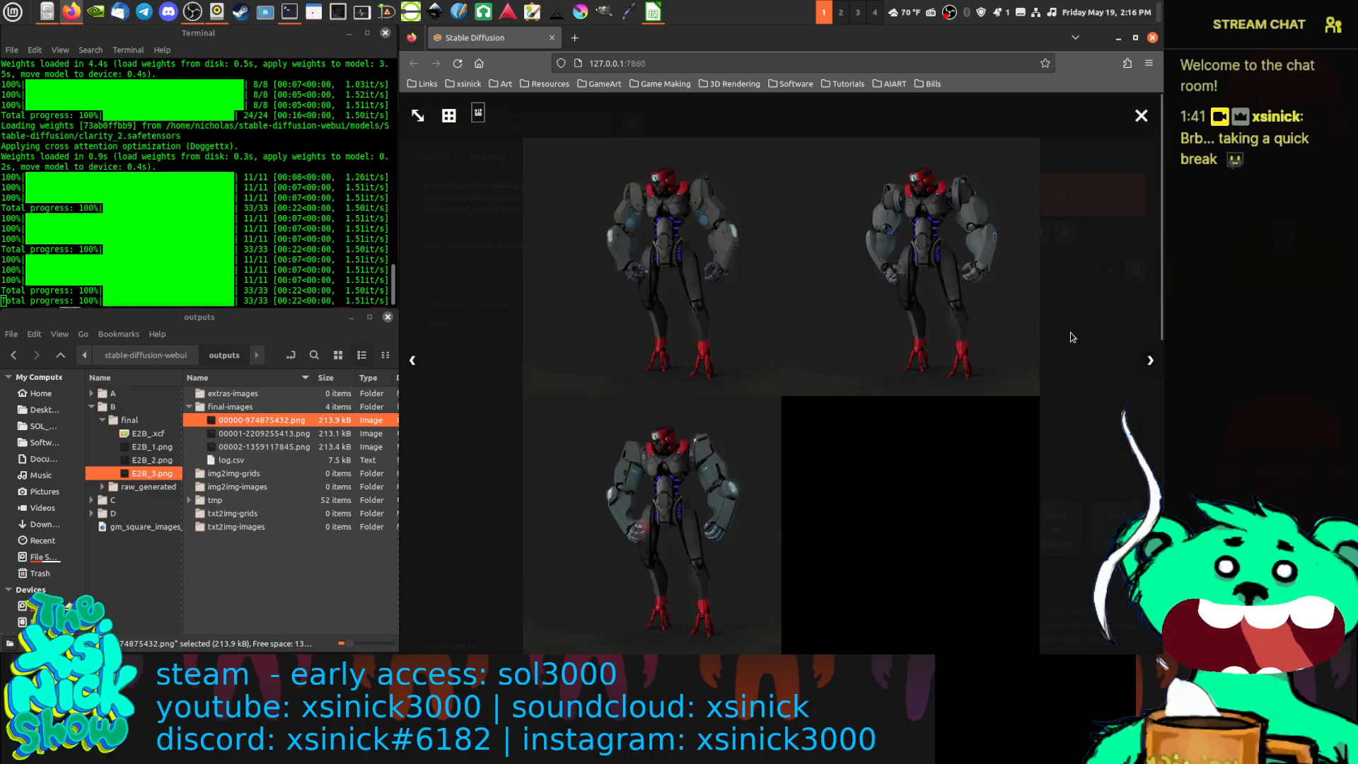
pyautogui.click(1148, 362)
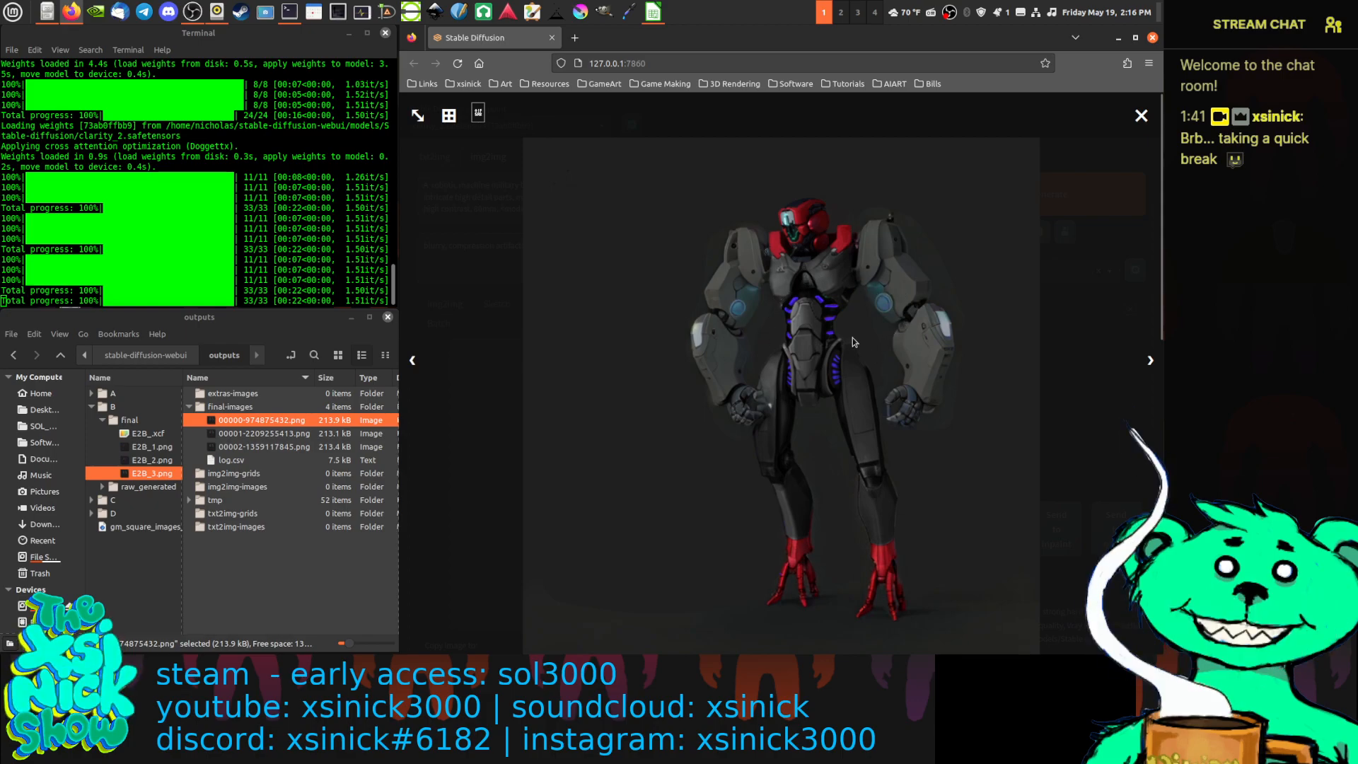
pyautogui.click(1140, 116)
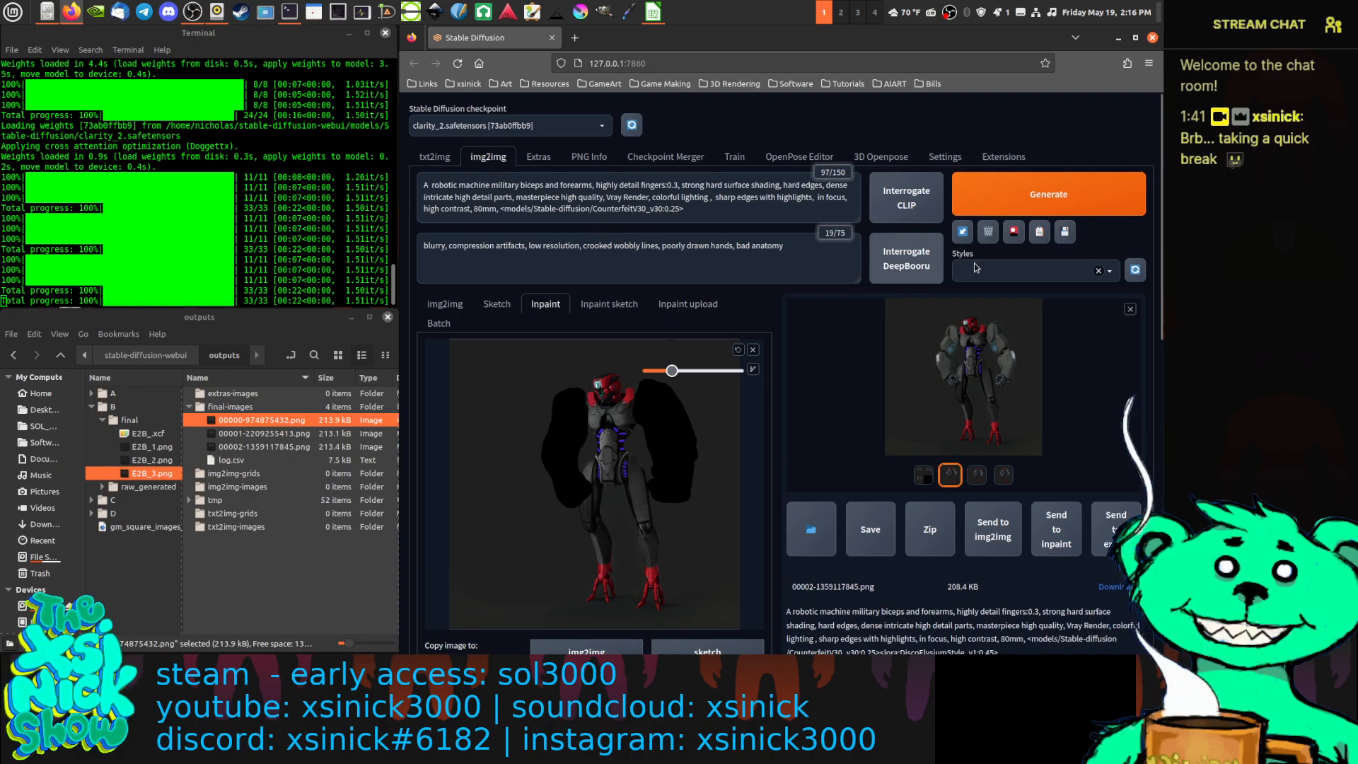
# Generate another batch with the same prompt and compare all its arm variations at full size before closing the preview
pyautogui.click(1078, 200)
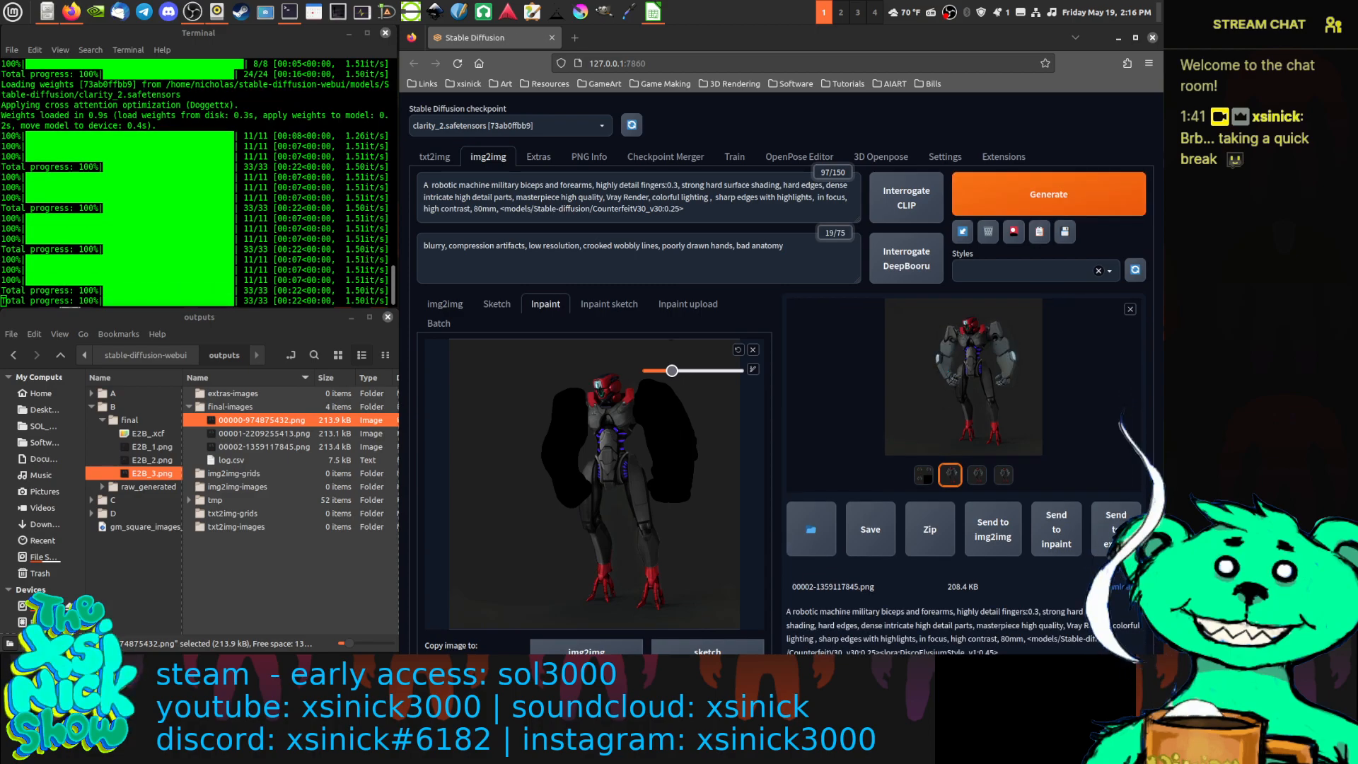
pyautogui.click(997, 369)
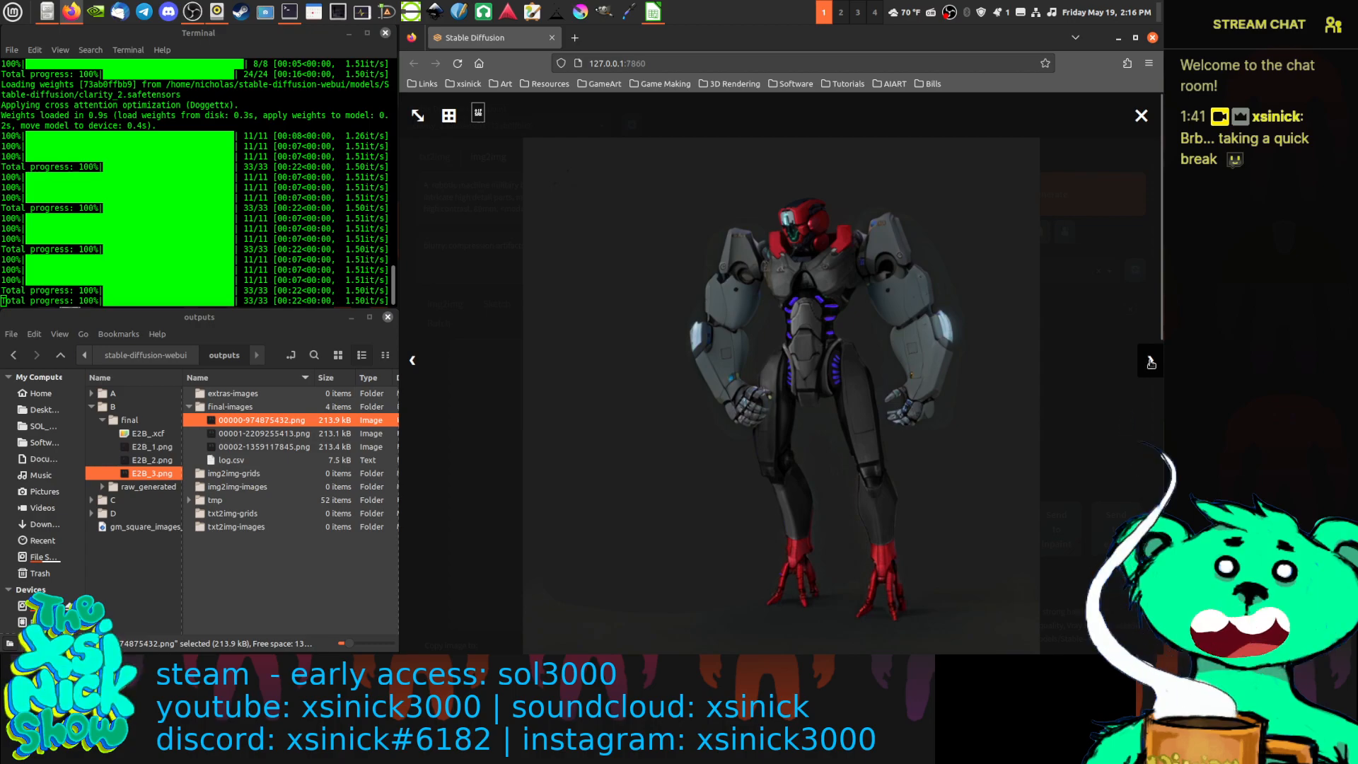
pyautogui.click(1151, 362)
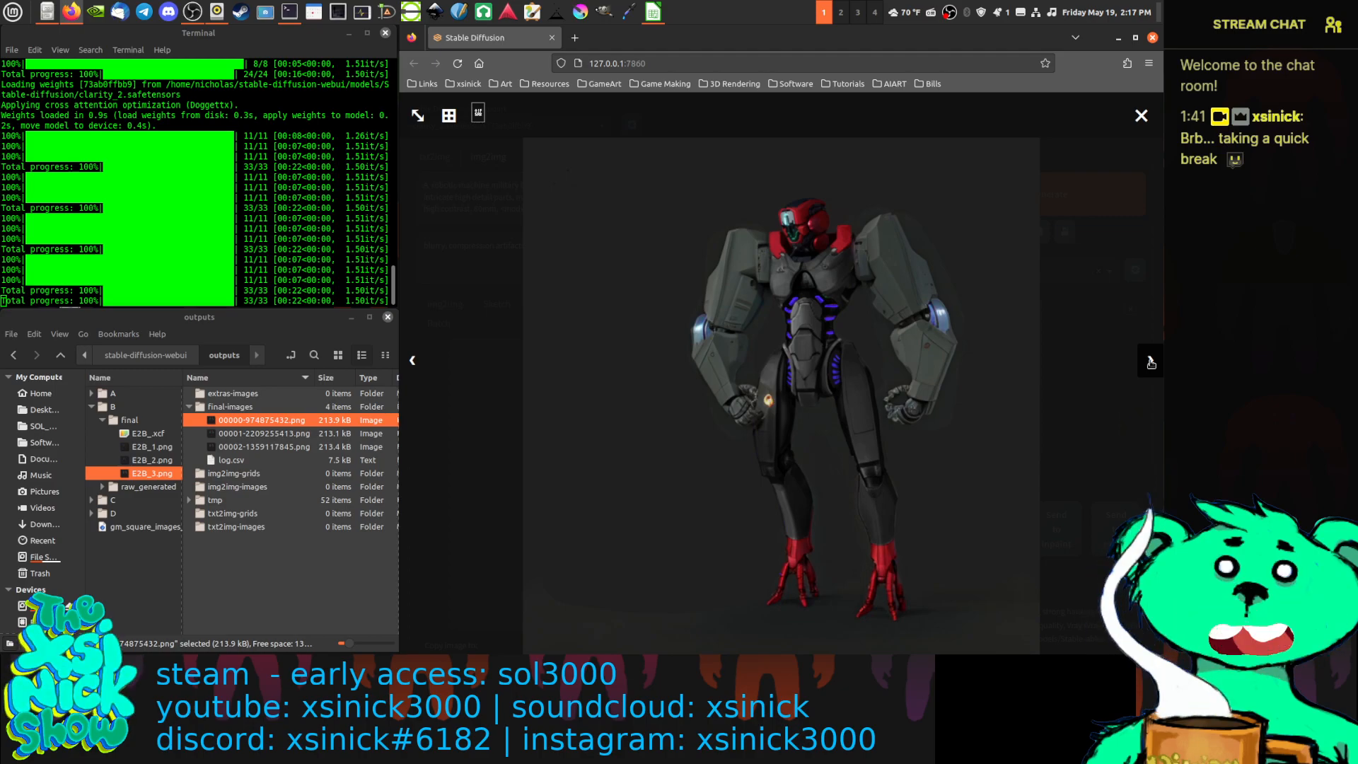
pyautogui.click(1150, 362)
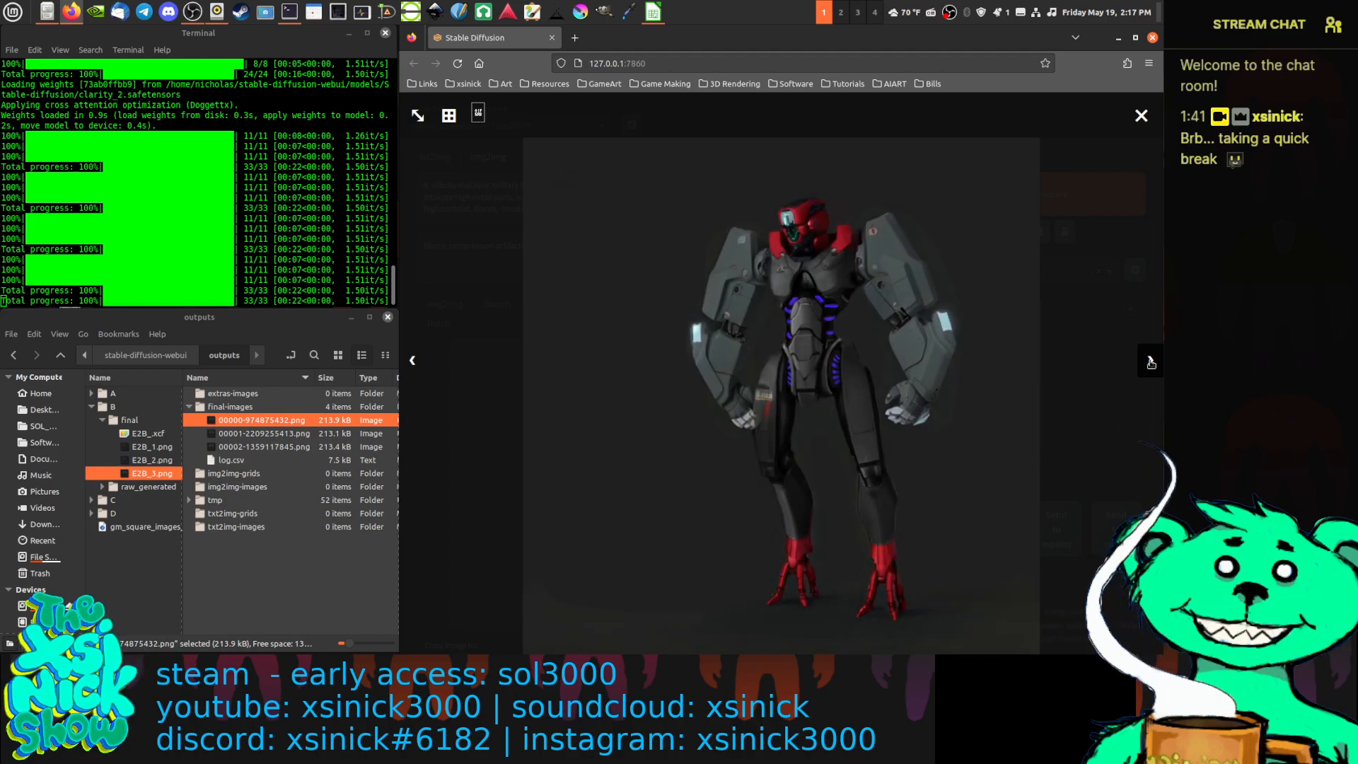
pyautogui.click(1151, 362)
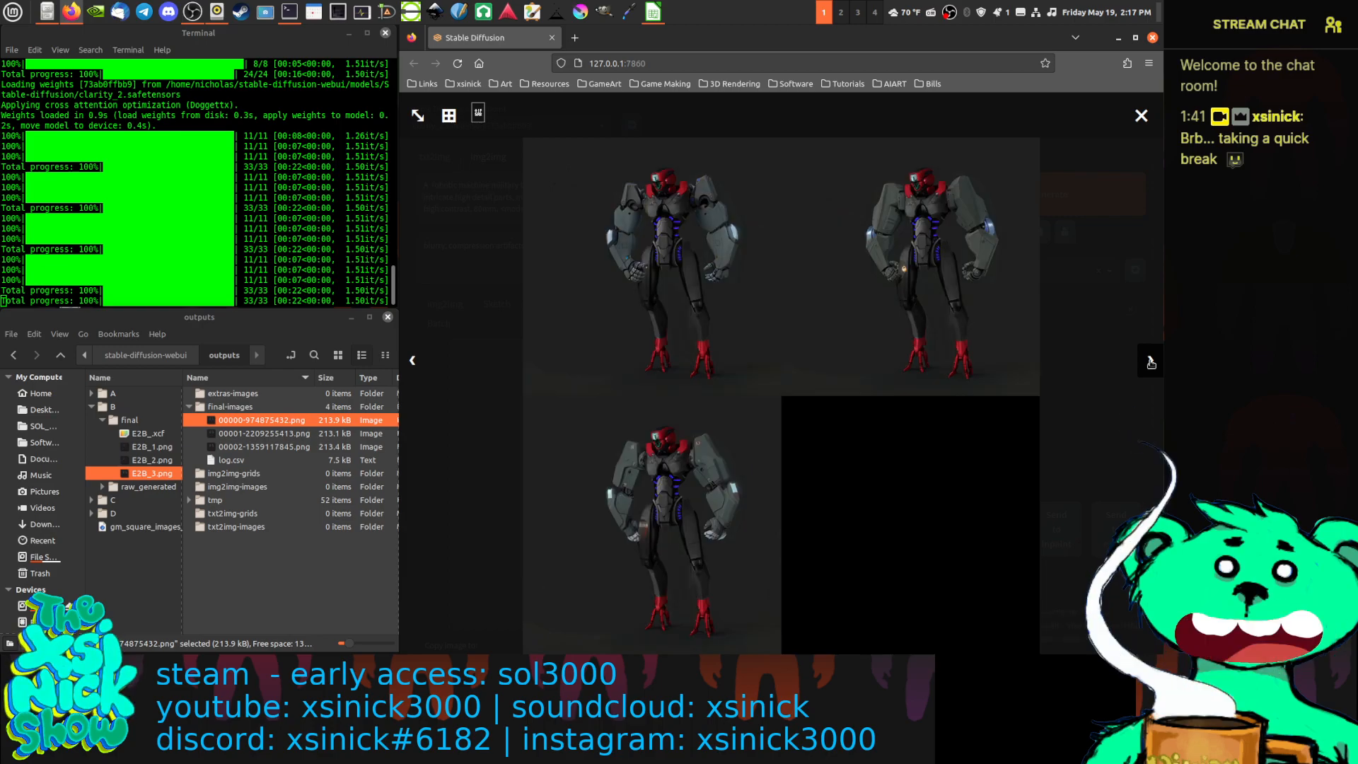
pyautogui.click(1151, 362)
pyautogui.click(1151, 362)
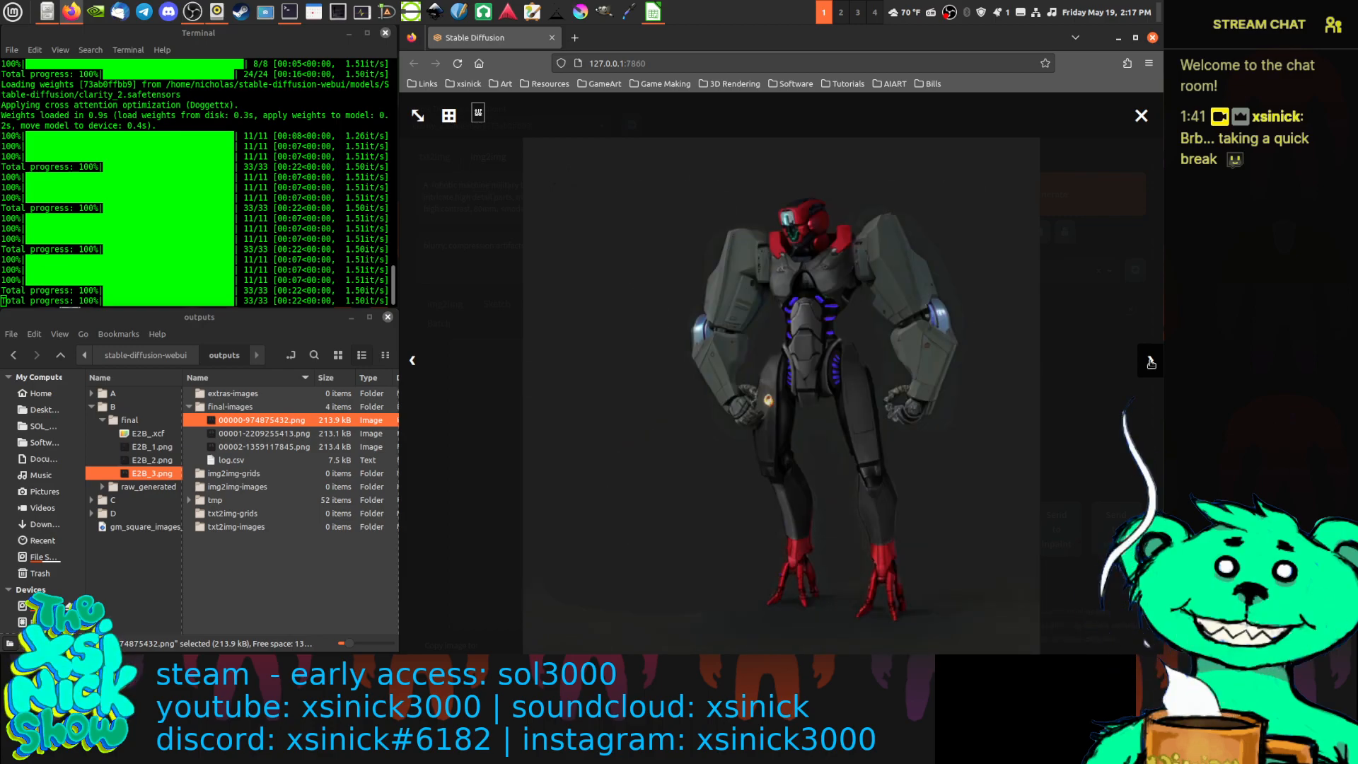
pyautogui.click(1151, 362)
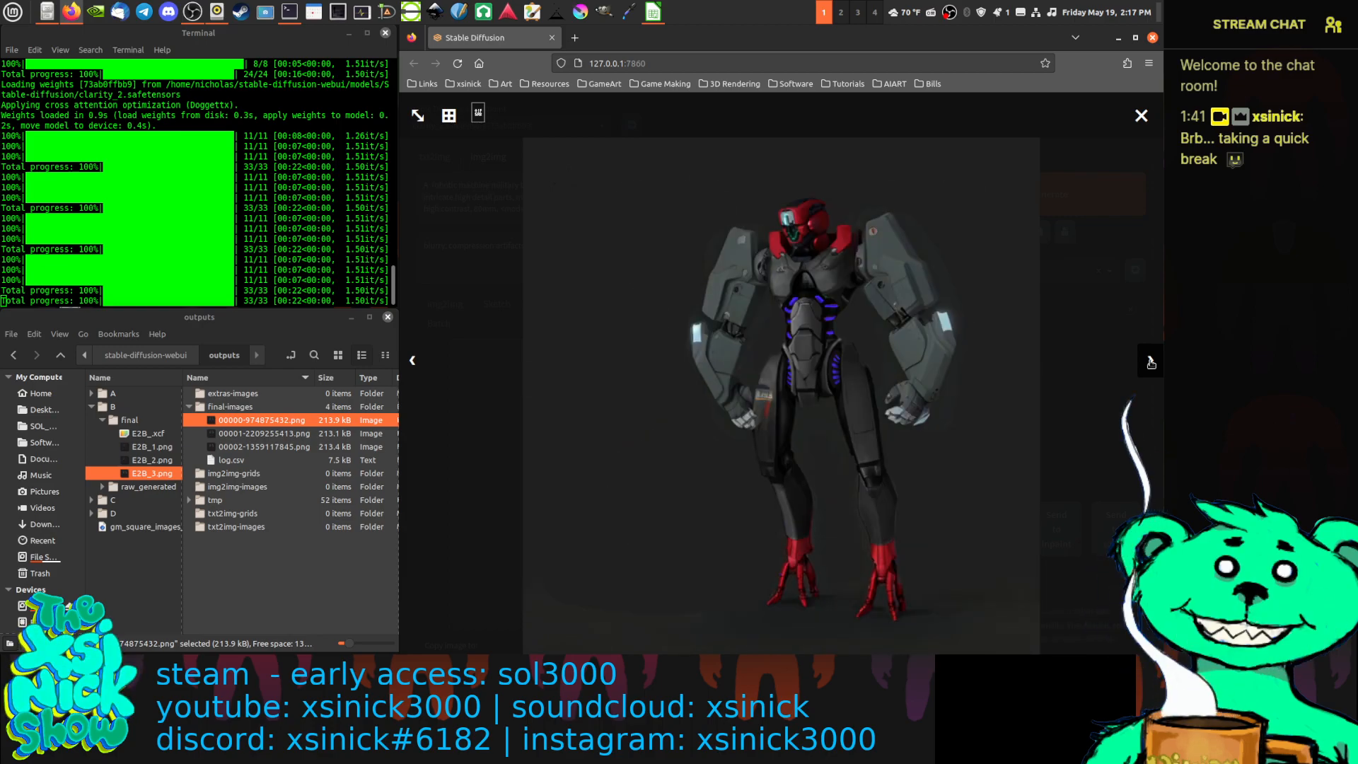
pyautogui.click(1142, 116)
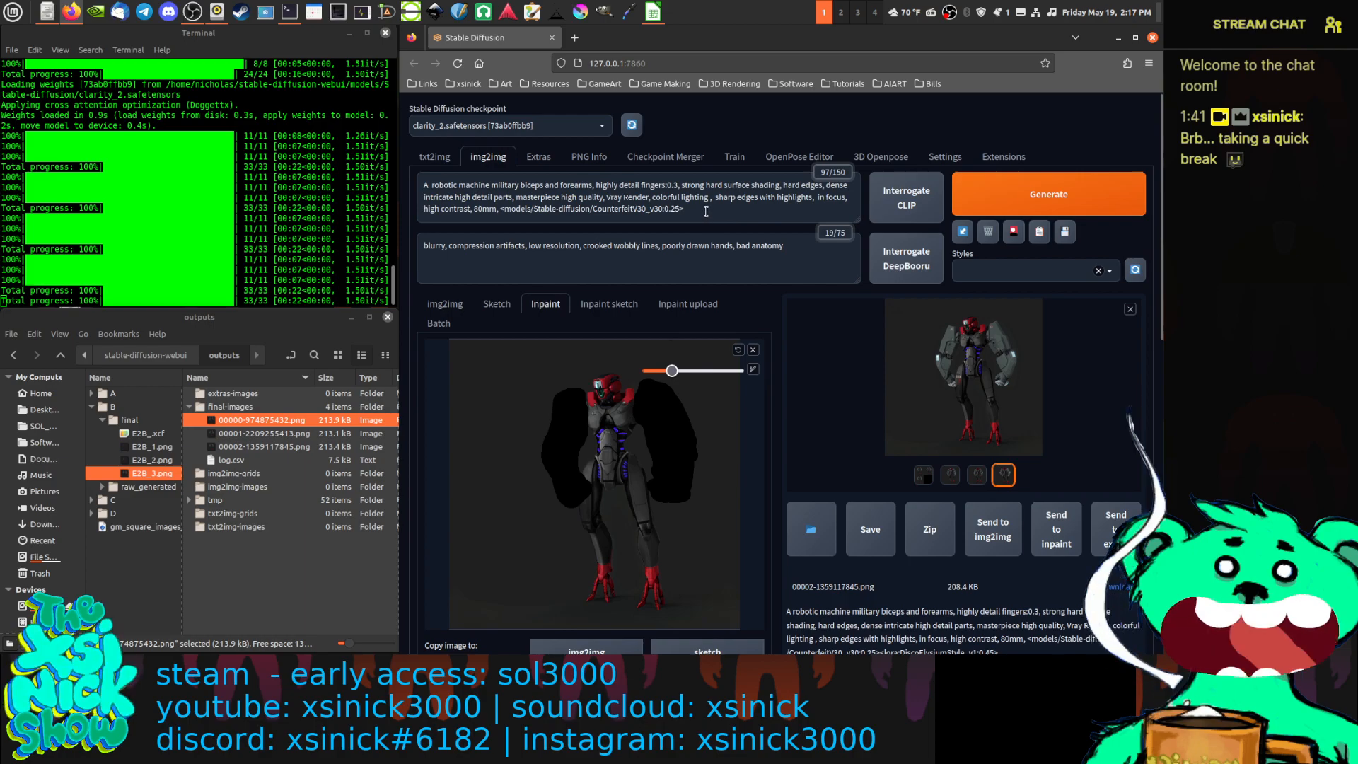
# Remove the :0.3 weight after "highly detail fingers" and delete the CounterfeitV30_v30 model tag from the end of the prompt
pyautogui.click(677, 185)
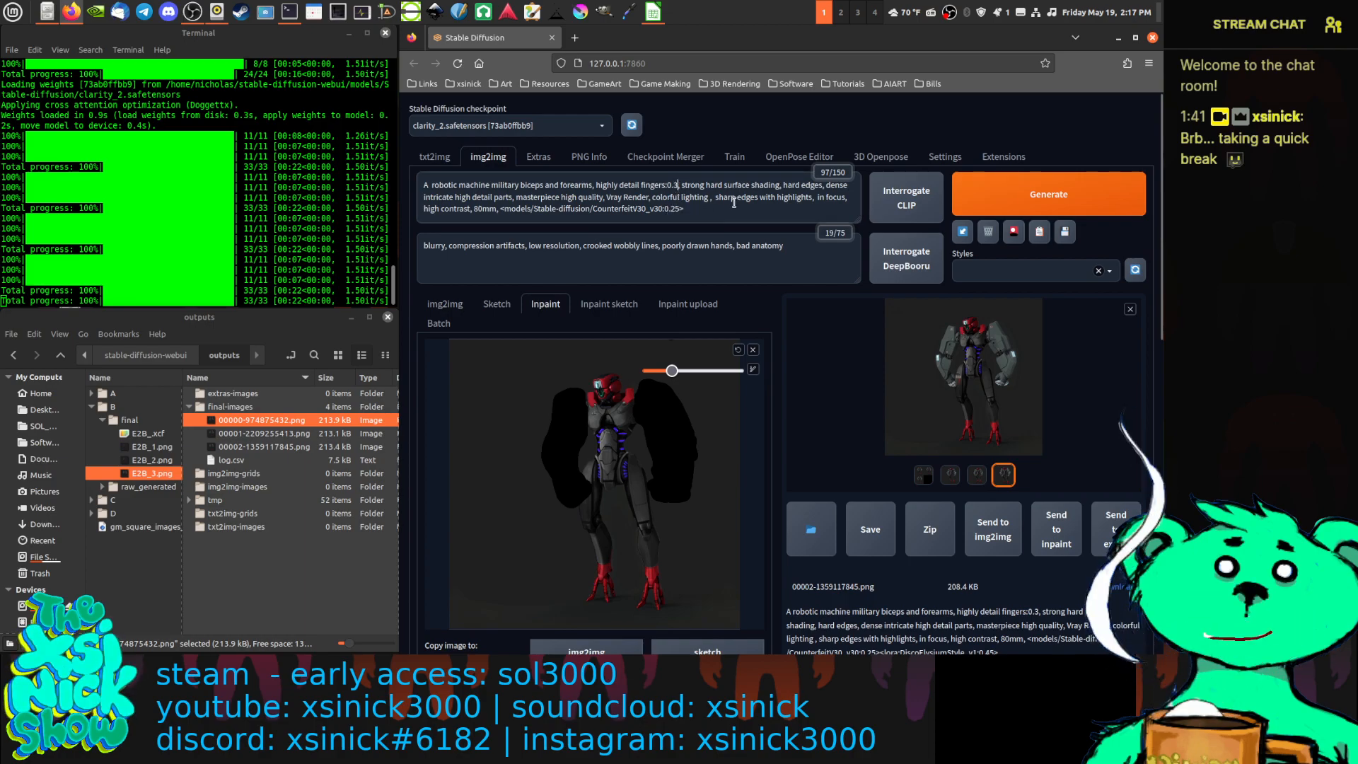
pyautogui.press('BackSpace')
pyautogui.press('BackSpace')
pyautogui.press('BackSpace')
pyautogui.press('BackSpace')
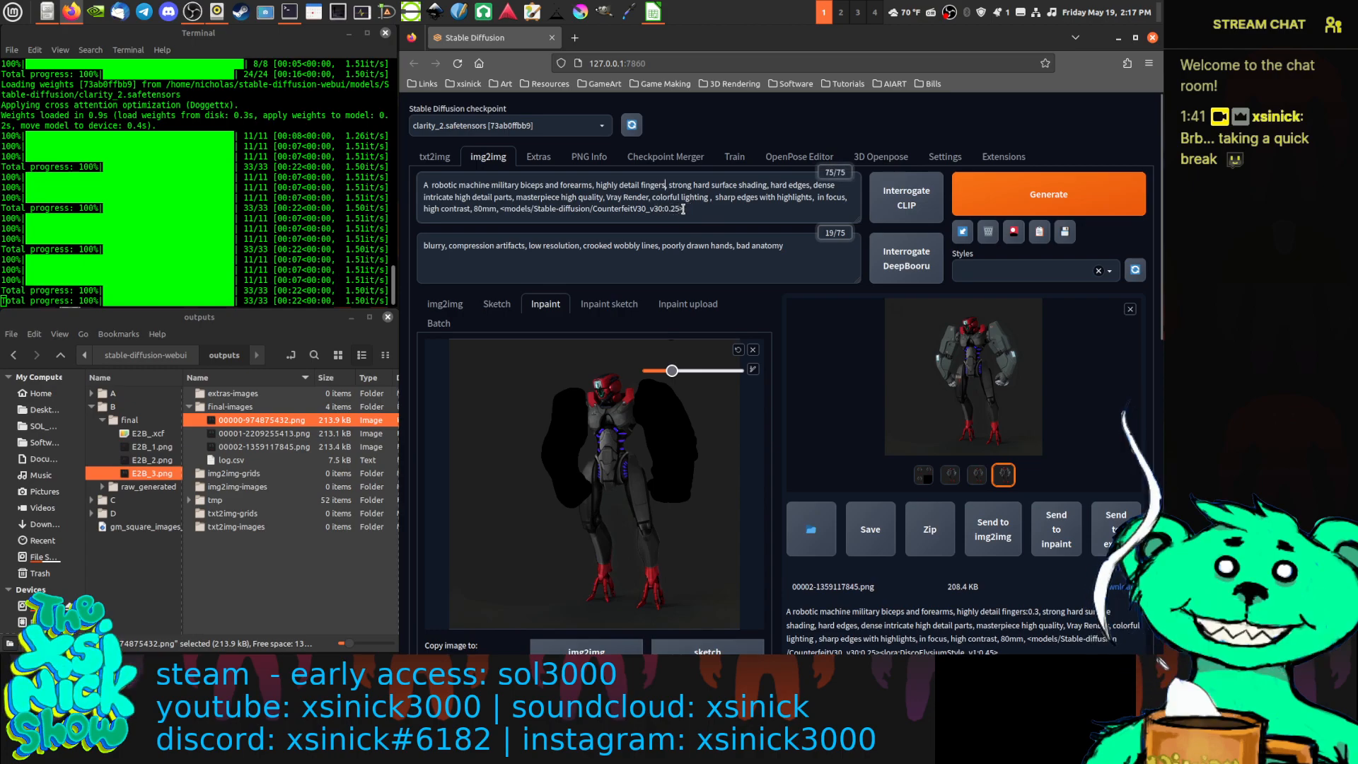
pyautogui.moveTo(615, 211); pyautogui.dragTo(502, 211)
pyautogui.press('BackSpace')
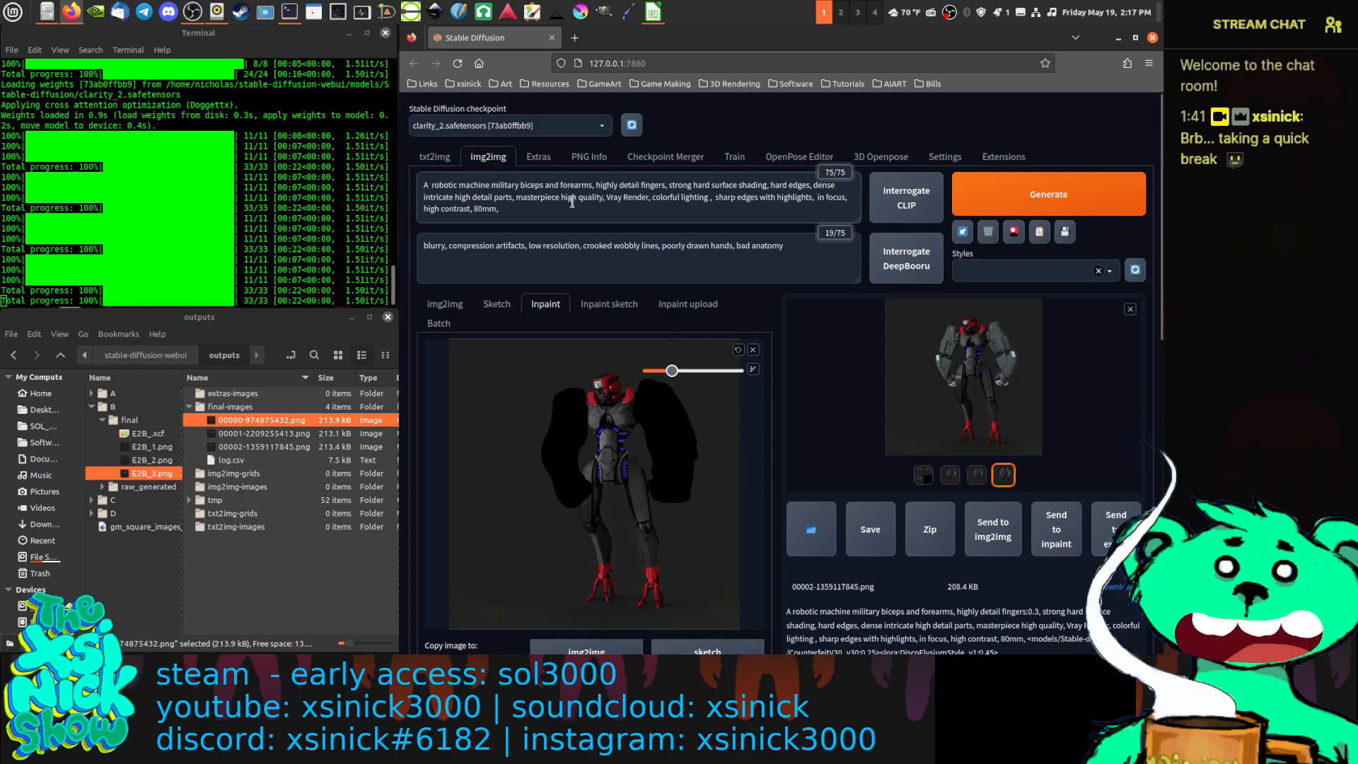
# Switch the checkpoint to icbinpICantBelieveIts_v6.safetensors and select the first individual arm variation in the current results
pyautogui.click(589, 127)
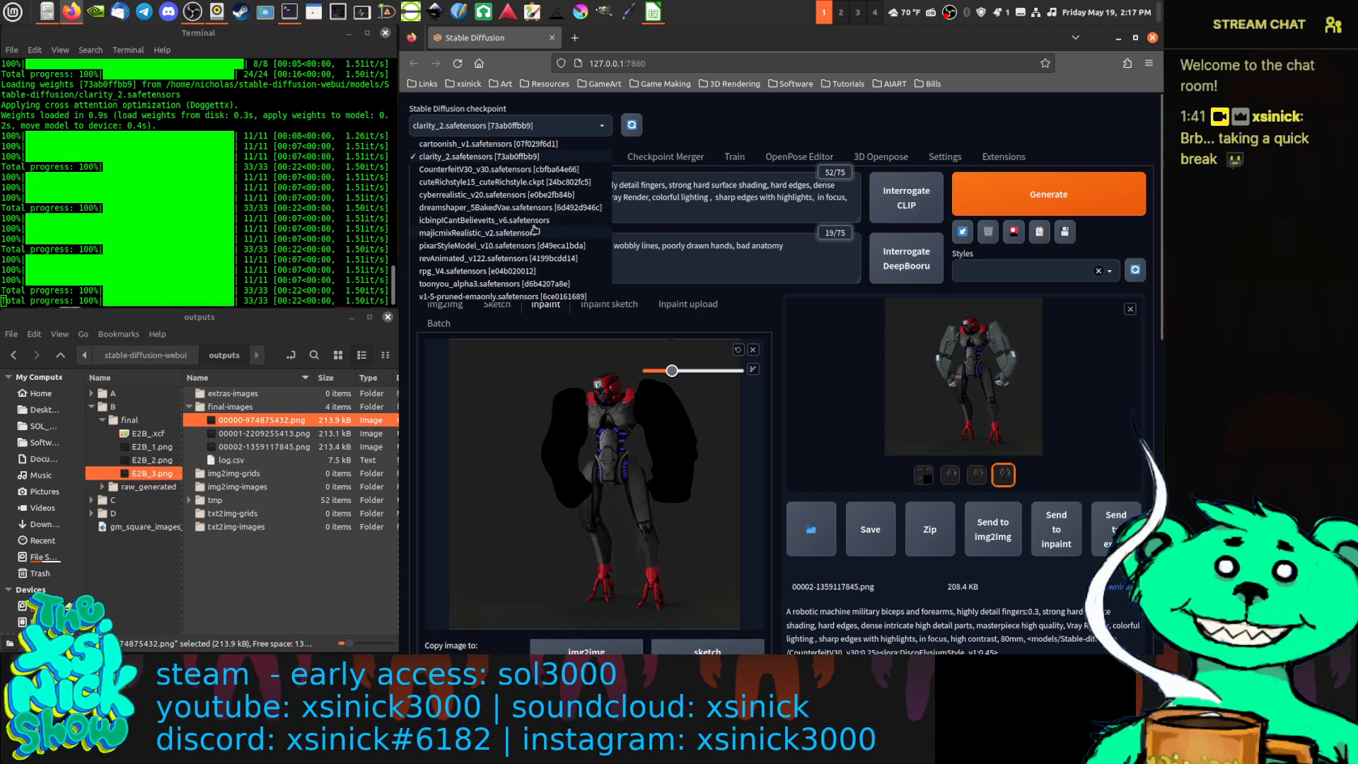
pyautogui.click(535, 221)
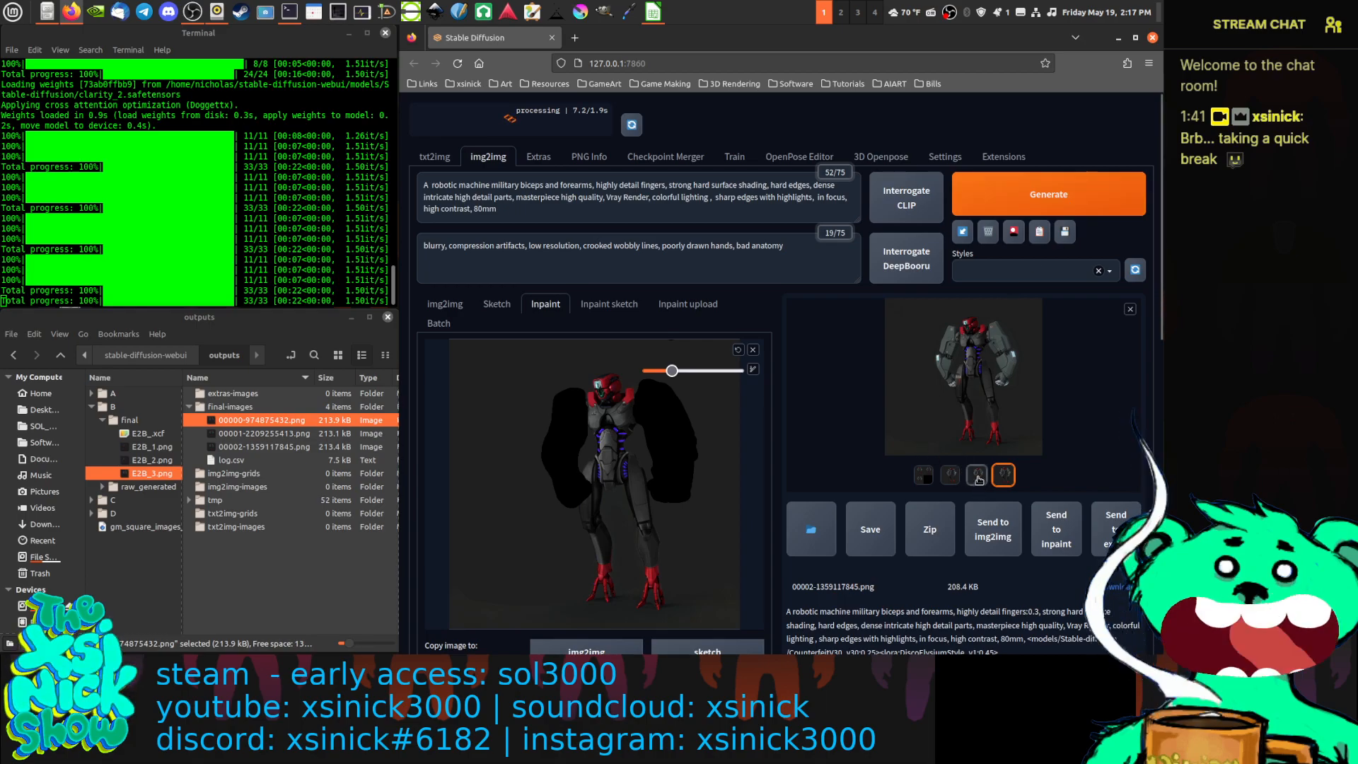
pyautogui.click(955, 476)
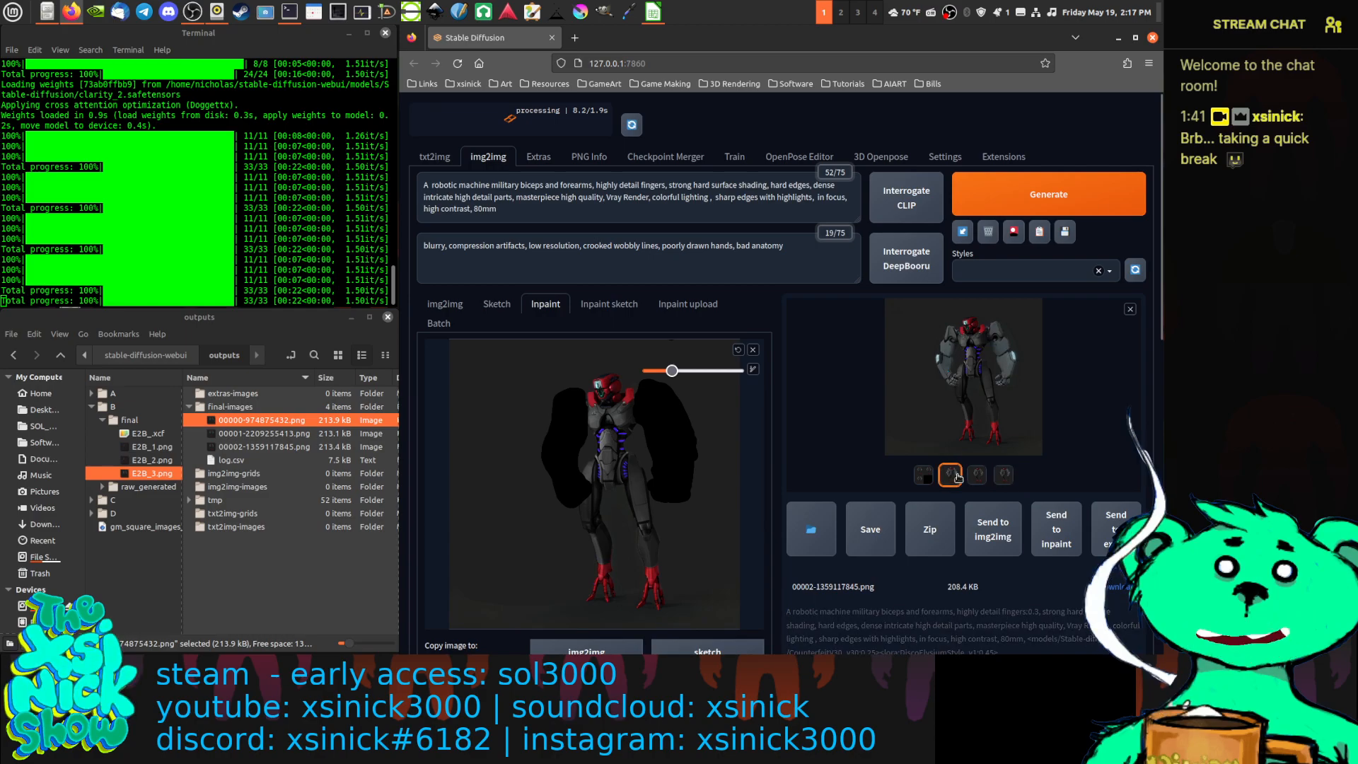
# Compare the current batch's individual arm variations at full size and close the preview
pyautogui.click(973, 414)
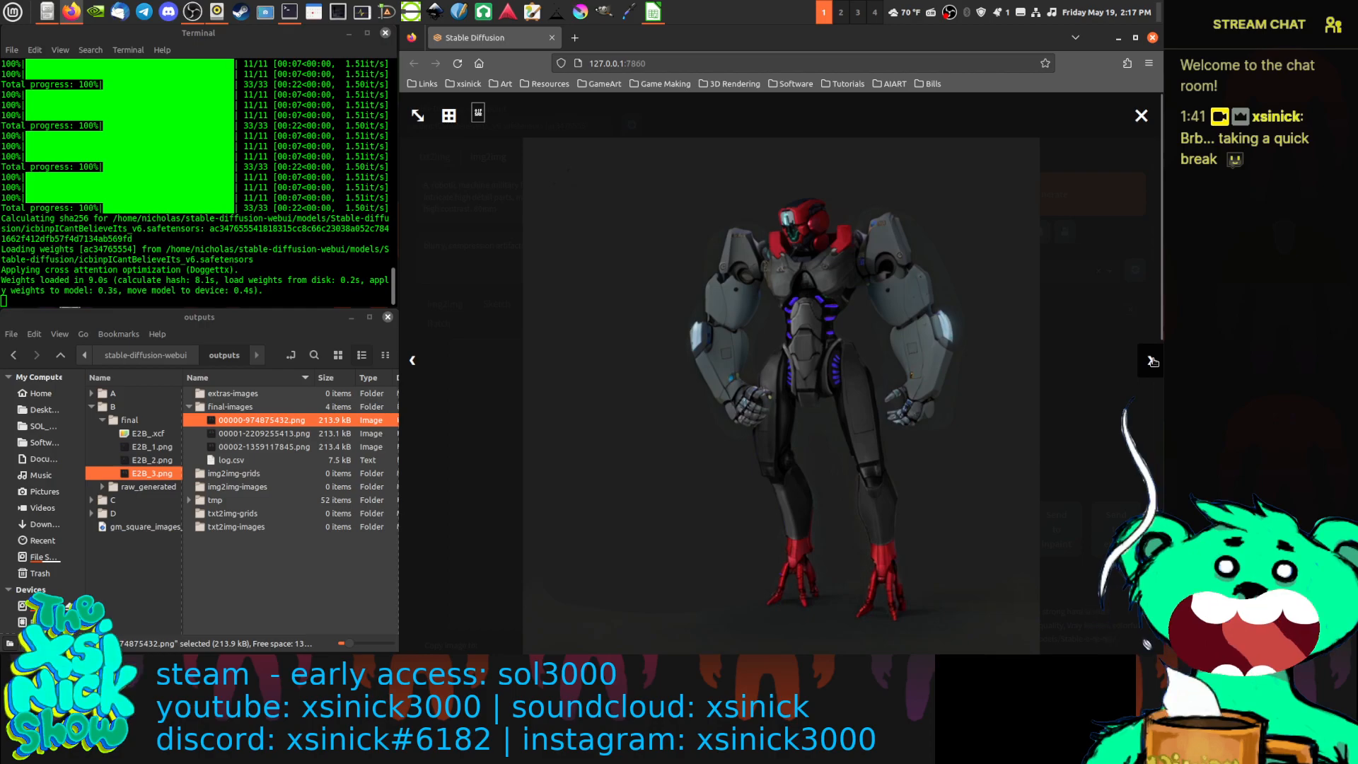
pyautogui.click(1150, 362)
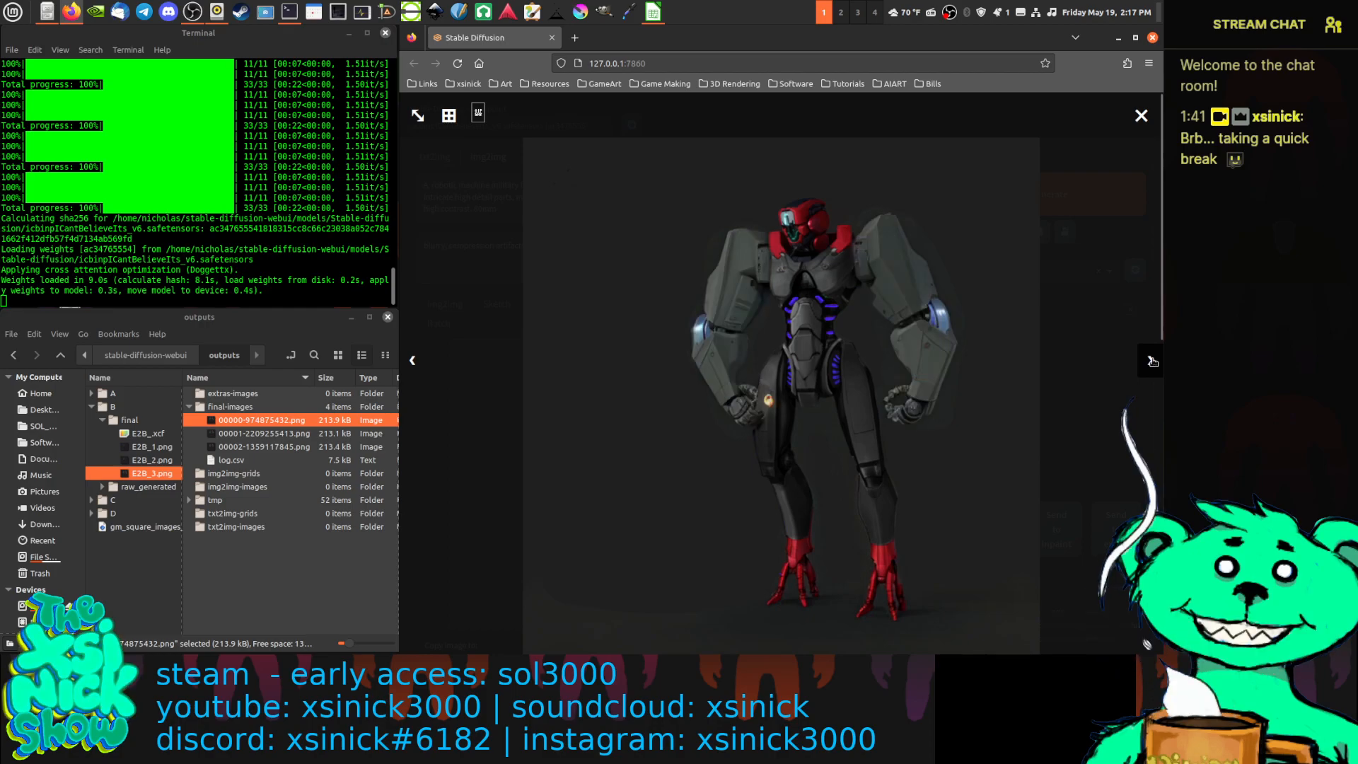
pyautogui.click(1151, 361)
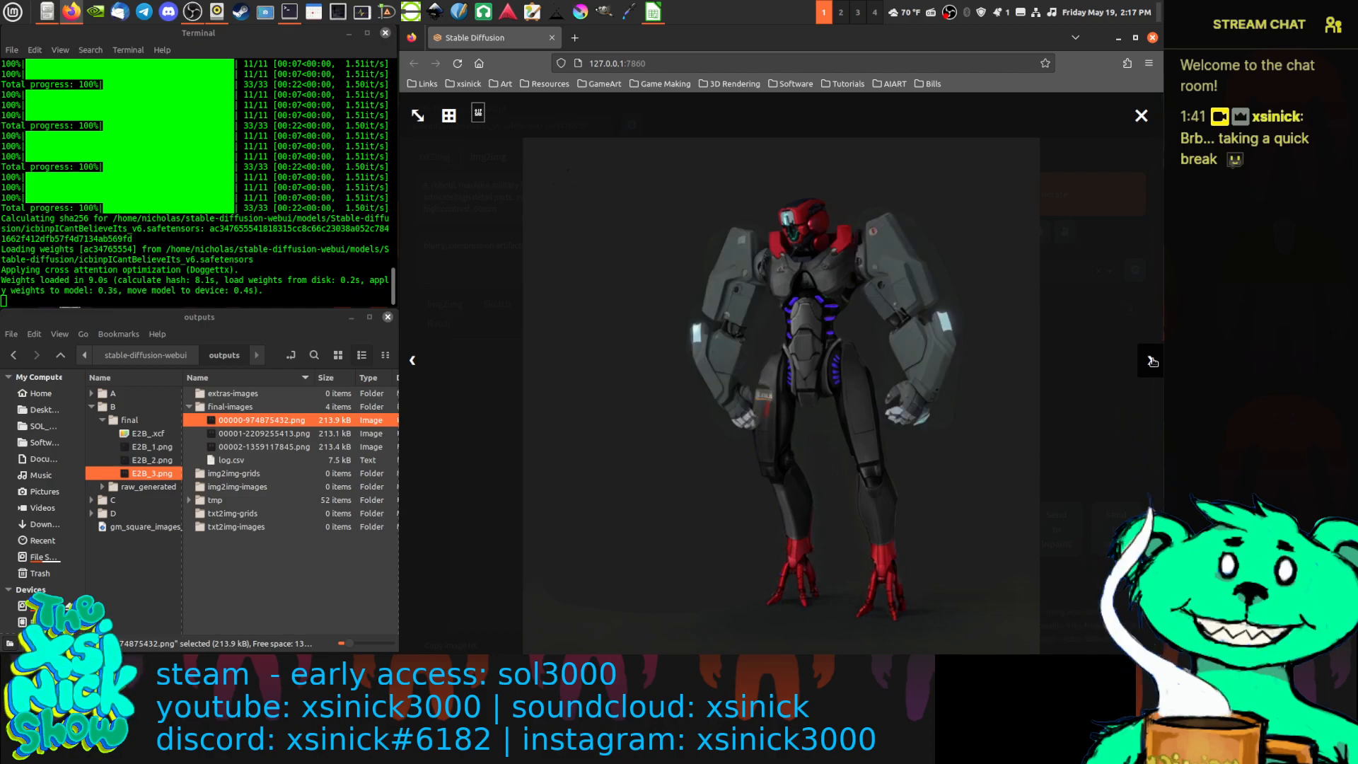
pyautogui.click(1140, 116)
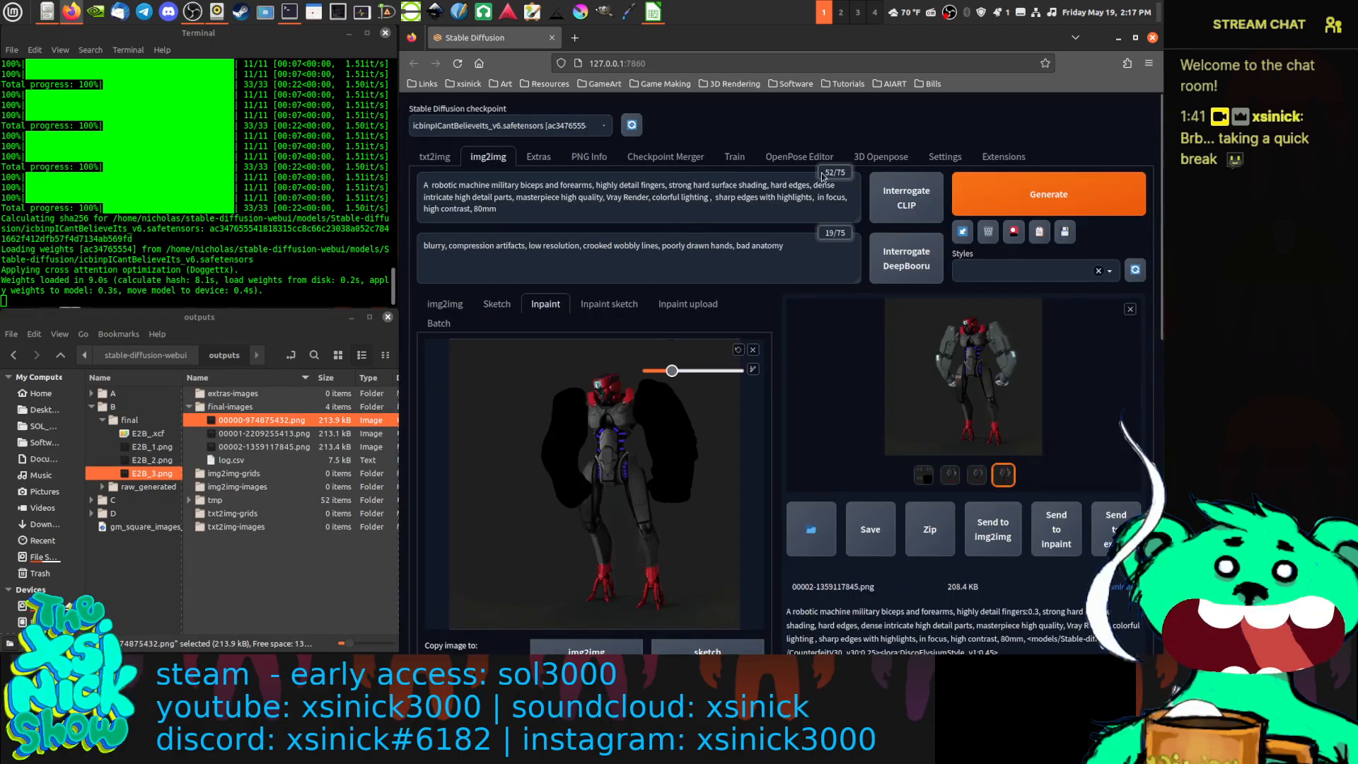
# Generate a batch of arm variations with the icbinpICantBelieveIts_v6 checkpoint and compare the results at full size before closing the preview
pyautogui.click(1040, 196)
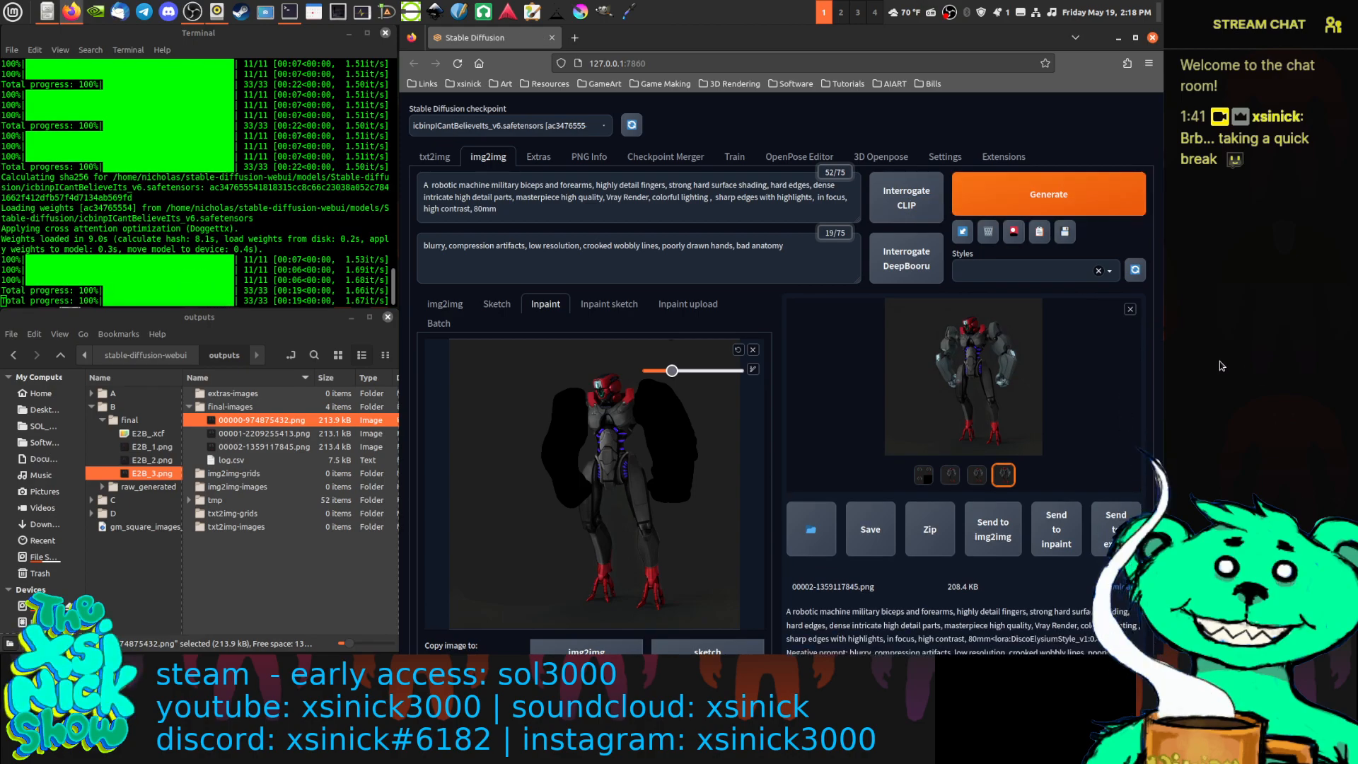
pyautogui.click(966, 408)
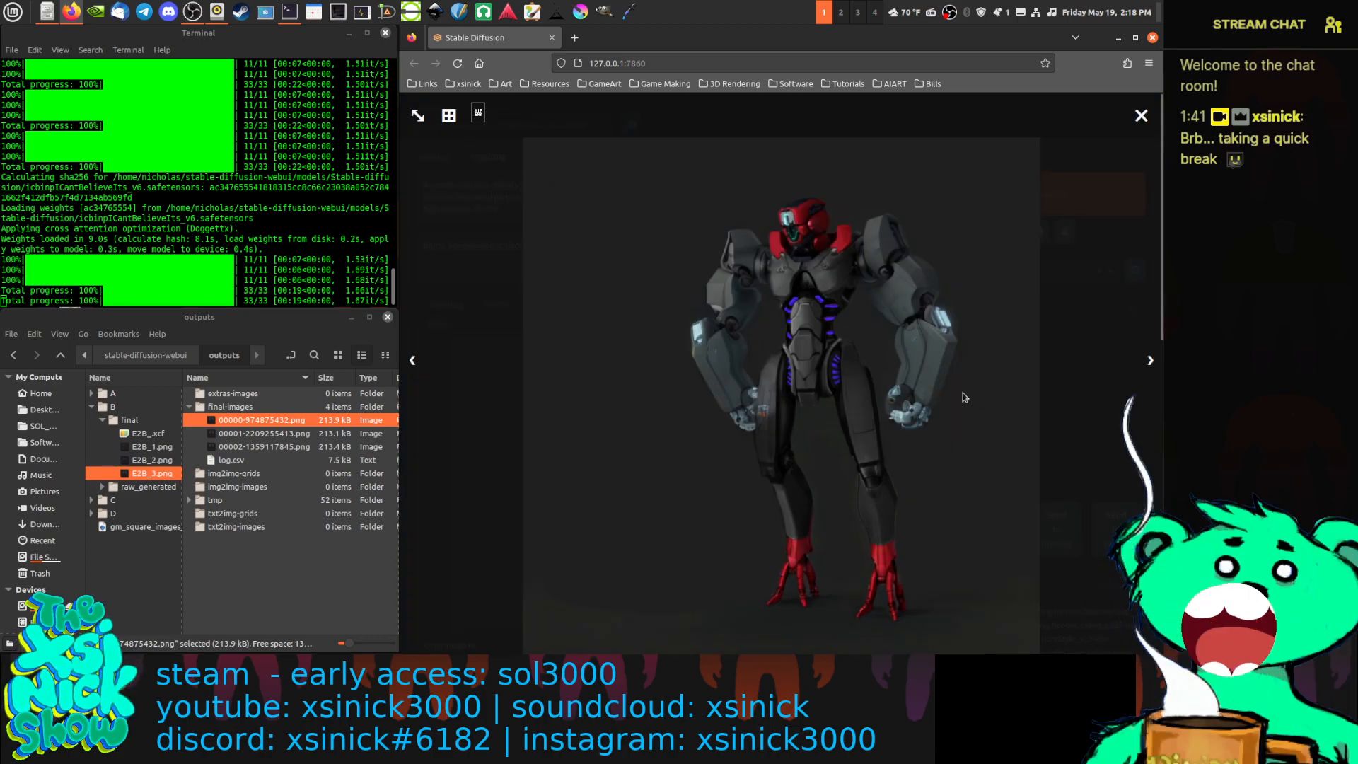
pyautogui.click(1151, 361)
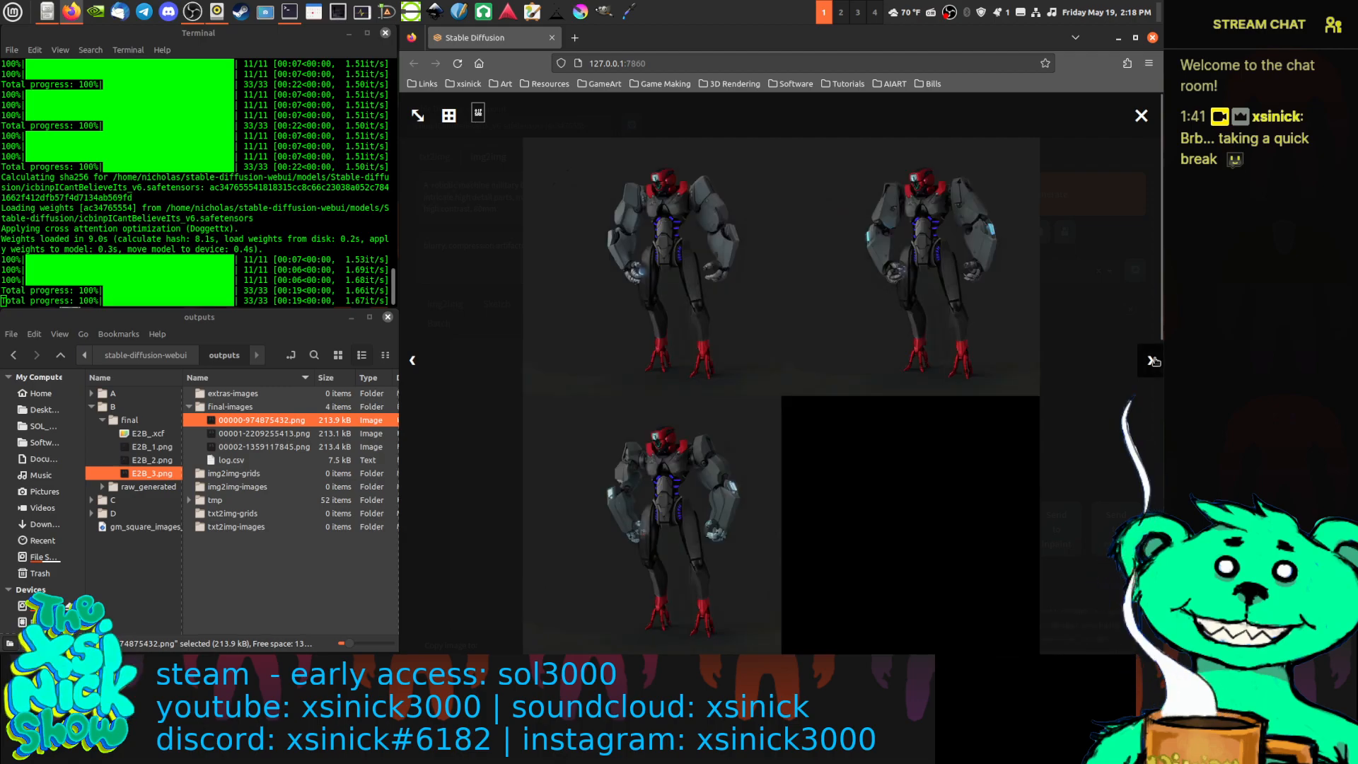
pyautogui.click(1151, 361)
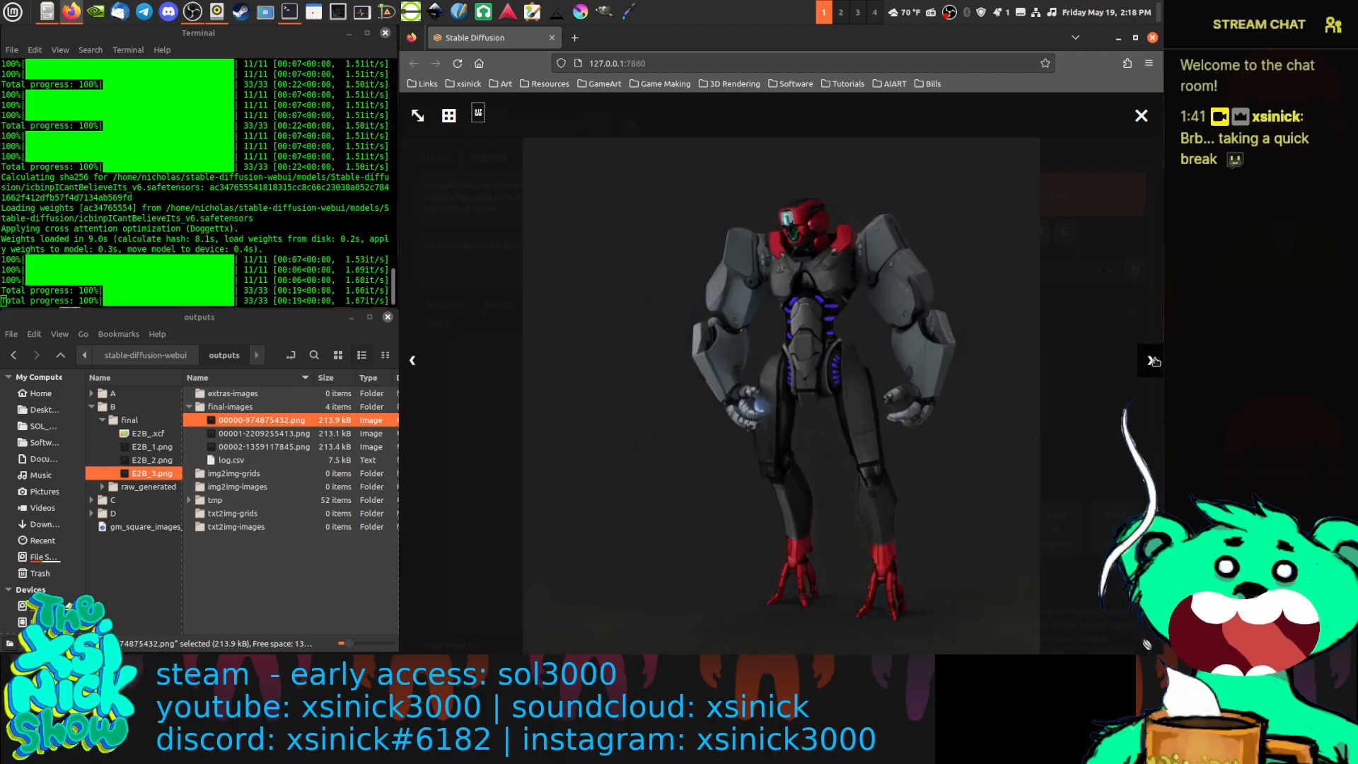
pyautogui.click(1151, 361)
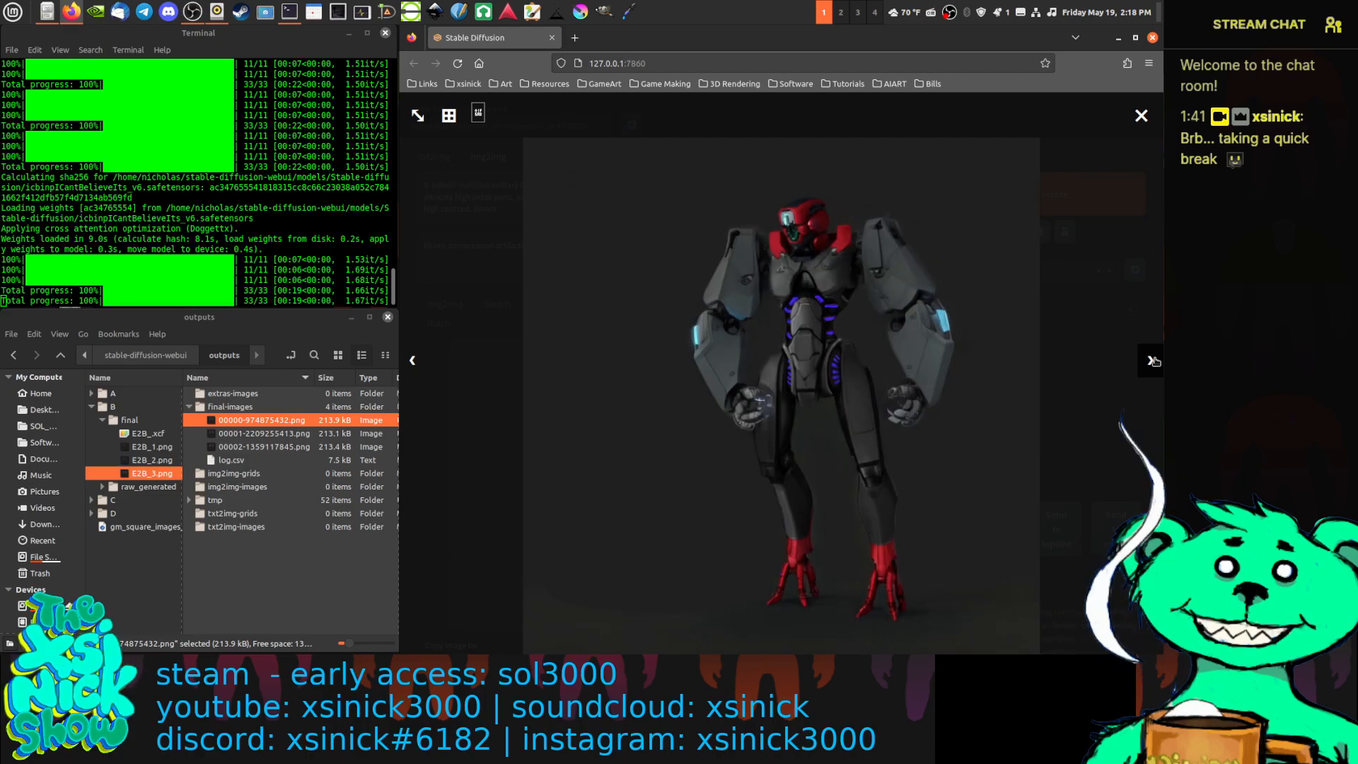
pyautogui.click(1152, 361)
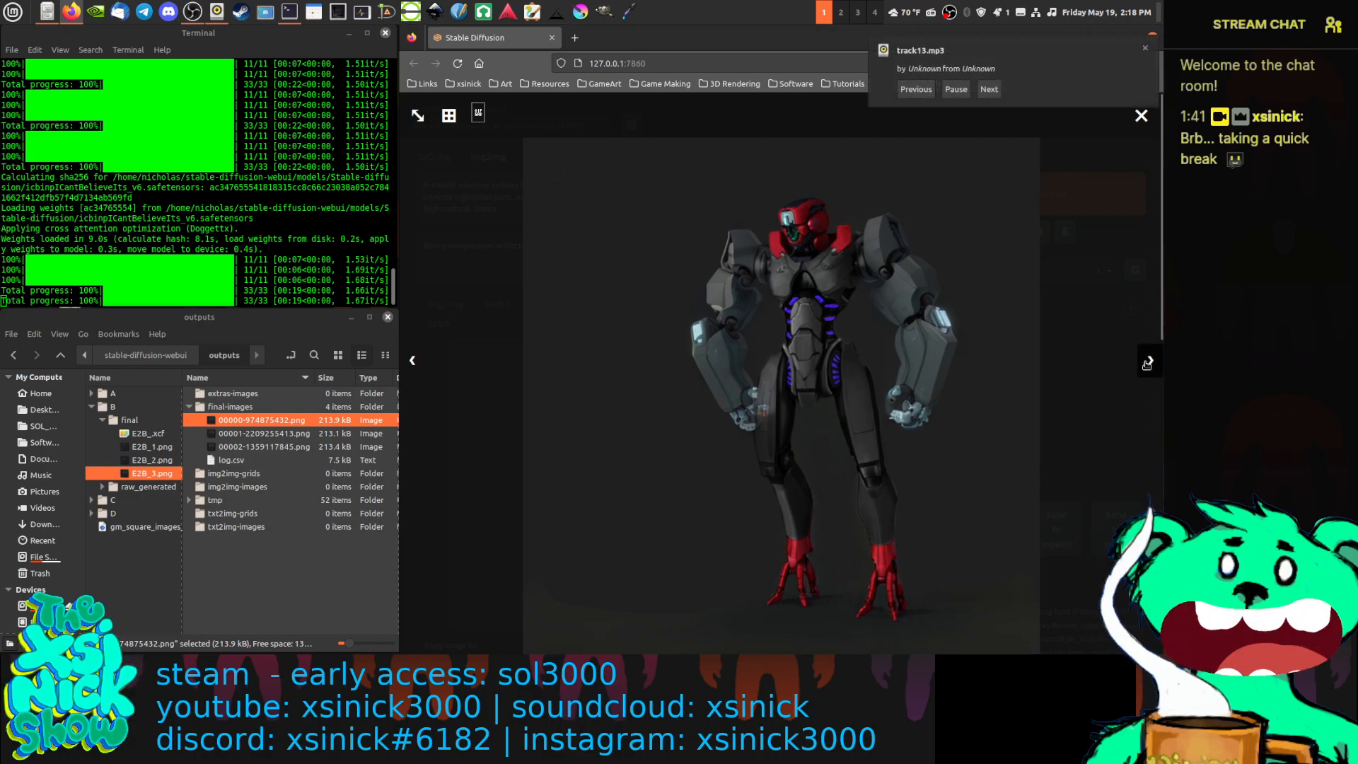
pyautogui.click(1146, 363)
pyautogui.click(1147, 363)
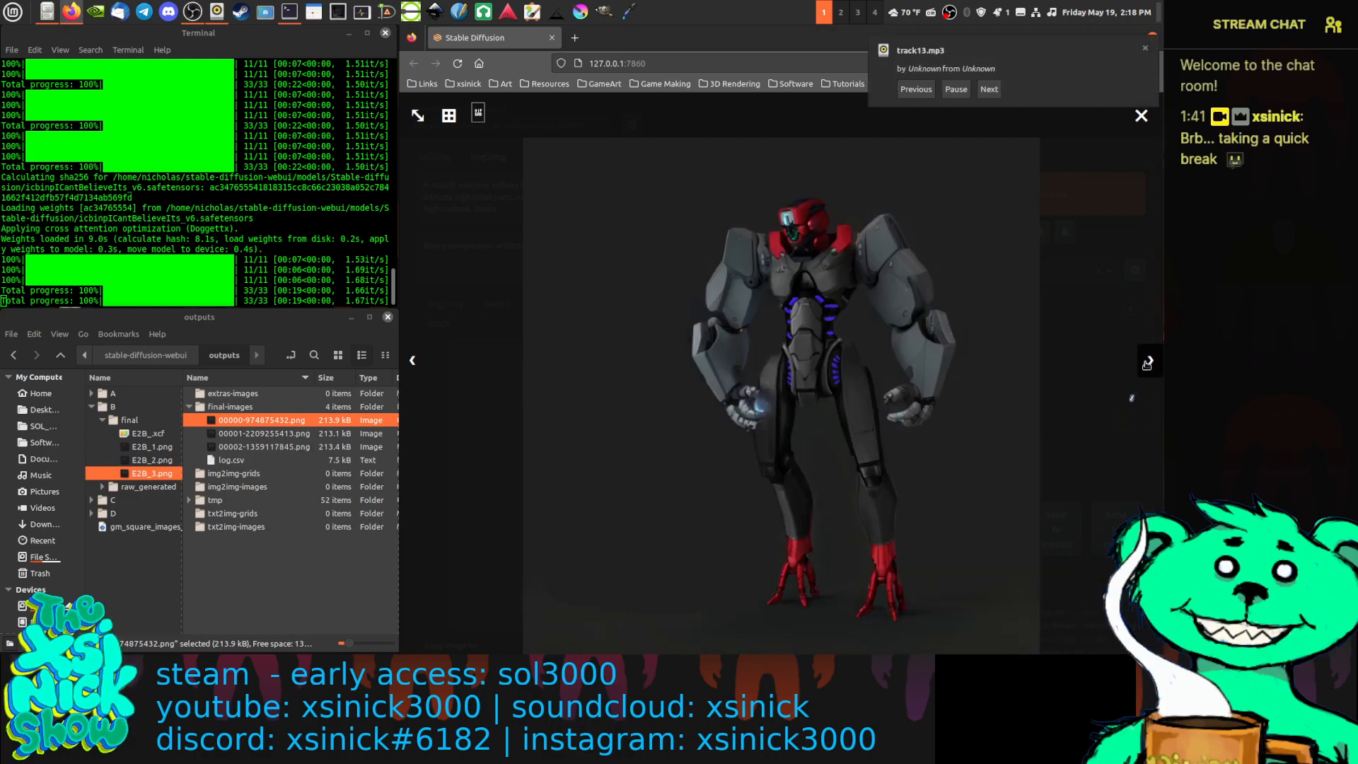
pyautogui.click(1146, 363)
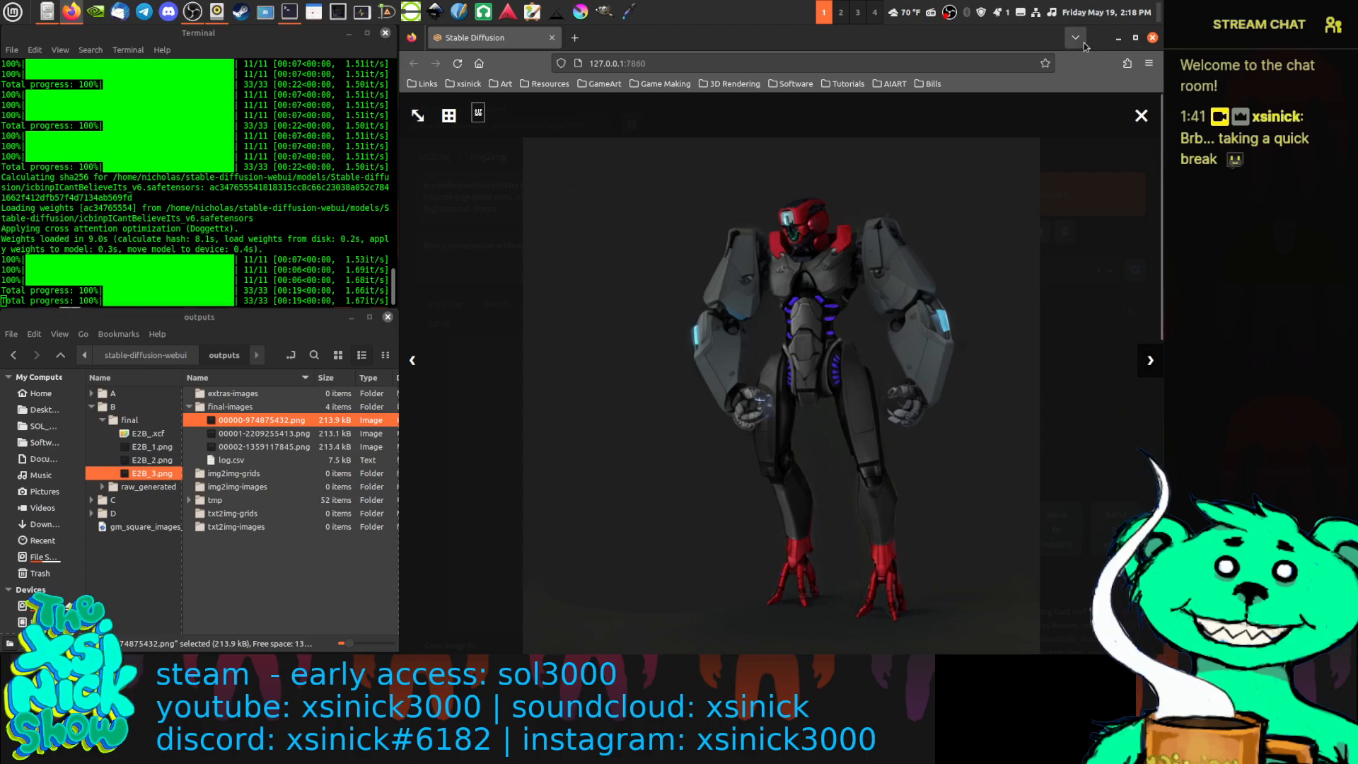
pyautogui.click(1140, 116)
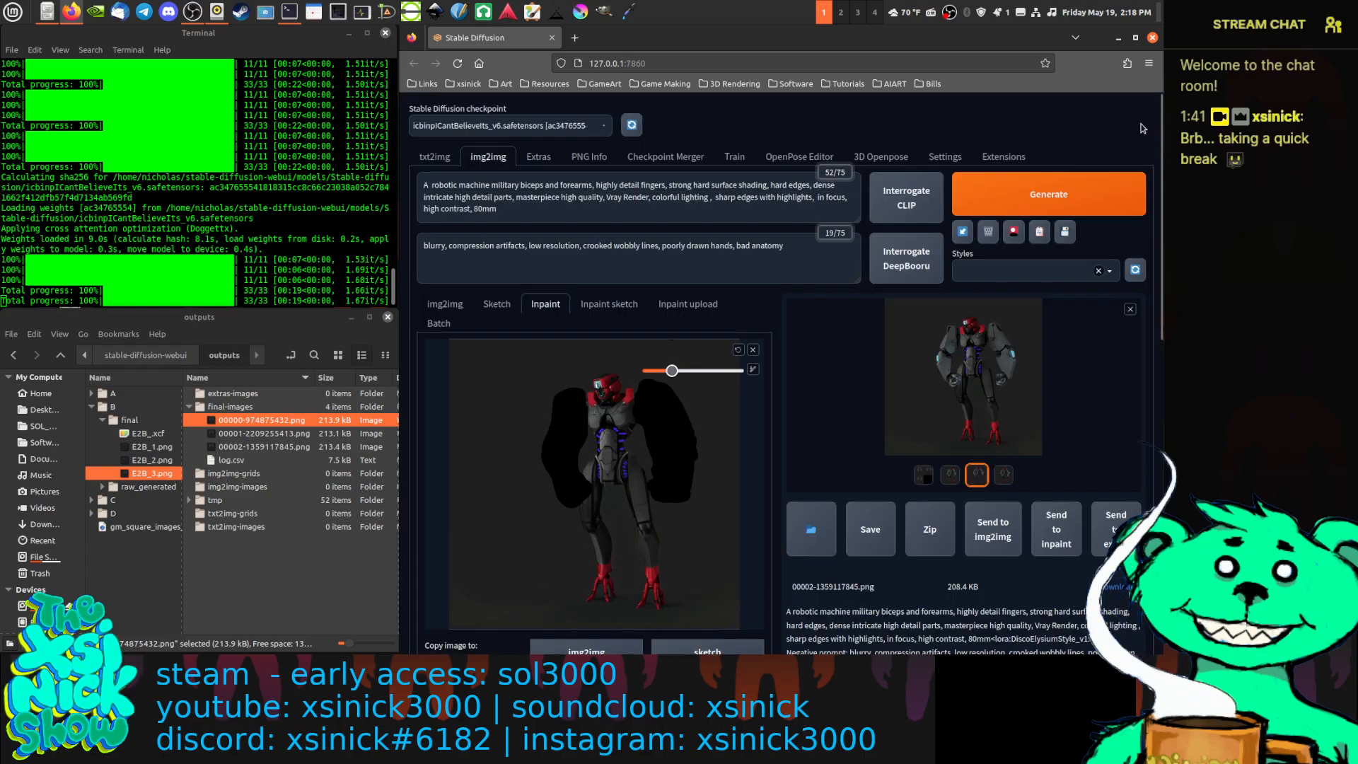
# Generate another batch with icbinpICantBelieveIts_v6 kept as the checkpoint, compare the arm variations at full size, and save the third one
pyautogui.click(571, 129)
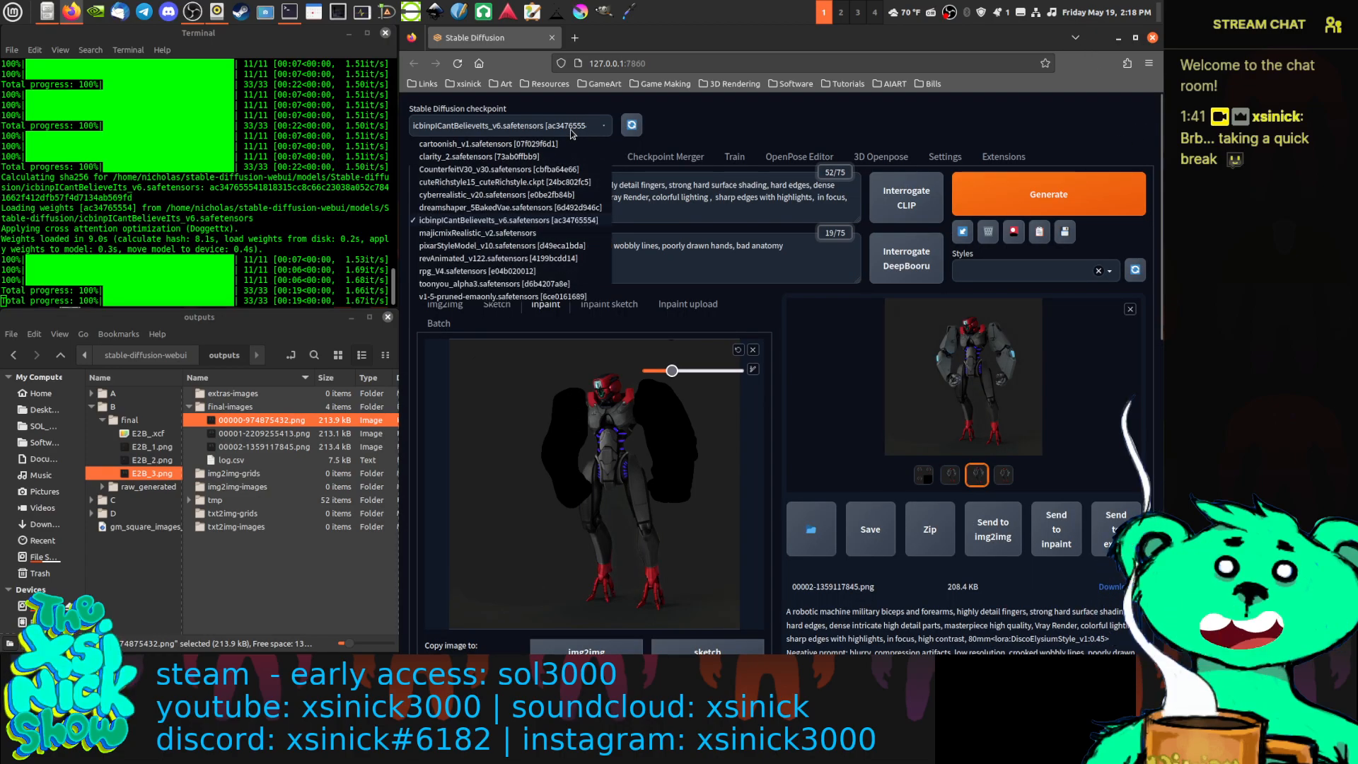
pyautogui.click(971, 198)
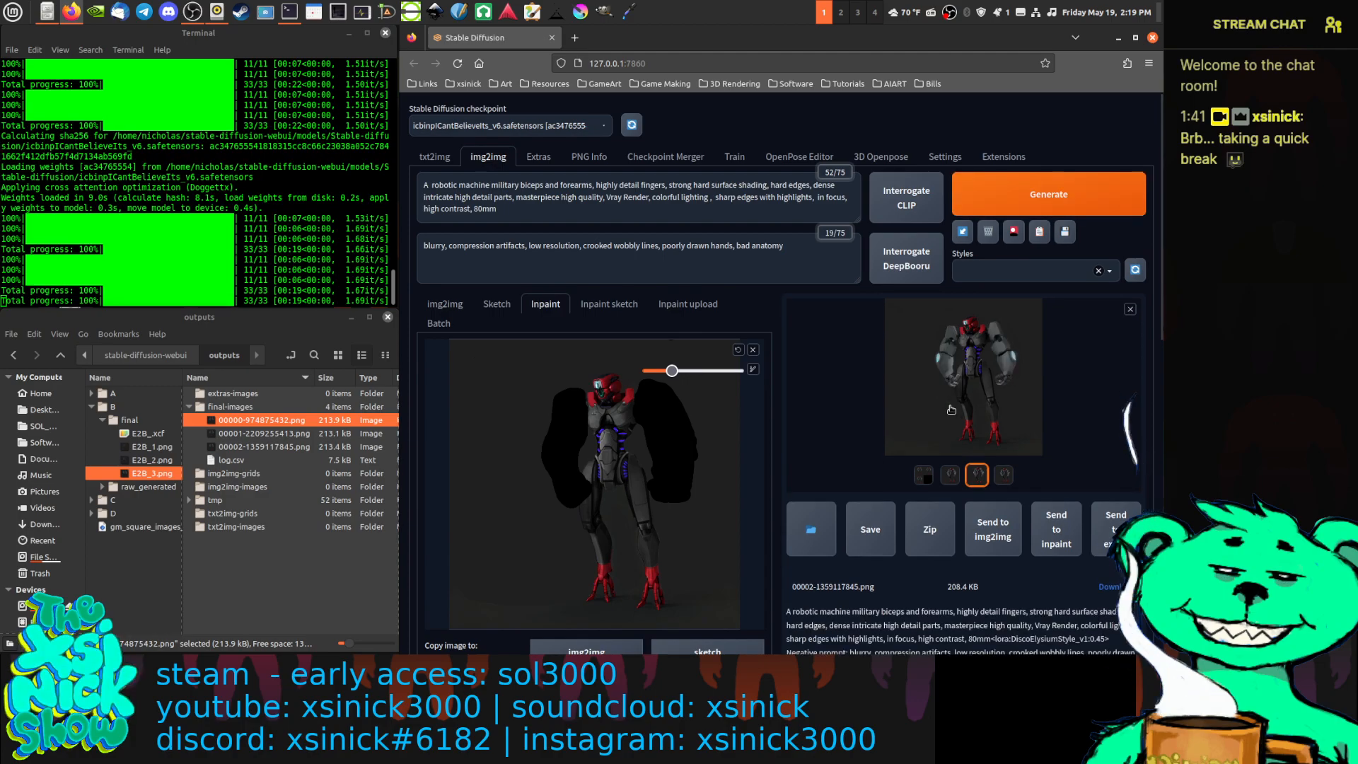
pyautogui.click(975, 383)
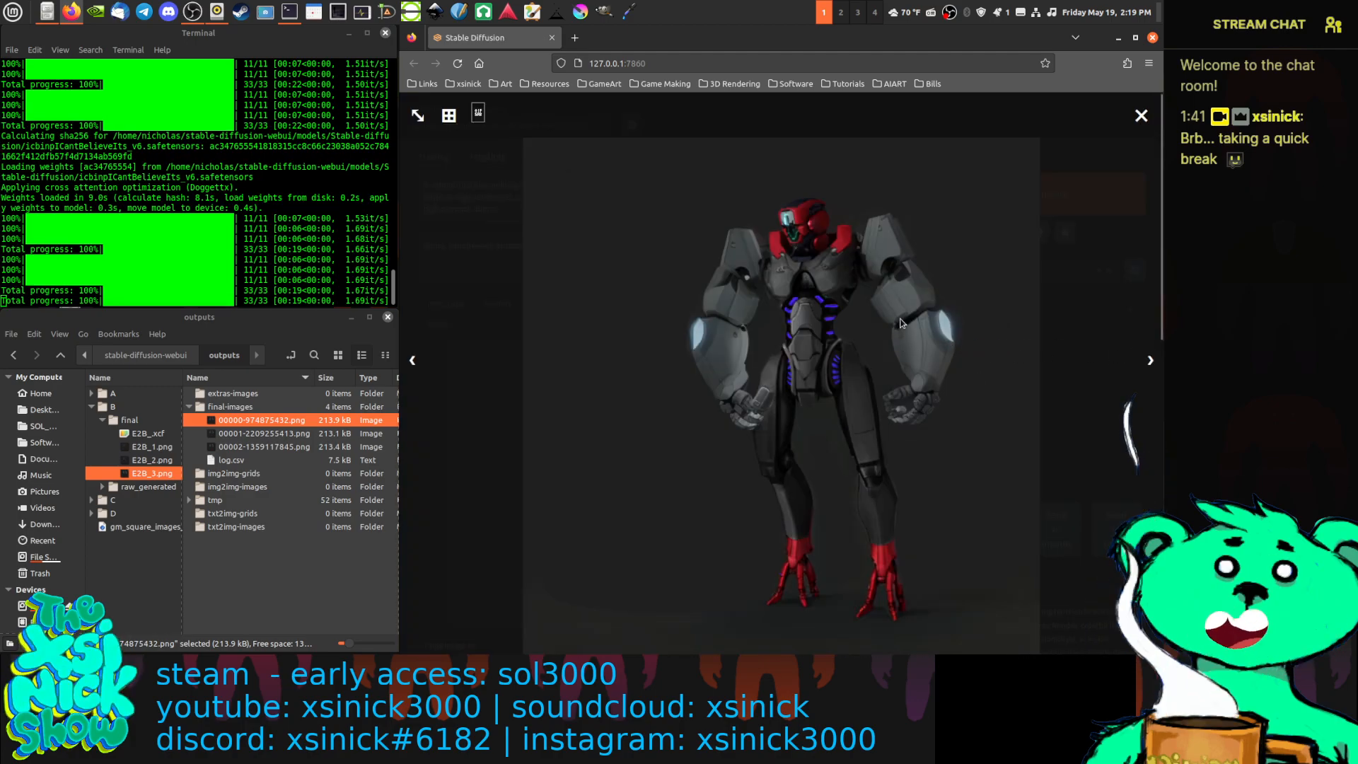
pyautogui.click(1145, 361)
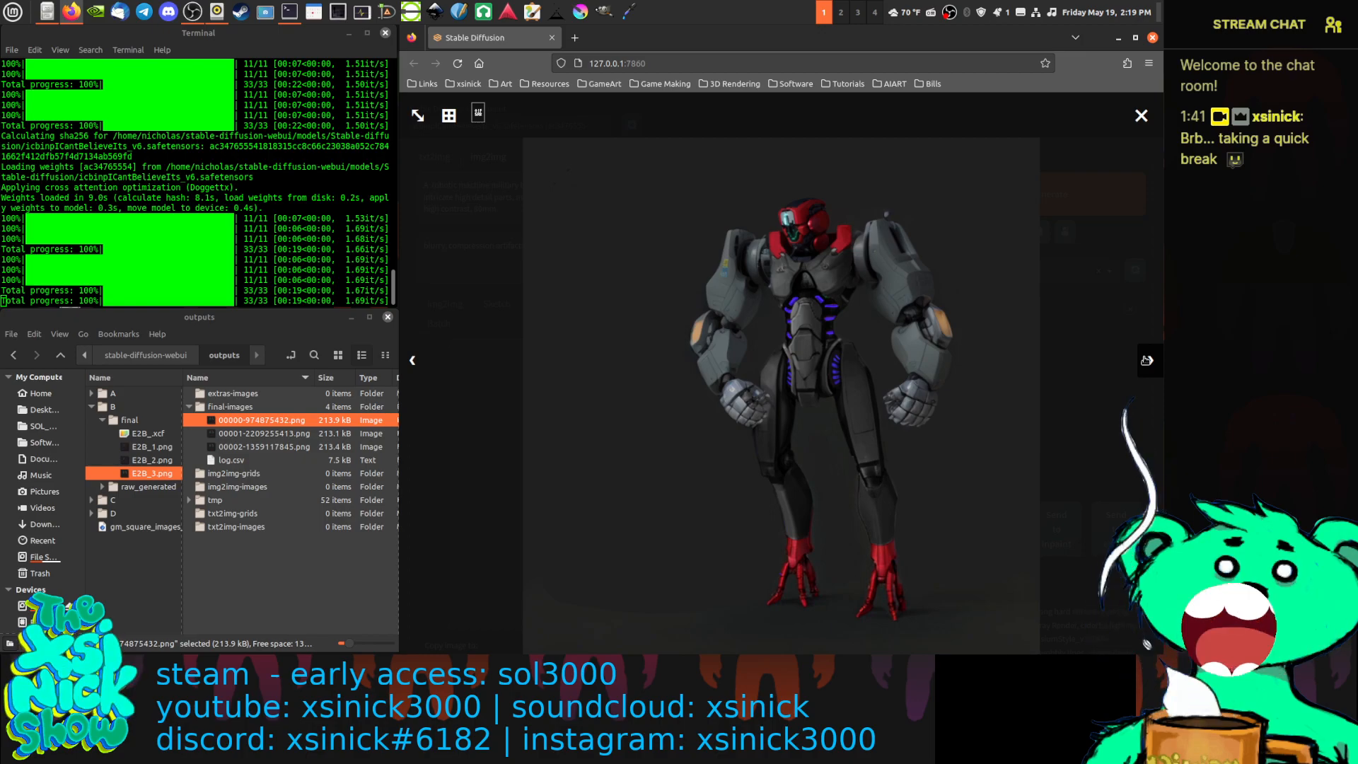
pyautogui.click(1146, 361)
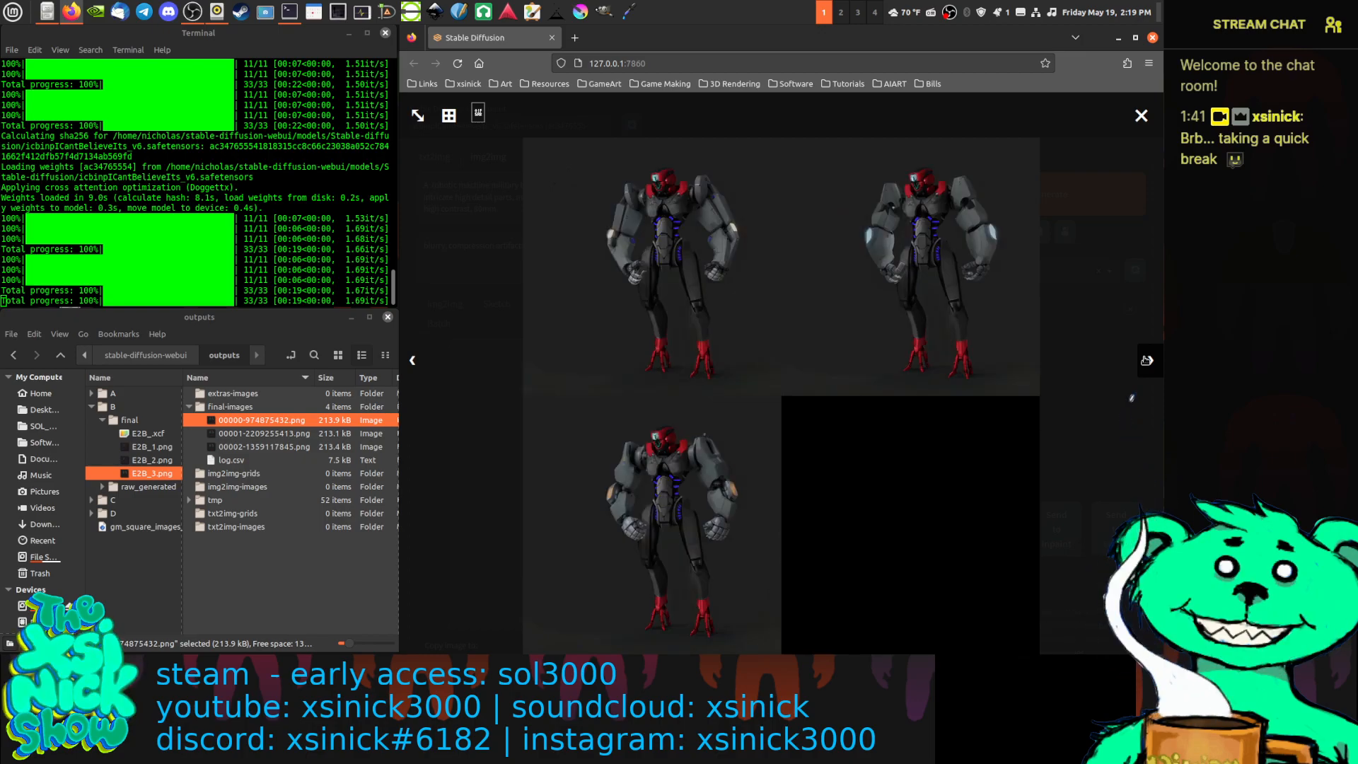
pyautogui.click(1146, 361)
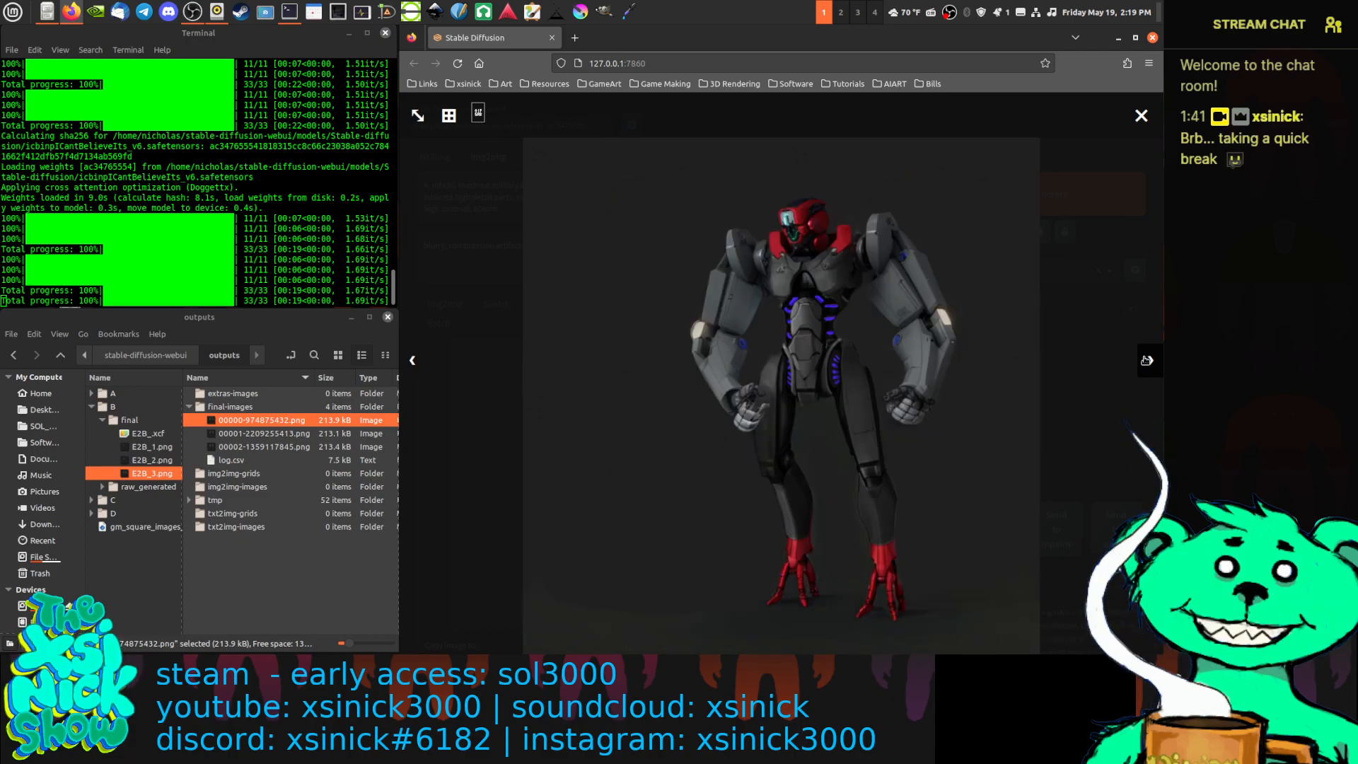
pyautogui.click(1147, 361)
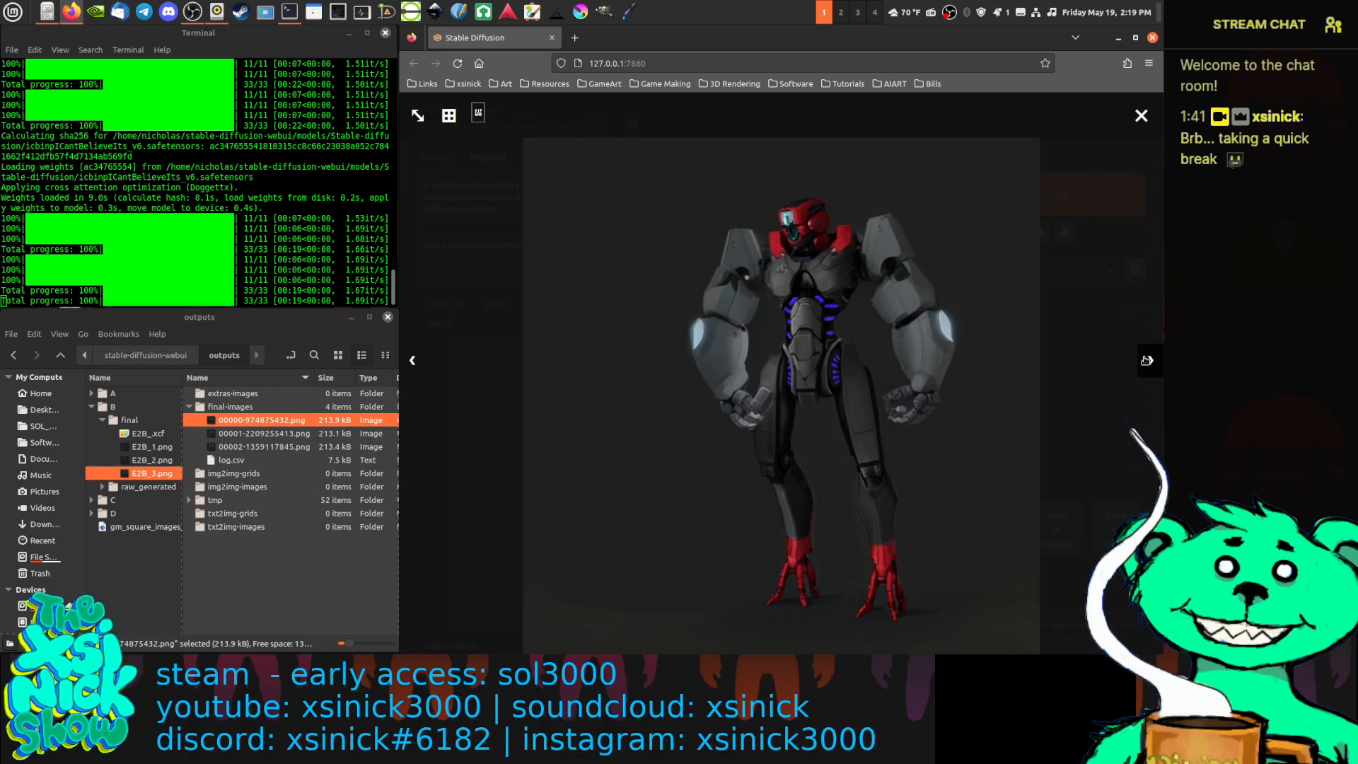
pyautogui.click(1146, 360)
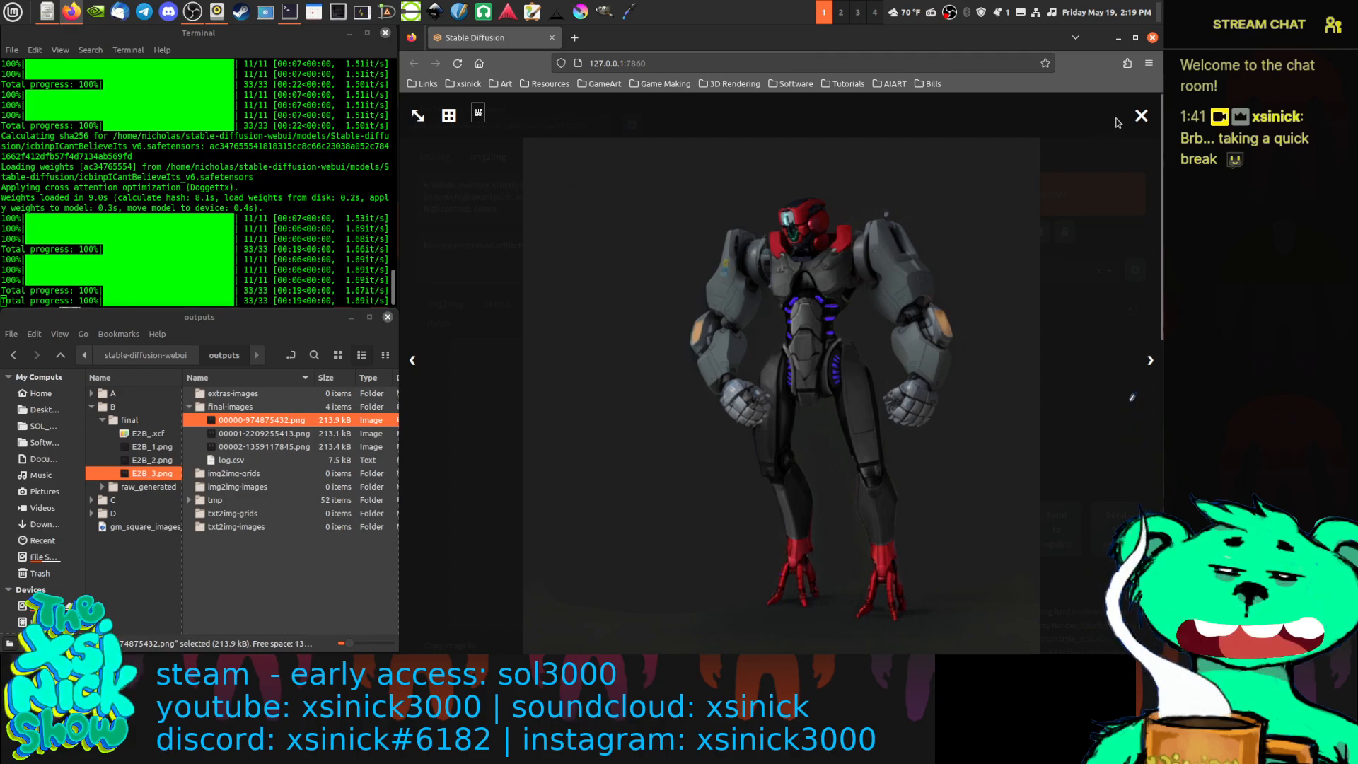
pyautogui.click(1140, 117)
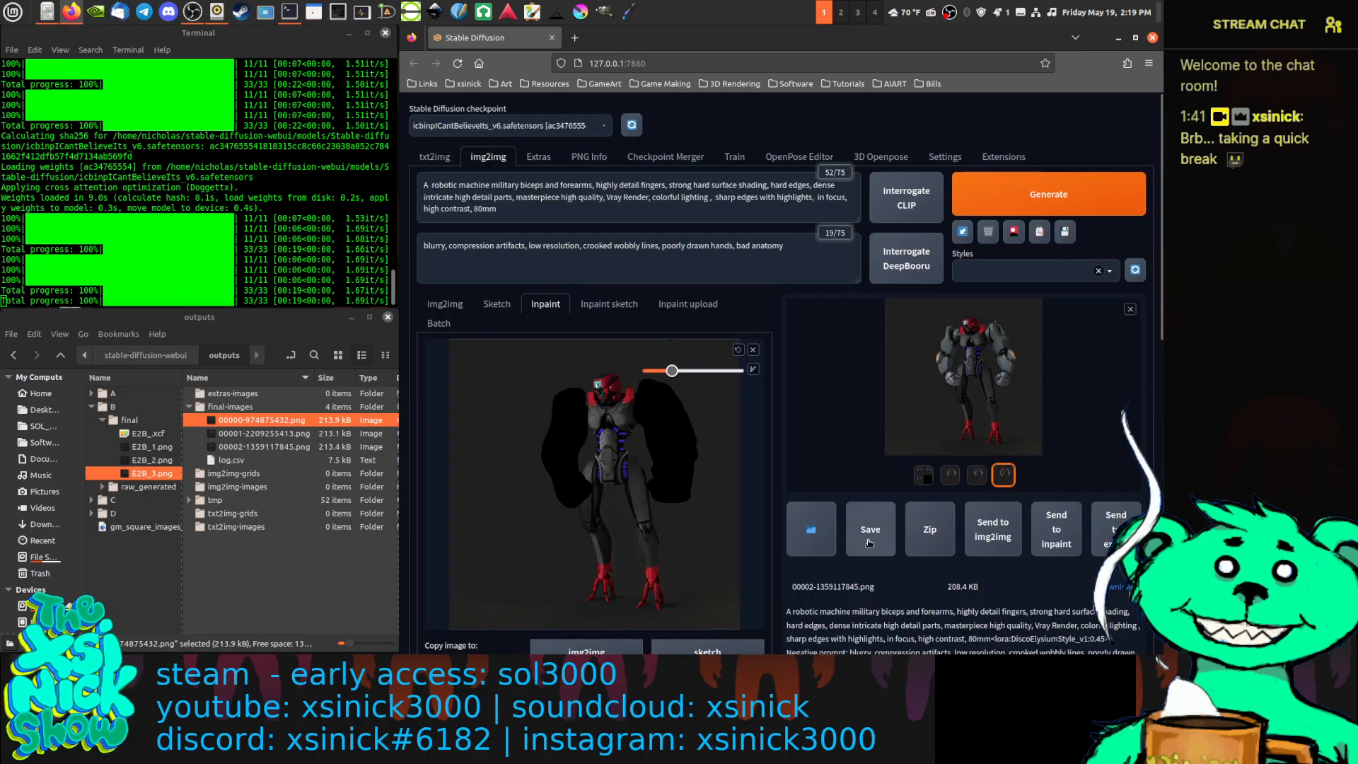
# Switch the checkpoint to majicmixRealistic_v2.safetensors and generate a batch of arm variations with the same prompt
pyautogui.click(591, 121)
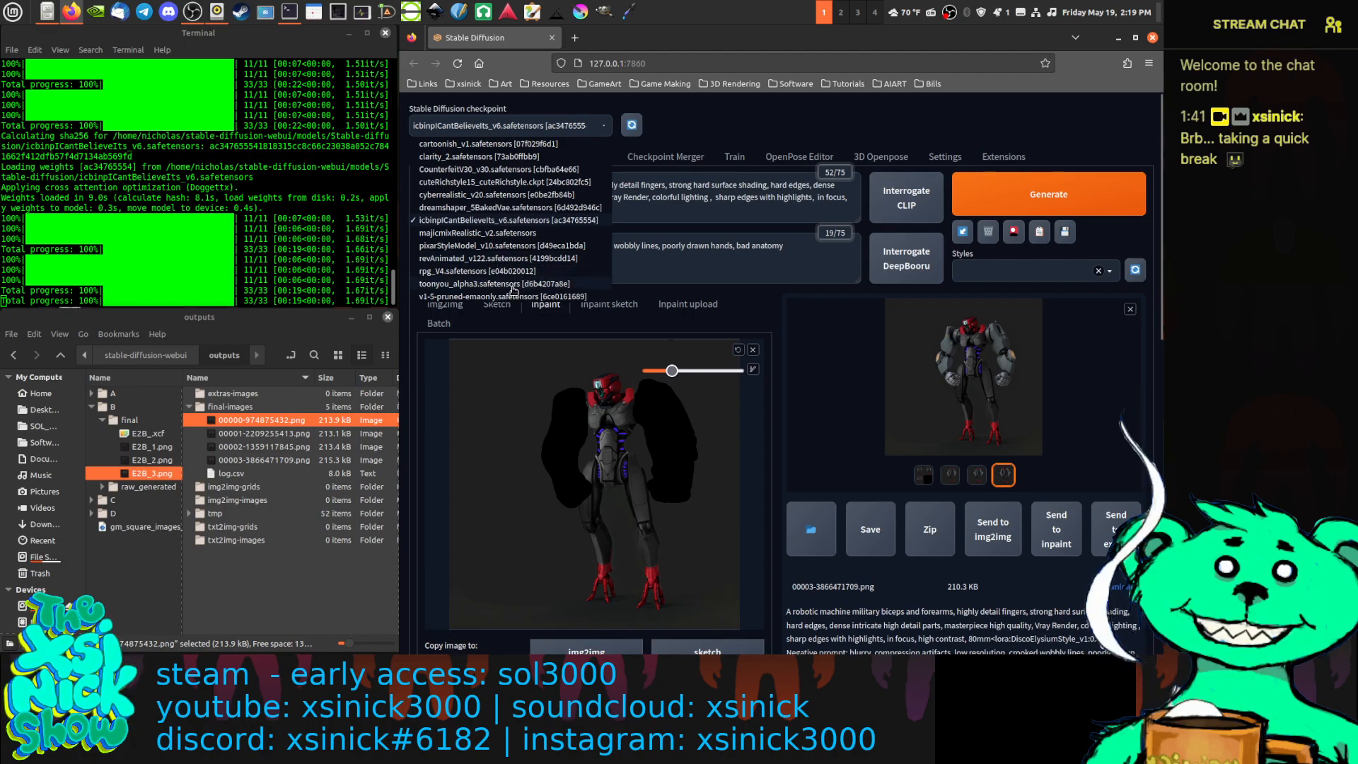
pyautogui.click(506, 233)
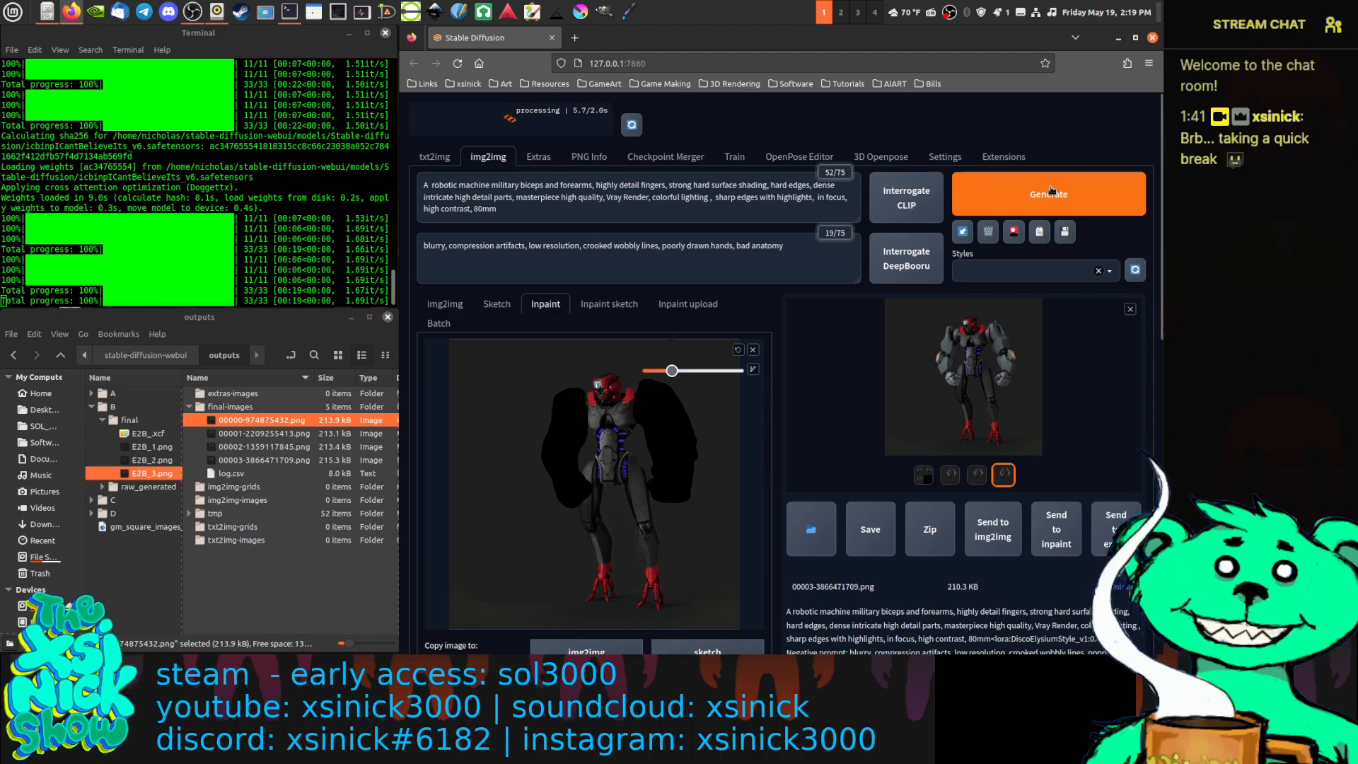
pyautogui.click(1050, 191)
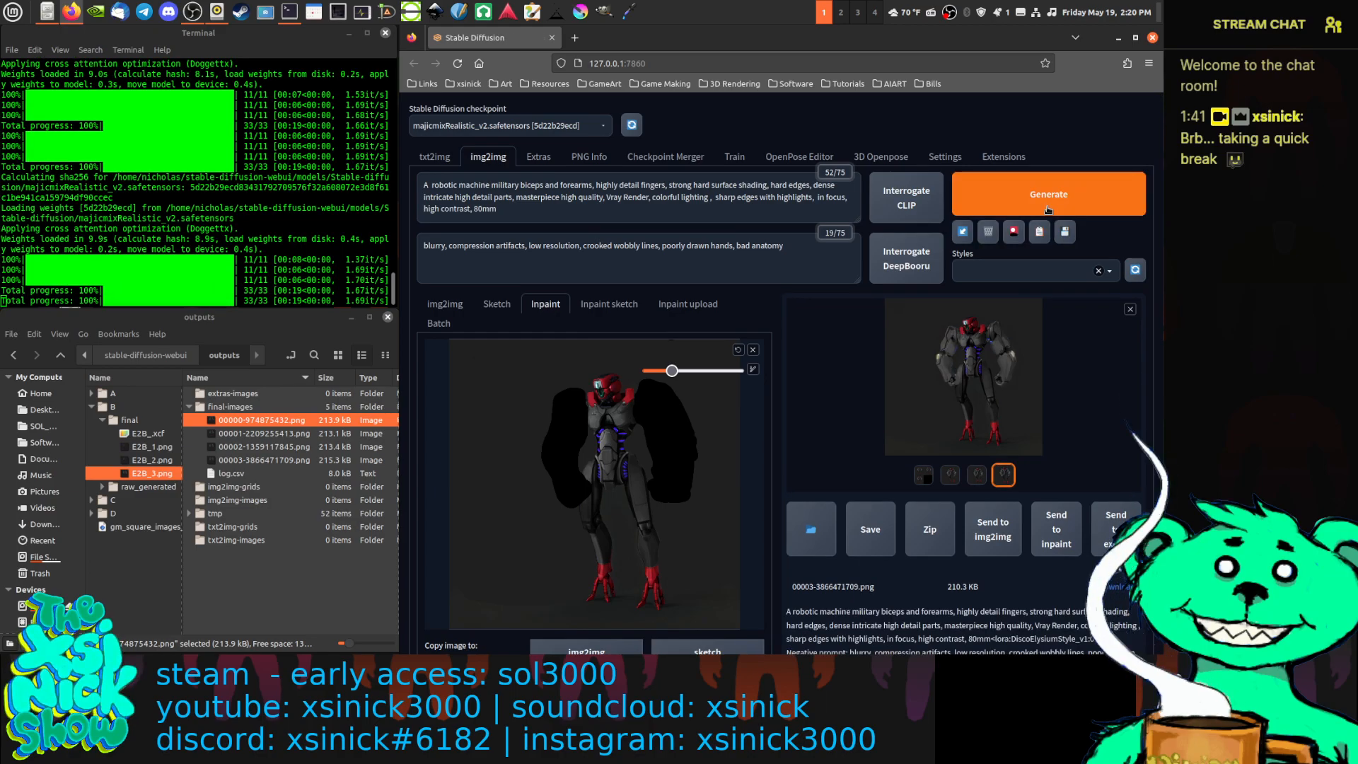
# Compare the majicmixRealistic_v2 grid and individual arm variations at full size and save the third variation
pyautogui.click(957, 362)
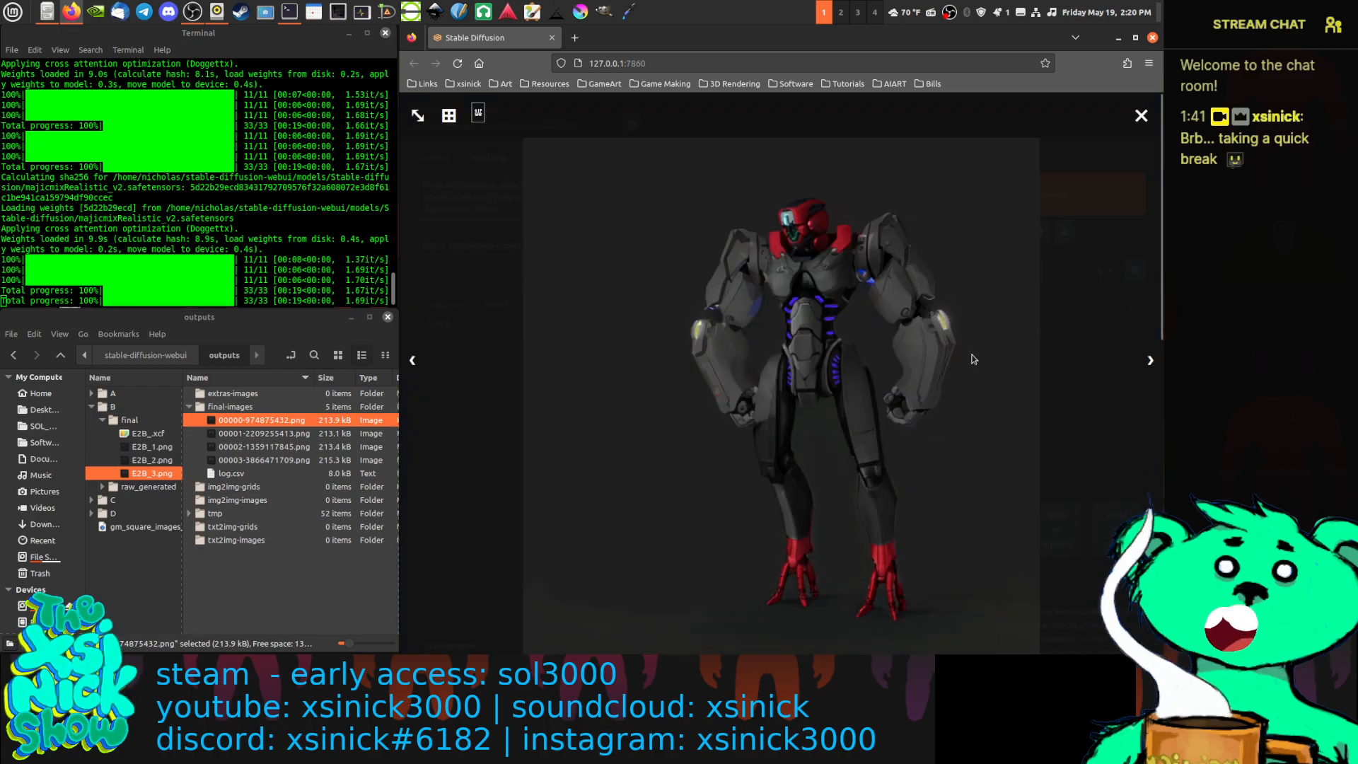
pyautogui.click(1150, 362)
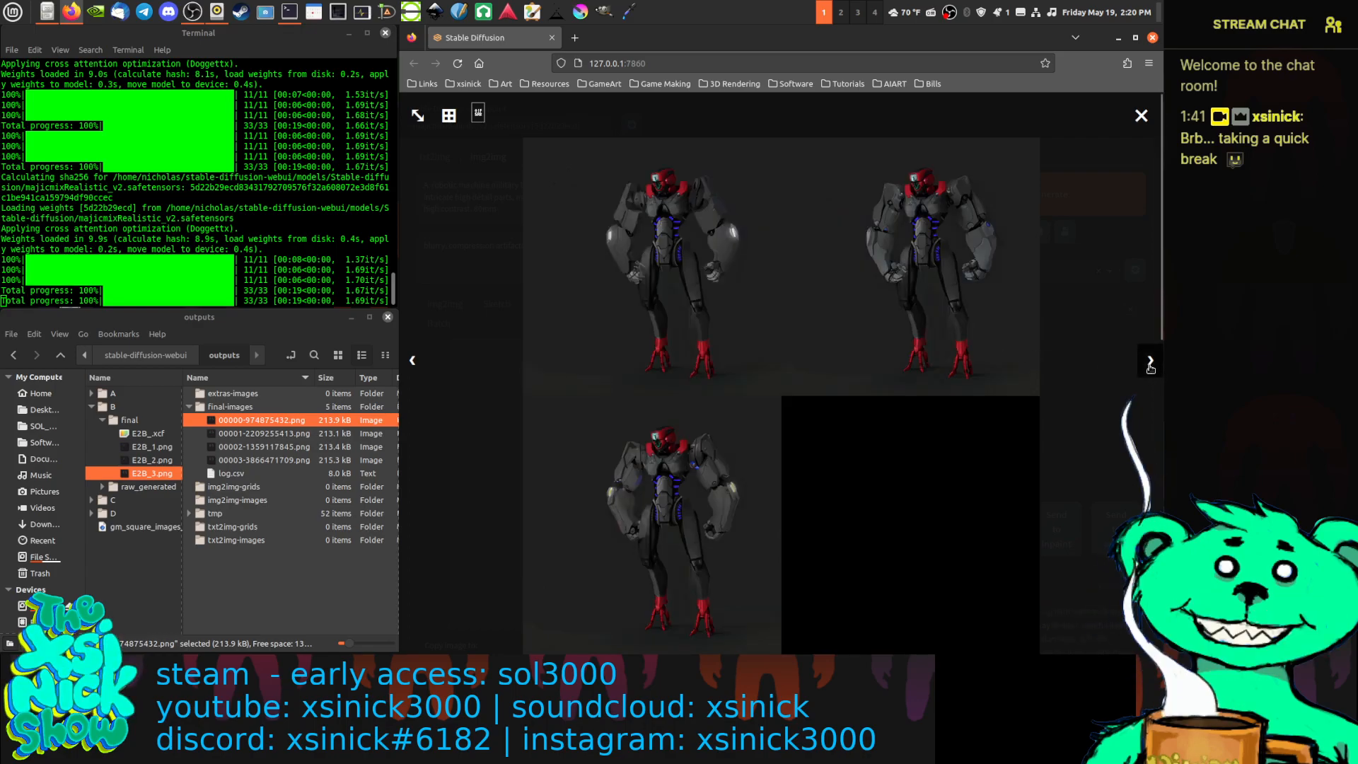
pyautogui.click(1149, 362)
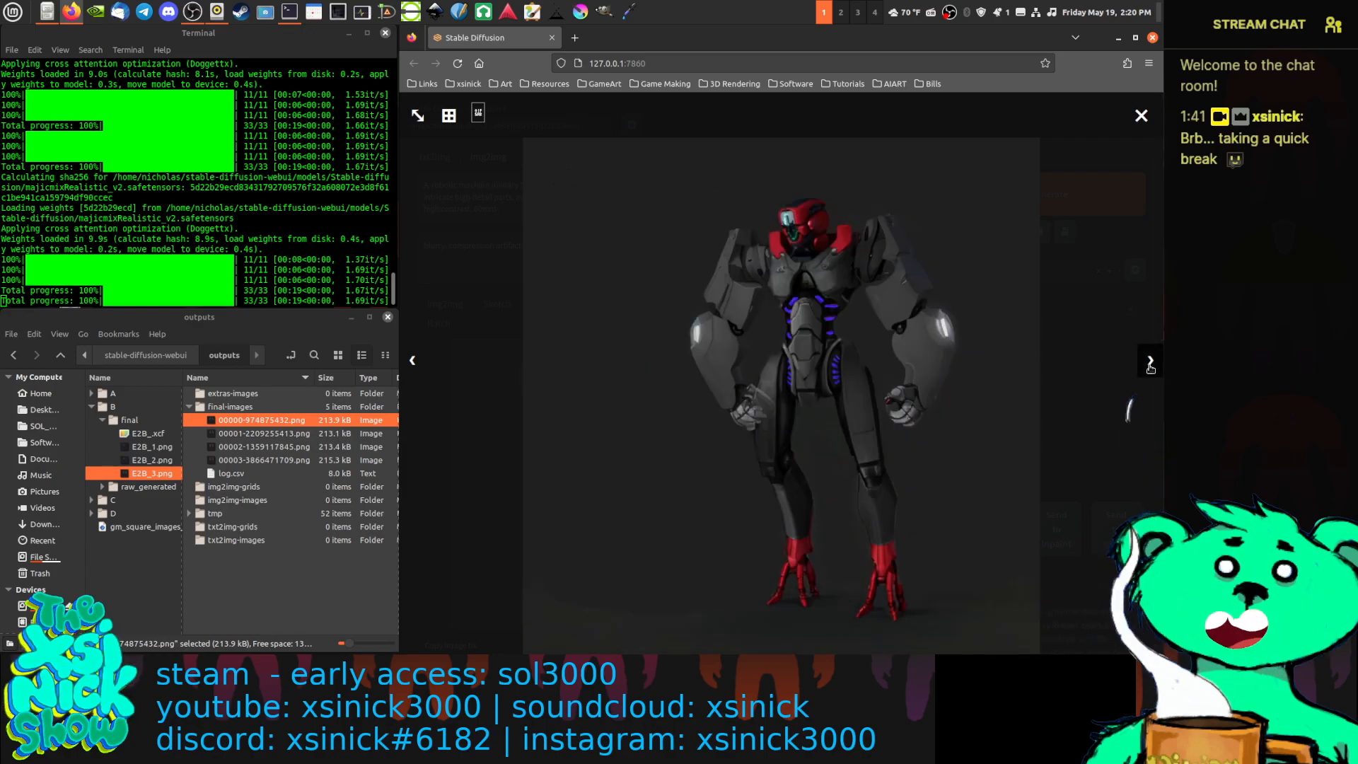
pyautogui.click(1150, 362)
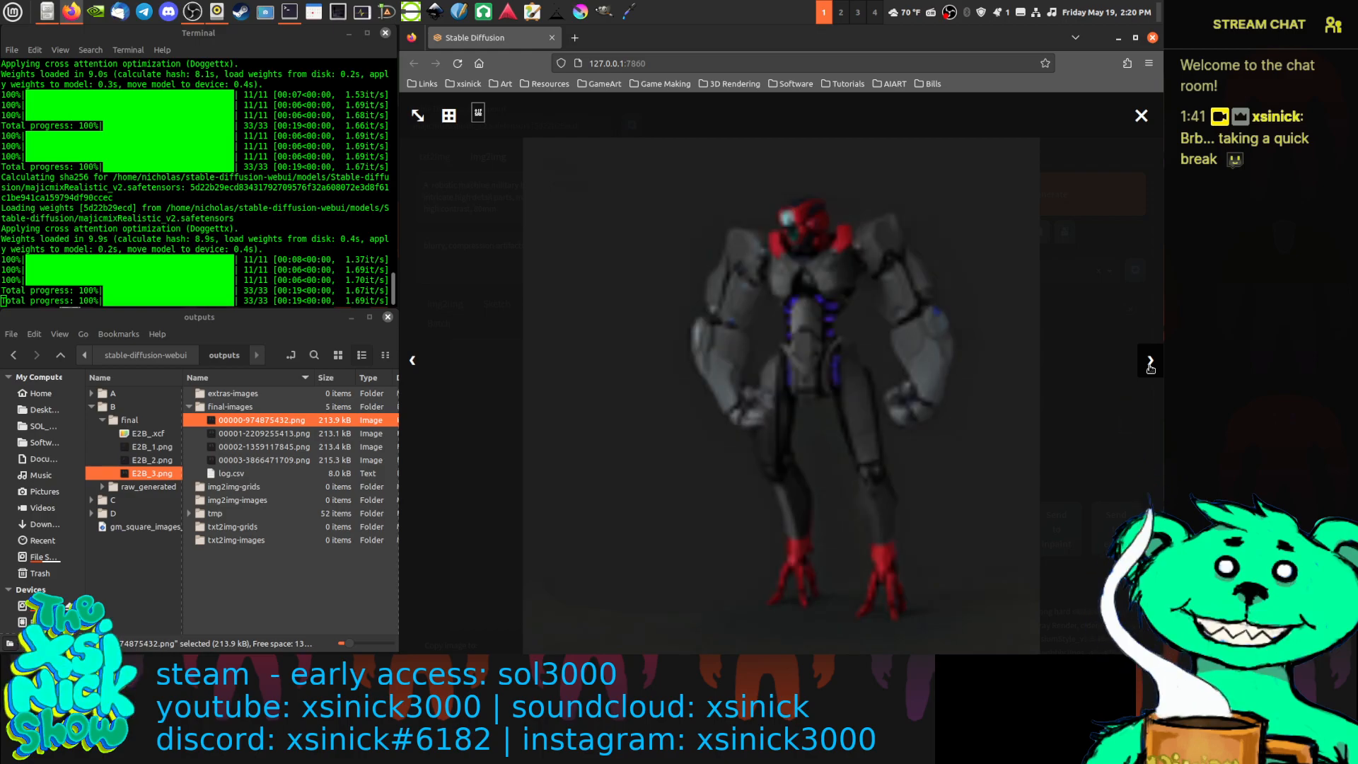
pyautogui.click(1150, 362)
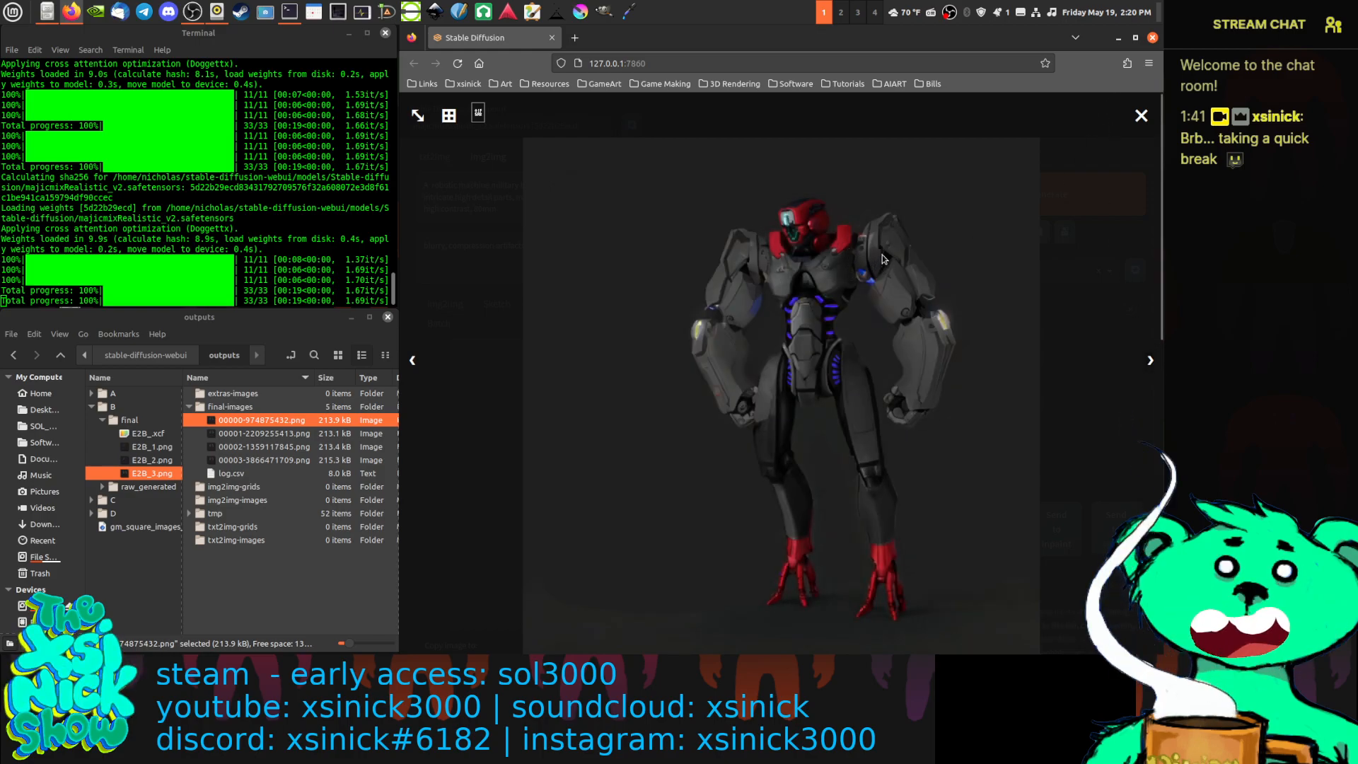
pyautogui.click(1150, 362)
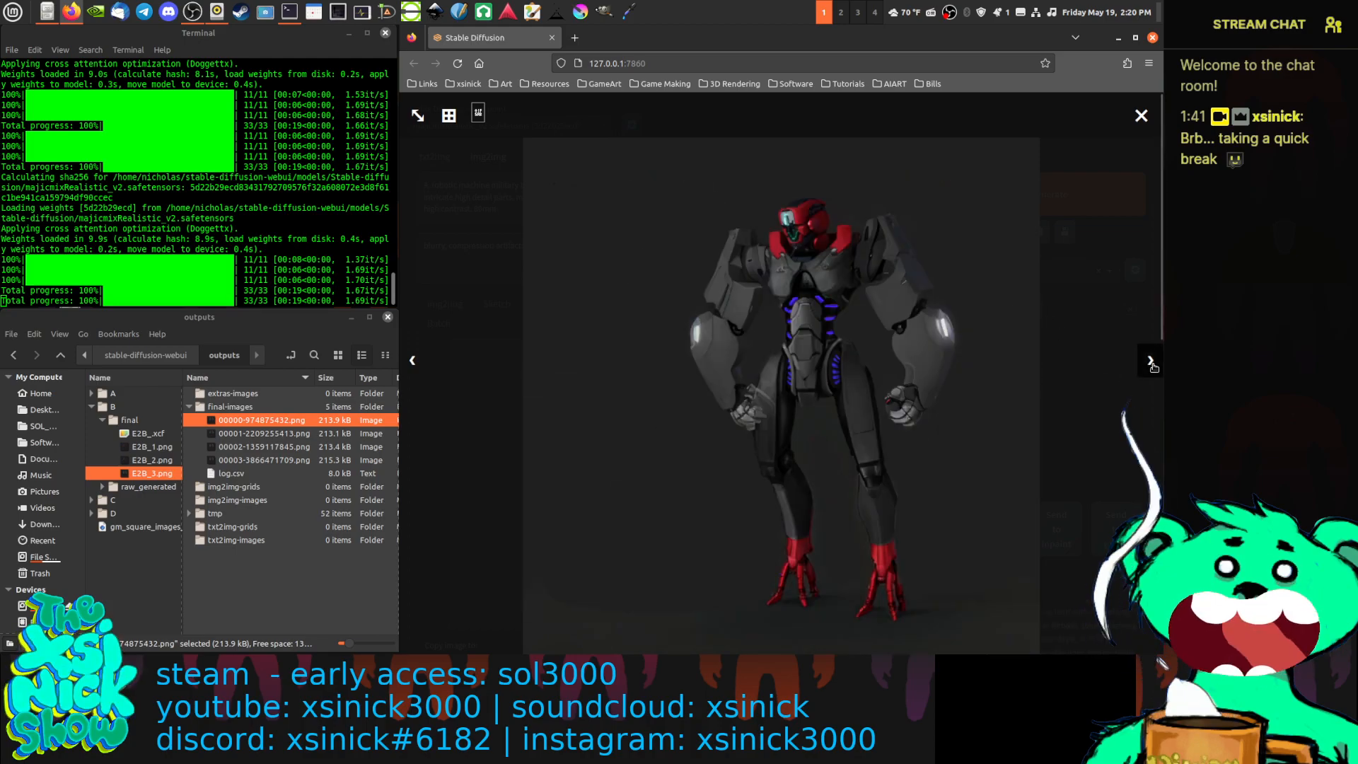
pyautogui.click(1150, 362)
pyautogui.click(1150, 362)
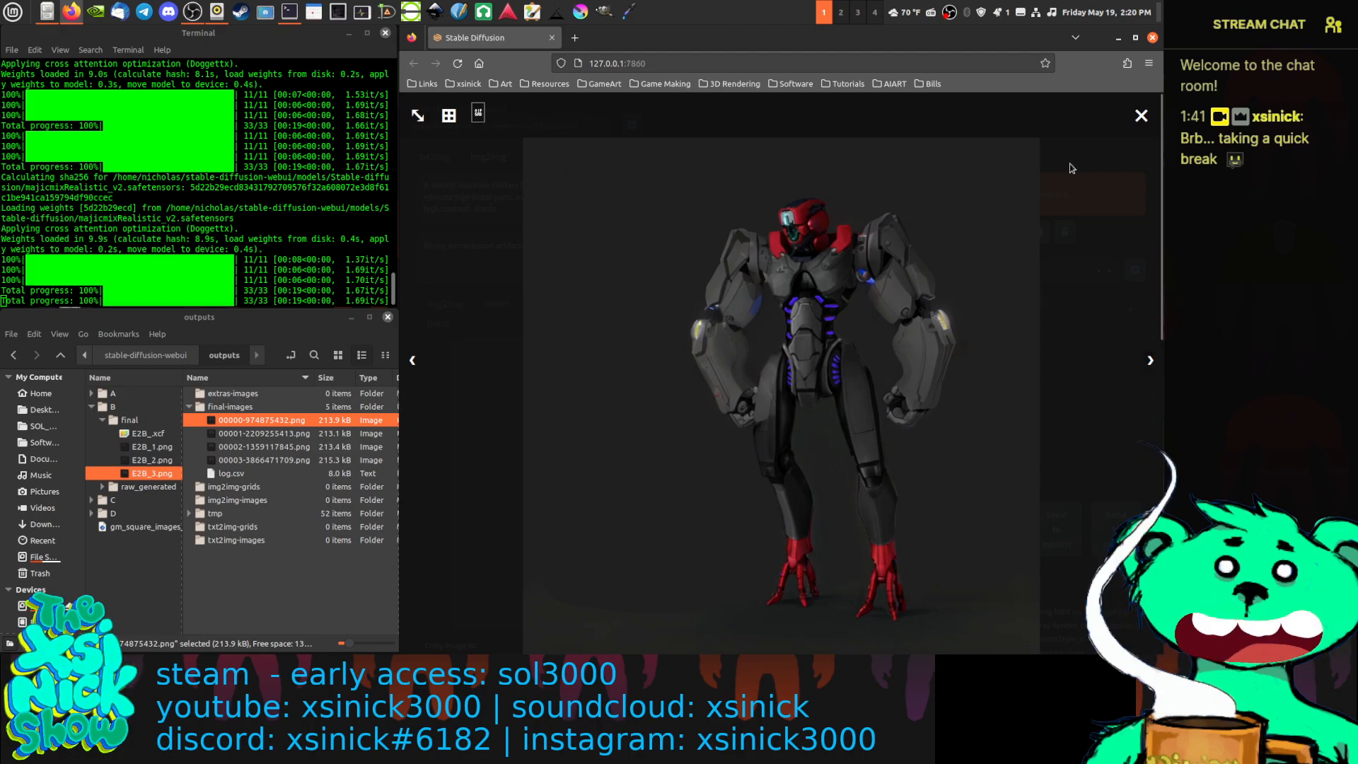
pyautogui.click(1138, 118)
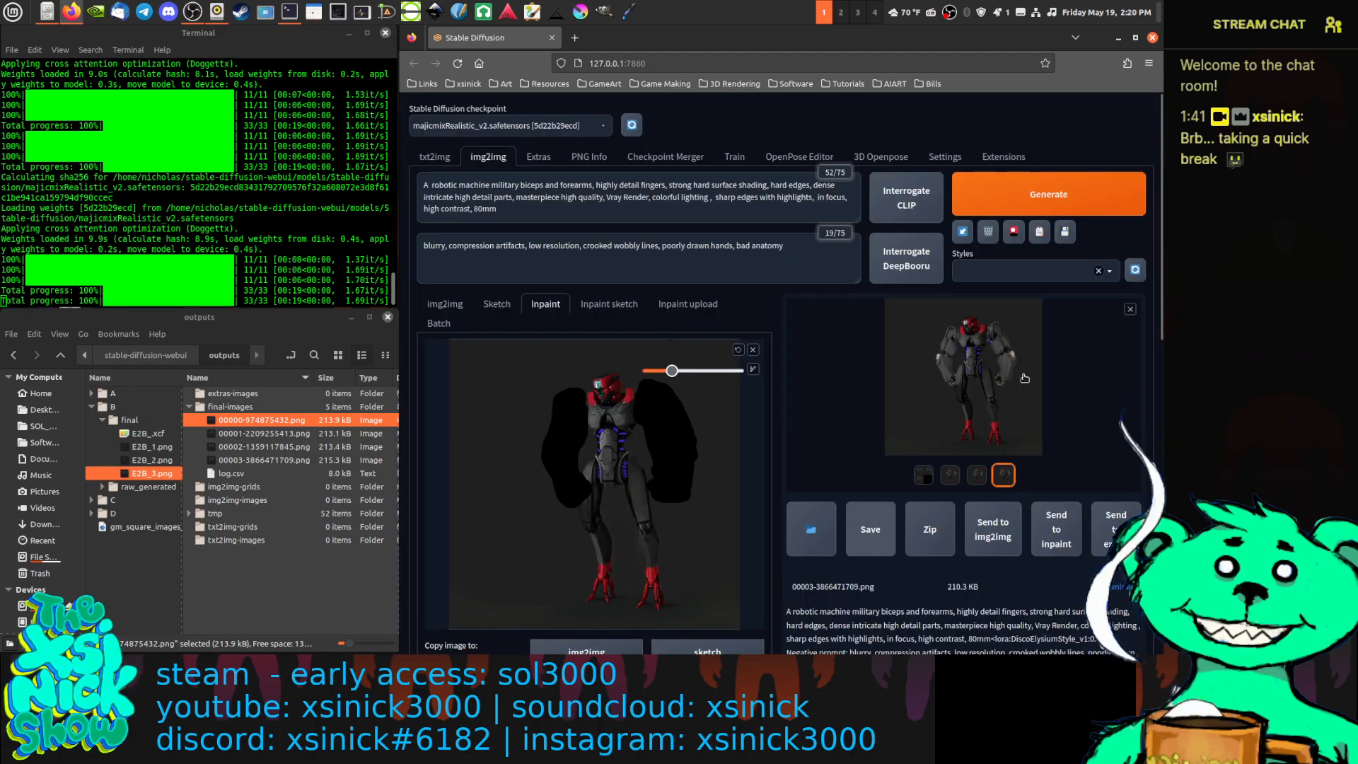
# Generate another majicmixRealistic_v2 batch of arm variations and save the second variation after comparing them at full size
pyautogui.click(1124, 205)
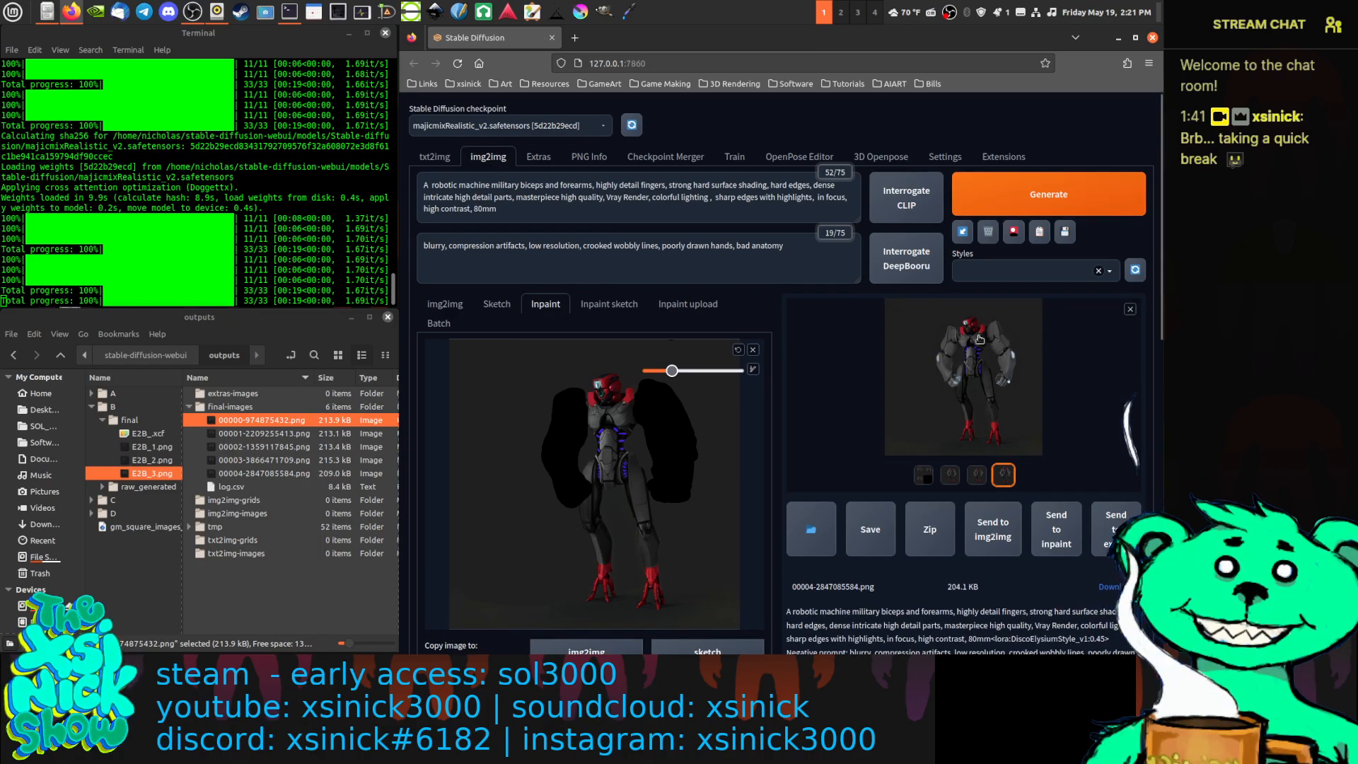
pyautogui.click(971, 364)
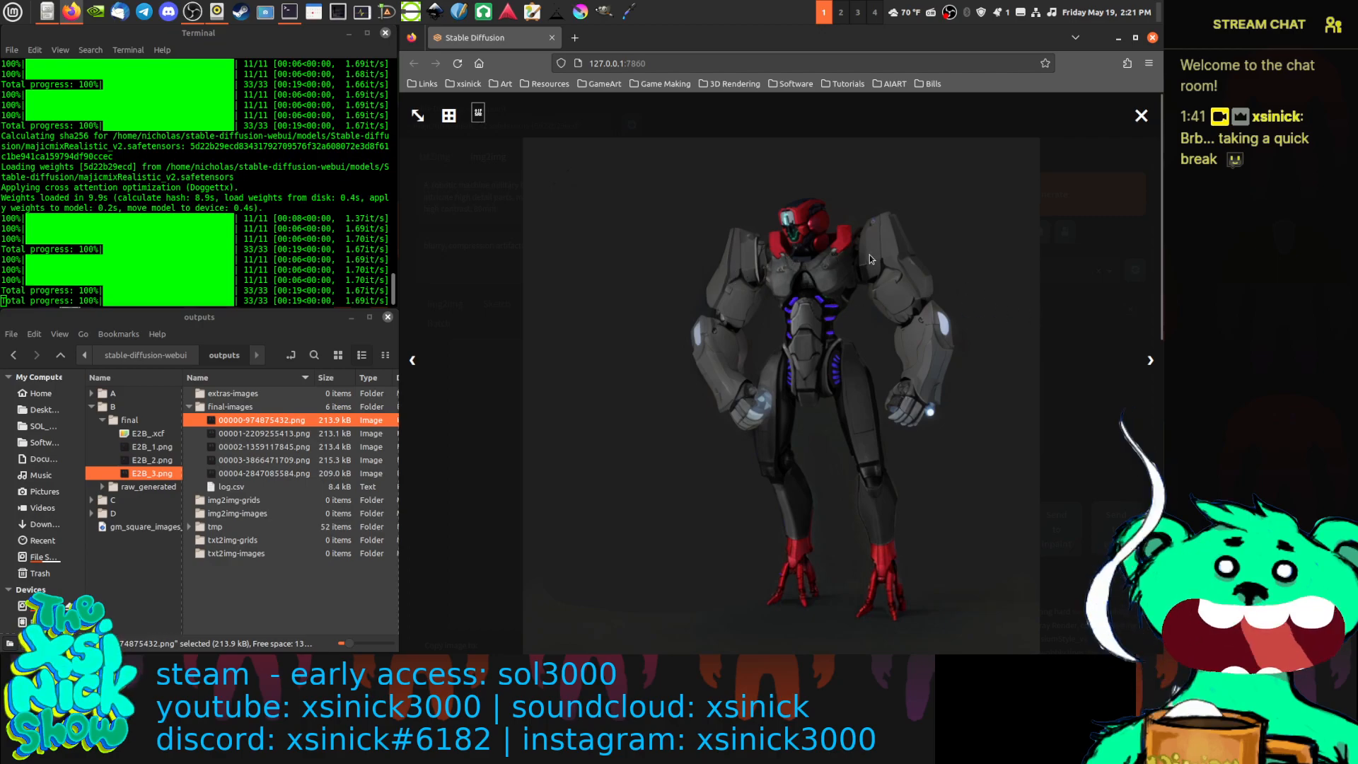
pyautogui.click(1151, 362)
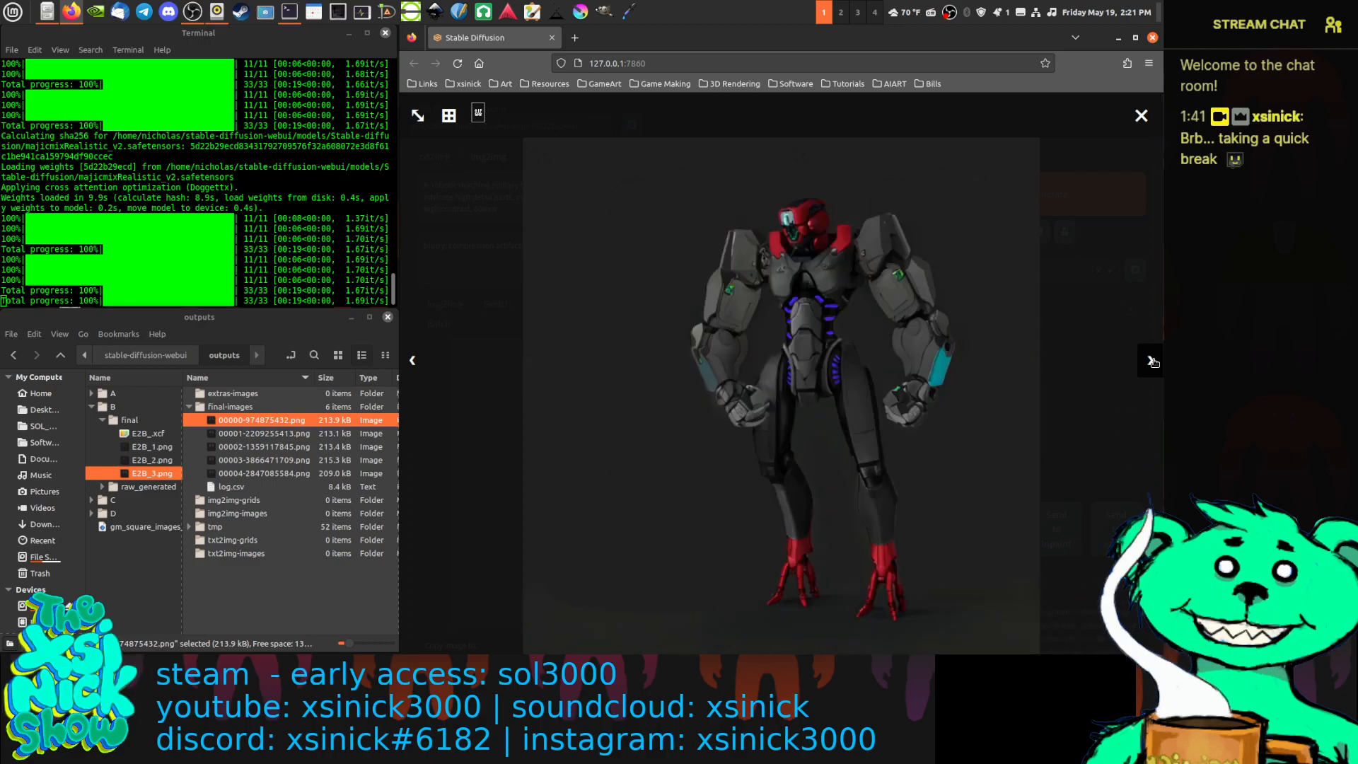
pyautogui.click(1151, 362)
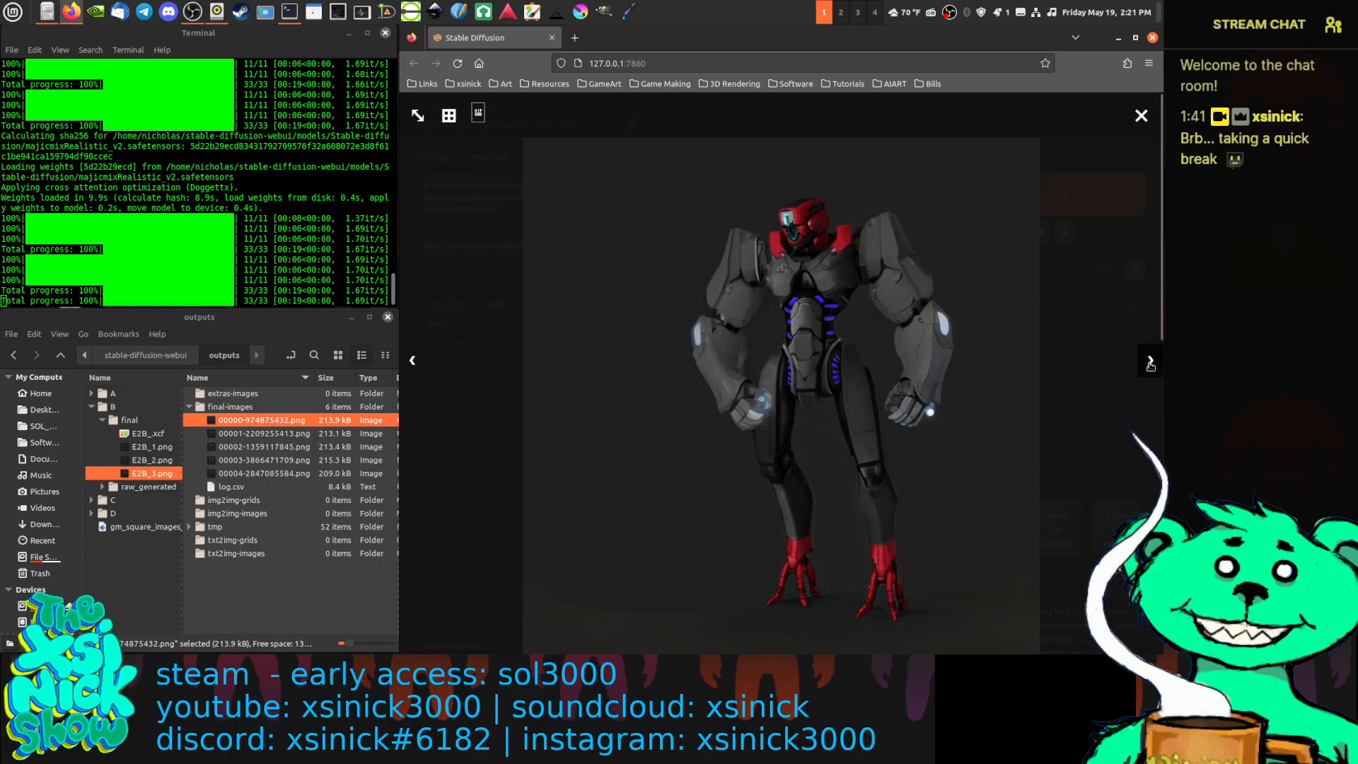
pyautogui.click(1150, 363)
pyautogui.click(1150, 362)
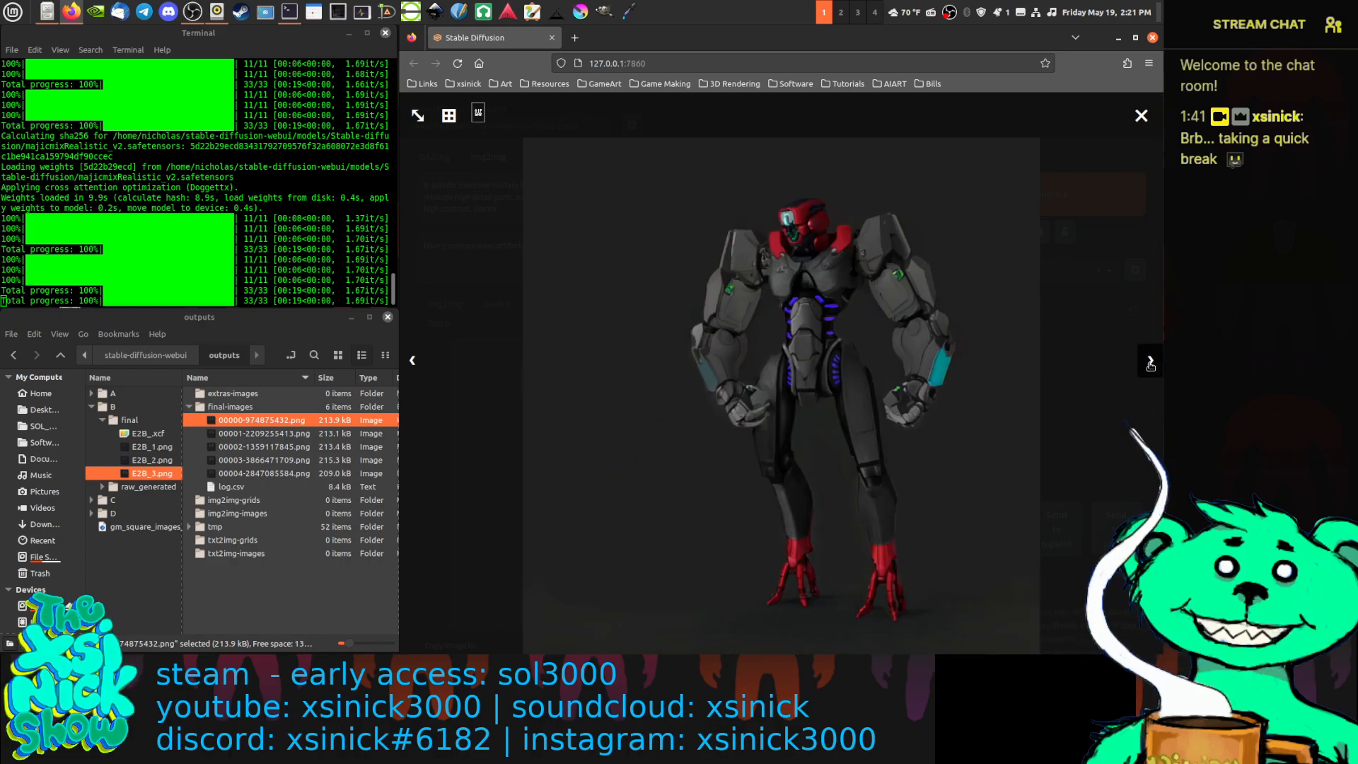
pyautogui.click(1150, 362)
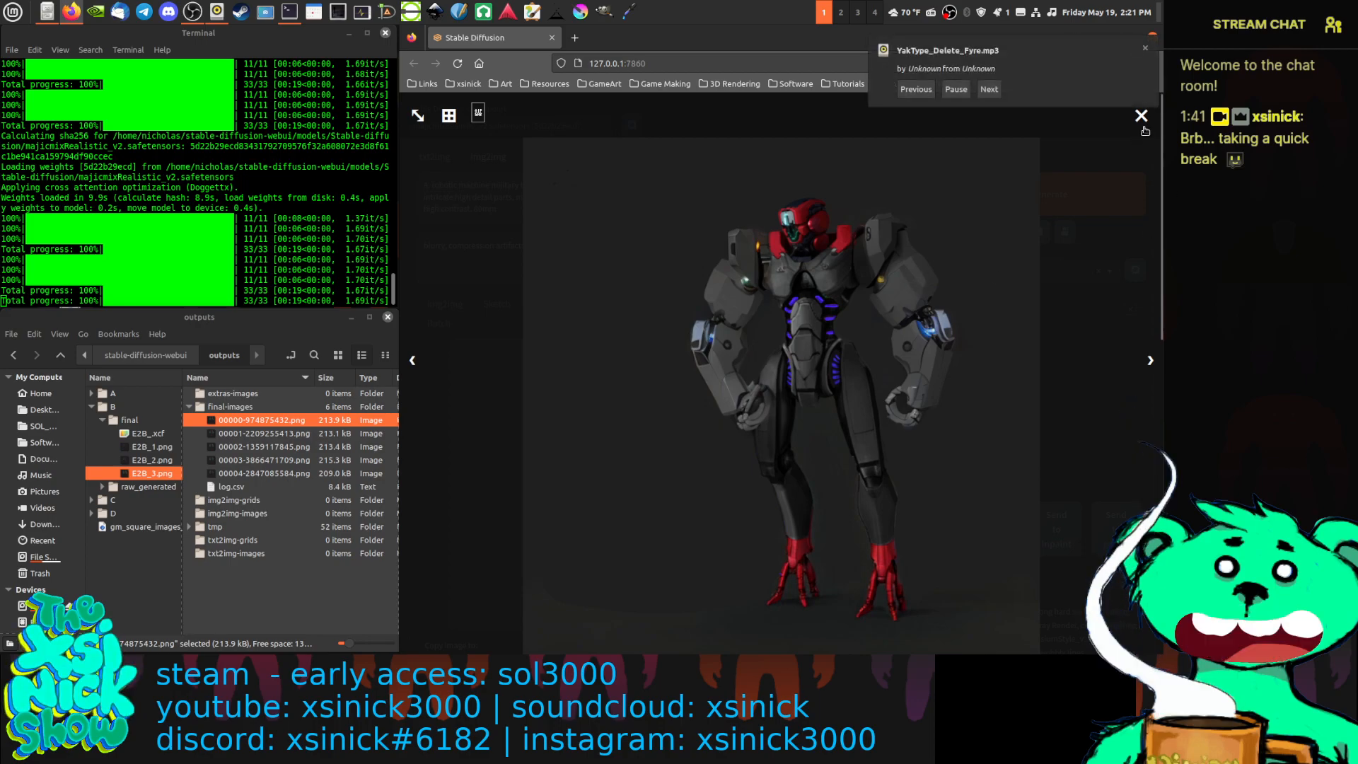
pyautogui.click(1075, 451)
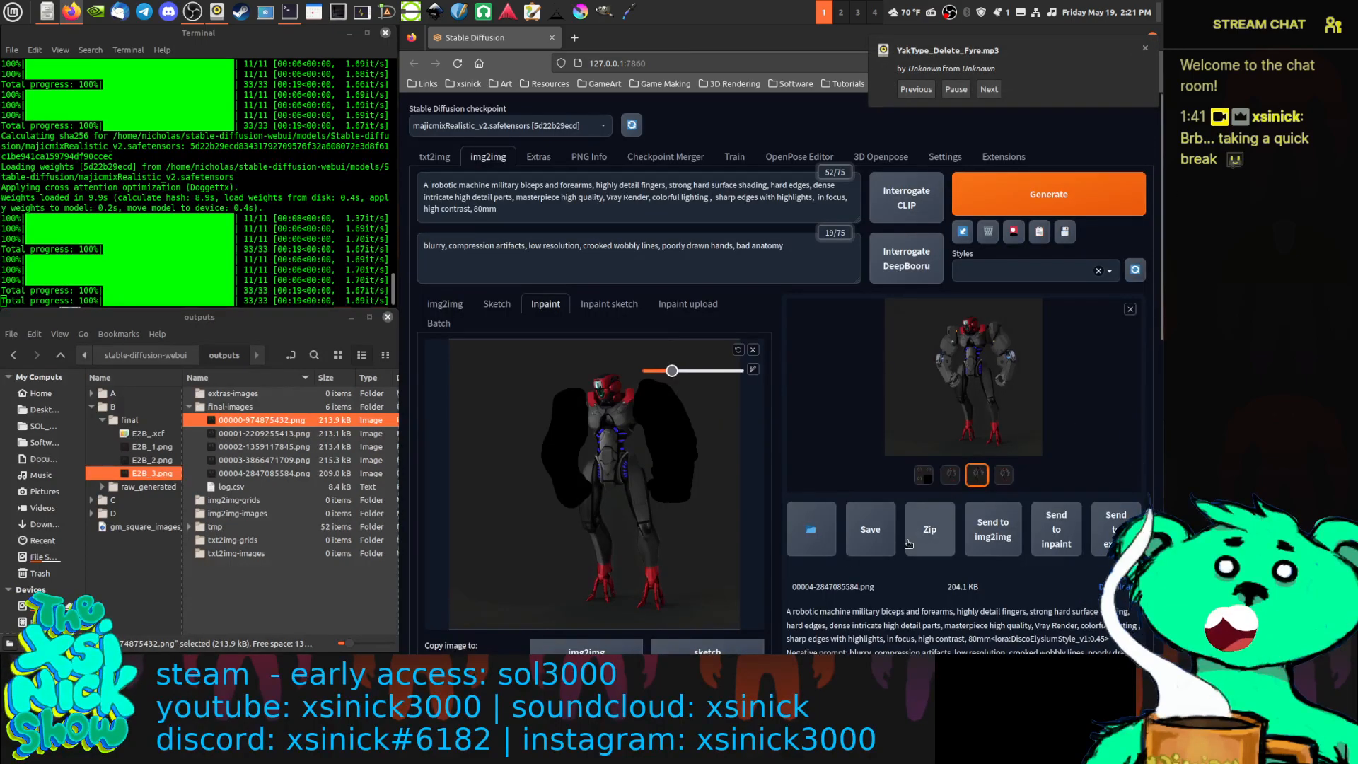
pyautogui.click(864, 524)
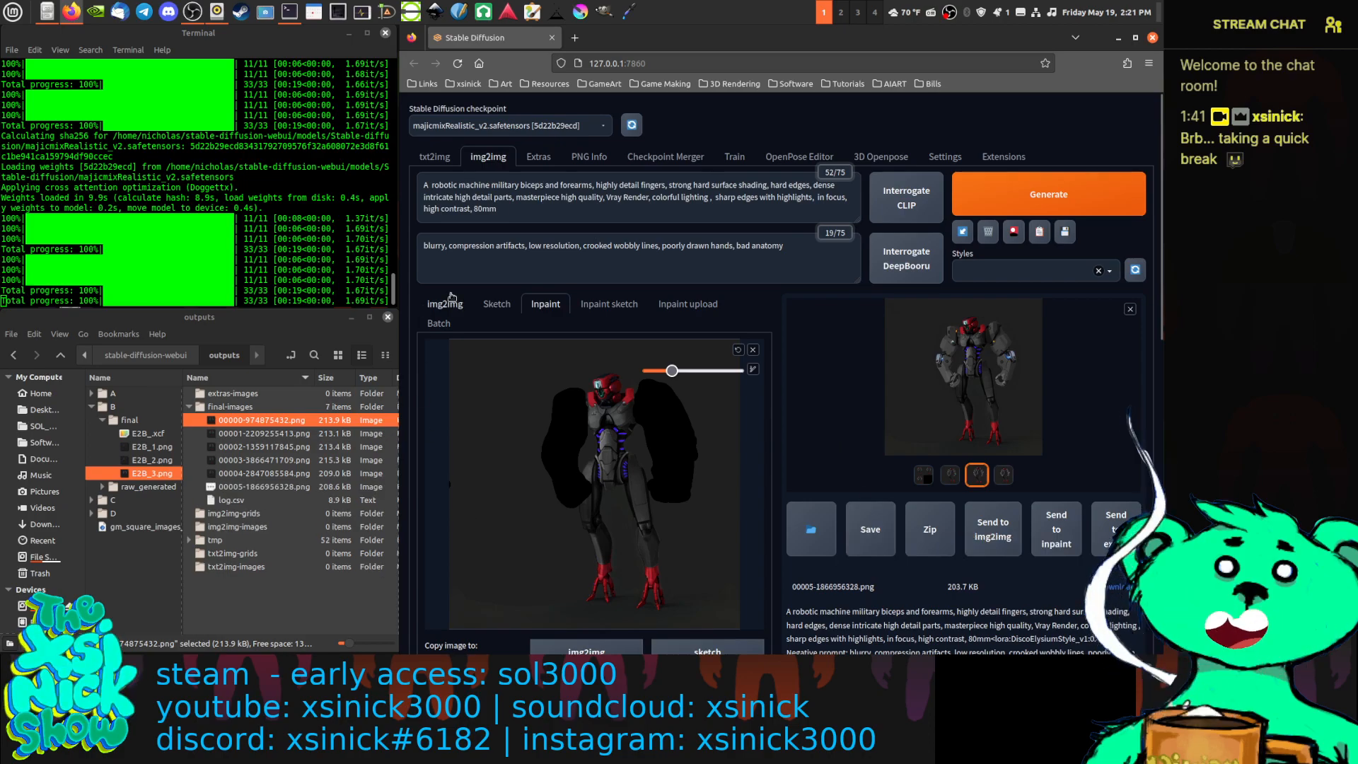
# Close the Stable Diffusion browser window and the terminal running it
pyautogui.click(1152, 39)
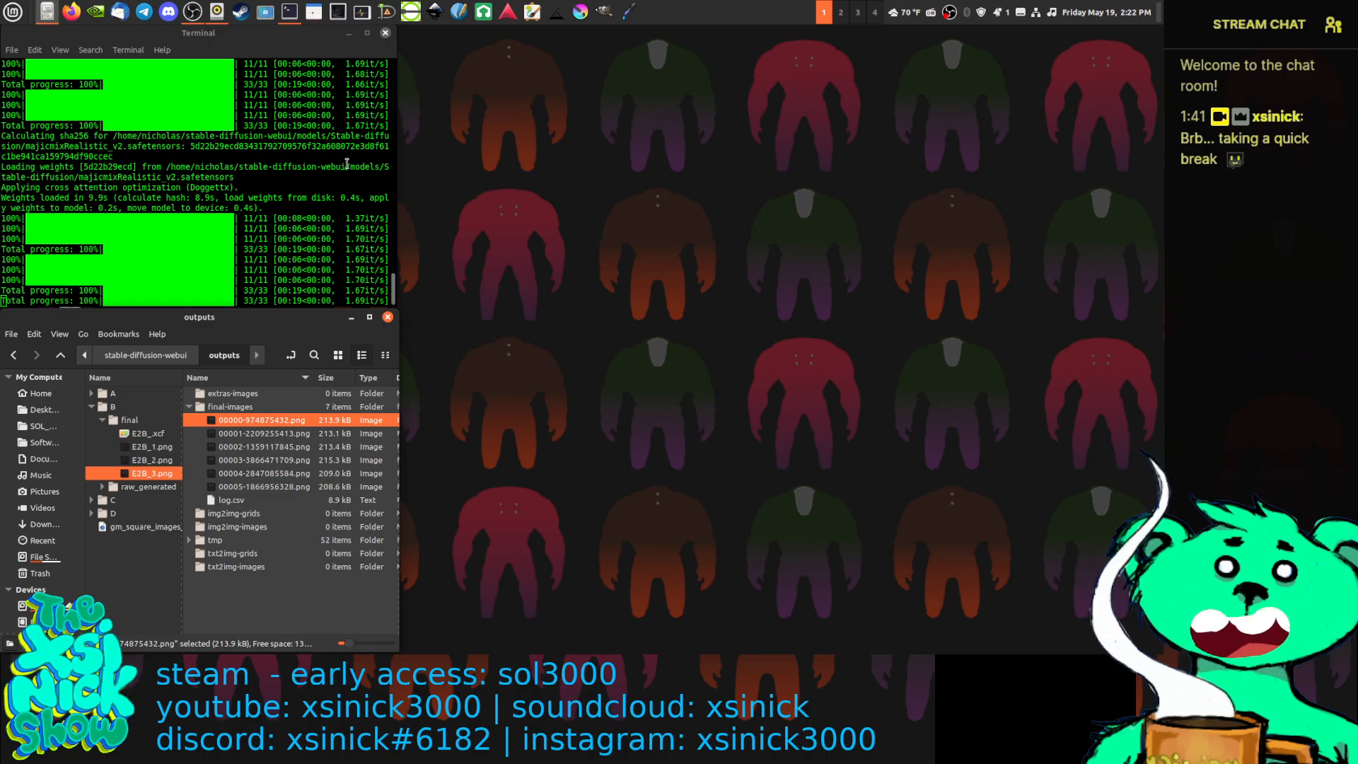
pyautogui.click(385, 33)
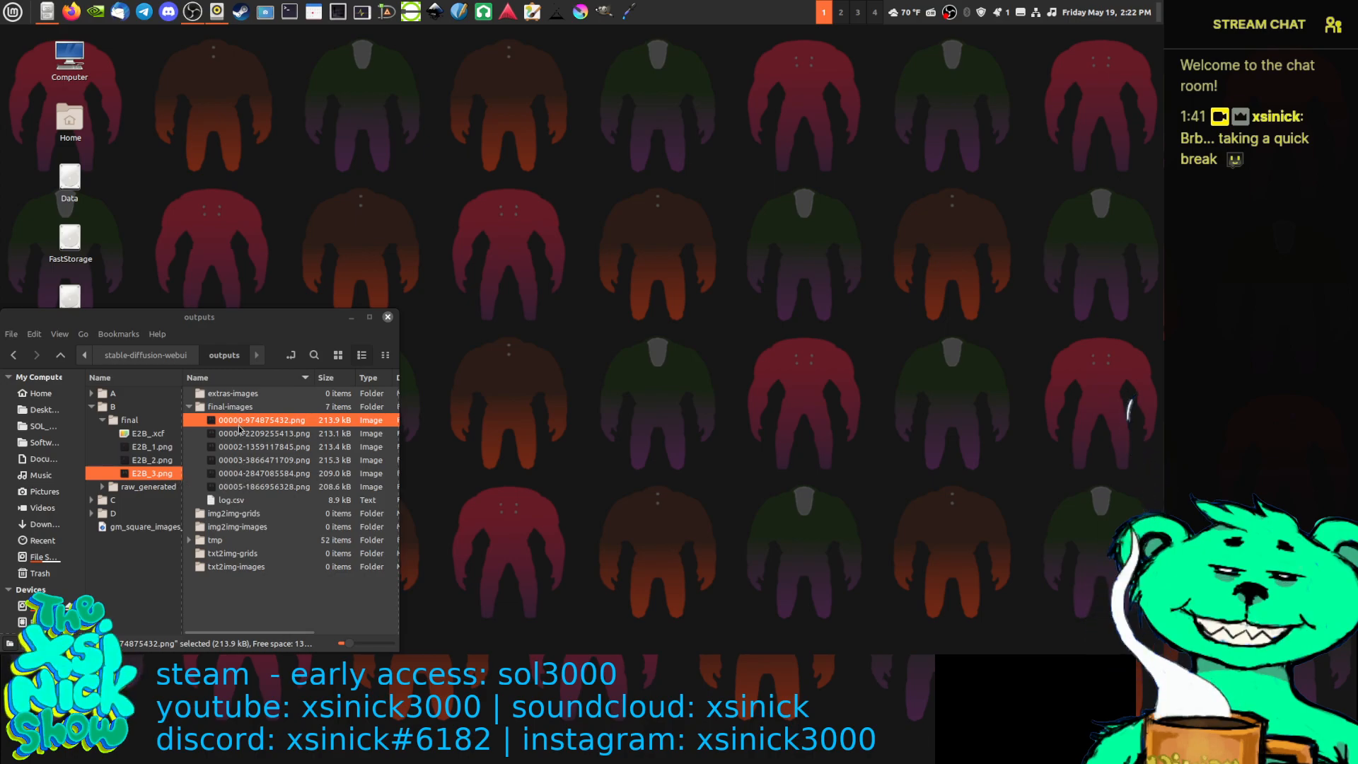
# Preview the original concept E2B_3.png from the 4_soldiers folder in the image viewer and close it
pyautogui.click(262, 487)
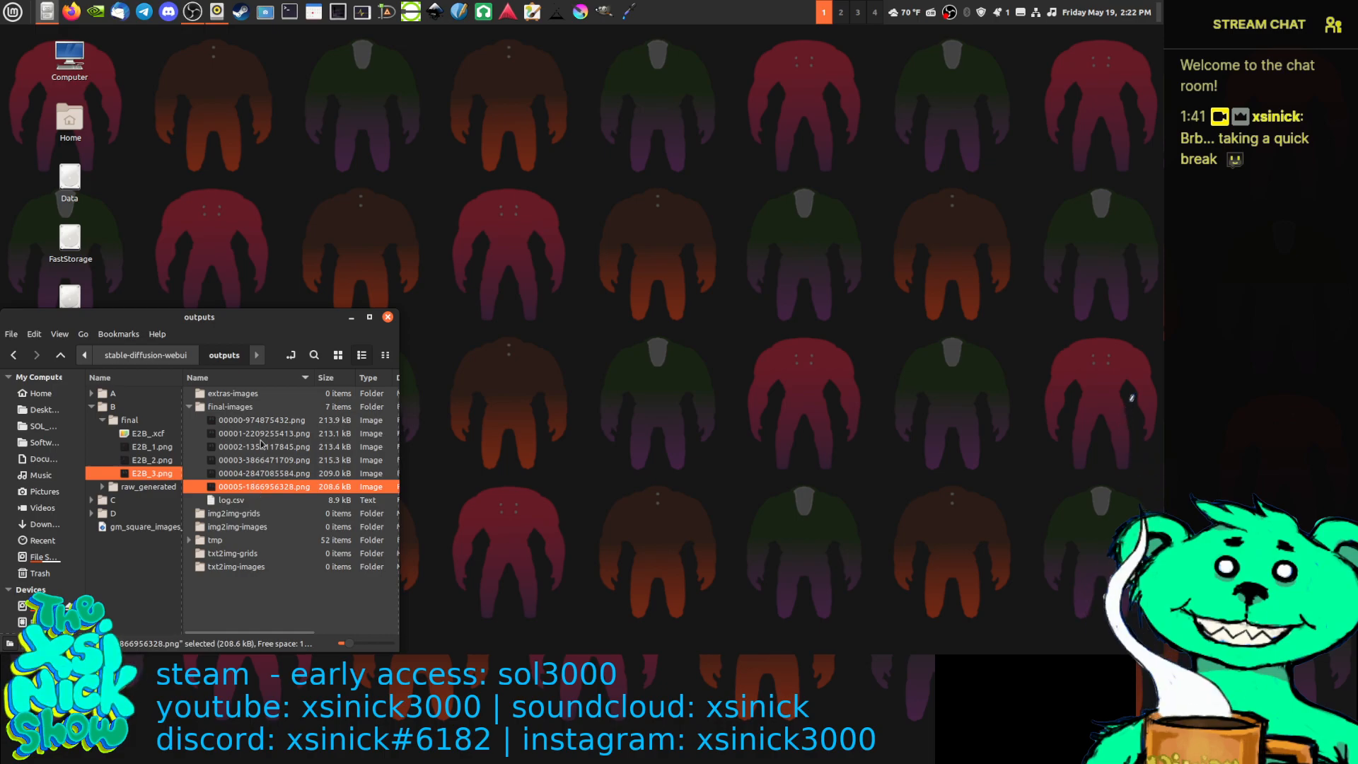
pyautogui.click(256, 421)
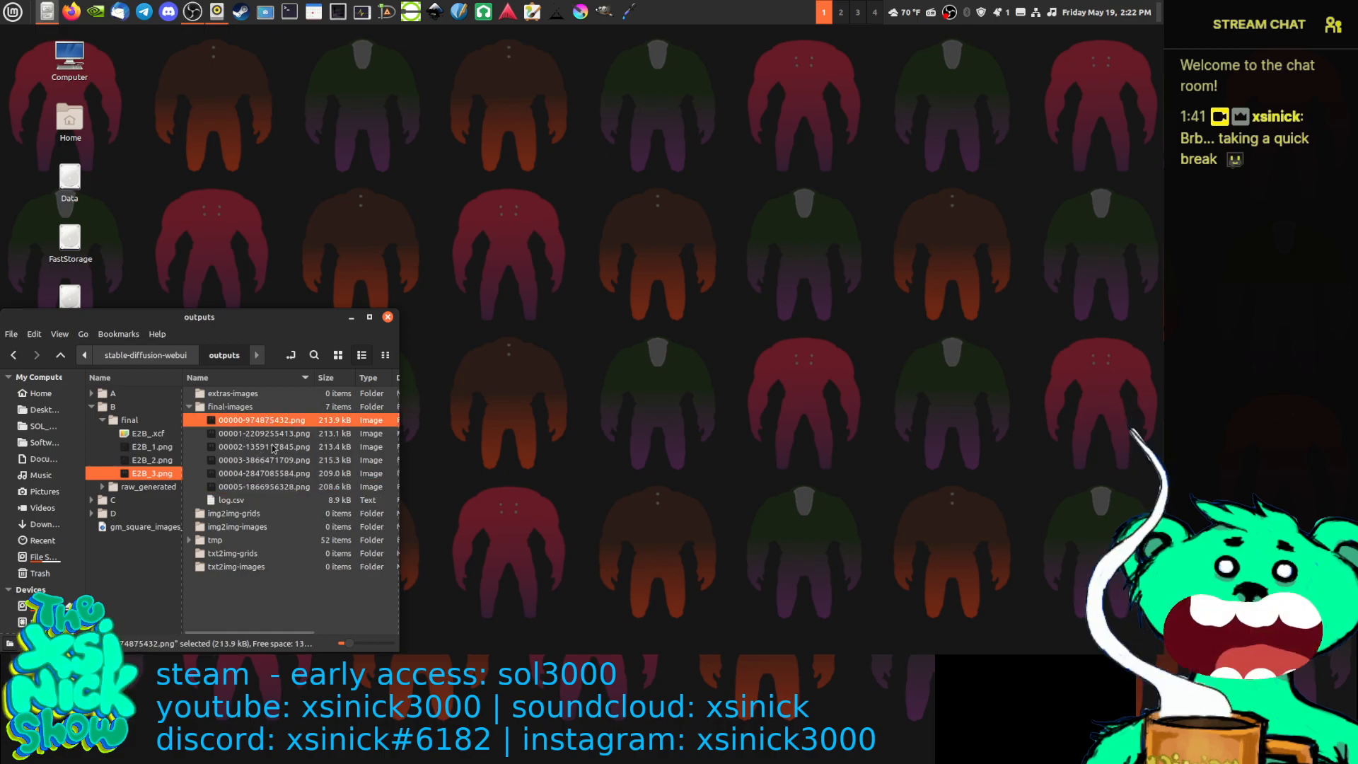
pyautogui.click(139, 473)
pyautogui.doubleClick(141, 473)
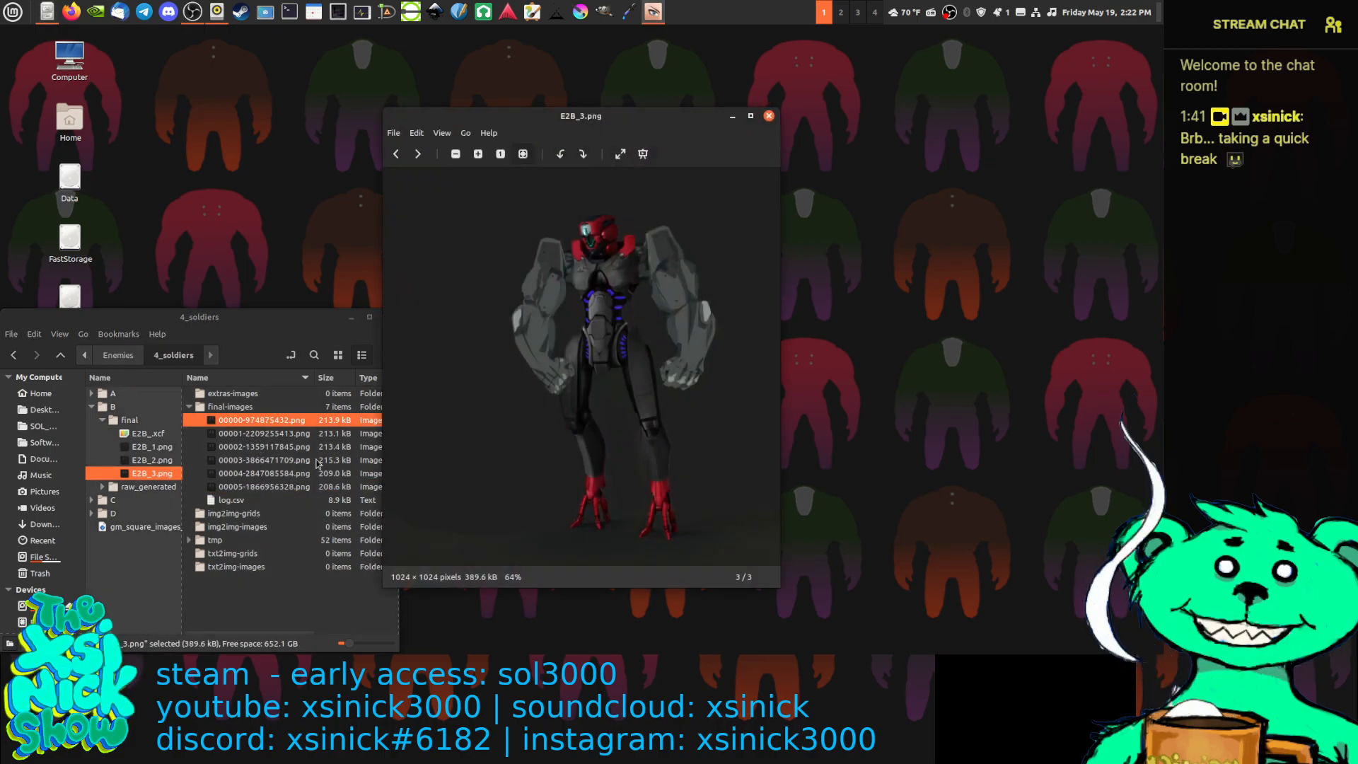
pyautogui.click(768, 115)
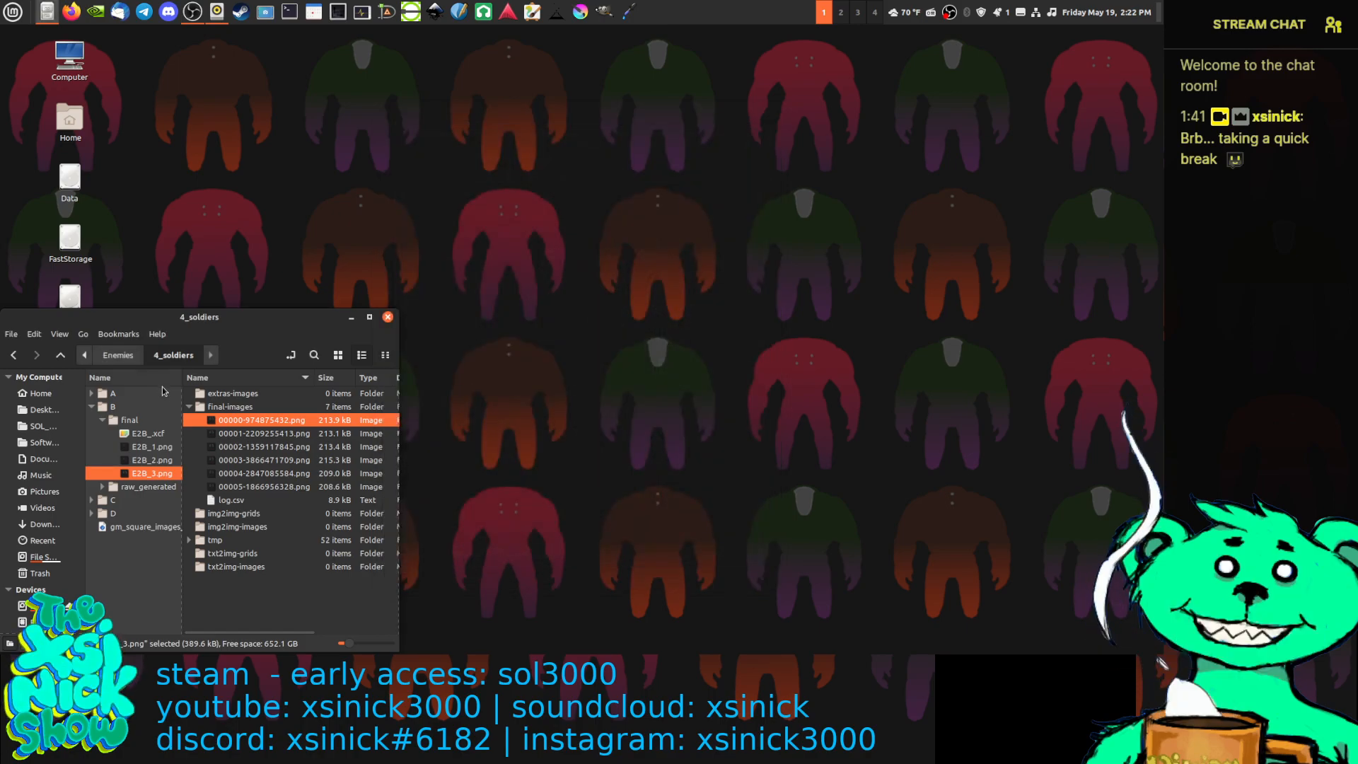
# Open E2B_3.png in GIMP and convert it to the built-in sRGB color profile
pyautogui.rightClick(150, 478)
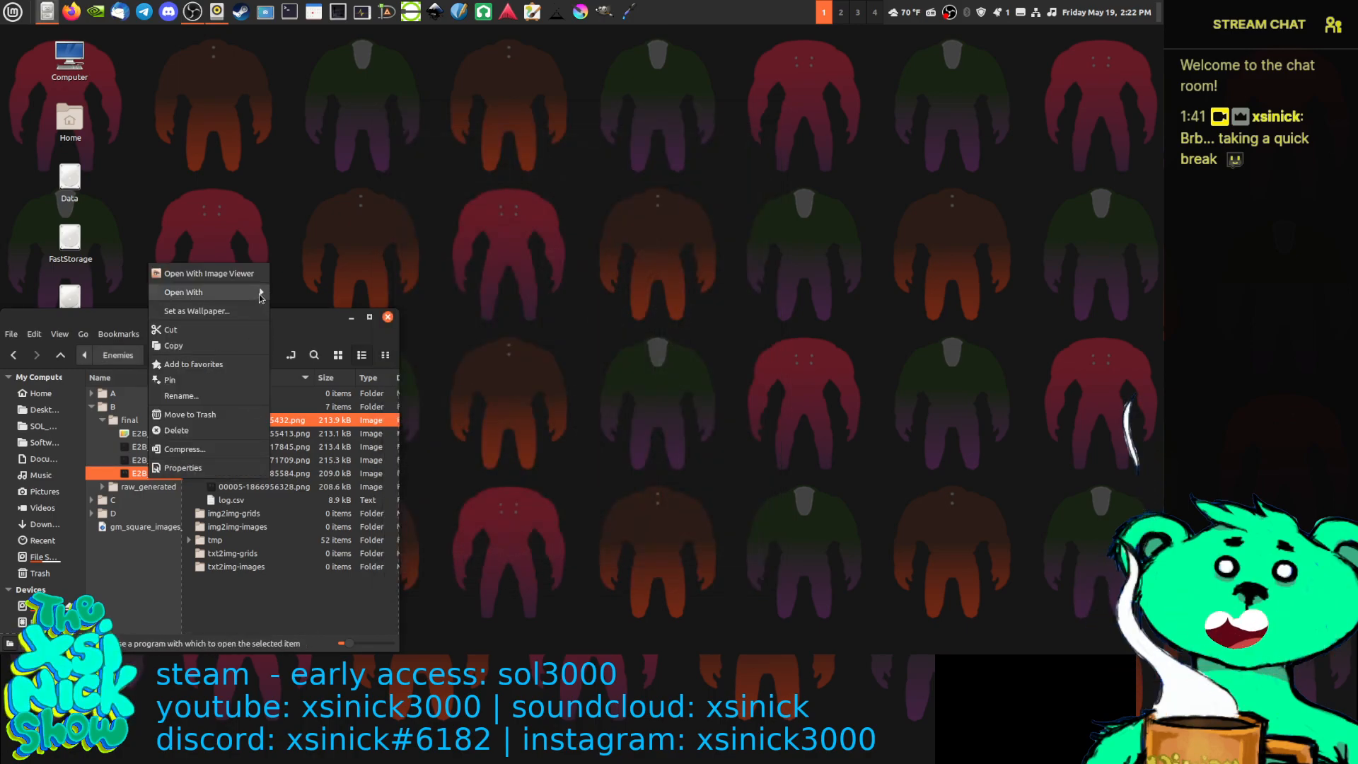
pyautogui.moveTo(258, 292)
pyautogui.click(346, 324)
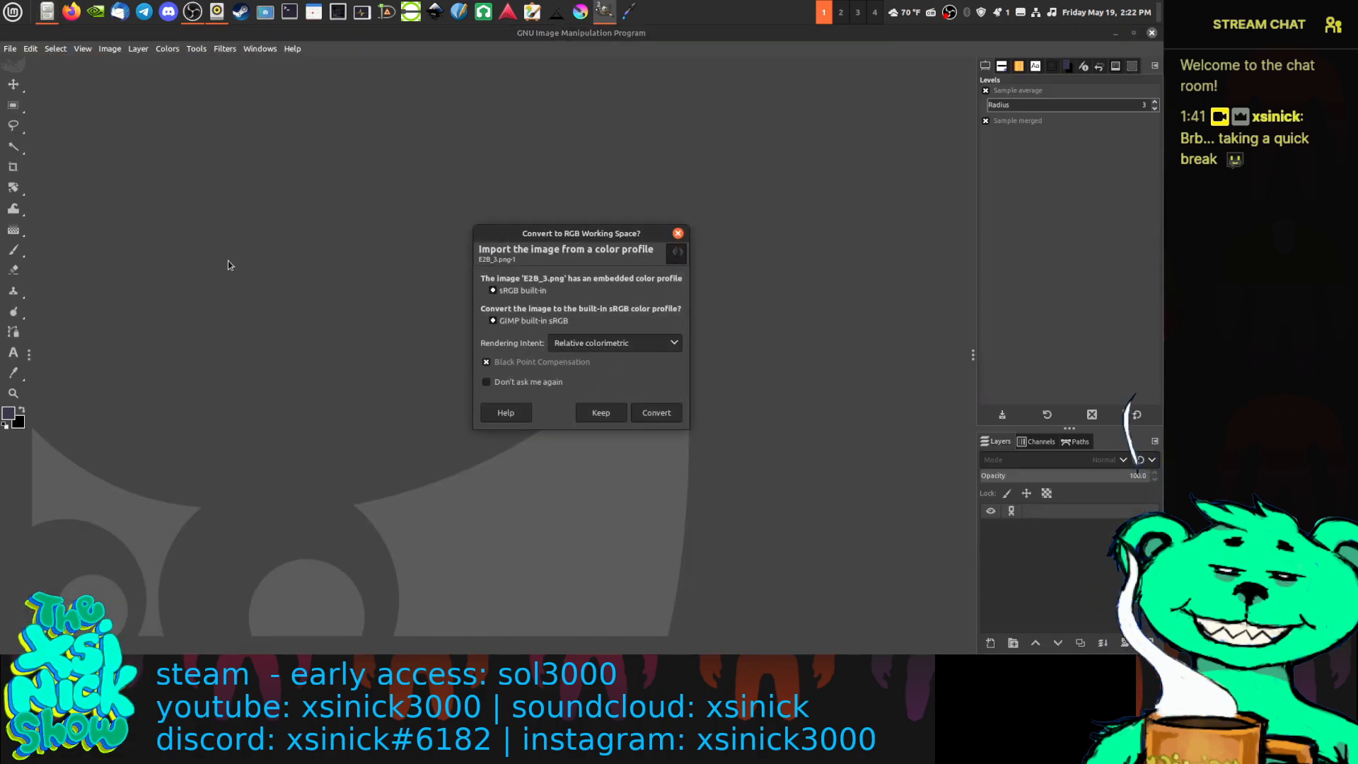
pyautogui.click(649, 414)
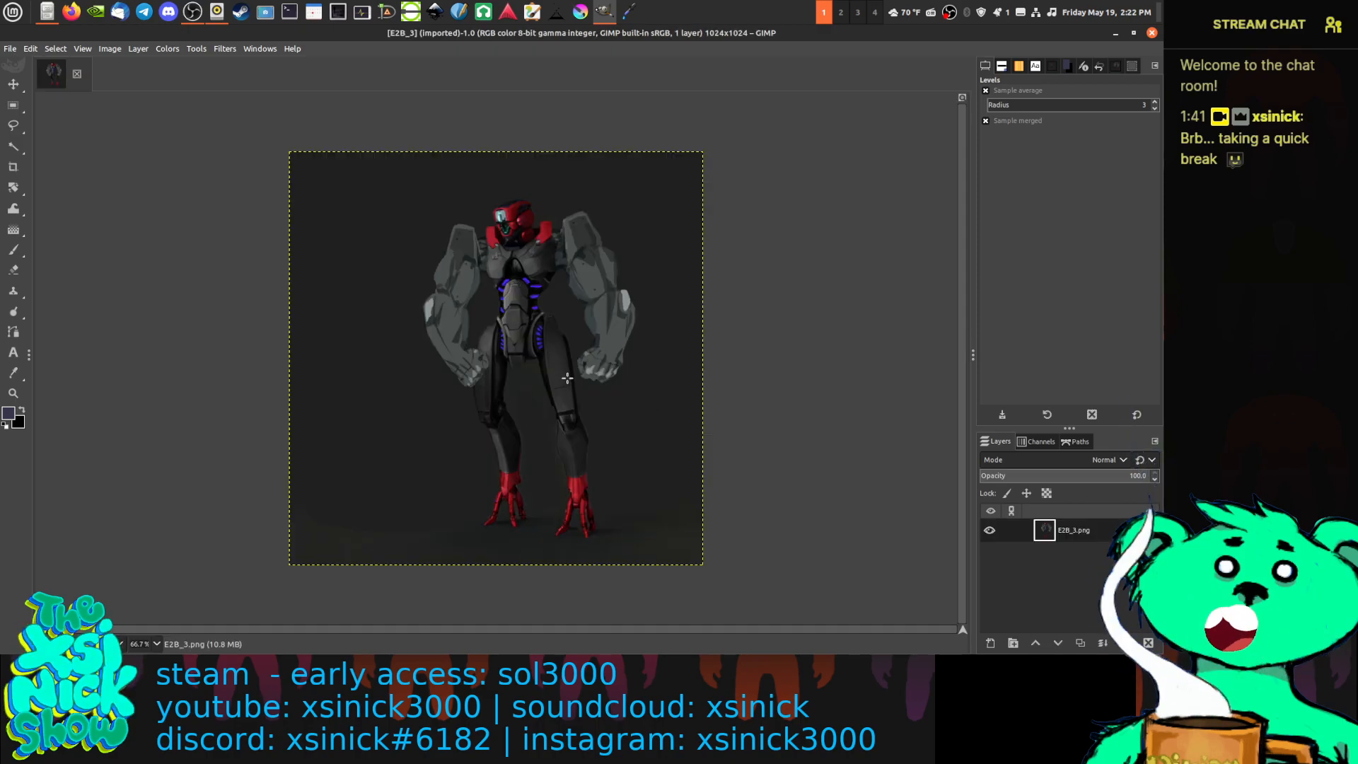
pyautogui.scroll(1, 567, 378)
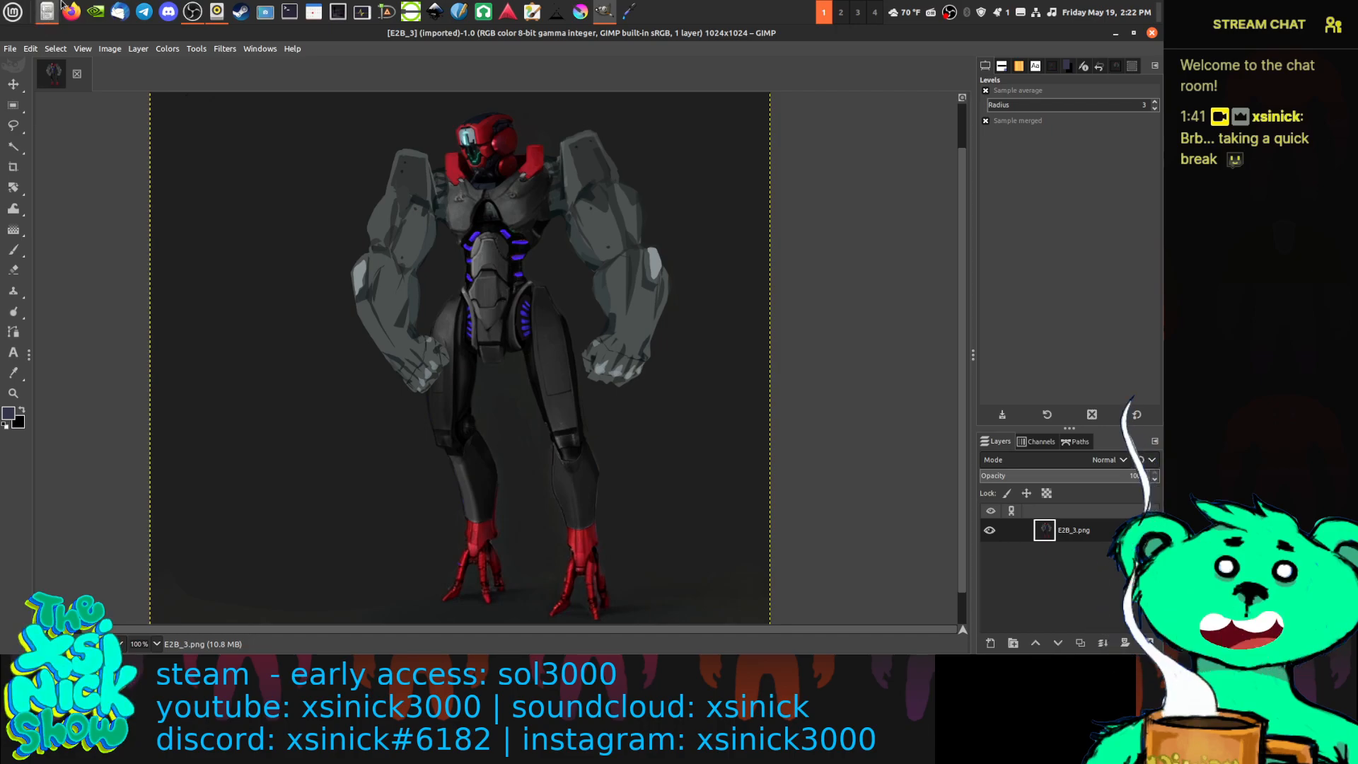
# Add the six saved arm variations, 00000 through 00005, from the final-images folder to the E2B_3 image as layers
pyautogui.moveTo(46, 15)
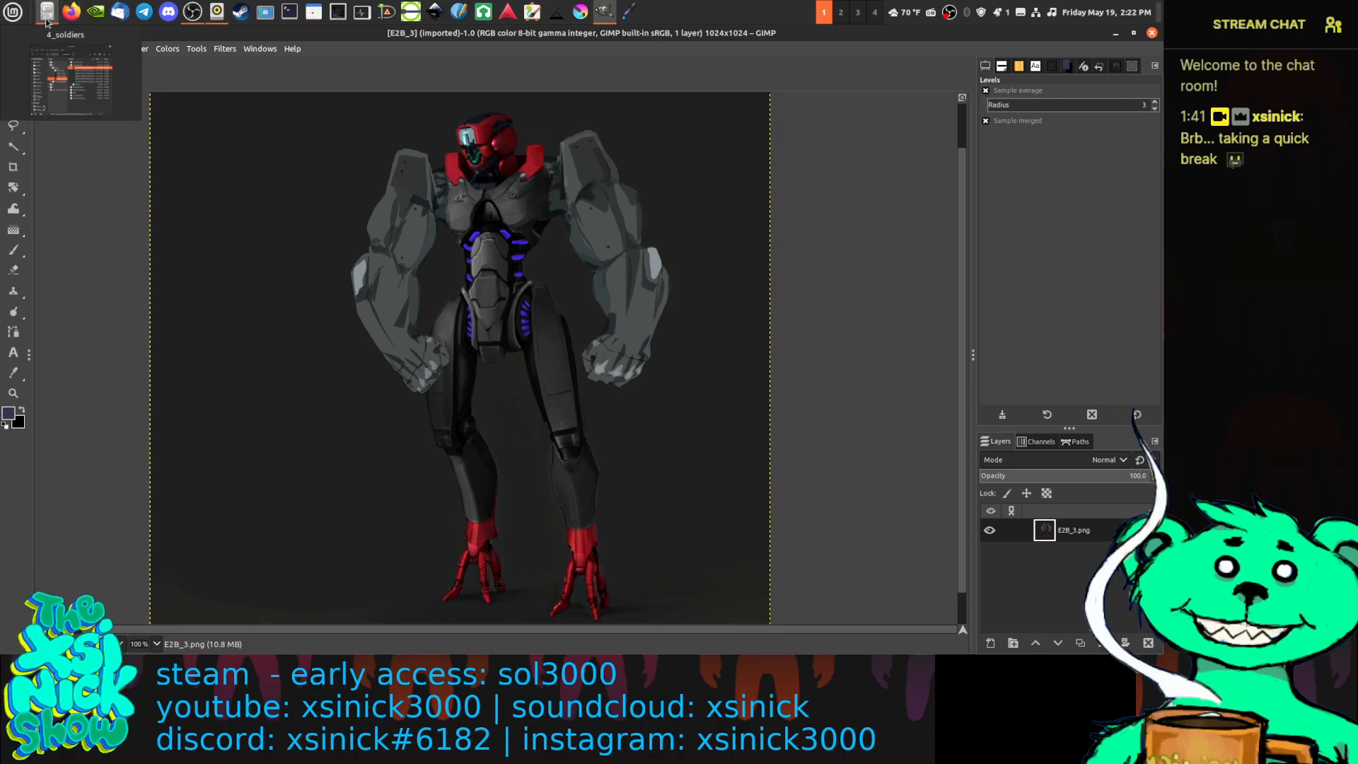
pyautogui.click(56, 51)
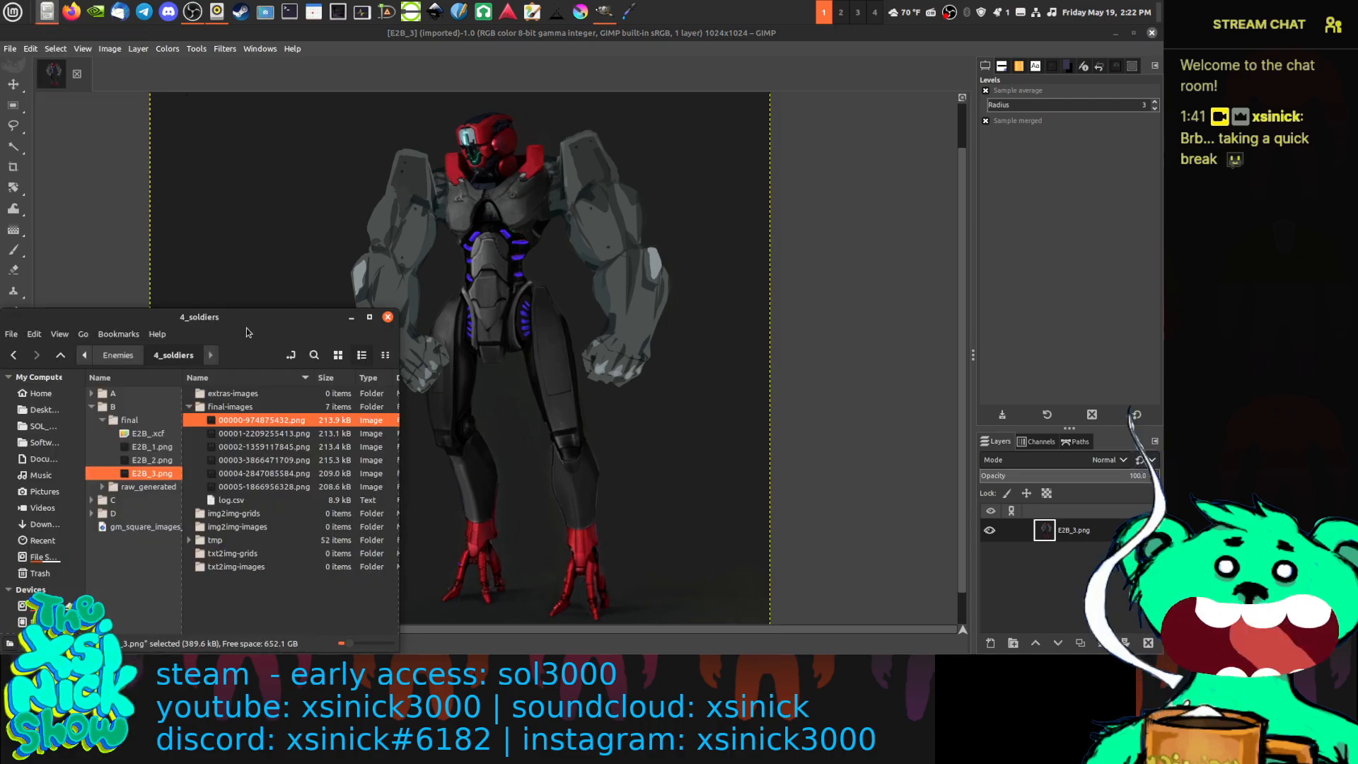
pyautogui.click(267, 488)
pyautogui.keyDown('shift'); pyautogui.click(276, 420); pyautogui.keyUp('shift')
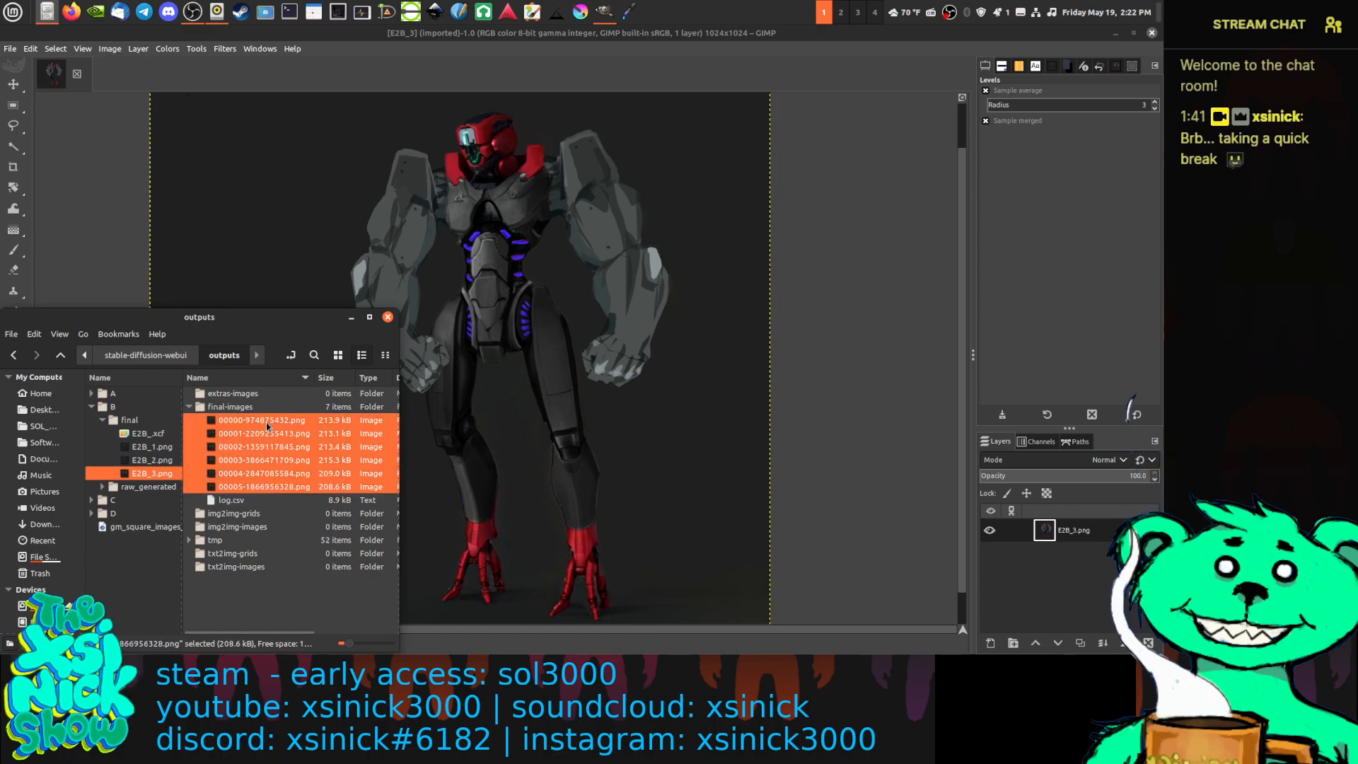
pyautogui.moveTo(669, 575); pyautogui.dragTo(1045, 581)
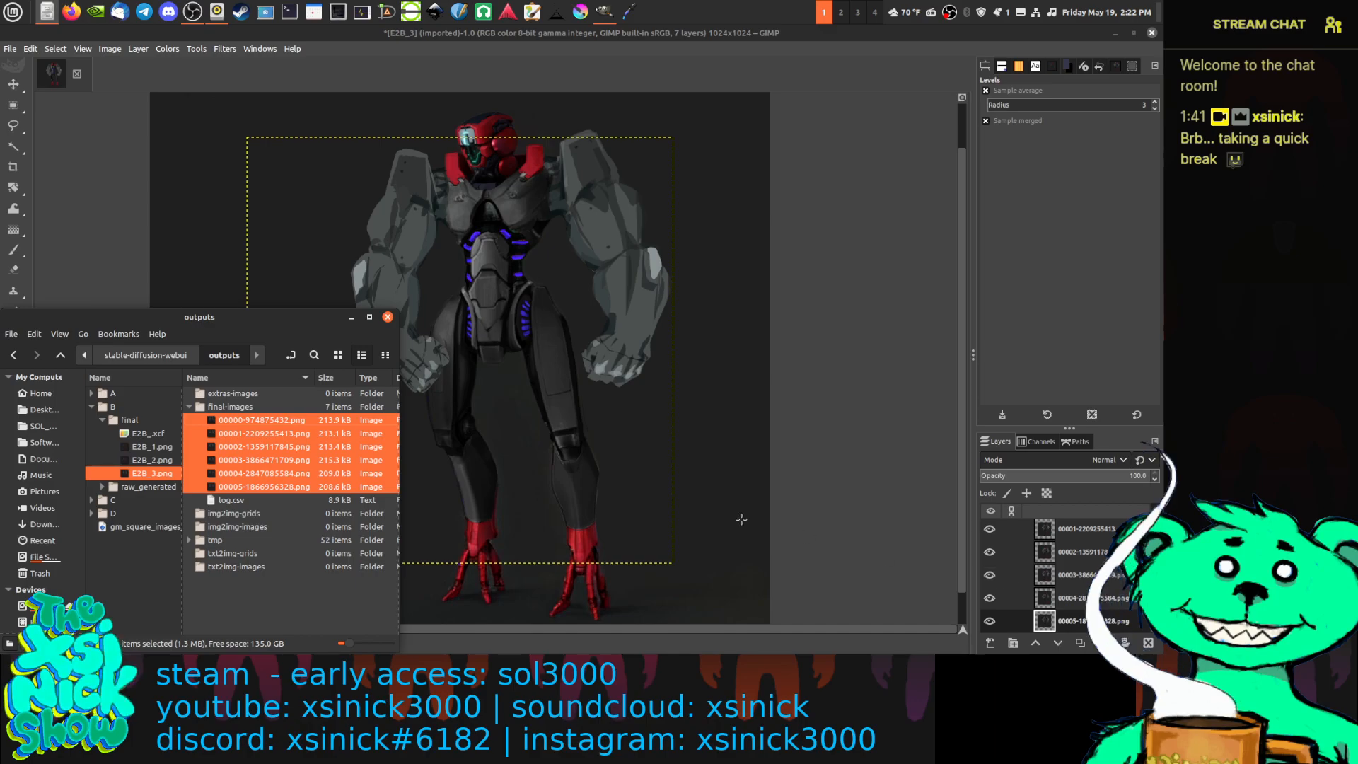
pyautogui.moveTo(316, 320); pyautogui.dragTo(115, 295)
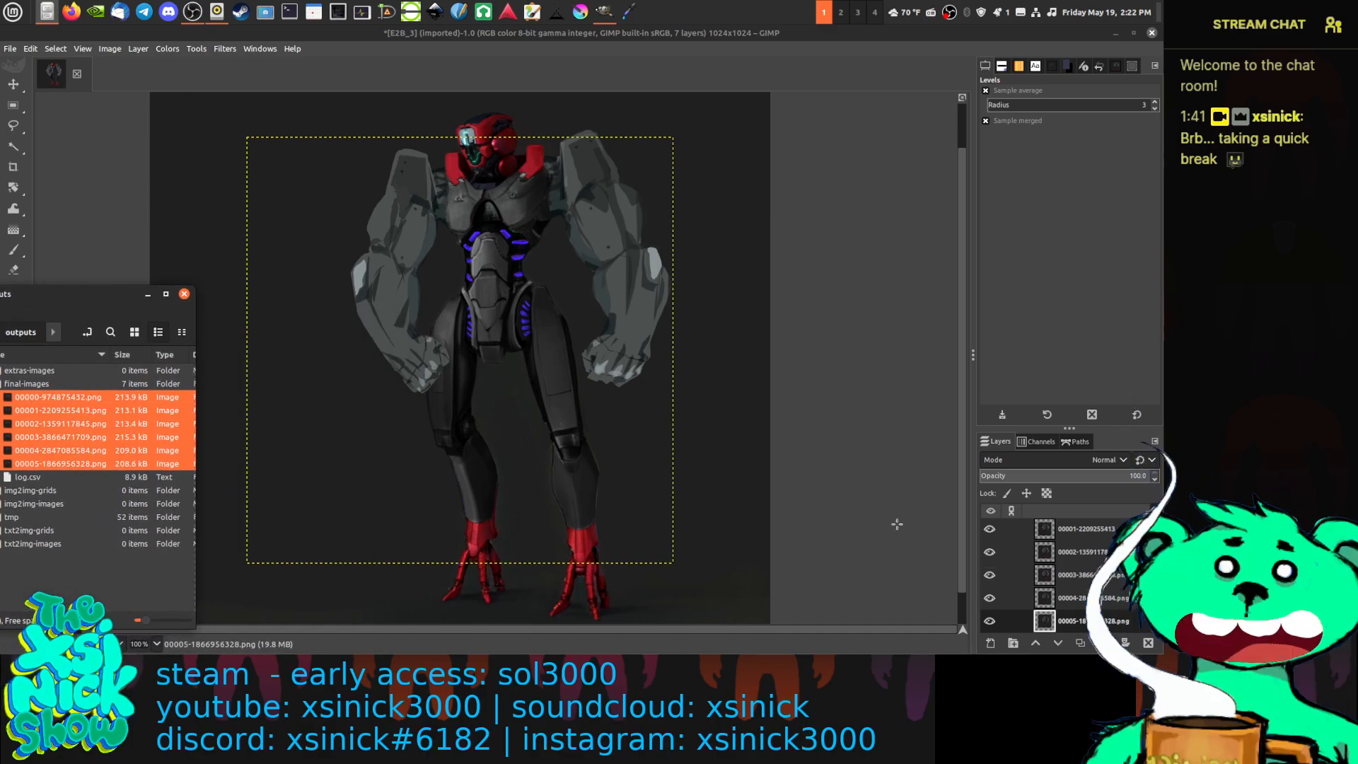
# Try raising the 00000-974875432.png layer above E2B_3.png and undo the reordering
pyautogui.scroll(2, 1010, 568)
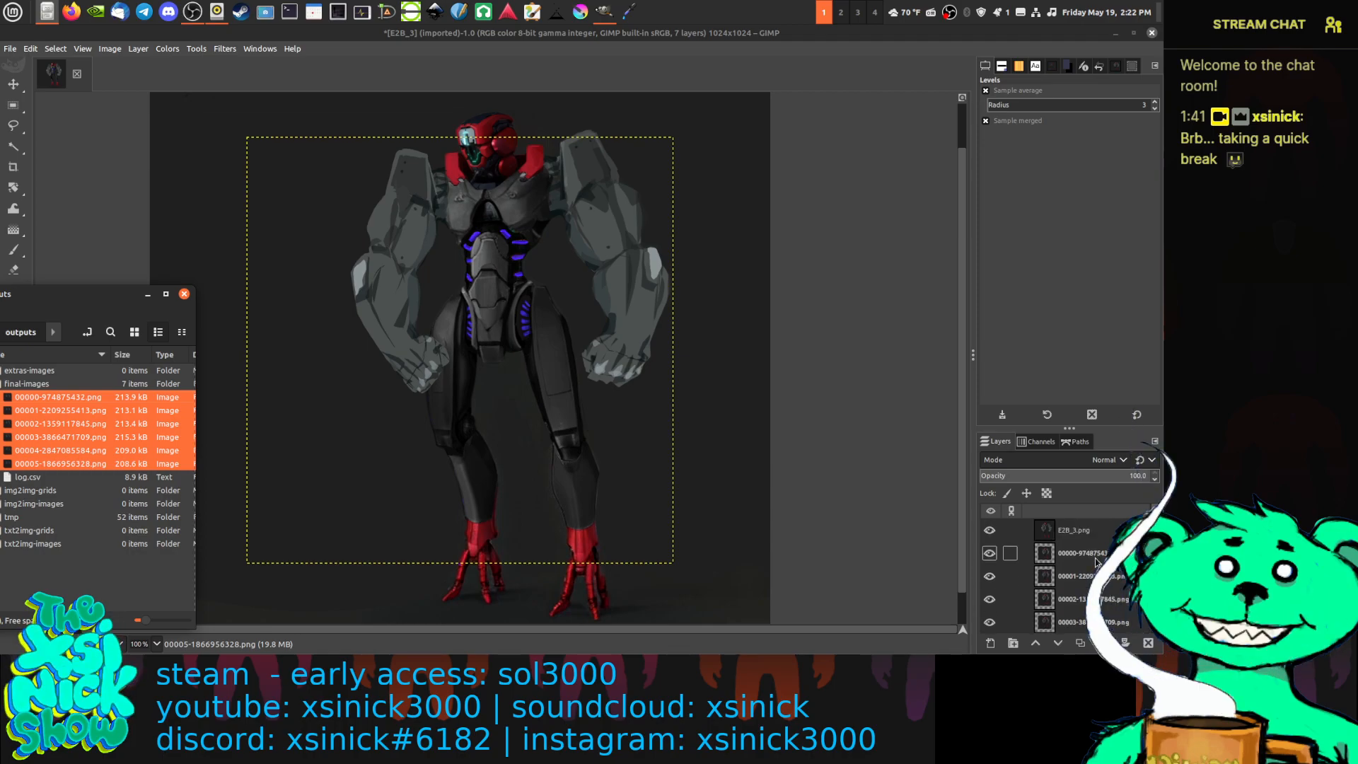
pyautogui.moveTo(1089, 546); pyautogui.dragTo(1096, 527)
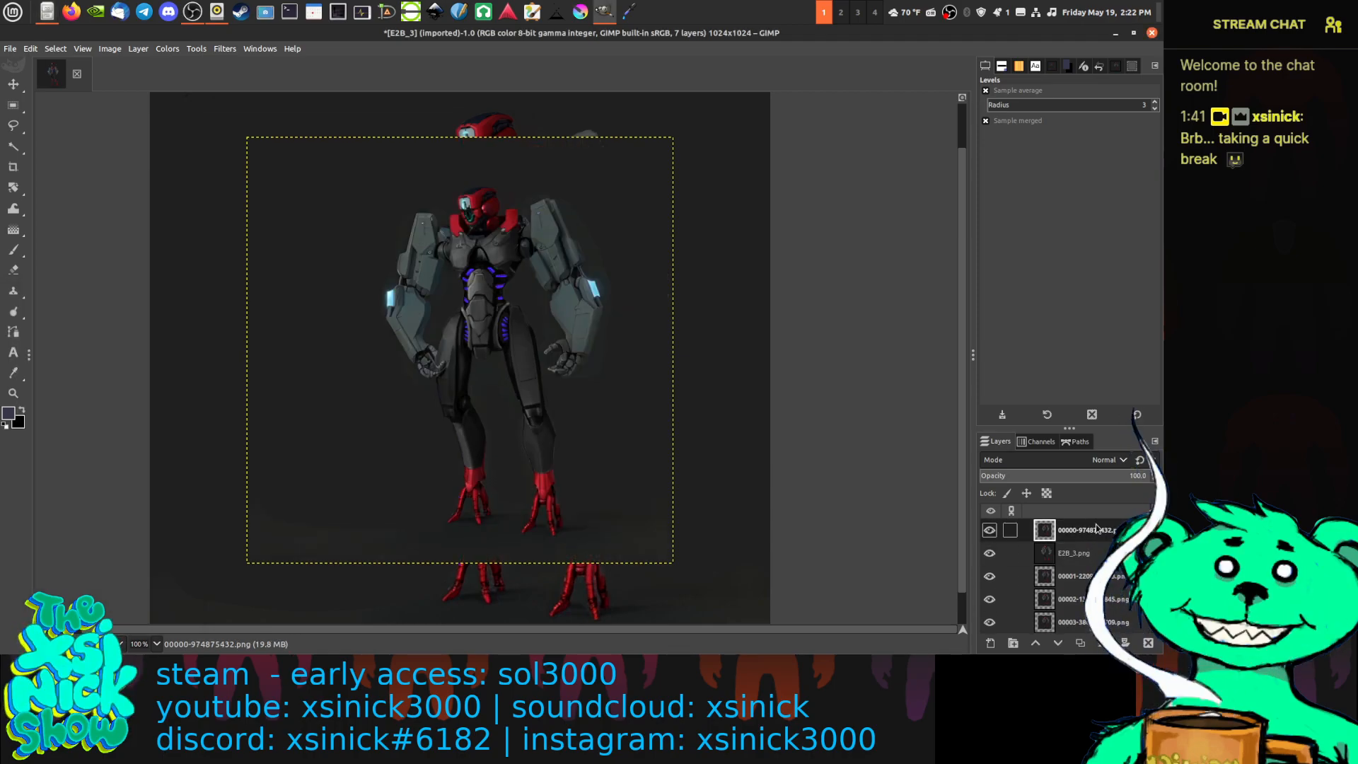
pyautogui.hotkey('ctrl', 'z')
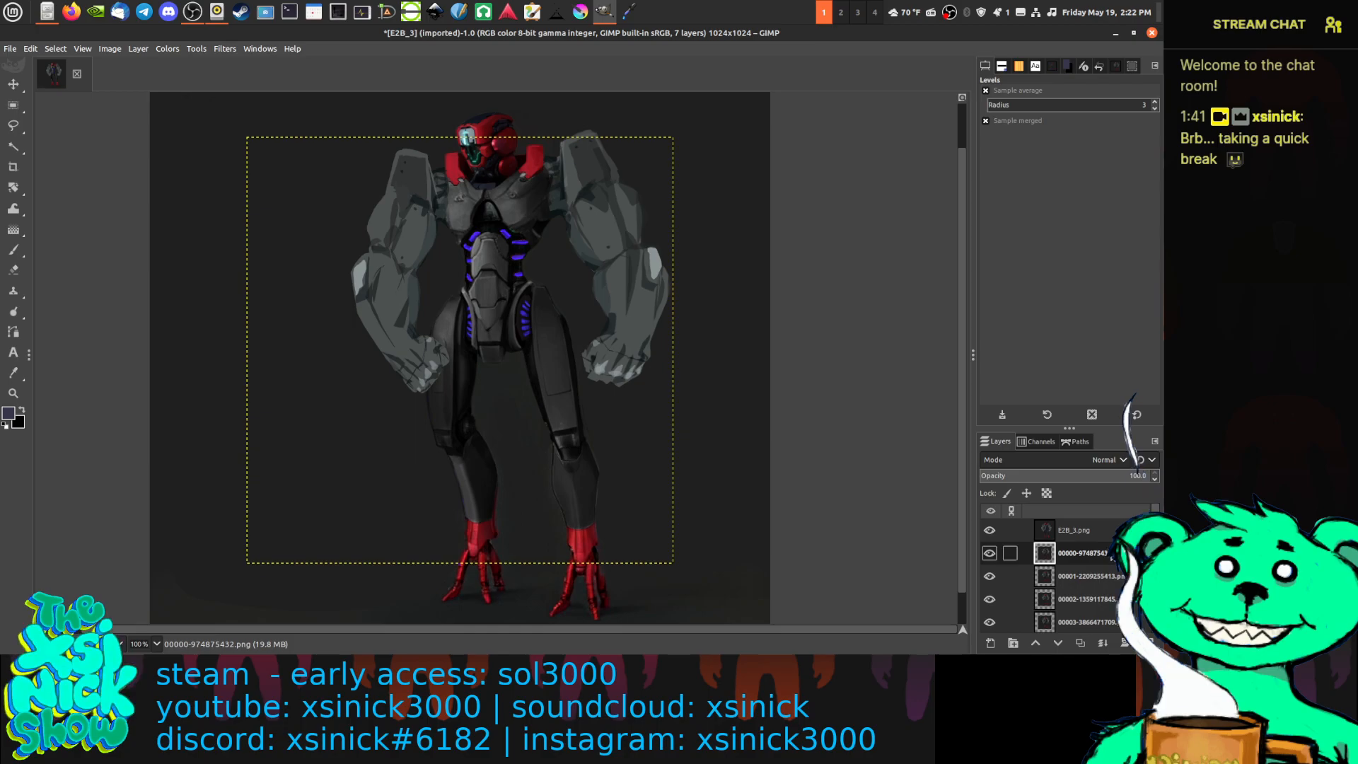
# Move the 00000-974875432.png layer to the top of the layer stack and compare its size with the E2B_3.png layer
pyautogui.scroll(-2, 1103, 572)
pyautogui.click(1112, 620)
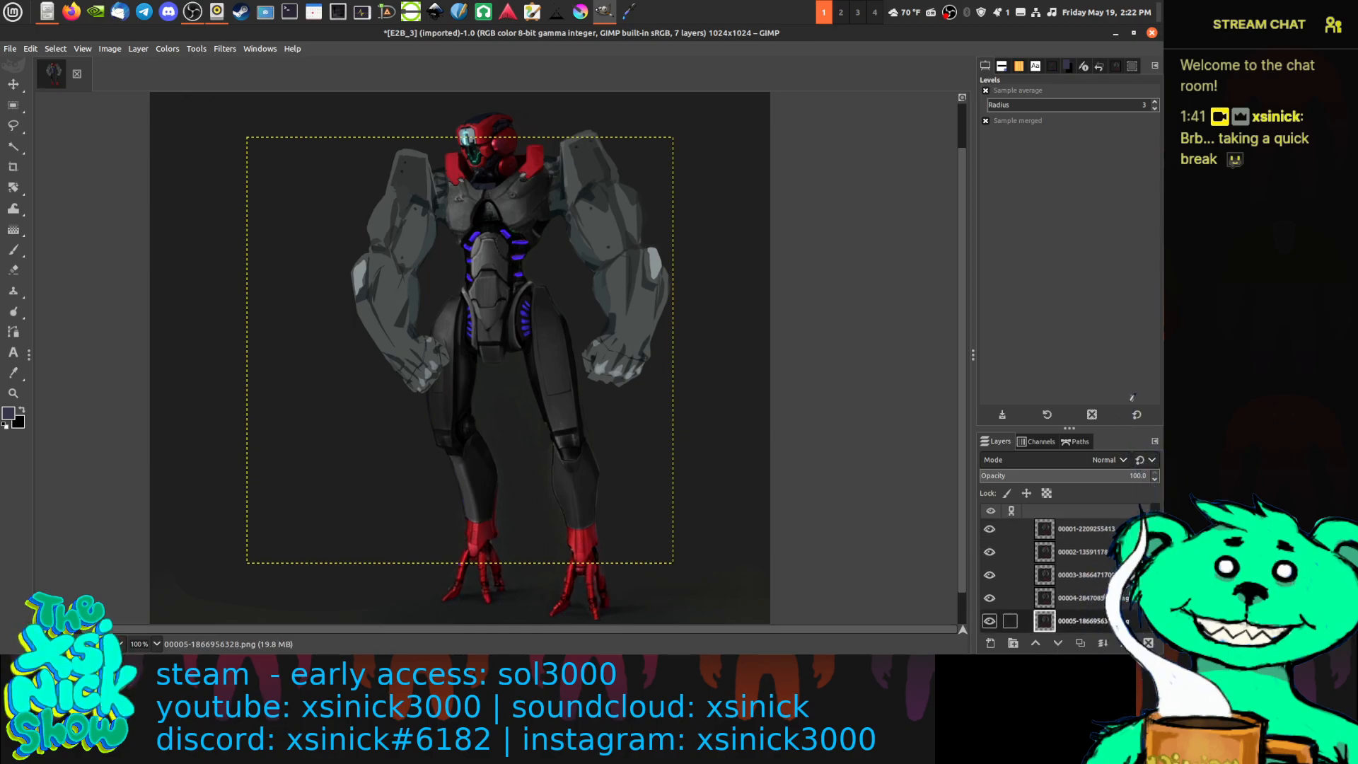
pyautogui.click(1112, 598)
pyautogui.scroll(2, 1103, 597)
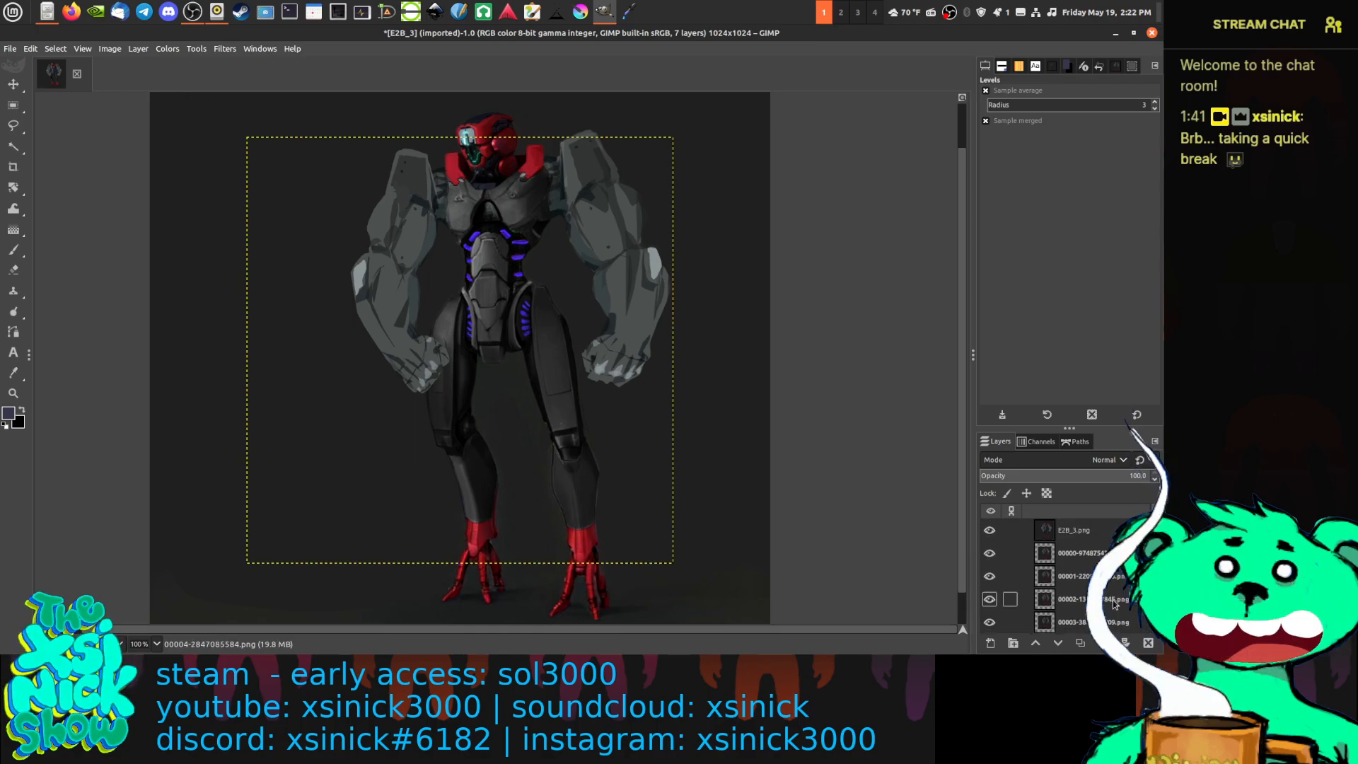
pyautogui.click(1082, 552)
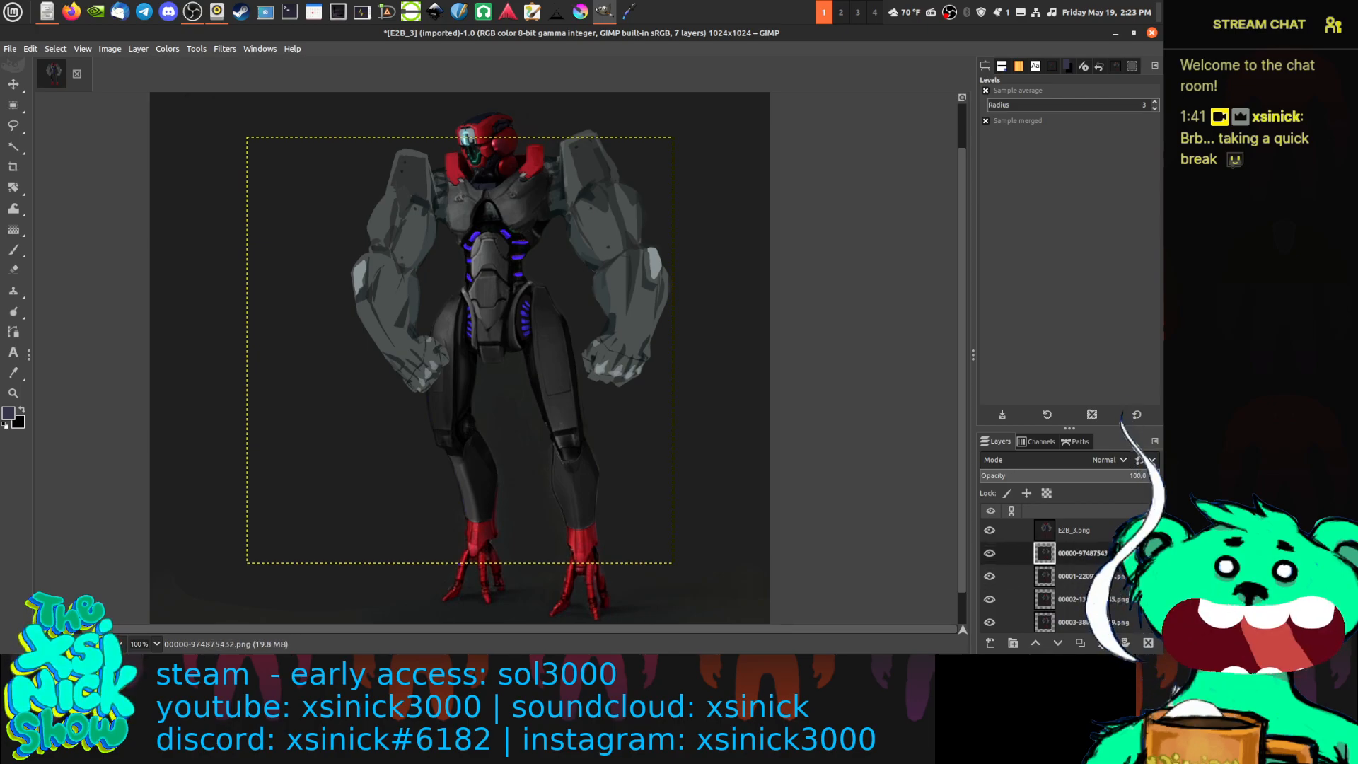
pyautogui.moveTo(1105, 553); pyautogui.dragTo(1110, 527)
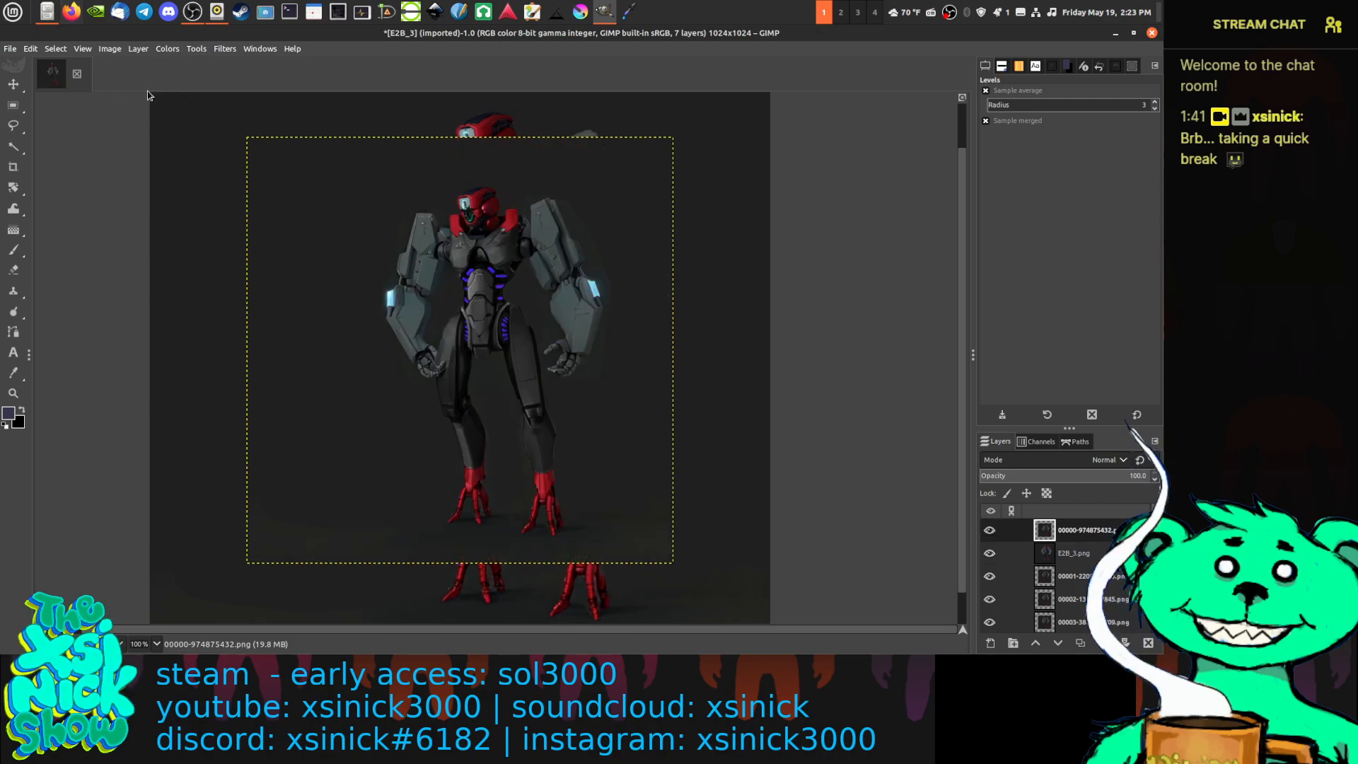
pyautogui.scroll(-1, 376, 274)
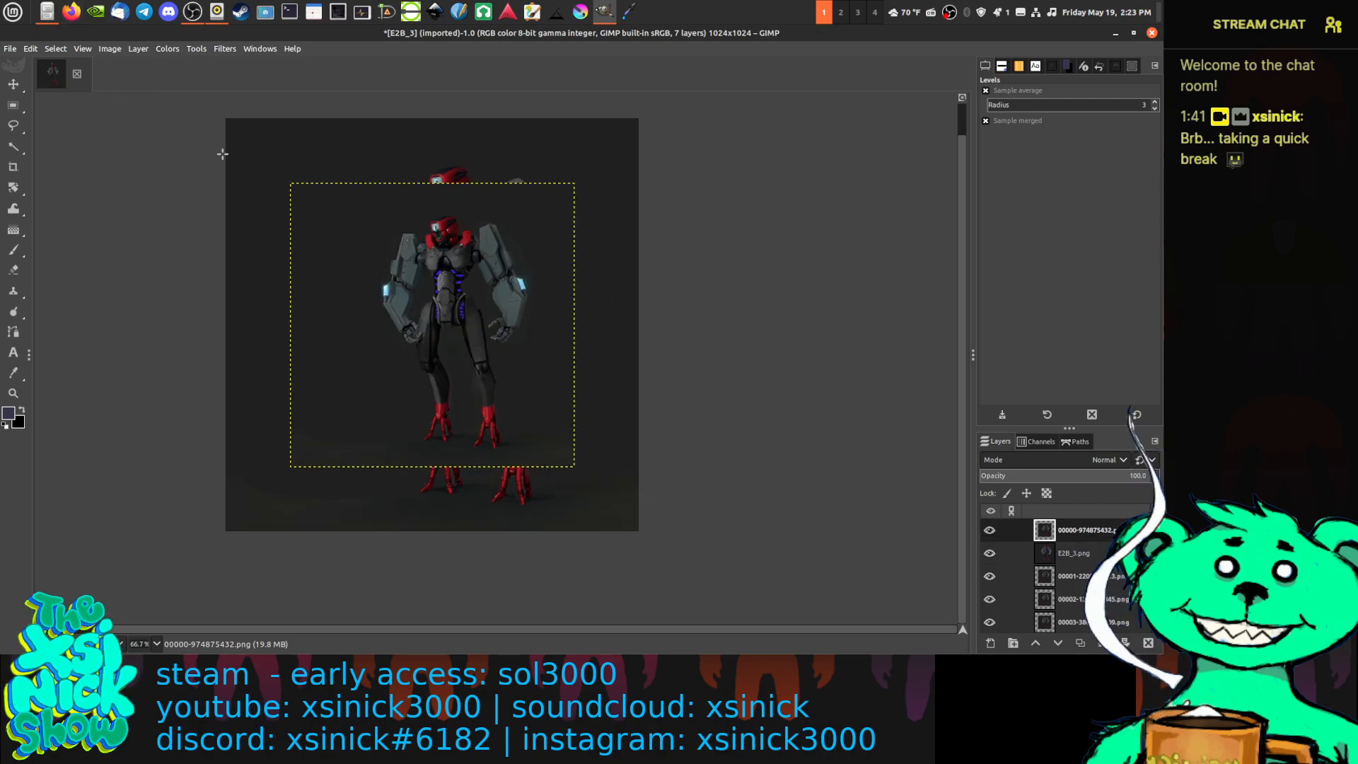
# Close the layered E2B_3 image and discard its changes
pyautogui.moveTo(13, 122)
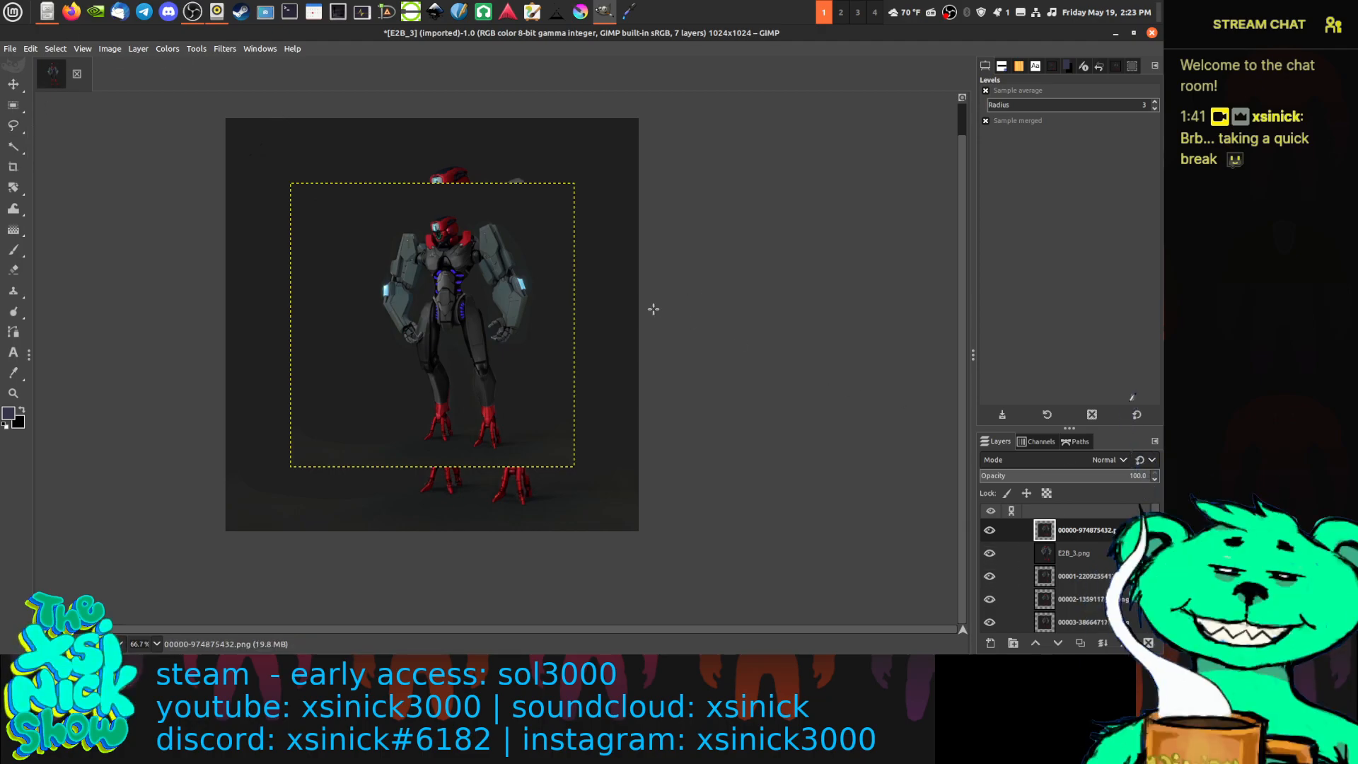
pyautogui.click(78, 75)
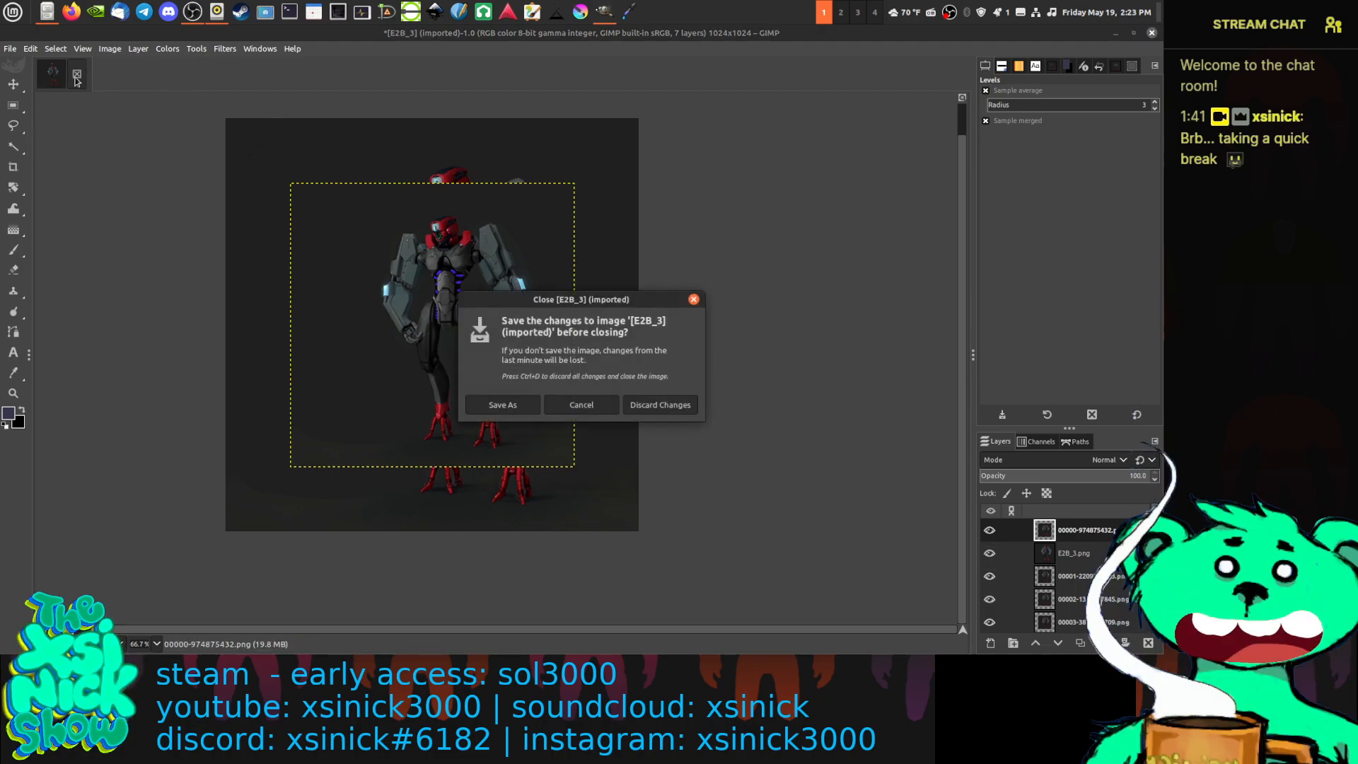
pyautogui.click(670, 409)
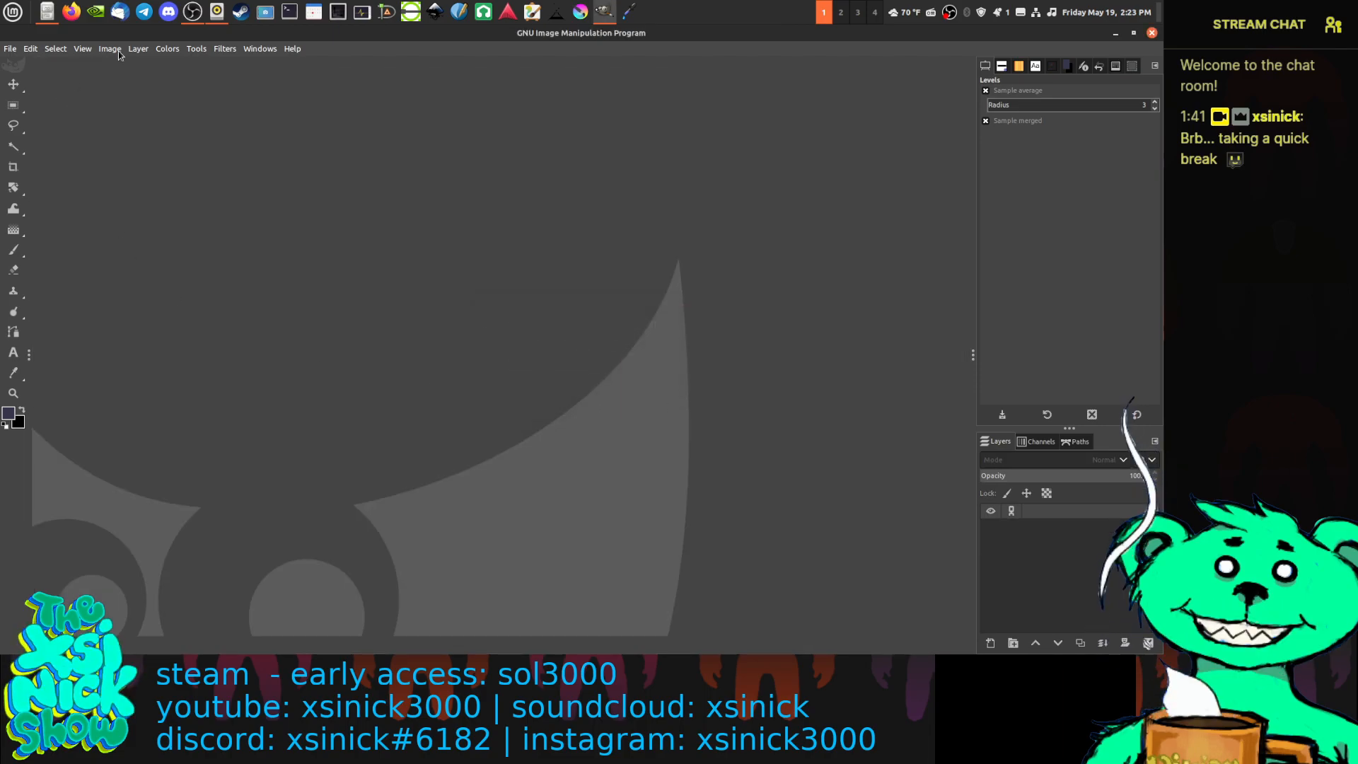
# Shrink the GIMP window to half of the desktop so the file manager is uncovered
pyautogui.moveTo(151, 33); pyautogui.dragTo(1162, 135)
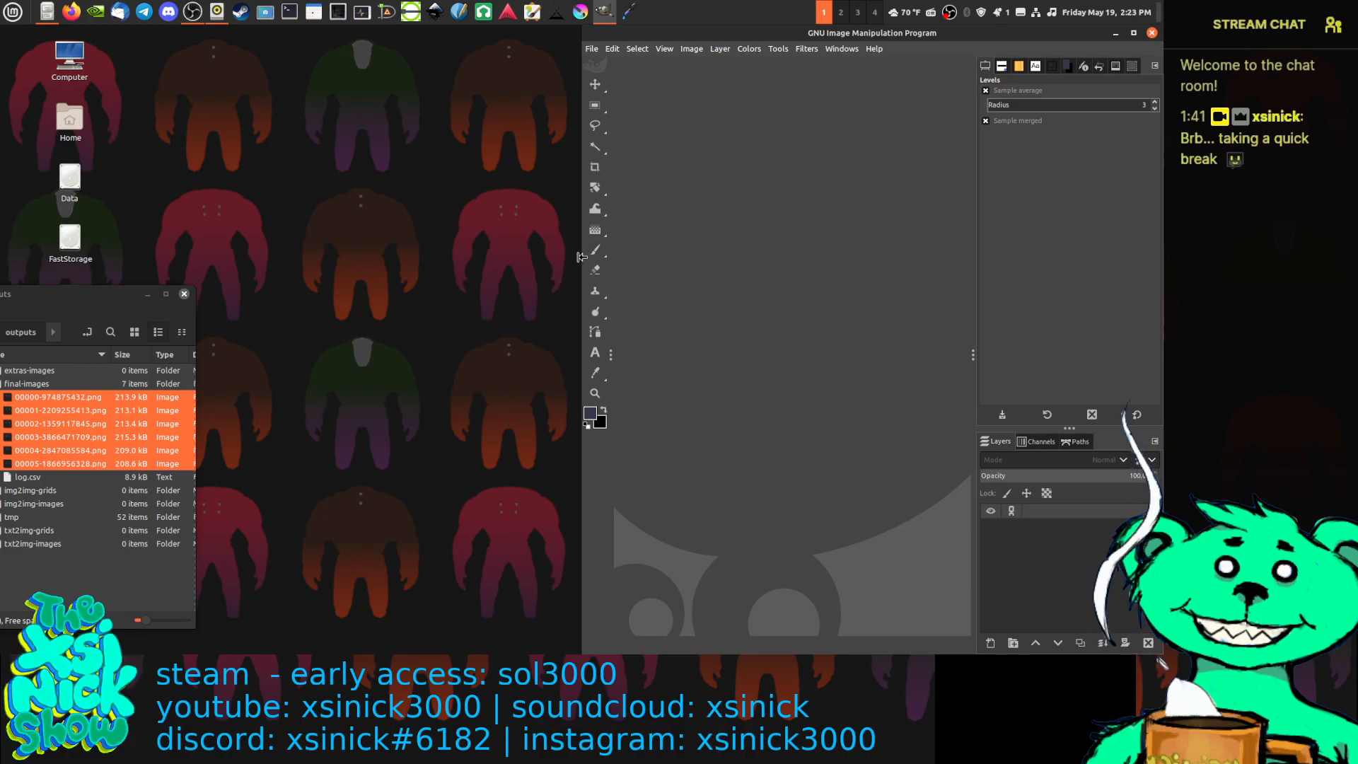
# Widen the GIMP window toward the file manager and open the six selected final-images PNG variations as separate images
pyautogui.moveTo(582, 248); pyautogui.dragTo(199, 244)
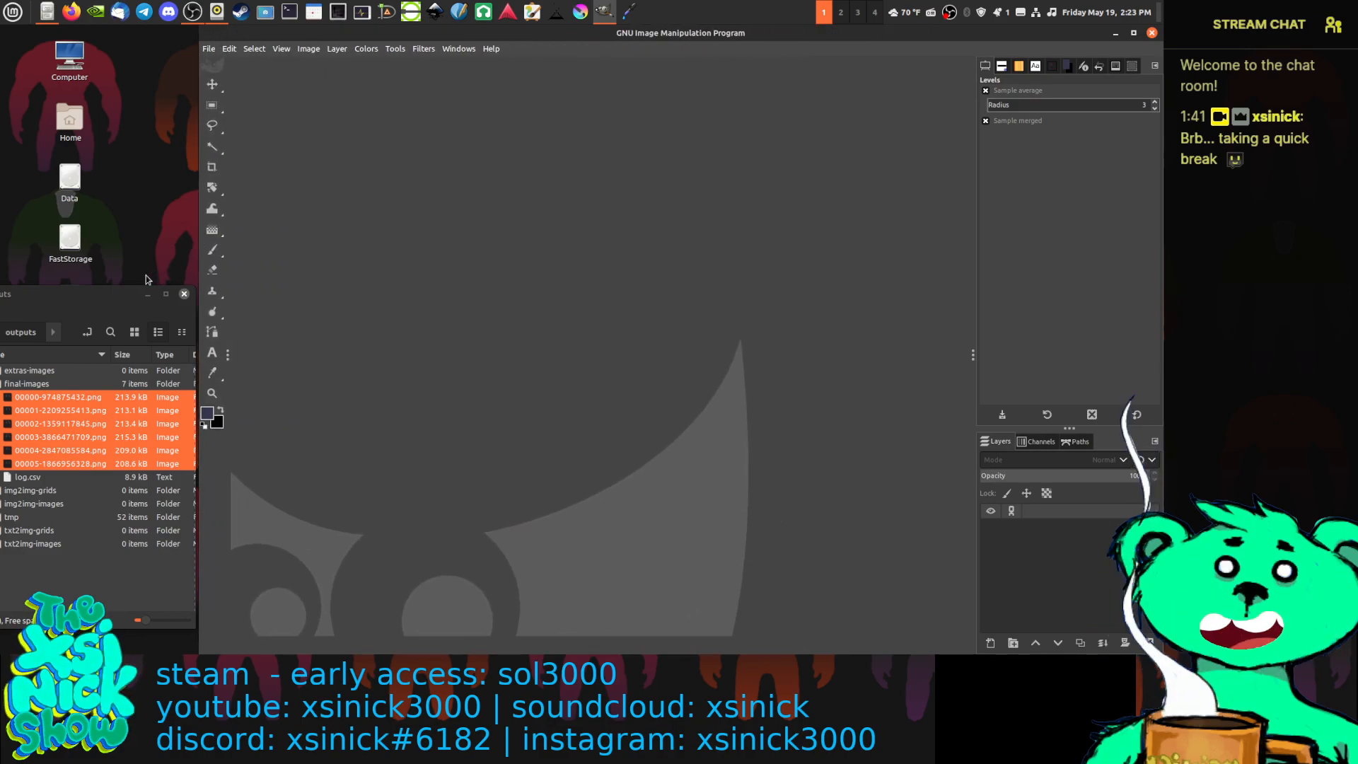
pyautogui.moveTo(118, 300); pyautogui.dragTo(177, 257)
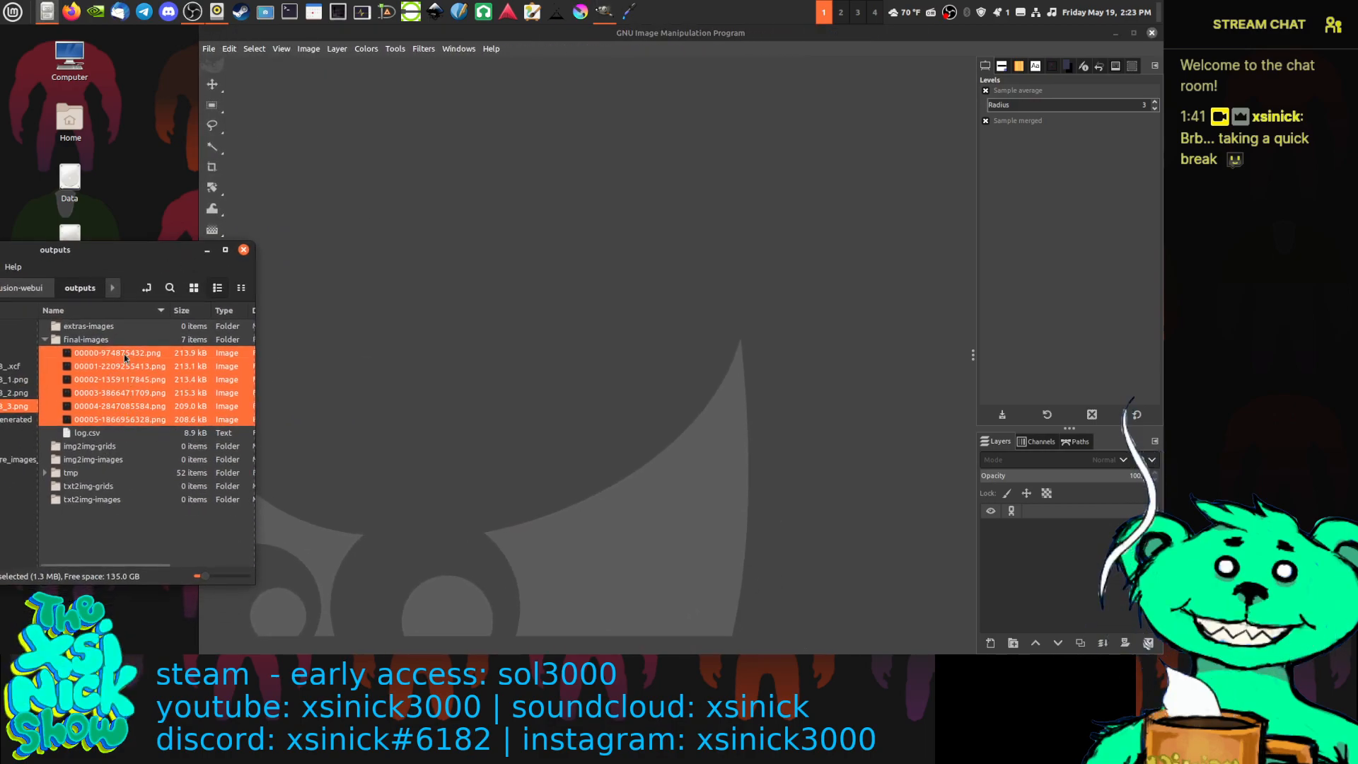
pyautogui.moveTo(128, 356); pyautogui.dragTo(500, 324)
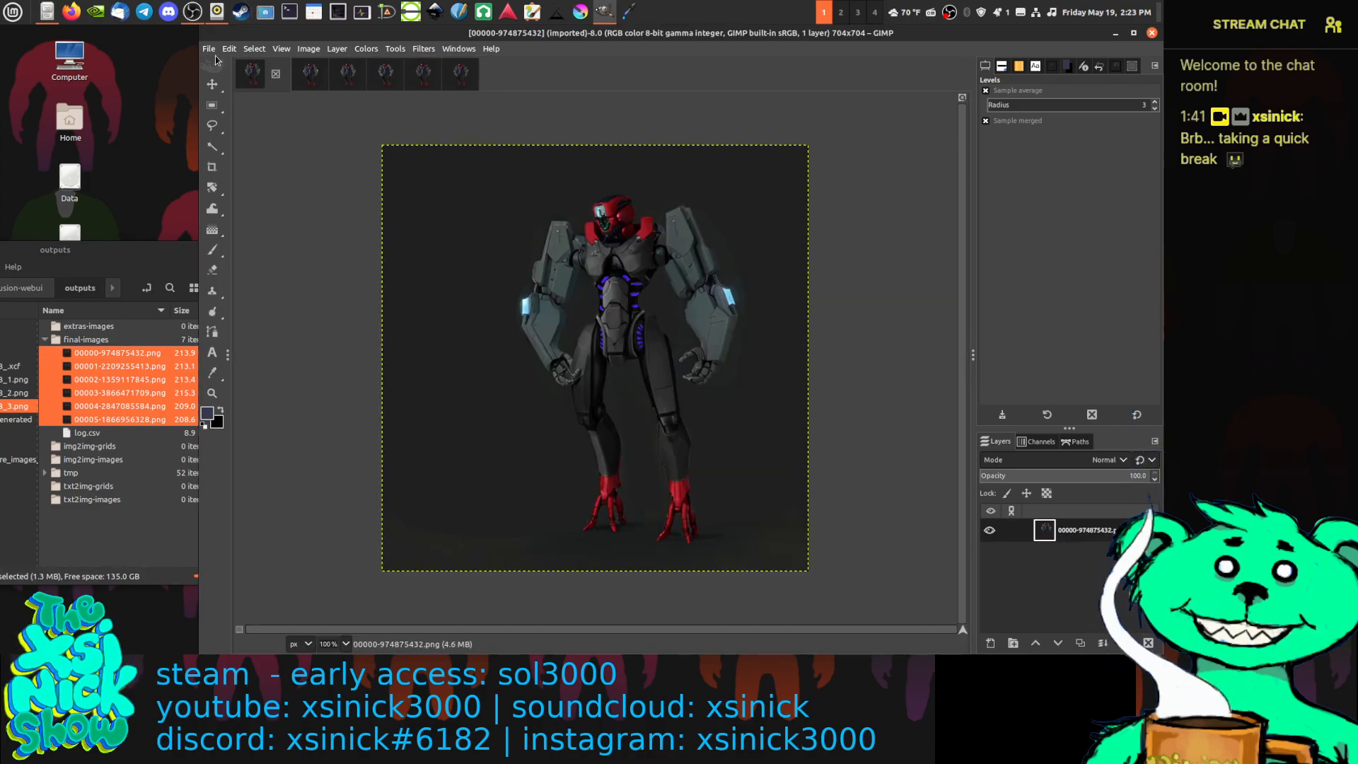
# Open the Scale Image dialog for 00000-974875432.png and check the pixel dimensions of E2B_3.png in the image viewer
pyautogui.click(227, 49)
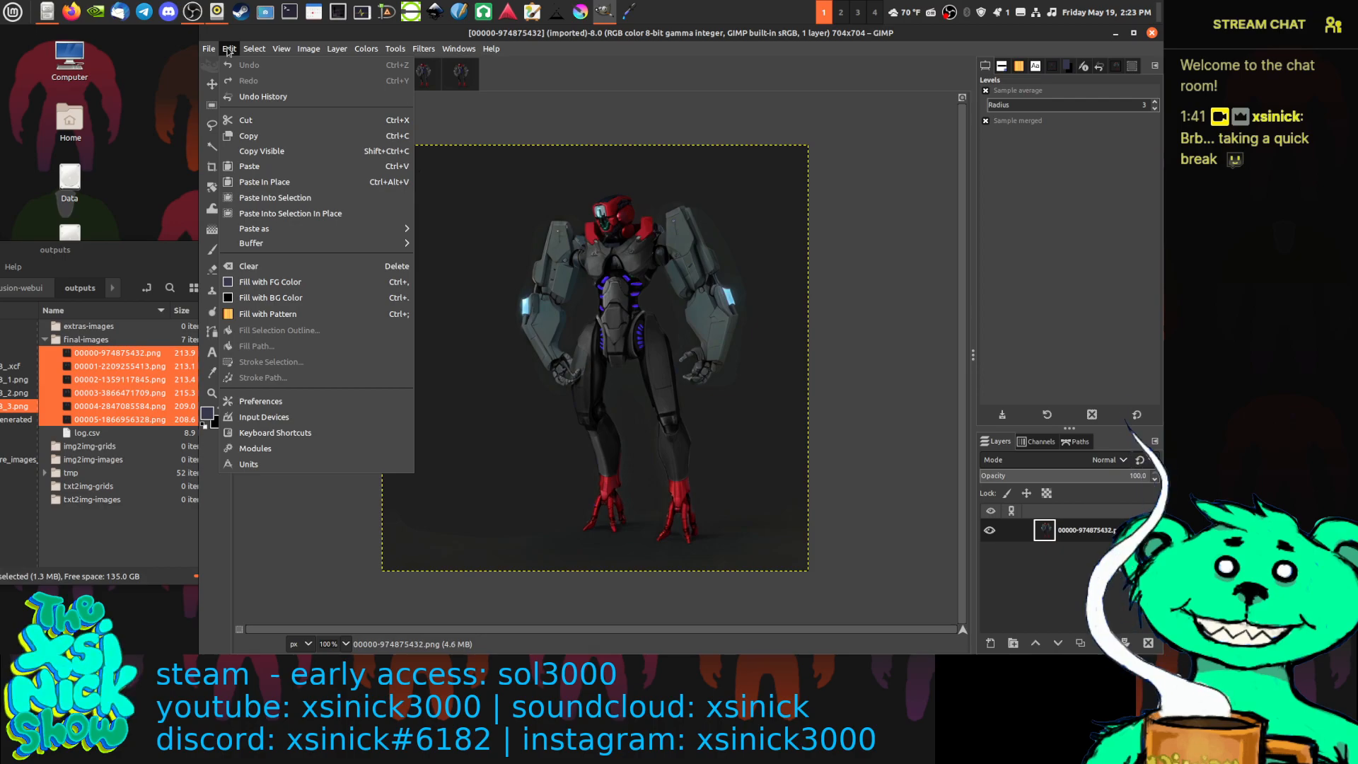
pyautogui.moveTo(308, 49)
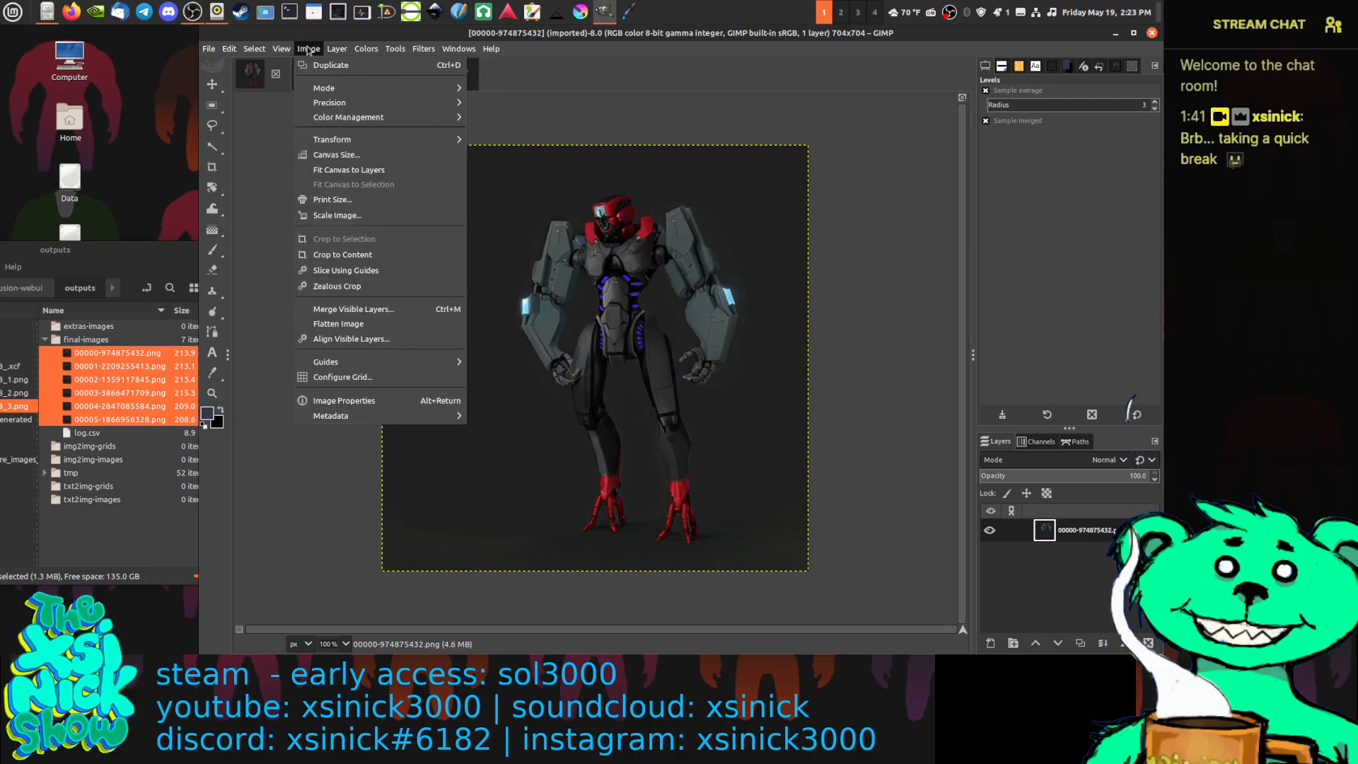
pyautogui.click(363, 224)
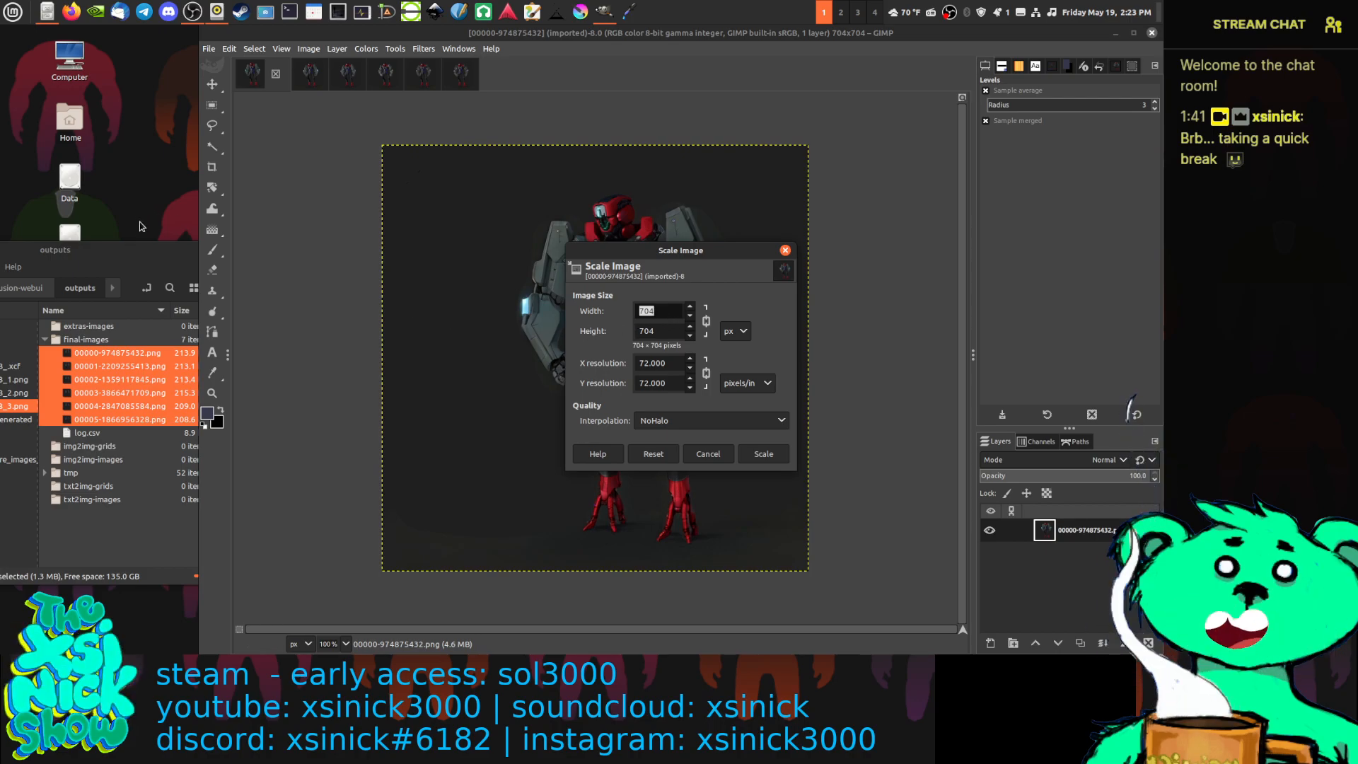
pyautogui.click(81, 264)
pyautogui.moveTo(172, 262); pyautogui.dragTo(415, 223)
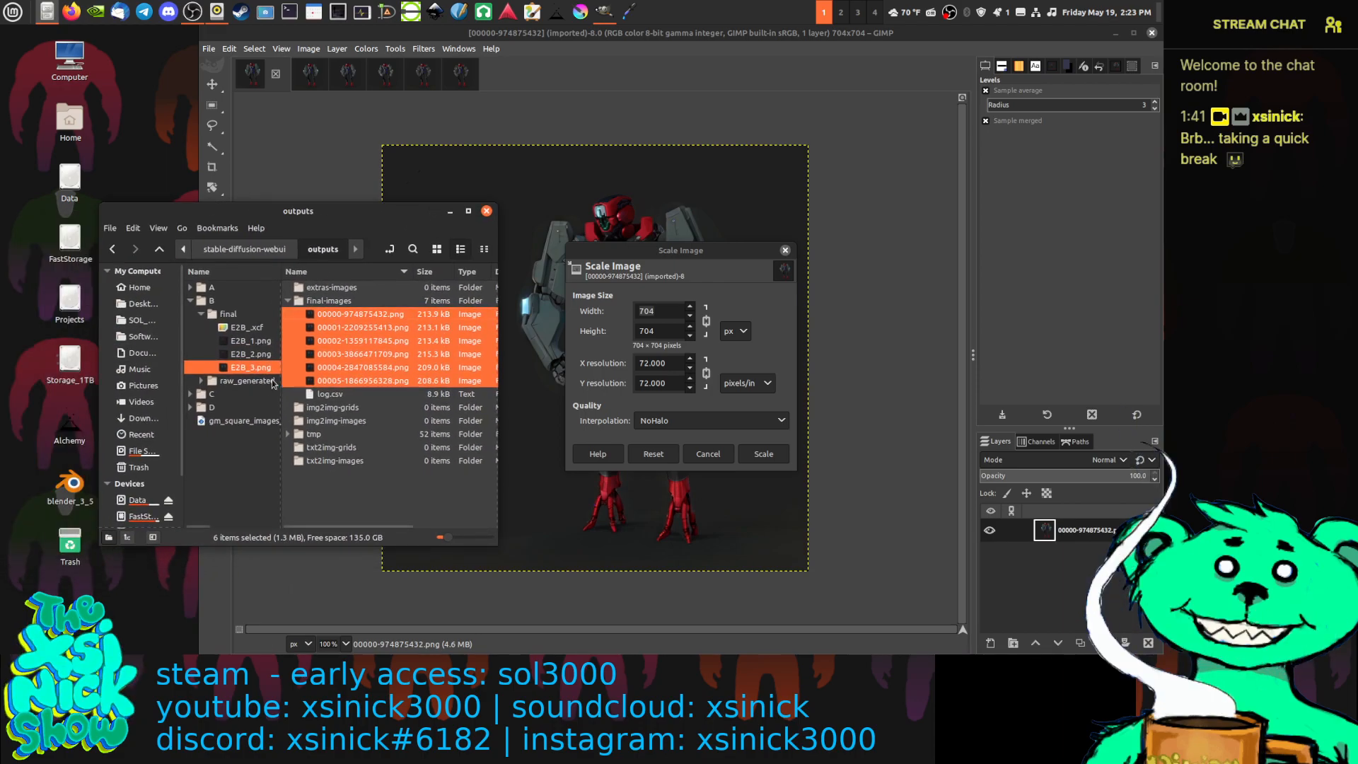
pyautogui.click(243, 367)
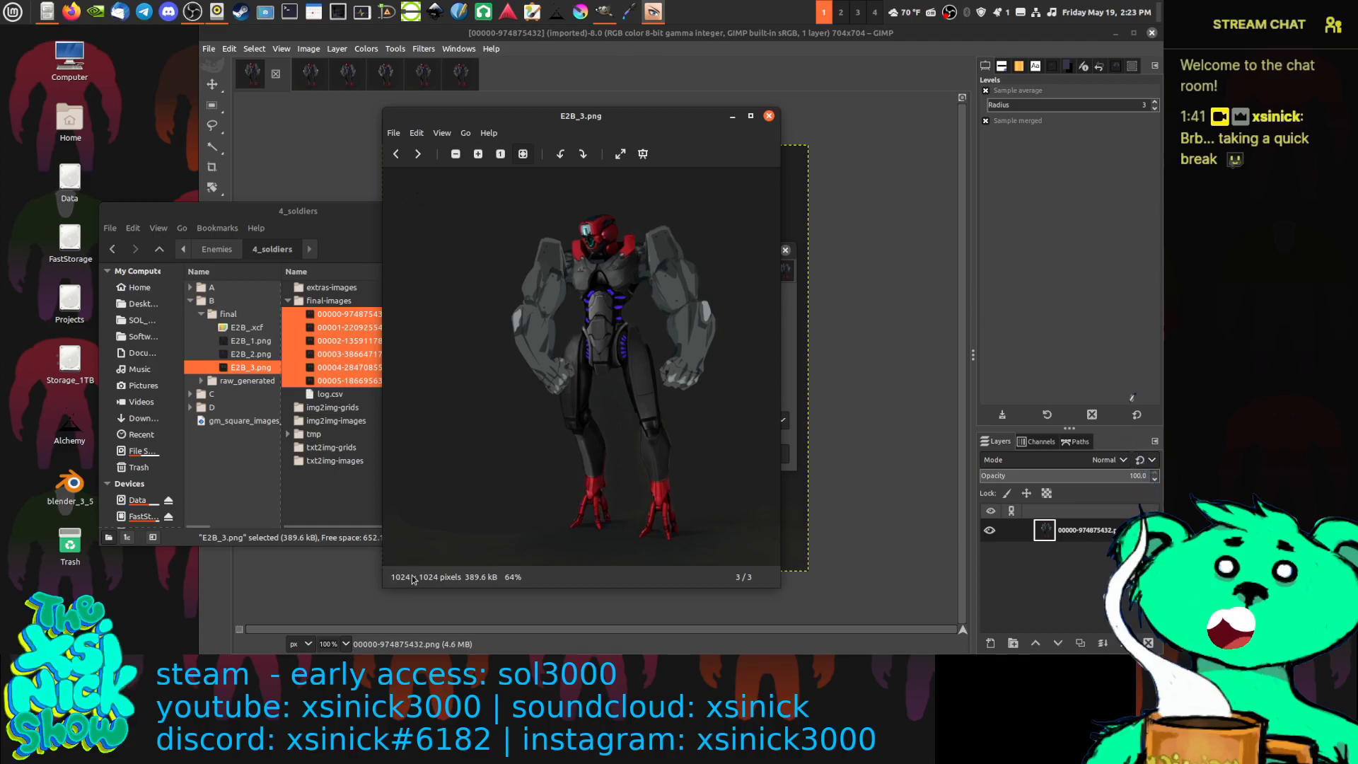
pyautogui.moveTo(685, 128); pyautogui.dragTo(465, 161)
pyautogui.click(548, 150)
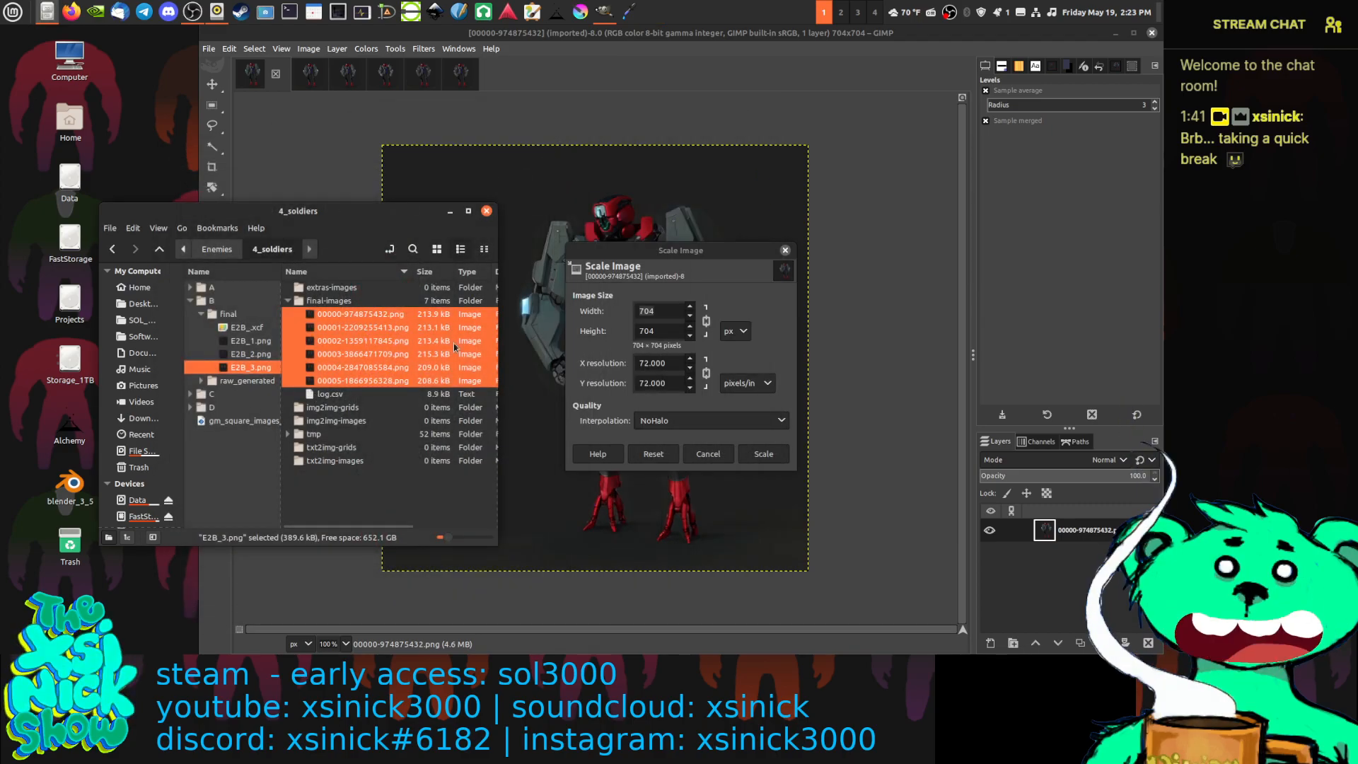
# Scale the 00000-974875432.png image to 1024 × 1024 pixels
pyautogui.write('1024')
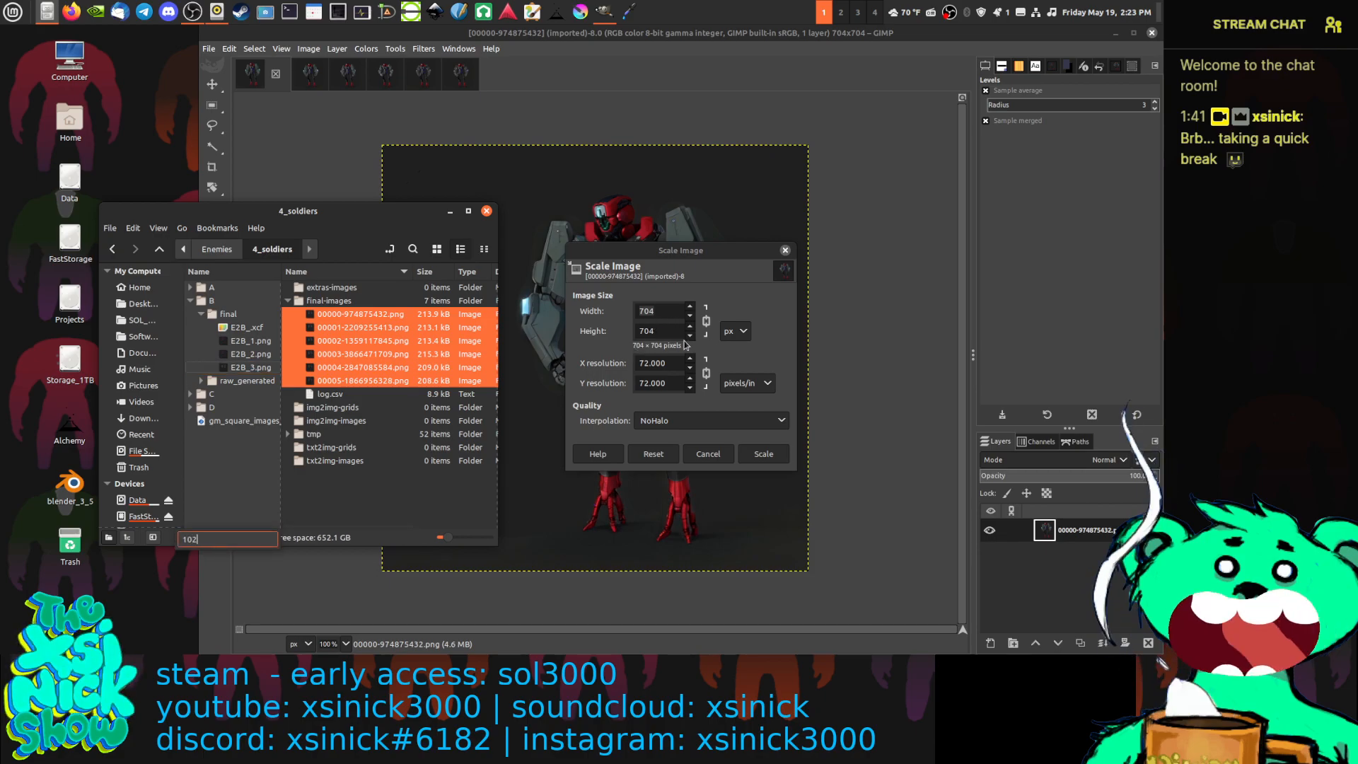
pyautogui.click(677, 316)
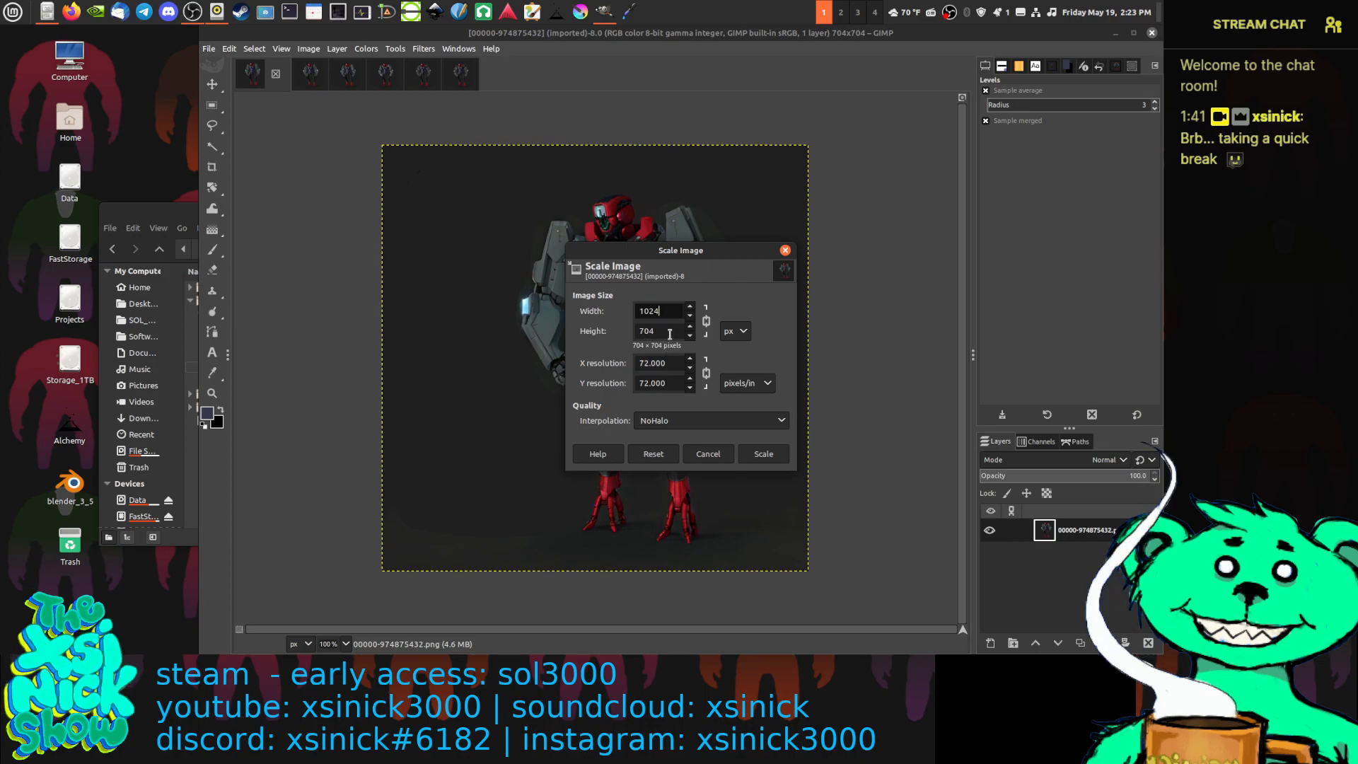
pyautogui.click(763, 454)
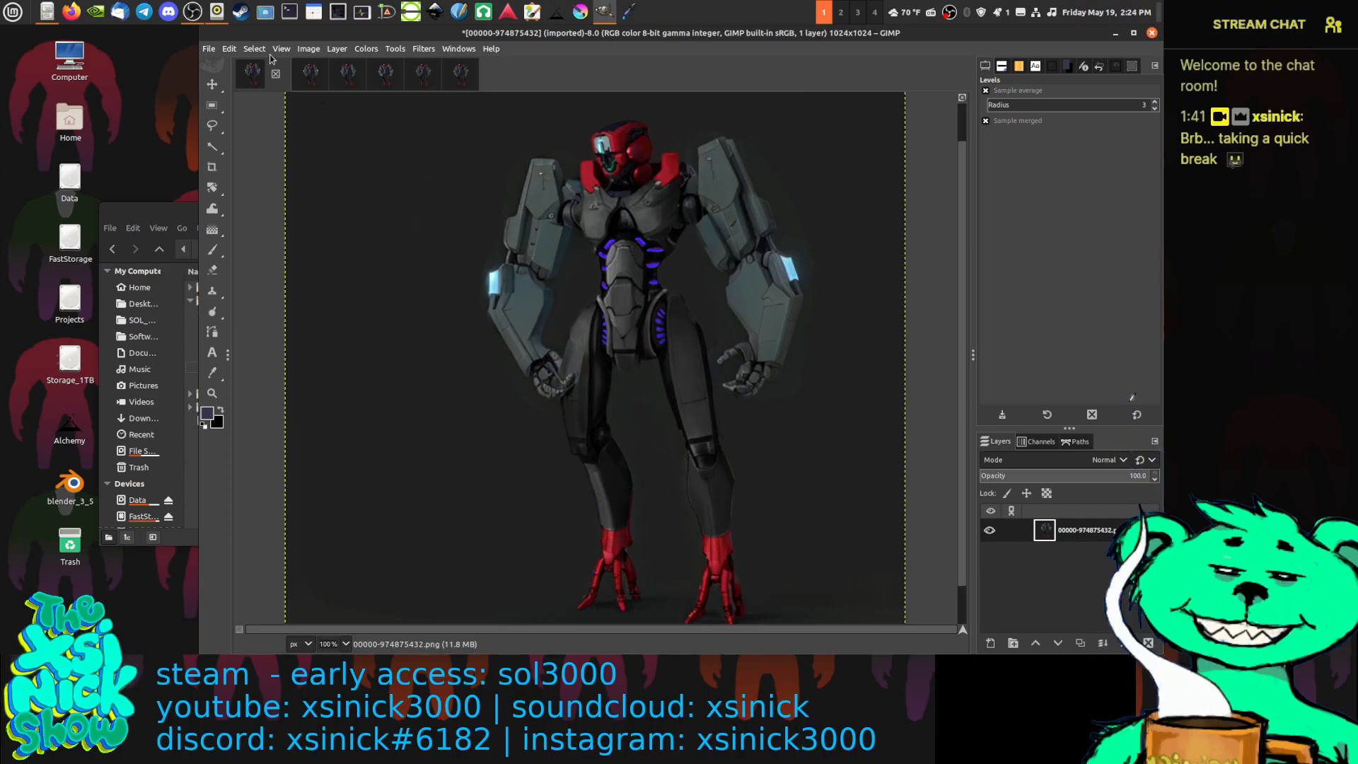
# Scale the 00001-2209255413.png image to 1024 × 1024 pixels
pyautogui.click(317, 76)
pyautogui.click(306, 49)
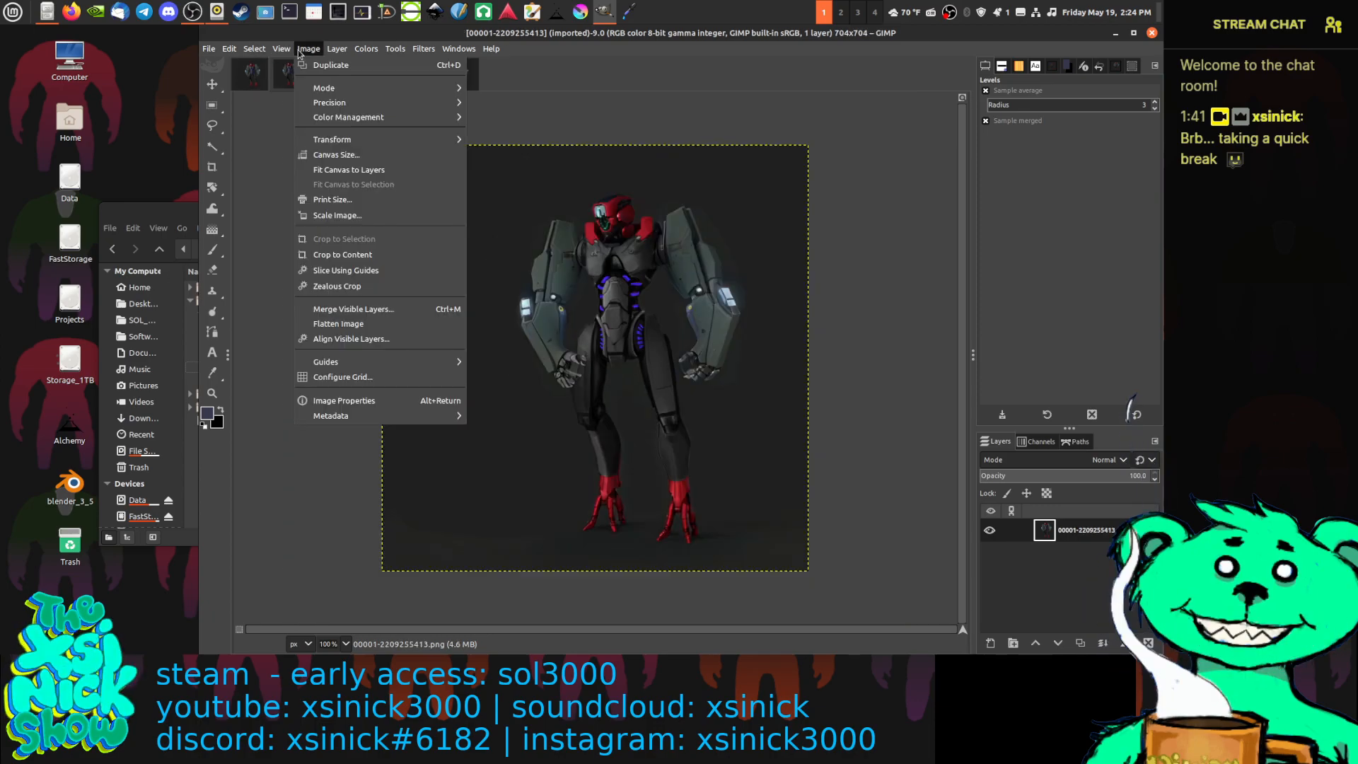
pyautogui.click(355, 215)
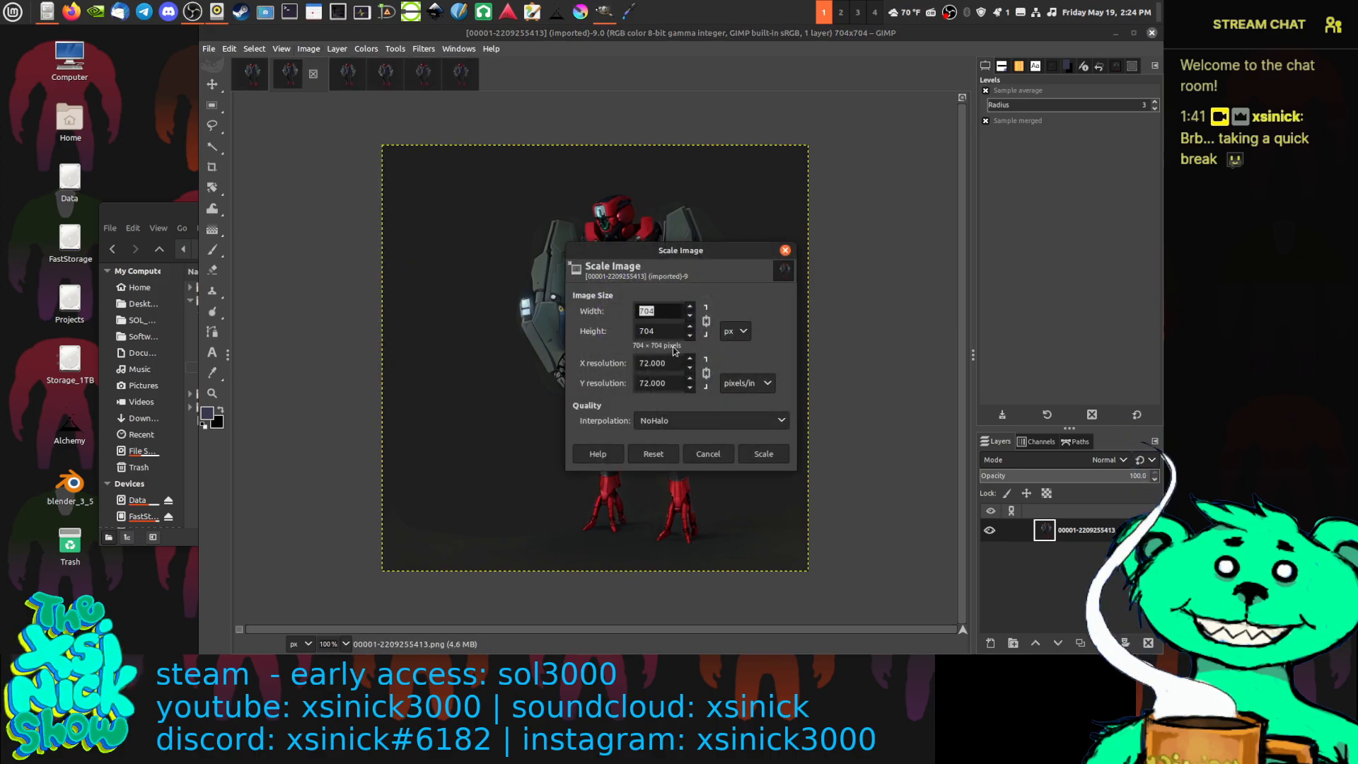
pyautogui.write('1024')
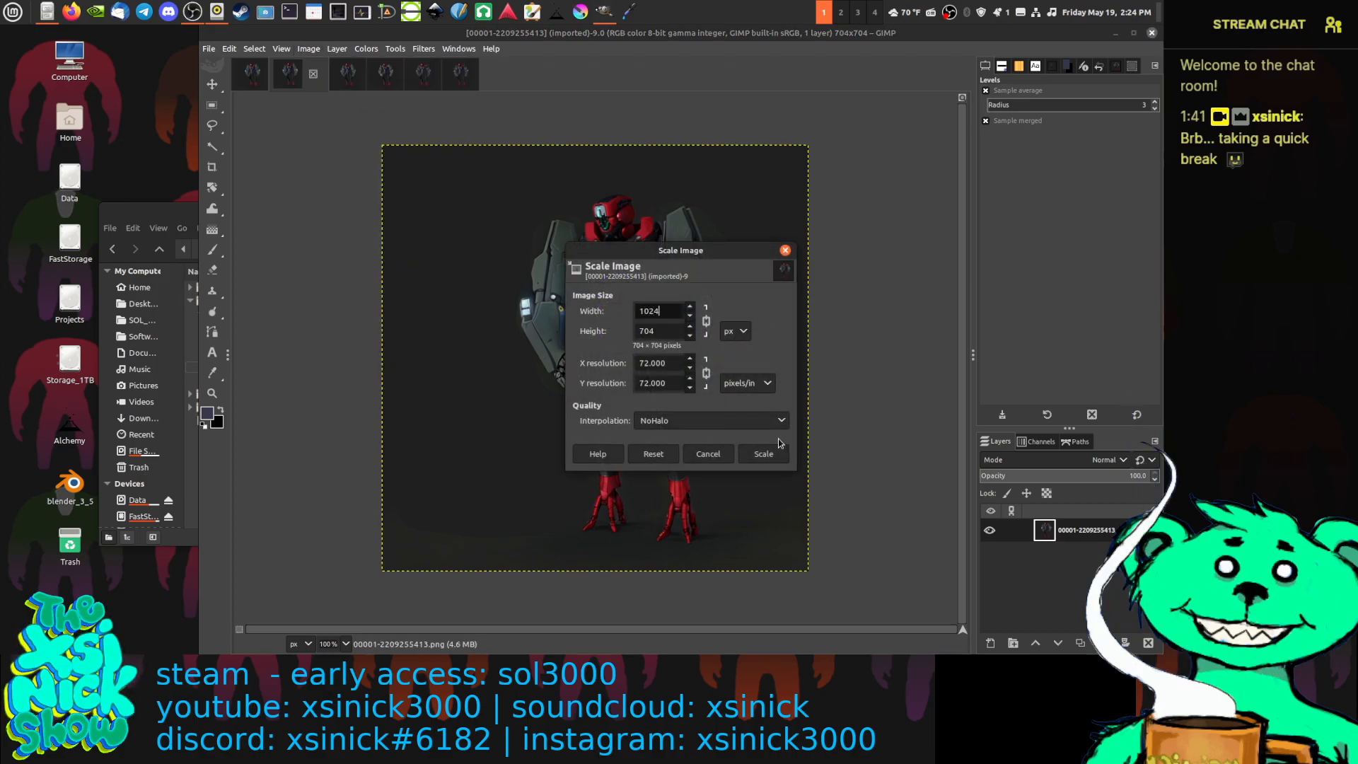
pyautogui.click(761, 454)
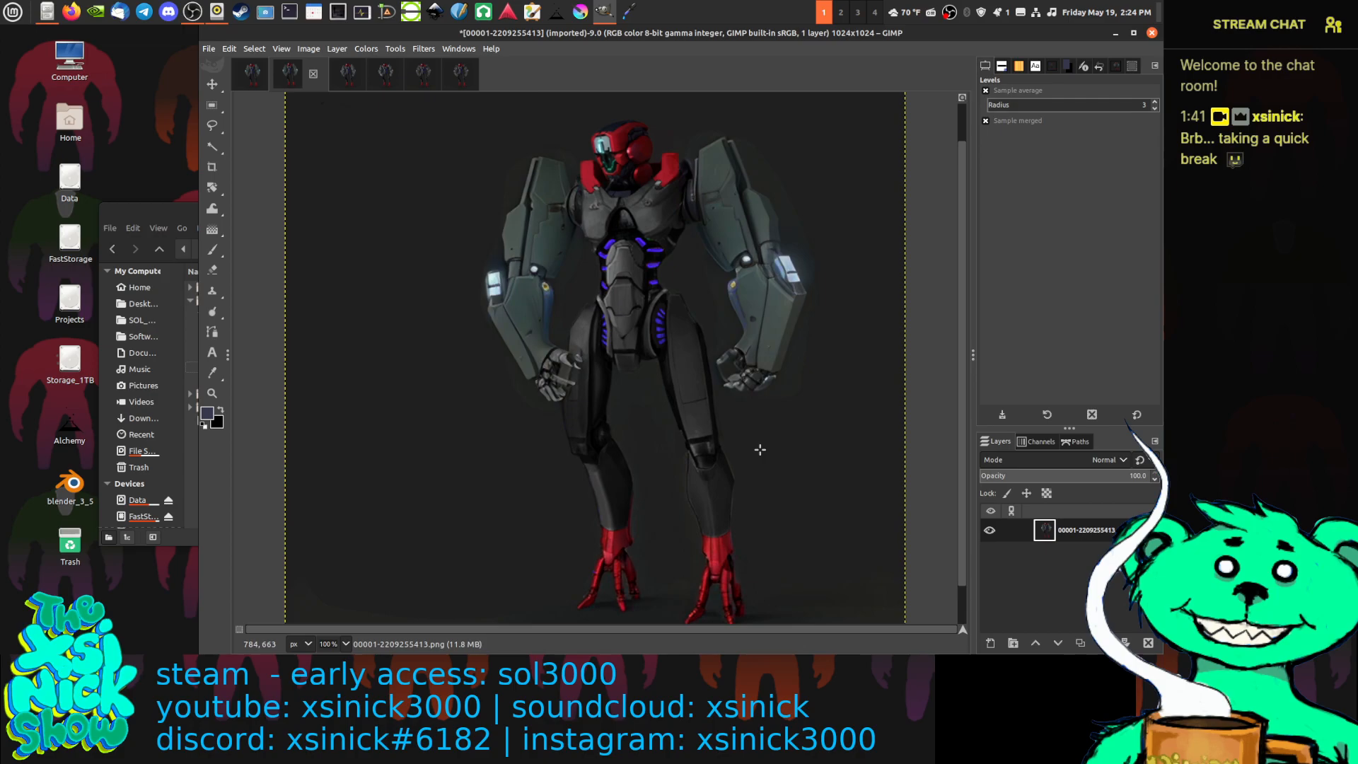
# Scale the 00002-1359117845.png image to 1024 × 1024 pixels
pyautogui.click(345, 72)
pyautogui.click(306, 49)
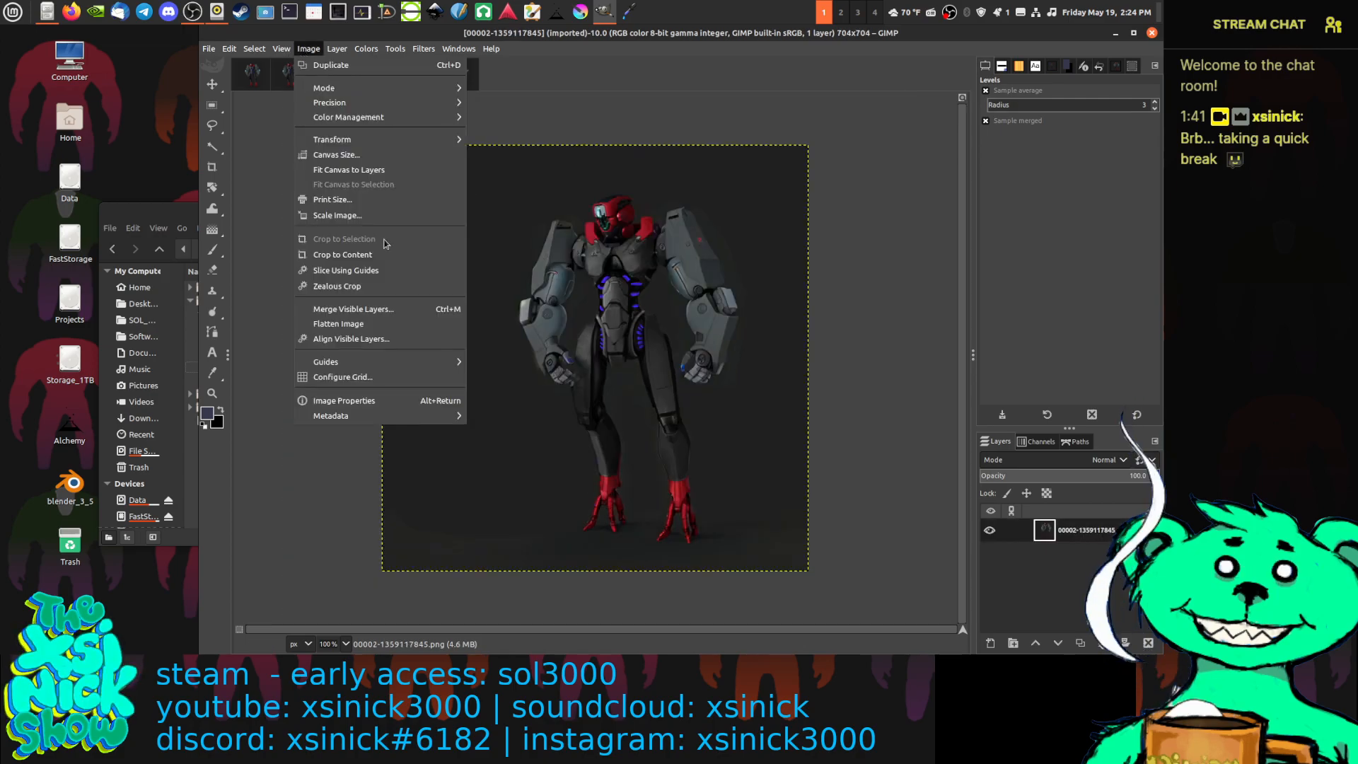
pyautogui.click(337, 216)
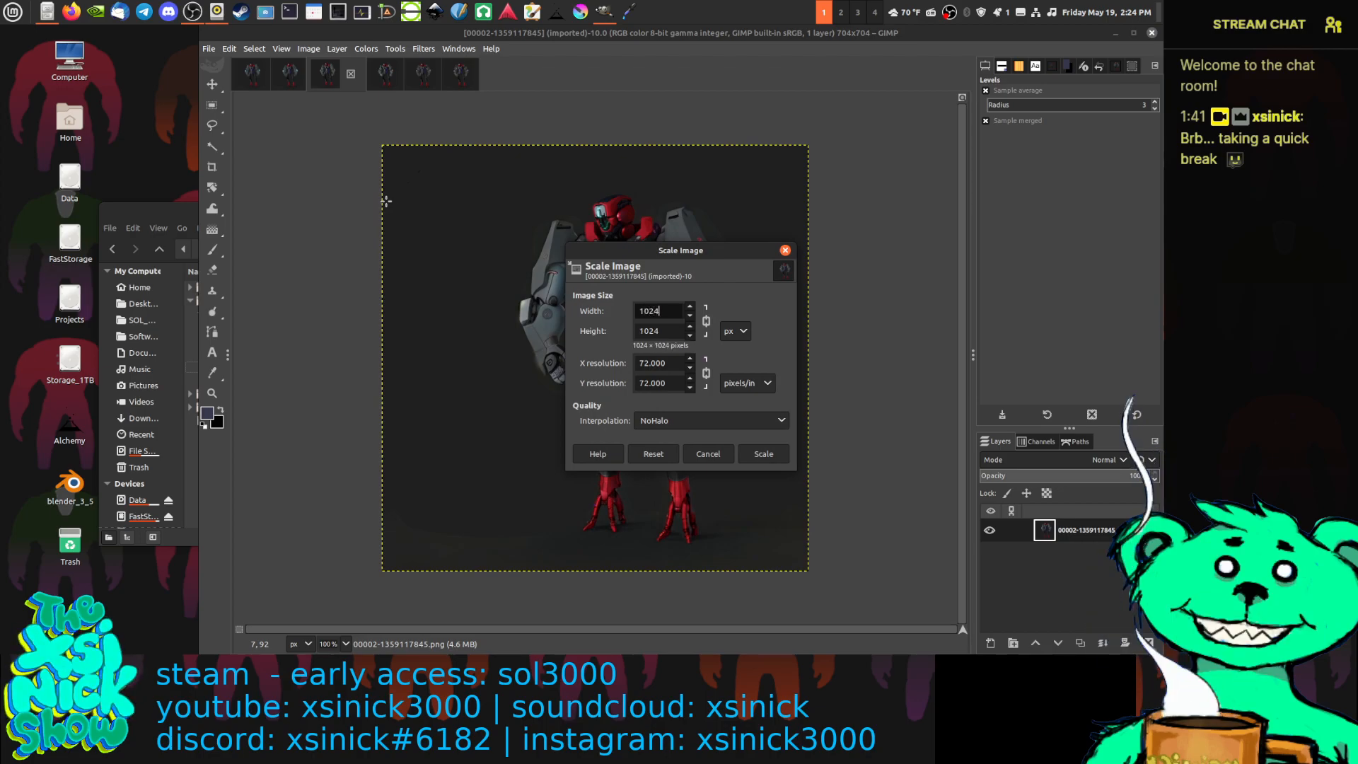
pyautogui.click(758, 456)
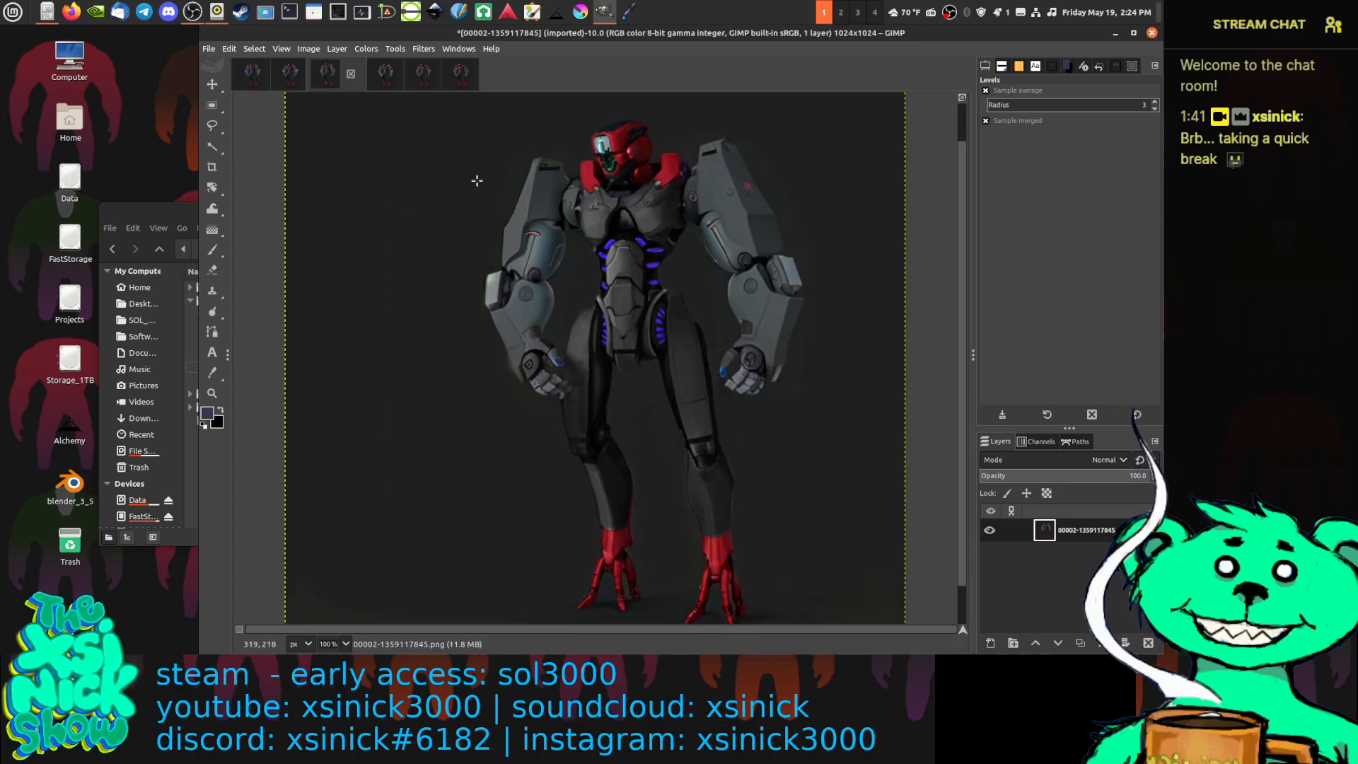
# Scale the 00003-3866471709.png image to 1024 × 1024 pixels
pyautogui.click(384, 75)
pyautogui.click(310, 49)
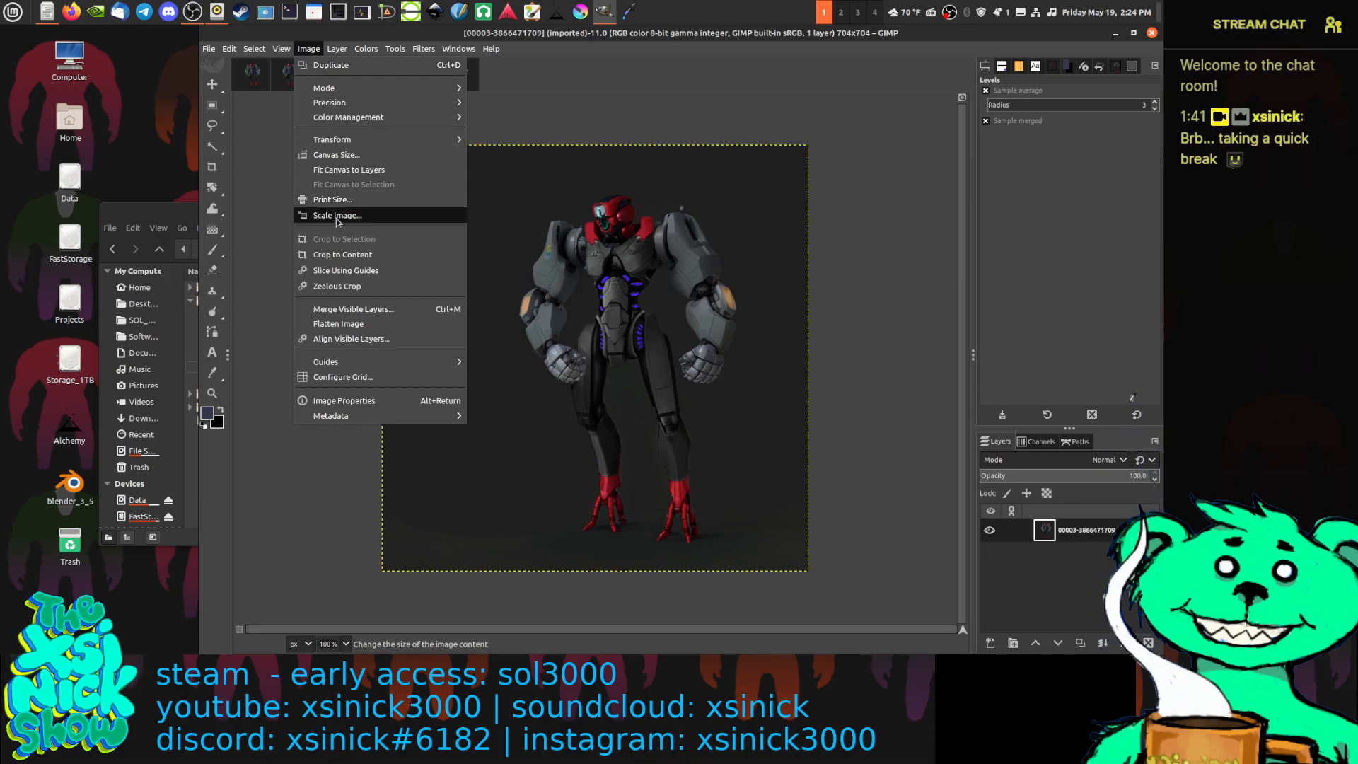
pyautogui.click(338, 215)
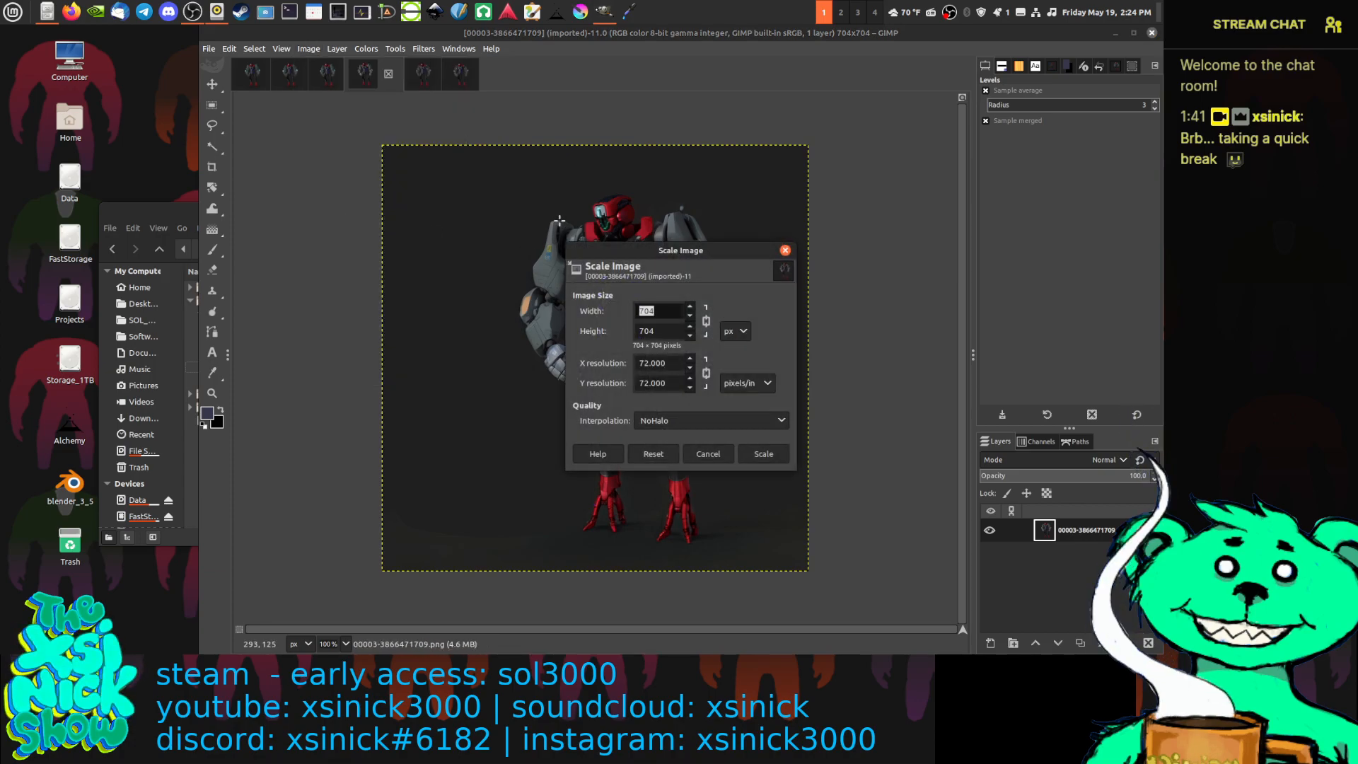
pyautogui.write('1024')
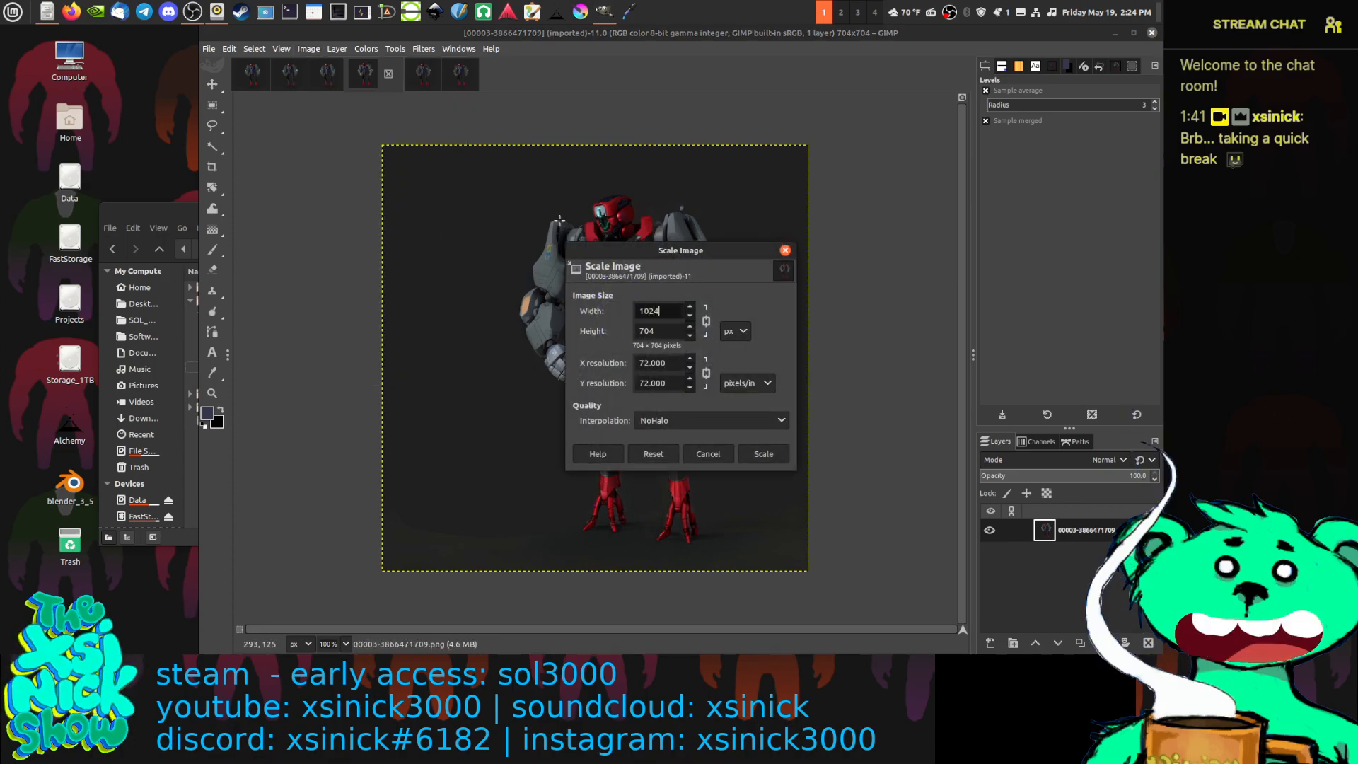
pyautogui.click(761, 455)
# Scale the 00004-2847085584.png image to 1024 × 1024 pixels
pyautogui.click(423, 78)
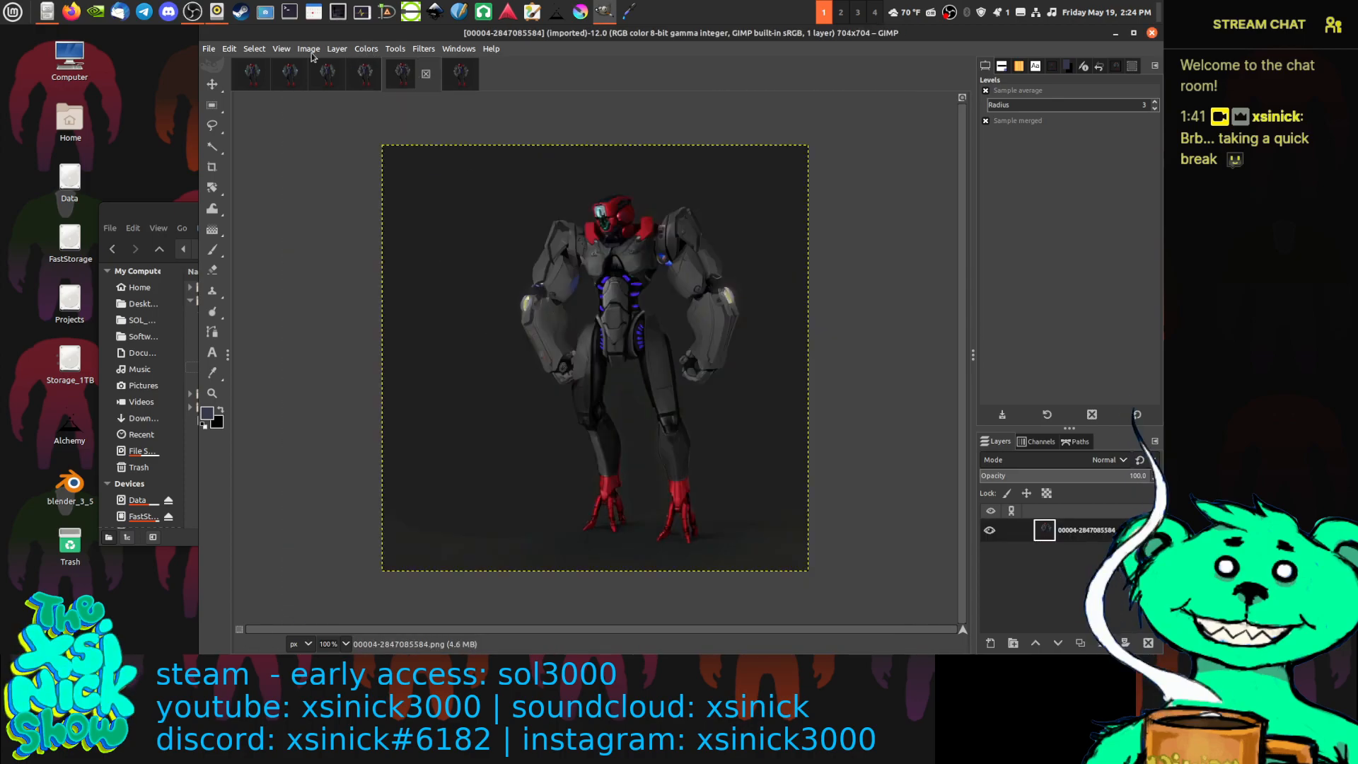
pyautogui.click(308, 48)
pyautogui.click(344, 216)
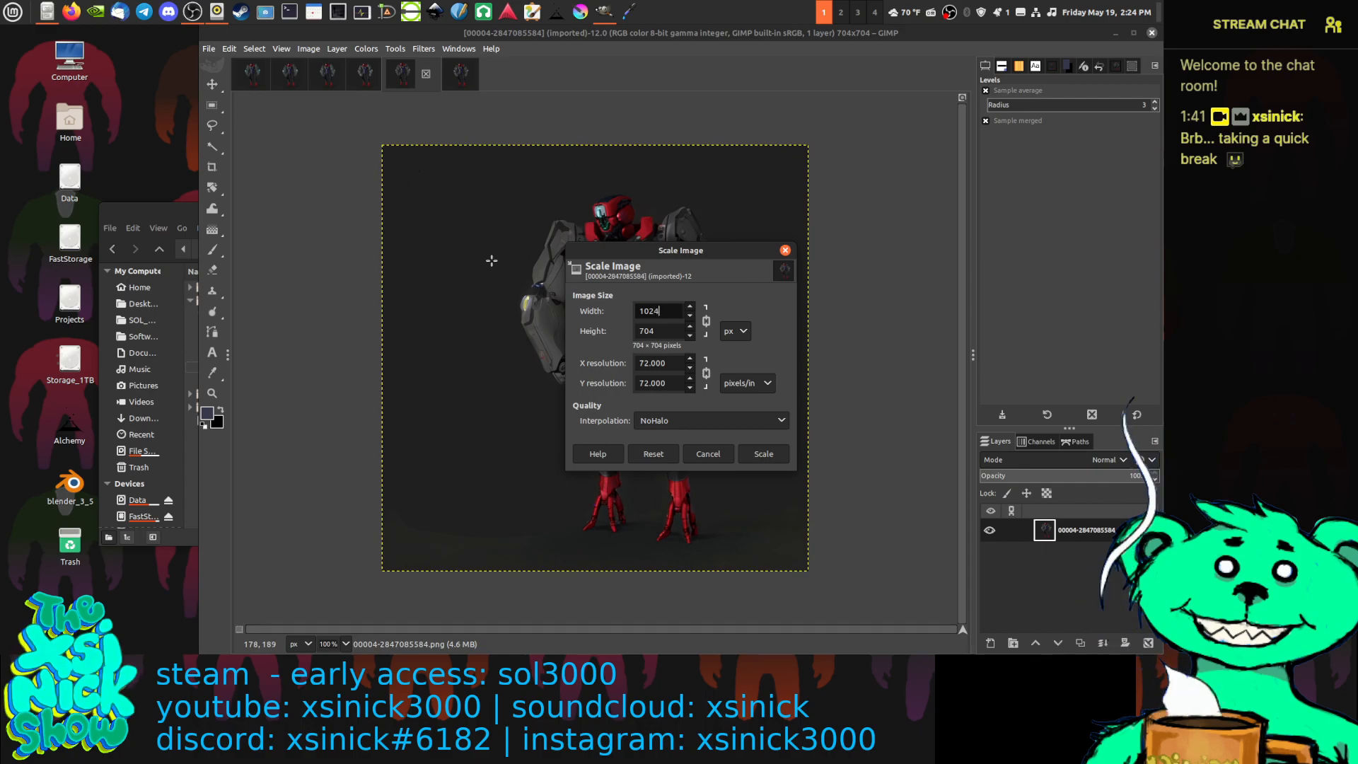
pyautogui.click(764, 455)
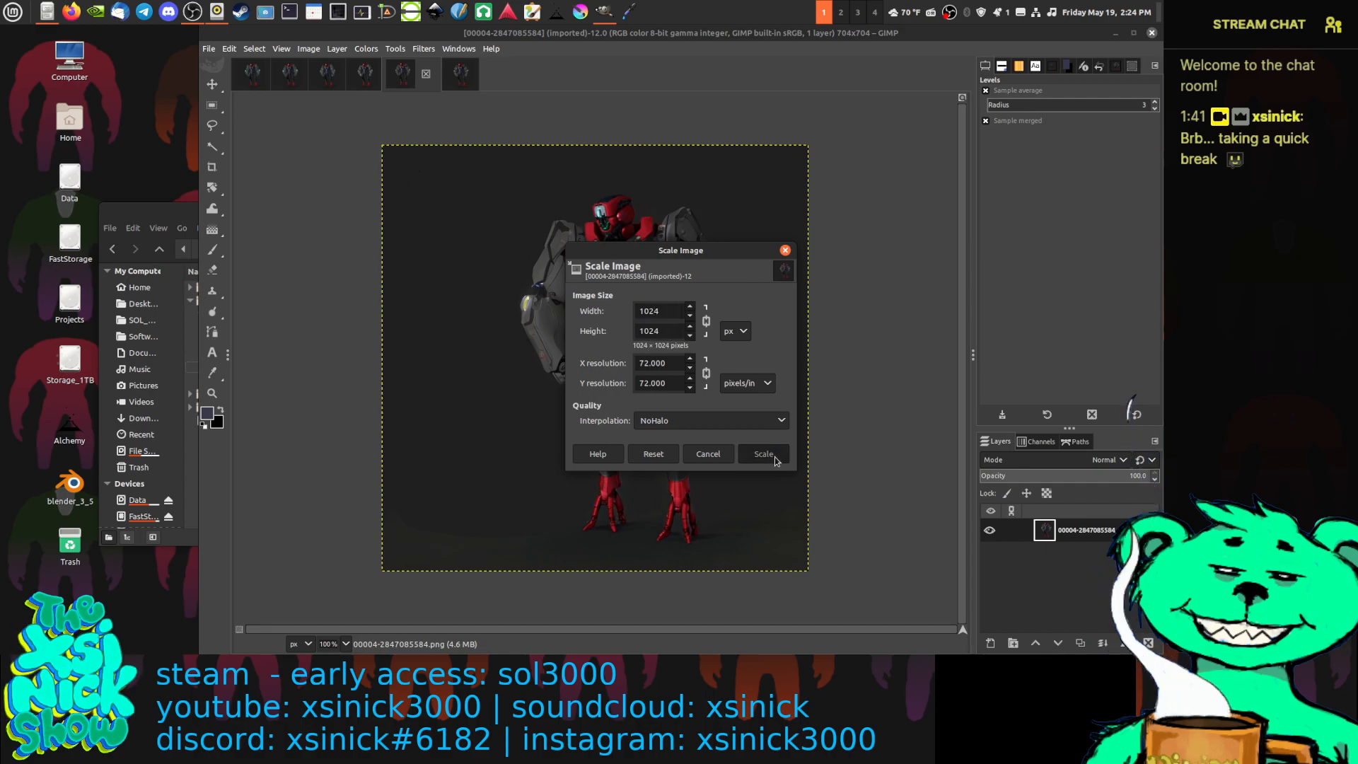
# Scale the 00005-1866956328.png image to 1024 × 1024 pixels
pyautogui.click(451, 77)
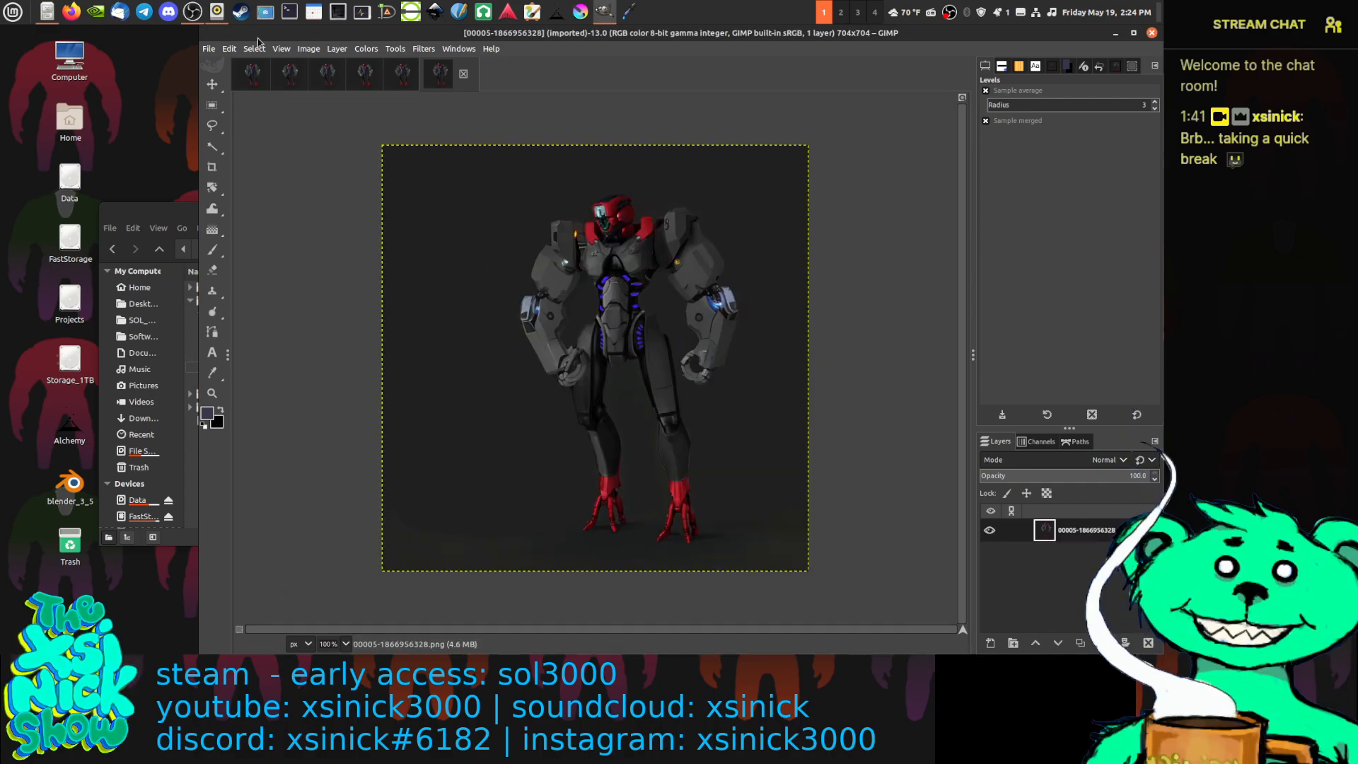
pyautogui.click(303, 49)
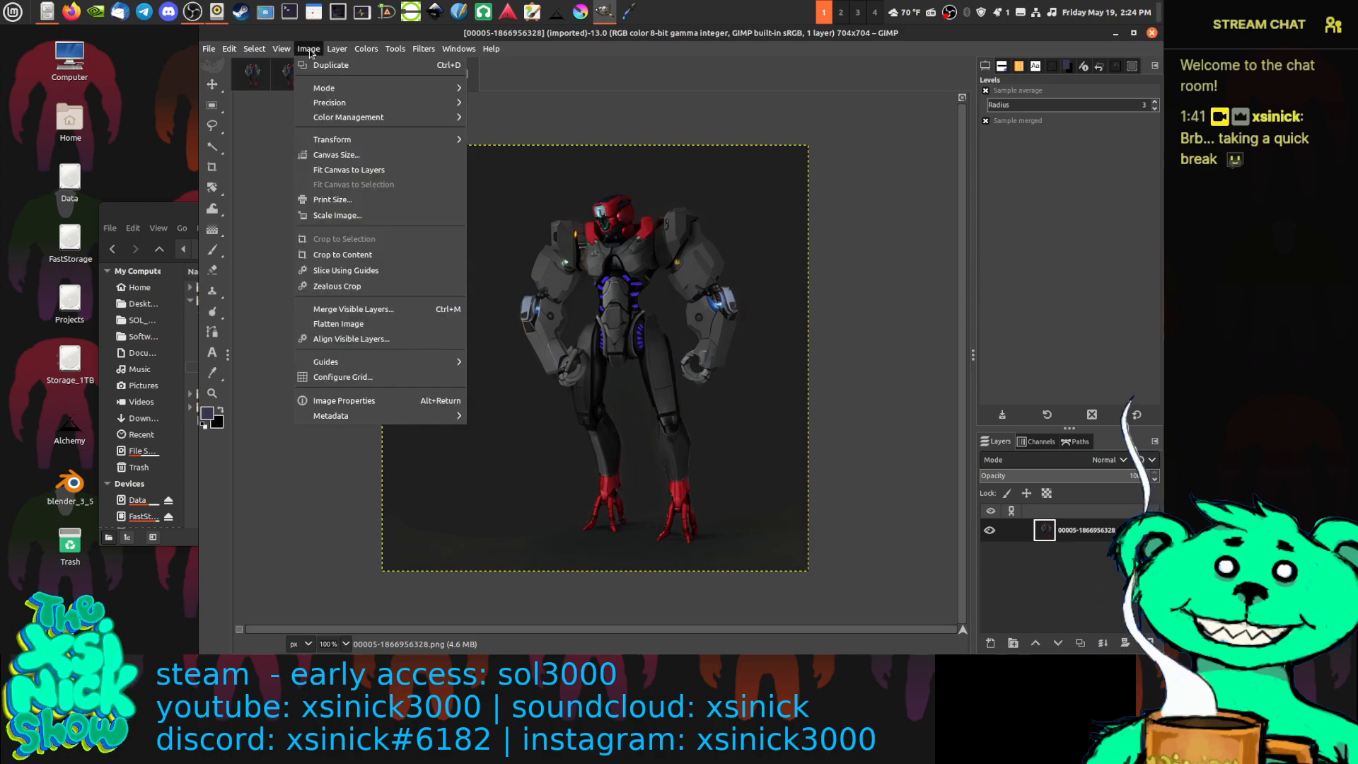
pyautogui.click(356, 217)
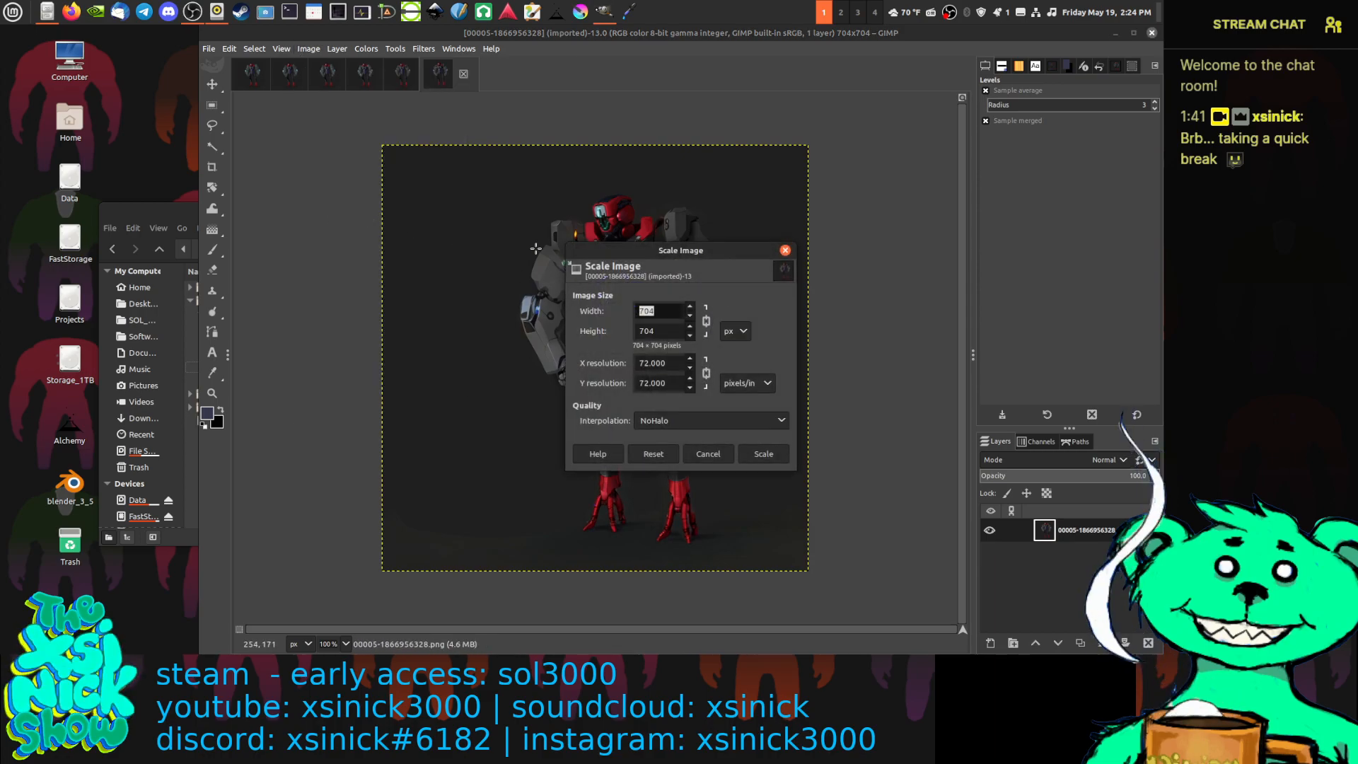
pyautogui.click(764, 453)
# Open E2B_3.png from the B/final folder as a separate GIMP image, converting it to the built-in sRGB profile
pyautogui.click(141, 211)
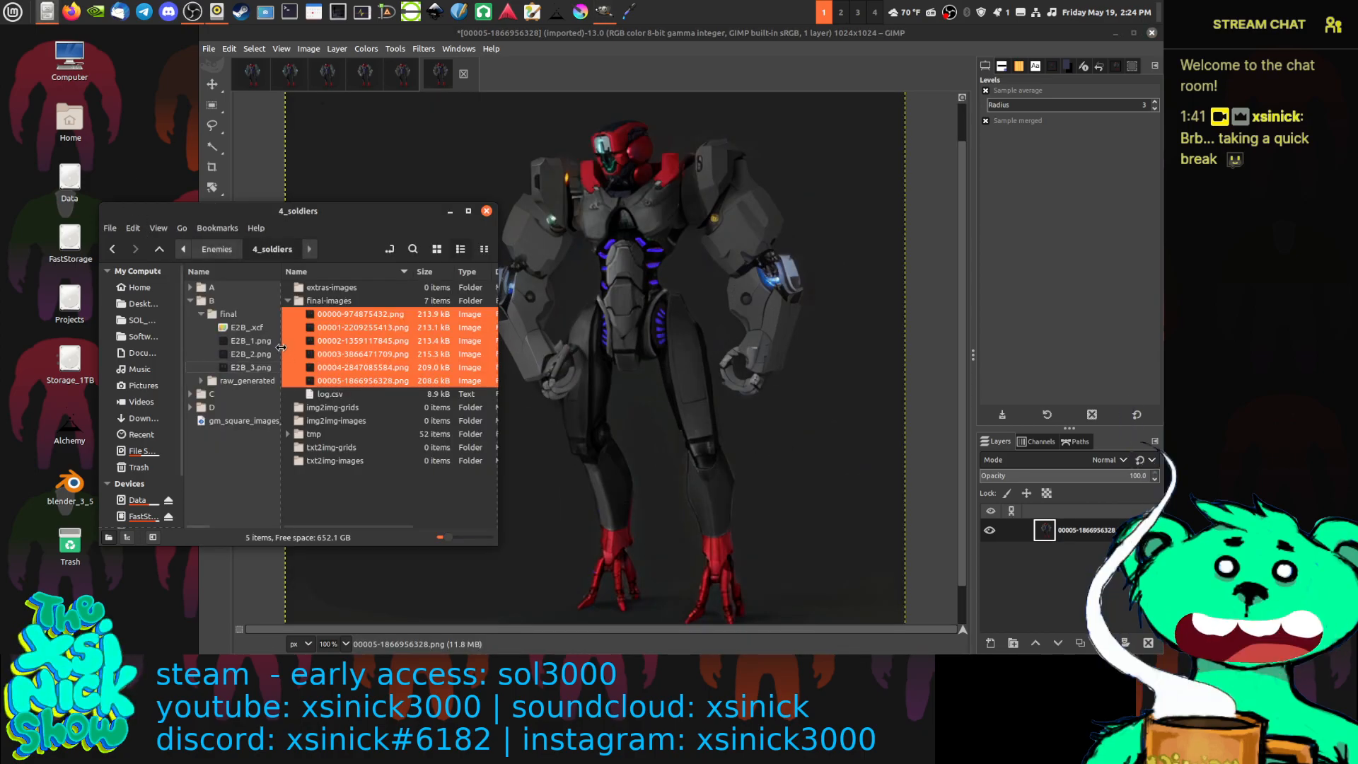
pyautogui.moveTo(228, 113); pyautogui.dragTo(230, 115)
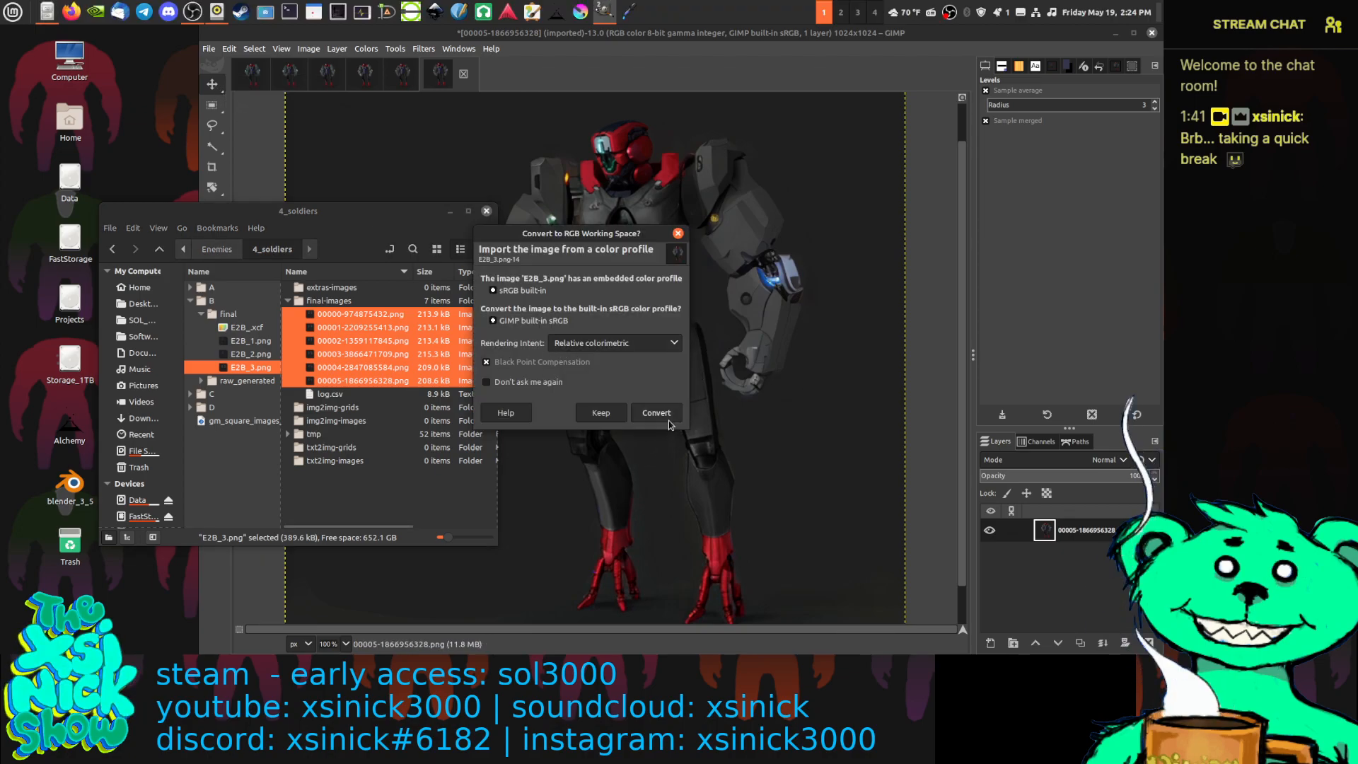
pyautogui.click(656, 413)
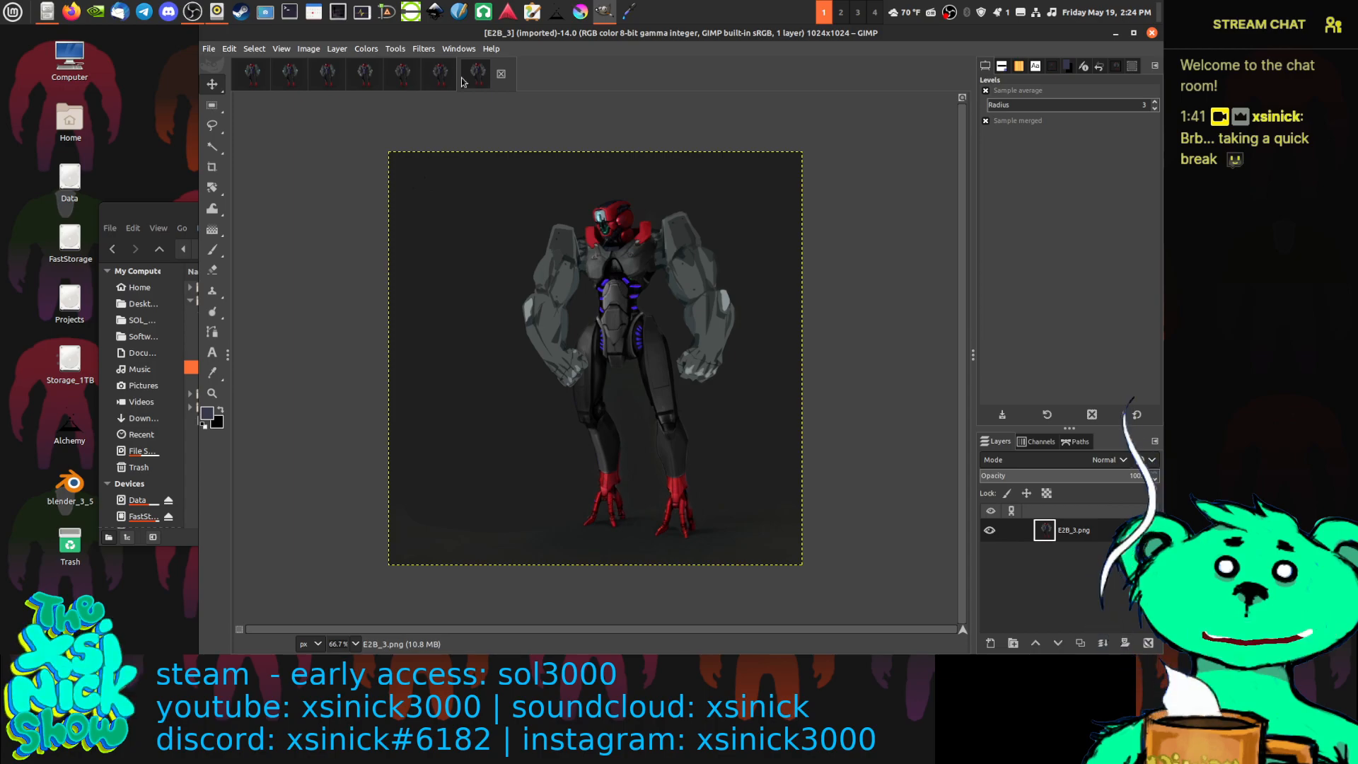
# Copy the scaled 00000-974875432.png layer into the E2B_3 image above its E2B_3.png layer
pyautogui.click(253, 72)
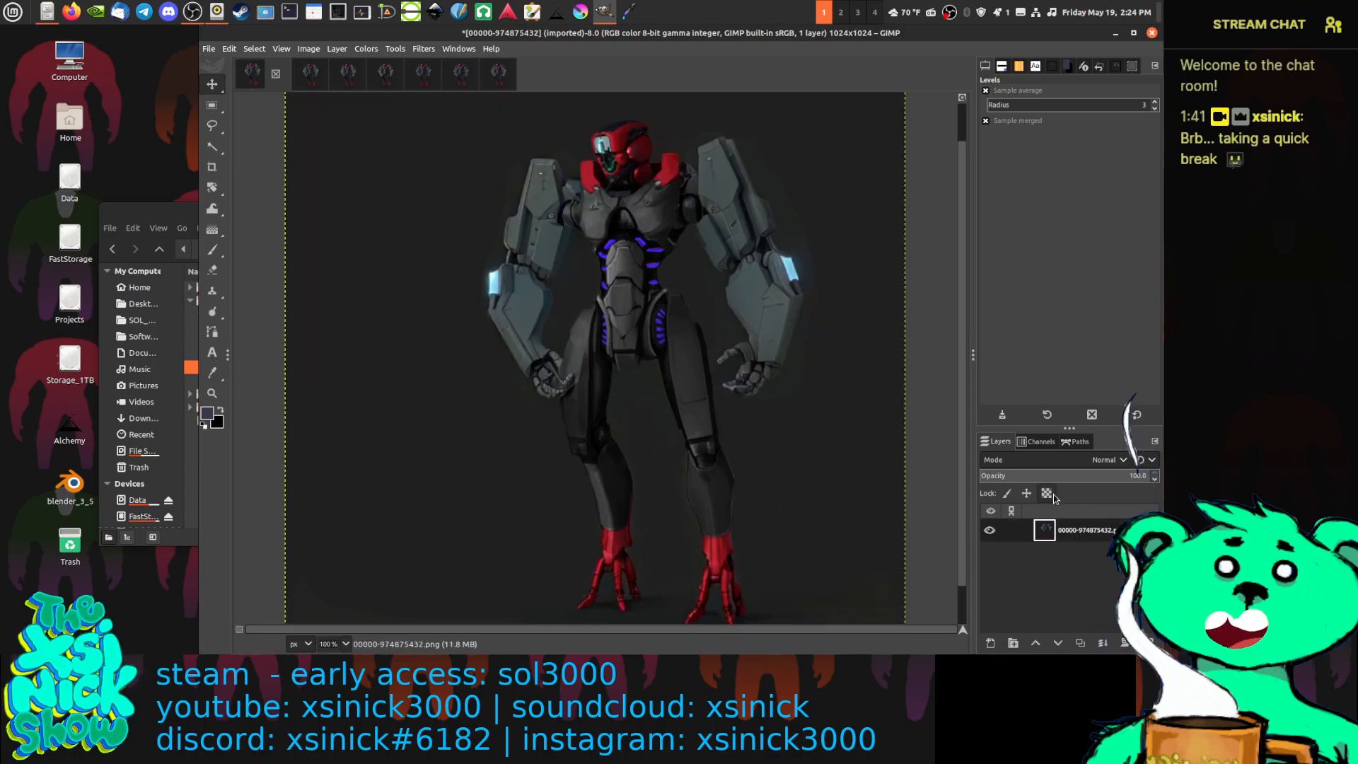
pyautogui.click(501, 72)
pyautogui.moveTo(504, 74); pyautogui.dragTo(596, 306)
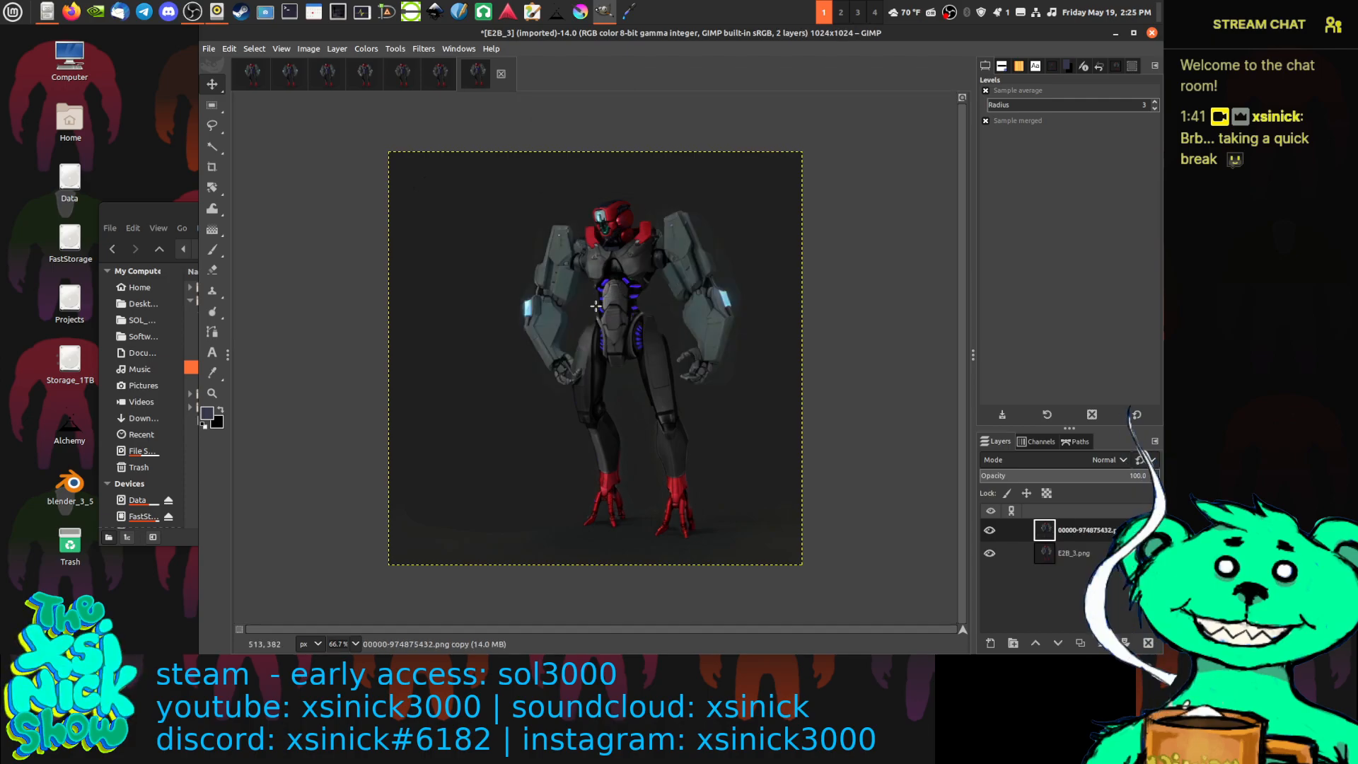
# Close the separate 00000-974875432.png image and discard its changes
pyautogui.click(257, 80)
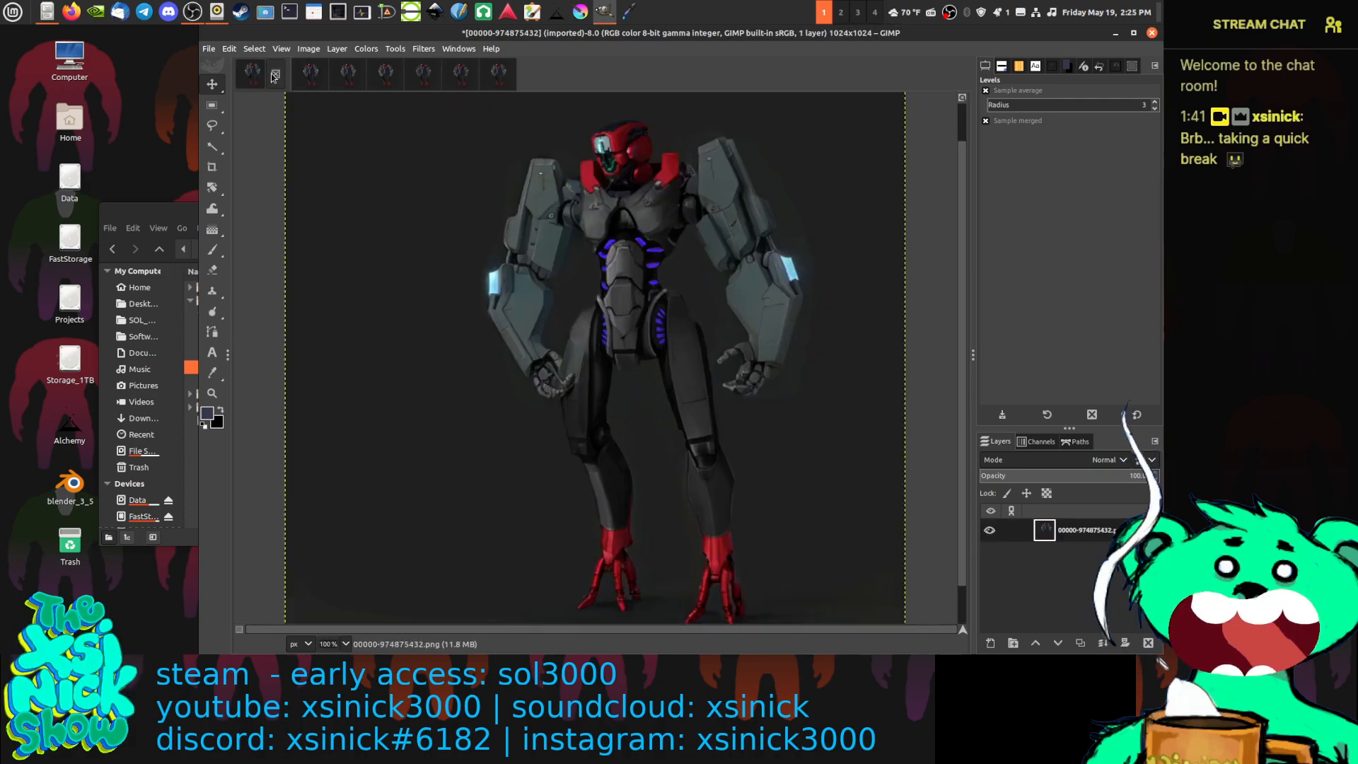
pyautogui.click(276, 73)
pyautogui.click(778, 405)
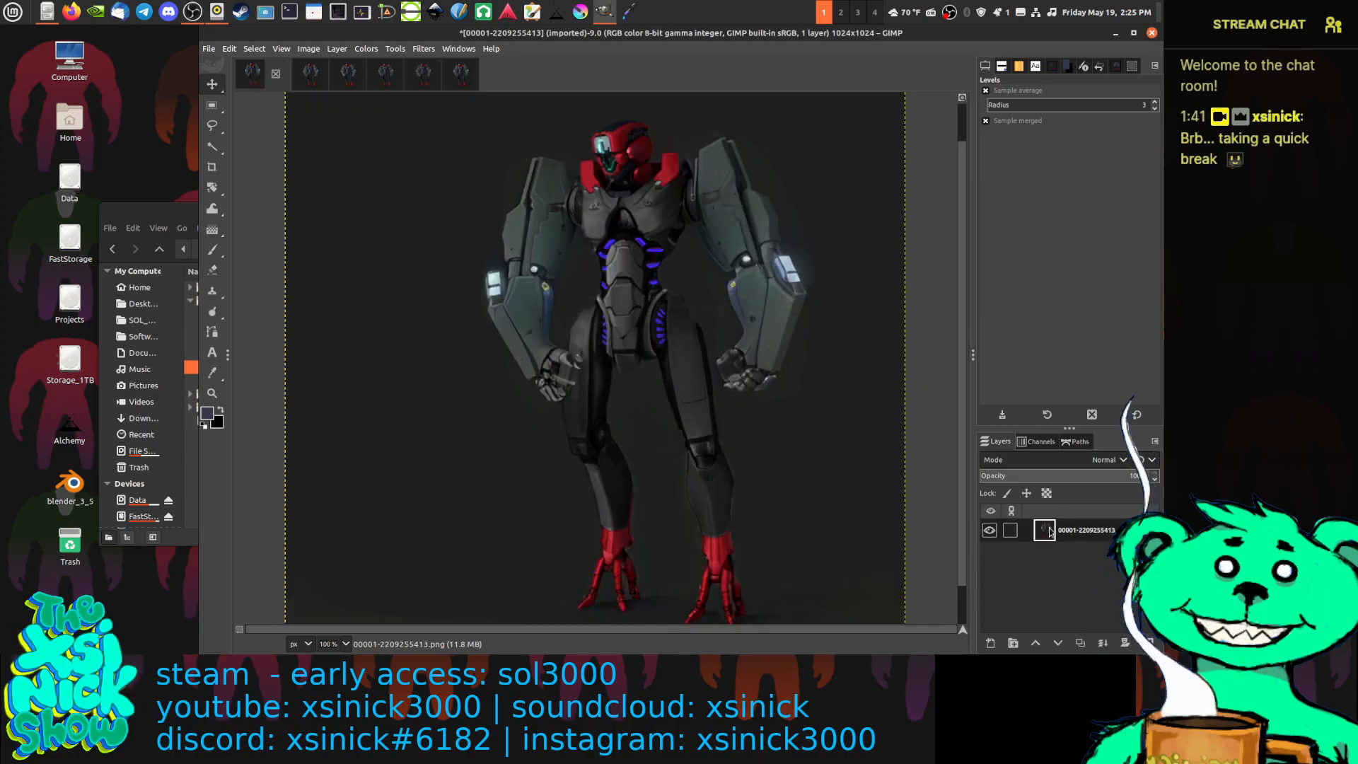
# Copy the scaled 00001-2209255413.png layer into the E2B_3 image, and close its separate image without saving changes
pyautogui.moveTo(456, 71); pyautogui.dragTo(569, 301)
pyautogui.click(252, 73)
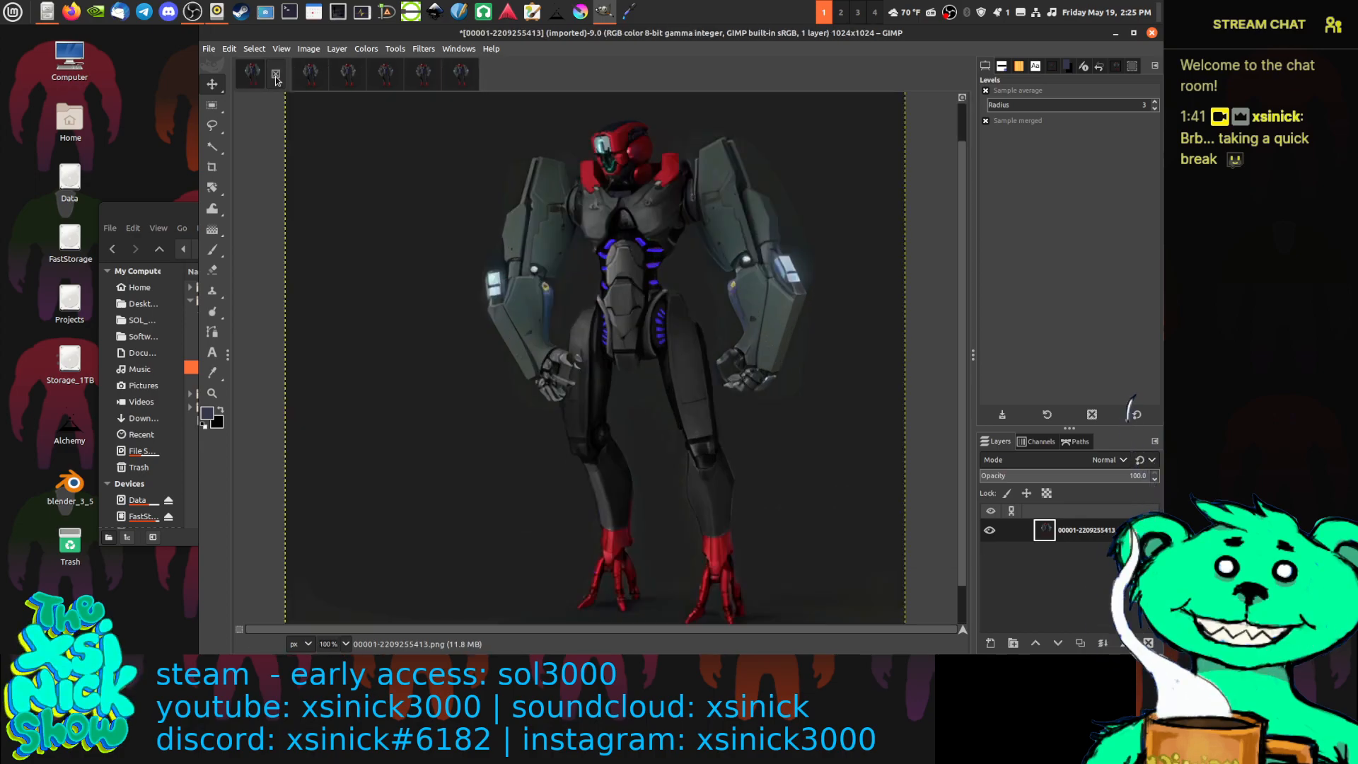
pyautogui.click(276, 73)
pyautogui.click(758, 413)
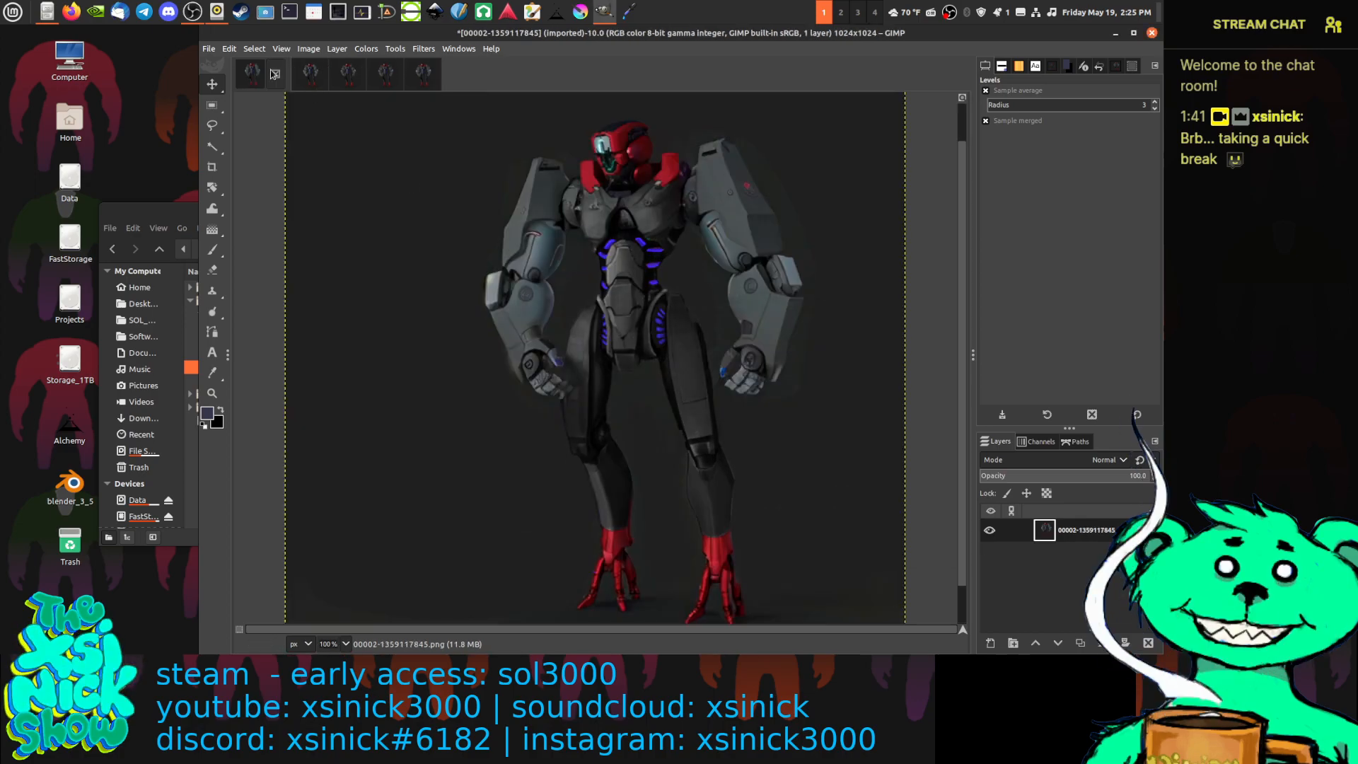
# Copy the scaled 00002-1359117845.png layer into the E2B_3 image, and close its separate image without saving changes
pyautogui.moveTo(1061, 531); pyautogui.dragTo(511, 189)
pyautogui.click(254, 78)
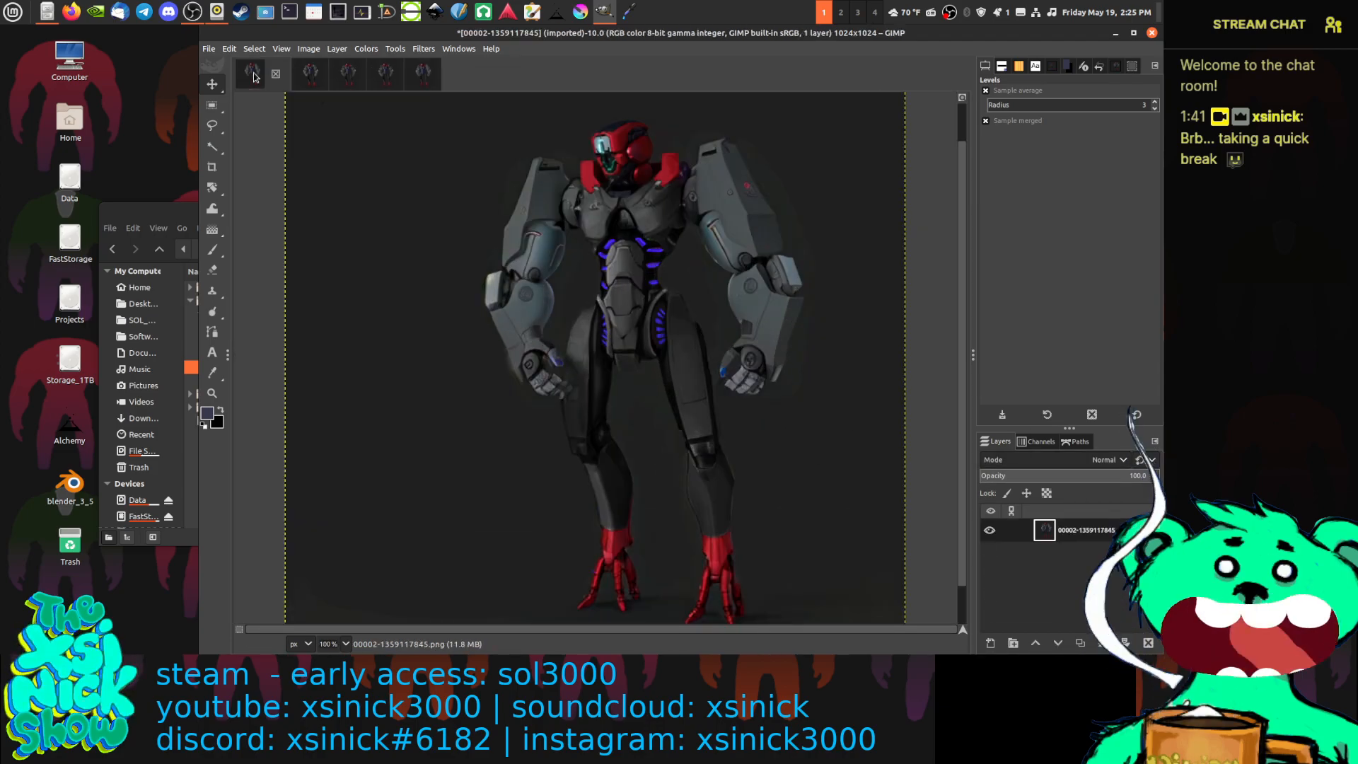
pyautogui.click(276, 73)
pyautogui.click(772, 405)
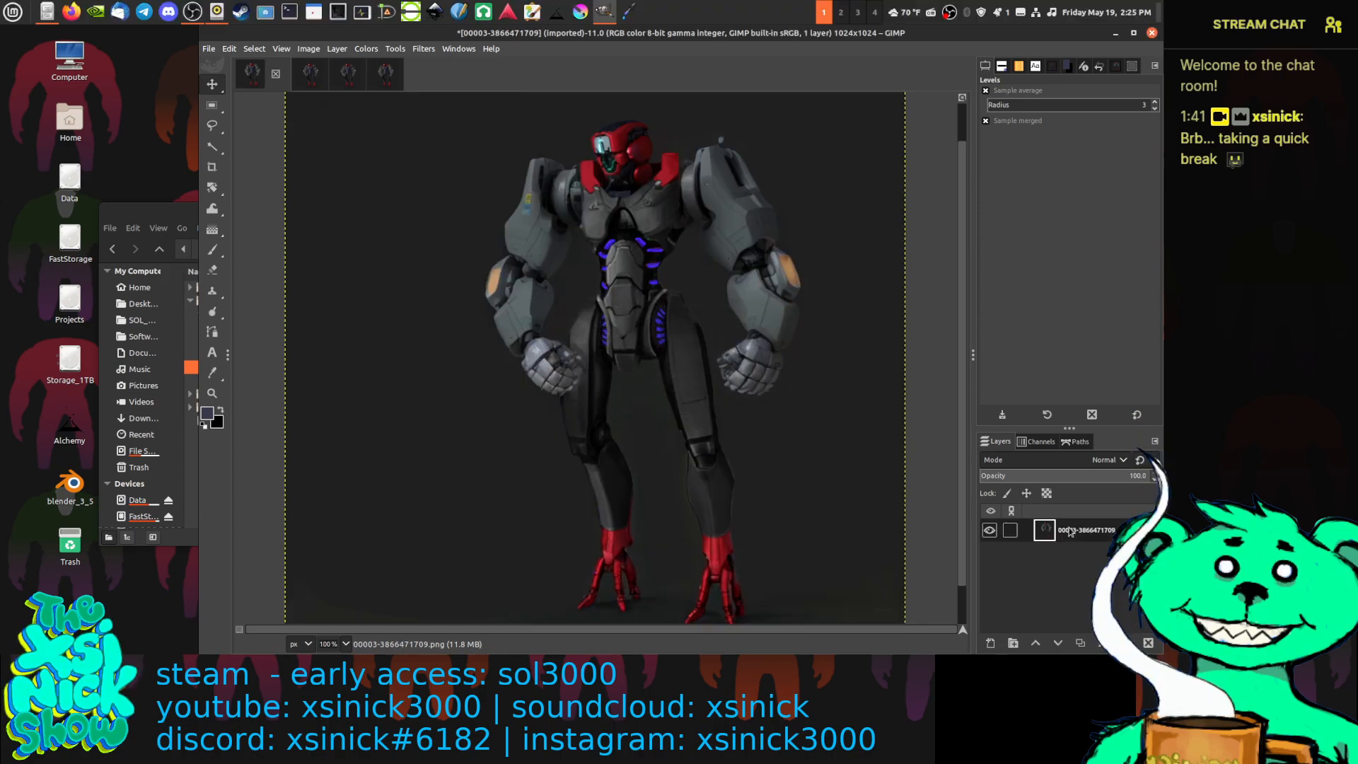
# Copy the scaled 00003-3866471709.png layer into the E2B_3 image, and close its separate image without saving changes
pyautogui.click(385, 74)
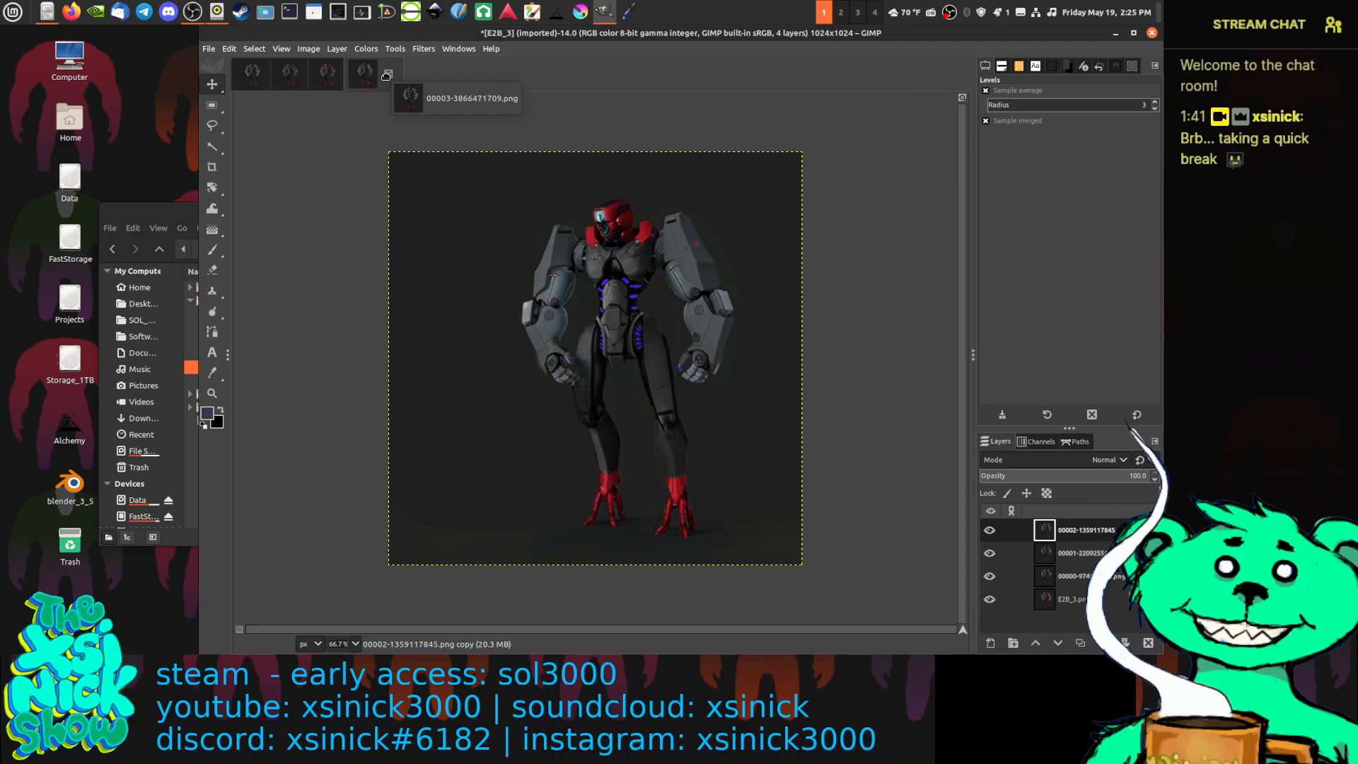
pyautogui.click(262, 78)
pyautogui.click(277, 74)
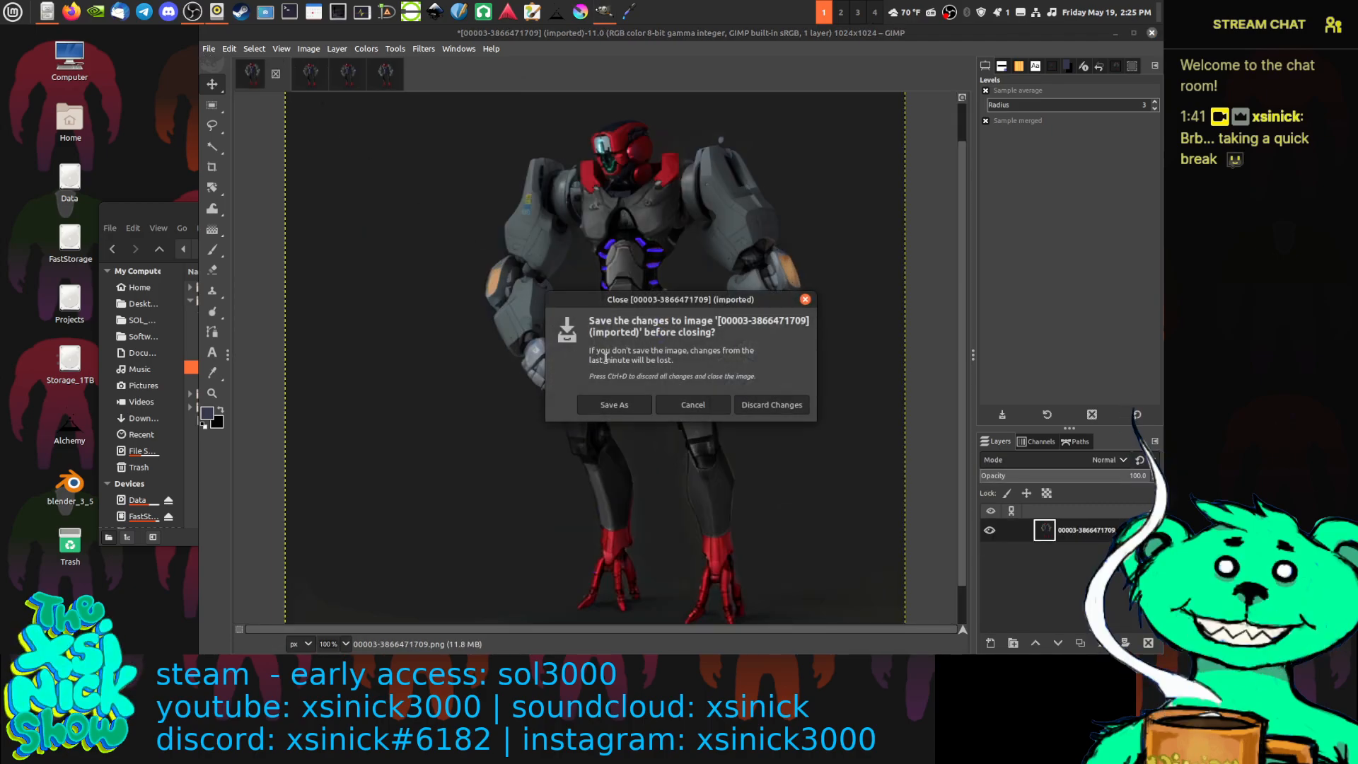
pyautogui.click(772, 404)
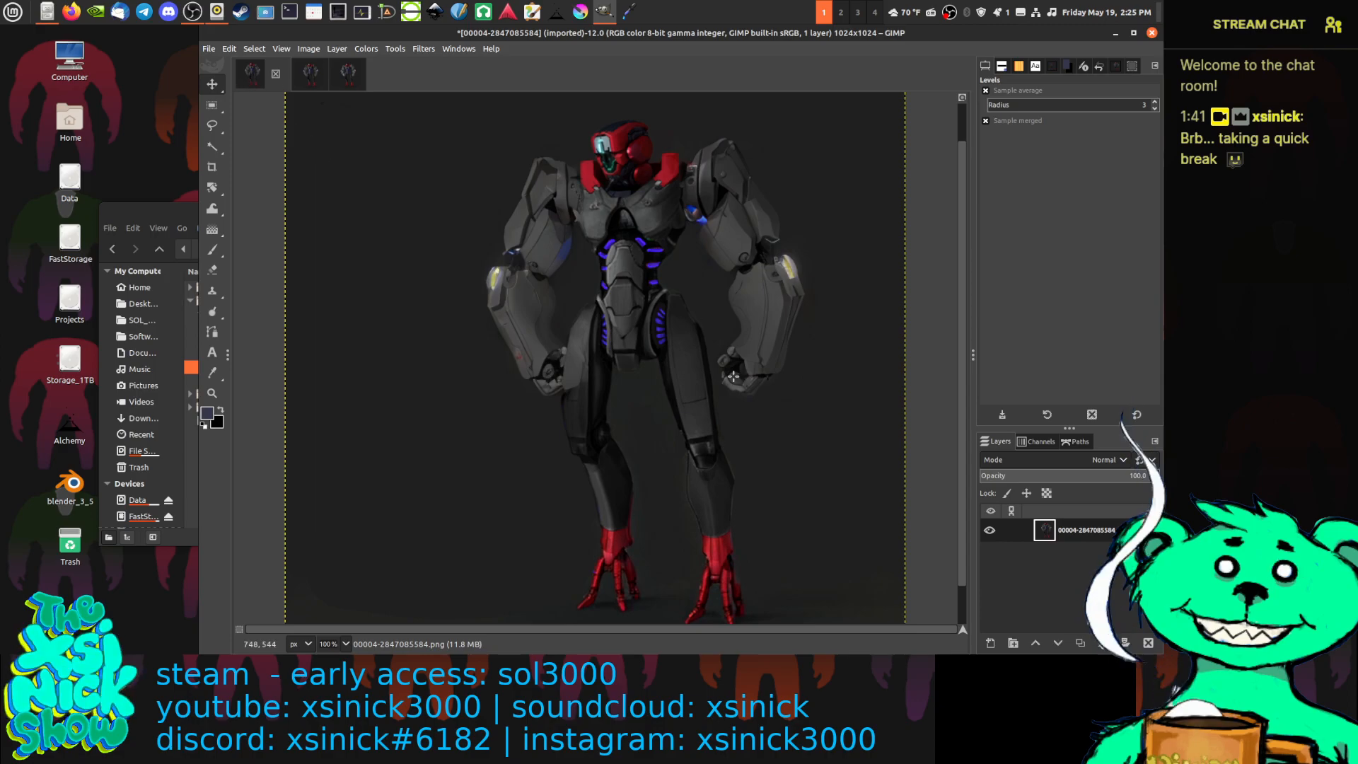
# Copy the scaled 00004-2847085584.png layer into the E2B_3 image, and close its separate image without saving changes
pyautogui.click(339, 71)
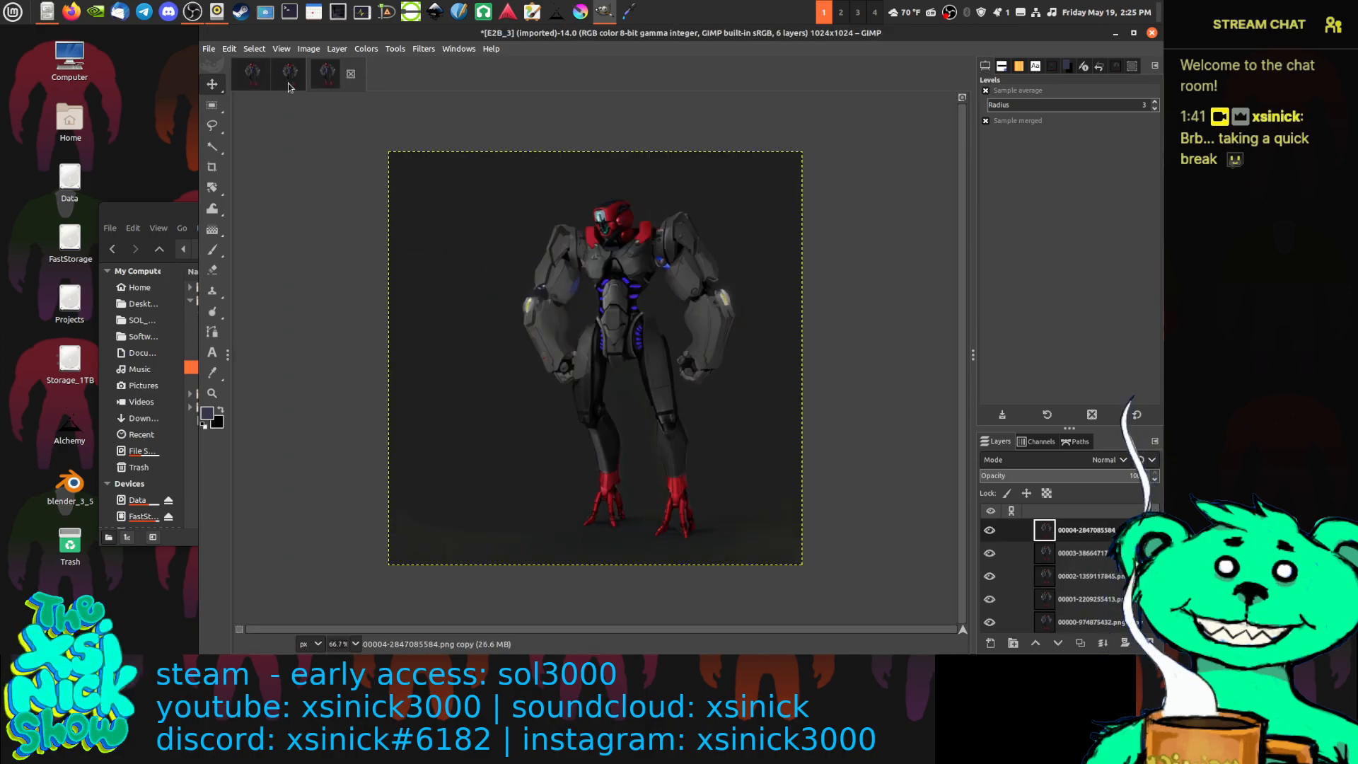
pyautogui.click(253, 78)
pyautogui.click(276, 74)
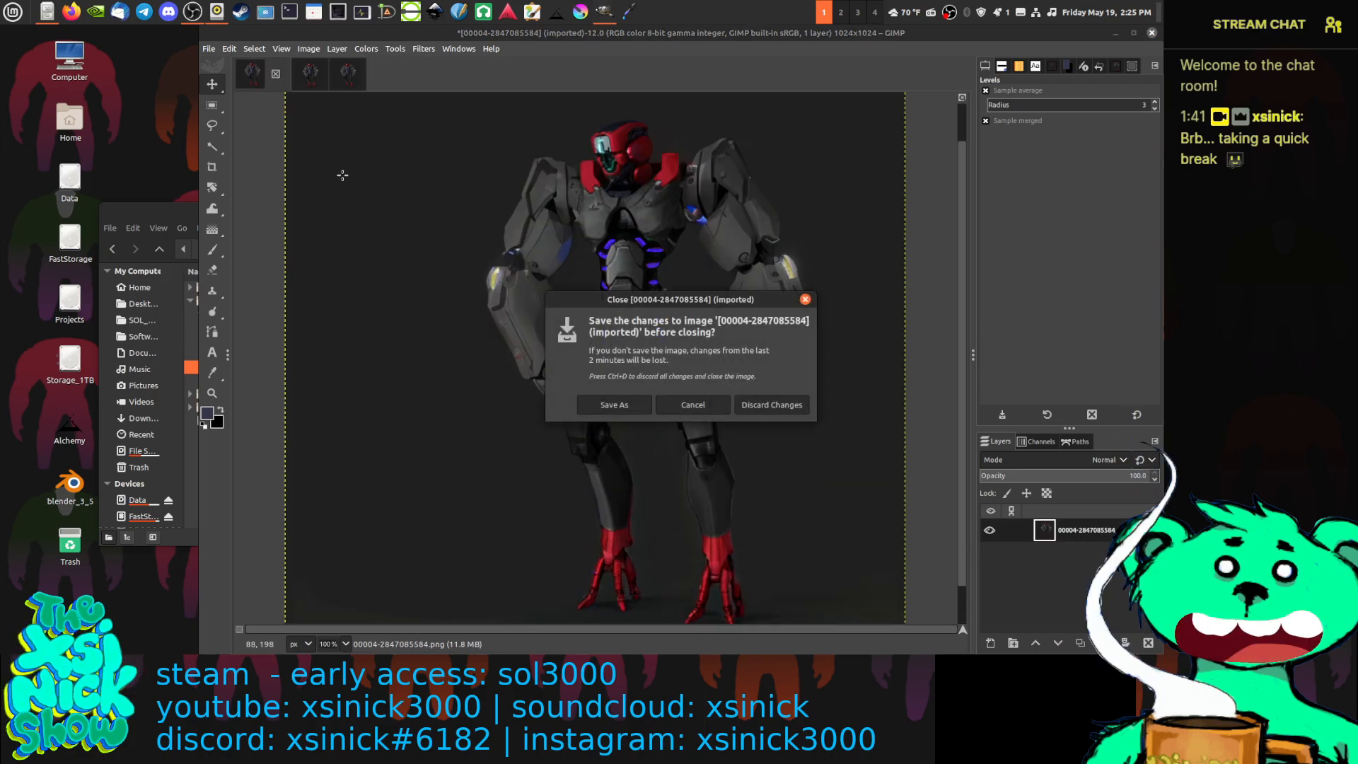
pyautogui.click(771, 404)
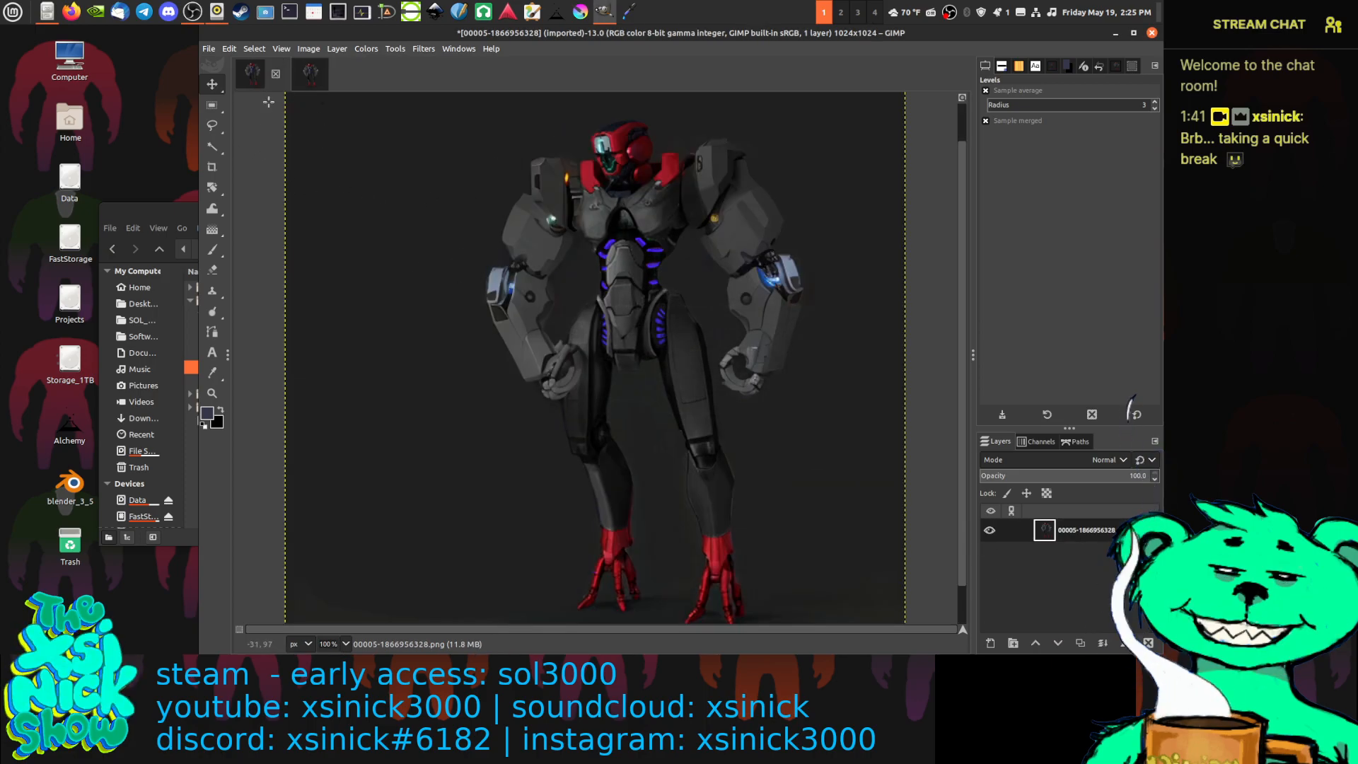
# Copy the scaled 00005-1866956328.png layer into the E2B_3 image, and close its separate image without saving changes
pyautogui.moveTo(1098, 530); pyautogui.dragTo(659, 288)
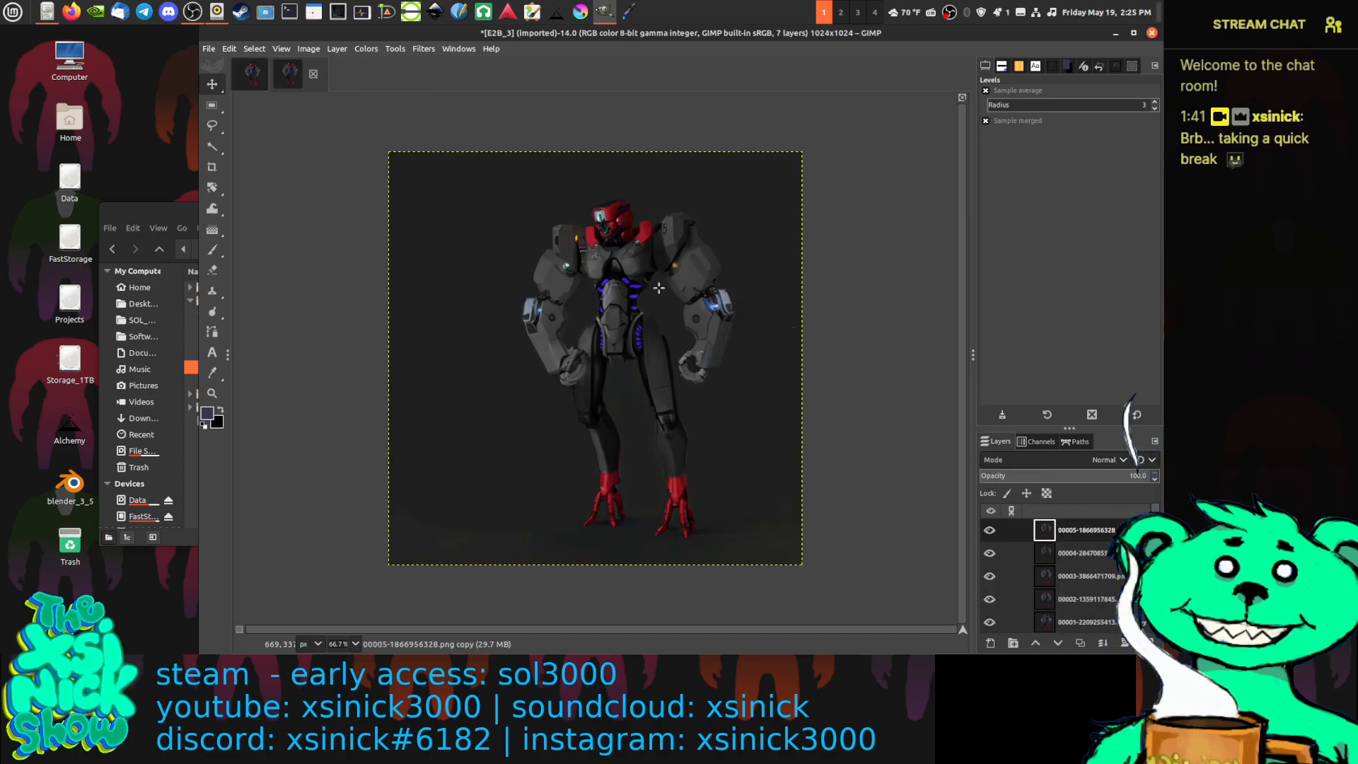
pyautogui.click(251, 77)
pyautogui.click(276, 74)
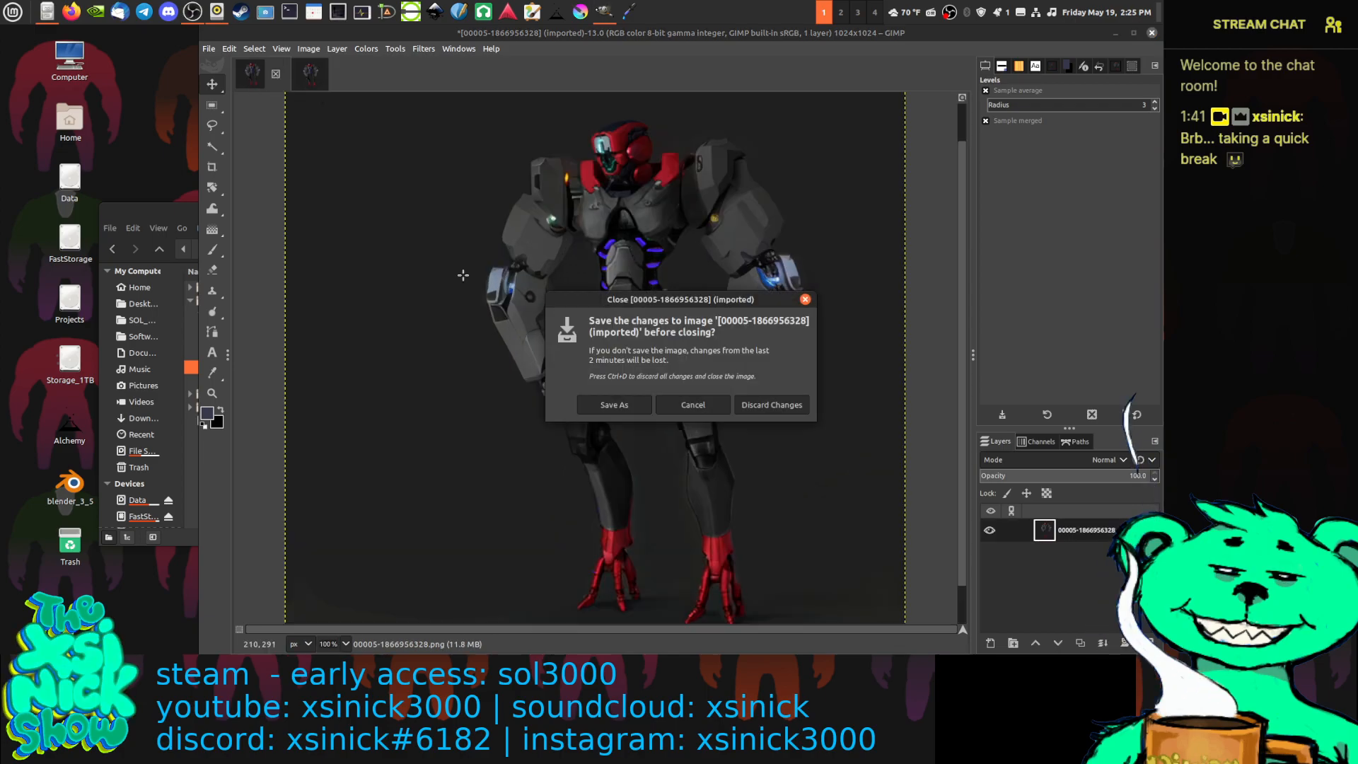
pyautogui.click(774, 407)
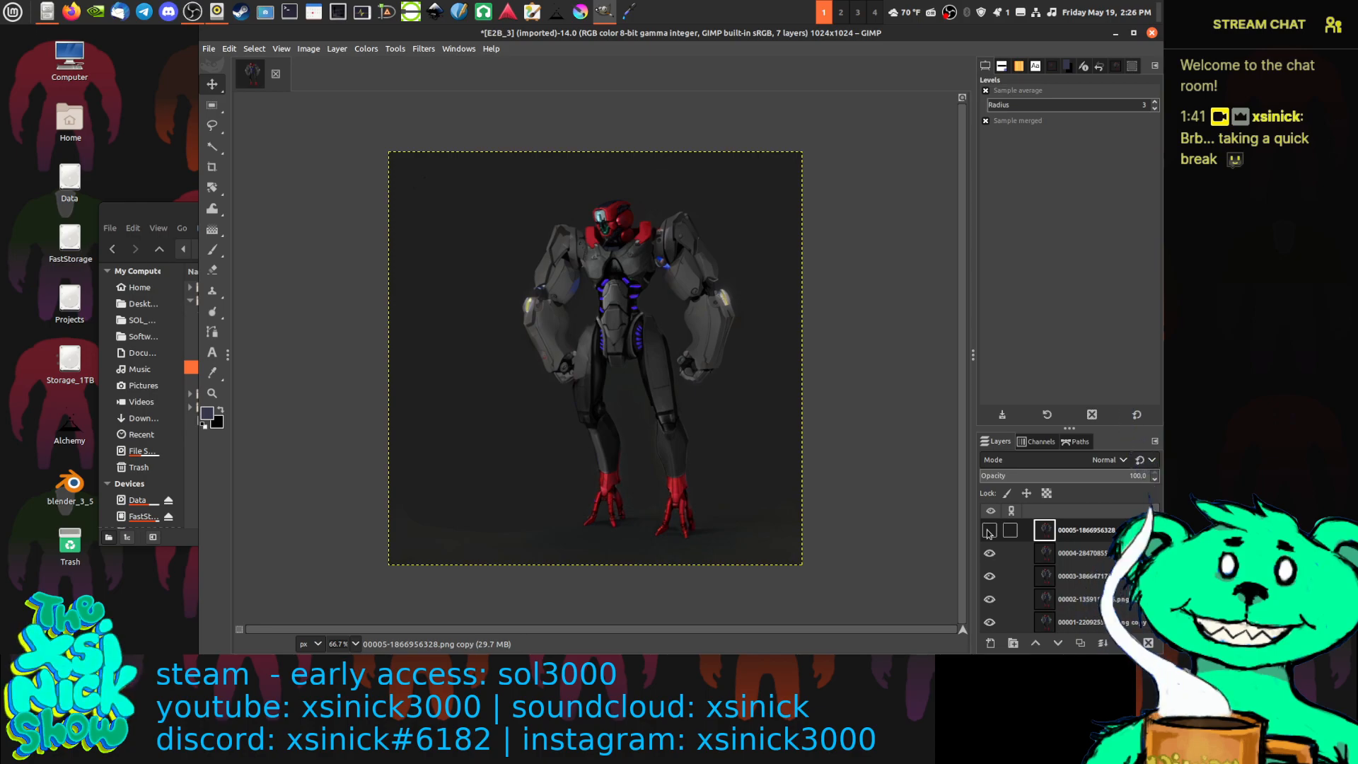
pyautogui.click(989, 554)
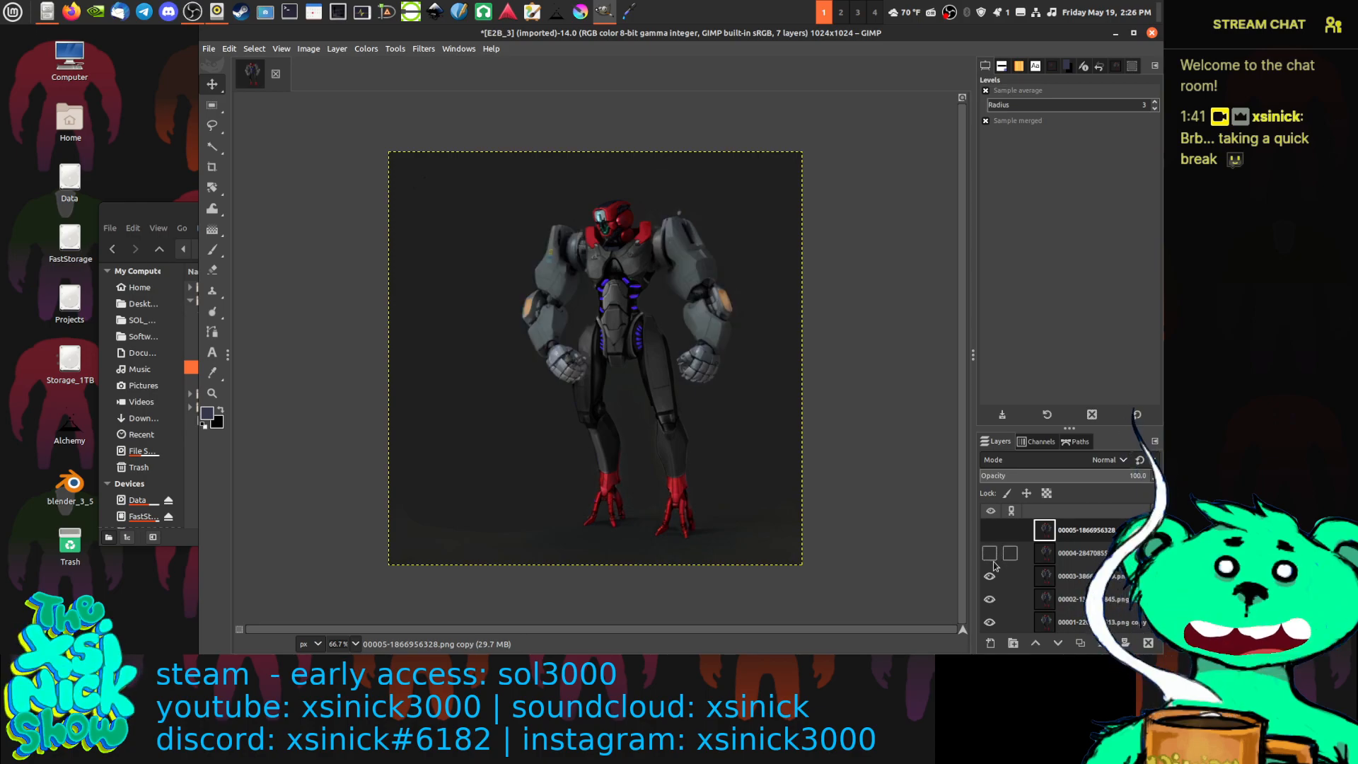
pyautogui.click(990, 577)
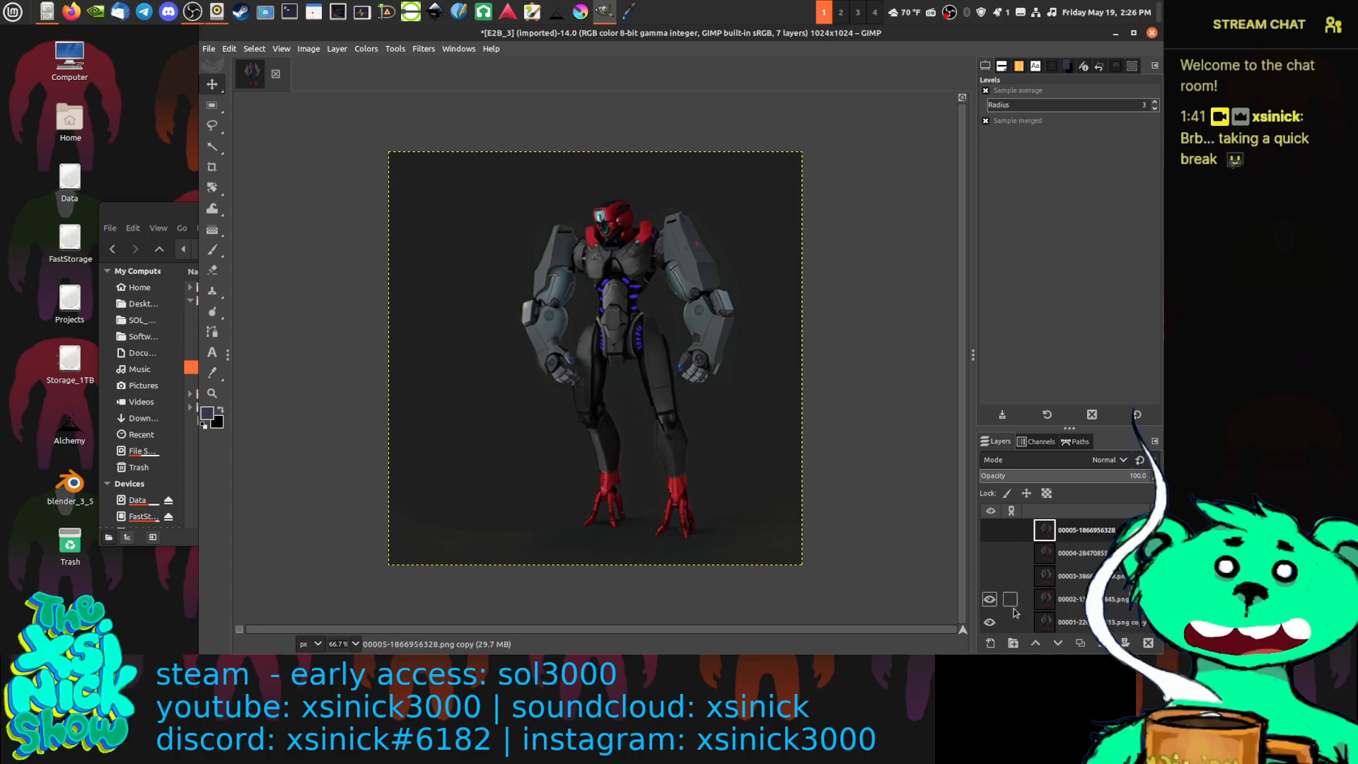
pyautogui.click(992, 602)
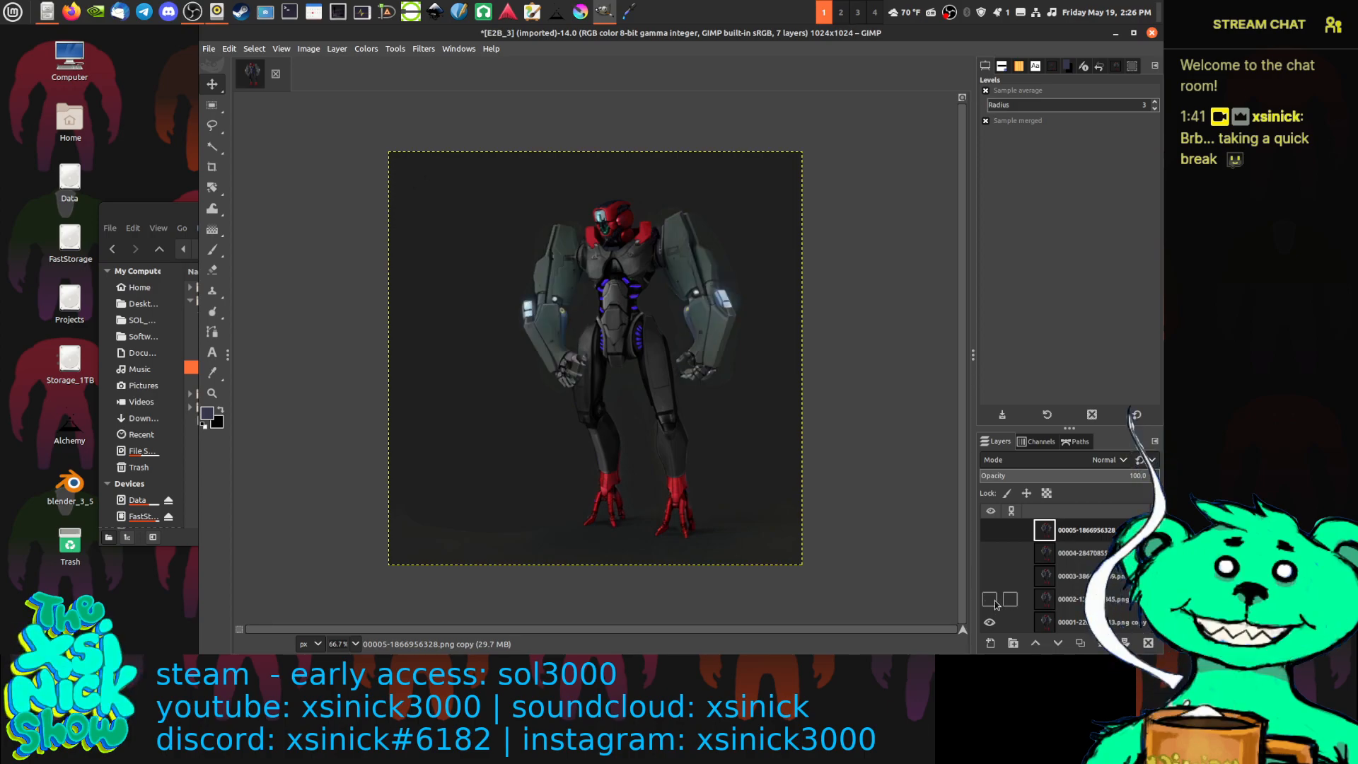
pyautogui.click(990, 601)
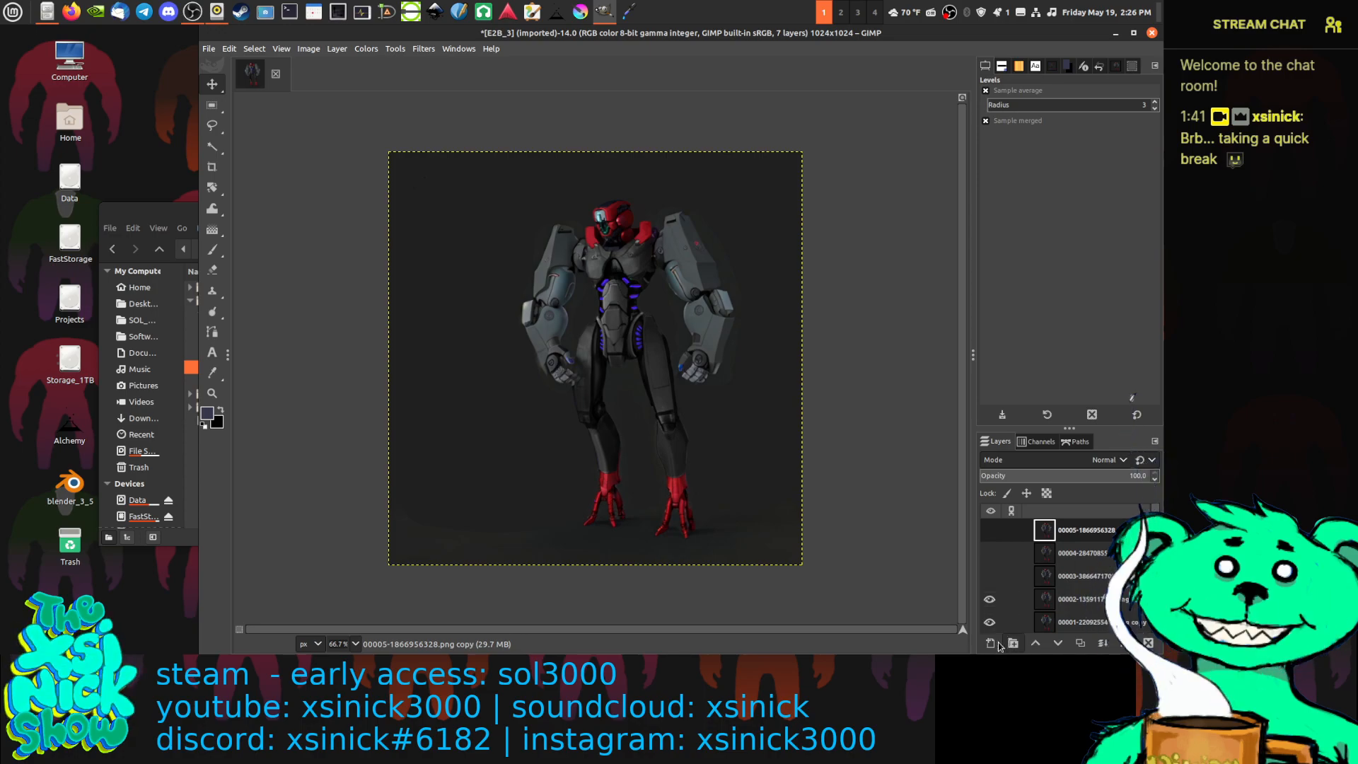
pyautogui.scroll(-2, 1012, 601)
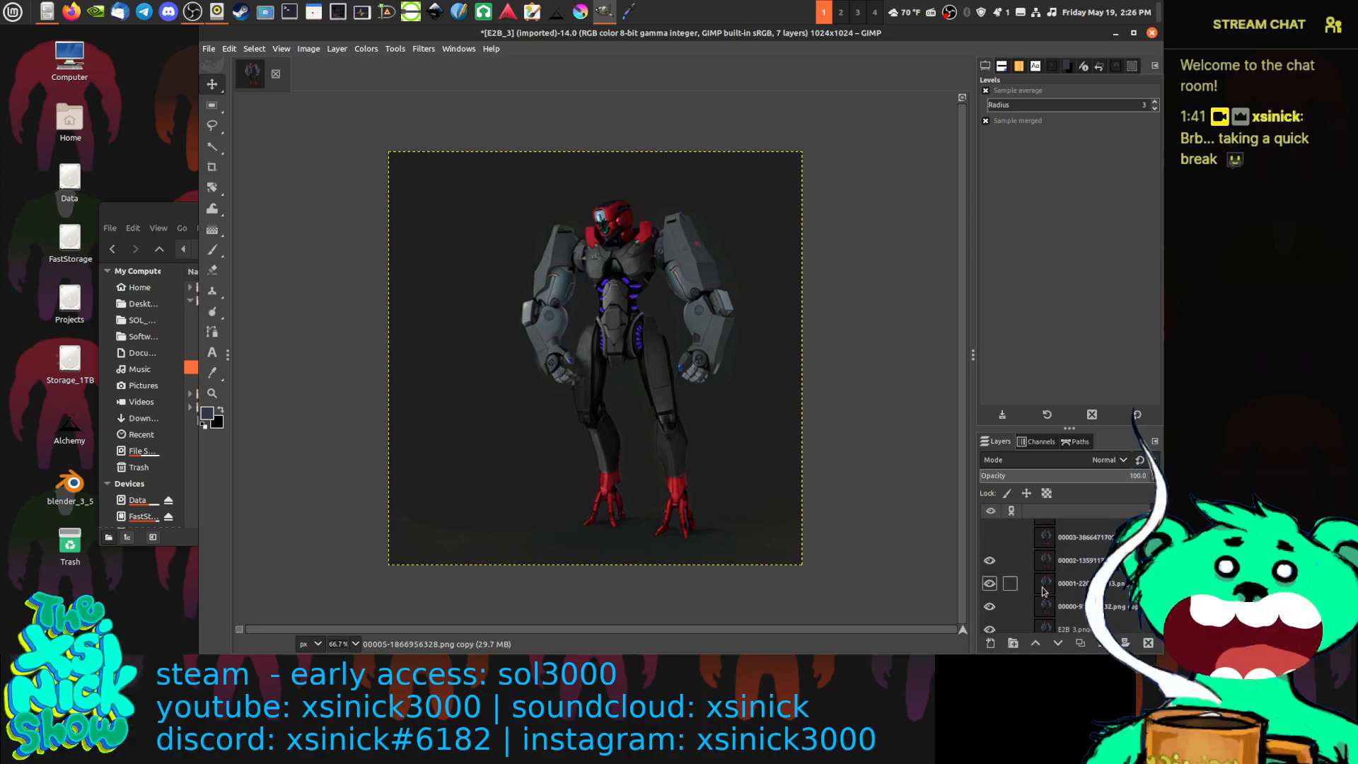
pyautogui.click(990, 560)
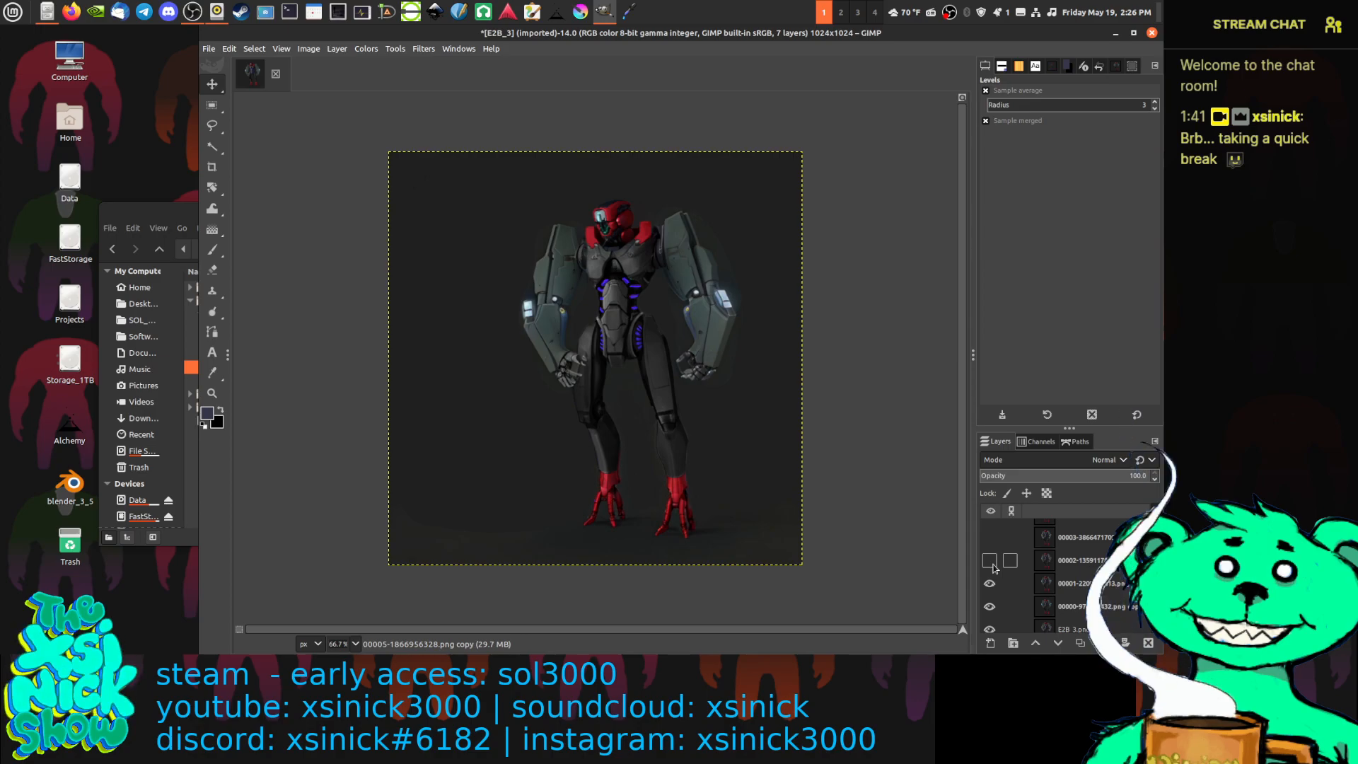
pyautogui.click(990, 584)
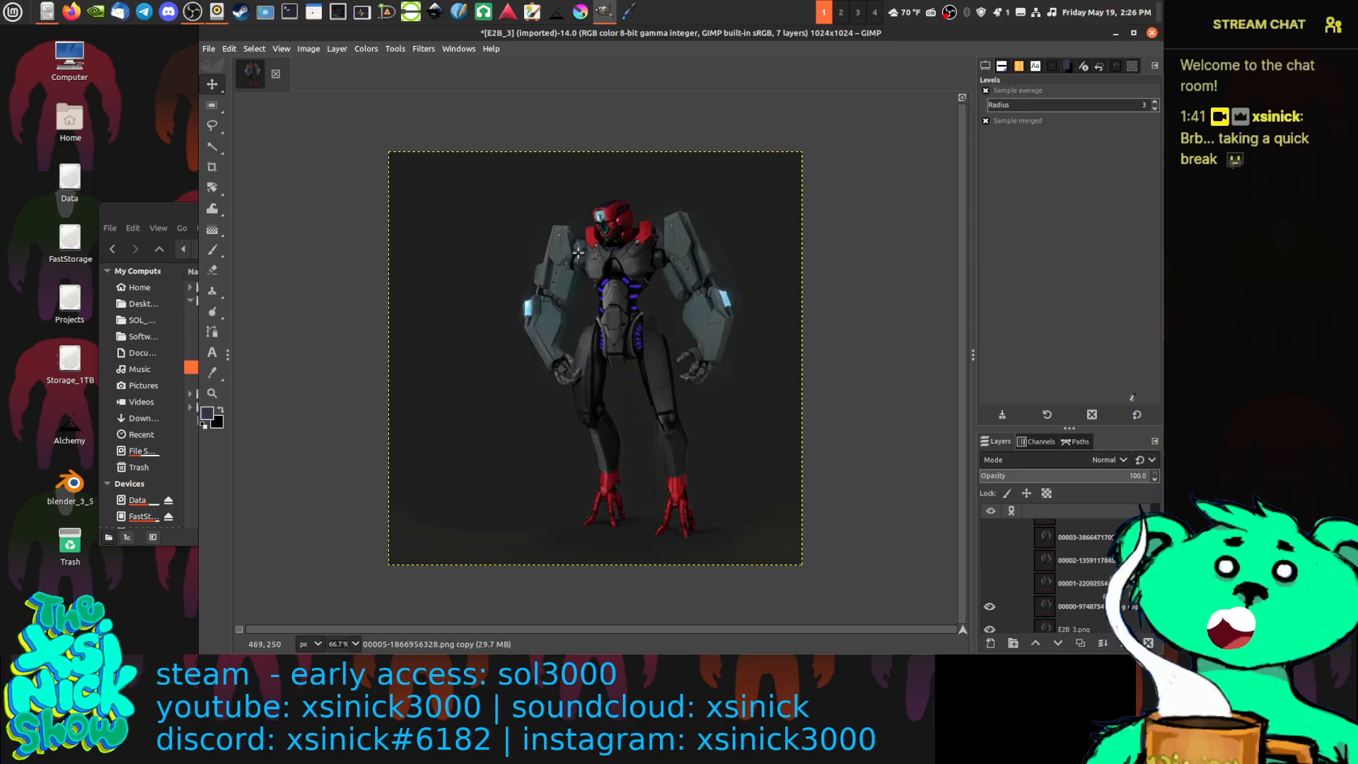
pyautogui.click(990, 606)
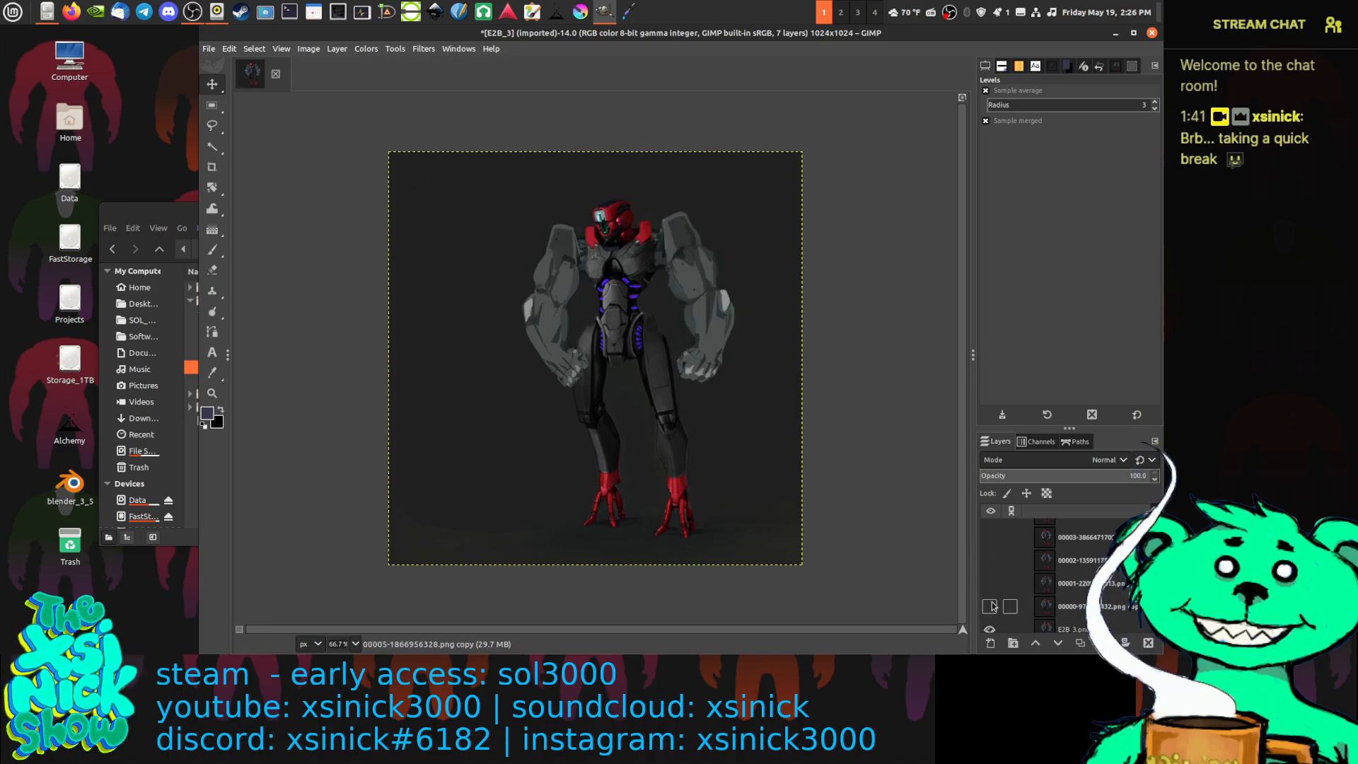
pyautogui.click(991, 606)
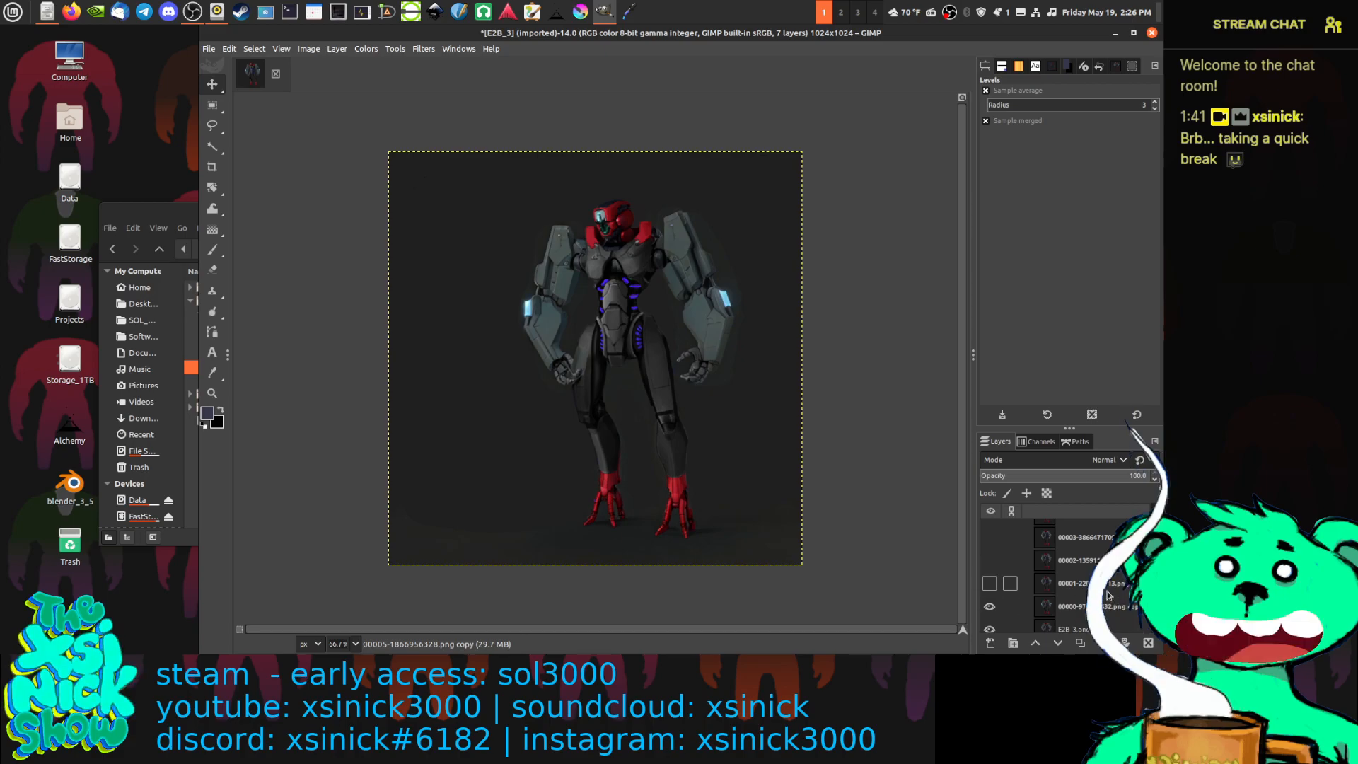
pyautogui.scroll(2, 1025, 559)
pyautogui.click(991, 530)
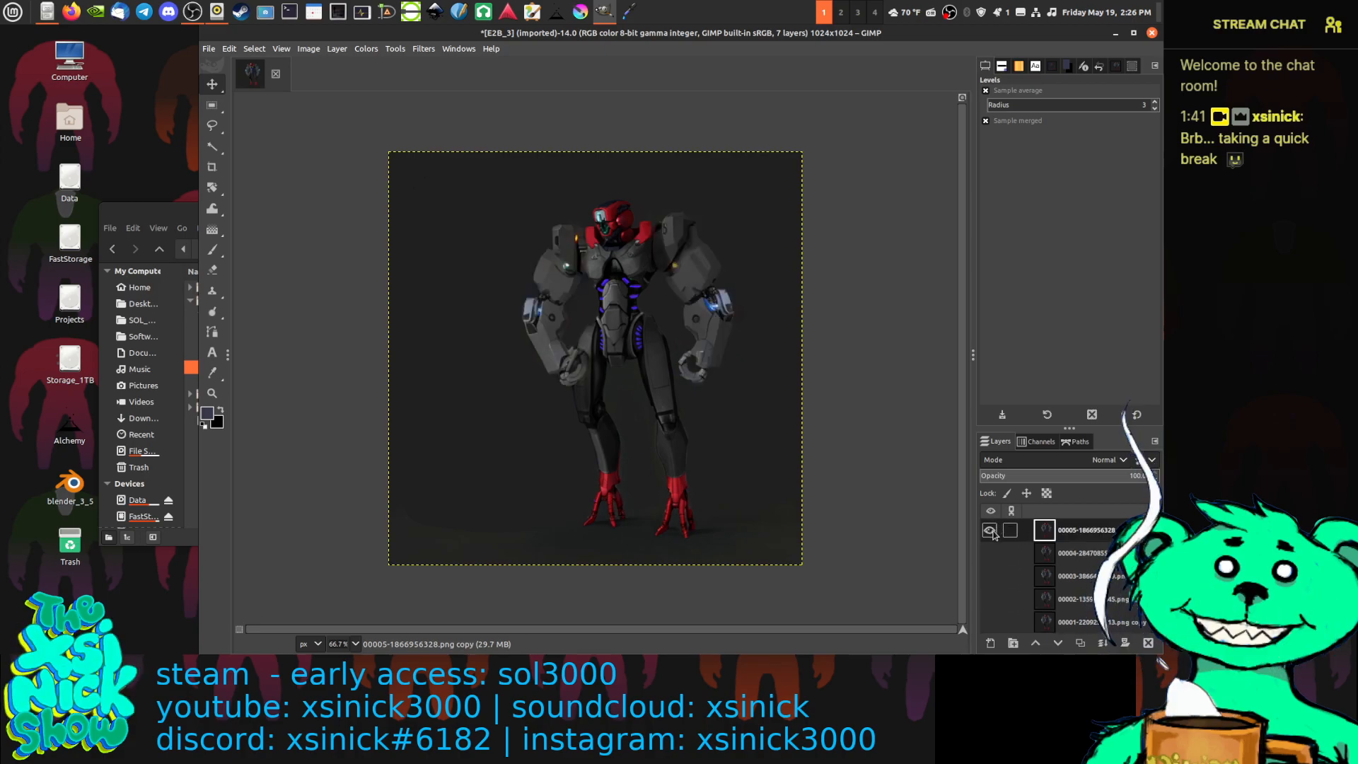
pyautogui.scroll(-2, 997, 537)
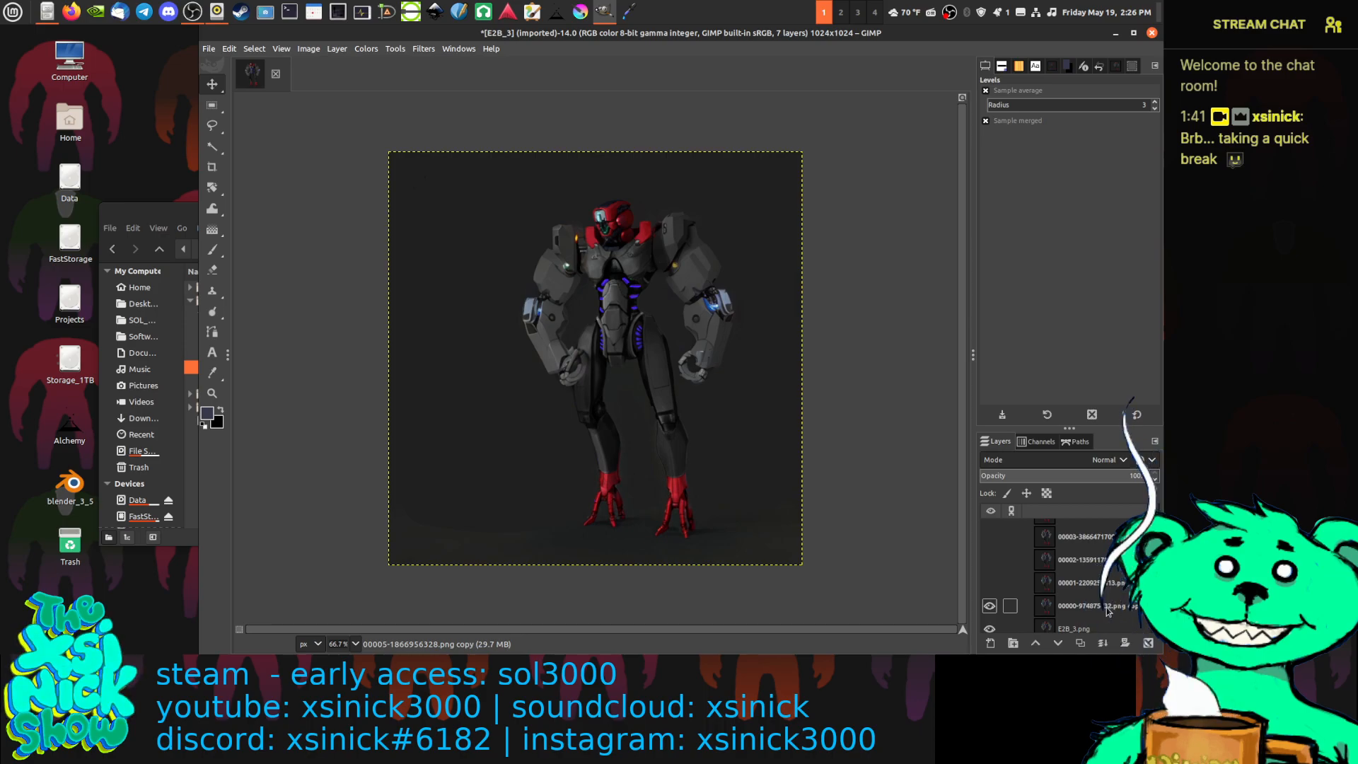
pyautogui.scroll(2, 1093, 538)
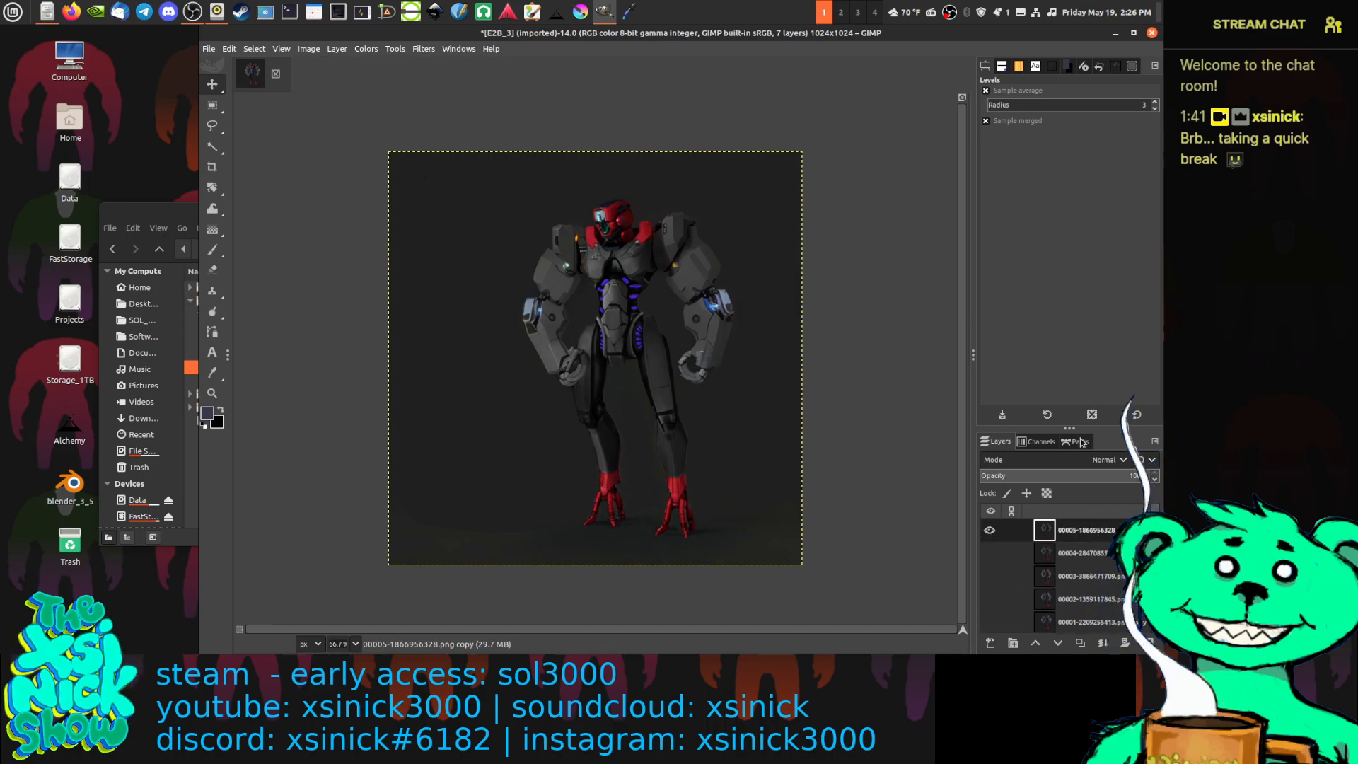
pyautogui.moveTo(1069, 429); pyautogui.dragTo(1070, 290)
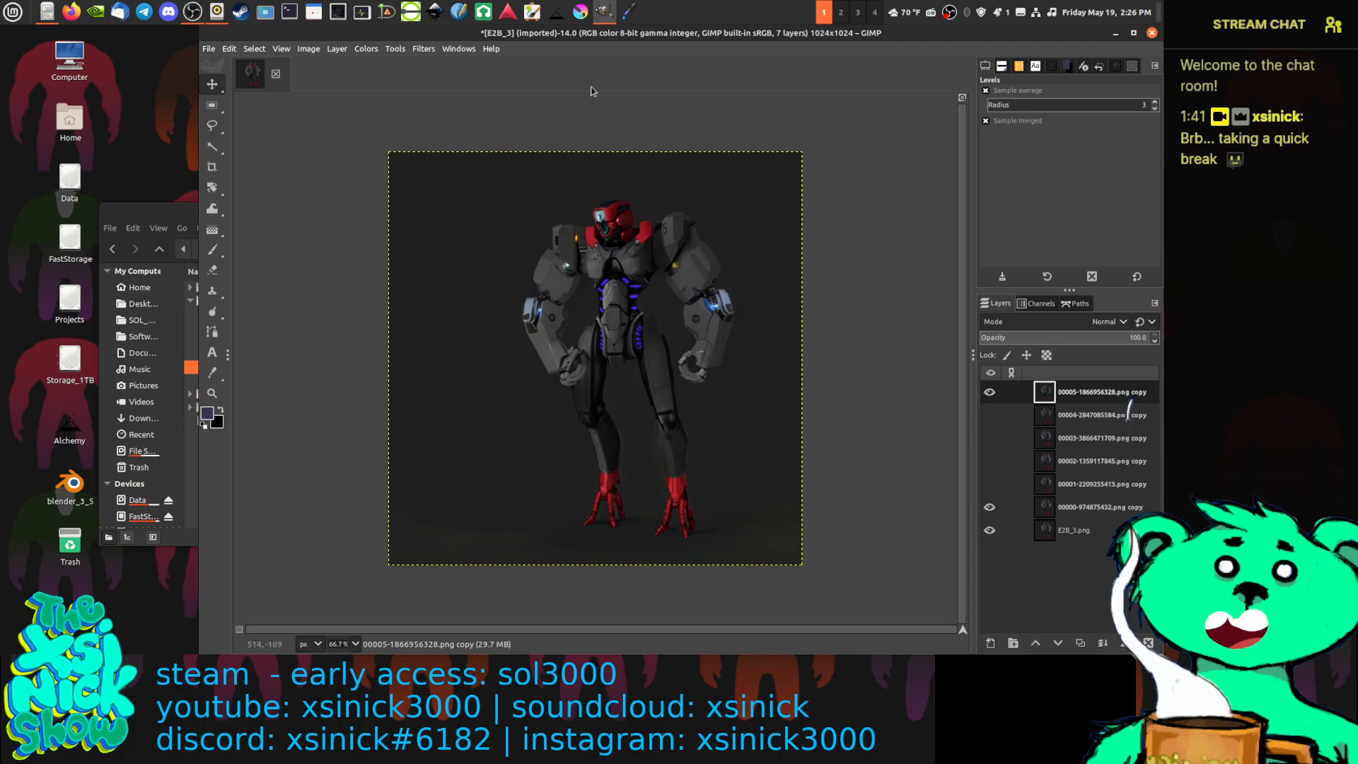
pyautogui.doubleClick(500, 35)
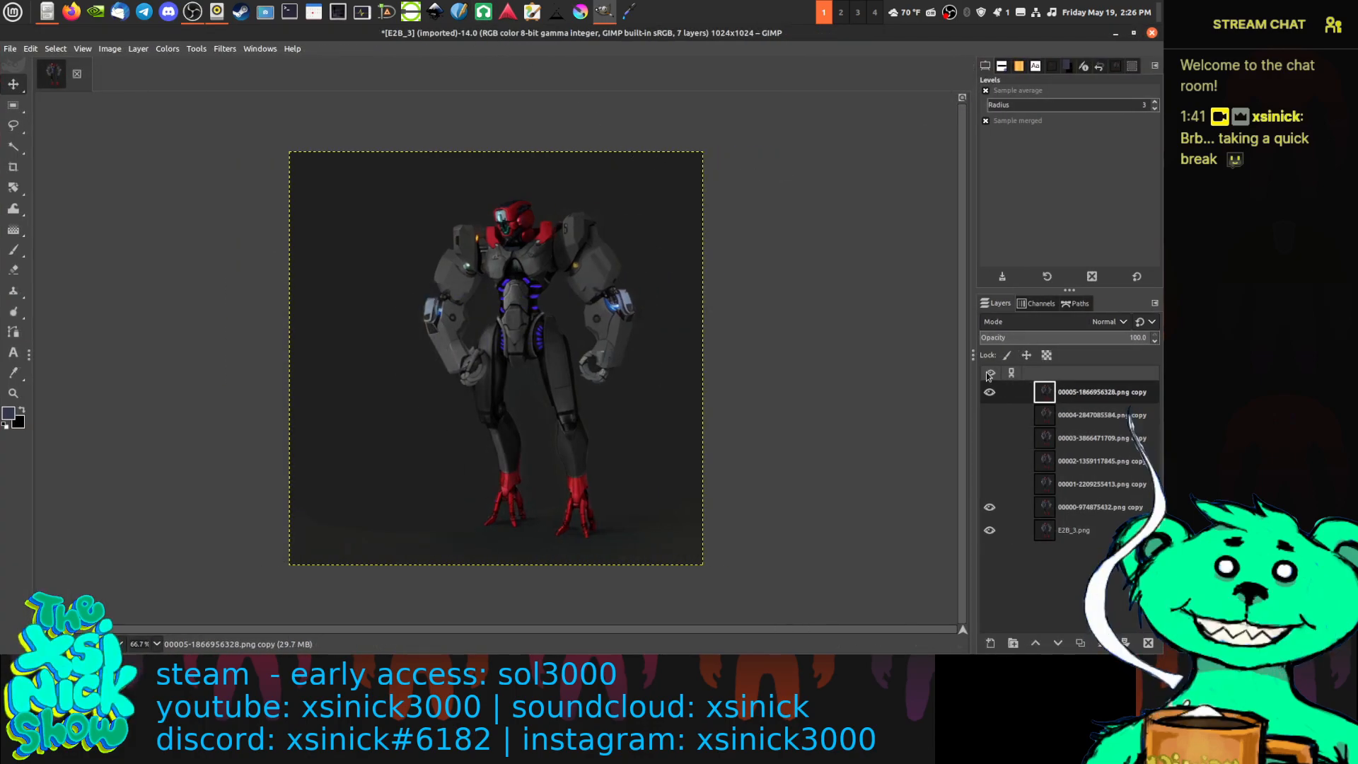
pyautogui.moveTo(1116, 415); pyautogui.dragTo(1114, 488)
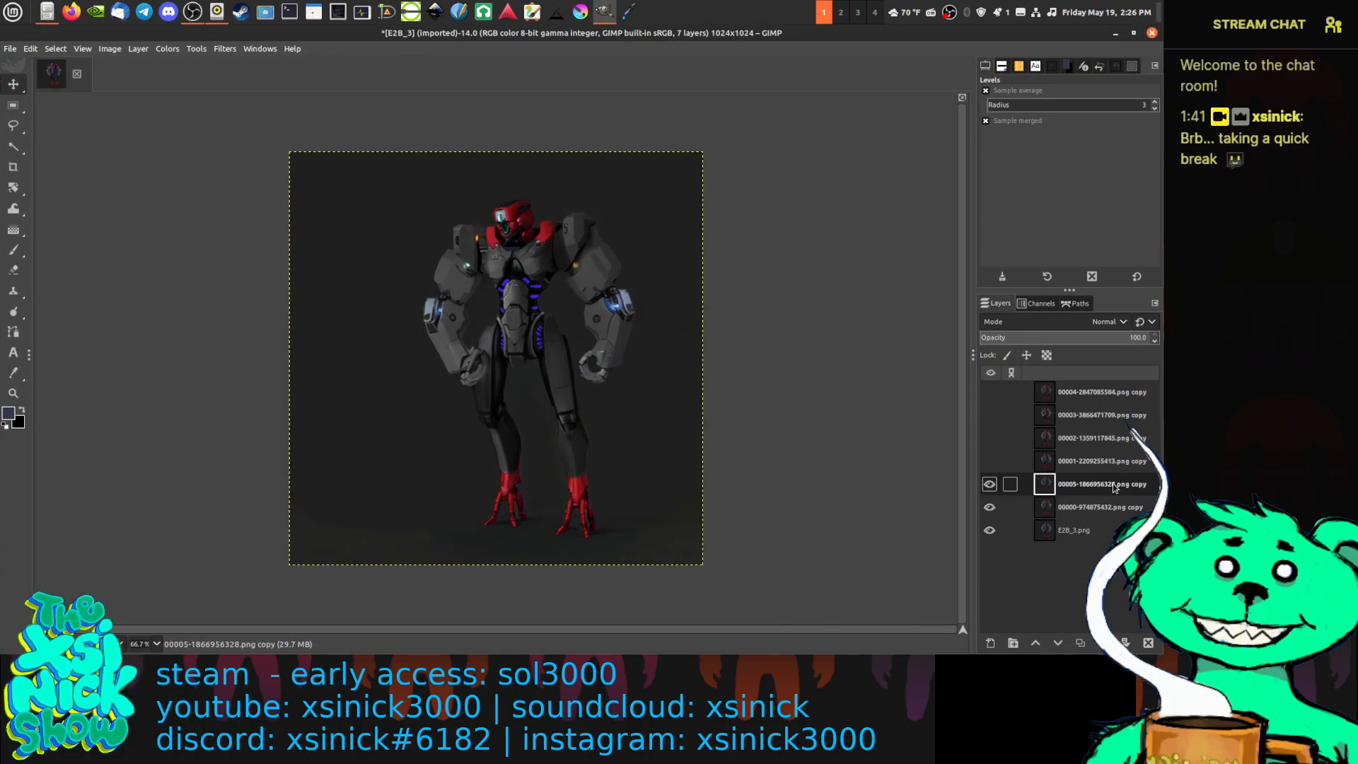
pyautogui.scroll(2, 640, 333)
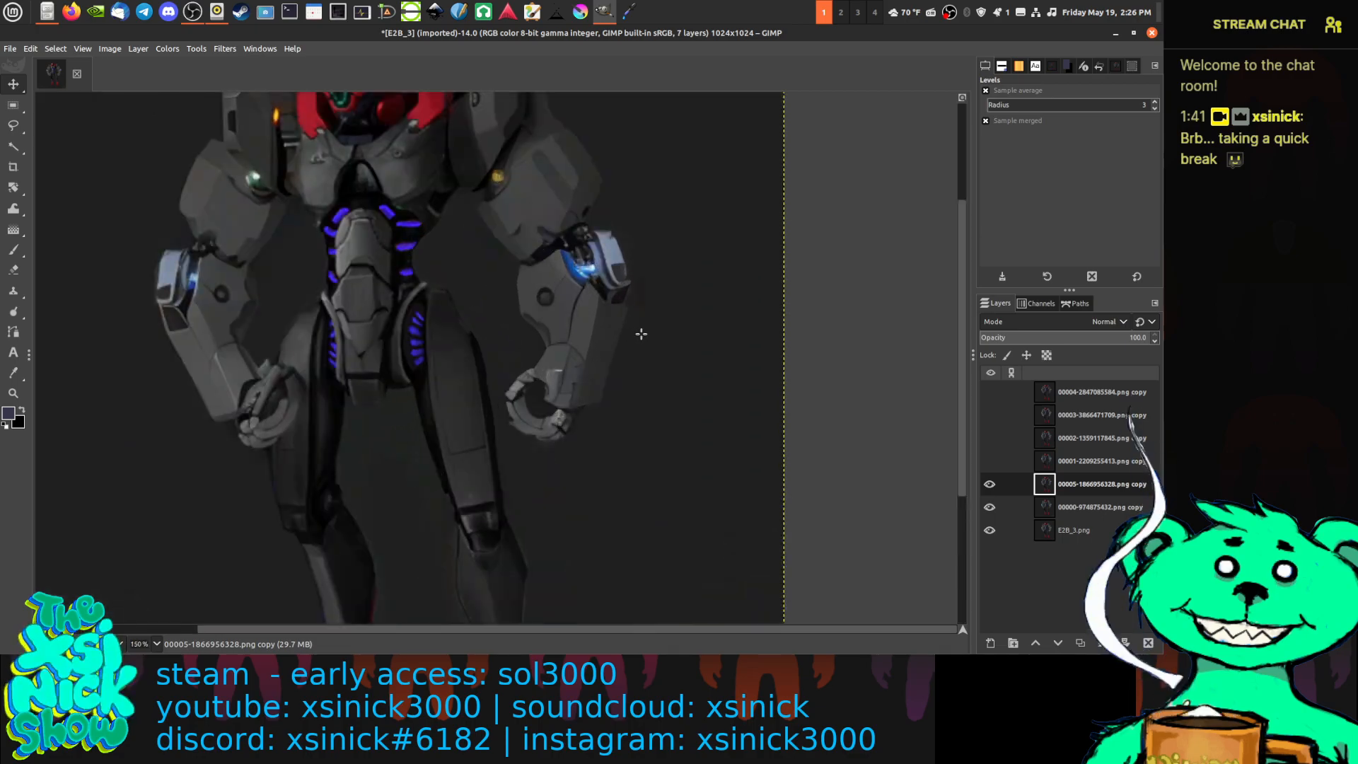
pyautogui.scroll(-1, 642, 334)
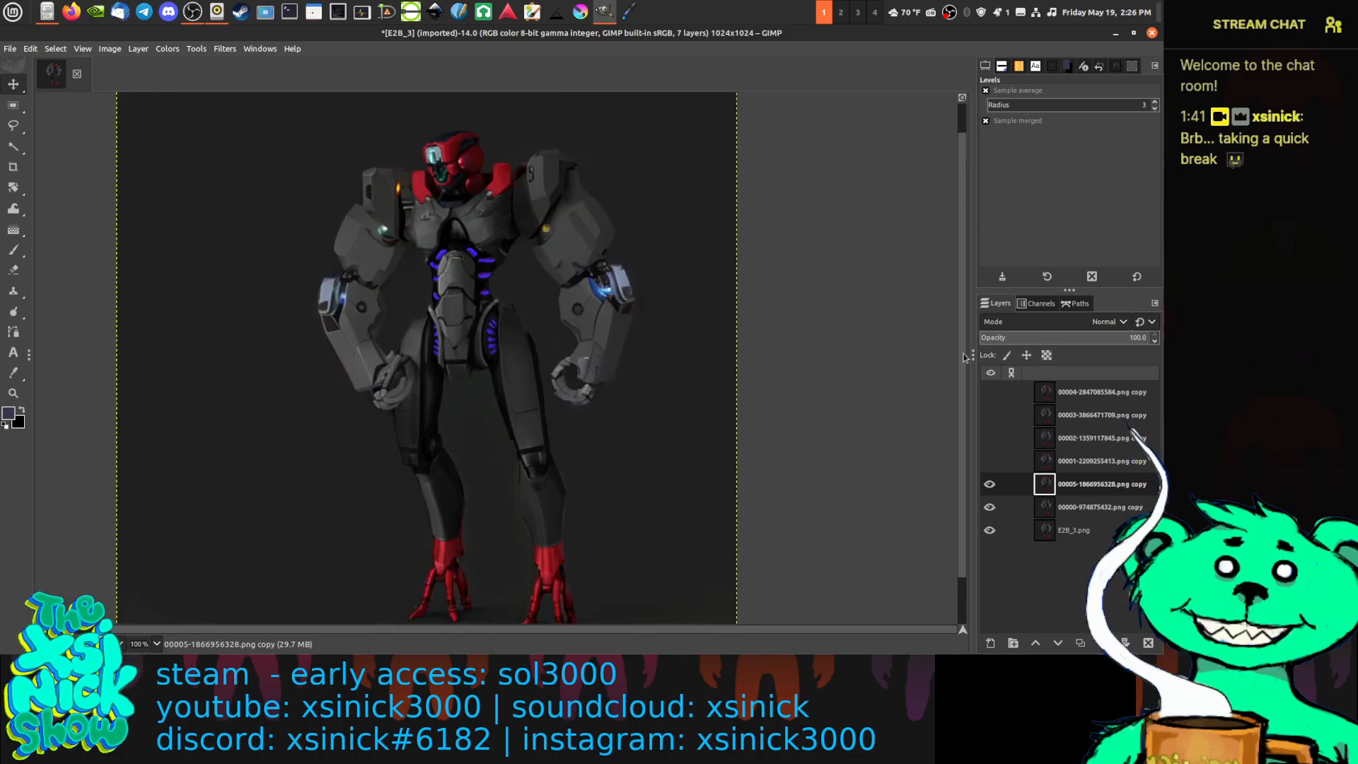
pyautogui.click(990, 484)
pyautogui.click(990, 484)
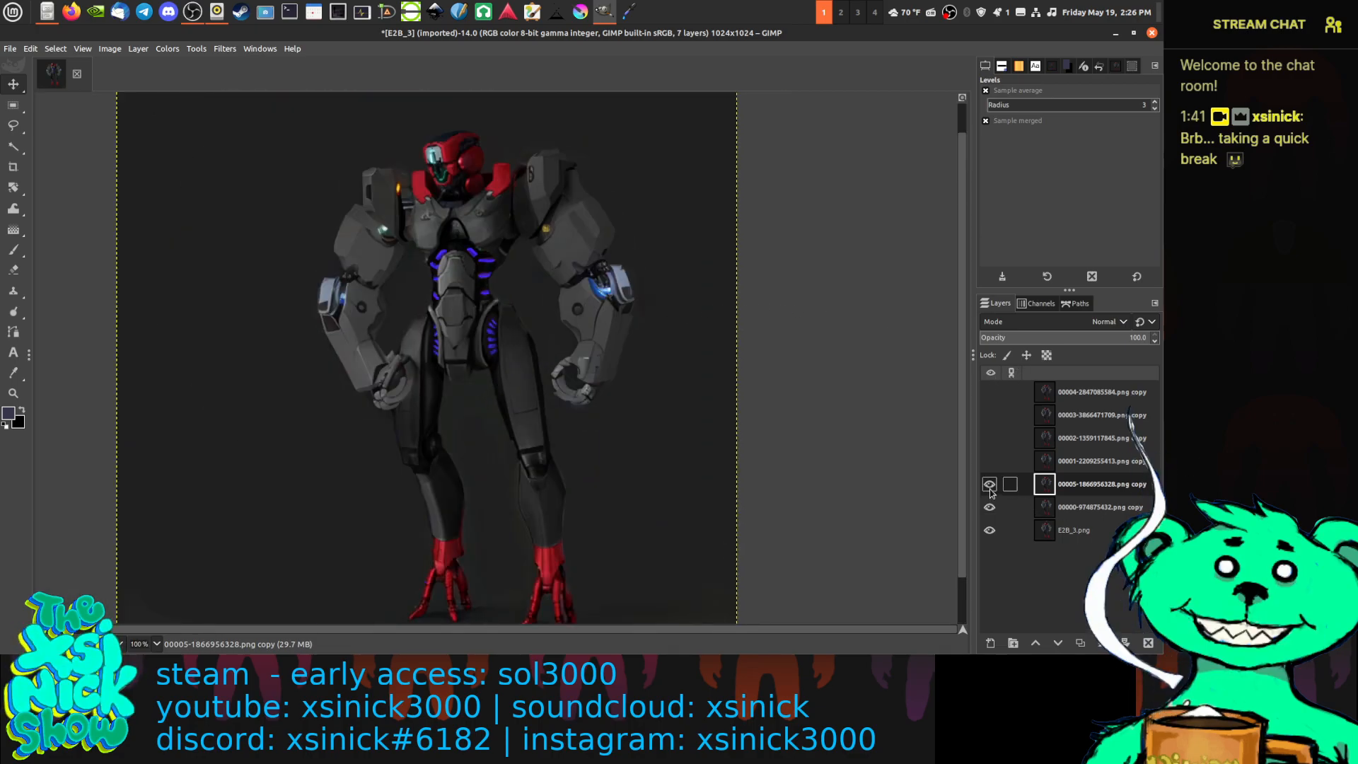
pyautogui.click(990, 483)
pyautogui.click(989, 484)
pyautogui.click(990, 484)
pyautogui.click(990, 484)
pyautogui.click(989, 484)
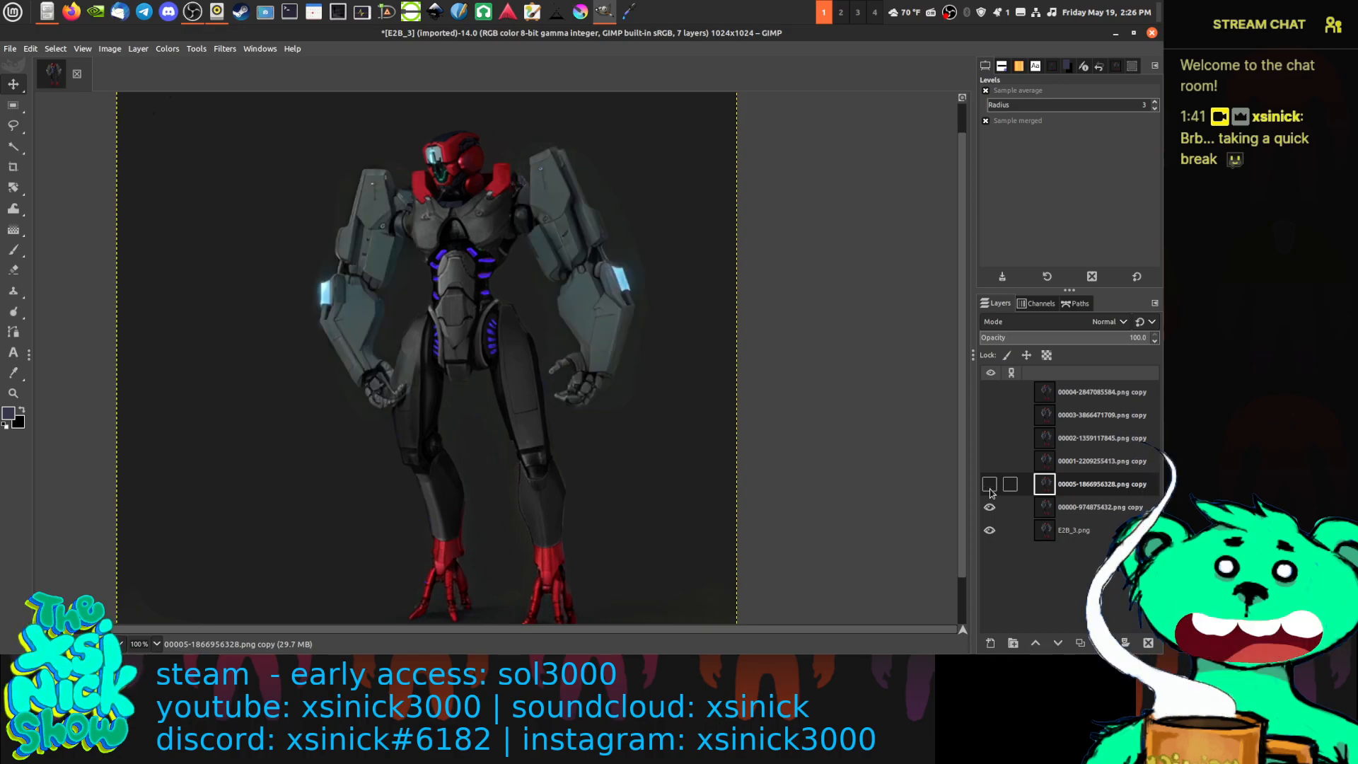
pyautogui.click(989, 484)
pyautogui.click(989, 484)
pyautogui.click(990, 488)
pyautogui.click(990, 488)
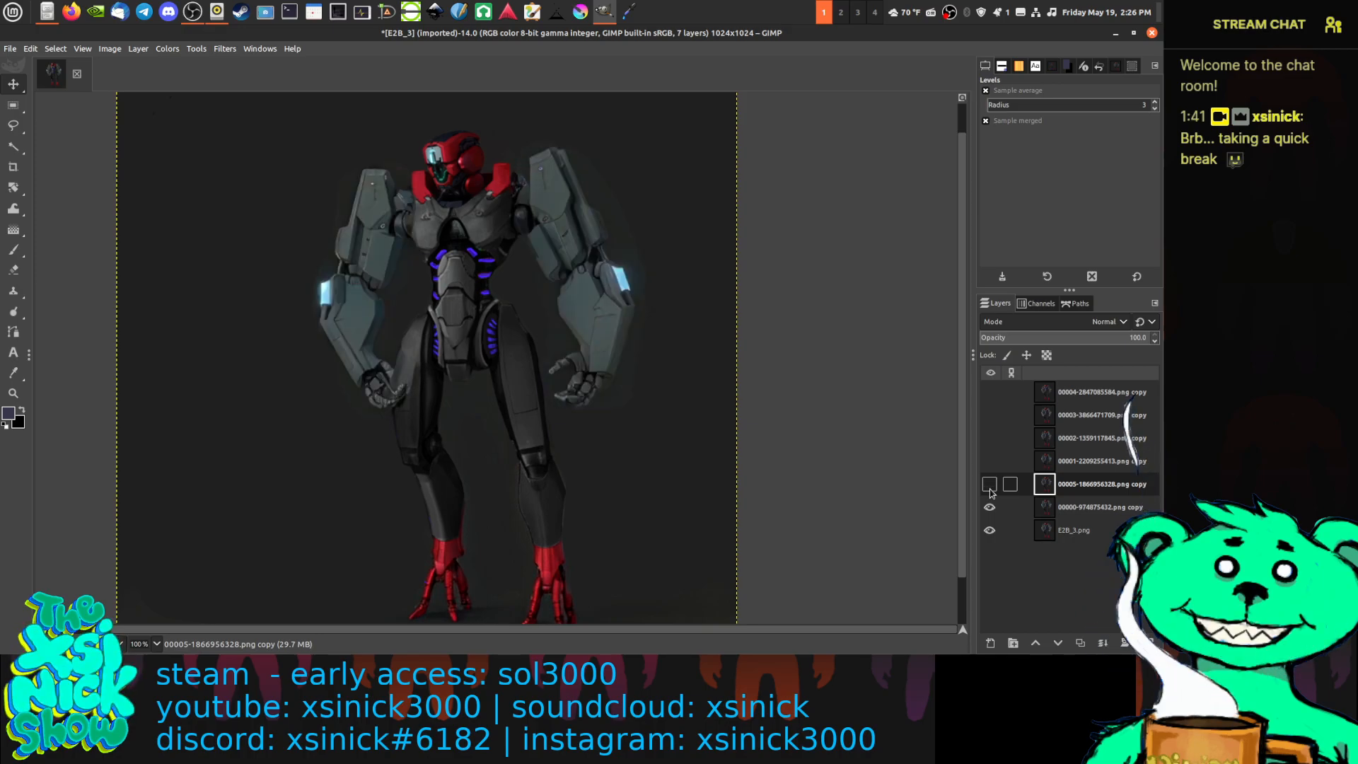
pyautogui.click(990, 488)
pyautogui.click(990, 488)
pyautogui.click(990, 488)
pyautogui.click(990, 488)
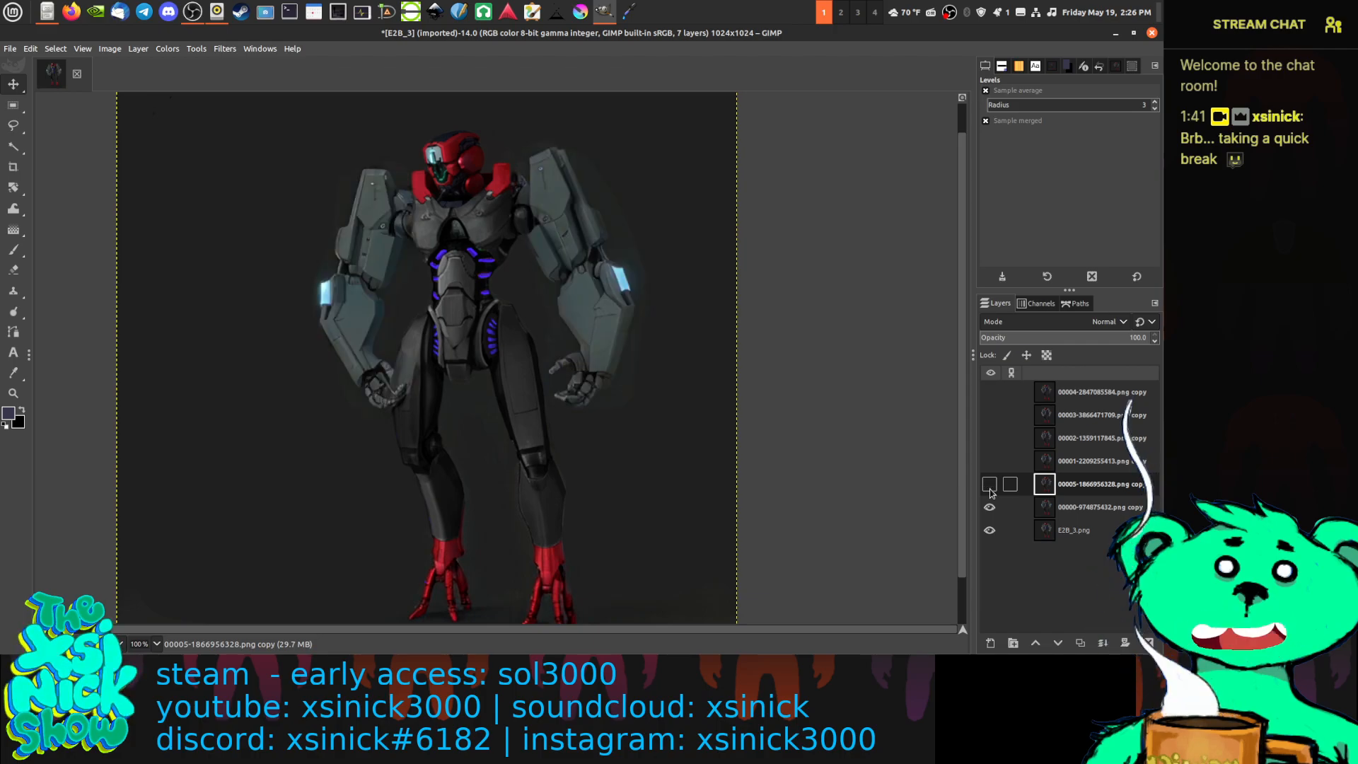
pyautogui.click(990, 488)
pyautogui.click(990, 488)
pyautogui.click(990, 488)
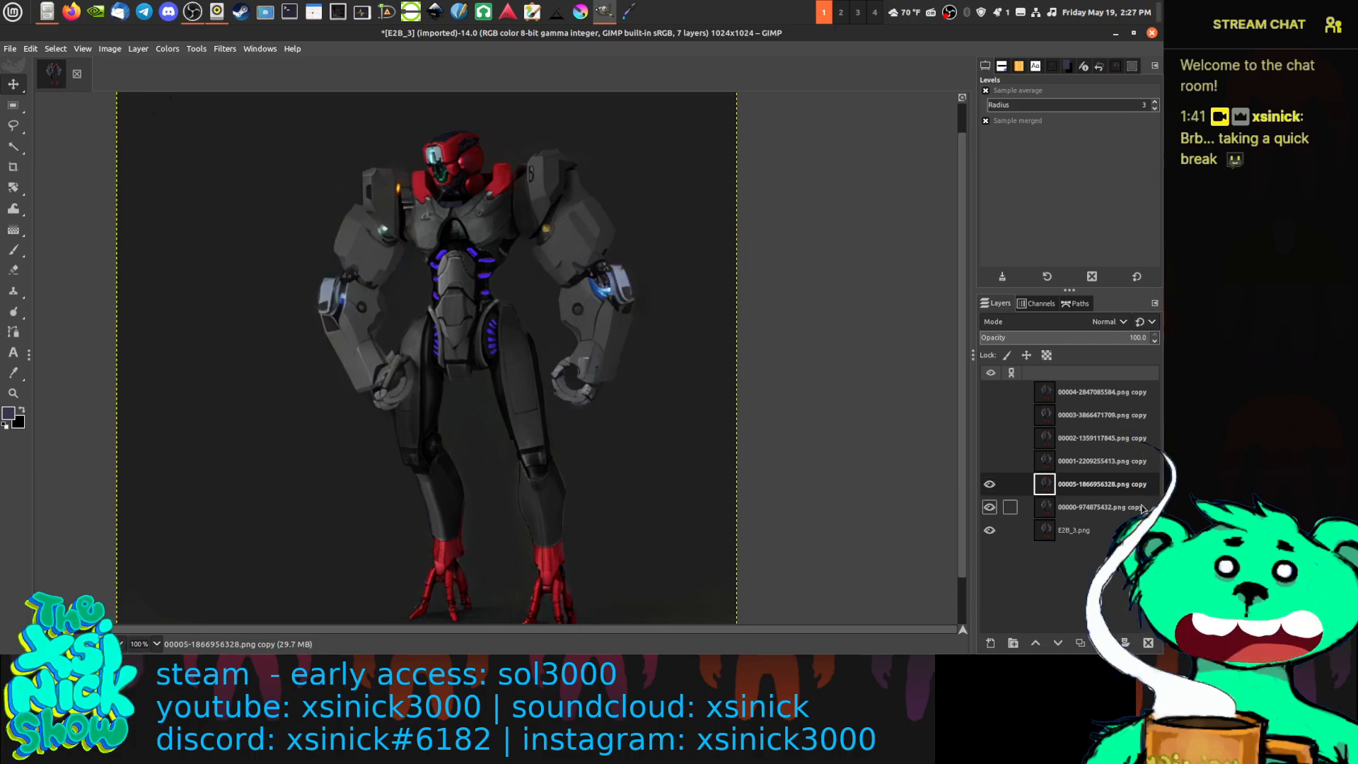
pyautogui.click(989, 484)
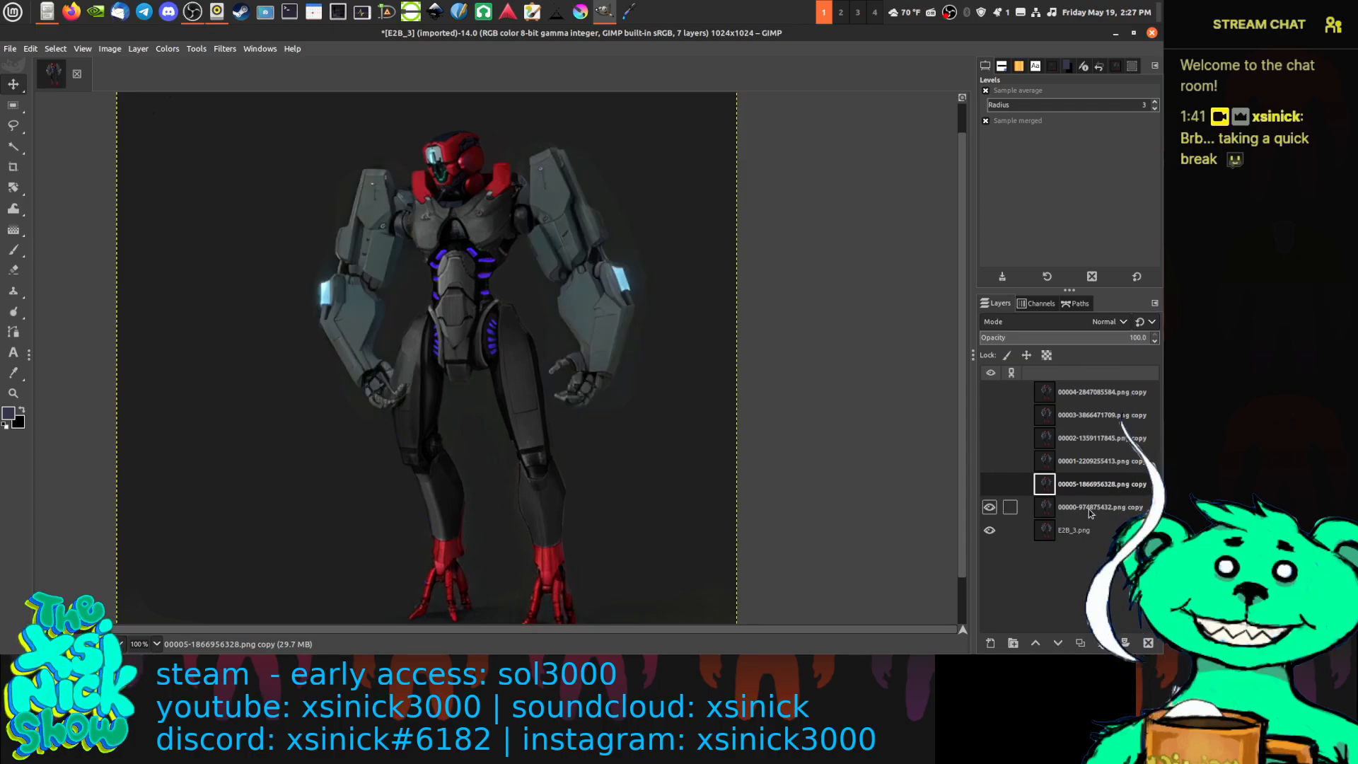
pyautogui.click(989, 508)
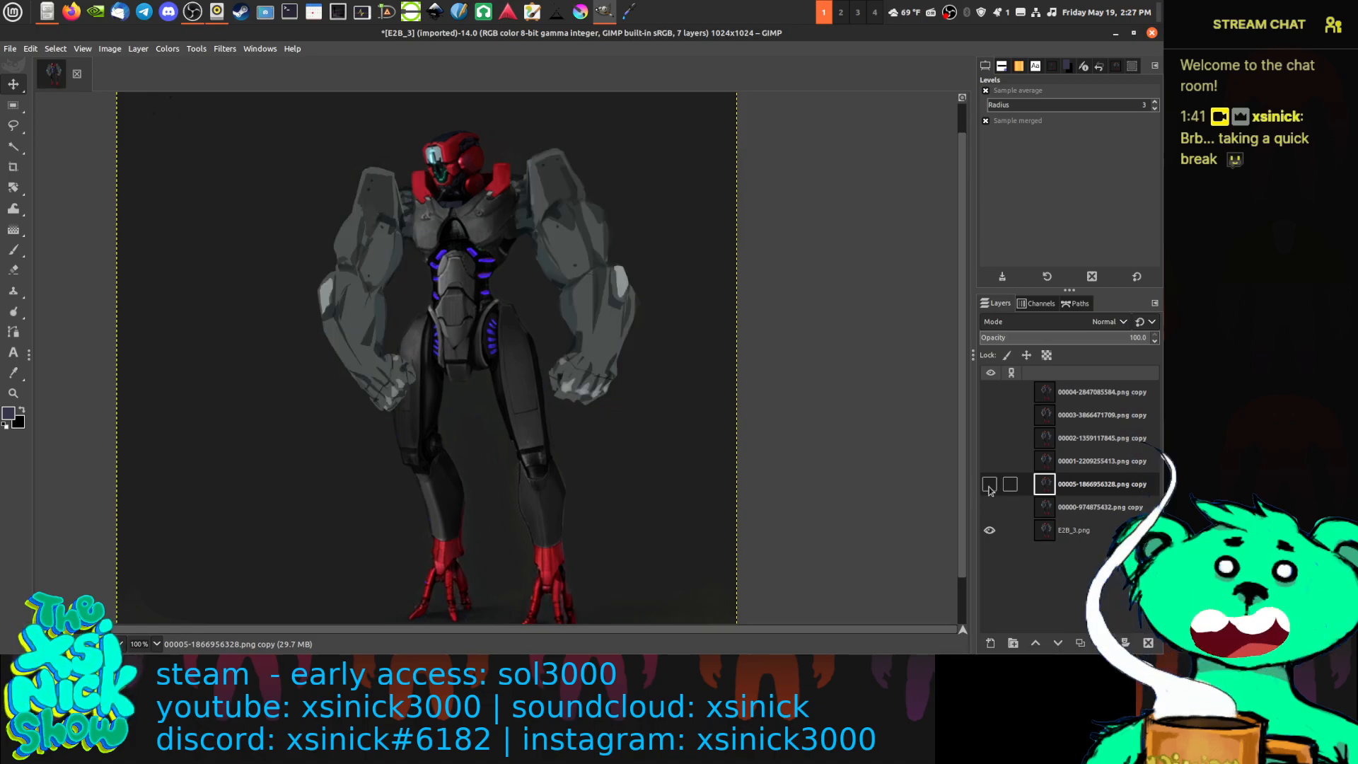
pyautogui.click(989, 484)
pyautogui.click(989, 484)
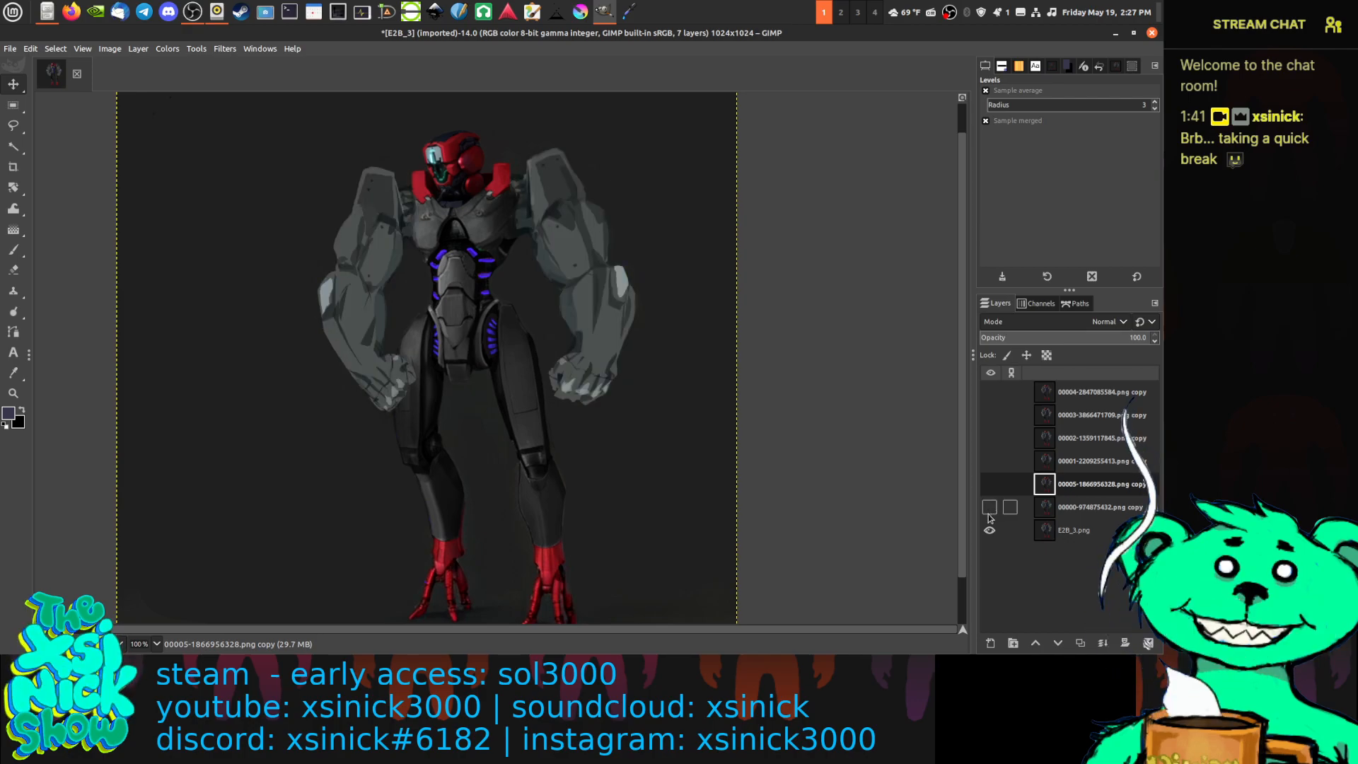
pyautogui.click(989, 507)
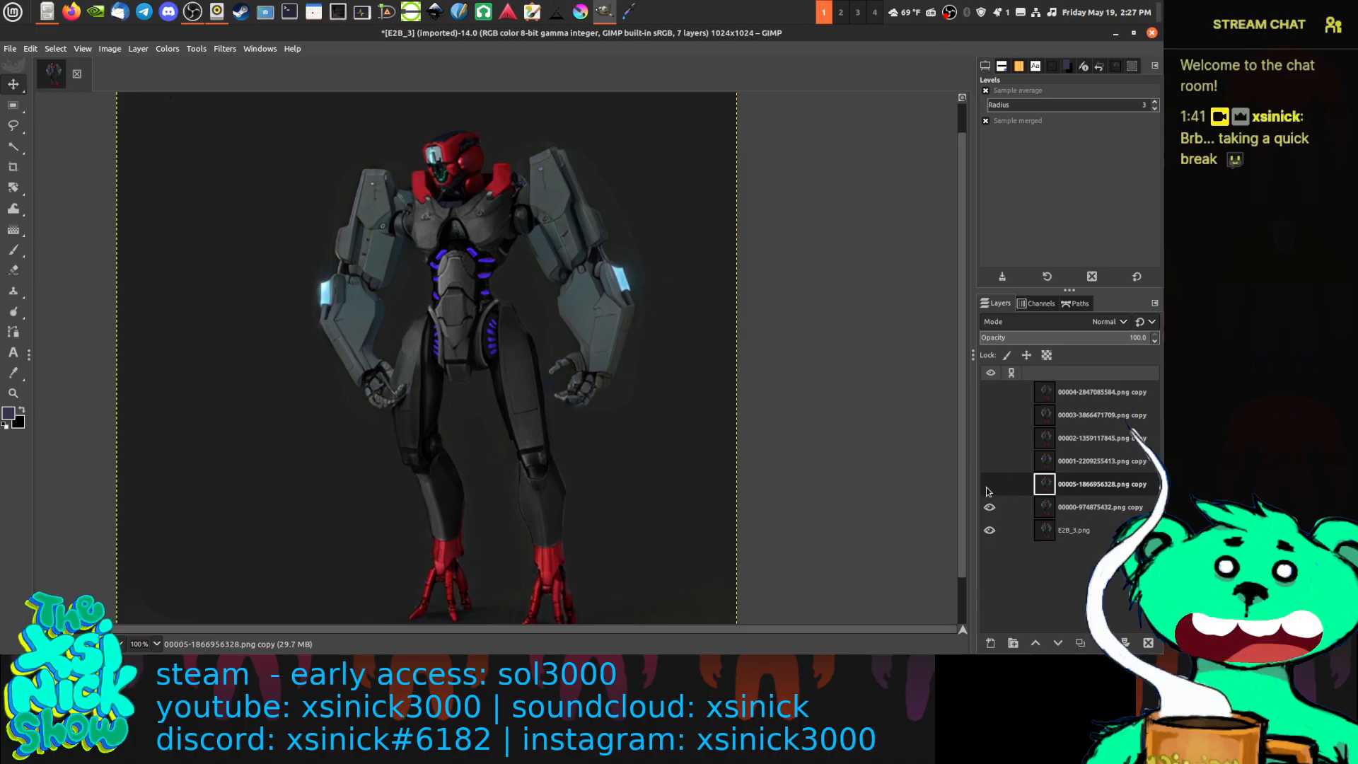
pyautogui.click(1112, 509)
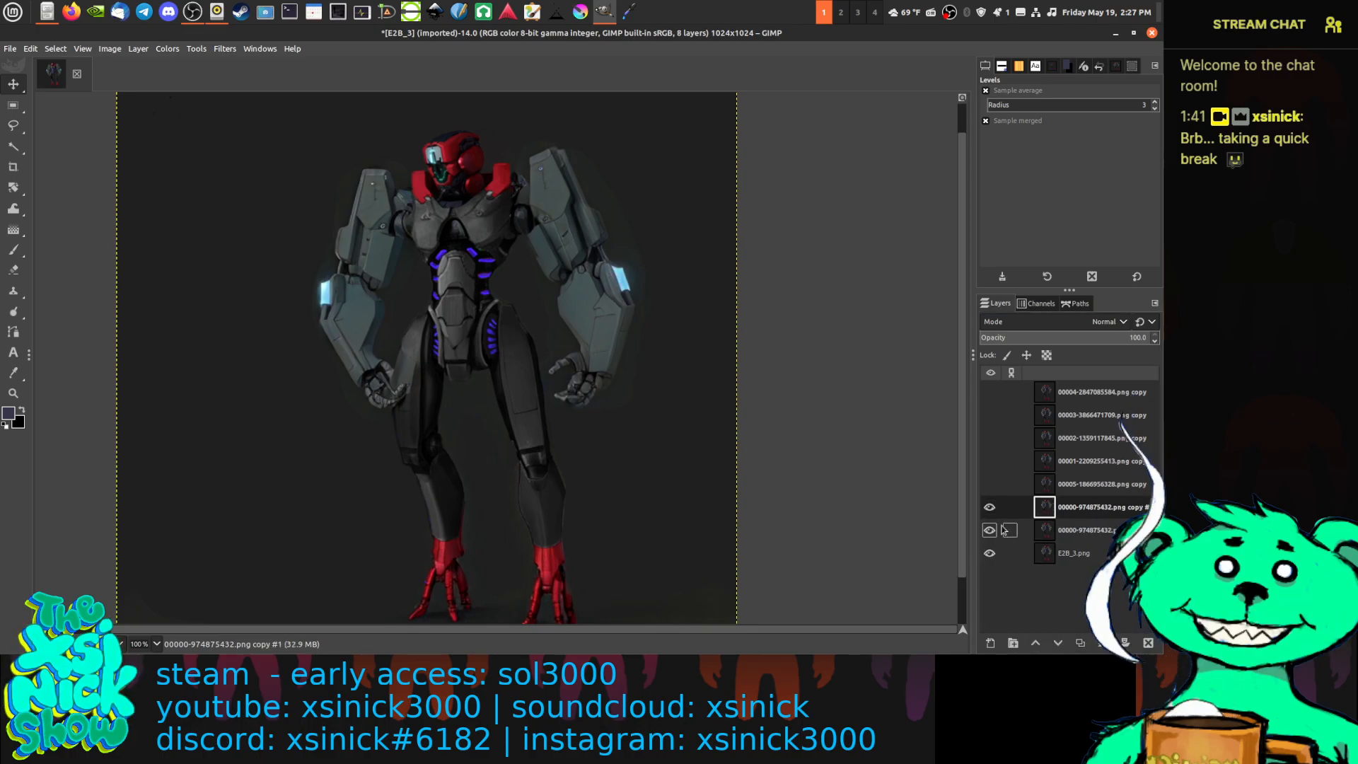
pyautogui.click(1075, 530)
pyautogui.rightClick(1107, 527)
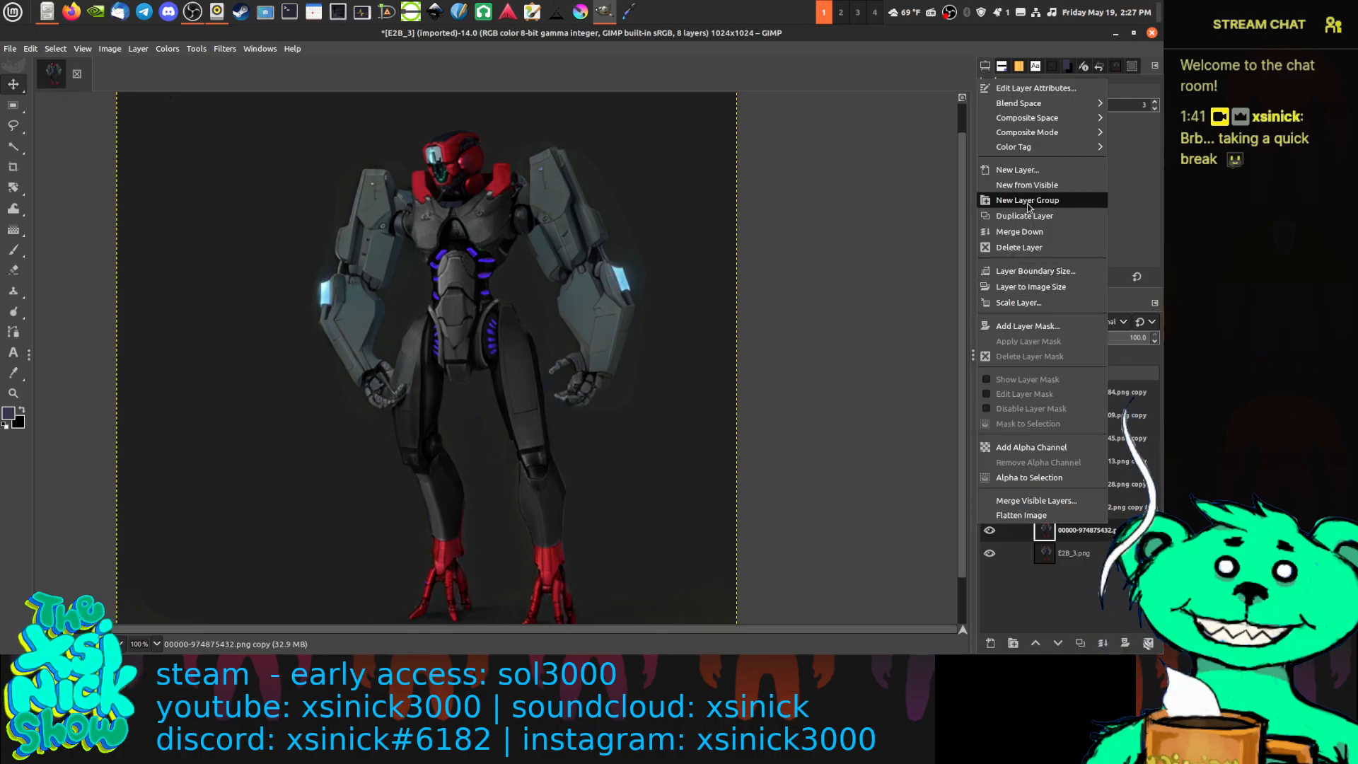
pyautogui.click(1046, 327)
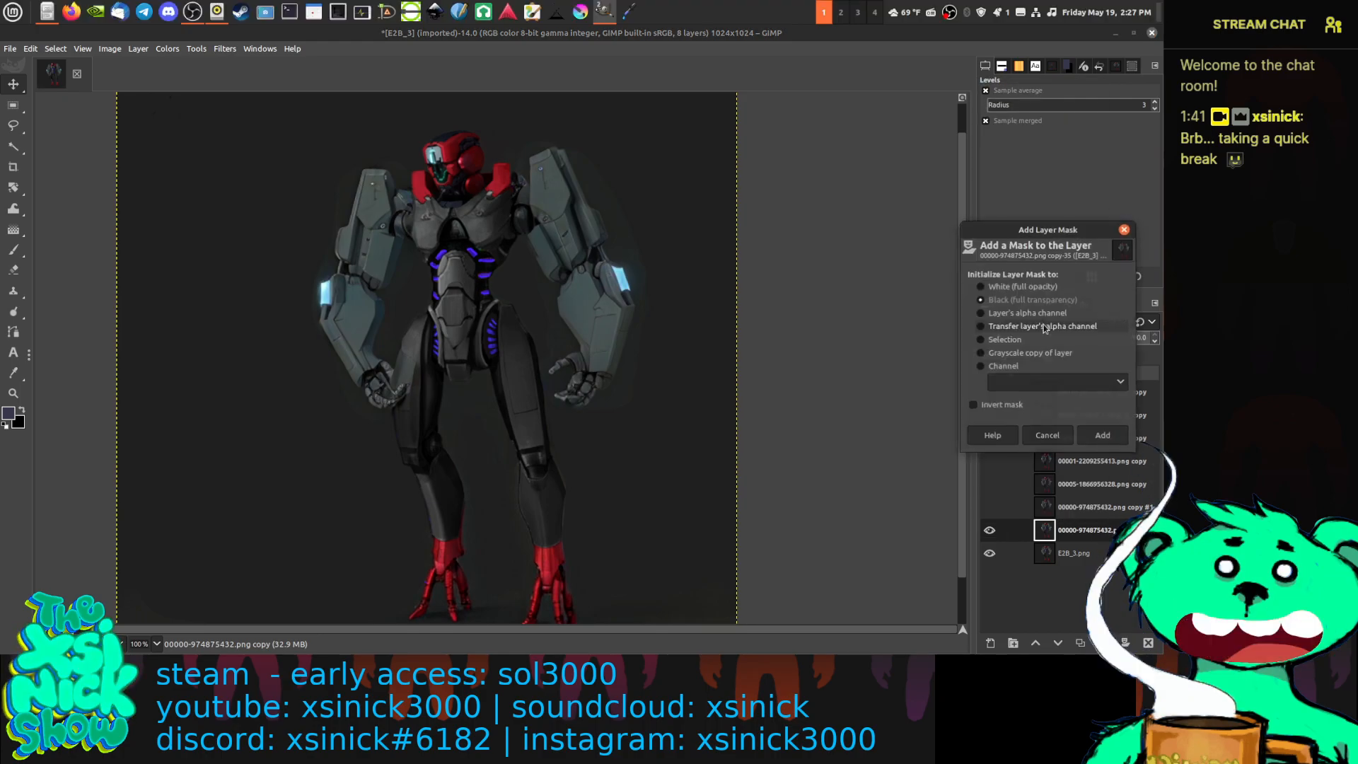
pyautogui.click(1103, 436)
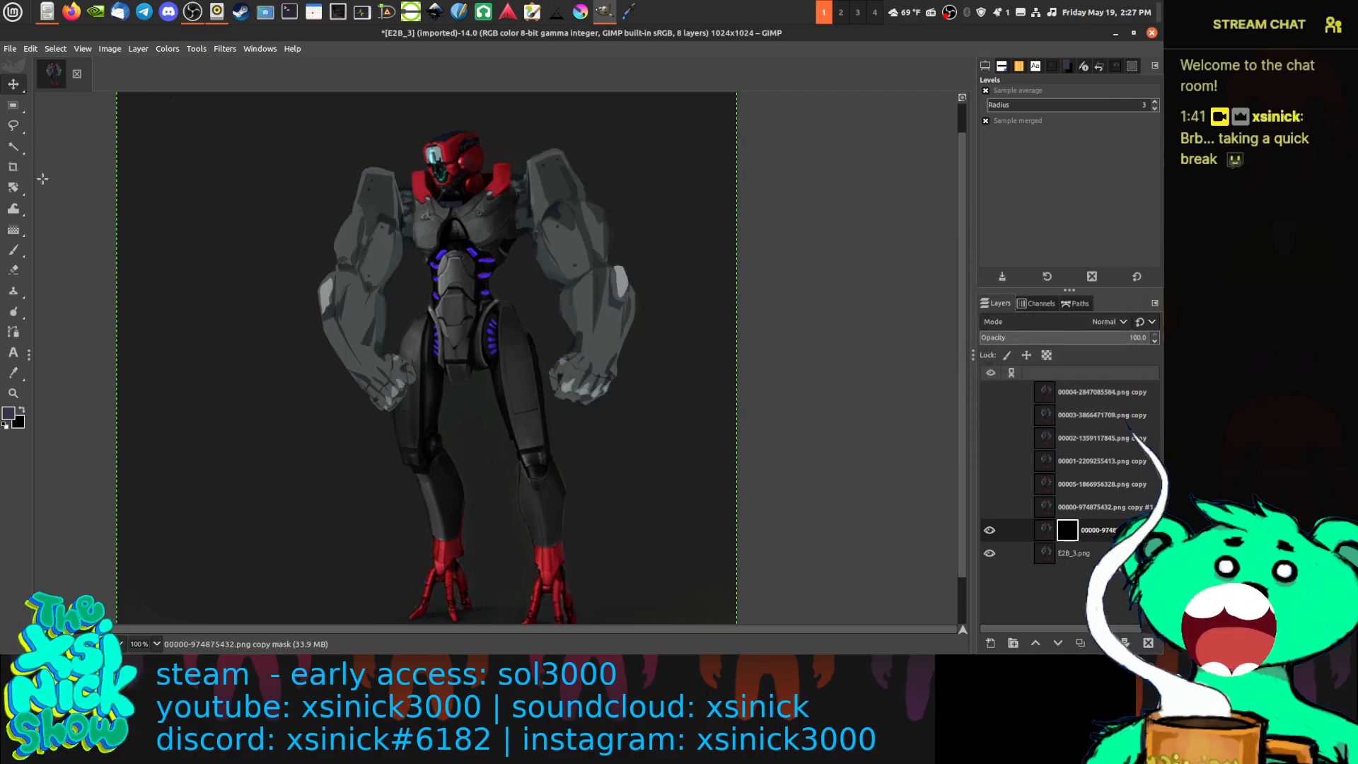
pyautogui.click(39, 245)
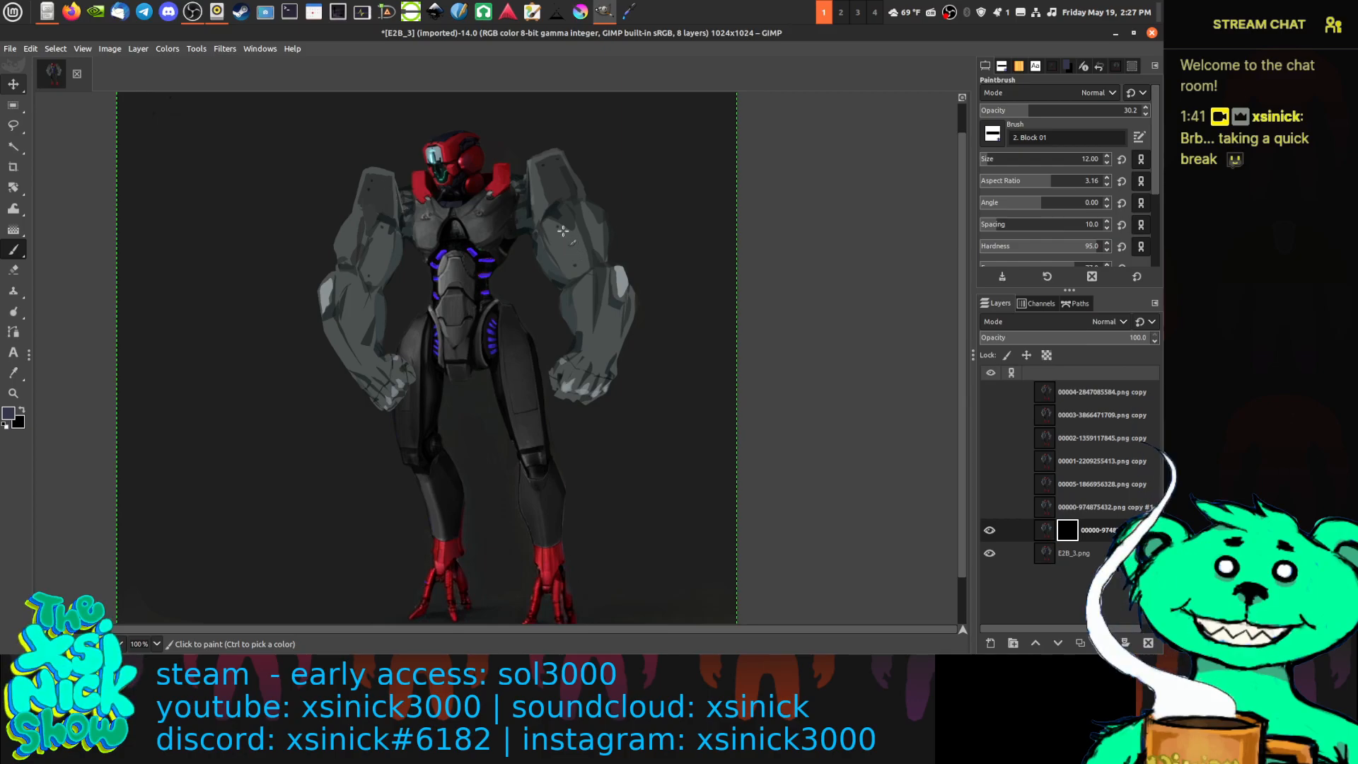
pyautogui.click(1002, 65)
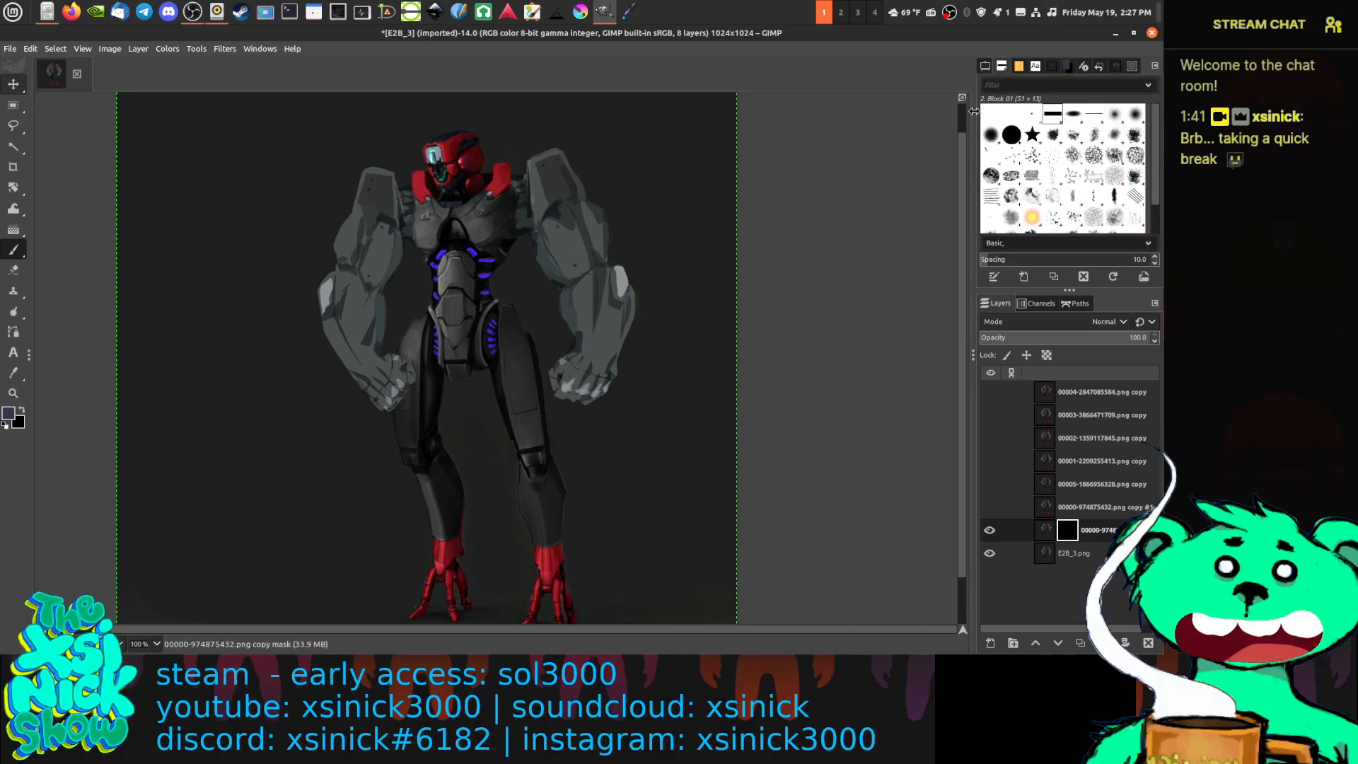
pyautogui.click(994, 136)
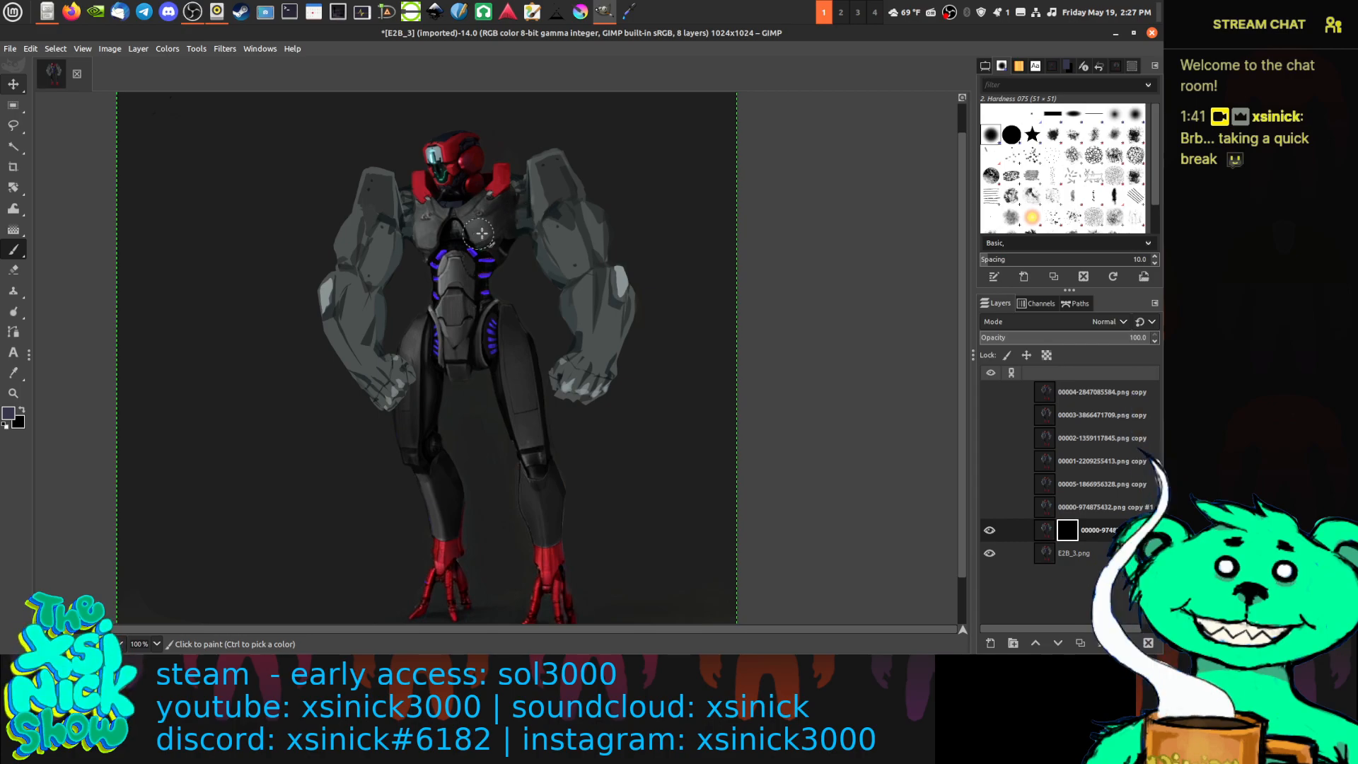
pyautogui.press('x')
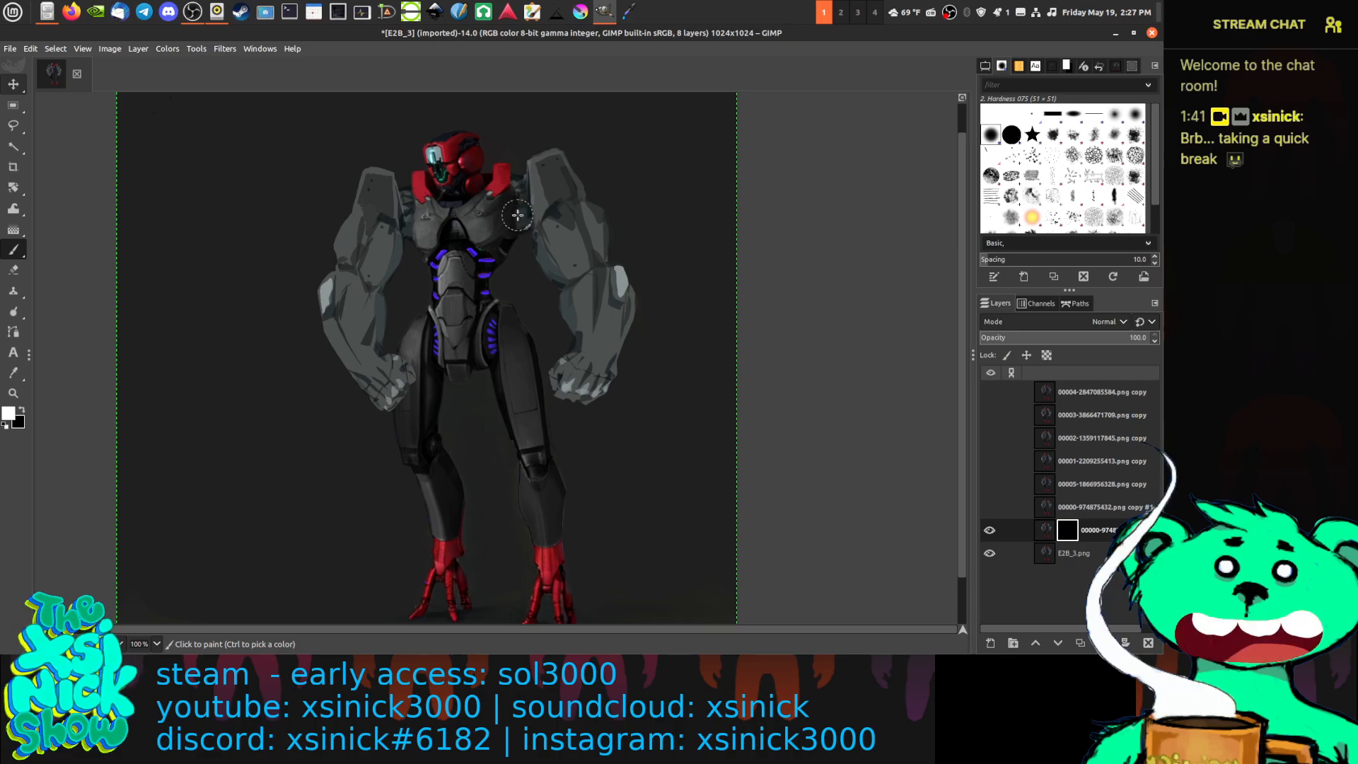
pyautogui.click(518, 222)
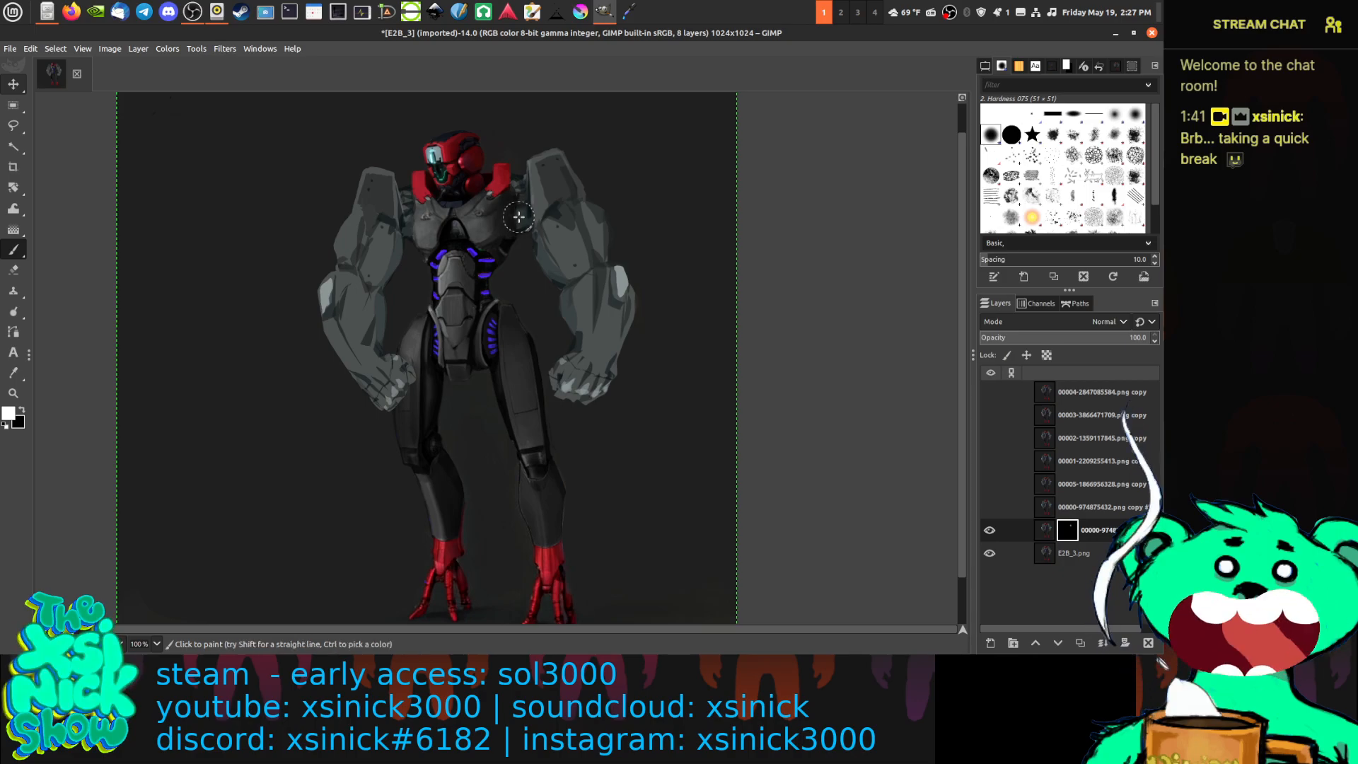
pyautogui.click(984, 66)
pyautogui.moveTo(1046, 111); pyautogui.dragTo(1147, 111)
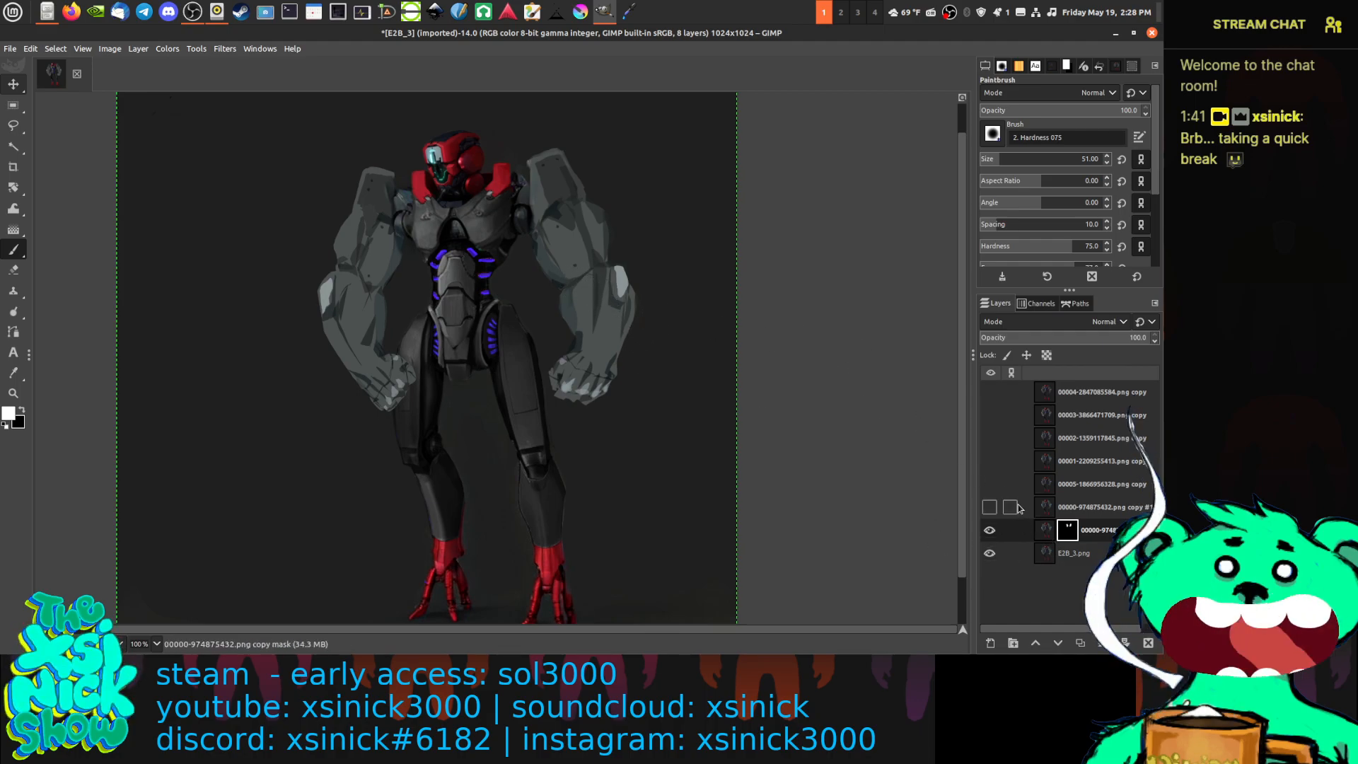
pyautogui.click(989, 507)
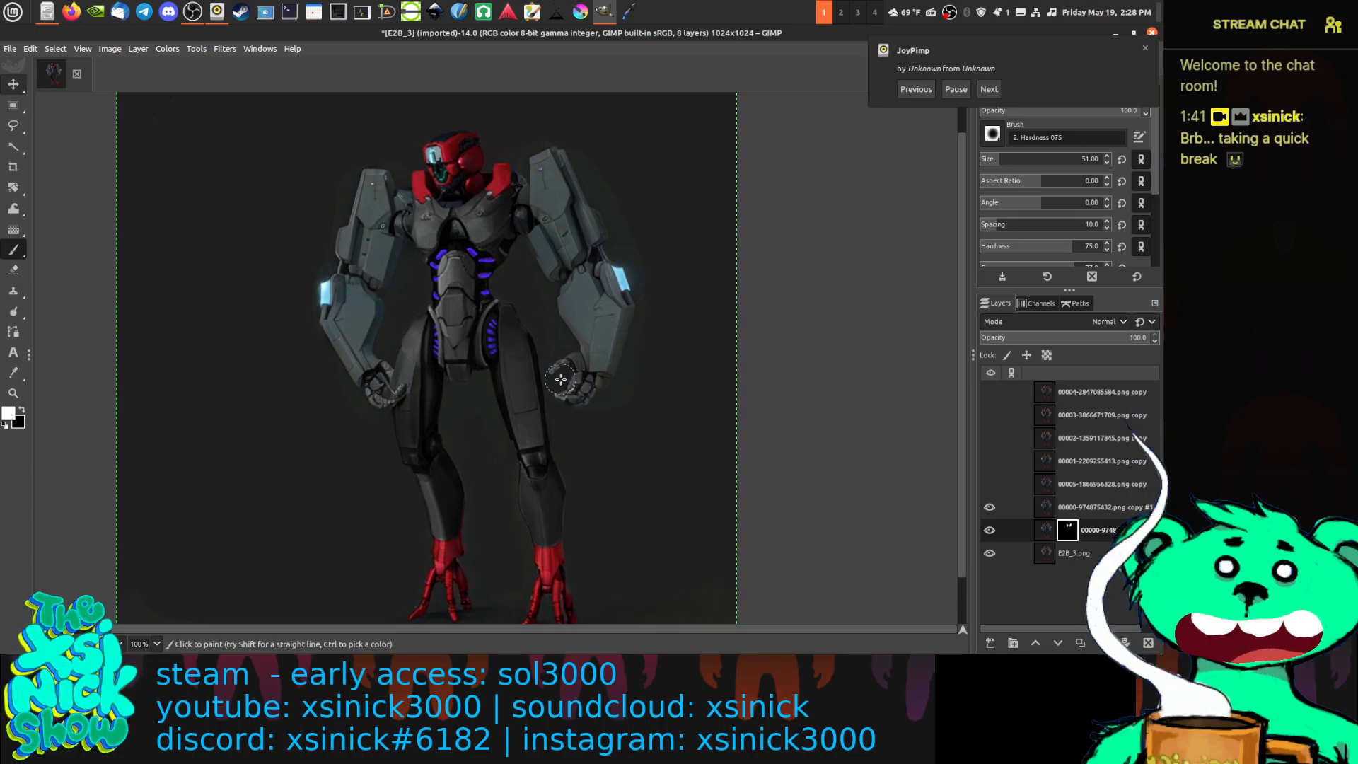
pyautogui.click(990, 508)
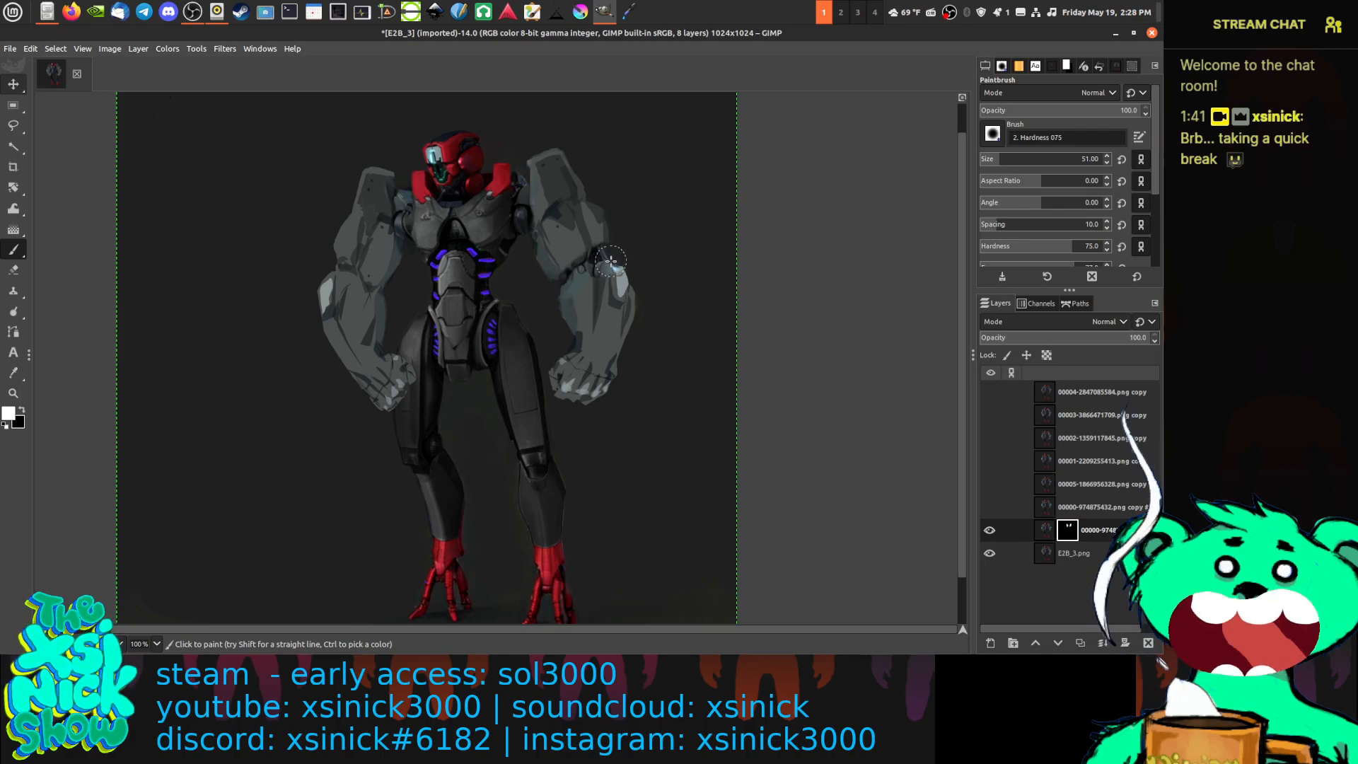
pyautogui.moveTo(384, 293); pyautogui.dragTo(336, 269)
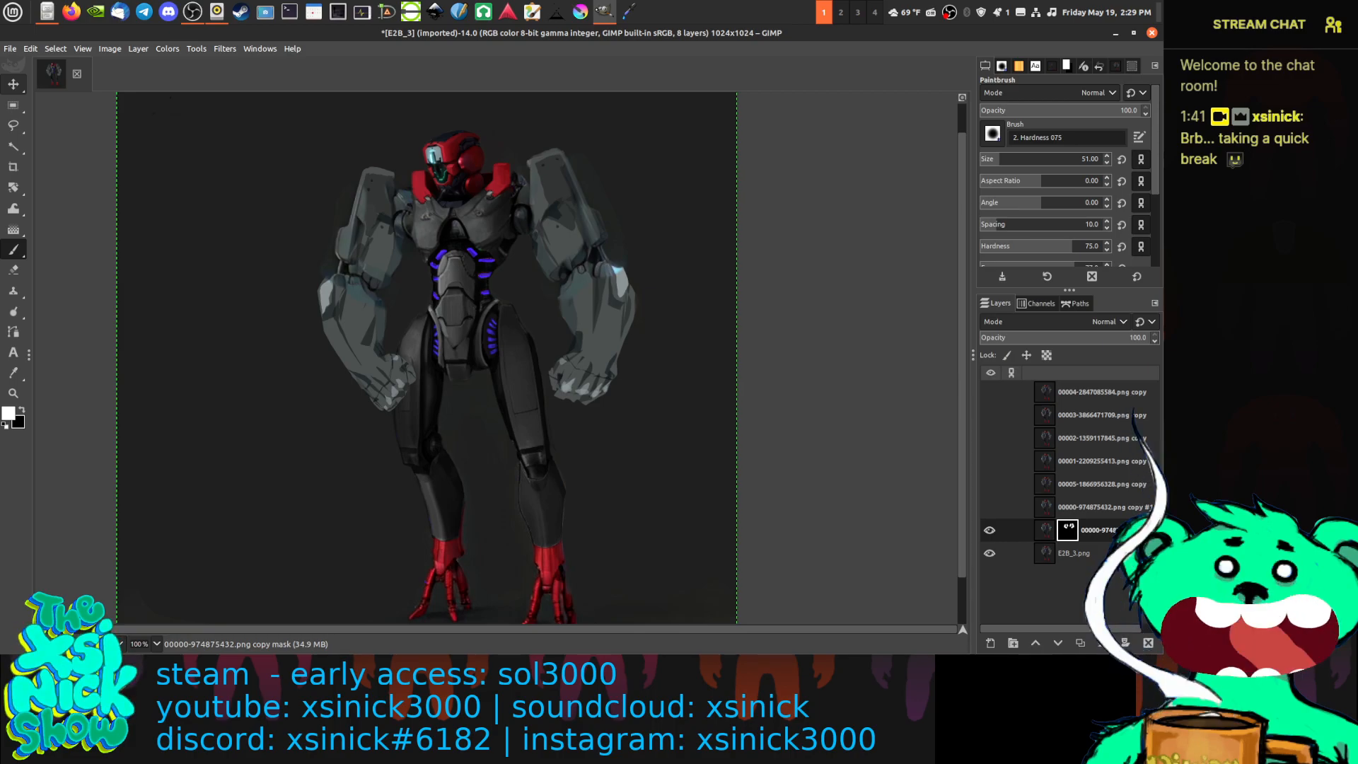
pyautogui.hotkey('alt', 'Tab')
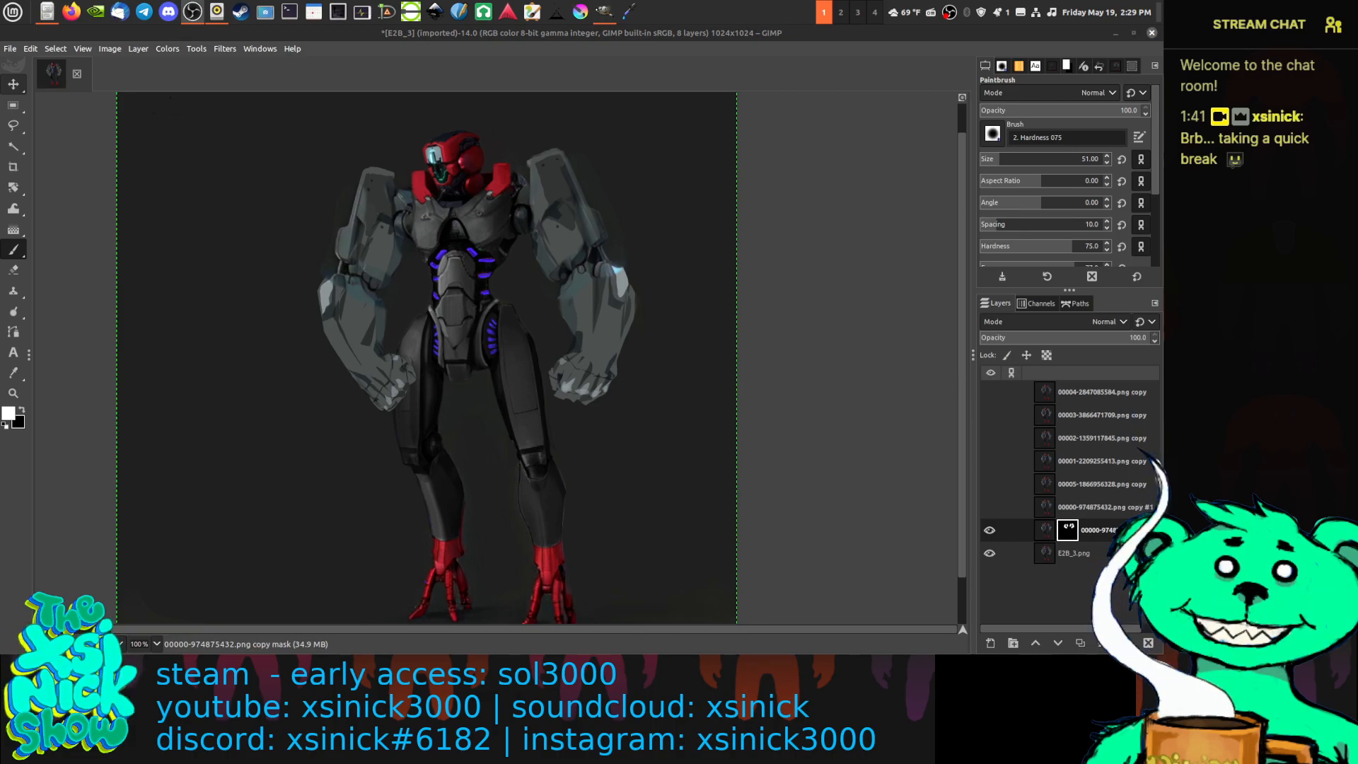
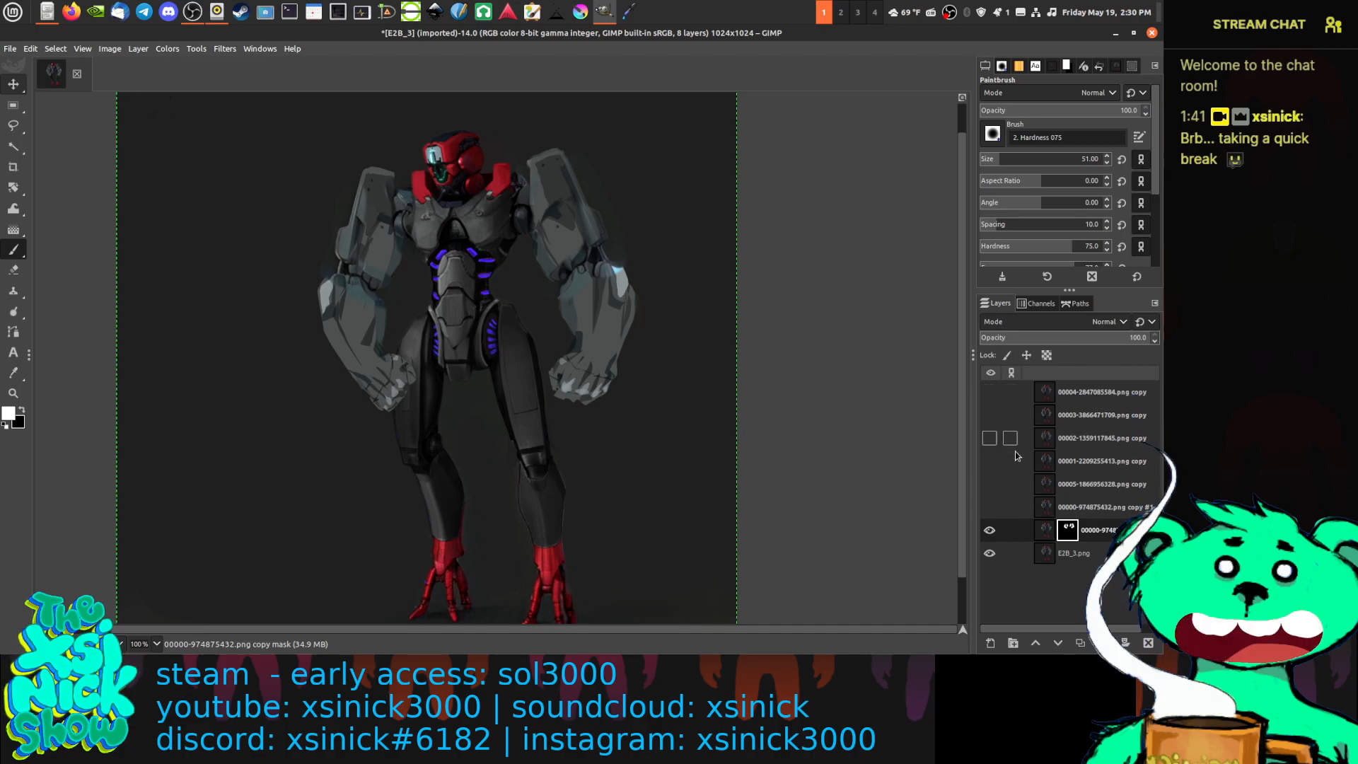
pyautogui.click(986, 502)
pyautogui.click(987, 500)
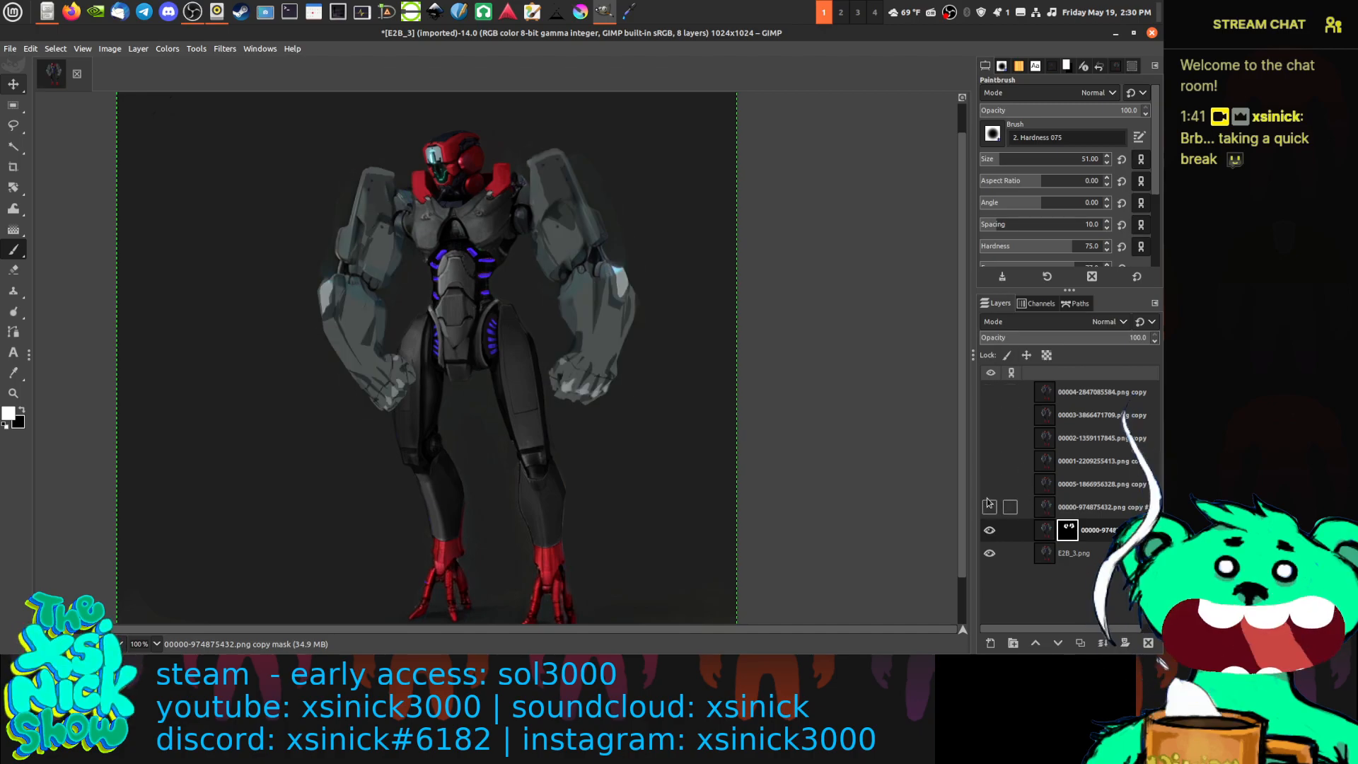
pyautogui.click(991, 494)
pyautogui.click(992, 492)
pyautogui.click(992, 491)
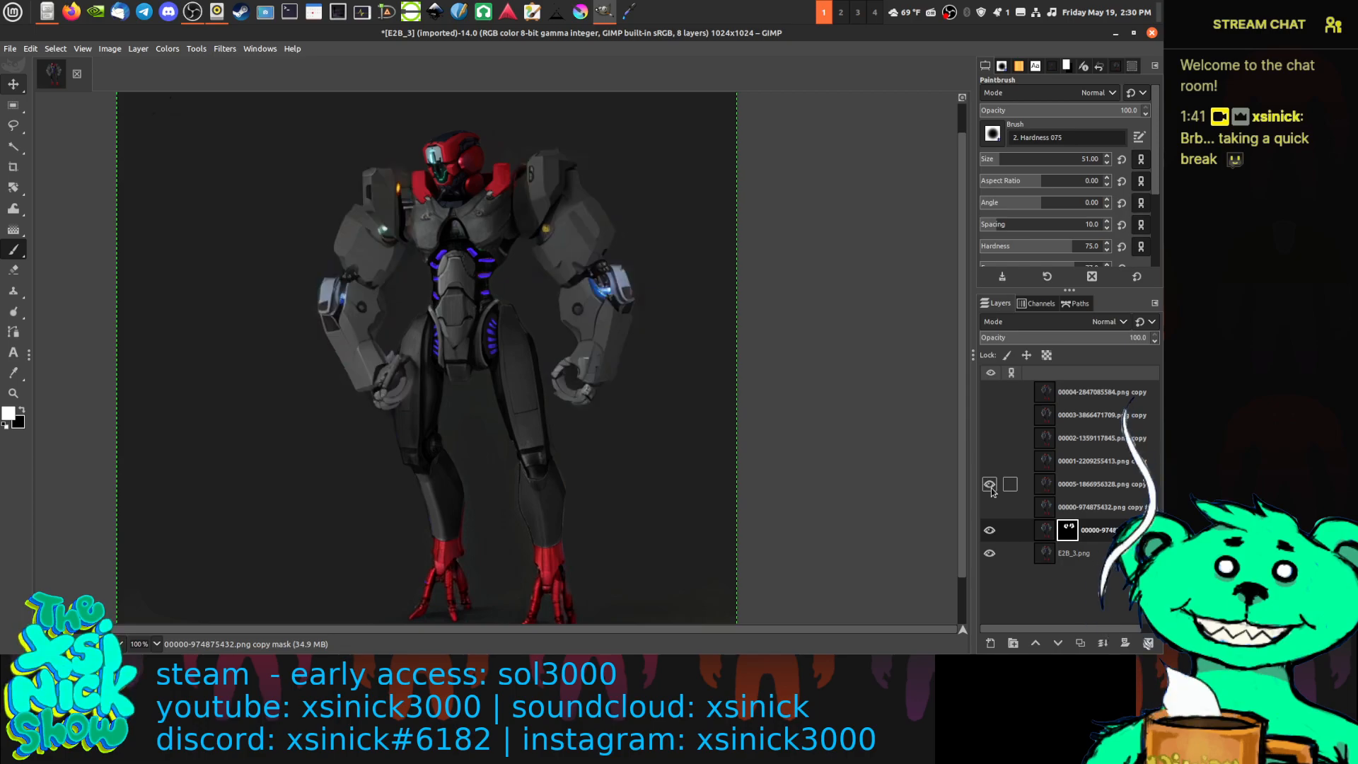
pyautogui.click(991, 488)
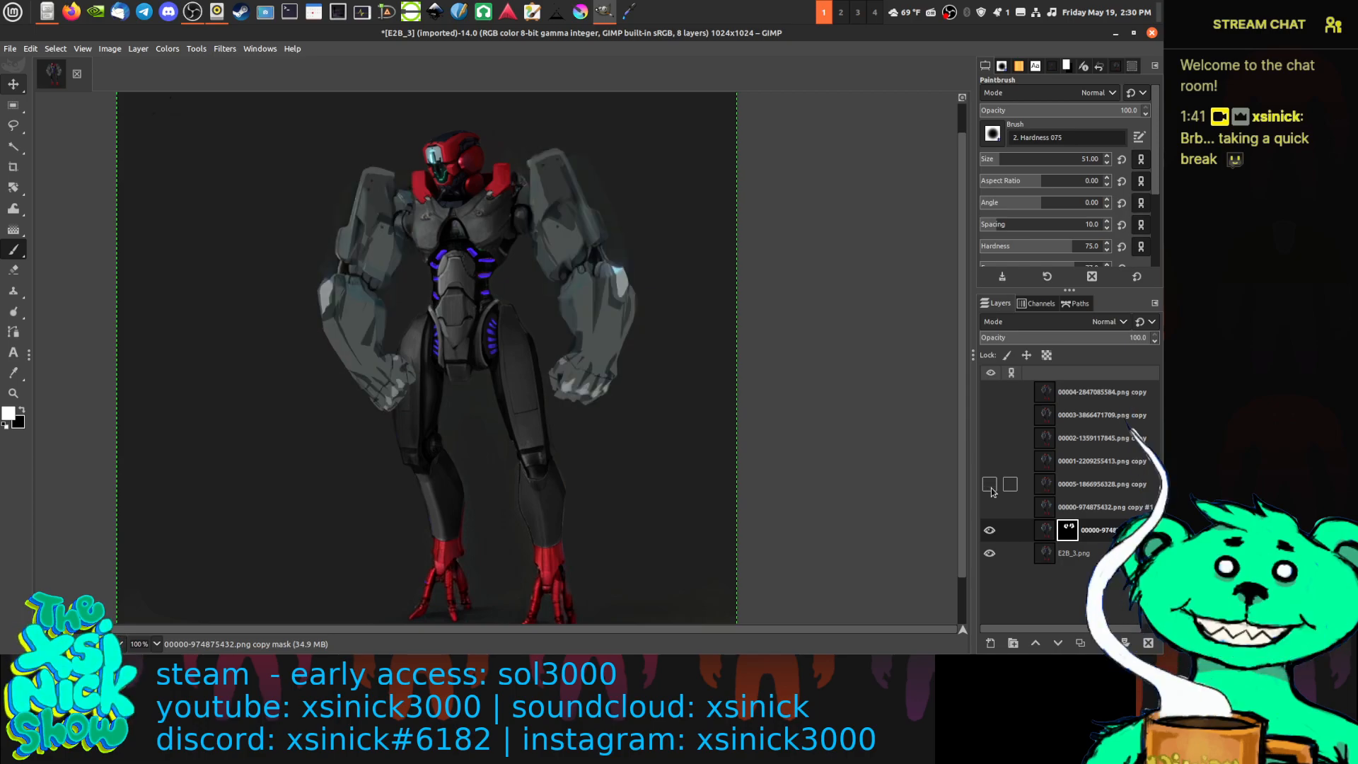
pyautogui.click(991, 486)
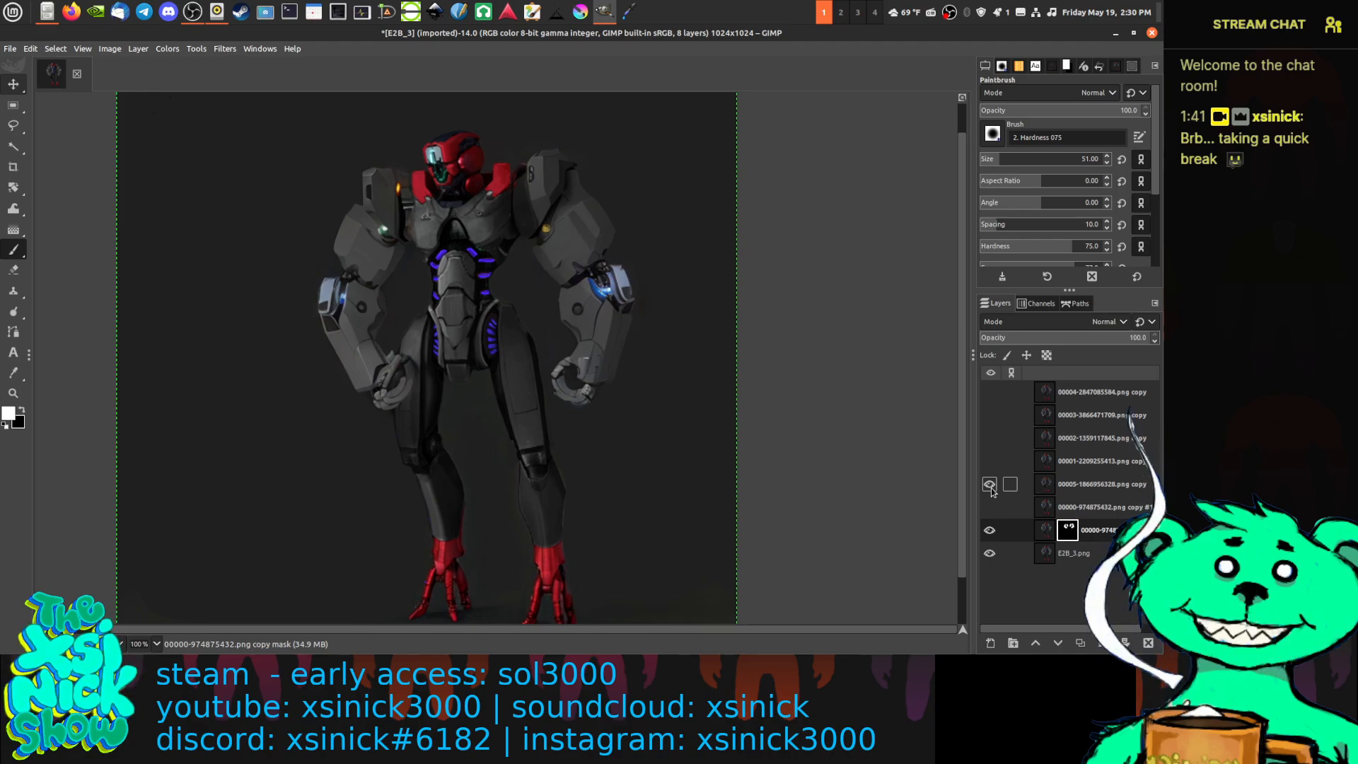
pyautogui.click(991, 487)
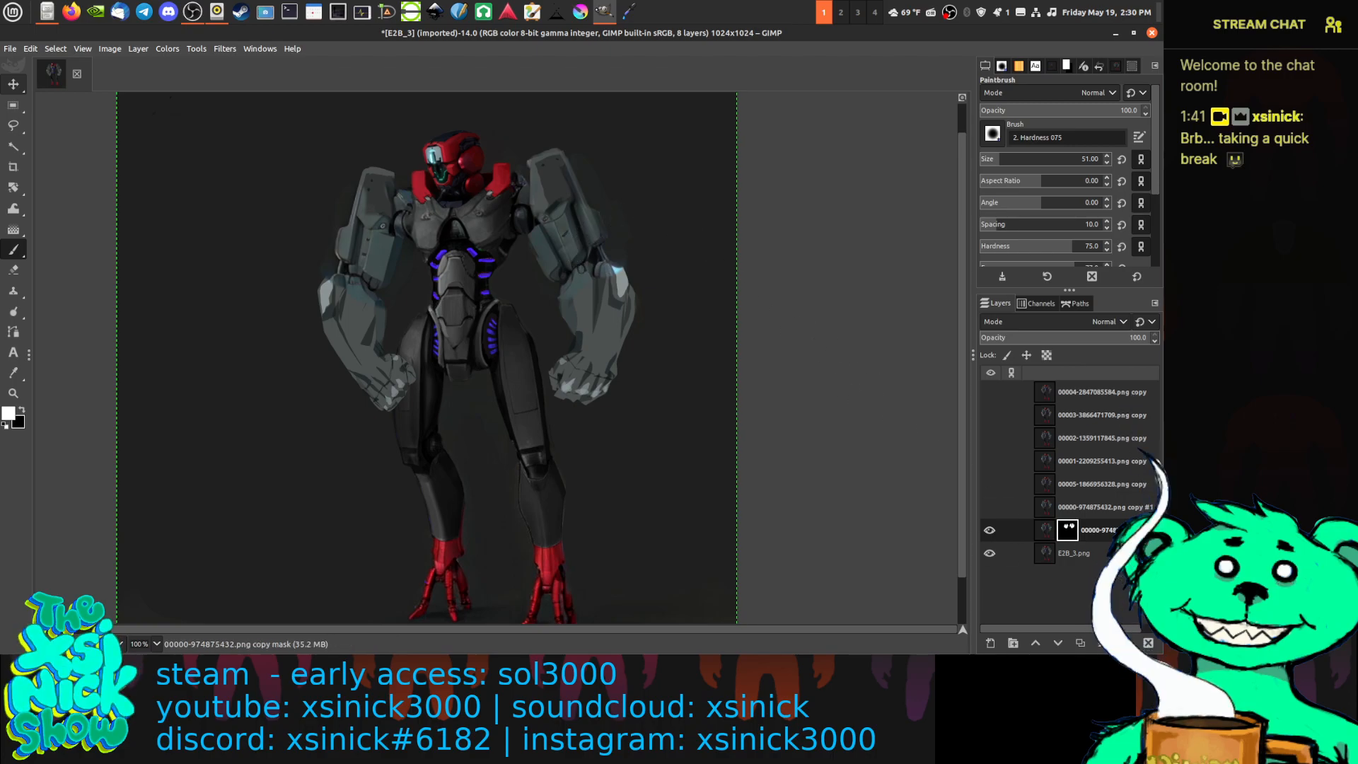
pyautogui.click(1047, 486)
pyautogui.click(990, 484)
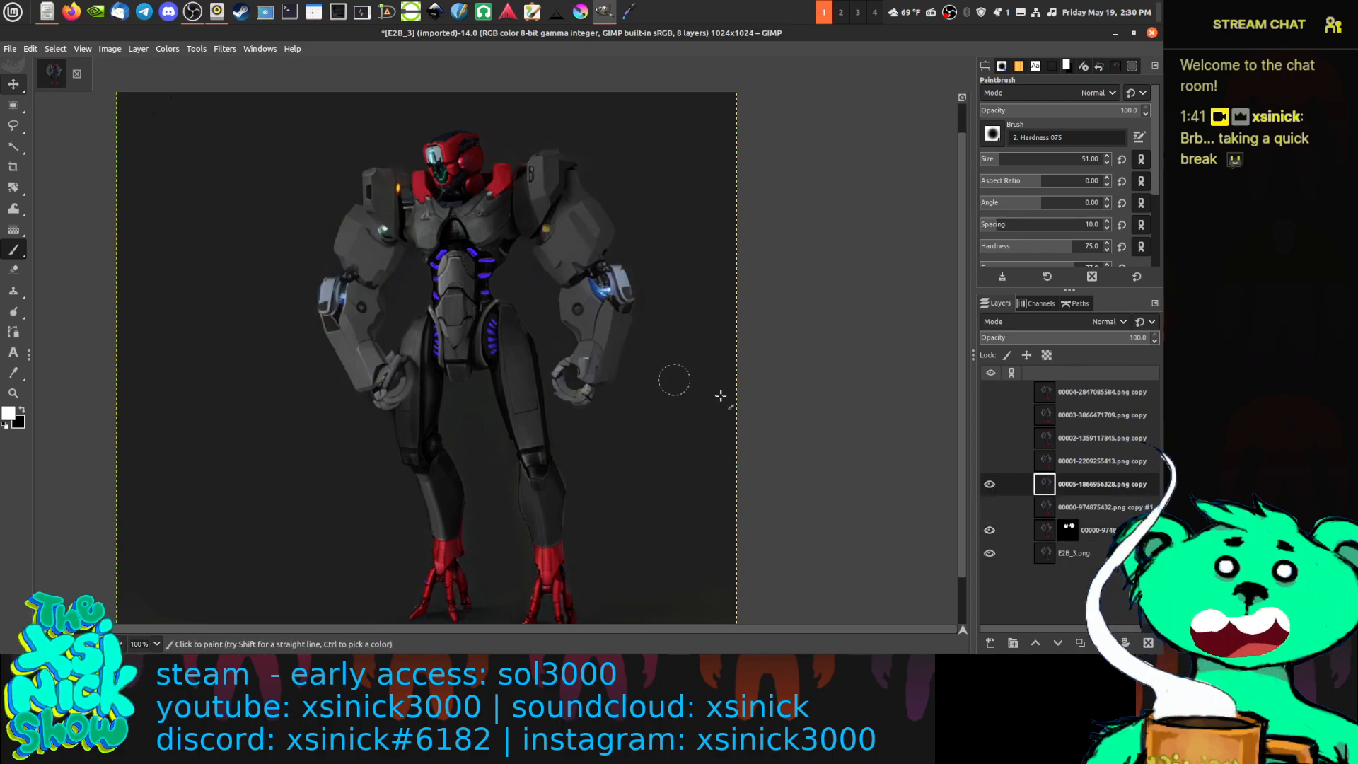
pyautogui.click(989, 484)
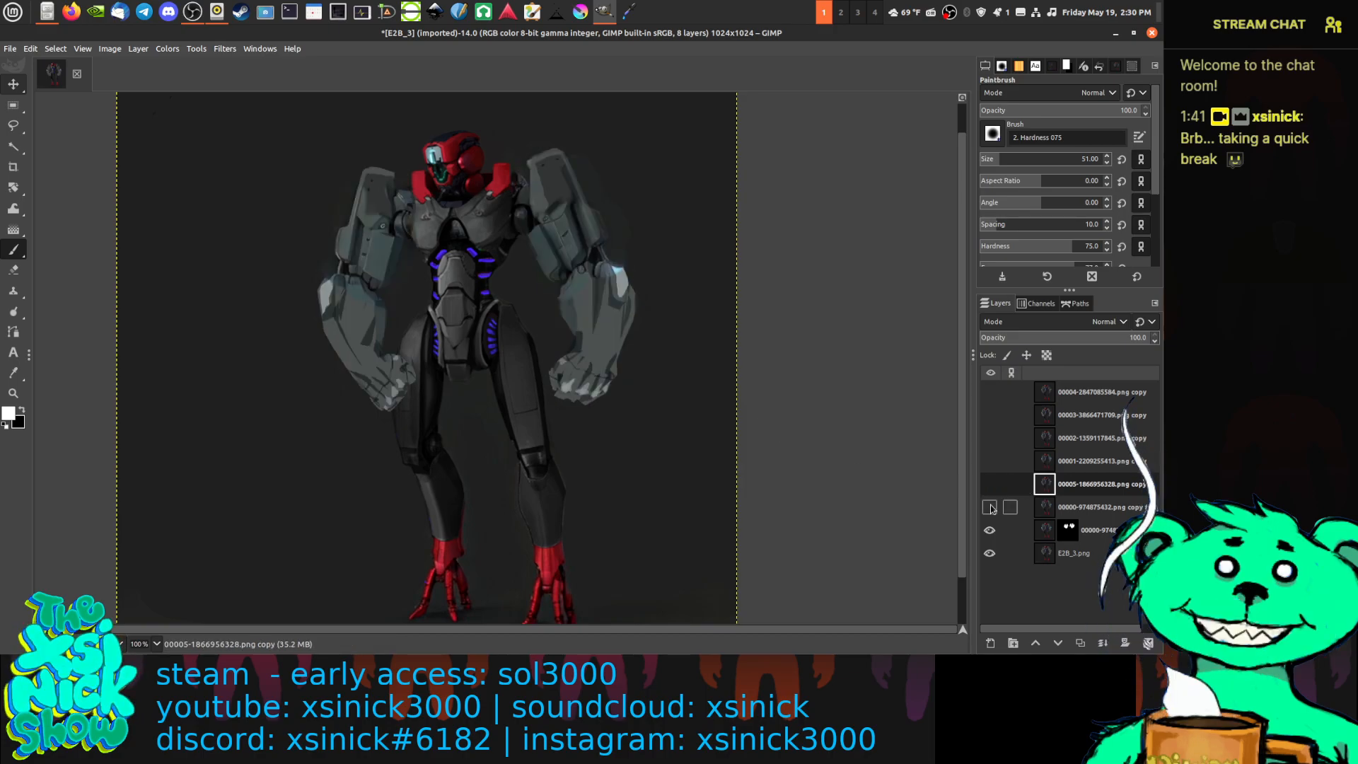
pyautogui.click(989, 507)
pyautogui.click(990, 507)
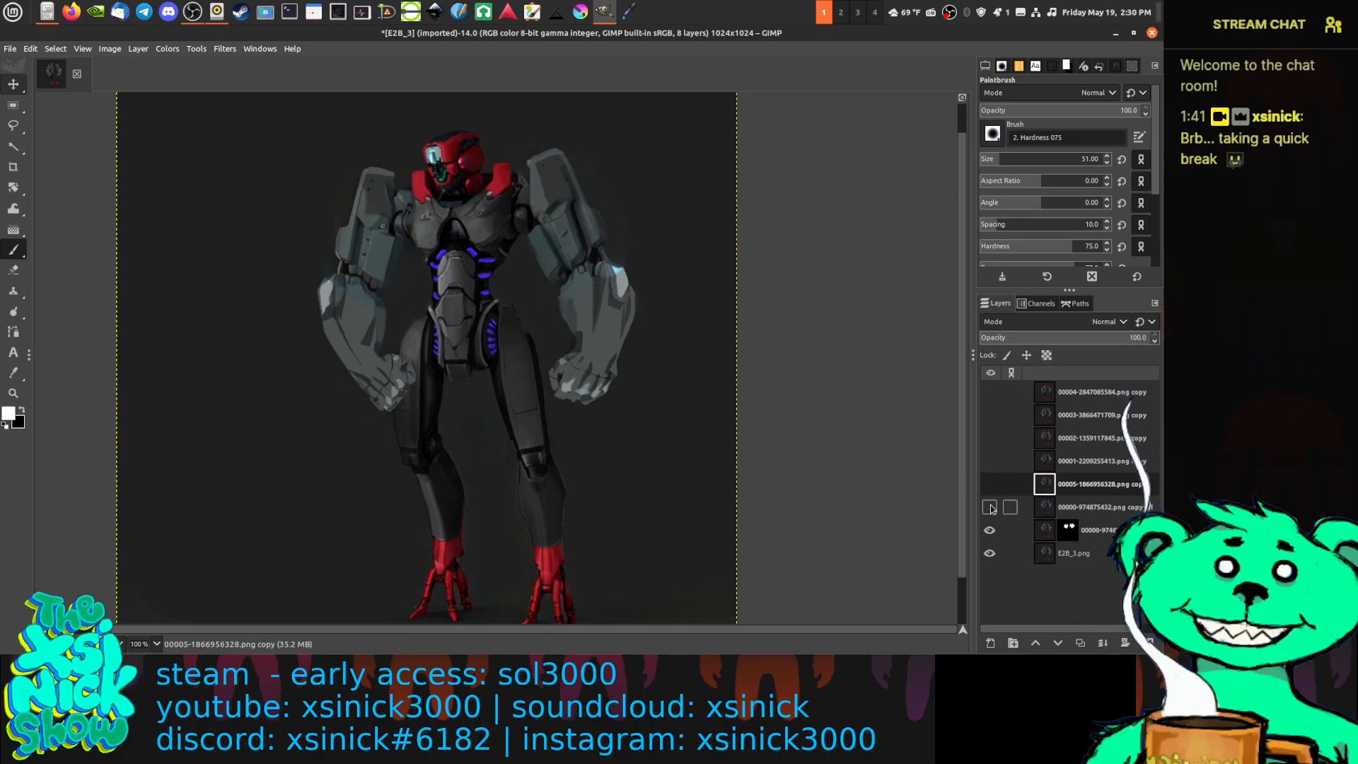
pyautogui.click(991, 484)
pyautogui.click(991, 484)
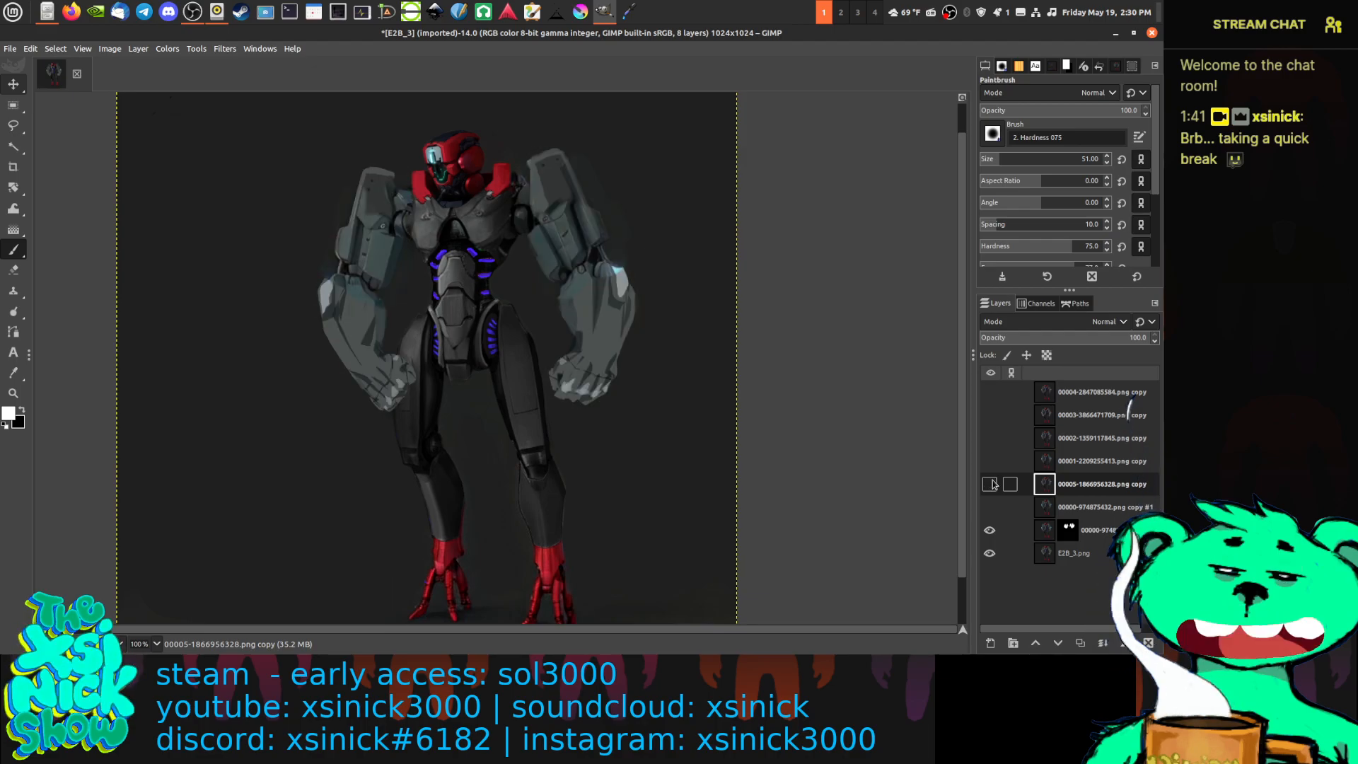
pyautogui.click(992, 483)
pyautogui.click(991, 484)
pyautogui.click(991, 484)
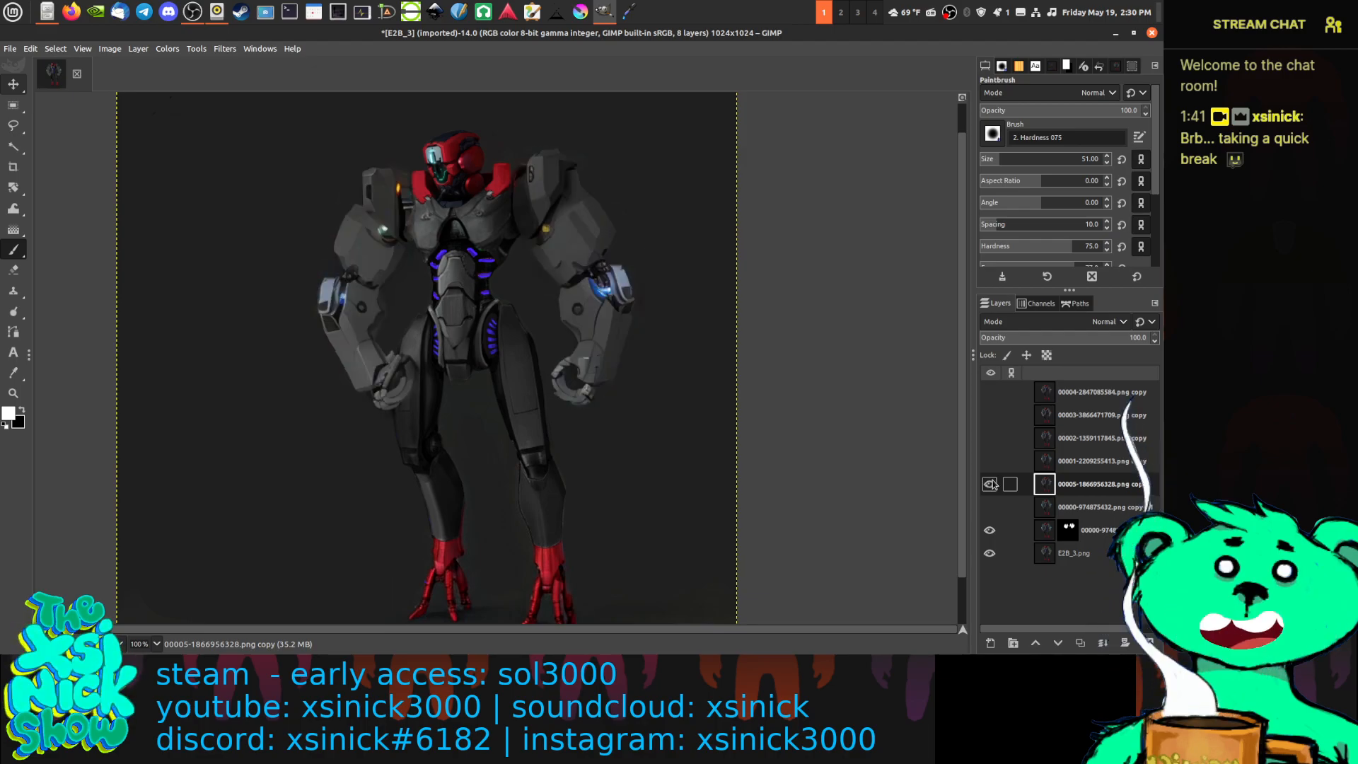
pyautogui.click(991, 484)
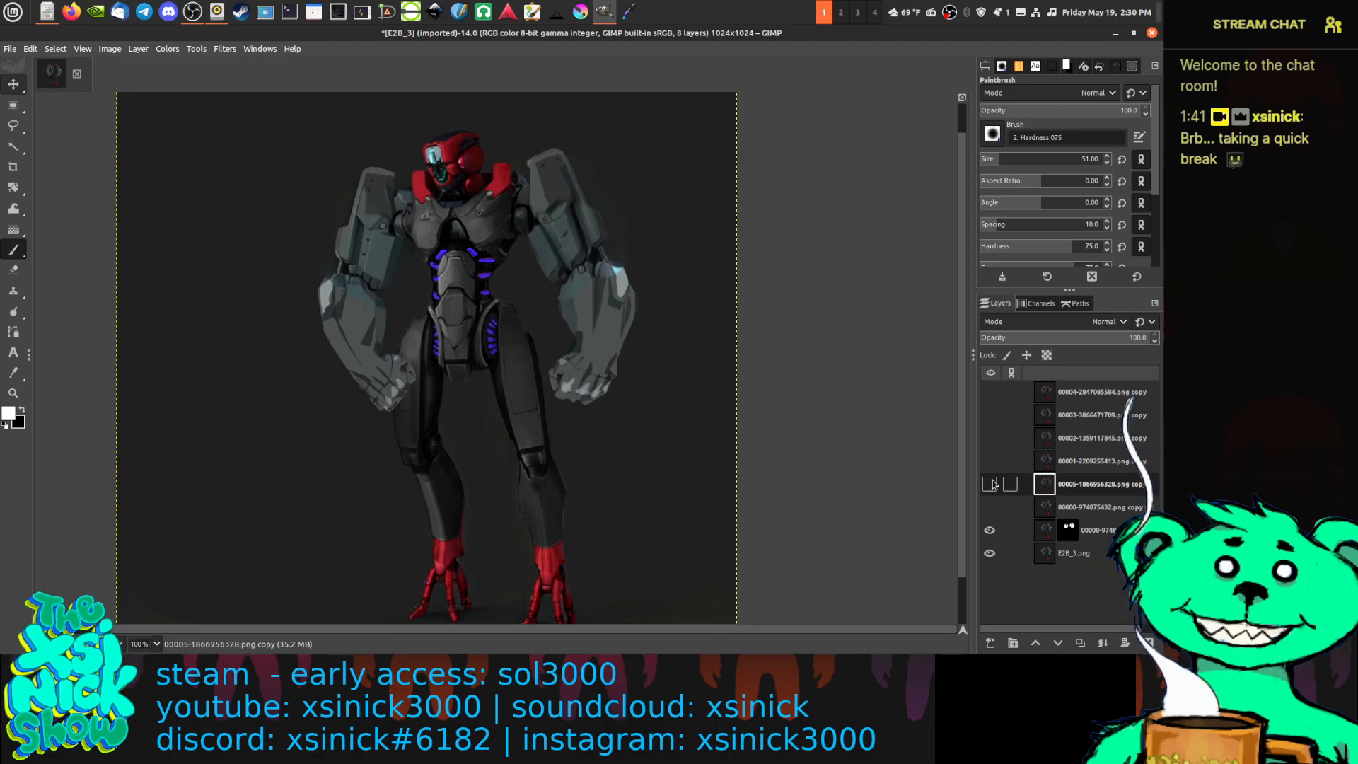
pyautogui.rightClick(1086, 485)
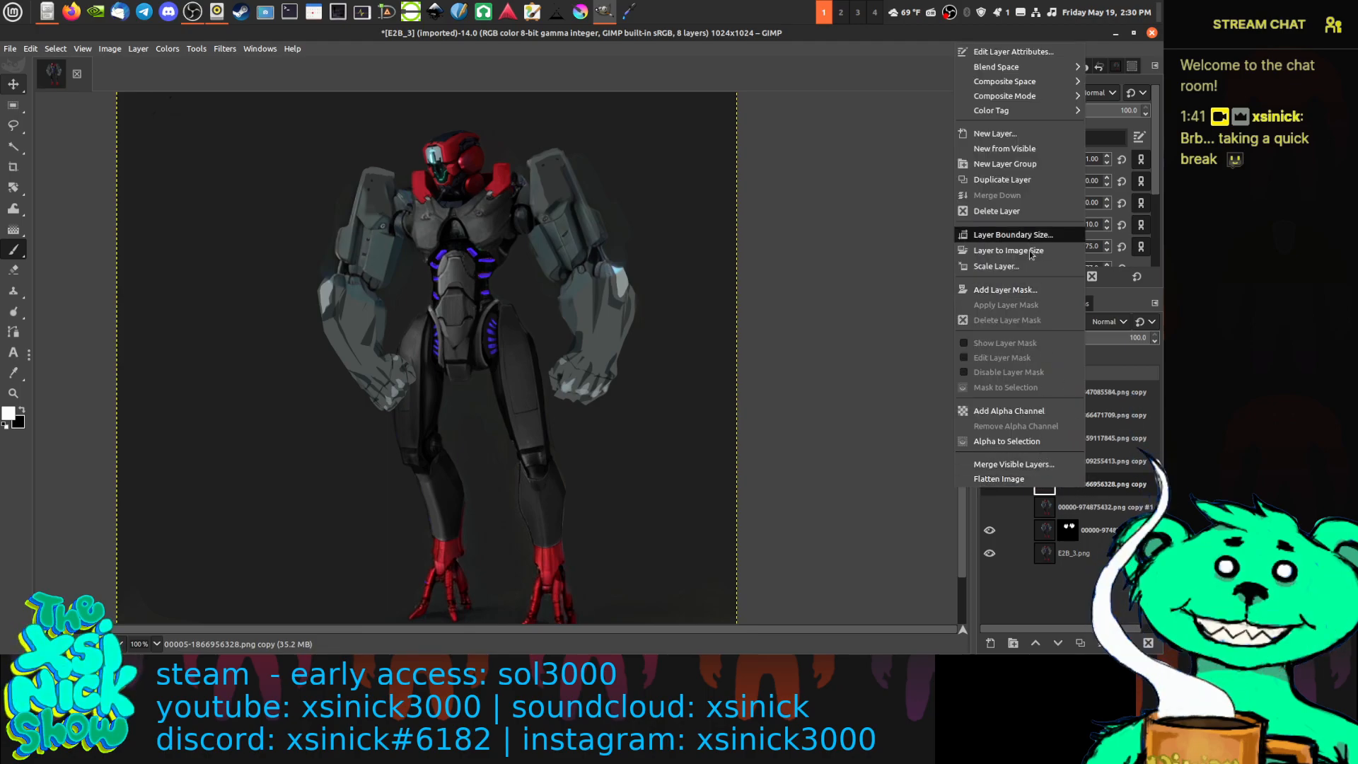
pyautogui.click(1022, 289)
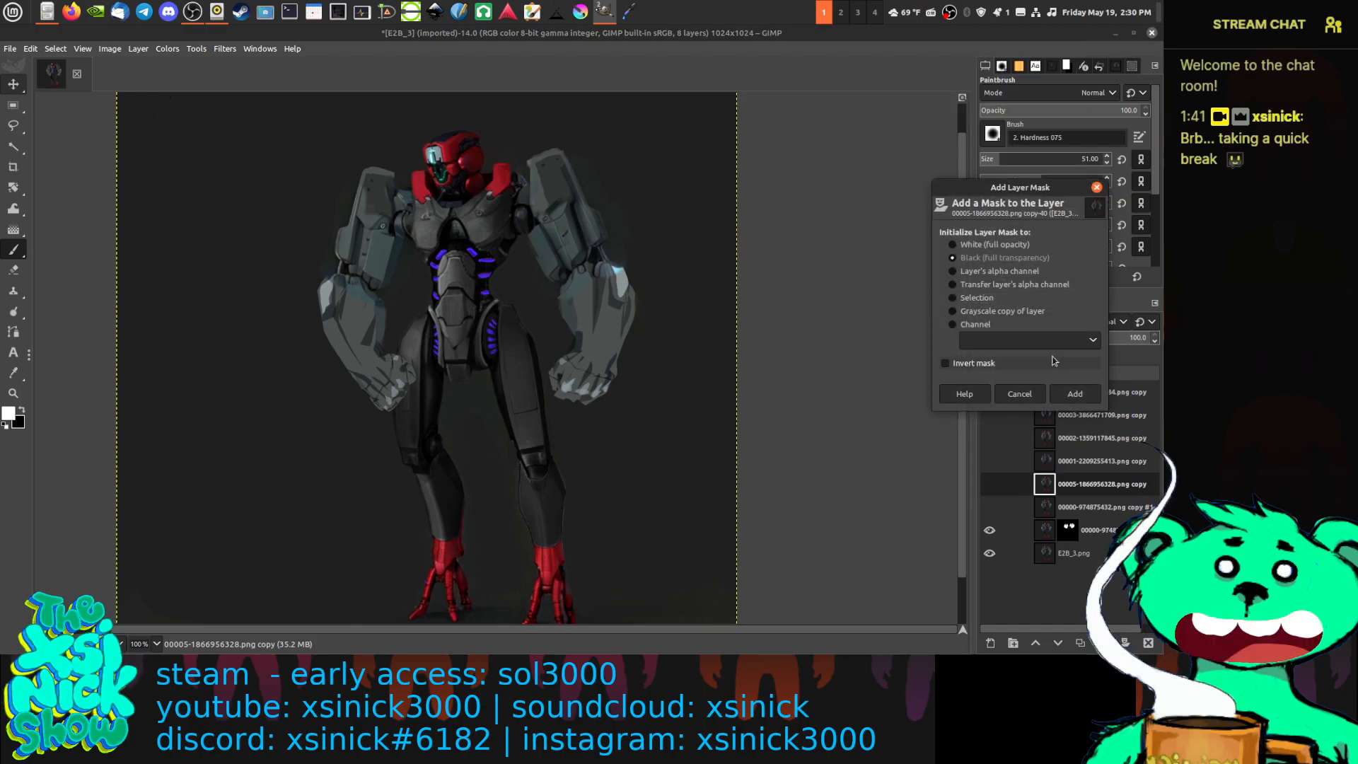
pyautogui.click(1075, 395)
pyautogui.click(990, 484)
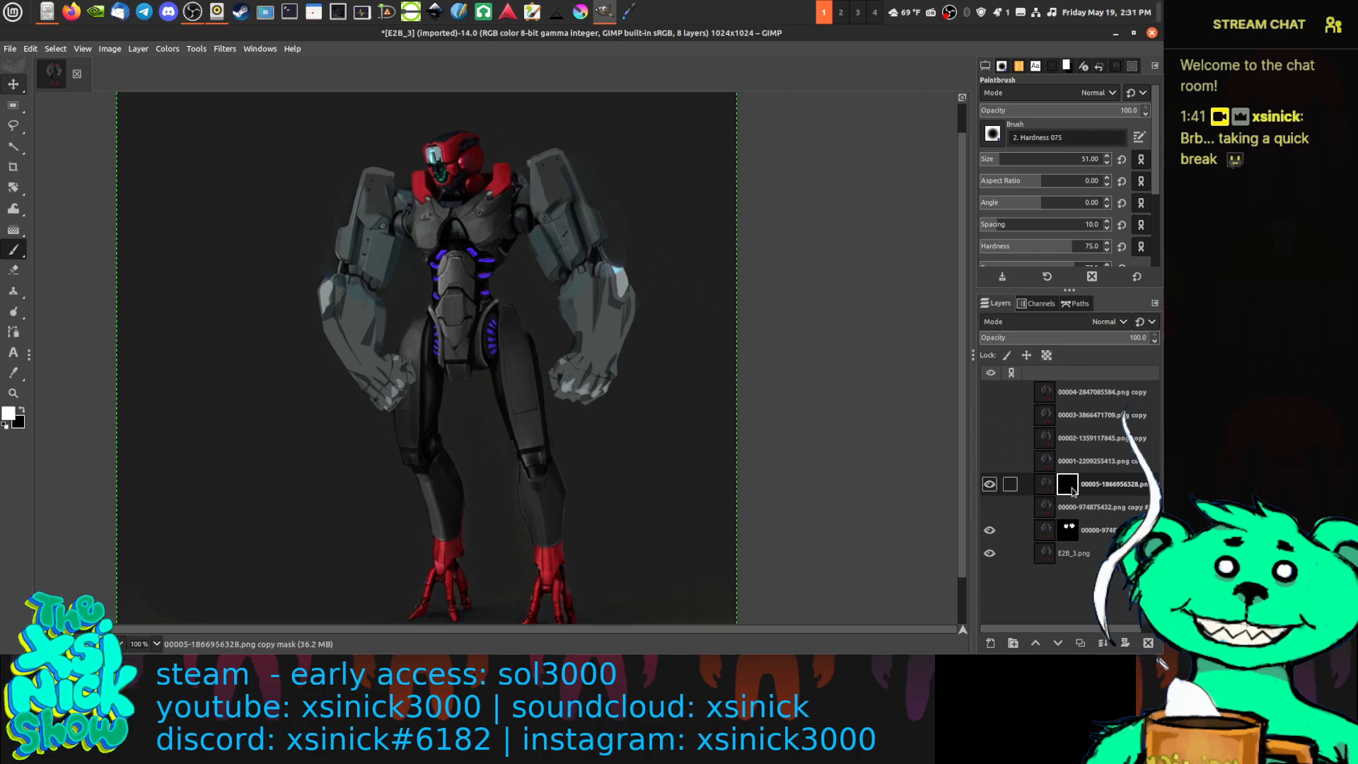
pyautogui.moveTo(541, 195); pyautogui.dragTo(541, 205)
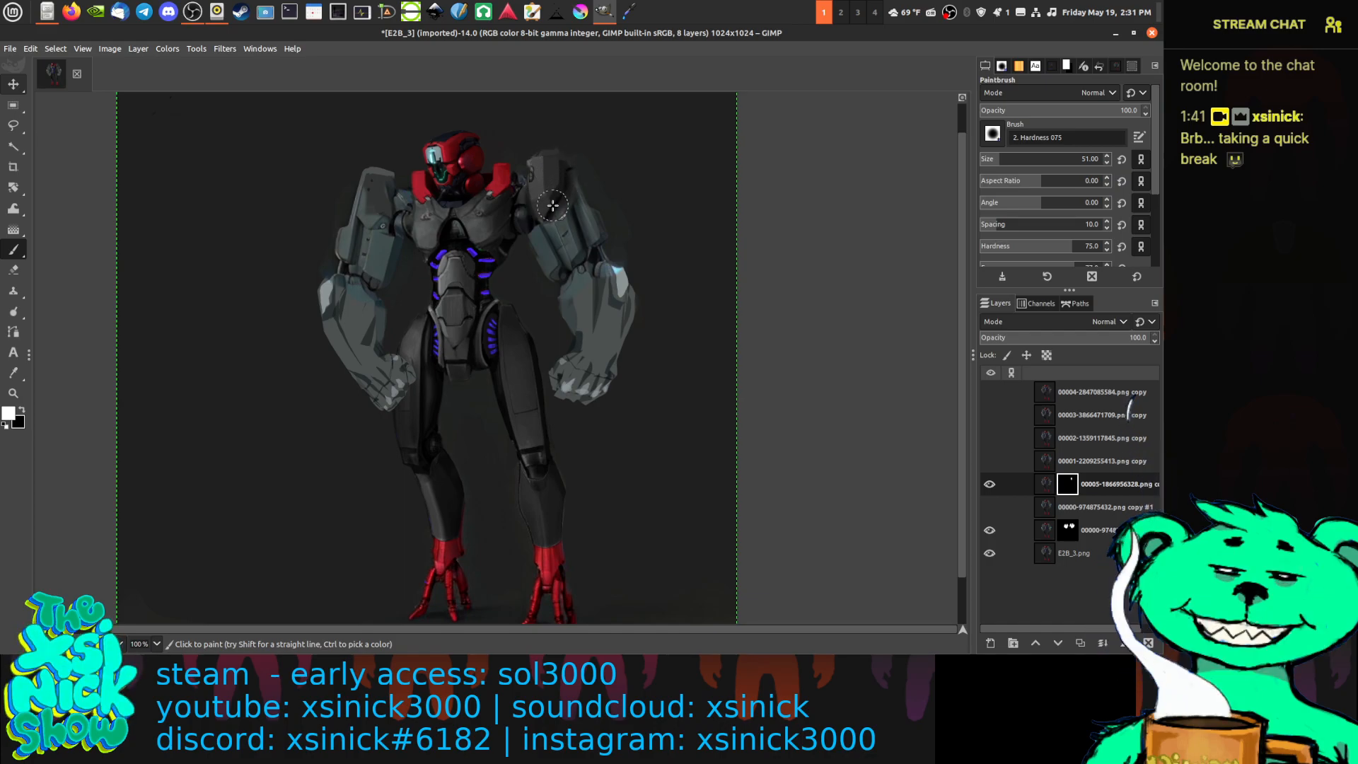
pyautogui.click(377, 204)
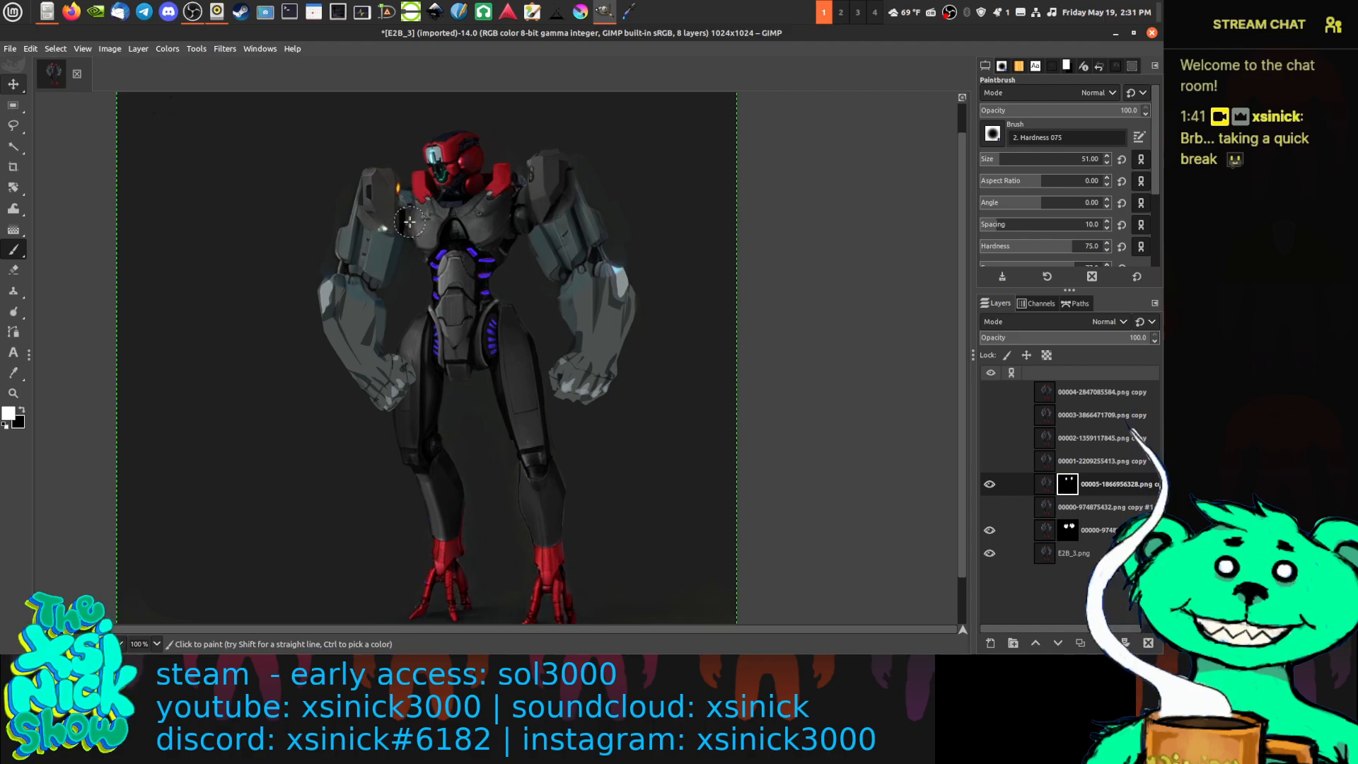
pyautogui.press('ctrl')
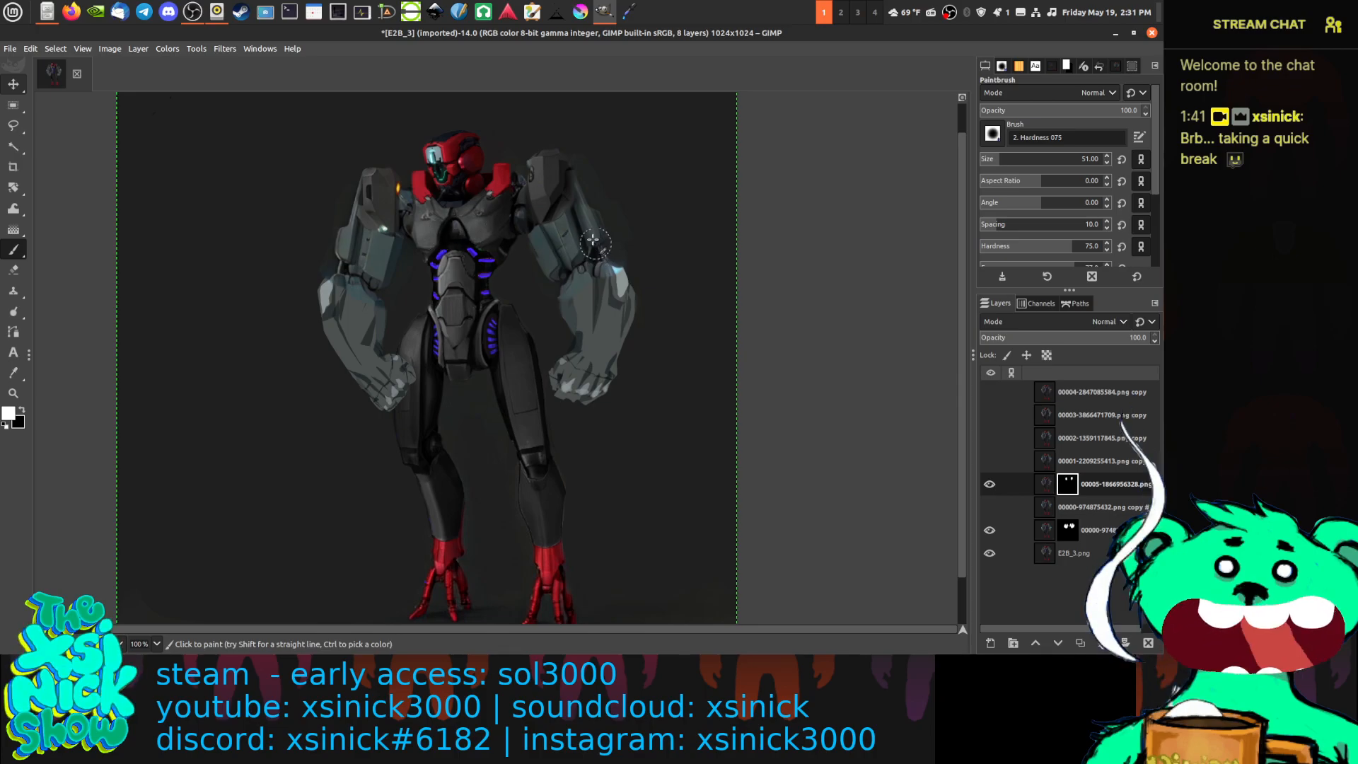
pyautogui.click(1089, 527)
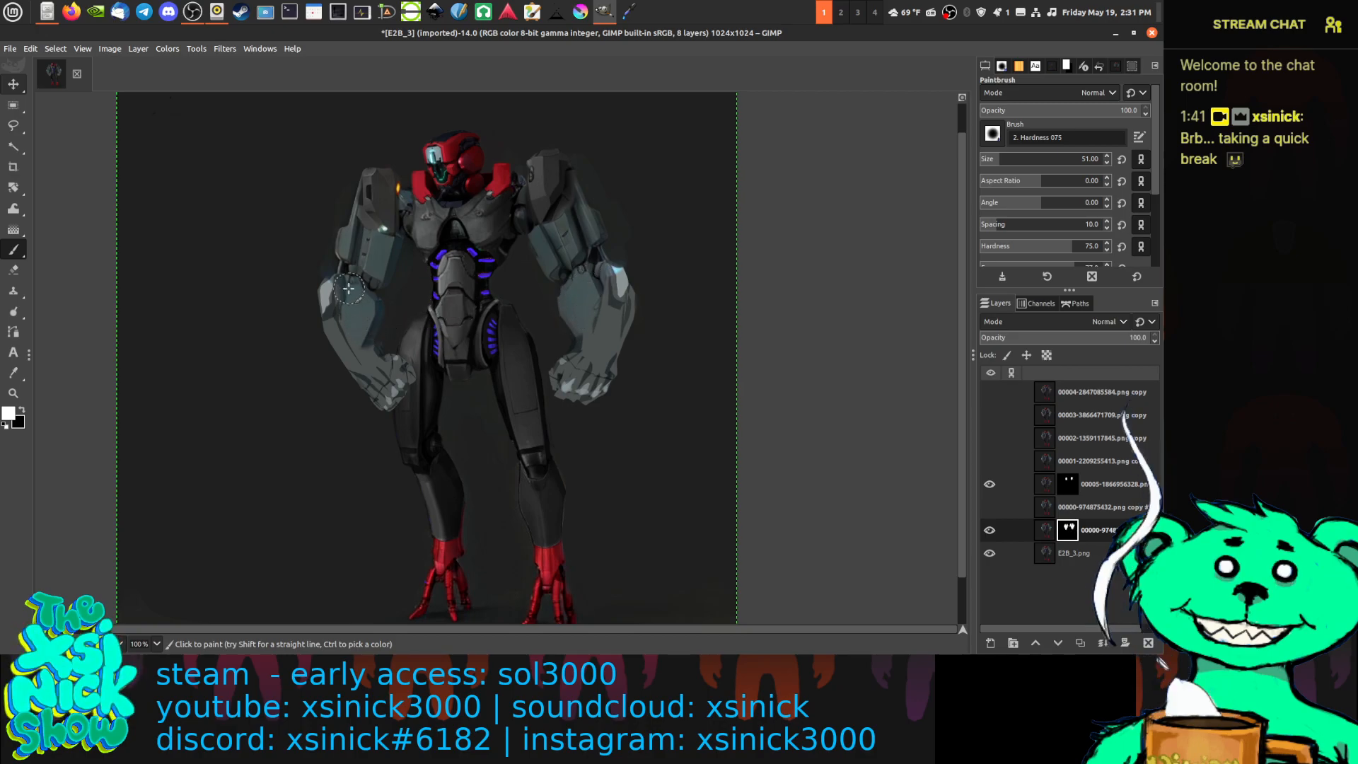
pyautogui.moveTo(331, 307)
pyautogui.mouseDown()
pyautogui.moveTo(325, 283)
pyautogui.moveTo(324, 296)
pyautogui.mouseUp()
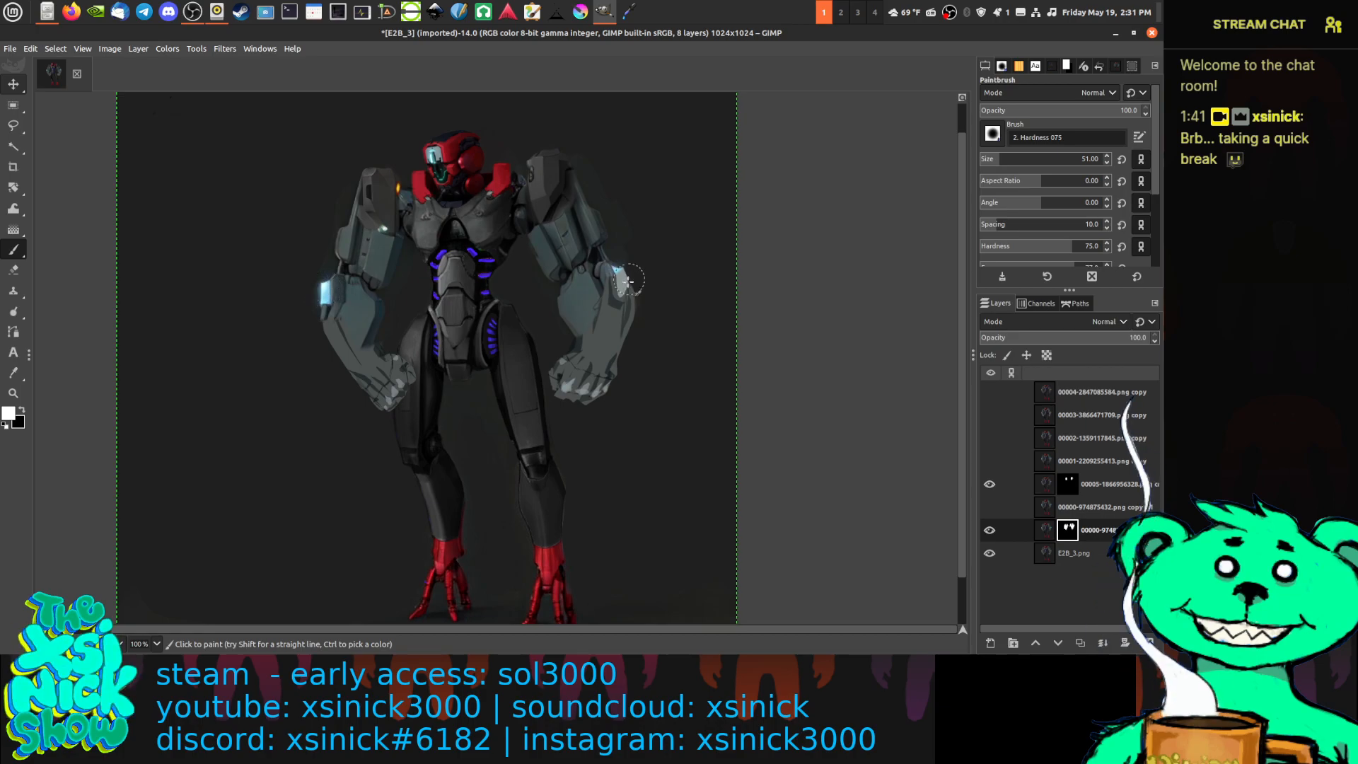
pyautogui.moveTo(634, 272); pyautogui.dragTo(614, 303)
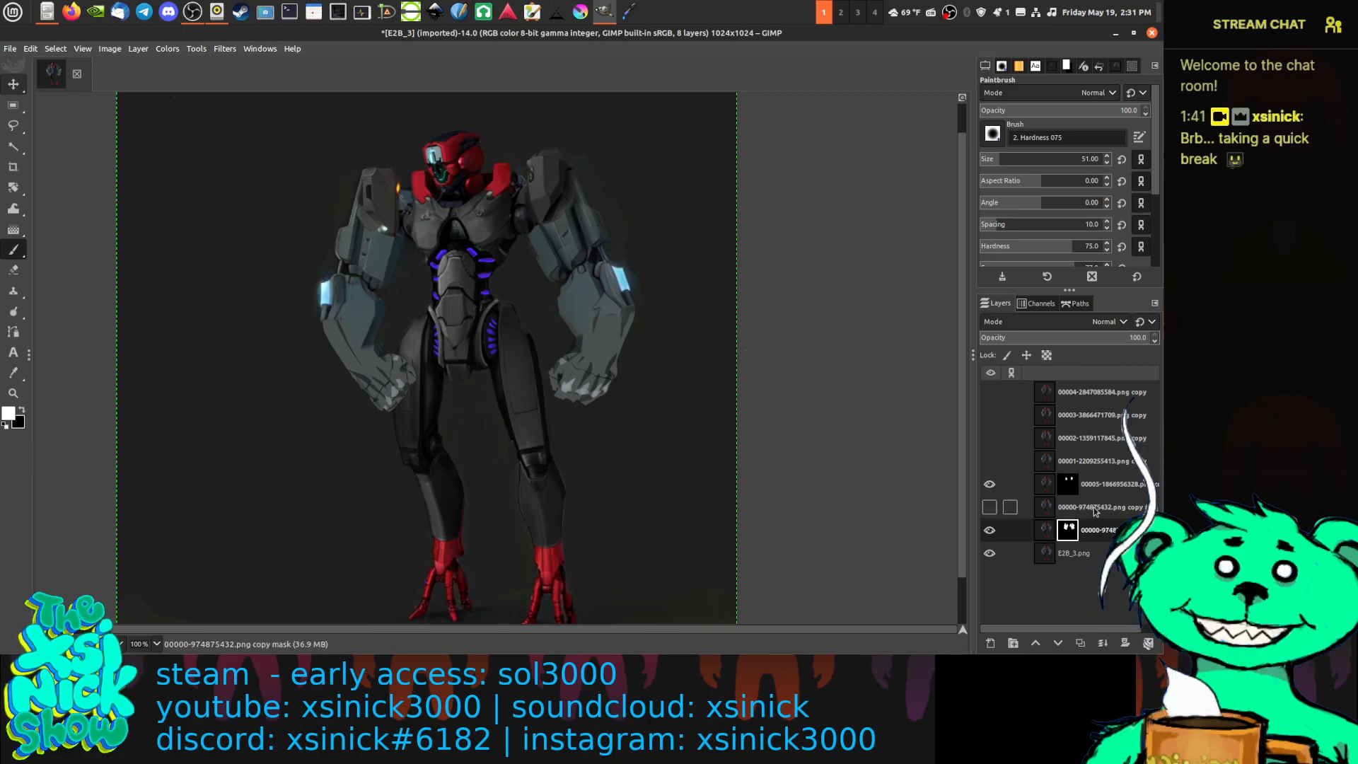
pyautogui.click(1046, 485)
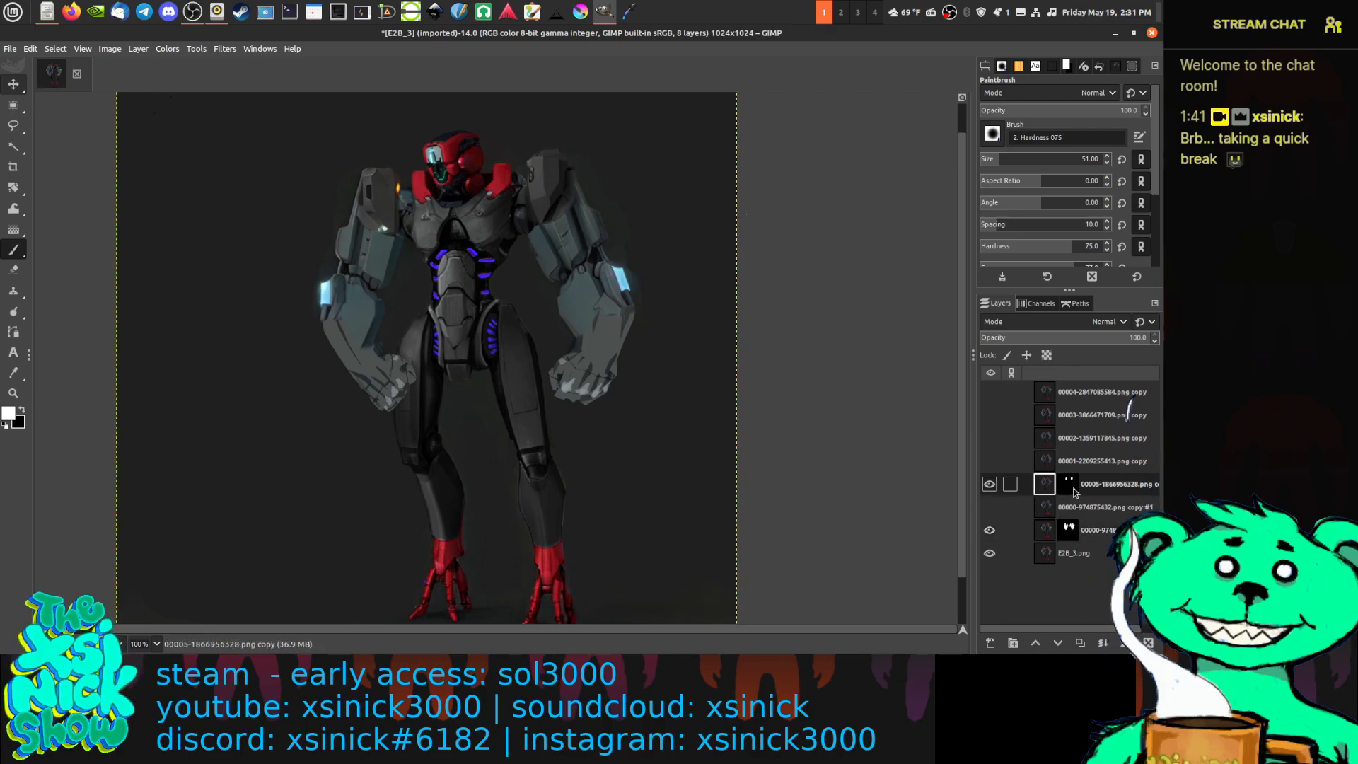
pyautogui.click(1068, 484)
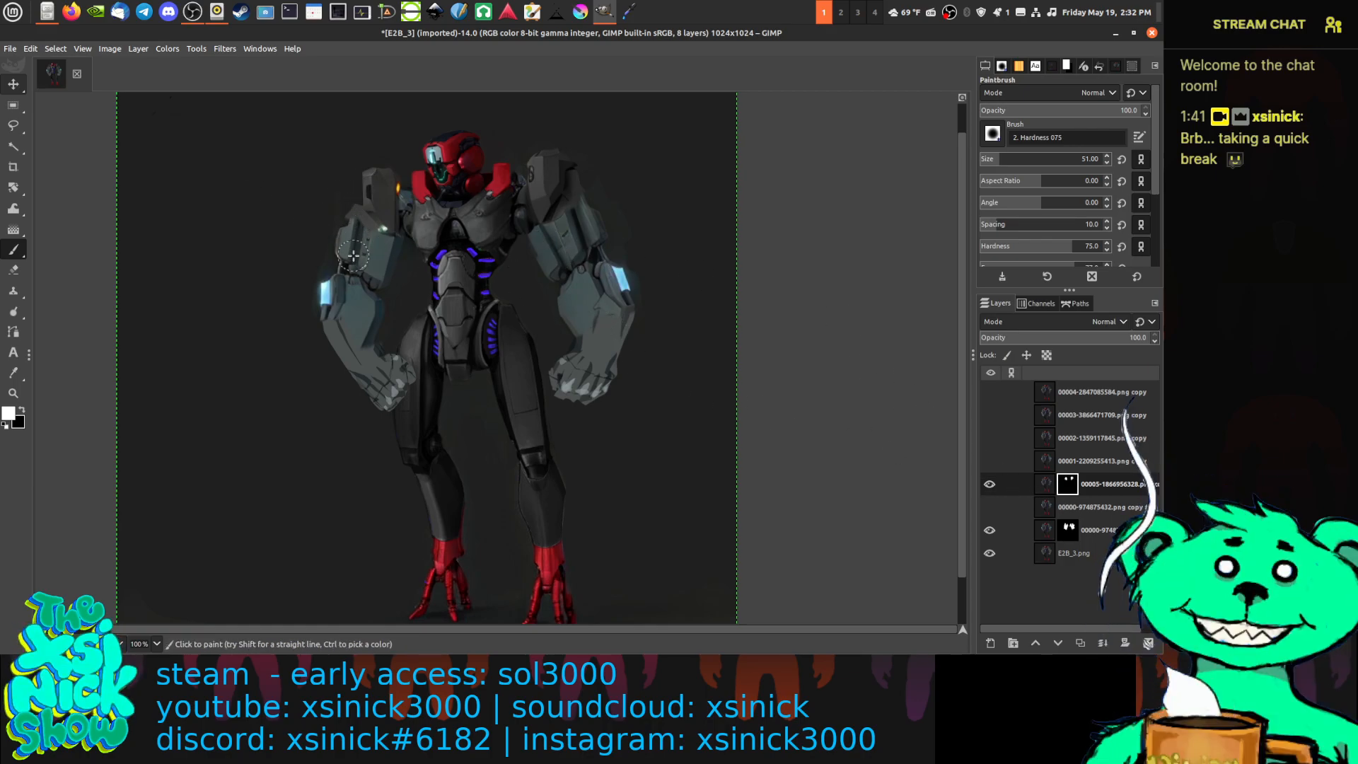
pyautogui.press('x')
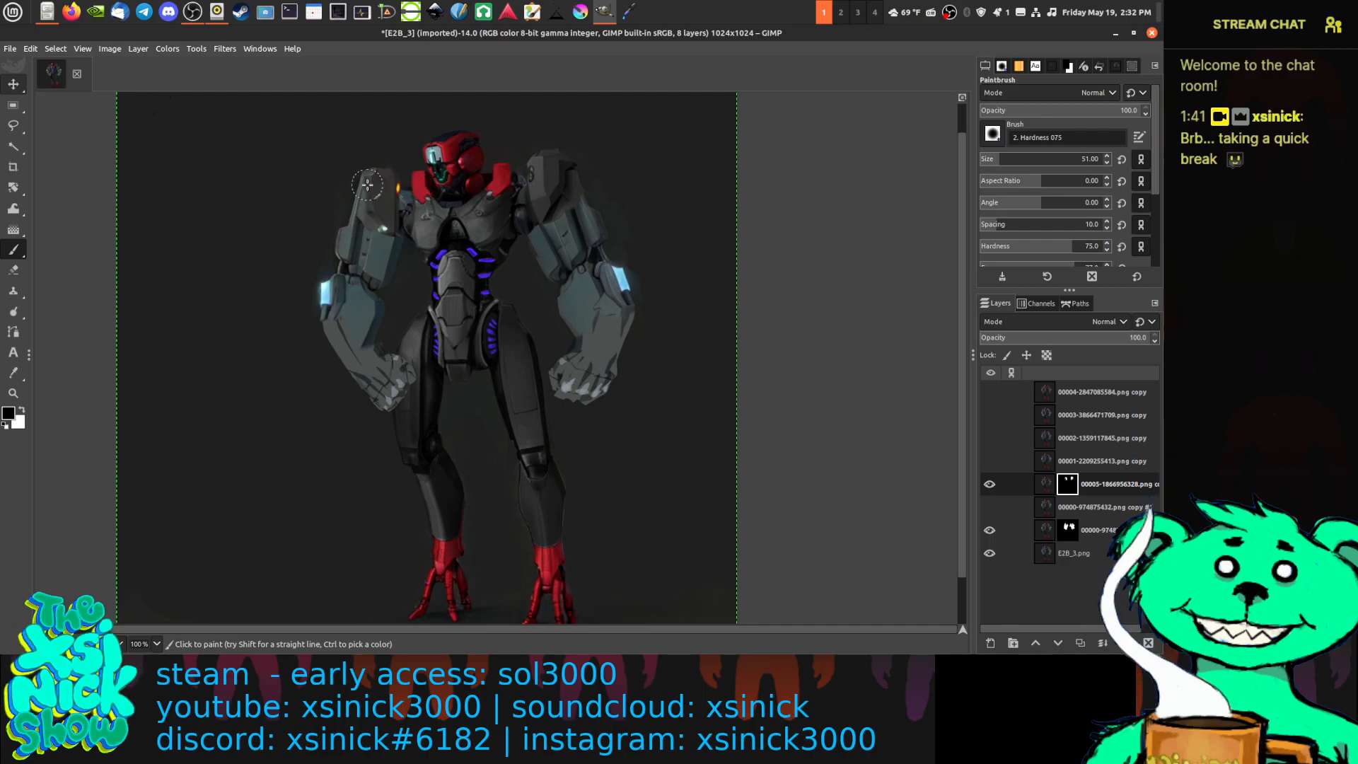
pyautogui.press('x')
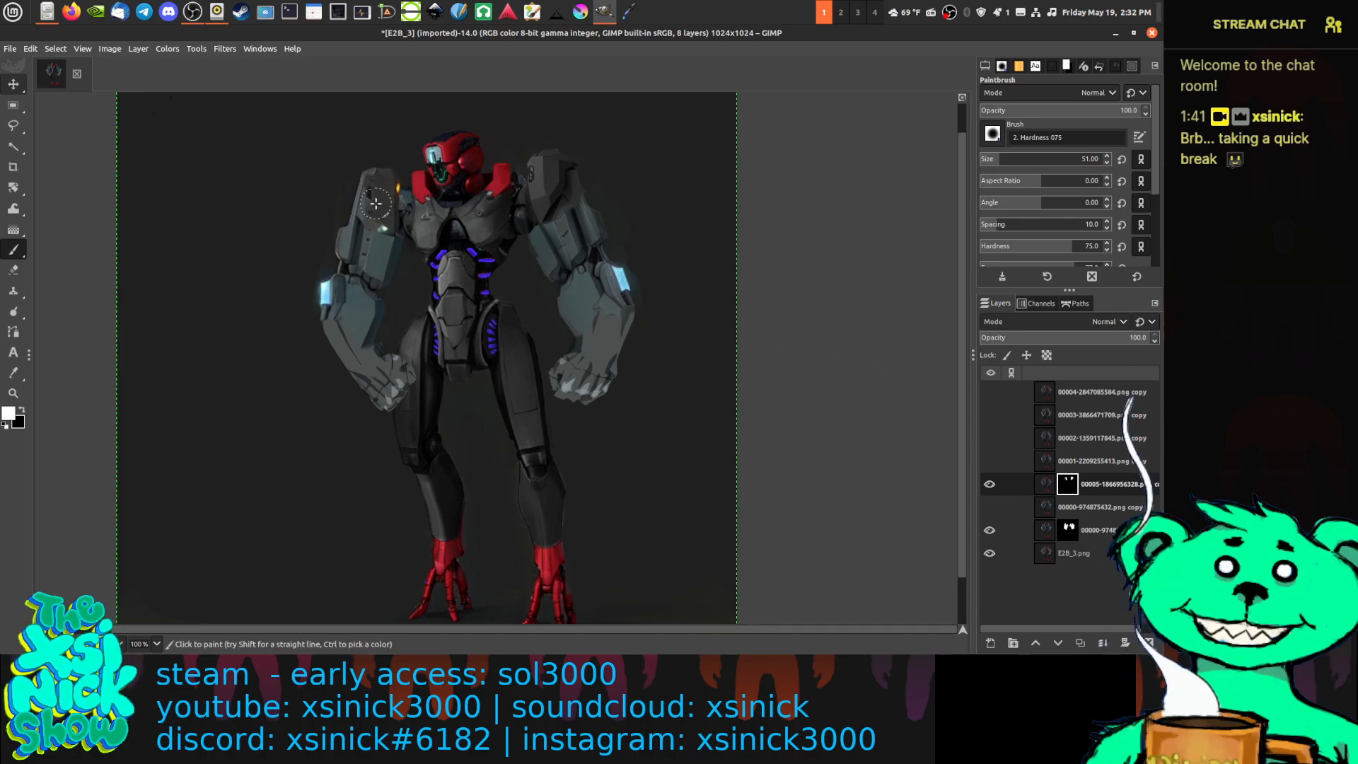
pyautogui.moveTo(378, 174); pyautogui.dragTo(378, 215)
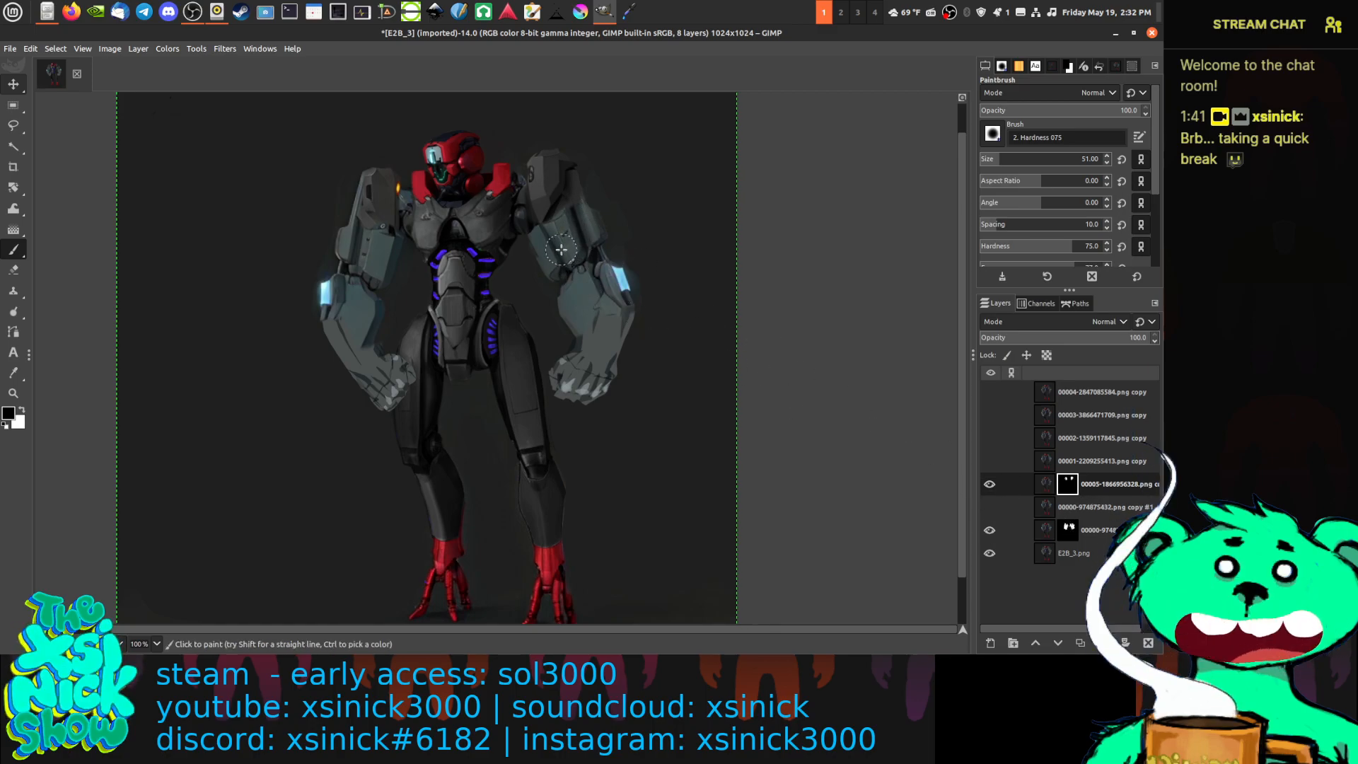
pyautogui.press('x')
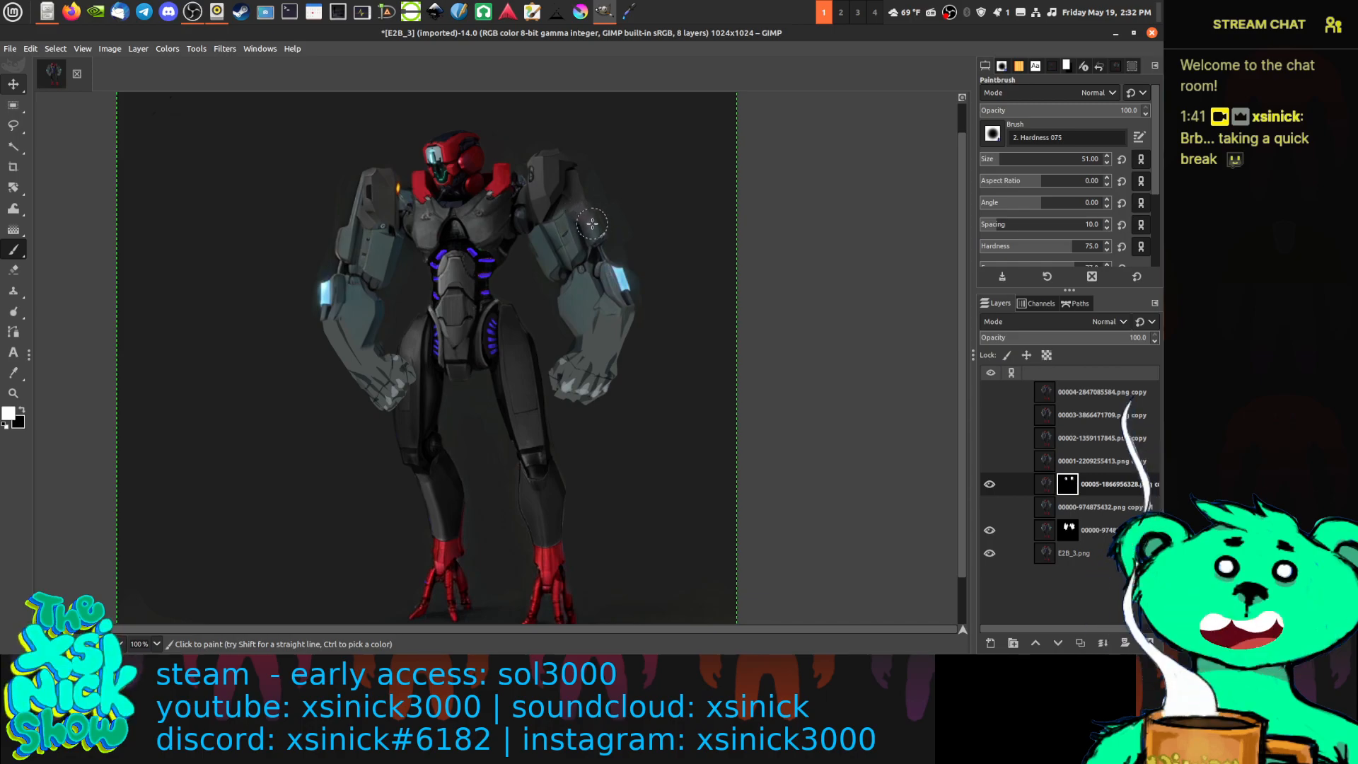
pyautogui.press('x')
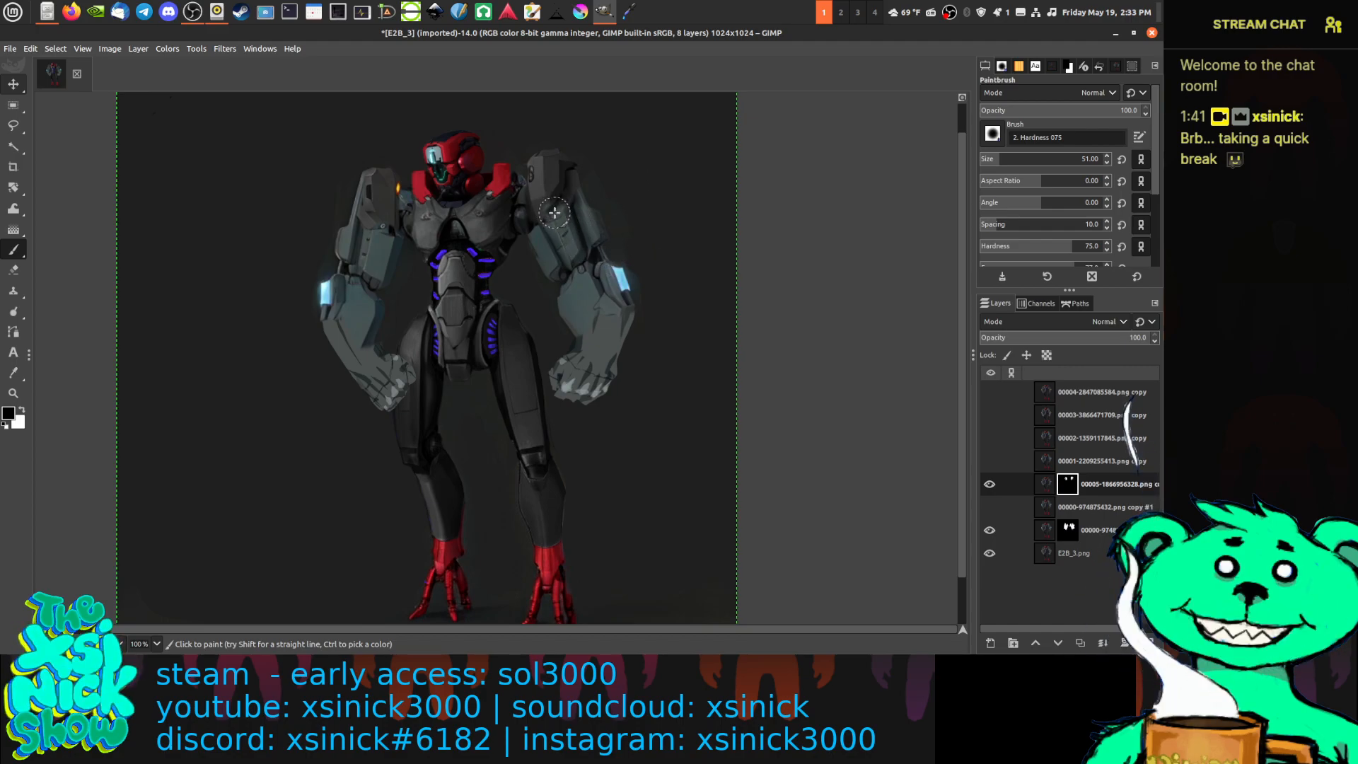
pyautogui.press('x')
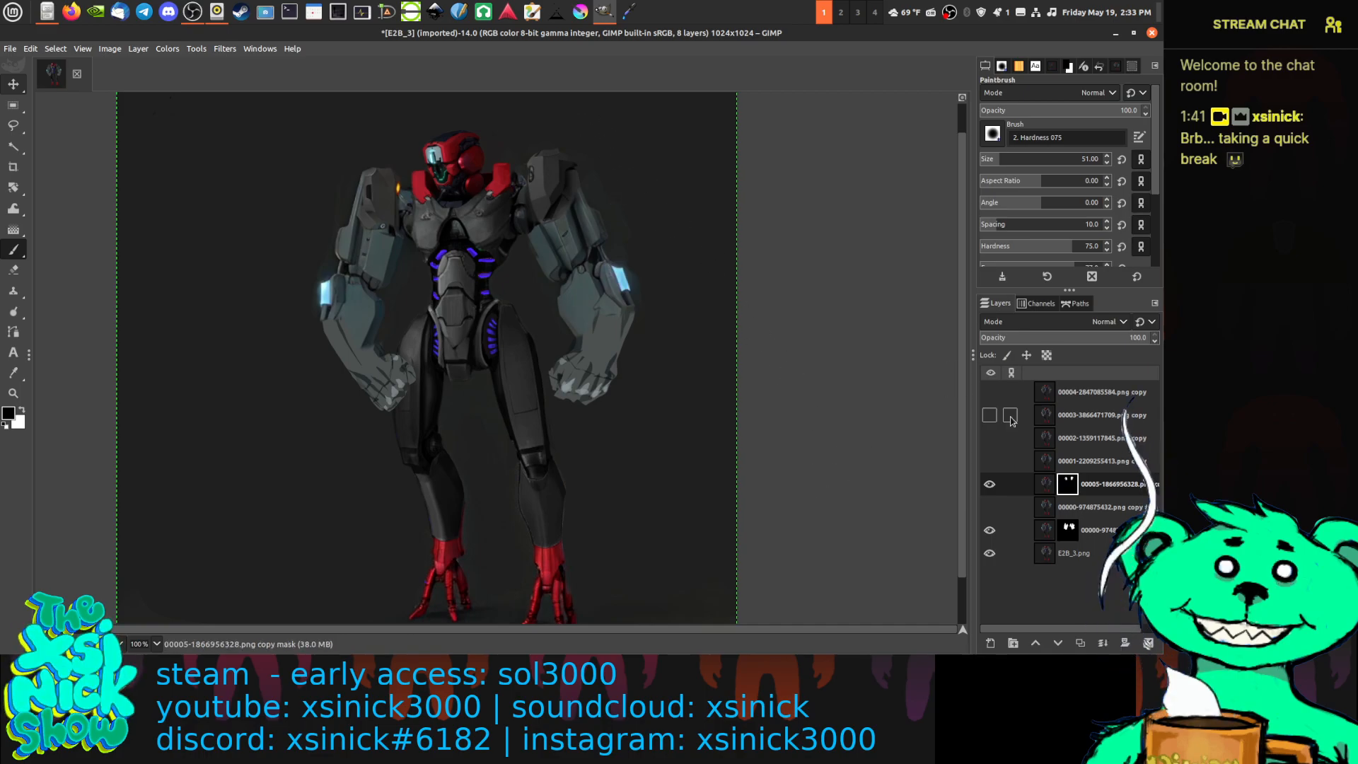
pyautogui.click(989, 462)
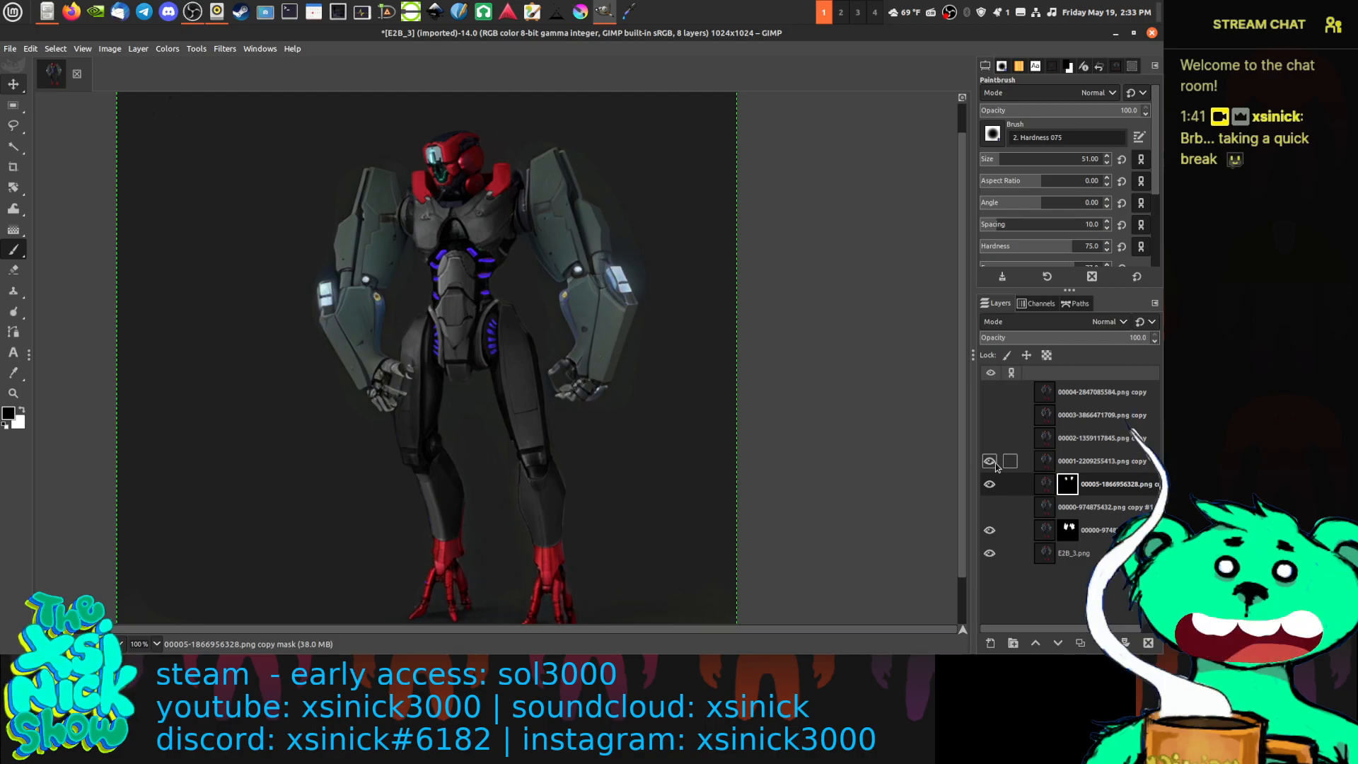
pyautogui.click(993, 464)
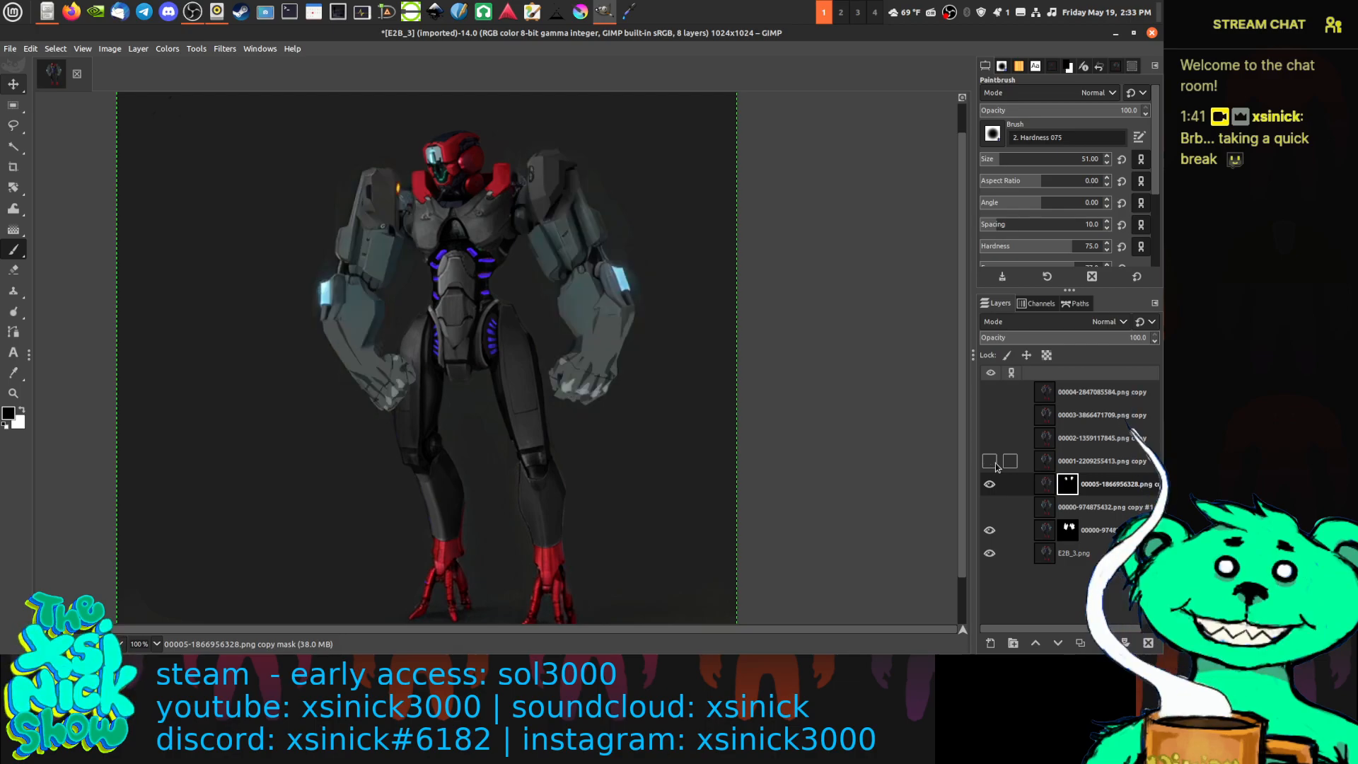
pyautogui.click(992, 464)
pyautogui.click(995, 465)
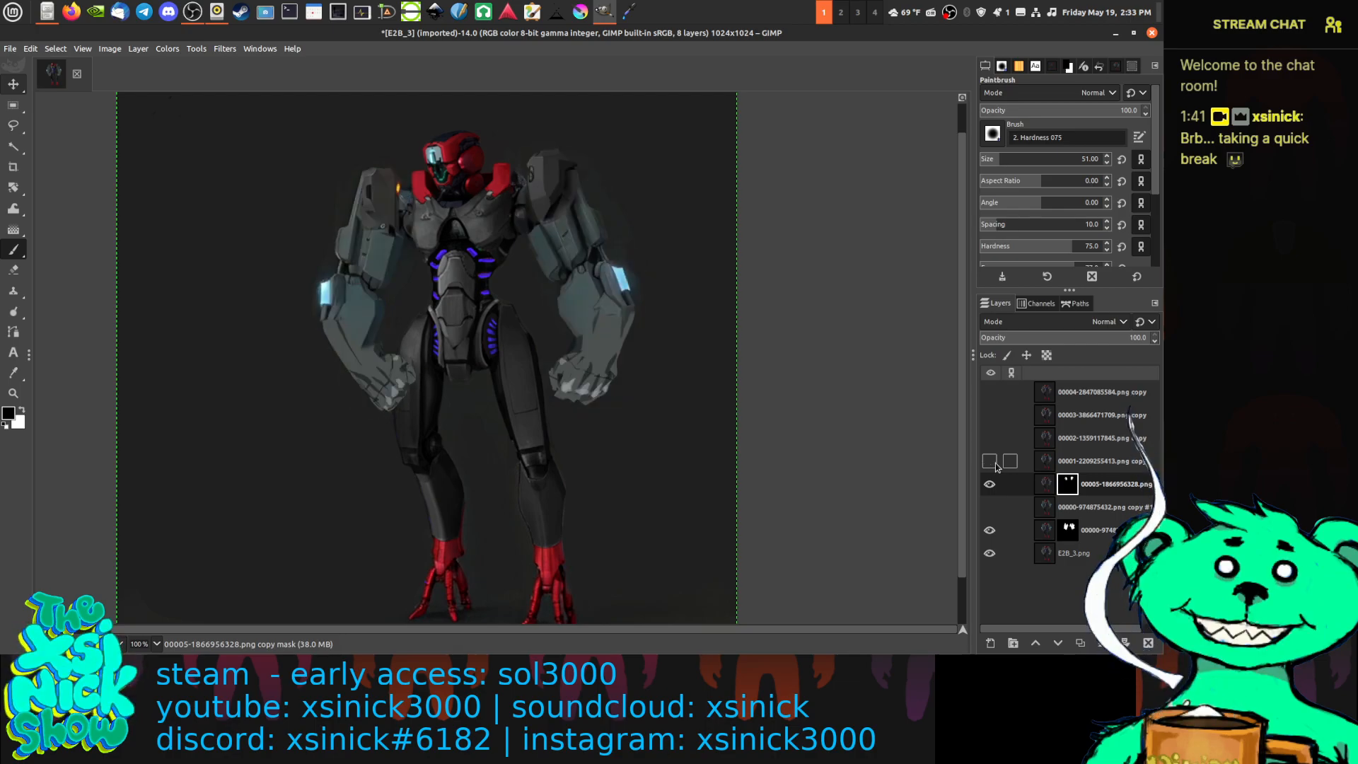
pyautogui.click(995, 465)
pyautogui.click(990, 461)
pyautogui.click(990, 462)
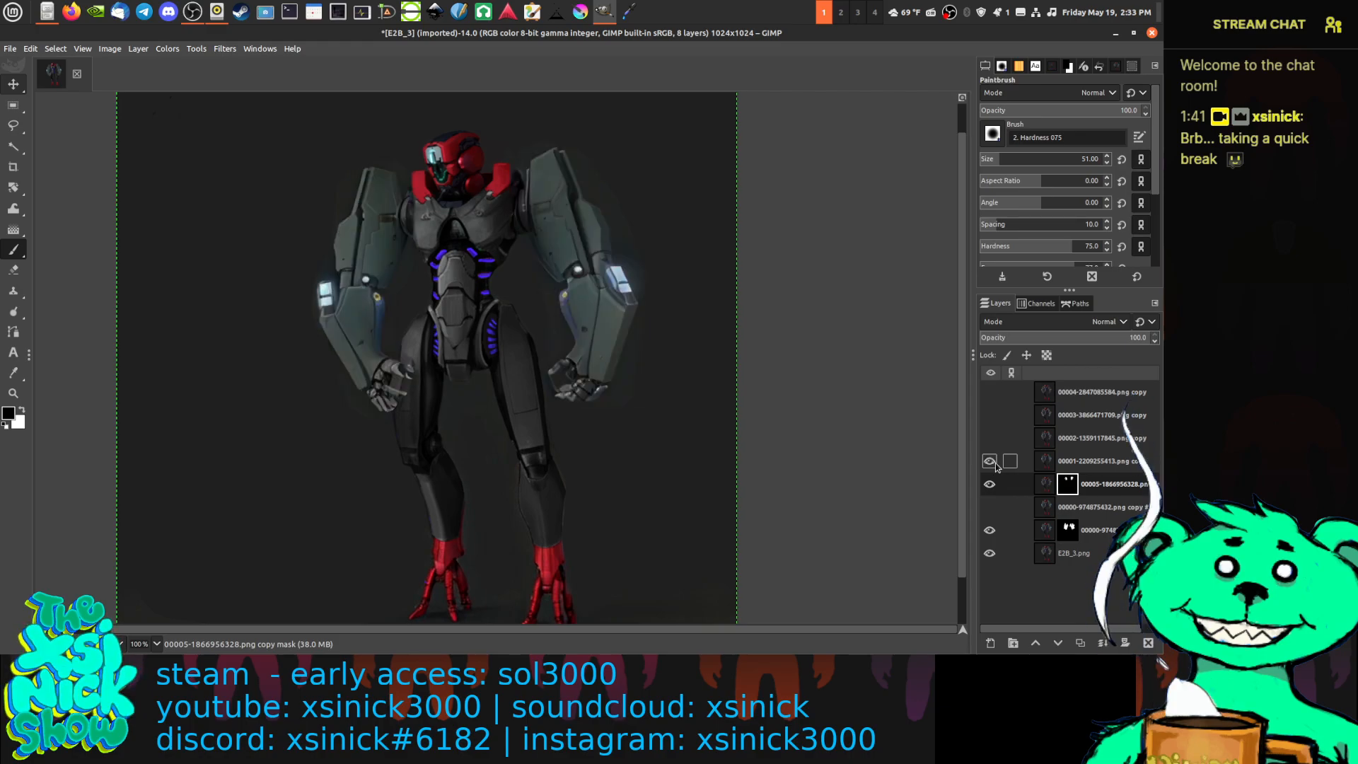
pyautogui.click(995, 464)
pyautogui.click(995, 464)
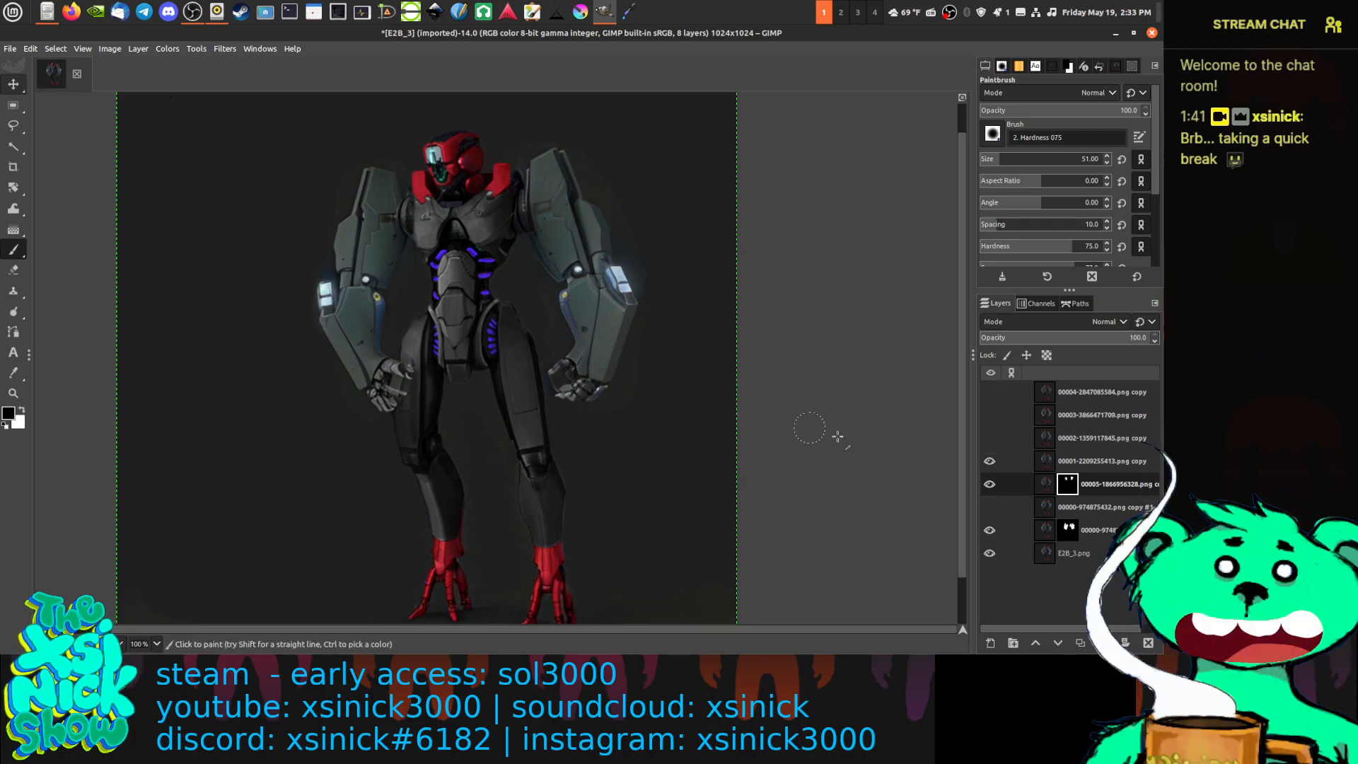
pyautogui.rightClick(1073, 456)
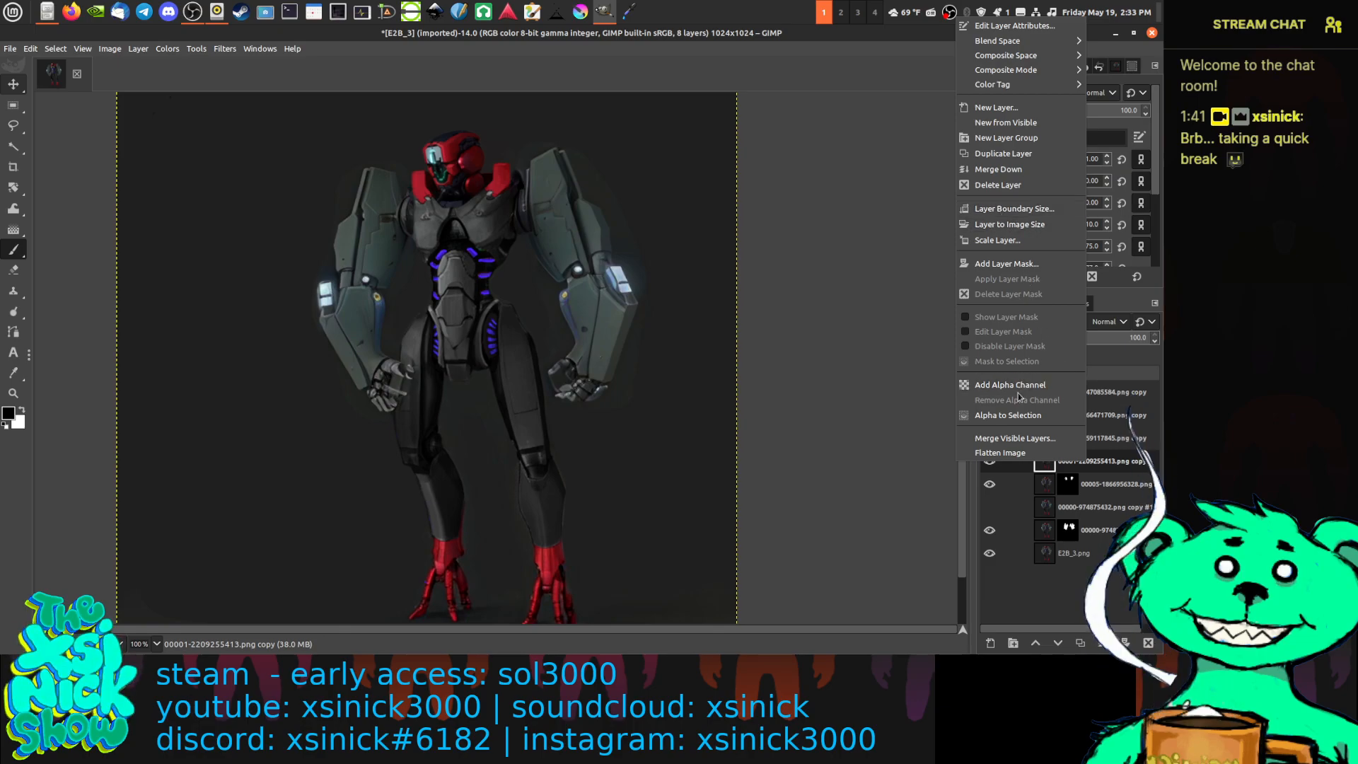
pyautogui.click(1019, 265)
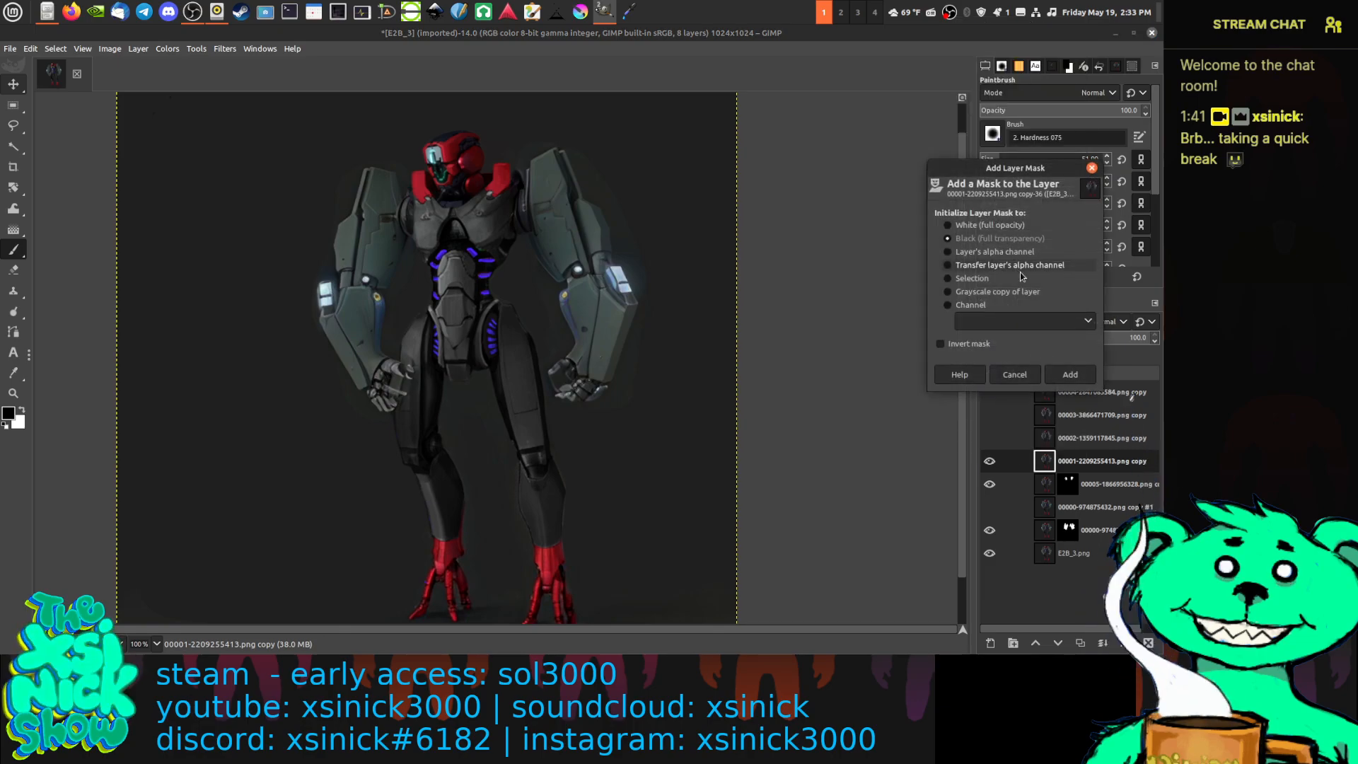
pyautogui.click(1070, 375)
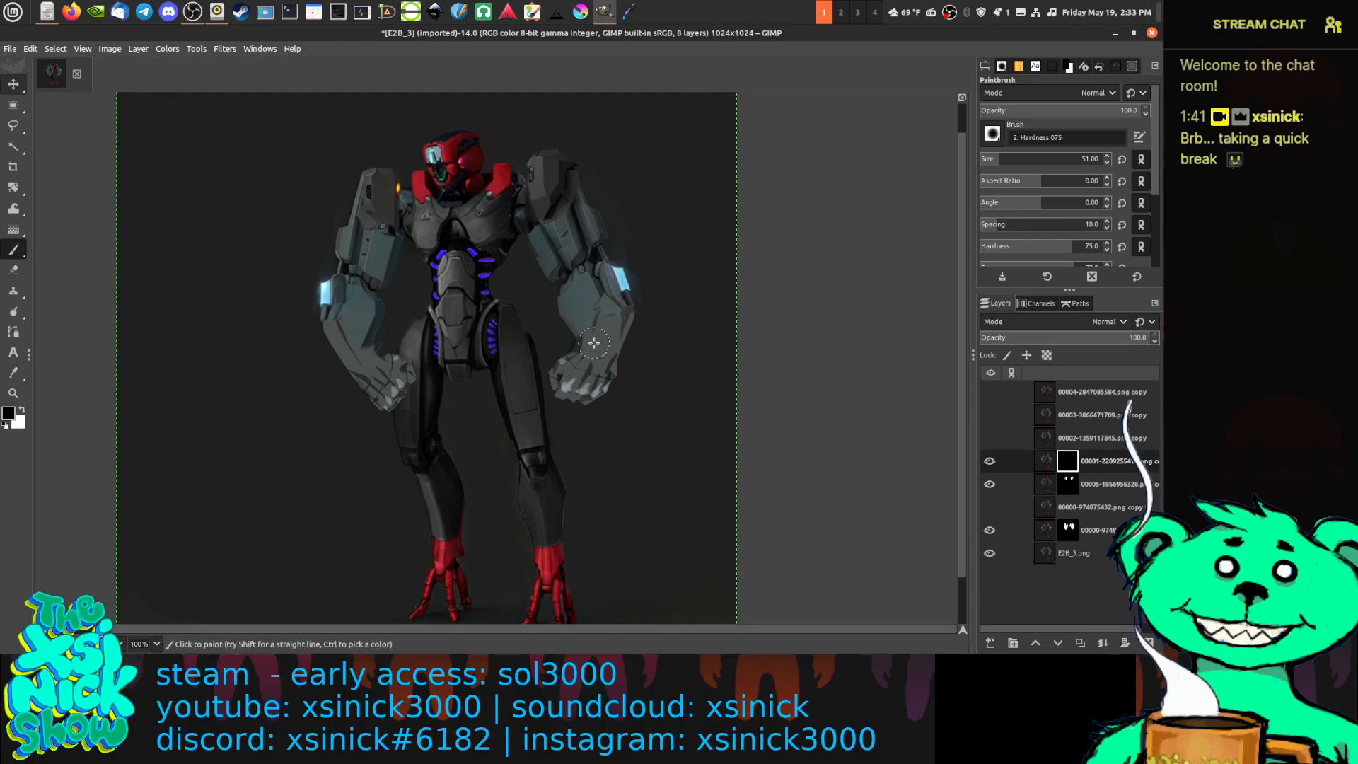
pyautogui.press('x')
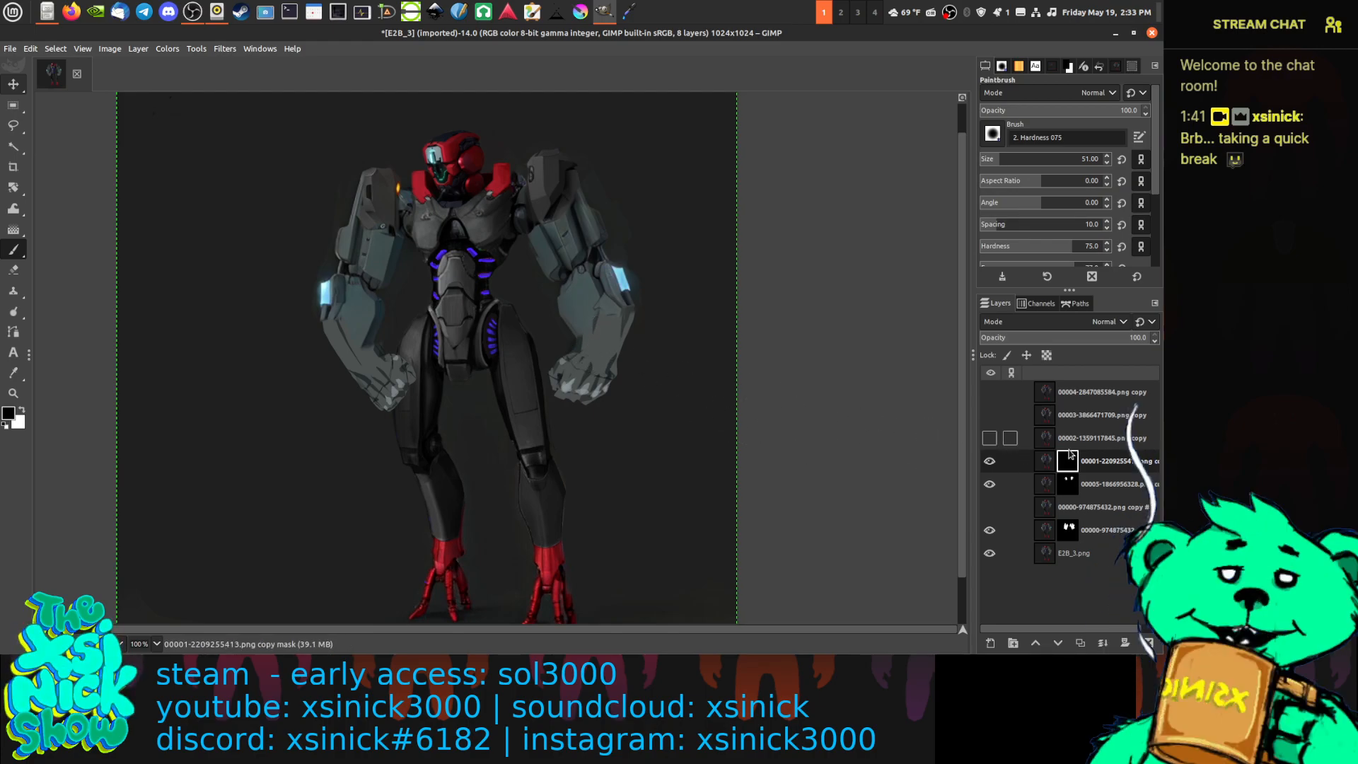
pyautogui.click(601, 338)
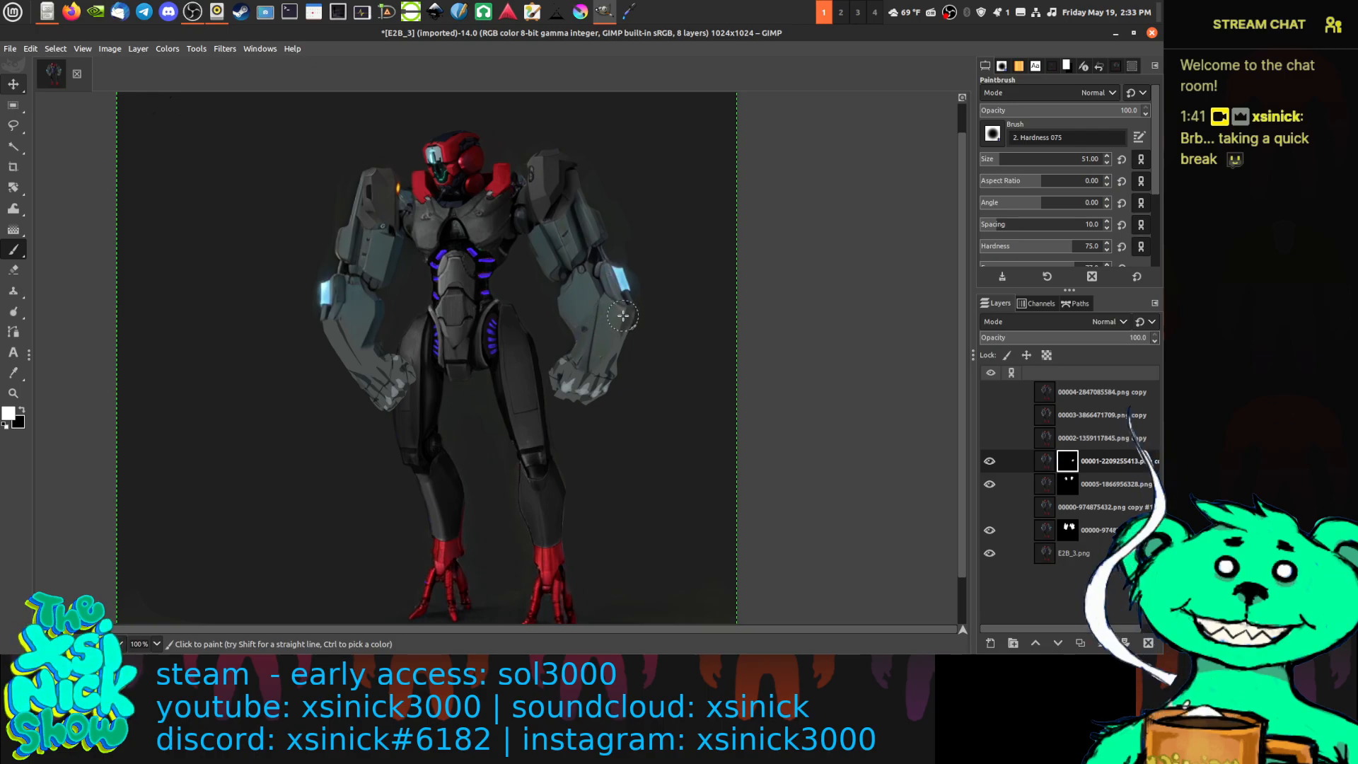
pyautogui.moveTo(623, 316)
pyautogui.mouseDown()
pyautogui.moveTo(615, 356)
pyautogui.moveTo(583, 367)
pyautogui.mouseUp()
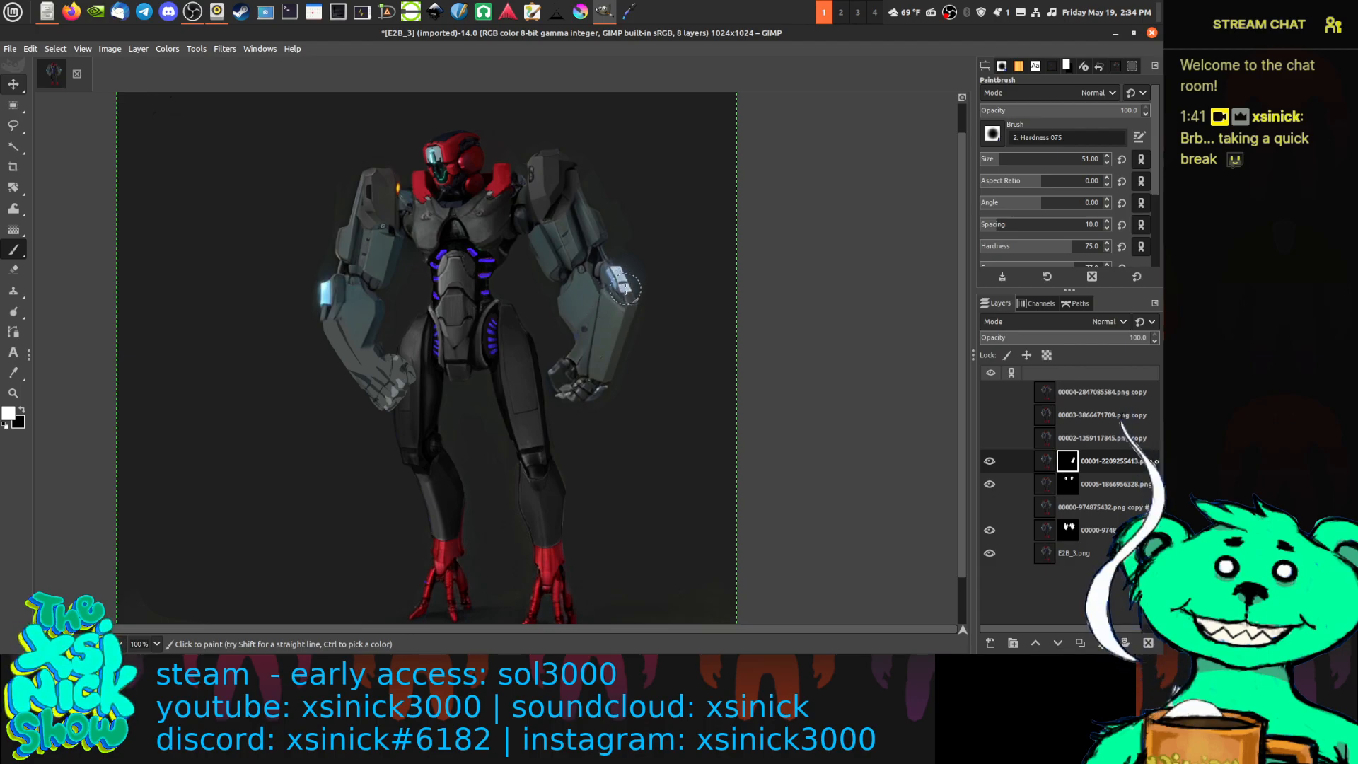
pyautogui.press('x')
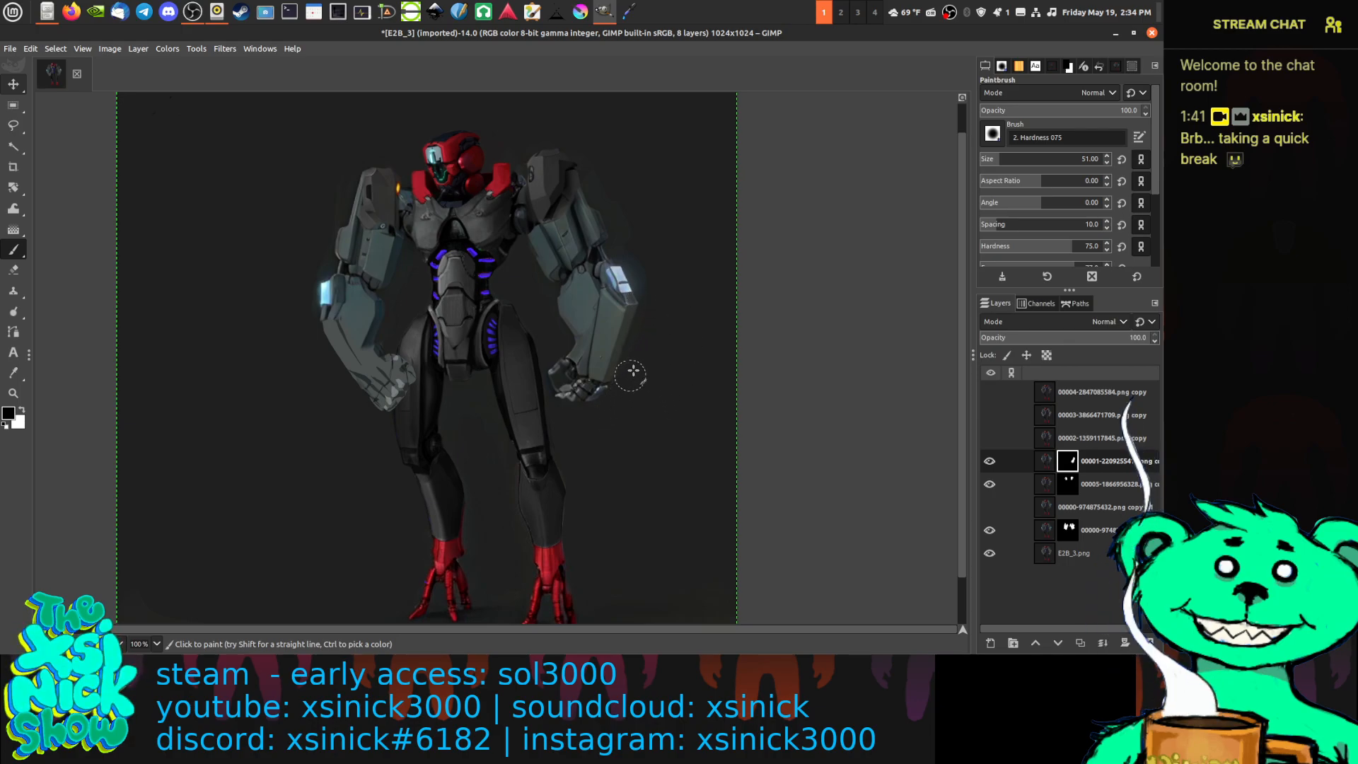
pyautogui.press('x')
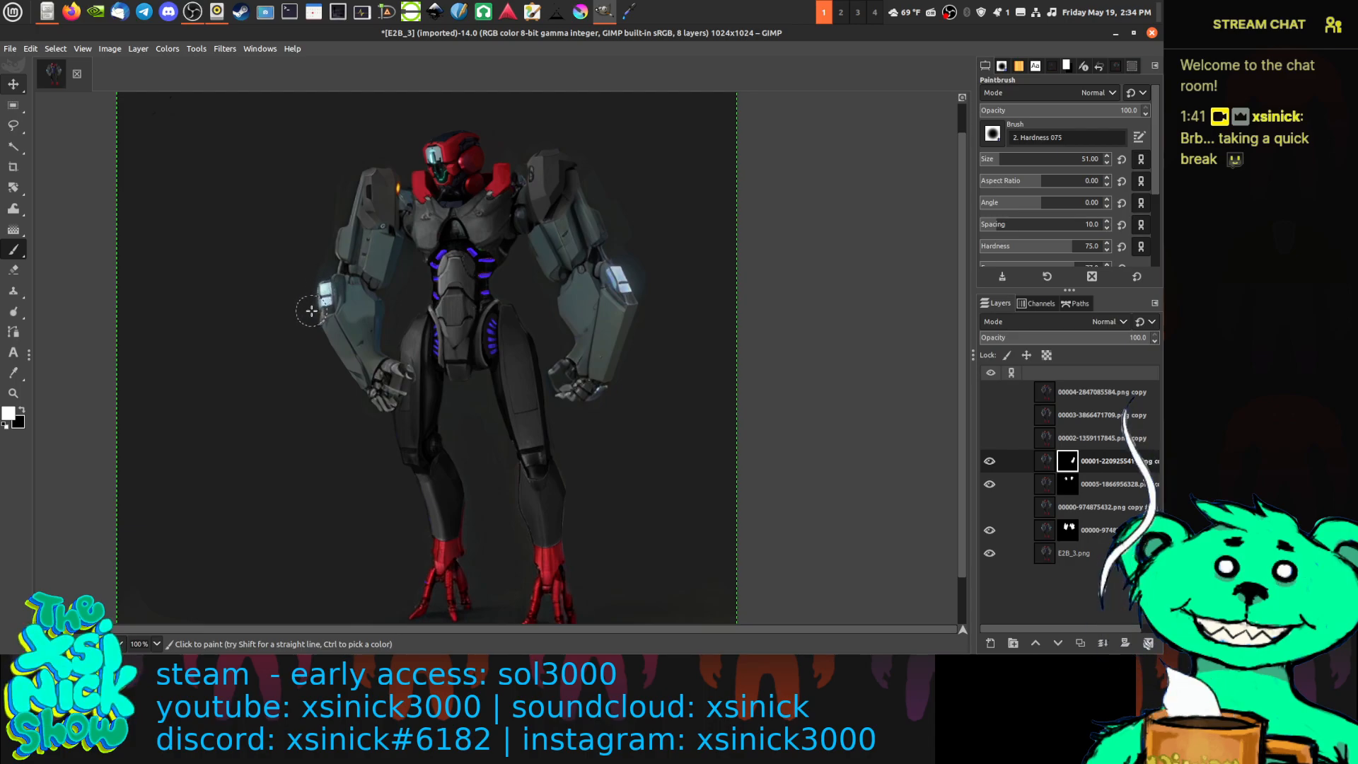
pyautogui.hotkey('ctrl', 'z')
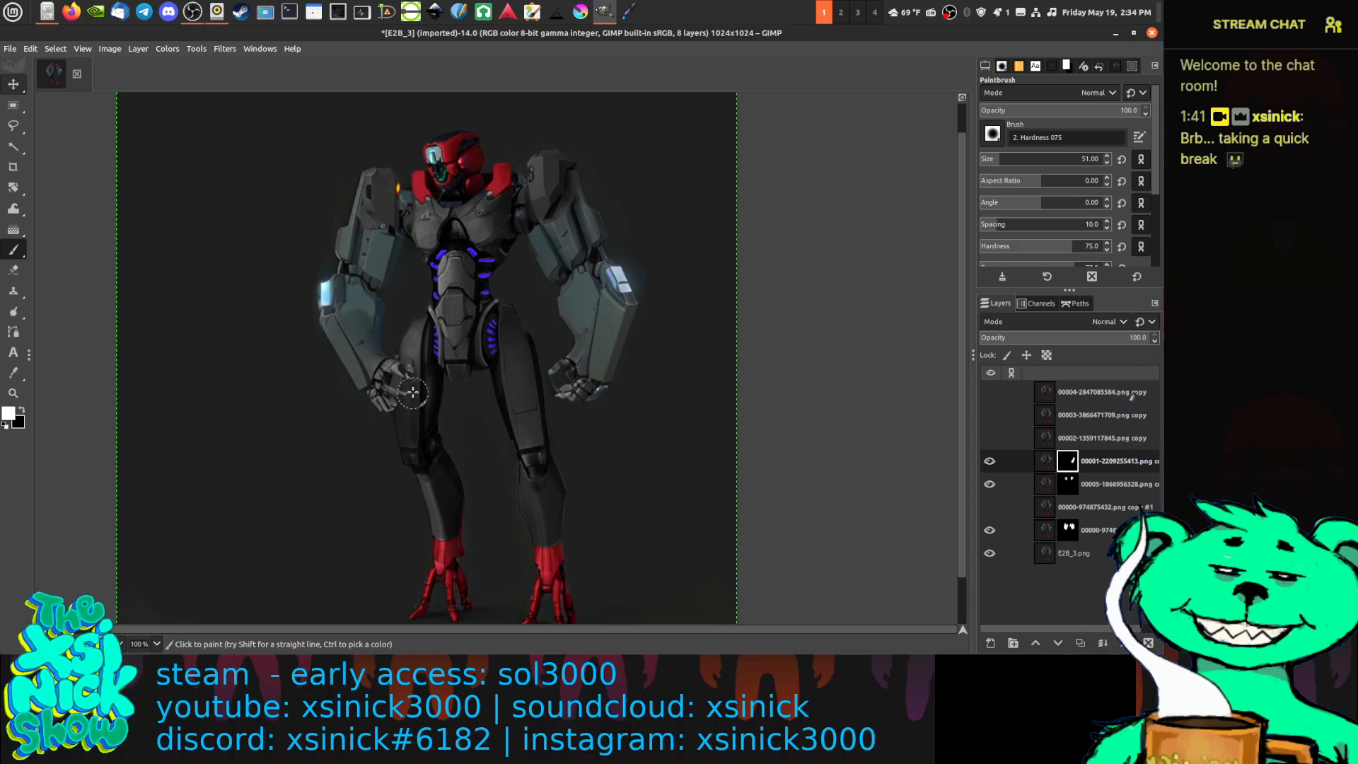
pyautogui.moveTo(390, 383); pyautogui.dragTo(406, 379)
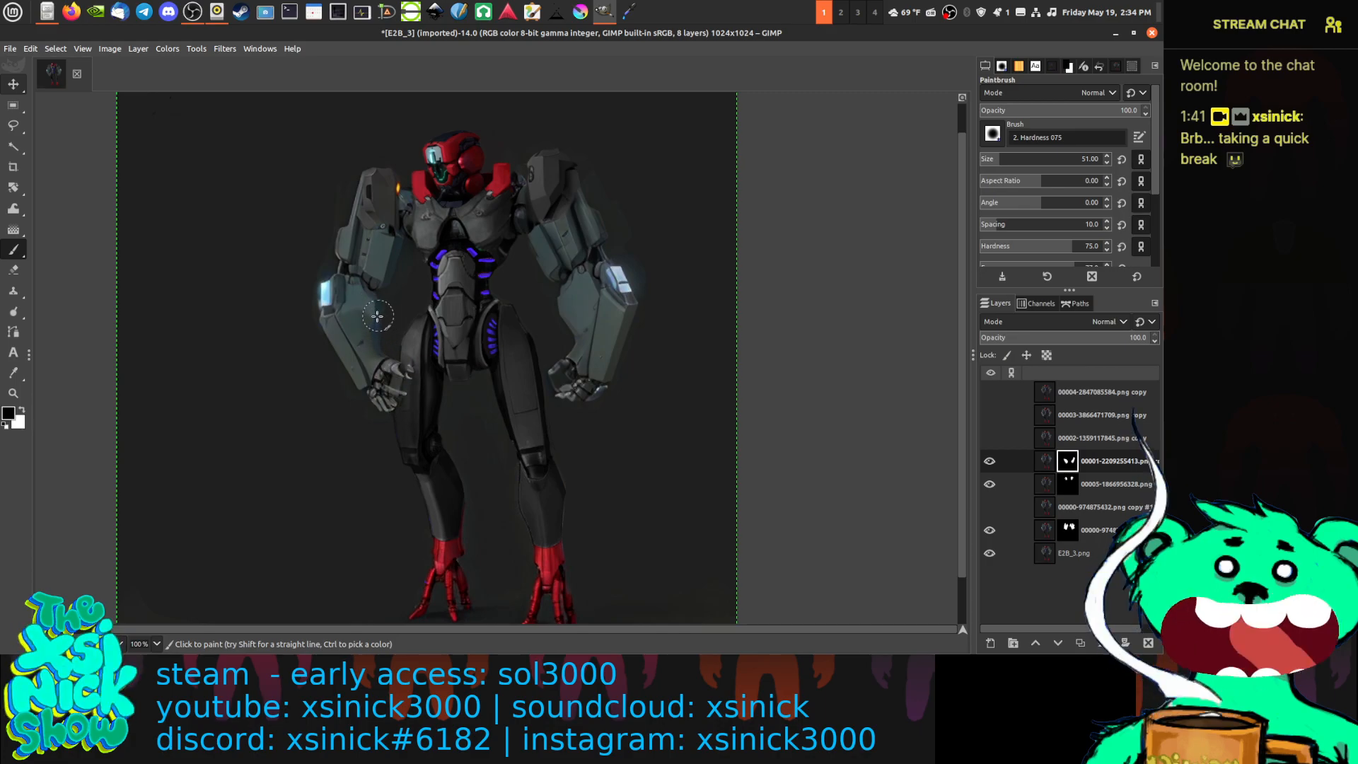
pyautogui.press('x')
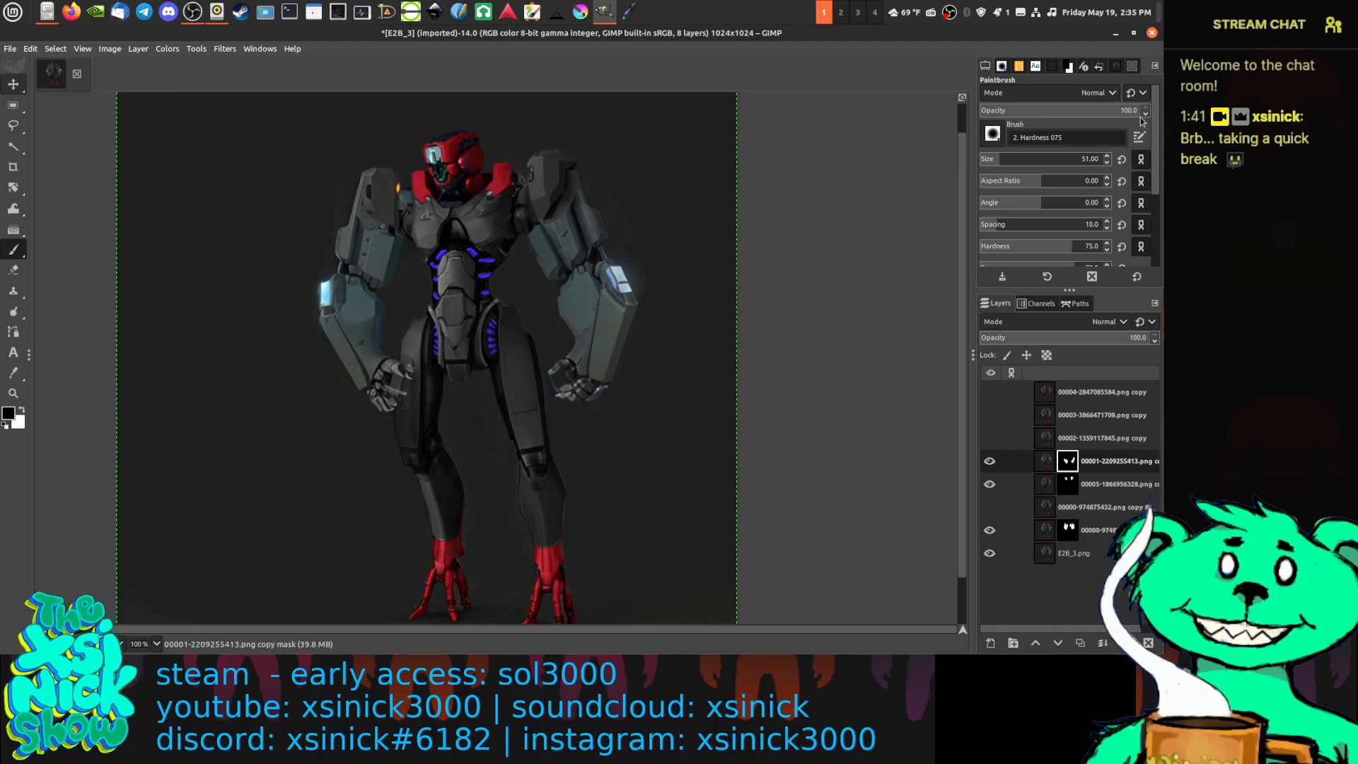
pyautogui.click(1109, 110)
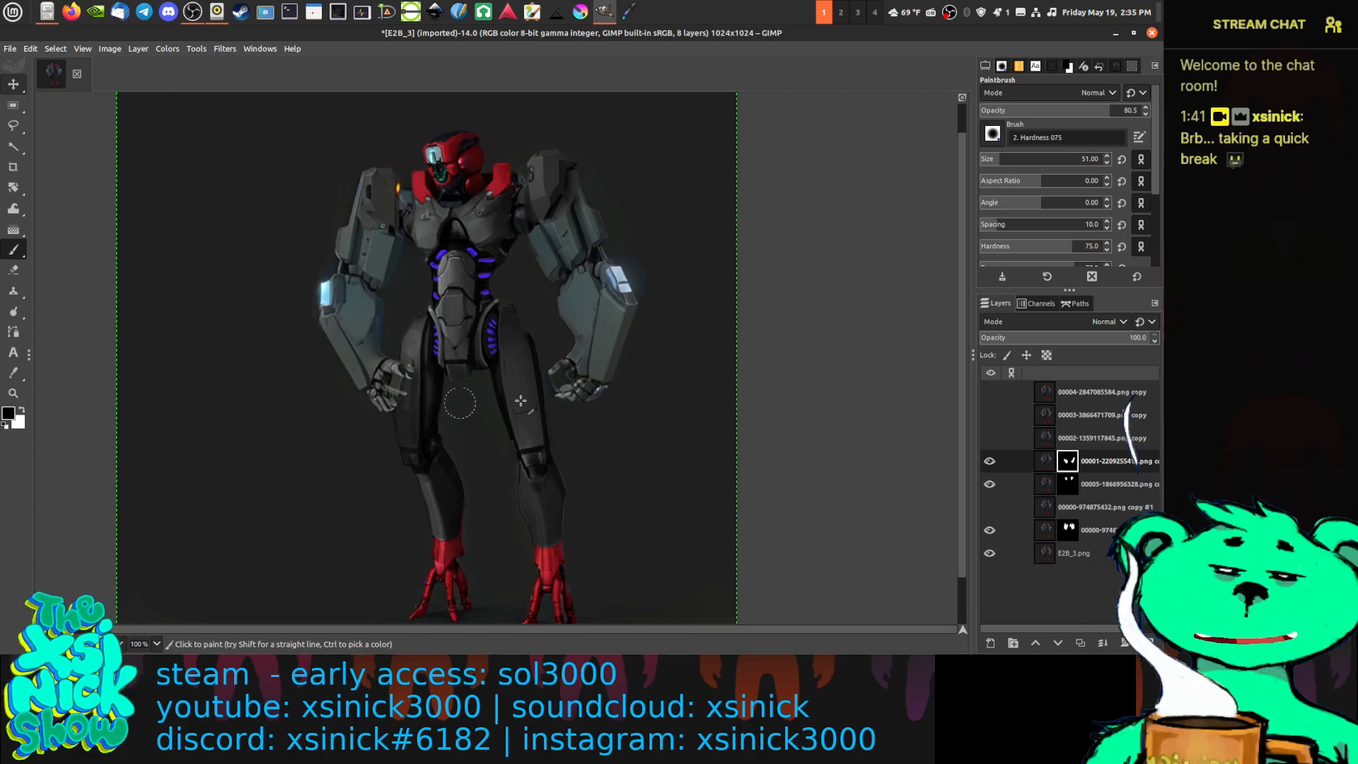
pyautogui.click(993, 440)
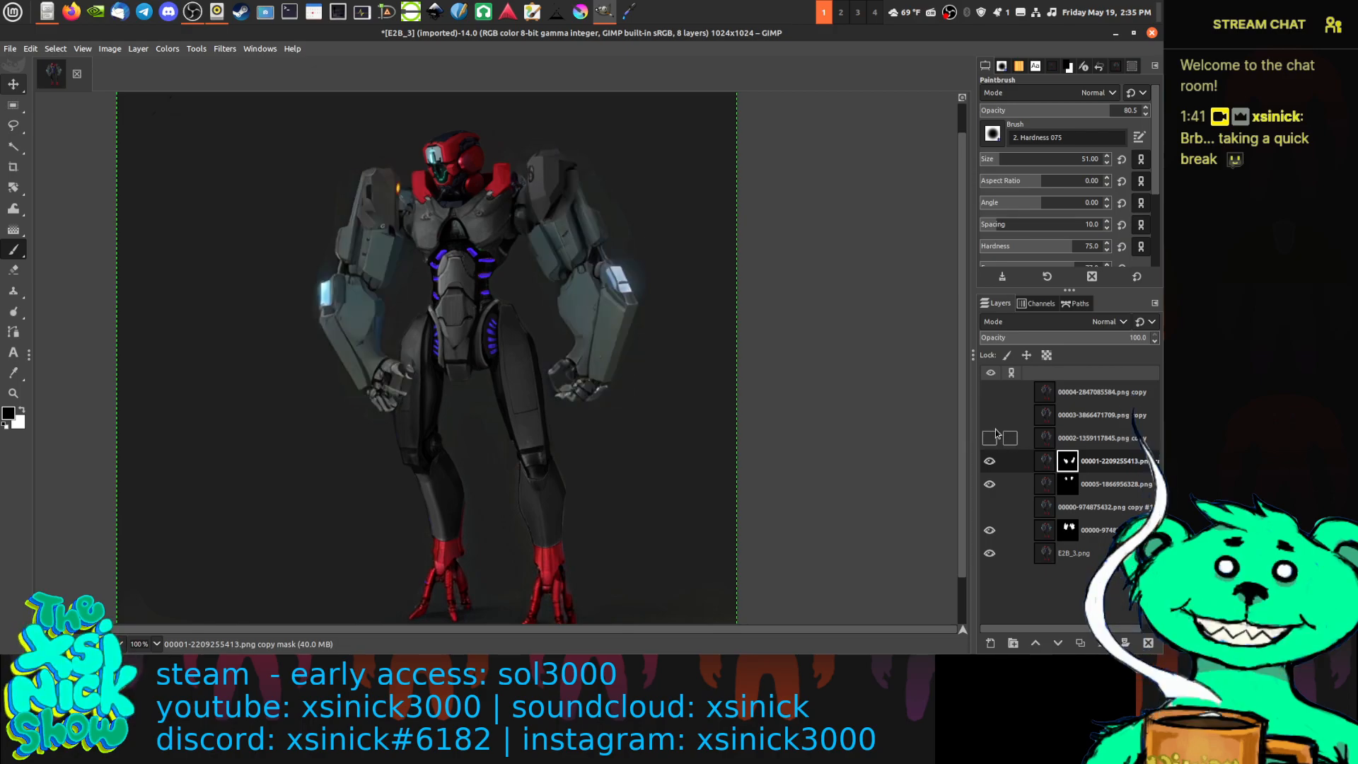
pyautogui.click(990, 415)
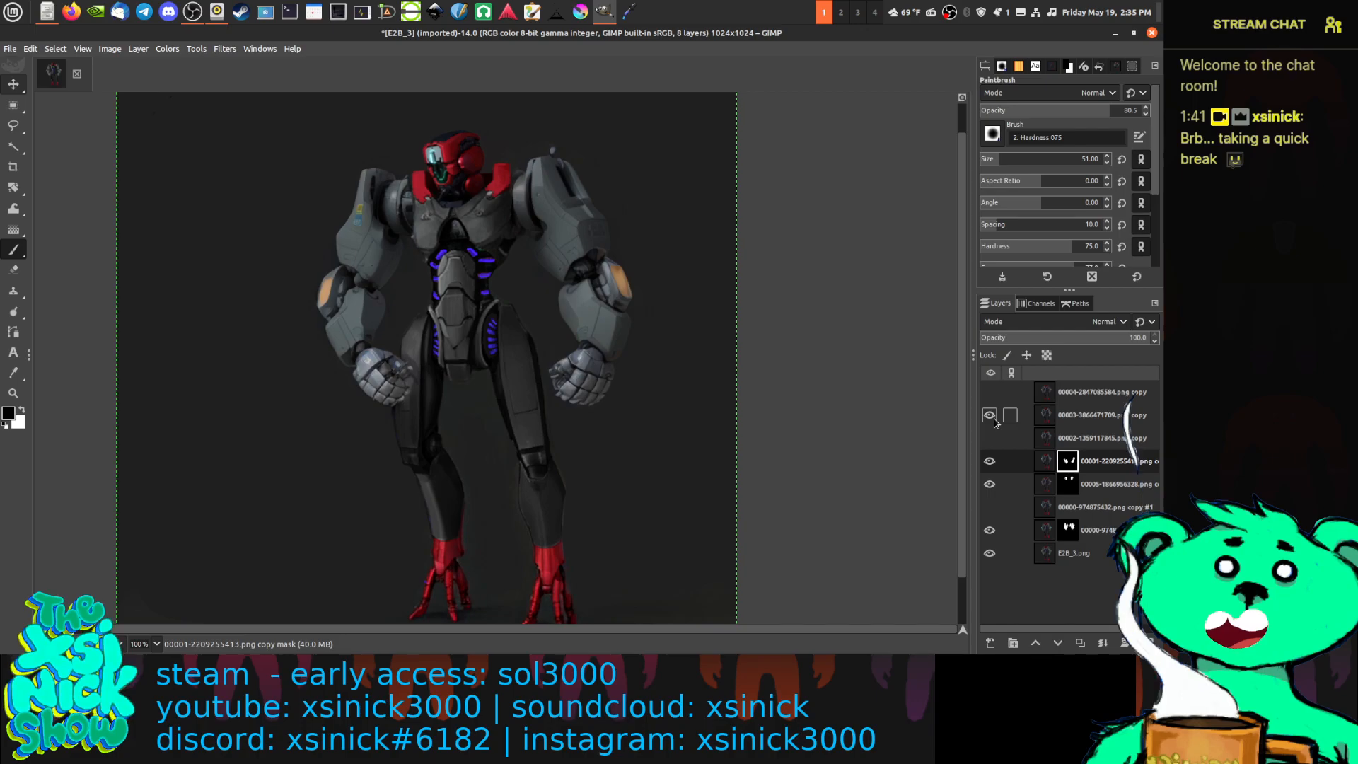
pyautogui.click(991, 417)
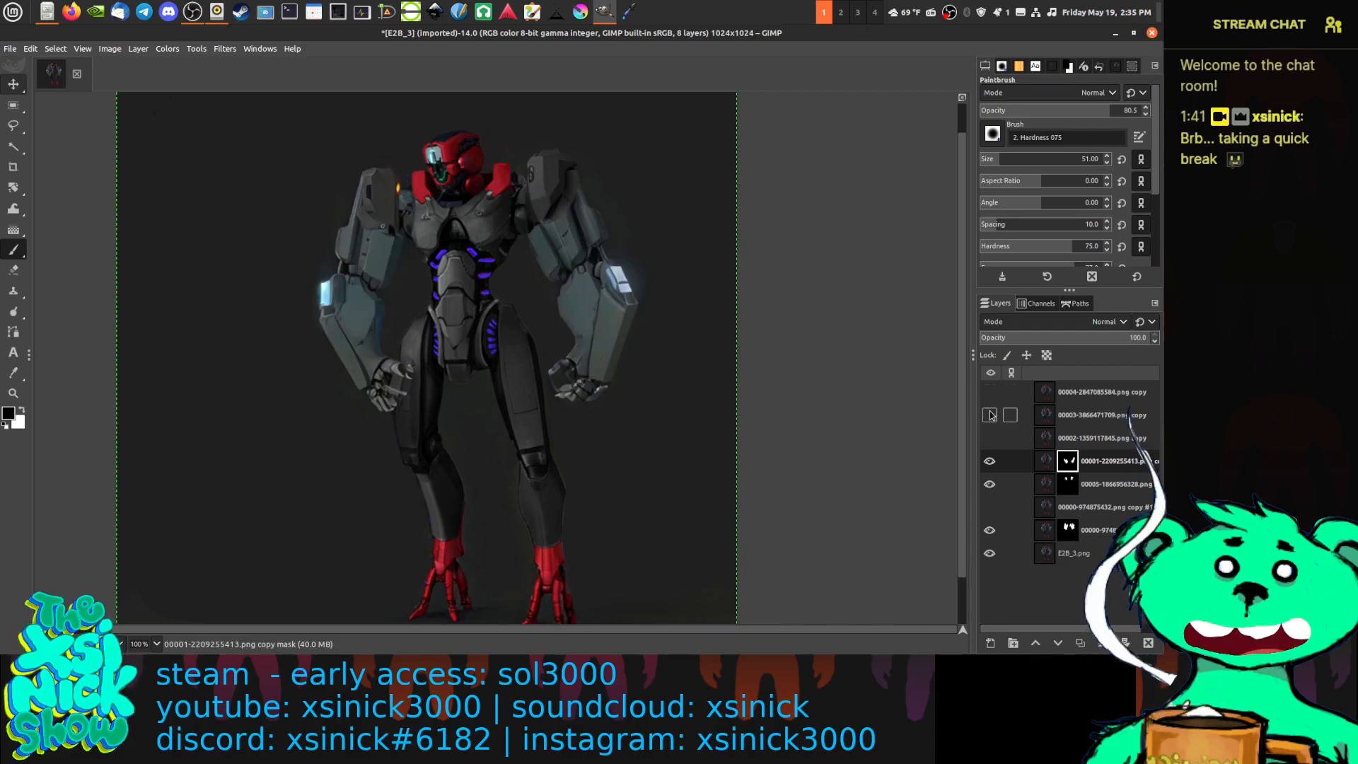
pyautogui.click(990, 394)
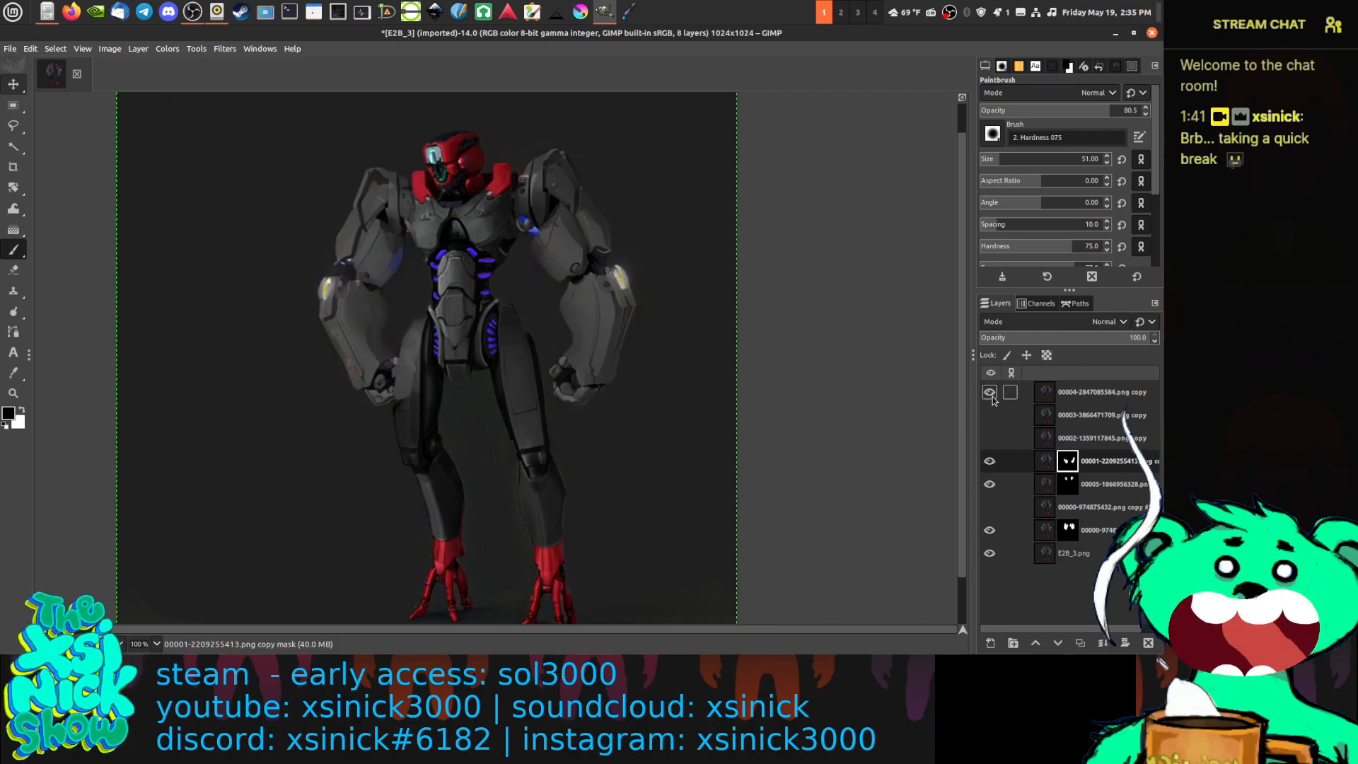
pyautogui.click(992, 396)
pyautogui.click(992, 416)
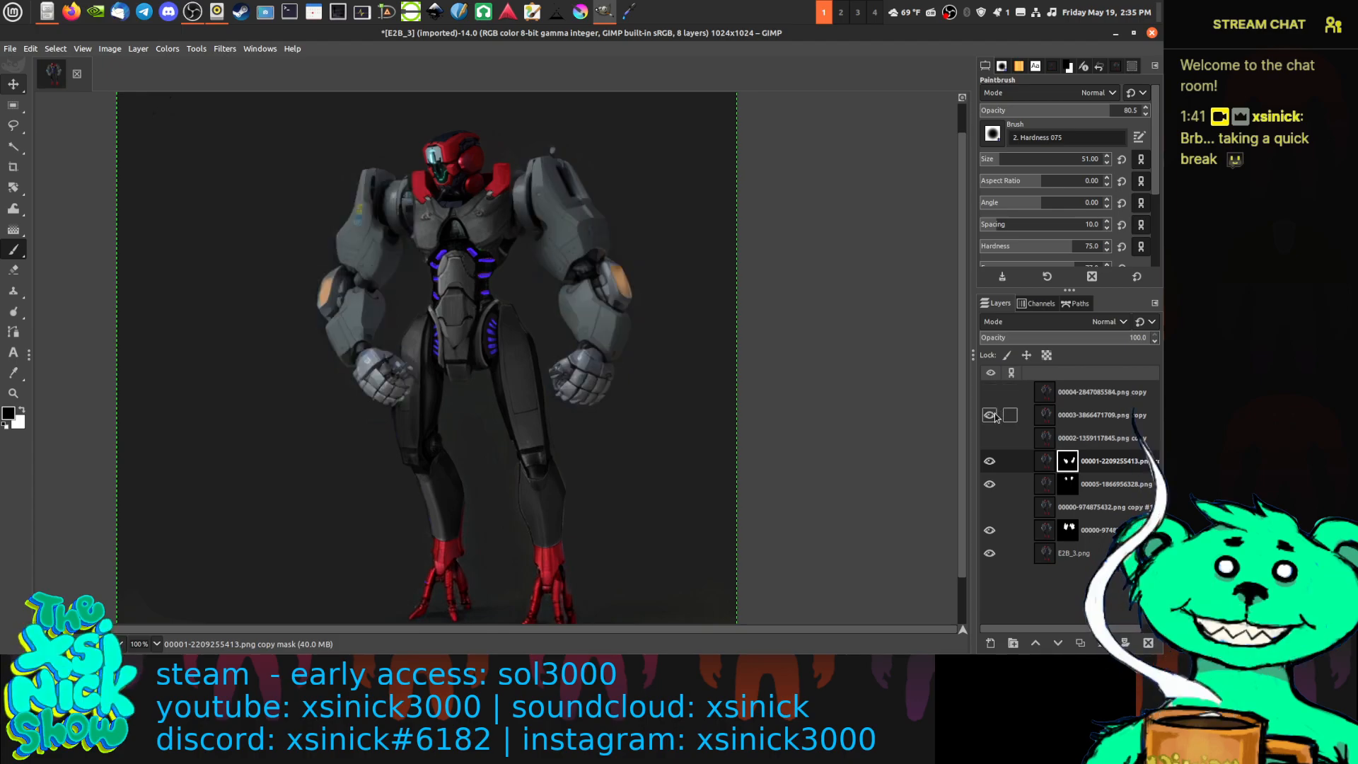
pyautogui.click(991, 415)
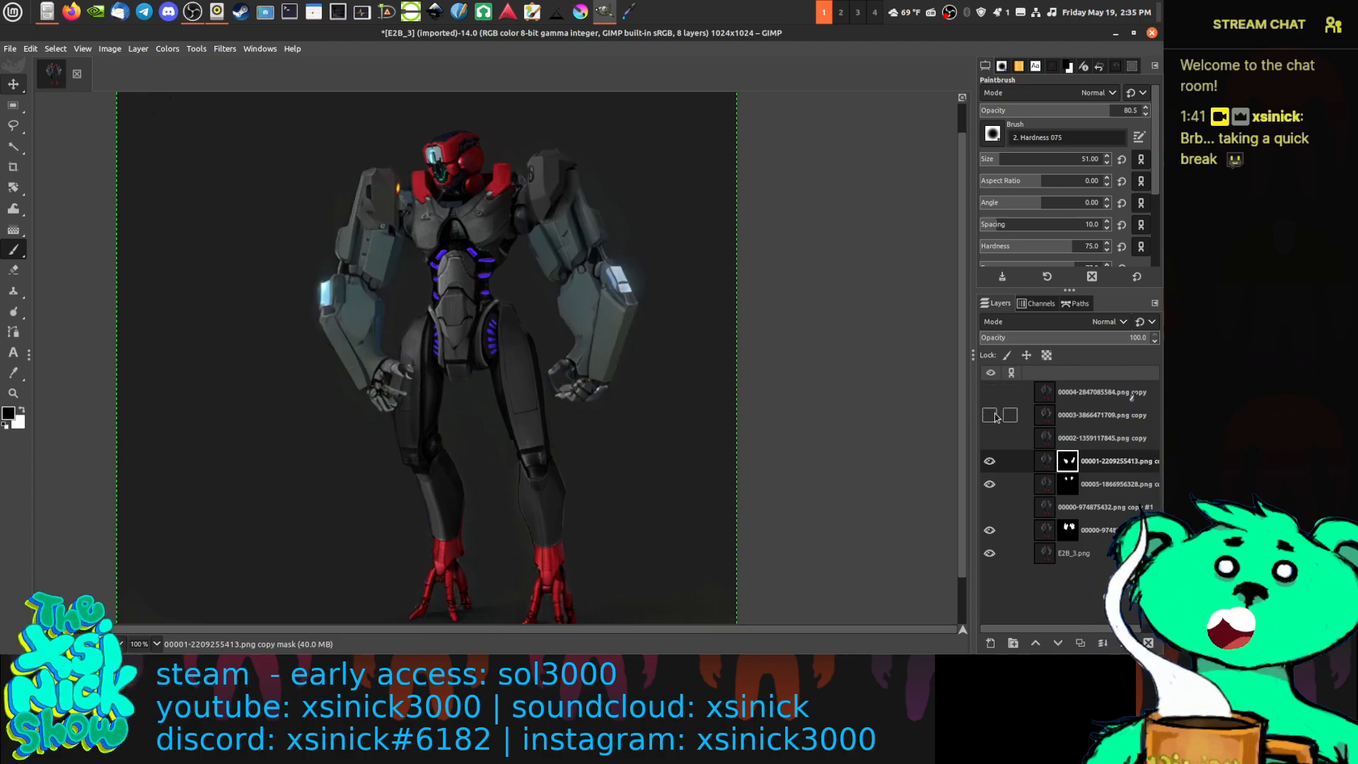
pyautogui.click(991, 415)
pyautogui.click(991, 415)
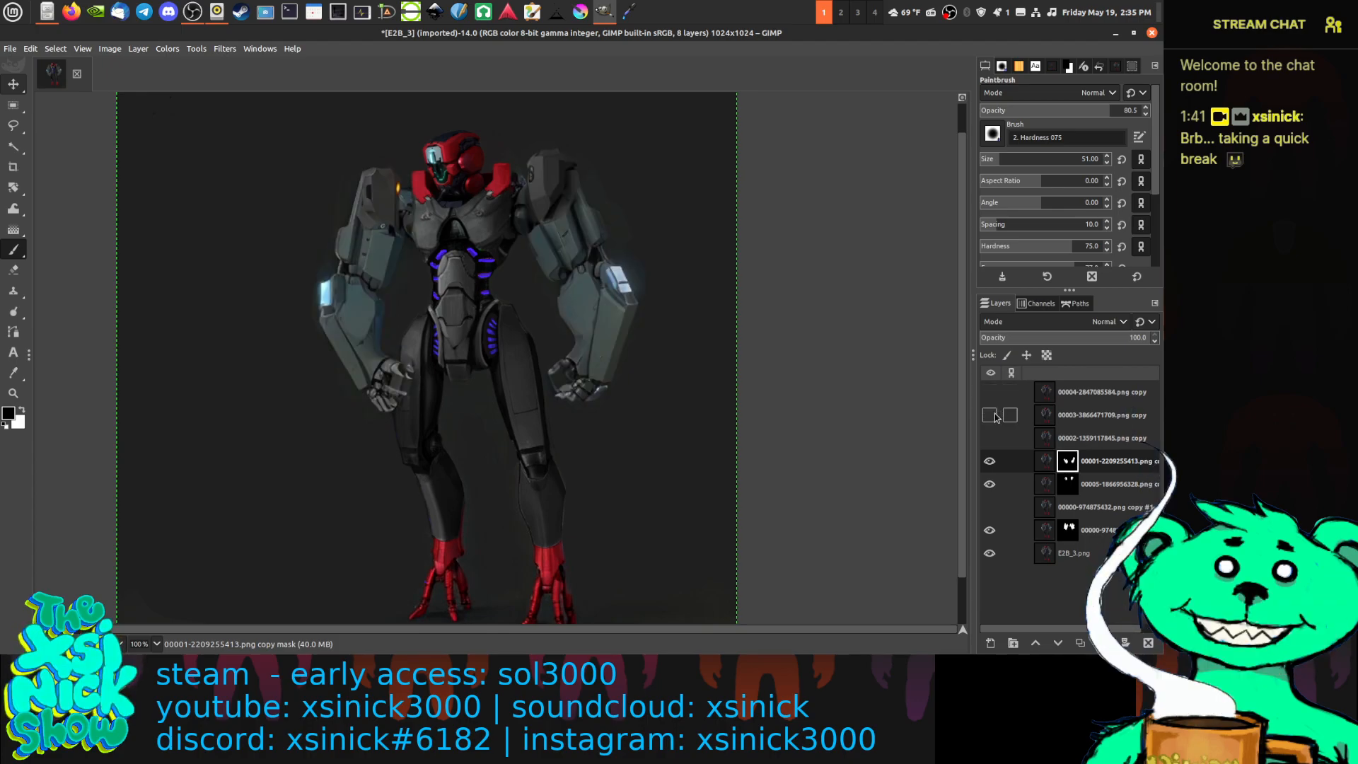
pyautogui.click(995, 416)
pyautogui.click(998, 415)
pyautogui.click(992, 415)
pyautogui.click(989, 436)
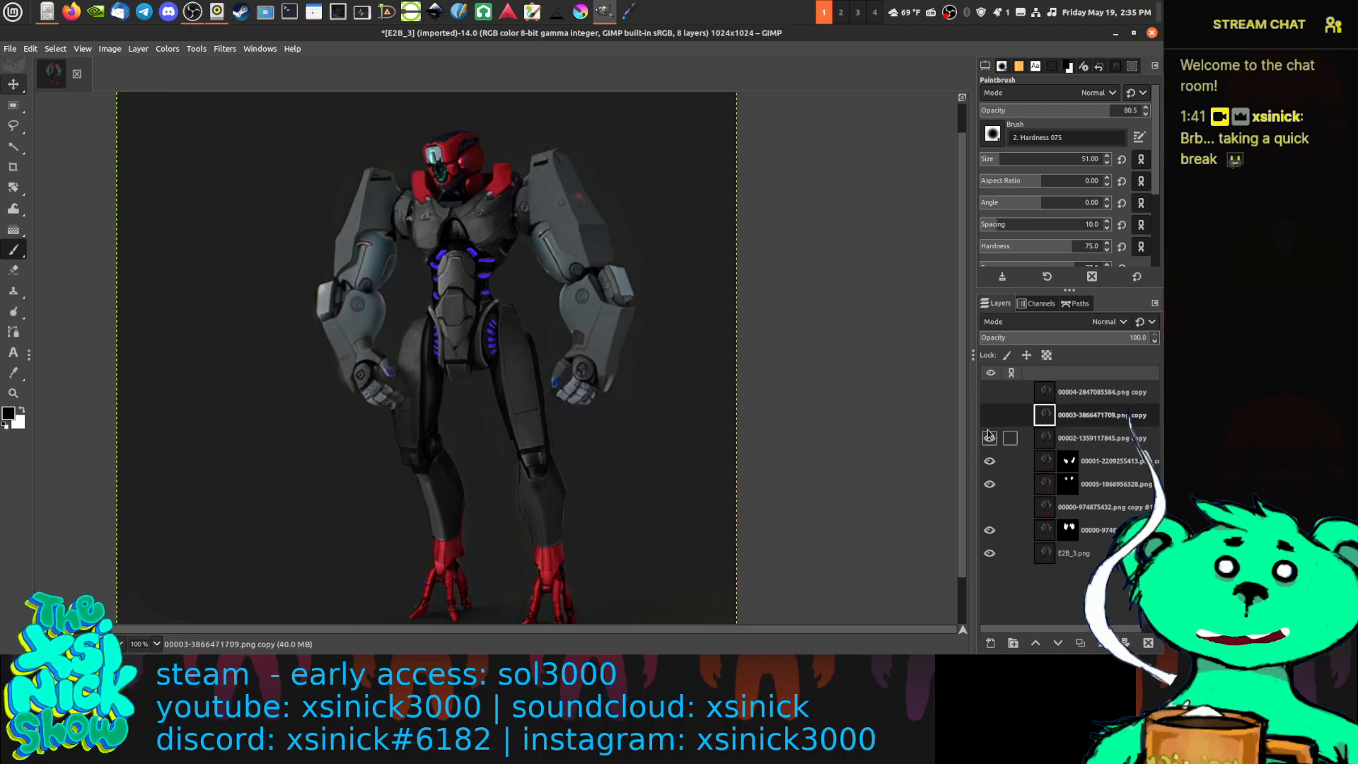
pyautogui.click(989, 435)
pyautogui.click(988, 435)
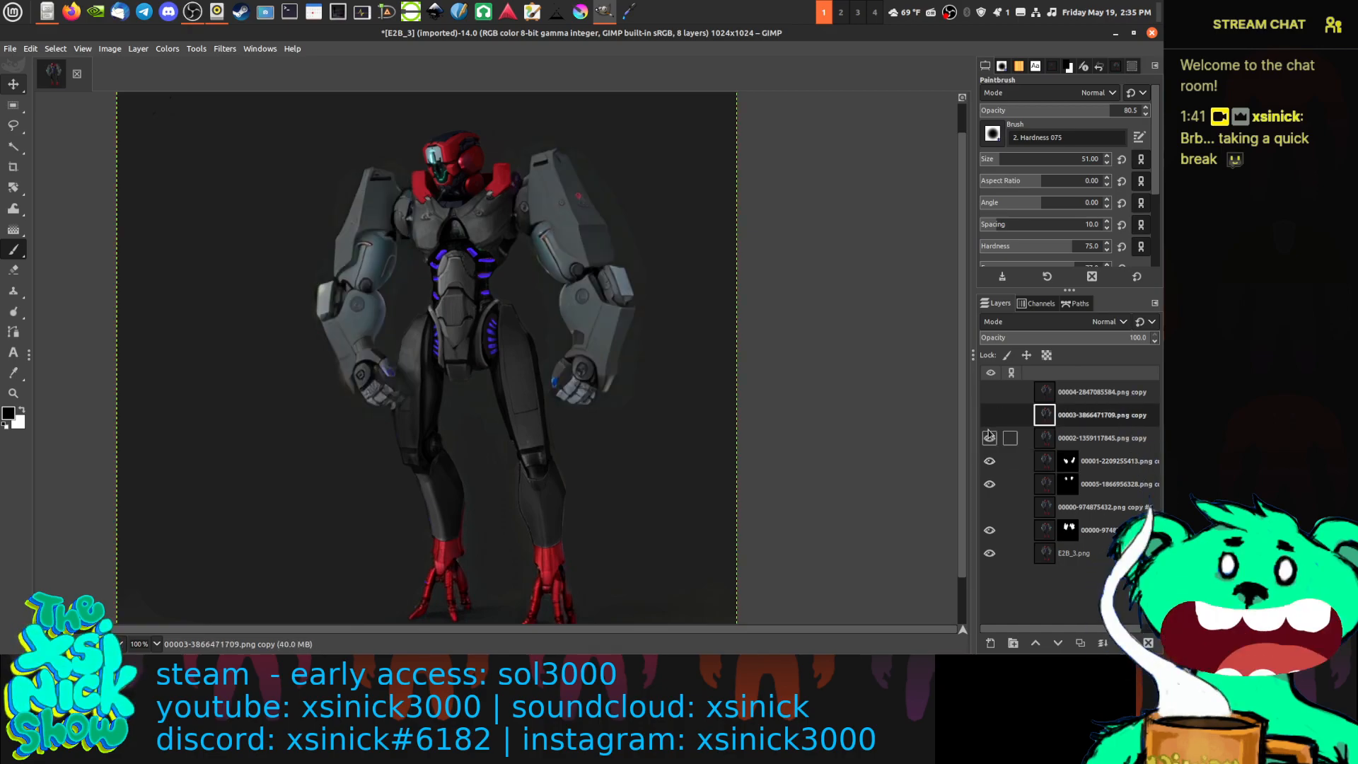
pyautogui.click(989, 435)
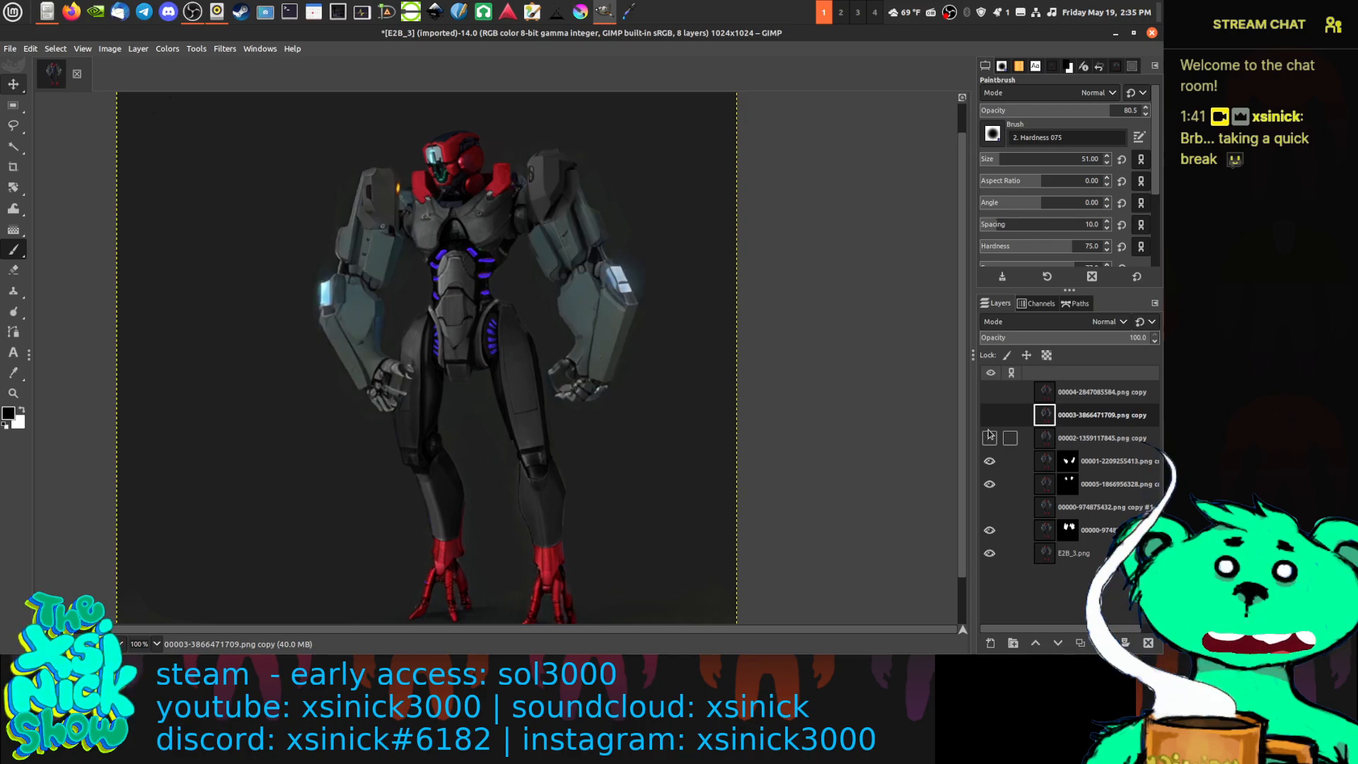
pyautogui.click(989, 436)
pyautogui.click(989, 436)
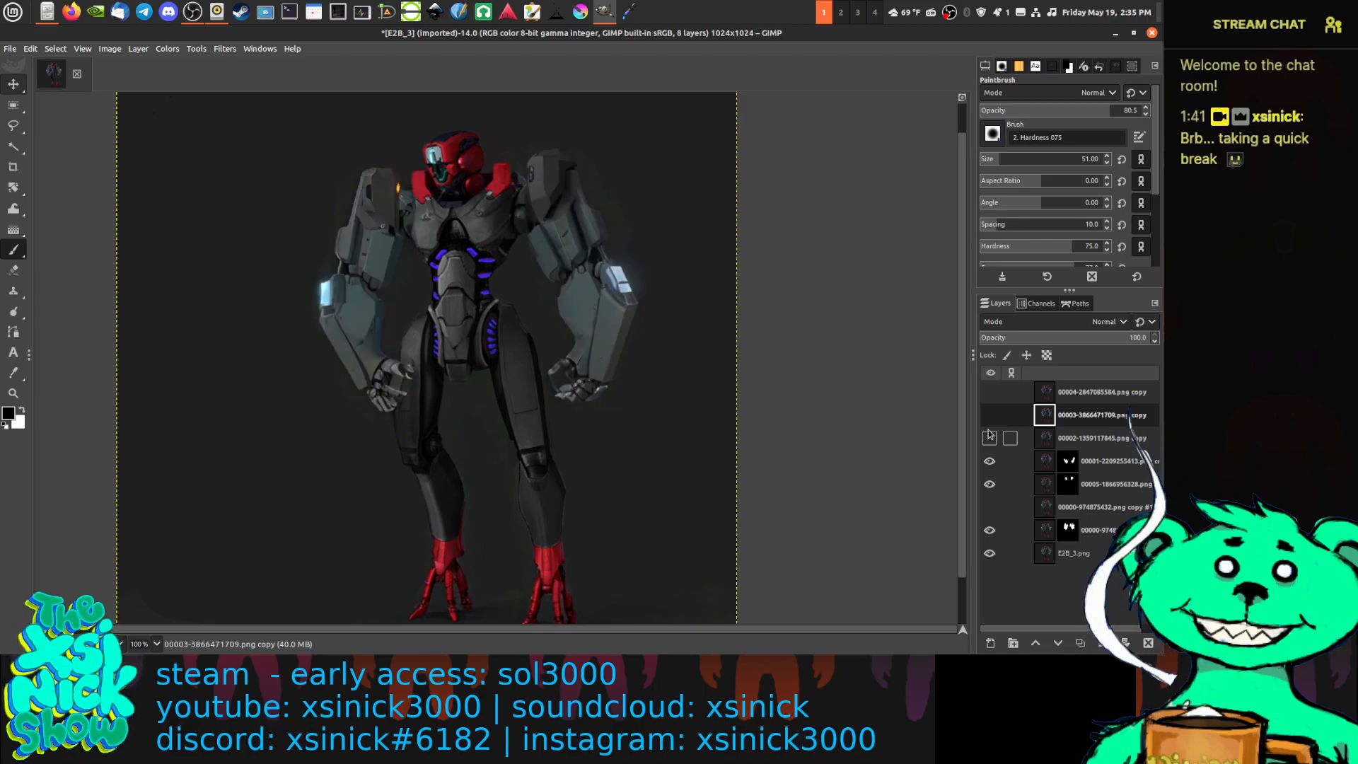
pyautogui.click(989, 436)
pyautogui.click(989, 435)
pyautogui.click(989, 436)
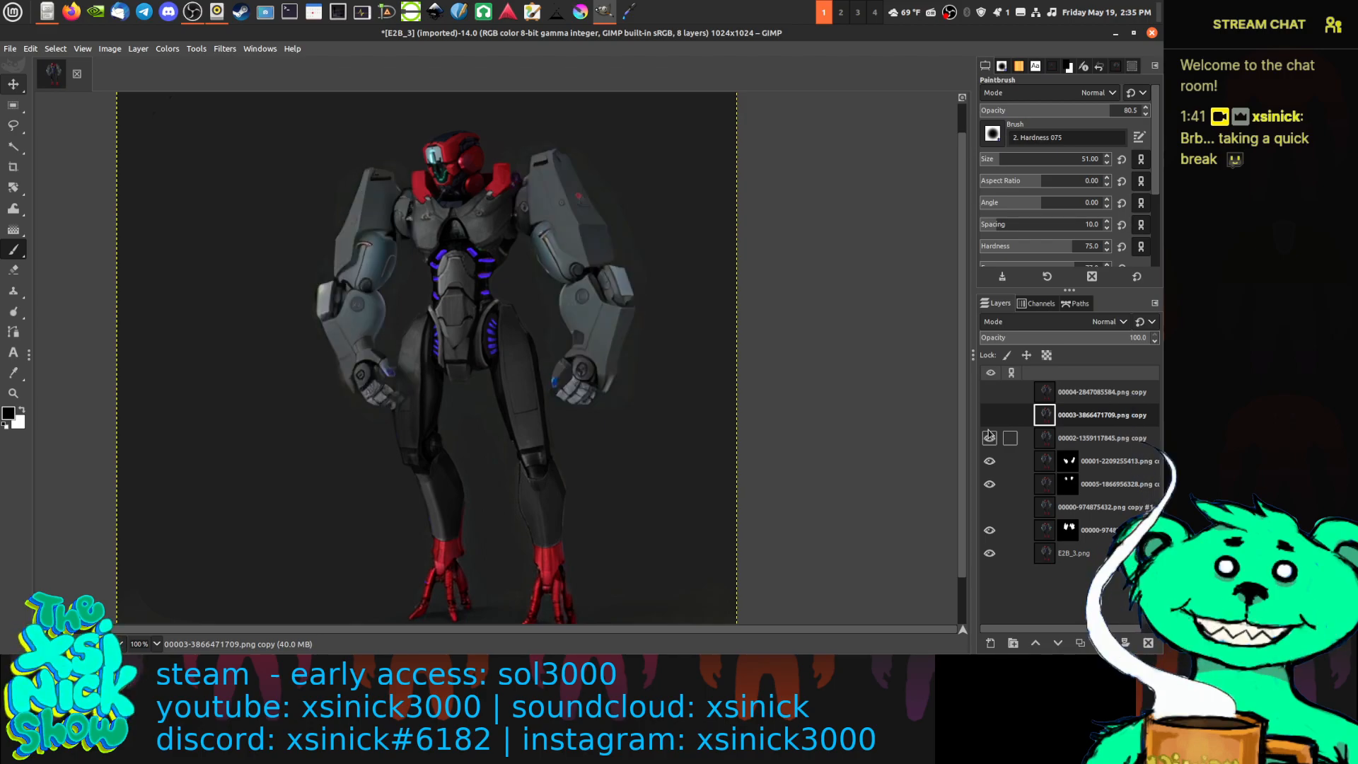
pyautogui.click(989, 436)
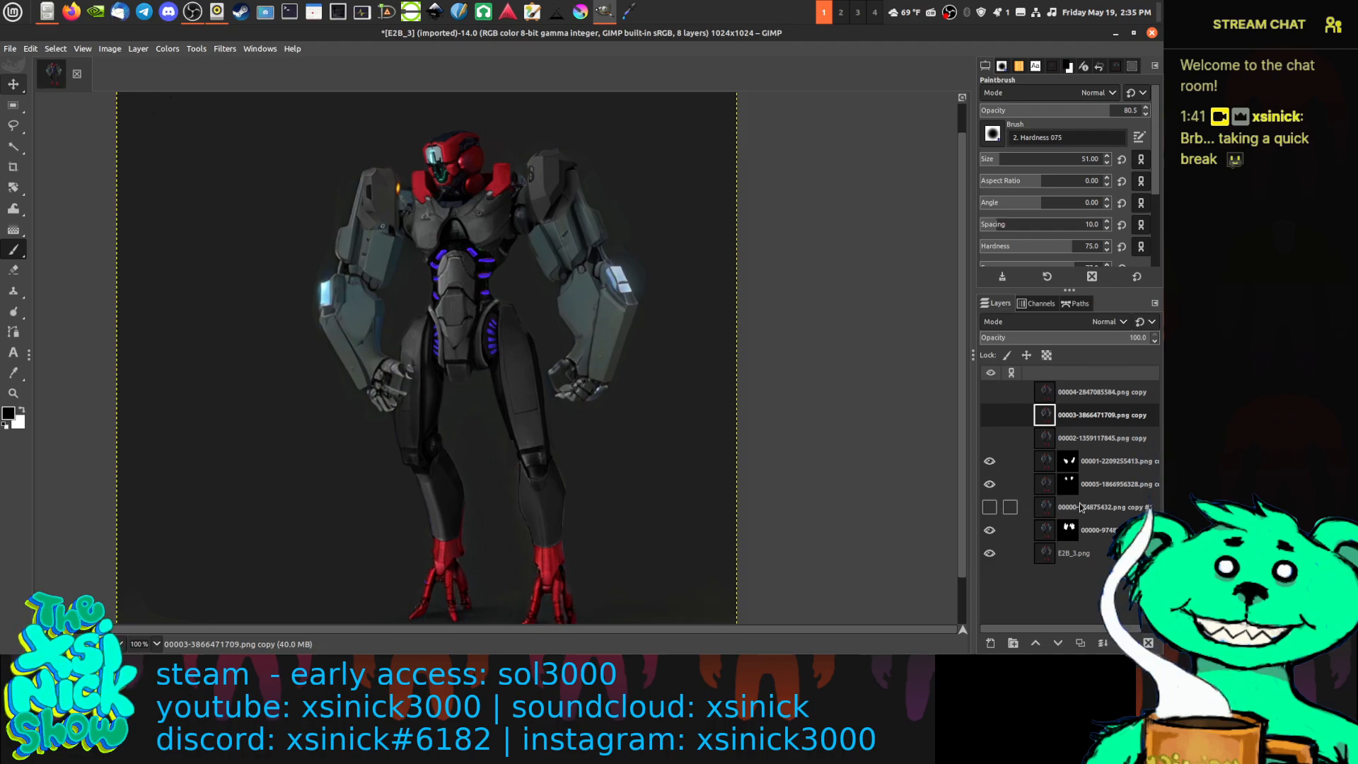
# Flatten the masked arm layers and the base robot into a single-layer image
pyautogui.click(1097, 463)
pyautogui.rightClick(1099, 464)
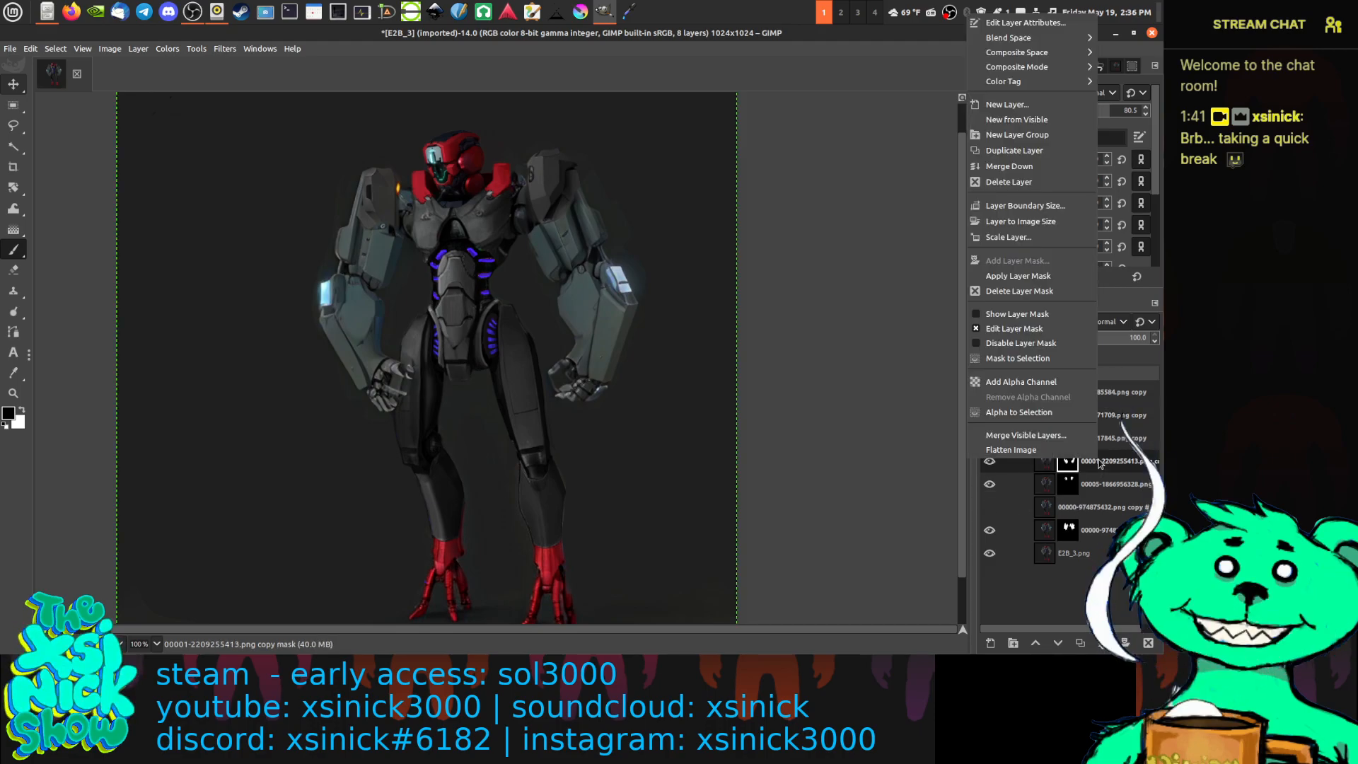
pyautogui.click(1052, 453)
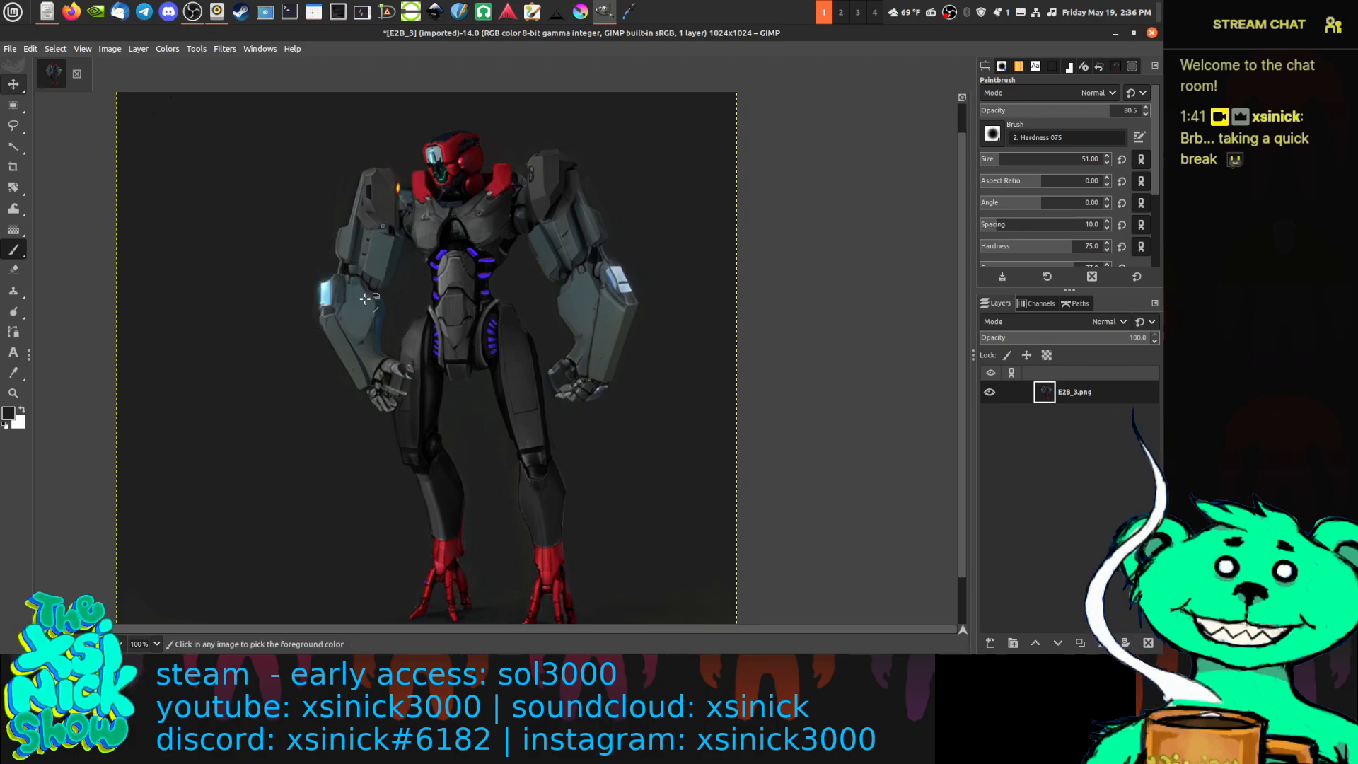
# Hide the docks, reduce the brush size to 21, and examine the flattened robot's arms, hands and legs up close
pyautogui.press('Tab')
pyautogui.scroll(1, 367, 304)
pyautogui.hscroll(-2, 367, 303)
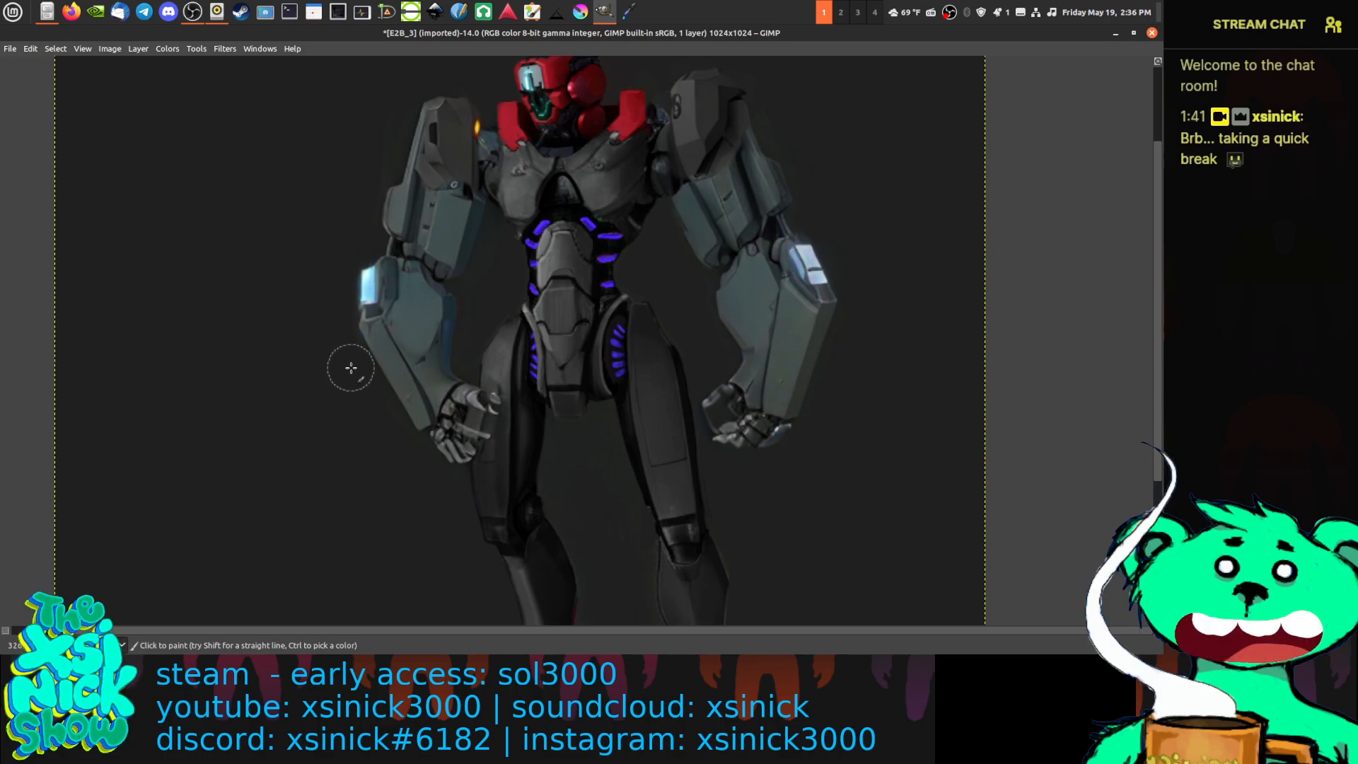
pyautogui.scroll(-3, 557, 396)
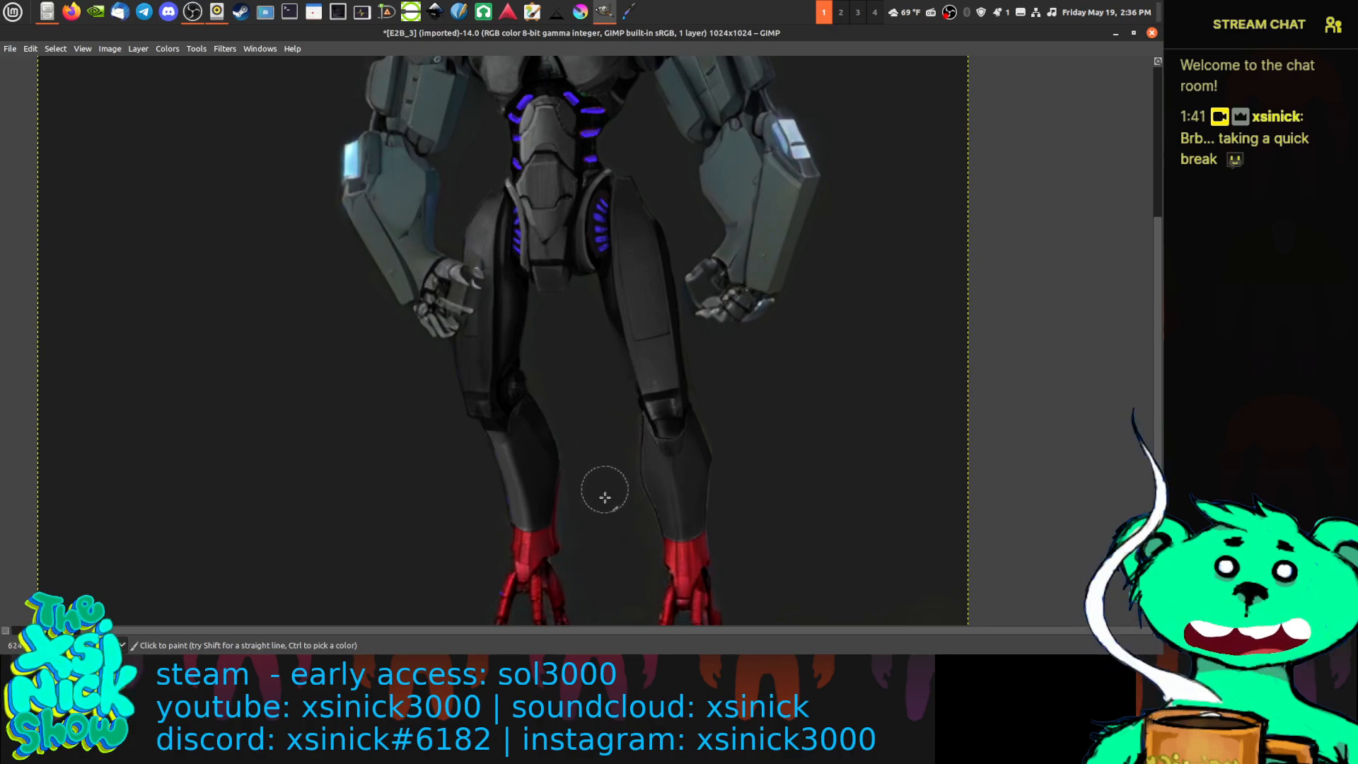
pyautogui.scroll(-3, 592, 564)
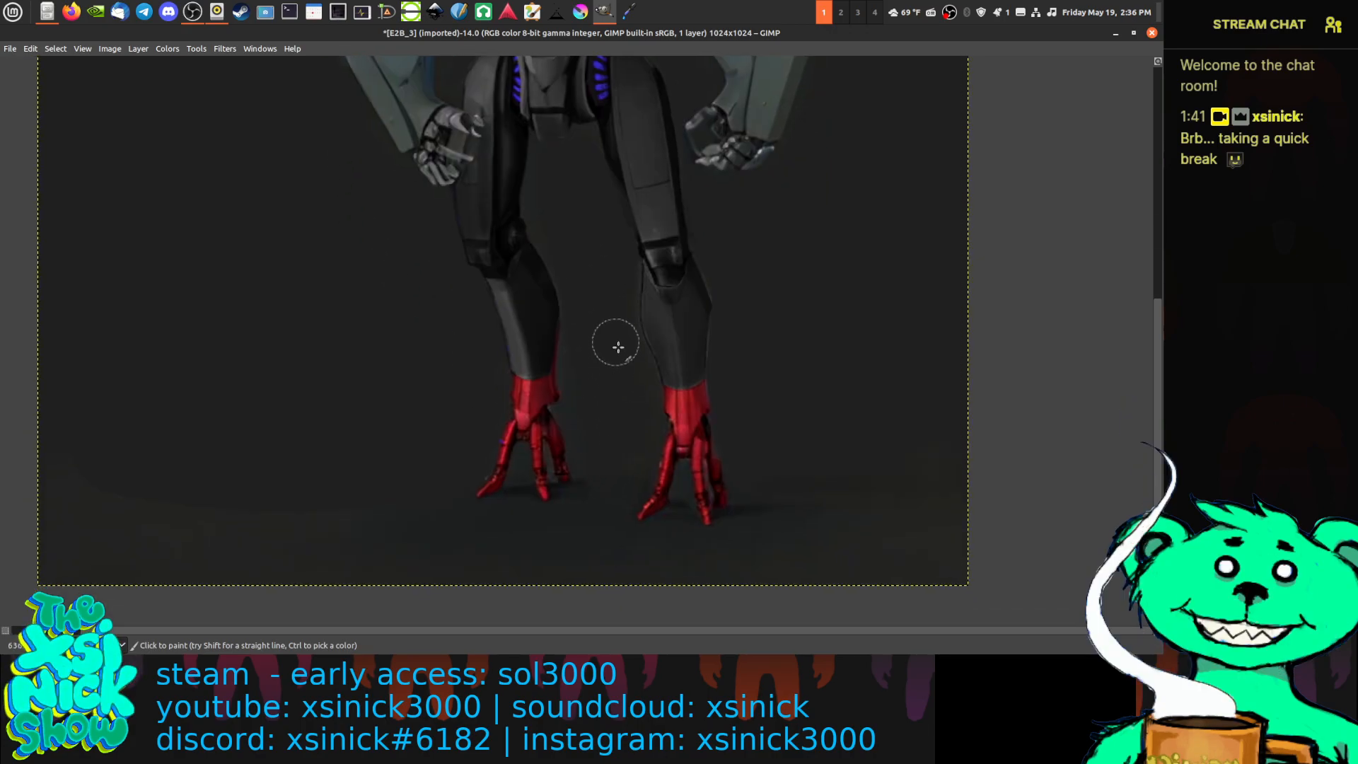
pyautogui.scroll(4, 587, 333)
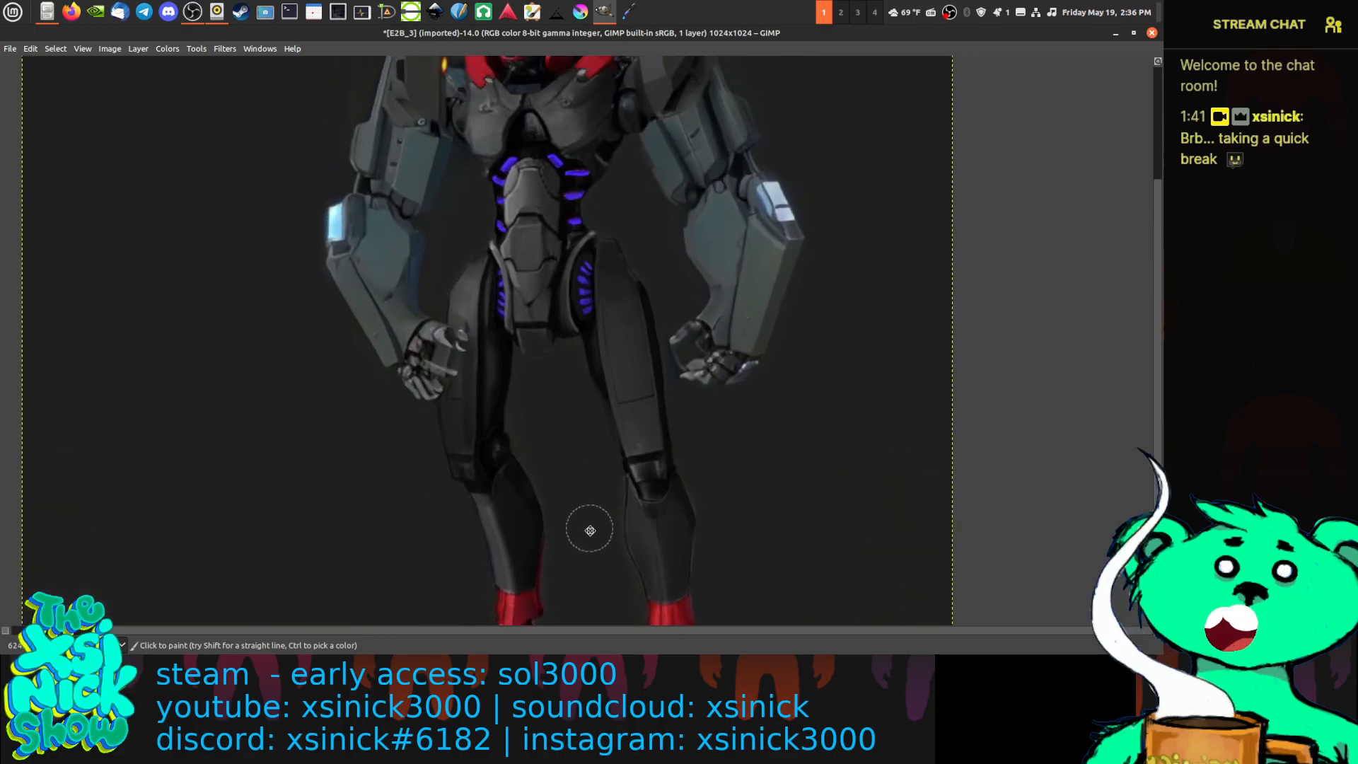
pyautogui.press('[')
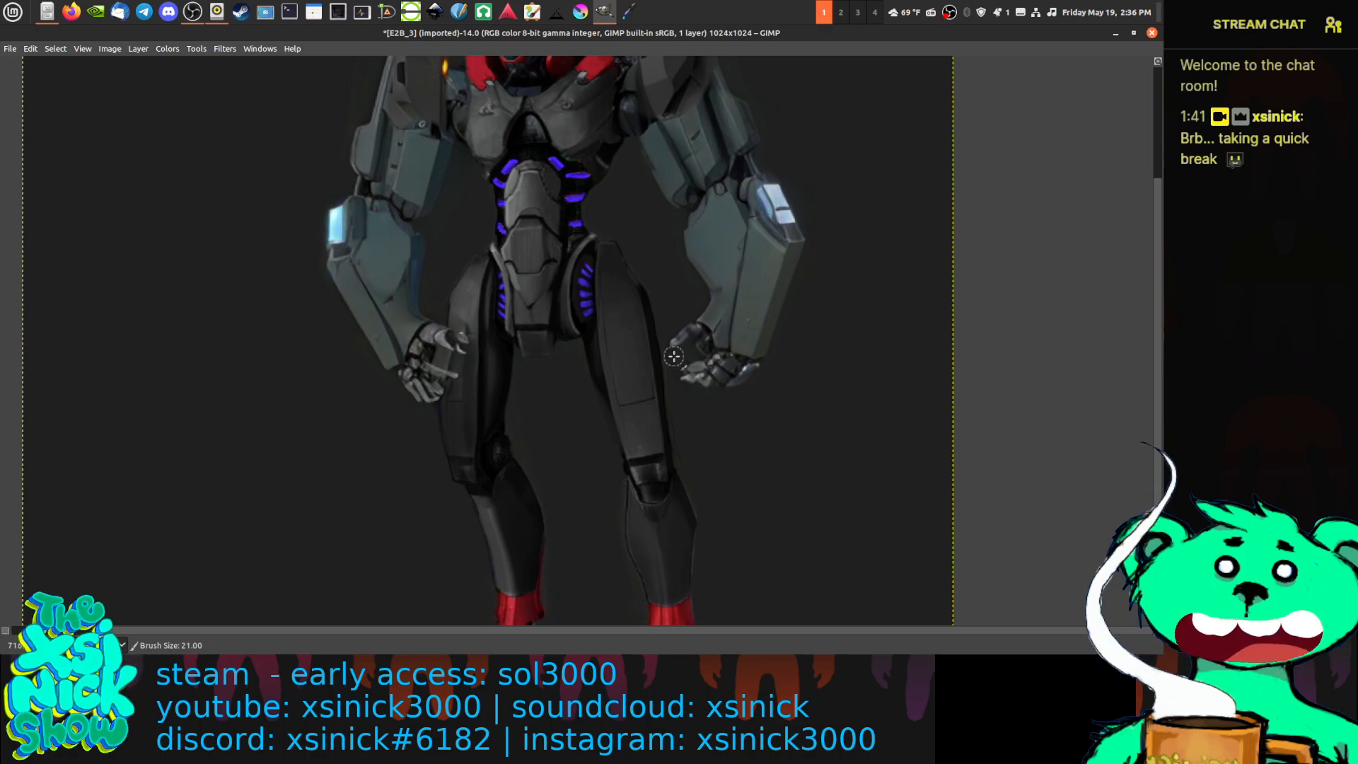
pyautogui.scroll(2, 443, 265)
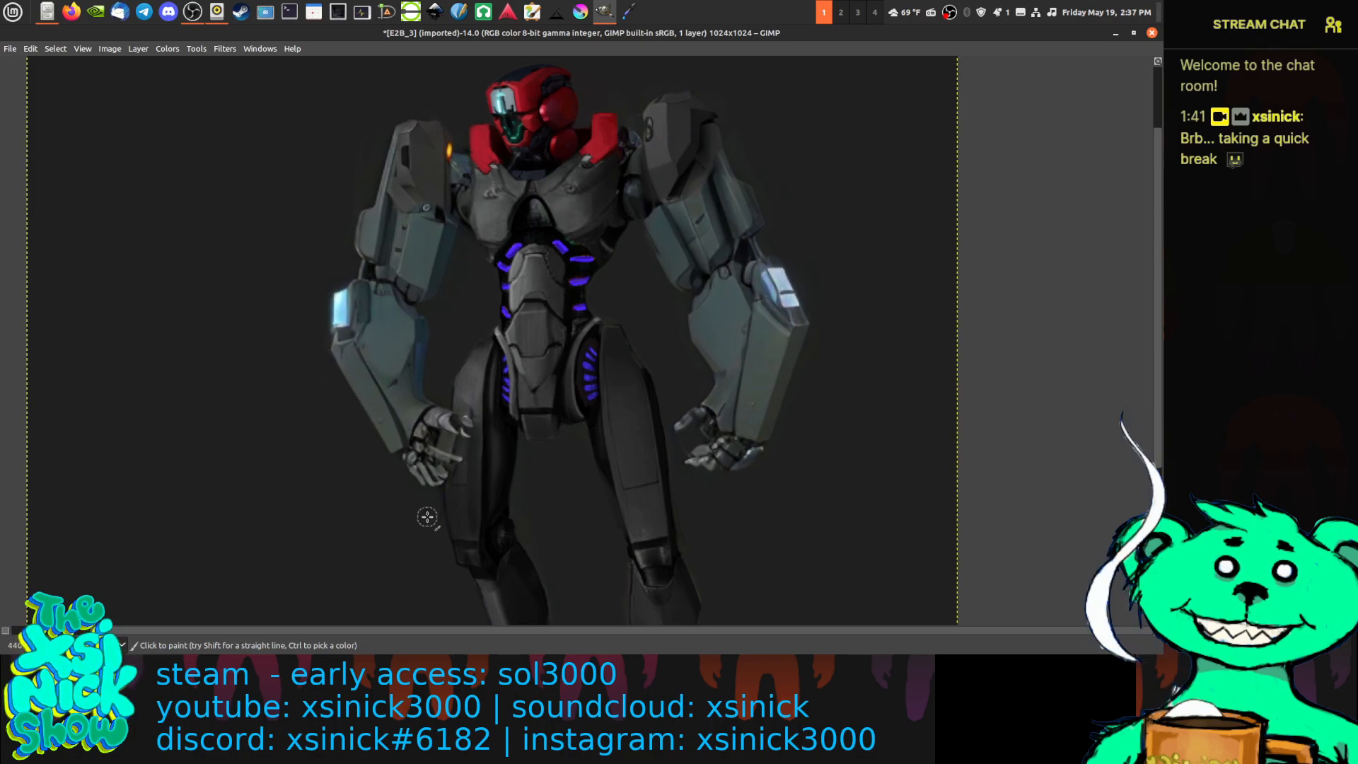
pyautogui.scroll(3, 514, 384)
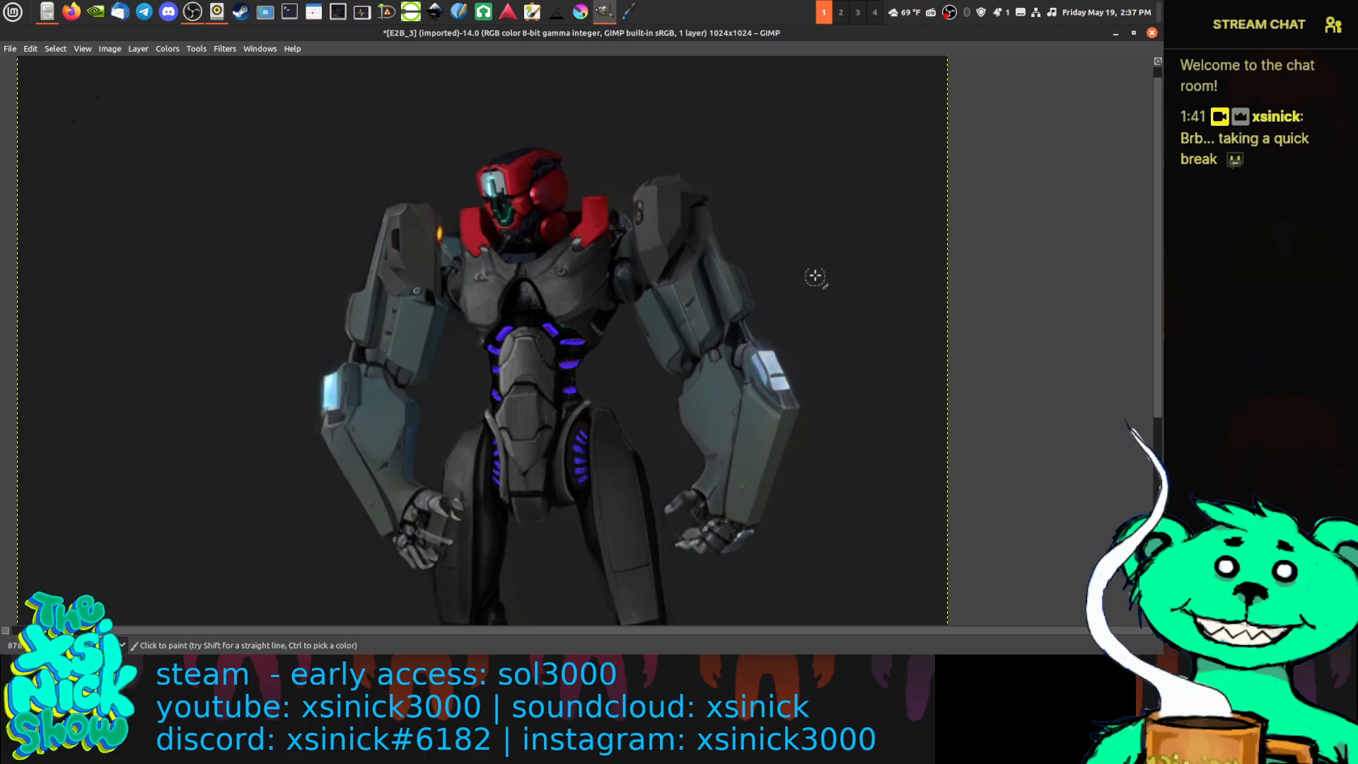
pyautogui.scroll(-3, 831, 512)
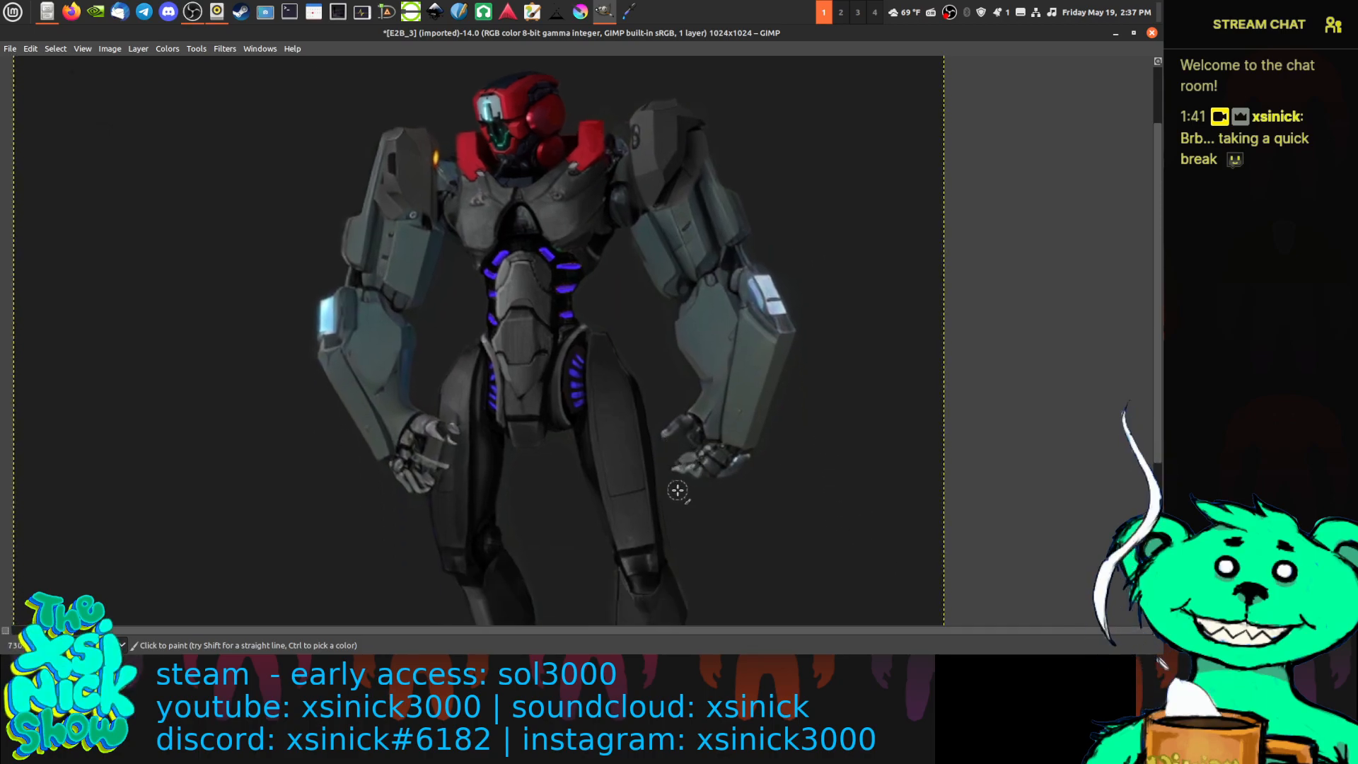
# Examine the robot's lower legs and feet, and the overall silhouette at several magnifications
pyautogui.moveTo(741, 566); pyautogui.dragTo(643, 374)
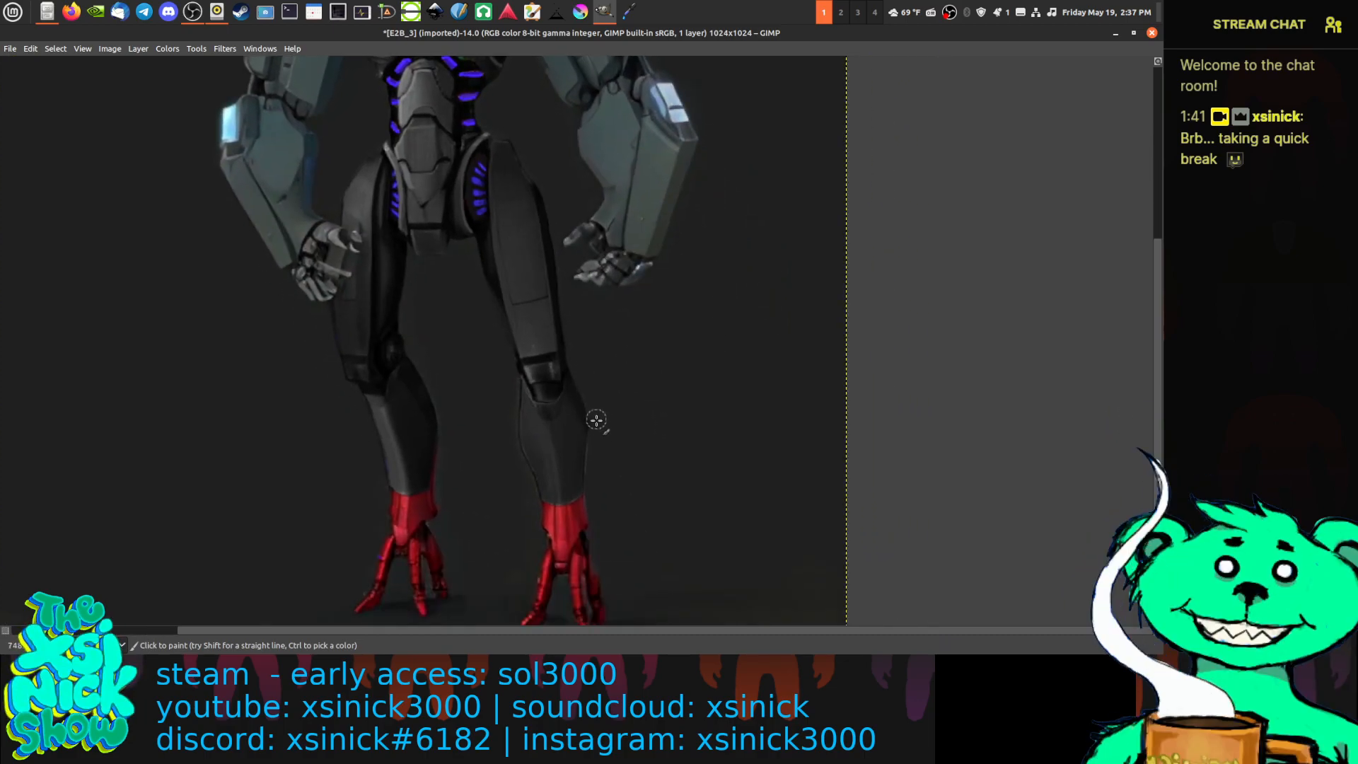
pyautogui.moveTo(730, 435); pyautogui.dragTo(707, 352)
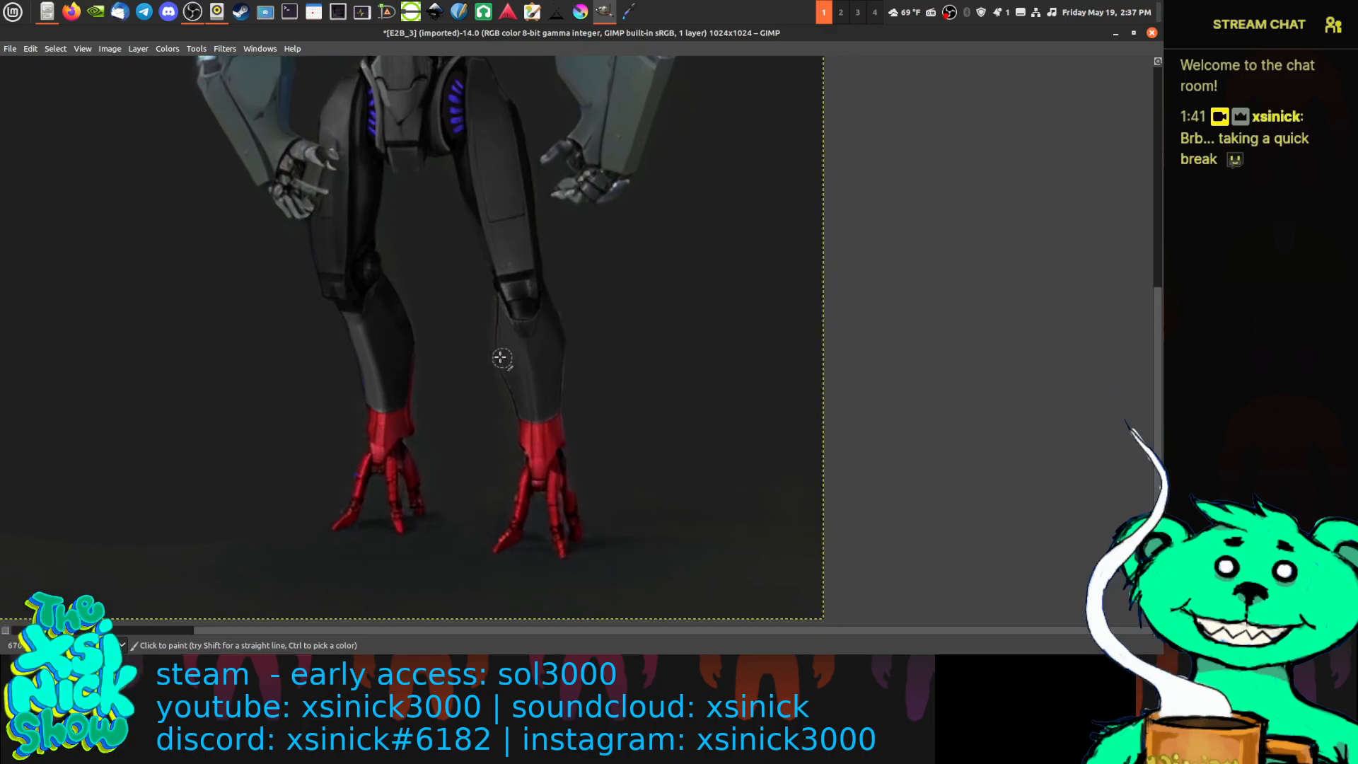
pyautogui.scroll(-4, 636, 371)
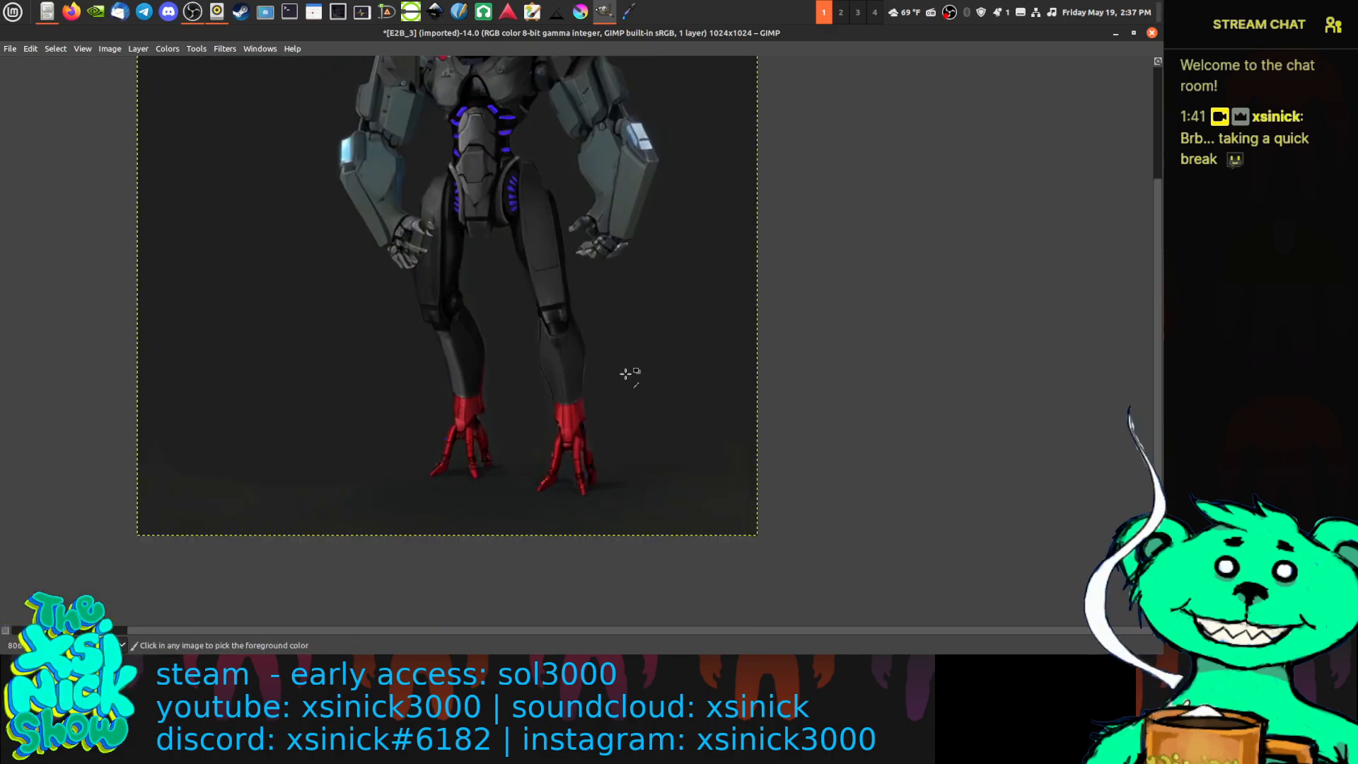
pyautogui.moveTo(655, 334); pyautogui.dragTo(574, 414)
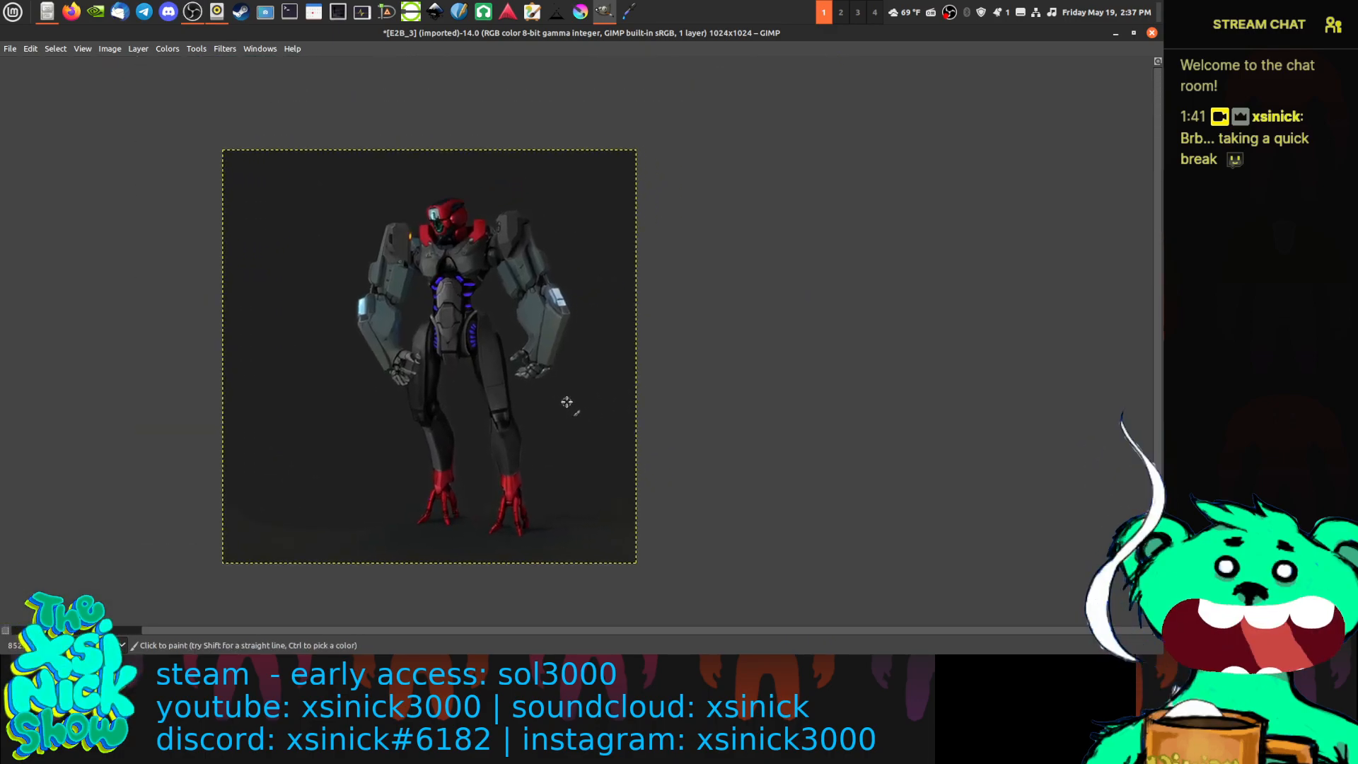
pyautogui.moveTo(606, 370); pyautogui.dragTo(652, 385)
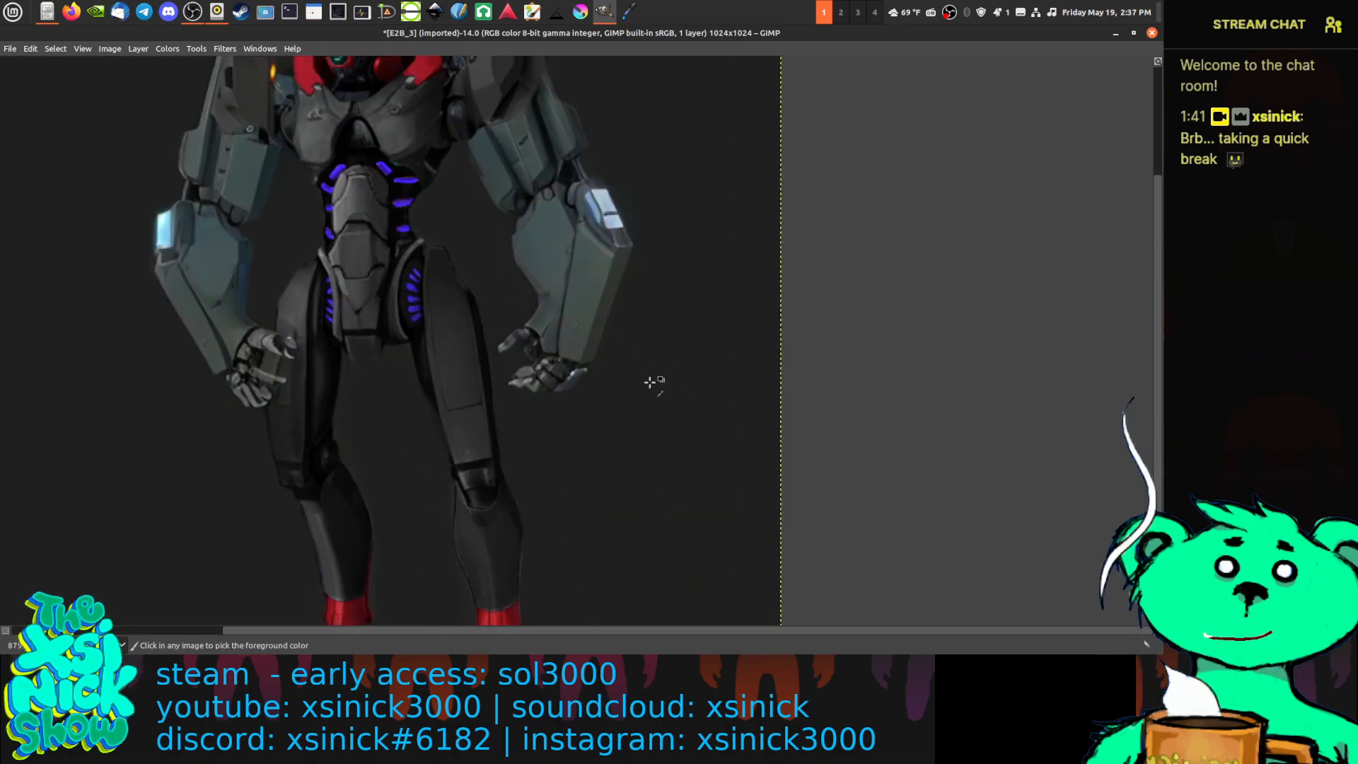
pyautogui.scroll(3, 651, 385)
pyautogui.scroll(-3, 651, 385)
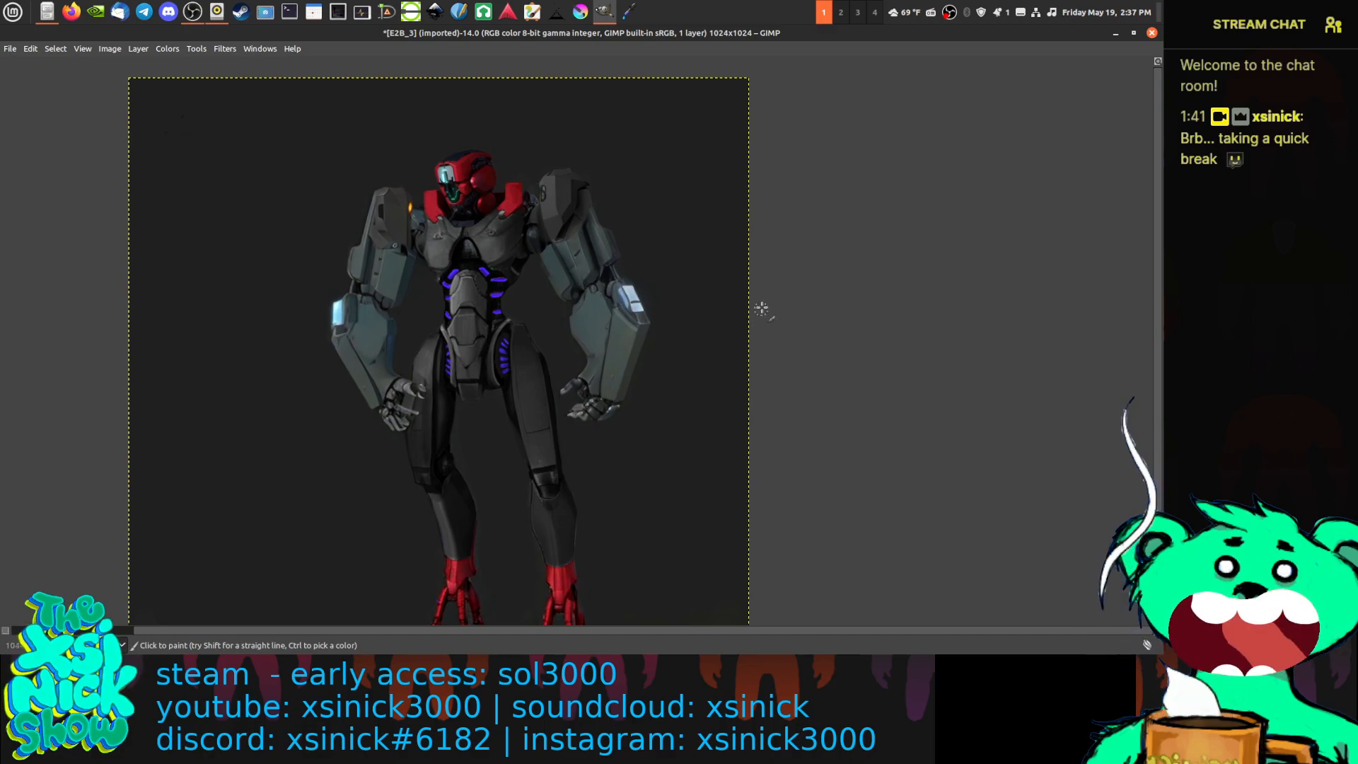
# Export the flattened image as E2B_3.png in the final folder, replacing the existing file with the current PNG options, and close the image editor
pyautogui.hotkey('ctrl', 'shift', 'e')
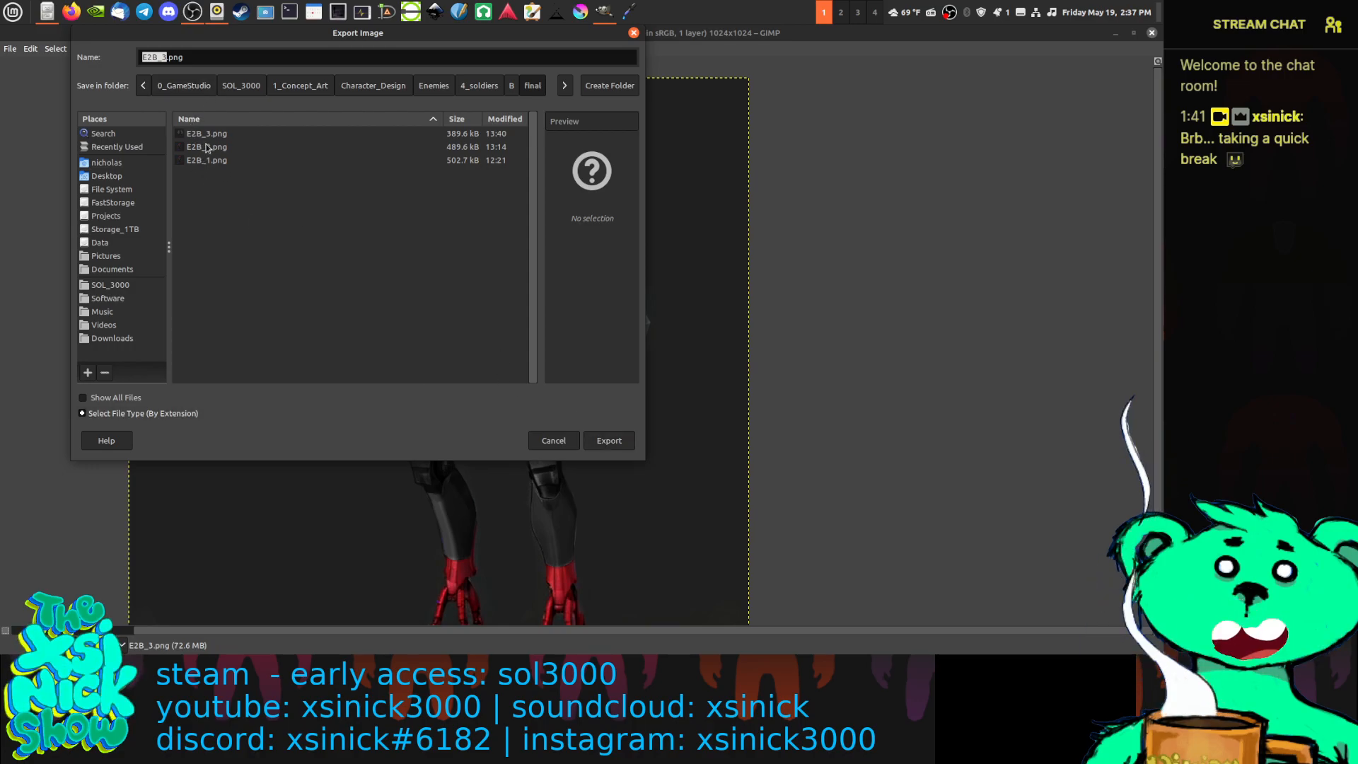
pyautogui.click(214, 135)
pyautogui.click(616, 442)
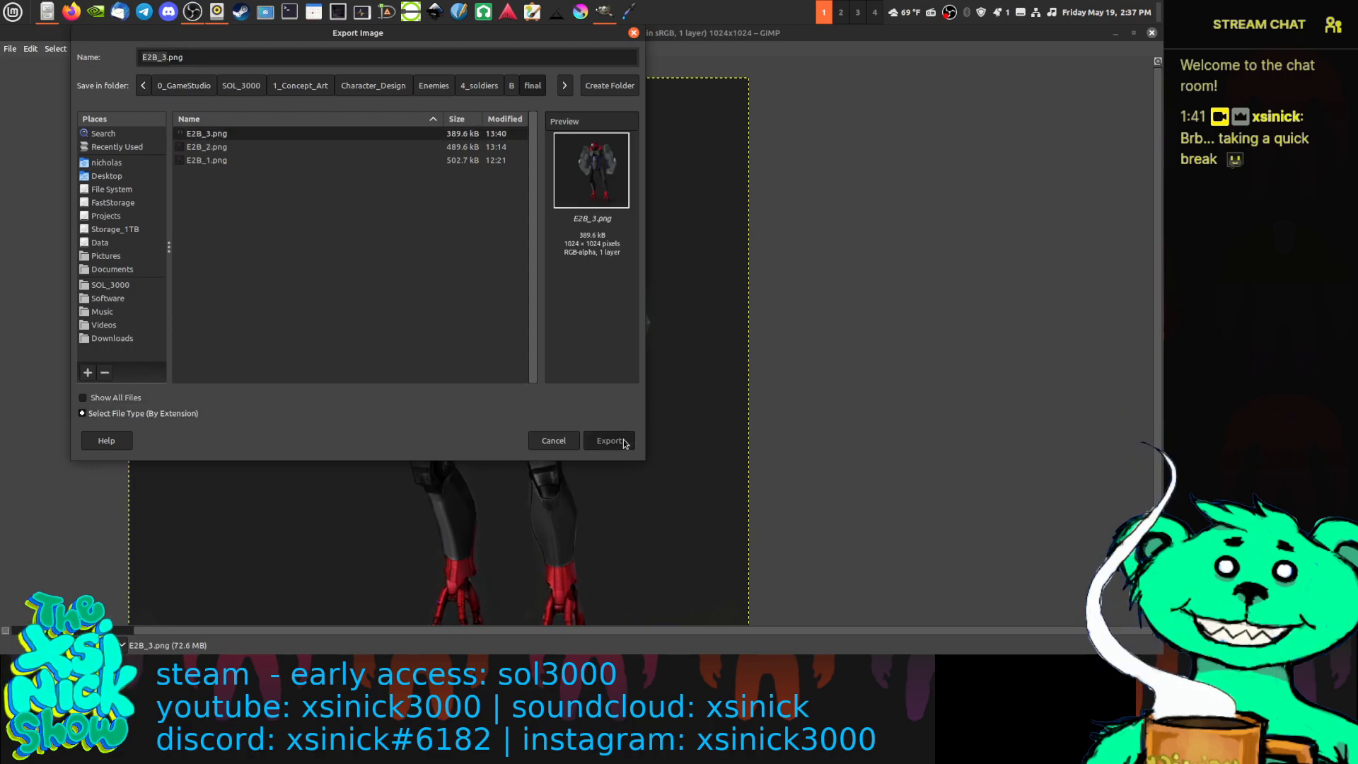
pyautogui.click(438, 301)
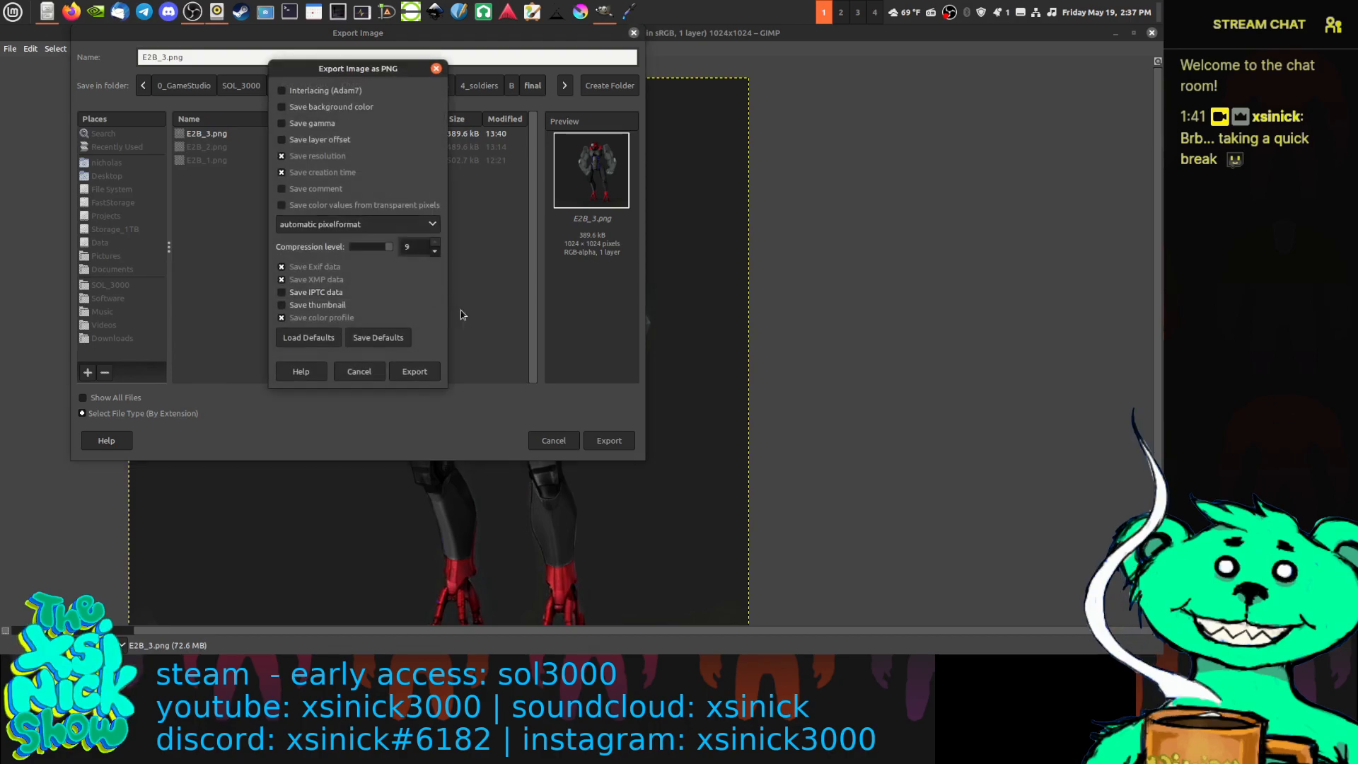
pyautogui.click(418, 370)
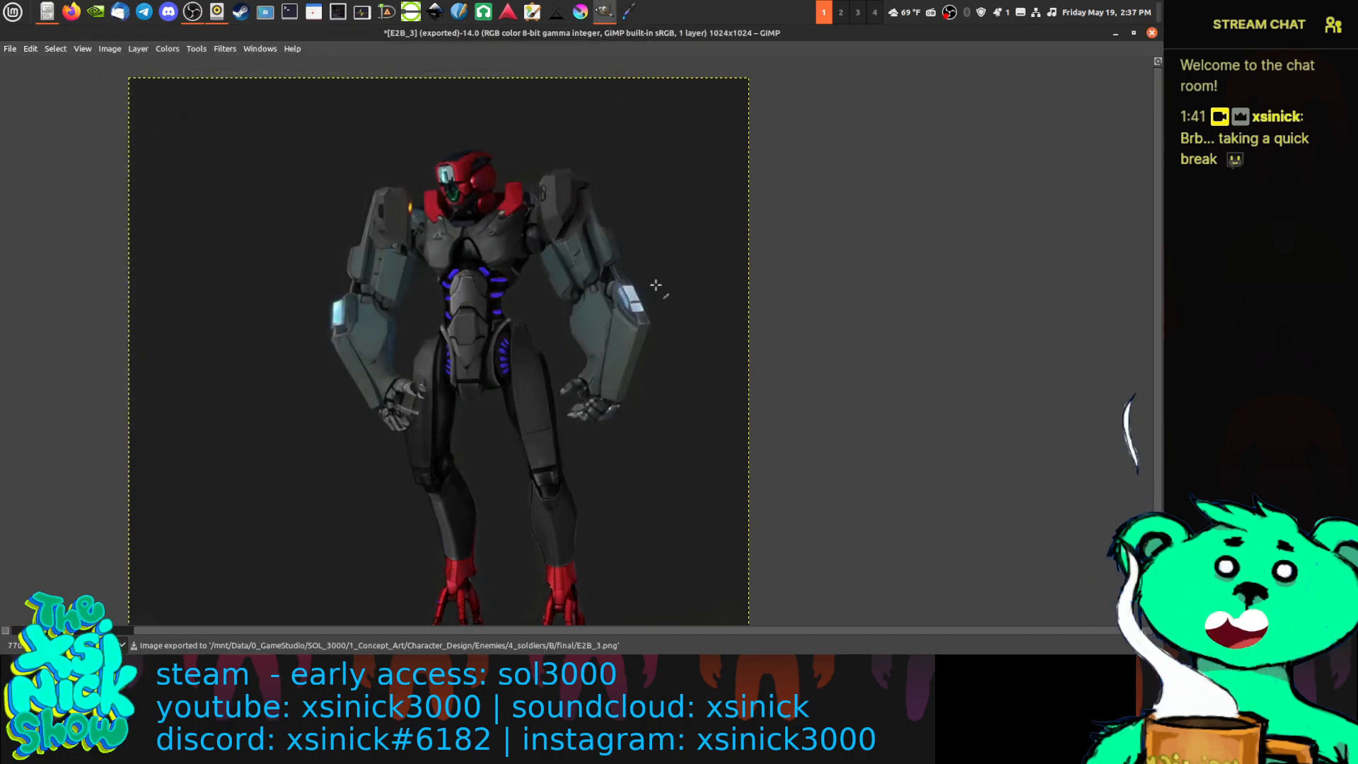
pyautogui.click(1152, 34)
pyautogui.click(655, 399)
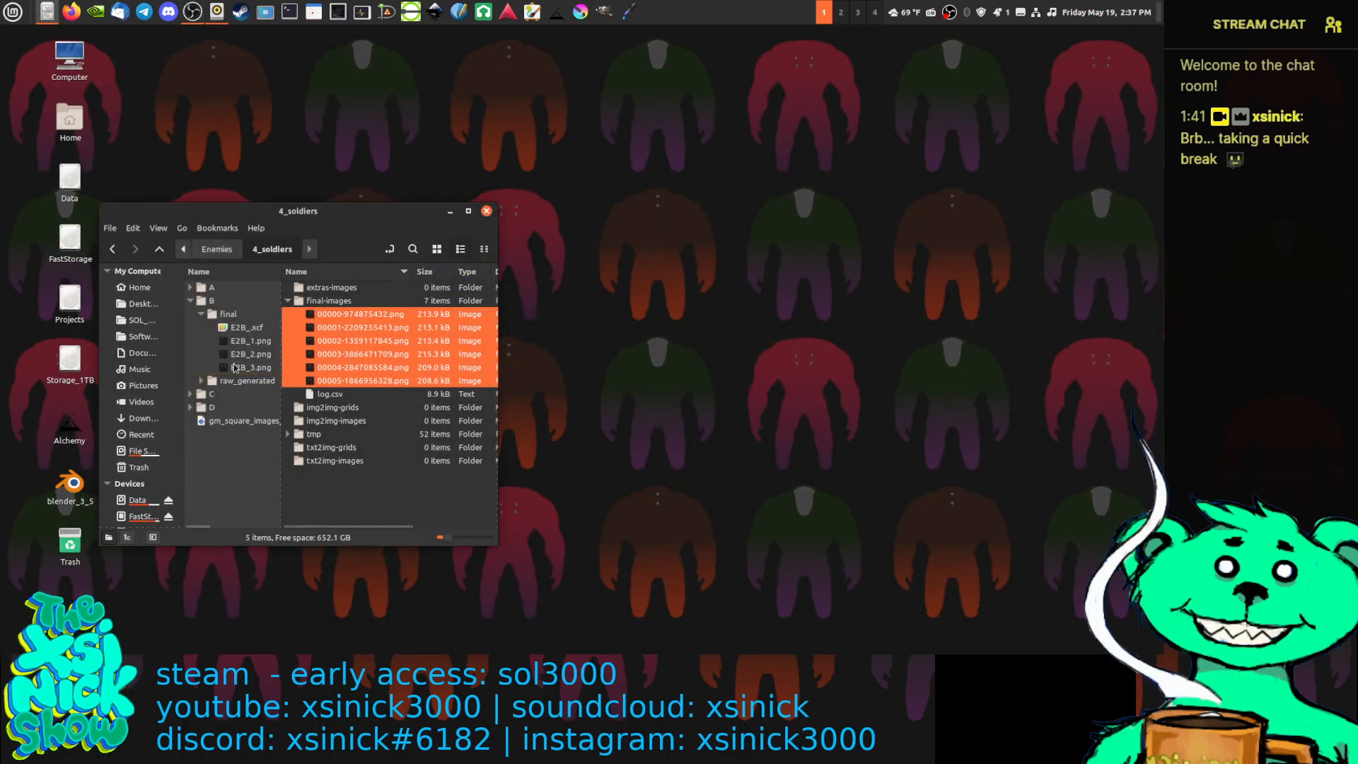
# Open E2B_3.png, E2B_2.png and E2B_1.png from the final folder in separate image viewer windows and arrange them side by side in numerical order
pyautogui.doubleClick(254, 368)
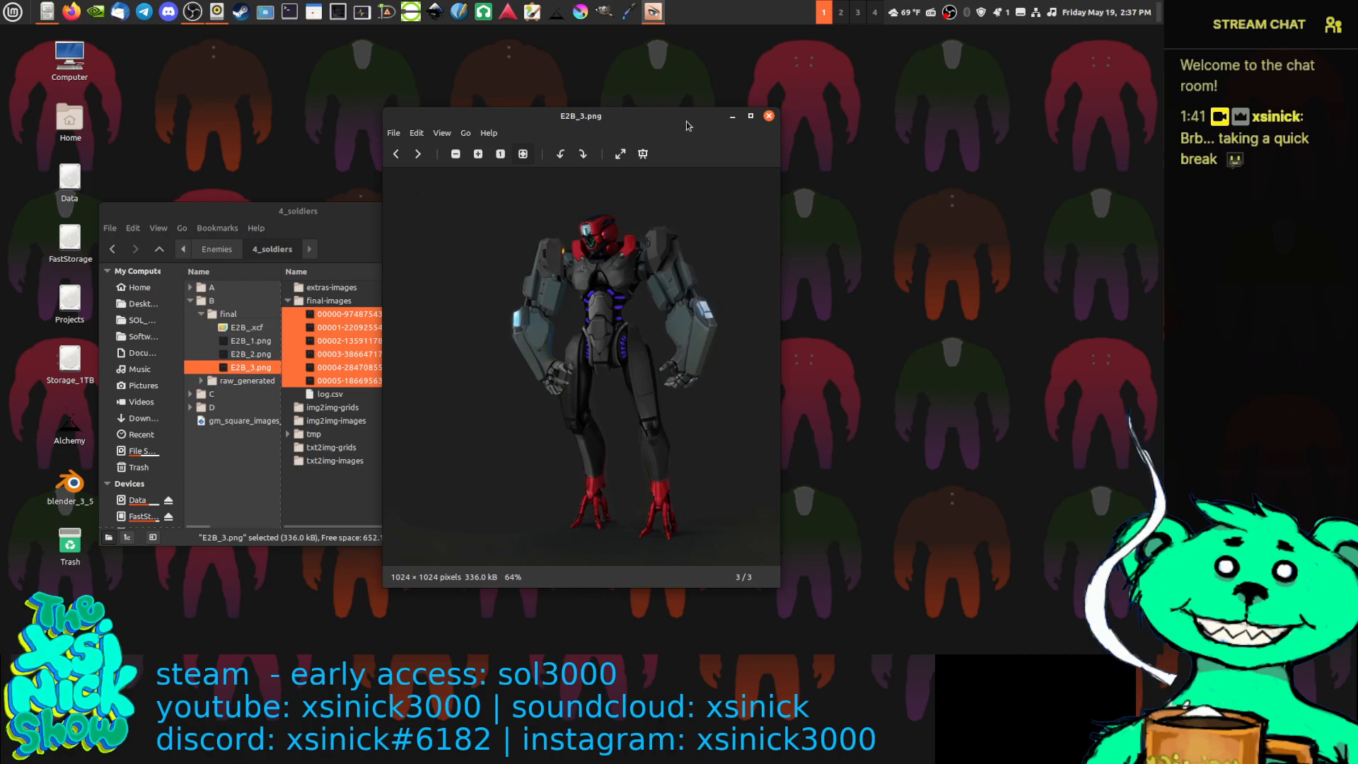
pyautogui.moveTo(686, 126); pyautogui.dragTo(888, 64)
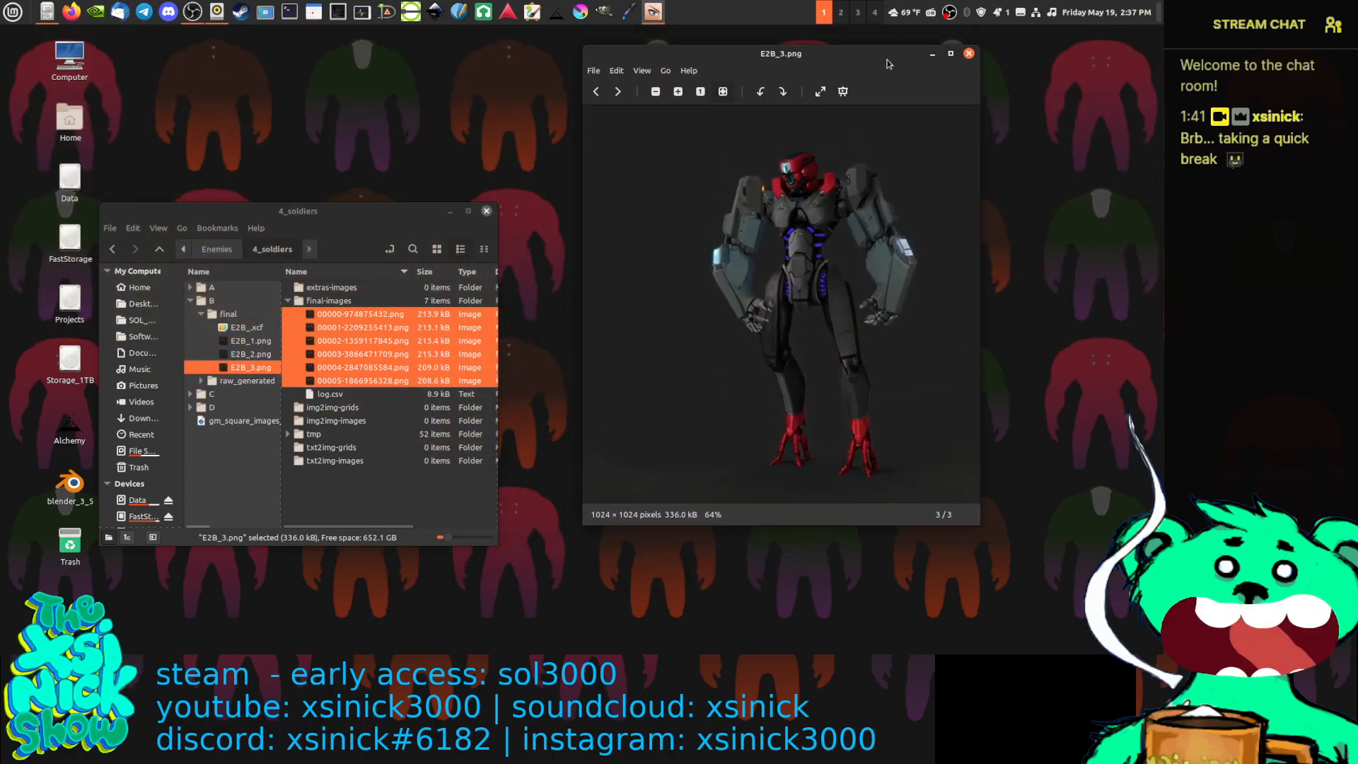
pyautogui.doubleClick(248, 354)
pyautogui.moveTo(655, 131); pyautogui.dragTo(615, 75)
pyautogui.moveTo(864, 57); pyautogui.dragTo(1000, 47)
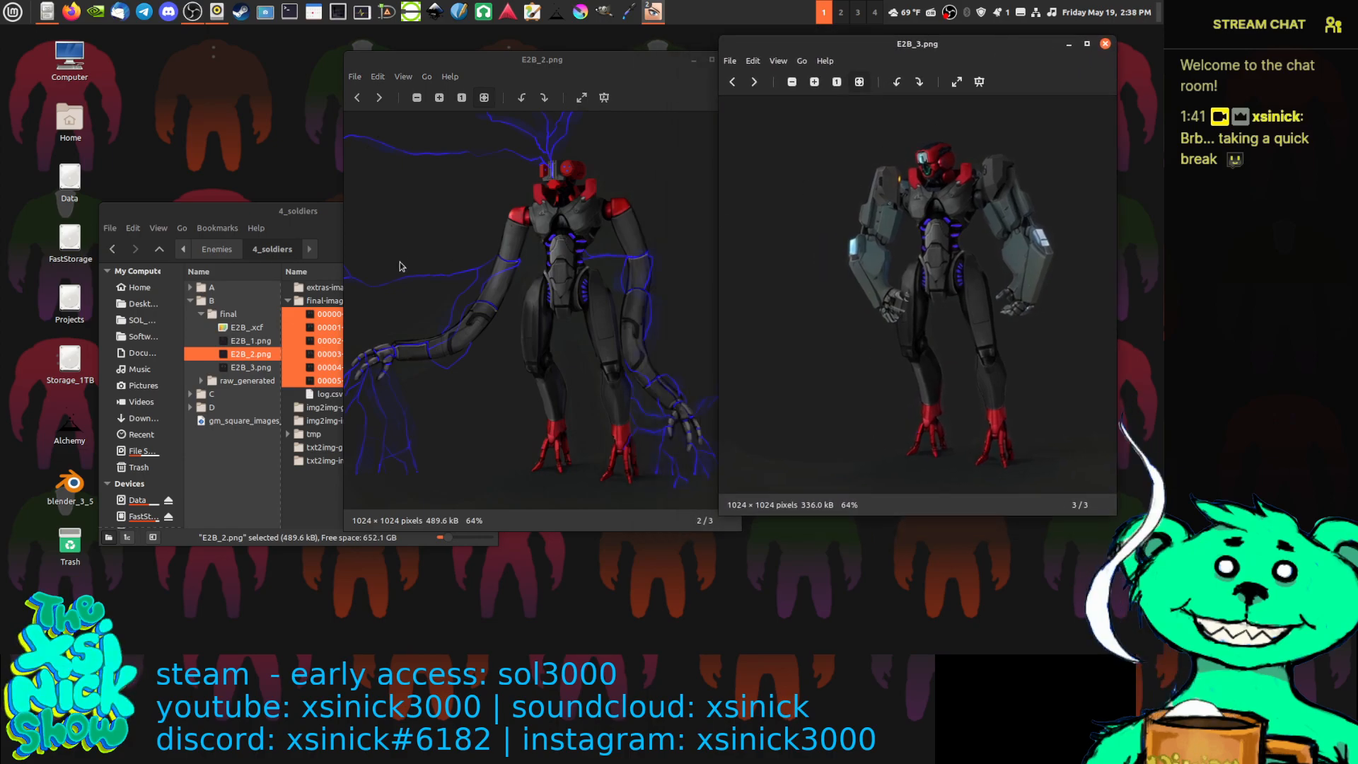
pyautogui.doubleClick(266, 343)
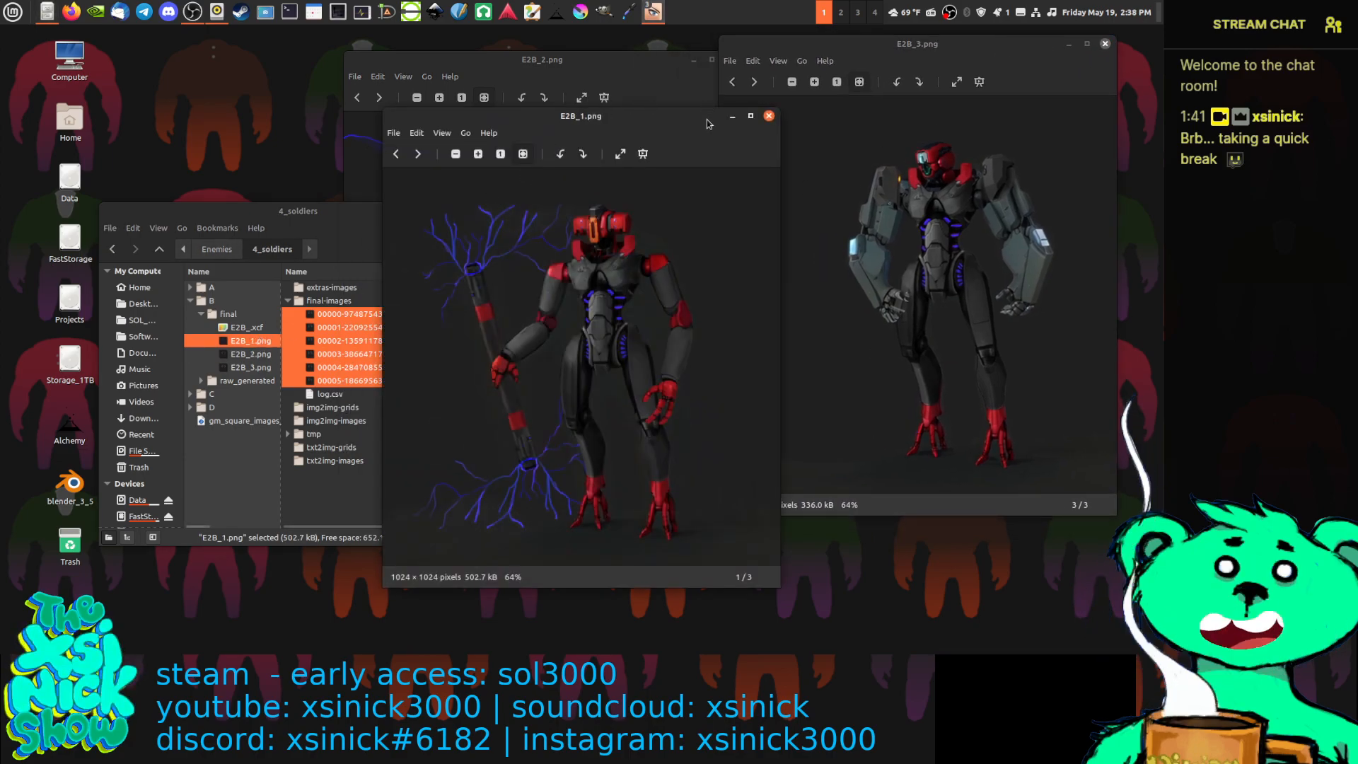
pyautogui.moveTo(707, 124); pyautogui.dragTo(346, 55)
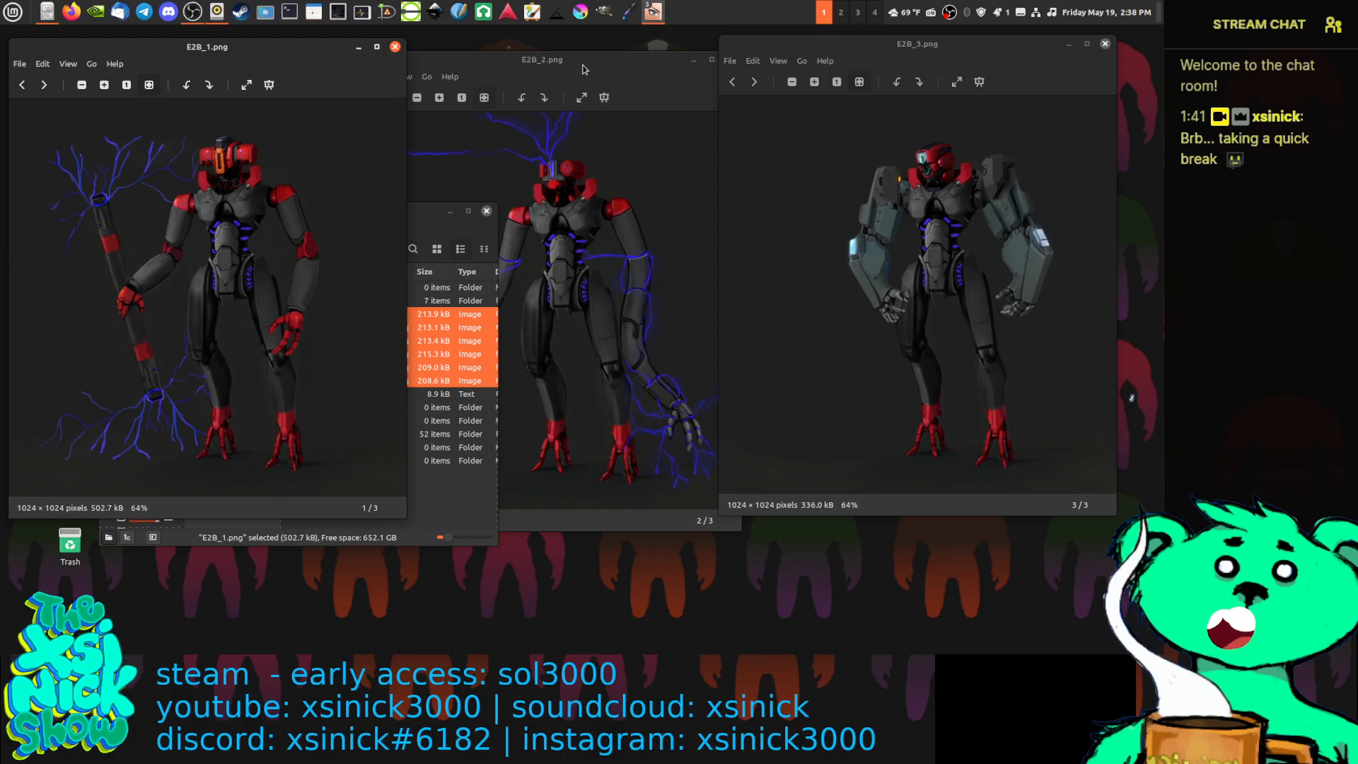
pyautogui.moveTo(584, 69); pyautogui.dragTo(617, 70)
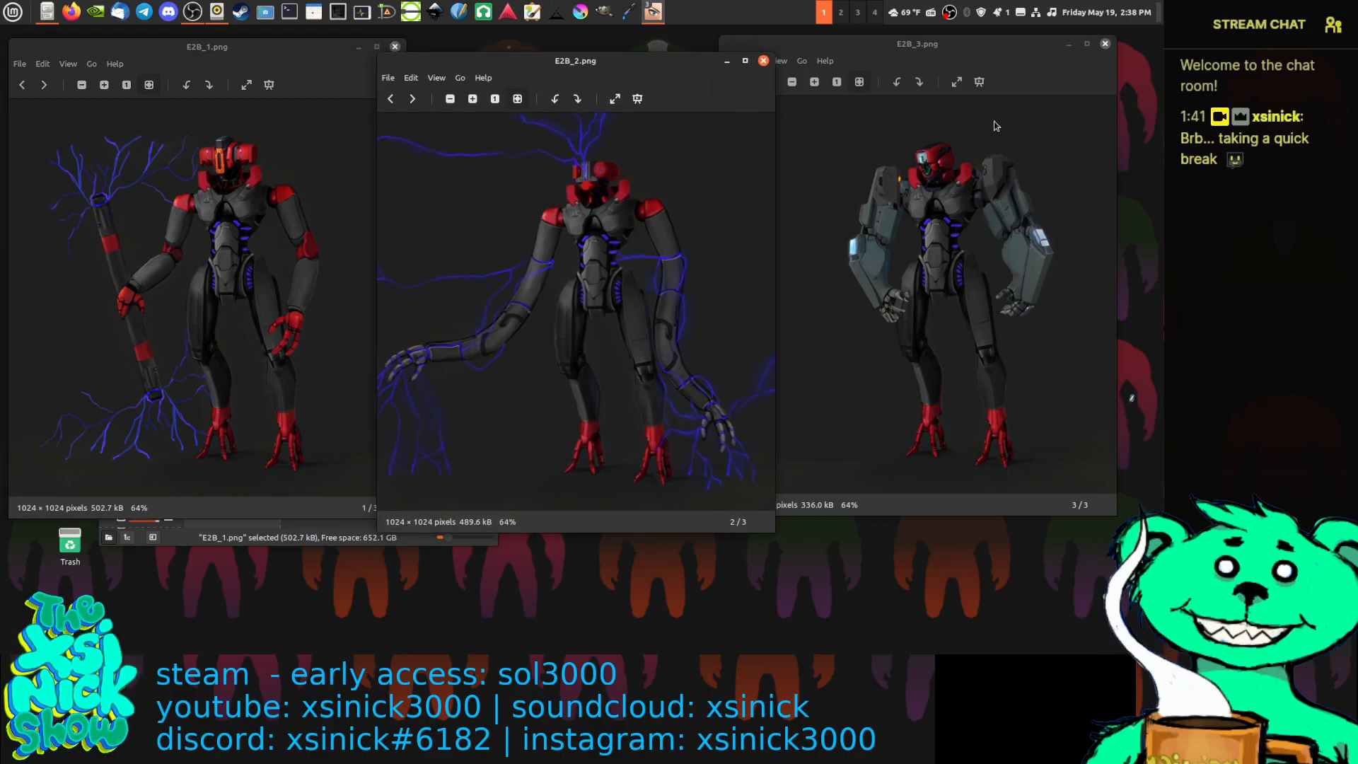
pyautogui.moveTo(976, 62); pyautogui.dragTo(1001, 77)
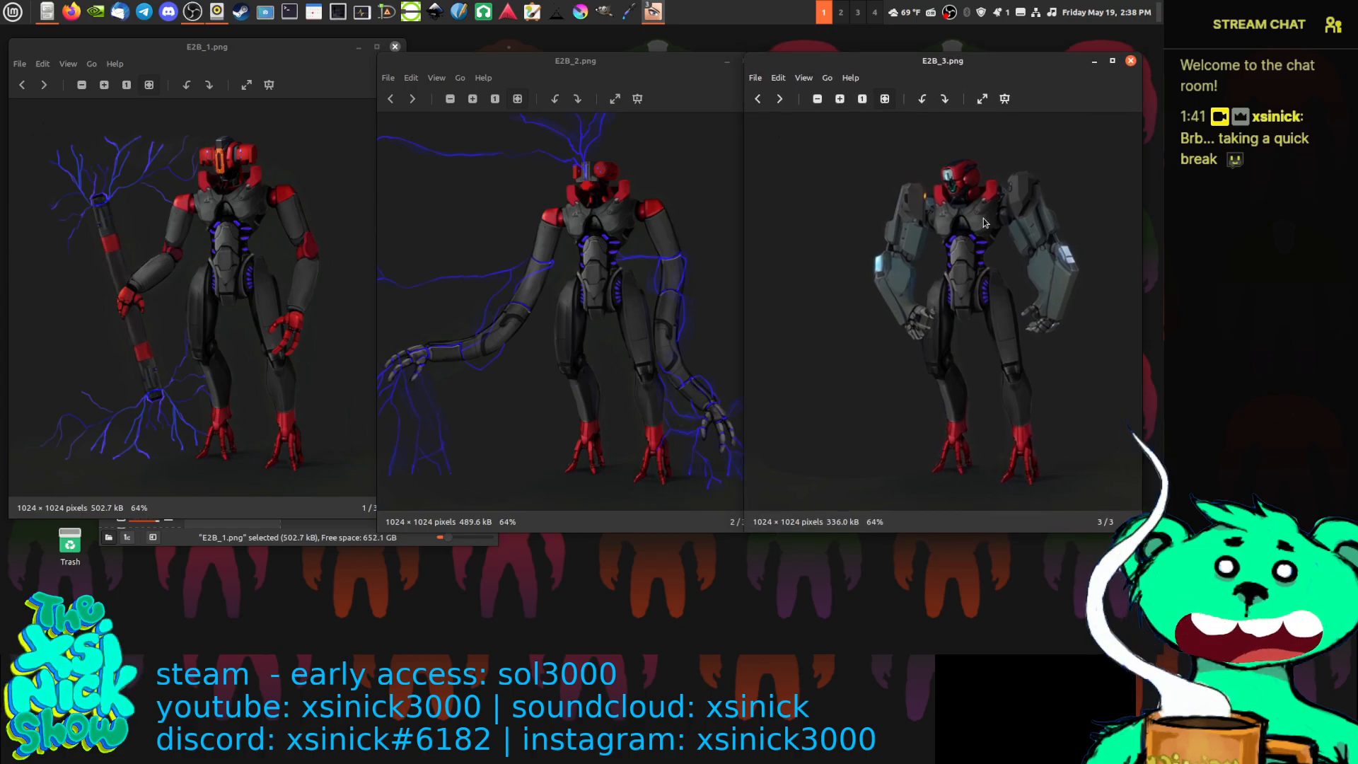